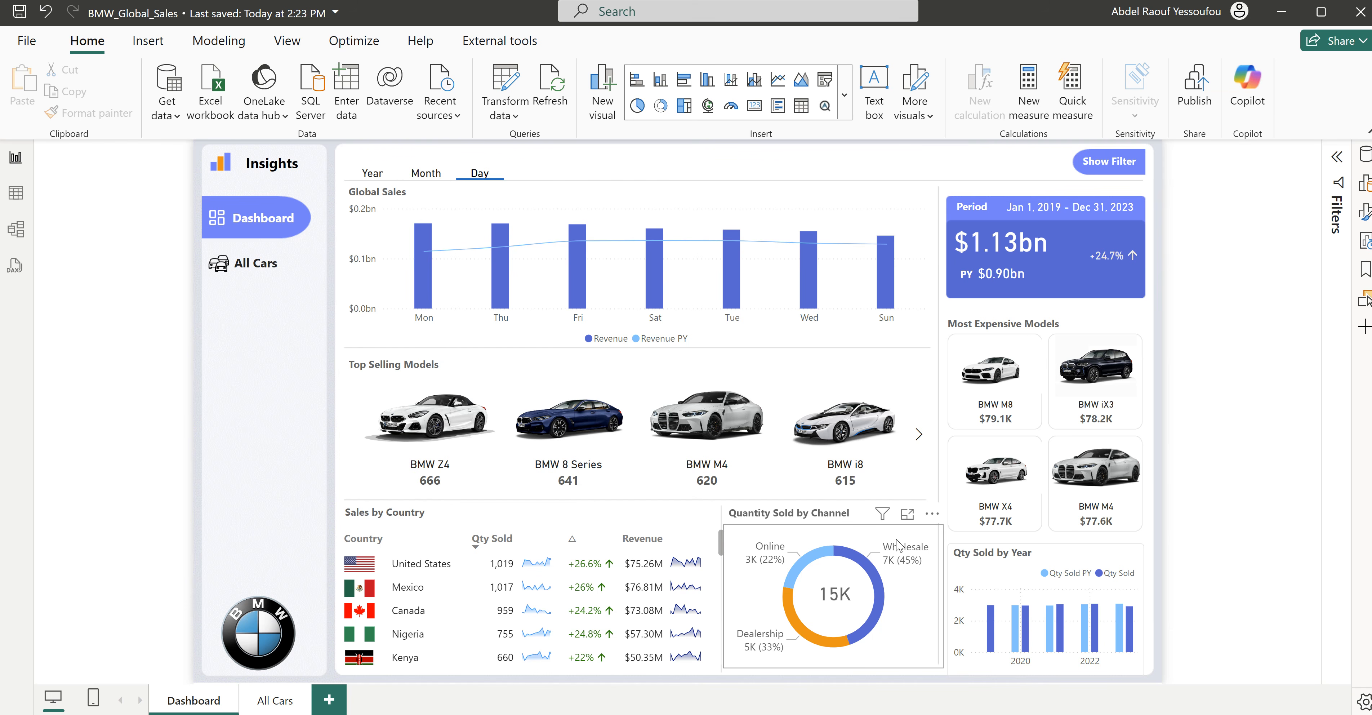
Step: Show the dashboard's filter pane and filter the report to the year 2020
mouse_move(762, 651)
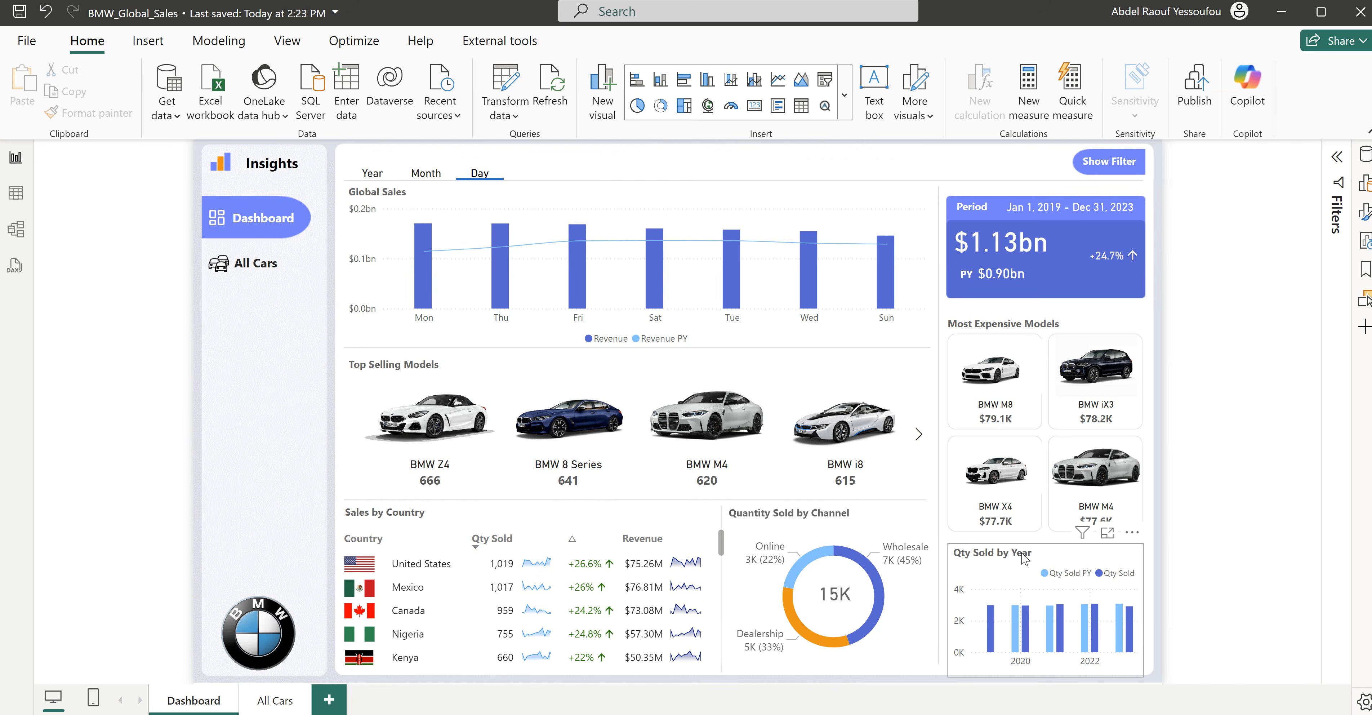
left_click(1110, 167, "ctrl")
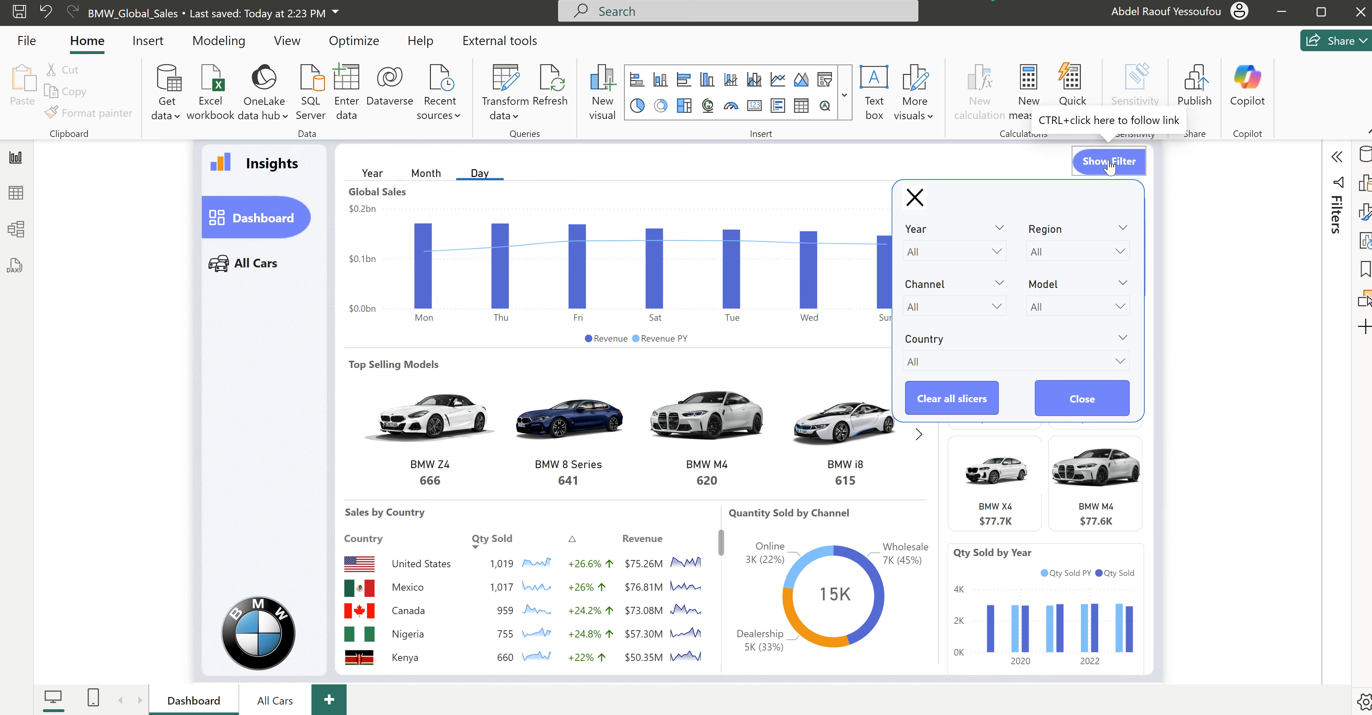
left_click(931, 254)
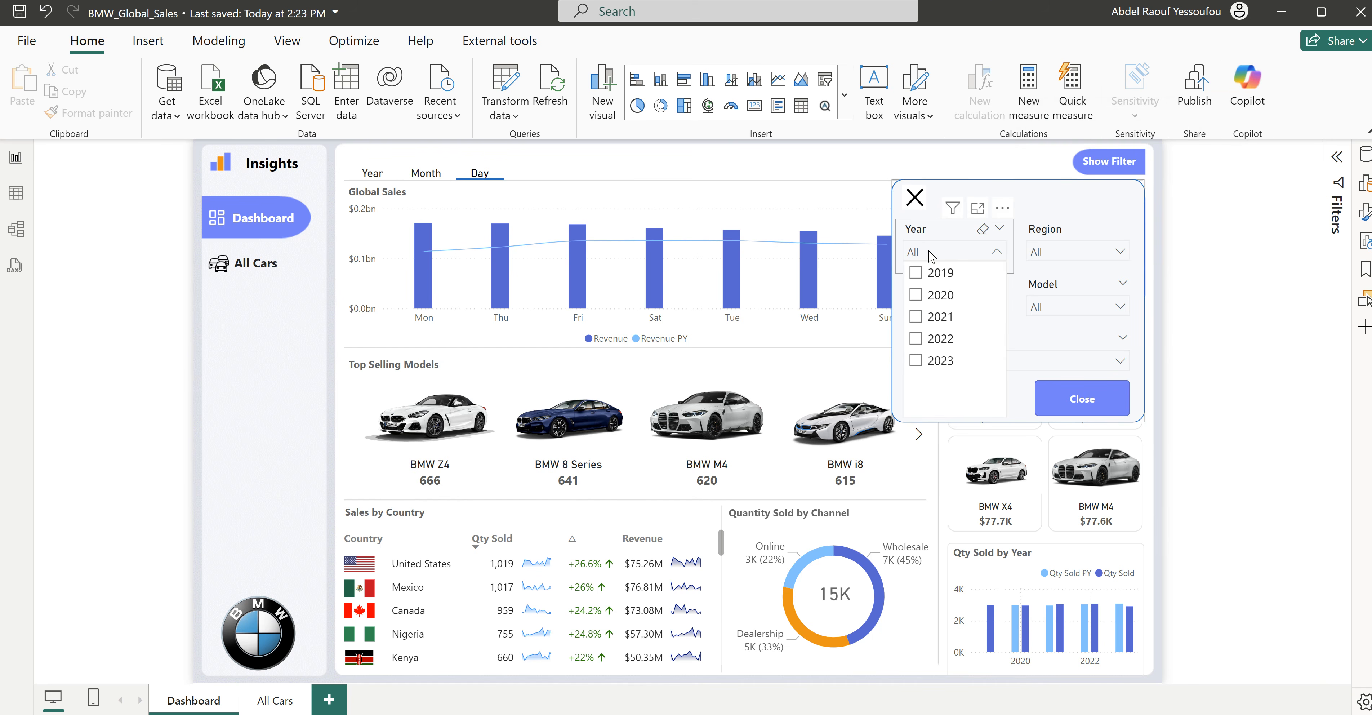
left_click(917, 296)
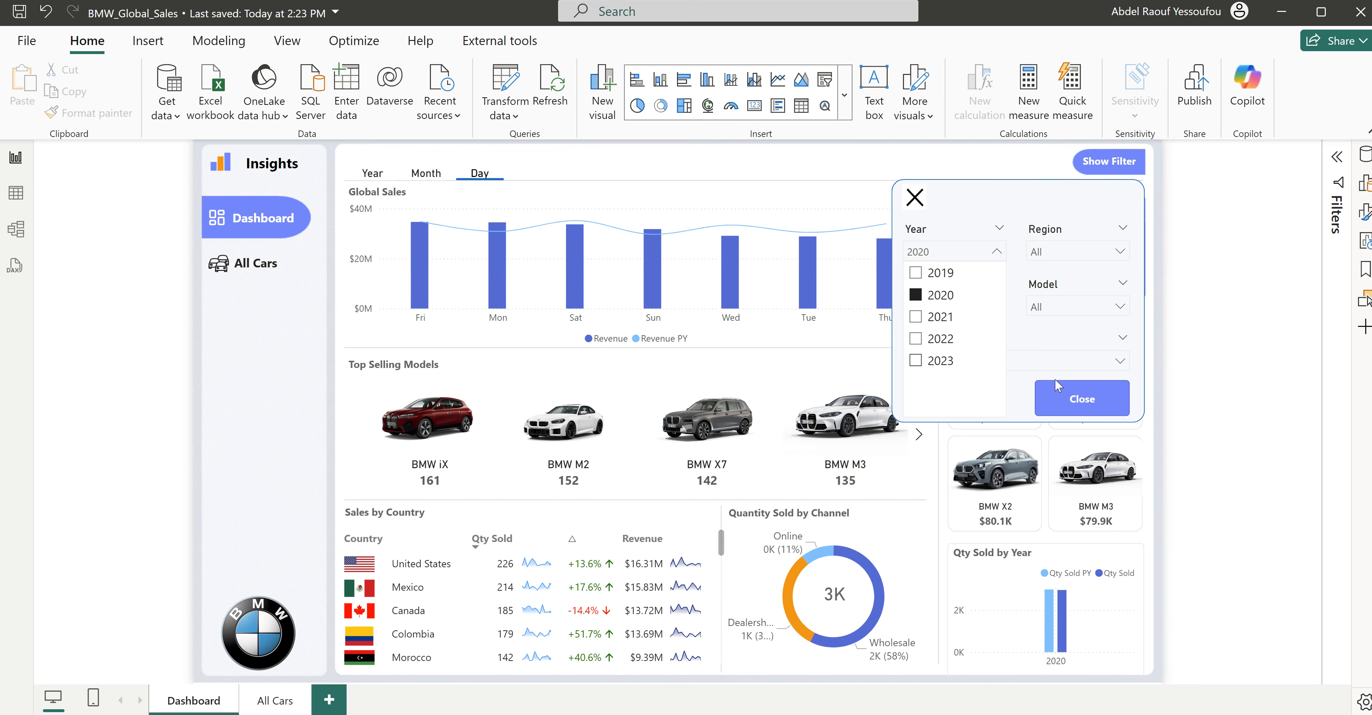
left_click(1023, 401)
Step: Clear all slicers and close the dashboard's filter pane
left_click(945, 403)
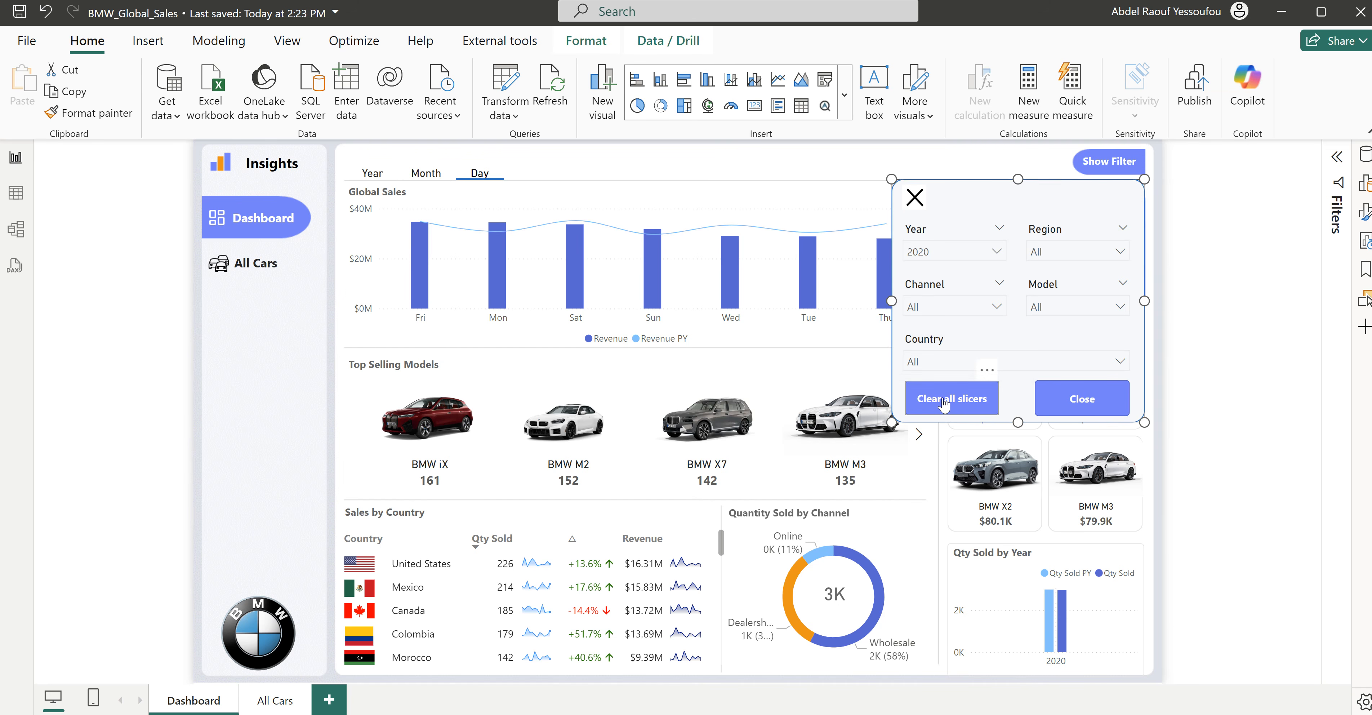
left_click(943, 405, "ctrl")
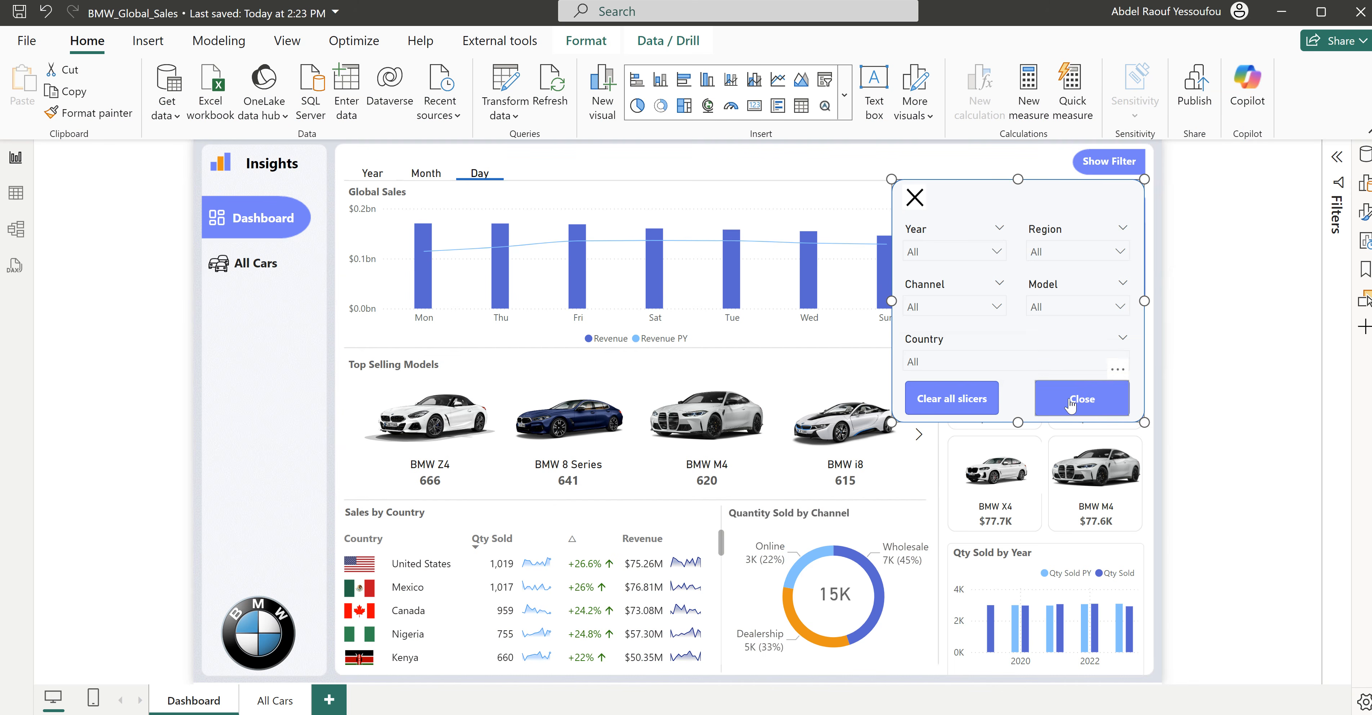
left_click(1091, 414, "ctrl")
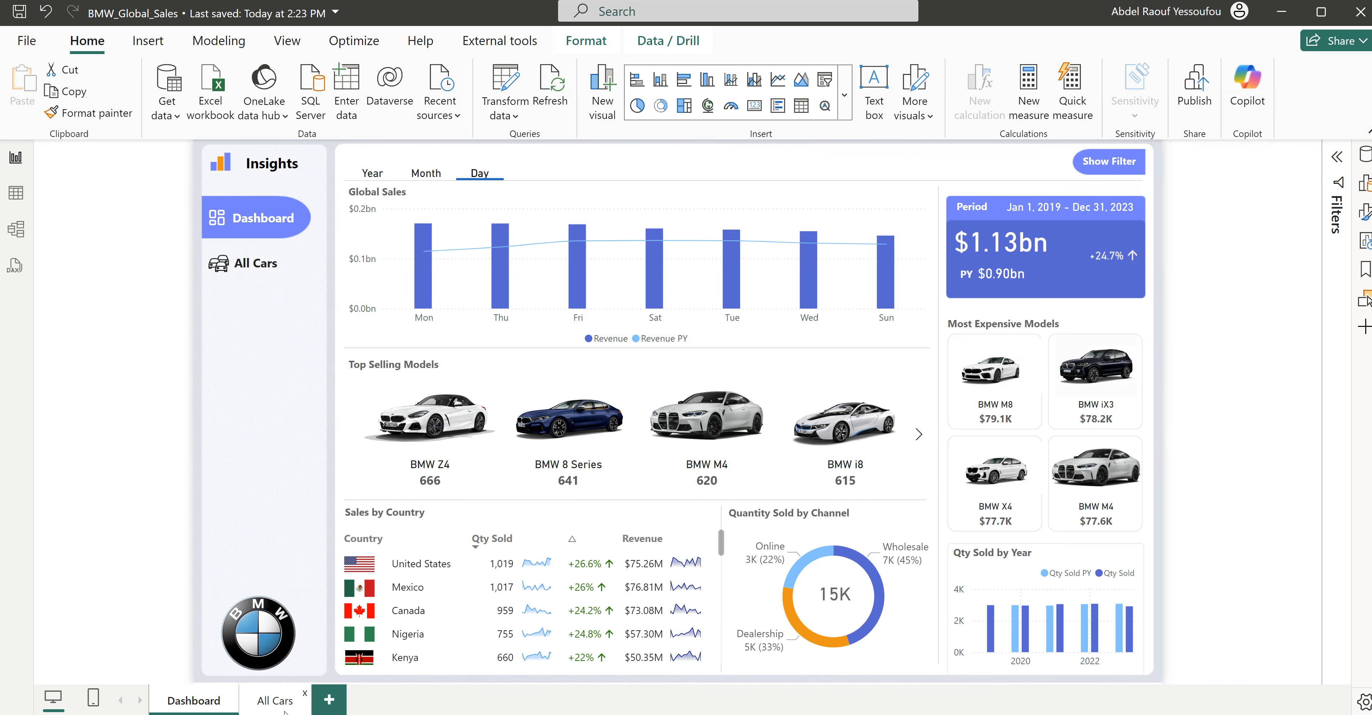
Step: View the BMW Z4 details on the All Cars page and return to the Dashboard page
left_click(249, 270, "ctrl")
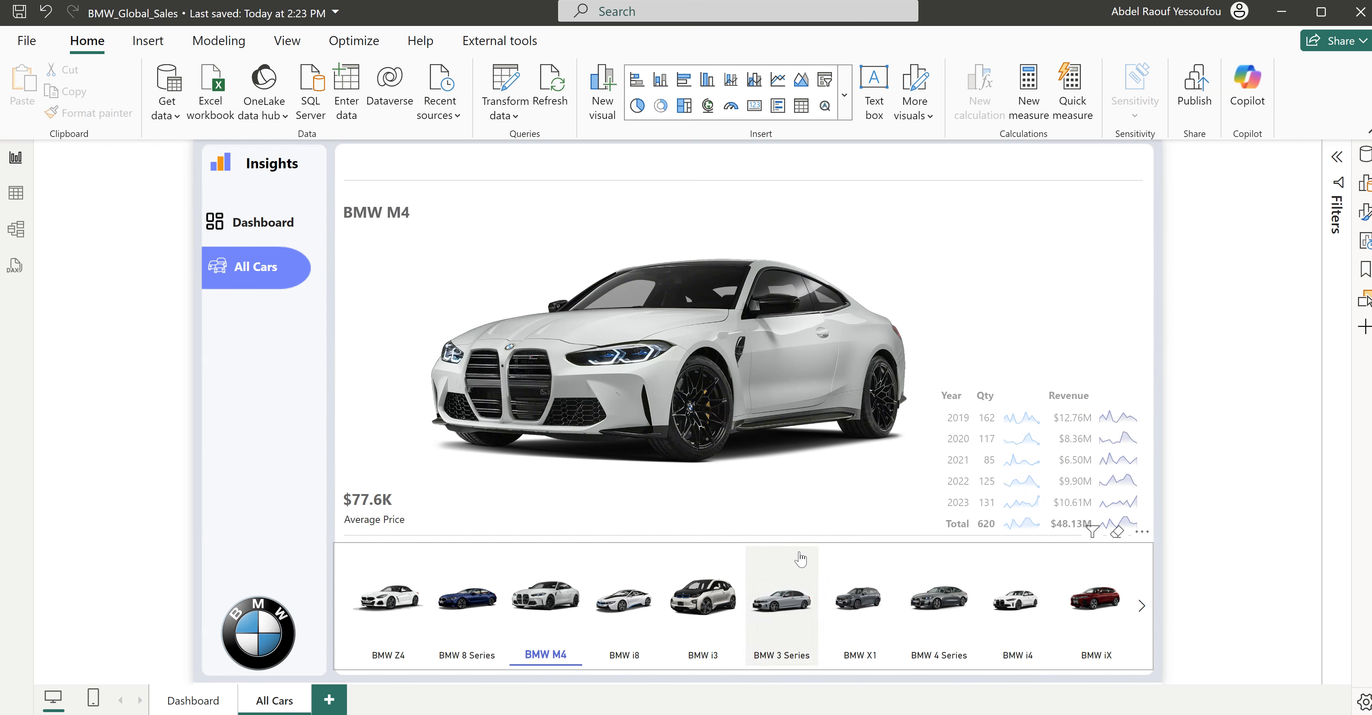
left_click(394, 613)
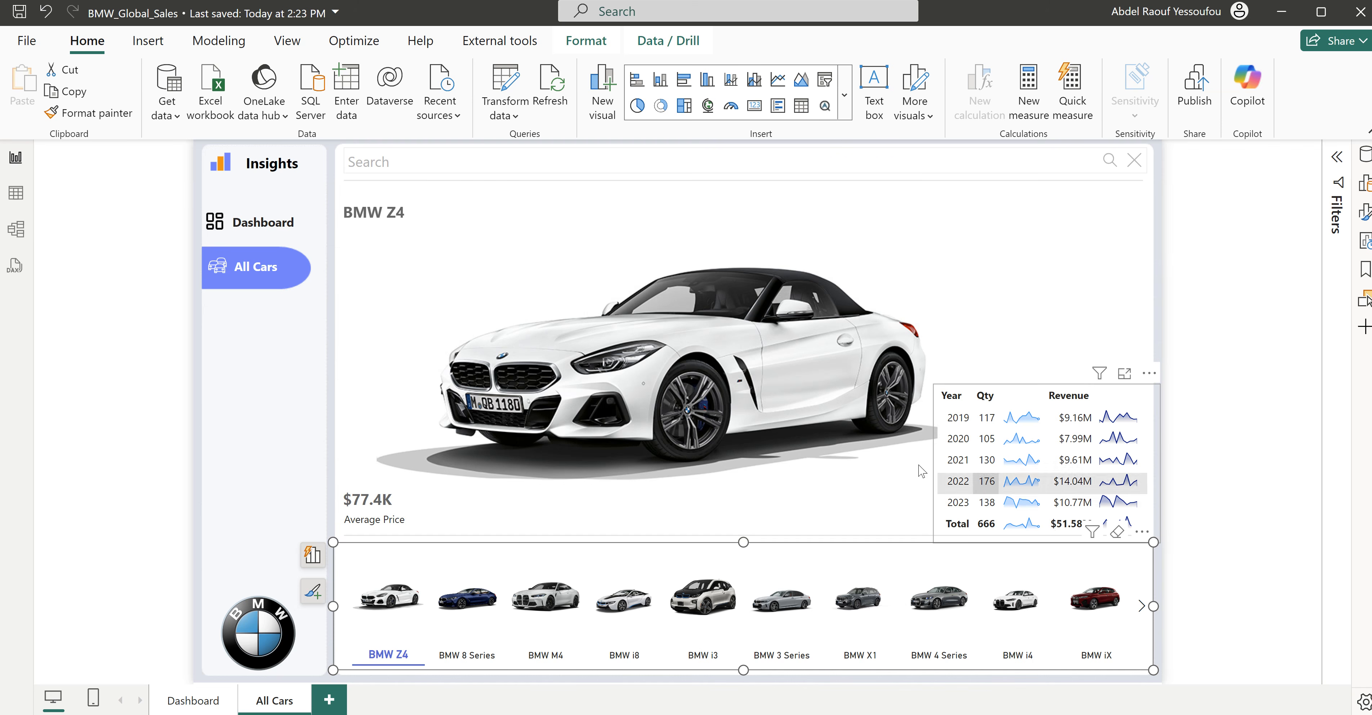
left_click(278, 233)
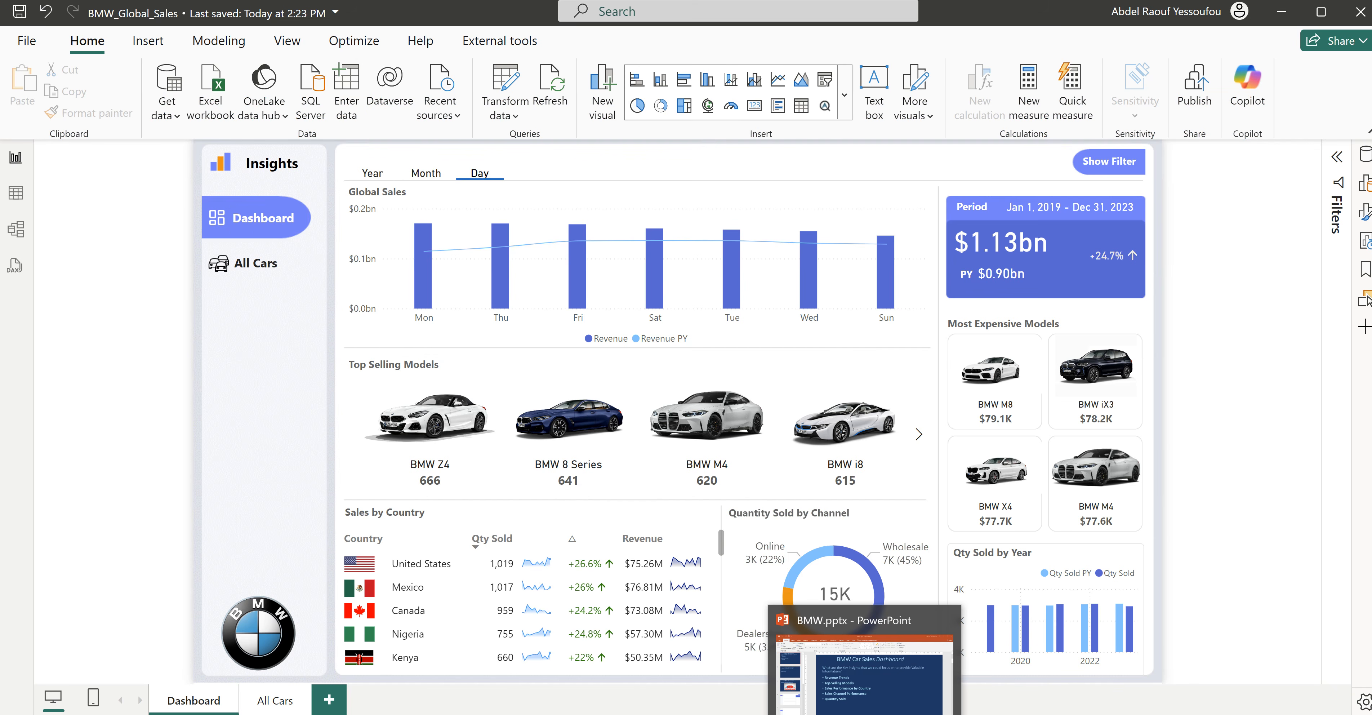
Step: Switch to BMW.pptx in PowerPoint and read through the first three slides on insights and design steps
left_click(865, 714)
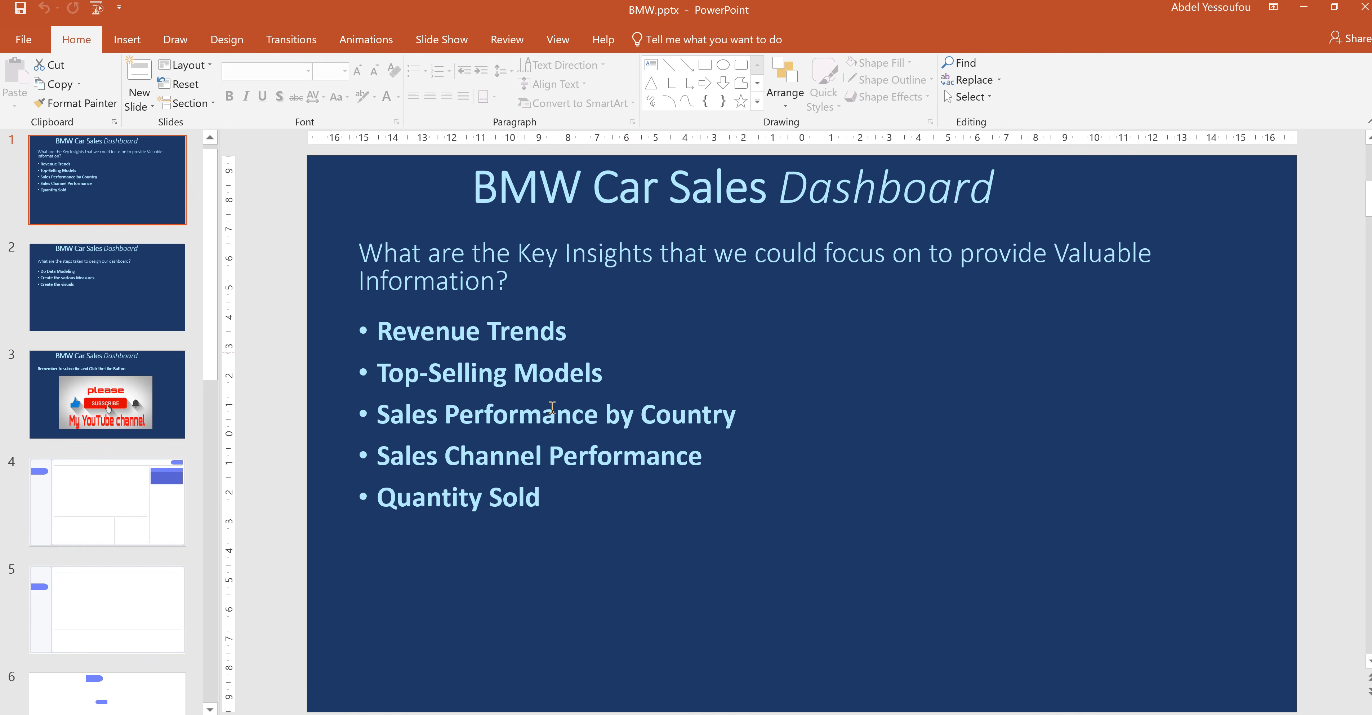
left_click(113, 311)
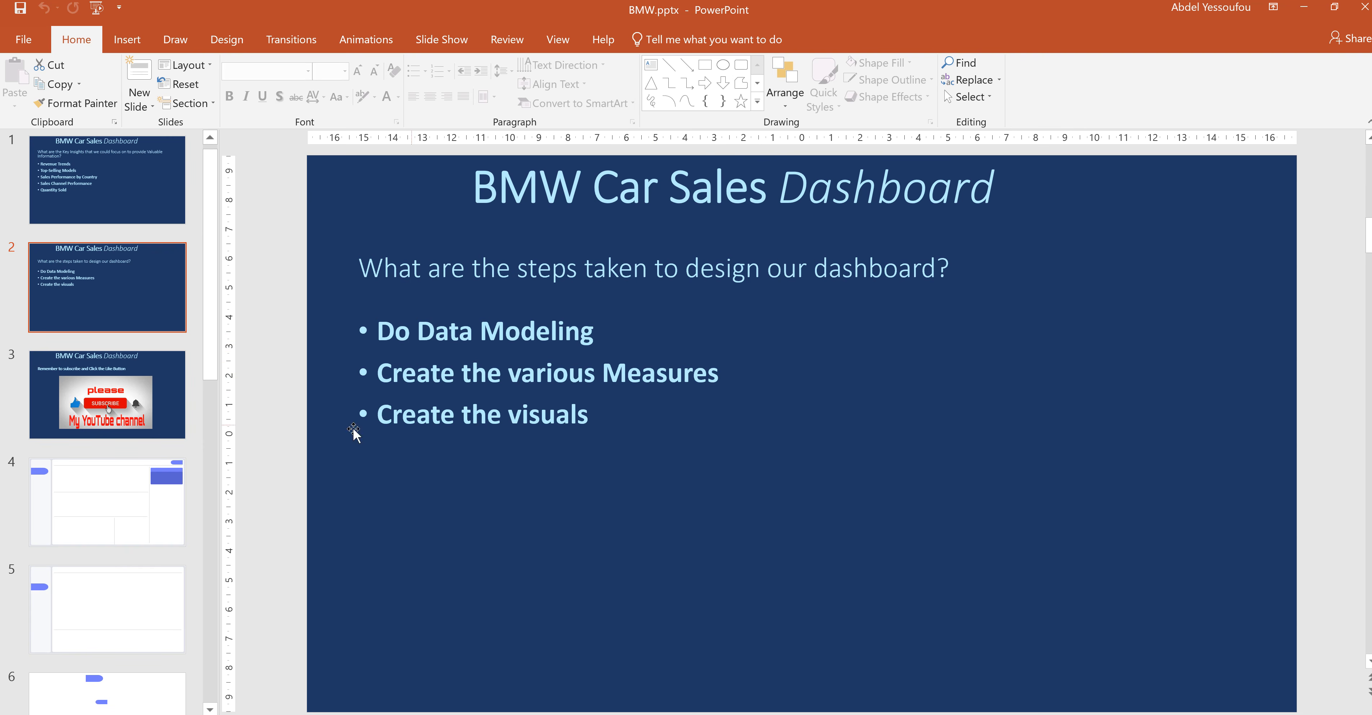
left_click(108, 425)
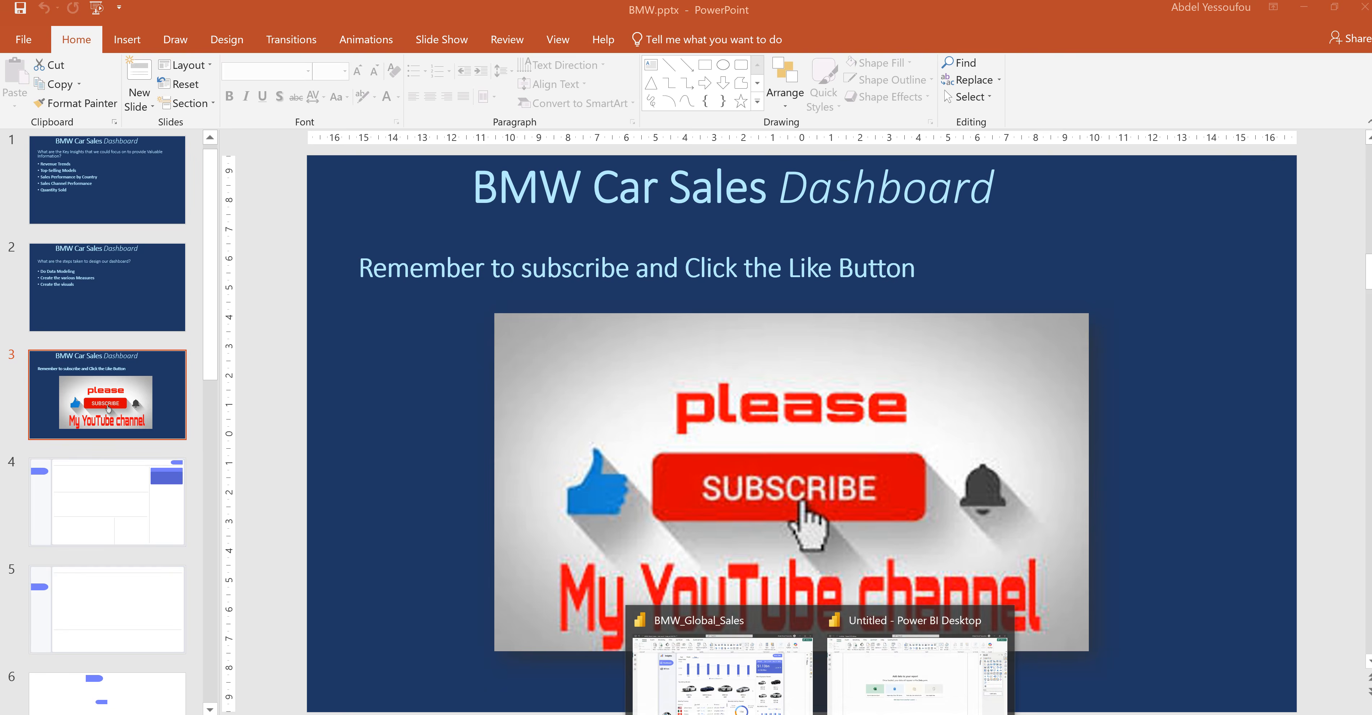
Step: Switch to the untitled Power BI Desktop report and import BMW_Sales_Data.csv from the DATA folder for transformation in Power Query
left_click(887, 666)
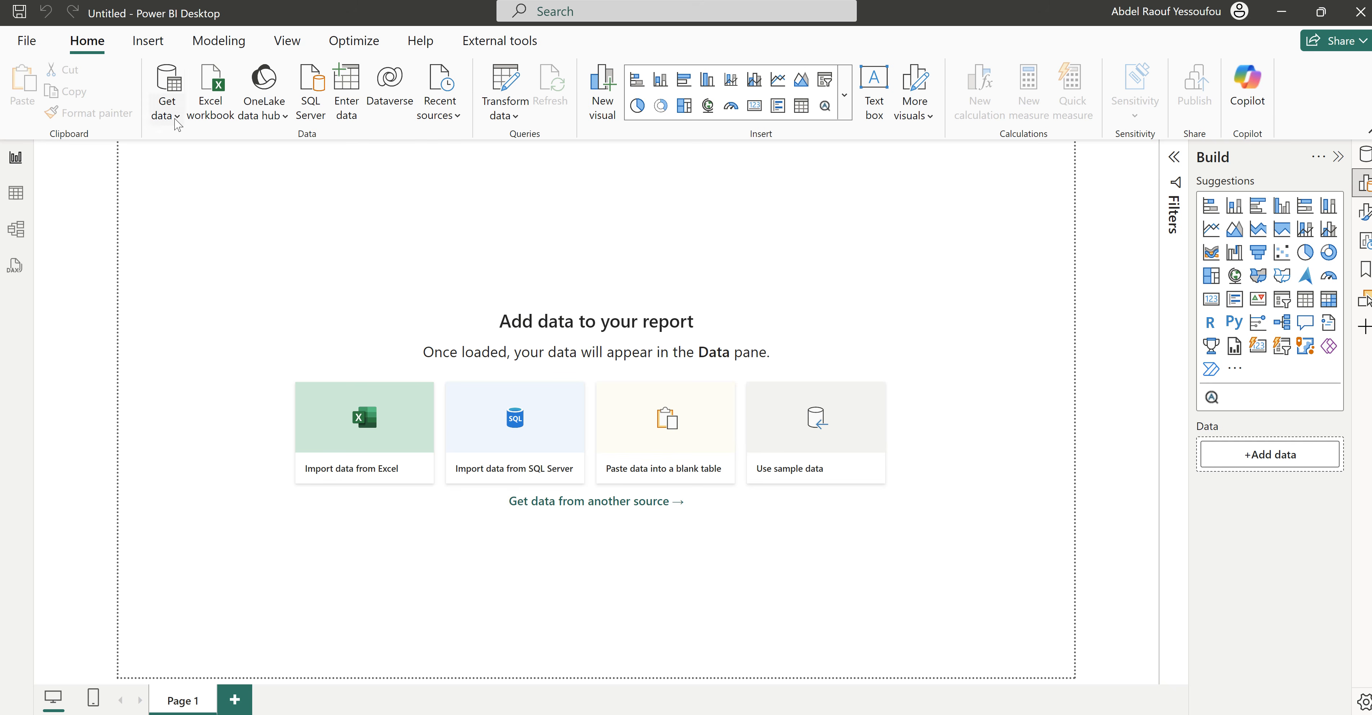
left_click(176, 121)
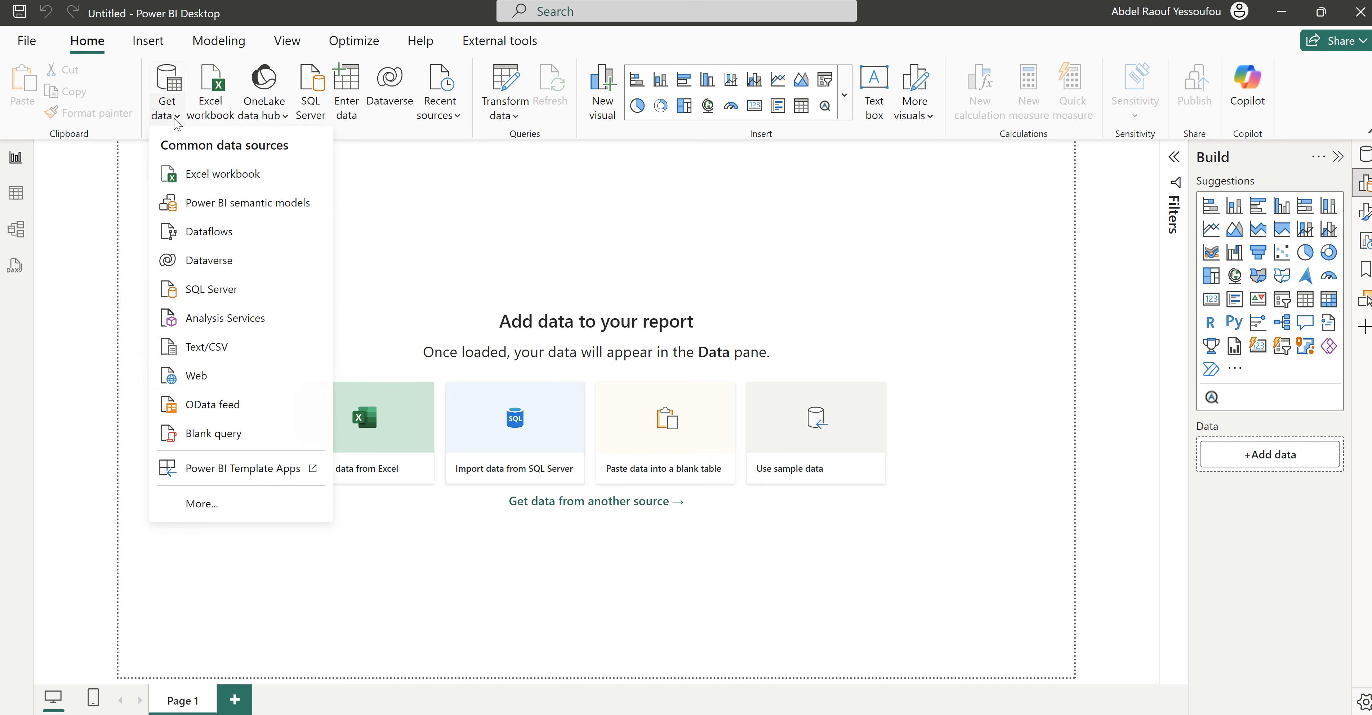
left_click(223, 349)
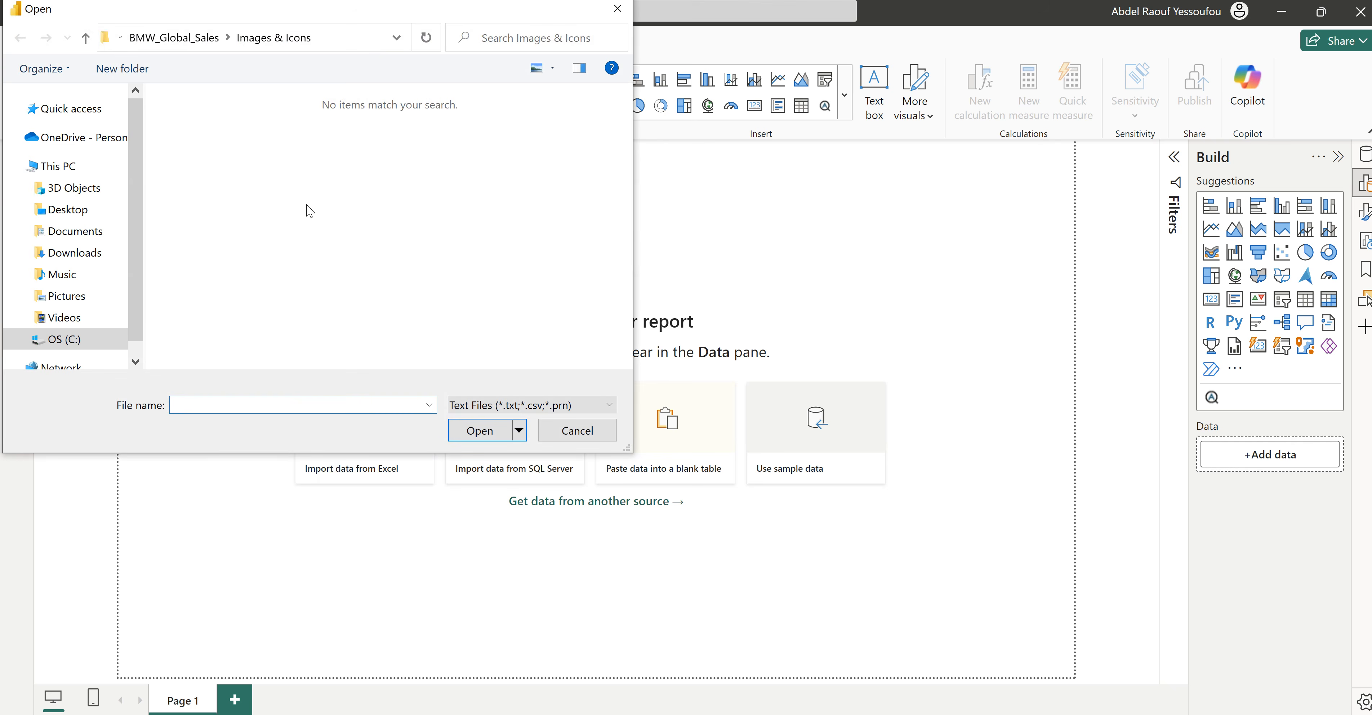
left_click(194, 44)
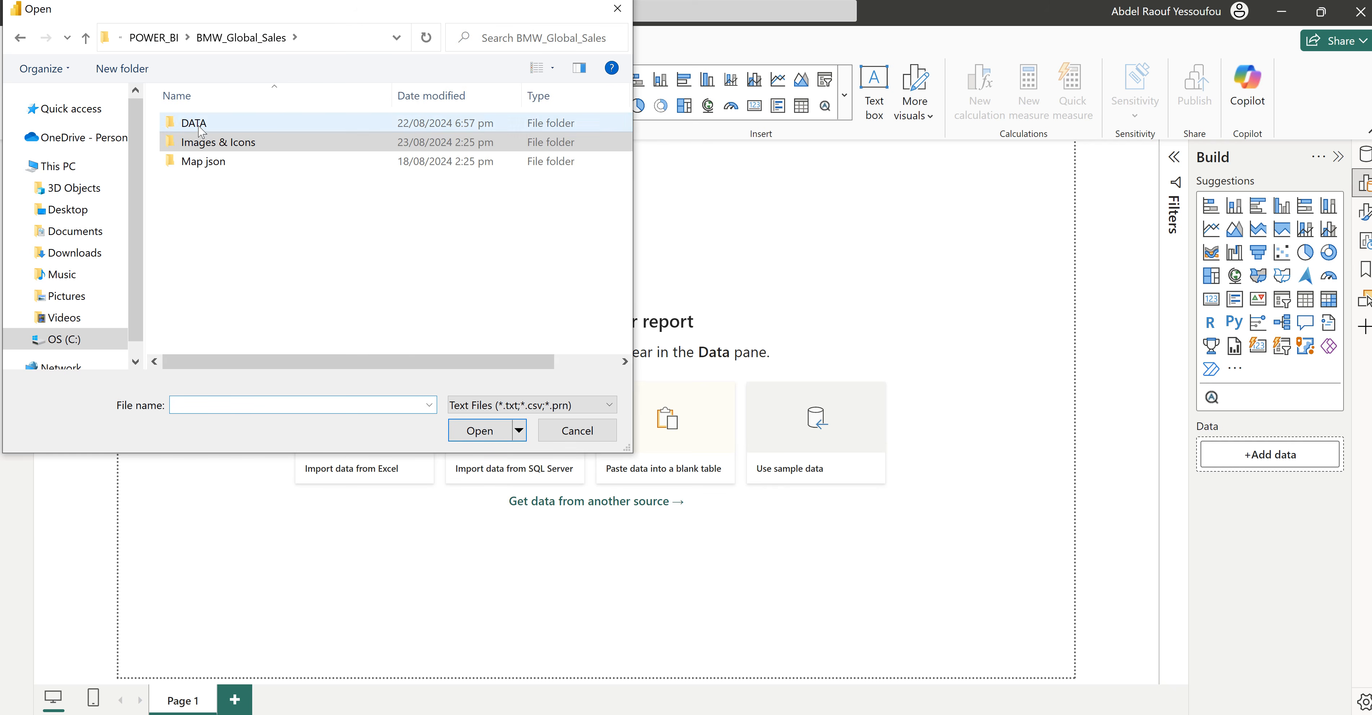
double_click(189, 115)
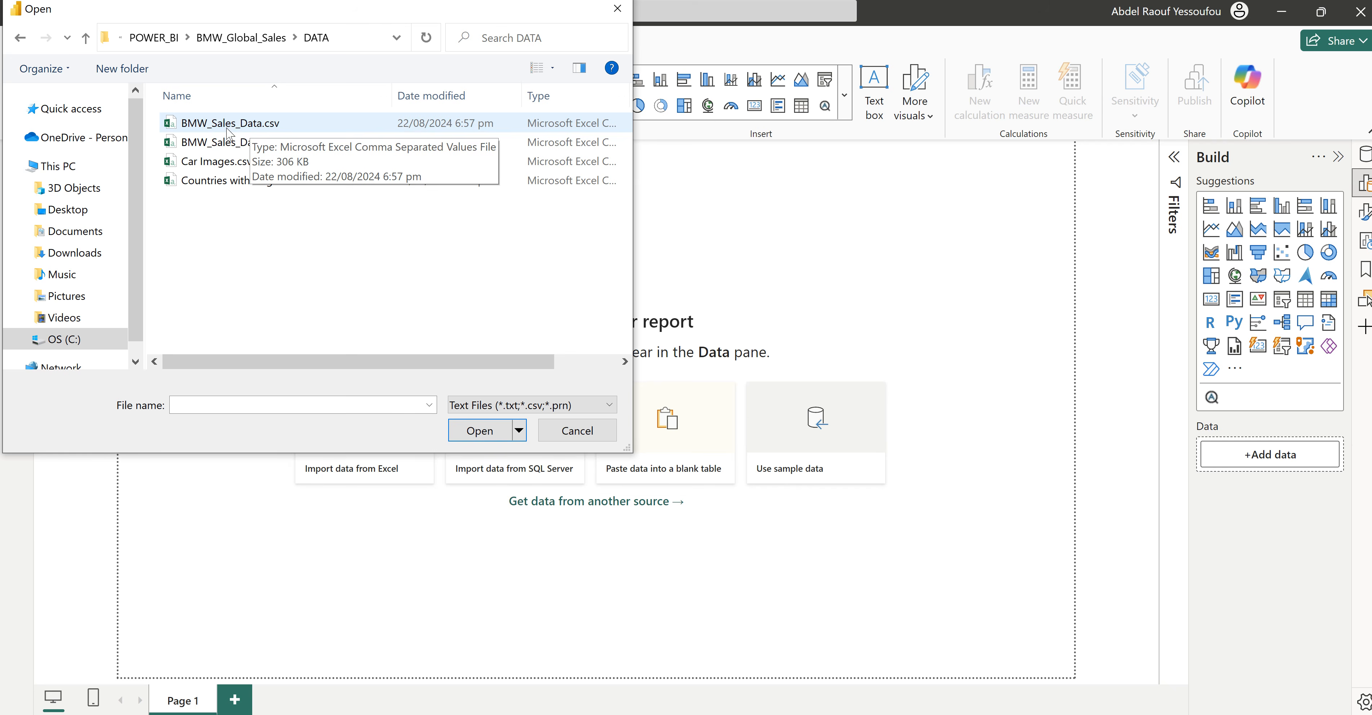
left_click(228, 128)
left_click(482, 433)
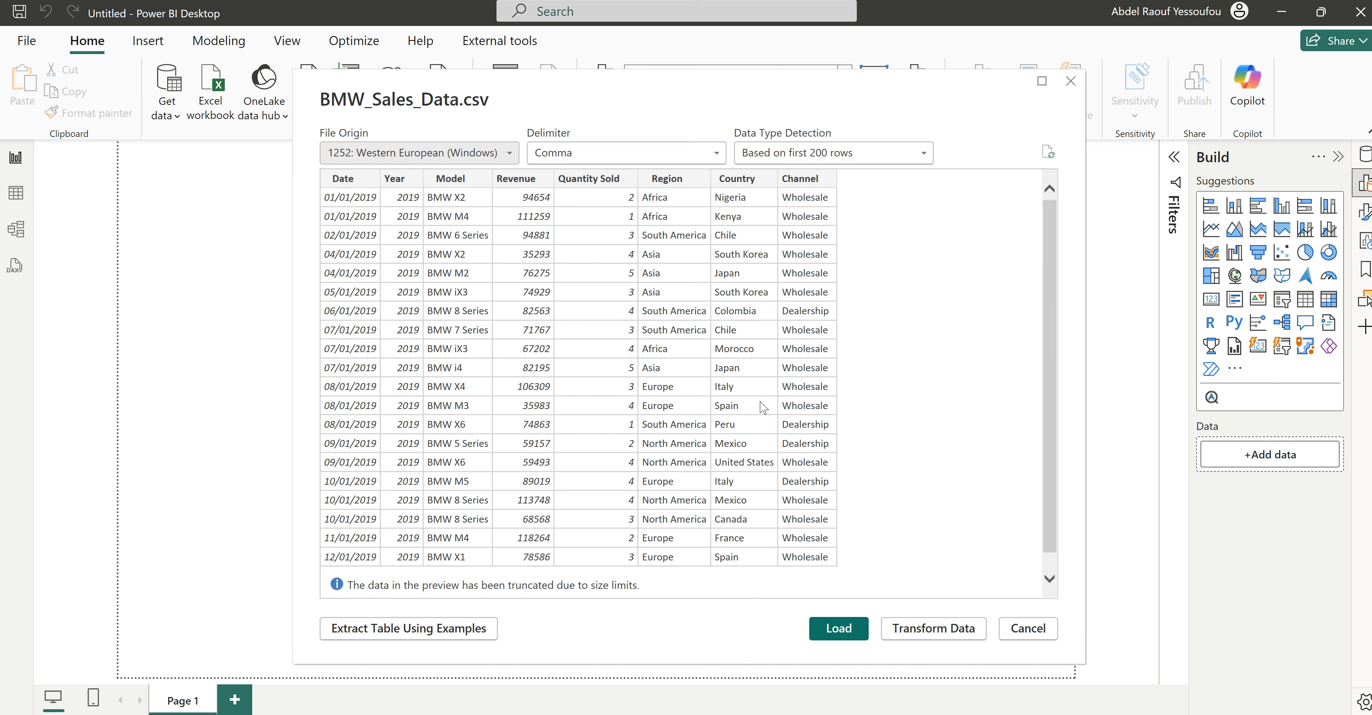
left_click(933, 629)
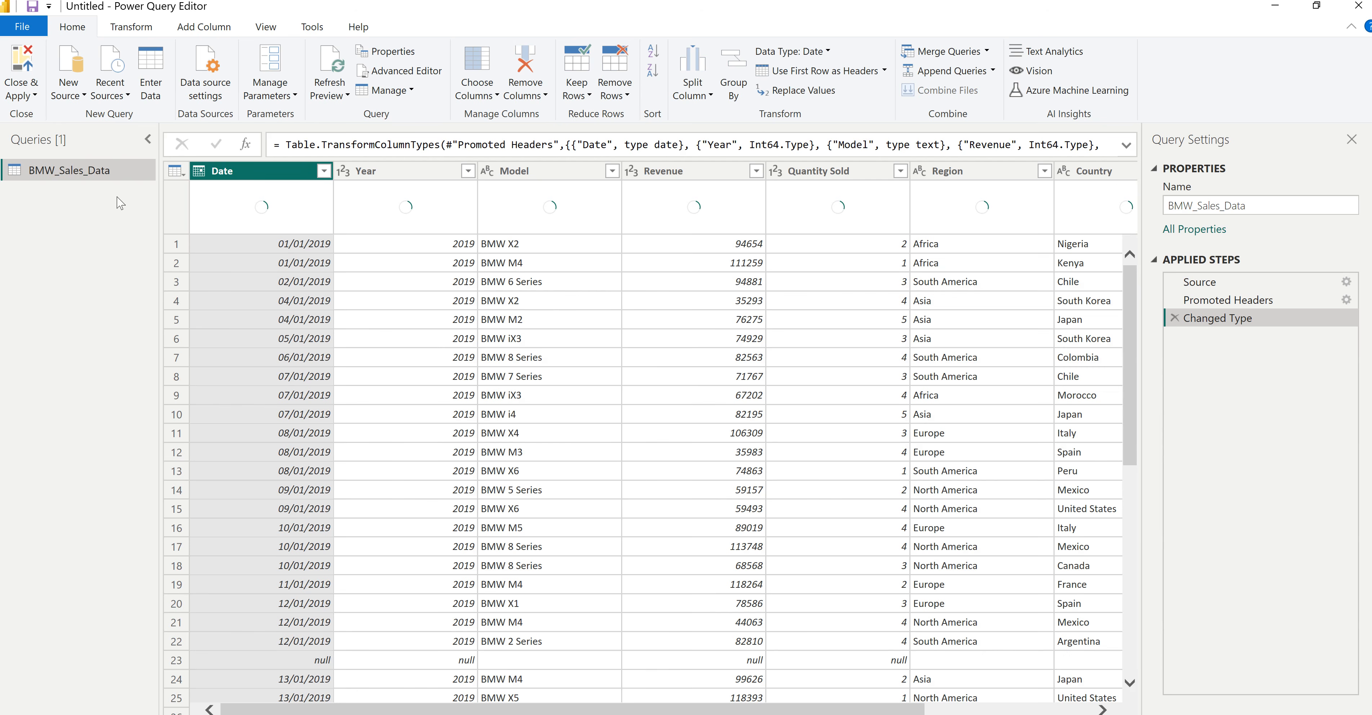
Step: Rename the BMW_Sales_Data query as factTable
double_click(80, 171)
type("FACT")
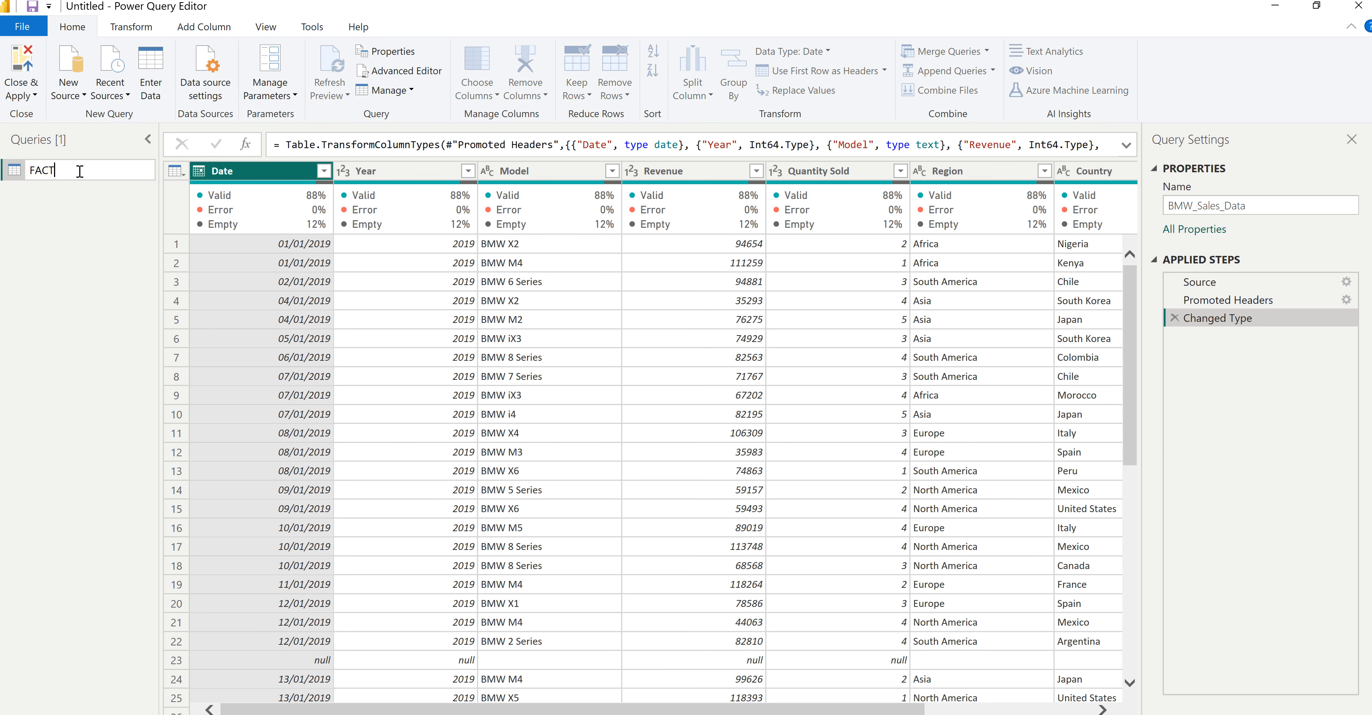
key("BackSpace")
key("BackSpace")
key("BackSpace")
key("Return")
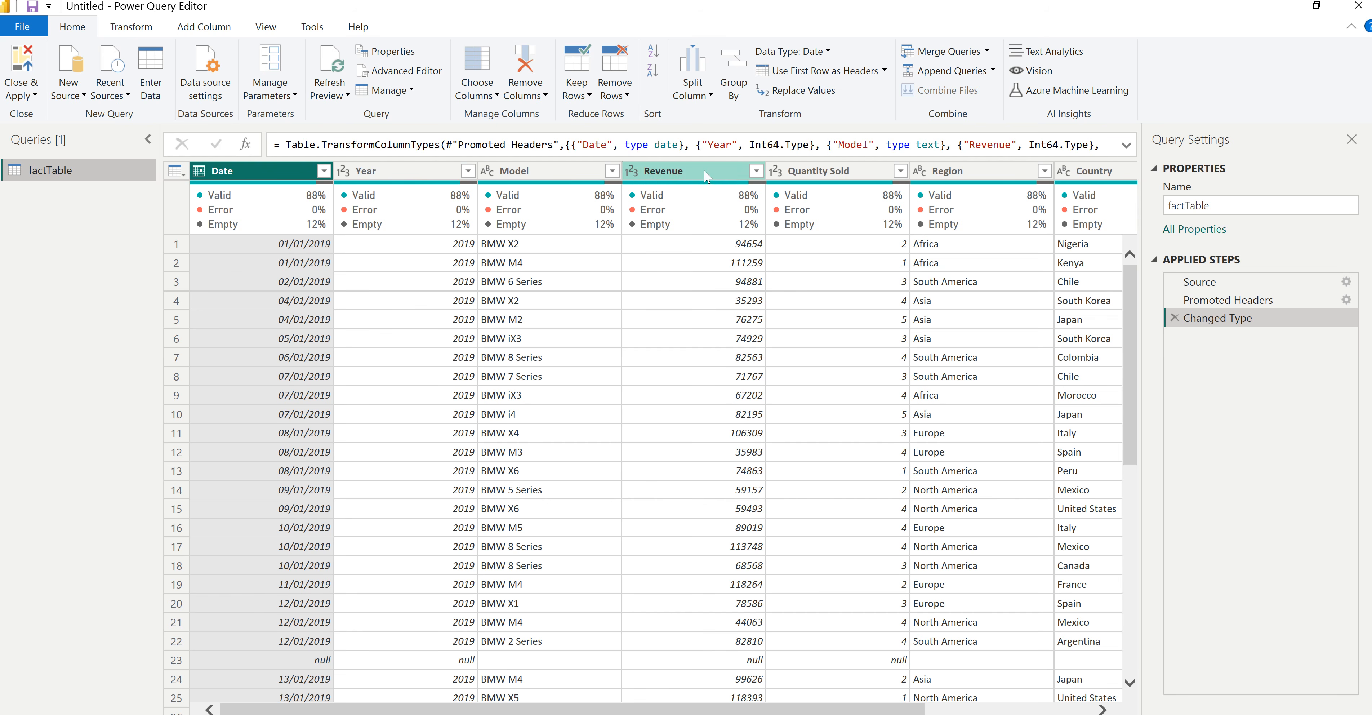
Step: Remove the empty rows from factTable based on the Date column and check the remaining columns
left_click_drag(782, 709, 677, 710)
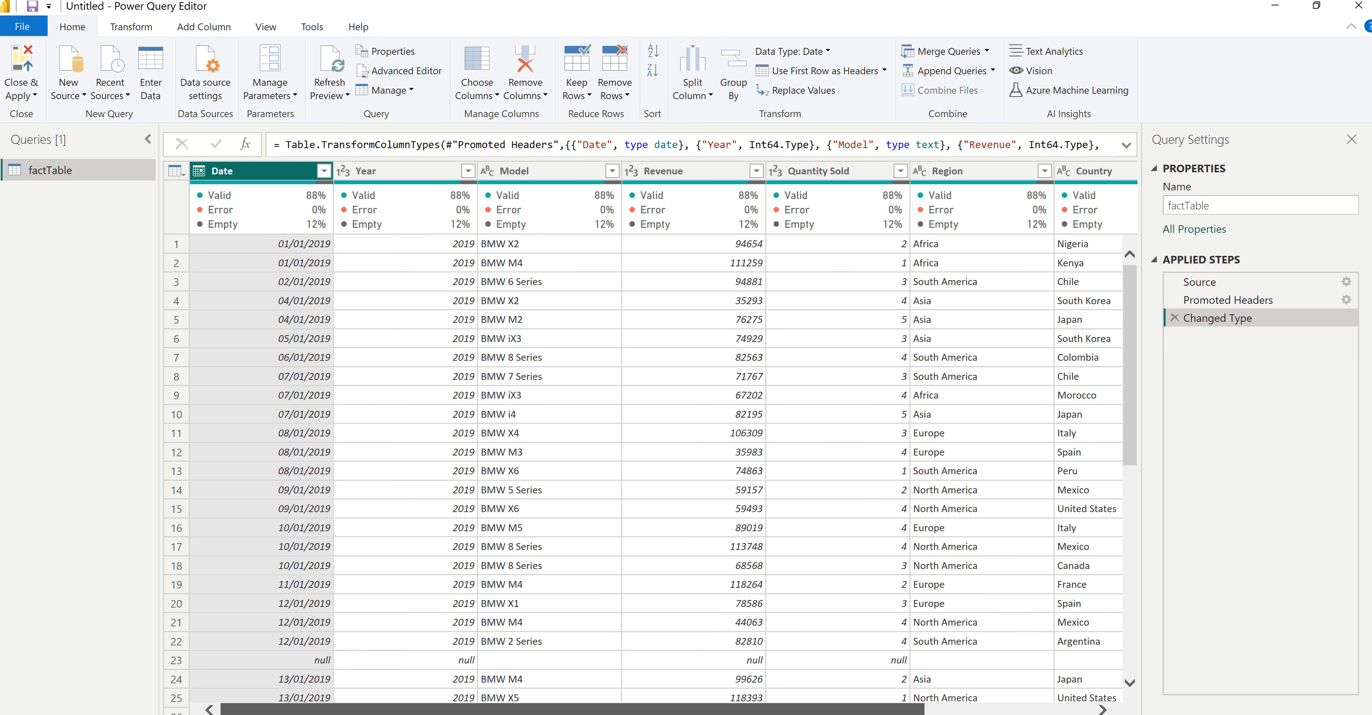
left_click(324, 170)
left_click(323, 171)
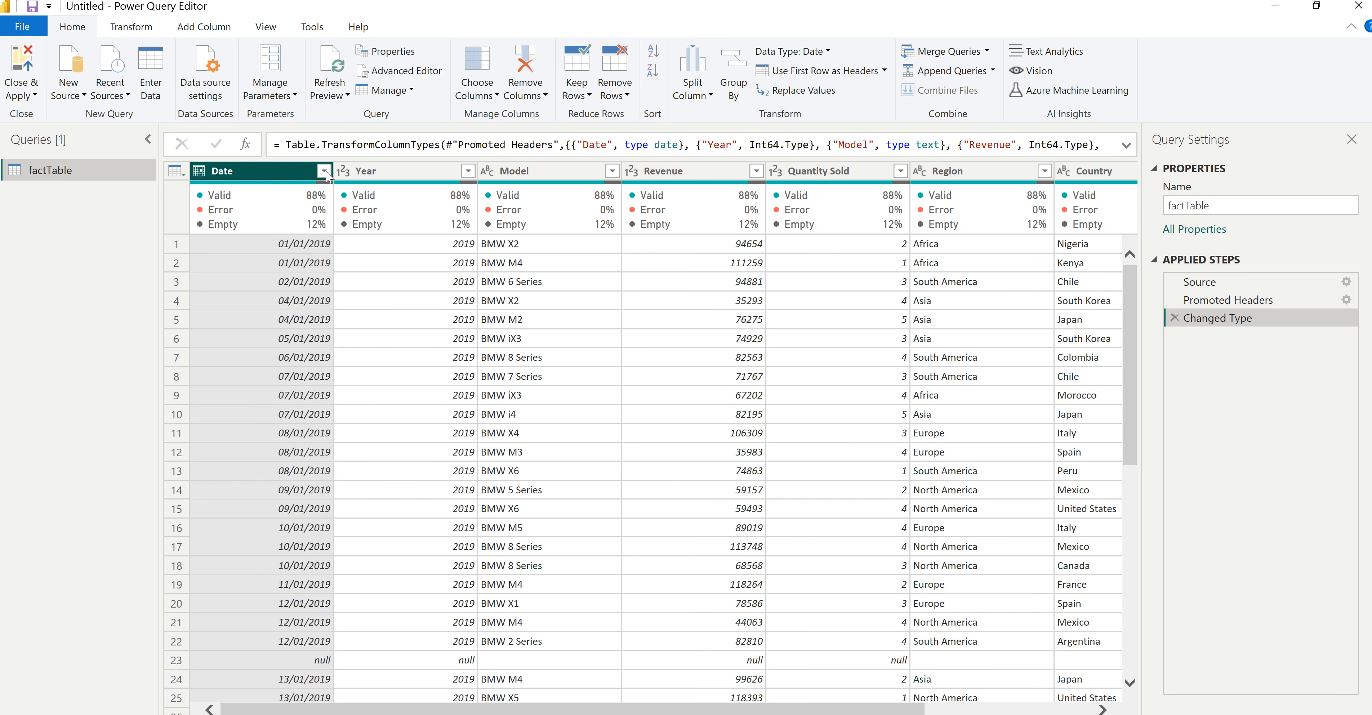
mouse_move(247, 221)
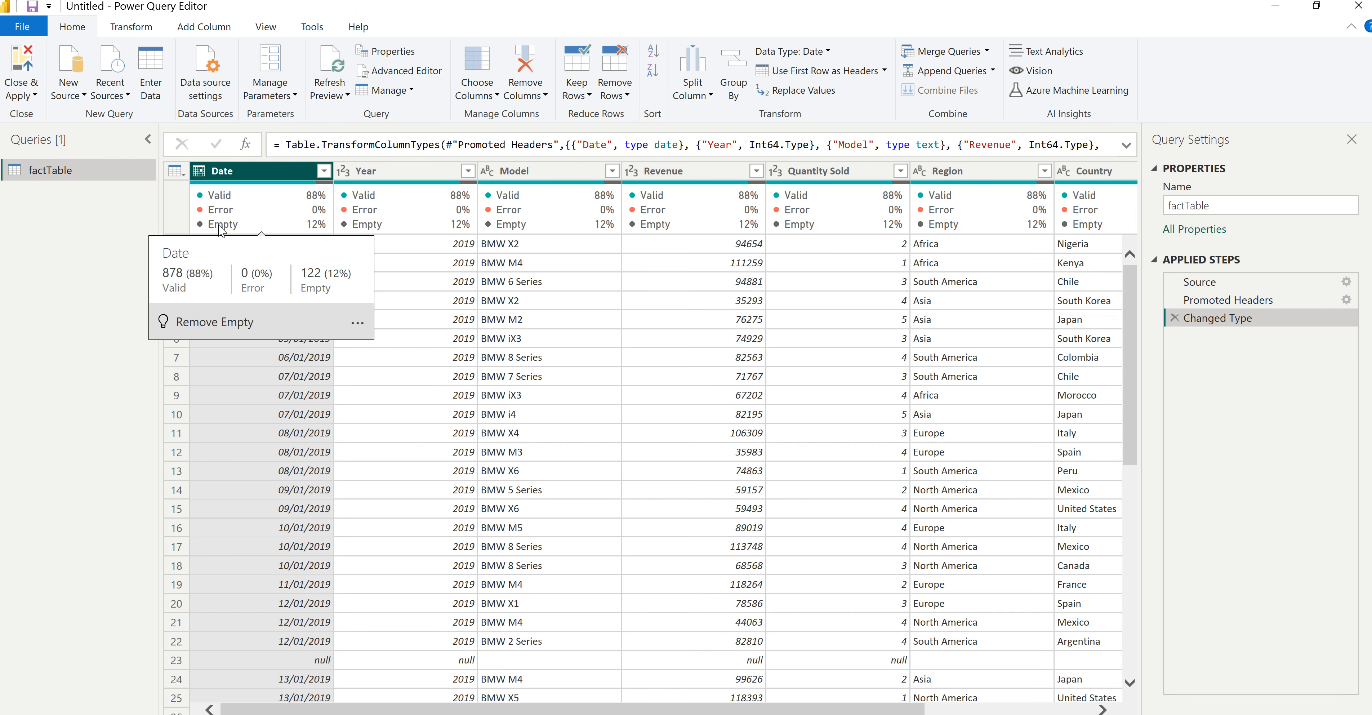
left_click(215, 322)
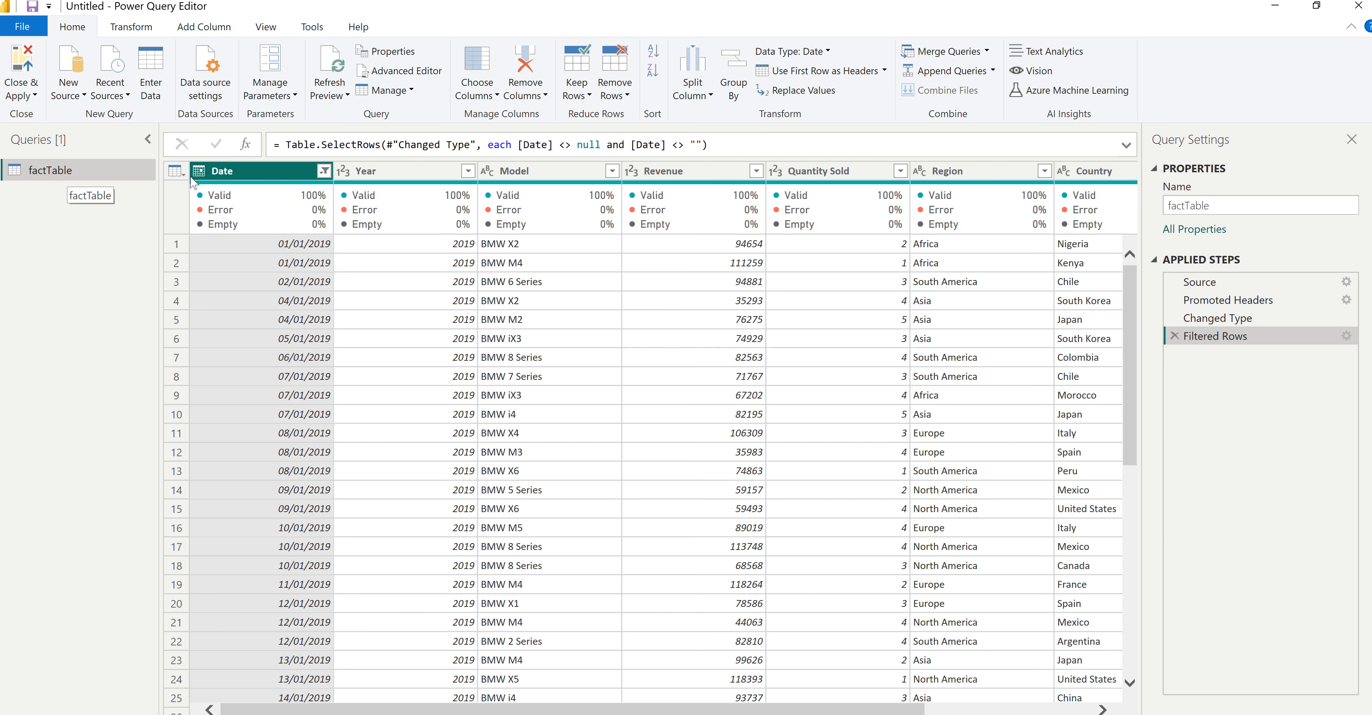
left_click_drag(586, 709, 460, 705)
left_click_drag(711, 709, 770, 710)
Step: Duplicate the factTable query and rename the copy as dimModel
right_click(51, 172)
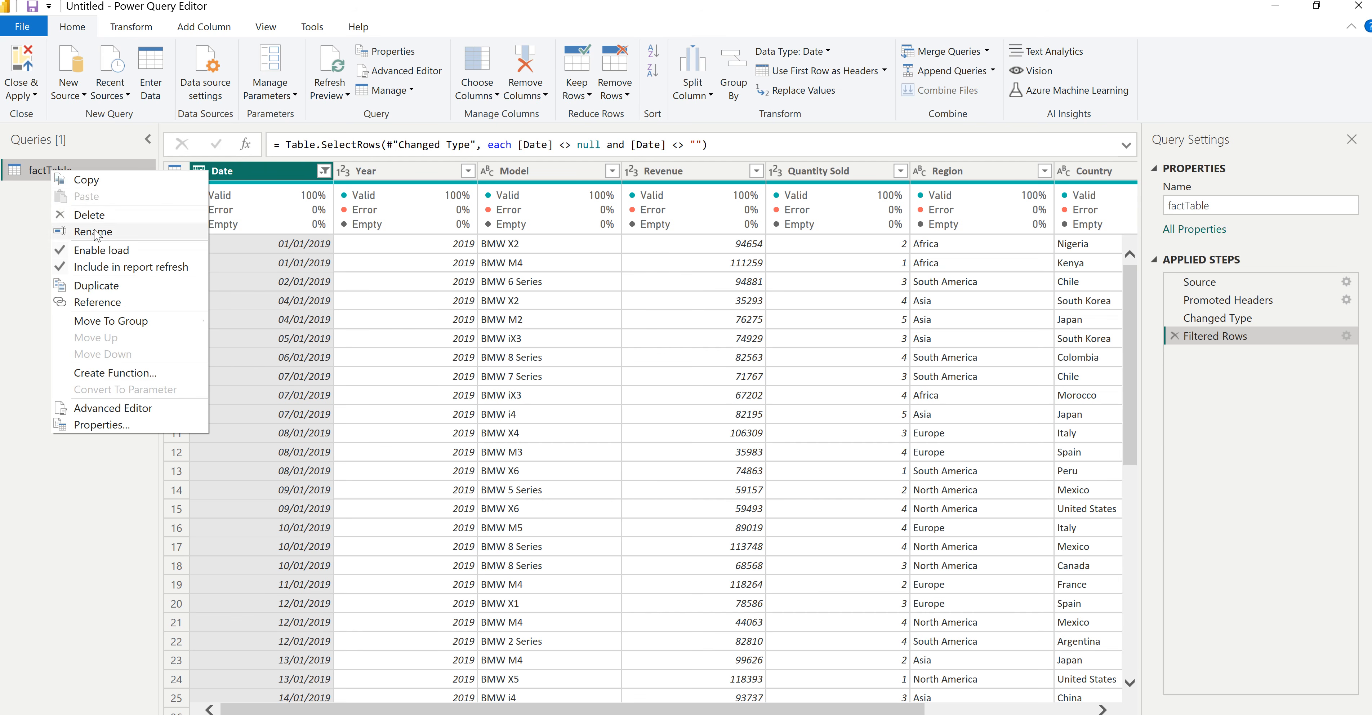
left_click(98, 287)
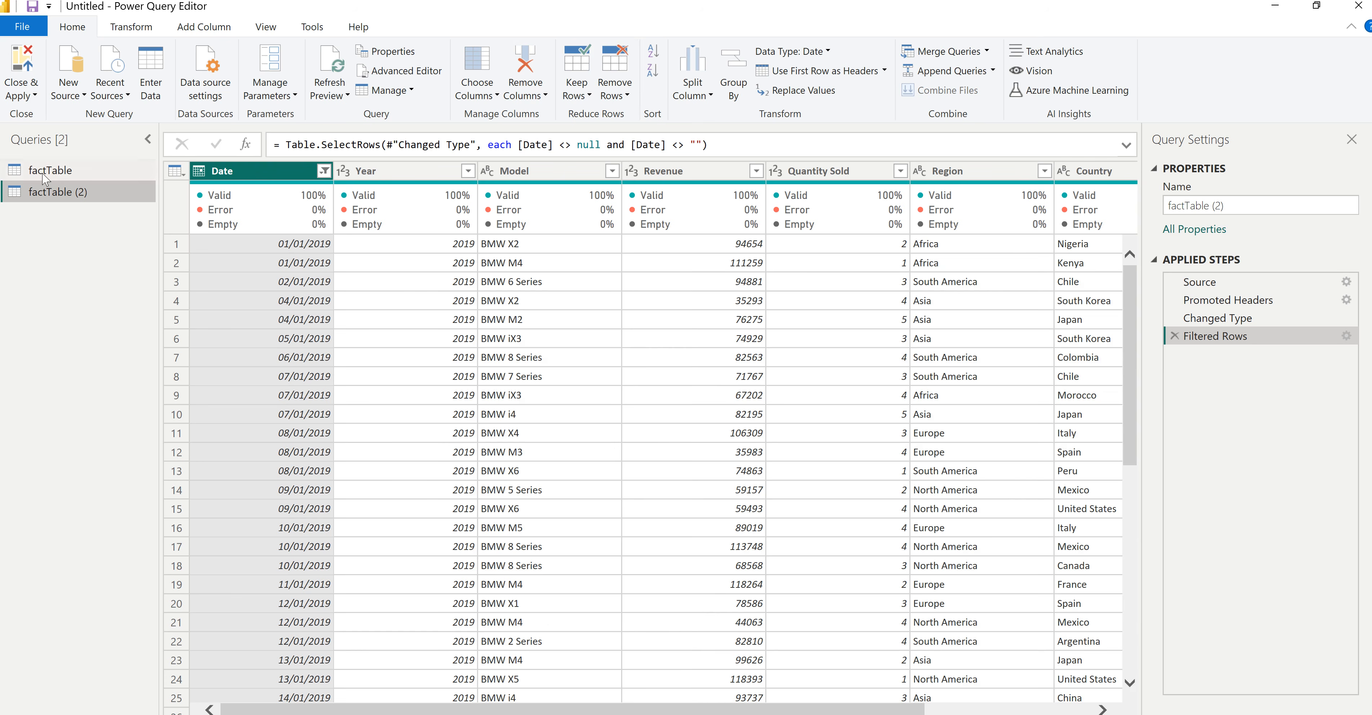
double_click(69, 193)
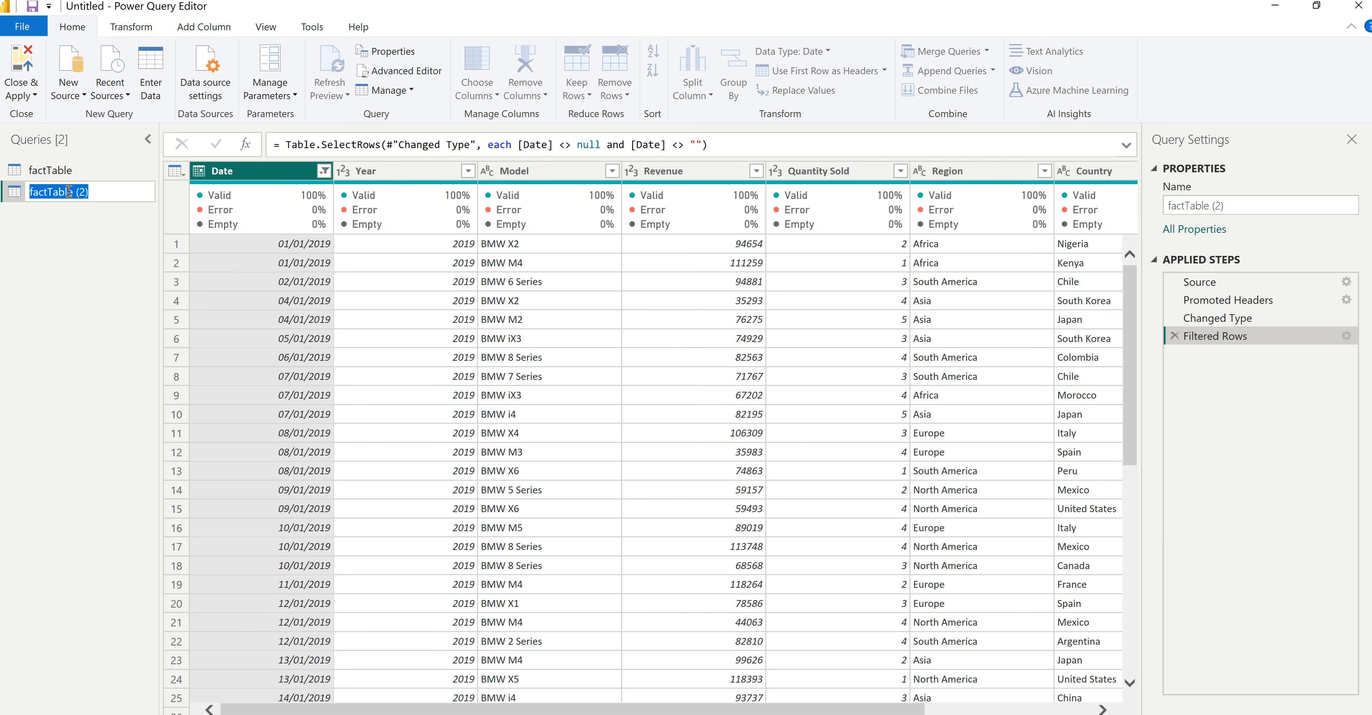
type("dimModel")
key("Return")
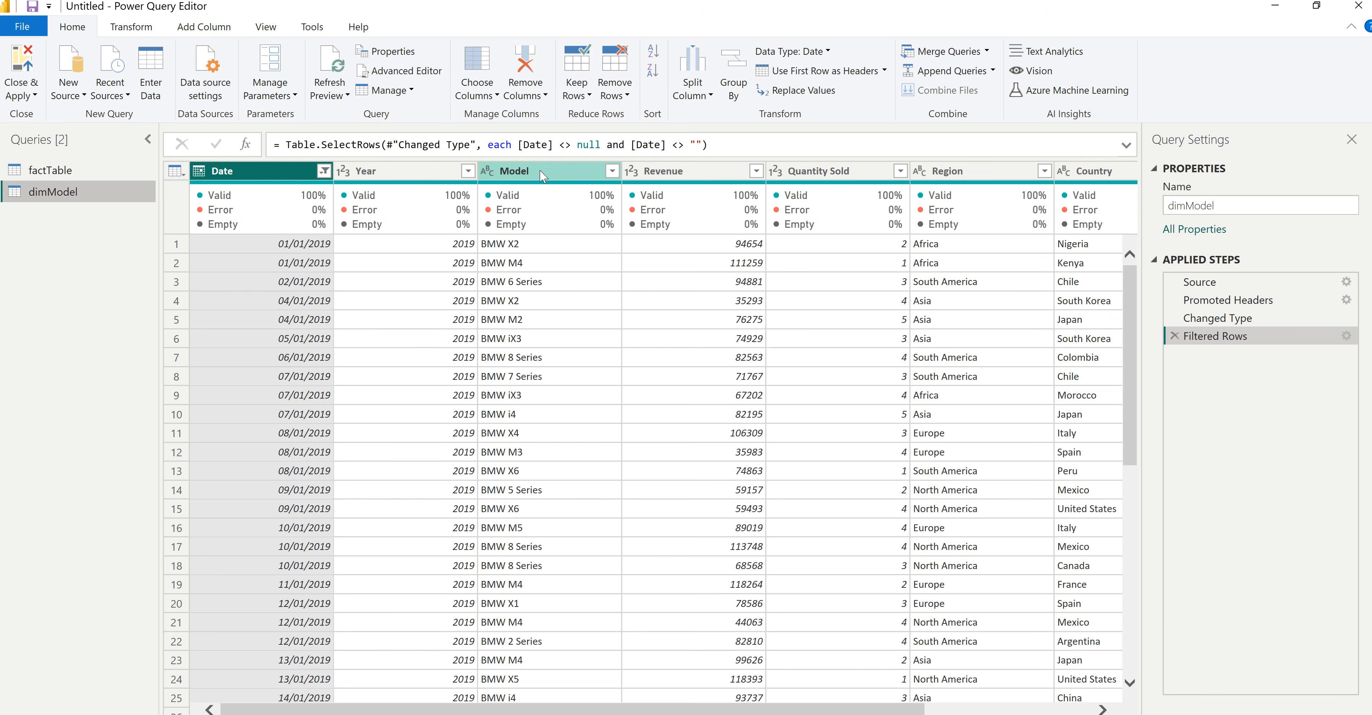
Step: Keep only the Model column in dimModel and remove its duplicate values
left_click(540, 175)
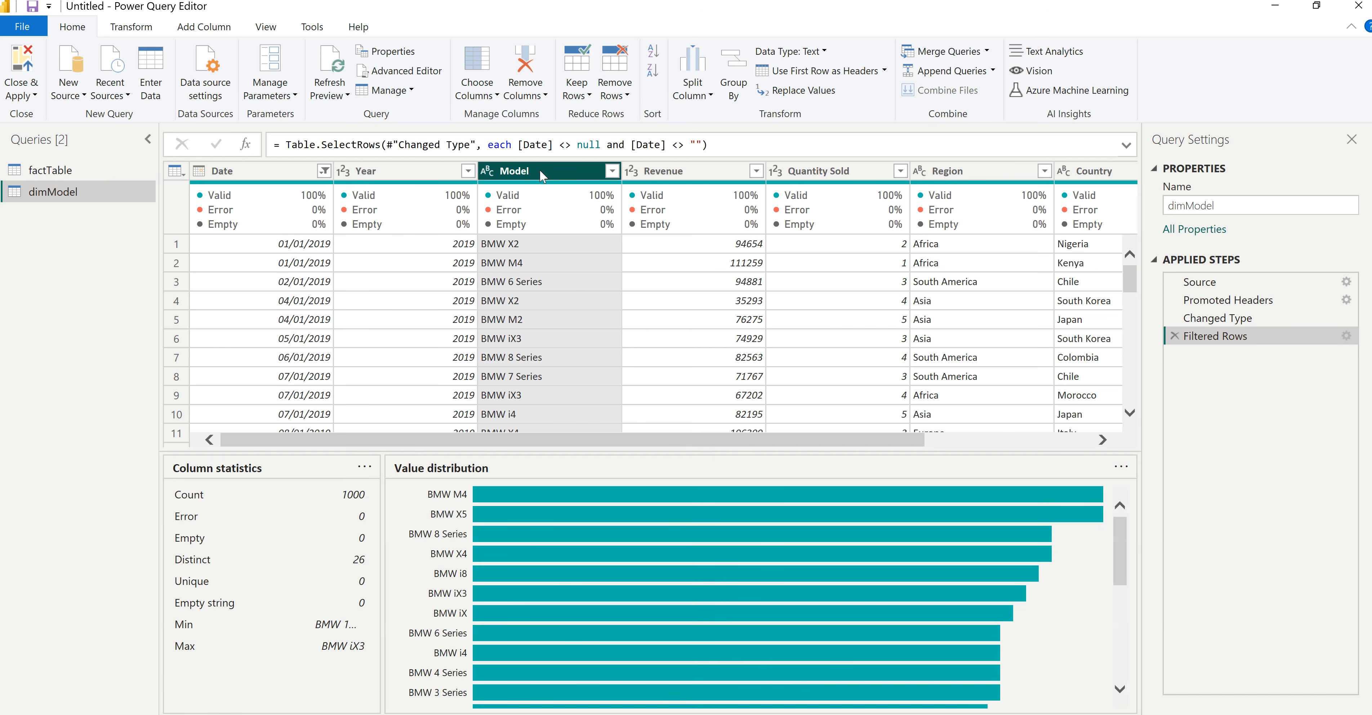
right_click(539, 169)
left_click(626, 212)
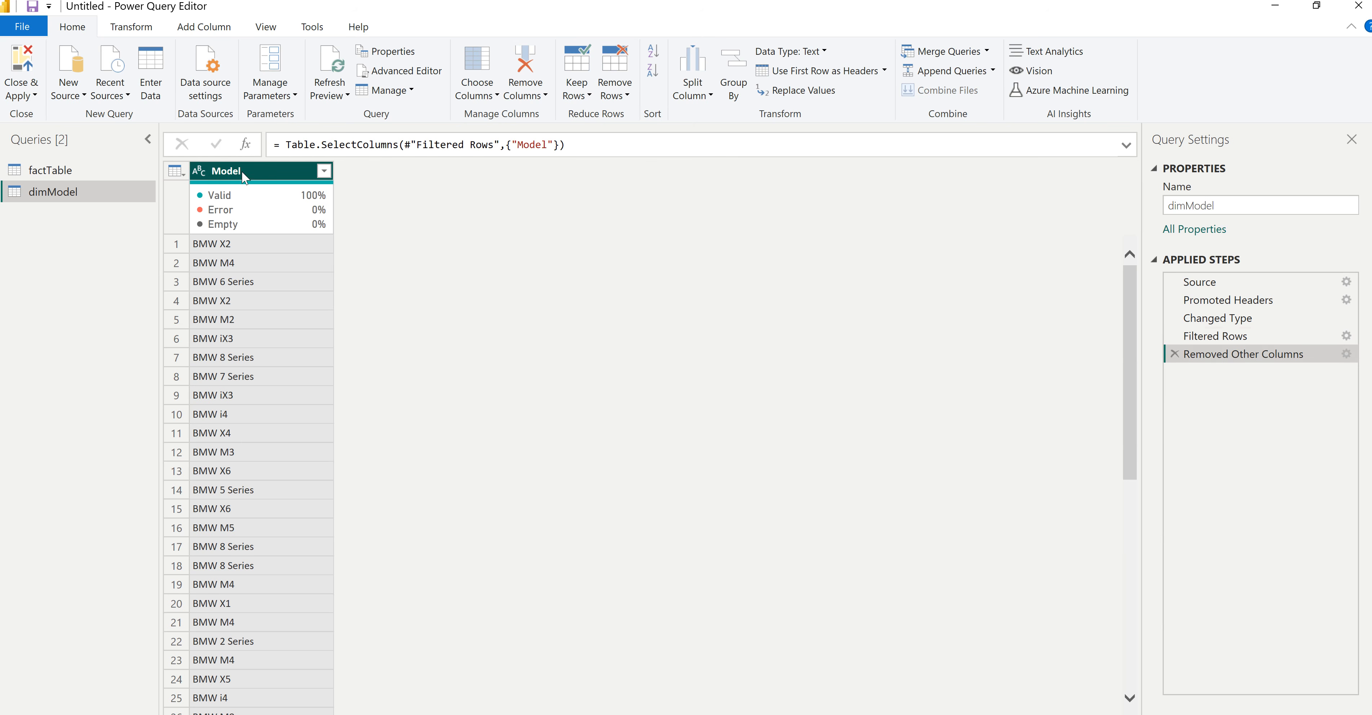
right_click(226, 173)
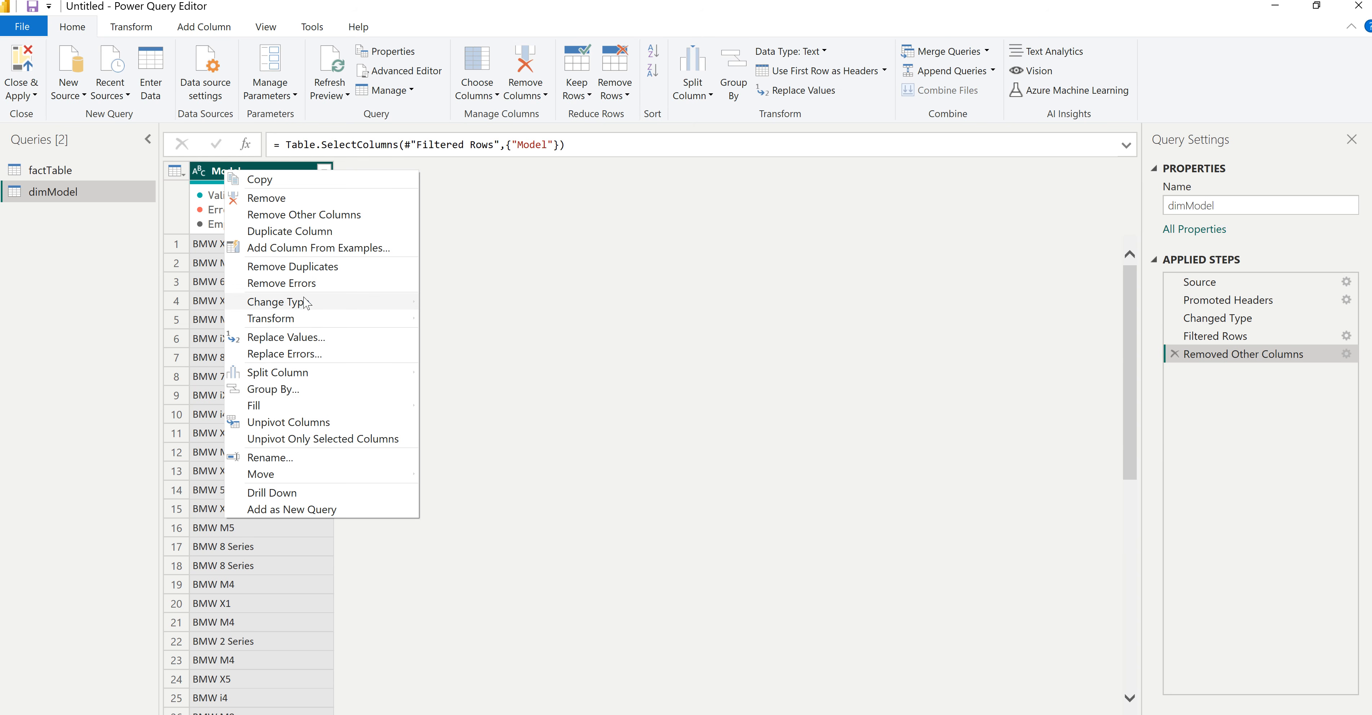
left_click(314, 267)
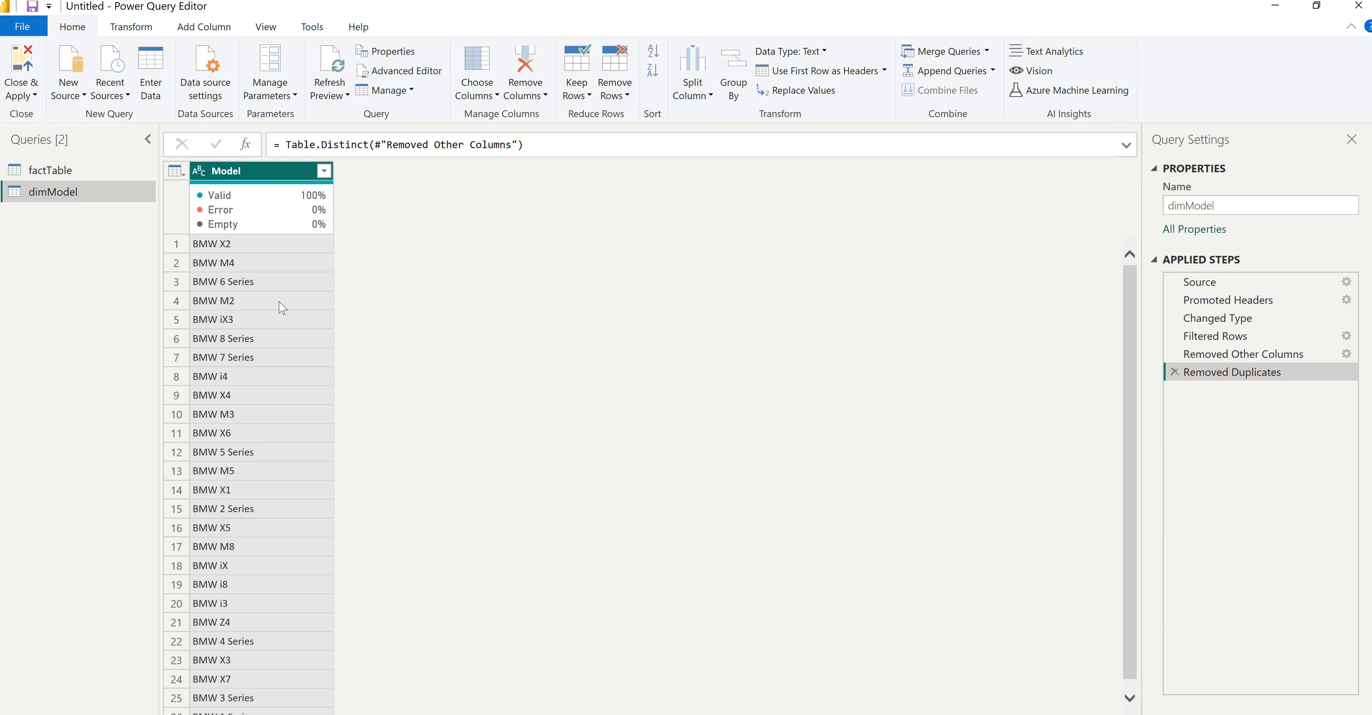
Step: Add an index column starting from 1 as the first column of dimModel and name it ModelID
left_click(199, 31)
left_click(254, 70)
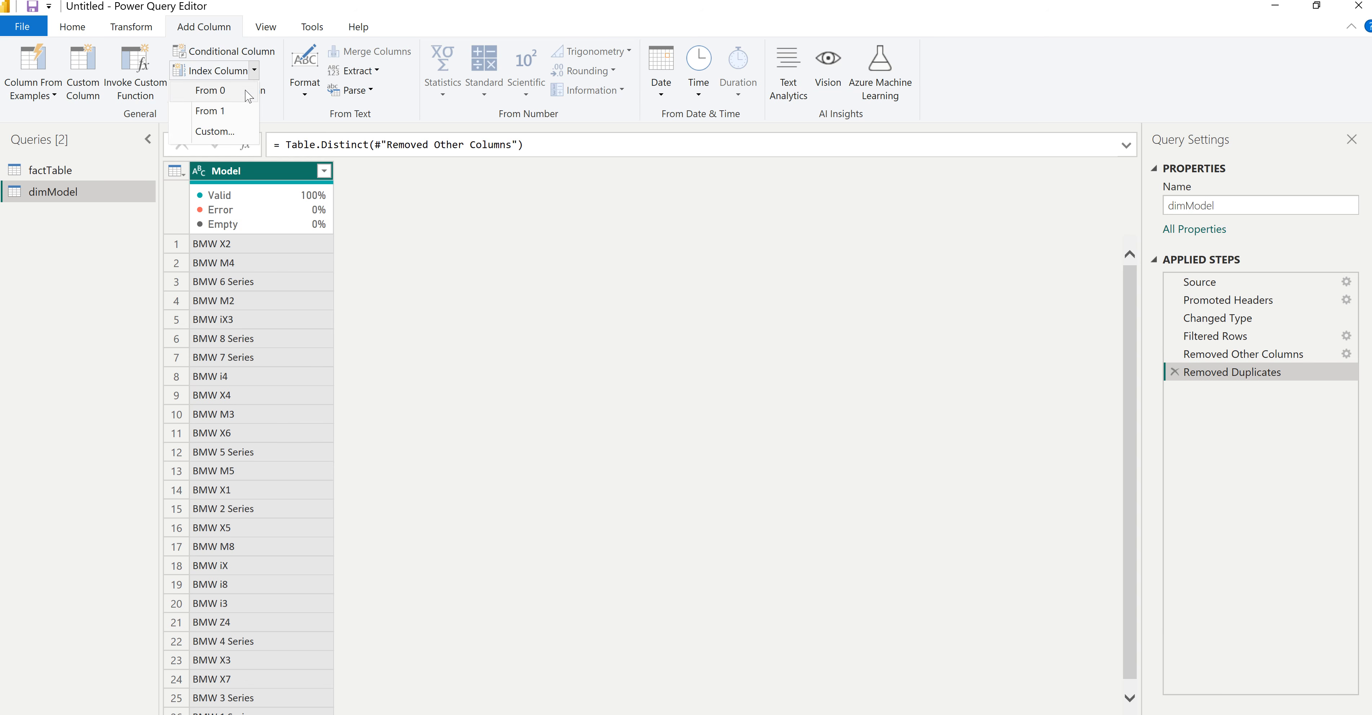
left_click(231, 112)
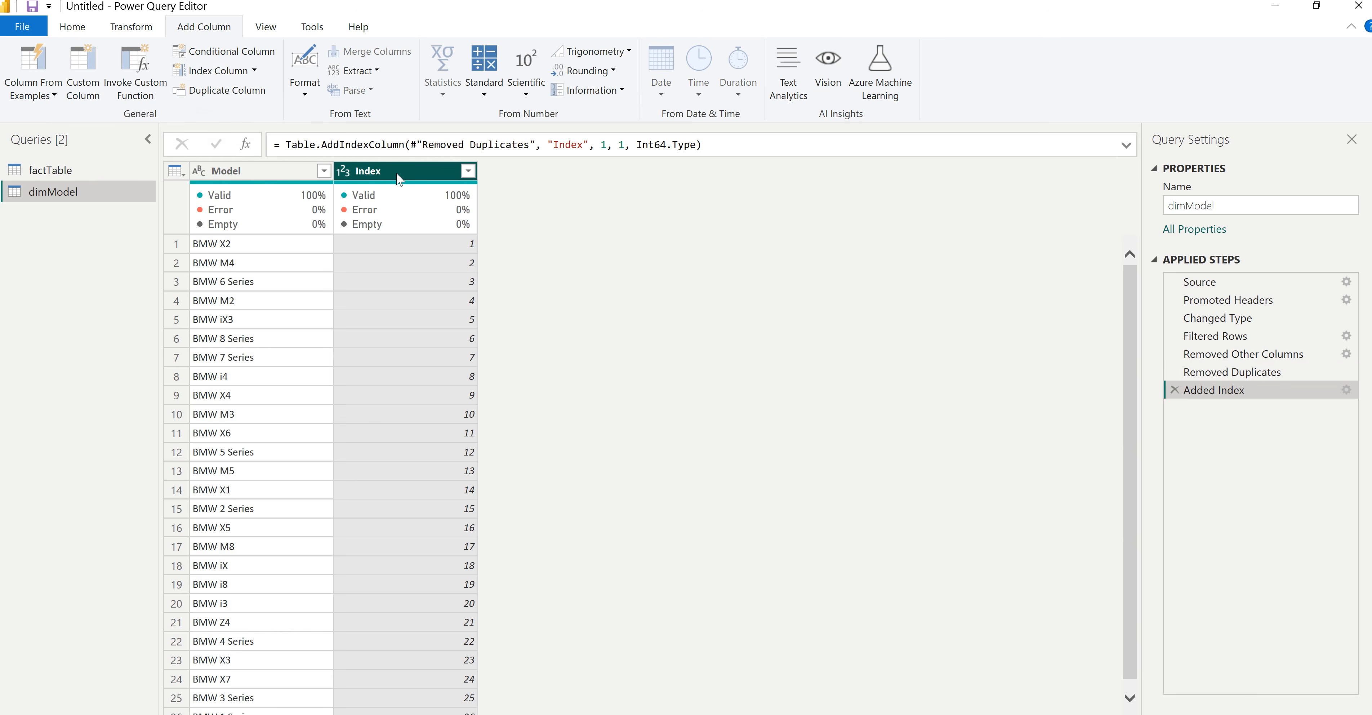
left_click_drag(287, 178, 241, 182)
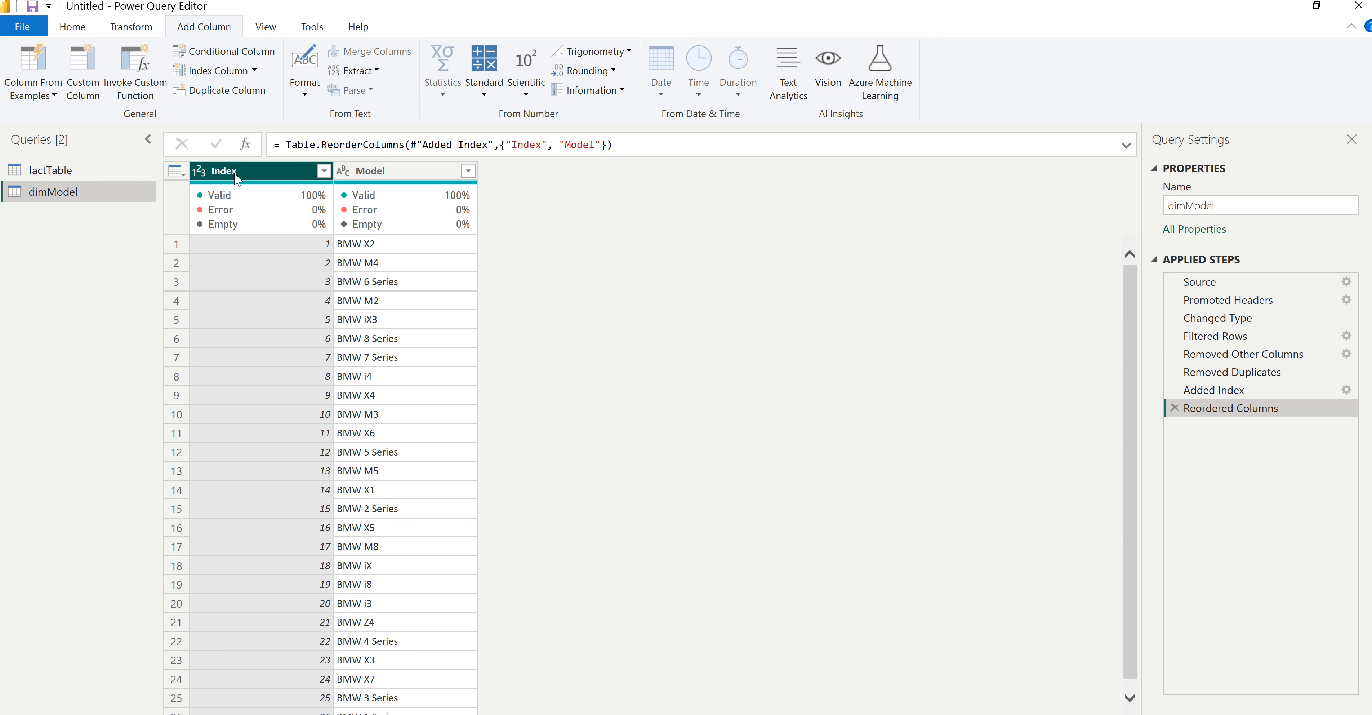
double_click(235, 173)
type("ModelID")
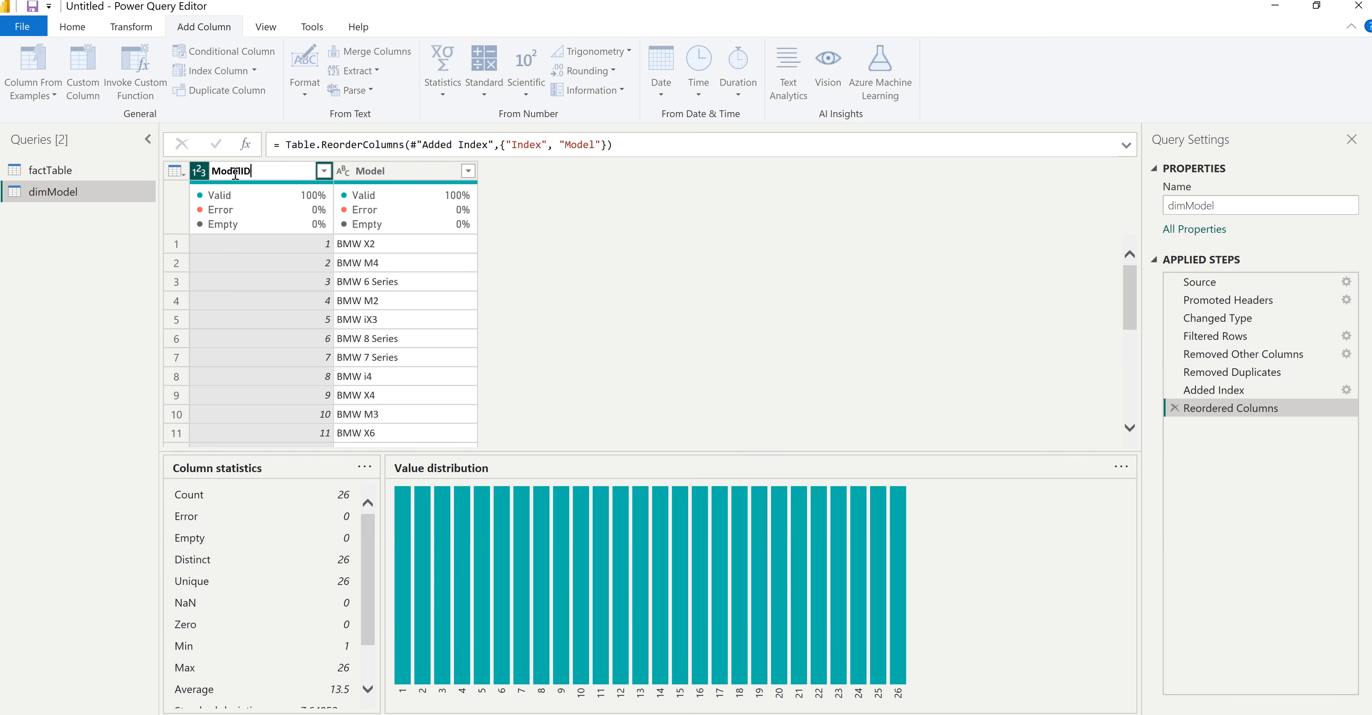
key("Return")
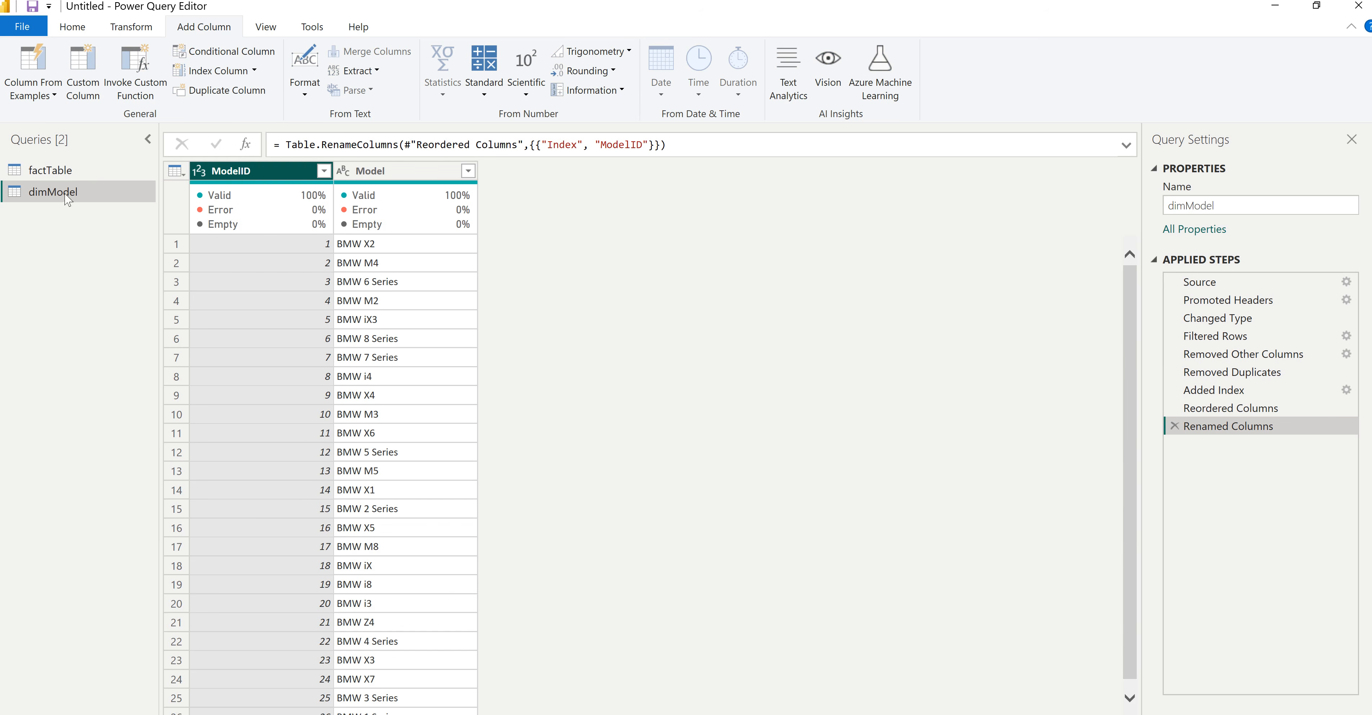
Step: Duplicate the factTable query and rename the copy as dimCountry
left_click(54, 175)
right_click(53, 170)
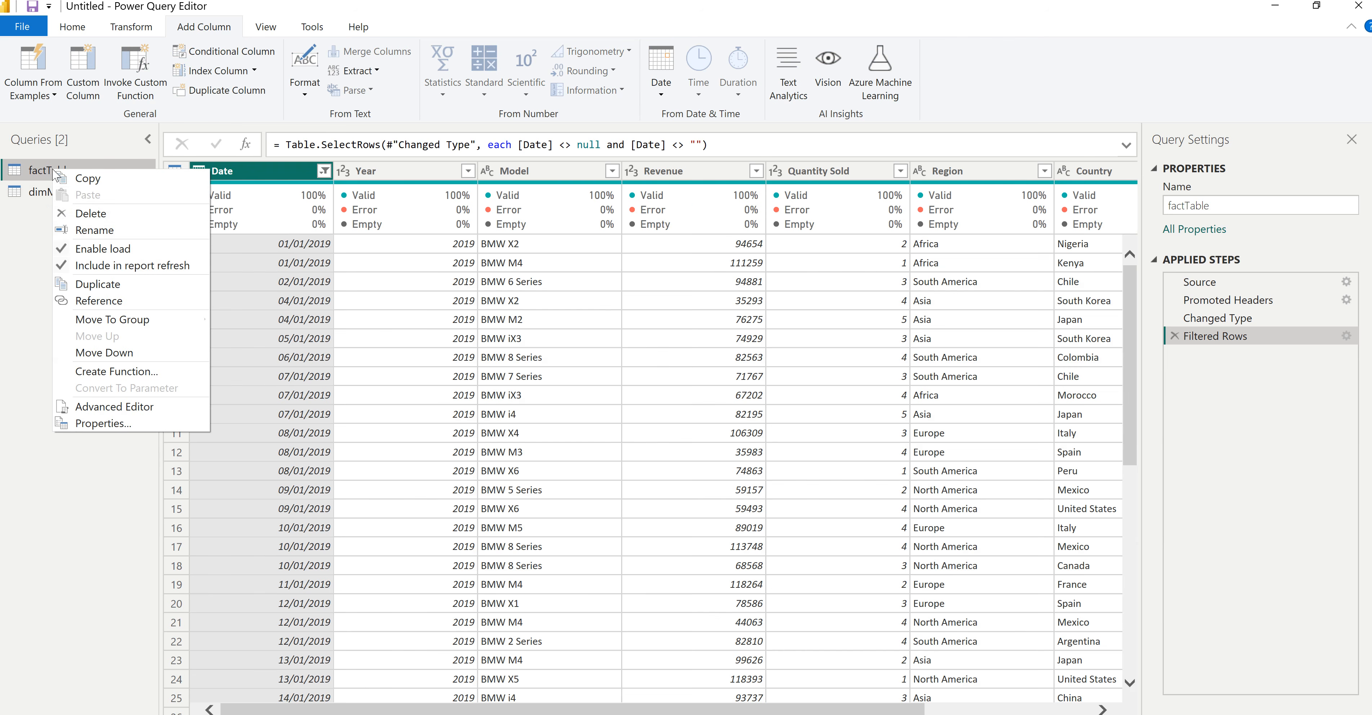
left_click(96, 302)
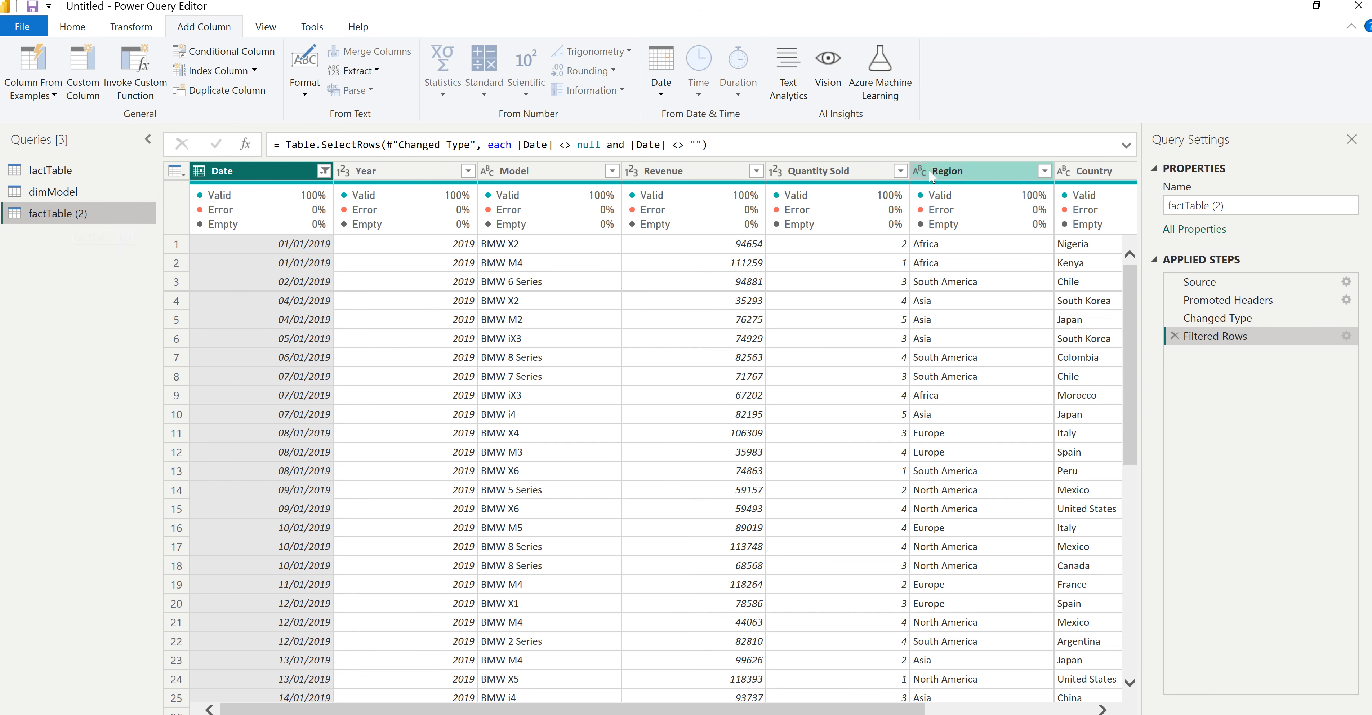
double_click(71, 216)
type("dimCountry")
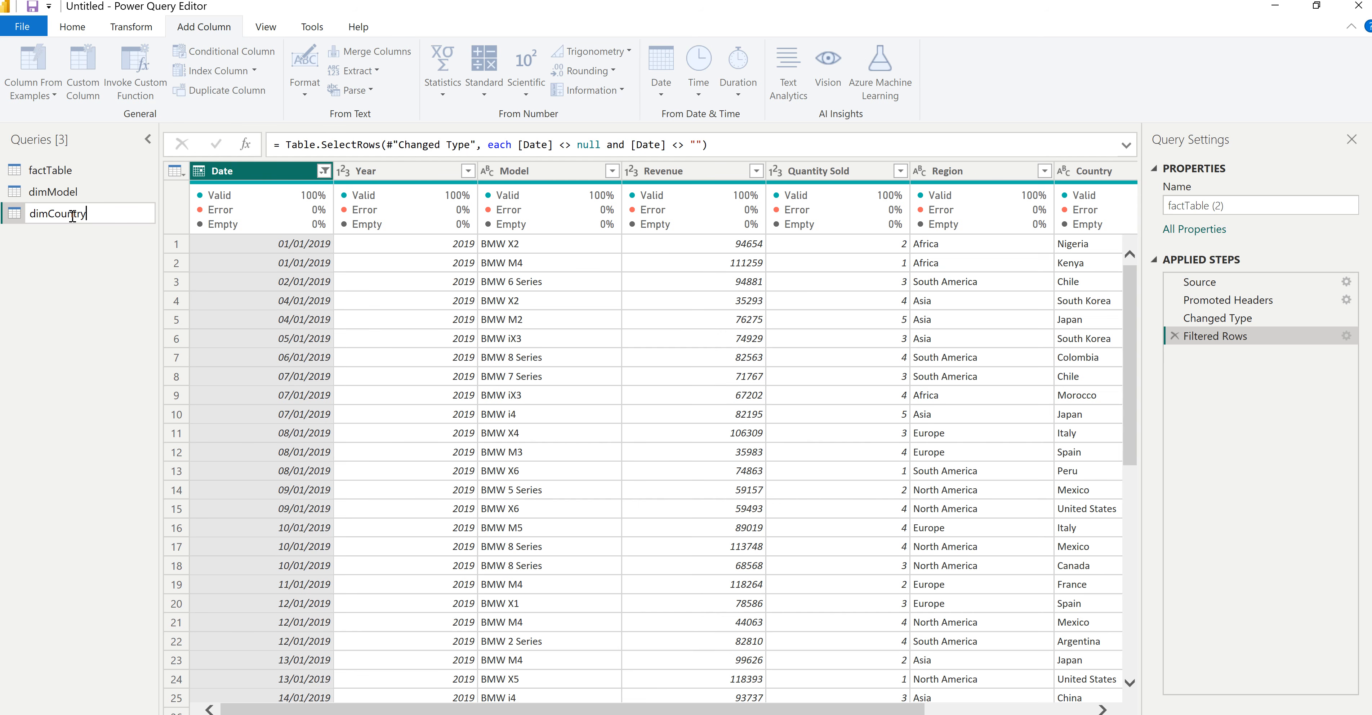
key("Return")
Step: Keep only the Region and Country columns in dimCountry and remove the duplicate rows
left_click(983, 172)
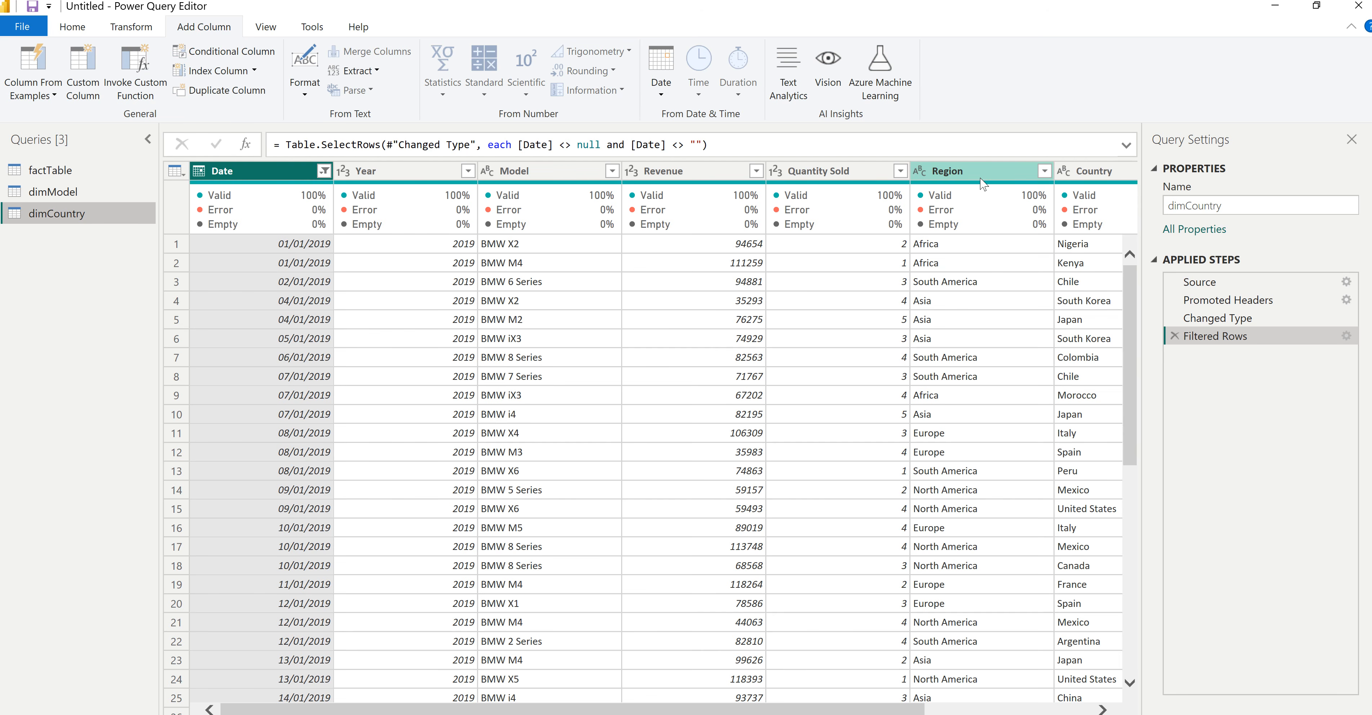
left_click(1081, 172, "shift")
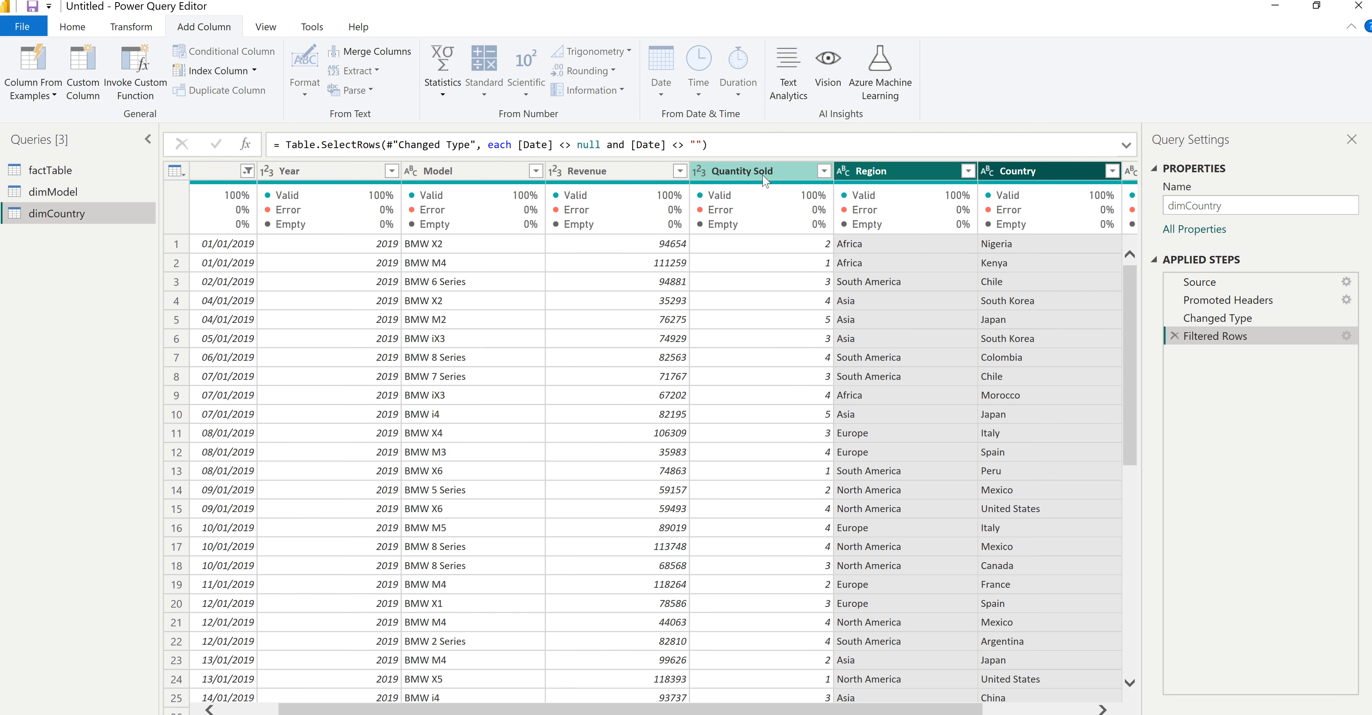
right_click(901, 172)
left_click(958, 218)
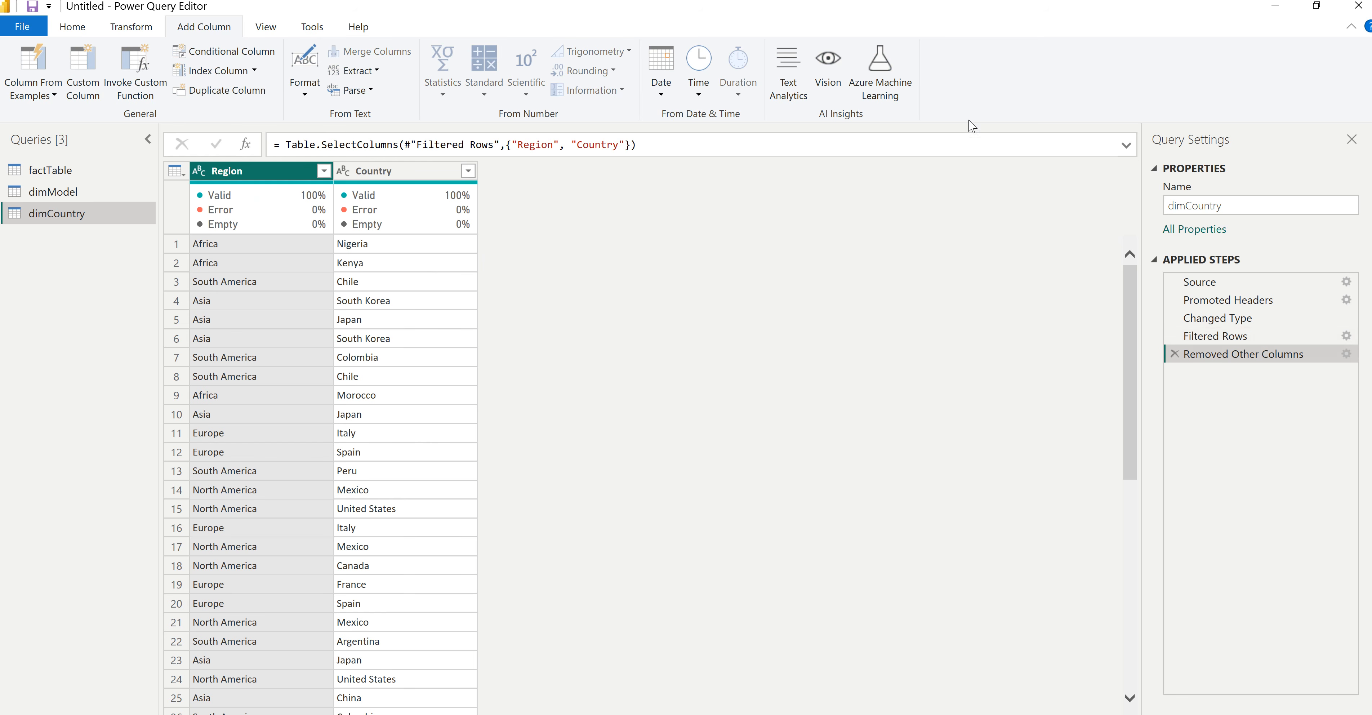
left_click(177, 171)
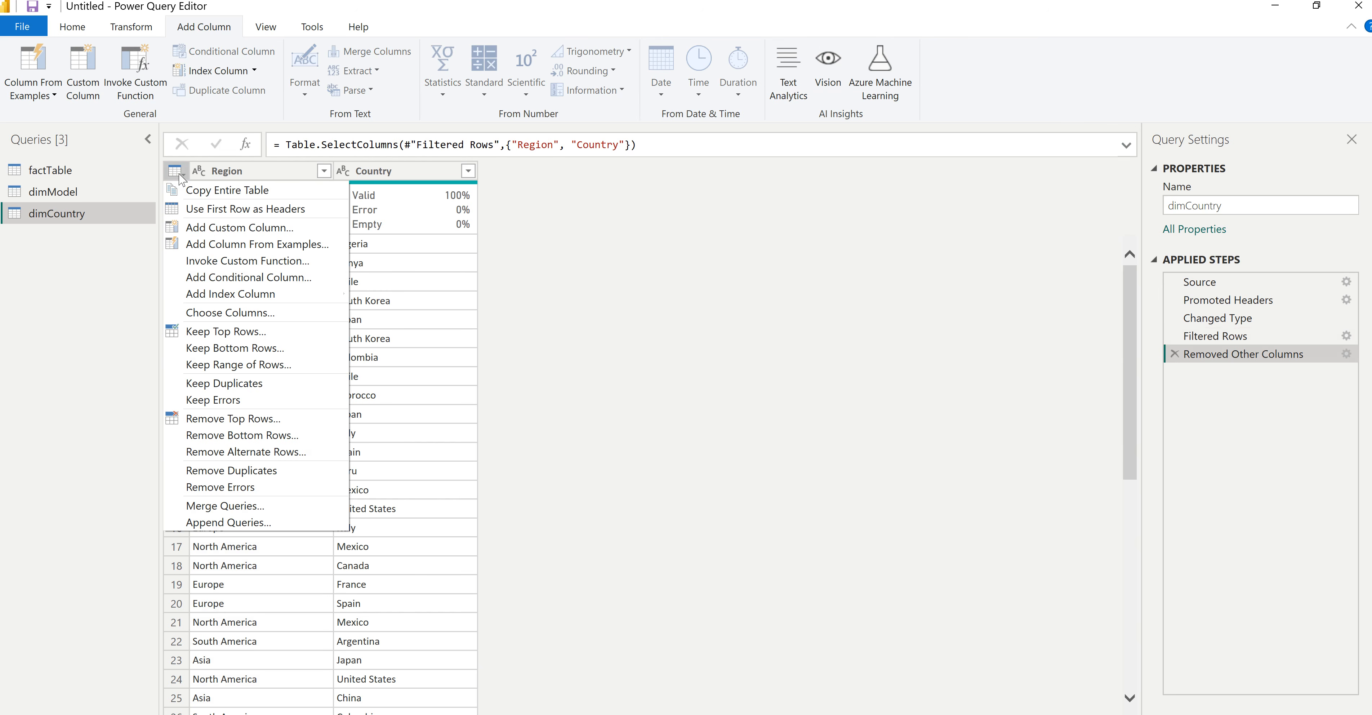
left_click(261, 471)
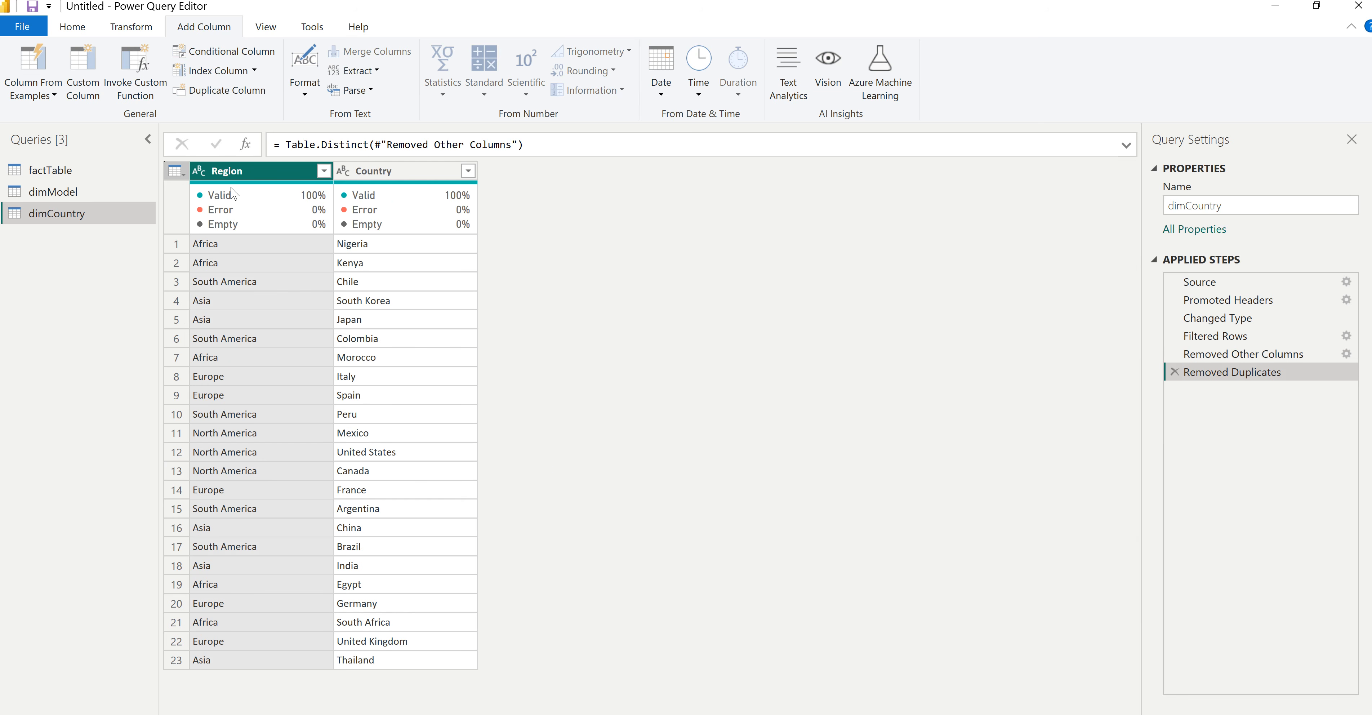
Step: Add an index column starting from 1 to dimCountry, named CountryID and placed before Region
left_click(257, 73)
left_click(231, 114)
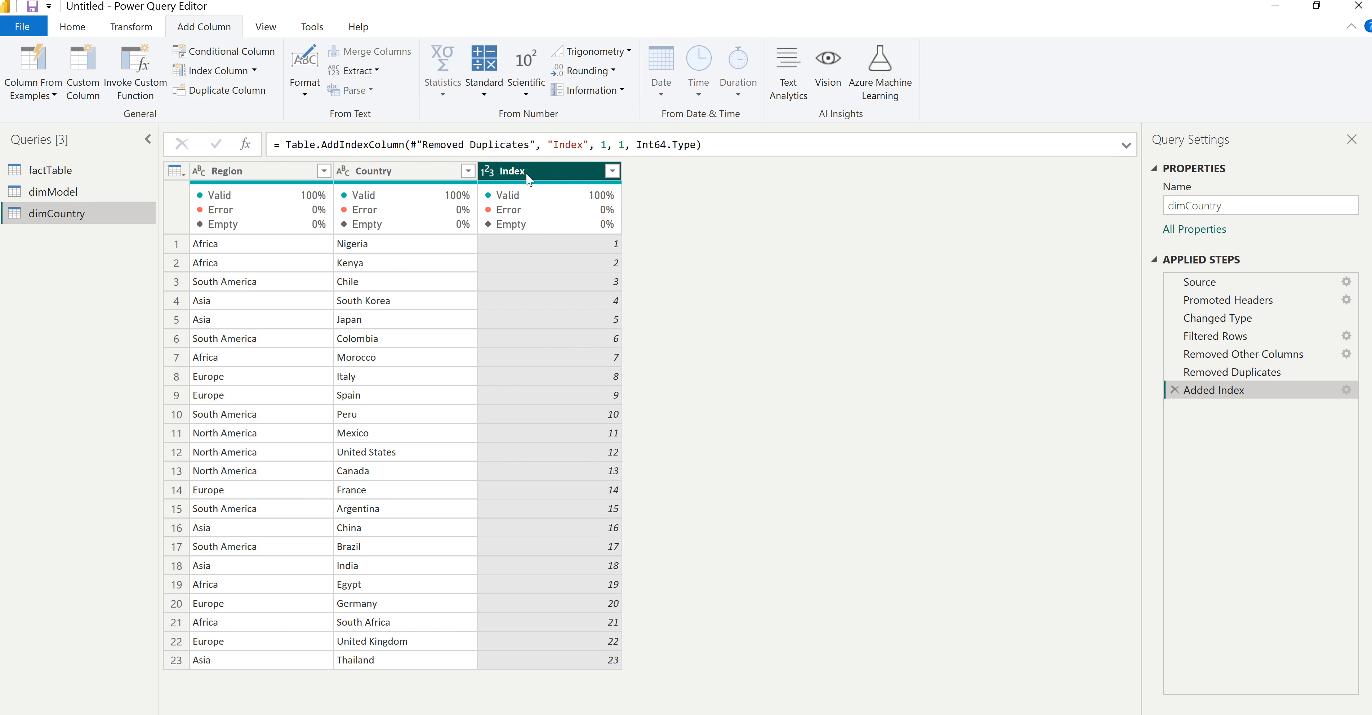
left_click(528, 176)
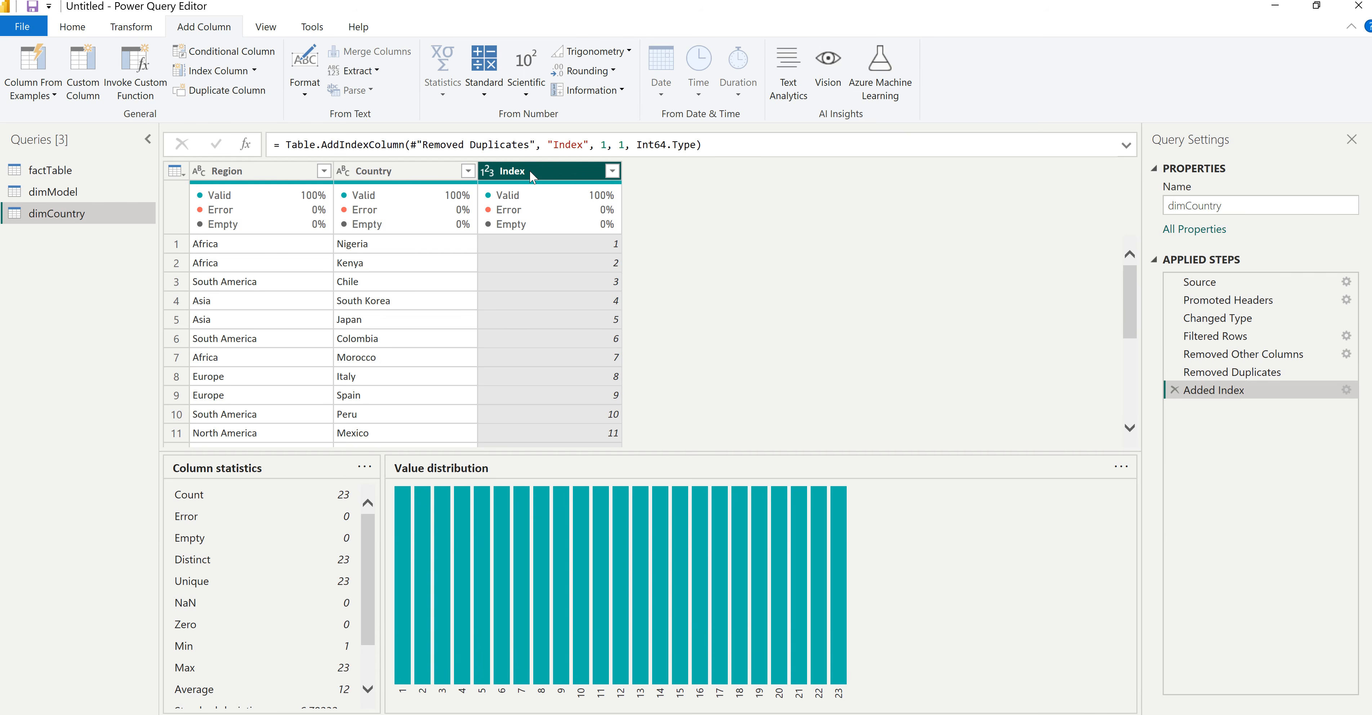
double_click(529, 170)
type("CountryID")
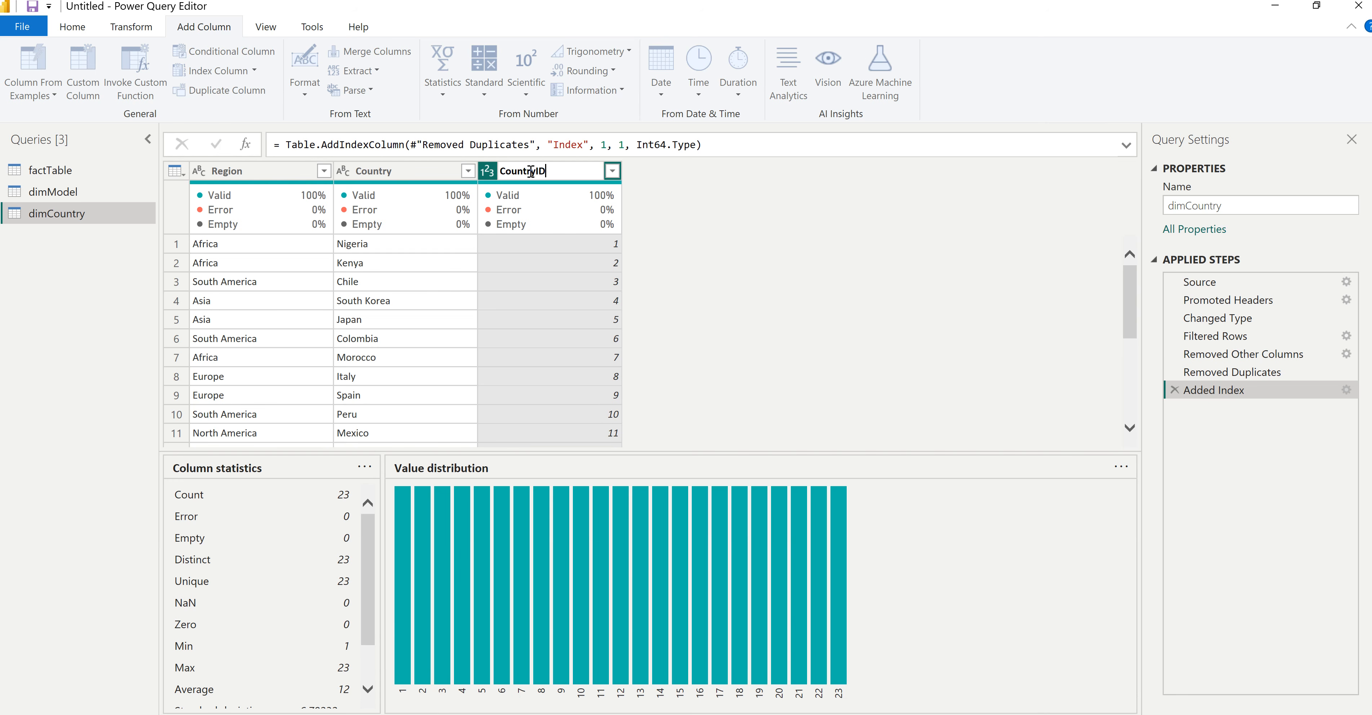
key("Return")
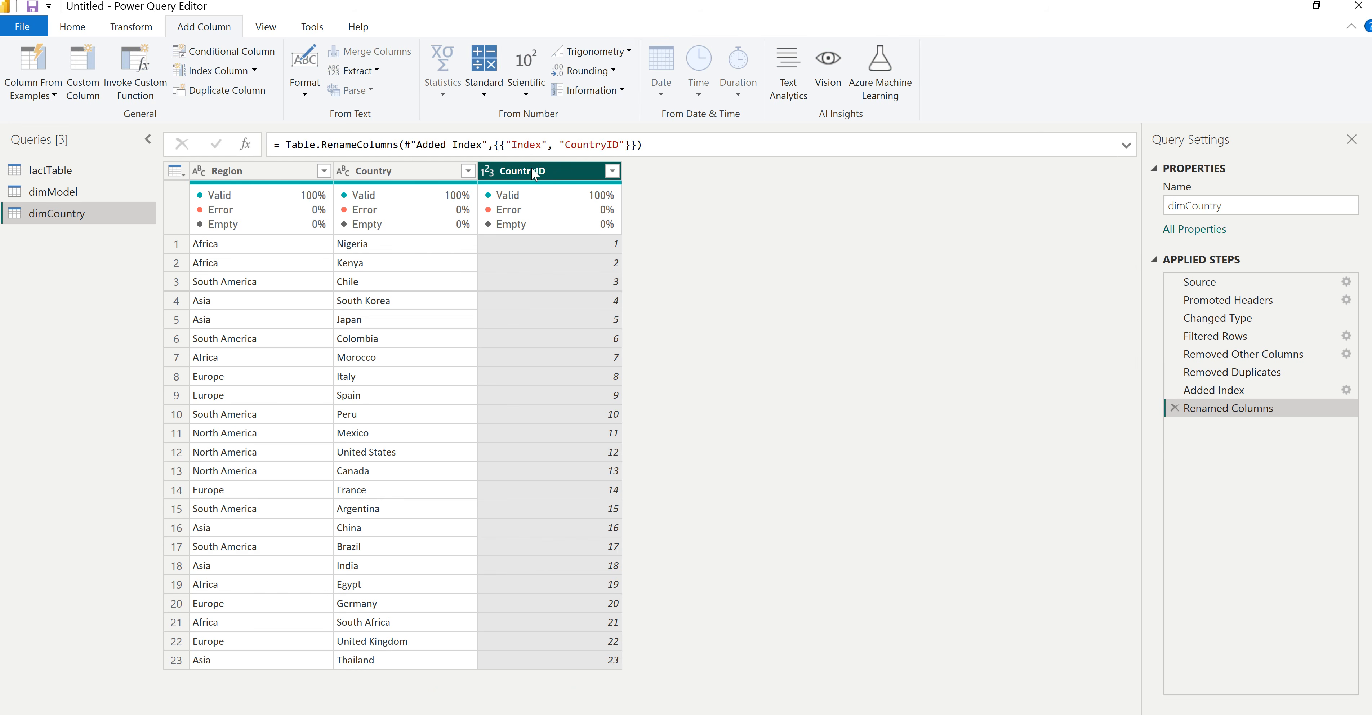
left_click_drag(530, 167, 251, 170)
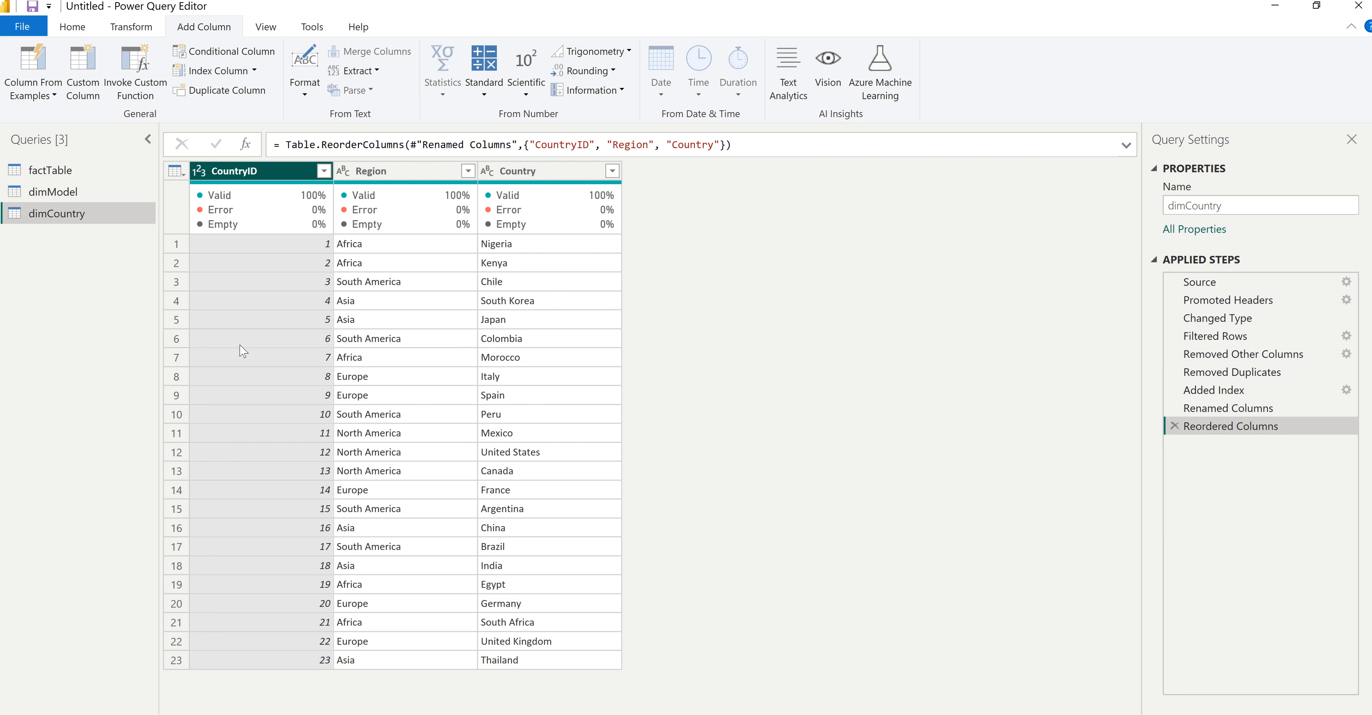
Step: Duplicate the factTable query again and rename the copy as dimChannel
left_click(37, 170)
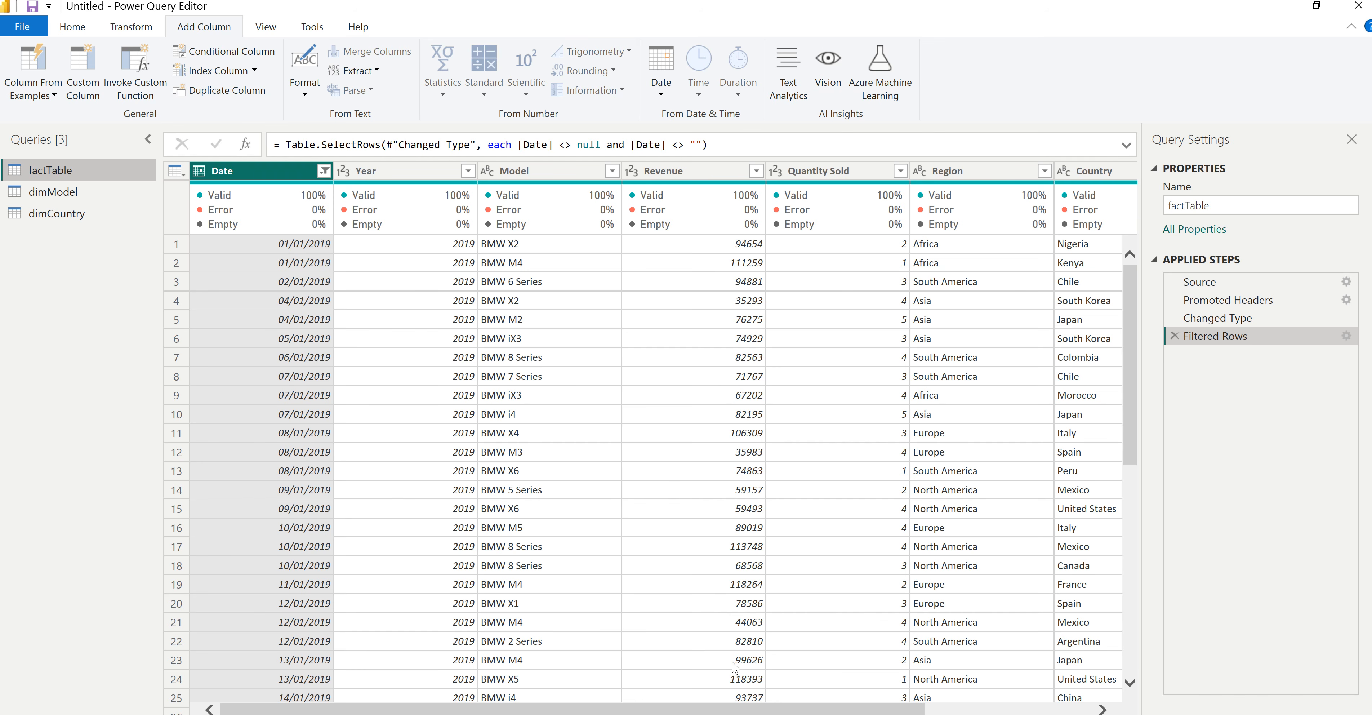
left_click_drag(863, 708, 1071, 710)
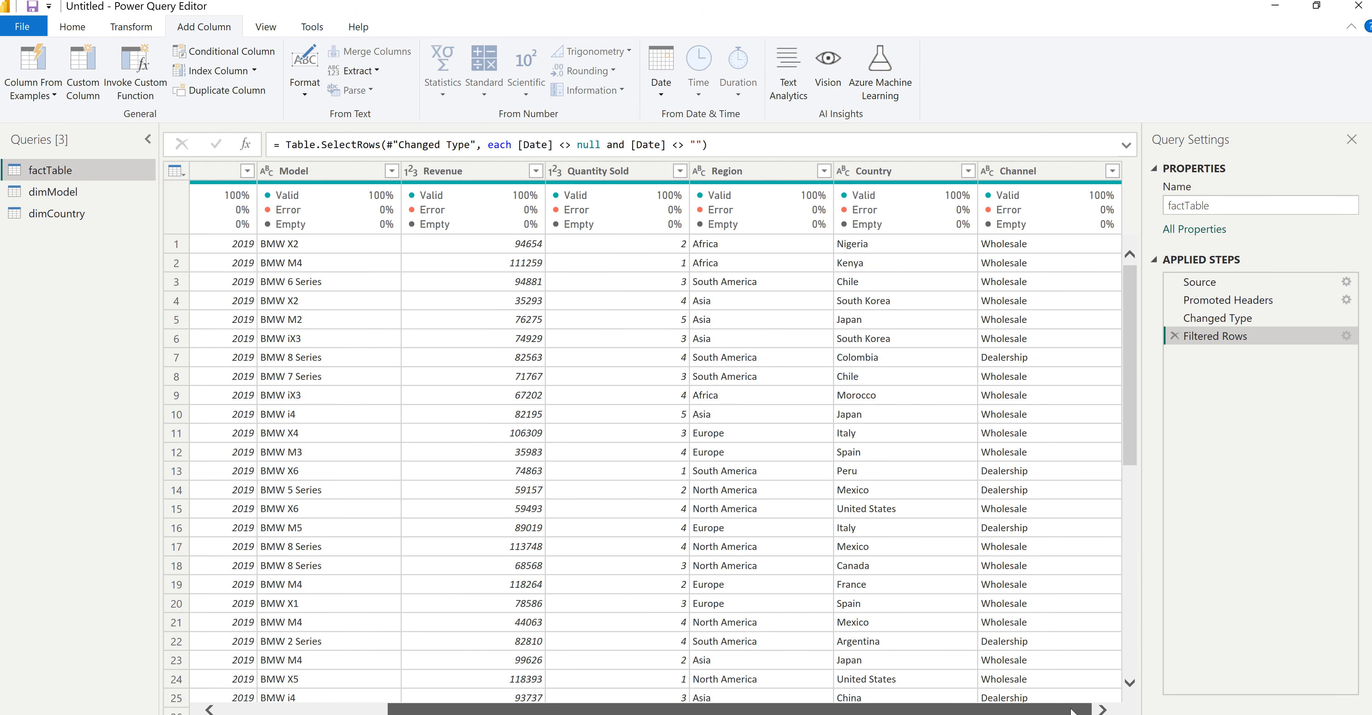
right_click(62, 173)
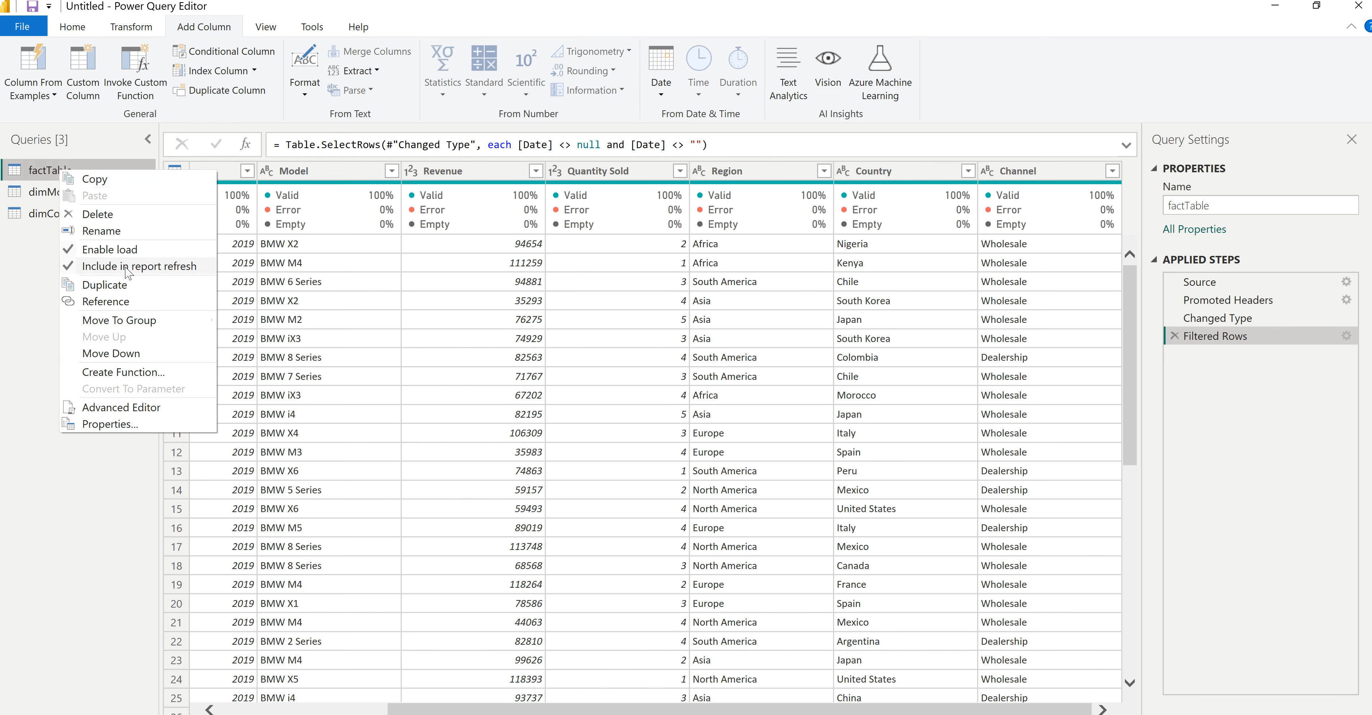
left_click(124, 291)
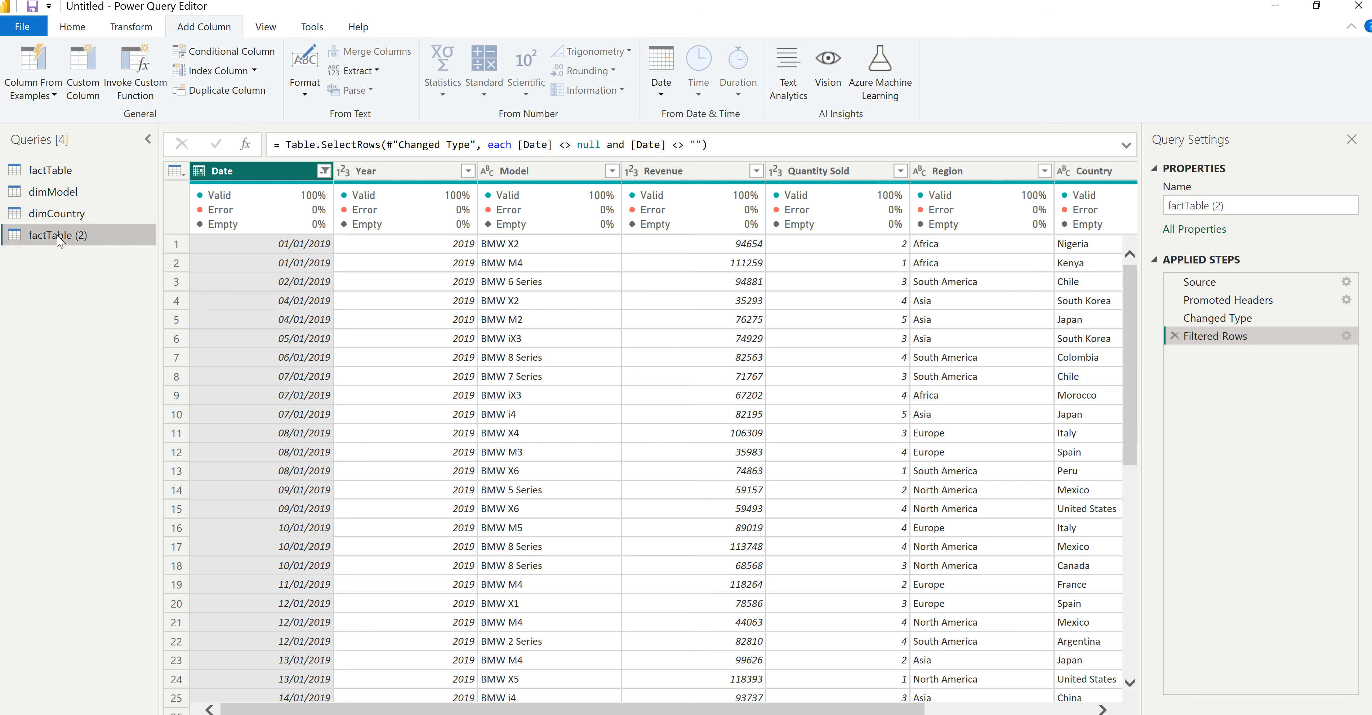
double_click(59, 237)
type("dimChannel")
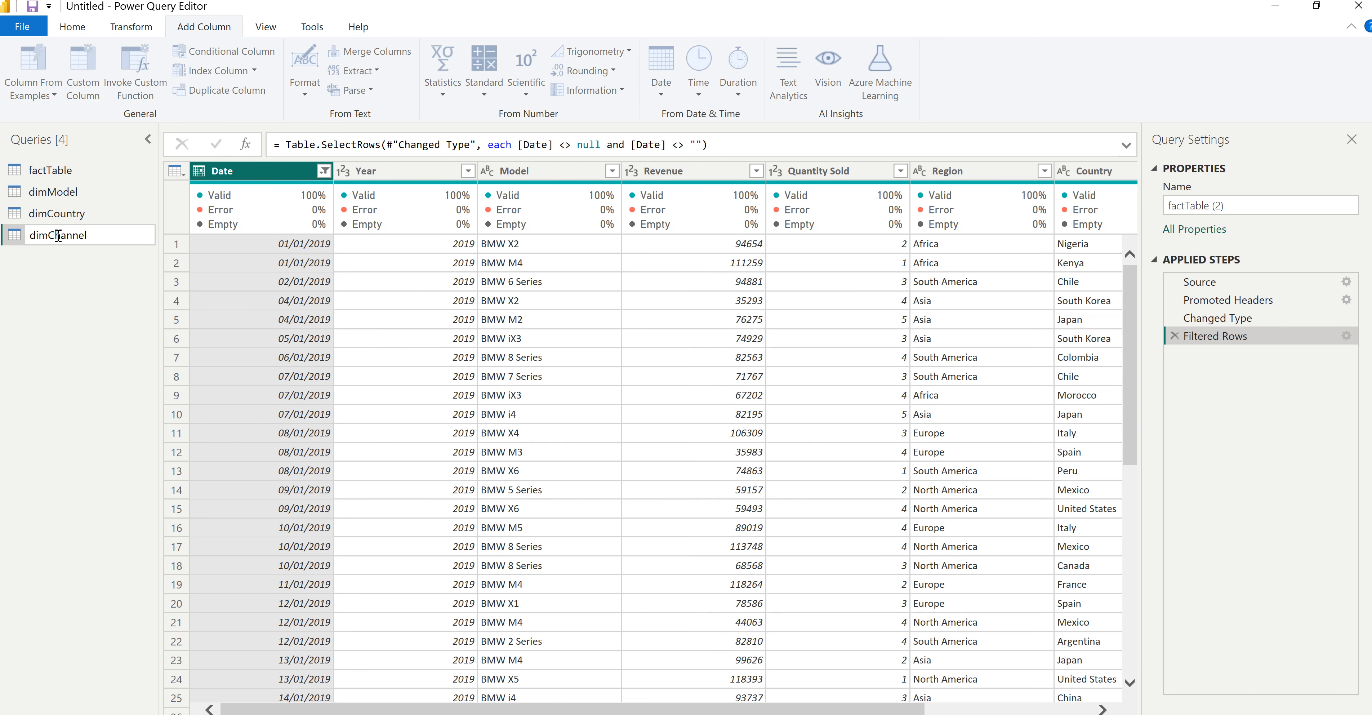
key("Return")
Step: Keep only the Channel column in dimChannel and remove its duplicate values
left_click_drag(692, 710, 831, 710)
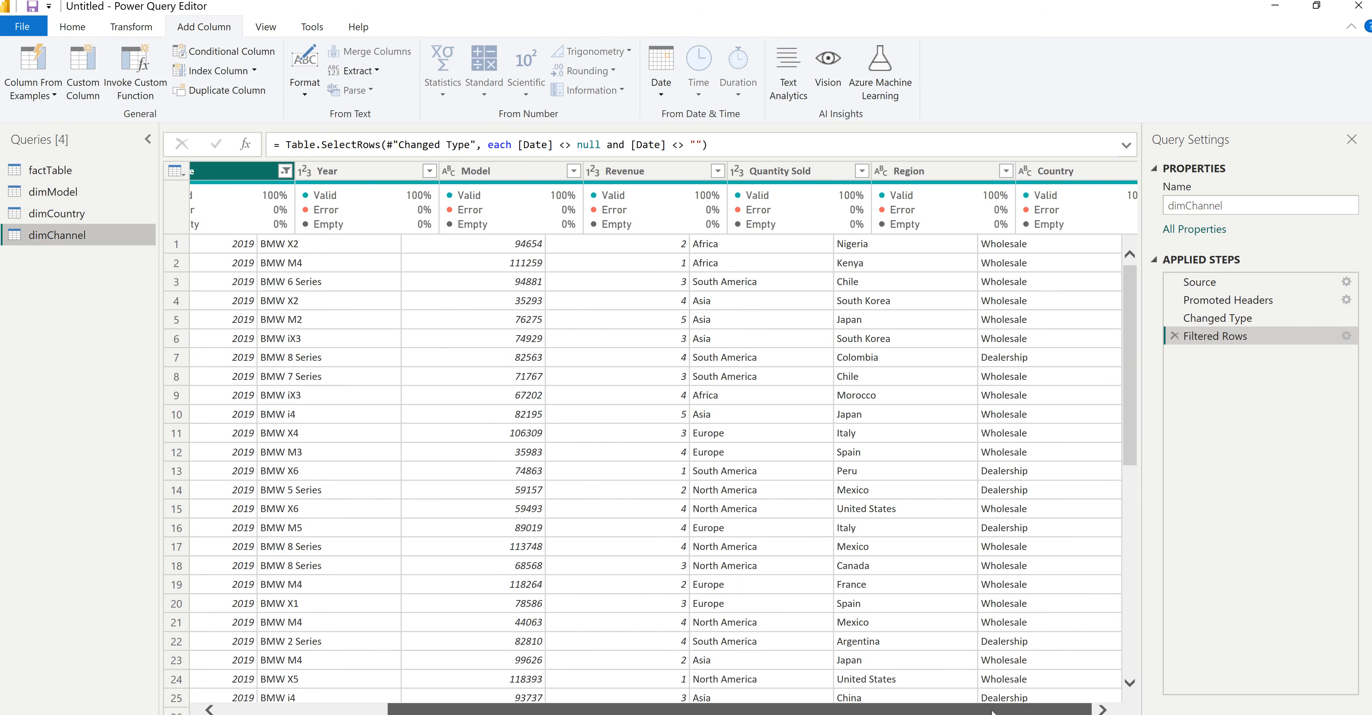
left_click(1023, 171)
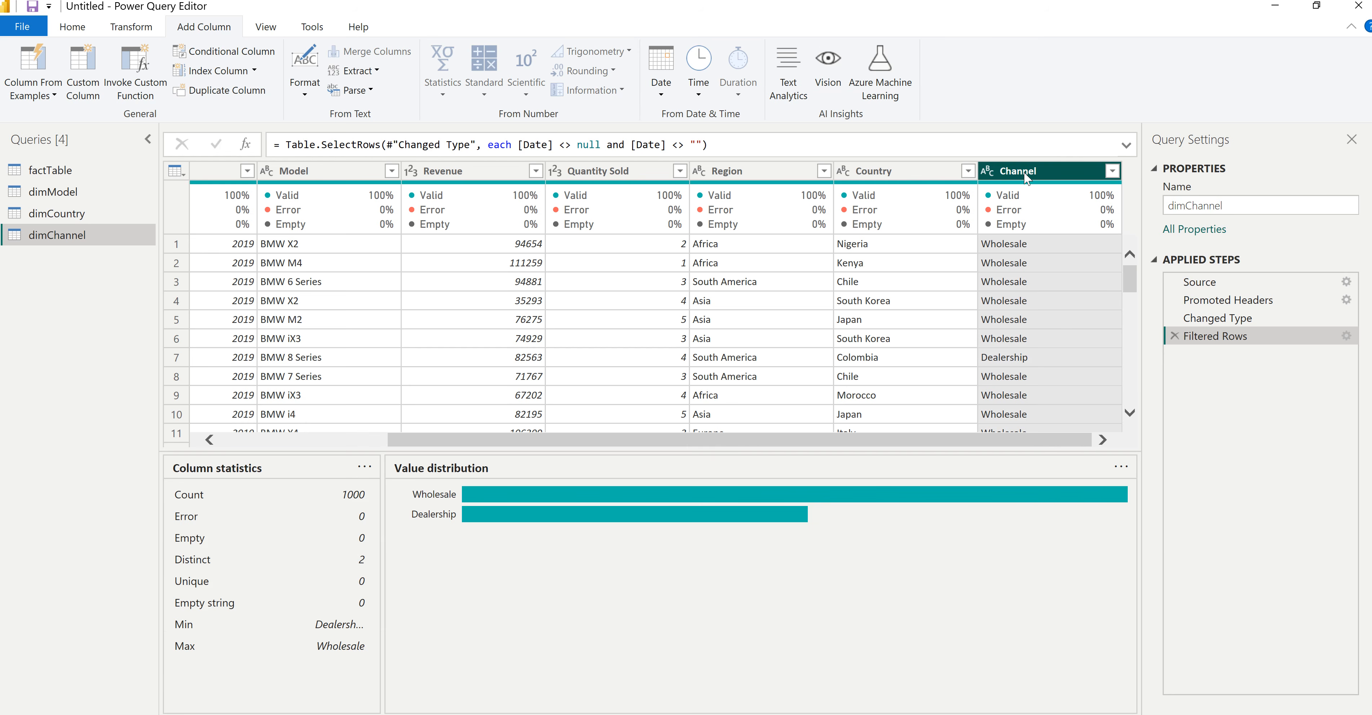
right_click(1023, 174)
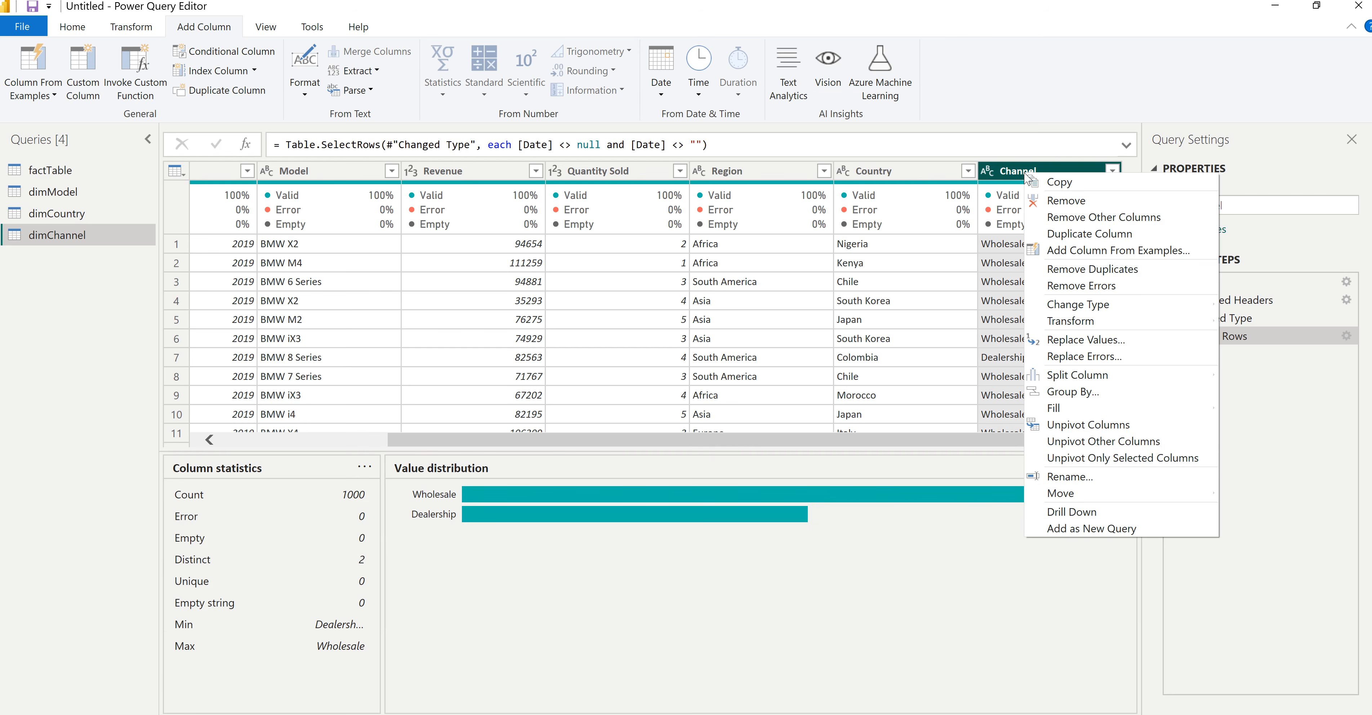
left_click(1089, 219)
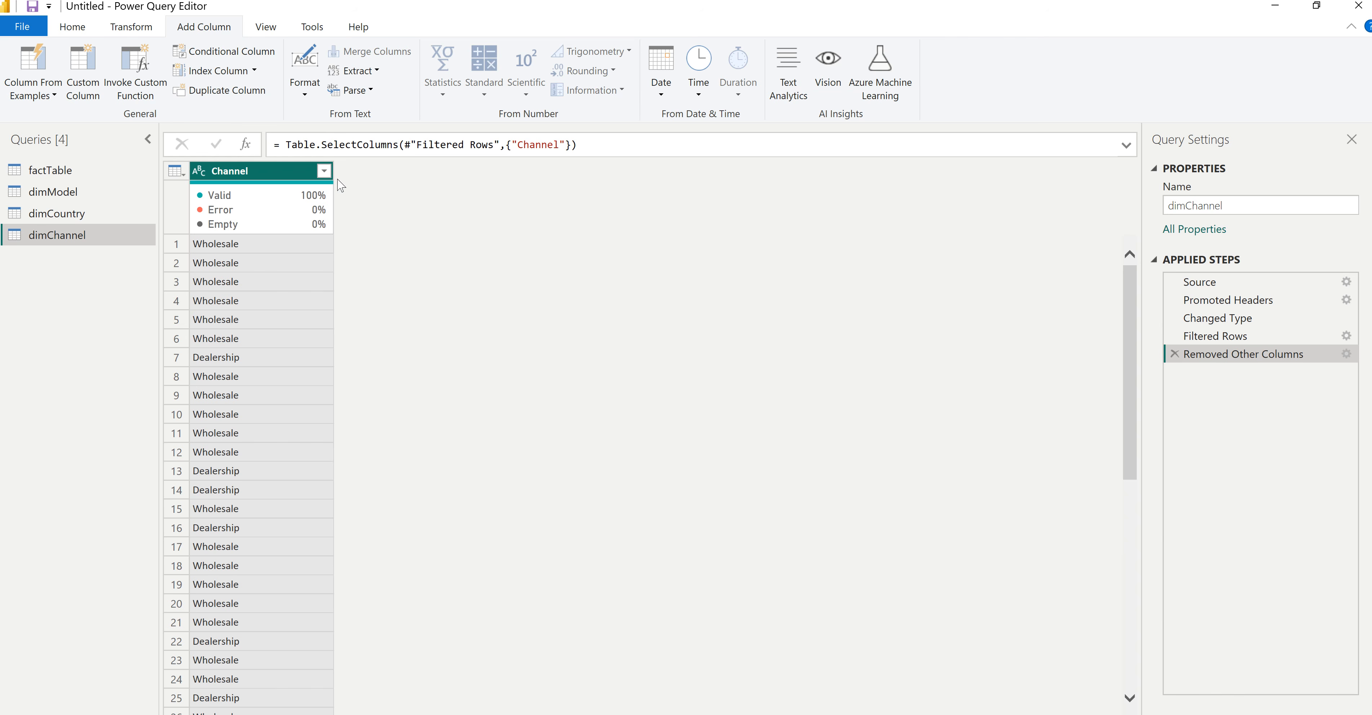
right_click(212, 174)
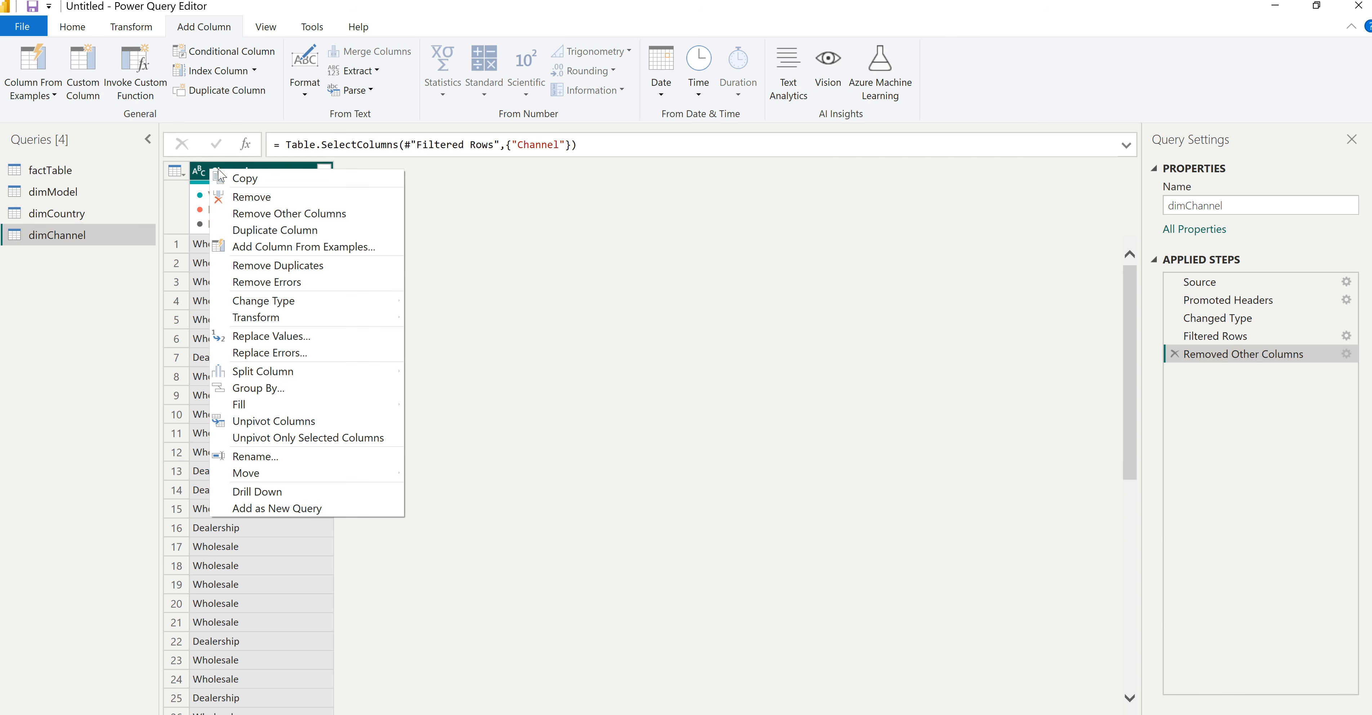
left_click(295, 266)
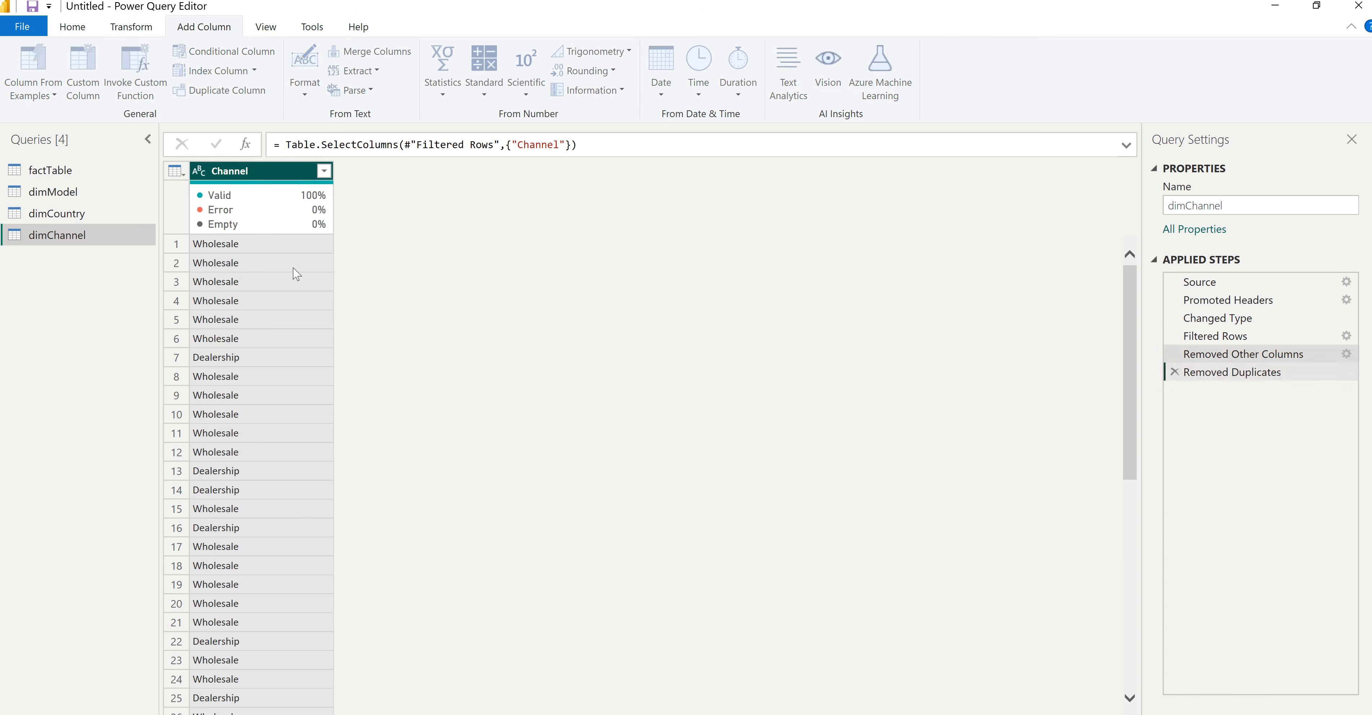
Step: Add an index column starting from 1 to dimChannel, named ChannelID and placed before Channel
left_click(254, 71)
left_click(230, 113)
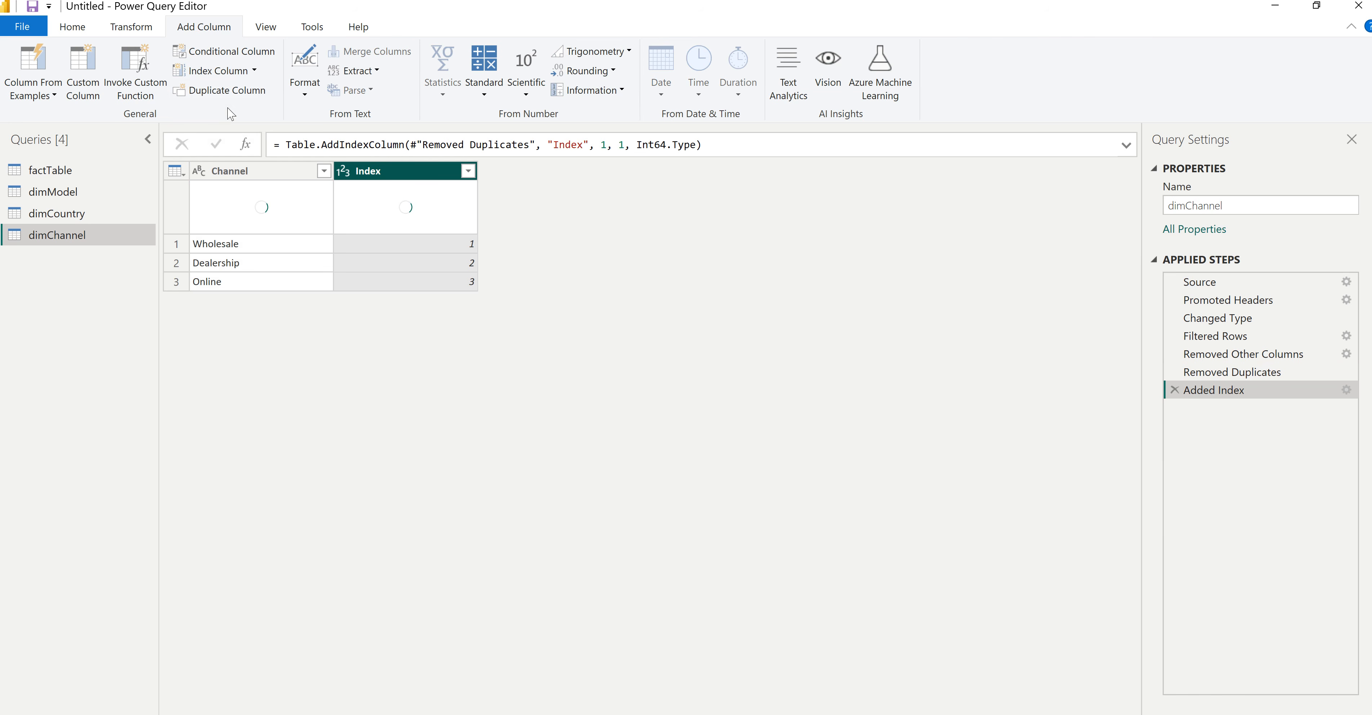
double_click(384, 172)
type("ChannelID")
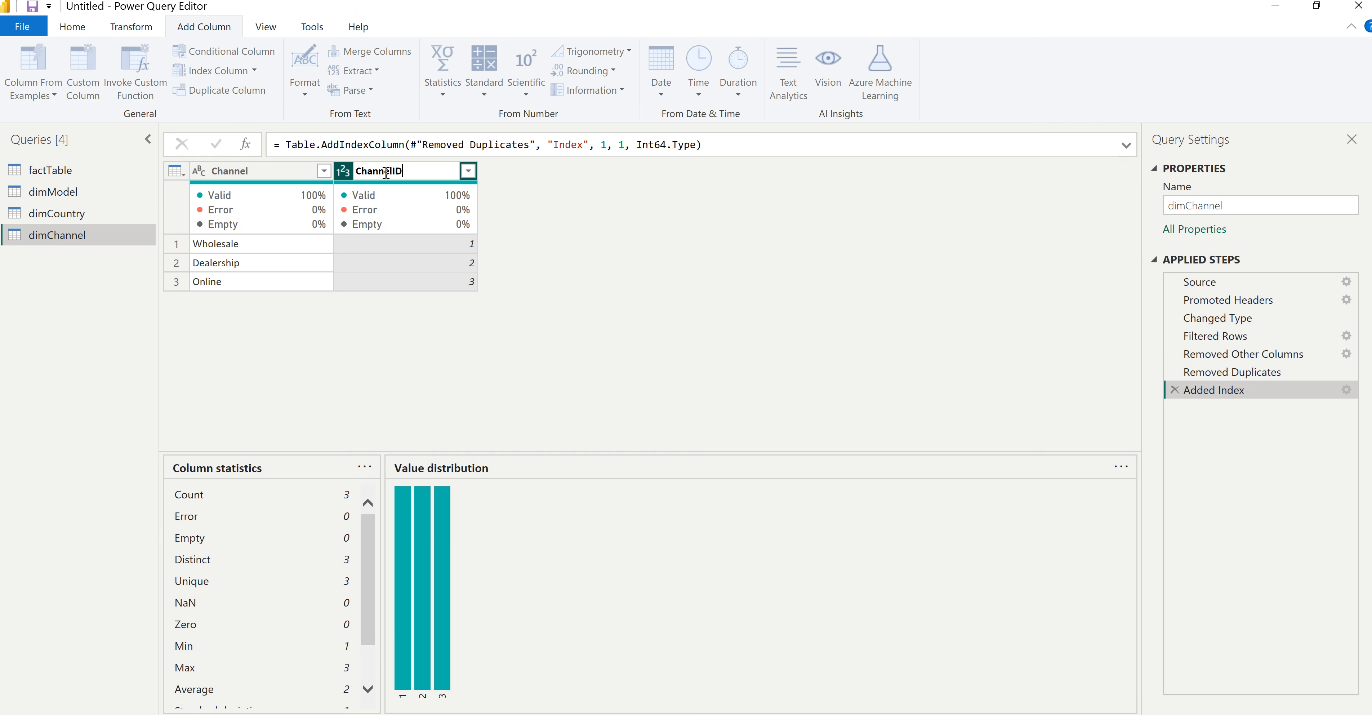
key("Return")
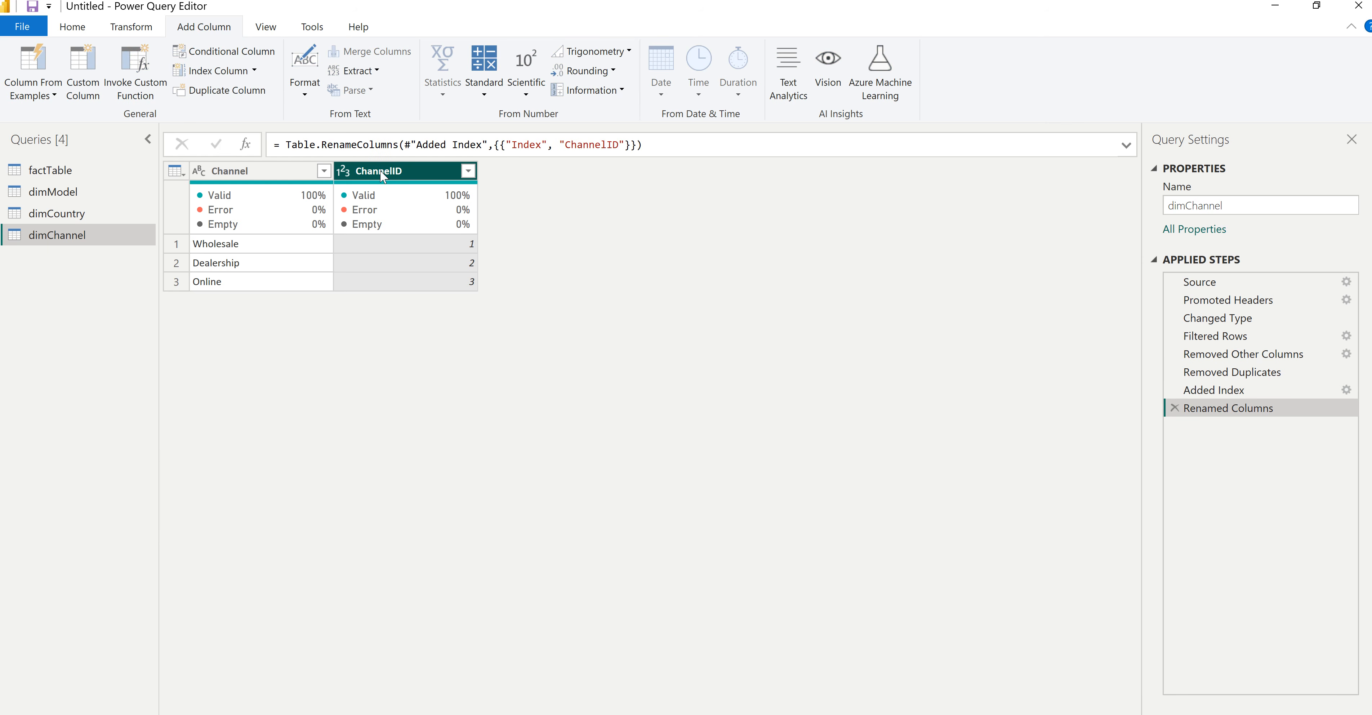
left_click_drag(382, 168, 260, 181)
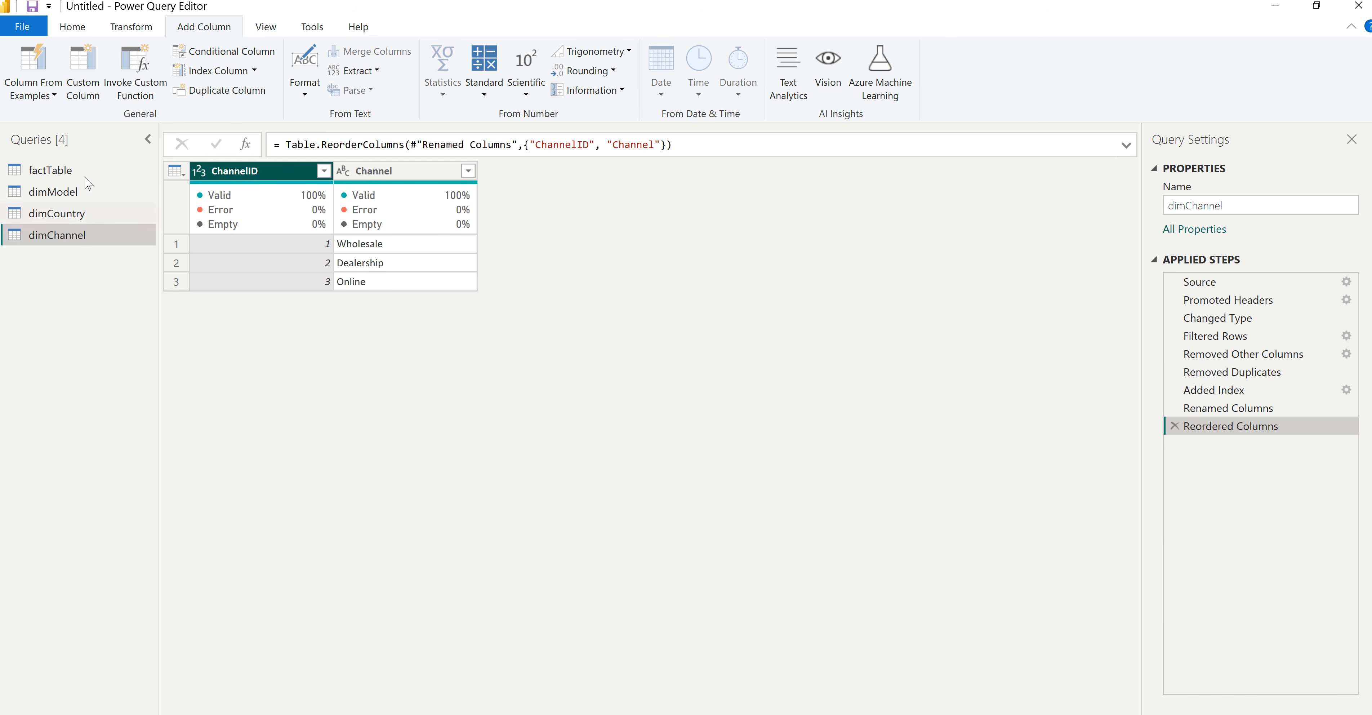
Step: Merge dimModel into factTable with a left outer join on the Model column of both tables
left_click(55, 176)
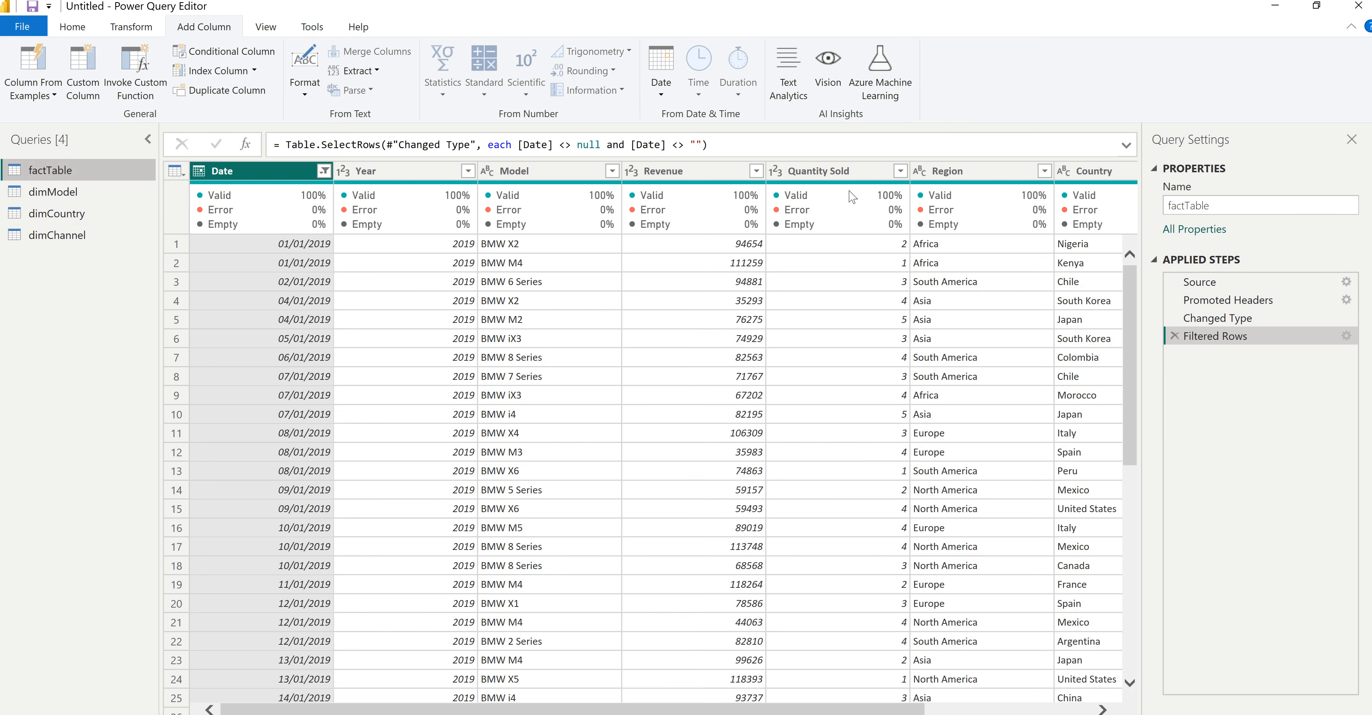
left_click(73, 28)
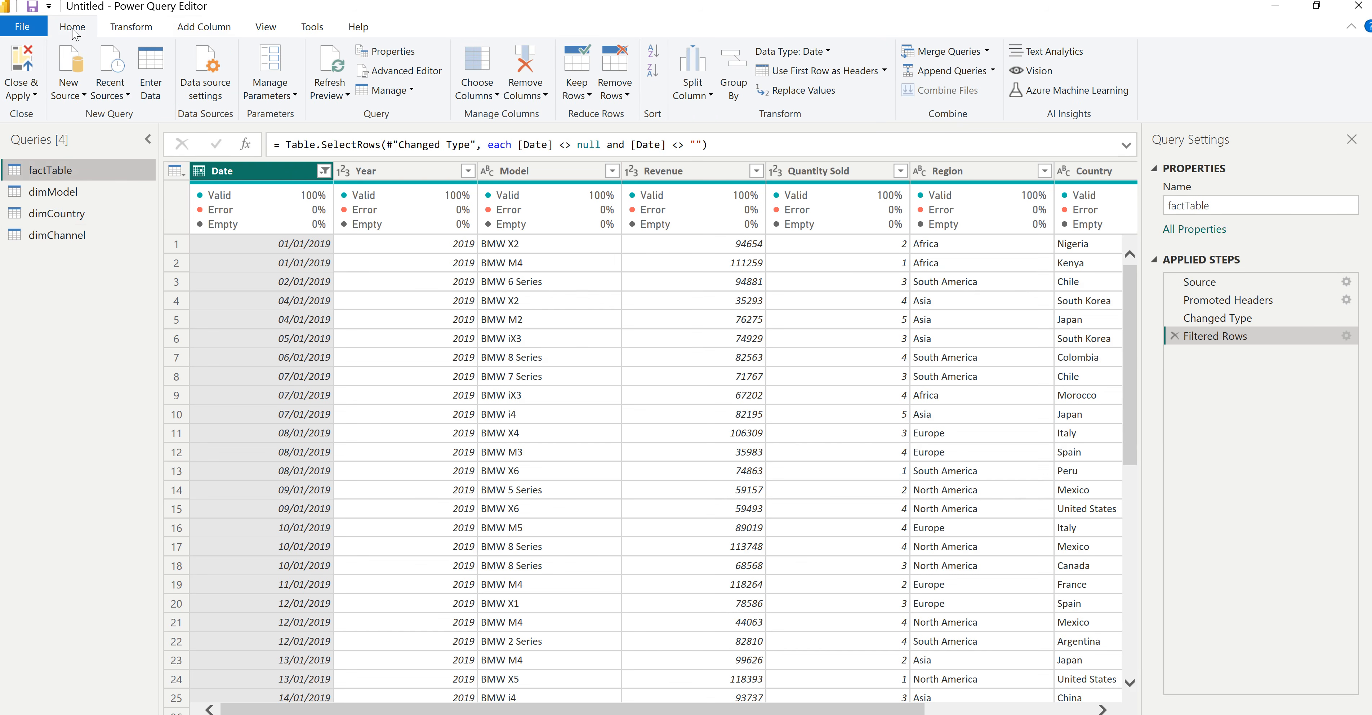
left_click(958, 54)
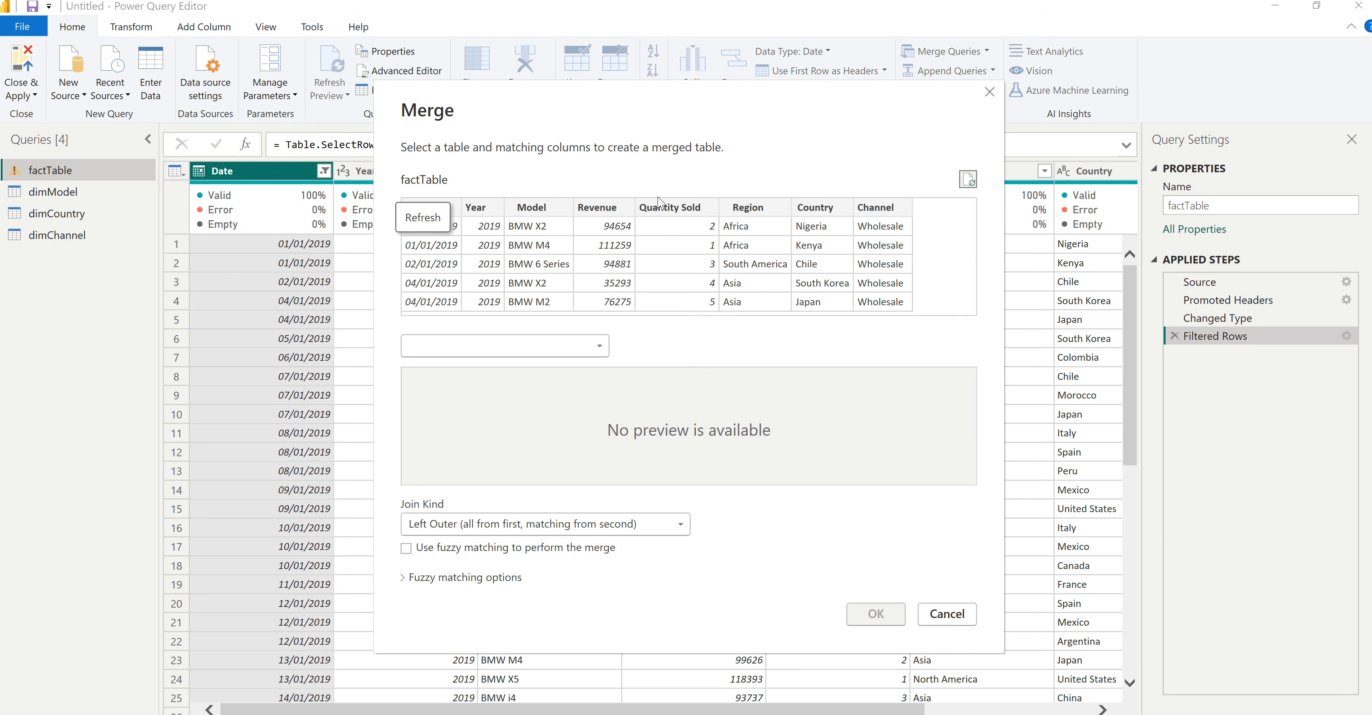
left_click(548, 210)
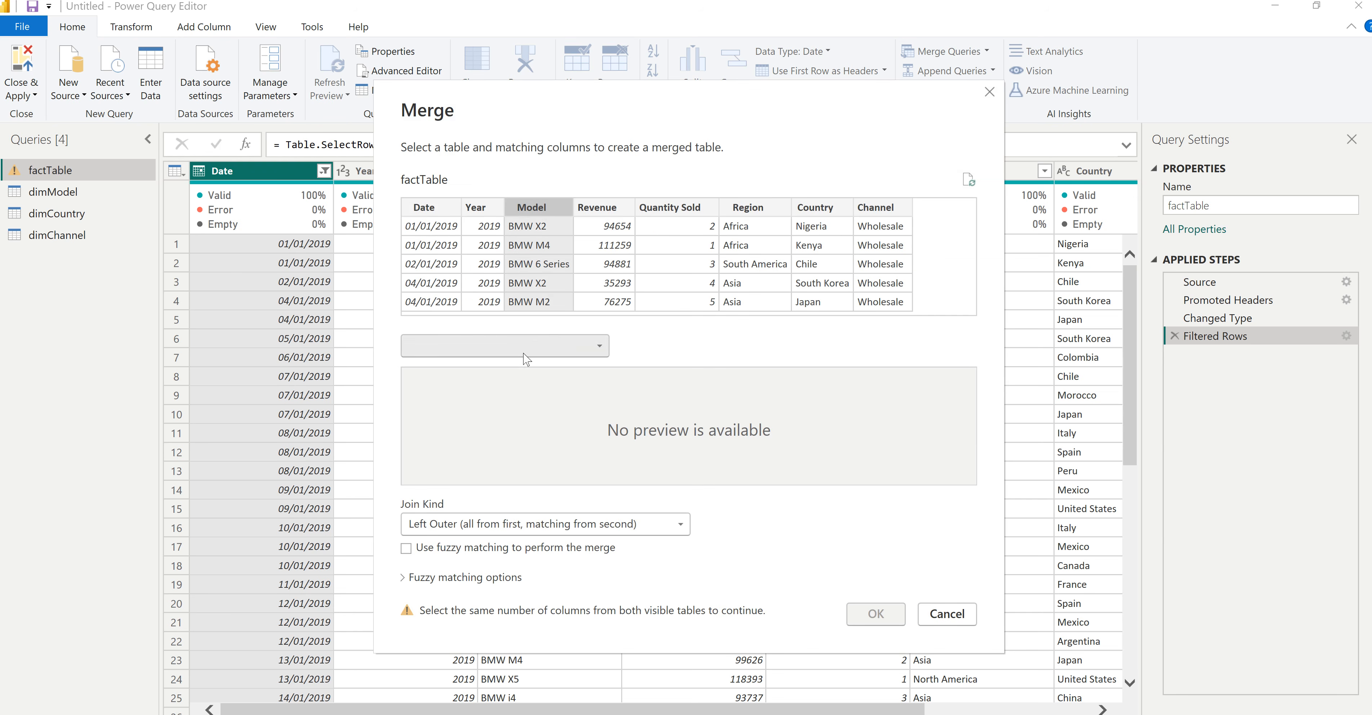
left_click(536, 349)
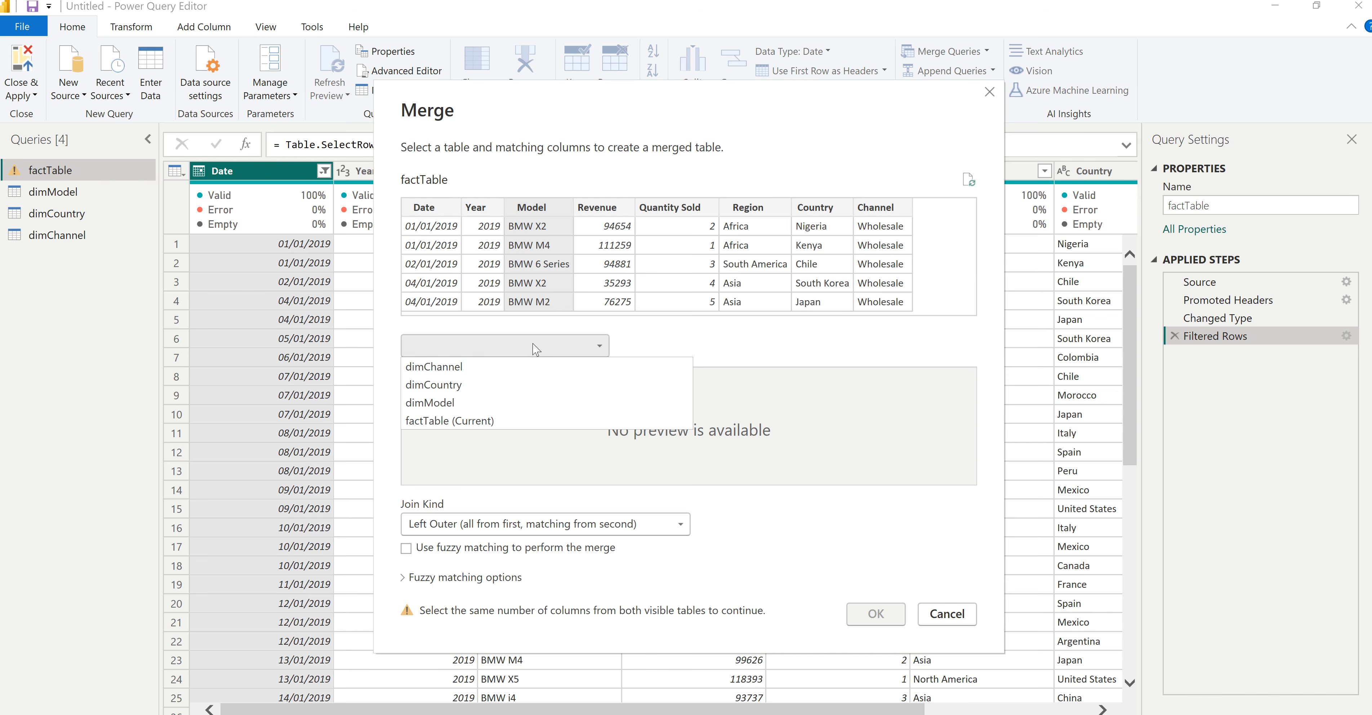
left_click(463, 404)
left_click(492, 381)
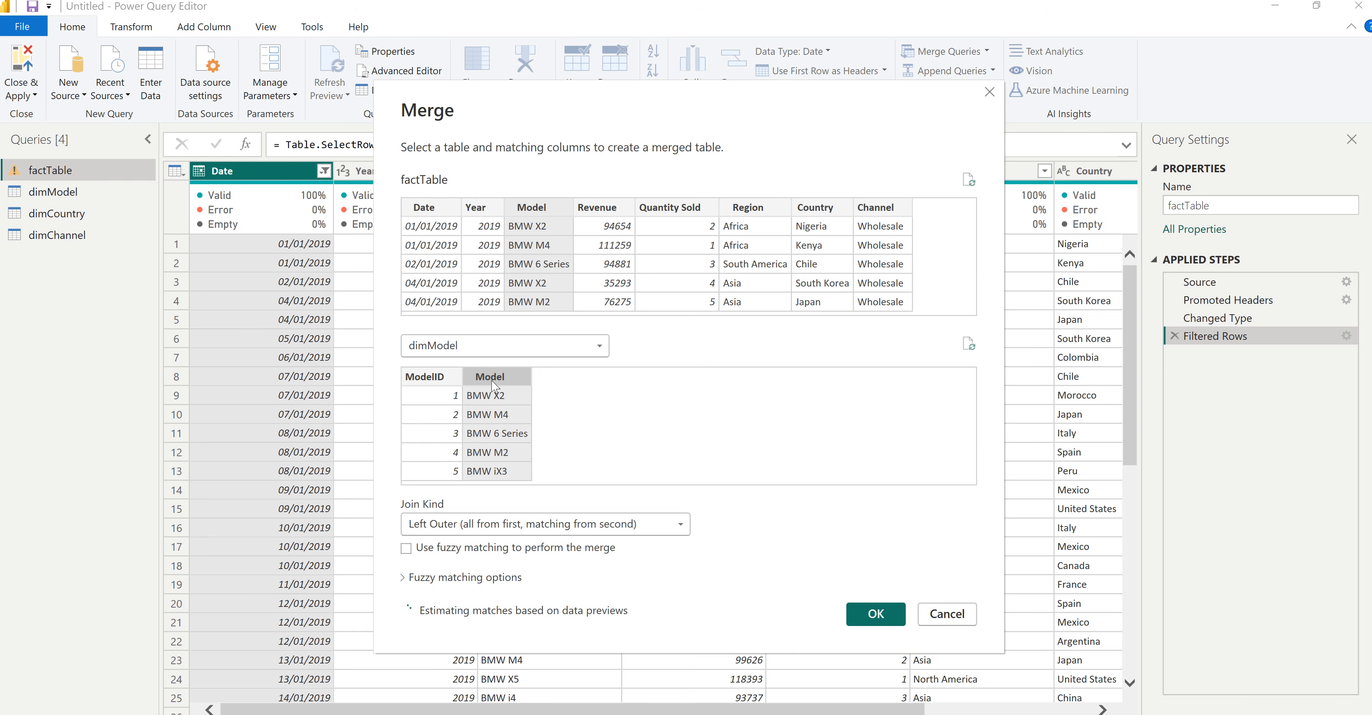
left_click(868, 614)
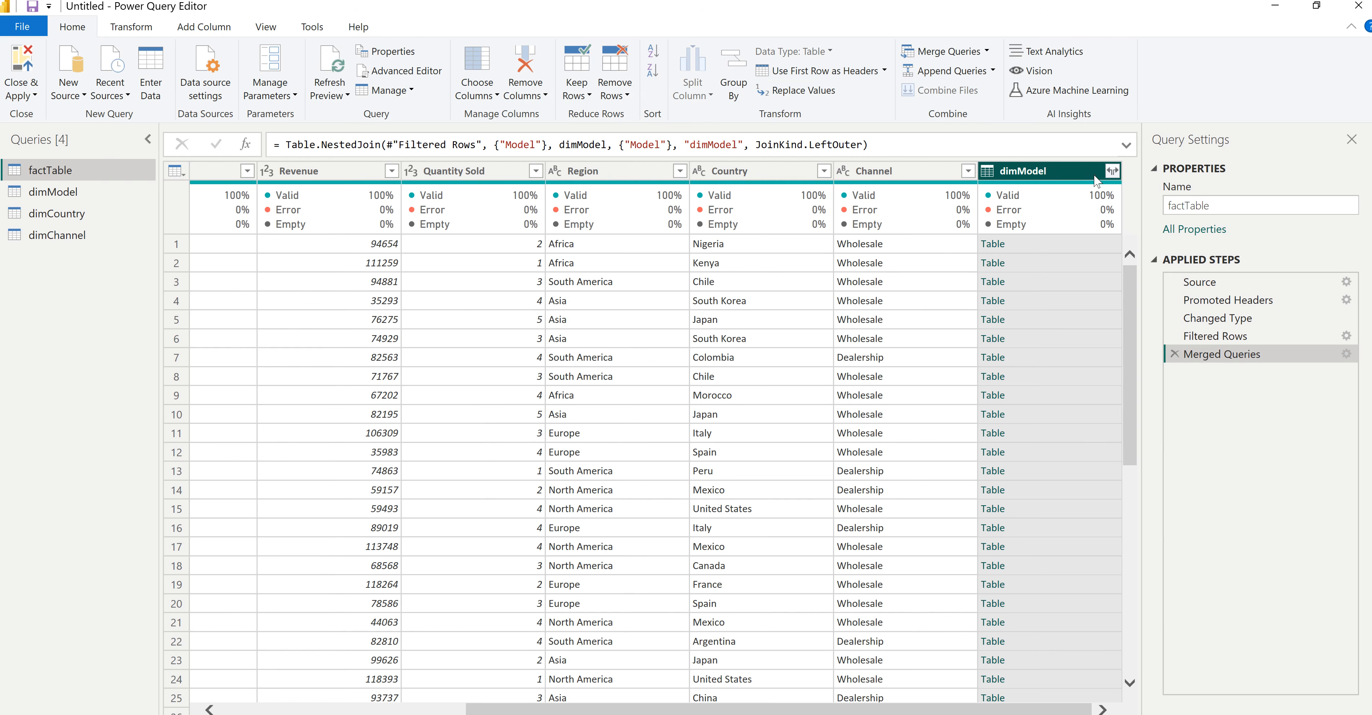
Step: Expand the merged dimModel column to only ModelID, without the original column name as prefix
left_click(1112, 170)
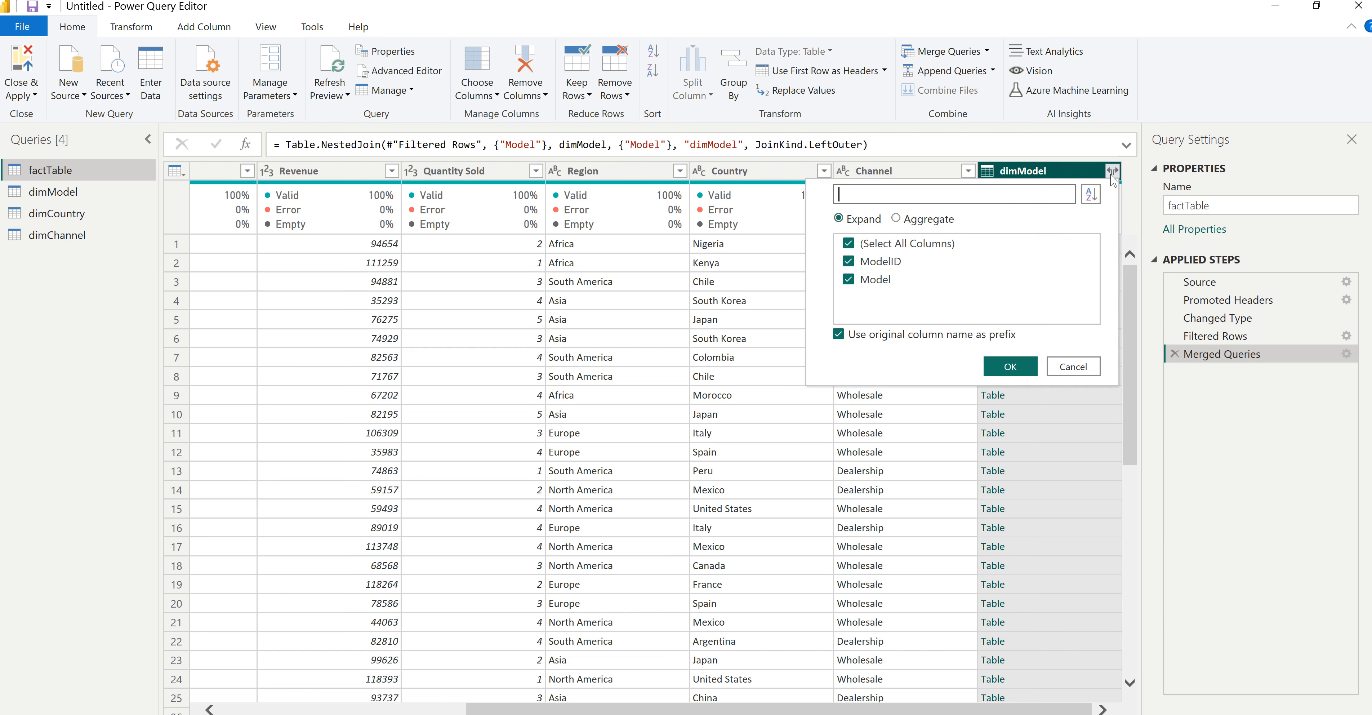
left_click(838, 335)
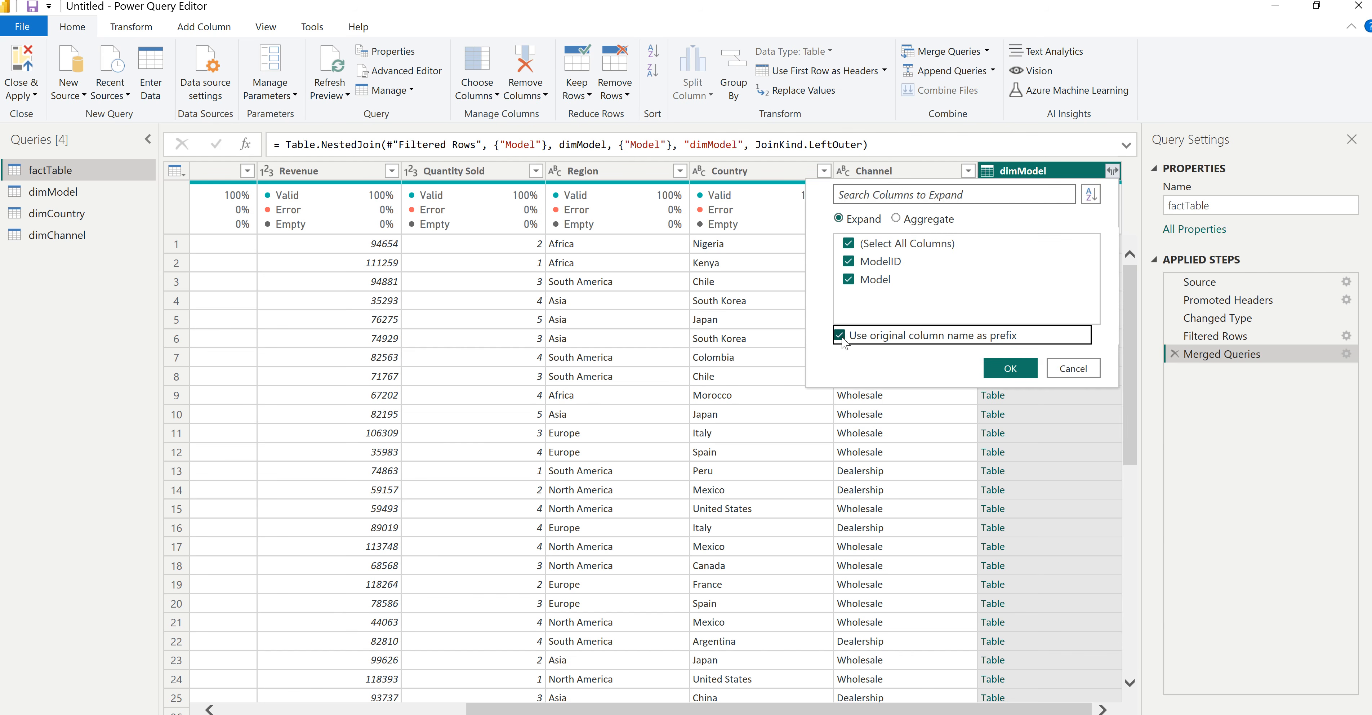
left_click(849, 280)
left_click(1010, 368)
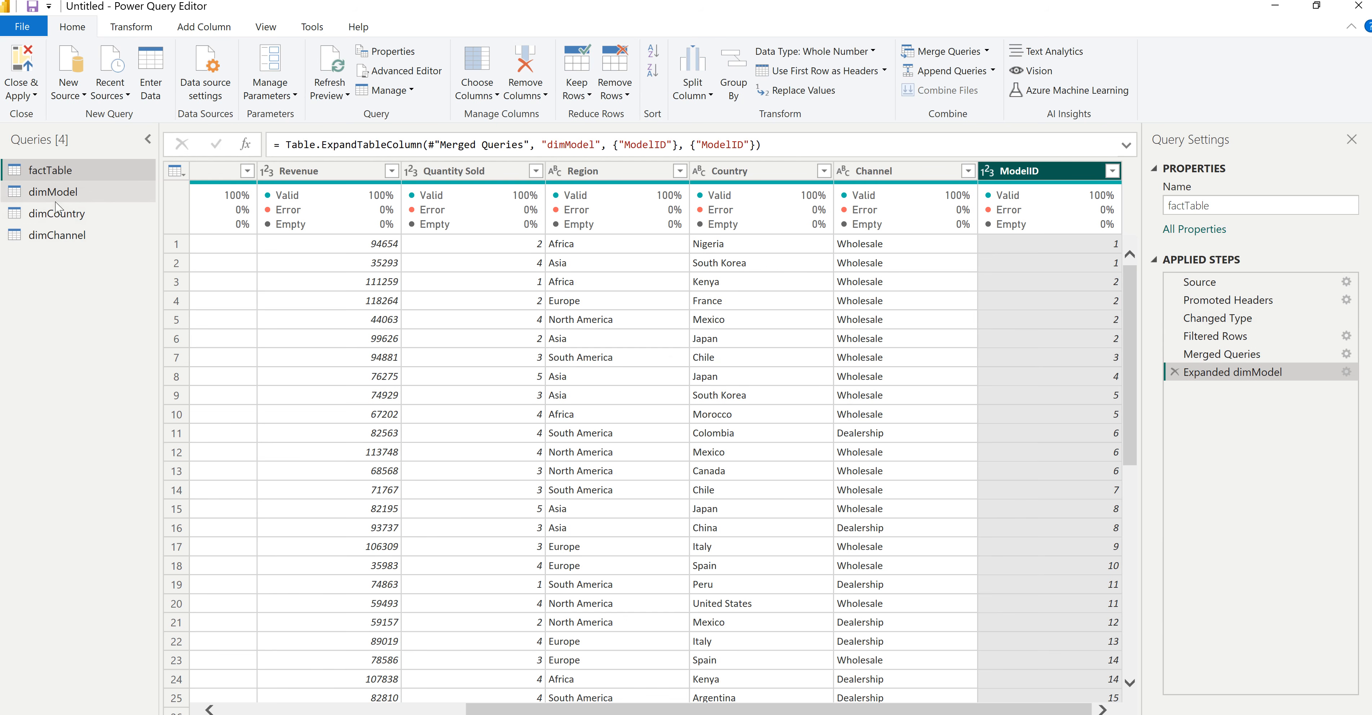
Step: Merge dimCountry into factTable with a left outer join, matching on both Region and Country
left_click(944, 53)
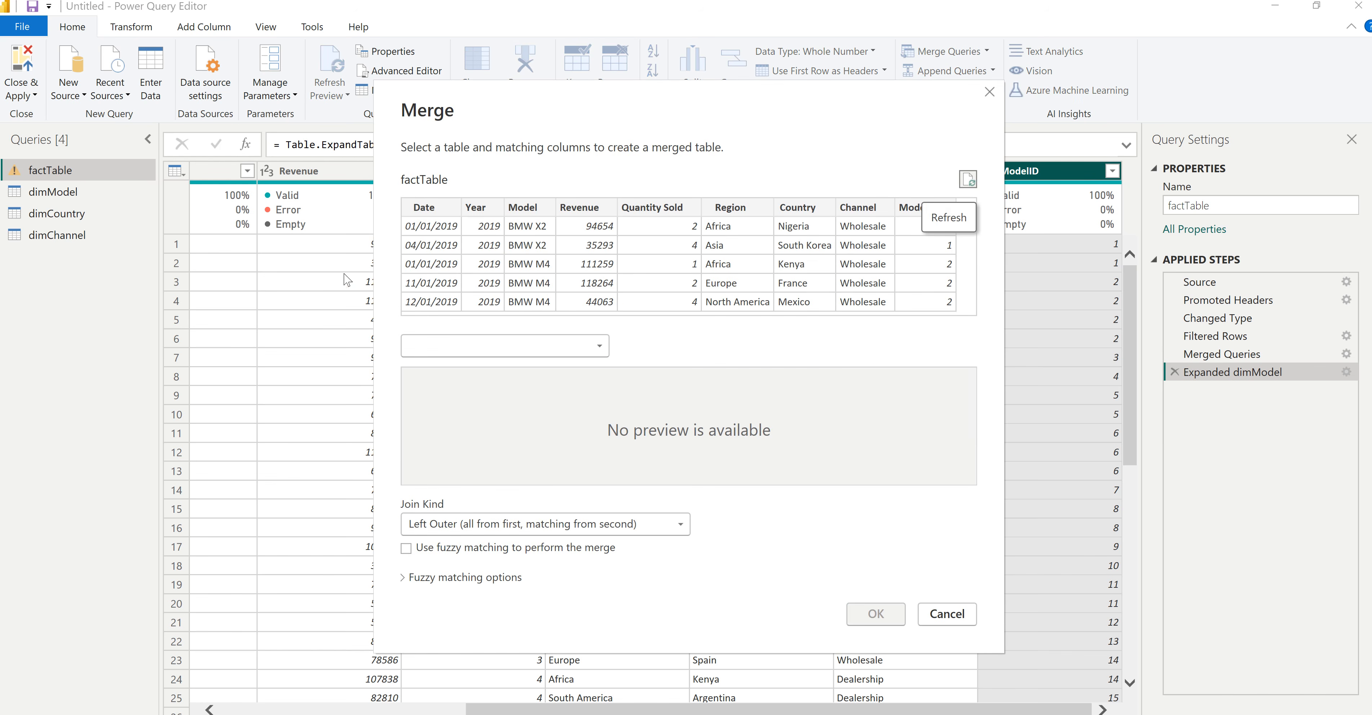
left_click(525, 345)
left_click(470, 384)
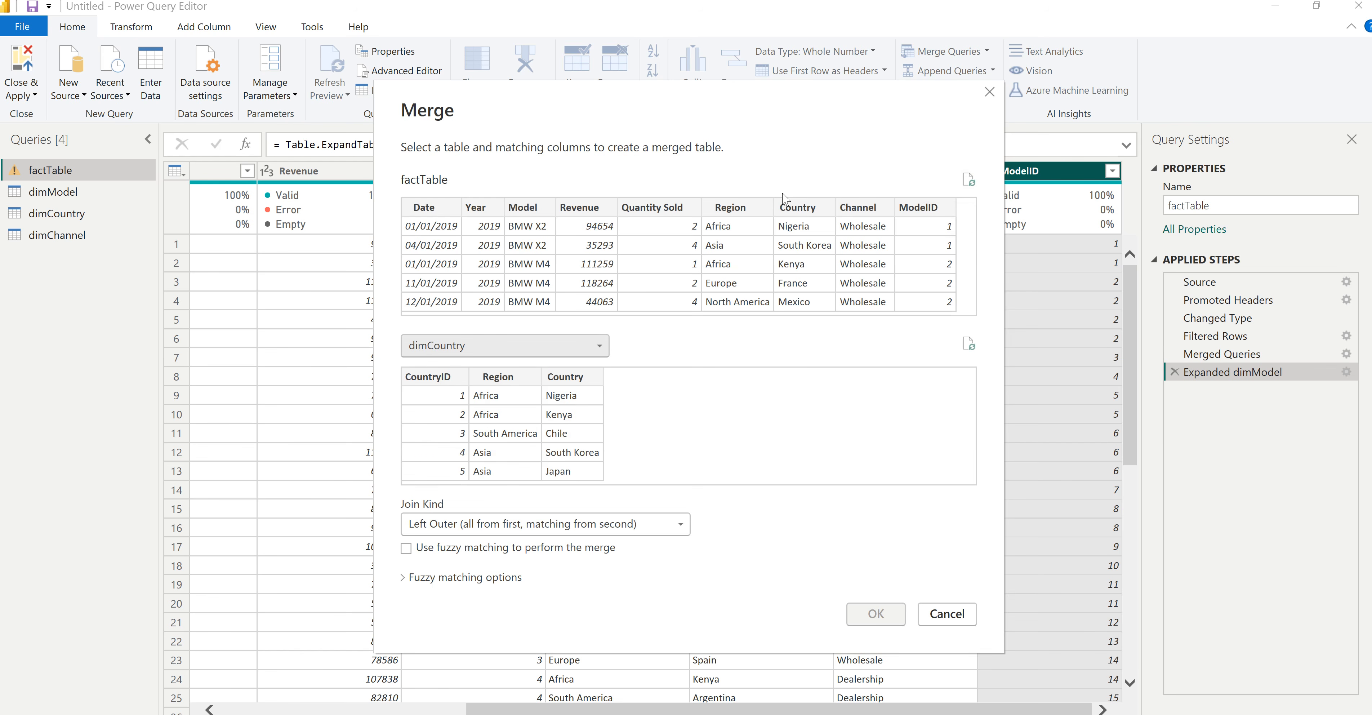
left_click(732, 214)
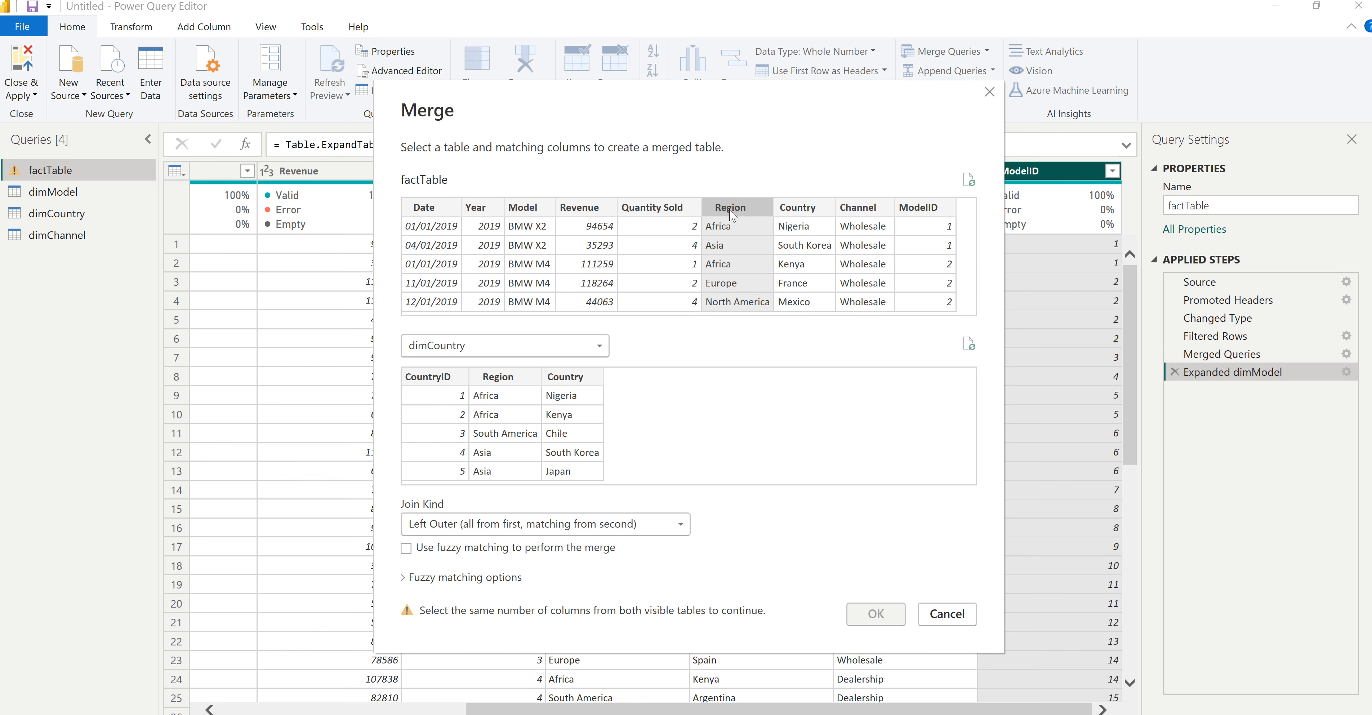
left_click(808, 213, "ctrl")
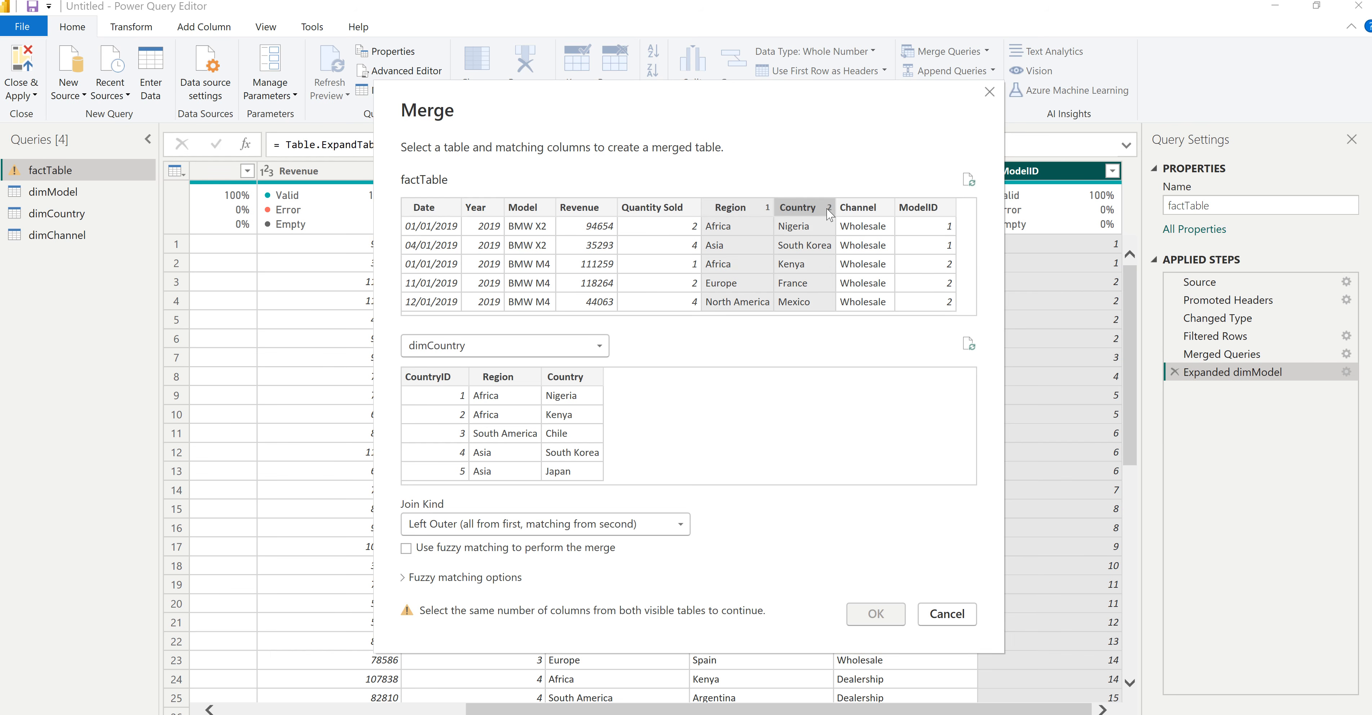
left_click(499, 380)
left_click(570, 381, "ctrl")
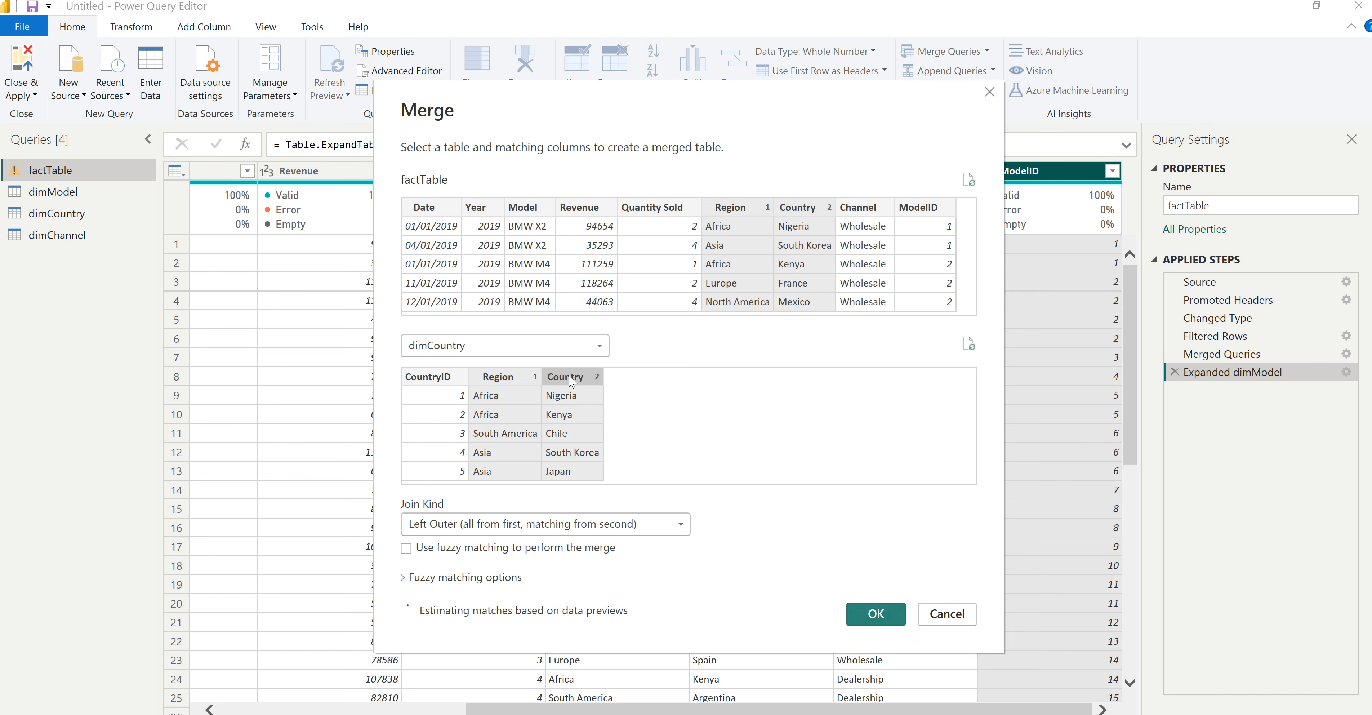
left_click(876, 613)
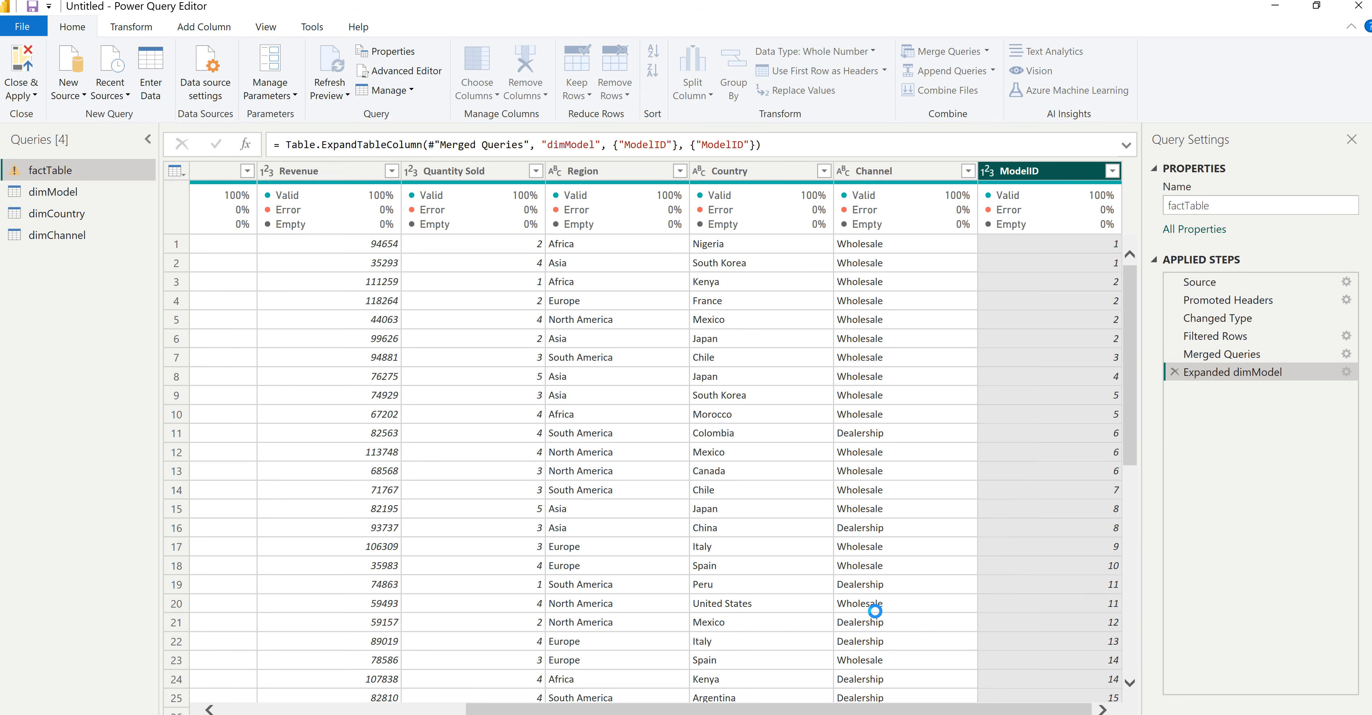
Step: Expand the merged dimCountry column to only CountryID, without a name prefix
left_click(1112, 171)
left_click(848, 298)
left_click(848, 280)
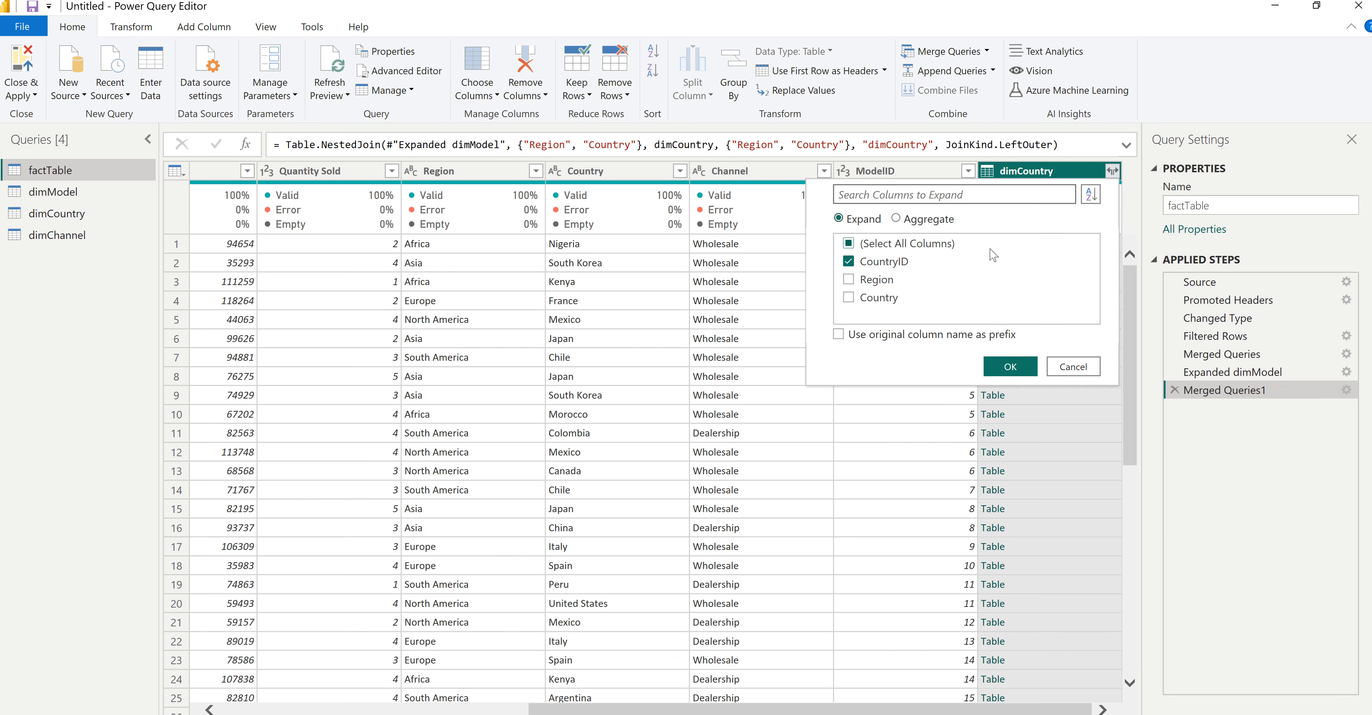
left_click(1010, 367)
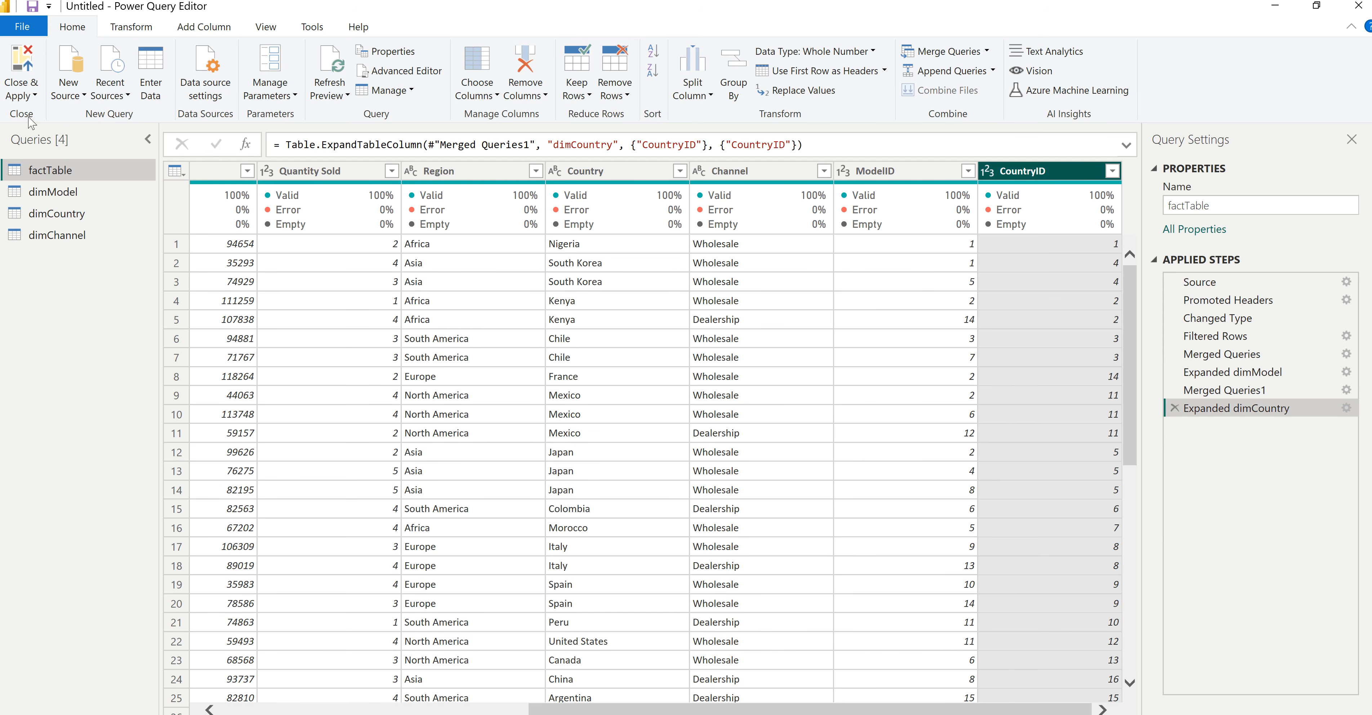
Step: Merge dimChannel into factTable with a left outer join on the Channel column of both tables
left_click(946, 52)
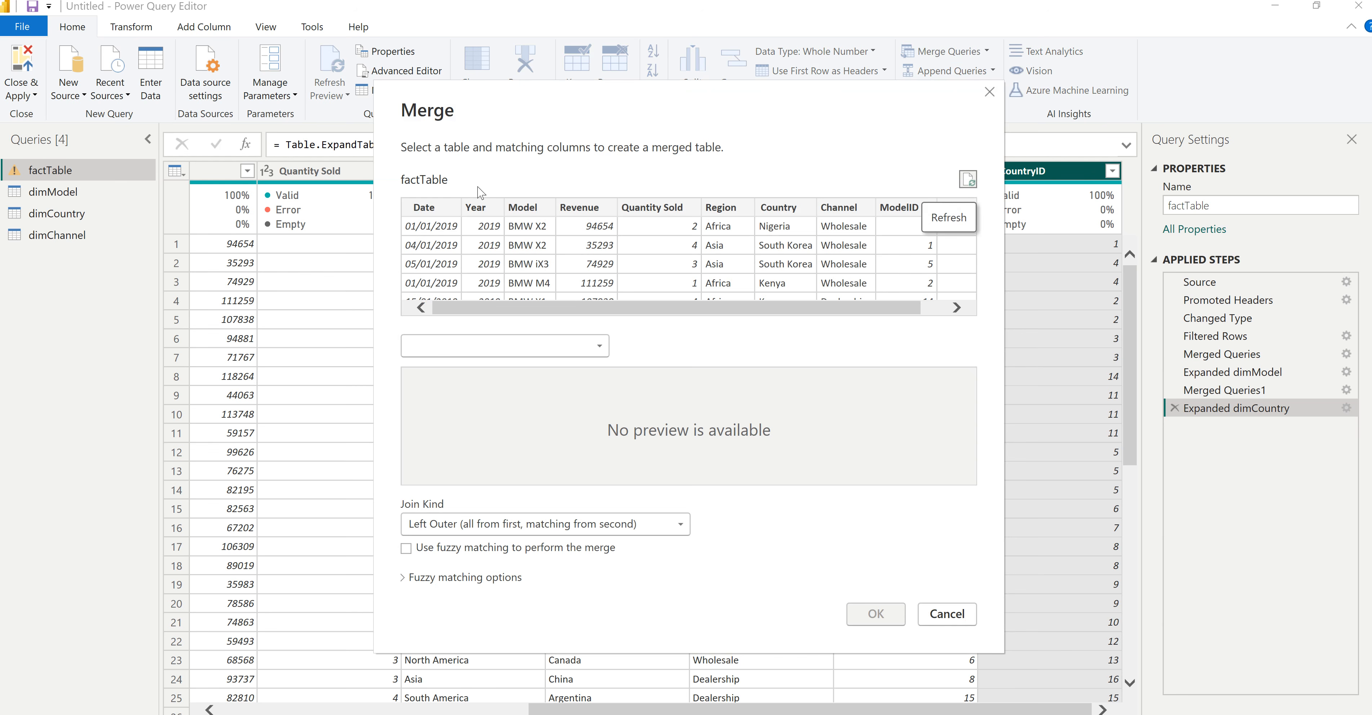
left_click_drag(716, 308, 744, 308)
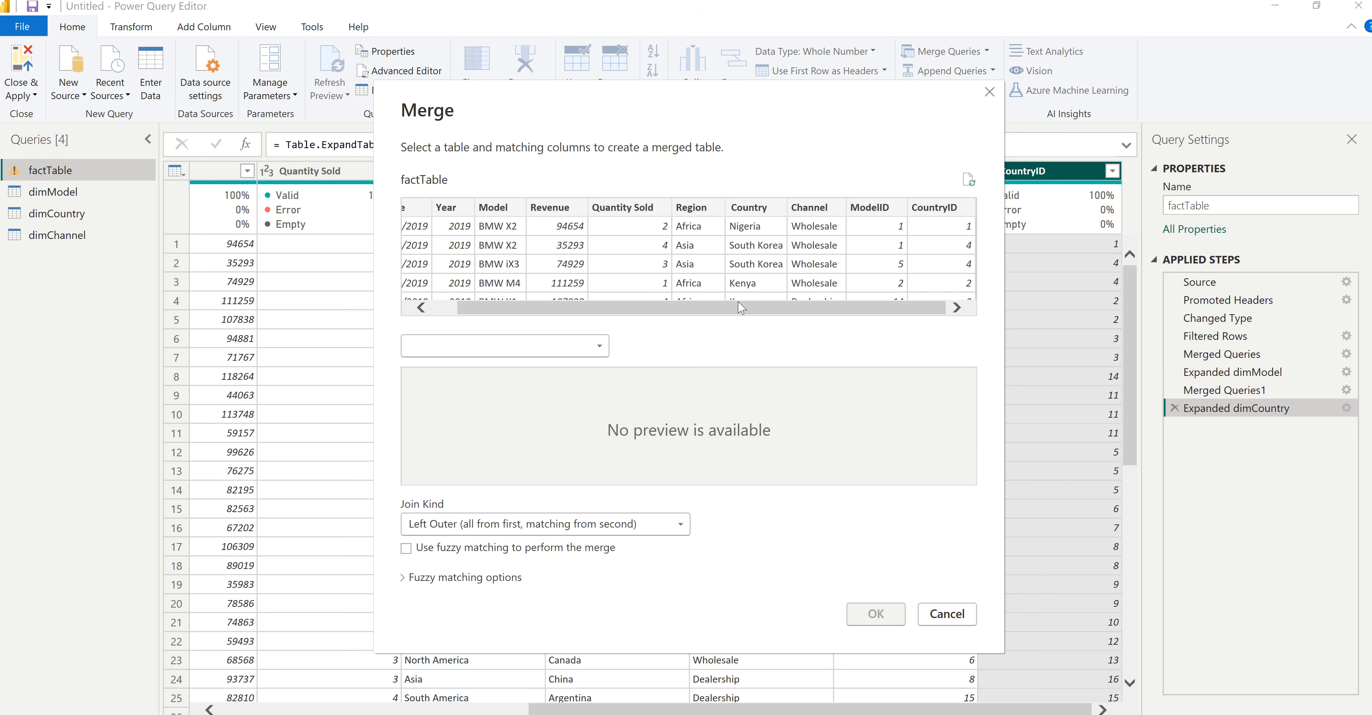
left_click(810, 213)
left_click(532, 353)
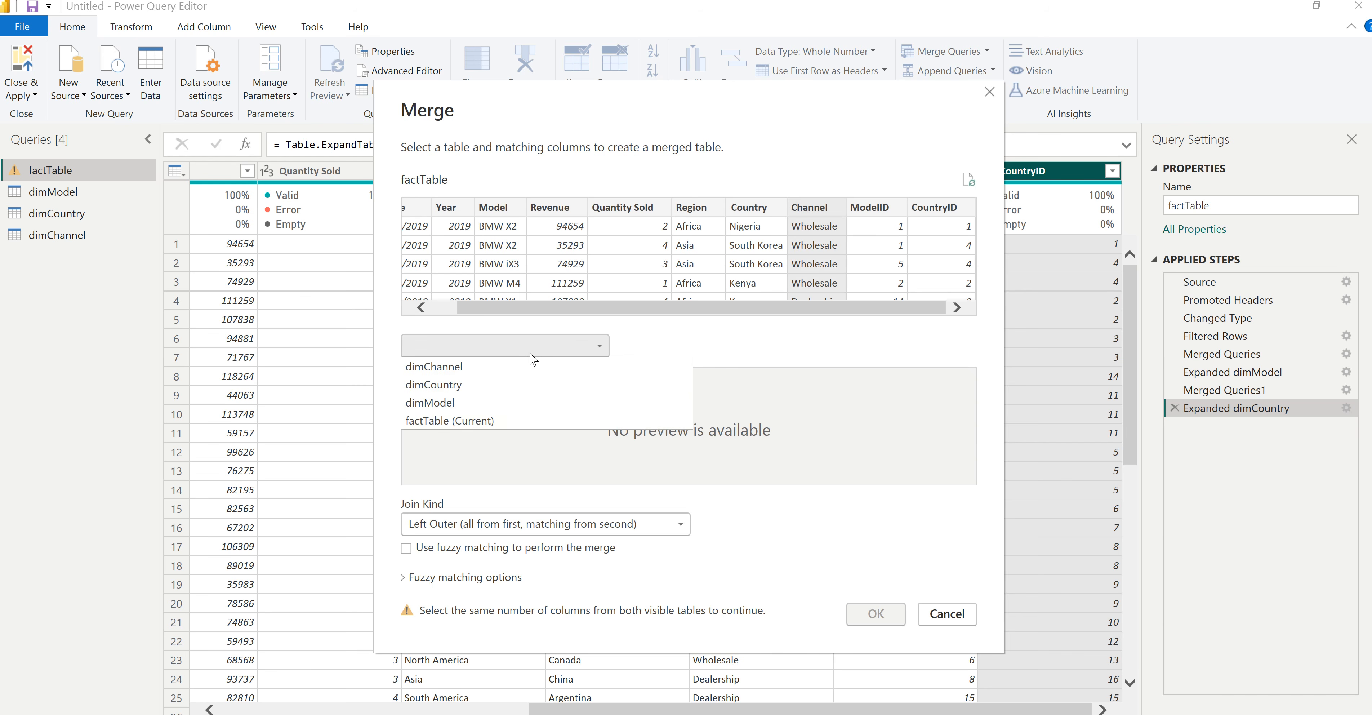
left_click(472, 373)
left_click(492, 376)
left_click(876, 613)
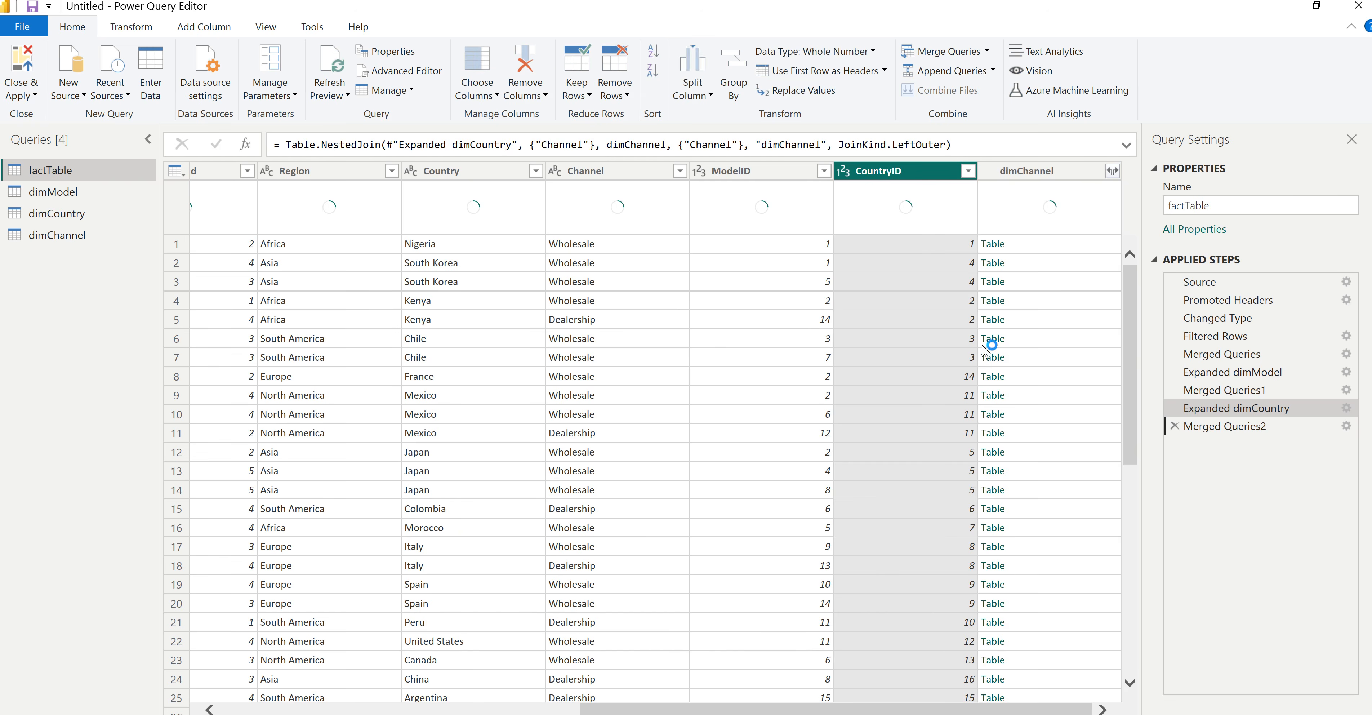
Step: Expand the merged dimChannel column to only ChannelID, without a name prefix
left_click(1113, 171)
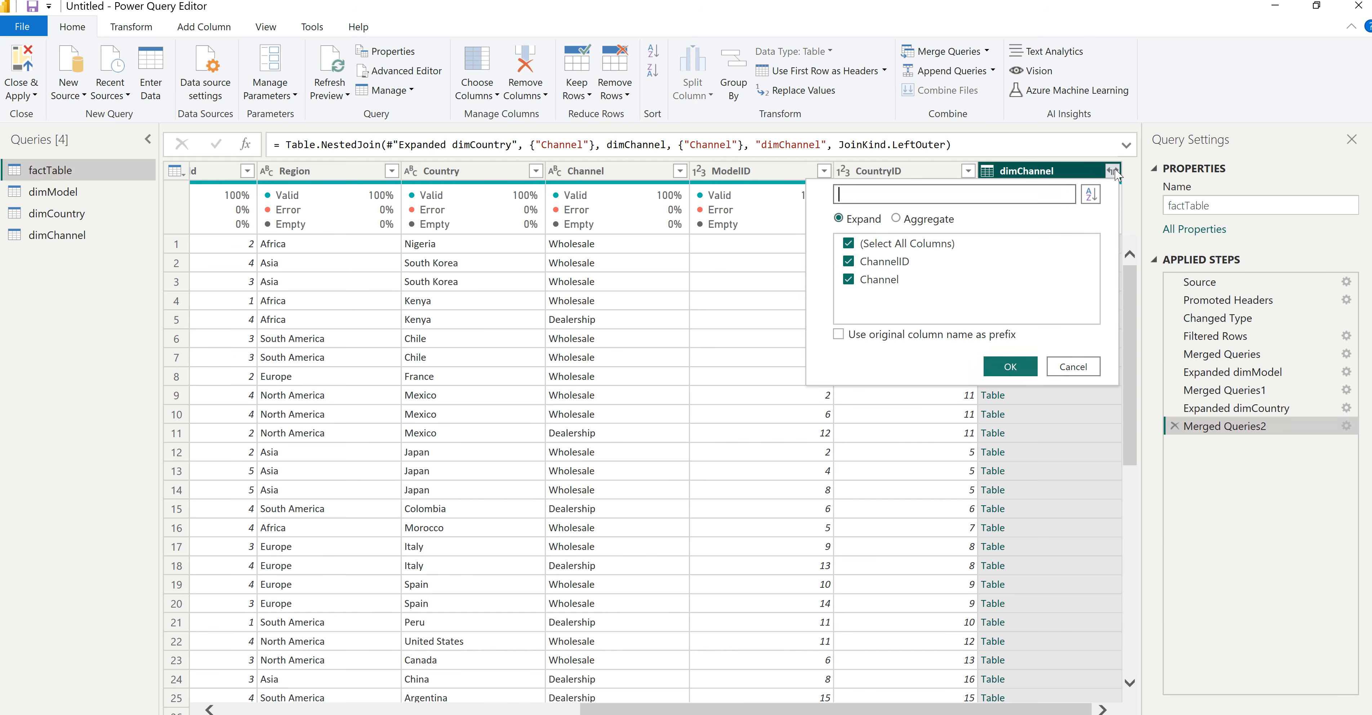
left_click(849, 279)
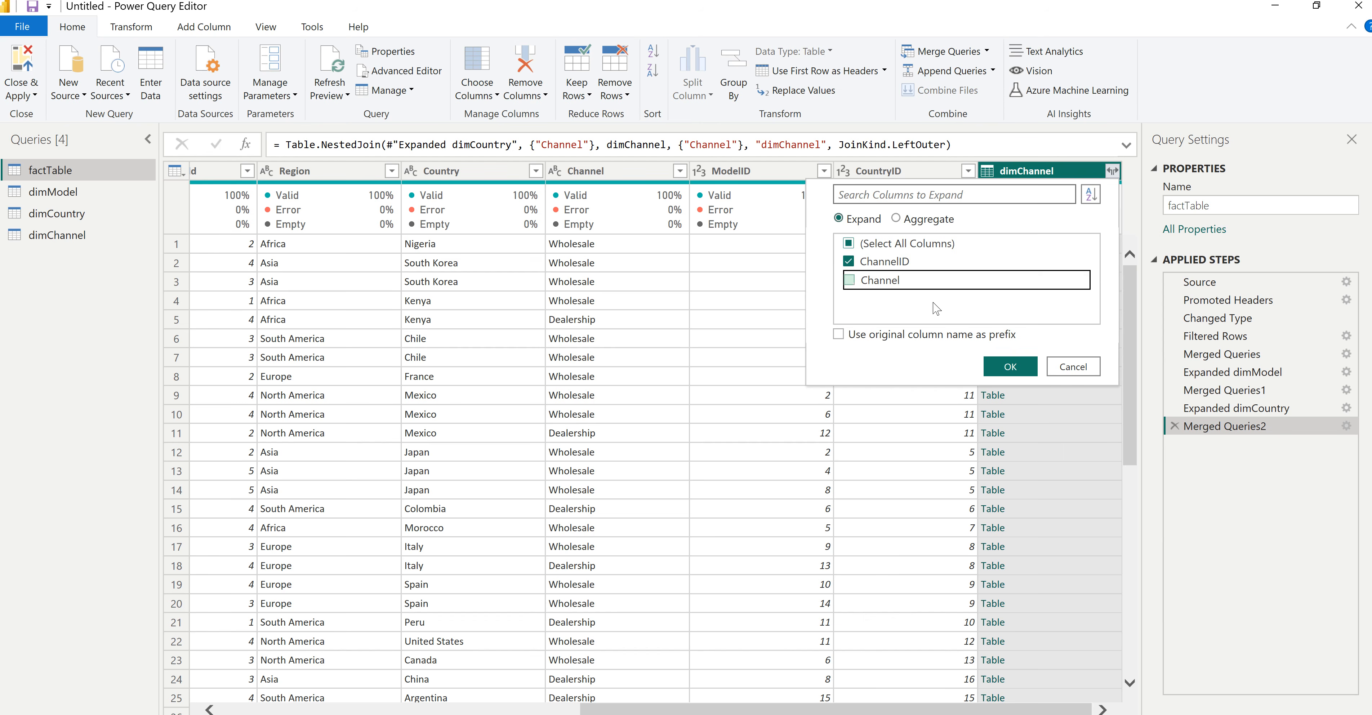
left_click(1010, 366)
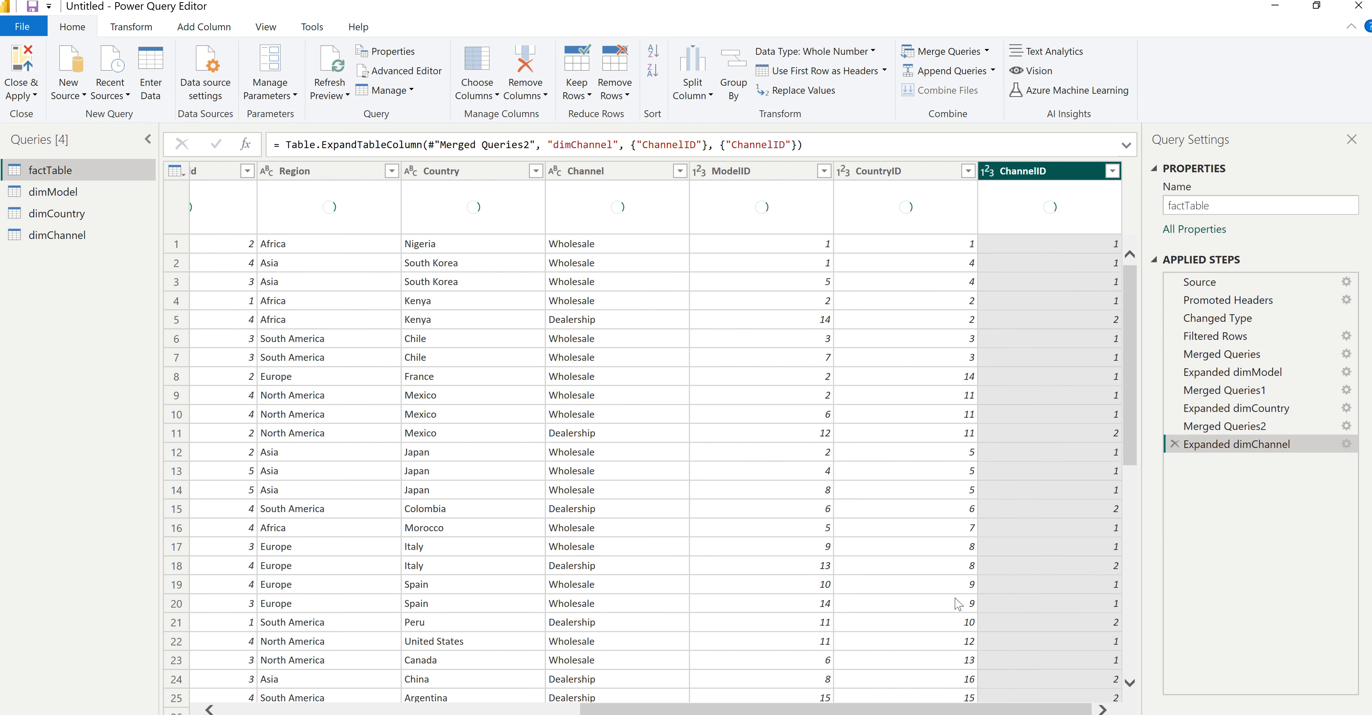
Step: Remove the Model, Region, Country and Channel columns from factTable
left_click_drag(942, 711, 582, 712)
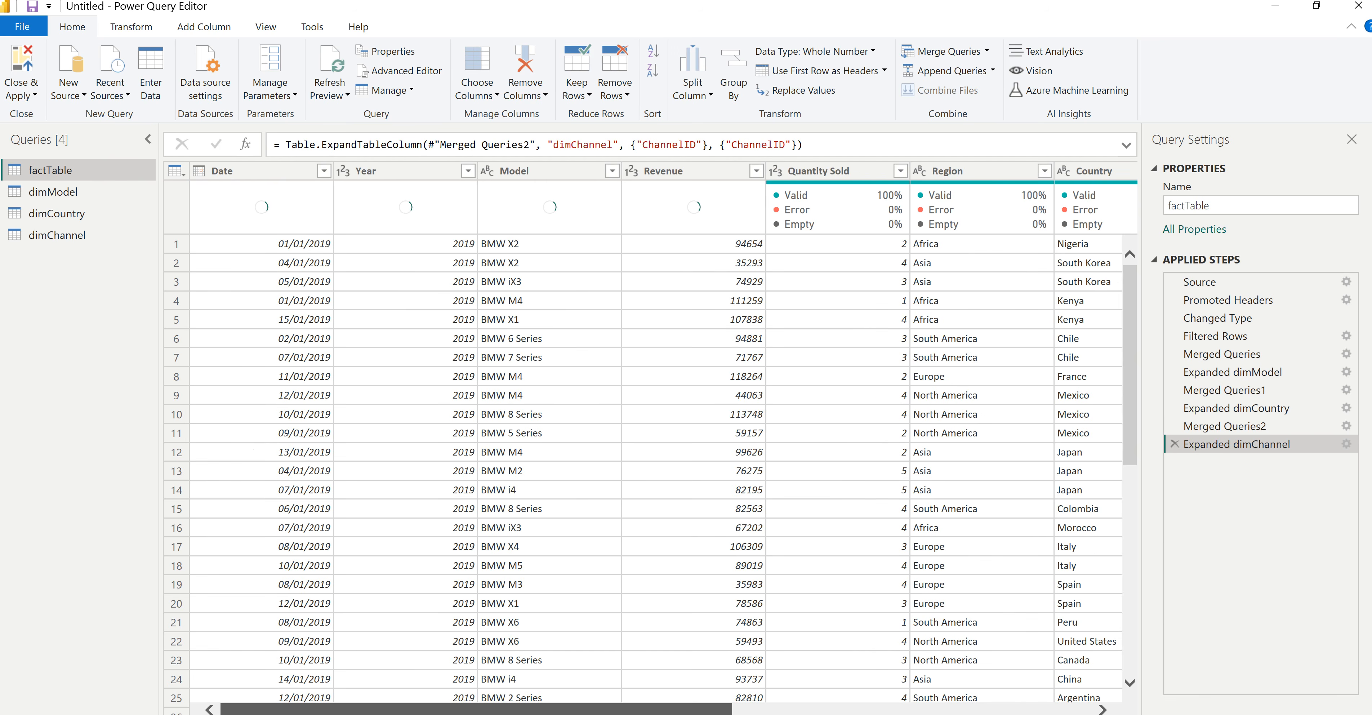
left_click(538, 171)
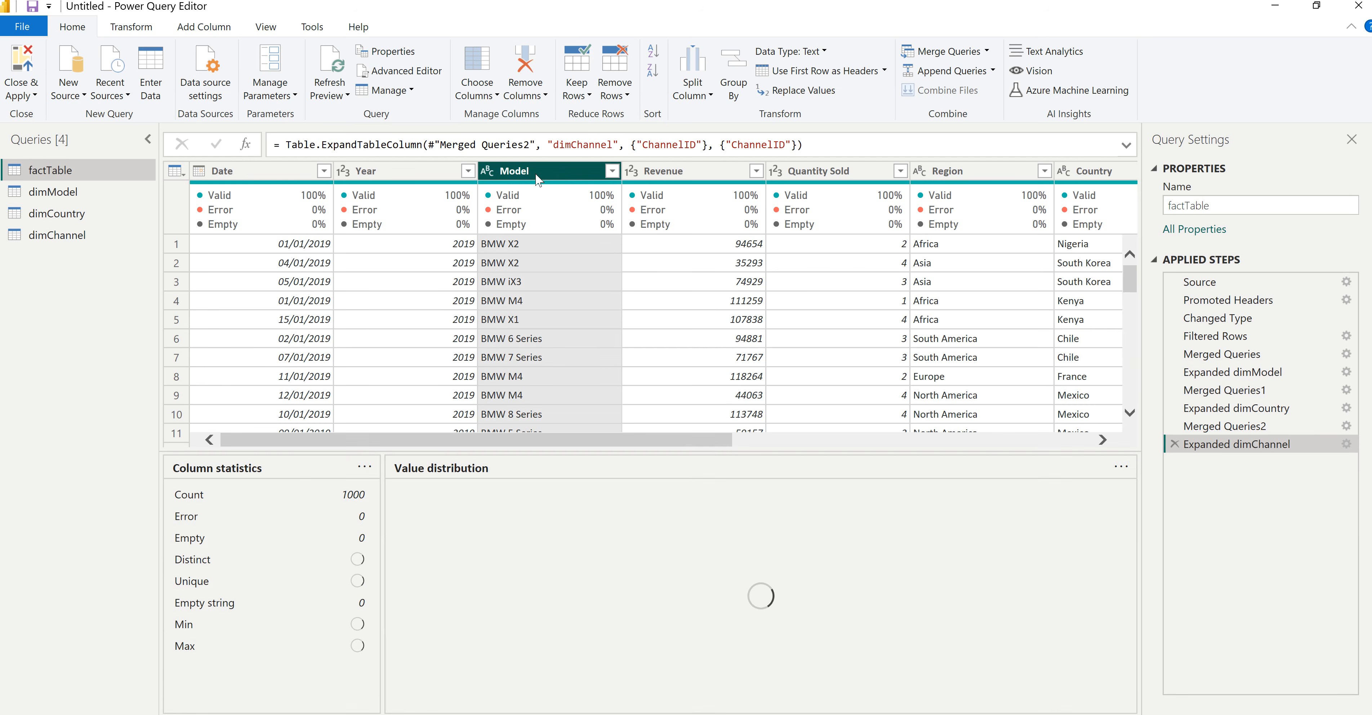
left_click_drag(703, 444, 820, 445)
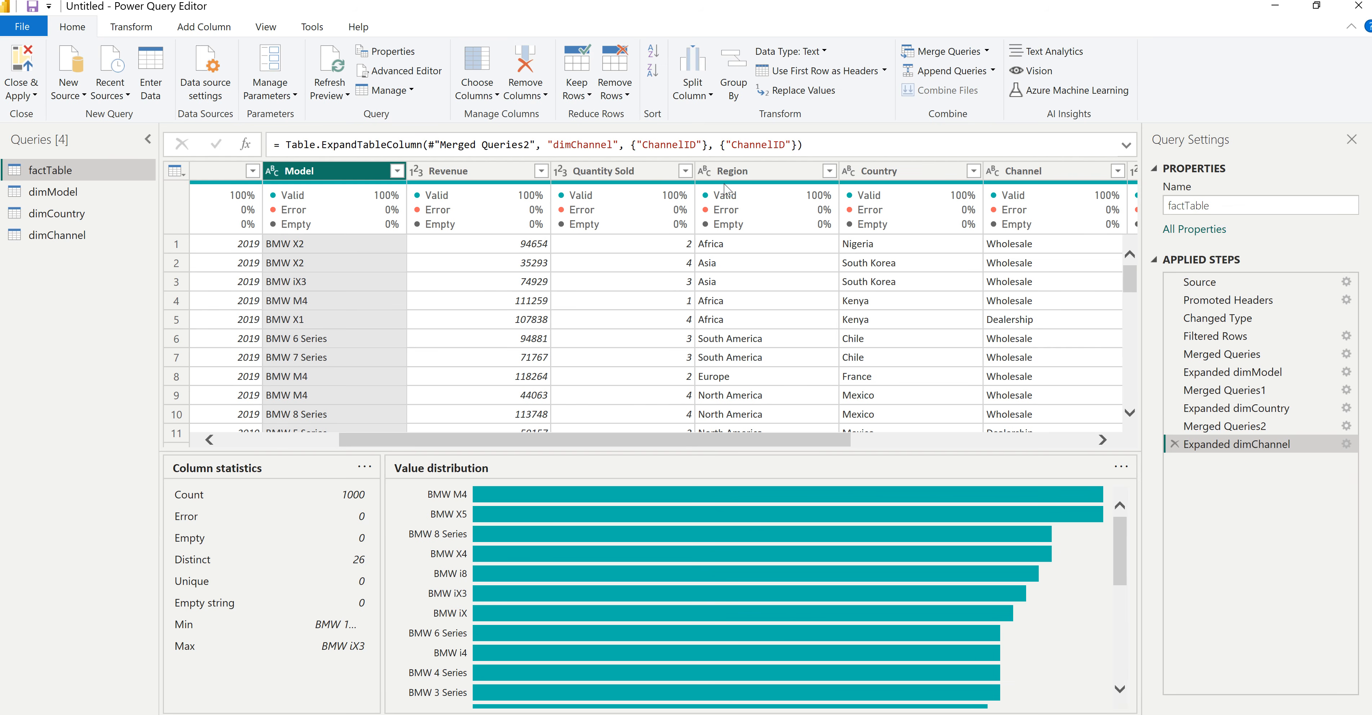
left_click(745, 173, "ctrl")
left_click(894, 173, "ctrl")
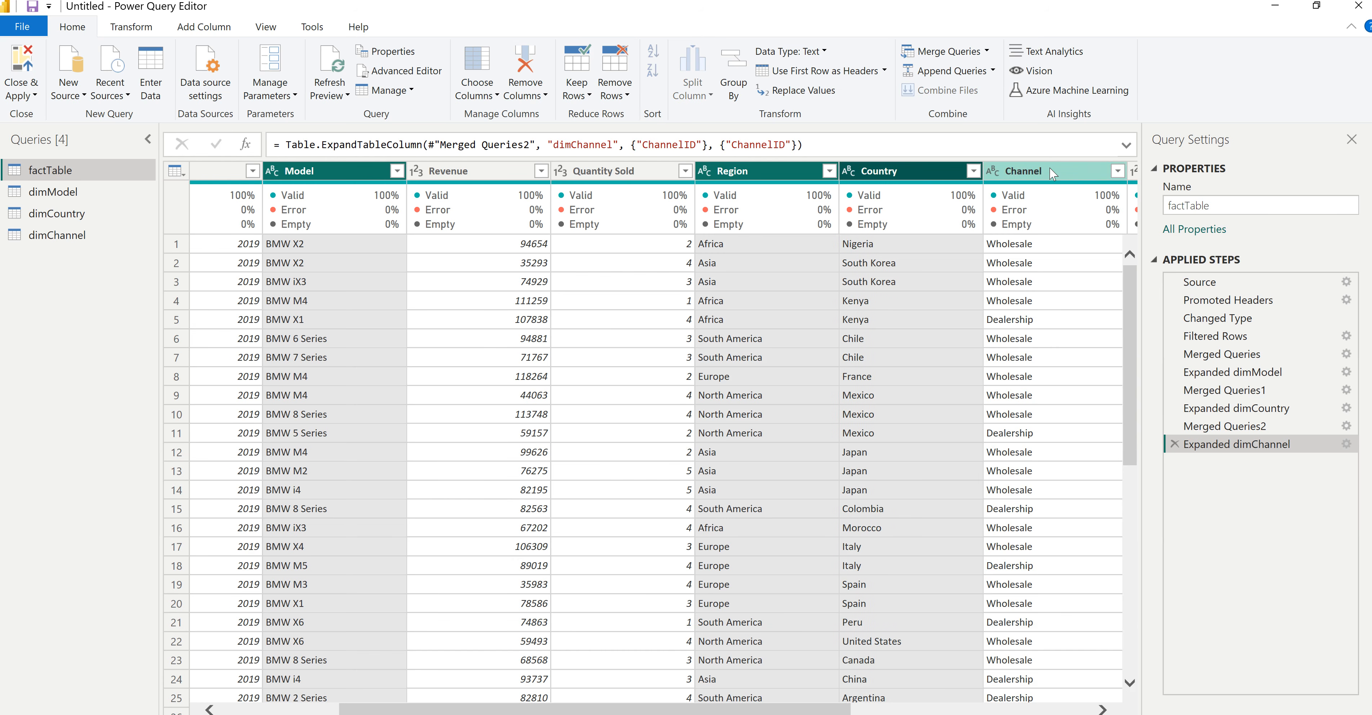
left_click(1049, 170, "ctrl")
right_click(1049, 169)
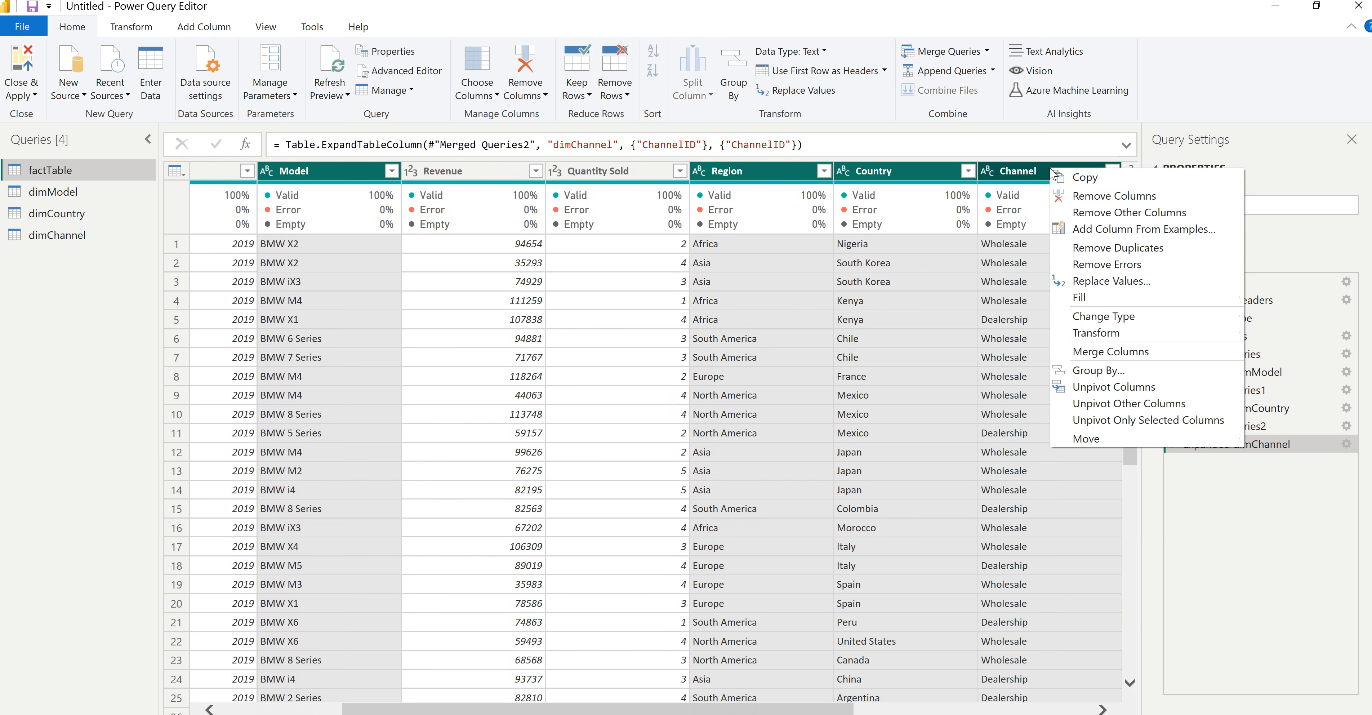
left_click(1098, 196)
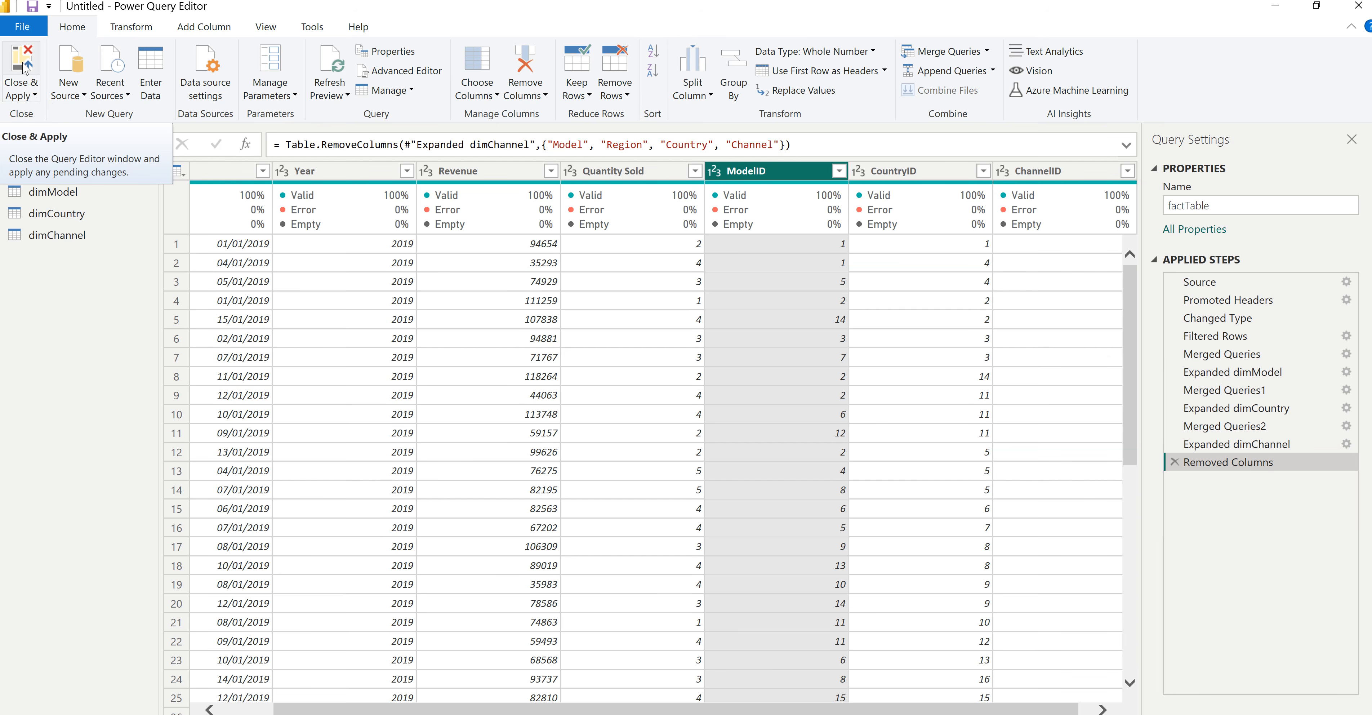
Step: Import Car Images.csv as a new text/CSV source with a comma delimiter and promote its first row to headers
left_click(74, 99)
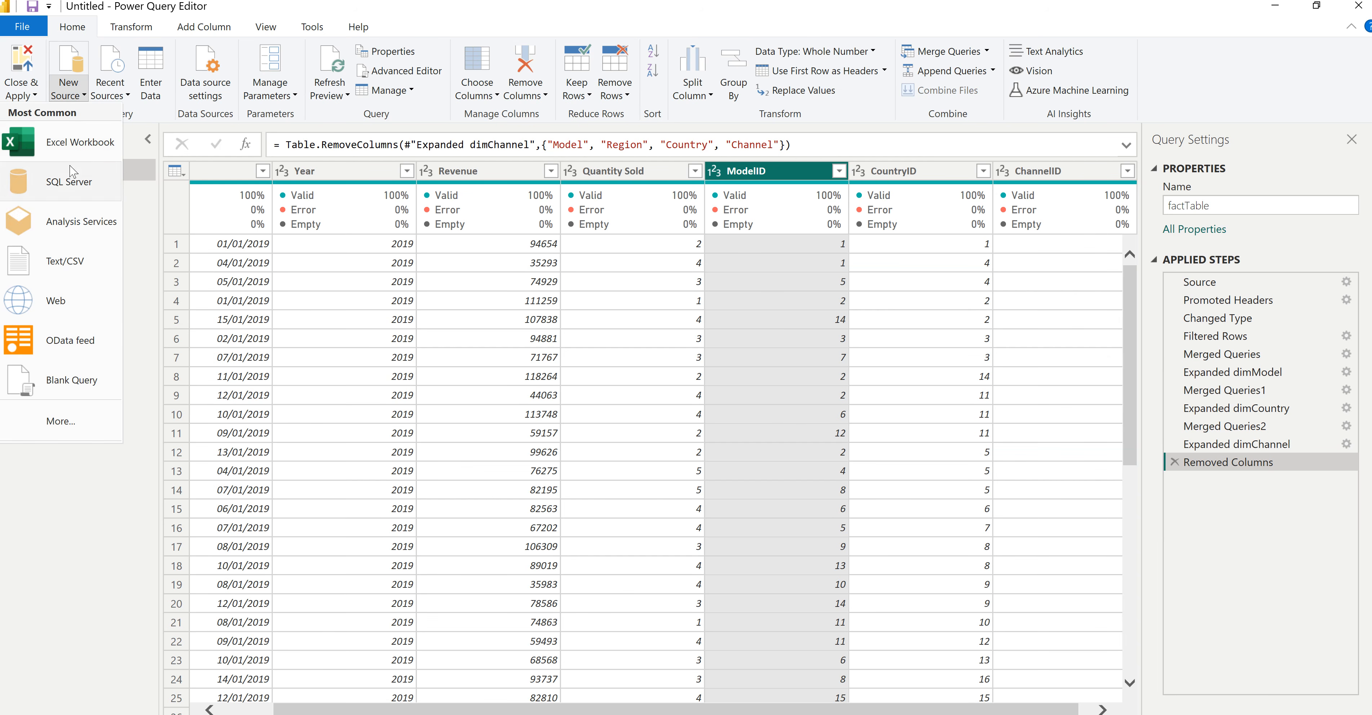
left_click(74, 268)
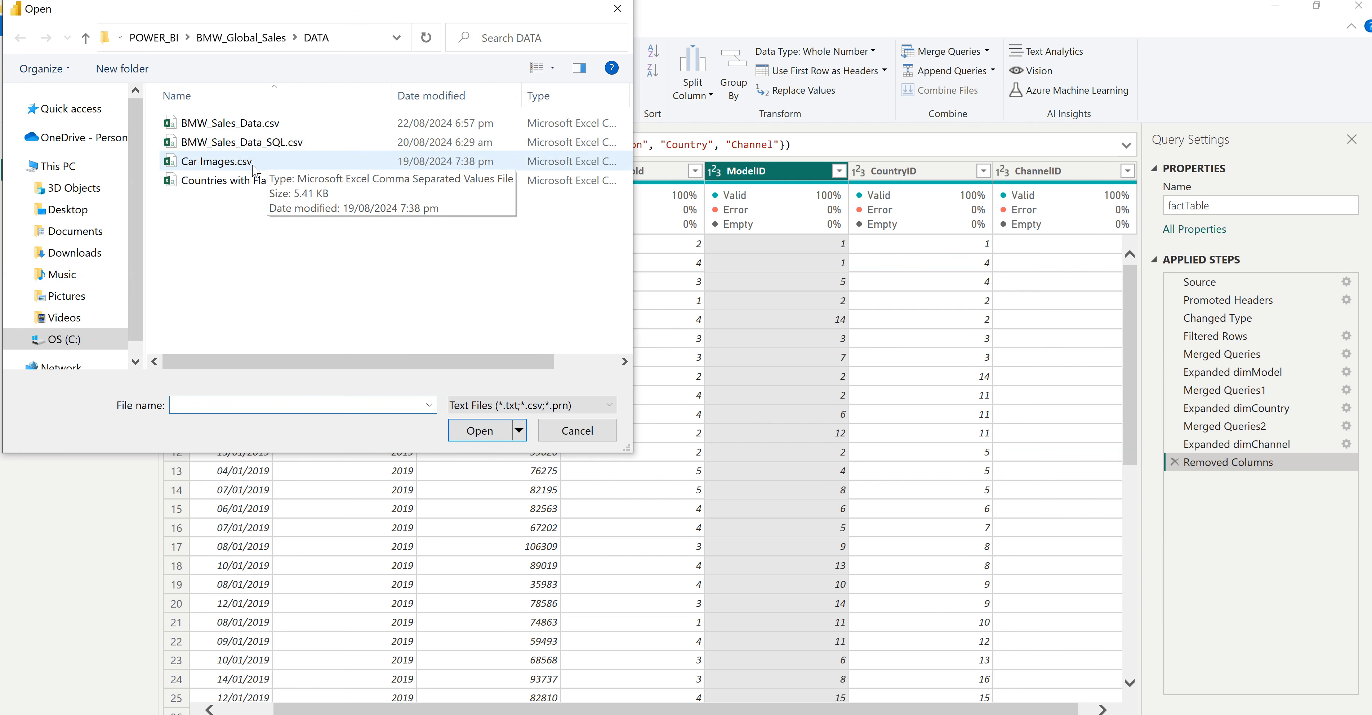
left_click(231, 161)
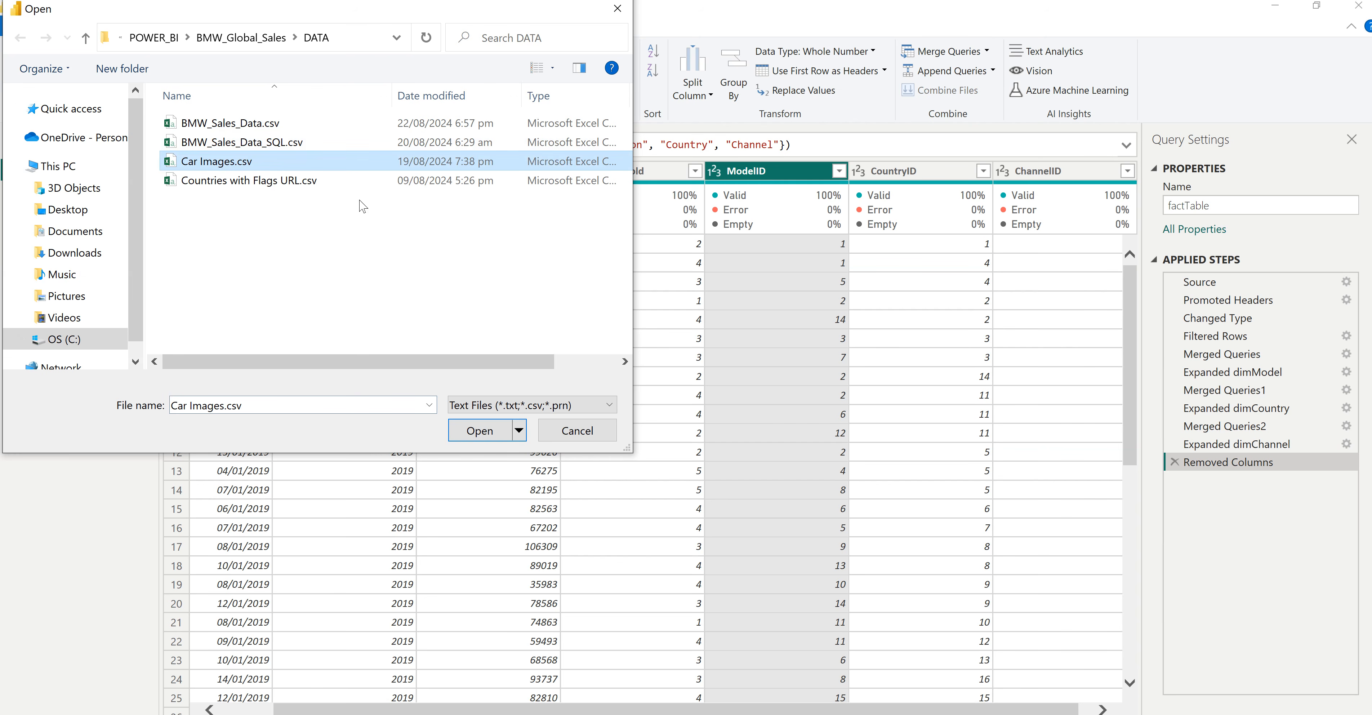
left_click(481, 432)
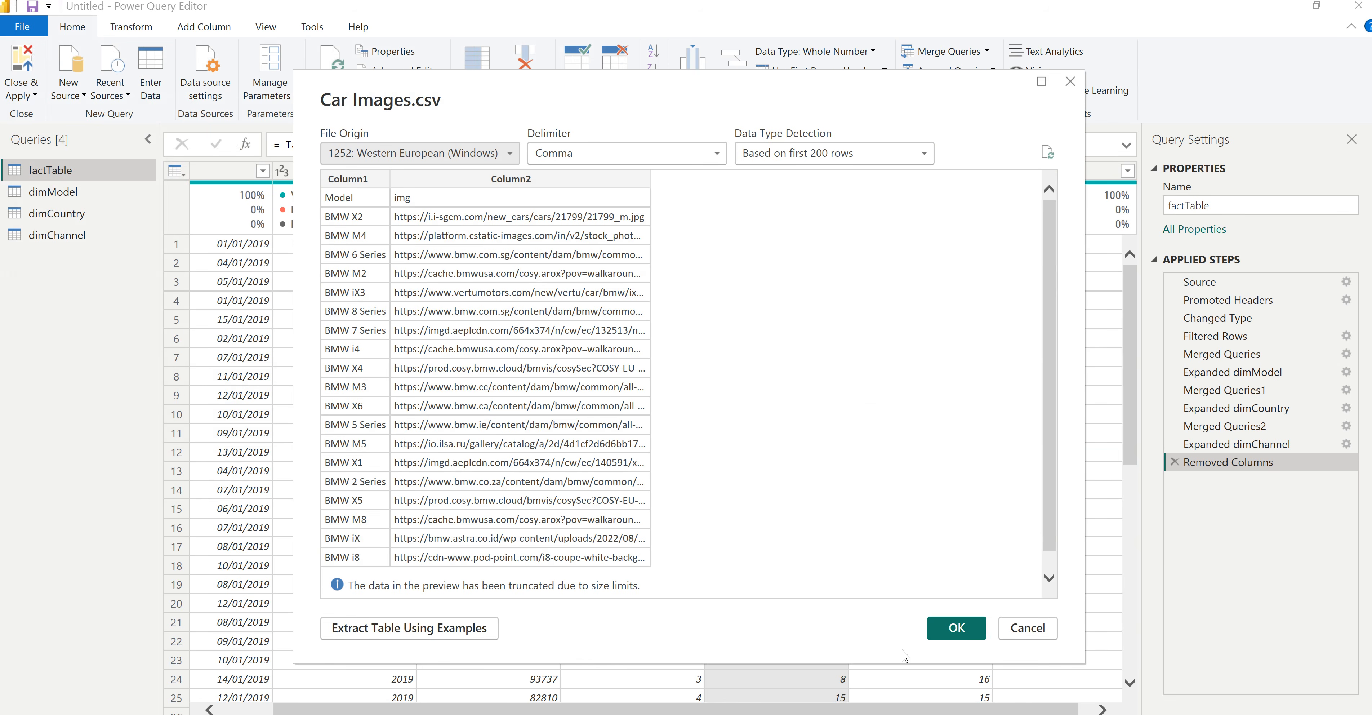
left_click(957, 629)
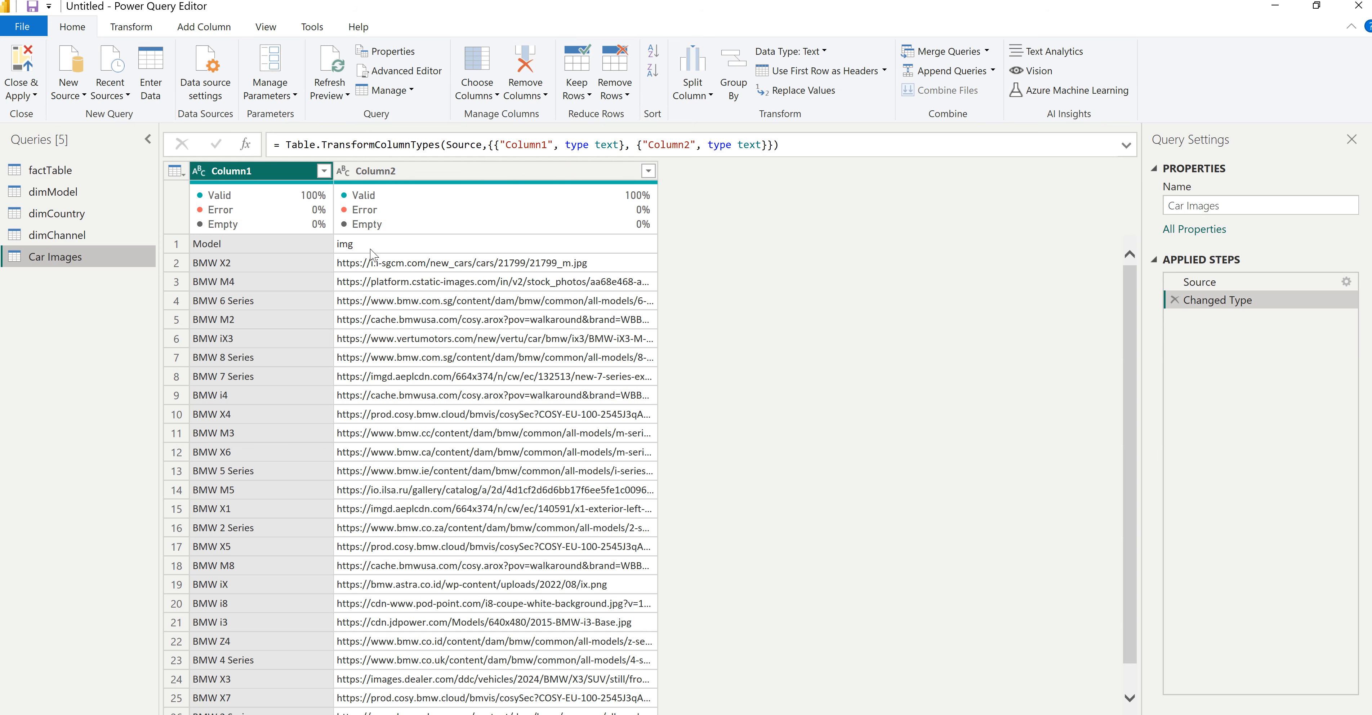
left_click(813, 75)
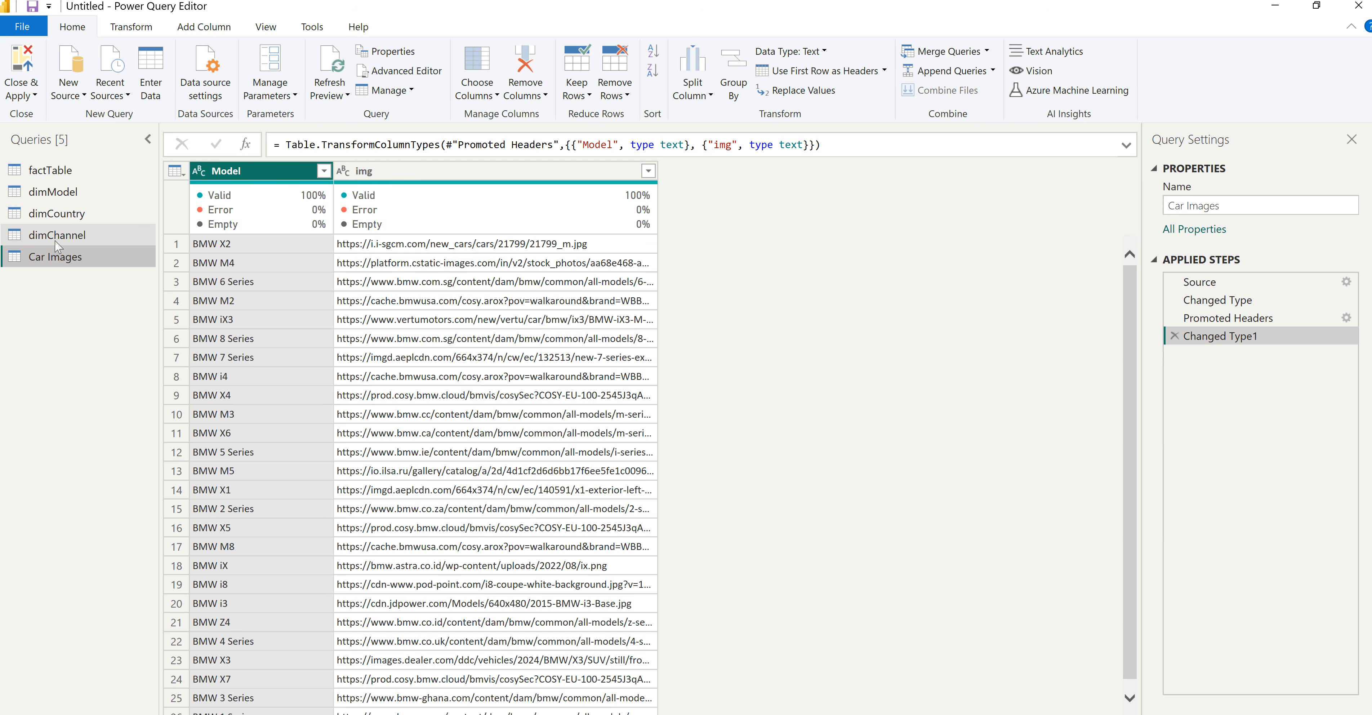
Step: Merge Car Images into dimModel with a left outer join on the Model column of both tables
left_click(62, 197)
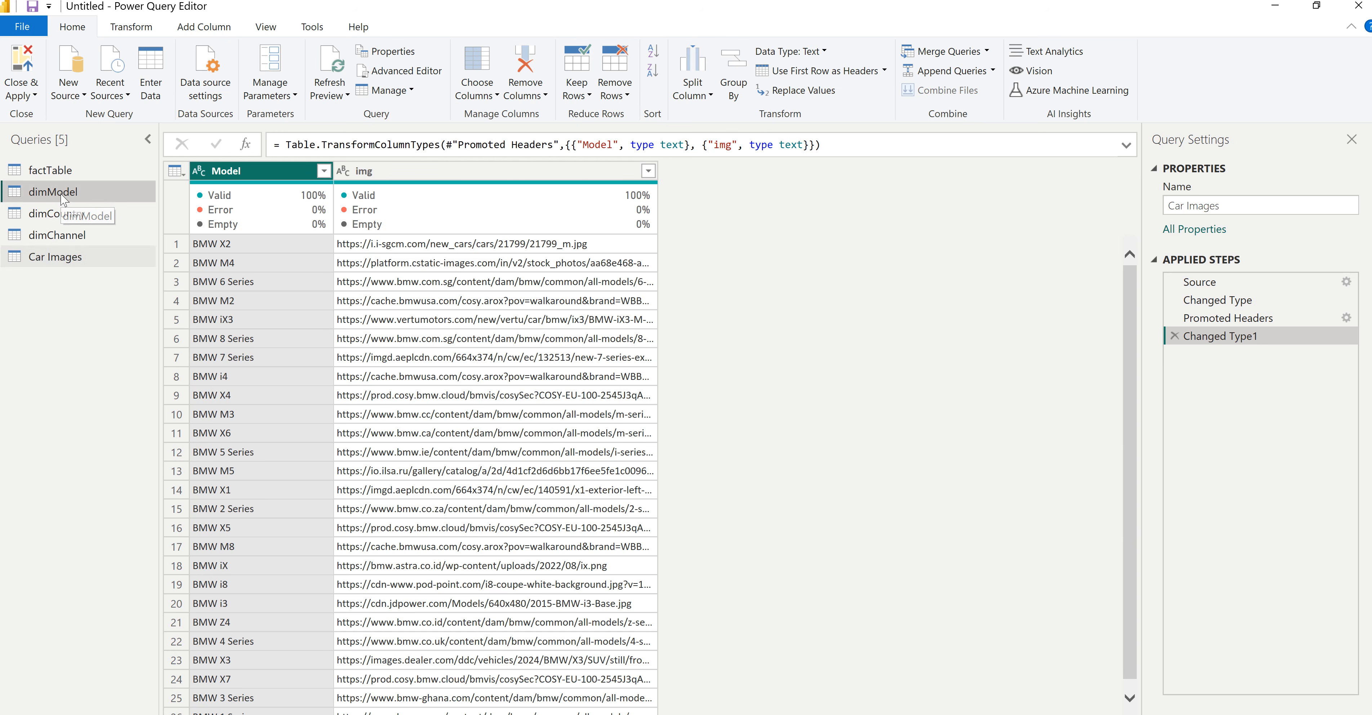
left_click(944, 56)
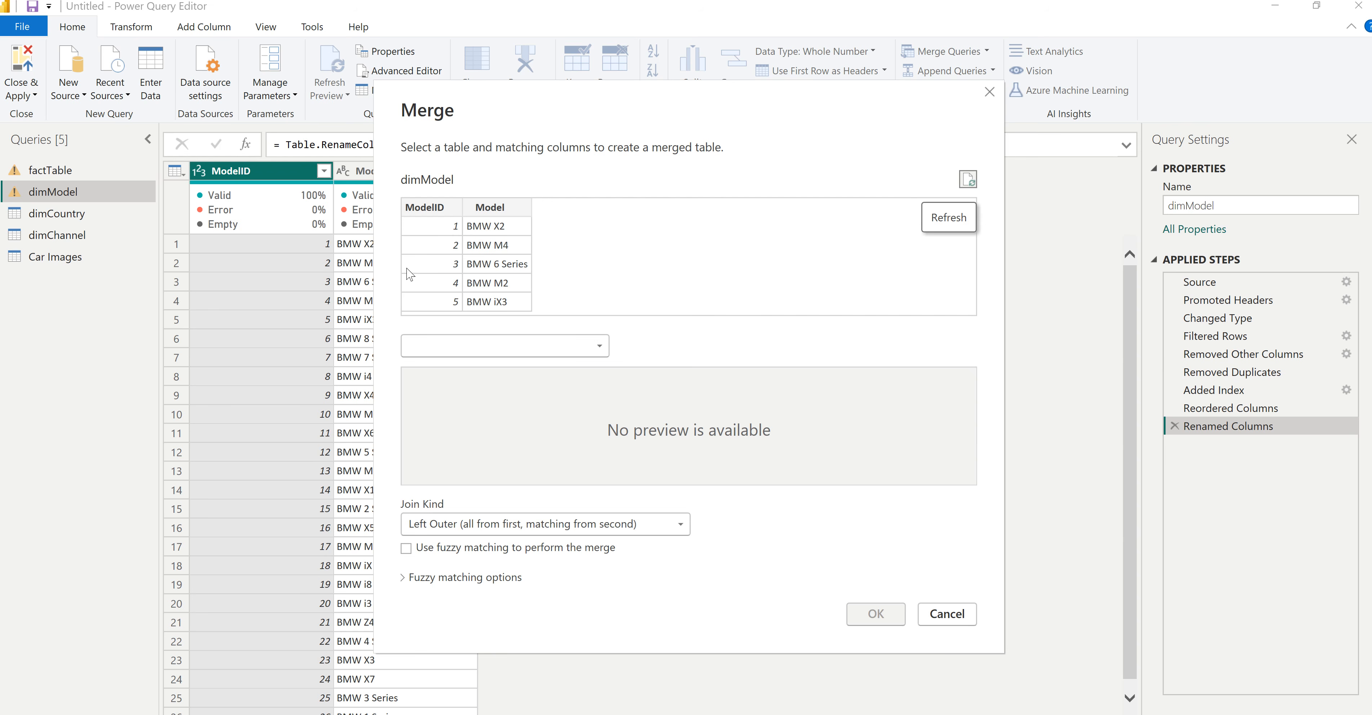
left_click(493, 351)
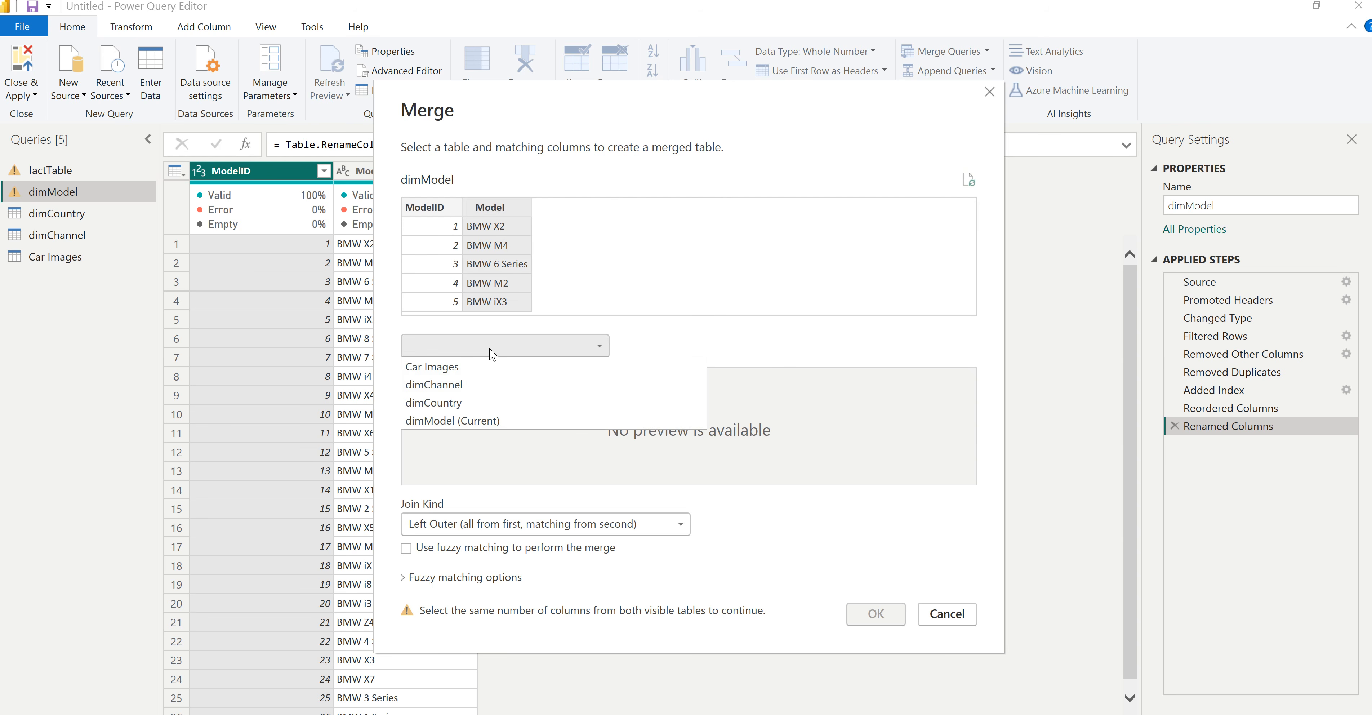
left_click(443, 371)
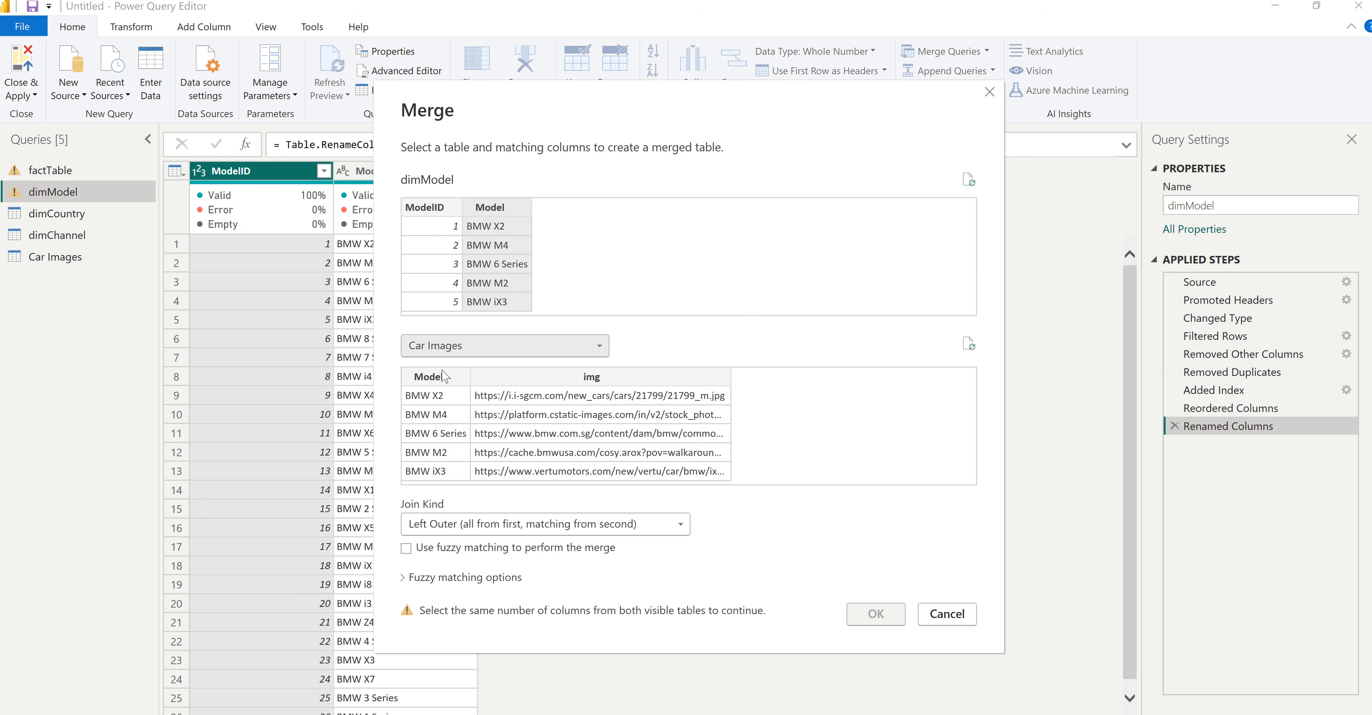
left_click(427, 379)
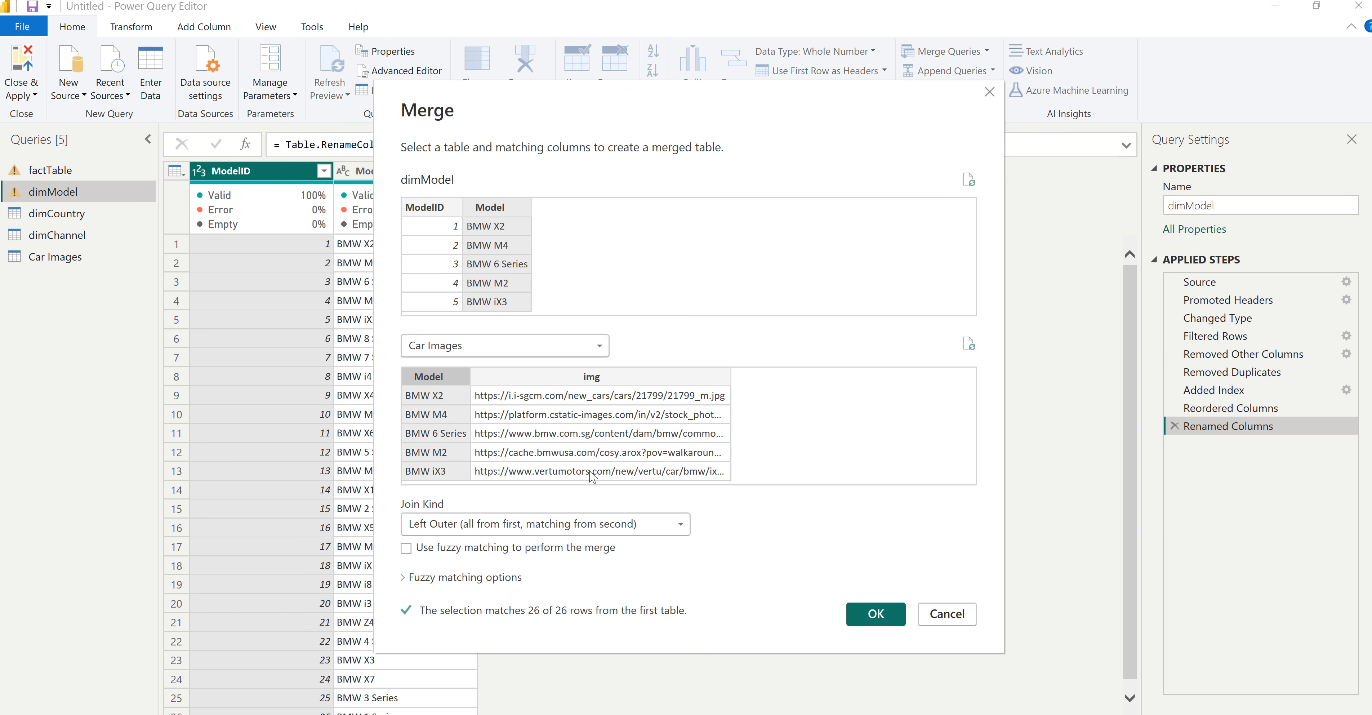
left_click(884, 622)
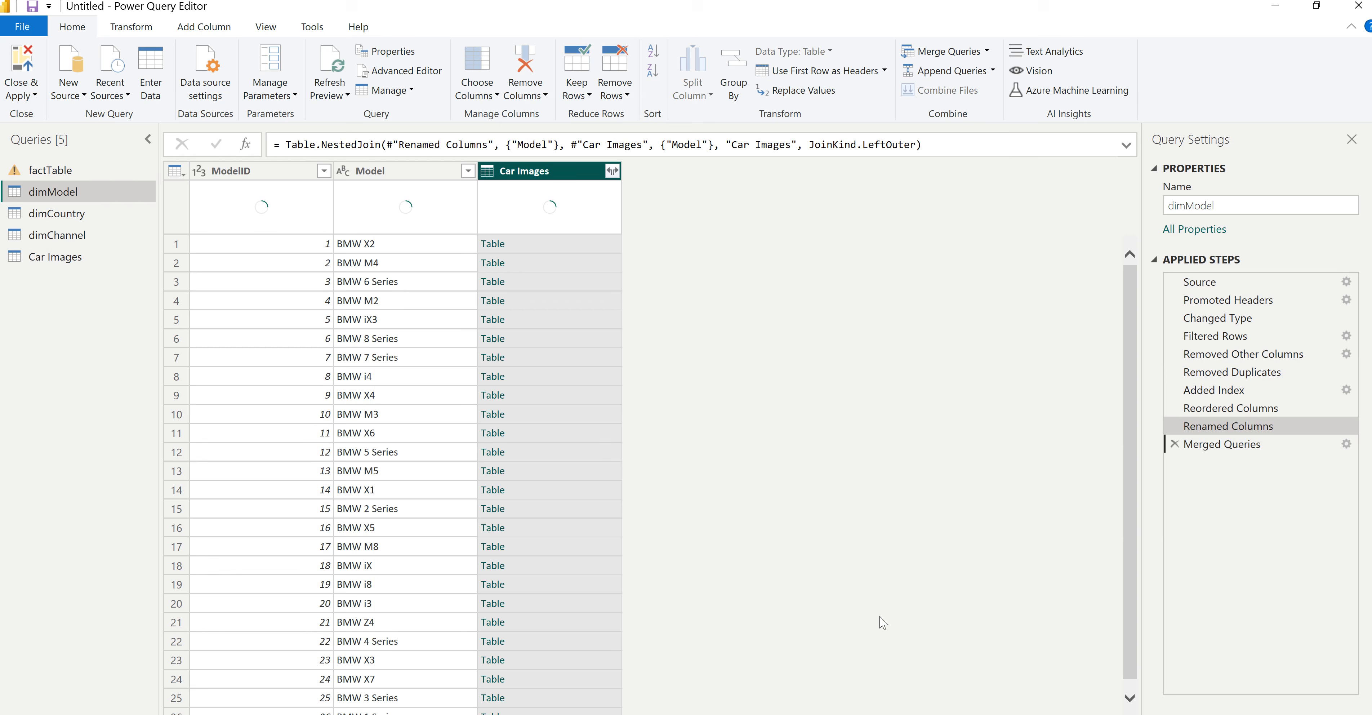
Step: Expand the merged Car Images column in dimModel to only img, without a name prefix
left_click(612, 172)
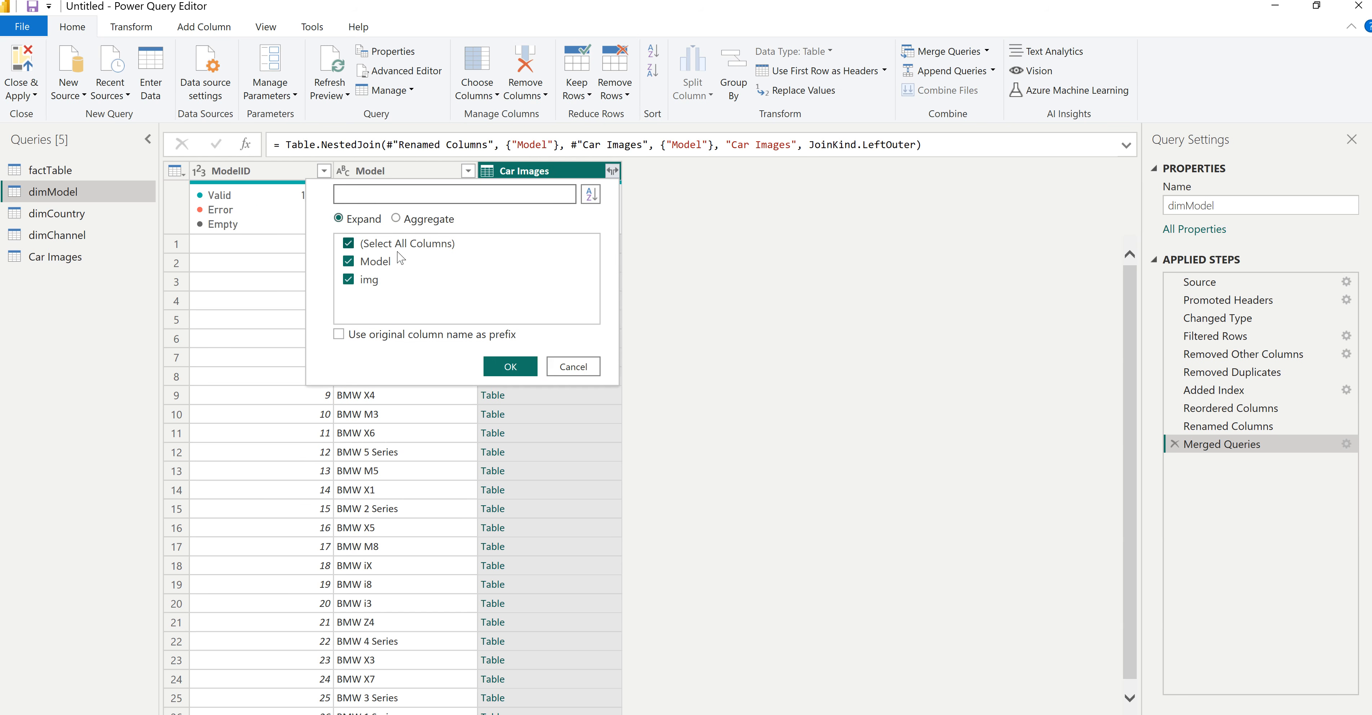
left_click(348, 261)
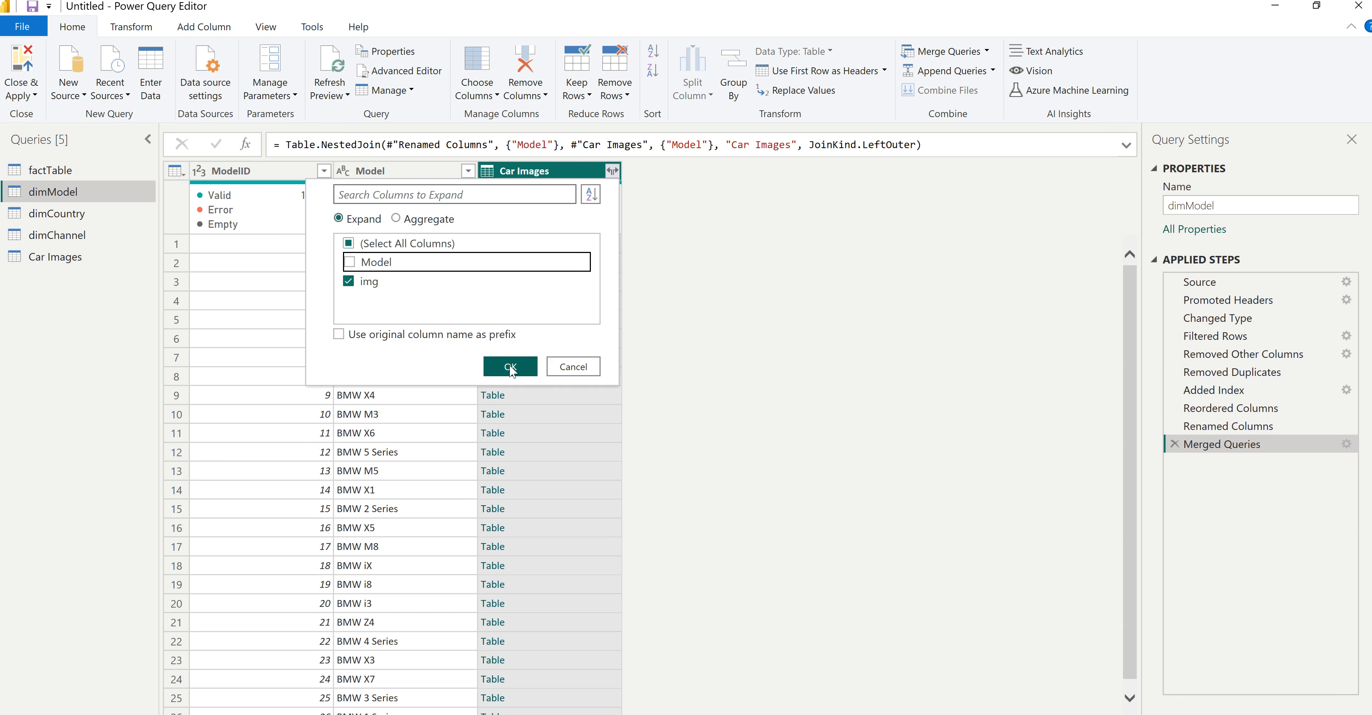
left_click(509, 367)
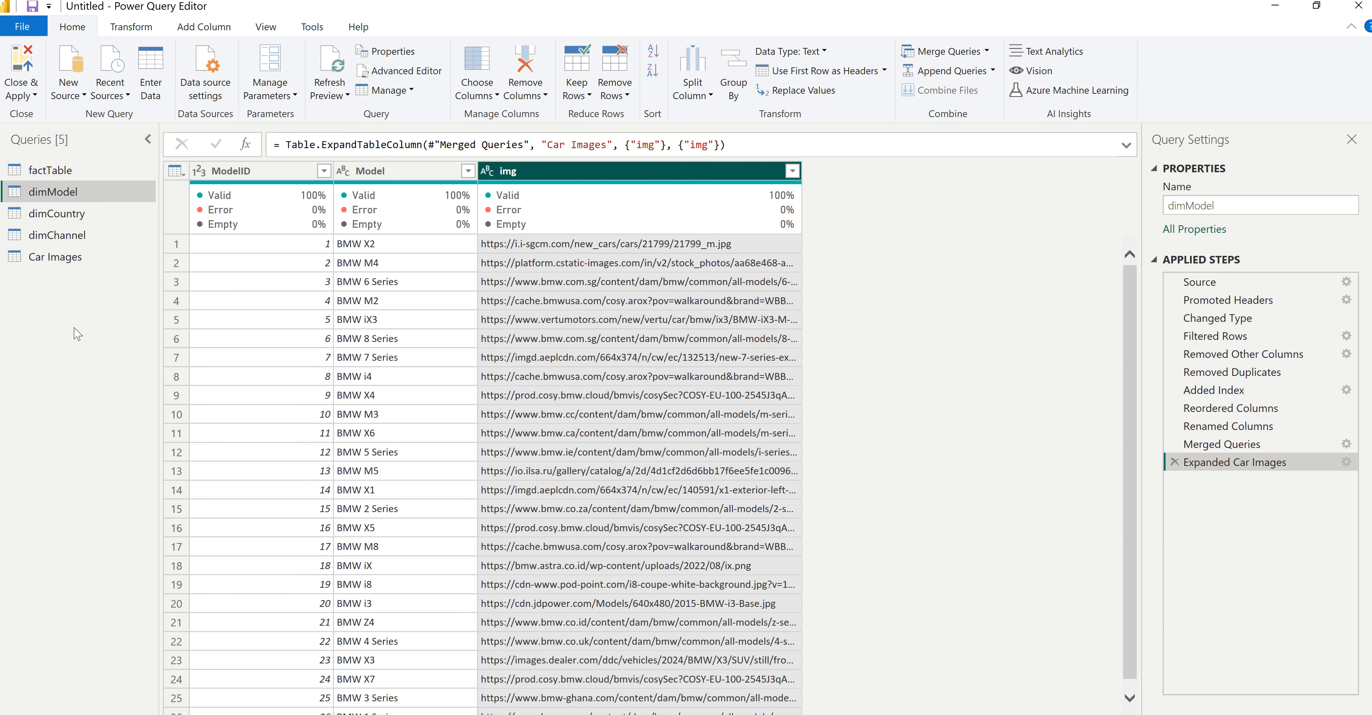
Step: Import Countries with Flags URL.csv as a new text/CSV source and promote its first row to headers
left_click(76, 95)
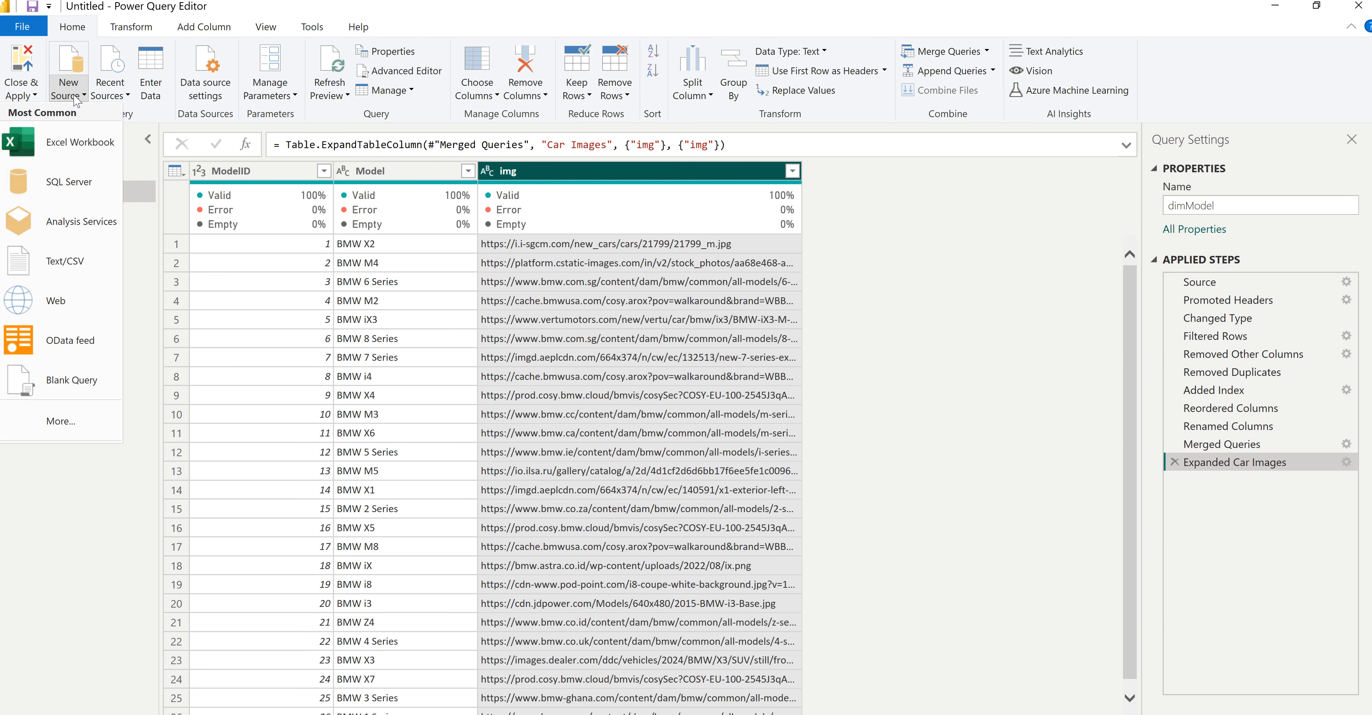
left_click(71, 274)
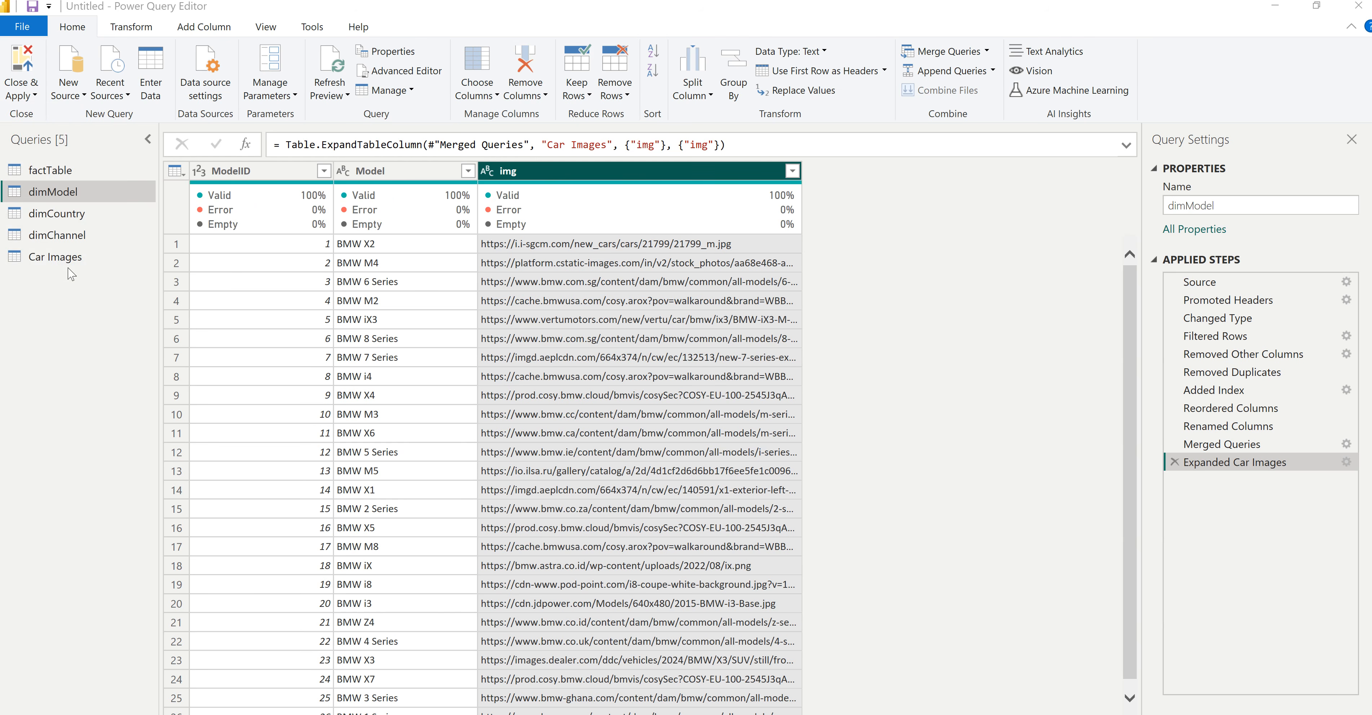
left_click(243, 184)
left_click(481, 432)
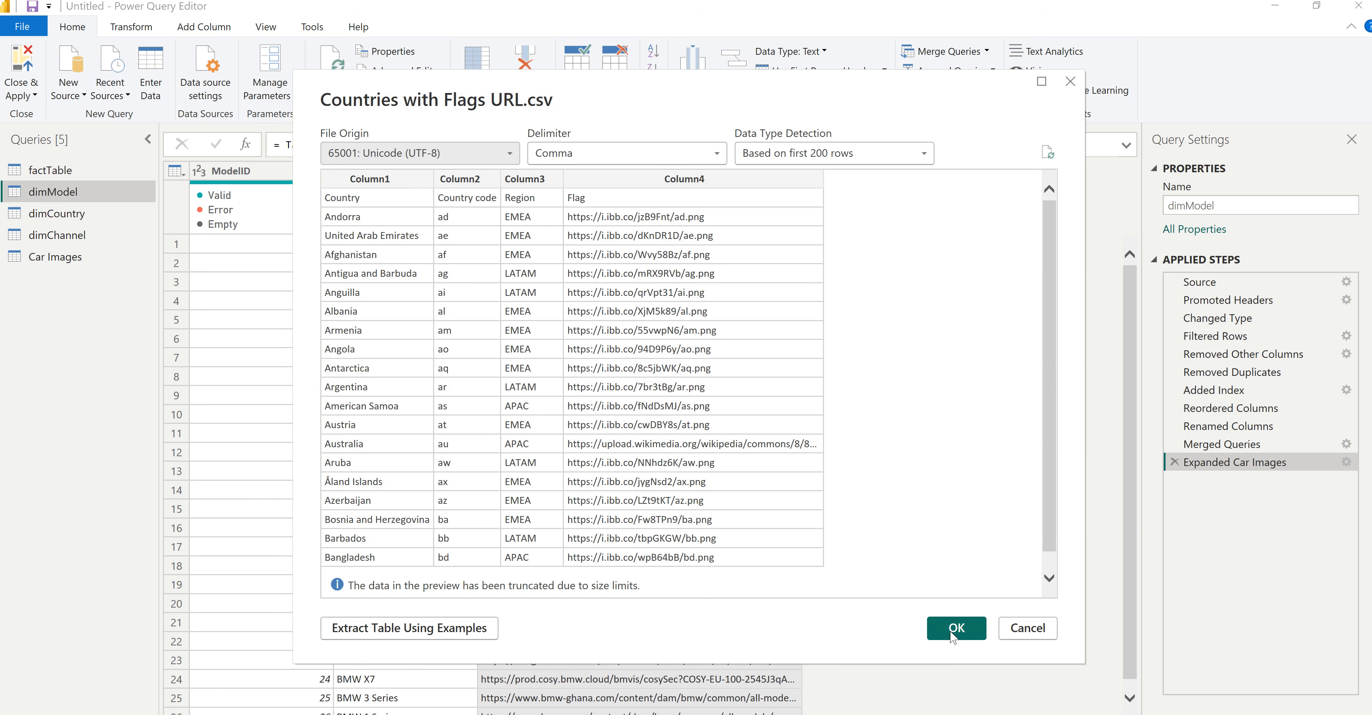
left_click(953, 634)
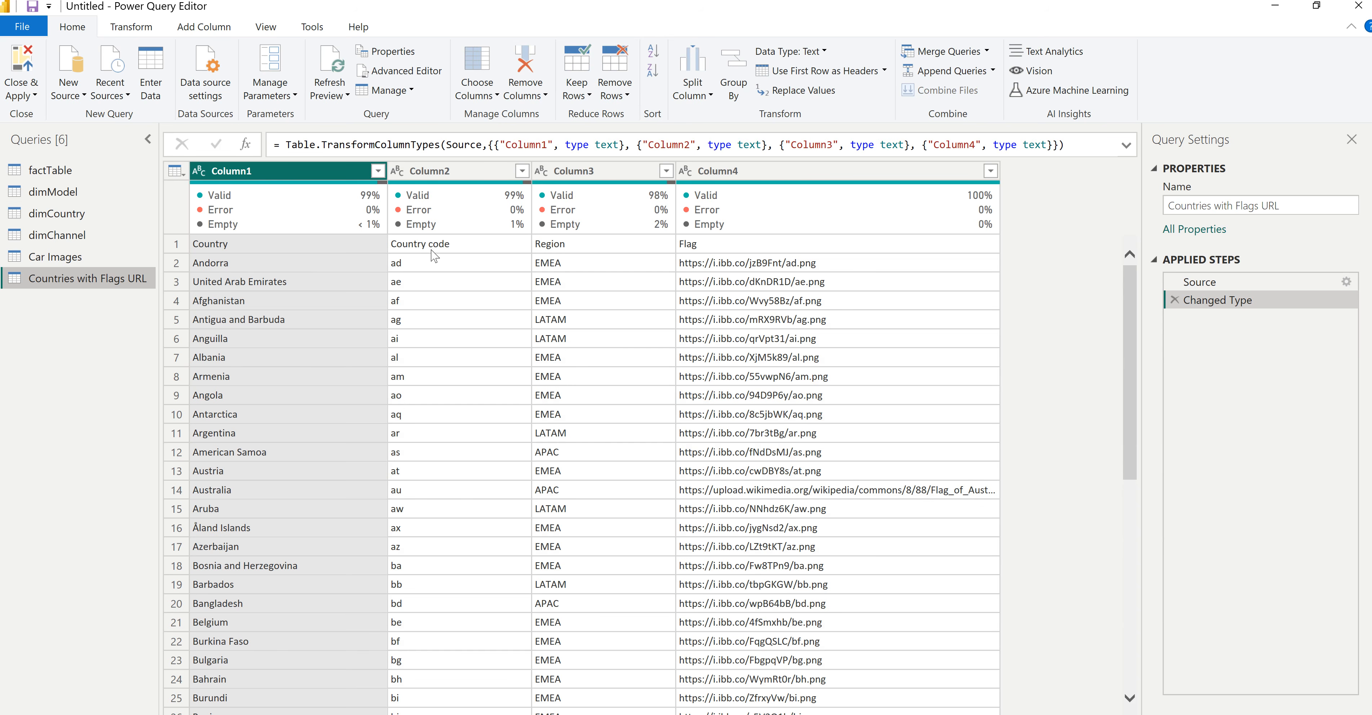
left_click(823, 72)
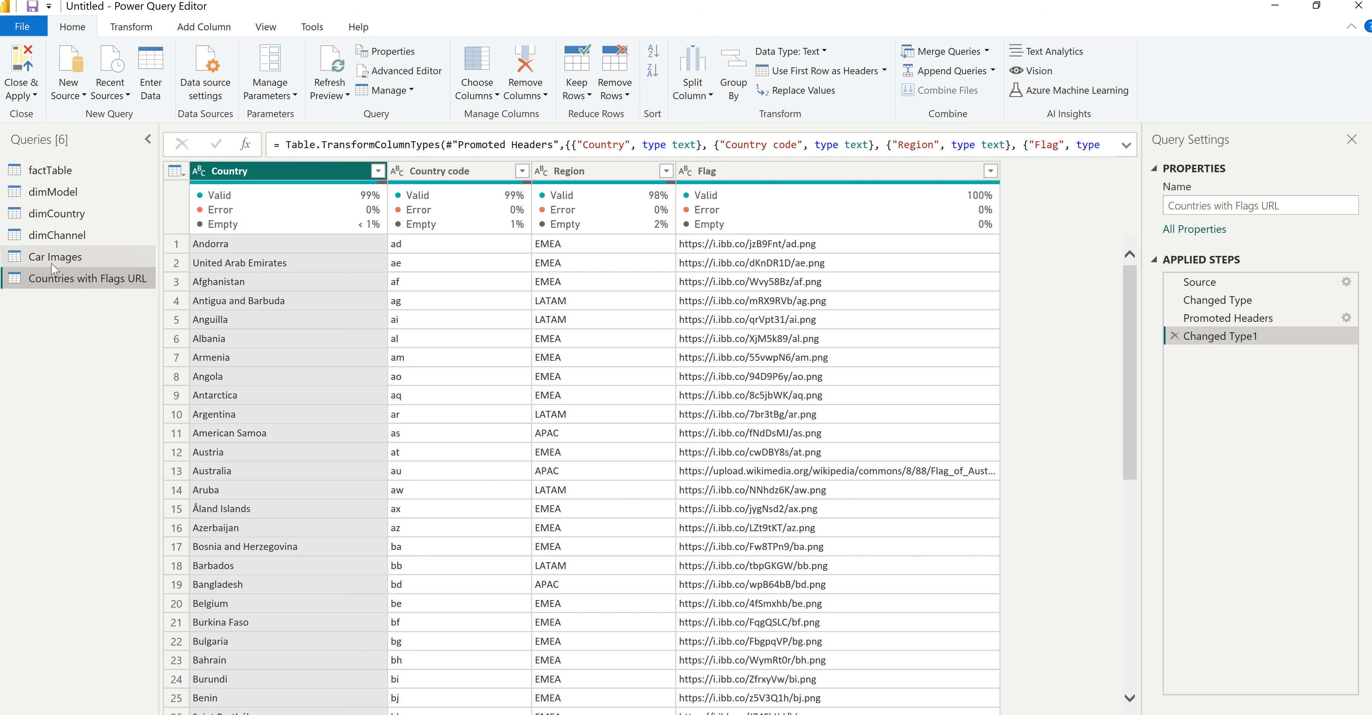
Step: Merge Countries with Flags URL into dimCountry with a left outer join on the Country column of both tables
left_click(62, 214)
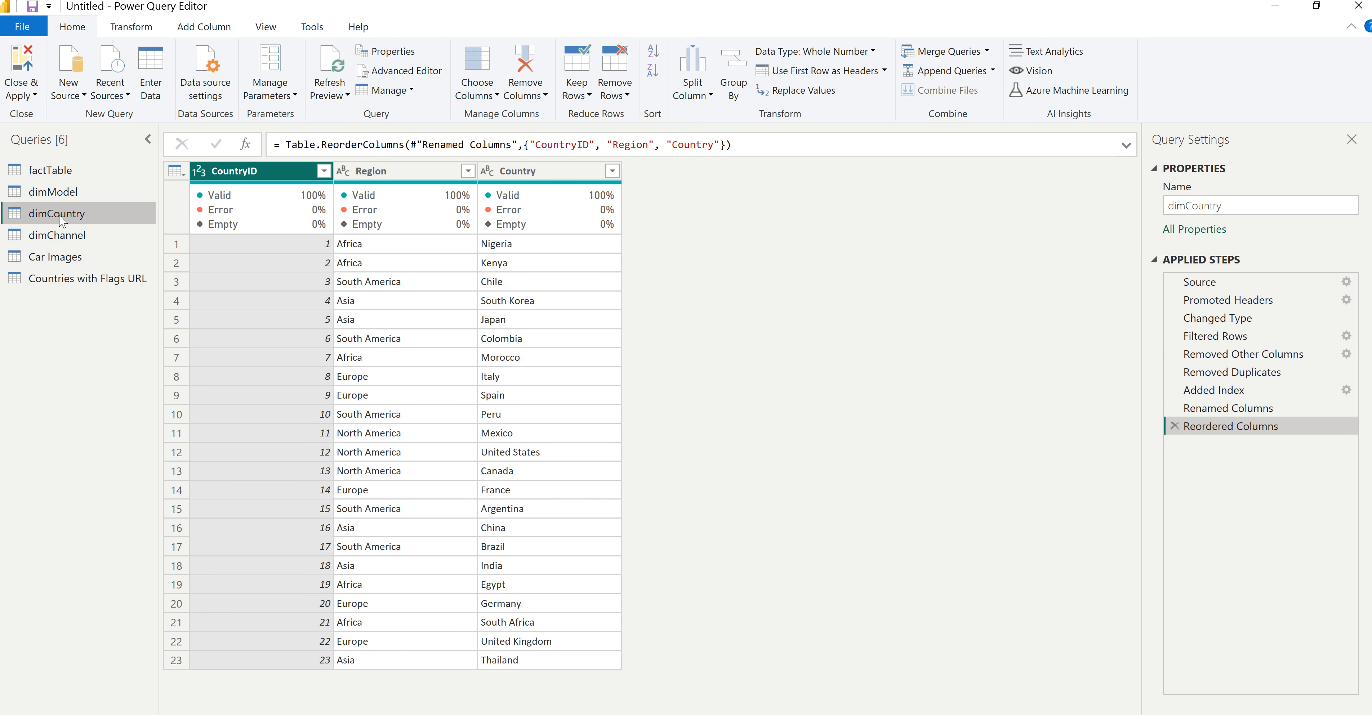
left_click(942, 53)
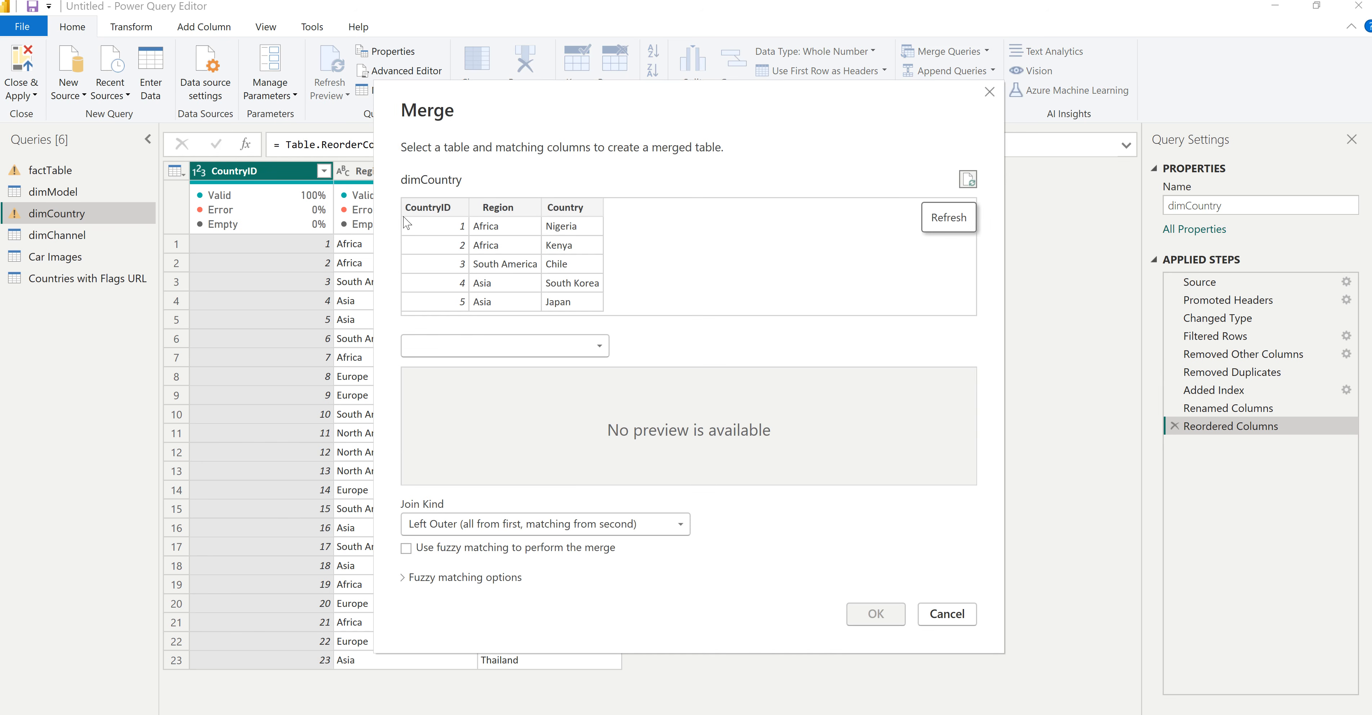
left_click(575, 214)
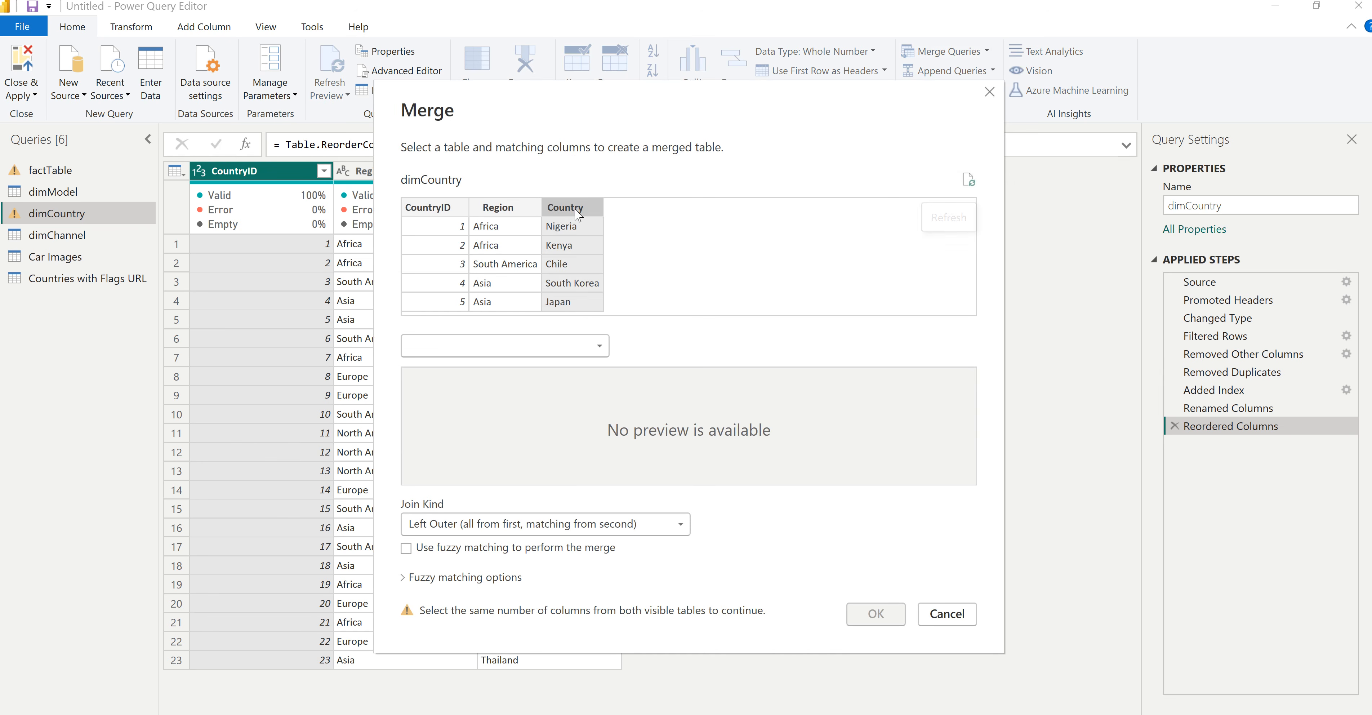
left_click(474, 352)
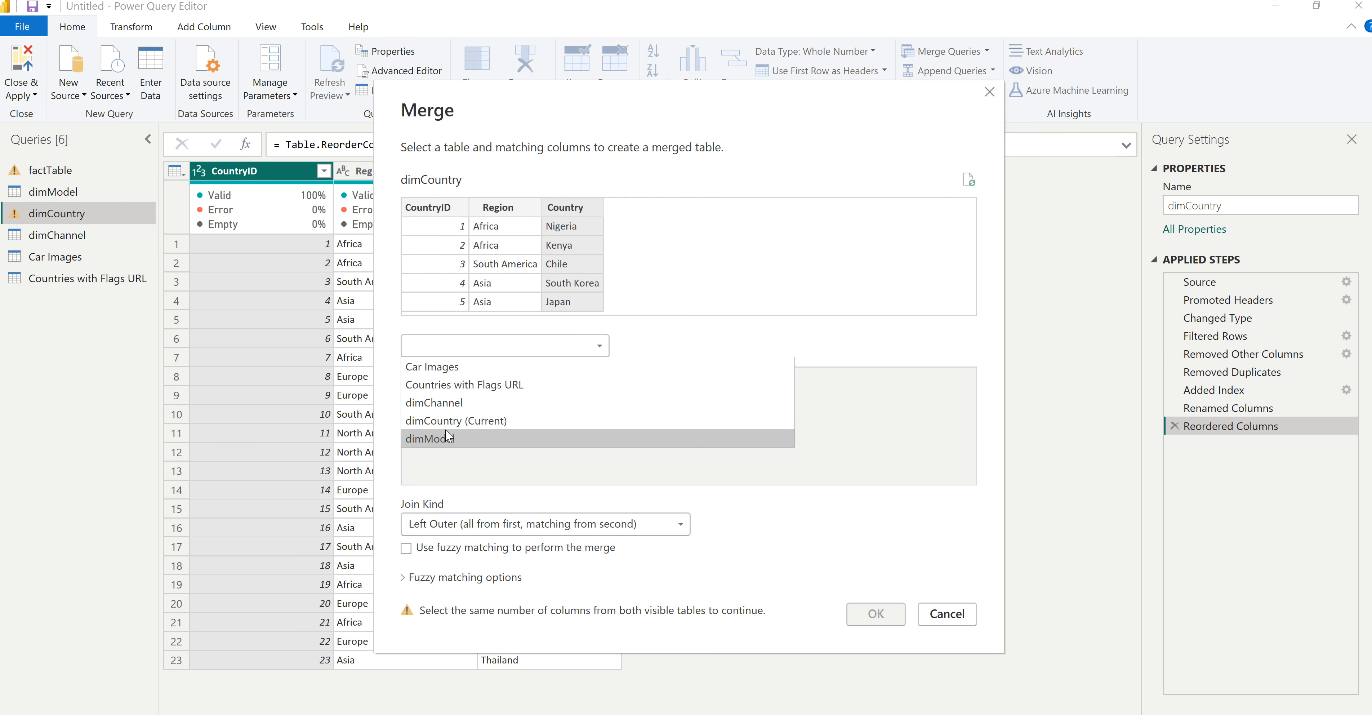
left_click(461, 395)
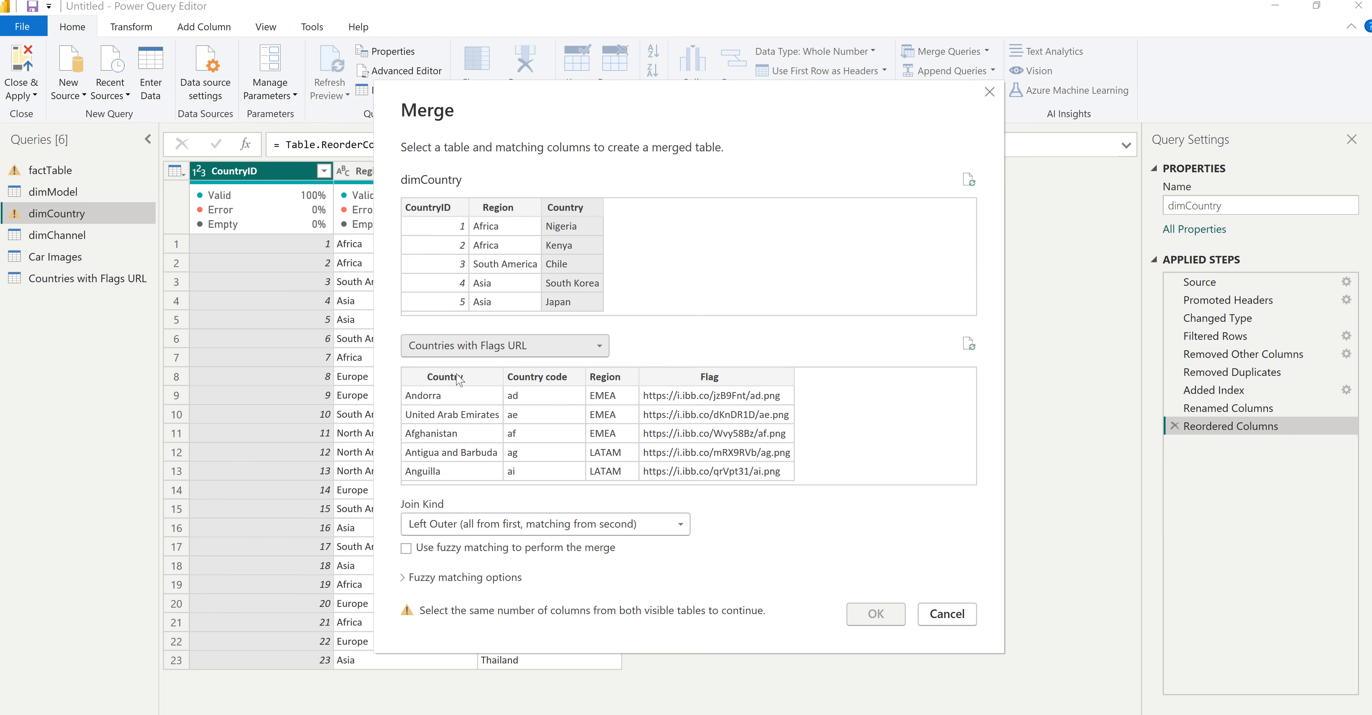
left_click(458, 379)
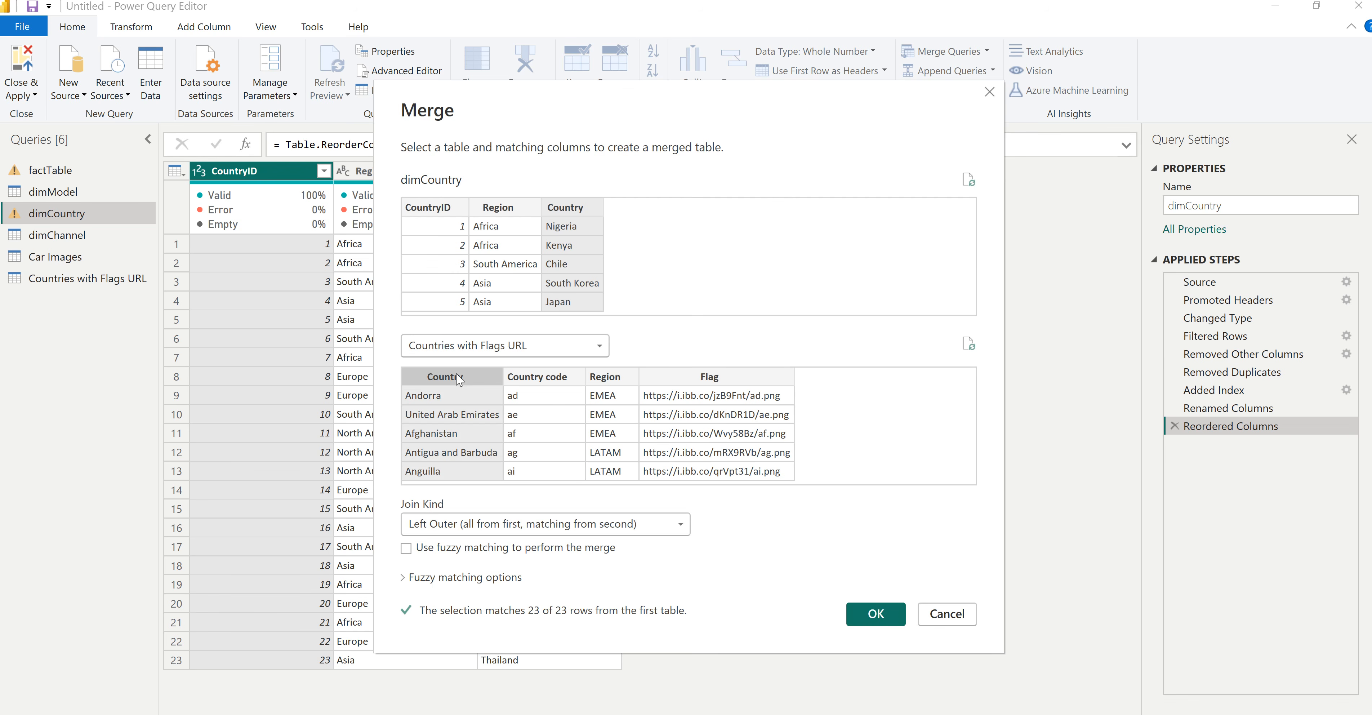
left_click(886, 618)
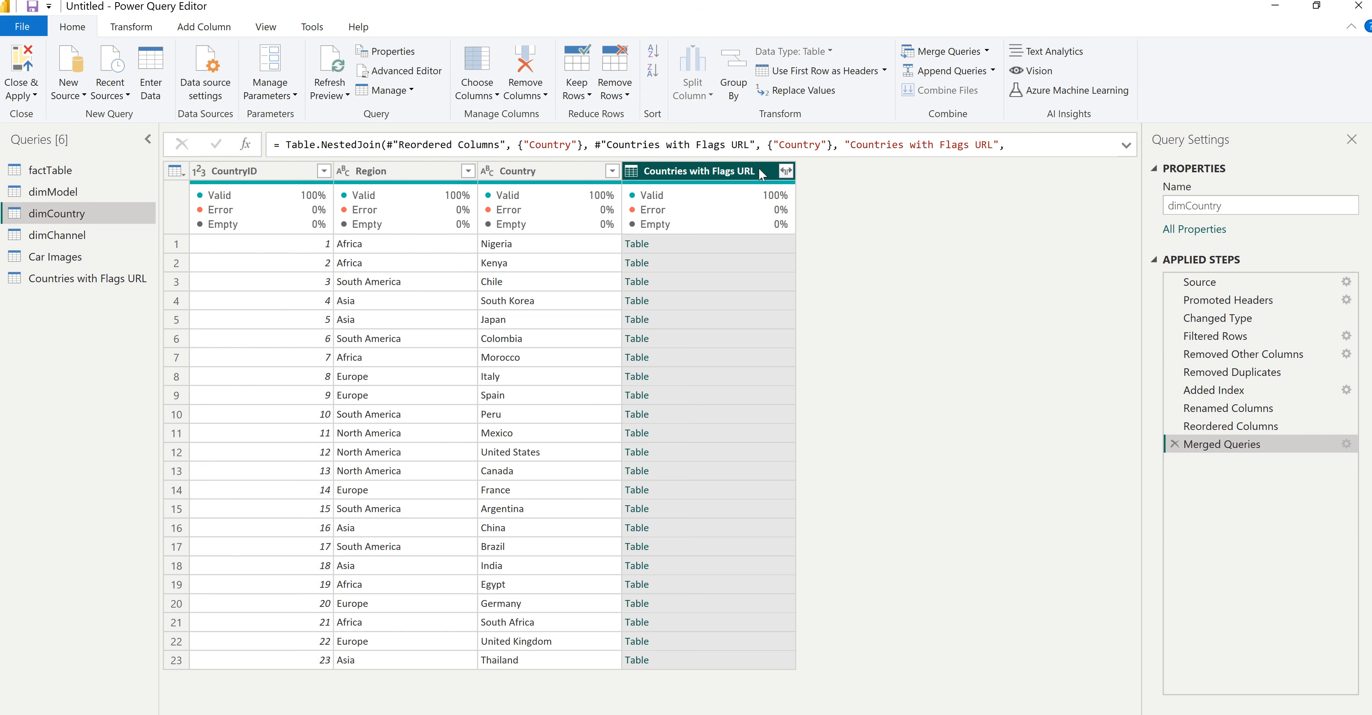
Step: Expand the merged Countries with Flags URL column in dimCountry to only Flag, without a name prefix
left_click(785, 170)
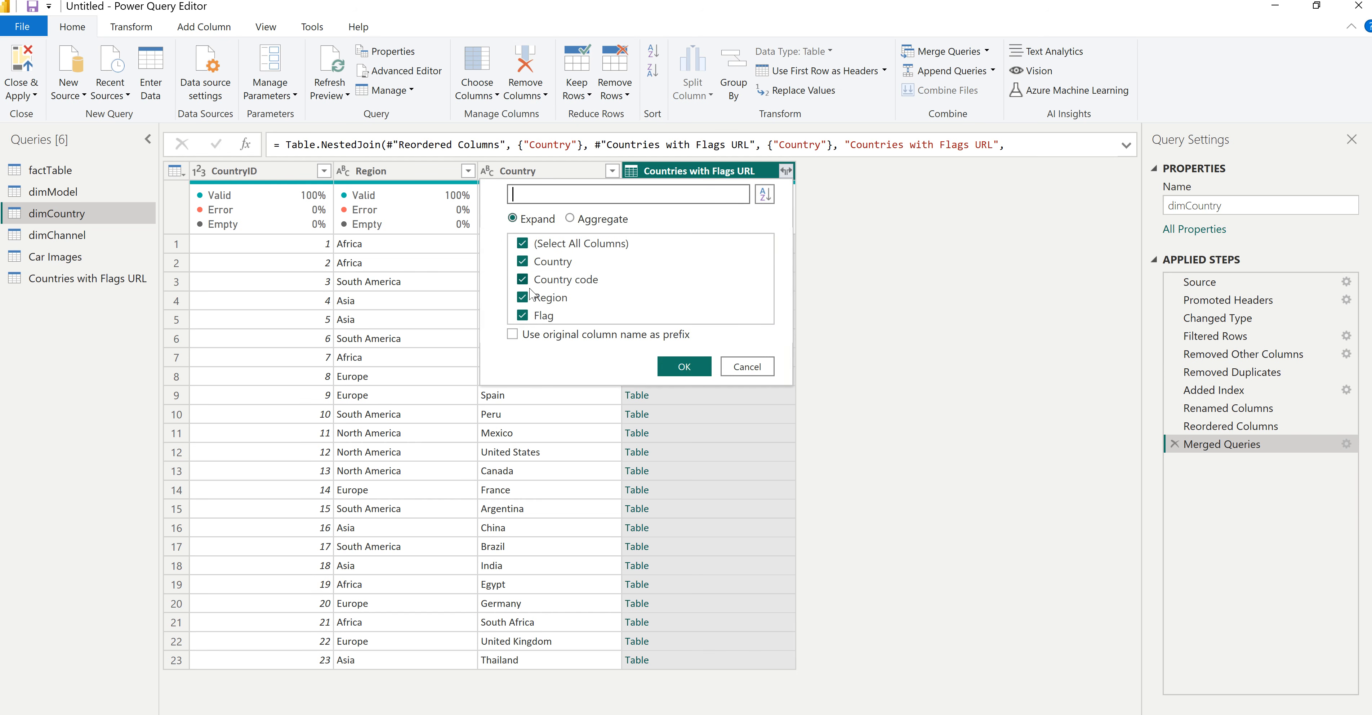
left_click(523, 243)
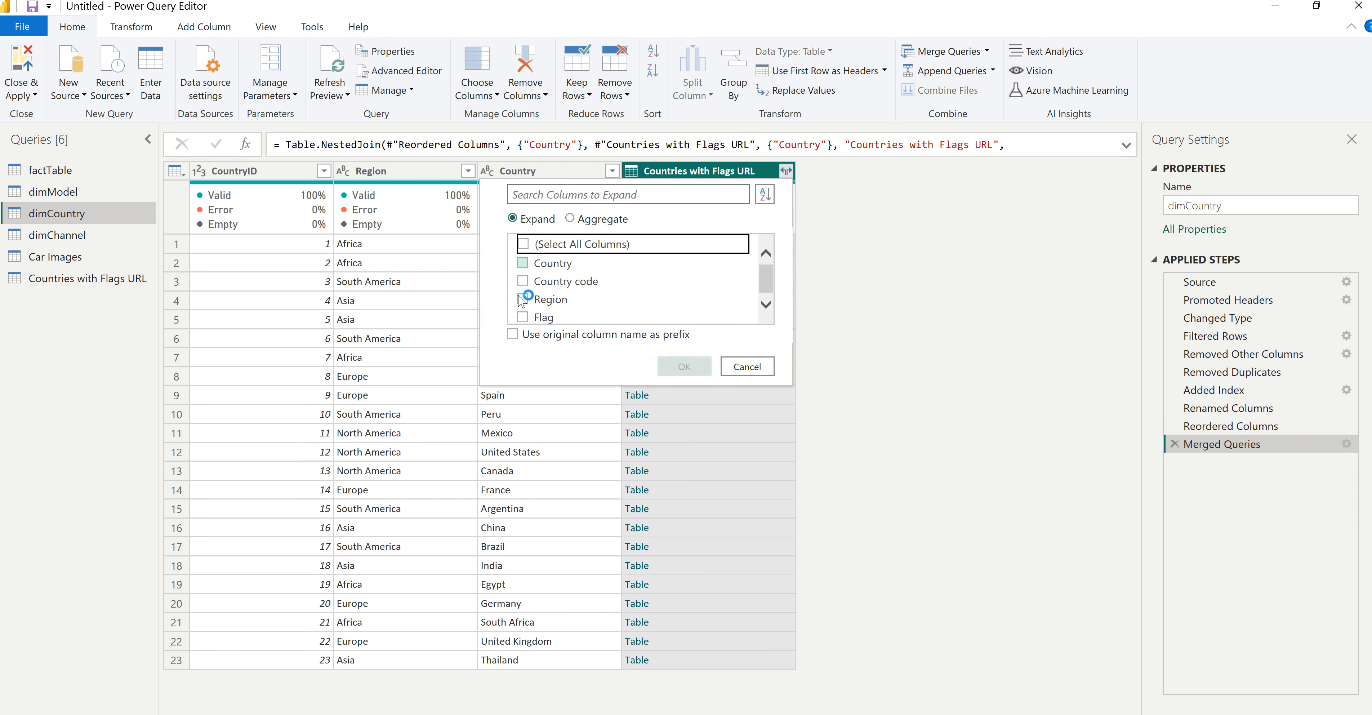
left_click(523, 317)
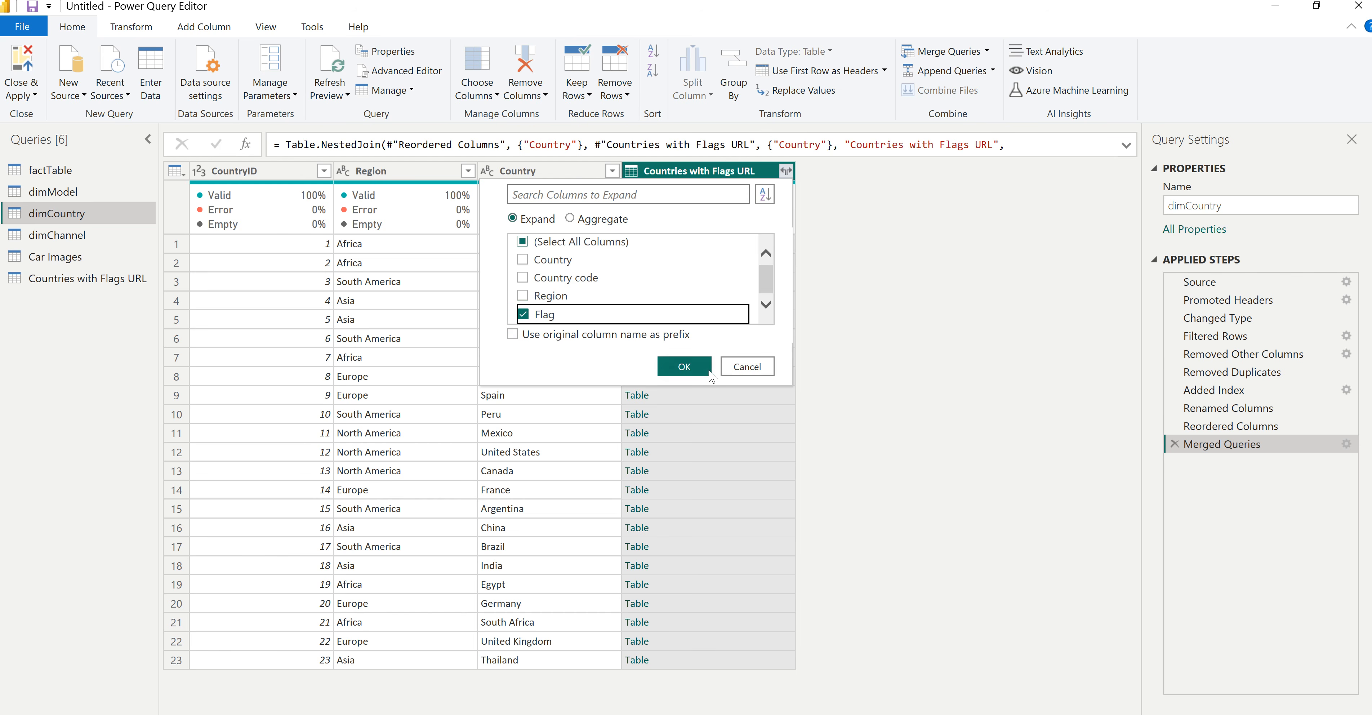
left_click(684, 366)
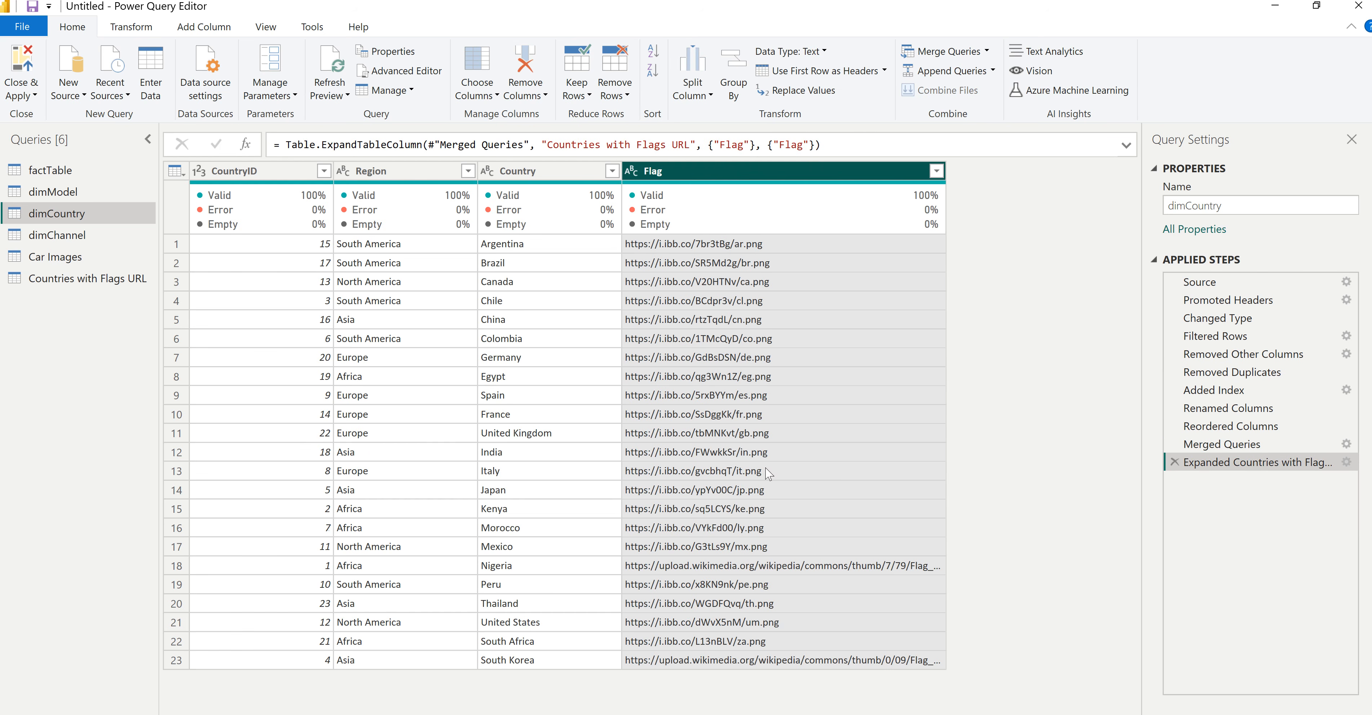
Step: Apply the query changes to the report and arrange the model diagram, shifting dimCountry slightly and collapsing the properties area
left_click(28, 69)
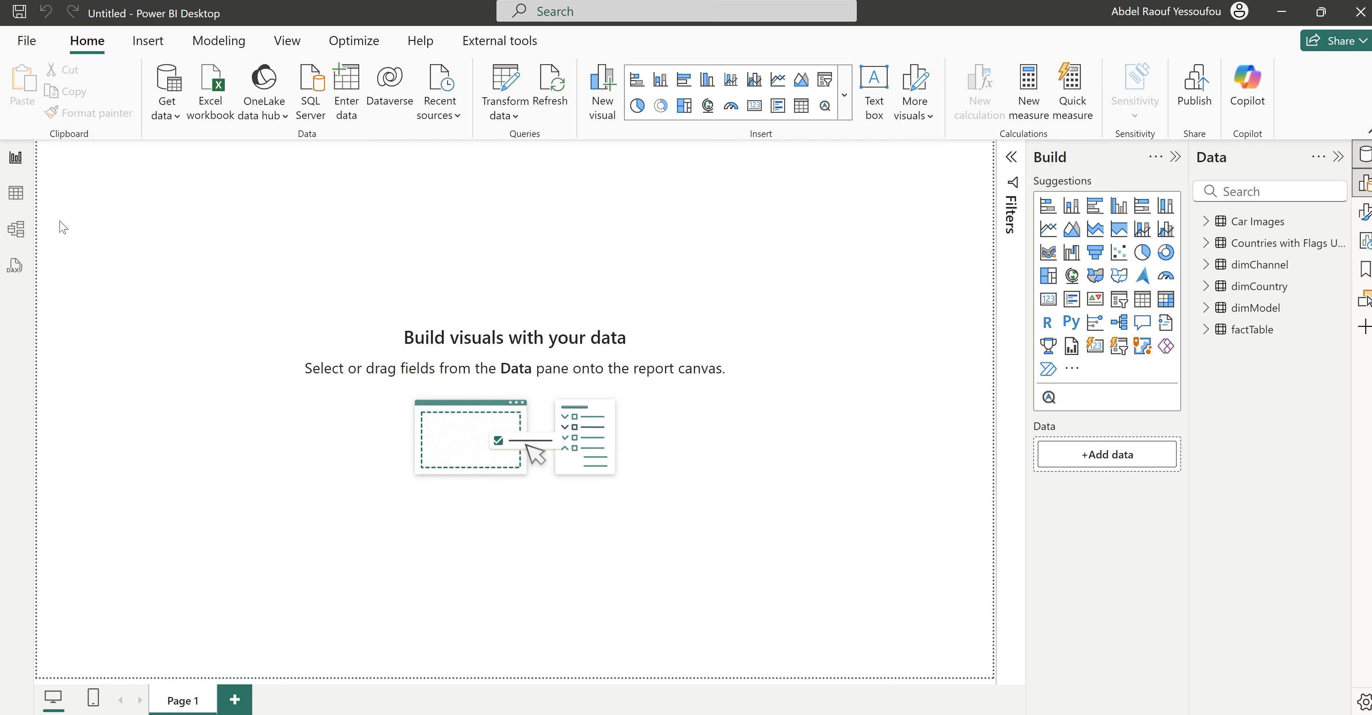
left_click(17, 232)
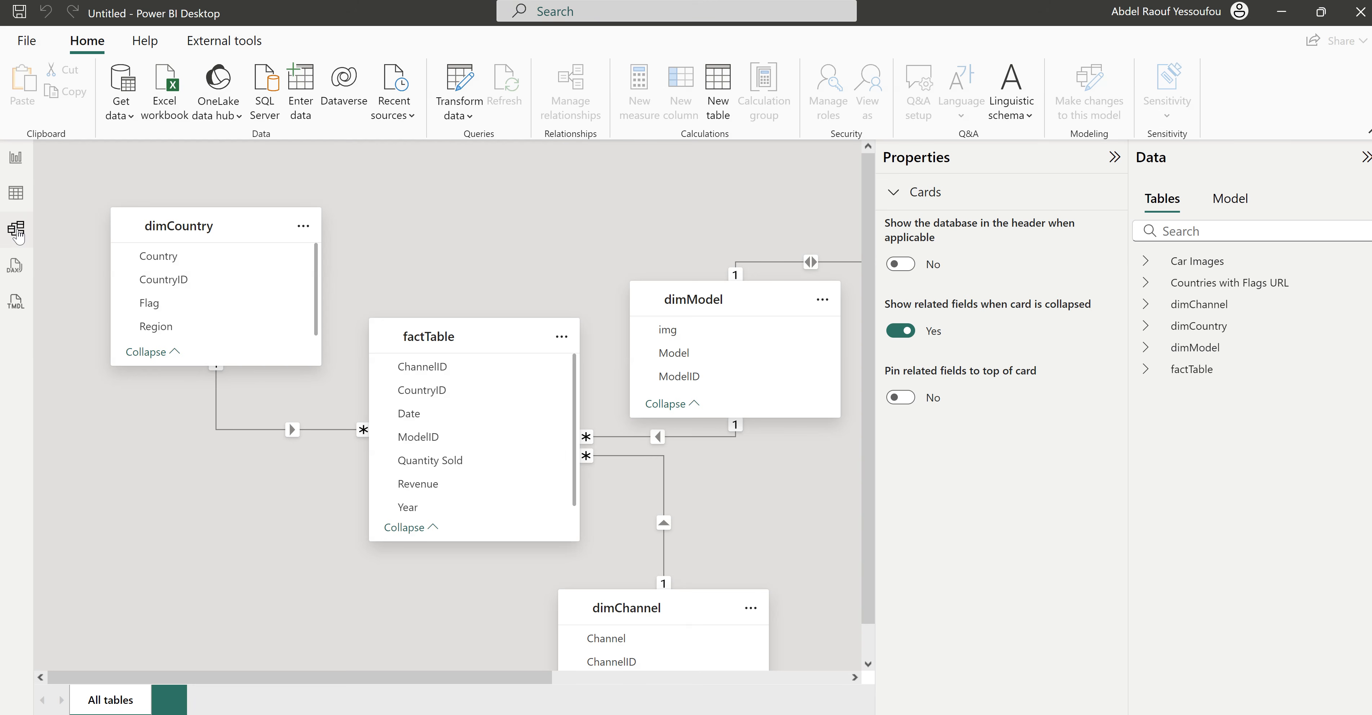
left_click_drag(189, 217, 164, 206)
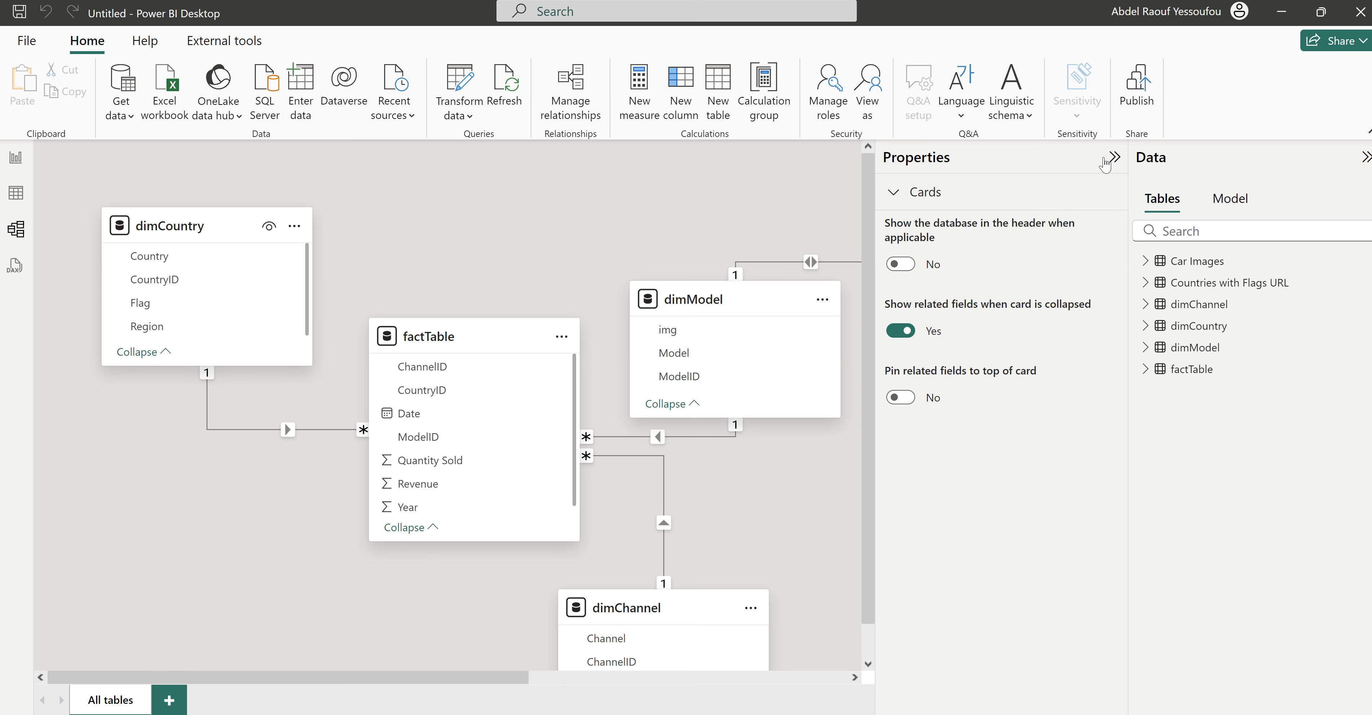
left_click(1114, 157)
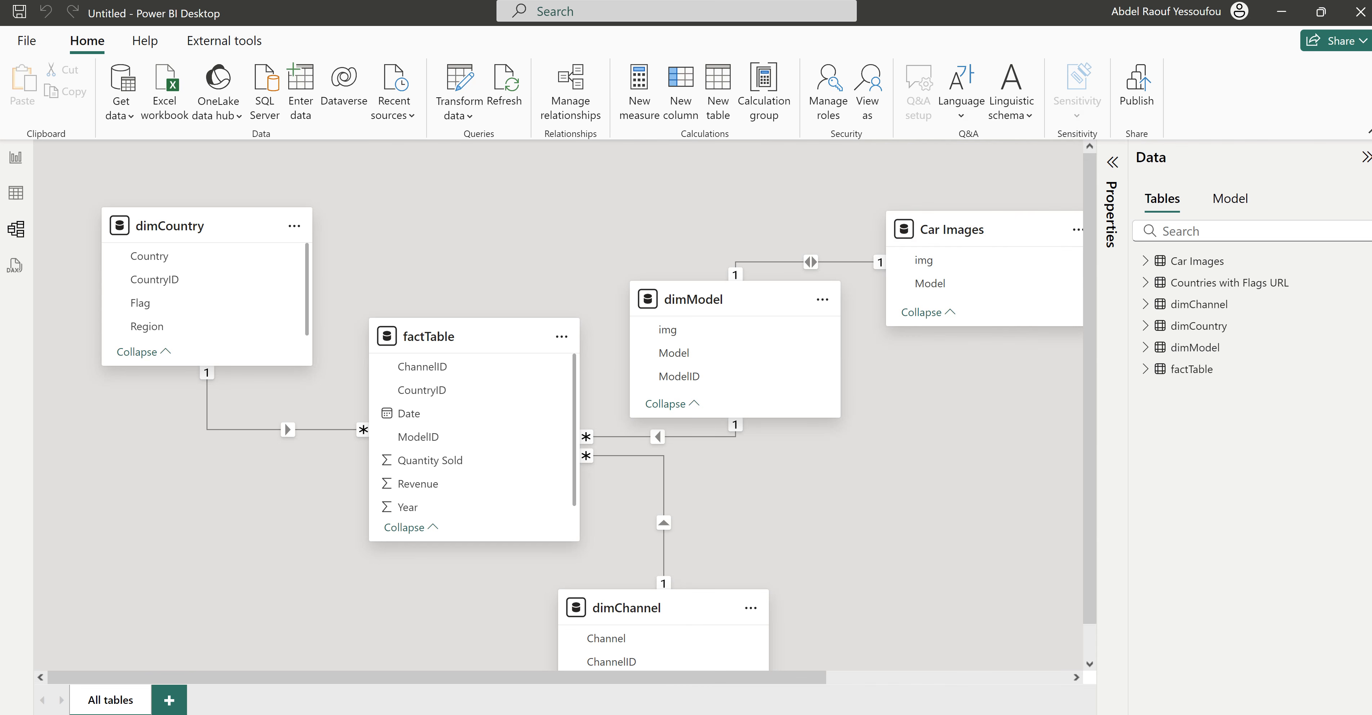
Step: Move Car Images away from dimModel and delete the relationship between them, then place dimChannel below dimCountry in the model diagram
left_click(1196, 714)
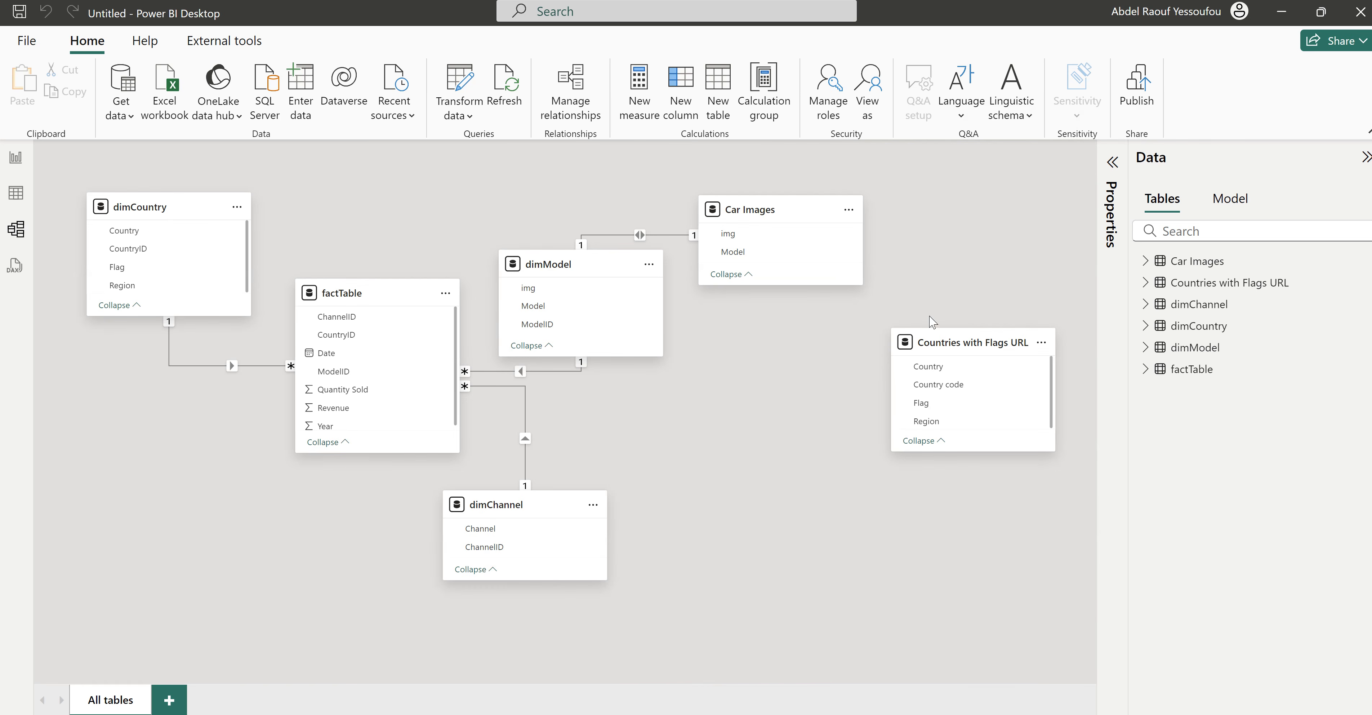
left_click_drag(788, 222, 943, 220)
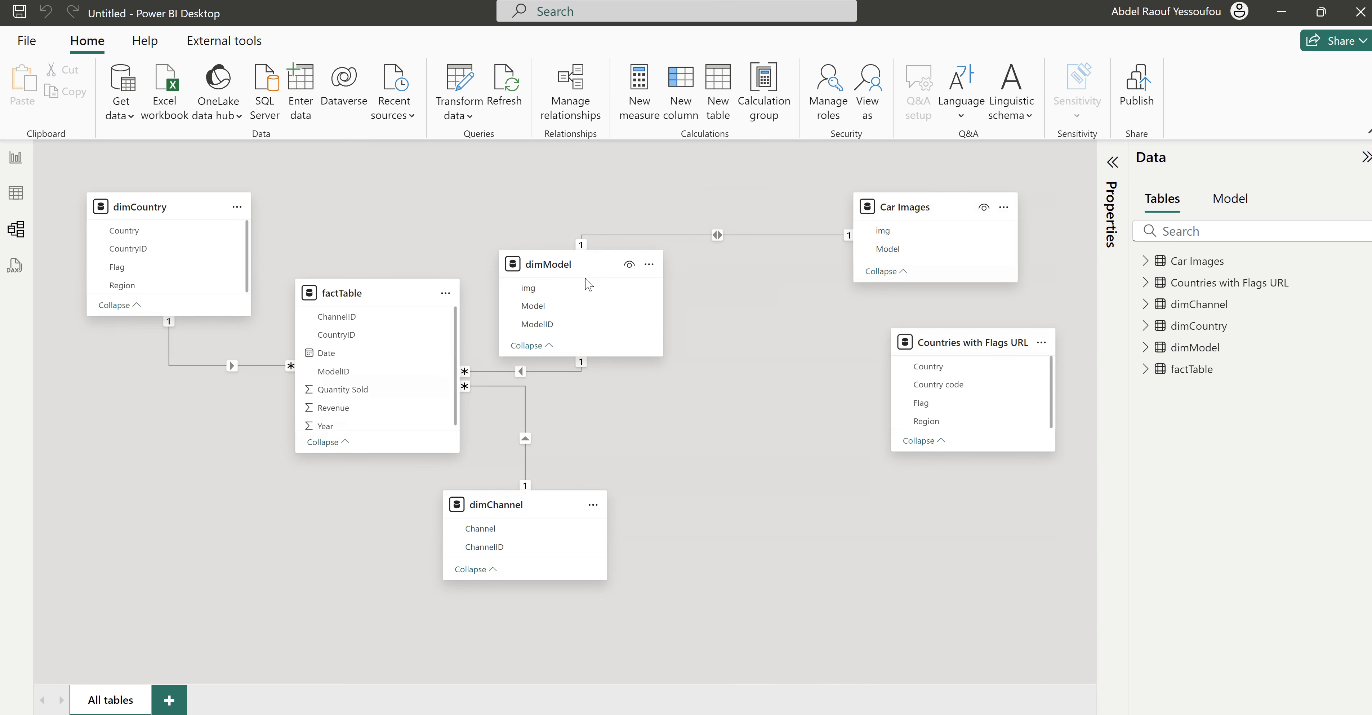
right_click(747, 236)
left_click(769, 247)
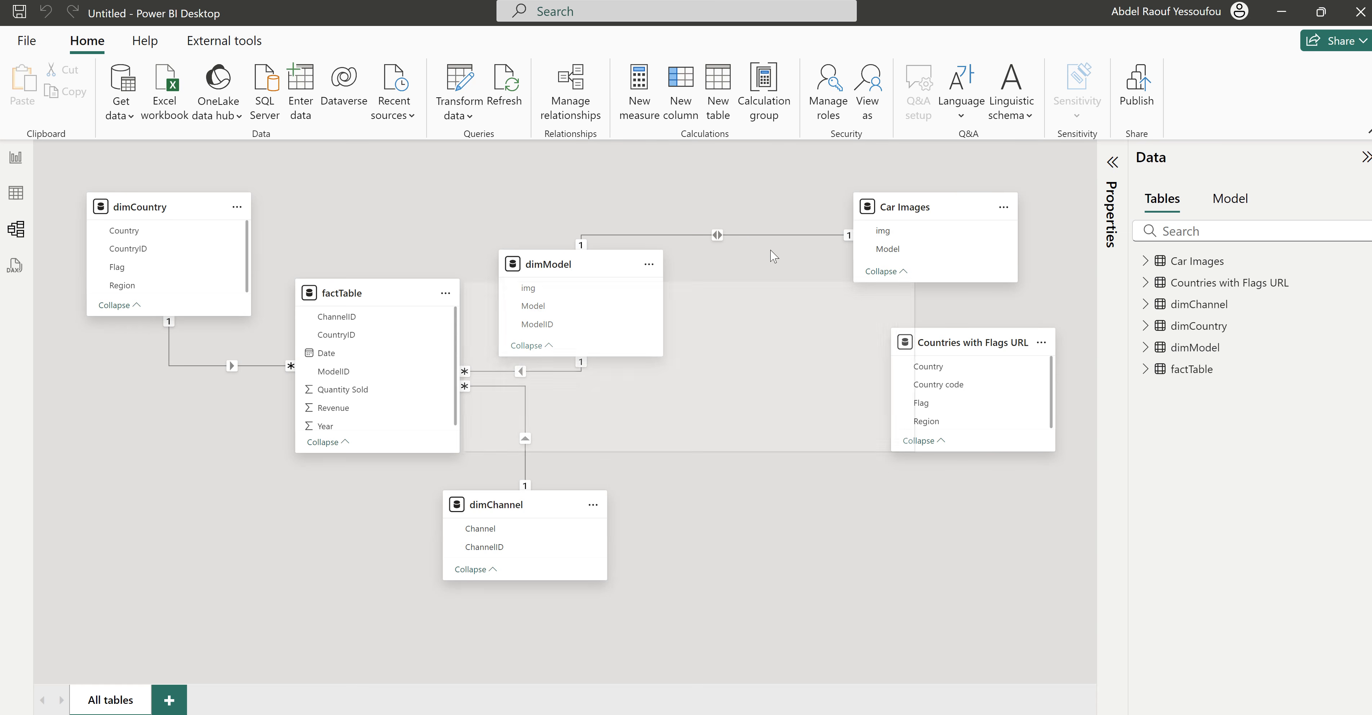
left_click(783, 416)
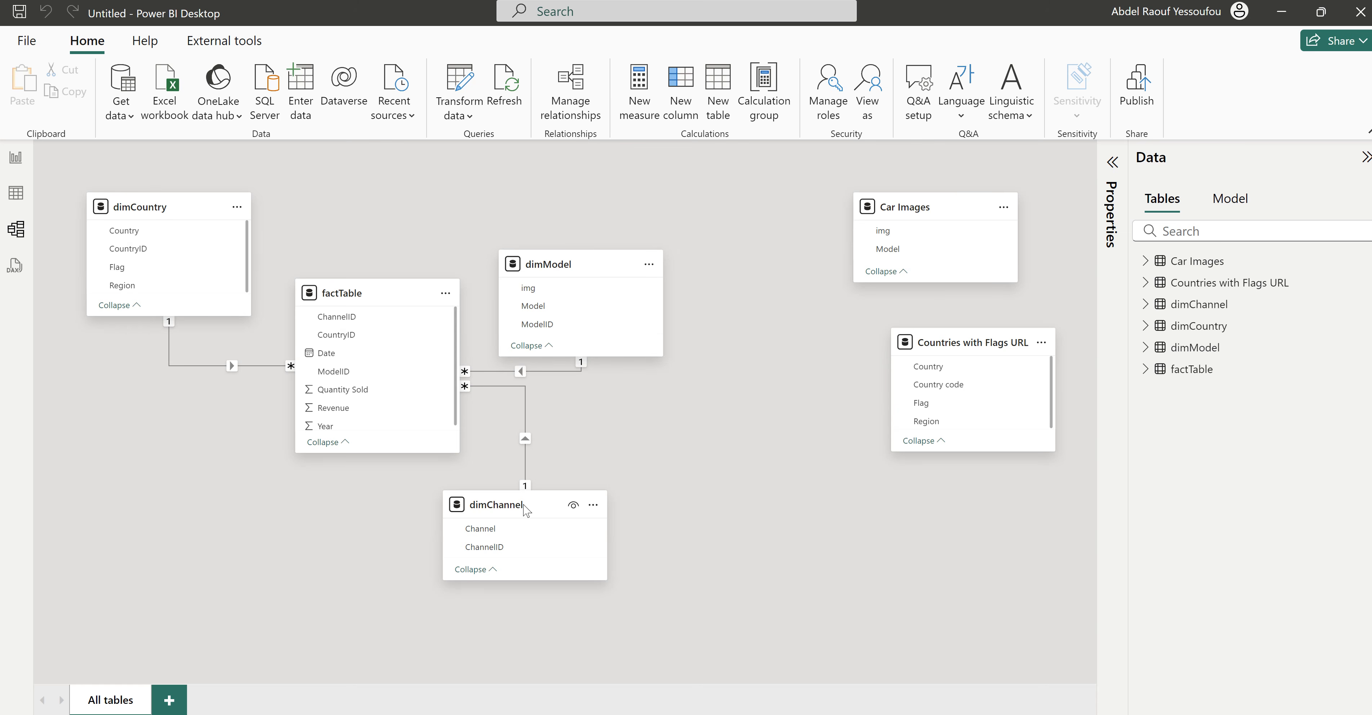
left_click_drag(495, 506, 111, 468)
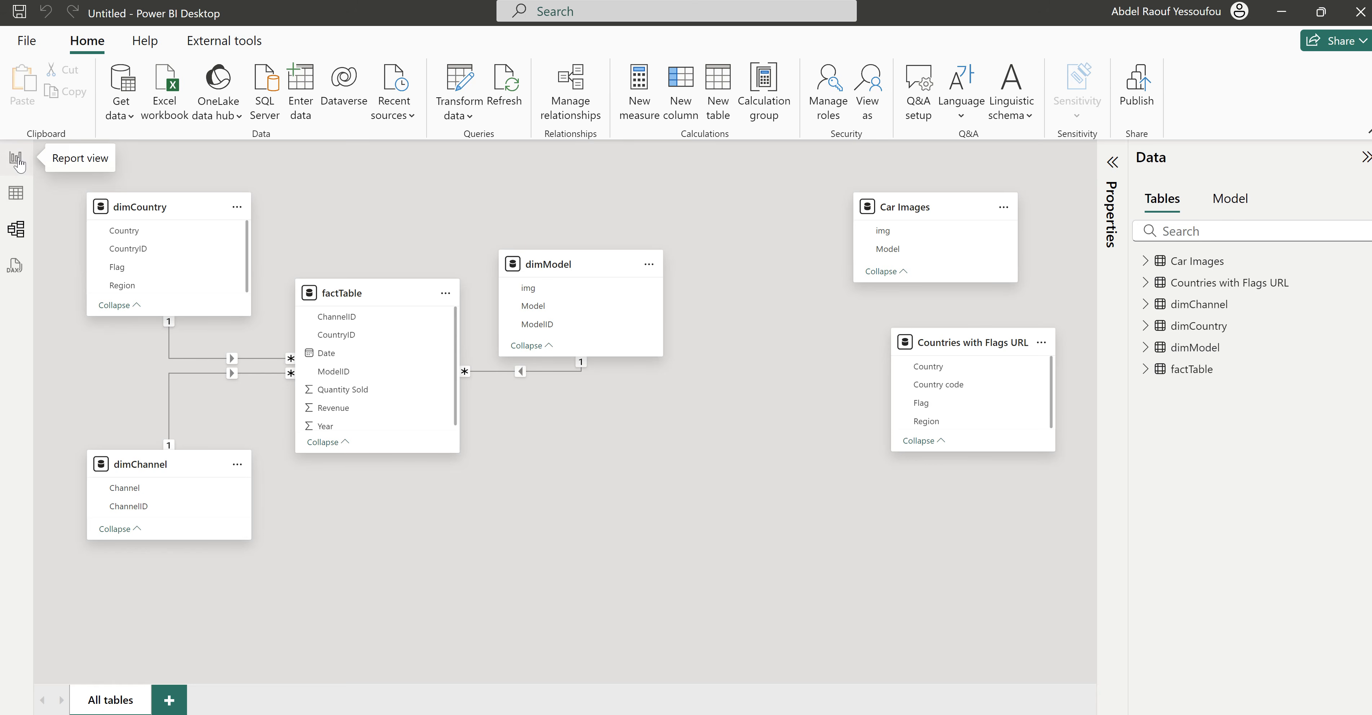
Step: Switch to the finished BMW_Global_Sales report to review its Dashboard page, then return to the untitled report
left_click(16, 159)
mouse_move(821, 713)
left_click(741, 674)
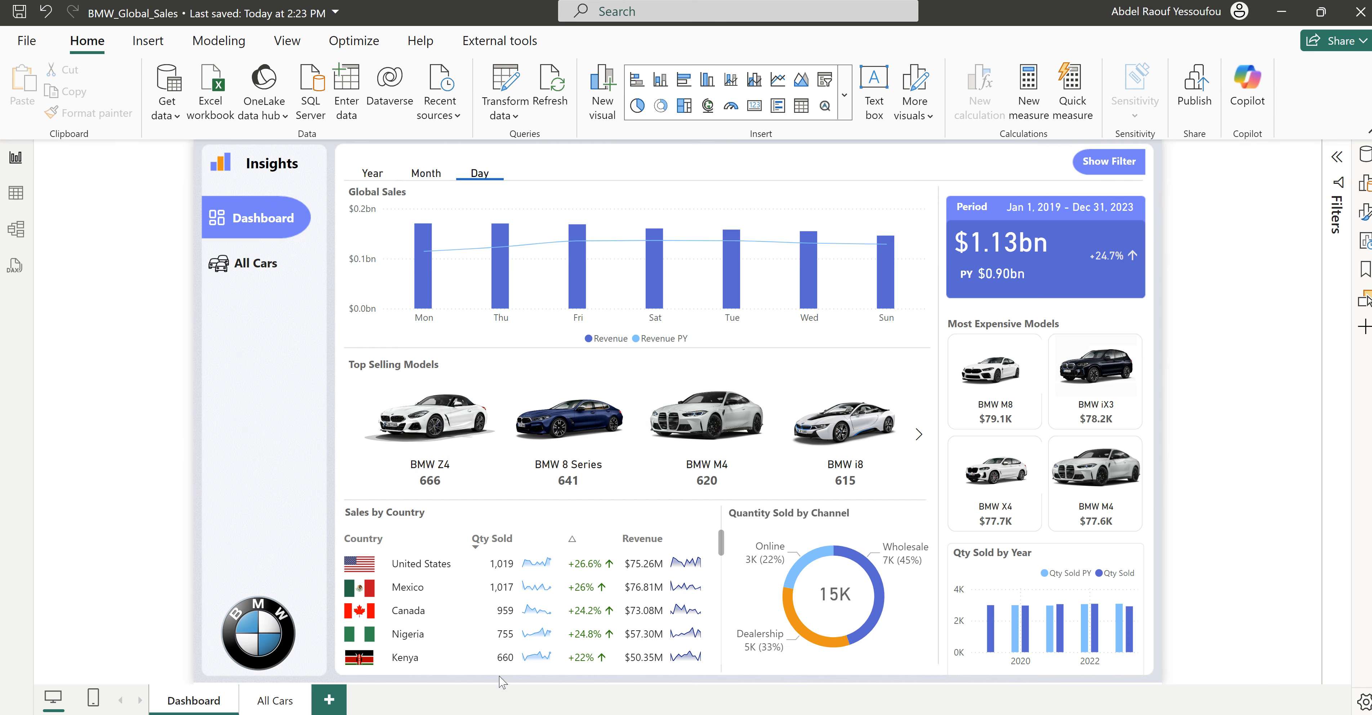
mouse_move(687, 698)
left_click(888, 672)
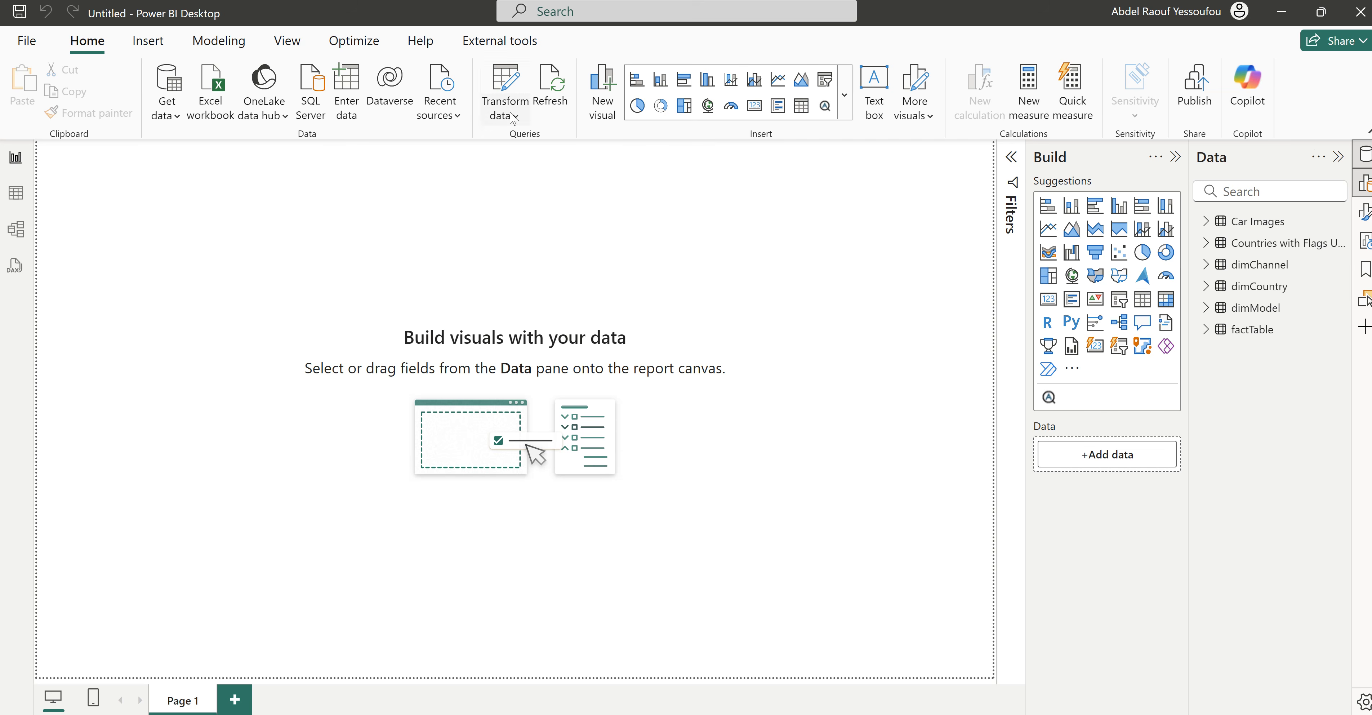
Step: Create a Calendar table using ADDCOLUMNS over CALENDARAUTO(), with Year, Month, Monthnum, Weekday, Weeknum, Qtr and Weekend/Weekday WeekType columns
left_click(21, 200)
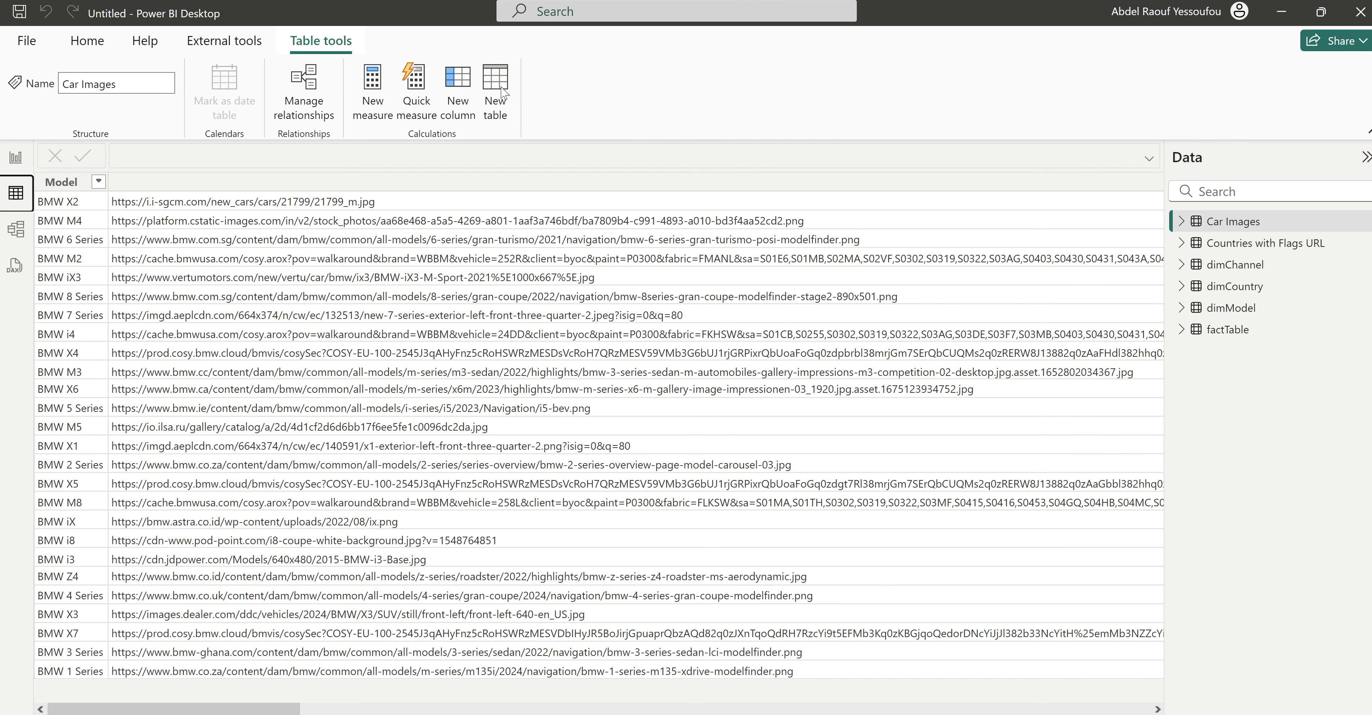
left_click(502, 93)
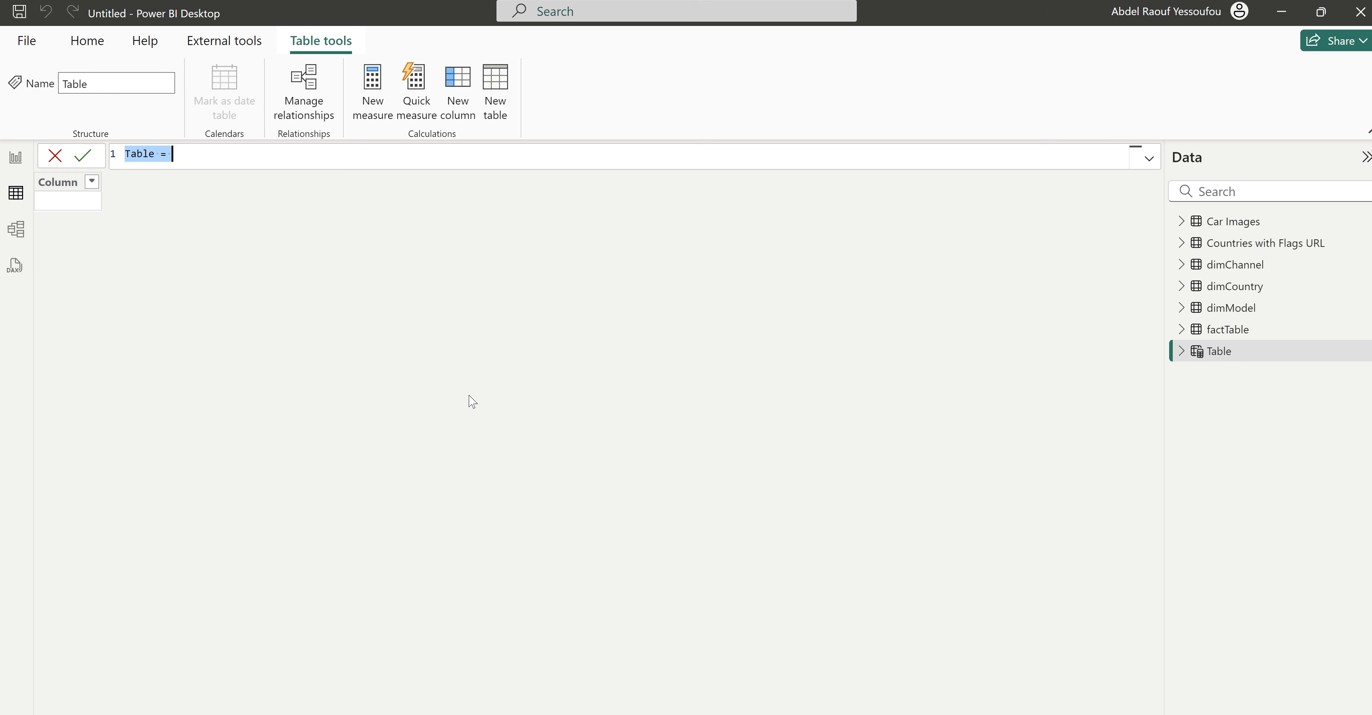
type("Calendar =     ADDCOLUMNS(         CALENDARAUTO(),         \"Year\", YEAR([Date]),         \"Month\", FORMAT([Date],\"mmm\"),         \"Monthnum\", MONTH([Date]),         \"Weekday\", FORMAT([Date], \"ddd\"),         \"Weeknum\", WEEKDAY([Date]),         \"Qtr\", \"Q-\" & FORMAT([Date], \"Q\"),         \"WeekType\", IF(WEEKDAY([Date])=1 || WEEKDAY([Date]) = 7 , \"Weekend\", \"Weekday\")     )")
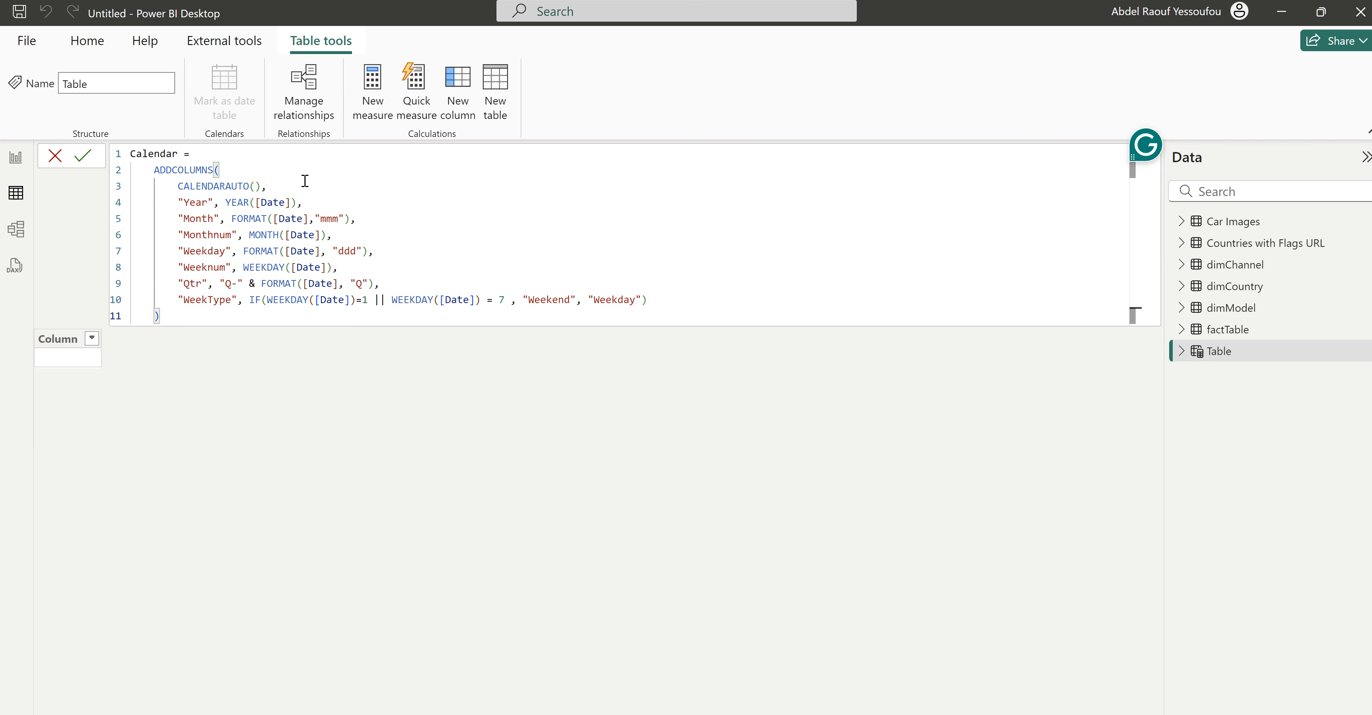
left_click_drag(271, 187, 177, 189)
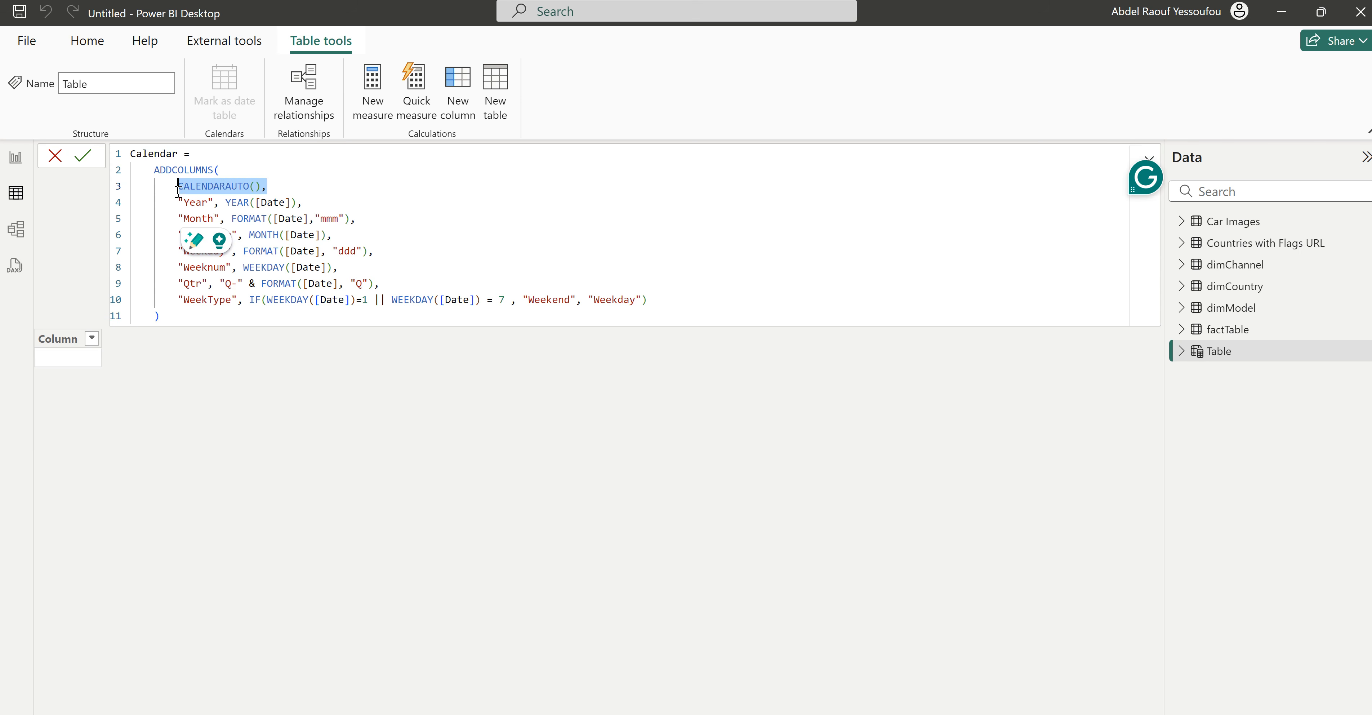
left_click_drag(303, 203, 177, 203)
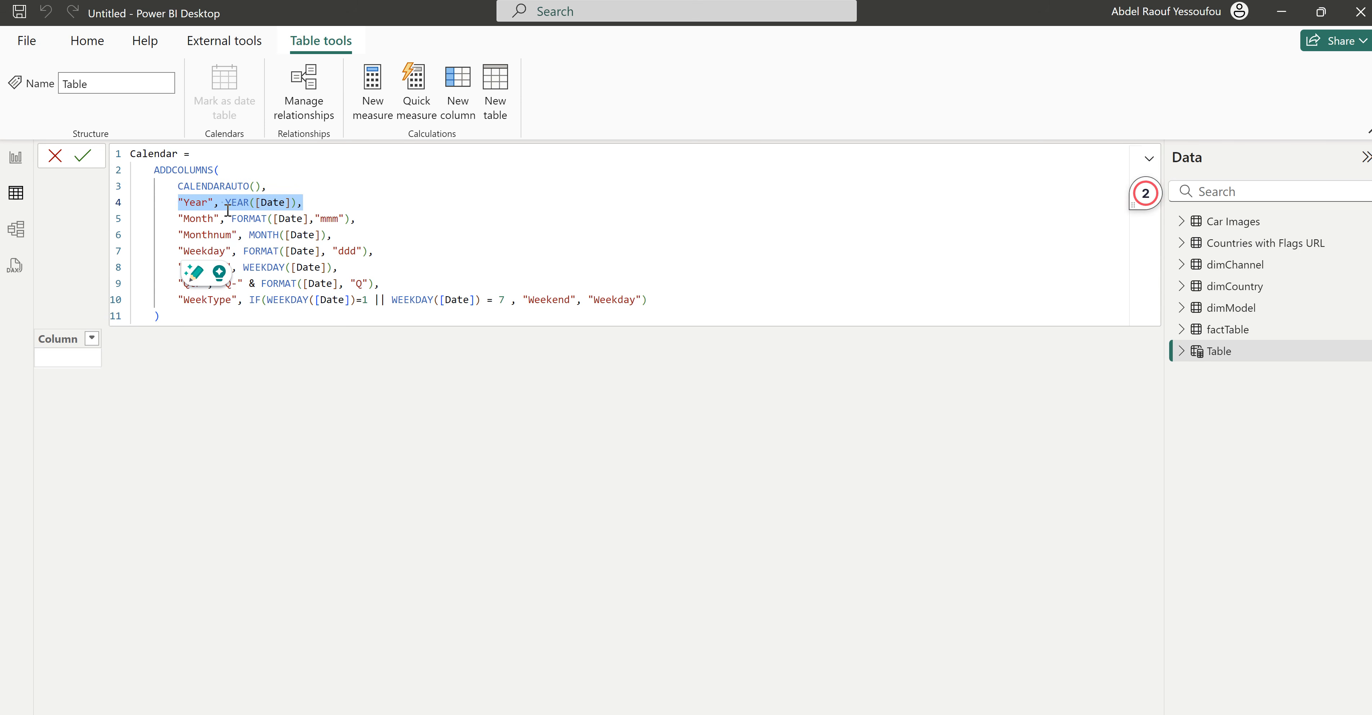
left_click_drag(356, 219, 178, 219)
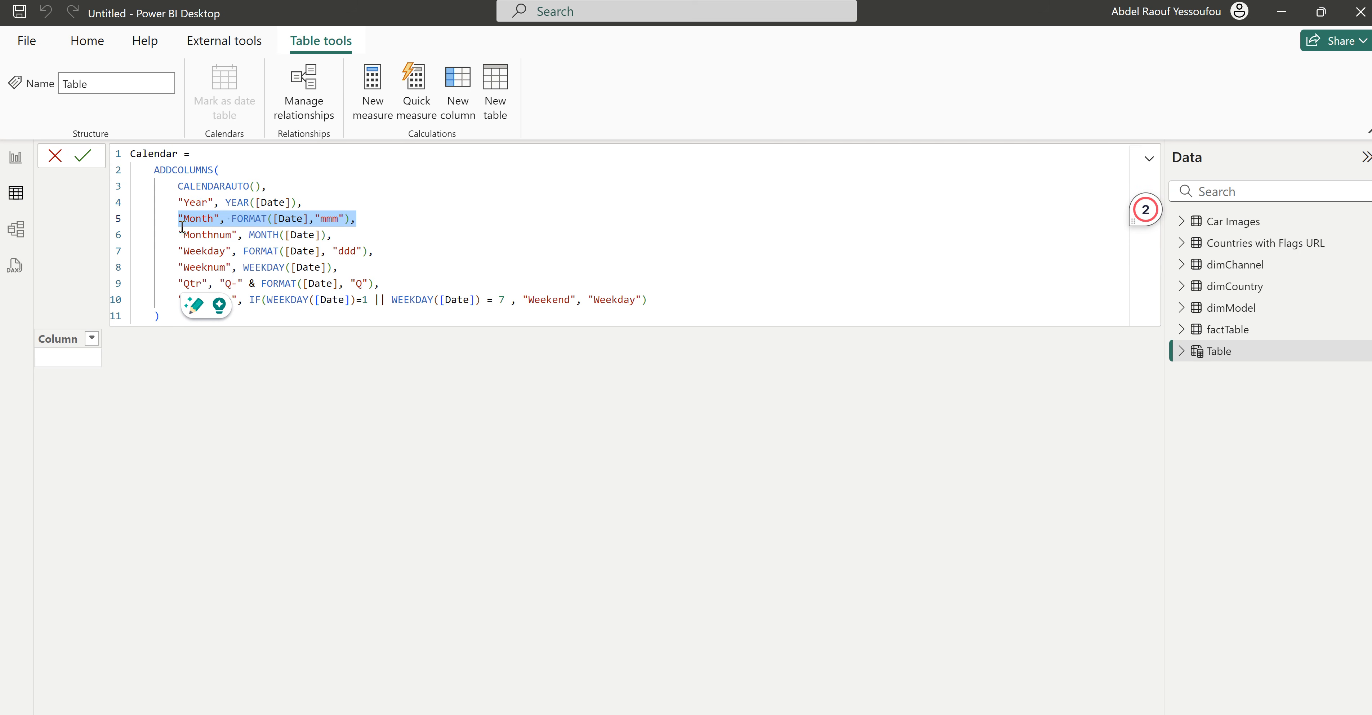
left_click(202, 253)
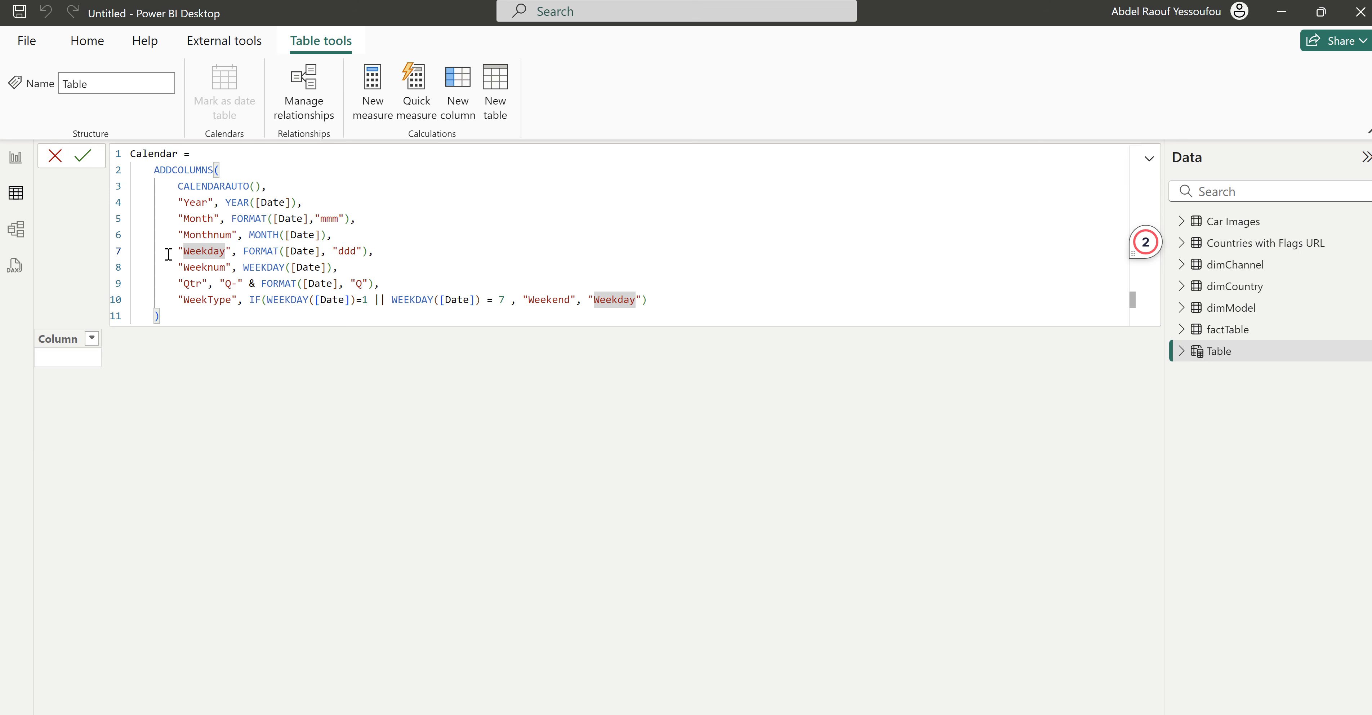
left_click(83, 156)
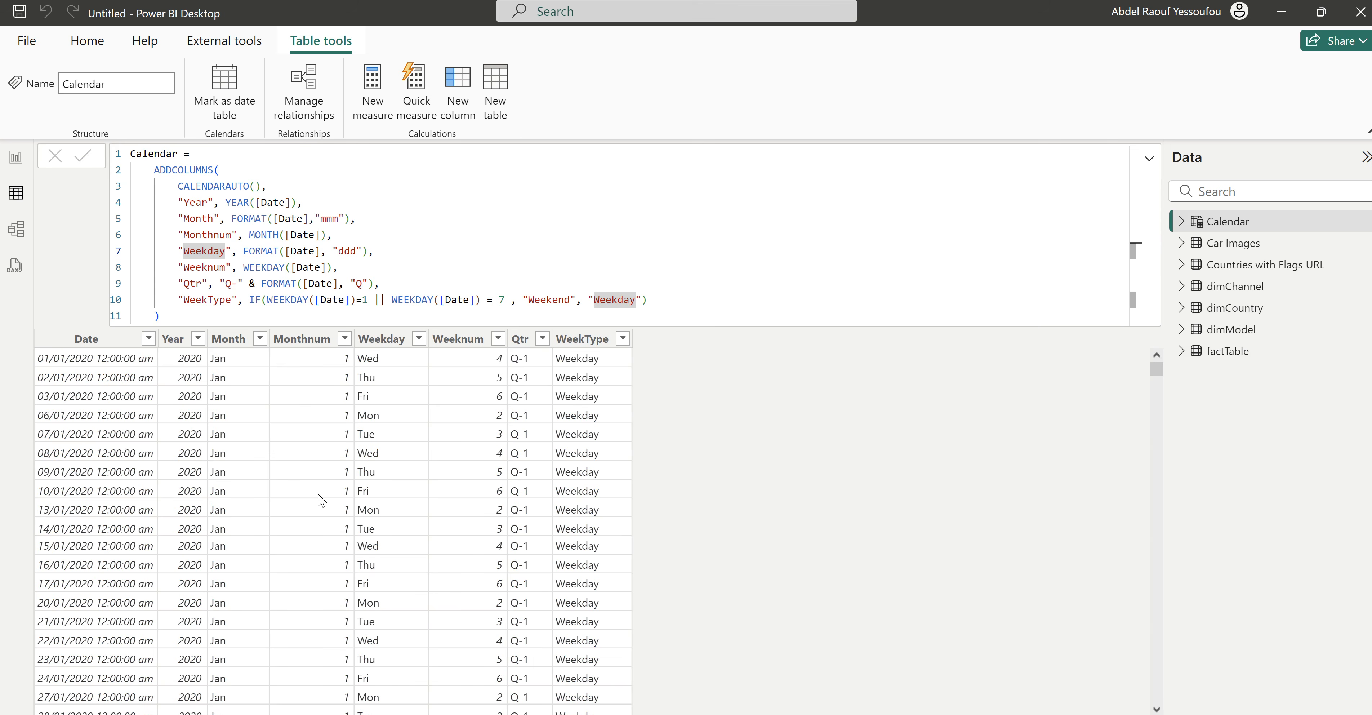
scroll(547, 453, "down", 6)
scroll(548, 457, "up", 6)
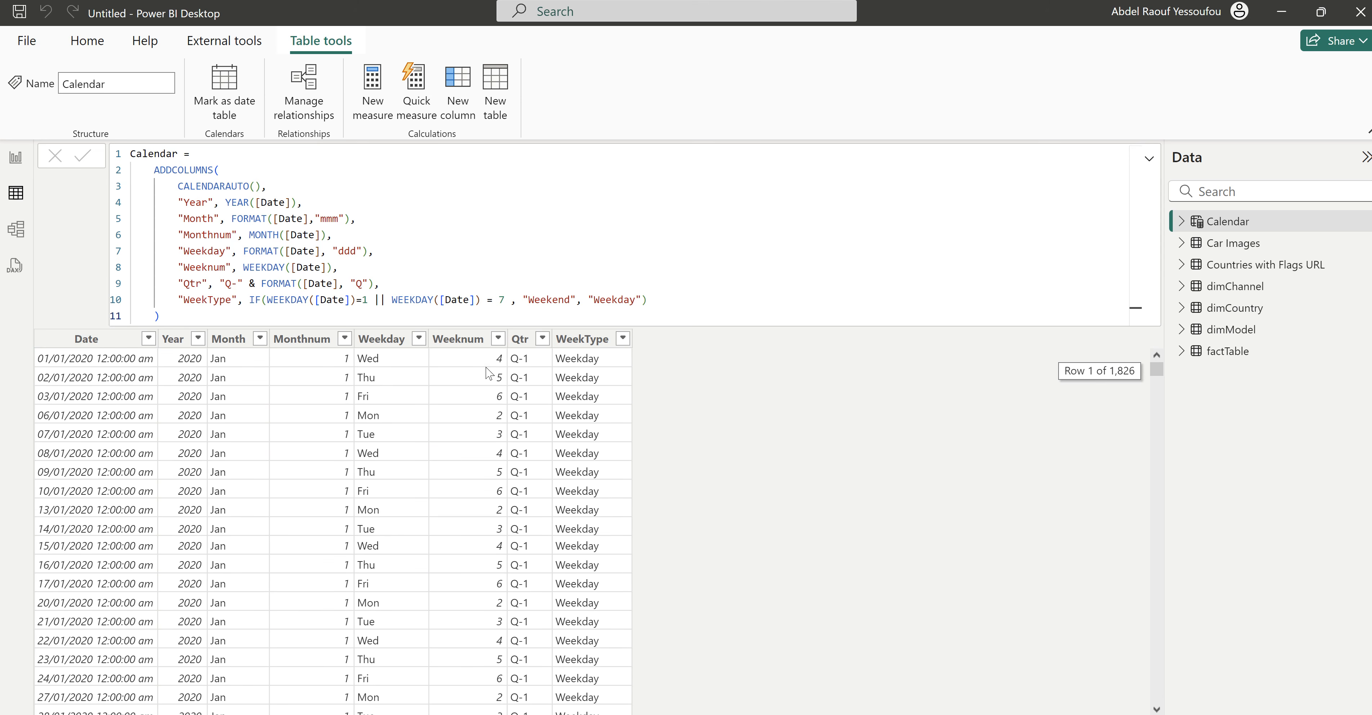
Step: Move Calendar next to factTable and relate their Date columns with an active one-to-many relationship and single cross-filter direction
left_click(16, 230)
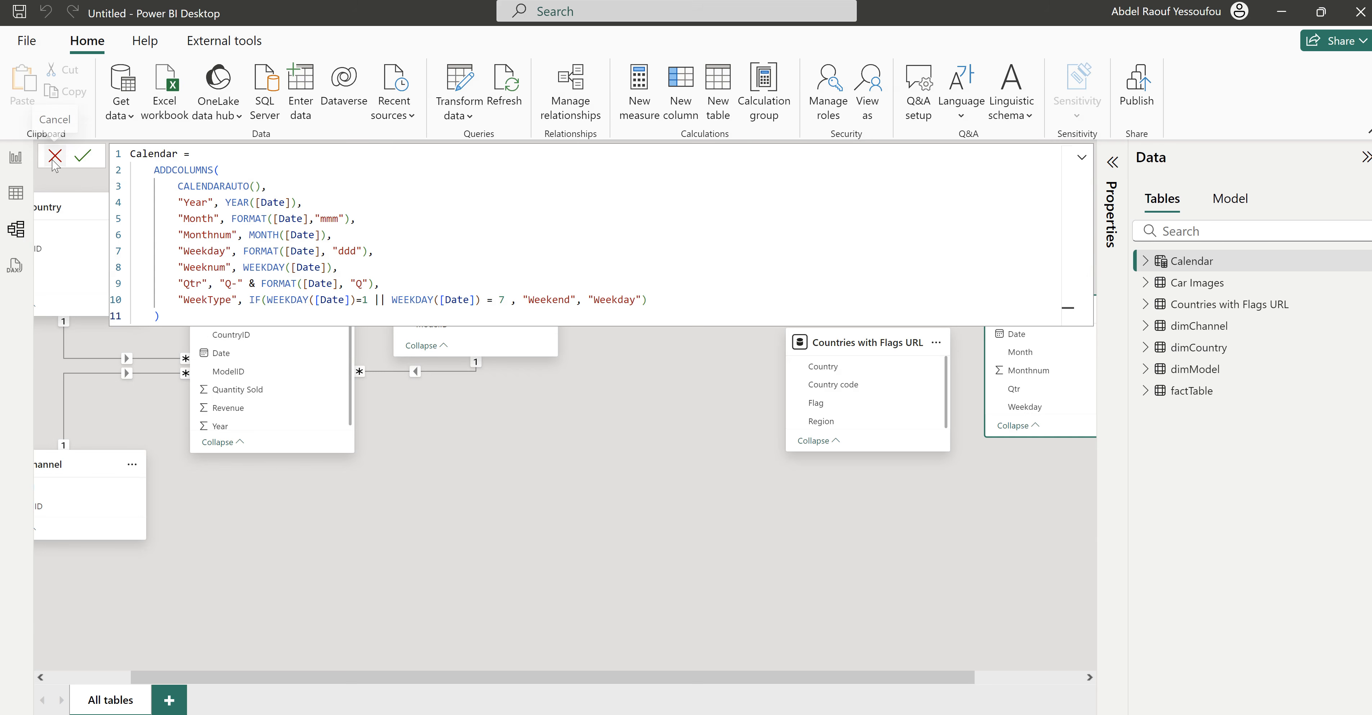
left_click(55, 157)
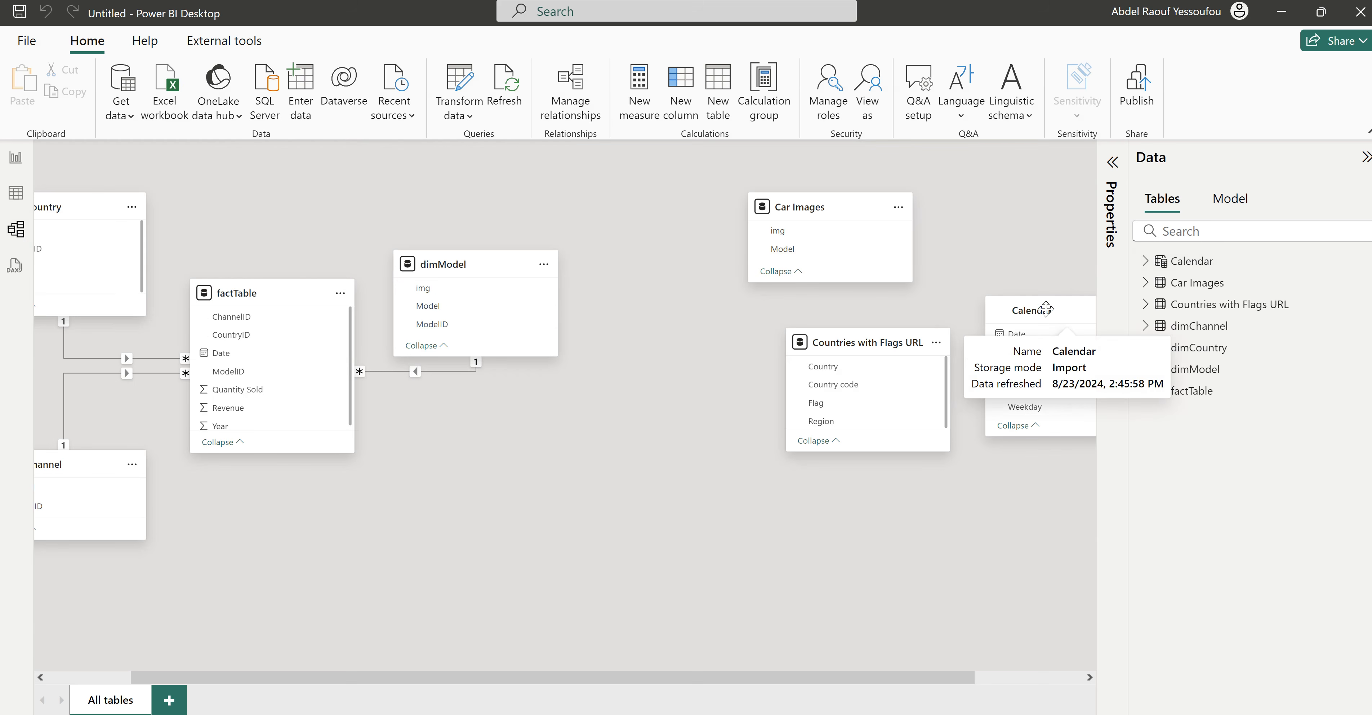
left_click_drag(1033, 311, 376, 359)
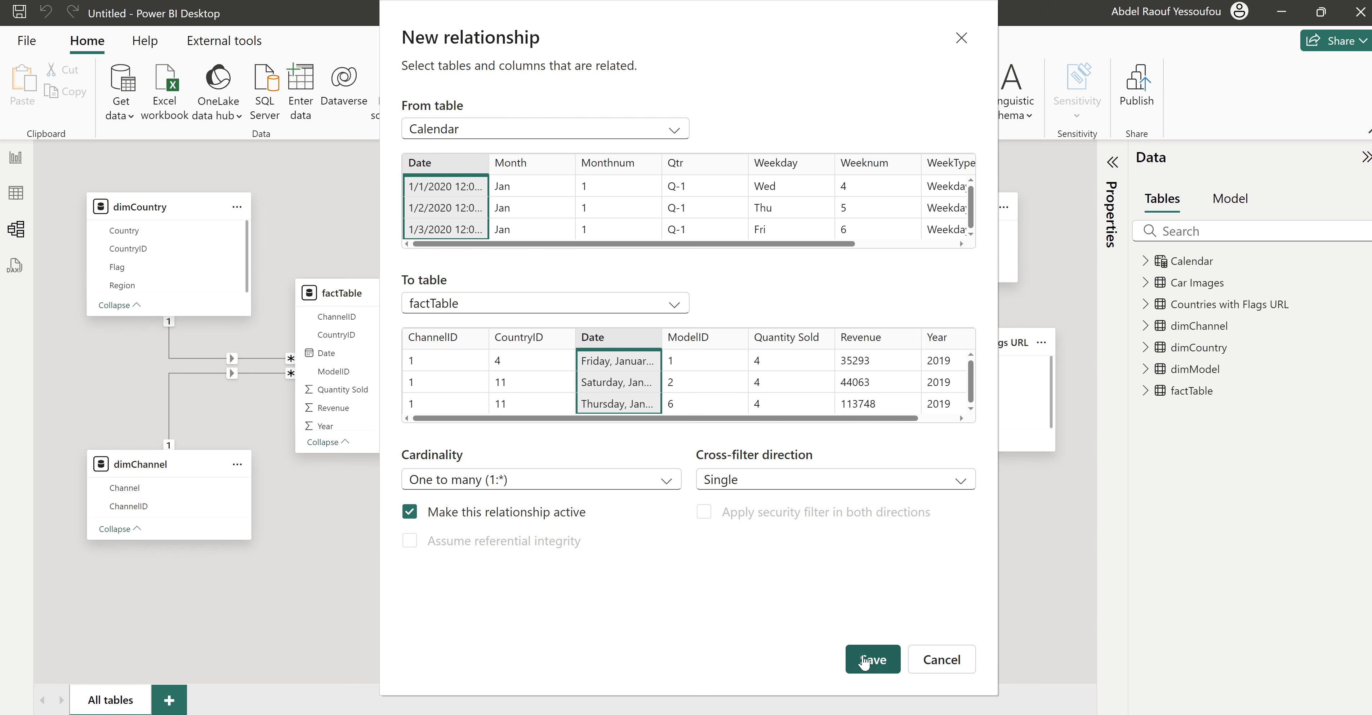
left_click(864, 662)
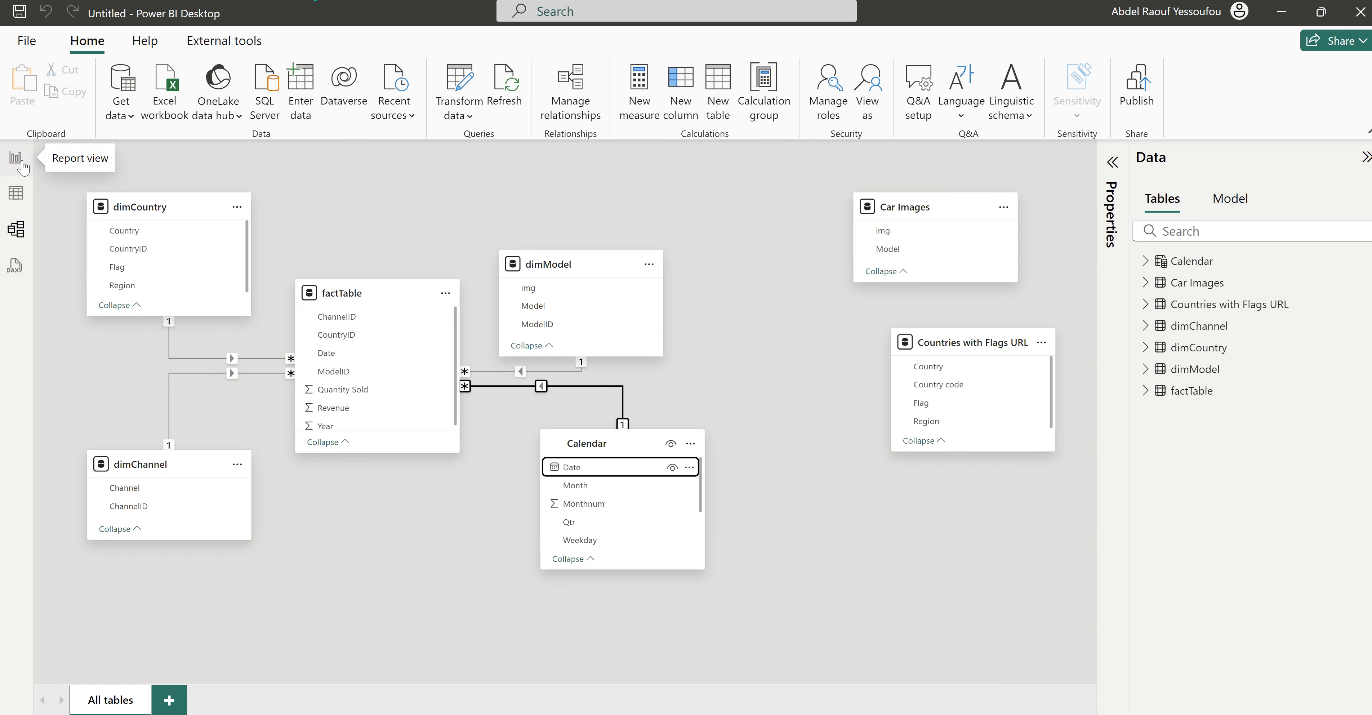
Step: Set the report page's canvas background to BMW.png from the Images & Icons folder, with 0% transparency
left_click(15, 159)
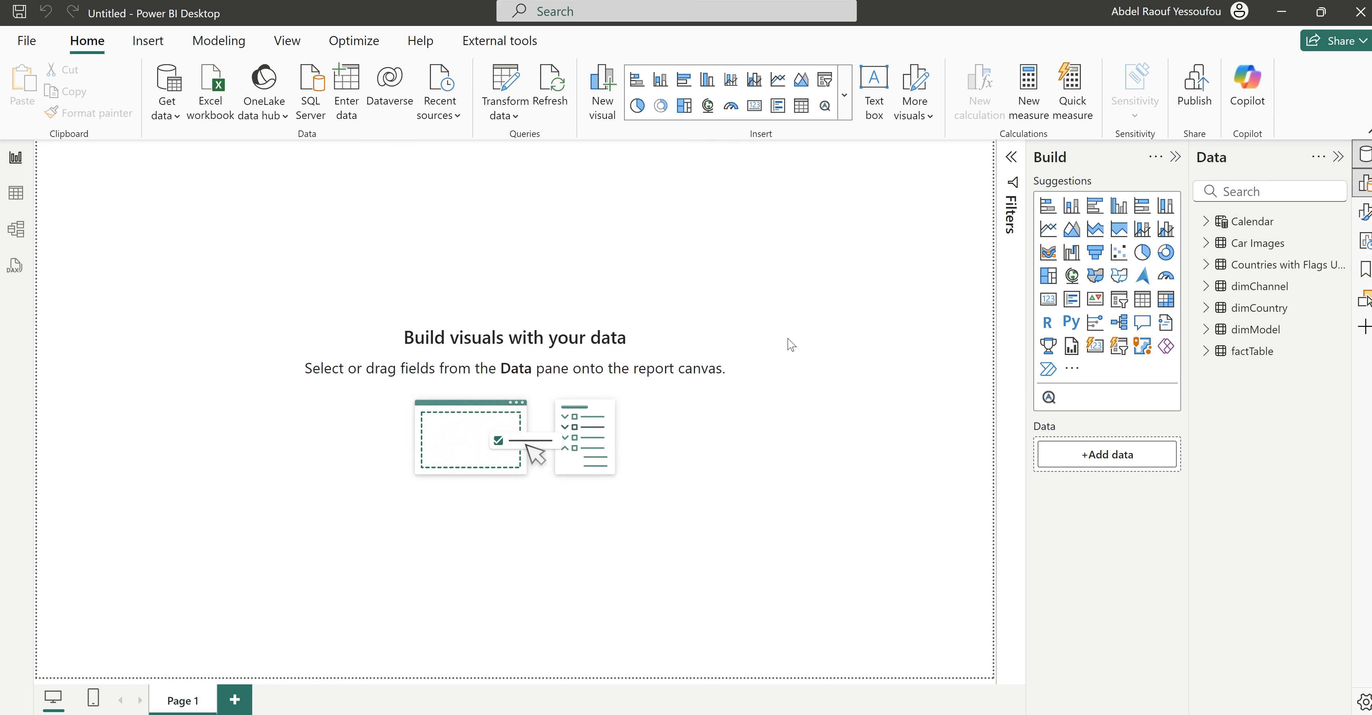
left_click(1176, 163)
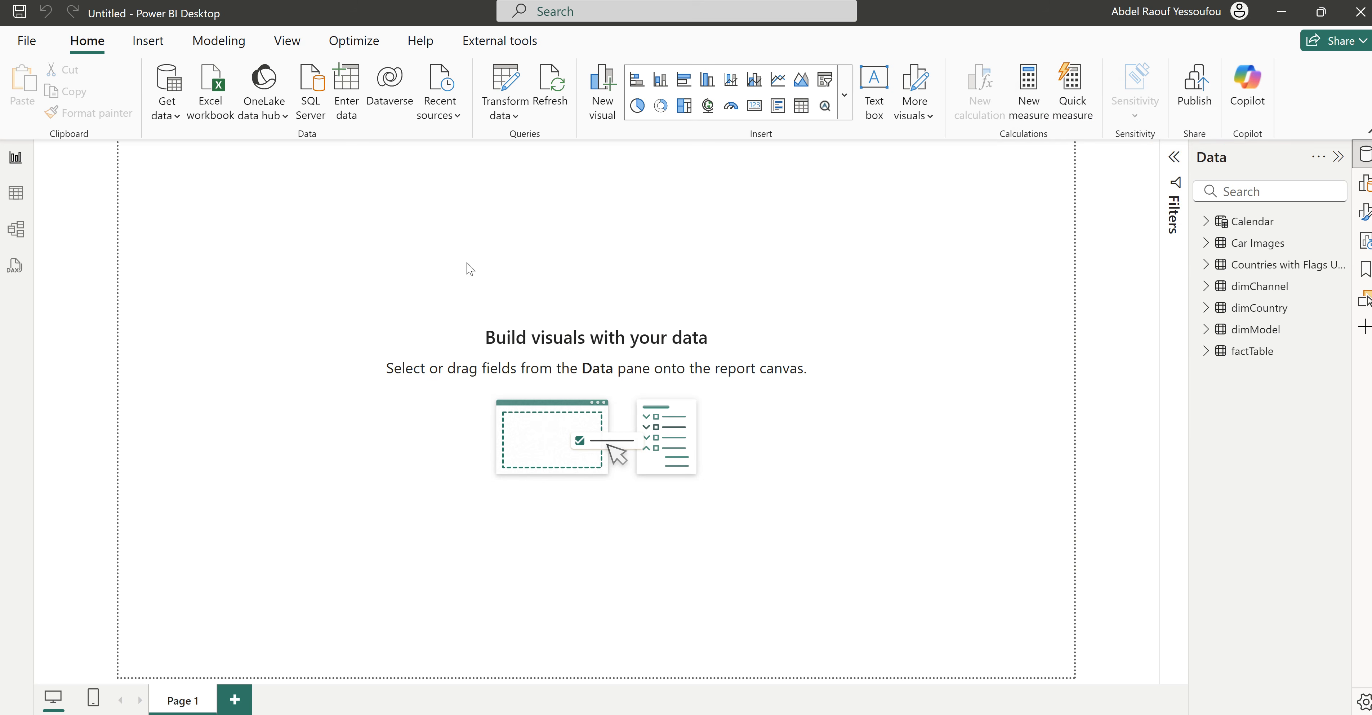
left_click(1364, 216)
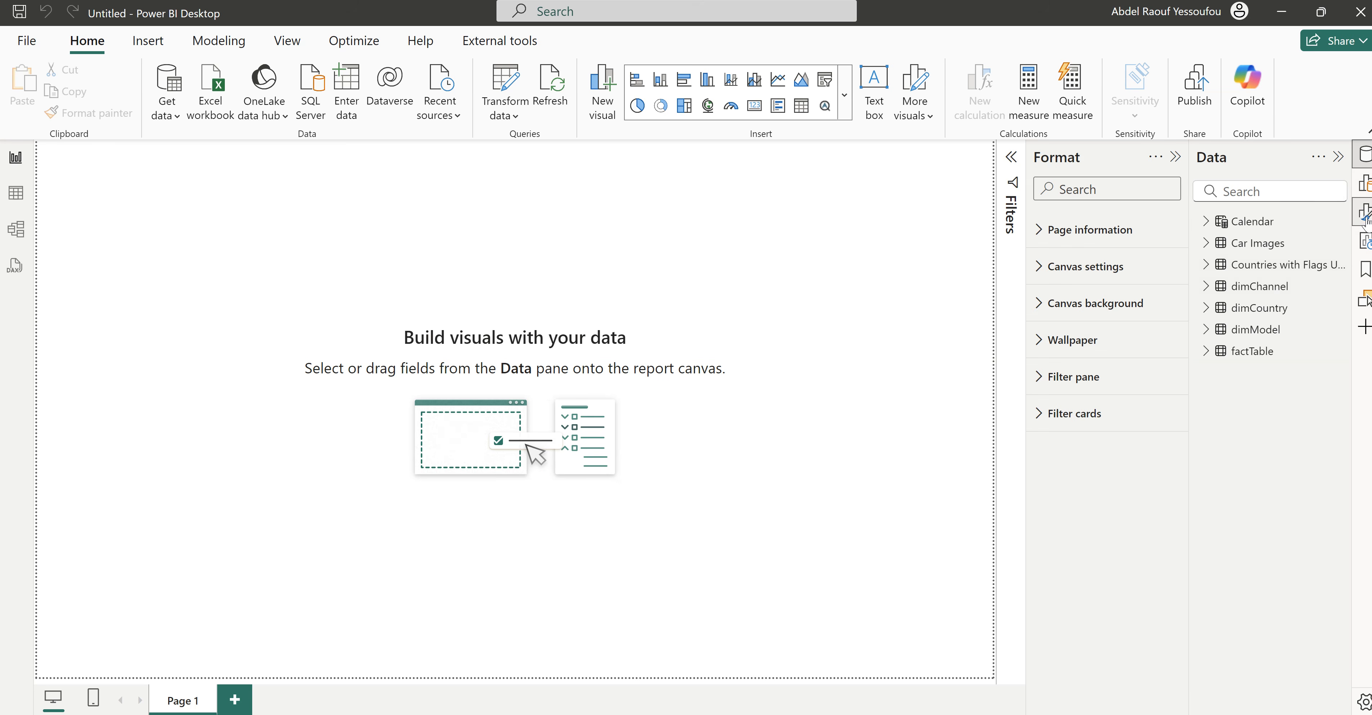
left_click(1043, 305)
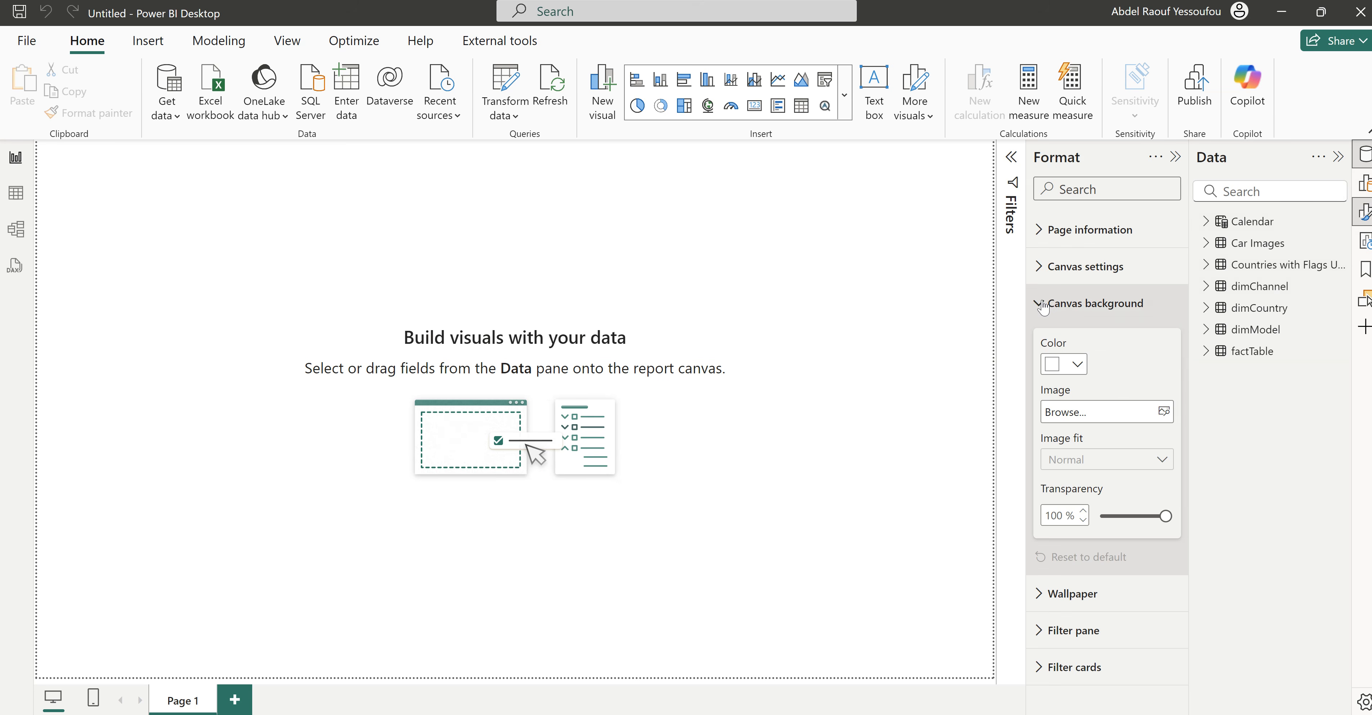
left_click(1165, 413)
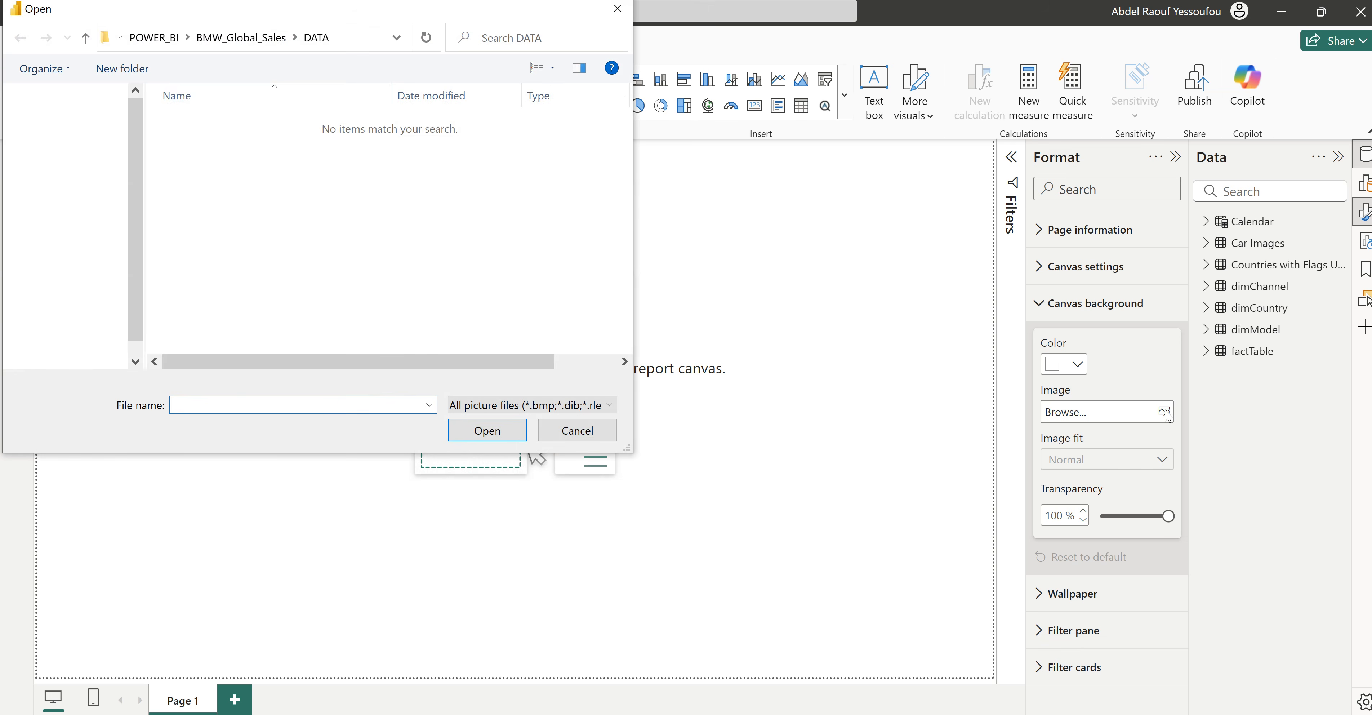
left_click(231, 38)
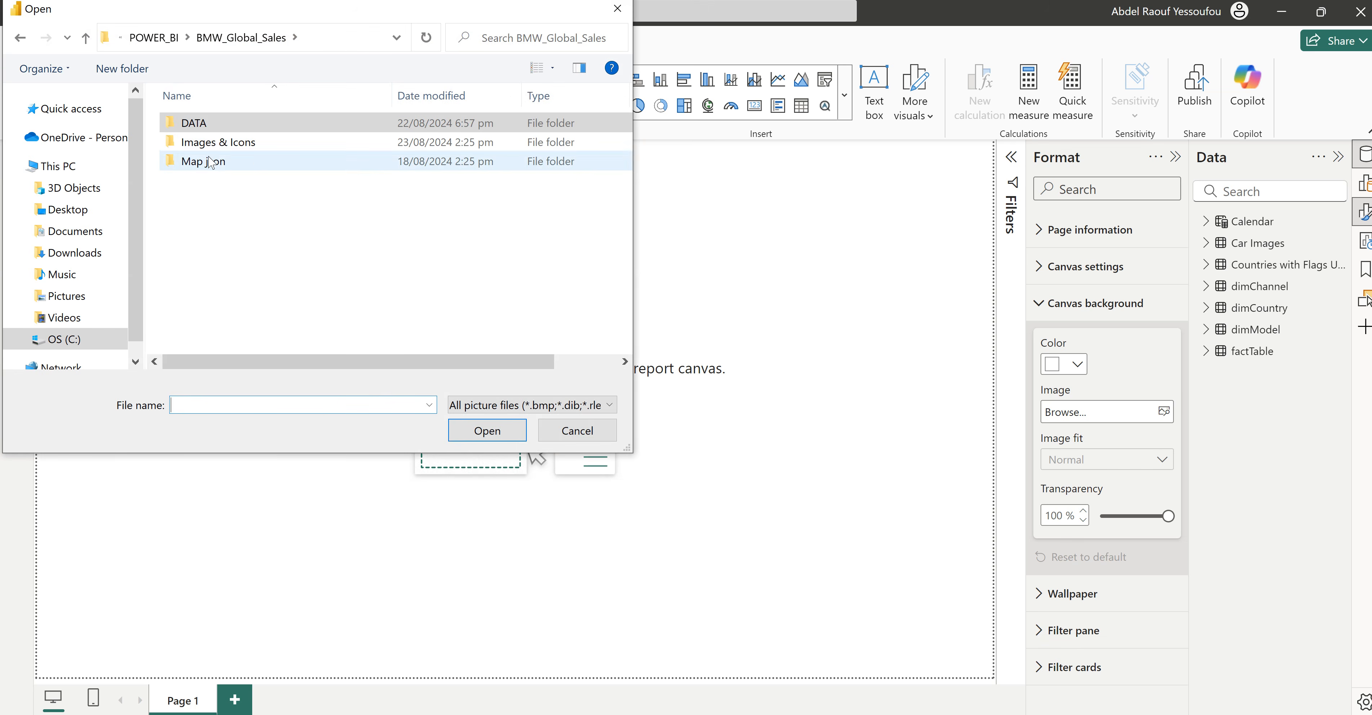
left_click(223, 145)
double_click(223, 144)
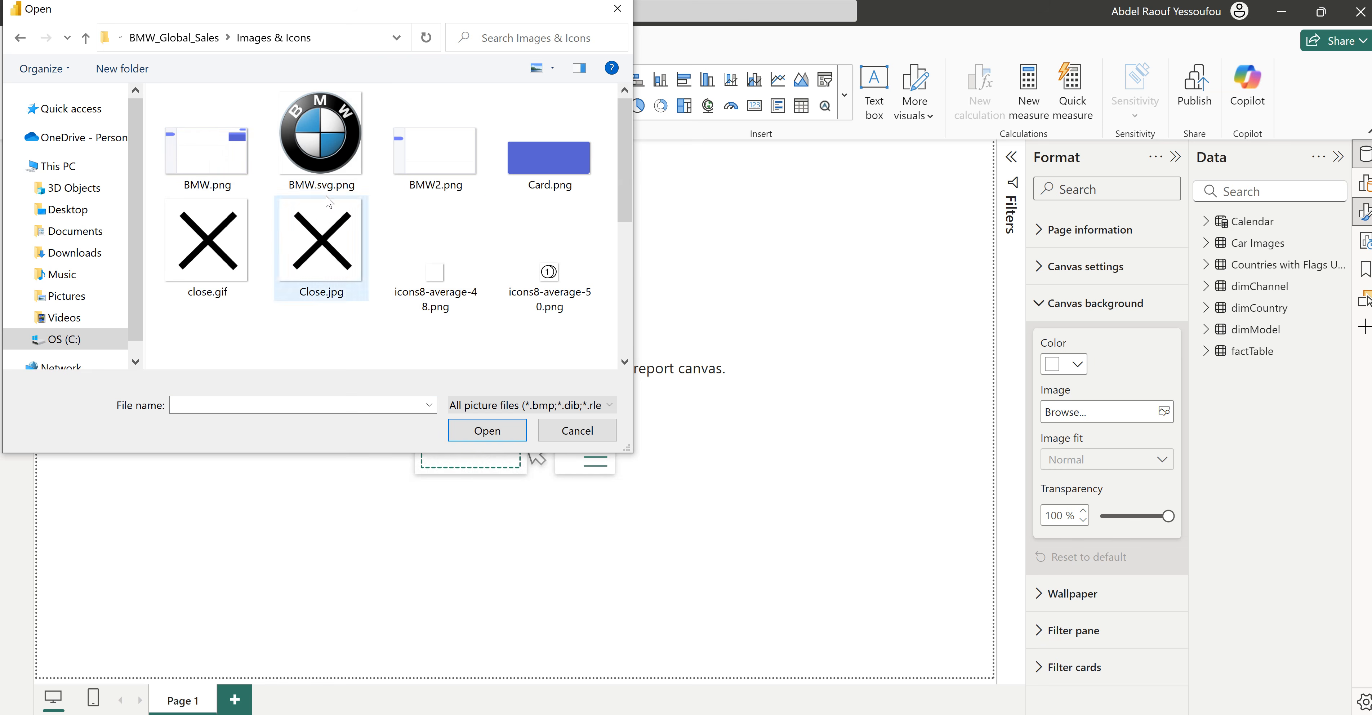
left_click(217, 163)
left_click(487, 430)
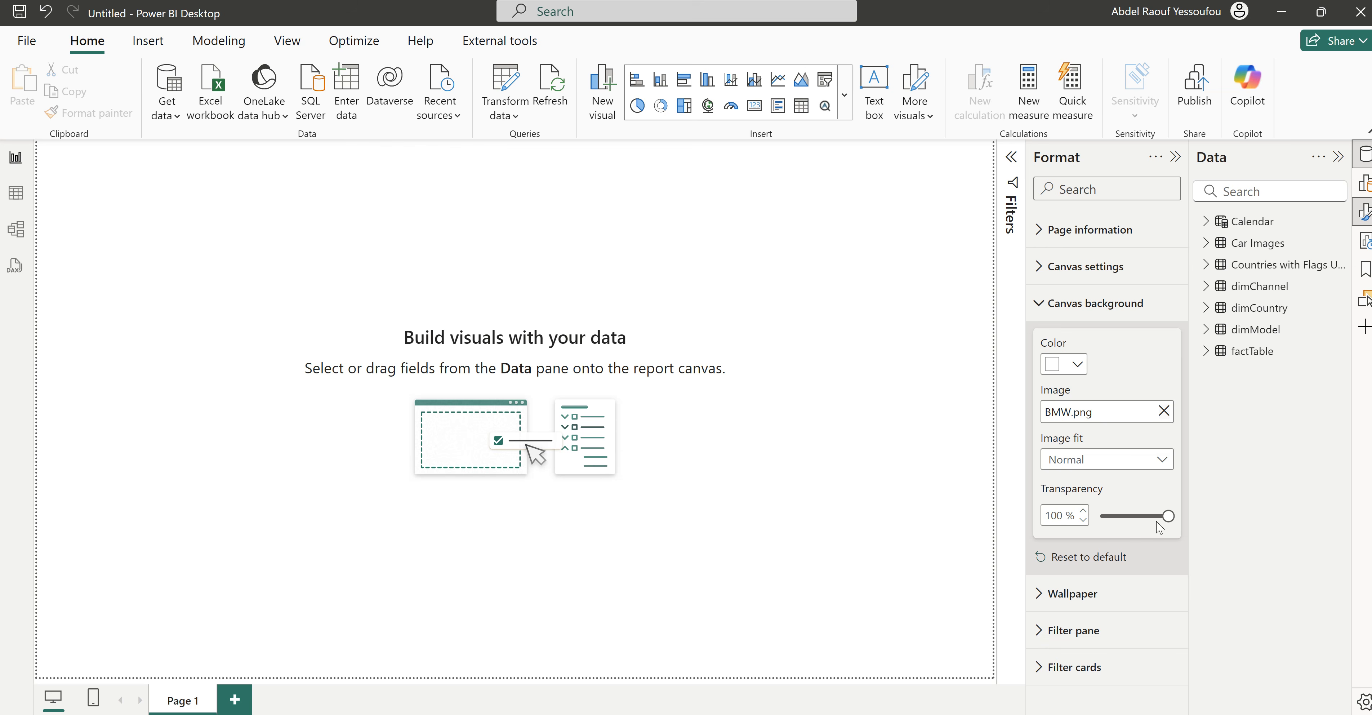
left_click_drag(1168, 516, 1101, 516)
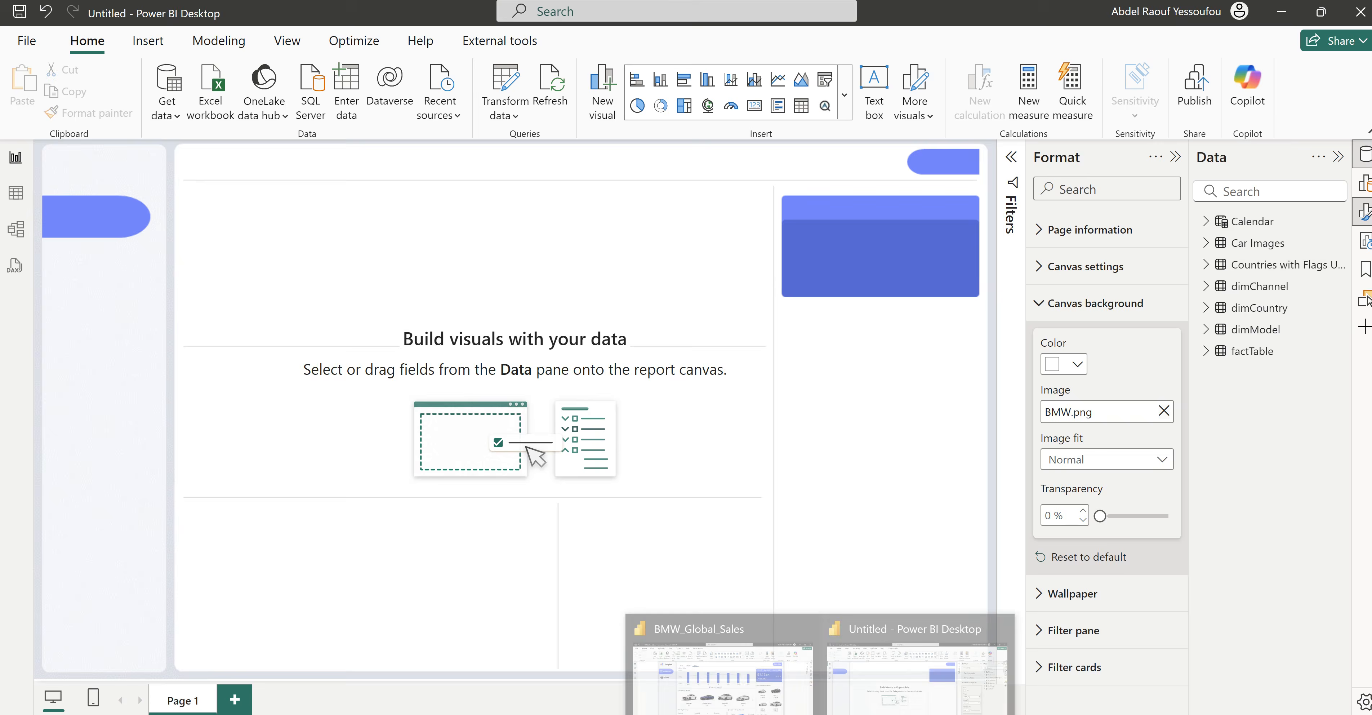
Step: Compare the new page background with the finished BMW_Global_Sales dashboard, then return to the untitled report
left_click(751, 697)
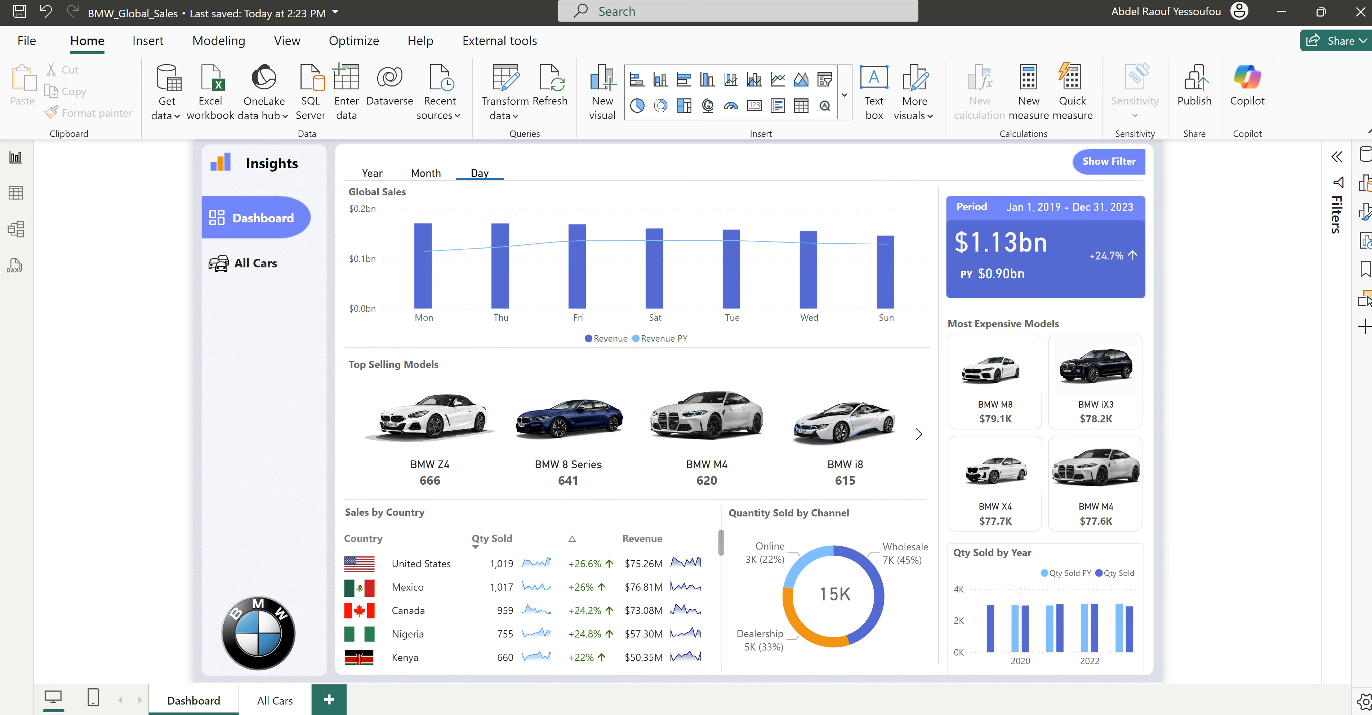
left_click(900, 687)
left_click(542, 208)
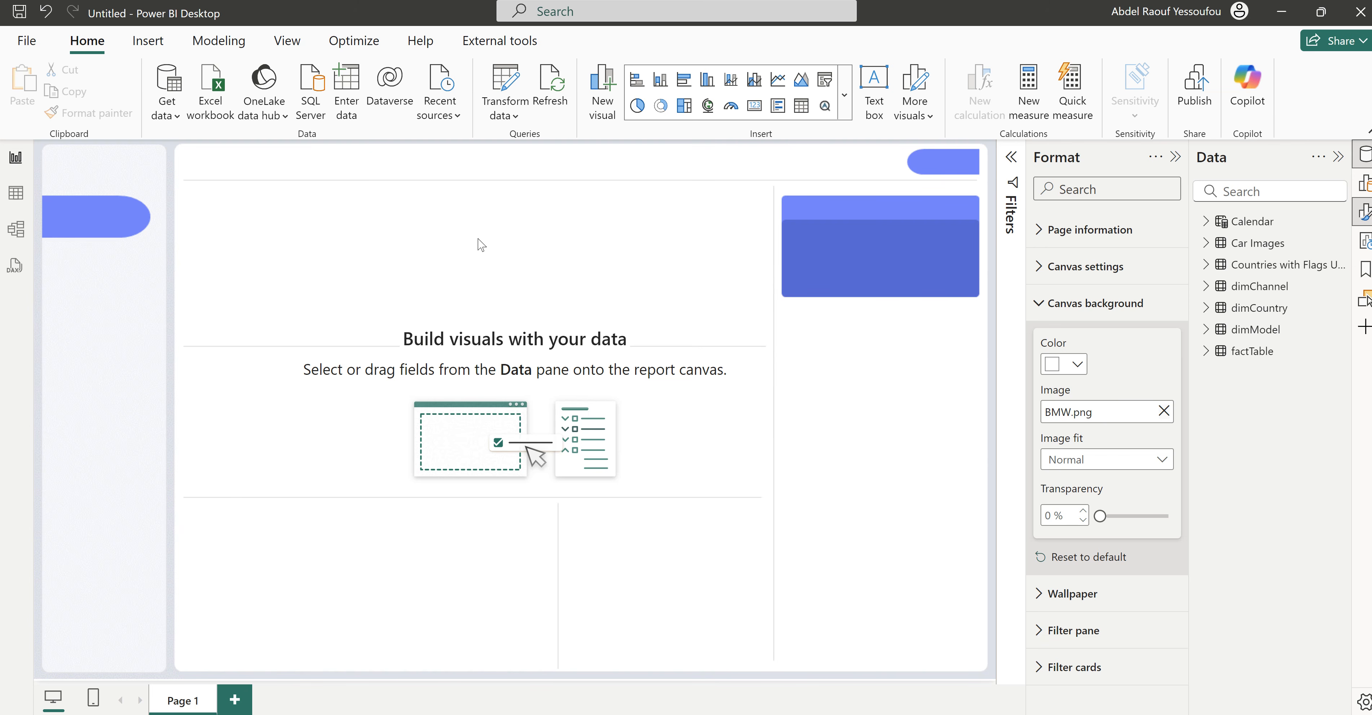
Step: Create and load an empty table named All Measures
left_click(352, 99)
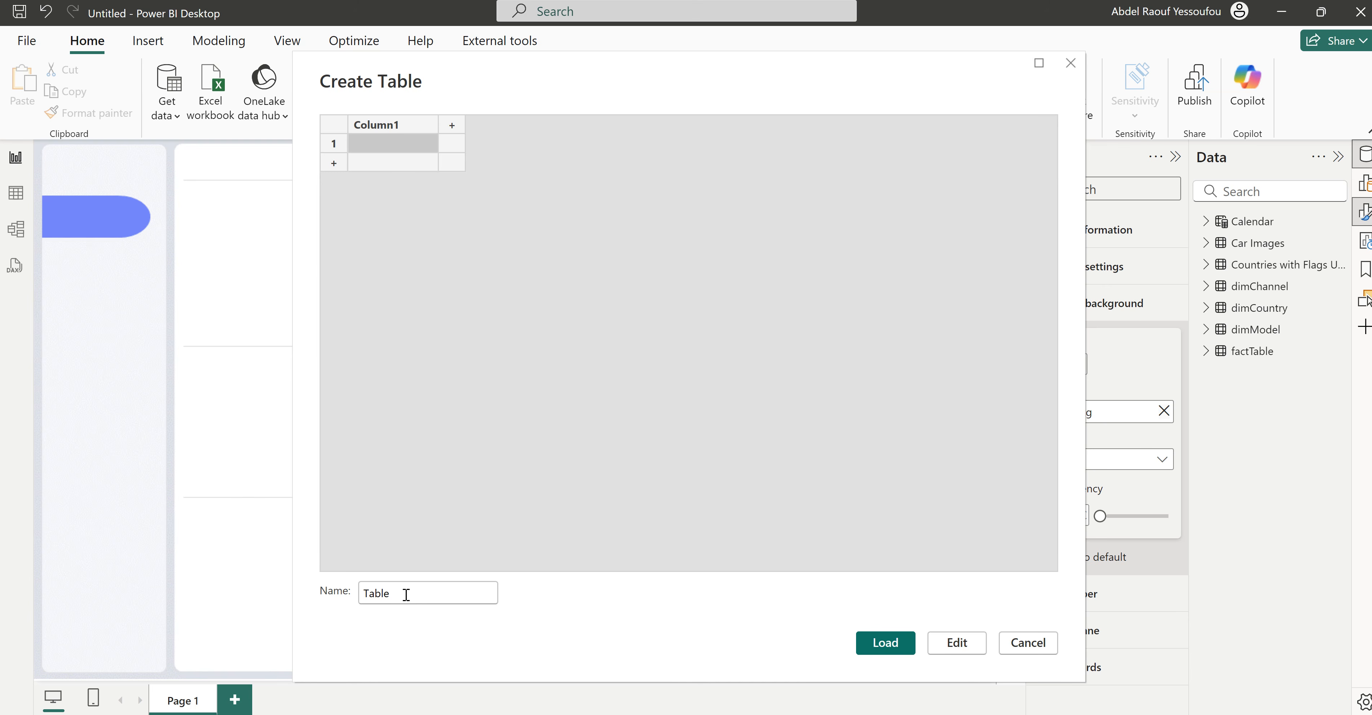
left_click_drag(406, 594, 314, 601)
type("All Measures")
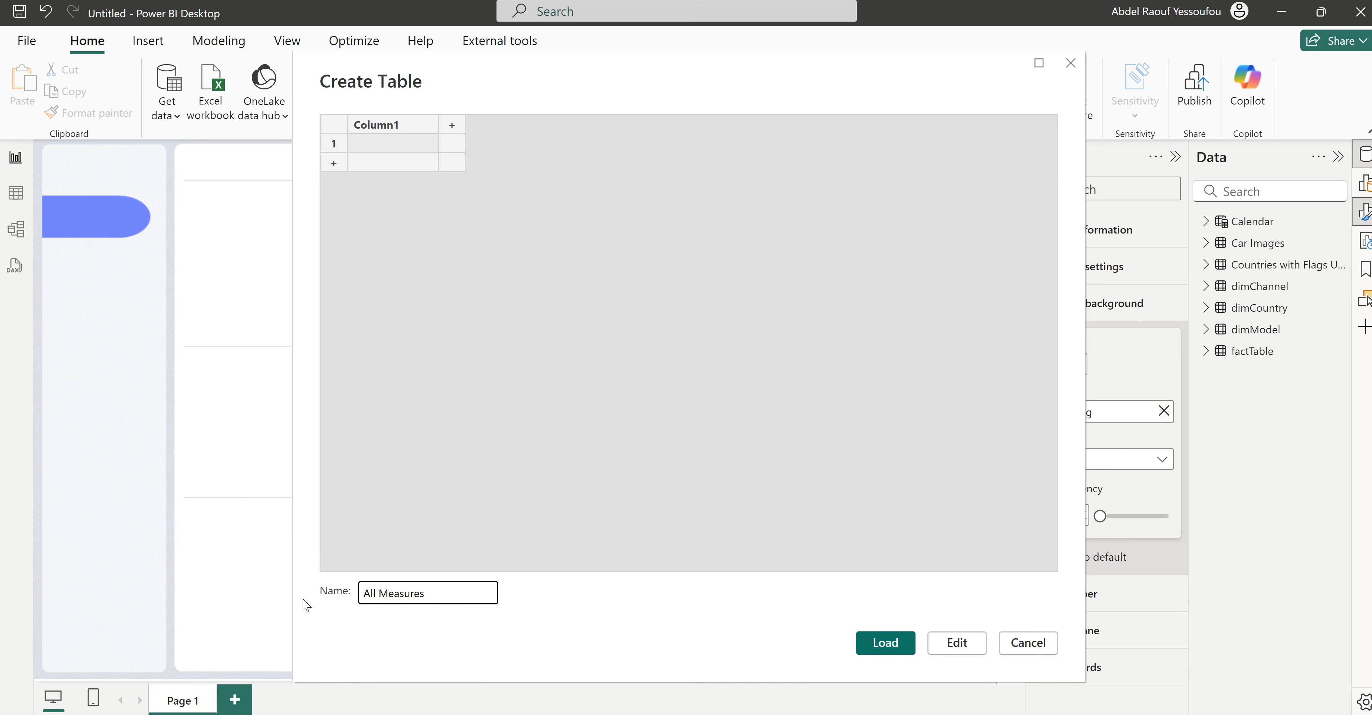
left_click(906, 649)
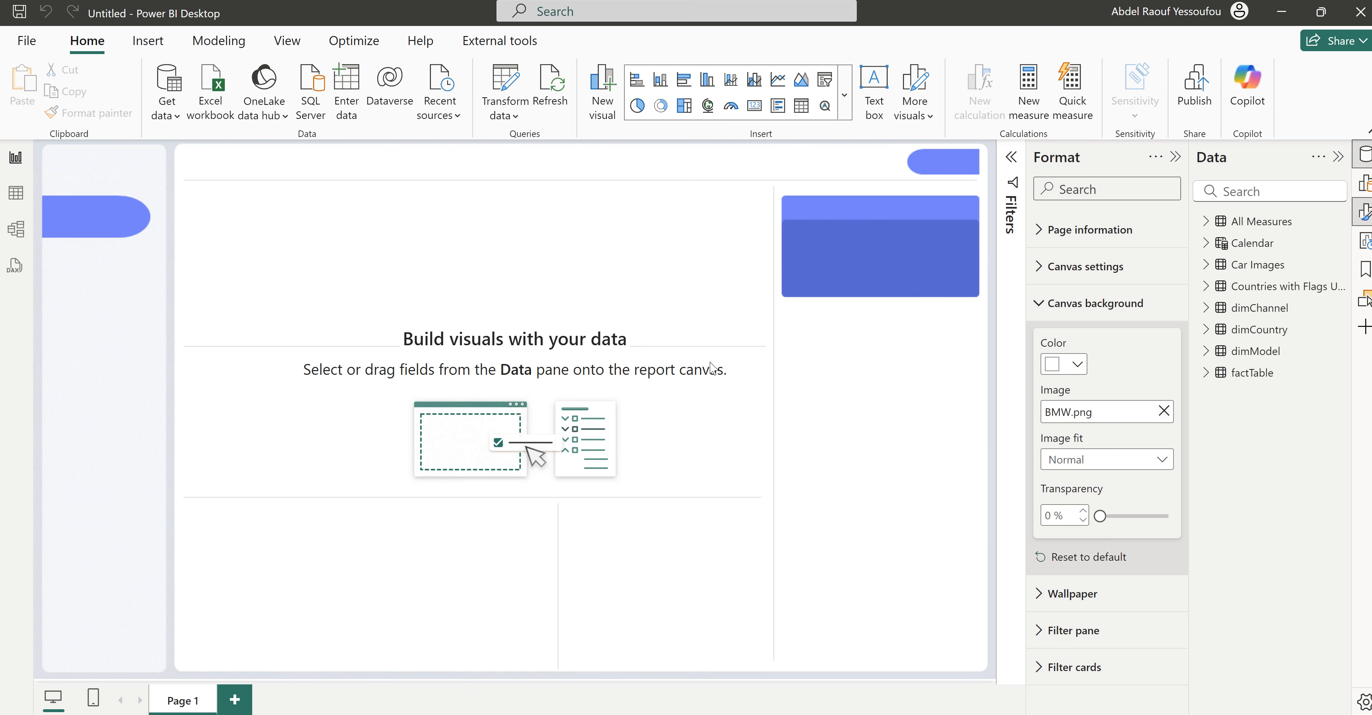
Step: Start a new measure named Revenue in the All Measures table, with its formula beginning on a second line
left_click(1244, 225)
right_click(1245, 224)
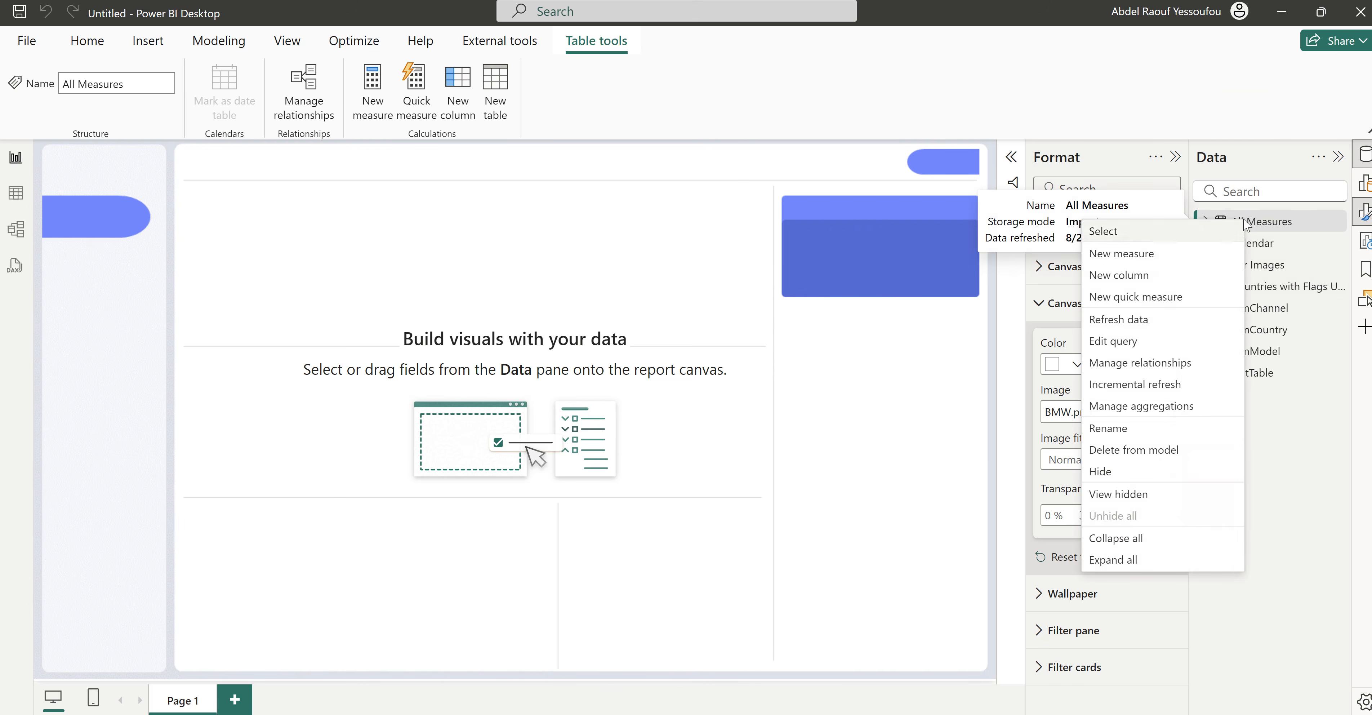
left_click(1147, 256)
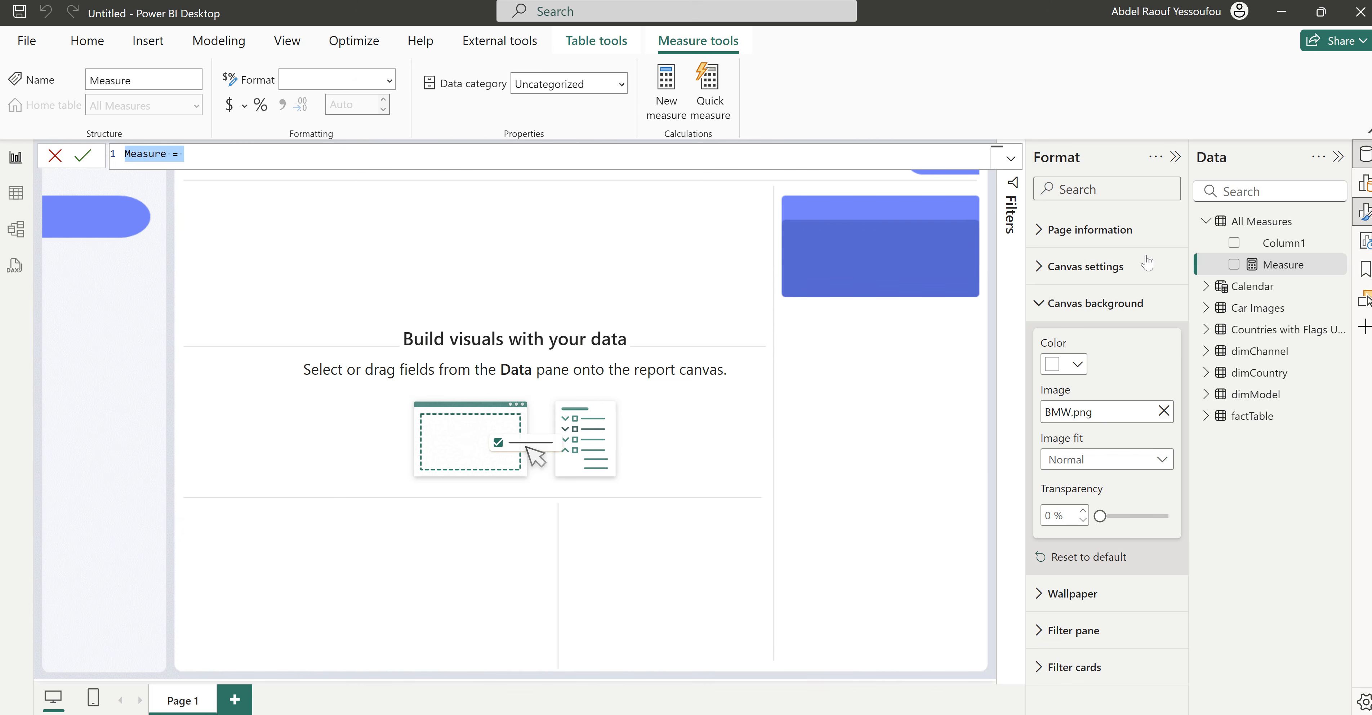
type("Reven")
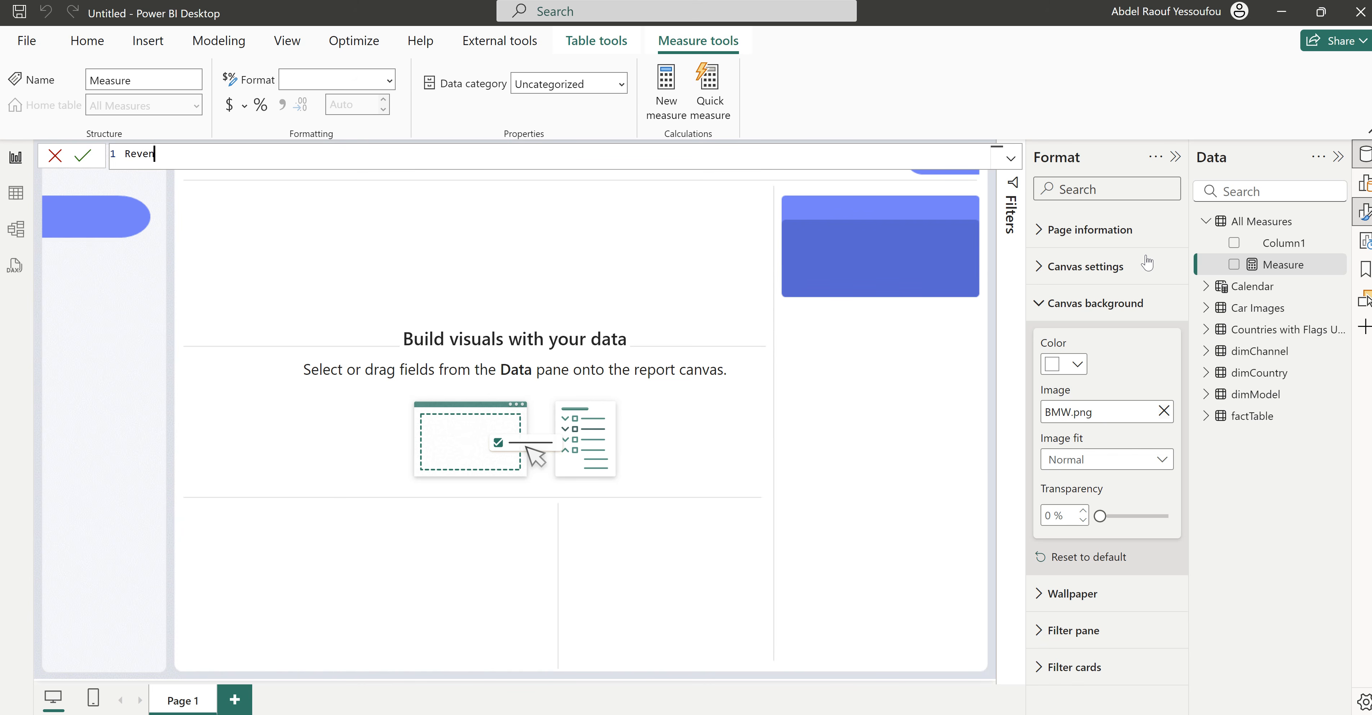
type("ue =")
key("shift+Return")
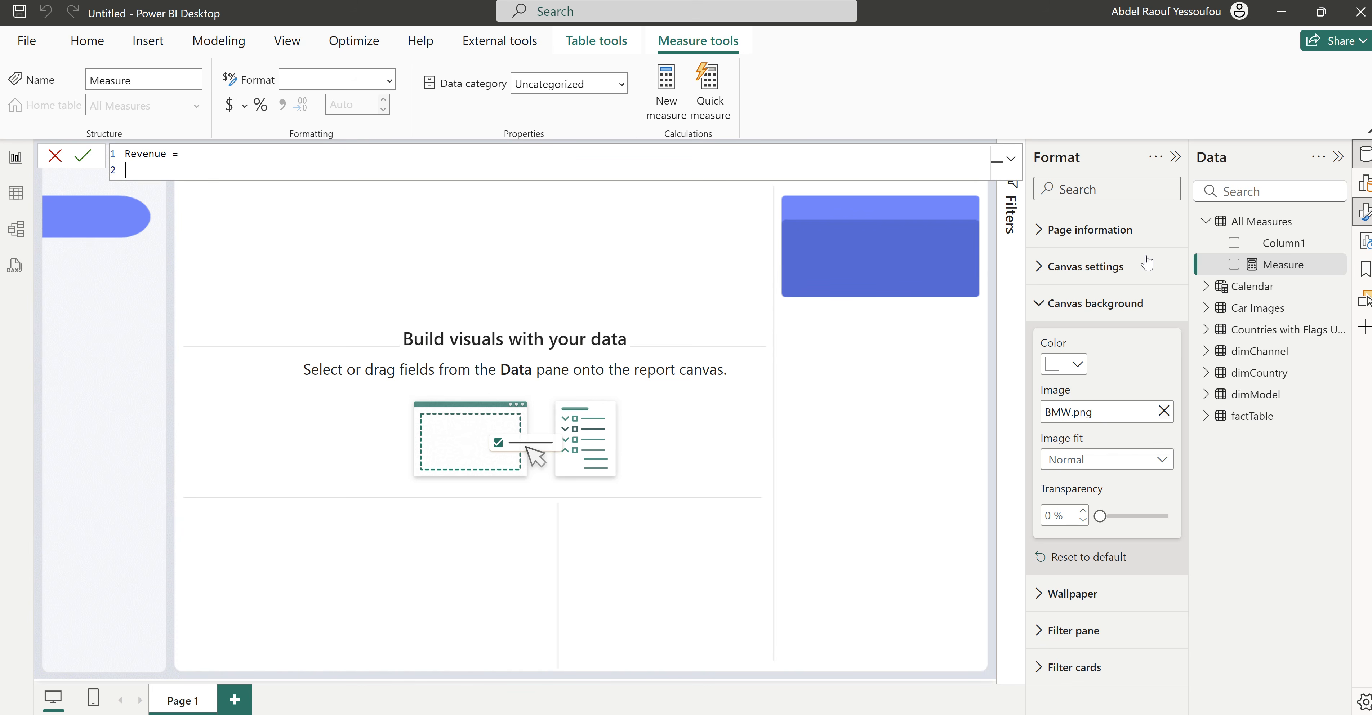
type("sum")
key("Tab")
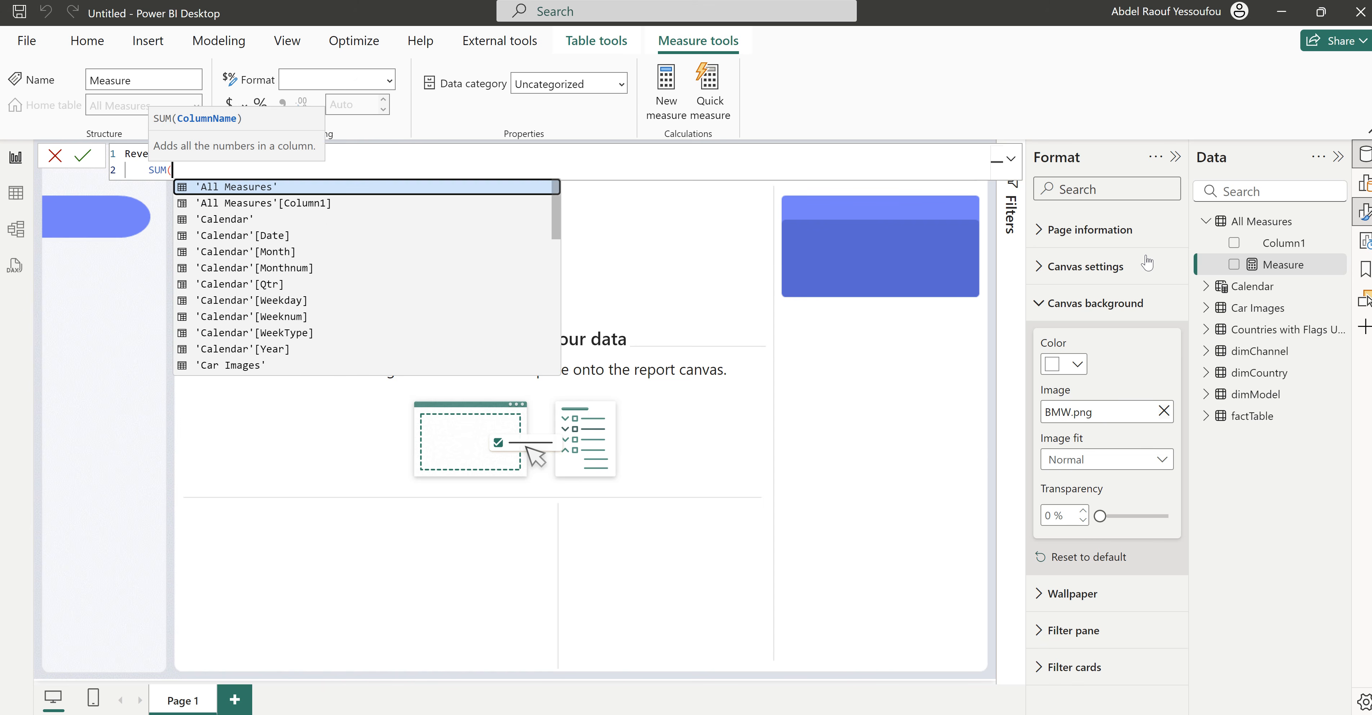
type("tota")
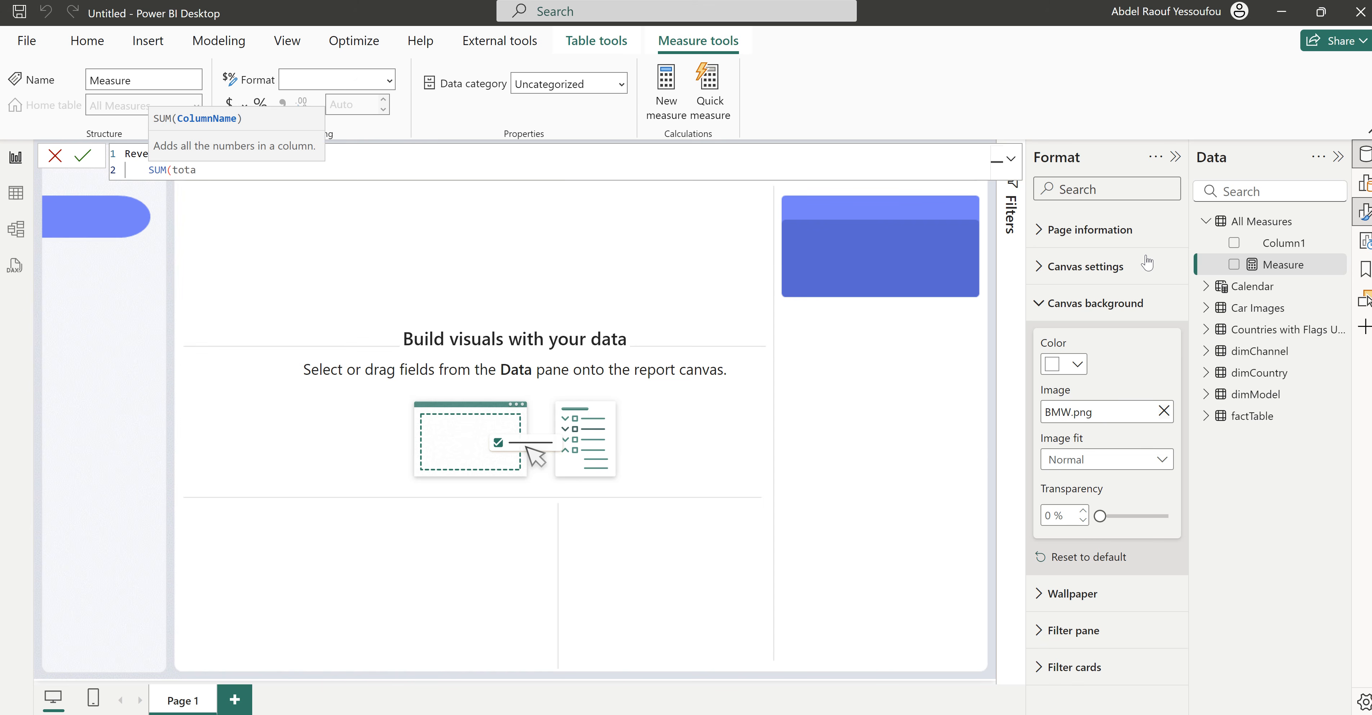
key("BackSpace")
key("BackSpace")
key("BackSpace")
key("BackSpace")
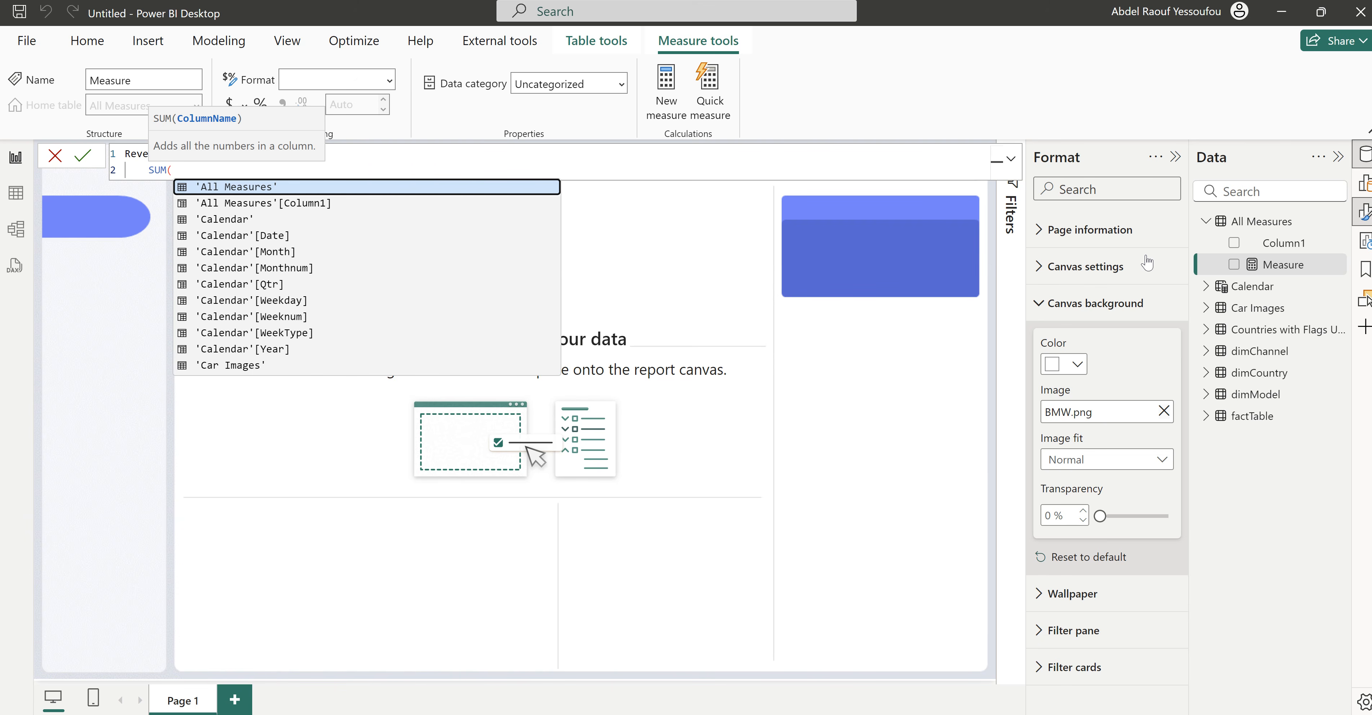
scroll(346, 275, "down", 4)
scroll(346, 276, "down", 3)
type("fac")
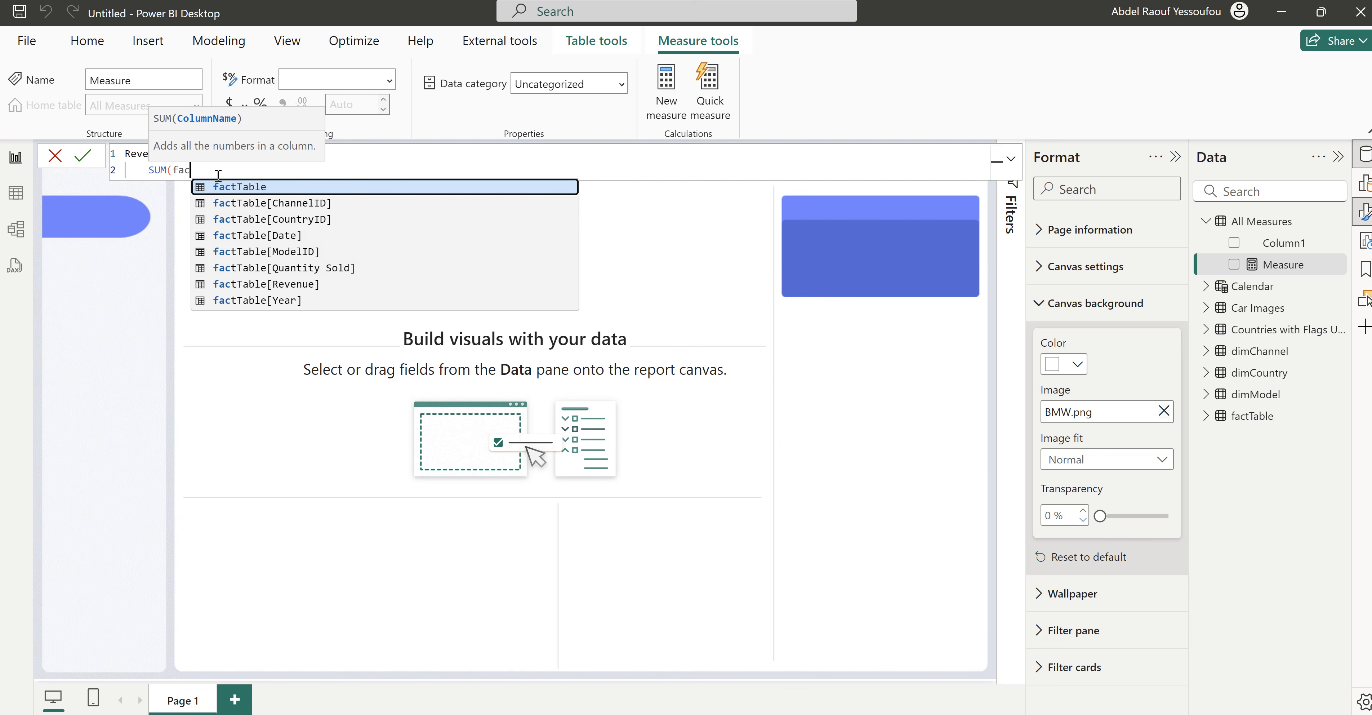
Step: Save the Revenue measure with 0 as its placeholder formula
left_click_drag(211, 169, 203, 154)
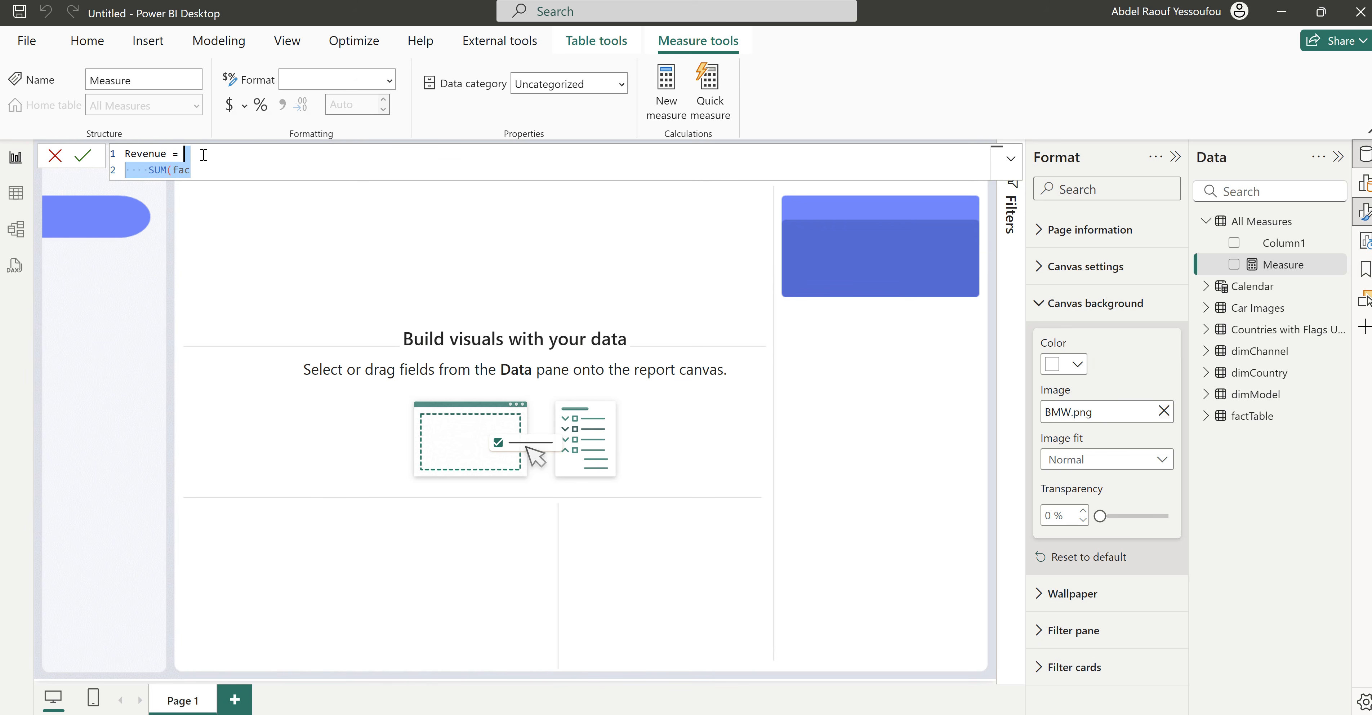
type("0")
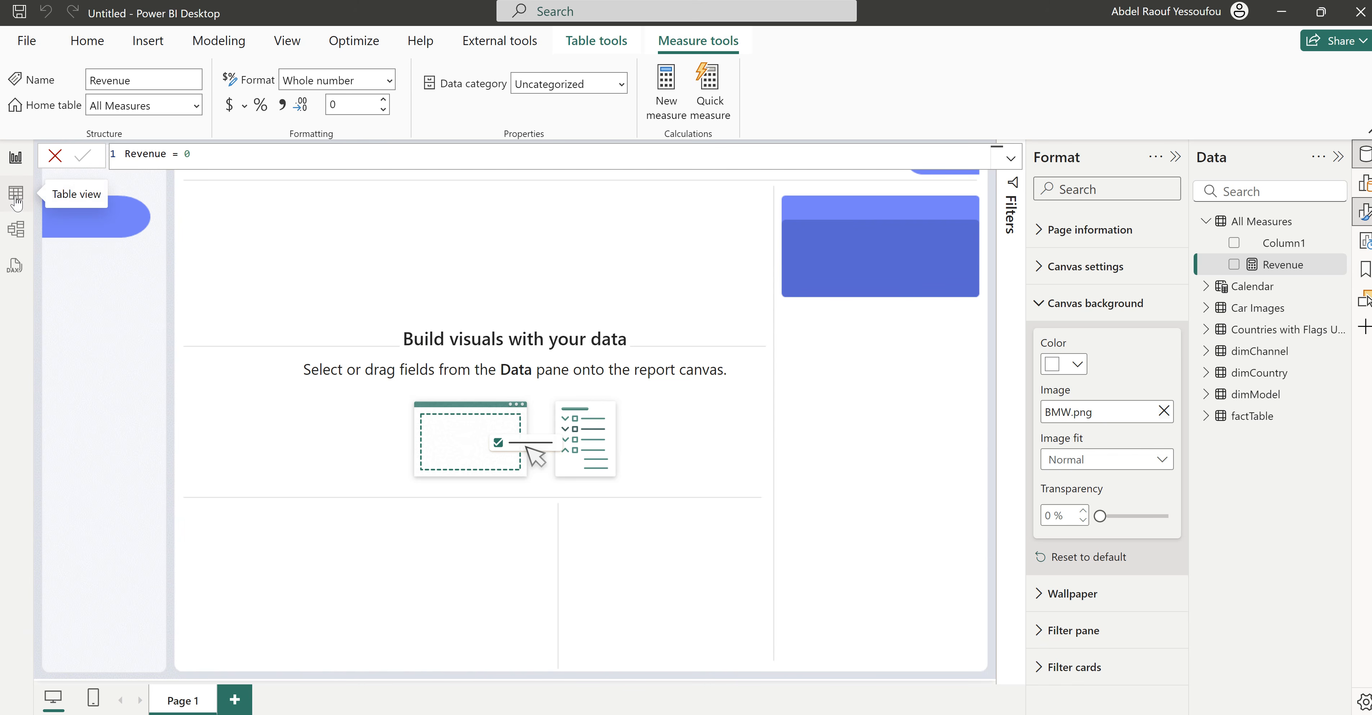
left_click(16, 201)
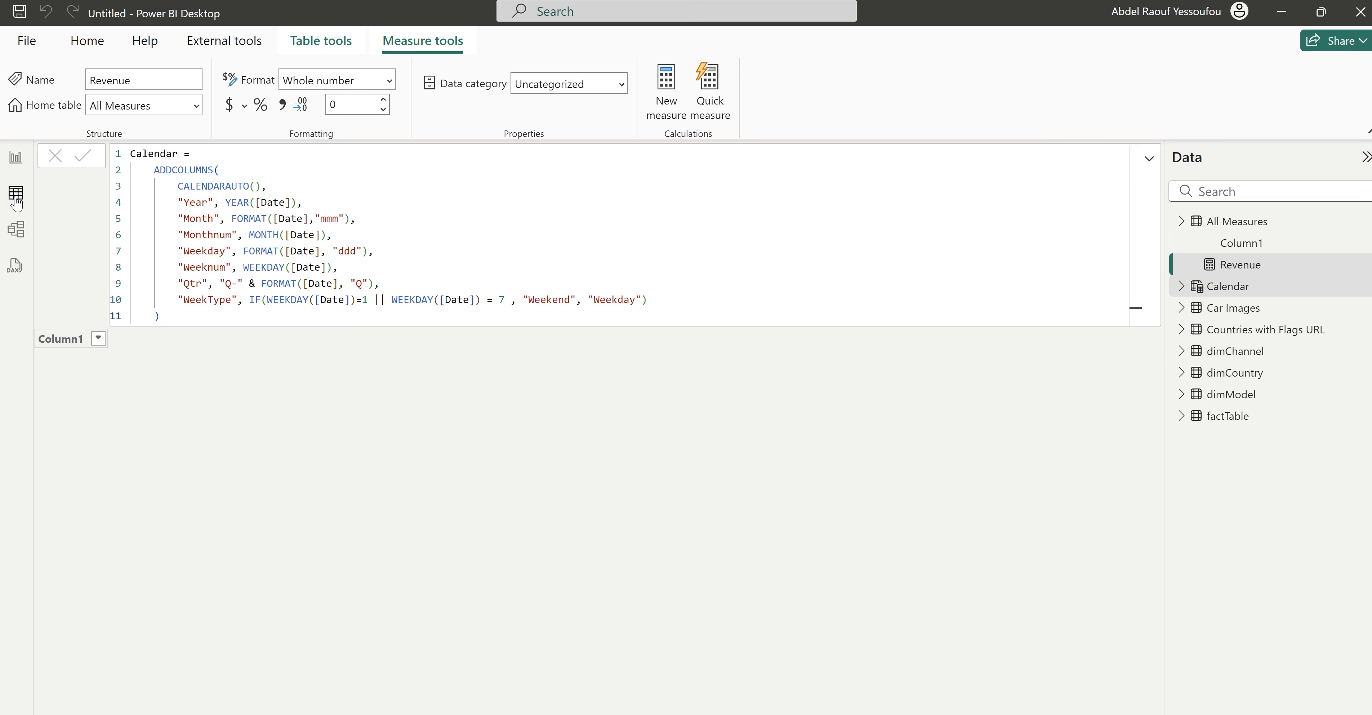
left_click(17, 156)
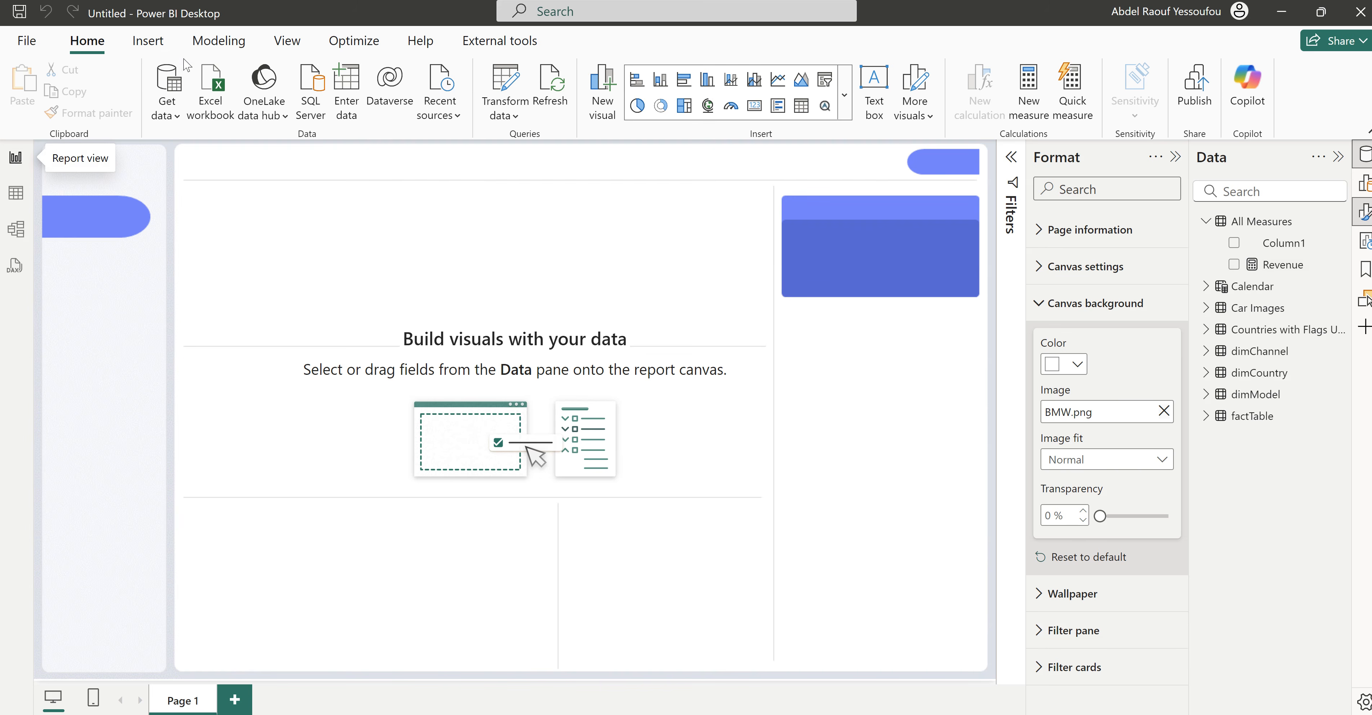
Step: Rename factTable's Revenue column as Unit Price in Power Query and apply the change to the model
left_click(502, 81)
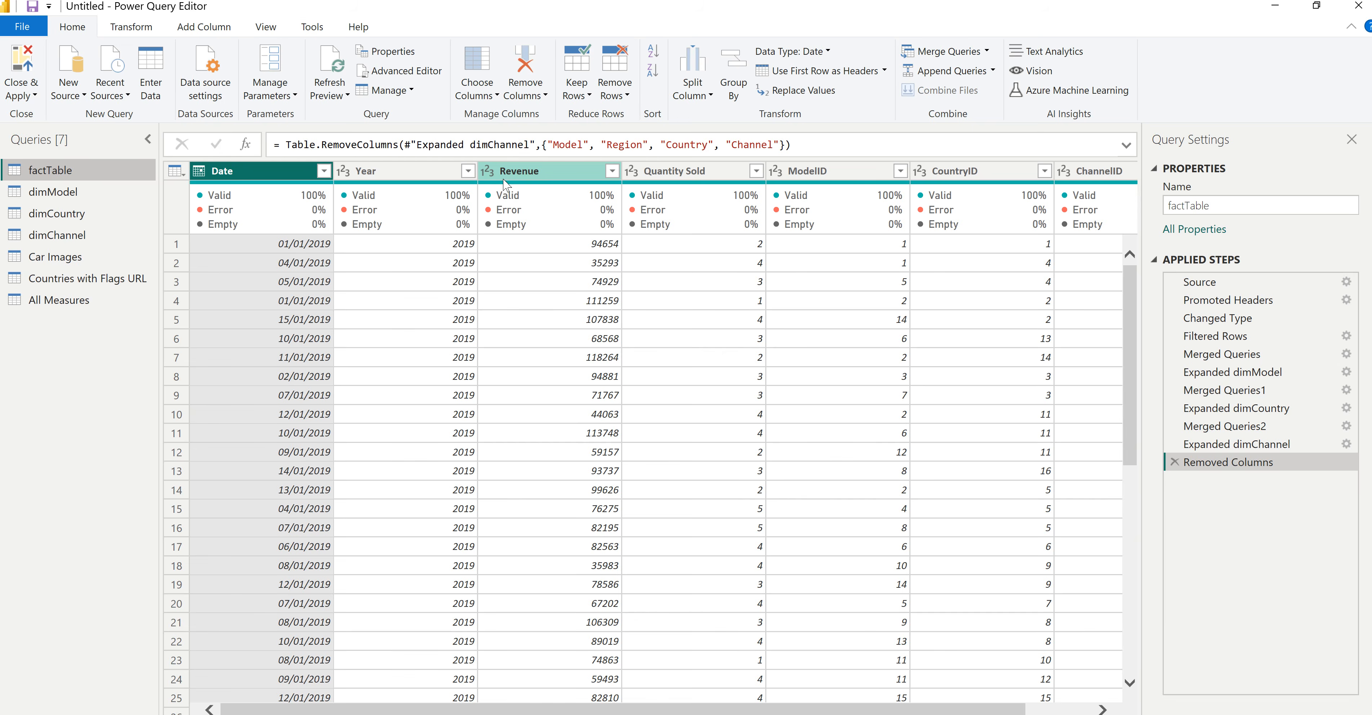
double_click(534, 172)
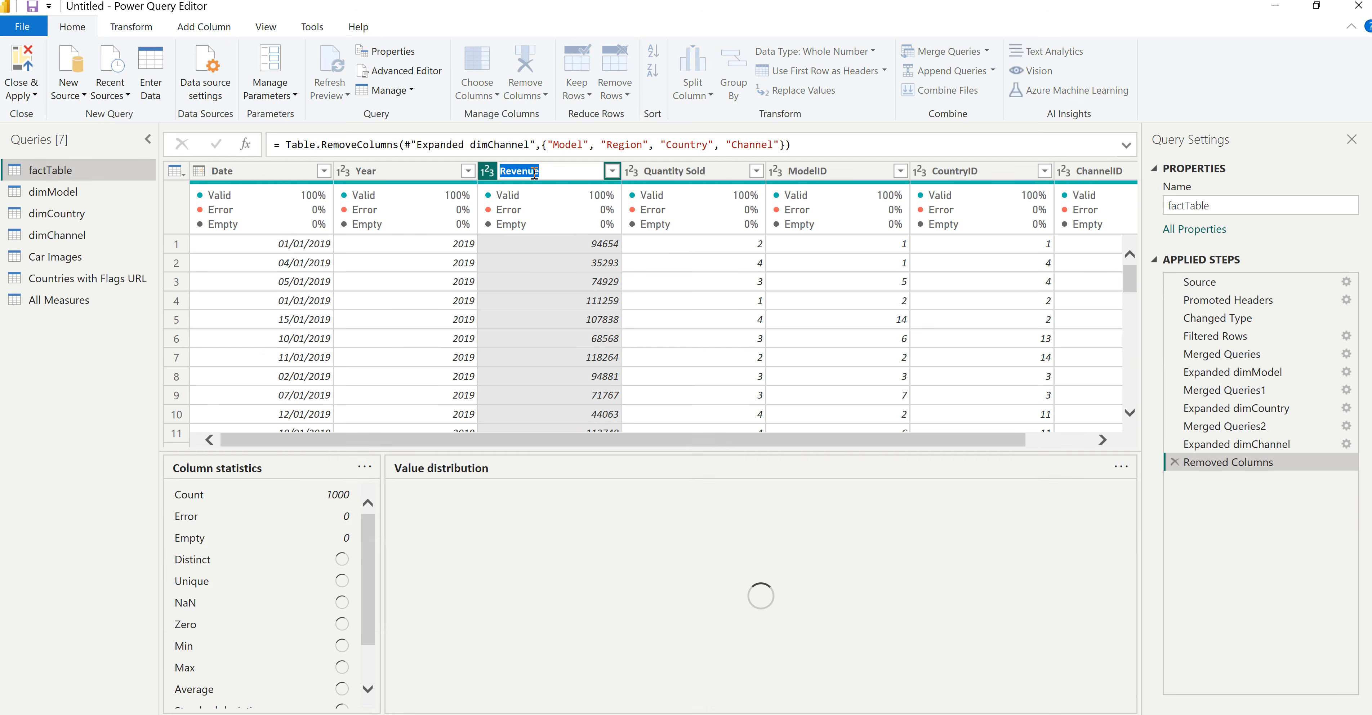
type("Unit Price")
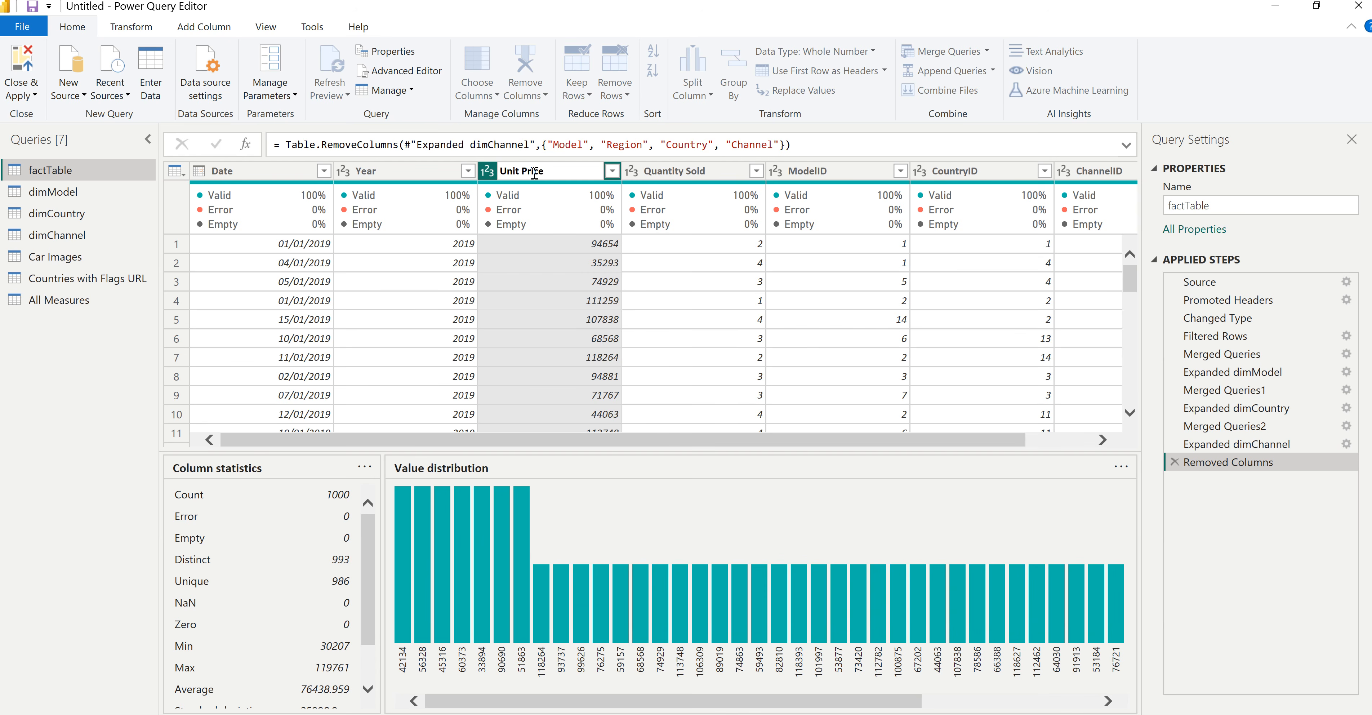
key("Return")
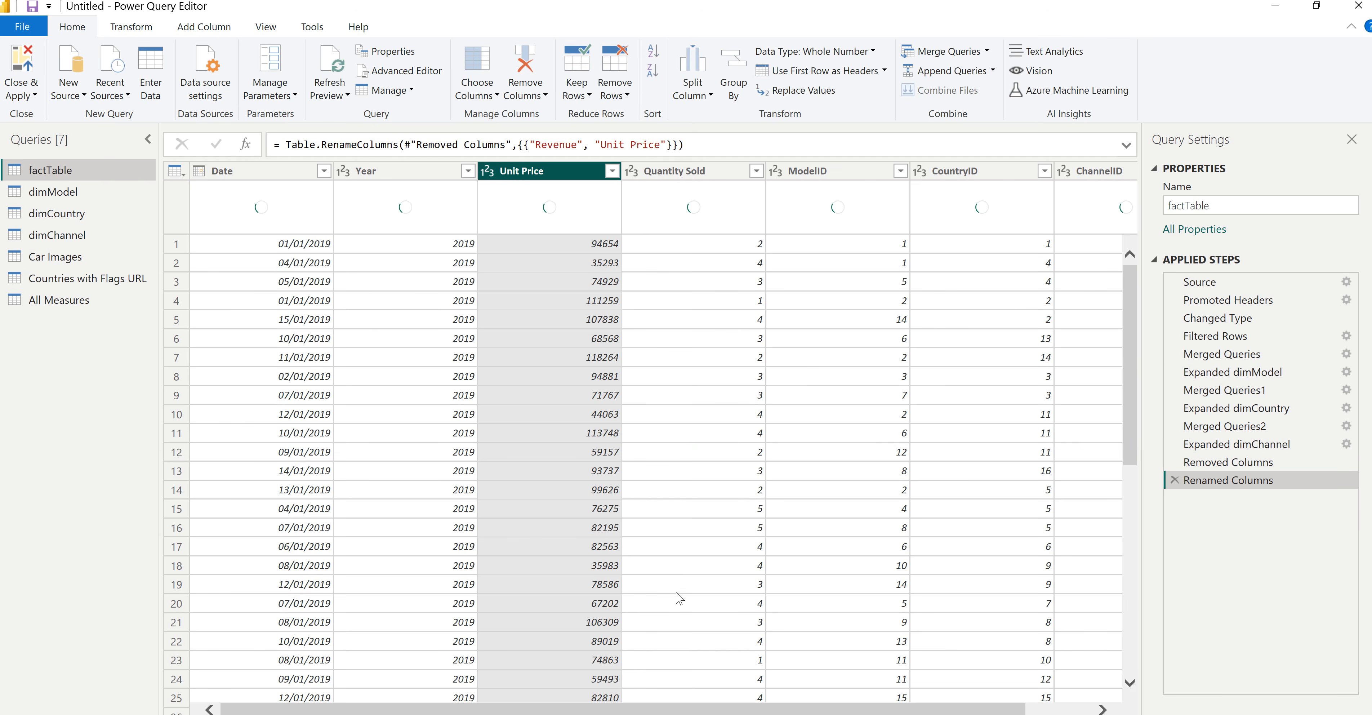
left_click_drag(871, 711, 962, 710)
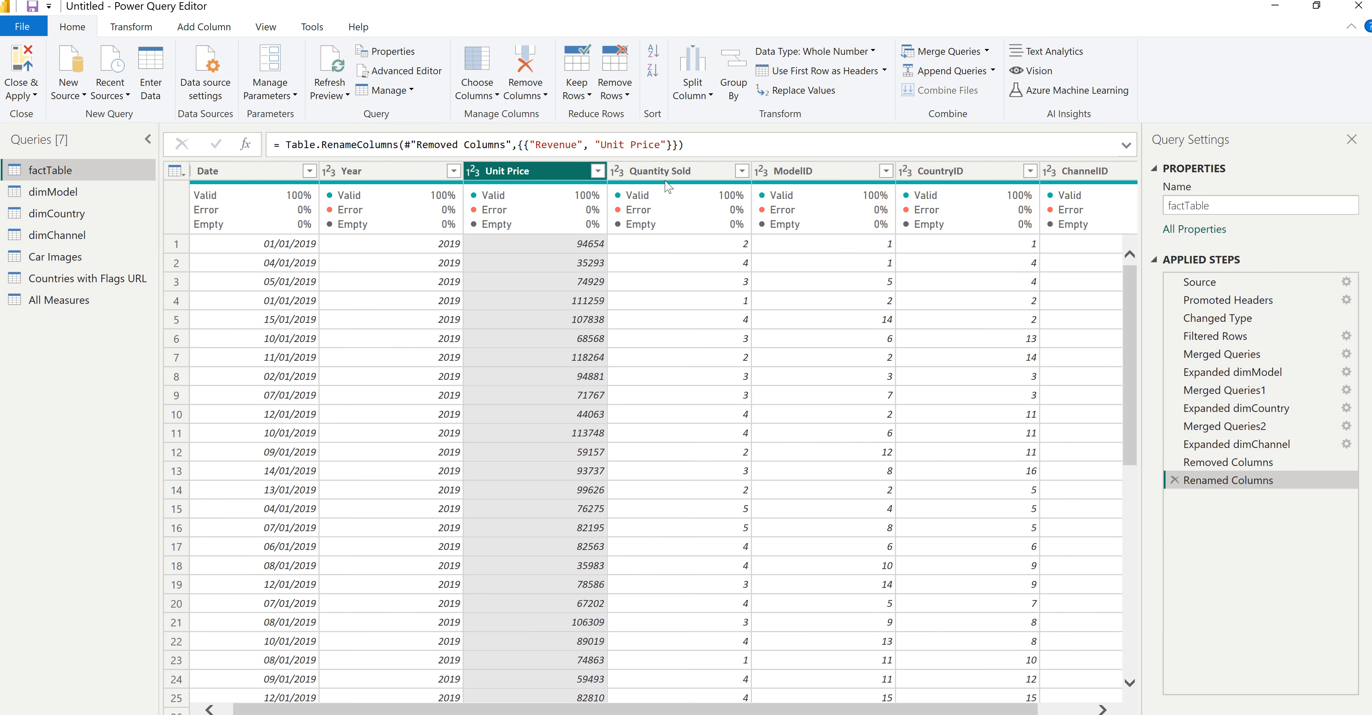
left_click(21, 64)
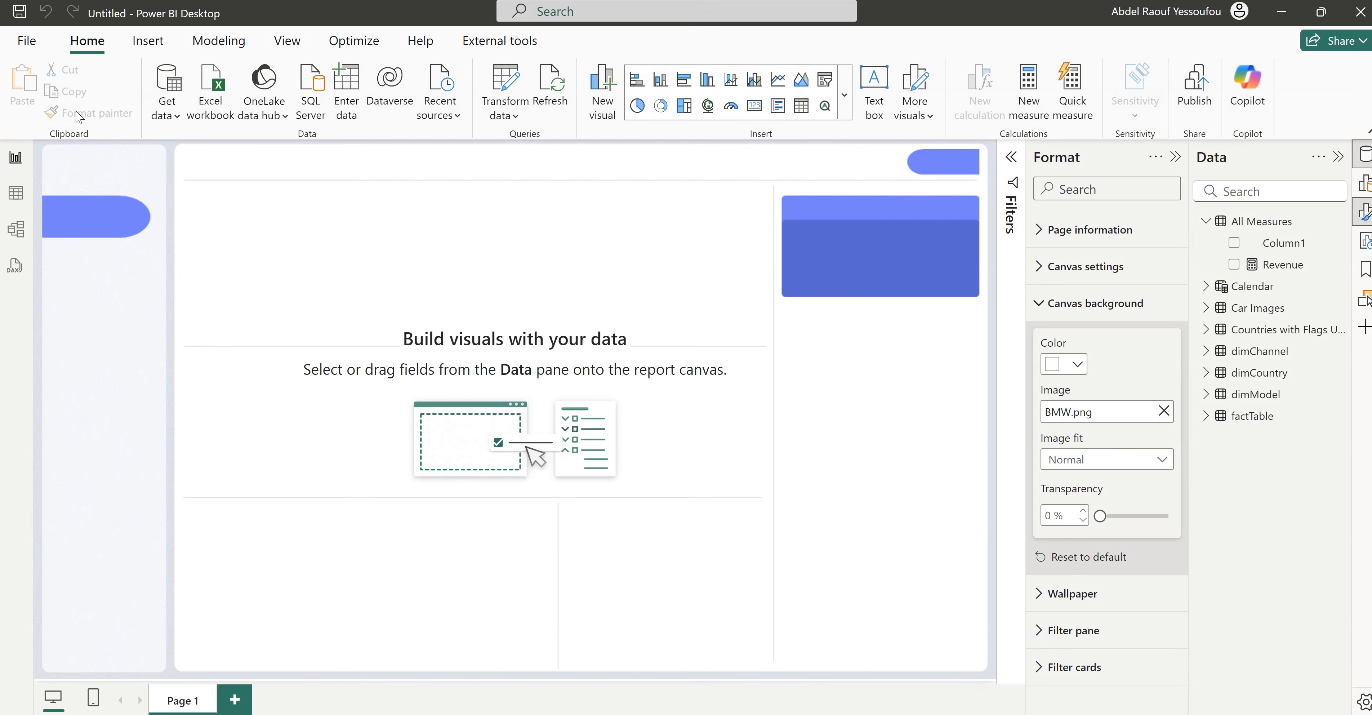
Step: Add a calculated column to factTable that multiplies factTable[Unit Price] by factTable[Quantity Sold]
left_click(16, 198)
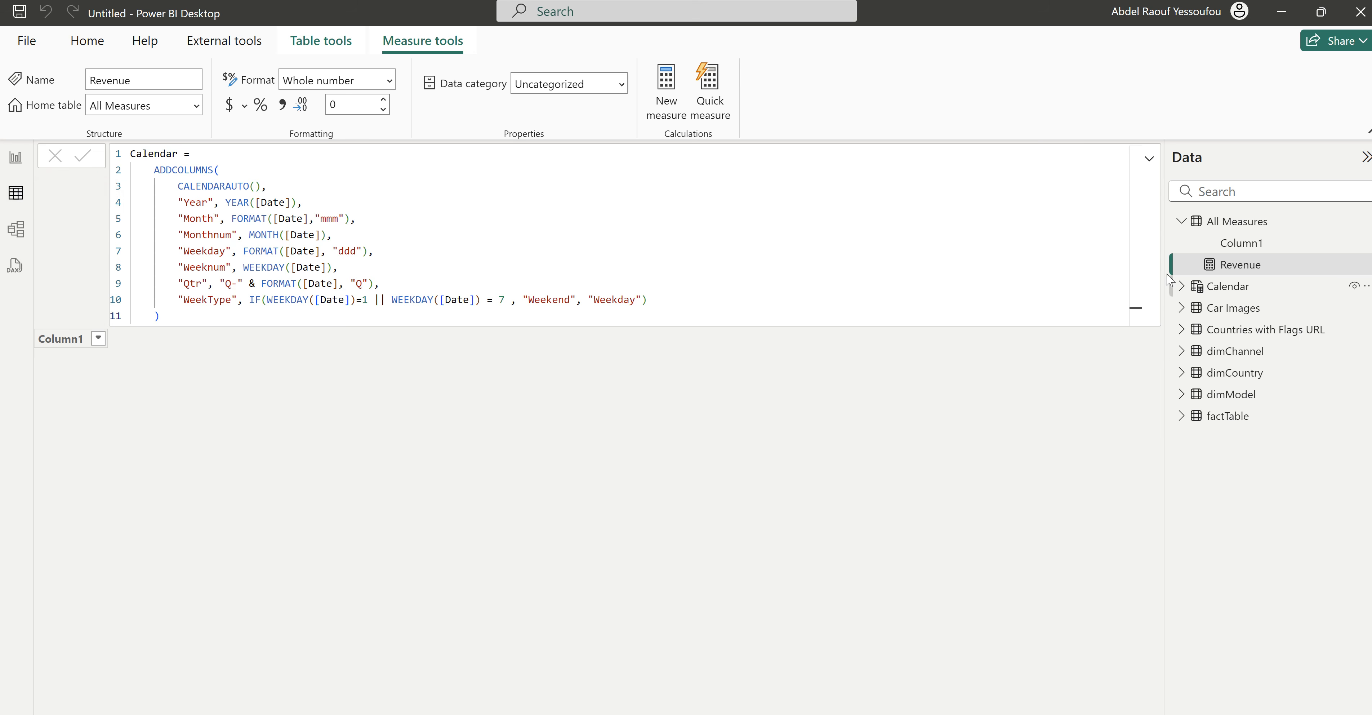
left_click(1231, 422)
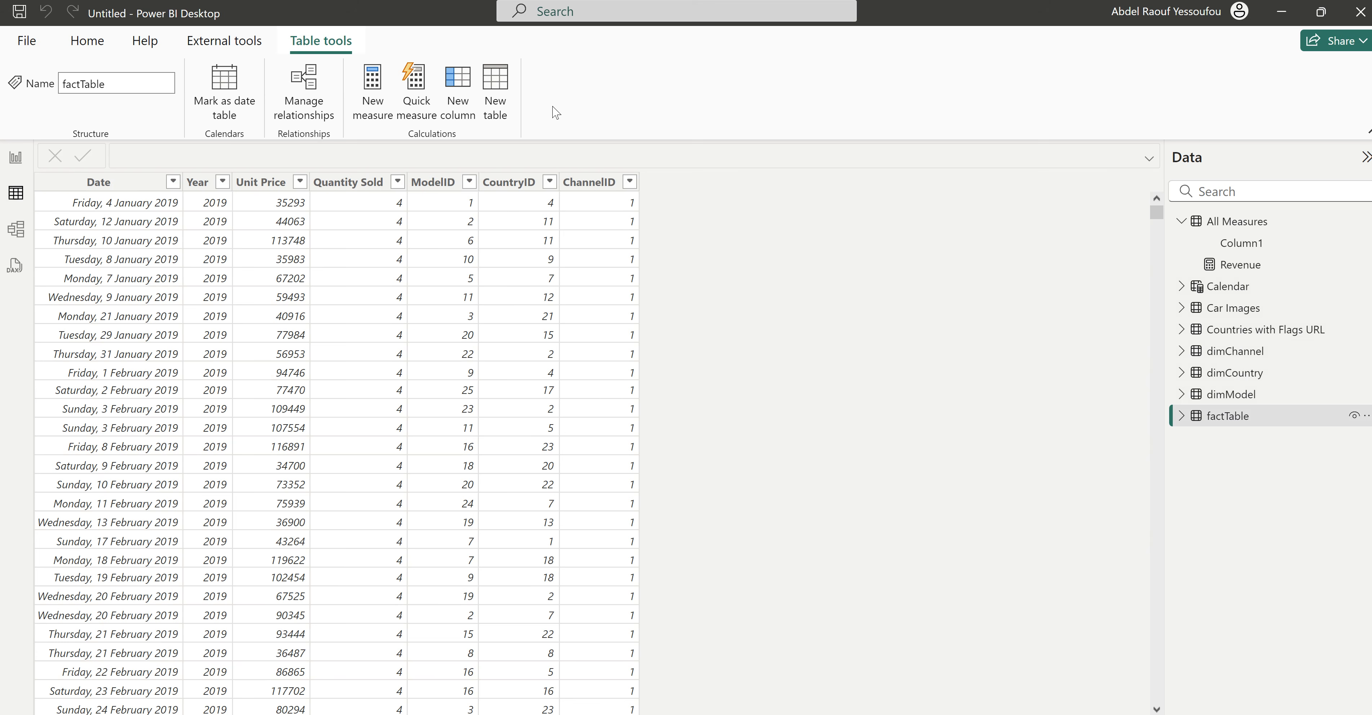
left_click(460, 98)
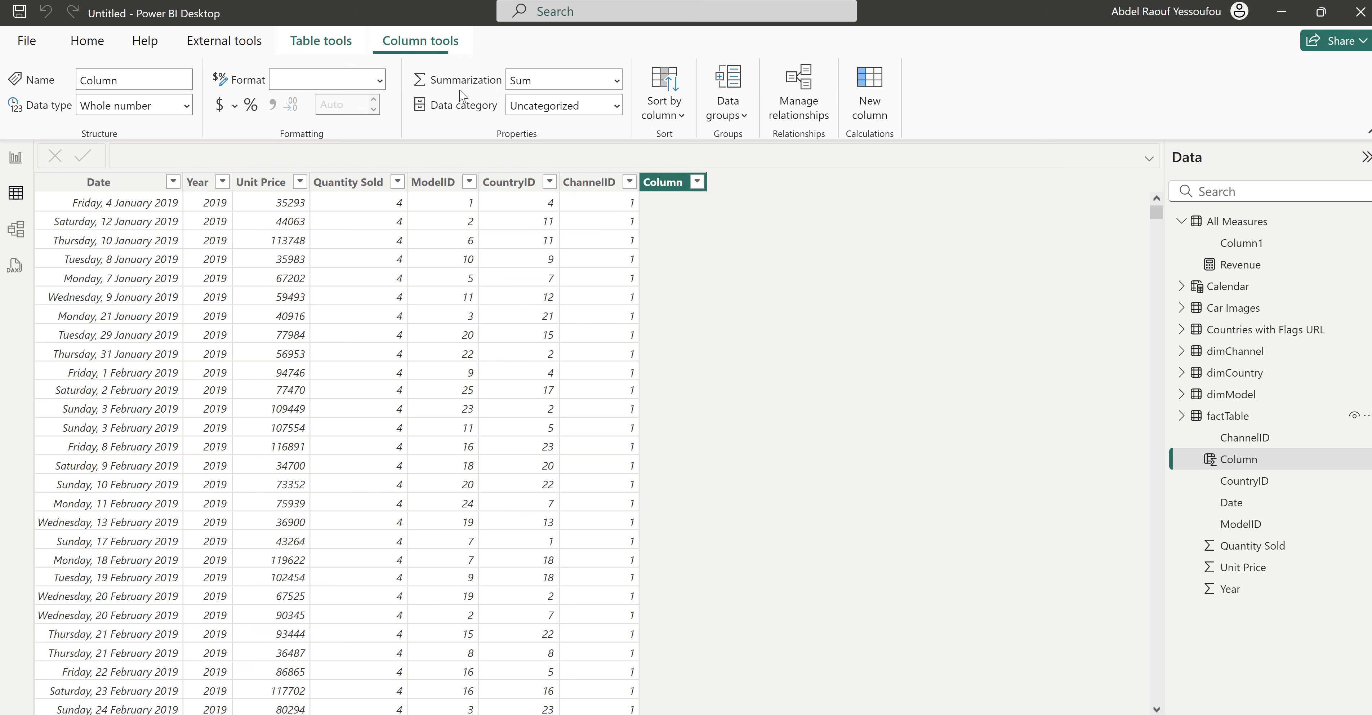
type("= u")
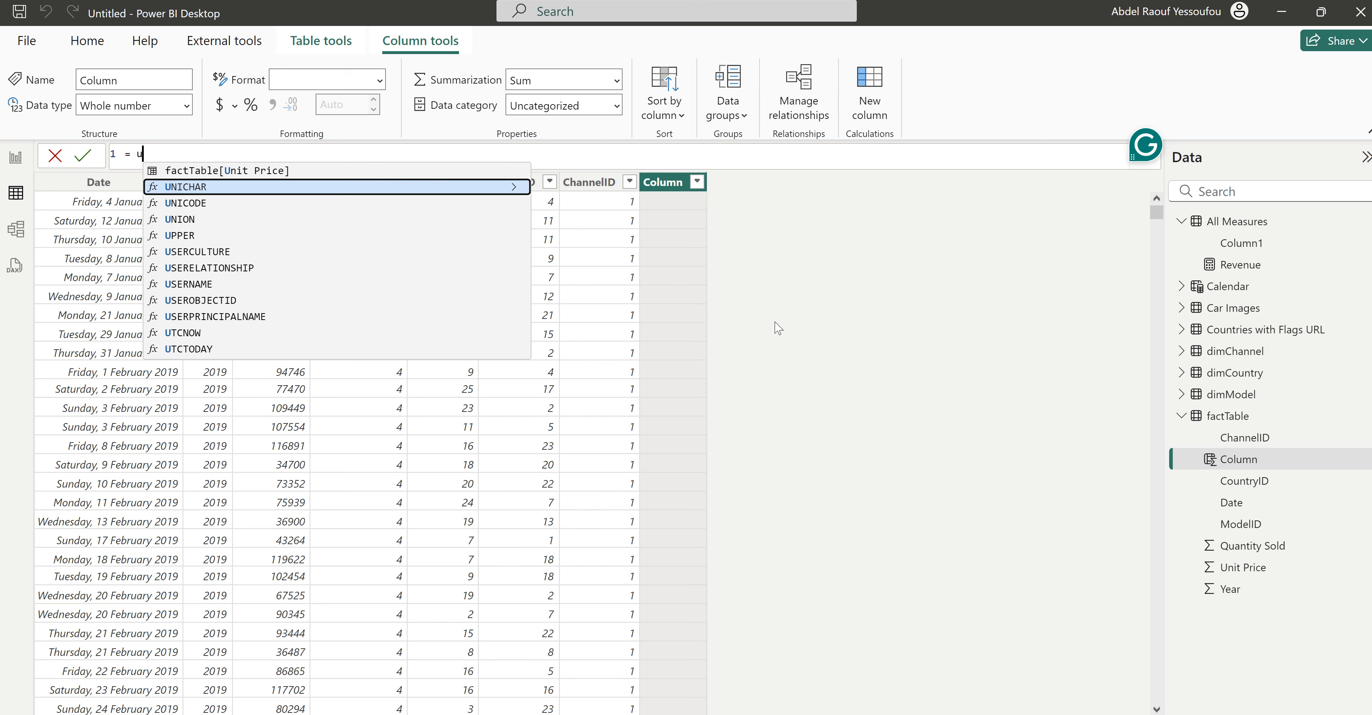
type("ni")
key("Up")
key("Tab")
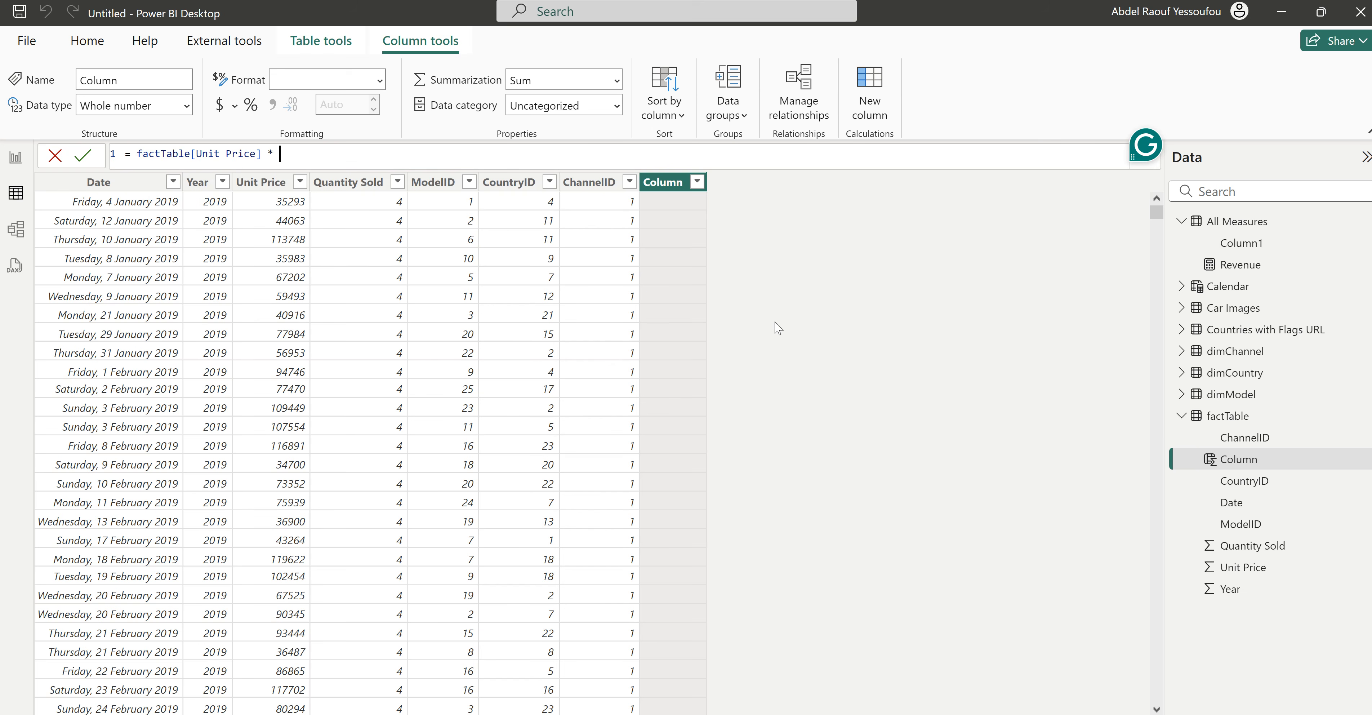
type("* q")
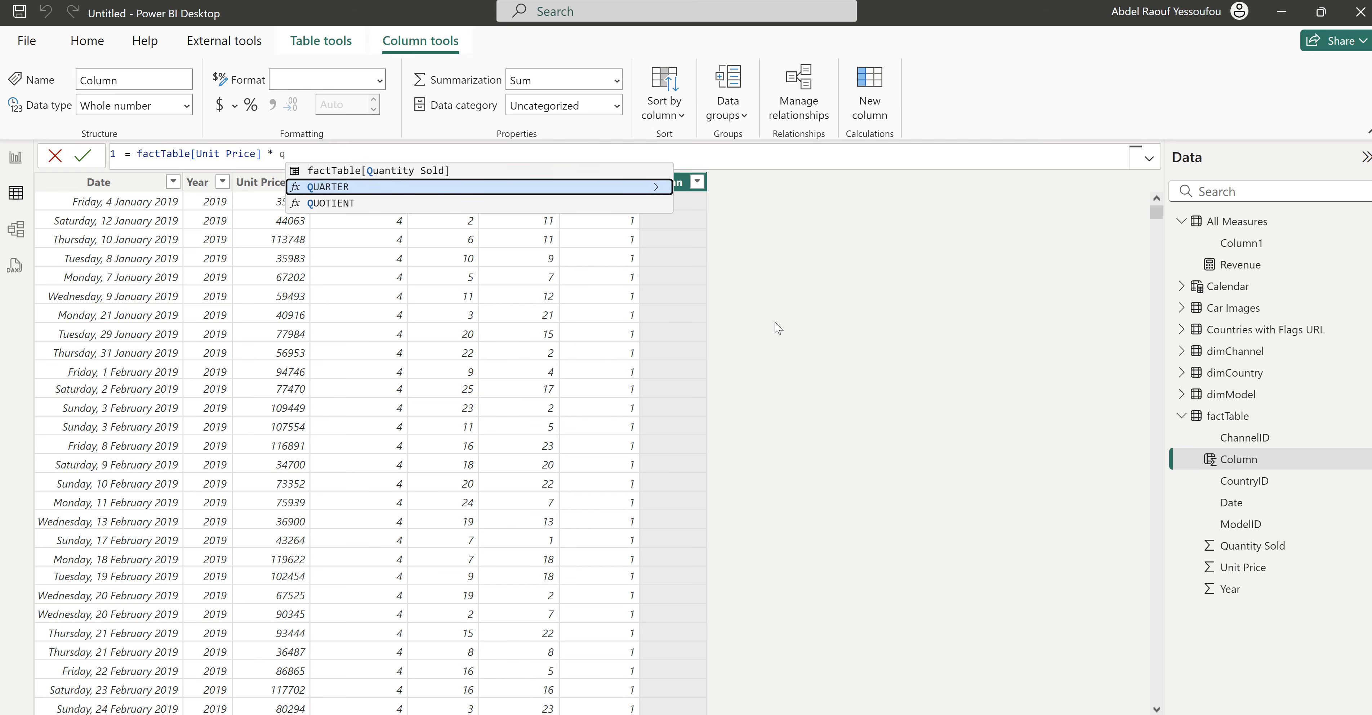
key("Up")
key("Tab")
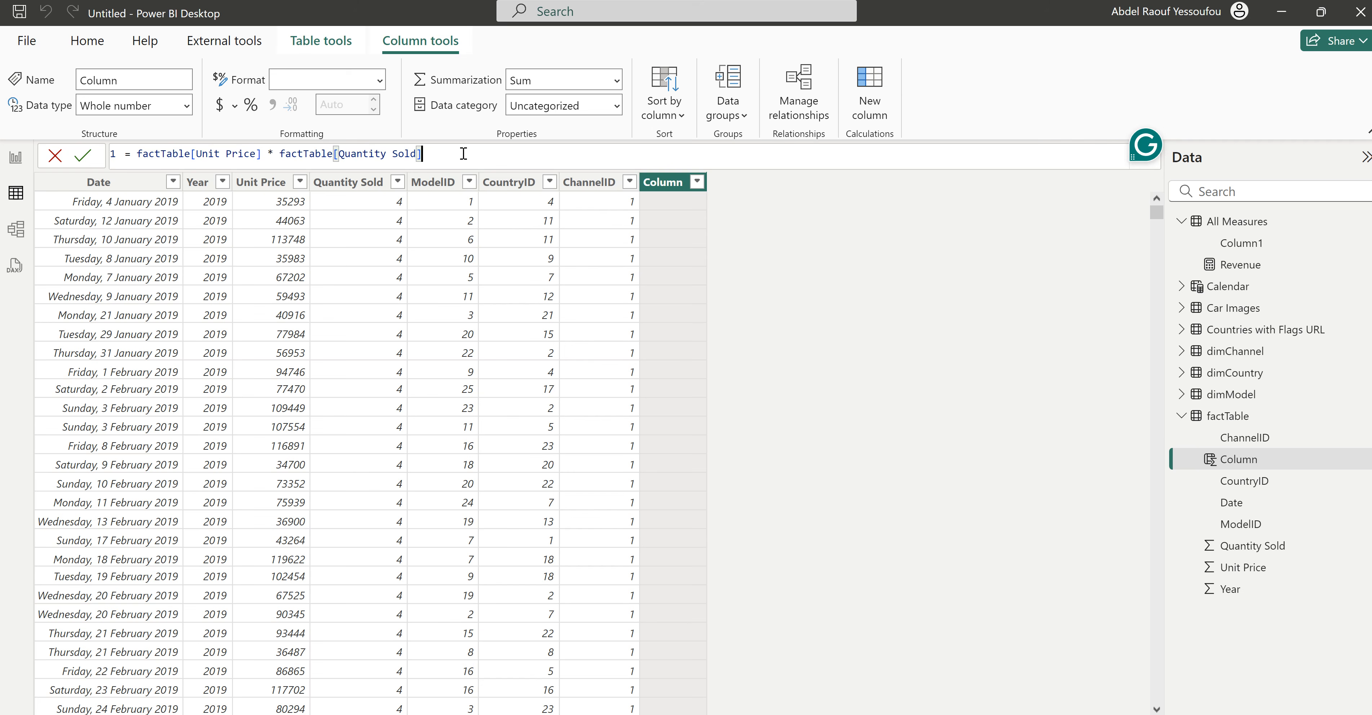
key("Return")
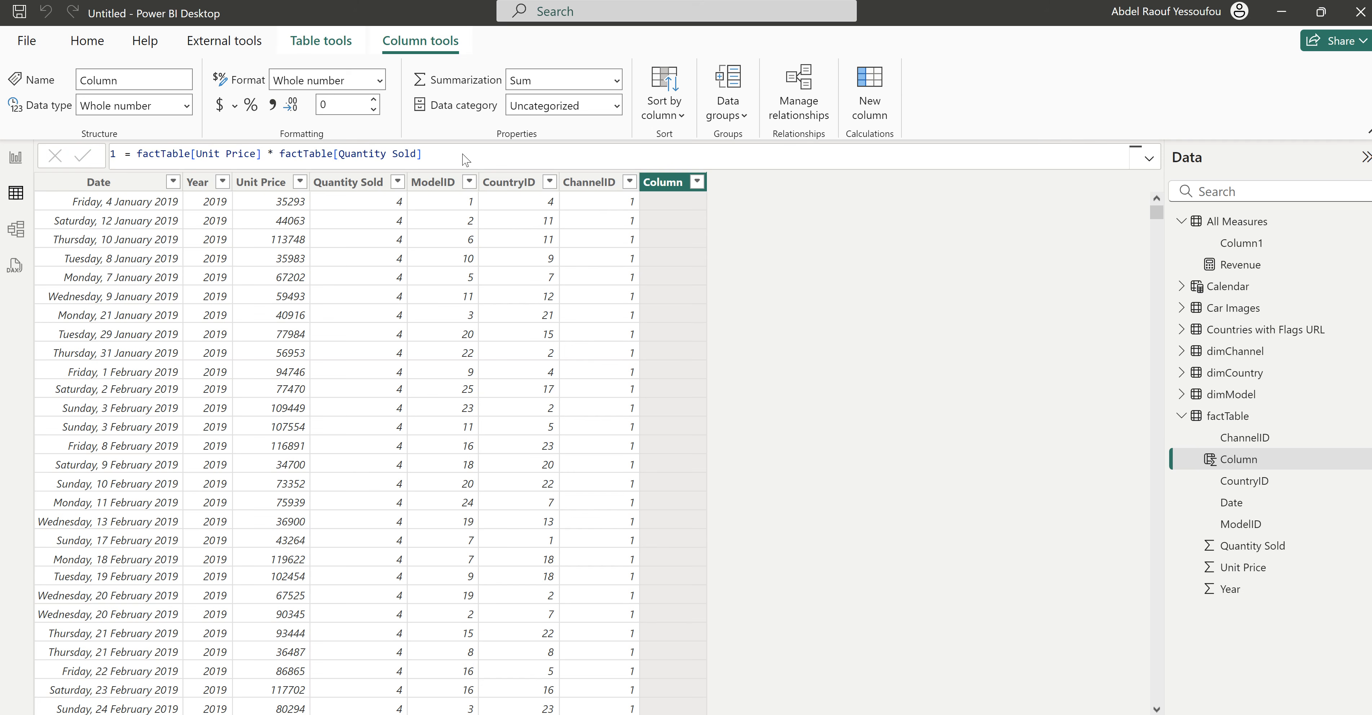
Step: Rename the new calculated column in factTable as Total
left_click_drag(163, 154, 132, 157)
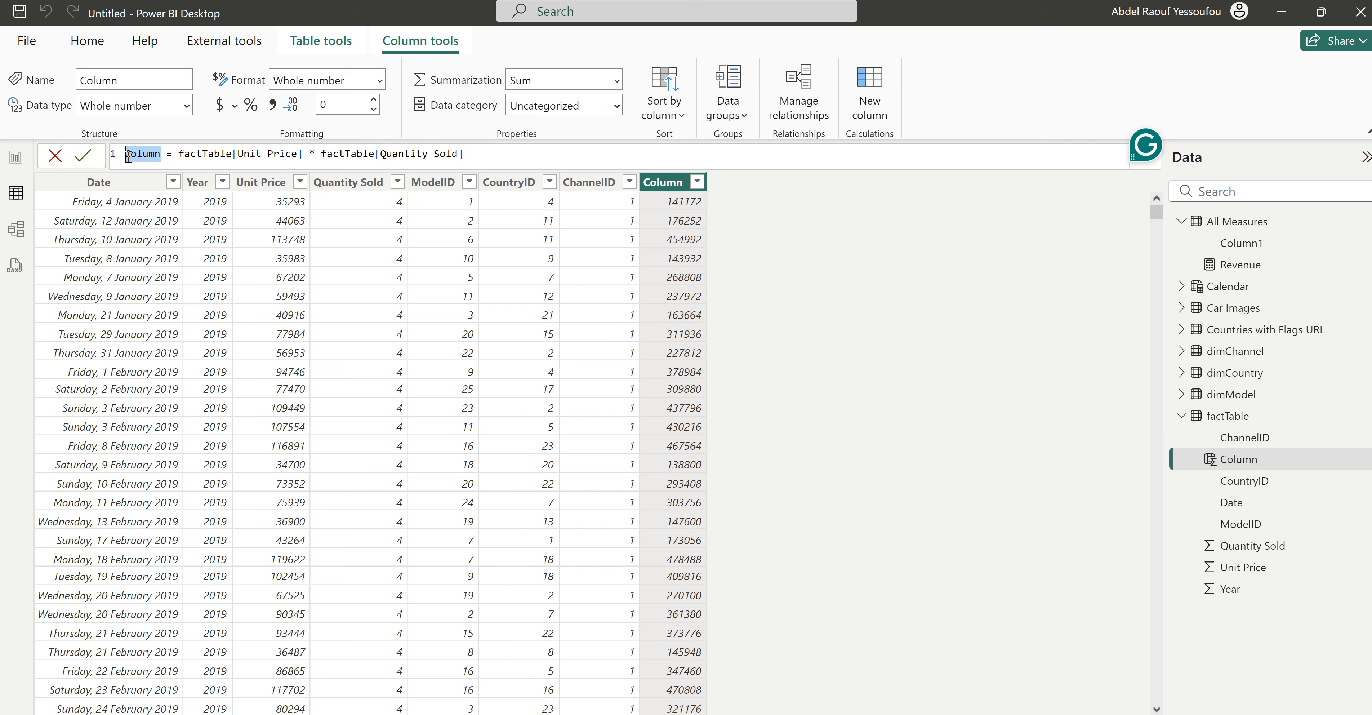
type("Total")
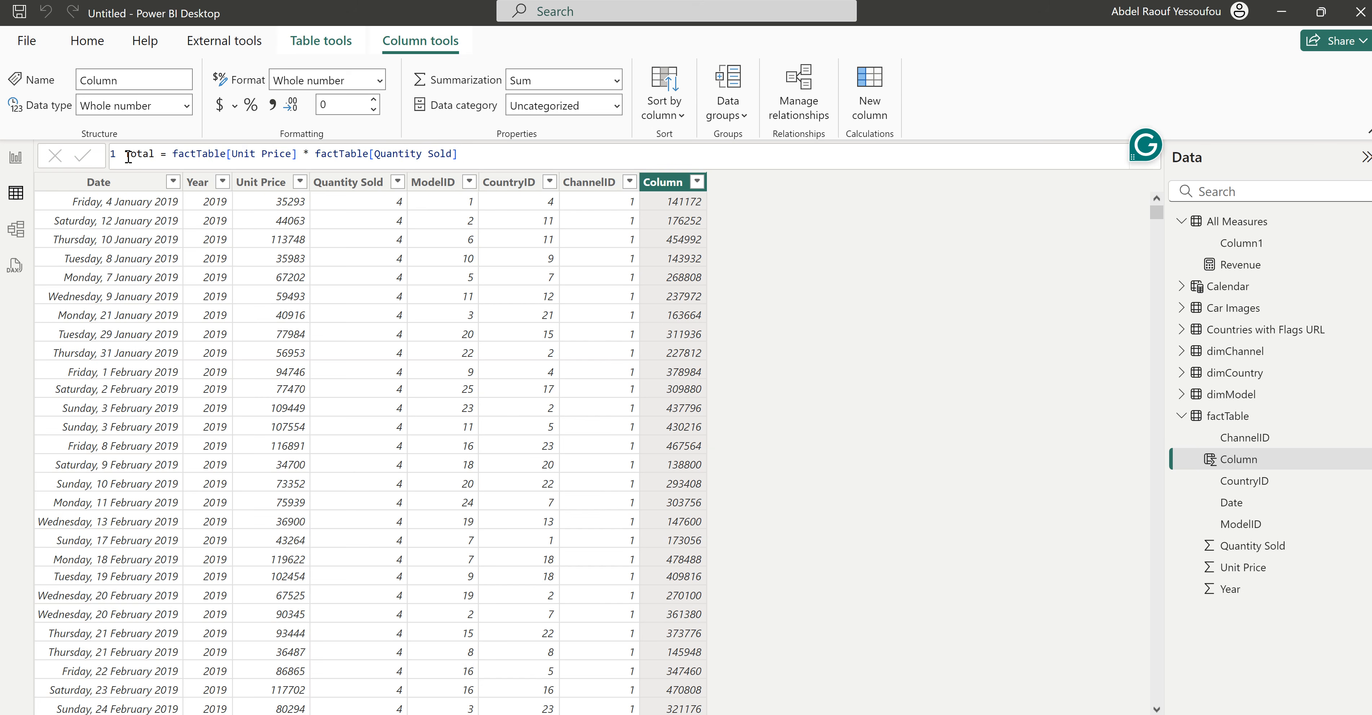
key("Return")
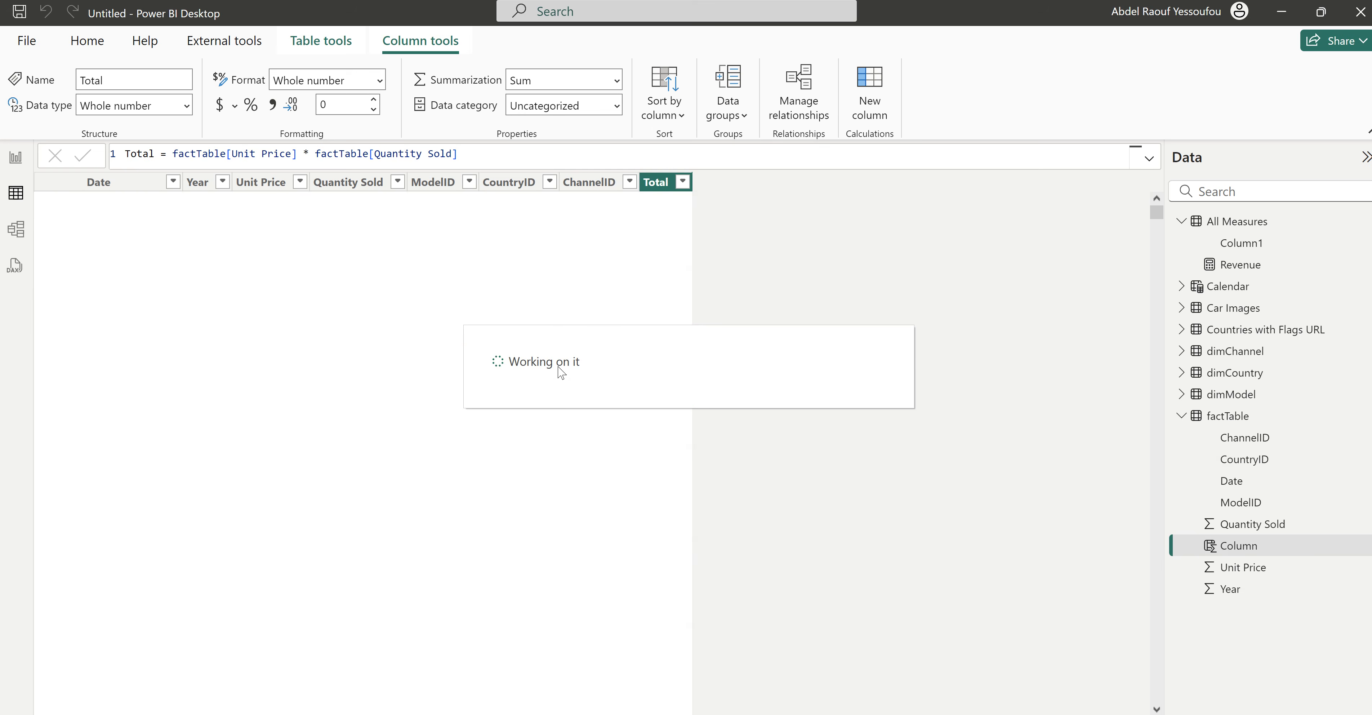
Step: Redefine the Revenue measure in All Measures as SUM(factTable[Total]), with the expression on a second line
left_click(17, 160)
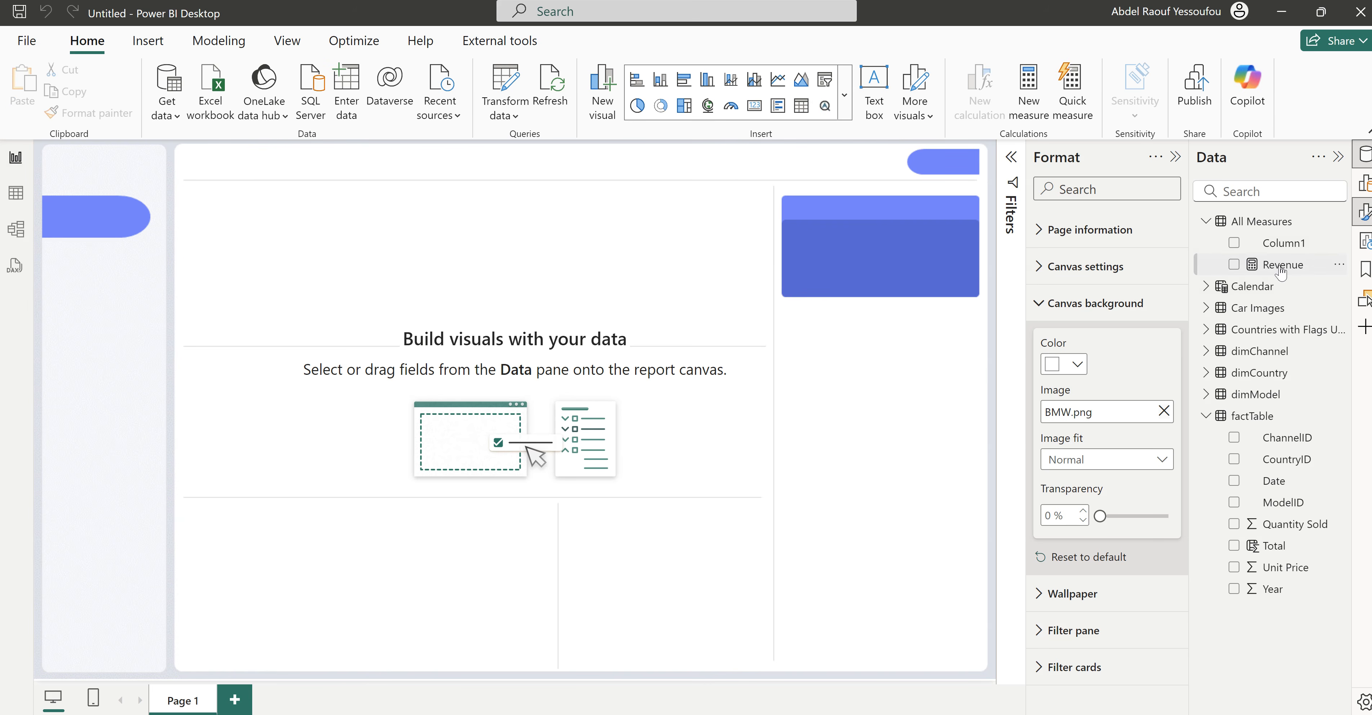
left_click(1281, 266)
left_click(218, 154)
key("BackSpace")
key("shift+Return")
key("Tab")
type("SUM(")
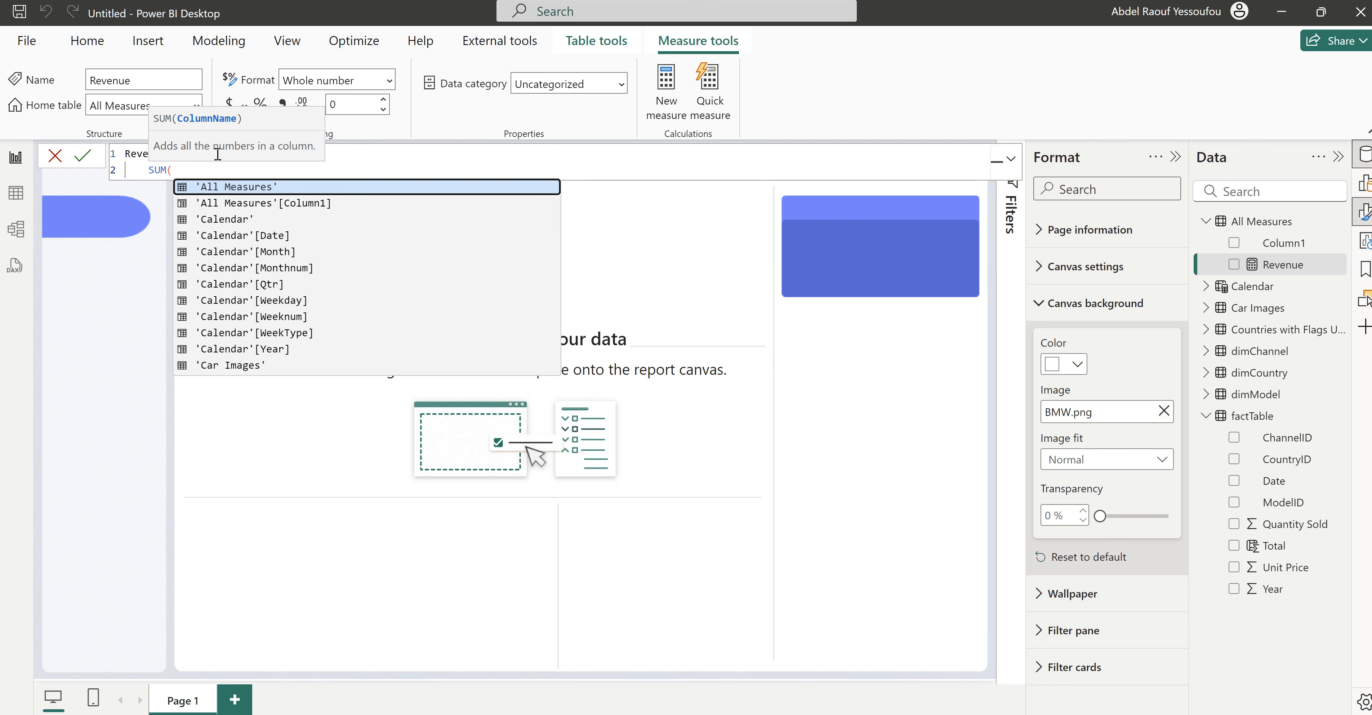
type("factTable[Total]")
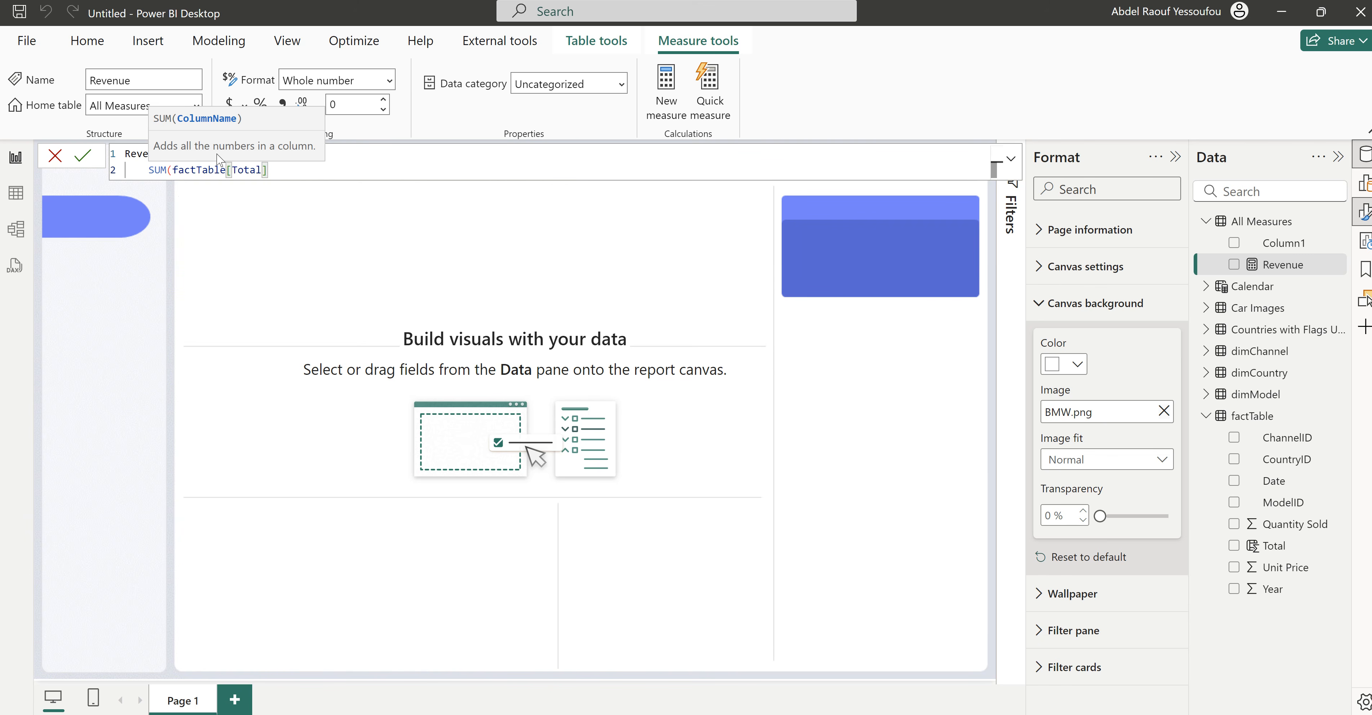
type(")")
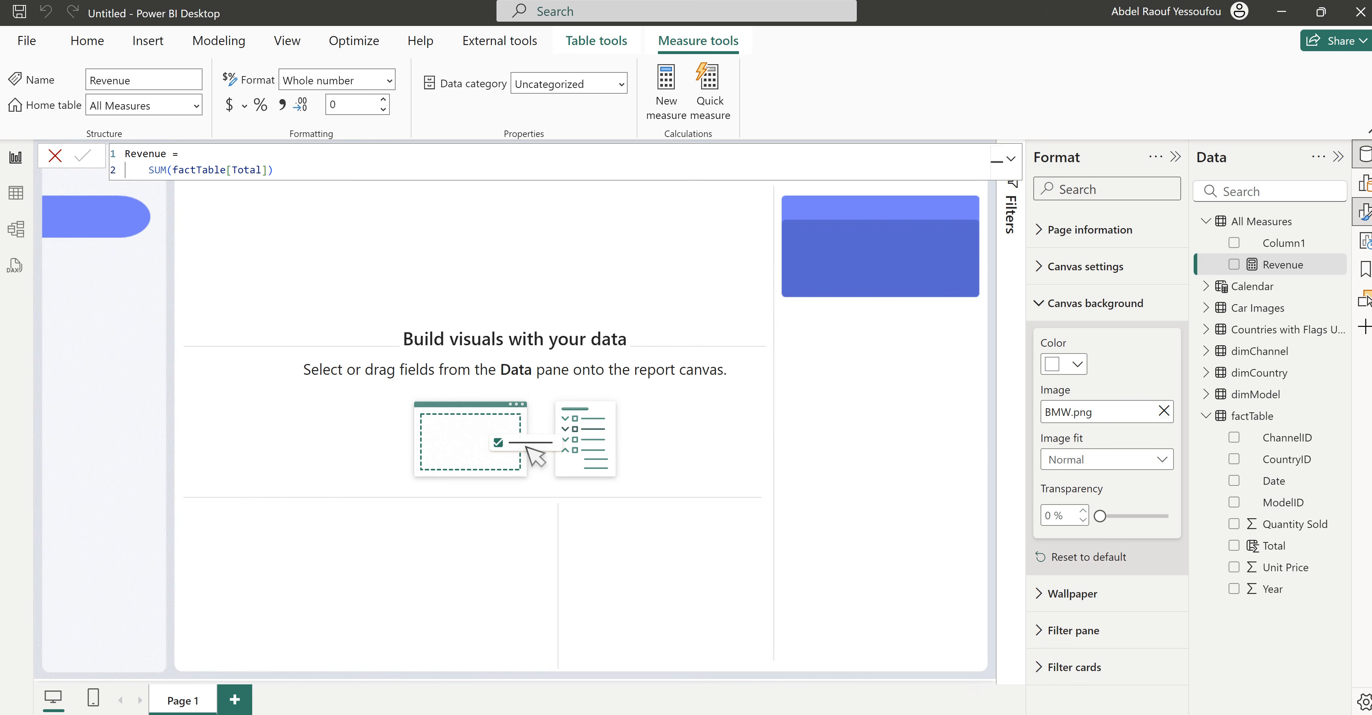
Step: Review the revenue figures on the finished BMW_Global_Sales dashboard, then return to the untitled report
left_click(754, 694)
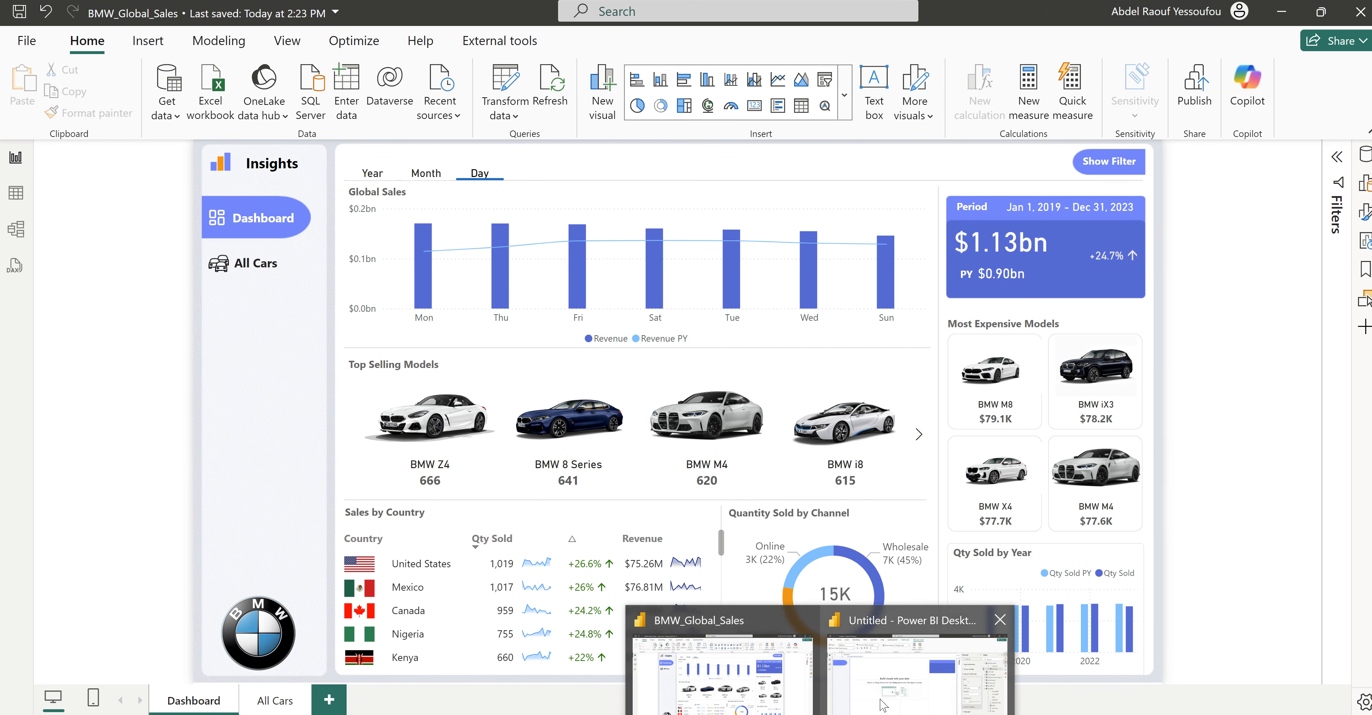
left_click(912, 674)
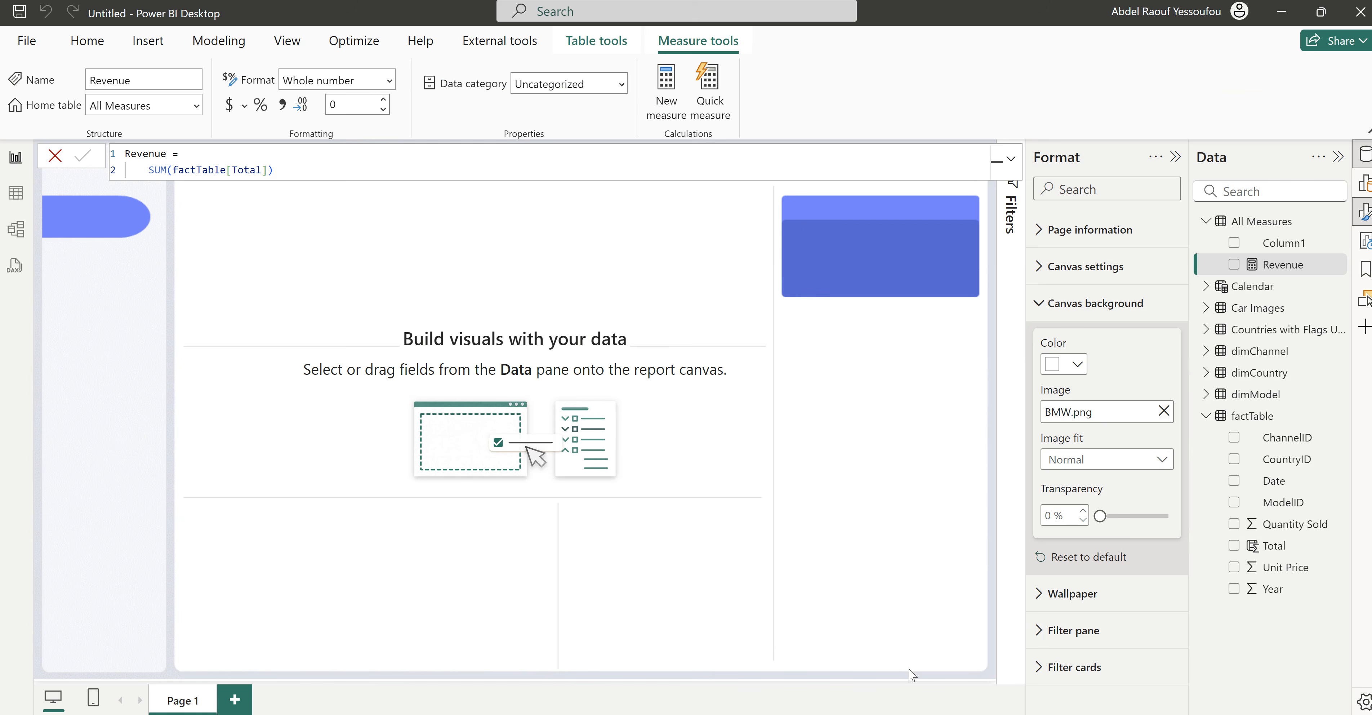
Step: Start a new measure in All Measures named Revenue PY, opening its formula with CALCULATE and [Revenue] as the expression
right_click(1256, 226)
left_click(1164, 257)
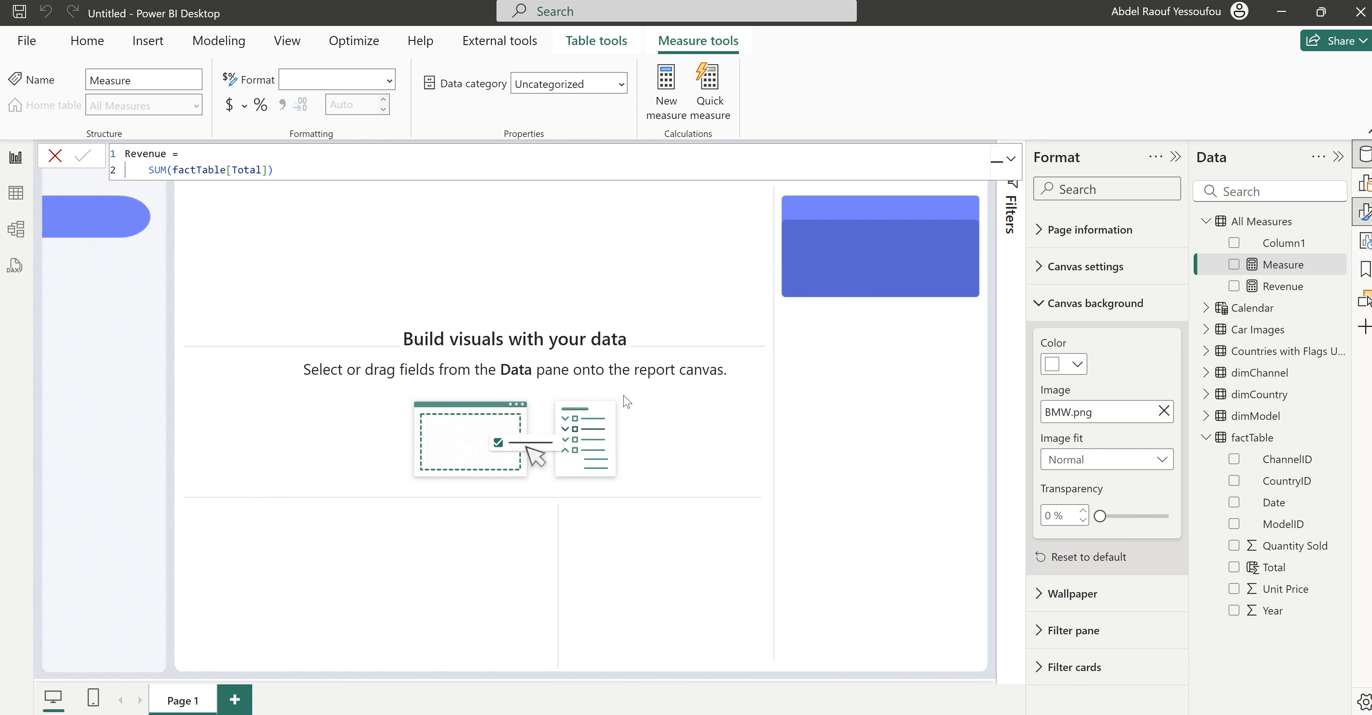
type("Revenue ")
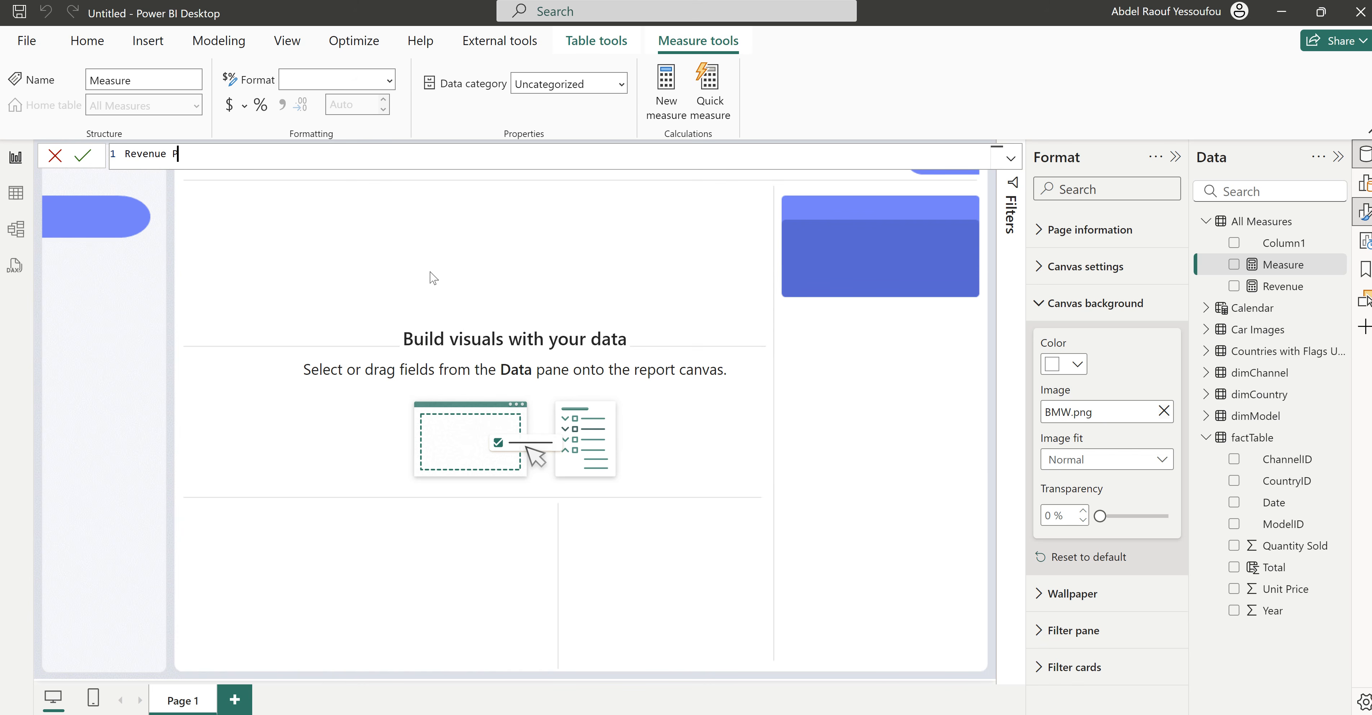
type("PY =")
key("shift+Return")
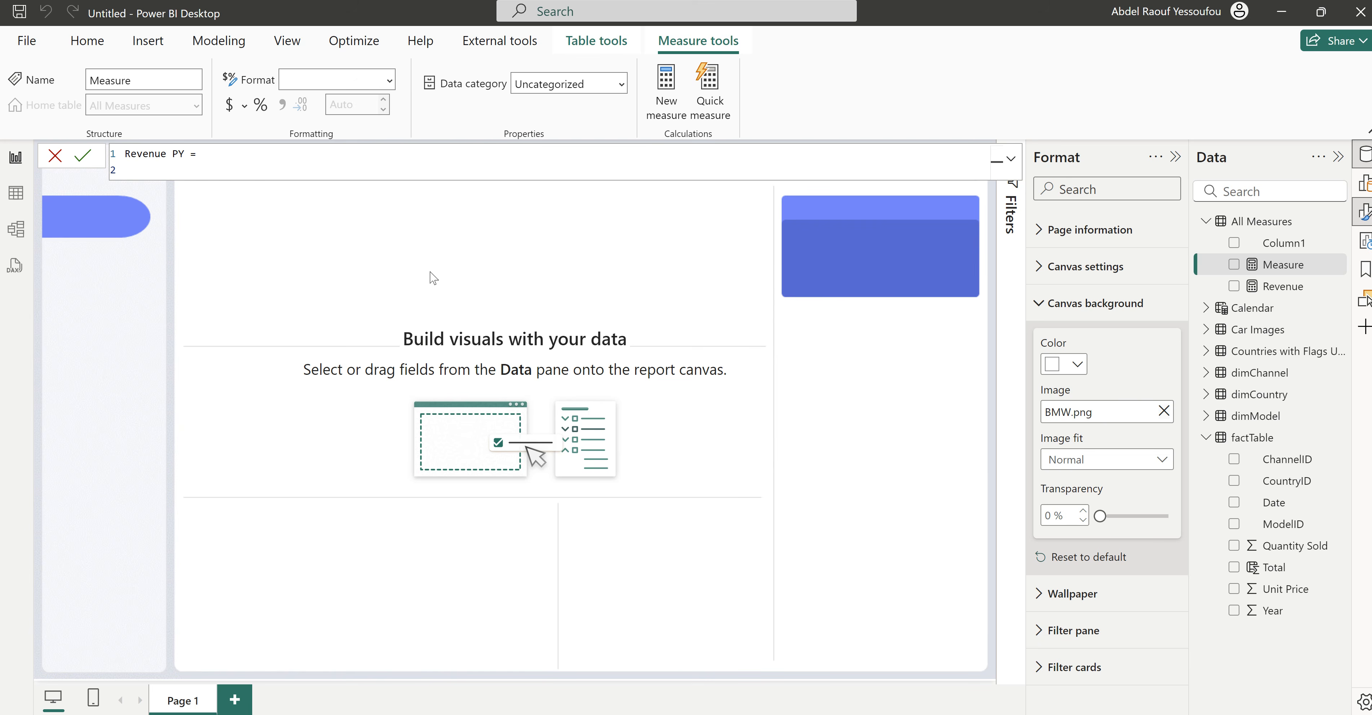
type("CALCULATE(")
key("shift+Return")
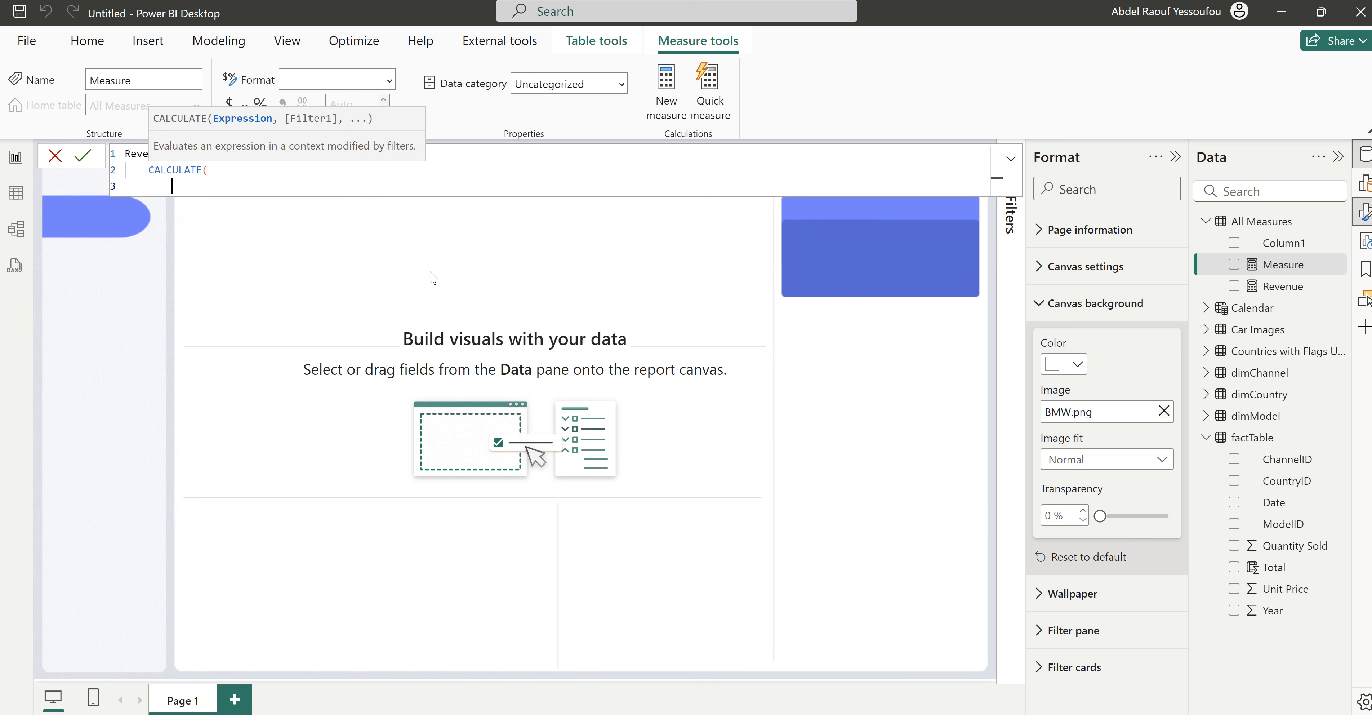
type("rev")
key("Tab")
type(",")
key("shift+Return")
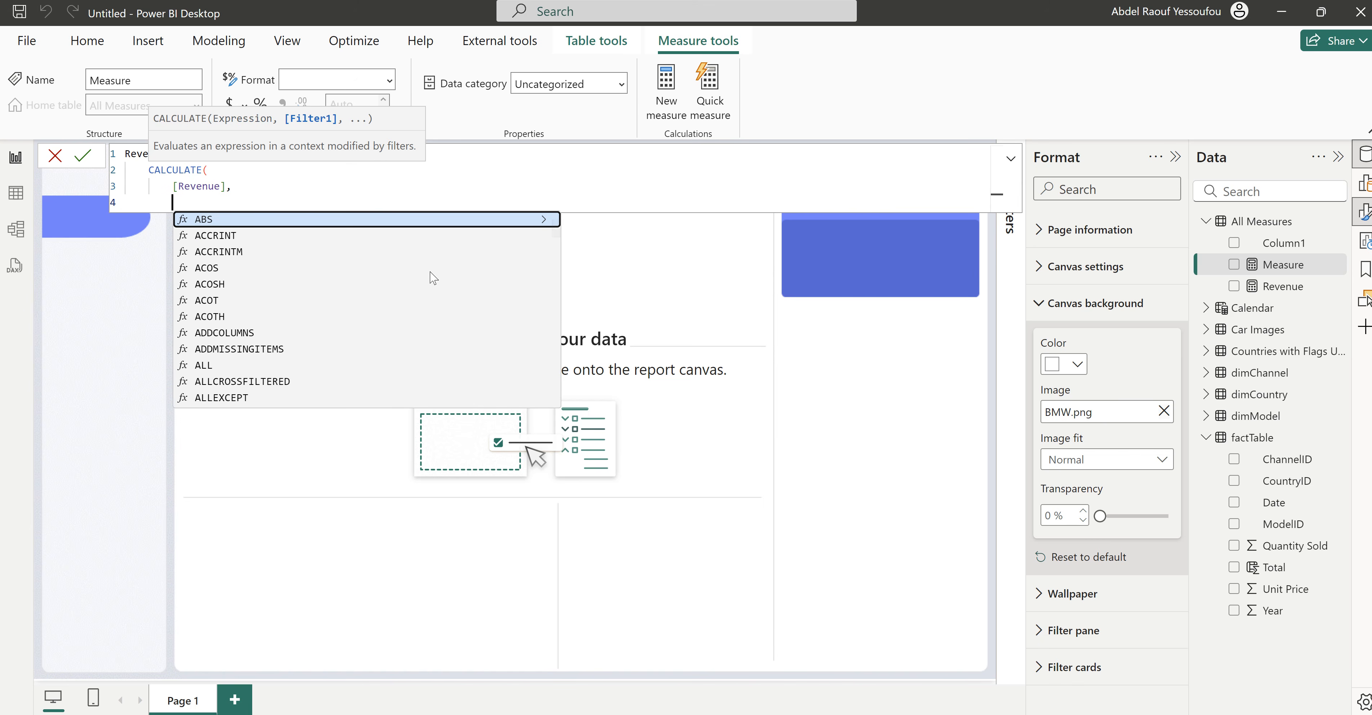
Step: Add a DATEADD filter to the Revenue PY formula with 'Calendar'[Date] as its dates argument
type("DATEADD(")
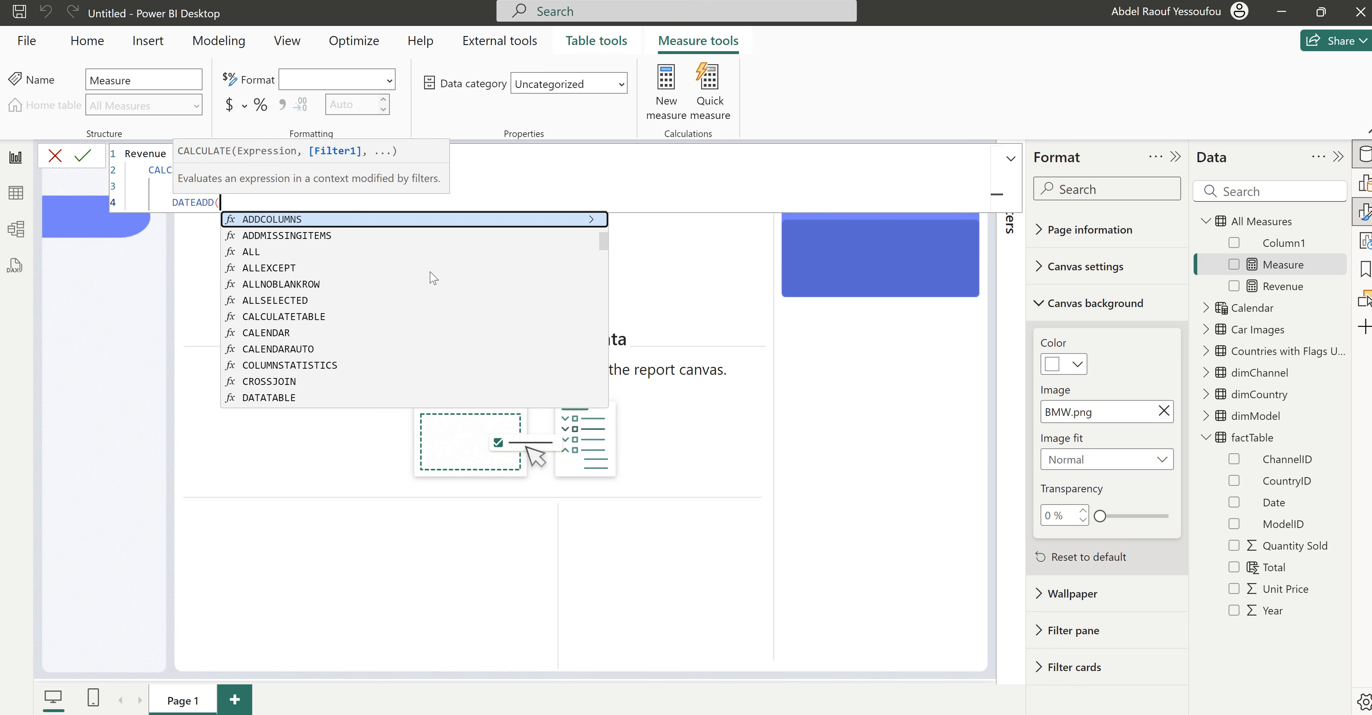
key("shift+Return")
type("c")
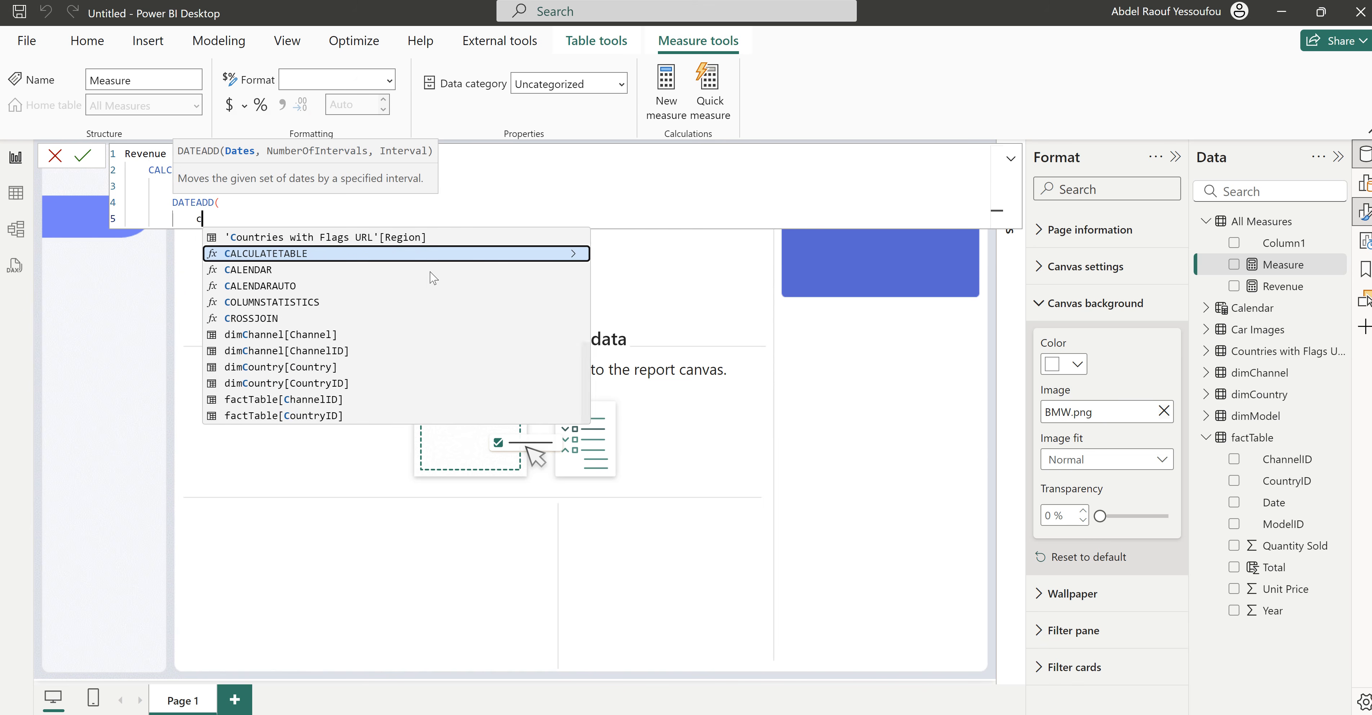
type("al")
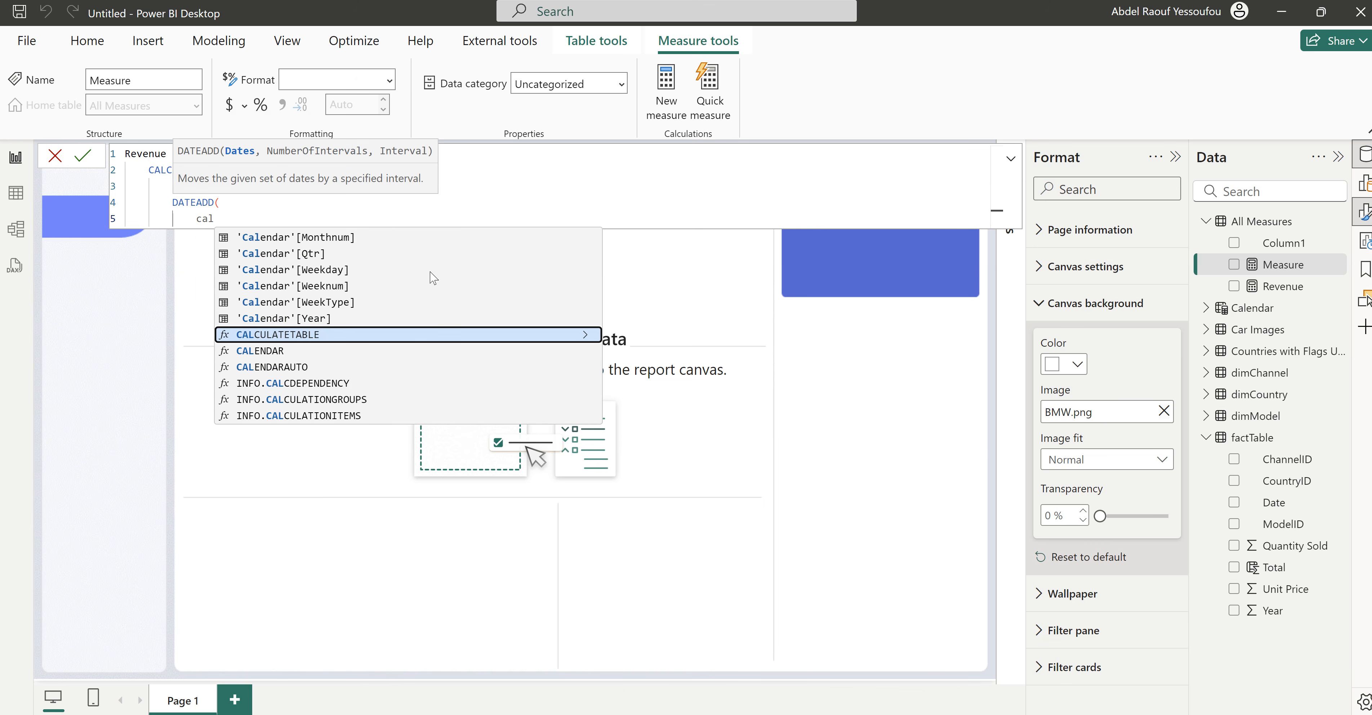
key("Up")
key("Up")
key("Up")
key("Up")
key("Up")
key("Up")
key("Up")
key("Up")
key("Up")
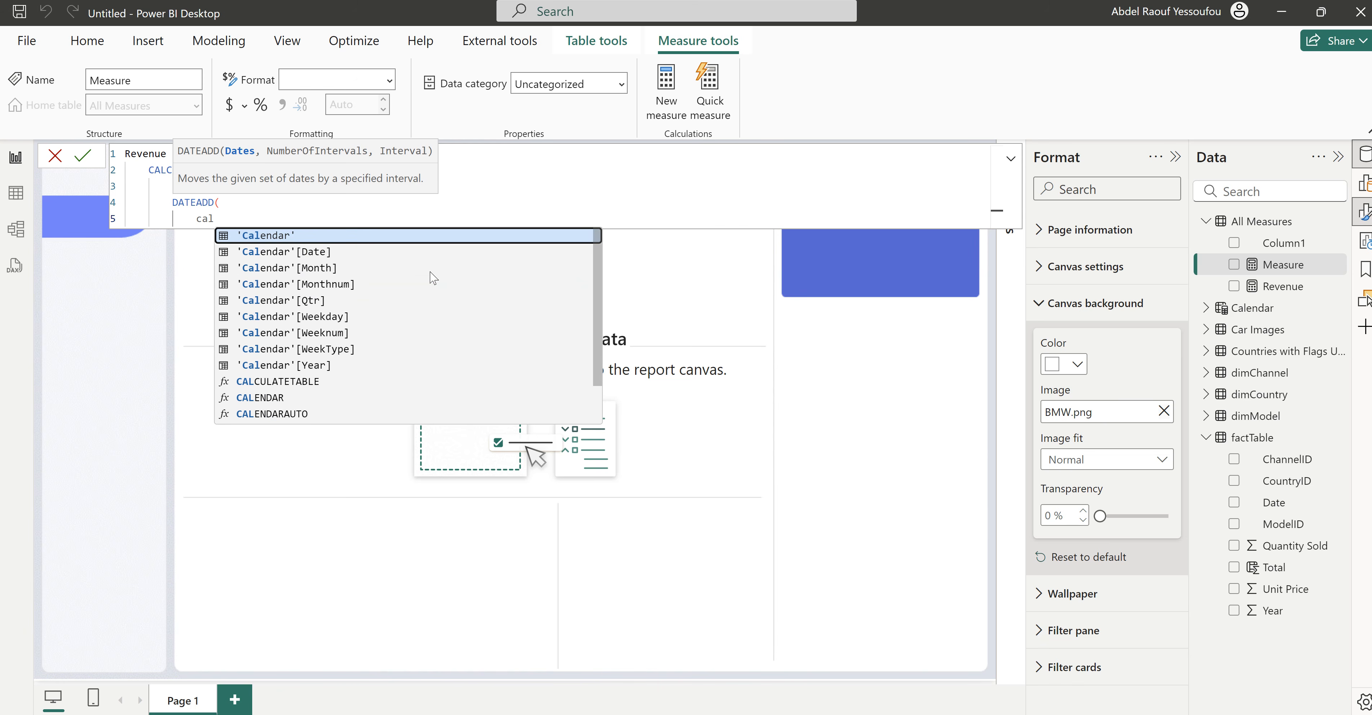
key("Down")
key("Tab")
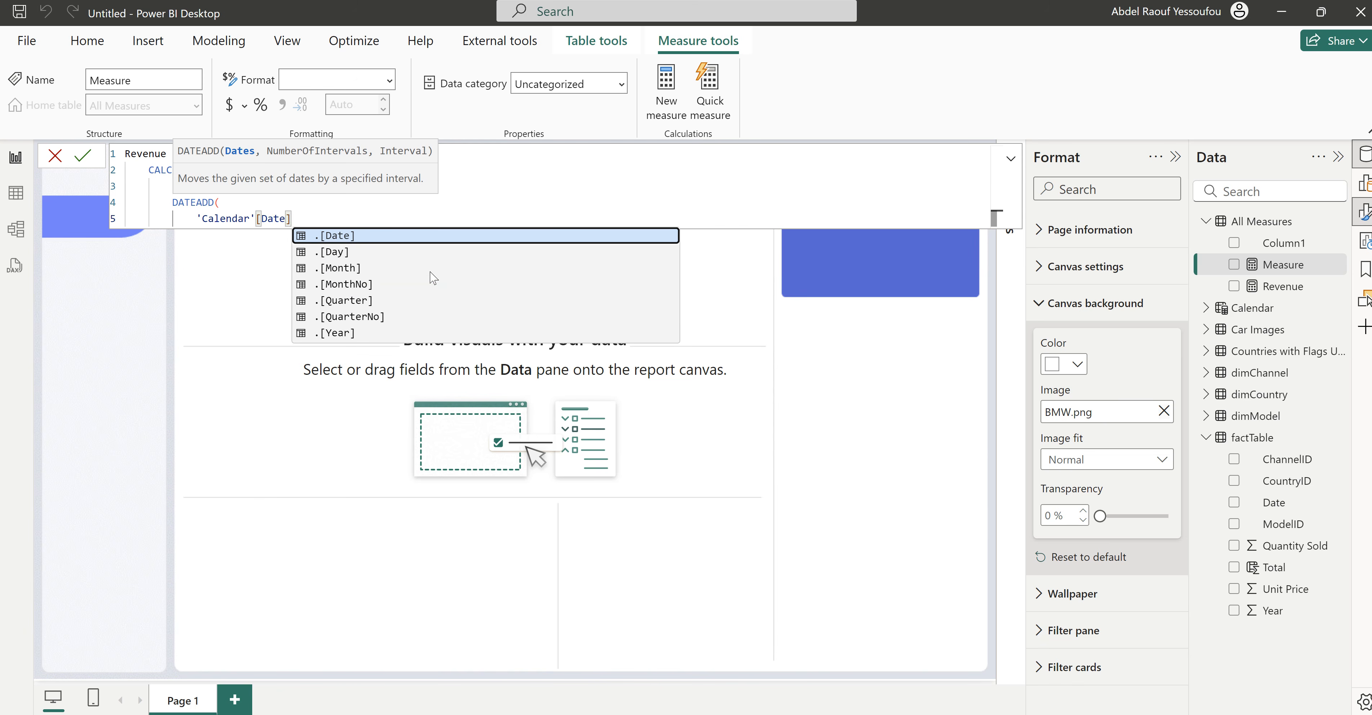
type(",")
key("shift+Return")
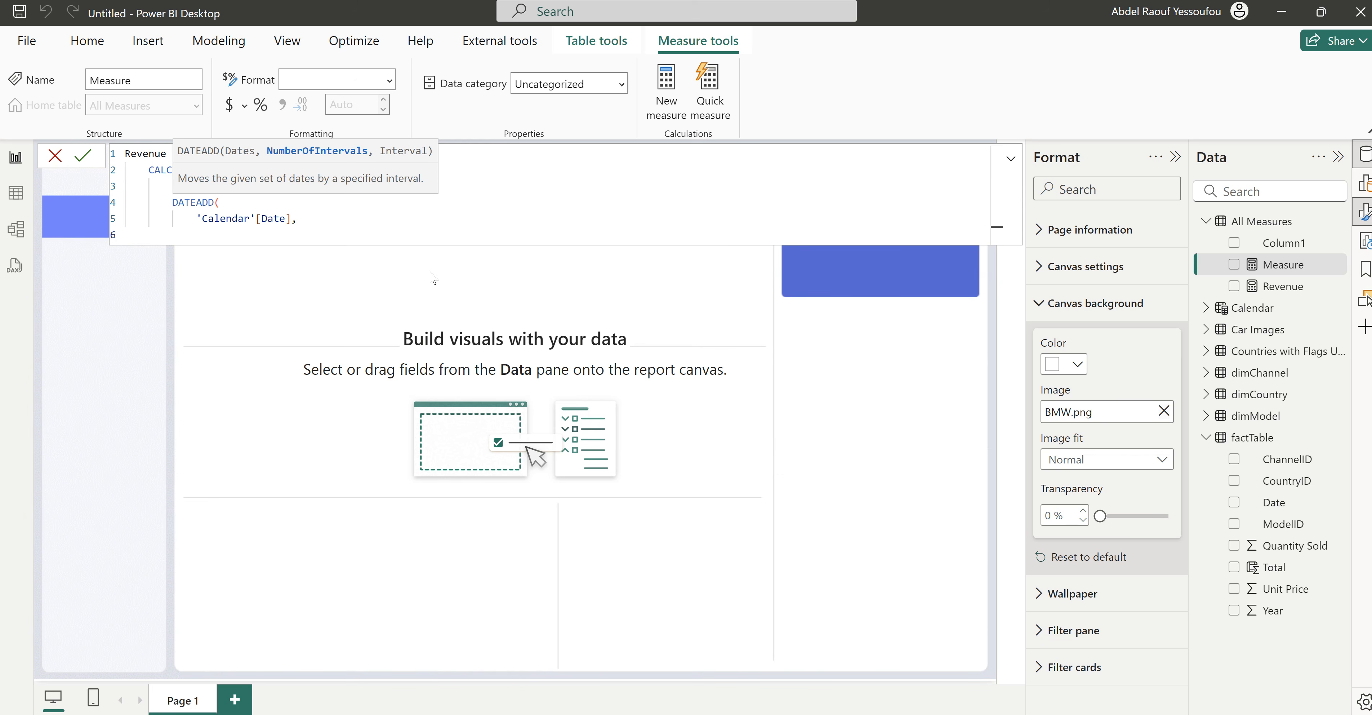
Step: Complete DATEADD with -1 and YEAR, close both functions on separate lines, and commit the Revenue PY measure
type("-1,")
key("shift+Return")
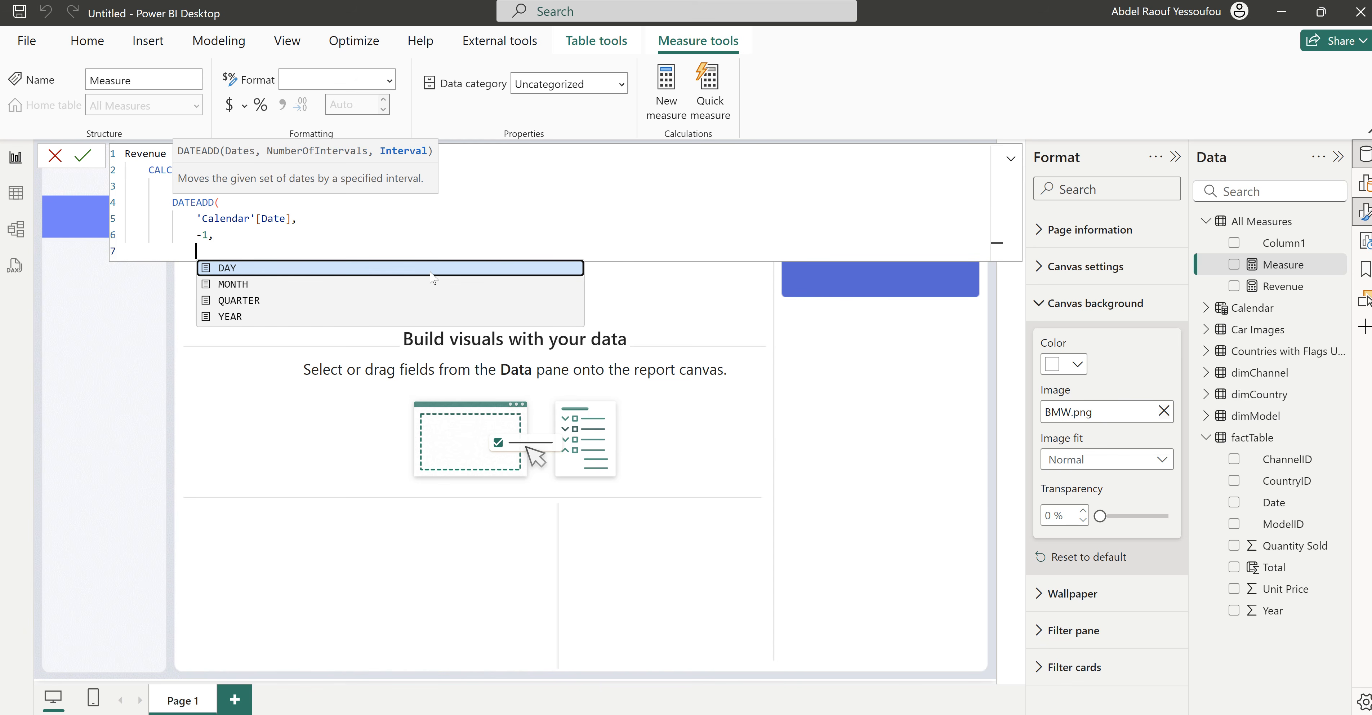
type("yea")
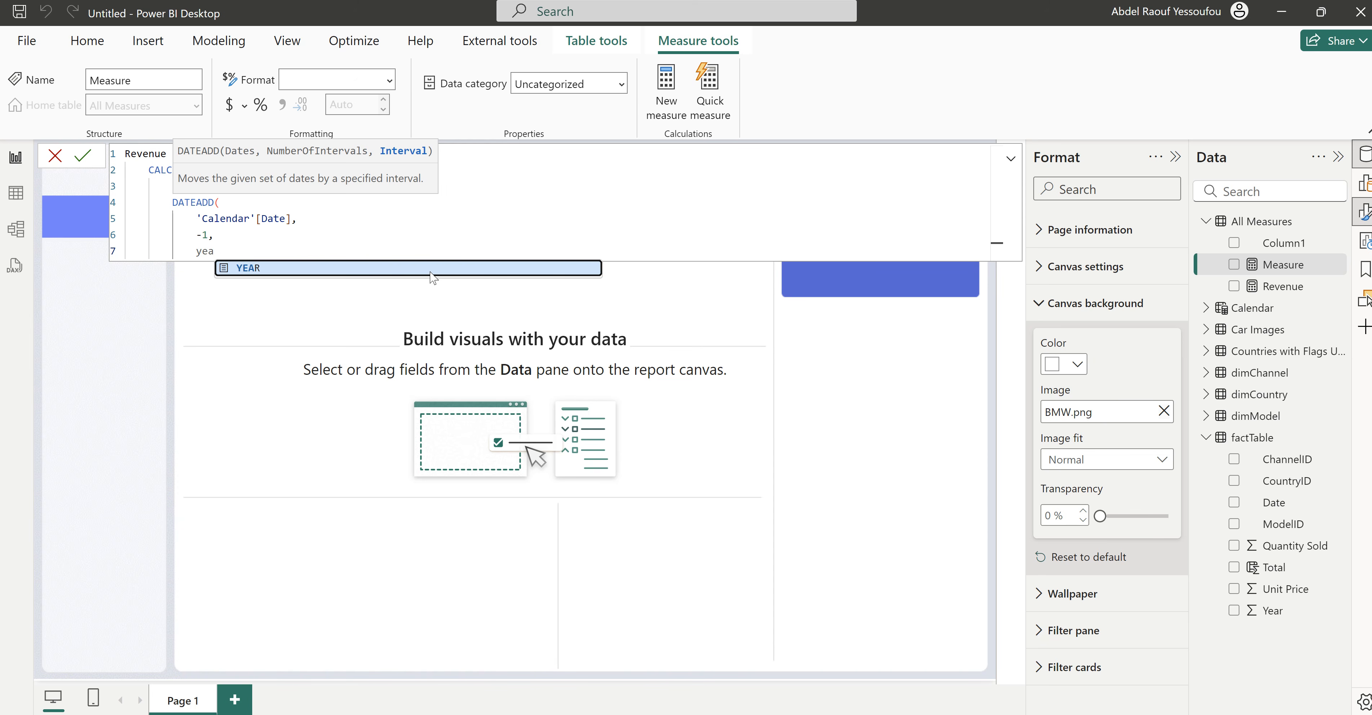
key("Tab")
key("shift+Return")
type(")")
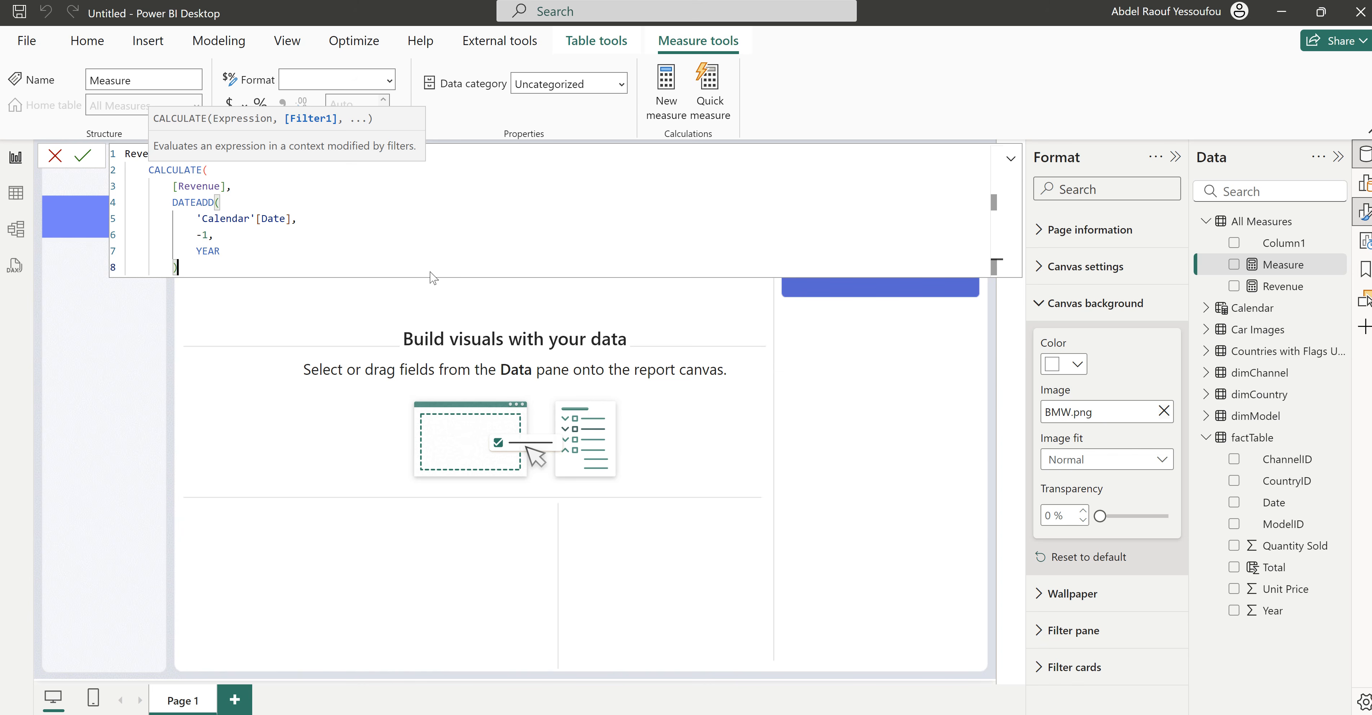
key("shift+Return")
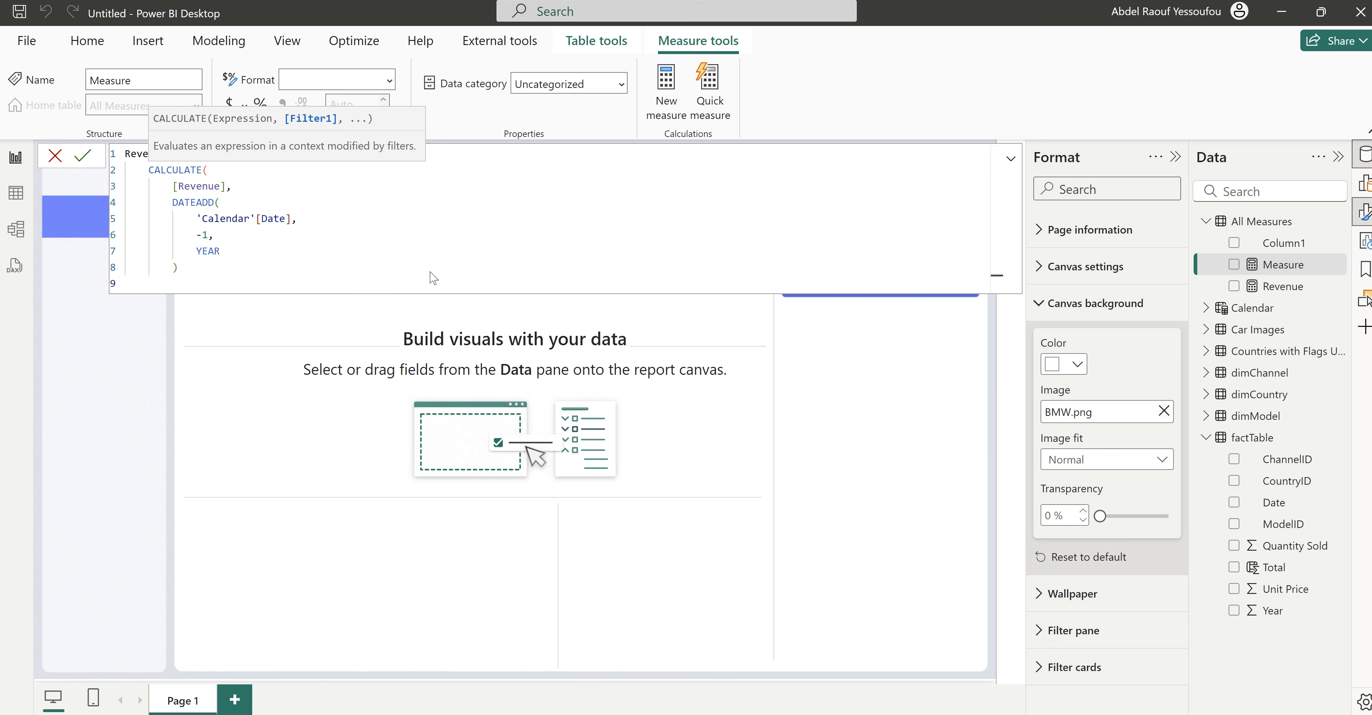
type(")")
key("Return")
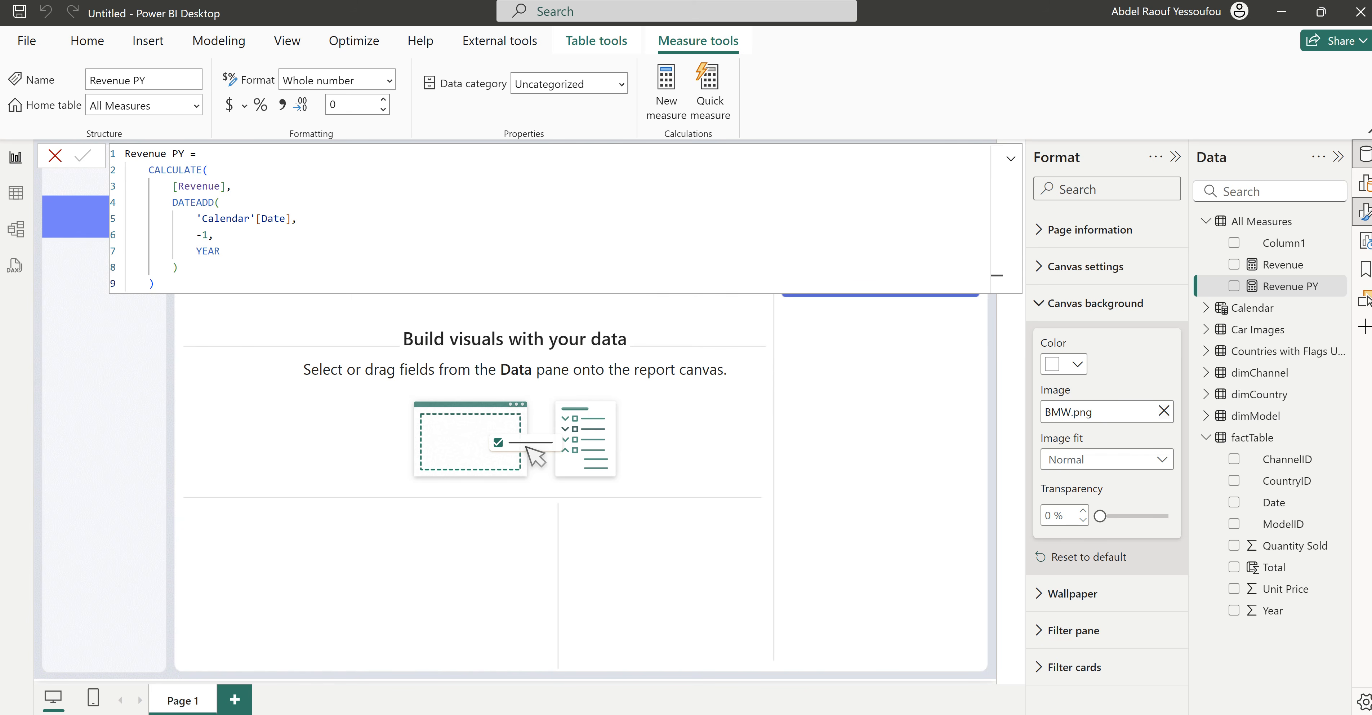
Step: Insert a clustered column chart on the page with Calendar Year on the X-axis and Revenue on the Y-axis
left_click(54, 158)
left_click(578, 239)
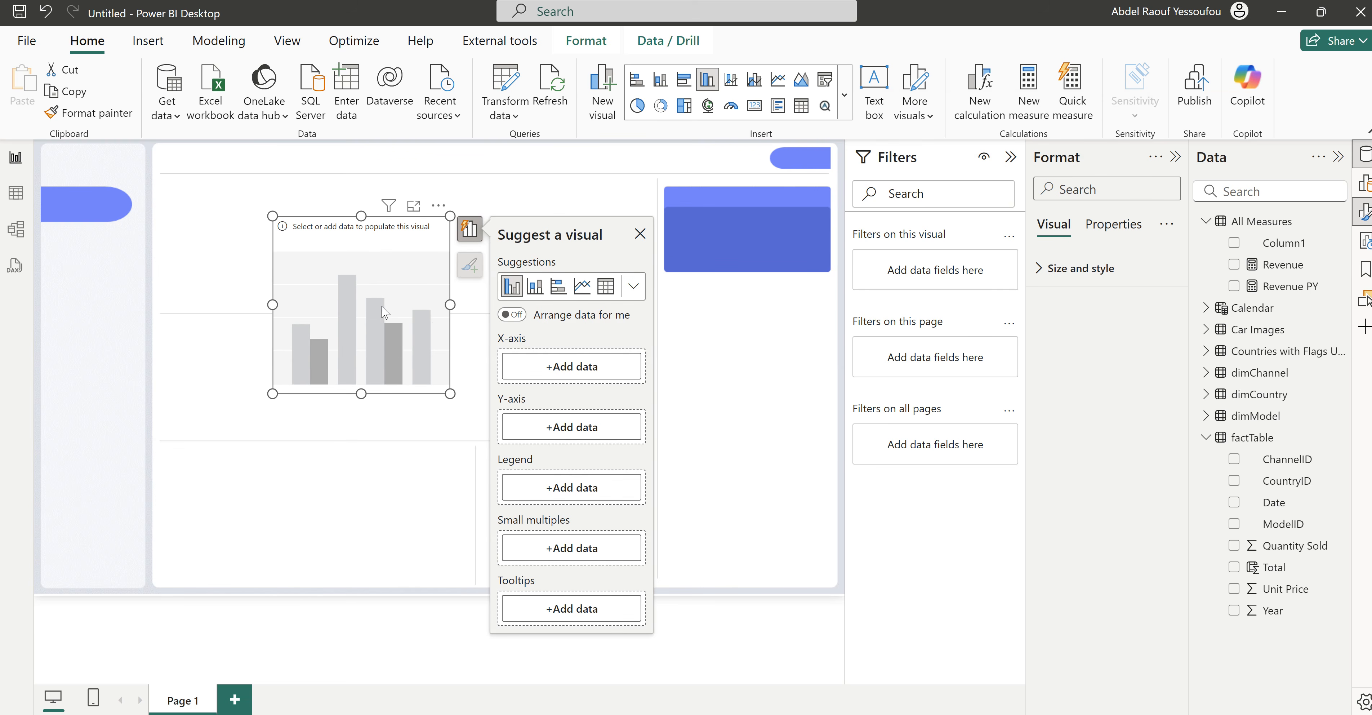
left_click(1234, 265)
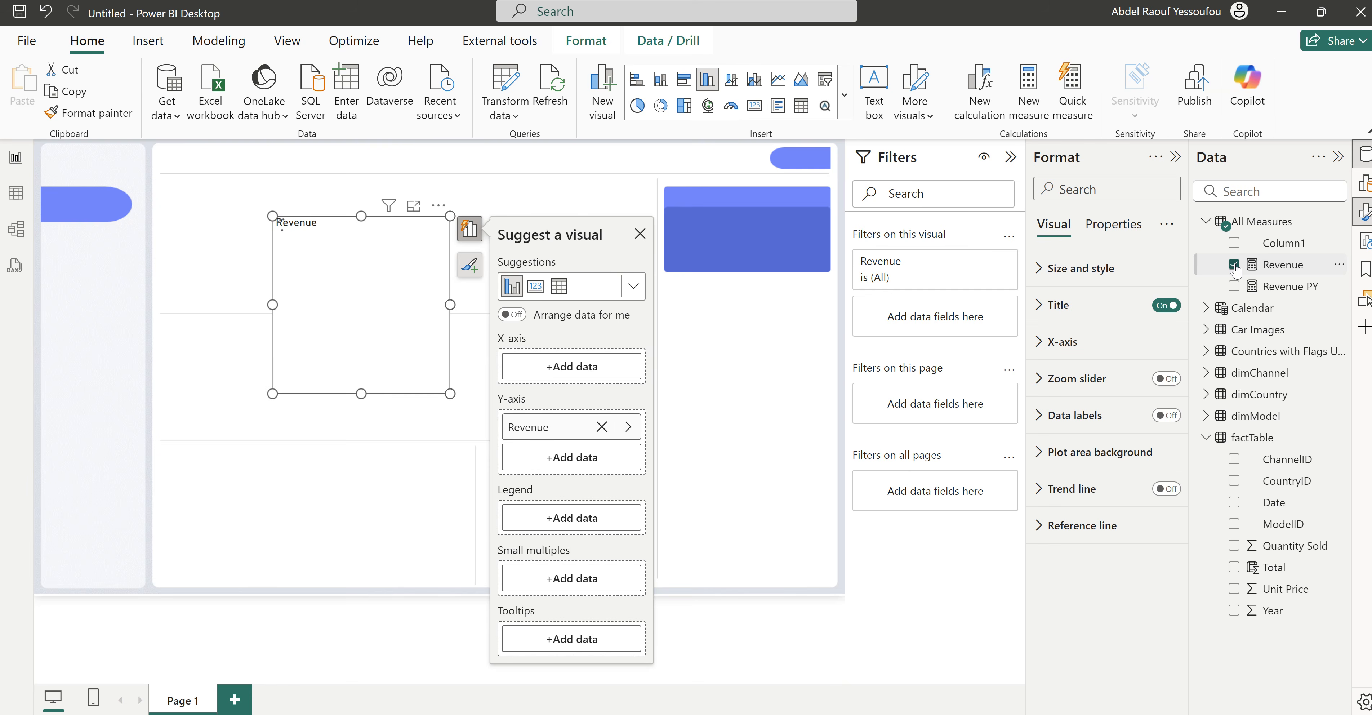
left_click(1207, 309)
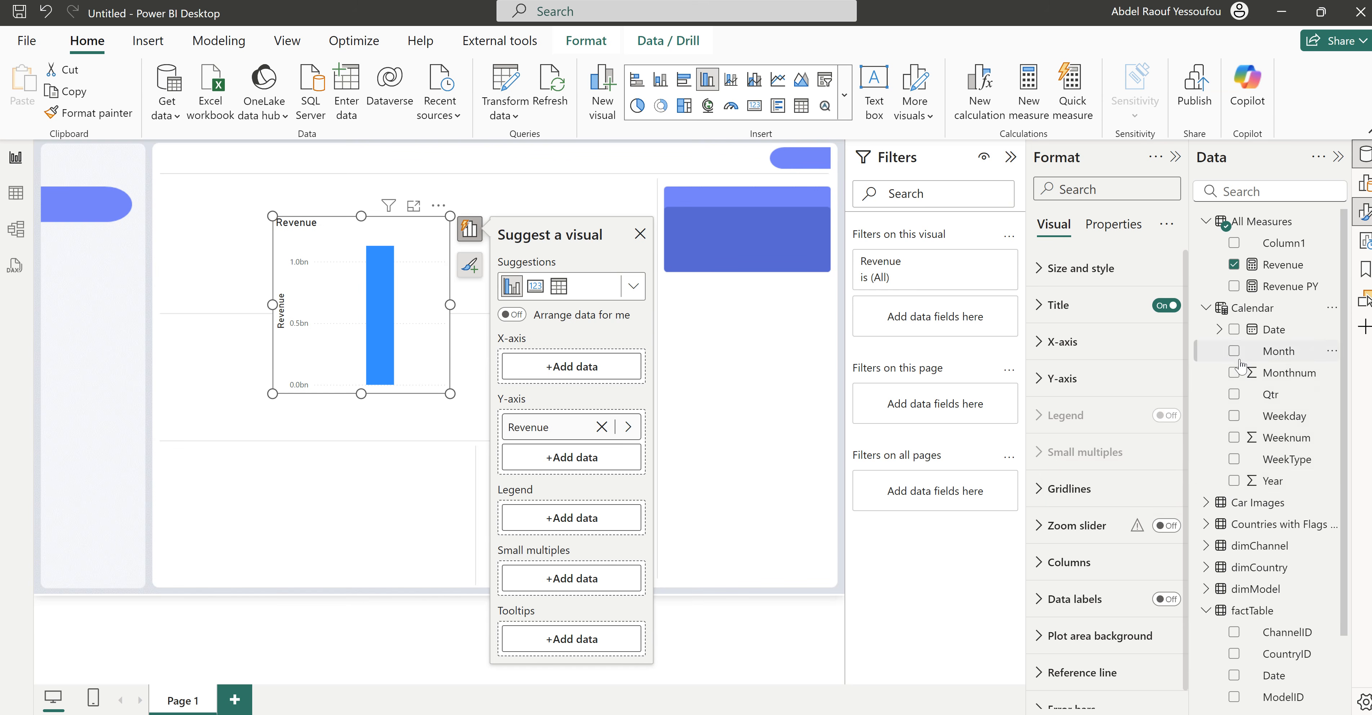
left_click(1234, 481)
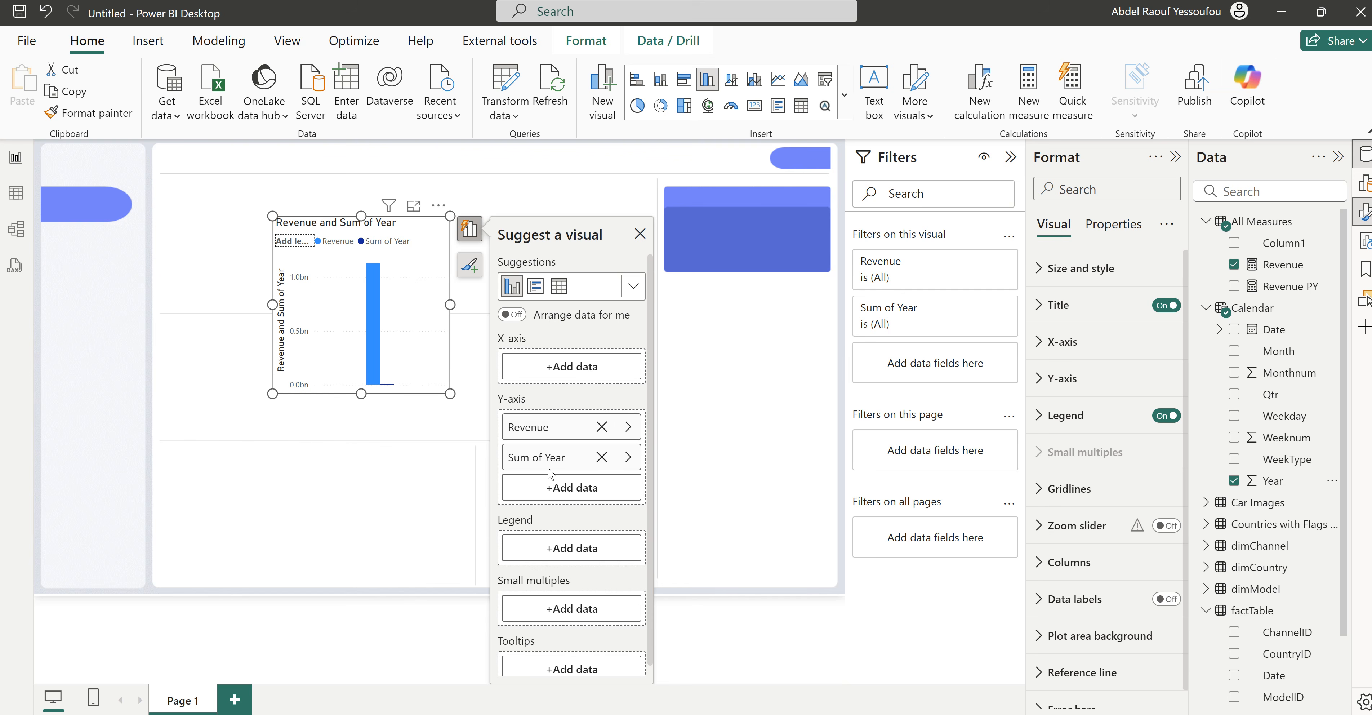
left_click_drag(551, 456, 554, 373)
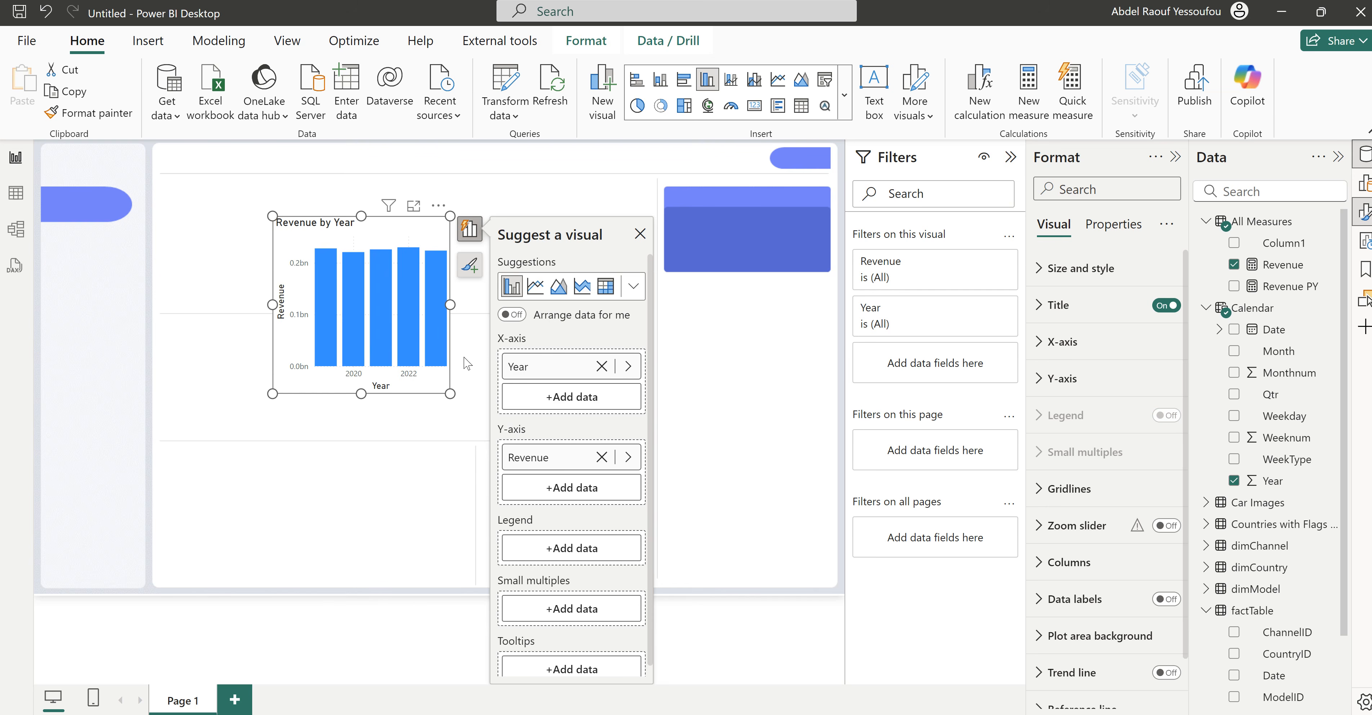
Step: Widen the Revenue by Year chart by about 40 percent, extending its right edge and keeping its left edge in place
left_click(456, 307)
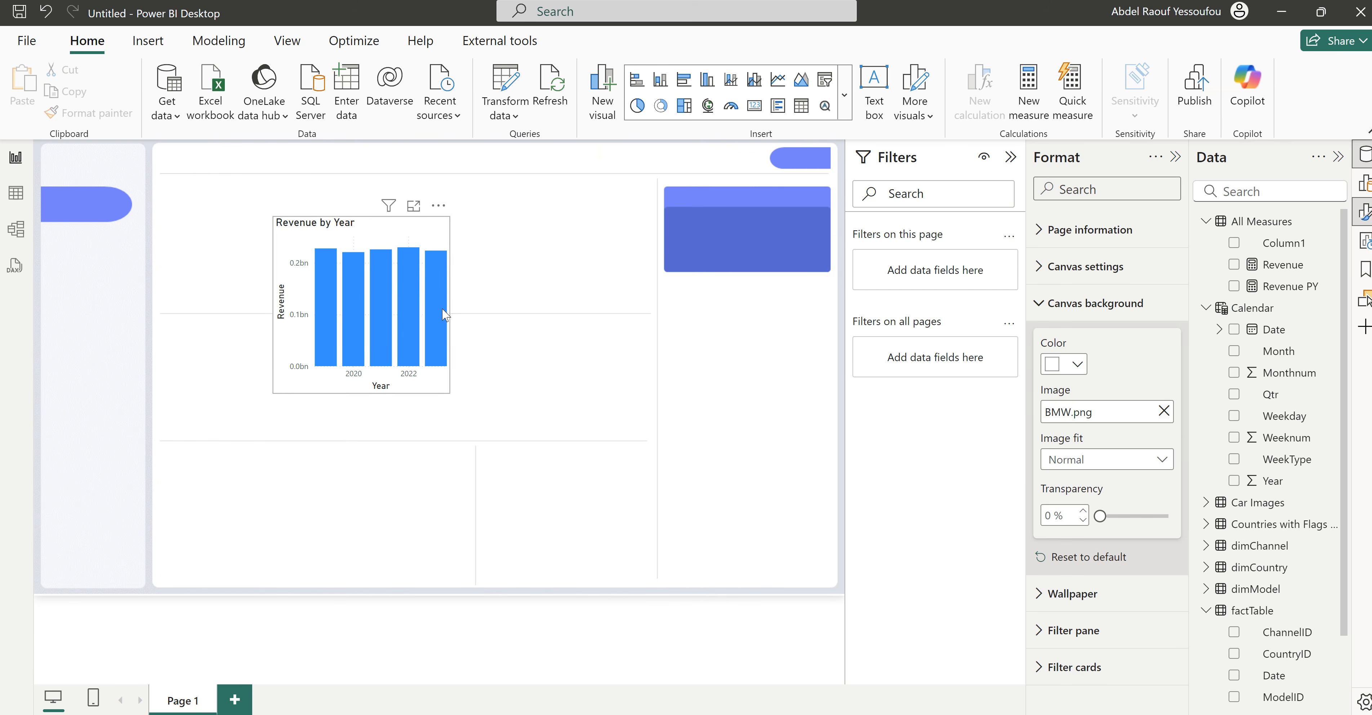
left_click(449, 320)
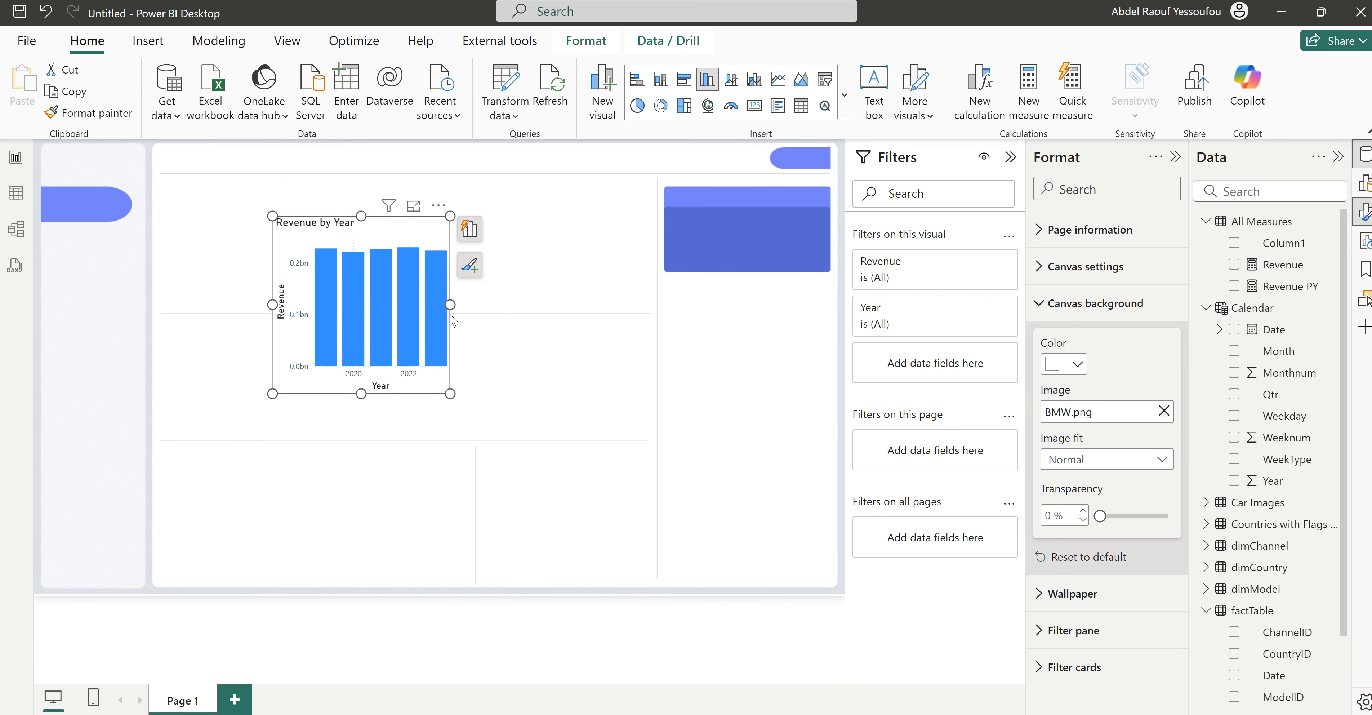
left_click_drag(451, 307, 527, 307)
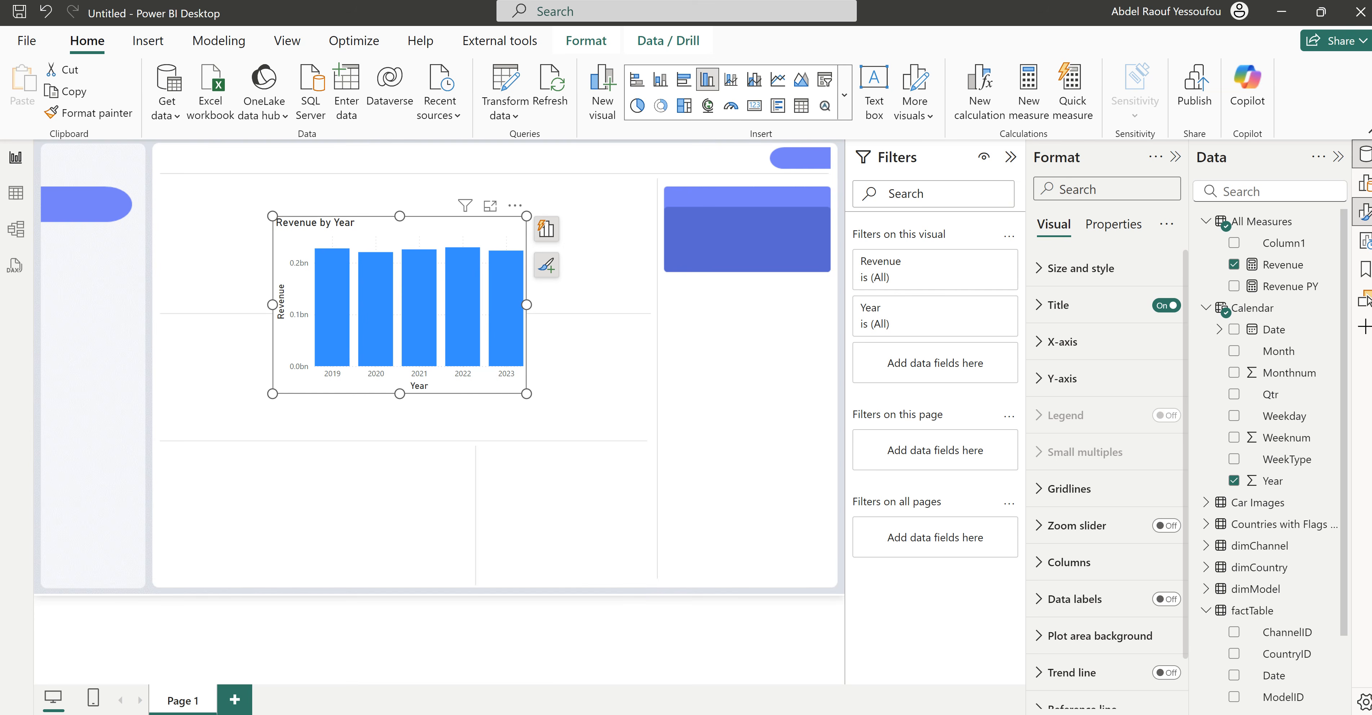
Step: Consult the finished BMW_Global_Sales dashboard, return to the untitled report and set up a new Fields parameter named PeriodSlicer
left_click(752, 673)
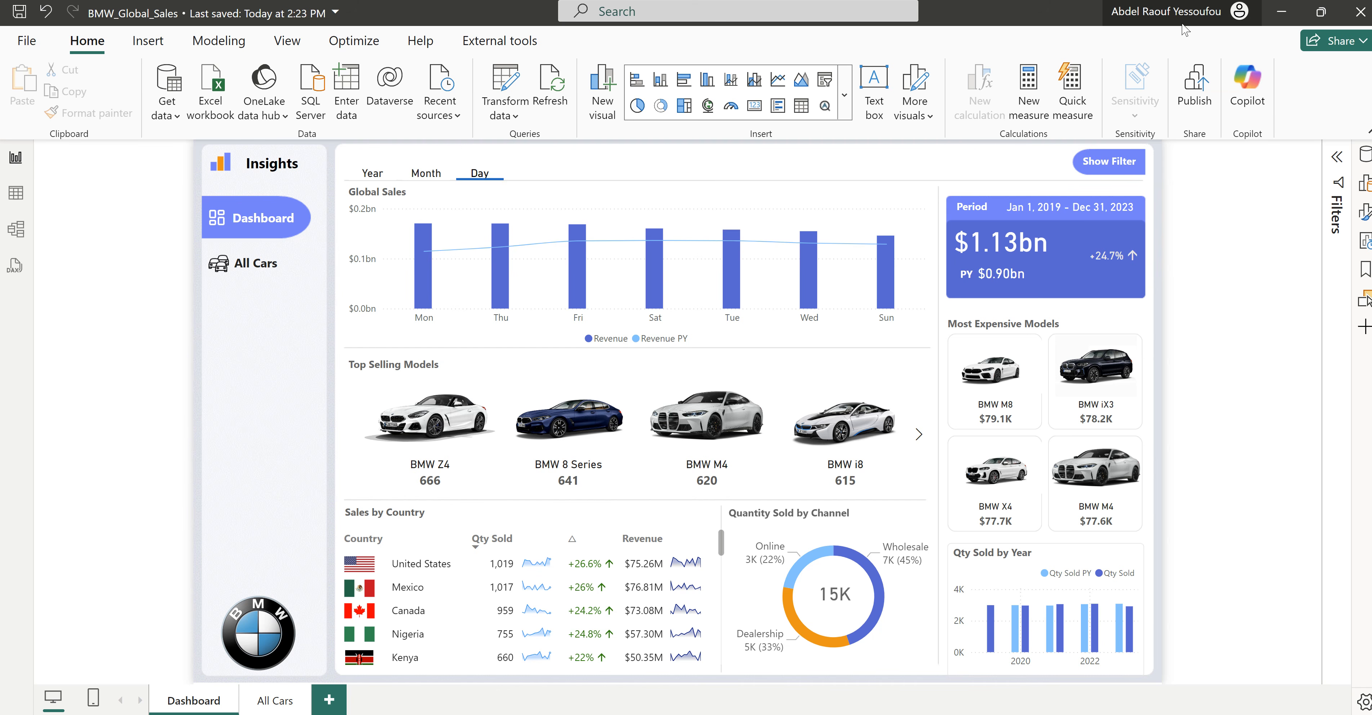
left_click(886, 679)
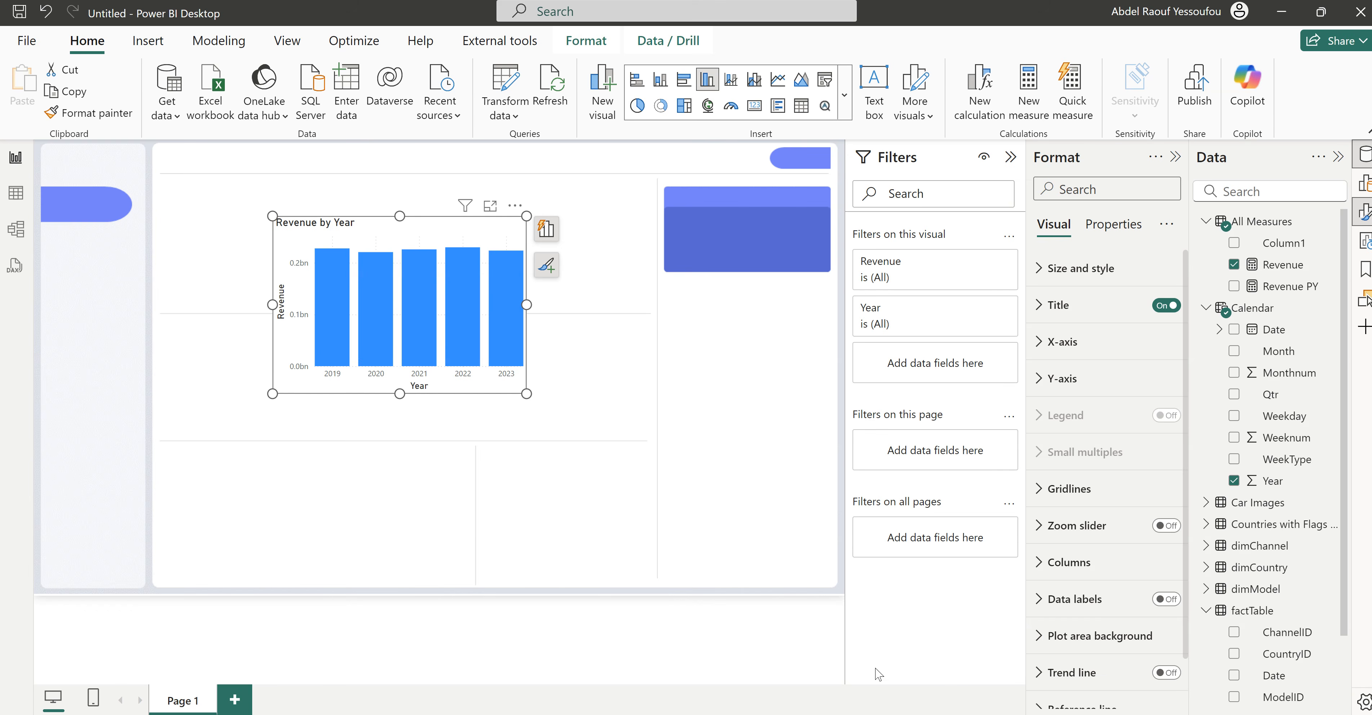
left_click(233, 49)
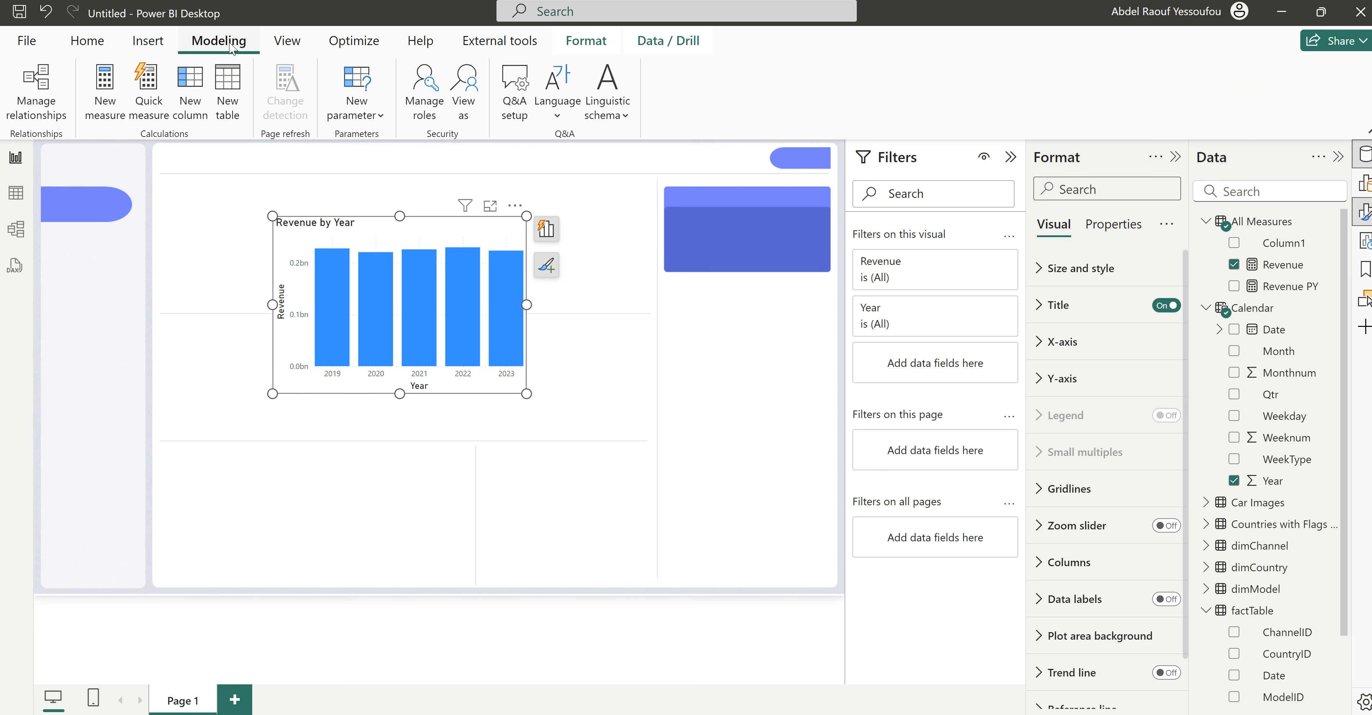
left_click(372, 118)
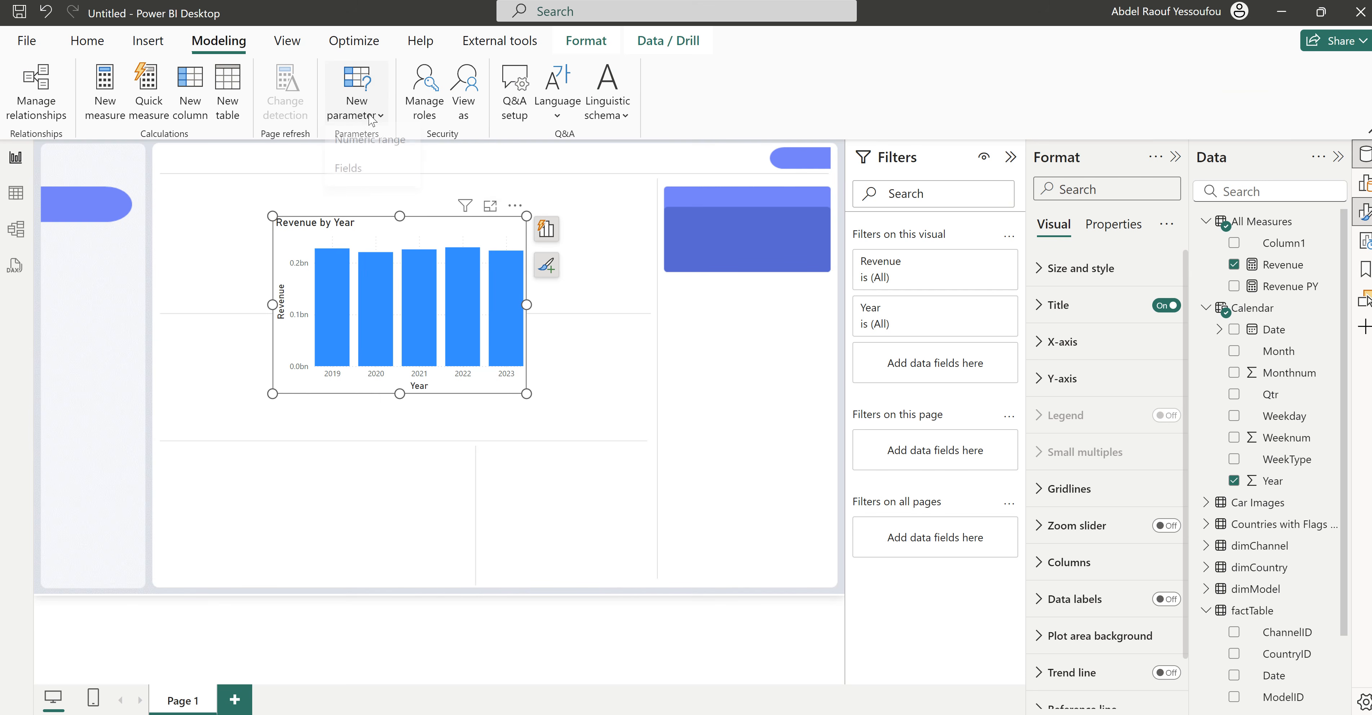
left_click(368, 173)
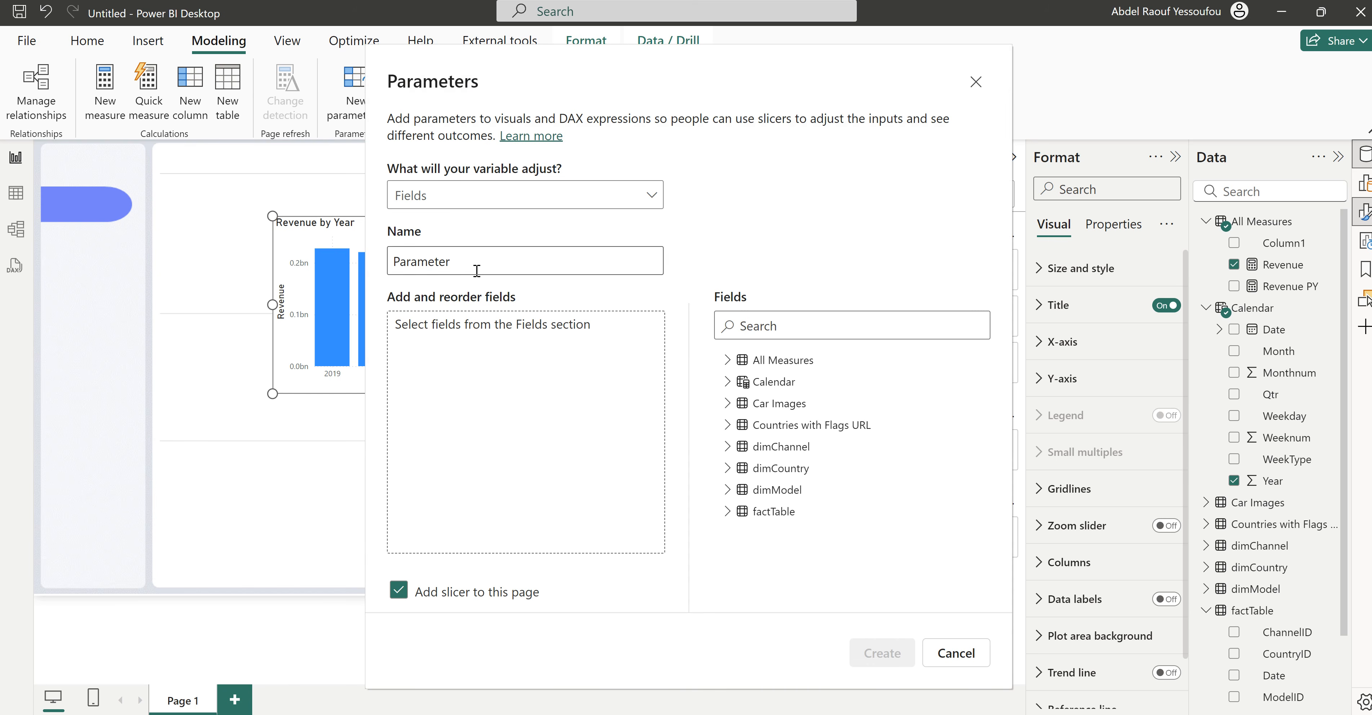
left_click_drag(482, 261, 376, 263)
type("PeriodSlicer")
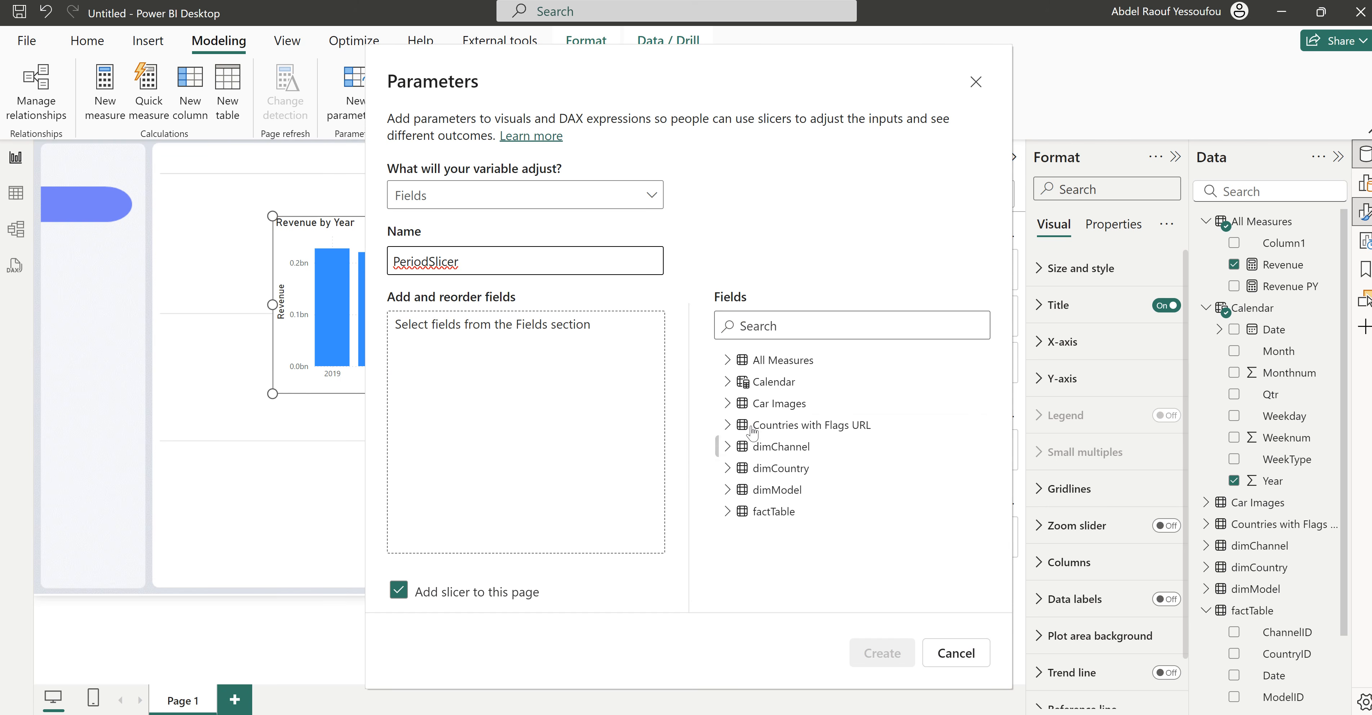
Step: Add Year, Month and Weekday from Calendar to the PeriodSlicer parameter and create it with a slicer on the page
left_click(728, 382)
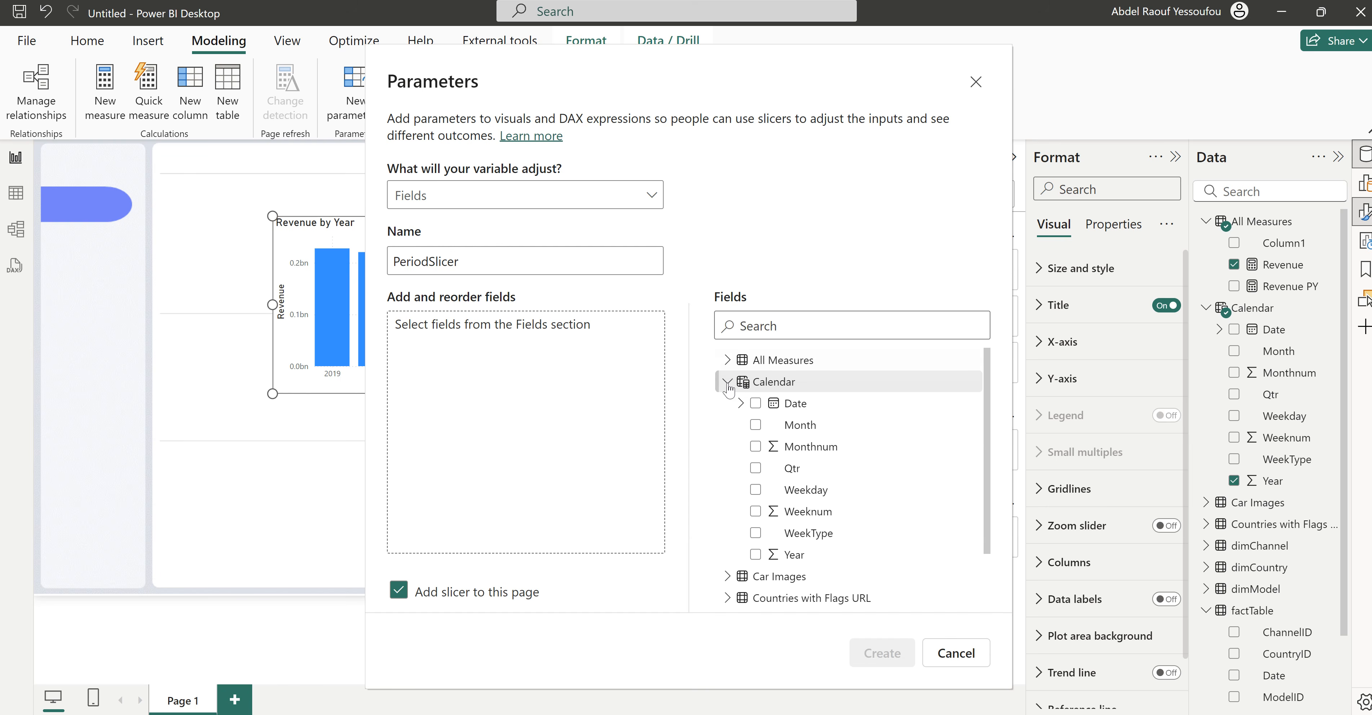
left_click(756, 554)
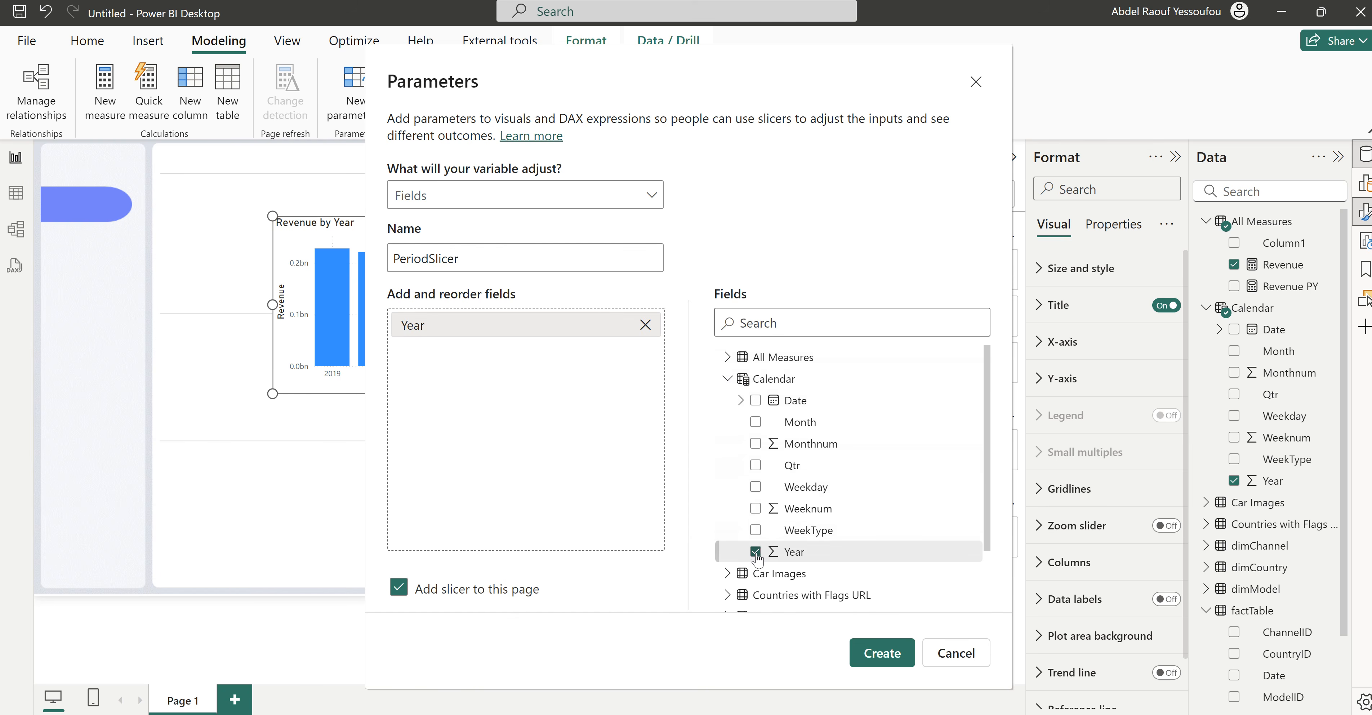
left_click(757, 424)
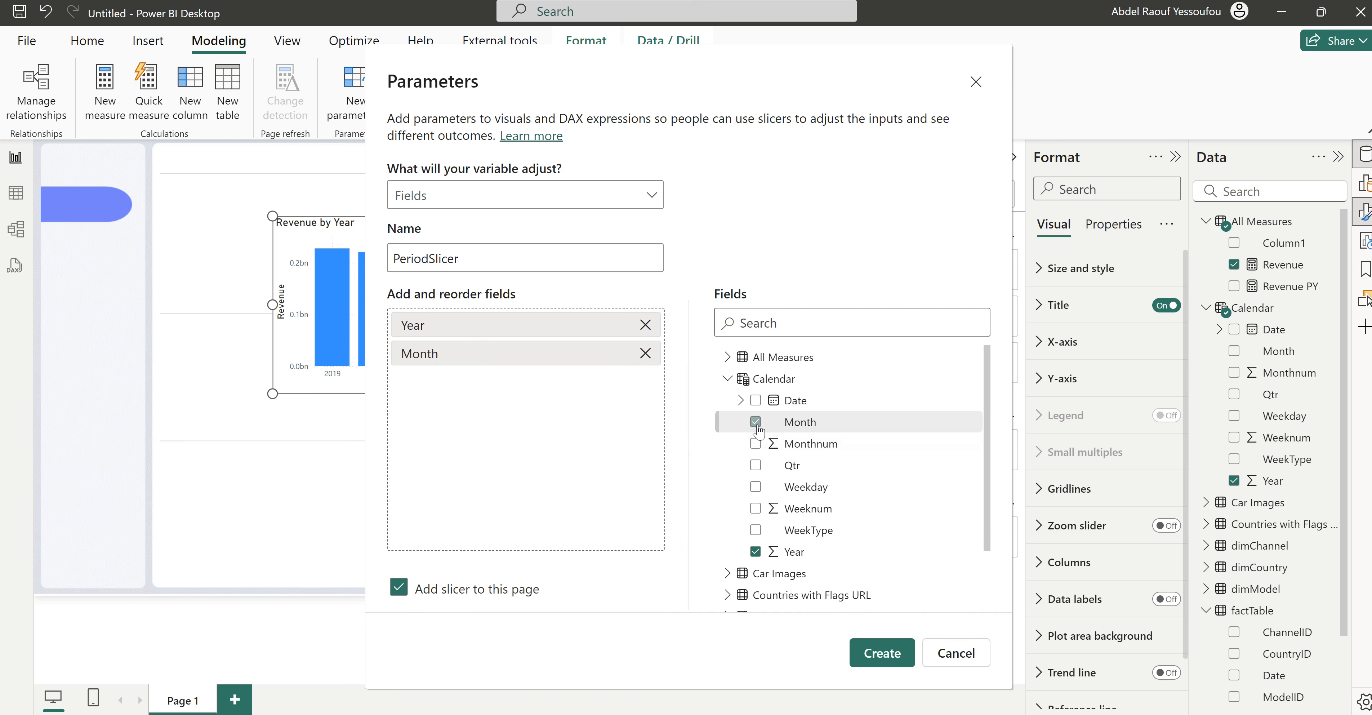
left_click(756, 487)
left_click(881, 654)
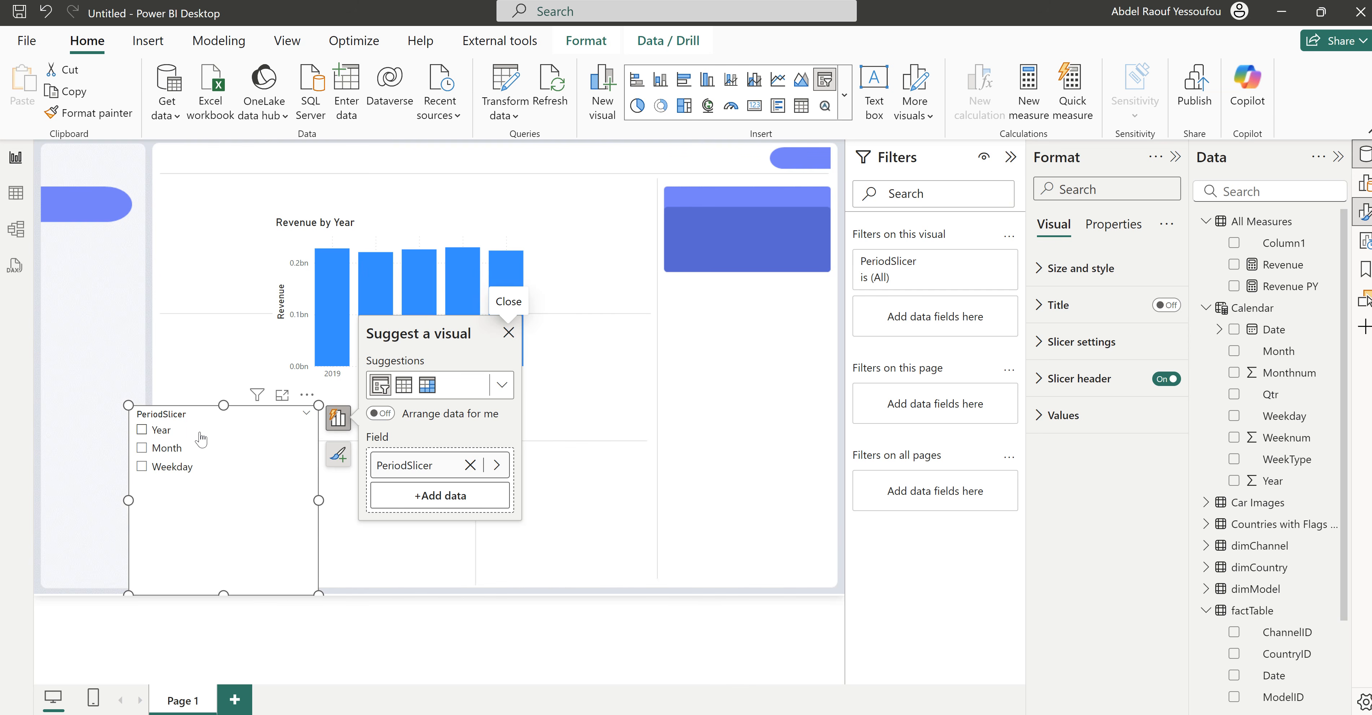
left_click(586, 355)
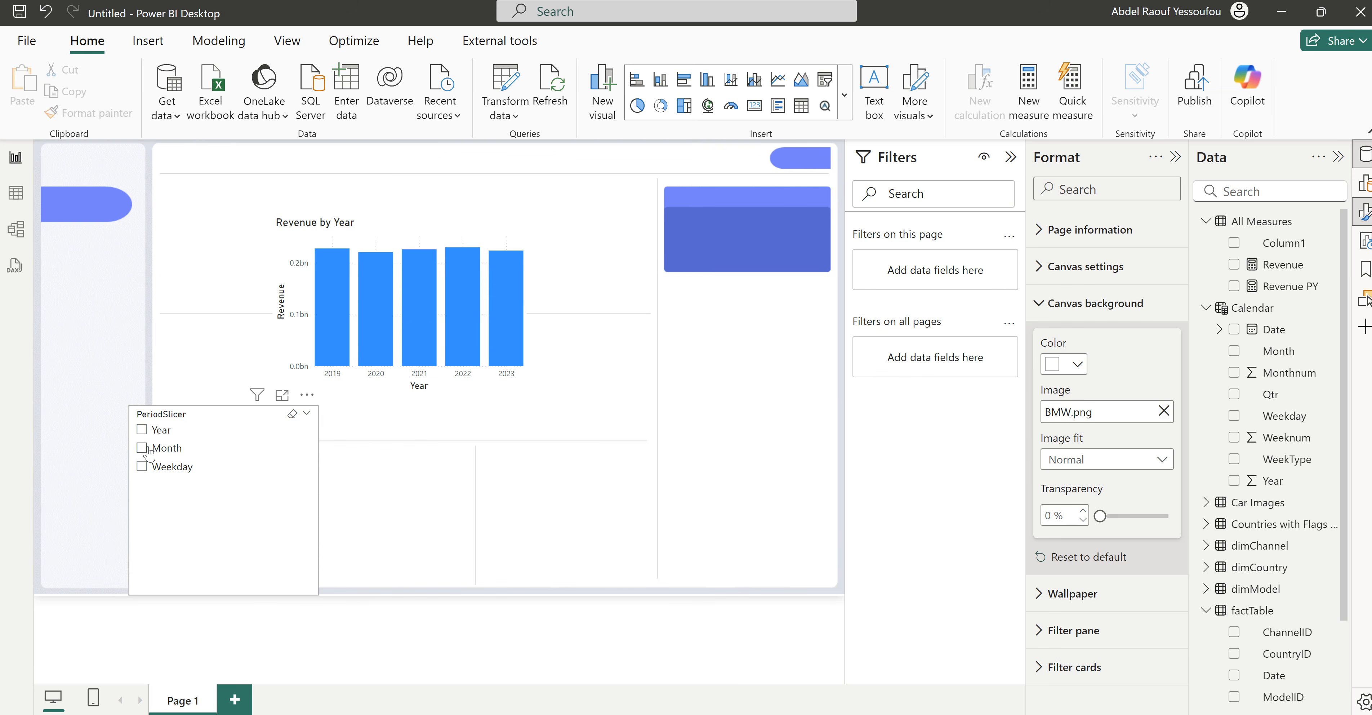
Step: Select Weekday in the PeriodSlicer and replace Year with the PeriodSlicer parameter on the revenue chart's X-axis
left_click(143, 450)
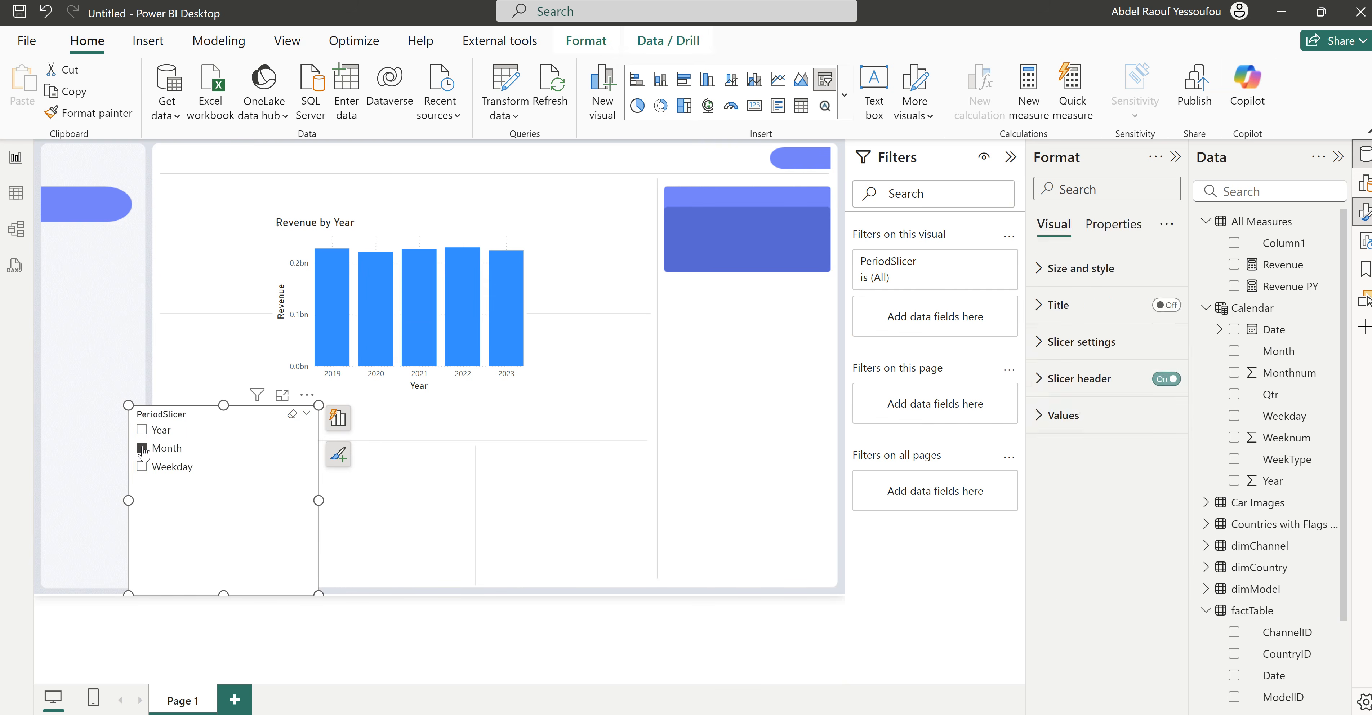
left_click(142, 468)
left_click(484, 394)
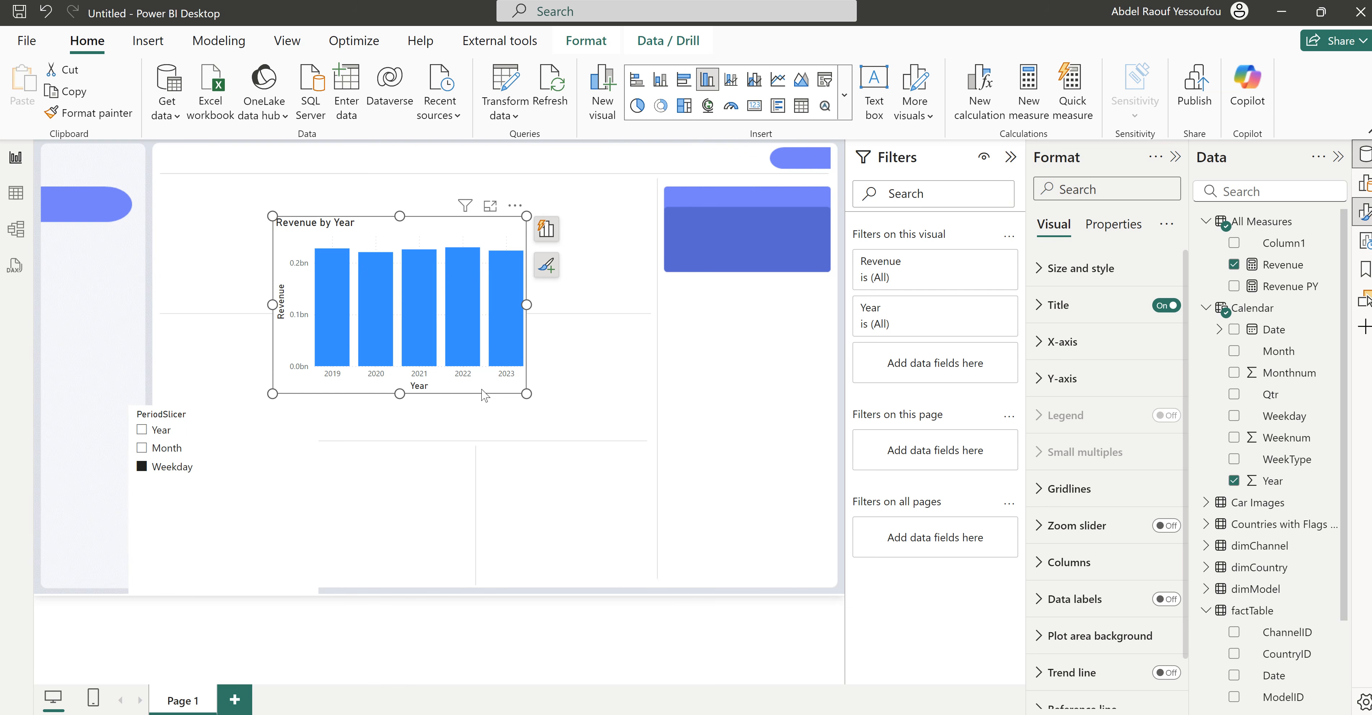
left_click(546, 229)
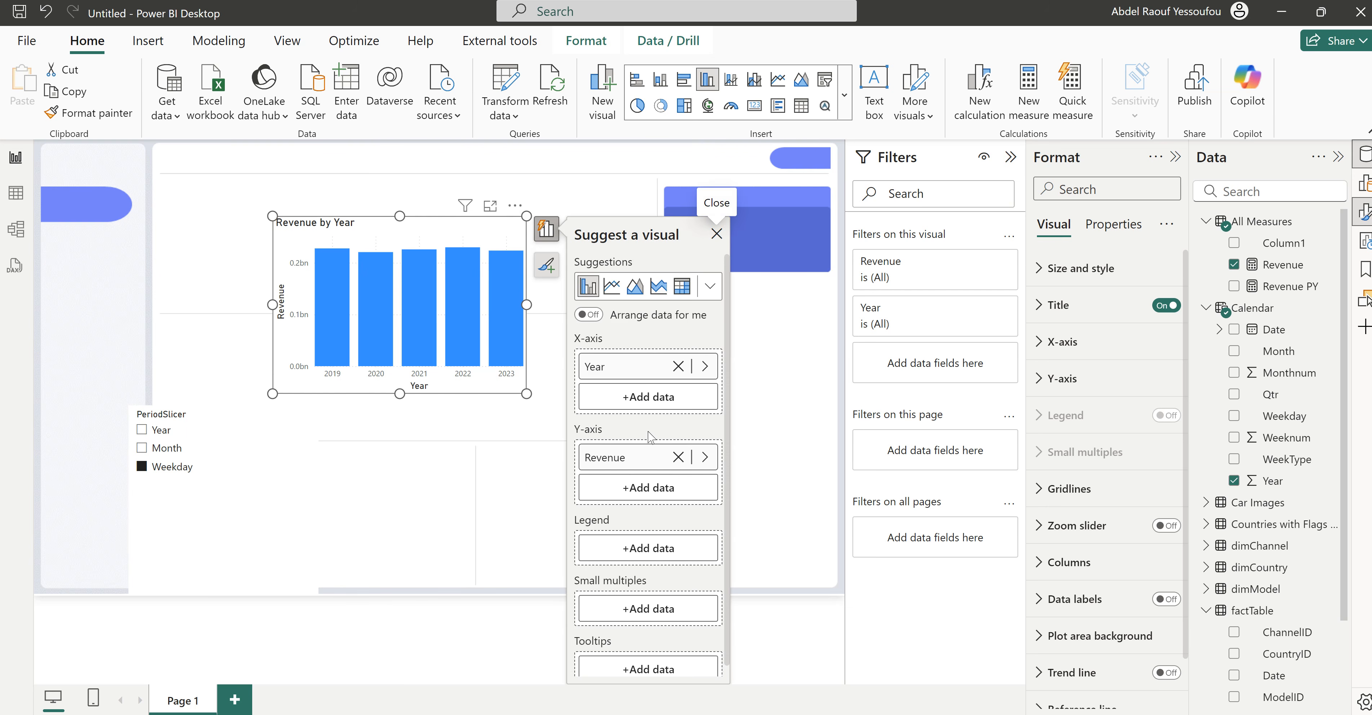
left_click(704, 367)
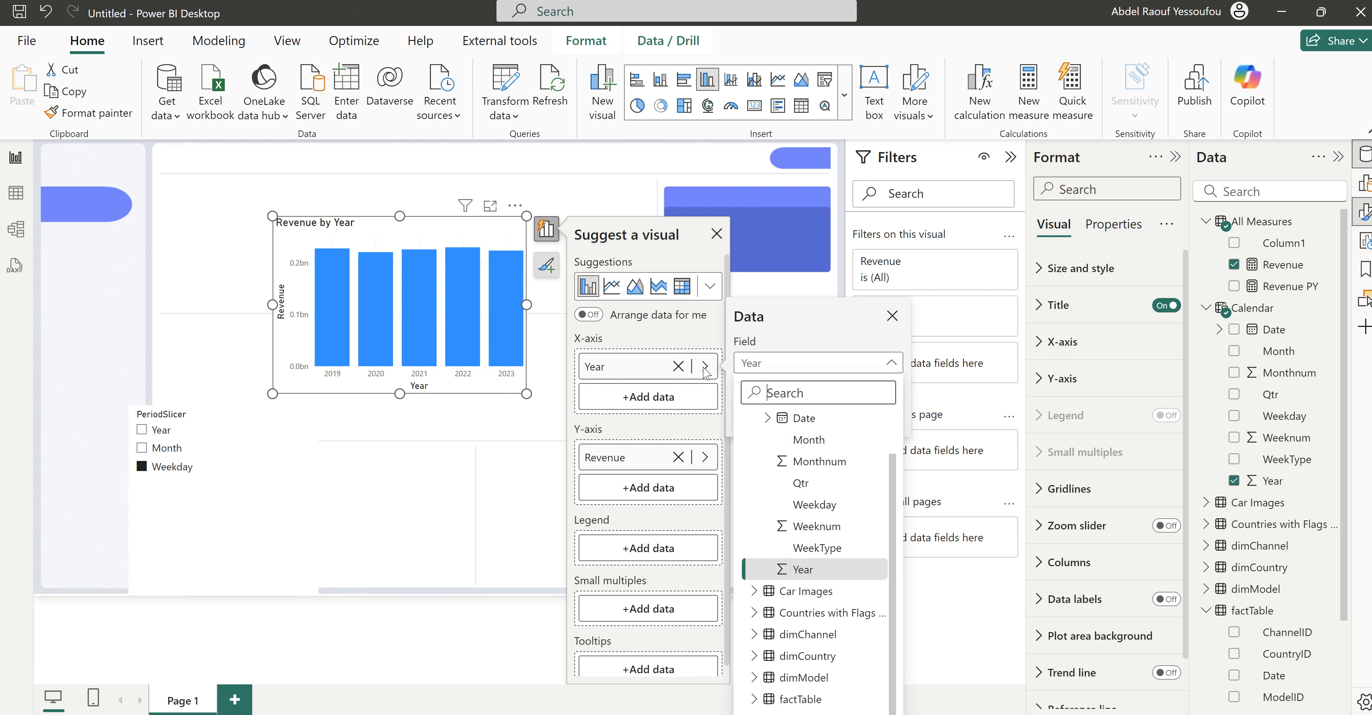
scroll(767, 613, "down", 1)
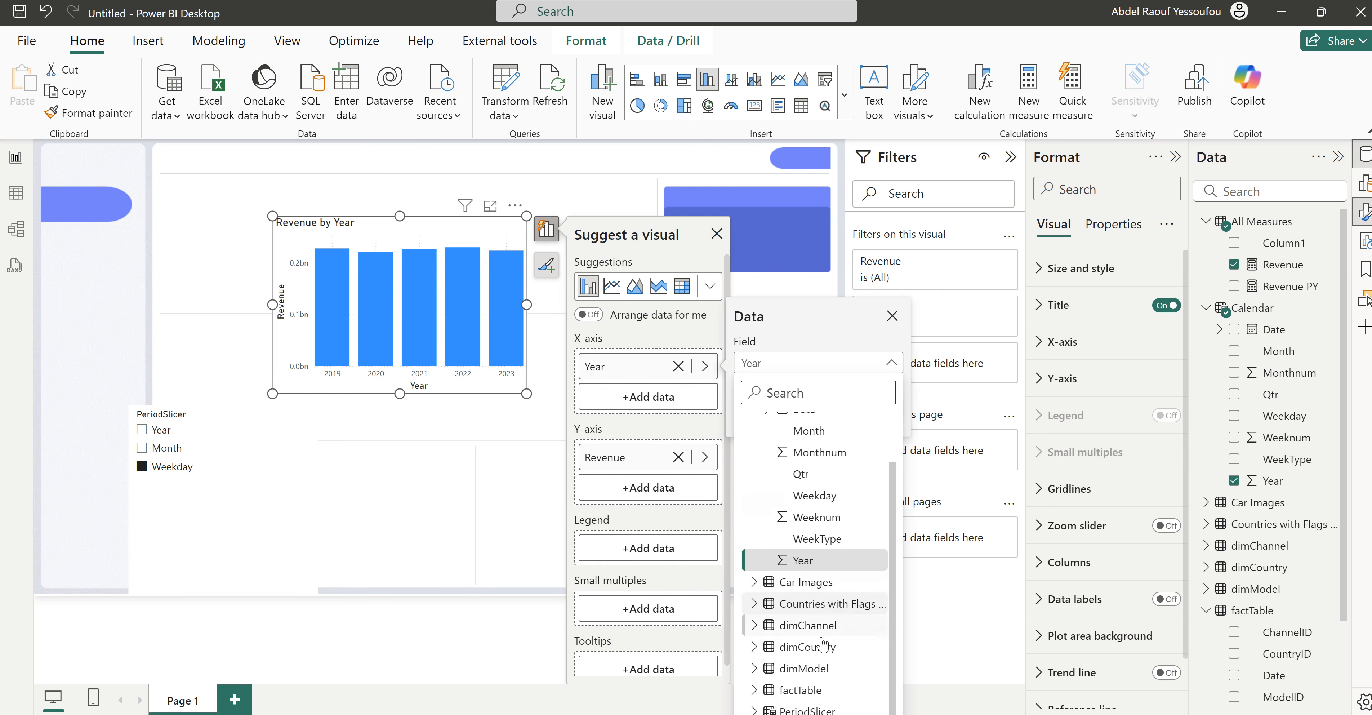
left_click(754, 710)
scroll(772, 693, "down", 1)
left_click(810, 710)
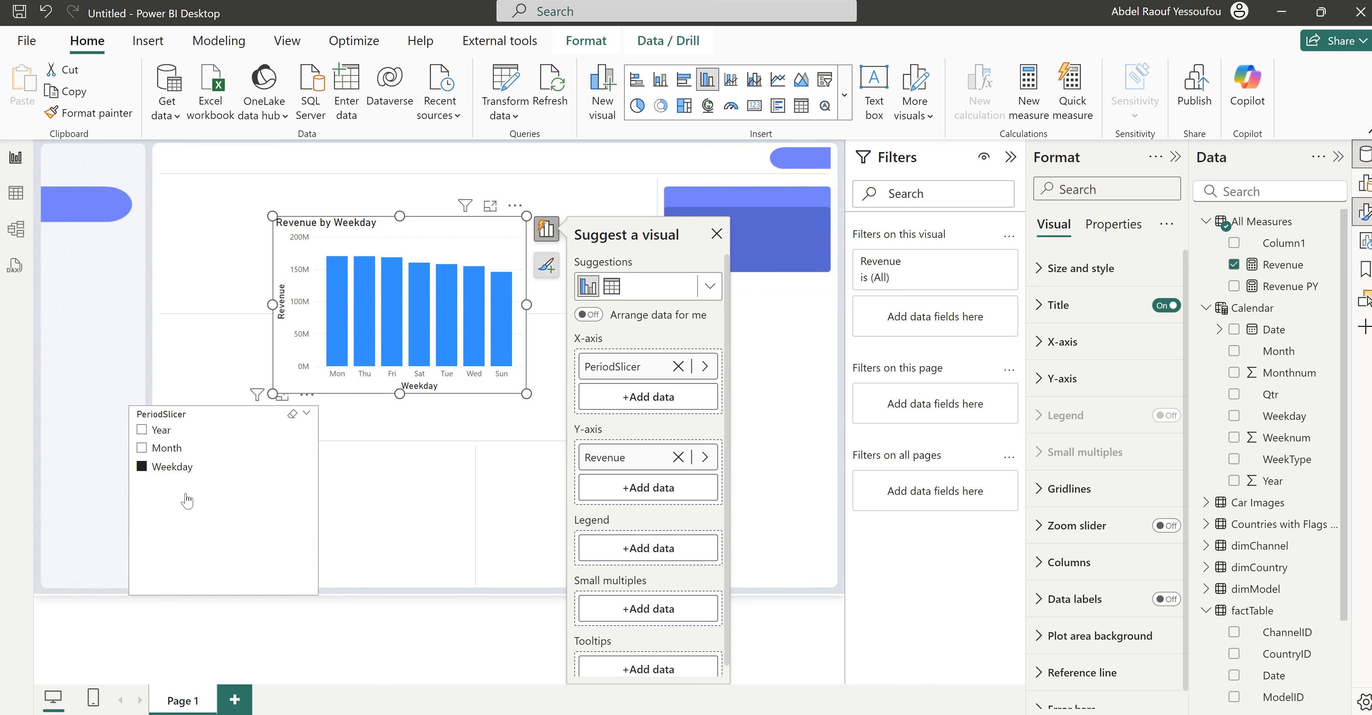
Step: Turn on single selection for the PeriodSlicer slicer
left_click(288, 556)
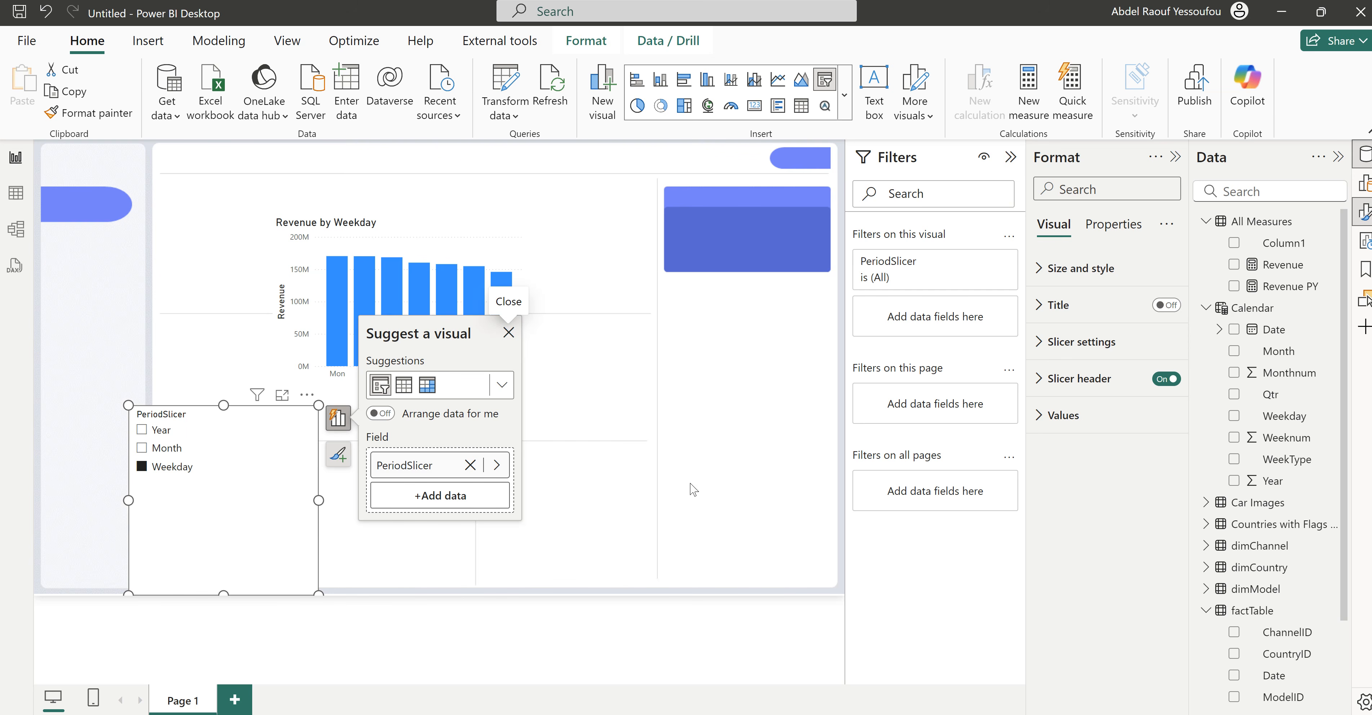
left_click(1056, 346)
left_click(1087, 482)
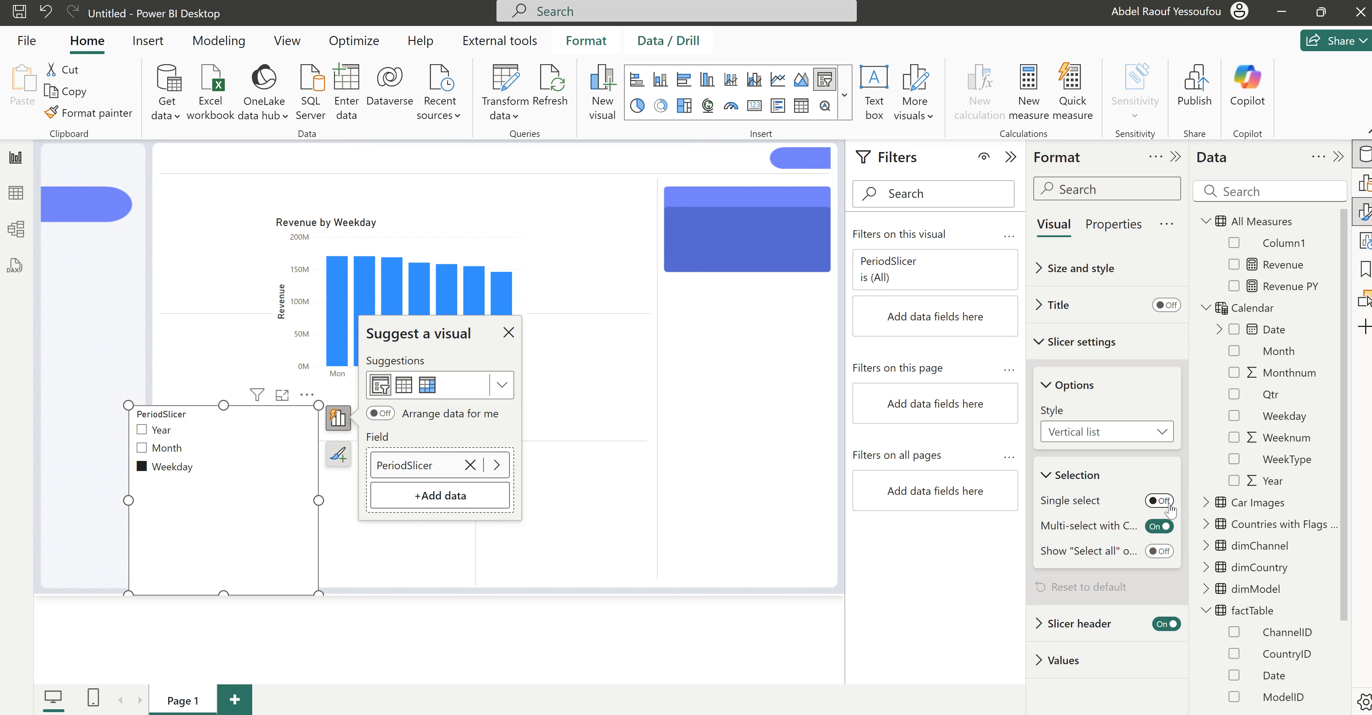
left_click(1160, 500)
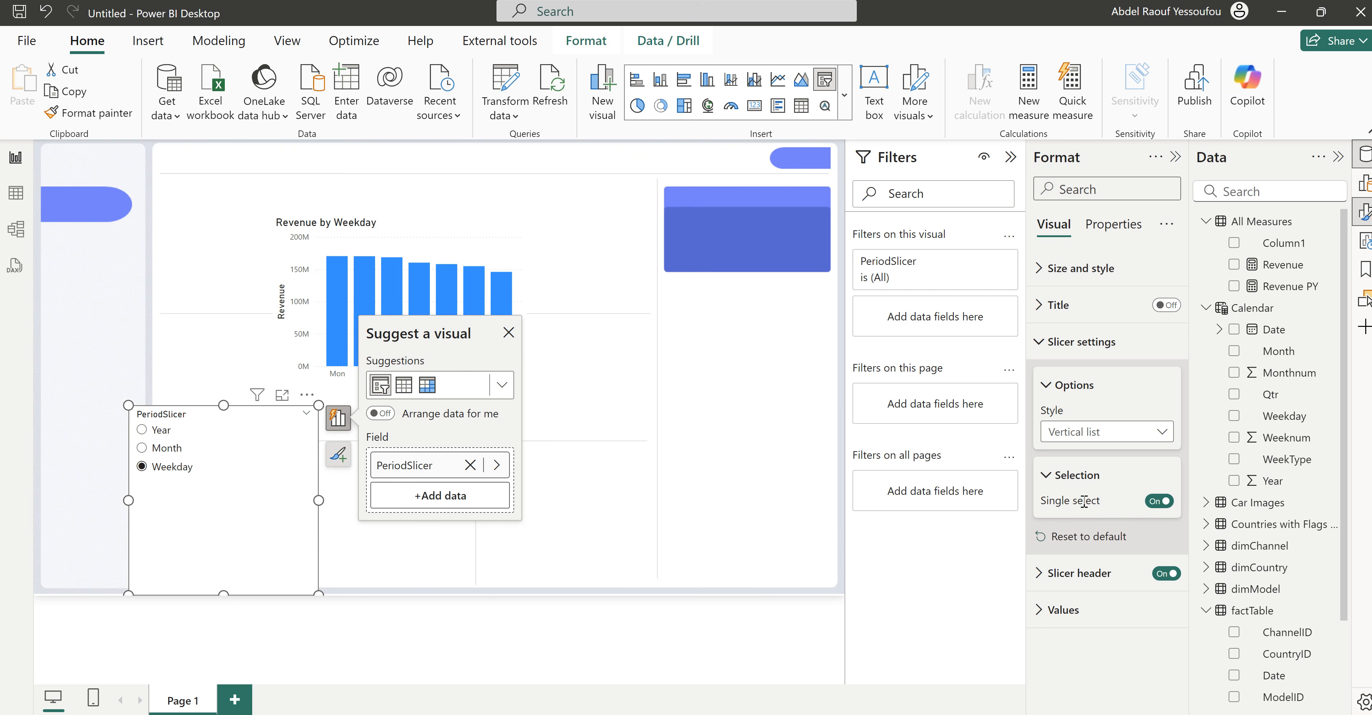
Step: Switch the PeriodSlicer to Month, Year and back to Month to check how the revenue chart responds
left_click(169, 449)
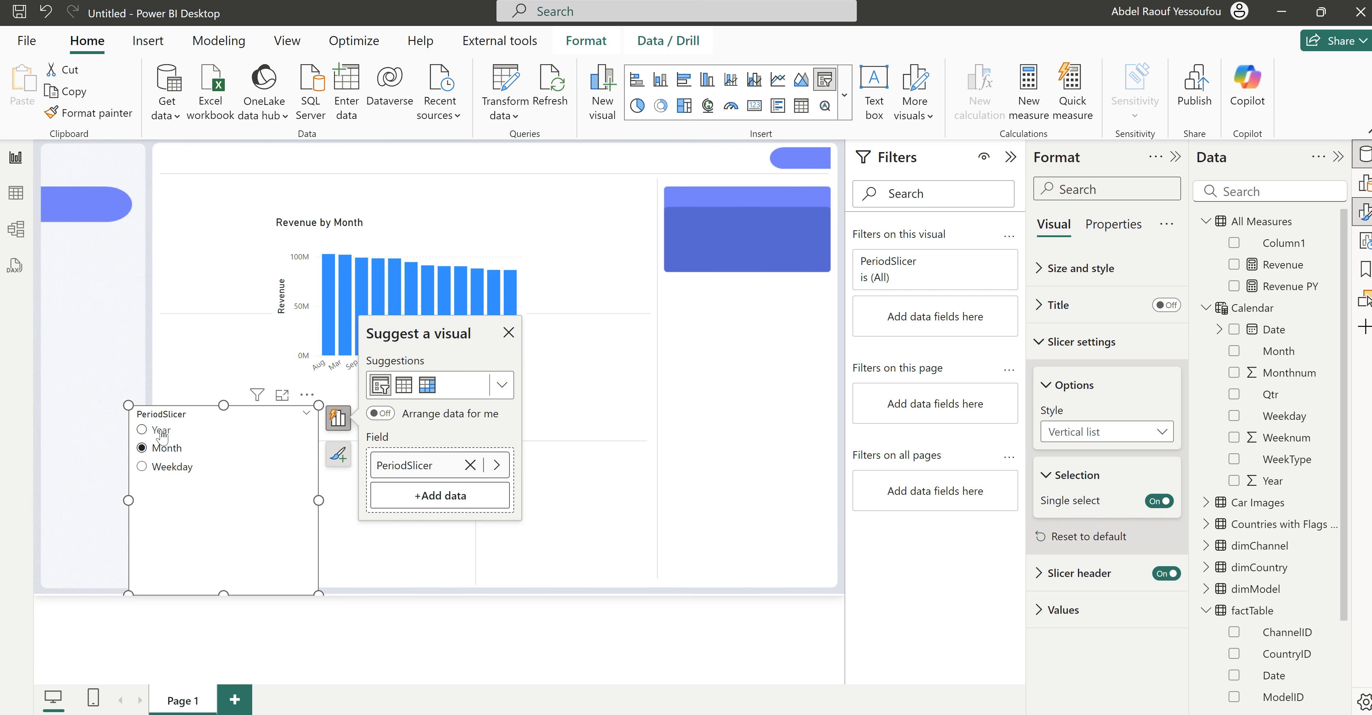
left_click(162, 431)
left_click(163, 448)
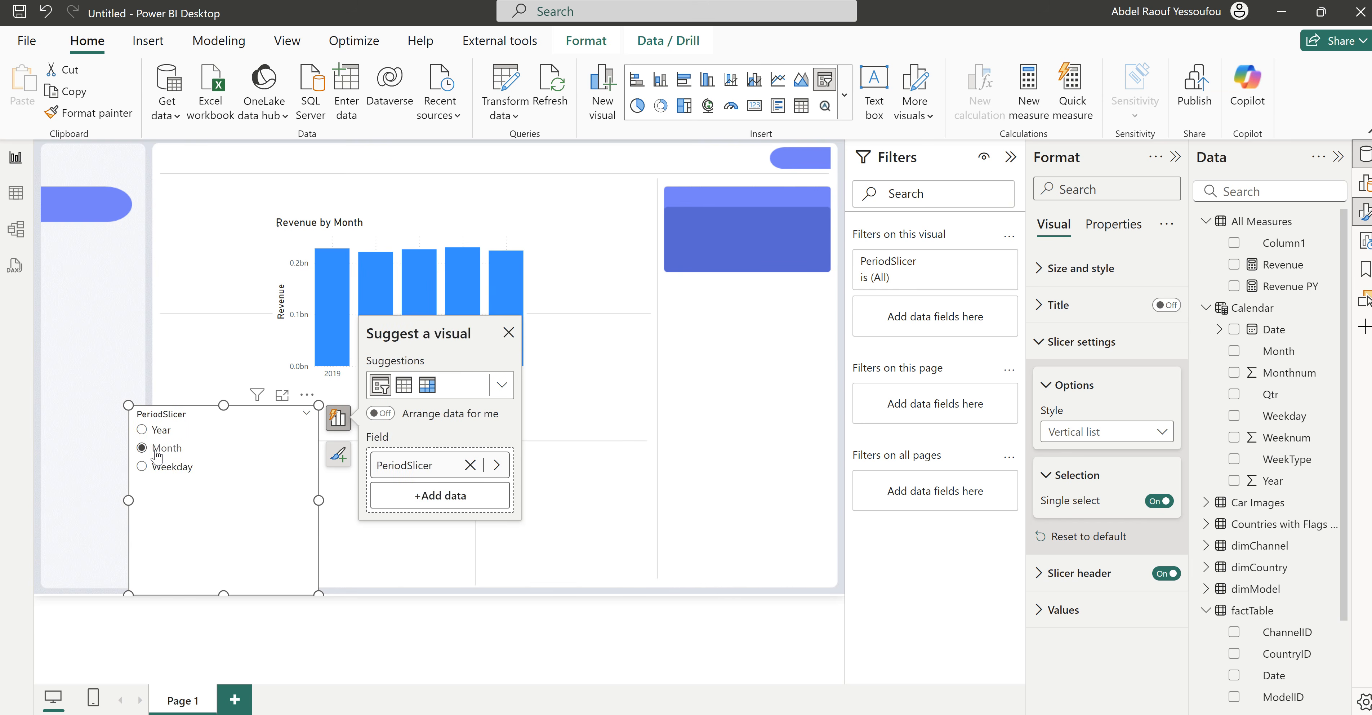
left_click(507, 334)
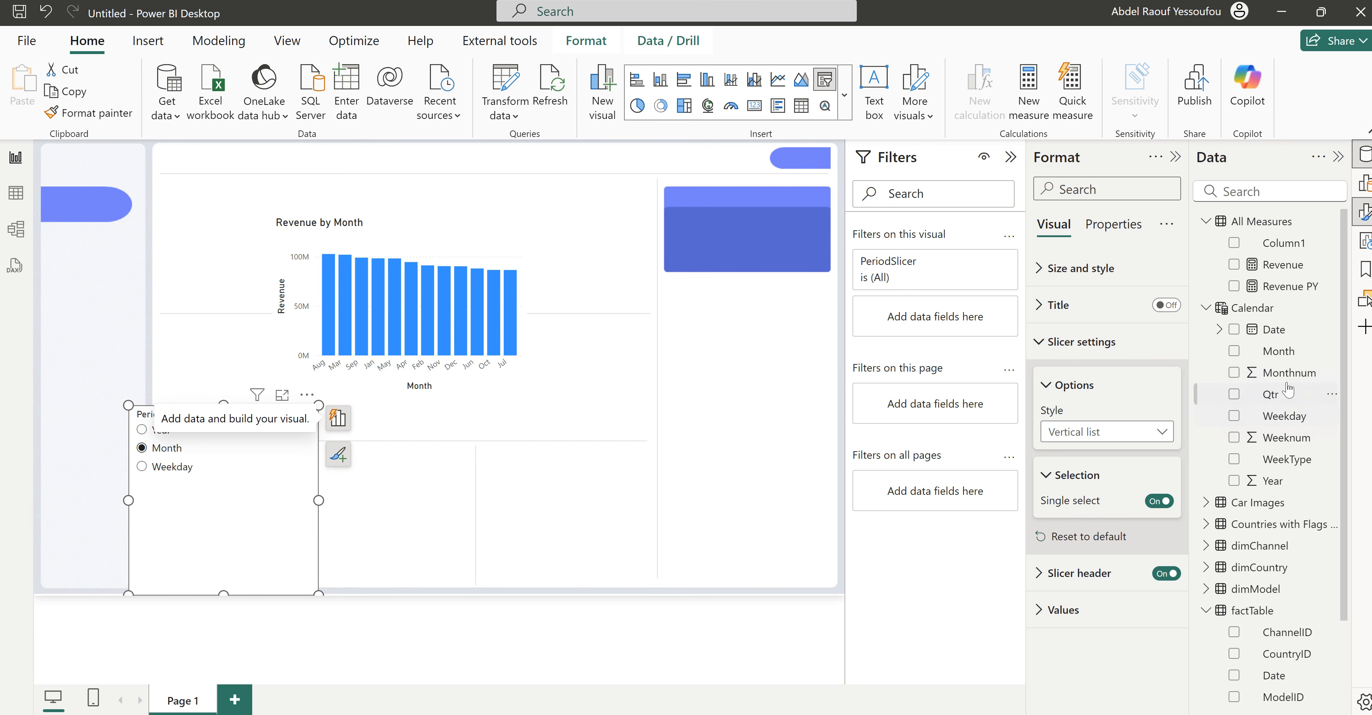
Step: Sort the Calendar table's Month column by Monthnum
left_click(1279, 352)
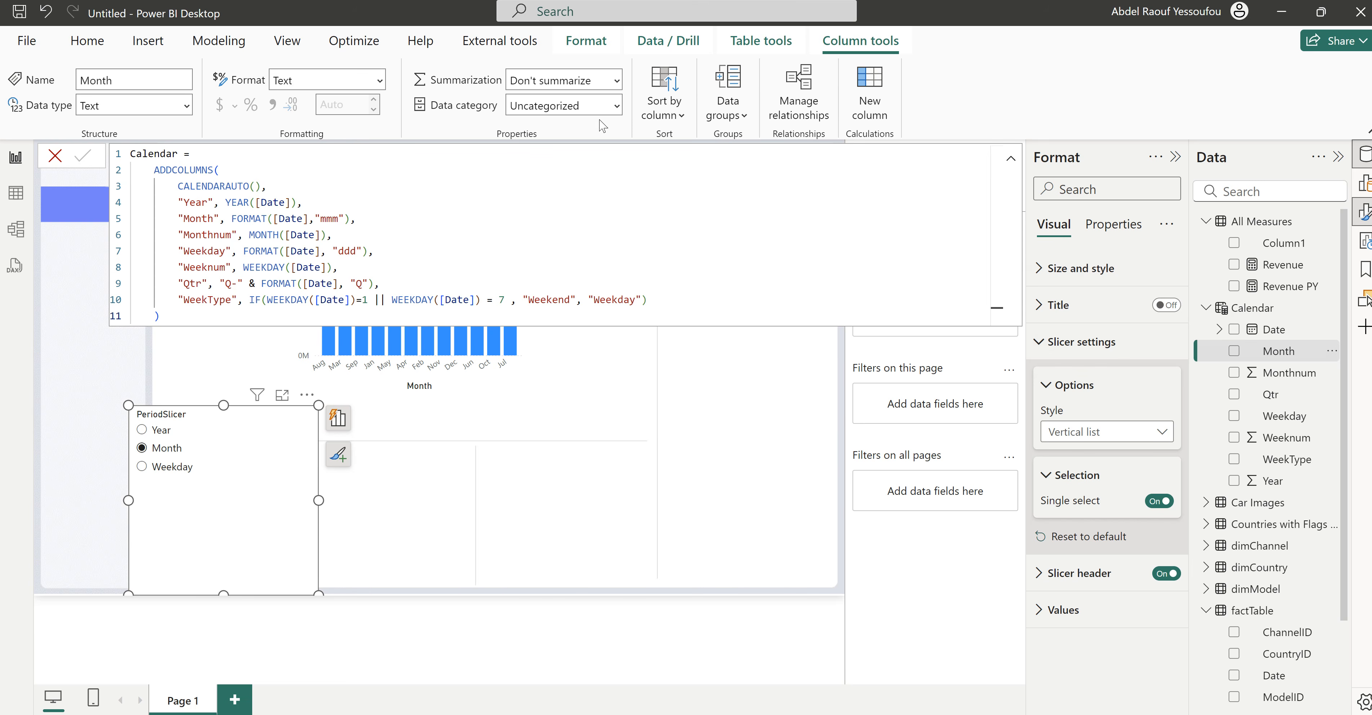
left_click(663, 112)
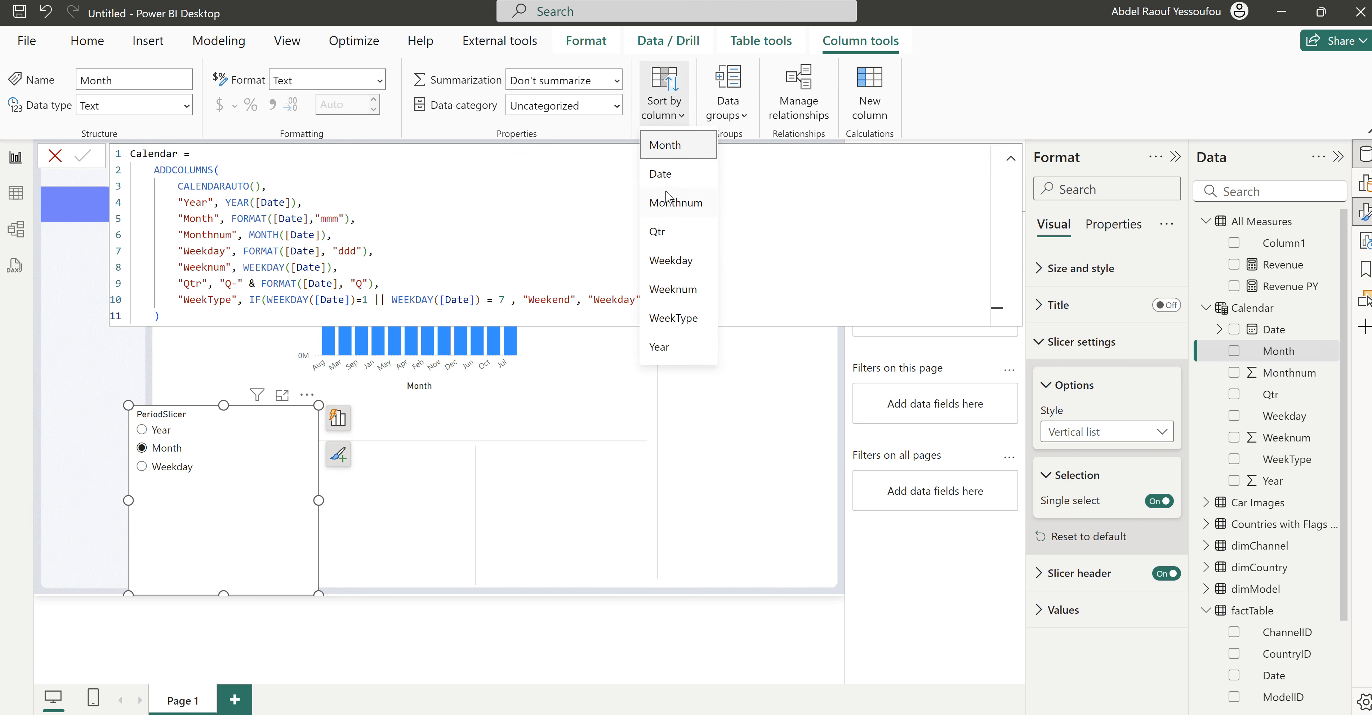
left_click(674, 205)
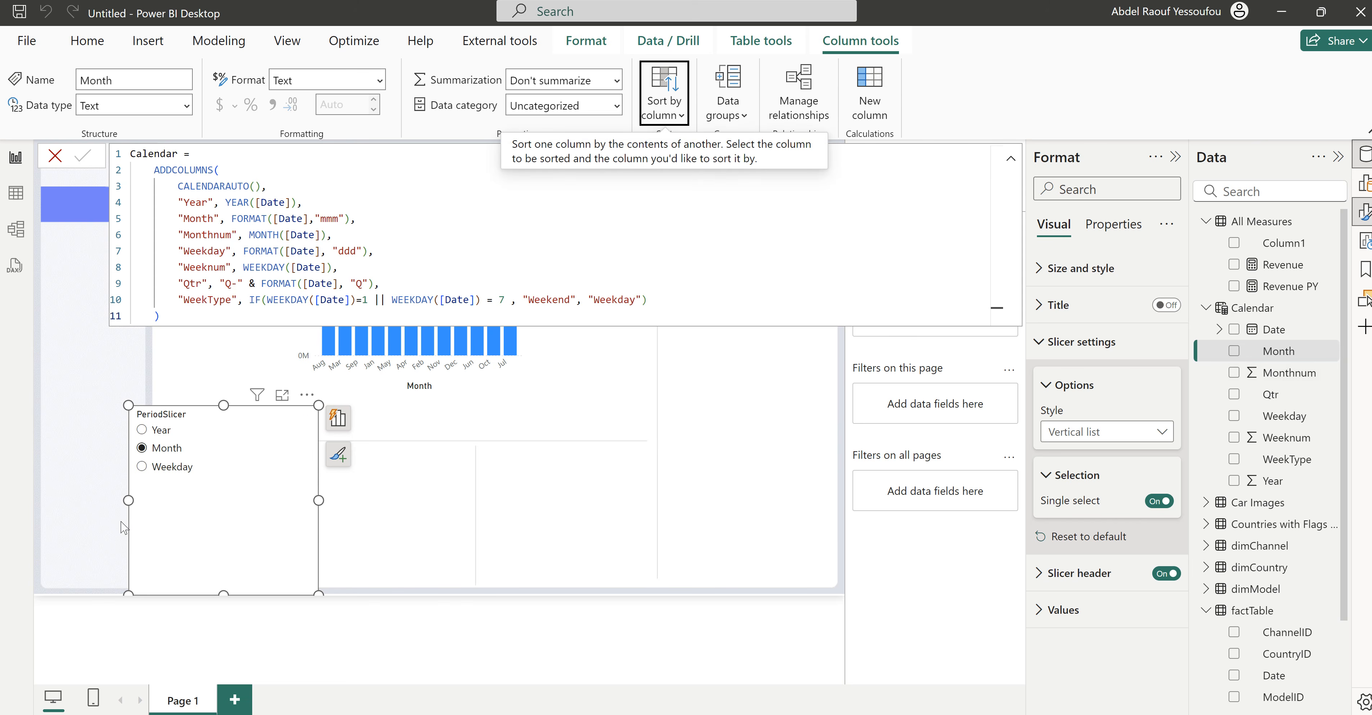
Step: Cycle the PeriodSlicer through Weekday, Month and Year, ending on Month, to check the order of the chart's categories
left_click(173, 469)
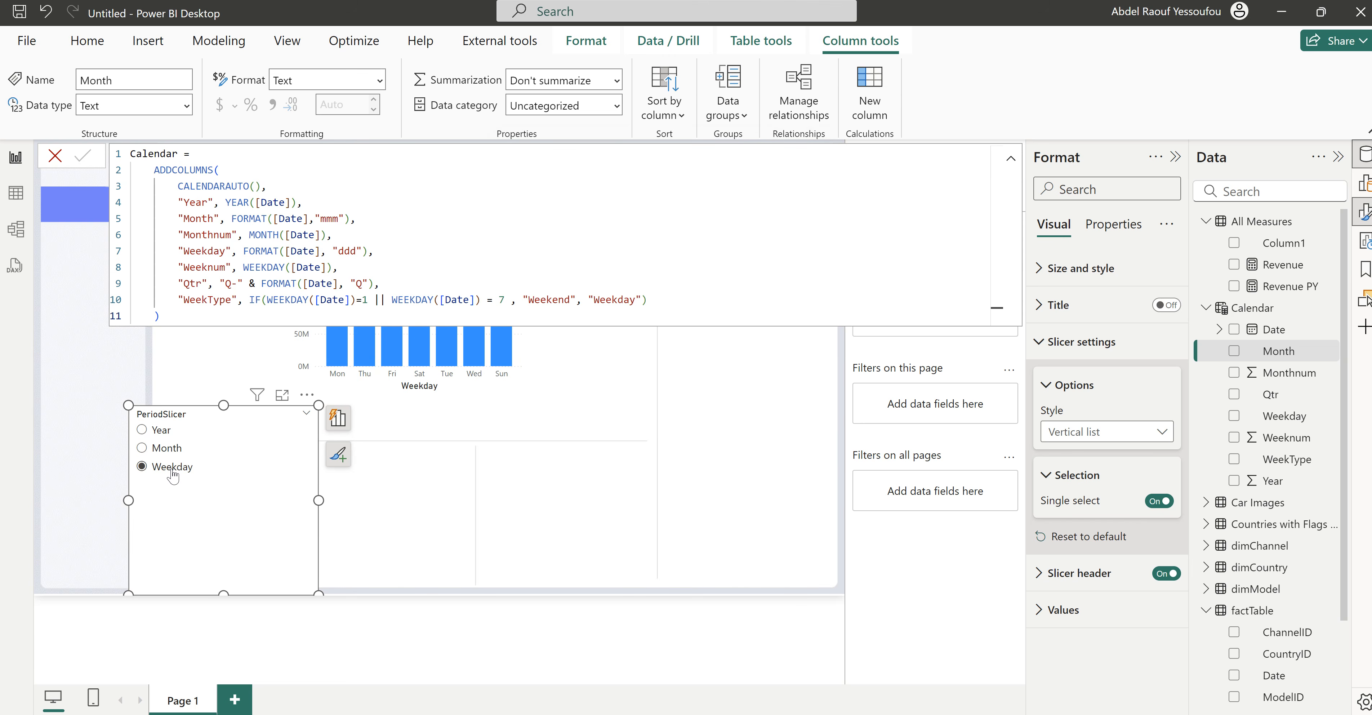
left_click(162, 452)
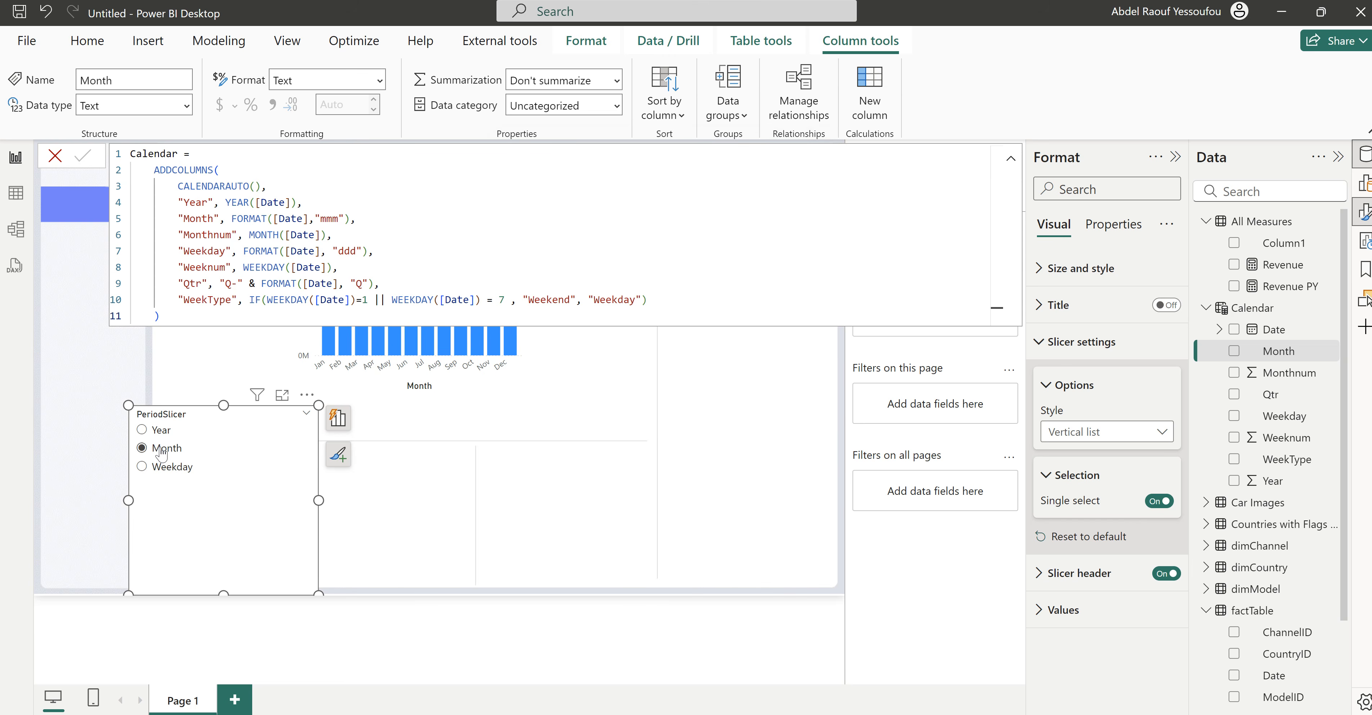
left_click(159, 430)
left_click(159, 451)
Step: Move the revenue chart to the upper-left corner of the main dashboard area and widen it to fill that section
left_click(55, 155)
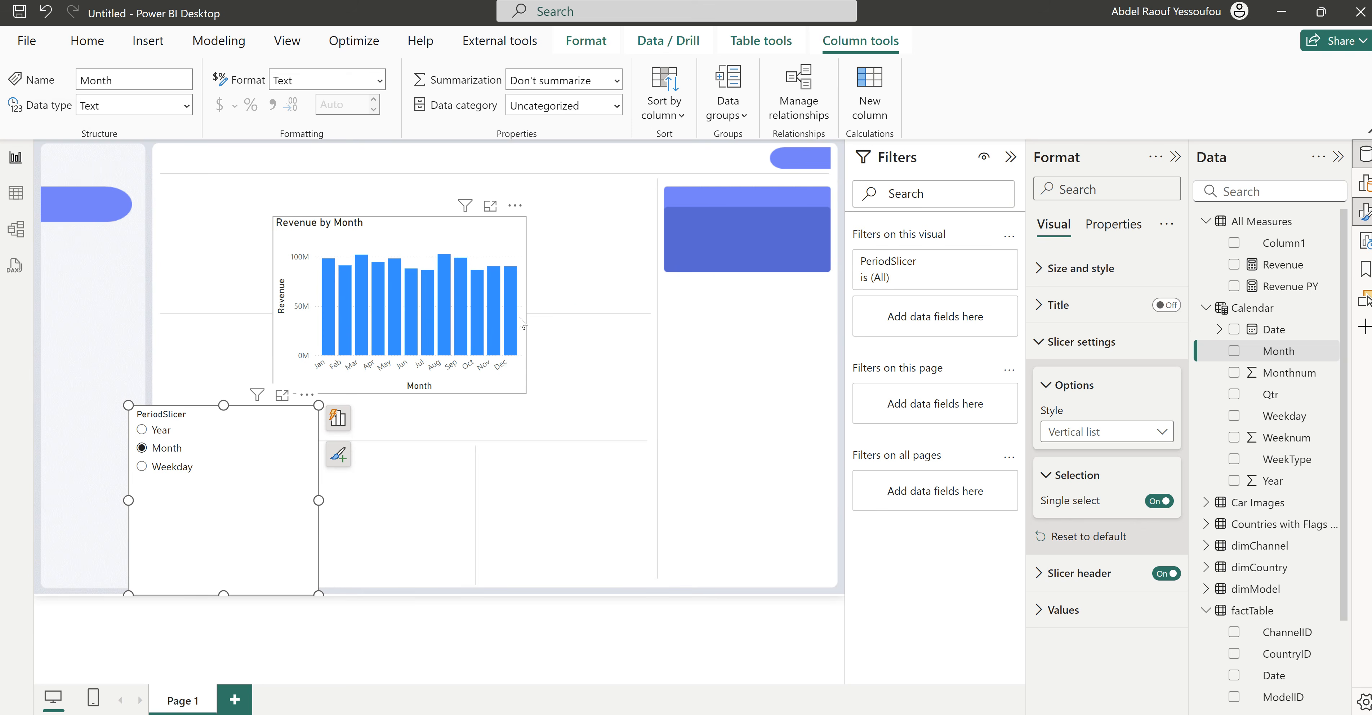
left_click_drag(392, 371, 300, 313)
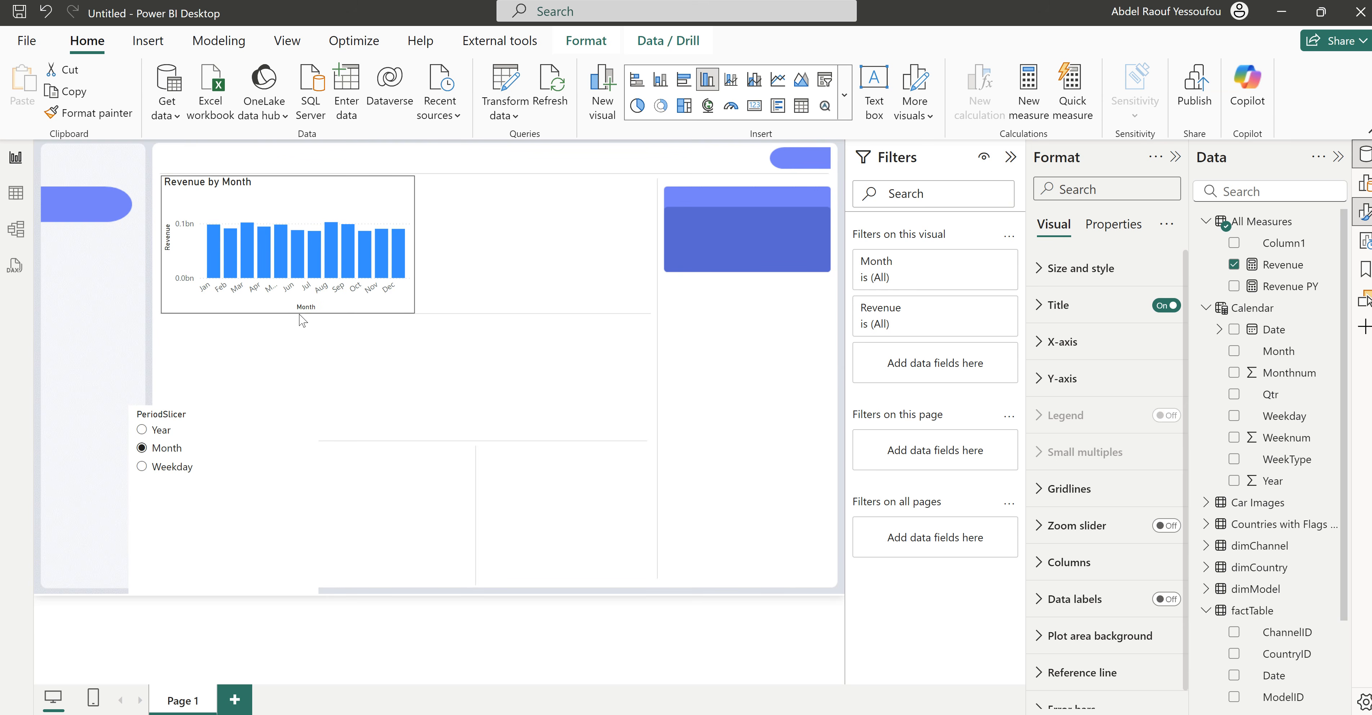
left_click_drag(414, 244, 657, 240)
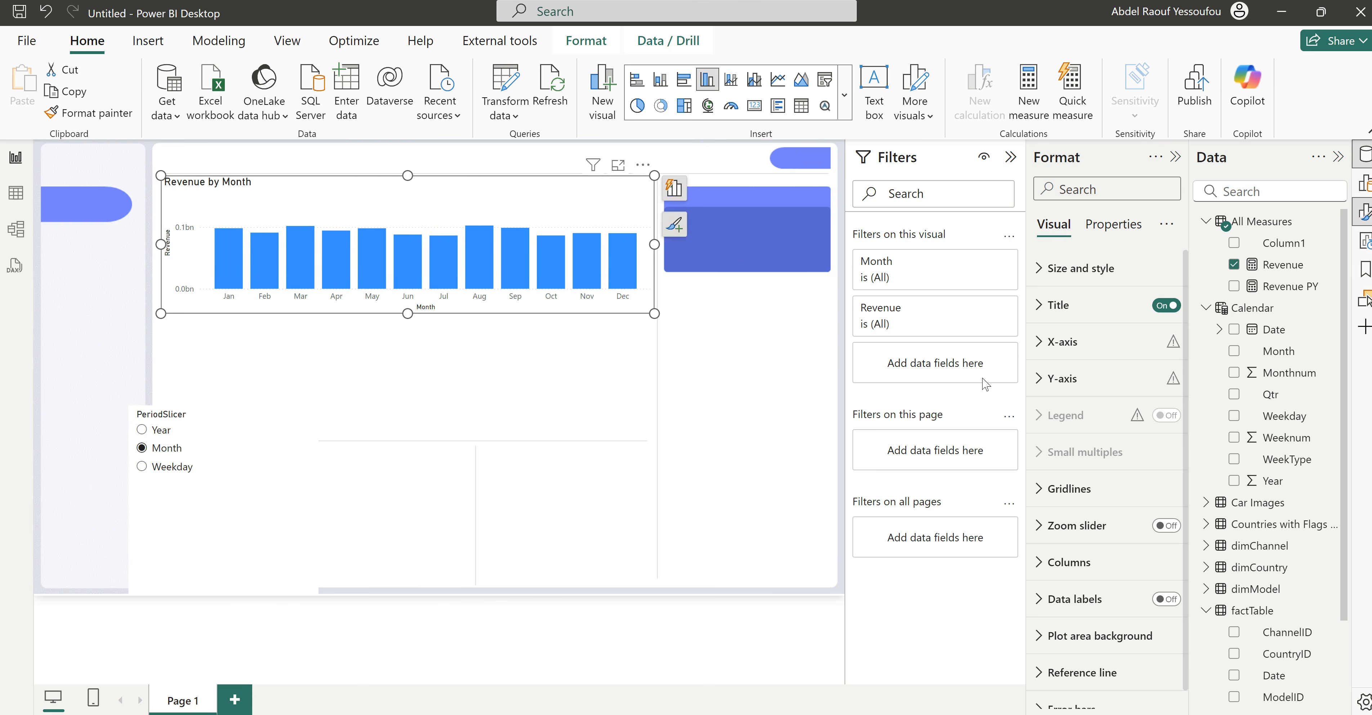
Step: Turn off the X-axis and Y-axis titles of the revenue chart
left_click(1063, 344)
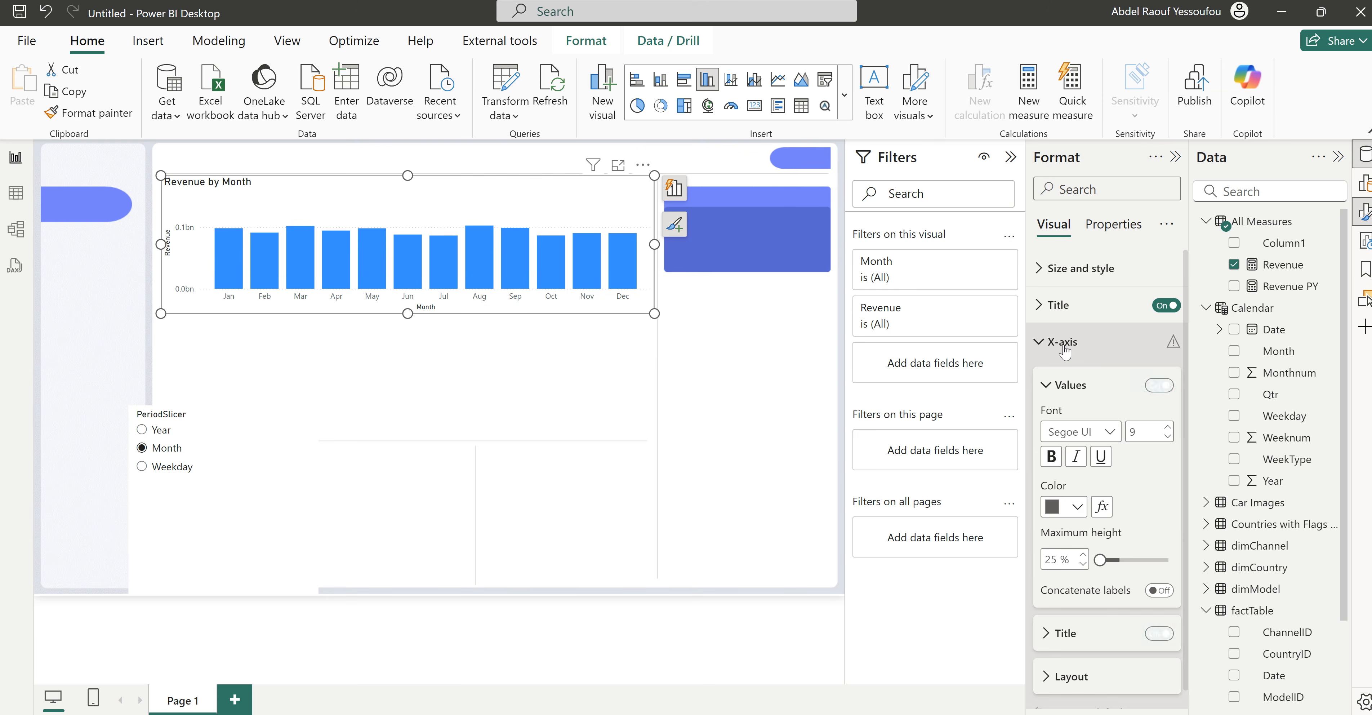
left_click(1159, 633)
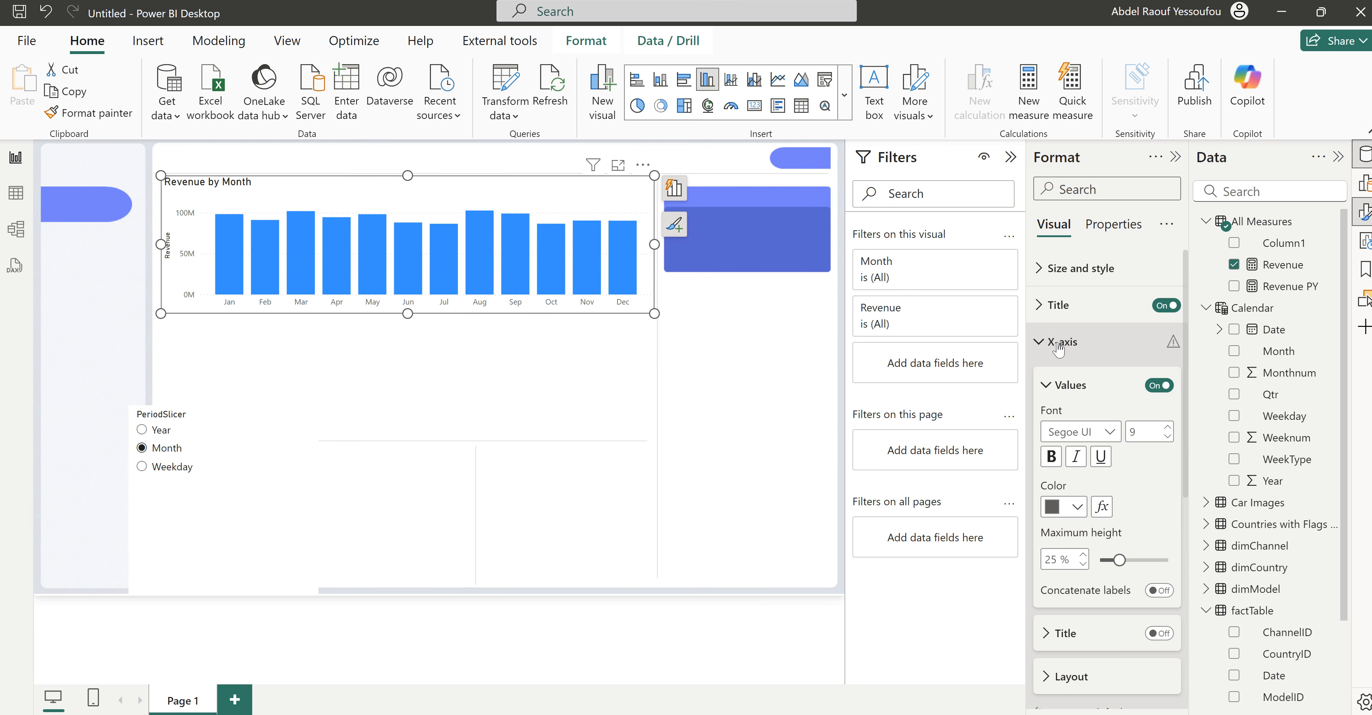
left_click(1059, 343)
left_click(1063, 378)
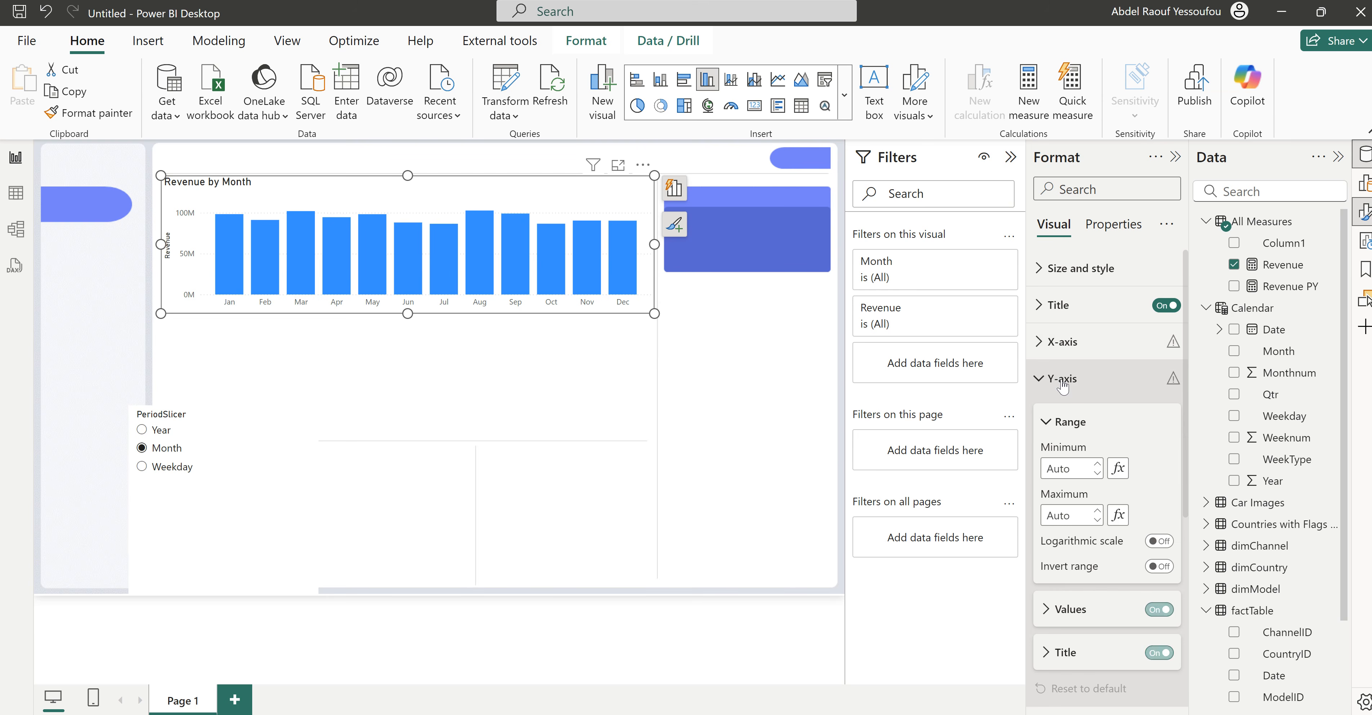
left_click(1152, 655)
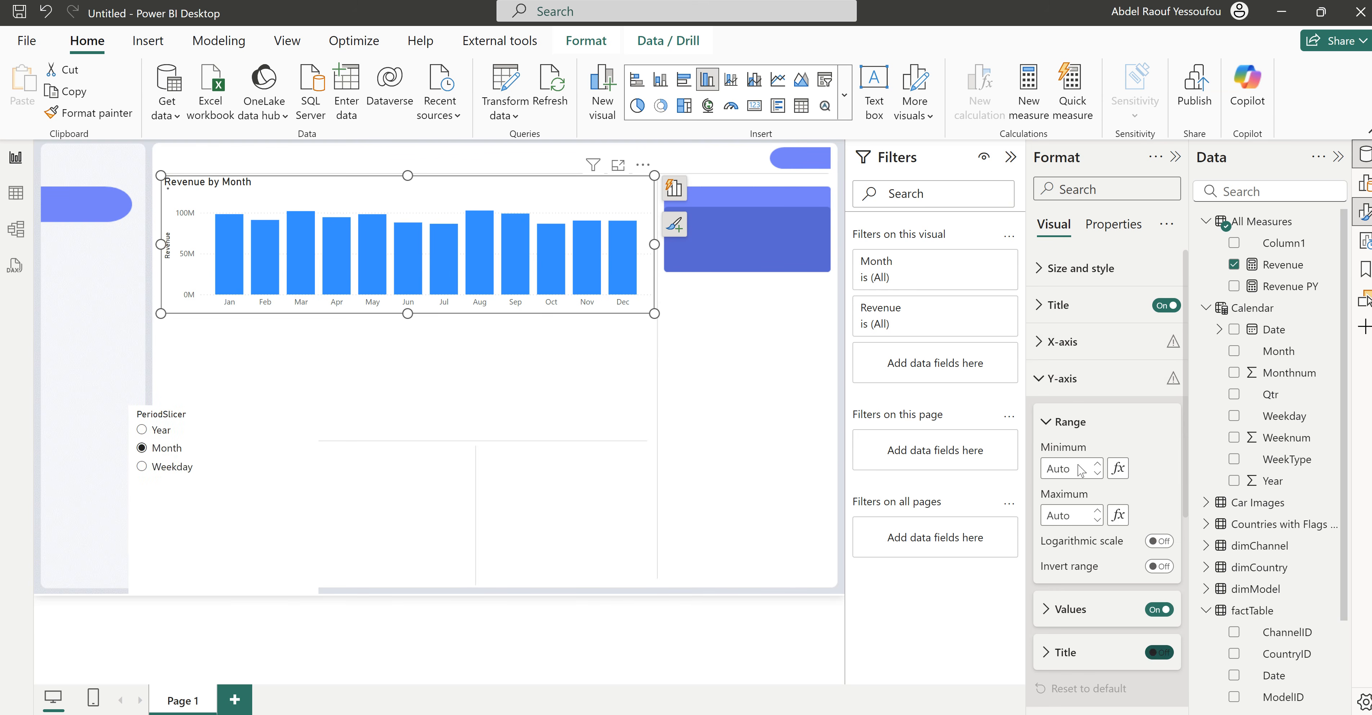
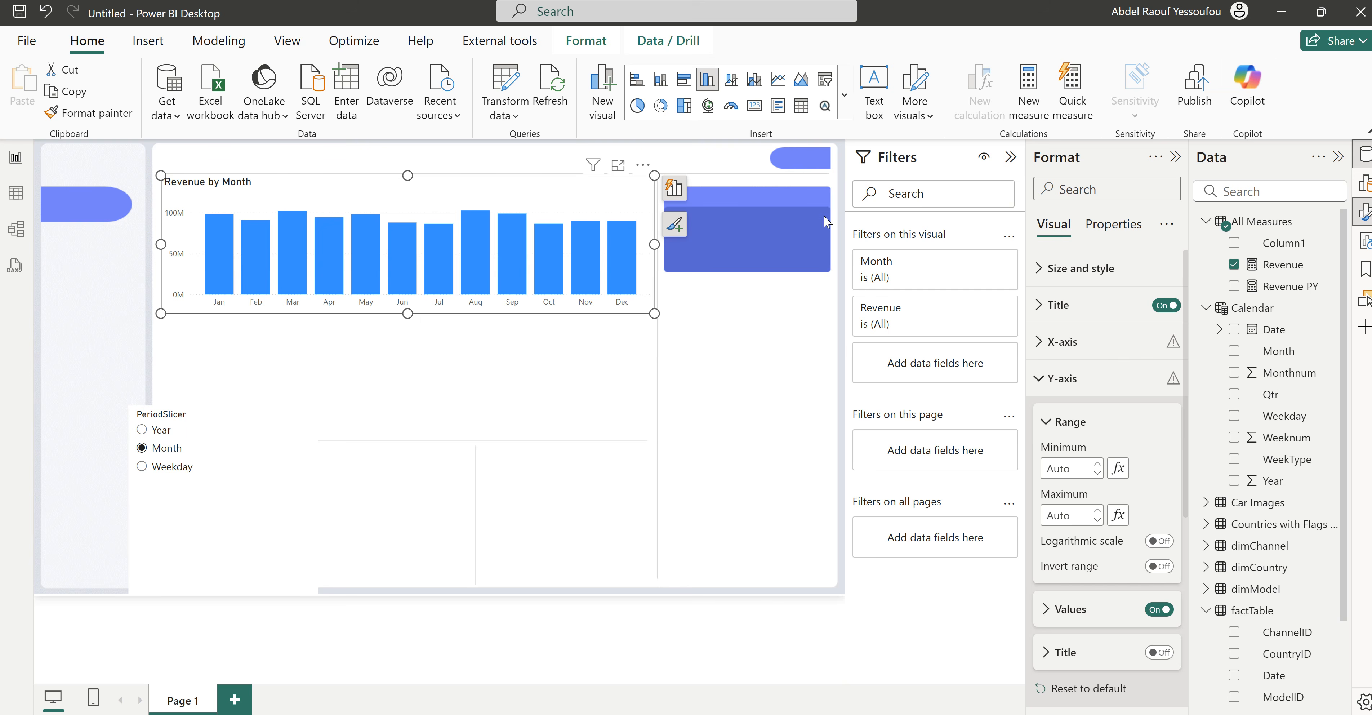
Step: Add Revenue PY to the chart and convert it to a line and clustered column chart with Revenue PY on the line y-axis
left_click(1235, 286)
left_click(674, 187)
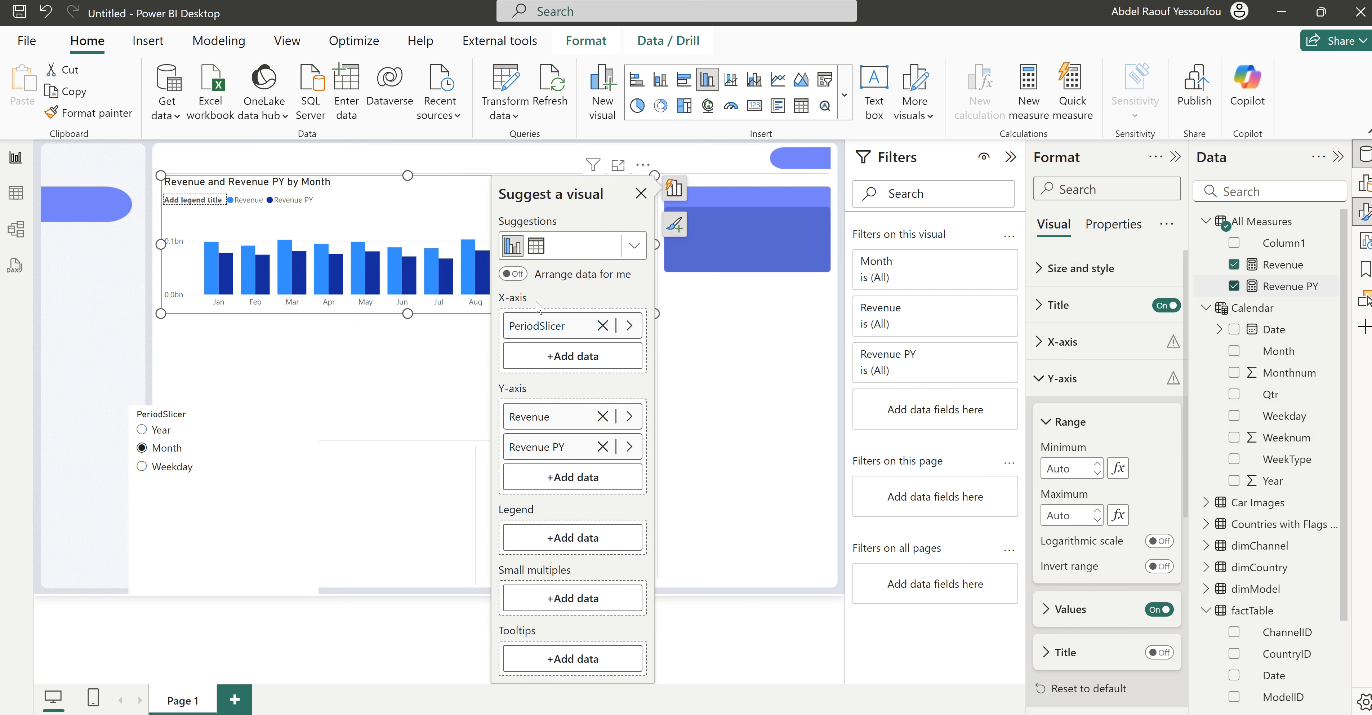
left_click(750, 83)
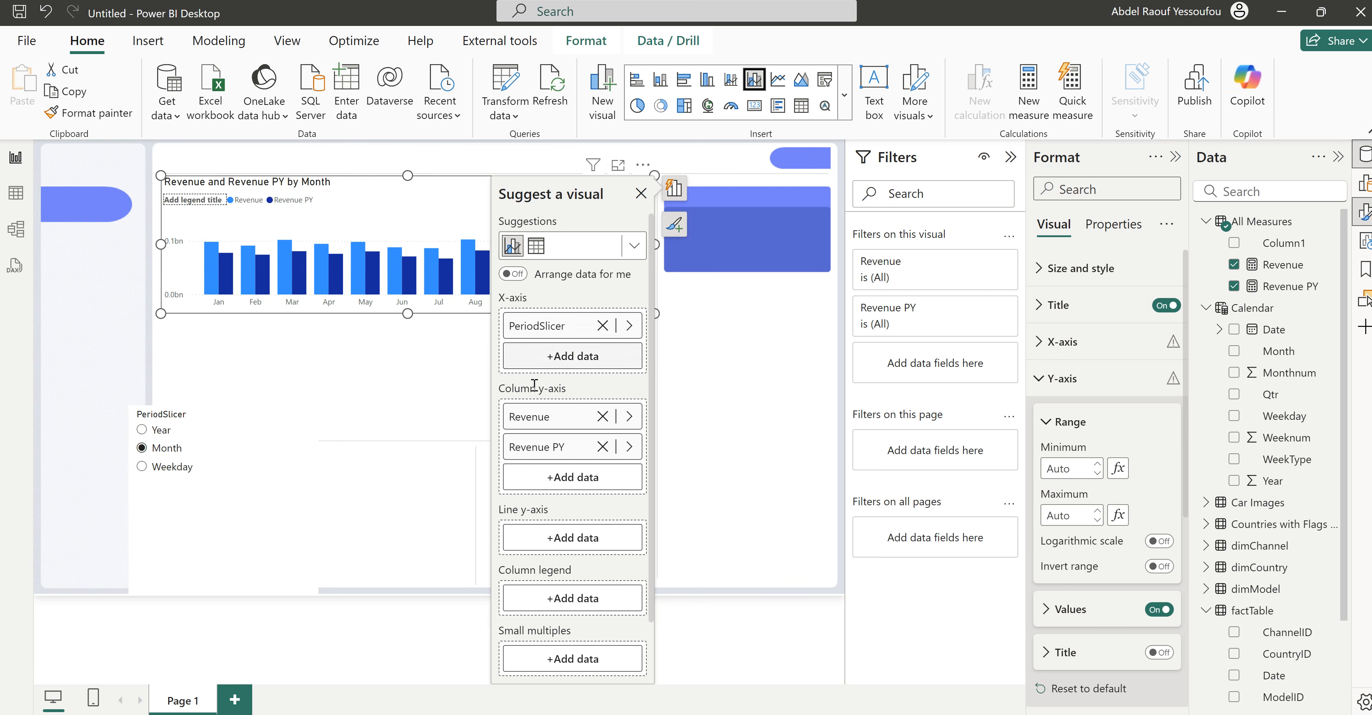
left_click_drag(548, 452, 569, 539)
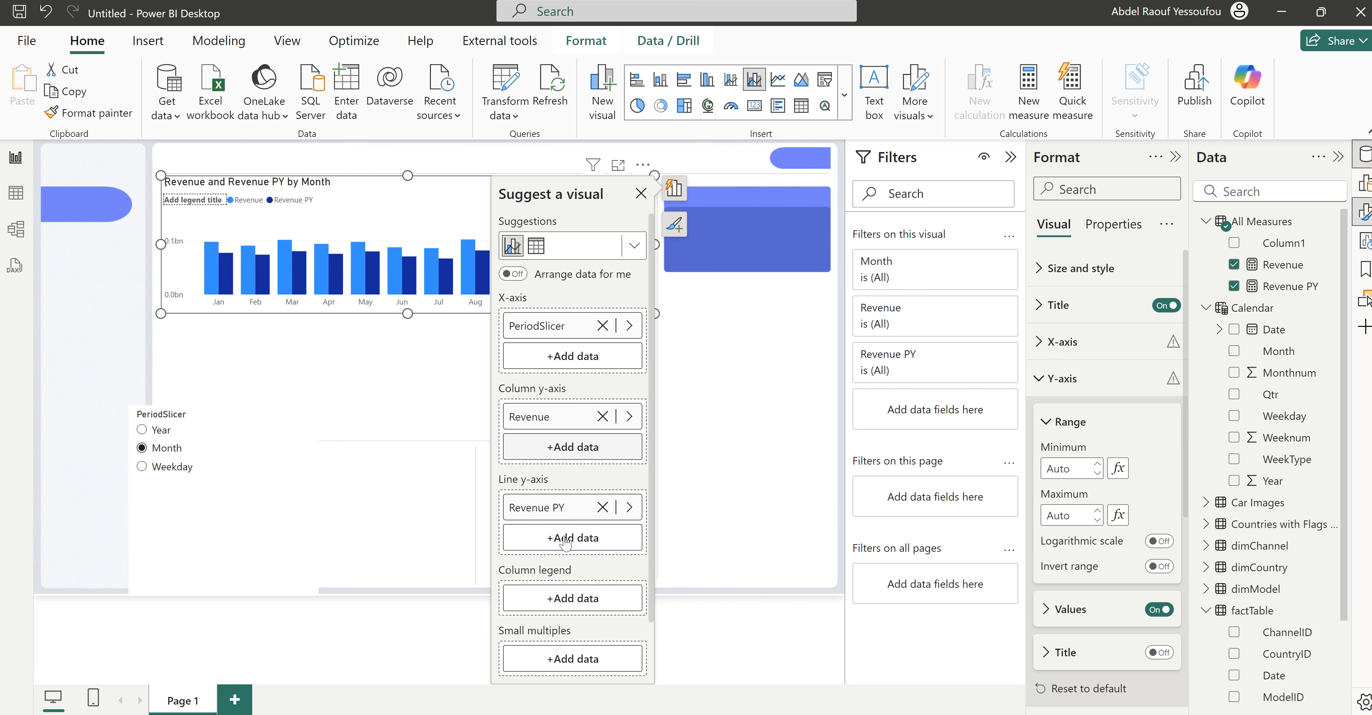
left_click(640, 193)
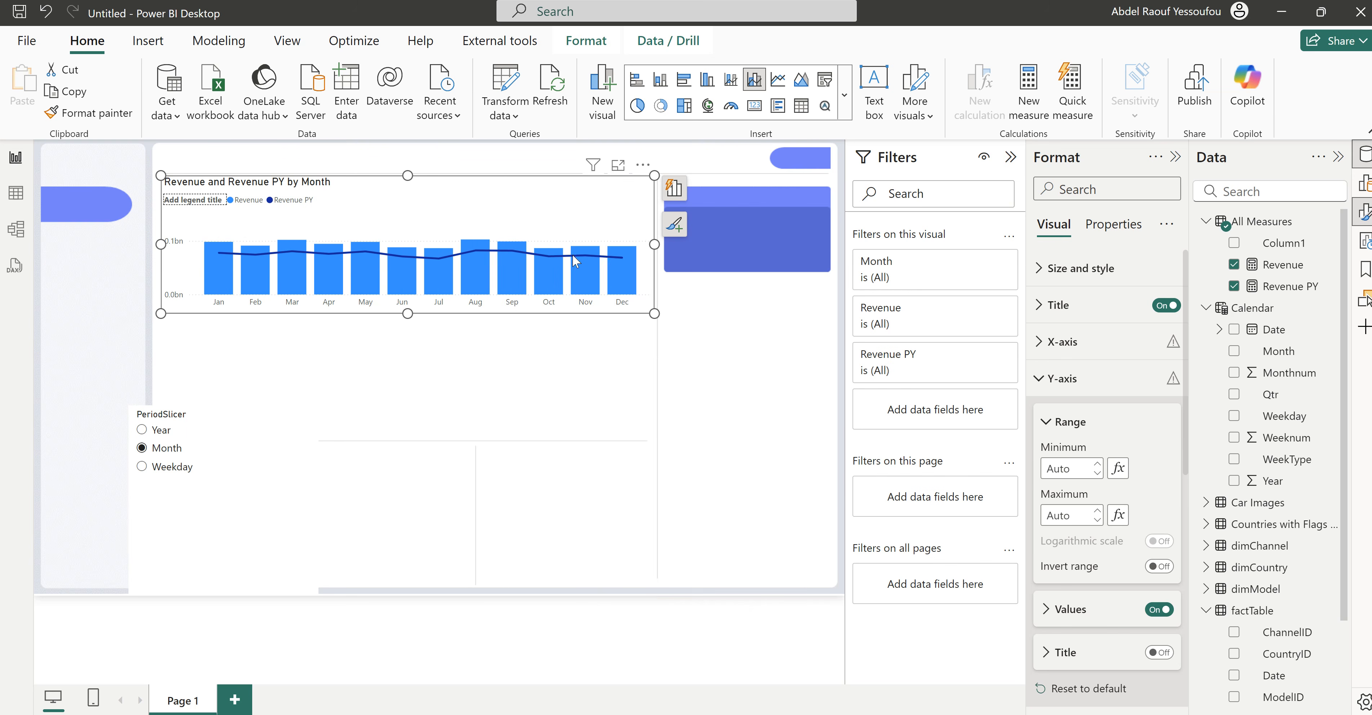
Step: Switch the PeriodSlicer to Year and Weekday to check the combined Revenue and Revenue PY chart
left_click(161, 432)
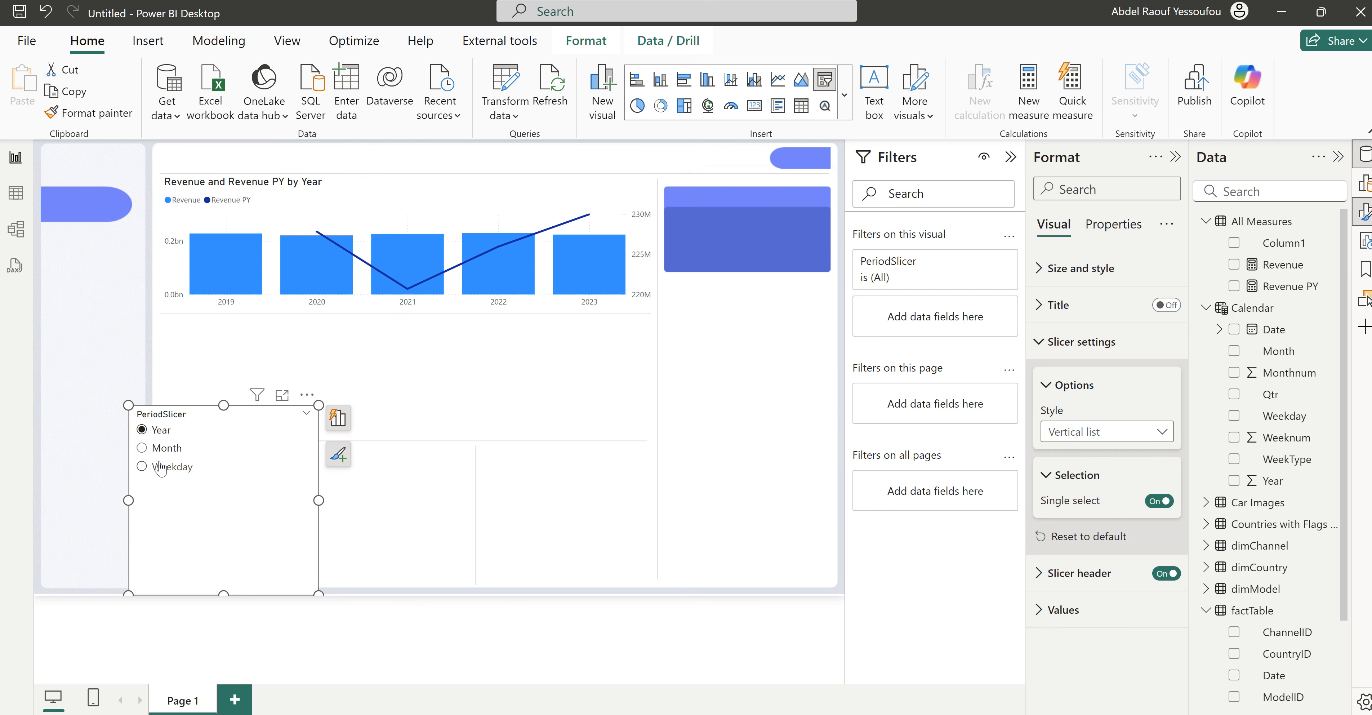
left_click(161, 476)
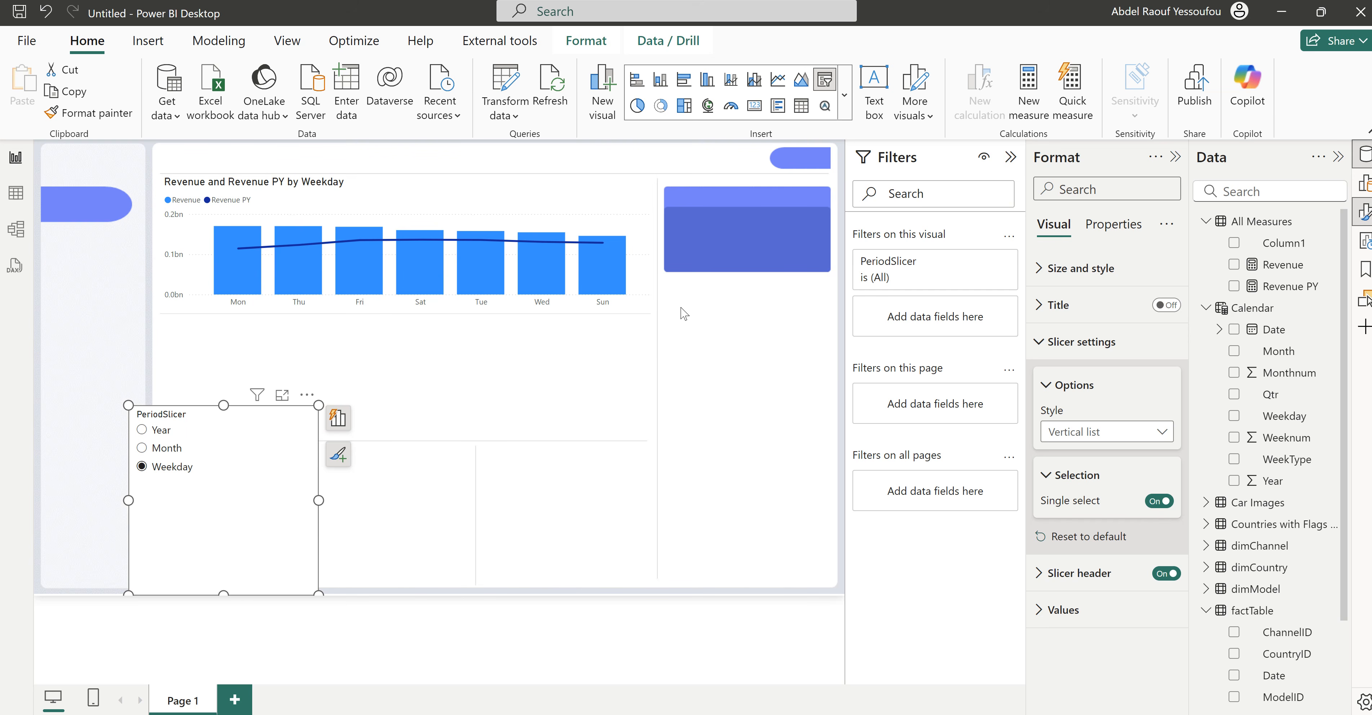
left_click(1064, 352)
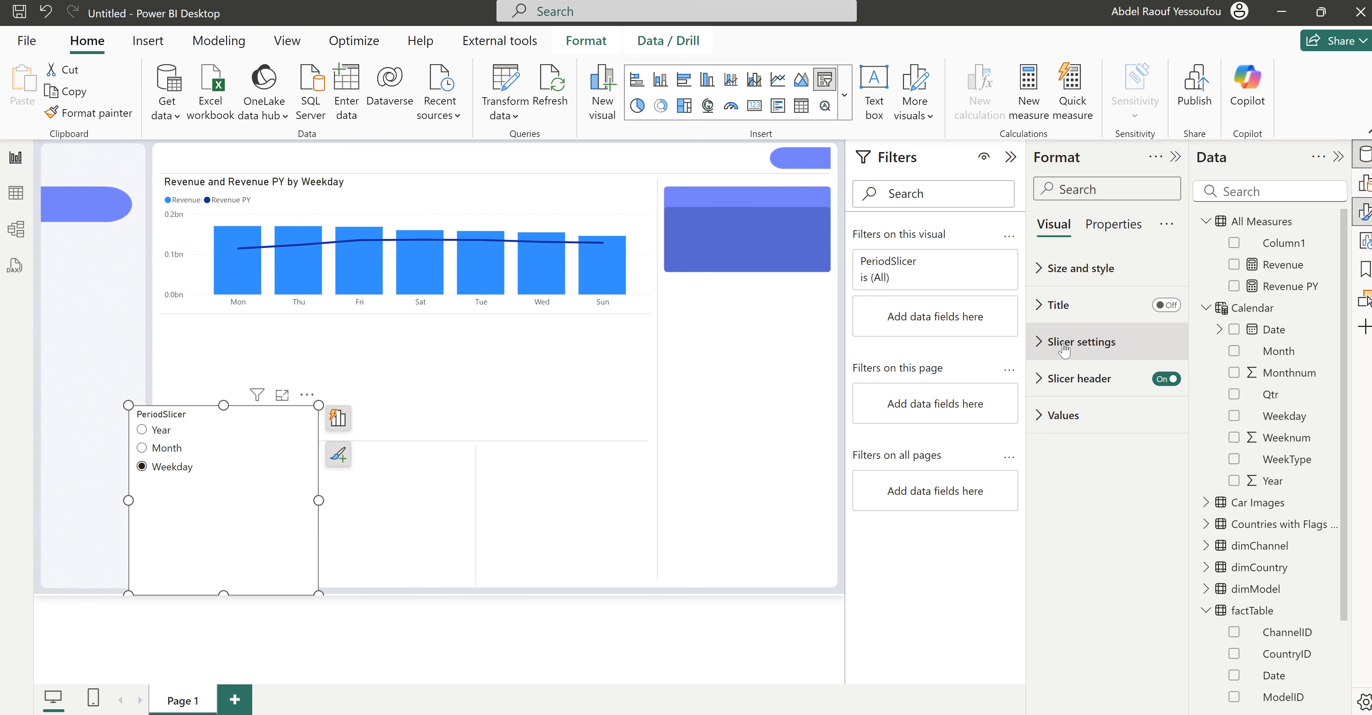
Step: Set the space between categories to 40% for the columns of the Revenue and Revenue PY chart
left_click(577, 316)
scroll(1096, 559, "down", 5)
scroll(1095, 559, "down", 3)
left_click(1083, 459)
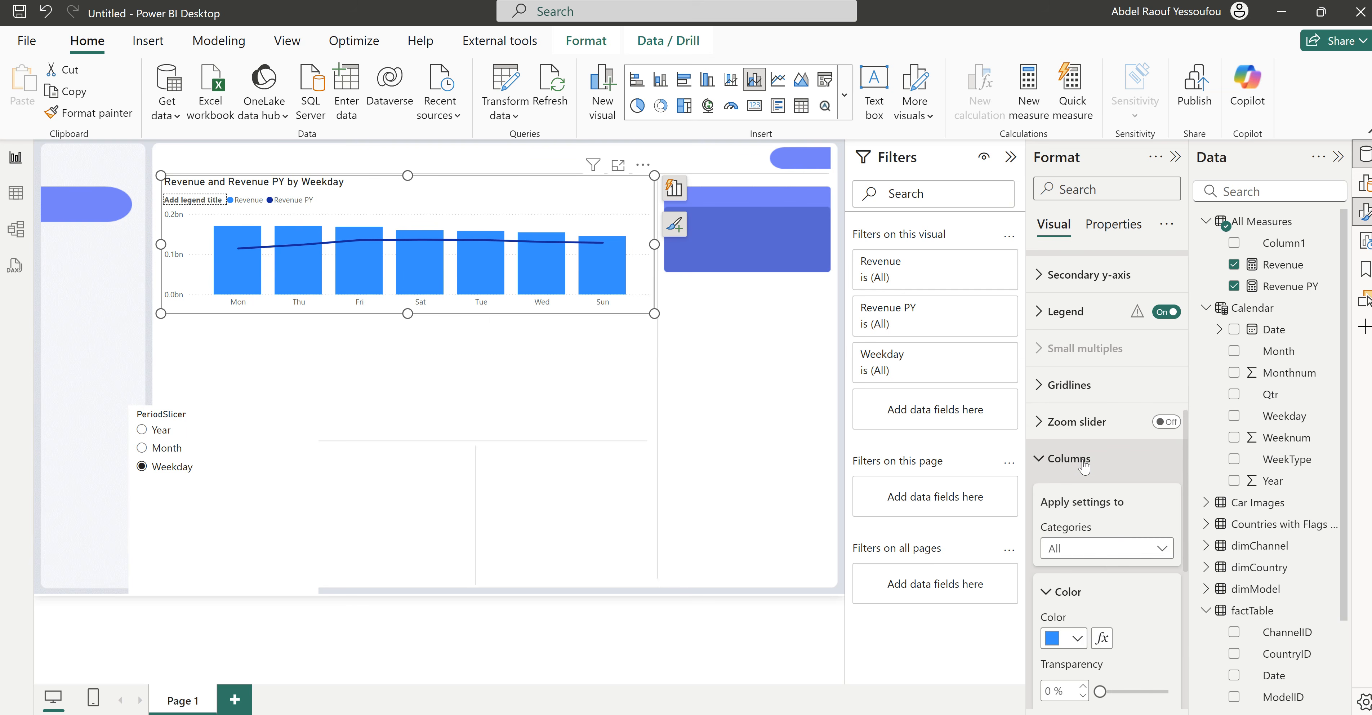
scroll(1081, 480, "down", 5)
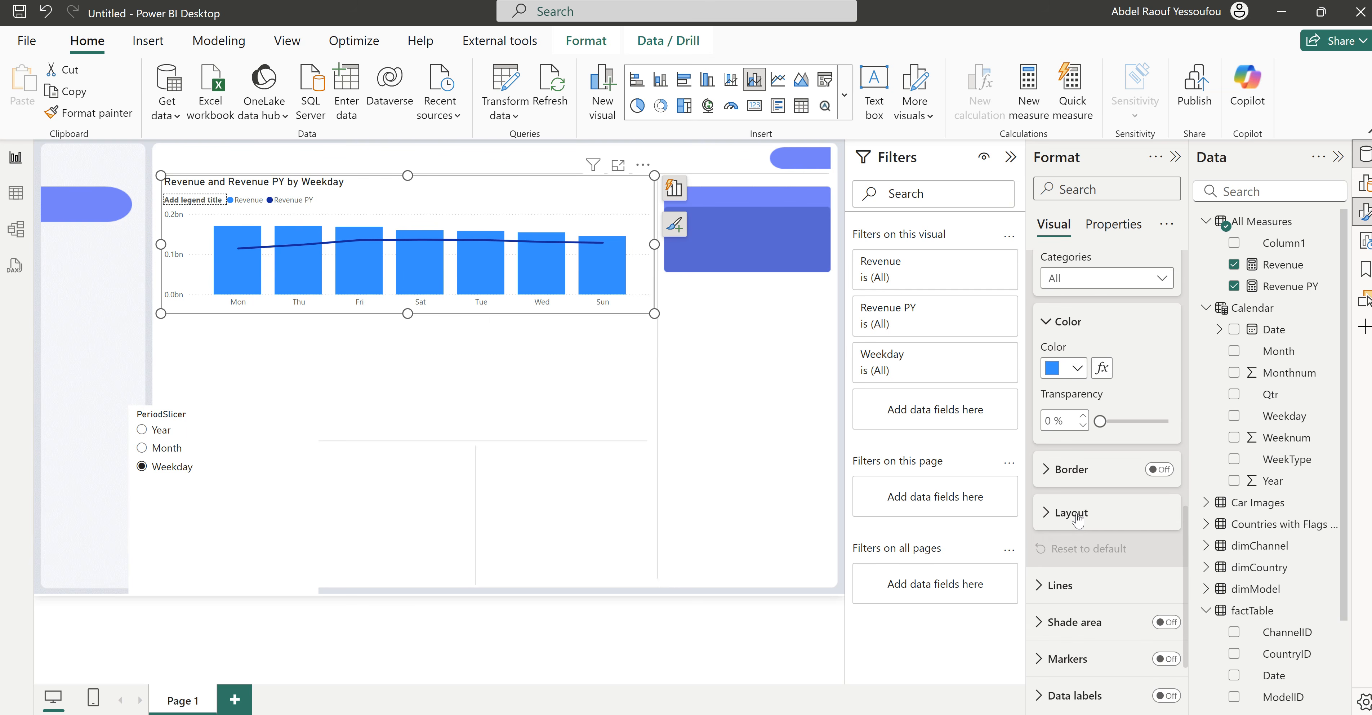
left_click(1077, 518)
left_click_drag(1117, 618, 1135, 616)
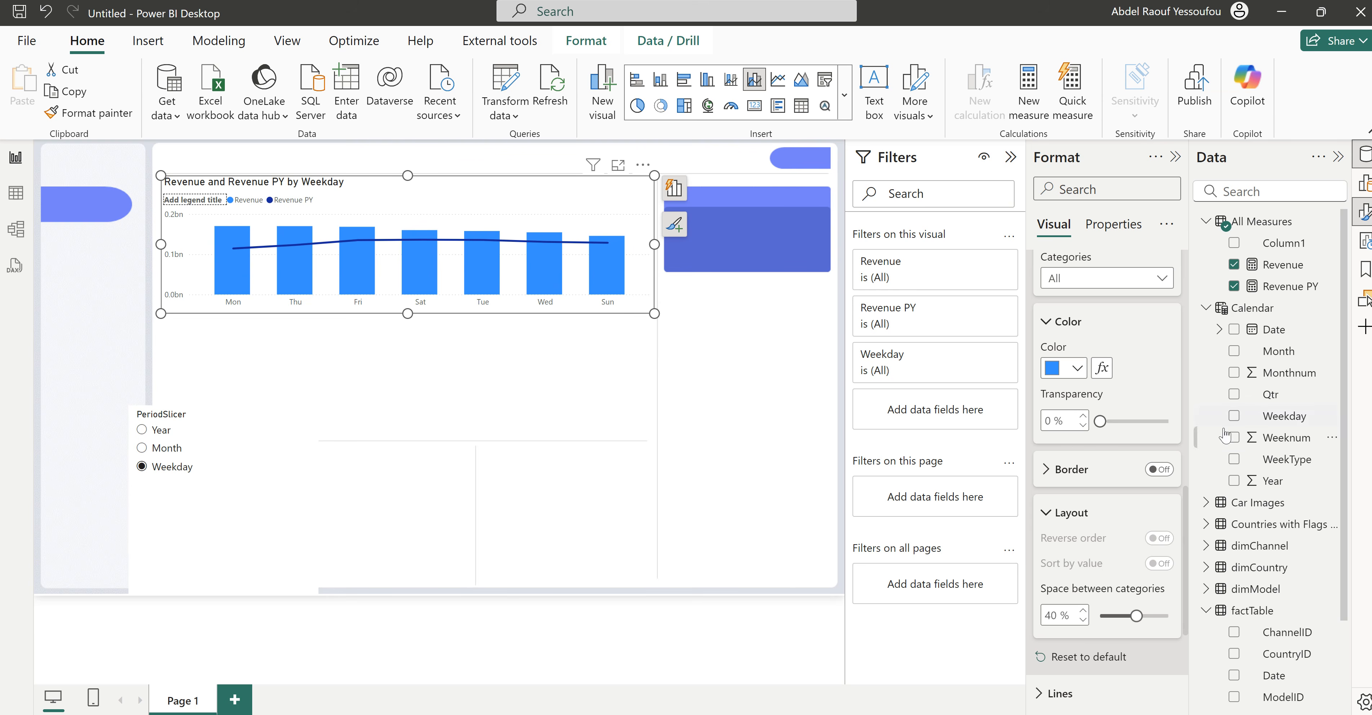
Step: Set the column color of the Revenue and Revenue PY chart to hex #5862D1
left_click(1077, 370)
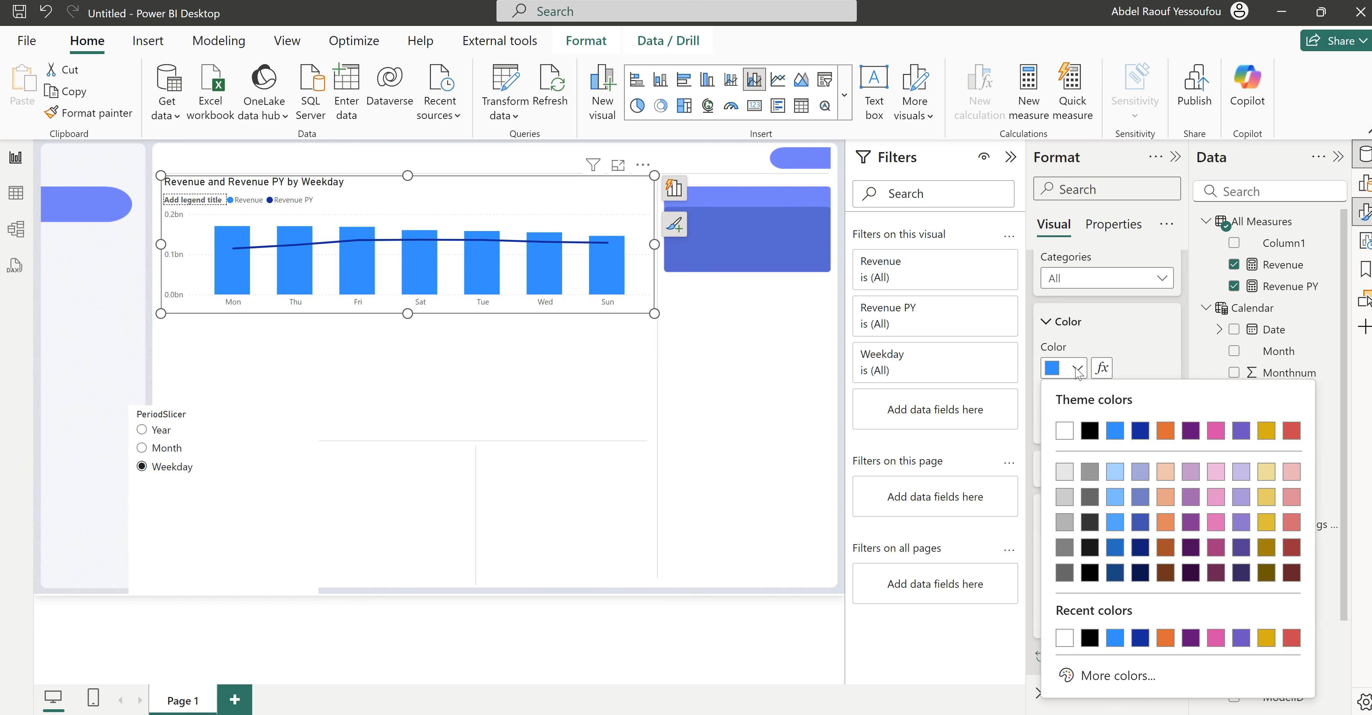
left_click(1121, 676)
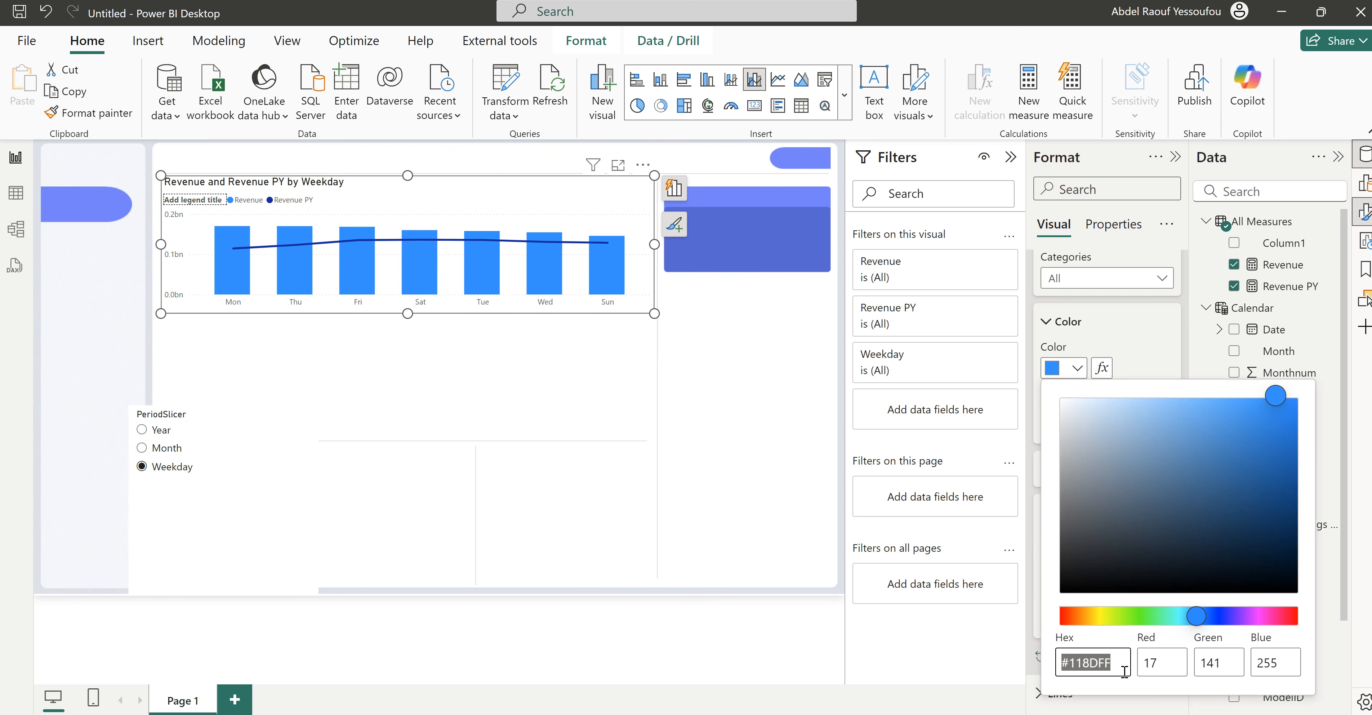
type("DarkBlu")
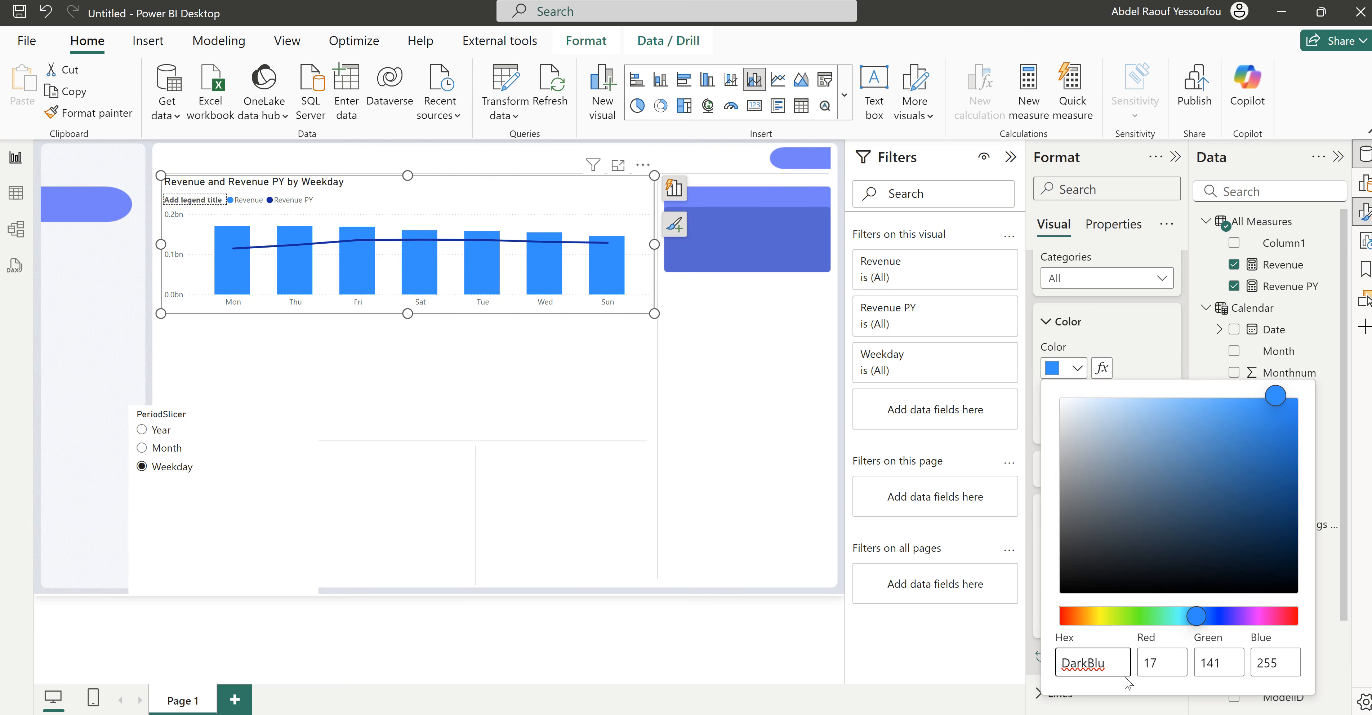
key("ctrl+a")
key("BackSpace")
key("alt+Tab")
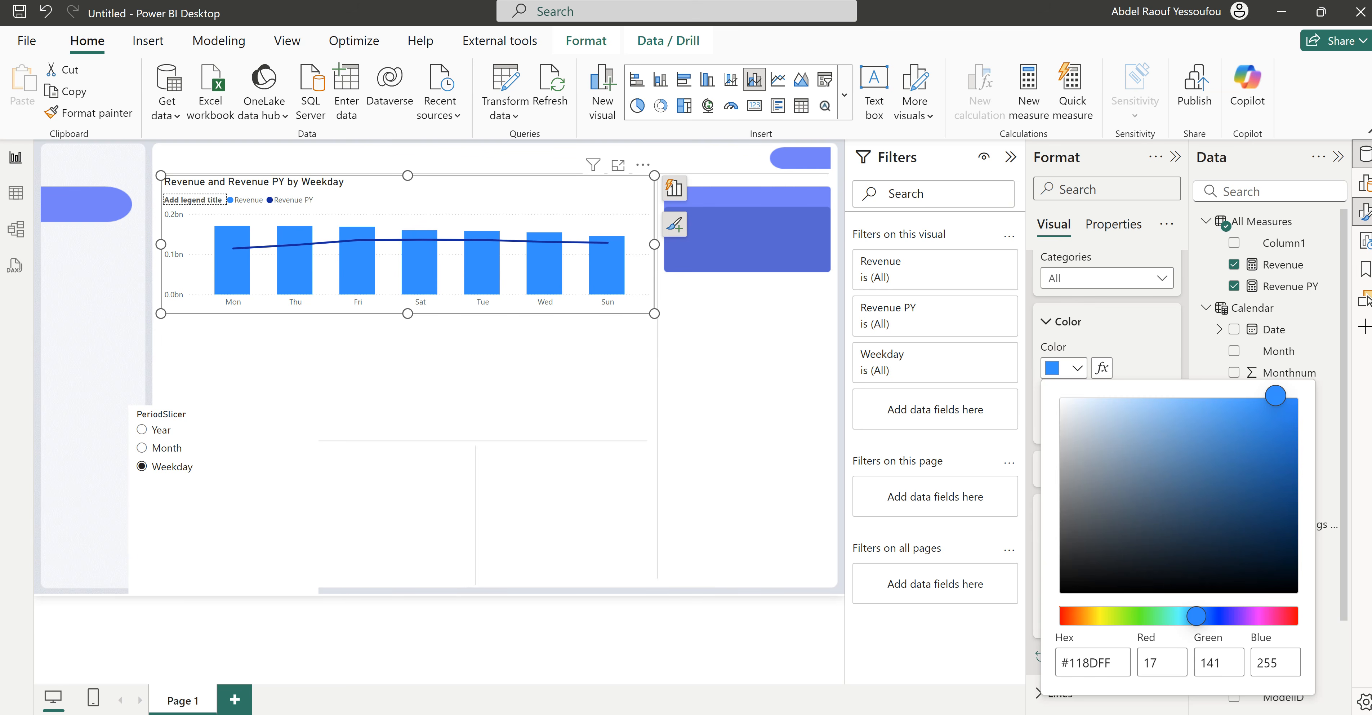
left_click(1120, 661)
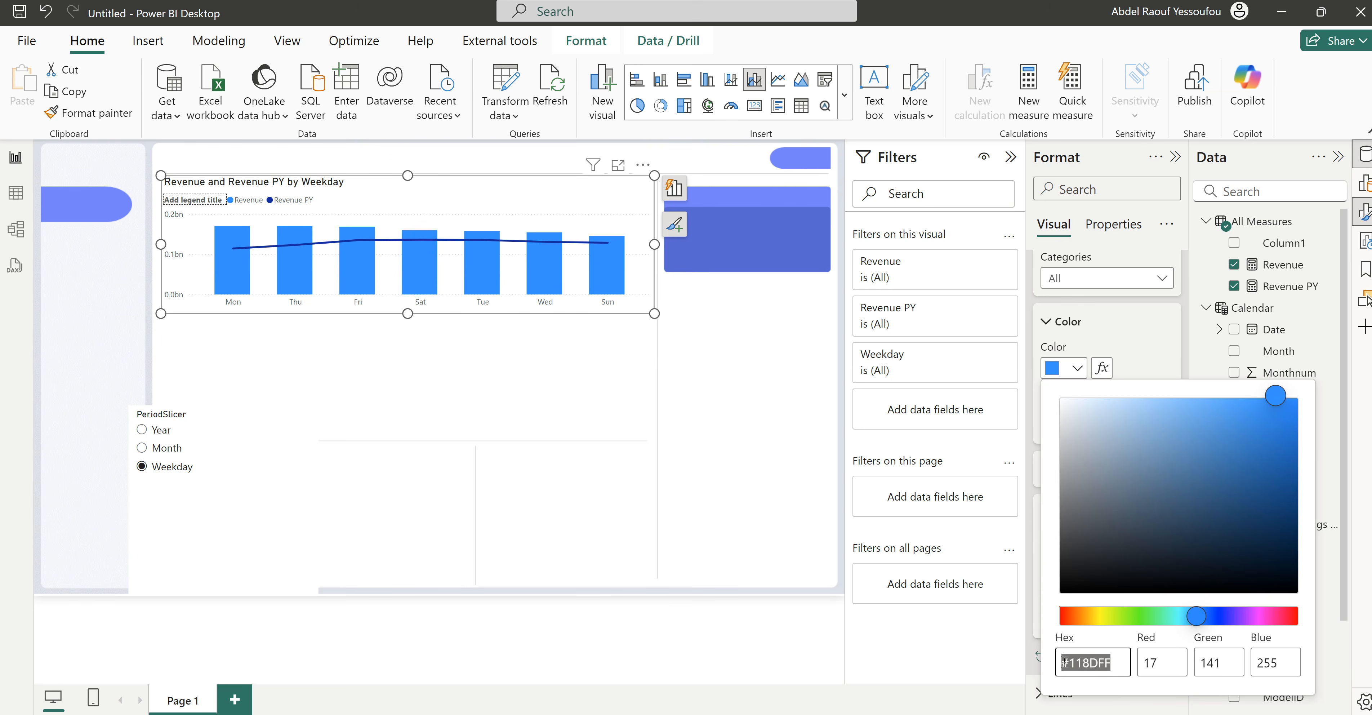
type("#5862D1")
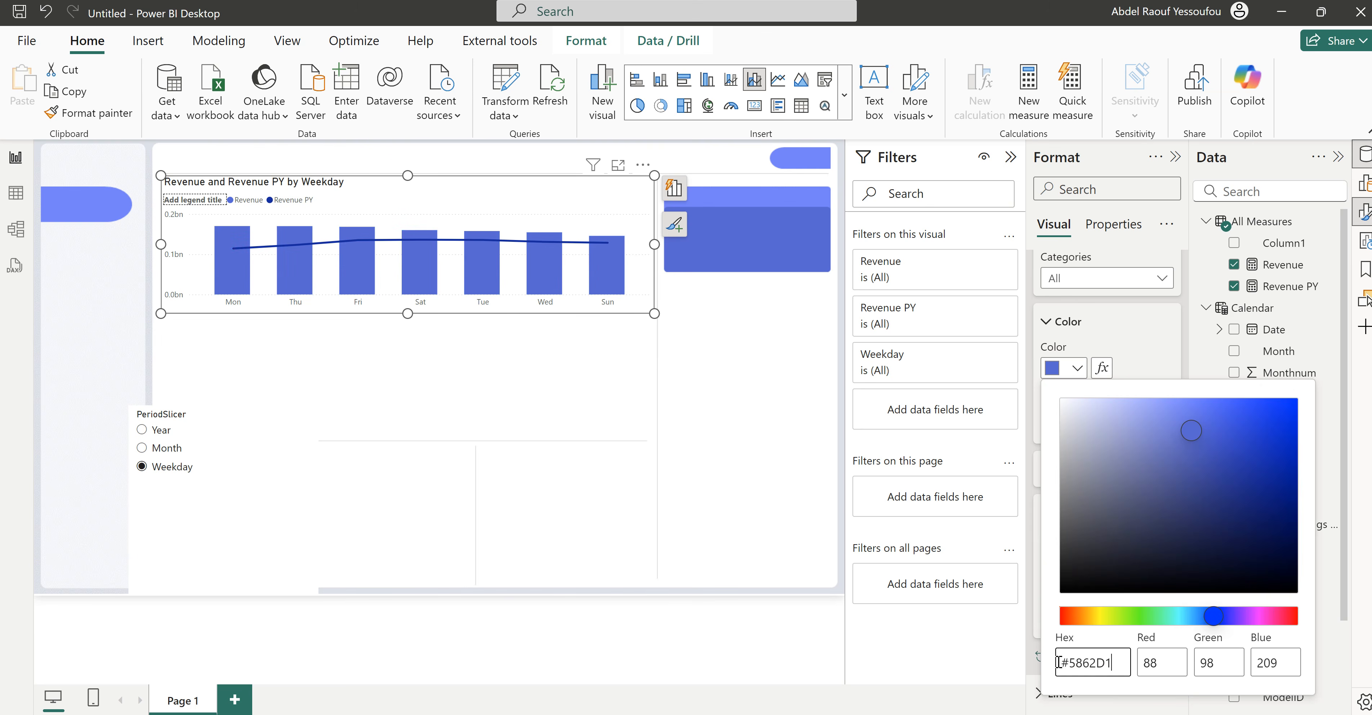
left_click(1175, 353)
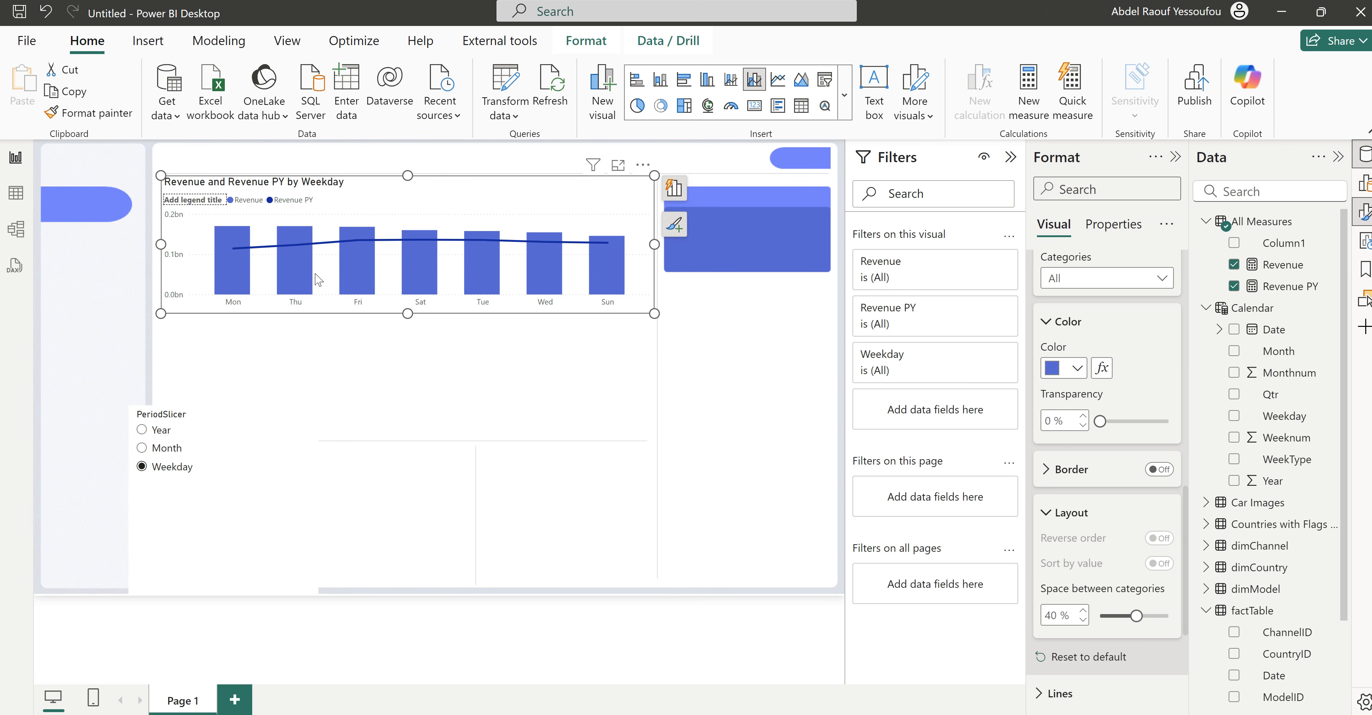
Step: Change the color of the Revenue PY line to a light blue theme tint
scroll(1062, 373, "up", 3)
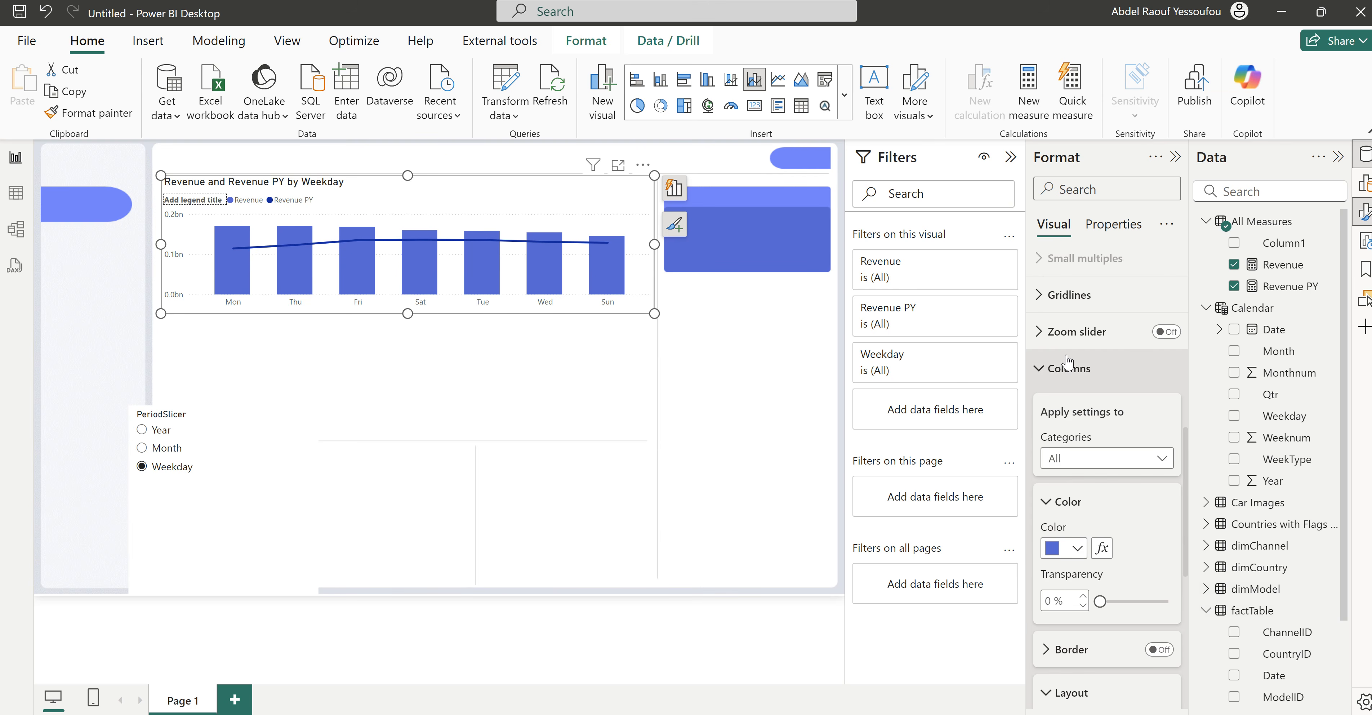
left_click(1060, 370)
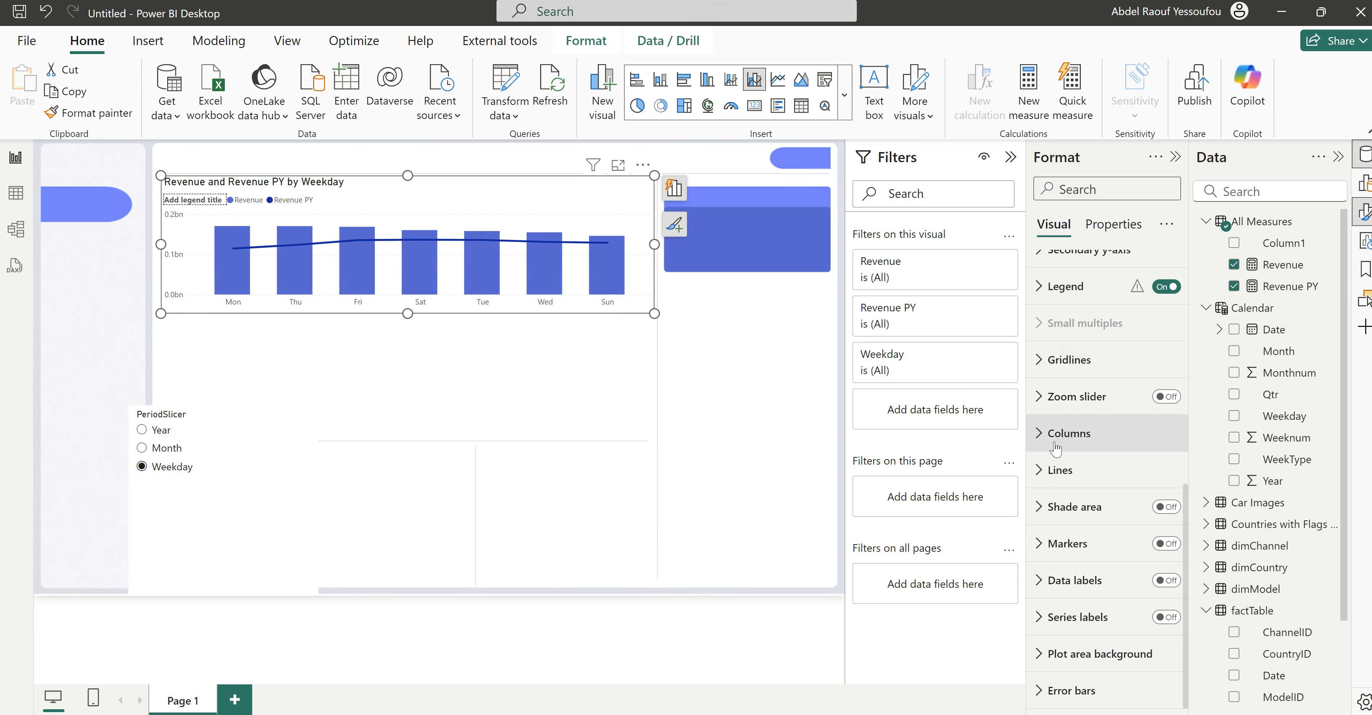
left_click(1064, 478)
scroll(1112, 609, "down", 3)
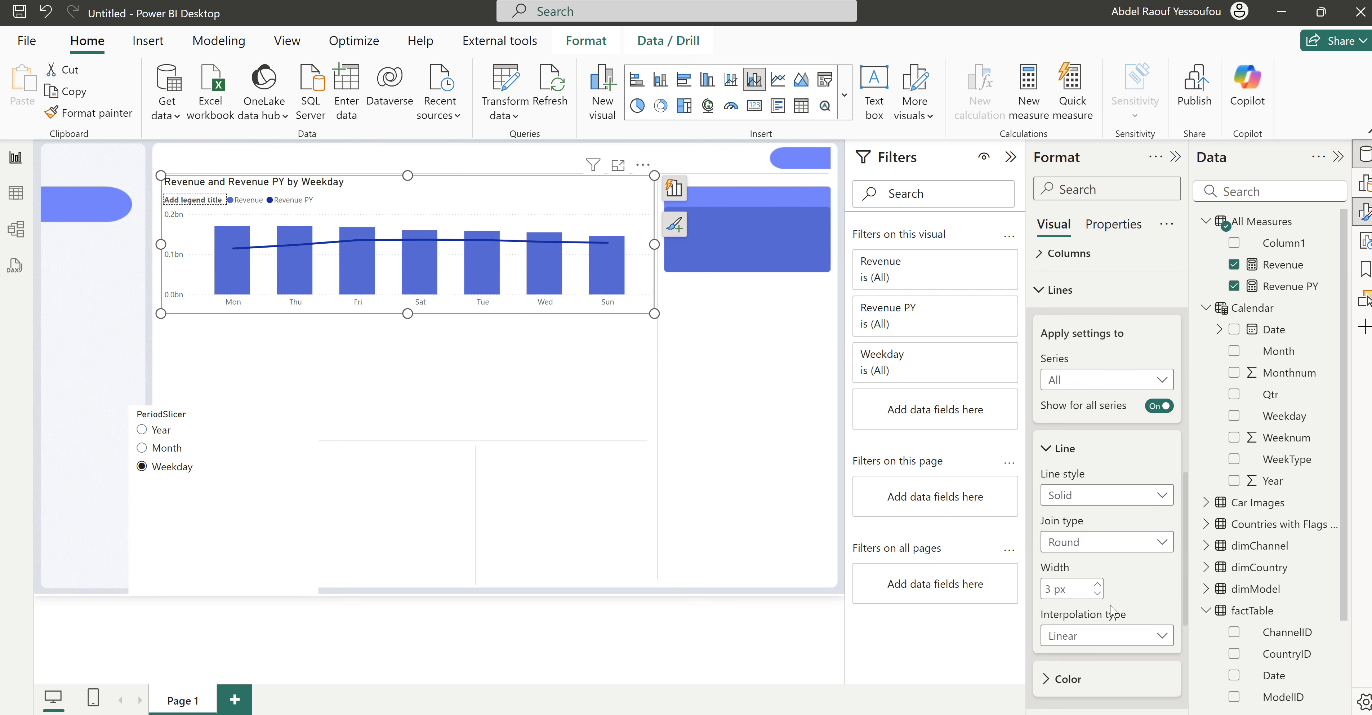
scroll(1120, 590, "down", 3)
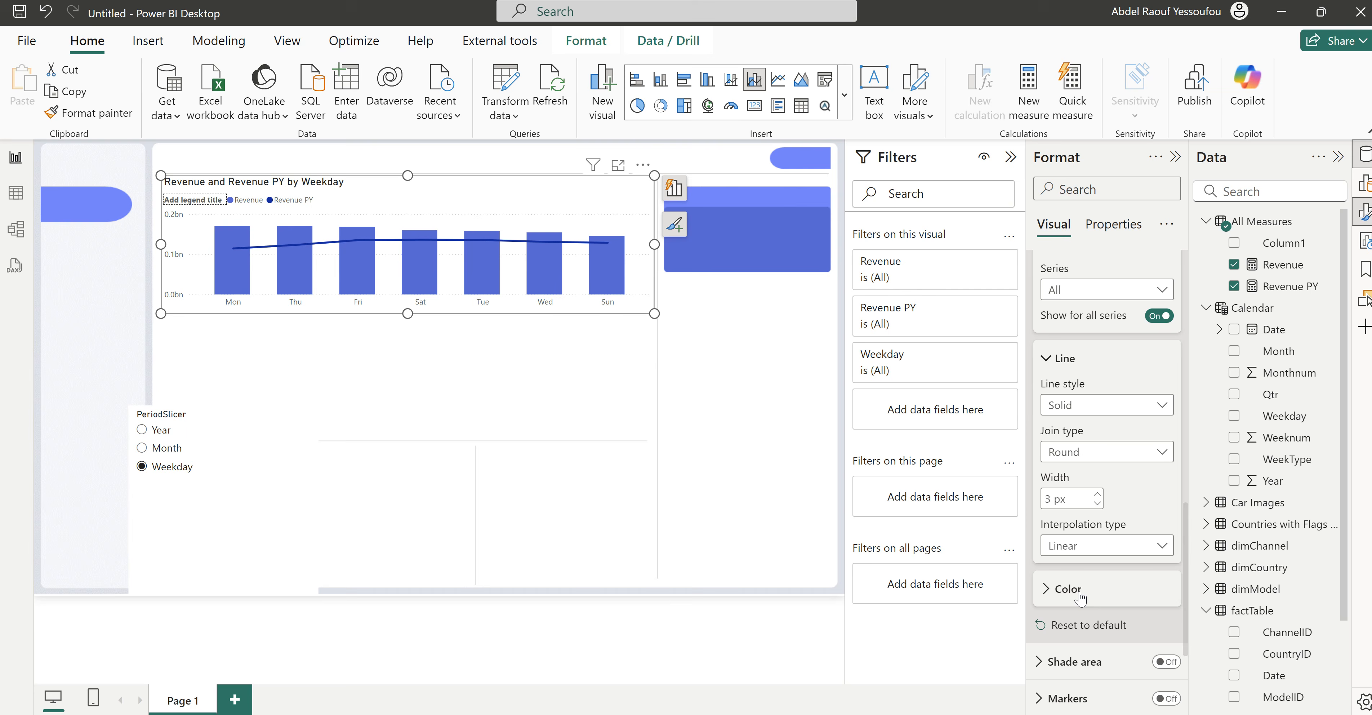
left_click(1079, 597)
scroll(1079, 598, "down", 3)
left_click(1076, 546)
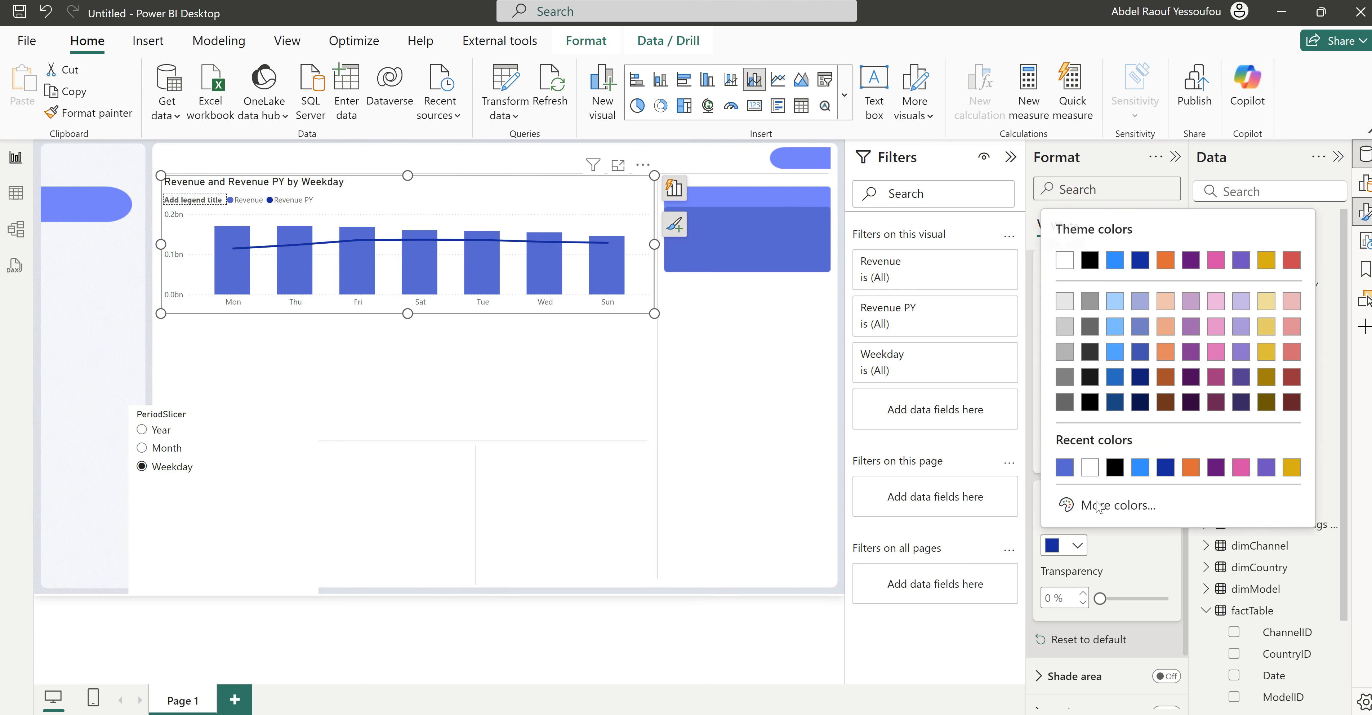
left_click(1114, 327)
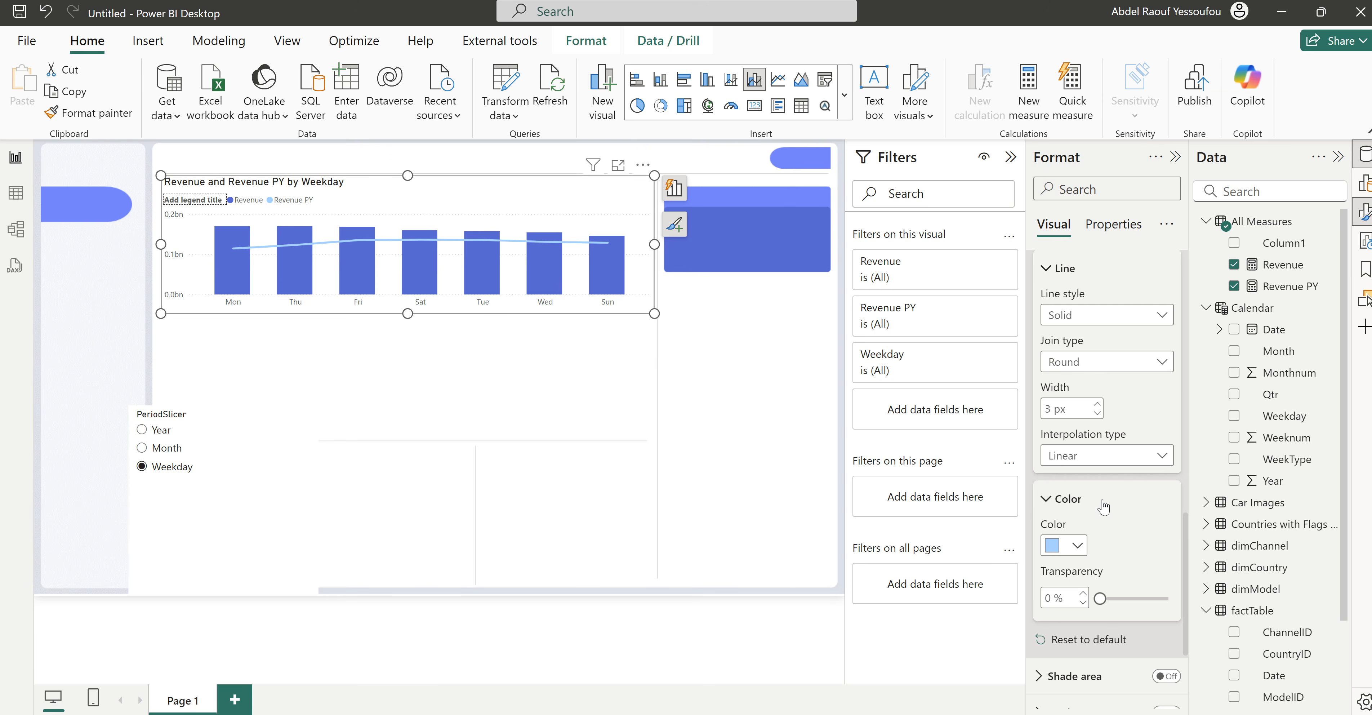
Step: Set the interpolation type of the Revenue PY line to Smooth
scroll(1102, 506, "up", 3)
left_click(1089, 549)
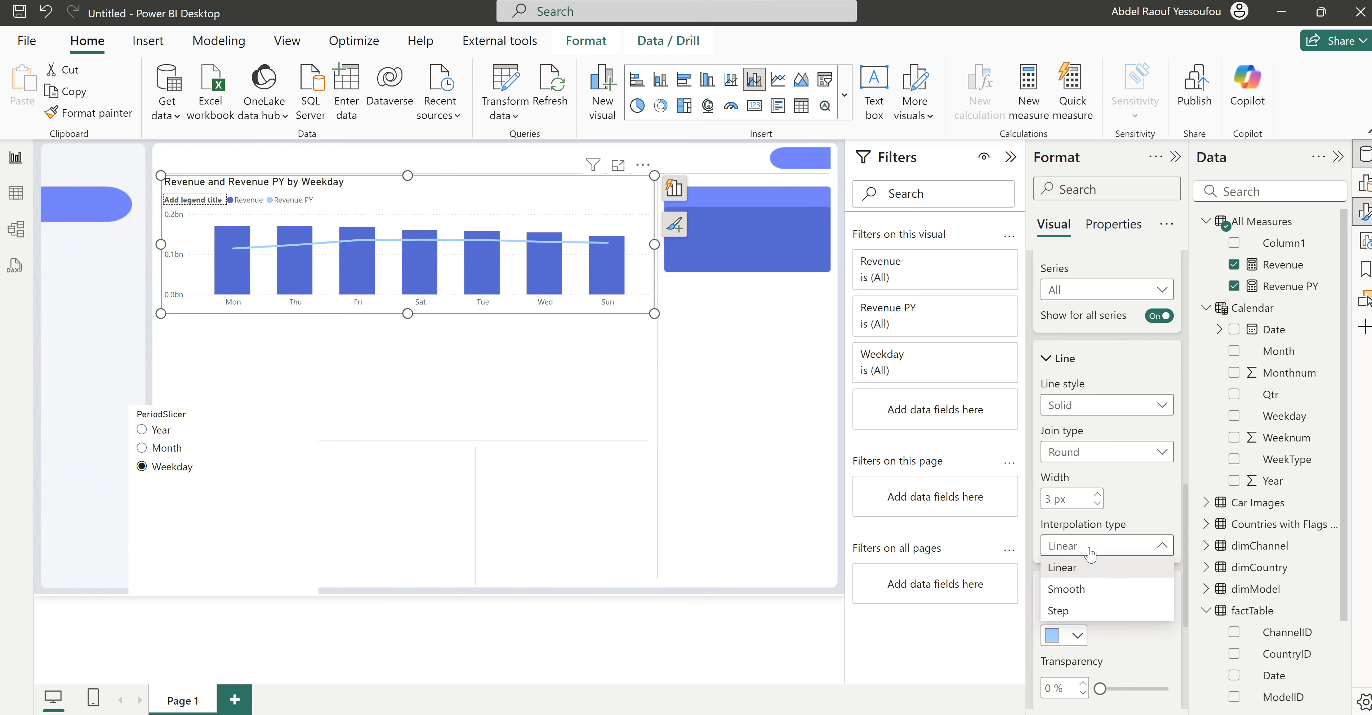
left_click(1078, 590)
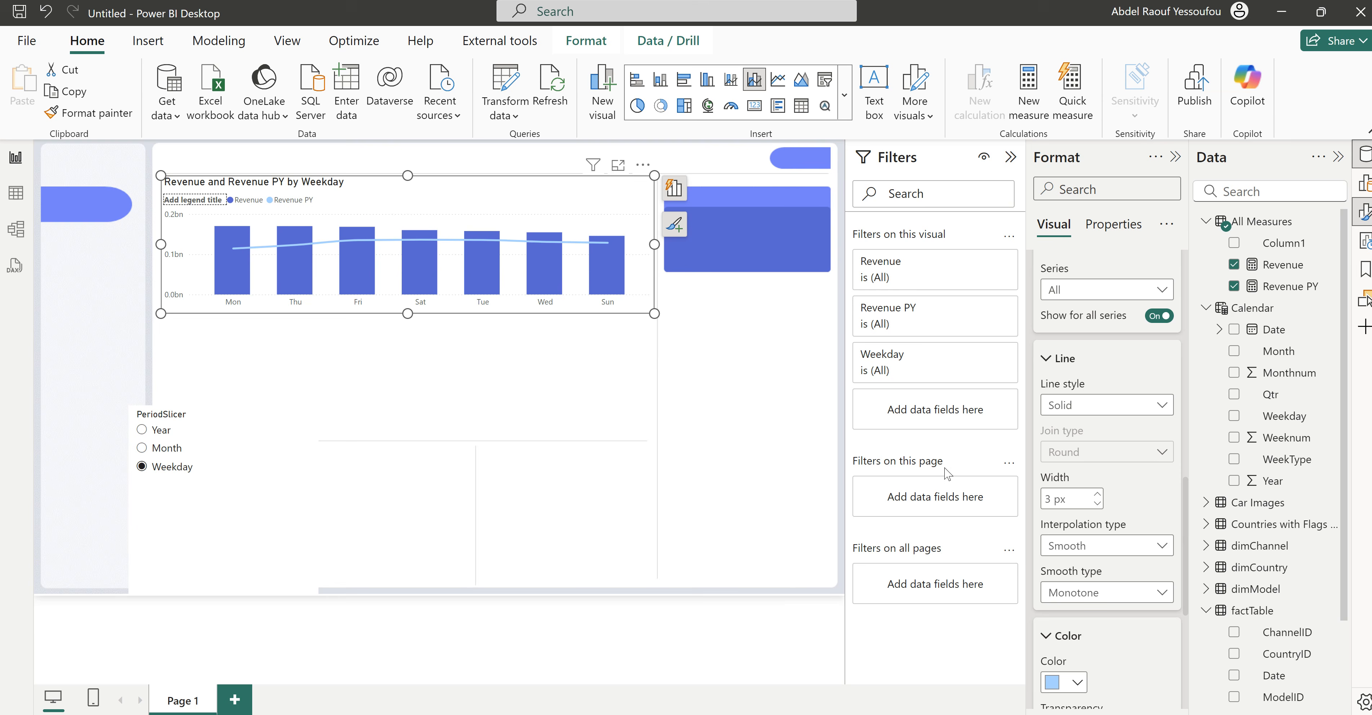
Step: Switch the PeriodSlicer between Year and Month to check the recolored chart, ending on Month
left_click(165, 453)
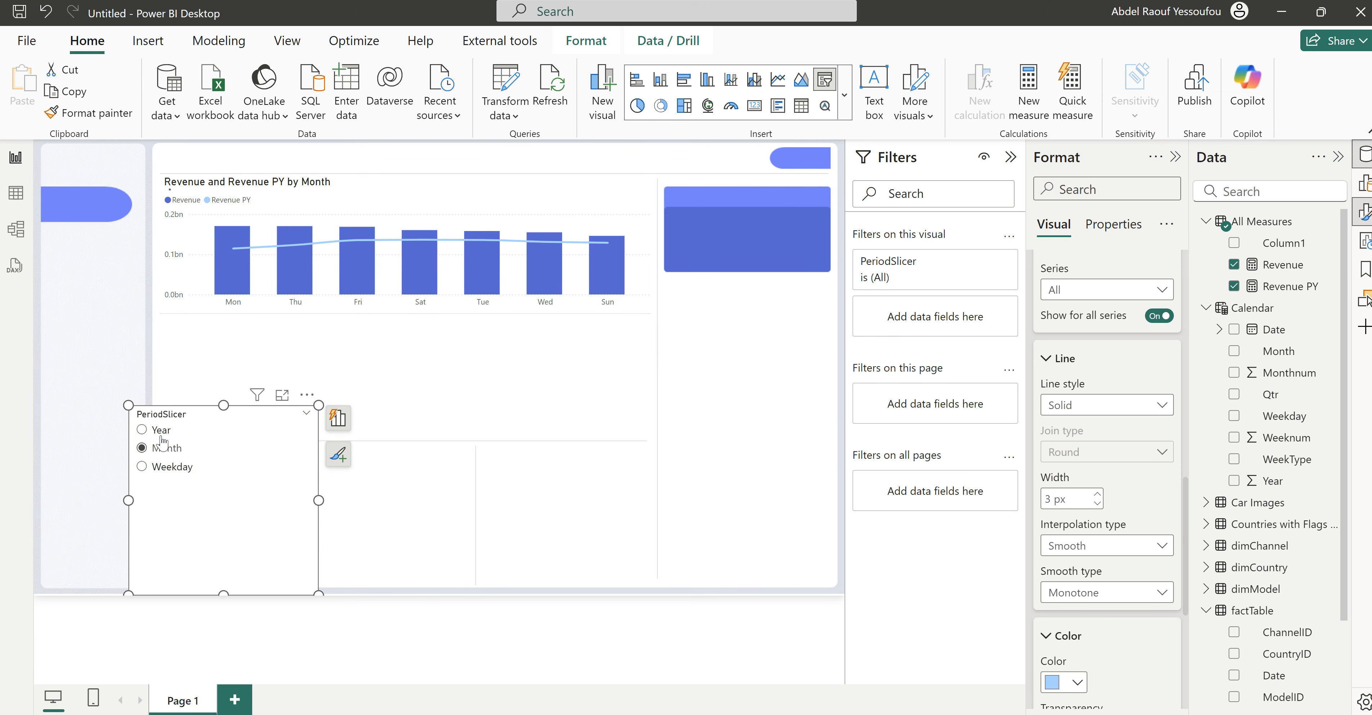
left_click(154, 431)
left_click(162, 452)
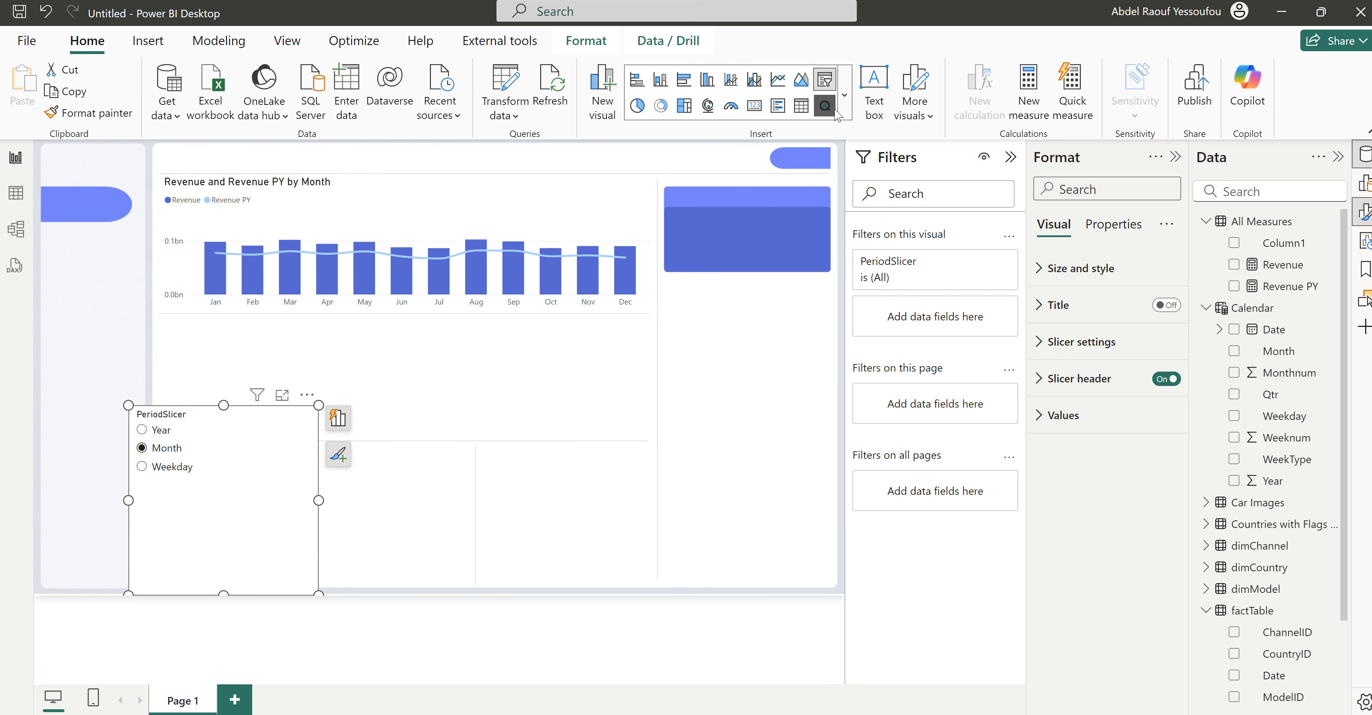
Step: Convert the PeriodSlicer to a button slicer and turn off its title
left_click(844, 95)
scroll(666, 703, "down", 2)
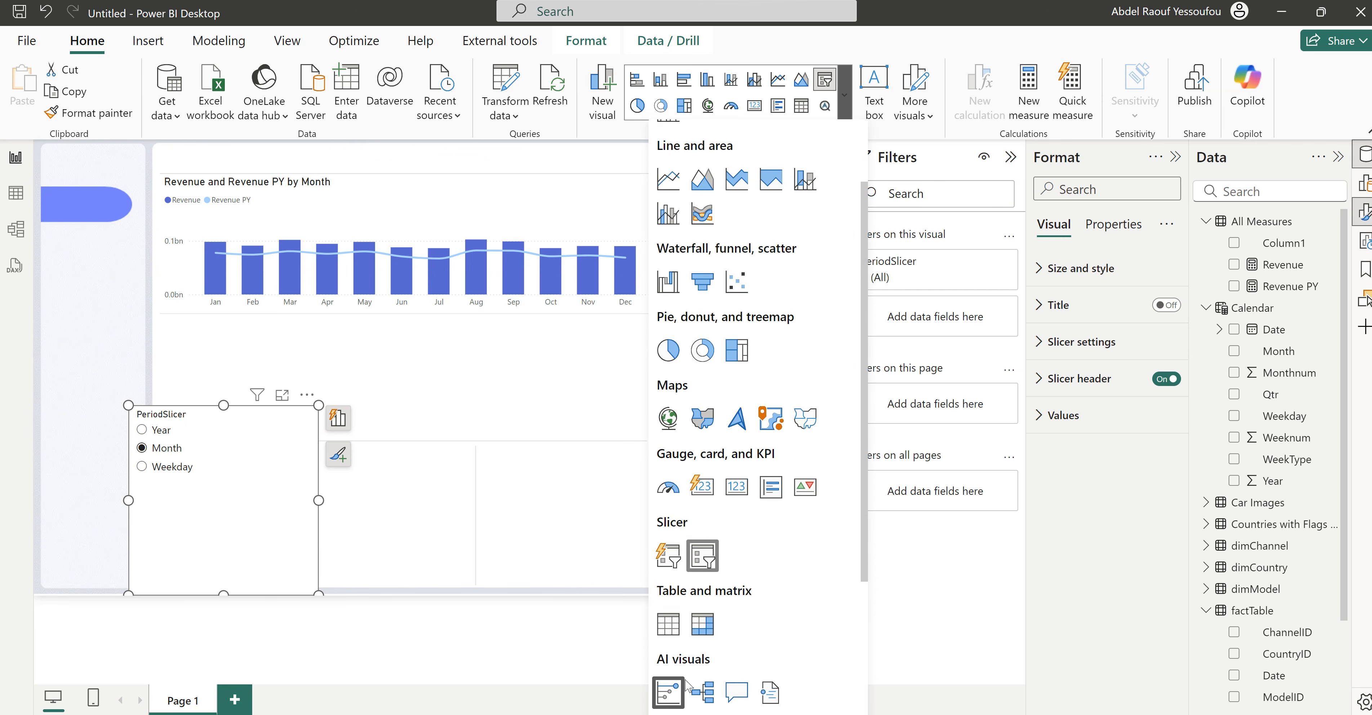
left_click(677, 562)
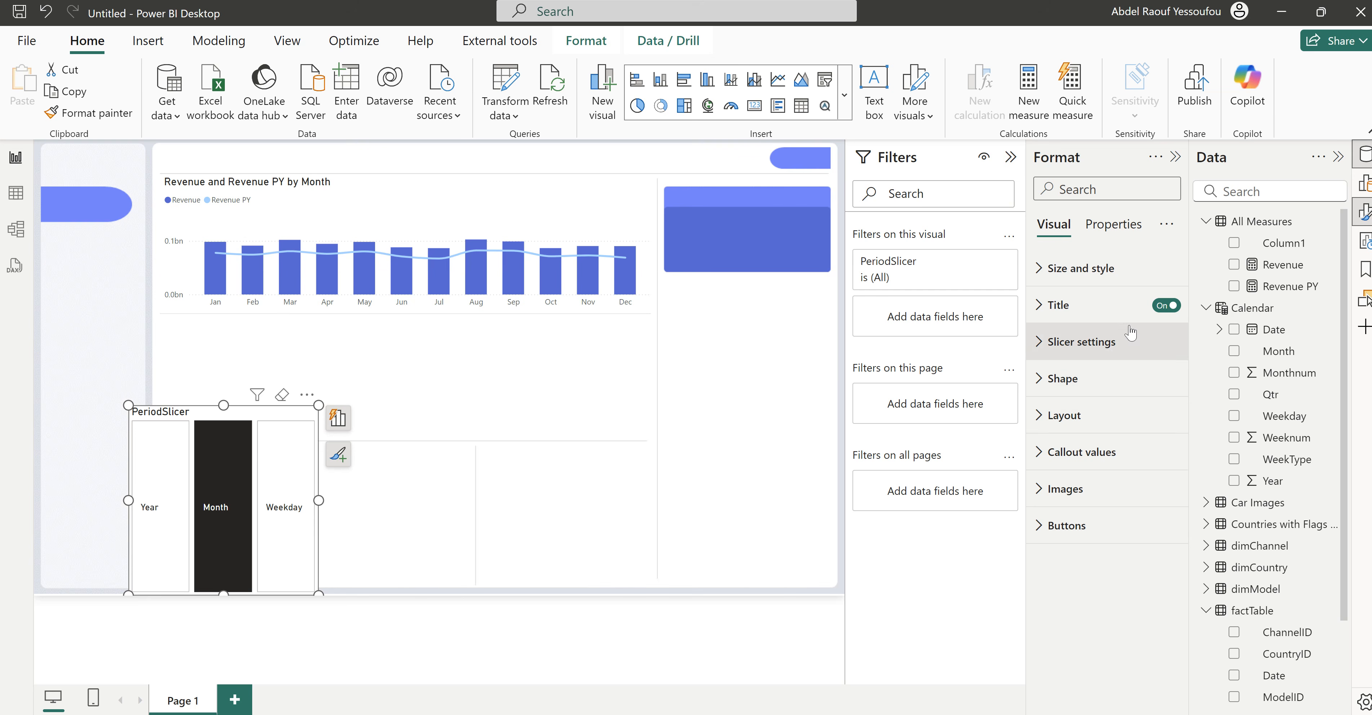
left_click(1166, 305)
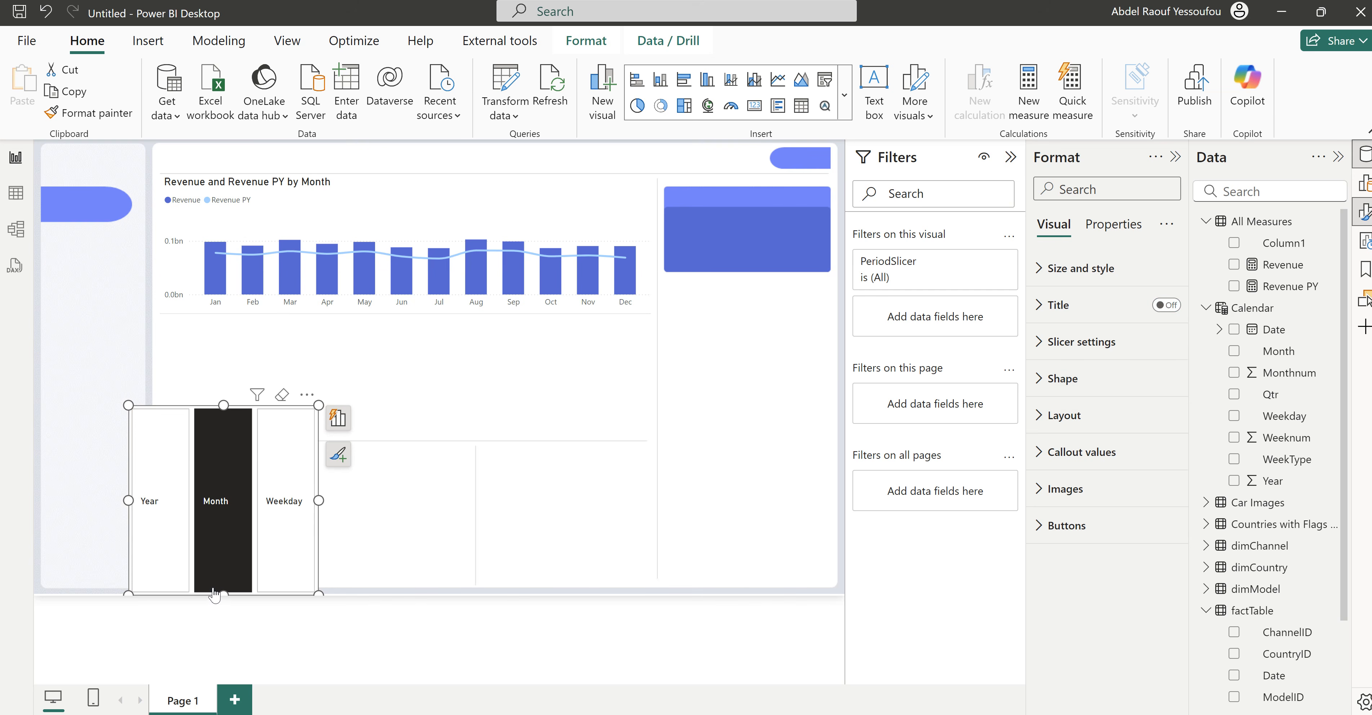
Step: Shrink the PeriodSlicer to a single thin row of buttons and place it directly above the revenue chart
left_click_drag(223, 591, 216, 443)
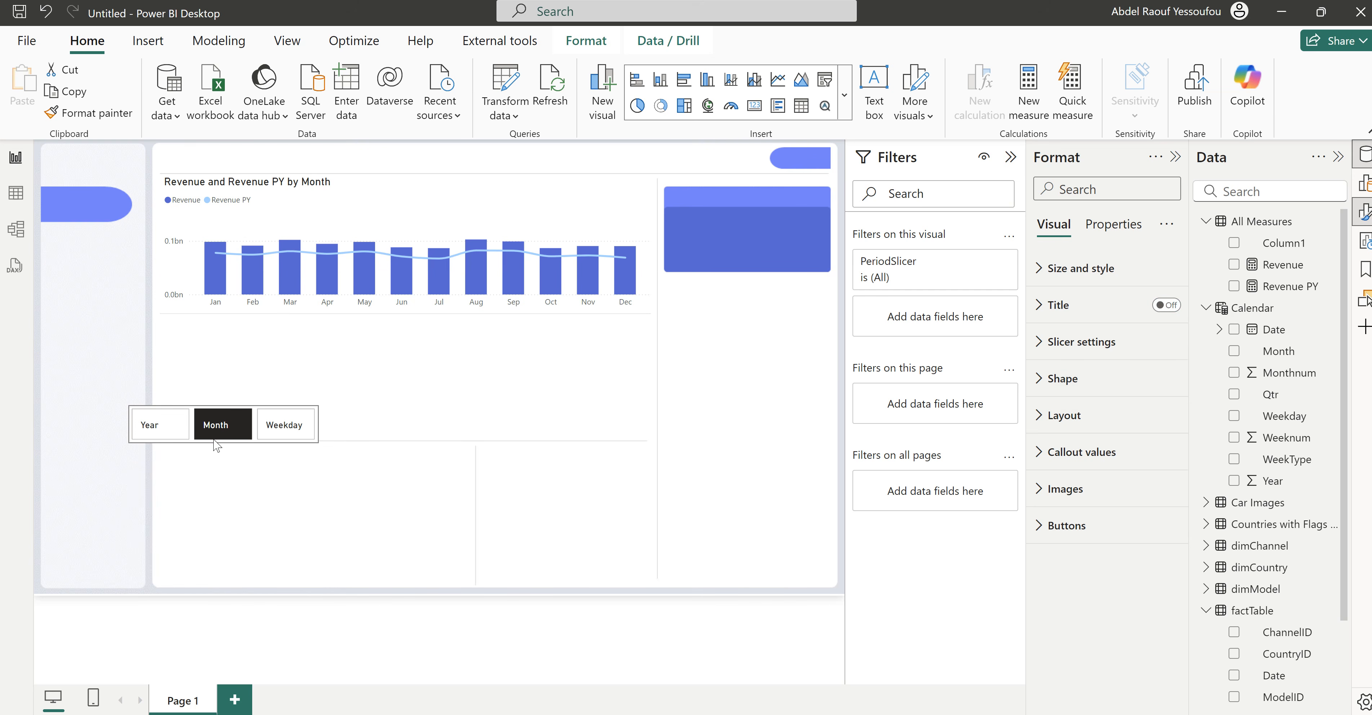
left_click_drag(310, 406, 337, 132)
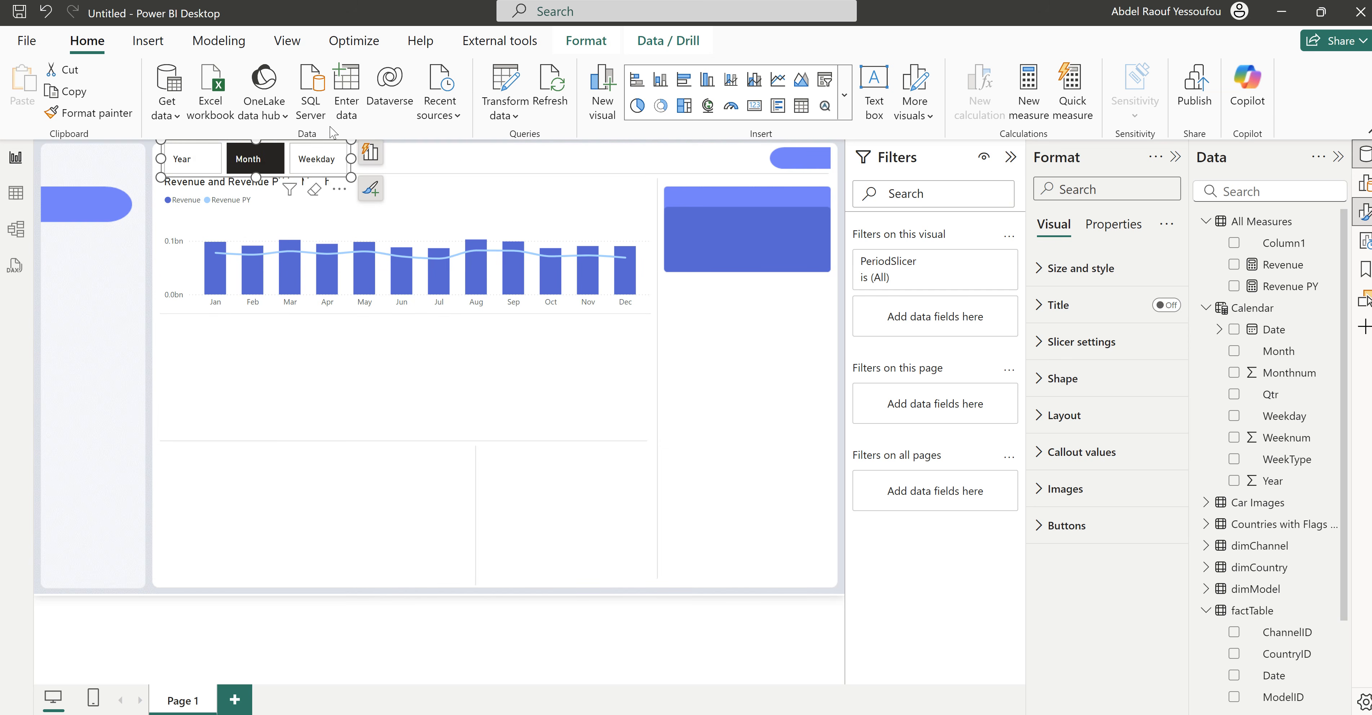
left_click_drag(257, 141, 256, 154)
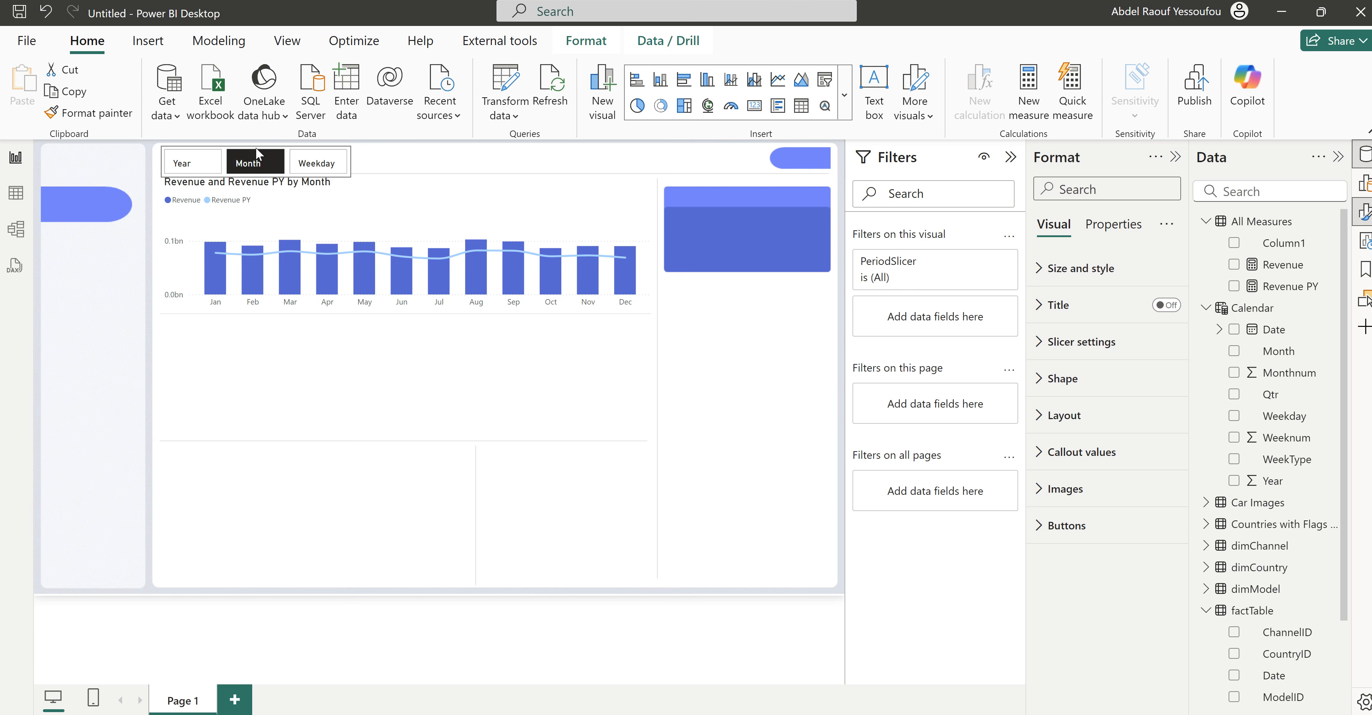
left_click(256, 148)
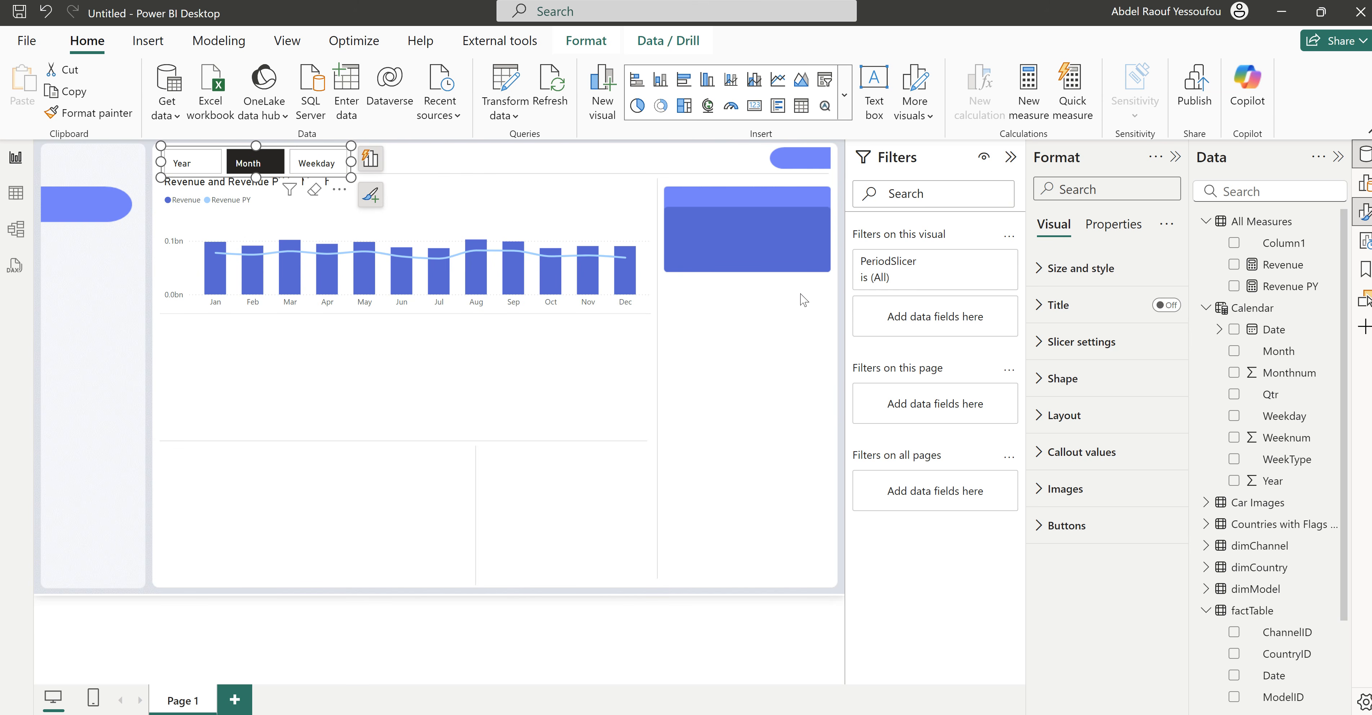
Step: Turn off the border of the PeriodSlicer buttons in the Default state
left_click(1066, 525)
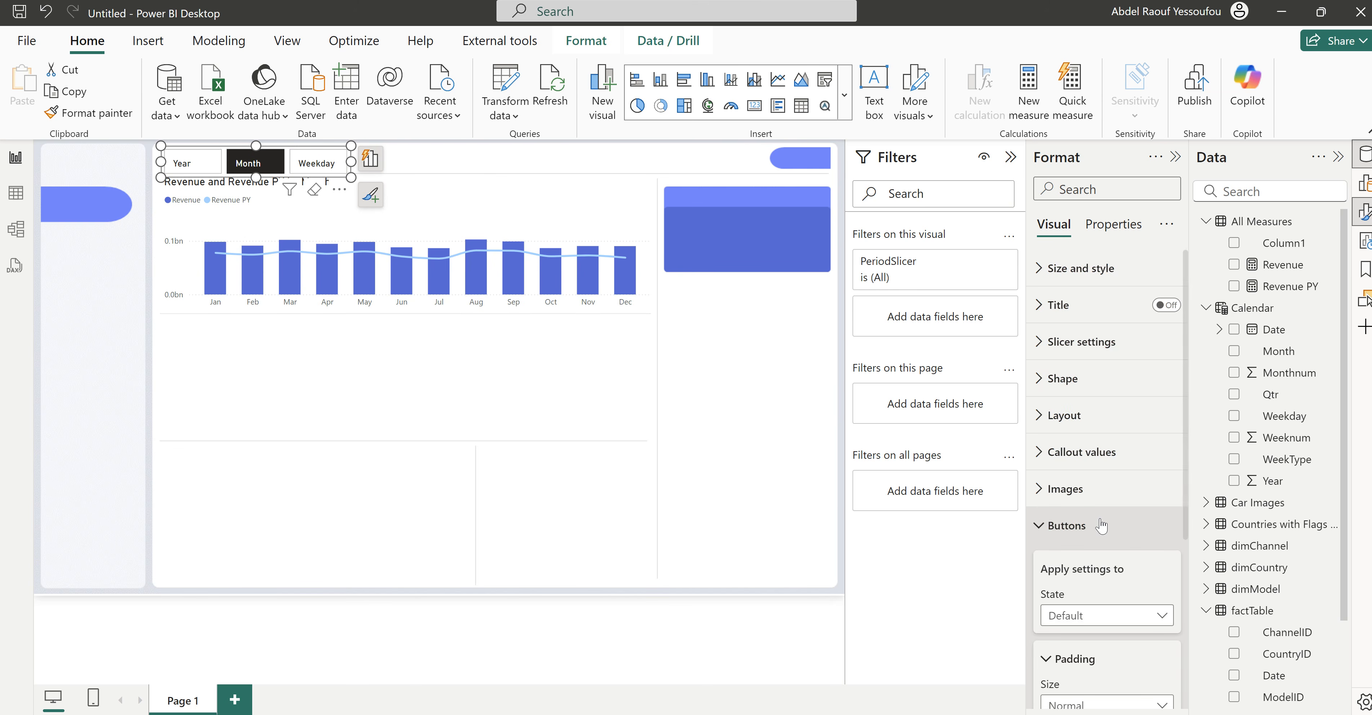
scroll(1102, 528, "down", 5)
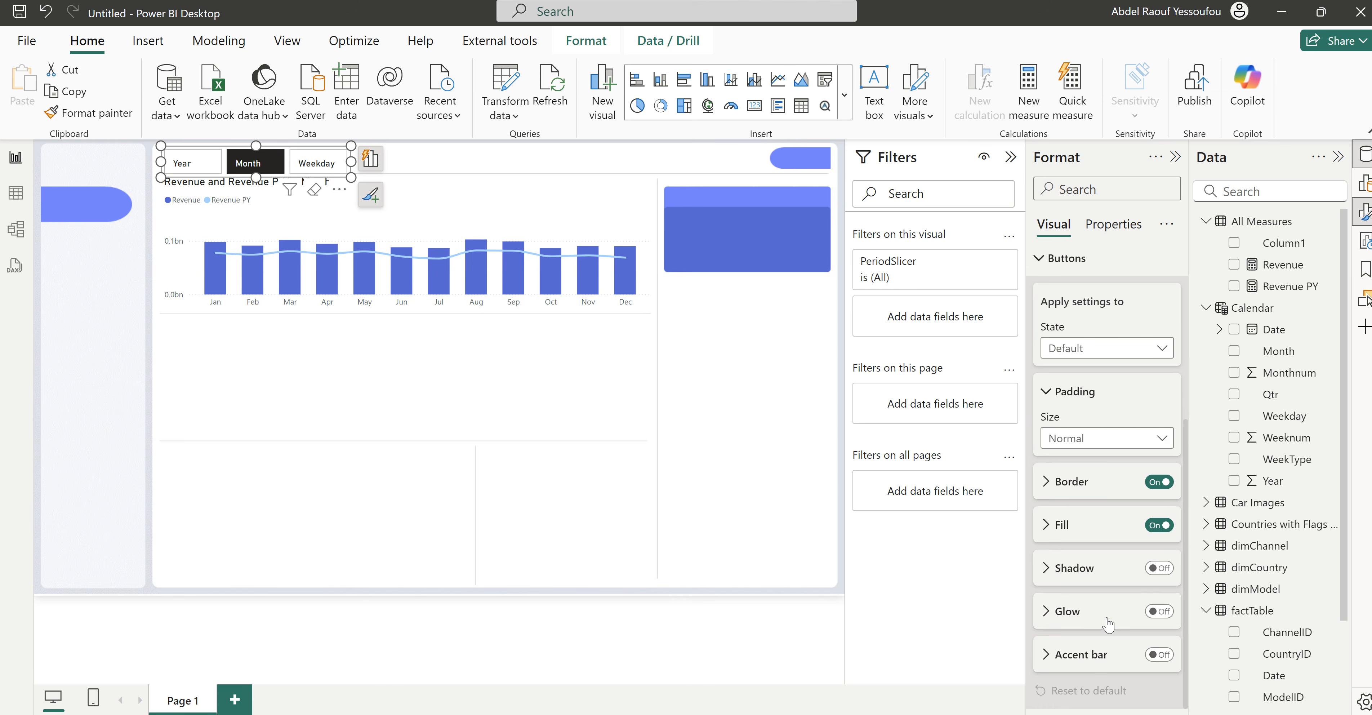
left_click(1156, 481)
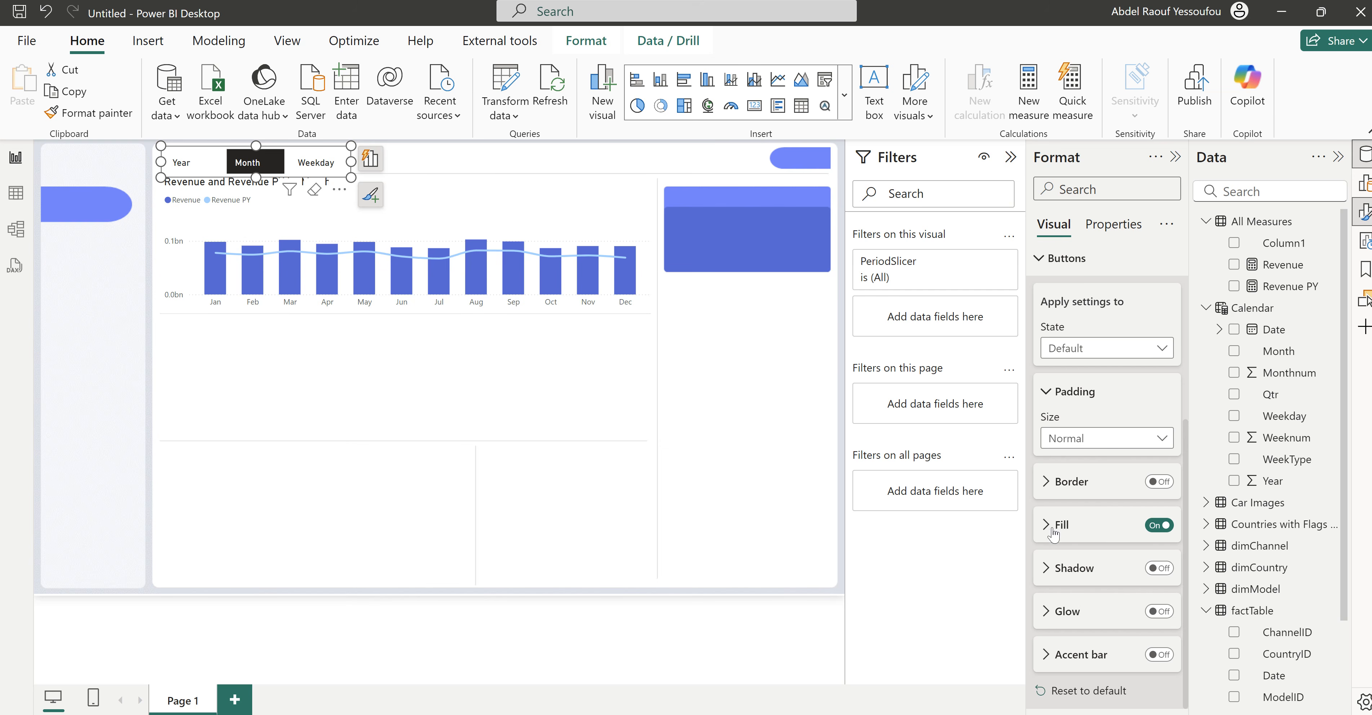
Step: Try an accent bar with position Bottom on the Default state of the PeriodSlicer buttons, and turn it off again
left_click(1161, 654)
scroll(1102, 638, "down", 2)
scroll(1102, 638, "down", 2)
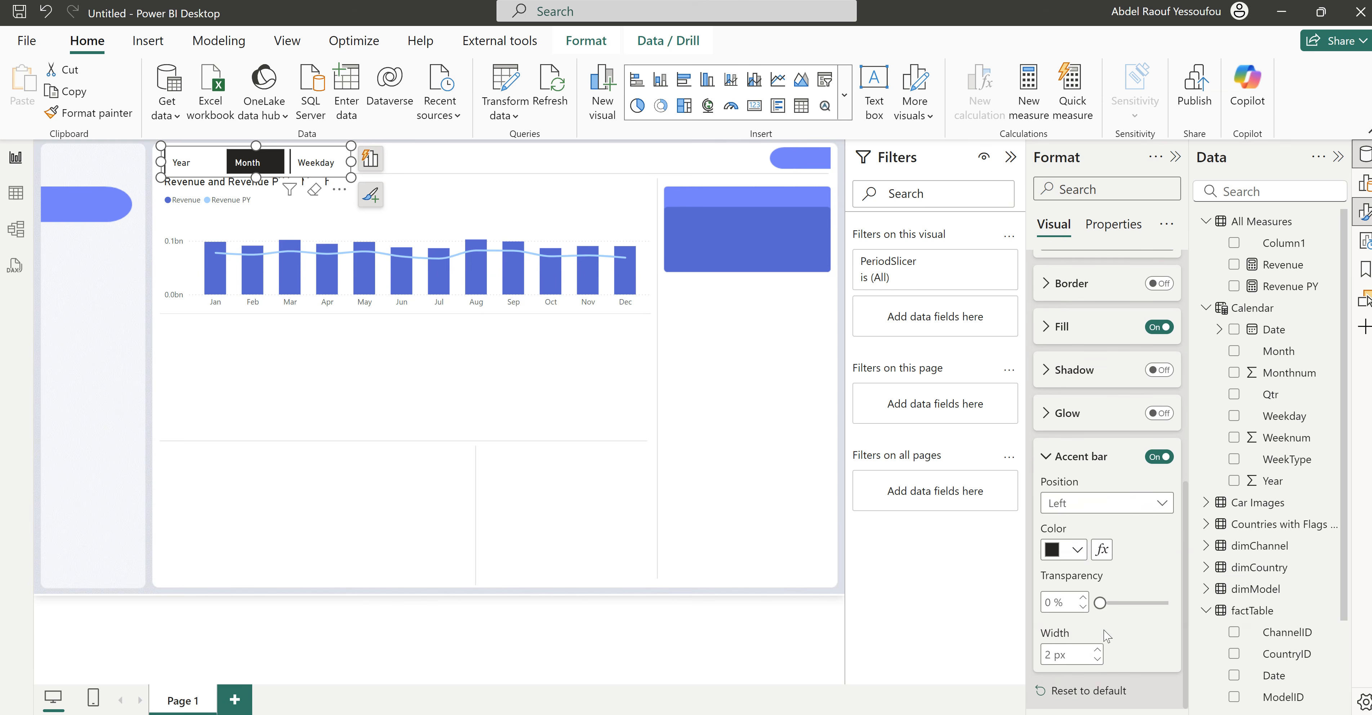
left_click(1095, 509)
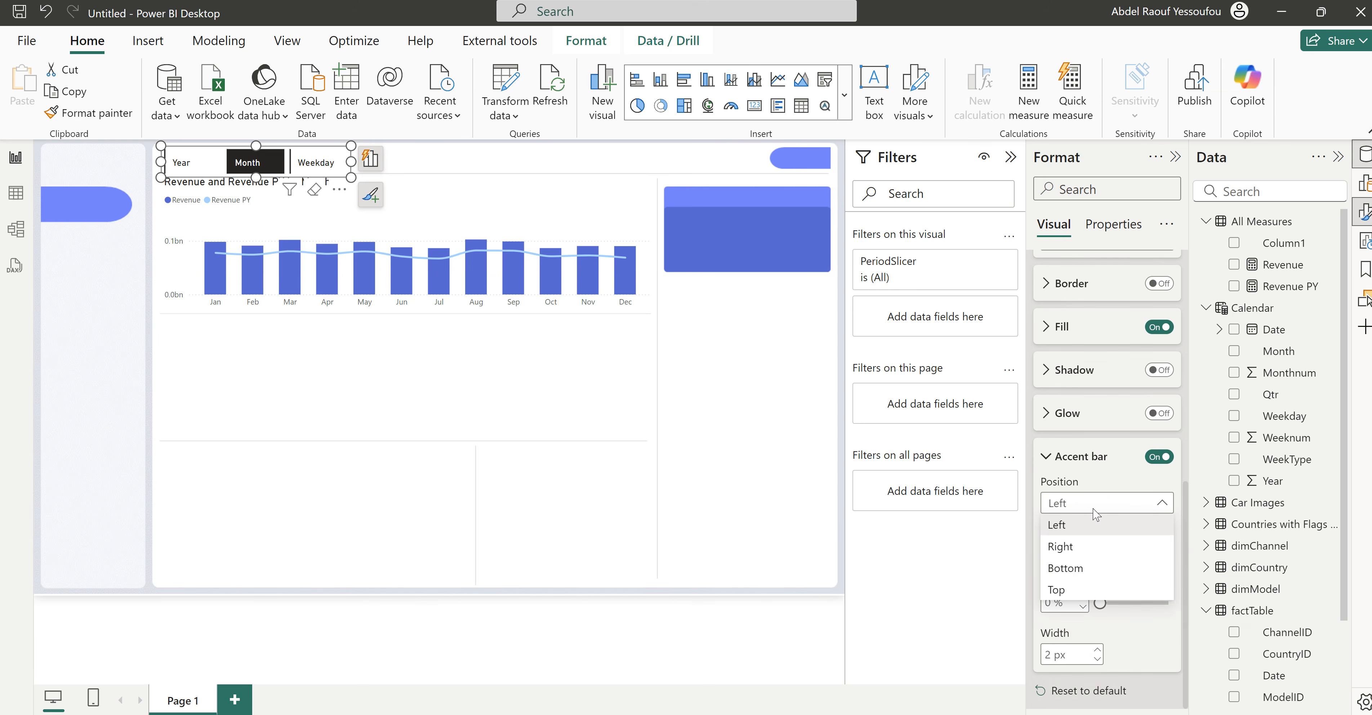
left_click(1085, 570)
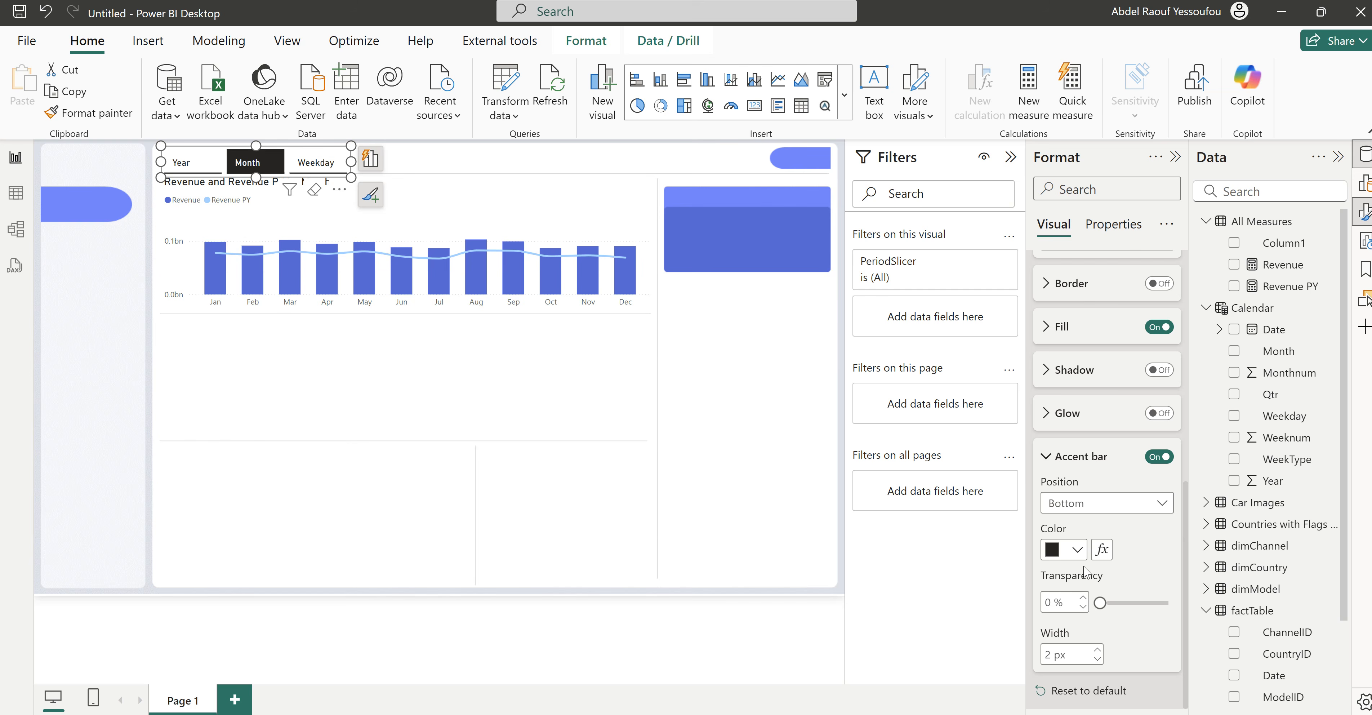
scroll(1118, 557, "up", 4)
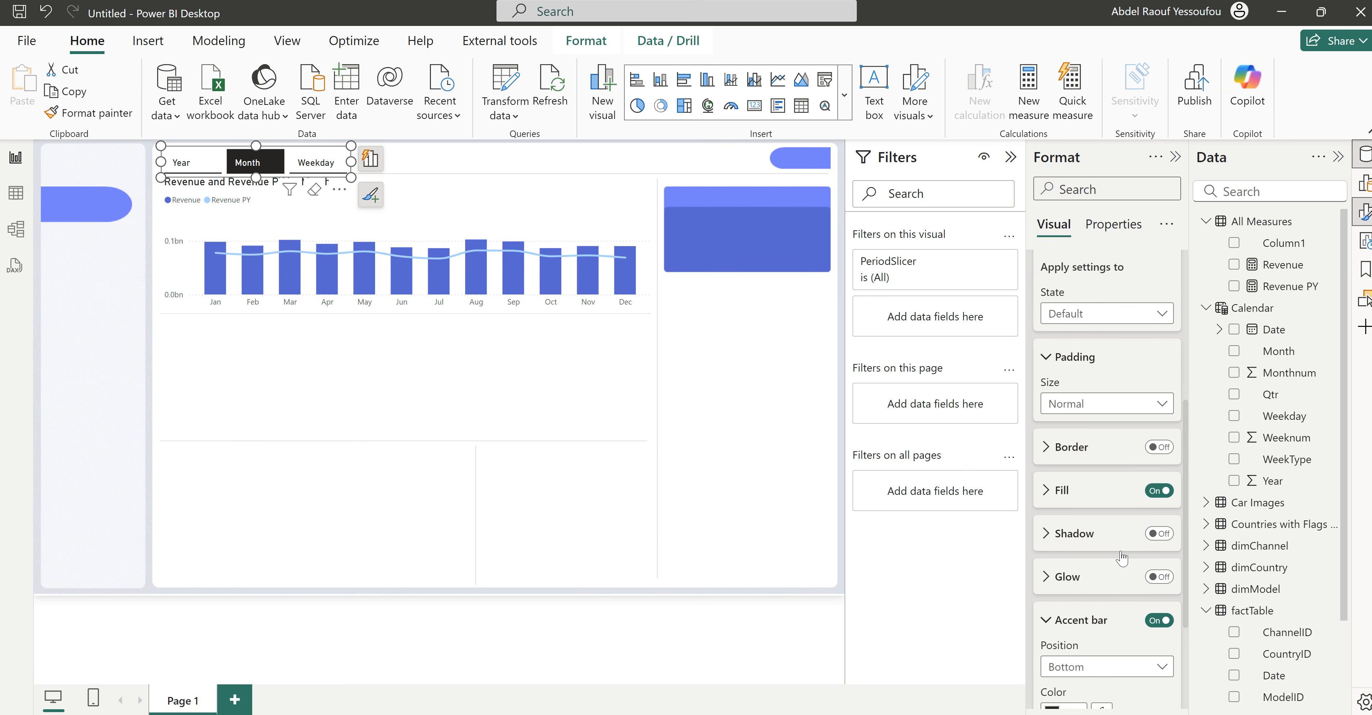
scroll(1122, 556, "down", 4)
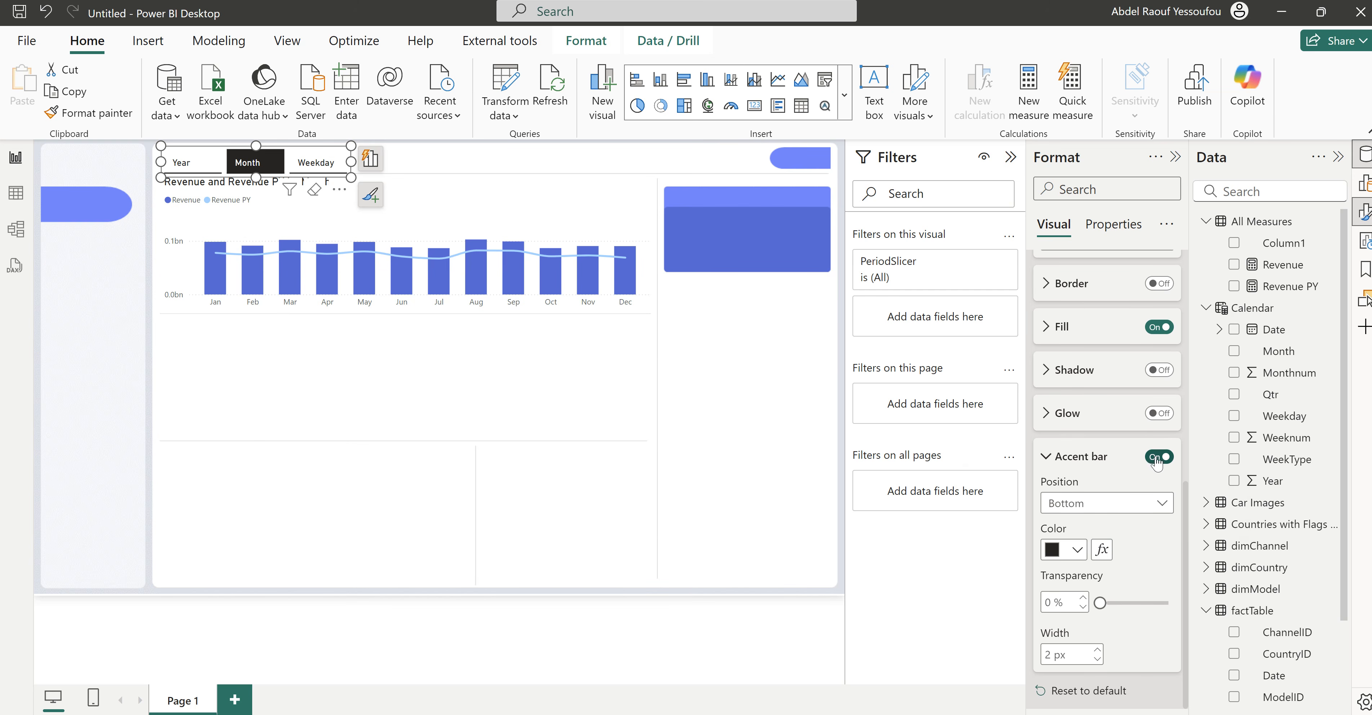
left_click(1158, 456)
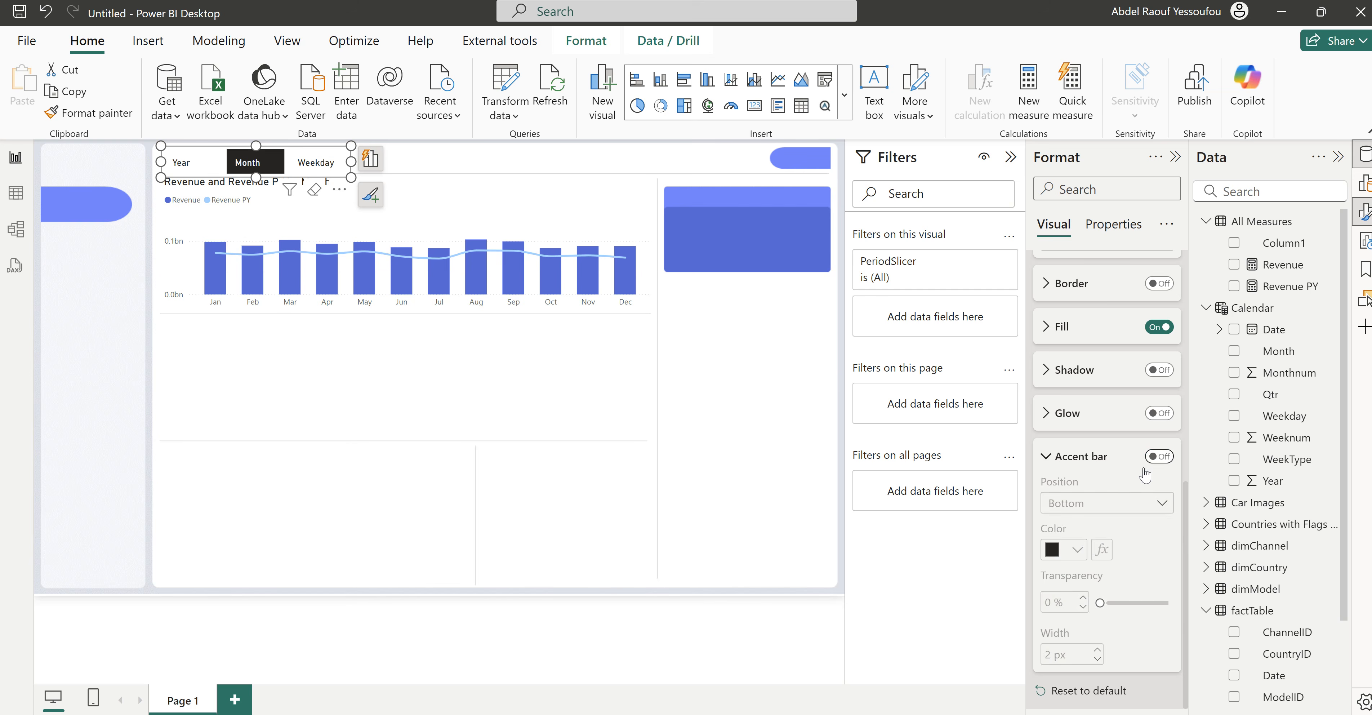
Step: Turn off the fill of the PeriodSlicer buttons in the Default state
scroll(1073, 331, "up", 4)
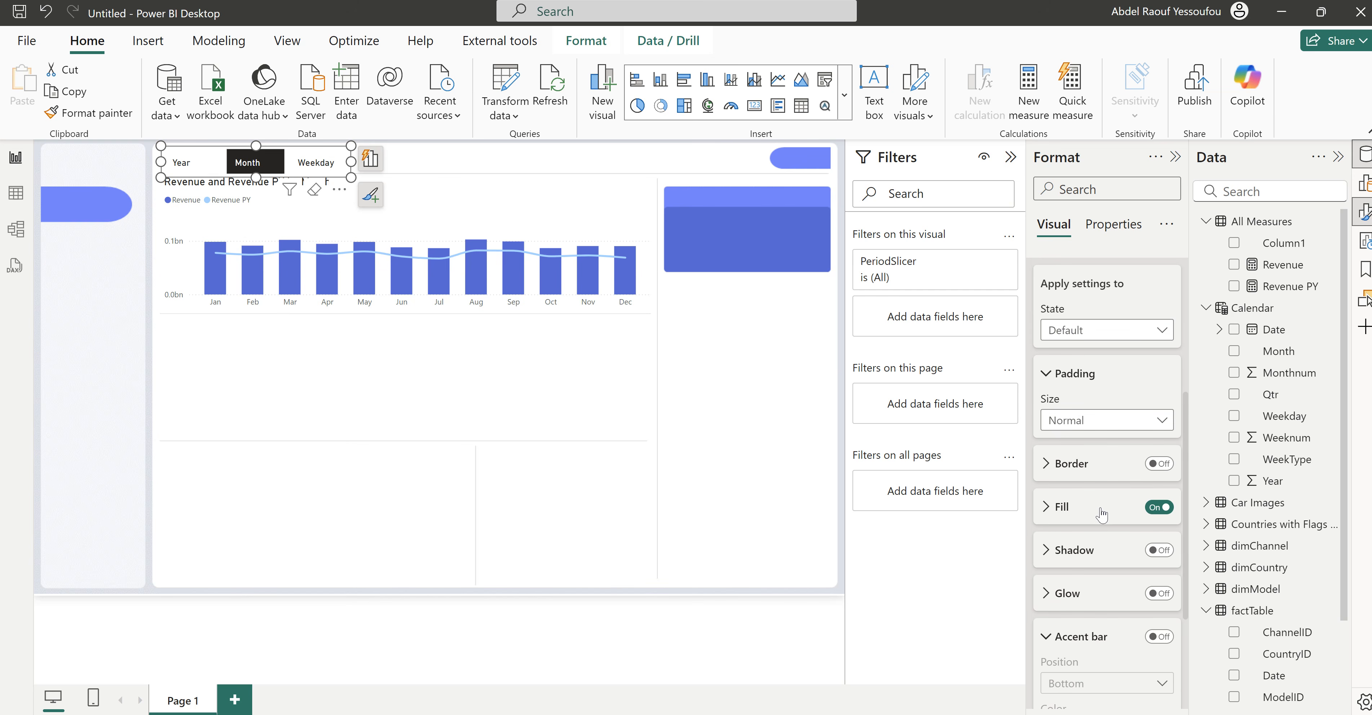
left_click(1075, 509)
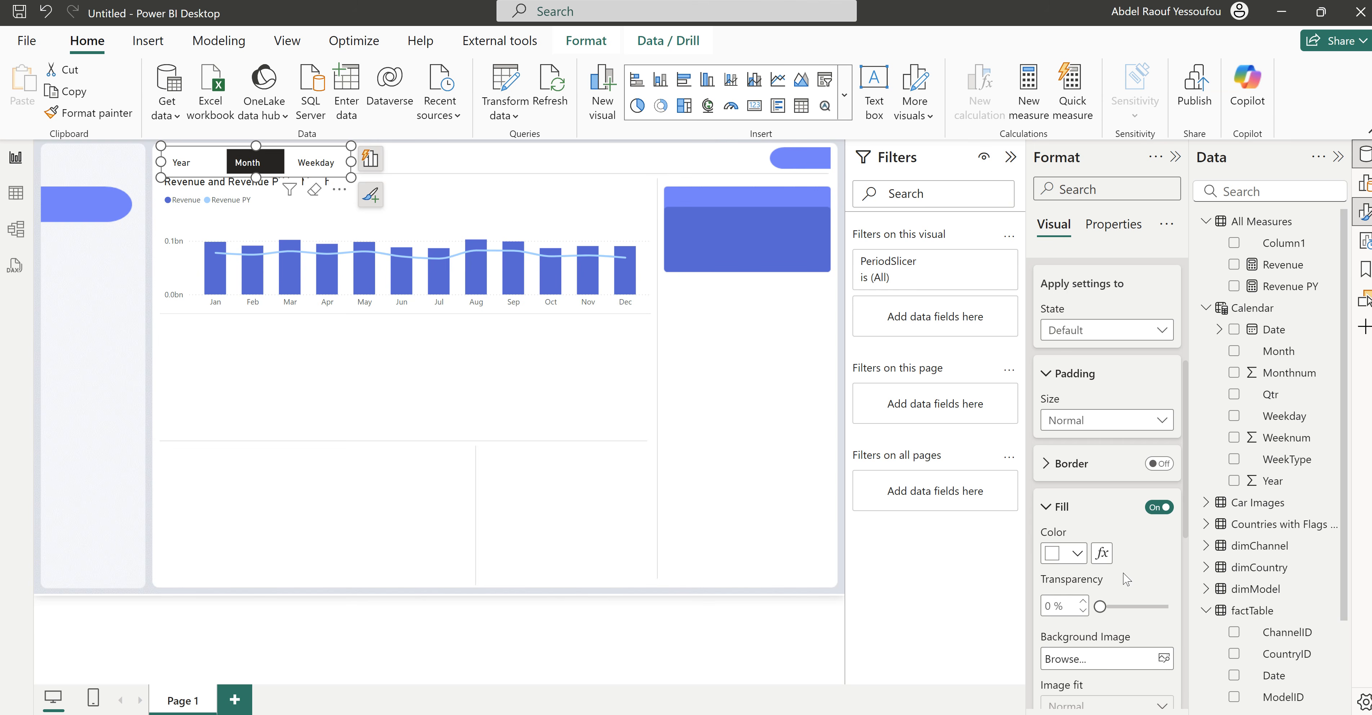
left_click(1158, 506)
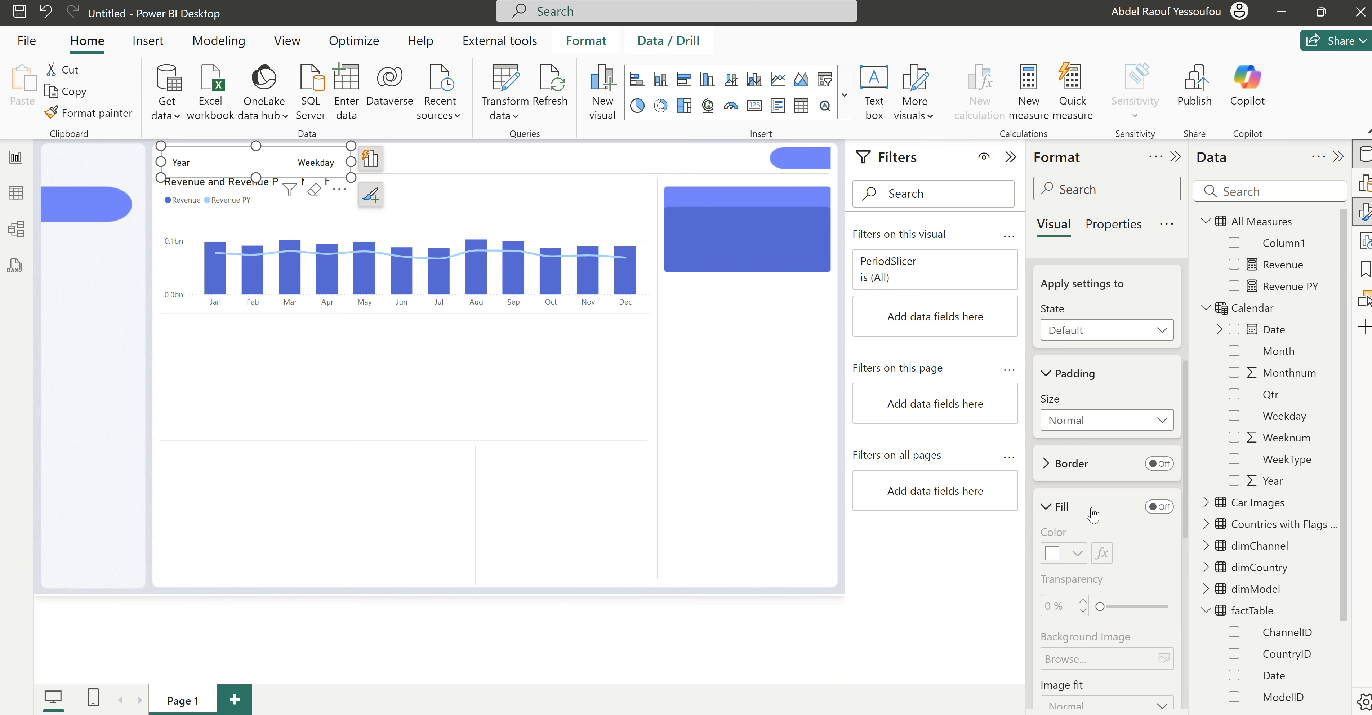
Step: Format the PeriodSlicer callout values in the Selected state as black, bold text
scroll(1089, 509, "up", 5)
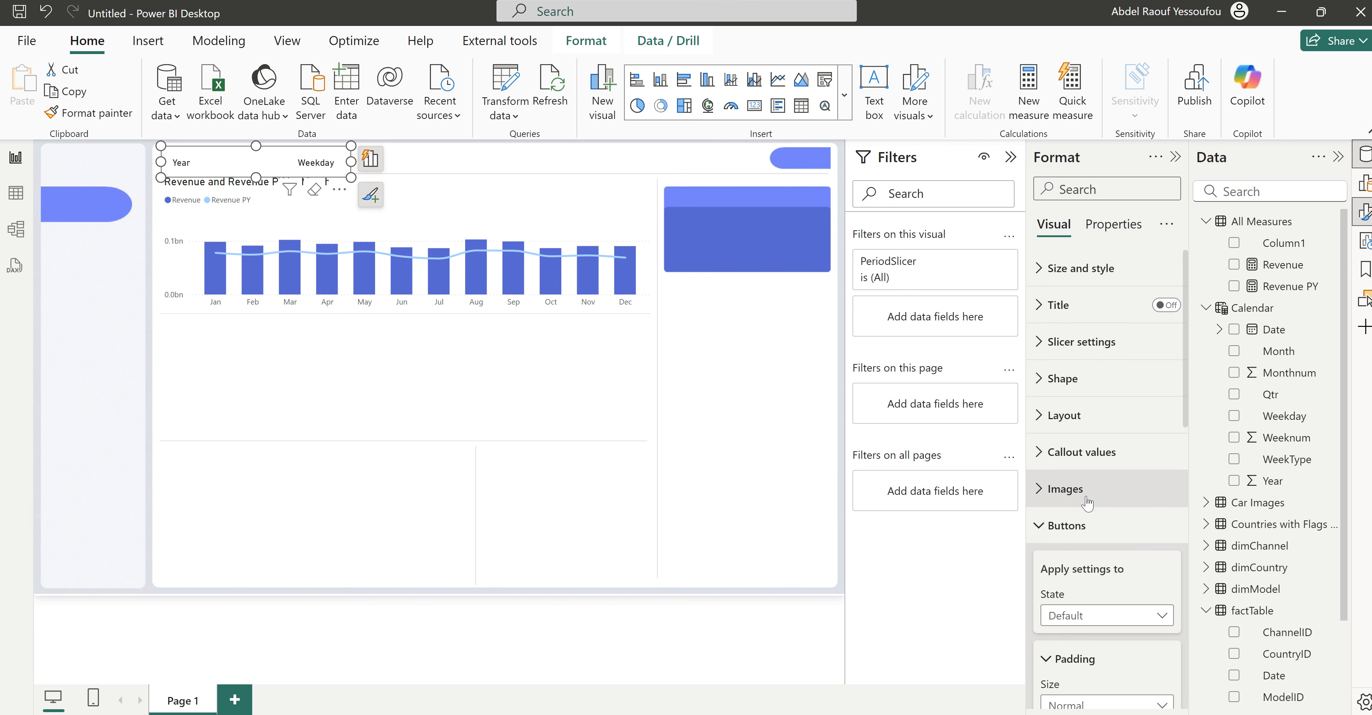
left_click(1081, 452)
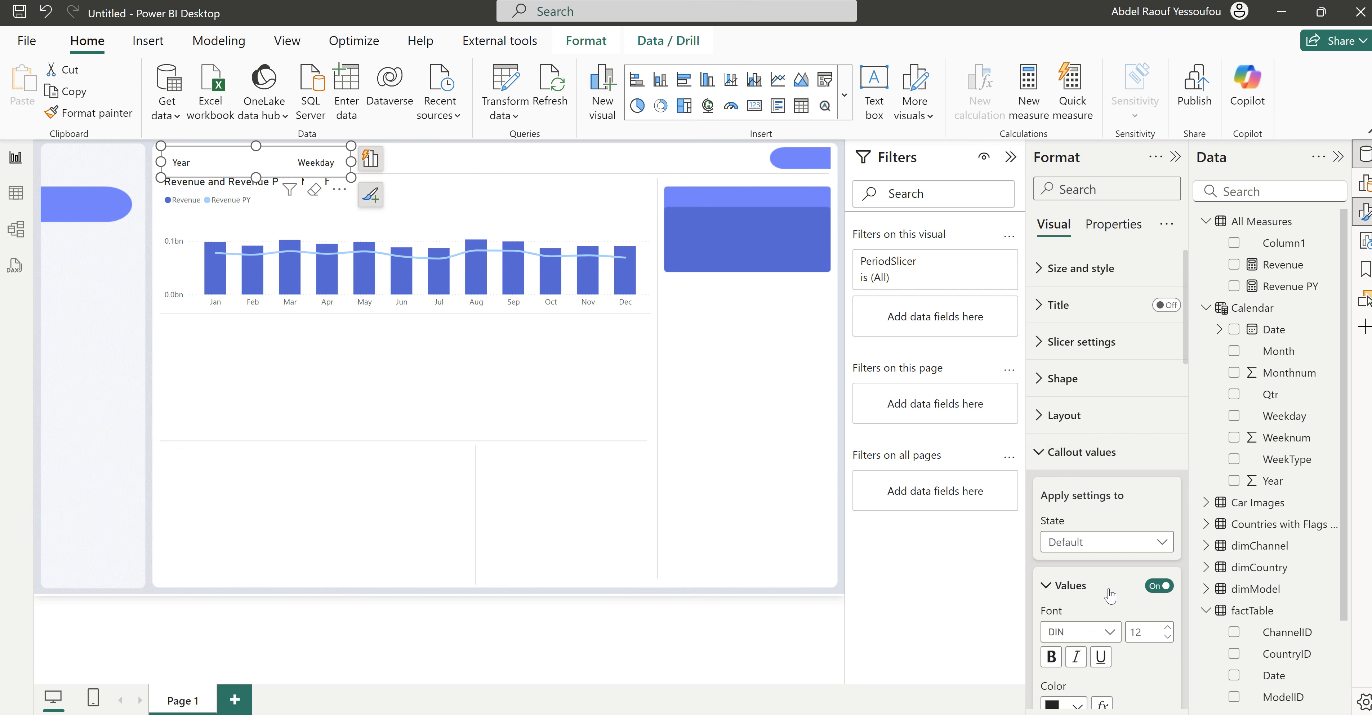
scroll(1108, 612, "down", 3)
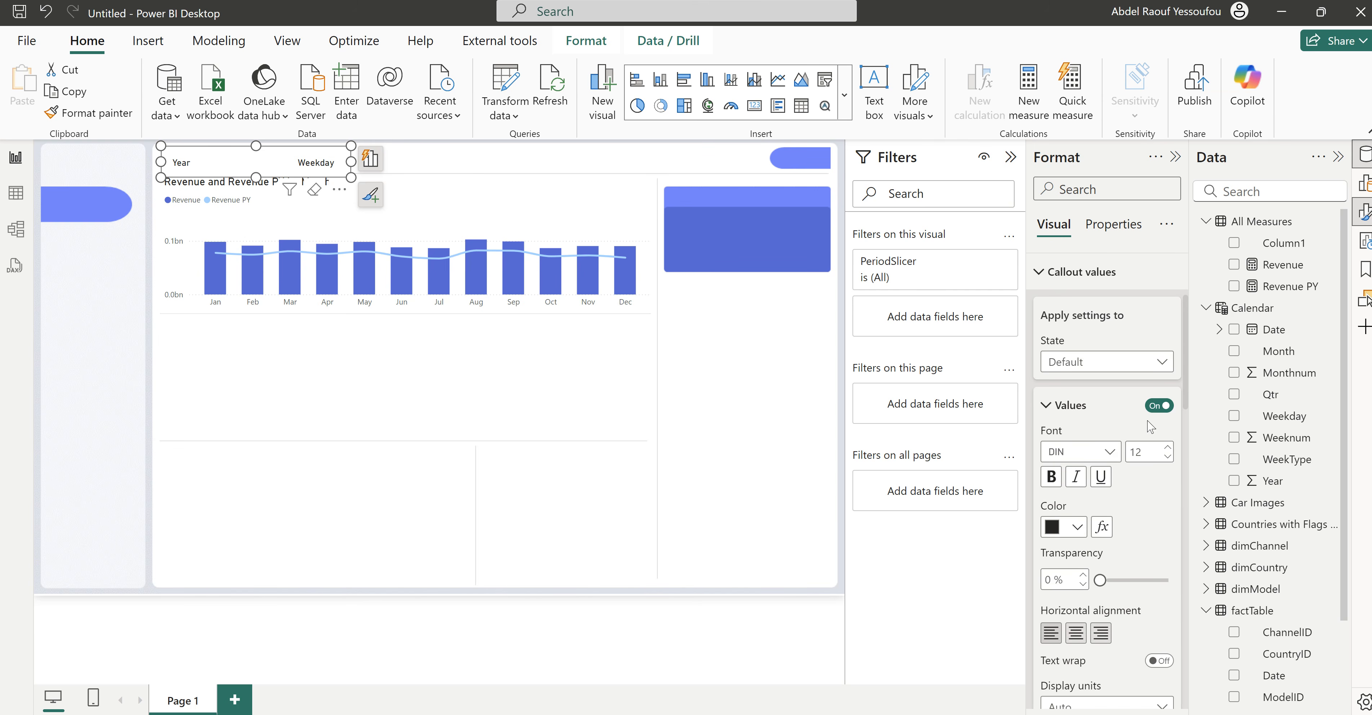
left_click(1081, 364)
left_click(1066, 449)
left_click(1077, 527)
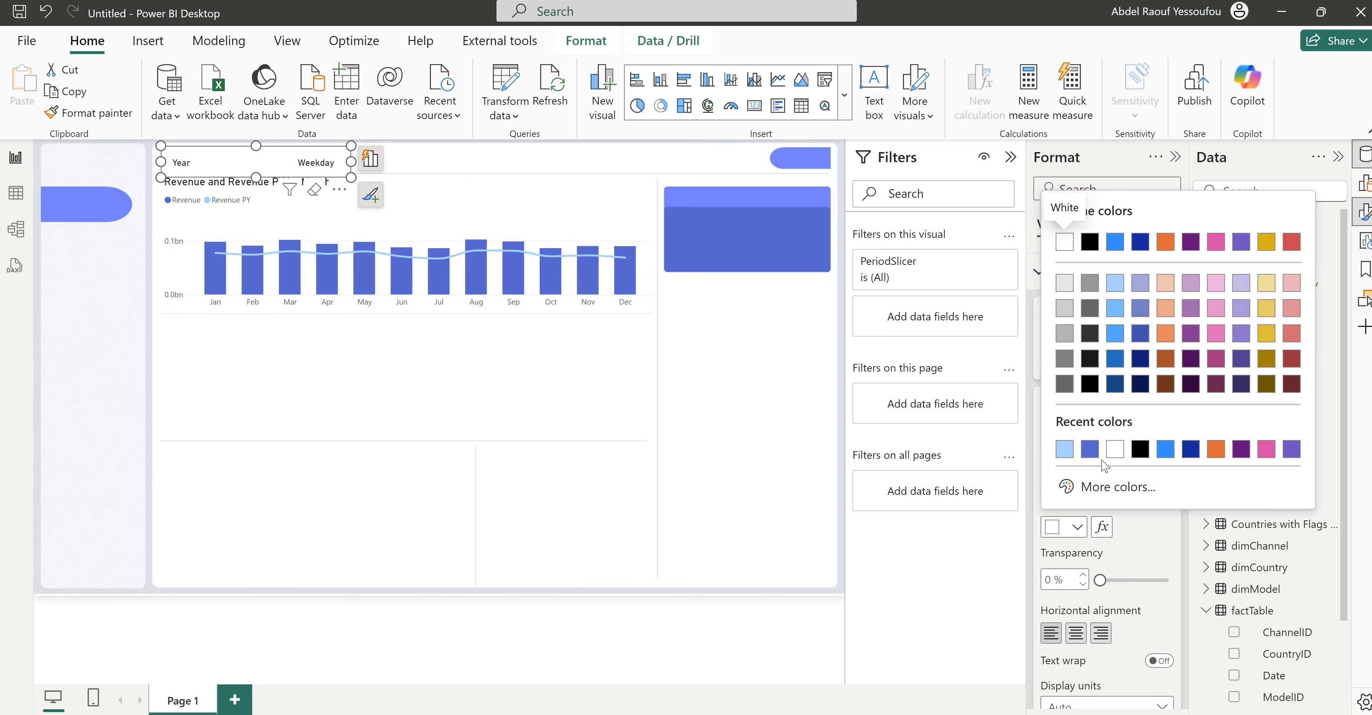
left_click(1092, 386)
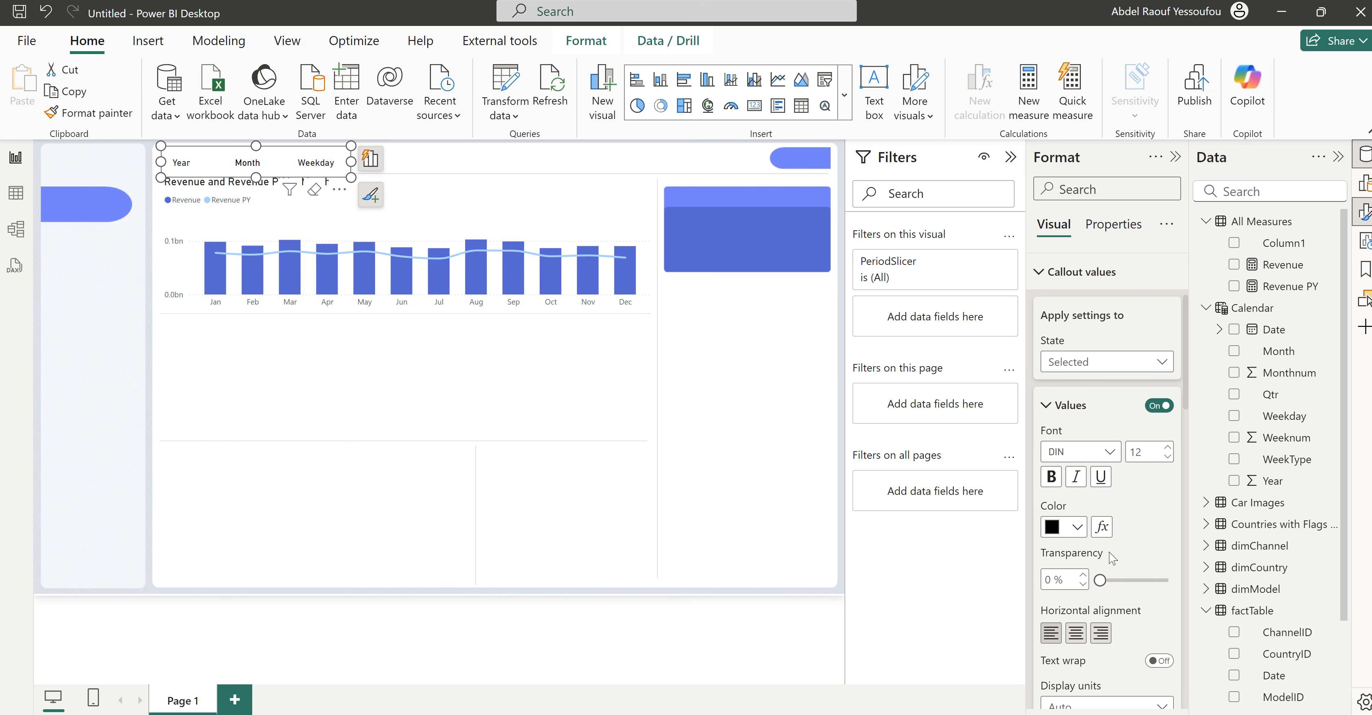
left_click(1052, 475)
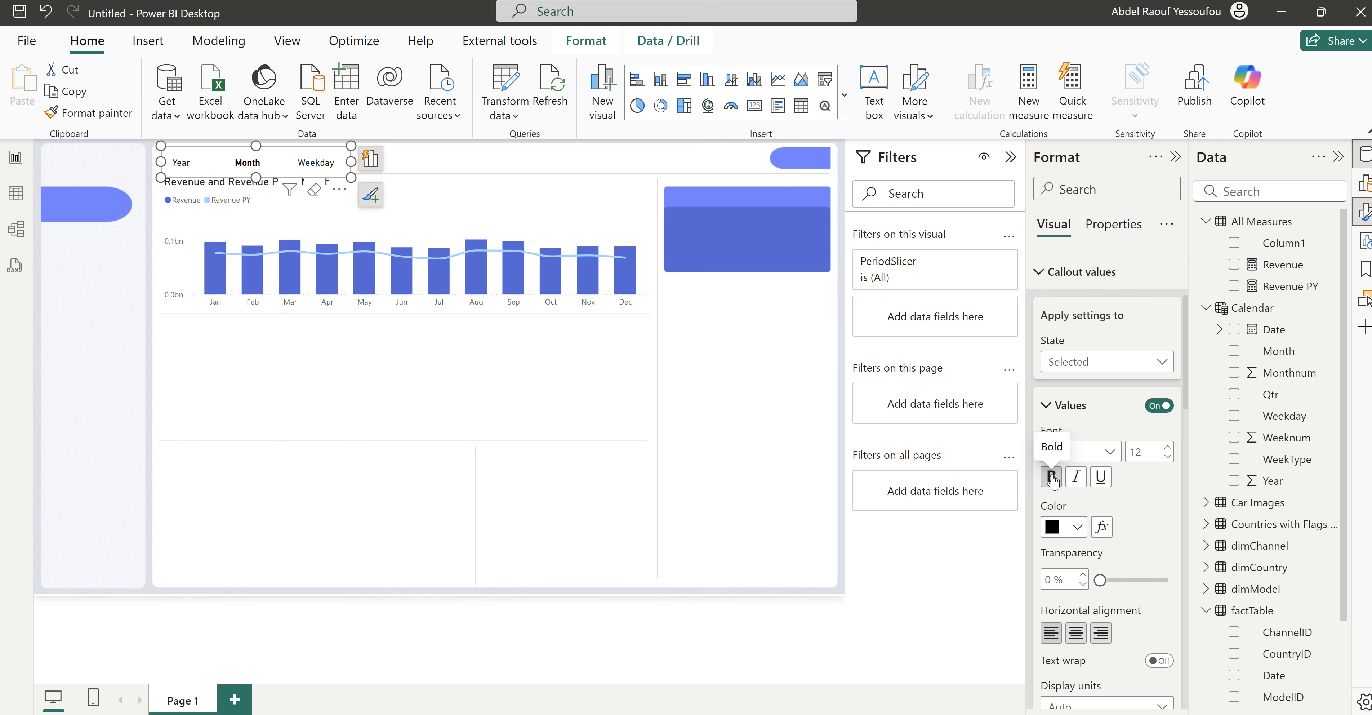
Step: Turn on the accent bar for the Selected state of the PeriodSlicer buttons
scroll(1124, 607, "down", 15)
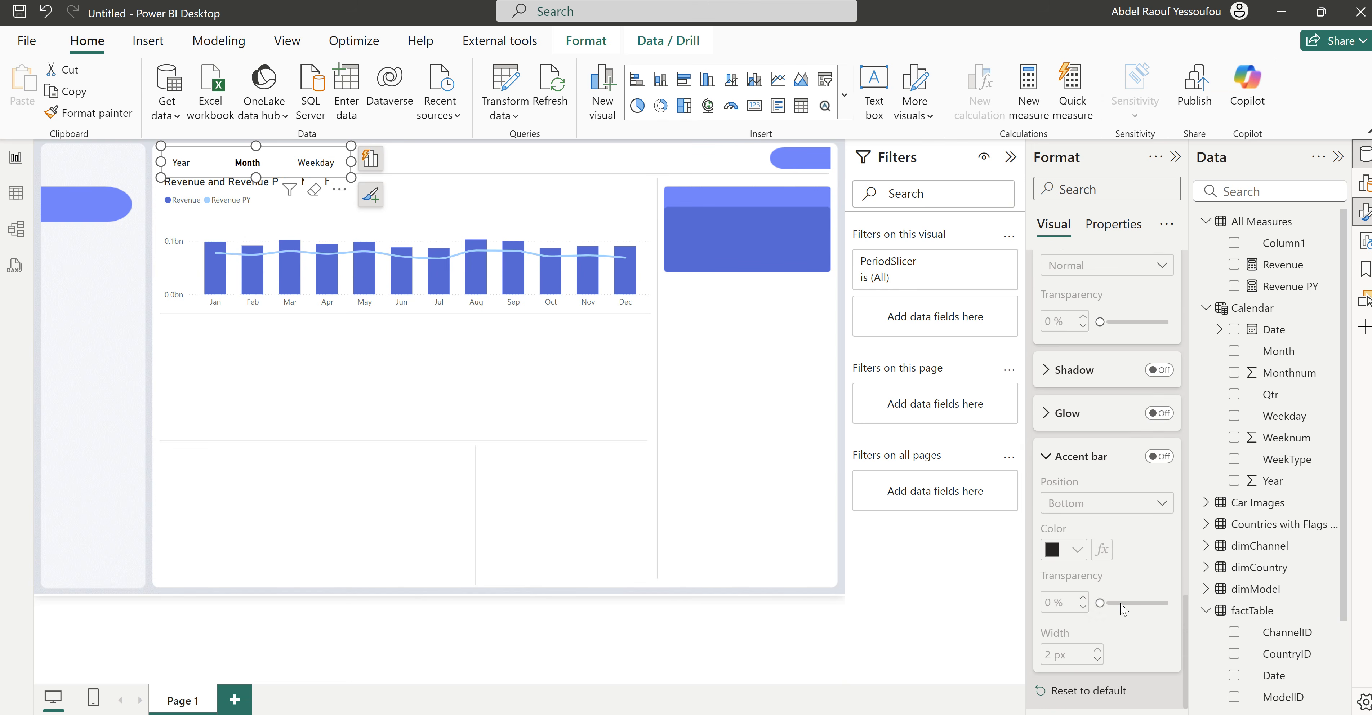
scroll(1108, 426, "up", 10)
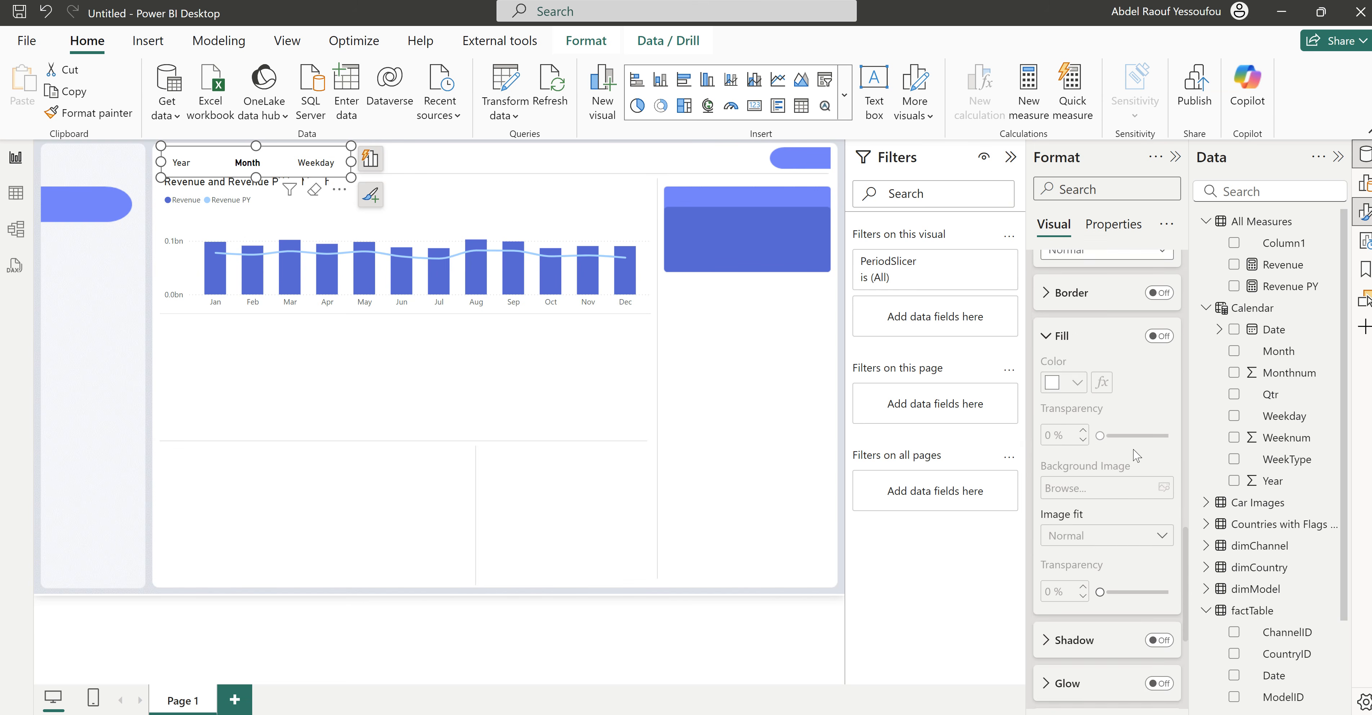
left_click(1089, 339)
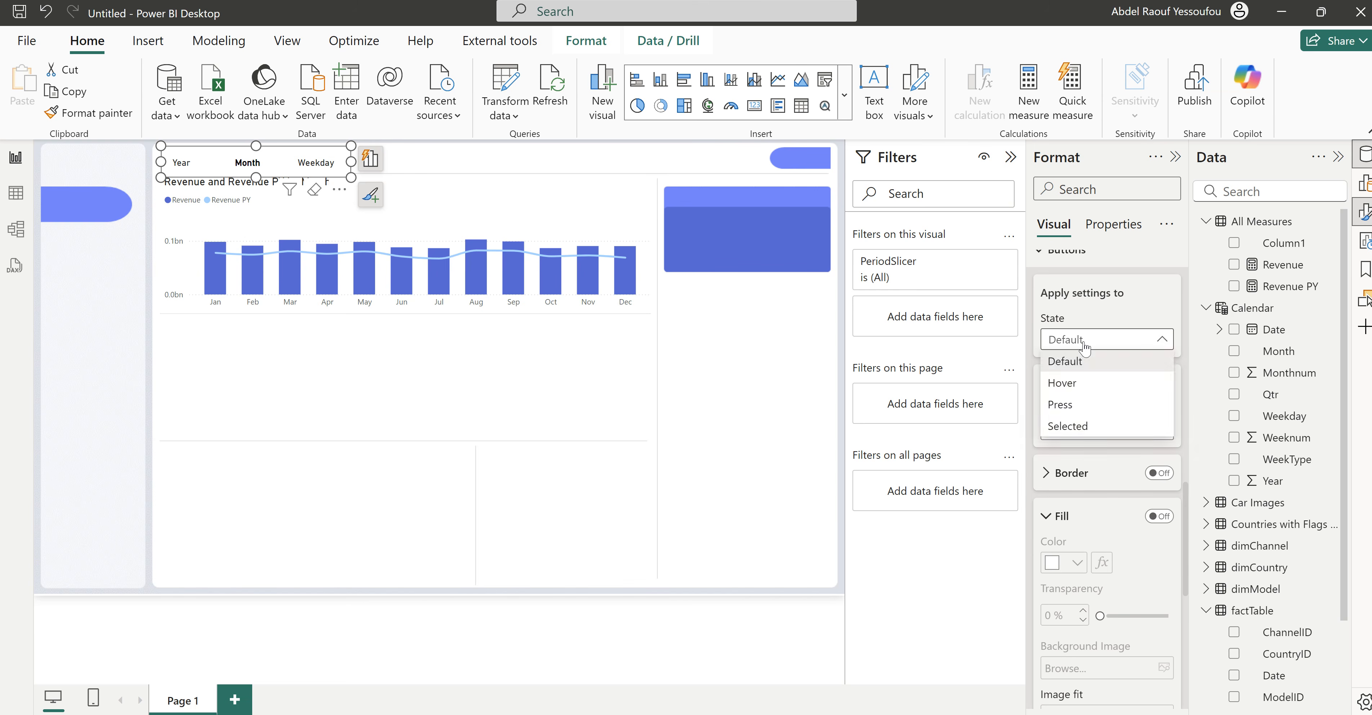
left_click(1084, 433)
scroll(1127, 626, "down", 8)
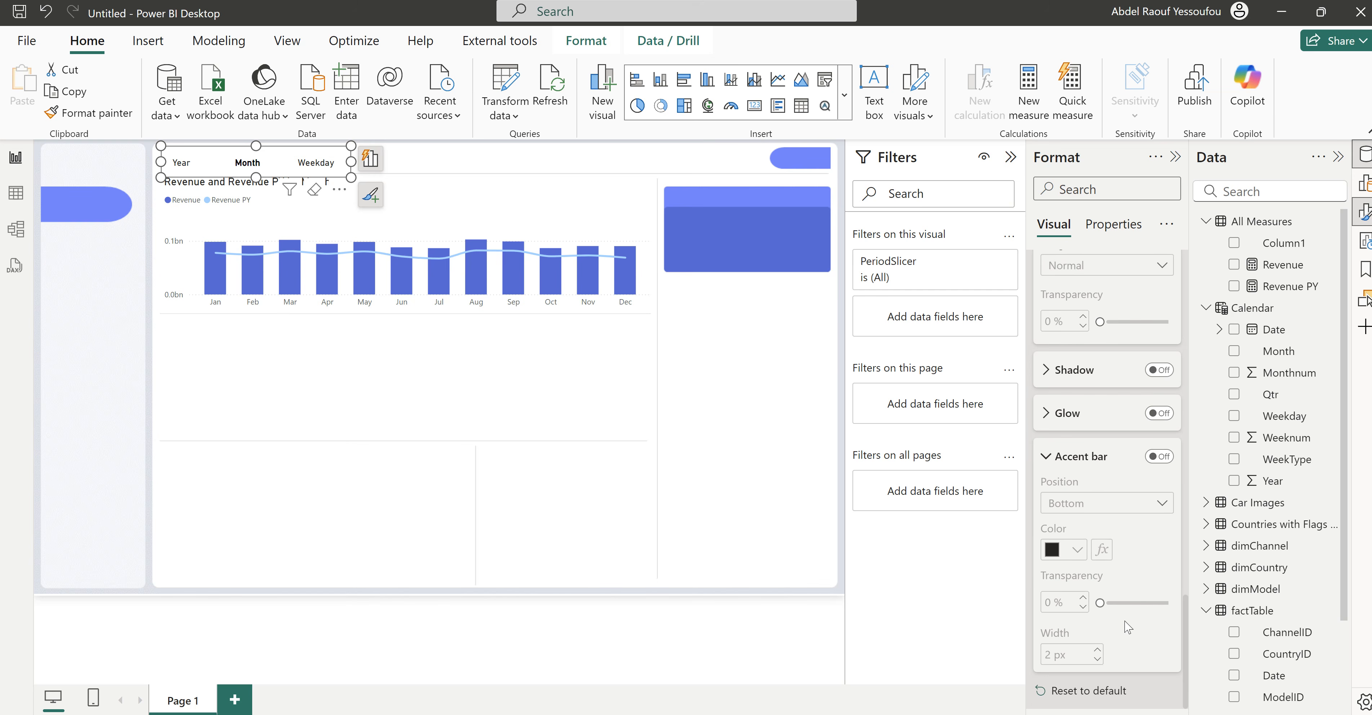
left_click(1163, 458)
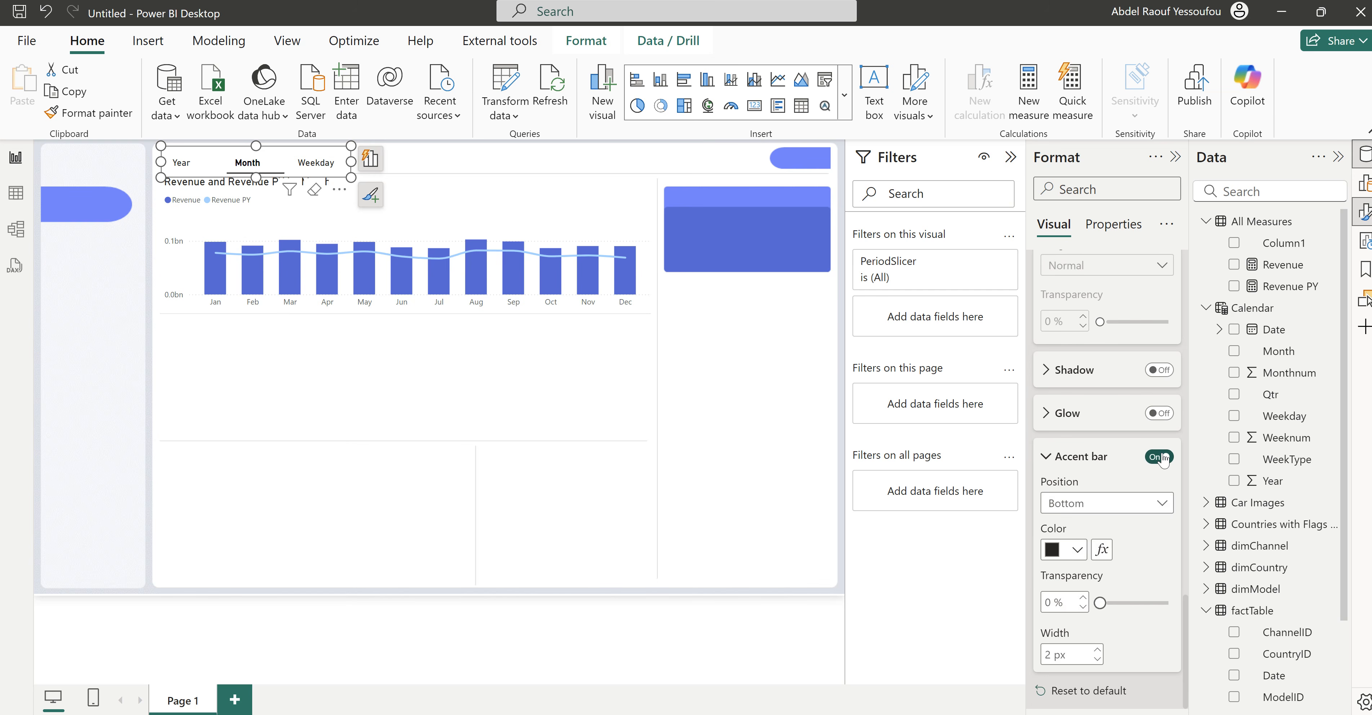
left_click(530, 165)
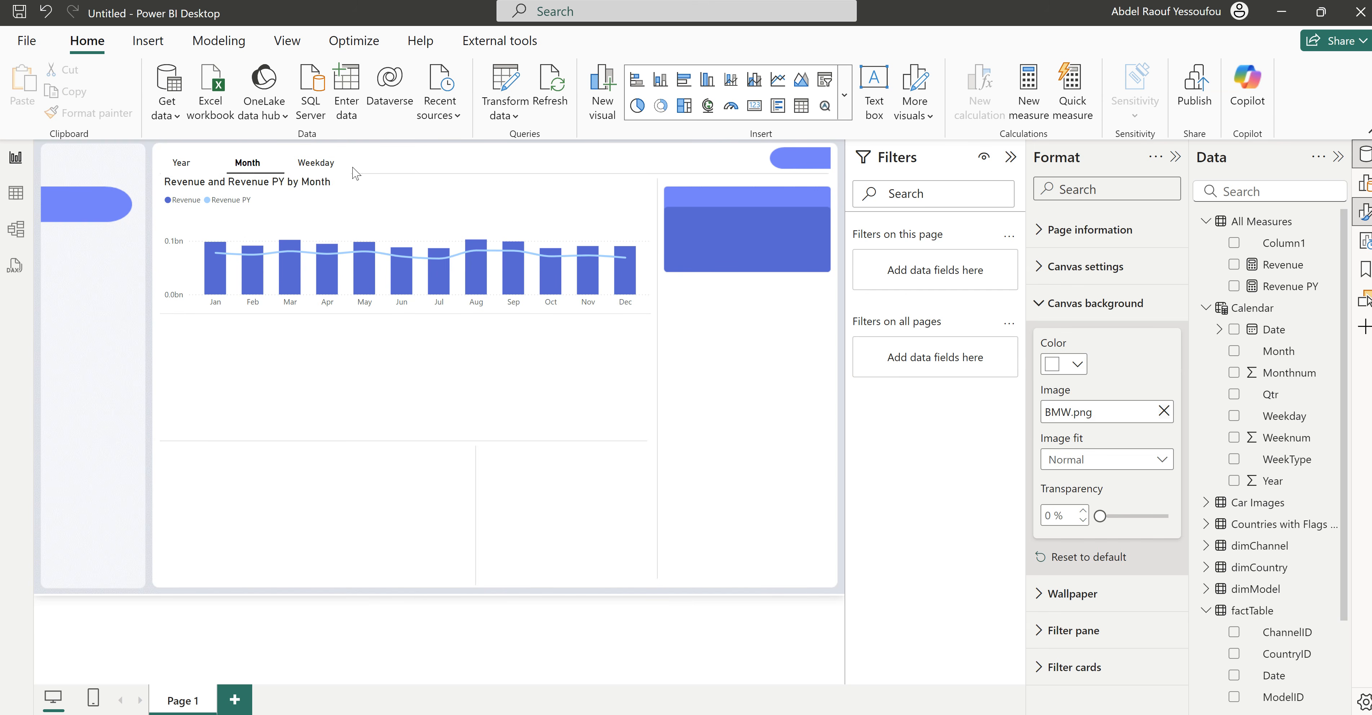
Step: Check the slicer style in the BMW_Global_Sales report, and color the Selected-state accent bar the same blue as the revenue columns
left_click(351, 176)
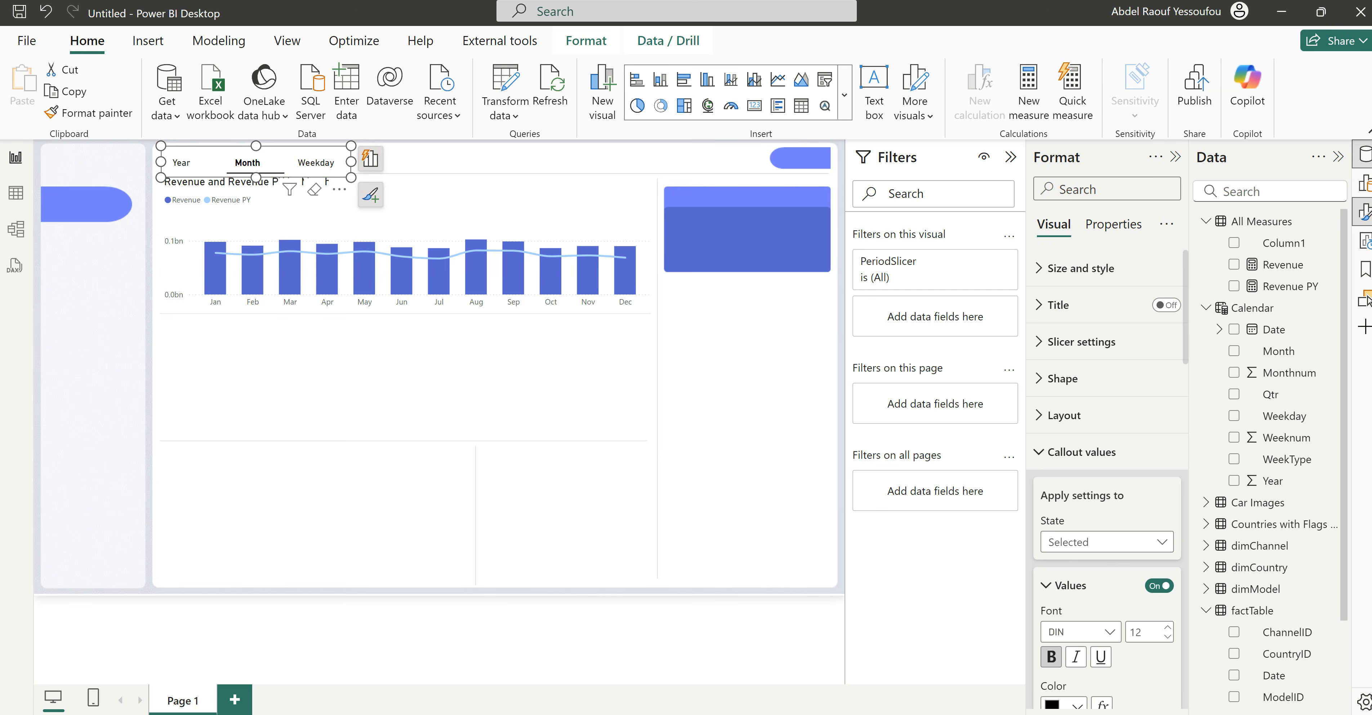
left_click(709, 672)
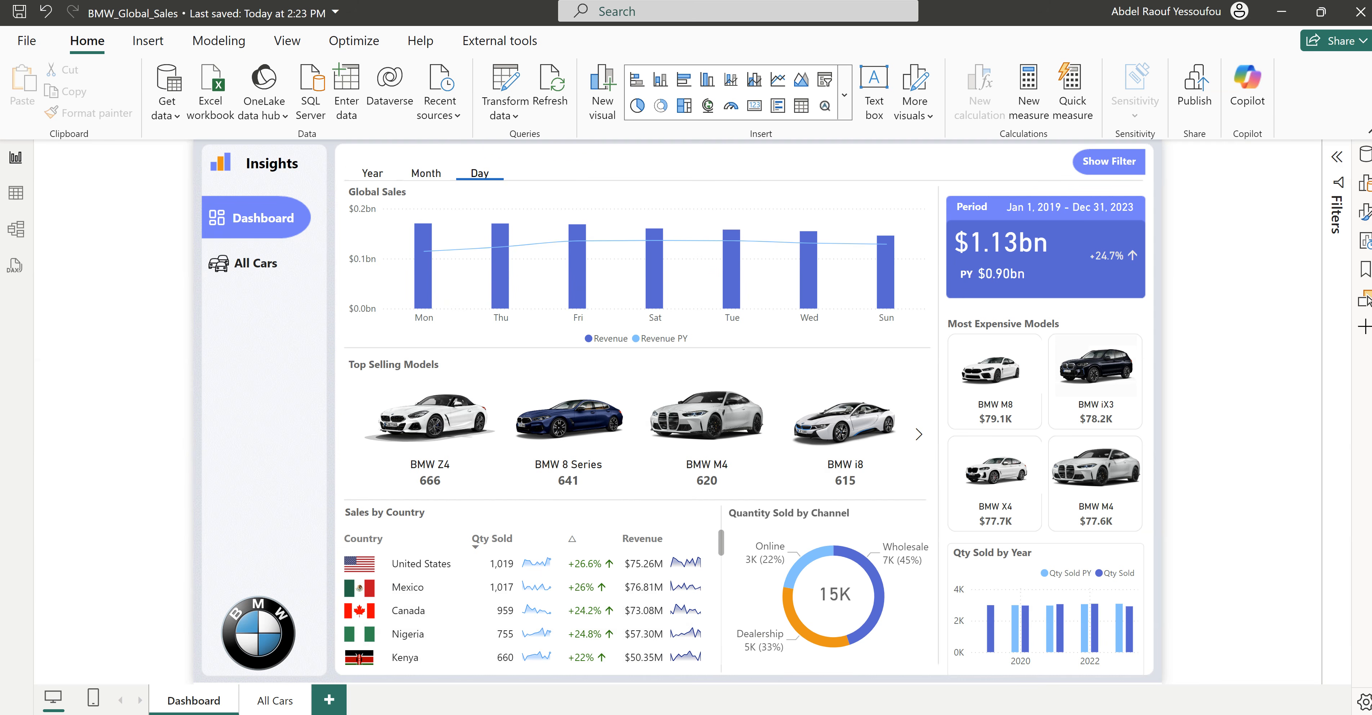
left_click(919, 666)
scroll(1101, 638, "down", 10)
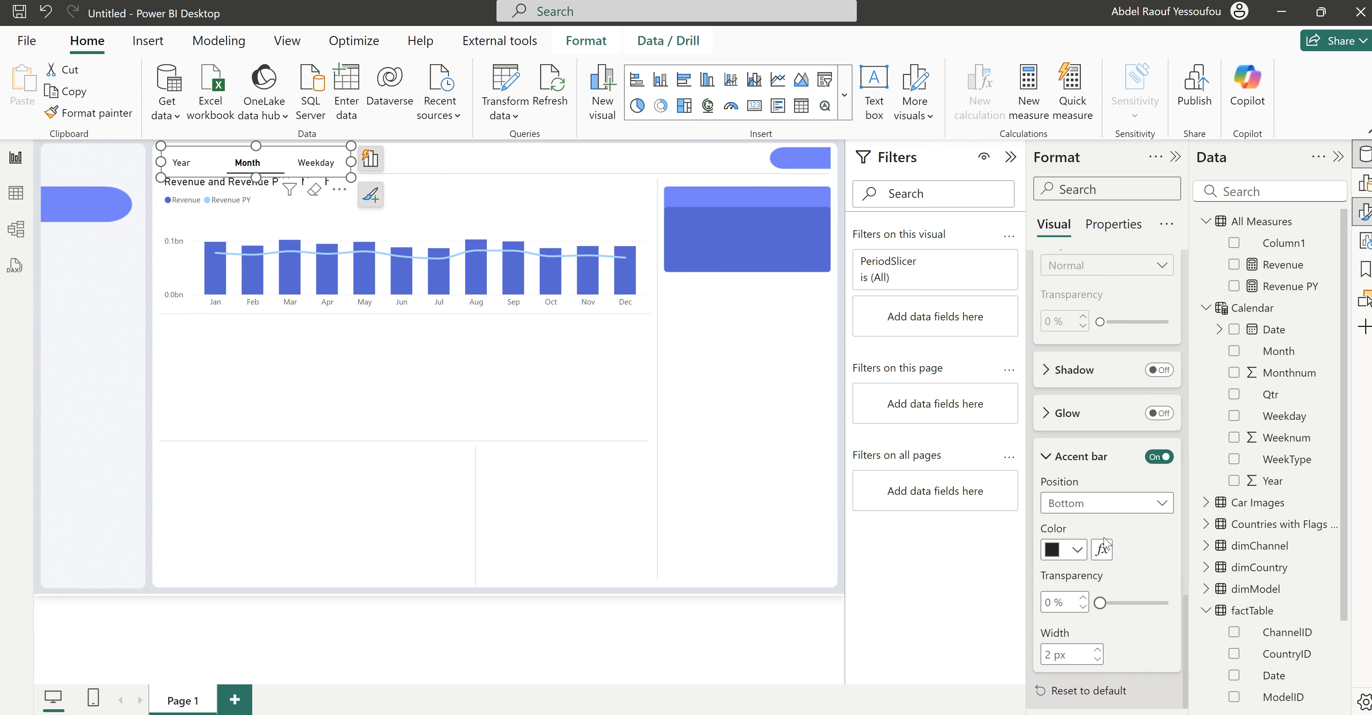
left_click(1068, 549)
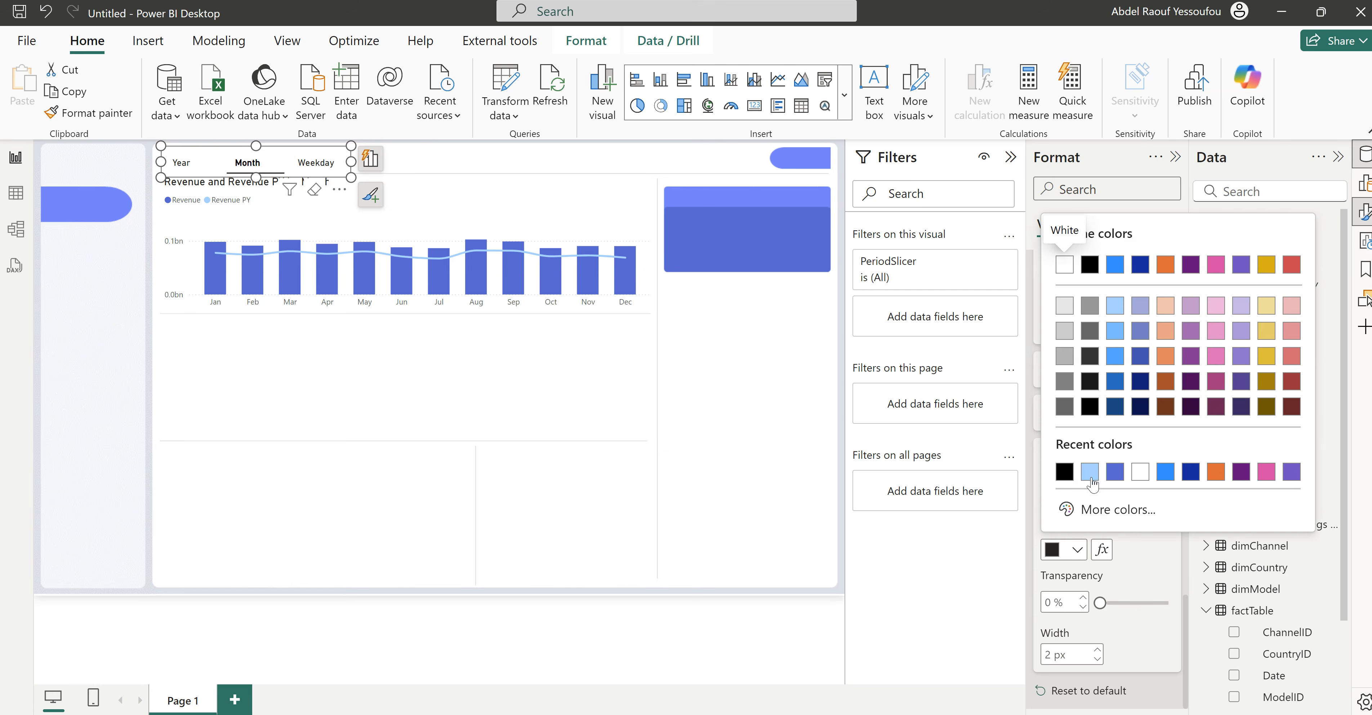
left_click(1116, 472)
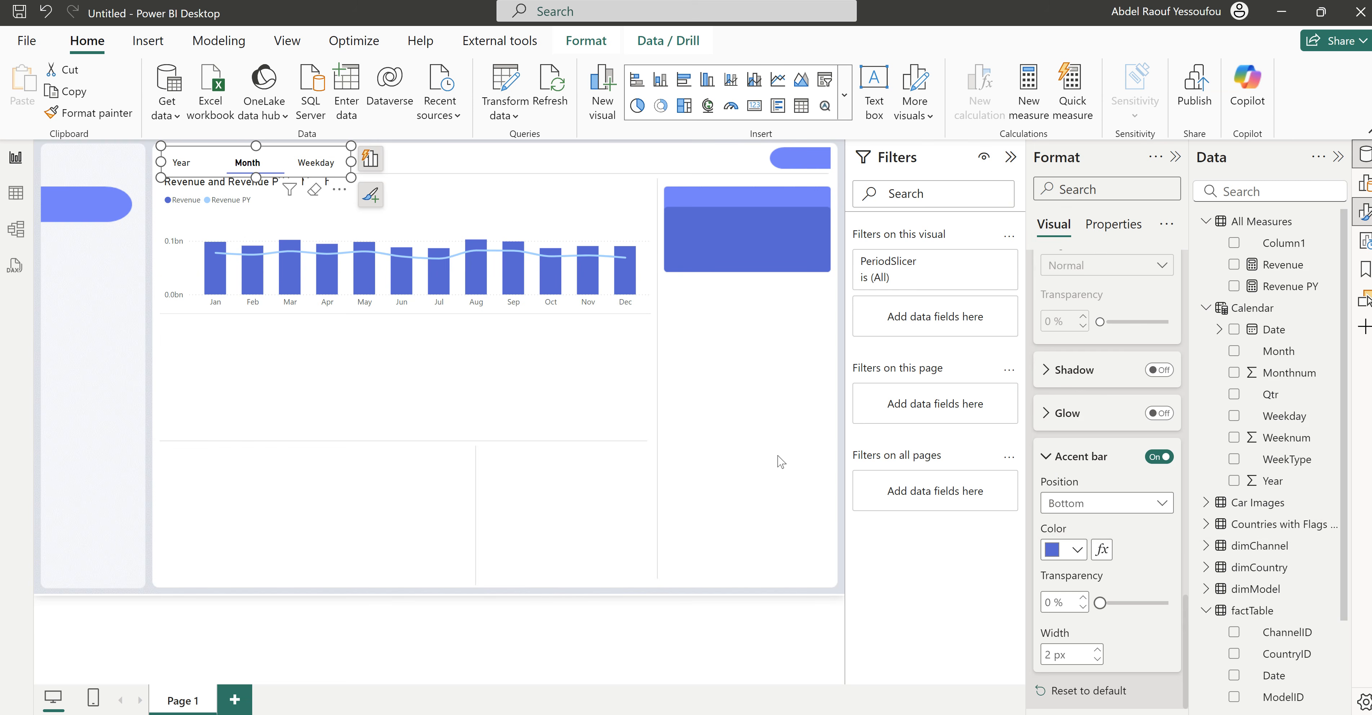
left_click(439, 165)
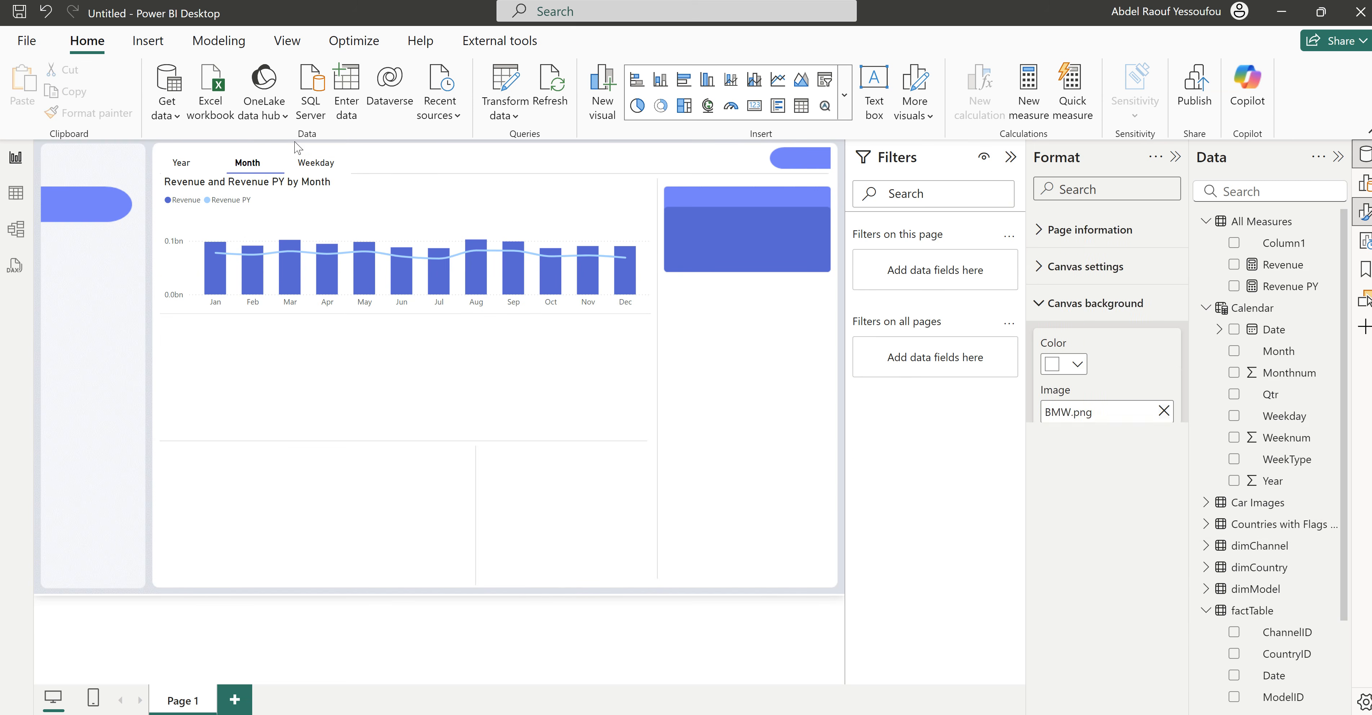
Step: Switch the revenue chart to Year with the period slicer and view the slicer's size and position settings
left_click(182, 163)
left_click(407, 167)
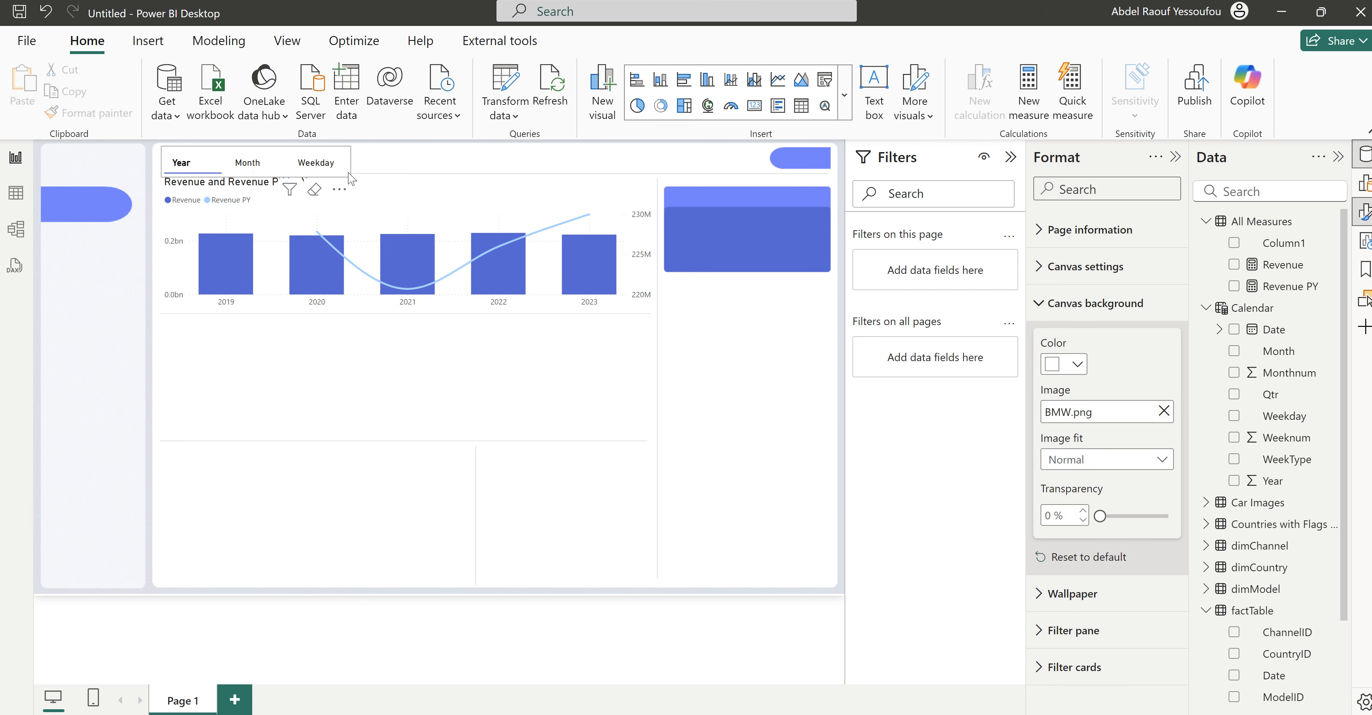
left_click(352, 178)
left_click(1057, 275)
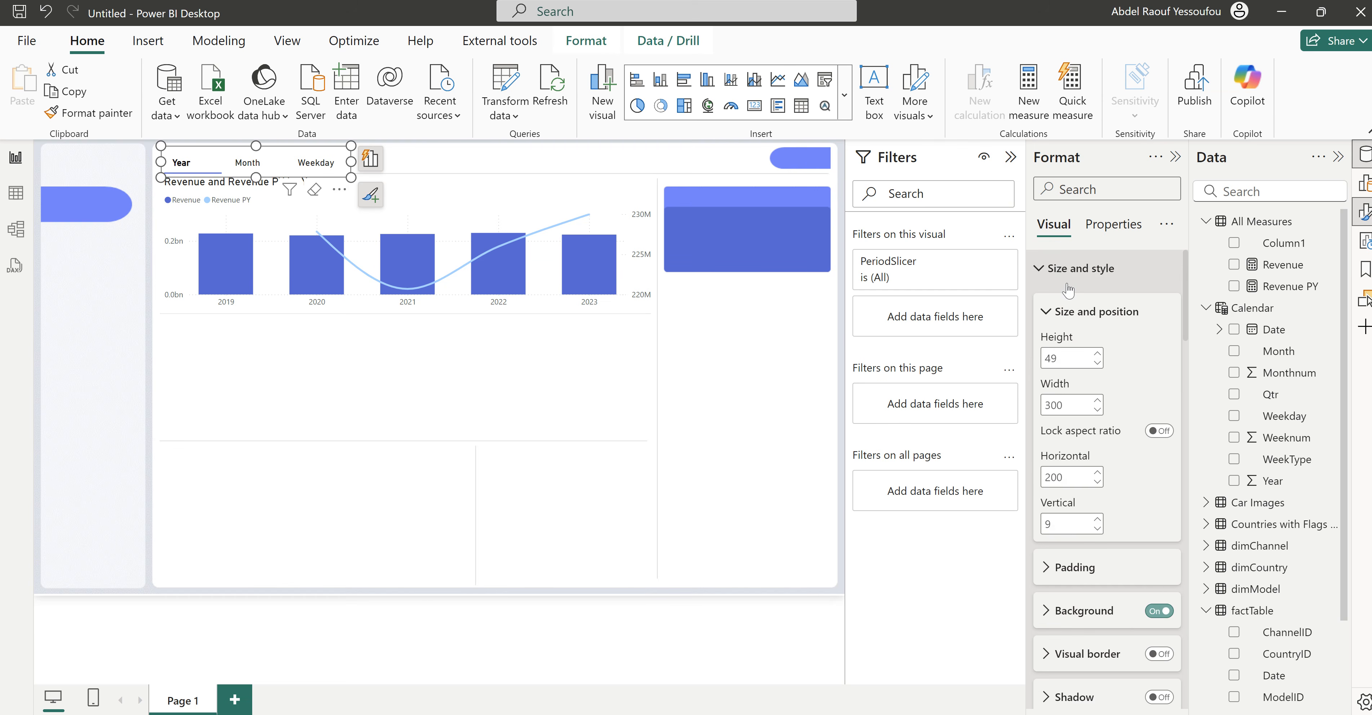
left_click(420, 169)
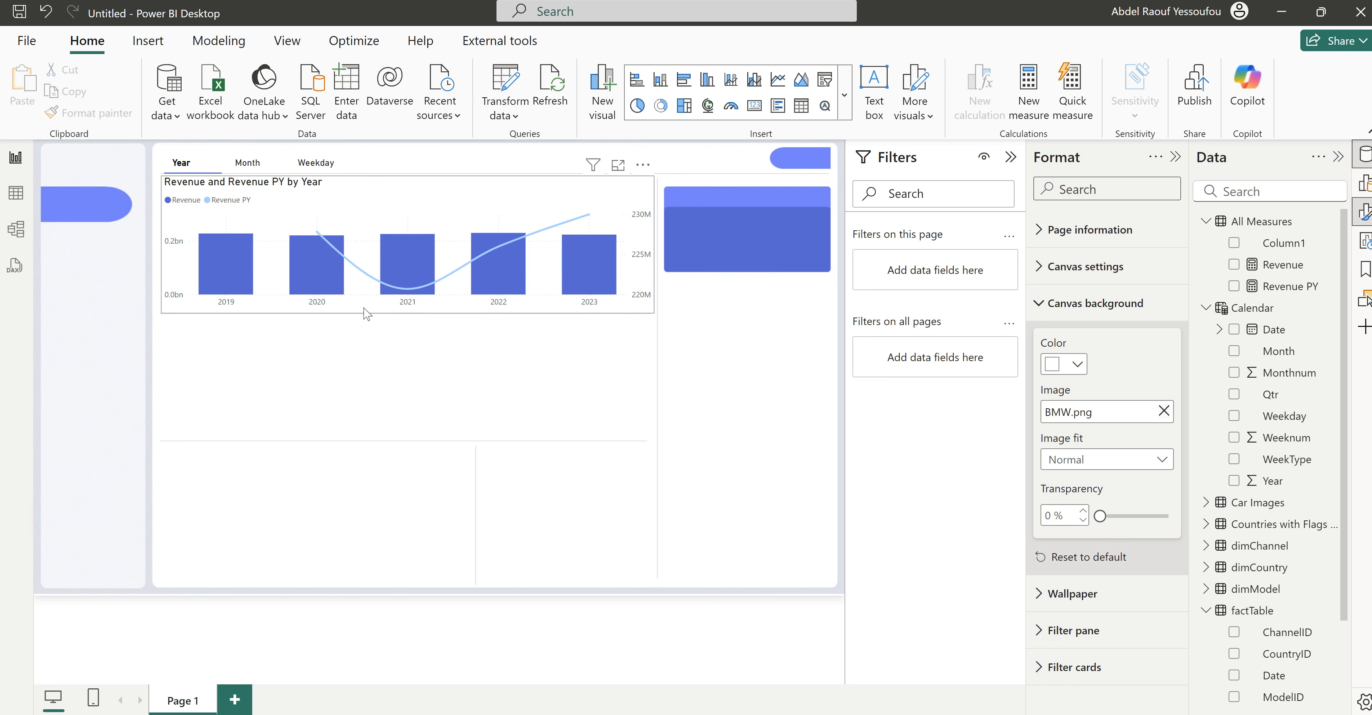
Step: Switch the period slicer in the BMW_Global_Sales report to Year to compare its Global Sales chart, and return to the untitled report
left_click(719, 690)
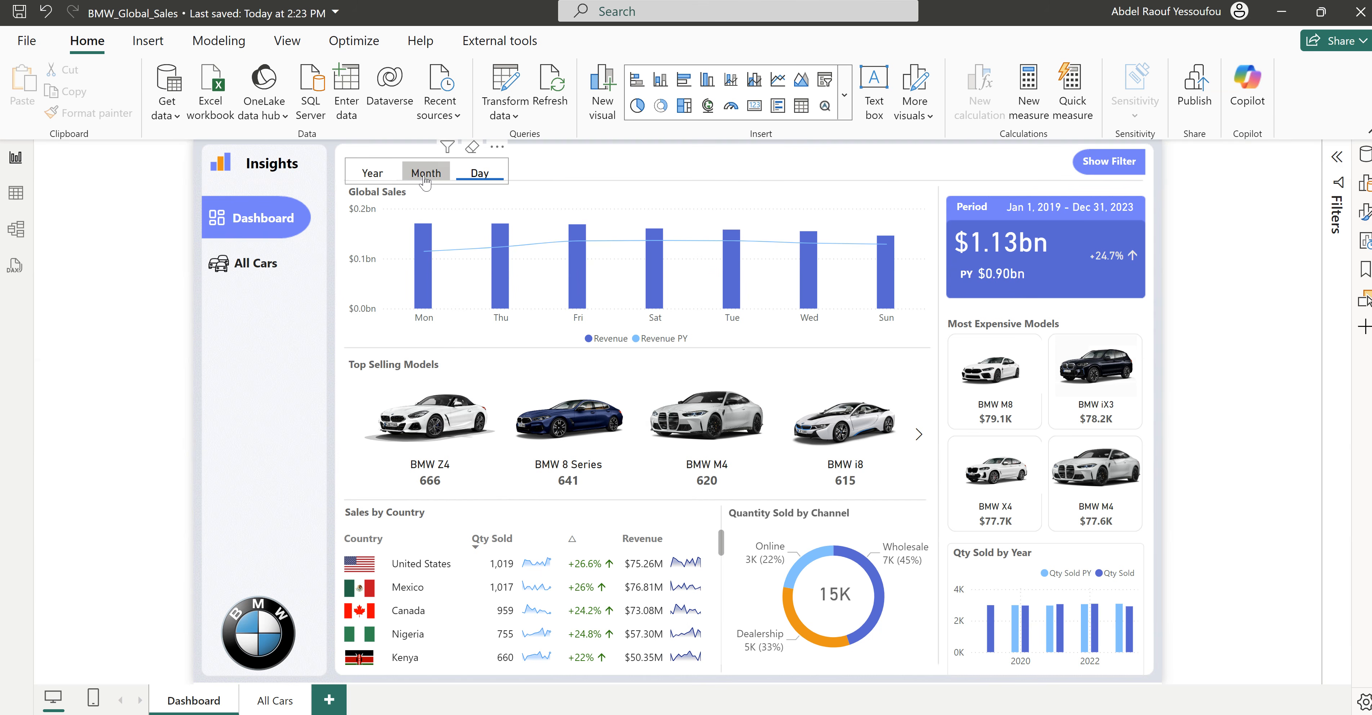
left_click(377, 181)
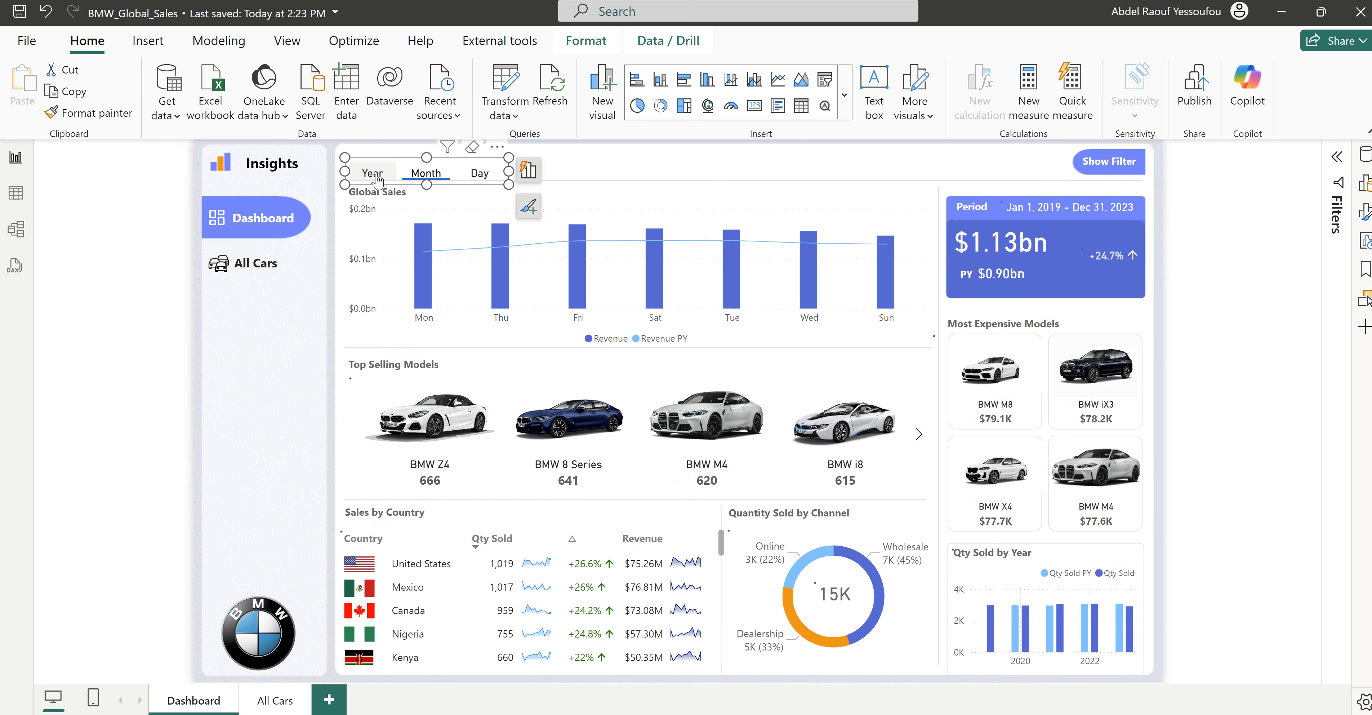
left_click(378, 180)
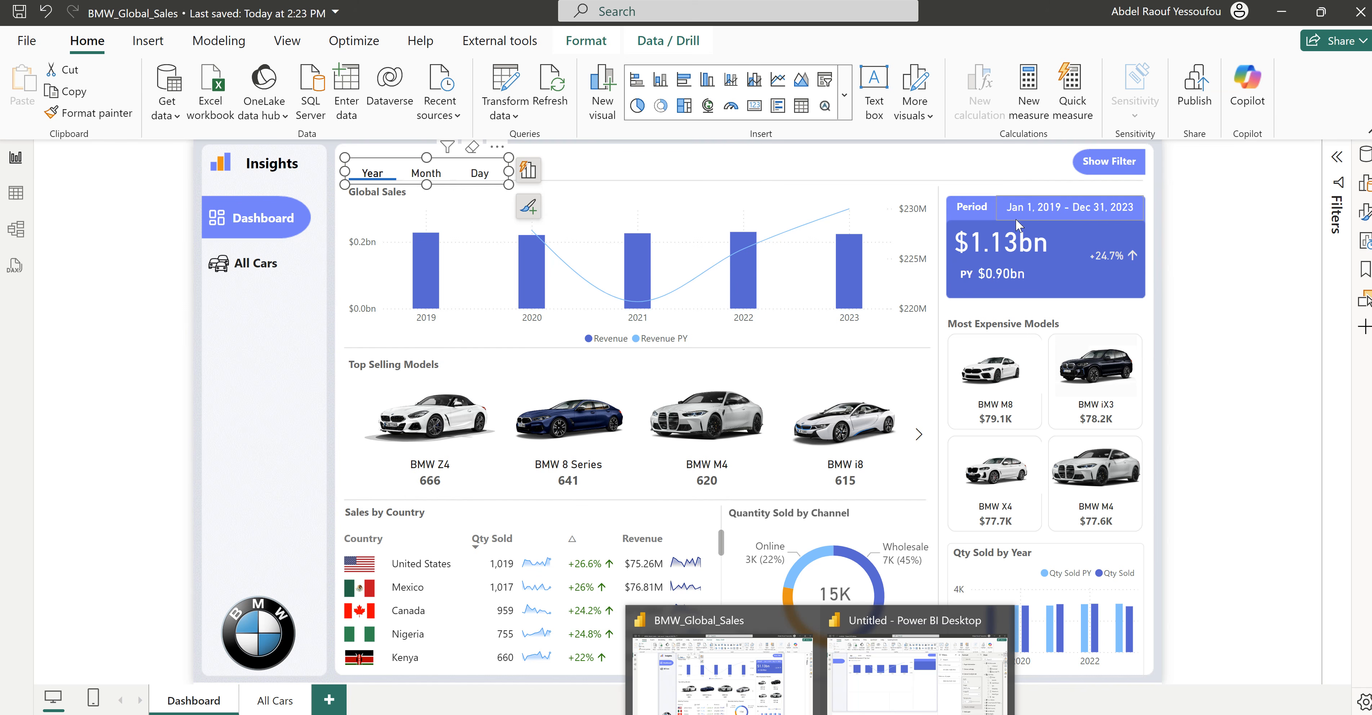
left_click(890, 679)
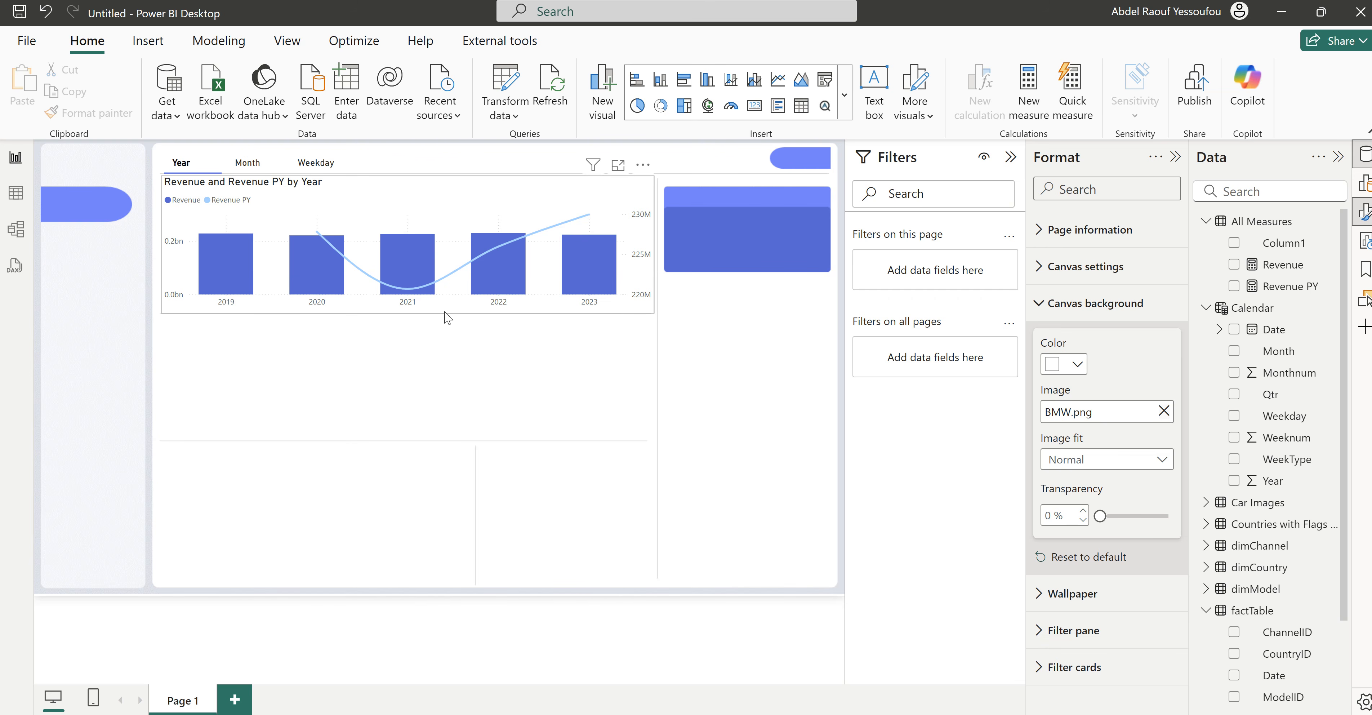
Step: Set the revenue combo chart's legend position to Bottom center and turn off the legend title
left_click(611, 332)
scroll(1116, 618, "down", 5)
scroll(1116, 618, "down", 5)
scroll(1115, 618, "down", 10)
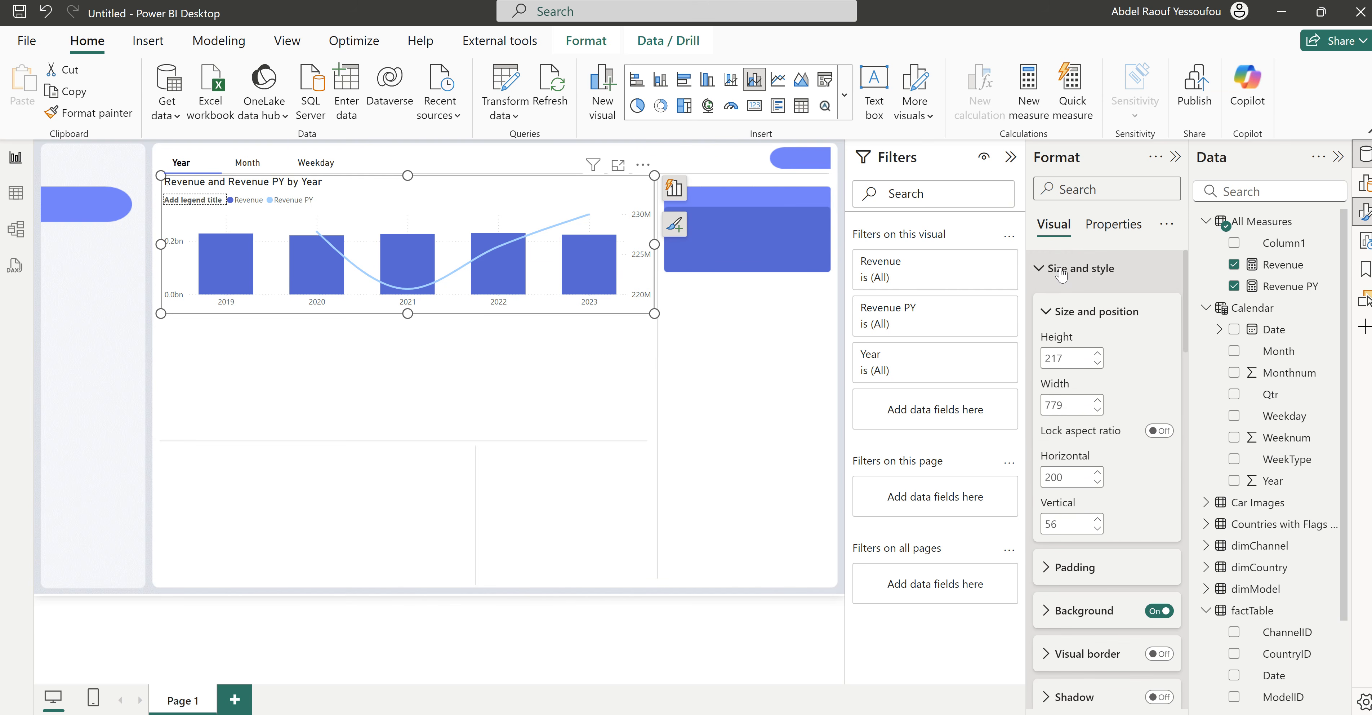
left_click(1062, 269)
left_click(1061, 380)
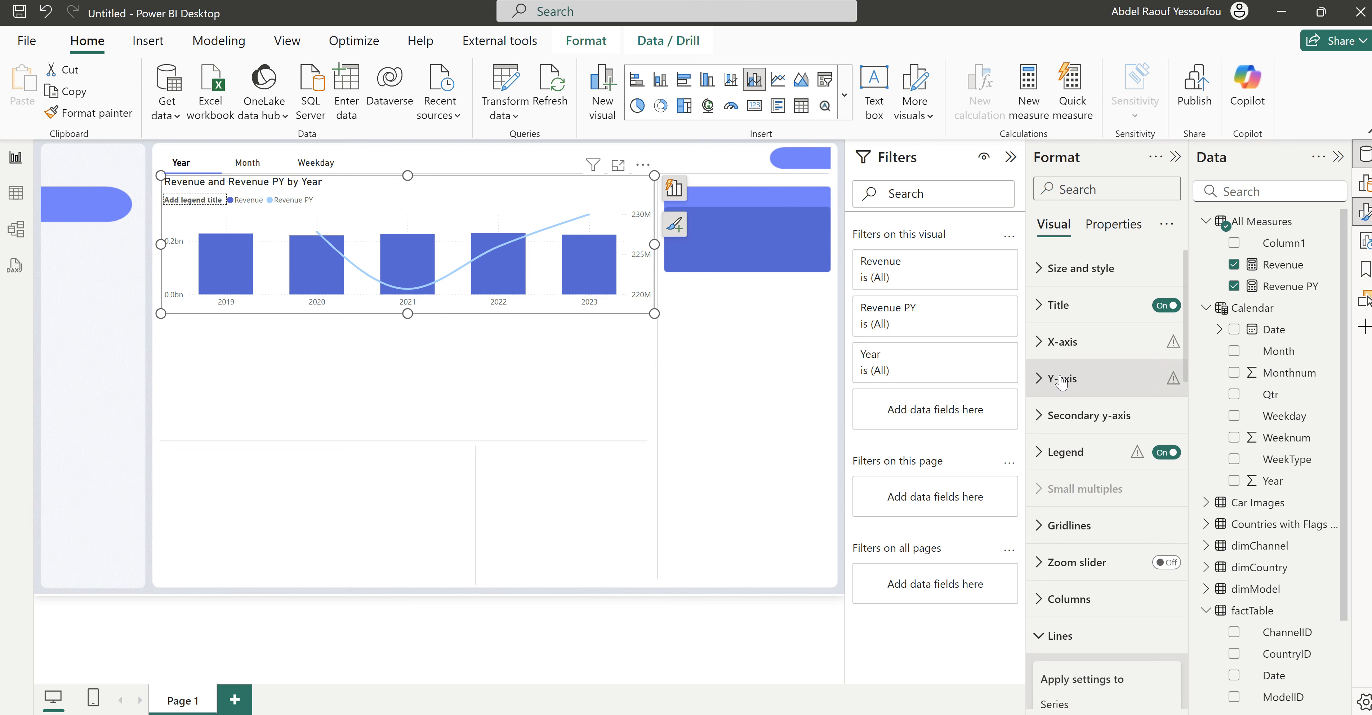
left_click(1060, 636)
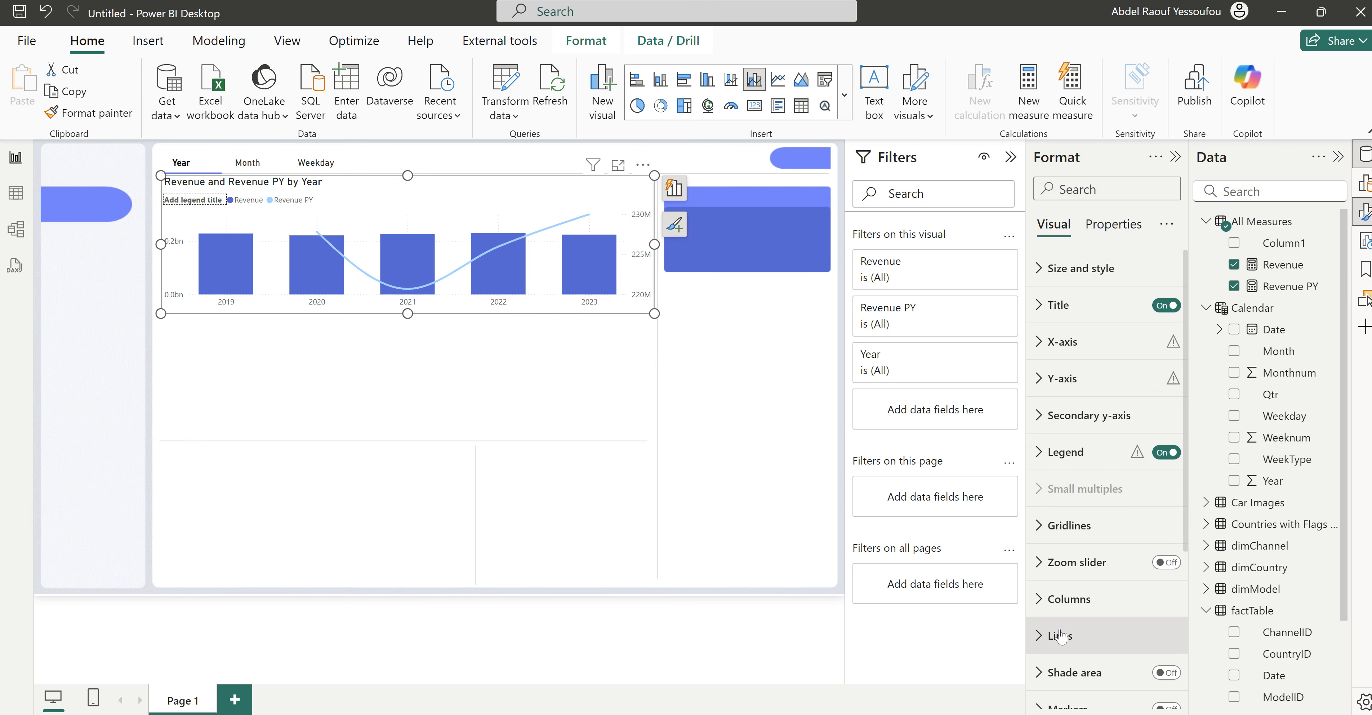
left_click(1067, 453)
left_click(1096, 542)
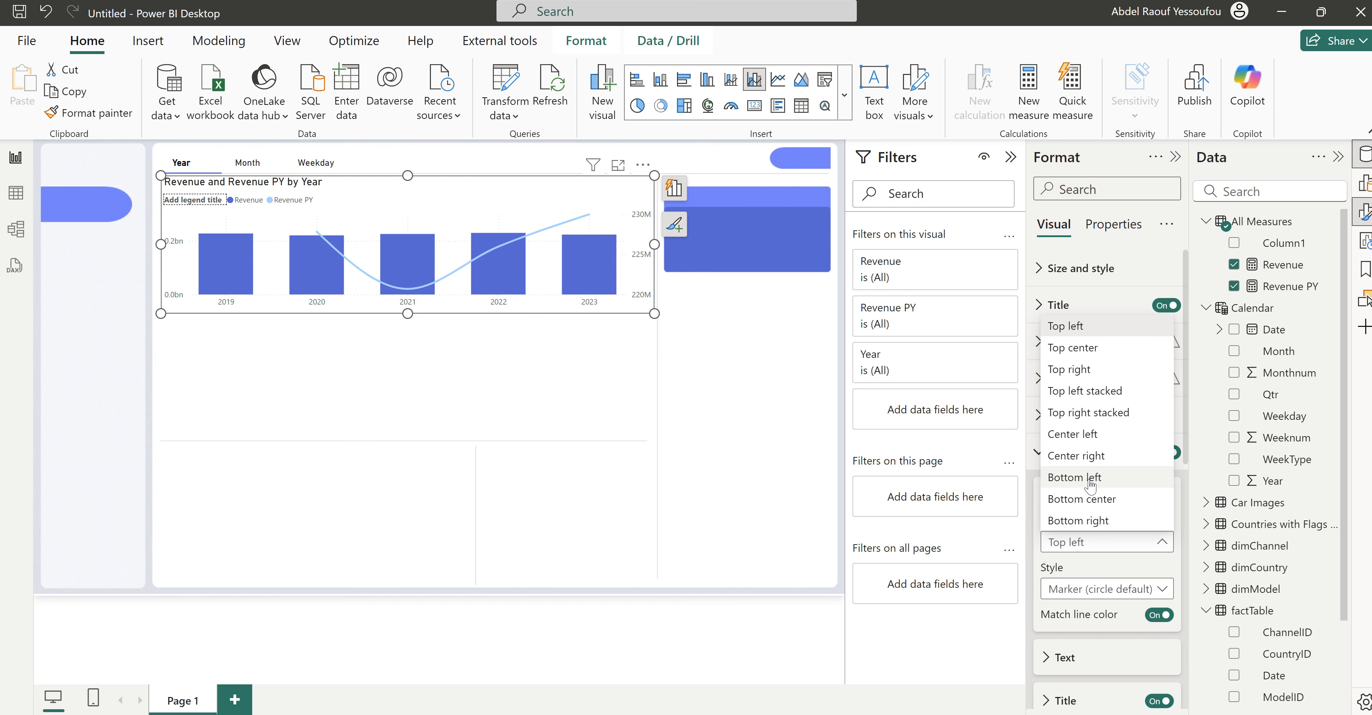
left_click(1089, 499)
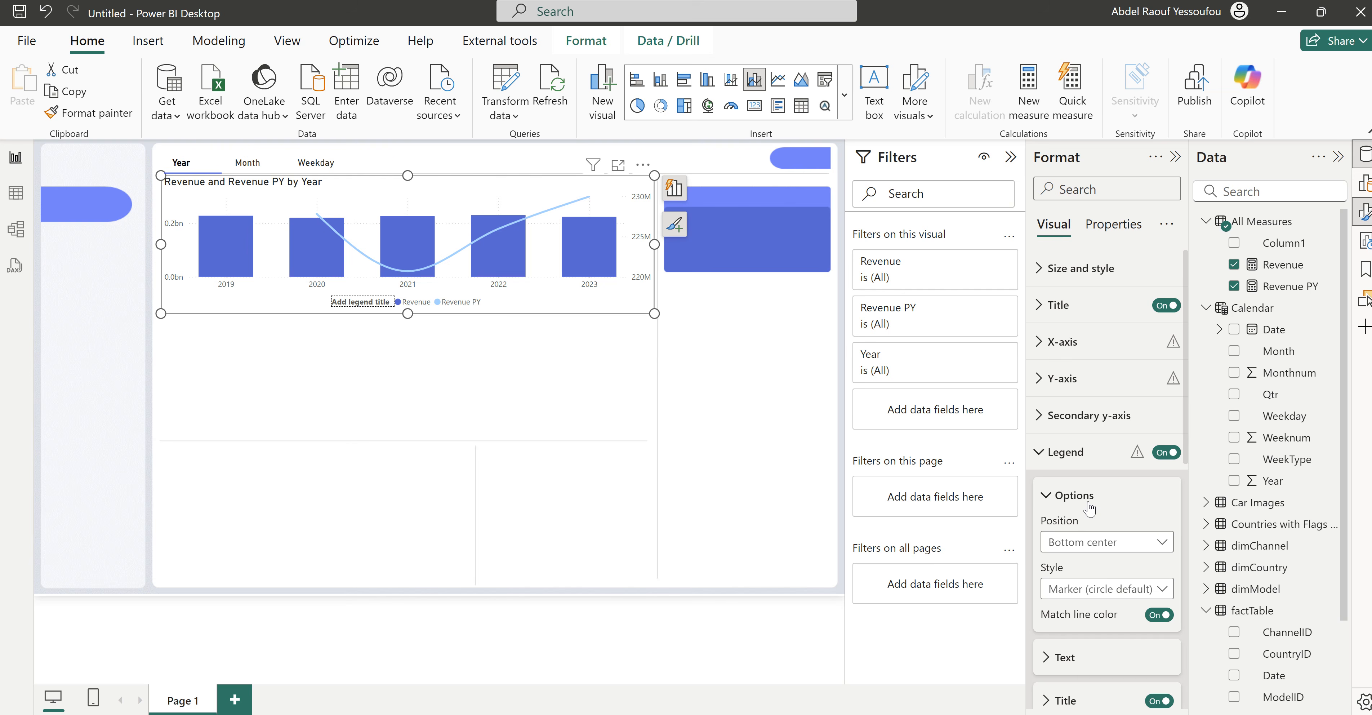
left_click(1159, 701)
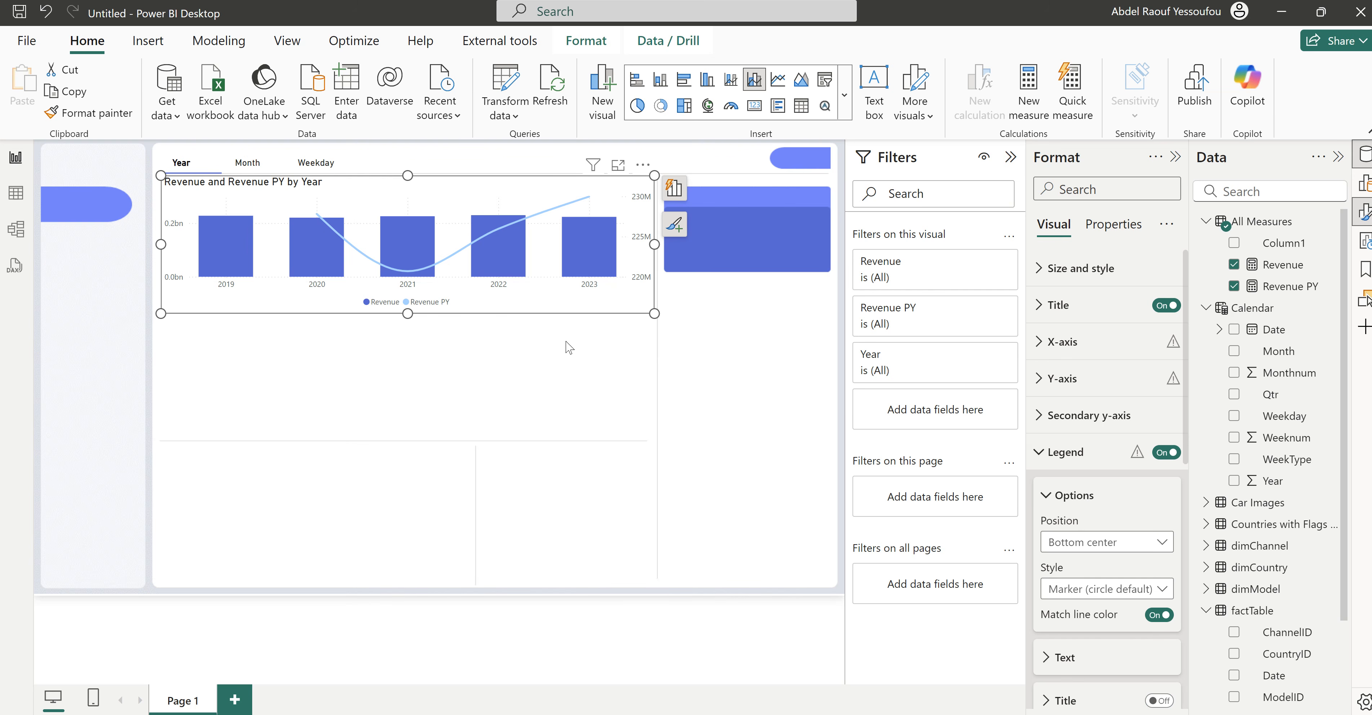
left_click(723, 313)
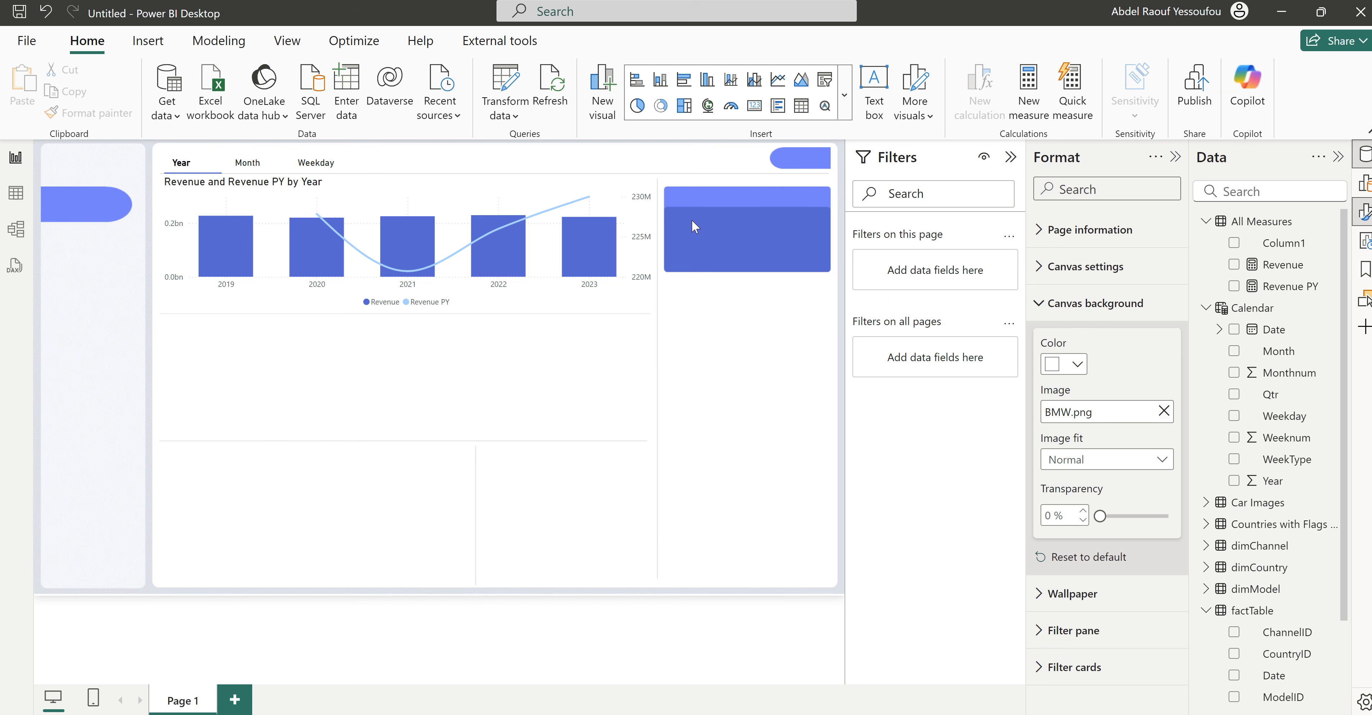
Step: Add a card visual showing the Revenue measure and turn off its background
left_click(1234, 265)
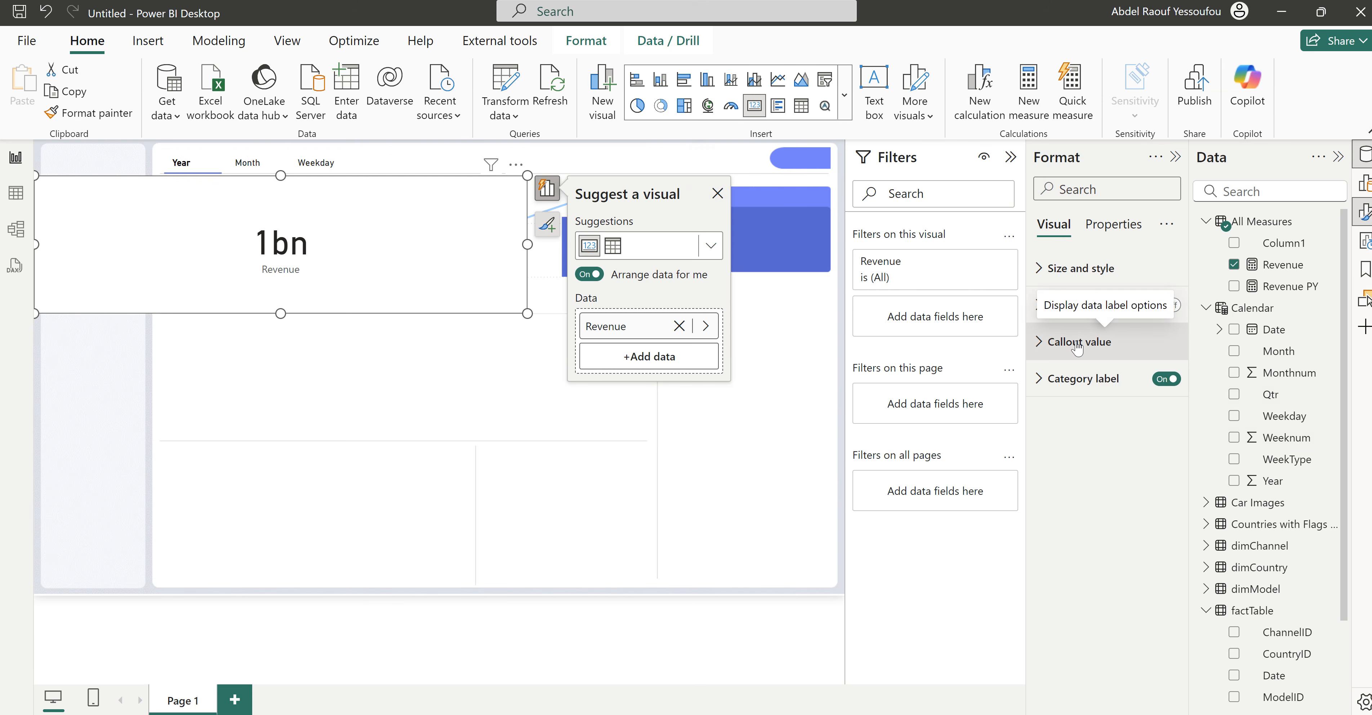
left_click(1073, 268)
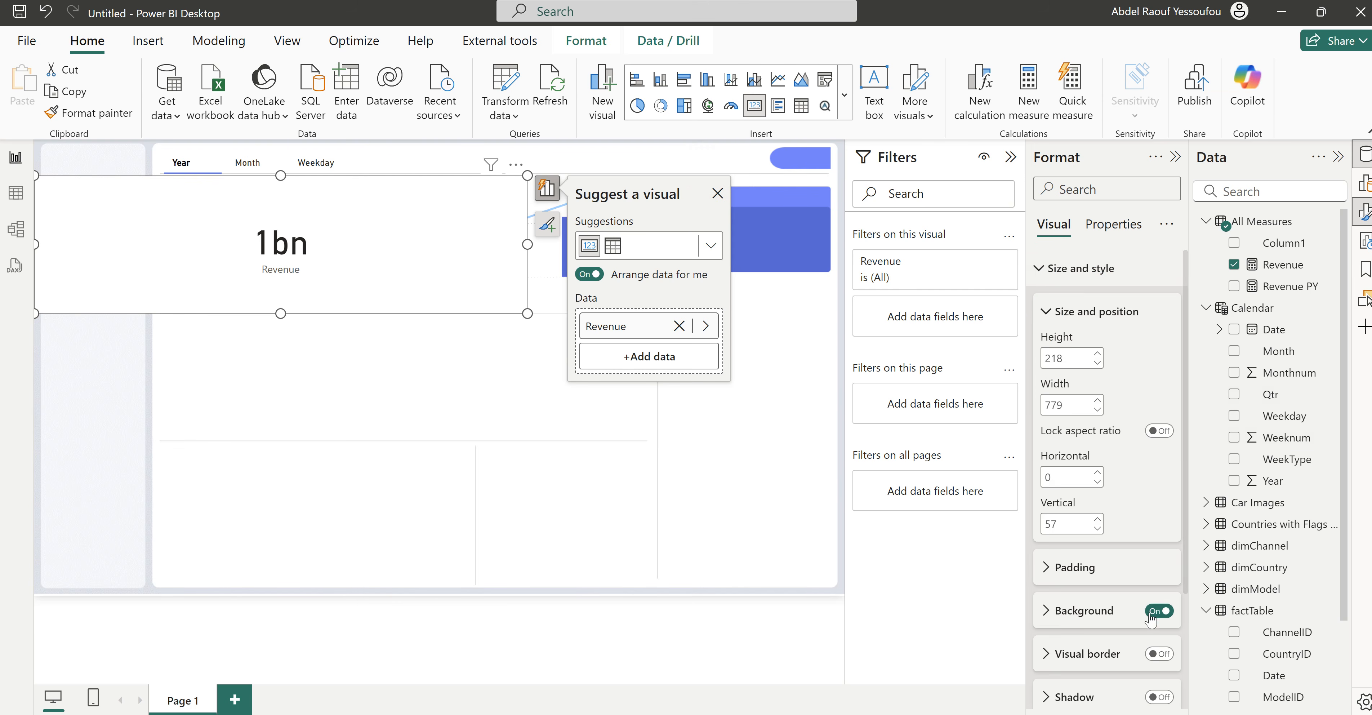
left_click(1074, 268)
Step: Move the Revenue card below the combo chart, shrink it to a compact size, and turn off its category label
left_click_drag(501, 311, 668, 484)
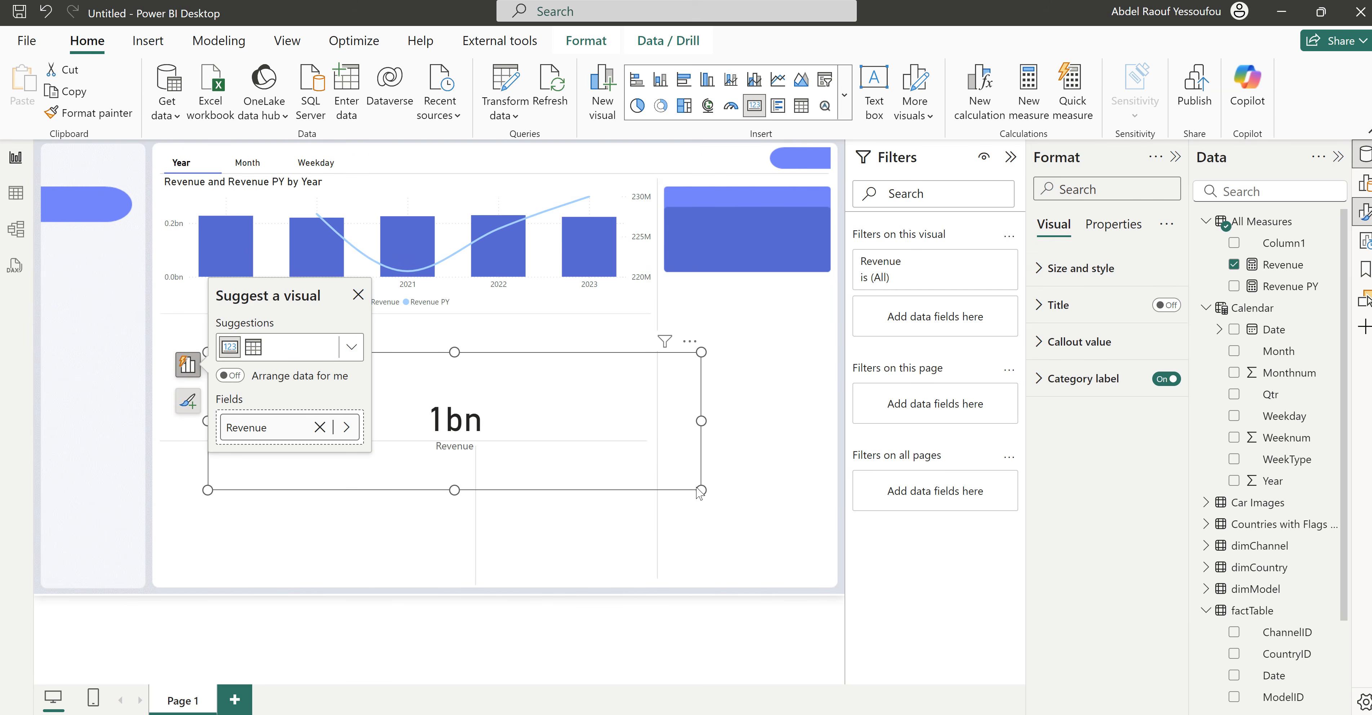
left_click_drag(701, 490, 429, 414)
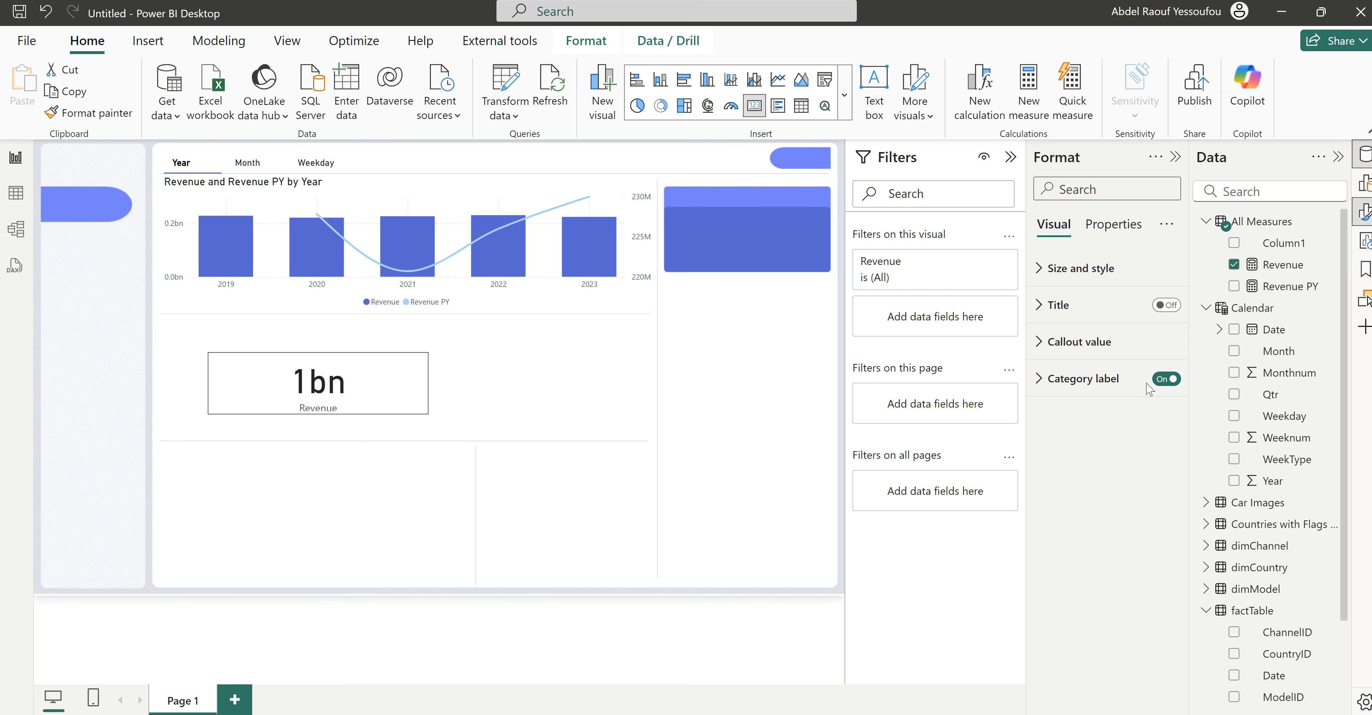
left_click(1163, 381)
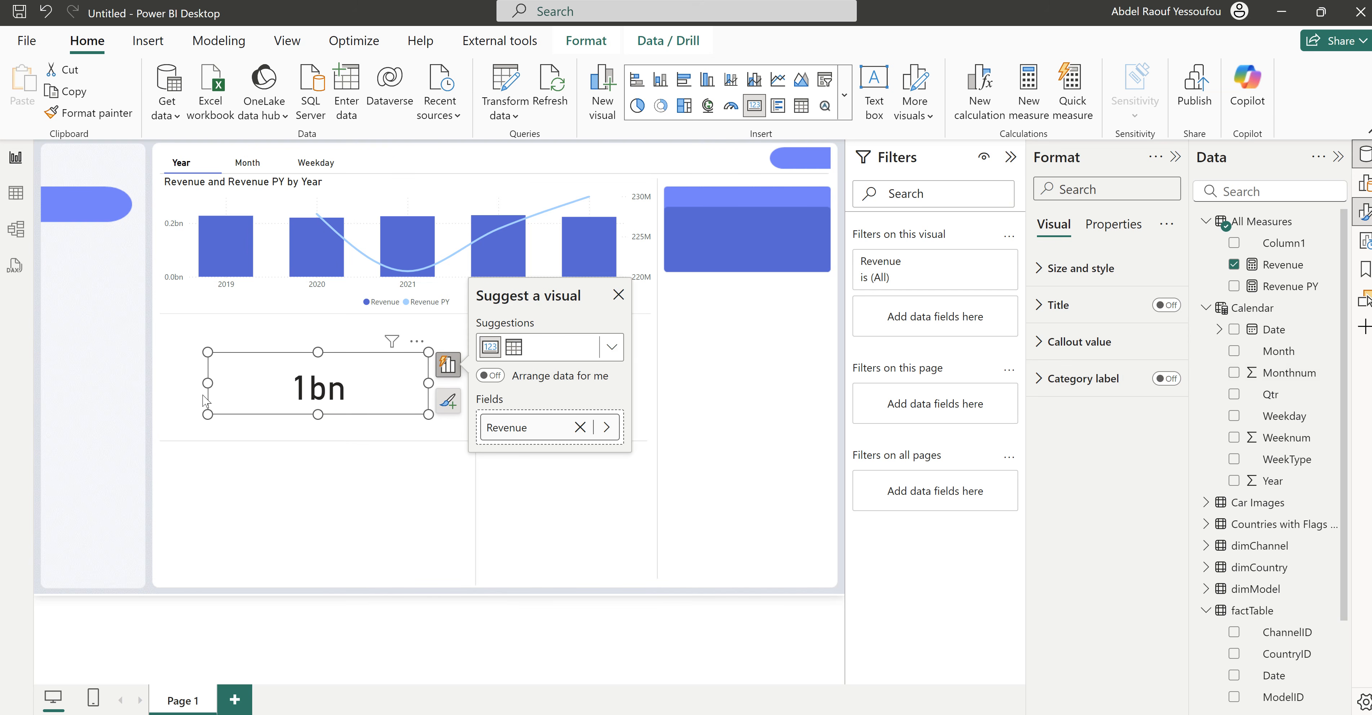
left_click_drag(428, 382, 305, 382)
Step: Set the Revenue card's callout value to display in Billions with 2 decimal places
left_click(1064, 352)
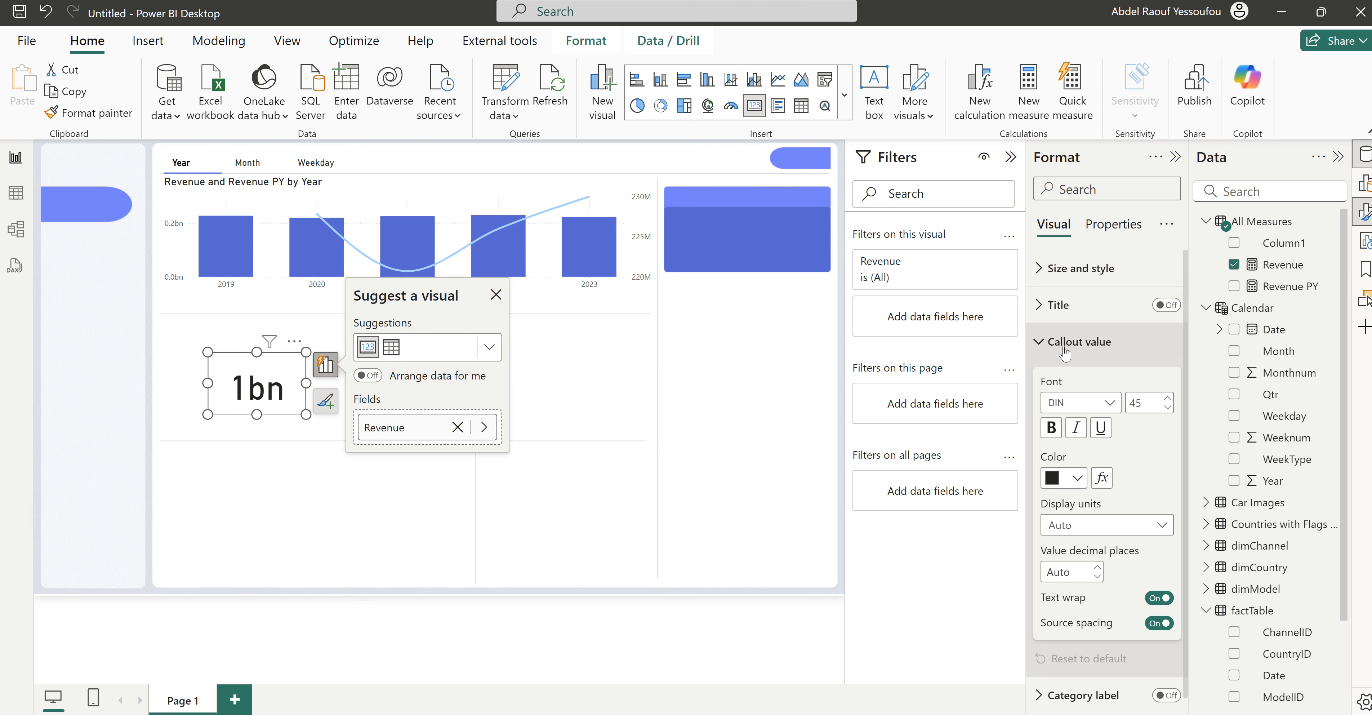
left_click(1096, 533)
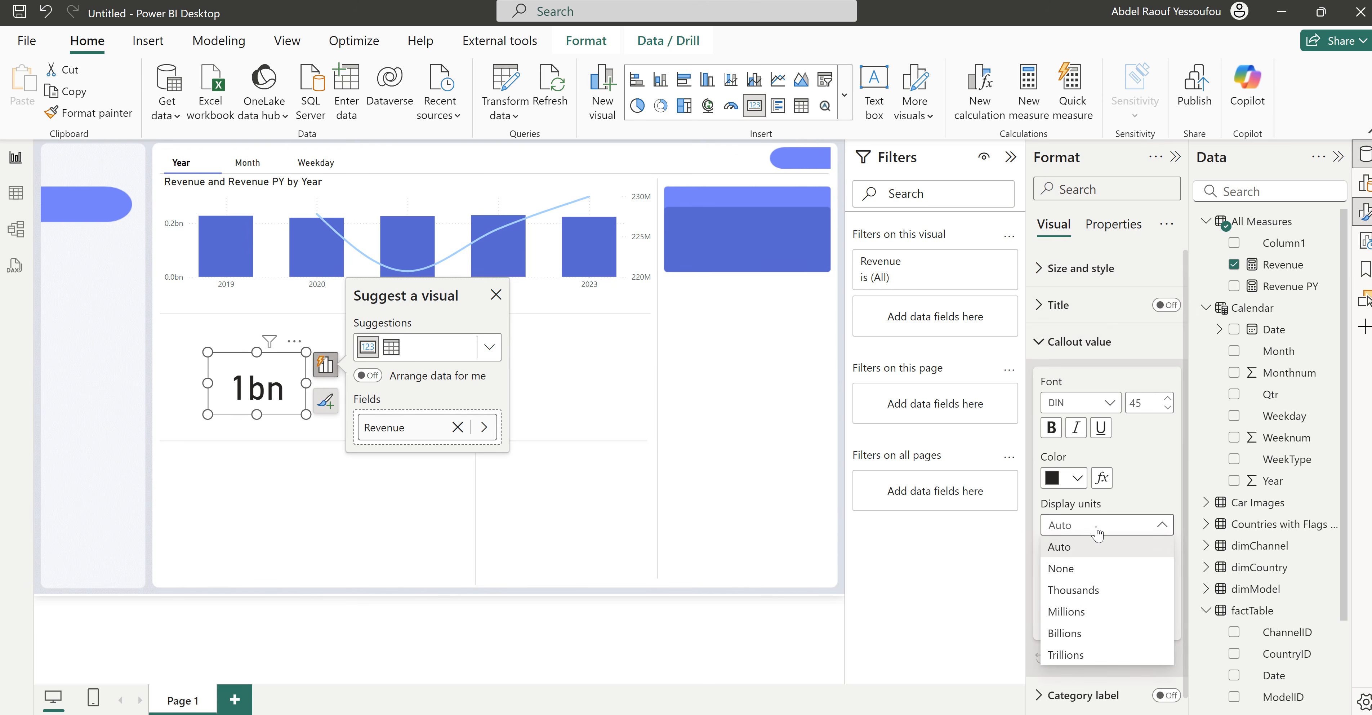
left_click(1084, 637)
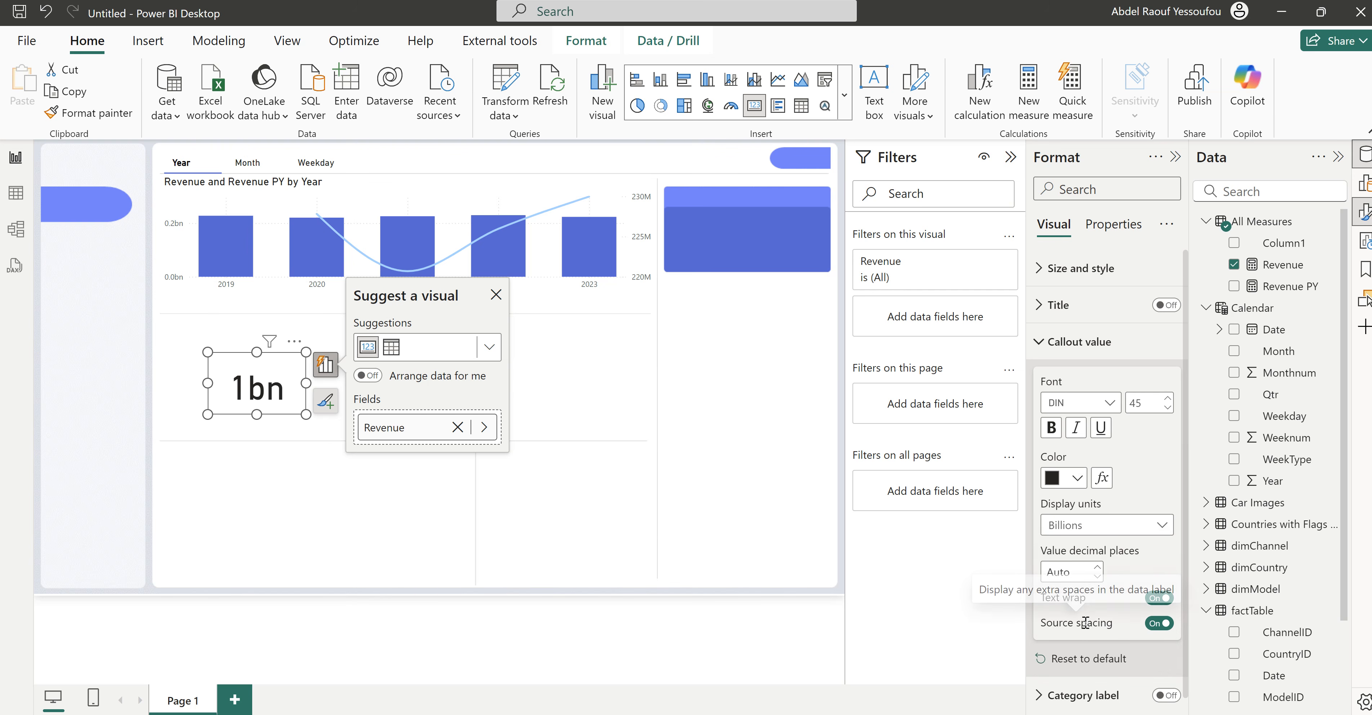
left_click(1077, 570)
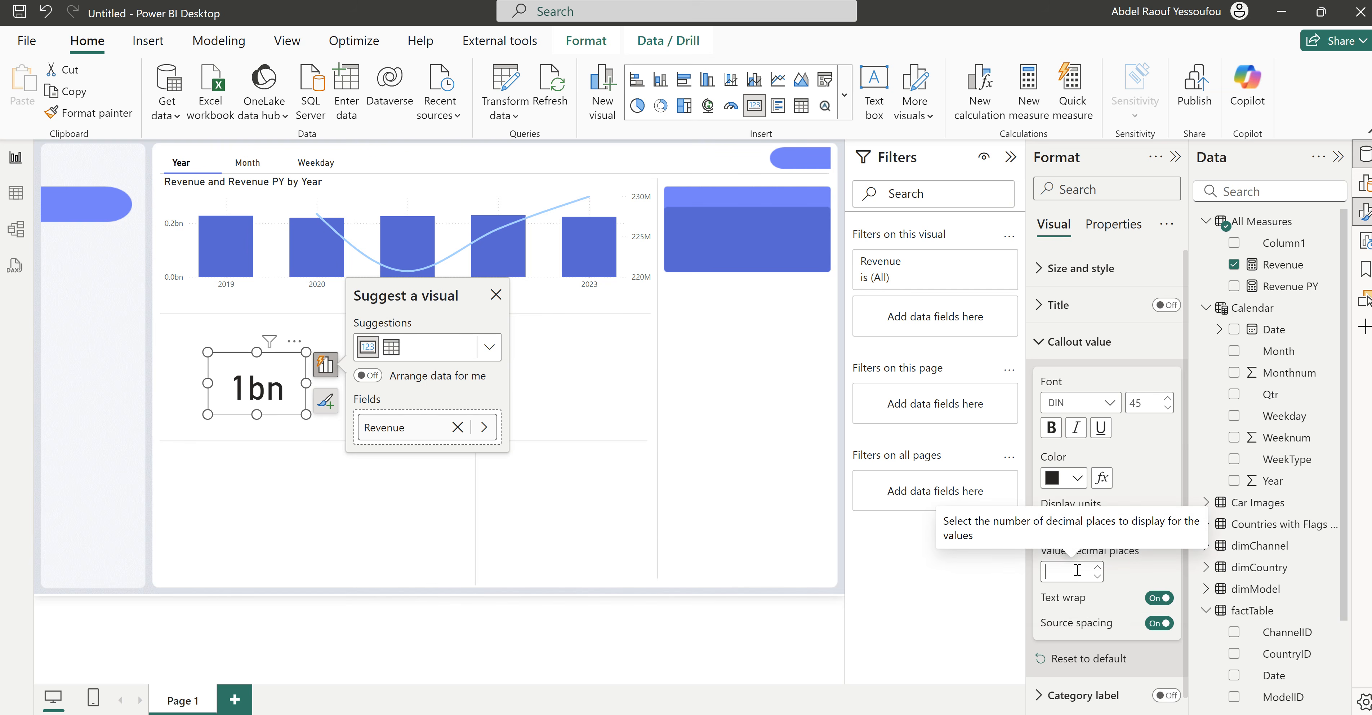
type("2")
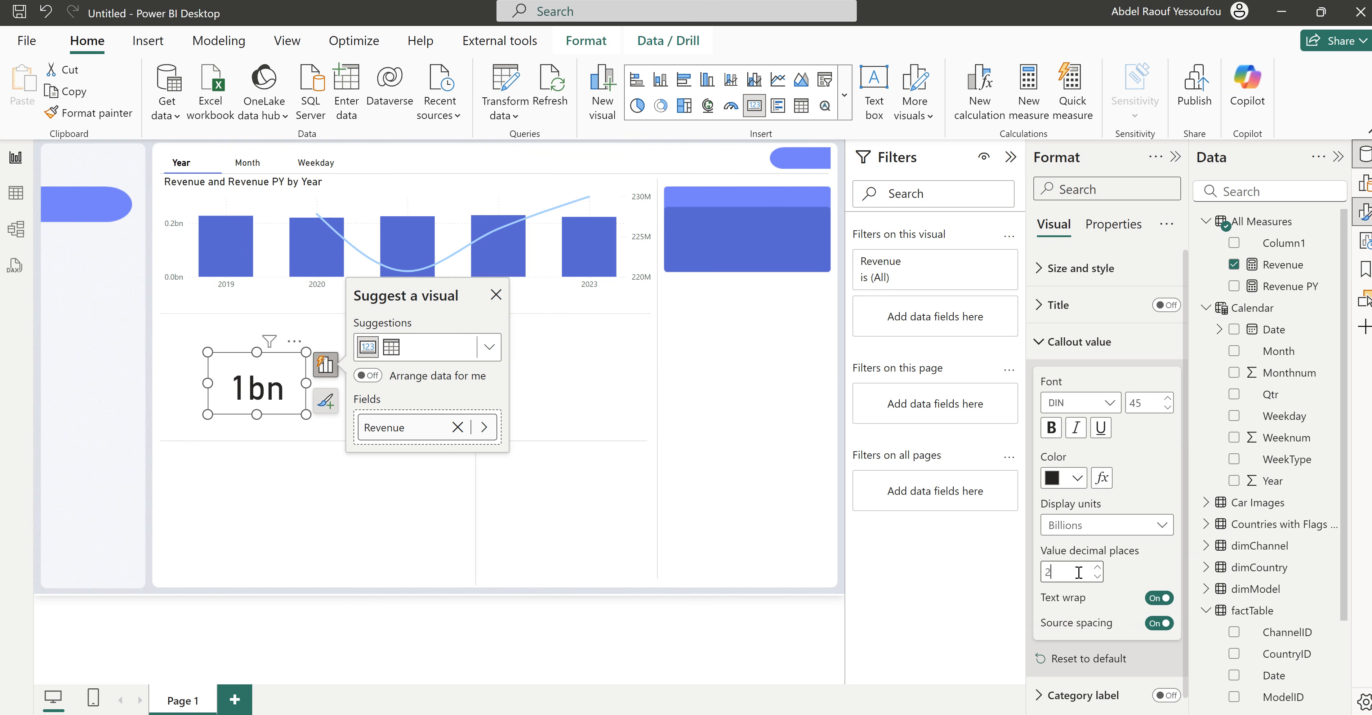
Step: Move the Revenue card onto the dark blue panel and format its callout value in white at font size 30
left_click_drag(306, 383, 768, 233)
left_click(313, 379)
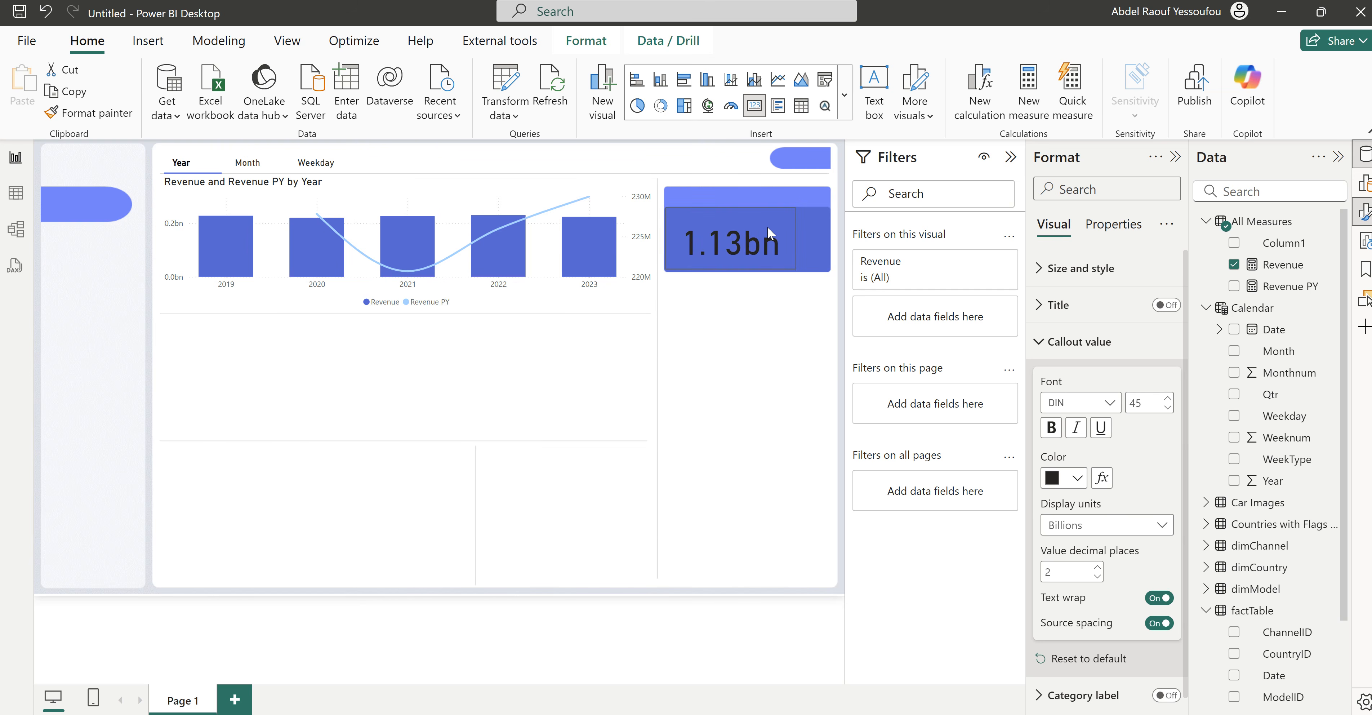
left_click(1151, 399)
type("256")
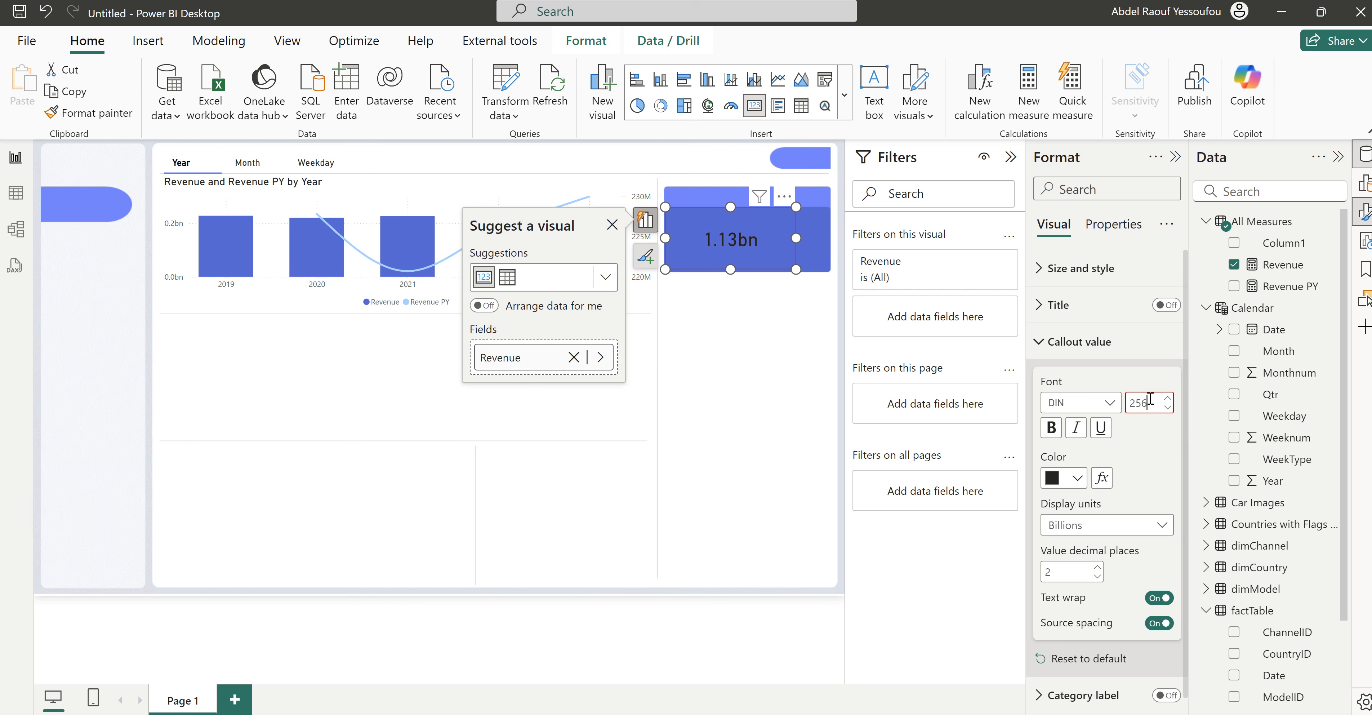
key("BackSpace")
left_click_drag(1147, 406, 1123, 406)
type("30")
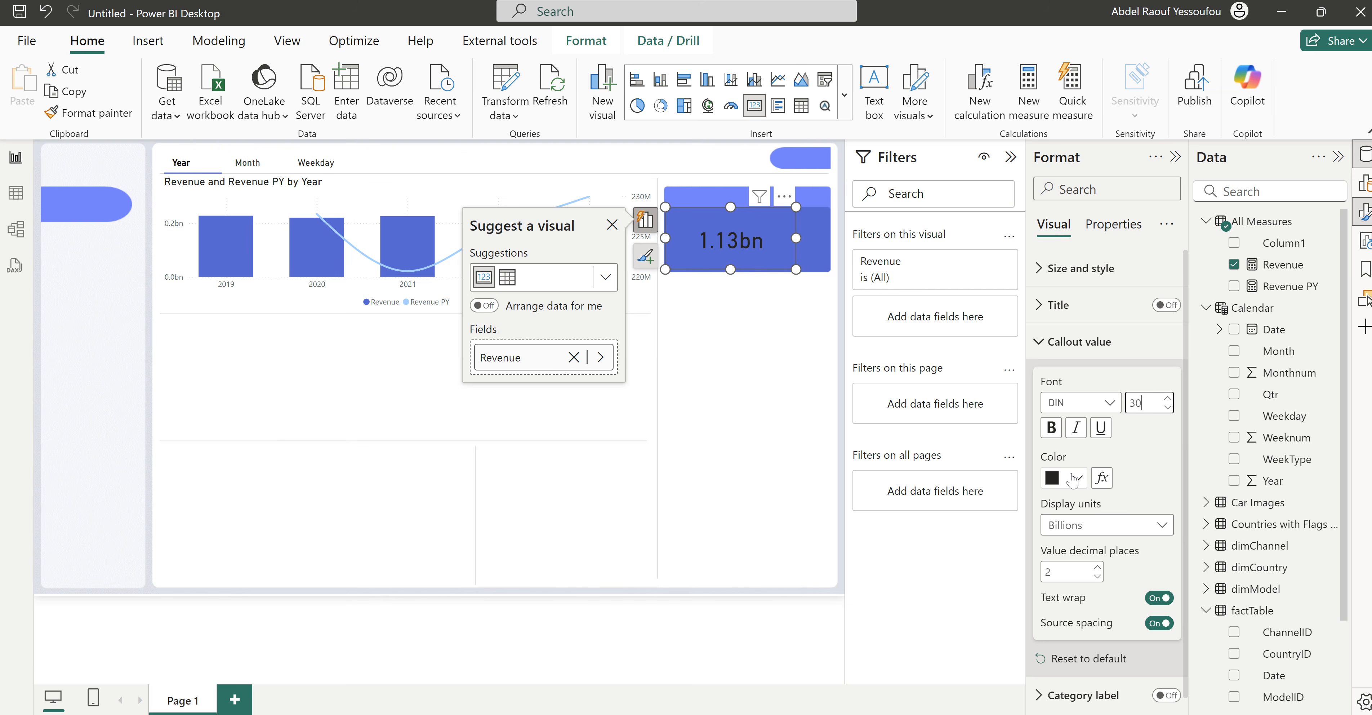
left_click(1077, 477)
left_click(1141, 400)
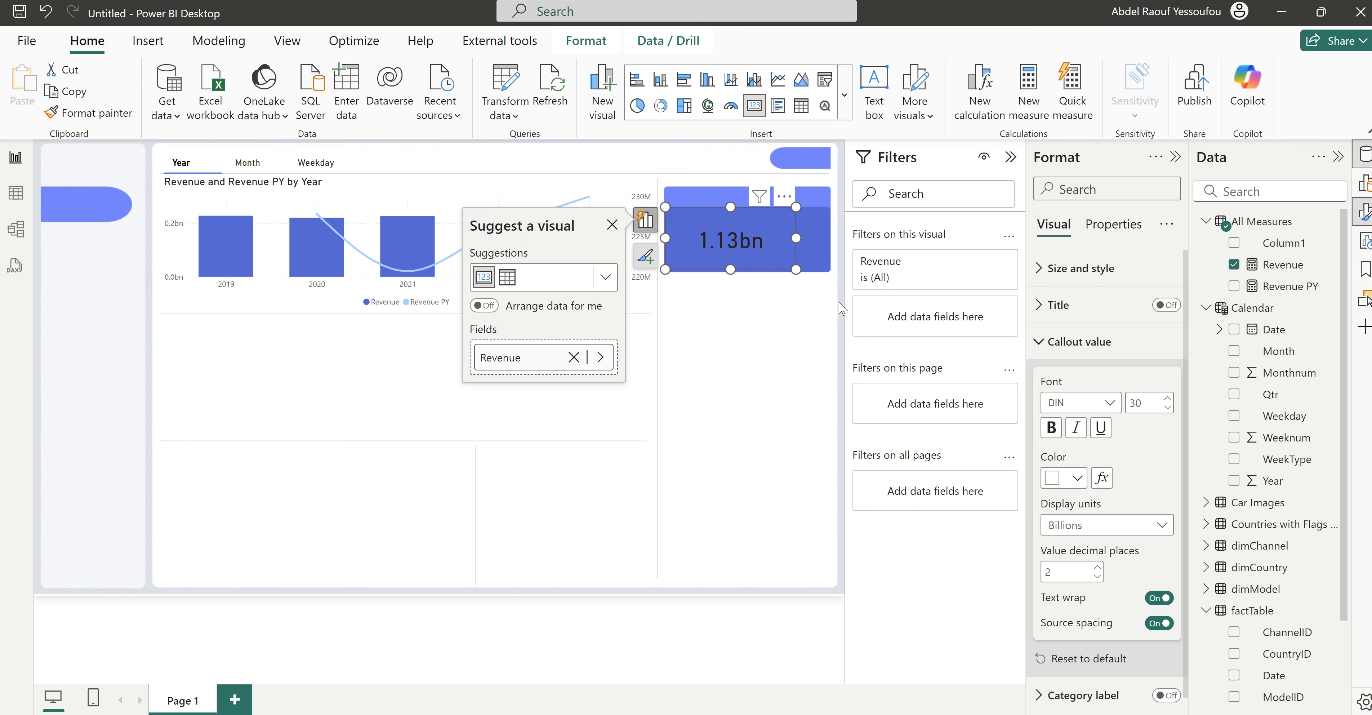
Step: Shrink the Revenue card to fit closely around its value and place a copy directly beneath it on the blue panel
left_click_drag(797, 269, 747, 246)
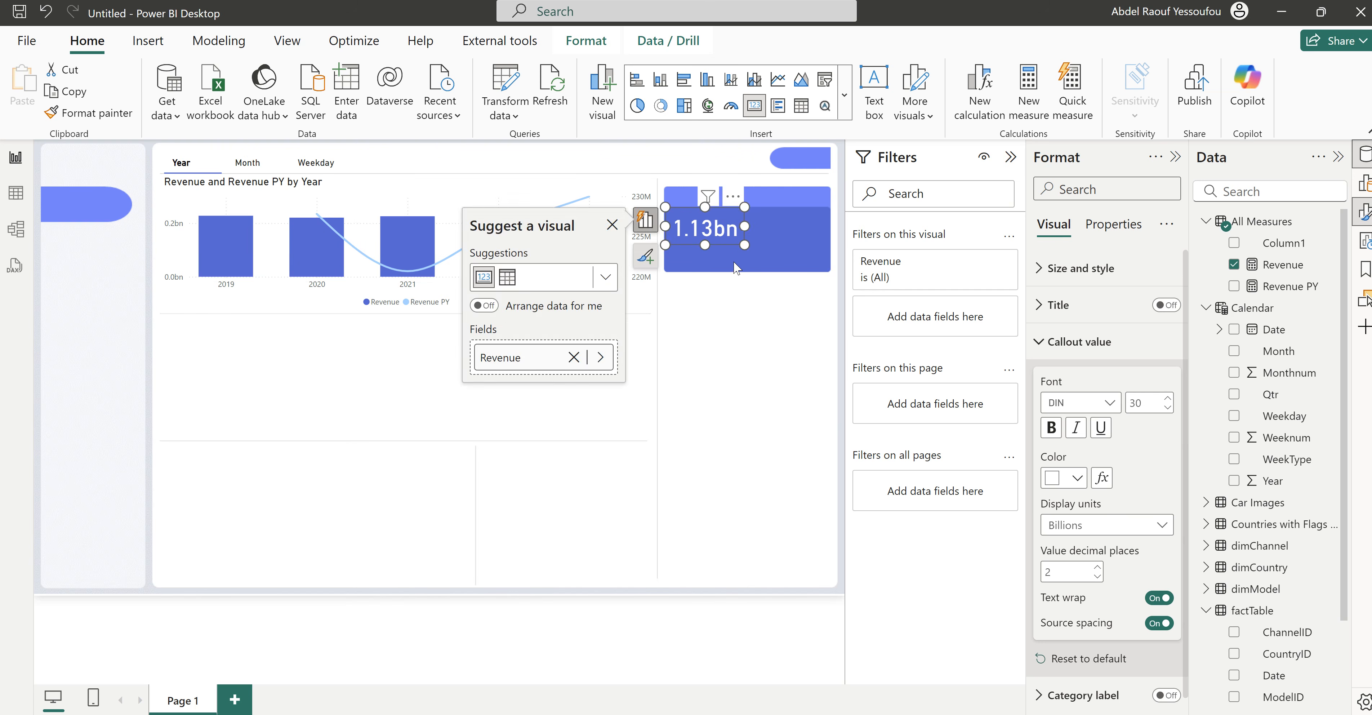
left_click(734, 260)
left_click(722, 242)
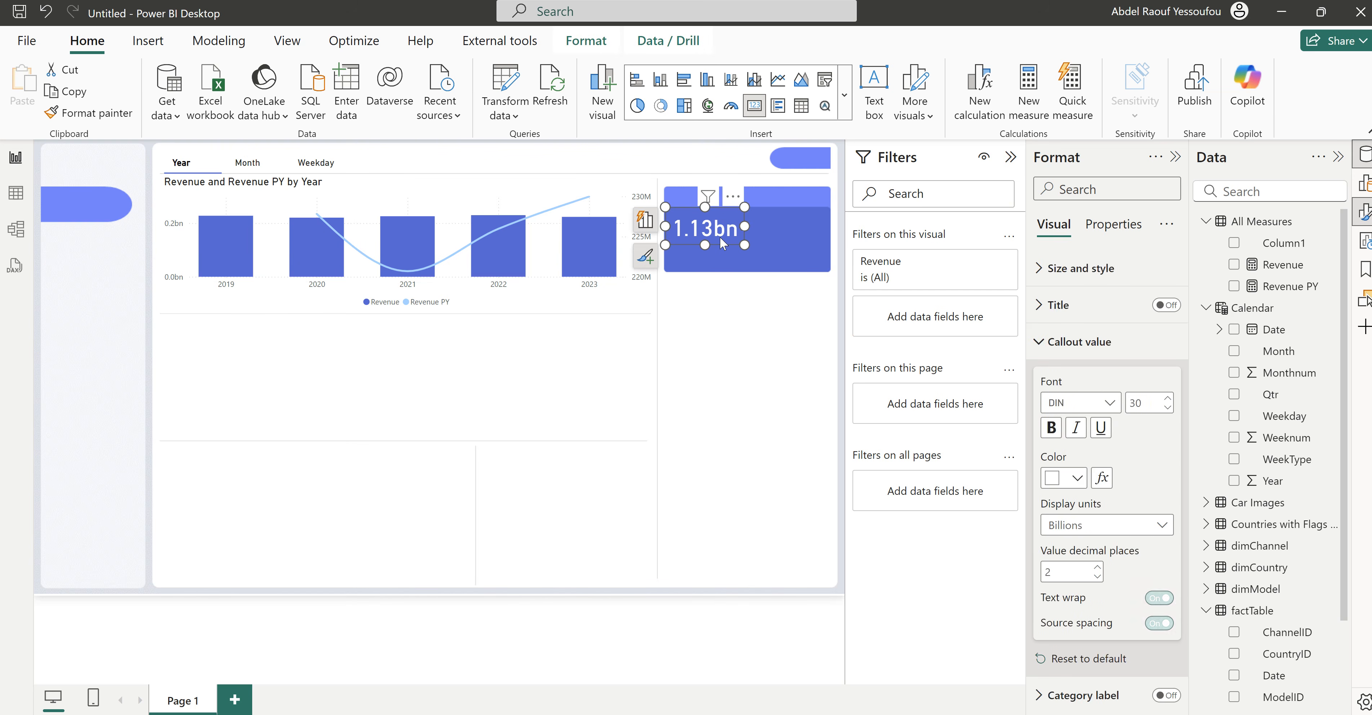
key("ctrl+c")
left_click(722, 330)
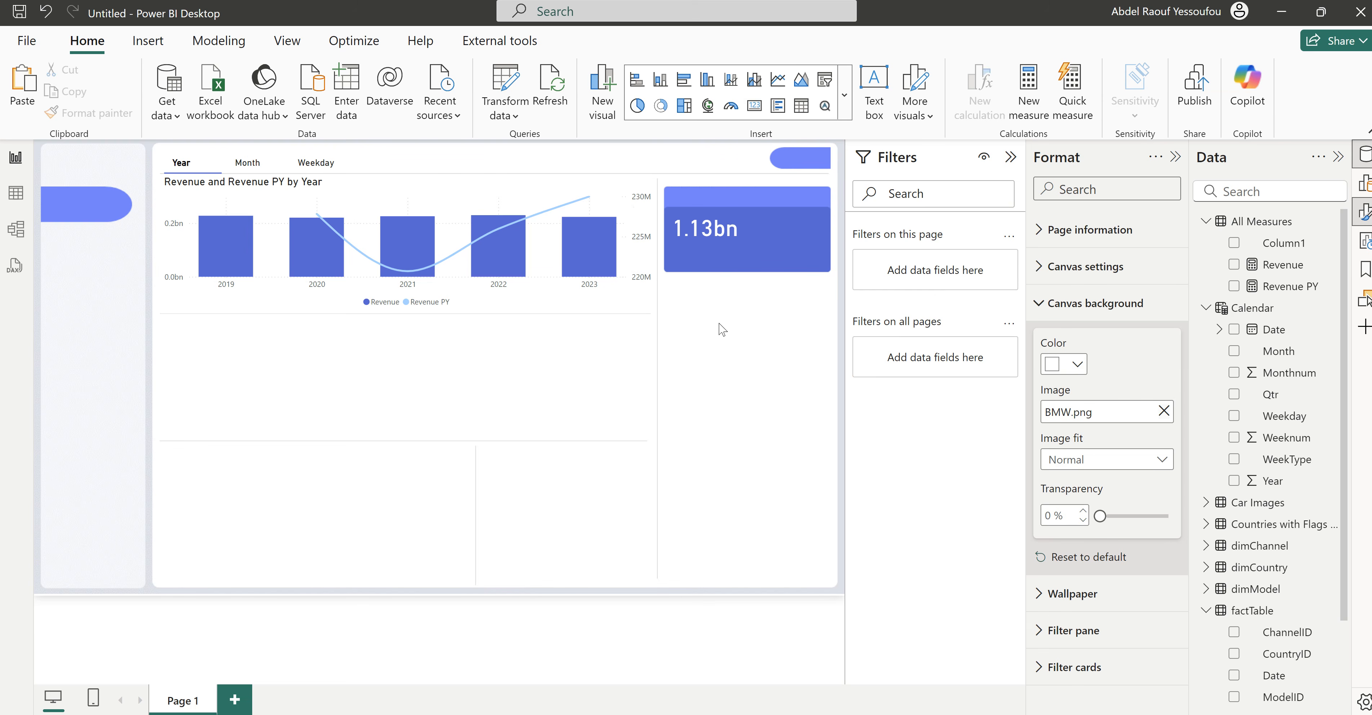
key("ctrl+v")
left_click_drag(714, 241, 714, 274)
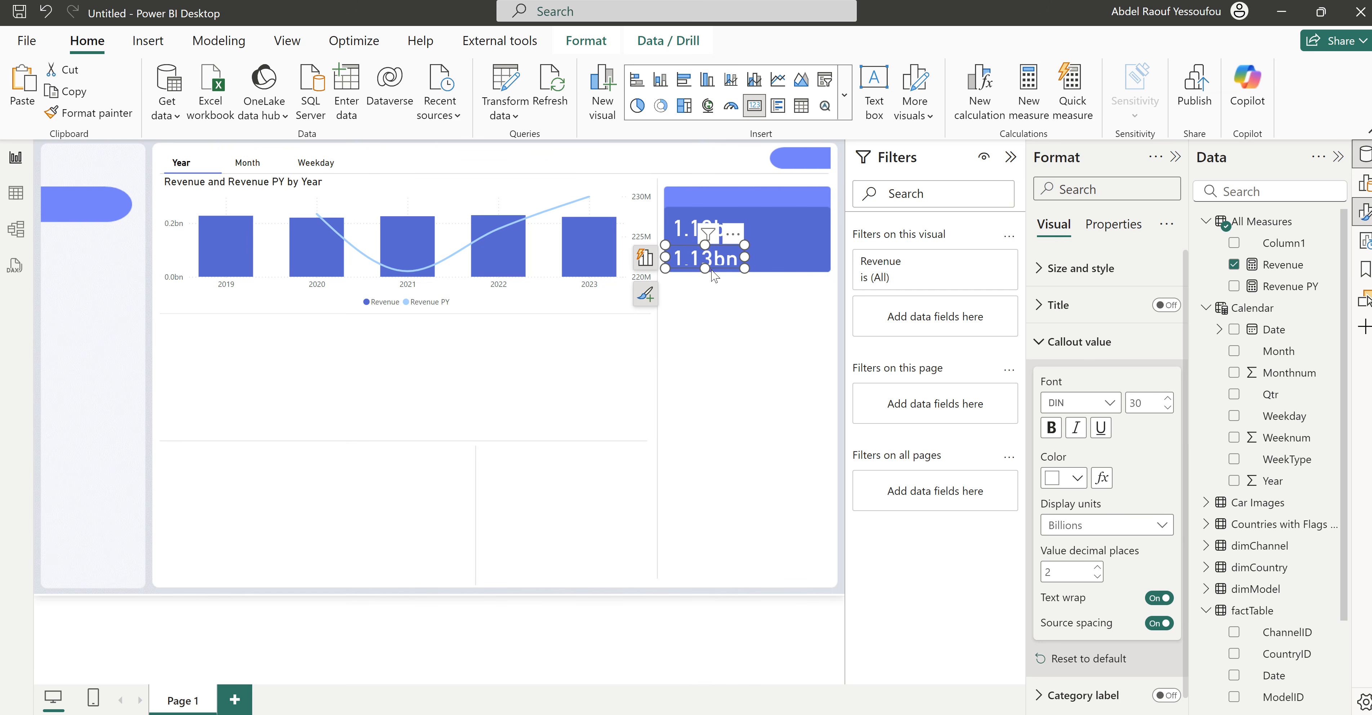
Step: Set the lower card's callout font size to 20 and replace its Revenue measure with Revenue PY
double_click(1147, 402)
type("20")
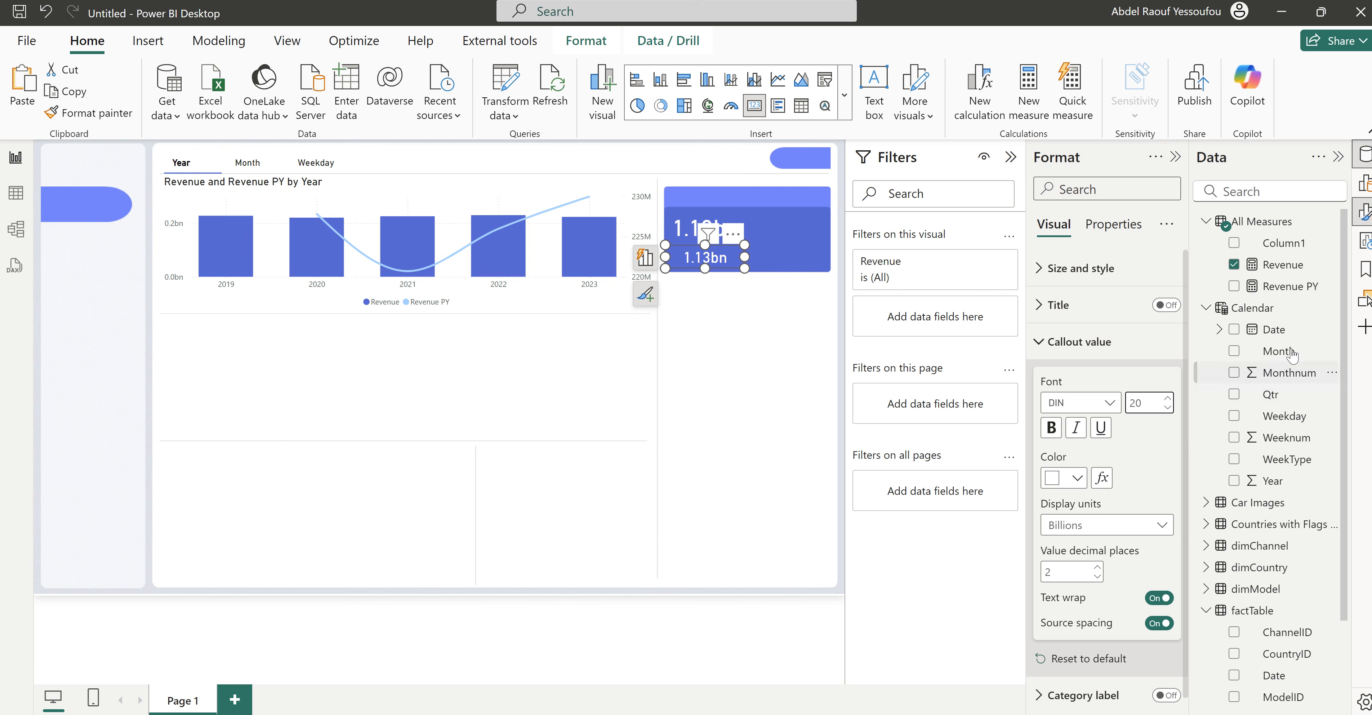
left_click(1234, 264)
left_click(1234, 286)
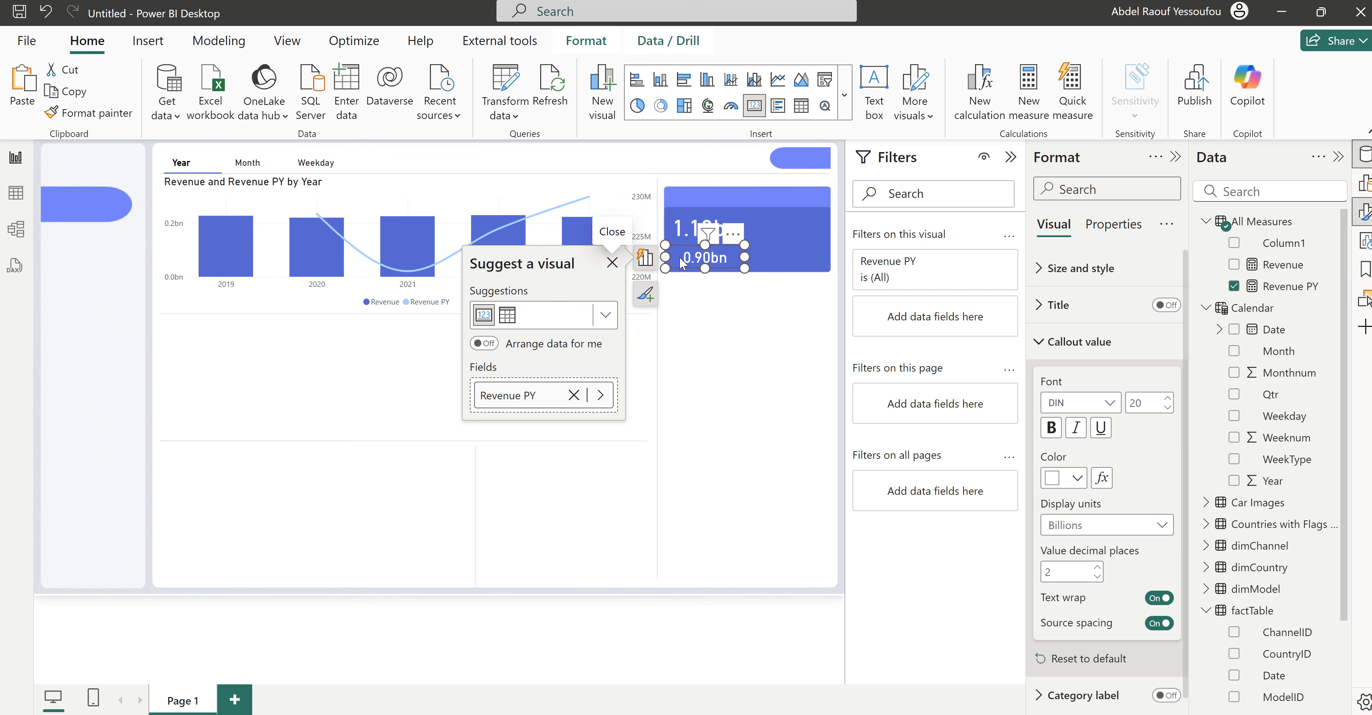
Step: Add a text box reading "PY" to the report page and give its text a light font color
left_click(732, 306)
left_click(878, 113)
left_click(249, 240)
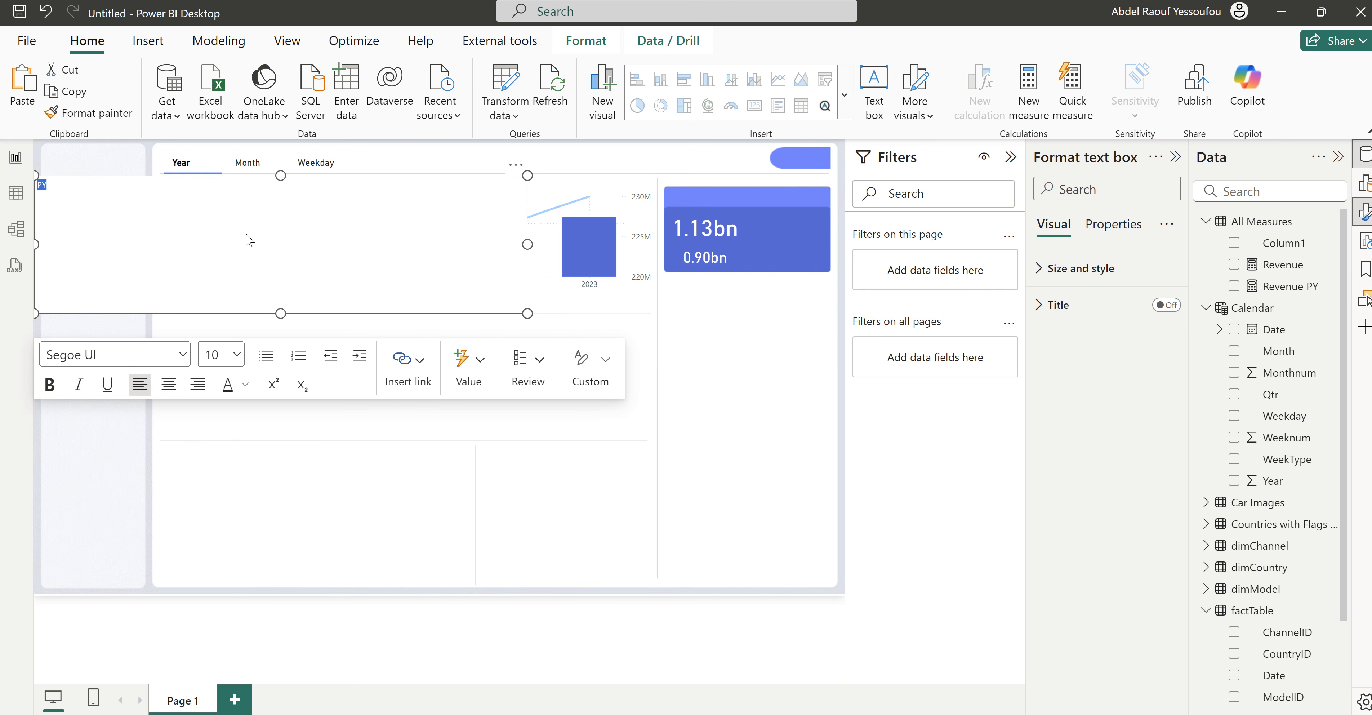
left_click(245, 384)
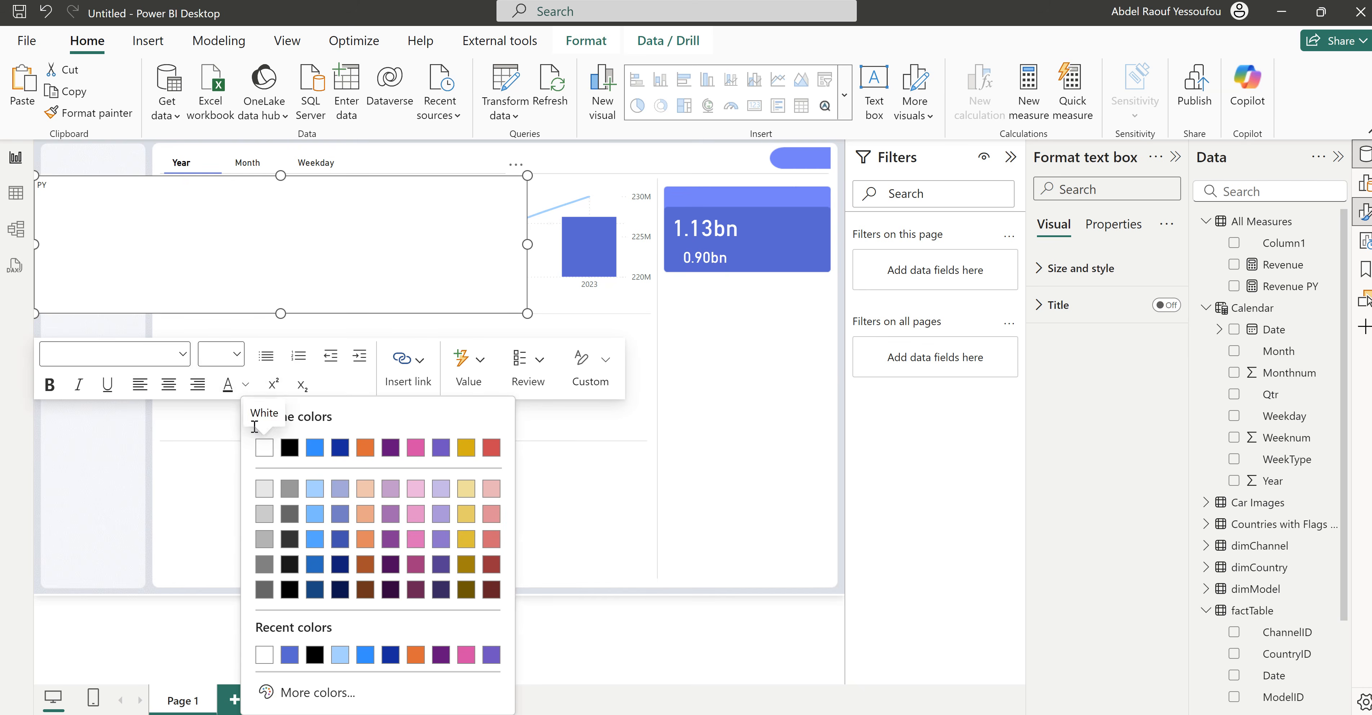
left_click(264, 485)
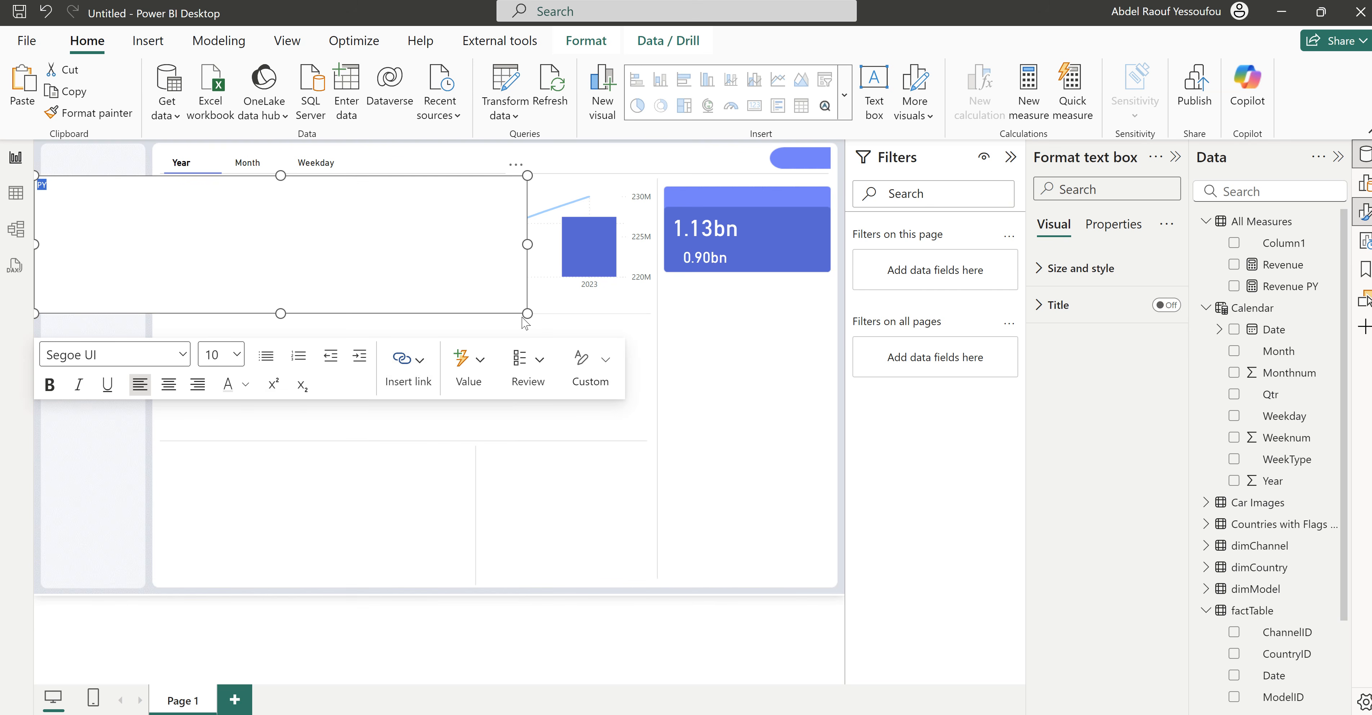
Step: Fit the PY text box, about 38 wide and 34 high, before the 0.90bn value and turn off its background
left_click_drag(518, 317, 686, 240)
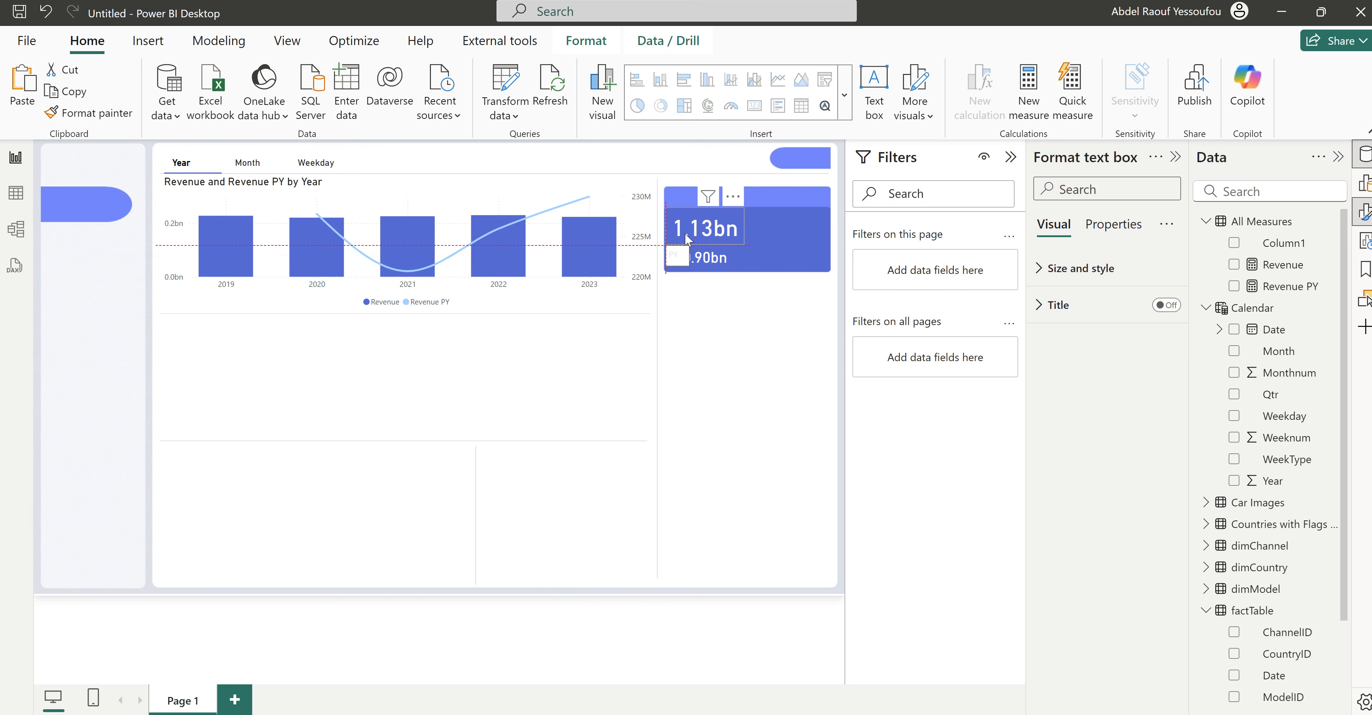
left_click_drag(687, 234, 686, 234)
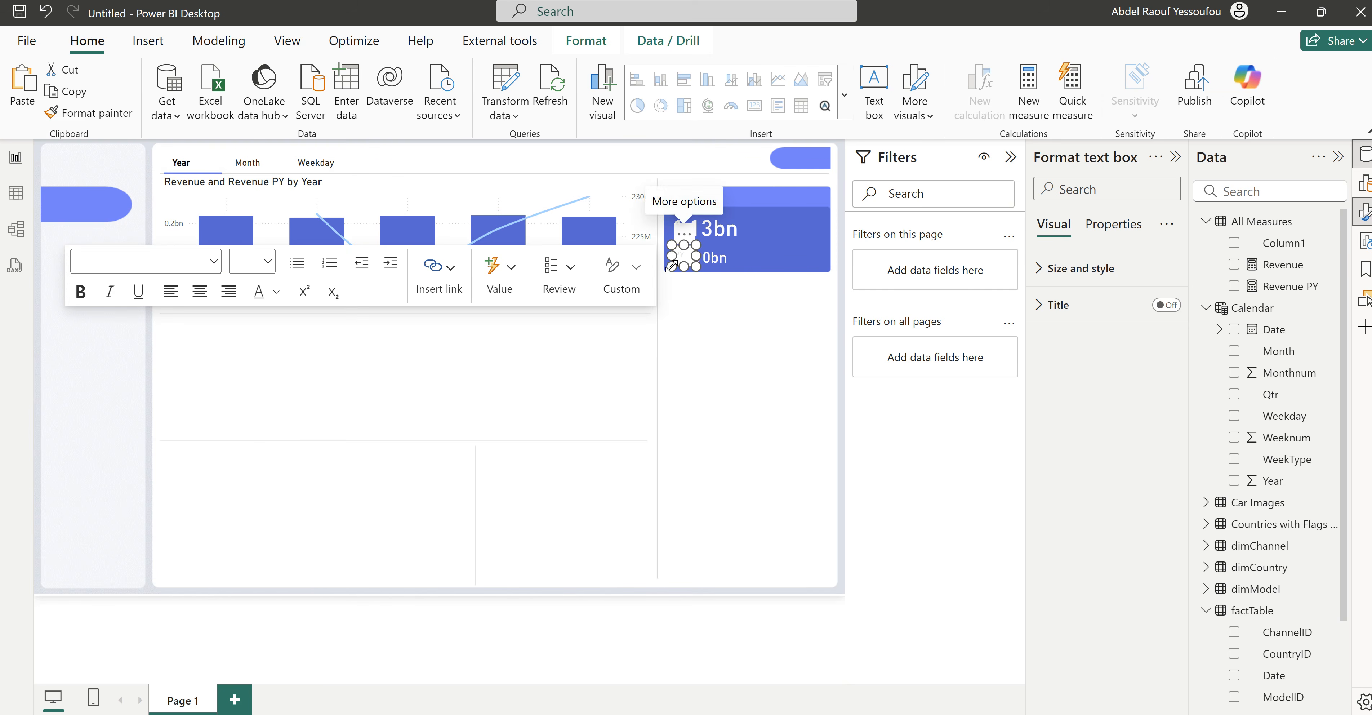
left_click(1082, 268)
left_click(1159, 610)
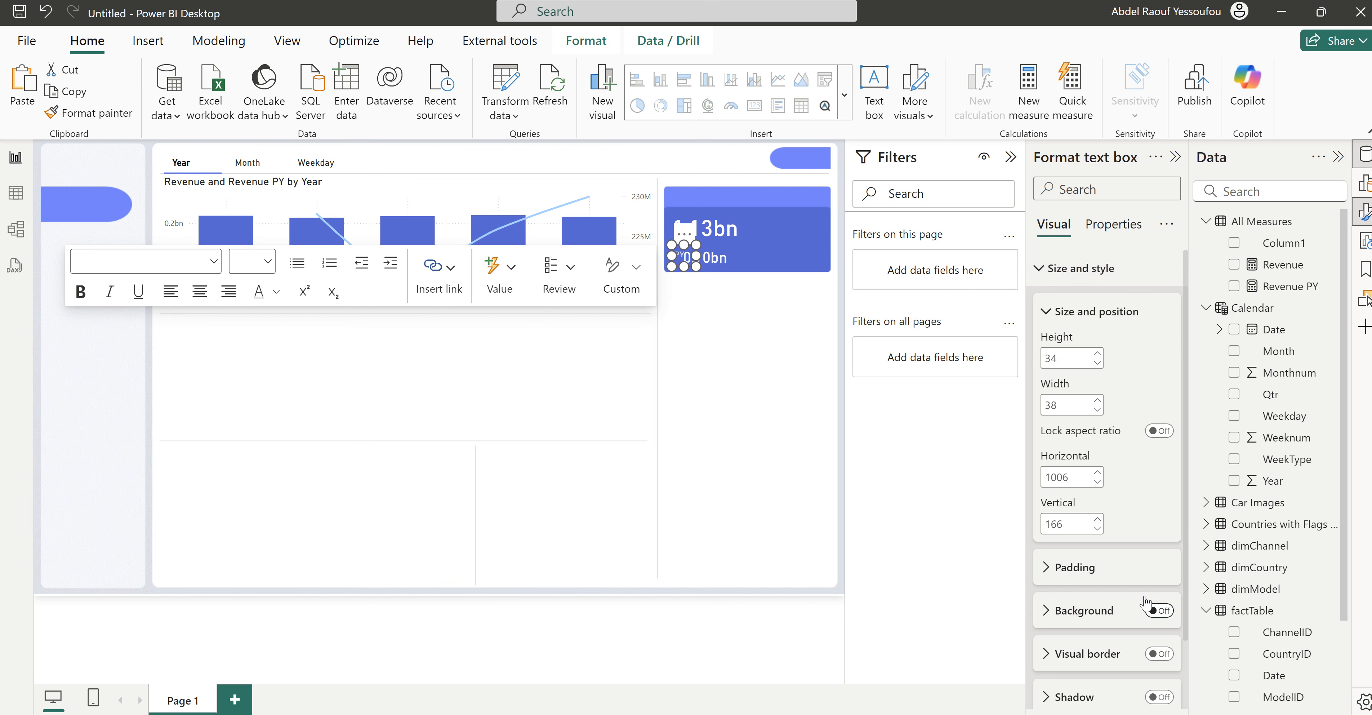
left_click(717, 288)
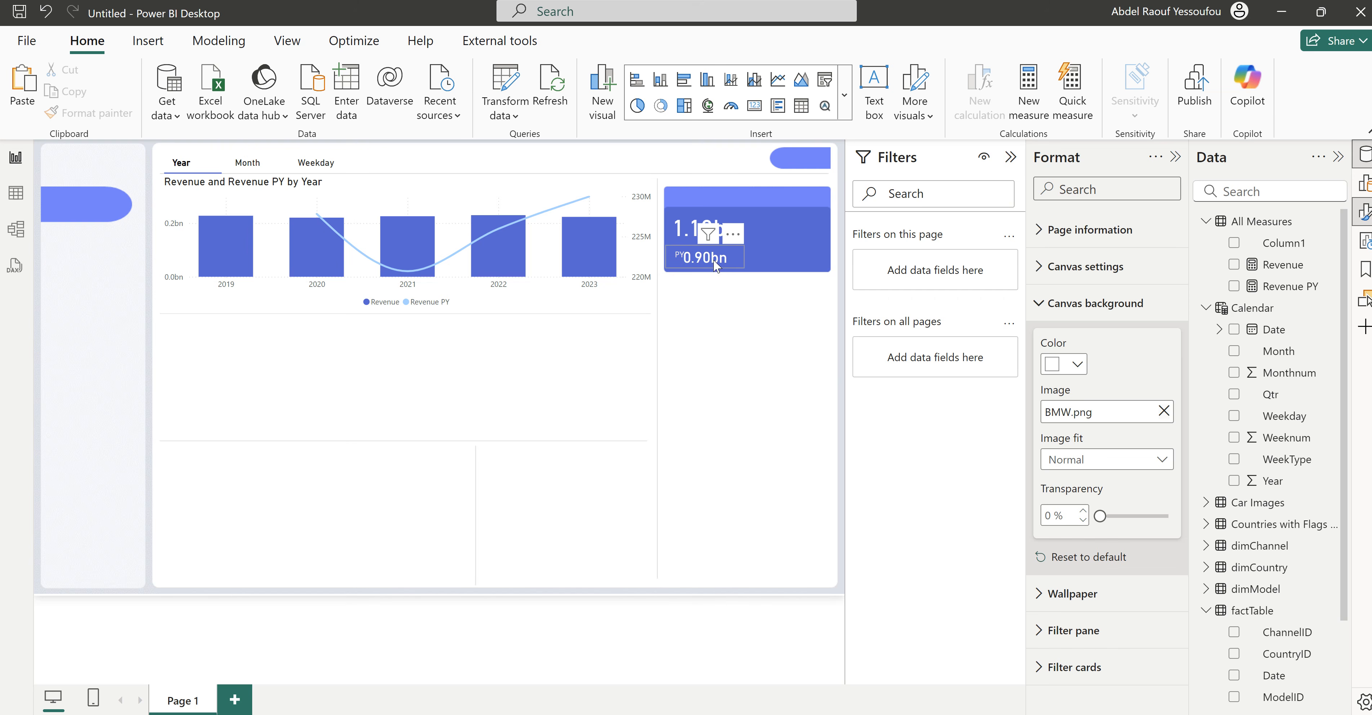
Step: Shift the Revenue PY card slightly right and up so its value lines up beside the PY label
left_click_drag(725, 253, 727, 257)
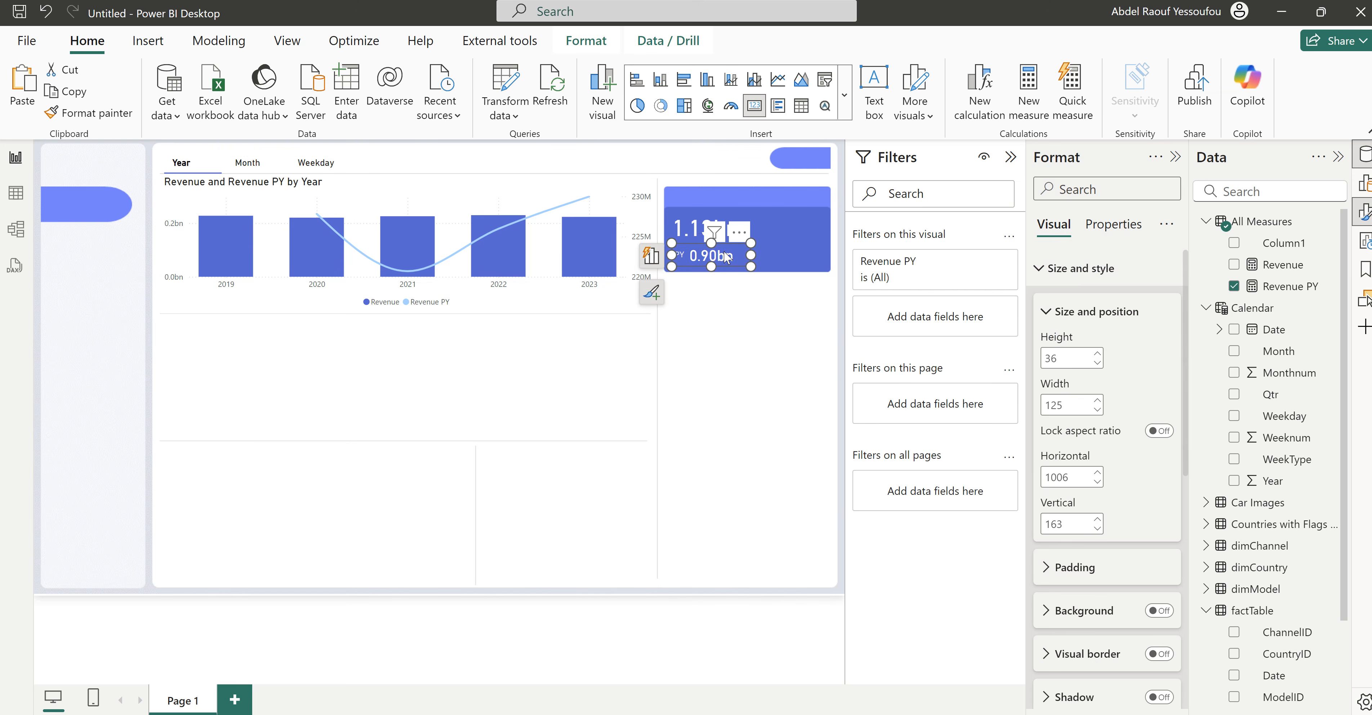
key("Up")
key("Up")
key("Up")
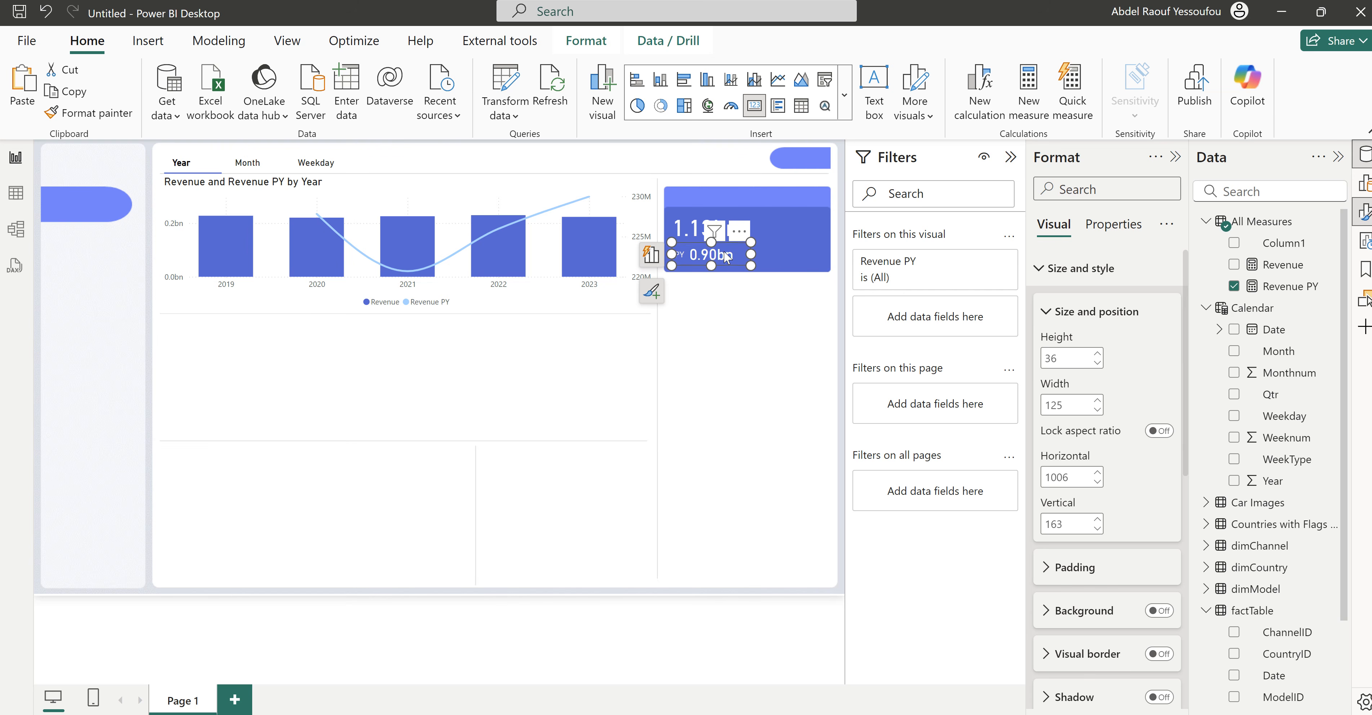
left_click(748, 323)
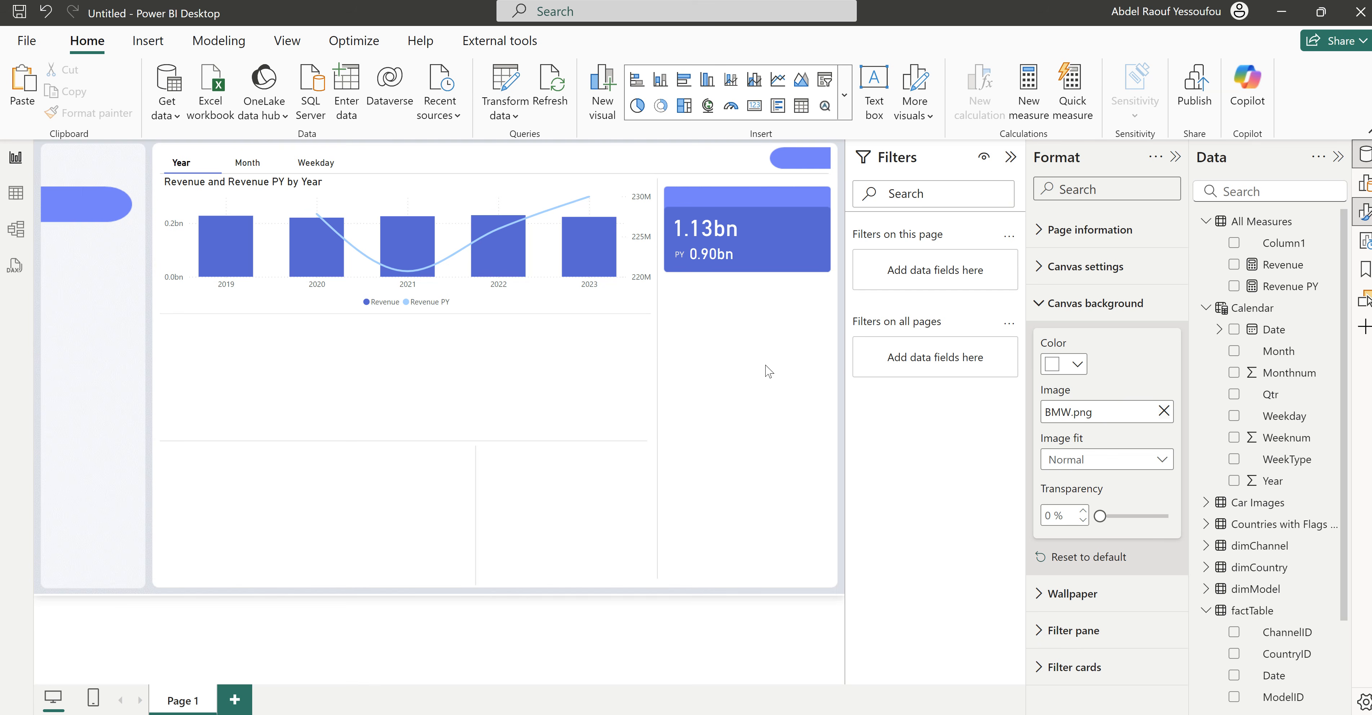
Step: Switch to the BMW_Global_Sales report to examine its revenue card, and return to the untitled report
mouse_move(820, 713)
left_click(755, 696)
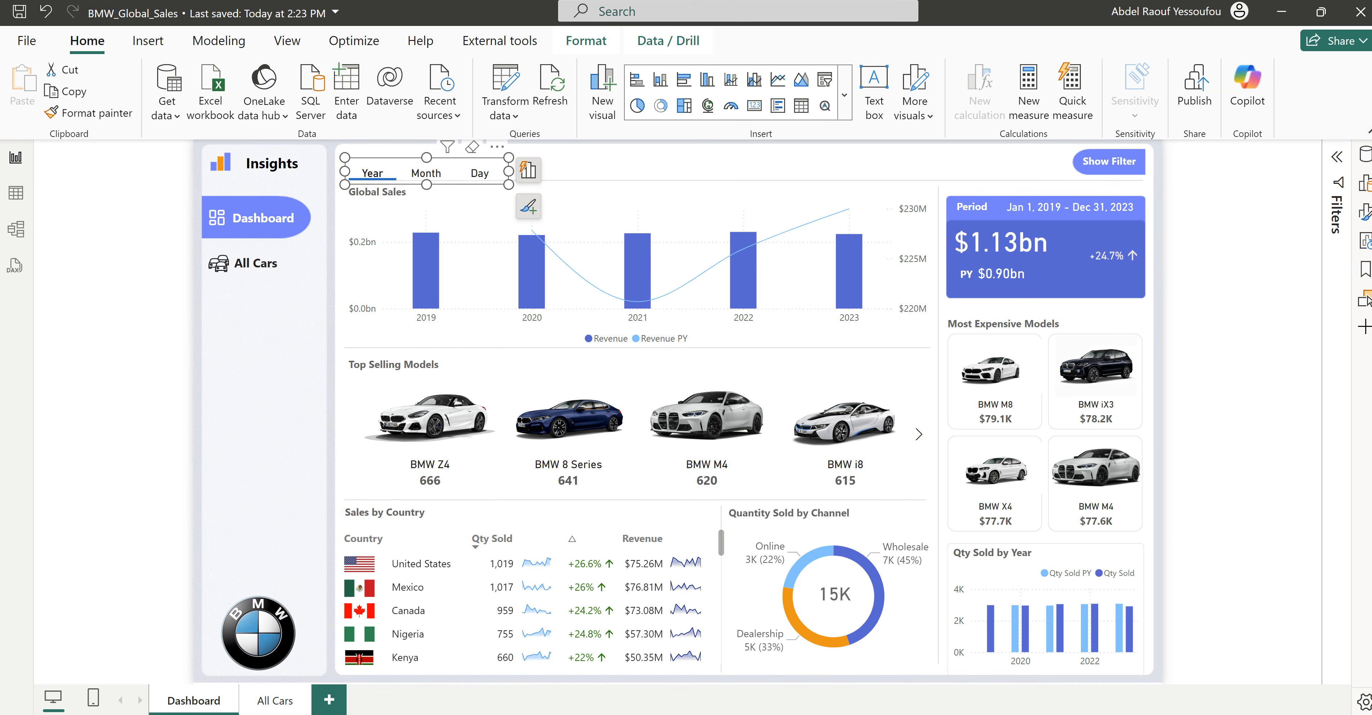
mouse_move(820, 713)
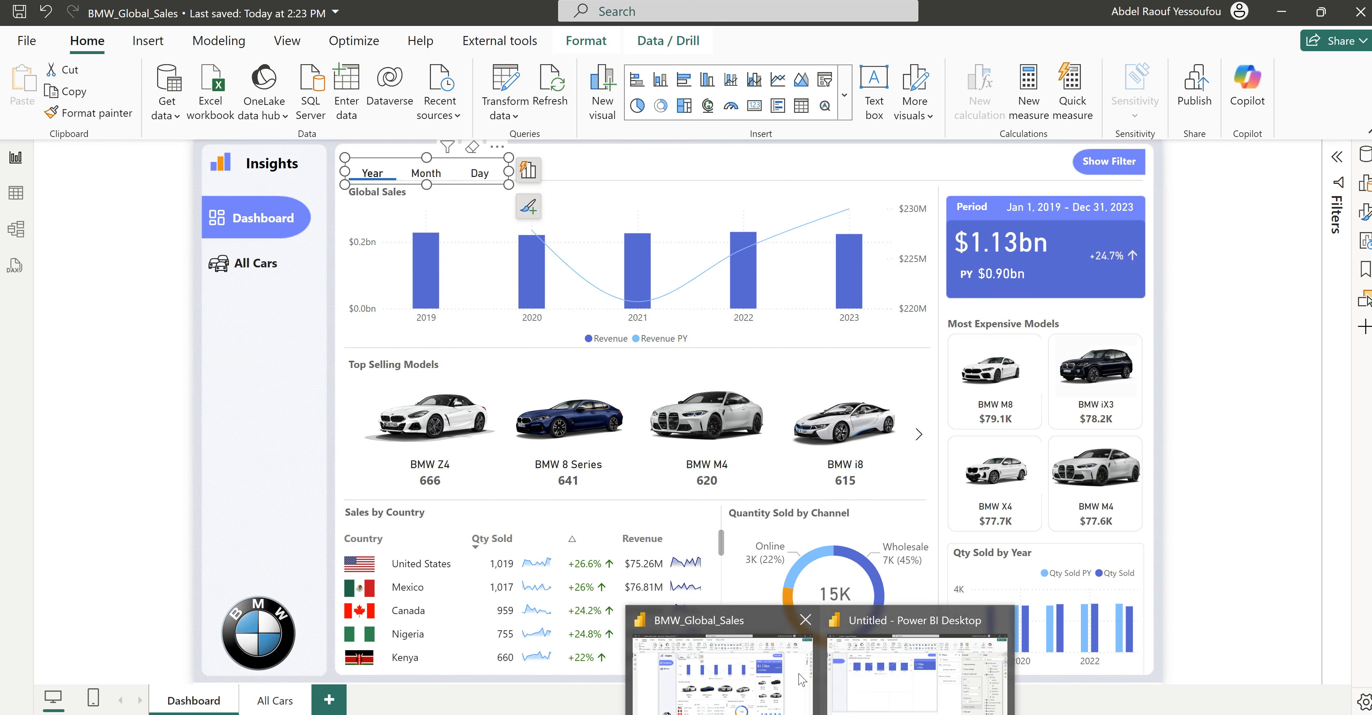
left_click(877, 682)
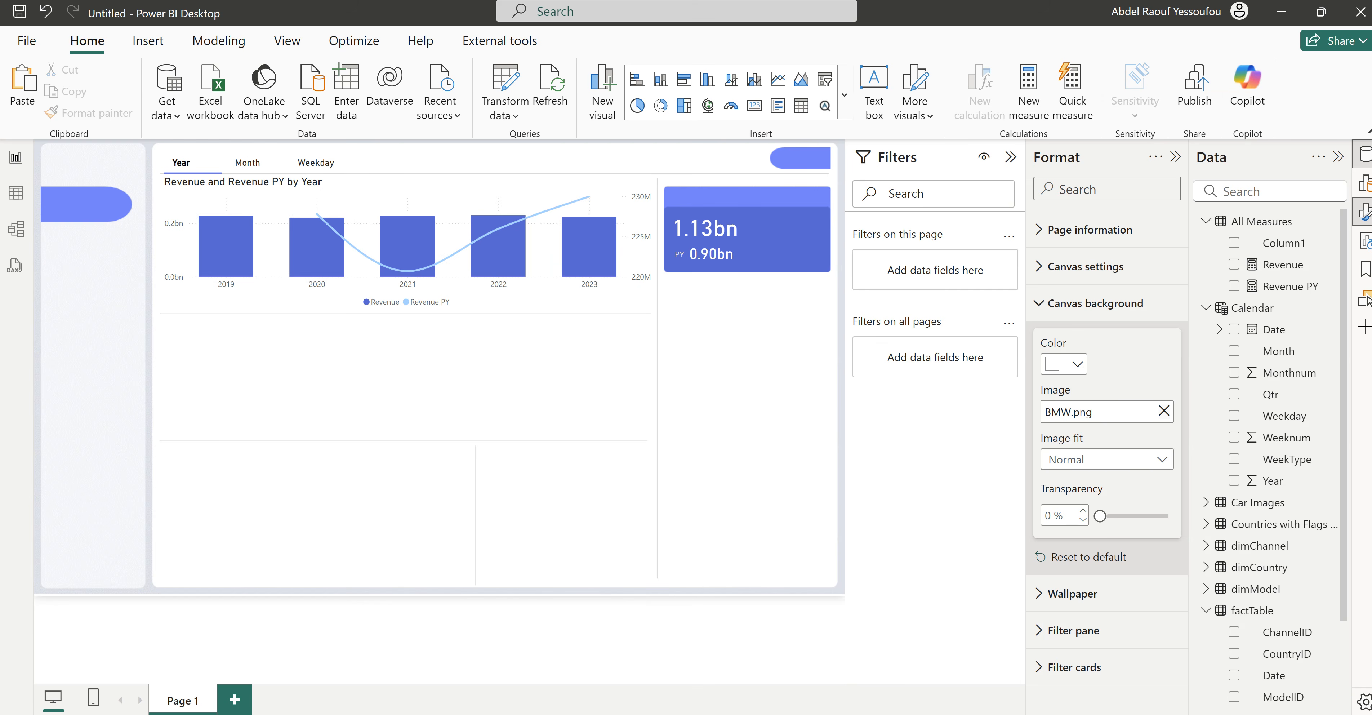
Step: Create a measure in the All Measures table: Revenue Variance = [Revenue] - [Revenue PY]
left_click(1258, 226)
right_click(1257, 226)
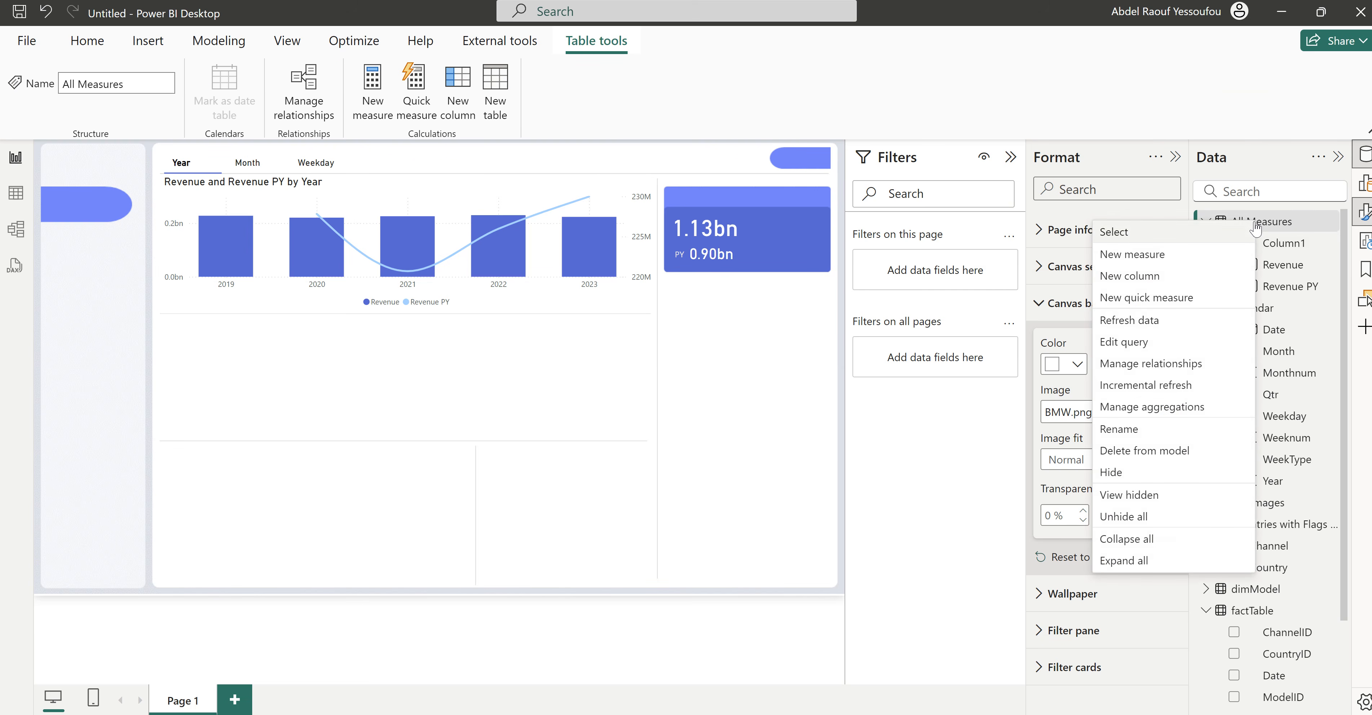
left_click(1153, 261)
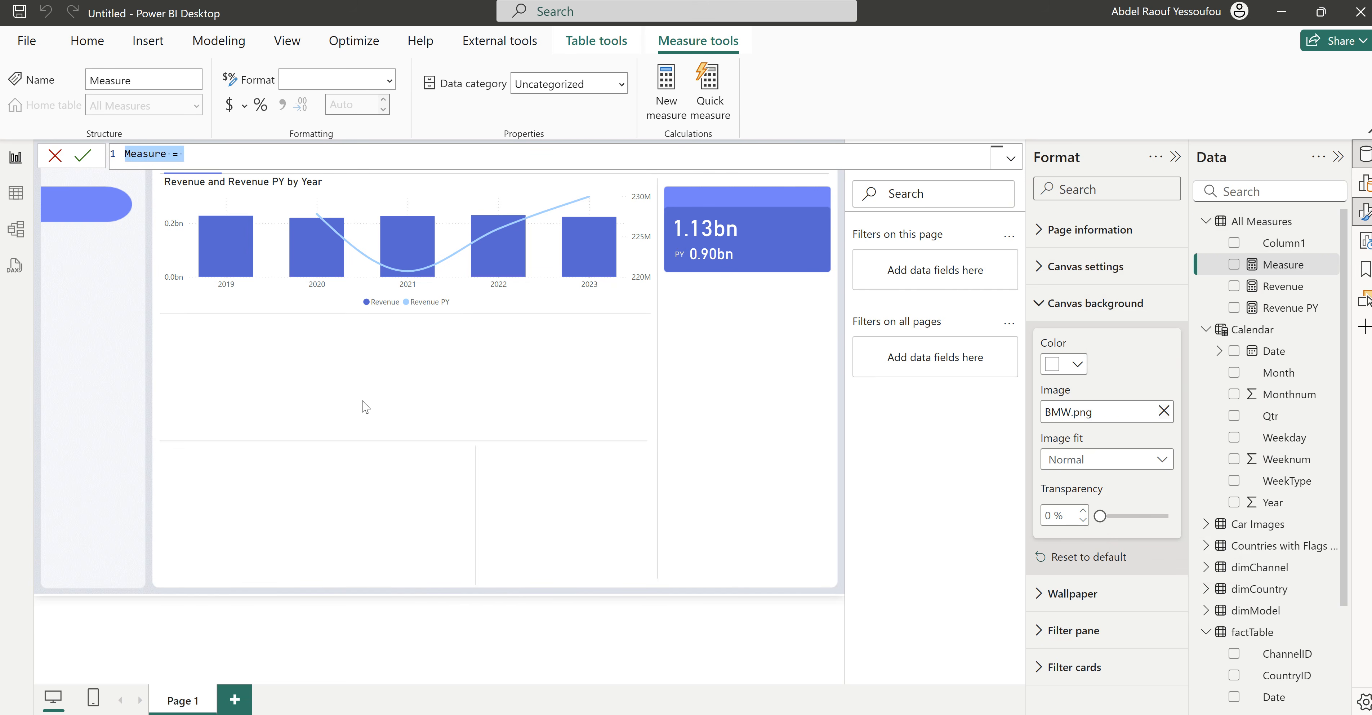
type("R")
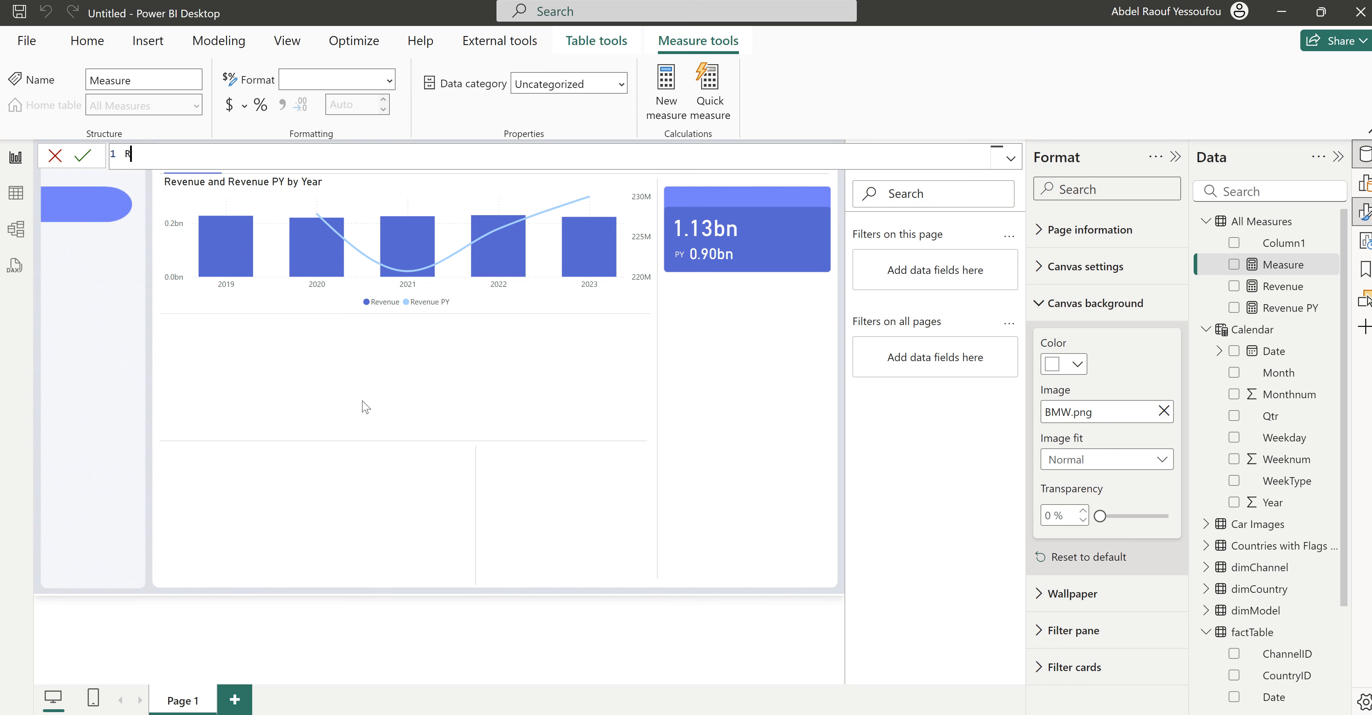
type("evenue Variance =")
key("shift+Return")
type("rev")
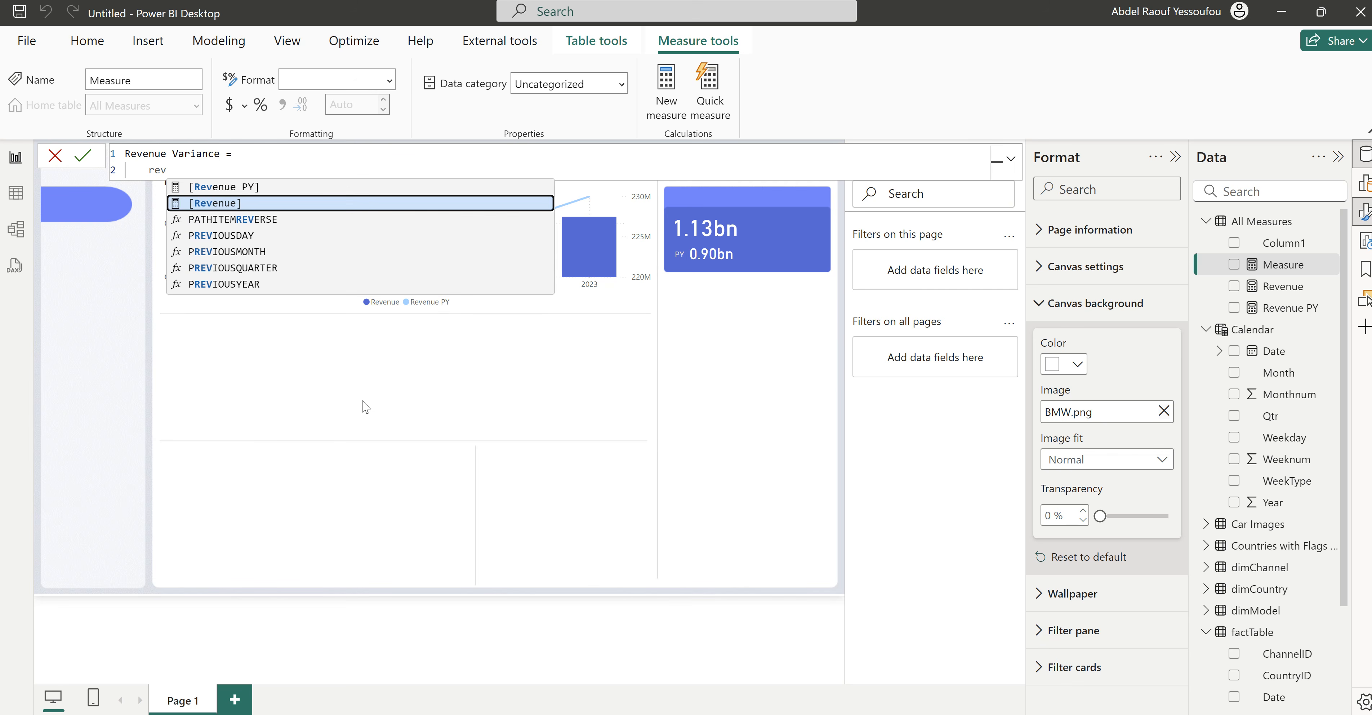
key("Tab")
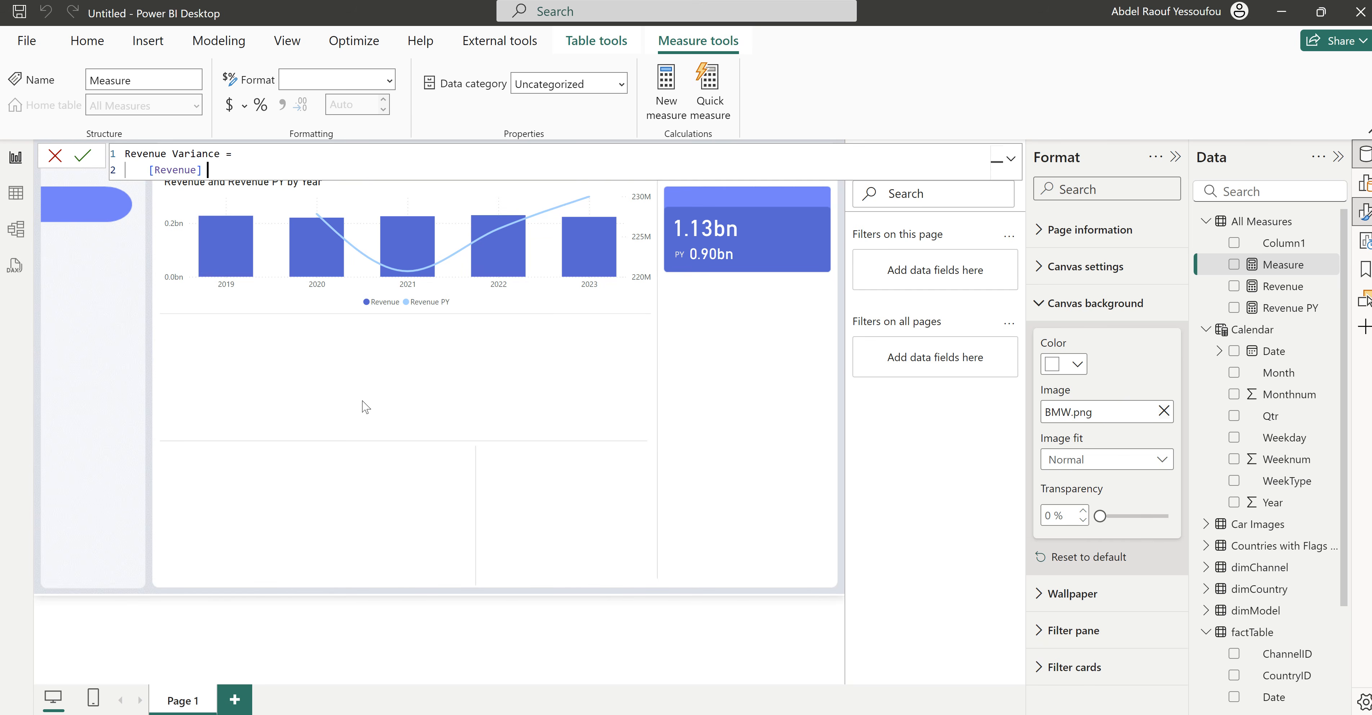
type("- rev")
key("Up")
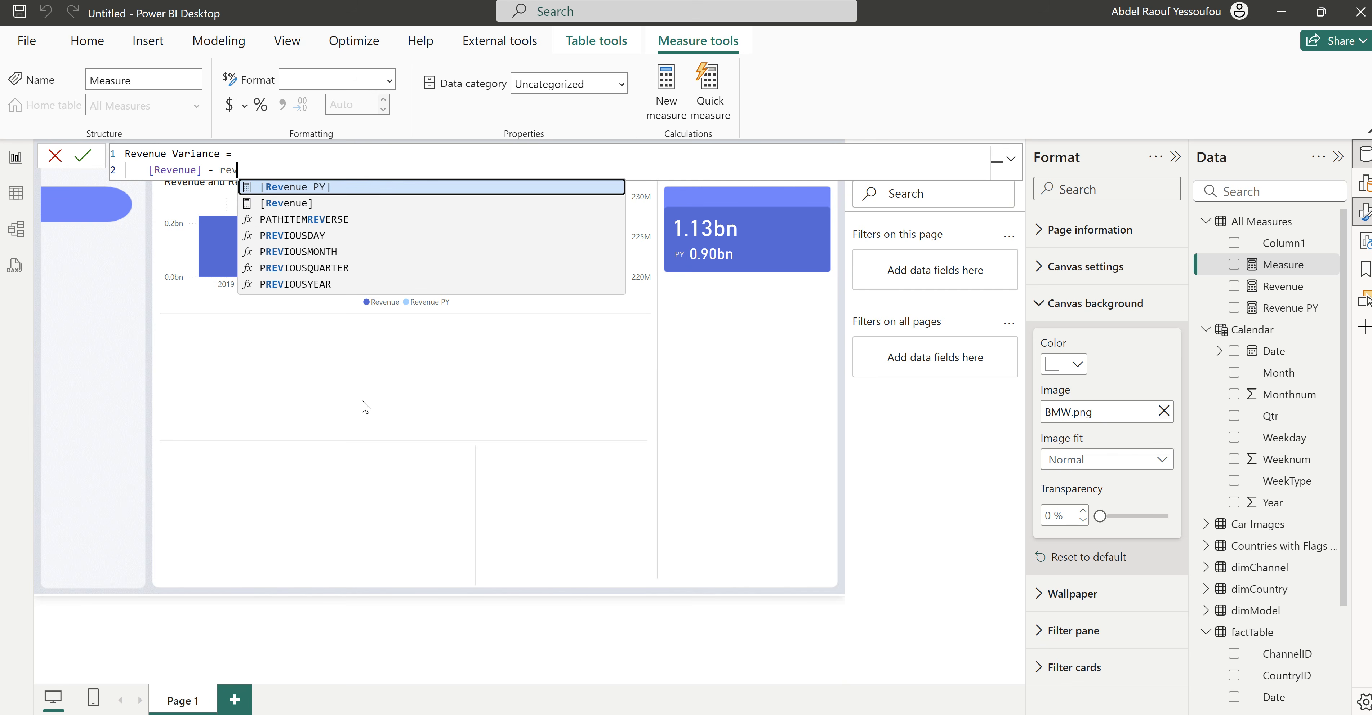
key("Tab")
key("Return")
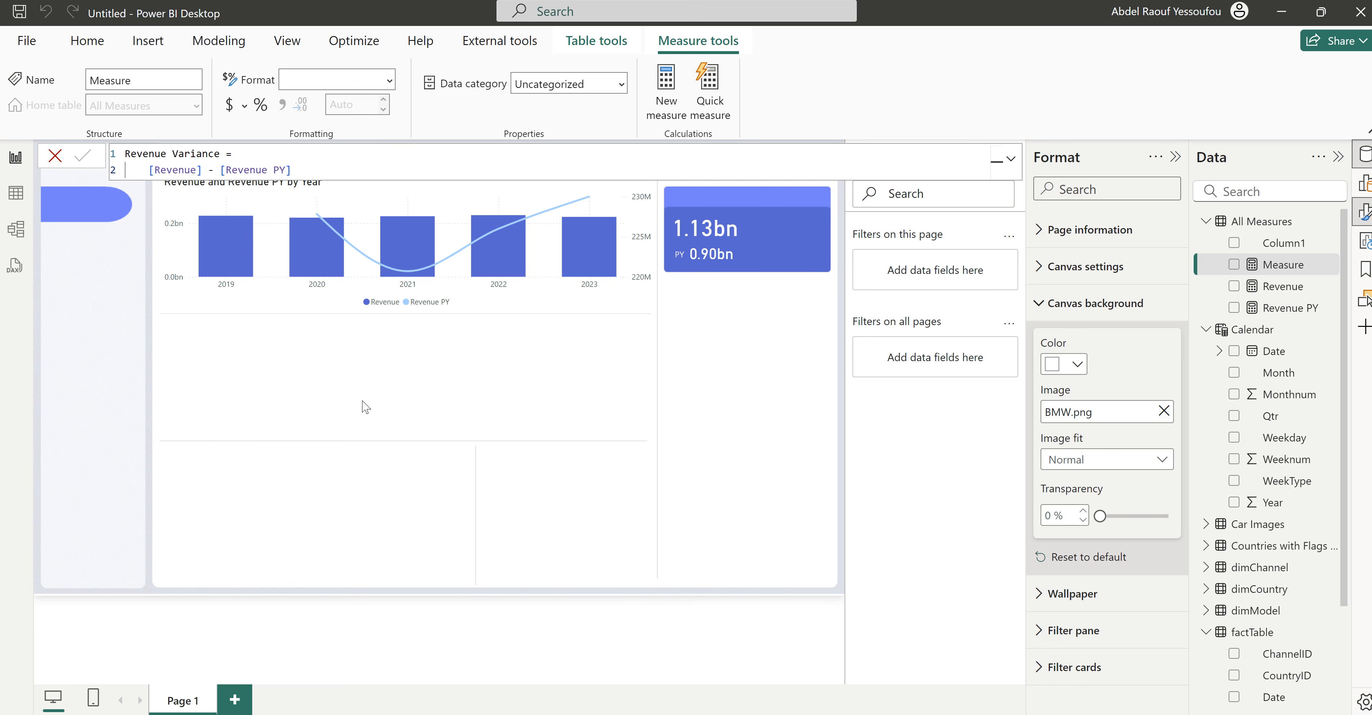
Step: Start a new All Measures measure named Revenue Growth using DIVIDE with [Revenue Variance] as the numerator
right_click(1252, 228)
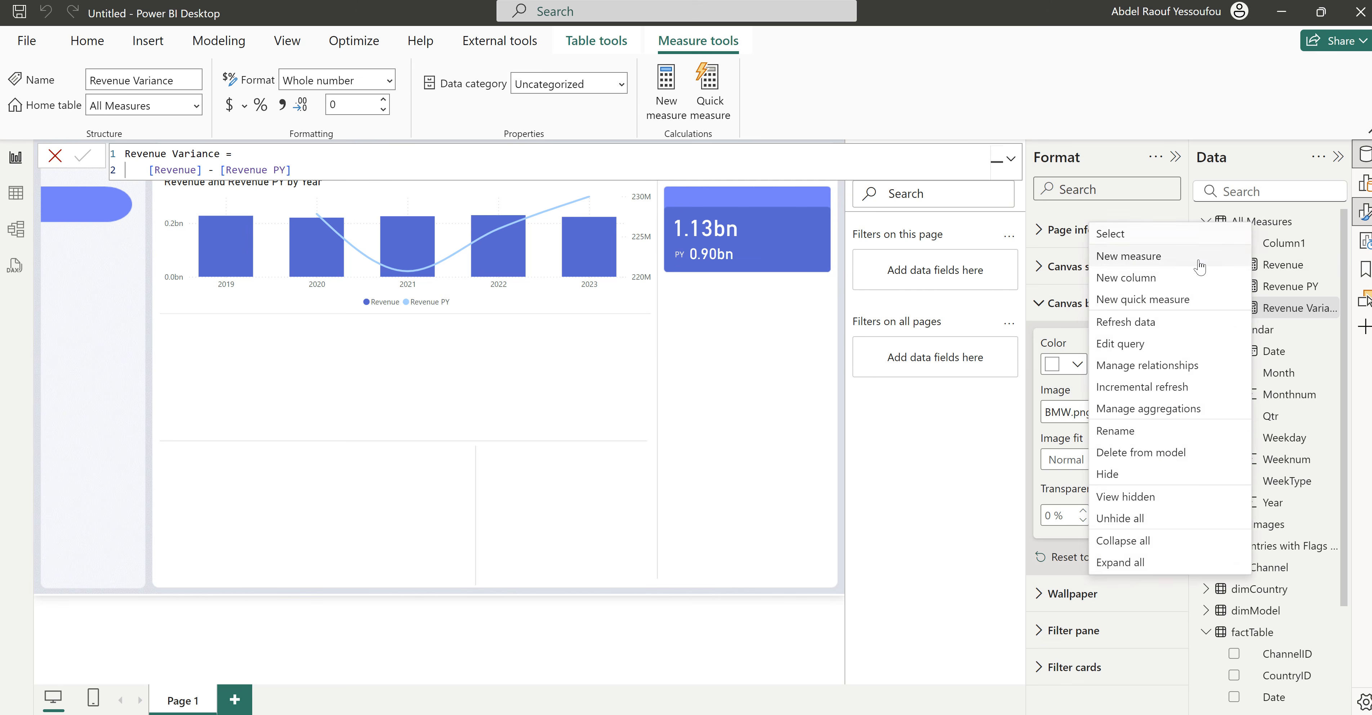
key("Escape")
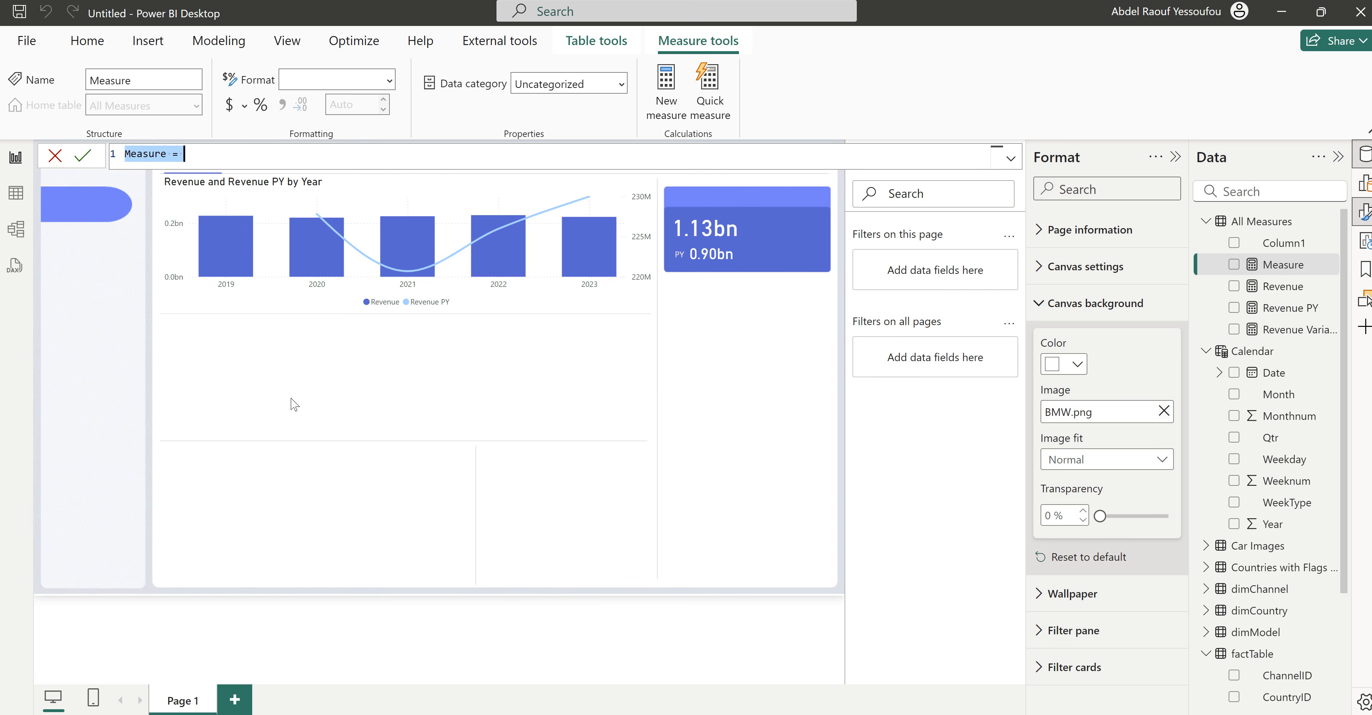
type("Revenue")
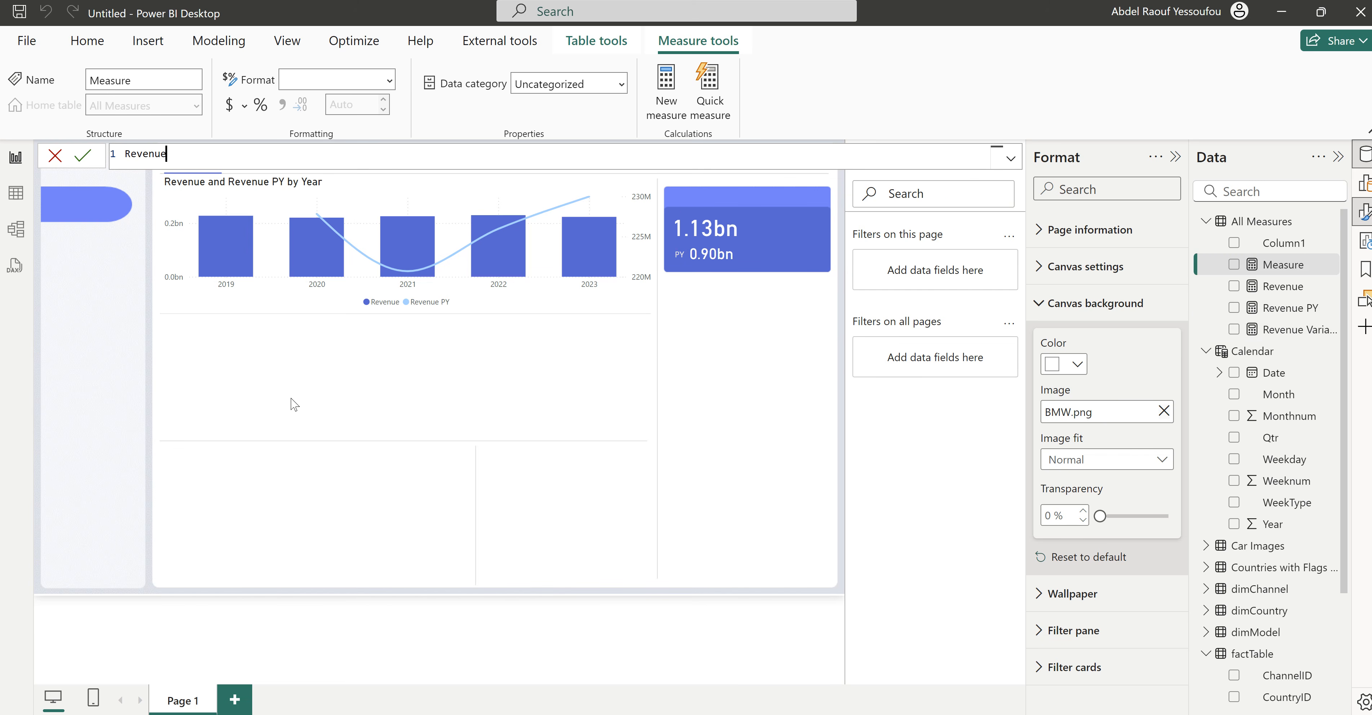
type(" Growth =")
key("shift+Return")
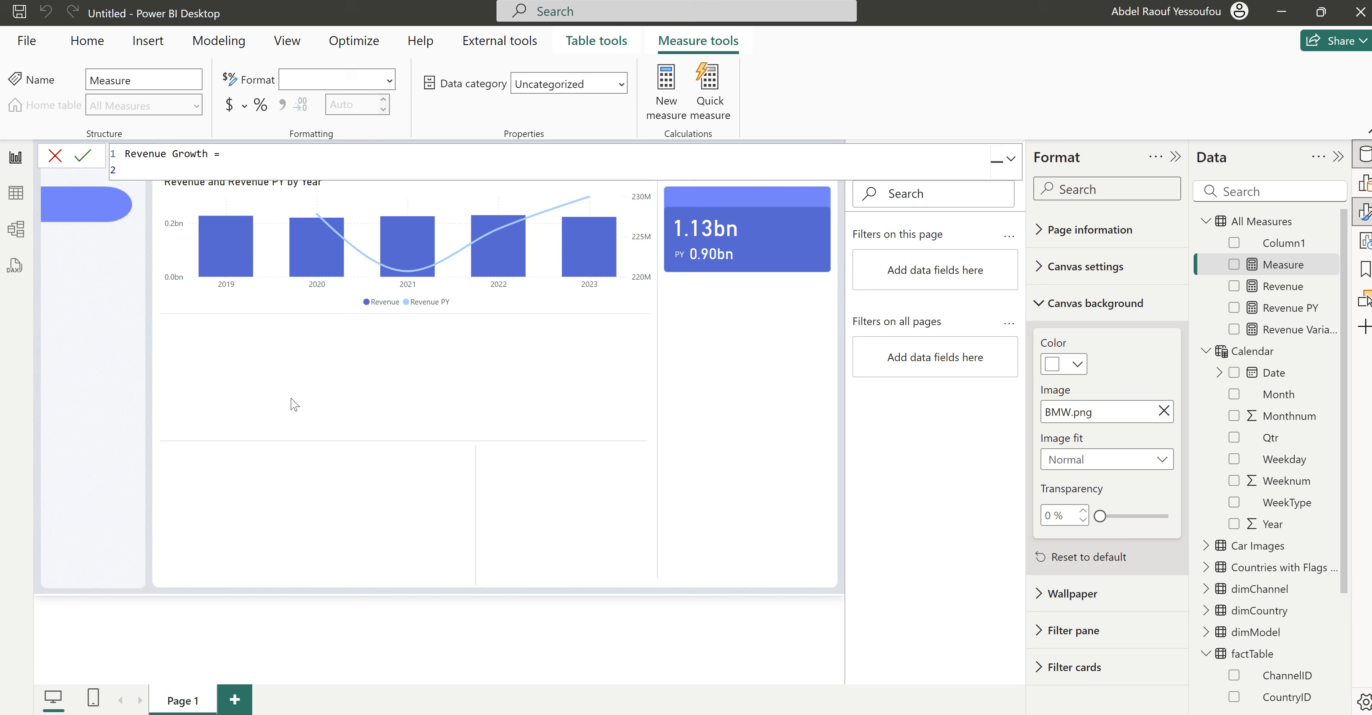
type("DIVIDE(")
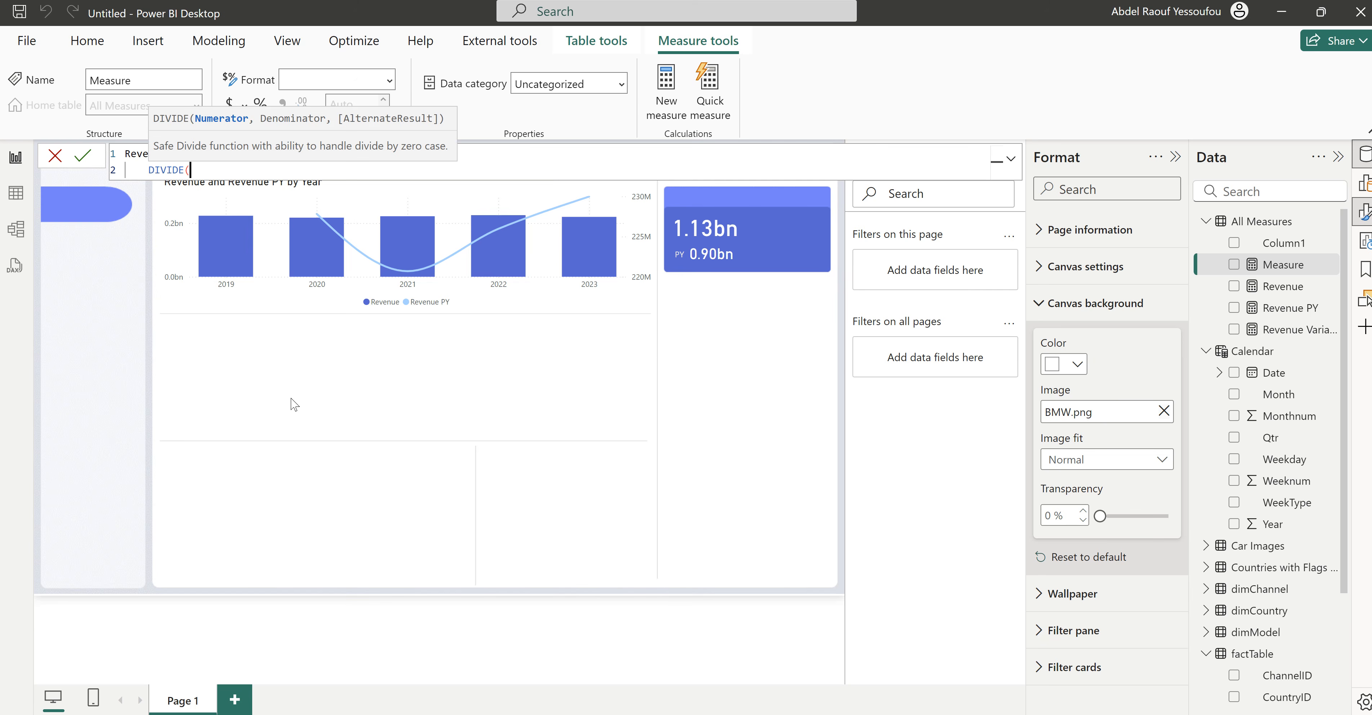
key("shift+Return")
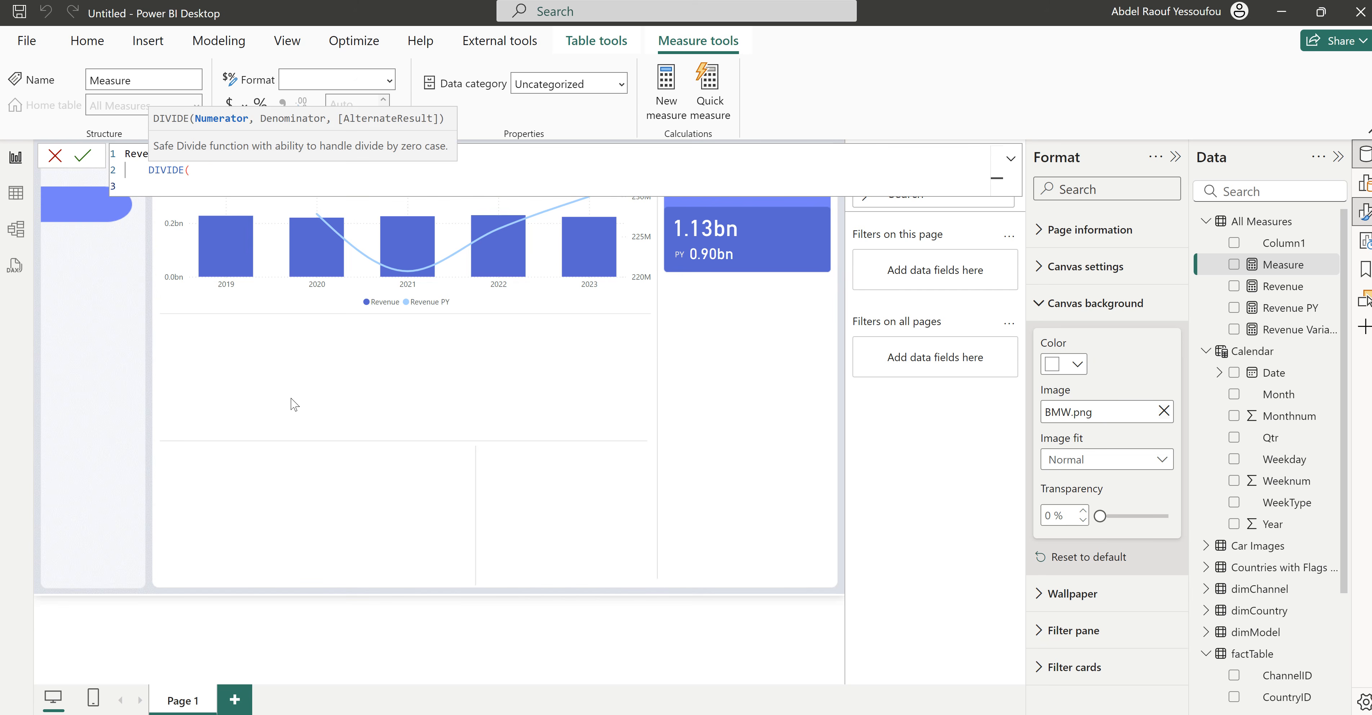
type("rev")
key("Up")
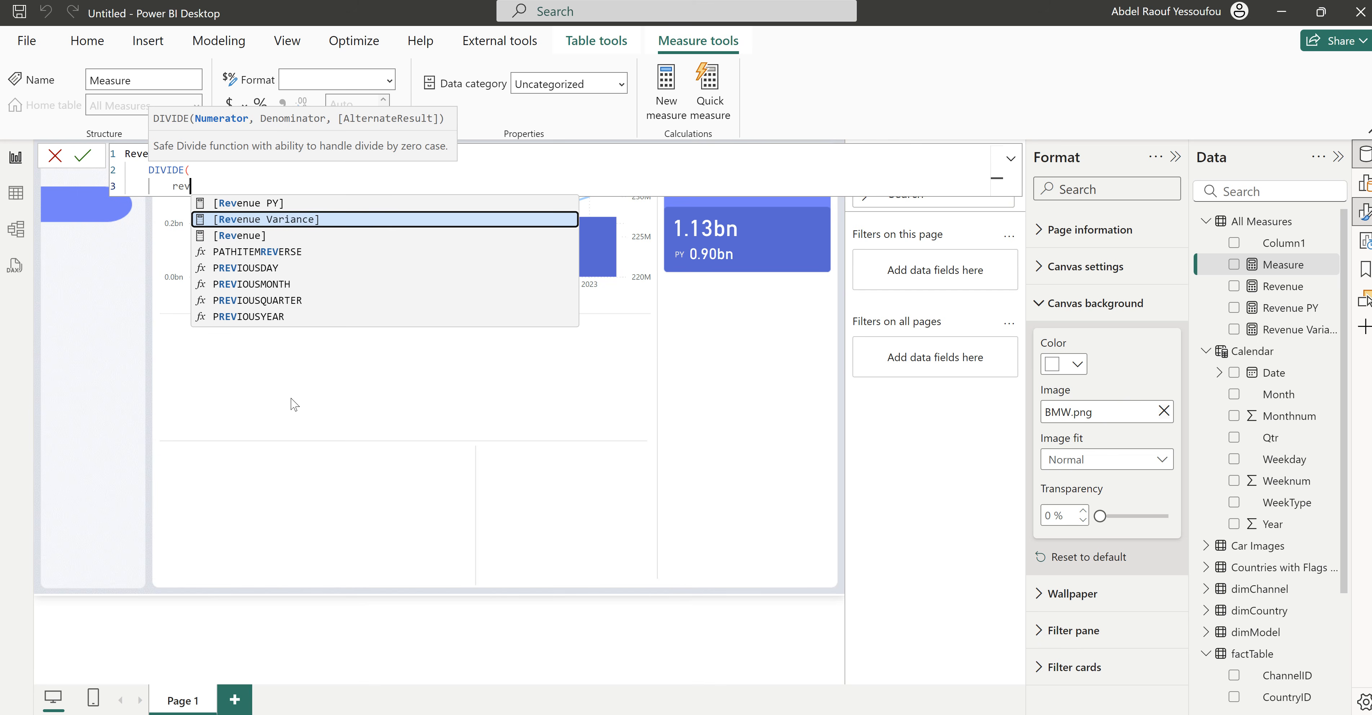
key("Tab")
type(",")
key("shift+Return")
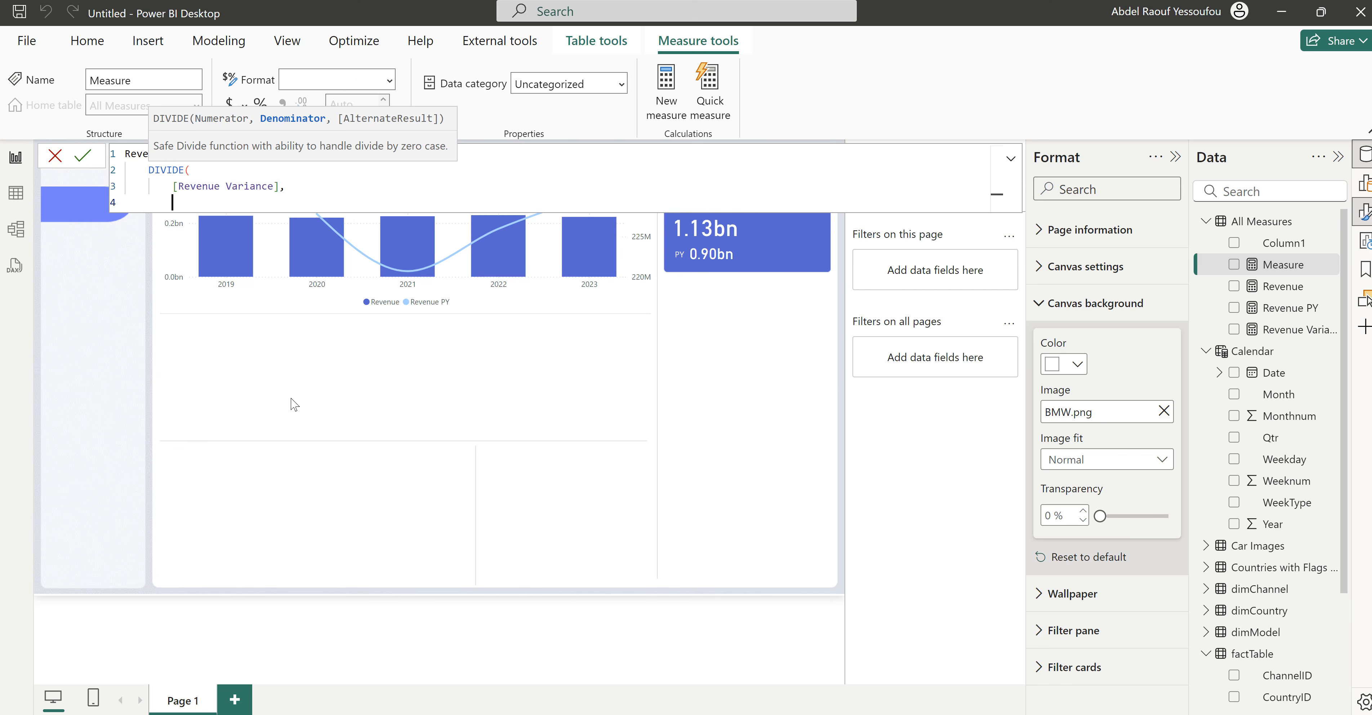
Step: Complete the Revenue Growth formula with [Revenue PY] as the denominator and commit the measure
type("rev")
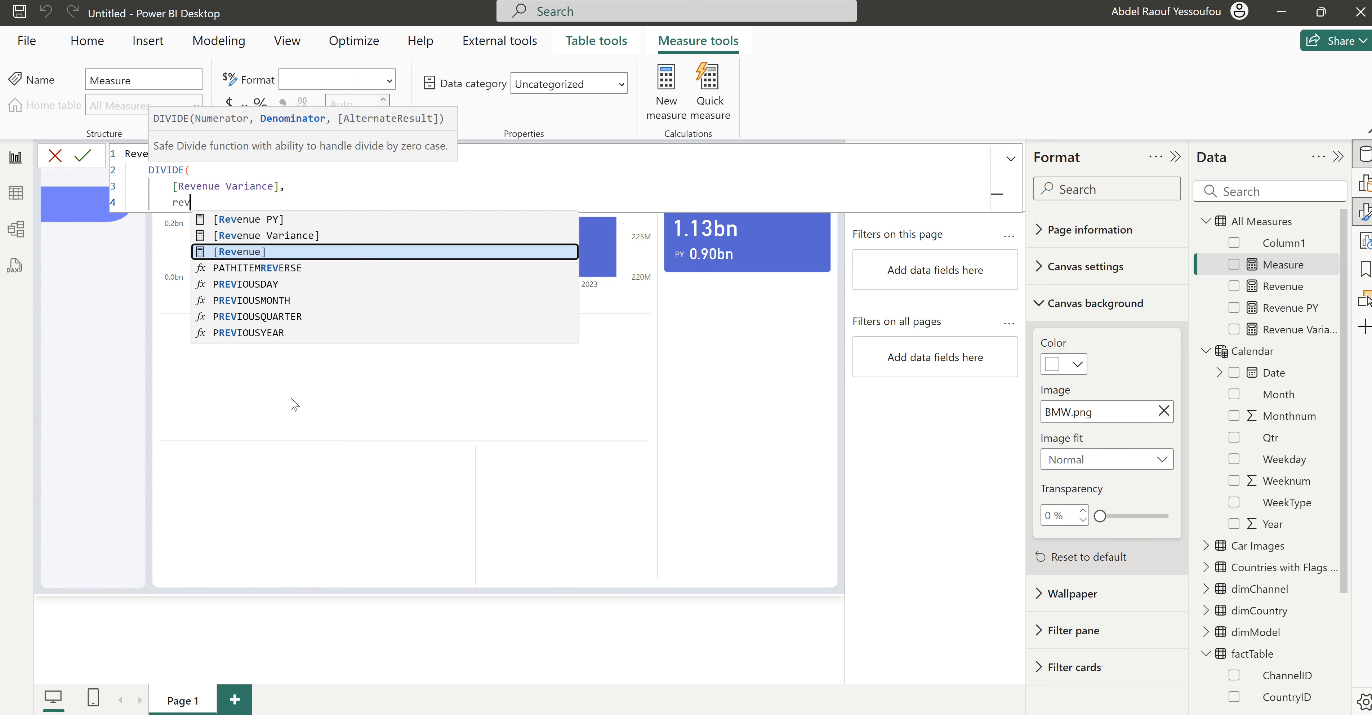
key("Up")
key("Up")
key("Tab")
key("shift+Return")
type(")")
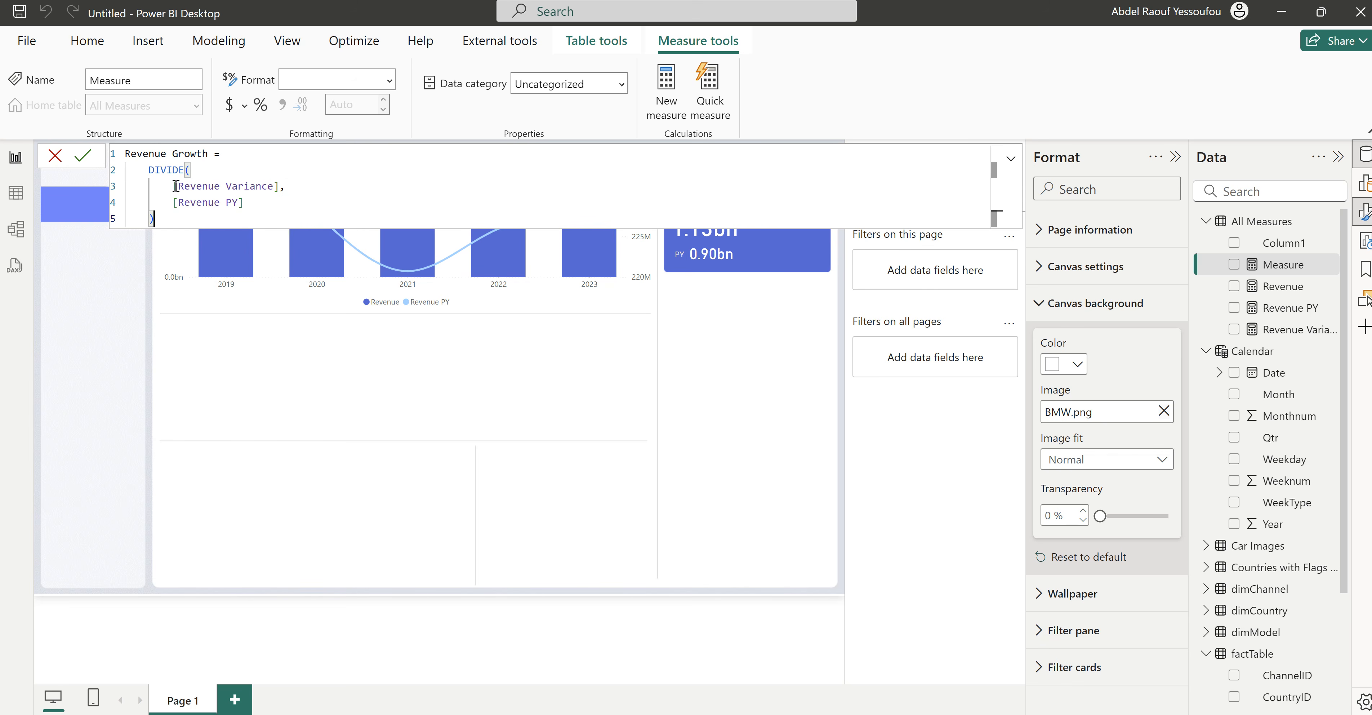
left_click_drag(282, 186, 174, 188)
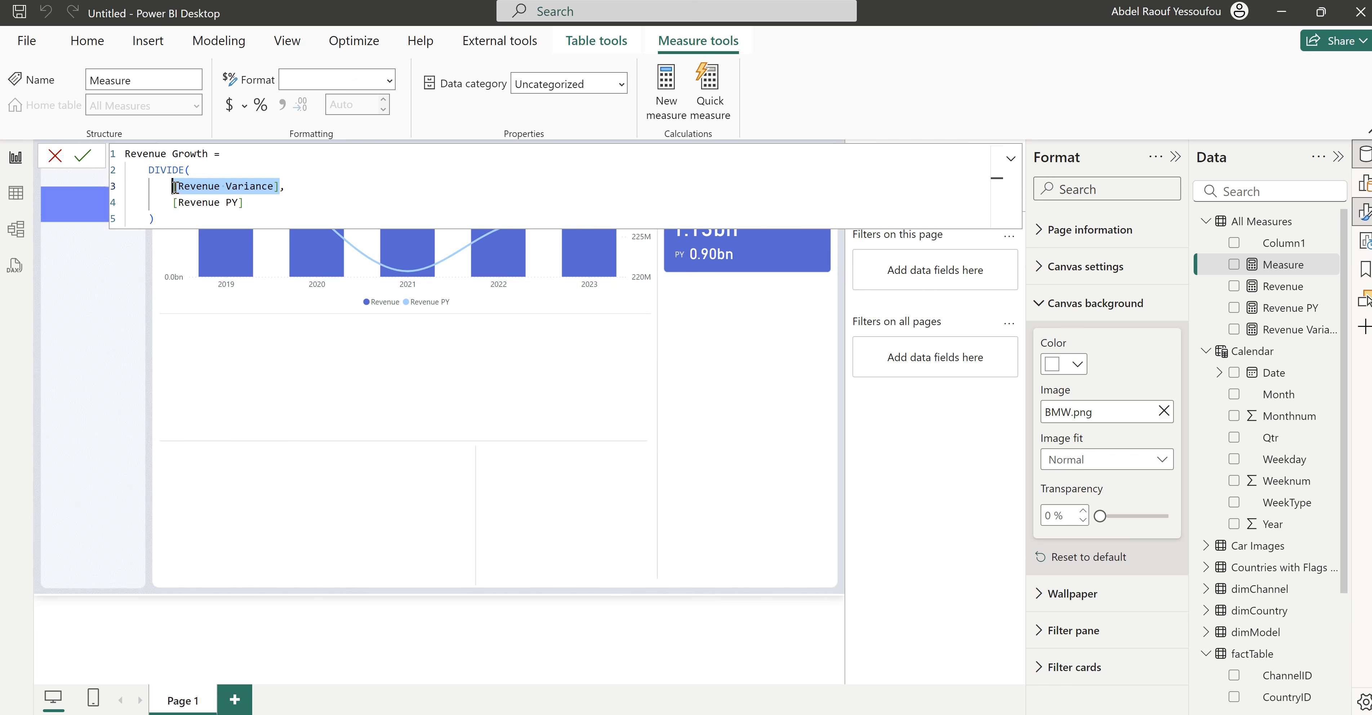
left_click(305, 191)
left_click(189, 221)
key("Return")
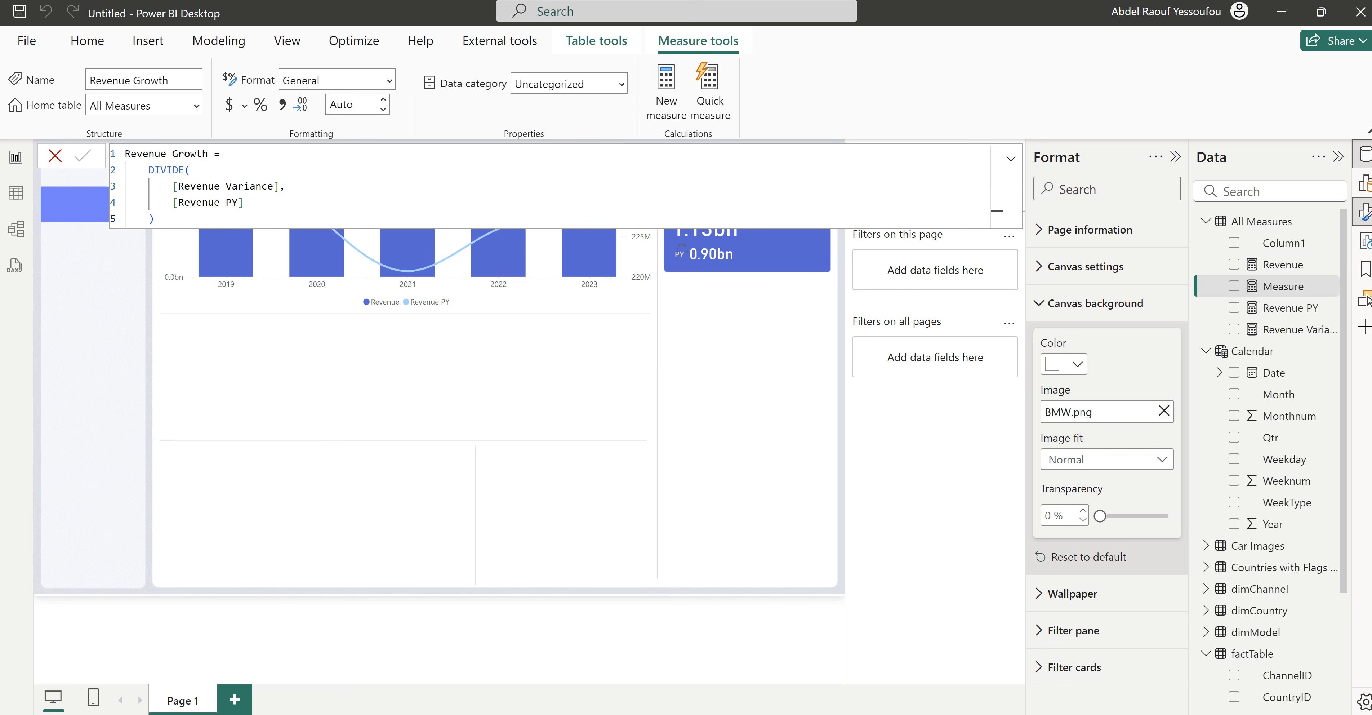
Step: Examine the growth indicator on the BMW_Global_Sales revenue card, and return to the untitled report's canvas
left_click(775, 708)
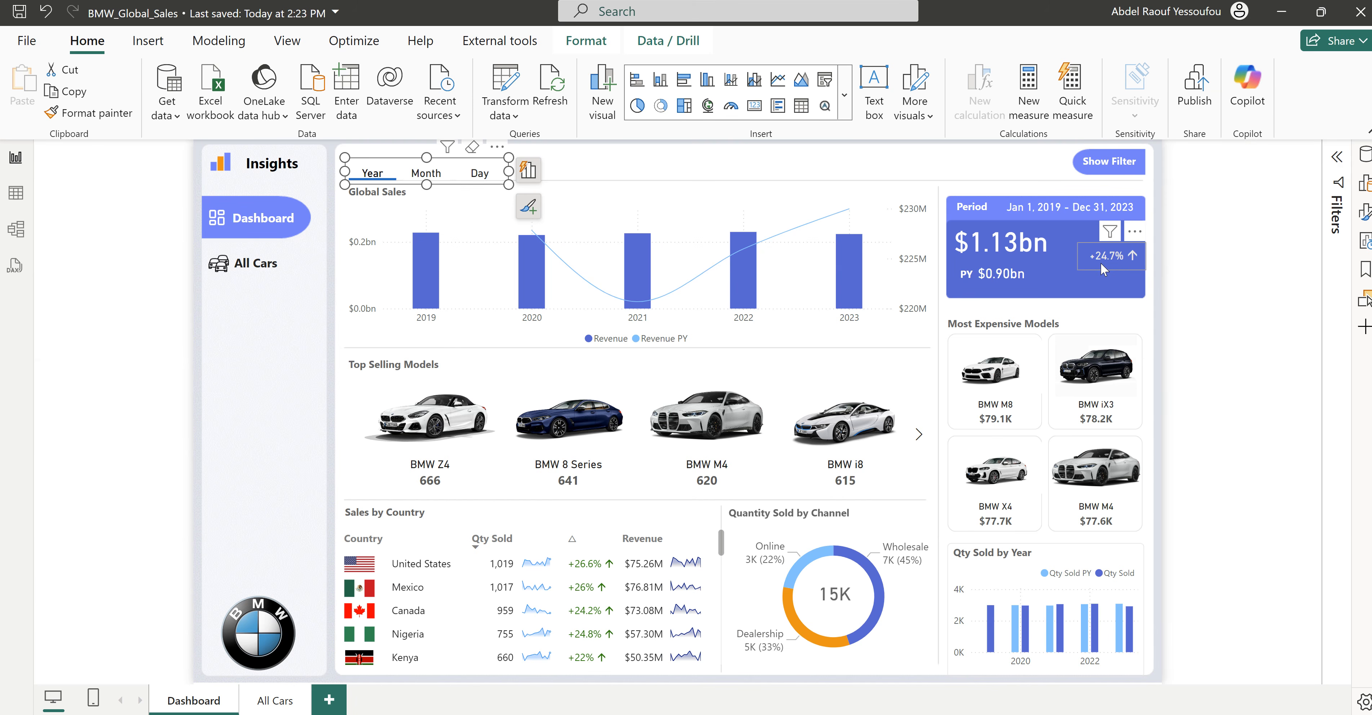
mouse_move(767, 709)
left_click(846, 673)
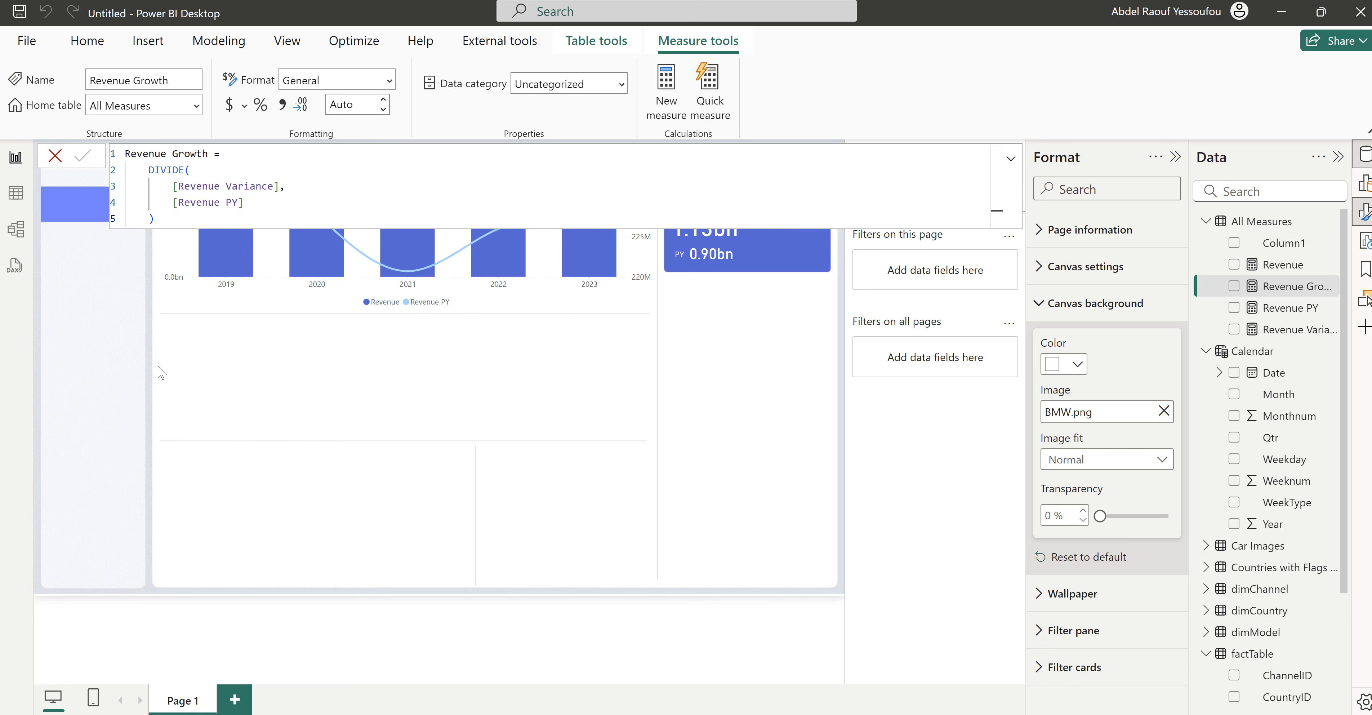
left_click(133, 360)
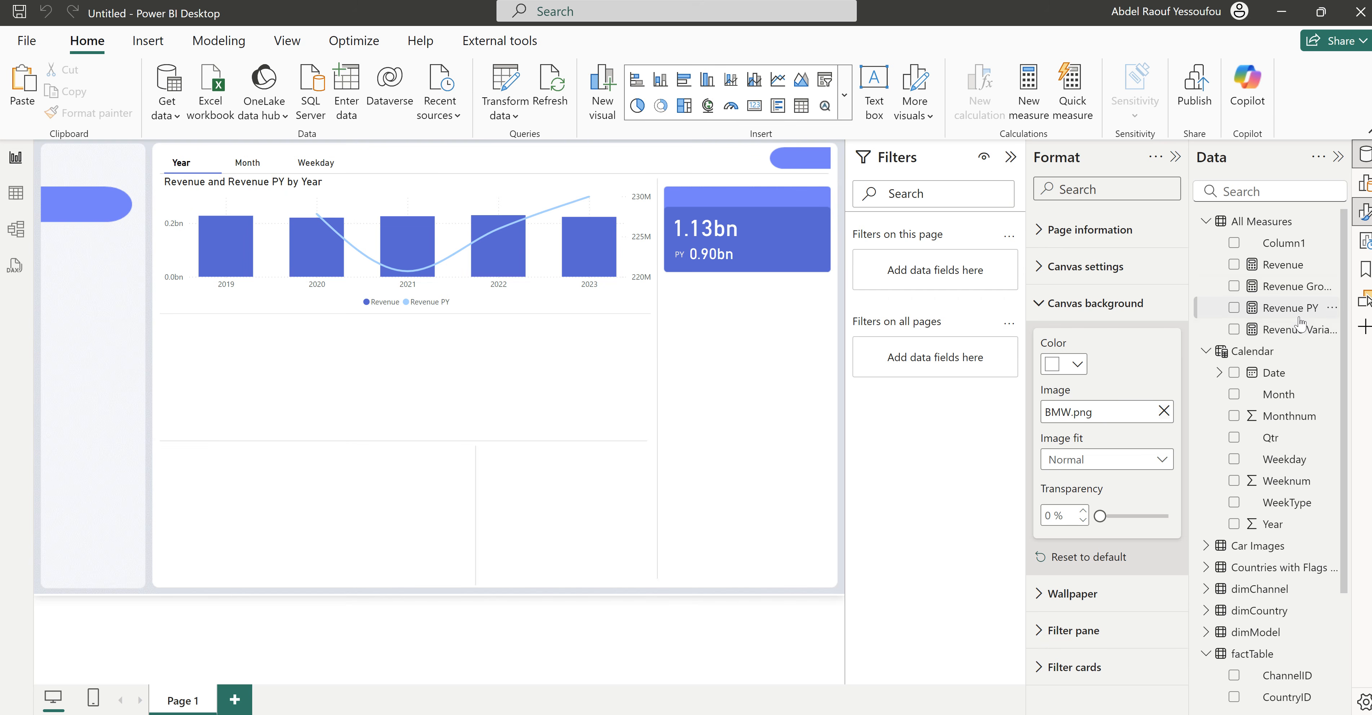
Step: Start a new measure named Revenue Variance % Arrow in the All Measures table
right_click(1271, 226)
left_click(1167, 257)
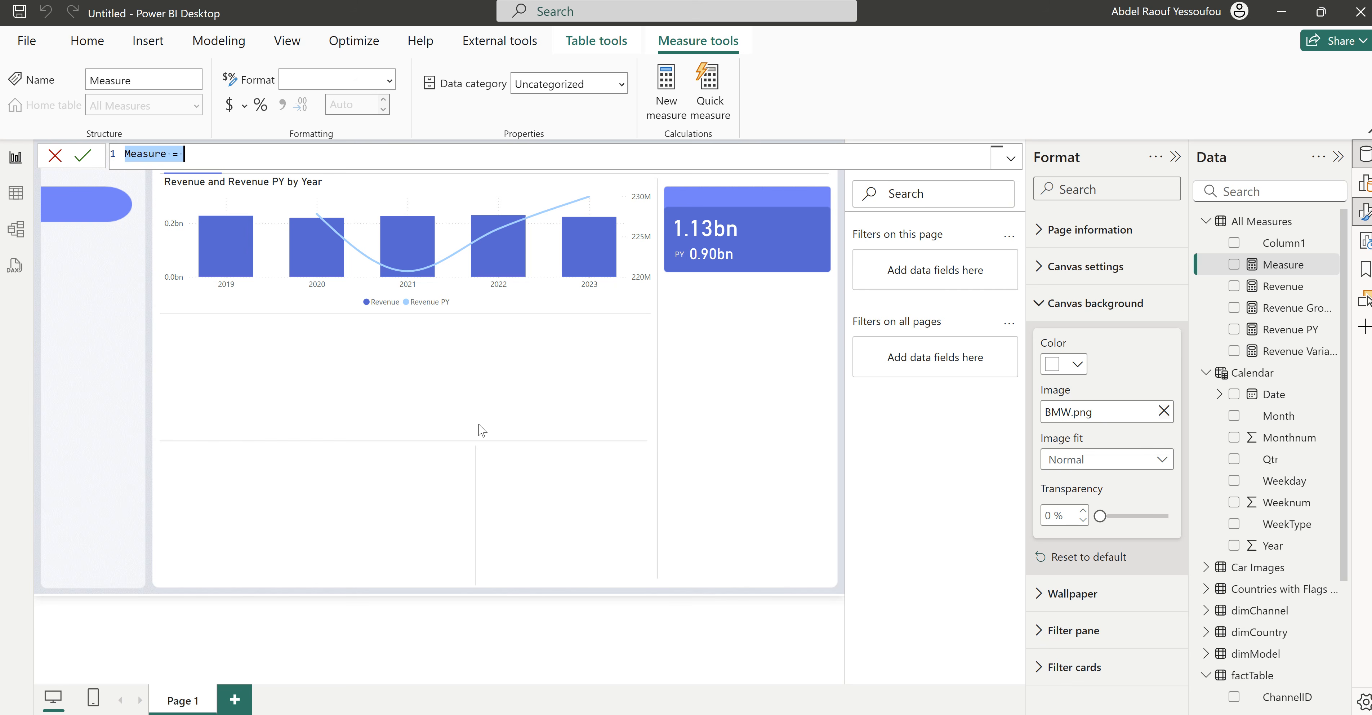
type("Revenue")
type("Variance ")
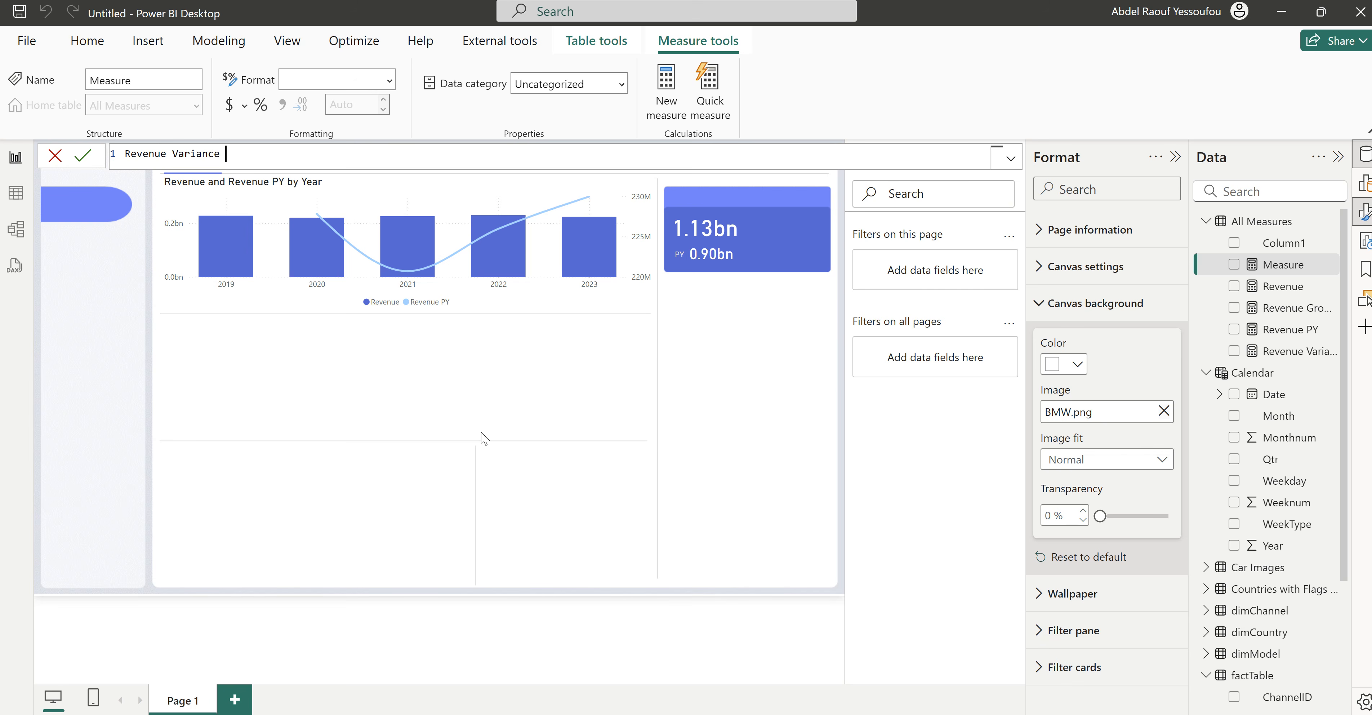
type("% Arrow =")
key("shift+Return")
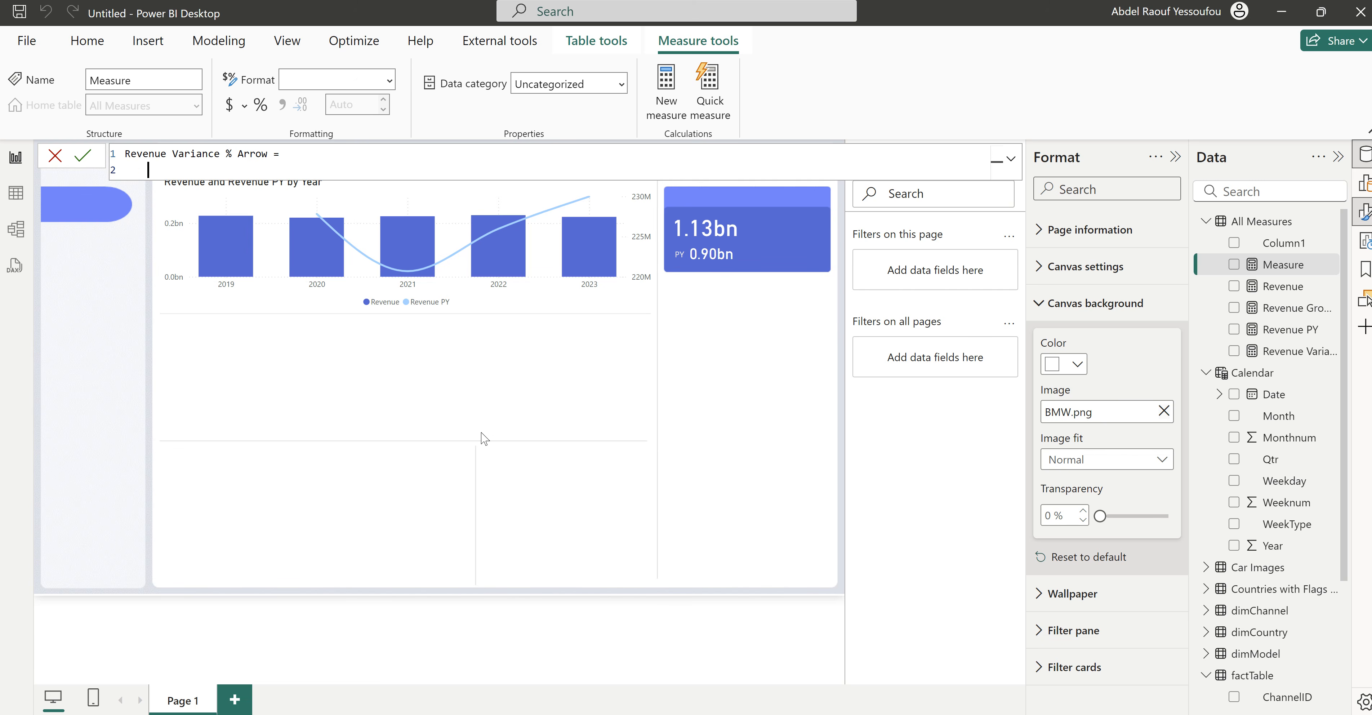
Step: Define the variable _upArrow as UNICHAR(129129) in the Revenue Variance % Arrow formula
type("VAR _upArrow = uni")
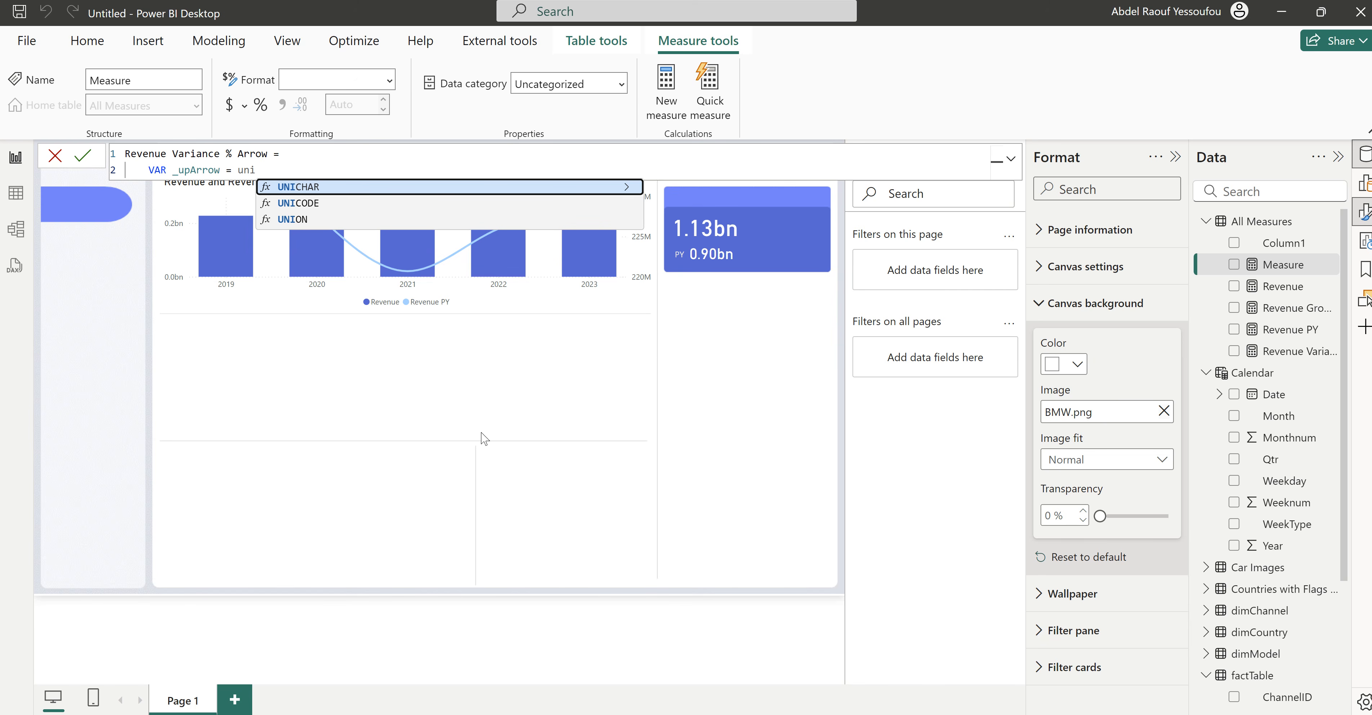
key("Tab")
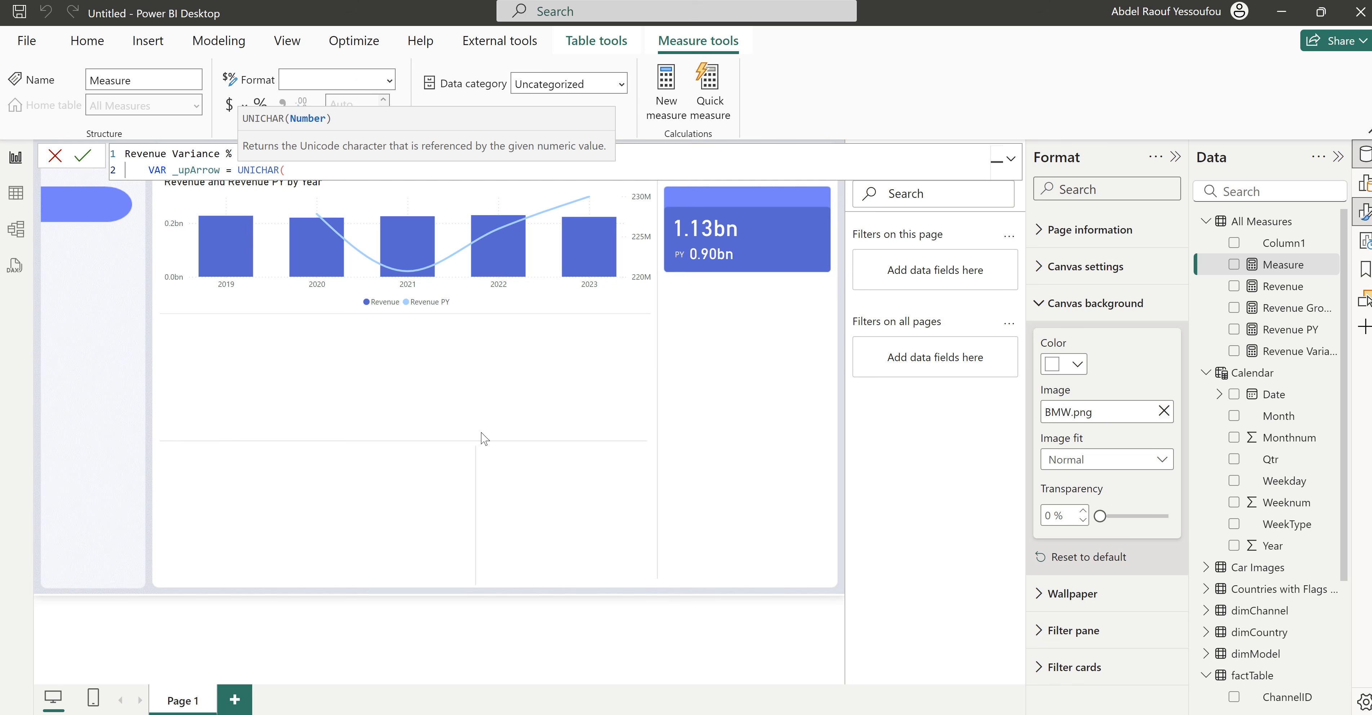
type("129129)")
key("shift+Return")
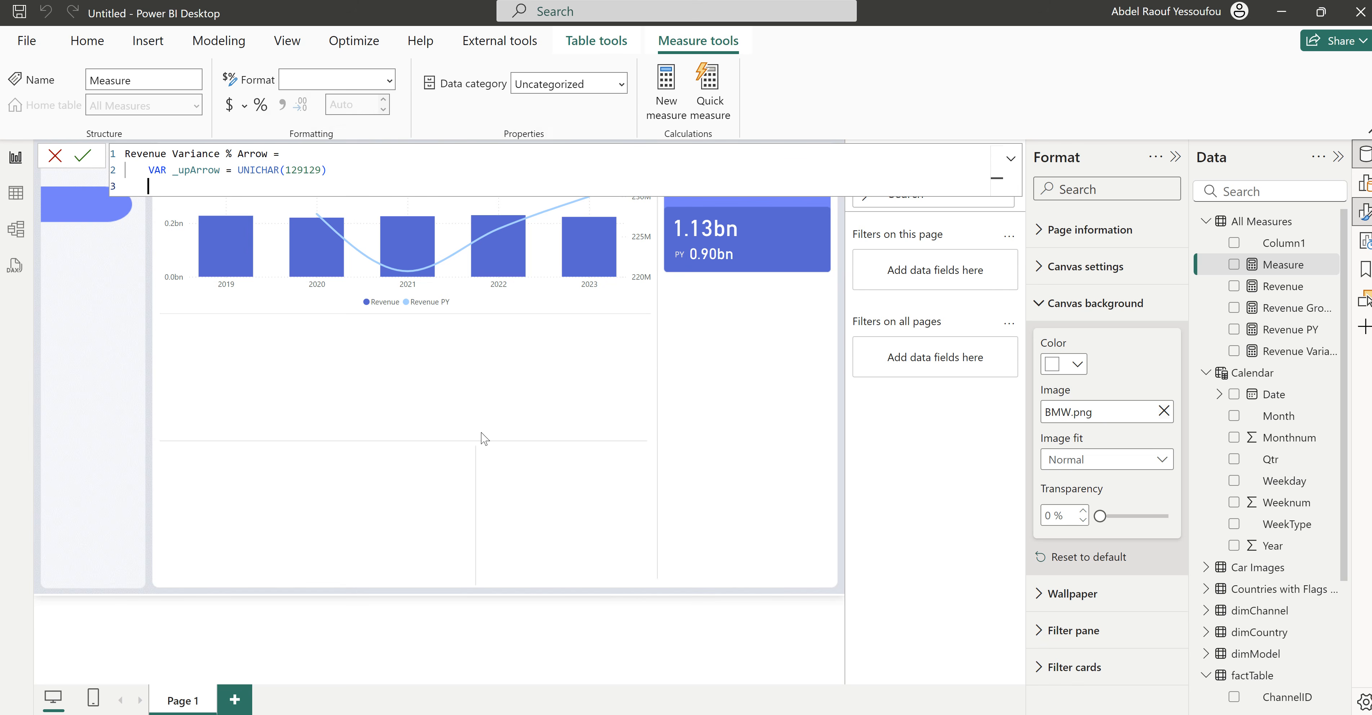
Step: Define the variable _downArrow as UNICHAR(129131), followed by a blank line
type("VAR _downArrow = uni")
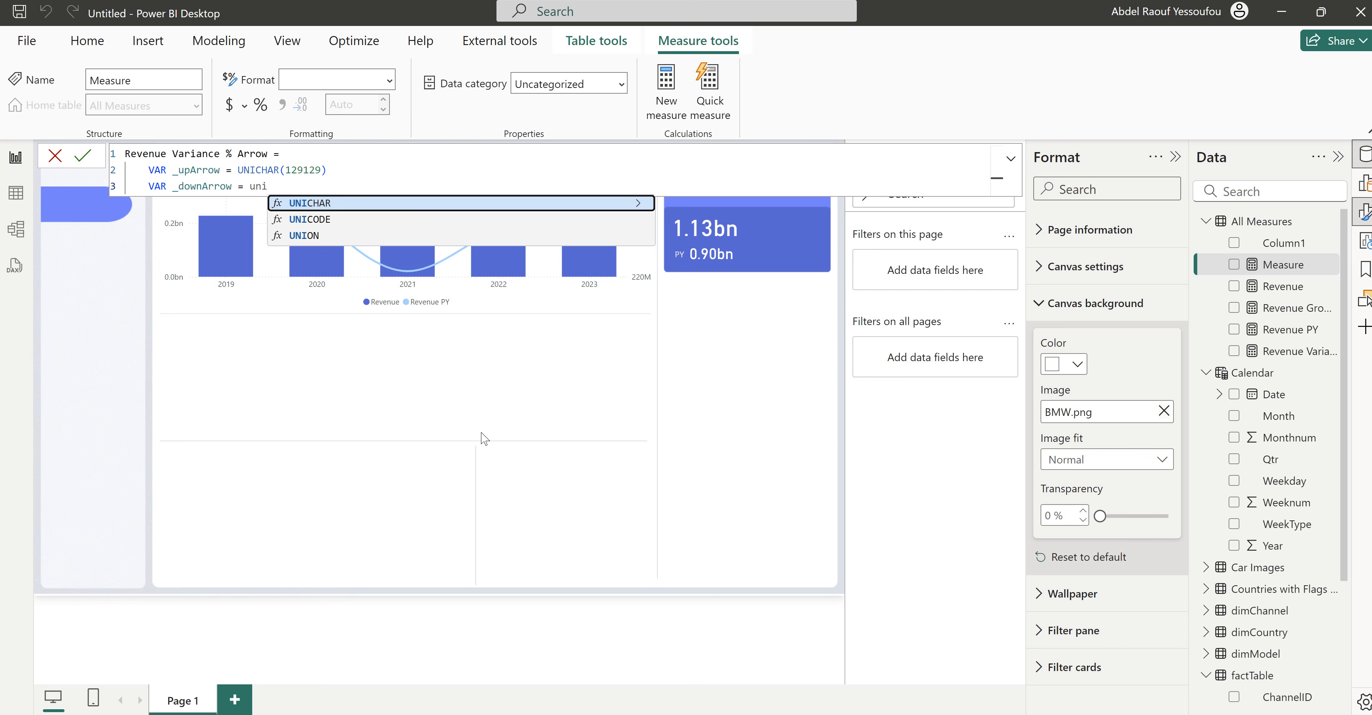
key("Tab")
type("12")
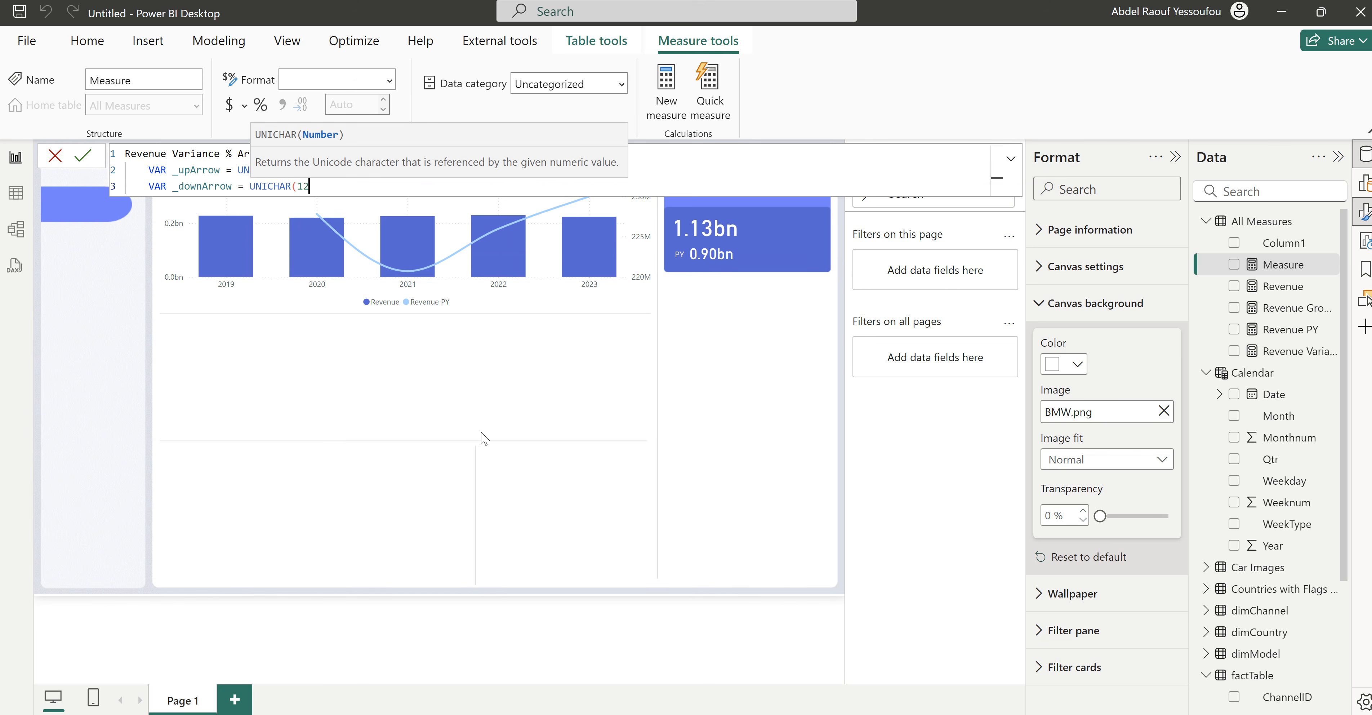
type("9131)")
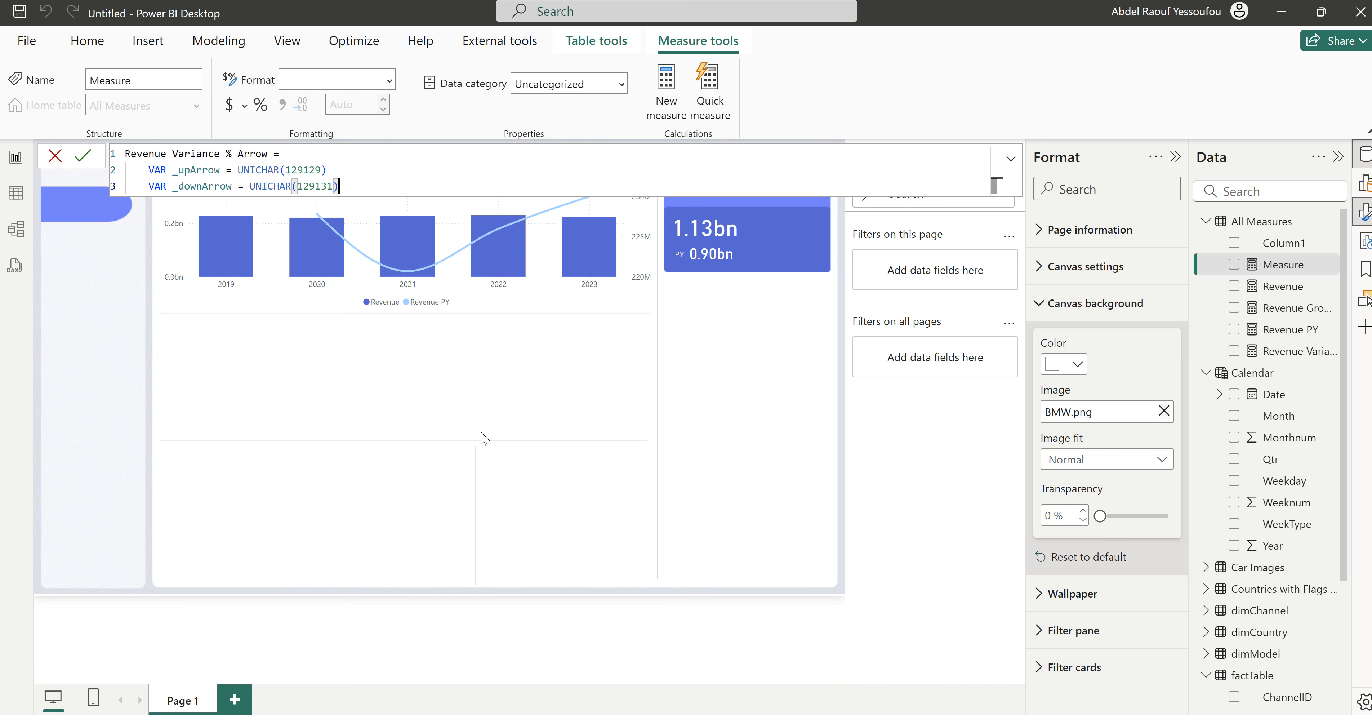
key("Return")
key("Return")
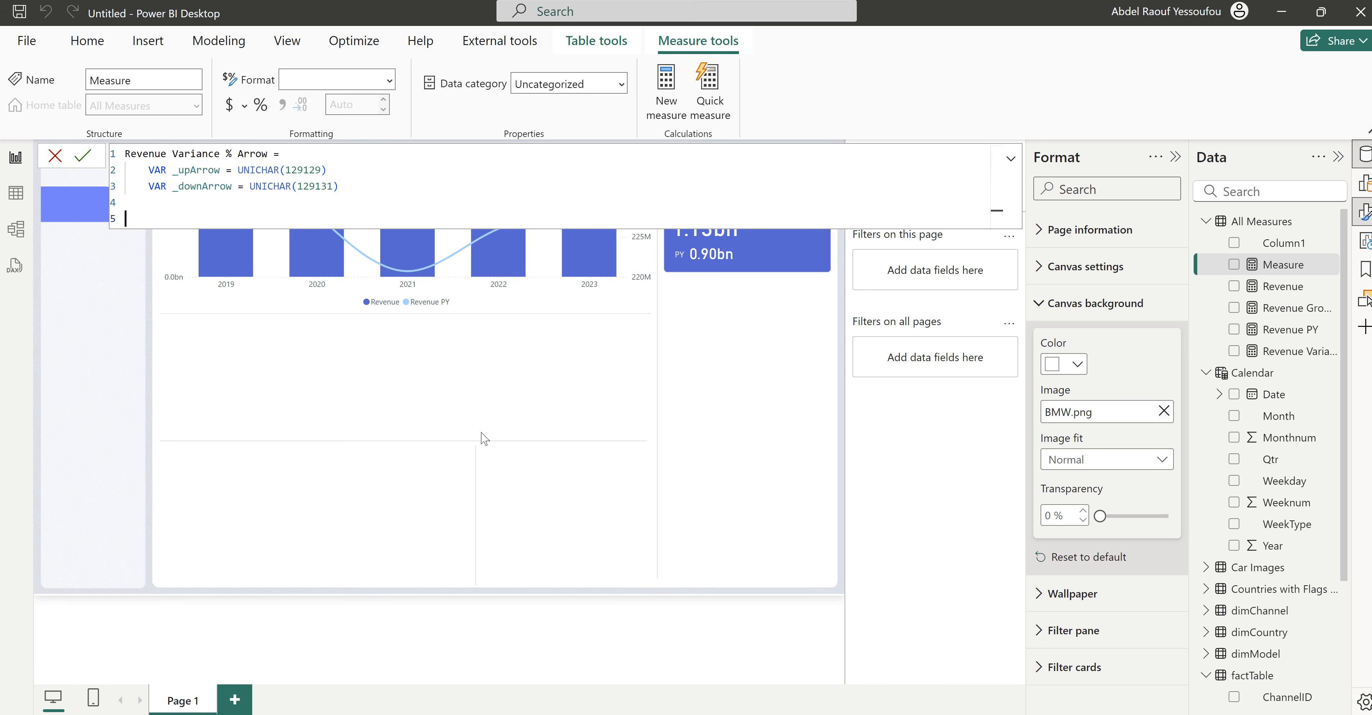
Step: Add a RETURN clause below the variables with an IF whose logical test is ISBLANK([Revenue])
type("RETURN")
key("shift+Return")
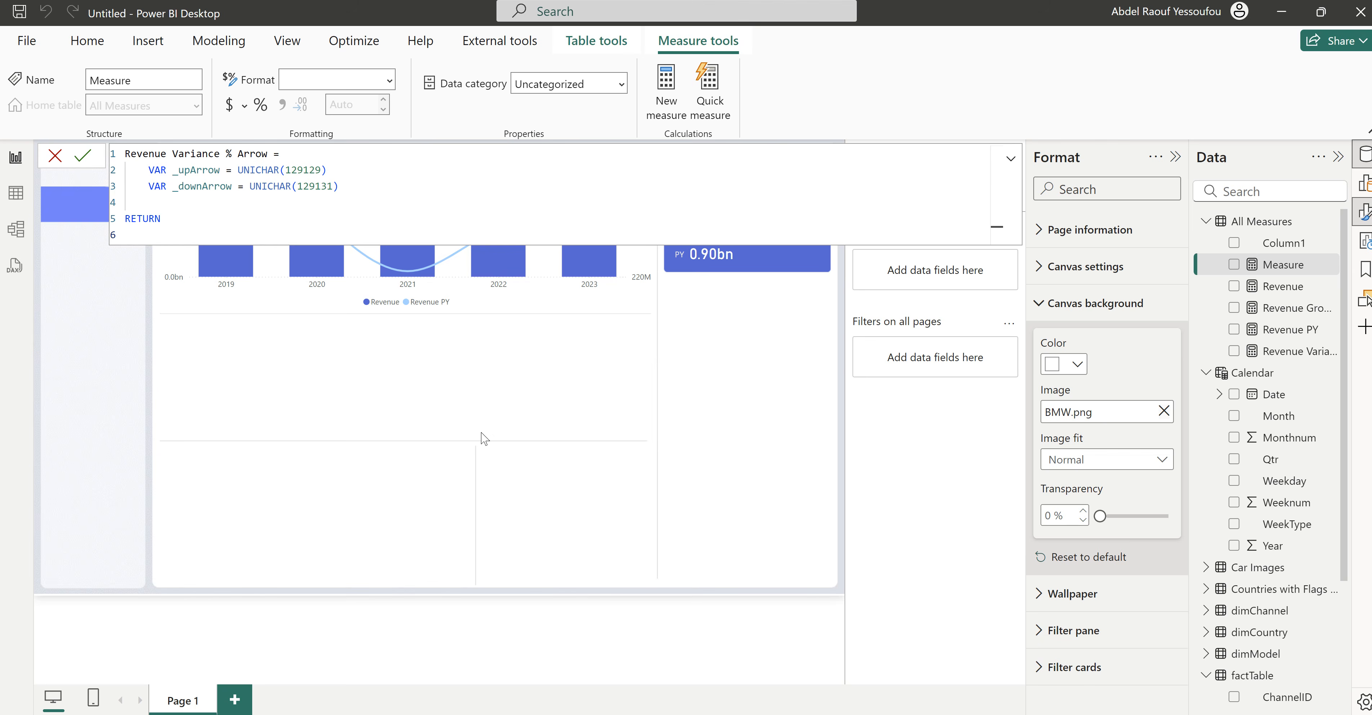
type("IF((")
key("shift+Return")
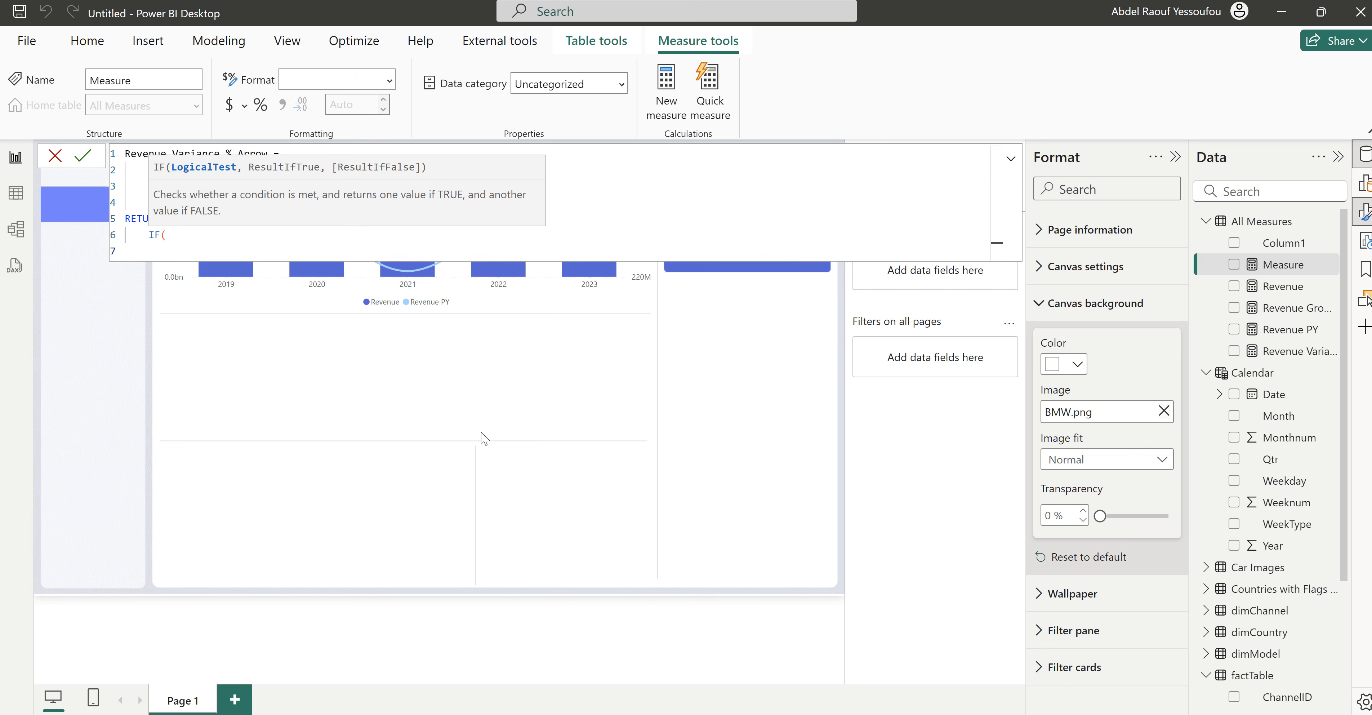
type("isb")
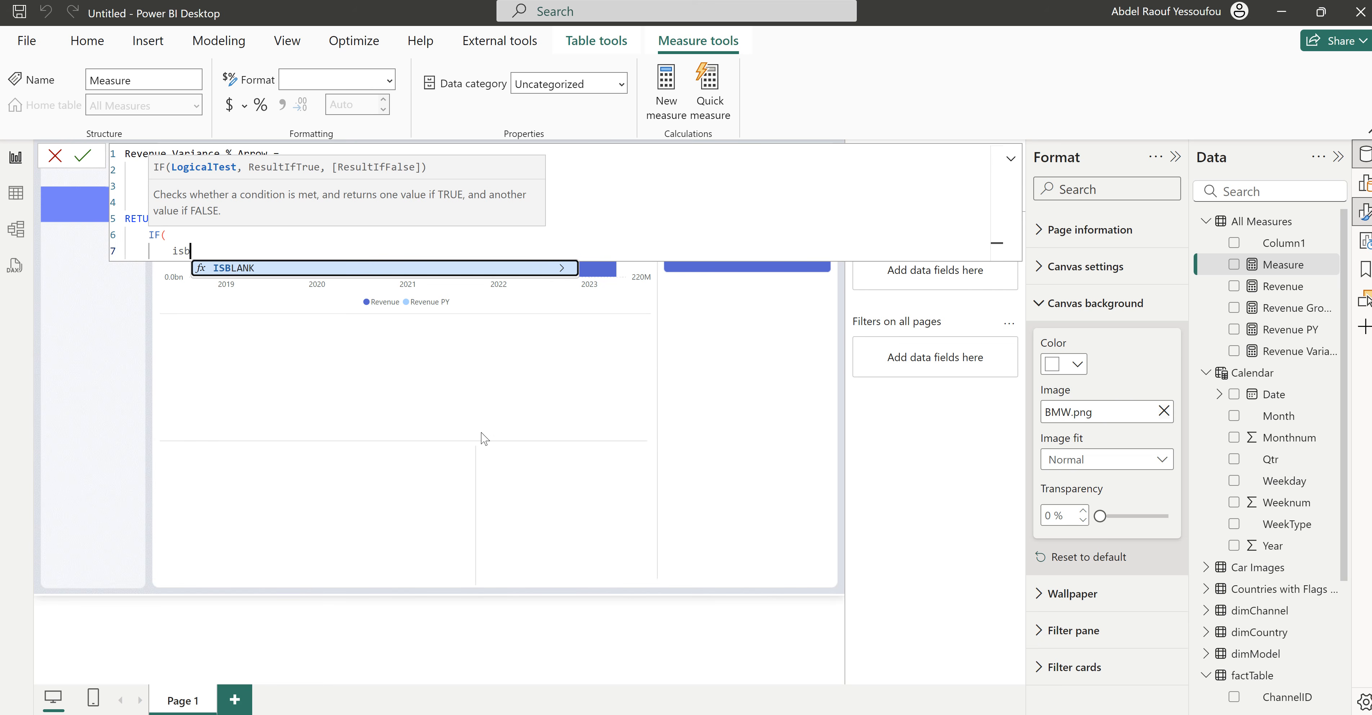
key("Tab")
type("reg")
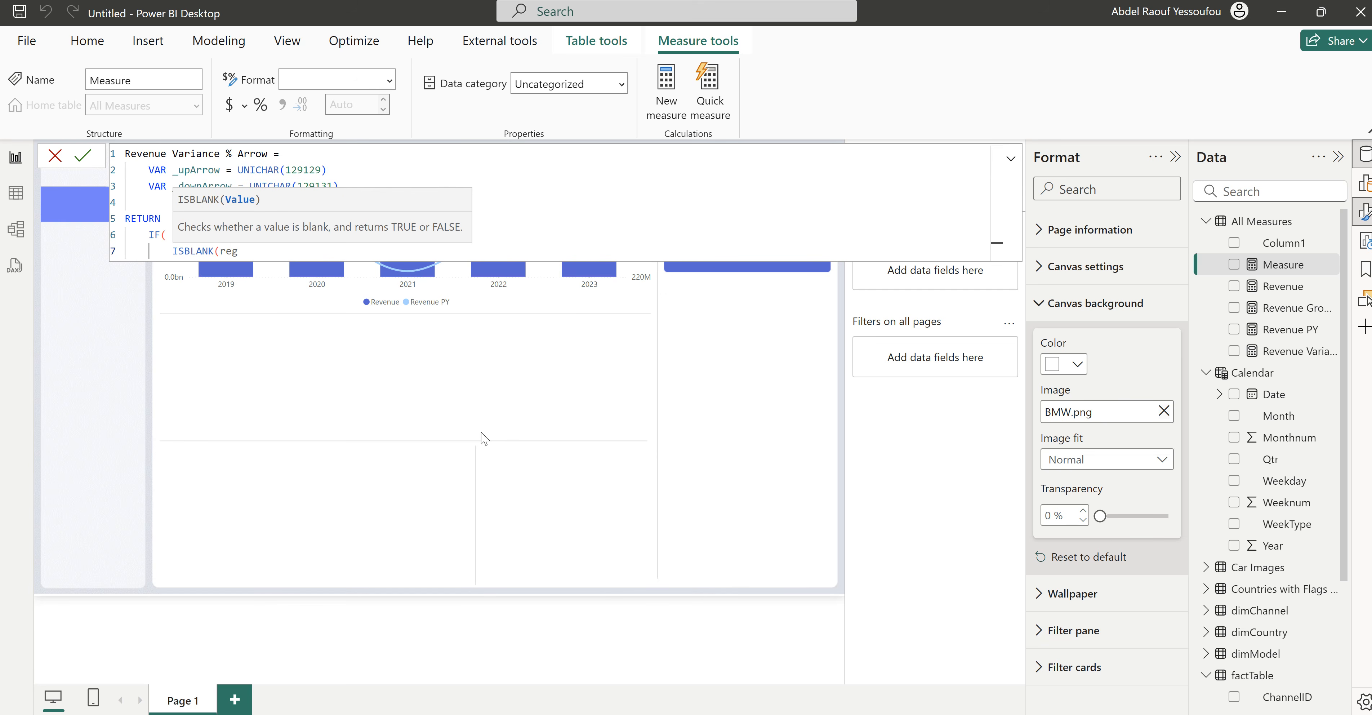
key("BackSpace")
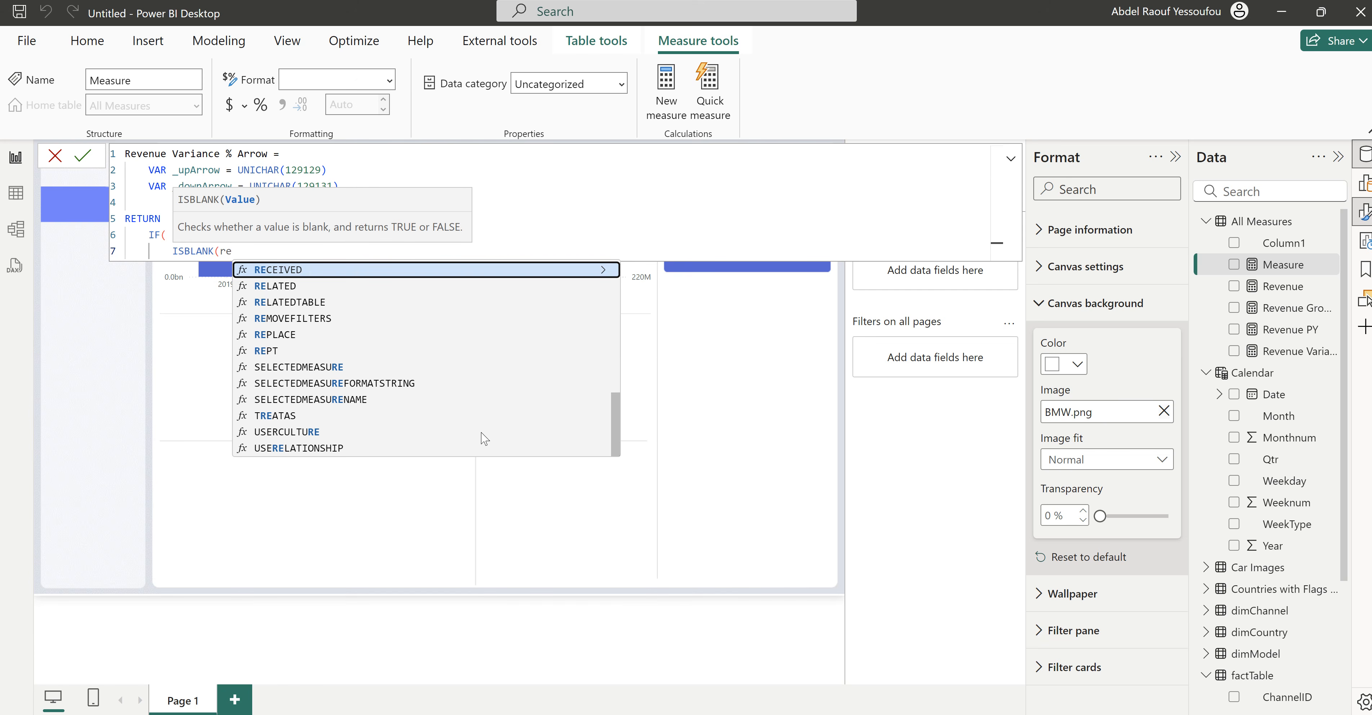
type("v")
key("Tab")
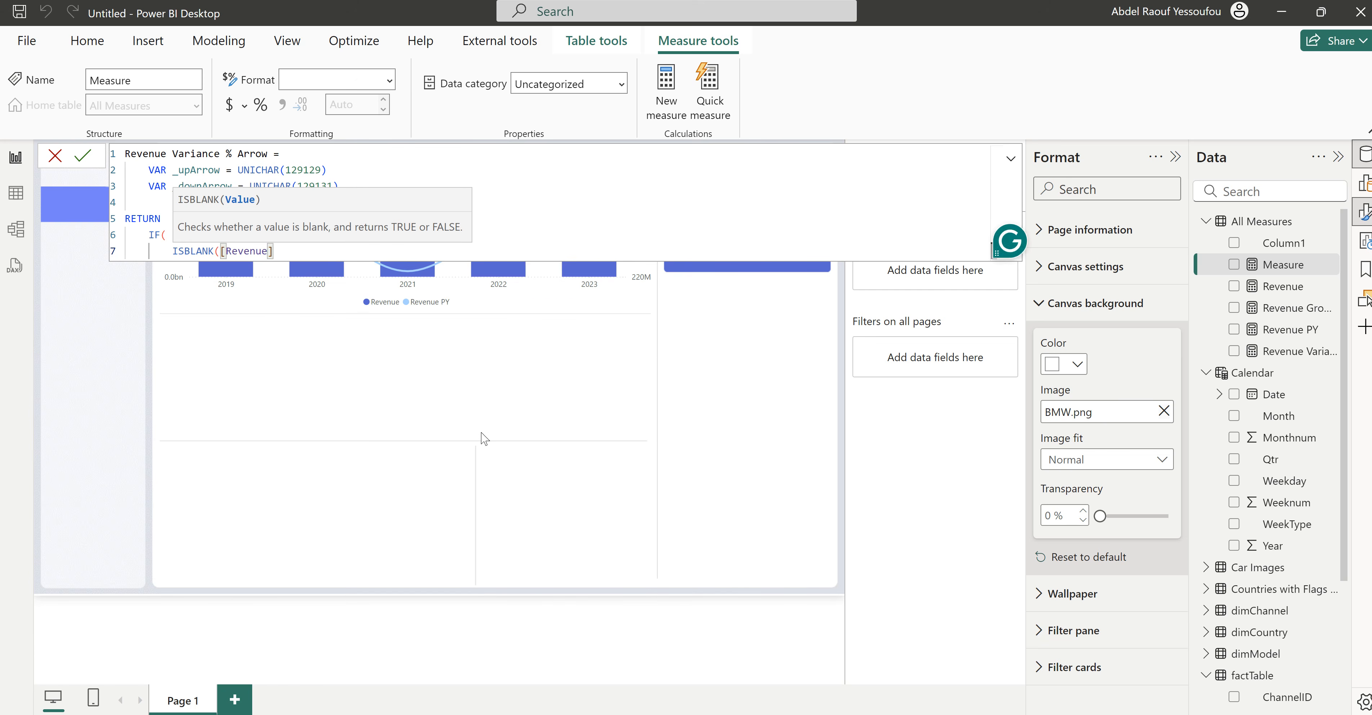
type("),")
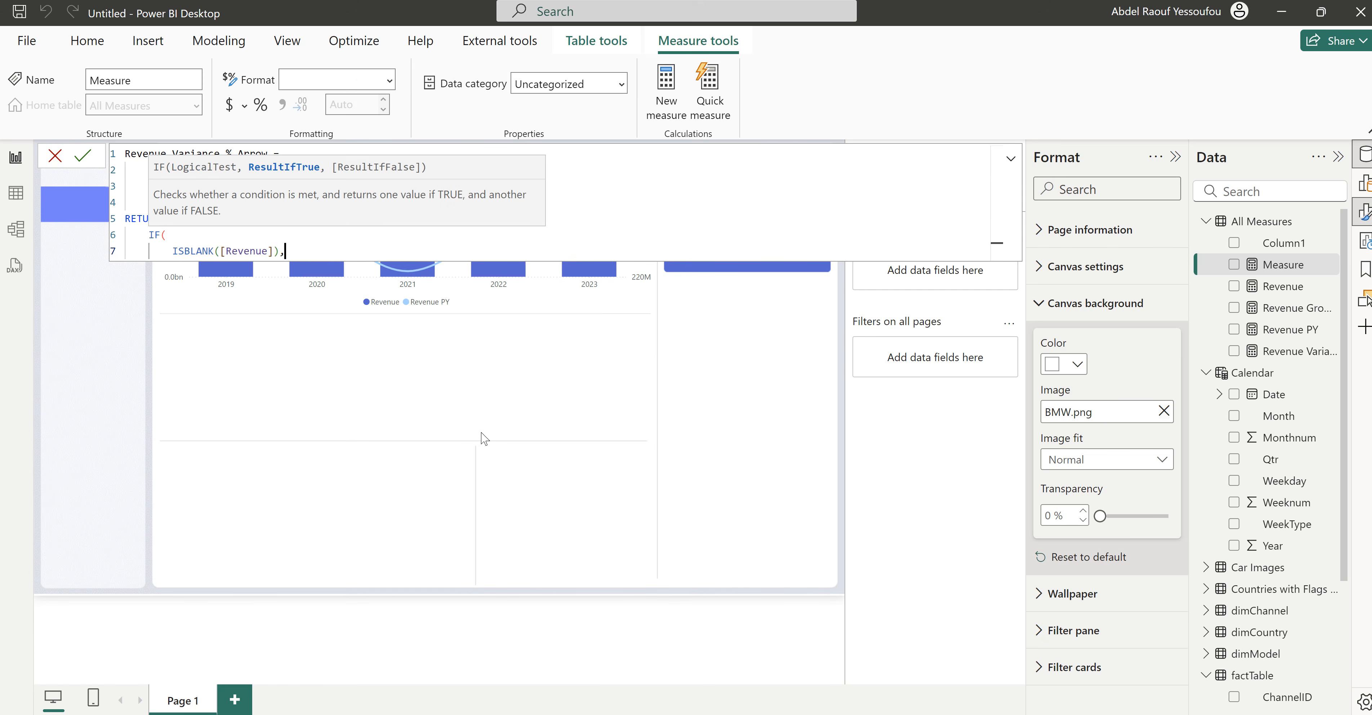
Step: Enter BLANK() as the result when the ISBLANK([Revenue]) test is true
key("Return")
type("bla")
key("Tab")
type("),")
key("Return")
Step: Nest a second IF as the outer IF's false result, testing [Revenue Variance] > 0
type("if")
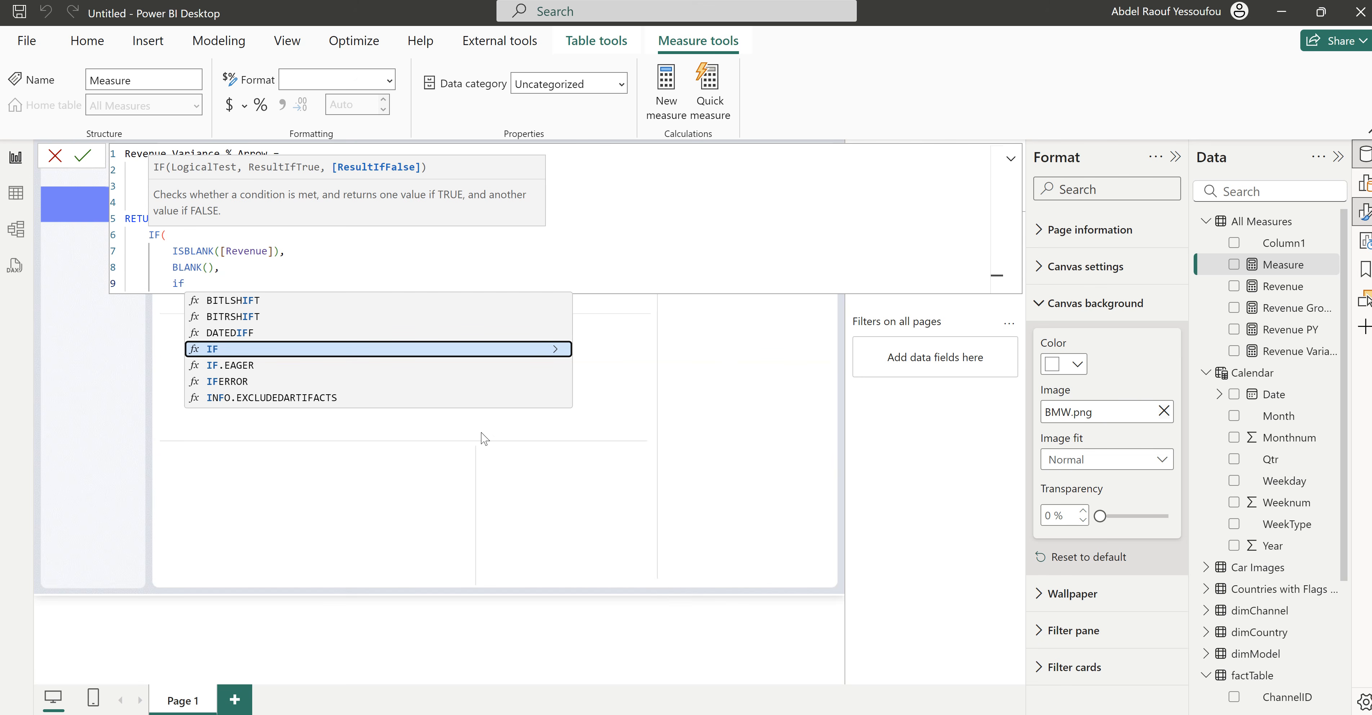
key("Tab")
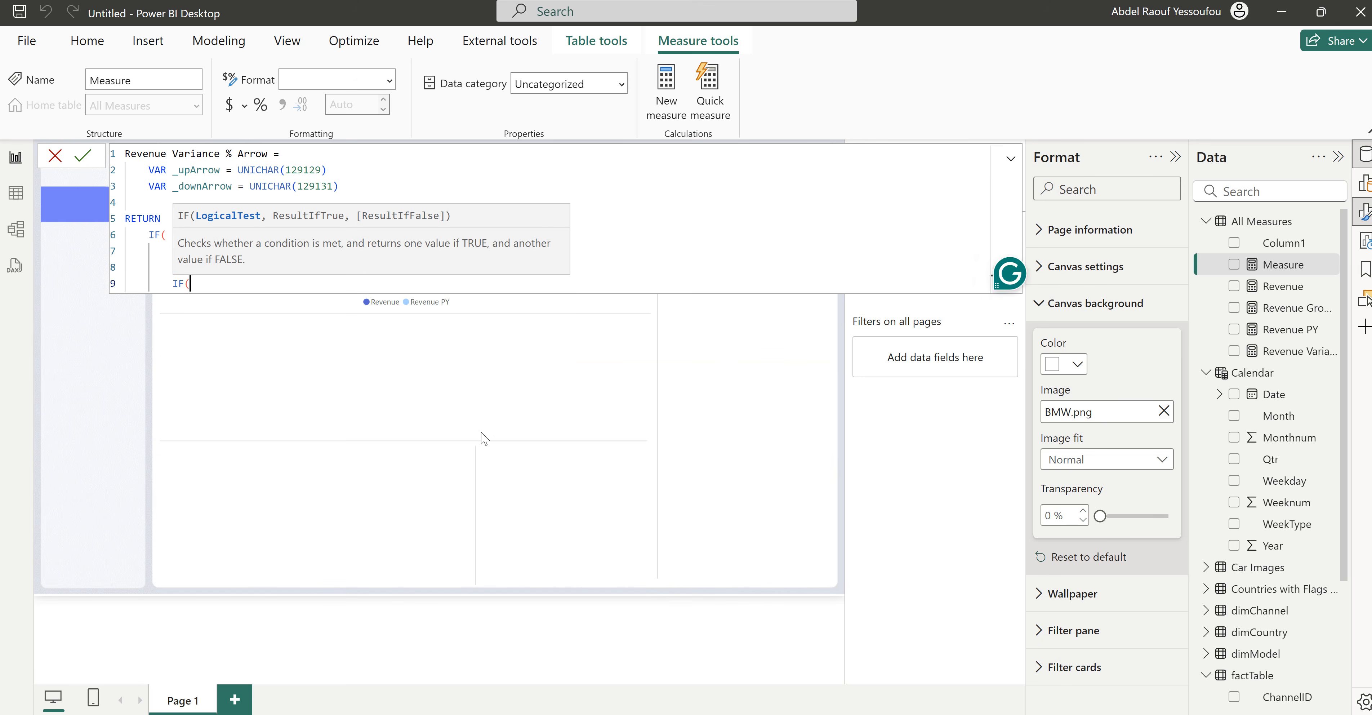
key("Return")
type("reve")
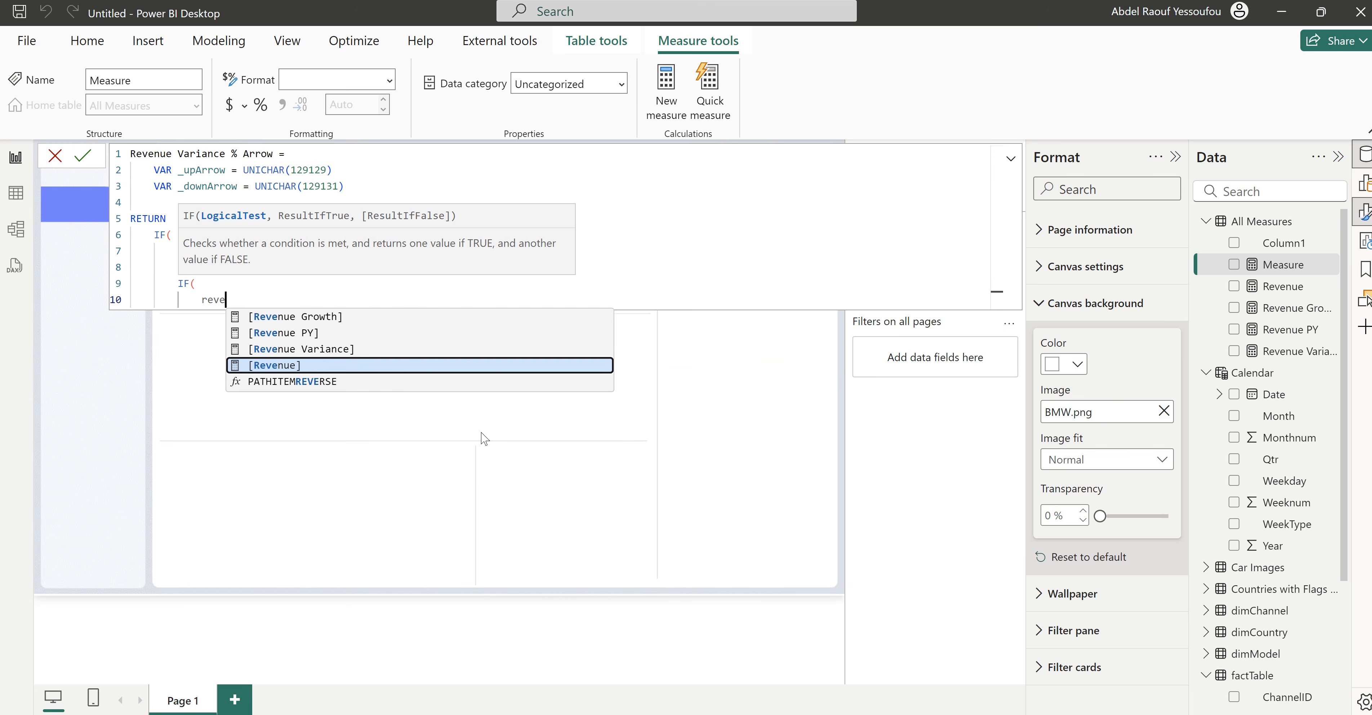
key("Up")
key("Tab")
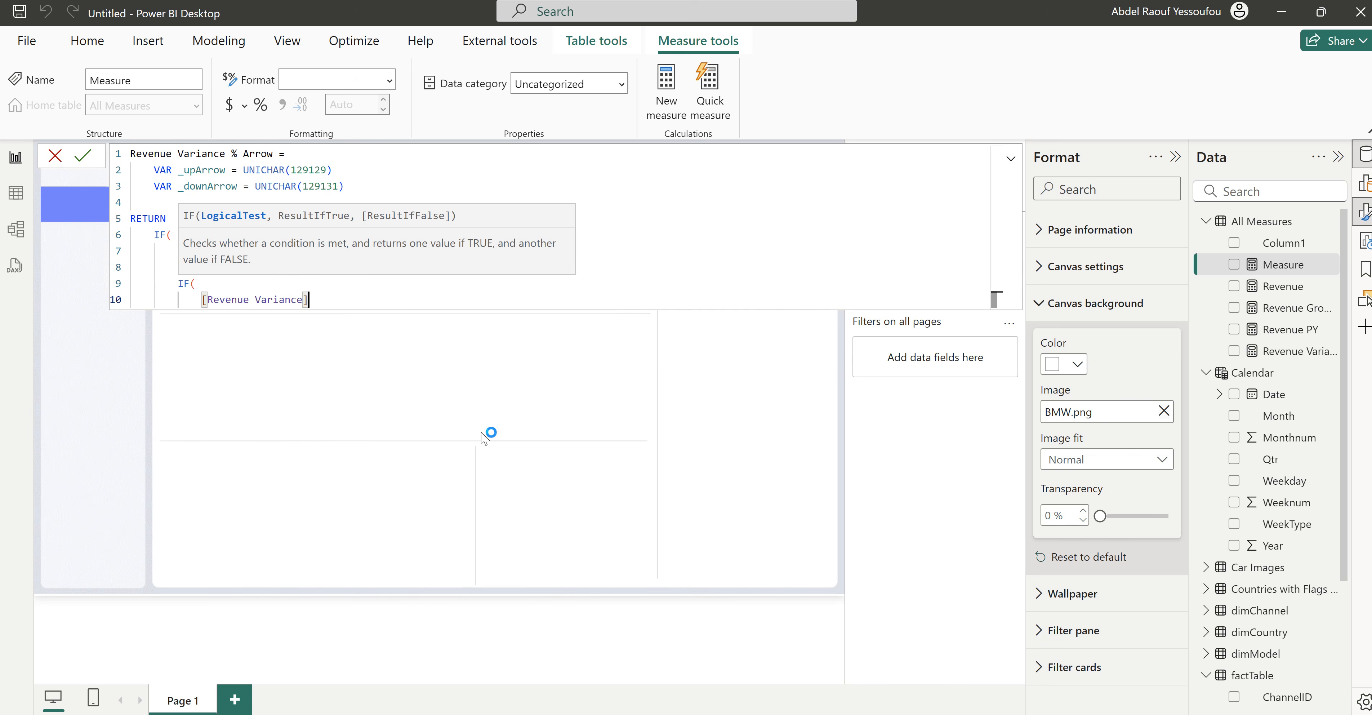
type("> 0,")
key("shift+Return")
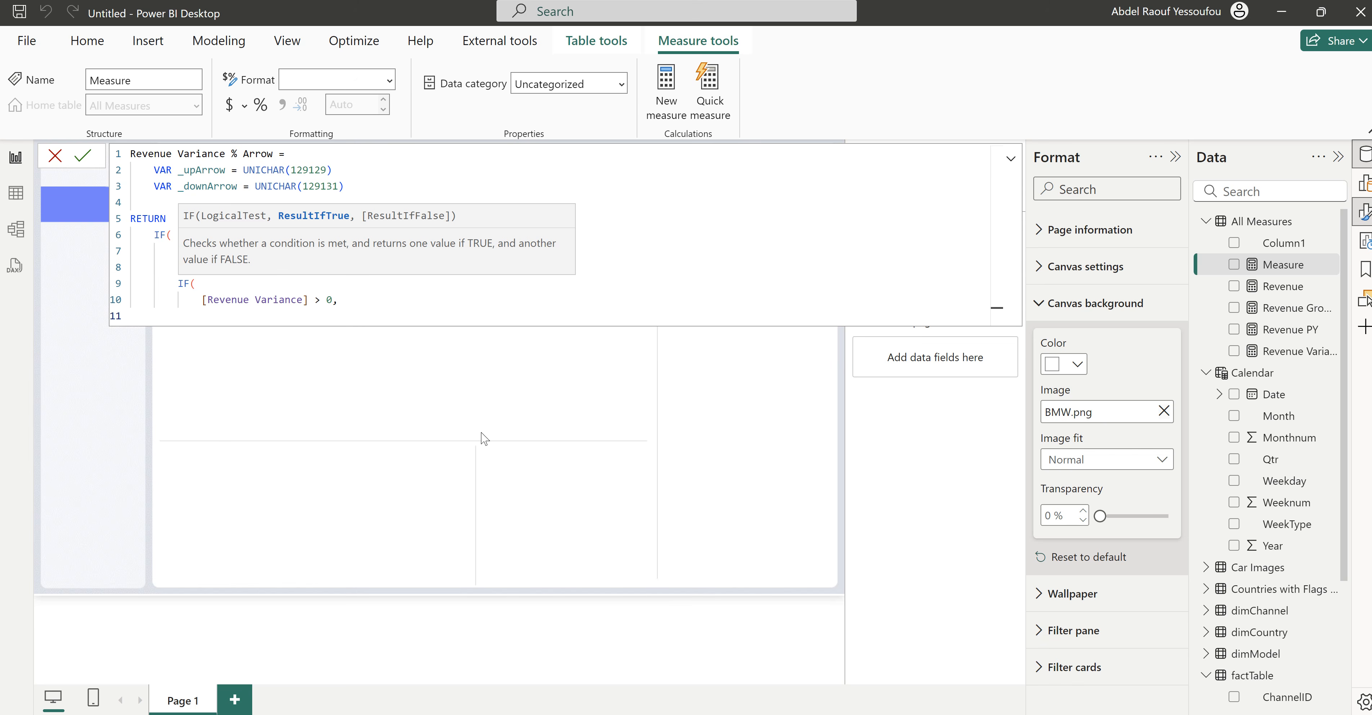
Step: Begin the nested IF's true result with " +" & ROUND([Revenue Growth] * 100,1)
type("\" +\" & ro")
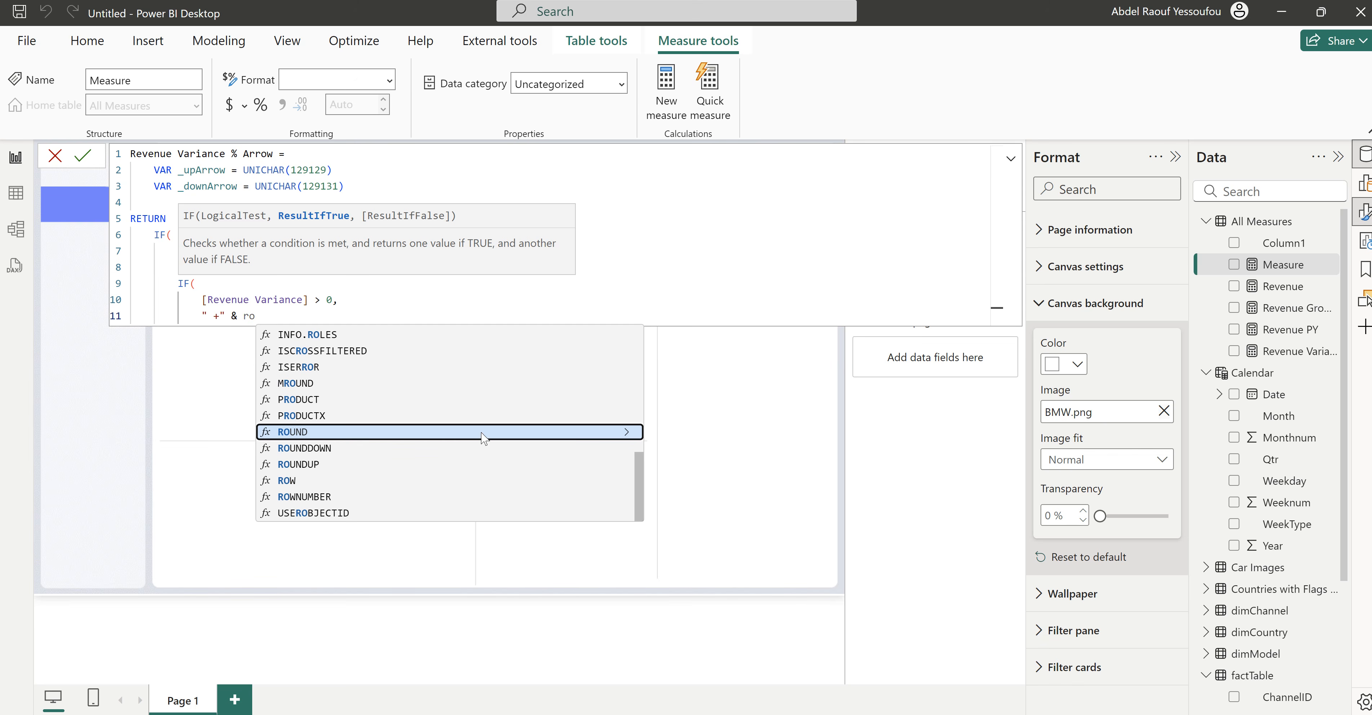
type("un")
key("Tab")
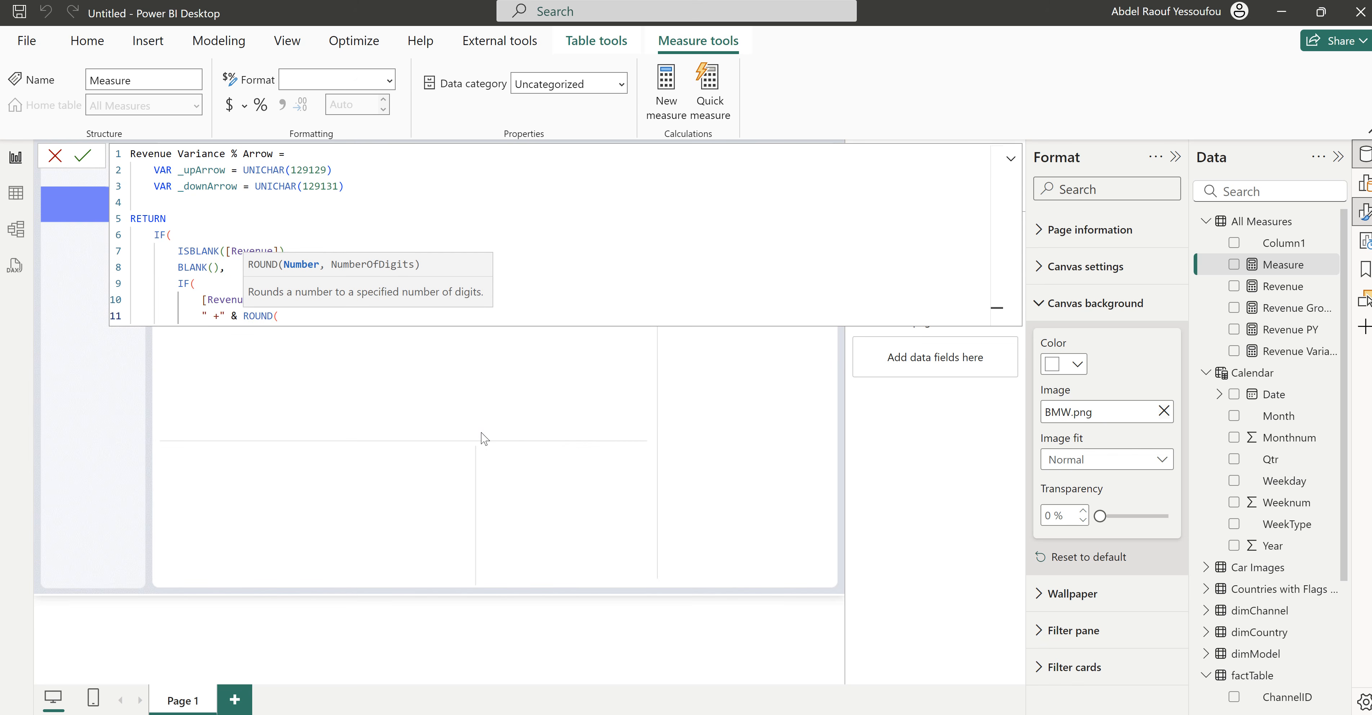
type("reve")
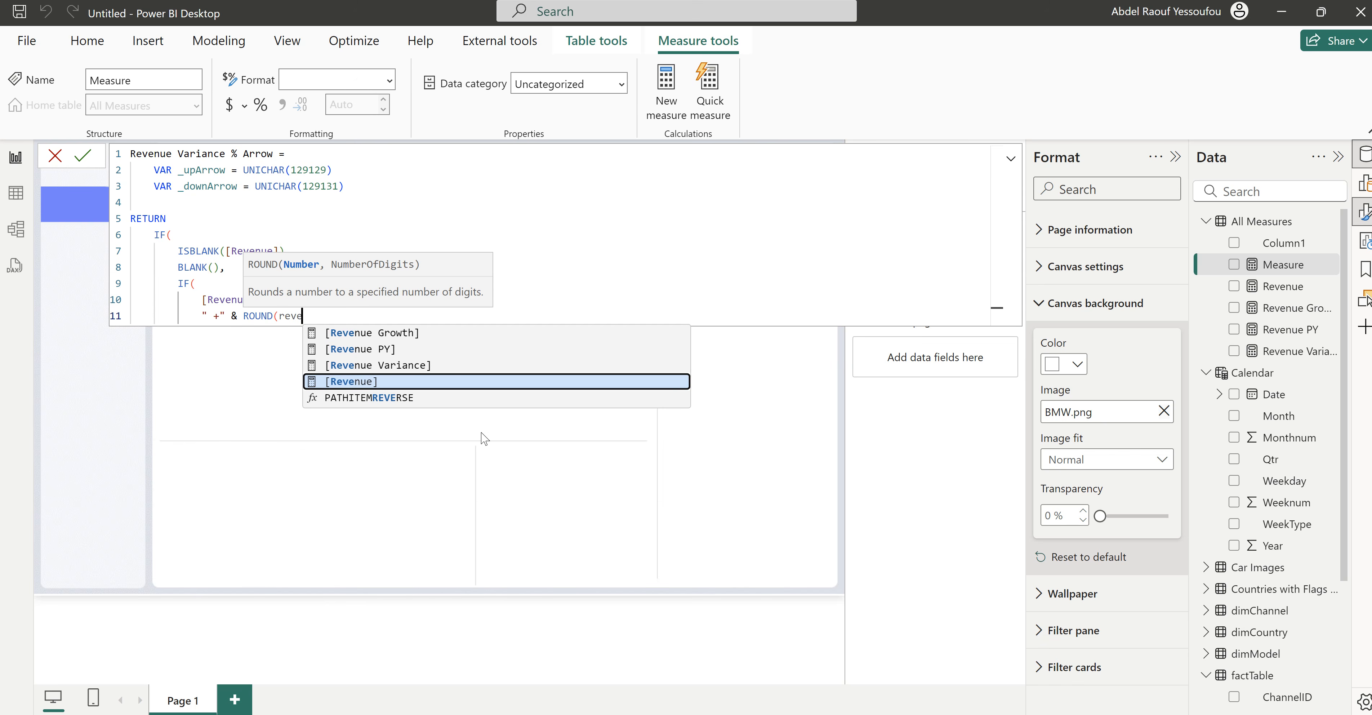
key("Up")
key("Up")
key("Up")
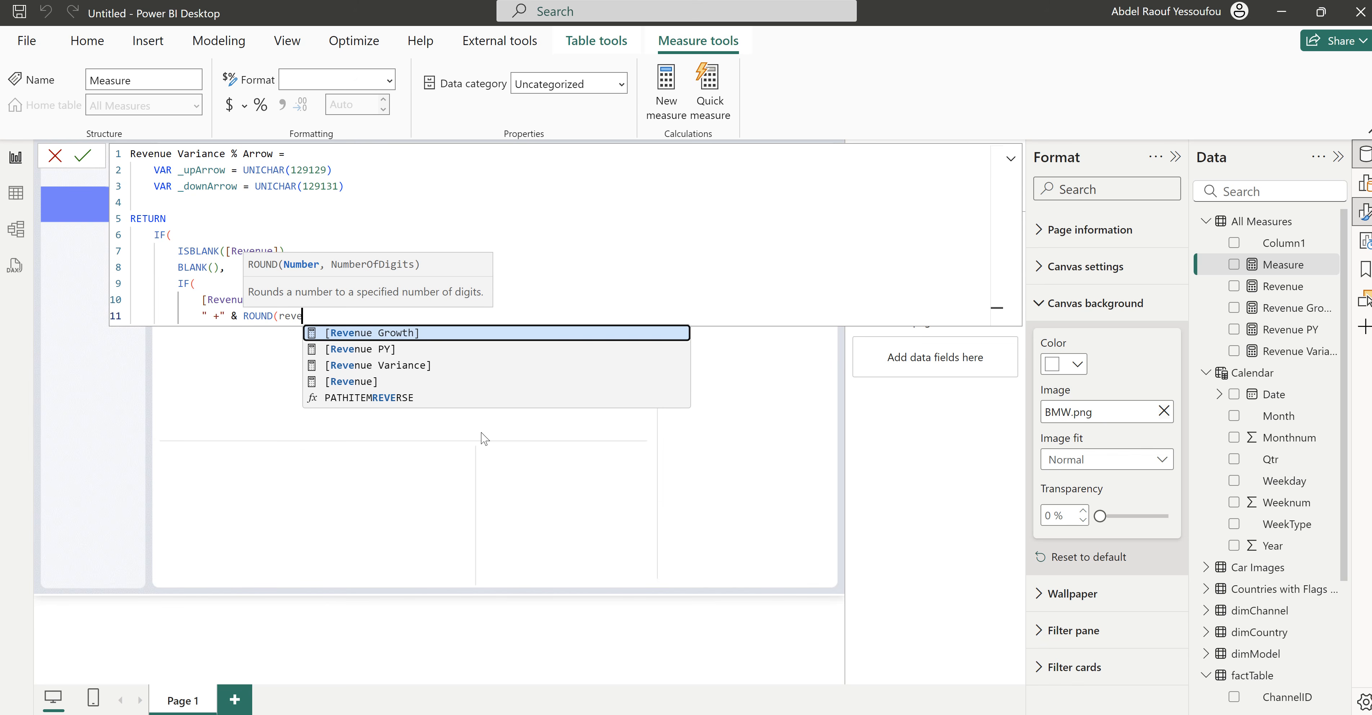
key("Tab")
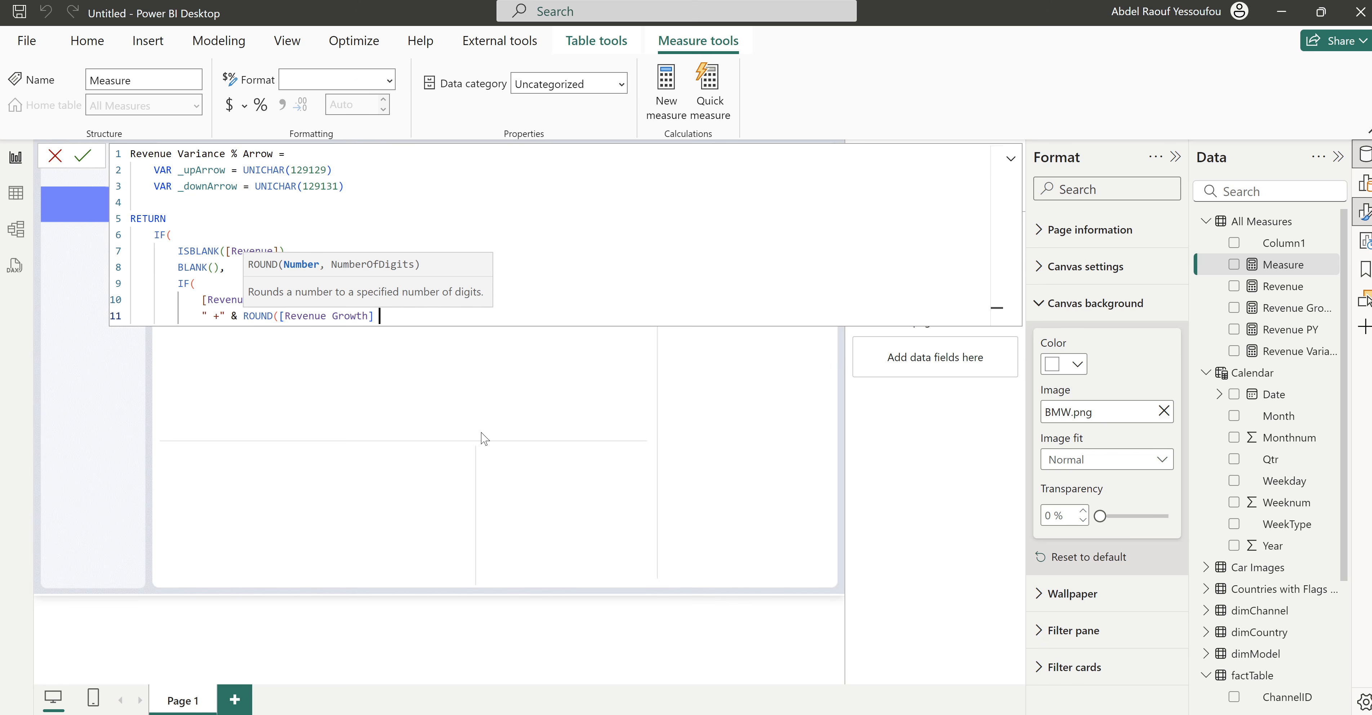
type("* 100,,)")
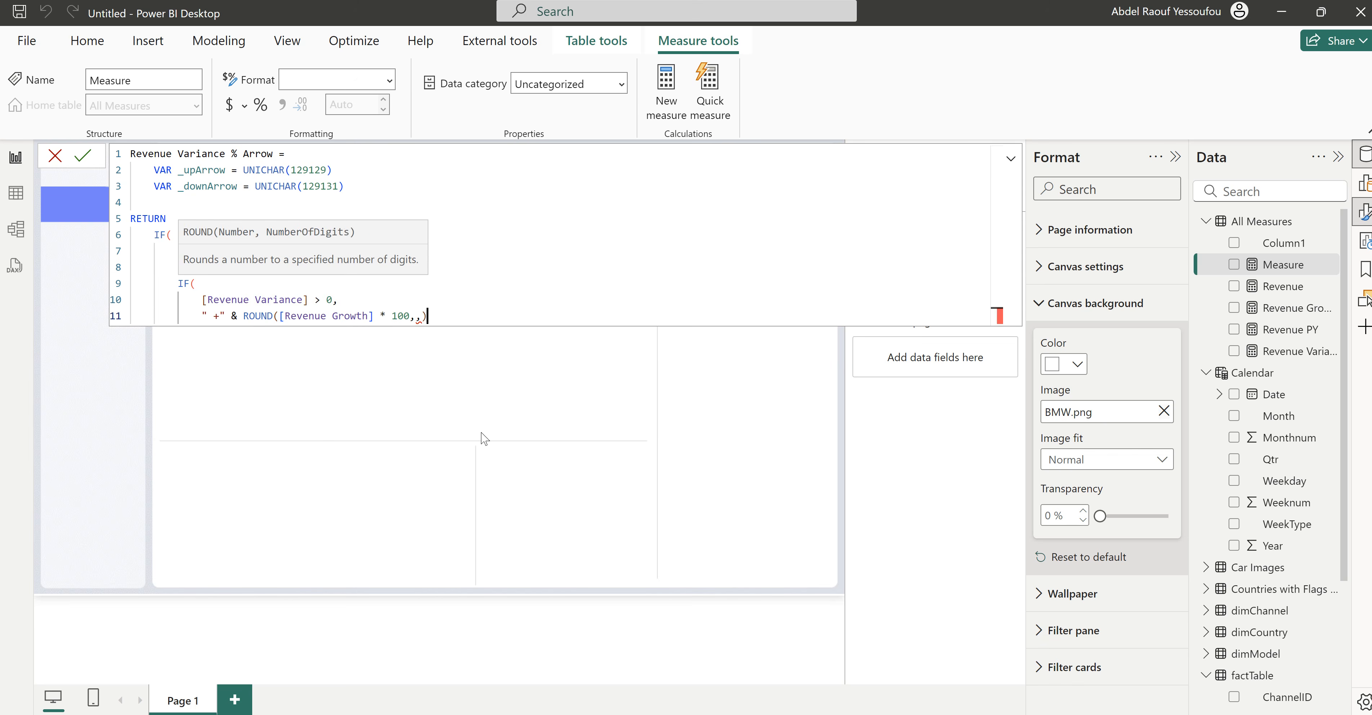
key("BackSpace")
key("BackSpace")
type("1)")
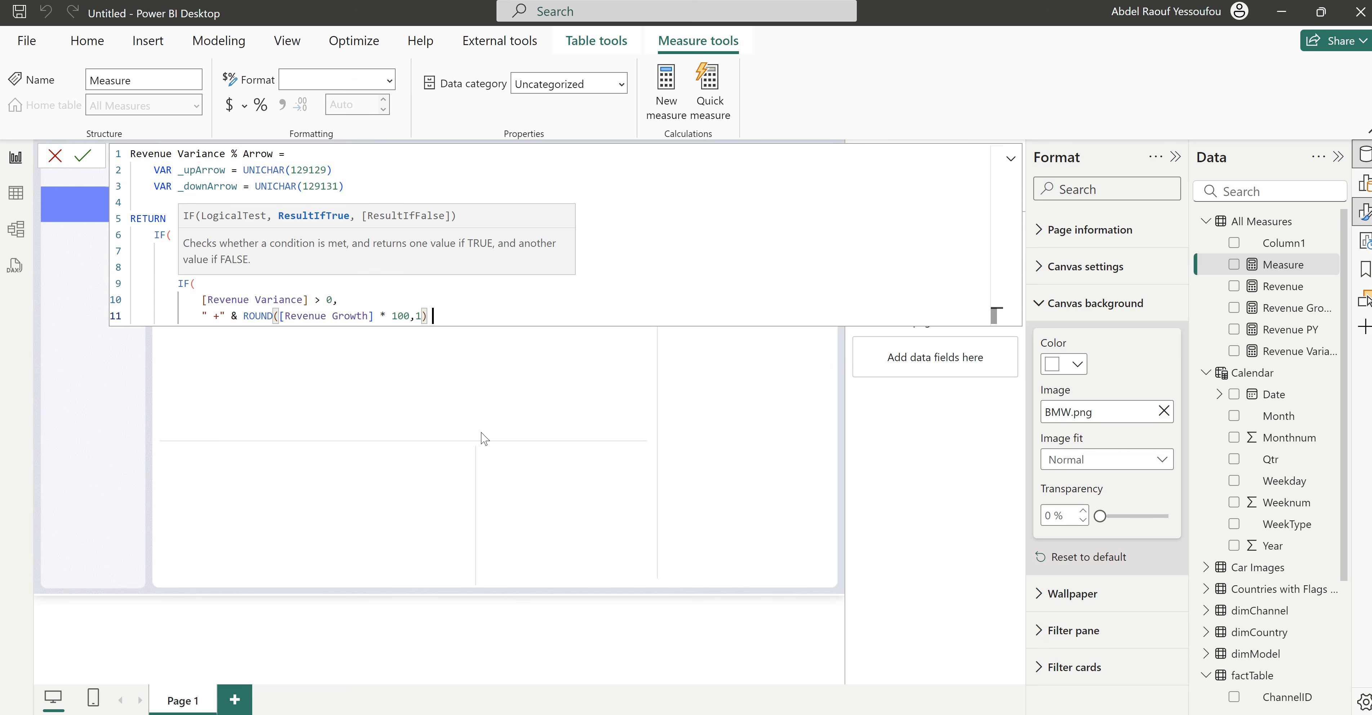
Step: Append & "% " & _upArrow and a closing comma to the nested IF's true result
type(" & \"% \" & _upArrow")
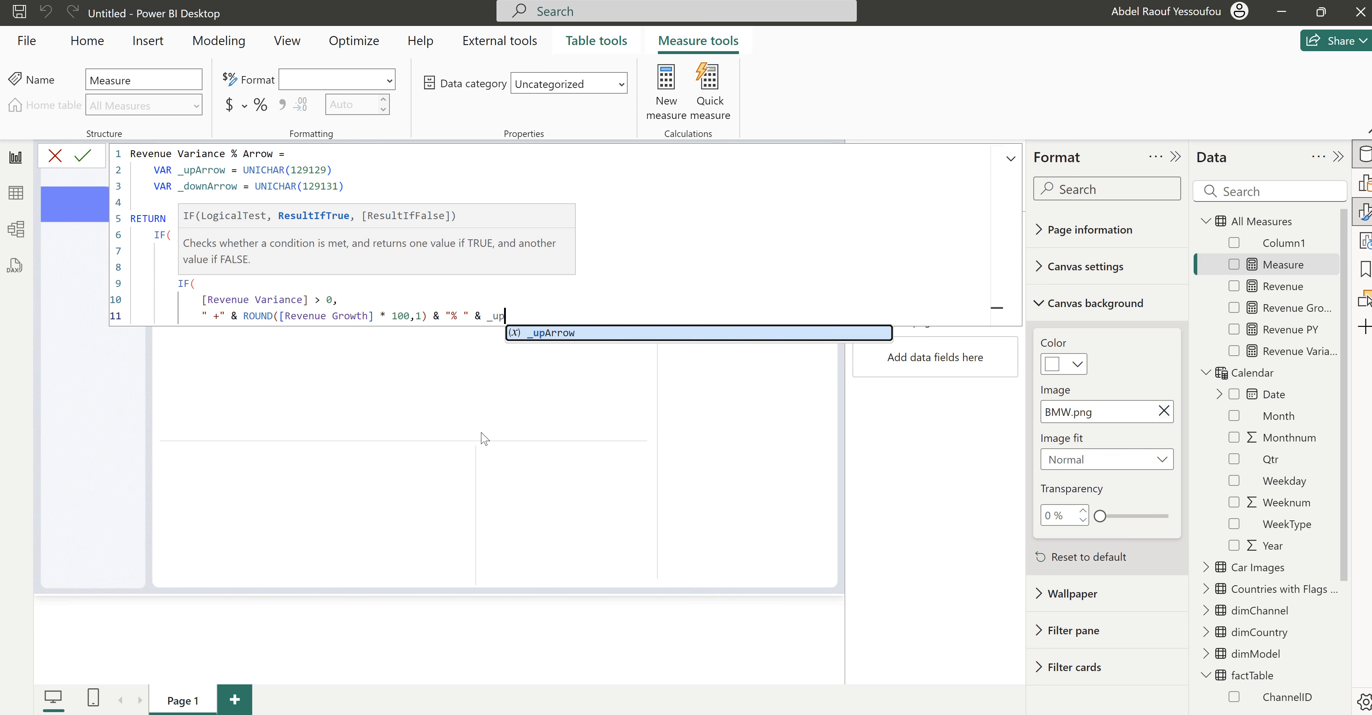
key("Tab")
type(",")
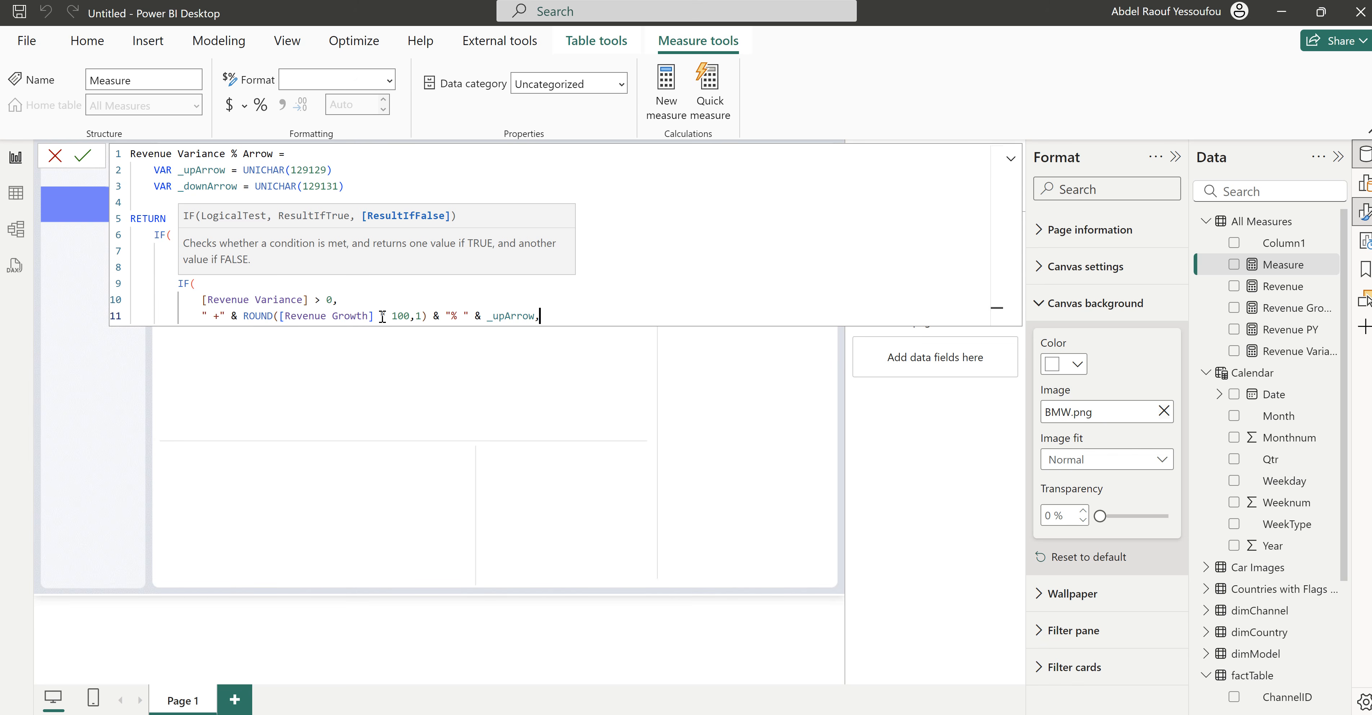
Step: Duplicate the nested IF's true-result line as its false result on a new line, without the trailing comma
left_click_drag(409, 316, 279, 318)
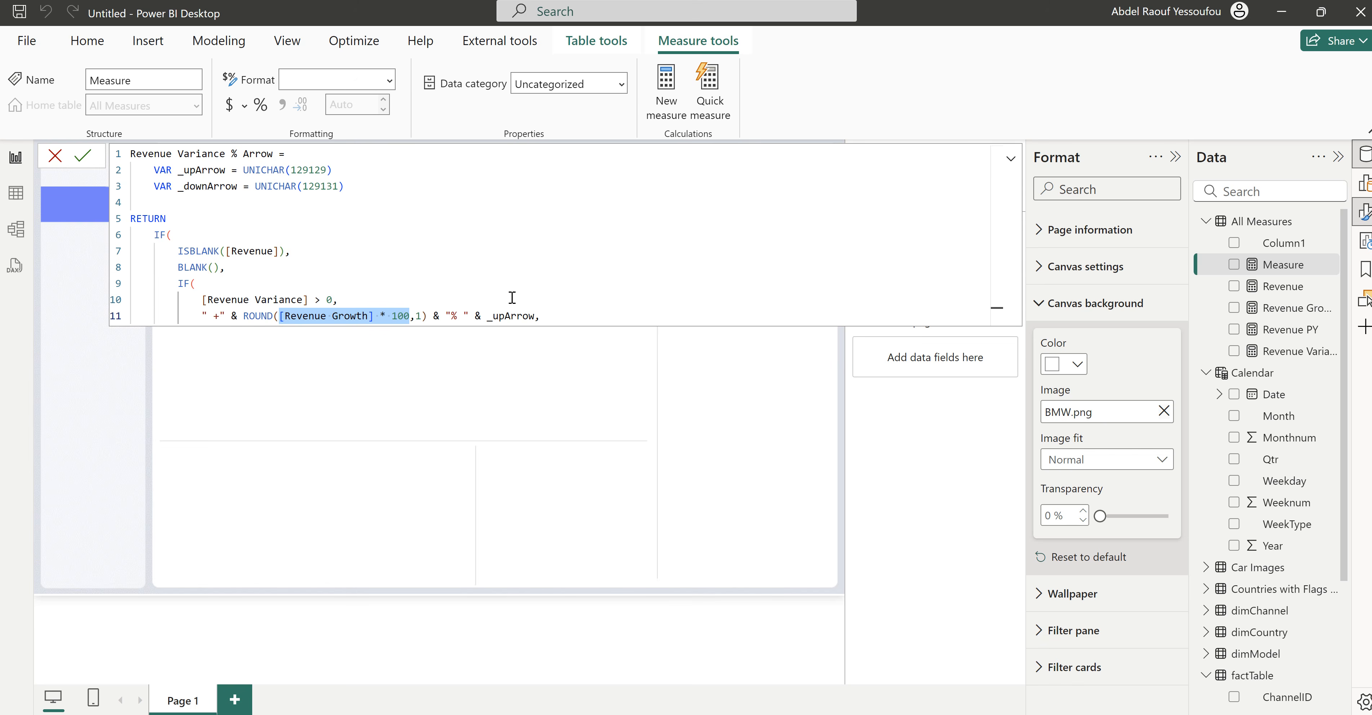
left_click_drag(551, 319, 204, 314)
key("ctrl+c")
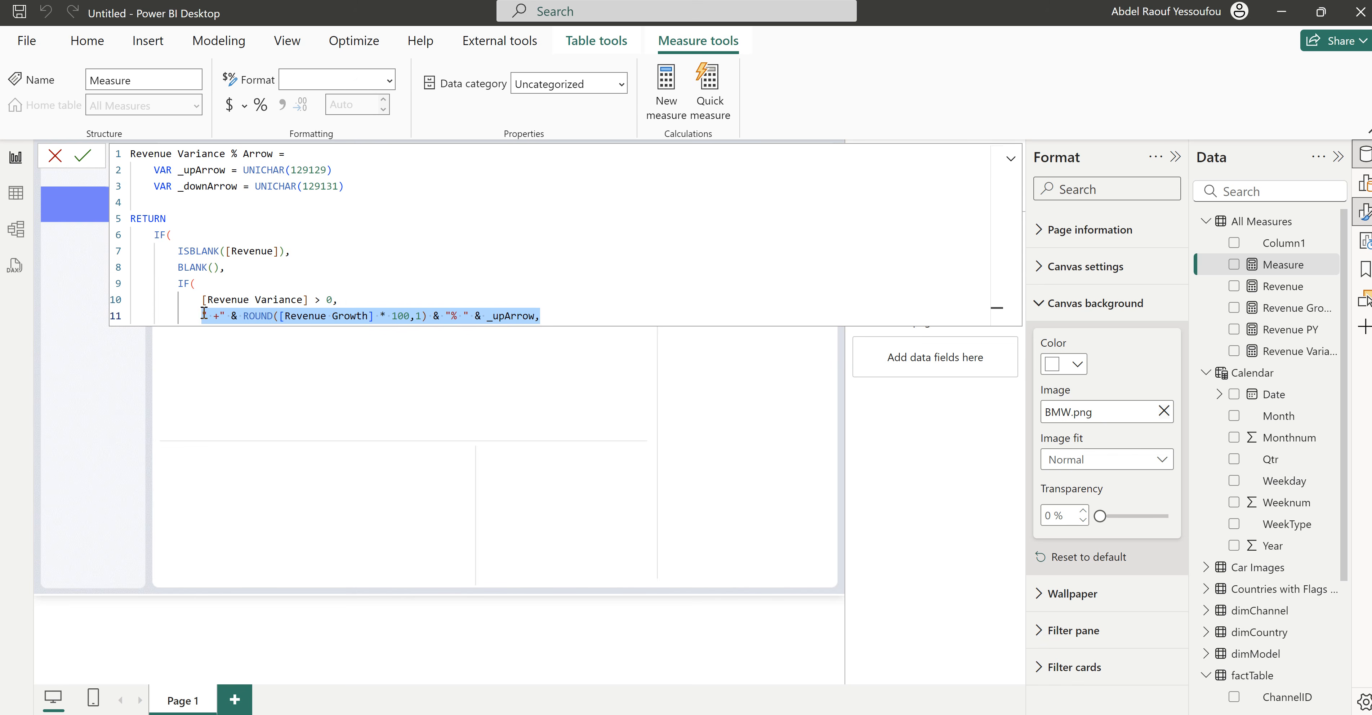
left_click(568, 317)
key("Return")
key("ctrl+v")
key("BackSpace")
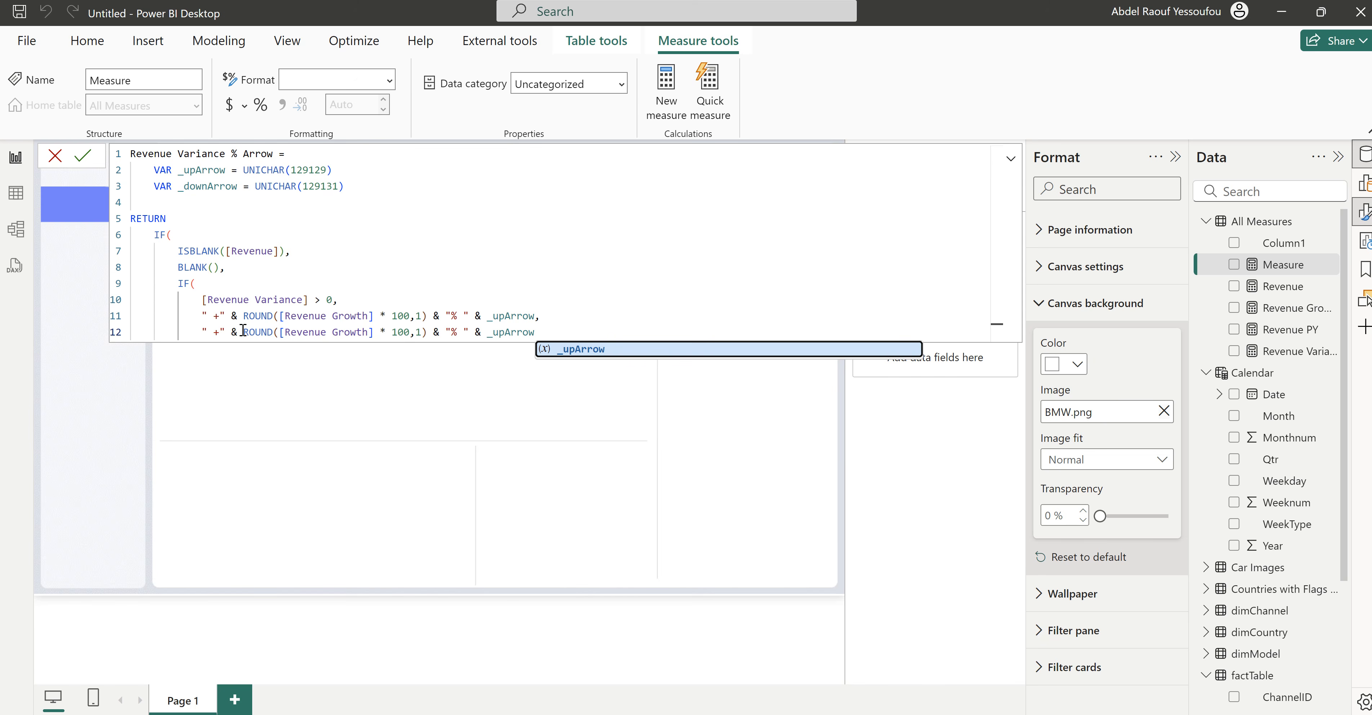
Step: In the false-result line, remove the leading " +" & and replace _upArrow with _downArrow
left_click_drag(243, 331, 201, 332)
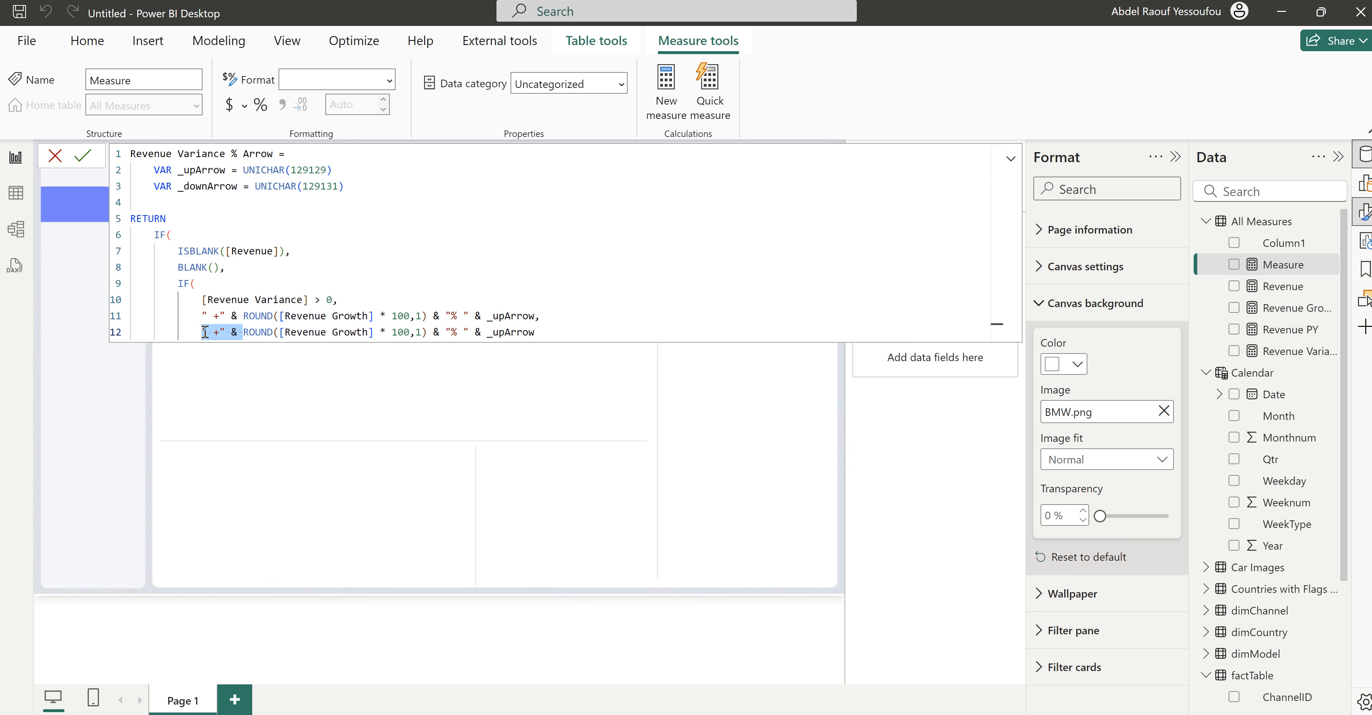
key("BackSpace")
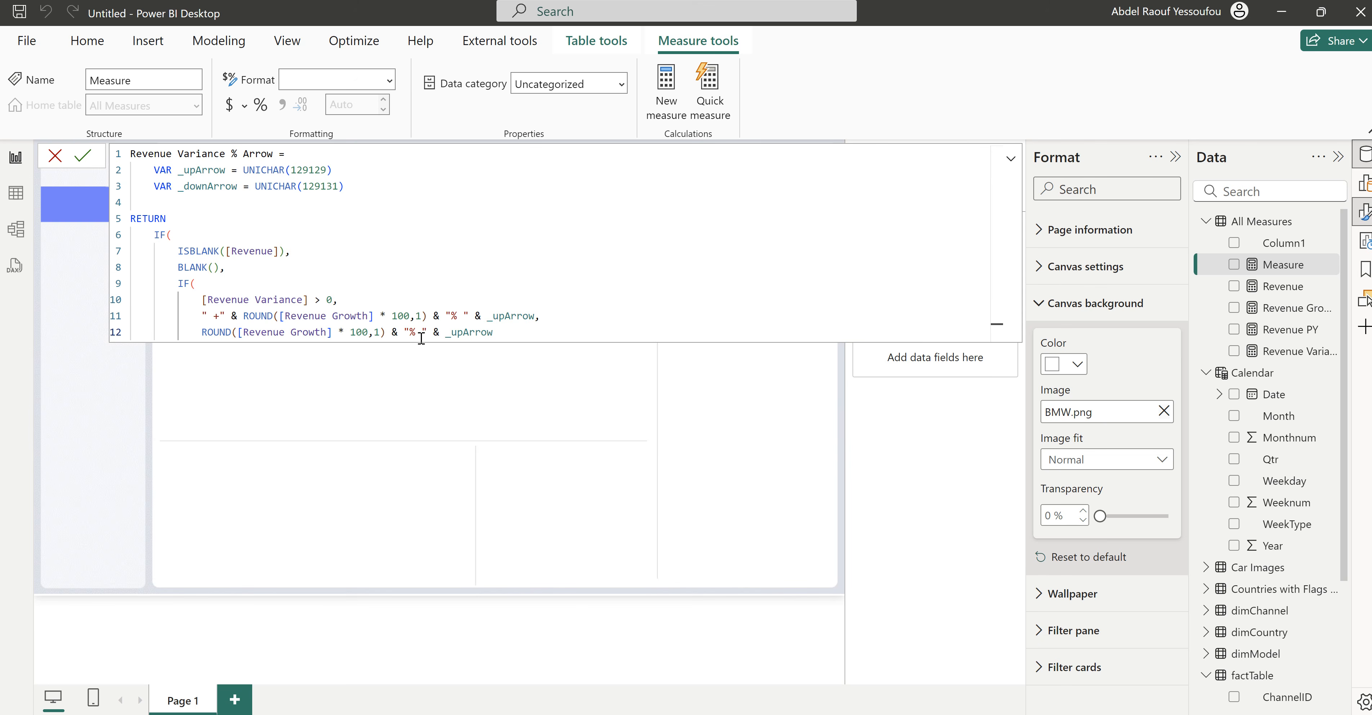
double_click(473, 333)
type("_d")
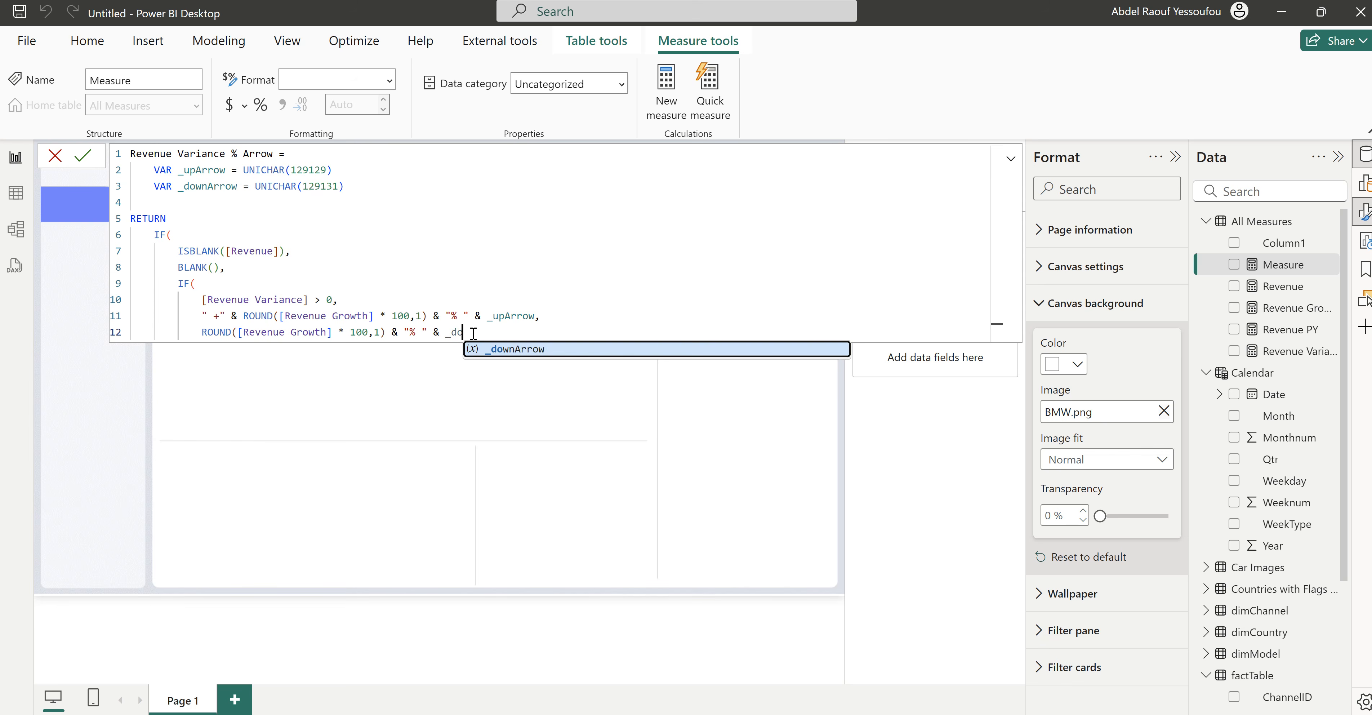
key("Tab")
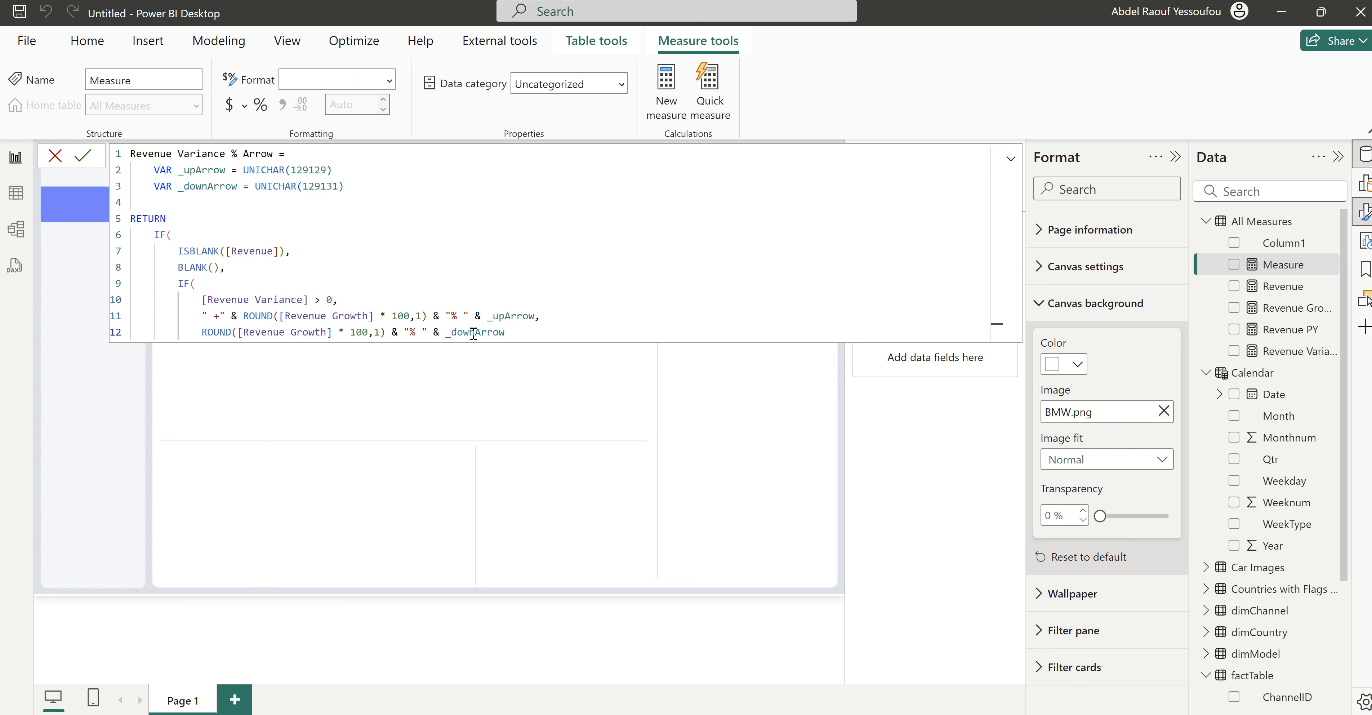
Step: Close both IF functions on separate lines, then commit the Revenue Variance % Arrow measure and leave the formula editor
key("Return")
type(")")
key("Return")
type(")")
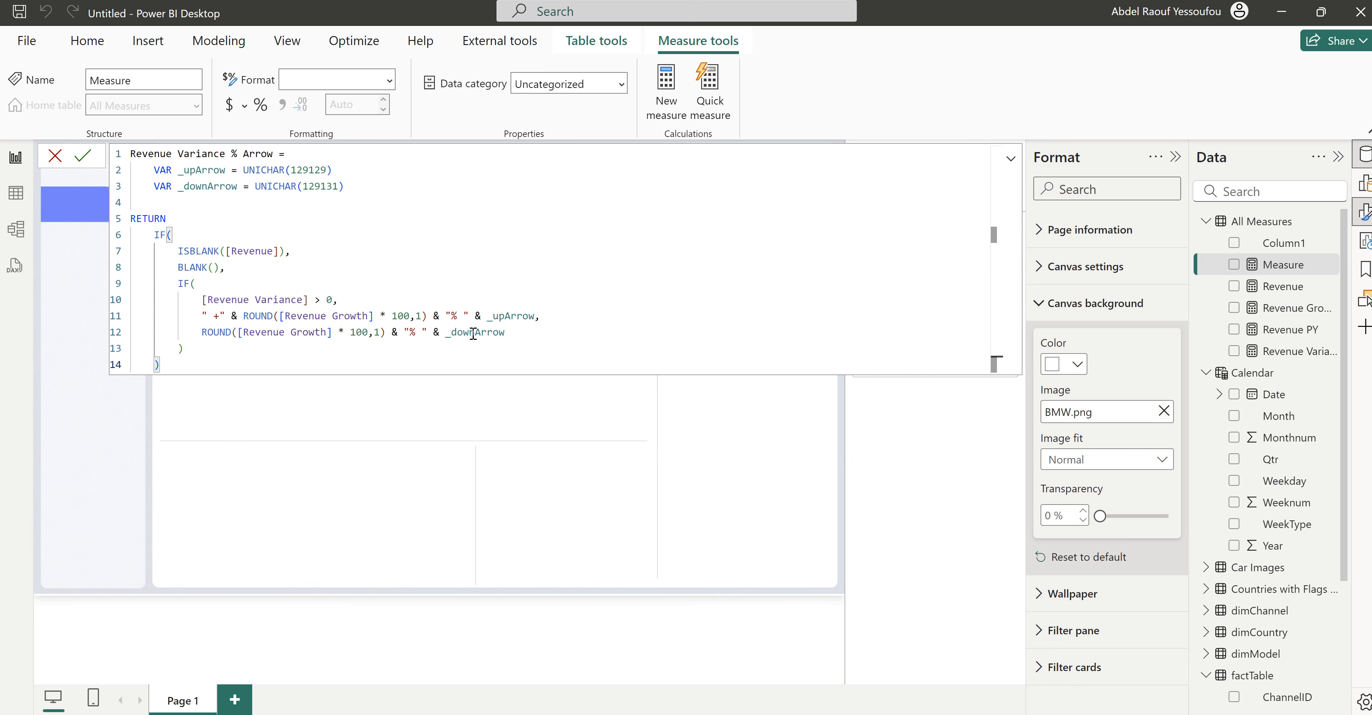
key("Return")
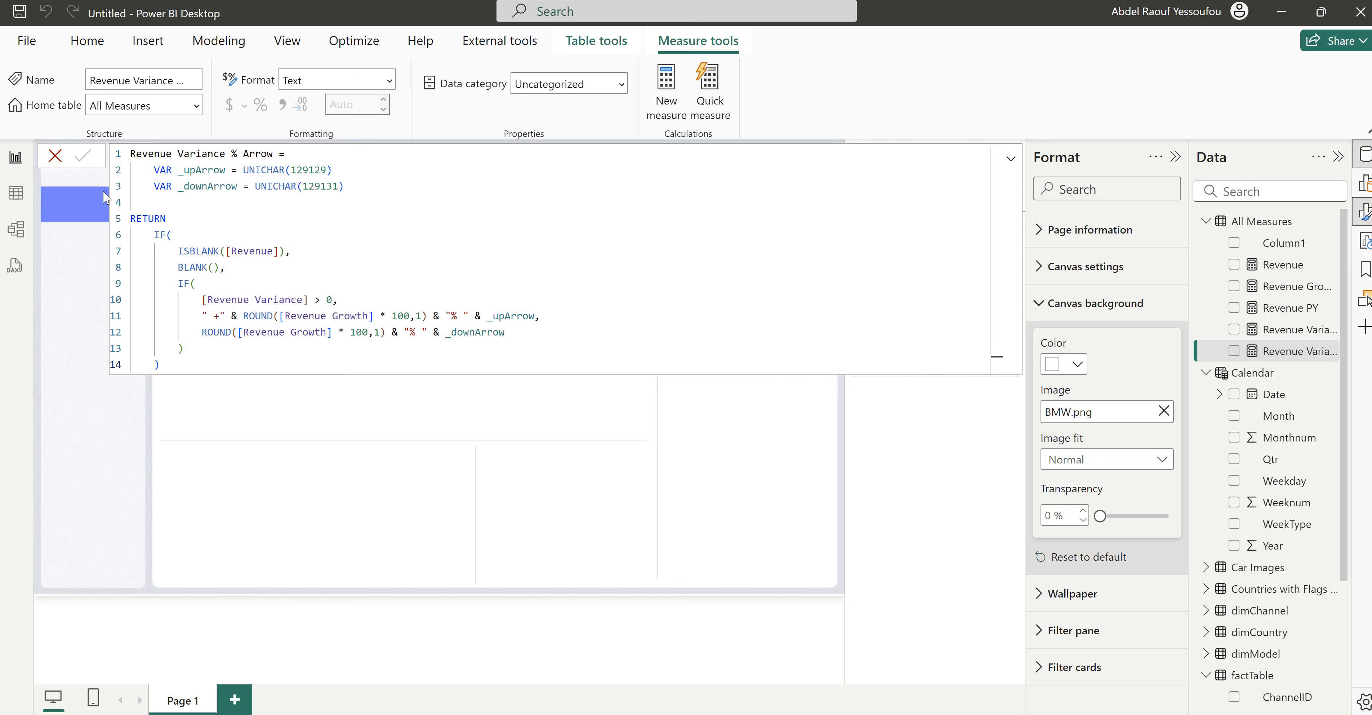
left_click(56, 156)
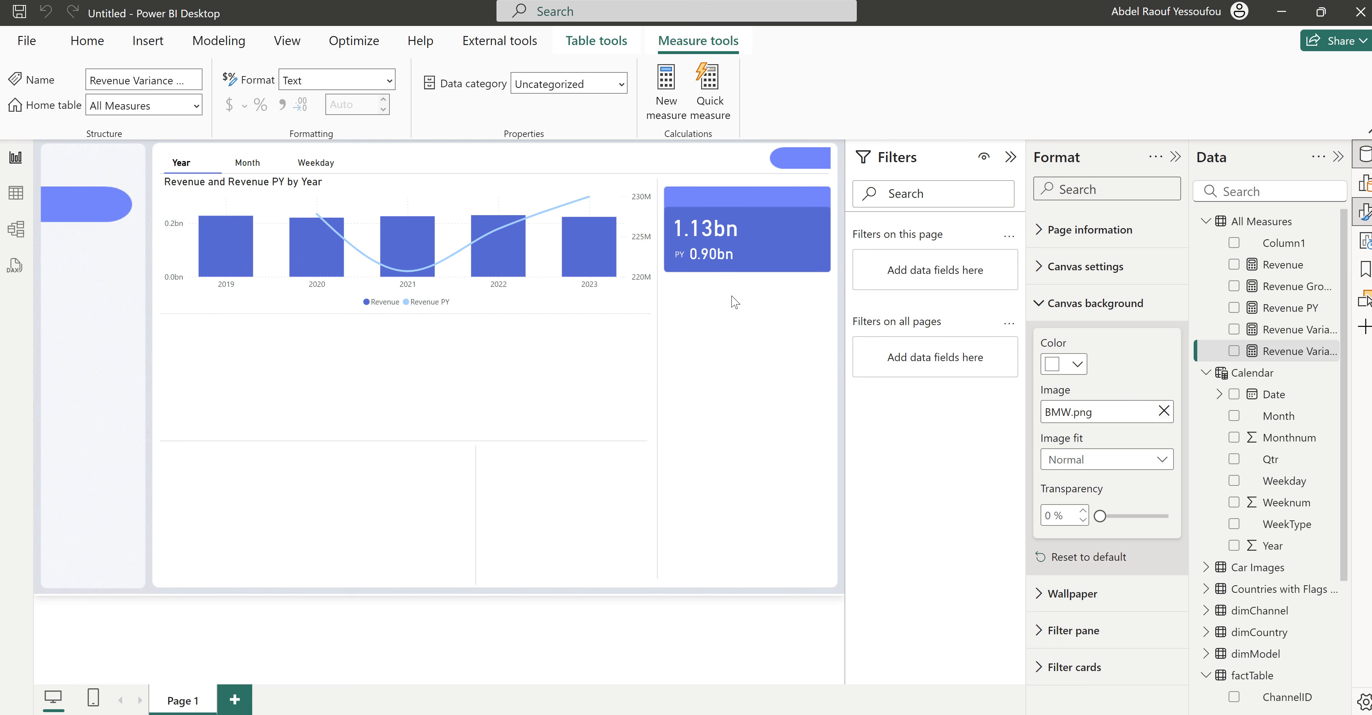
left_click(744, 296)
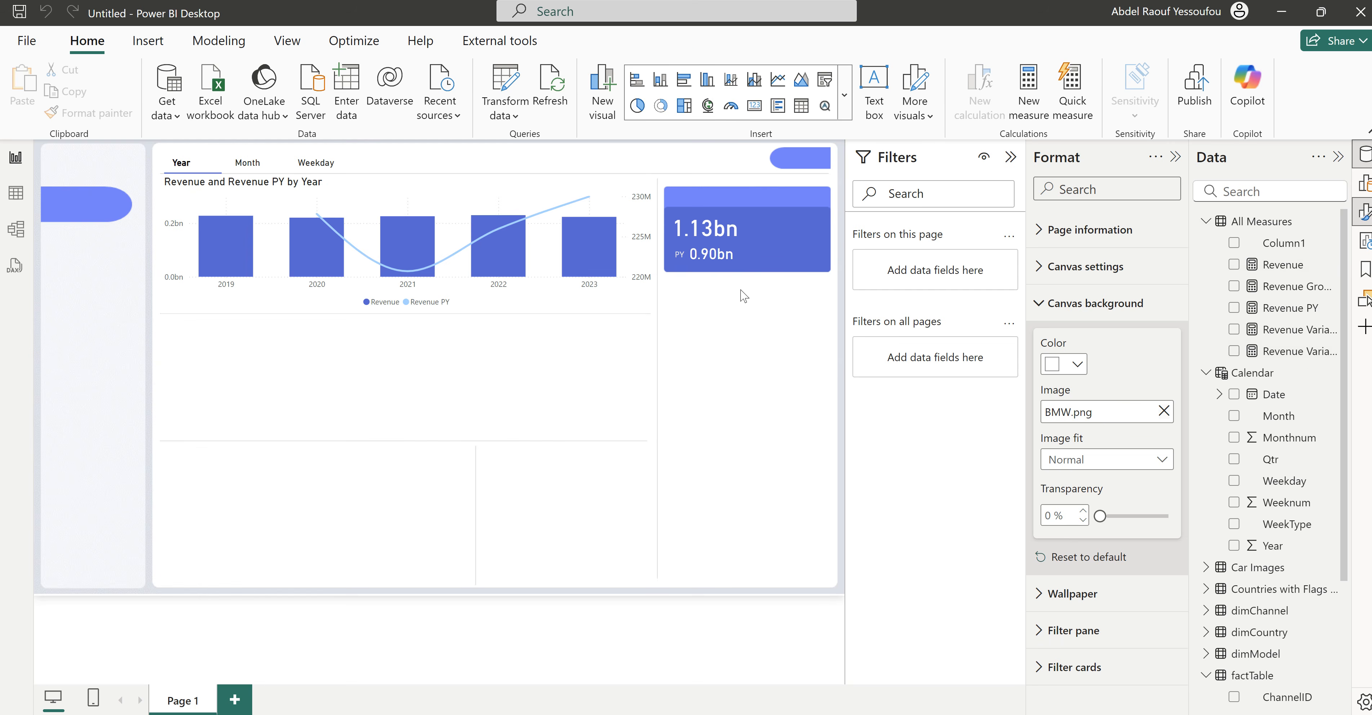
Step: Duplicate the Revenue PY card and place the copy beside the revenue values, at about horizontal 1122, vertical 136
left_click(721, 264)
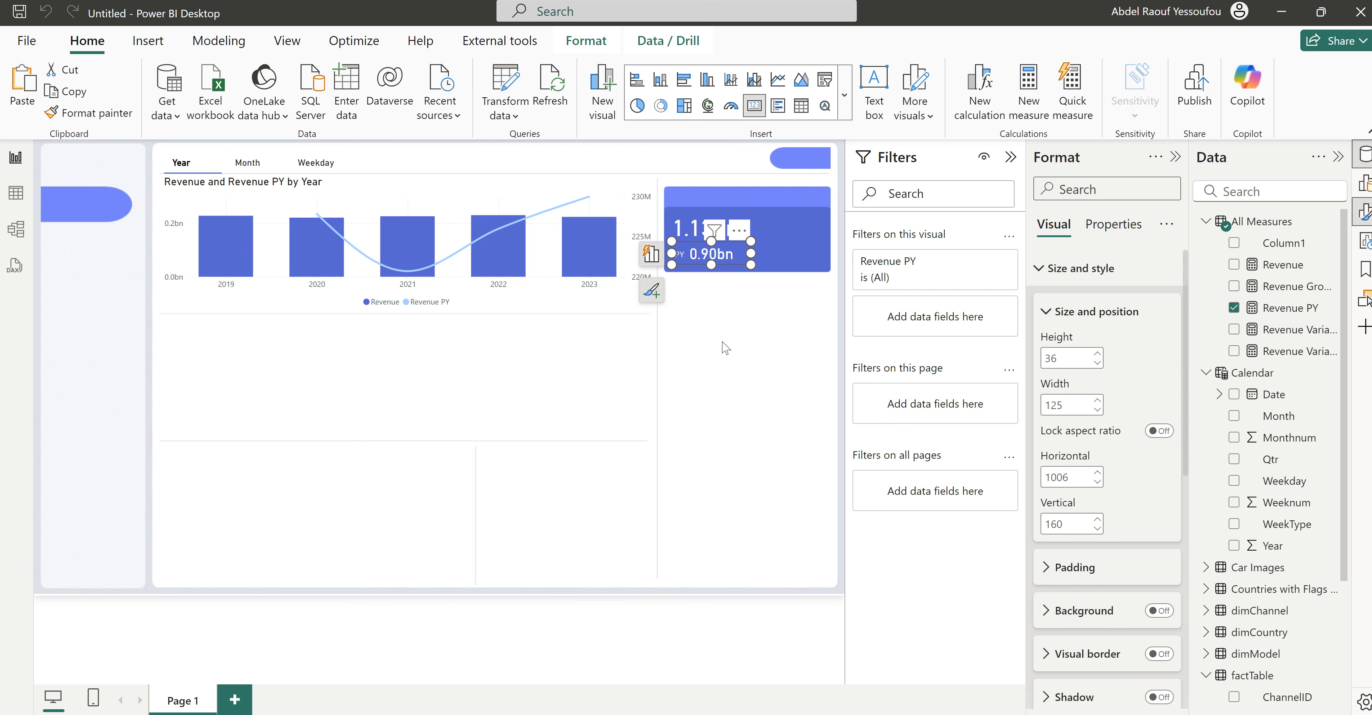
left_click(725, 347)
left_click(711, 254)
left_click_drag(711, 254, 790, 245)
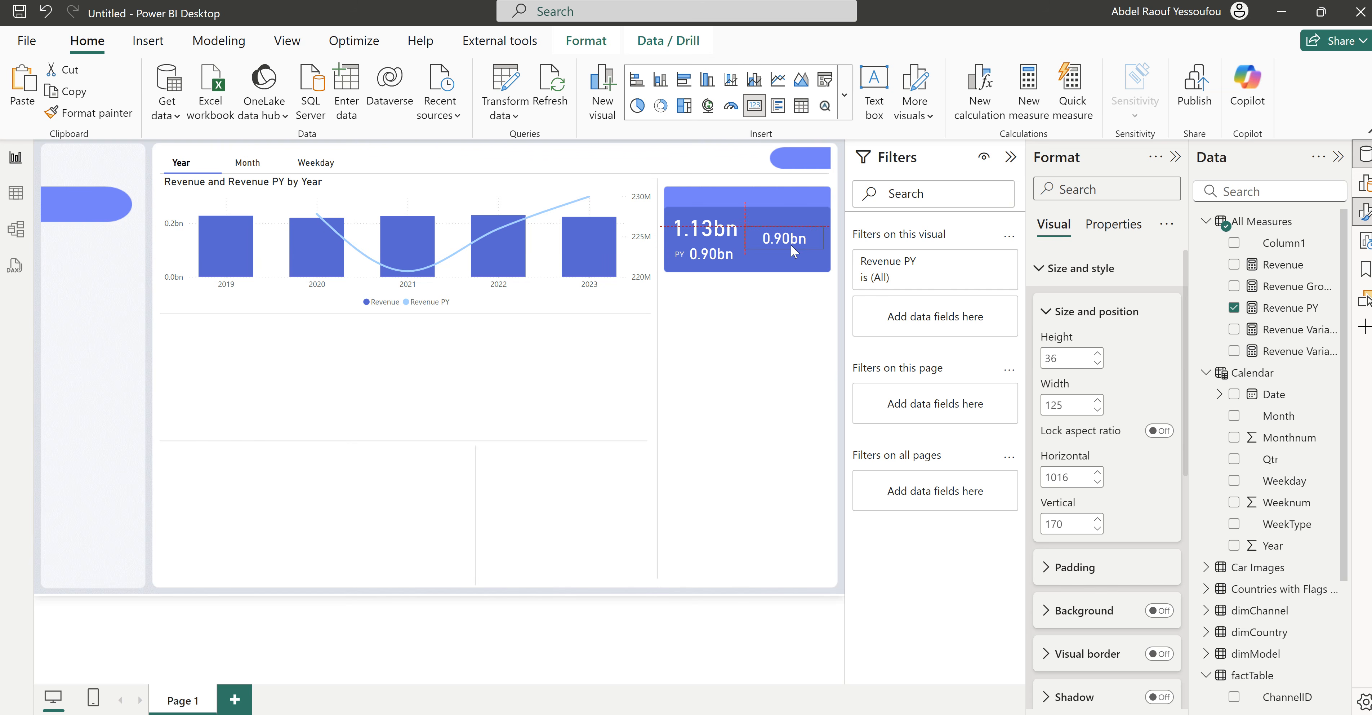
Step: Replace the copied card's Revenue PY field with Revenue Variance % Arrow and set its callout value font size to 15
left_click(1234, 307)
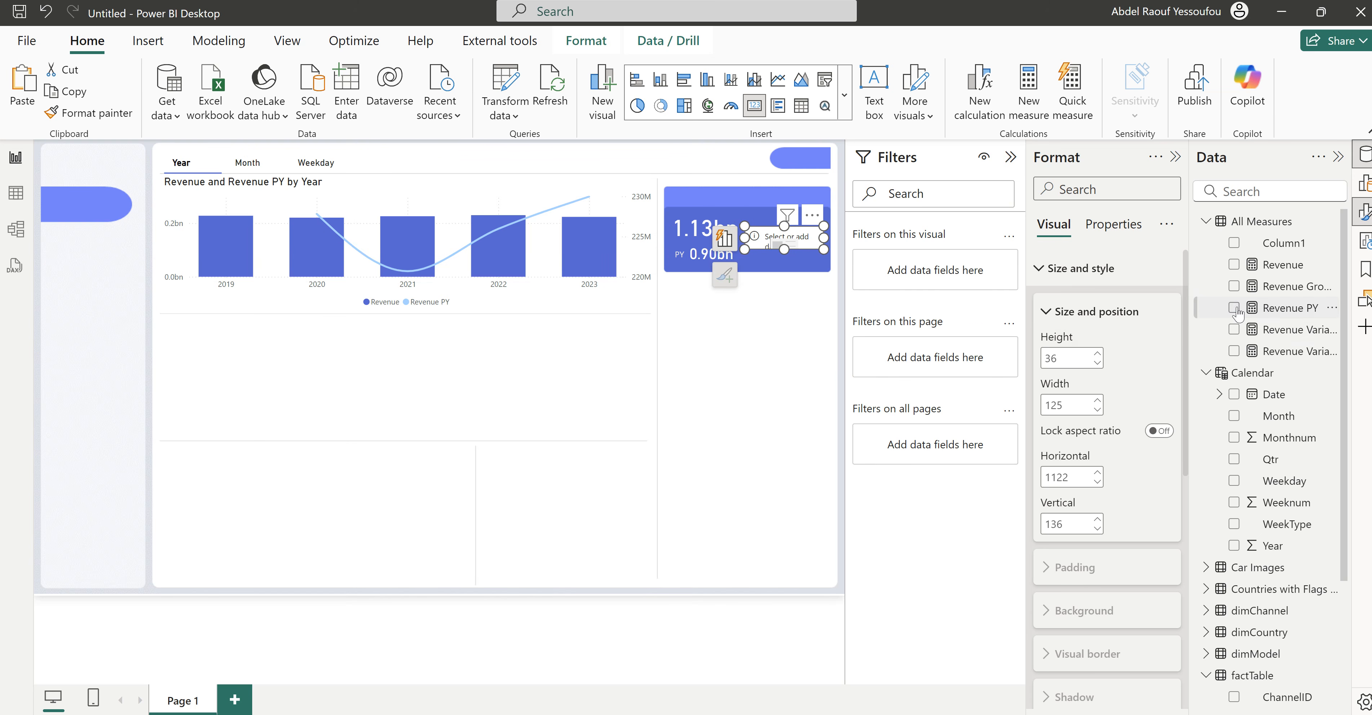
left_click(1234, 351)
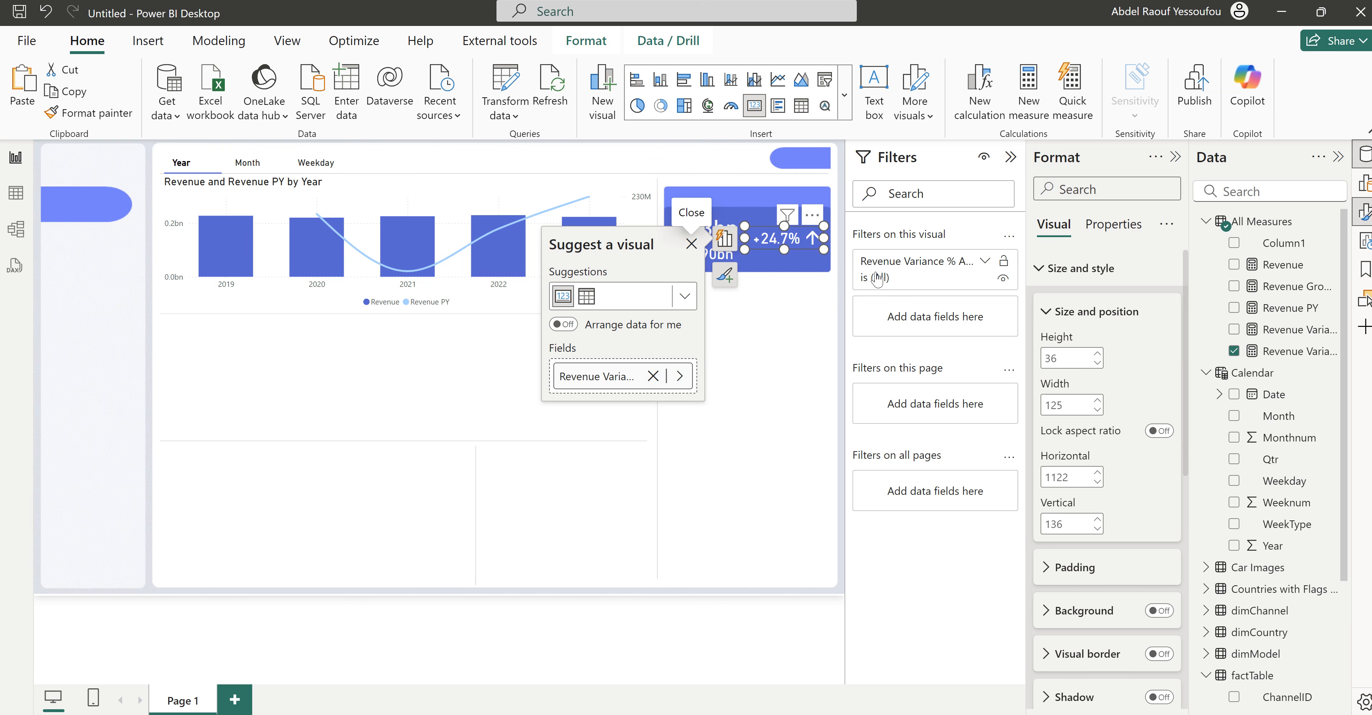
left_click(1072, 276)
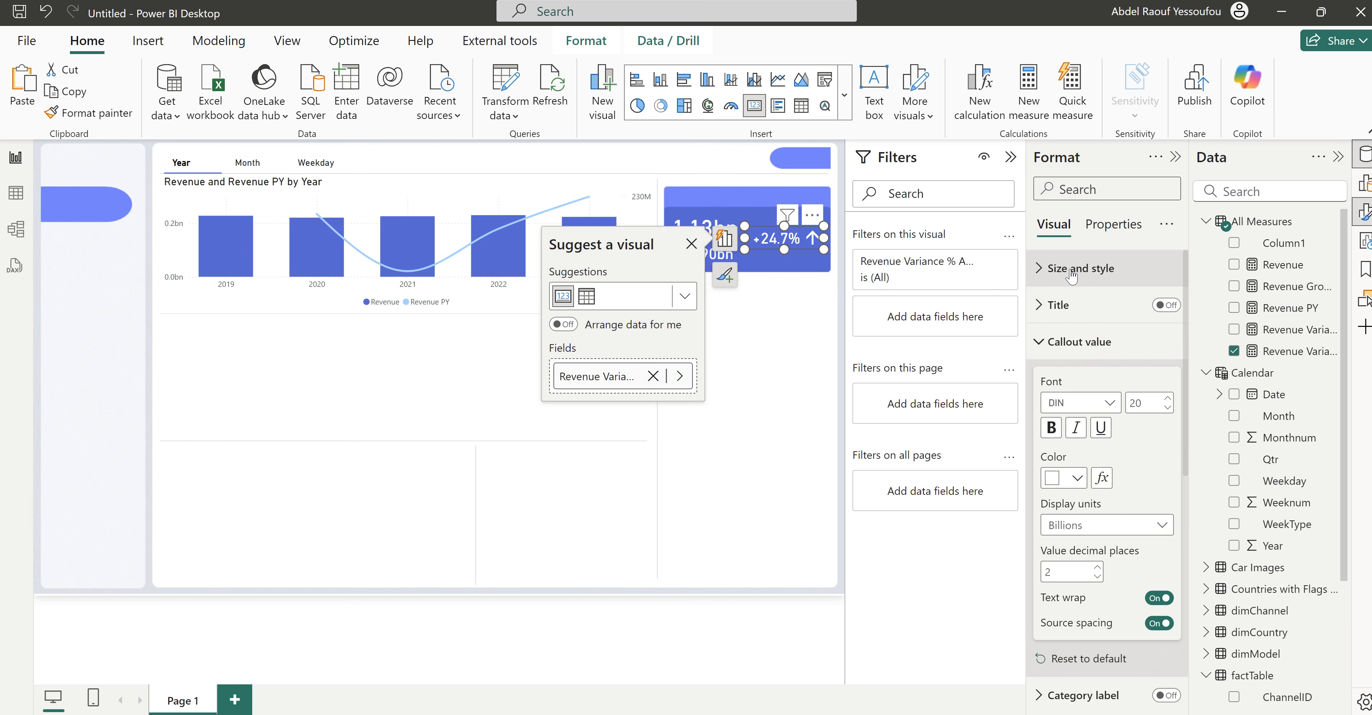
double_click(1147, 403)
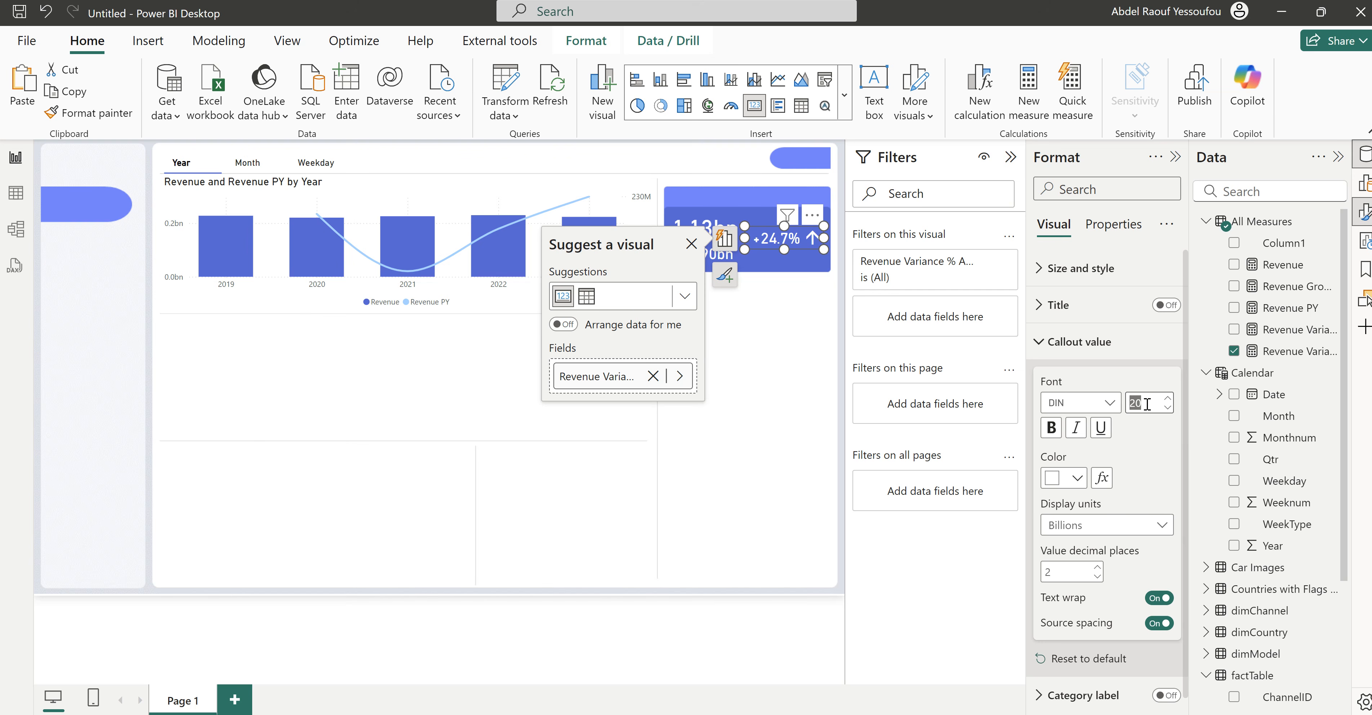
type("15")
left_click(802, 309)
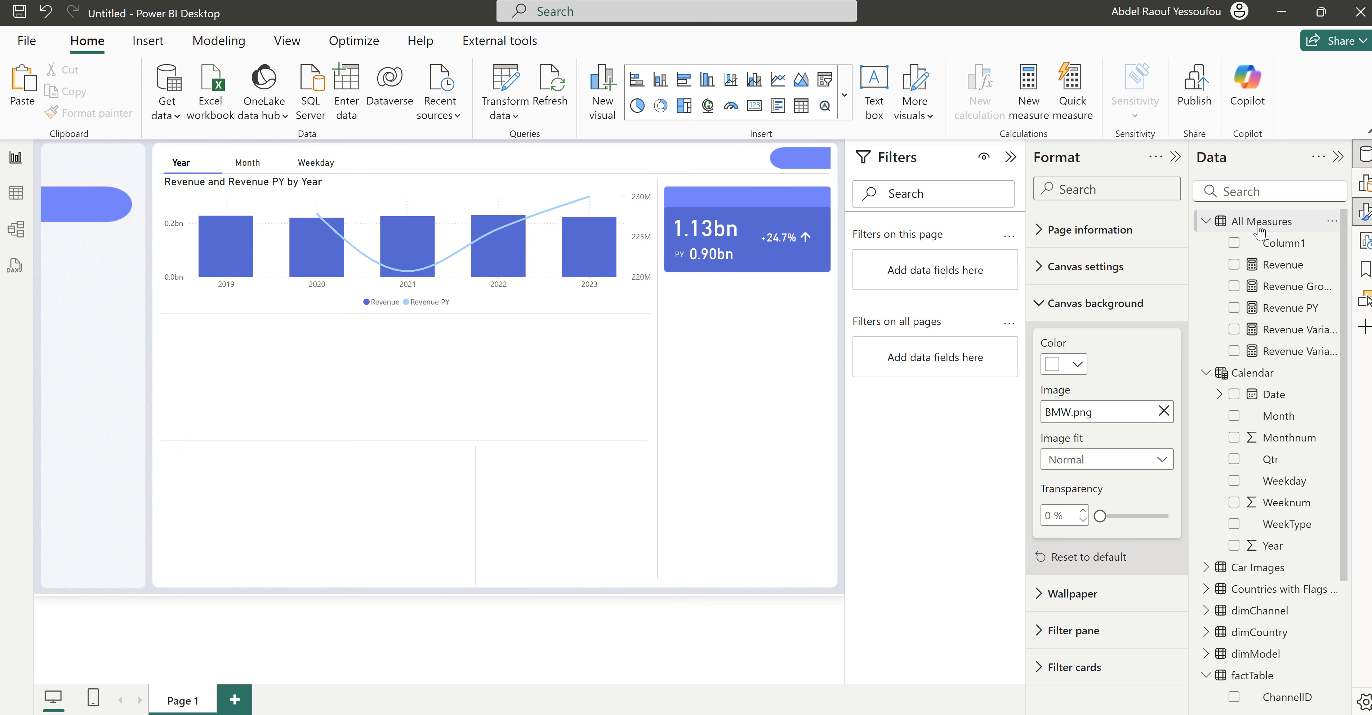
Step: Create a new measure named Selected Period in the All Measures table, with its expression starting on a second line
right_click(1268, 233)
left_click(1165, 261)
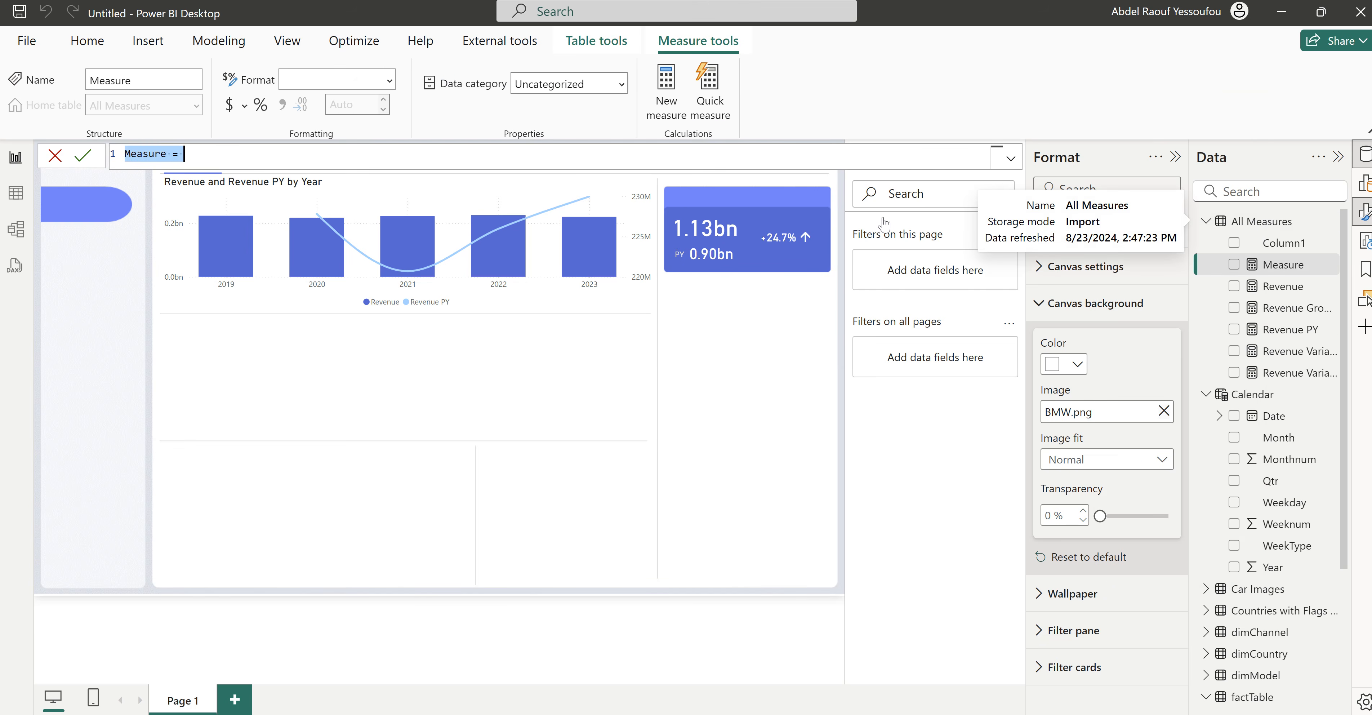
left_click_drag(196, 155, 123, 158)
type("Selected Period =")
key("shift+Return")
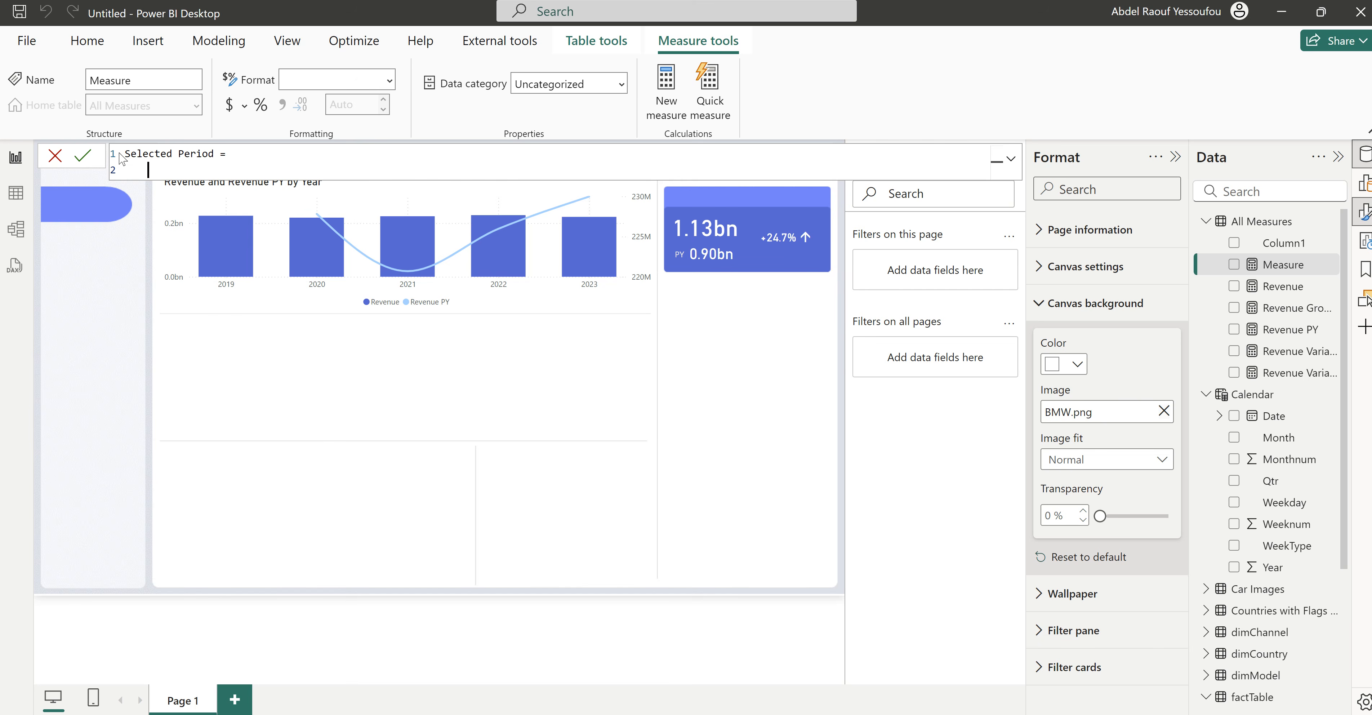
Step: Begin the Selected Period expression with FORMAT(MIN('Calendar'[Date])
type("FORMAT(")
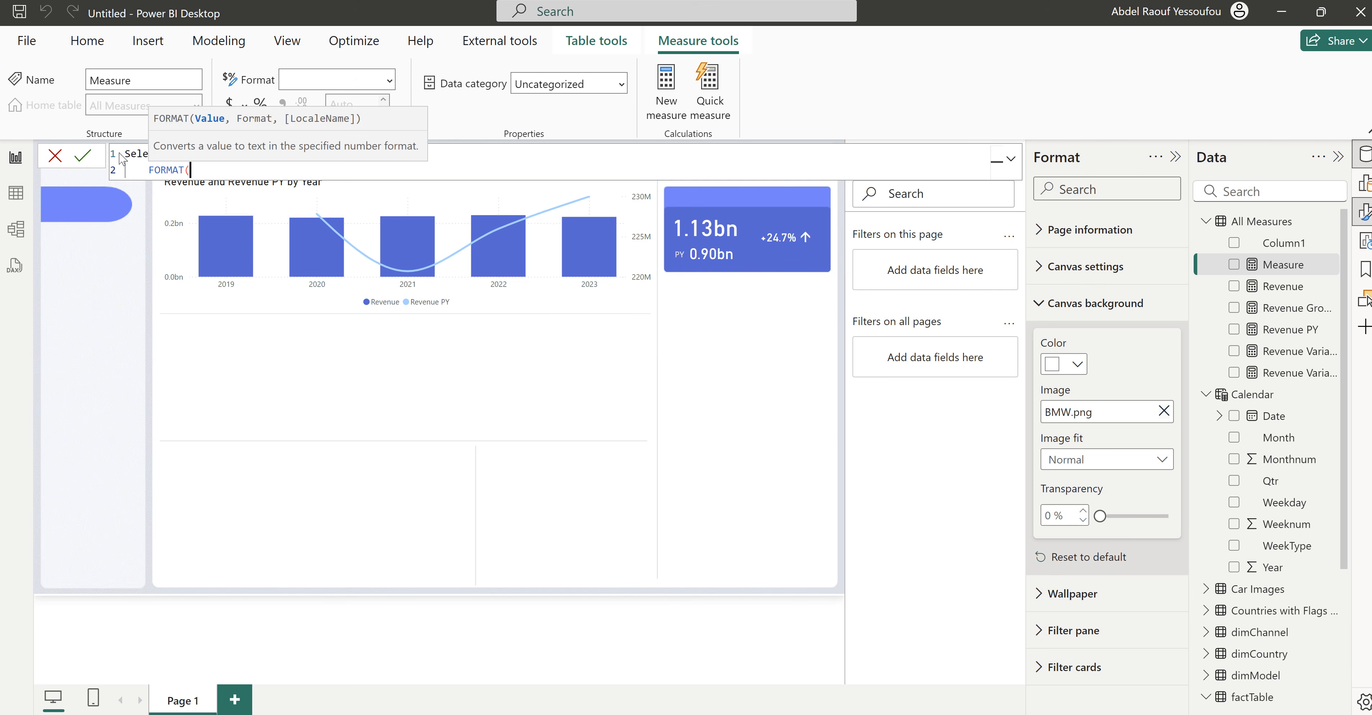
type("min")
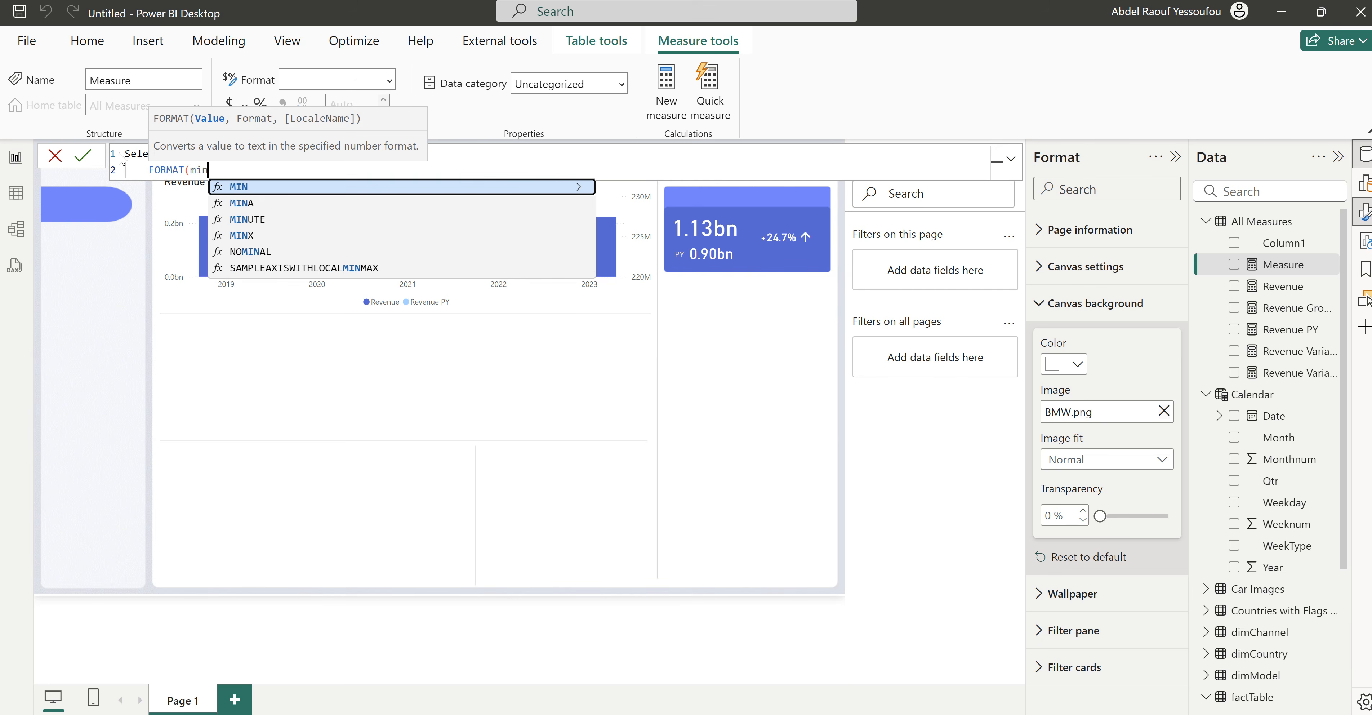
key("Tab")
type("cal")
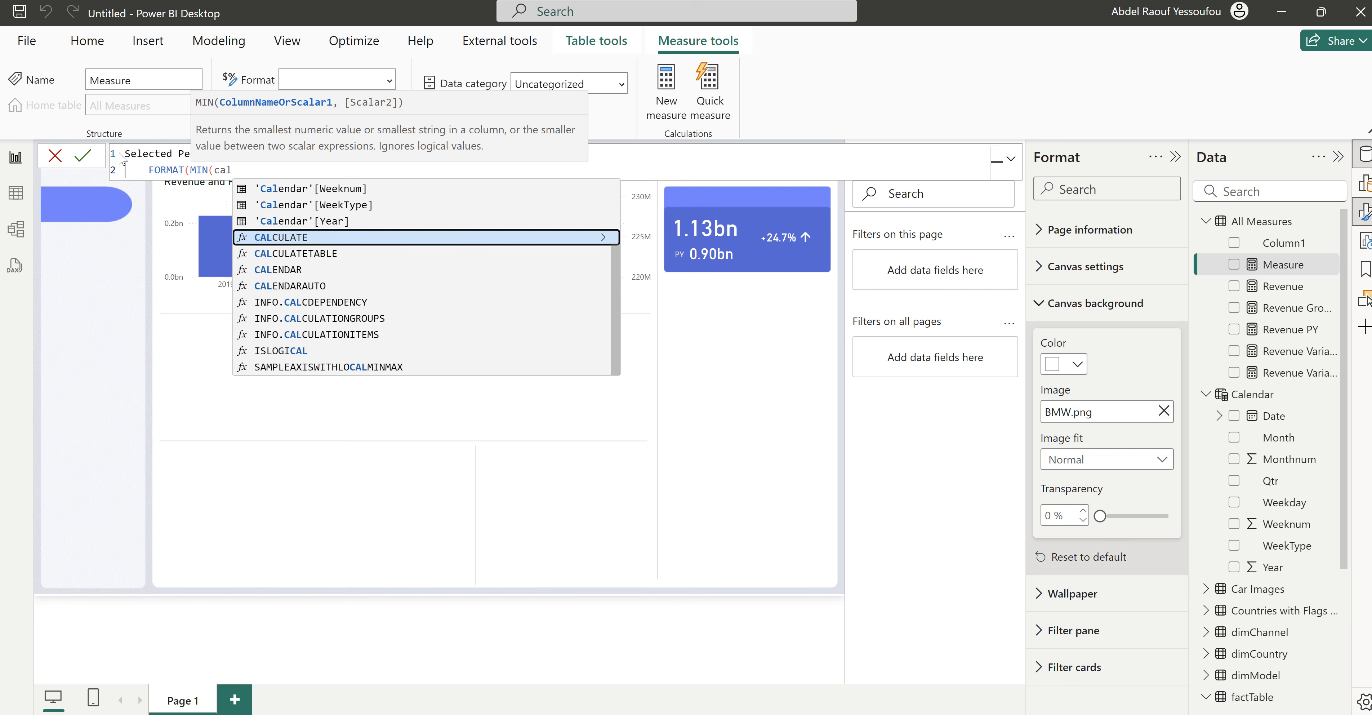
key("Up")
key("Up")
key("Up")
key("Up")
key("Up")
key("Up")
key("Up")
key("Up")
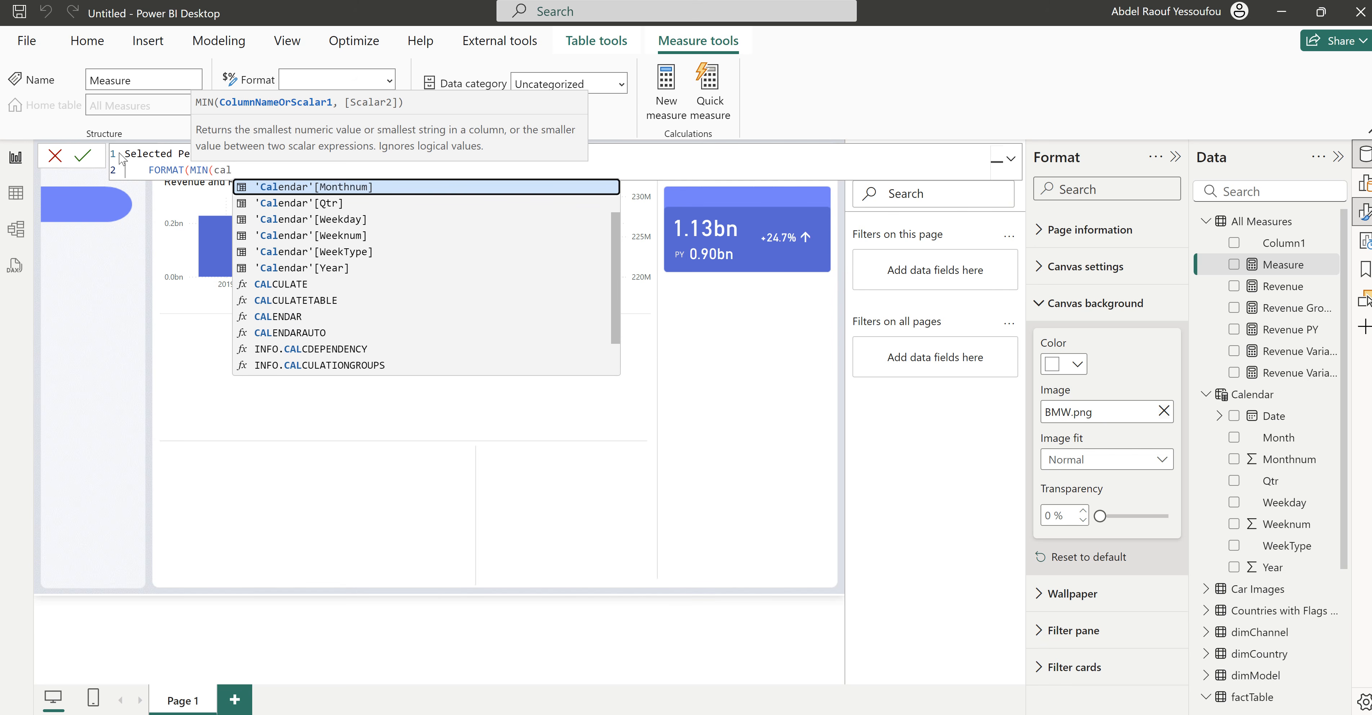
key("Tab")
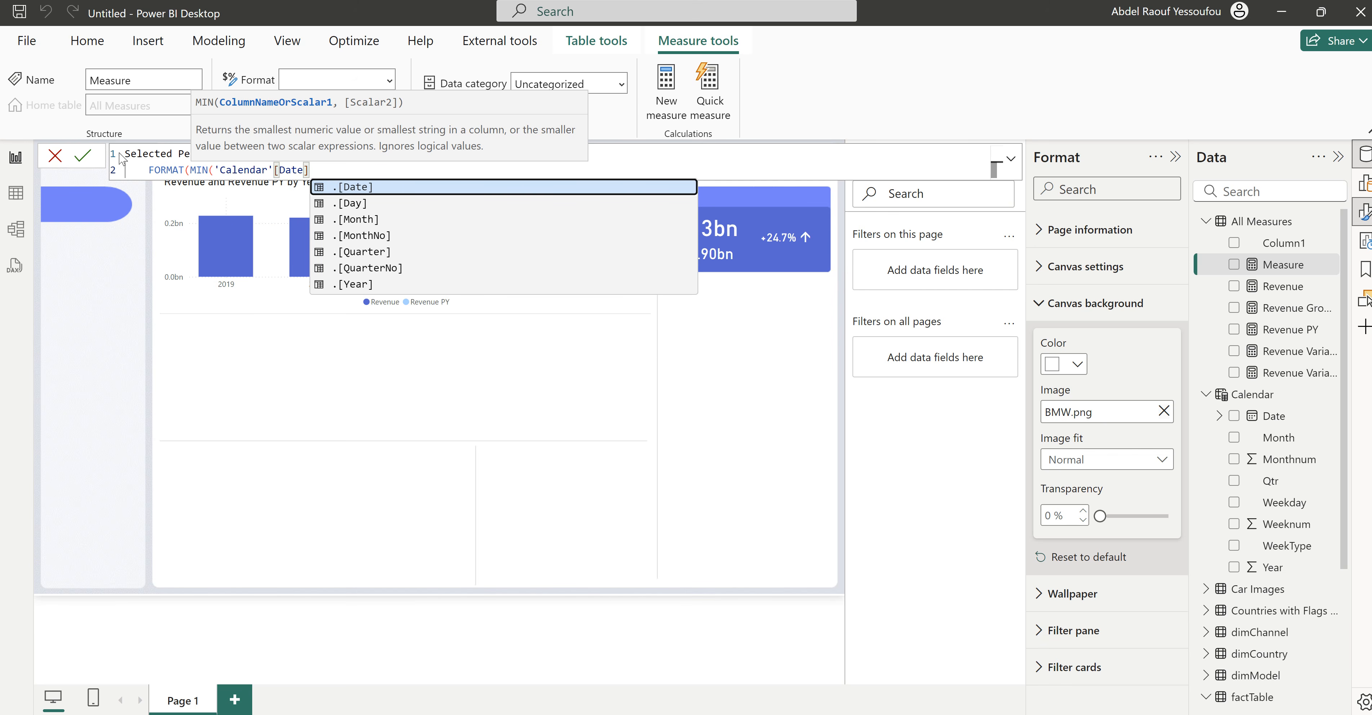
type(")")
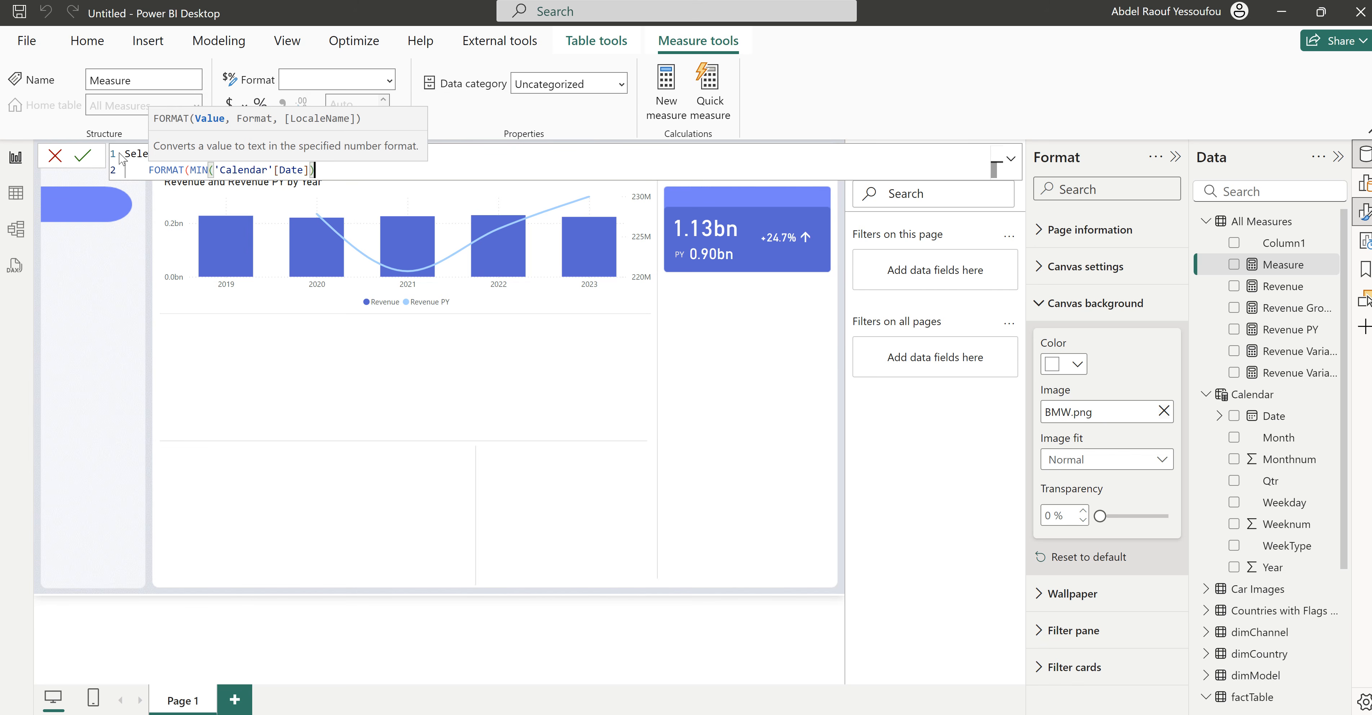
Step: Give the FORMAT function the date format "MMM D, YYYY" and close it
type(",")
type("\"\"")
type("MMM")
type("D,")
type(" YYYY")
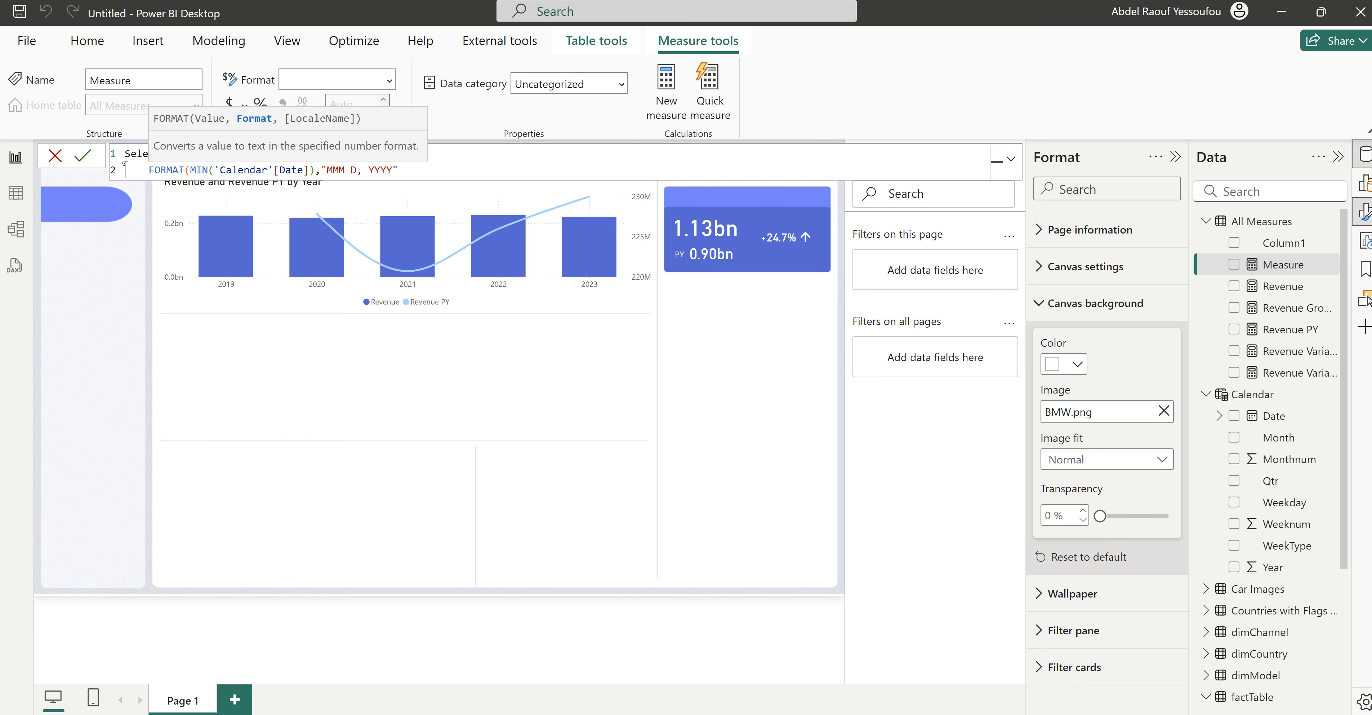
left_click(419, 171)
type(") ")
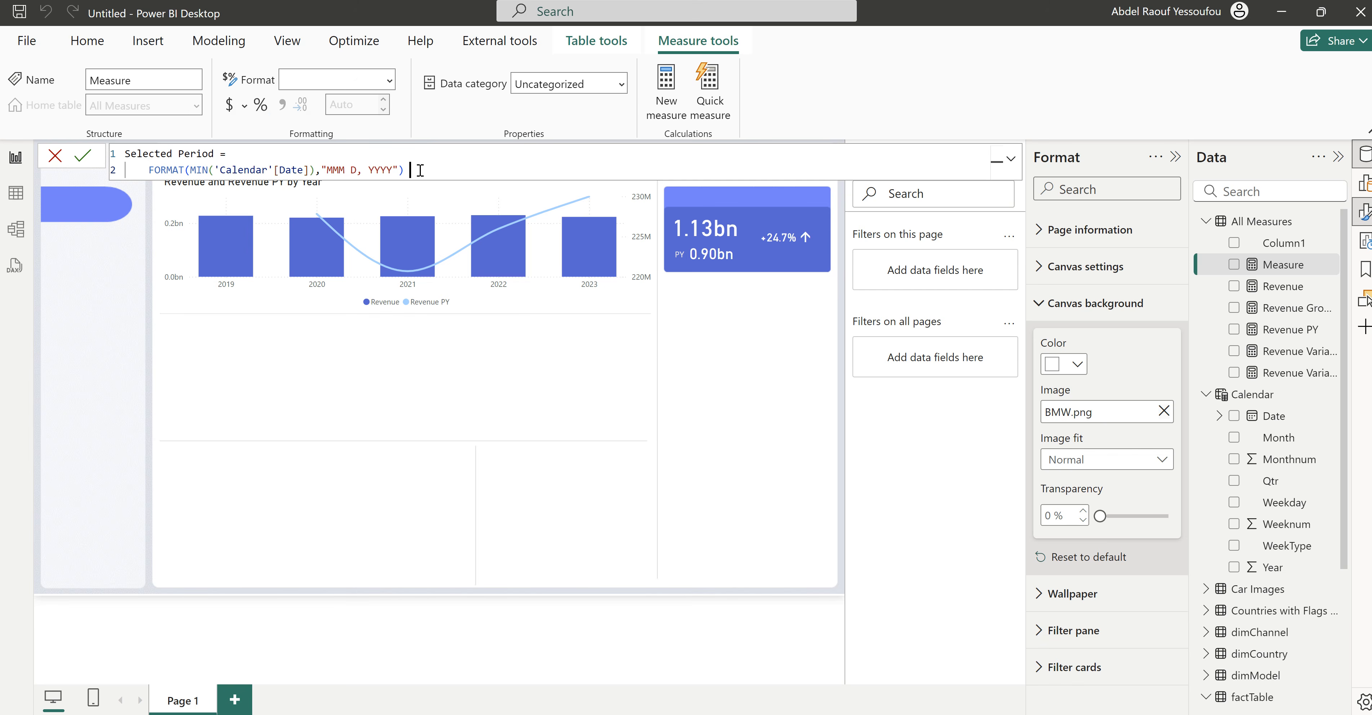
Step: Append & " - " & to the expression, followed by a copy of the whole FORMAT function
type("& \" - \" &")
left_click_drag(409, 174, 143, 169)
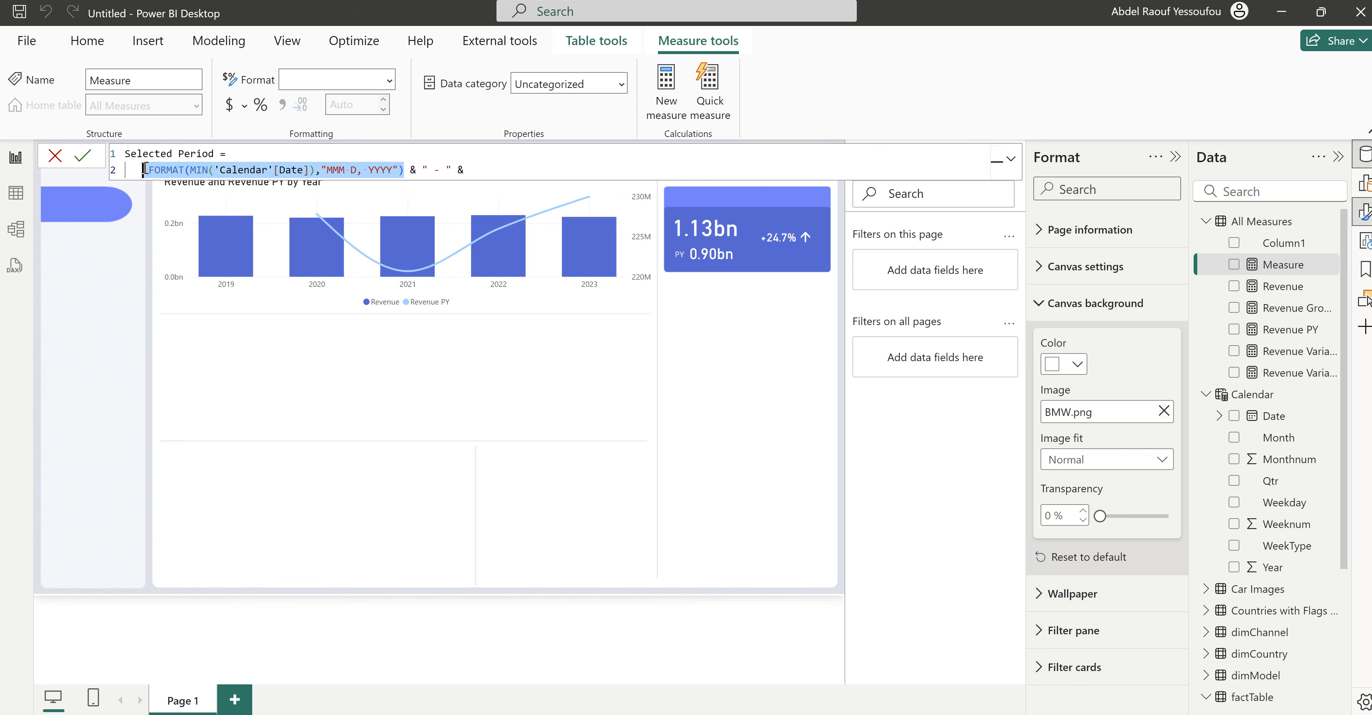
key("ctrl+c")
left_click(469, 169)
key("ctrl+v")
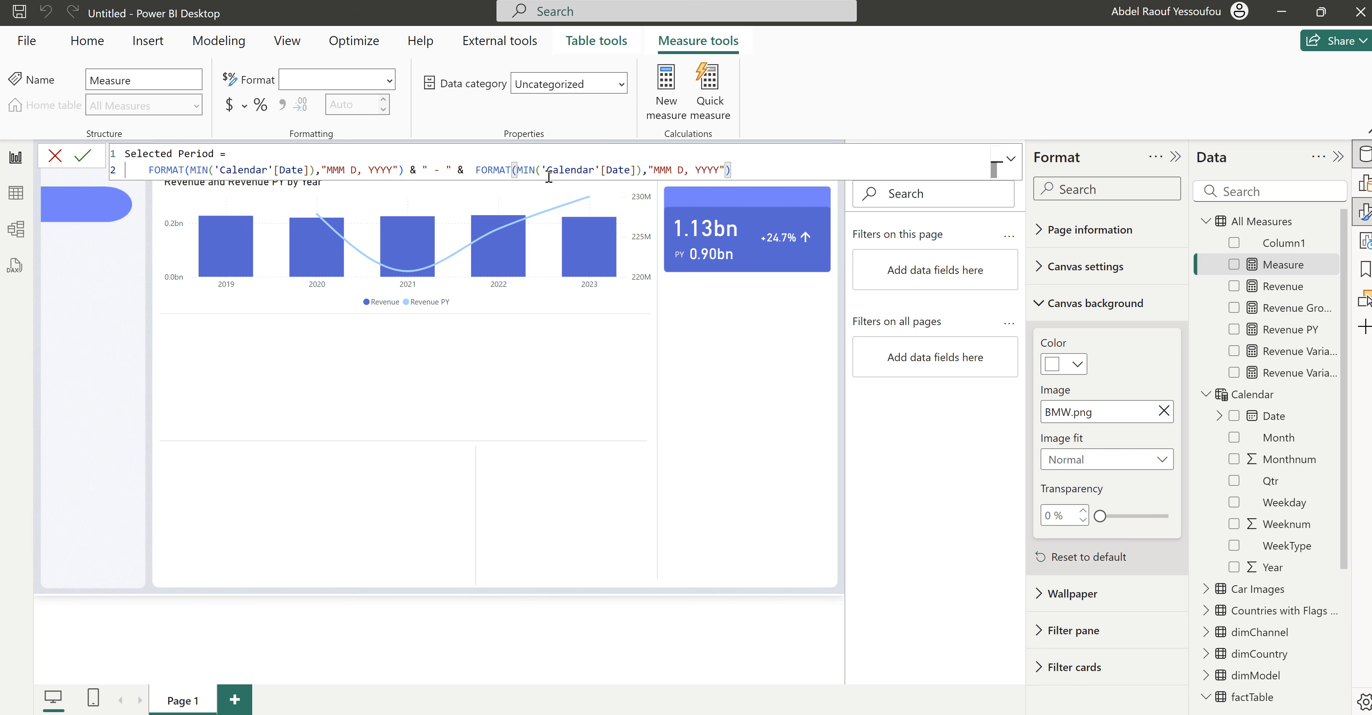
Step: Change MIN to MAX in the second FORMAT function, then commit the Selected Period measure and leave the formula editor
double_click(525, 170)
type("max")
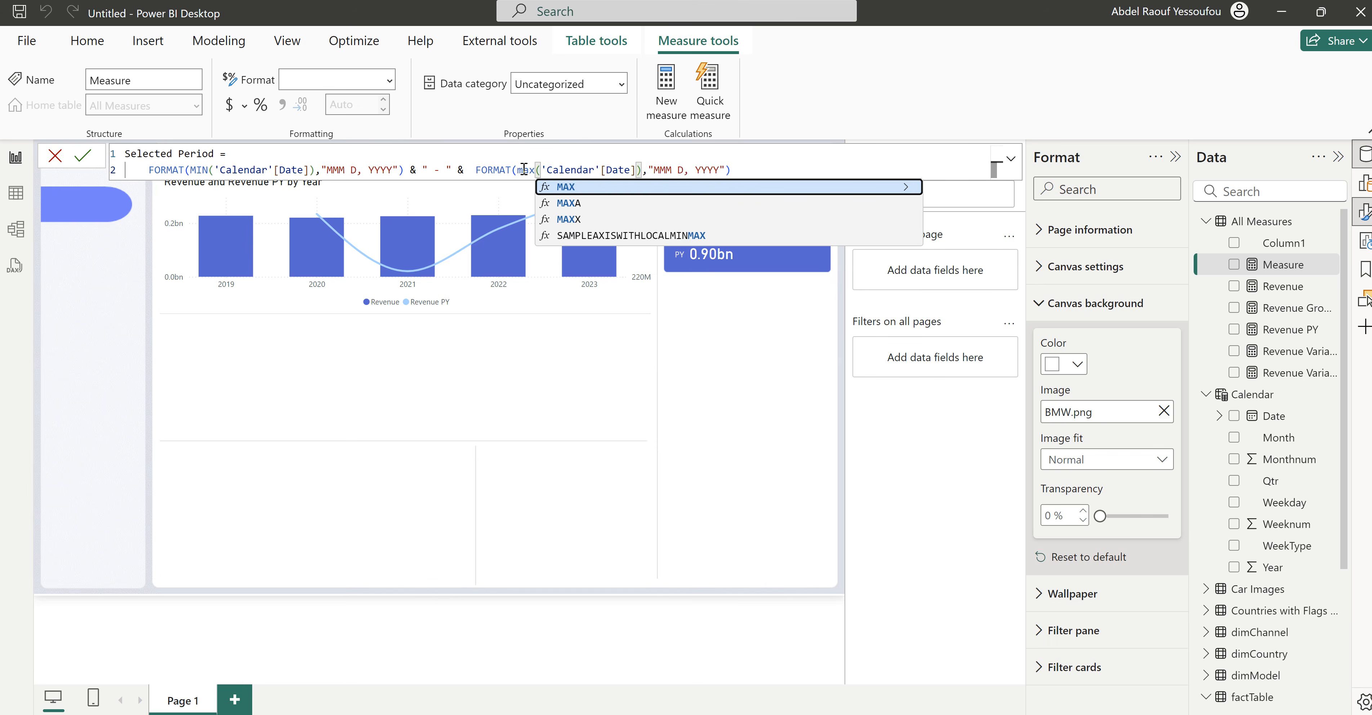
key("Tab")
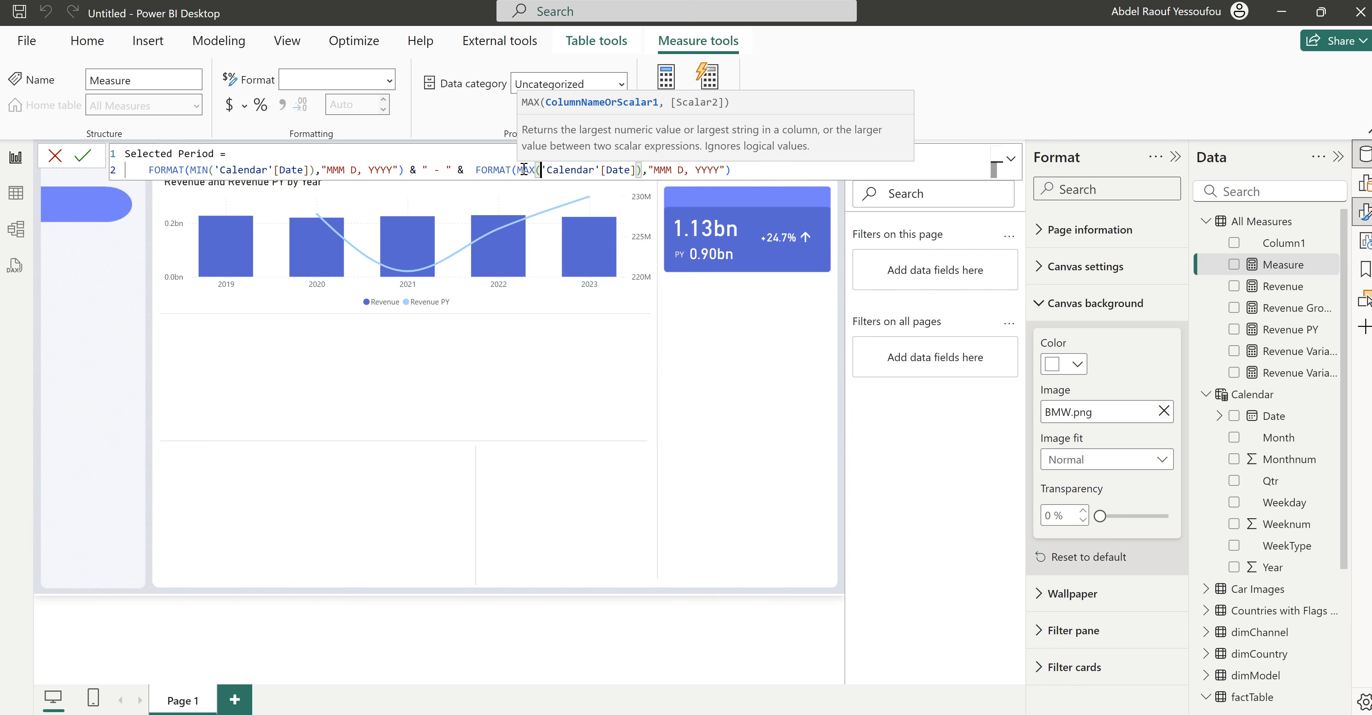
left_click(764, 170)
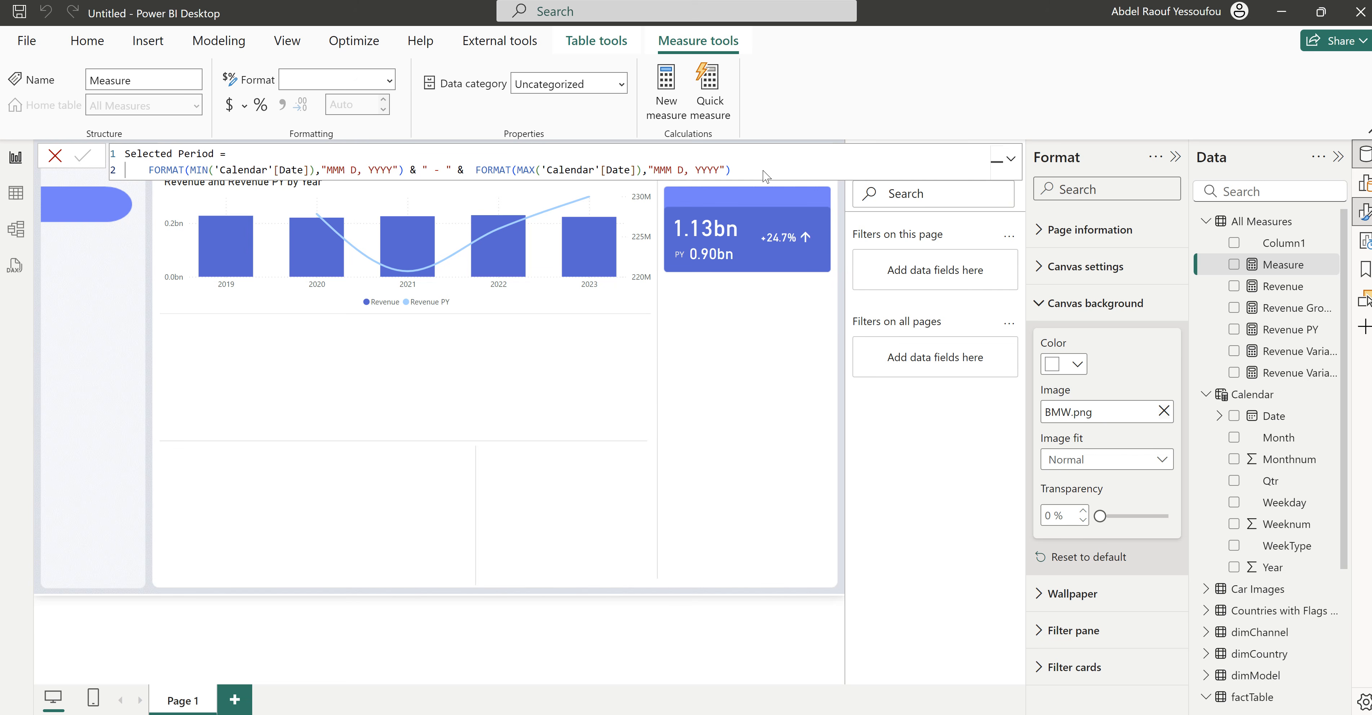
key("Return")
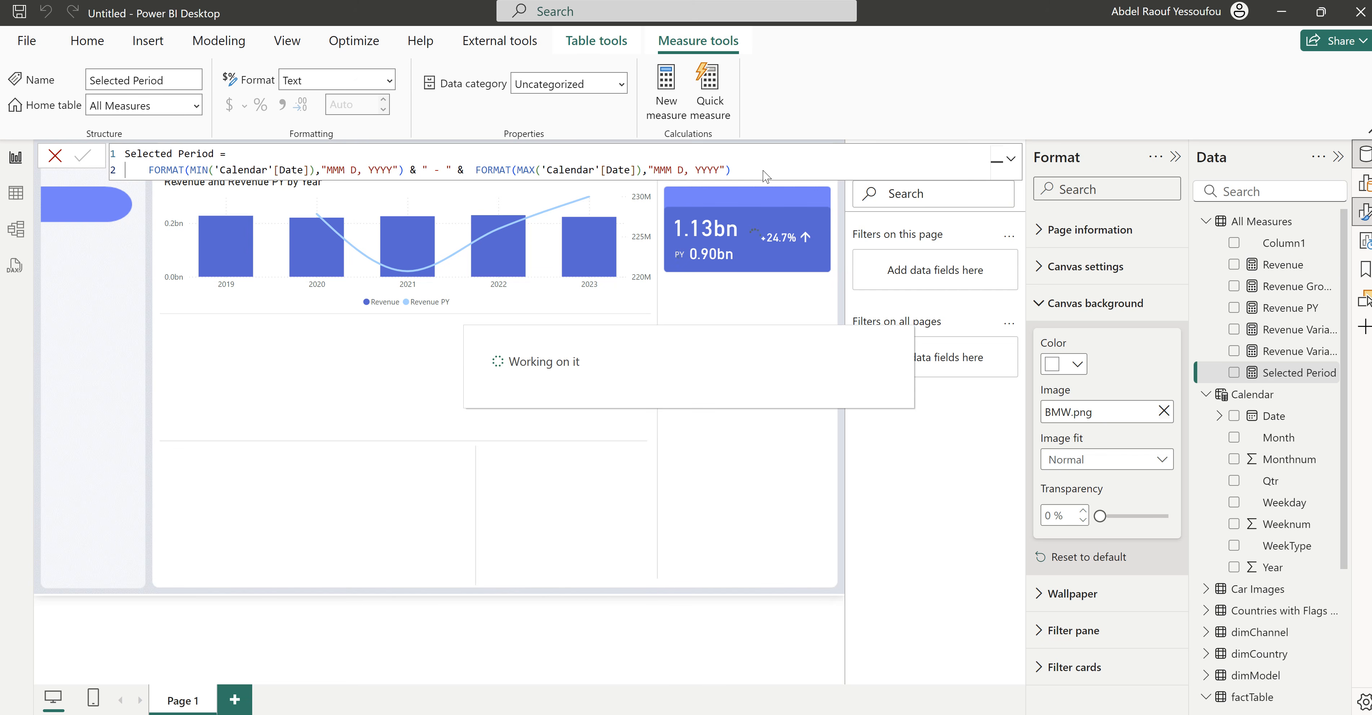
left_click(54, 156)
left_click(742, 316)
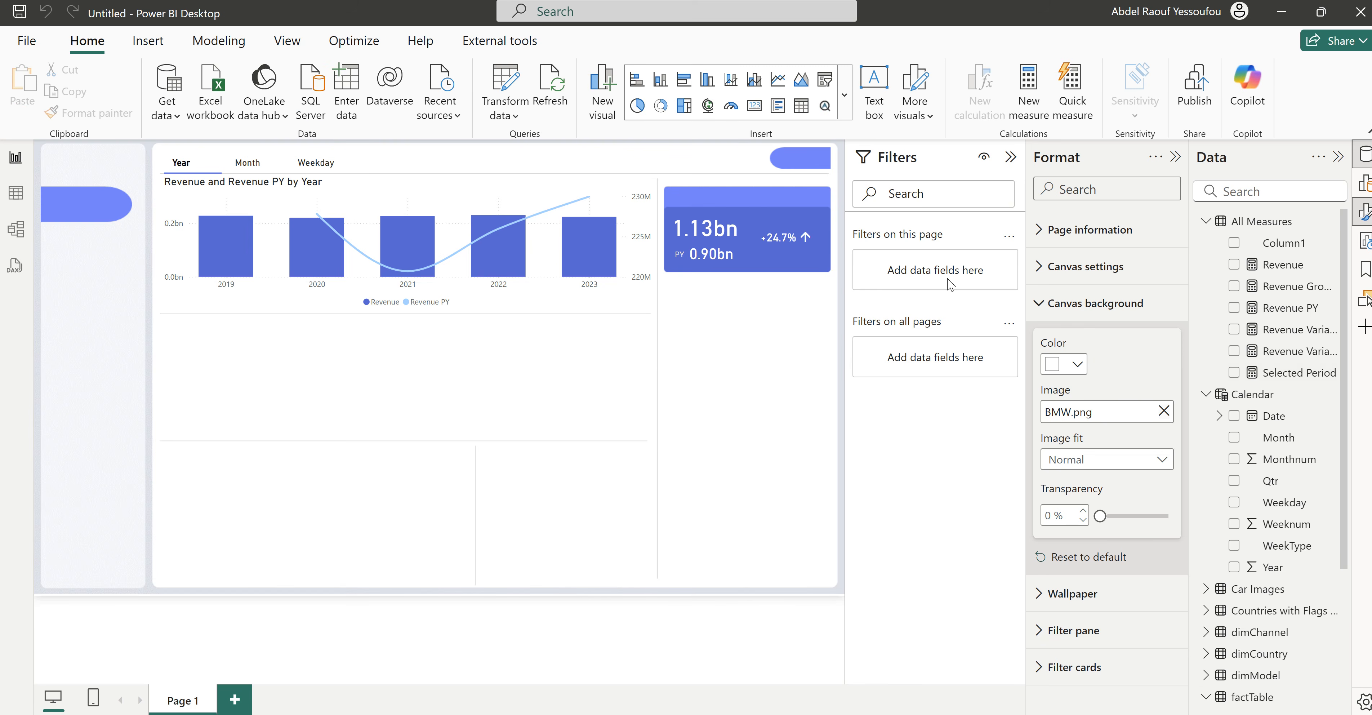
Step: Duplicate the growth percentage card and place the copy over the light-blue band at the top of the revenue card
left_click(786, 243)
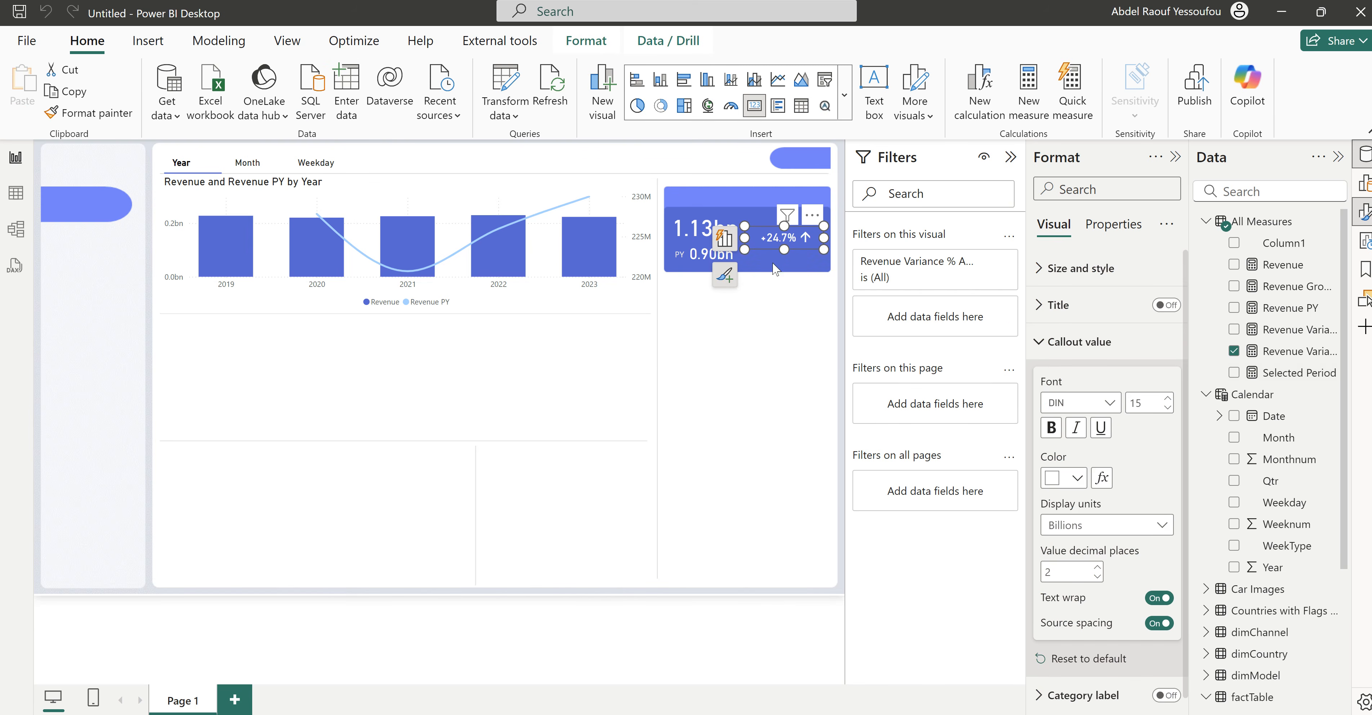
left_click(731, 379)
left_click(777, 251)
left_click_drag(777, 252, 834, 205)
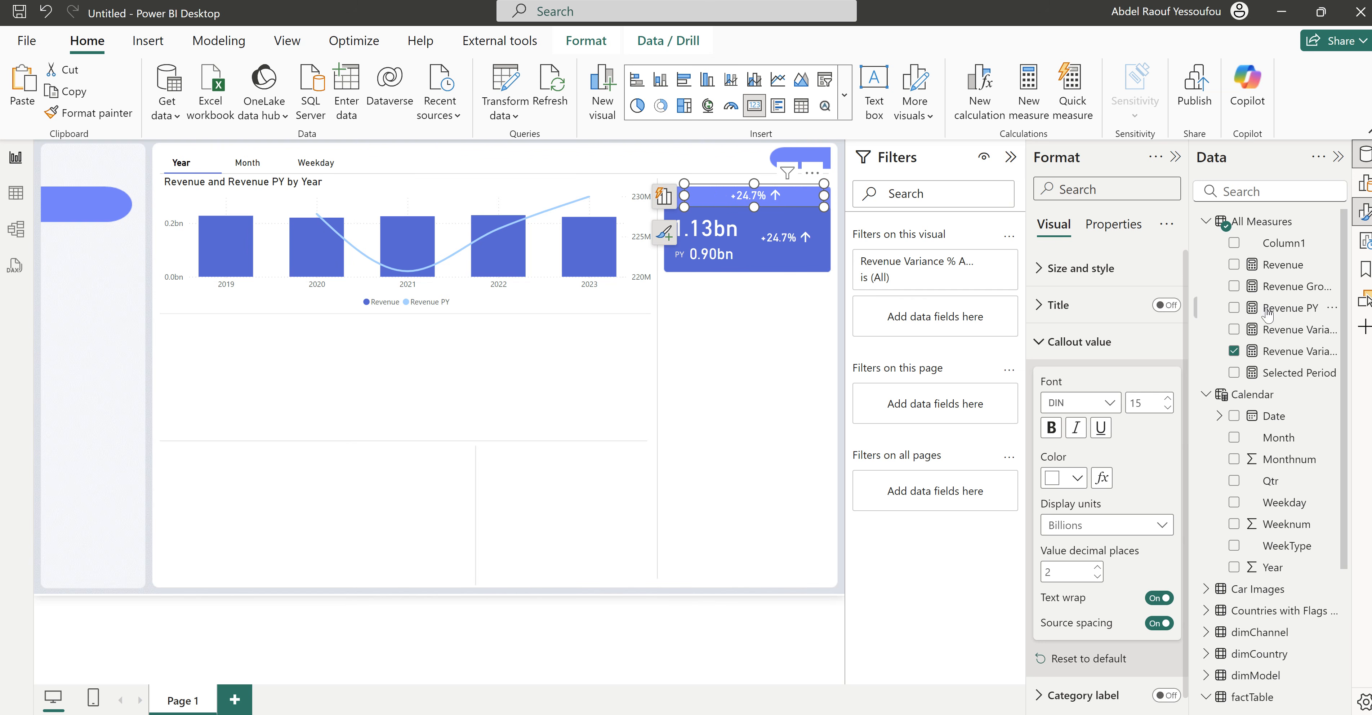
Step: Replace the copied card's revenue variance measure with the Selected Period measure
left_click(1234, 350)
left_click(1234, 372)
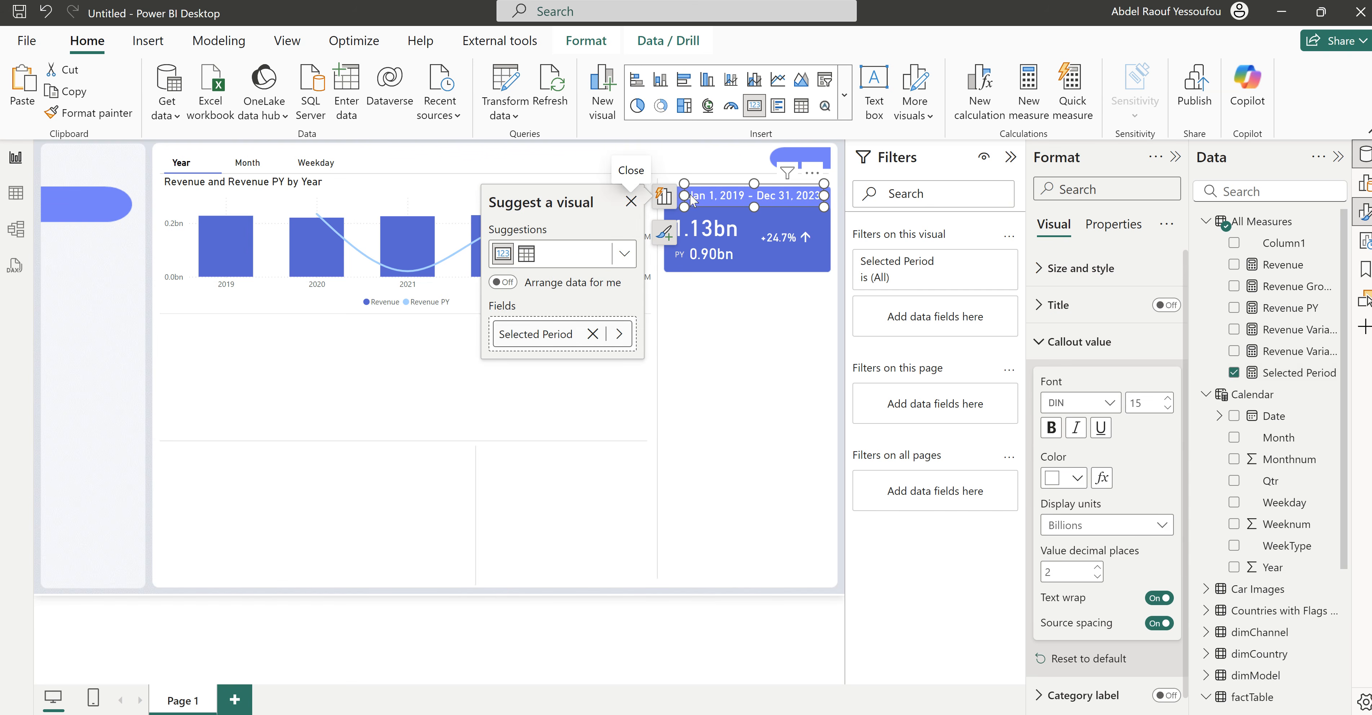
left_click(703, 201)
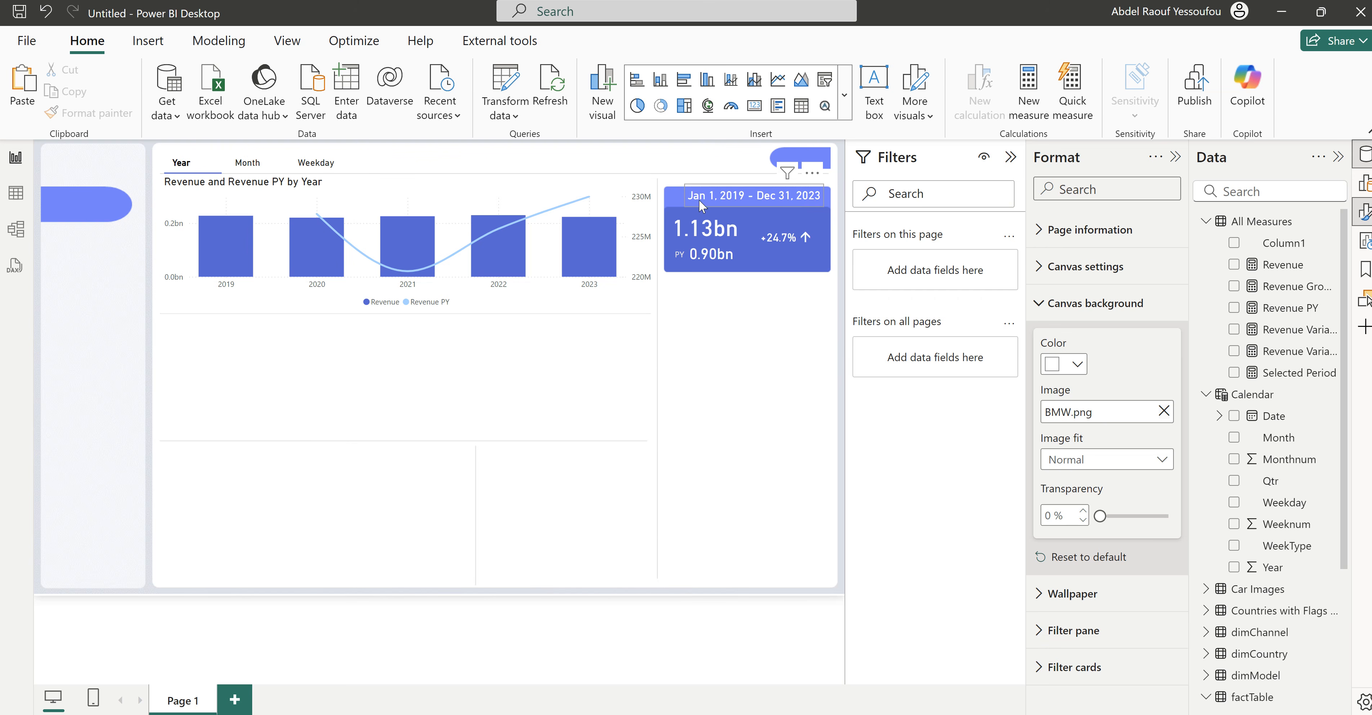
Step: Set the callout font size of the Selected Period card to 12
left_click(735, 199)
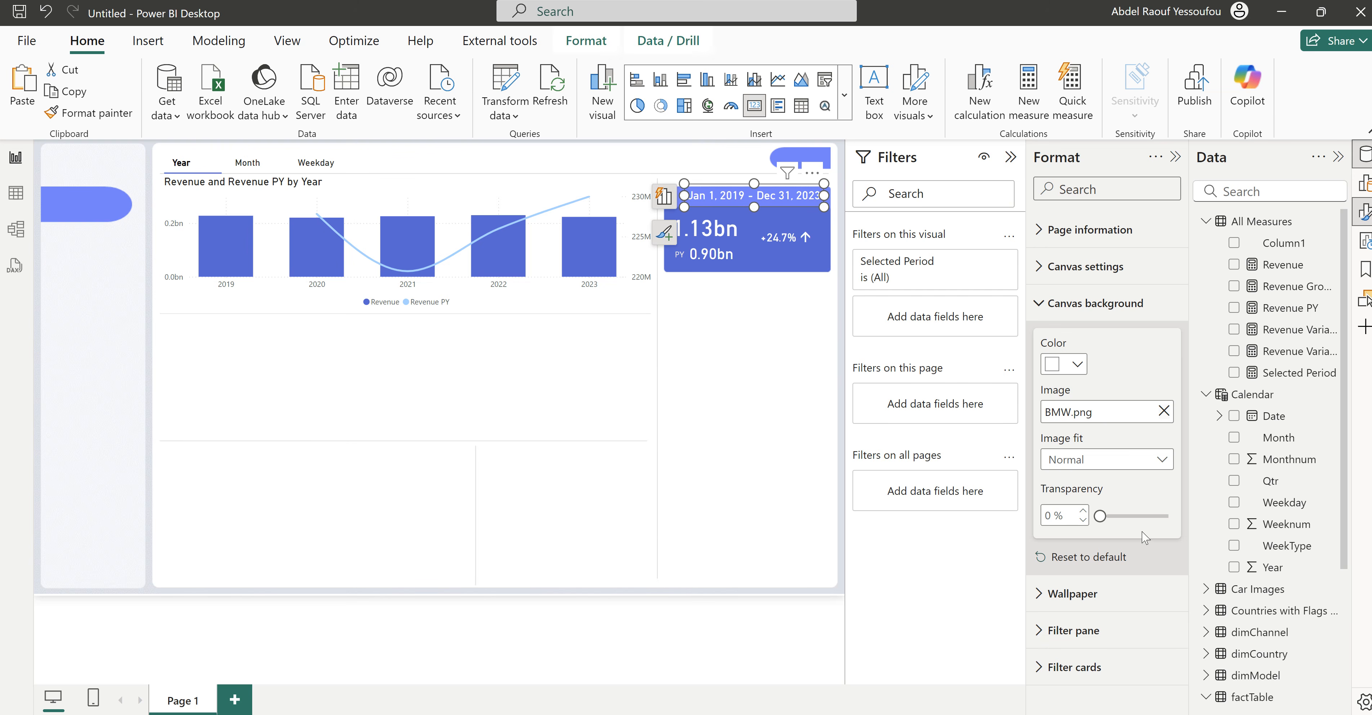
double_click(1135, 402)
type("12")
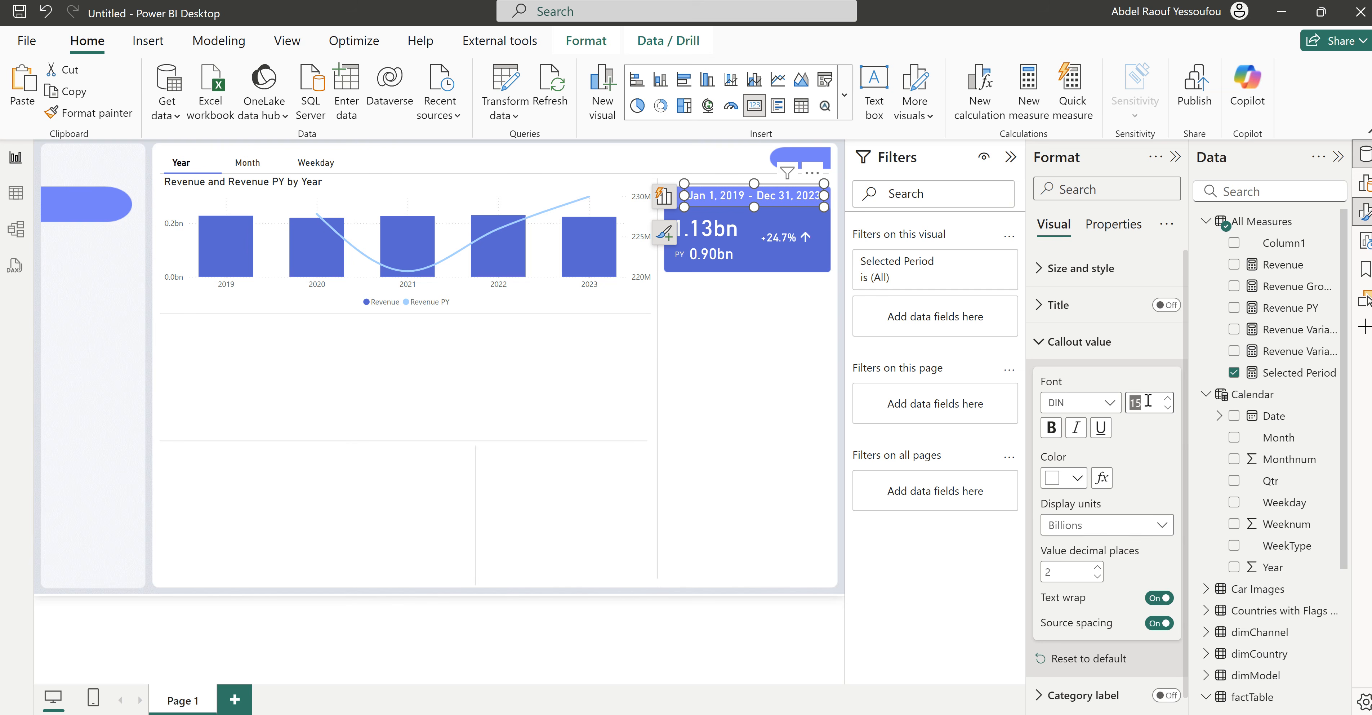
left_click(782, 338)
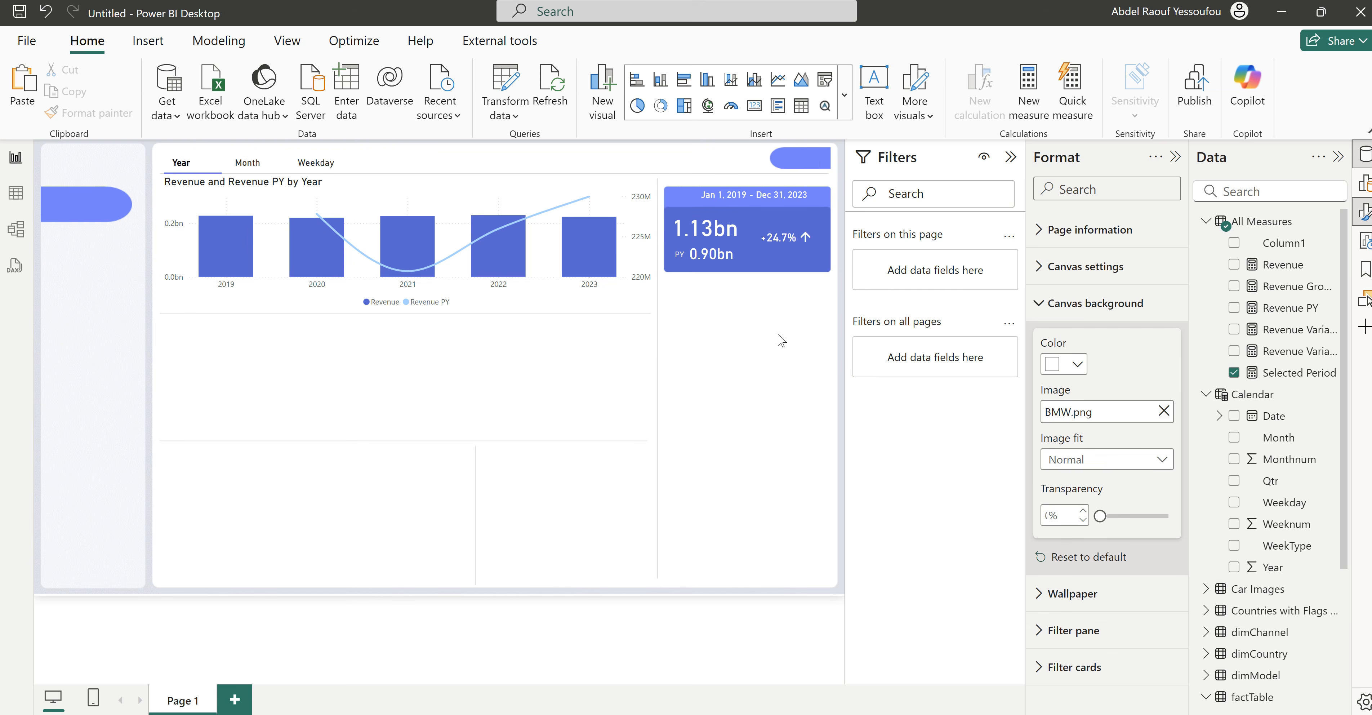
Step: Duplicate the PY label text box and move the copy into the band, left of the date range
left_click(679, 270)
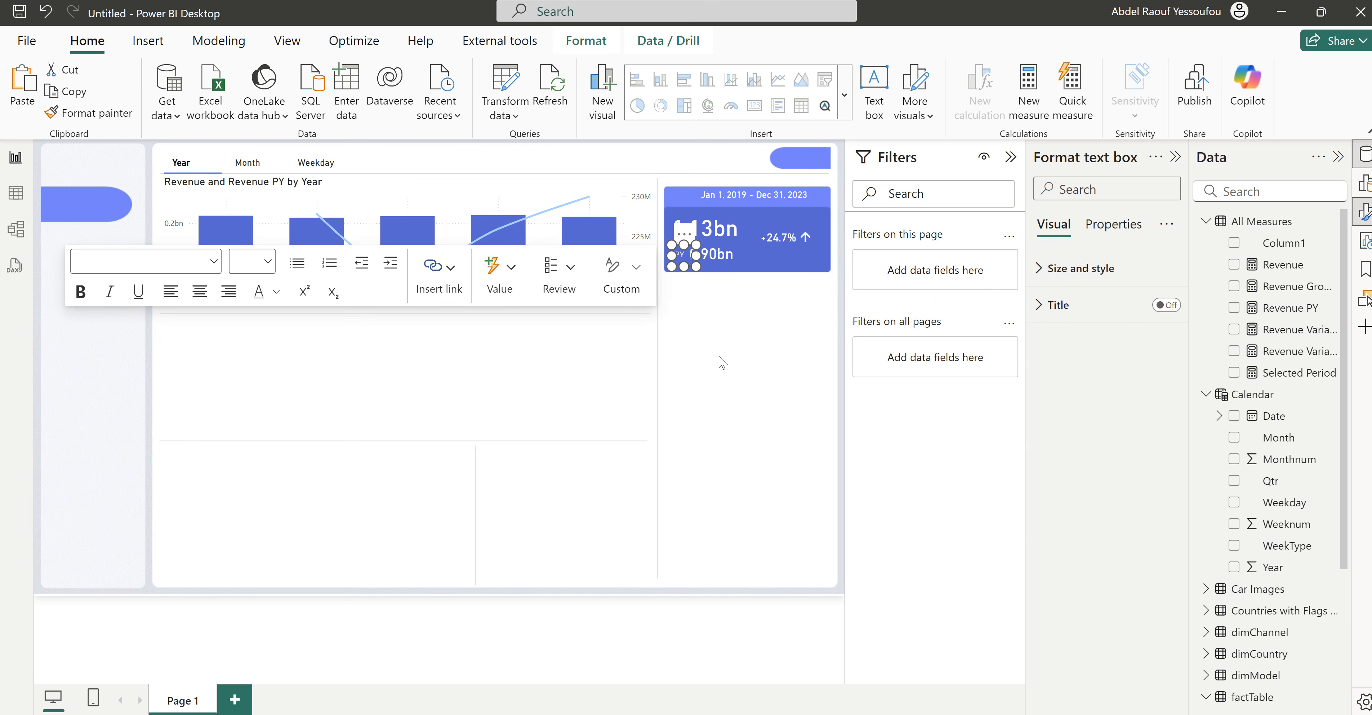
left_click(737, 341)
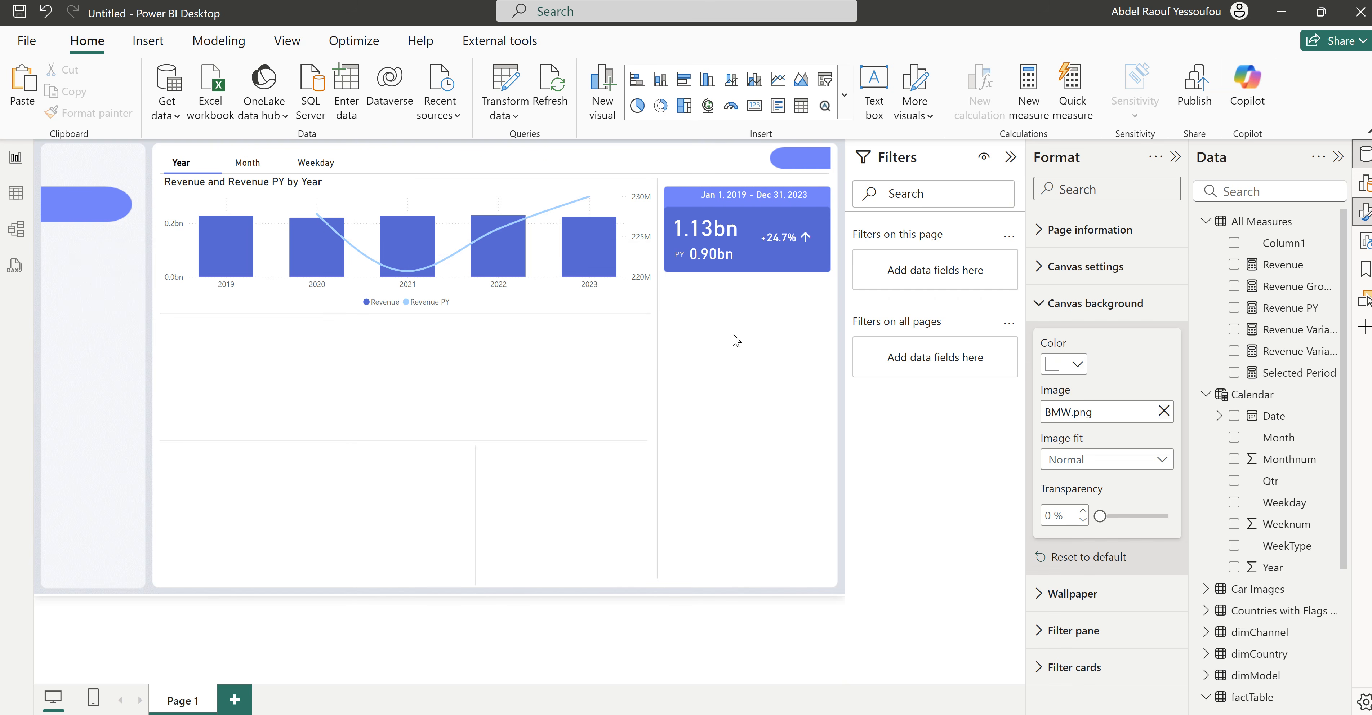
left_click(690, 260)
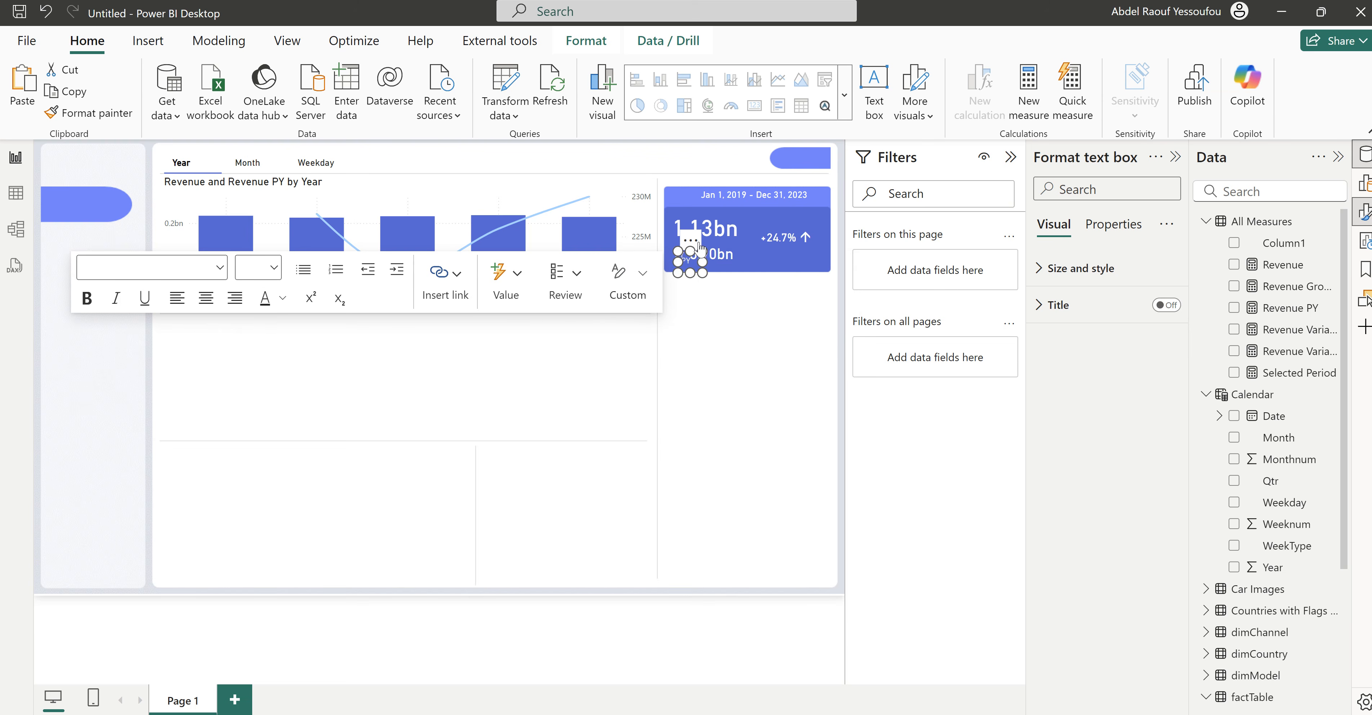
left_click_drag(699, 244, 683, 185)
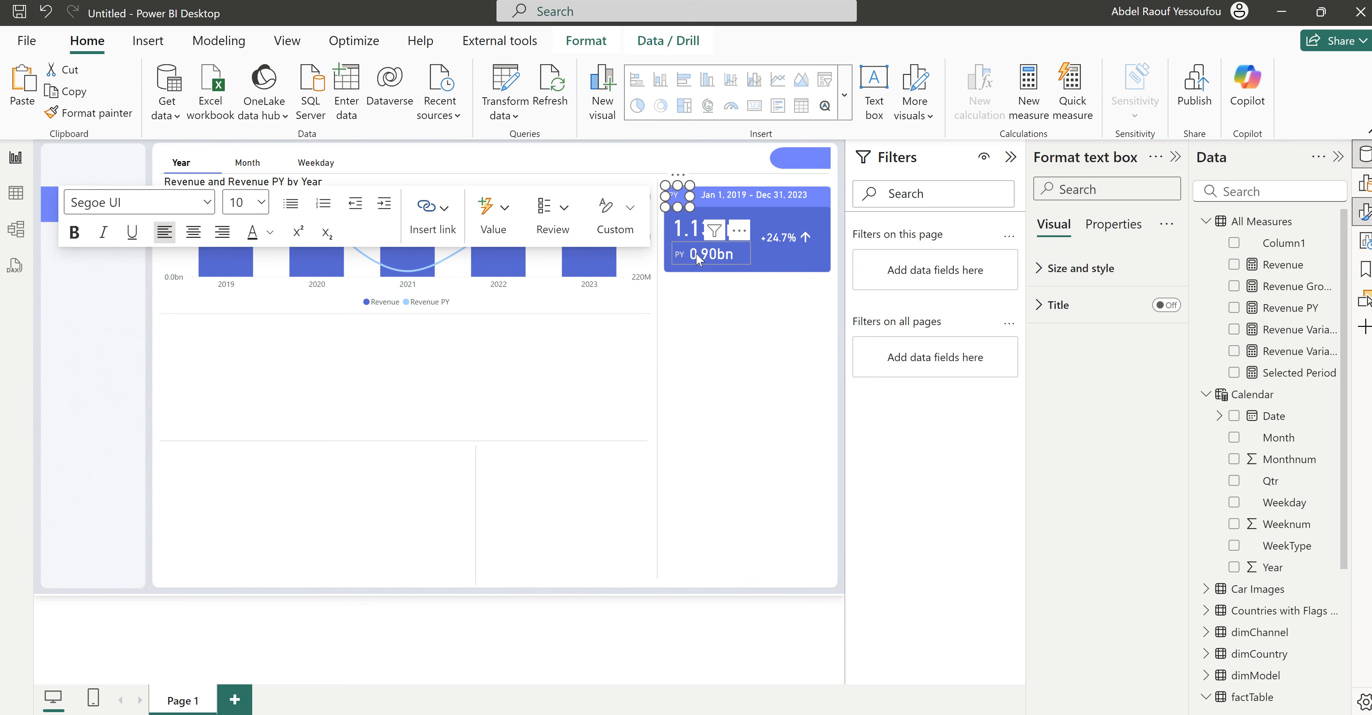
Step: Change the copied label's text to "Period" and widen its text box to fit the word
type("riod")
left_click_drag(690, 198, 713, 220)
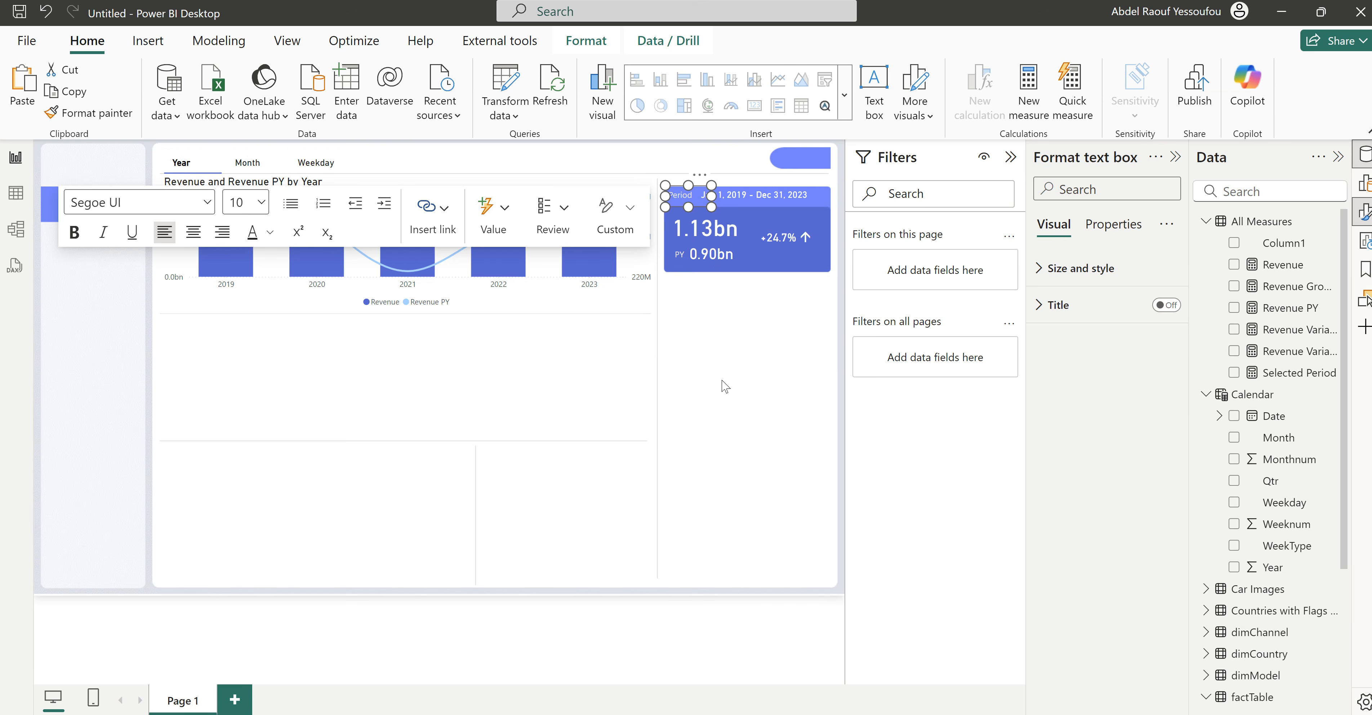
left_click(727, 387)
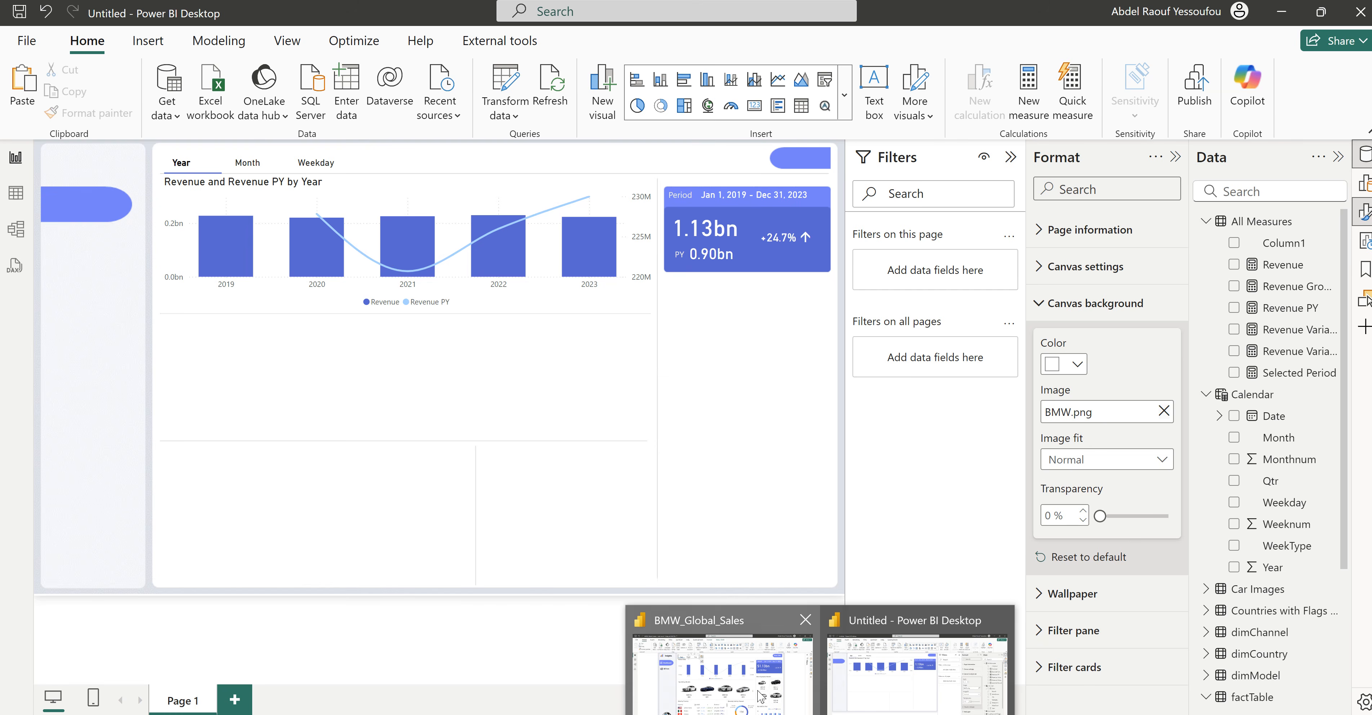
Step: Check the finished BMW_Global_Sales report, return to the untitled report, and insert a button slicer filling the space between the dividers under the revenue chart
left_click(759, 692)
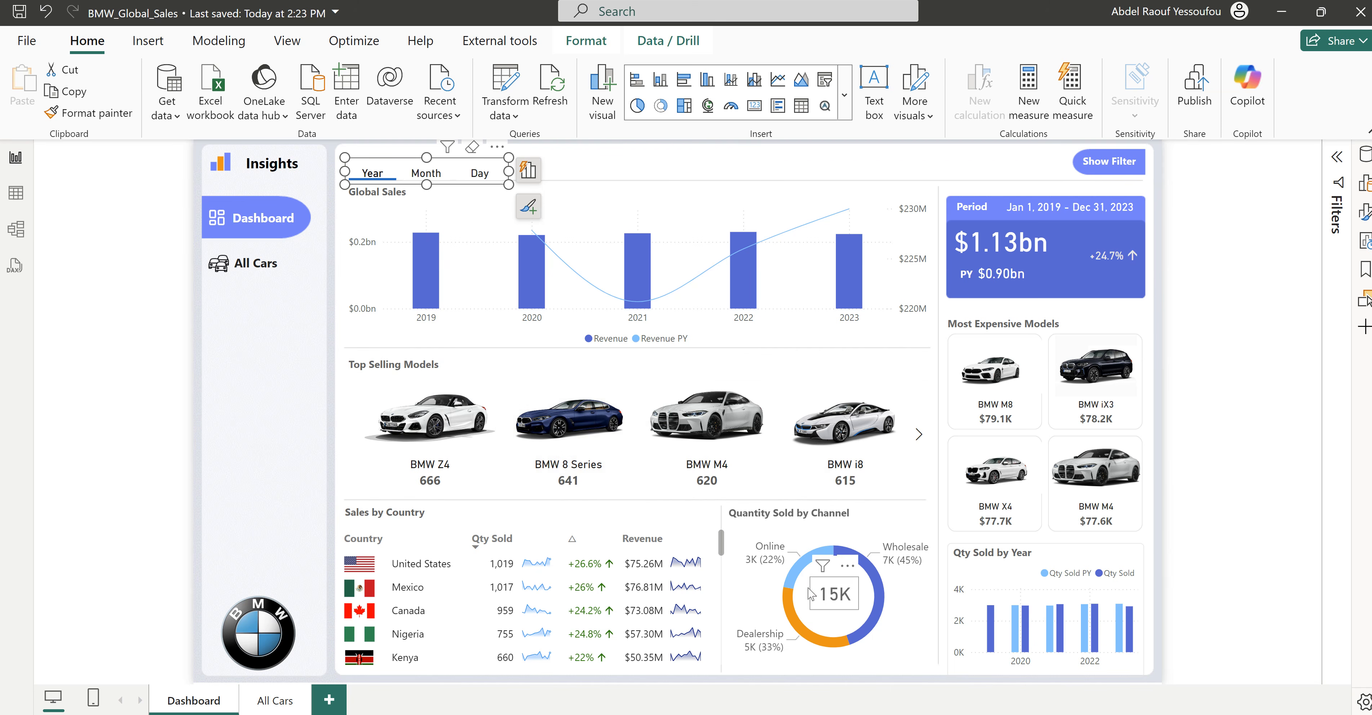
mouse_move(647, 699)
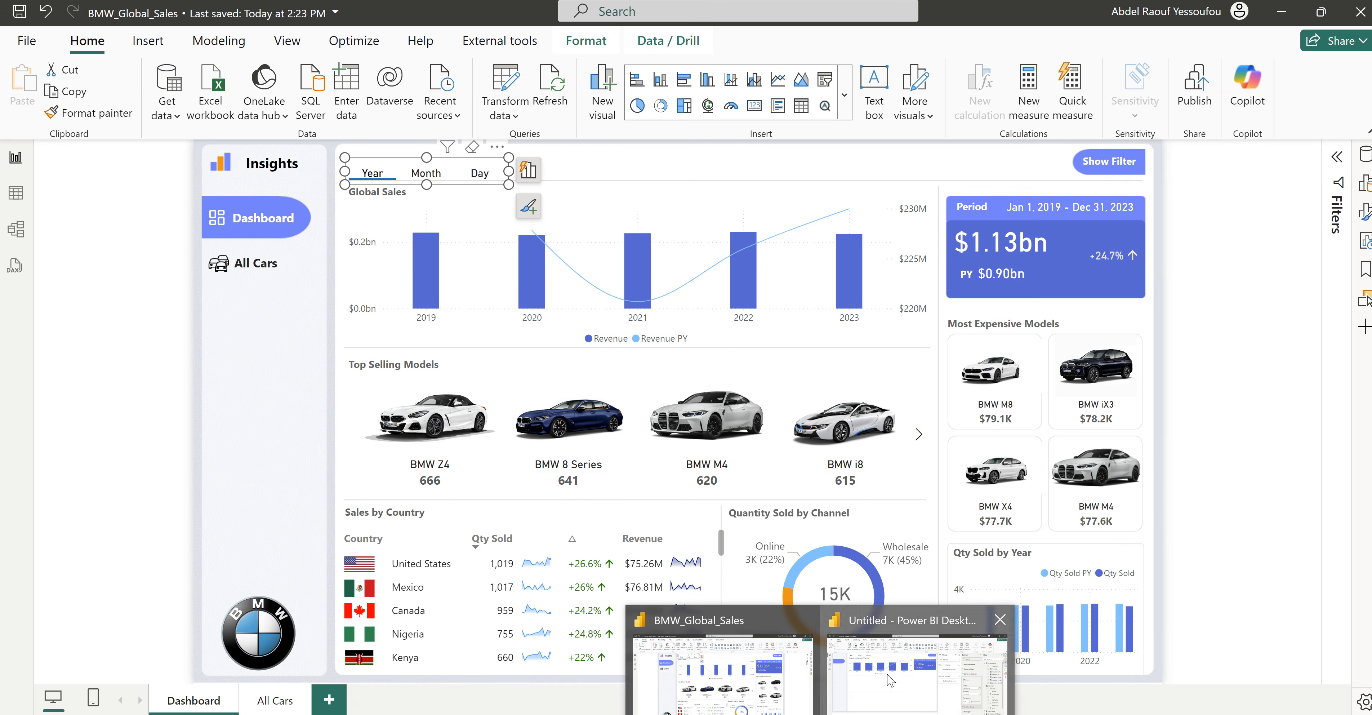
left_click(889, 687)
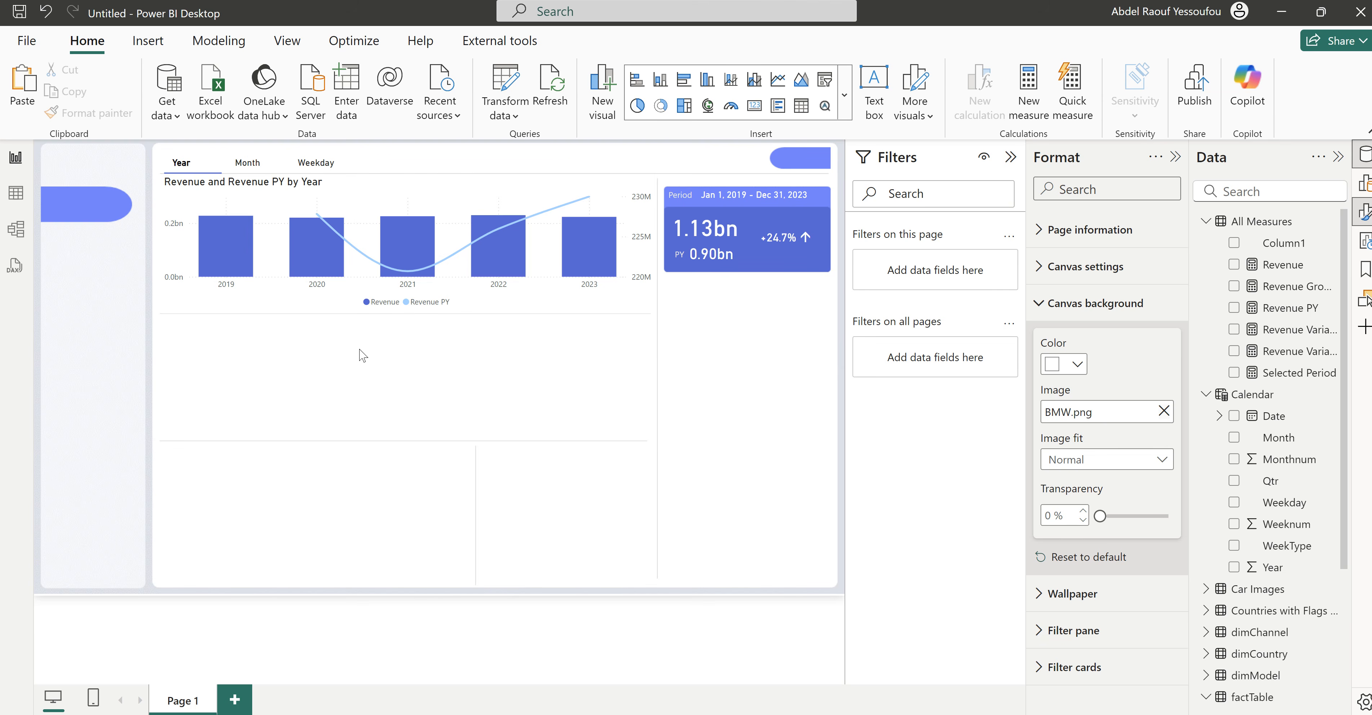
left_click(844, 95)
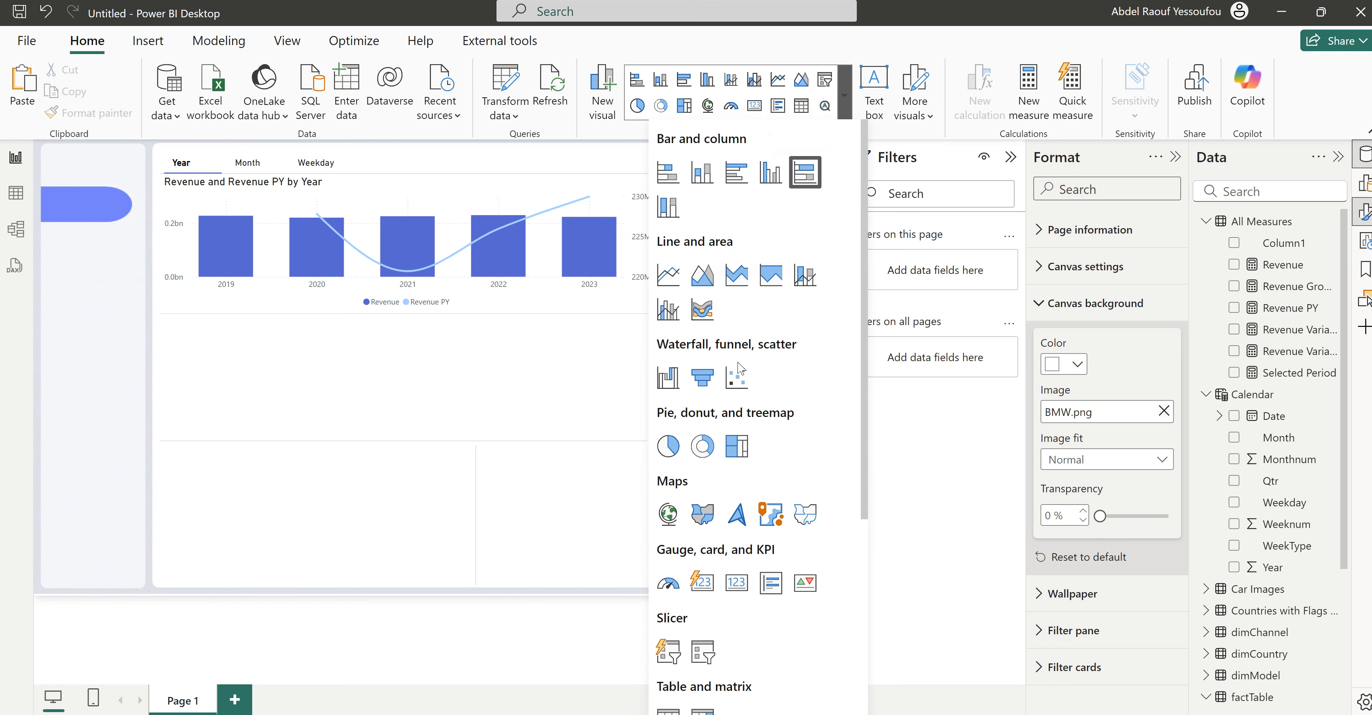
scroll(698, 580, "down", 2)
left_click(669, 561)
left_click_drag(363, 234, 493, 365)
left_click_drag(404, 452, 413, 439)
Step: Add the Model field from the dimModel table to the button slicer
scroll(1196, 530, "down", 4)
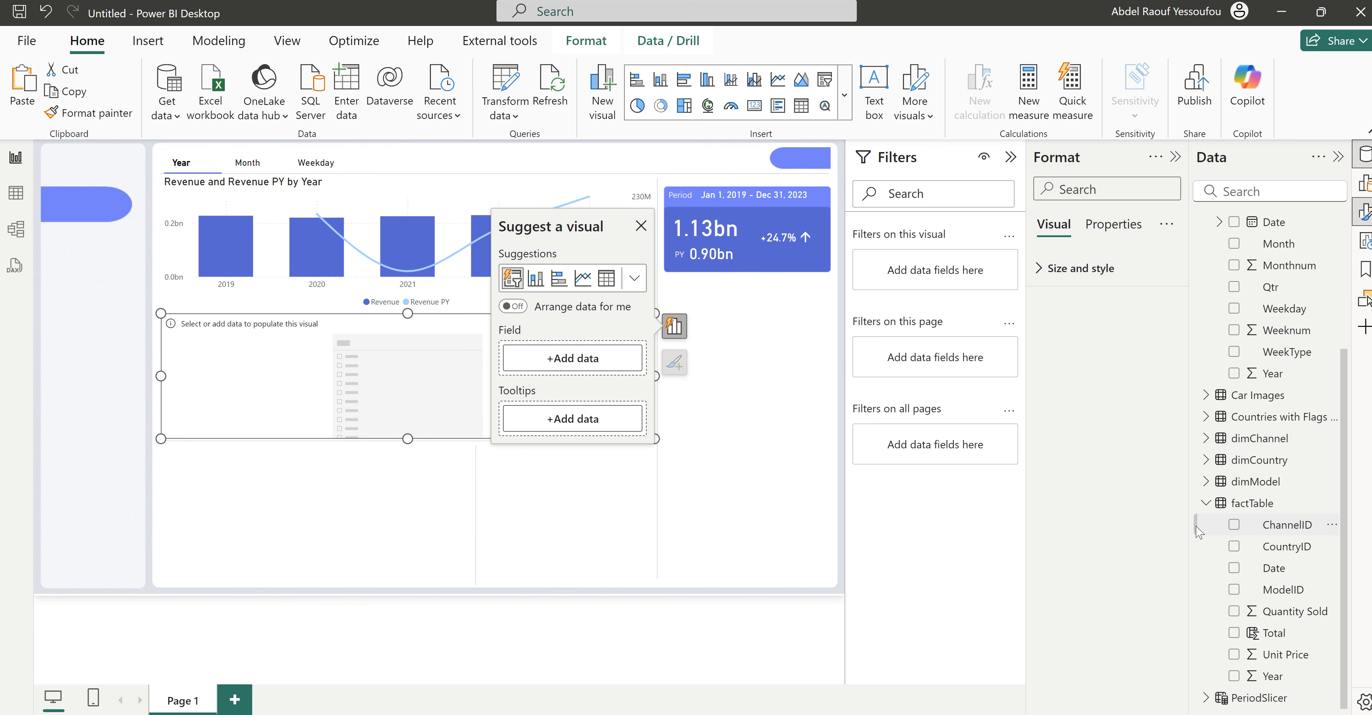
left_click(1206, 503)
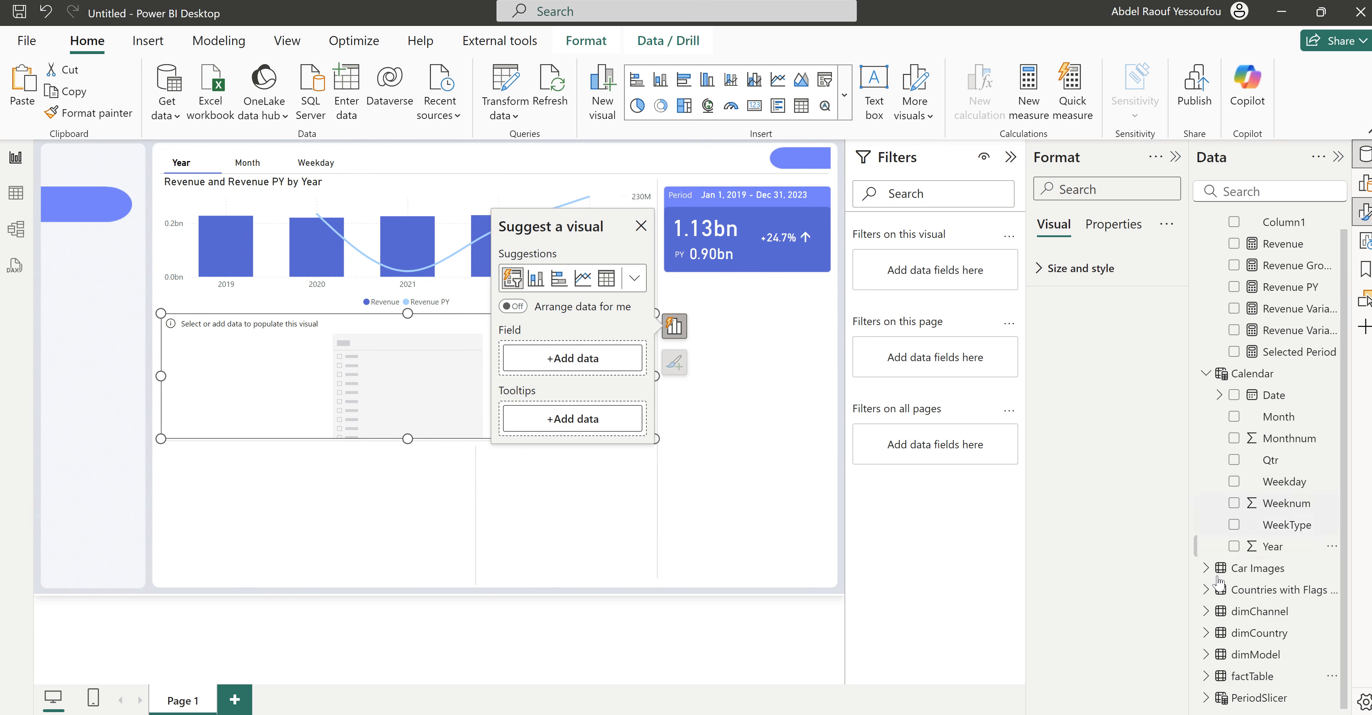
left_click(1206, 654)
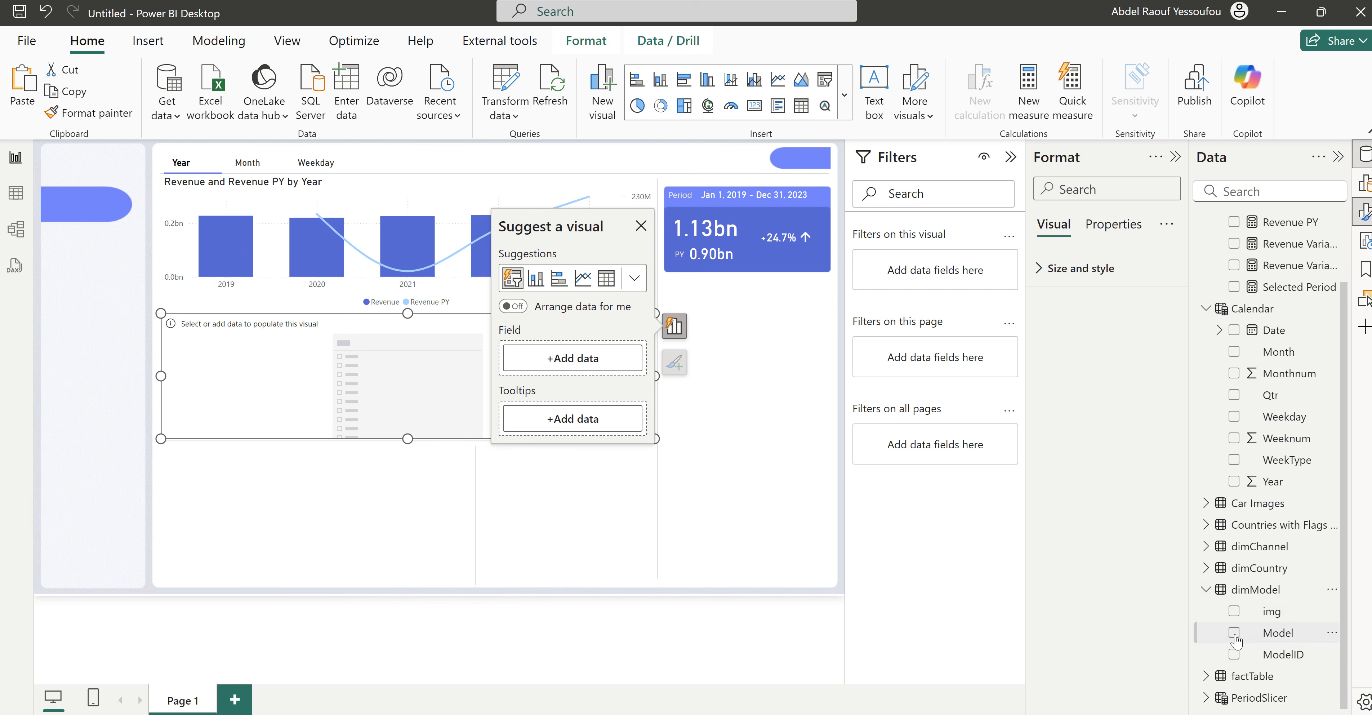
left_click(1233, 633)
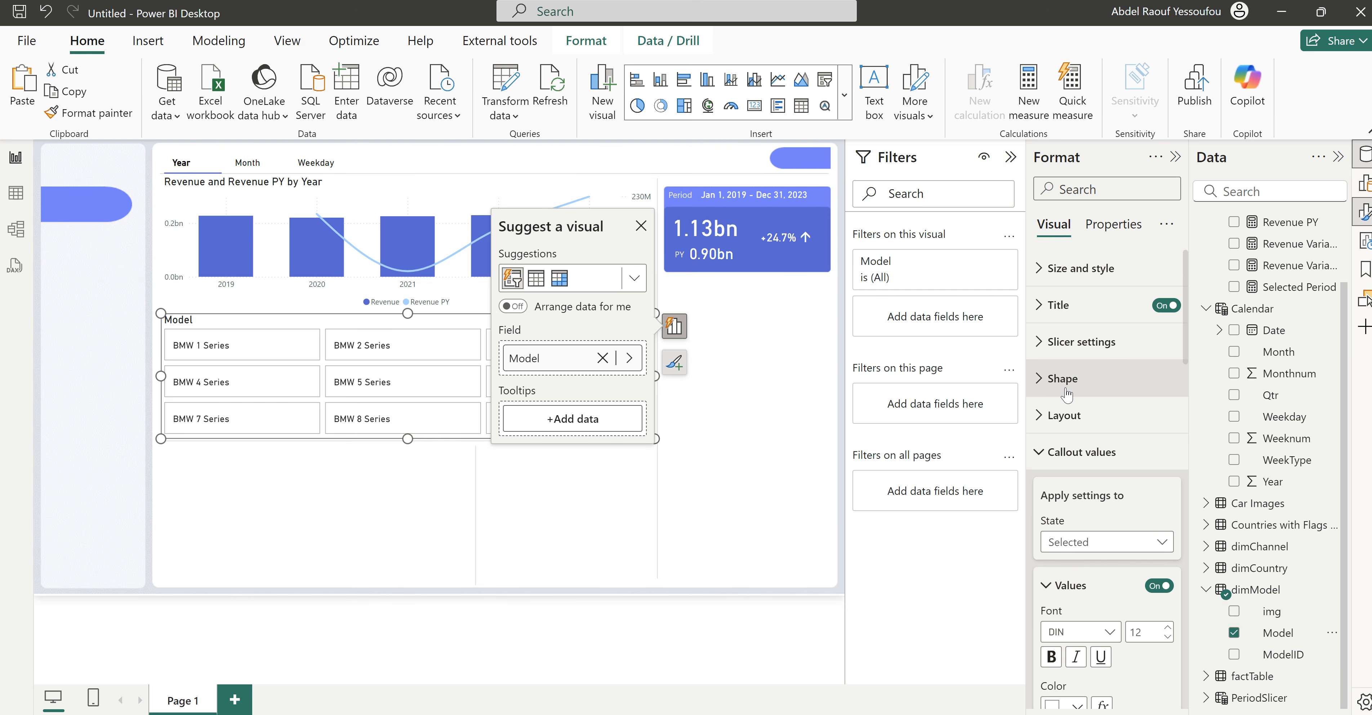
Step: Set the model slicer's layout to a maximum of 1 row and 5 columns shown
left_click(1060, 456)
left_click(1061, 421)
scroll(1063, 429, "down", 3)
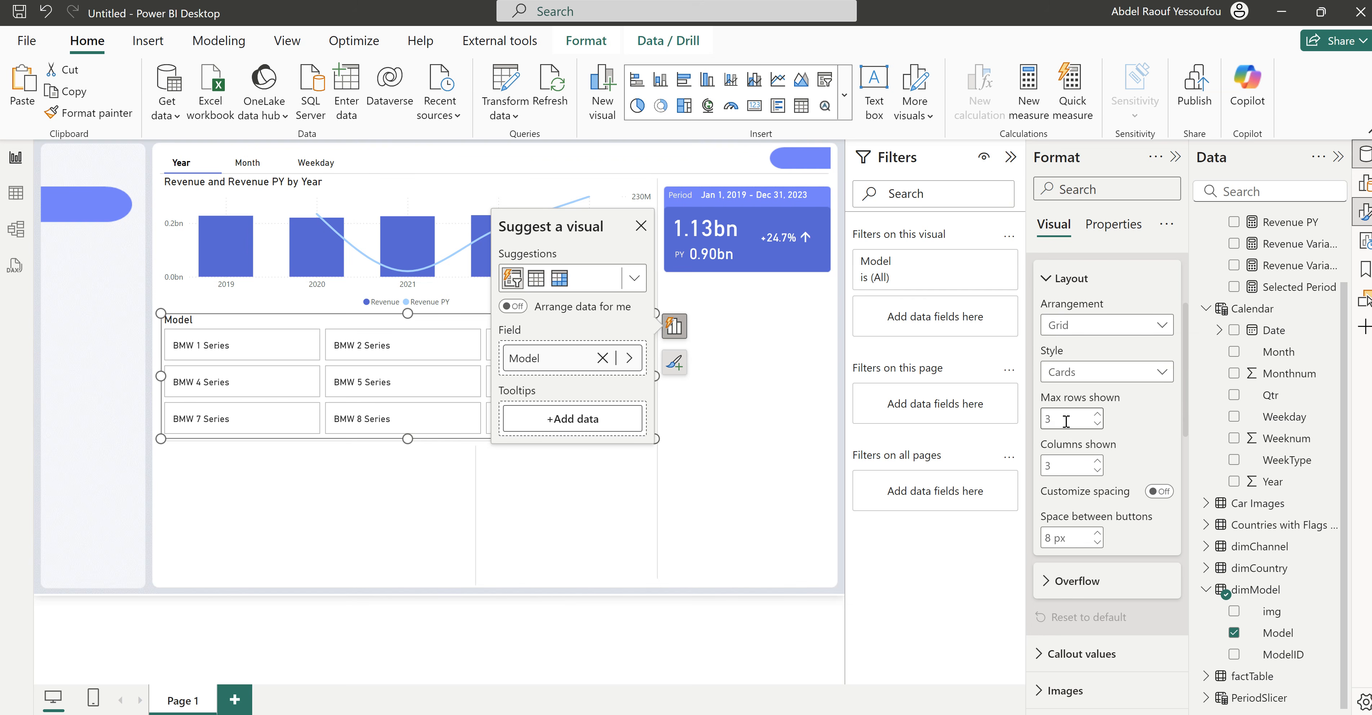
double_click(1067, 419)
type("1")
double_click(1069, 464)
type("5")
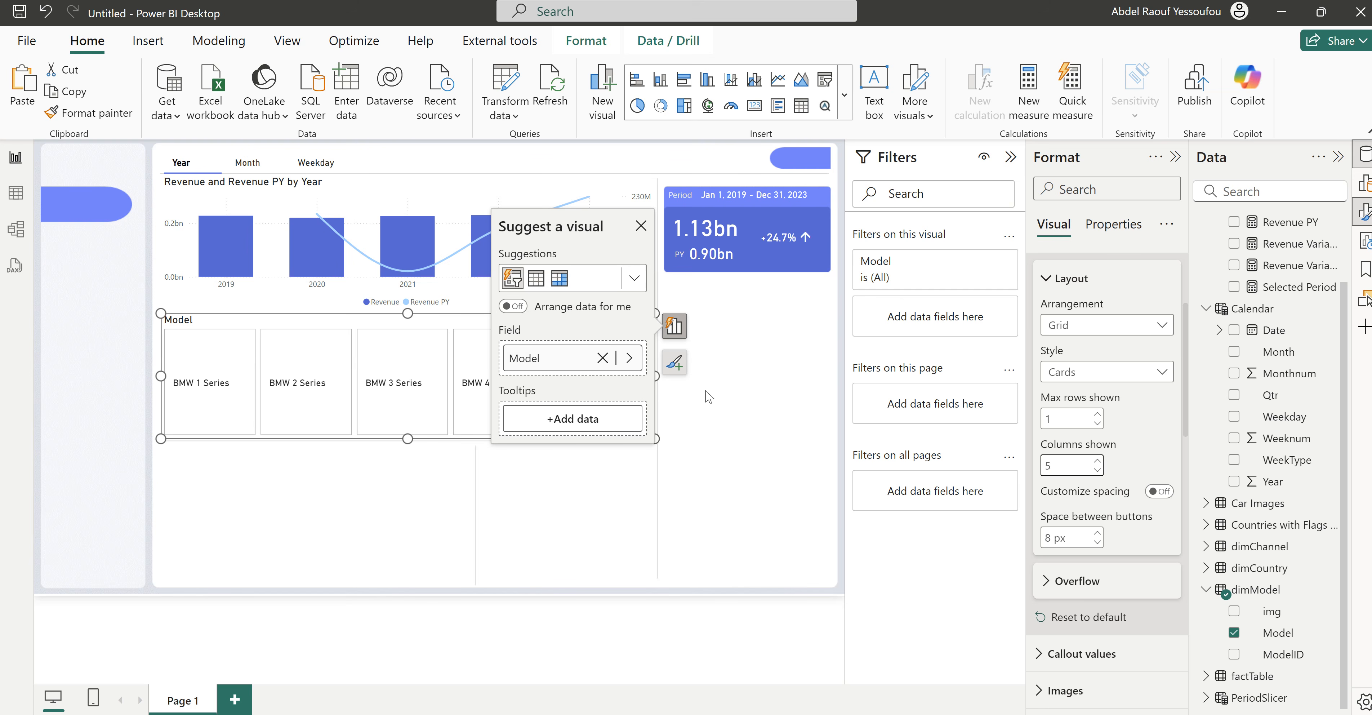
Step: Turn off the title of the model slicer
scroll(1107, 539, "down", 5)
scroll(1107, 539, "up", 10)
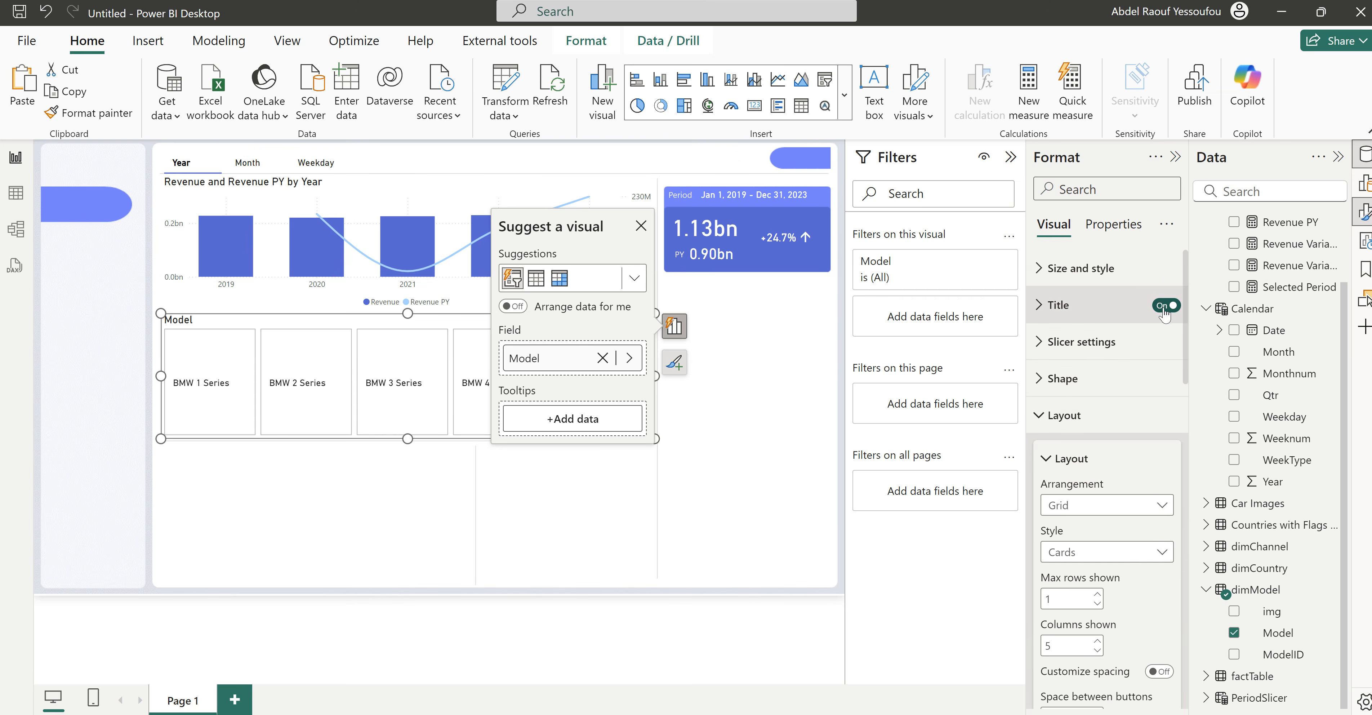
left_click(1161, 303)
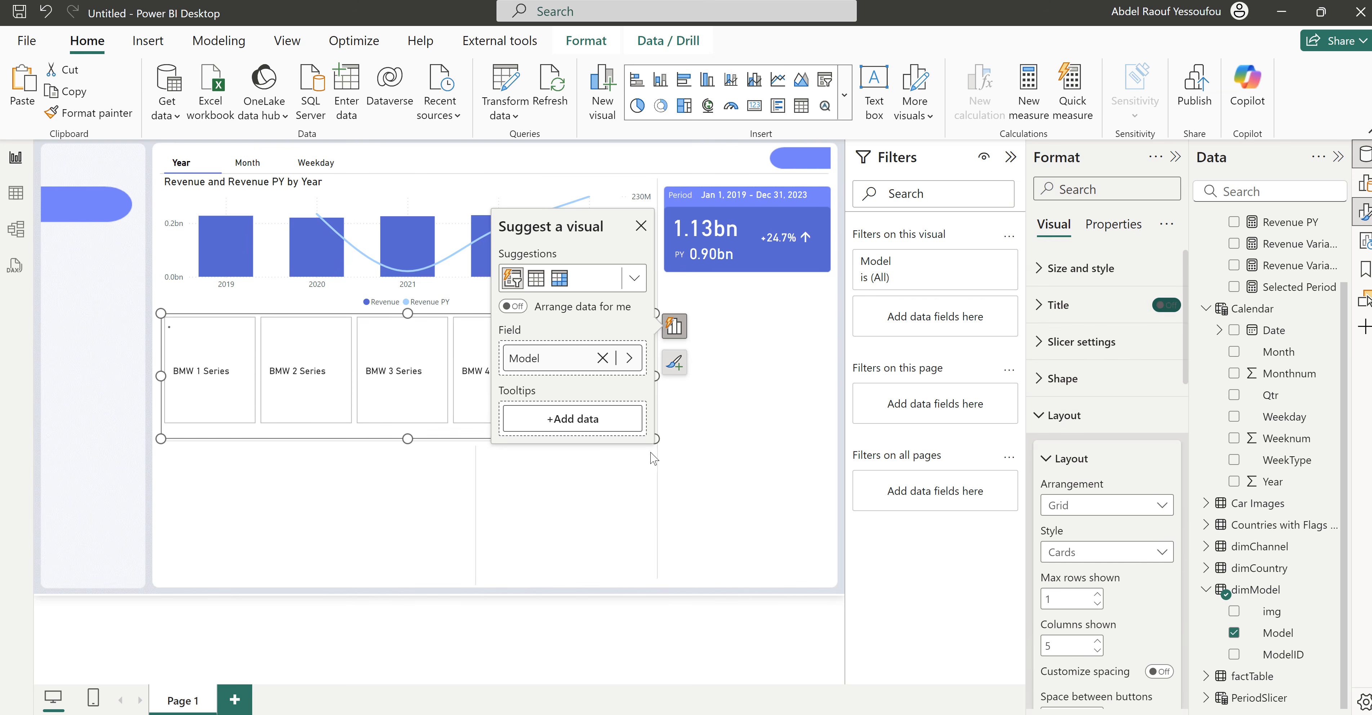
left_click(685, 443)
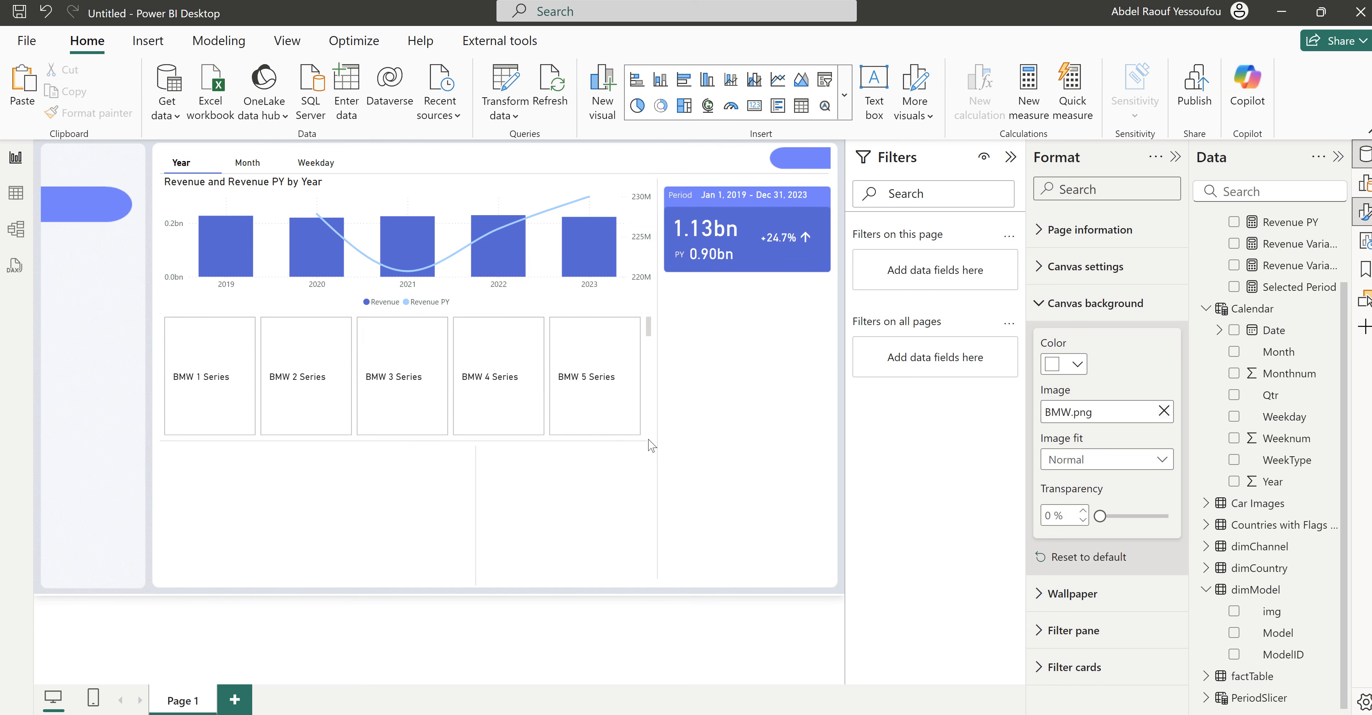
Step: Set the model slicer's overflow style to Paginated and its overflow direction to Horizontal
scroll(1076, 527, "down", 2)
scroll(1077, 530, "down", 2)
scroll(1076, 530, "up", 1)
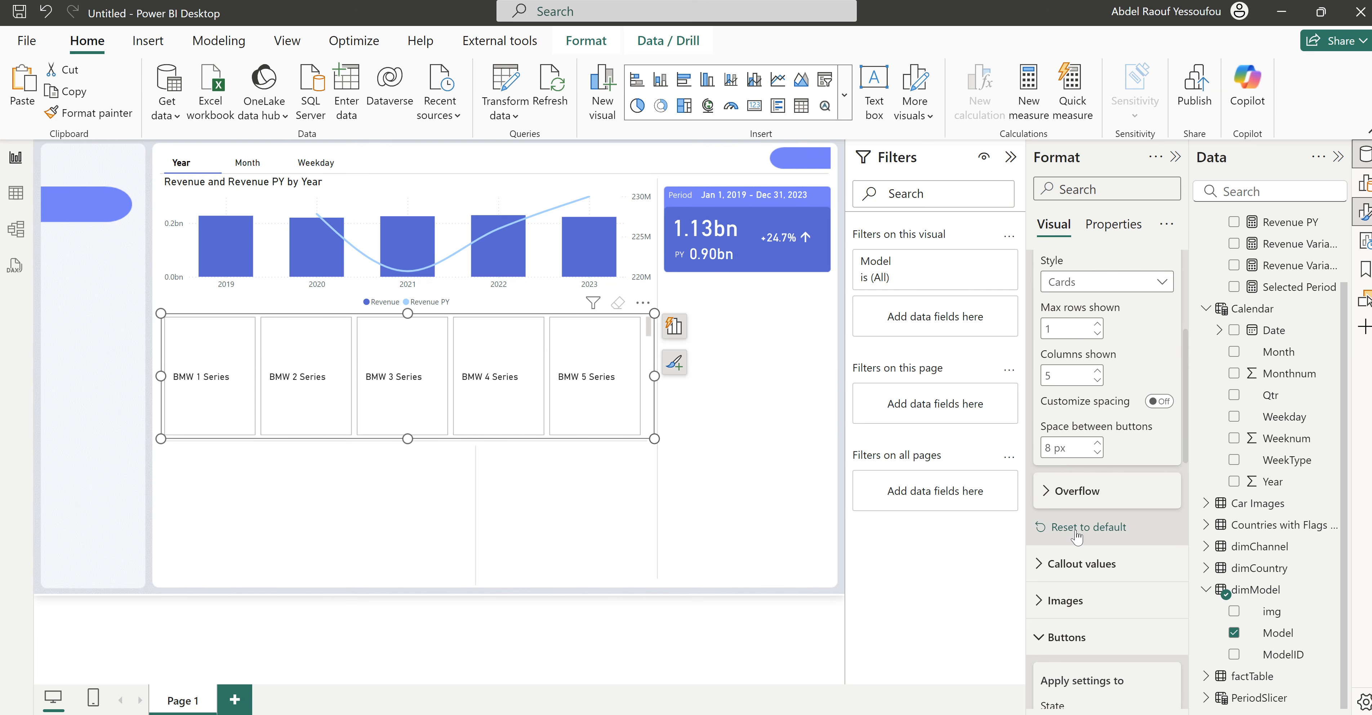
left_click(1082, 495)
scroll(1081, 500, "down", 3)
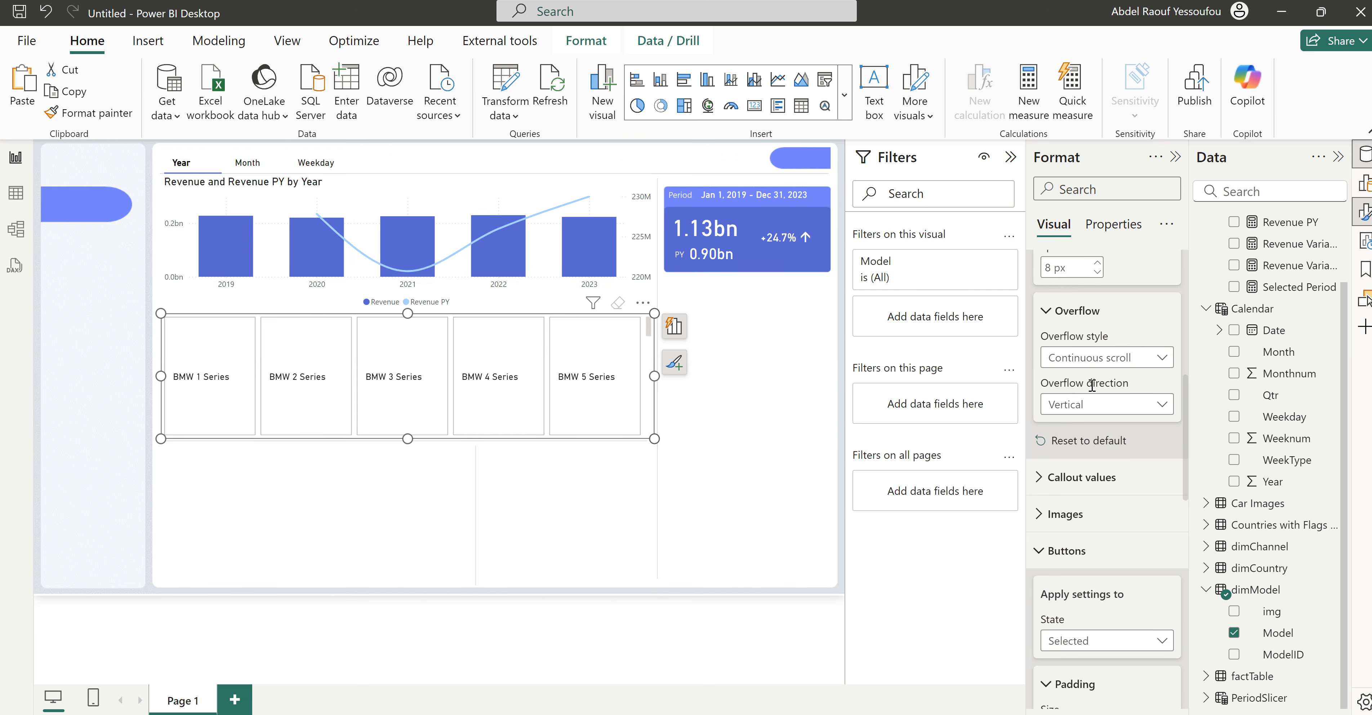
left_click(1098, 358)
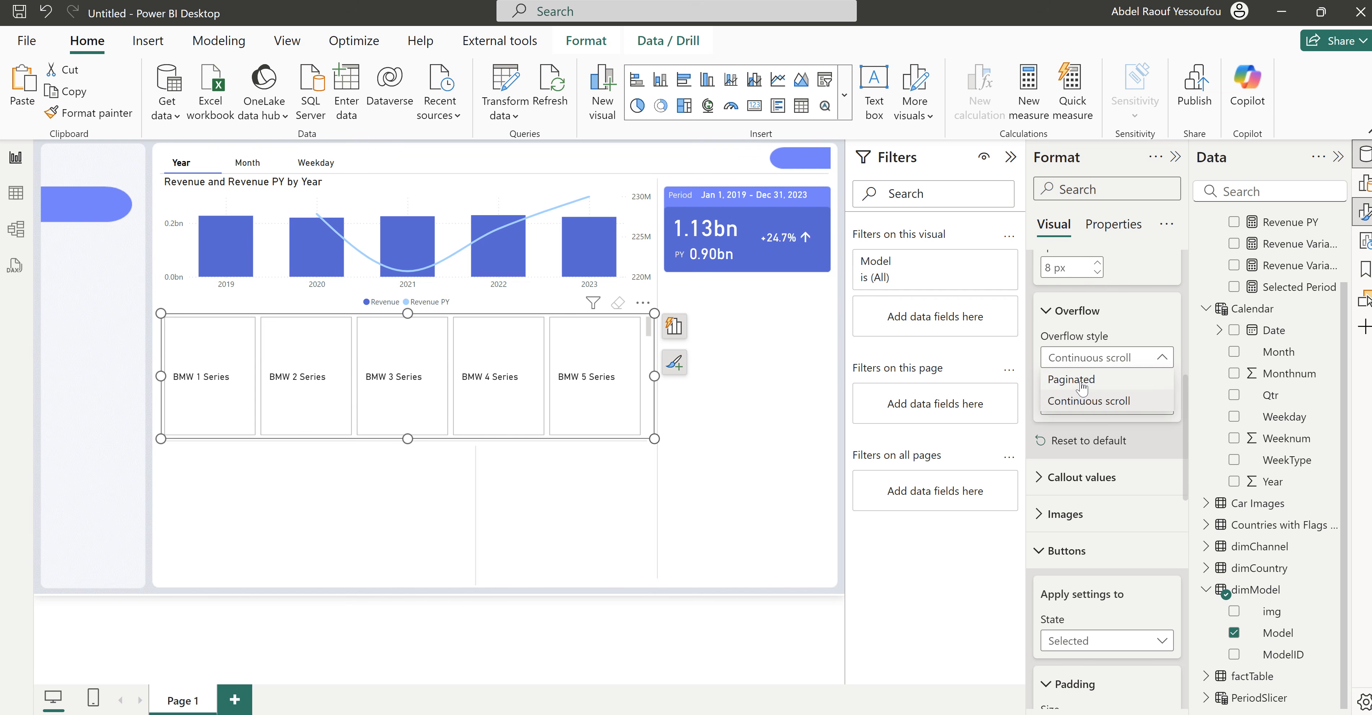
left_click(1087, 400)
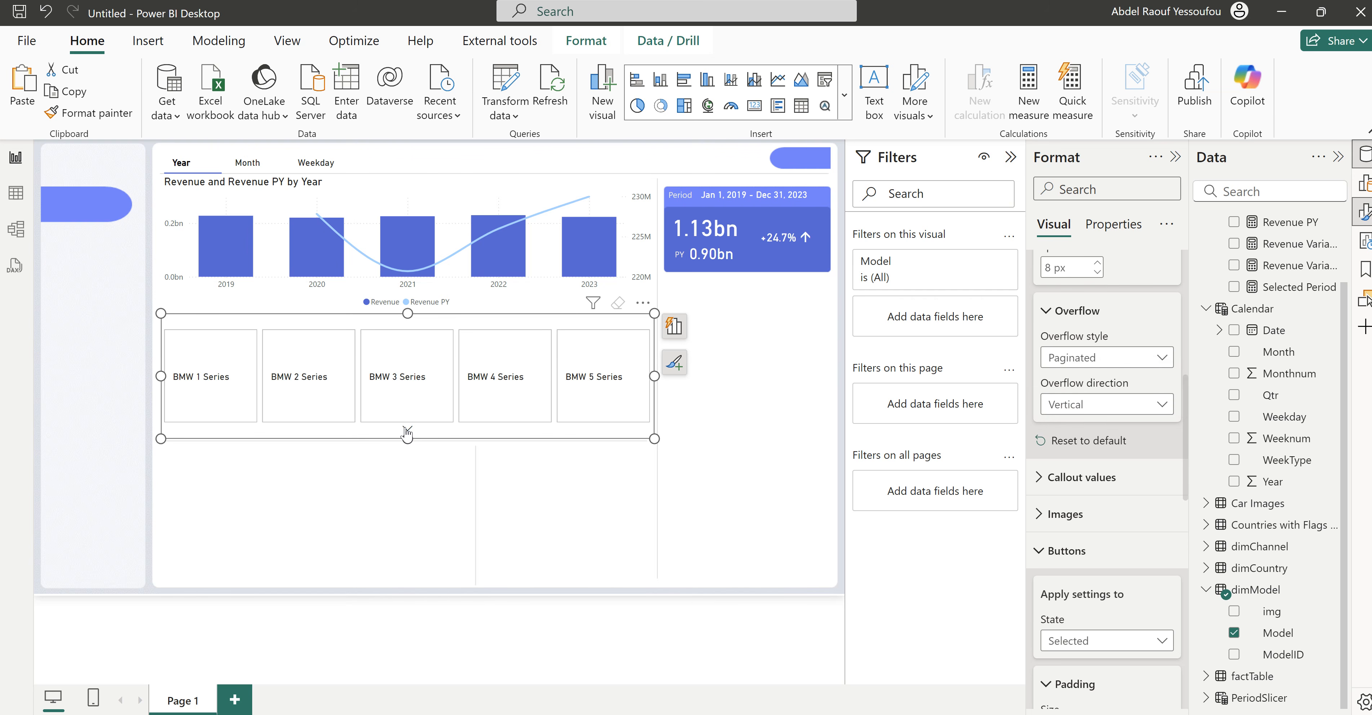
left_click(1082, 405)
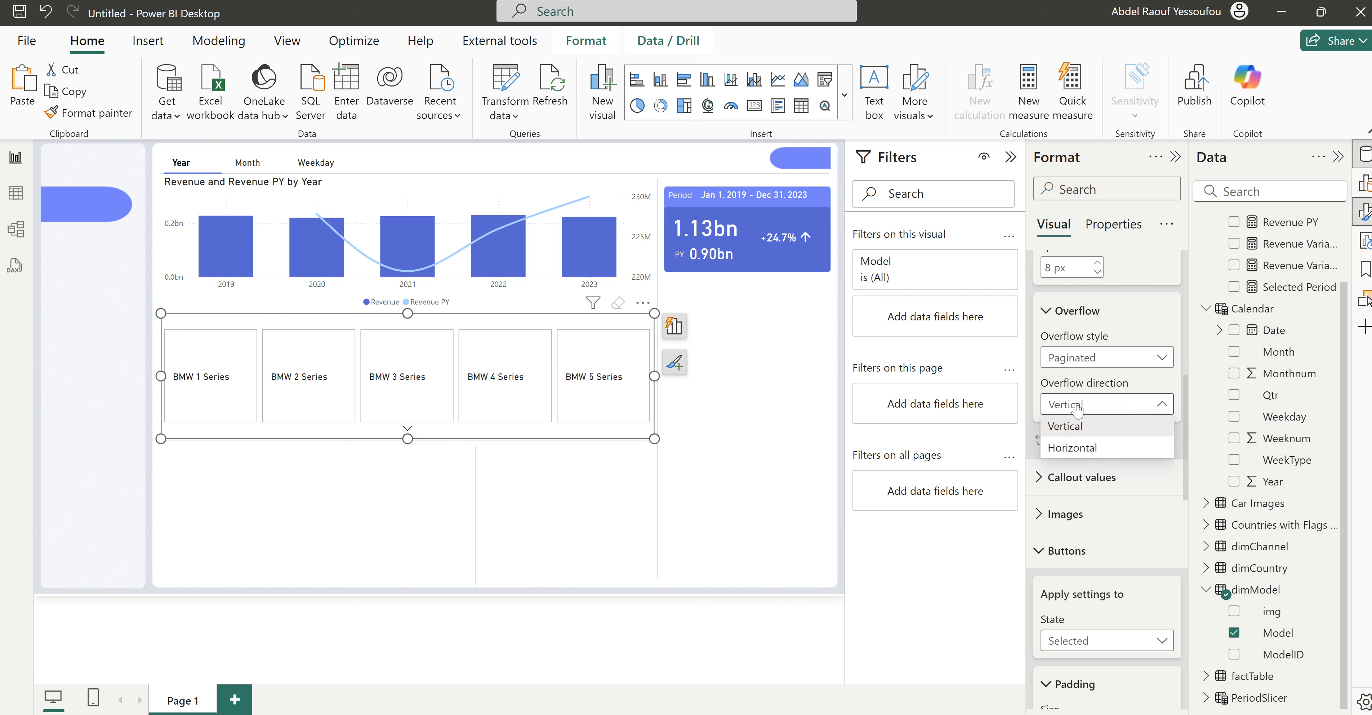
left_click(1078, 450)
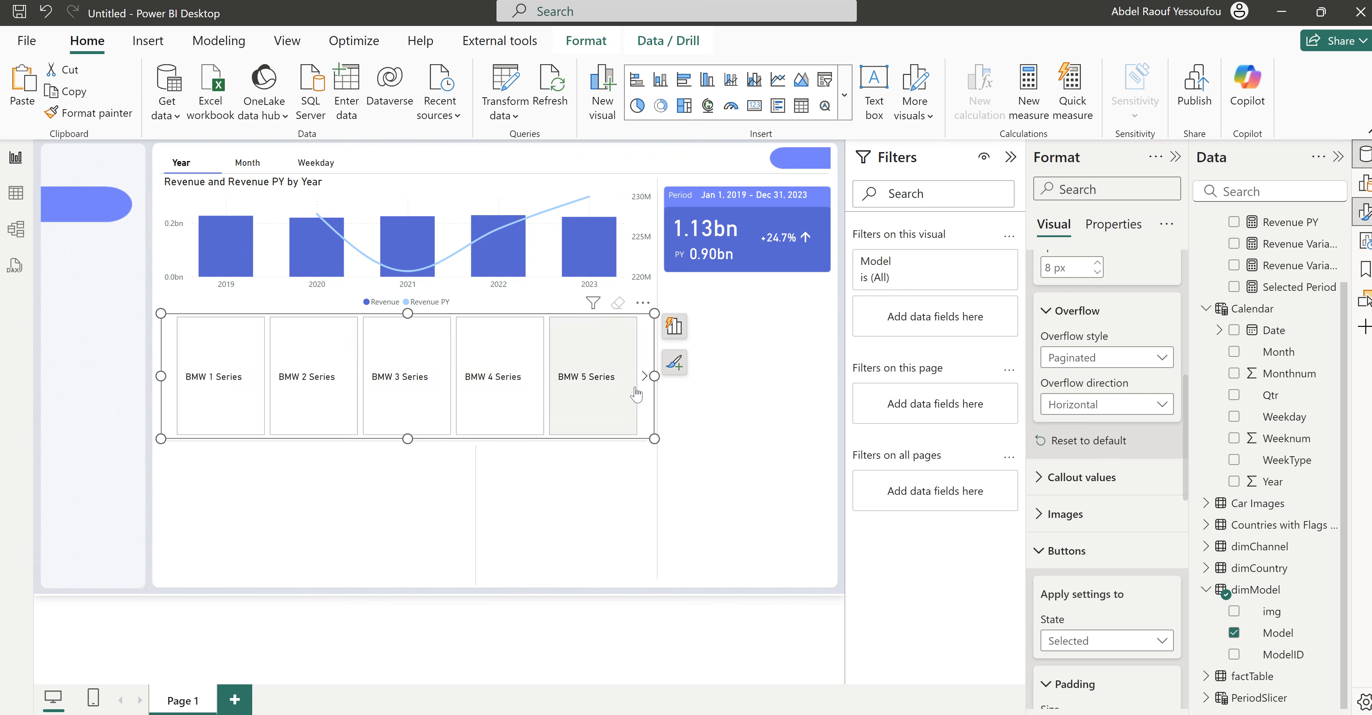
Step: Add the img field from the dimModel table as the image on the model slicer's buttons
scroll(1092, 453, "up", 5)
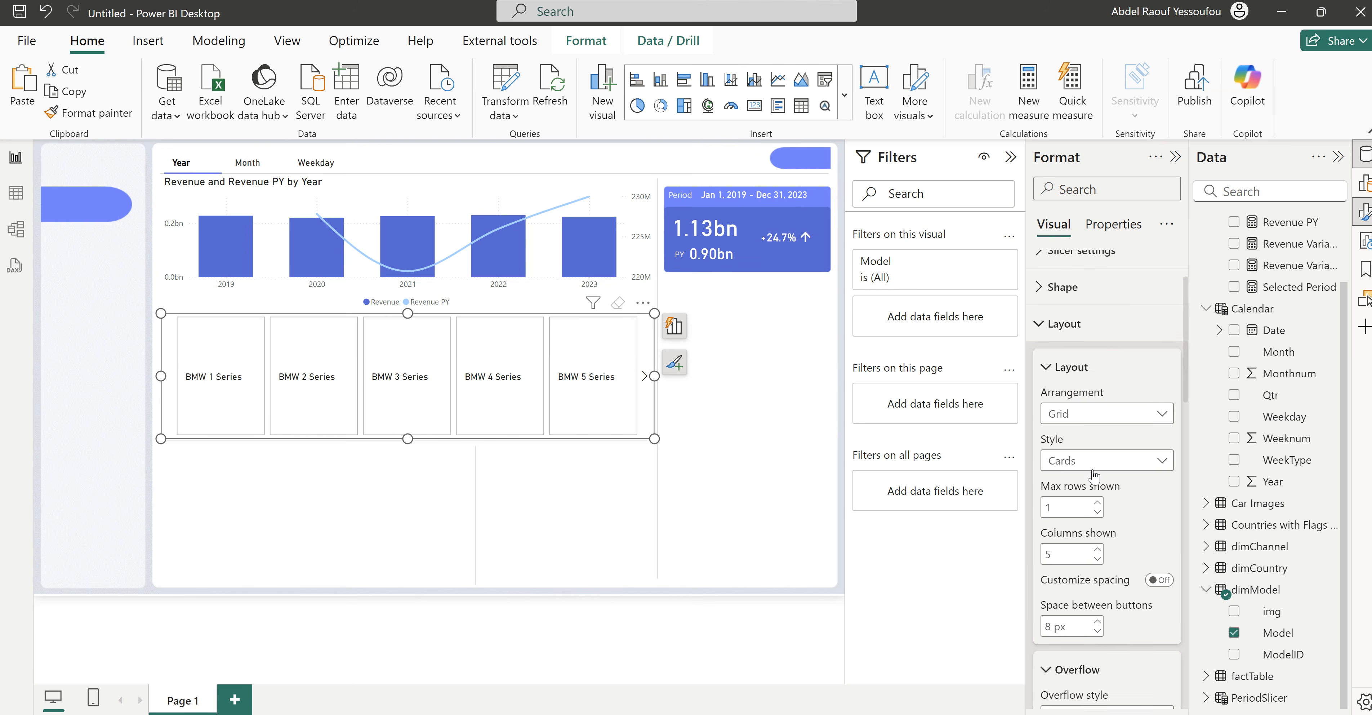
left_click(1064, 423)
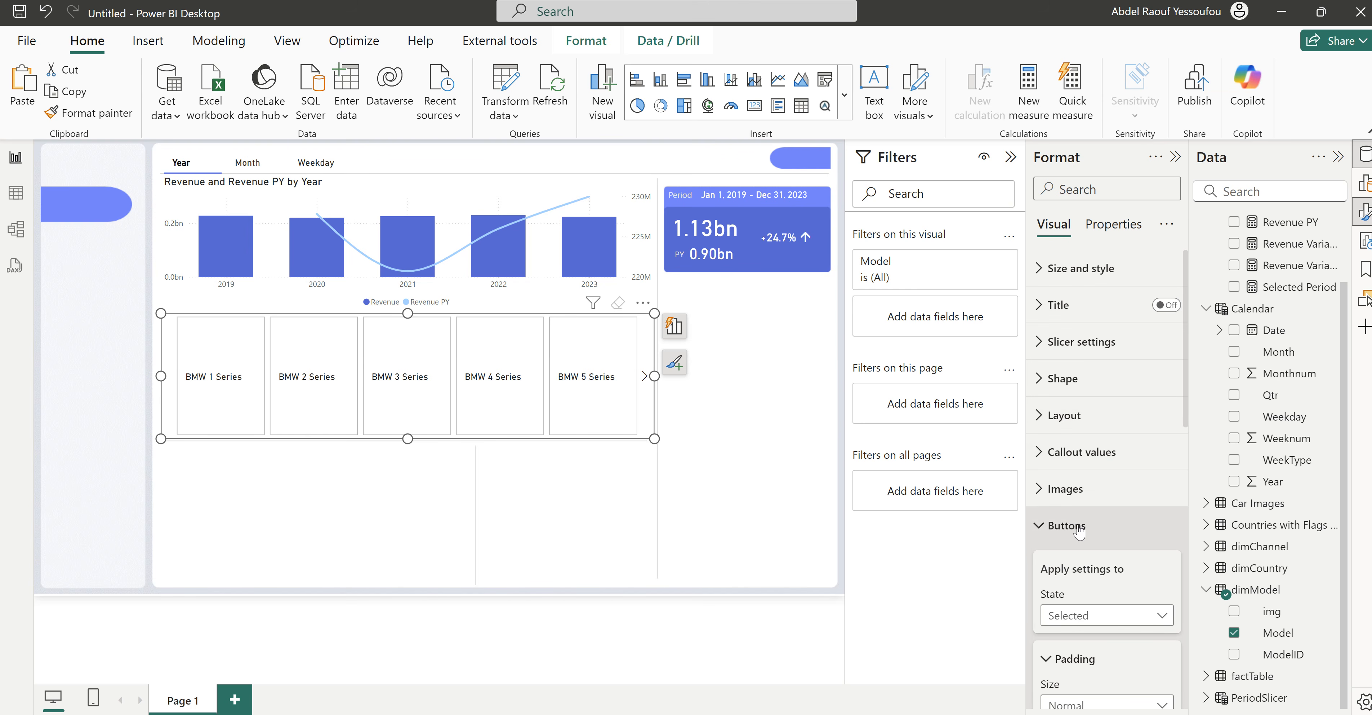
left_click(1067, 526)
left_click(1065, 489)
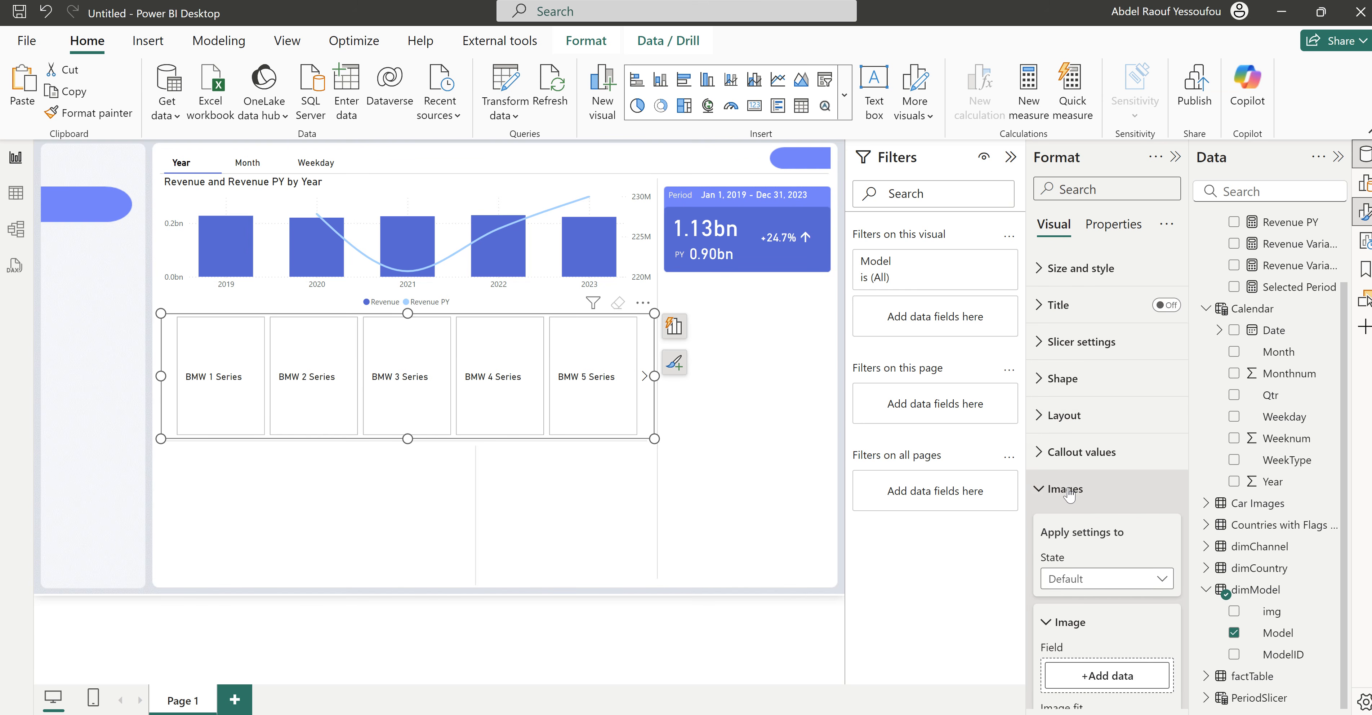
scroll(1069, 487, "down", 5)
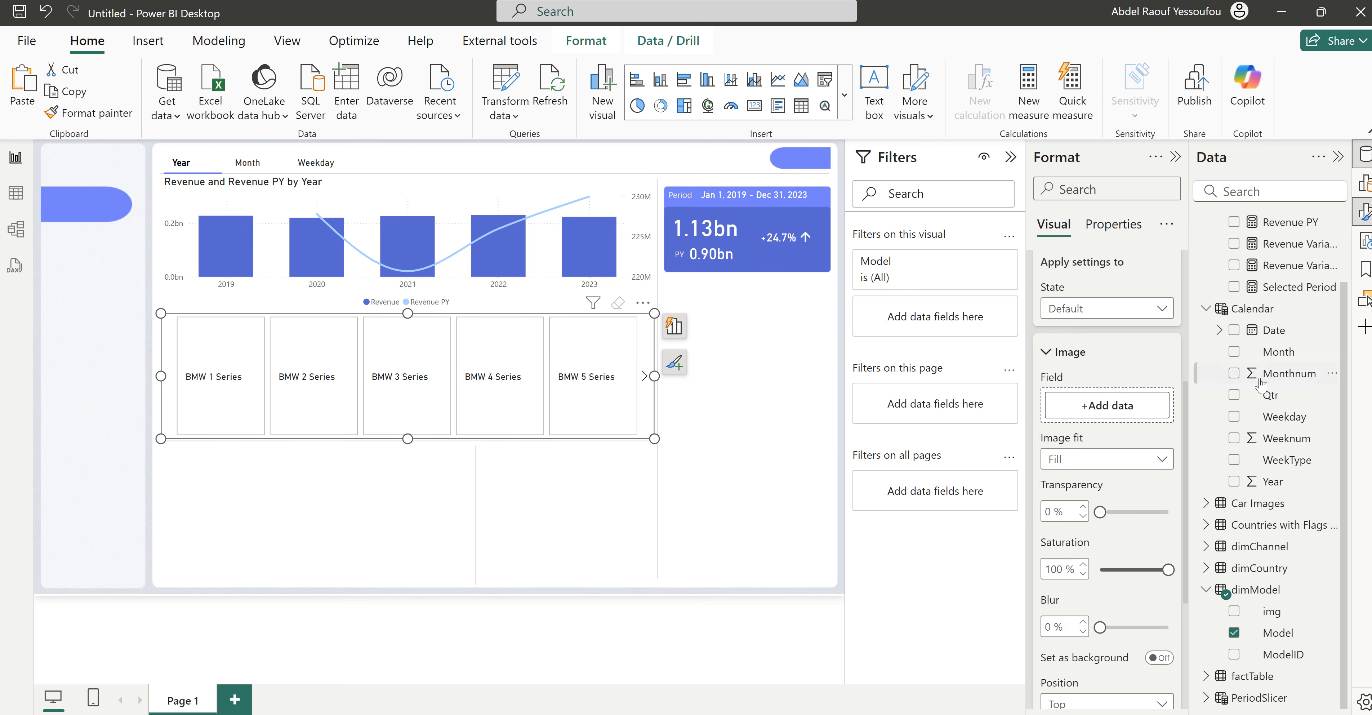
scroll(1299, 492, "up", 2)
scroll(1299, 493, "down", 2)
left_click(1206, 504)
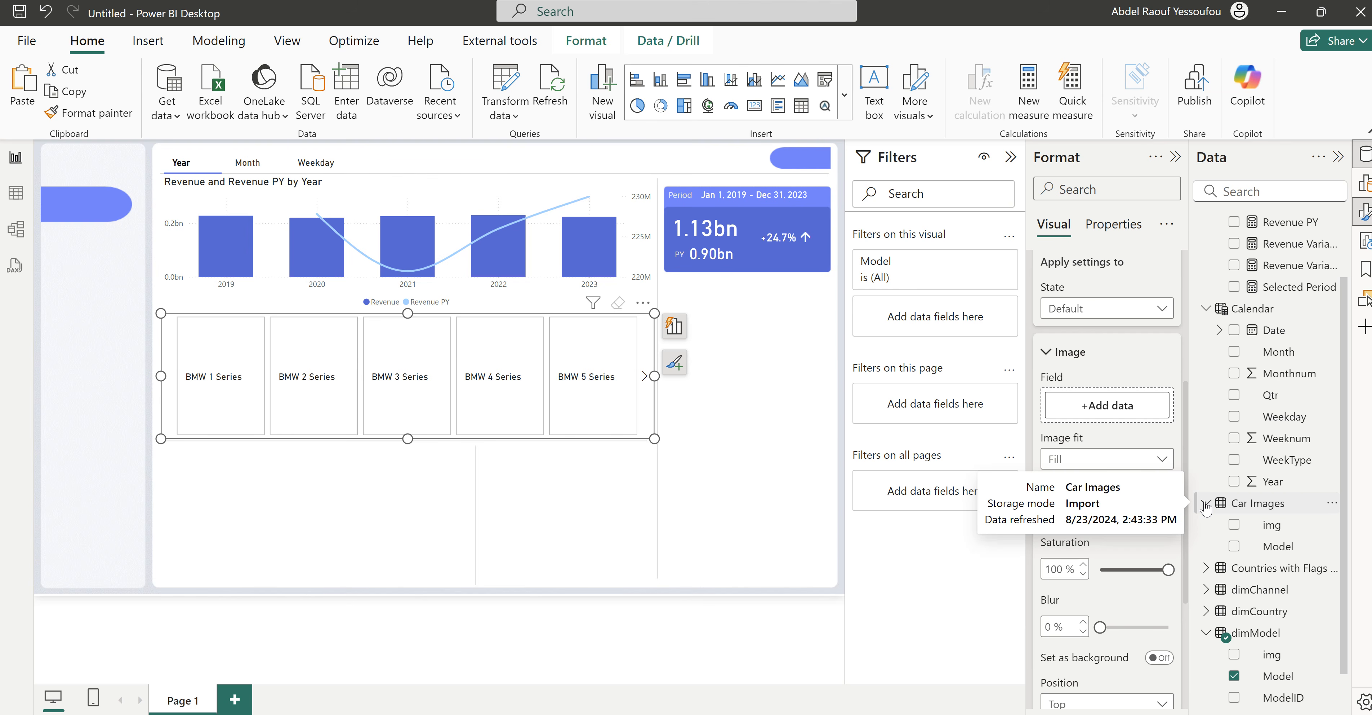
left_click(1206, 503)
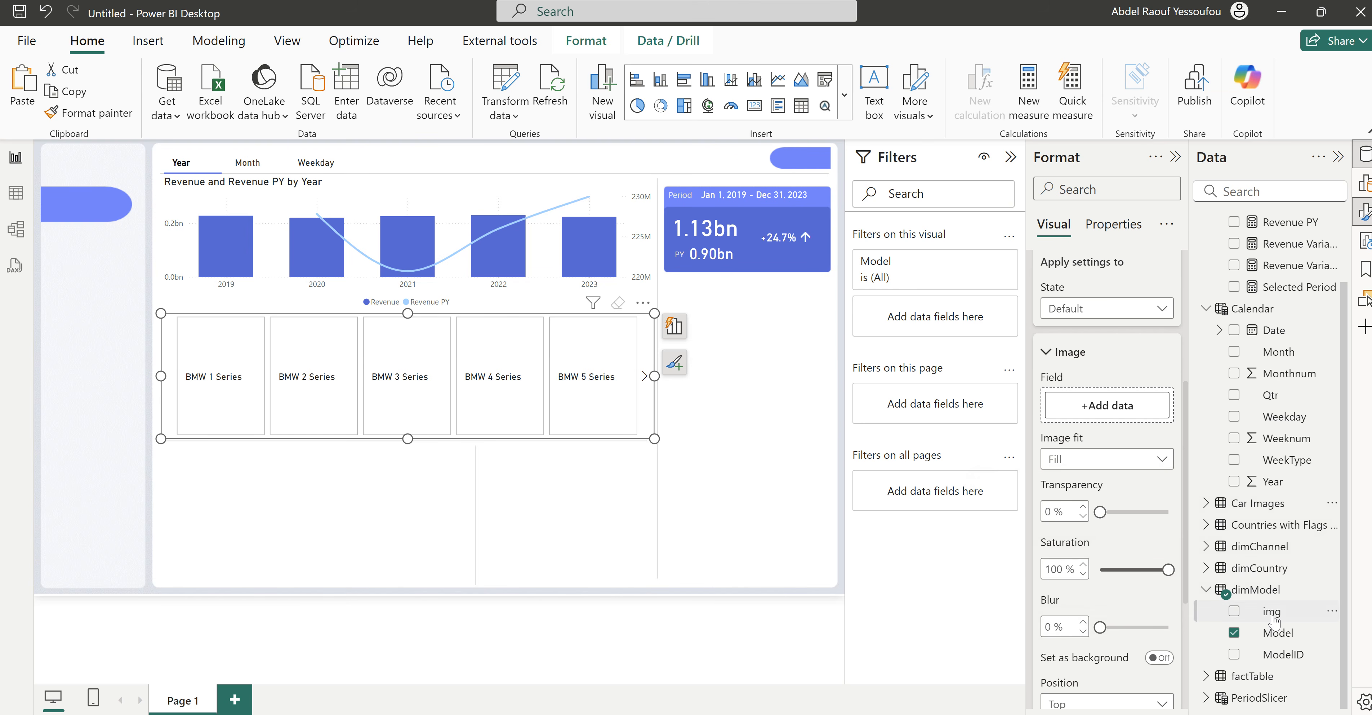
left_click_drag(1272, 618, 1121, 414)
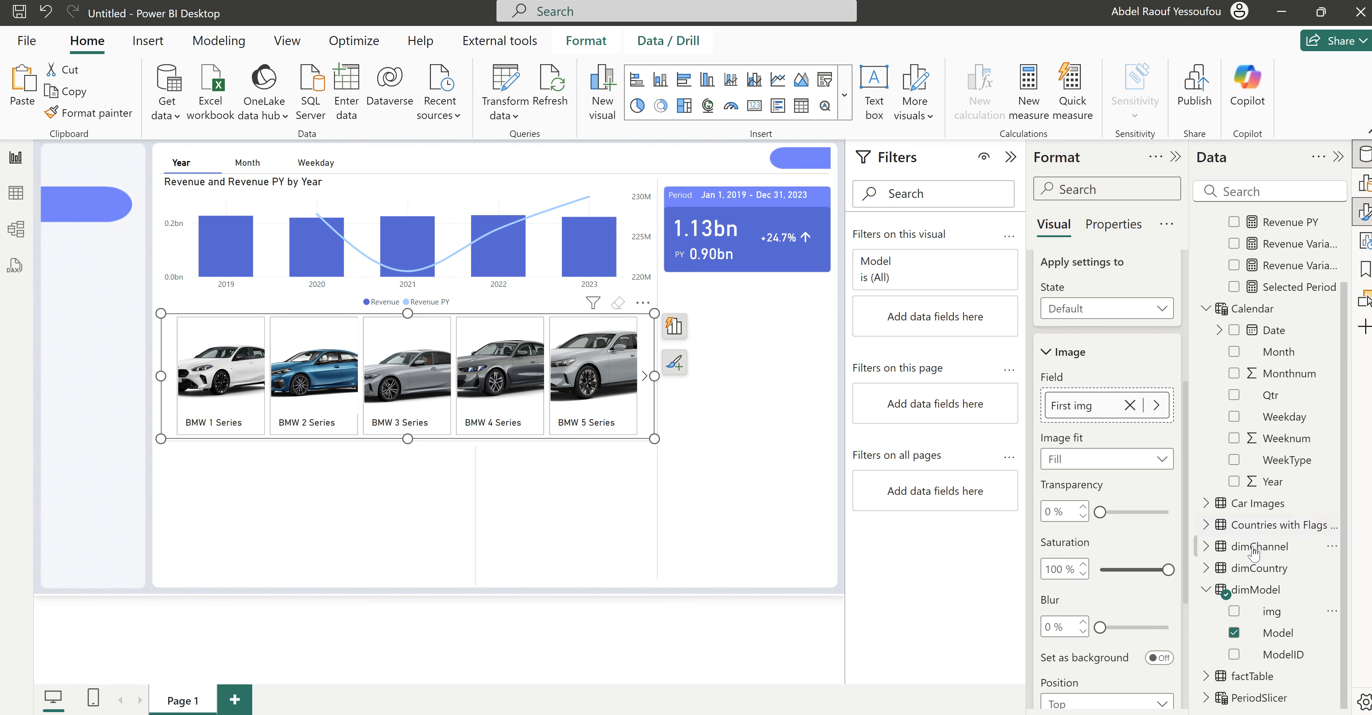
Step: Widen the model slicer to 800 so that it starts at horizontal position 179
scroll(1114, 549, "down", 3)
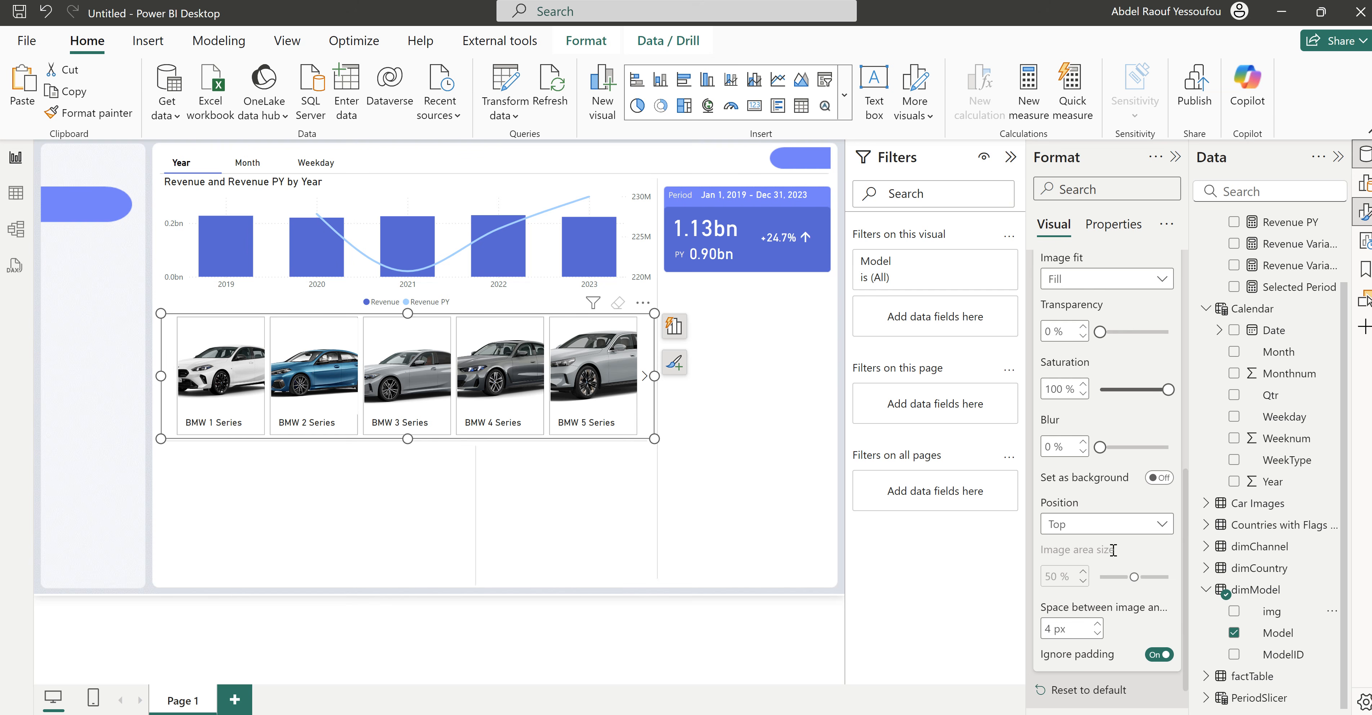
scroll(1113, 549, "up", 2)
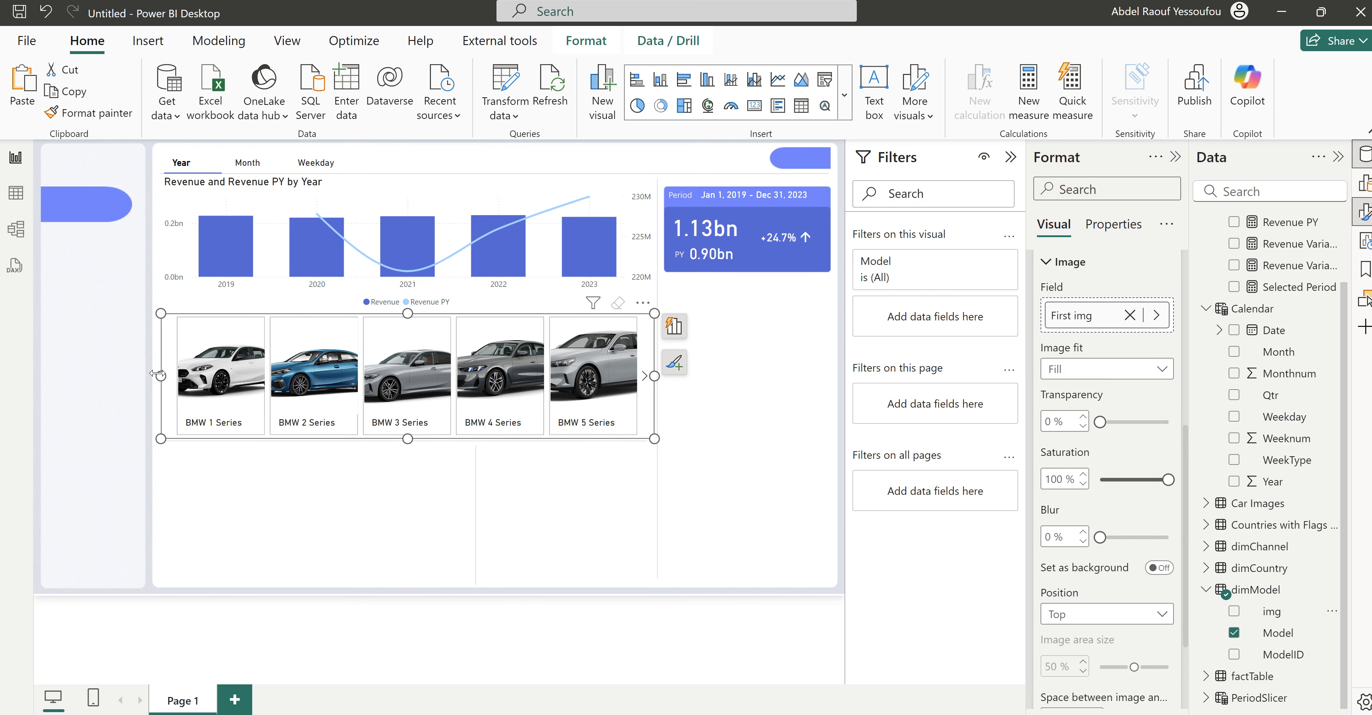
left_click_drag(158, 374, 147, 375)
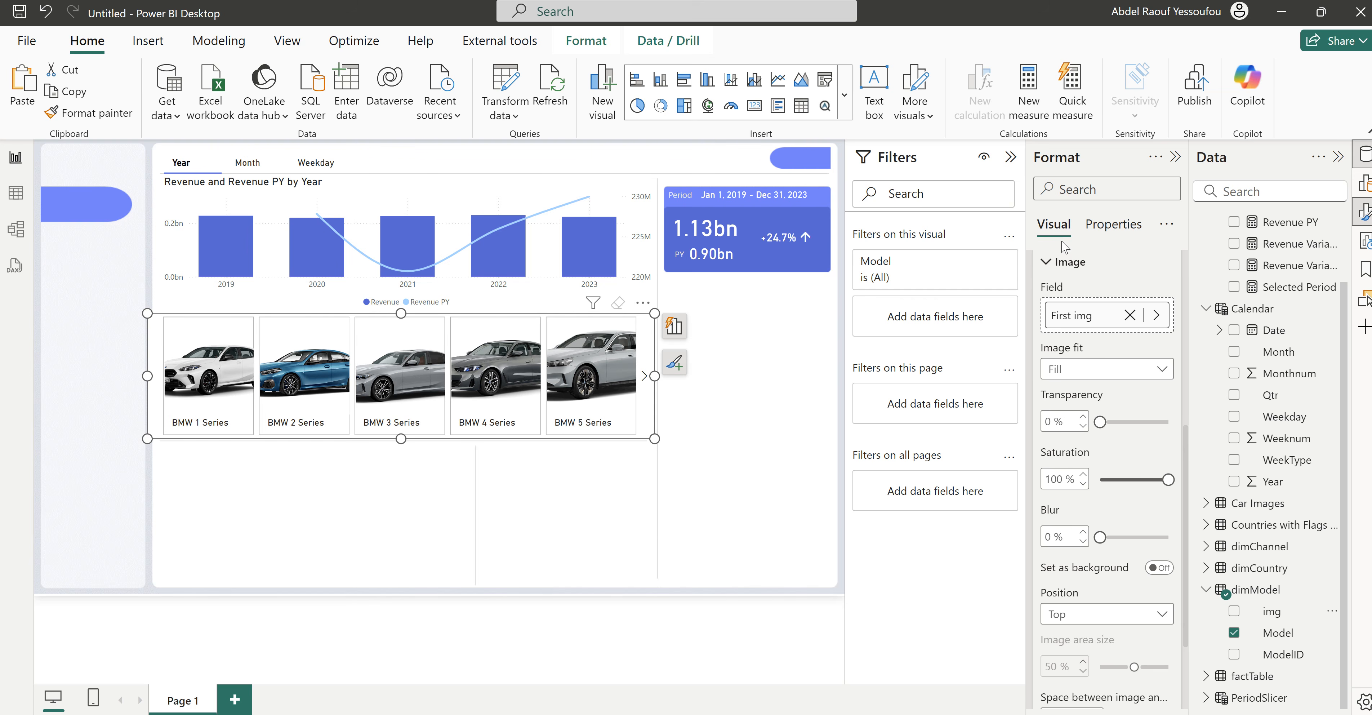
Step: Turn off the background of the model slicer
scroll(1092, 286, "up", 7)
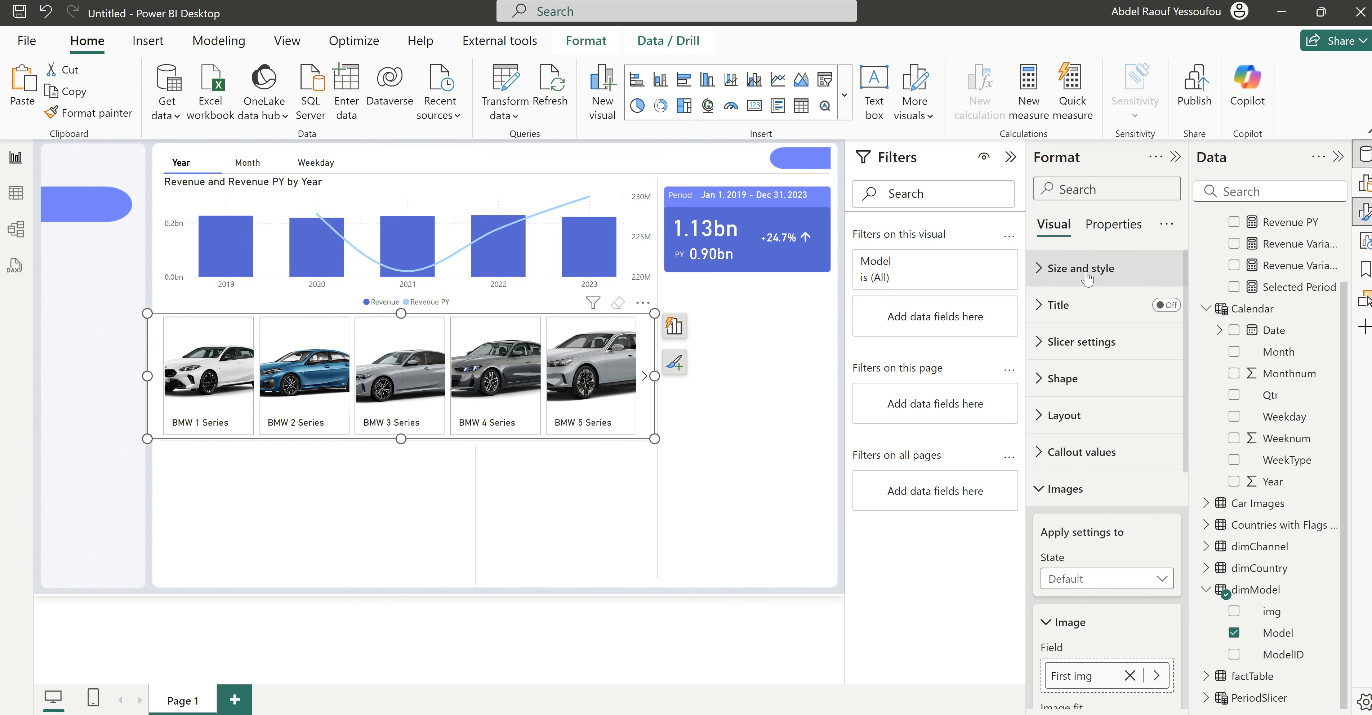
left_click(1087, 281)
left_click(1154, 615)
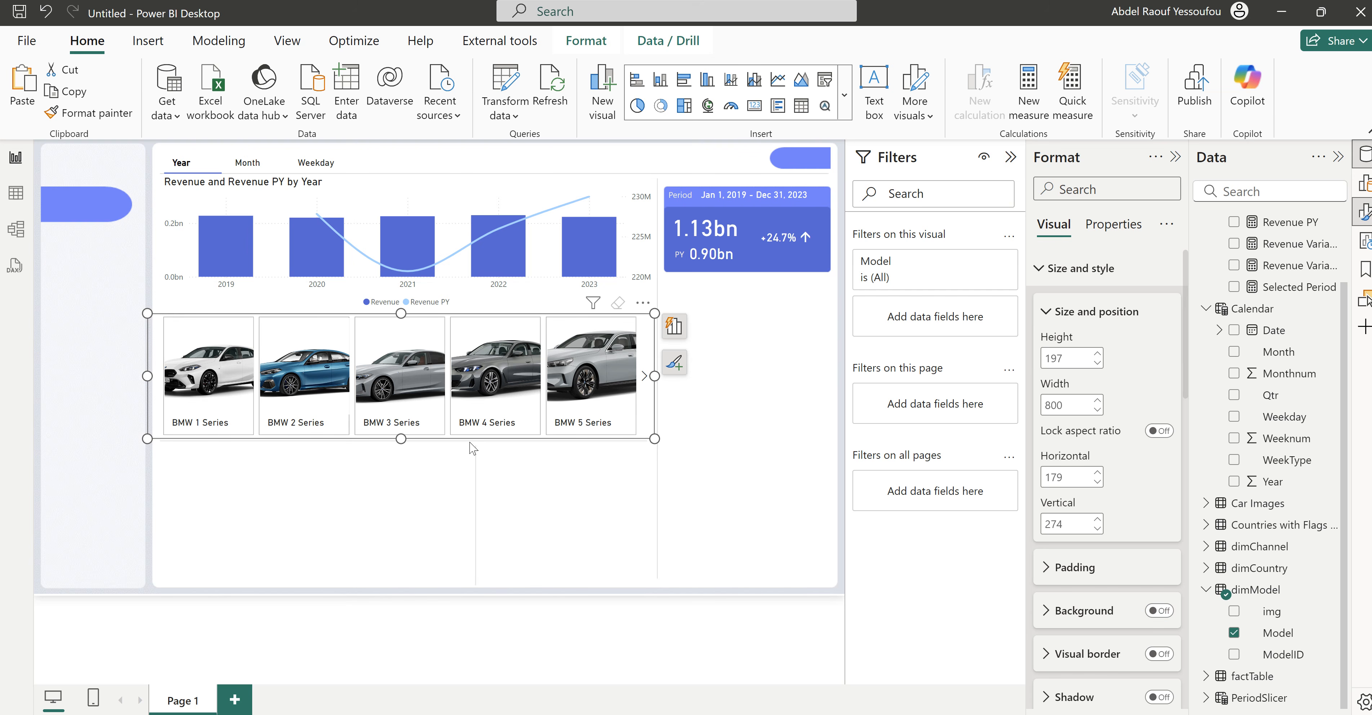
left_click(1072, 280)
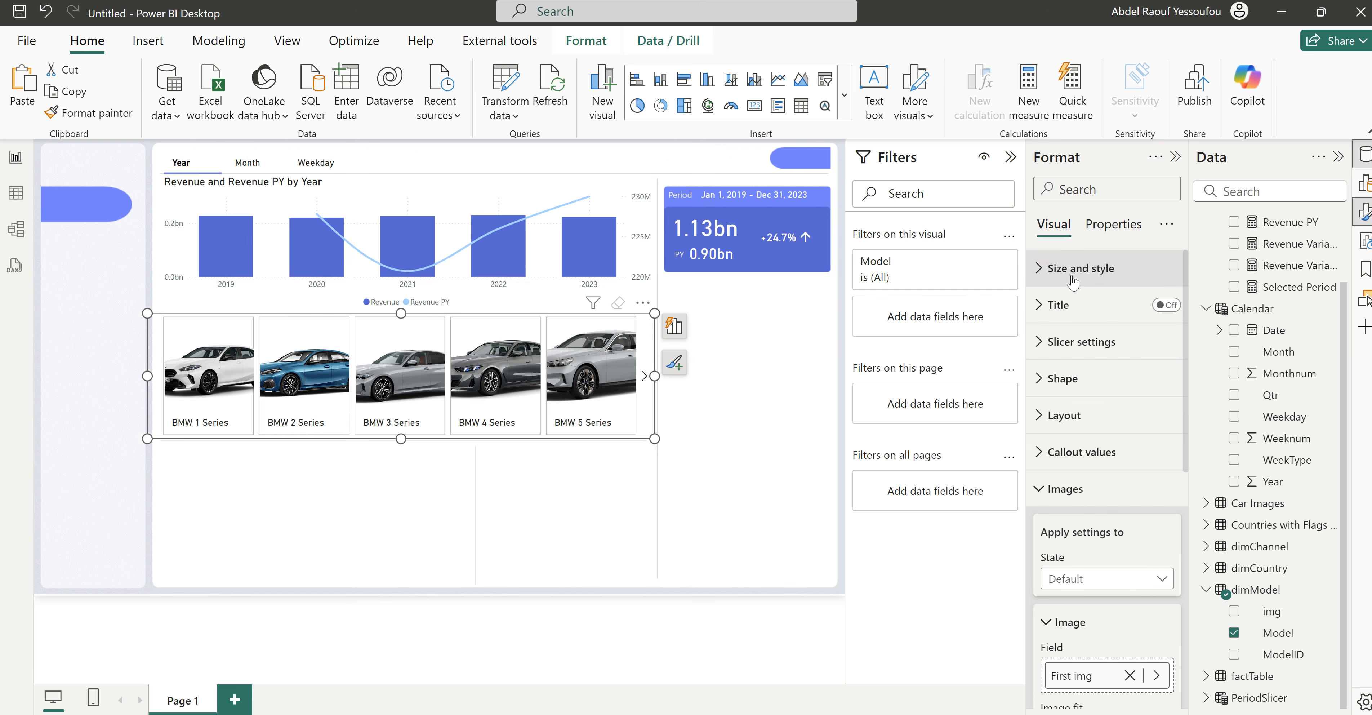
Step: Set the image fit of the model slicer's Default state to Normal
scroll(1083, 413, "down", 2)
left_click(1086, 401)
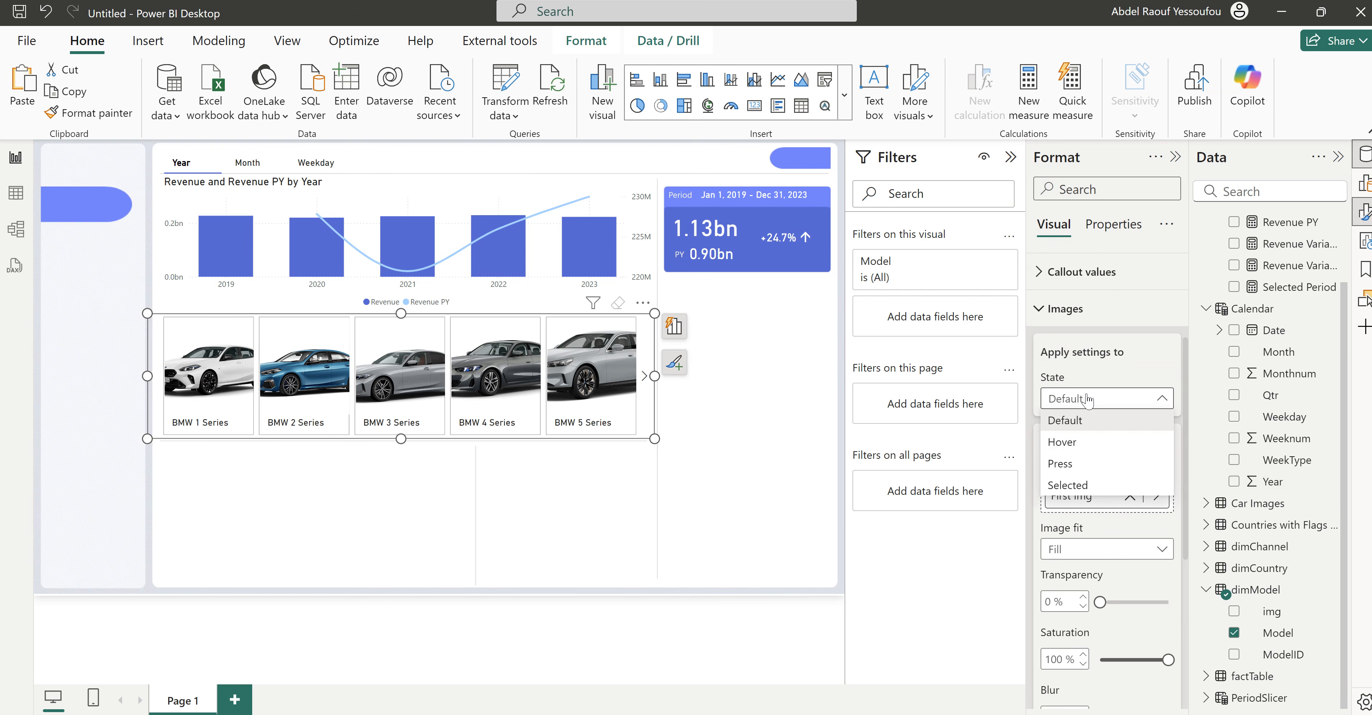
left_click(1070, 420)
scroll(1097, 497, "down", 2)
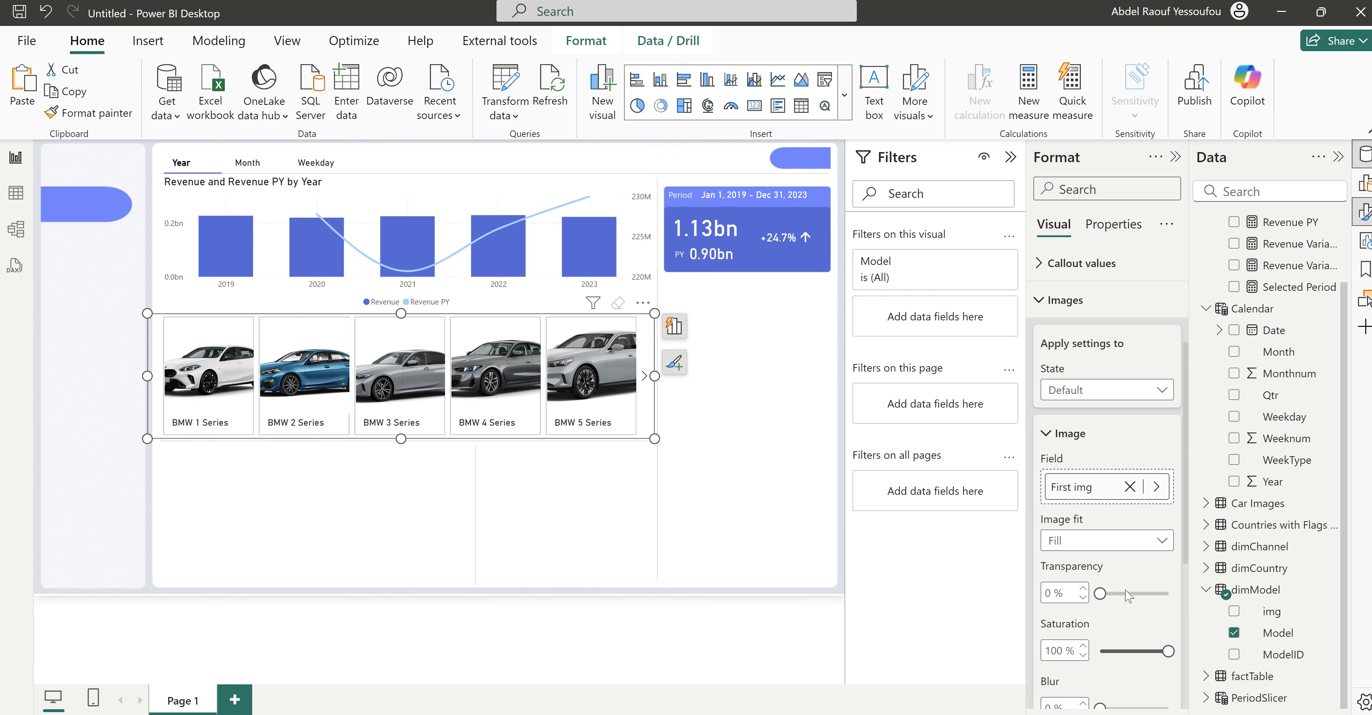
left_click(1095, 460)
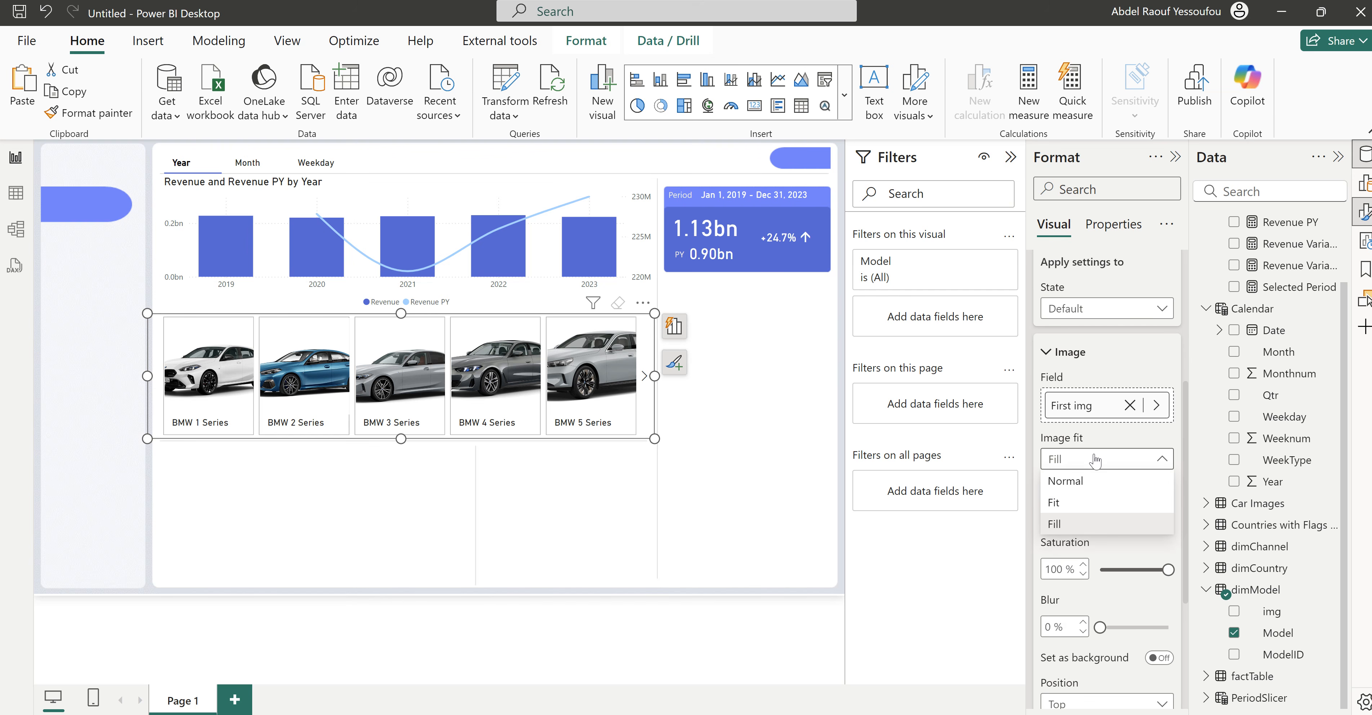
left_click(1084, 506)
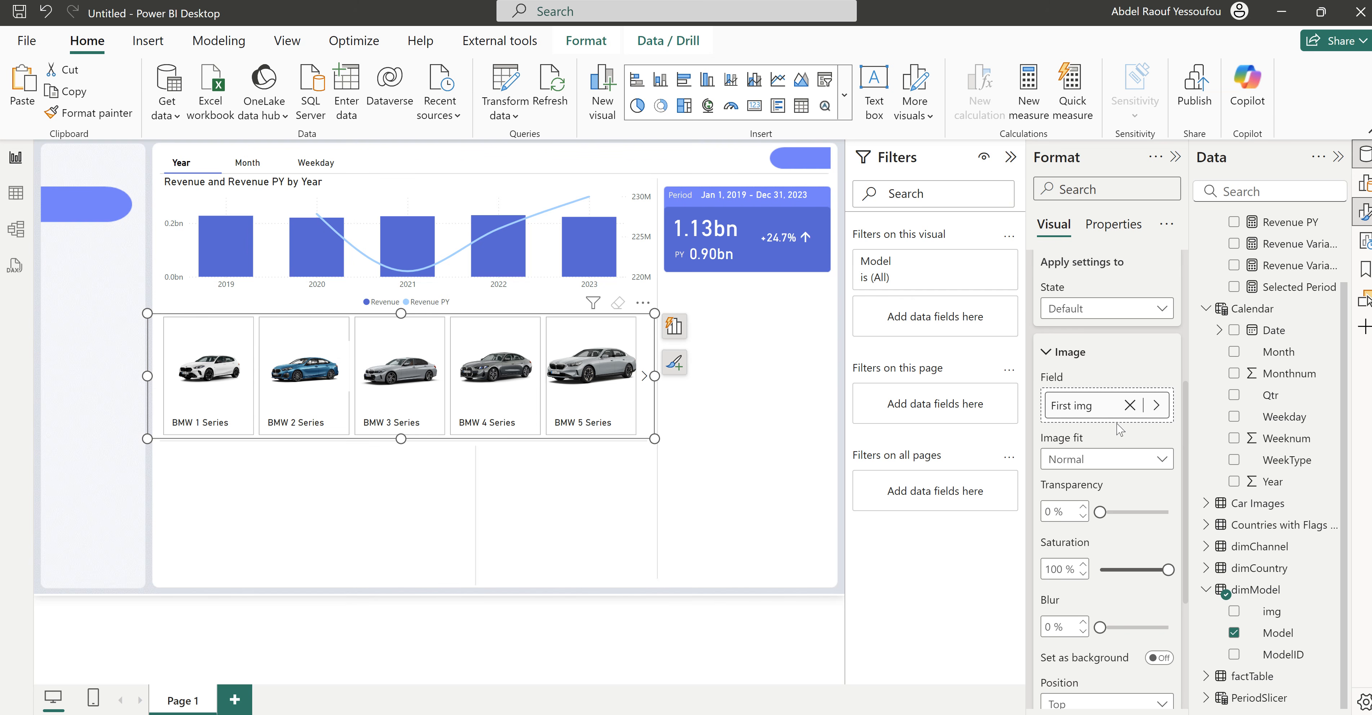
scroll(1140, 431, "up", 5)
left_click(1058, 489)
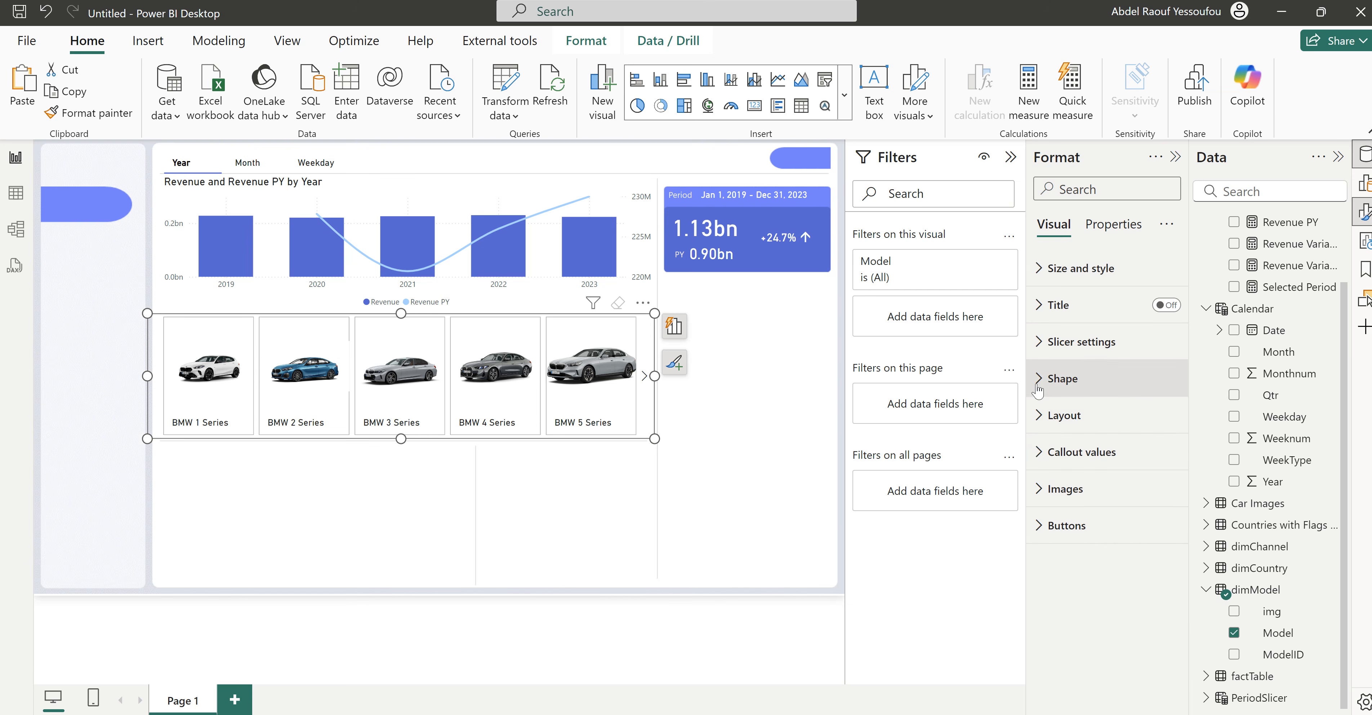
Step: Set the model slicer's layout to 4 columns shown
left_click(1068, 416)
left_click(1077, 643)
key("Return")
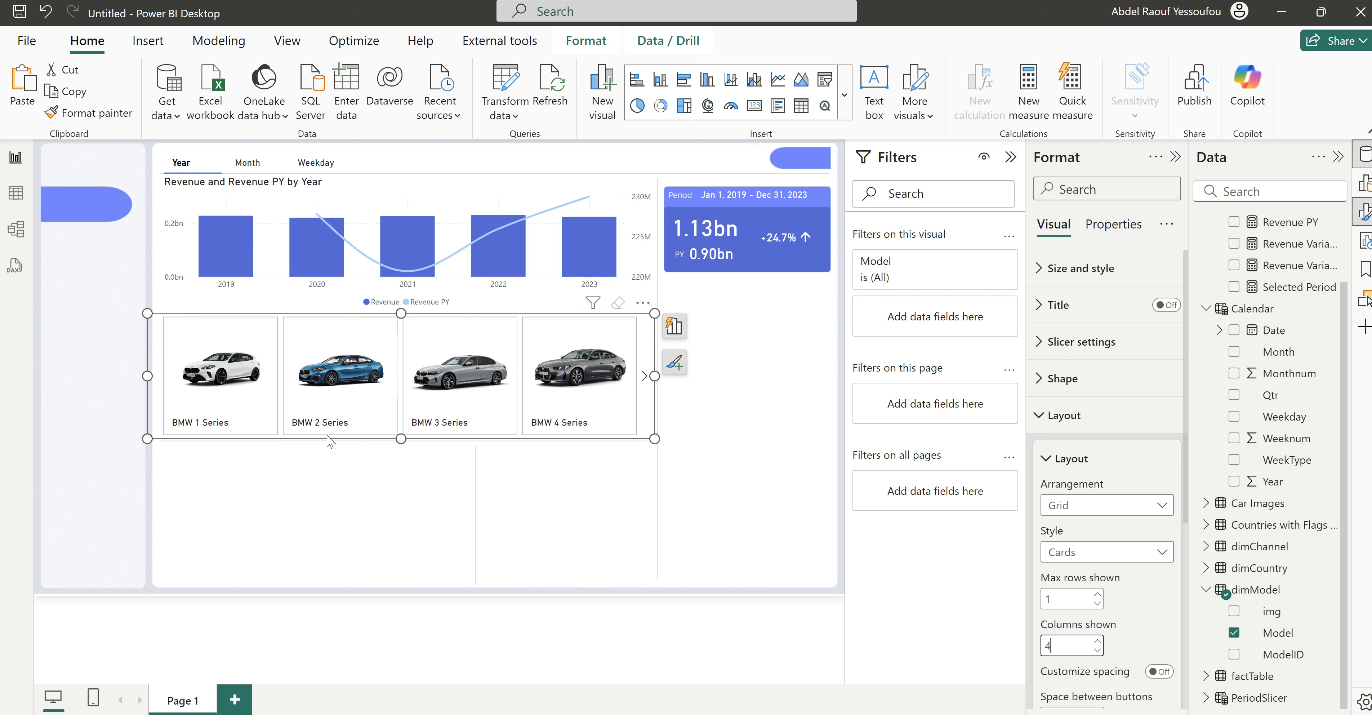
left_click(1080, 417)
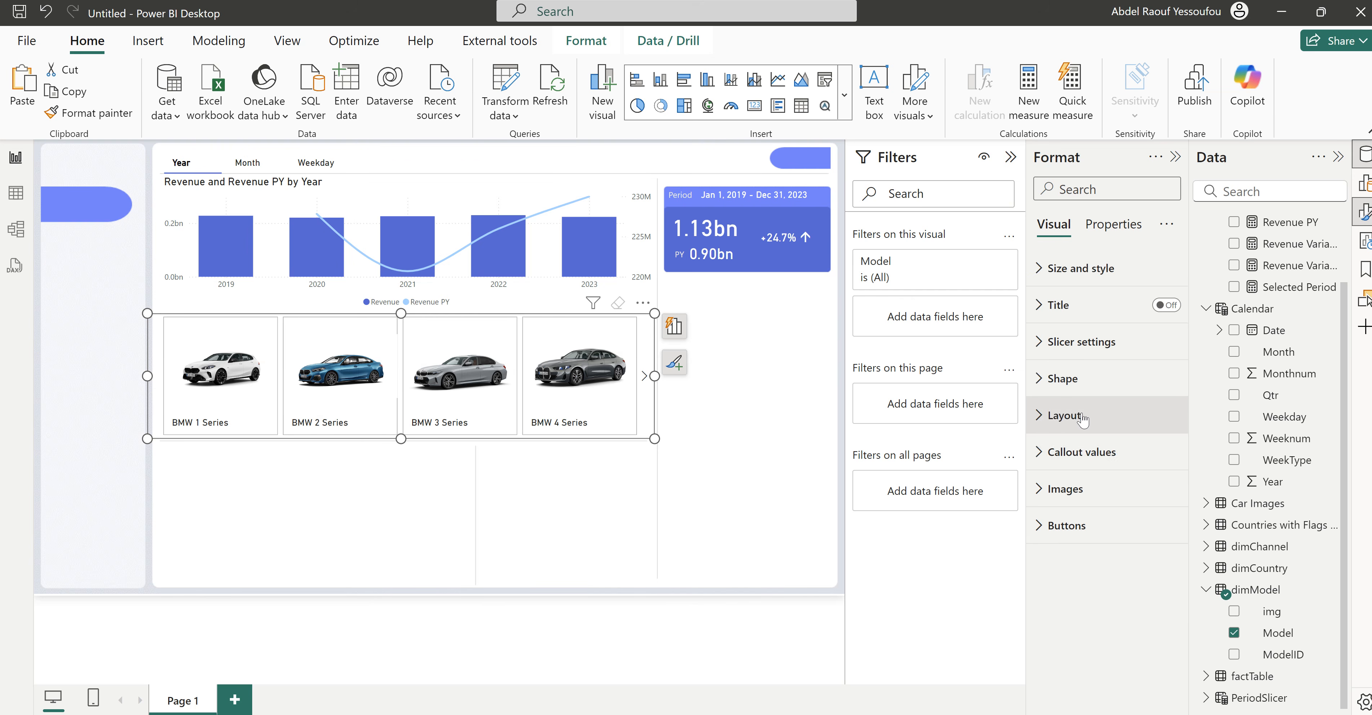
Step: Apply the model slicer's callout value settings to the Default state
left_click(1067, 452)
scroll(1067, 454, "down", 5)
scroll(1067, 454, "down", 2)
left_click(1161, 539)
left_click(1087, 539)
scroll(1095, 593, "down", 2)
scroll(1094, 595, "up", 10)
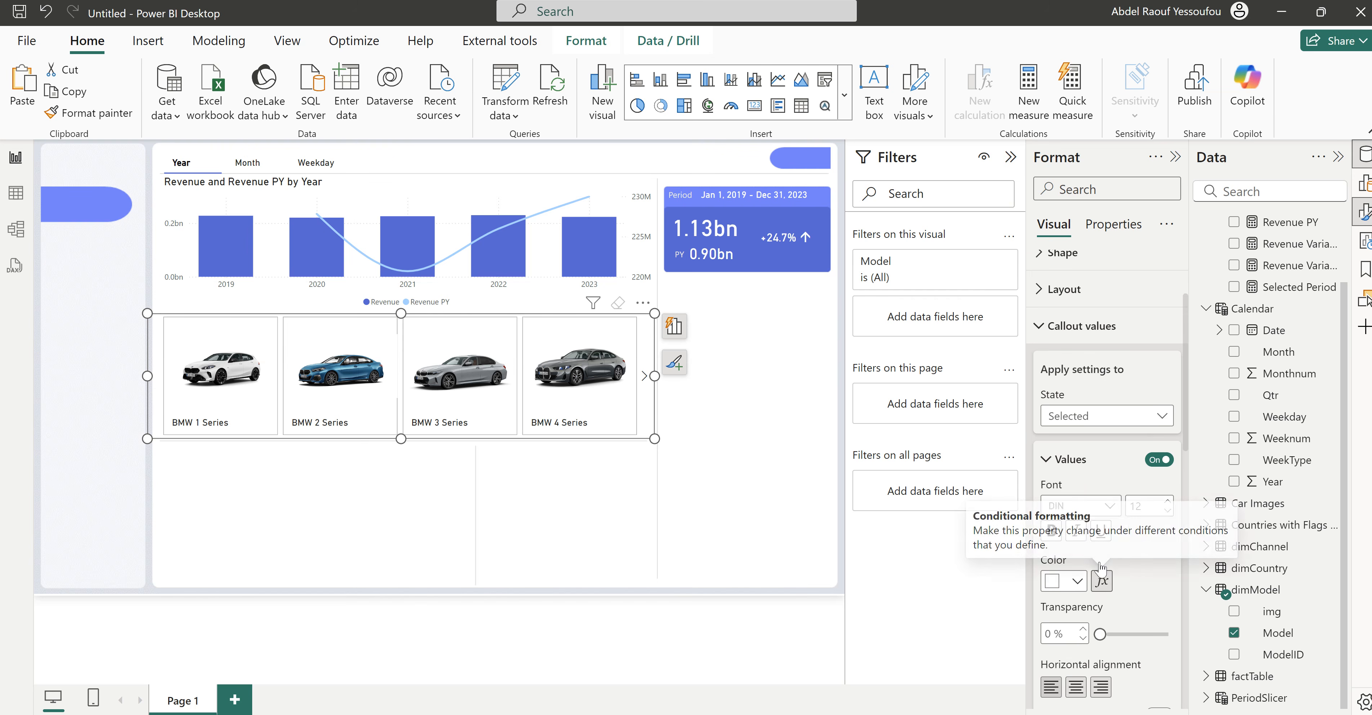
left_click(1083, 427)
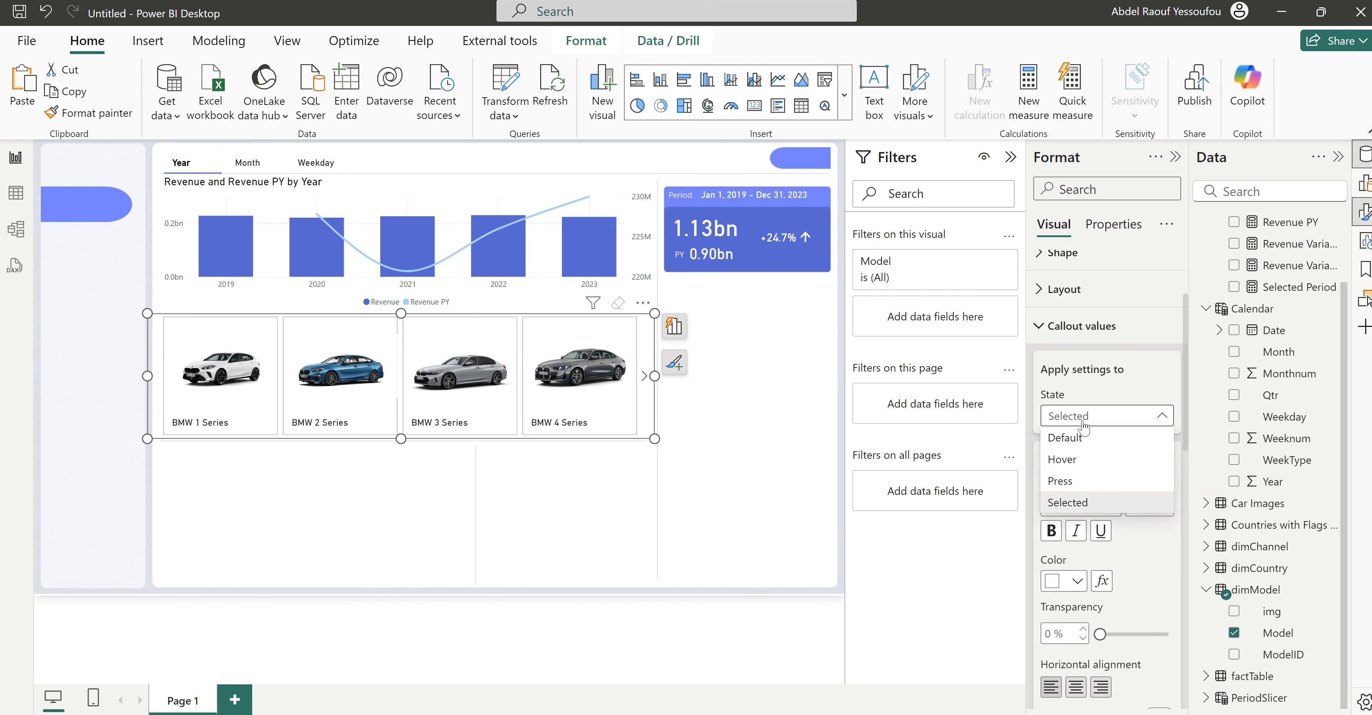
left_click(1084, 425)
left_click(1084, 424)
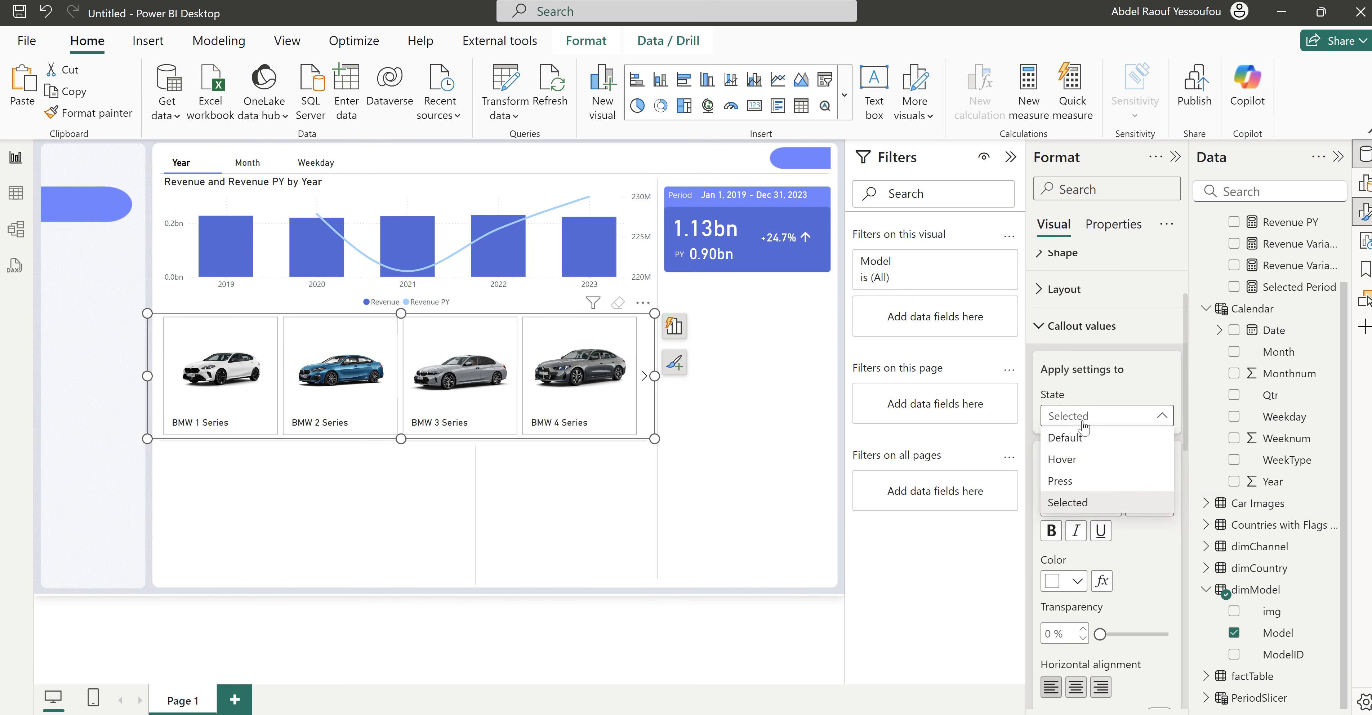
left_click(1083, 442)
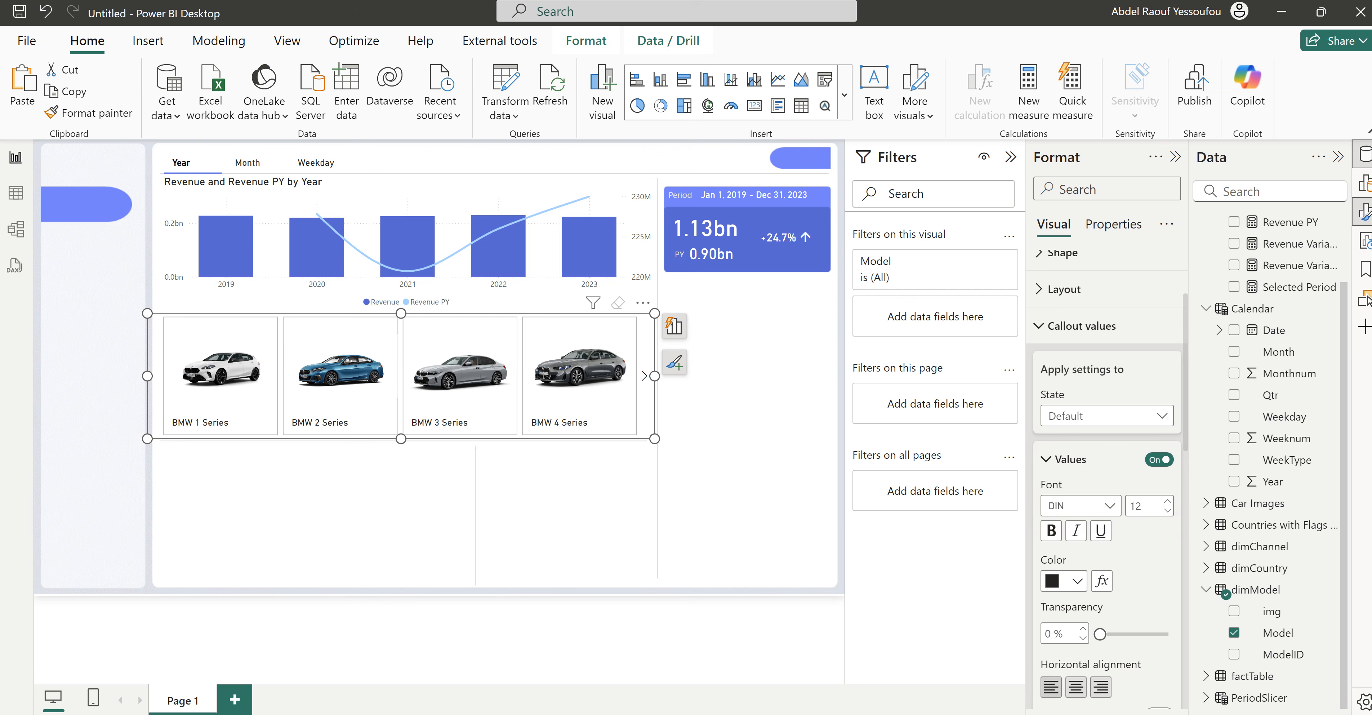
Step: Turn on the label for the model slicer's callout values in the Default state
scroll(1092, 372, "down", 10)
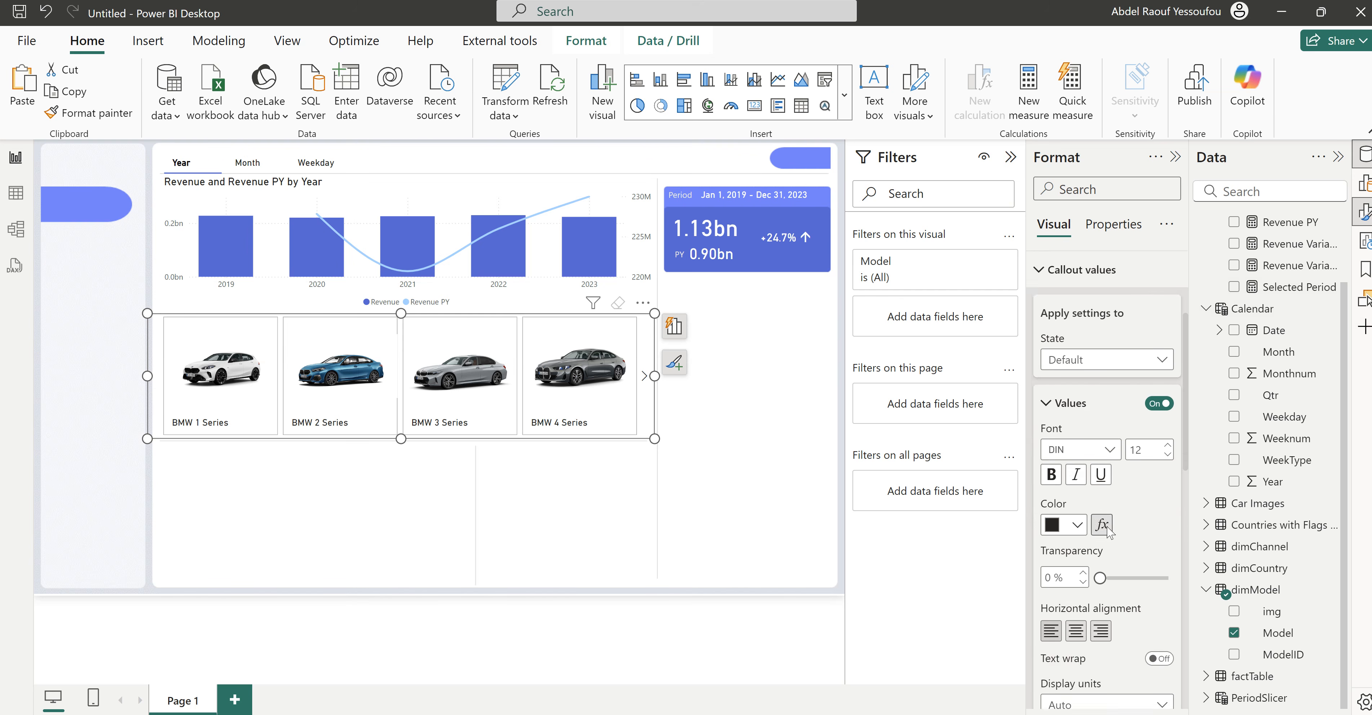
left_click(1159, 357)
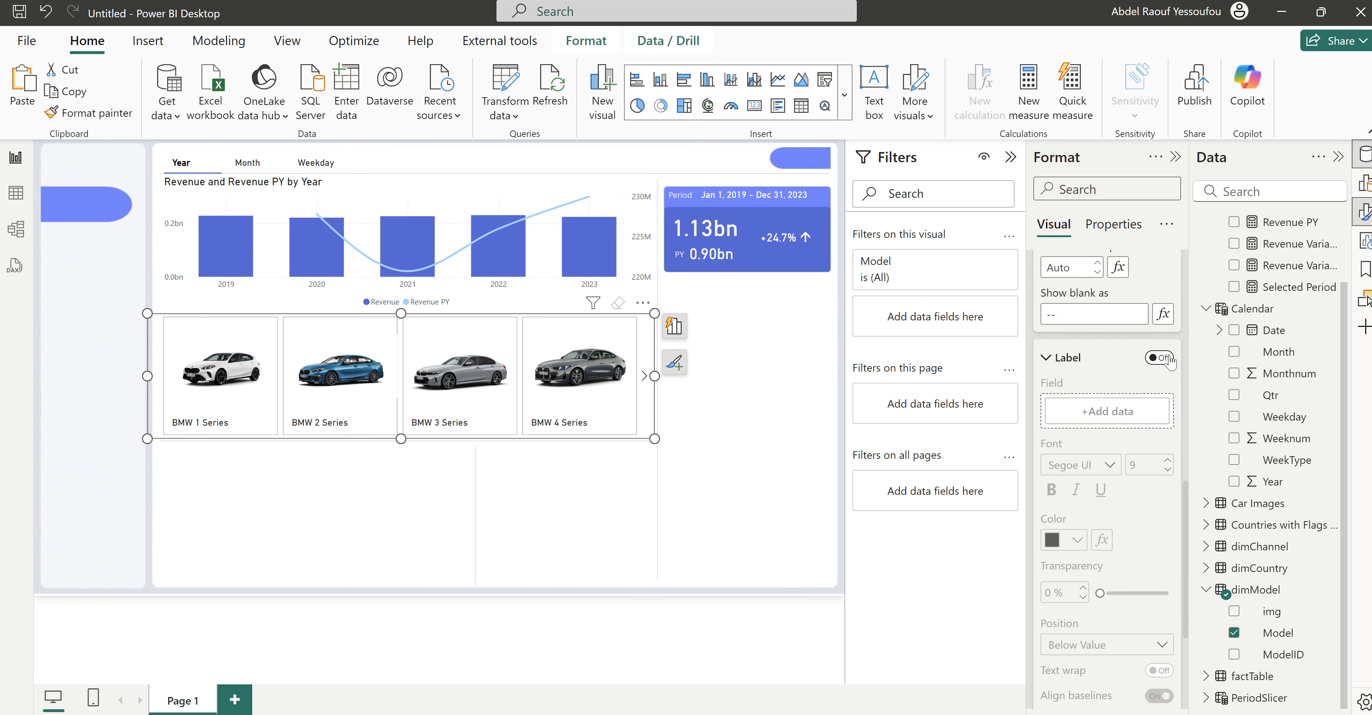
scroll(1139, 455, "up", 2)
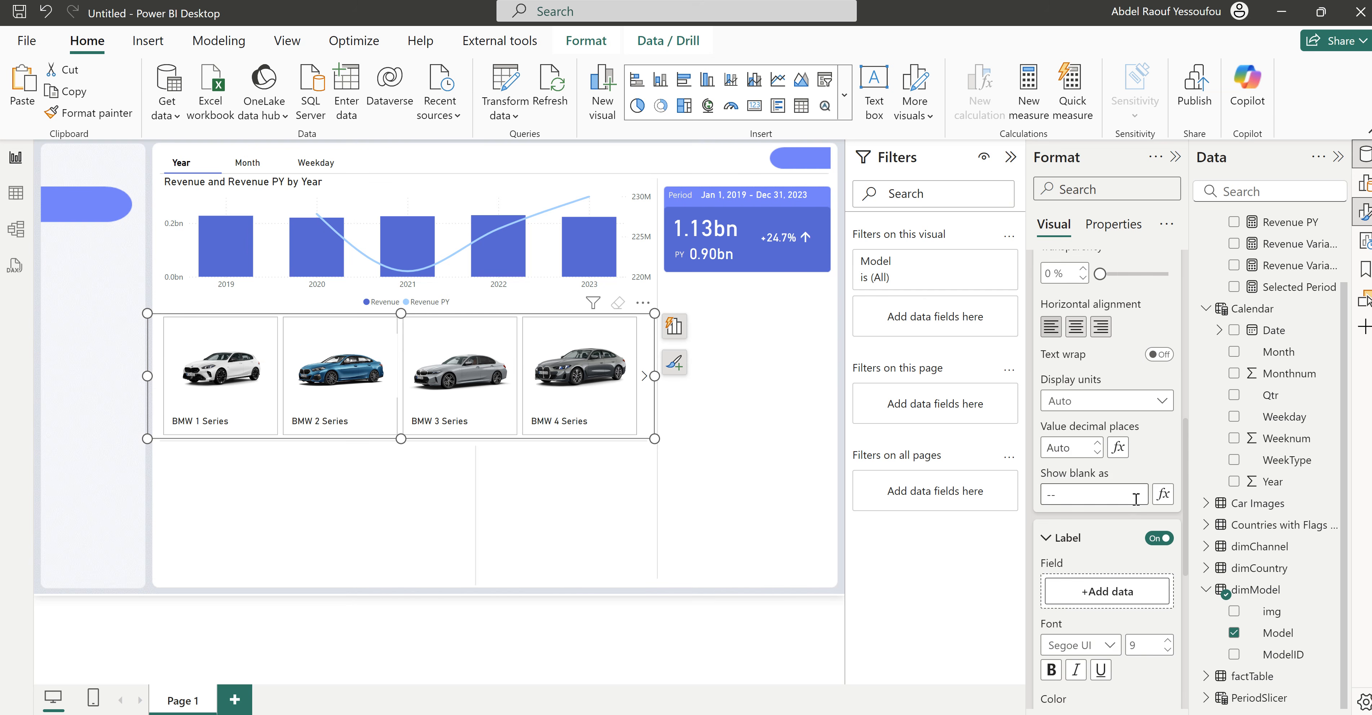
scroll(1142, 453, "down", 2)
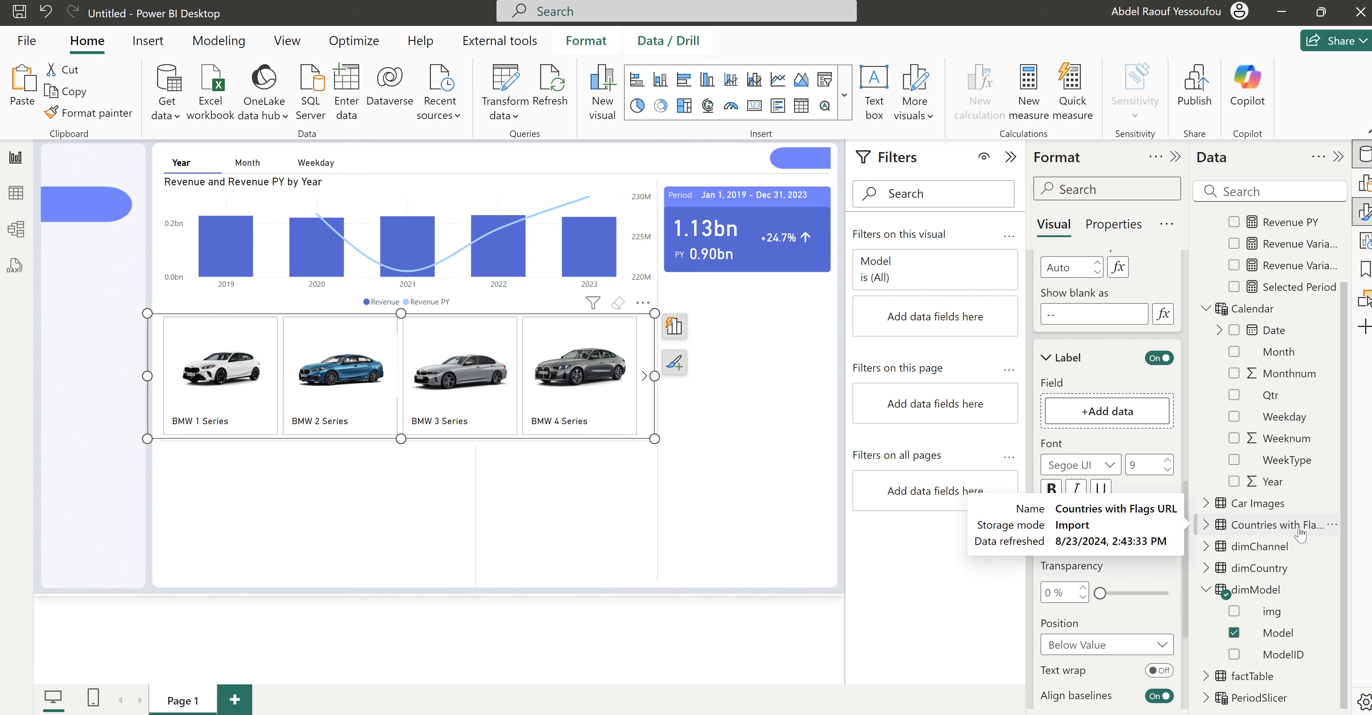
scroll(1289, 563, "up", 1)
scroll(1289, 563, "down", 1)
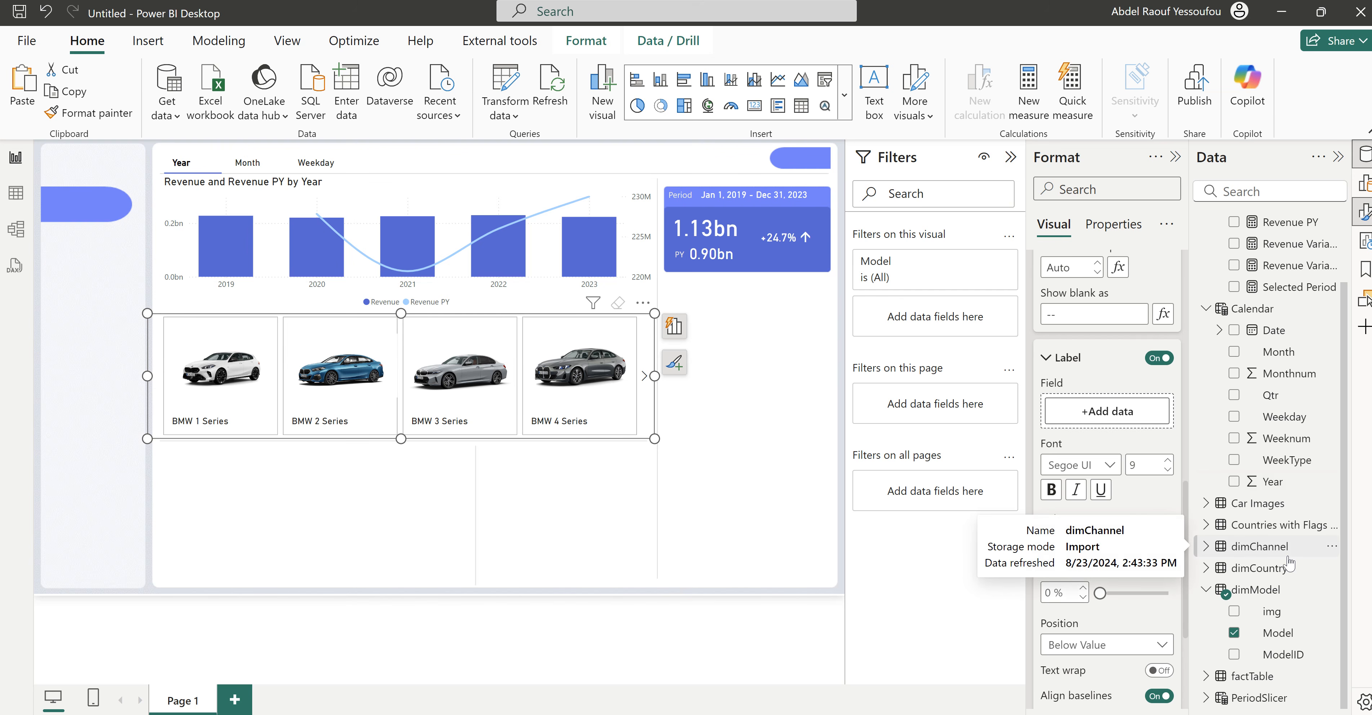
scroll(1288, 563, "up", 1)
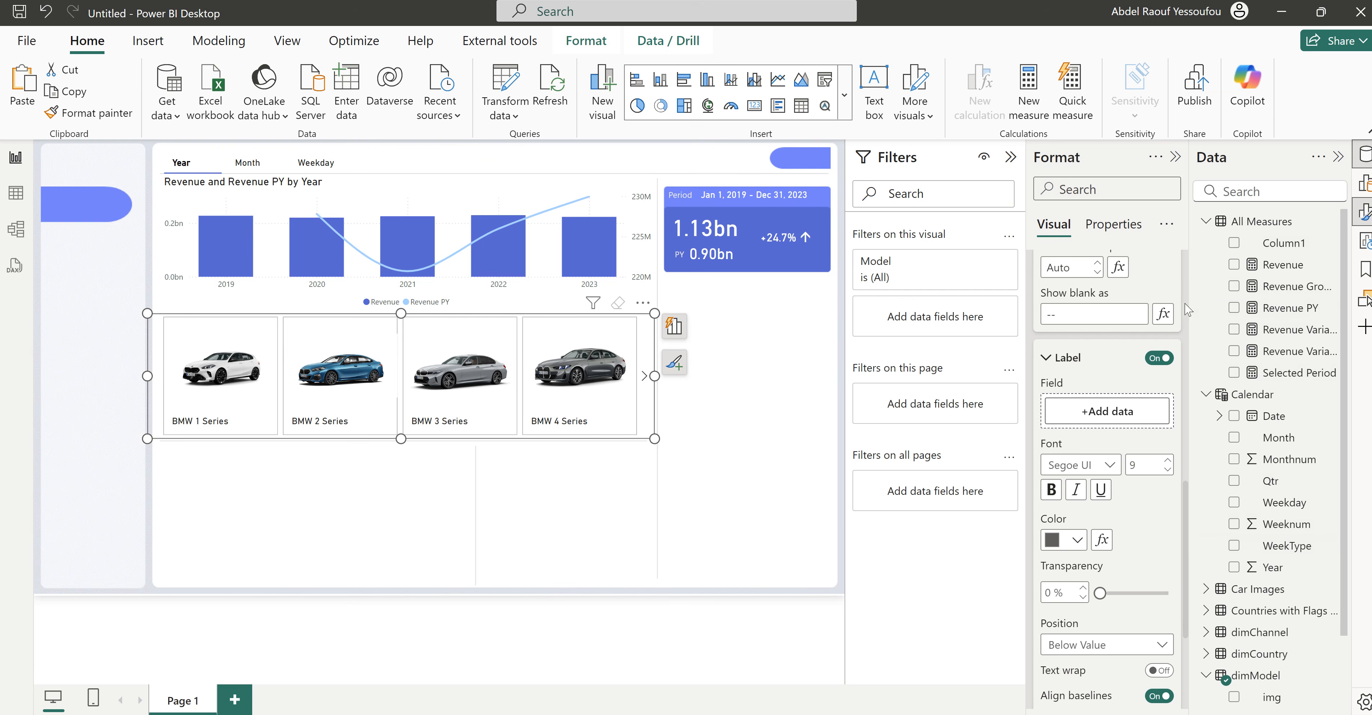
Step: Widen the field list and examine the formulas of the Qty Sold, PY, Variance, Variance % Arrow and Growth measures
left_click_drag(1191, 304, 1139, 304)
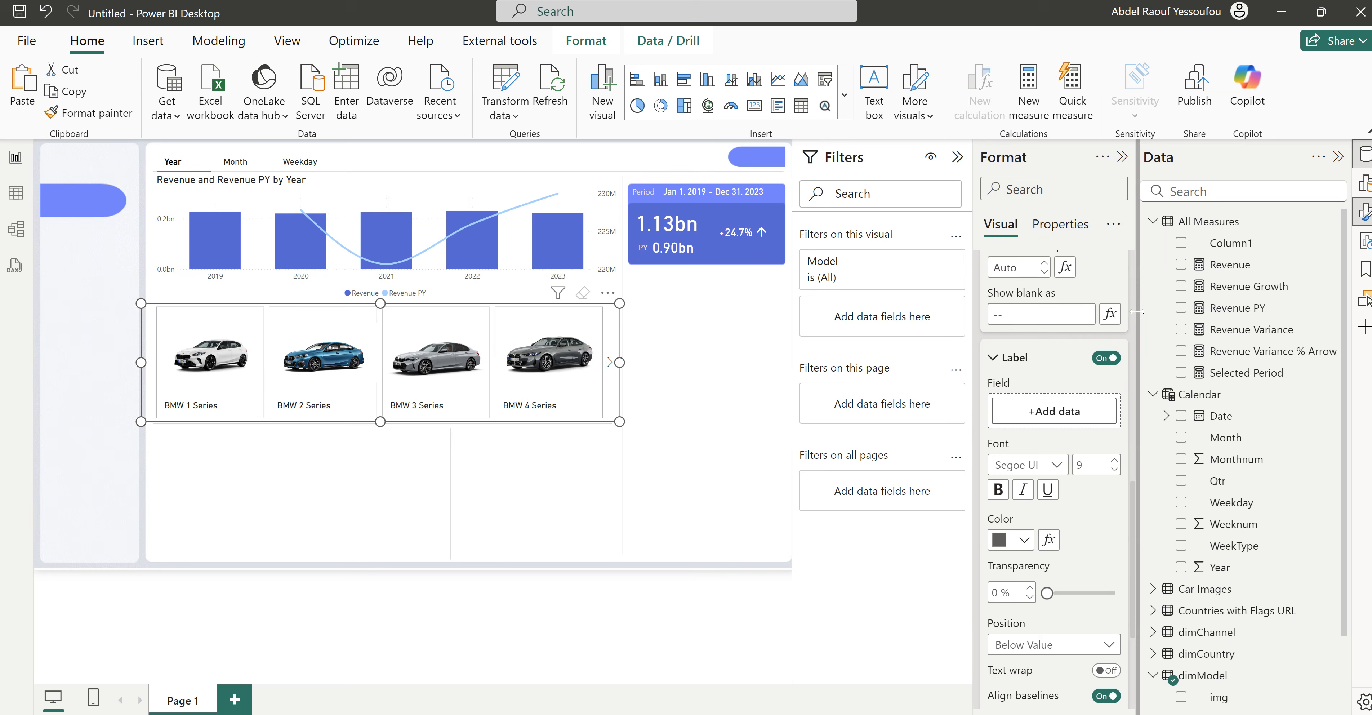
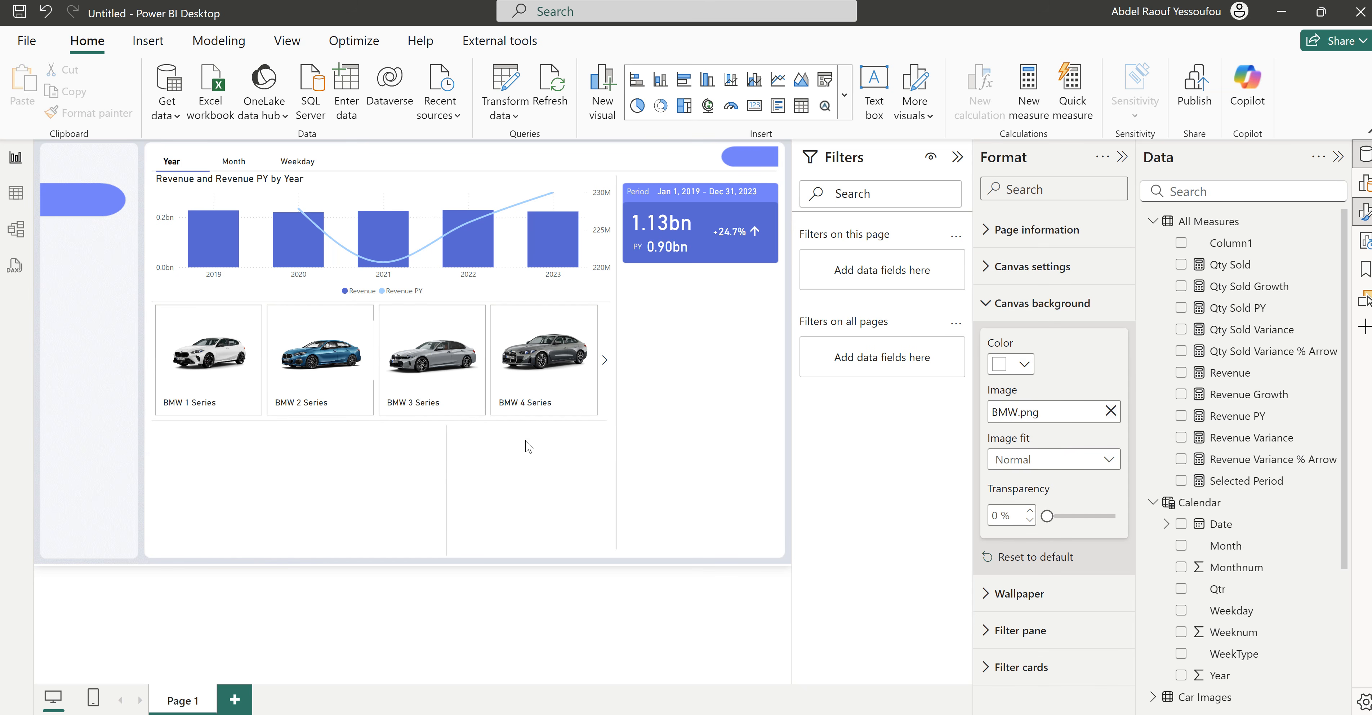
left_click(1229, 265)
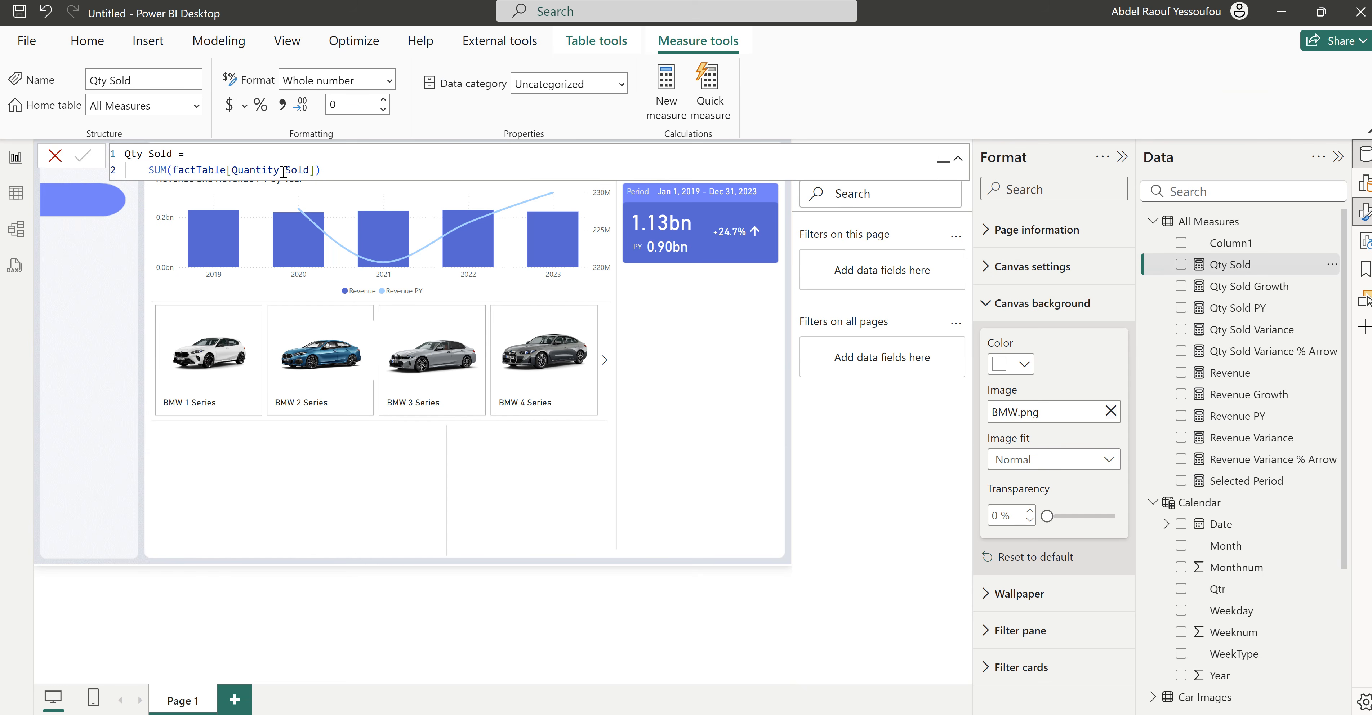
left_click(1238, 309)
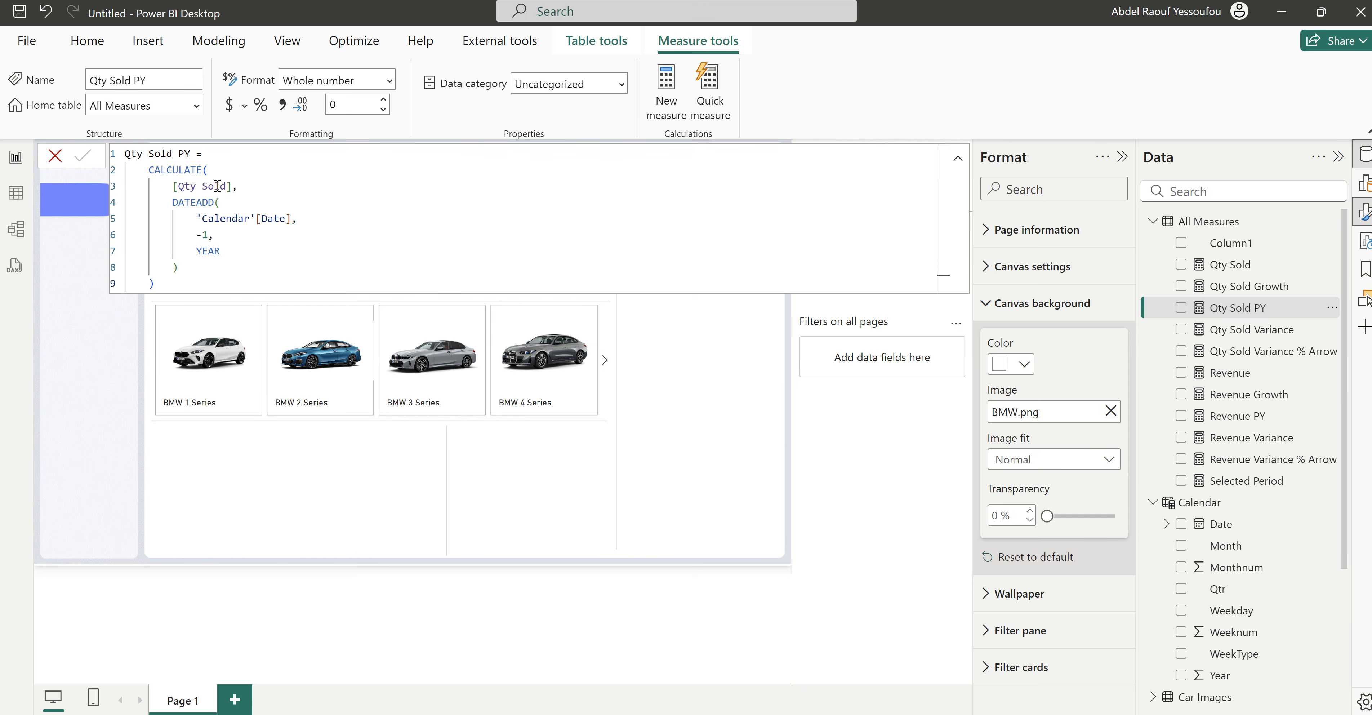
left_click(1243, 332)
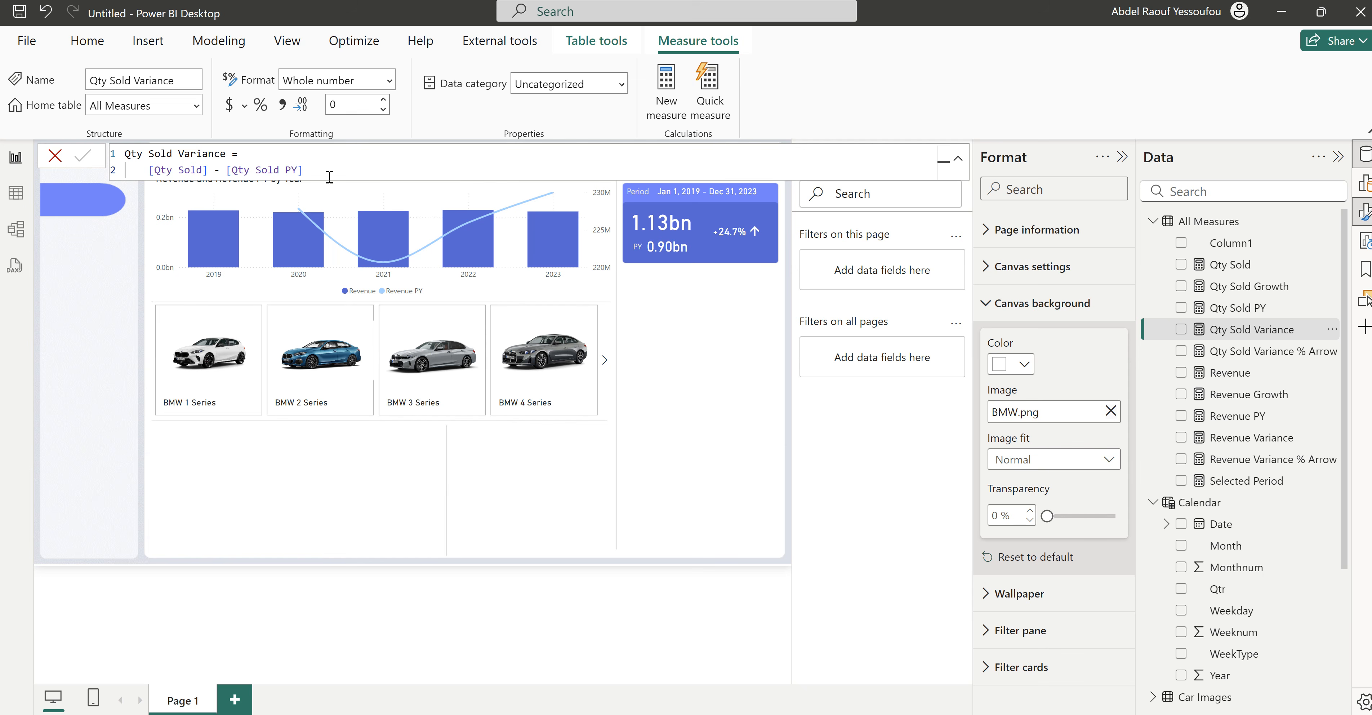
left_click(1243, 356)
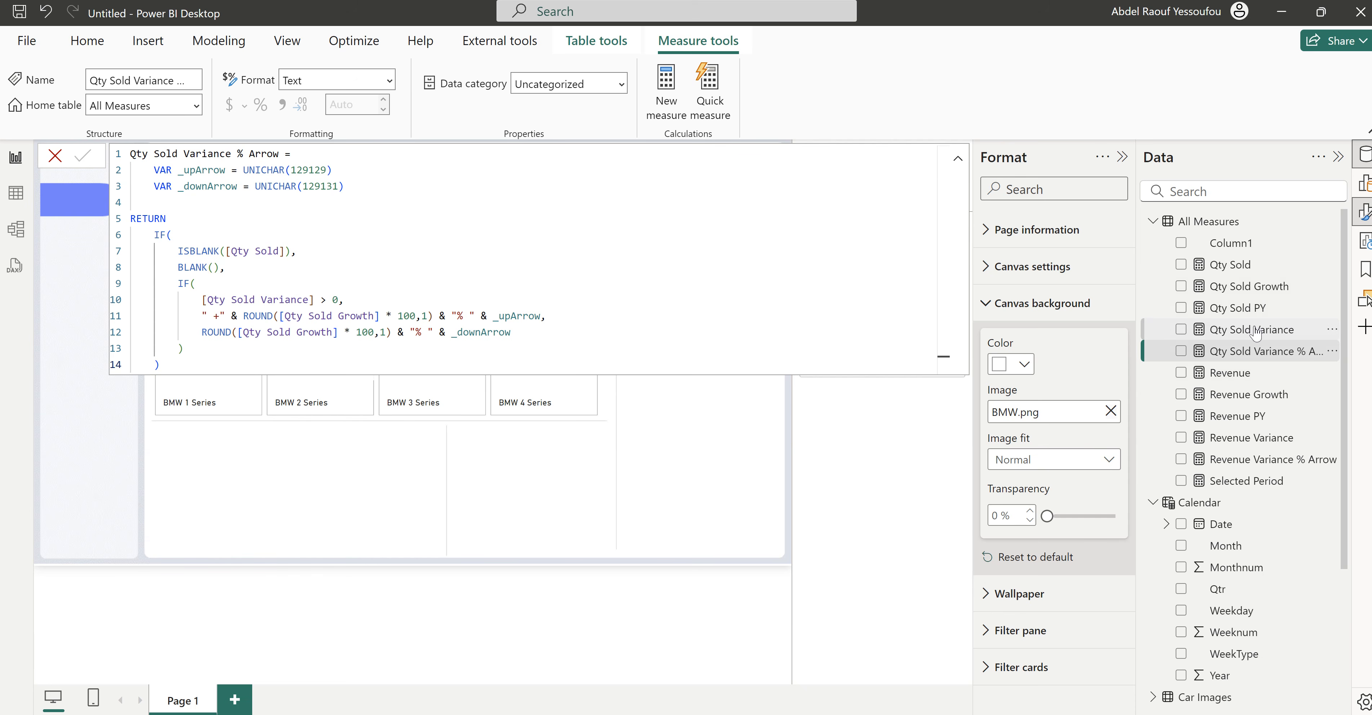
left_click(1247, 286)
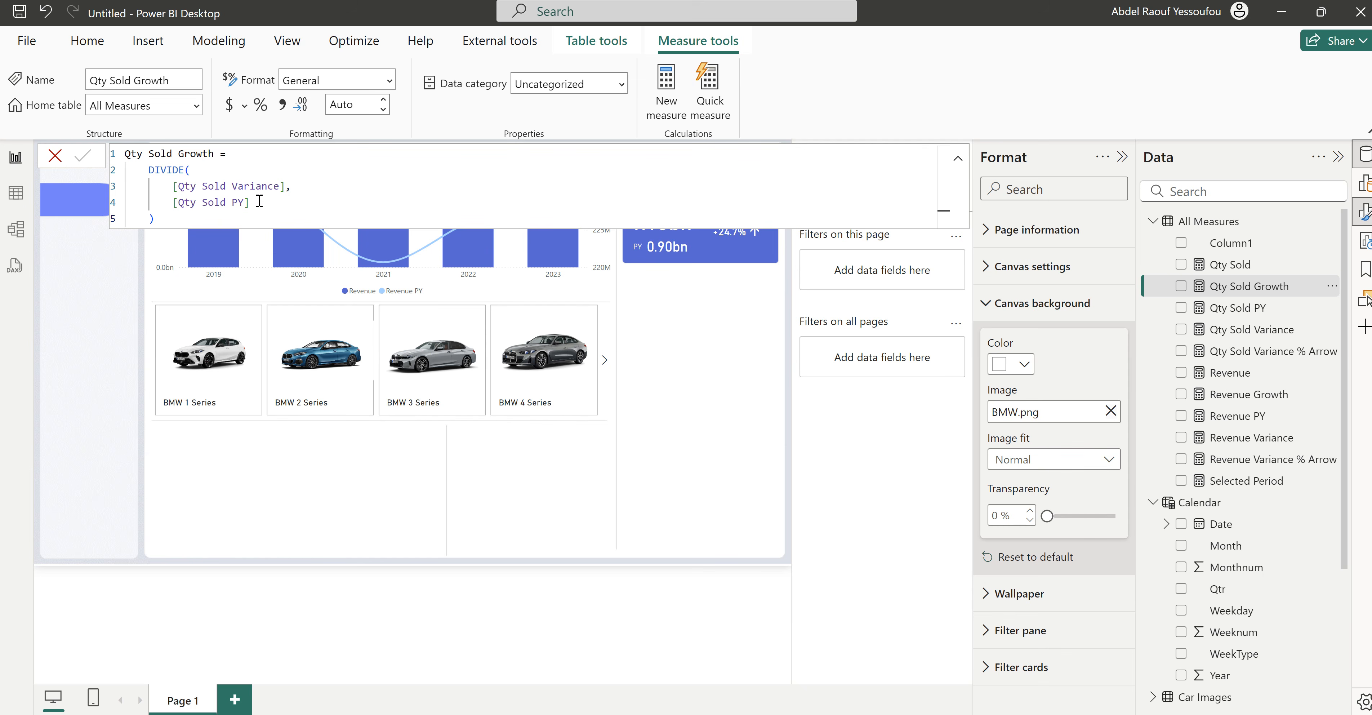
left_click(105, 340)
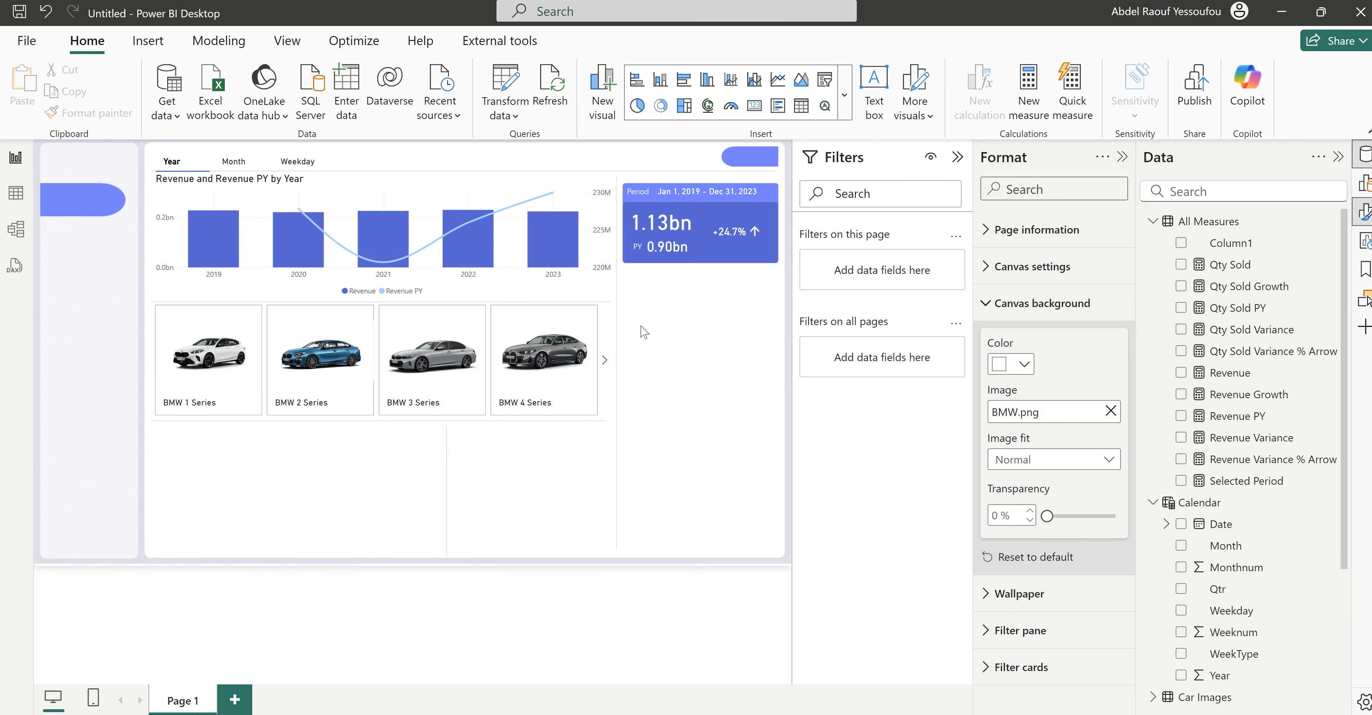
Step: Use the Qty Sold measure as the label field of the model slicer's callout values
left_click(524, 396)
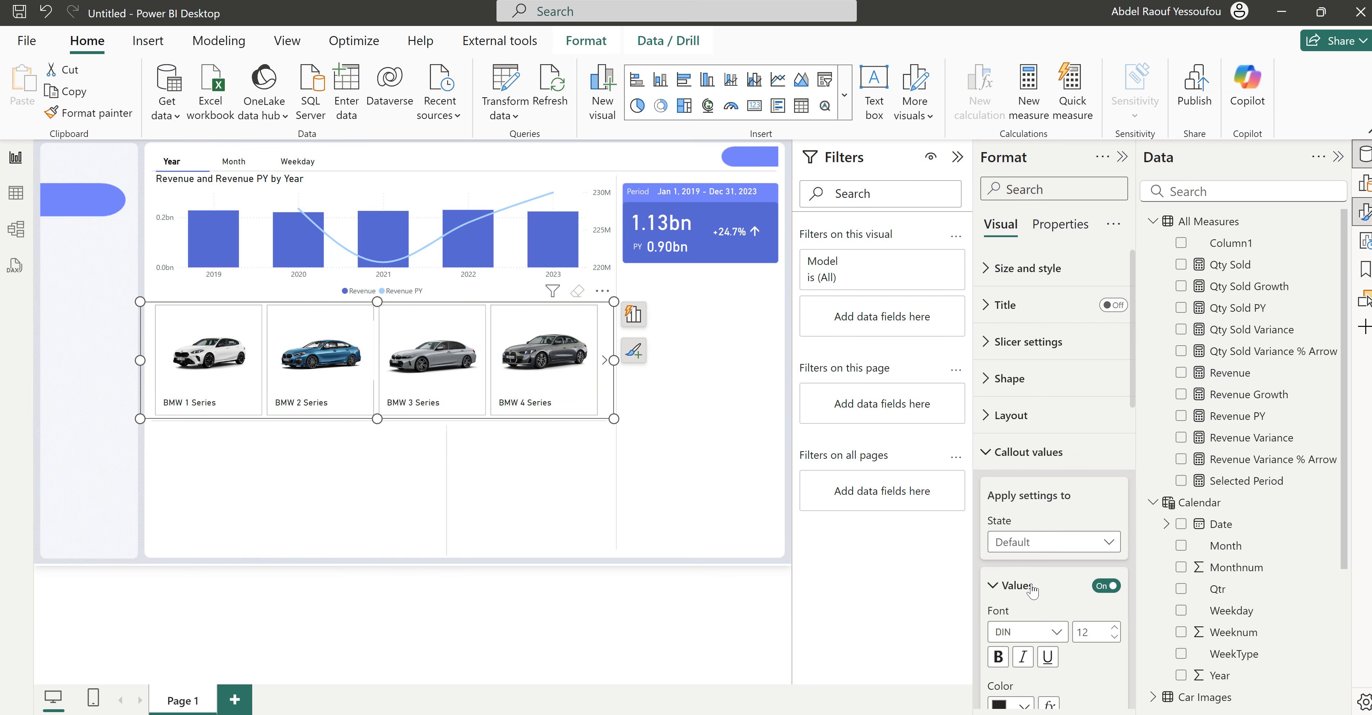
scroll(1032, 588, "down", 3)
scroll(1084, 473, "down", 15)
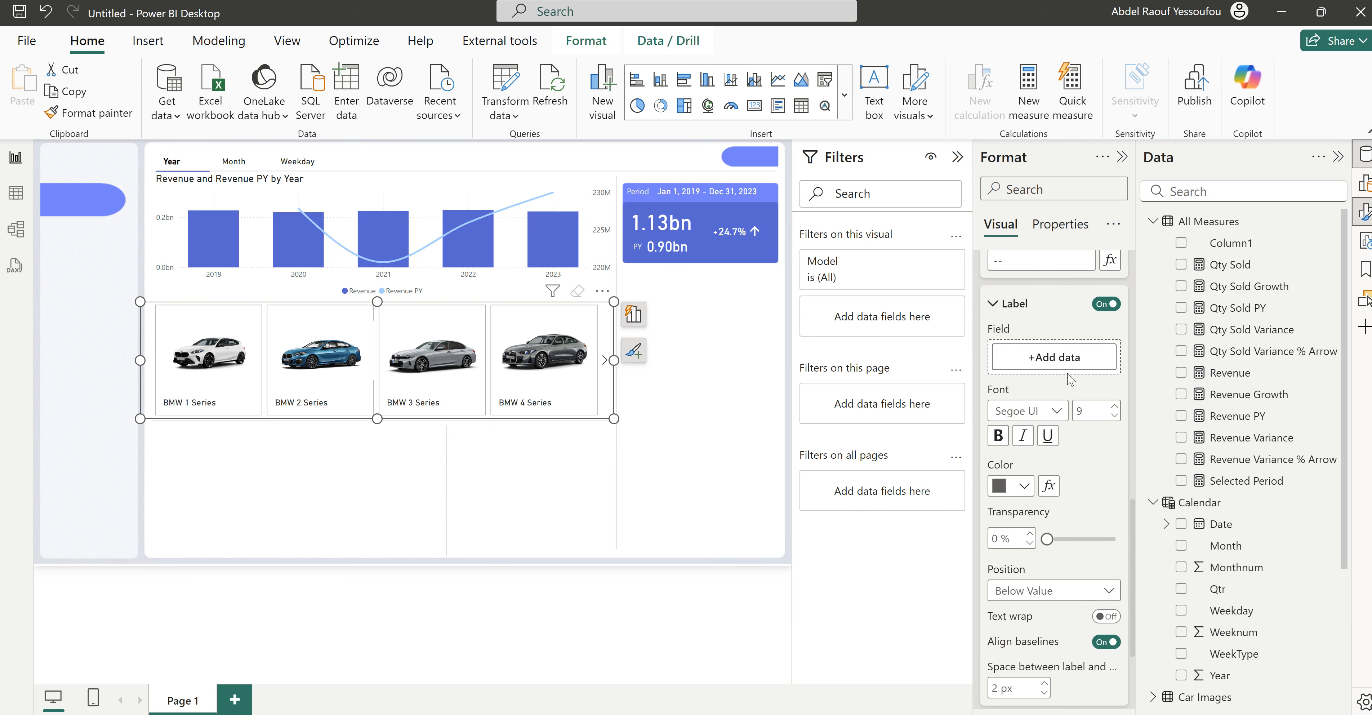
left_click_drag(1241, 271, 1044, 359)
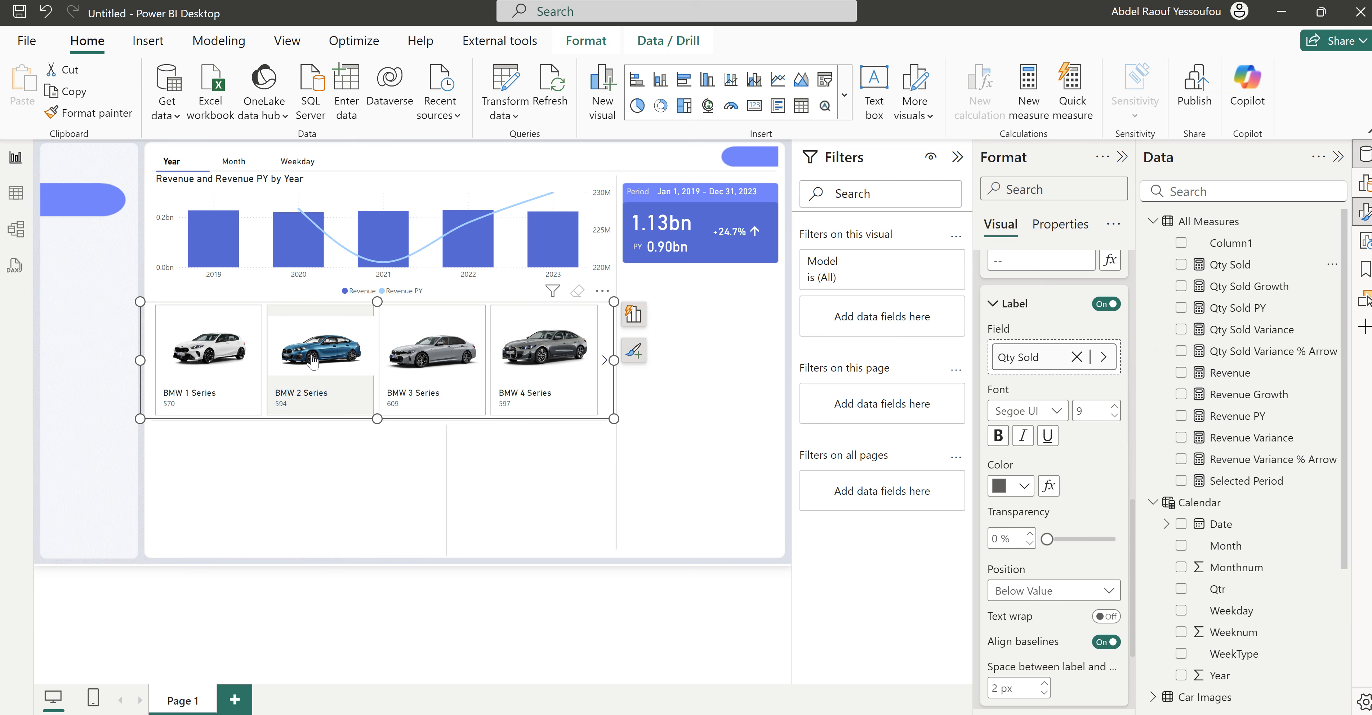
Step: Center the model slicer's callout values and make the Qty Sold label bold at size 10
scroll(1033, 622, "down", 1)
scroll(1033, 621, "down", 2)
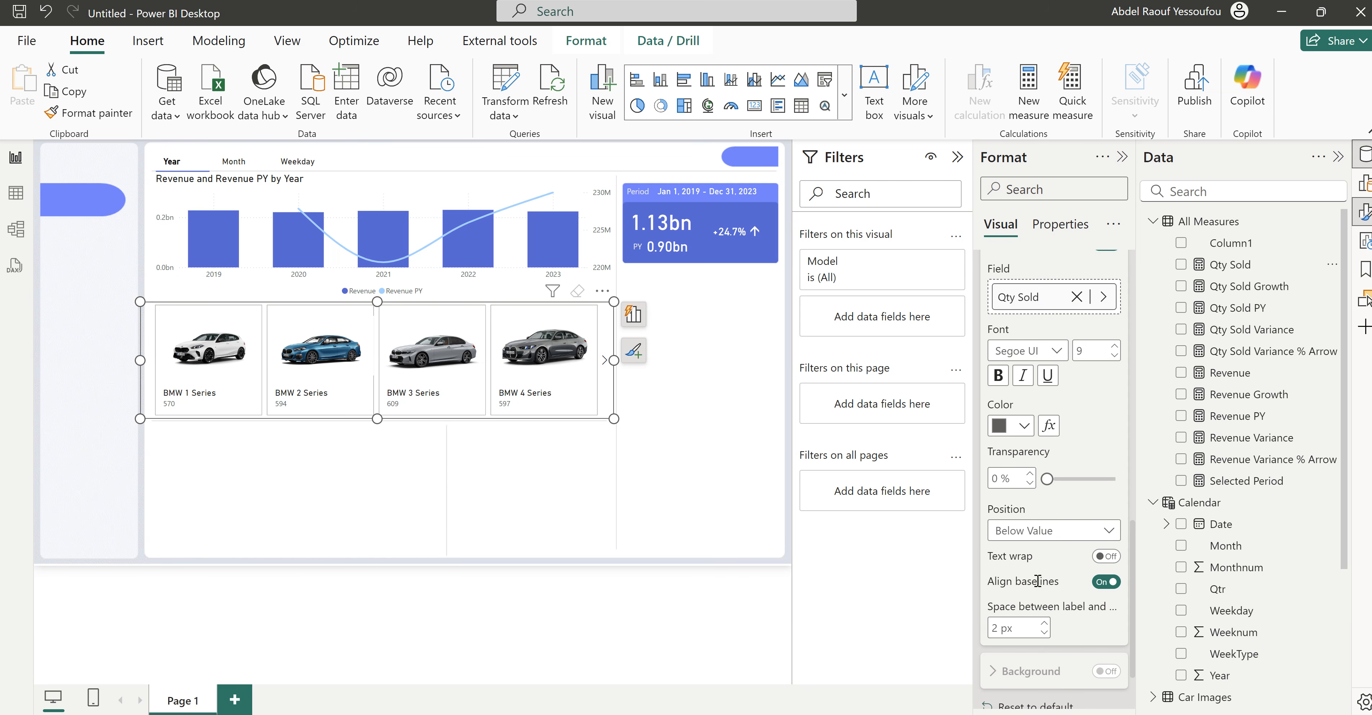
scroll(1036, 578, "down", 3)
scroll(1036, 589, "up", 5)
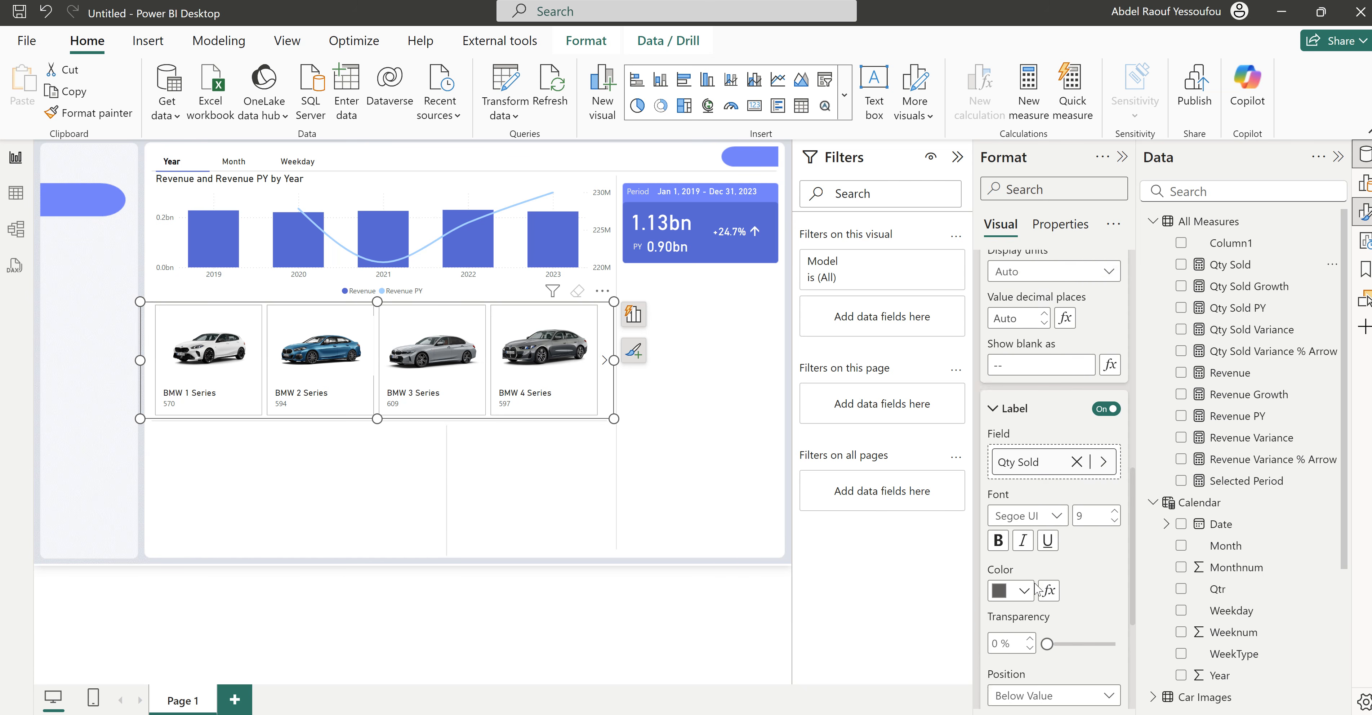
scroll(1035, 583, "up", 2)
left_click(1022, 486)
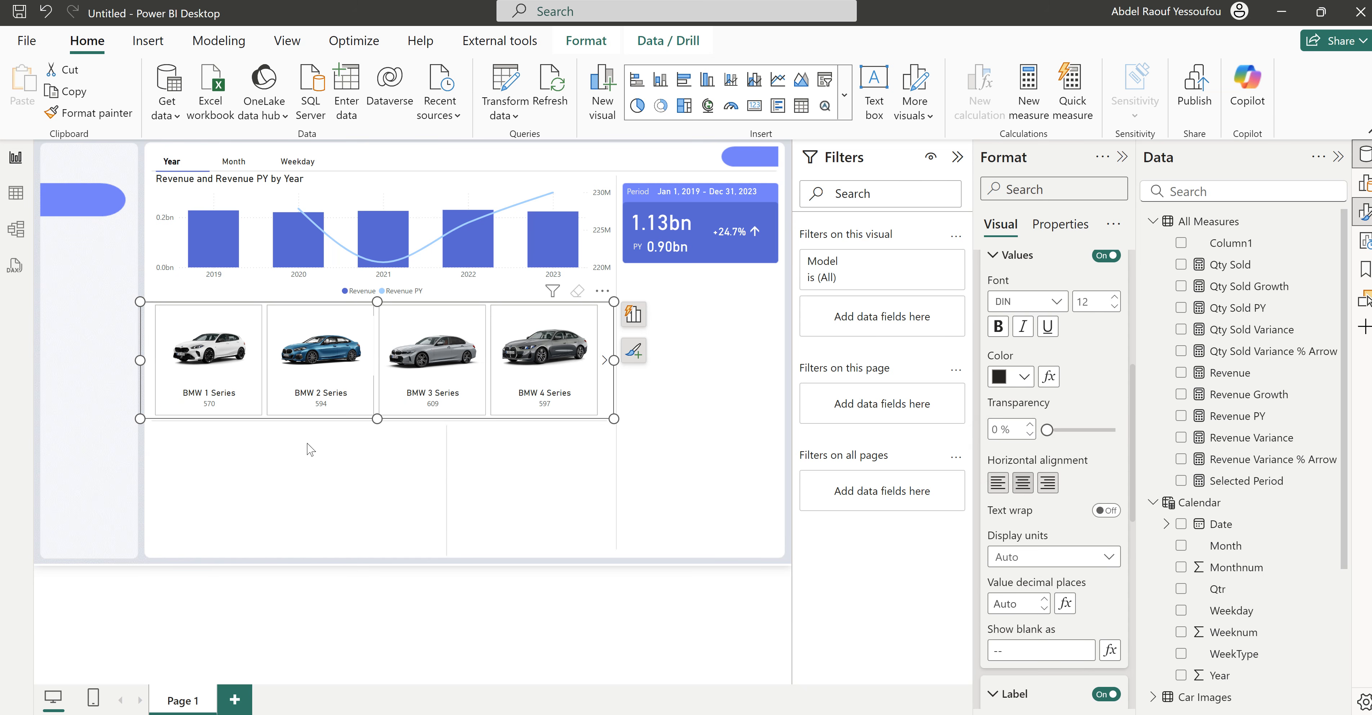
scroll(1054, 559, "down", 8)
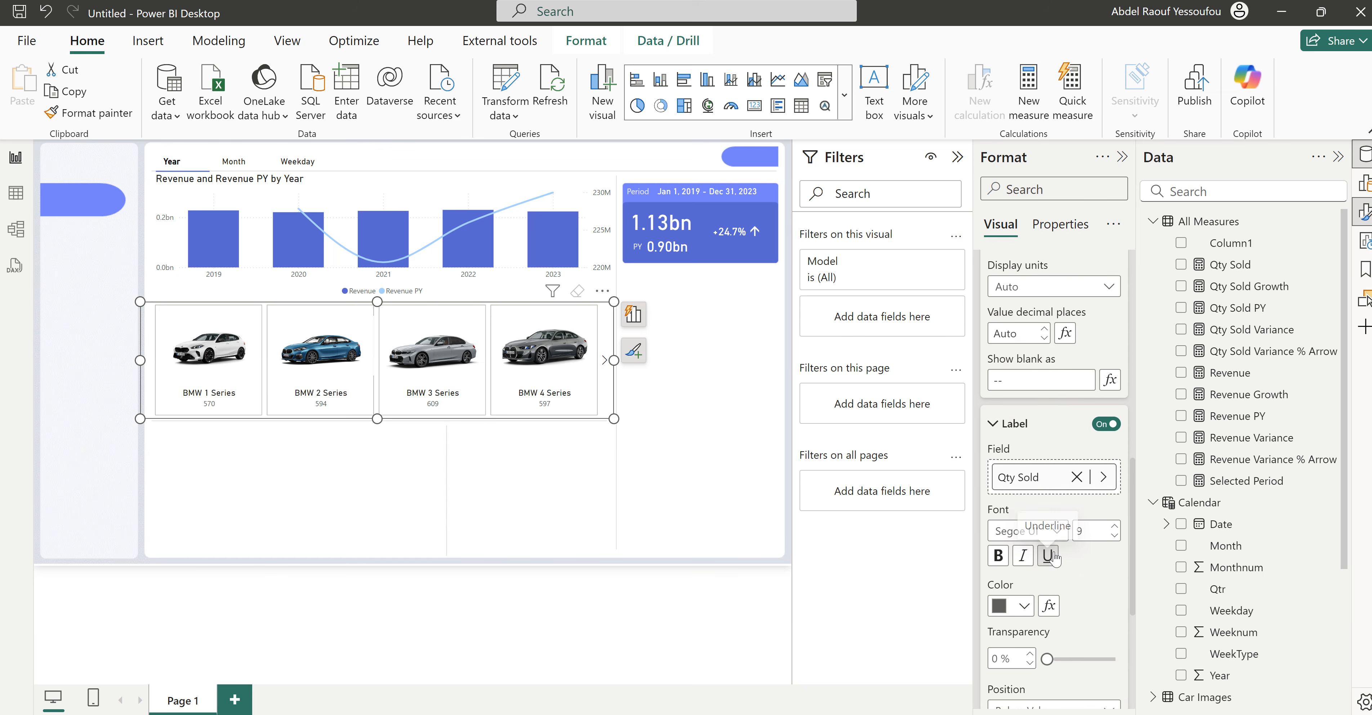
left_click(998, 465)
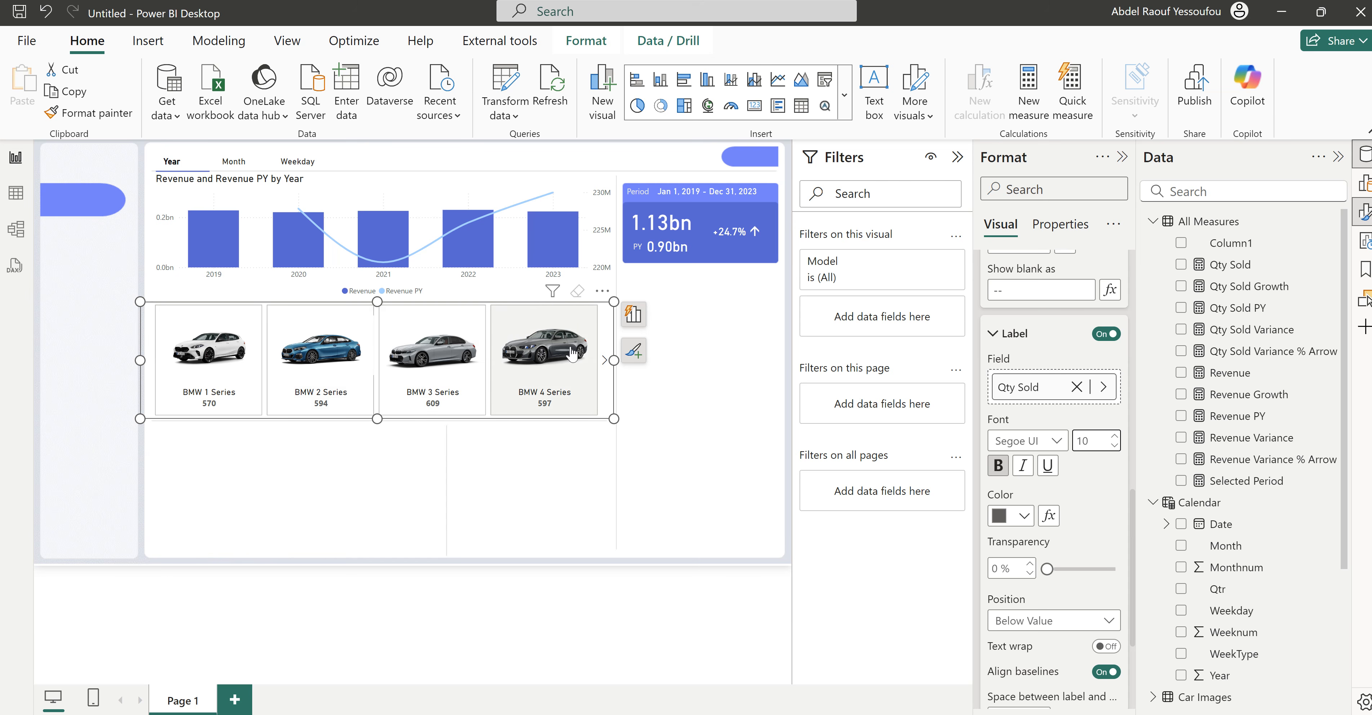
left_click(633, 315)
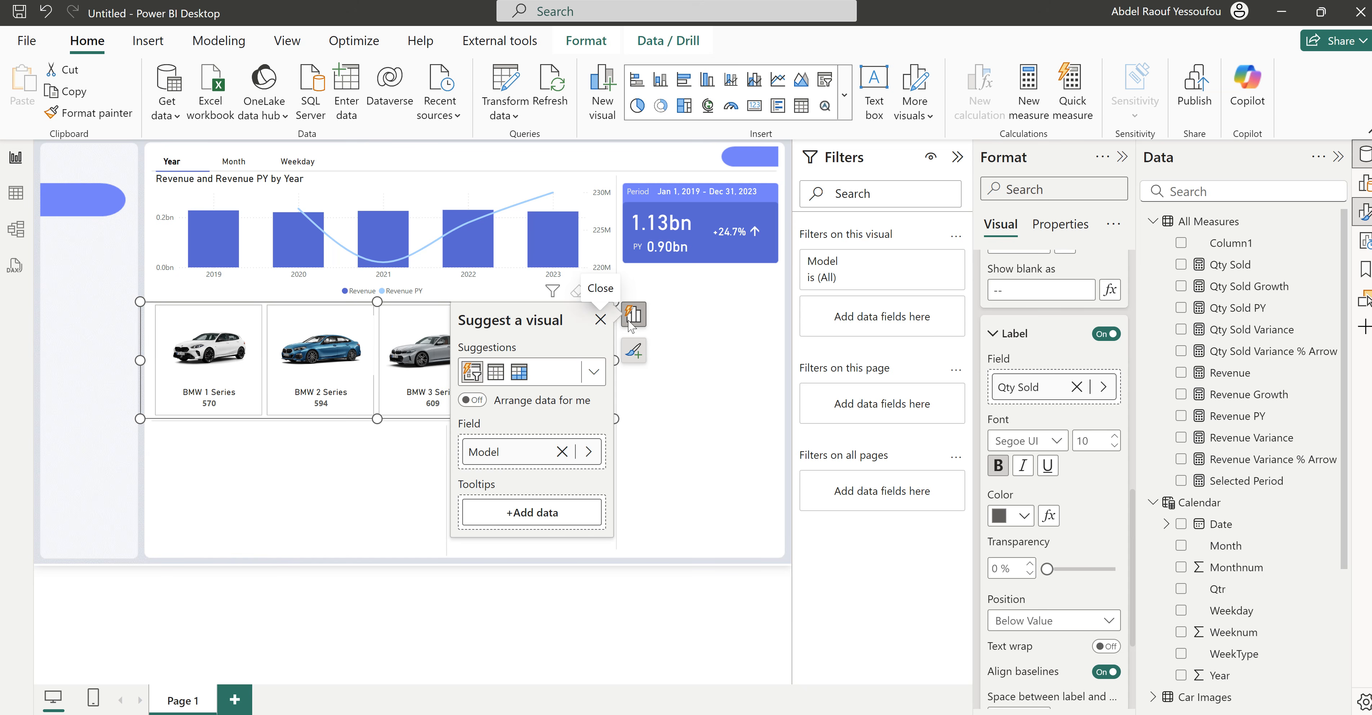
left_click(606, 317)
left_click(602, 292)
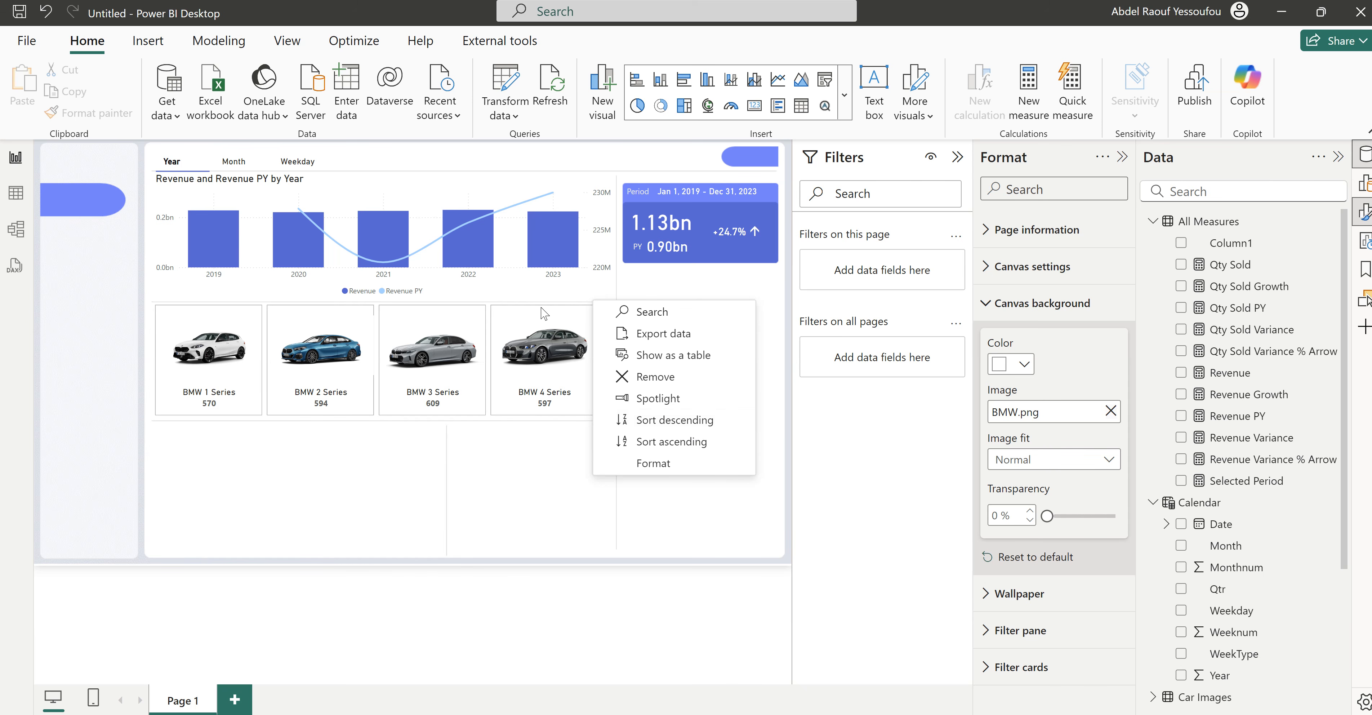
left_click(751, 297)
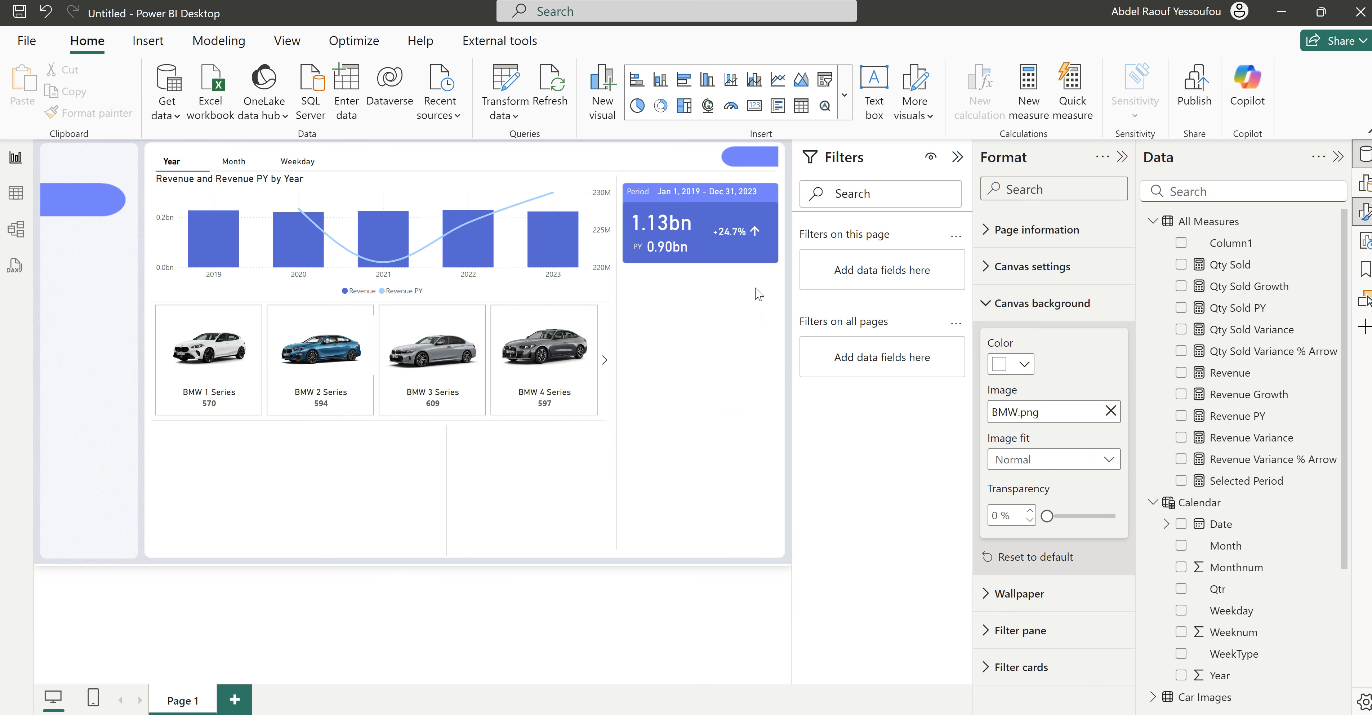
Step: Add the Qty Sold measure to the model slicer's tooltips and check the slicer's sort order
left_click(614, 307)
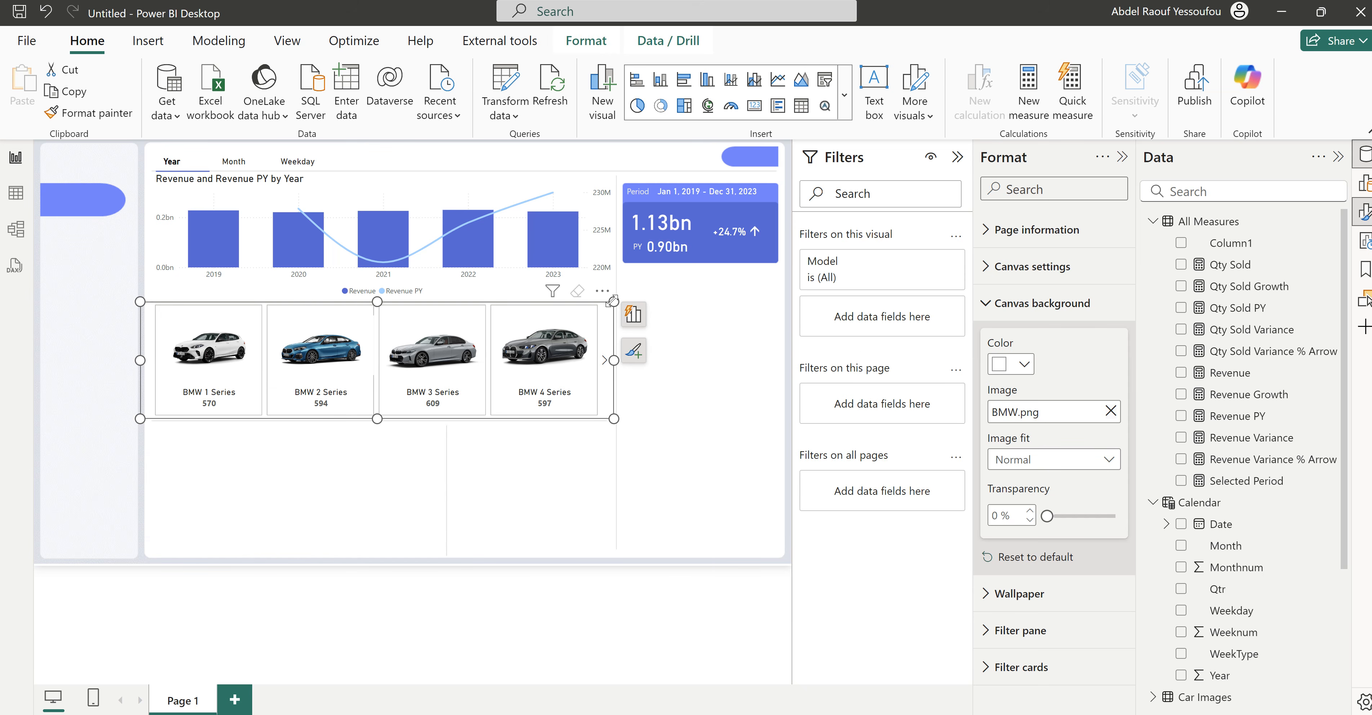
left_click(635, 318)
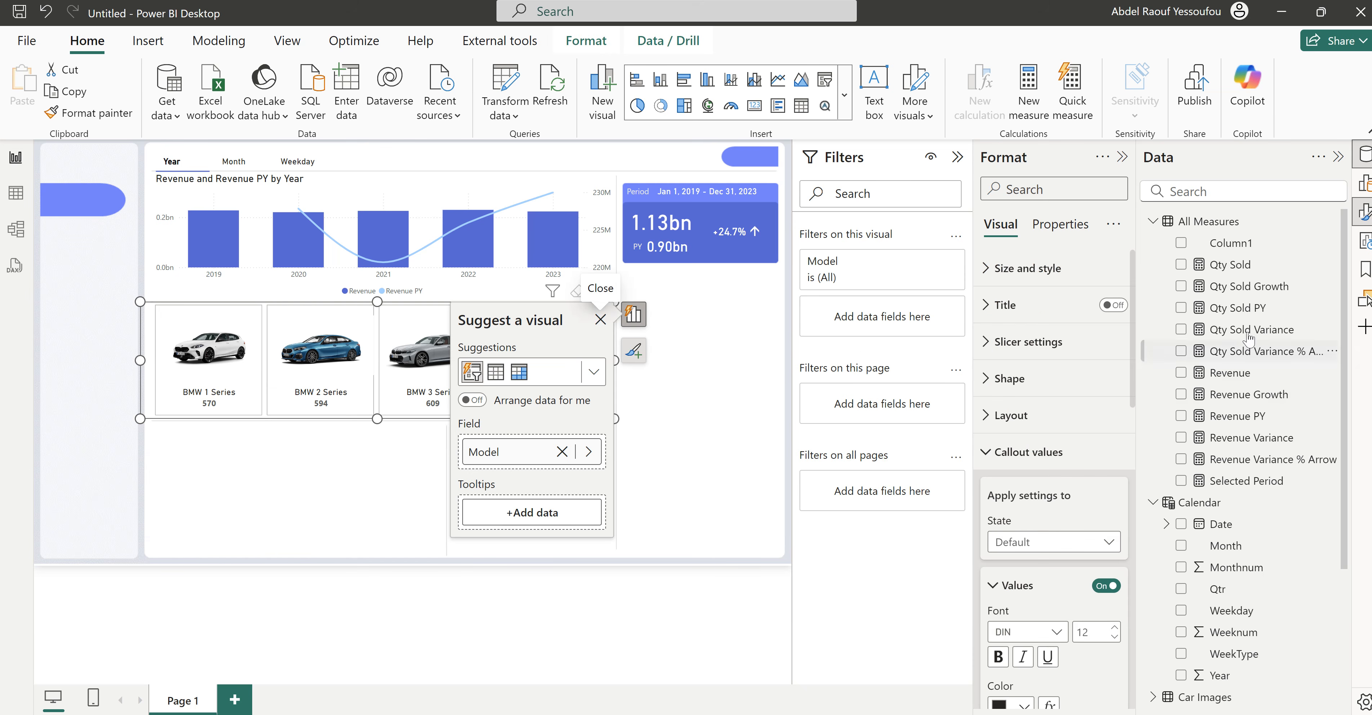
left_click_drag(1235, 265, 559, 519)
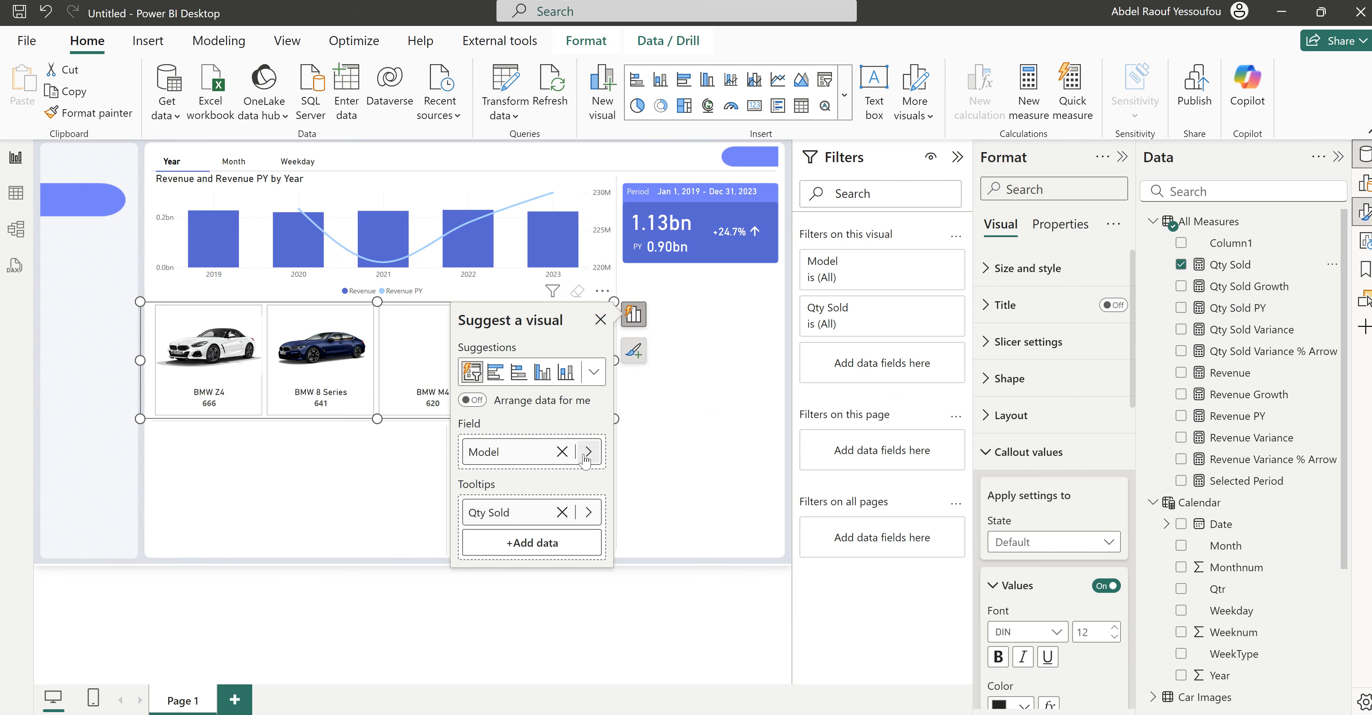
left_click(603, 291)
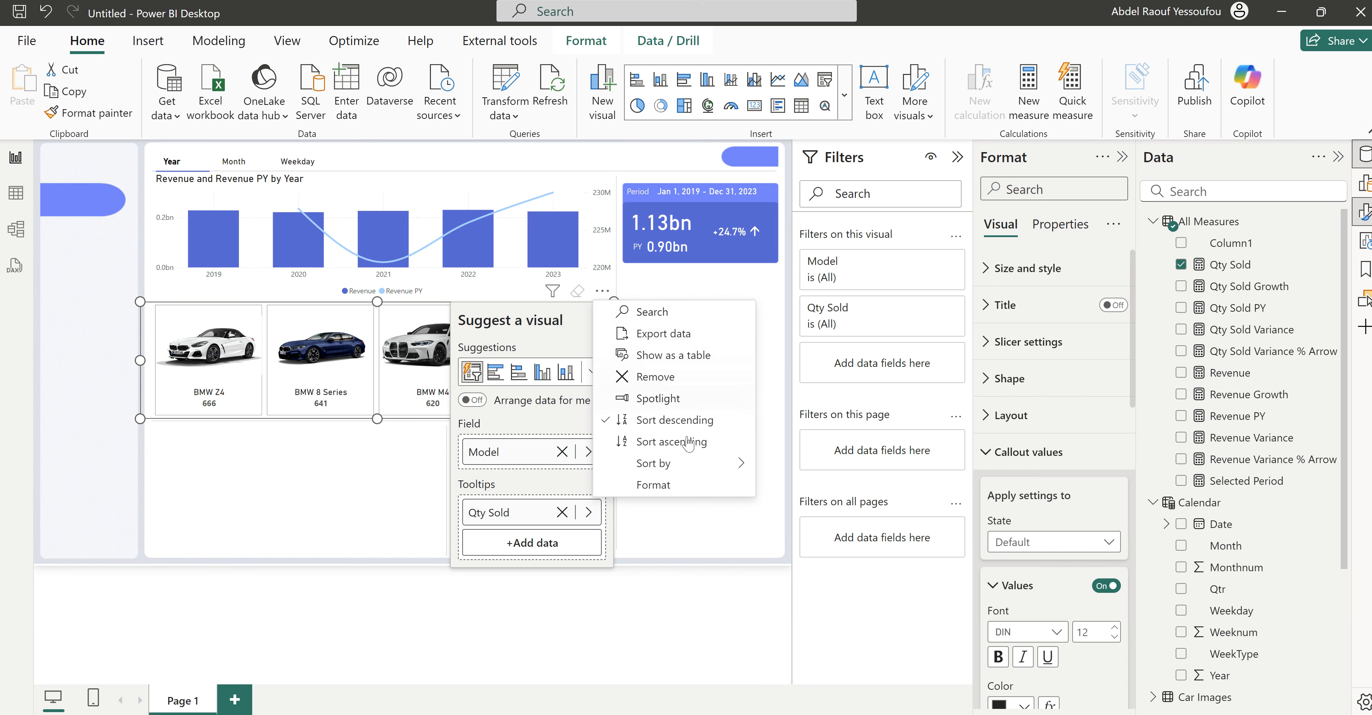
mouse_move(703, 464)
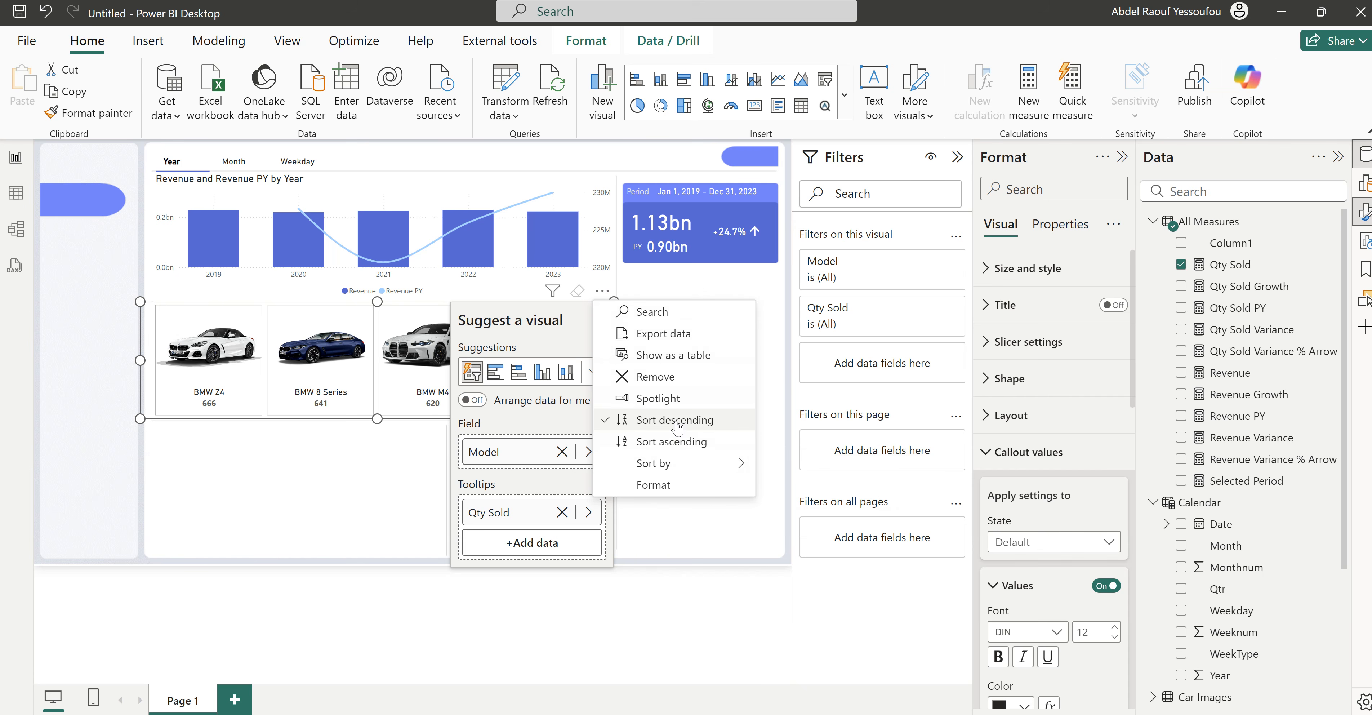
left_click(247, 438)
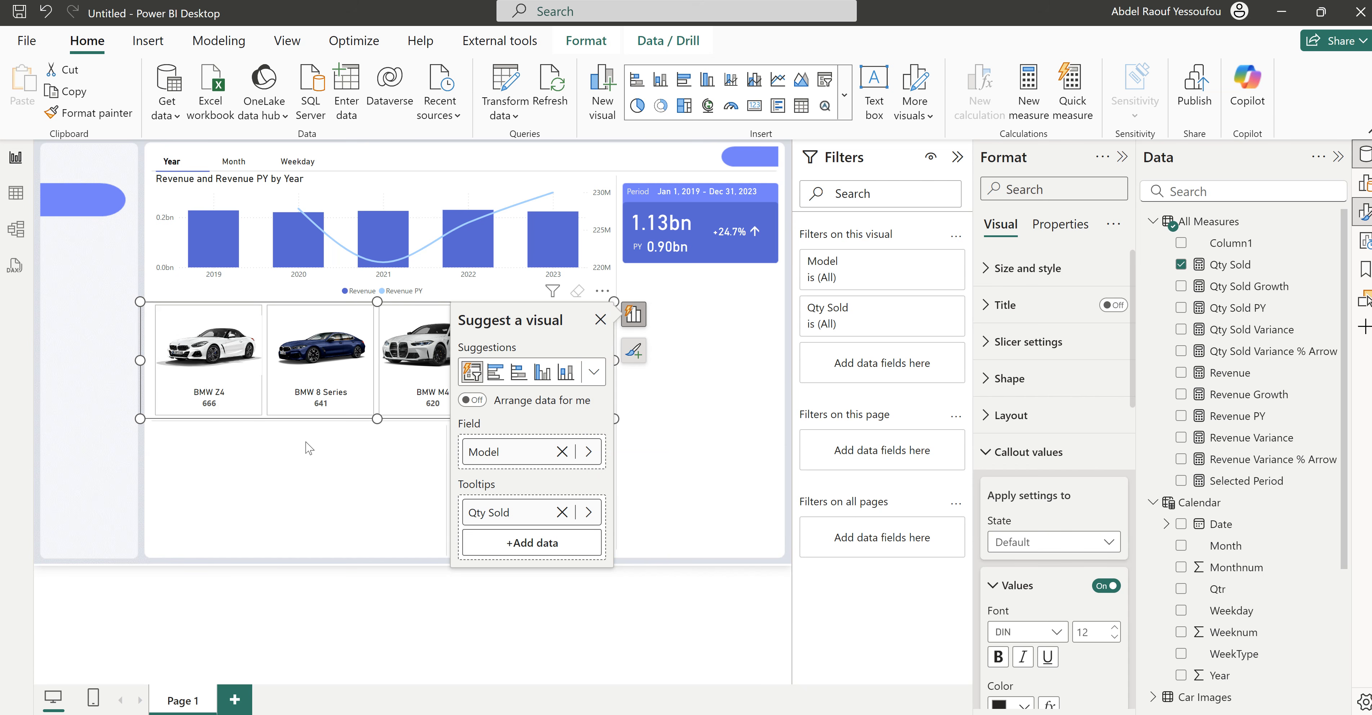
left_click(384, 436)
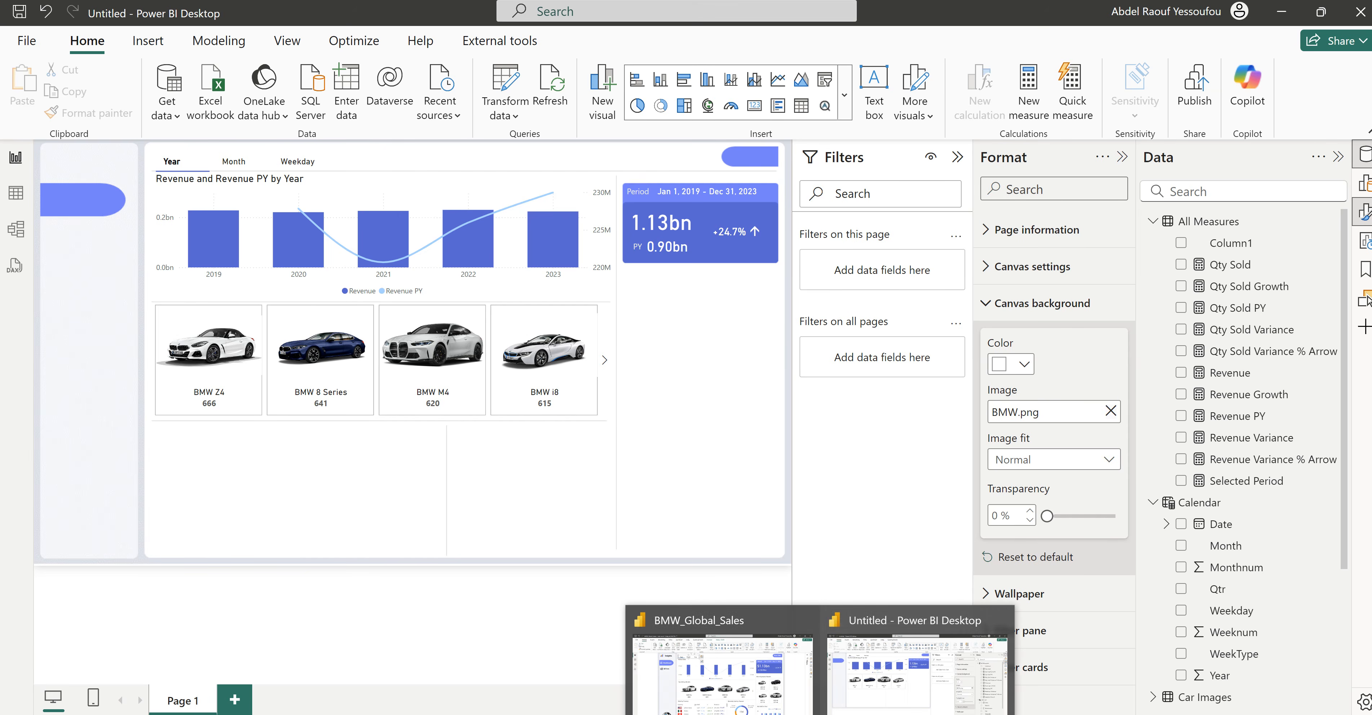
Step: Check the model heading in the BMW_Global_Sales report, and in the untitled report add a bold, size 11 text box reading "Top Selling Models"
left_click(743, 697)
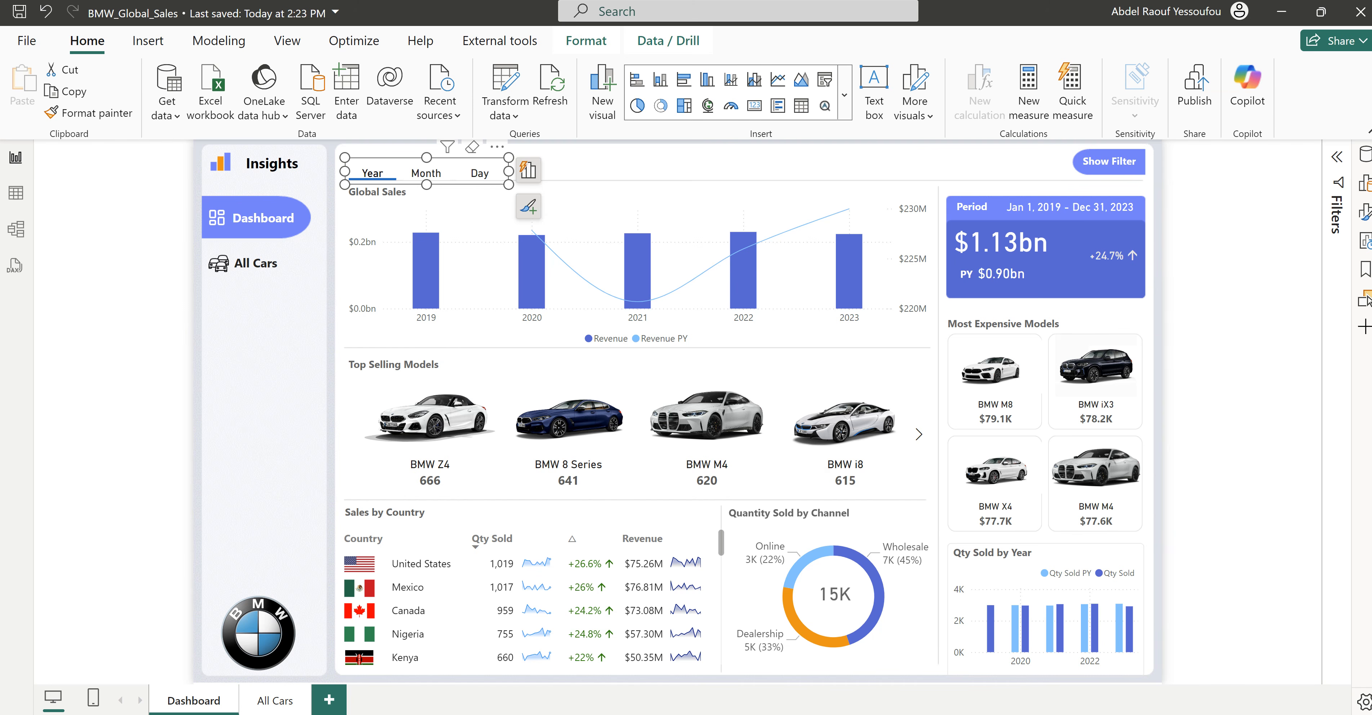
mouse_move(821, 713)
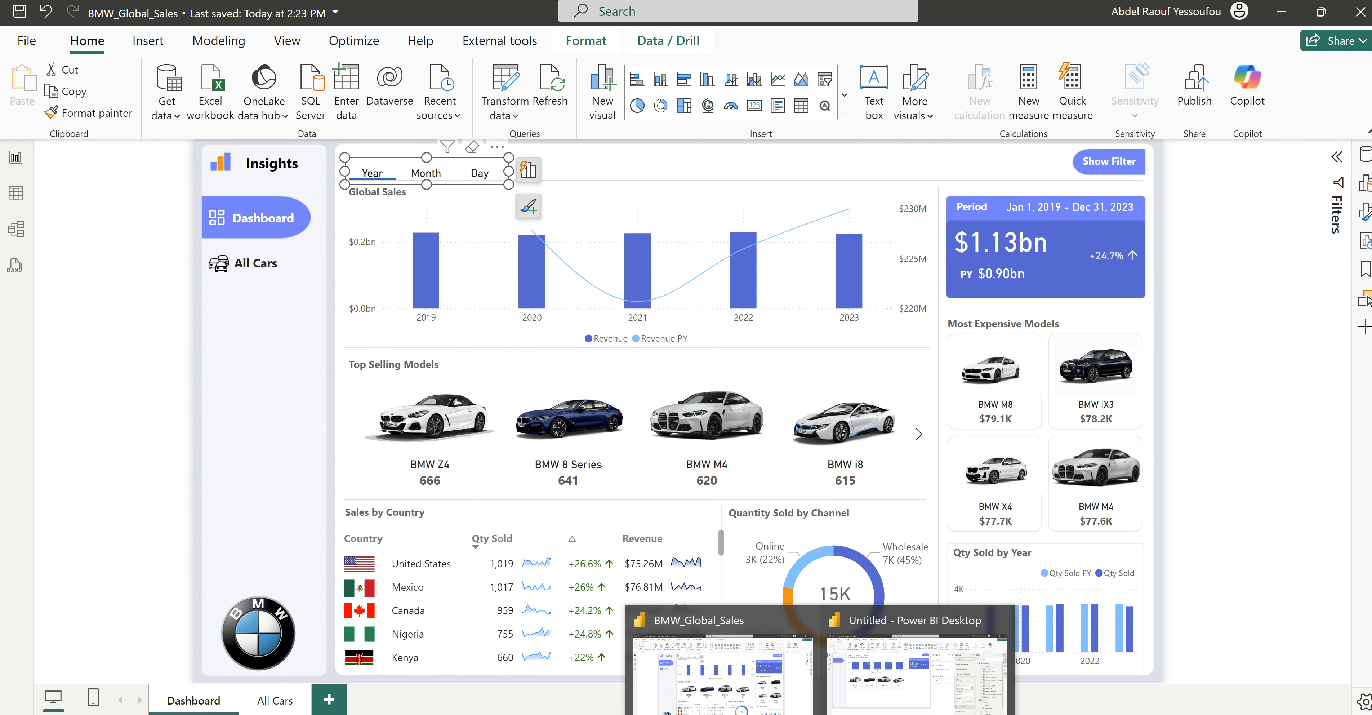
left_click(867, 672)
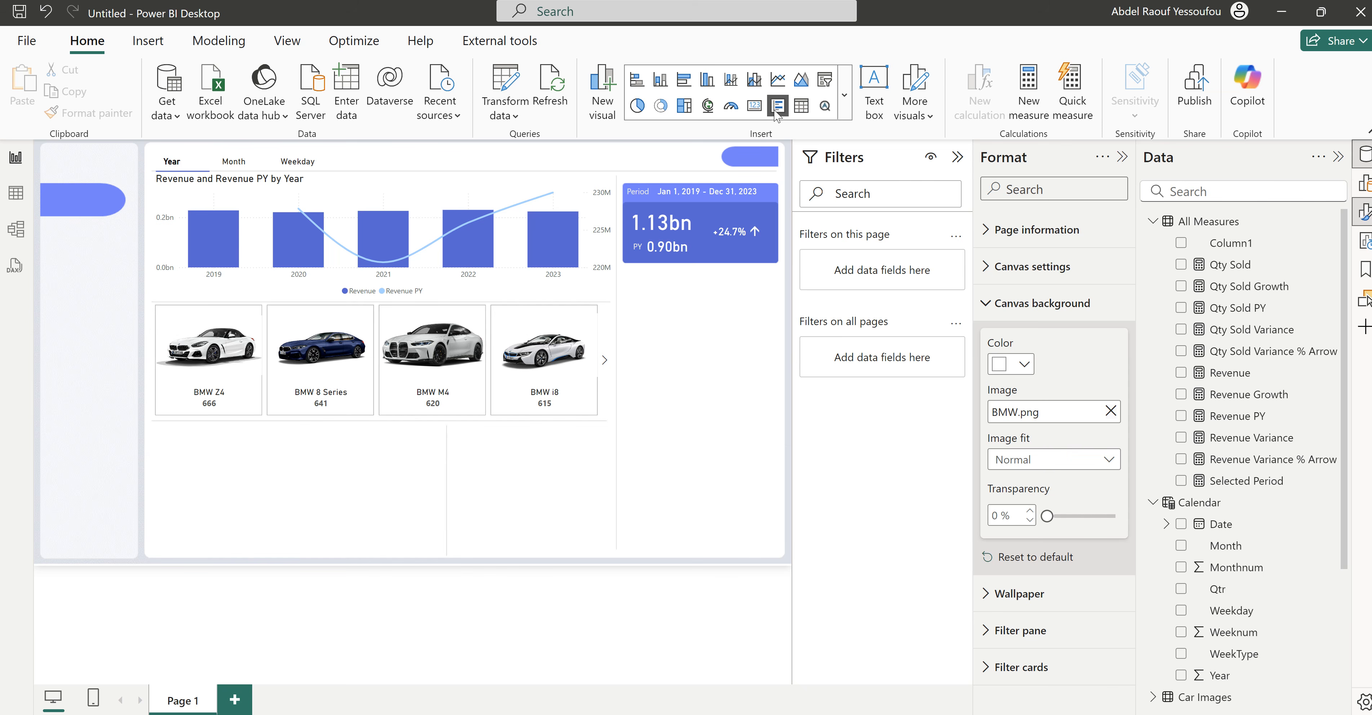
left_click(874, 112)
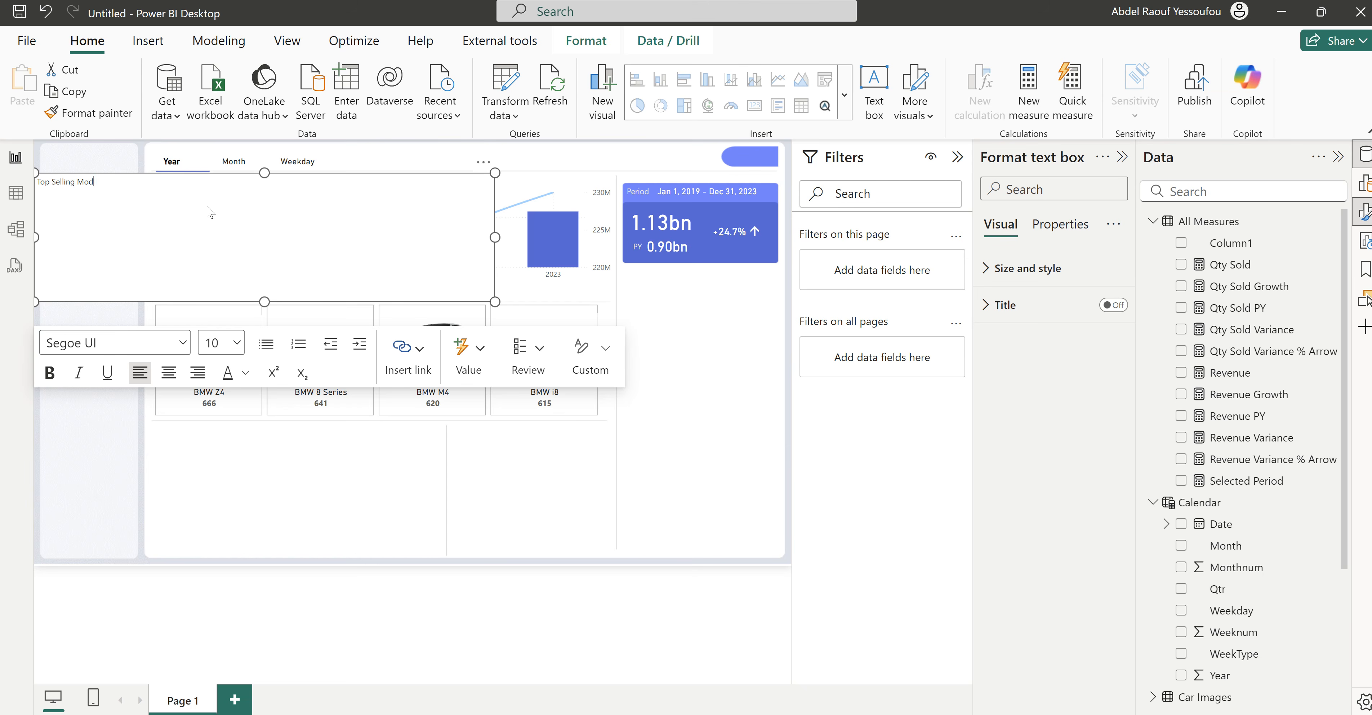
key("ctrl+a")
left_click(49, 372)
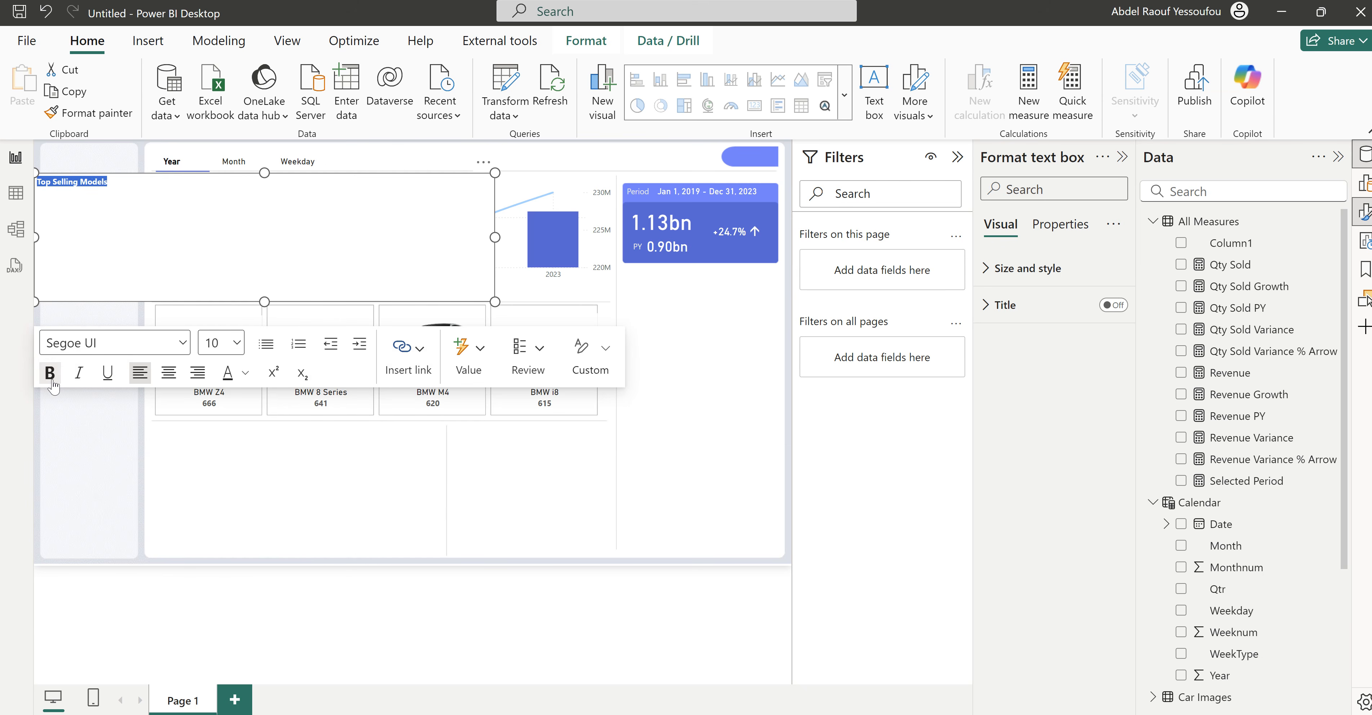
left_click(237, 342)
left_click(218, 468)
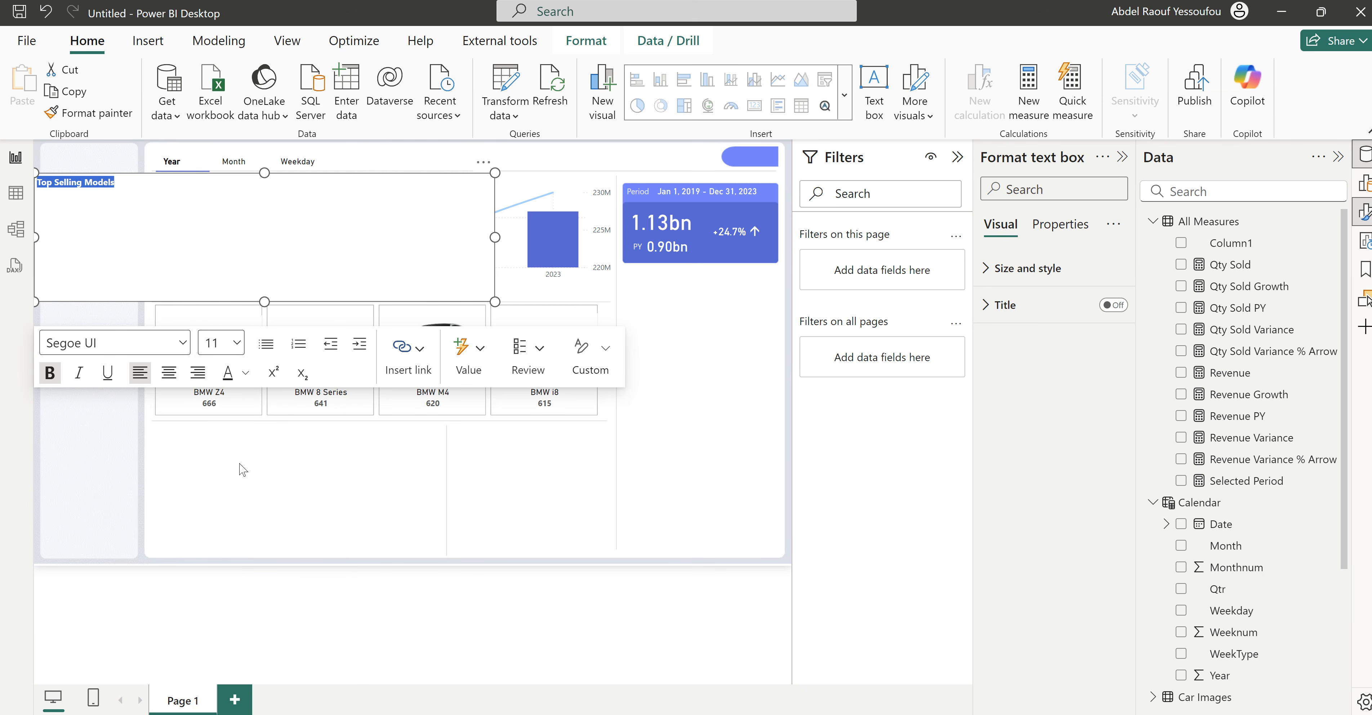
Step: Shrink the text box to fit its "Top Selling Models" heading and place it above the first car in the model slicer
left_click(463, 299)
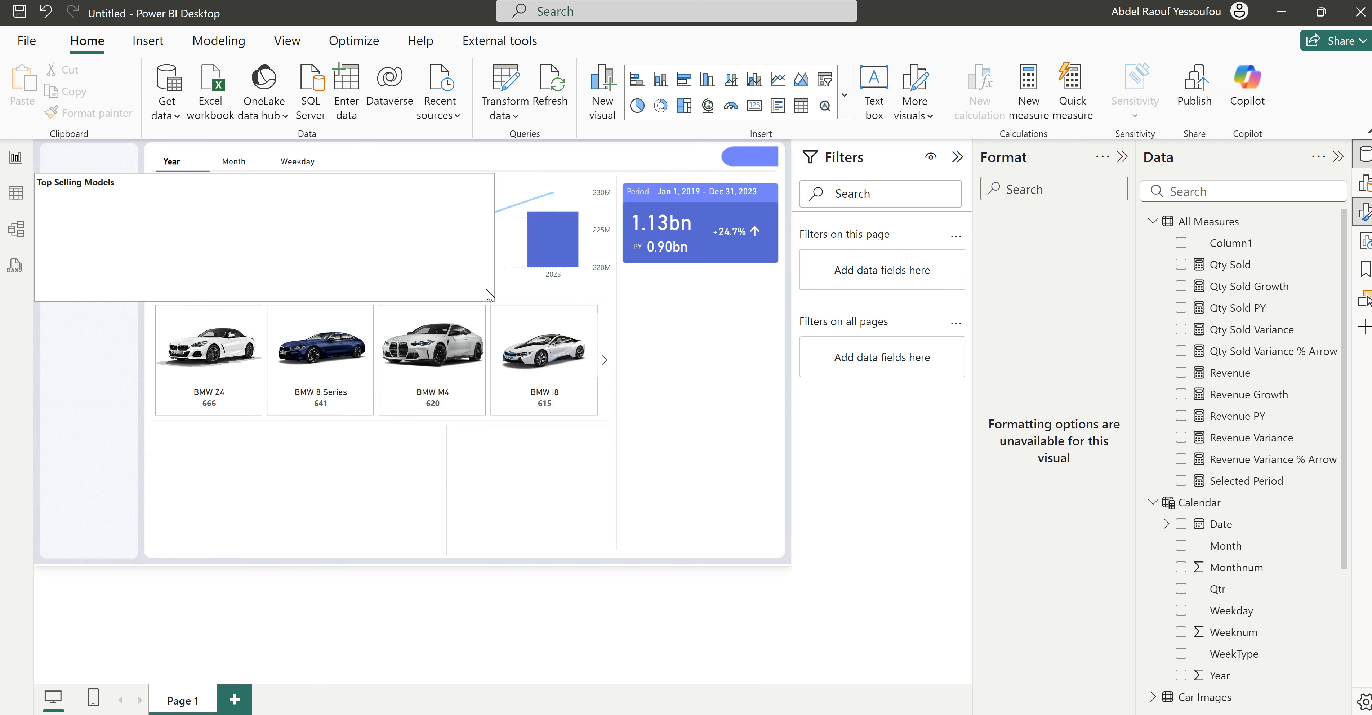
left_click(492, 305)
left_click_drag(495, 301, 237, 285)
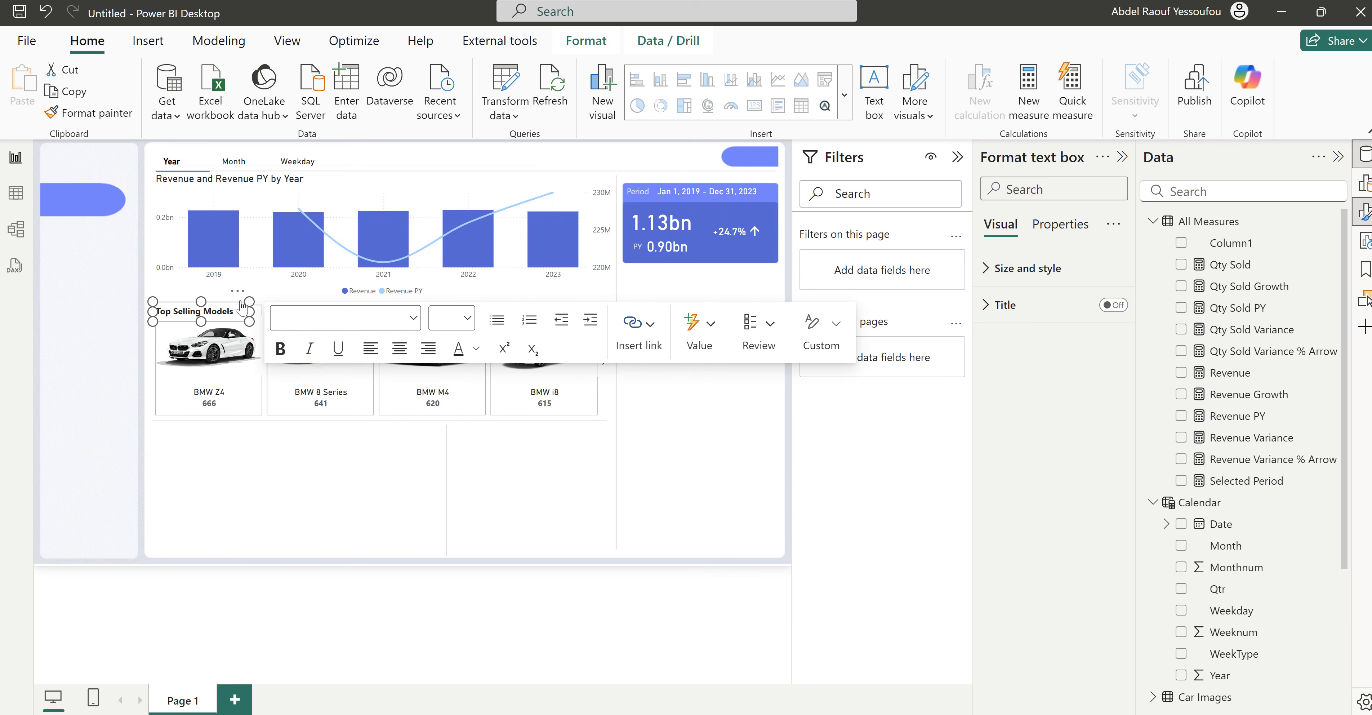
left_click(292, 425)
left_click(290, 420)
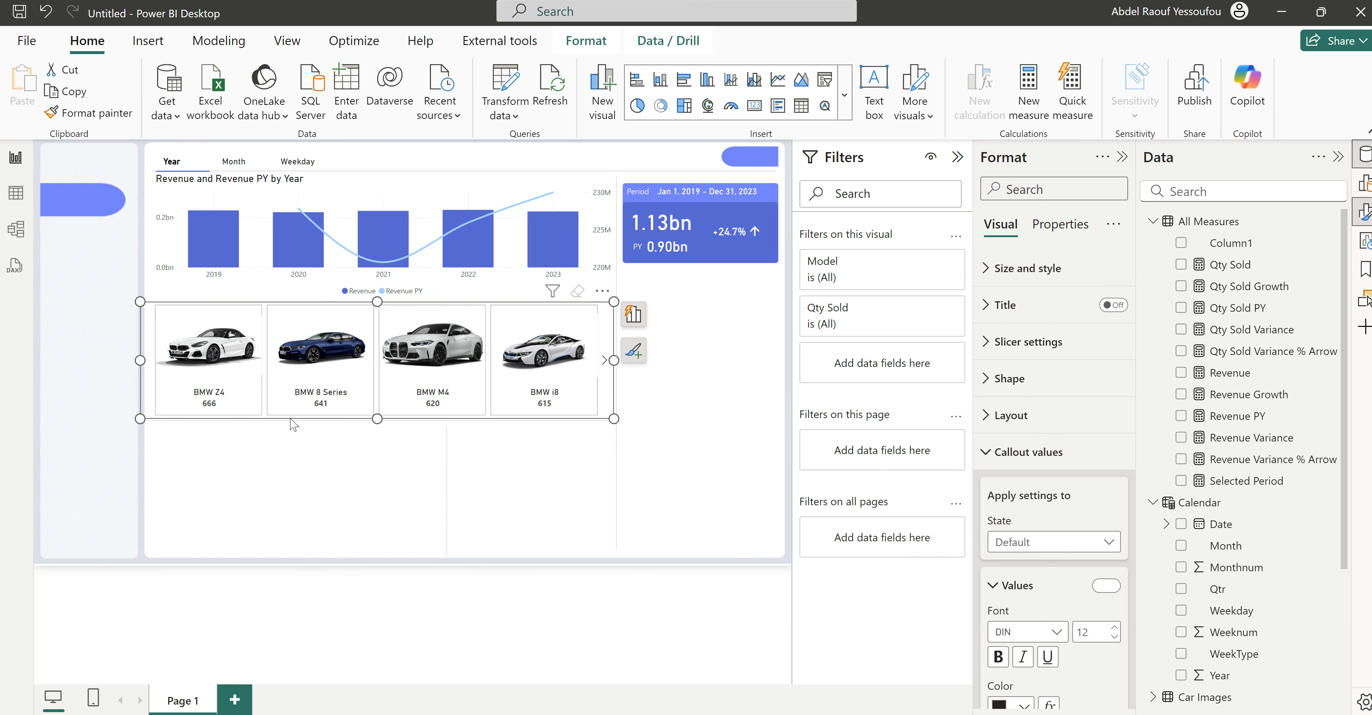
Step: Turn off the button border for the Selected state of the model slicer
scroll(1054, 612, "down", 5)
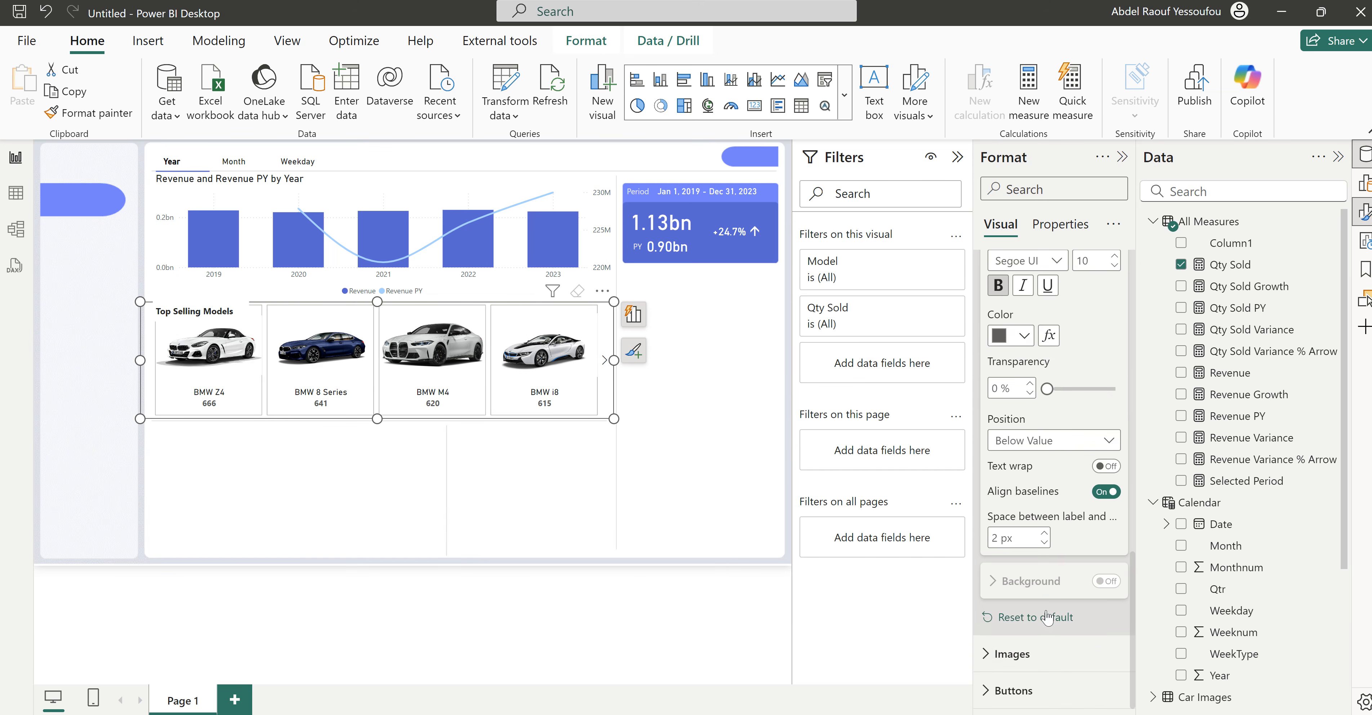
left_click(1014, 691)
scroll(1027, 629, "down", 5)
scroll(1026, 626, "up", 2)
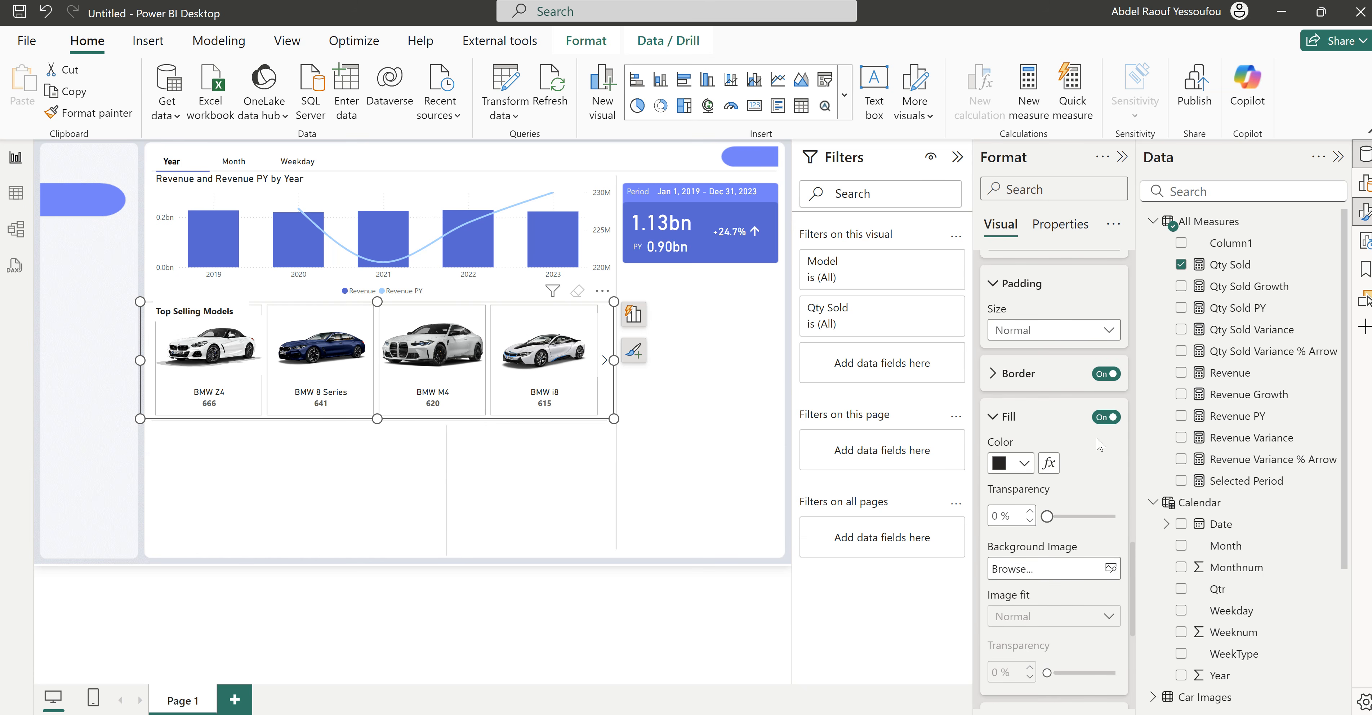
left_click(1105, 375)
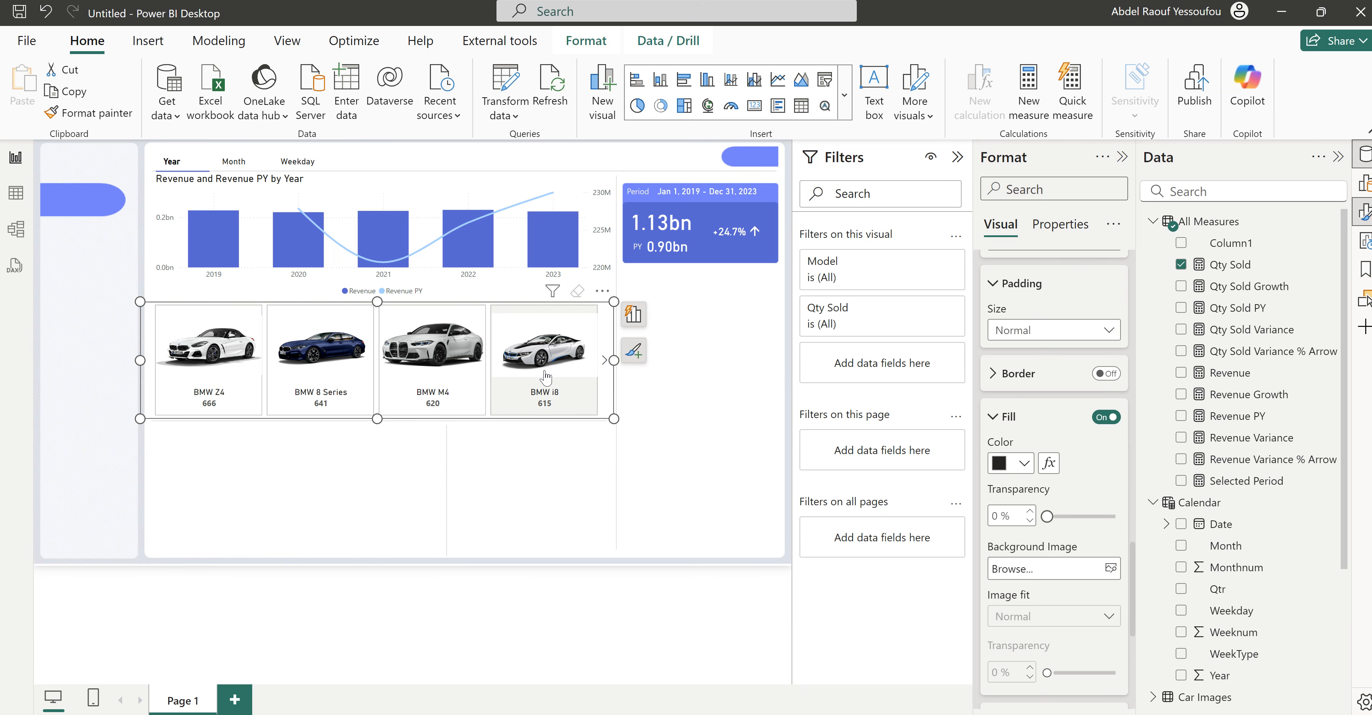
left_click(692, 449)
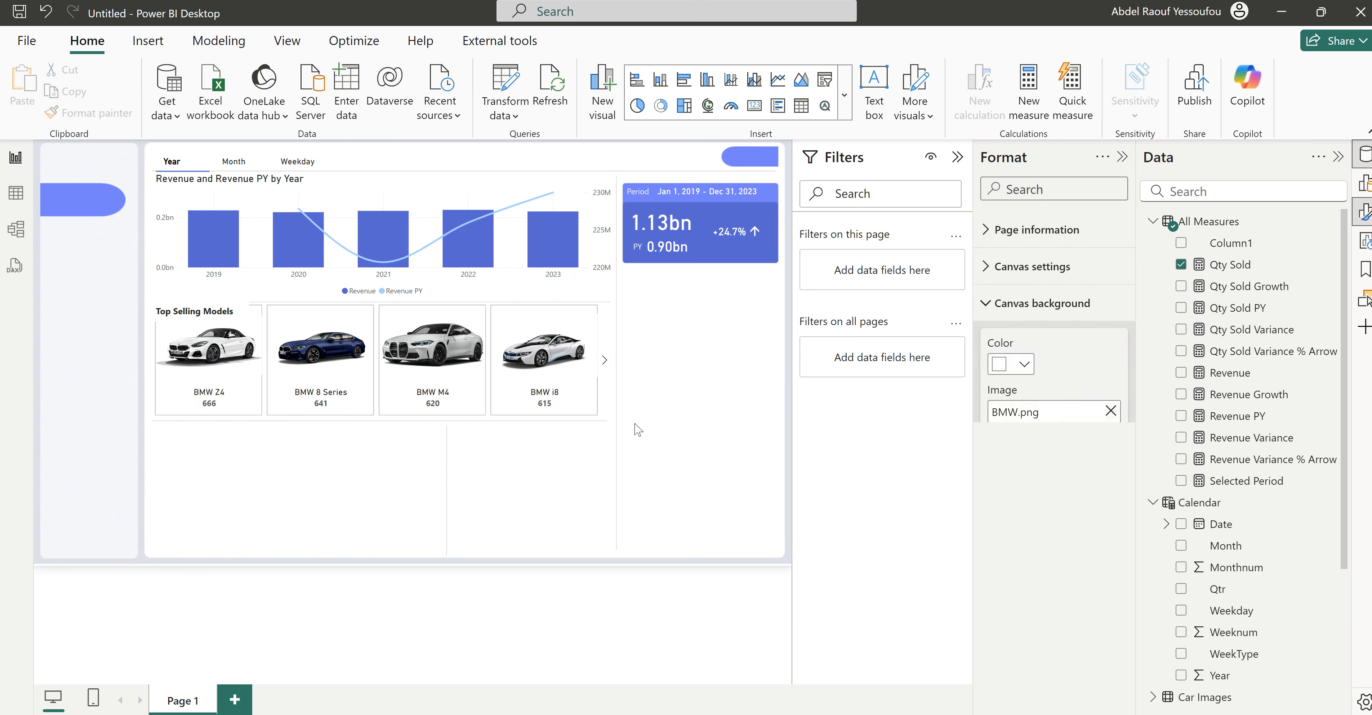
Step: Turn off the button border for the Default state of the model slicer
left_click(608, 424)
scroll(1070, 571, "down", 15)
scroll(1066, 573, "up", 8)
left_click(1020, 521)
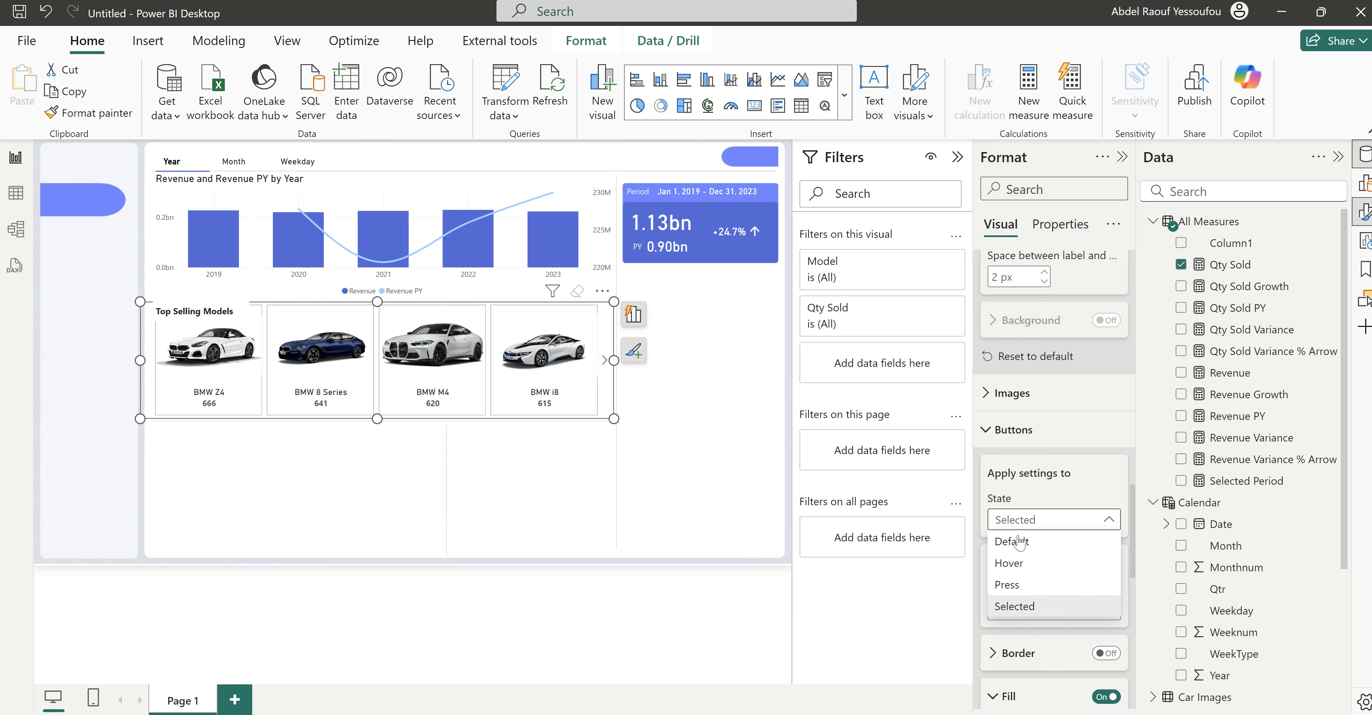
left_click(1019, 542)
scroll(1059, 588, "down", 10)
scroll(1058, 588, "up", 1)
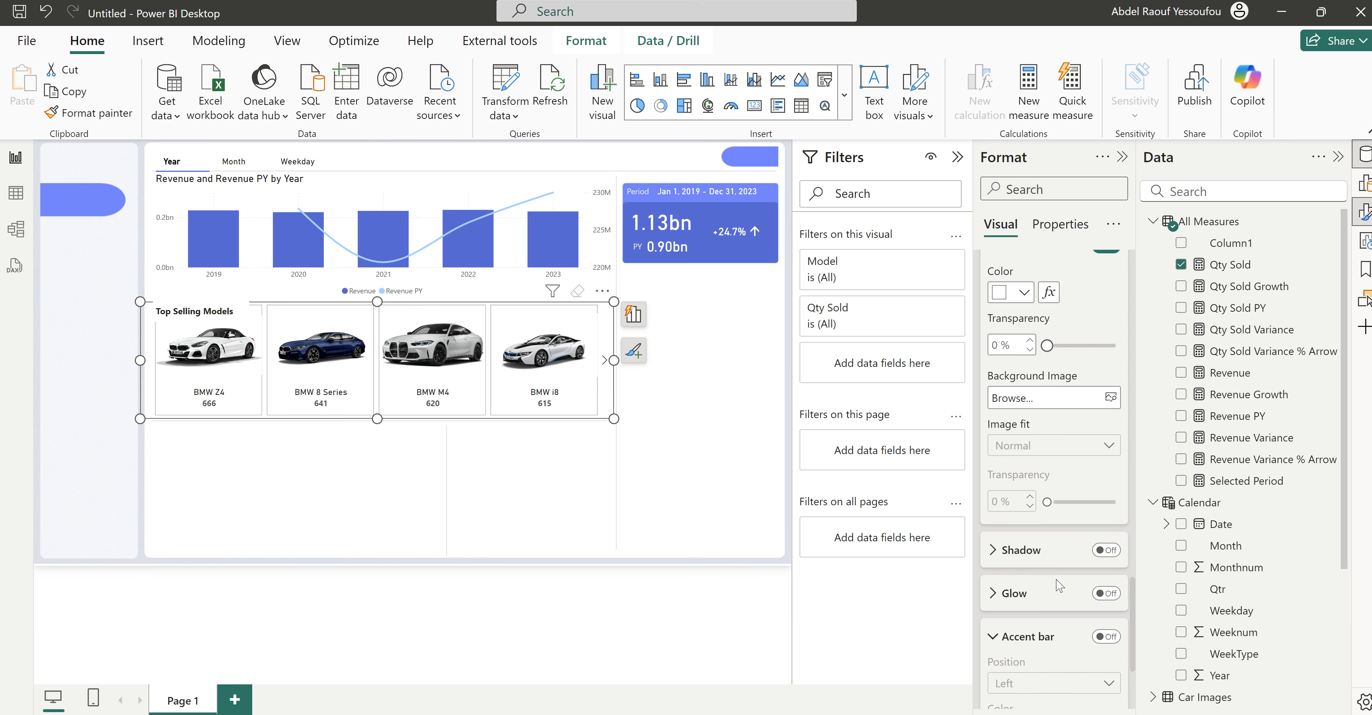
scroll(1059, 586, "up", 5)
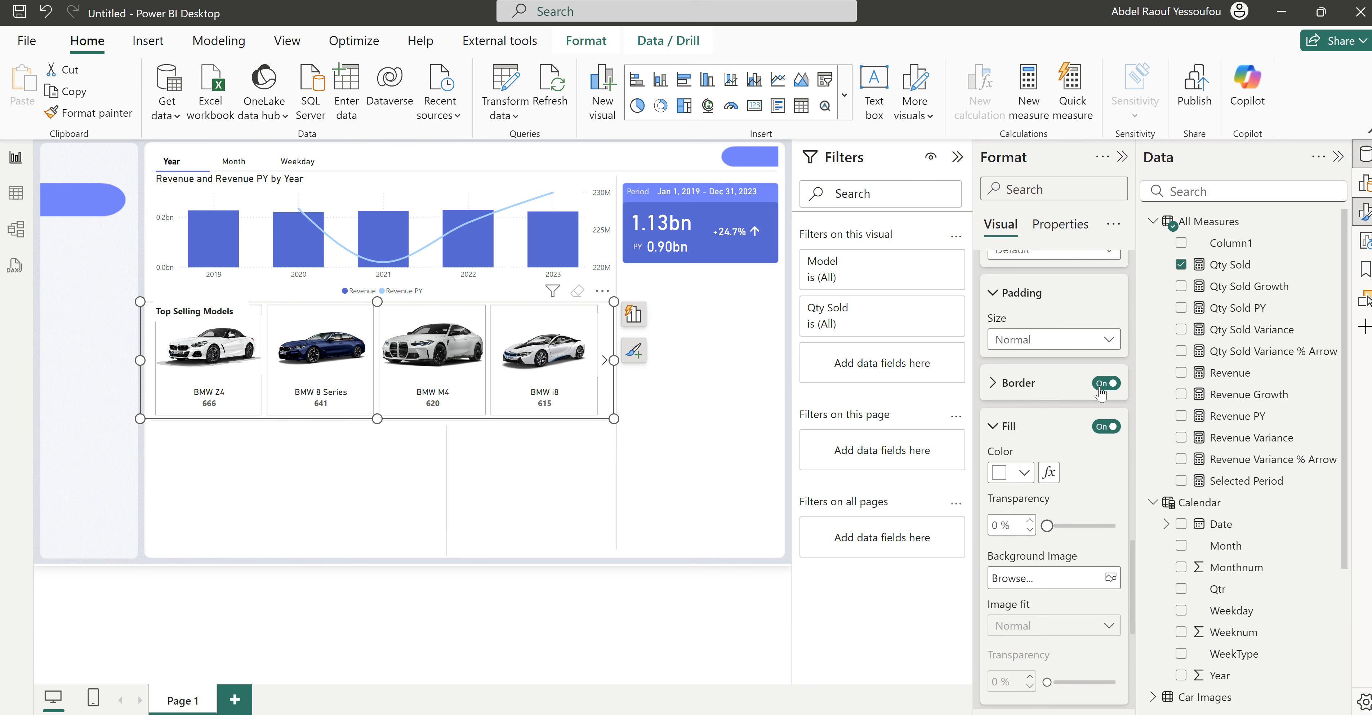
left_click(1105, 383)
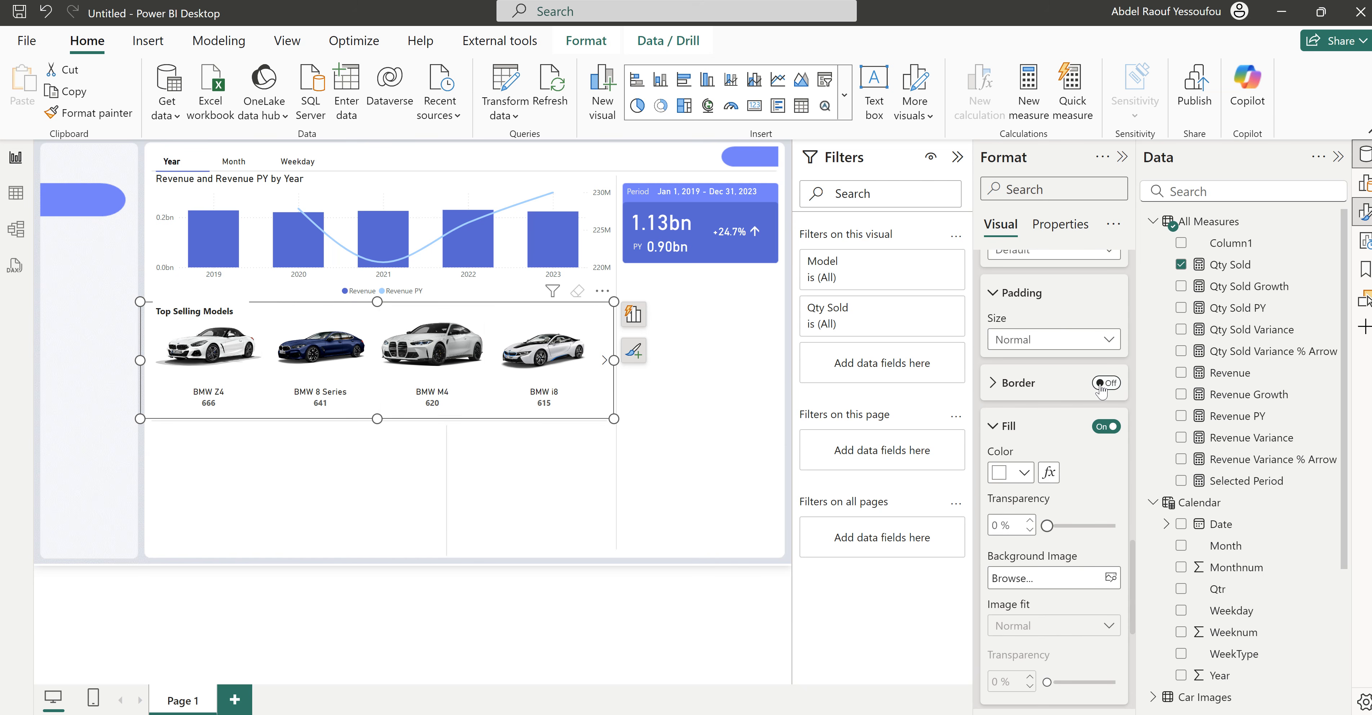
left_click(529, 471)
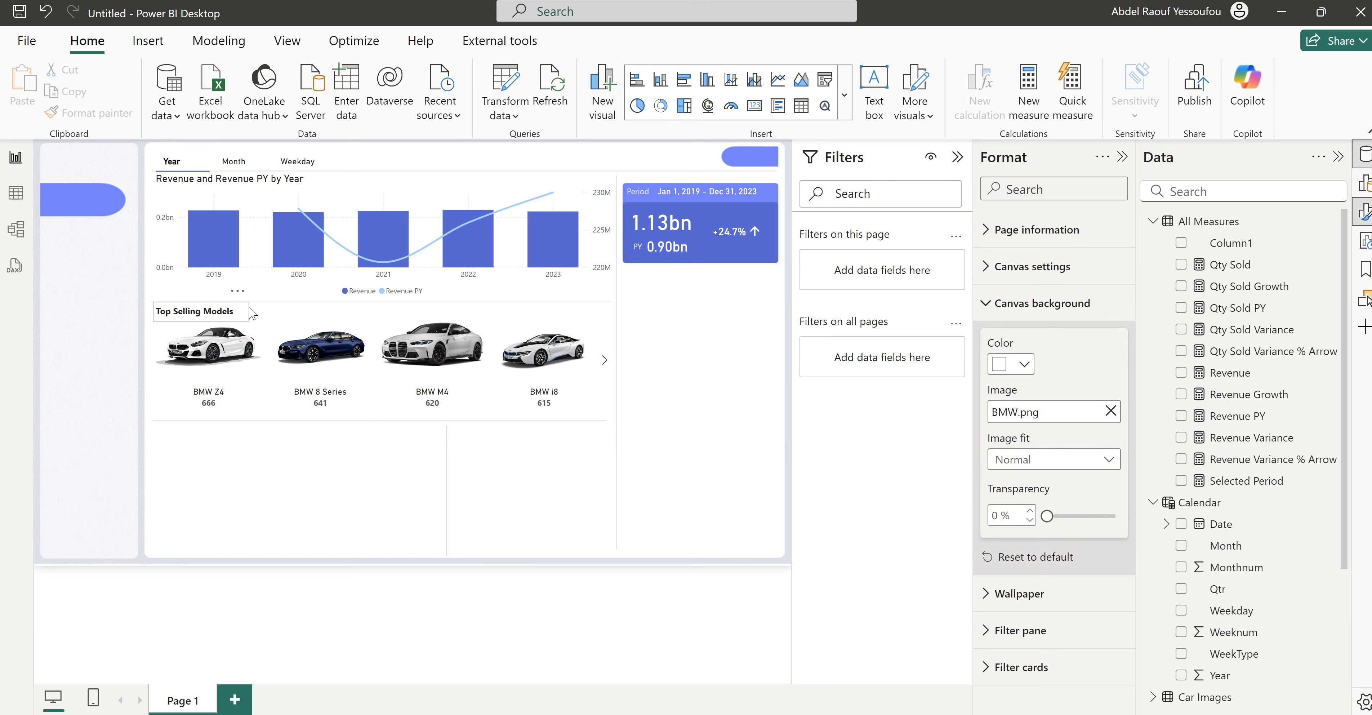
Step: Turn off the background of the "Top Selling Models" text box
left_click(1031, 266)
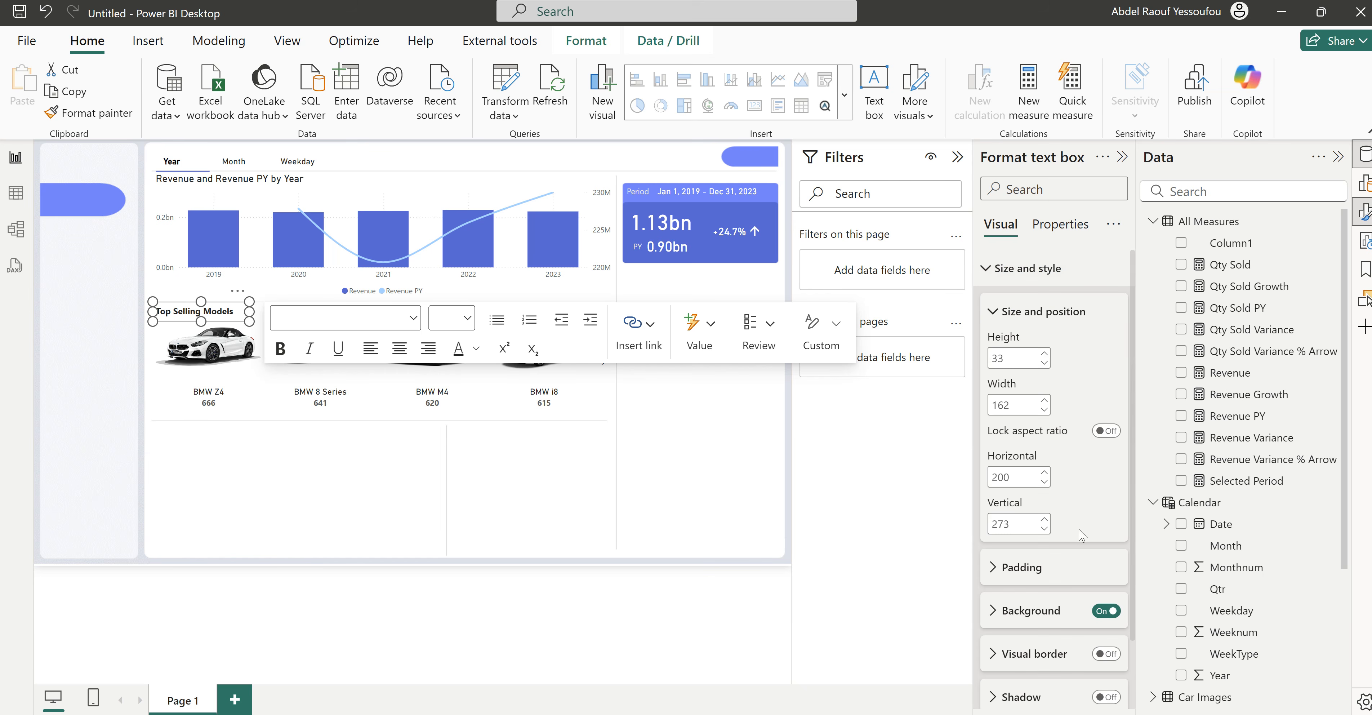
left_click(1104, 612)
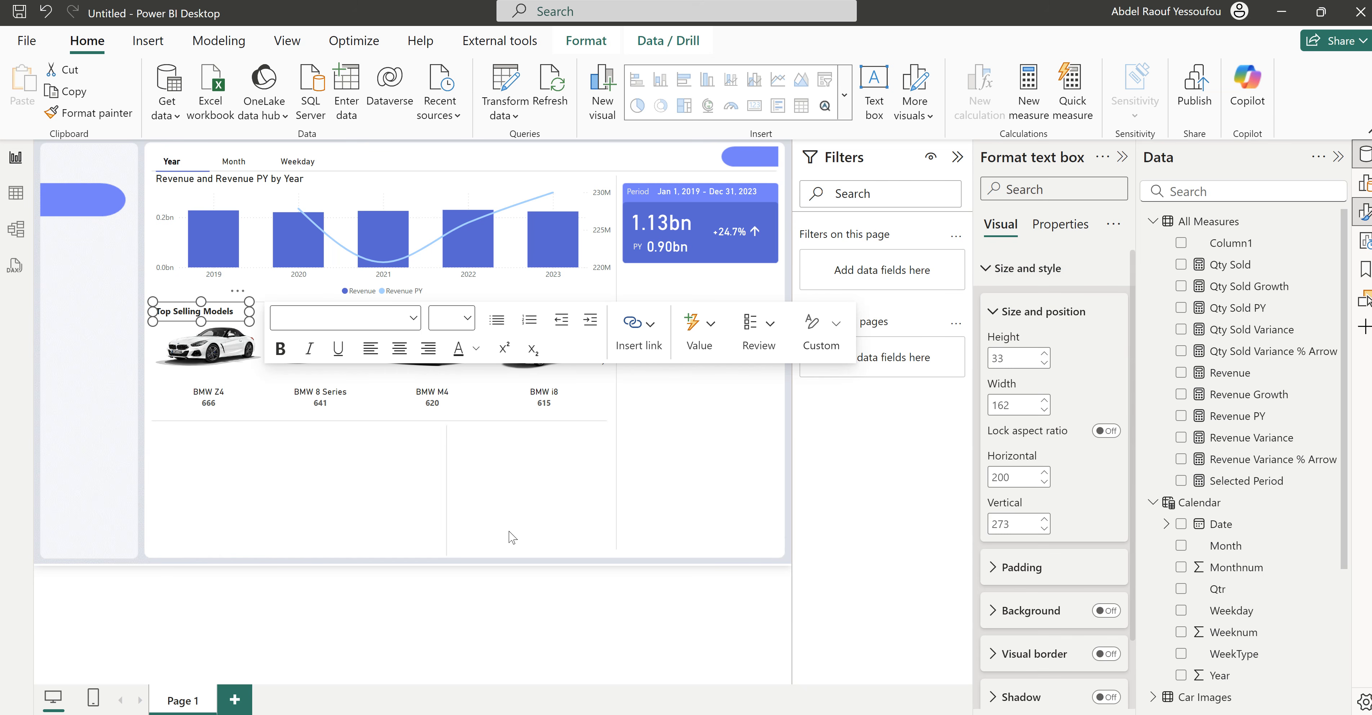
left_click(530, 506)
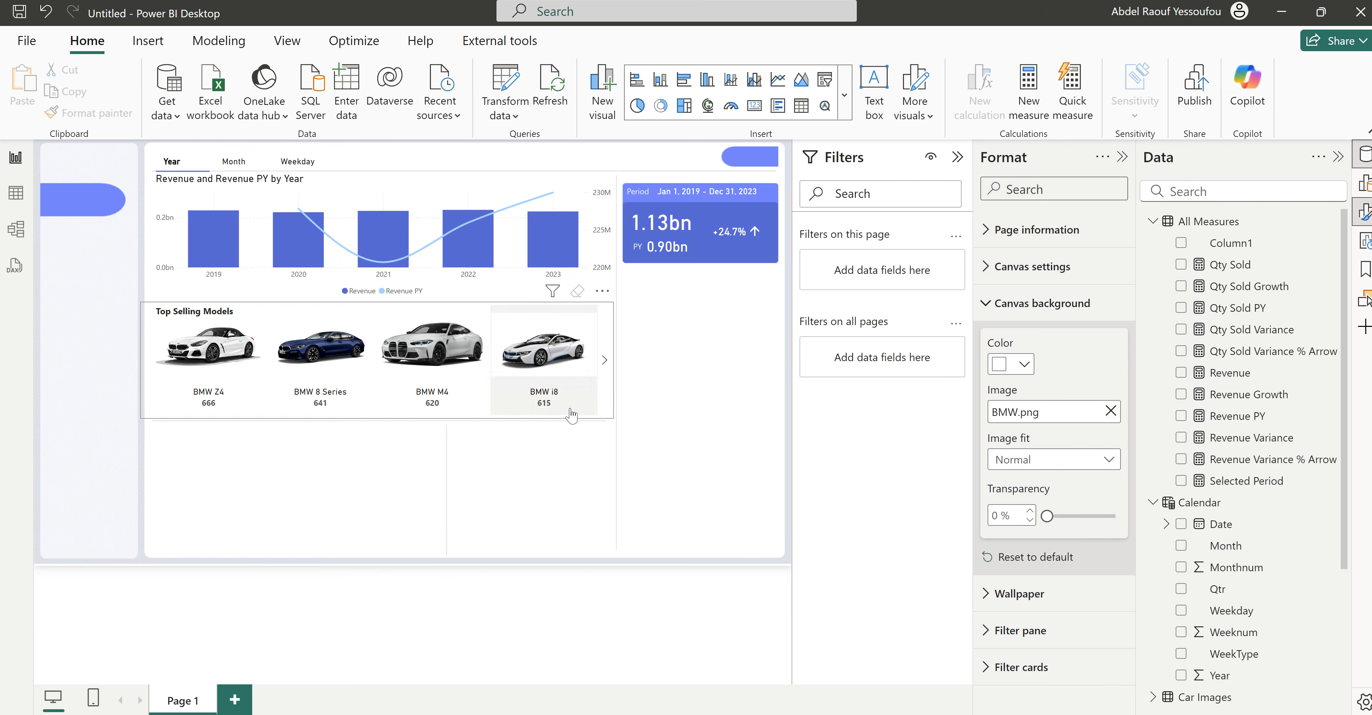
Step: Duplicate the model slicer and place the copy below the original on the report page
left_click(613, 420)
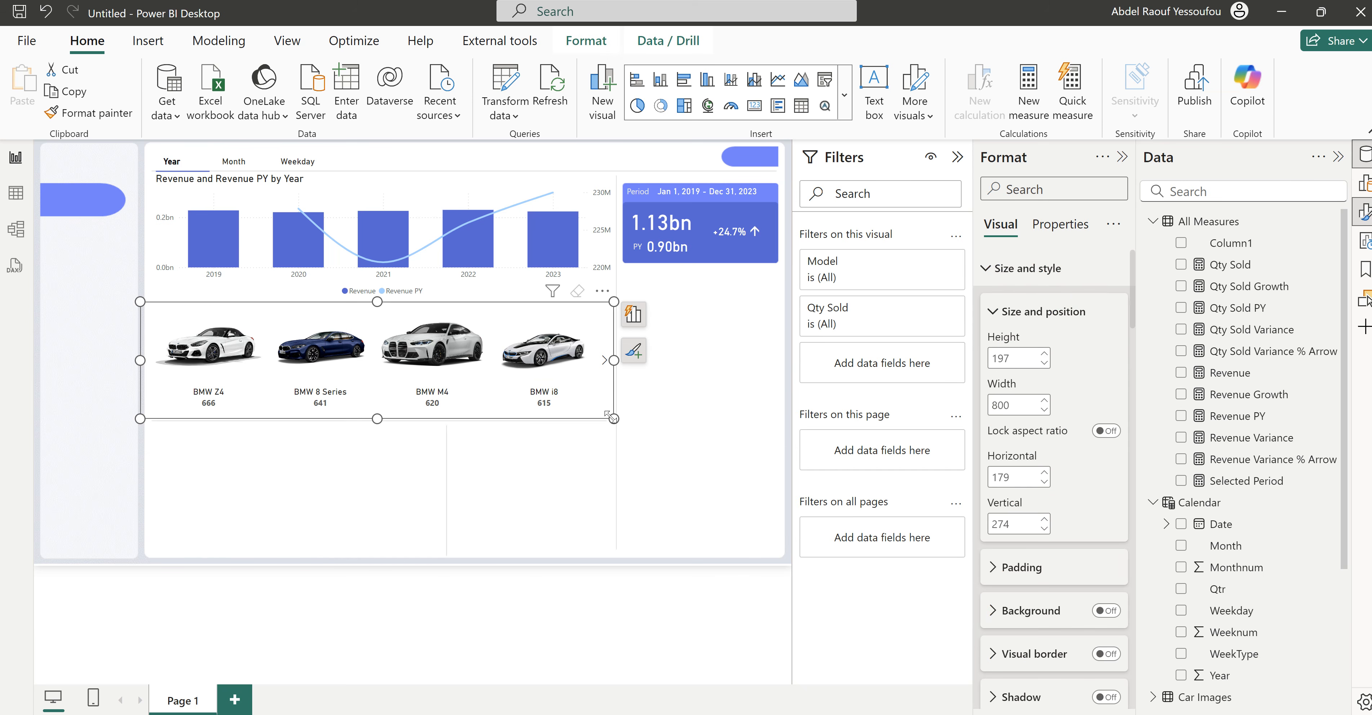
left_click(644, 490)
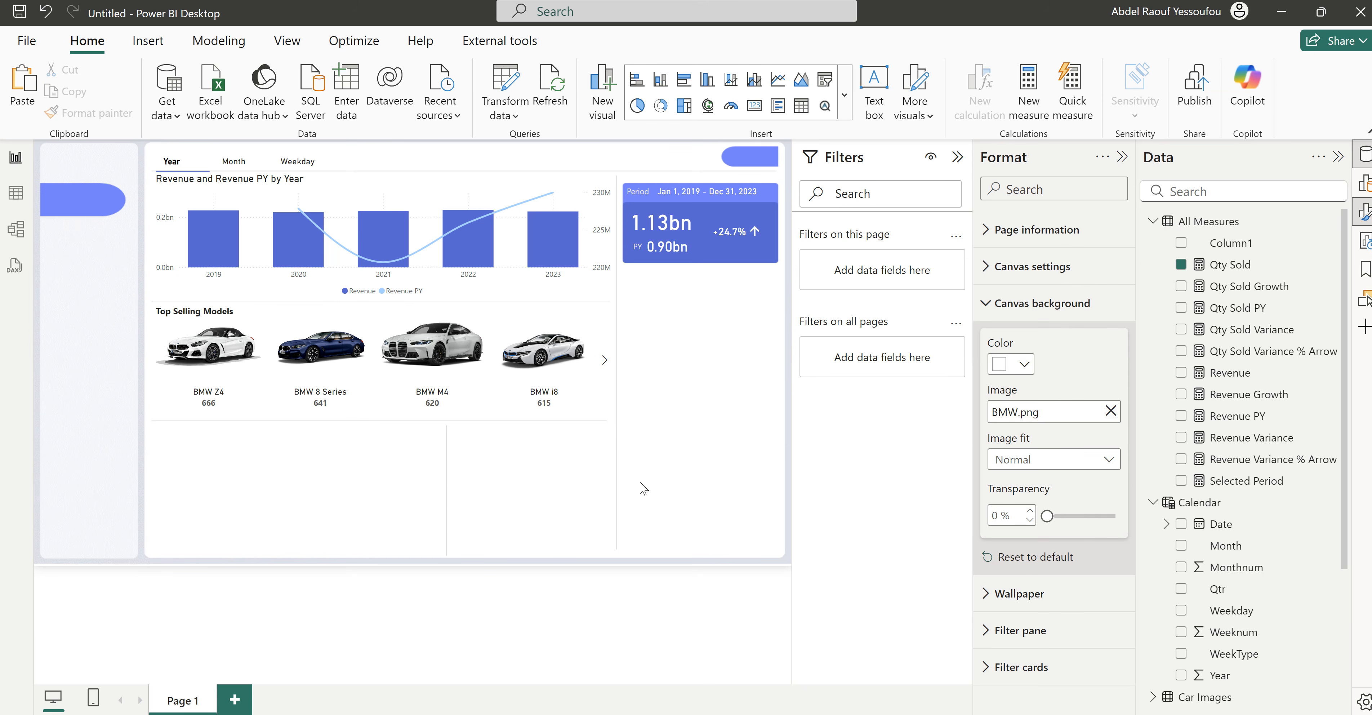
key("ctrl+v")
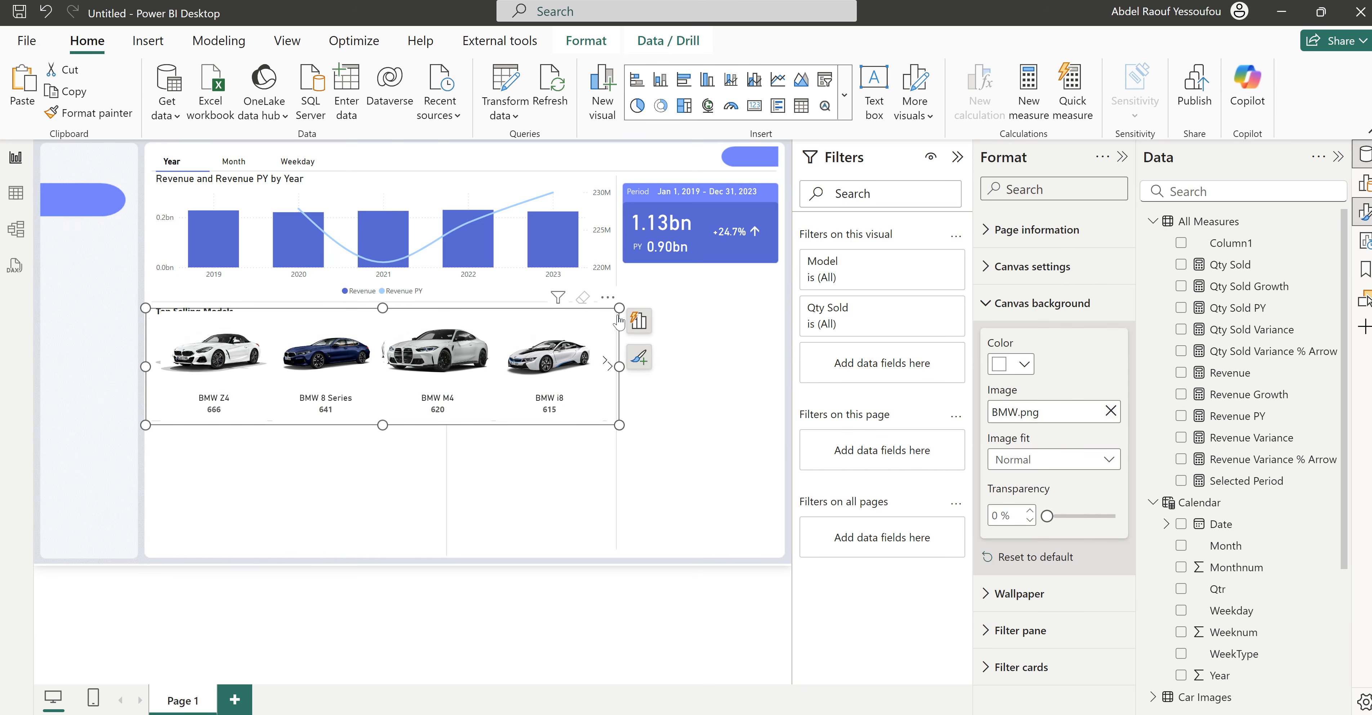
left_click_drag(677, 404, 679, 486)
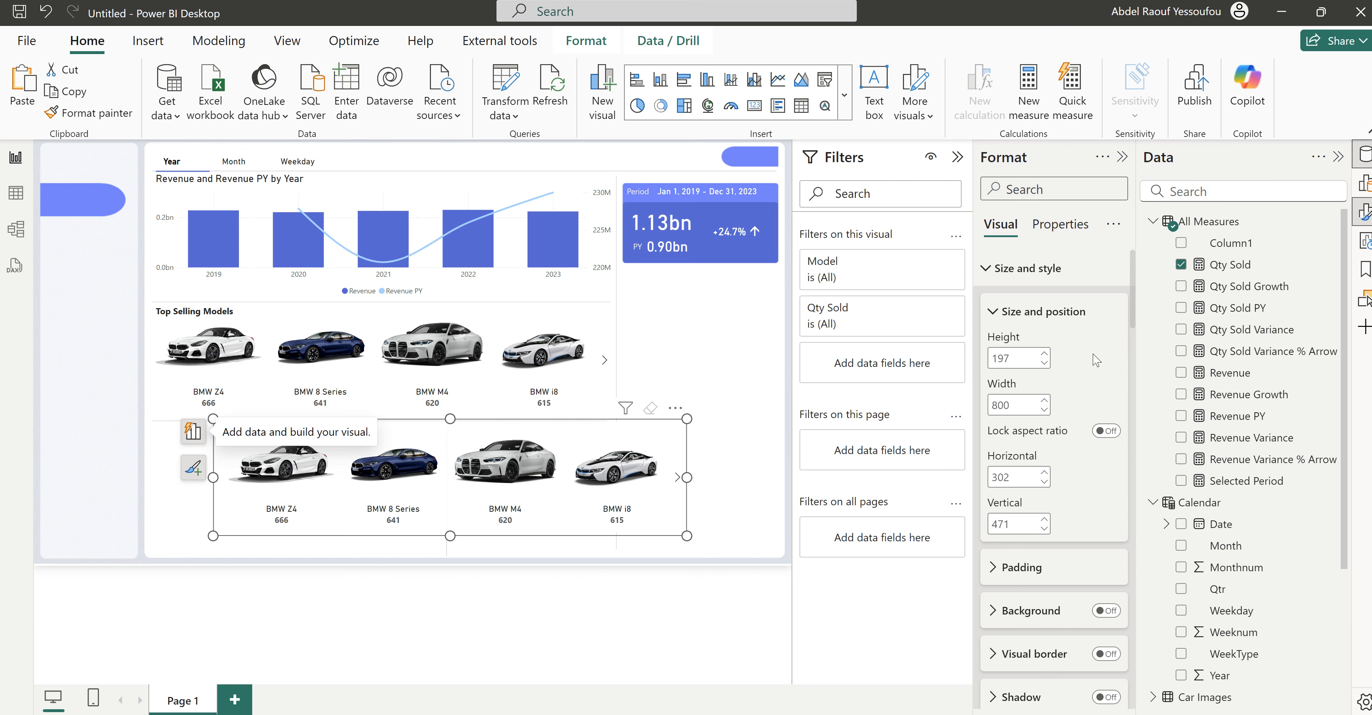
Step: Remove the Qty Sold field from the callout label of the duplicated model slicer
left_click(1018, 270)
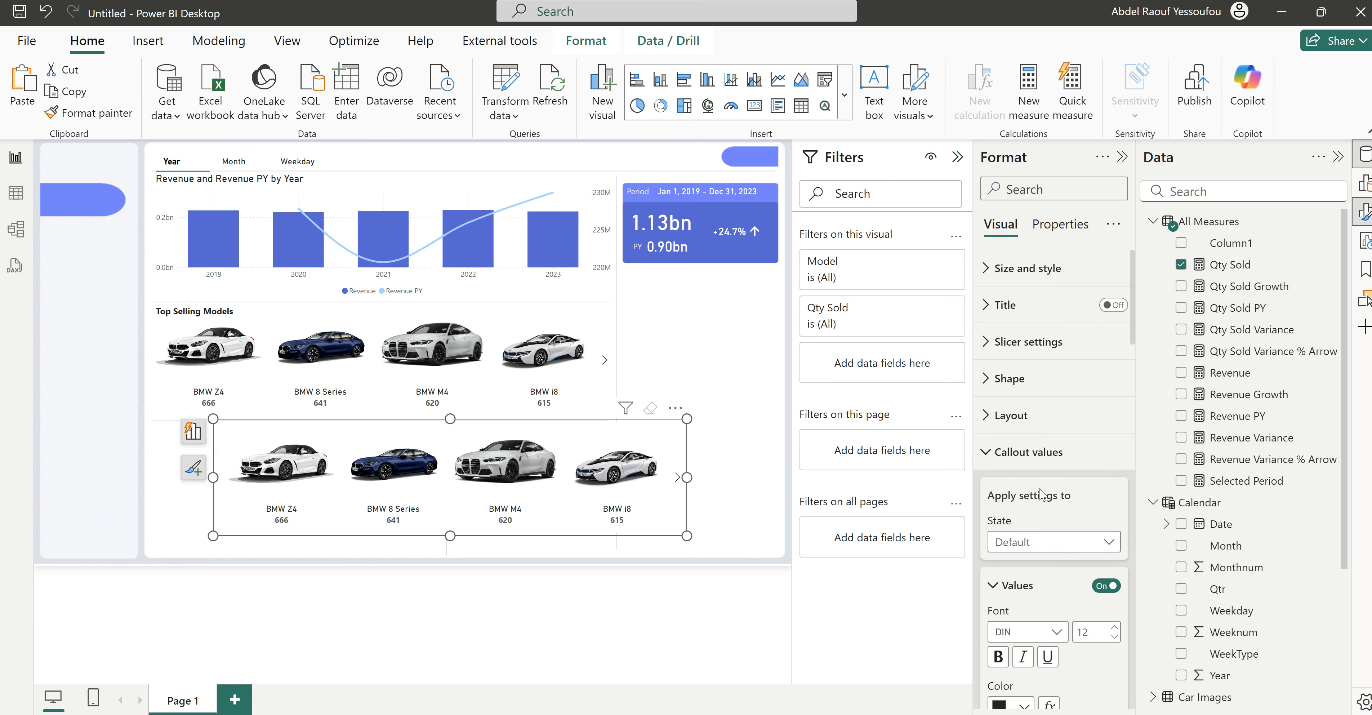
scroll(1031, 456, "down", 10)
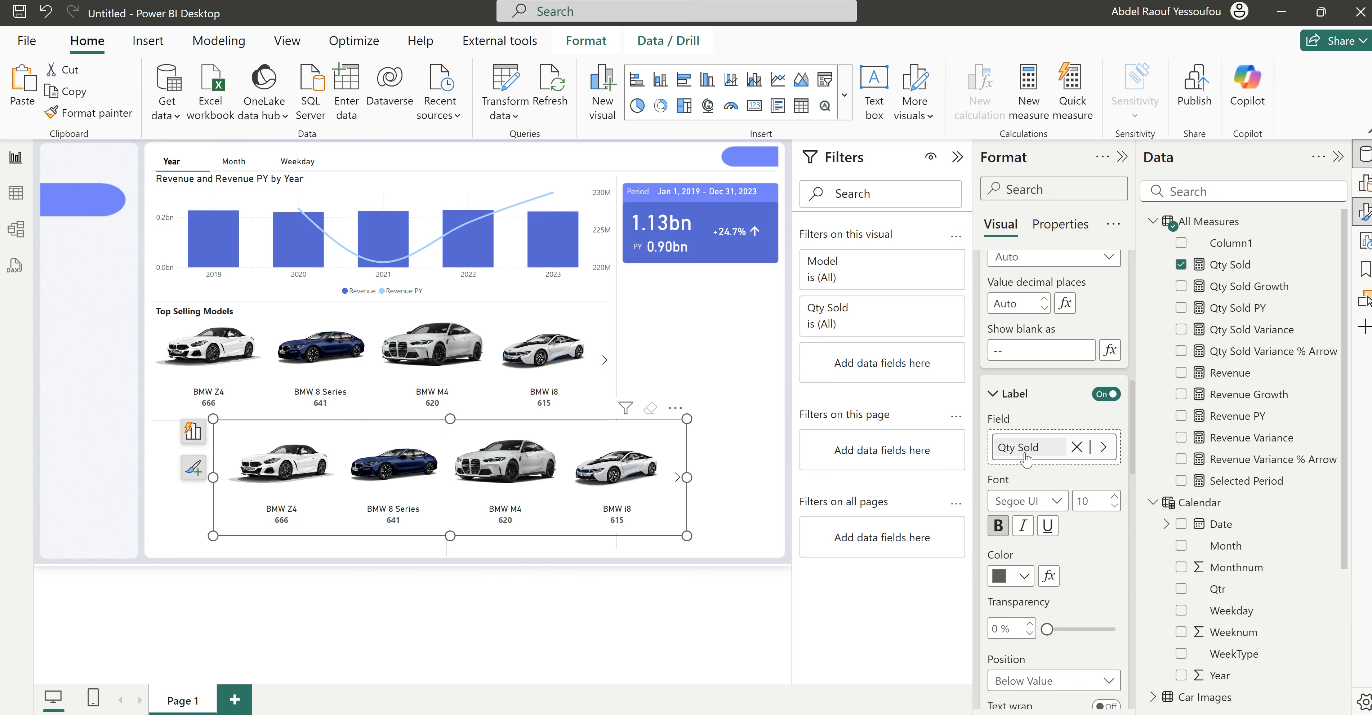
left_click(1076, 448)
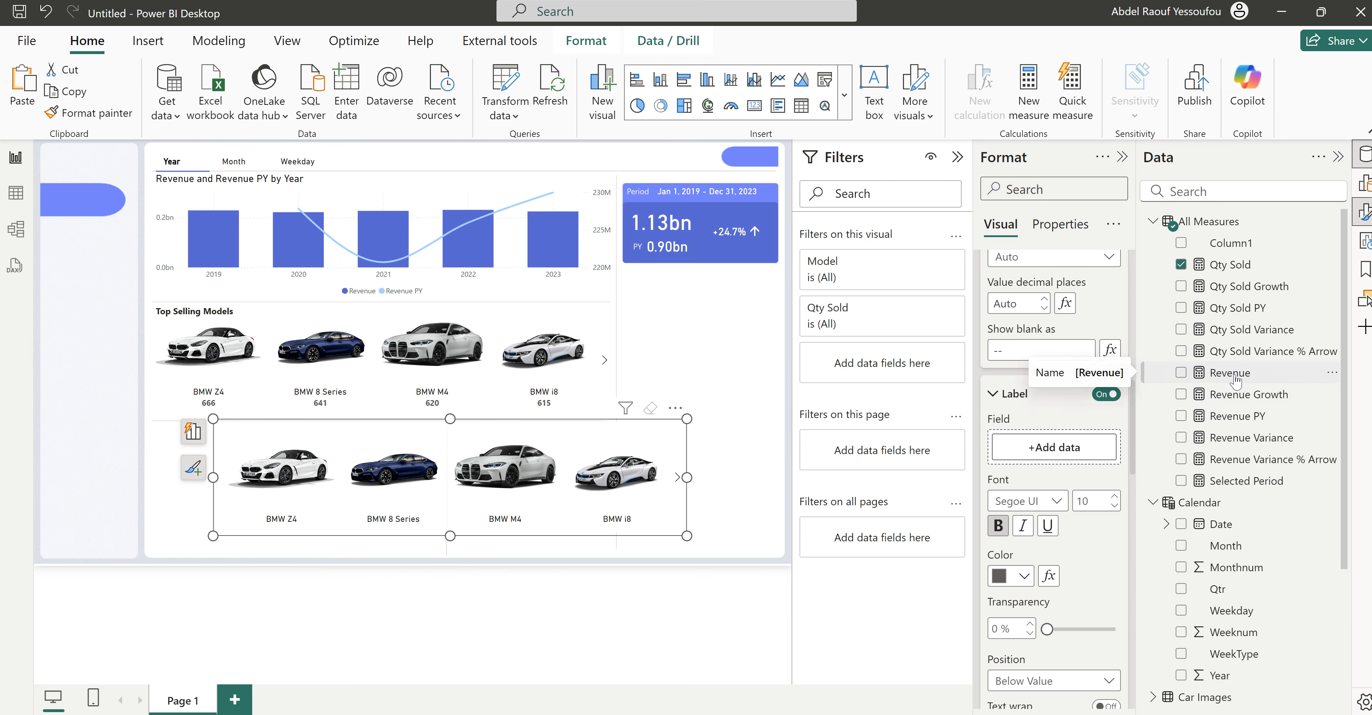
scroll(1226, 576, "down", 3)
scroll(1226, 578, "up", 3)
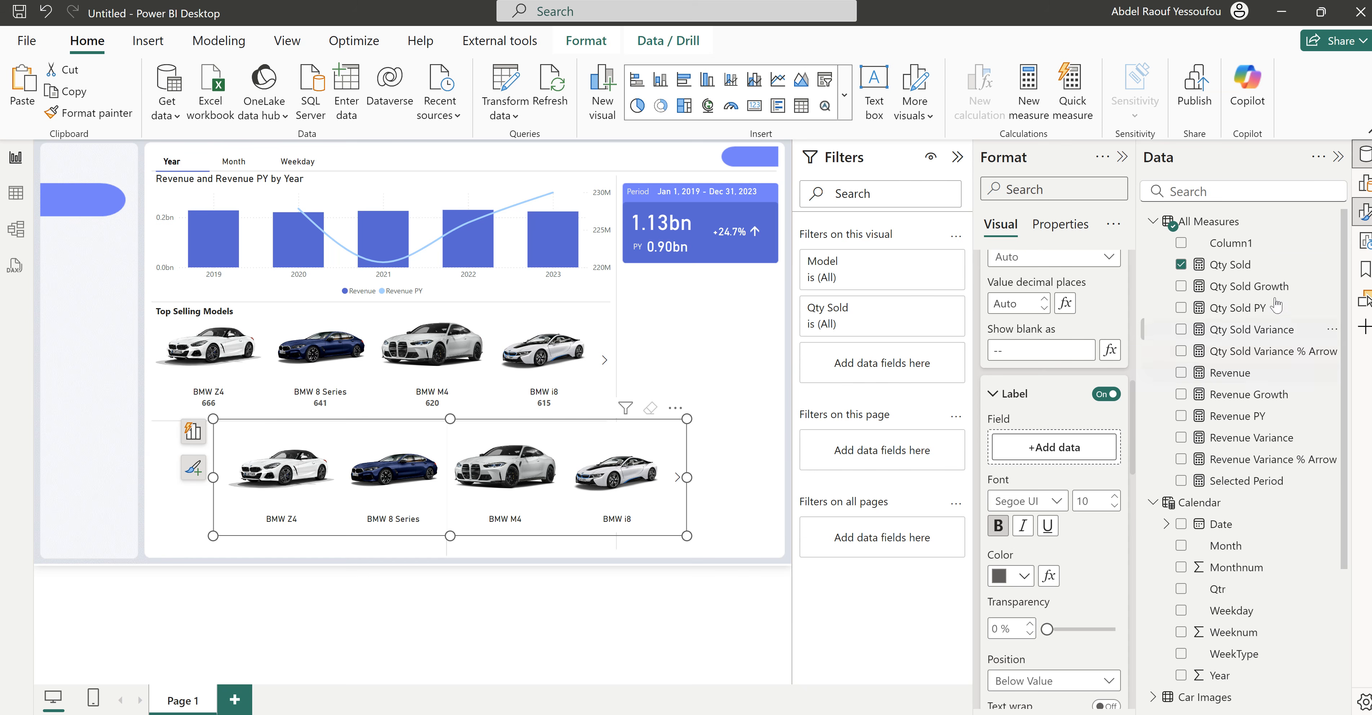
Step: Create a new measure in the All Measures table and name it Avg Price
left_click(1225, 223)
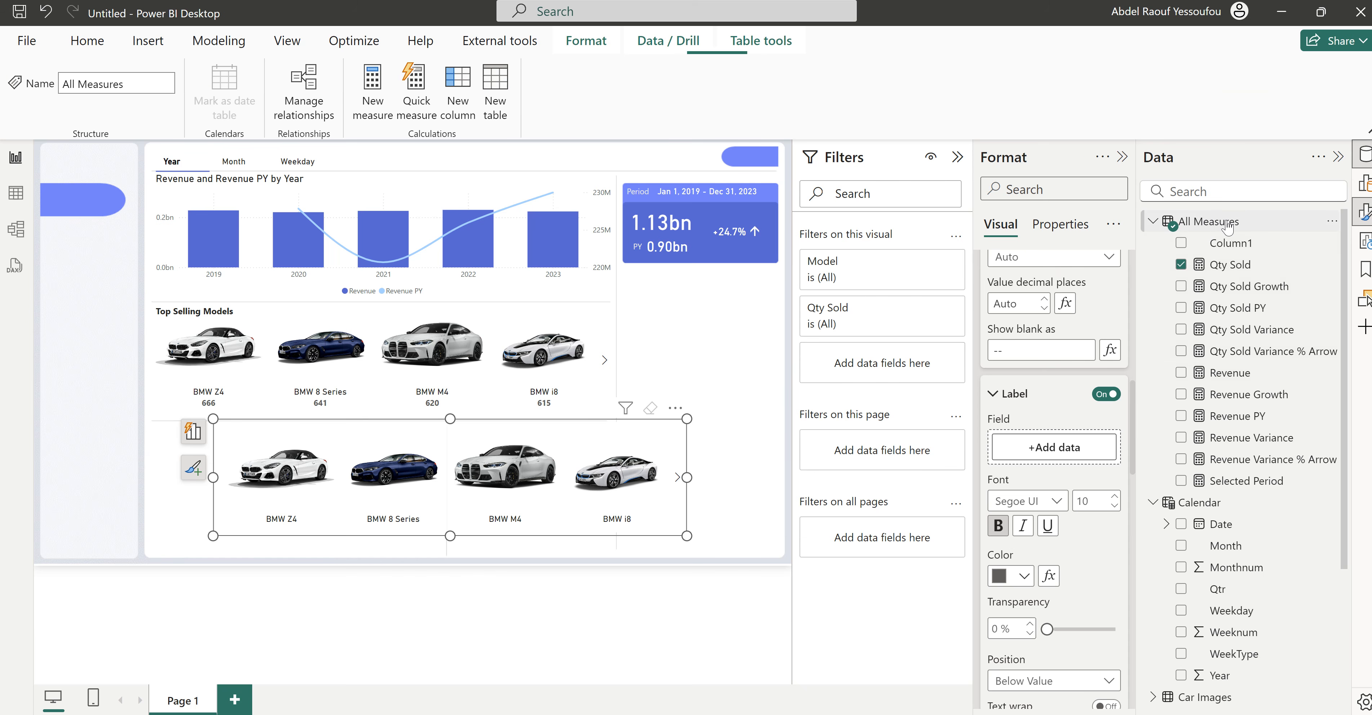
right_click(1226, 223)
left_click(1145, 259)
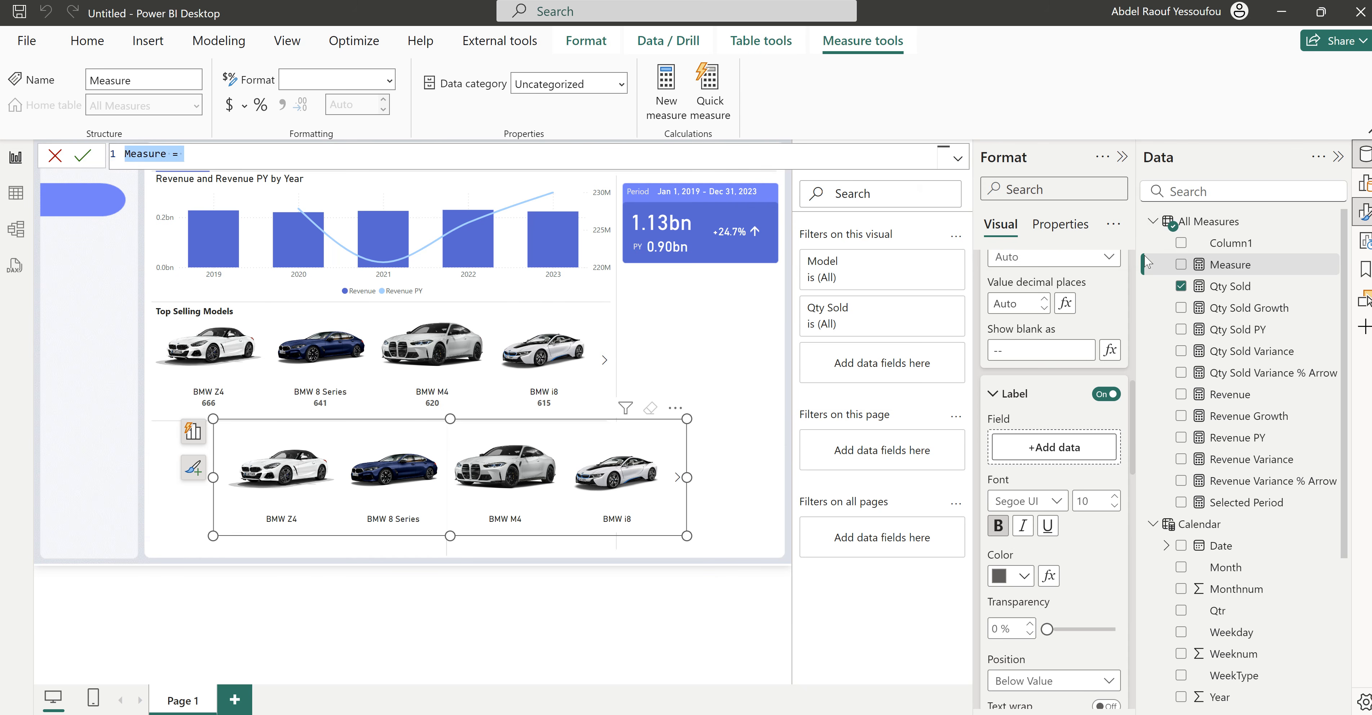
type("Avg")
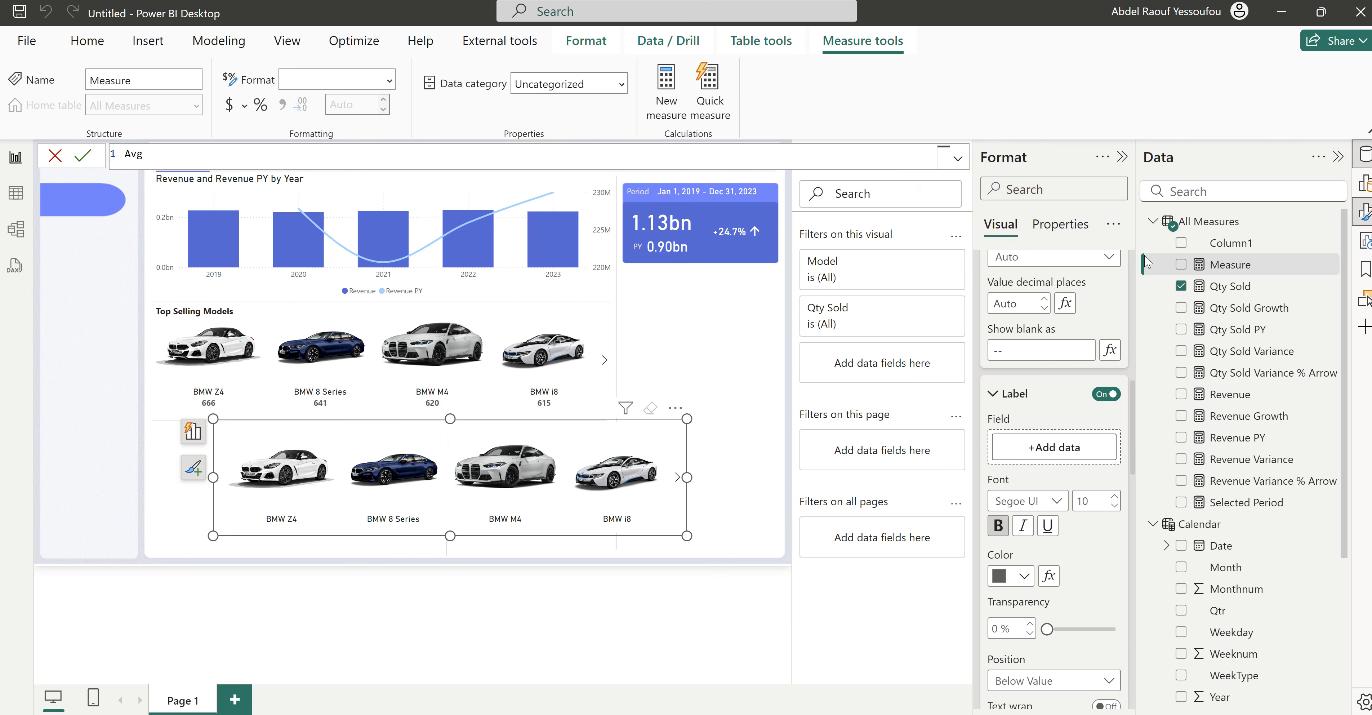
type(" Price =")
key("shift+Return")
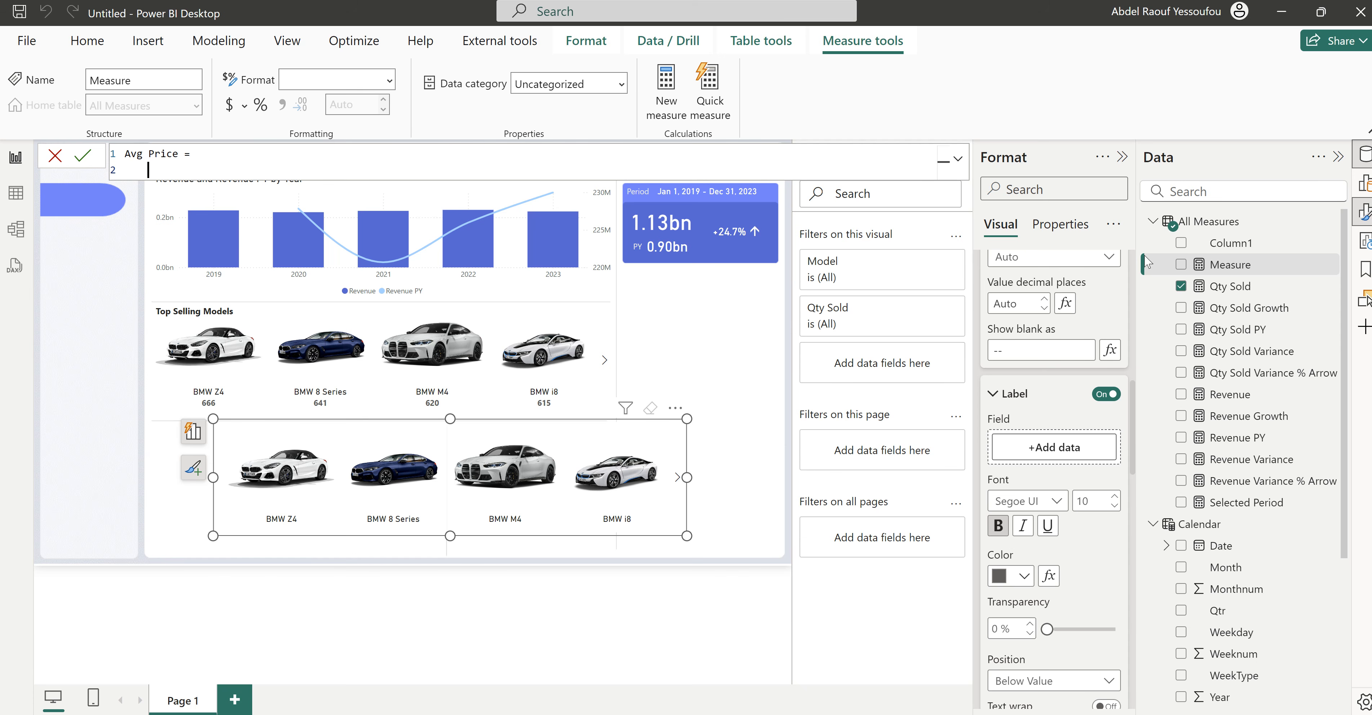
key("Tab")
type("rev")
key("Tab")
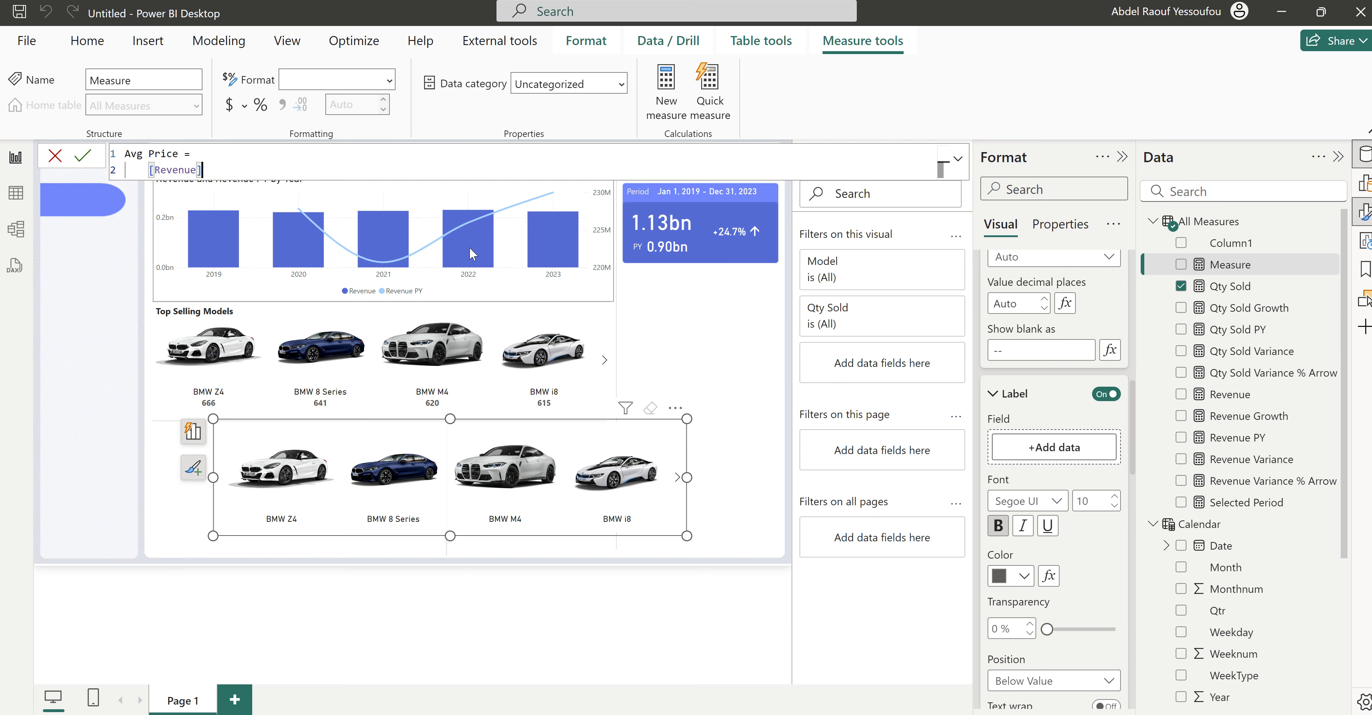
Step: Define the Avg Price measure as DIVIDE([Revenue], [Qty Sold]), commit it and close the formula editor
left_click_drag(222, 172, 151, 176)
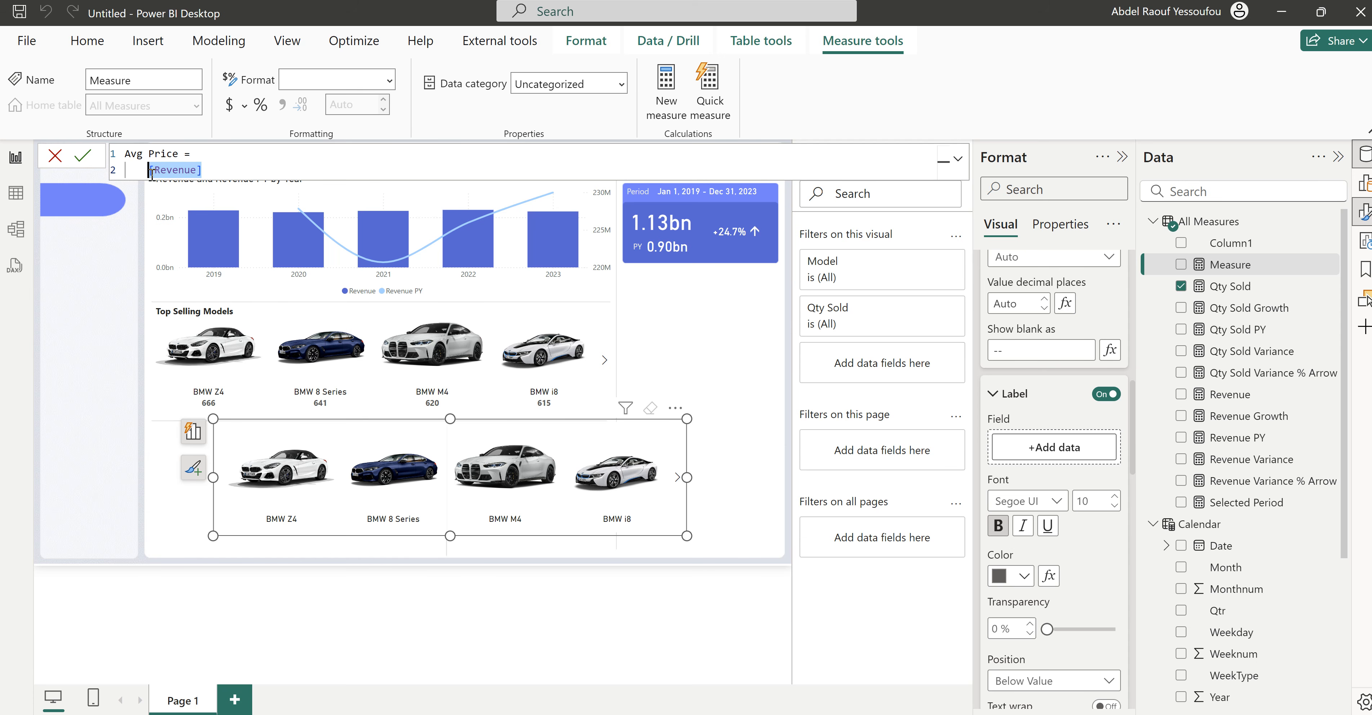
type("DIVIDE(")
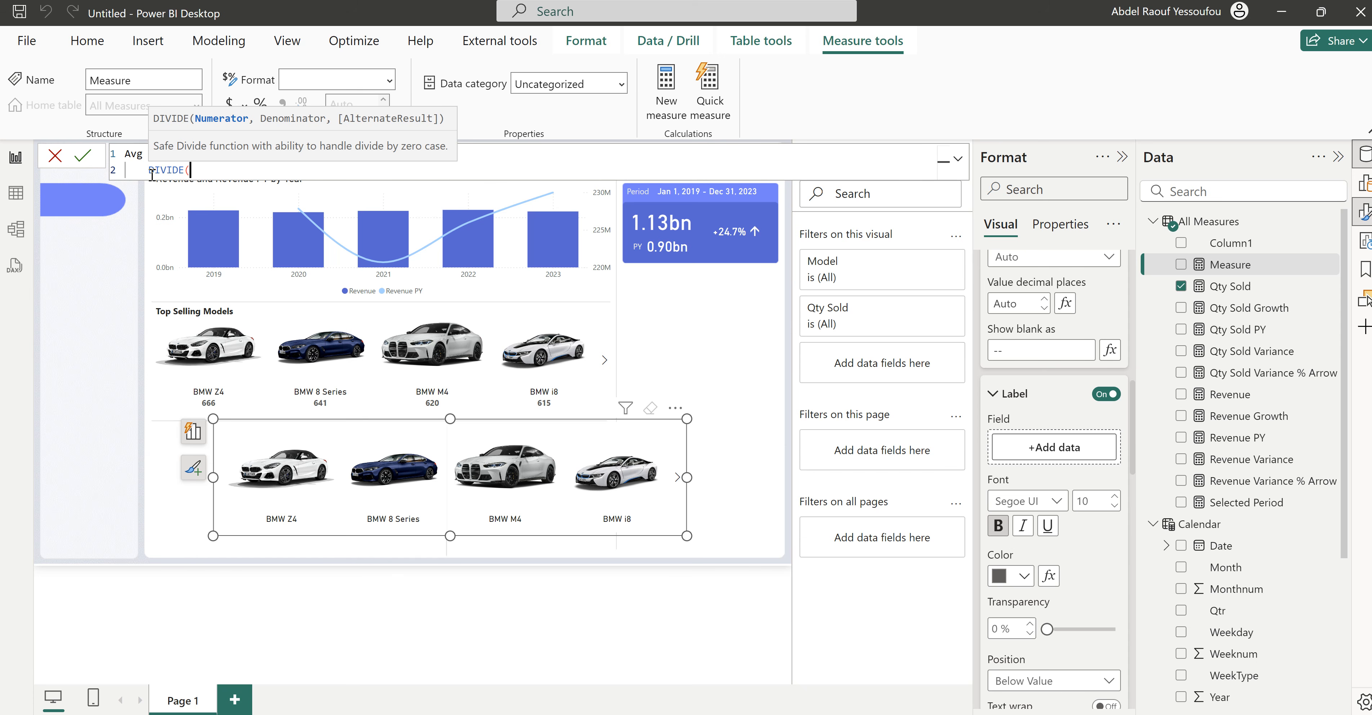
key("shift+Return")
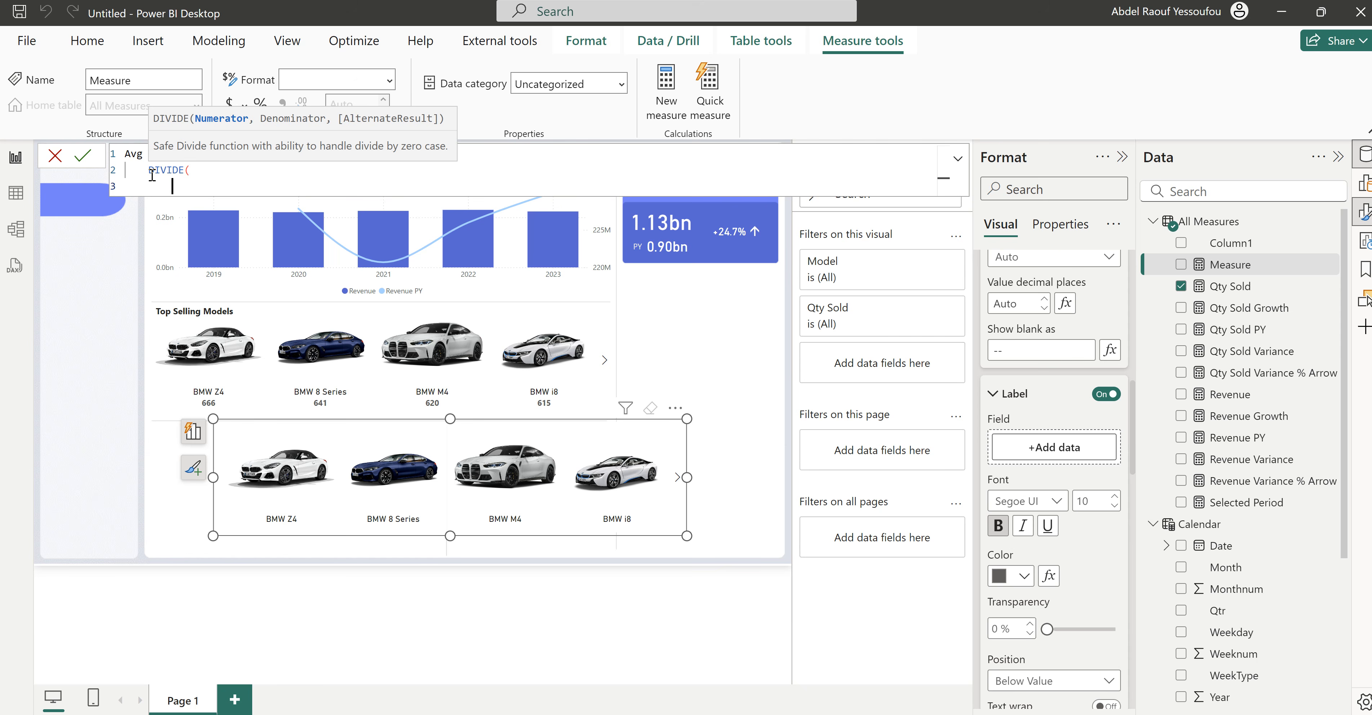
type("rev")
key("Tab")
type(",")
key("shift+Return")
type("qty sold")
key("Tab")
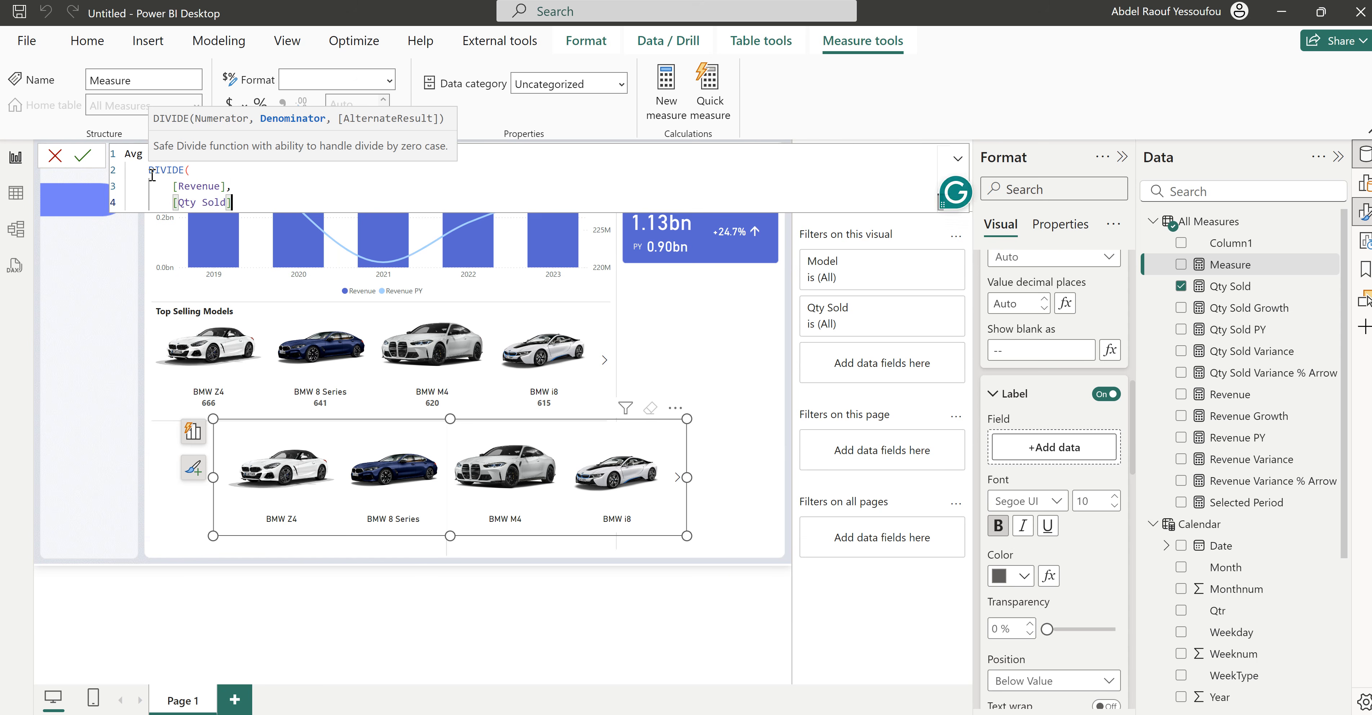
key("shift+Return")
type(")")
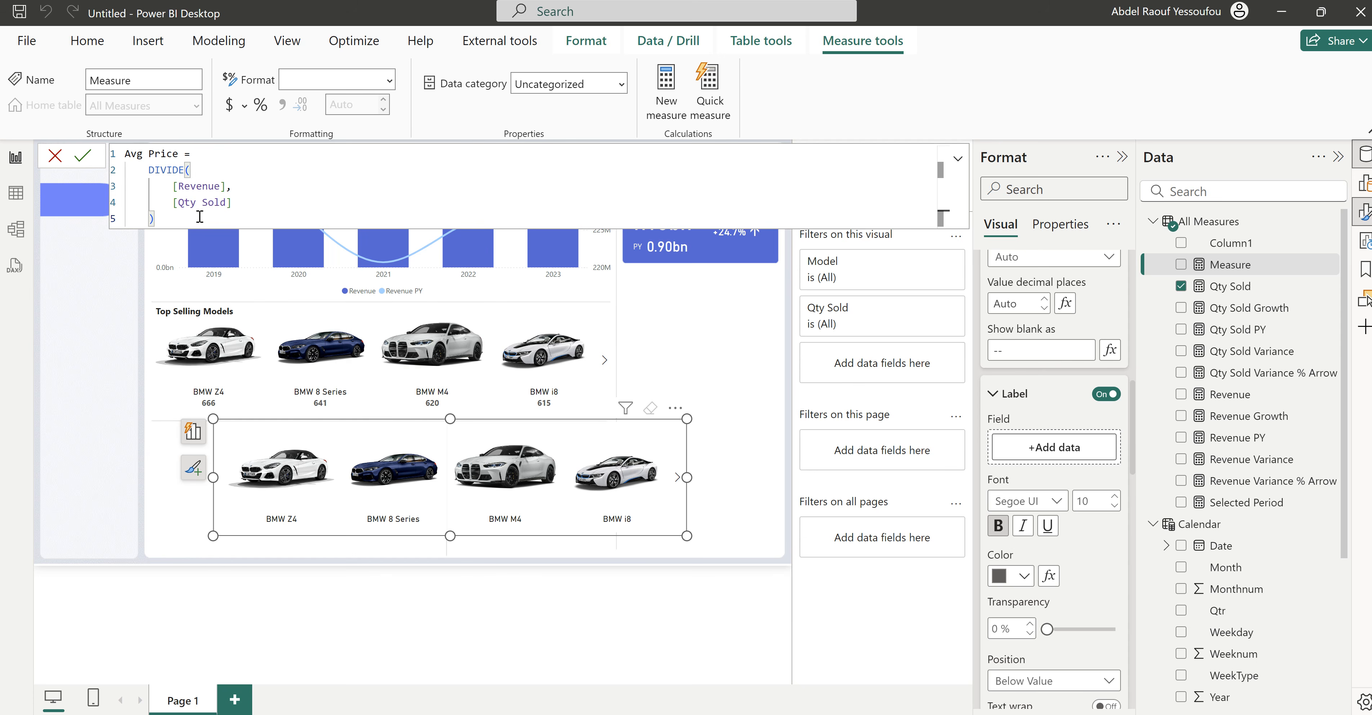
key("Return")
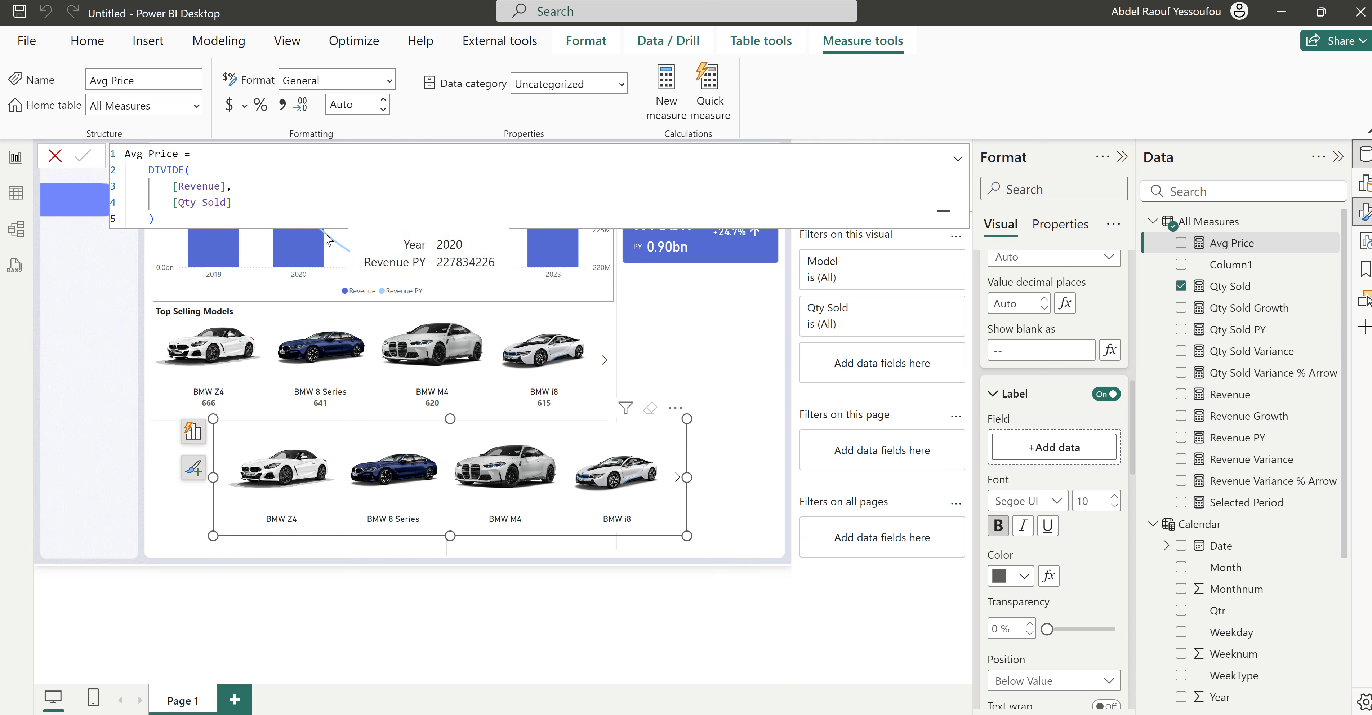
left_click(56, 157)
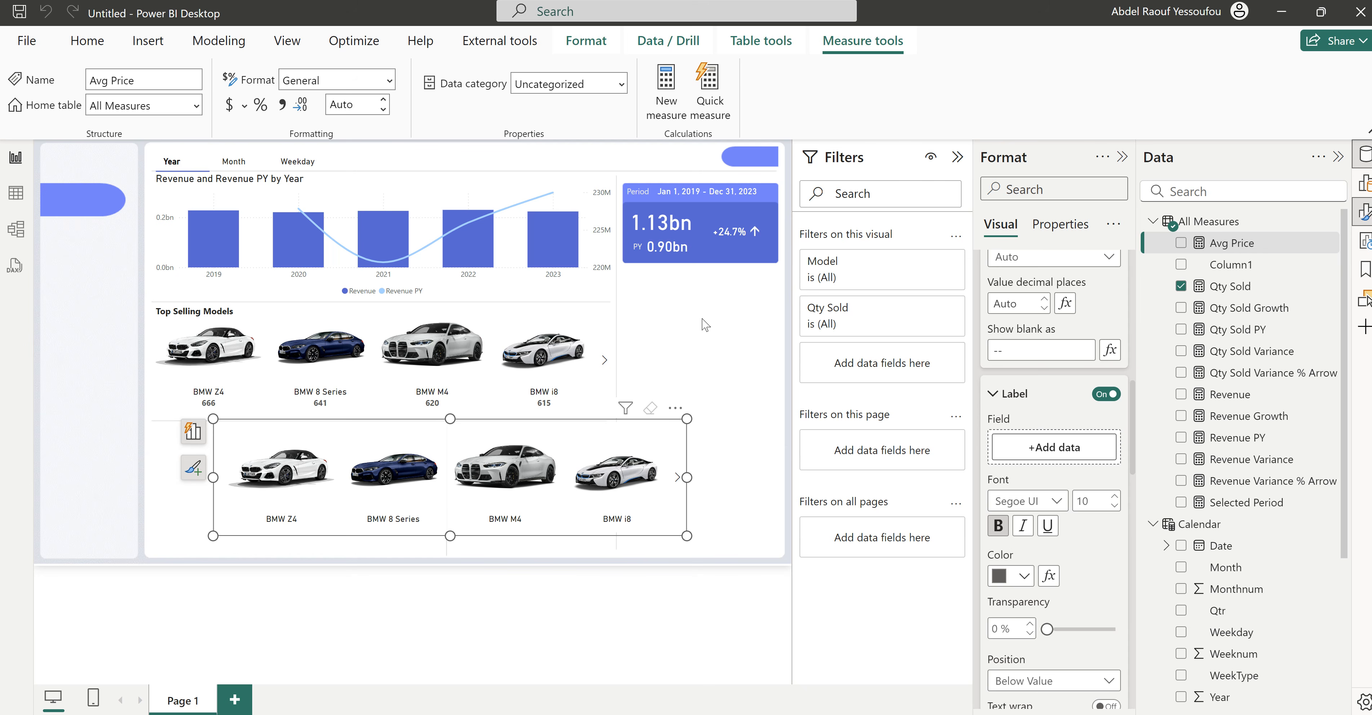
Step: Assign the Avg Price measure as the callout label field of the duplicated model slicer
left_click(690, 450)
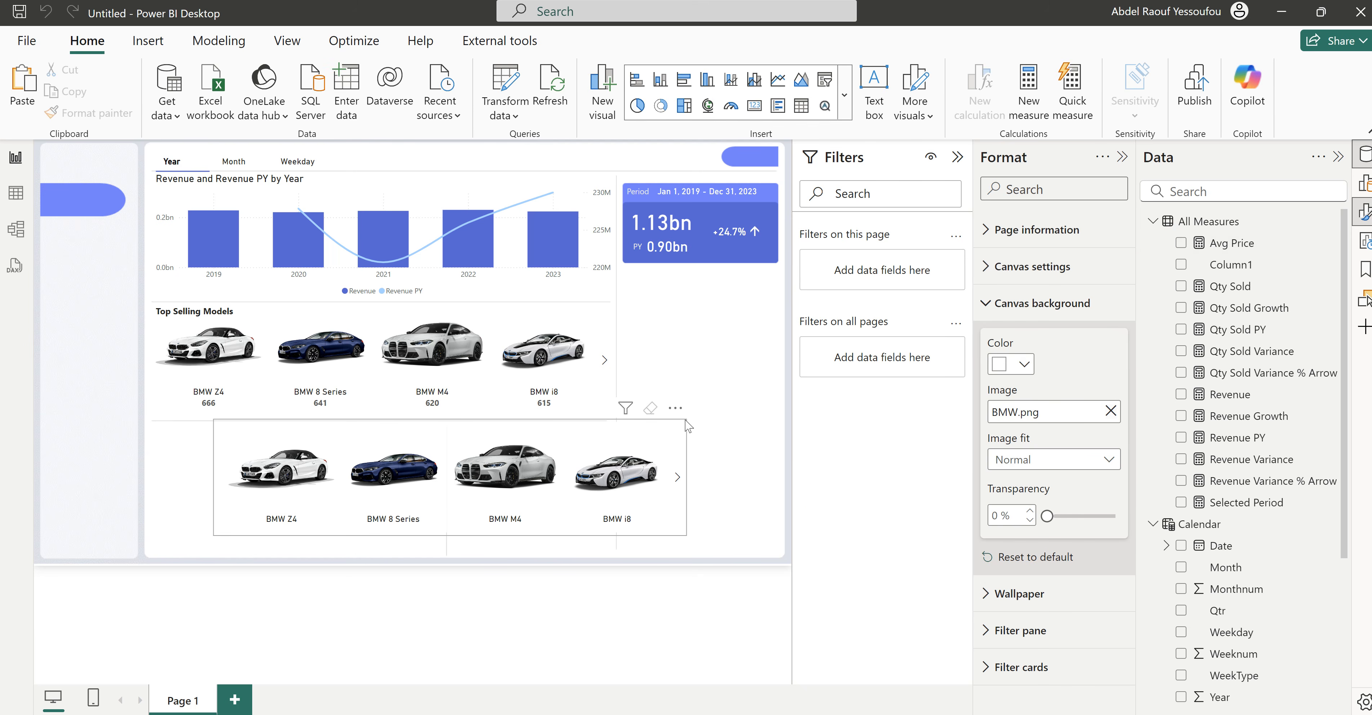
left_click(687, 426)
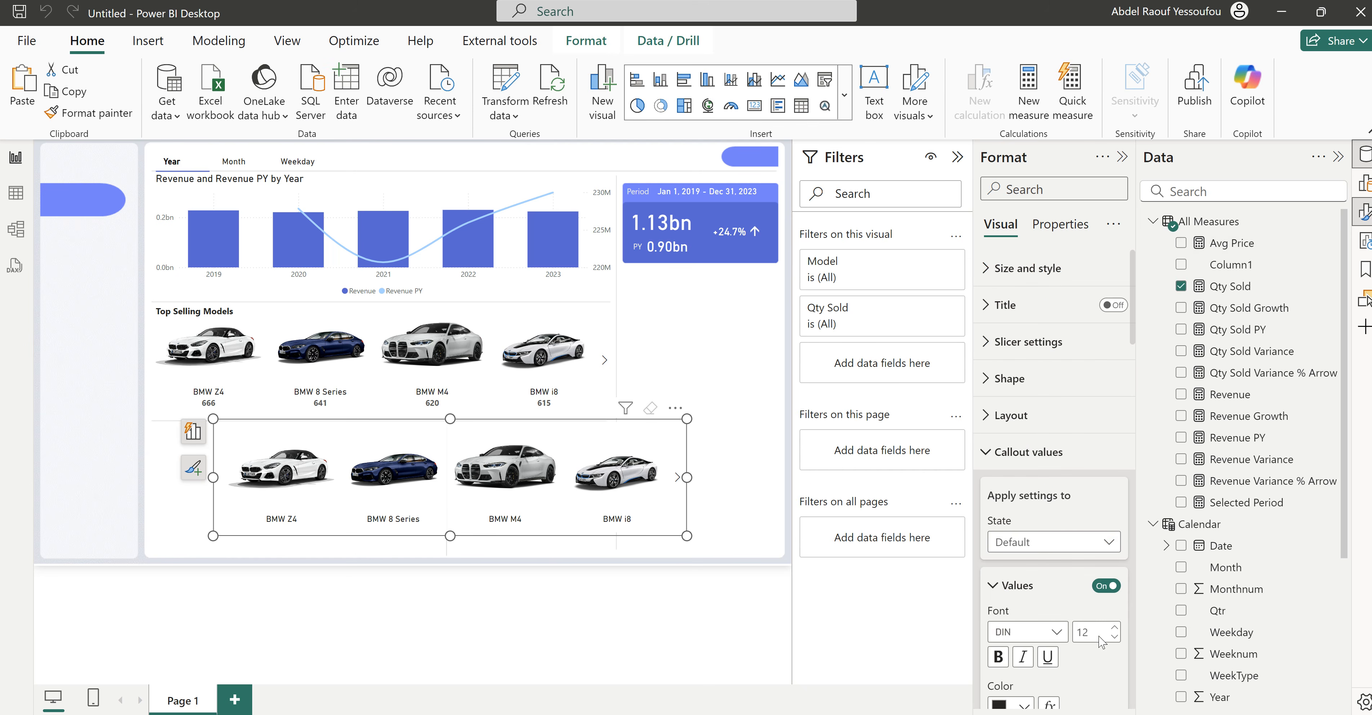
scroll(1101, 643, "down", 5)
scroll(1102, 642, "down", 3)
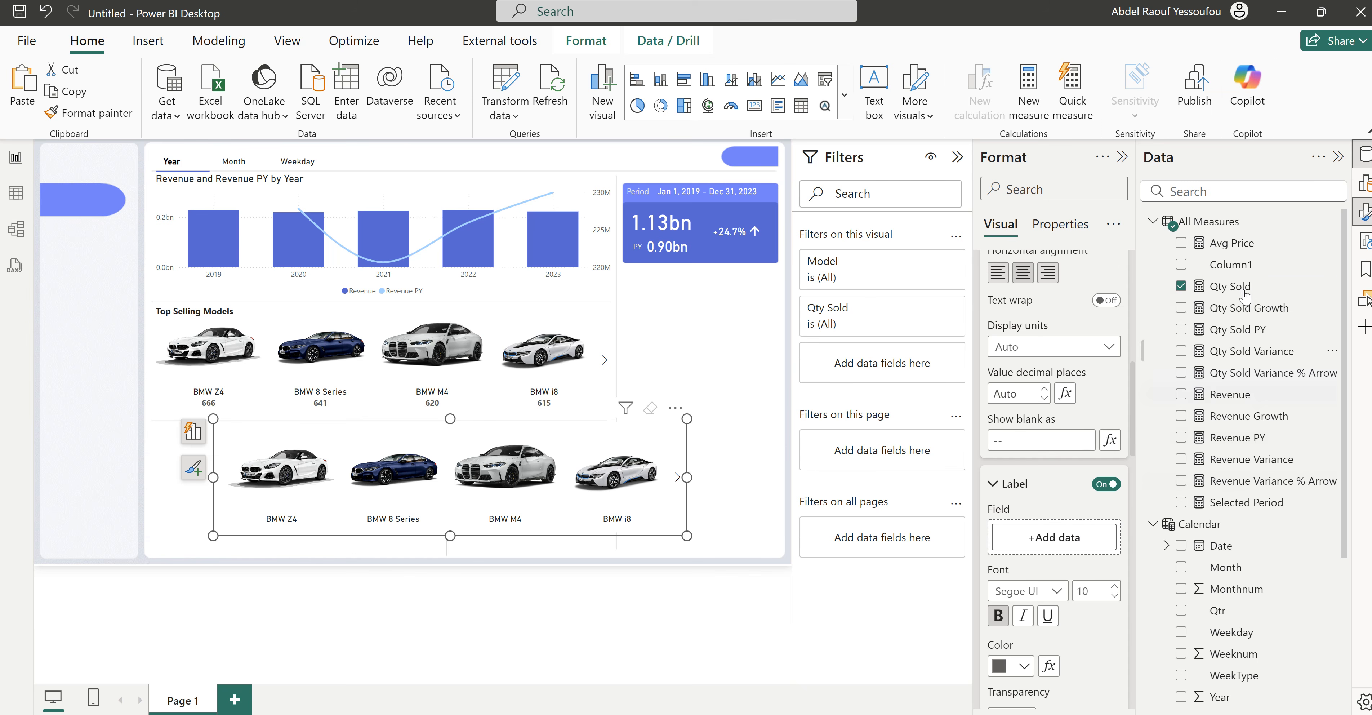
left_click_drag(1228, 255, 1060, 541)
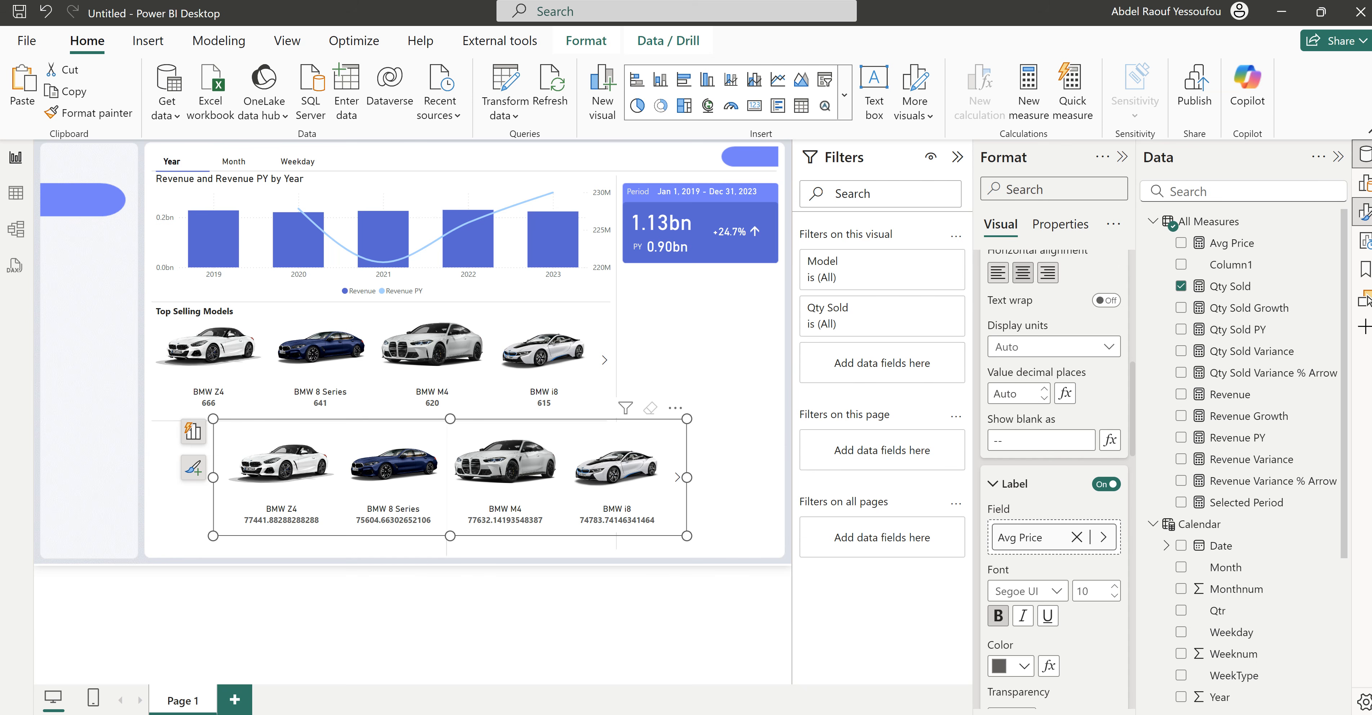
Step: Create a new measure in the All Measures table and name it Avg Price Formatted
right_click(1216, 228)
key("Escape")
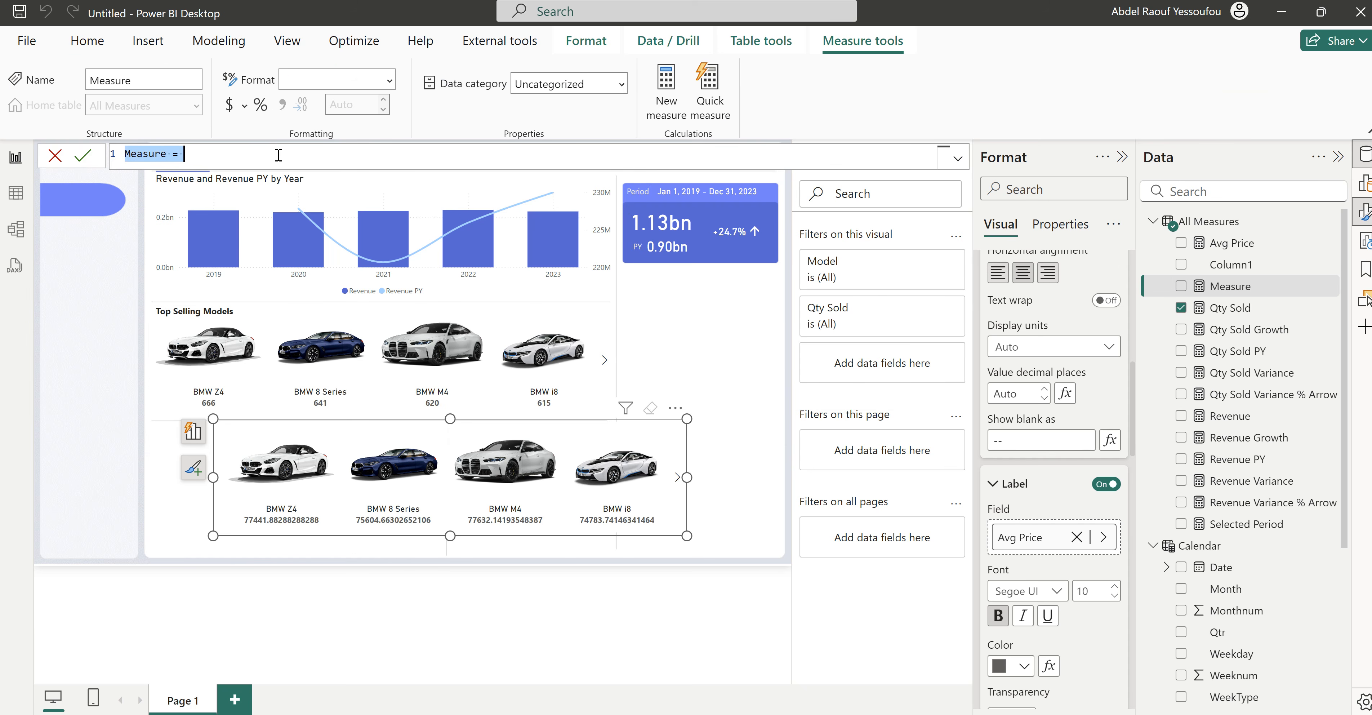
type("A")
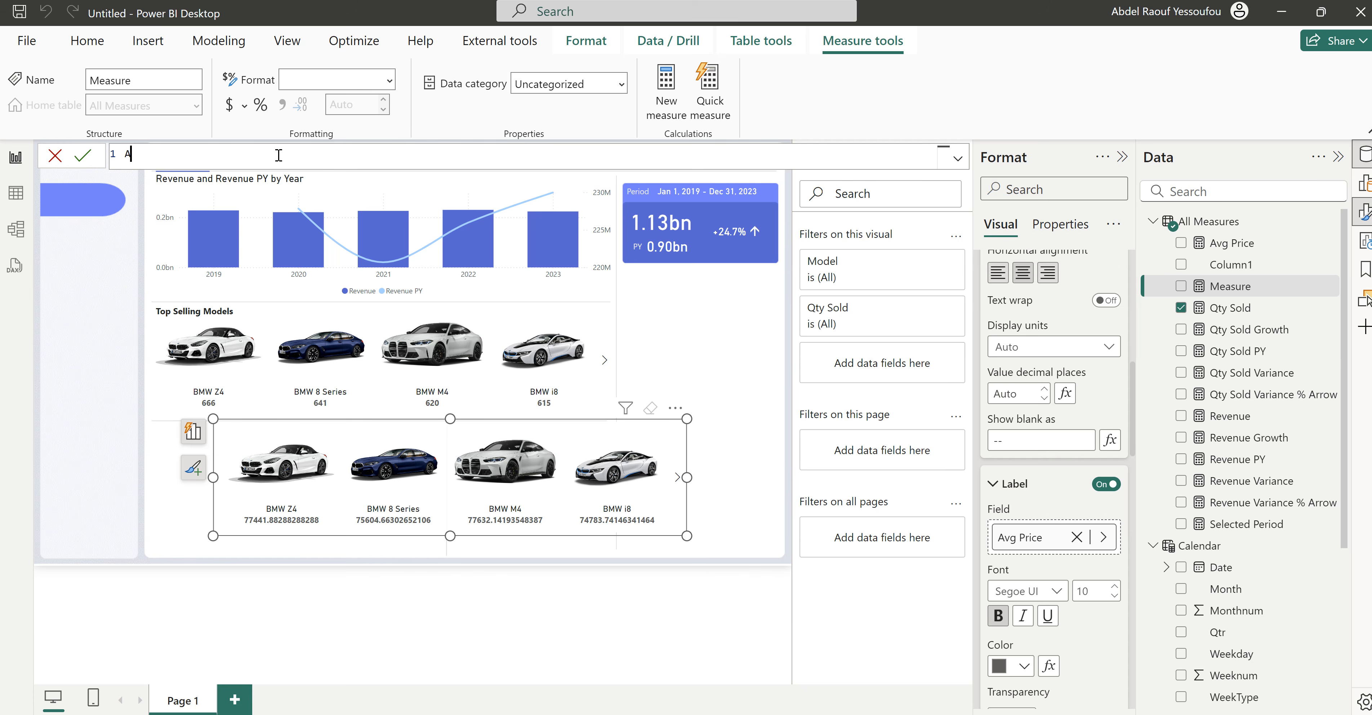
type("vg Price Formatted =")
key("shift+Return")
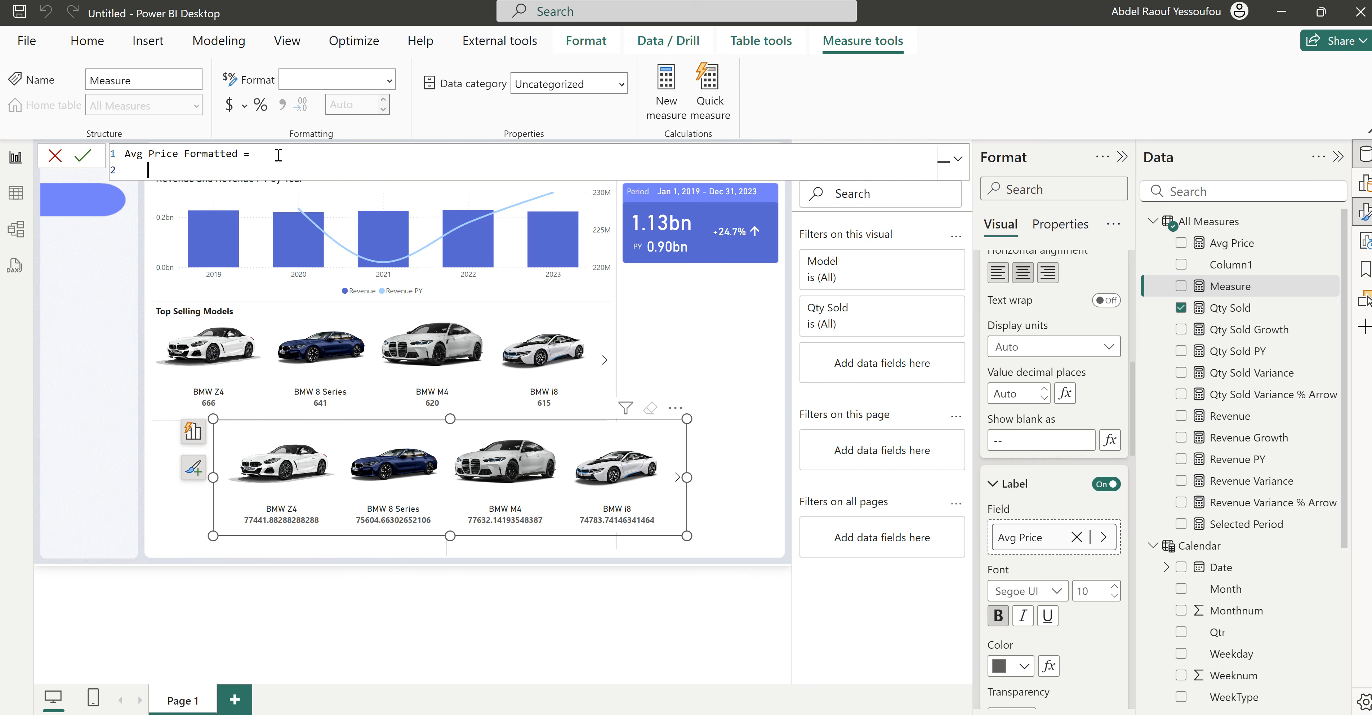
Step: Define the Avg Price Formatted measure as FORMAT([Avg Price],"$#,.0,K") and commit it
type("FORMAT(")
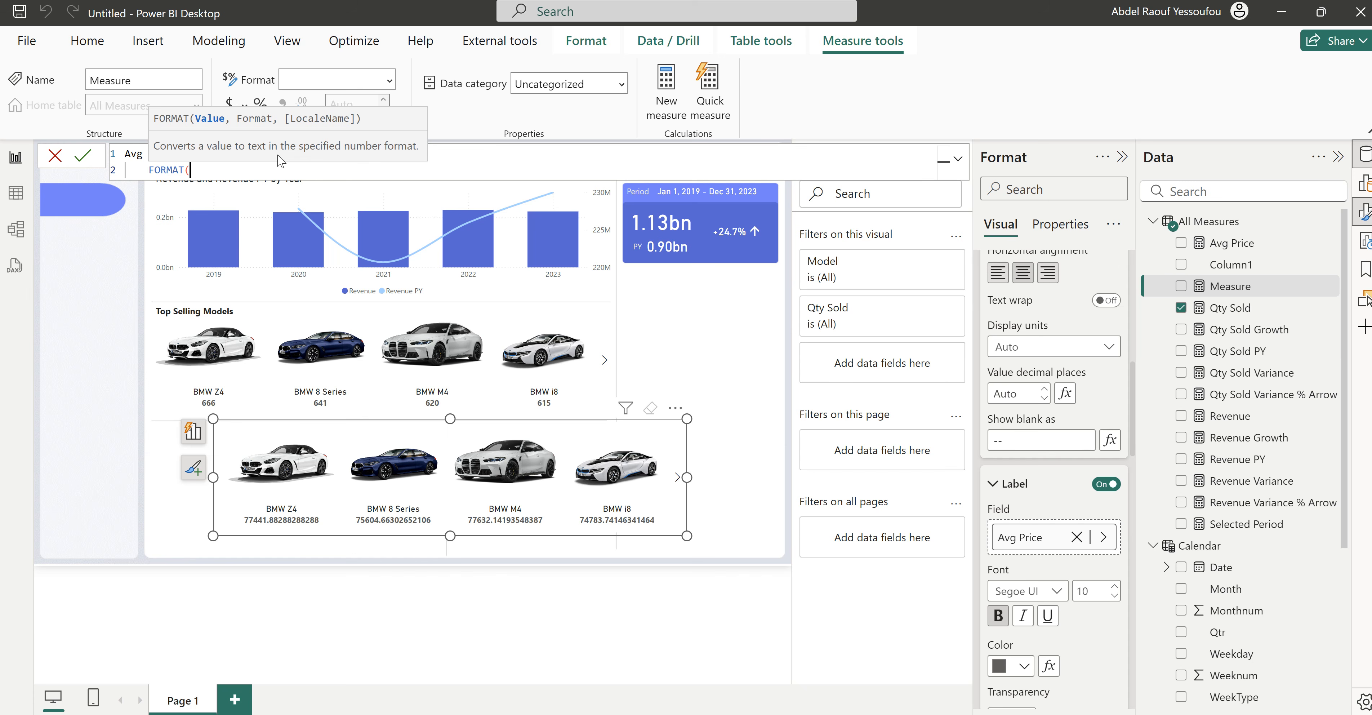
type("av")
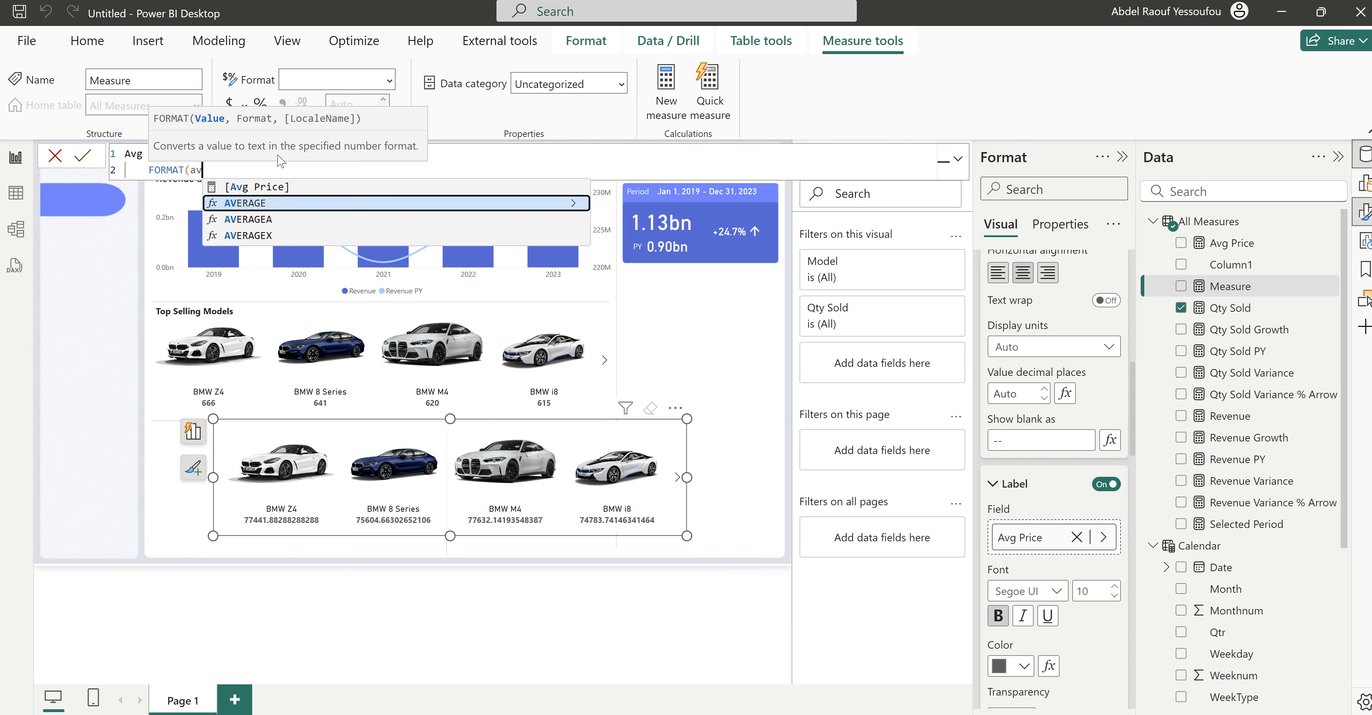
key("Up")
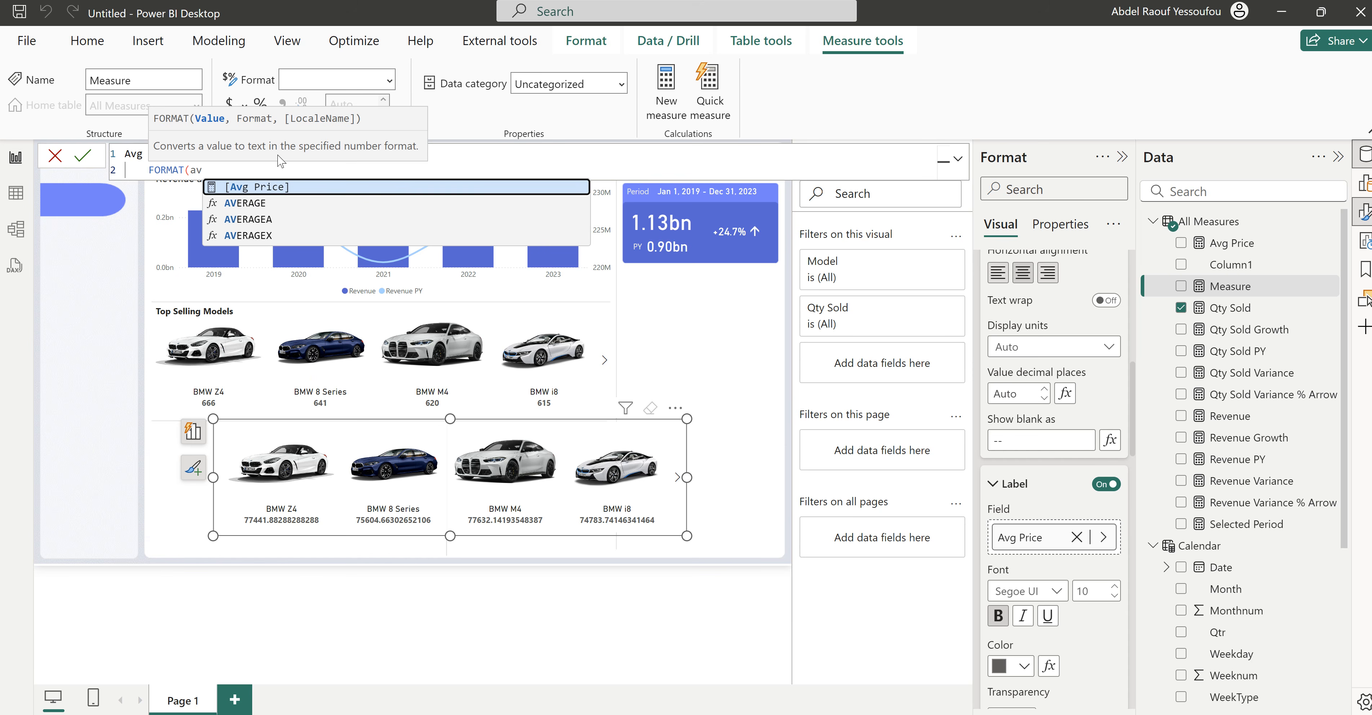
key("Tab")
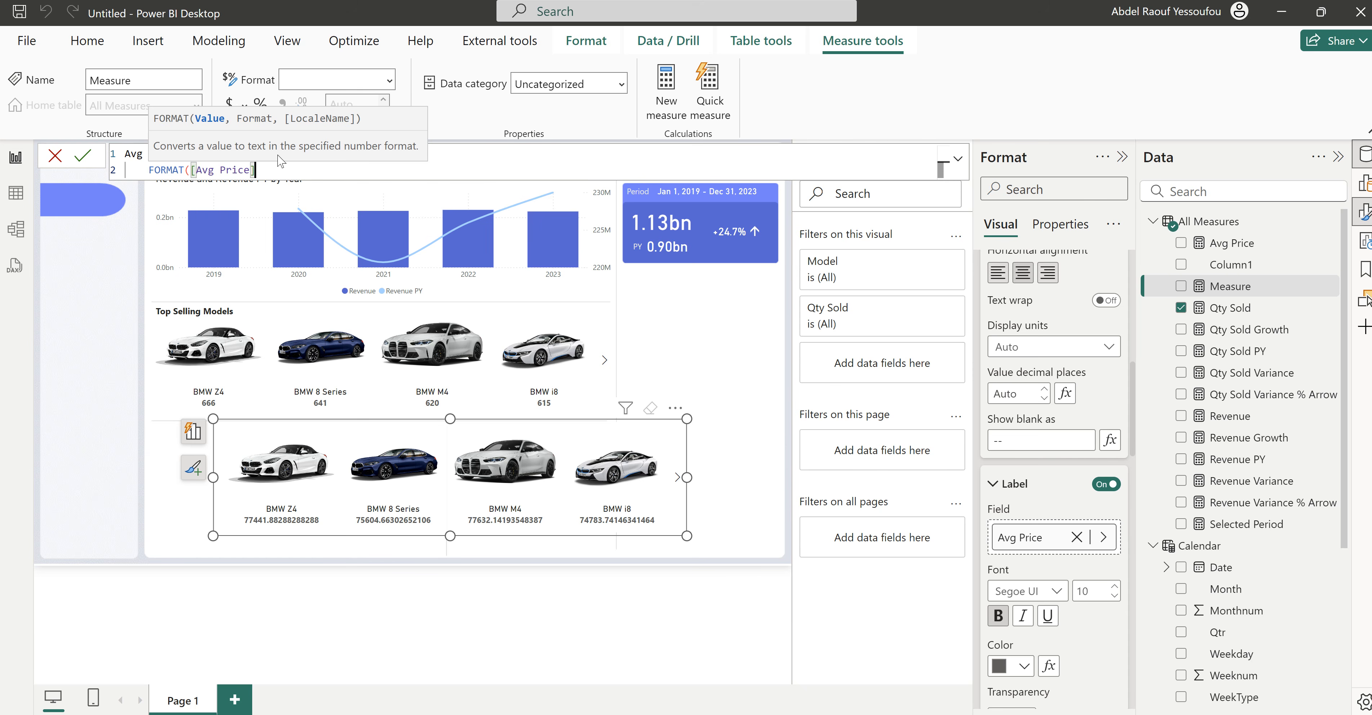
type(",\"\")")
key("Left")
key("Left")
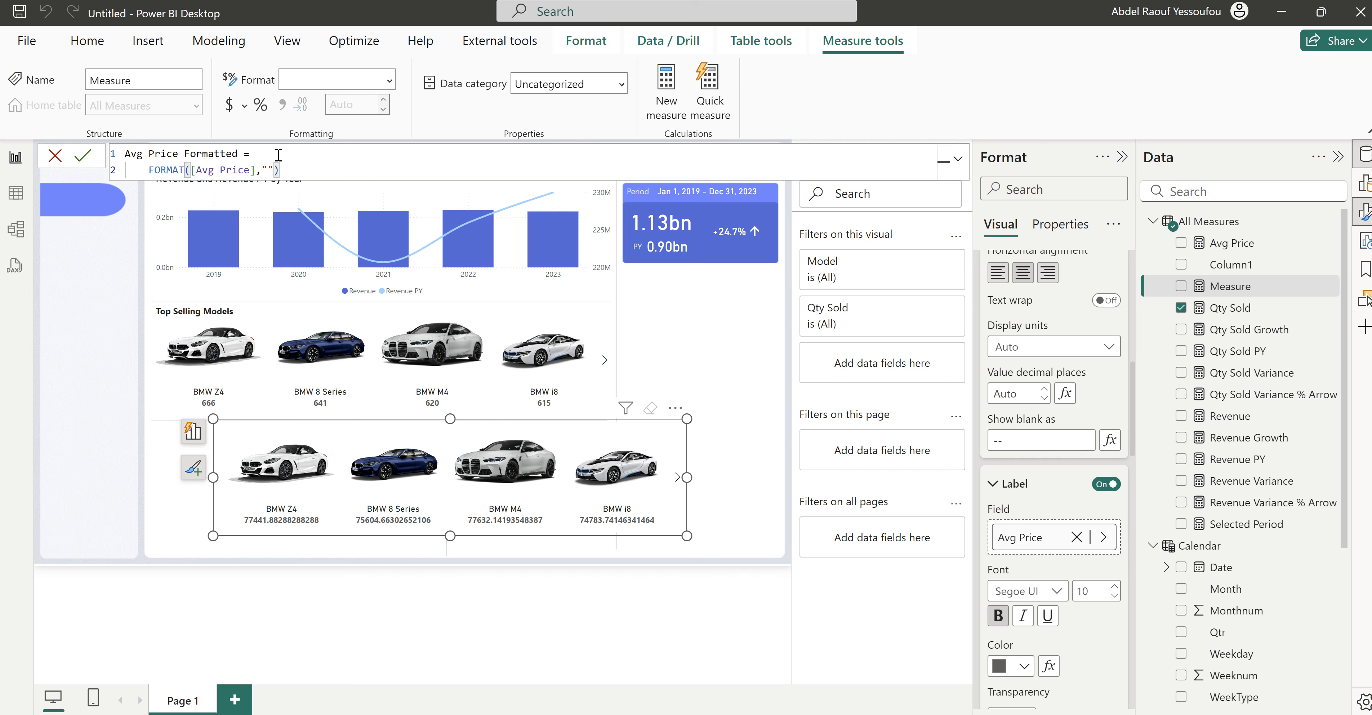
type("$#,.0")
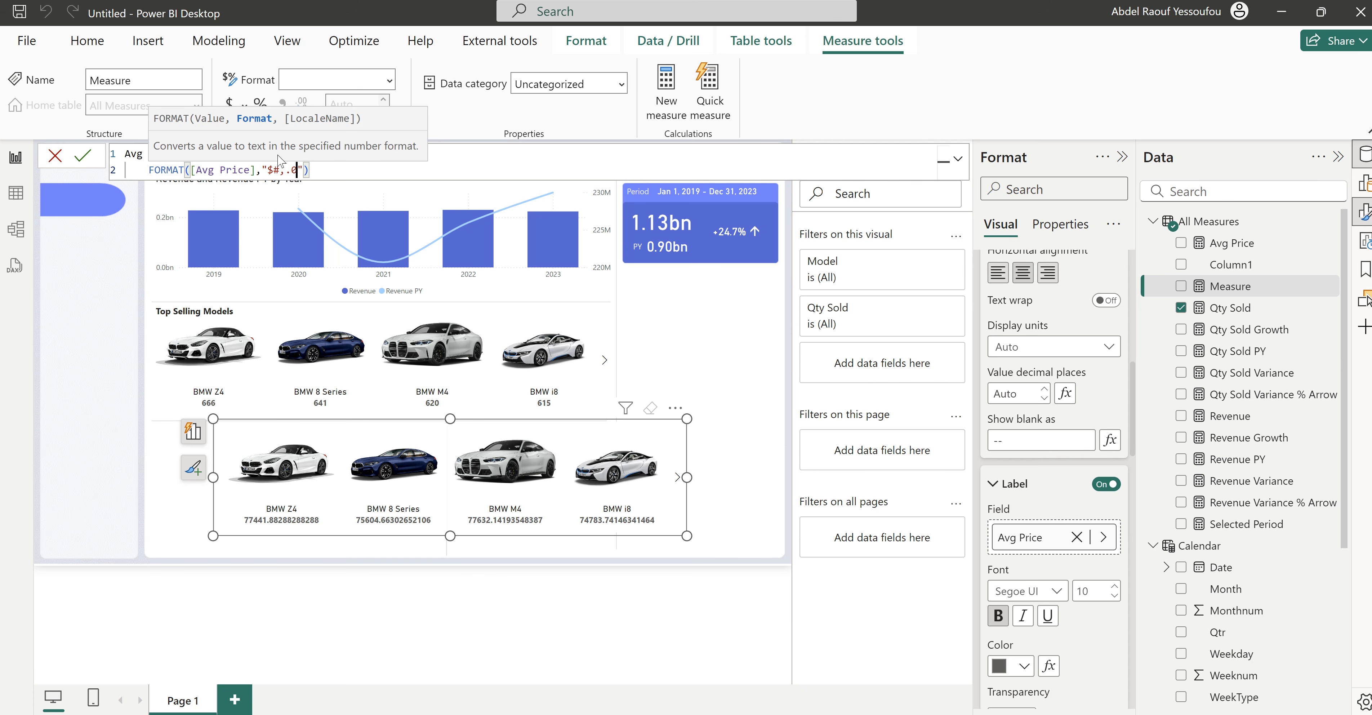
type(",K")
left_click(380, 168)
key("Return")
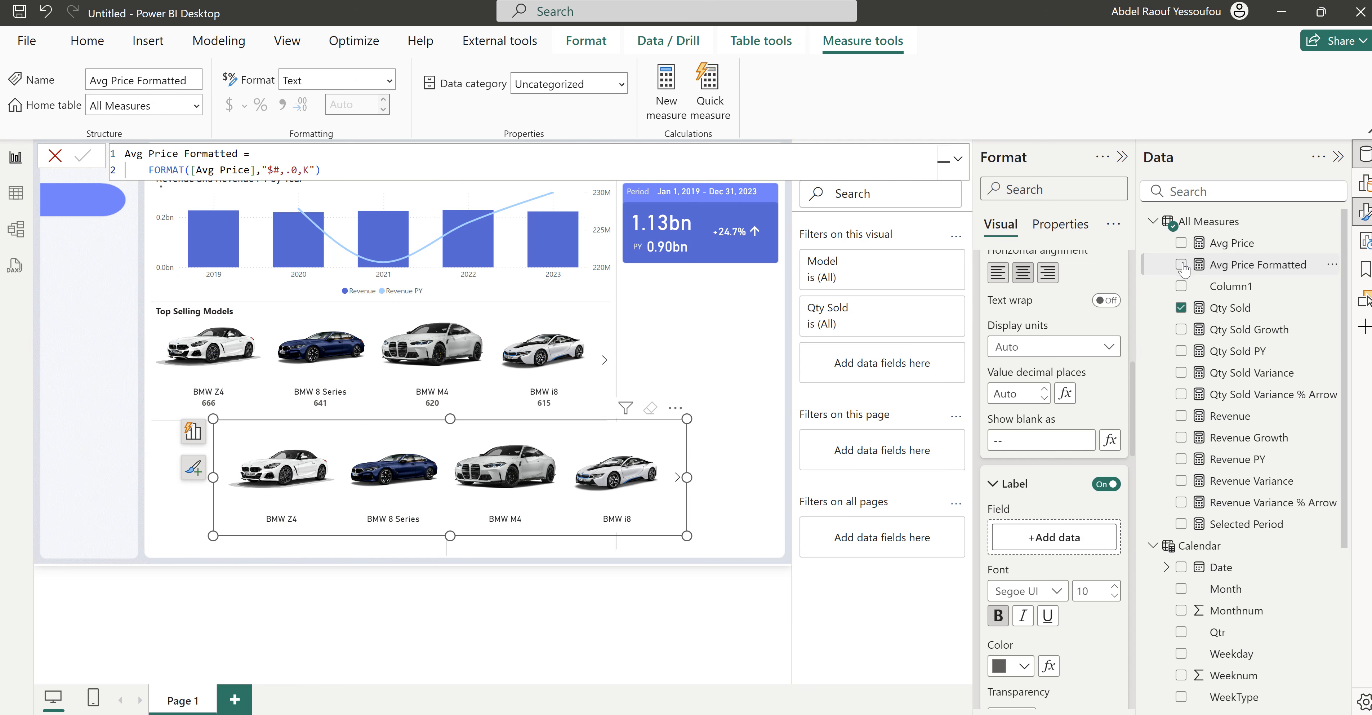
Step: Use Avg Price Formatted as the callout label field of the duplicated model slicer instead of Avg Price
left_click_drag(1192, 267, 1063, 533)
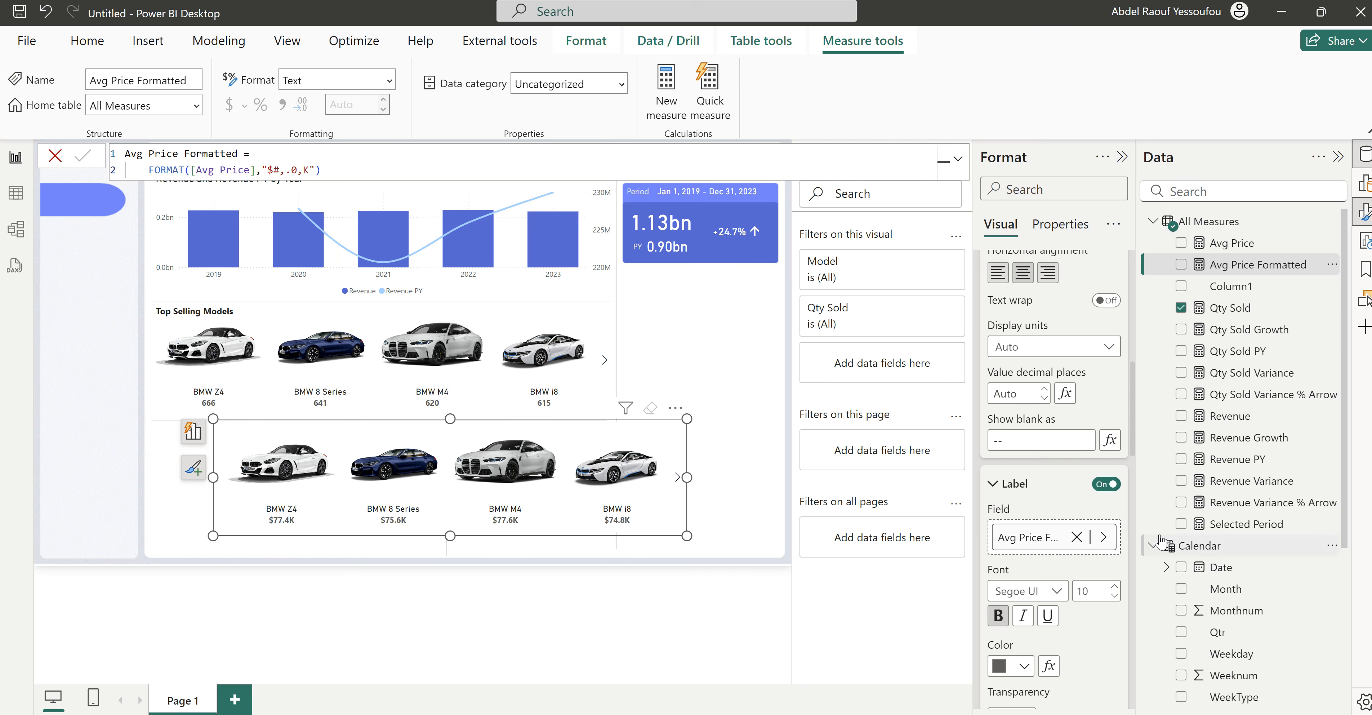
scroll(1066, 579, "down", 3)
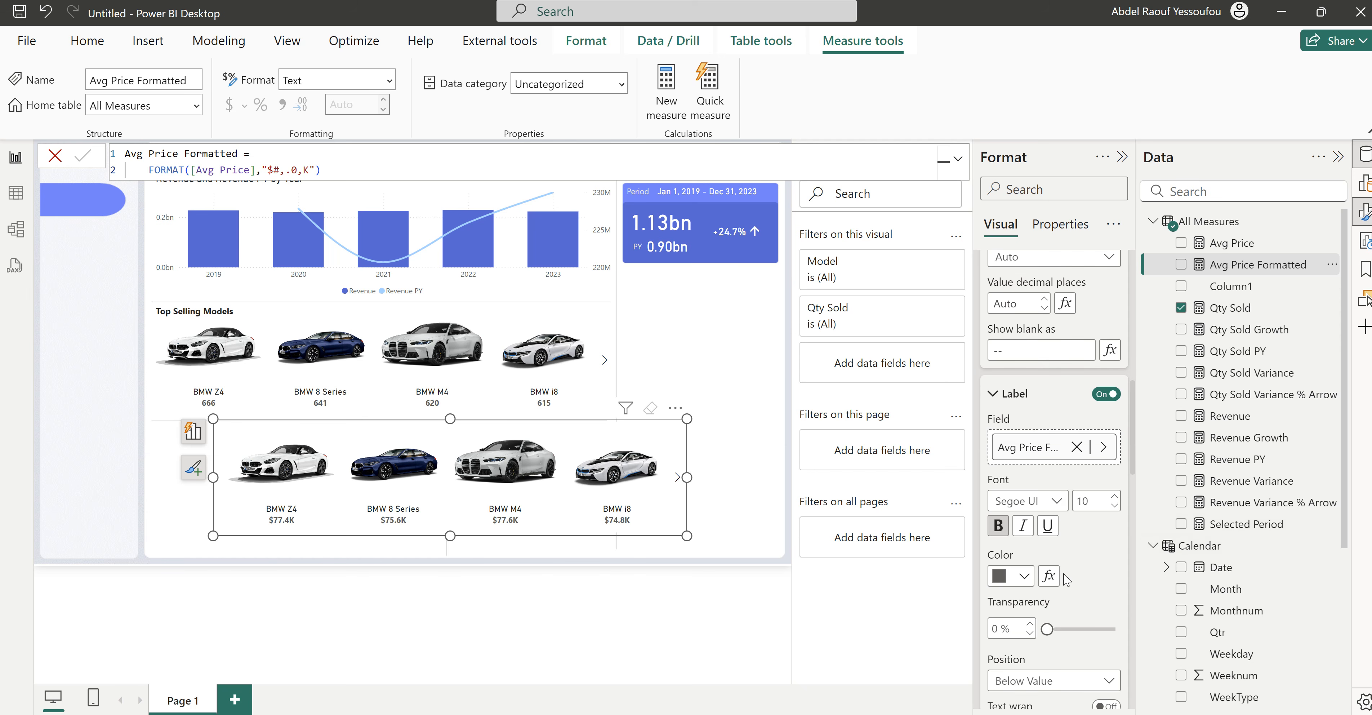
scroll(1065, 579, "down", 9)
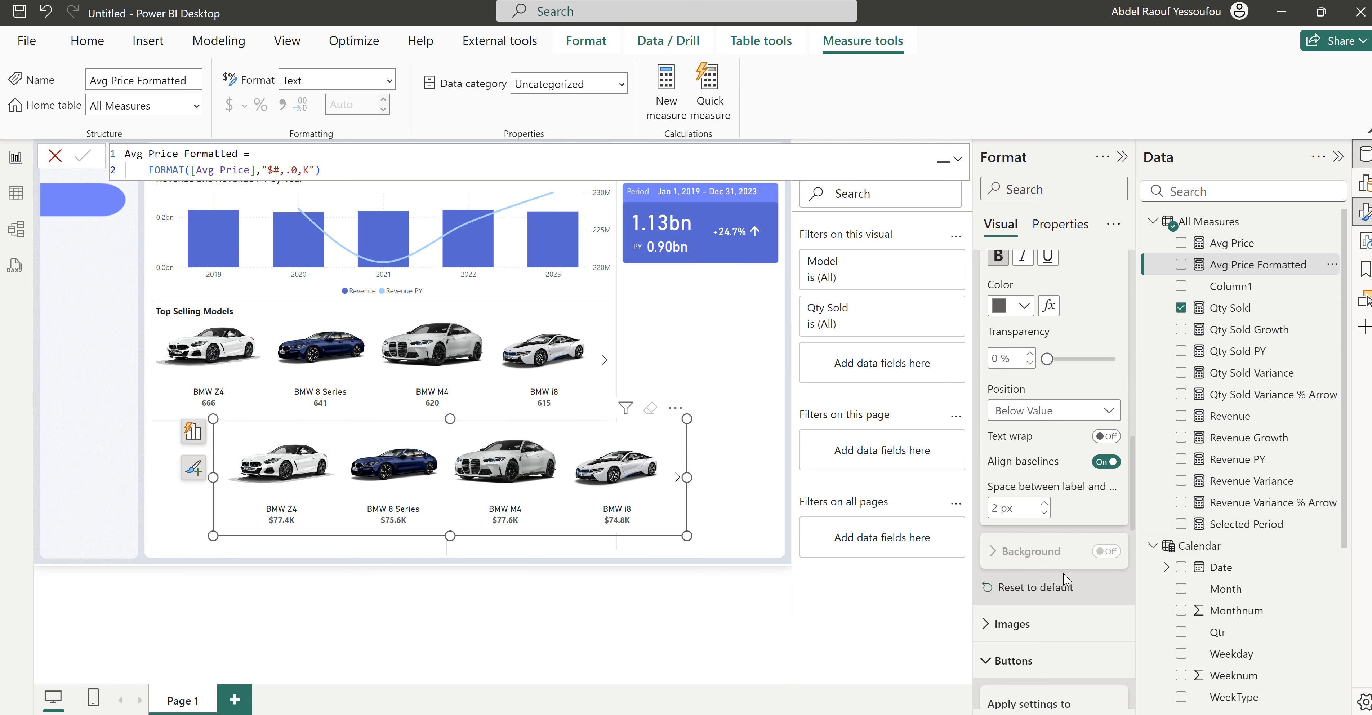
scroll(1066, 579, "up", 3)
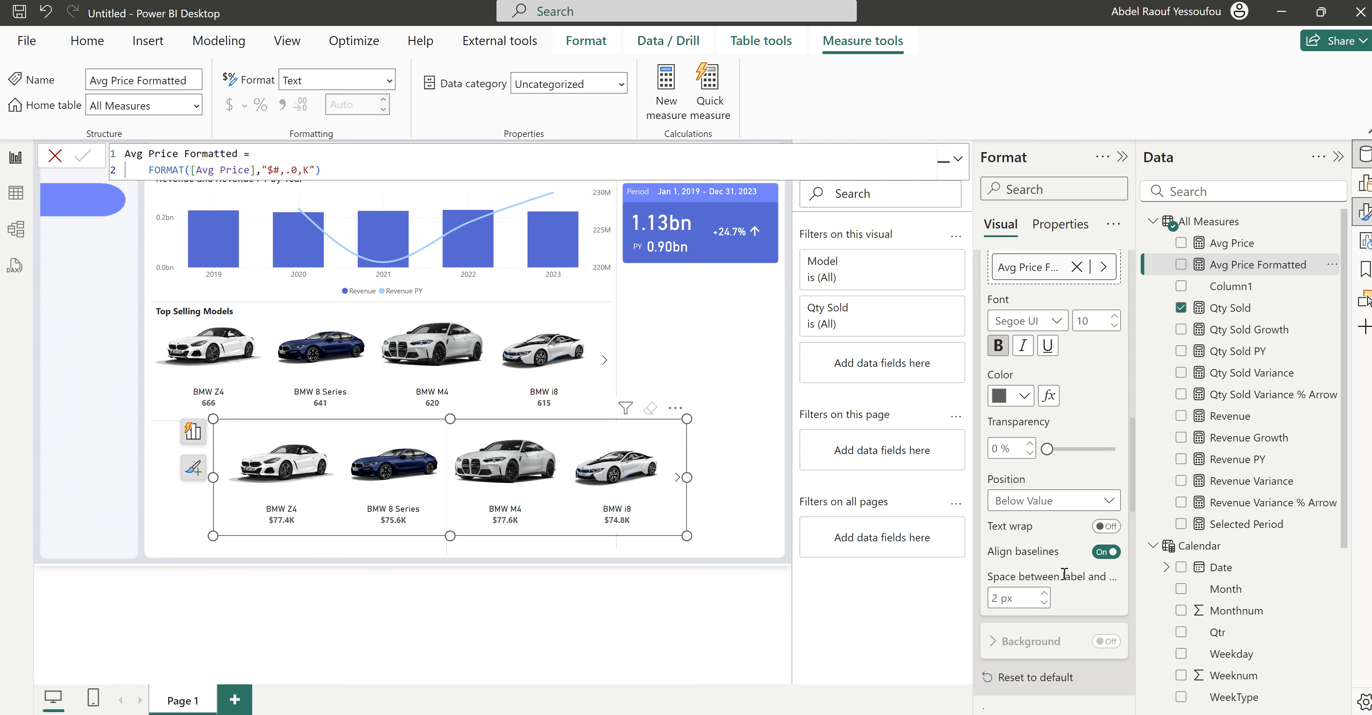
scroll(1075, 376, "up", 3)
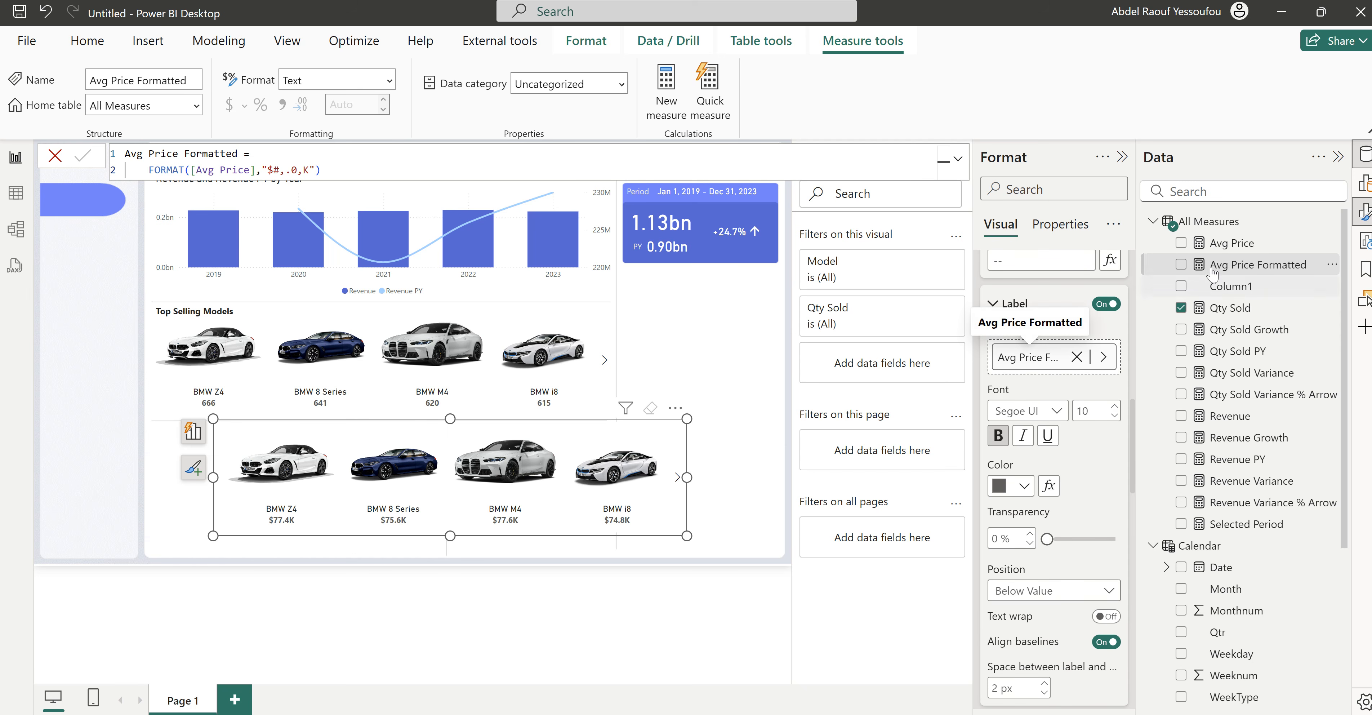
scroll(1078, 573, "down", 3)
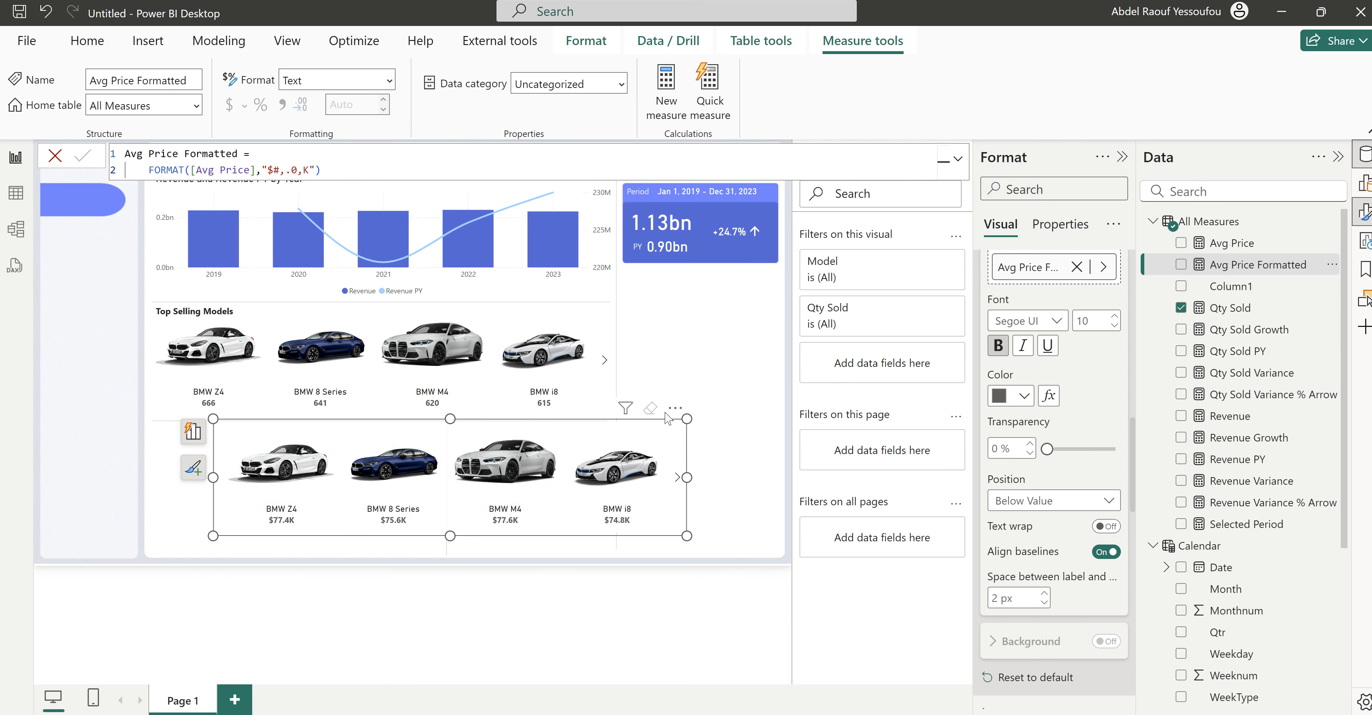
Step: Add the Avg Price measure to the tooltips of the duplicated model slicer
left_click(676, 409)
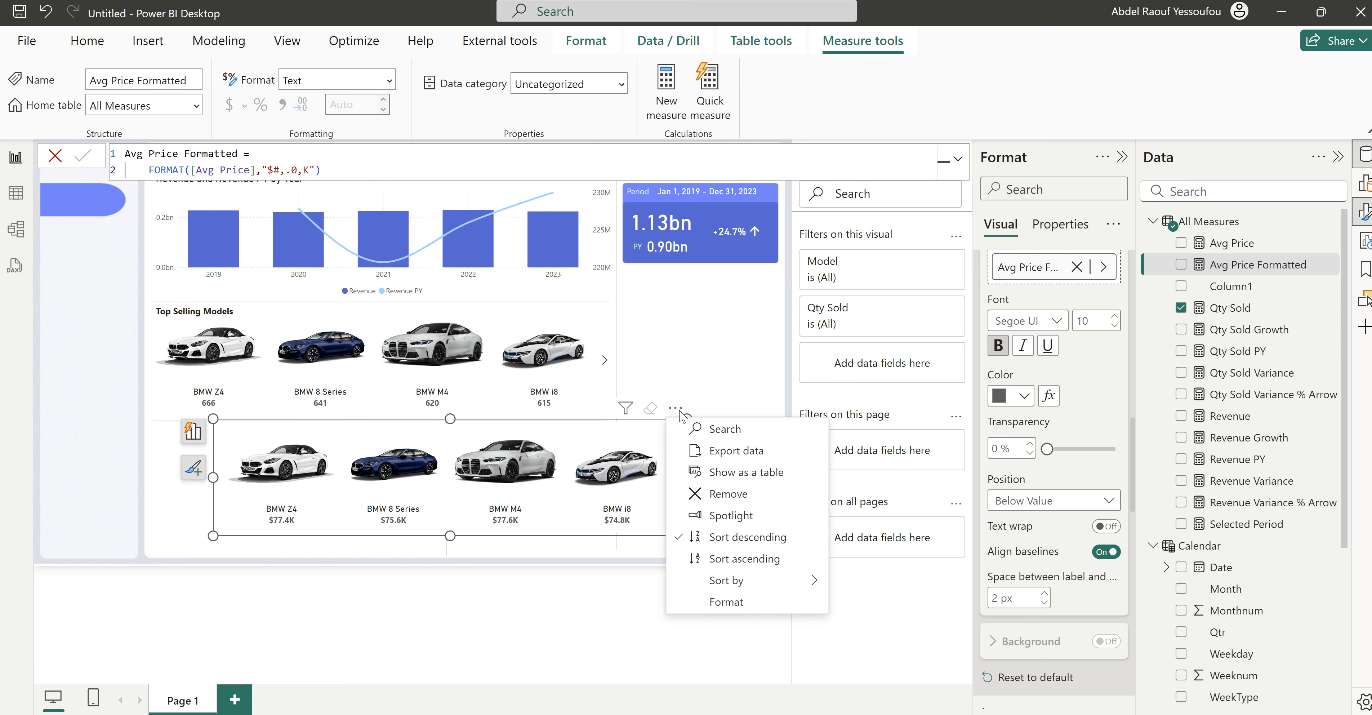
mouse_move(763, 586)
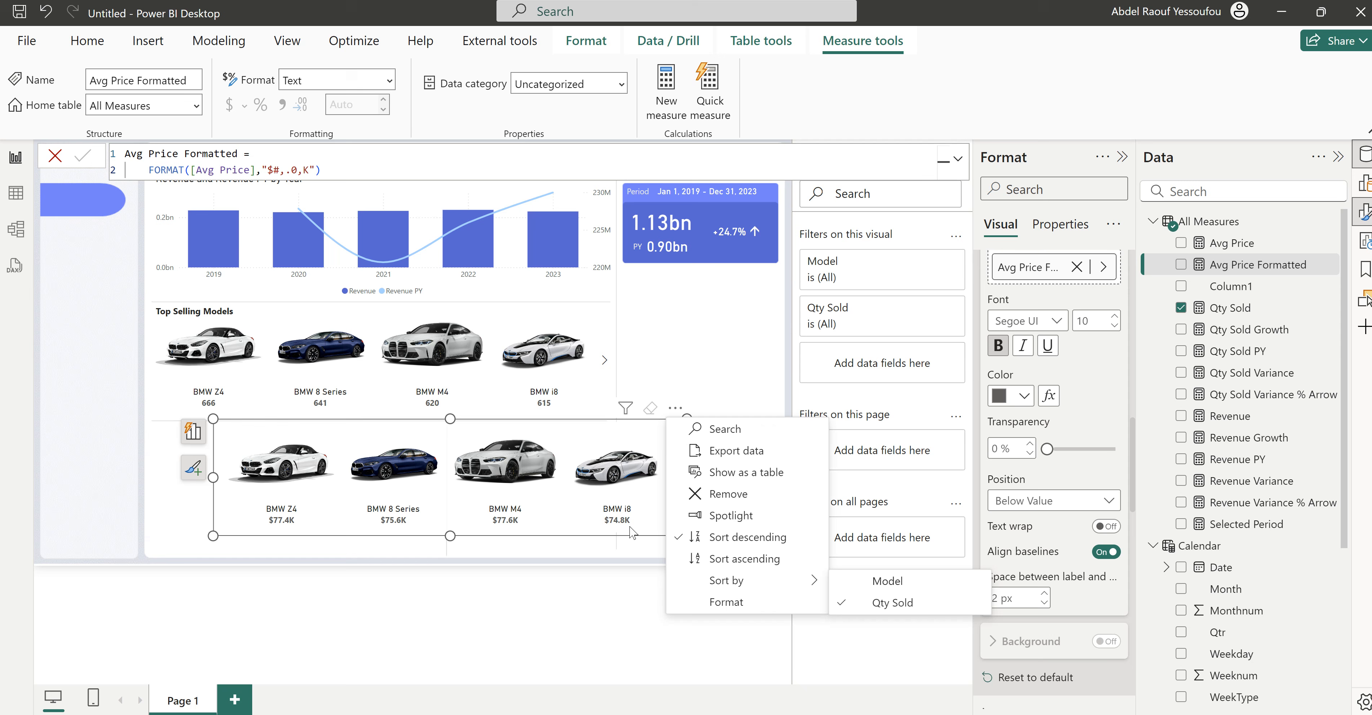
left_click(193, 434)
left_click(193, 437)
left_click(193, 437)
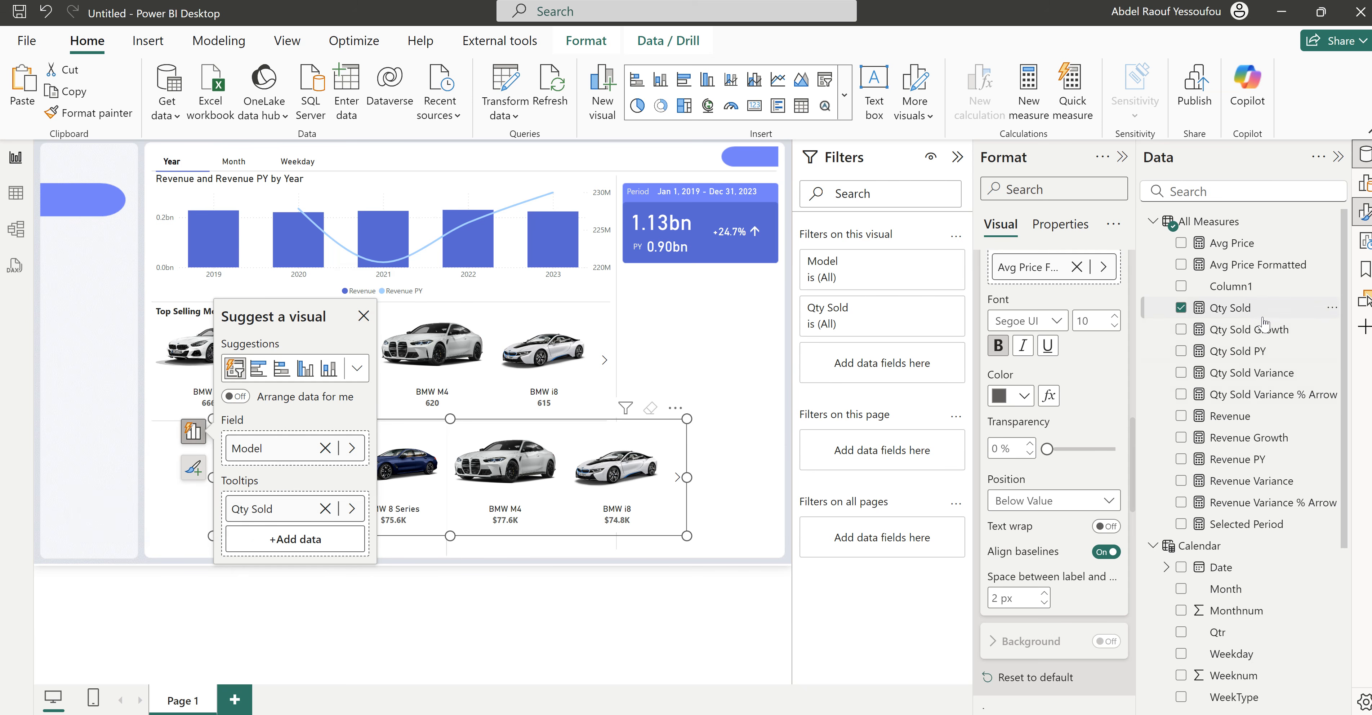
left_click_drag(1240, 247, 285, 551)
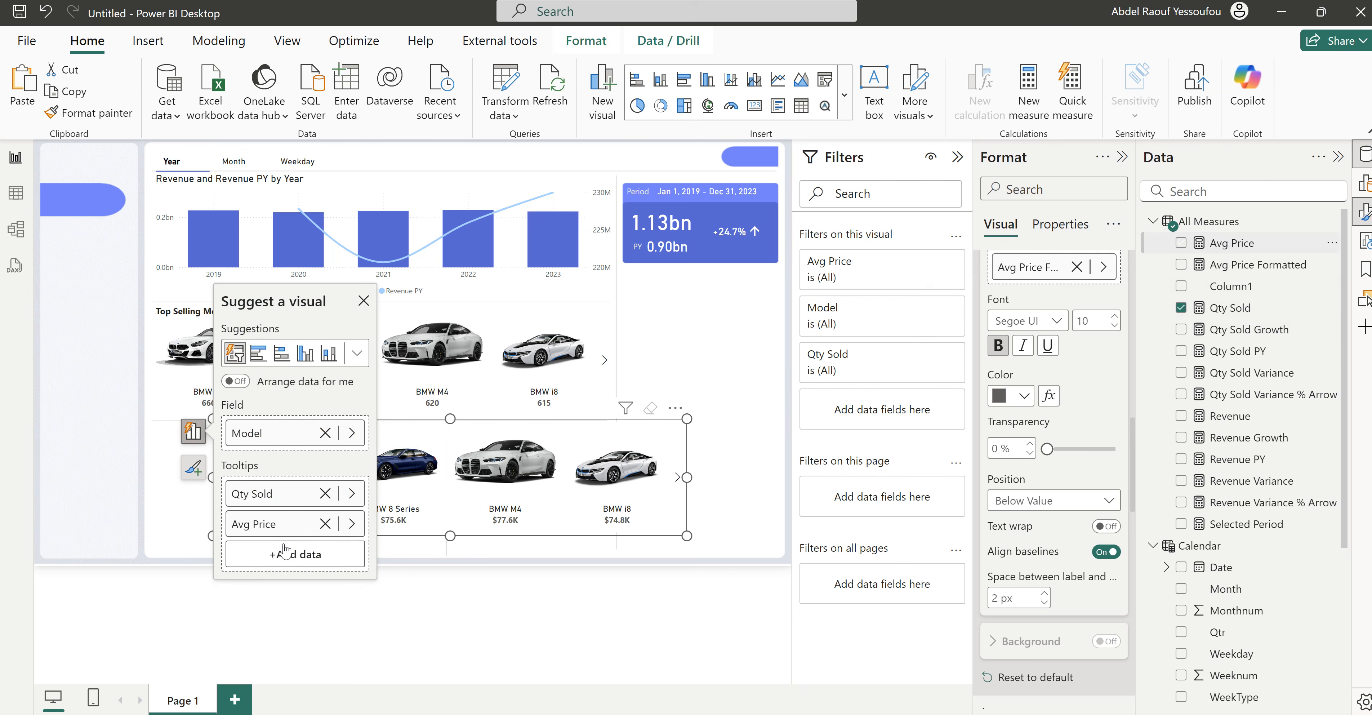
Step: Sort the duplicated model slicer by Avg Price in descending order and close its field suggestions
left_click(675, 407)
mouse_move(780, 585)
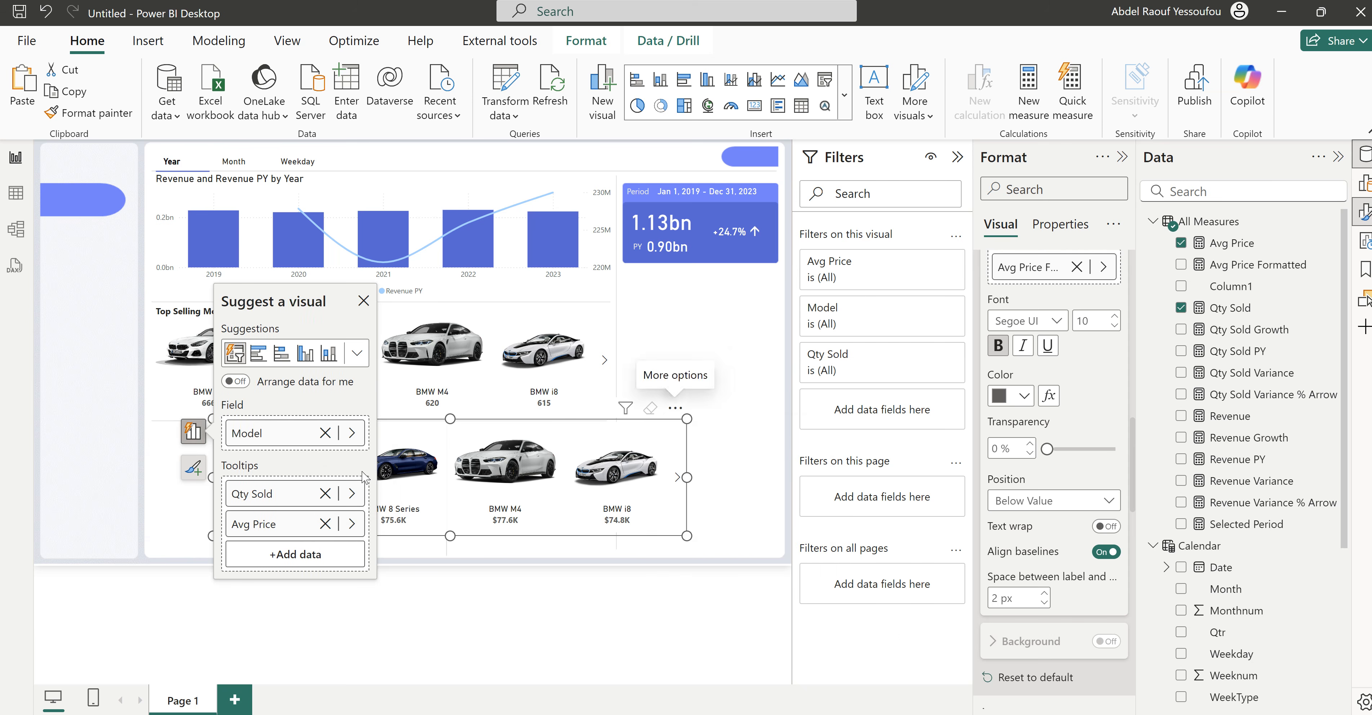
left_click(676, 409)
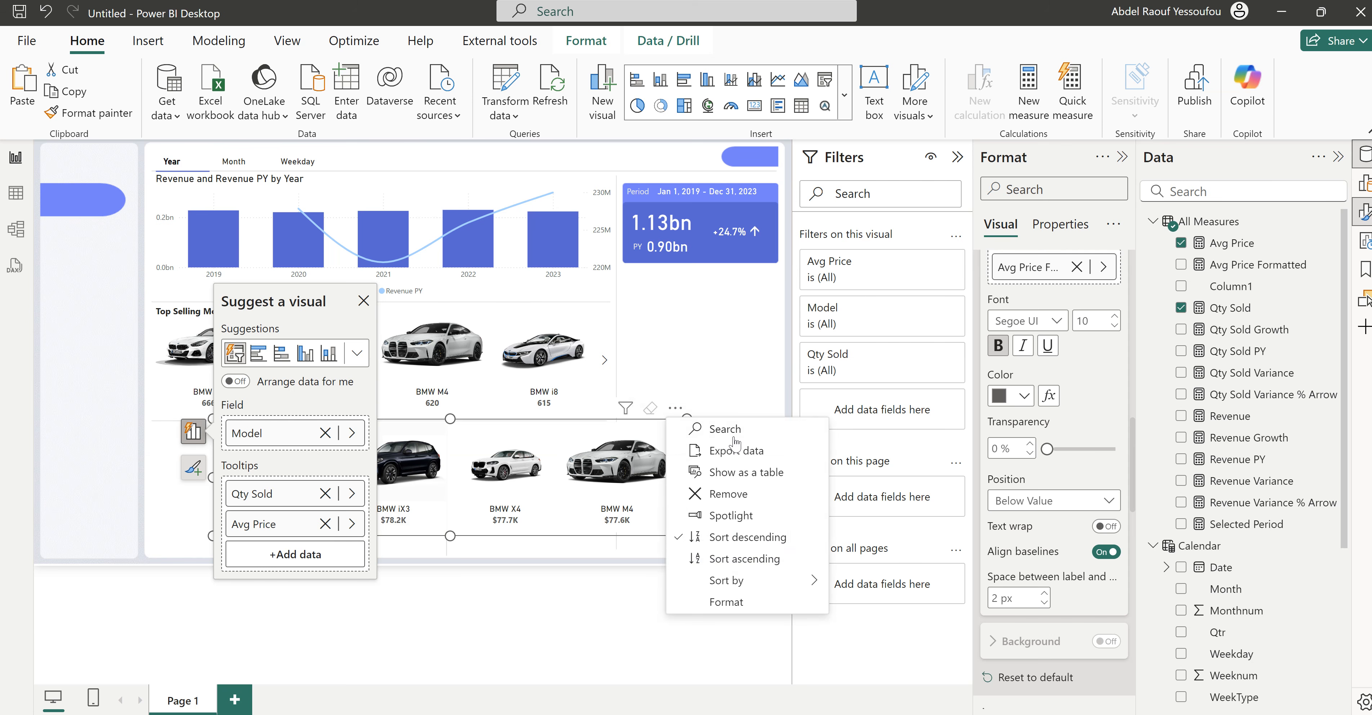
left_click(713, 375)
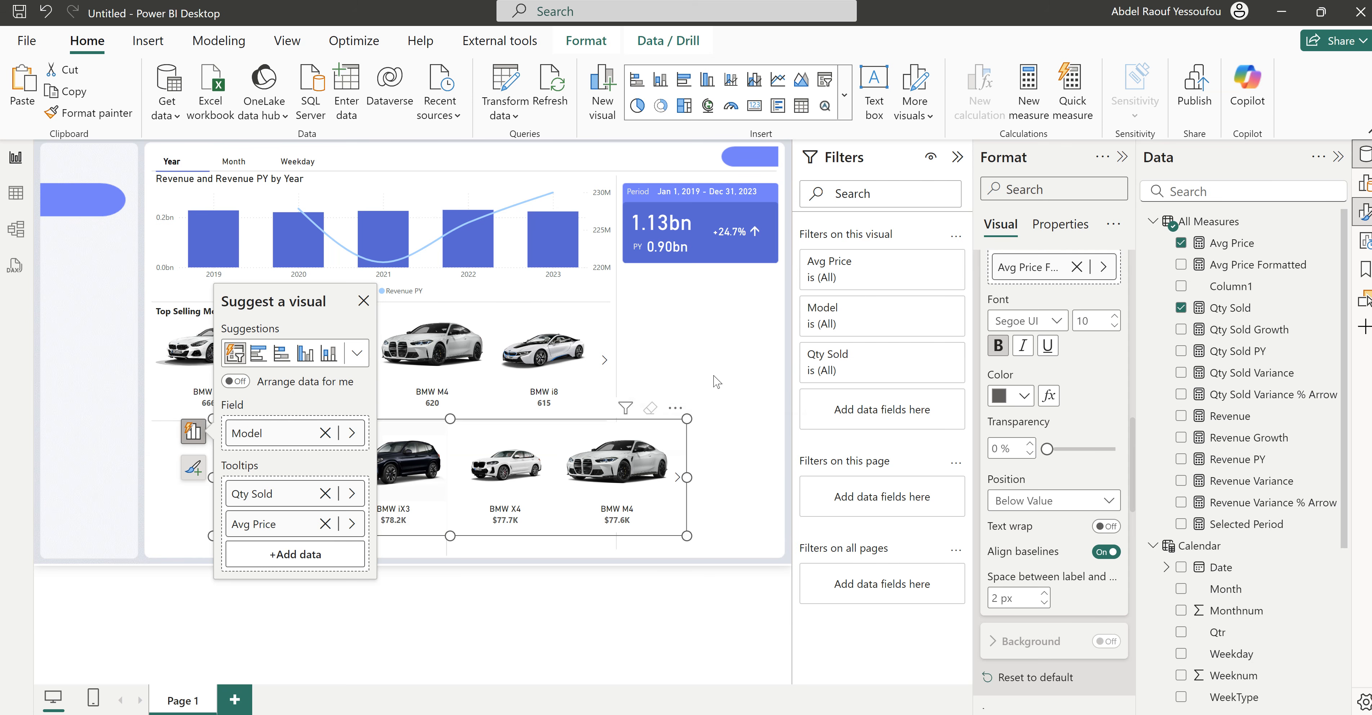
left_click(364, 301)
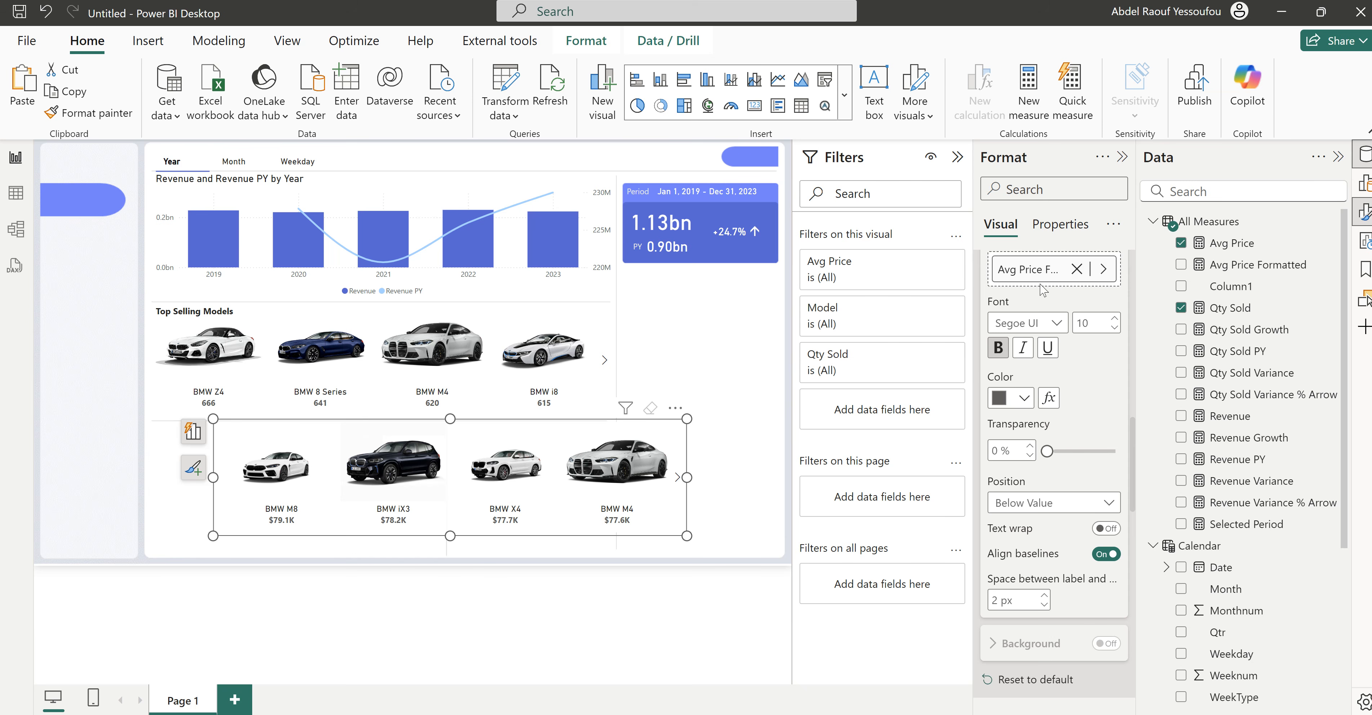
Step: Set the duplicated slicer's grid layout to 2 max rows and 2 columns shown
scroll(1042, 290, "up", 10)
scroll(1037, 312, "up", 3)
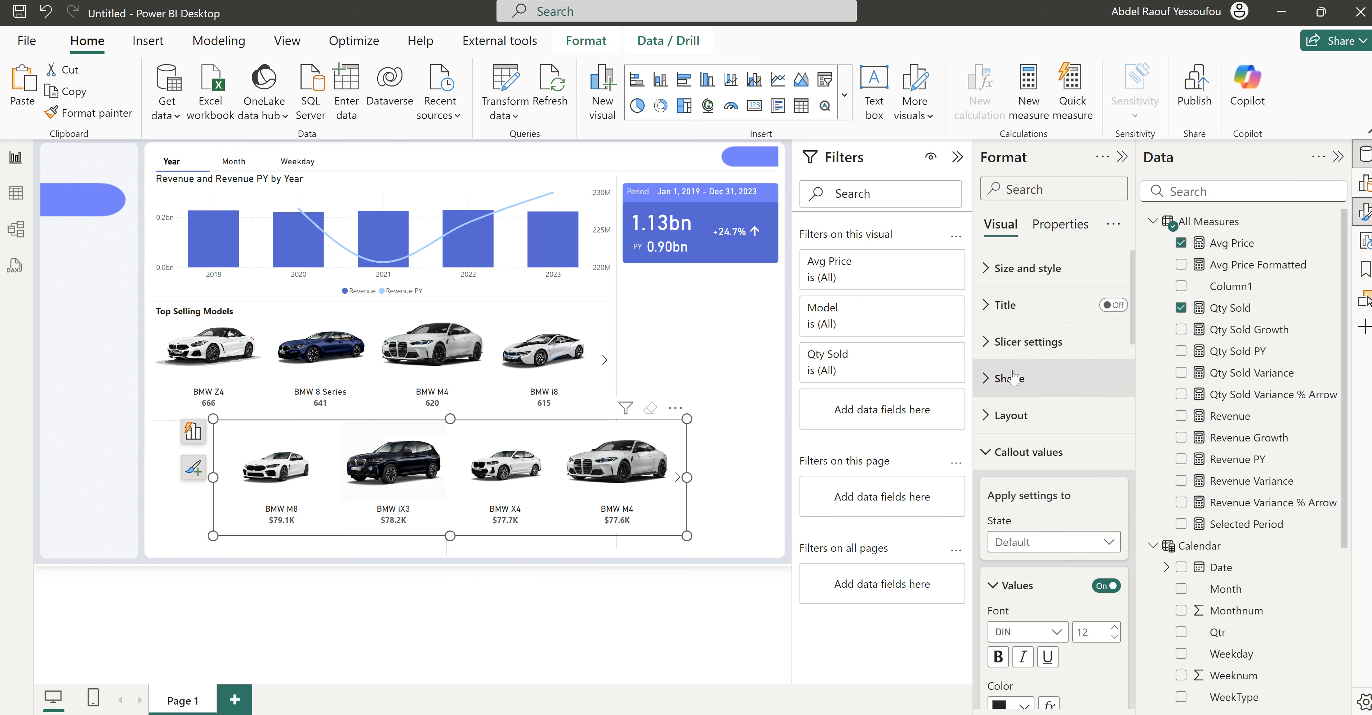
left_click(1014, 453)
left_click(1018, 420)
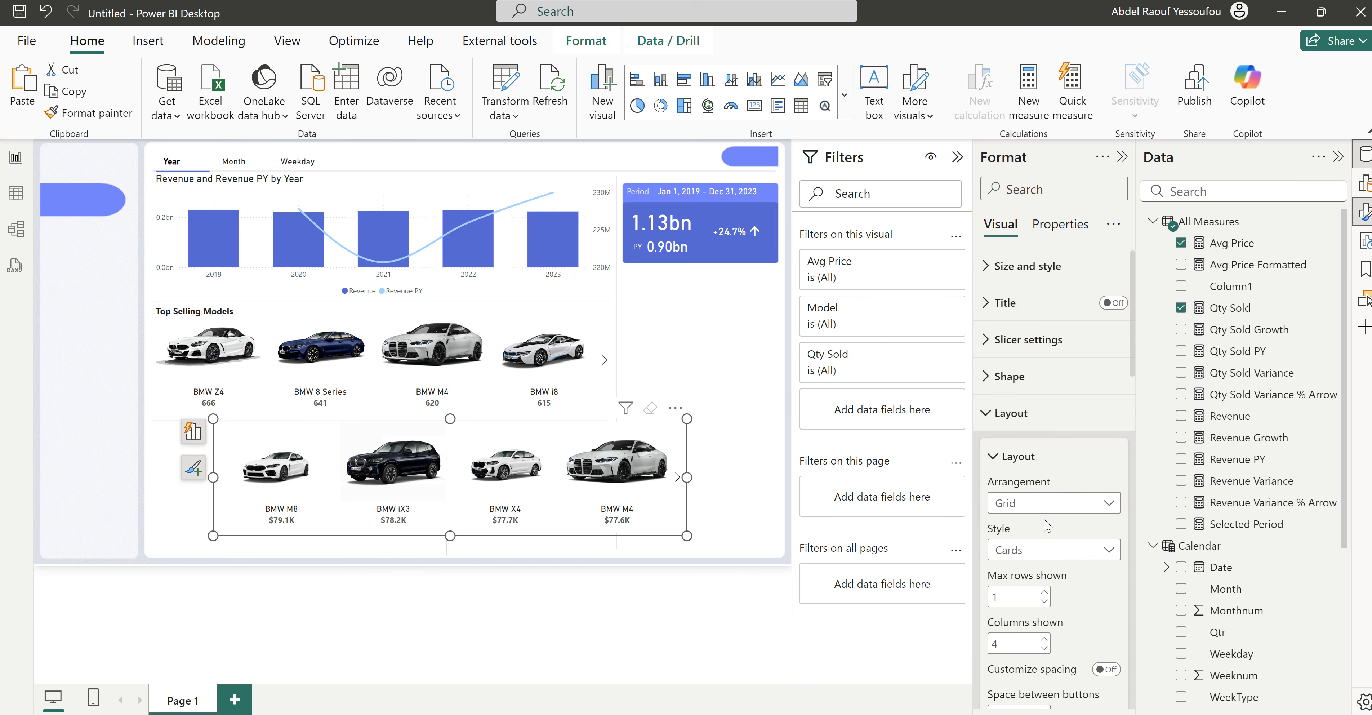
scroll(1020, 420, "down", 3)
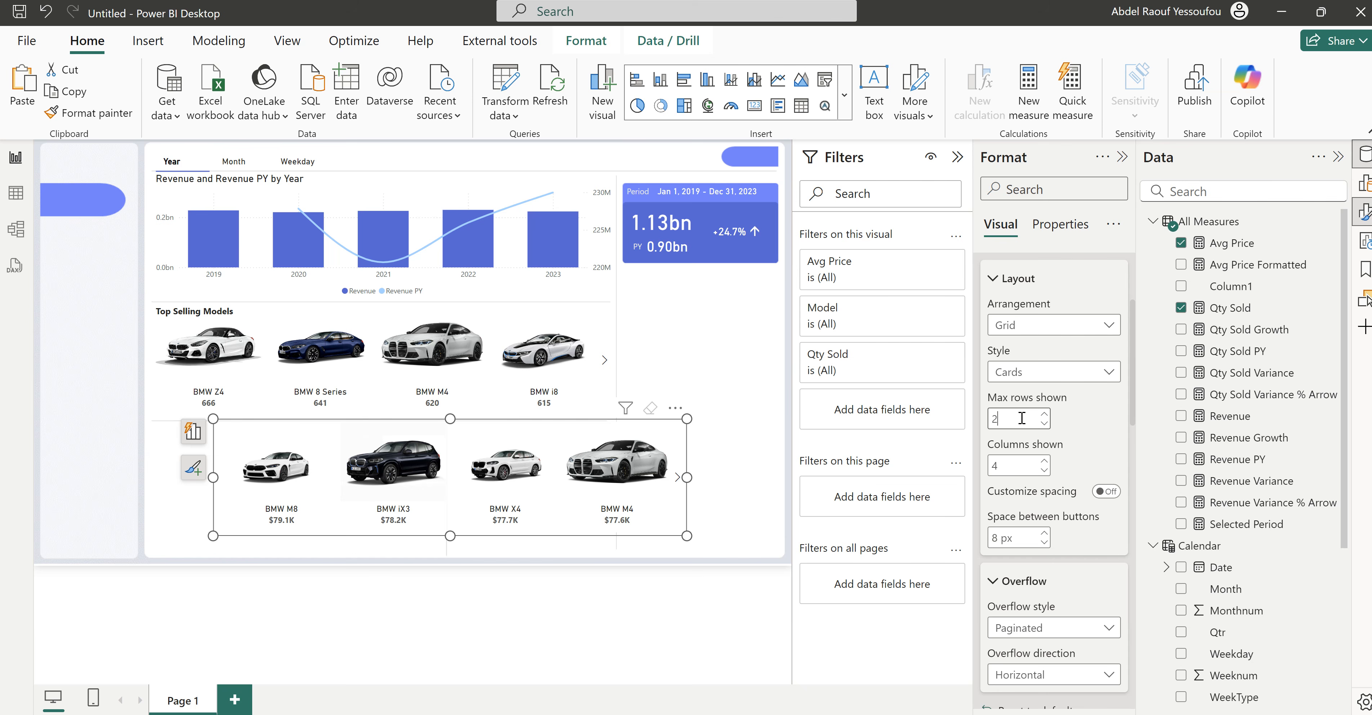
double_click(1022, 463)
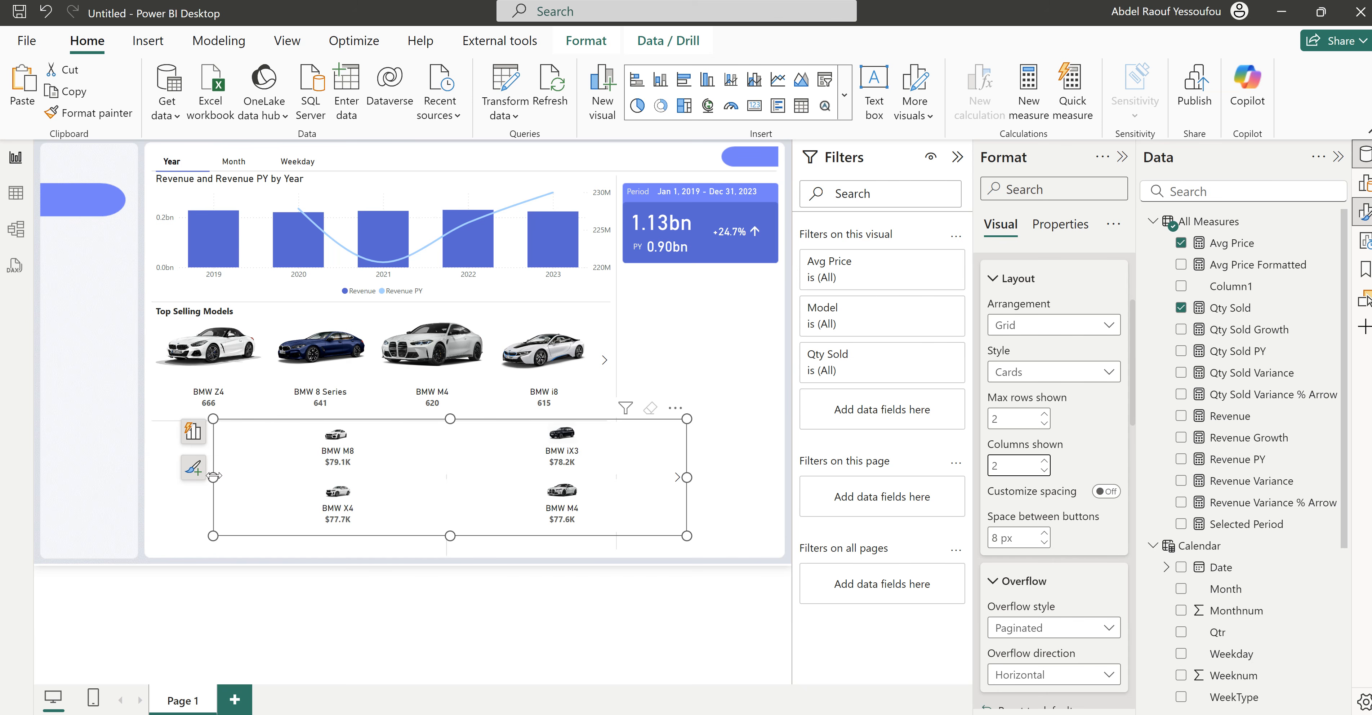
Step: Narrow the duplicated slicer, place it beside Top Selling Models below the revenue card, and adjust its height to fit
left_click_drag(213, 476, 510, 505)
left_click_drag(682, 413, 780, 278)
left_click_drag(699, 399, 706, 443)
Step: Turn on the border for the buttons of the two-by-two model slicer and collapse the button fill settings
scroll(1020, 600, "down", 15)
scroll(1021, 611, "up", 5)
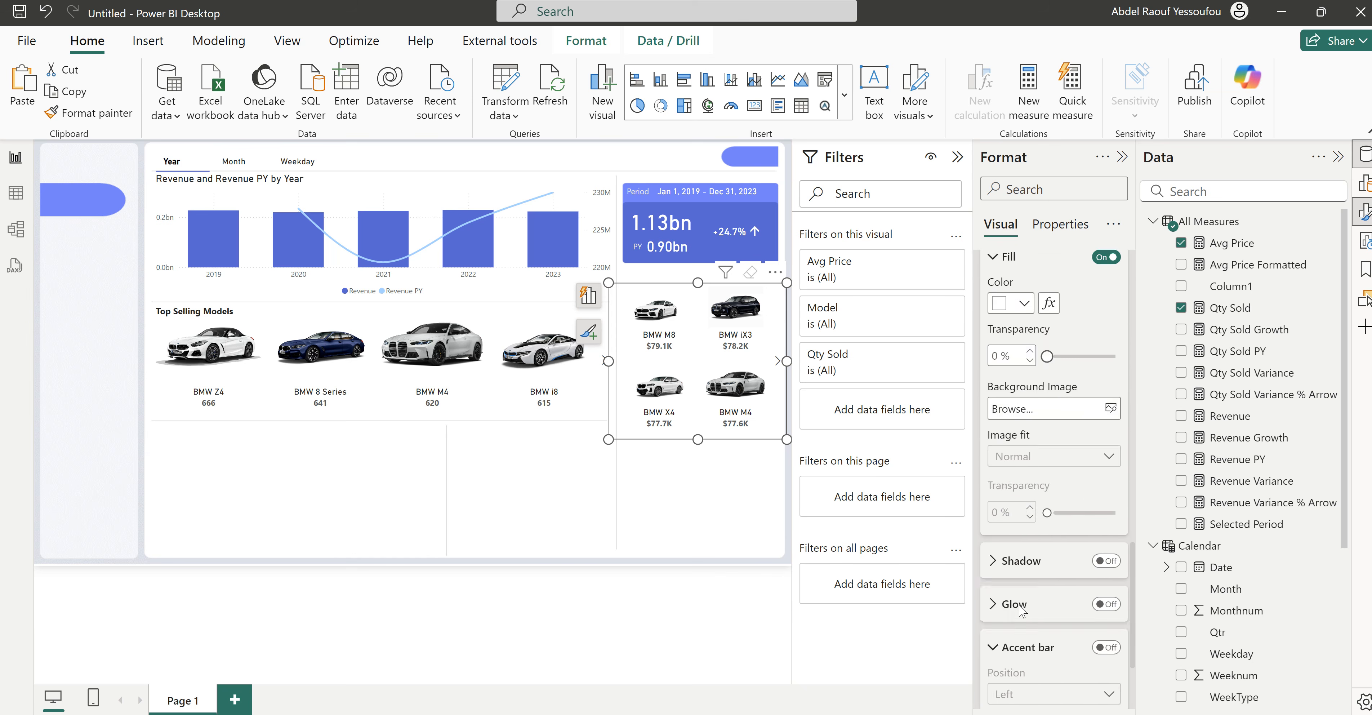
scroll(1021, 612, "up", 2)
scroll(1019, 613, "down", 5)
scroll(1020, 613, "up", 2)
left_click(1107, 382)
left_click(992, 425)
scroll(1023, 511, "up", 6)
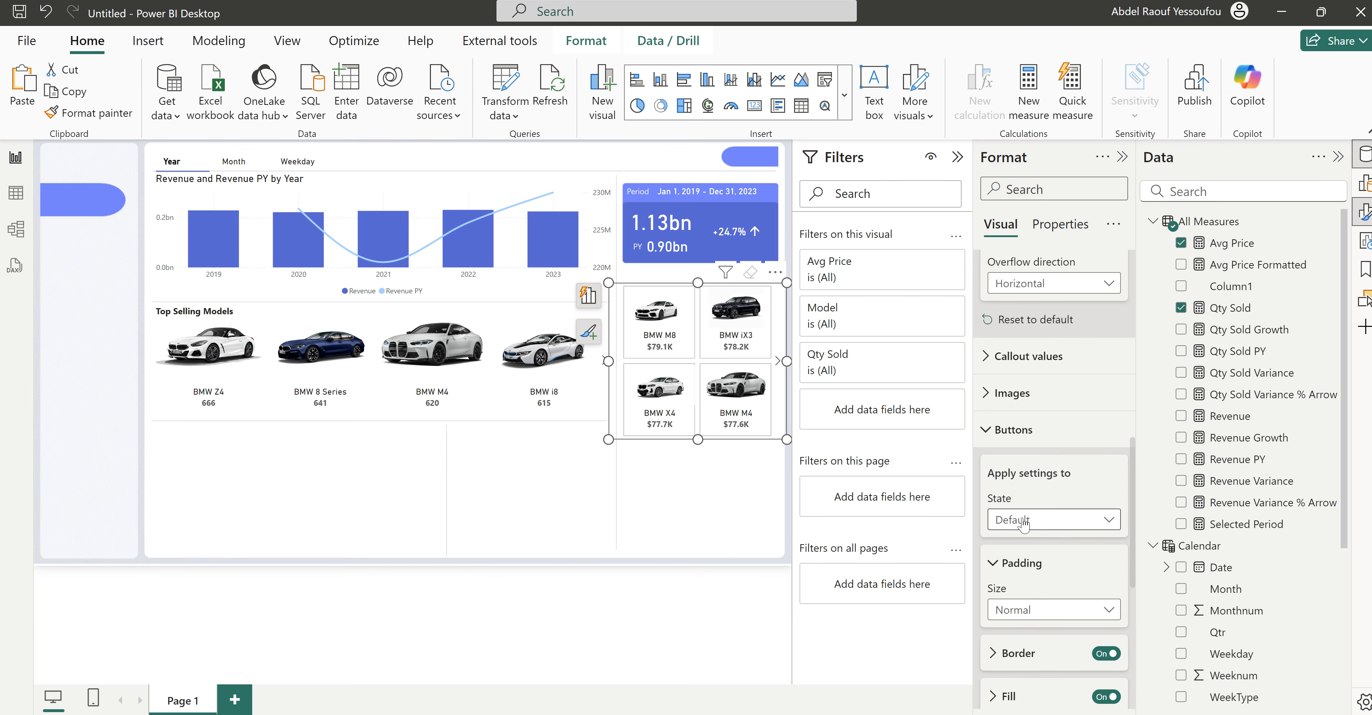
scroll(1023, 524, "up", 8)
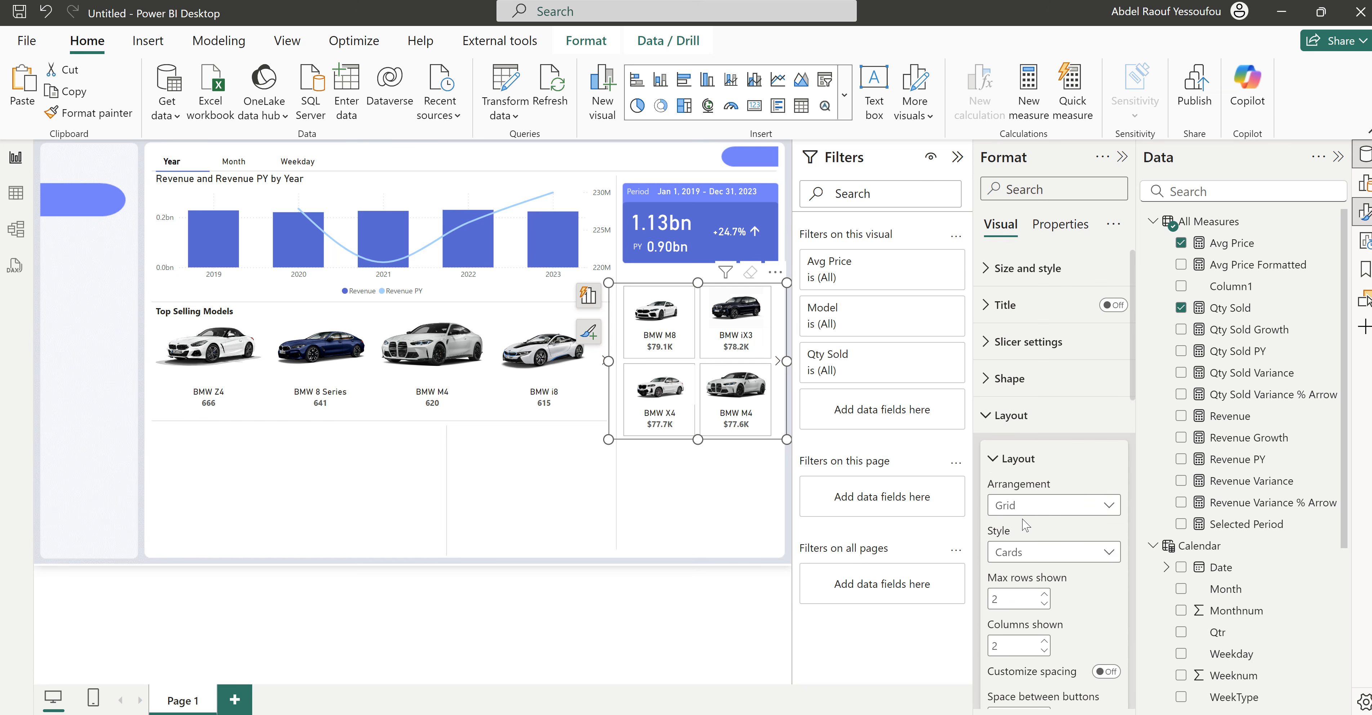
Step: Give the two-by-two model slicer's buttons a Rounded Rectangle shape with 12 px corners and widen the slicer slightly toward Top Selling Models
left_click(1023, 416)
left_click(1009, 378)
left_click(1052, 469)
left_click(1046, 512)
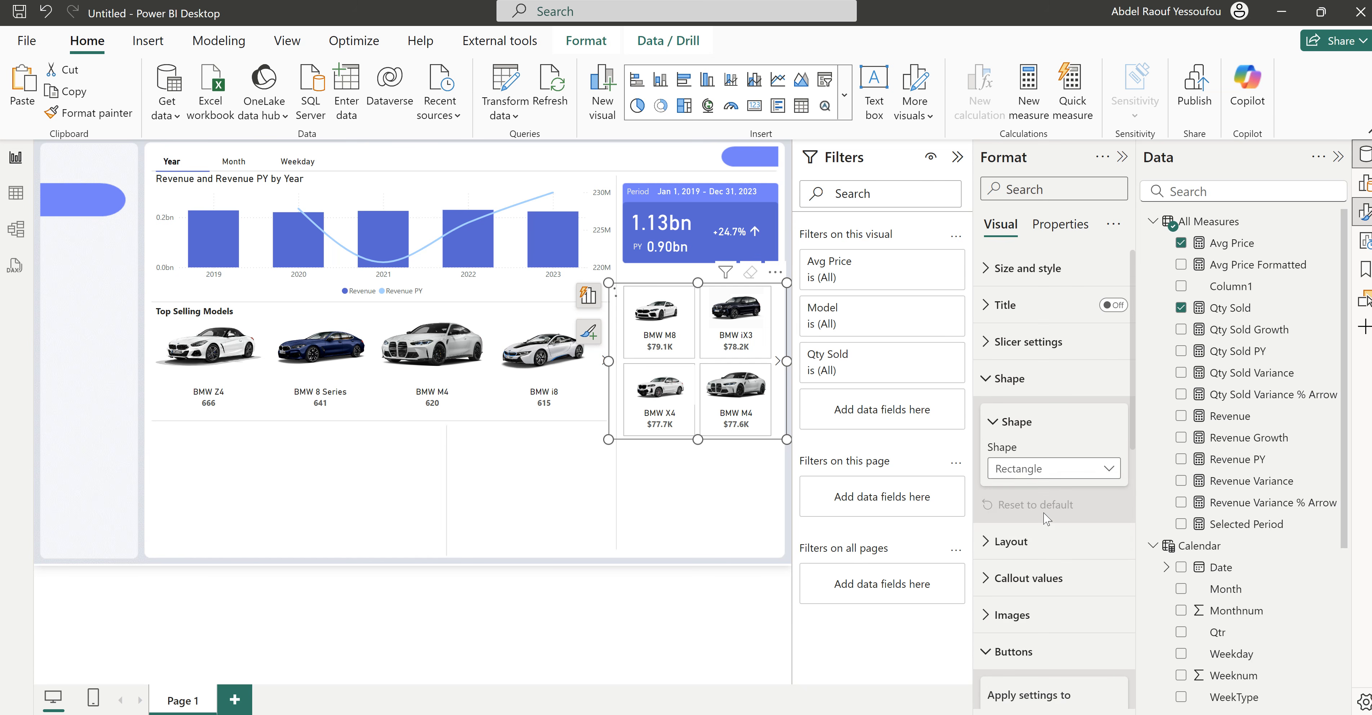
left_click_drag(1069, 523, 1064, 529)
left_click(1030, 528)
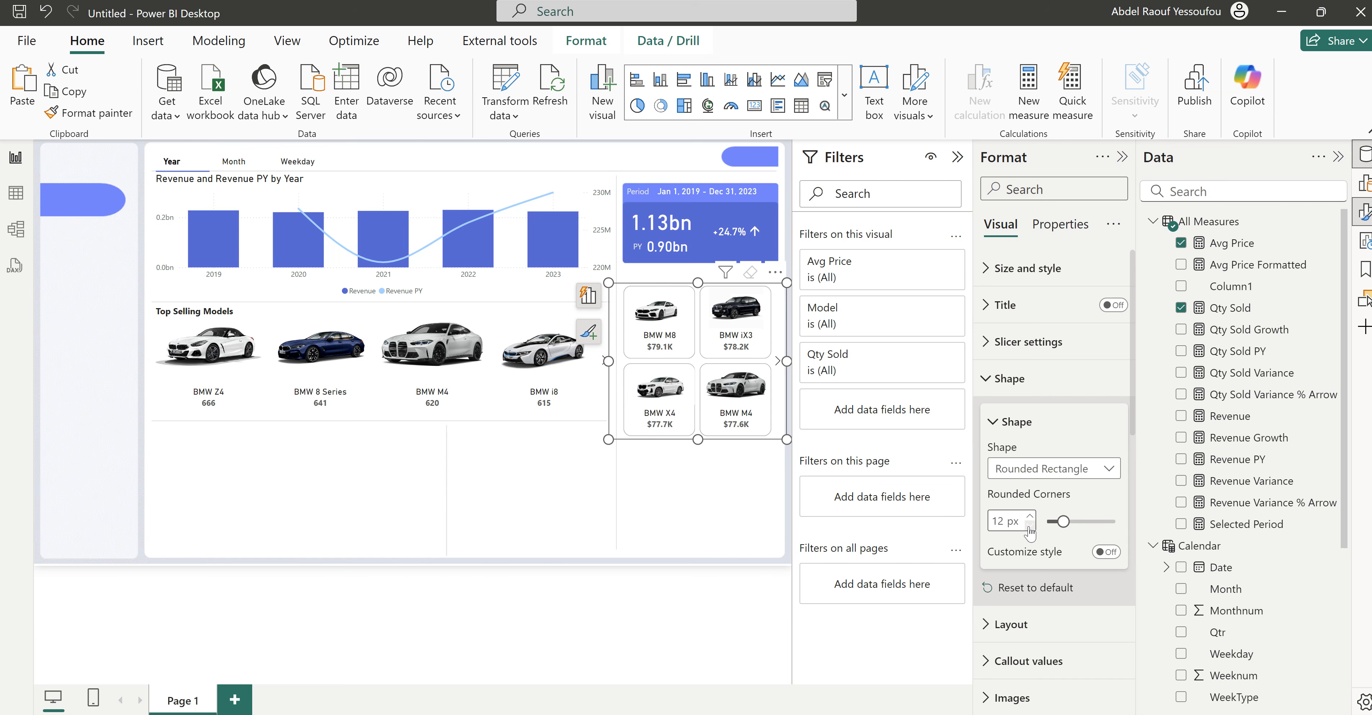
left_click(987, 388)
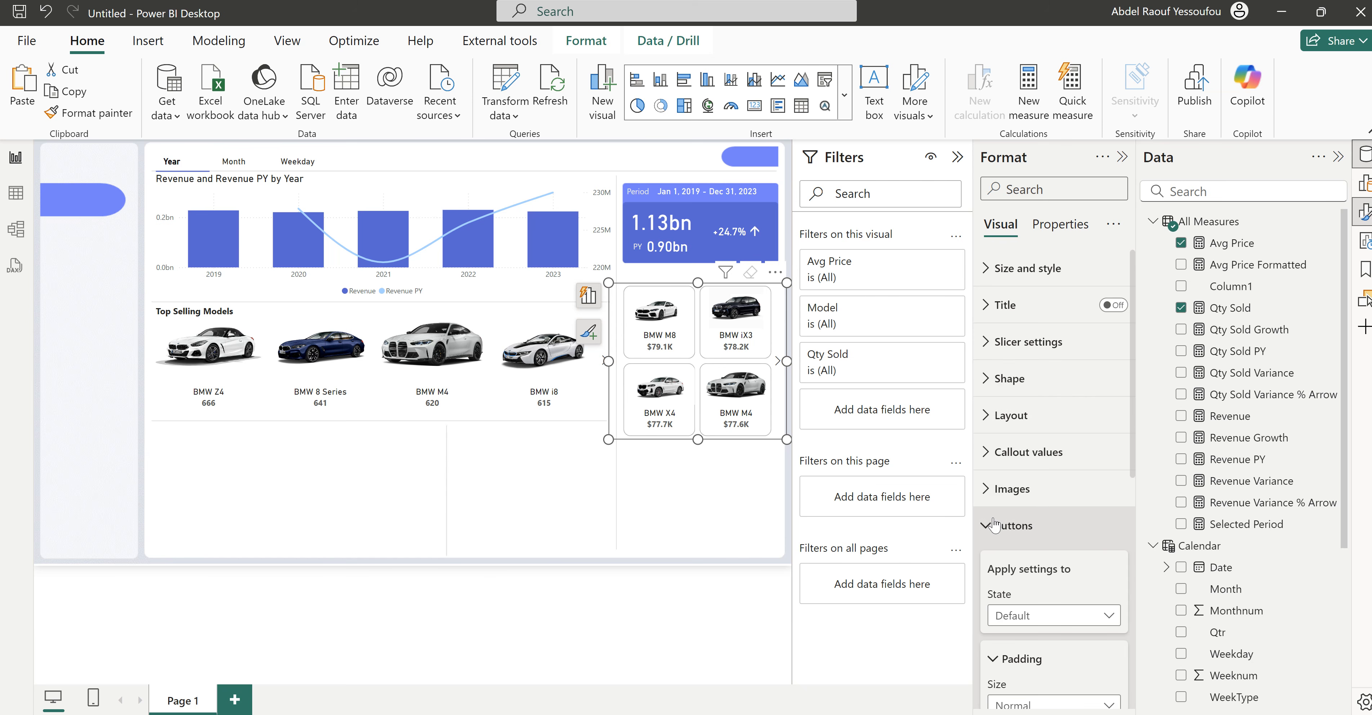
scroll(999, 533, "down", 3)
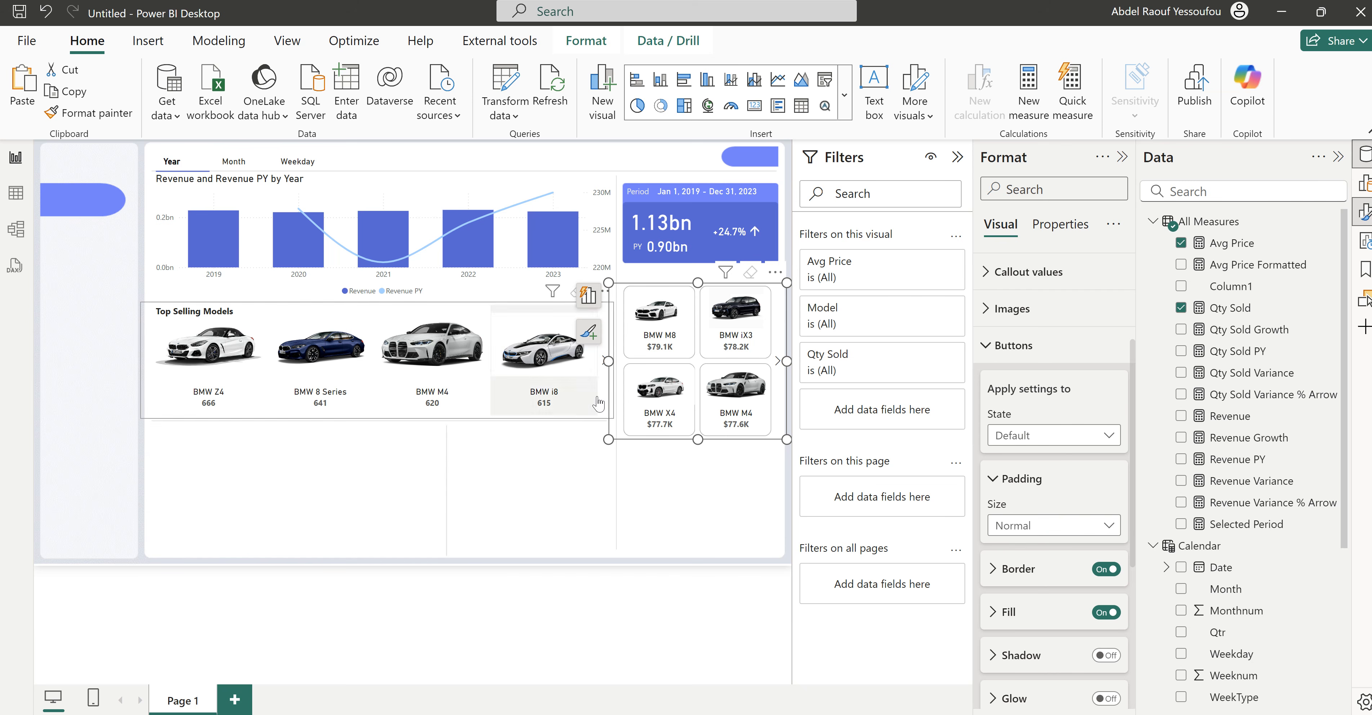
left_click_drag(607, 361, 607, 361)
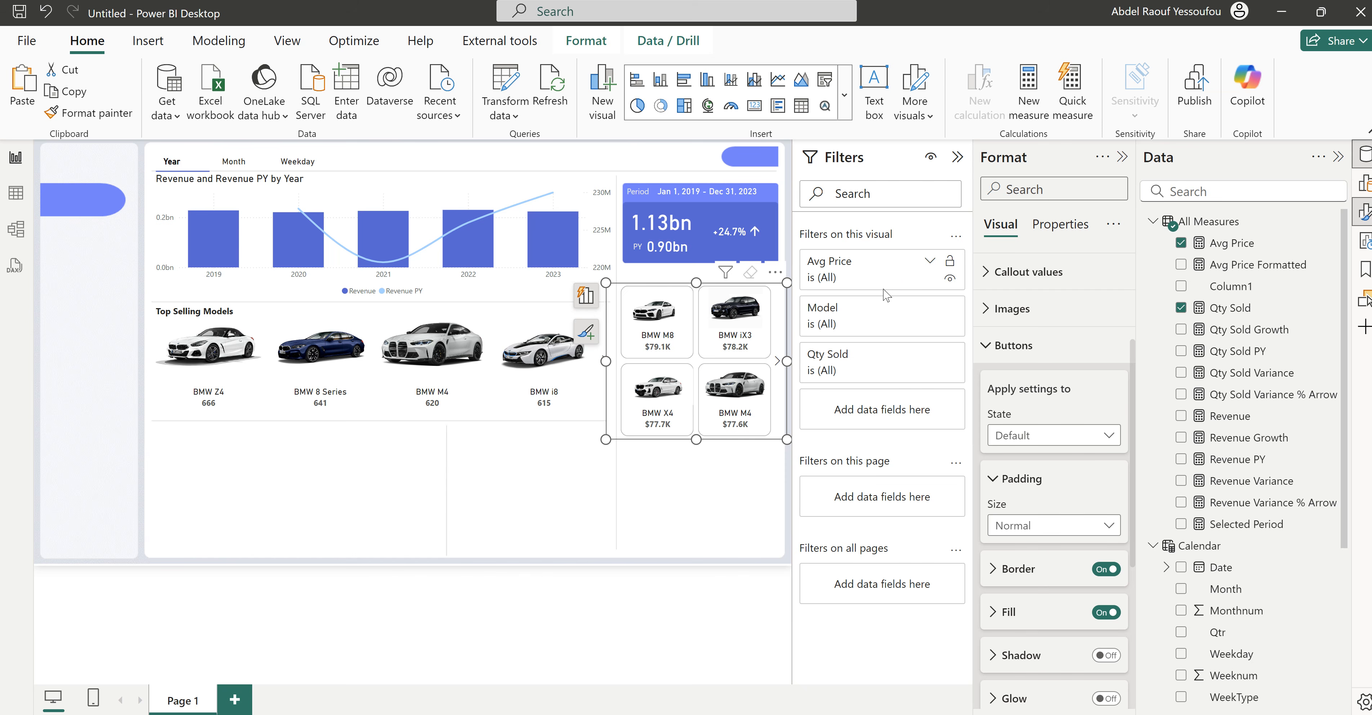
Step: Filter the two-by-two slicer's Model field with a Top N filter showing the top 4 by Avg Price
left_click(859, 315)
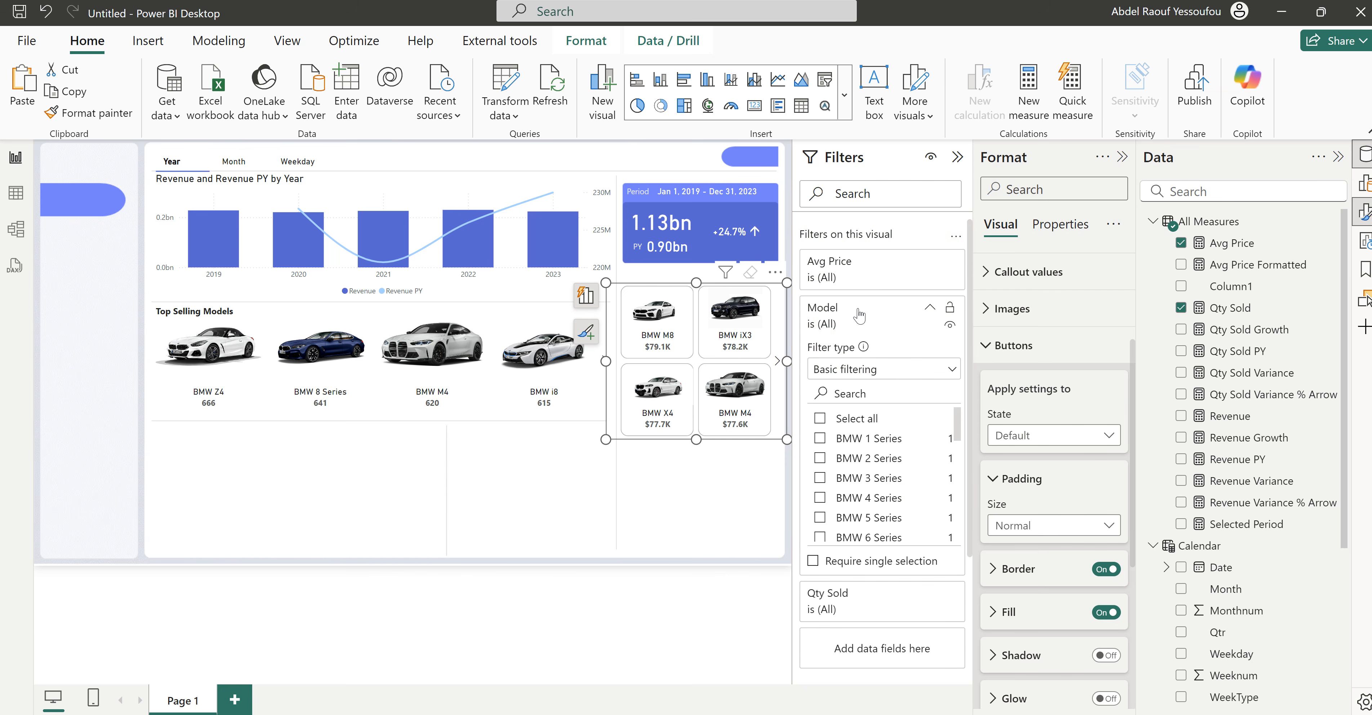
left_click(877, 373)
left_click(840, 441)
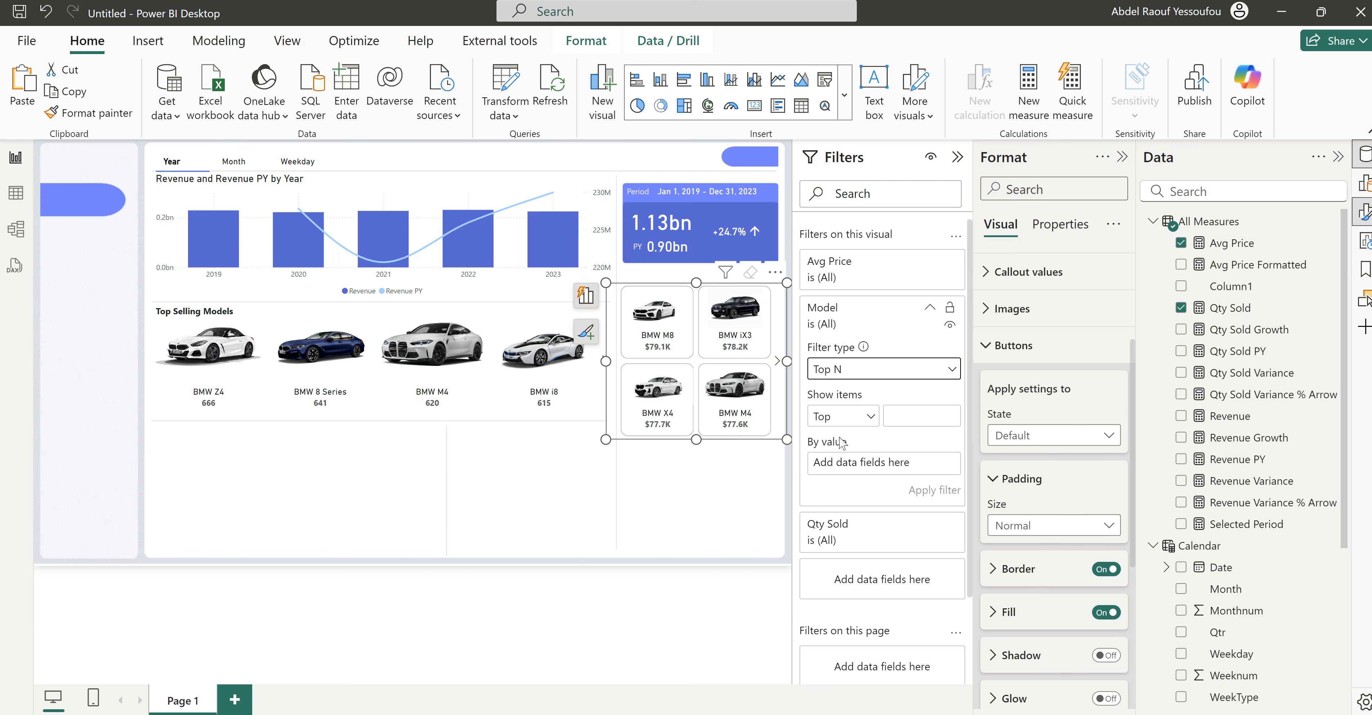
left_click(923, 410)
left_click_drag(1236, 244, 911, 465)
left_click(935, 489)
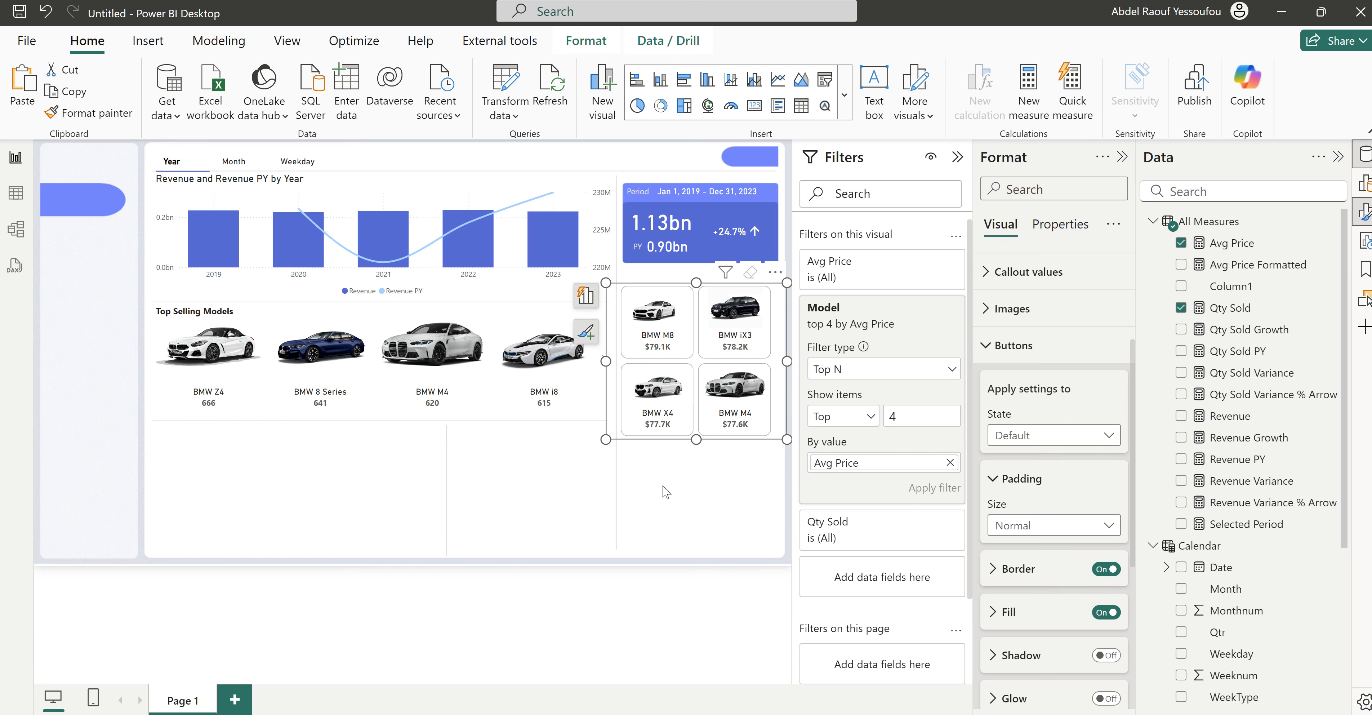
left_click(677, 487)
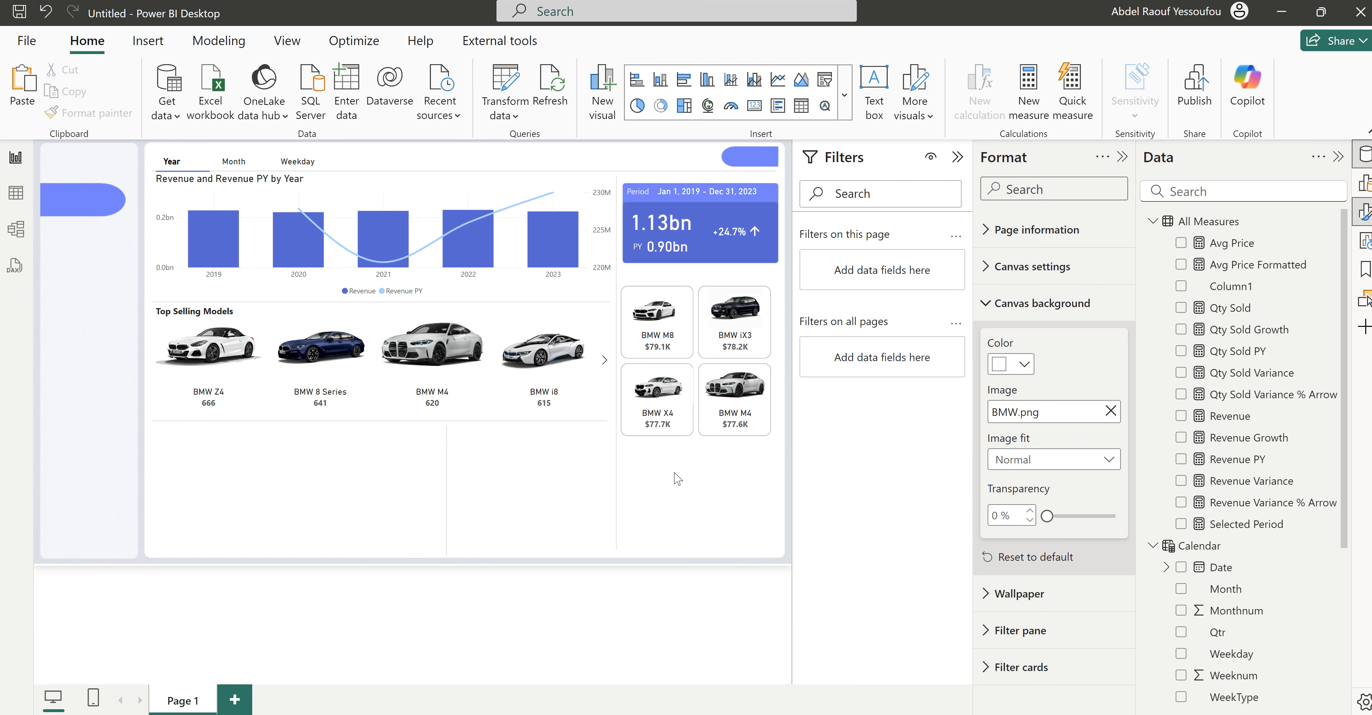
Step: Duplicate the Top Selling Models heading, place the copy between the revenue card and the two-by-two slicer, and nudge the slicer down
left_click(250, 314)
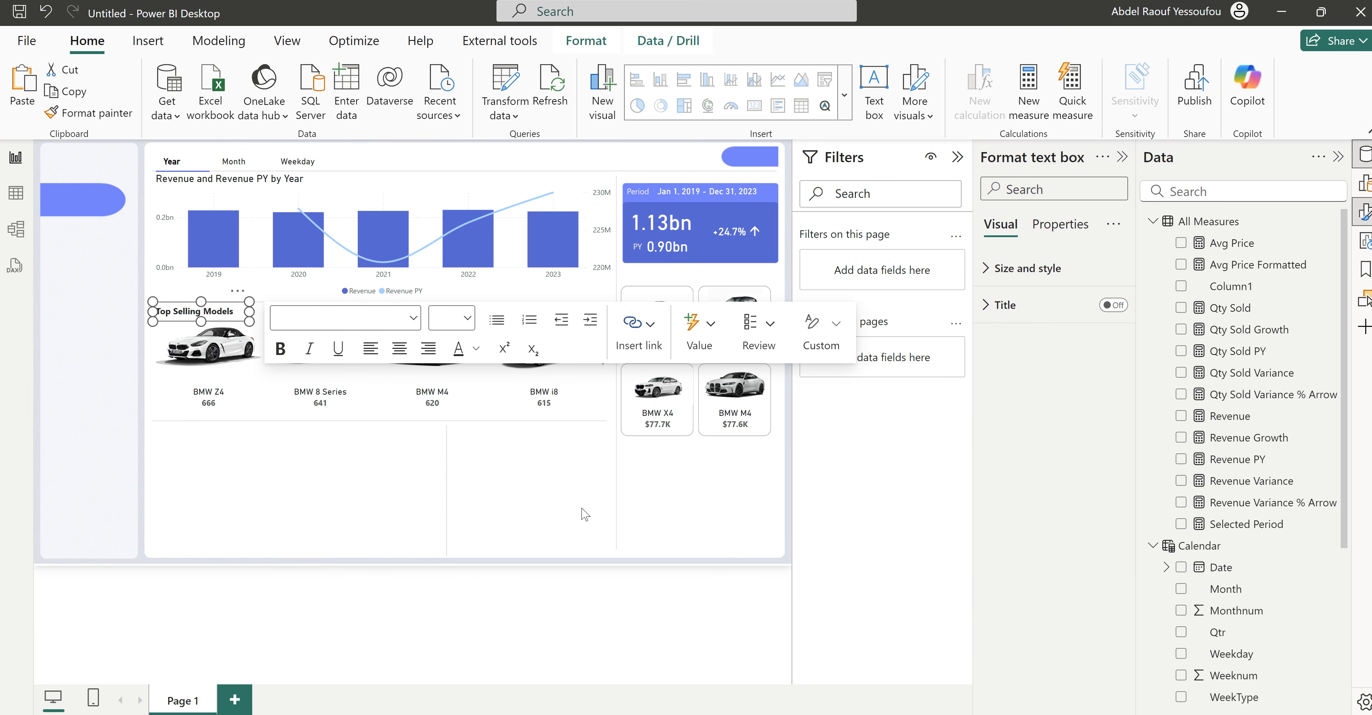
left_click(642, 496)
key("ctrl+v")
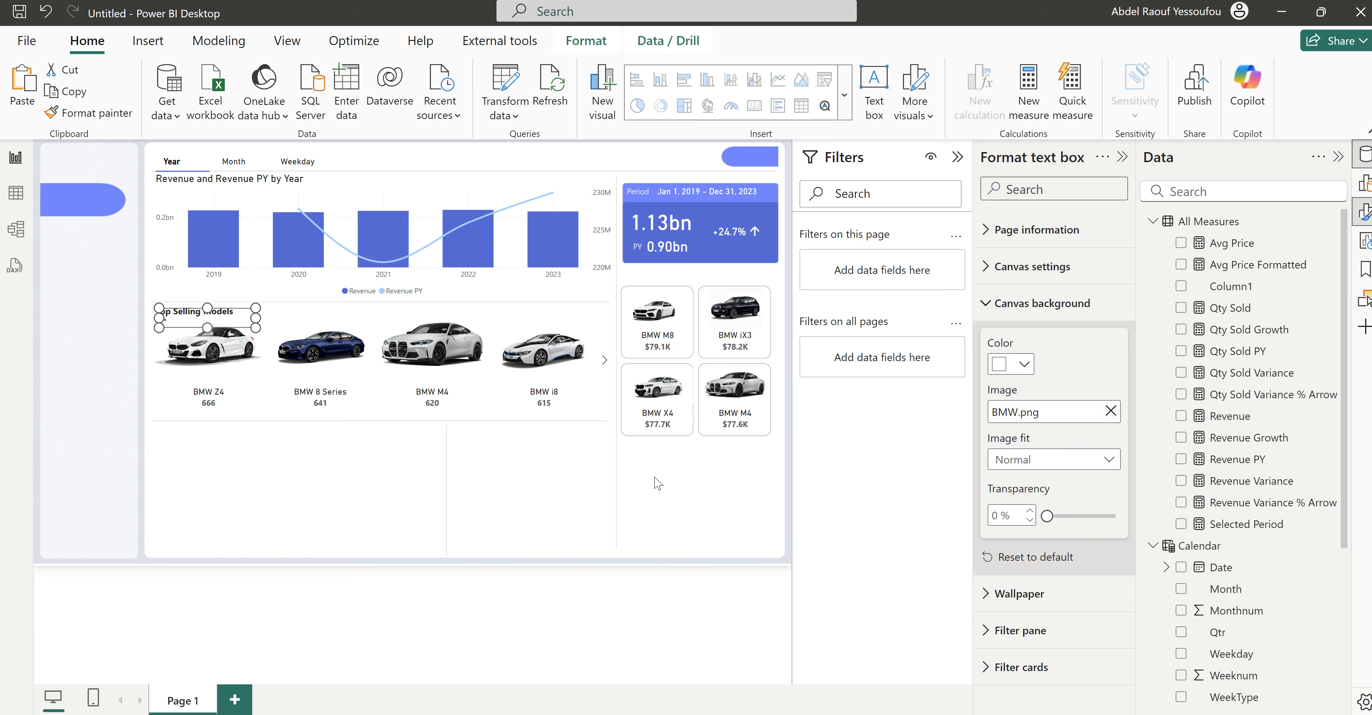
left_click_drag(244, 296, 708, 266)
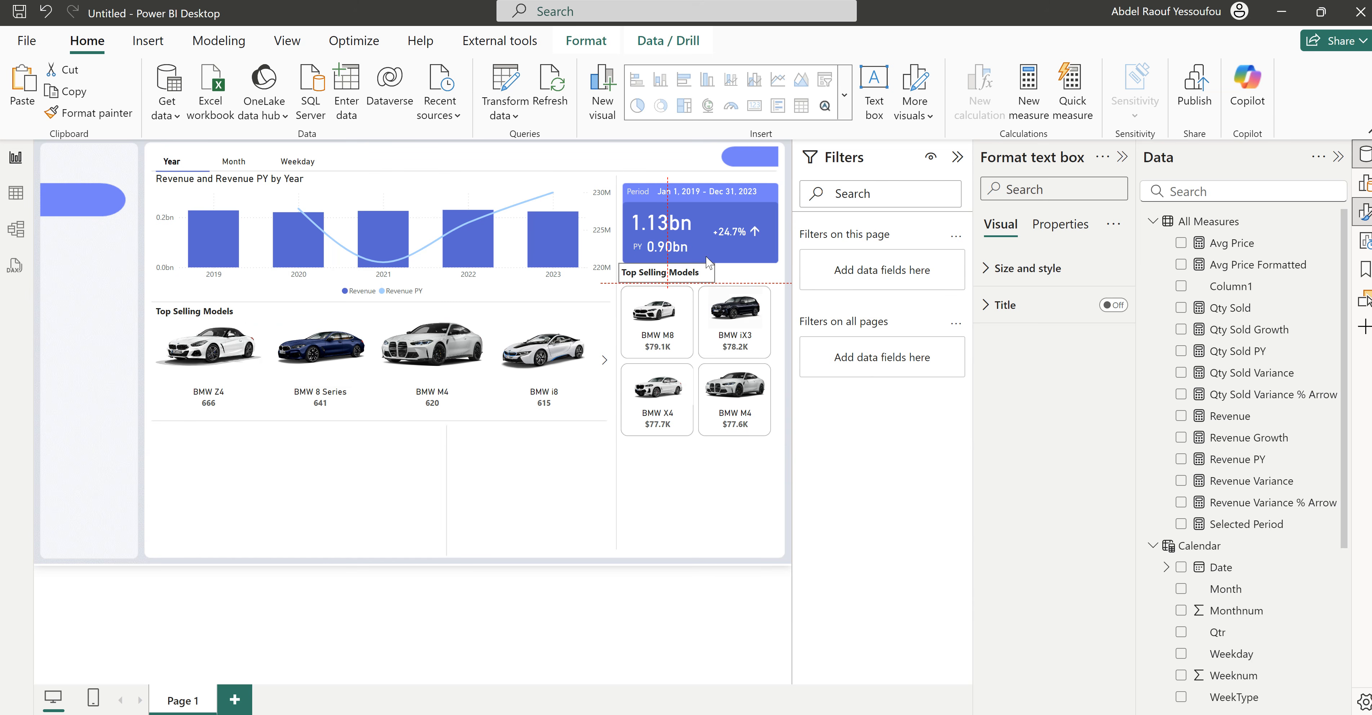
left_click(707, 281)
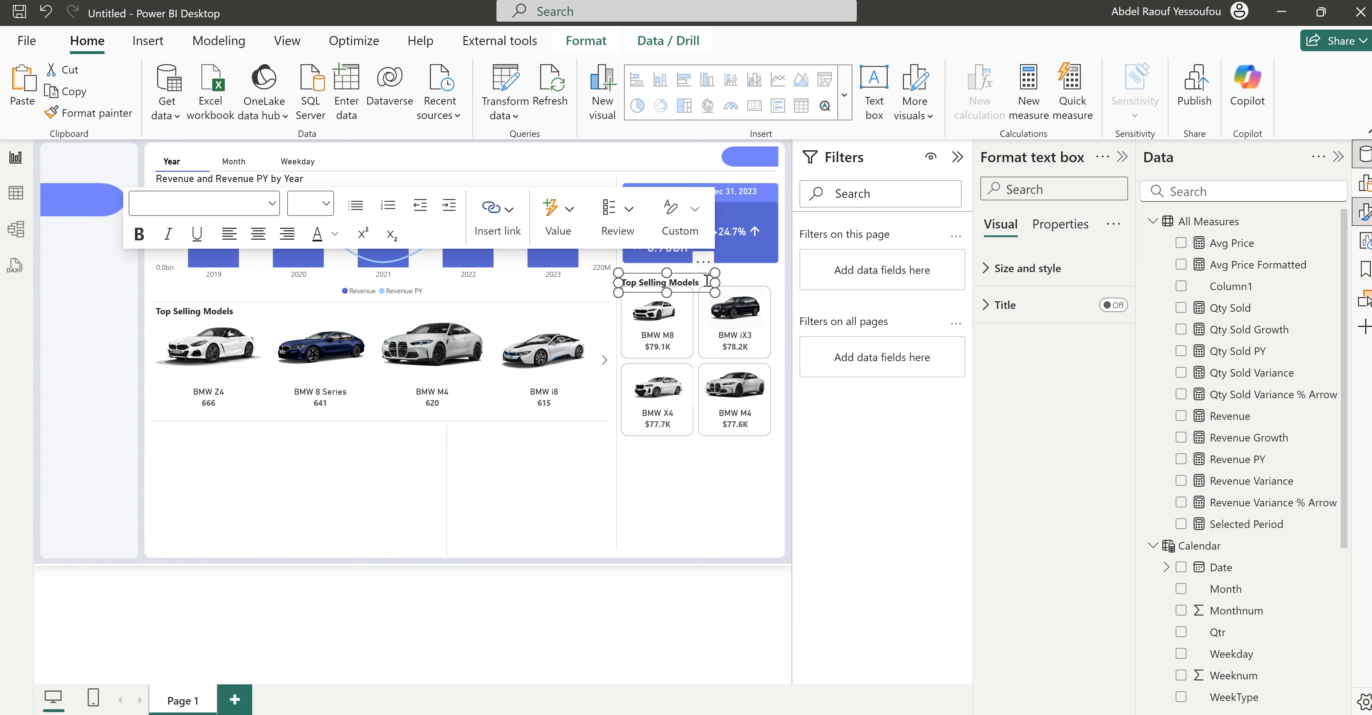
left_click(781, 443)
left_click(781, 444)
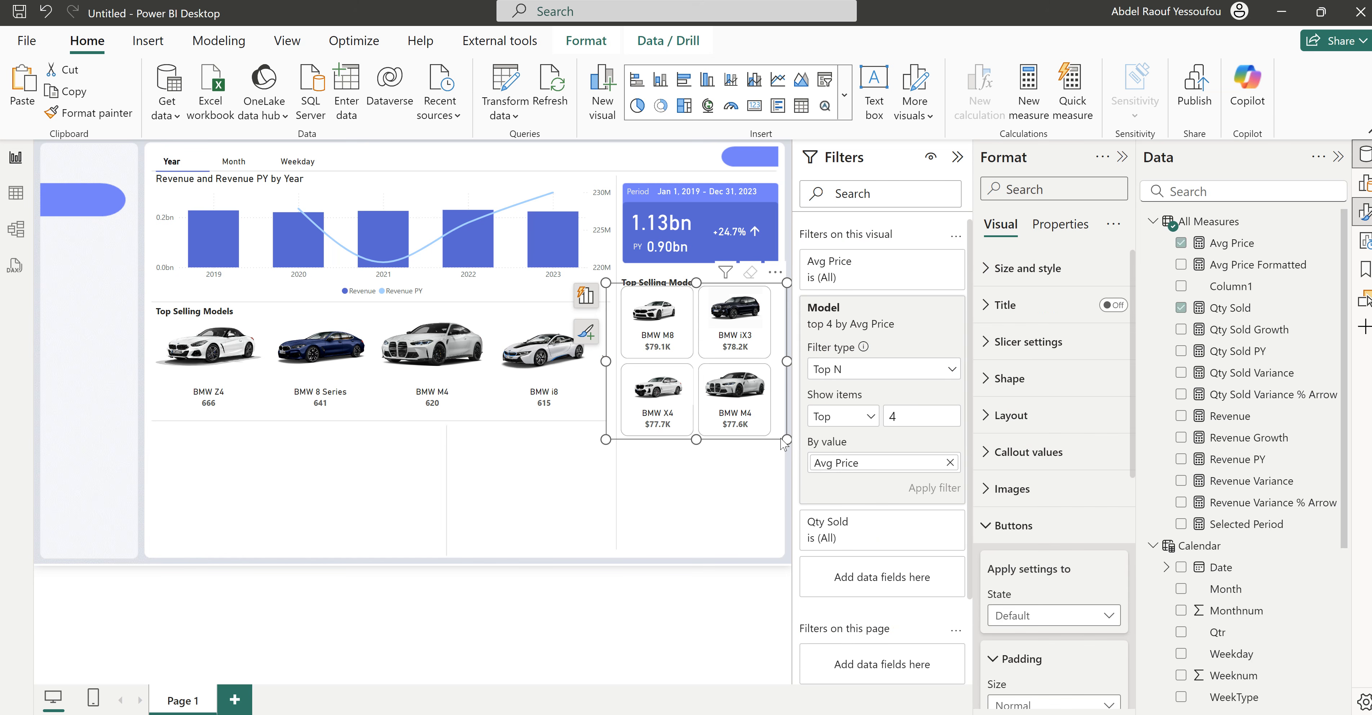
Step: Change the copied heading above the two-by-two slicer to read Most Expensive
left_click(643, 278)
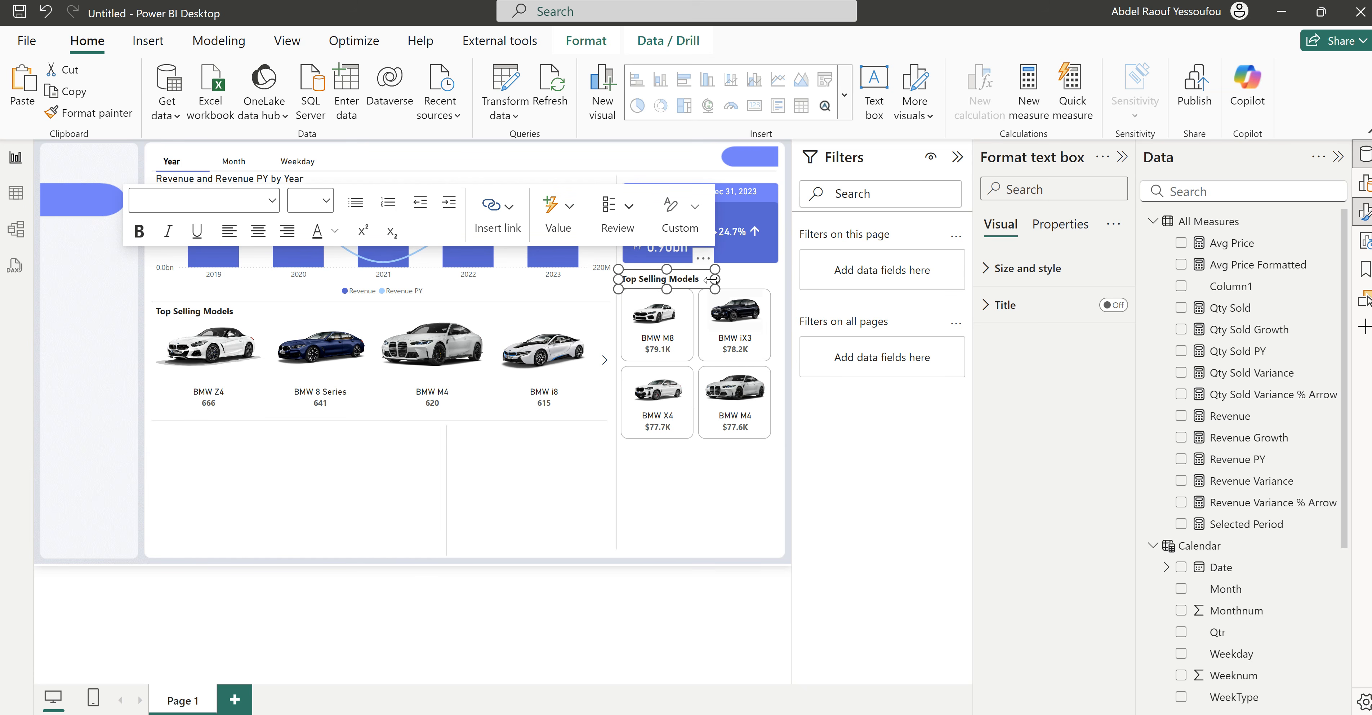
left_click_drag(704, 278, 626, 291)
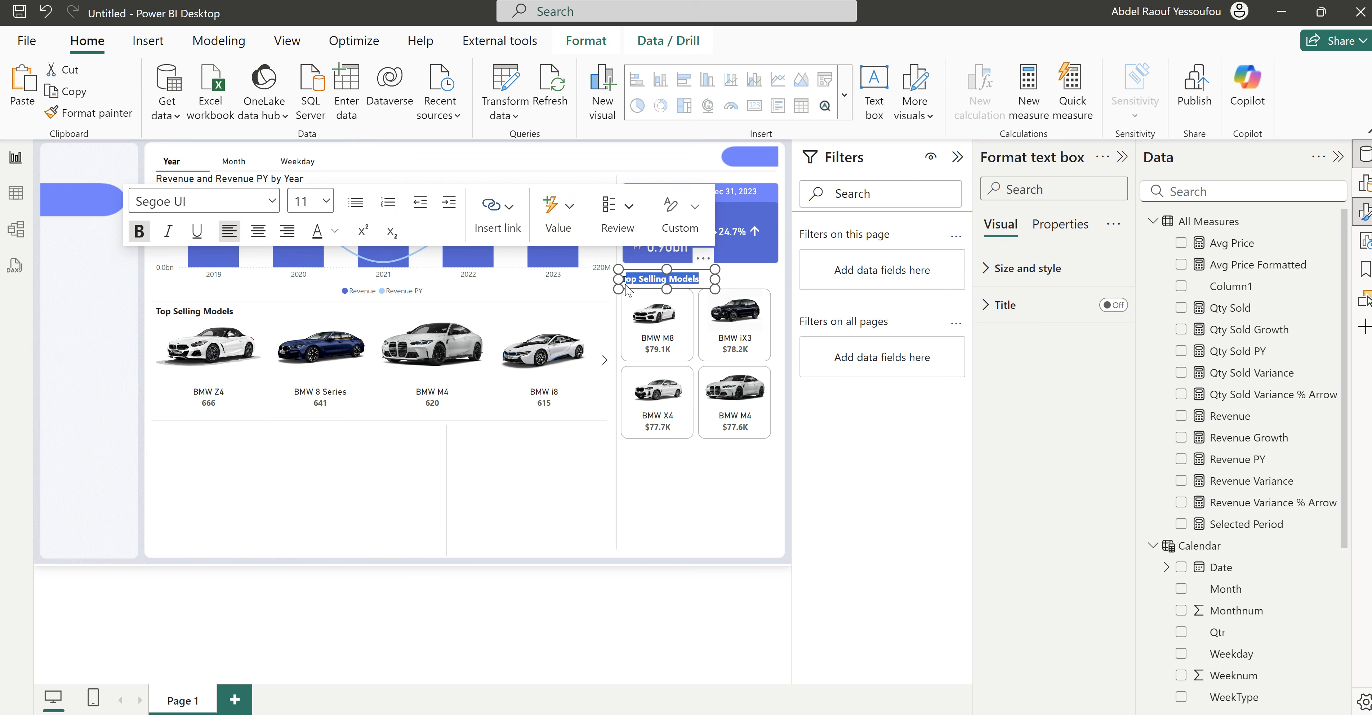
type("TM")
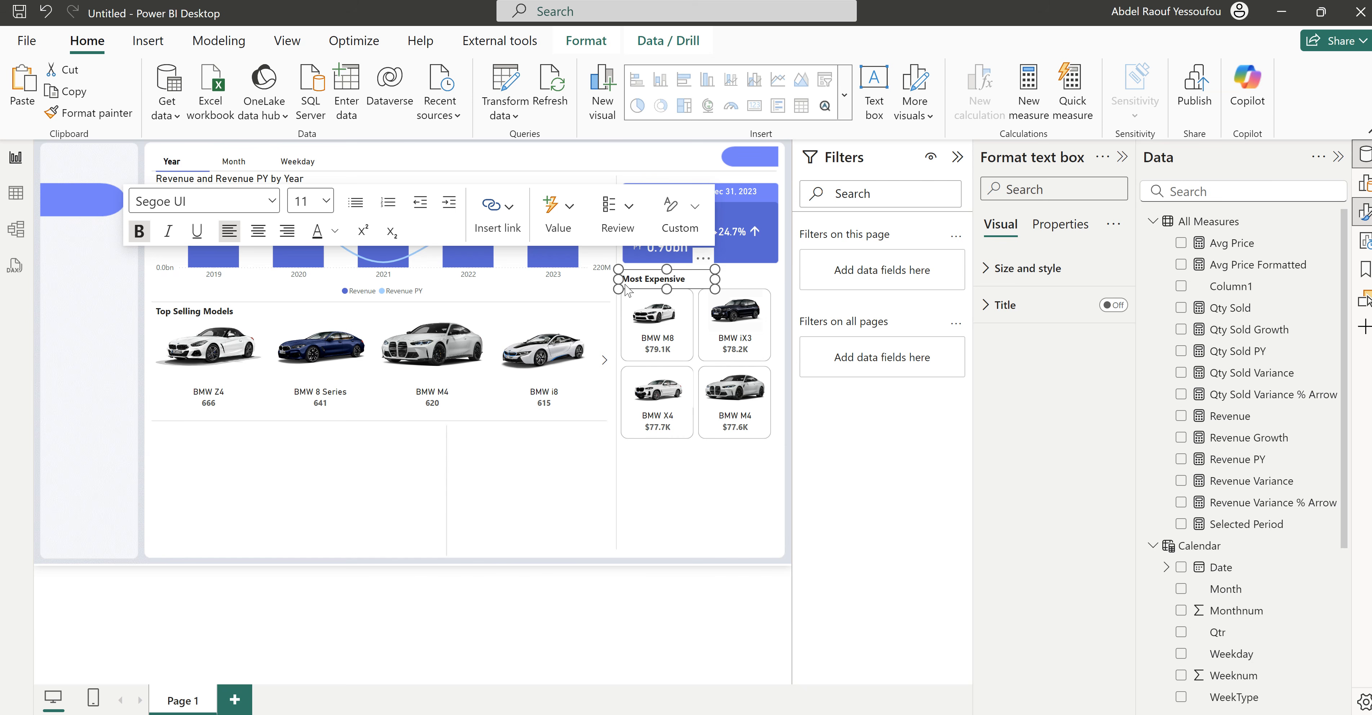
left_click(705, 475)
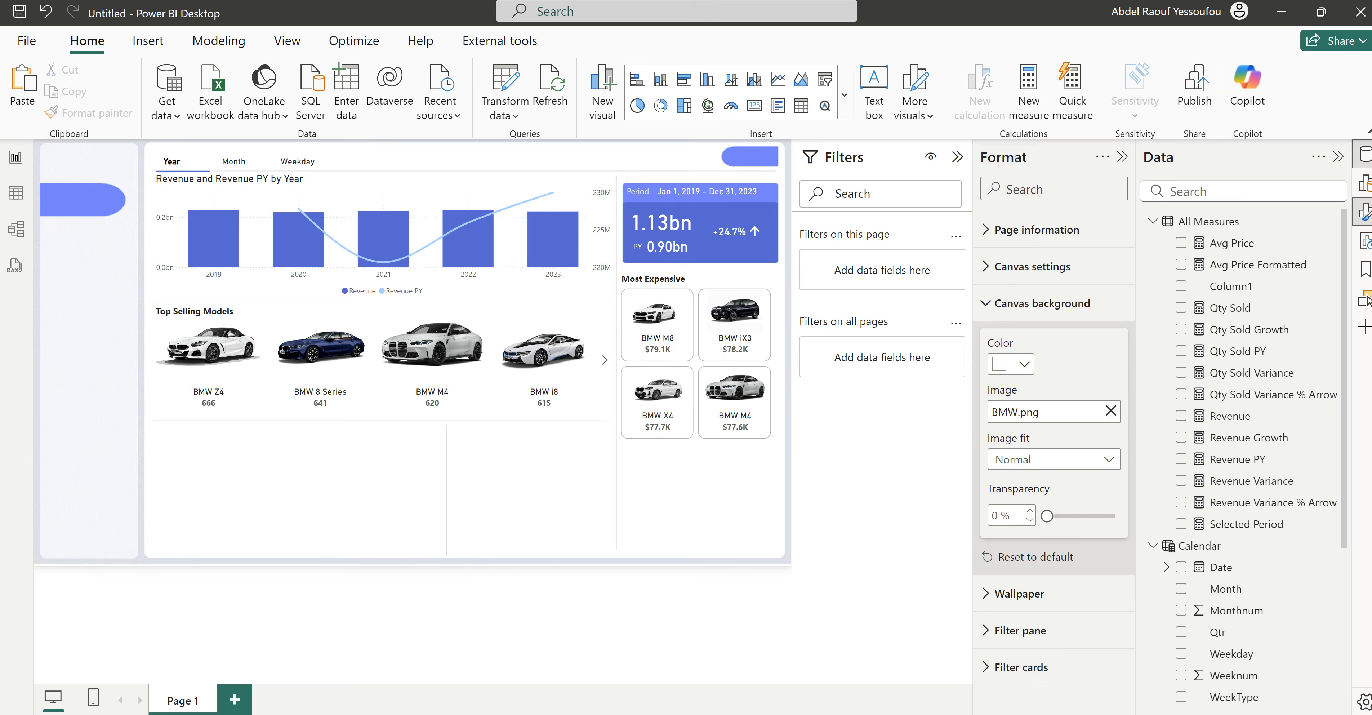
Step: Check the finished BMW_Global_Sales report, return to the untitled report, and insert a clustered column chart of Qty Sold and Qty Sold PY
left_click(744, 698)
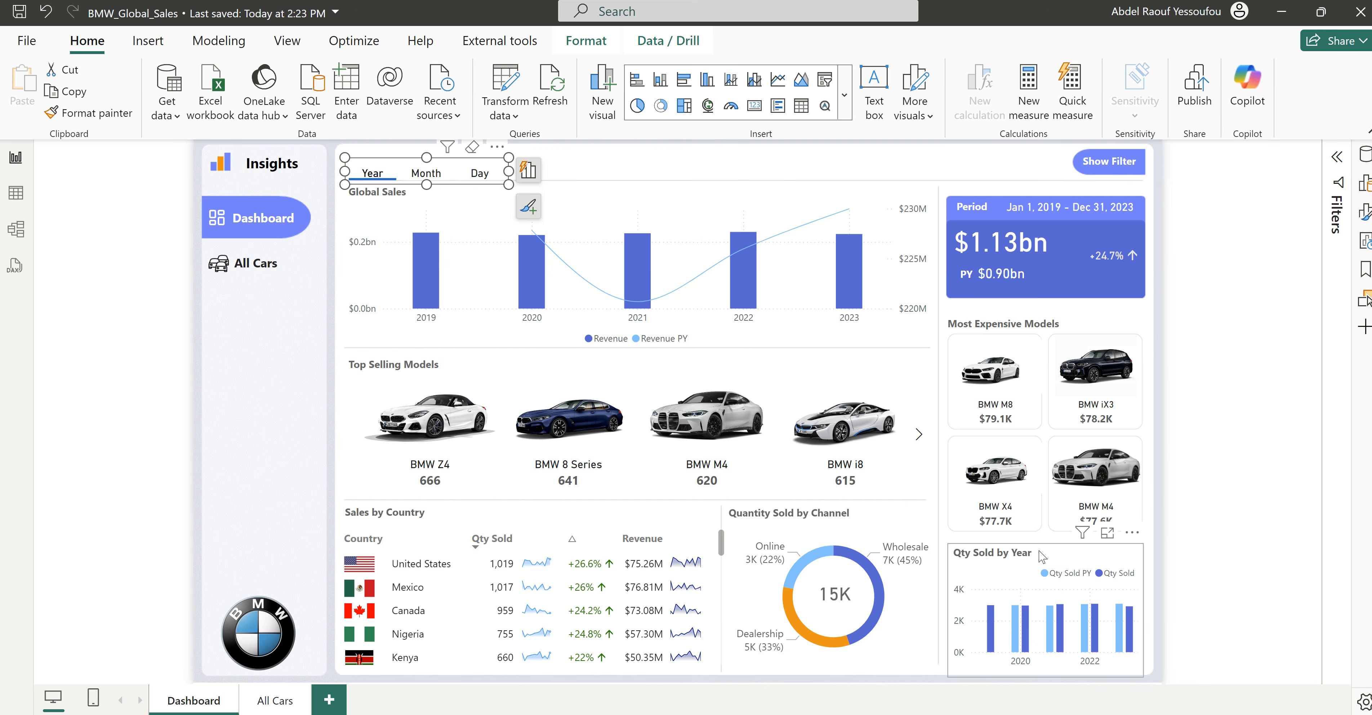
mouse_move(820, 713)
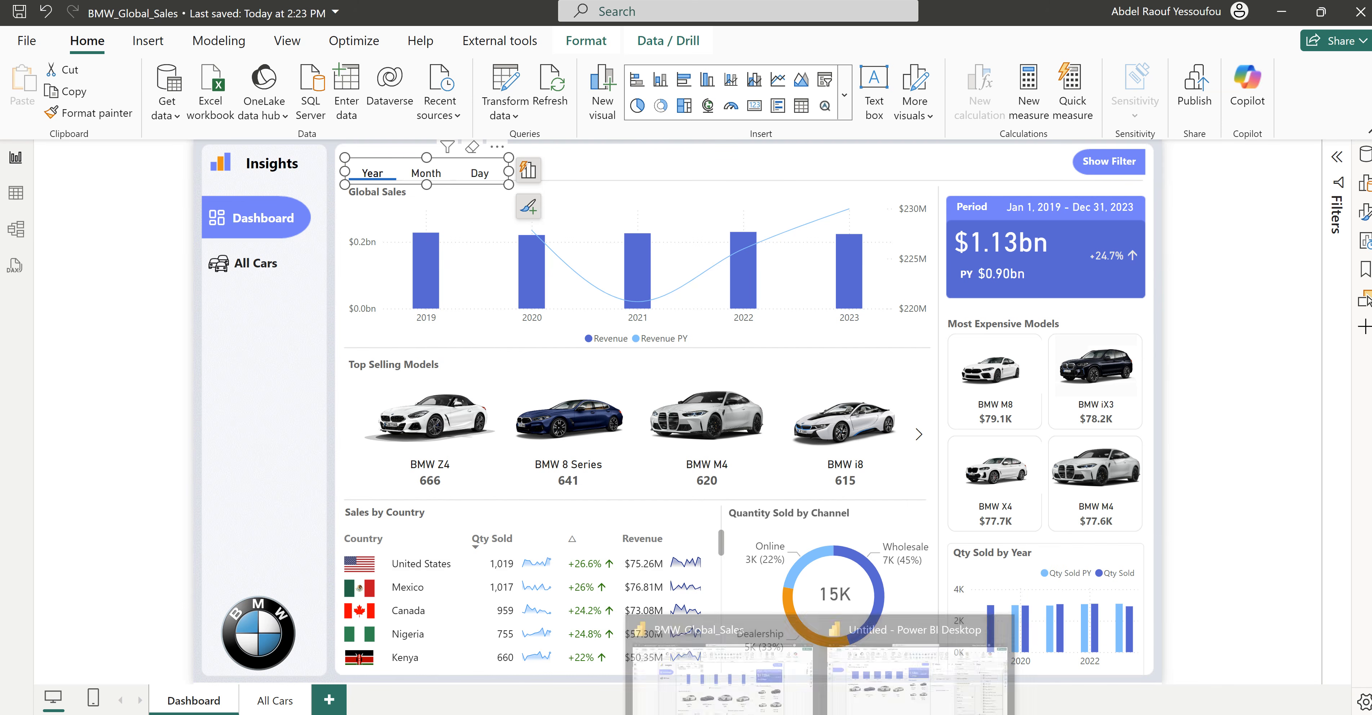
left_click(880, 690)
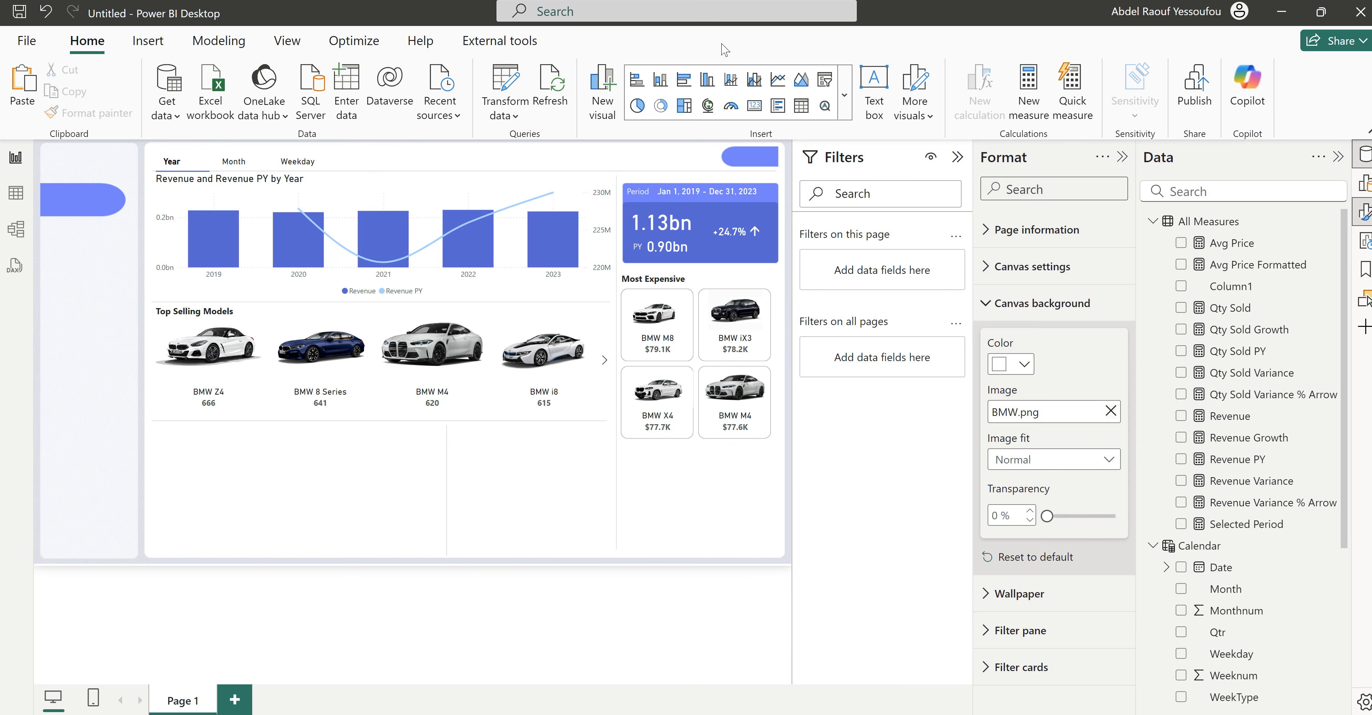
left_click(708, 80)
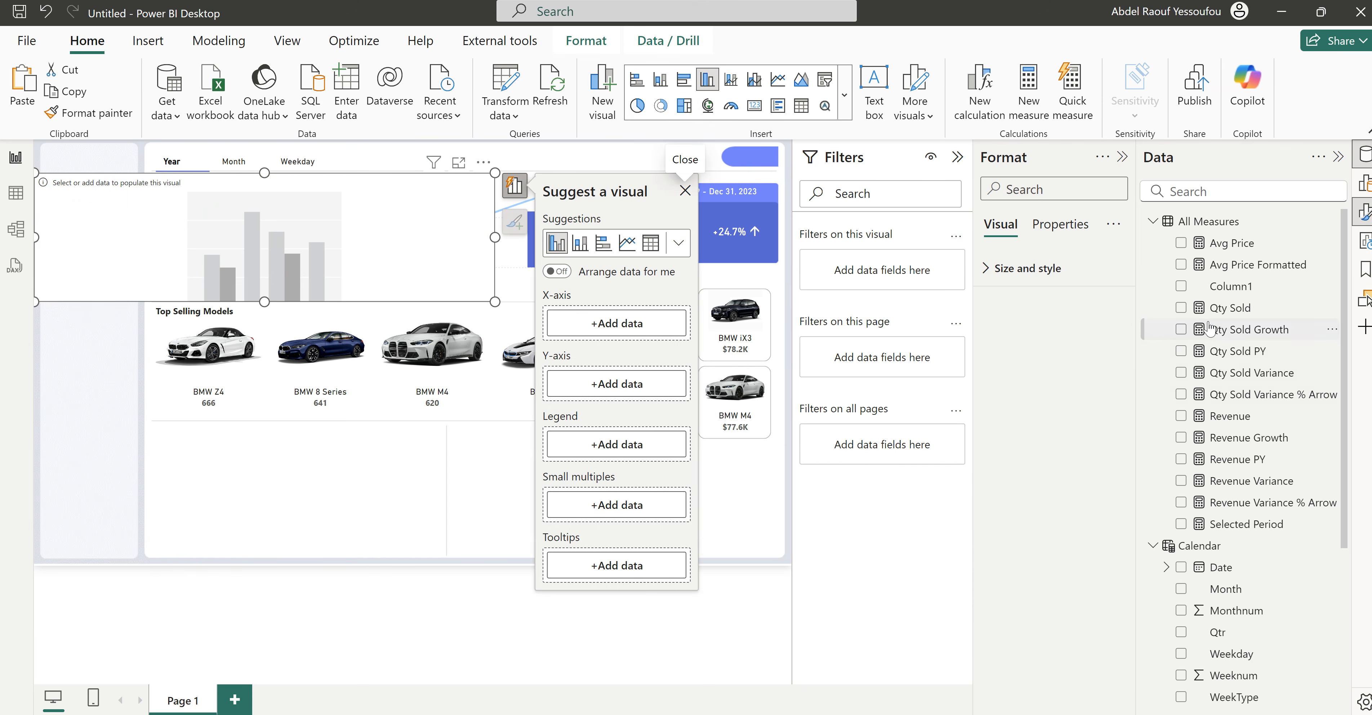
left_click(1181, 308)
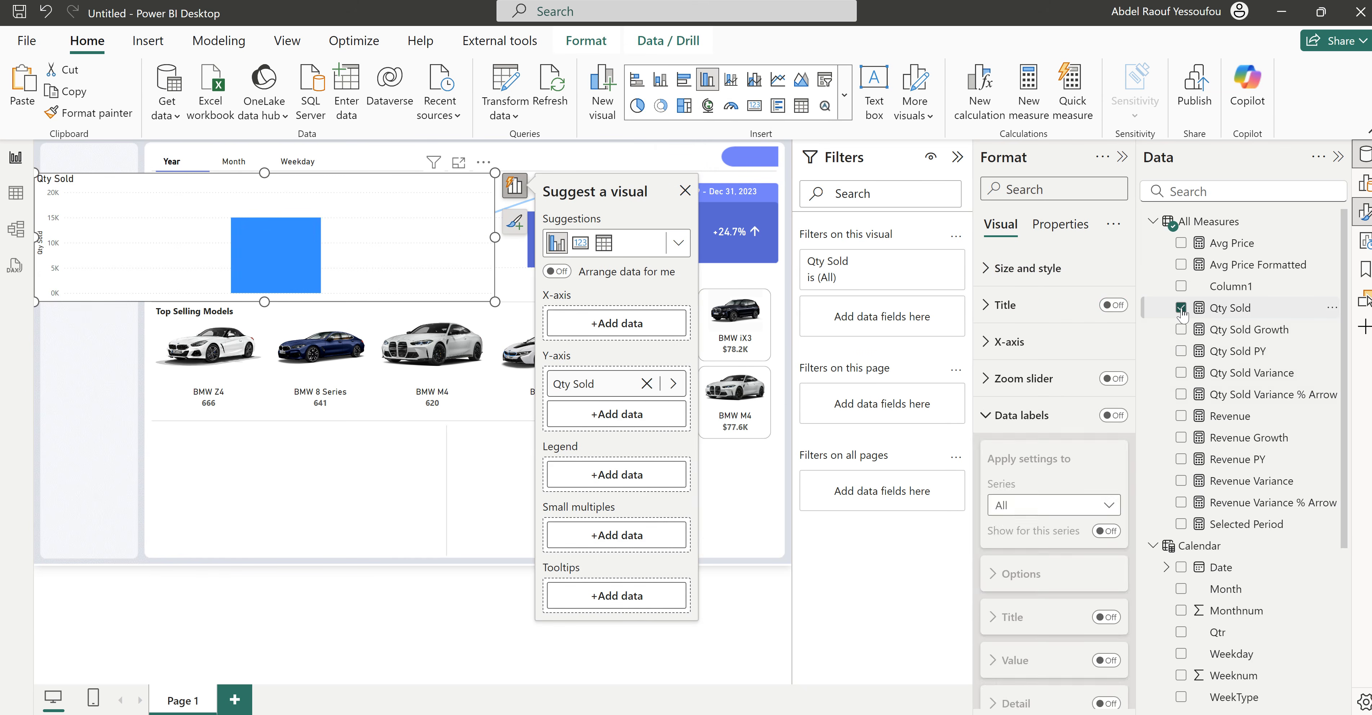
scroll(1231, 506, "down", 2)
scroll(1232, 501, "up", 2)
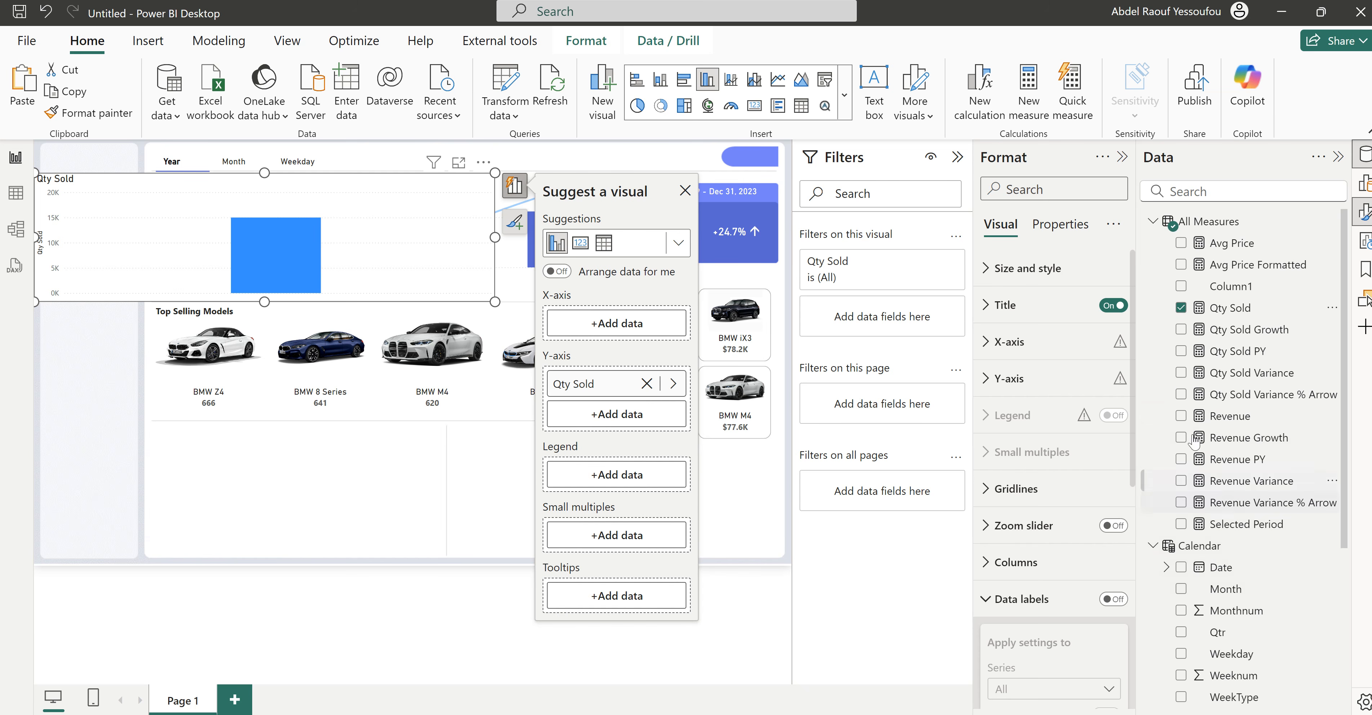
left_click(1181, 351)
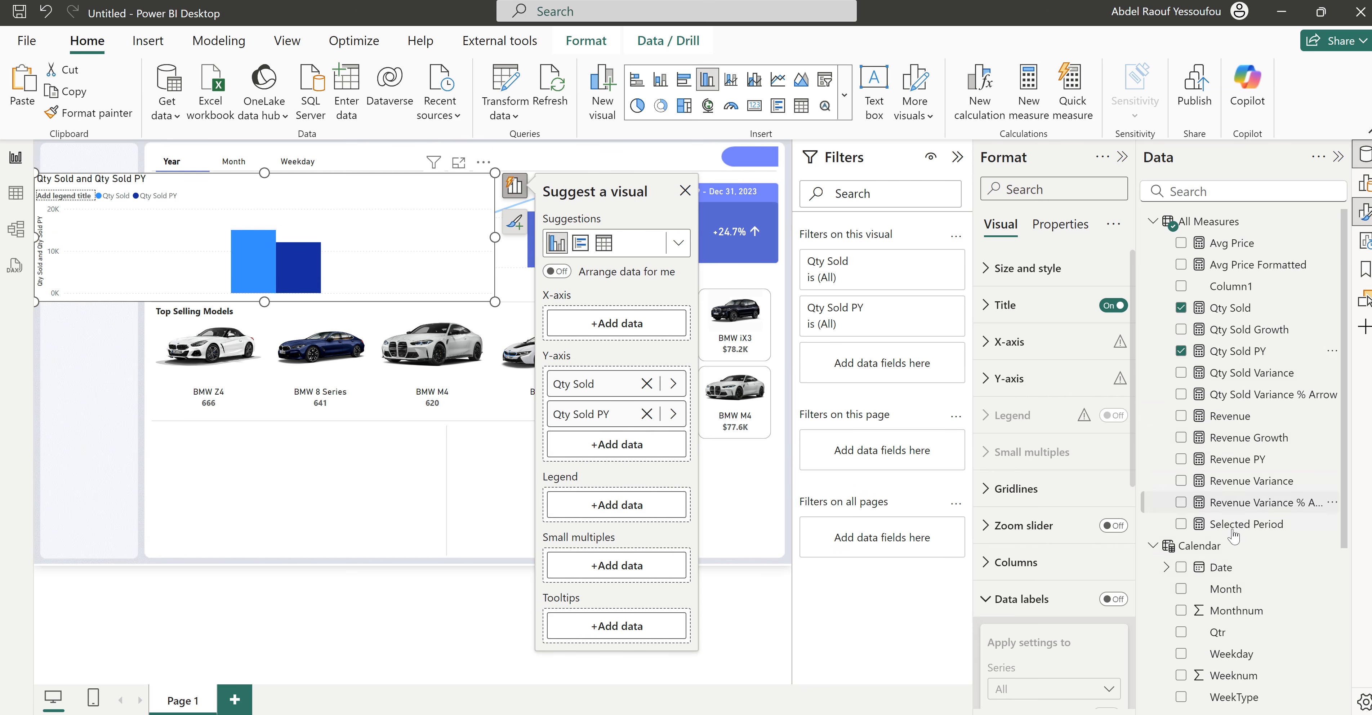
Step: Use the Calendar table's Year as the new column chart's x-axis and narrow the chart from its left edge
scroll(1222, 575, "down", 4)
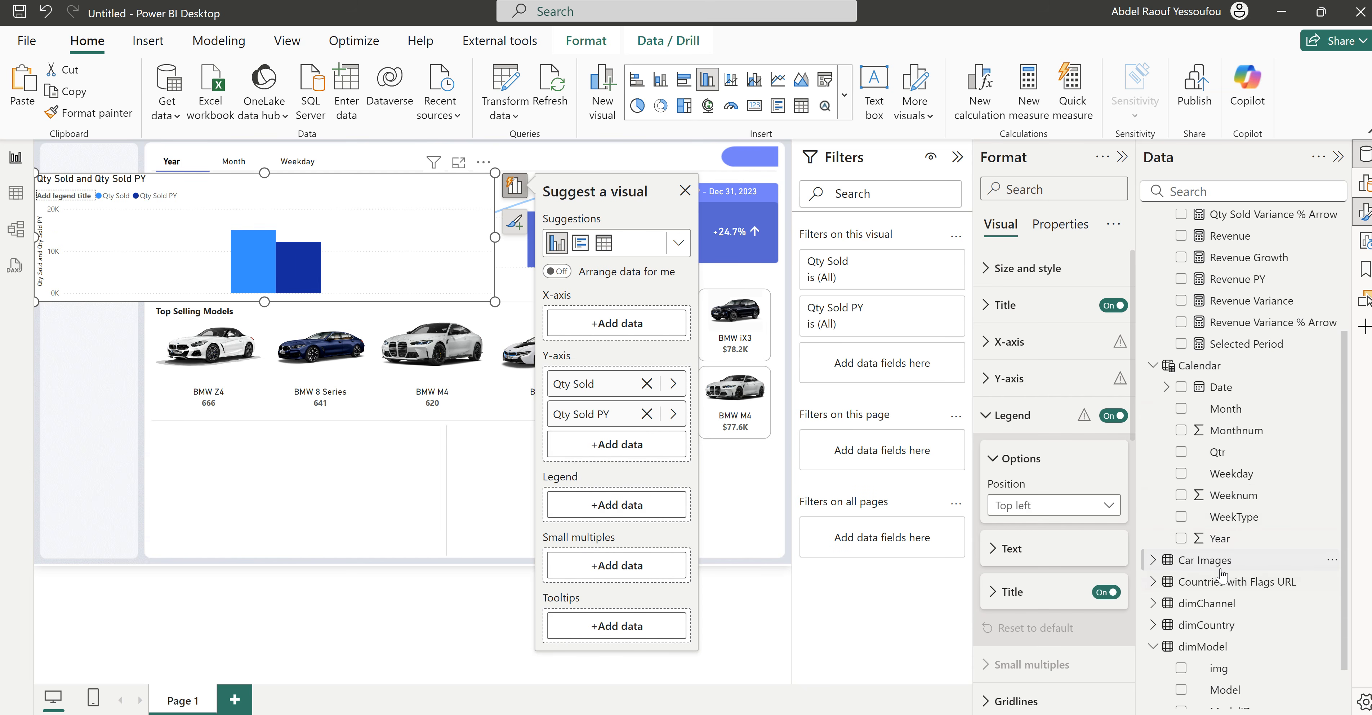
left_click(1180, 538)
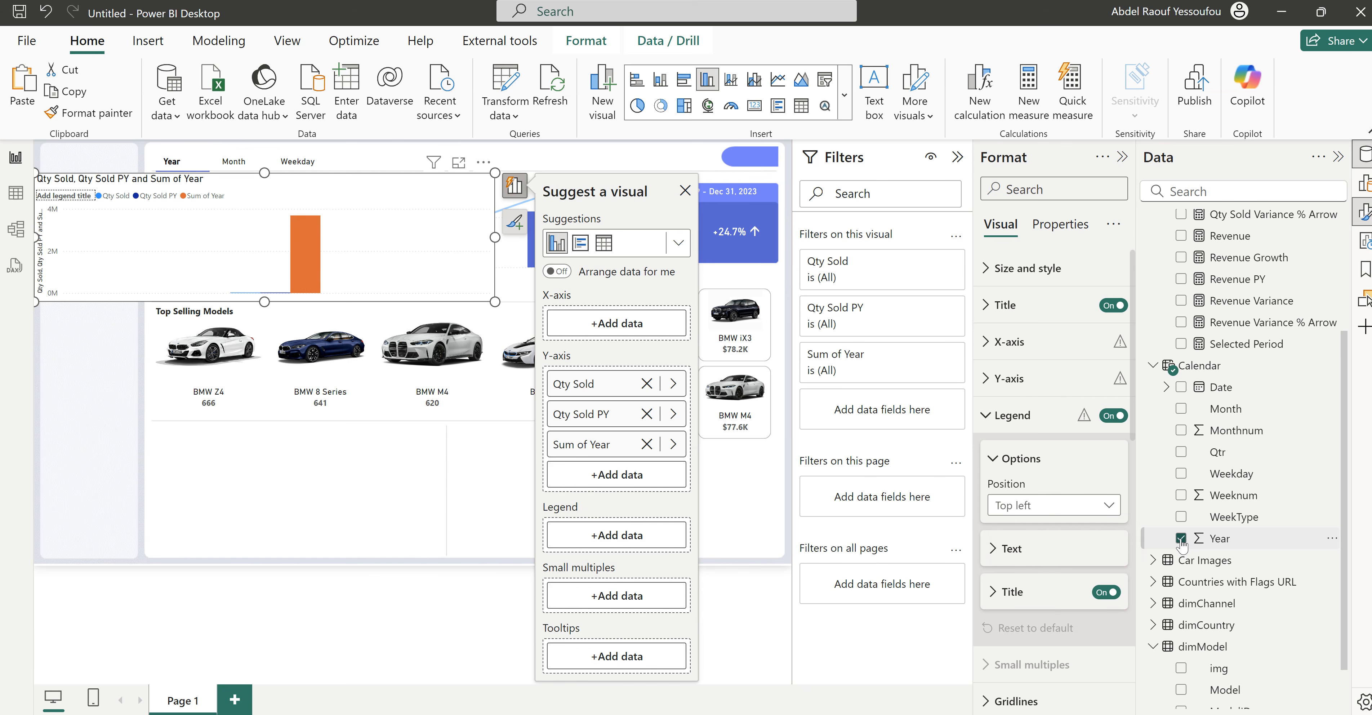
left_click_drag(601, 442, 596, 335)
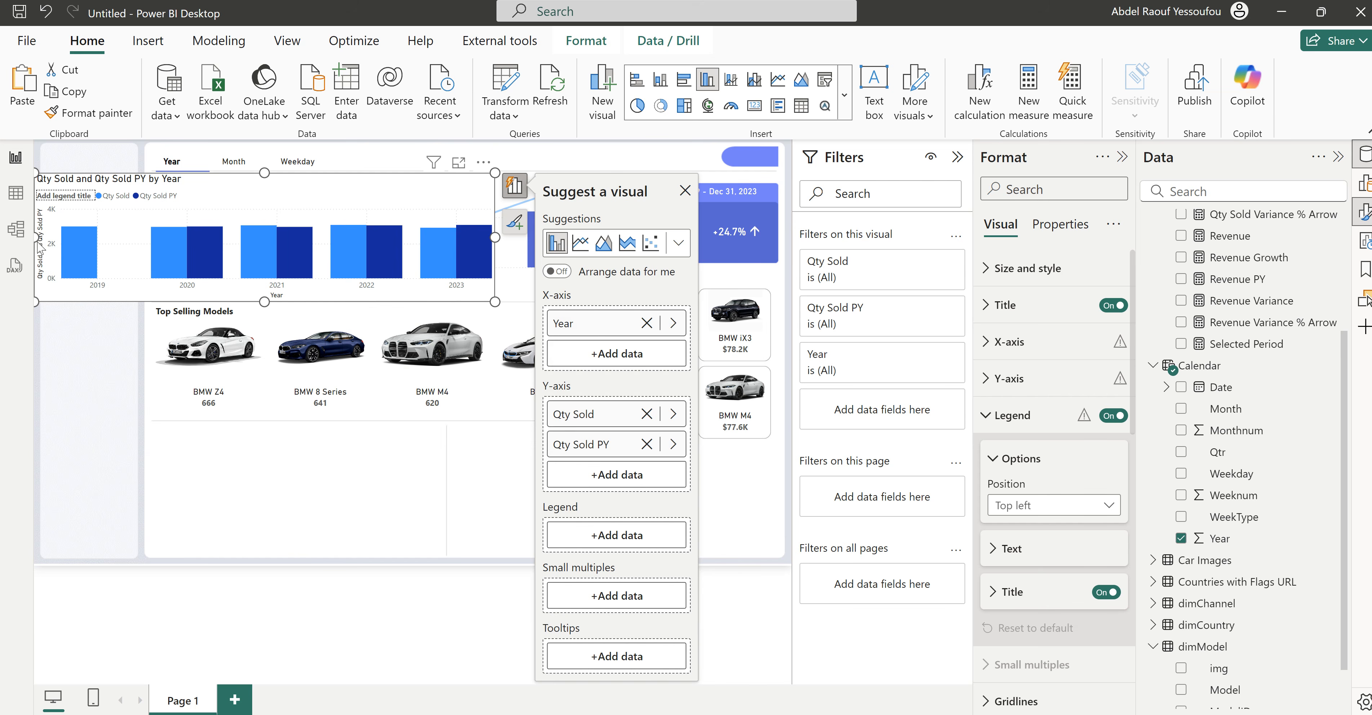
left_click_drag(33, 240, 251, 255)
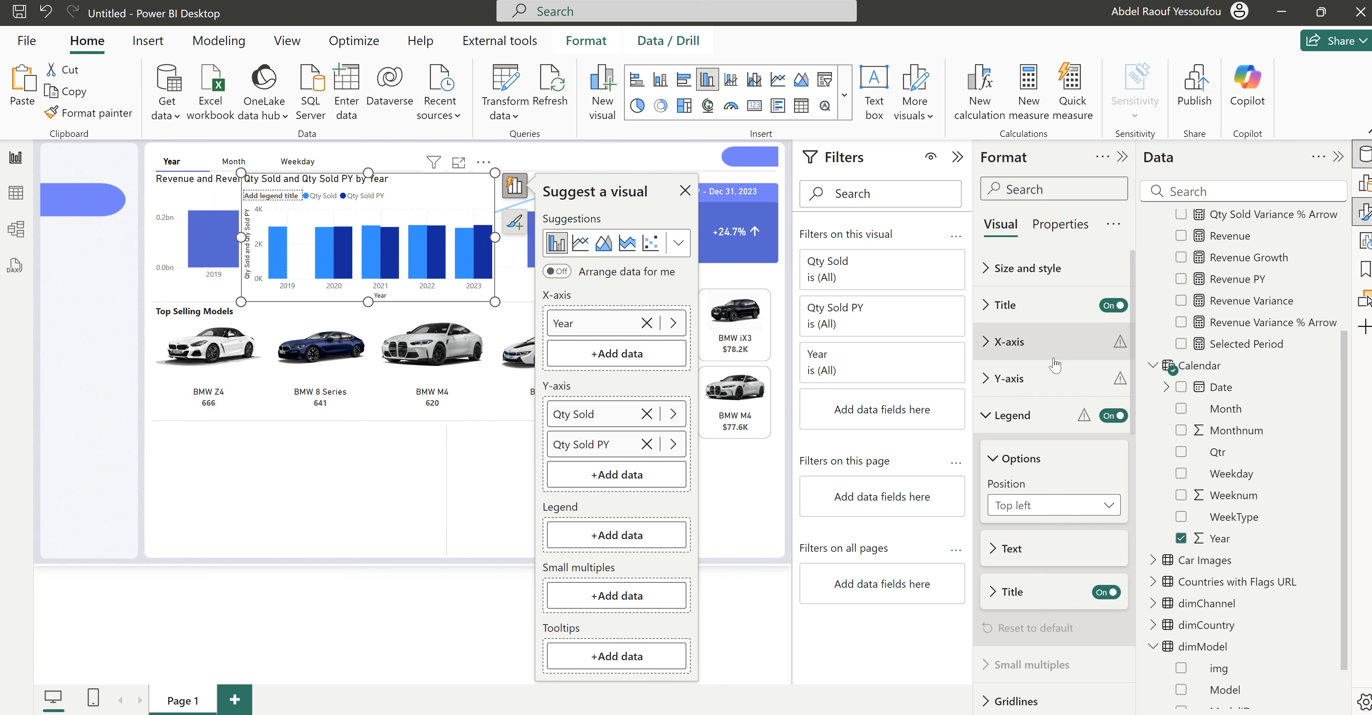
Step: Turn off the x-axis and y-axis titles of the Qty Sold column chart
left_click(1012, 415)
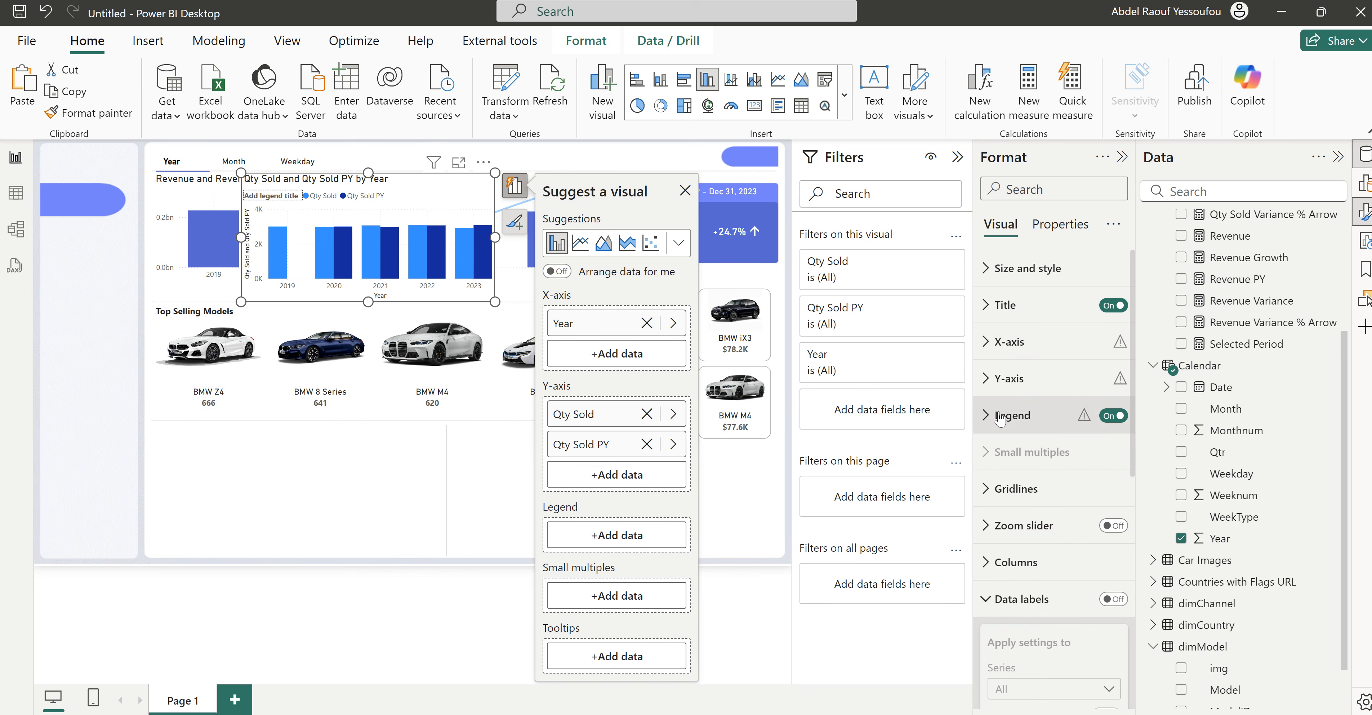
left_click(1015, 353)
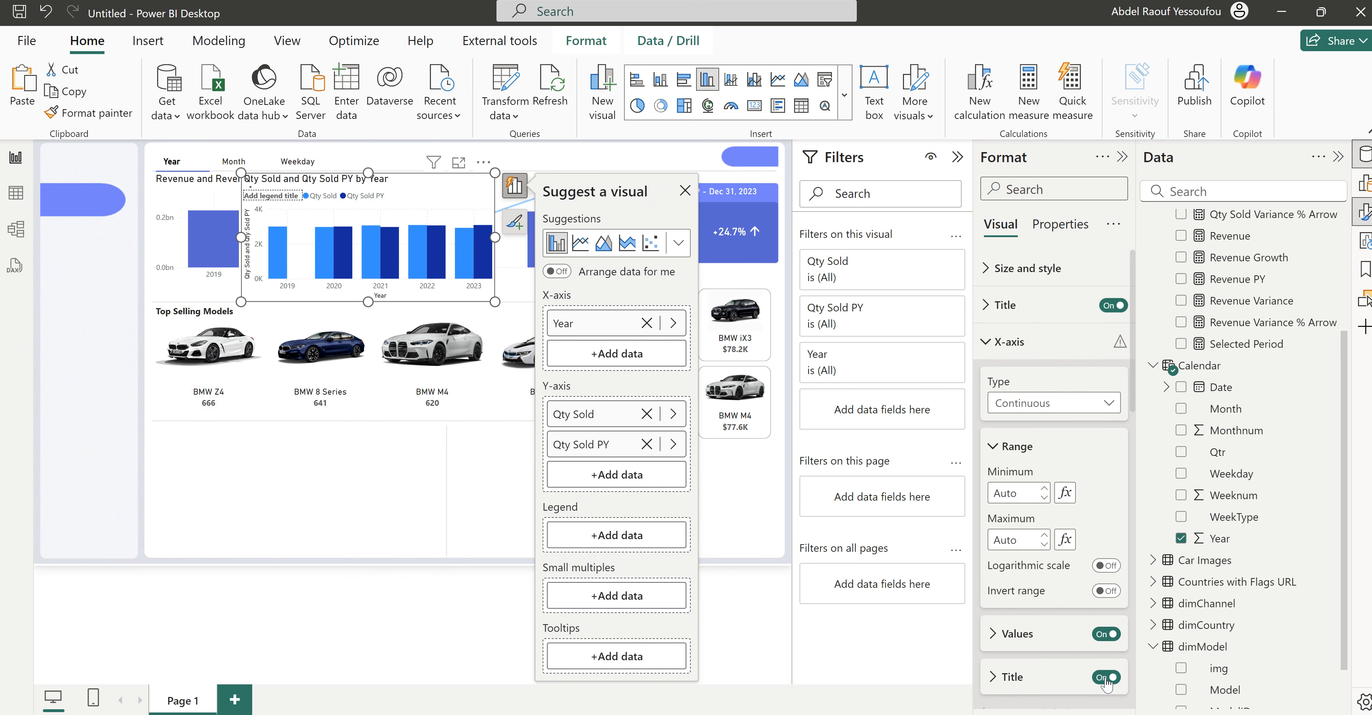
left_click(1010, 344)
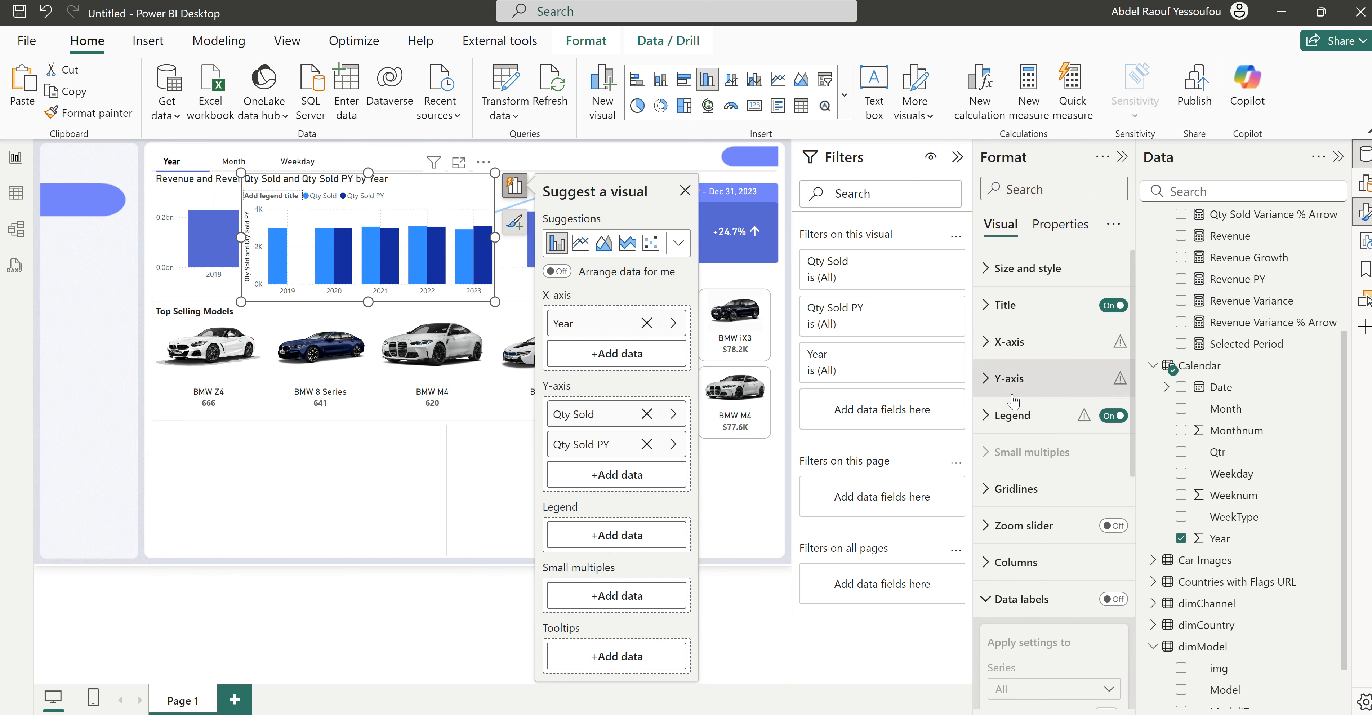
left_click(1011, 380)
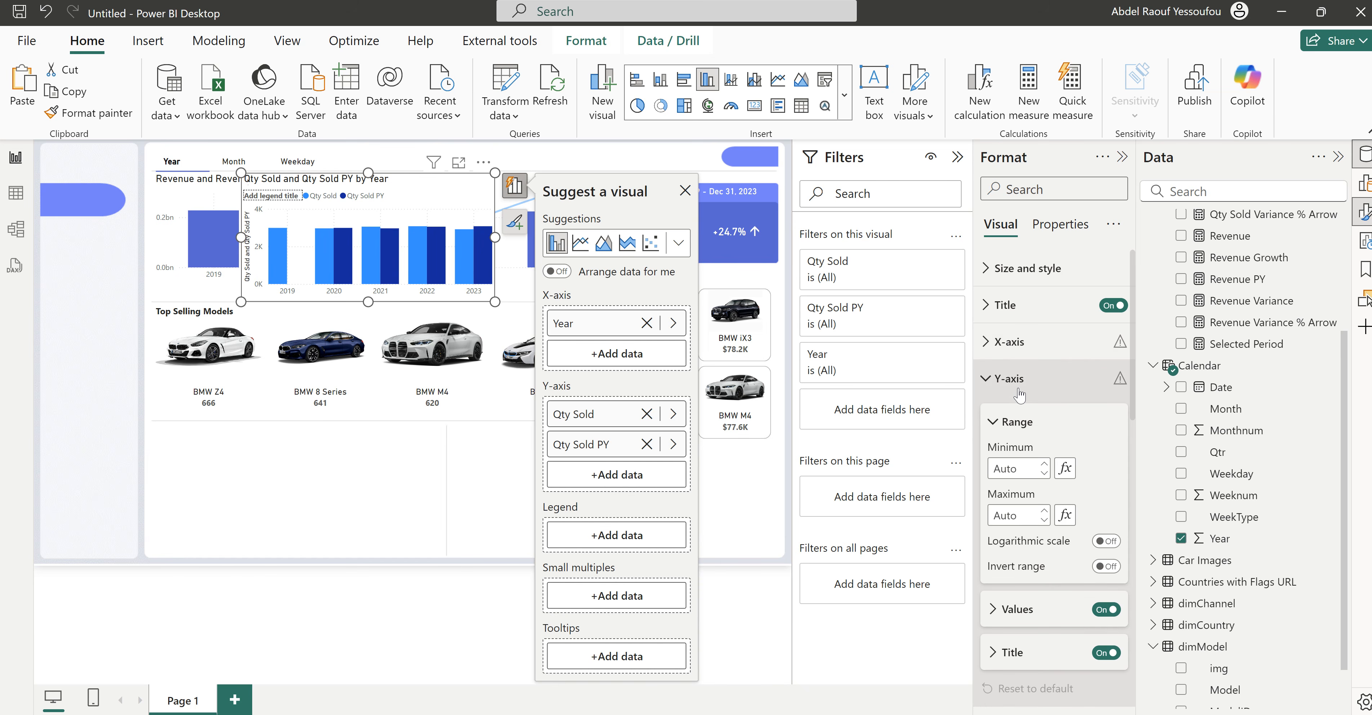
left_click(1106, 653)
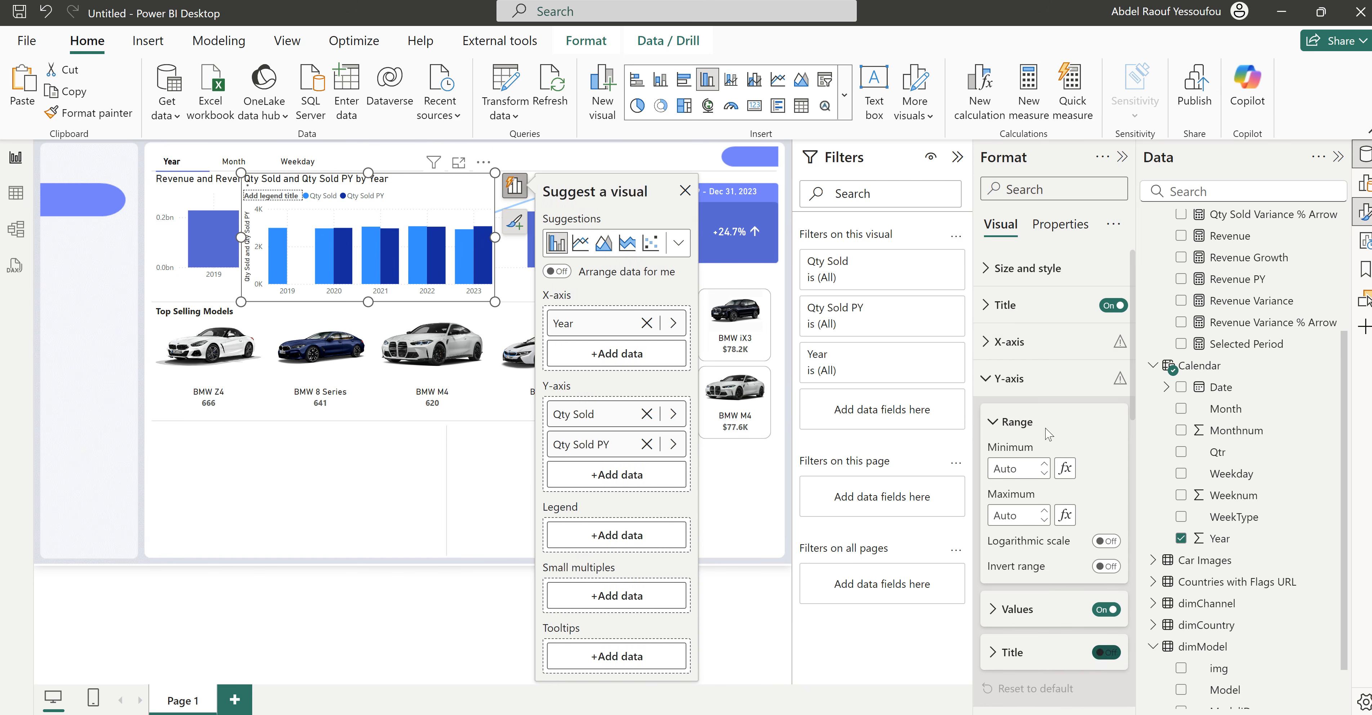
left_click(1004, 379)
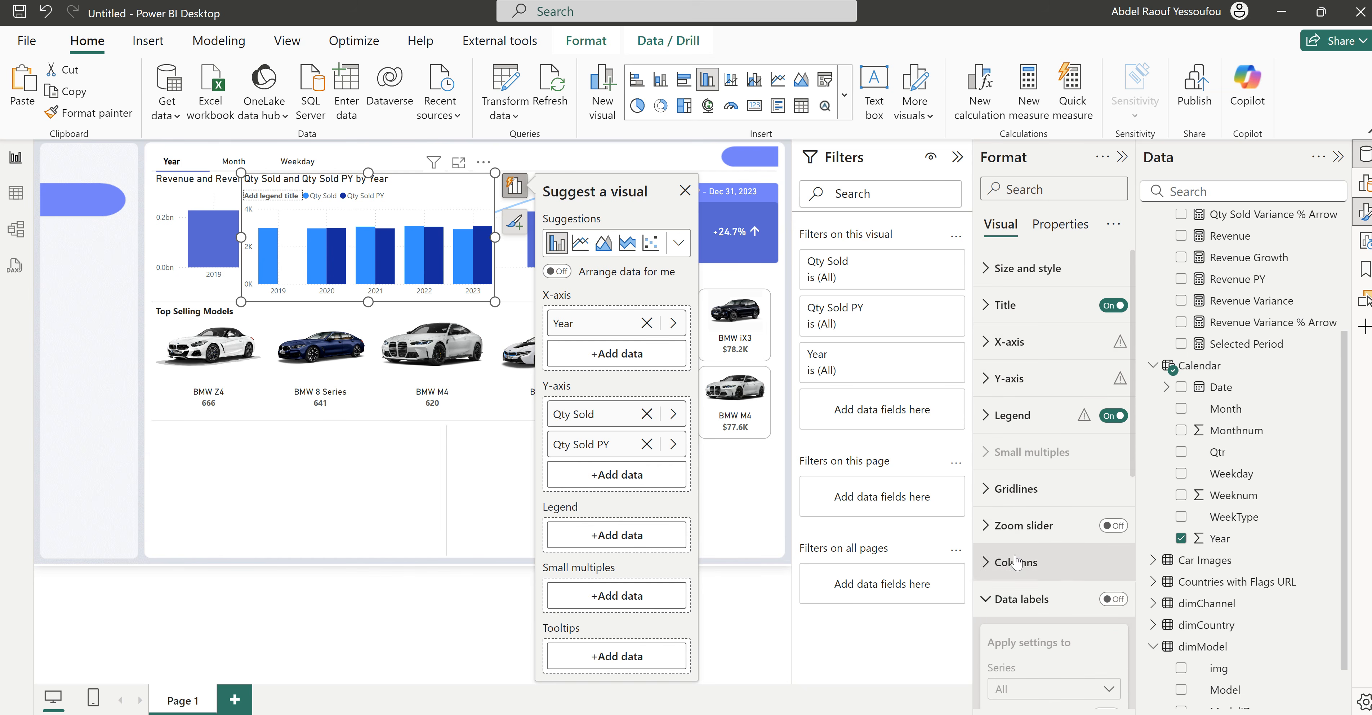
Step: Set the Qty Sold series columns to the recently used indigo blue that matches the revenue columns
left_click(1021, 599)
left_click(1016, 562)
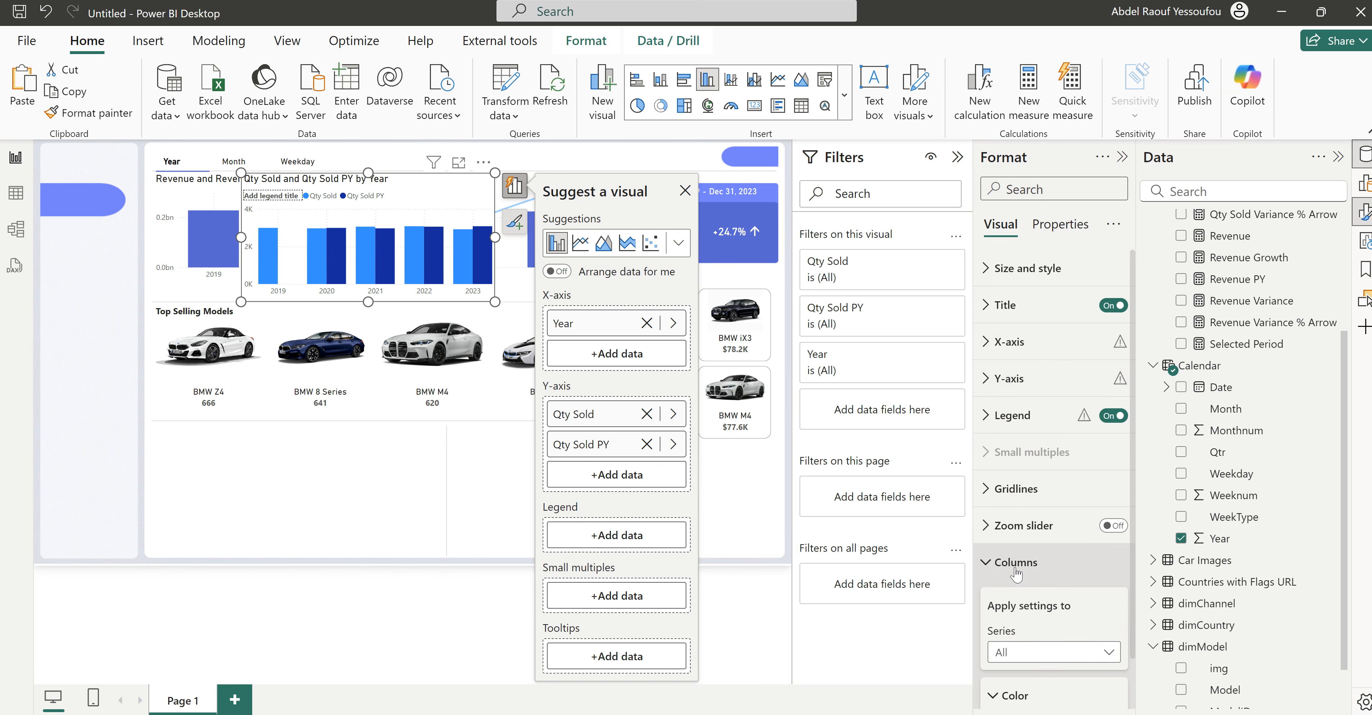
scroll(1033, 588, "up", 3)
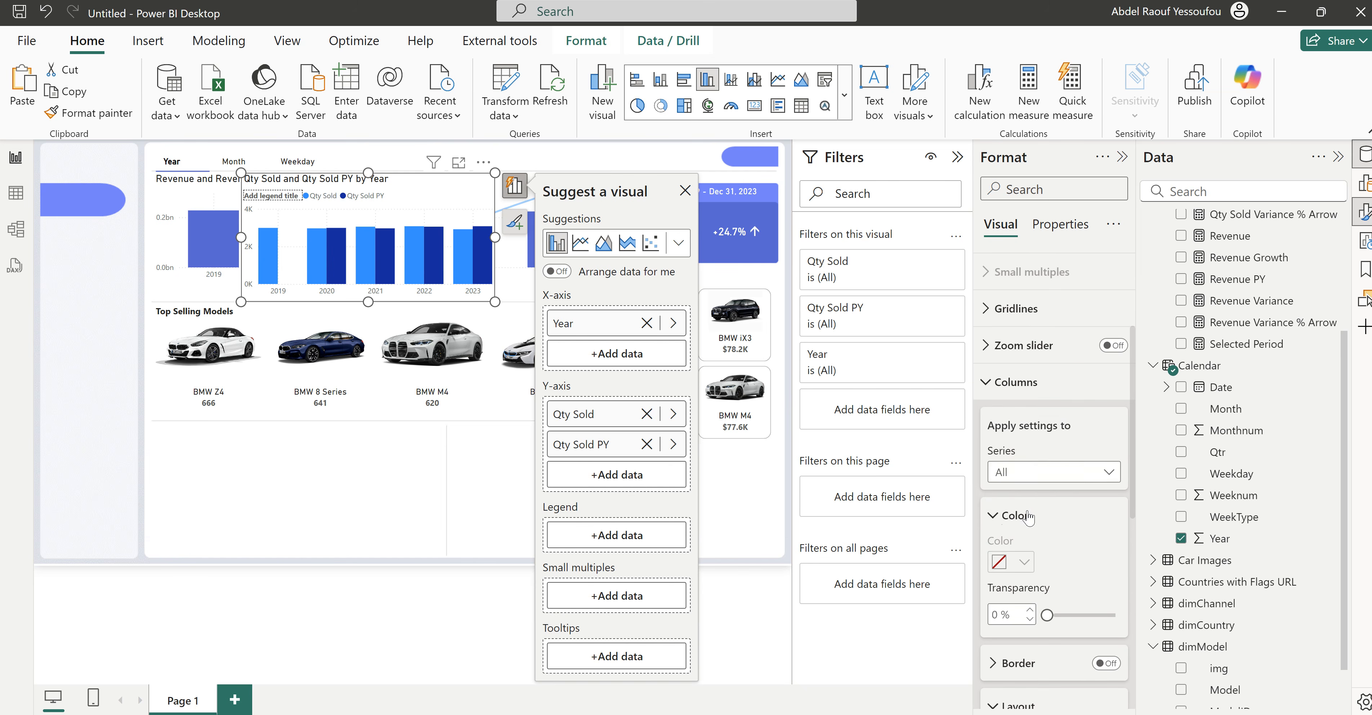
left_click(1032, 472)
left_click(1033, 520)
left_click(1012, 562)
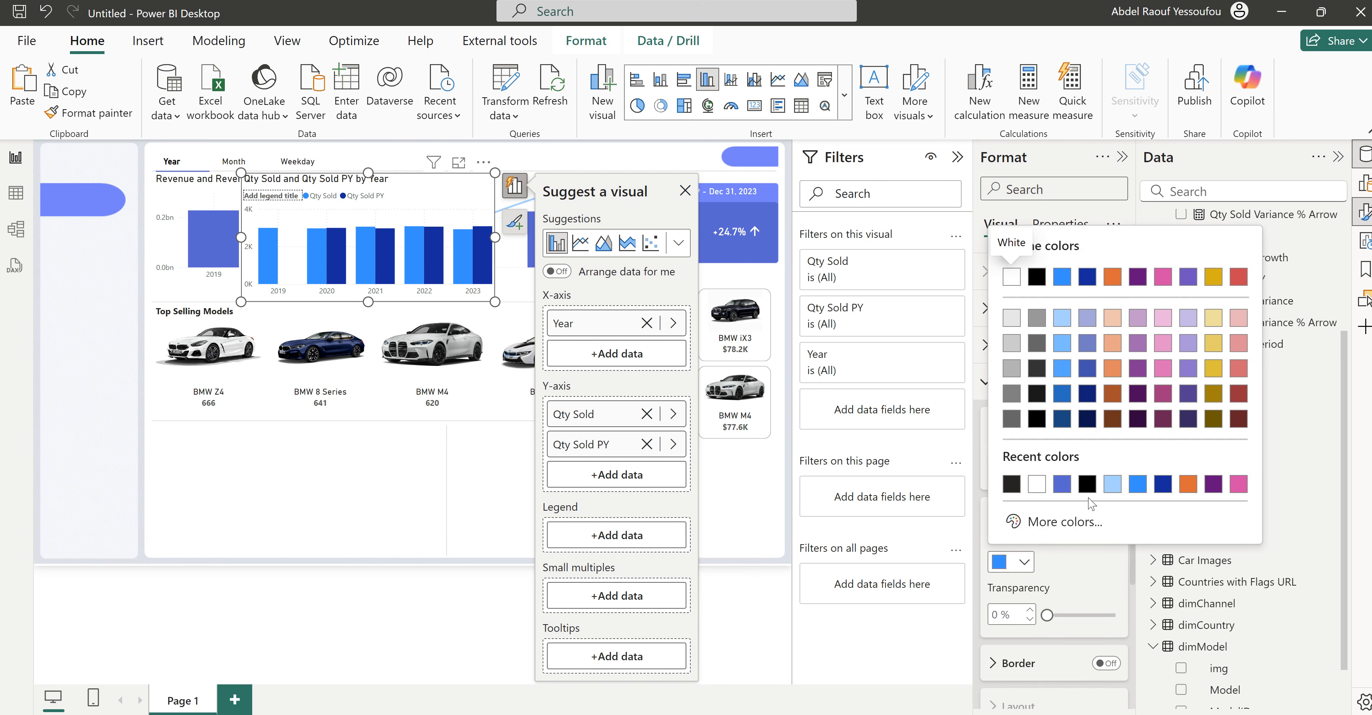
left_click(1062, 484)
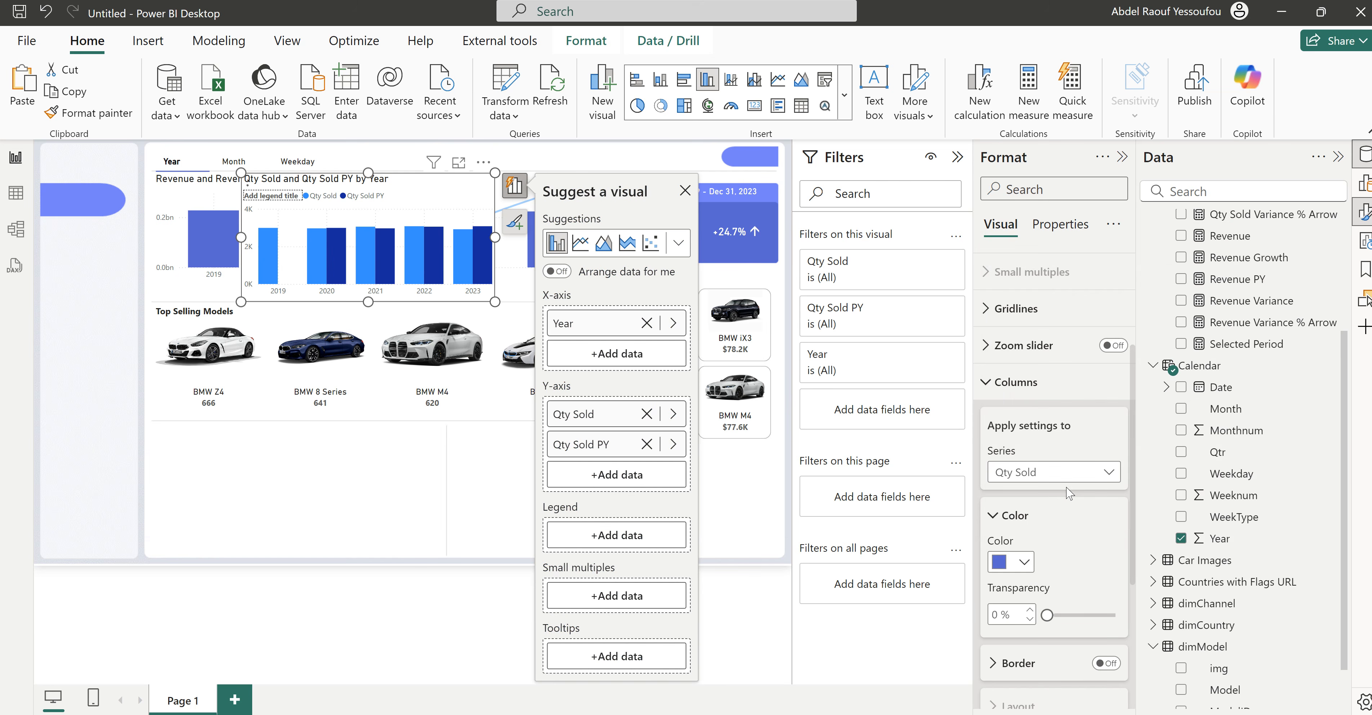
Step: Set the Qty Sold PY series columns to the recently used light blue
left_click(1043, 472)
left_click(1043, 539)
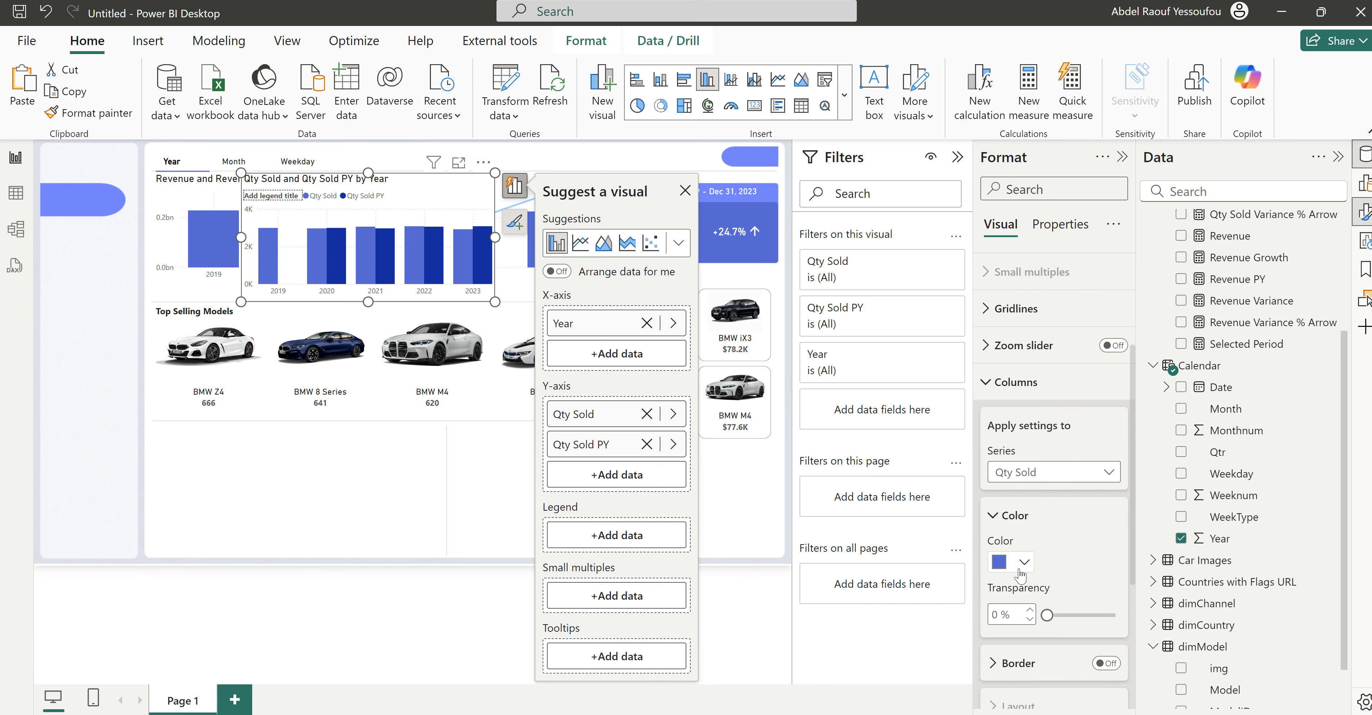
left_click(1012, 561)
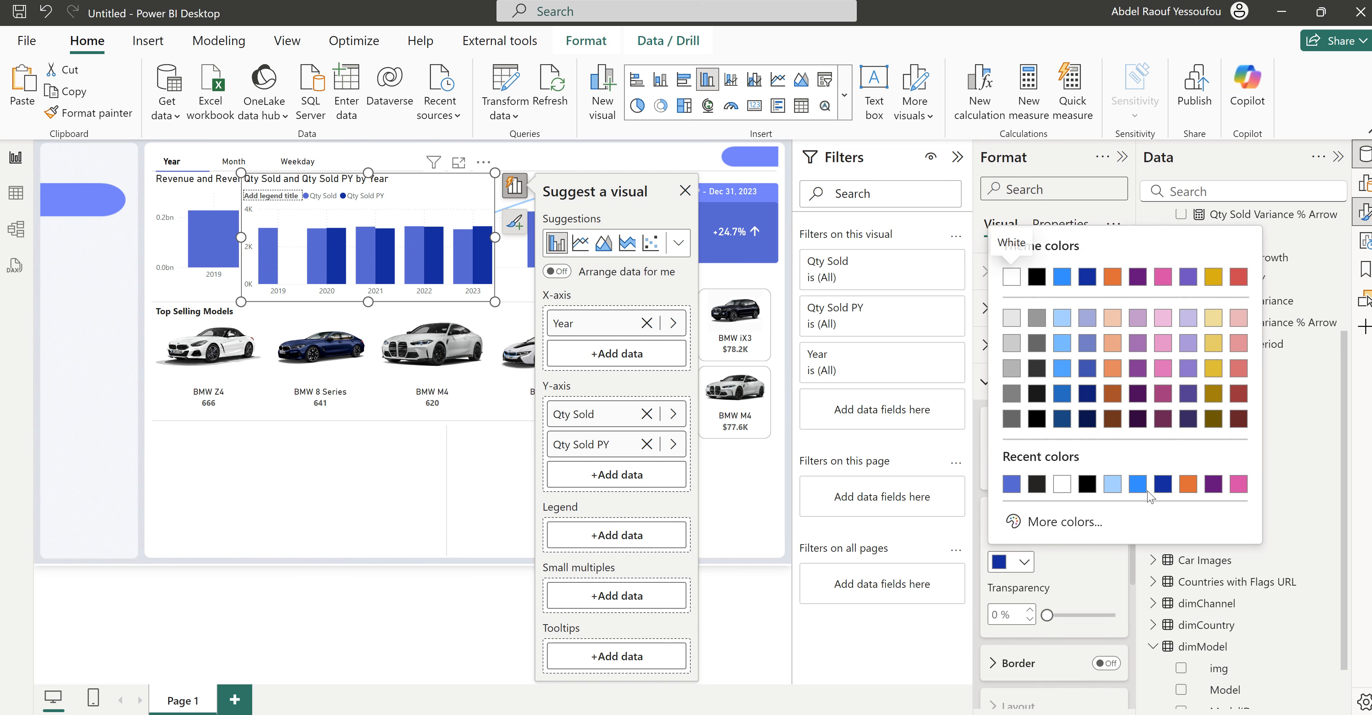
left_click(1112, 484)
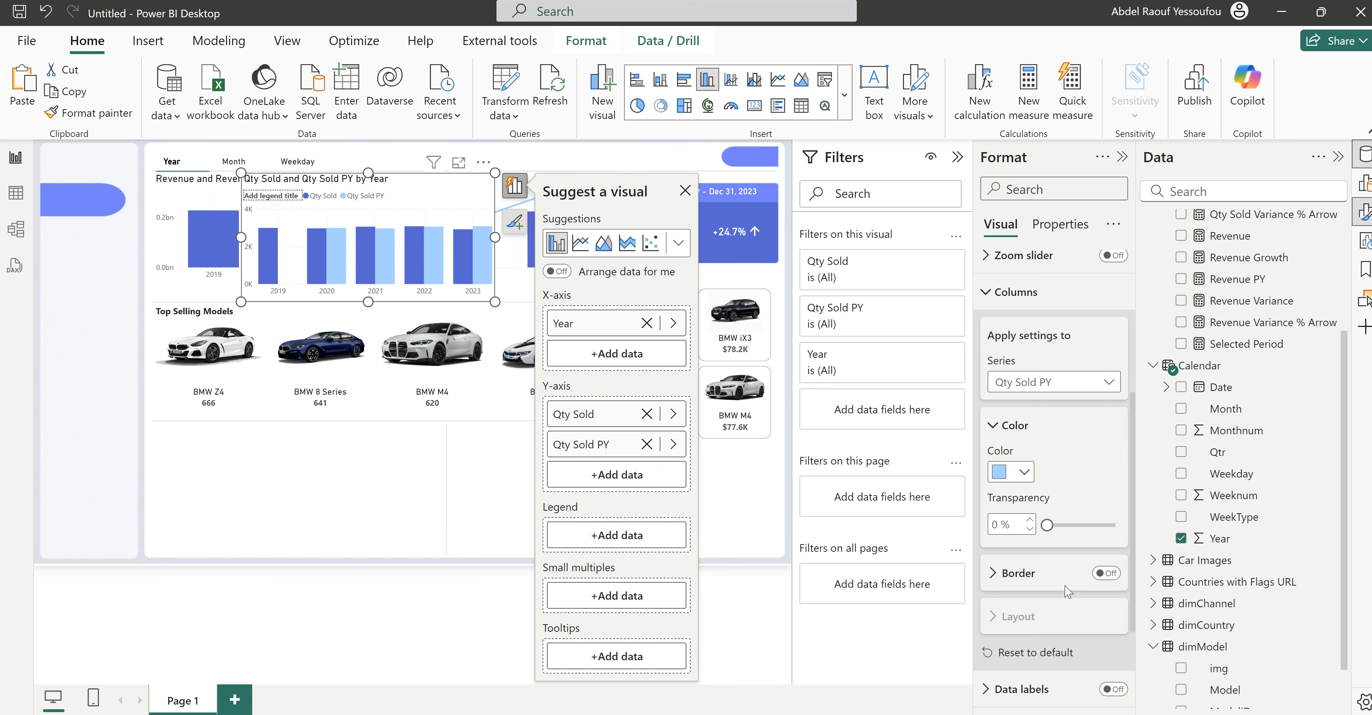
scroll(1067, 591, "down", 2)
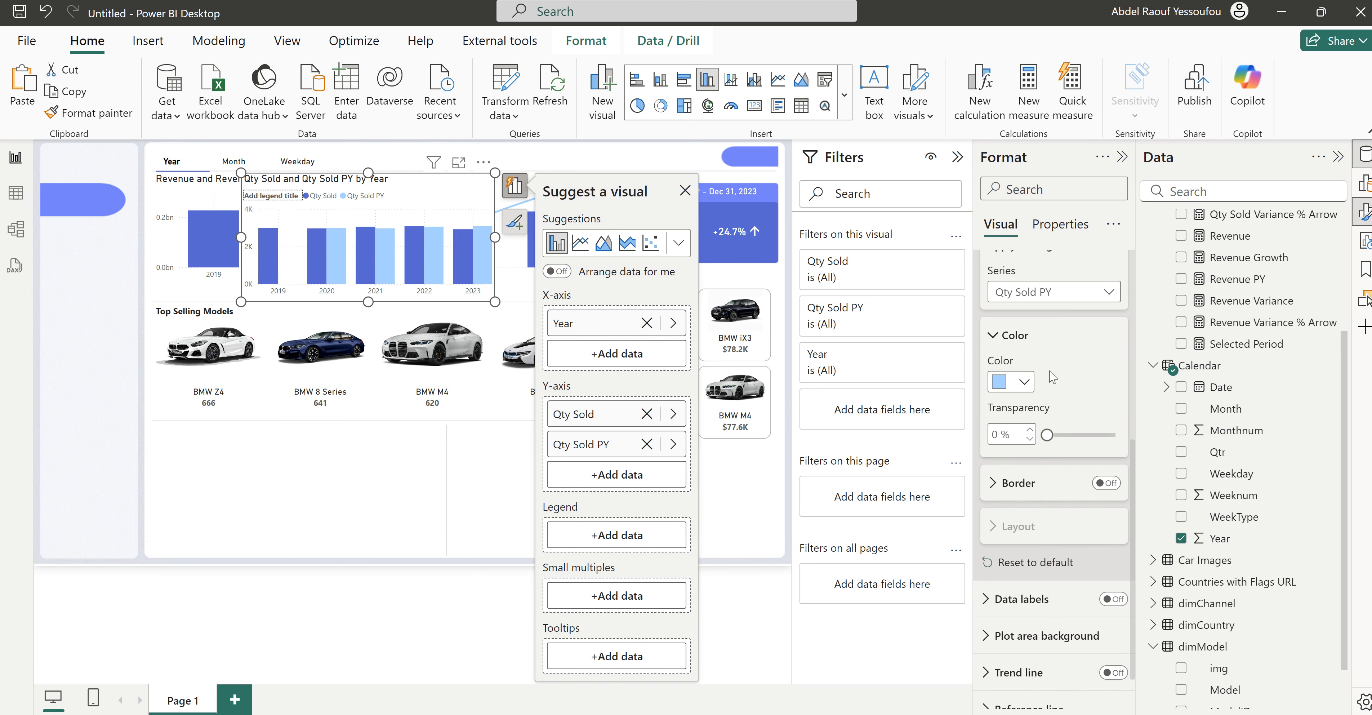
Step: For all column series, set the space between categories to 44% and the space between series to 28%
scroll(1053, 375, "up", 4)
left_click(1031, 472)
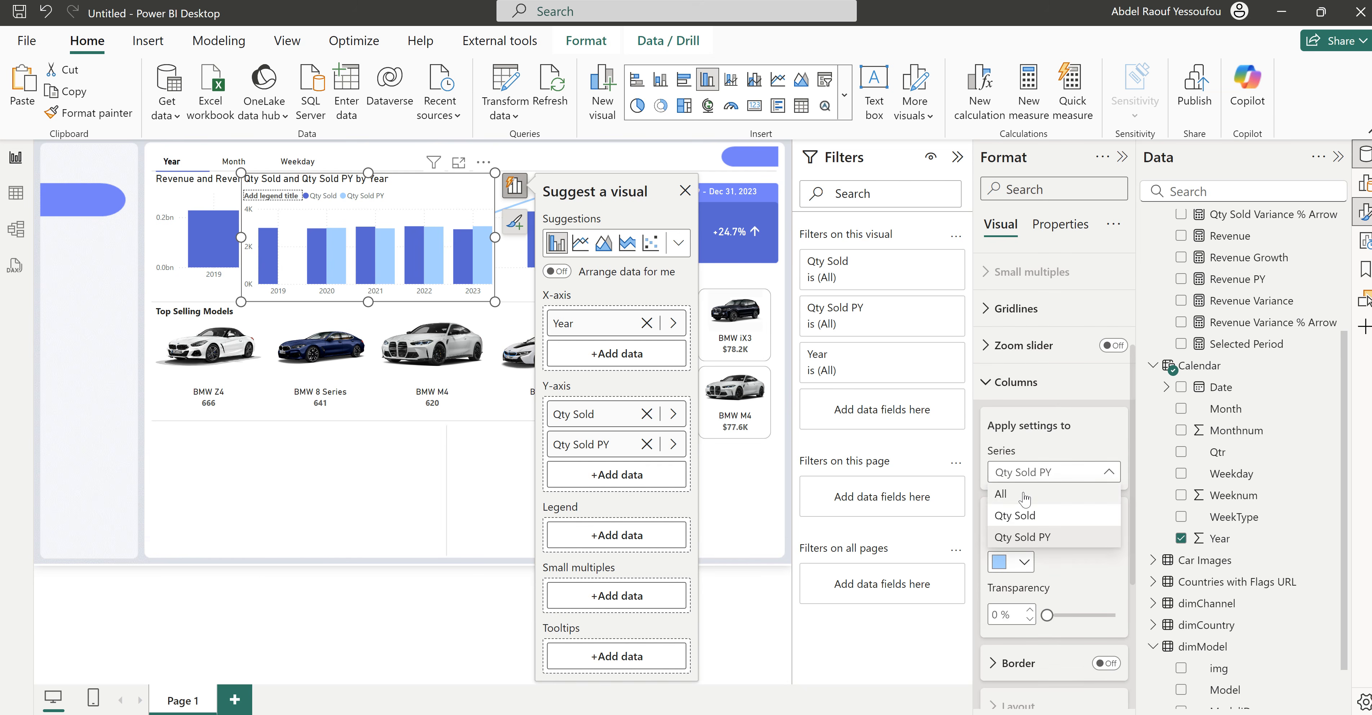
left_click(1024, 493)
scroll(1061, 607, "down", 5)
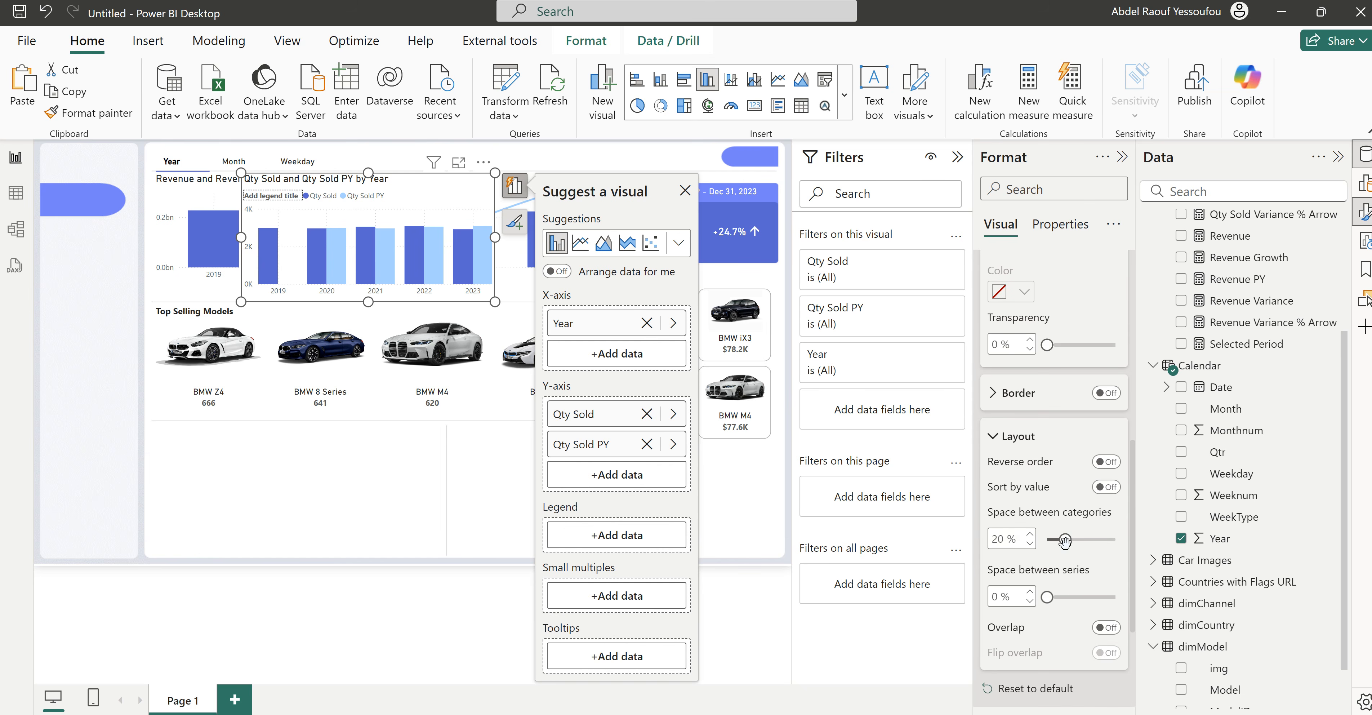
left_click_drag(1064, 541, 1087, 541)
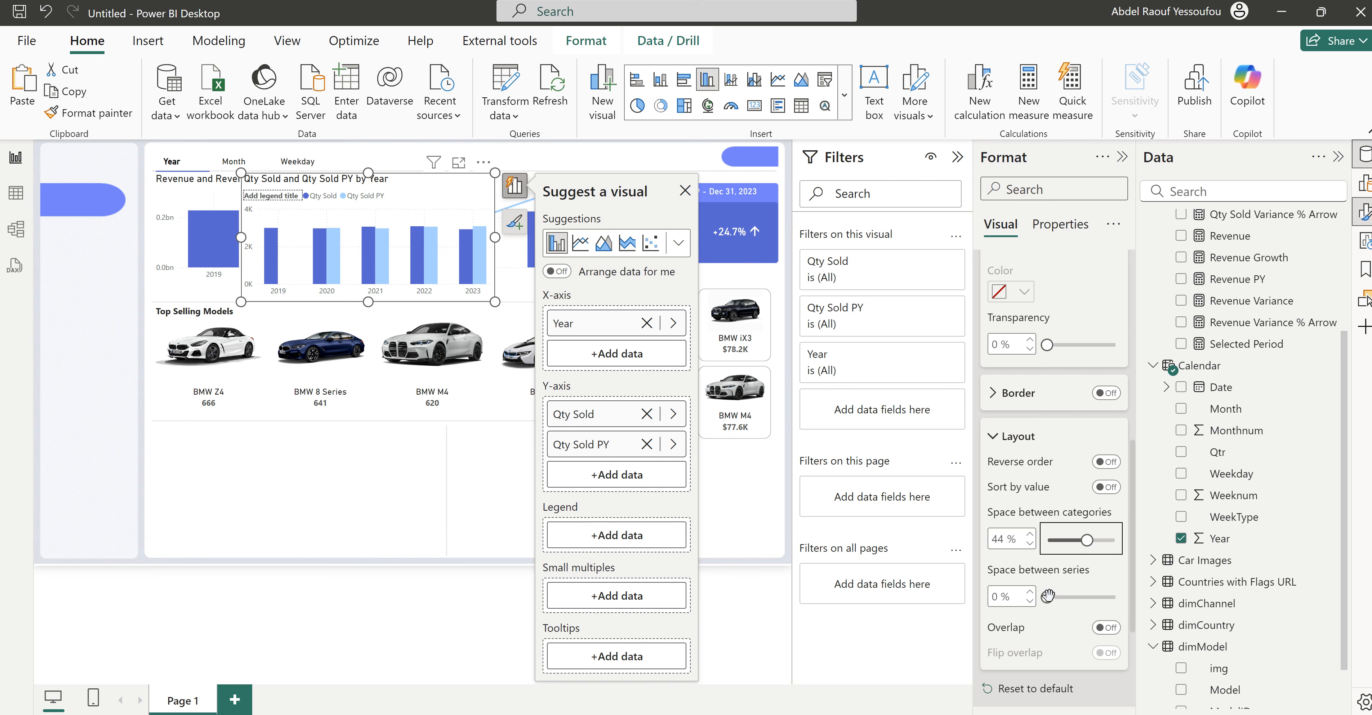
left_click_drag(1047, 597, 1067, 597)
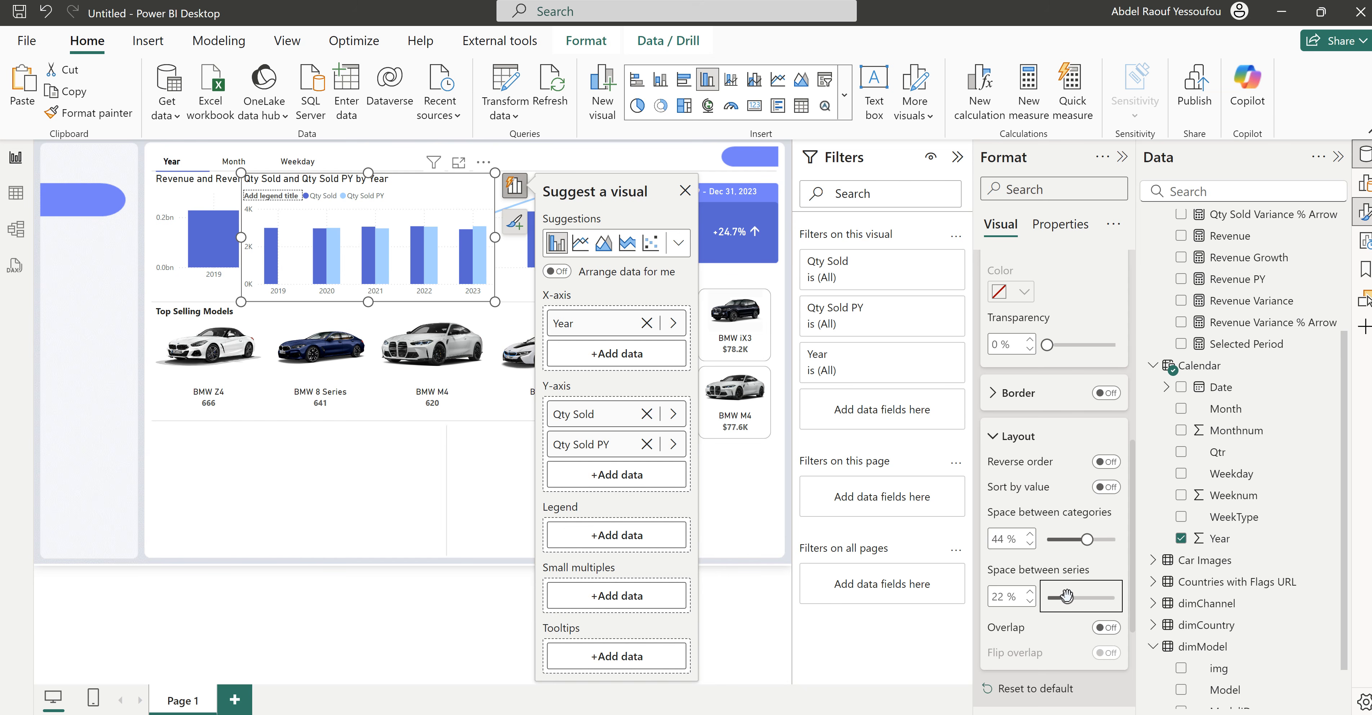
left_click_drag(1067, 597, 1073, 597)
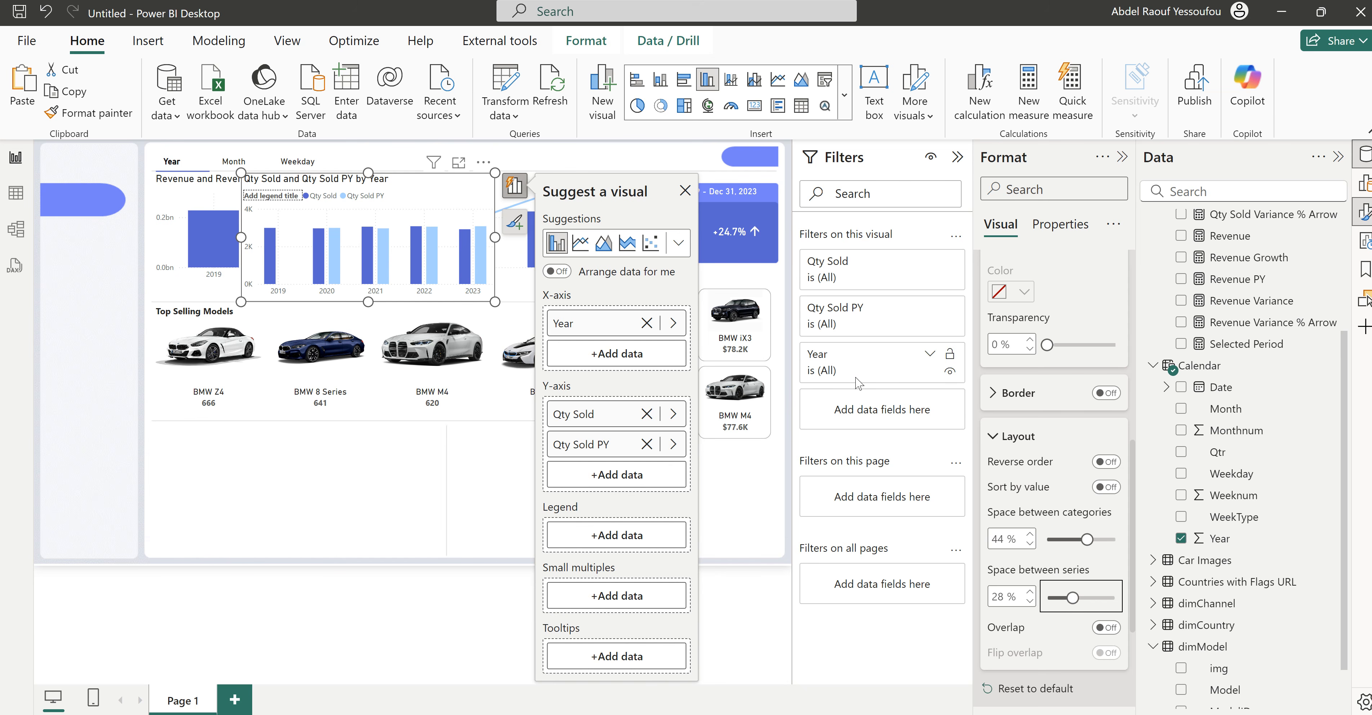
Step: Turn off the legend title of the Qty Sold column chart
scroll(1011, 519, "up", 5)
left_click(1004, 381)
scroll(1005, 385, "up", 3)
scroll(1004, 385, "up", 1)
left_click(1012, 416)
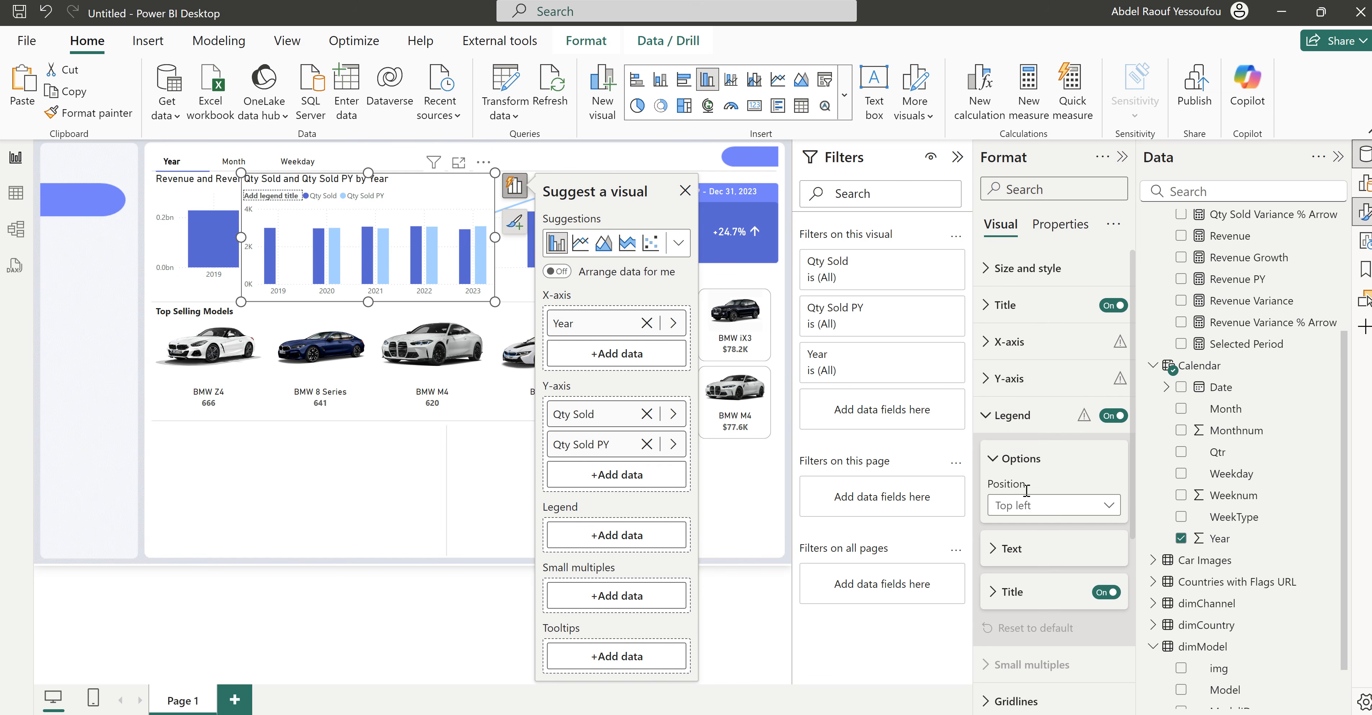
left_click(1106, 592)
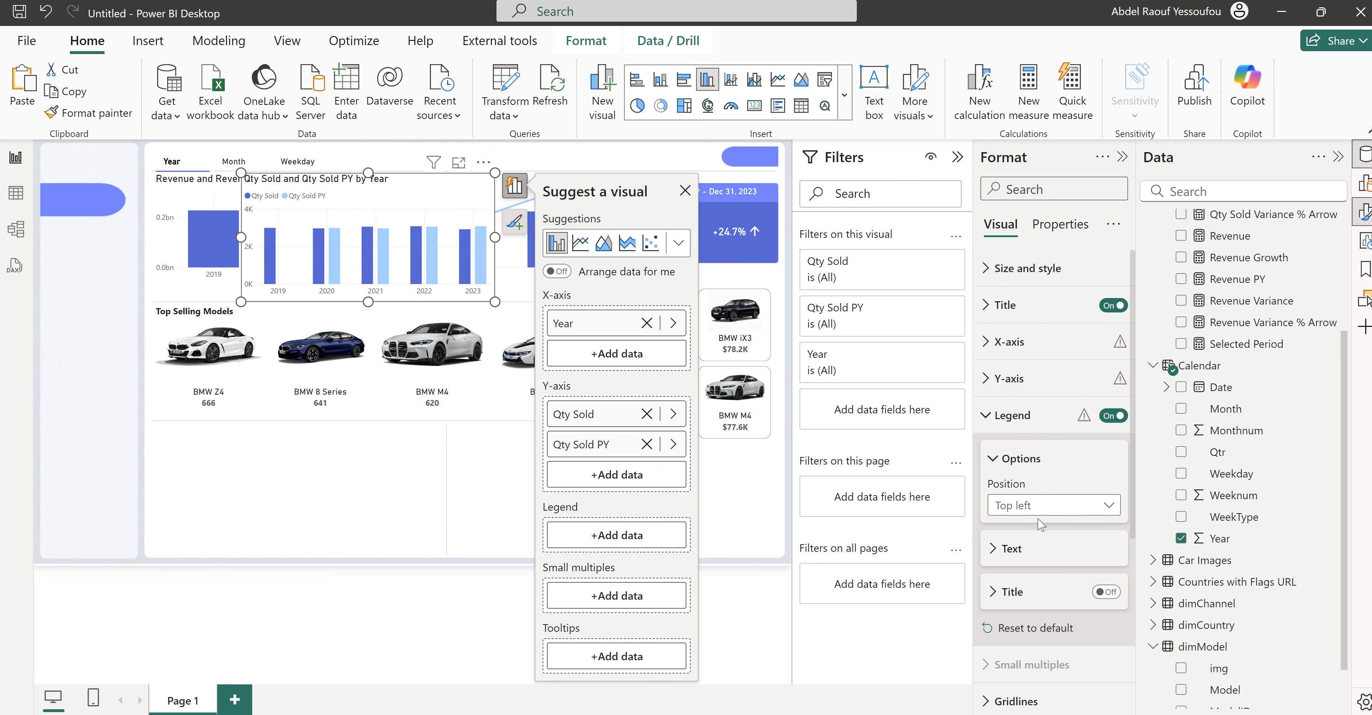
Step: Try the legend at Center right, and settle on Bottom center as its position
left_click(1044, 512)
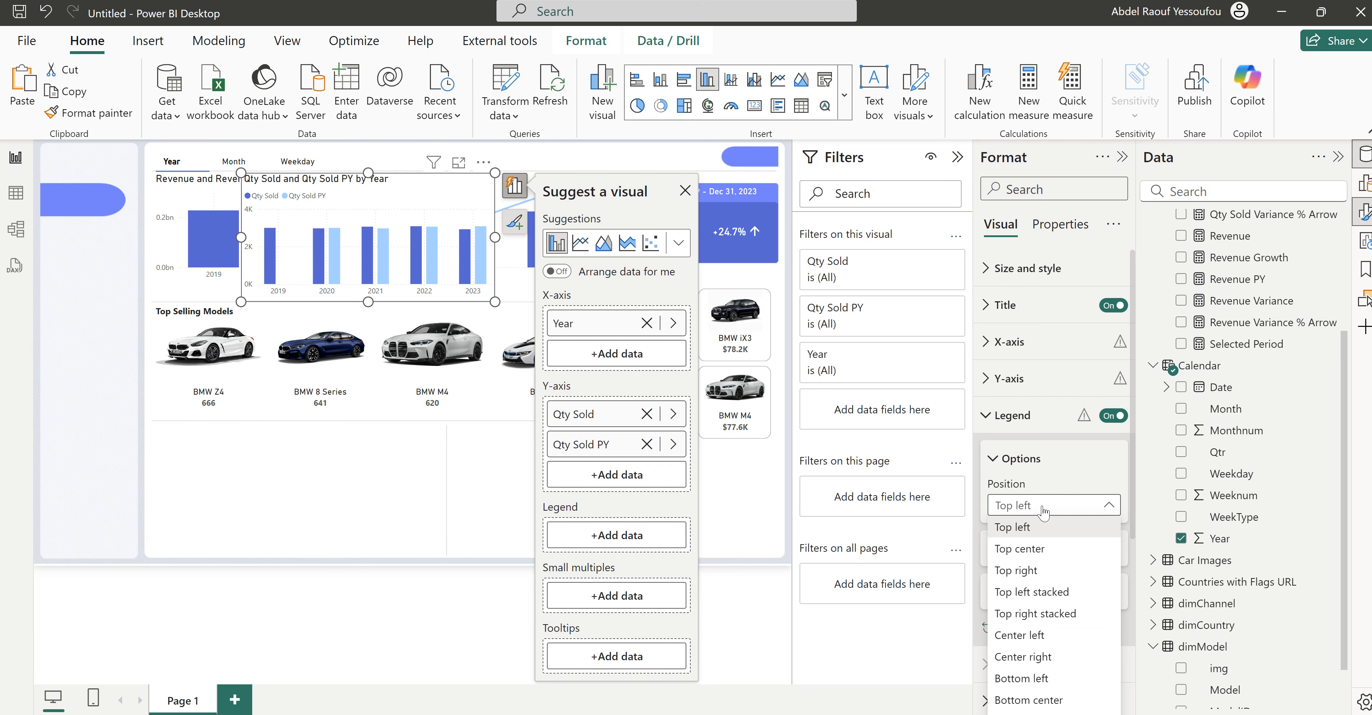
left_click(1052, 659)
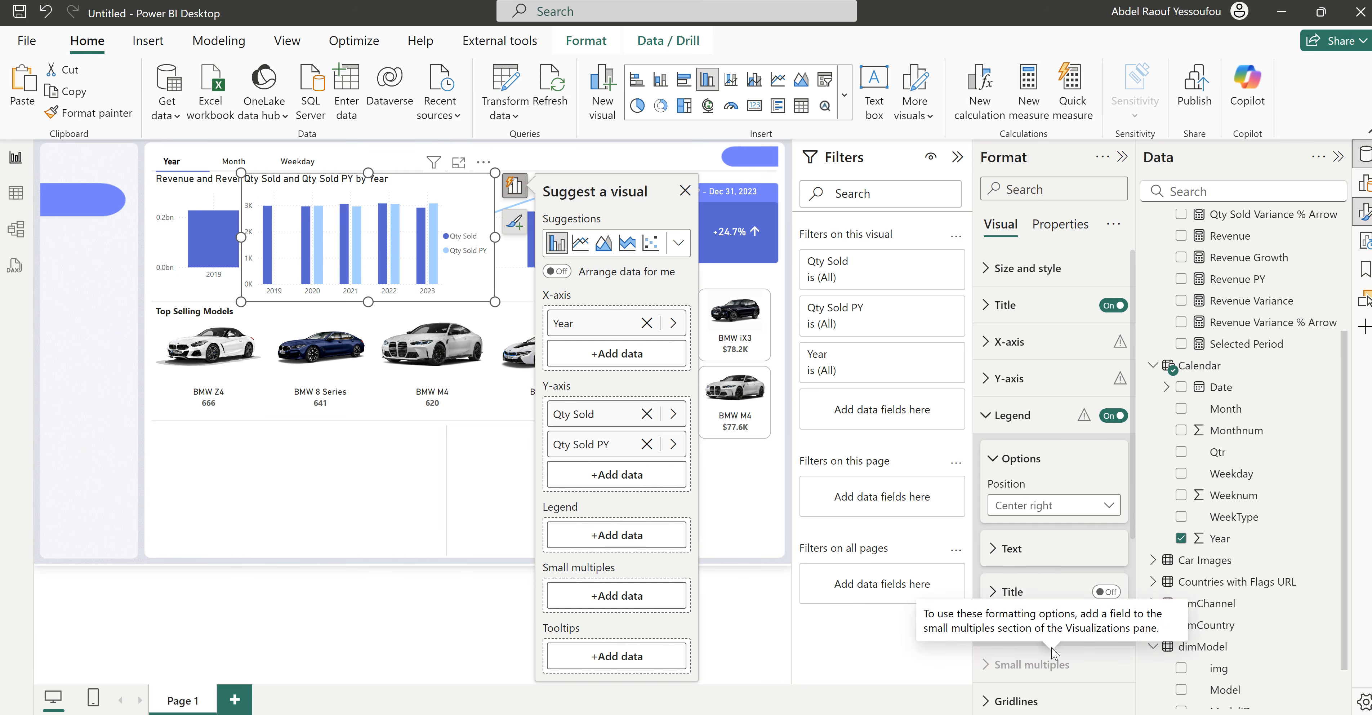
left_click(1042, 506)
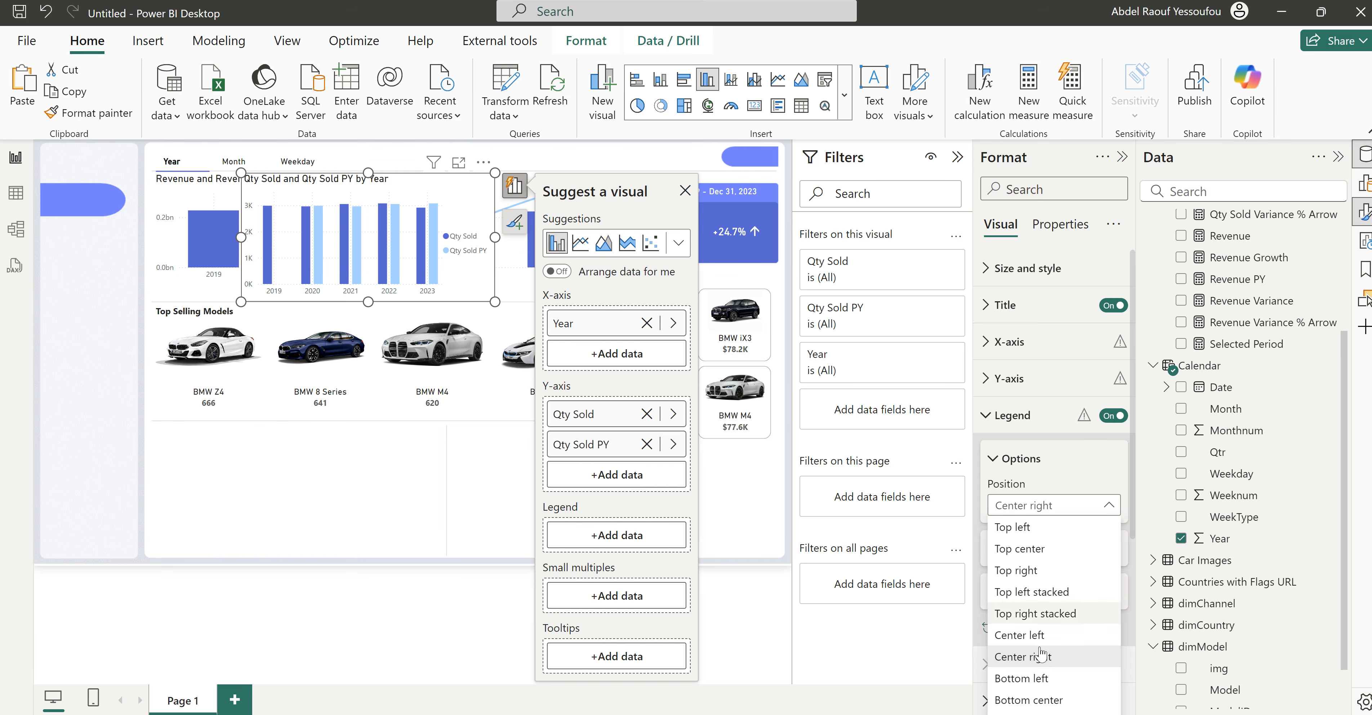
left_click(1062, 699)
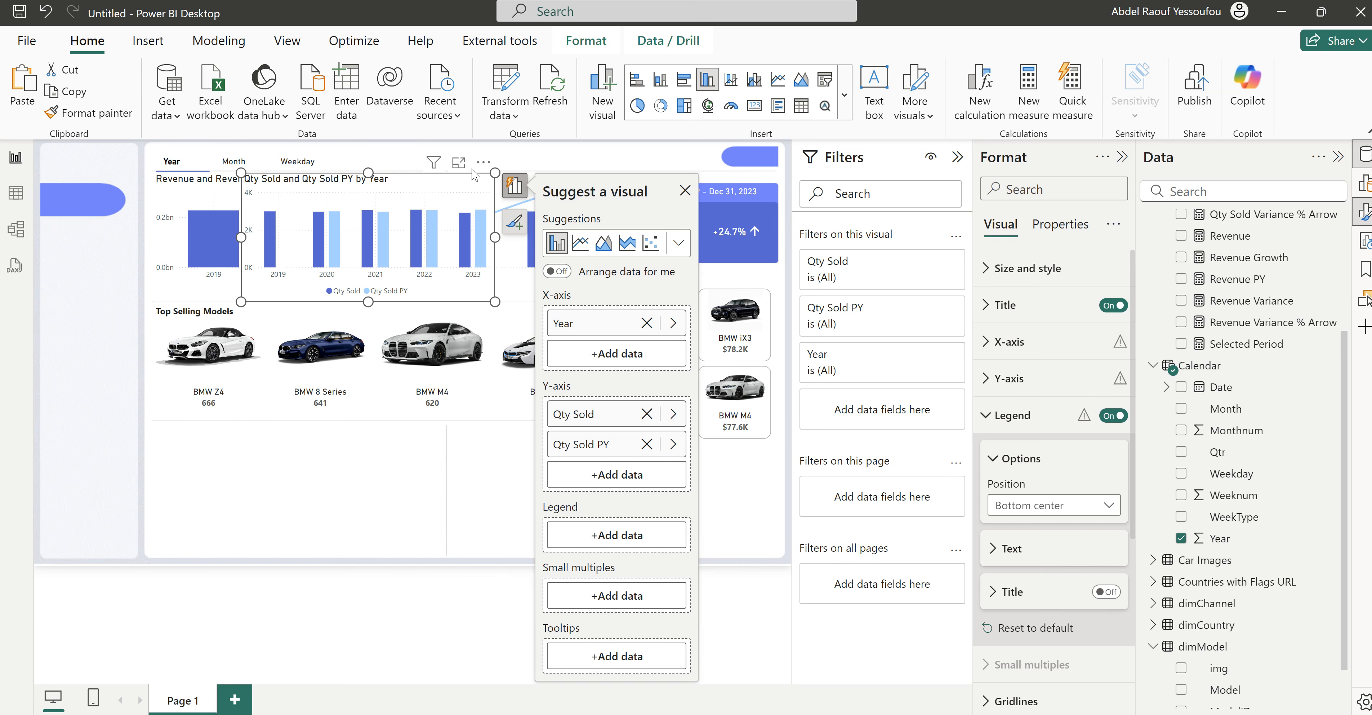
Step: Move the Qty Sold column chart beneath the Most Expensive slicer and resize it to fit the space there
left_click_drag(476, 162, 775, 453)
left_click_drag(535, 498, 623, 507)
left_click_drag(703, 564, 708, 555)
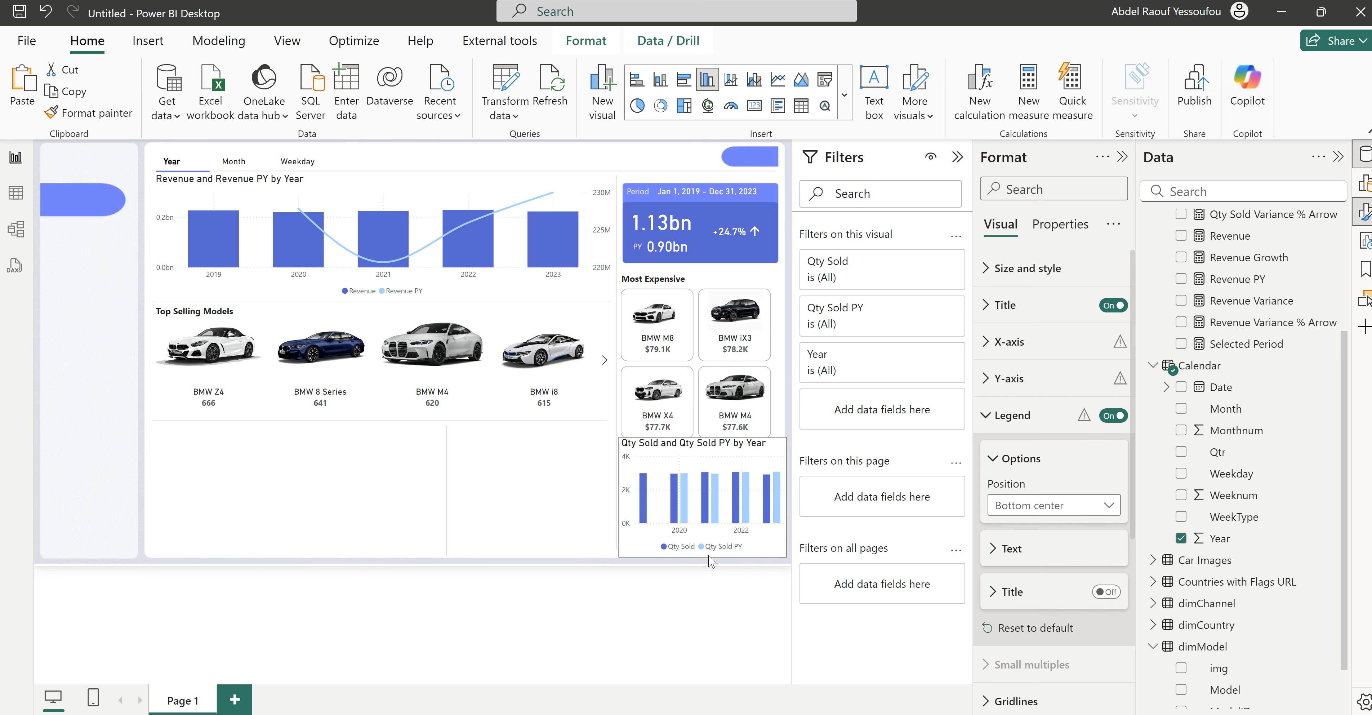
left_click(703, 437)
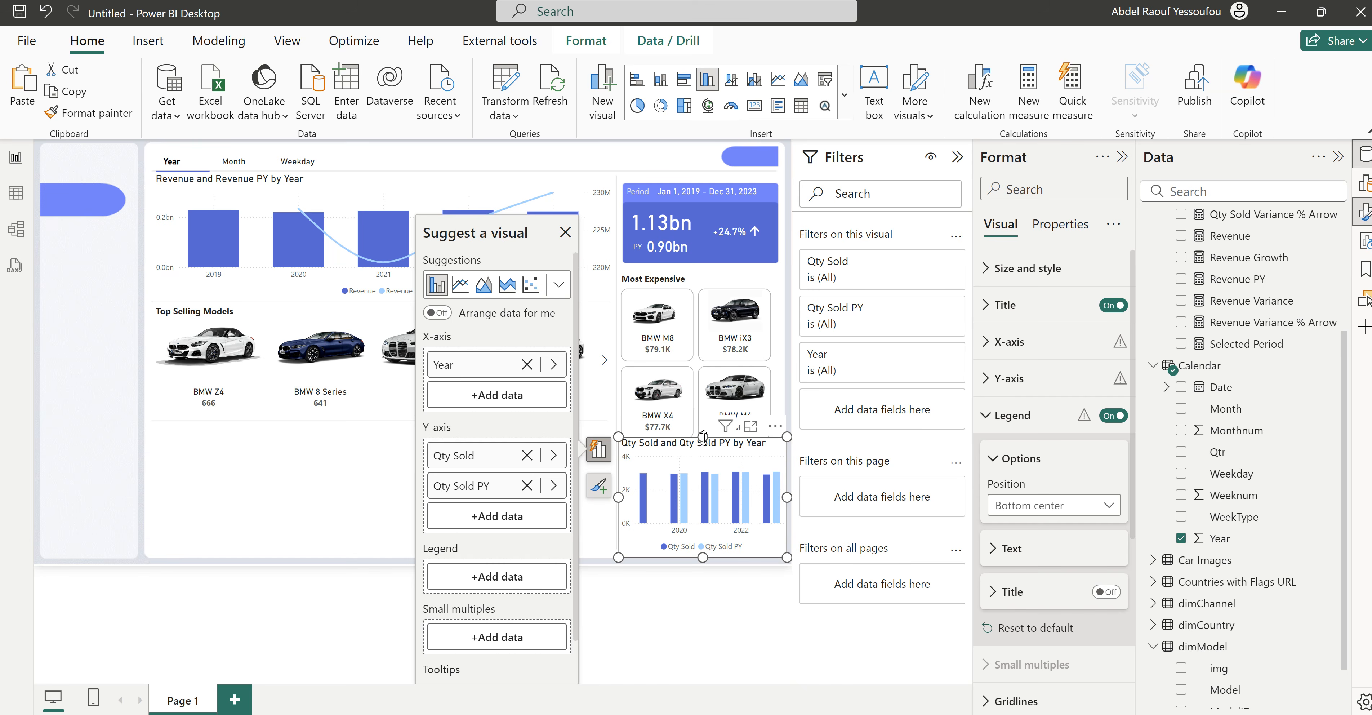
left_click_drag(706, 445, 706, 450)
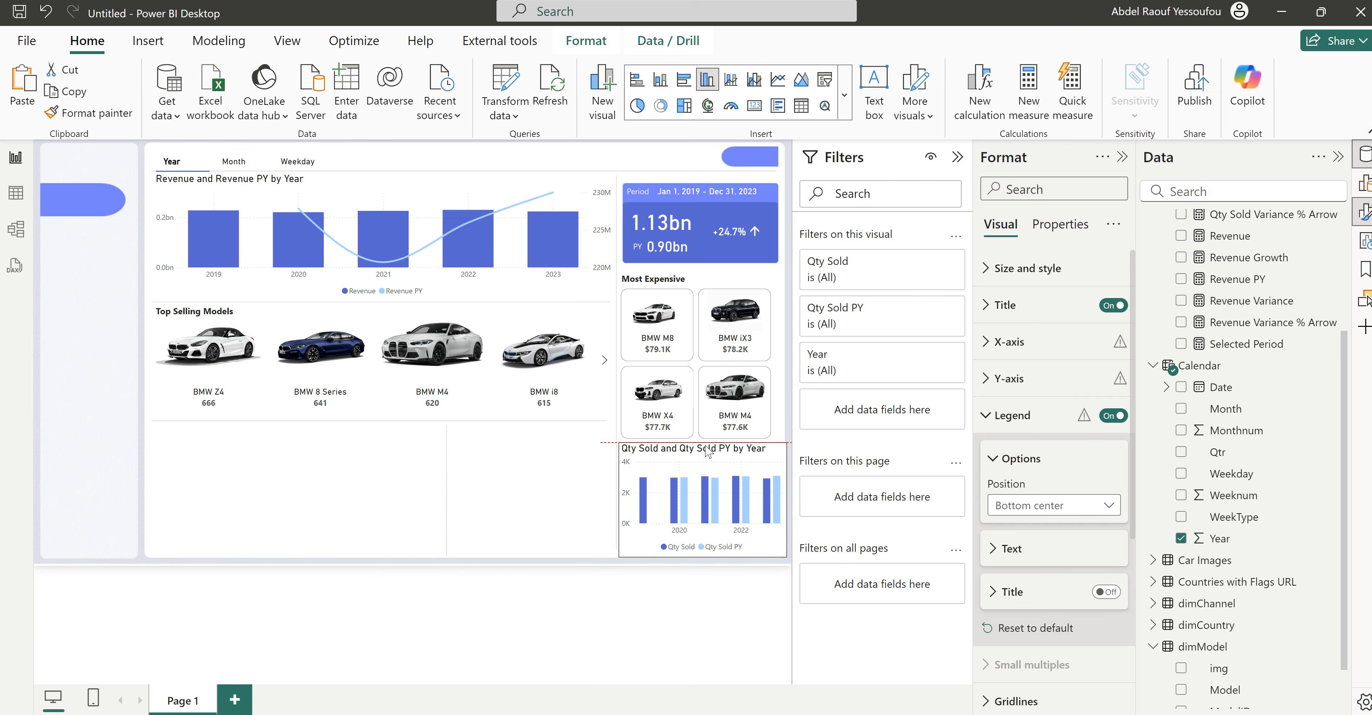
Step: Change the column chart's title to "Qty Sold by Year"
left_click(1012, 425)
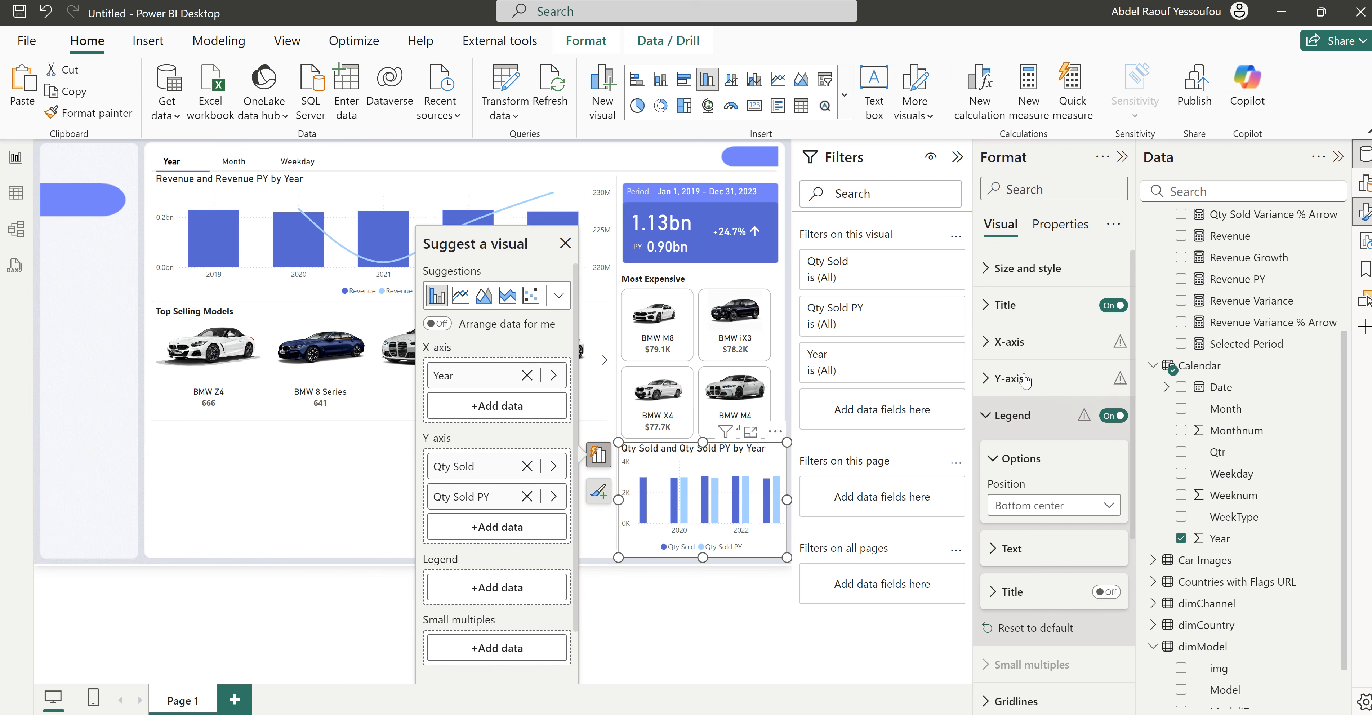
left_click(1011, 314)
triple_click(1038, 395)
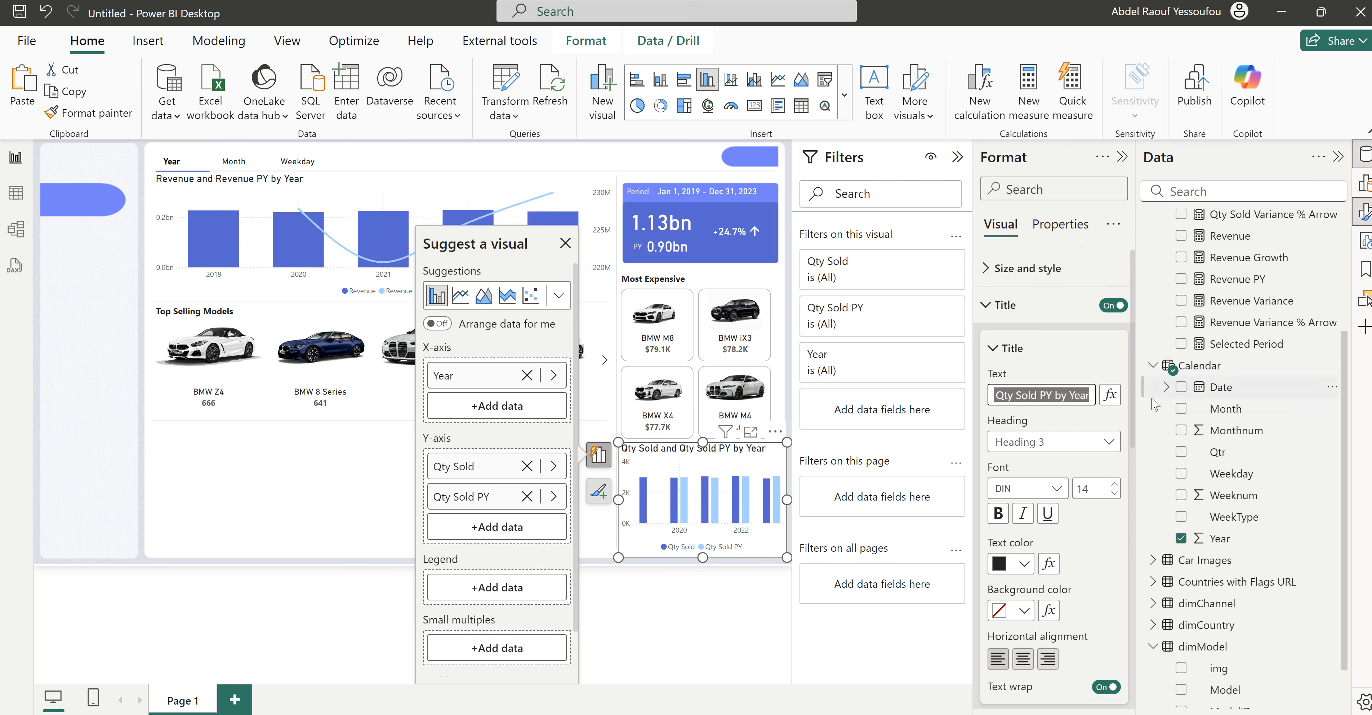
type("Qty Sold")
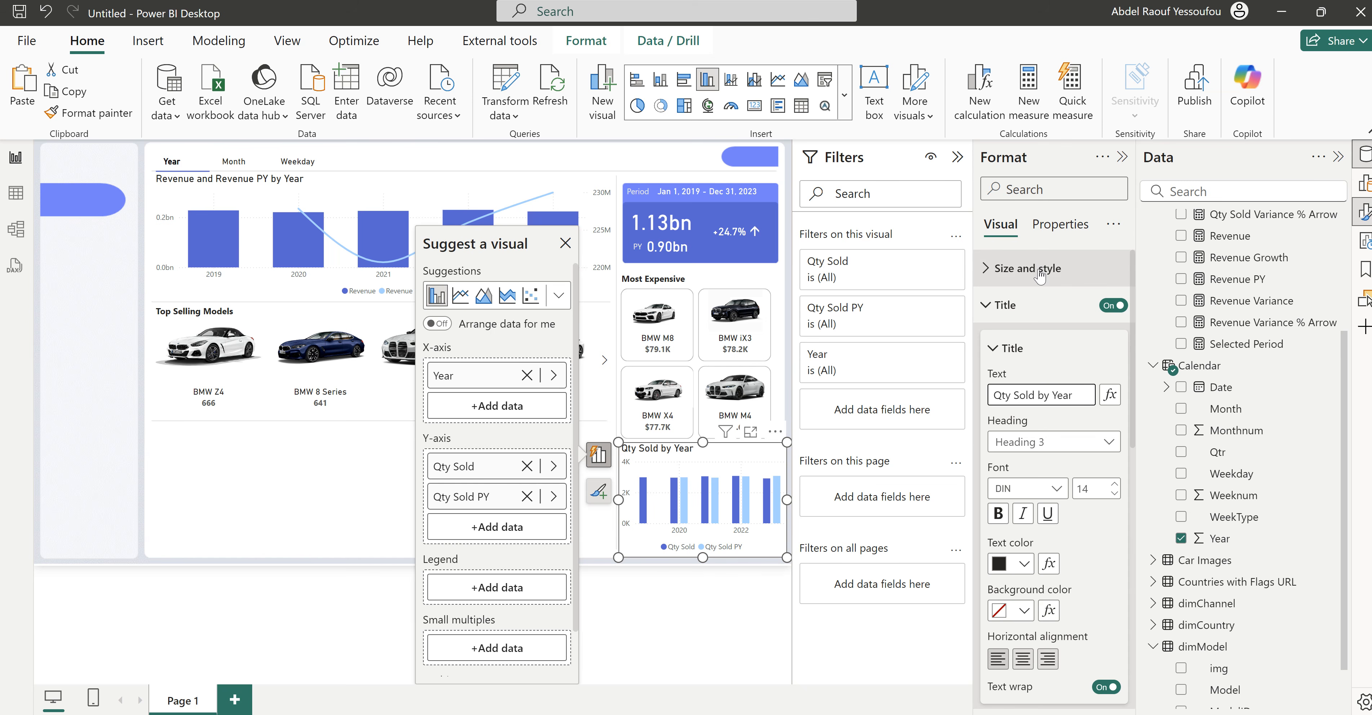
Step: Turn off the Qty Sold by Year chart's background and turn on its visual border
left_click(1040, 271)
left_click(1106, 610)
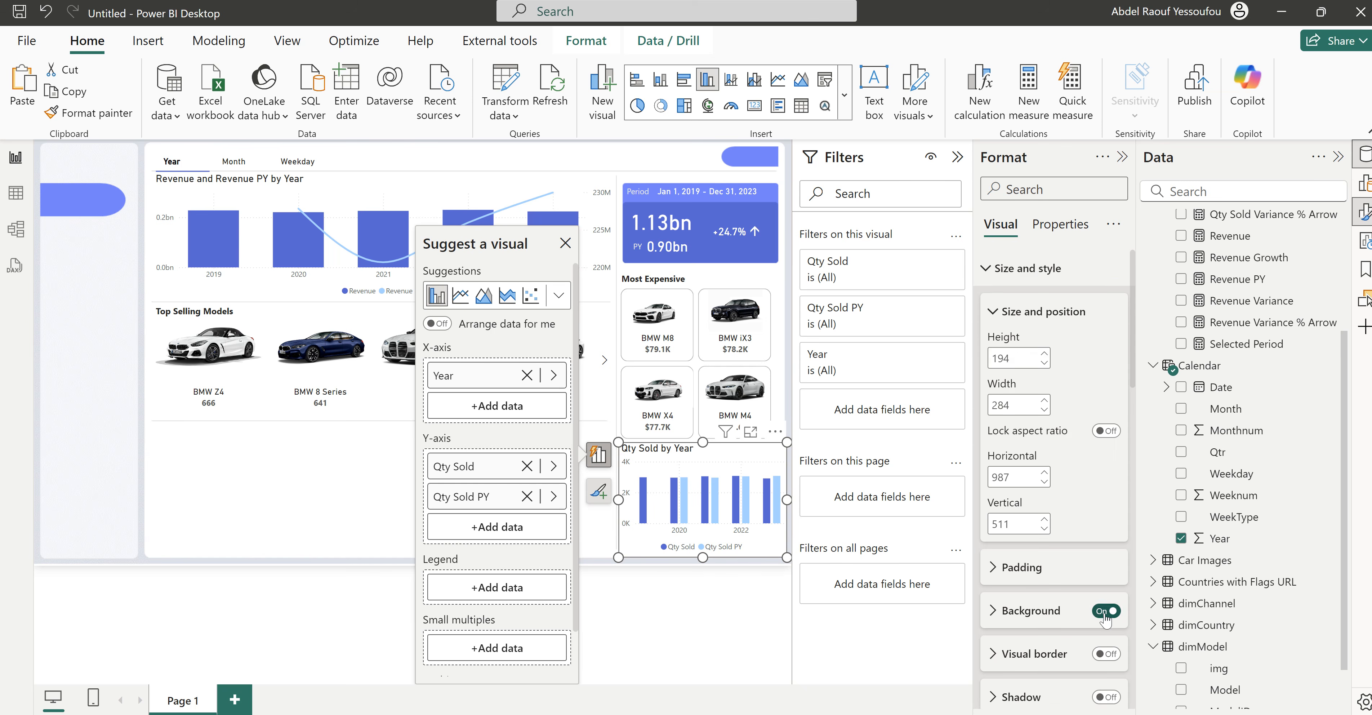
left_click(1108, 654)
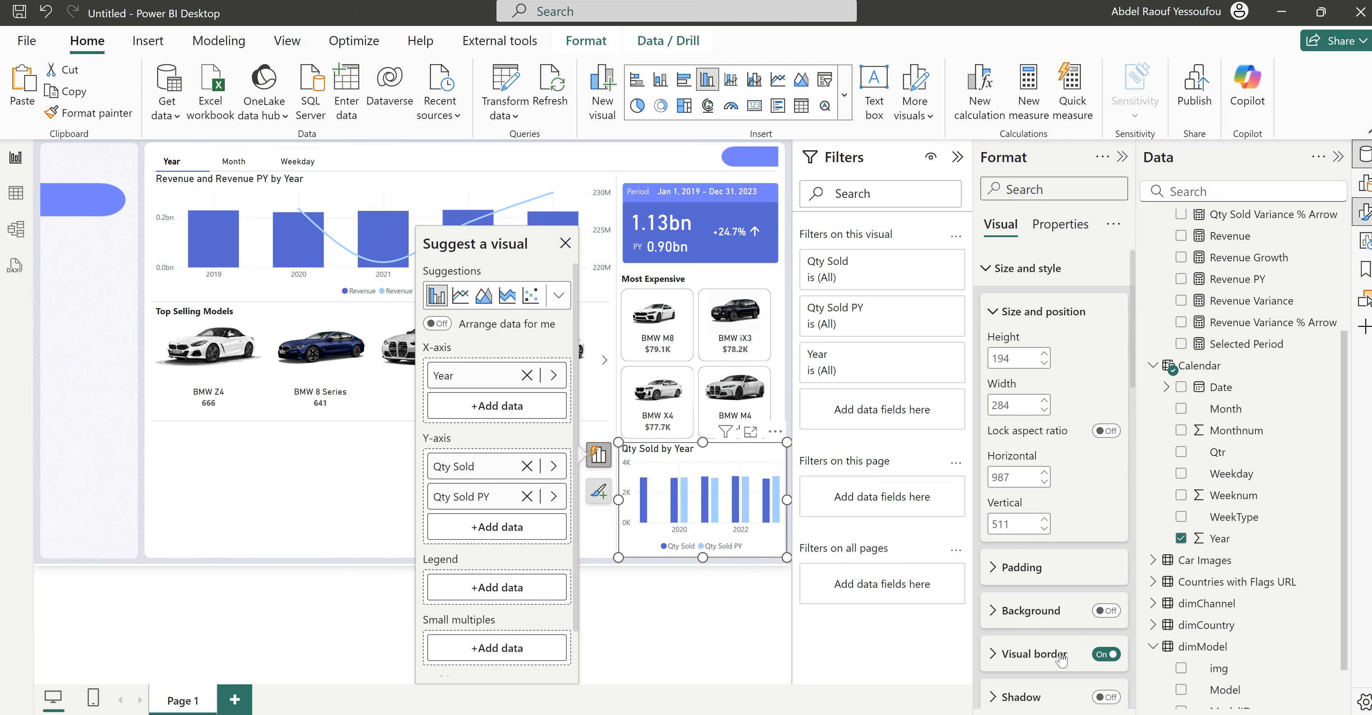
Step: Give the chart's visual border 5 px rounded corners and a light grey colour
scroll(1056, 646, "down", 3)
left_click(1035, 481)
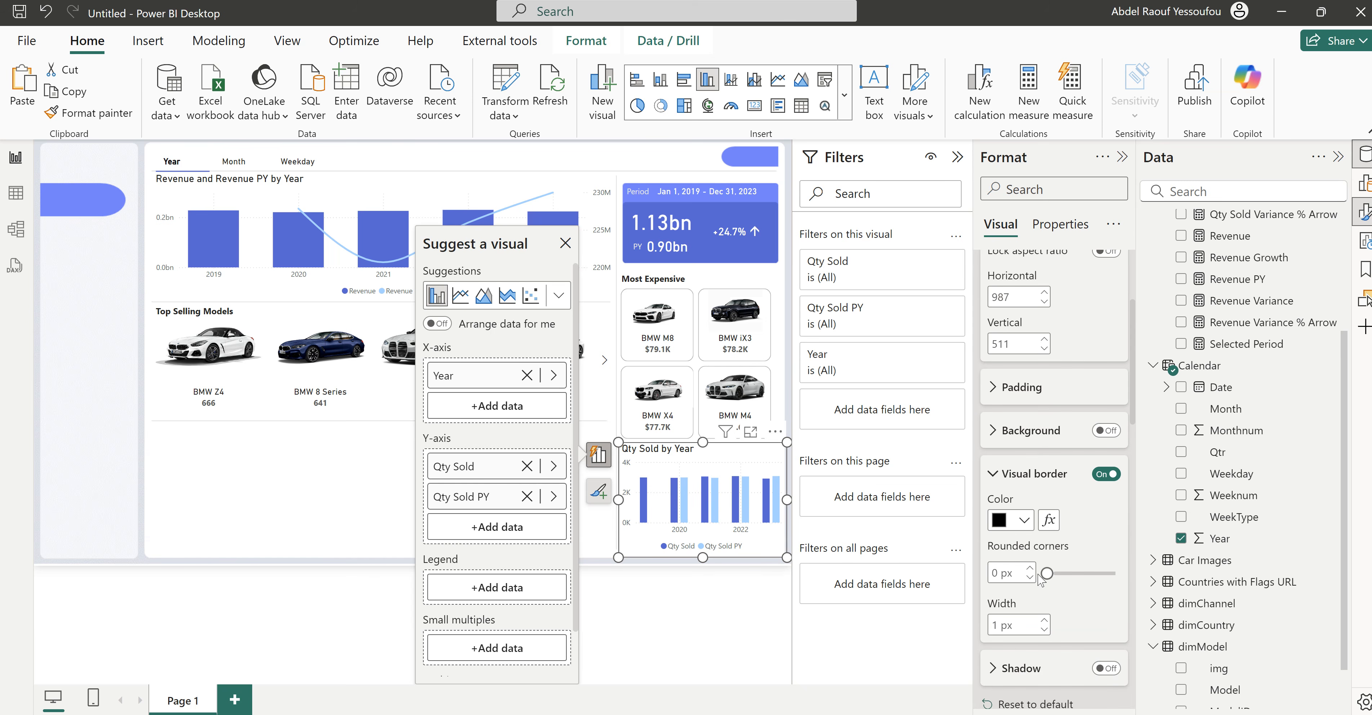
left_click_drag(1047, 573, 1058, 575)
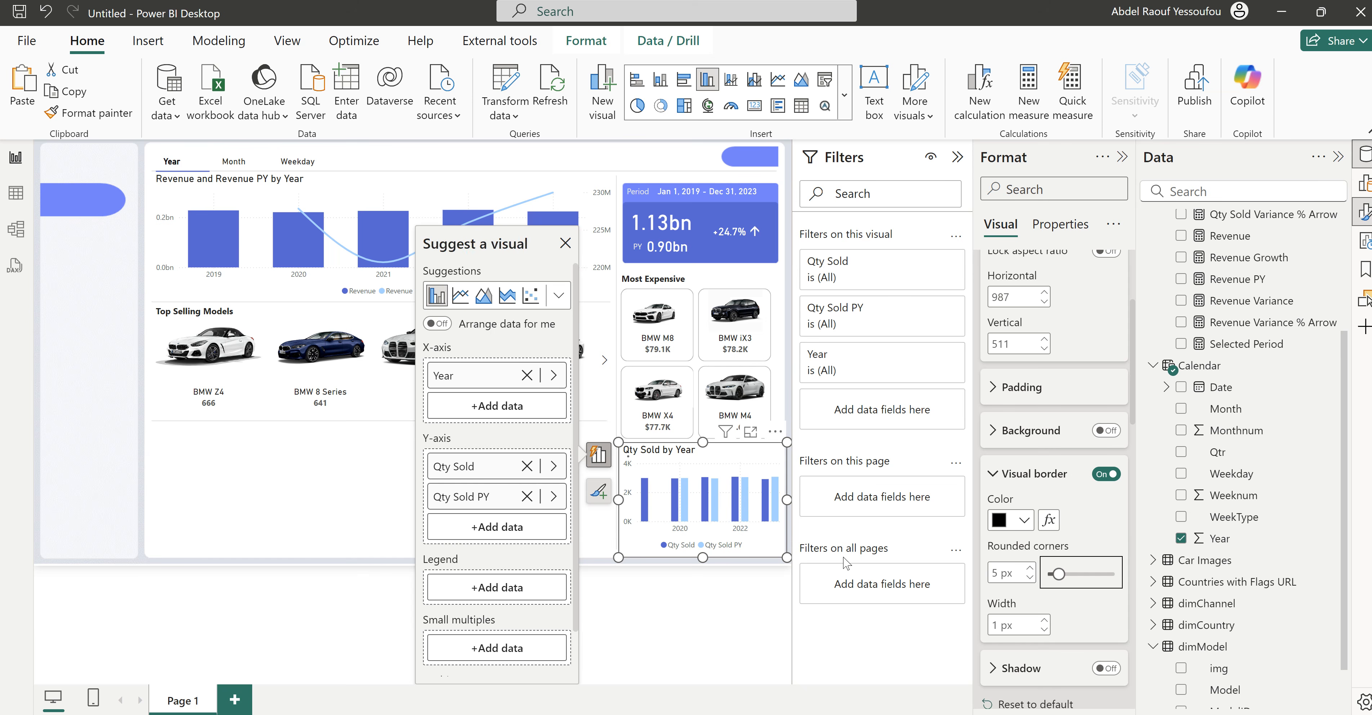
left_click(1023, 520)
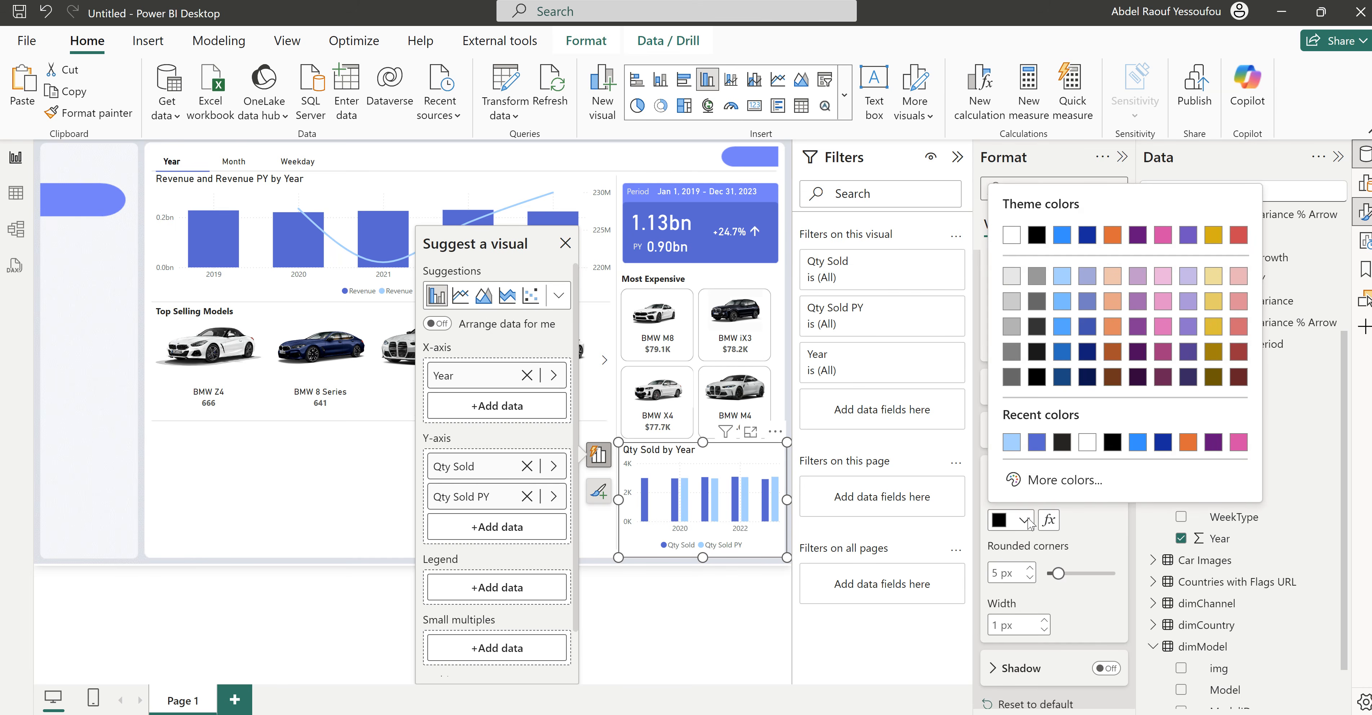
left_click(1011, 284)
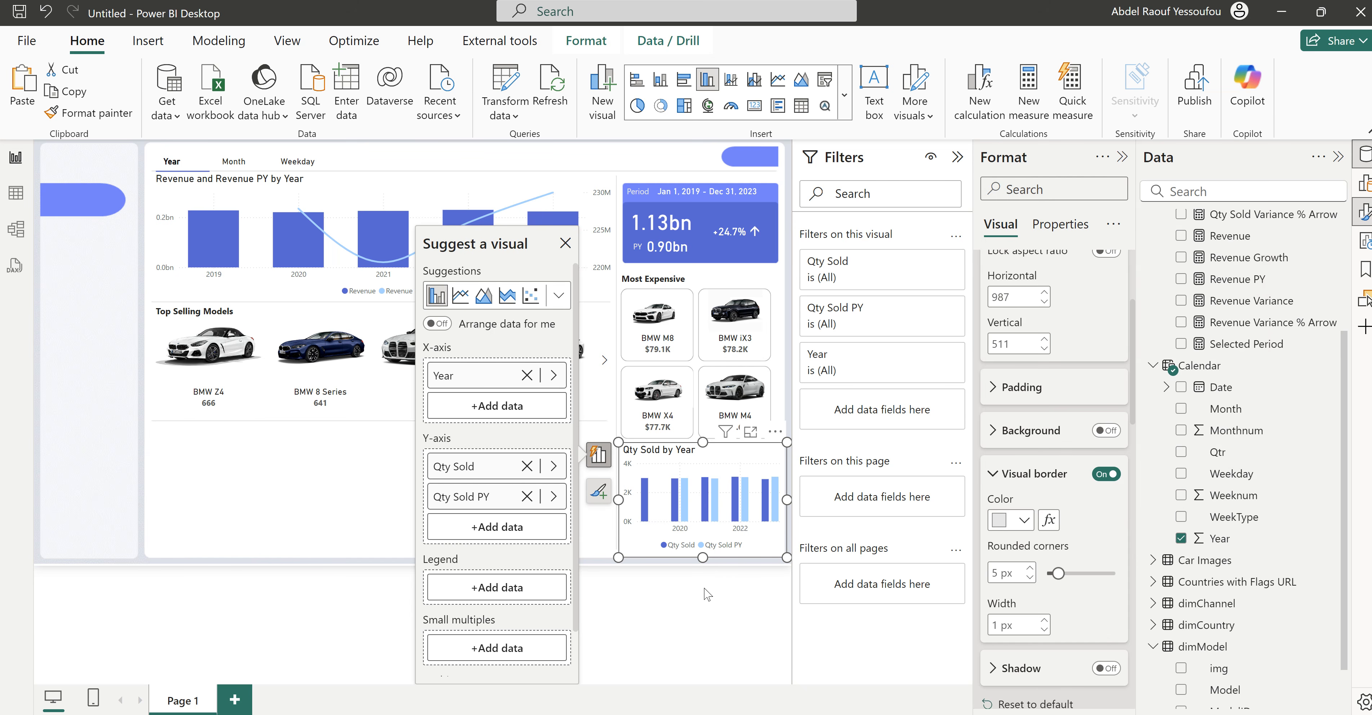
left_click(724, 564)
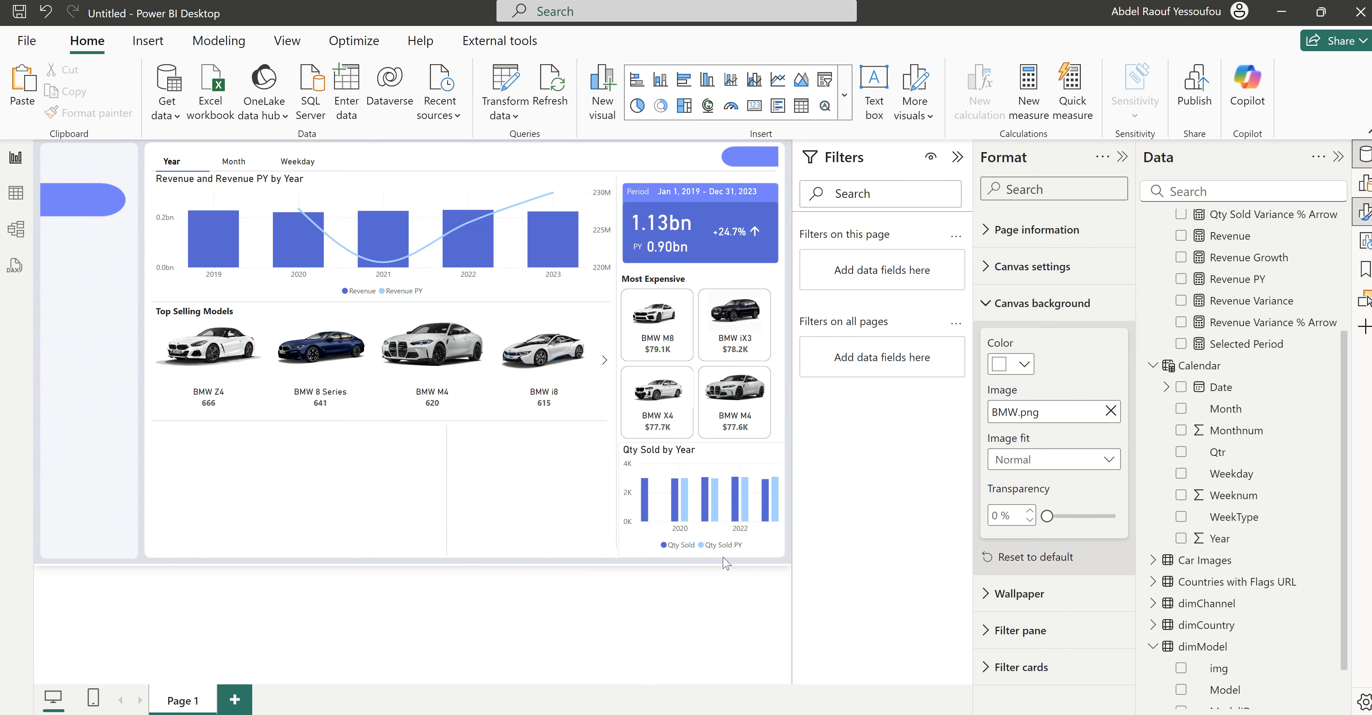
left_click(786, 493)
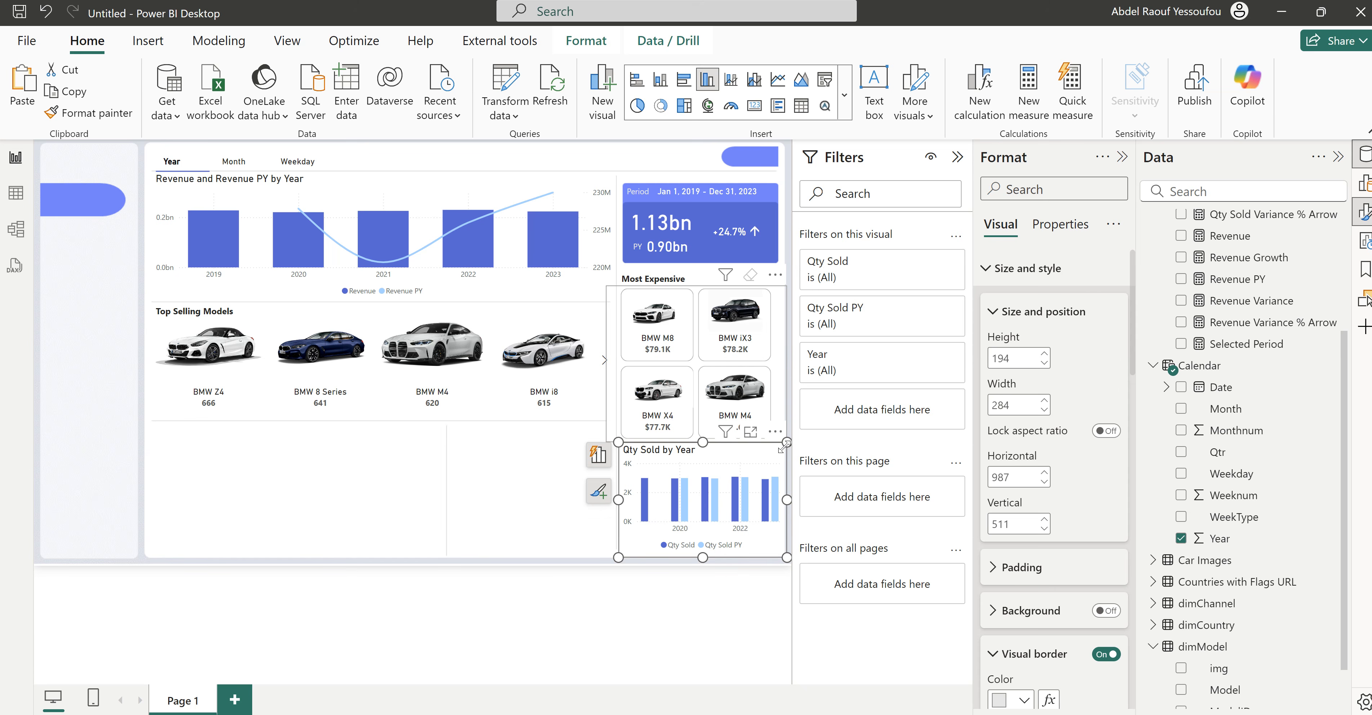
left_click(778, 421)
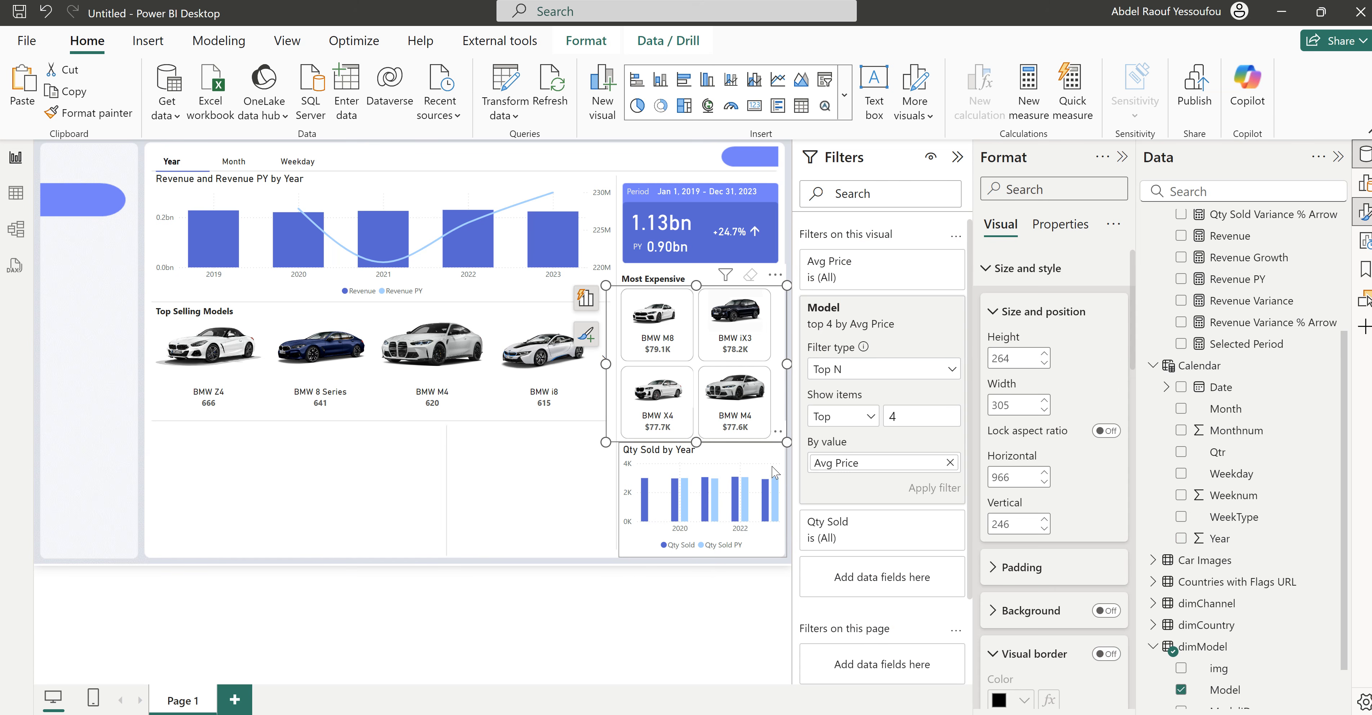
left_click(786, 487)
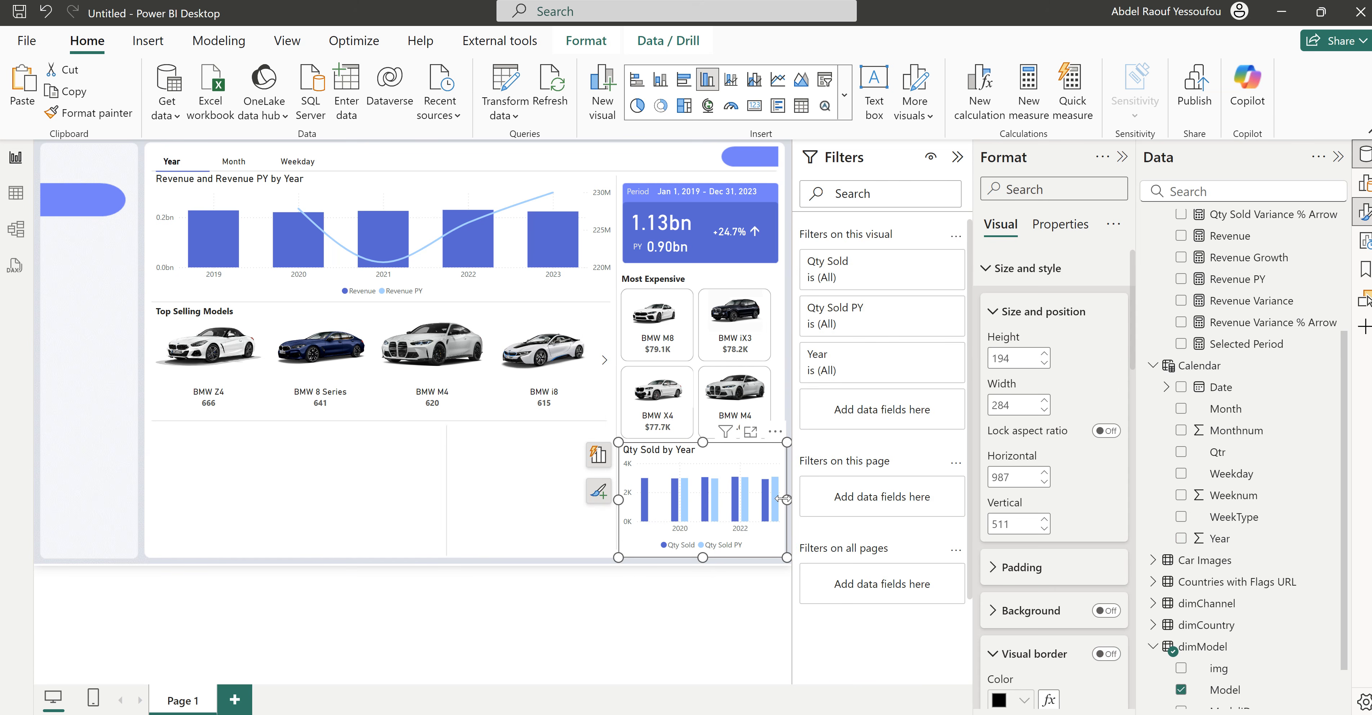
left_click_drag(782, 498, 782, 505)
left_click_drag(618, 501, 625, 508)
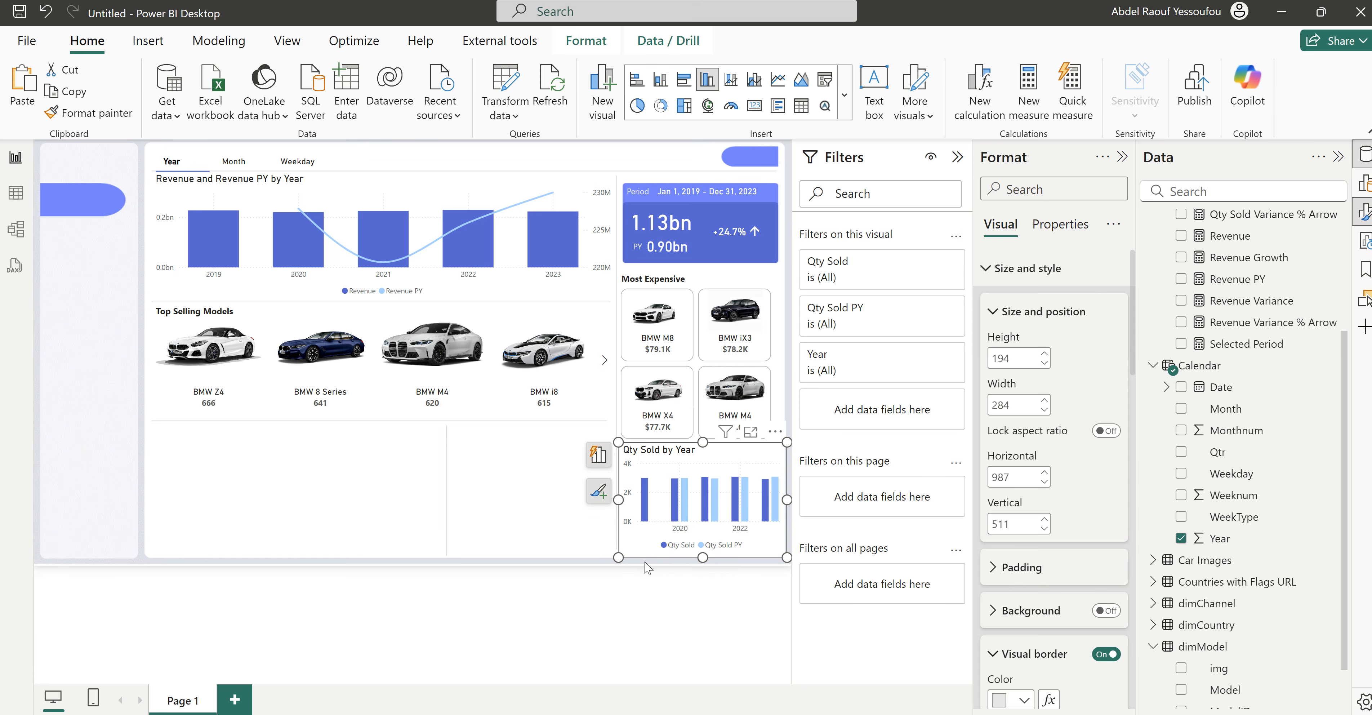
left_click(662, 561)
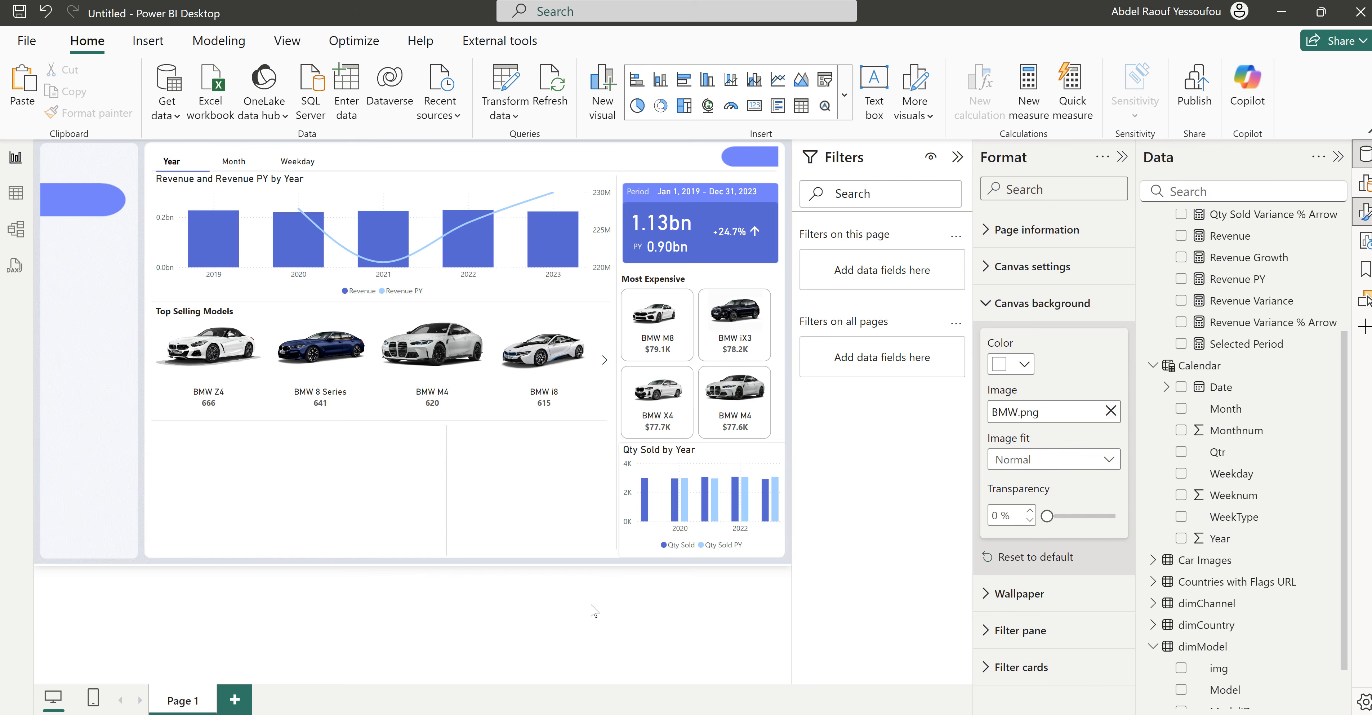
Step: Consult the BMW_Global_Sales report's dashboard, return to the untitled report, and insert a donut chart in the empty area under Top Selling Models
mouse_move(821, 713)
left_click(778, 639)
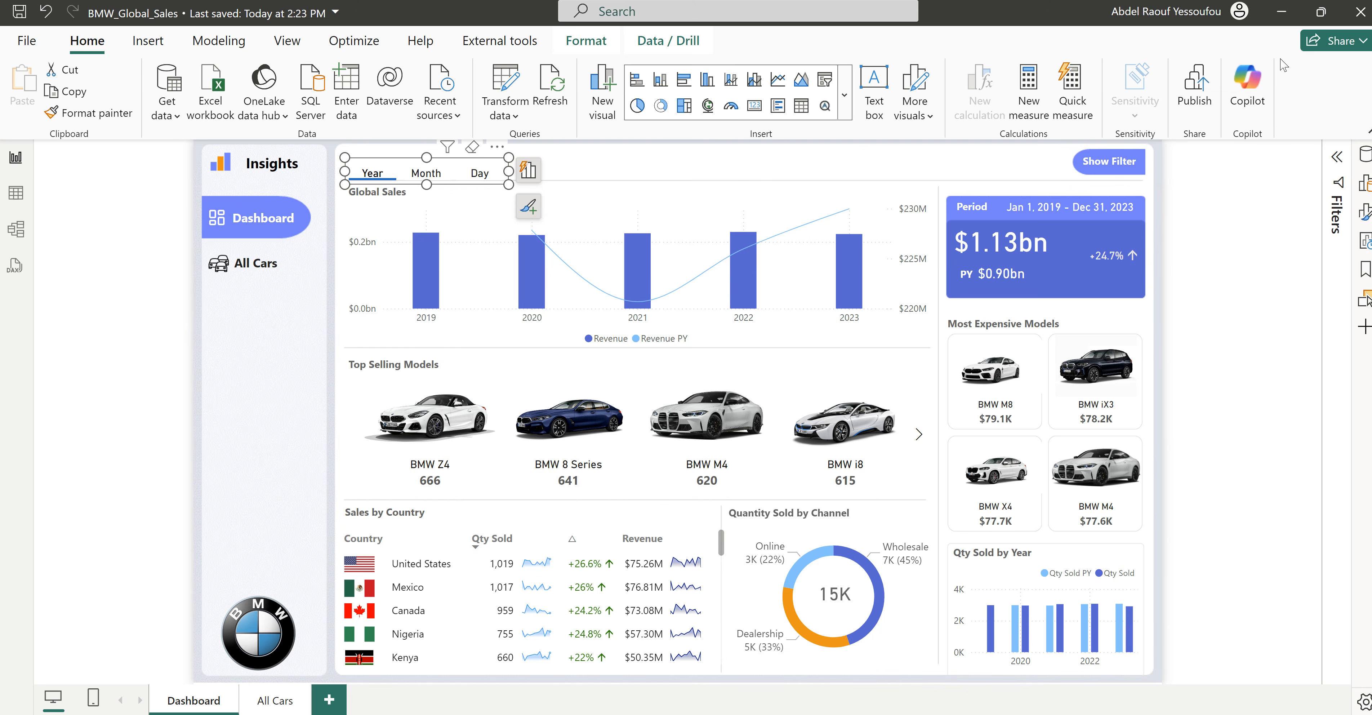
left_click(1285, 15)
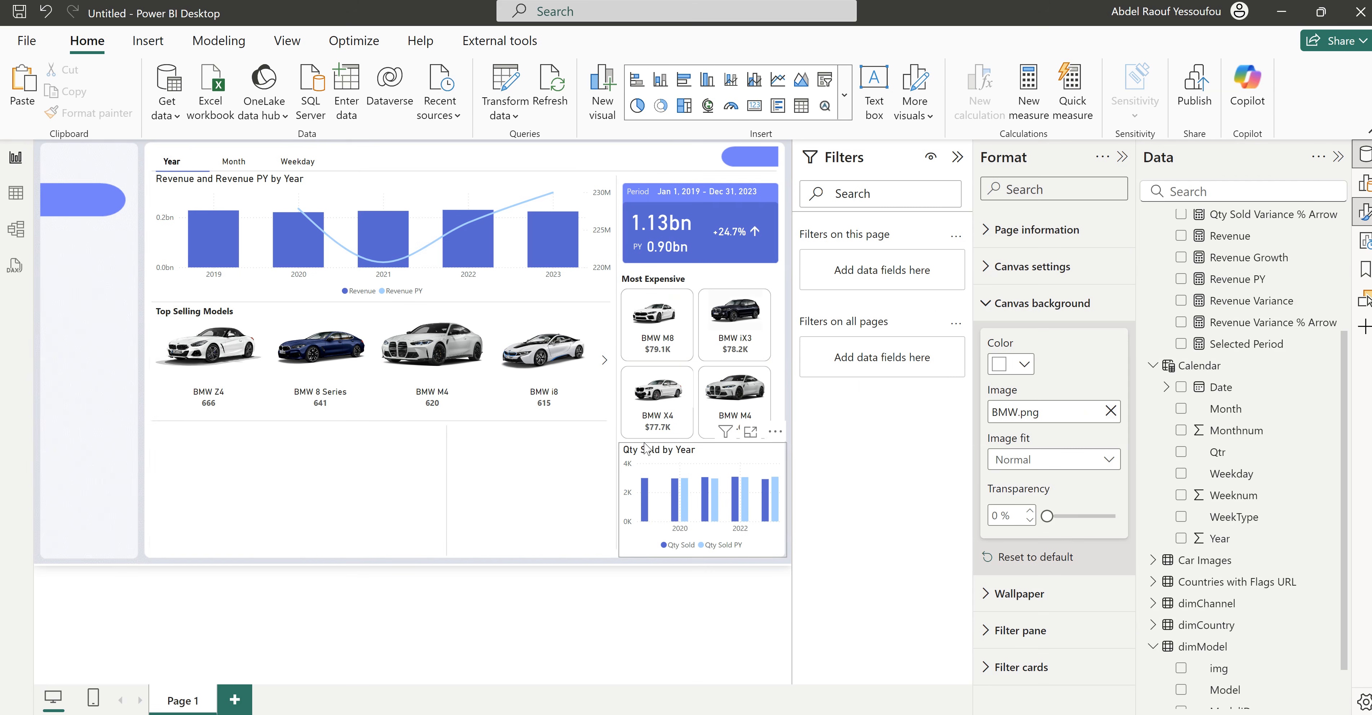
left_click(661, 106)
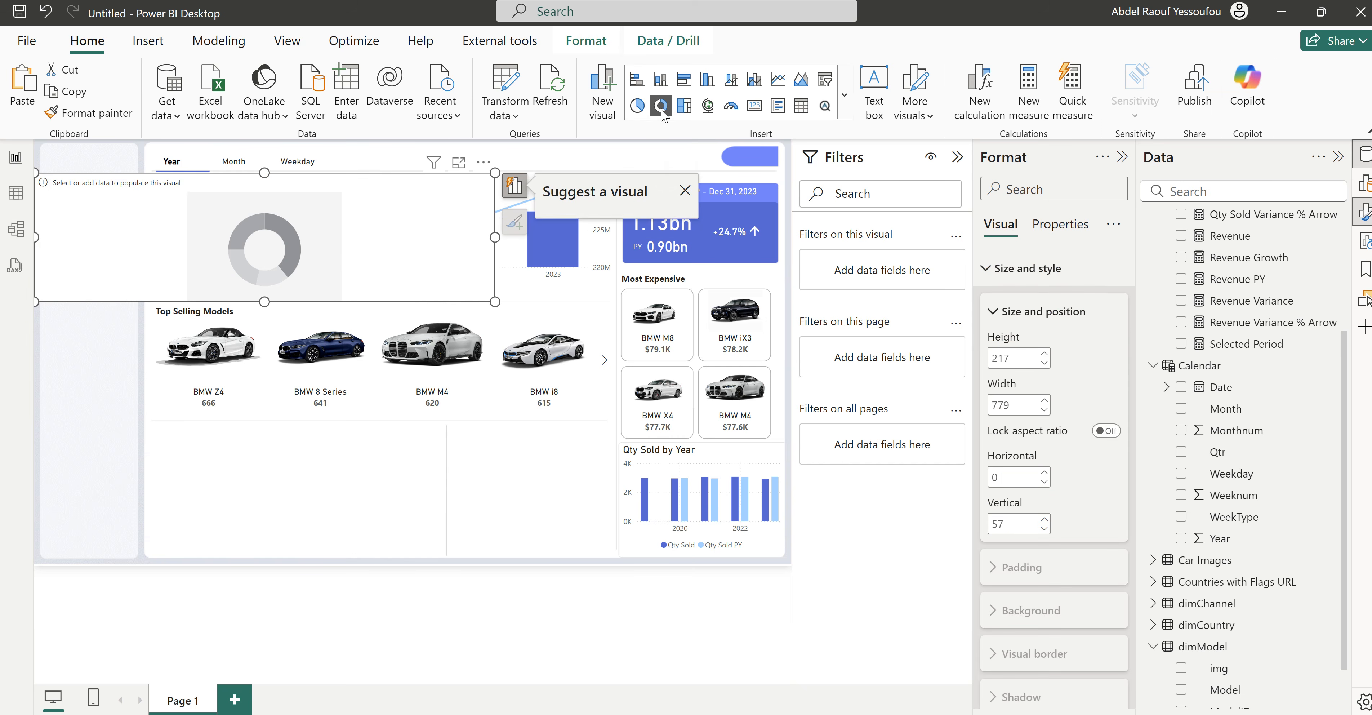
left_click_drag(333, 246, 445, 447)
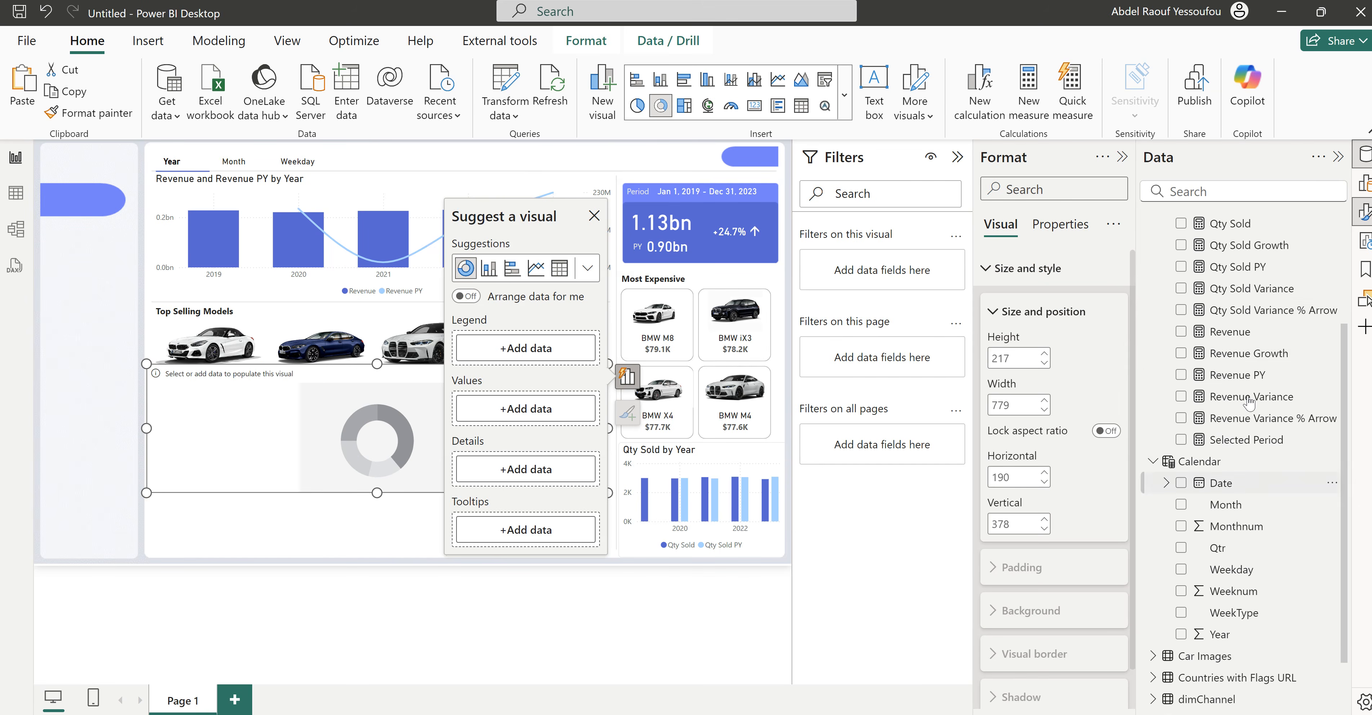
Step: Fill the donut chart with Qty Sold as its values and Channel from dimChannel as its legend
scroll(1192, 373, "up", 3)
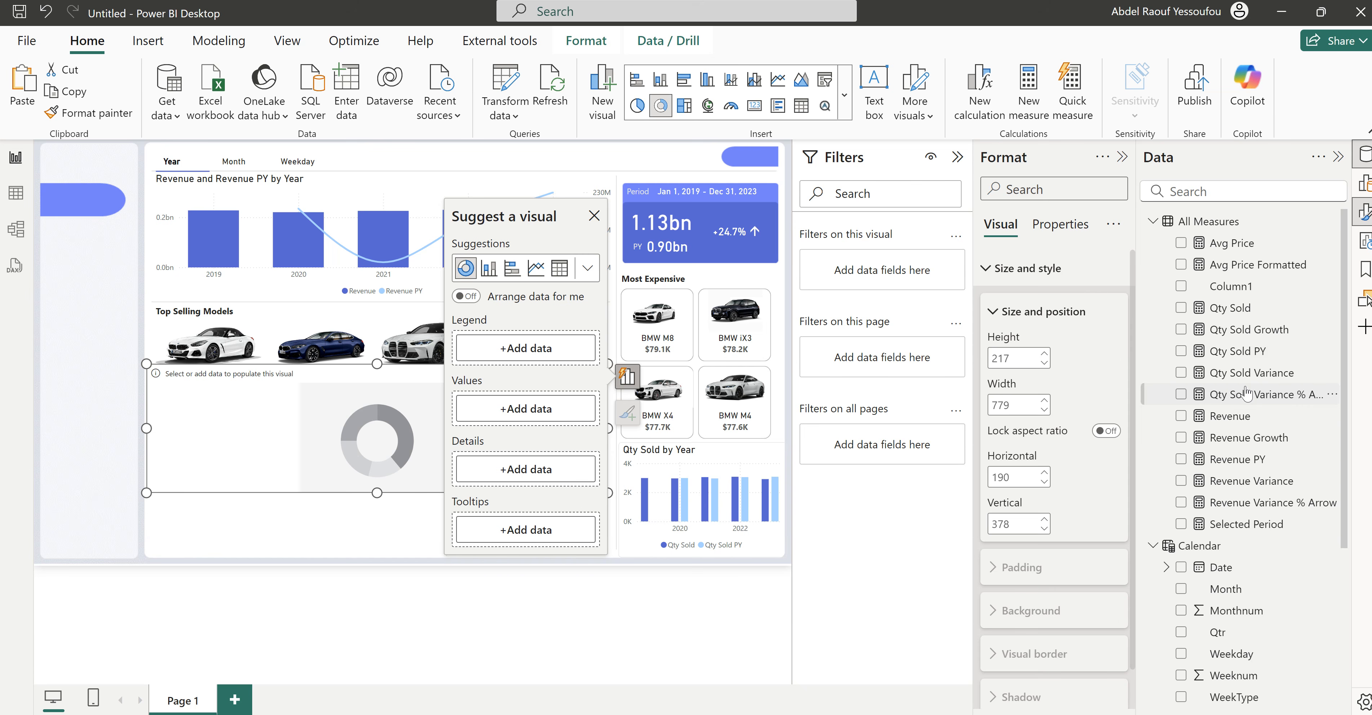
left_click(1181, 308)
scroll(1233, 659, "down", 3)
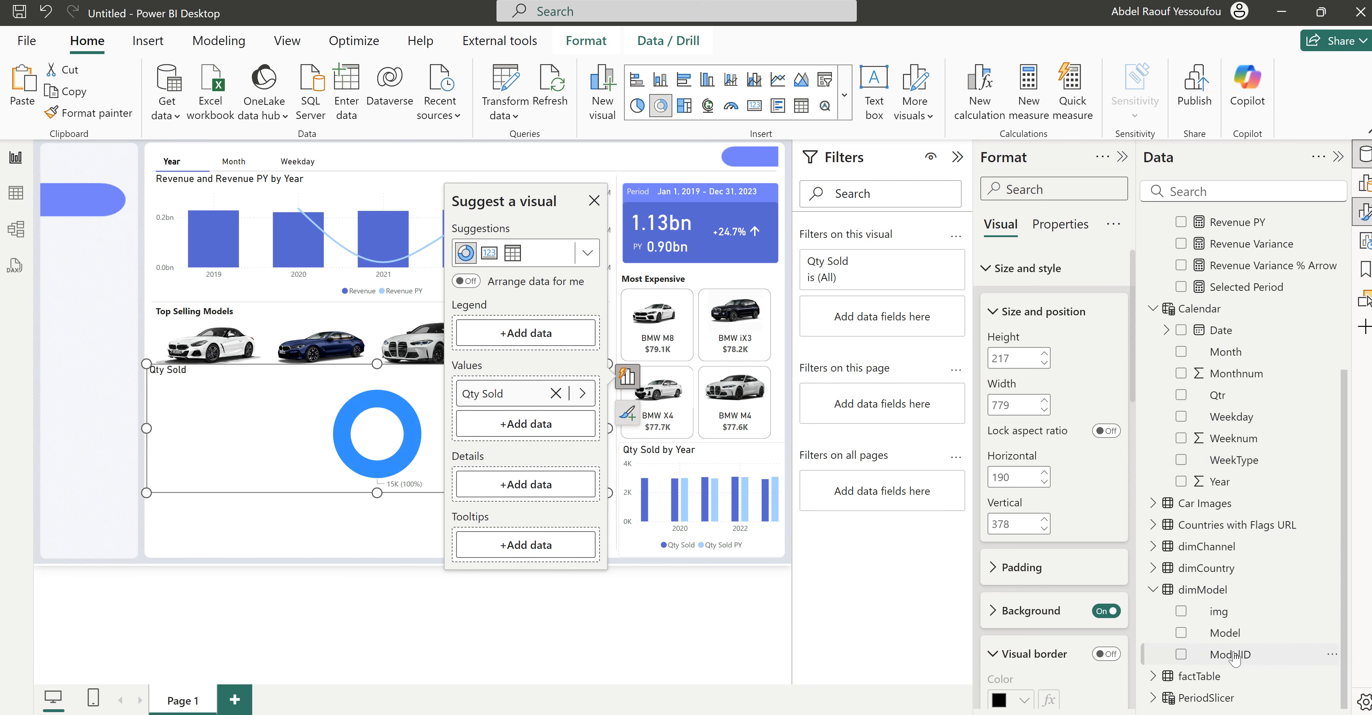
left_click(1155, 548)
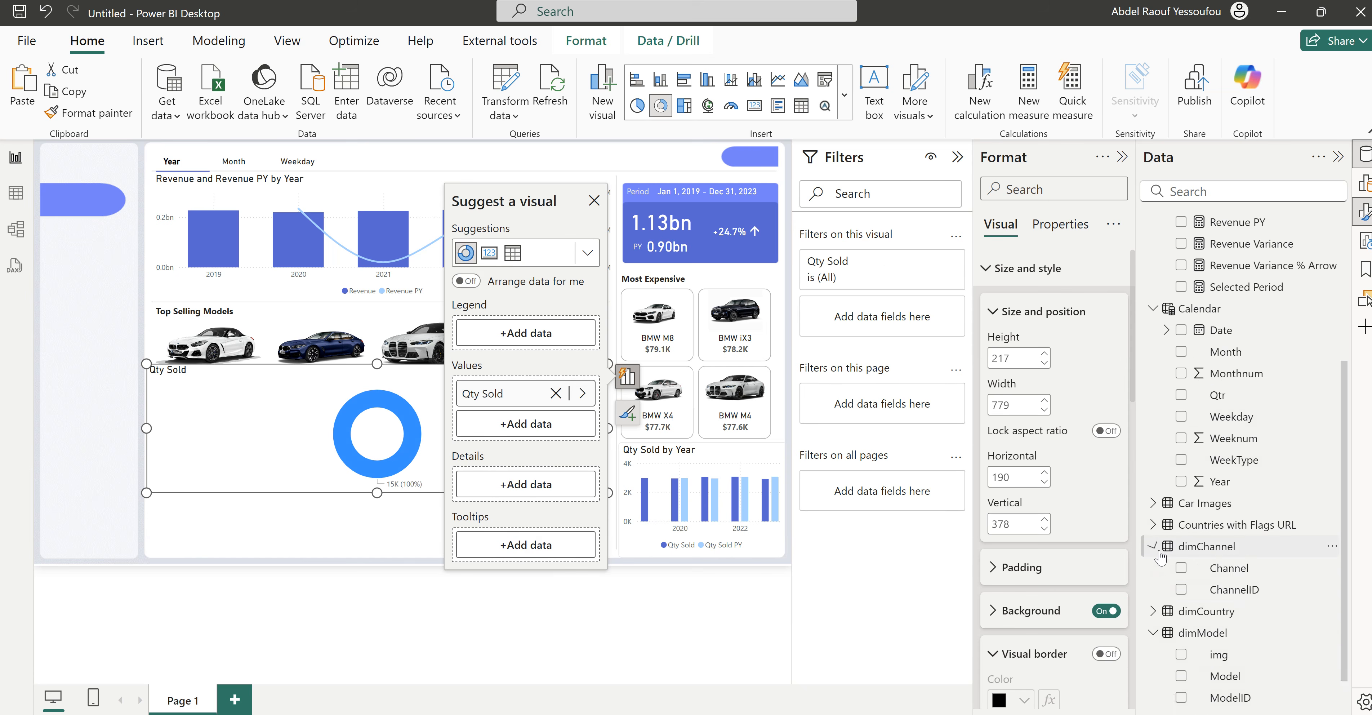
left_click(1181, 569)
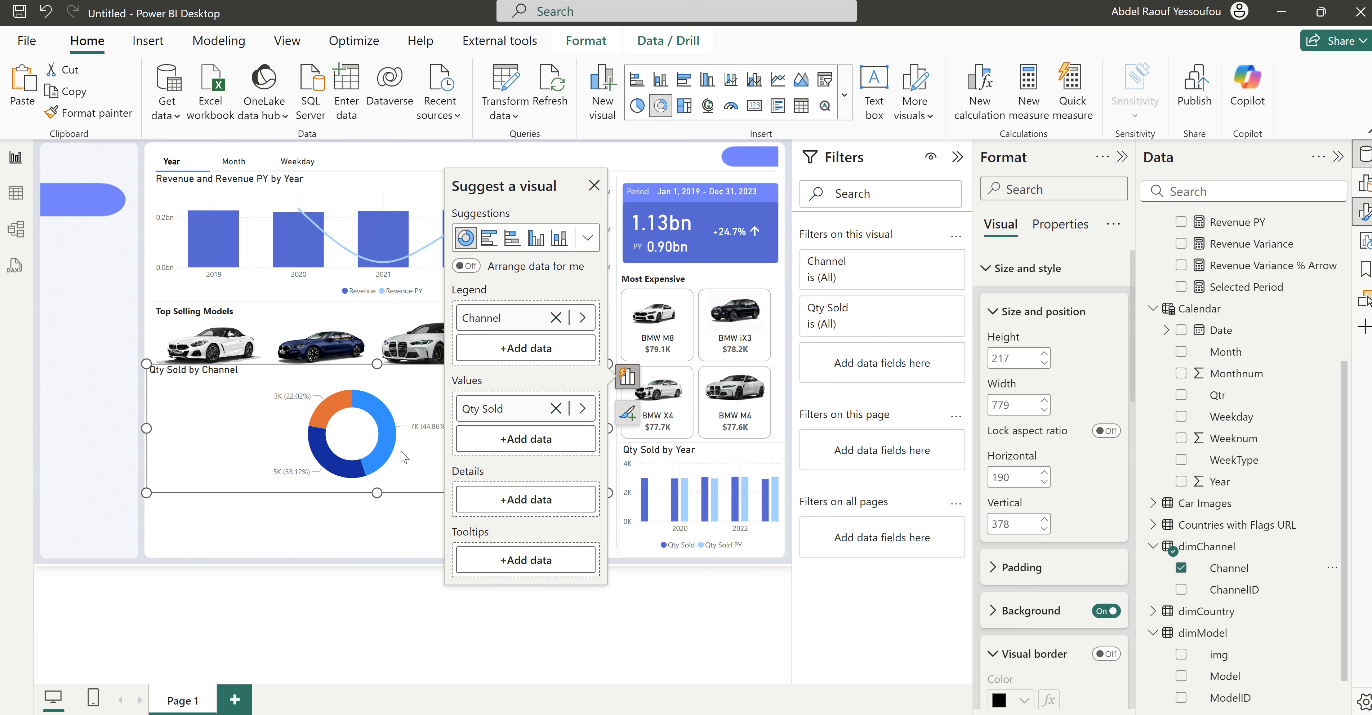
Step: Shrink the donut chart to about 269 wide and place it in the empty space beside the Qty Sold by Year chart
left_click_drag(147, 426, 395, 465)
left_click_drag(509, 402, 569, 451)
left_click_drag(664, 496, 606, 494)
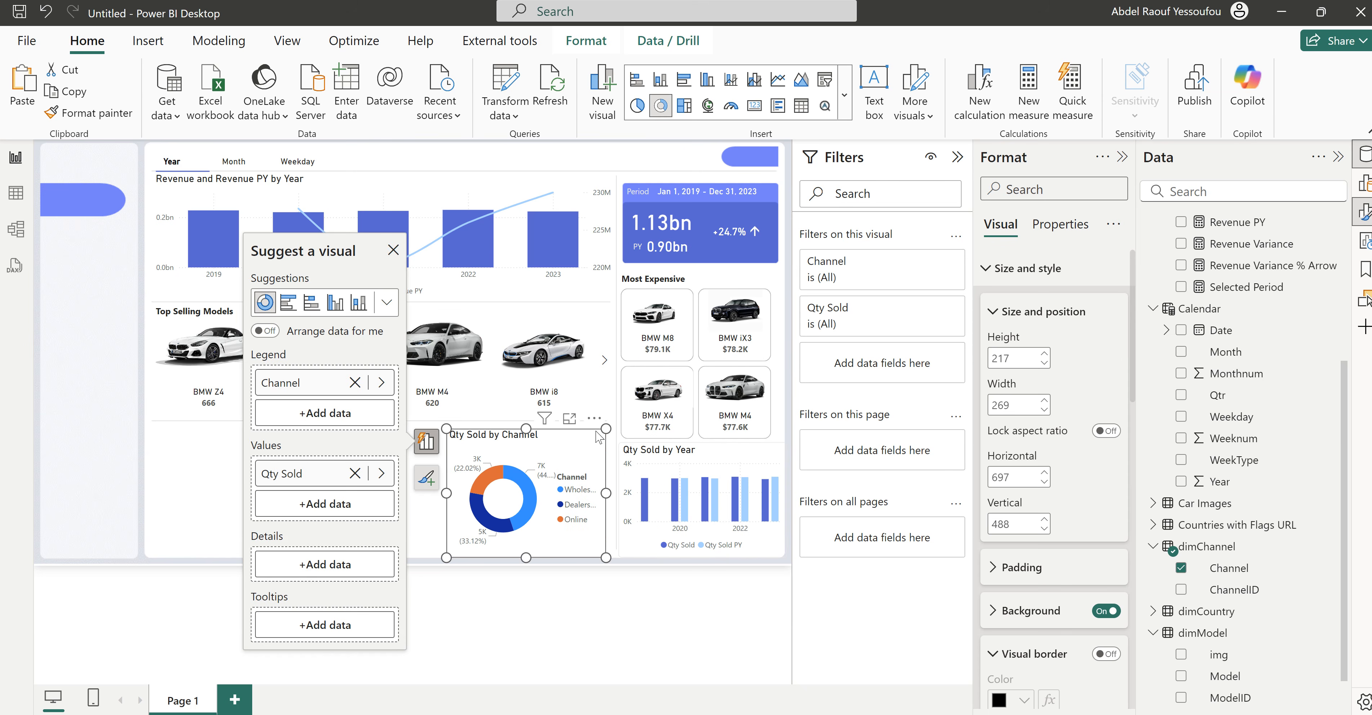
left_click_drag(597, 435, 602, 442)
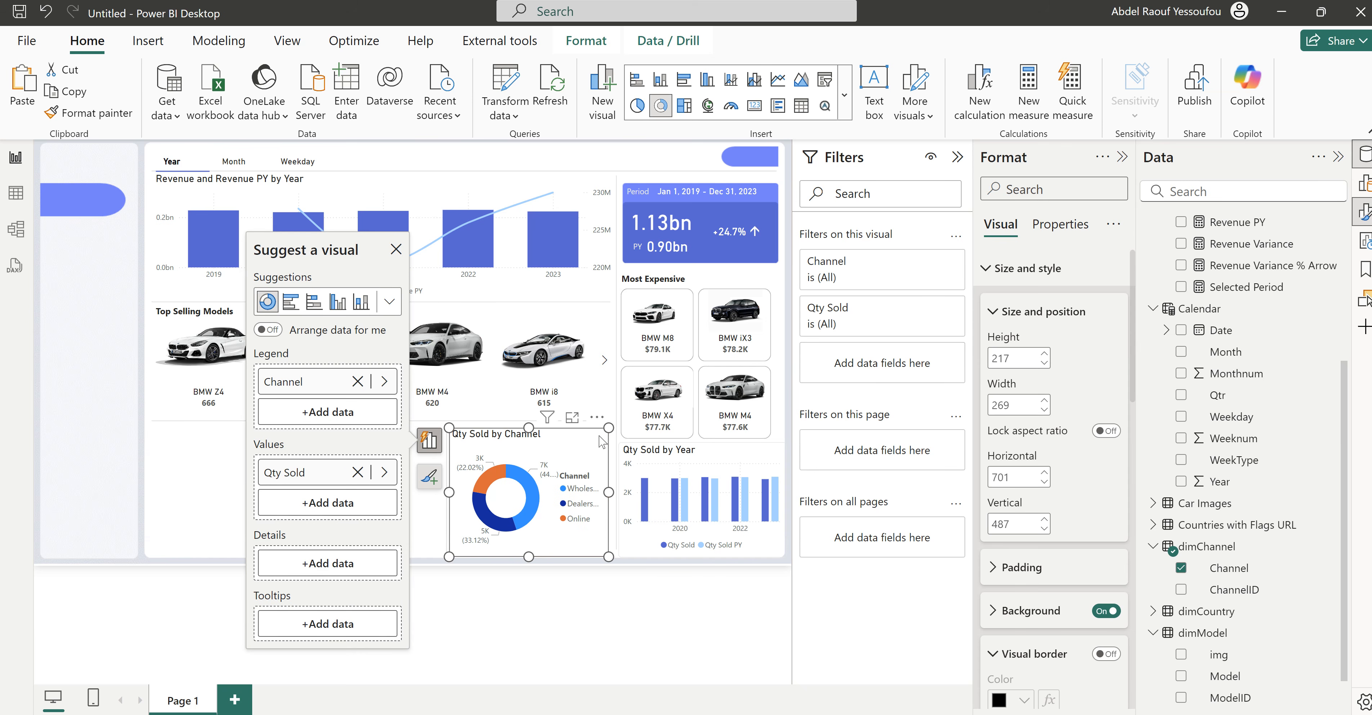
Step: Turn off the legend of the Qty Sold by Channel donut chart
left_click(1012, 268)
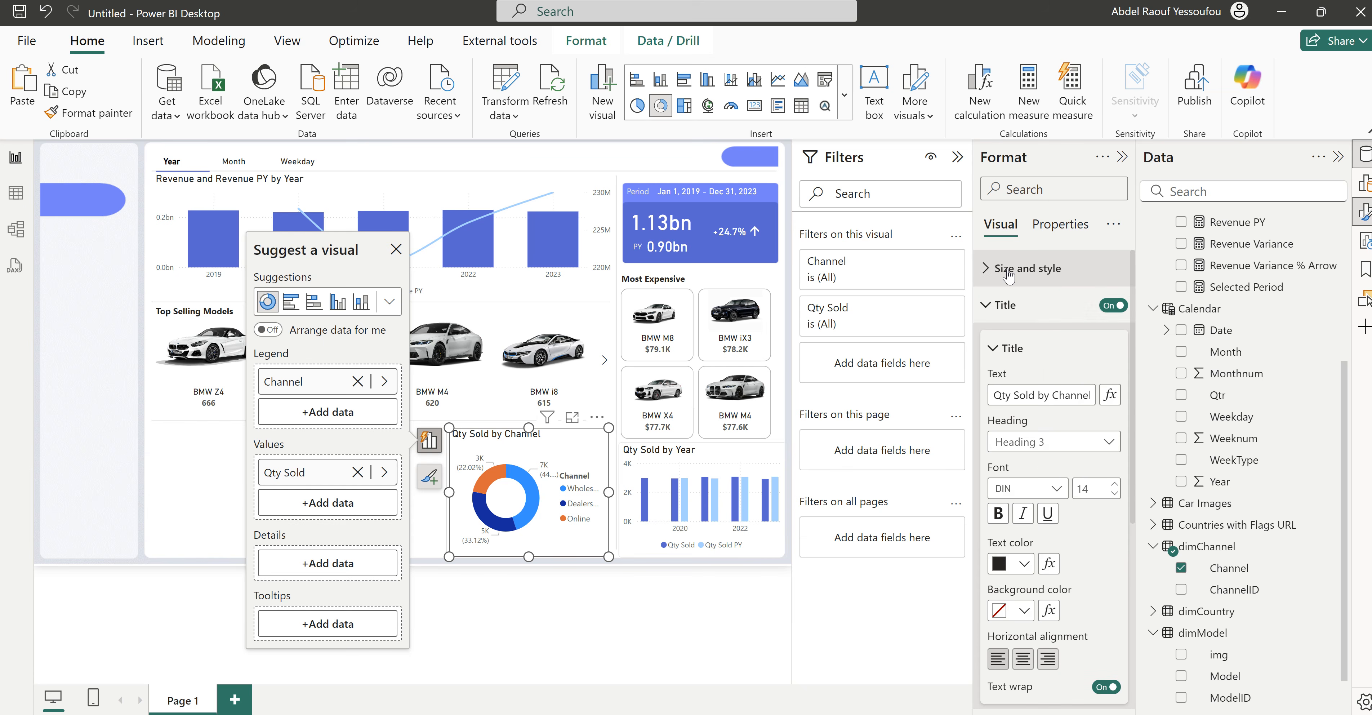
left_click(1009, 305)
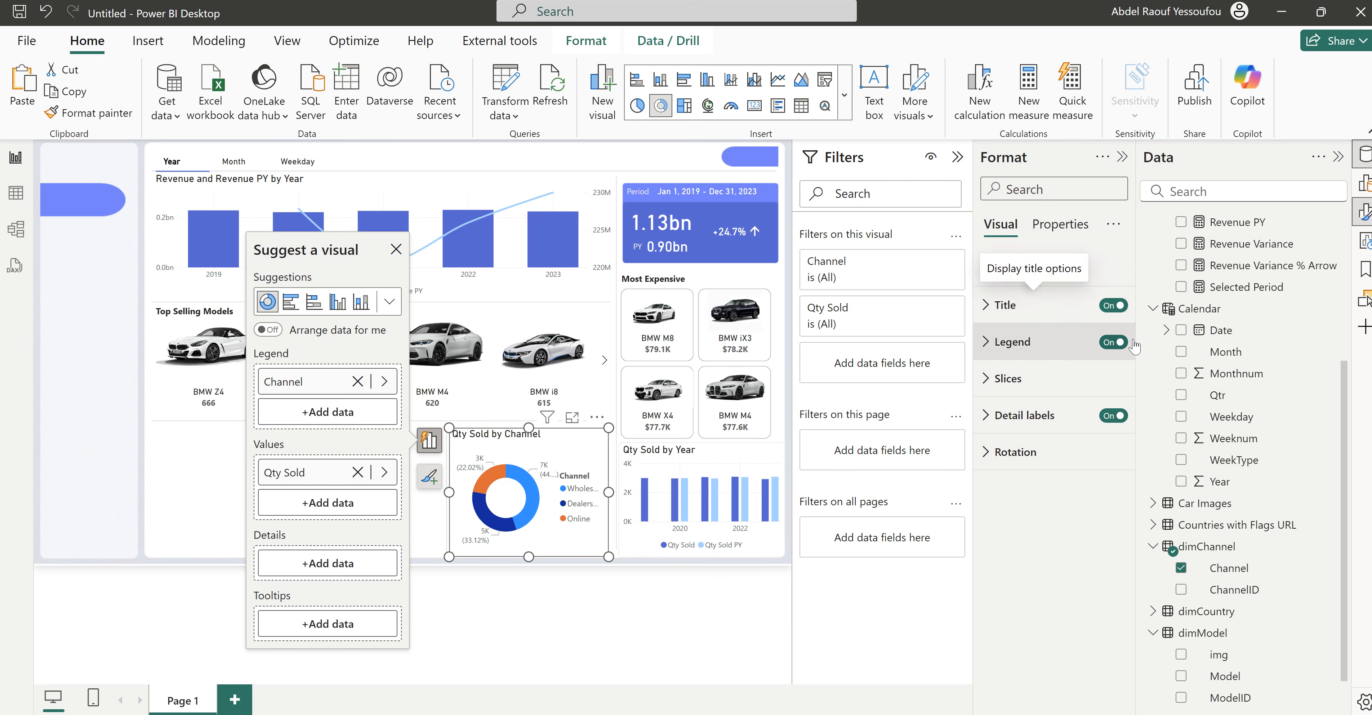
left_click(1107, 344)
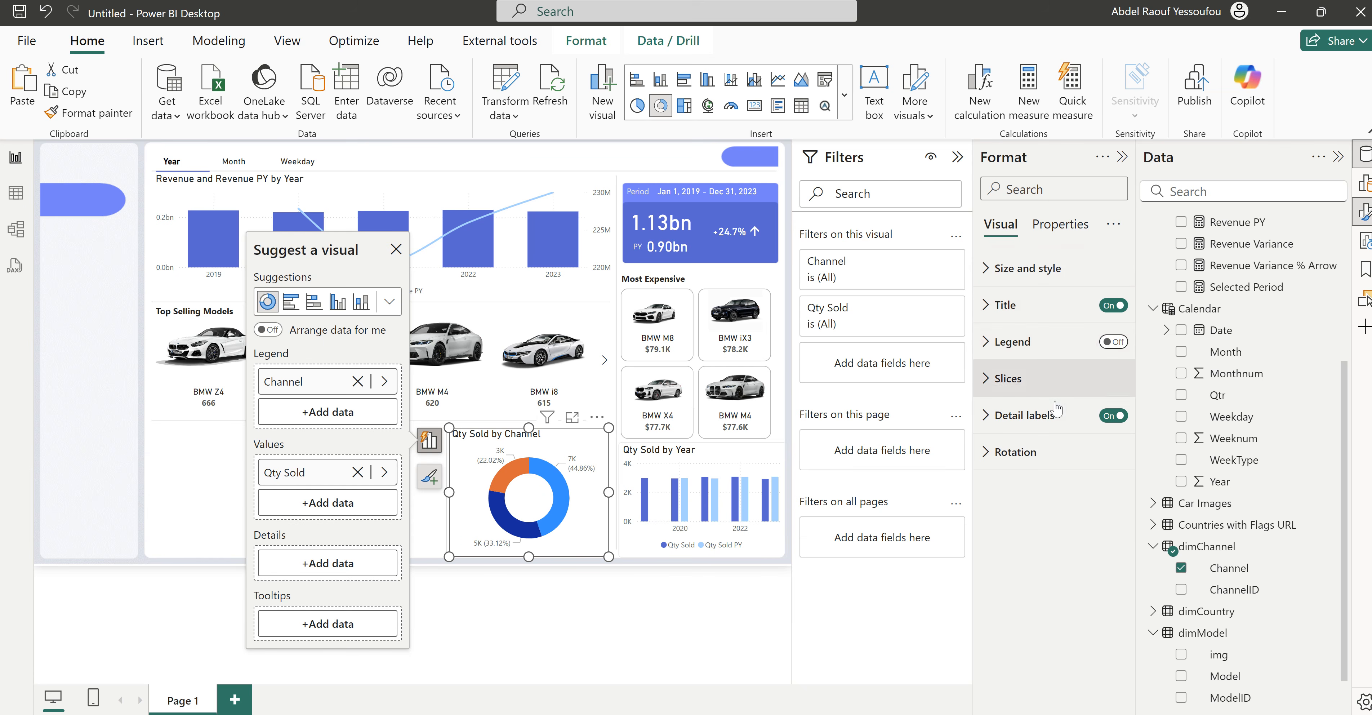
Step: Set the label contents of the donut chart's detail labels to All detail labels
left_click(1018, 415)
scroll(1047, 533, "down", 5)
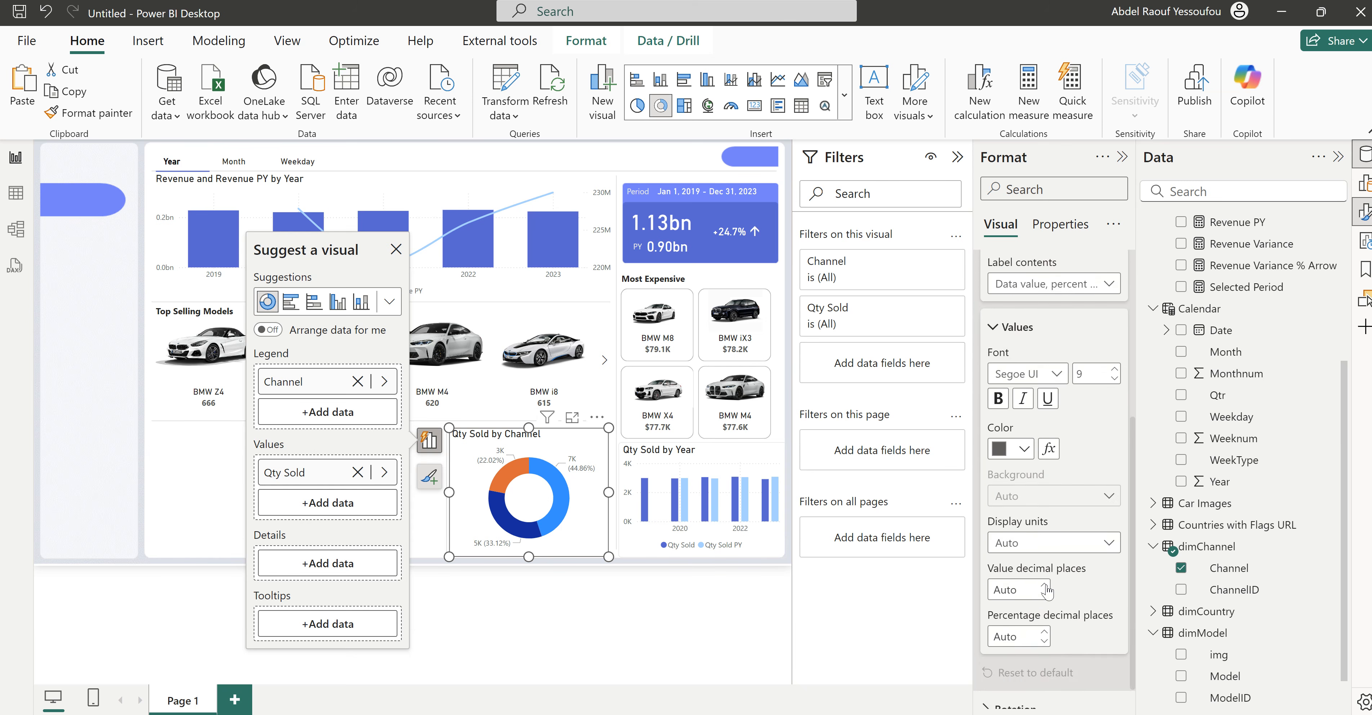
scroll(1047, 588, "up", 6)
scroll(1049, 575, "down", 6)
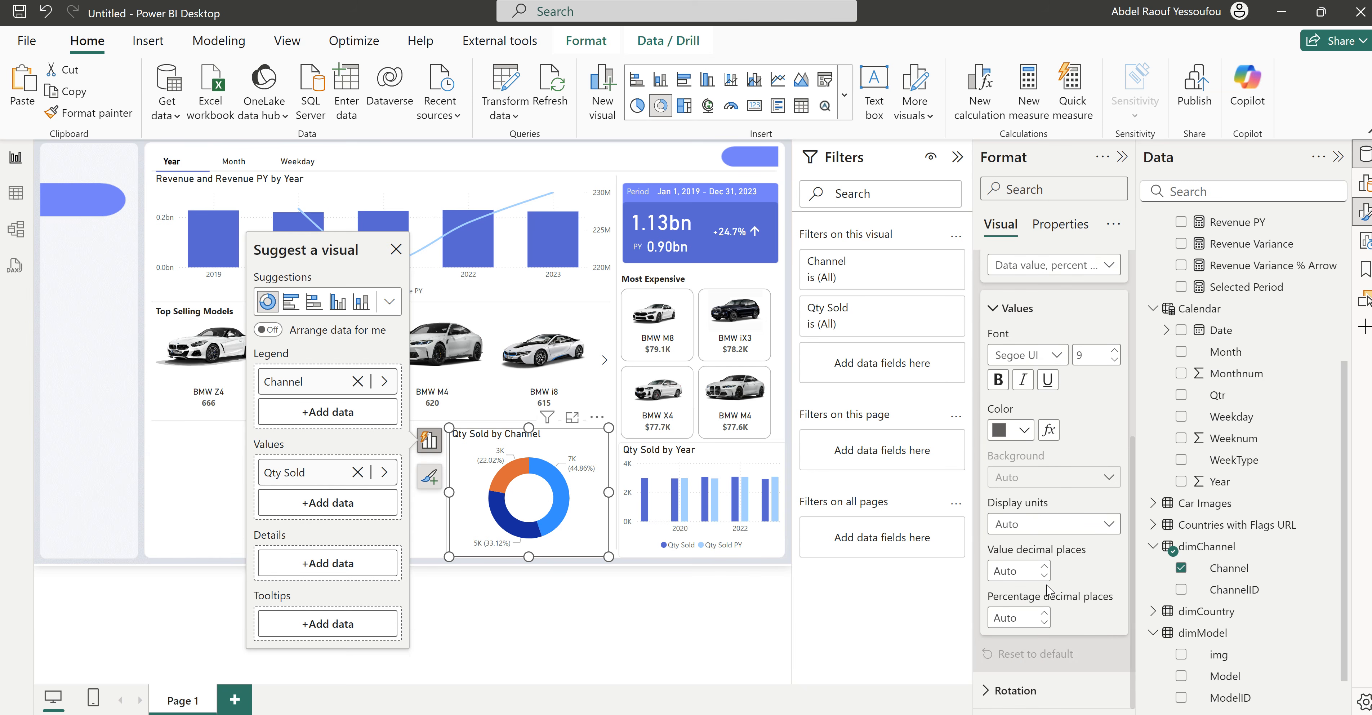
scroll(1052, 544, "up", 3)
left_click(1054, 445)
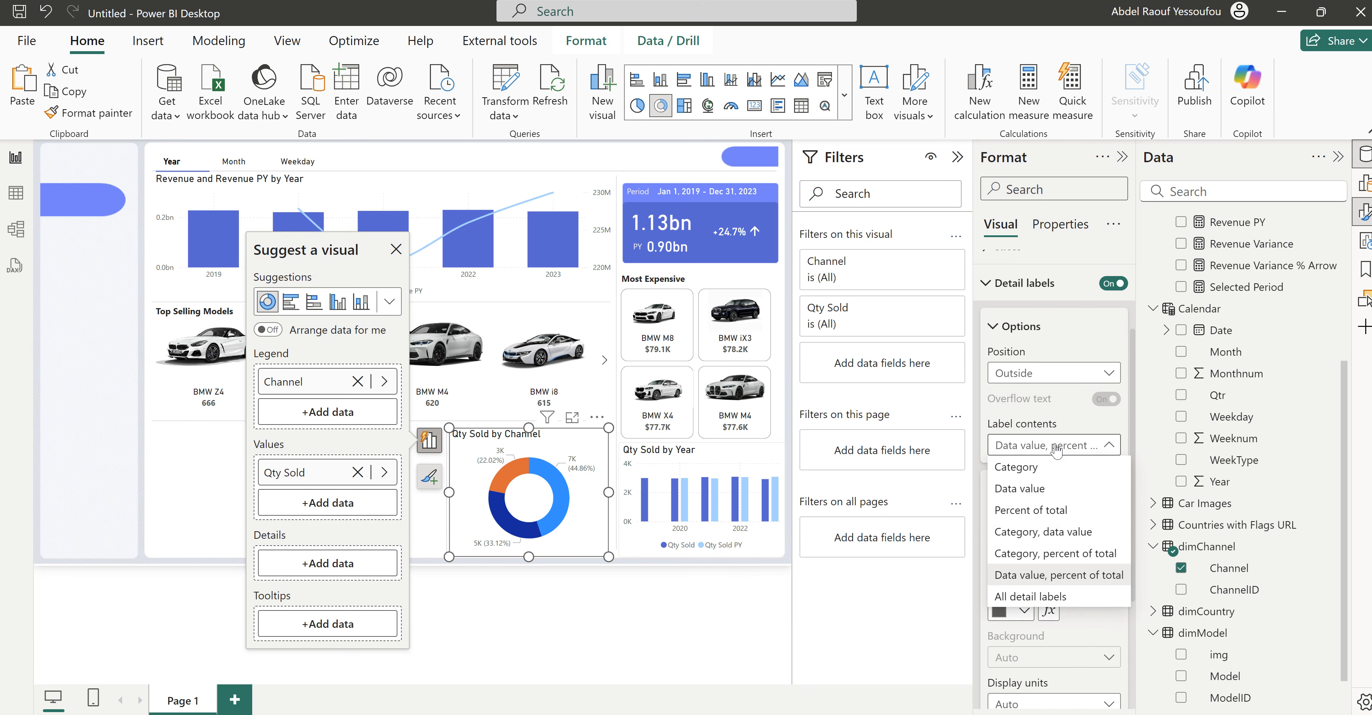
left_click(1048, 596)
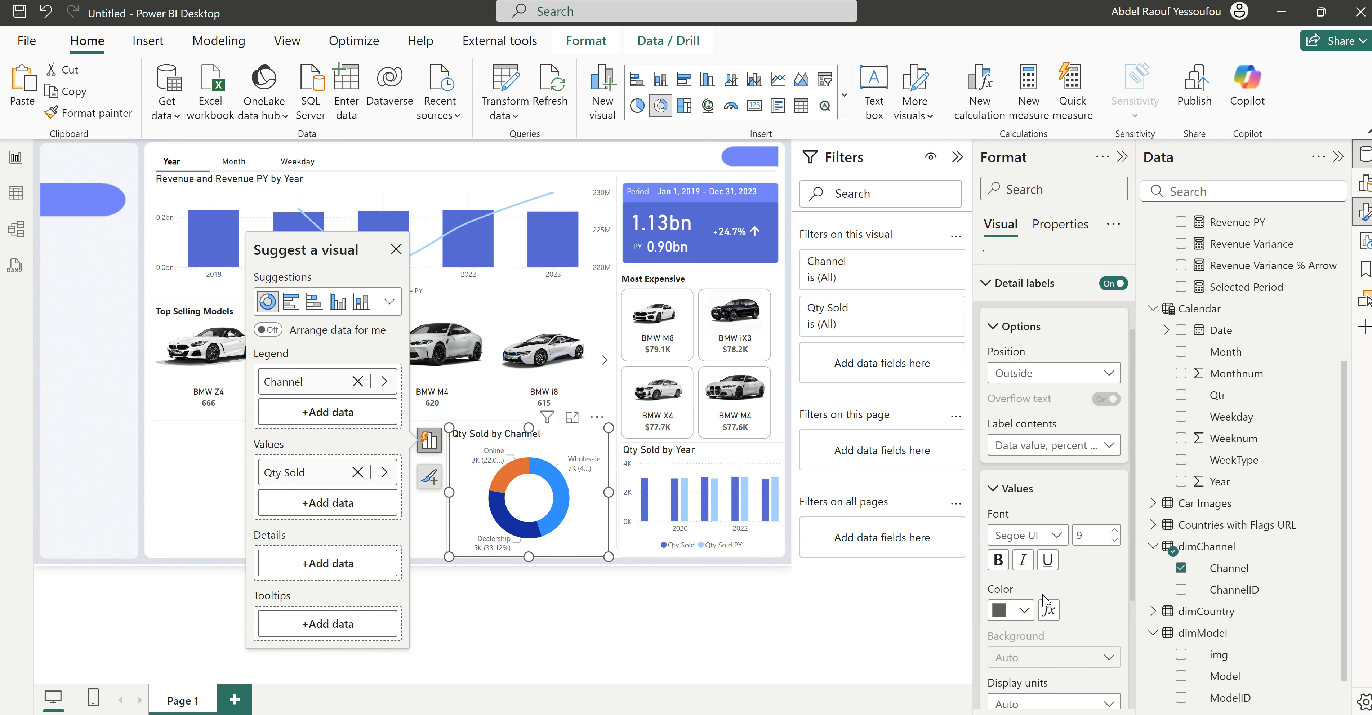
Step: Widen the donut chart slightly toward the Qty Sold by Year chart and set its labels' percentage decimal places to 0
left_click_drag(606, 490, 618, 495)
left_click_drag(533, 426, 531, 432)
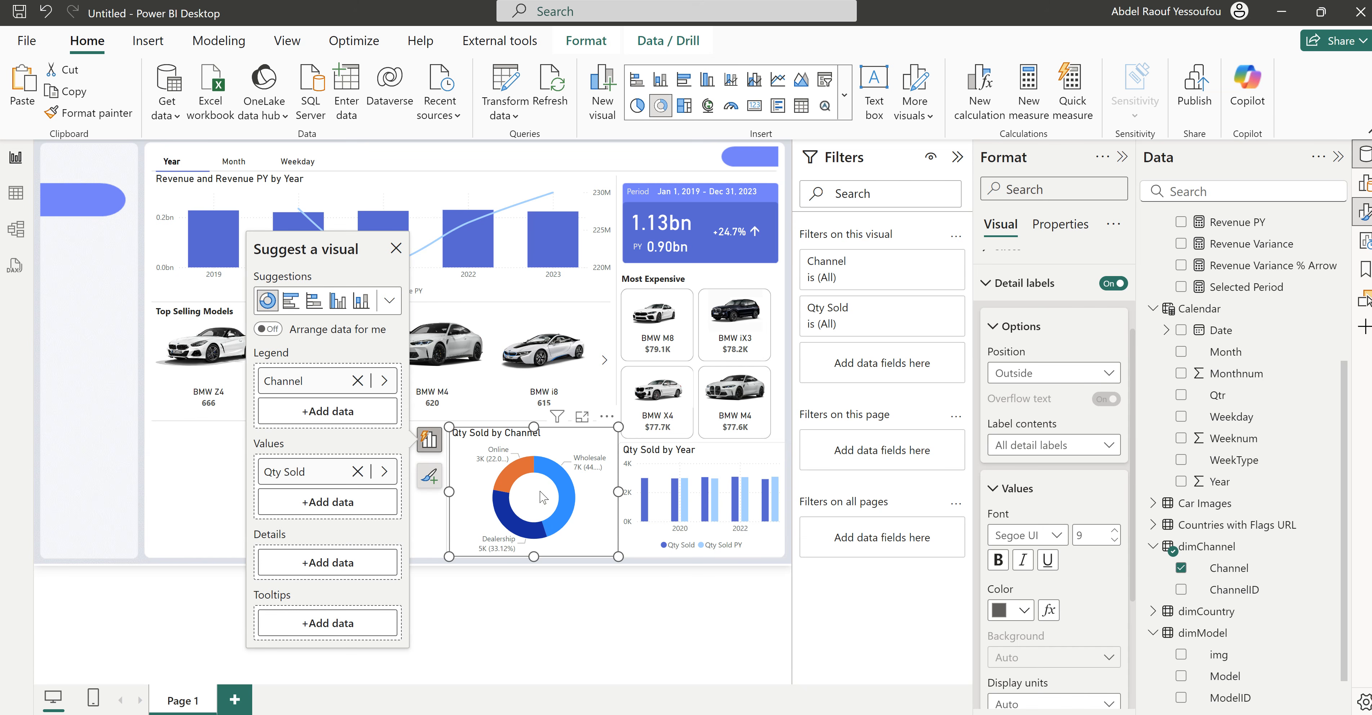
scroll(1058, 554, "down", 3)
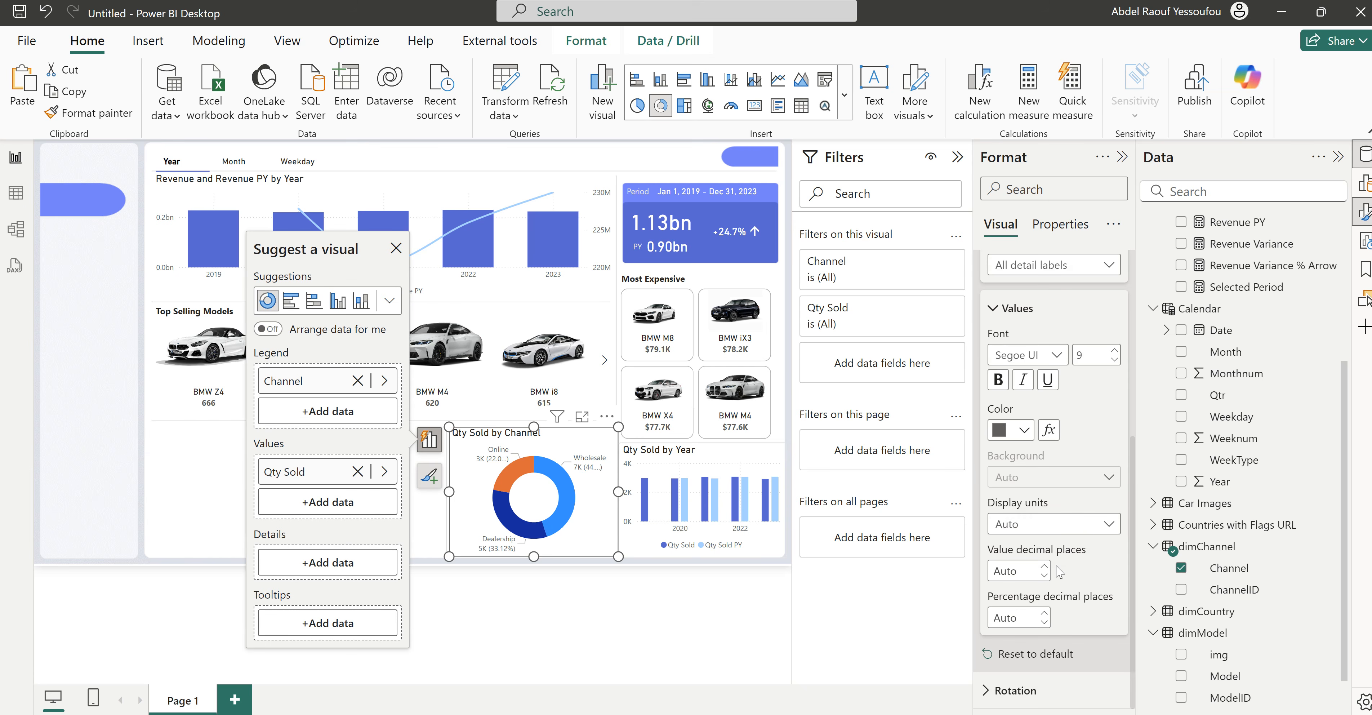
left_click(1026, 618)
type("0")
left_click(1026, 618)
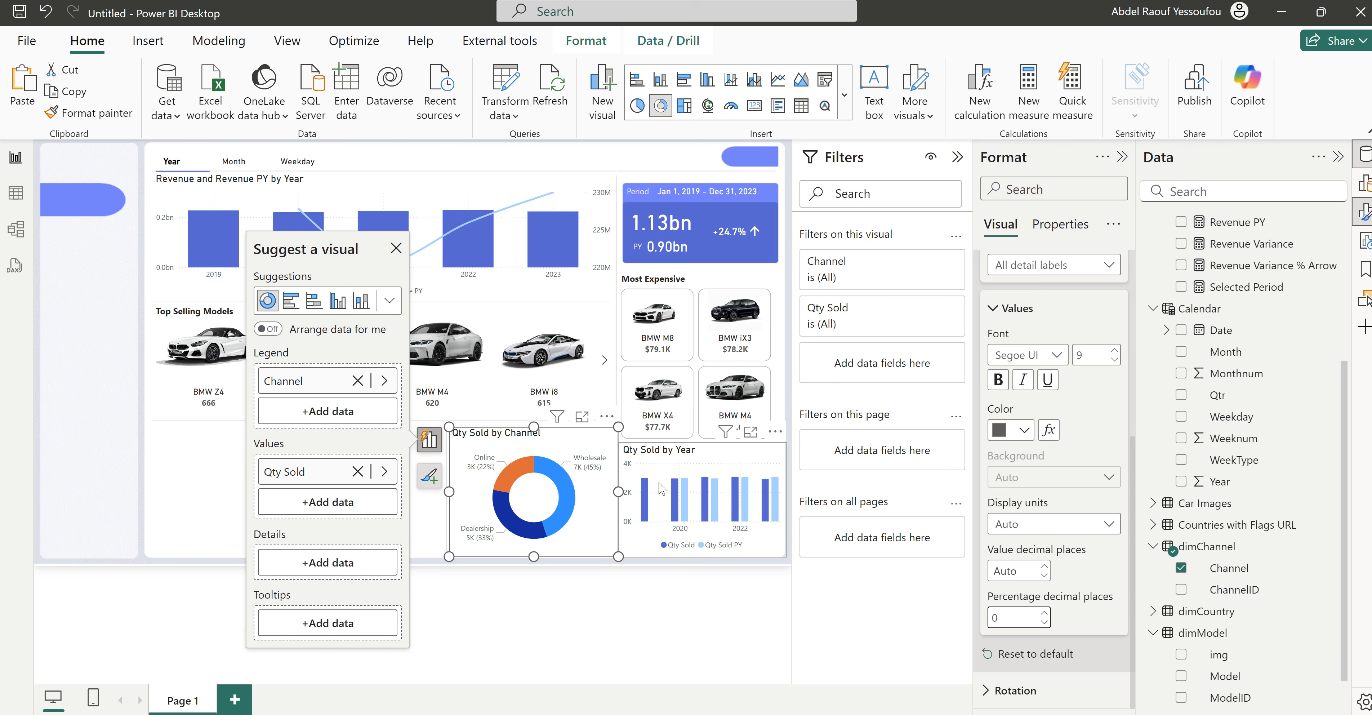
Step: Open the color and spacing settings for the donut chart's slices
scroll(1070, 505, "up", 5)
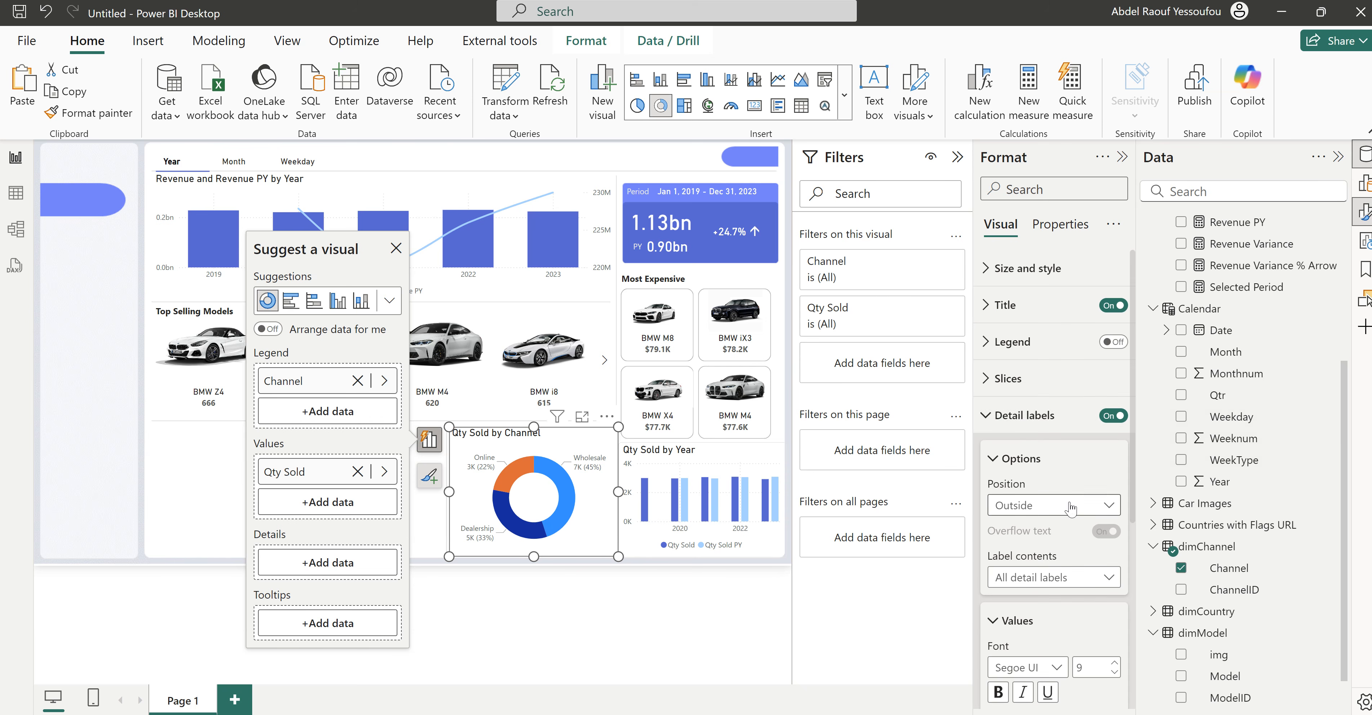
left_click(1018, 417)
left_click(1013, 380)
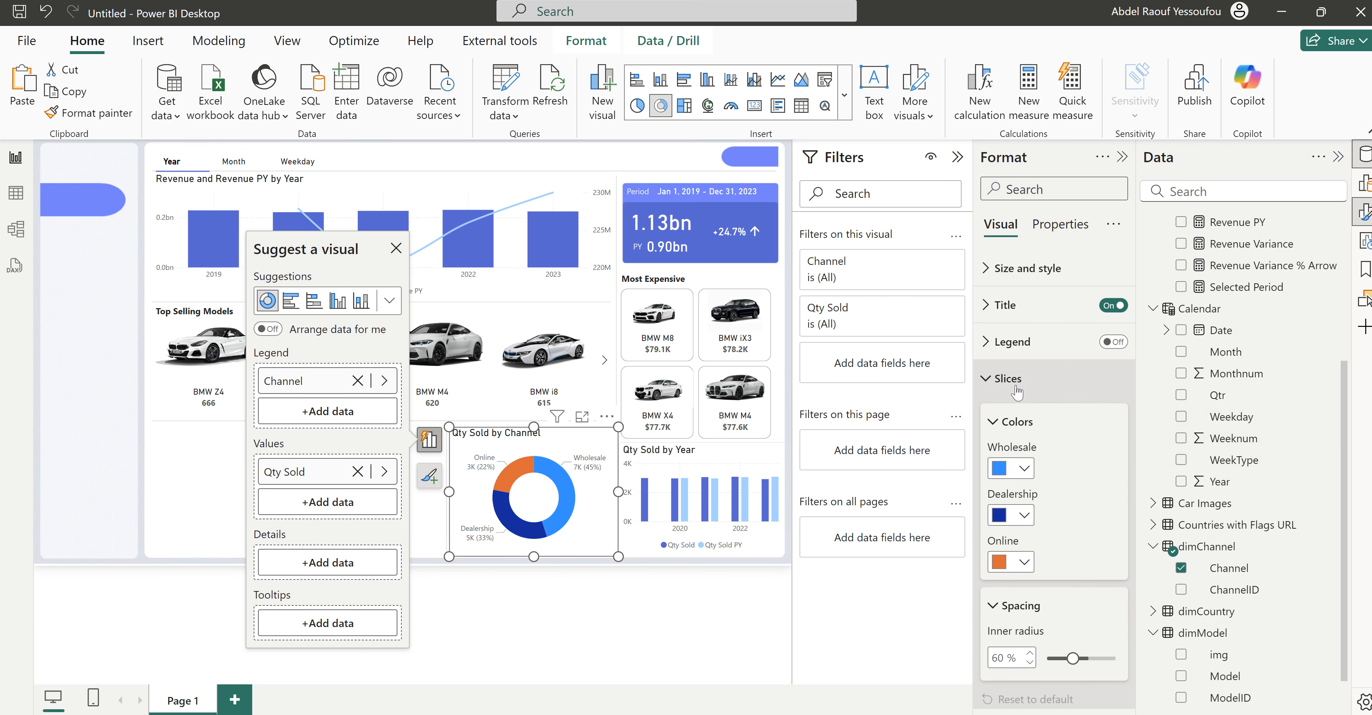
Step: Recolour the Qty Sold by Channel donut's Wholesale slice medium blue and Dealership slice light blue, and set its inner radius to 80%
left_click(1025, 469)
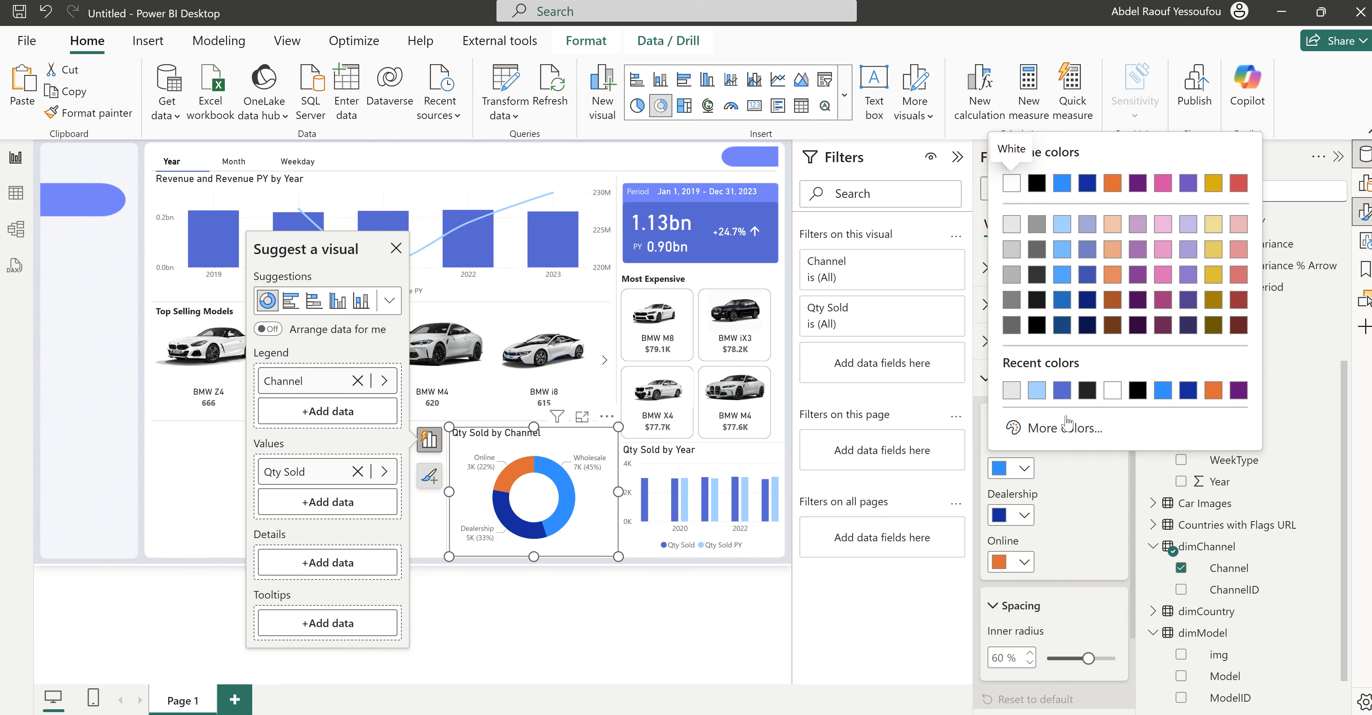
left_click(1061, 390)
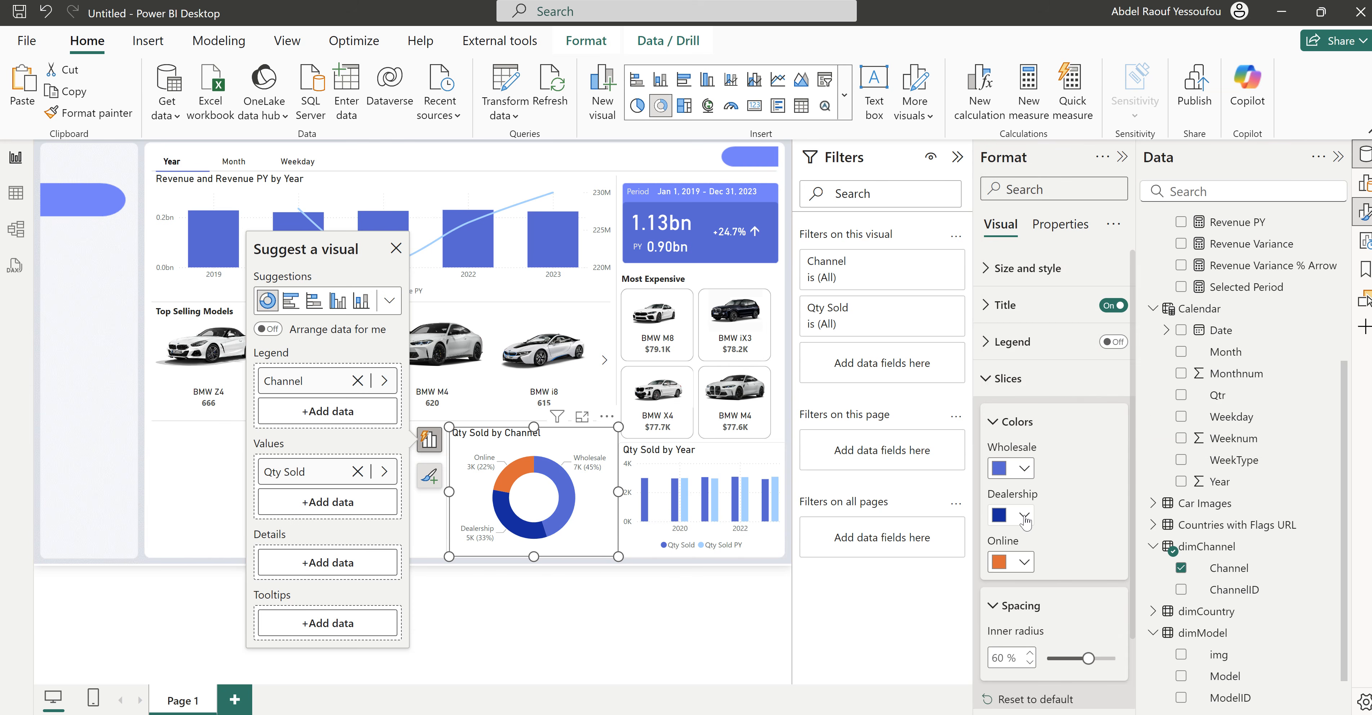
left_click(1024, 516)
left_click(1063, 443)
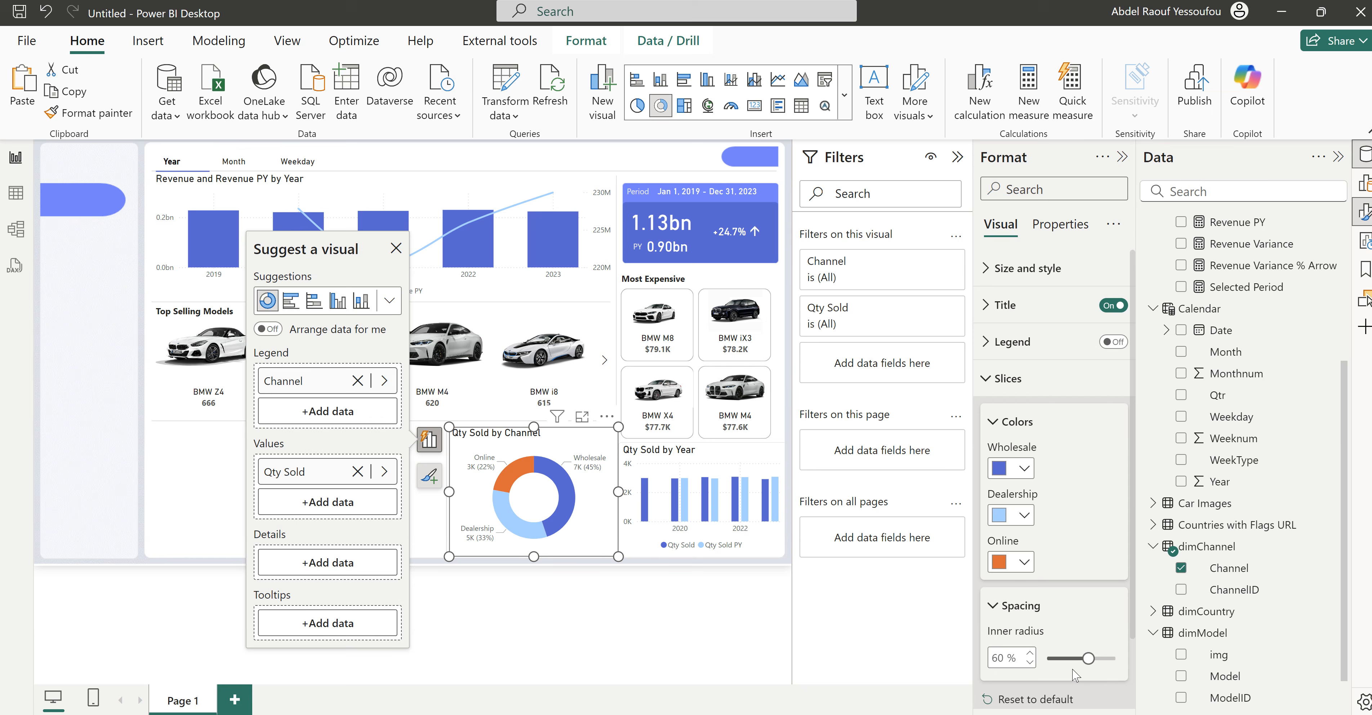
left_click_drag(1090, 660, 1102, 661)
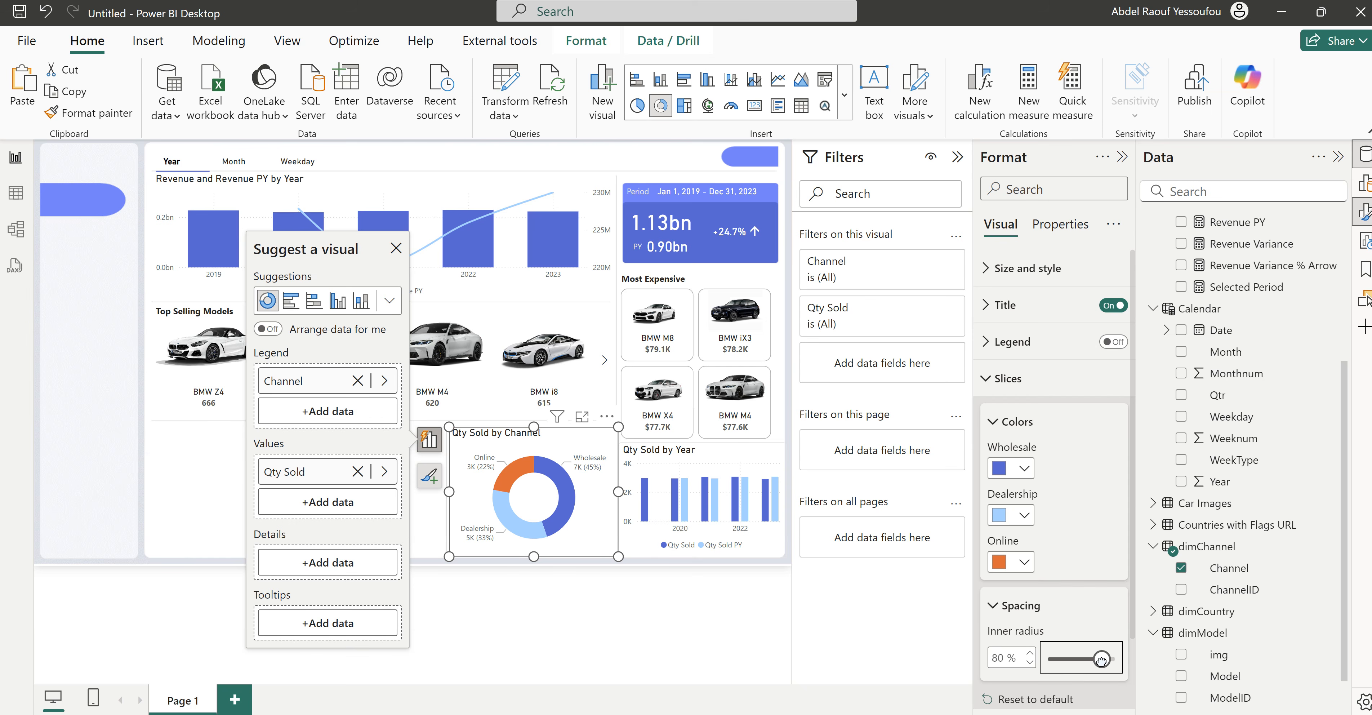
left_click(593, 566)
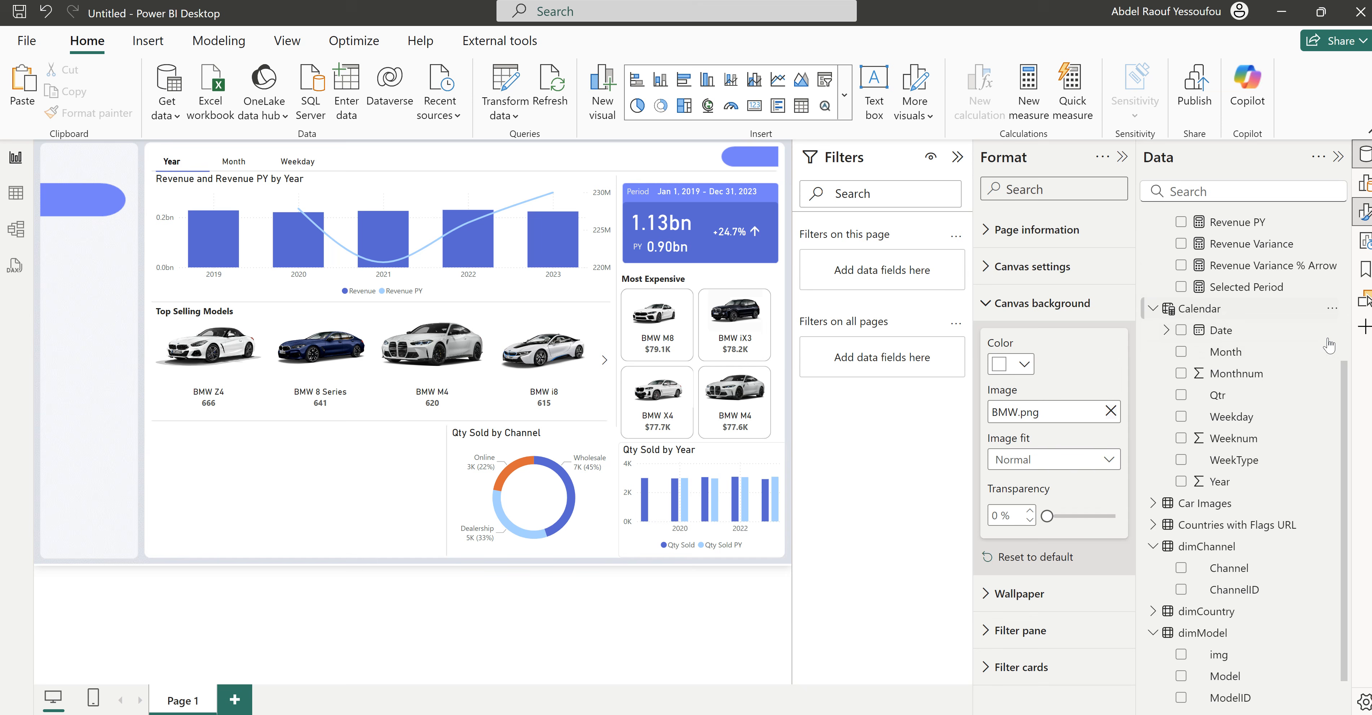
Step: Add a card showing the Qty Sold measure, shrink it to a small box and turn off its category label
scroll(1315, 429, "up", 5)
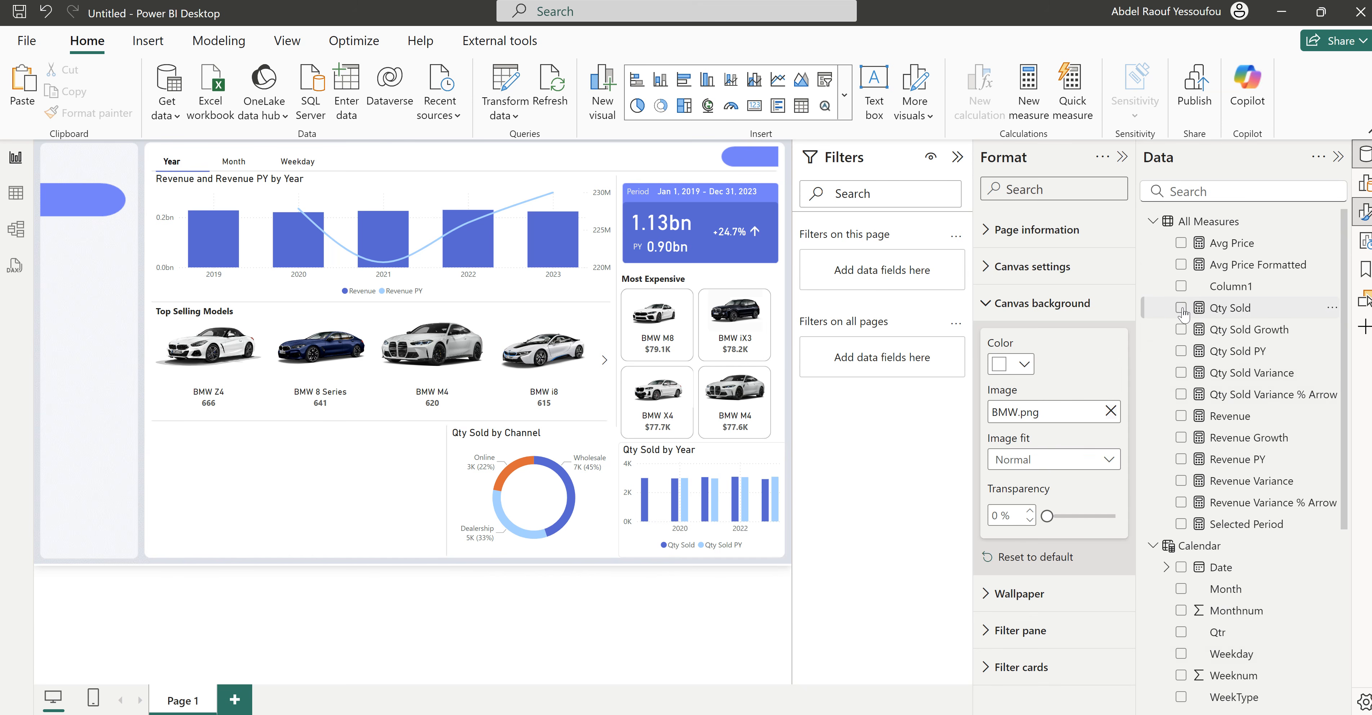
left_click(1181, 308)
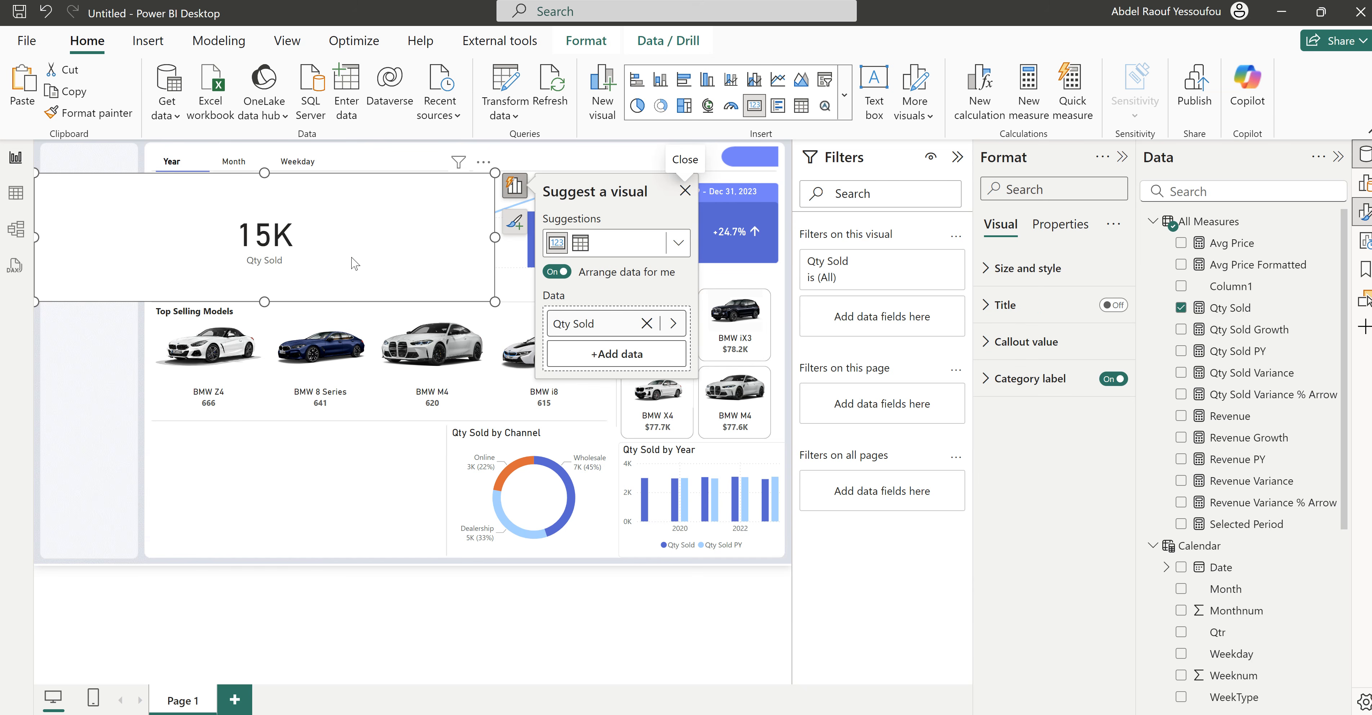
left_click_drag(495, 302, 174, 237)
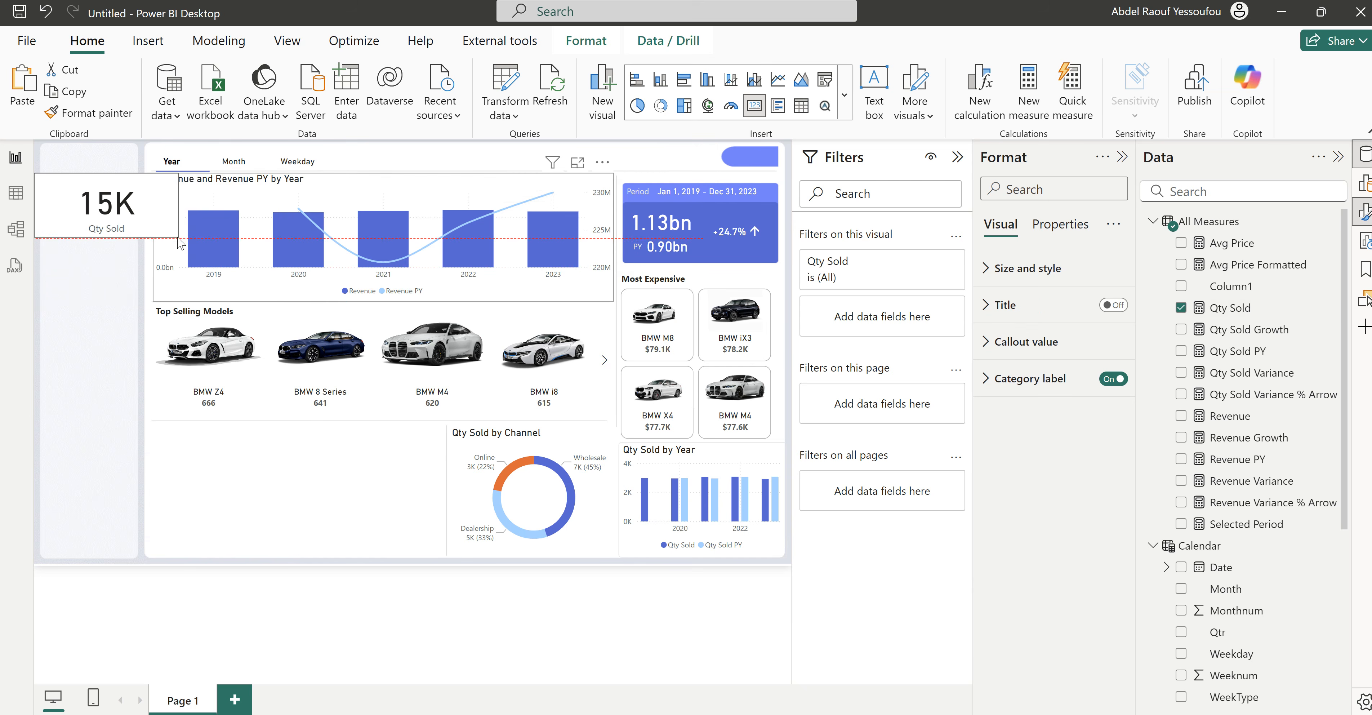
left_click(1113, 380)
left_click_drag(174, 203, 132, 205)
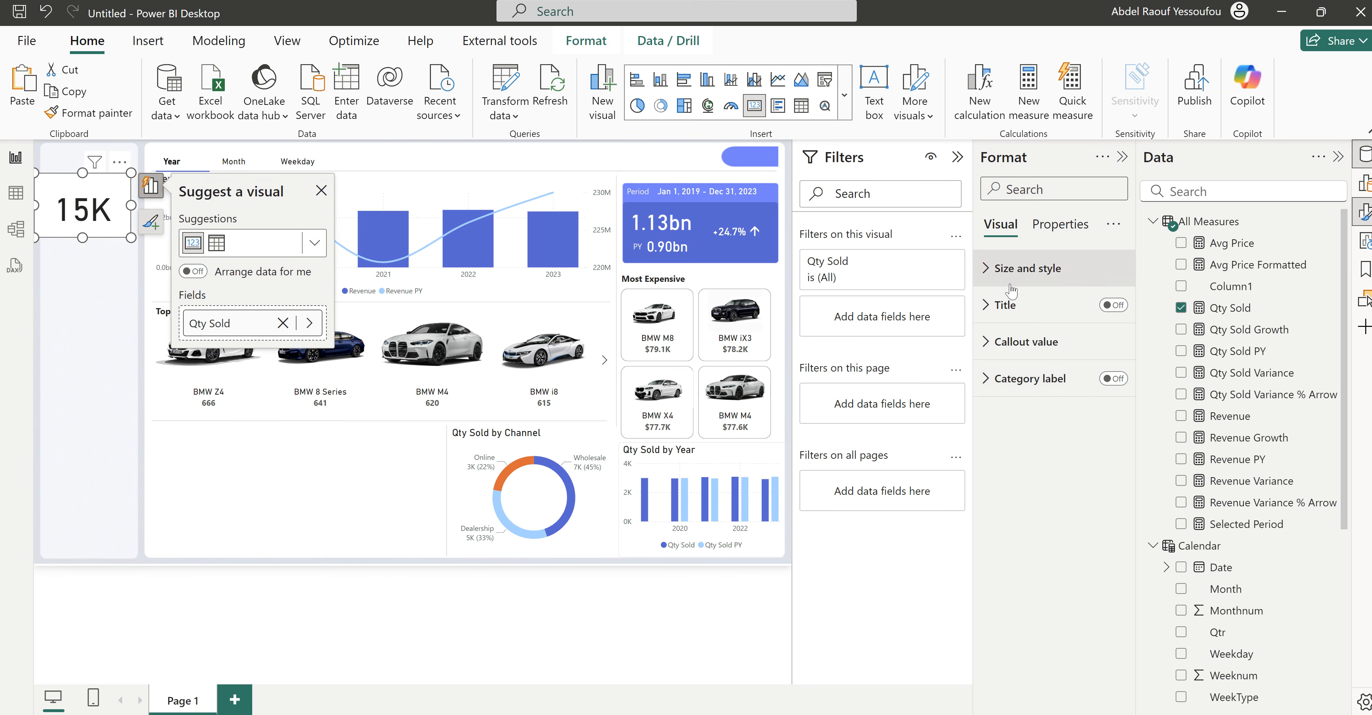
Step: Turn off the Qty Sold card's background and place the card in the centre of the Qty Sold by Channel donut
left_click(1028, 268)
left_click(1104, 608)
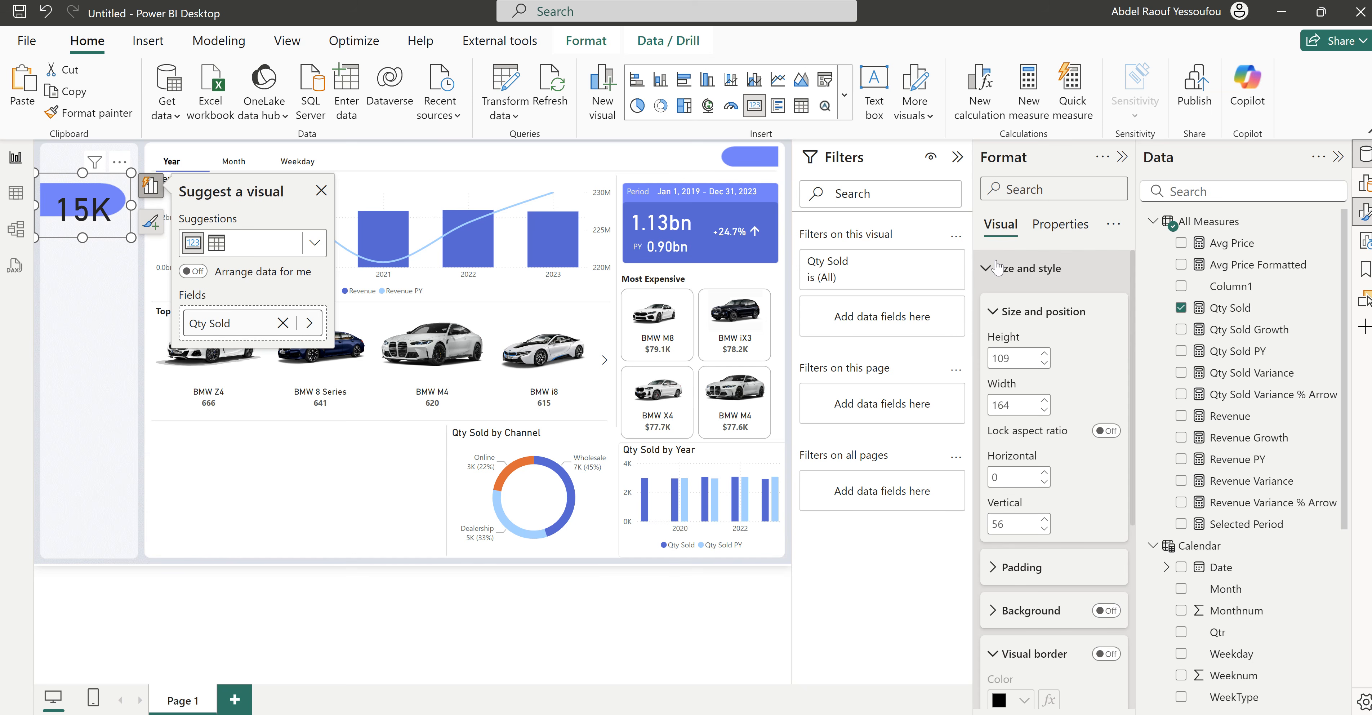
left_click(997, 268)
left_click_drag(77, 224, 542, 509)
Step: Set the Qty Sold card's callout value font size to 30 and centre the number vertically inside the donut ring
left_click(1026, 341)
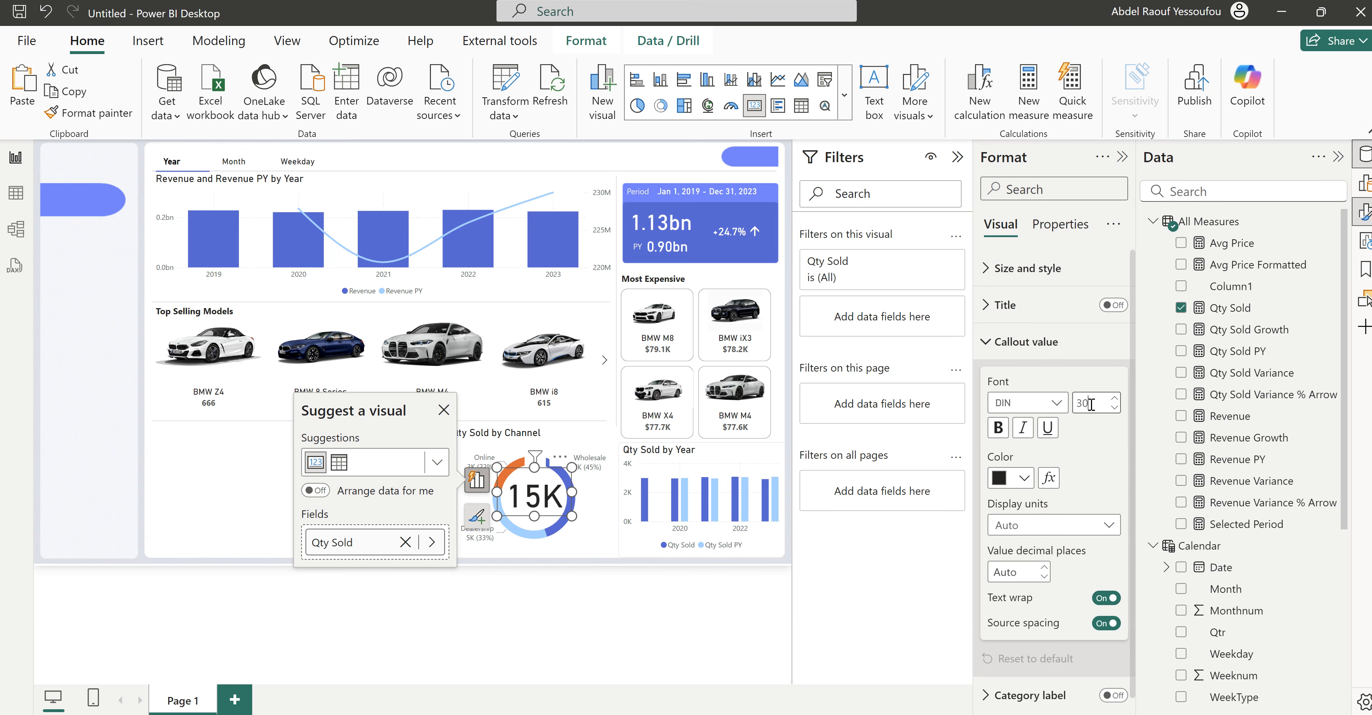
left_click(230, 490)
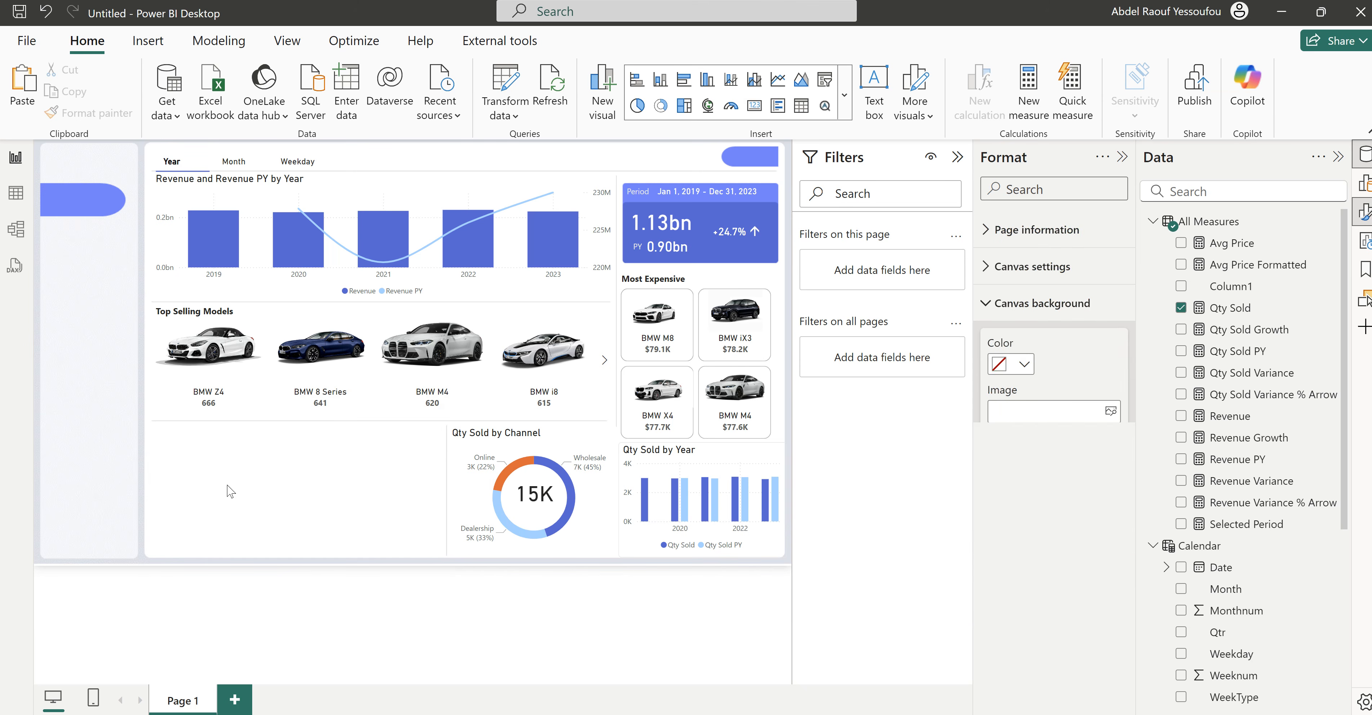
left_click(540, 504)
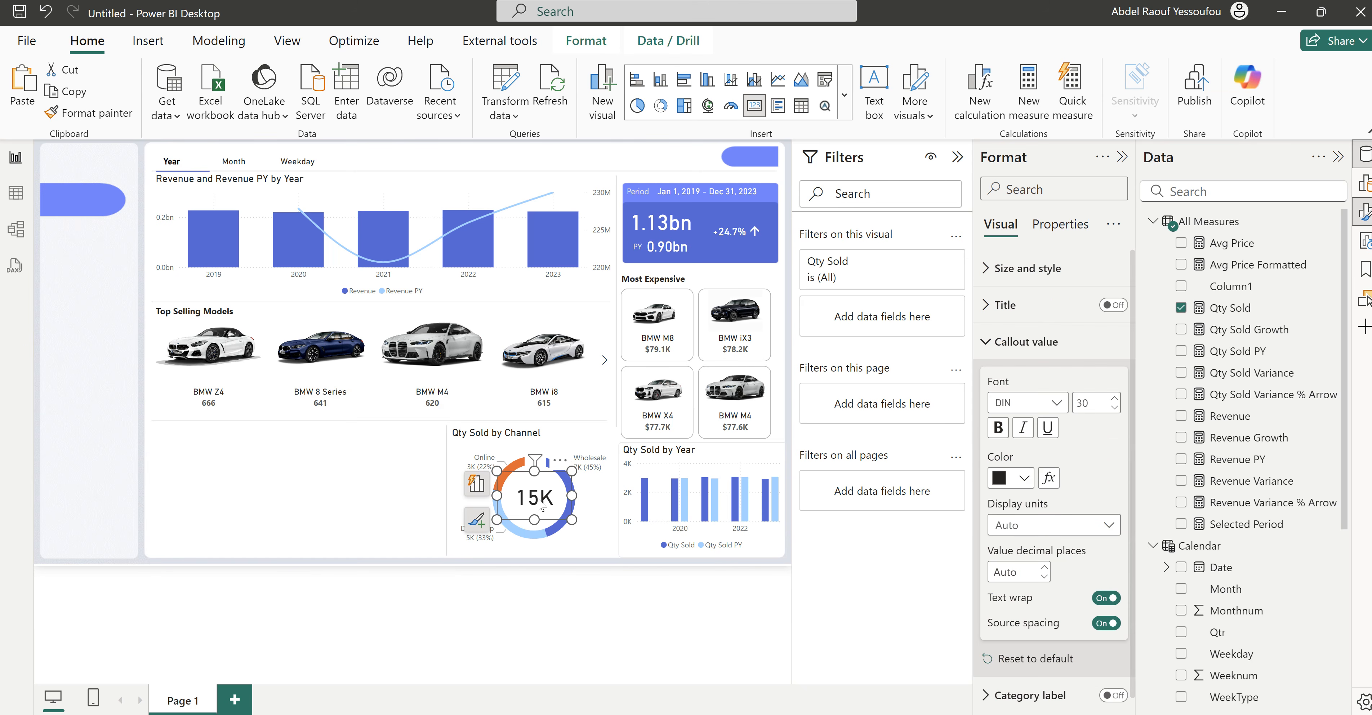
left_click(393, 492)
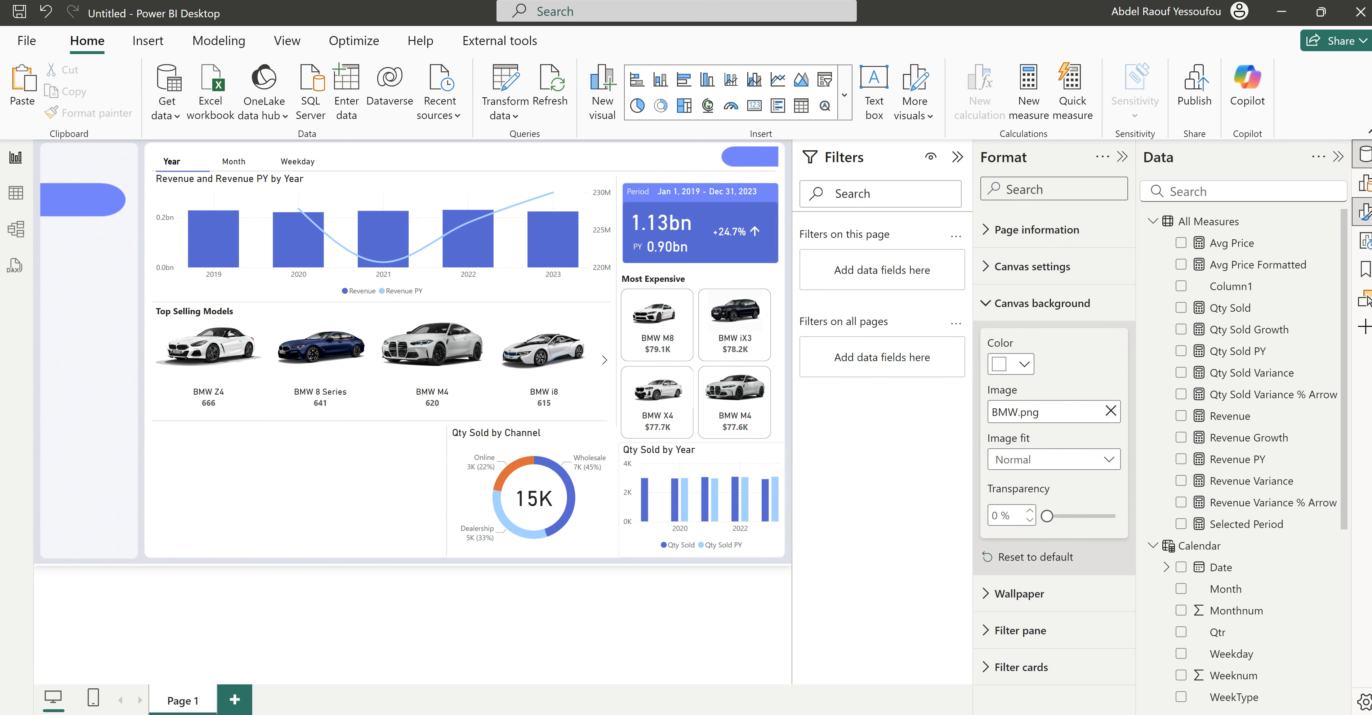
Step: Switch to the BMW_Global_Sales report to examine its Sales by Country table, and return to the untitled Power BI report
mouse_move(819, 714)
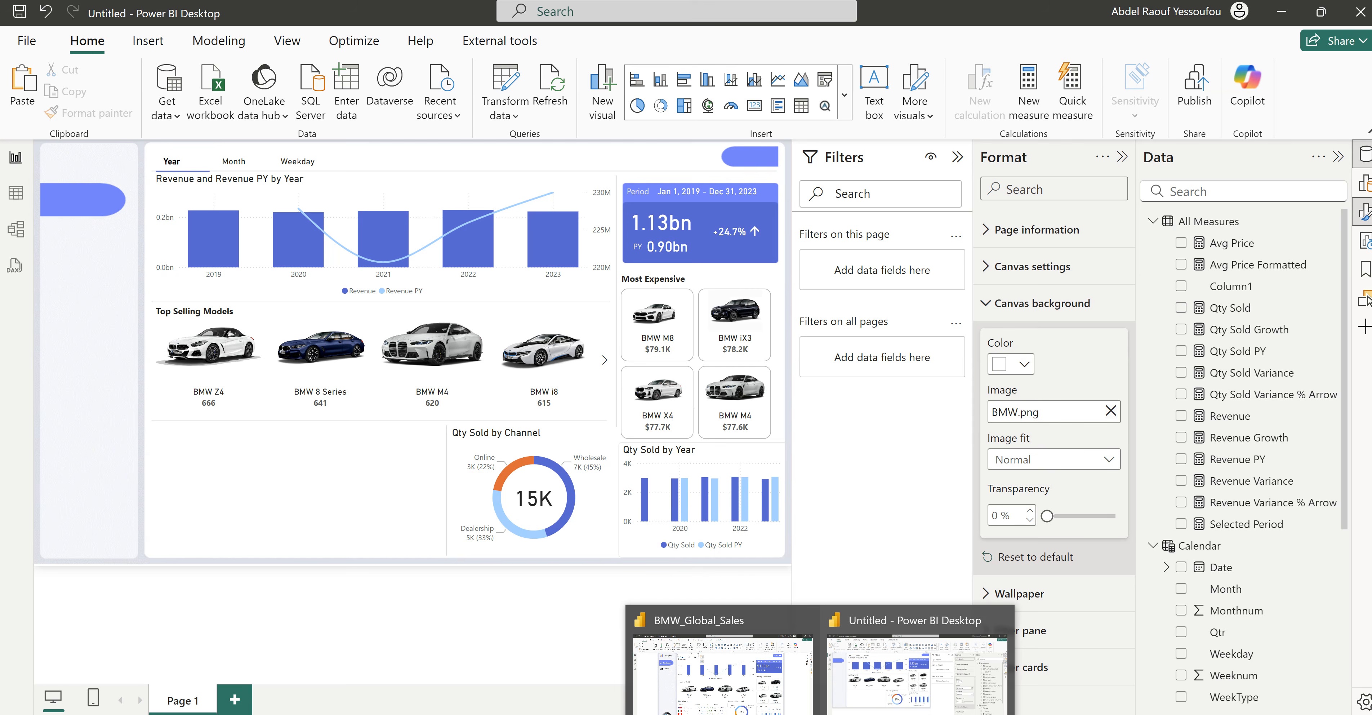
left_click(765, 686)
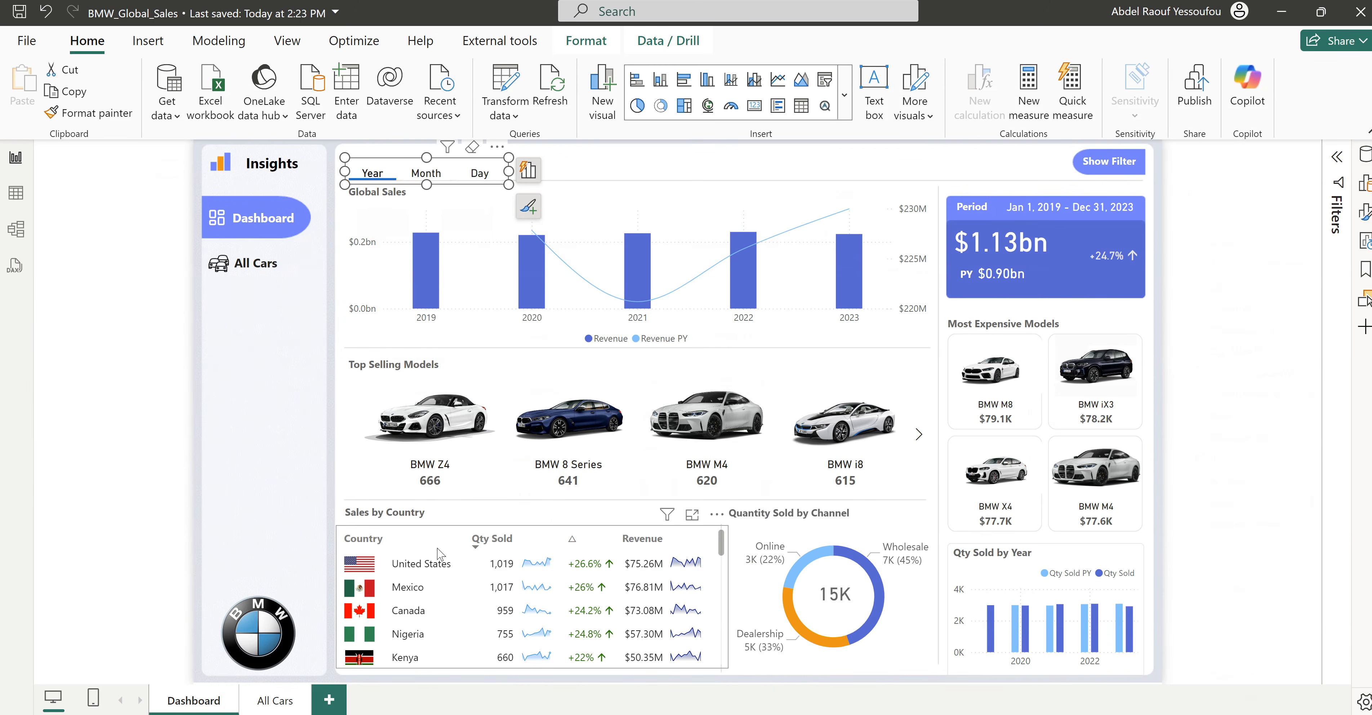
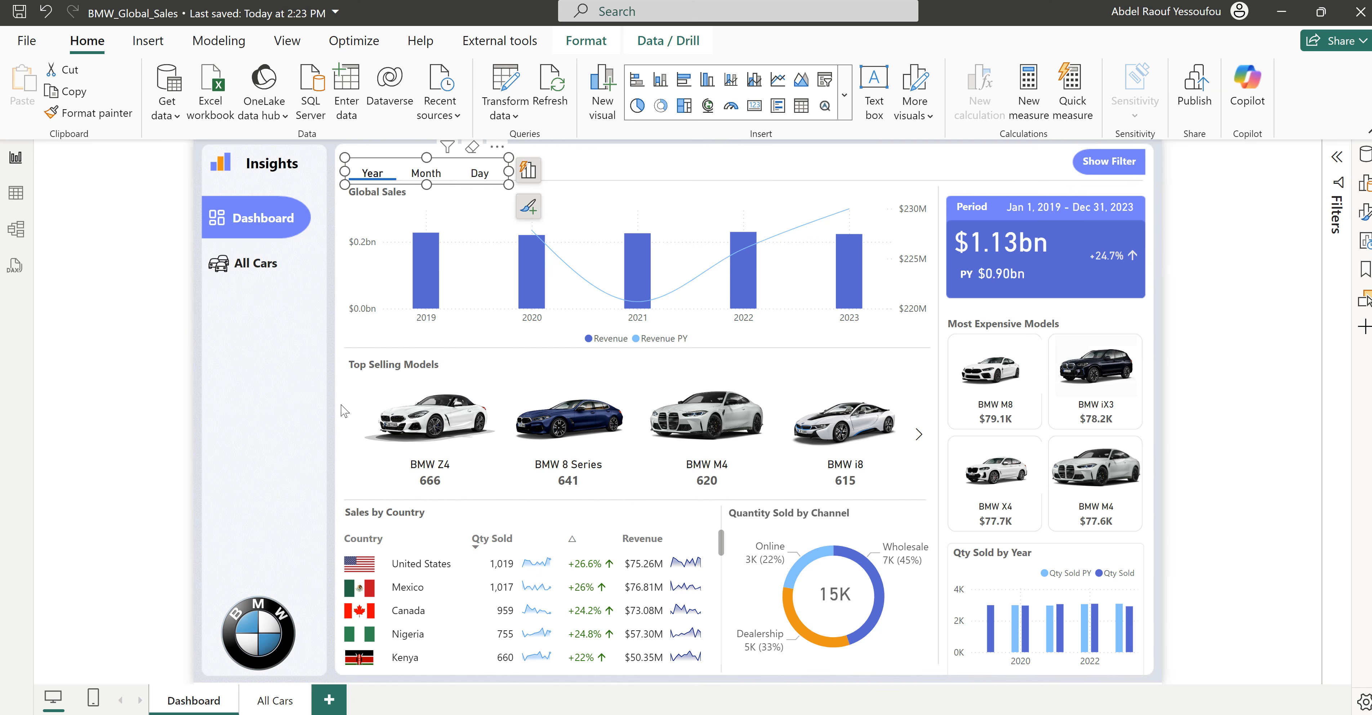
left_click(281, 398)
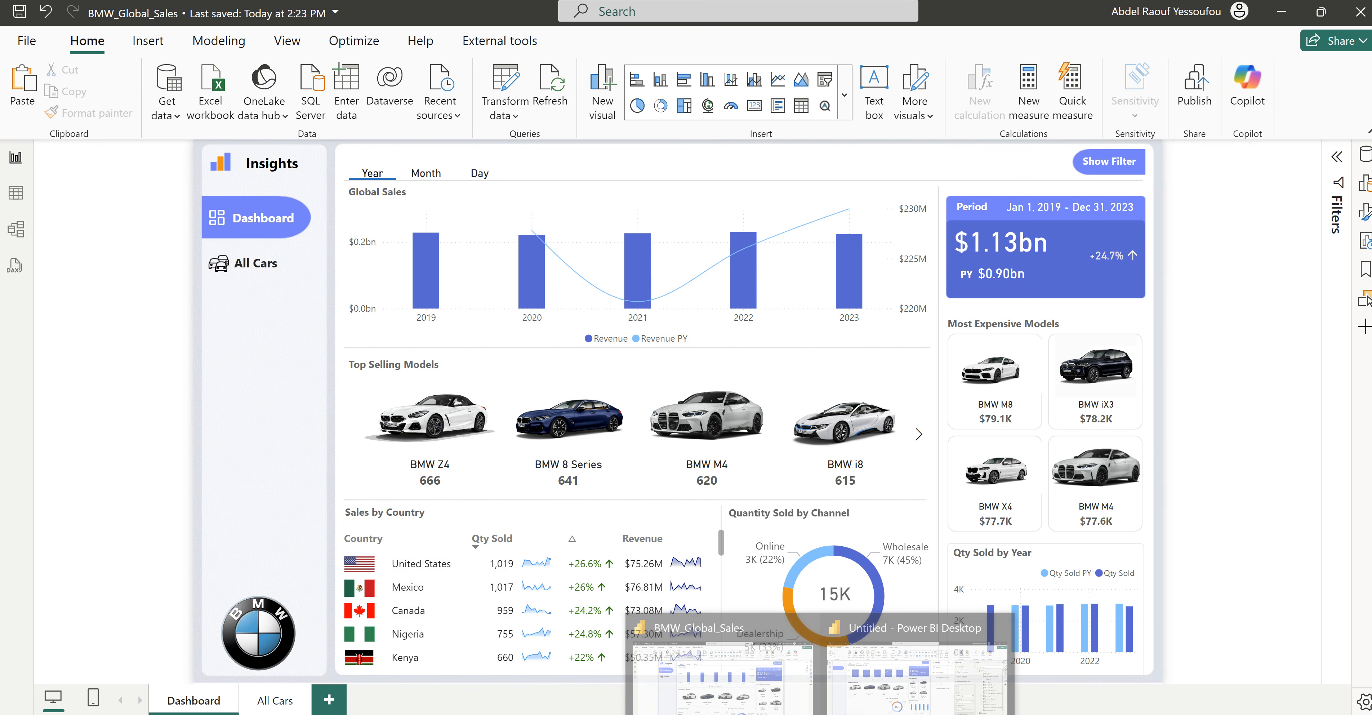
left_click(900, 682)
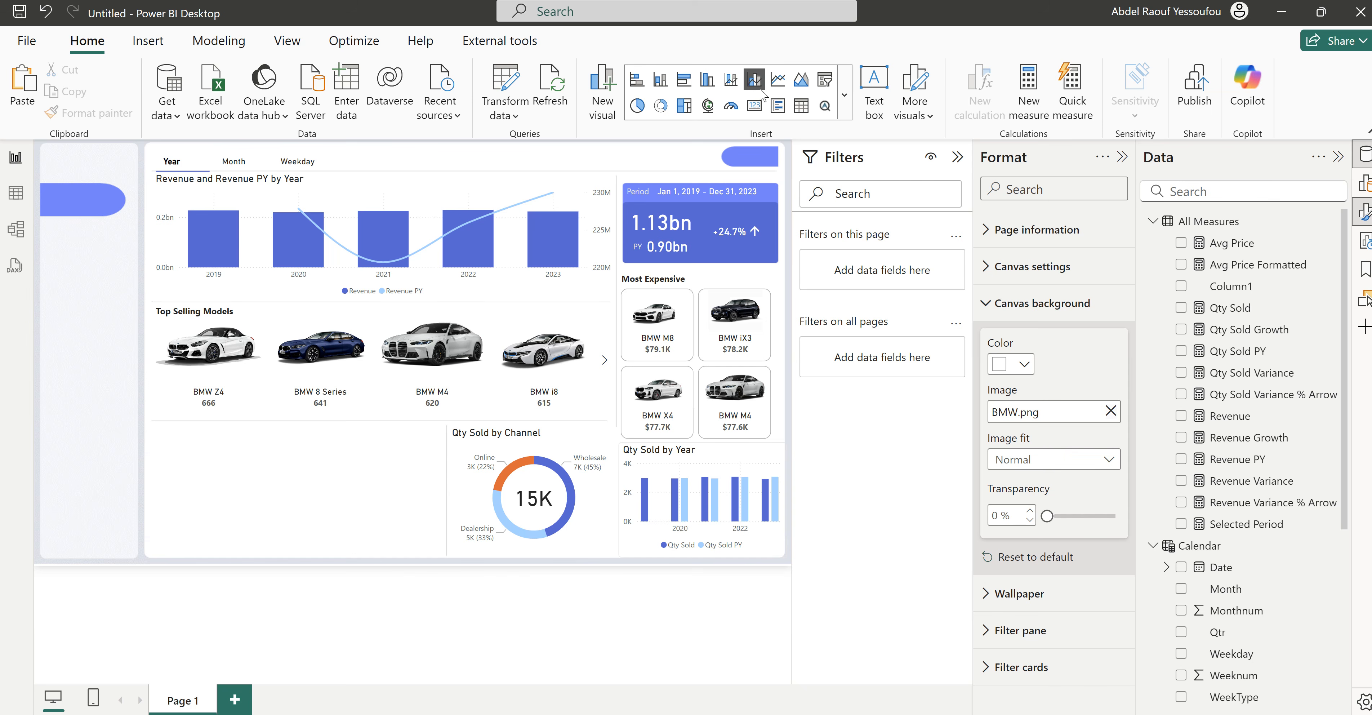
Step: Insert a table visual in the empty area below Top Selling Models and add the Flag field from dimCountry
left_click(801, 106)
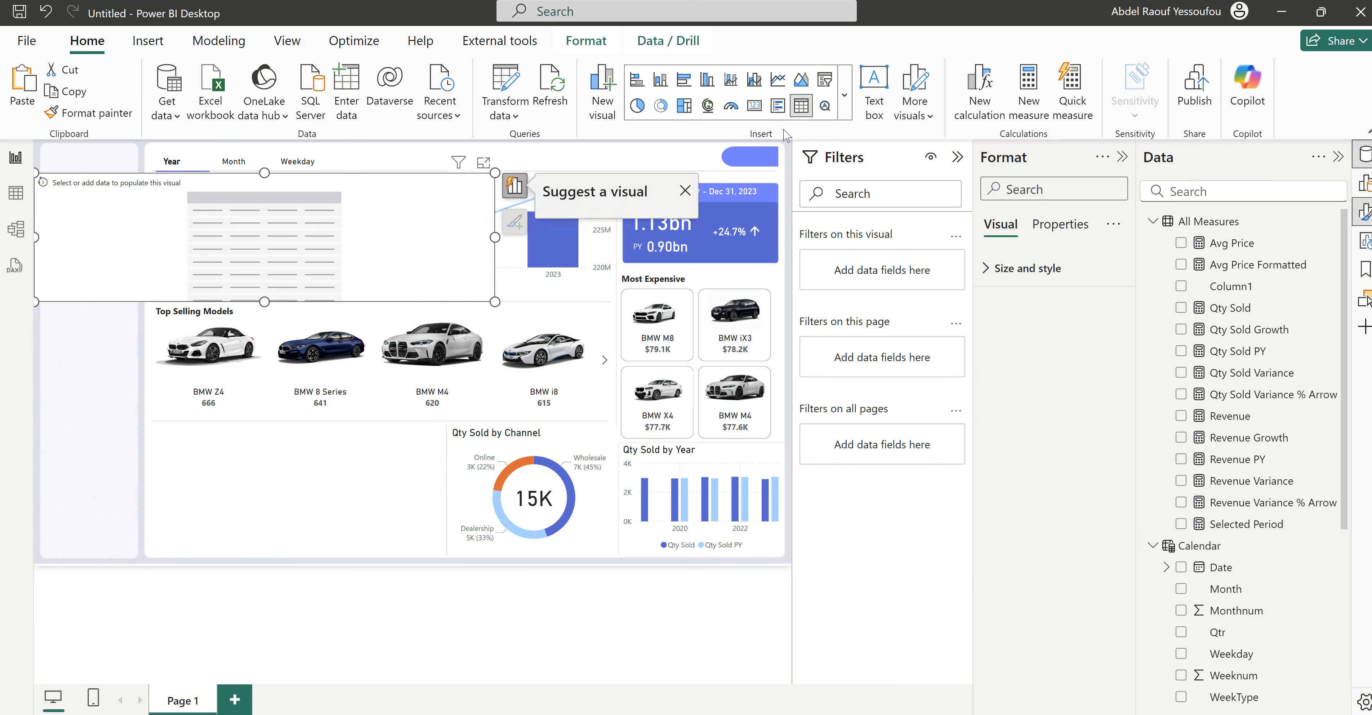
left_click_drag(258, 232, 372, 489)
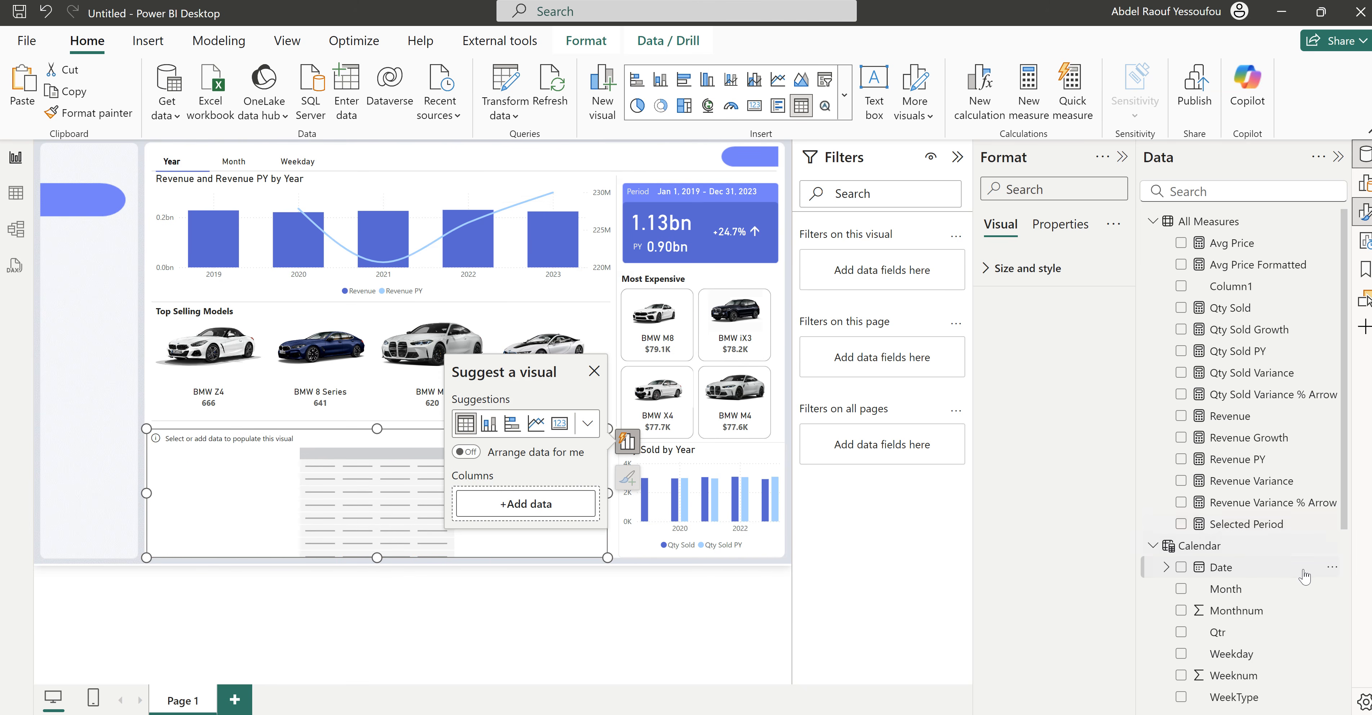
scroll(1305, 575, "down", 5)
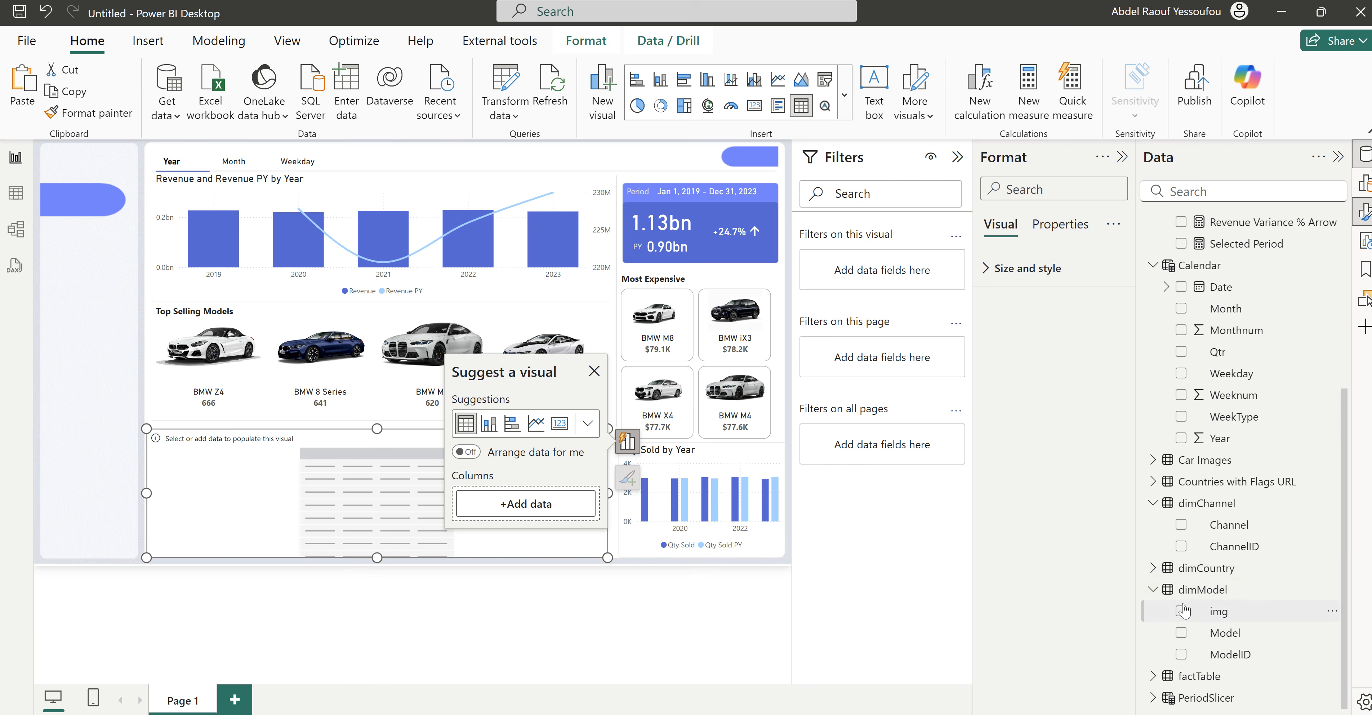
left_click(1154, 569)
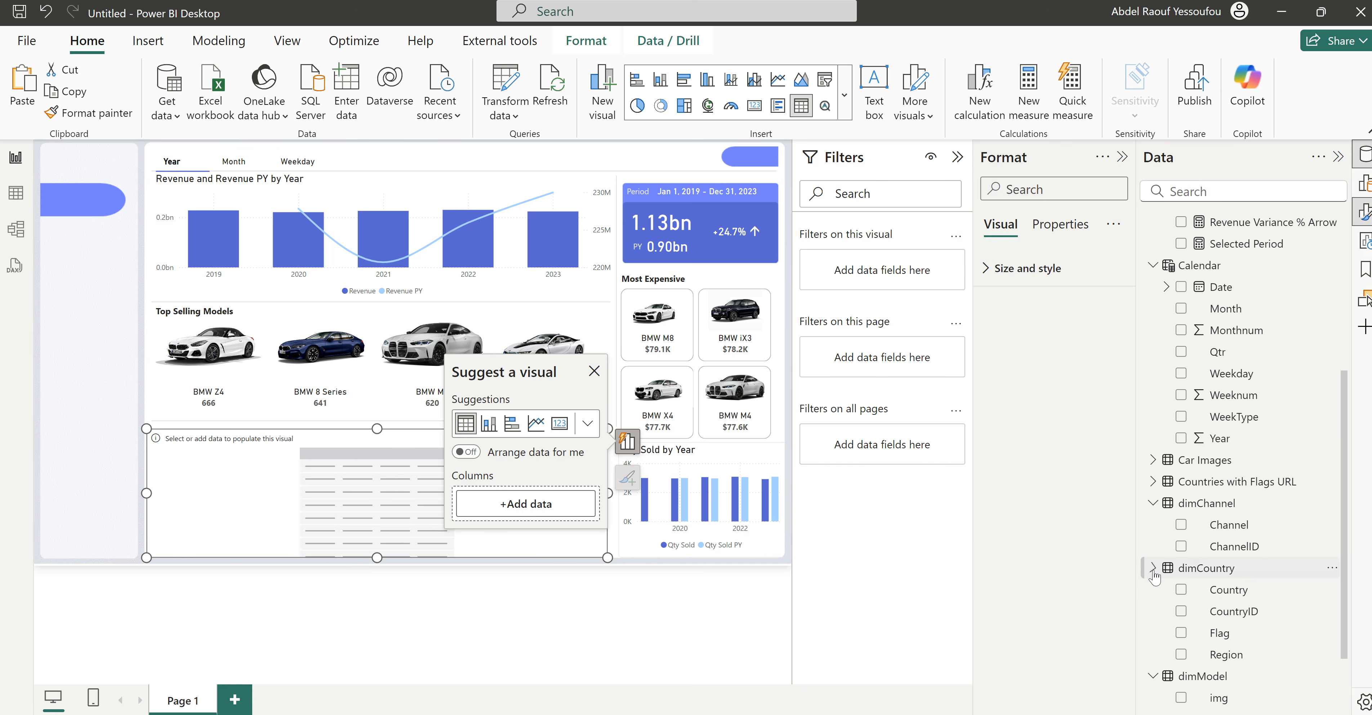
left_click(1182, 633)
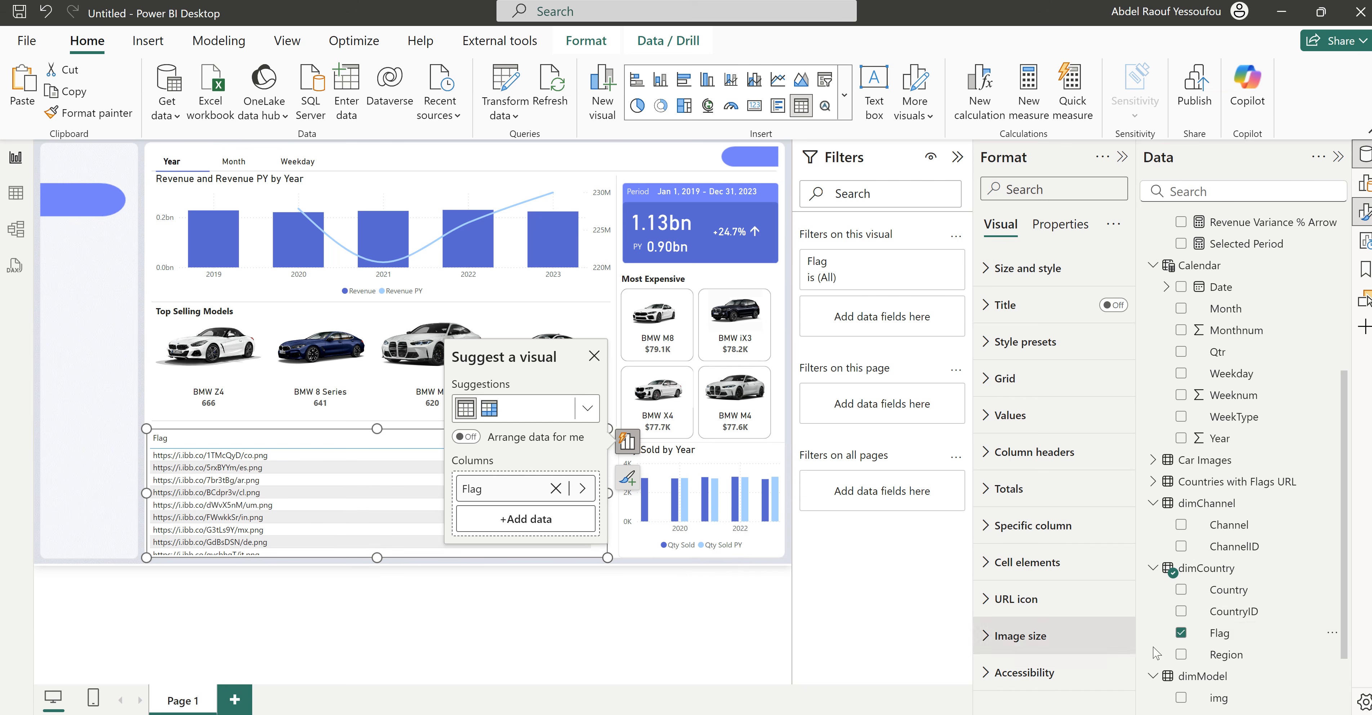
Step: Set the data category of the Flag column to Image URL
left_click(1225, 634)
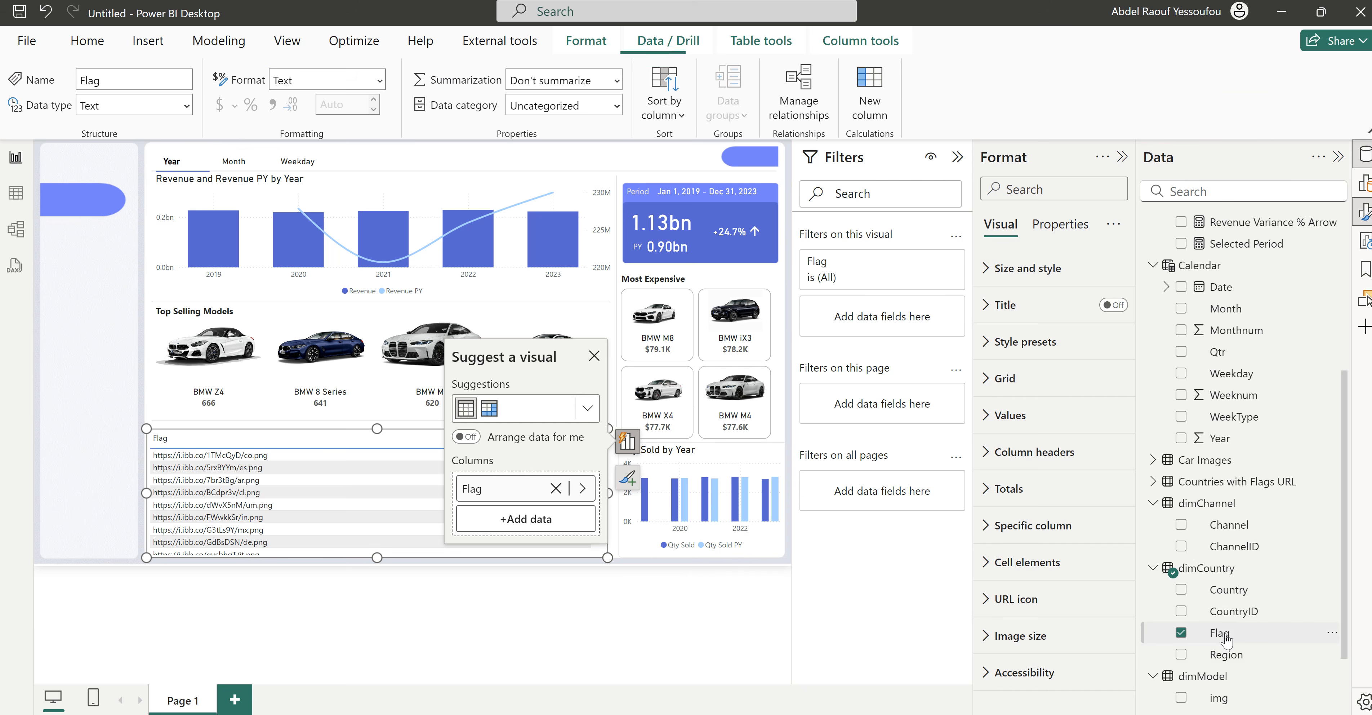
left_click(617, 106)
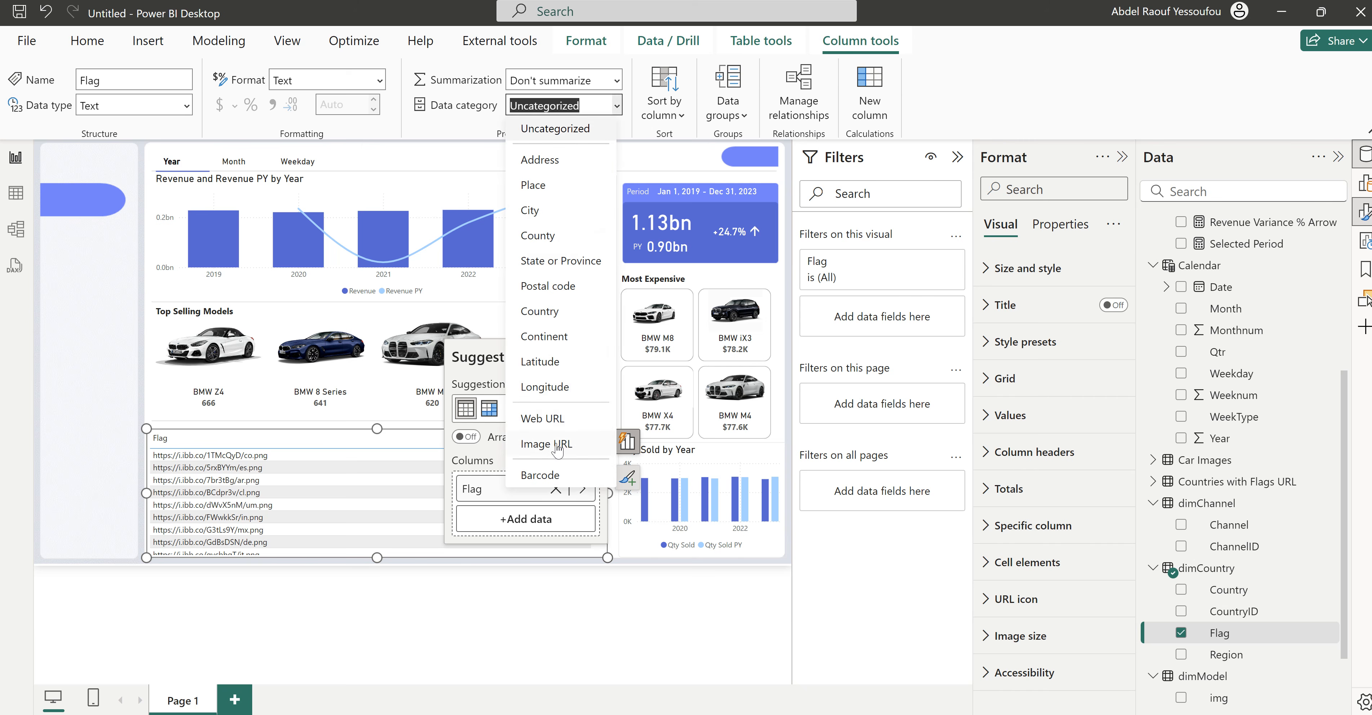
left_click(557, 445)
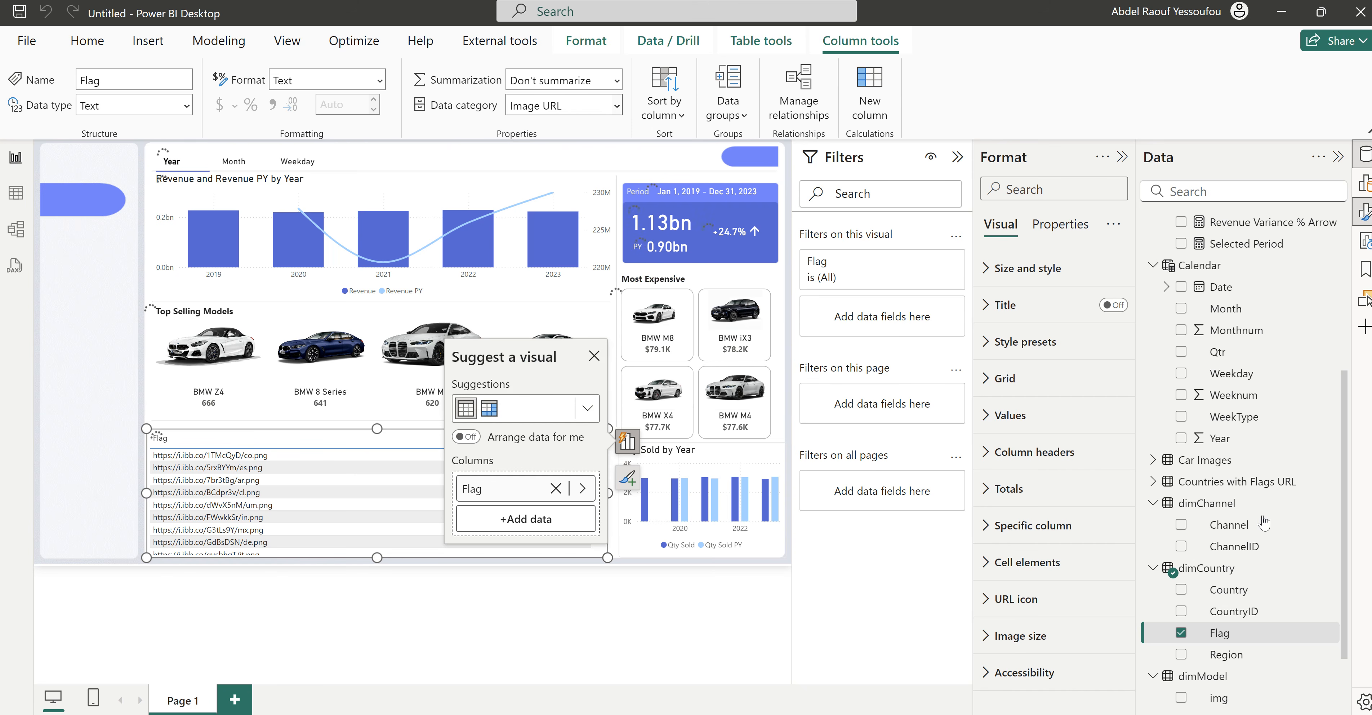
scroll(1264, 524, "up", 5)
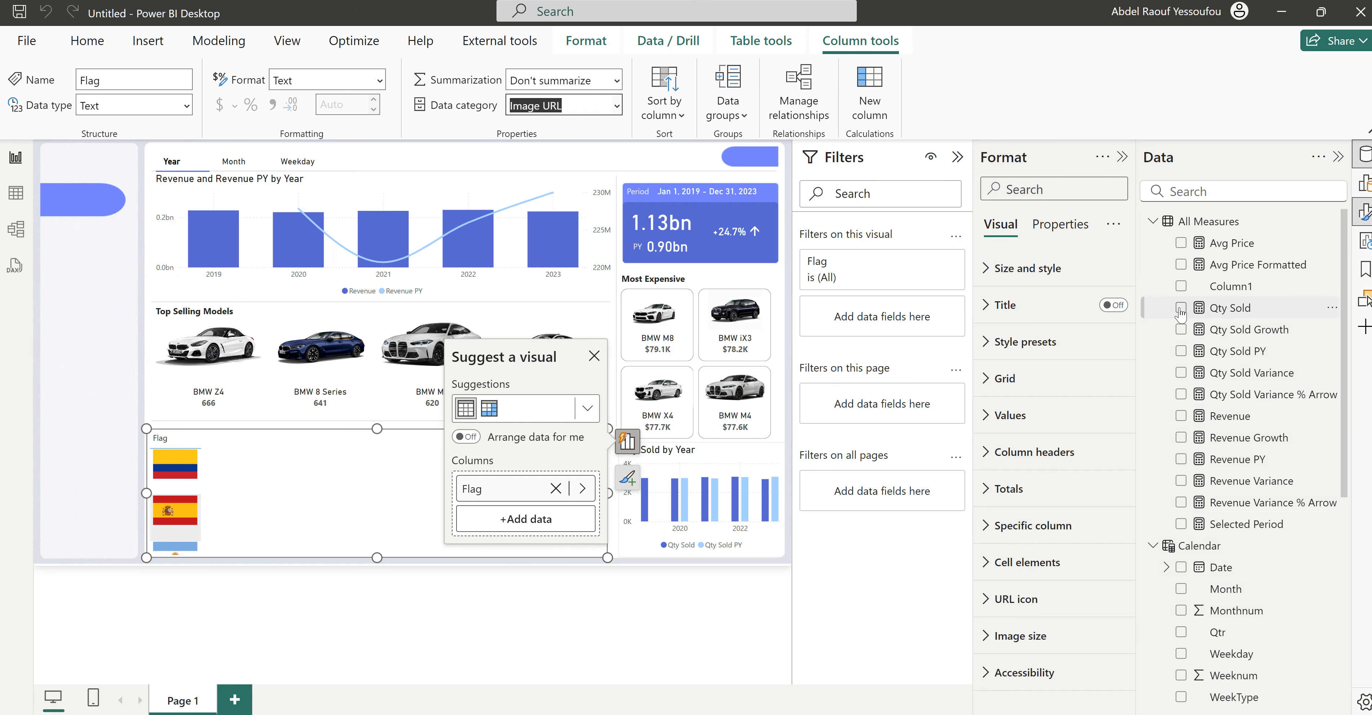
left_click(1180, 312)
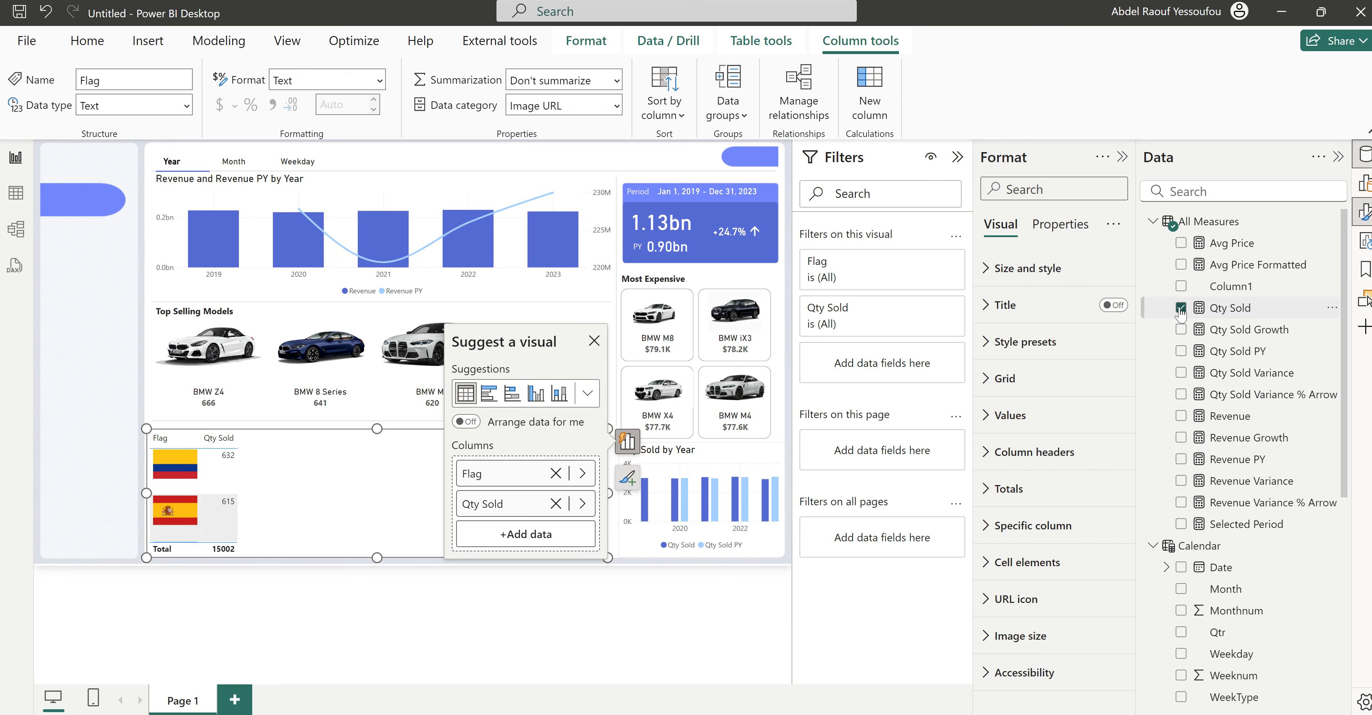
left_click(1180, 310)
Step: Add Country, Qty Sold, Qty Sold Variance % Arrow and Revenue as columns after Flag in the table
scroll(1249, 575, "down", 5)
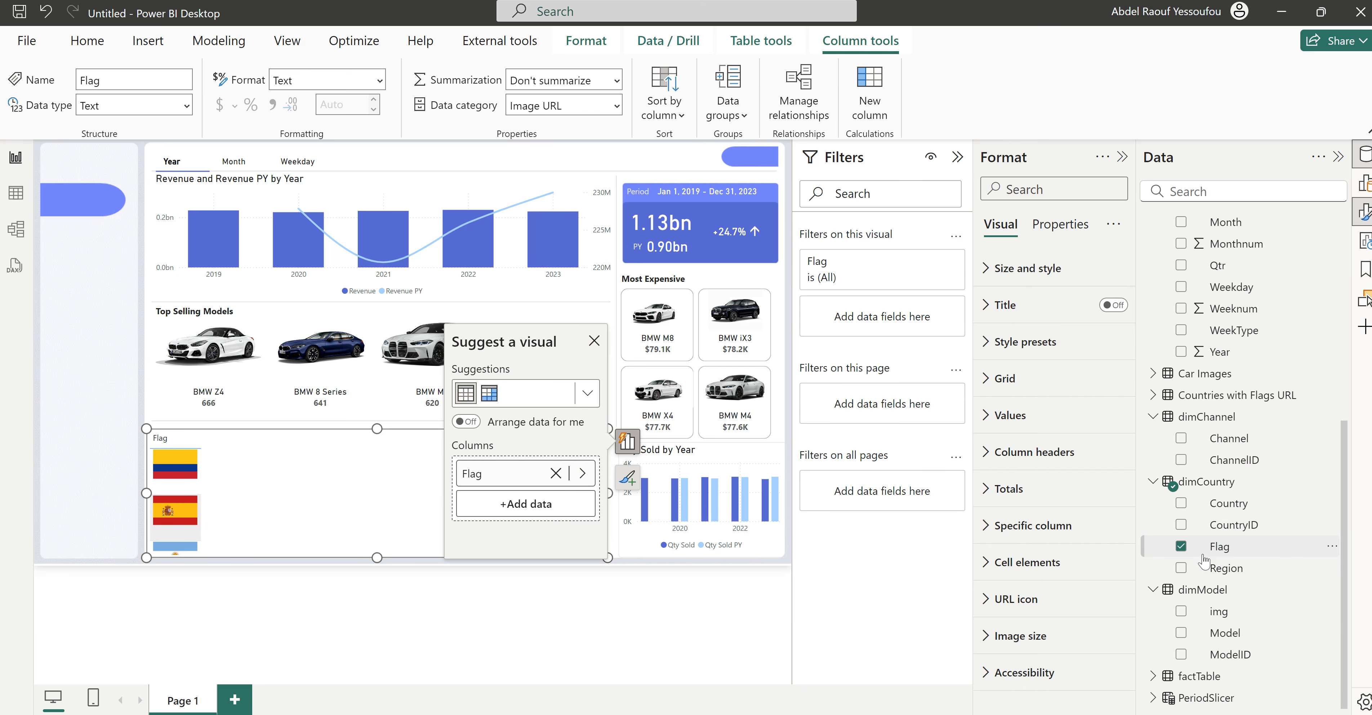
left_click(1180, 503)
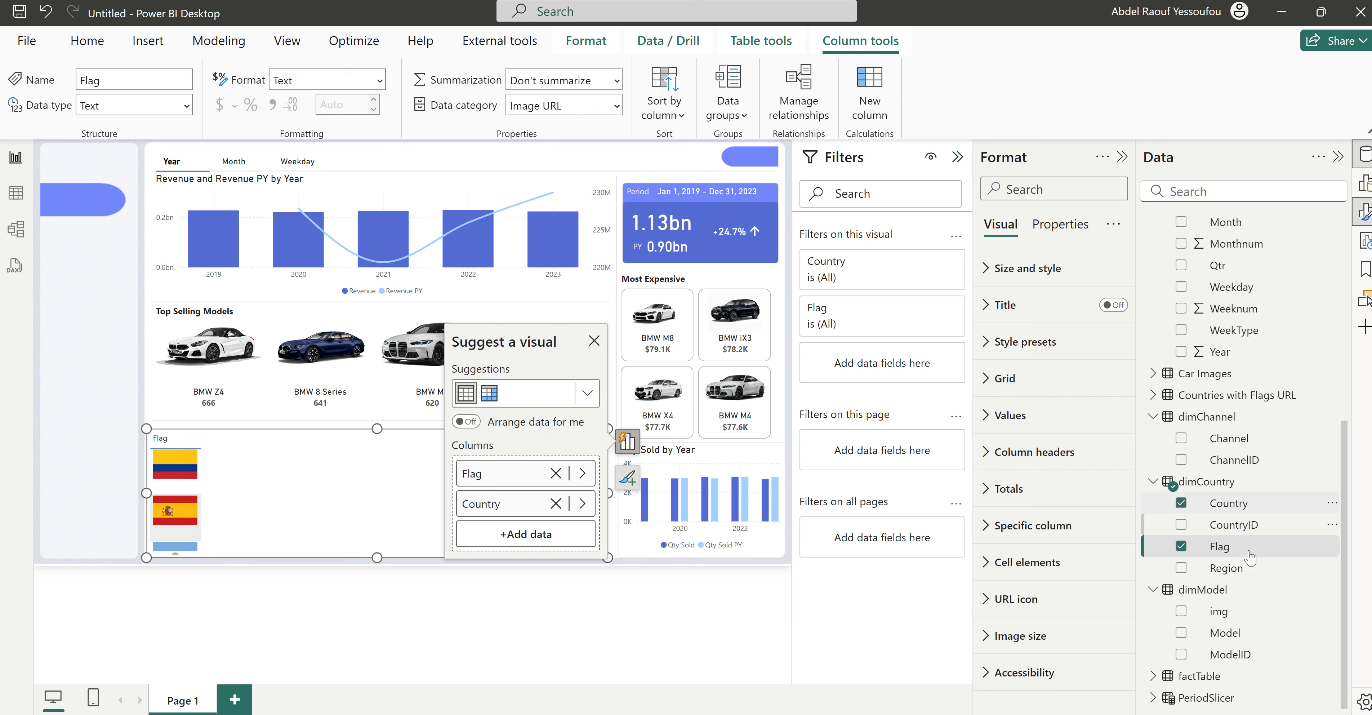
scroll(1249, 554, "up", 7)
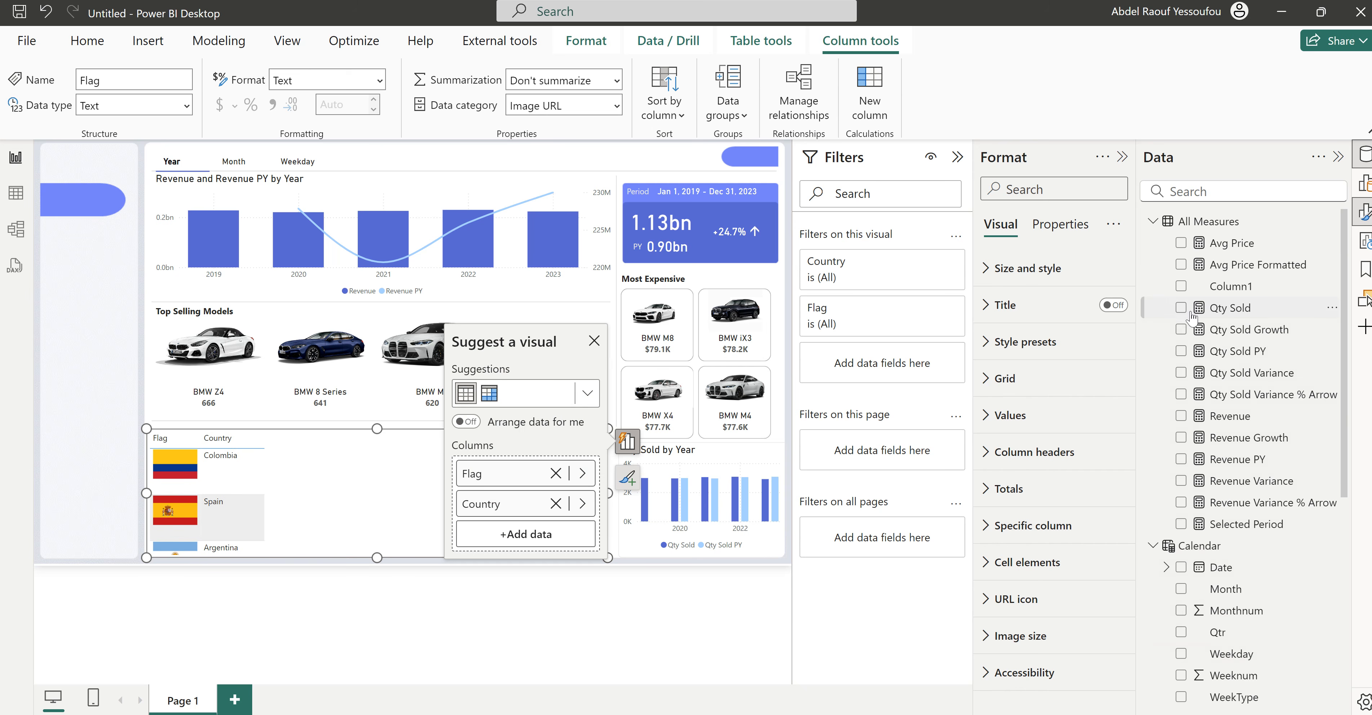
left_click(1181, 308)
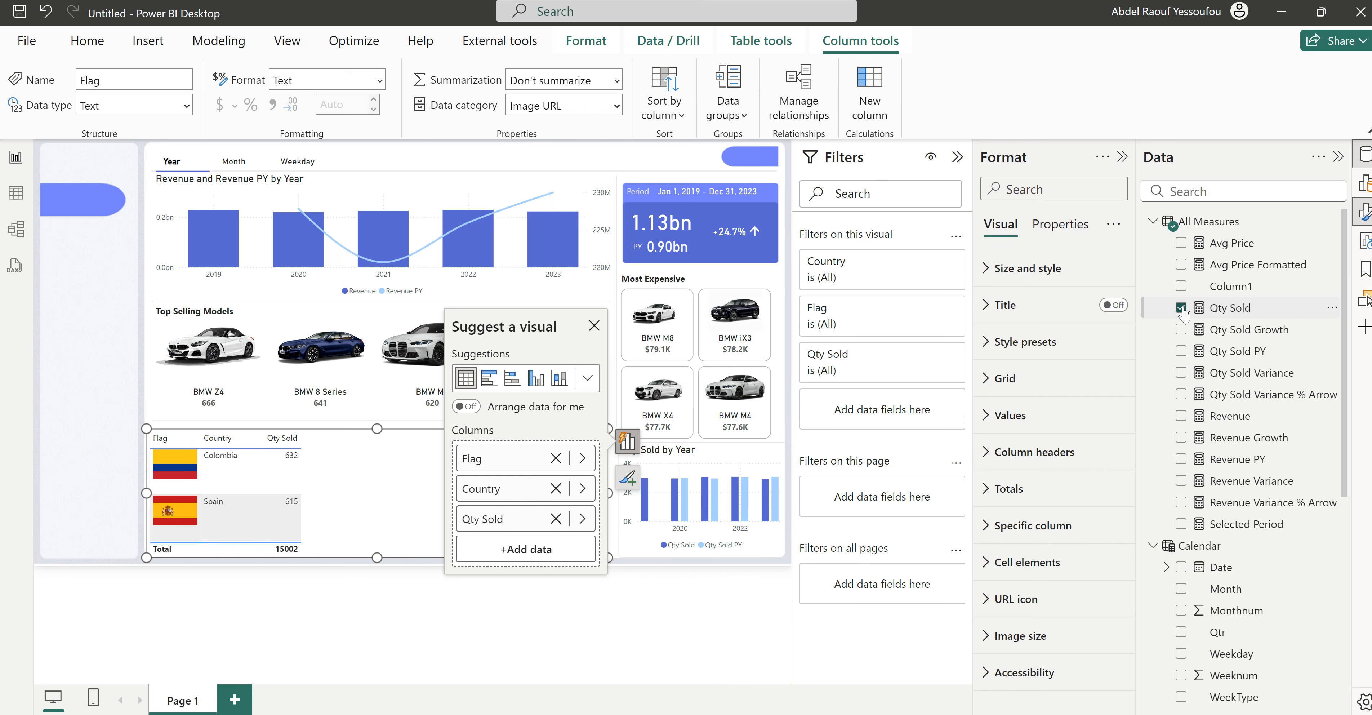
left_click(1182, 397)
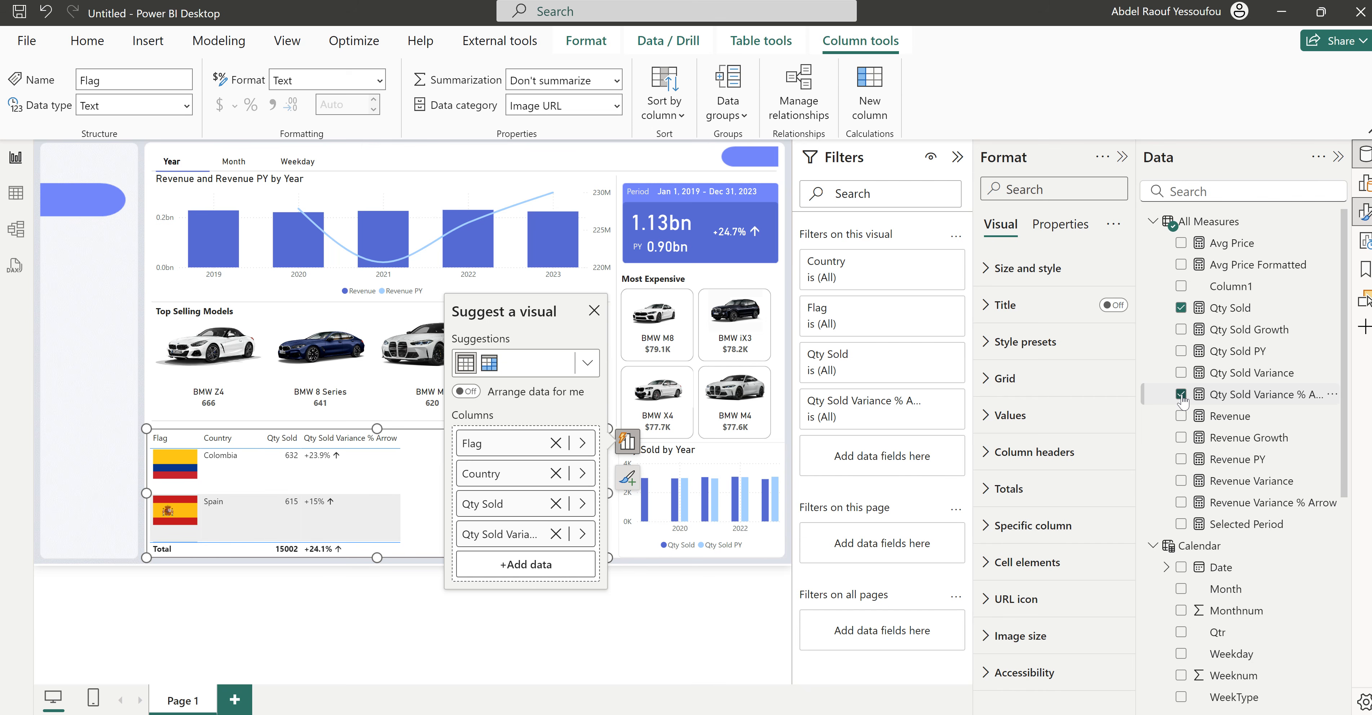
left_click(1181, 419)
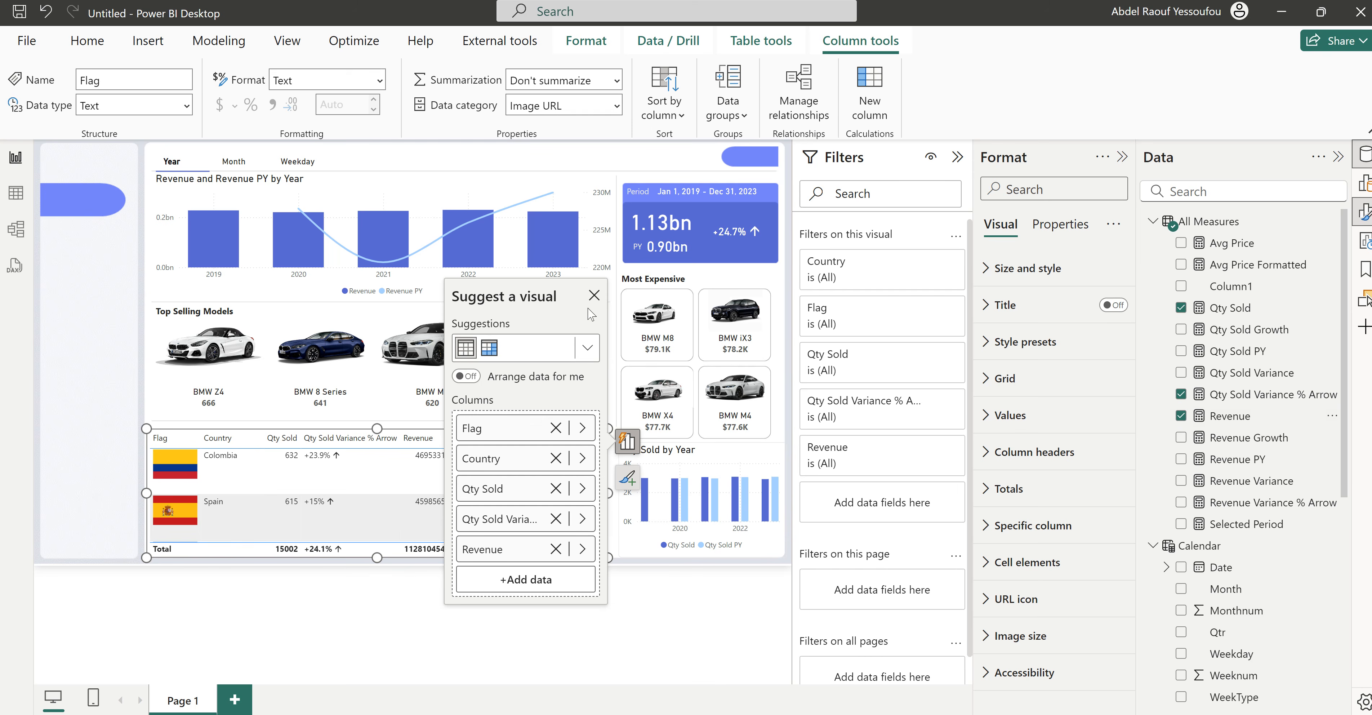
Step: Close the visual suggestions, check the sparkline columns of Sales by Country in the BMW_Global_Sales report, and minimize that report
left_click(594, 296)
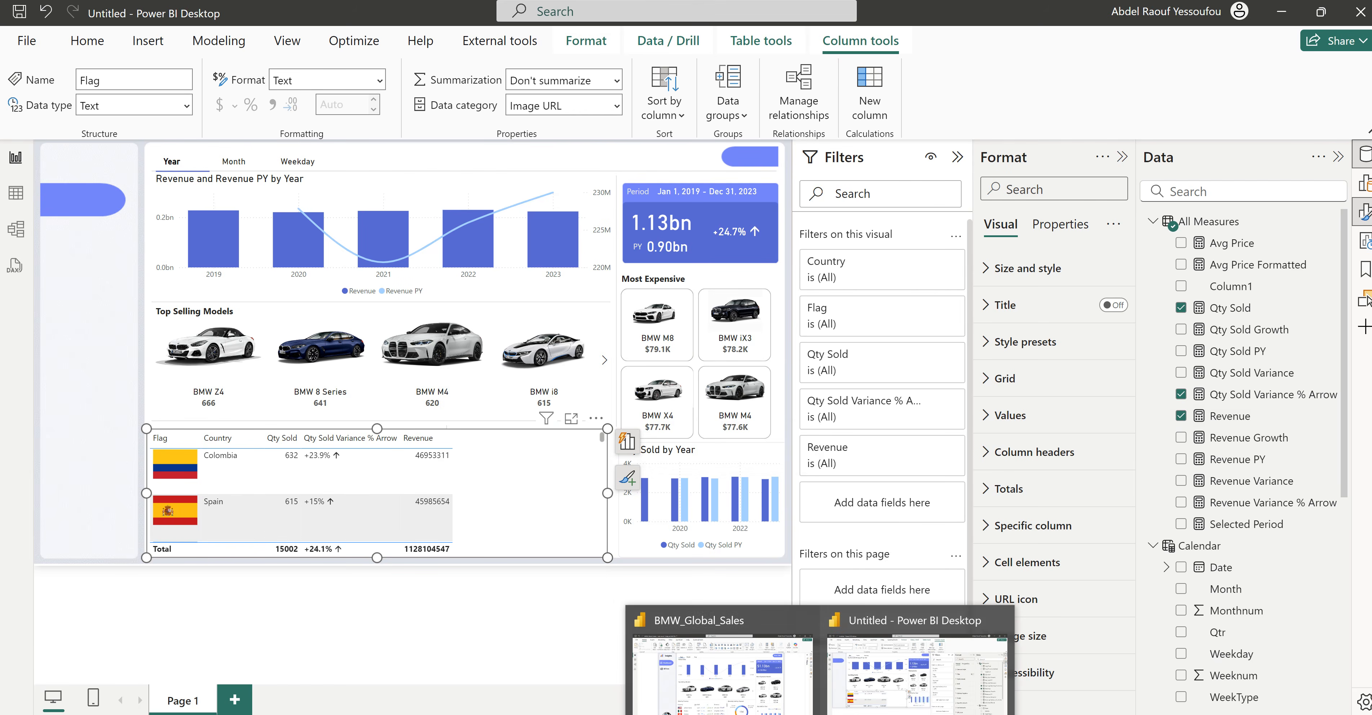
left_click(772, 697)
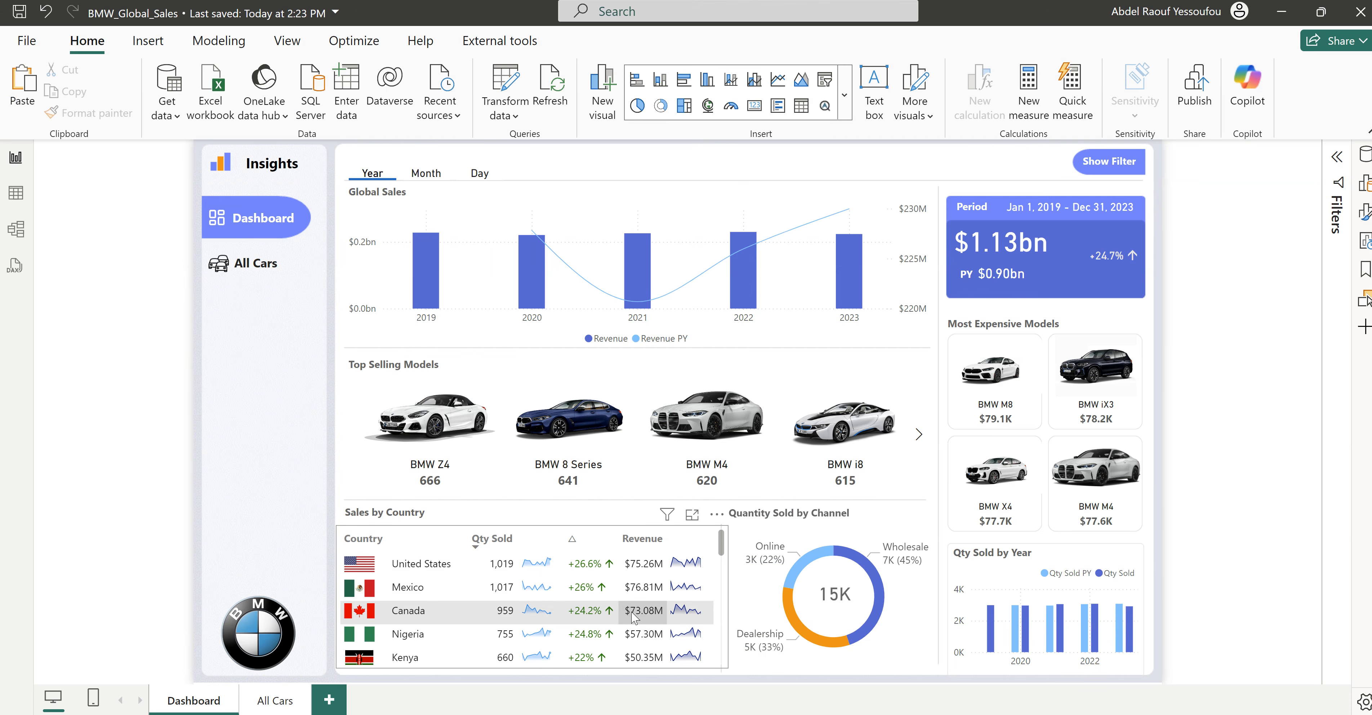
left_click(1281, 11)
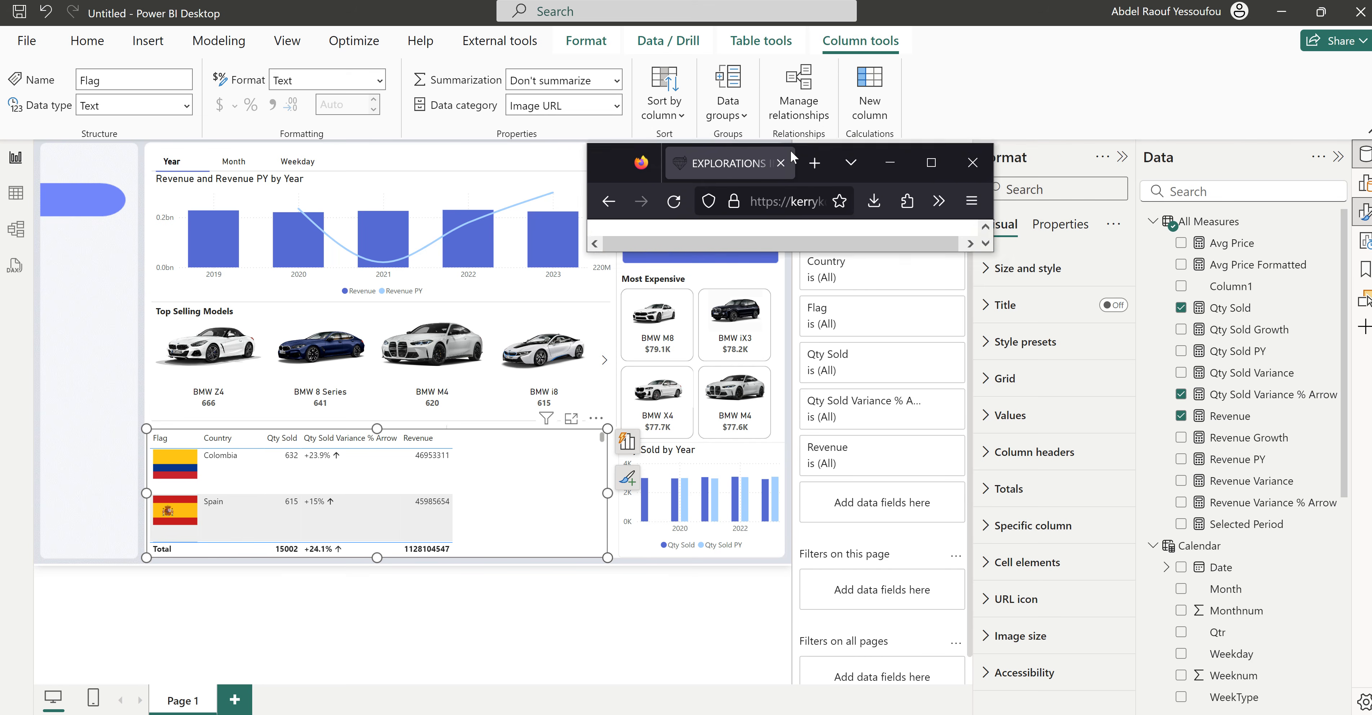
Step: Switch to Firefox, browse the website's SVG Templates category, and open the Sparklines template in a new tab
left_click(633, 202)
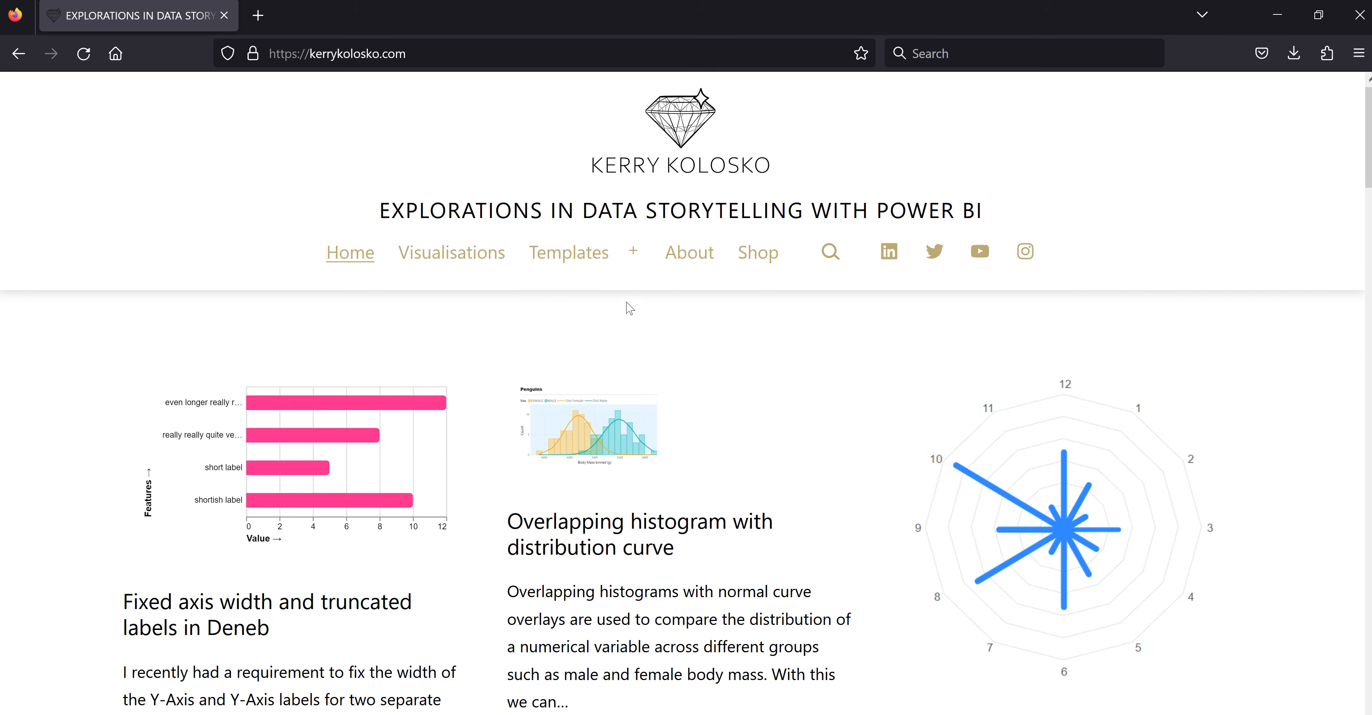
mouse_move(570, 254)
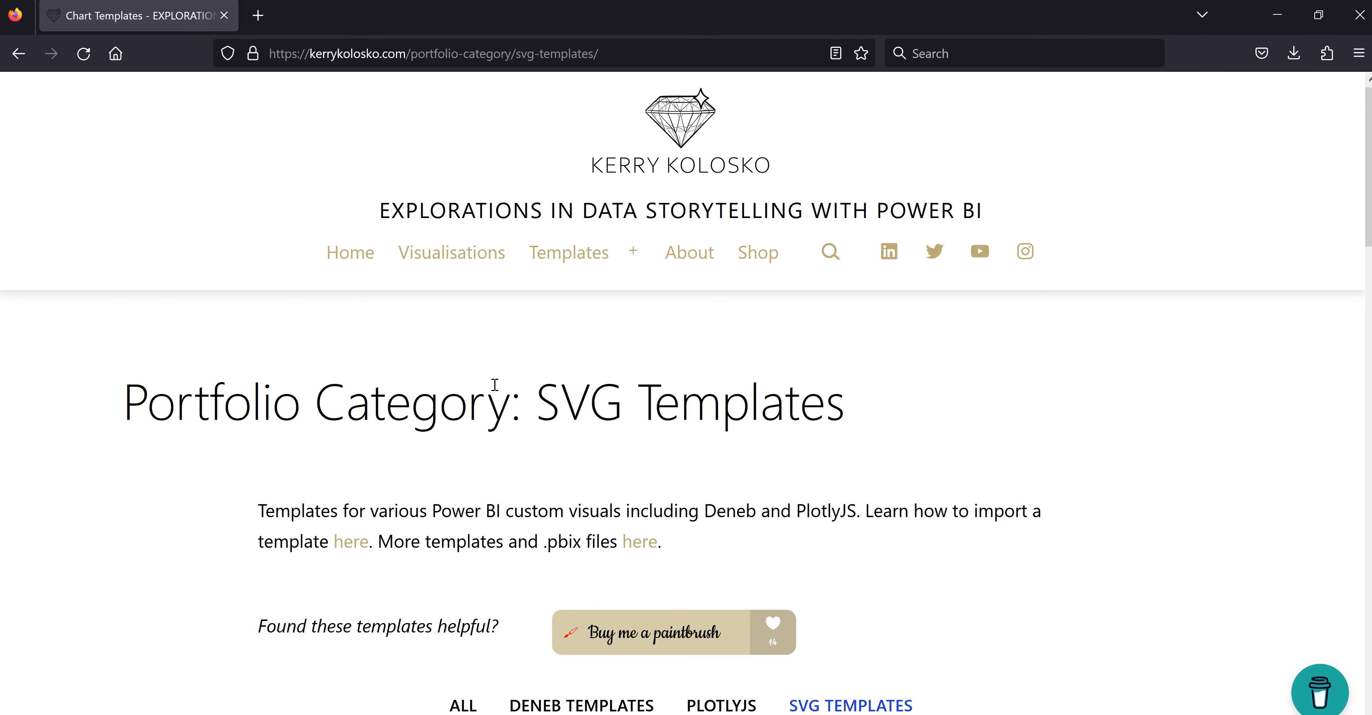
scroll(663, 472, "down", 12)
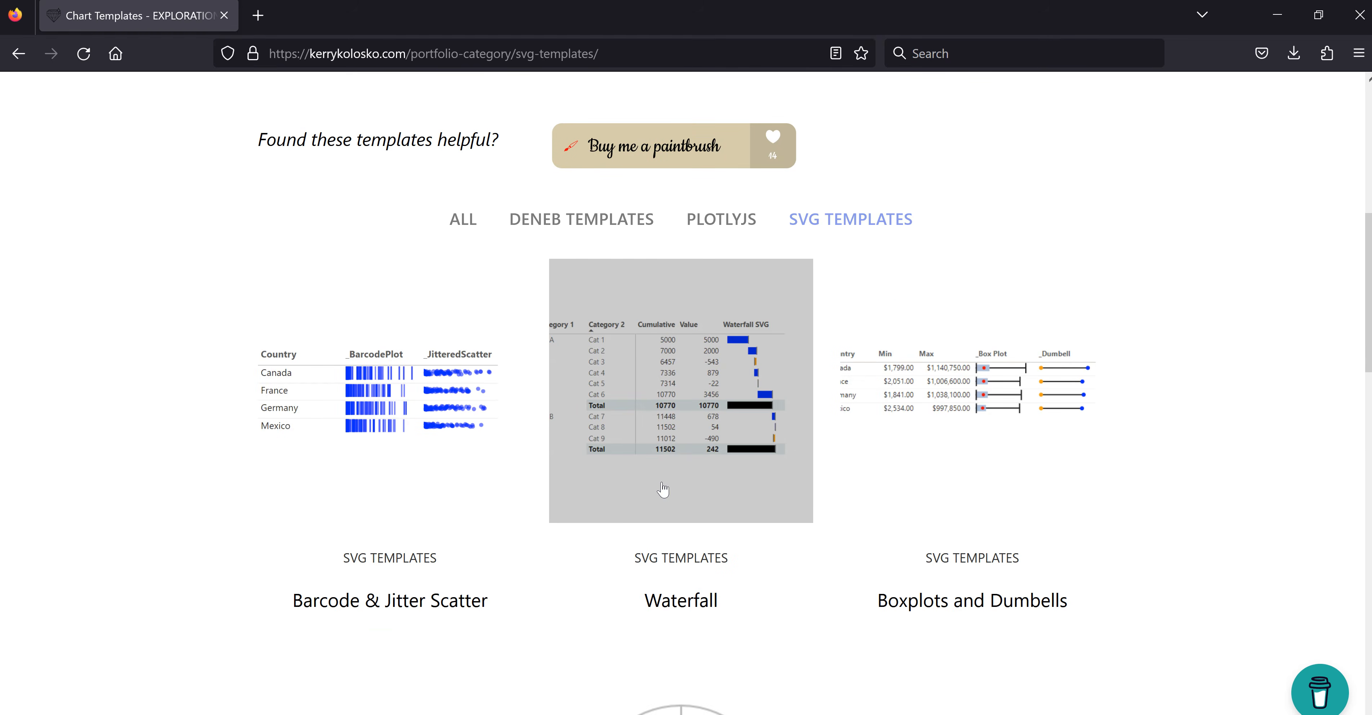
scroll(663, 487, "down", 8)
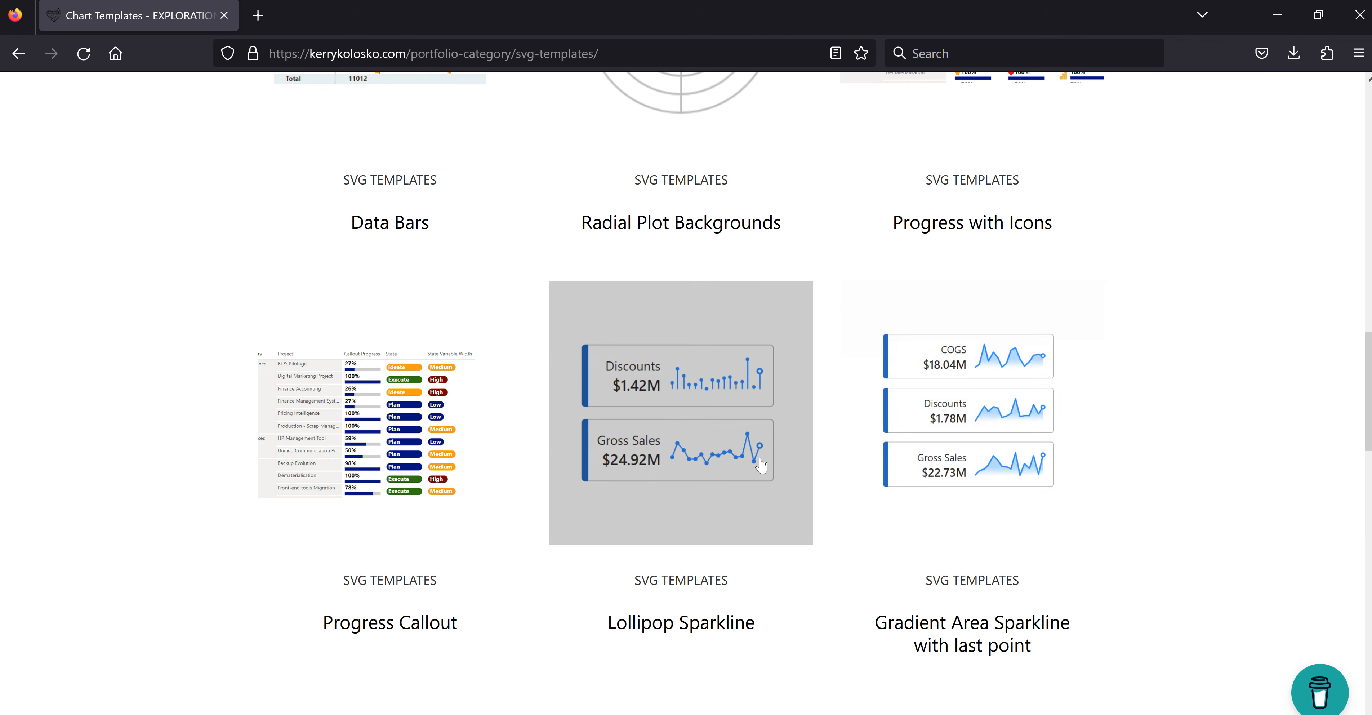
scroll(768, 460, "down", 6)
scroll(760, 465, "down", 5)
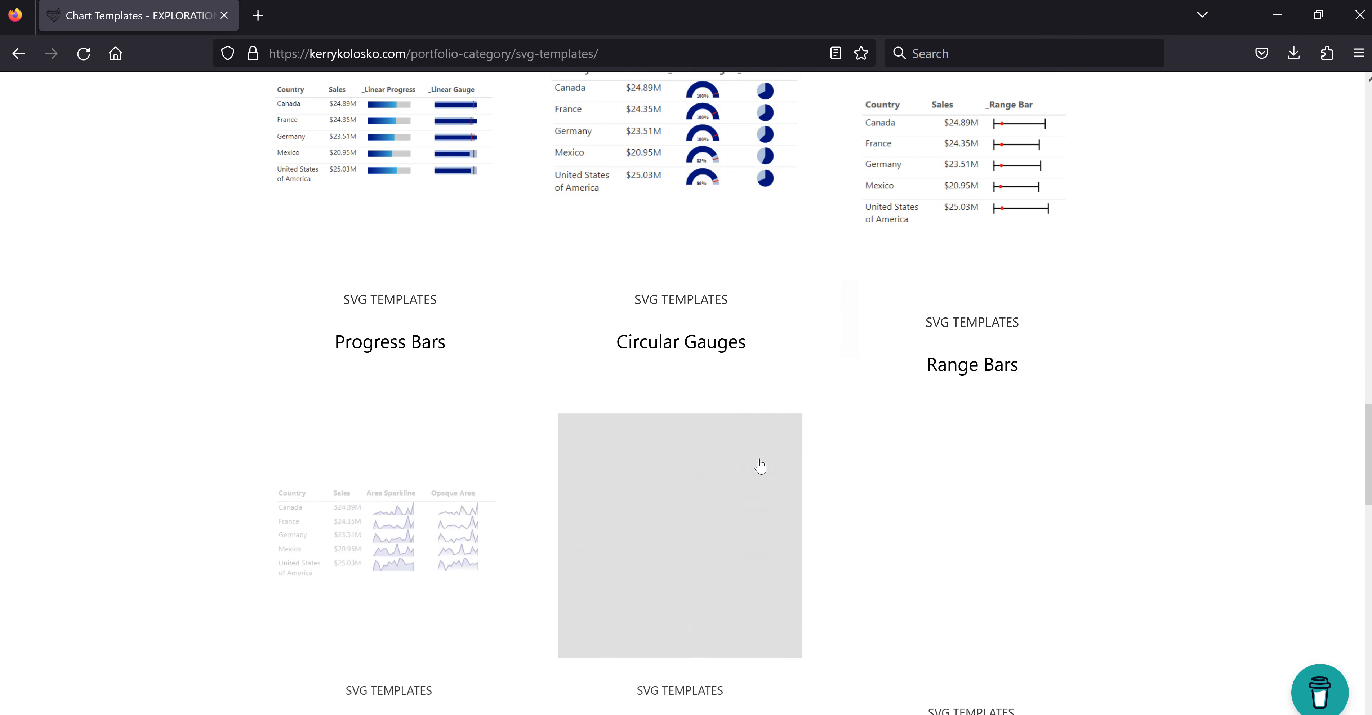
scroll(760, 465, "down", 5)
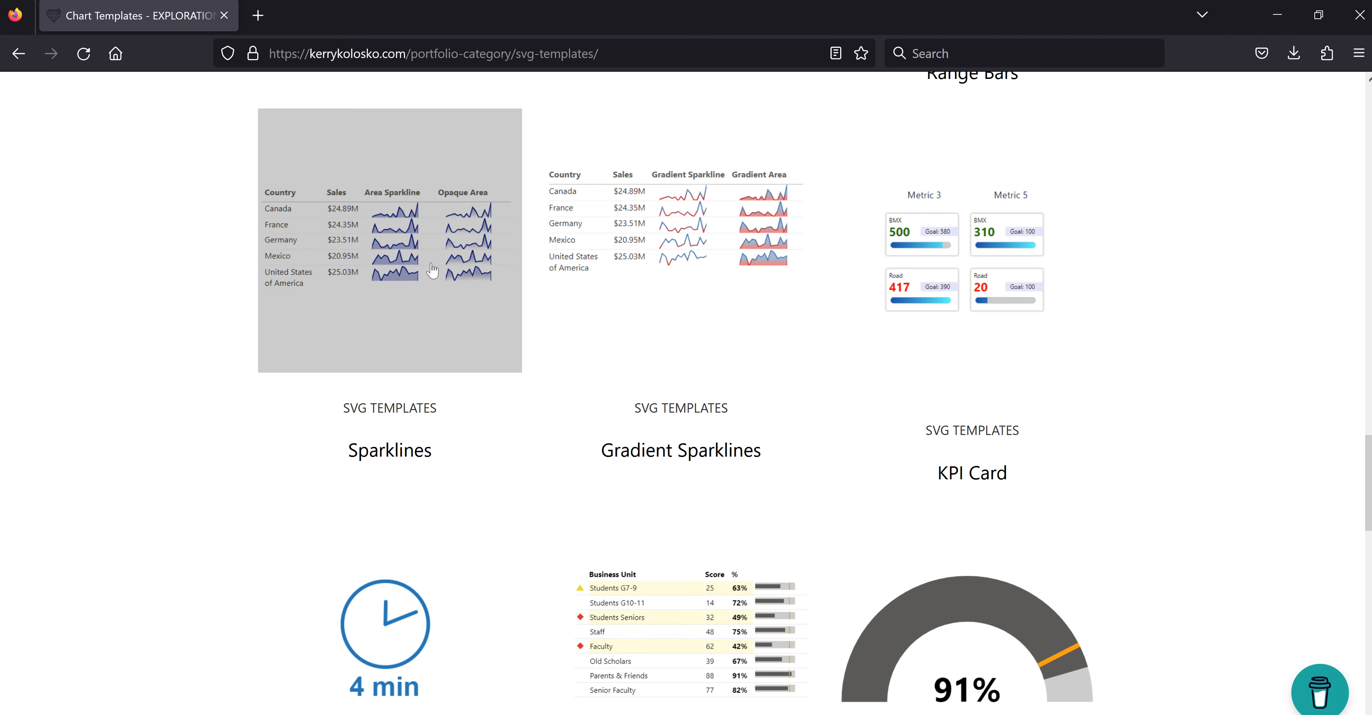
right_click(432, 271)
left_click(483, 289)
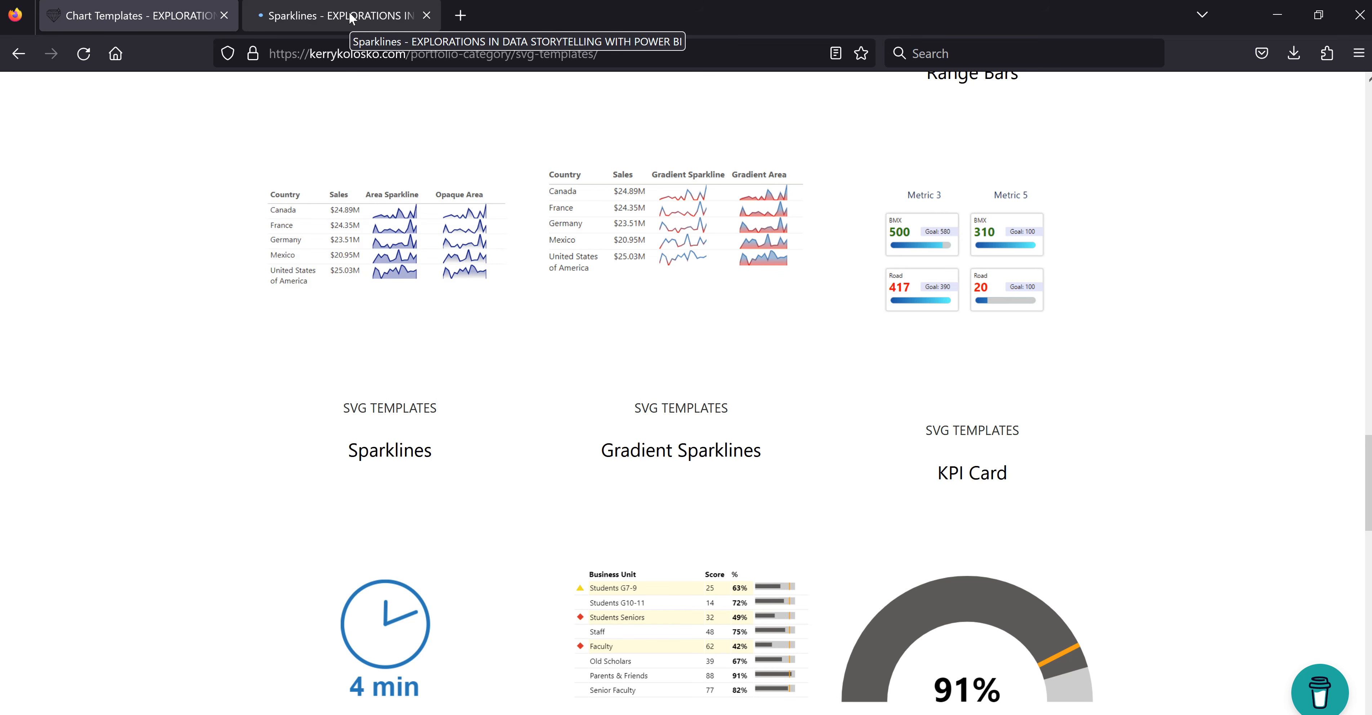
left_click(352, 18)
Step: Copy the Area Sparkline DAX measure code from the Sparklines page
scroll(906, 524, "down", 8)
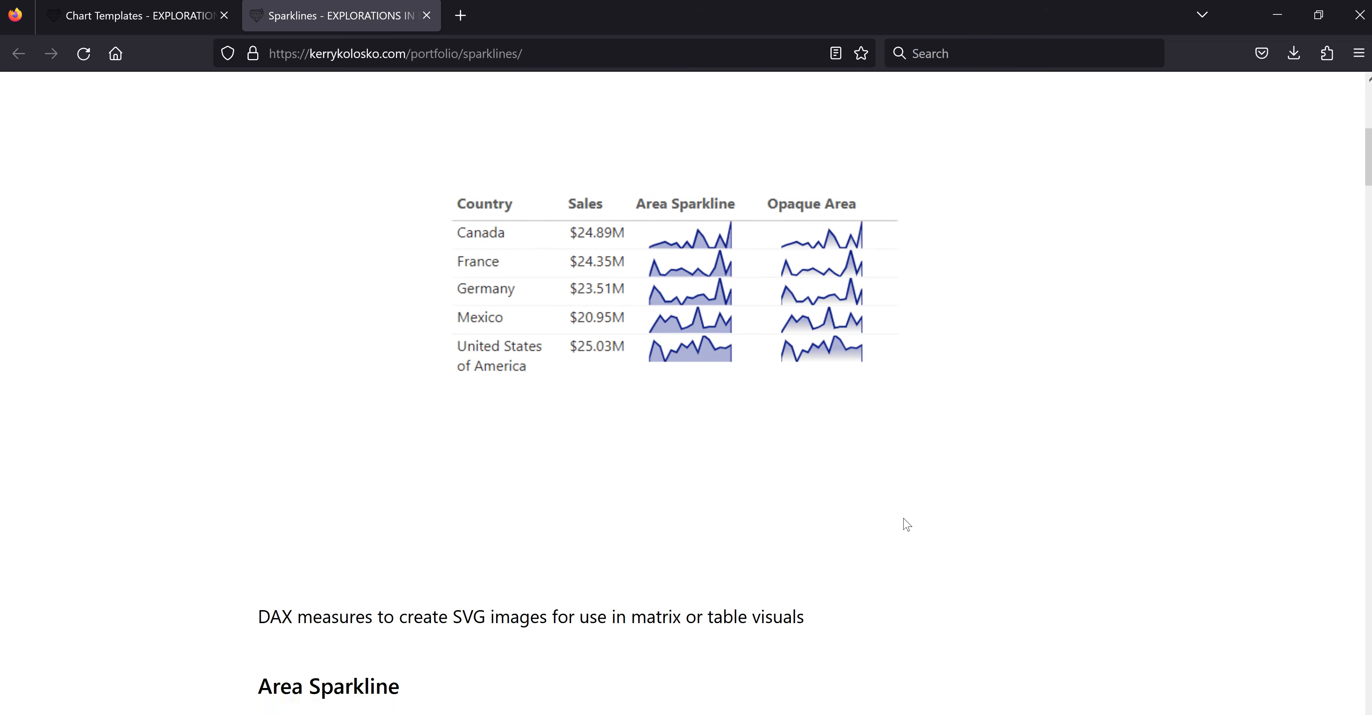
scroll(879, 523, "up", 2)
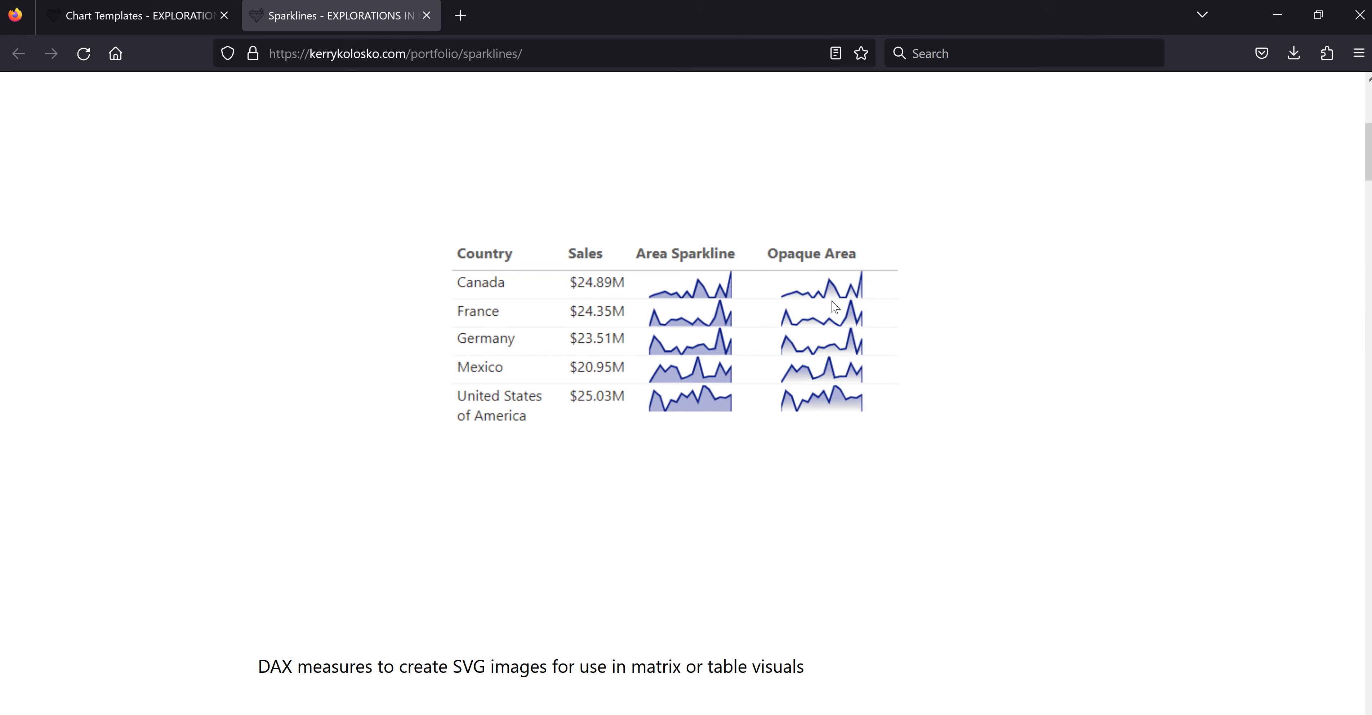
scroll(859, 483, "down", 6)
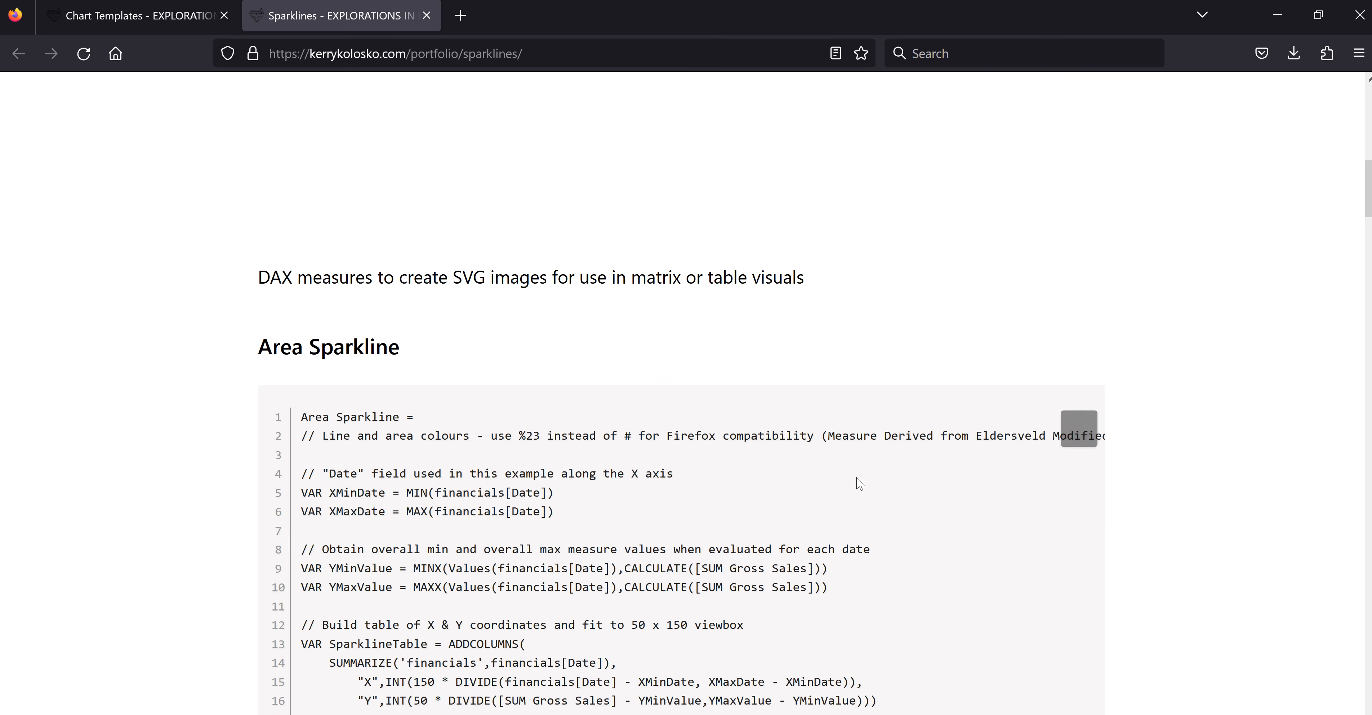
scroll(432, 392, "up", 4)
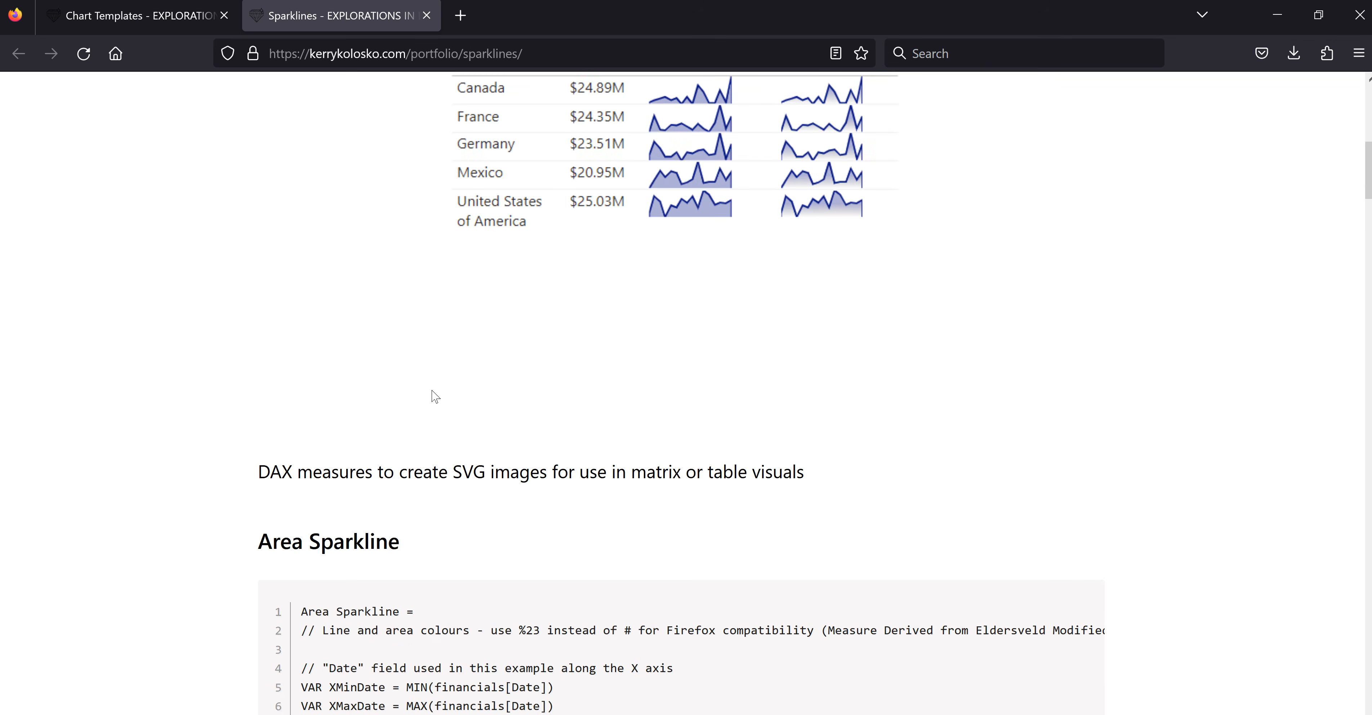
scroll(429, 501, "down", 4)
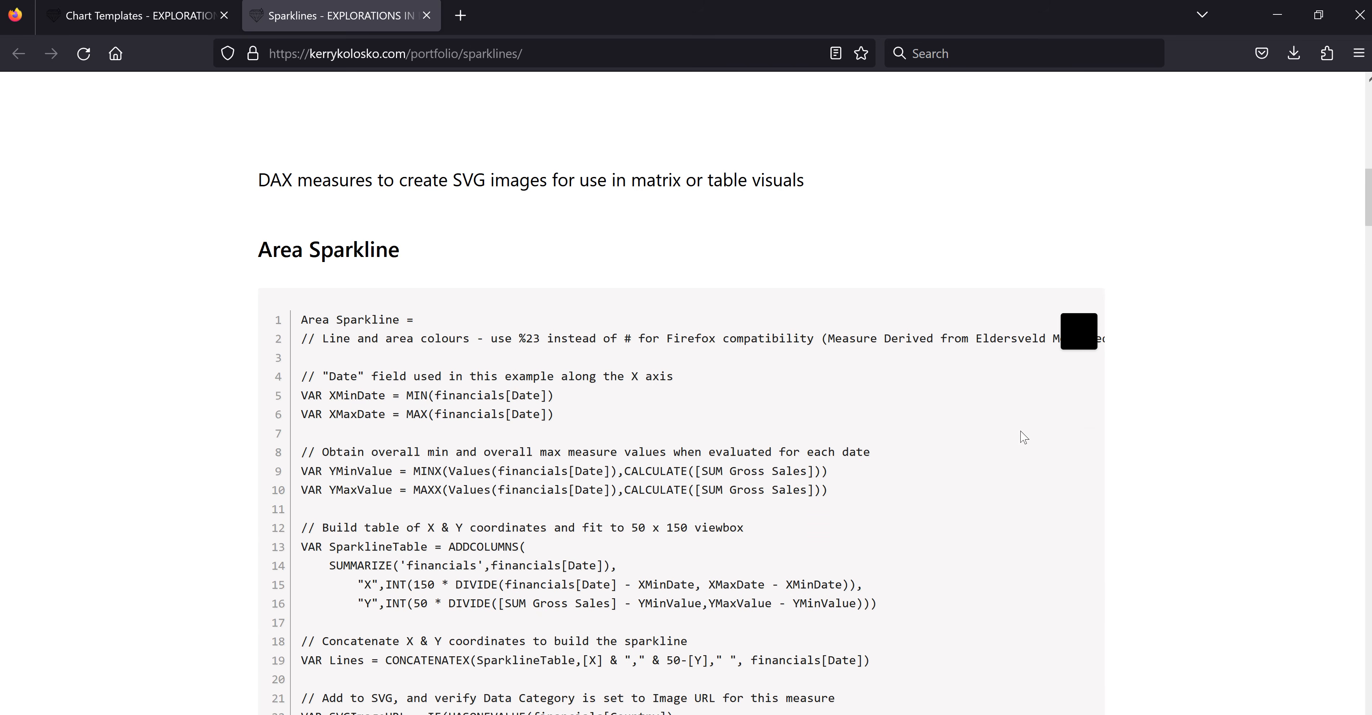
scroll(1013, 443, "down", 2)
scroll(1012, 440, "up", 2)
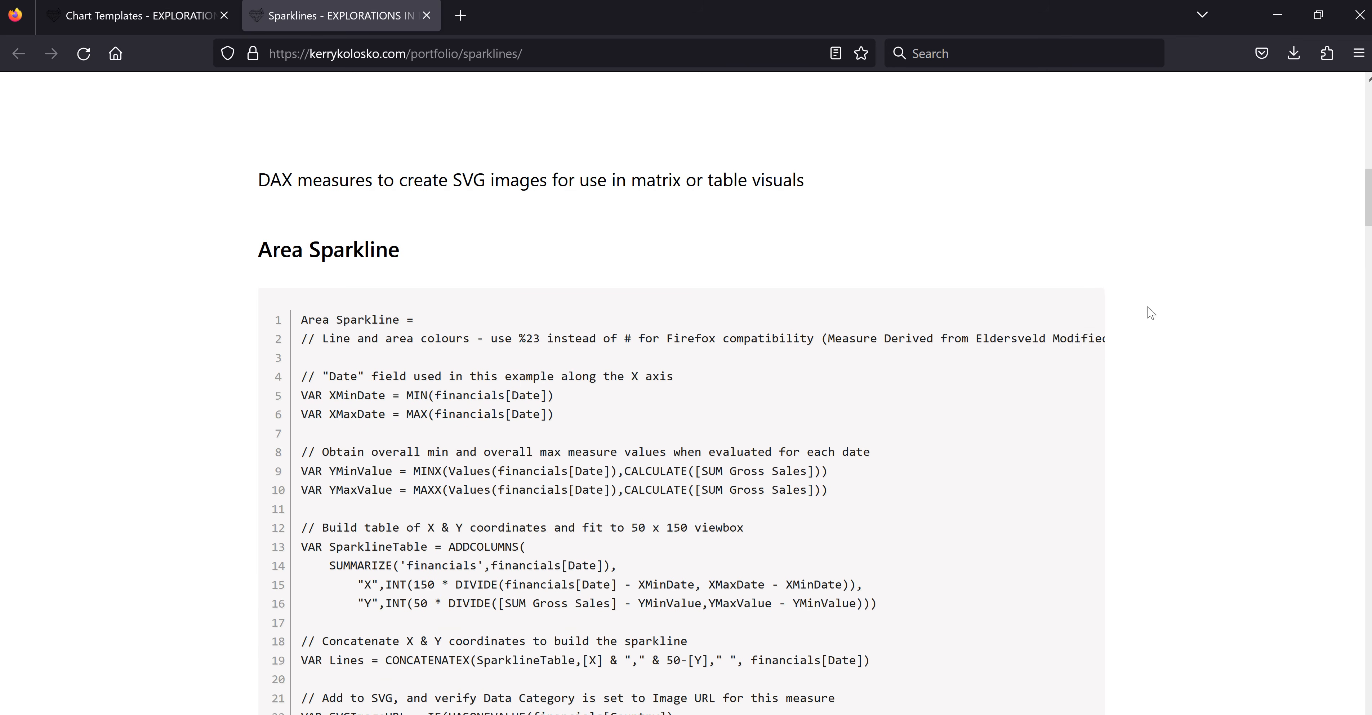
left_click(1081, 333)
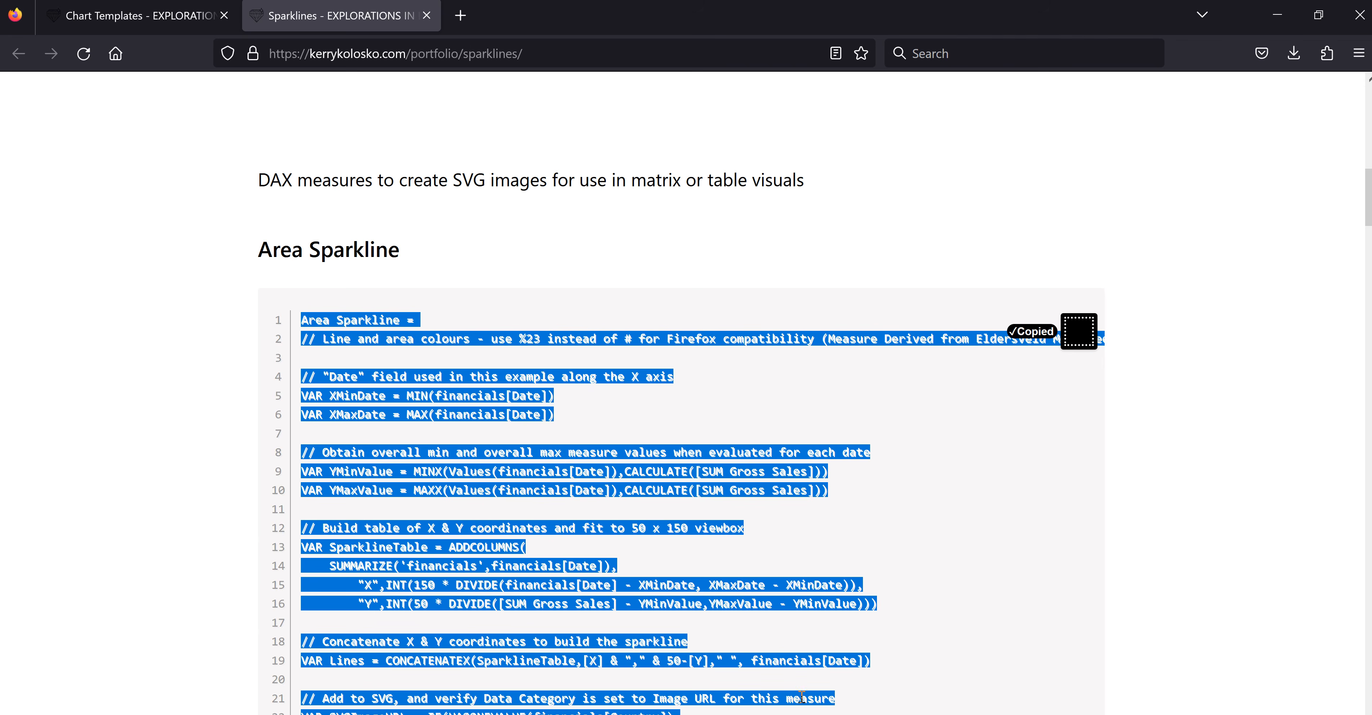
Step: Return to the untitled Power BI report, create a measure in All Measures from the copied code, and name it Revenue Sparkline
mouse_move(820, 708)
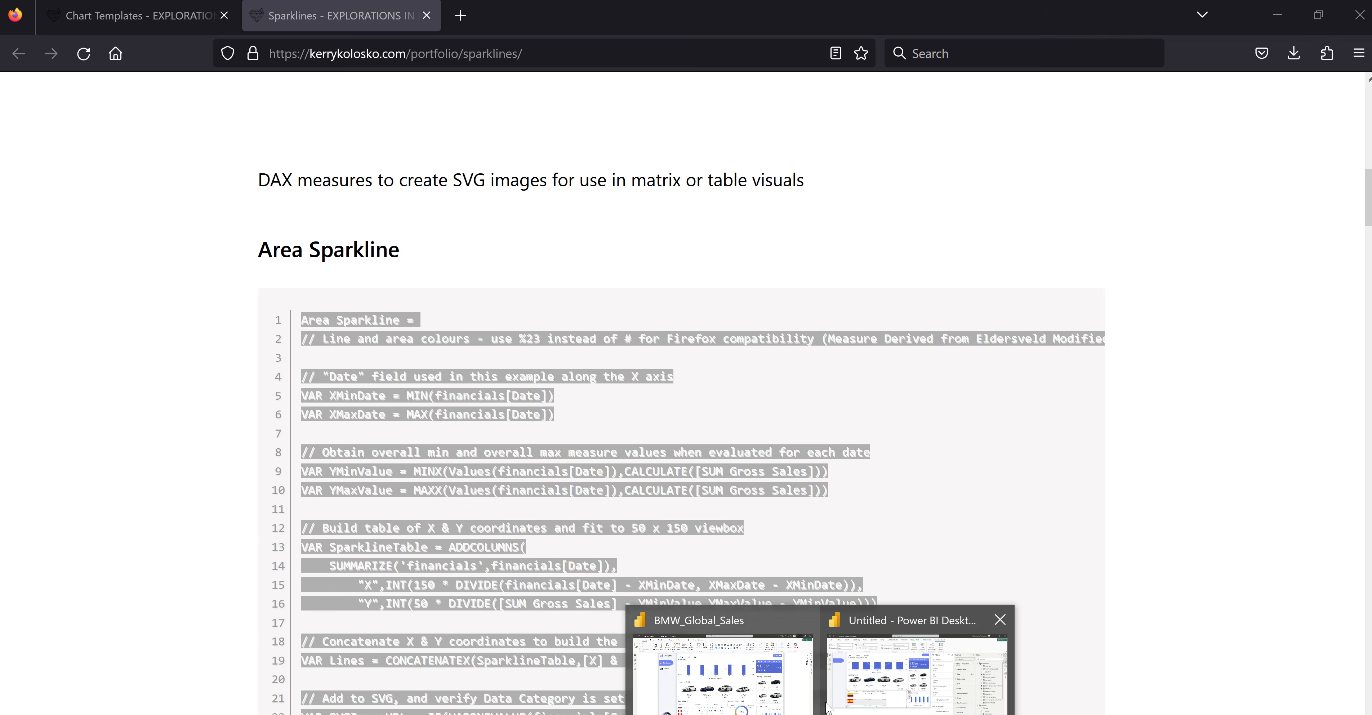
left_click(892, 692)
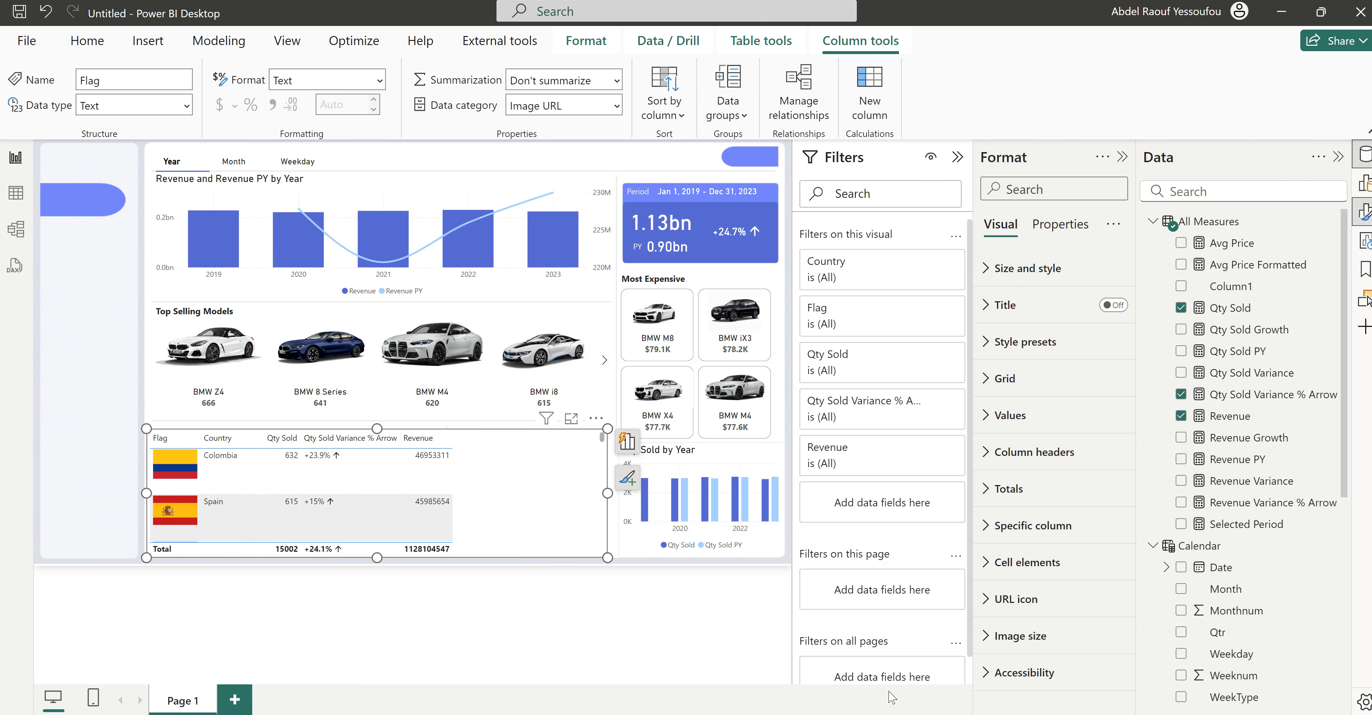
right_click(1214, 228)
key("Escape")
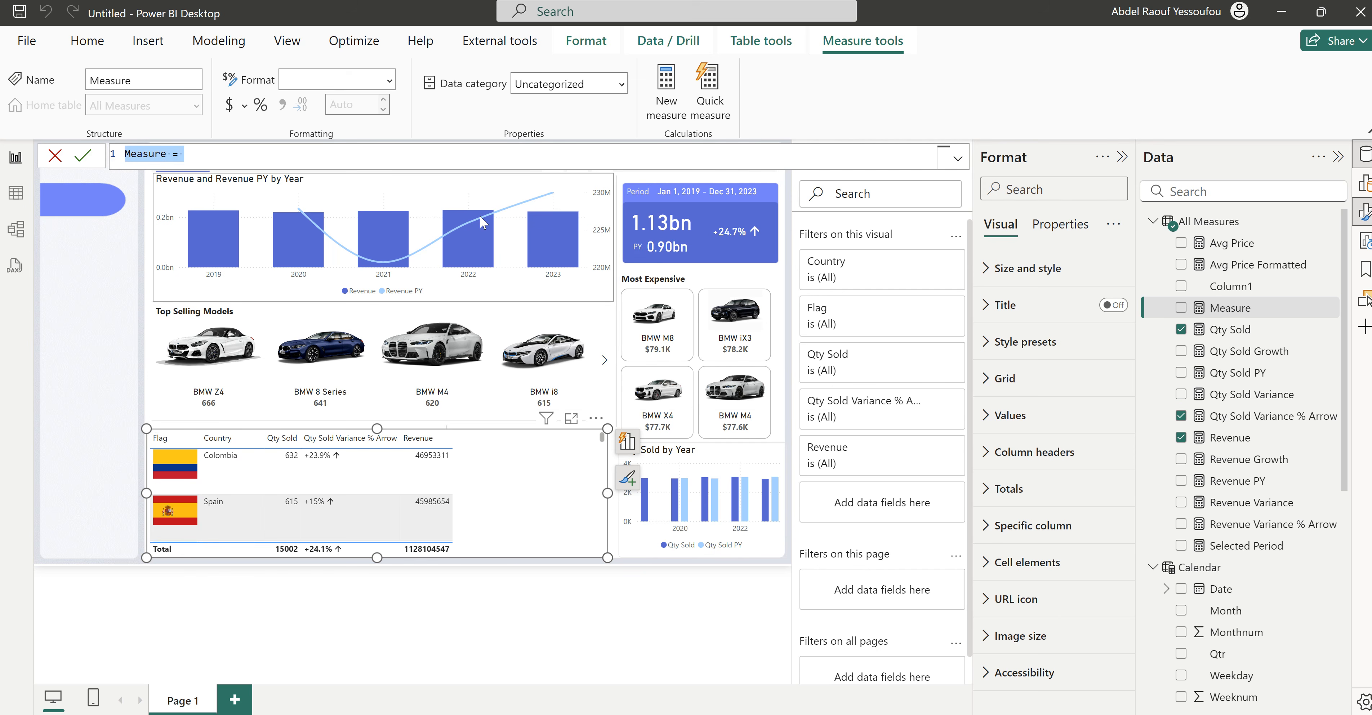
key("ctrl+v")
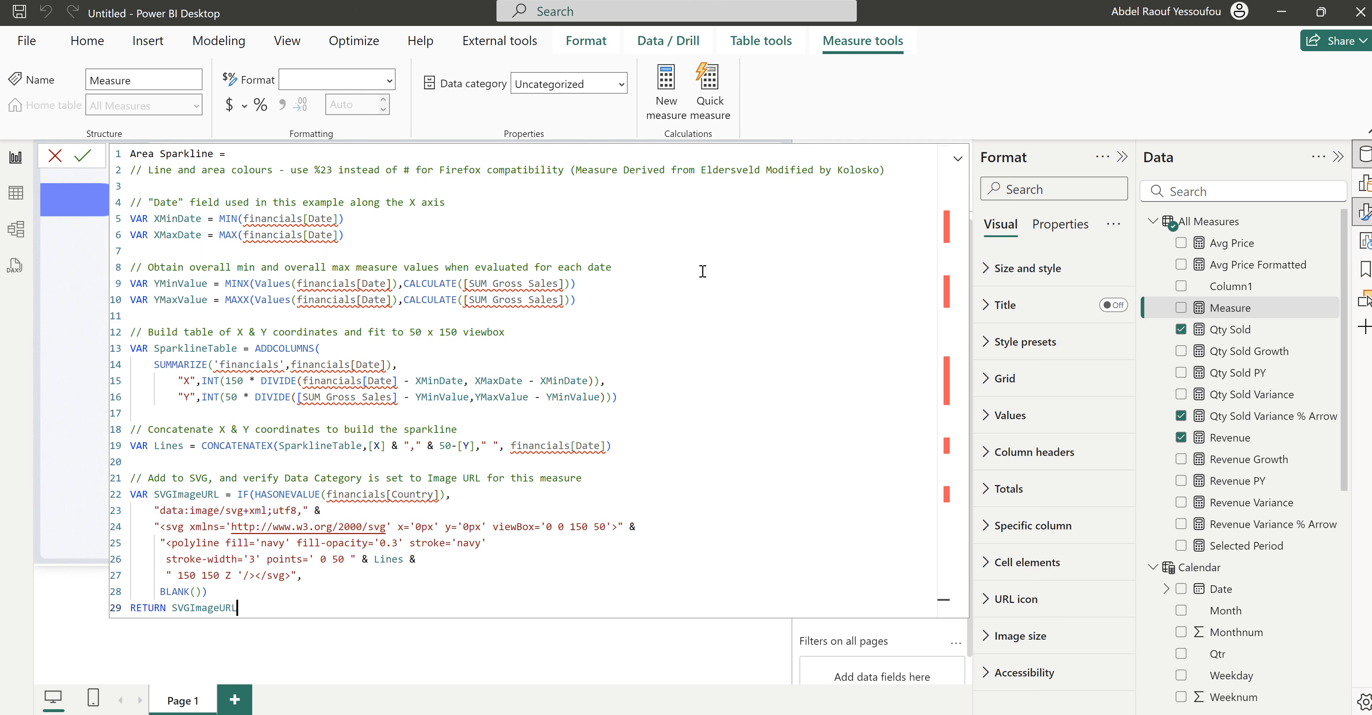
double_click(150, 153)
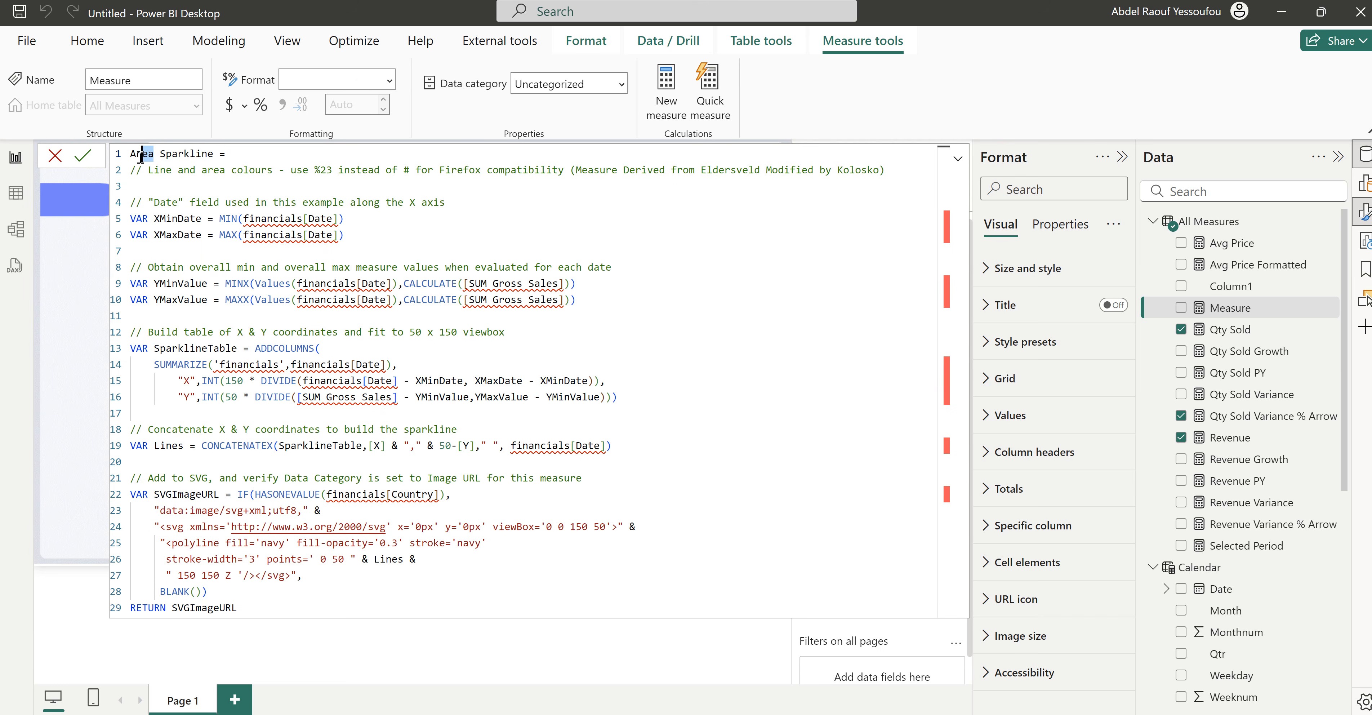
type("Revenue")
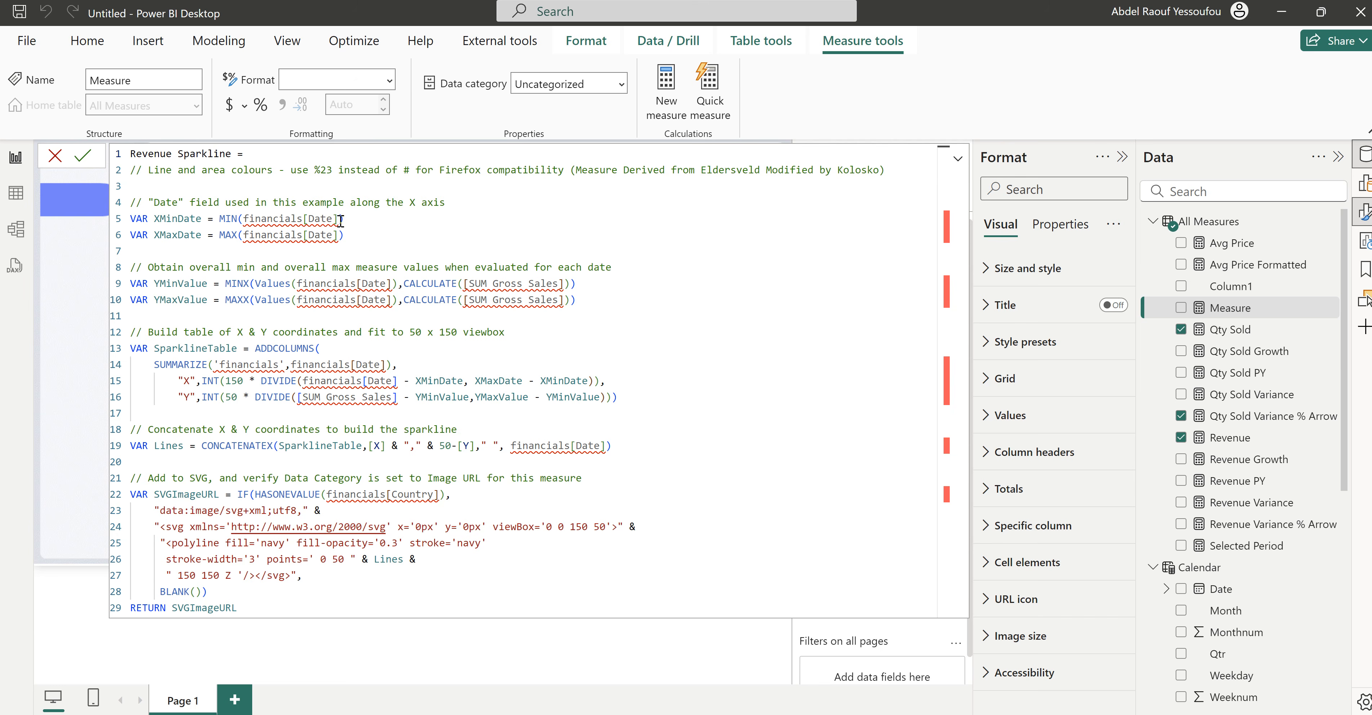
Step: Replace every financials[Date] reference in the Revenue Sparkline formula with 'Calendar'[Monthnum]
mouse_move(341, 220)
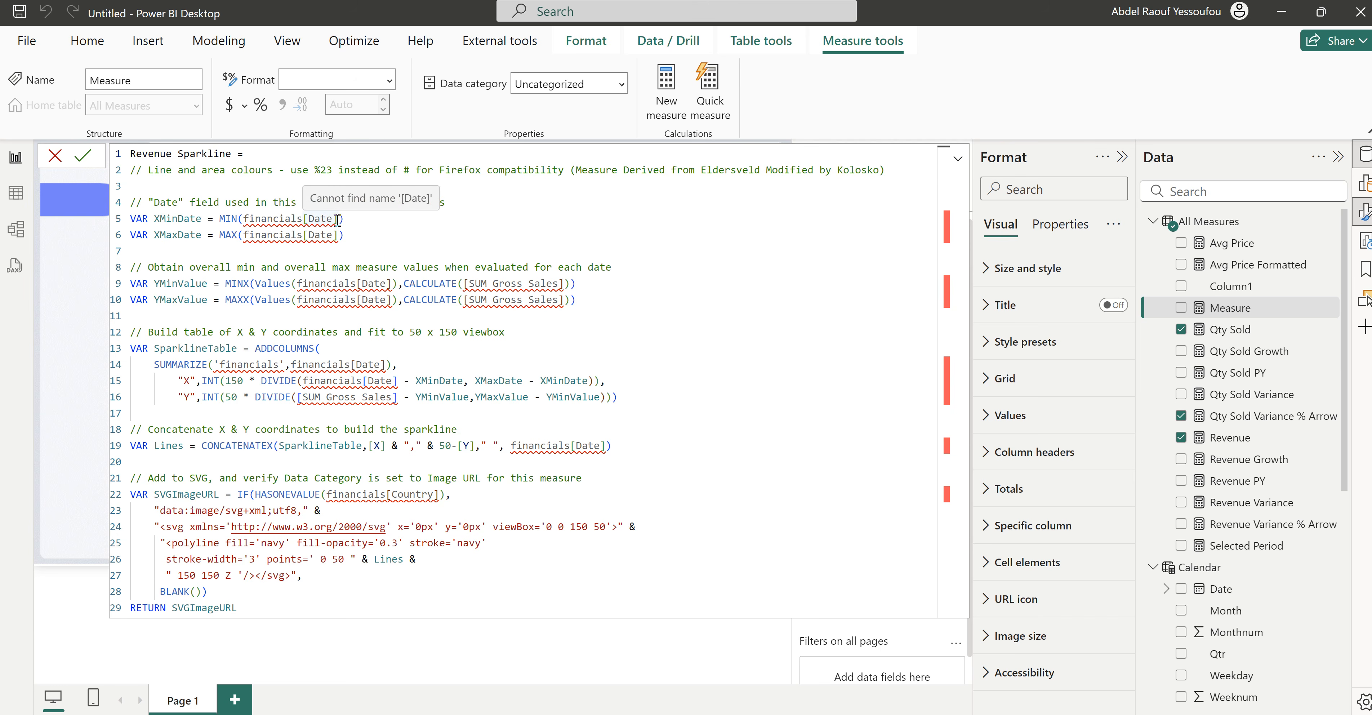
left_click(338, 219)
left_click_drag(337, 219, 242, 221)
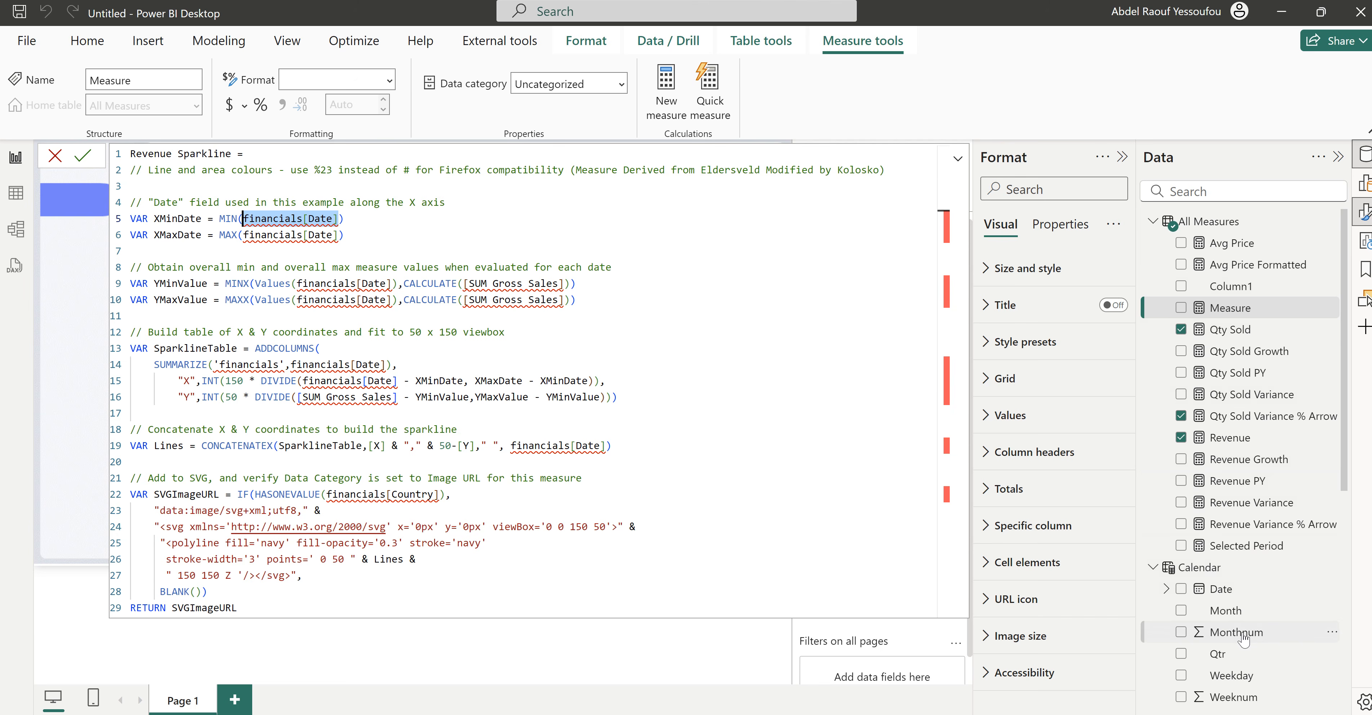
scroll(1243, 637, "down", 2)
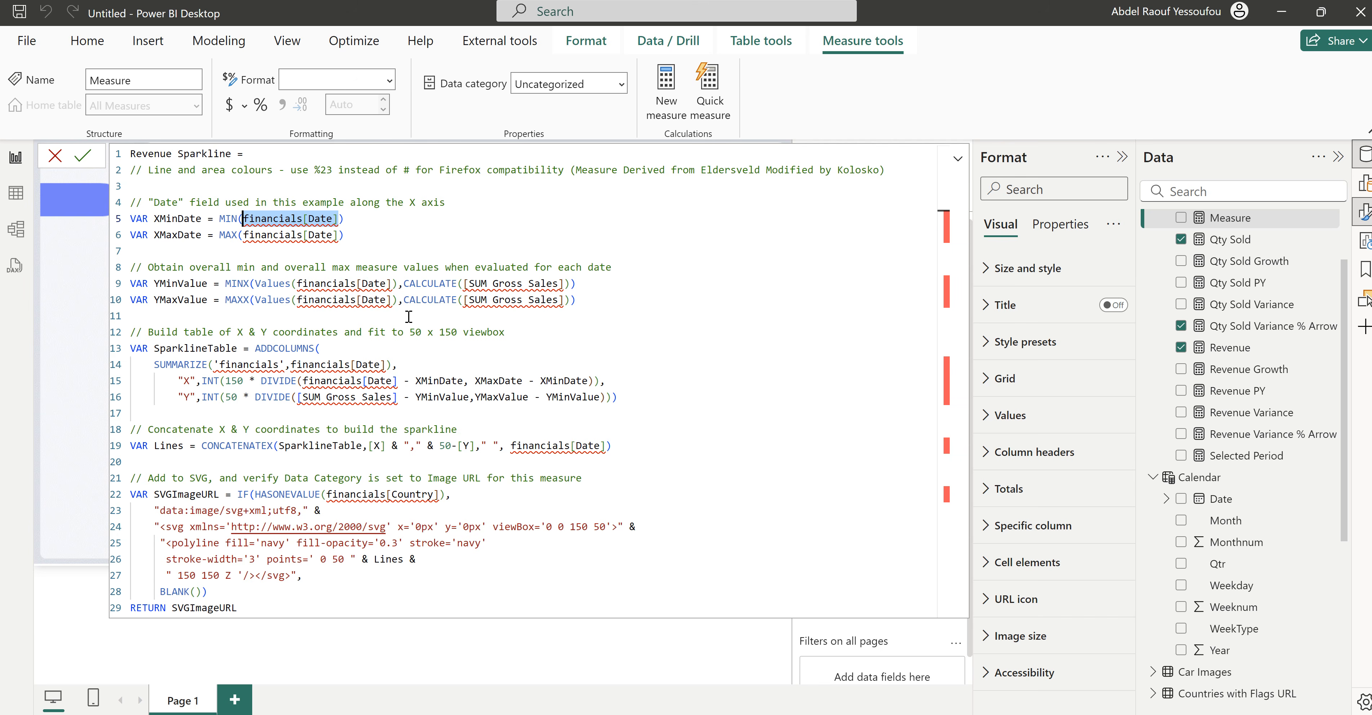
key("ctrl+shift+l")
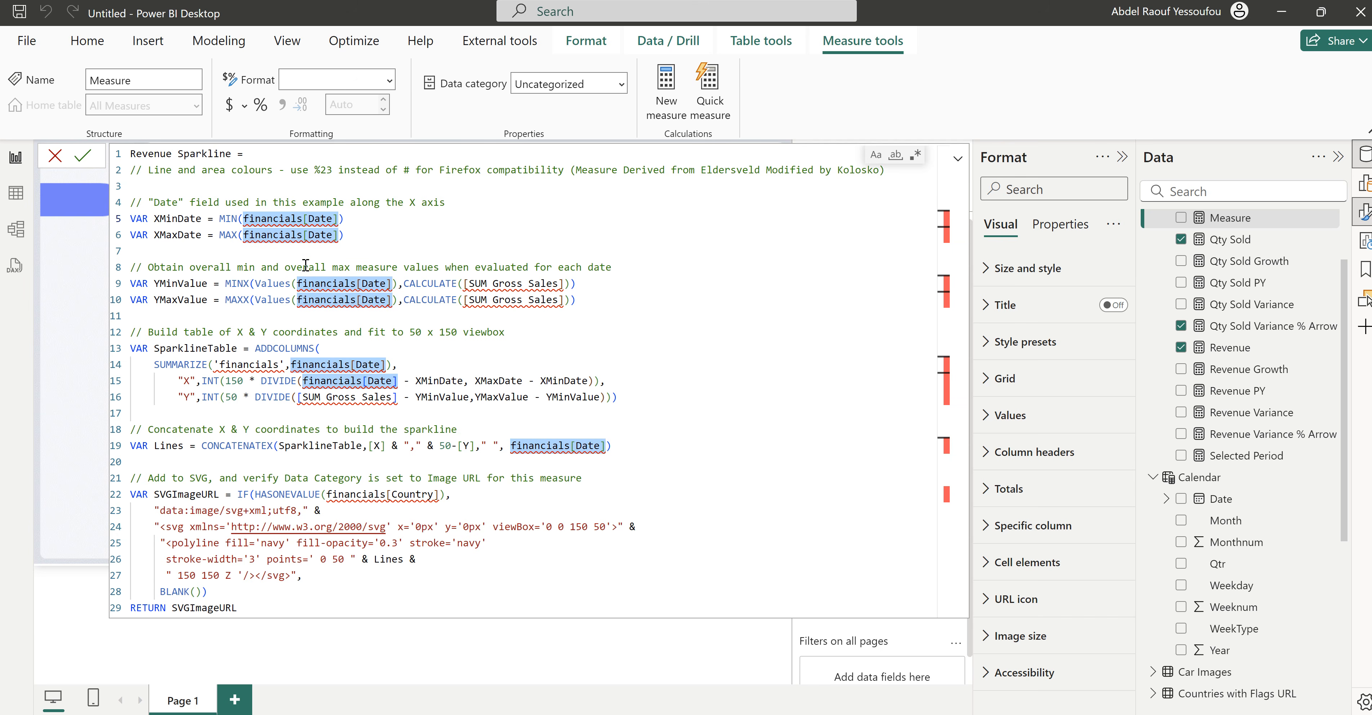
type("Calendar[")
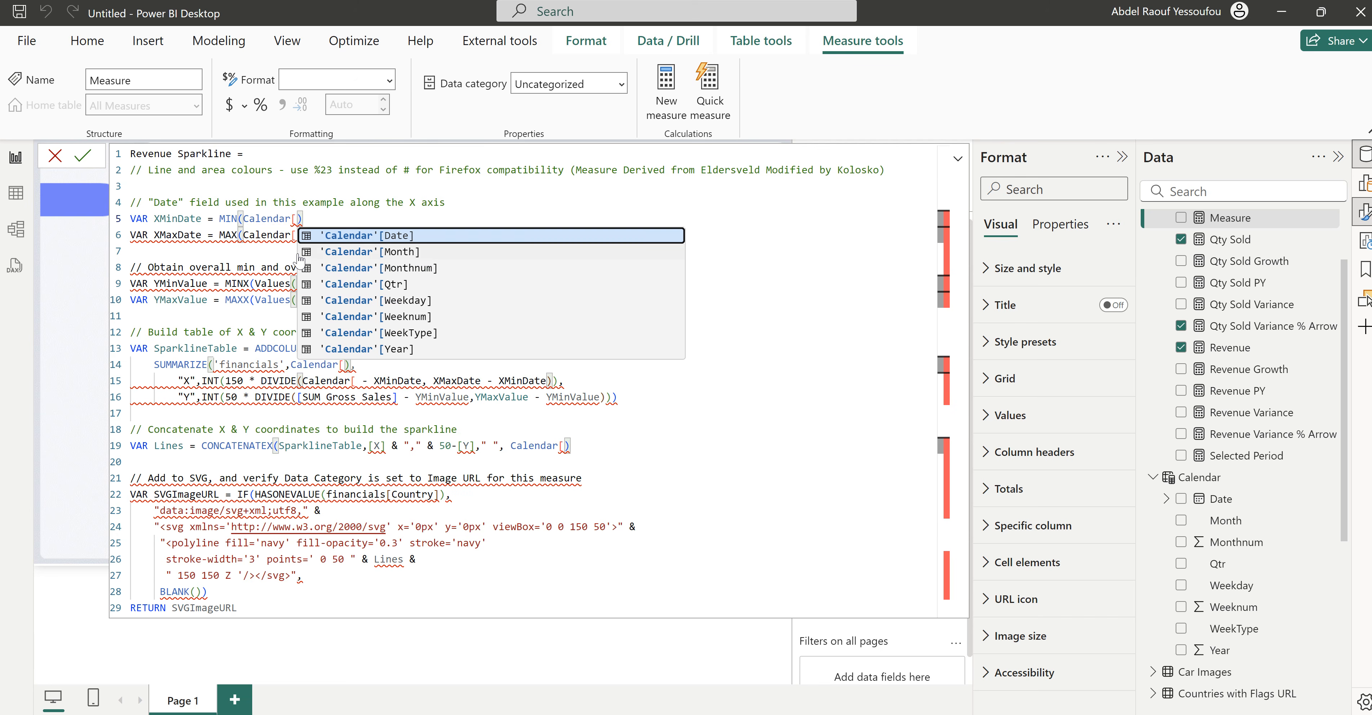
key("Down")
key("Down")
key("Tab")
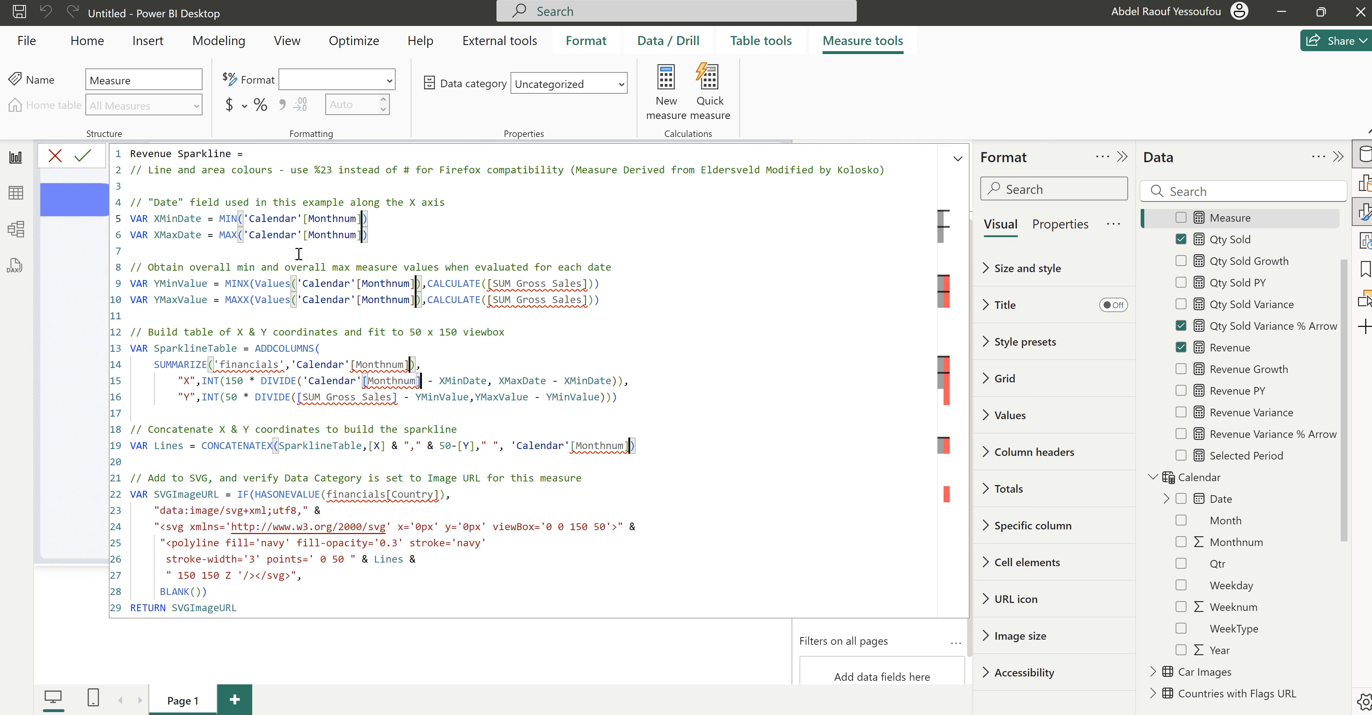
left_click(405, 396)
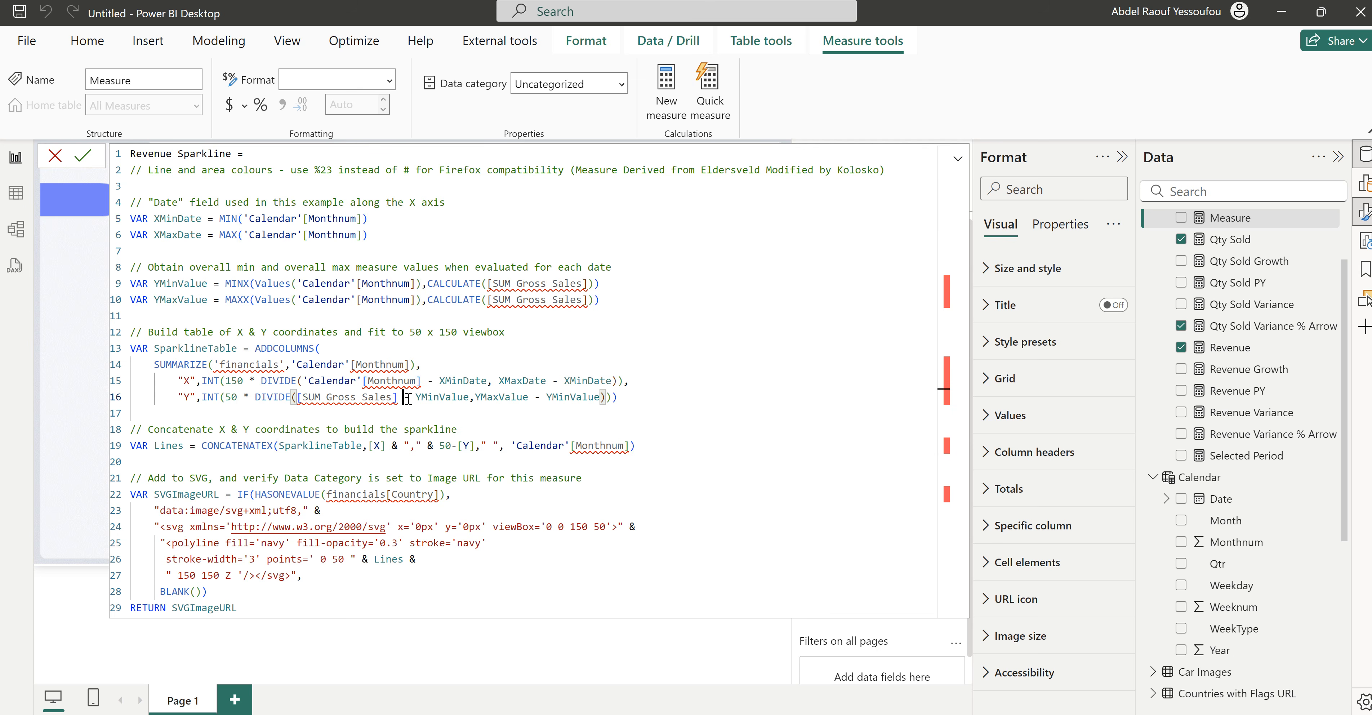
left_click(607, 446)
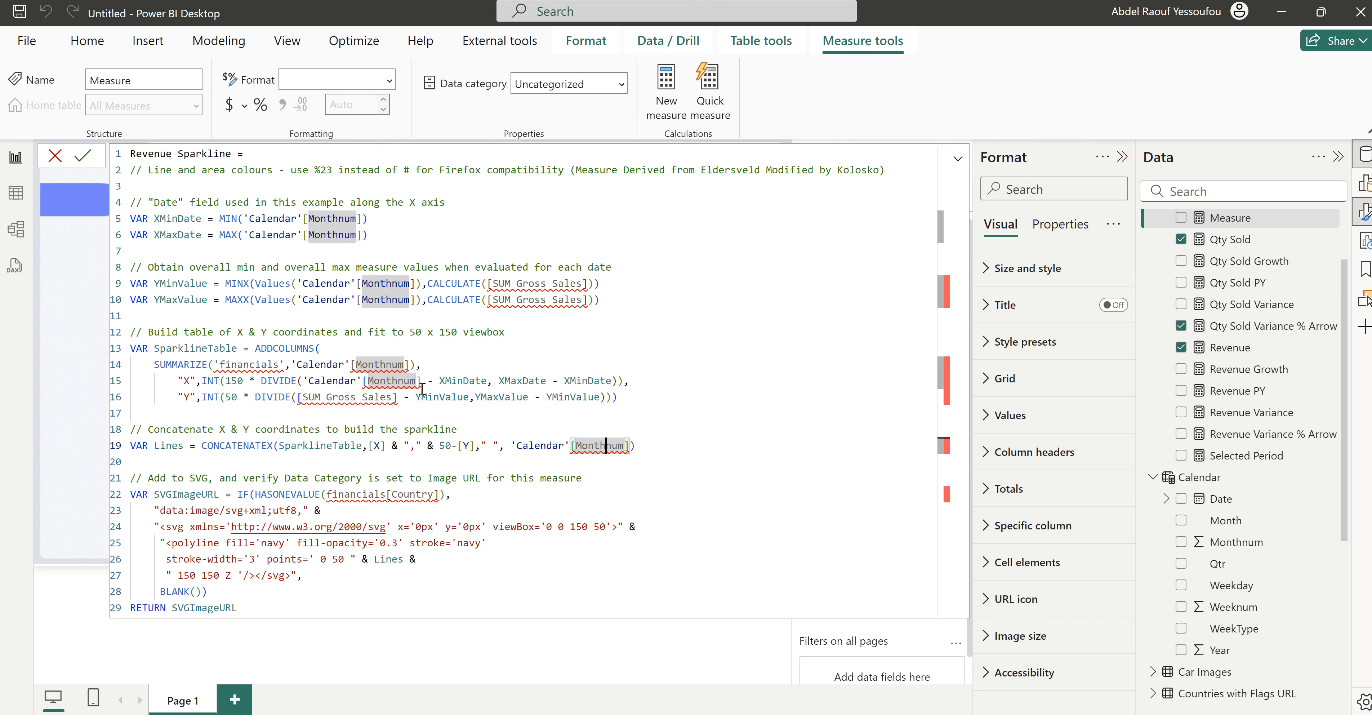
Step: Replace the financials table in the SUMMARIZE call of the Revenue Sparkline formula with 'Calendar'
double_click(240, 365)
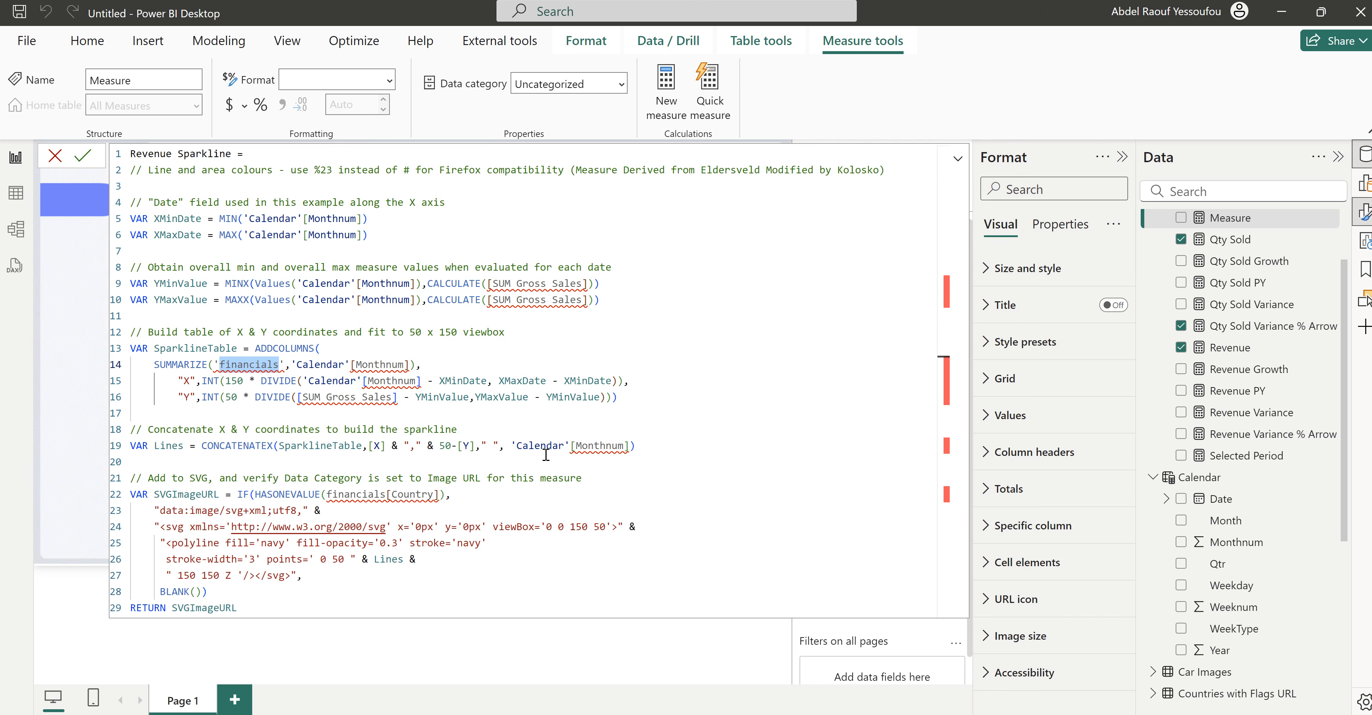
key("ctrl+d")
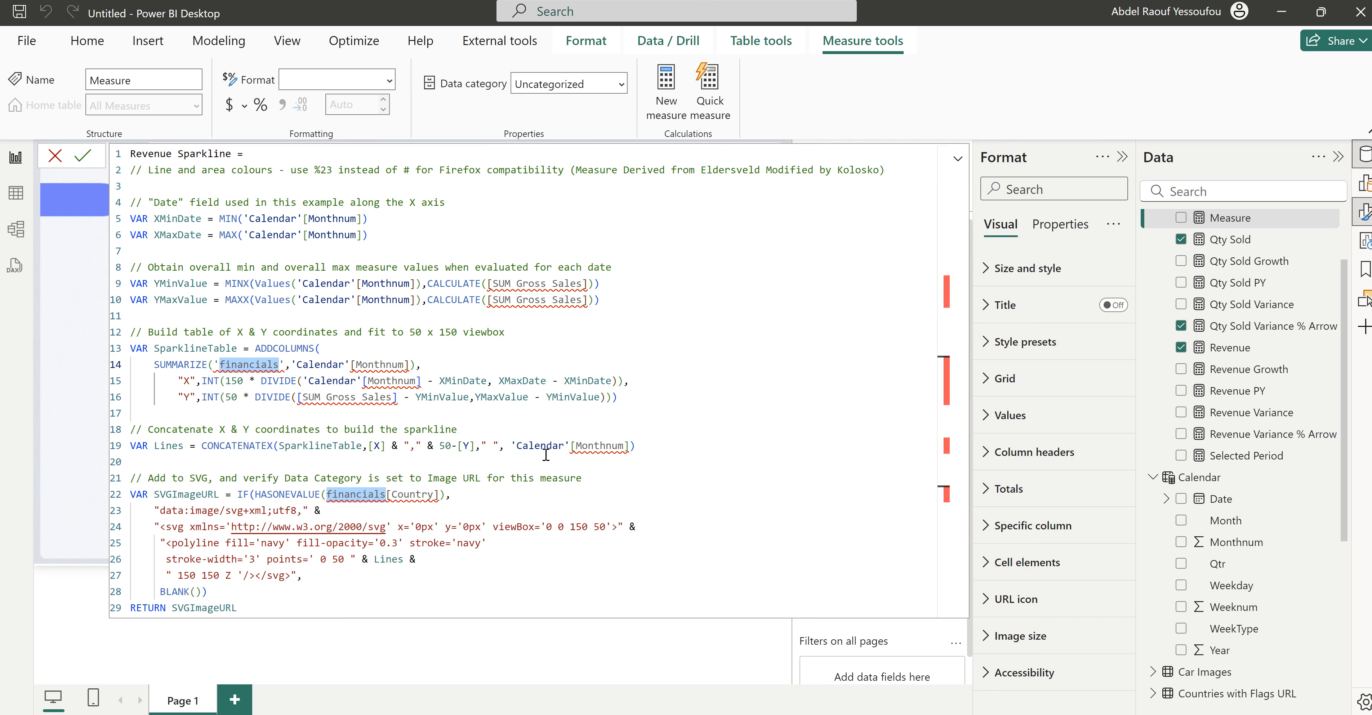
type("Clen")
key("Return")
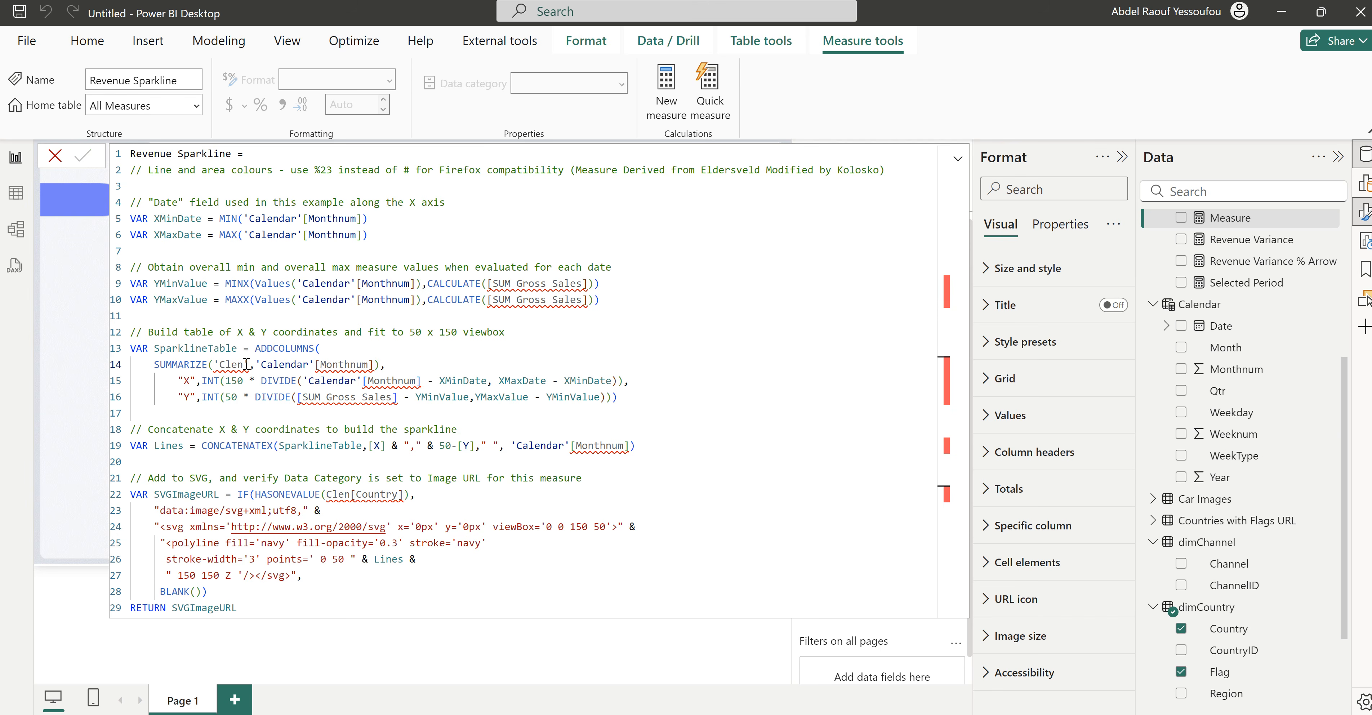
left_click_drag(244, 364, 227, 365)
type("alendar")
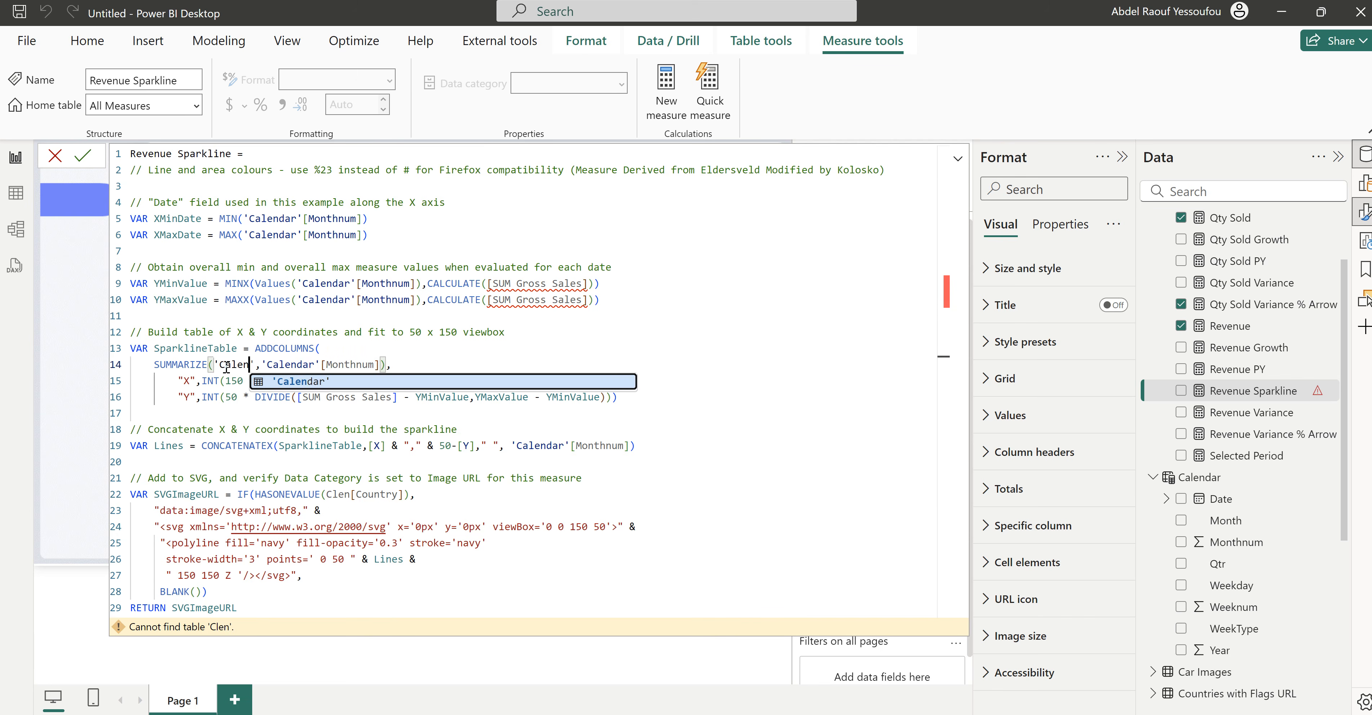
left_click(397, 333)
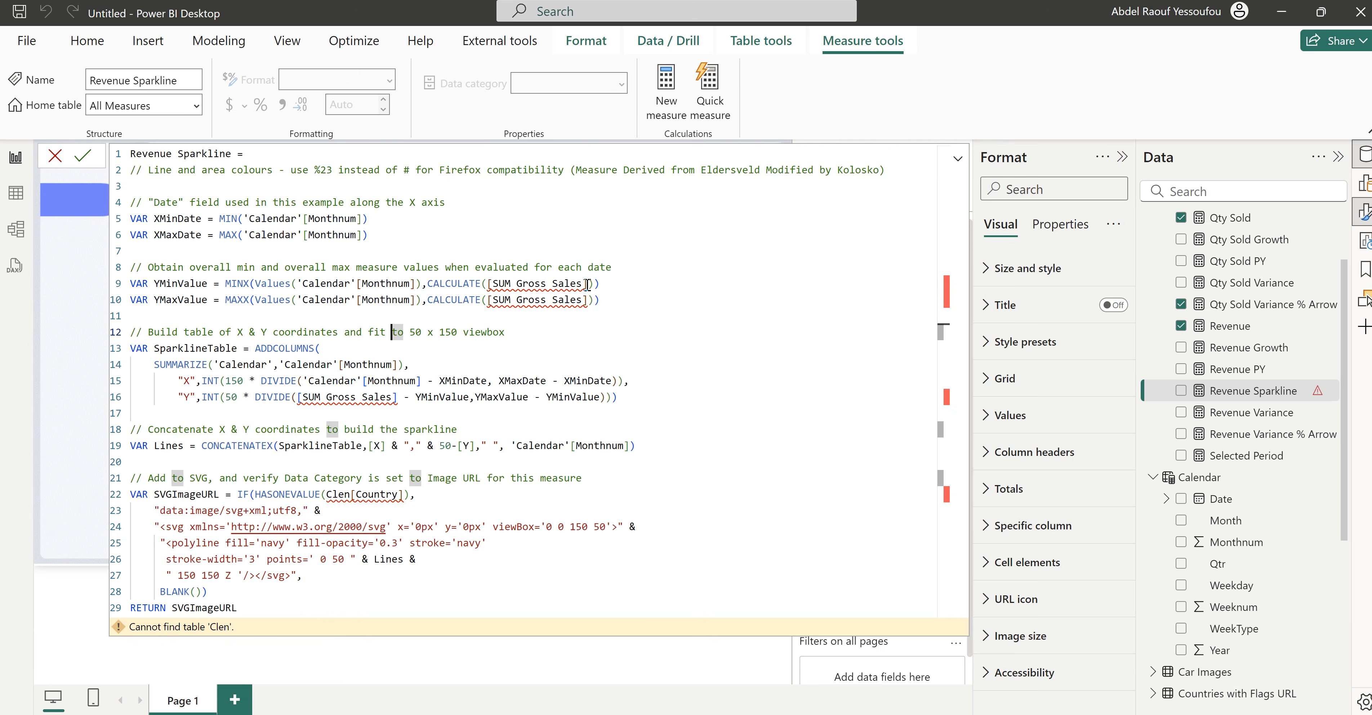
Step: Replace all [SUM Gross Sales] references in the Revenue Sparkline formula with [Revenue]
left_click_drag(583, 284, 493, 281)
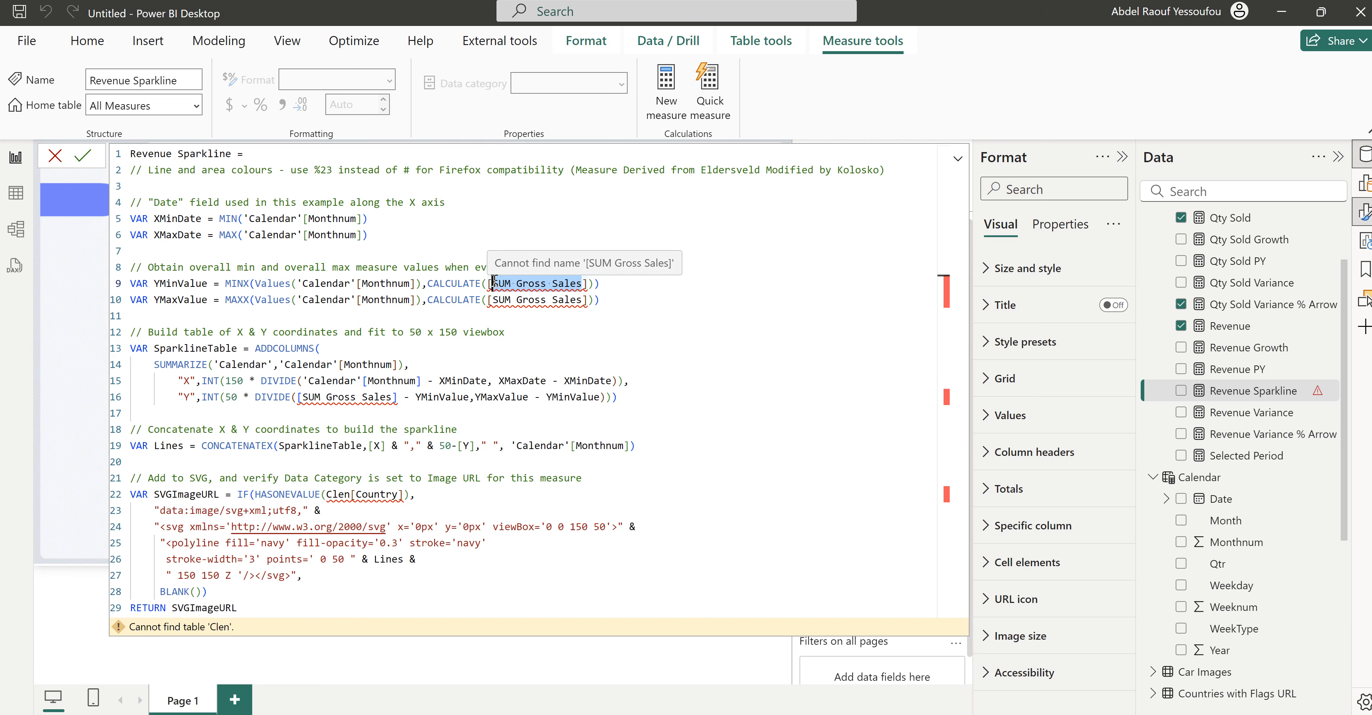
key("ctrl+shift+l")
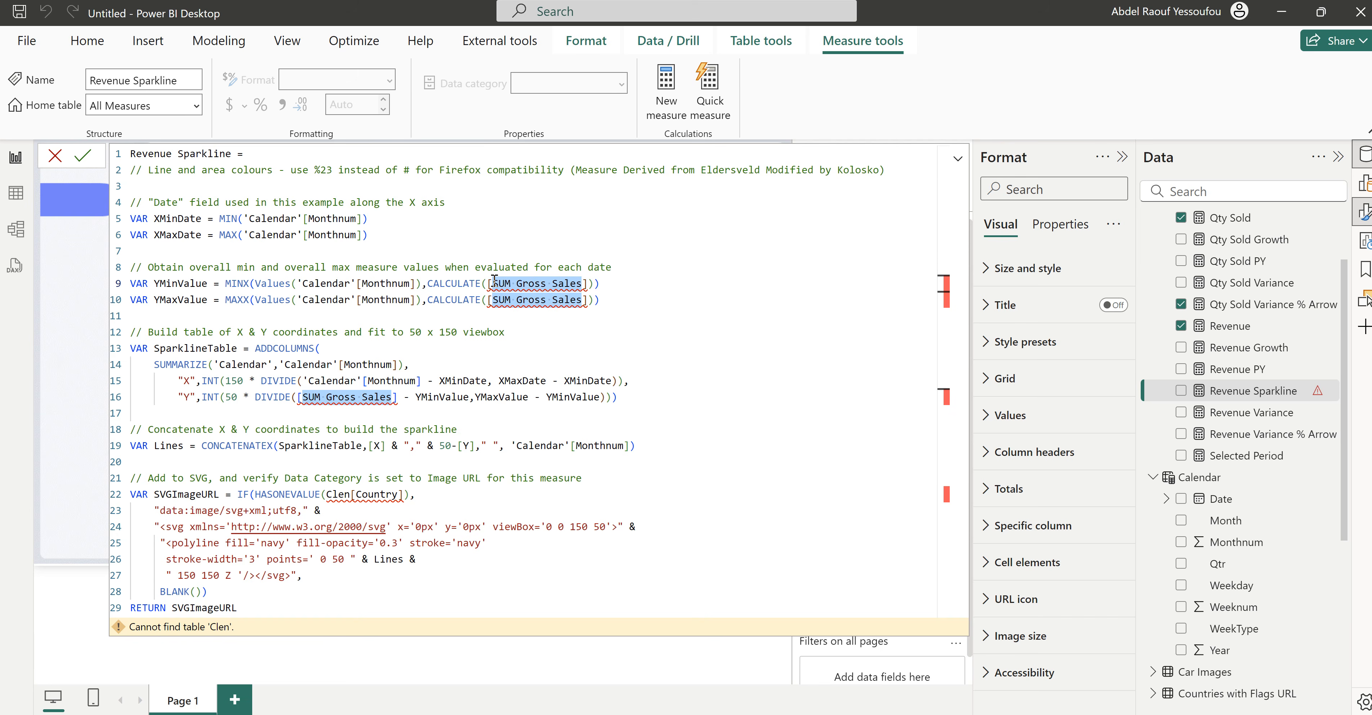
type("Revenue")
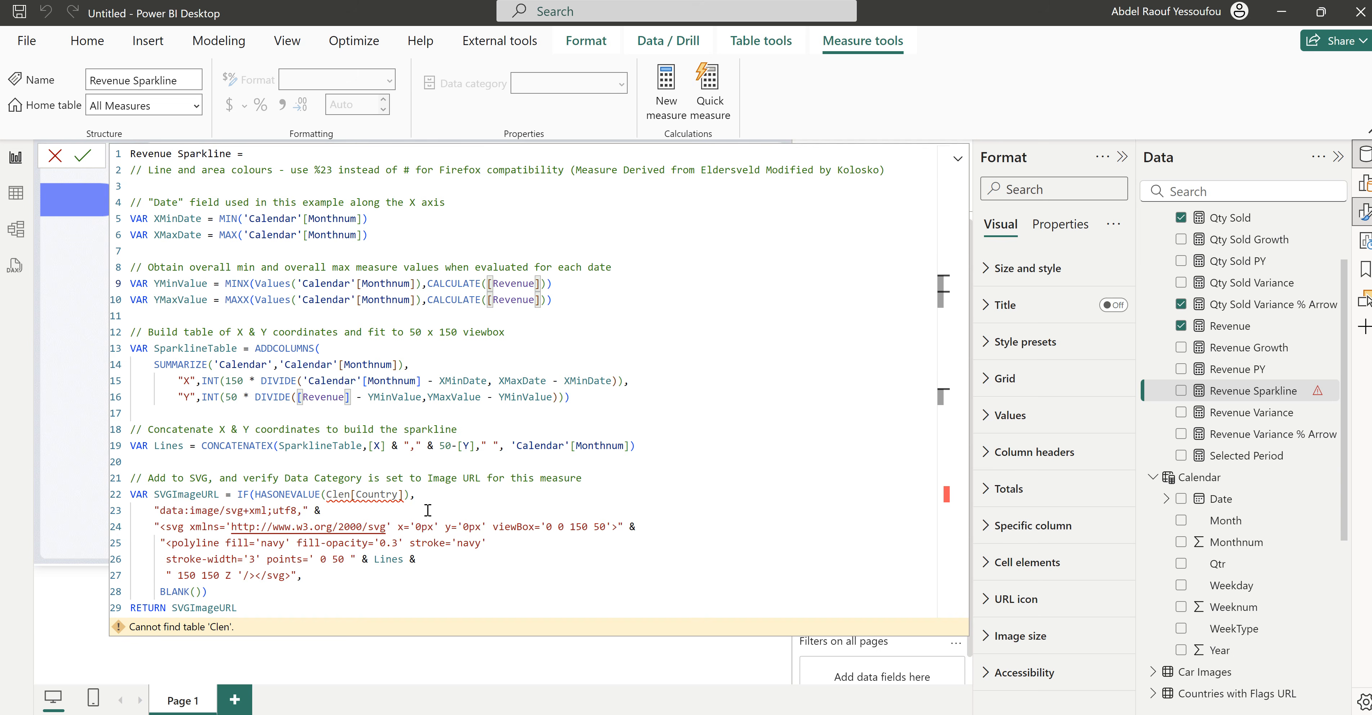
Step: Remove the IF(HASONEVALUE()) wrapper and its BLANK() branch from the SVGImageURL variable, then commit the formula and close its editor
left_click_drag(432, 488, 238, 495)
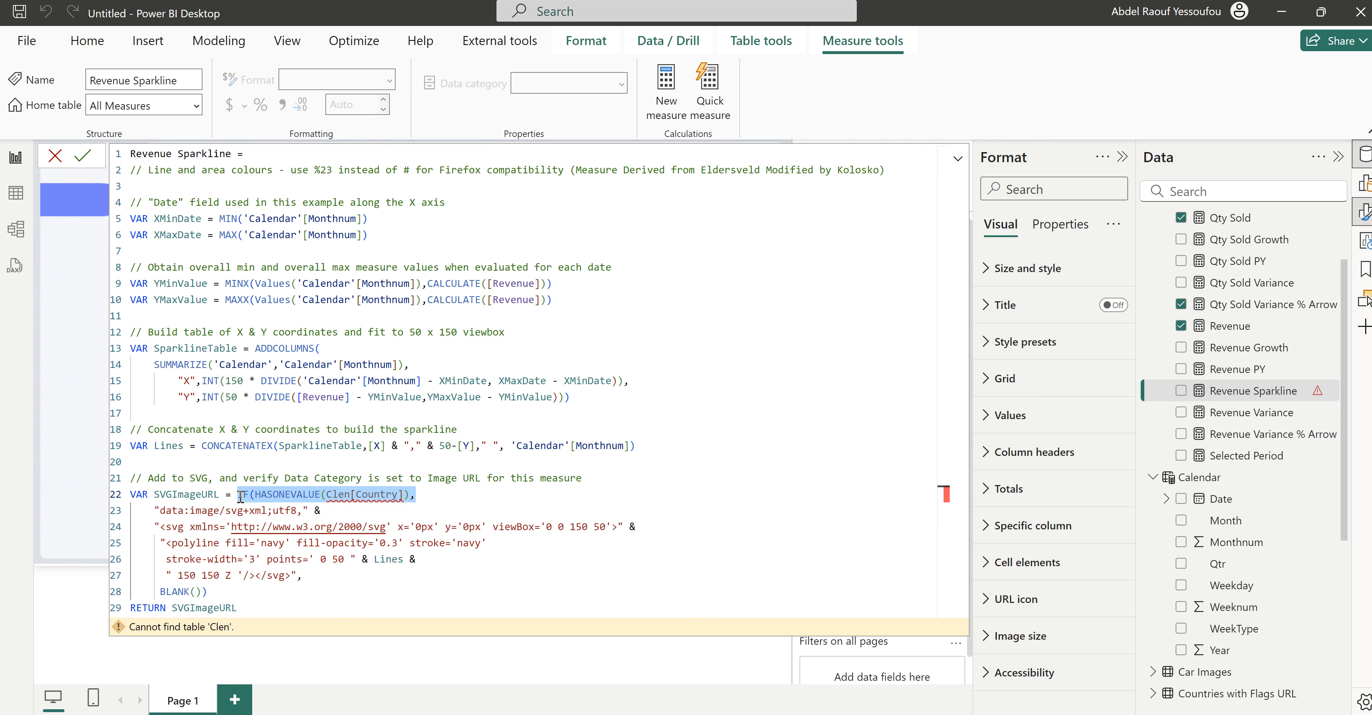
key("BackSpace")
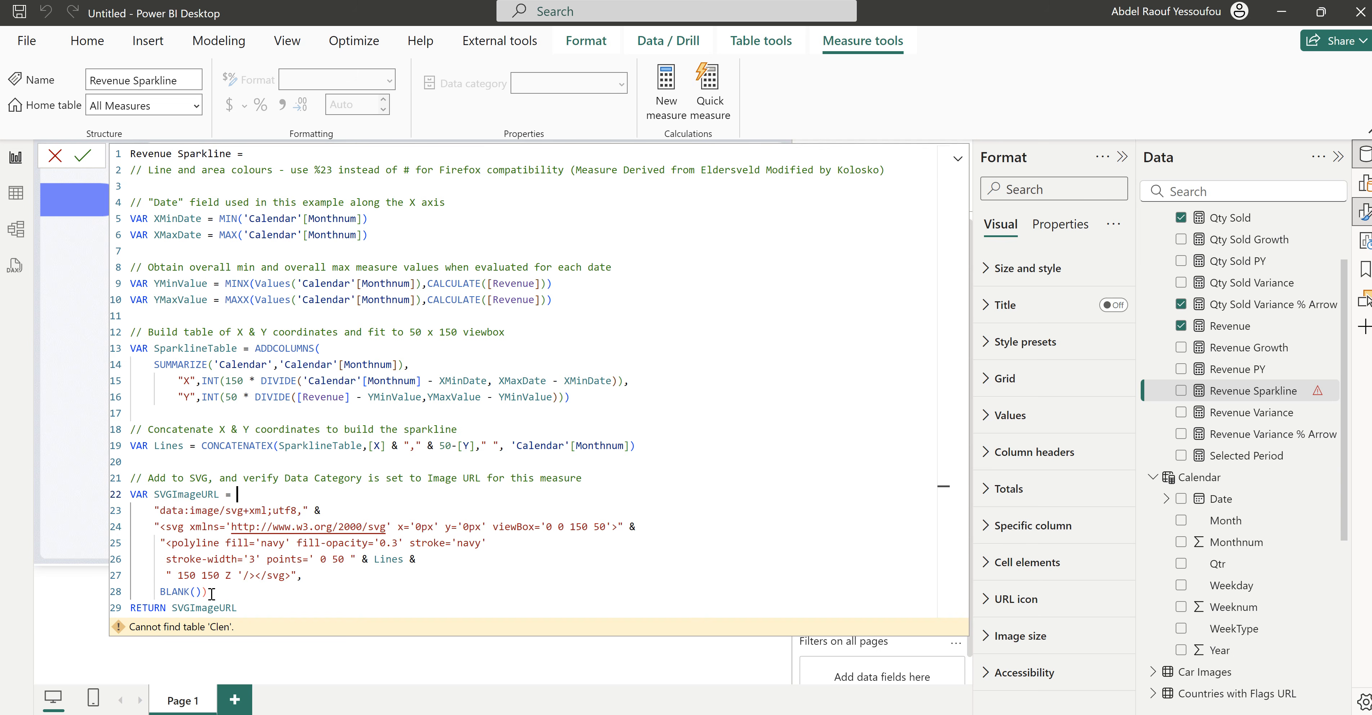
left_click_drag(208, 591, 102, 586)
key("BackSpace")
key("BackSpace")
key("BackSpace")
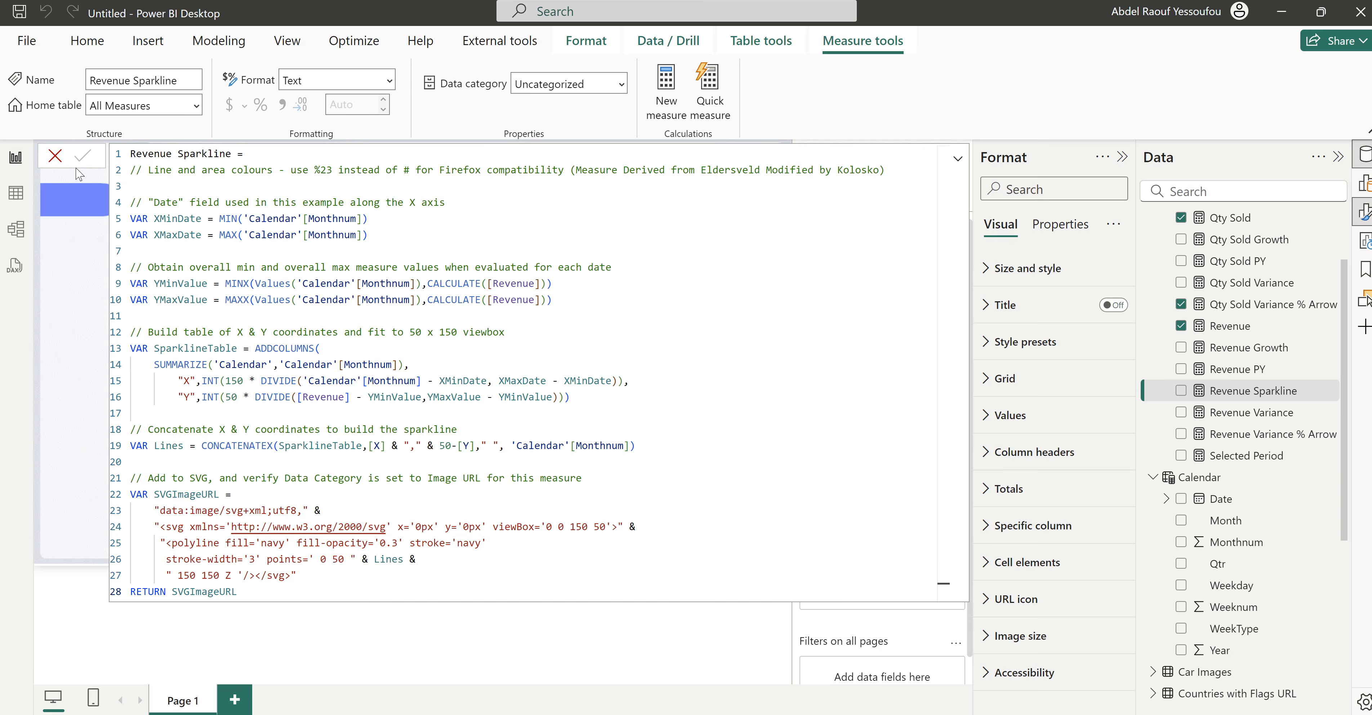
left_click(53, 156)
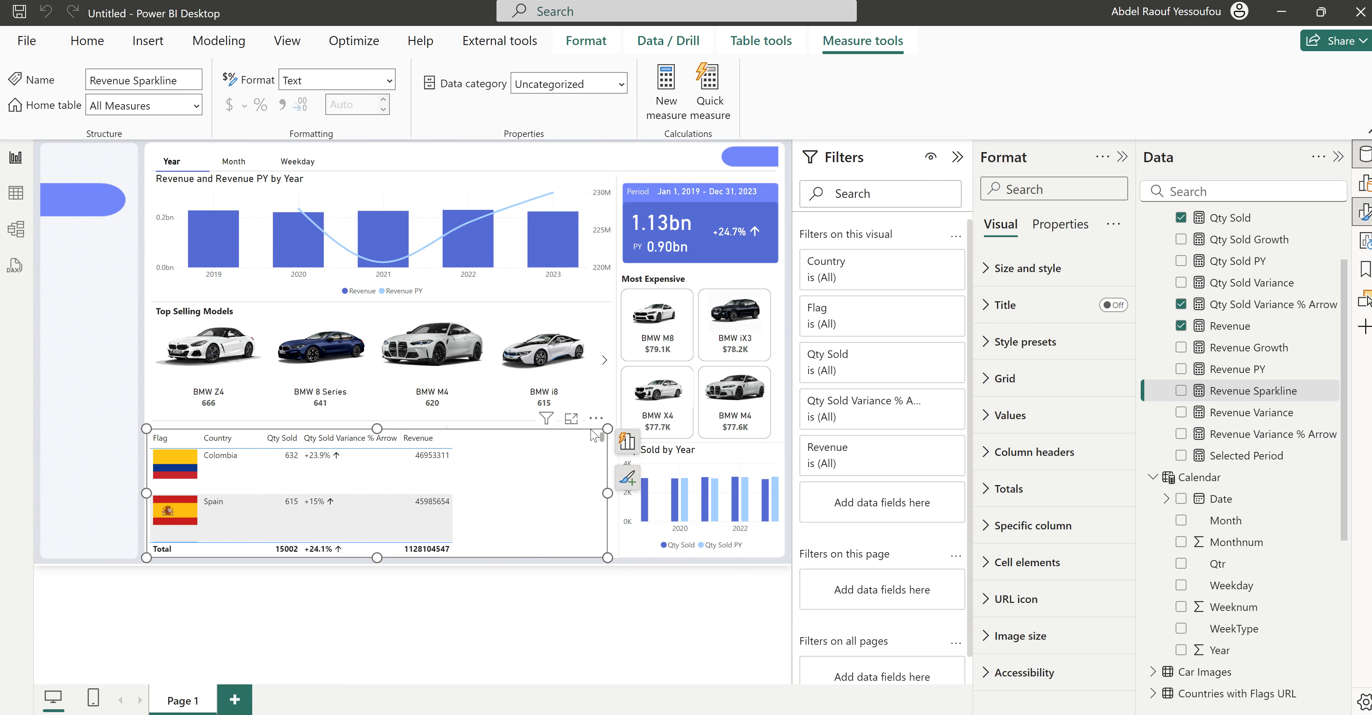
Step: Add the Revenue Sparkline measure as a column to the sales-by-country table and inspect its output
left_click(1181, 391)
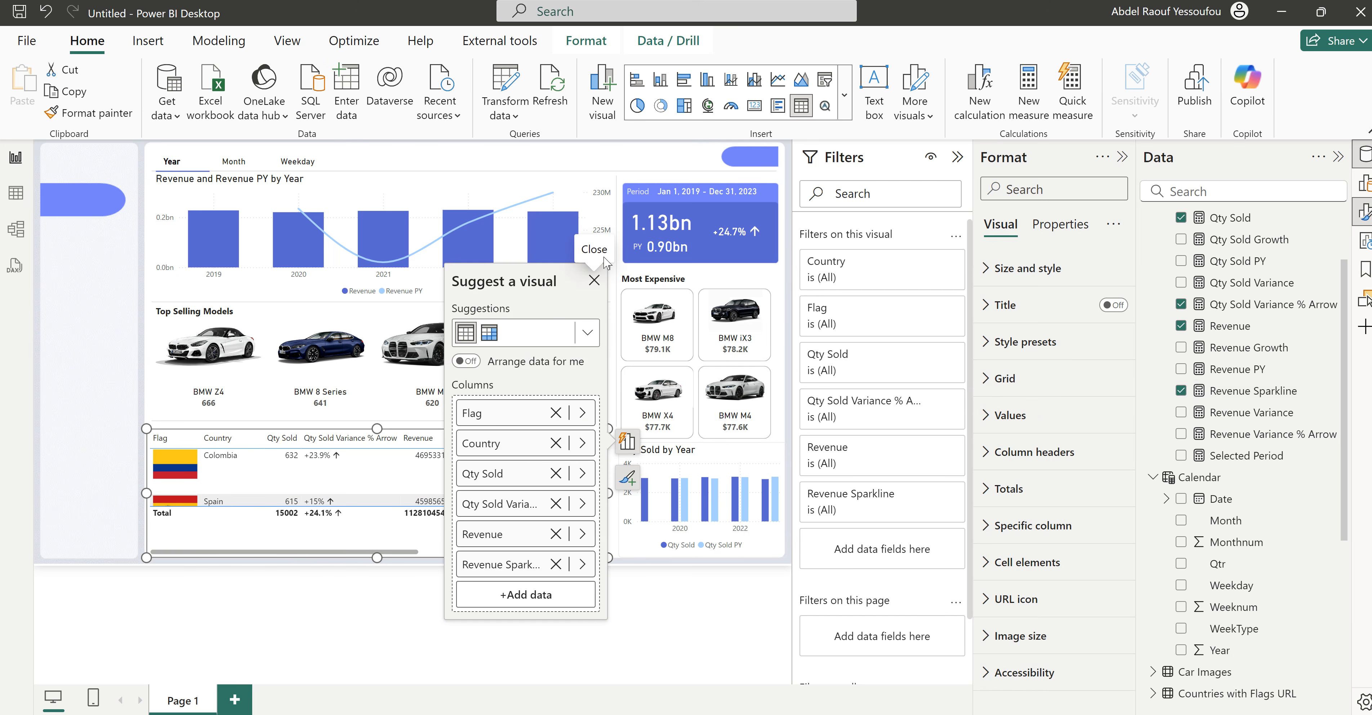
left_click(594, 280)
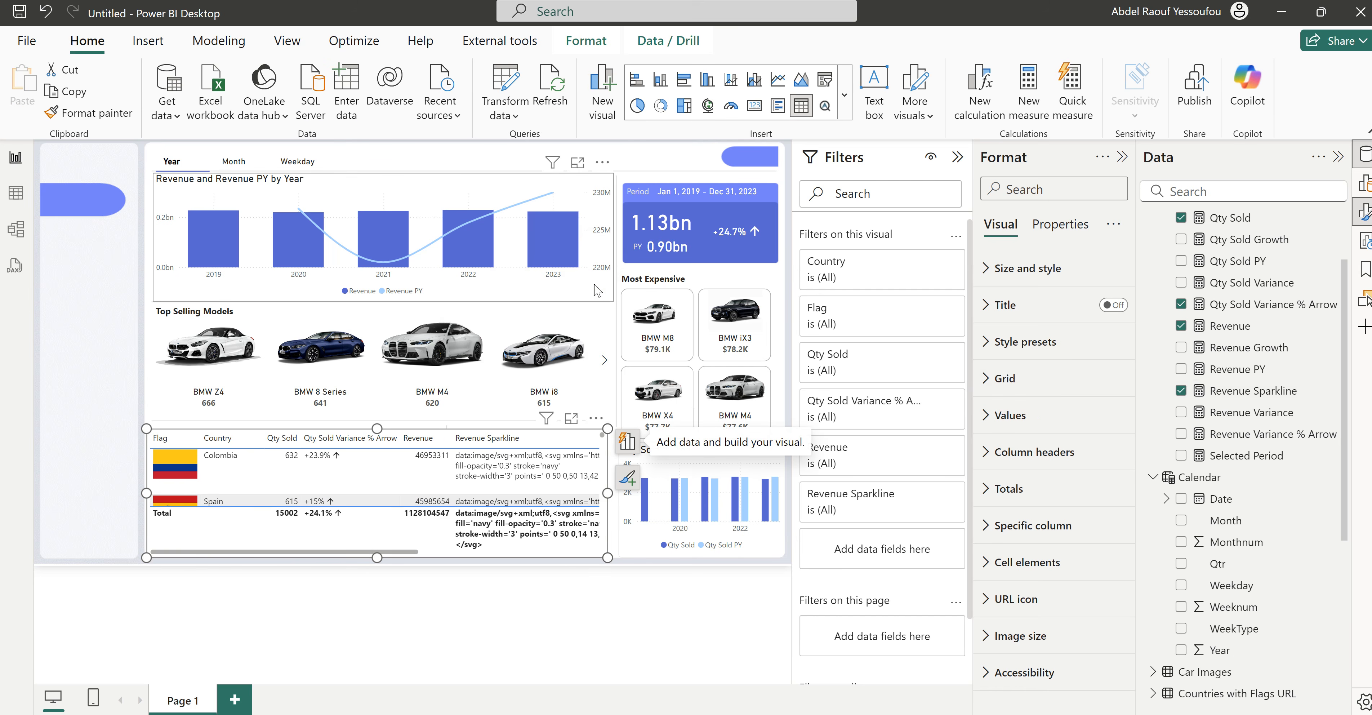
left_click_drag(442, 552, 482, 540)
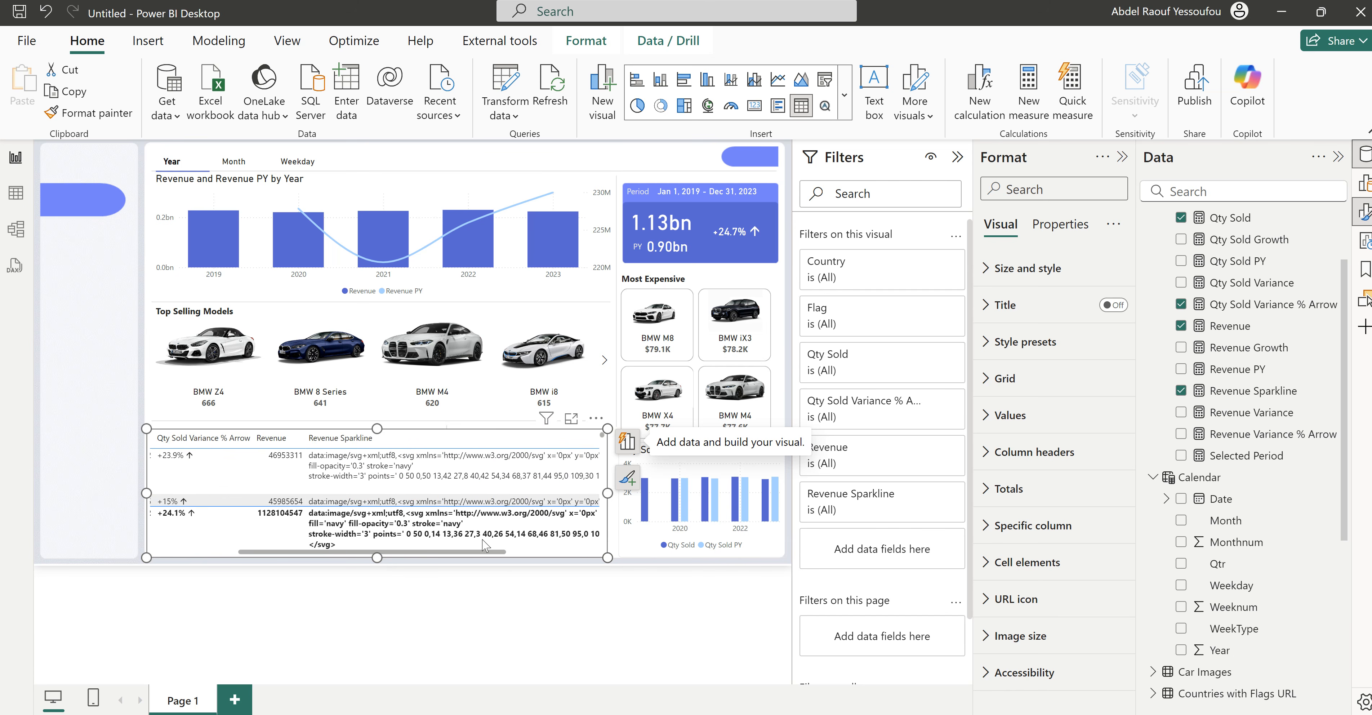
Step: Set the data category of the Revenue Sparkline measure to Image URL and close its formula editor
left_click(1262, 392)
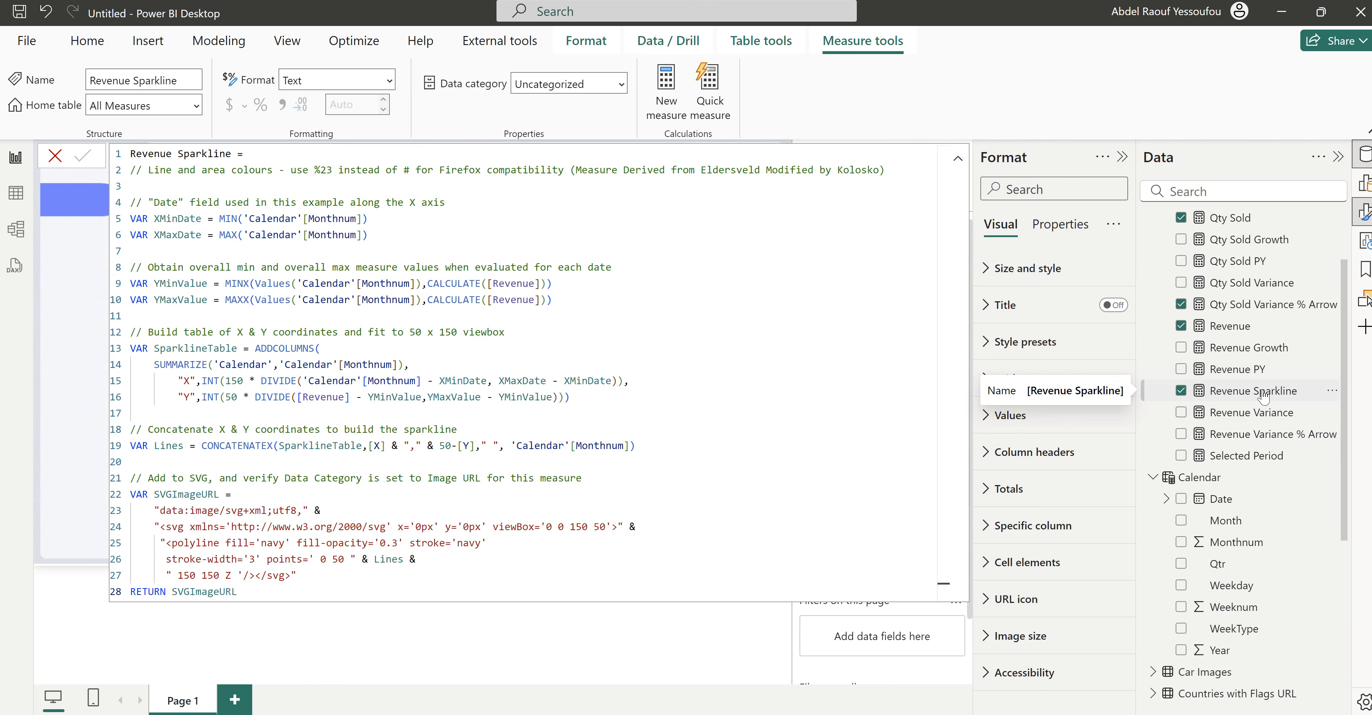
left_click(622, 85)
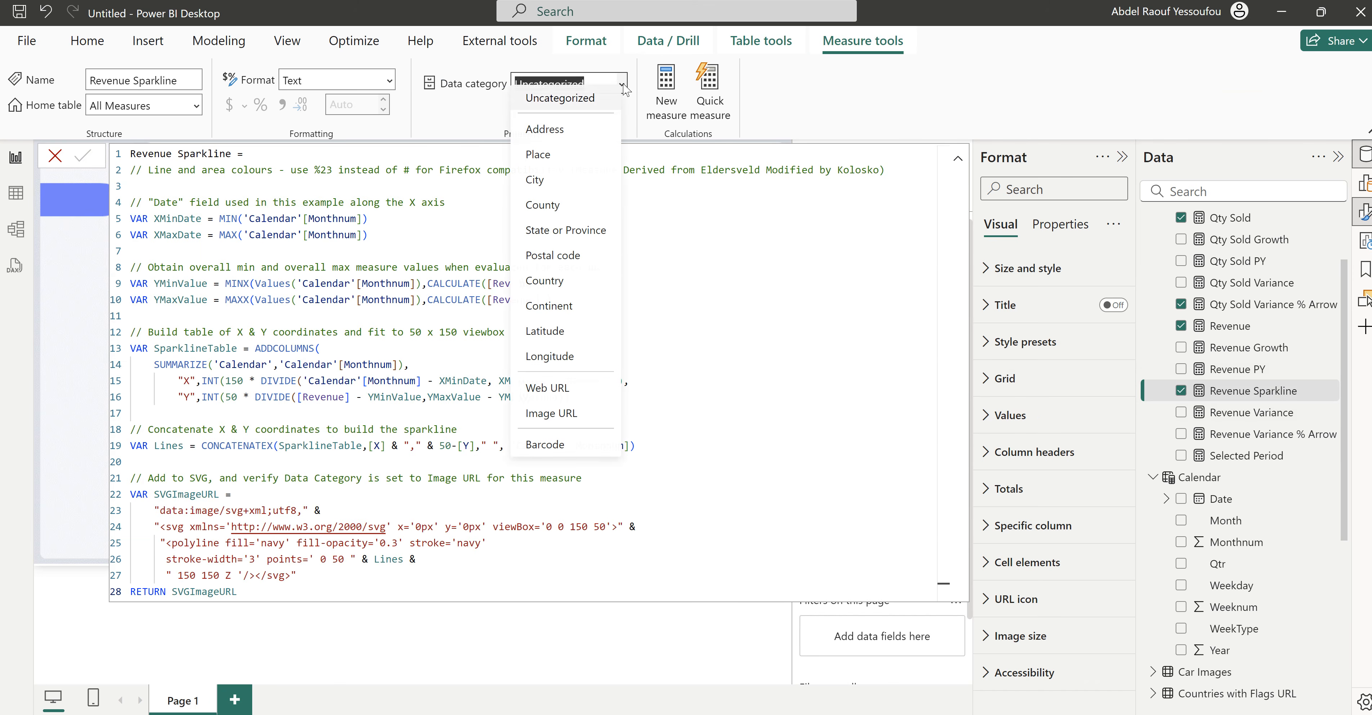
left_click(551, 422)
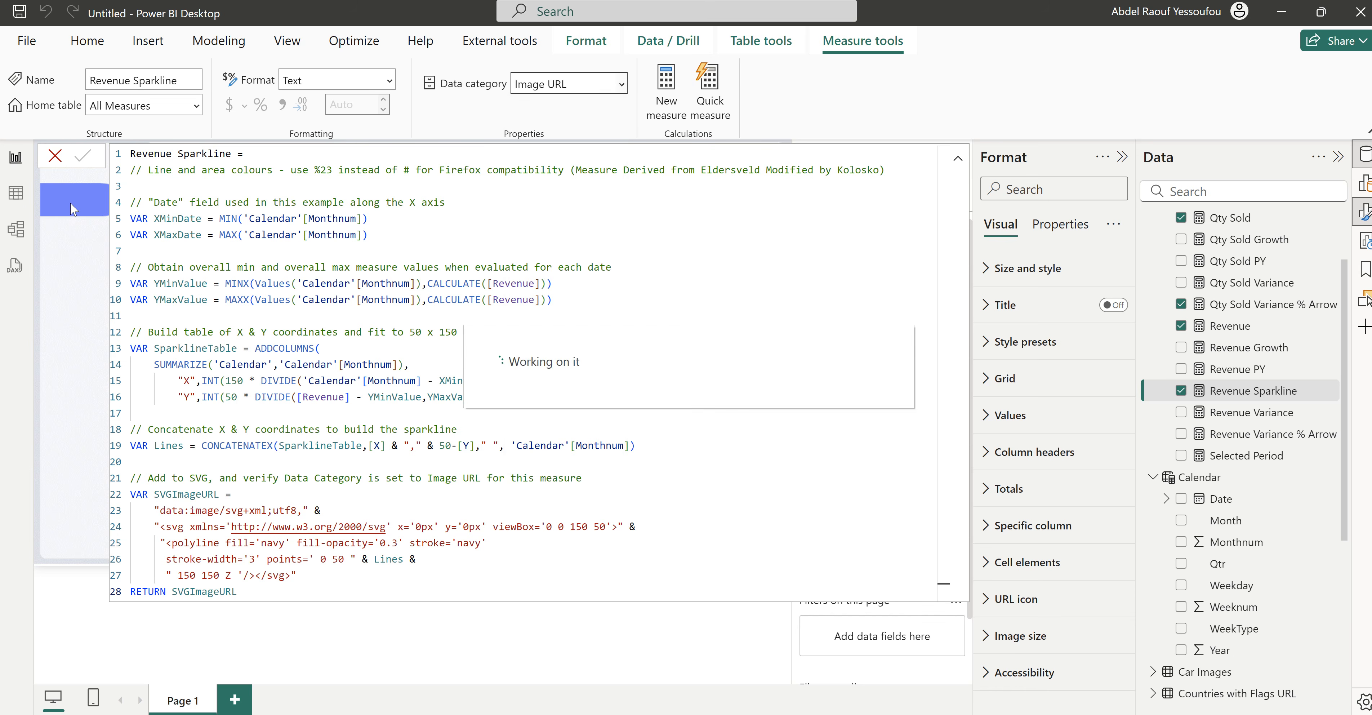
left_click(55, 163)
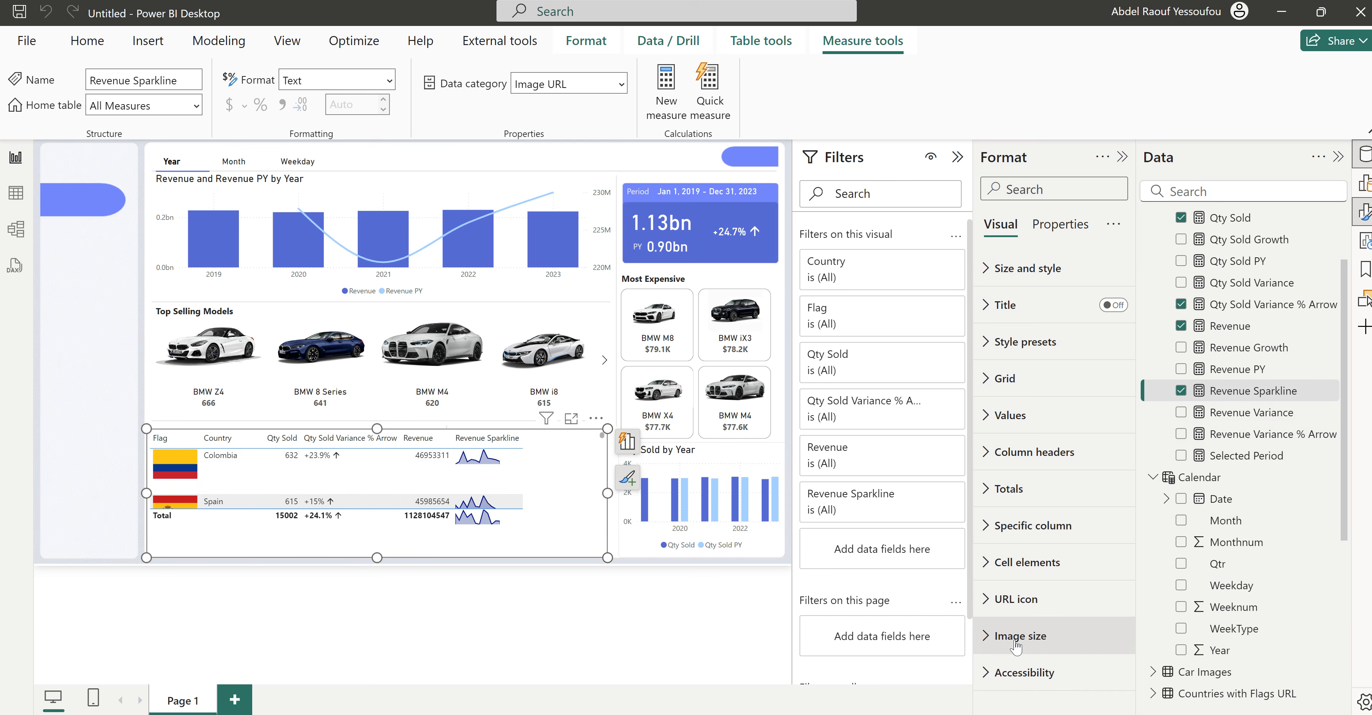
Step: Set the image size in the sales-by-country table to a height of 25 px and a width of 50 px
left_click(996, 635)
scroll(996, 635, "down", 2)
double_click(998, 570)
type("25")
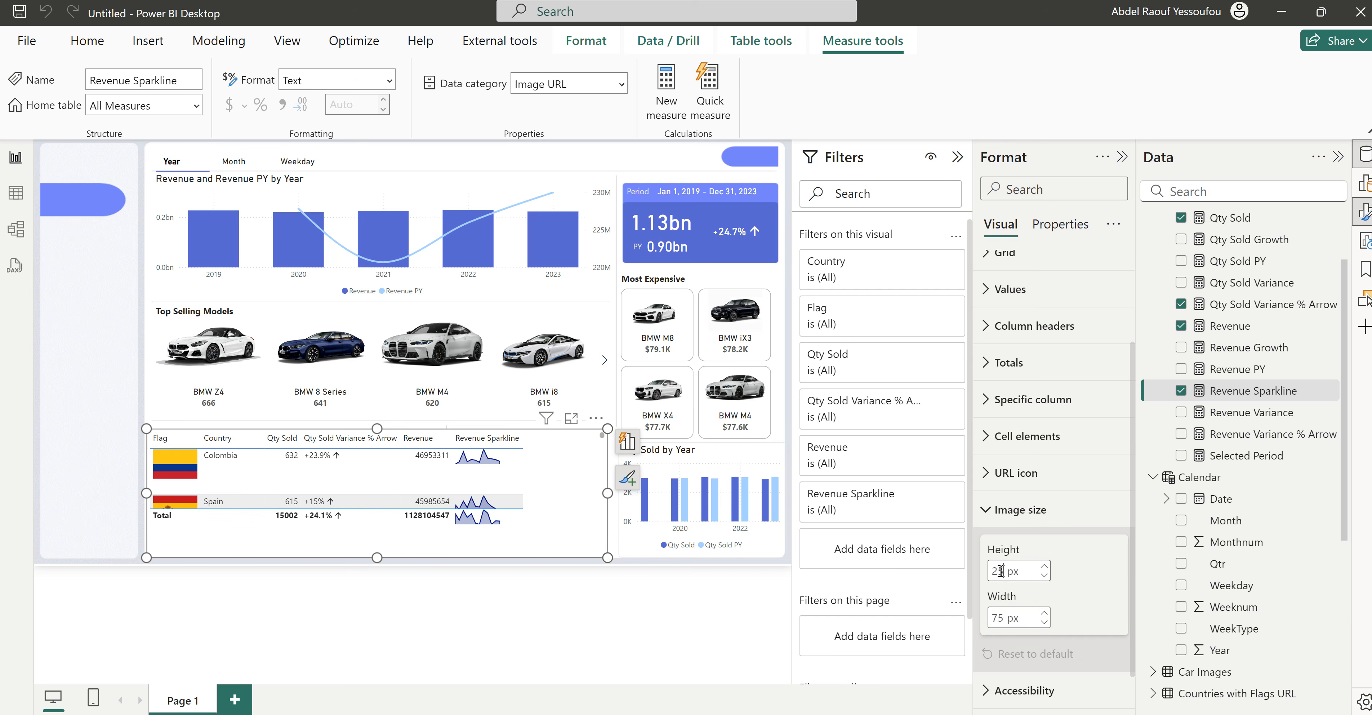
double_click(1006, 612)
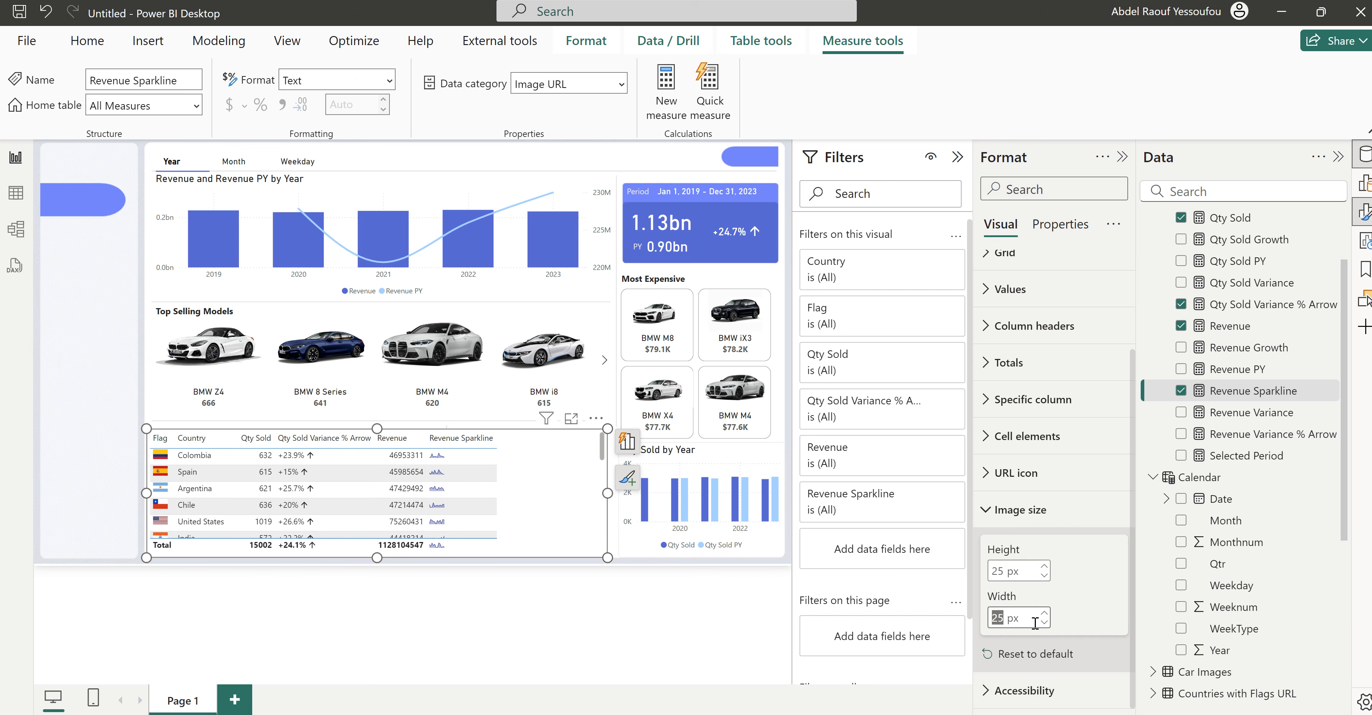
type("40")
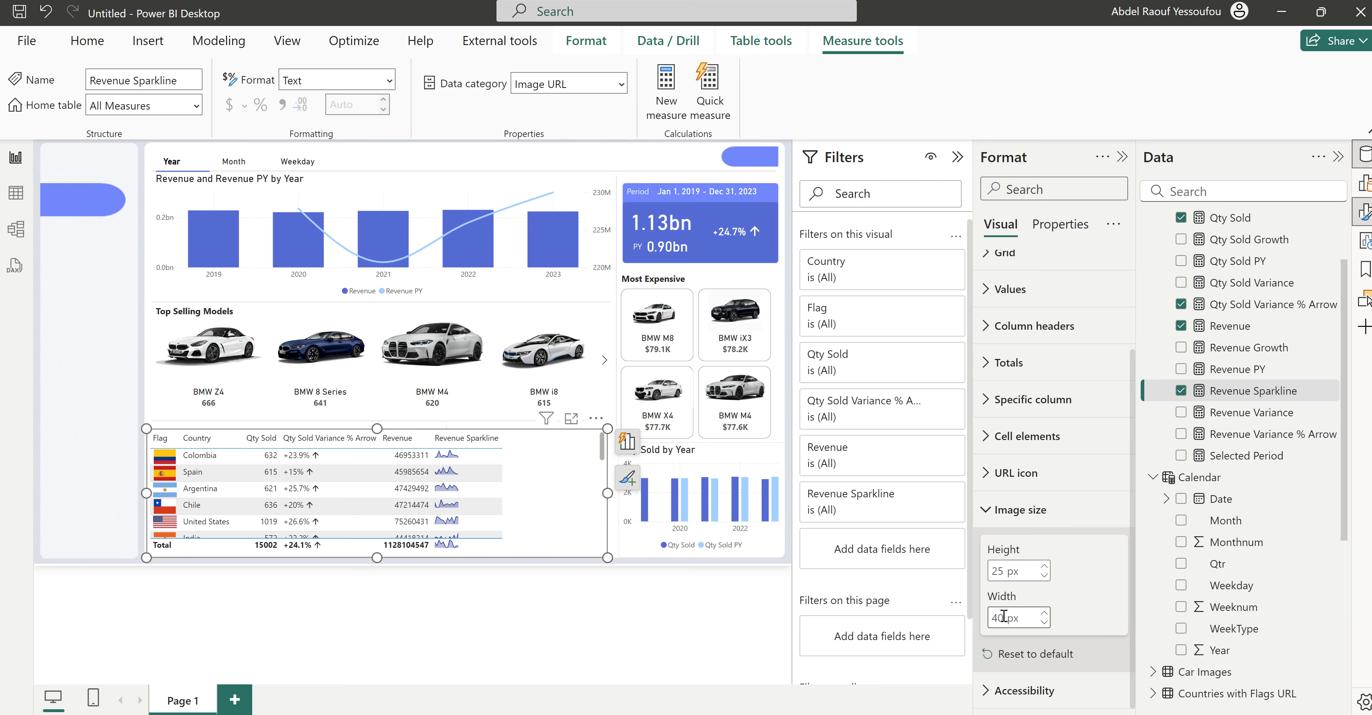
type("50")
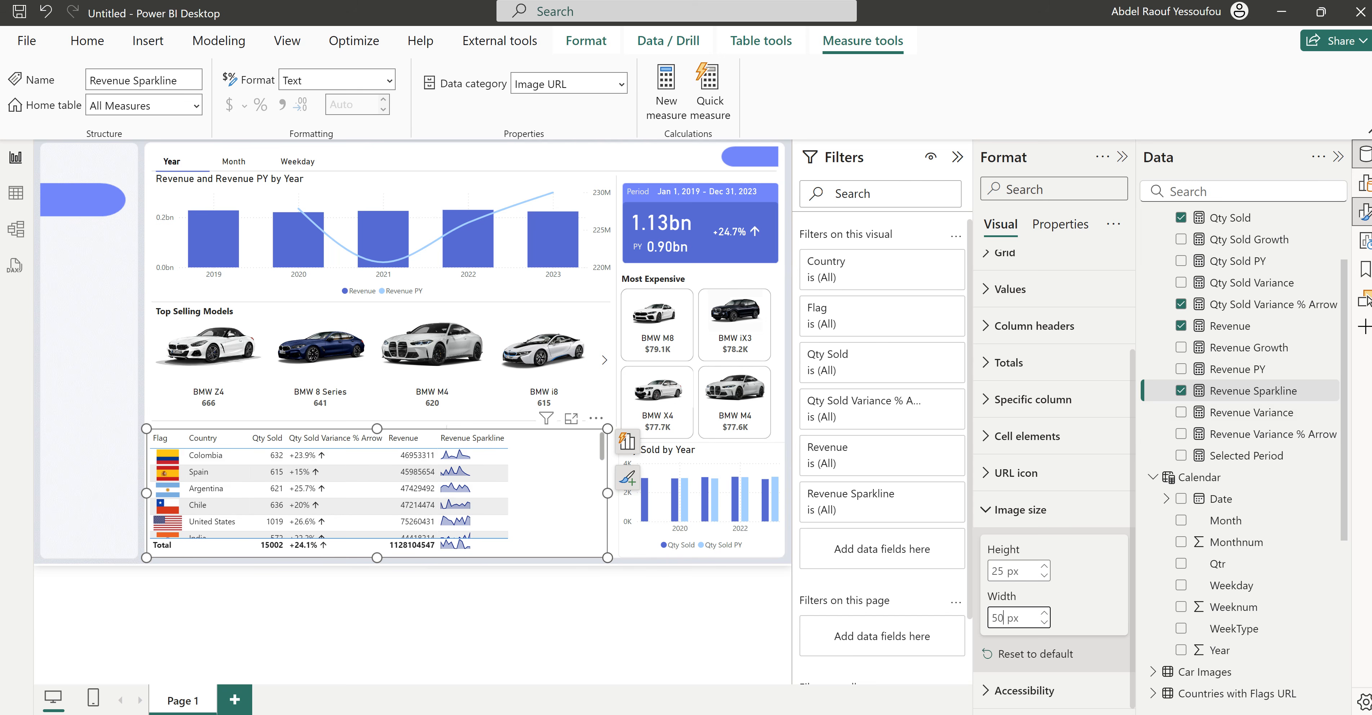
Step: Switch to Firefox, browse the SVG Templates gallery, and open the Gradient Sparklines template in a new tab
key("alt+Tab")
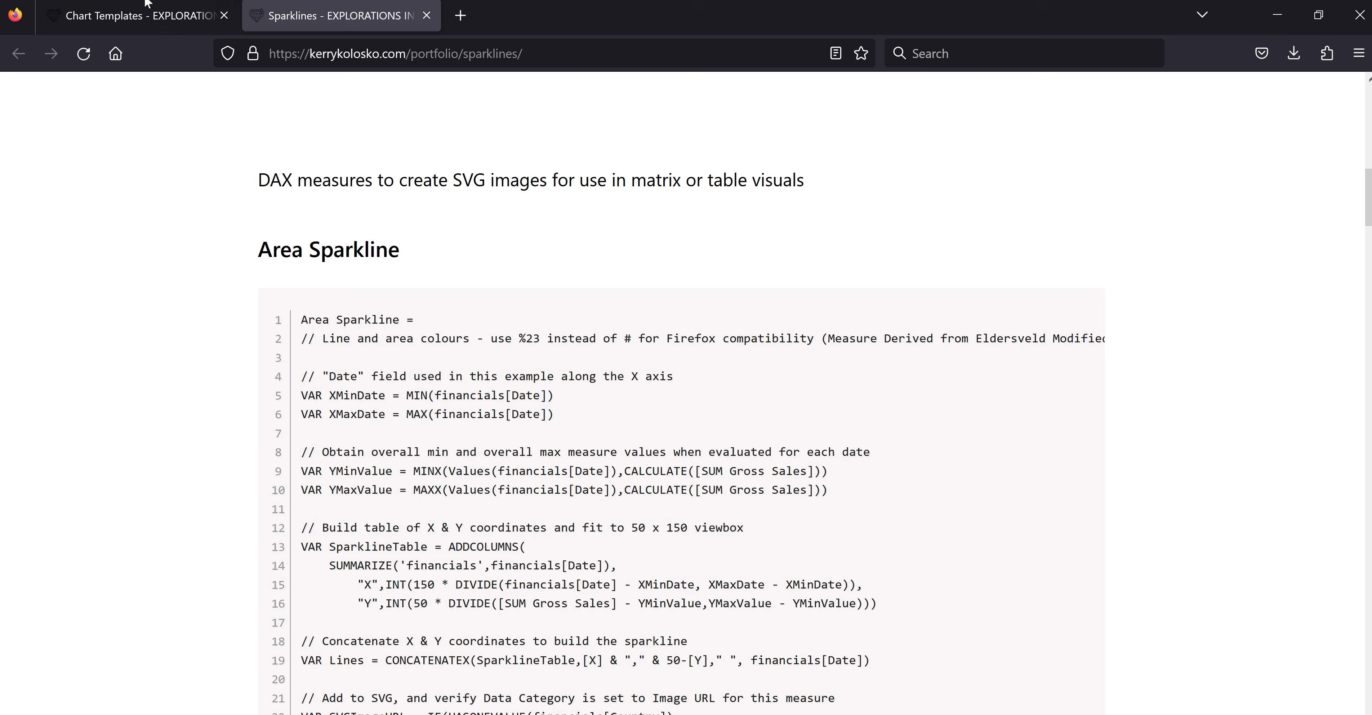
left_click(176, 20)
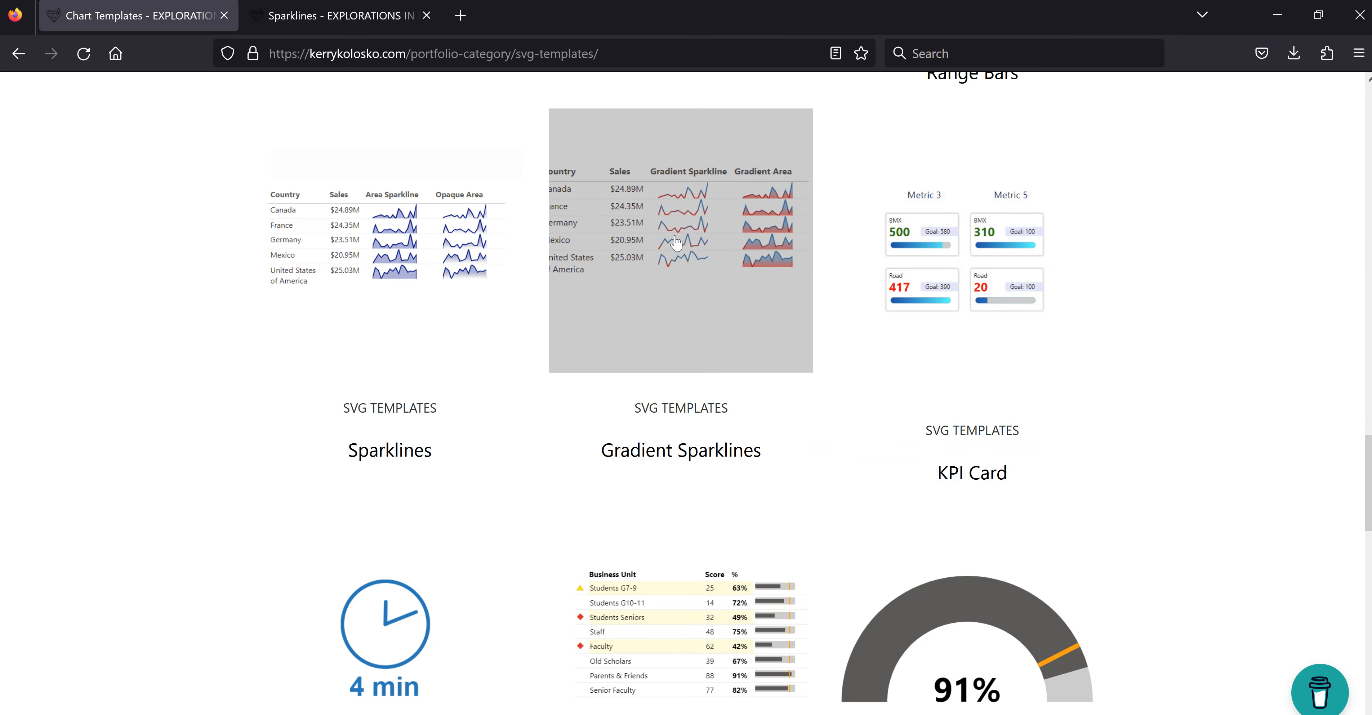
scroll(692, 312, "up", 10)
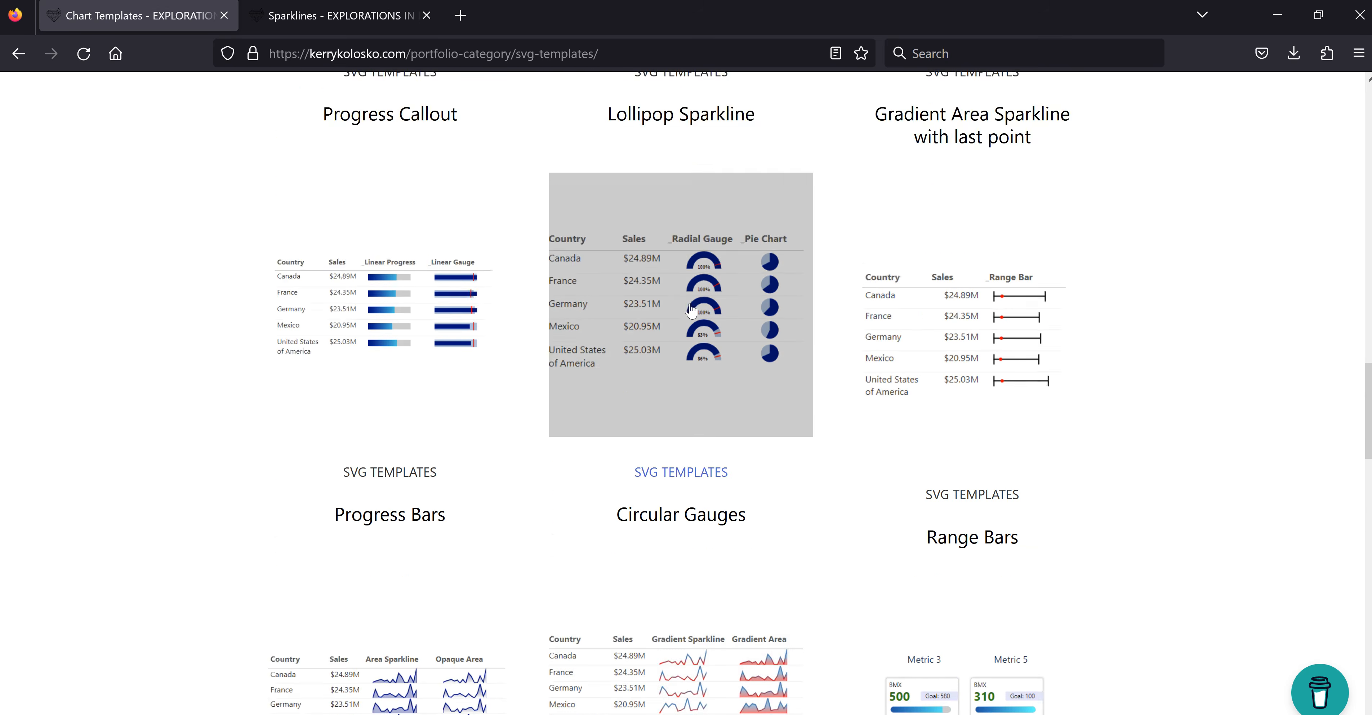
scroll(693, 309, "up", 3)
scroll(693, 309, "down", 12)
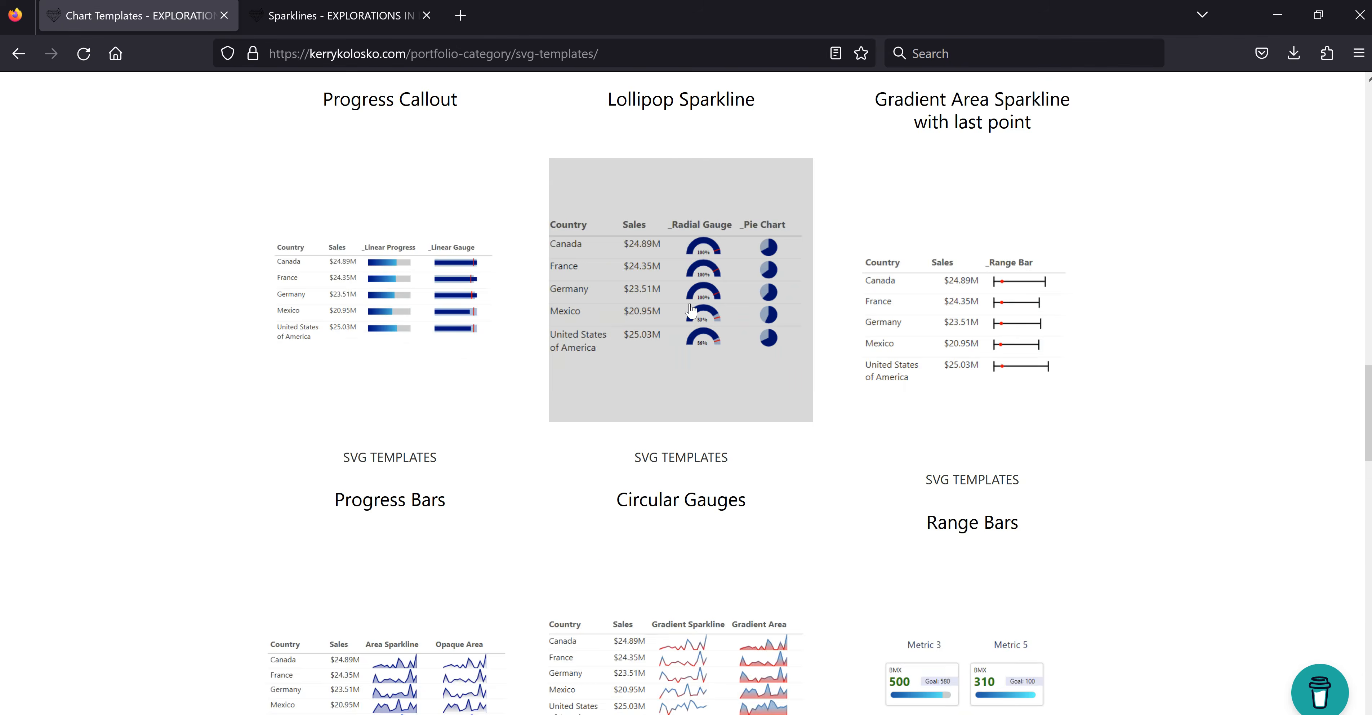
scroll(691, 310, "down", 6)
scroll(692, 306, "up", 6)
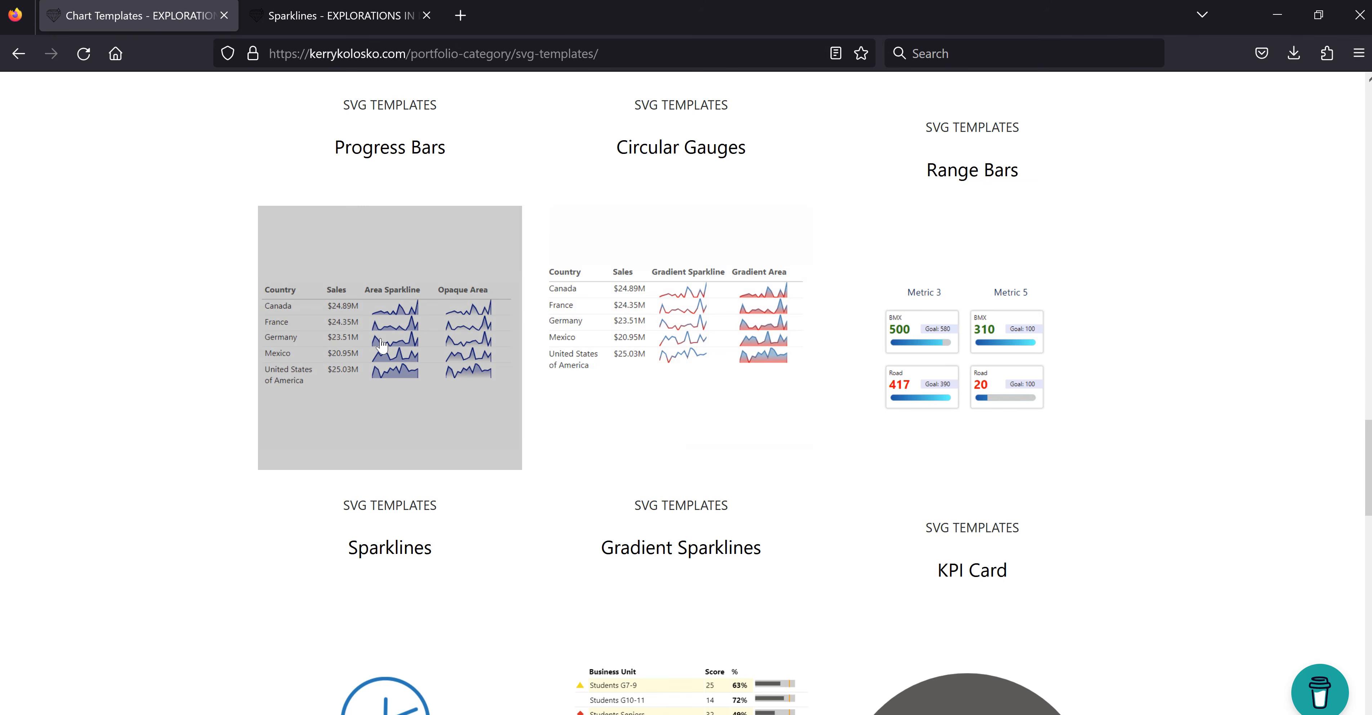
right_click(674, 331)
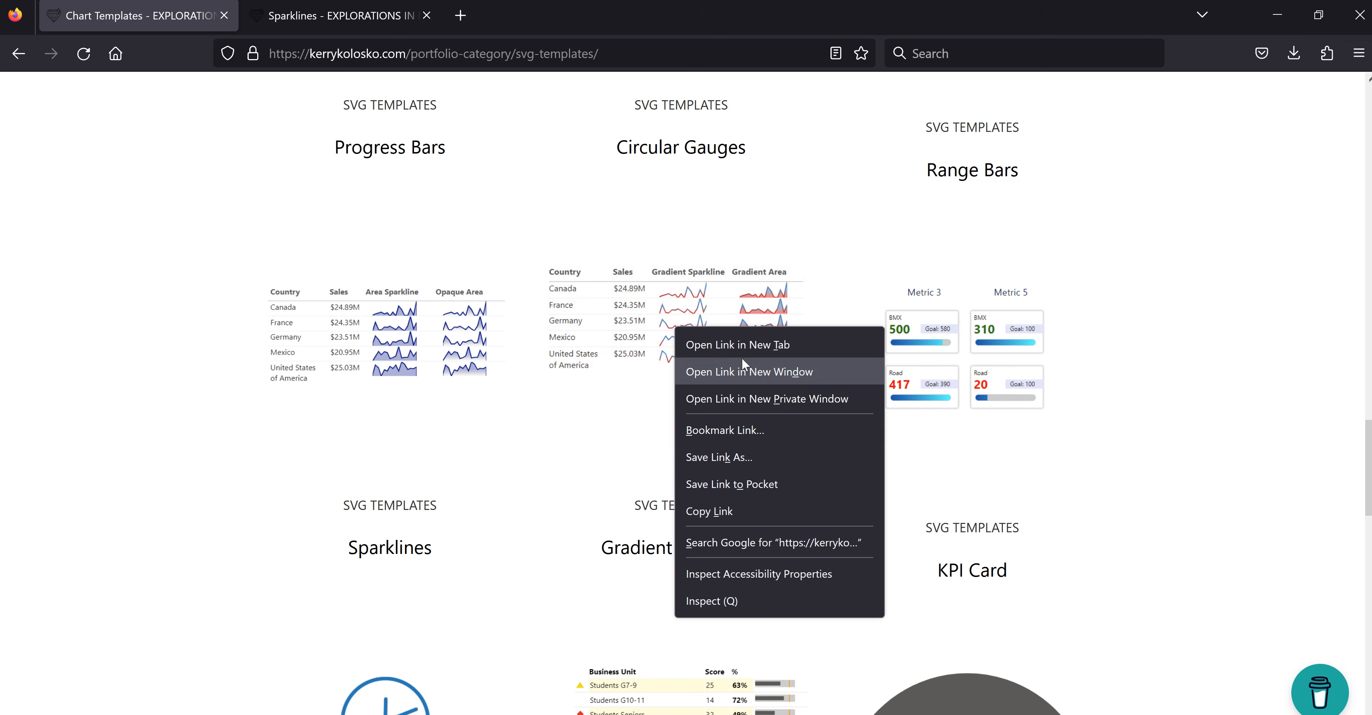
left_click(758, 346)
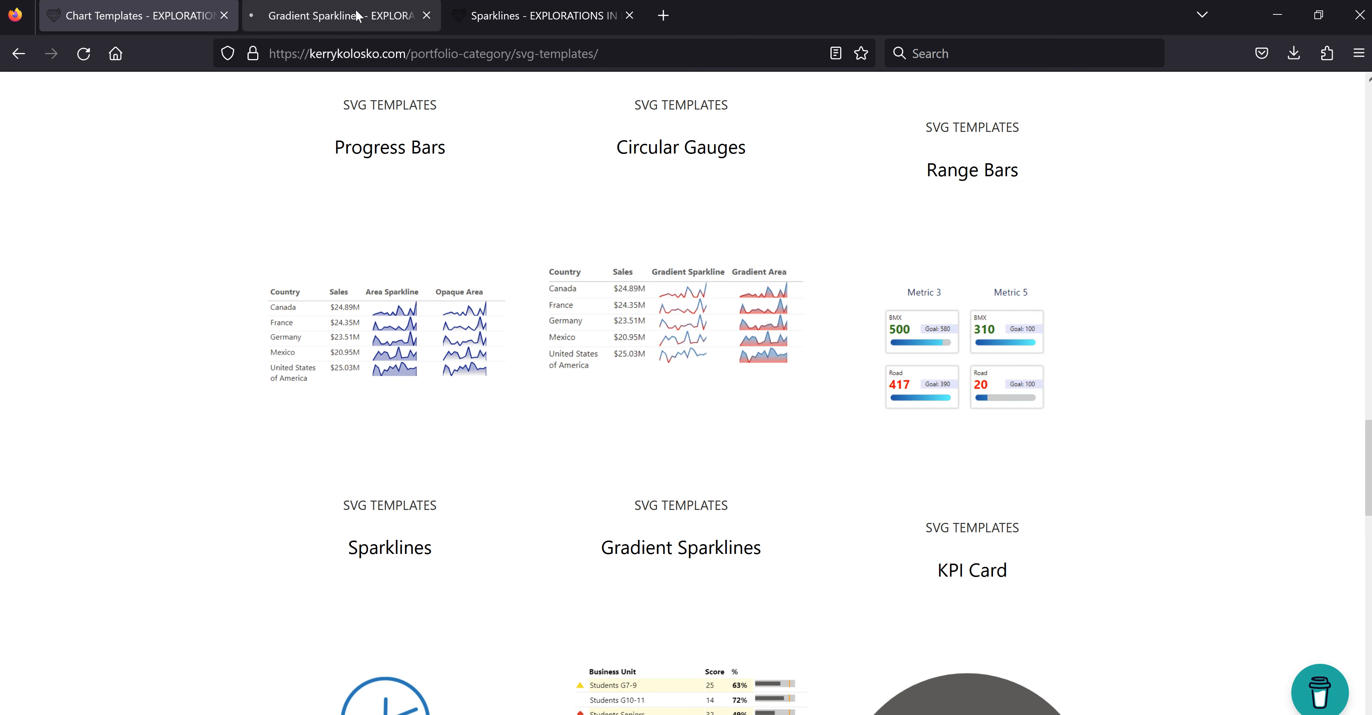
left_click(357, 16)
Step: Copy the Gradient Sparkline DAX measure code from the Sparkline section and return to the untitled Power BI report
scroll(1020, 556, "down", 15)
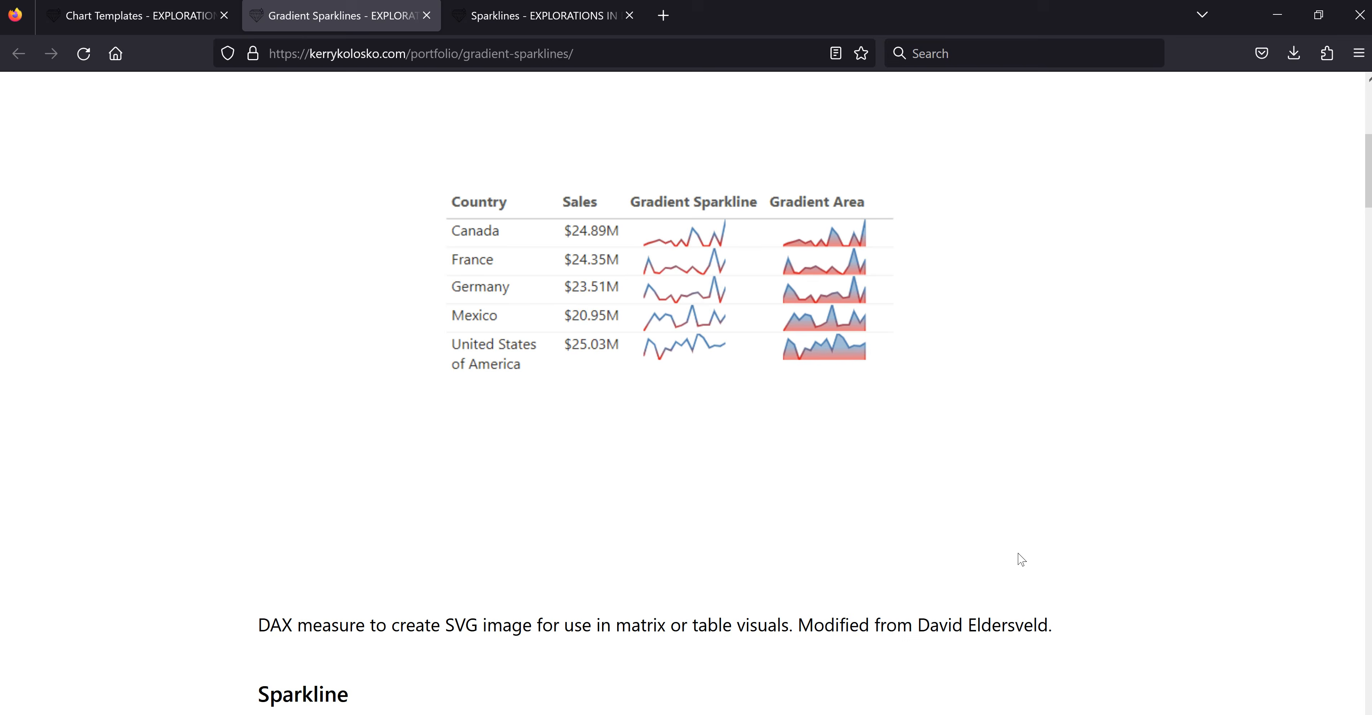
scroll(1020, 558, "down", 4)
scroll(1021, 558, "up", 8)
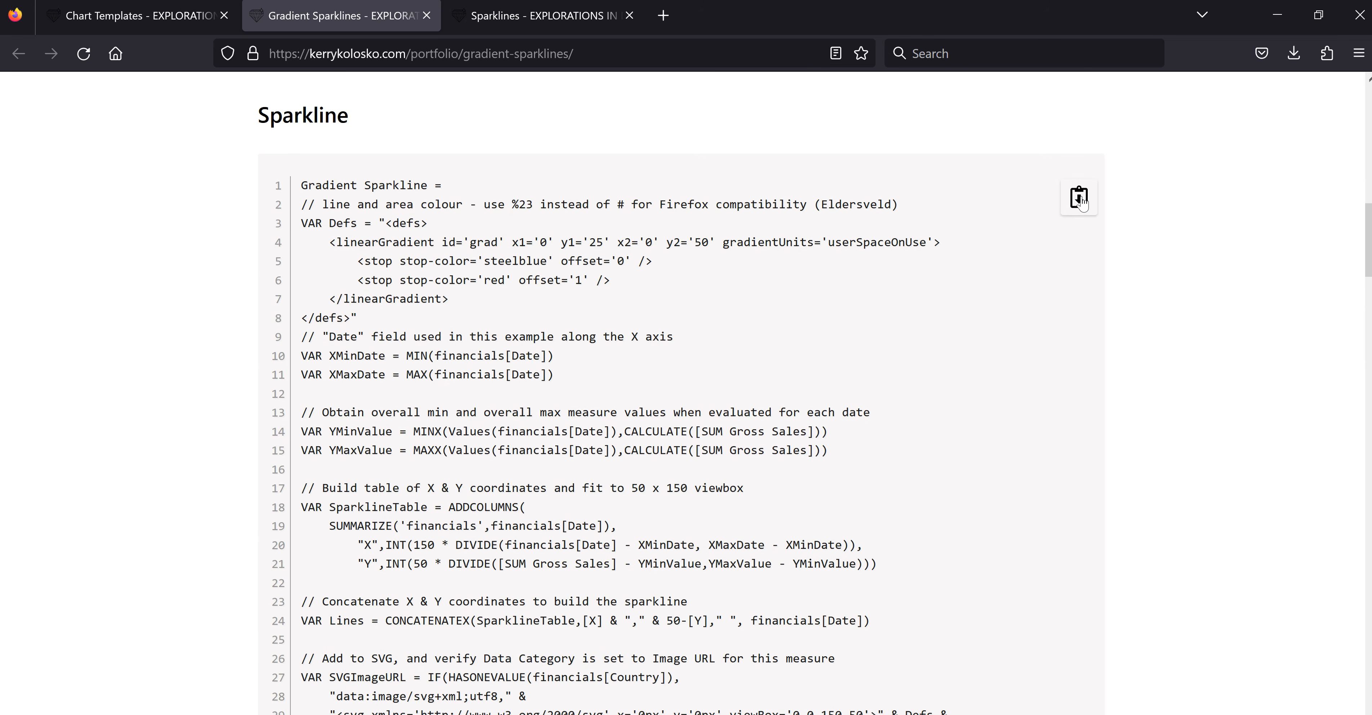
left_click(1079, 201)
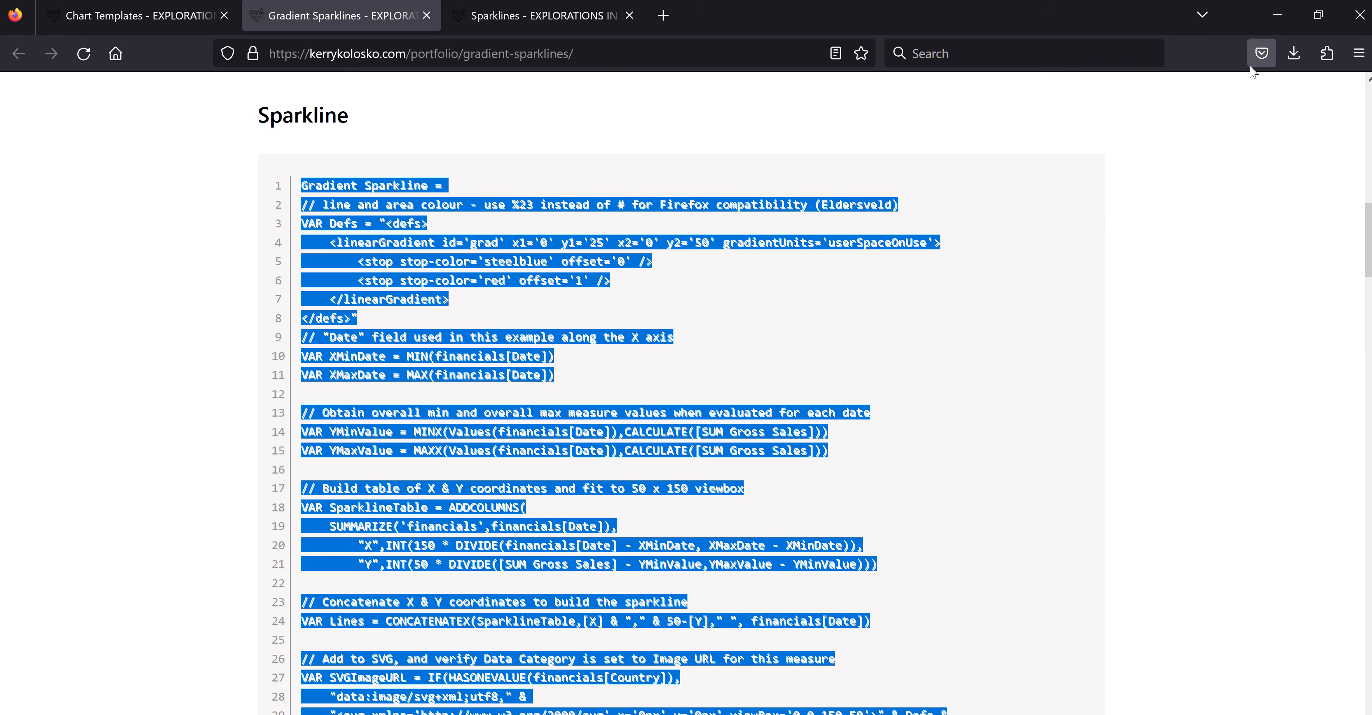
left_click(1281, 22)
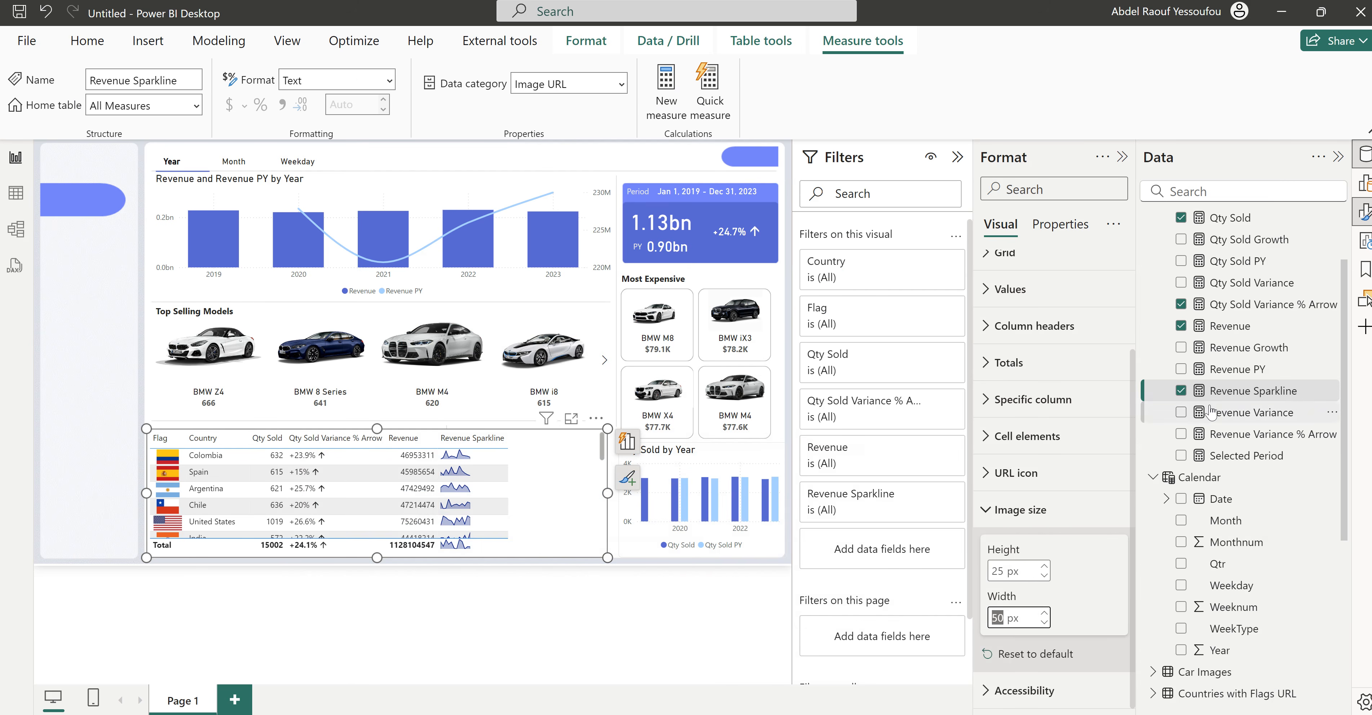
scroll(1220, 400, "up", 2)
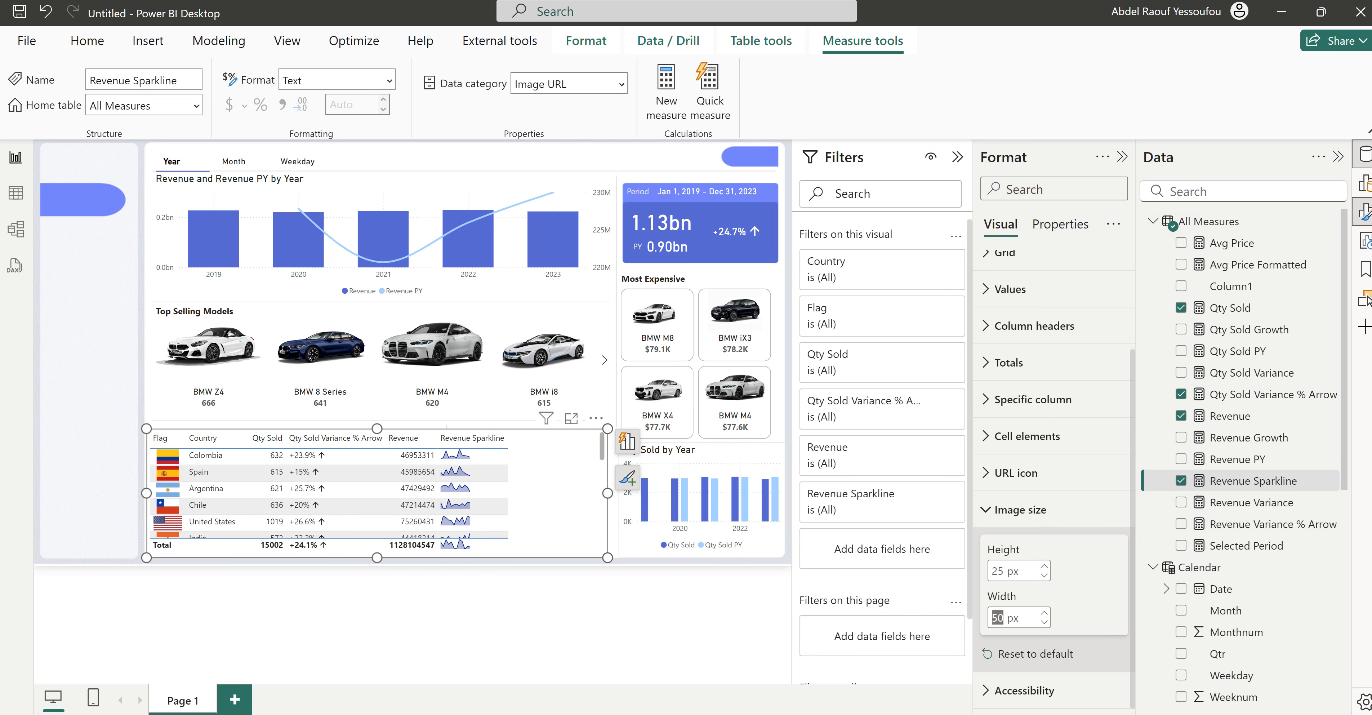
Step: Create a new measure in All Measures from the copied gradient sparkline code and name it Qty Sold Gradient Sparkline
right_click(1201, 230)
key("Escape")
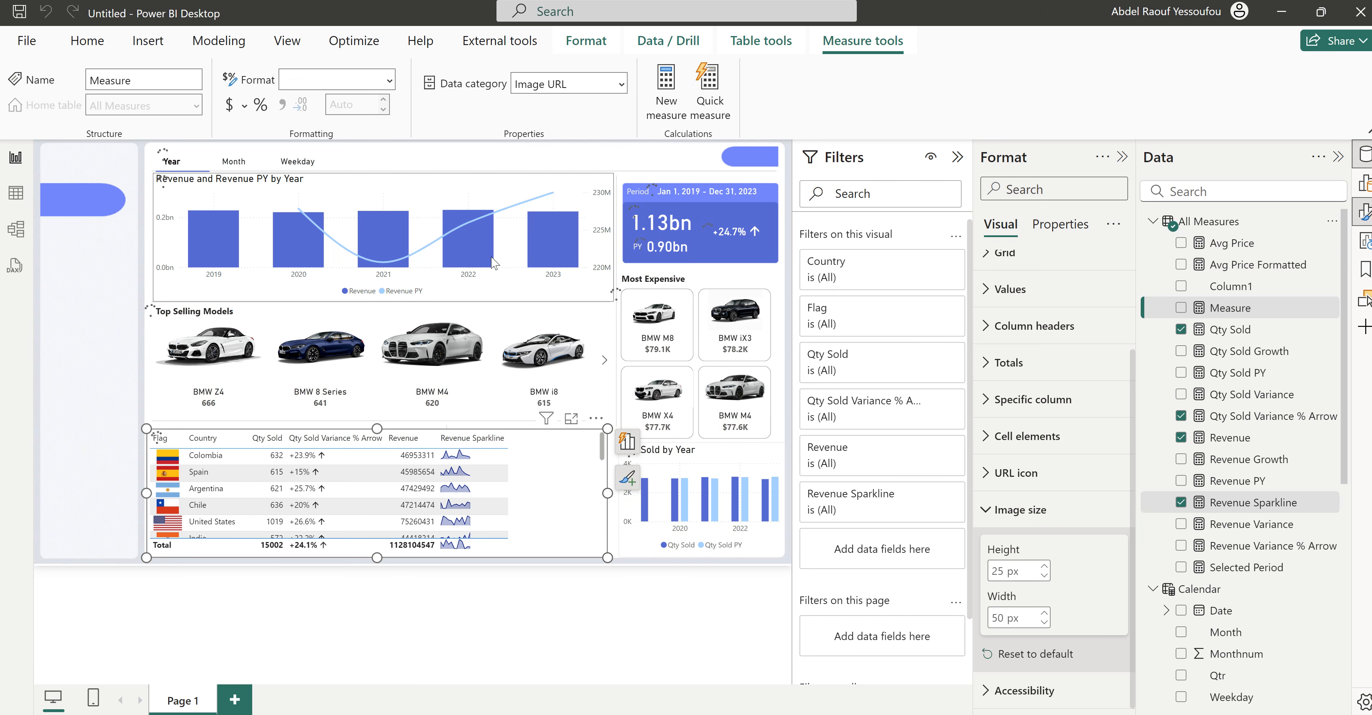
key("ctrl+a")
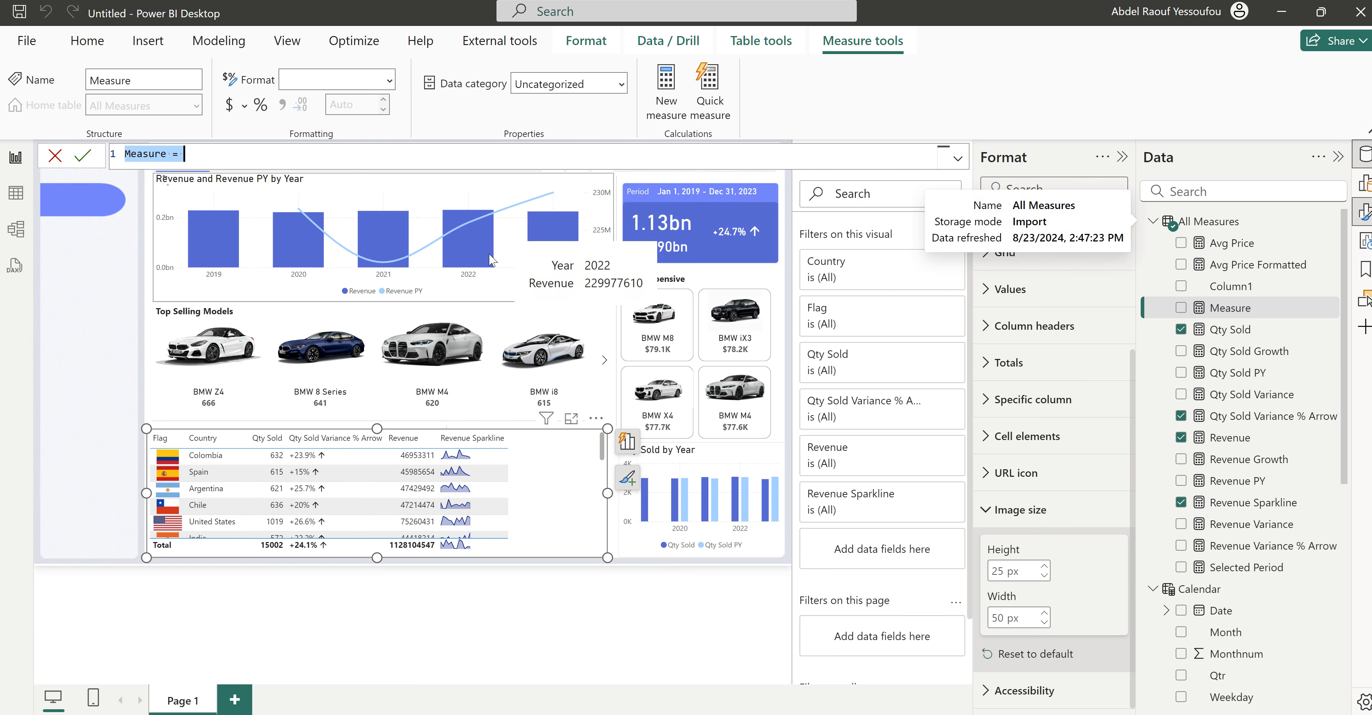
key("ctrl+v")
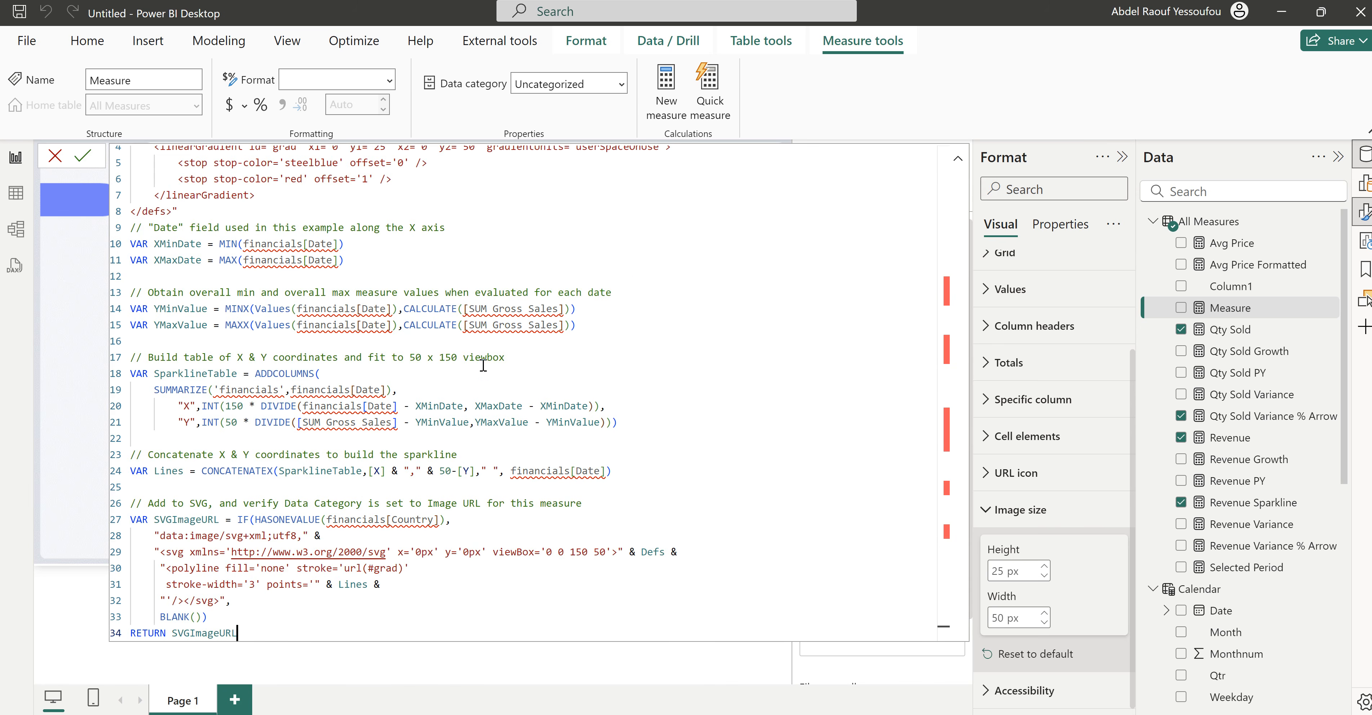
scroll(483, 365, "up", 2)
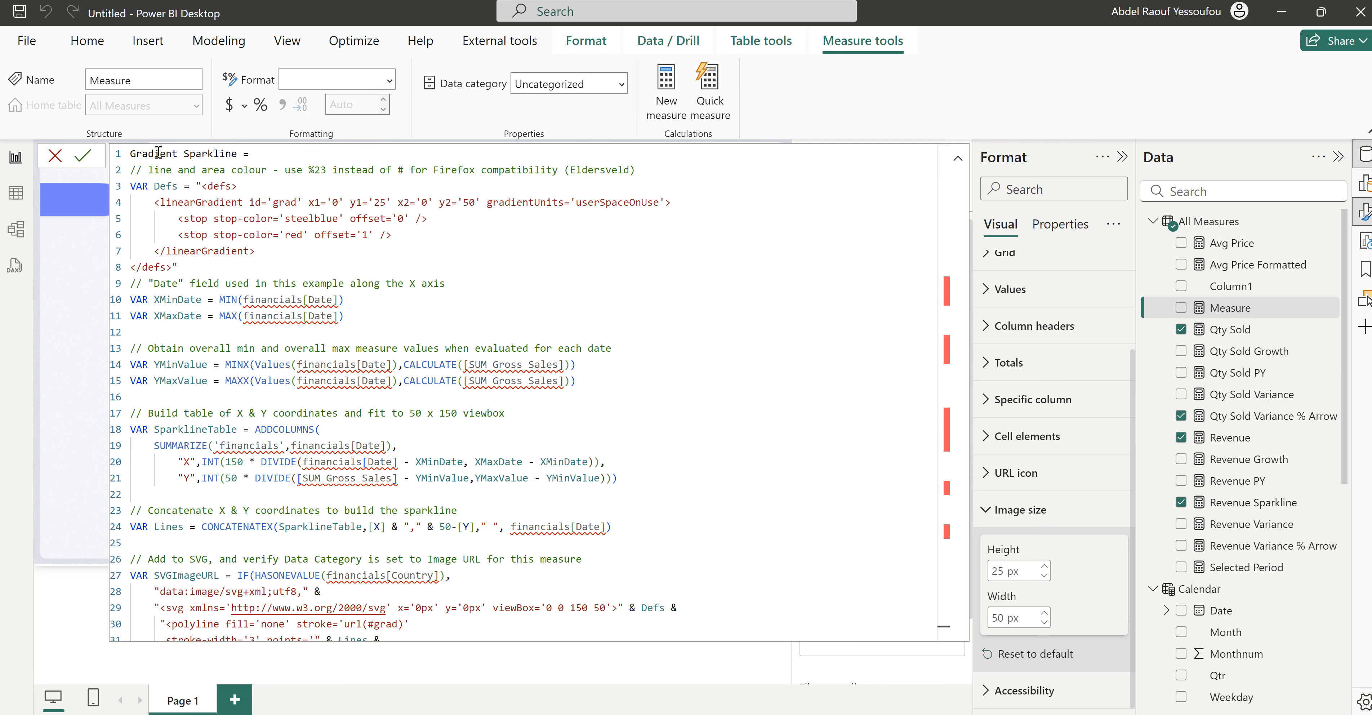
left_click(134, 153)
type("C")
type("ty Sold")
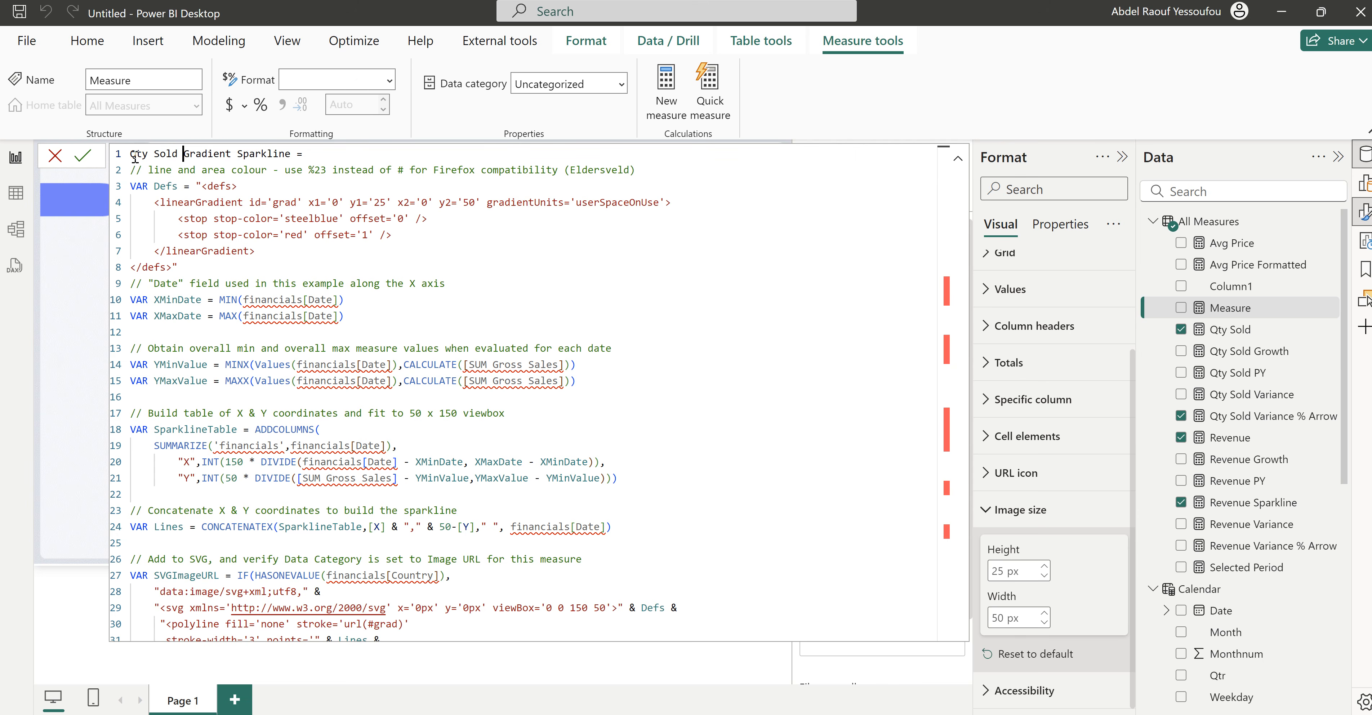
Step: Replace every financials[Date] reference in the measure code with 'Calendar'[Monthnum]
scroll(342, 326, "down", 1)
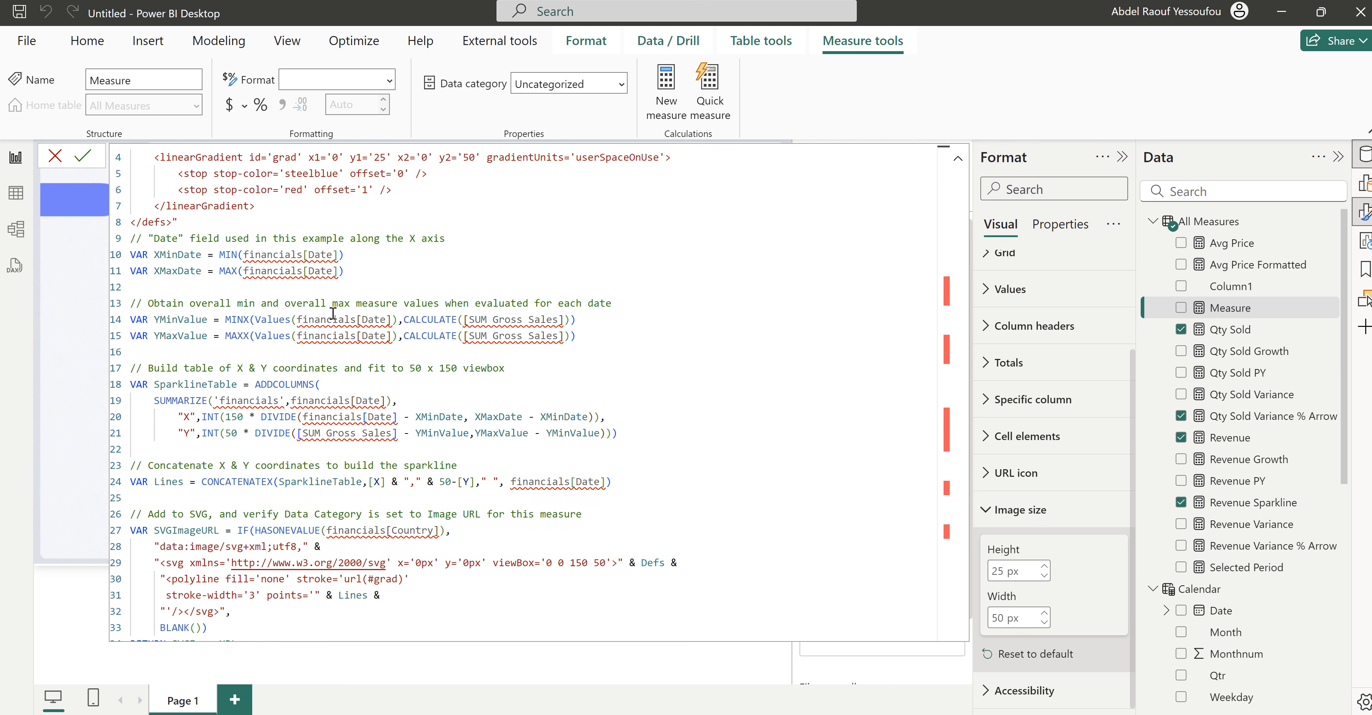
left_click_drag(342, 254, 245, 254)
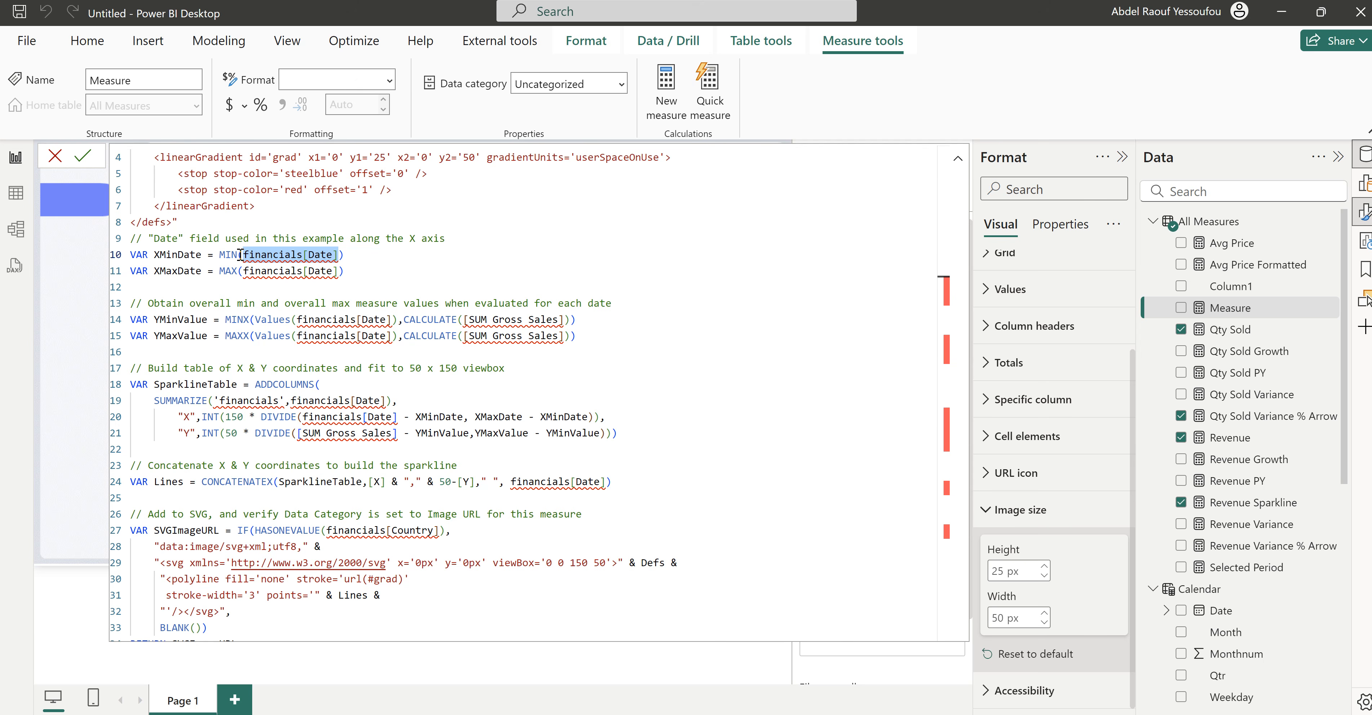
key("ctrl+shift+l")
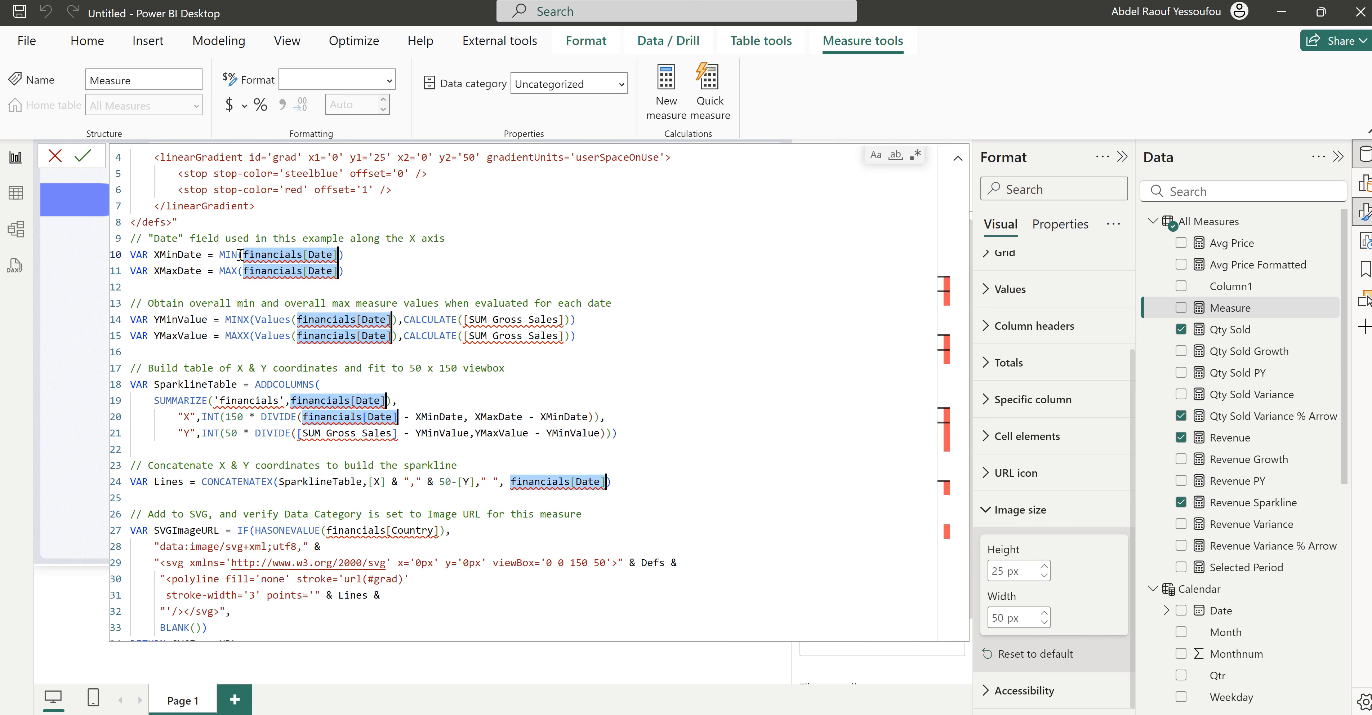
type("Calendar")
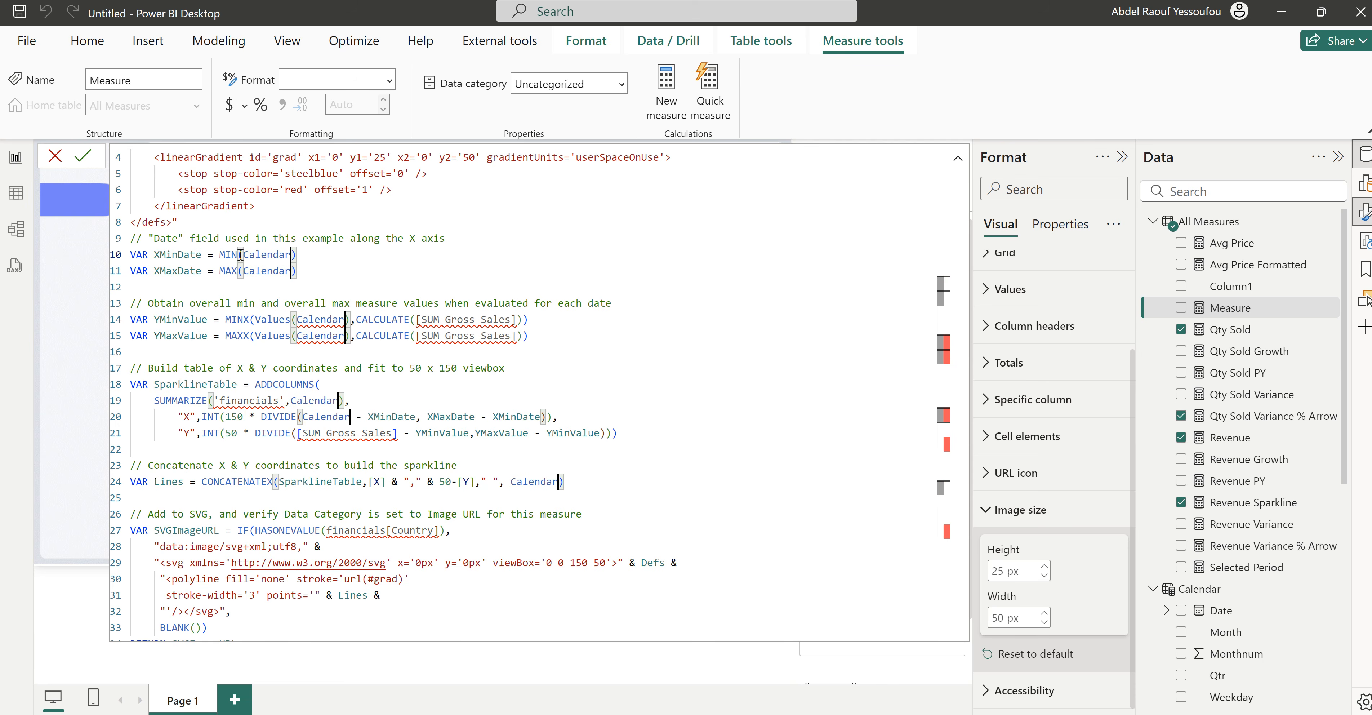
type("[m")
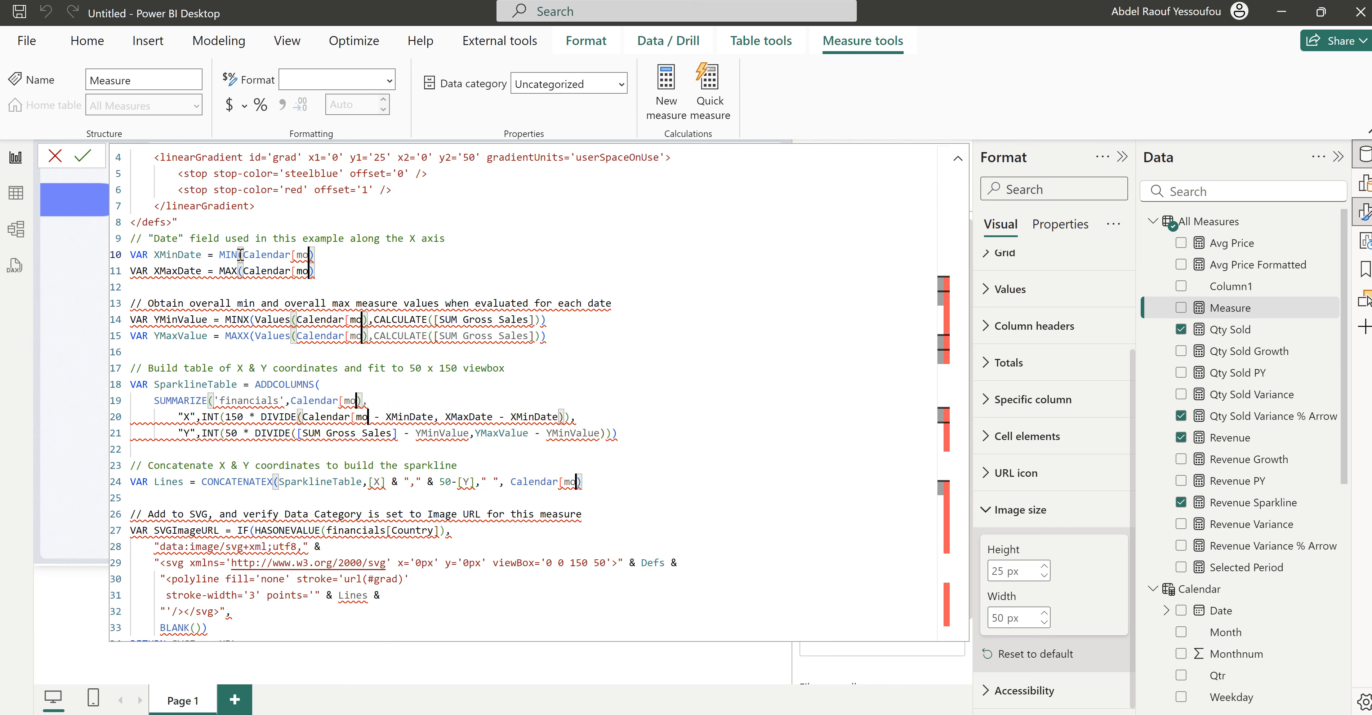
key("BackSpace")
type("Month")
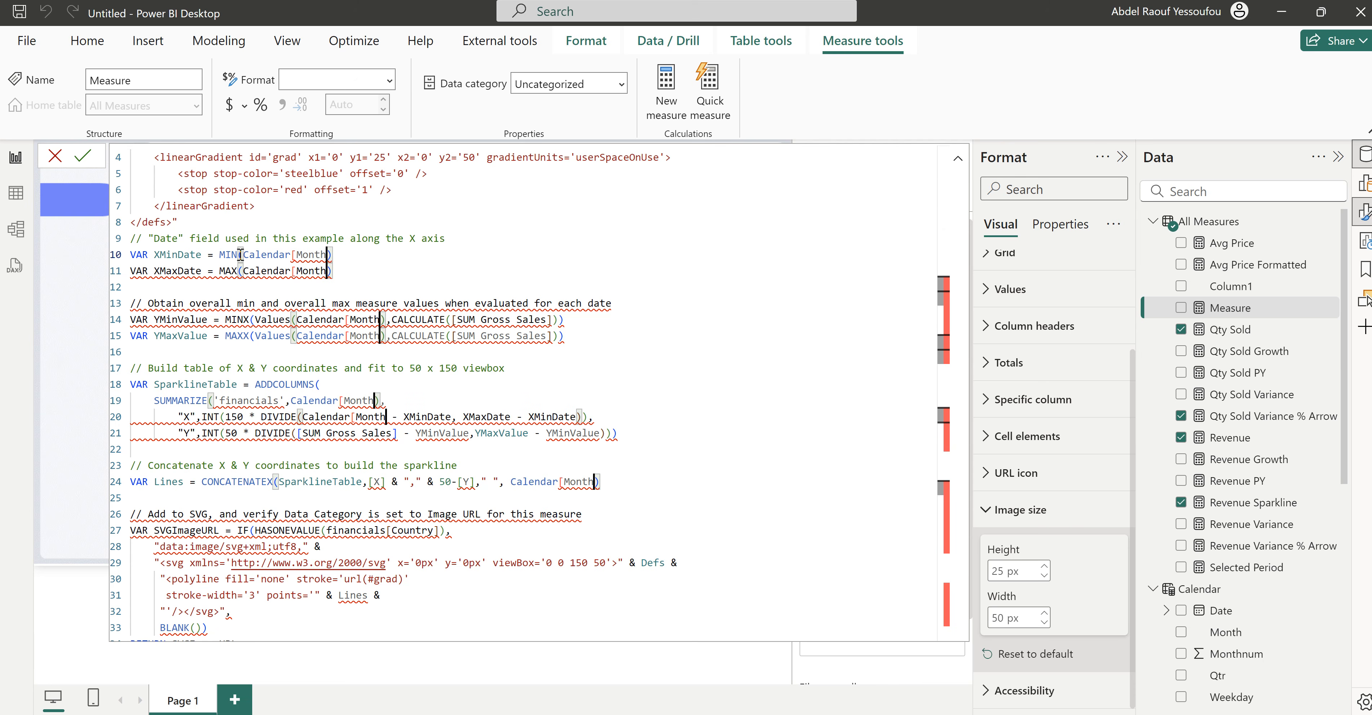
key("BackSpace")
key("BackSpace")
key("BackSpace")
key("BackSpace")
key("BackSpace")
key("BackSpace")
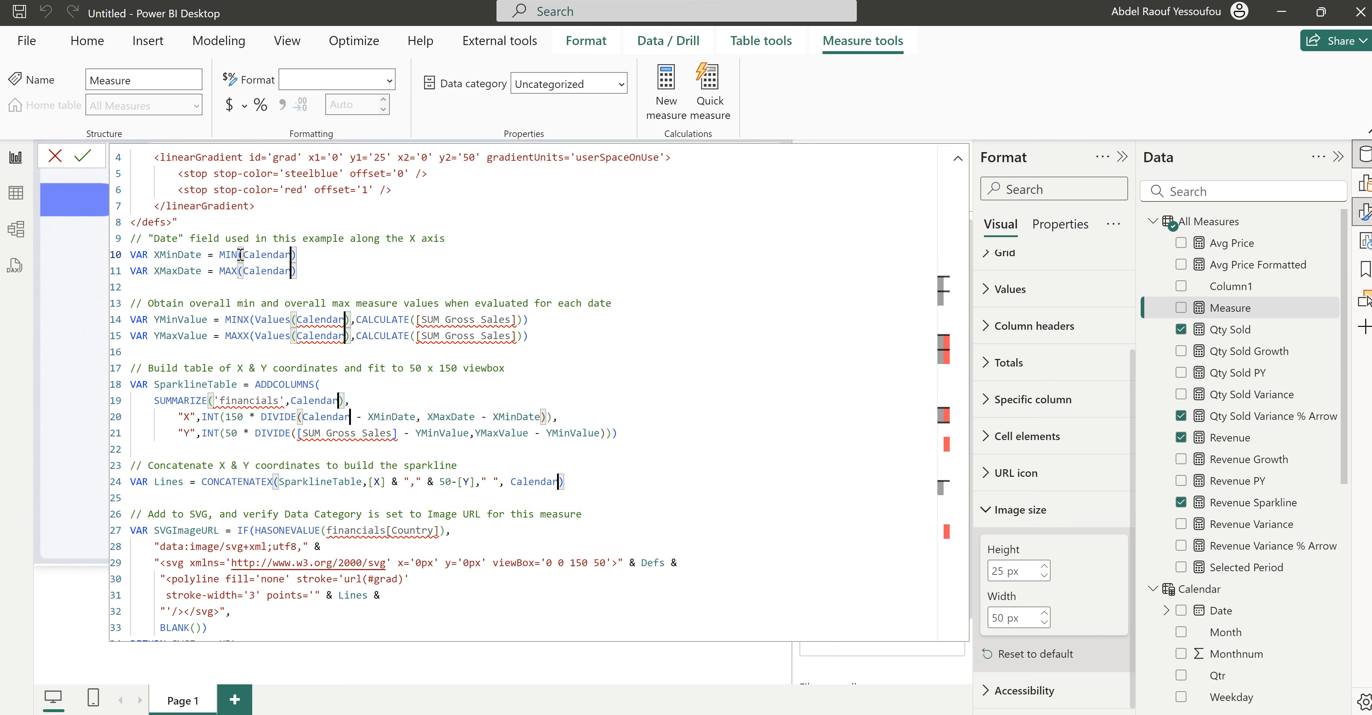
type("[")
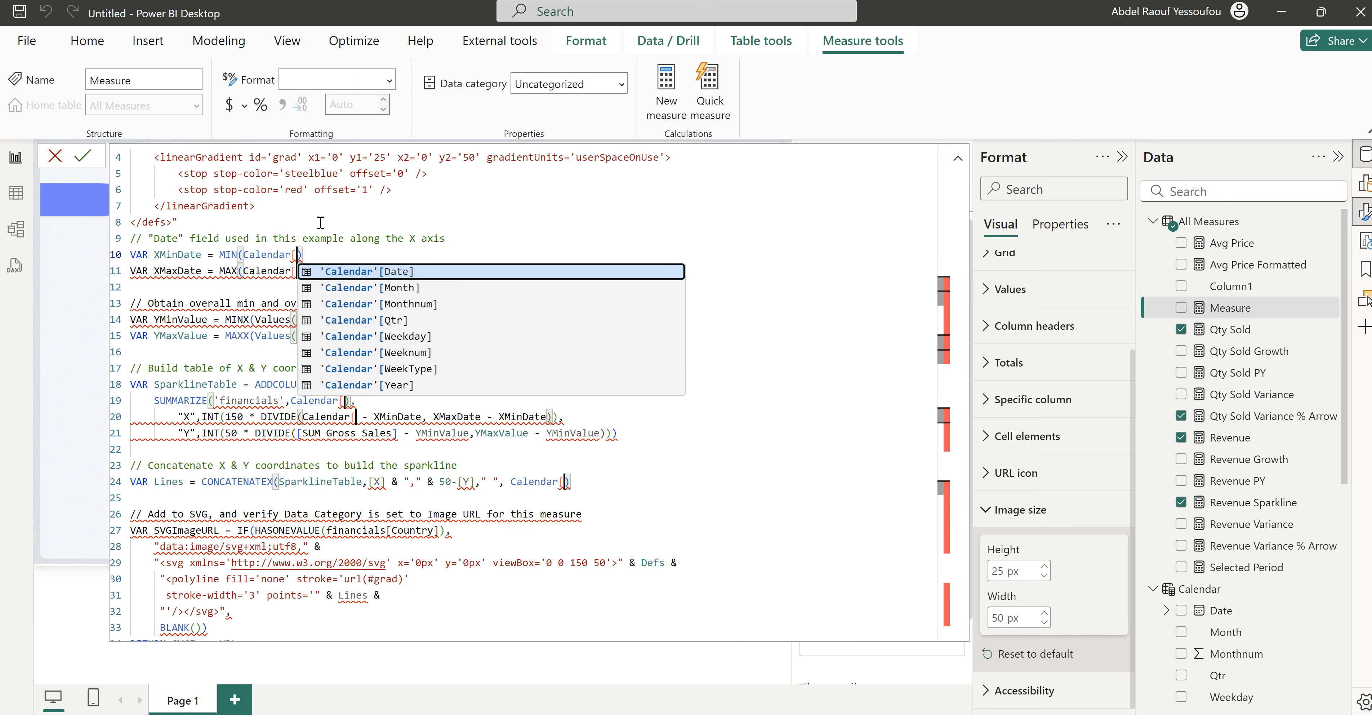
left_click(412, 308)
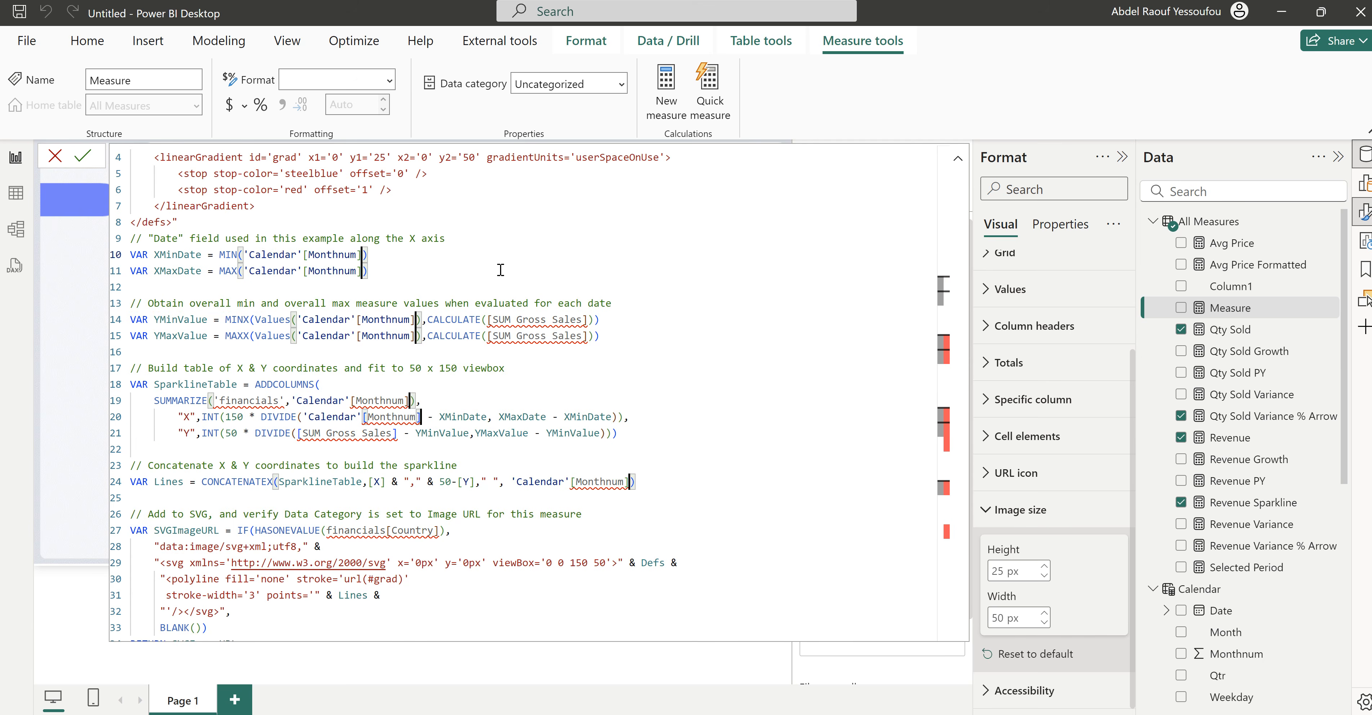
left_click(446, 549)
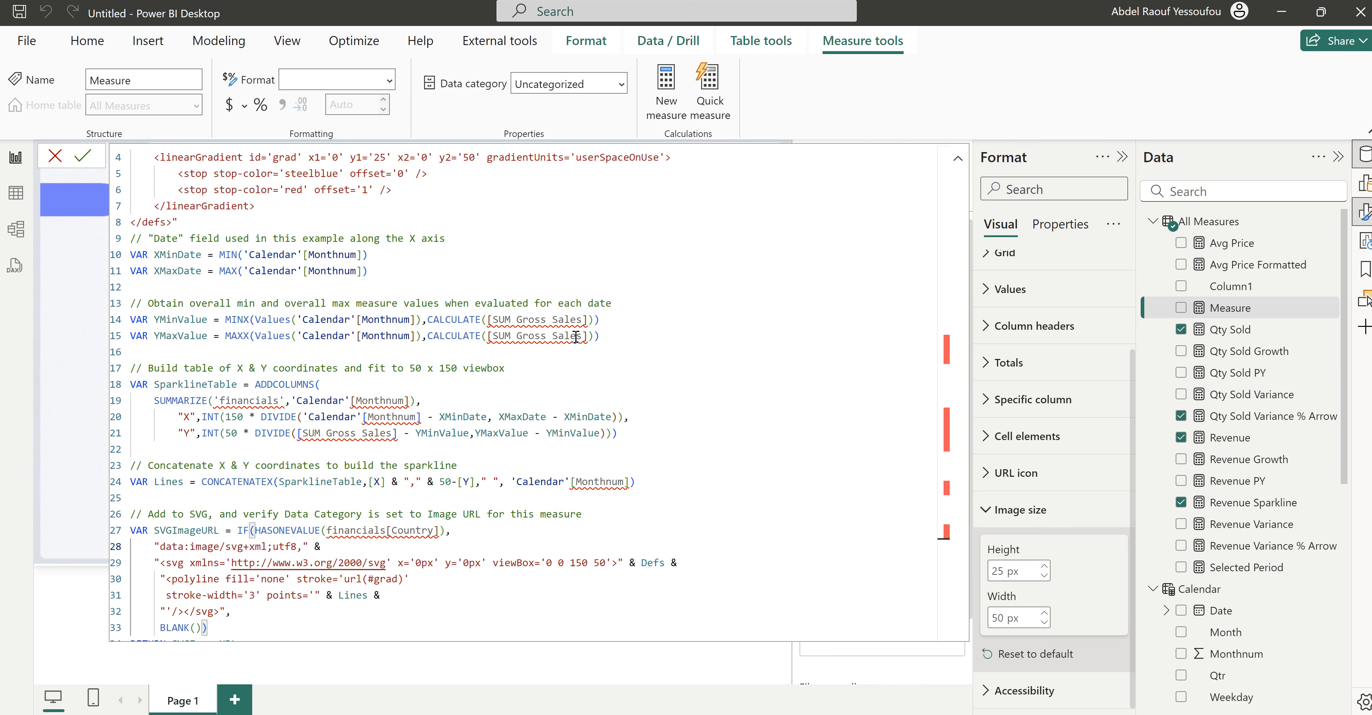
Step: Replace every SUM Gross Sales reference with Qty Sold and change the SUMMARIZE table from financials to 'Calendar'
left_click_drag(583, 320, 497, 318)
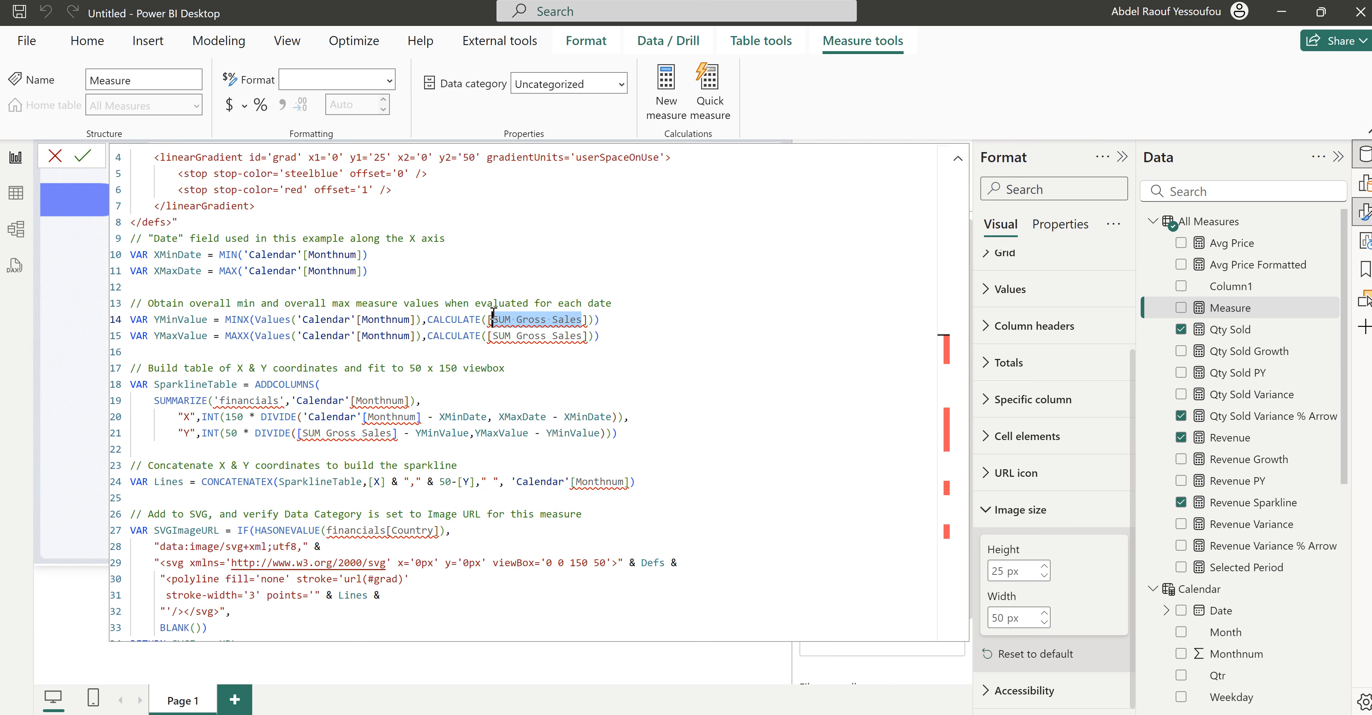
key("ctrl+shift+l")
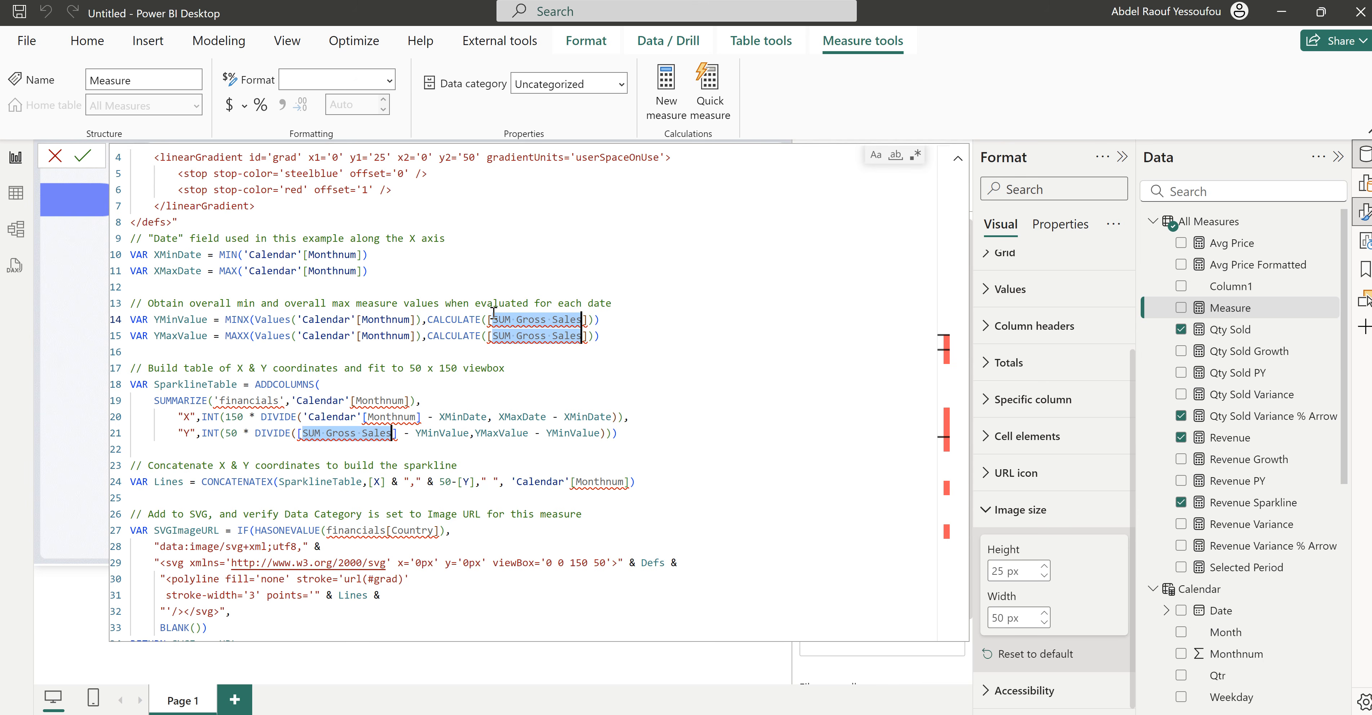
type("Qty Sol")
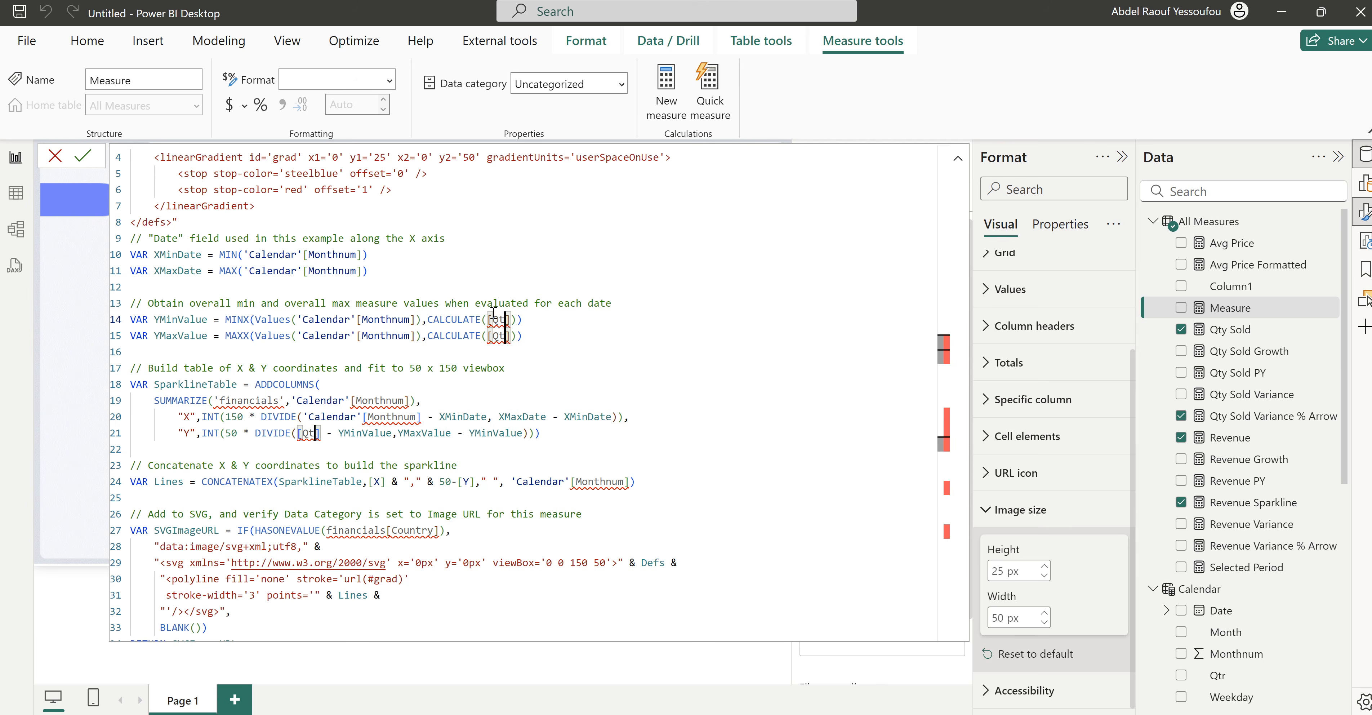
type("d")
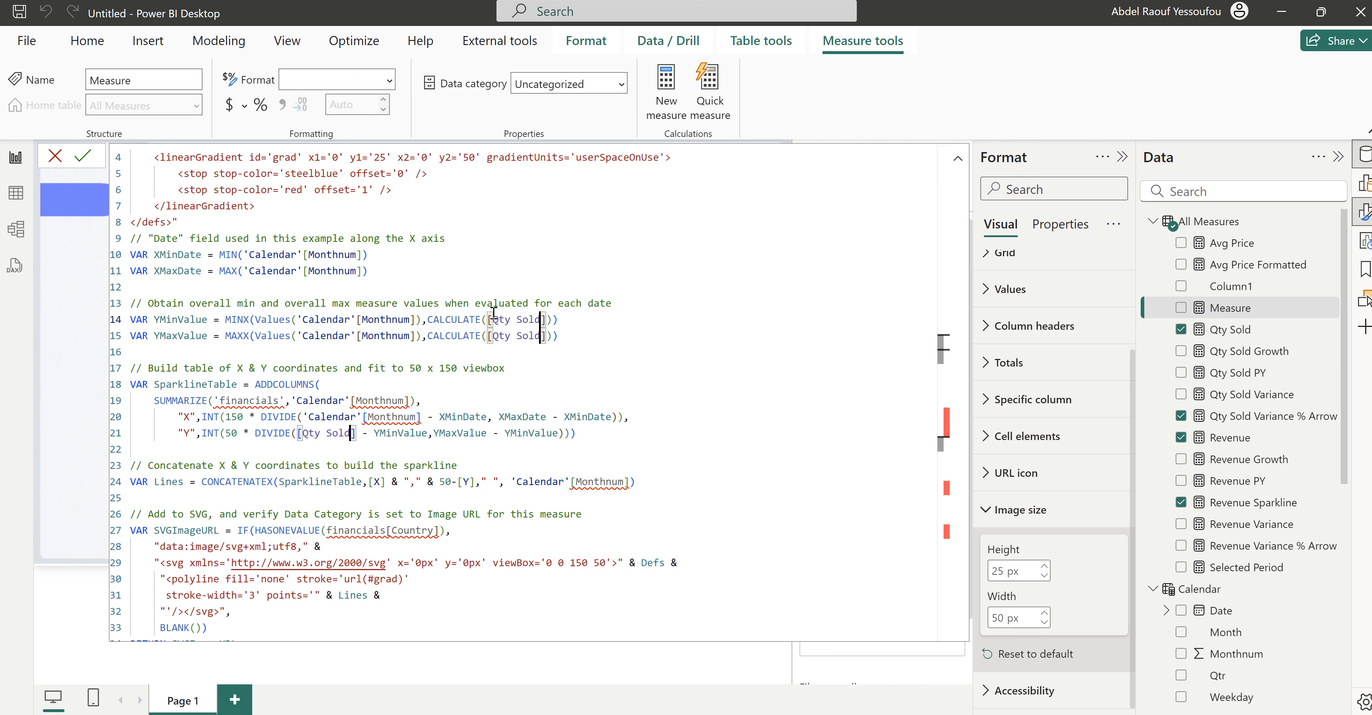
double_click(235, 401)
type("Calen")
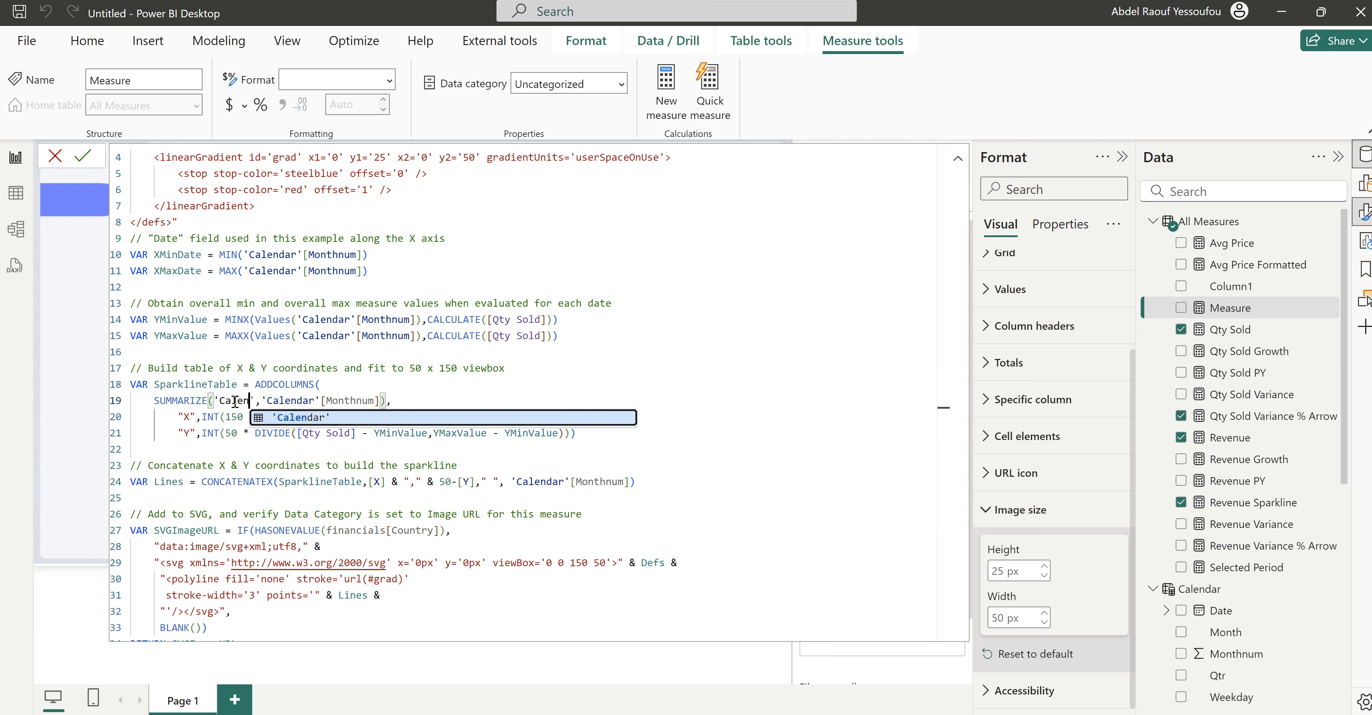
key("Tab")
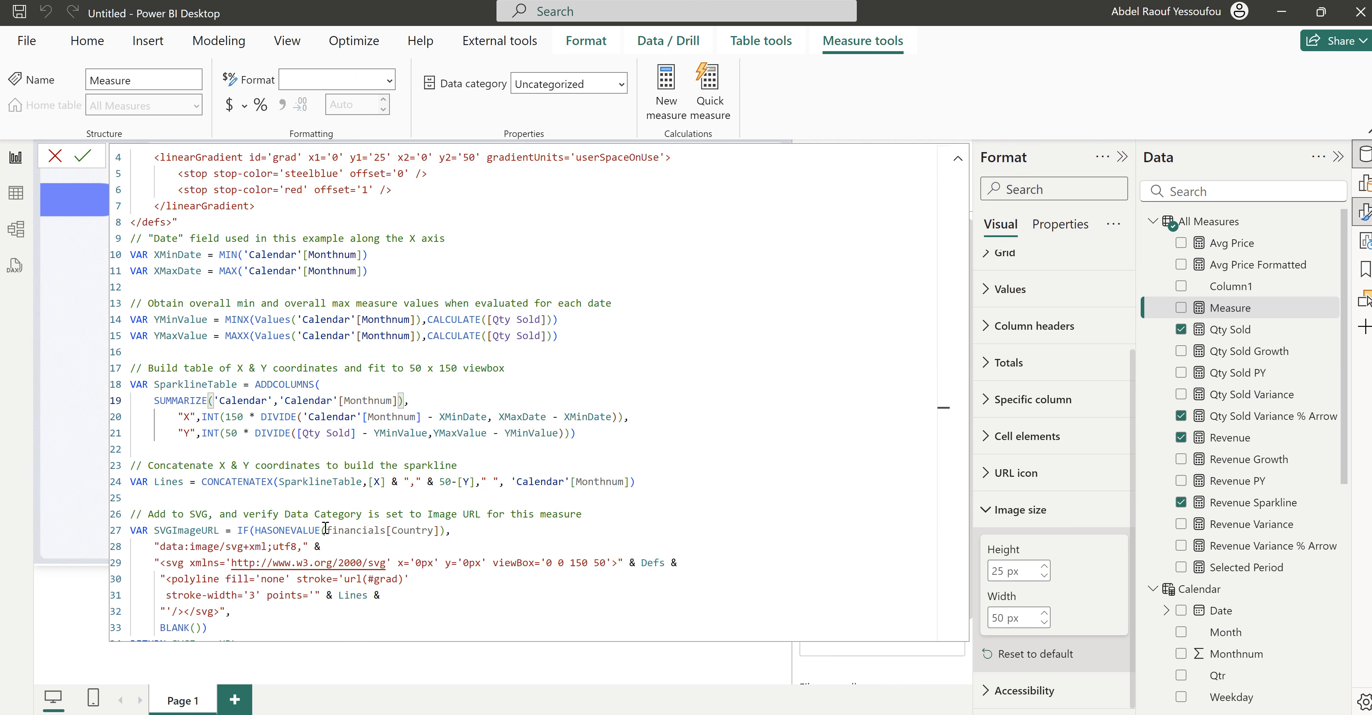
Step: Remove the IF(HASONEVALUE(financials[Country])) condition and BLANK() fallback from SVGImageURL, commit the measure and close its formula editor
left_click_drag(452, 530, 248, 531)
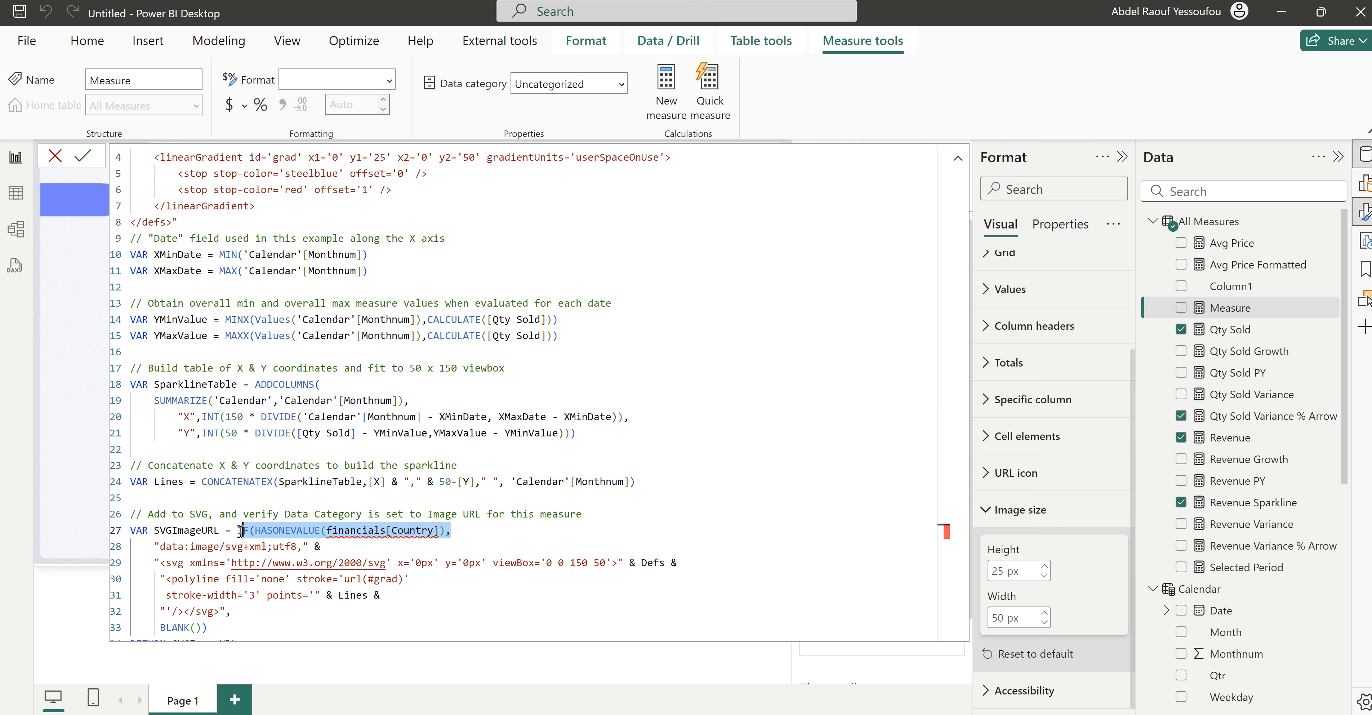
key("Delete")
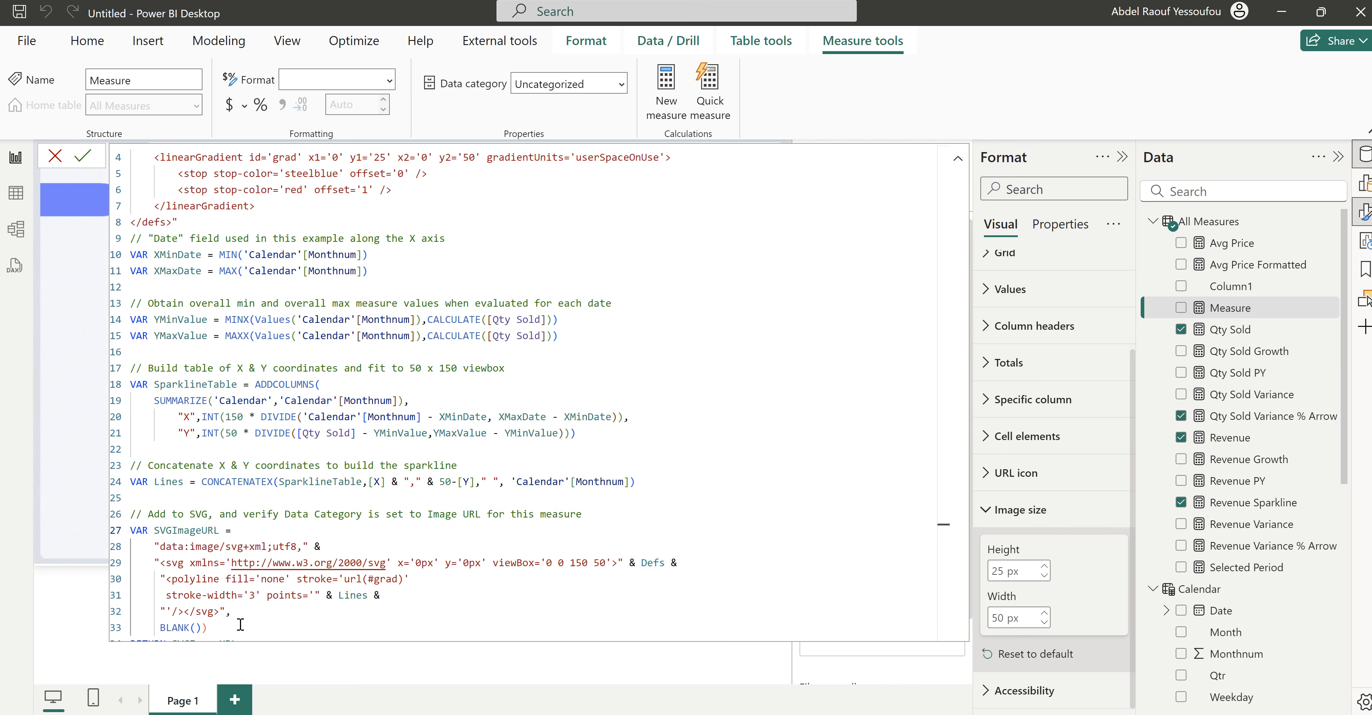
left_click_drag(209, 628, 225, 612)
key("Delete")
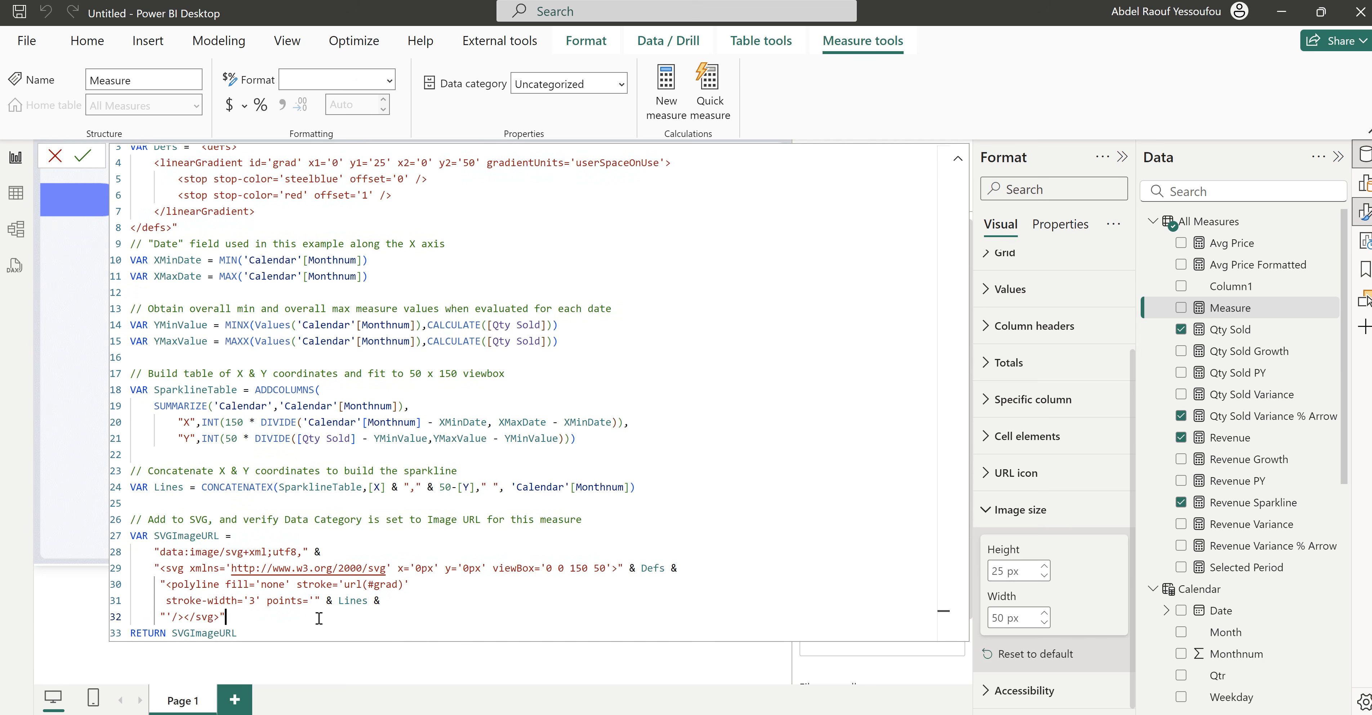
left_click(446, 539)
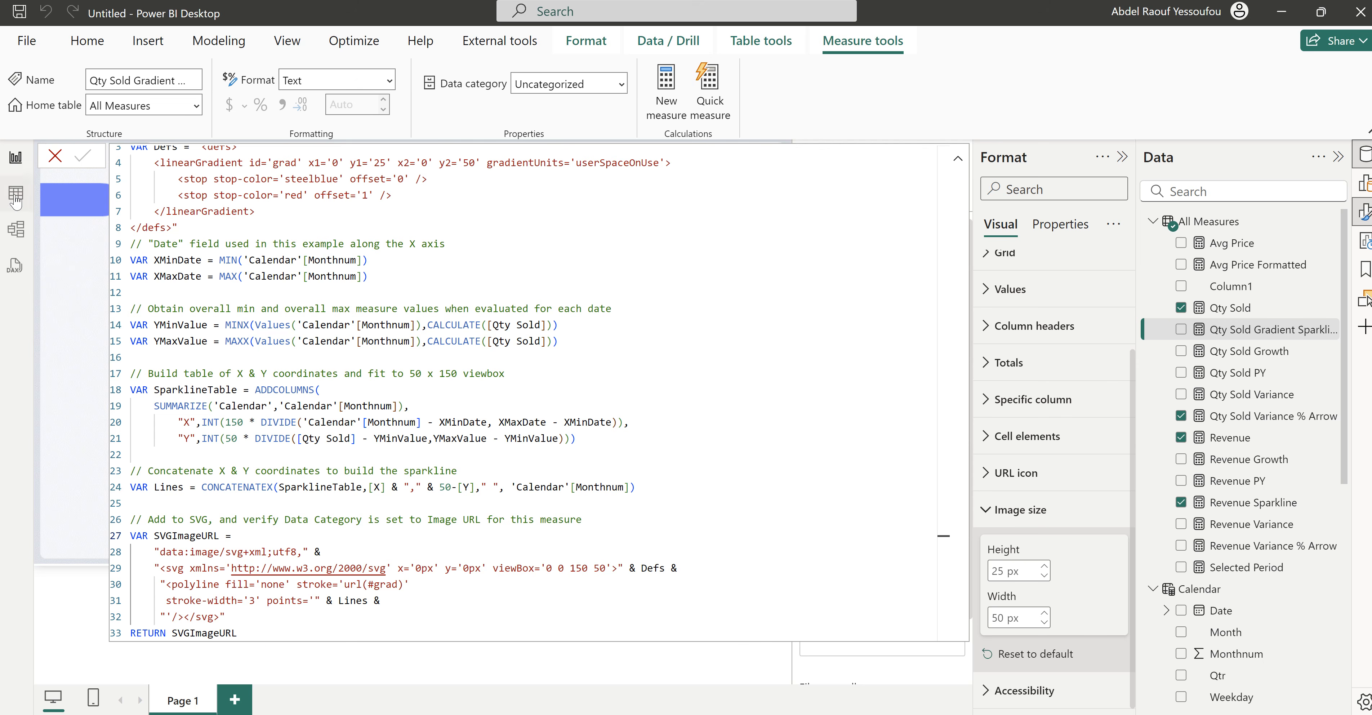
left_click(55, 160)
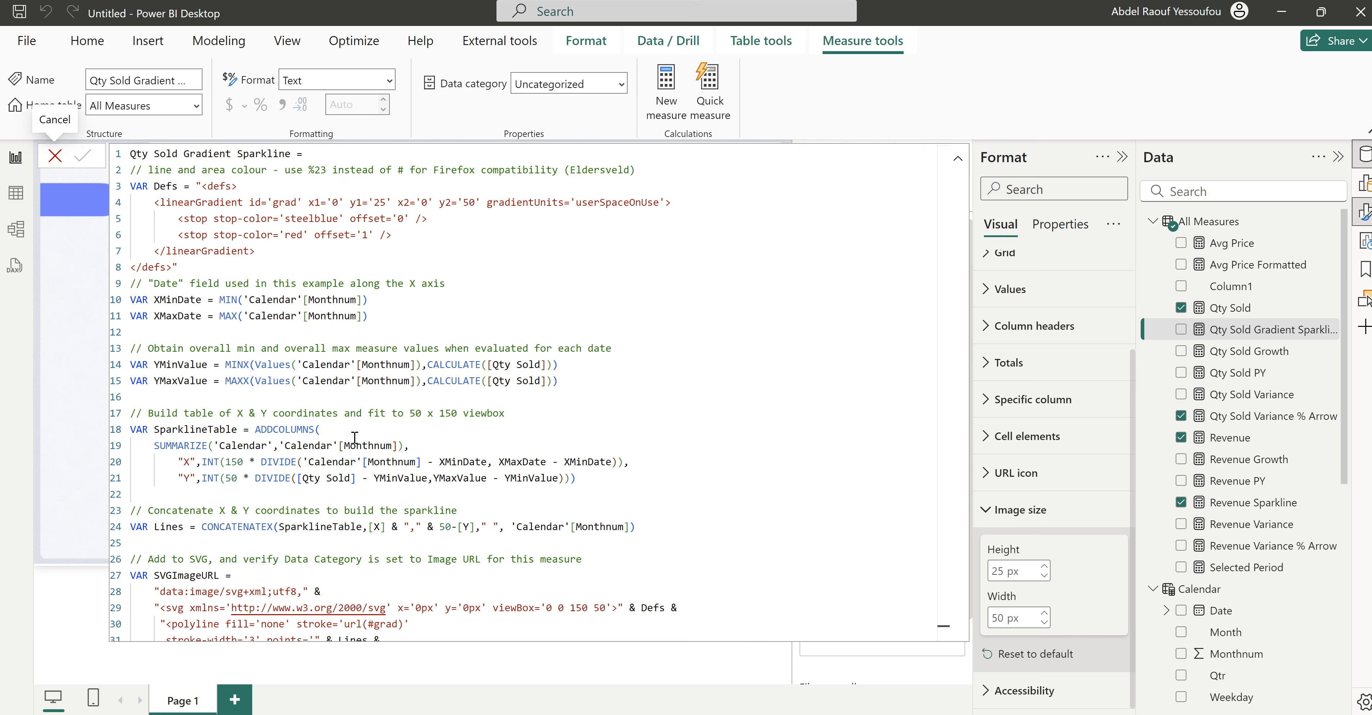
left_click(429, 430)
scroll(429, 431, "down", 1)
scroll(429, 431, "up", 1)
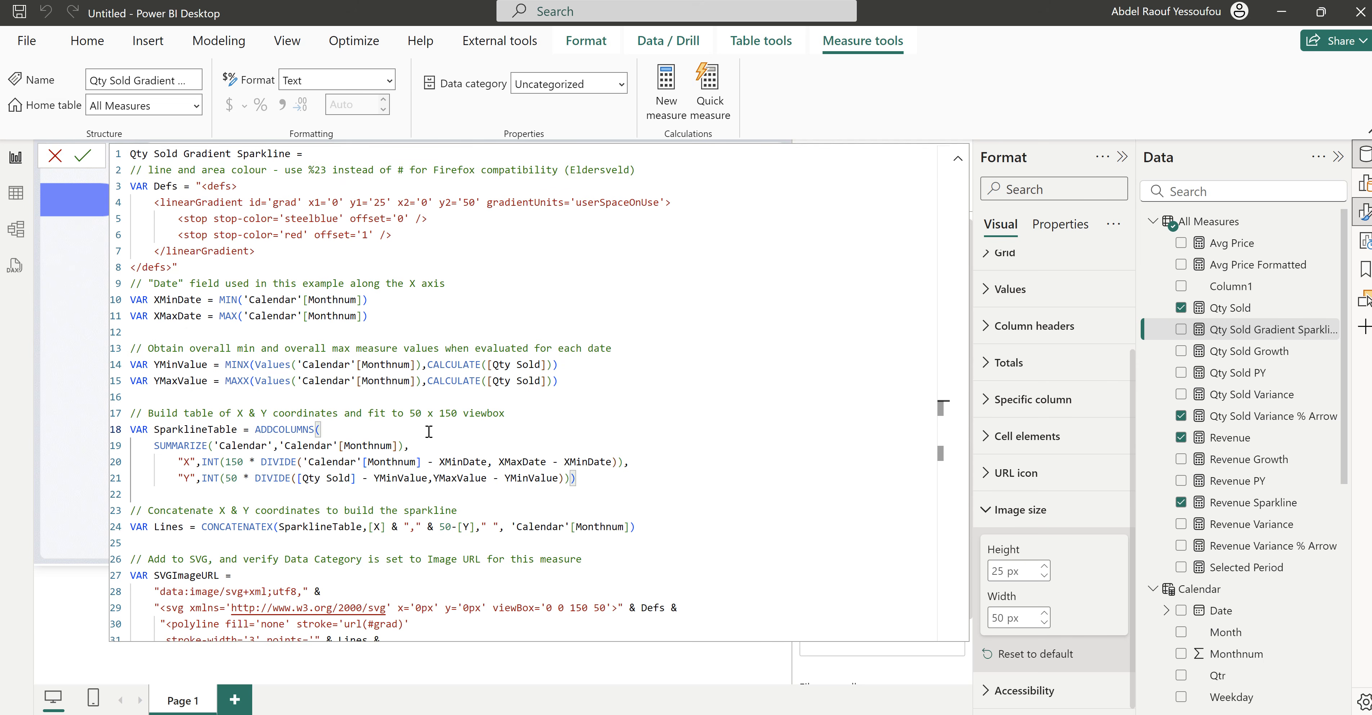
left_click(85, 158)
left_click(52, 157)
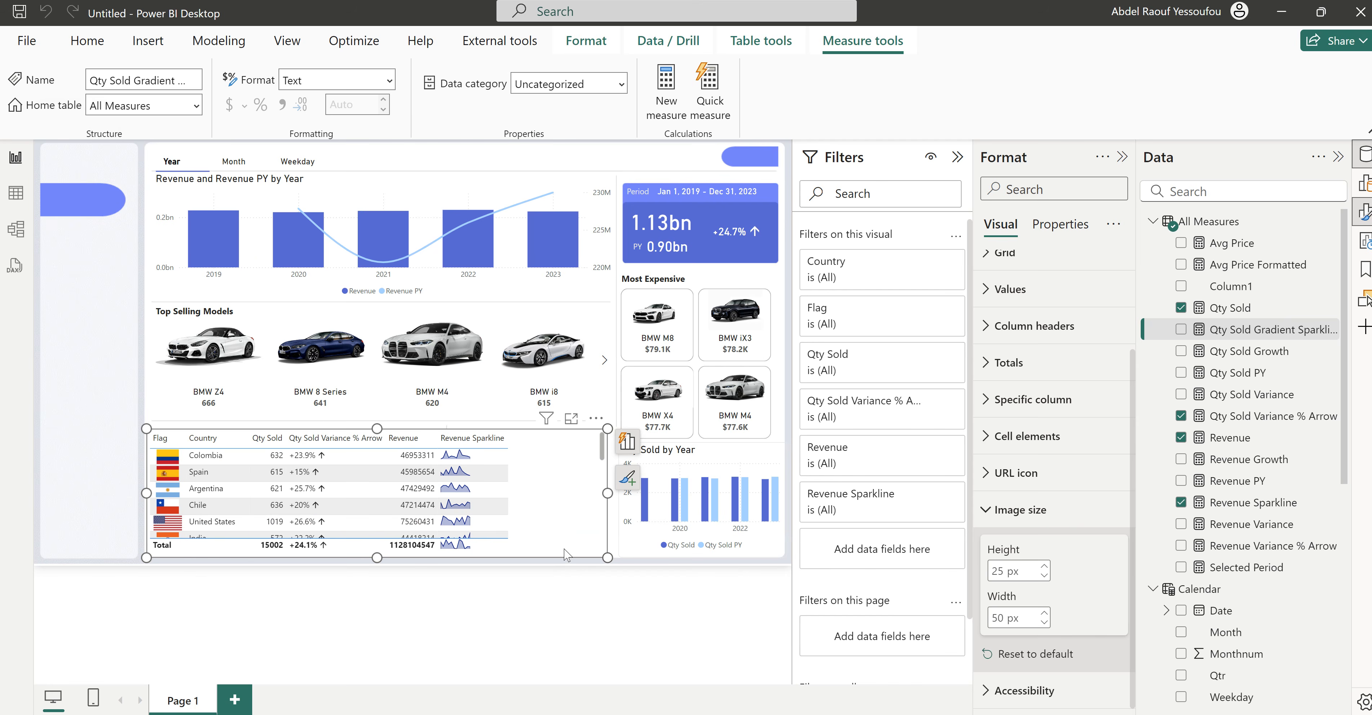
Step: Add the Qty Sold Gradient Sparkline measure to the sales-by-country table and set its data category to Image URL
left_click(1182, 332)
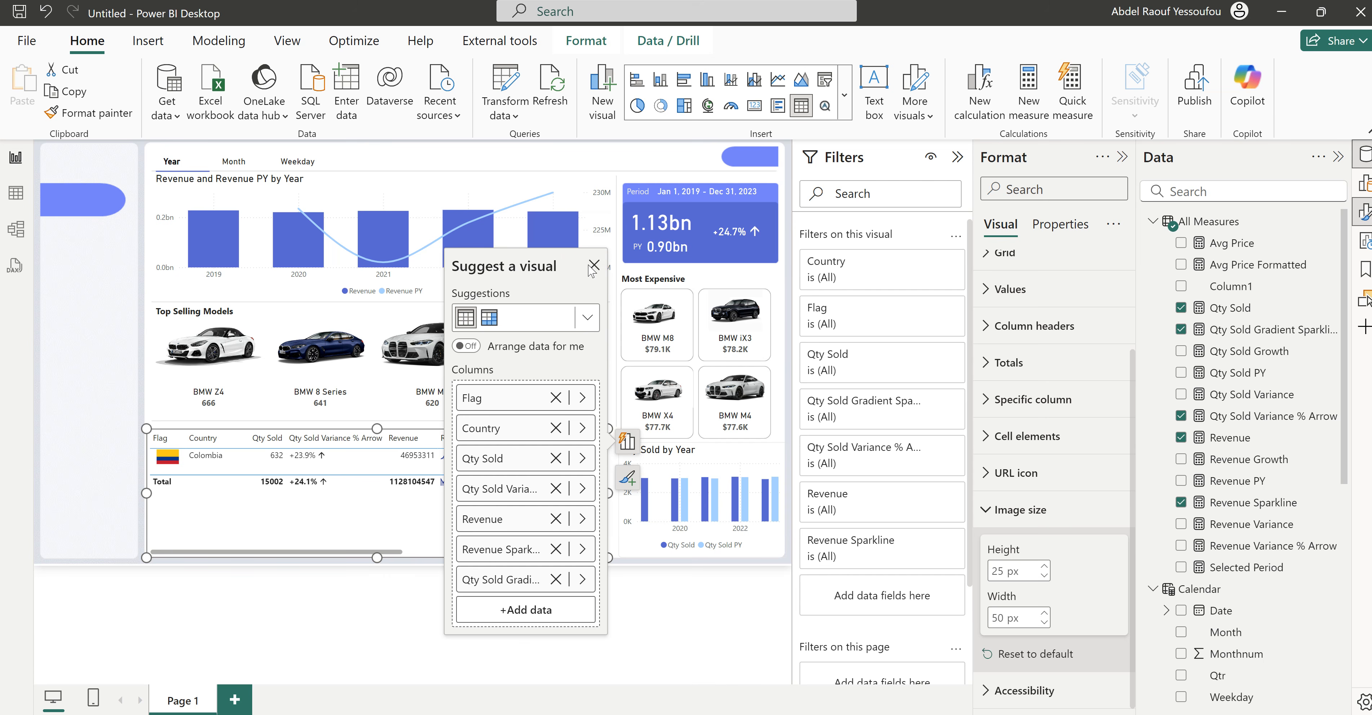
left_click(594, 266)
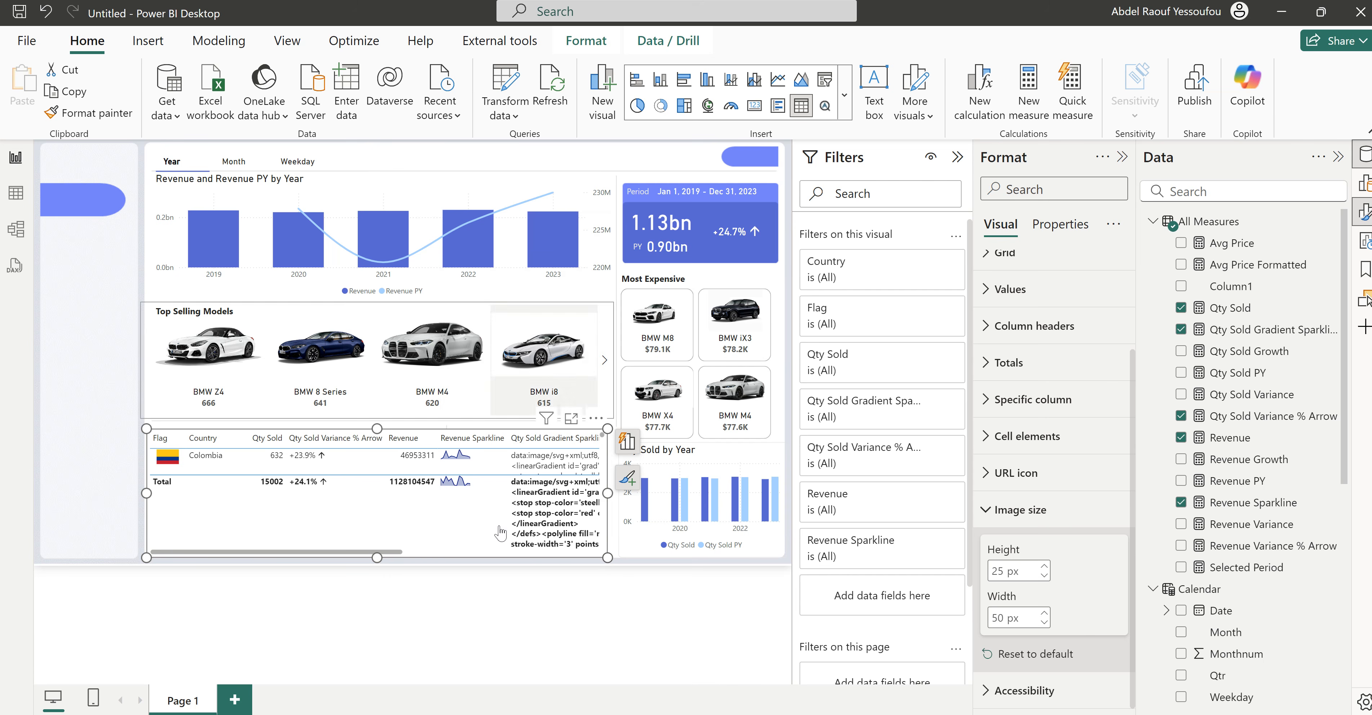
left_click(1263, 333)
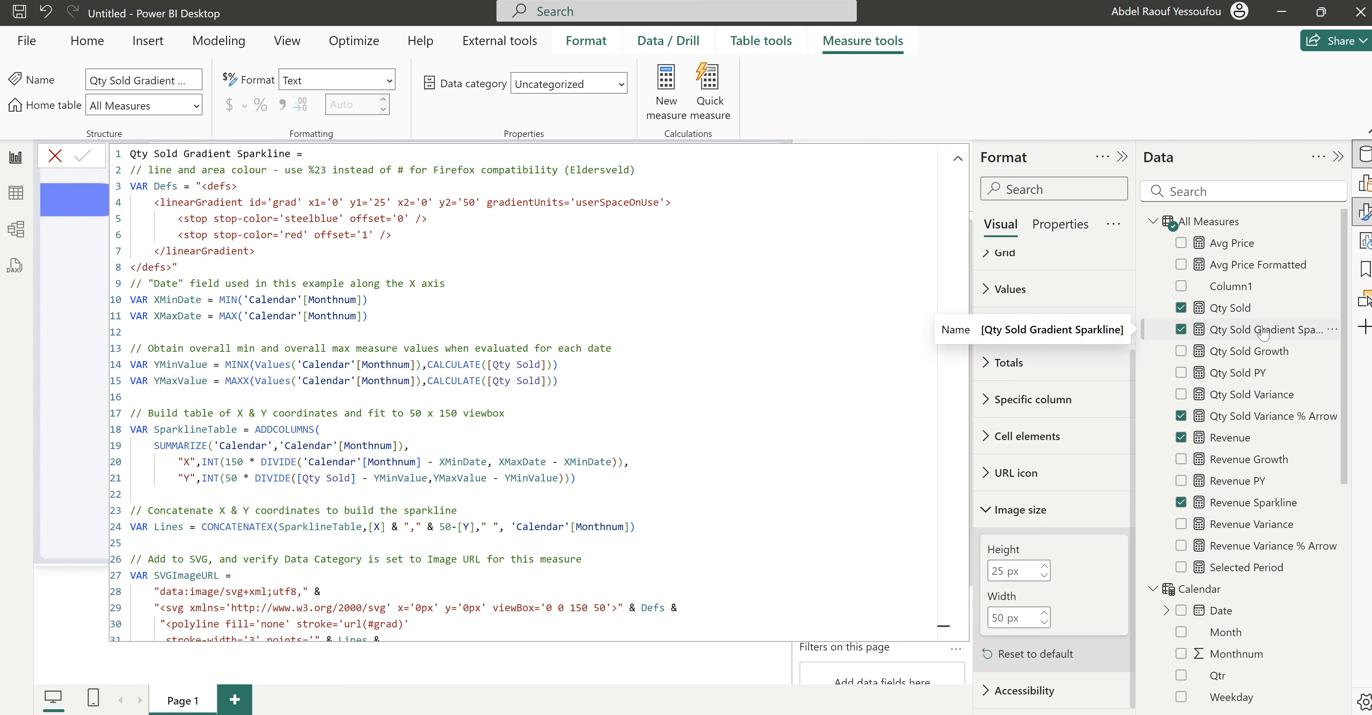
left_click(619, 87)
left_click(547, 419)
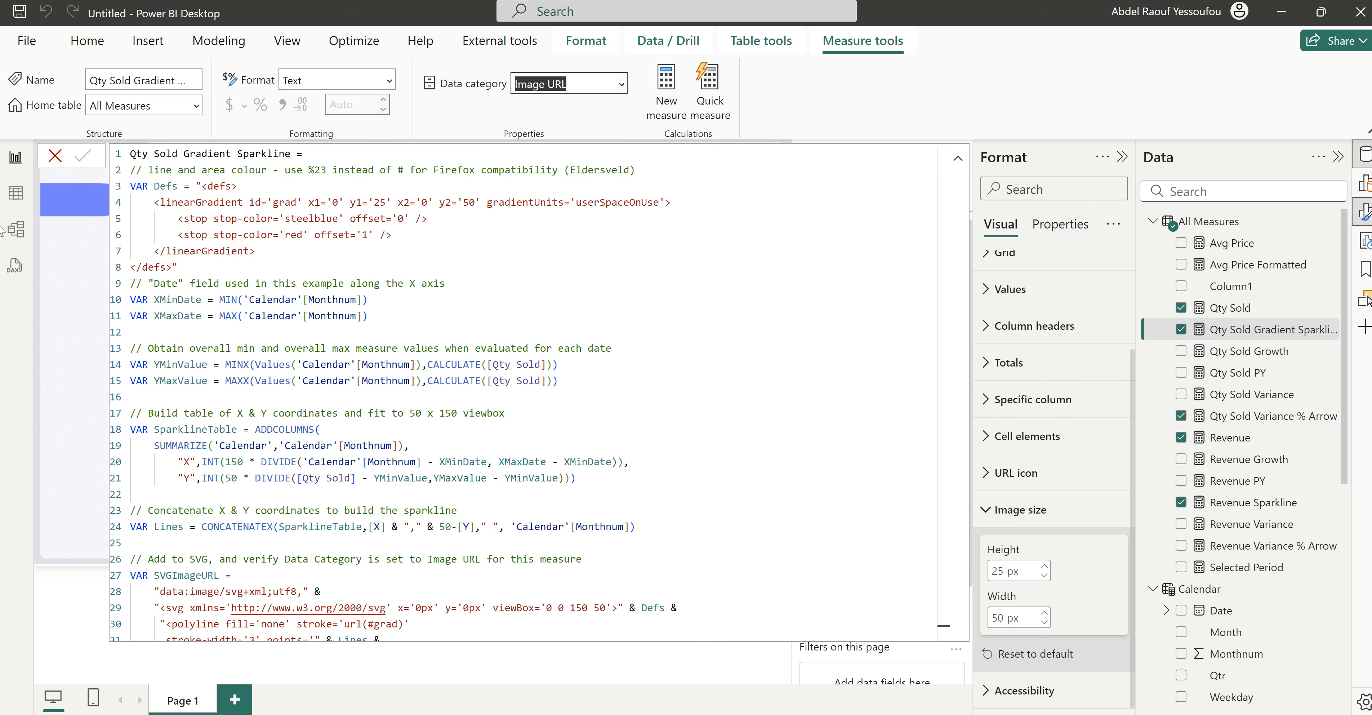
left_click(55, 156)
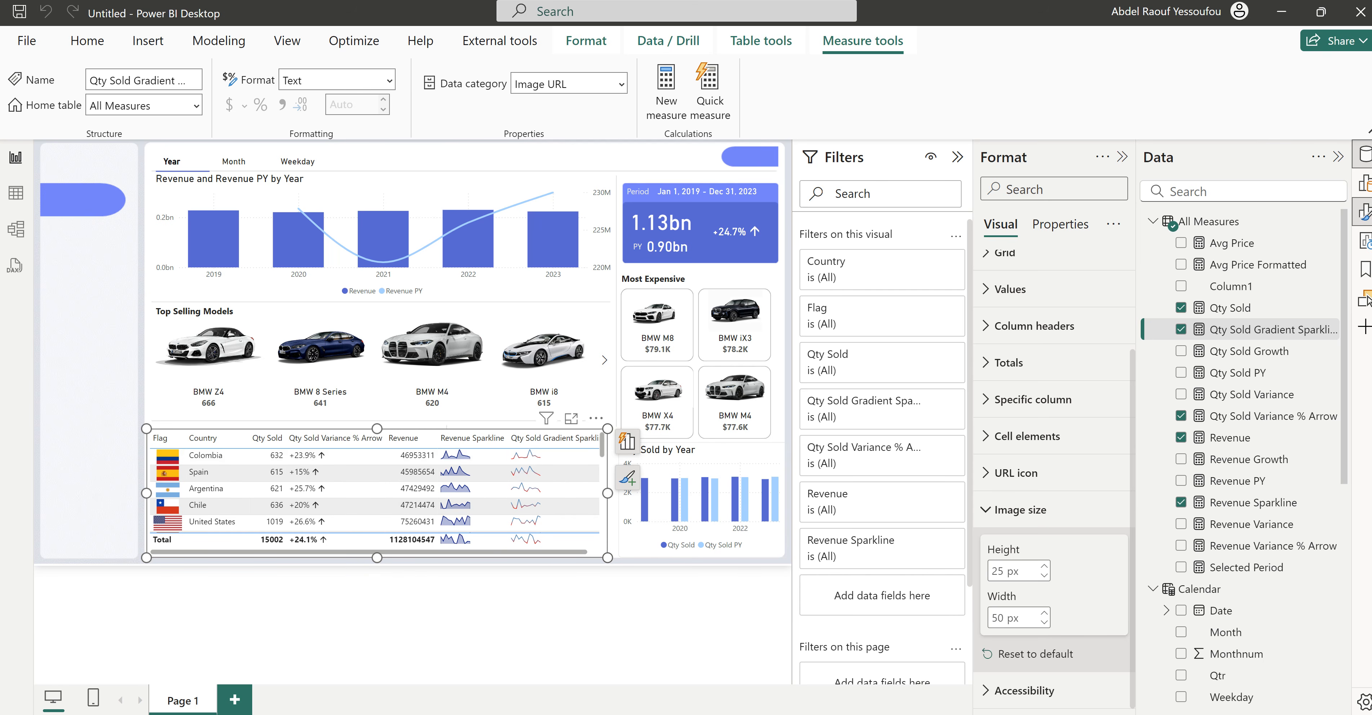
Step: Switch to the BMW_Global_Sales report and examine the column layout of its Sales by Country table
mouse_move(823, 713)
left_click(719, 691)
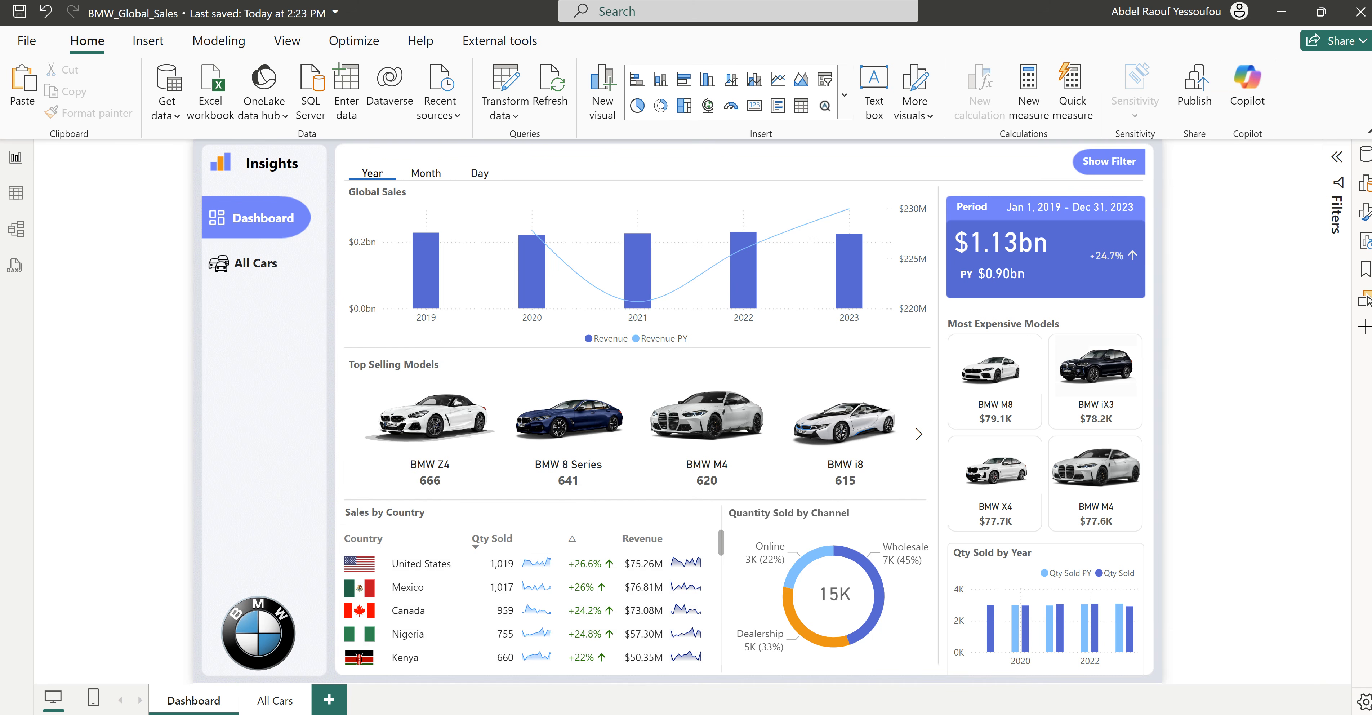
mouse_move(820, 713)
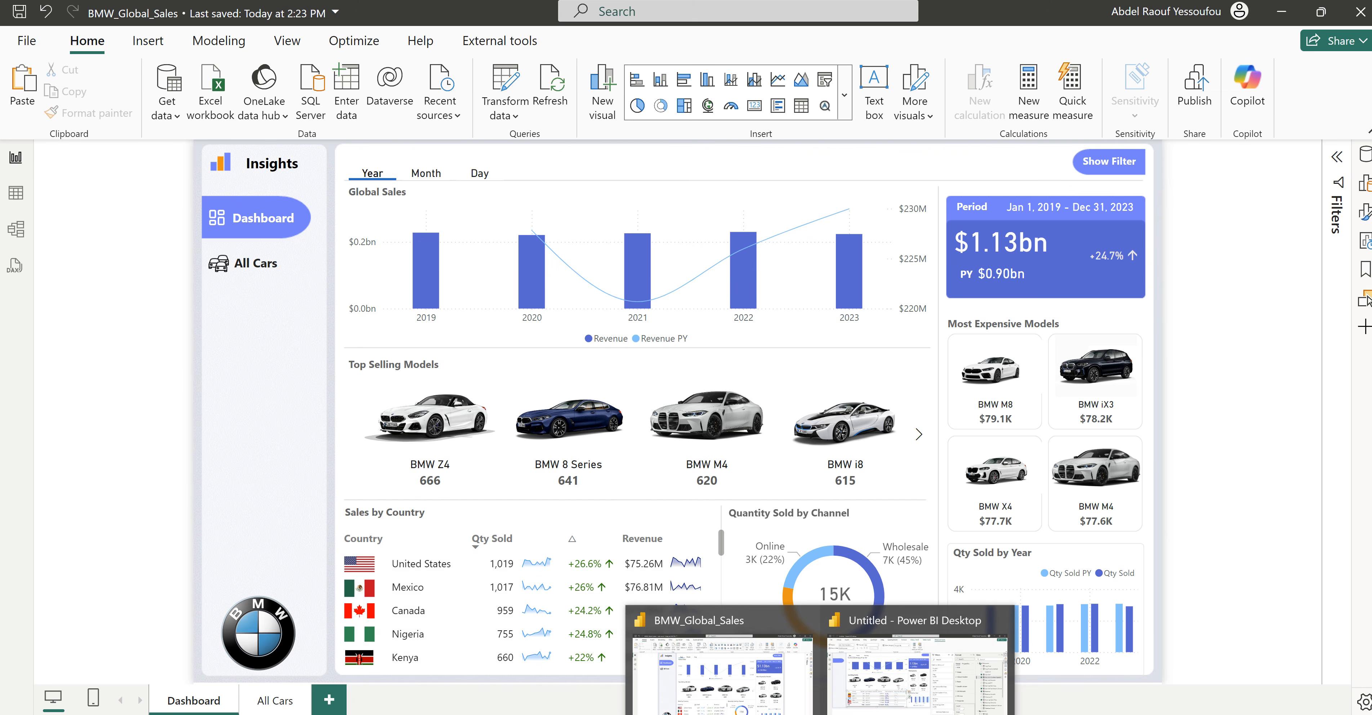
Step: Switch to Firefox and open the Gradient Area Sparkline with last point template from the SVG templates gallery
left_click(687, 714)
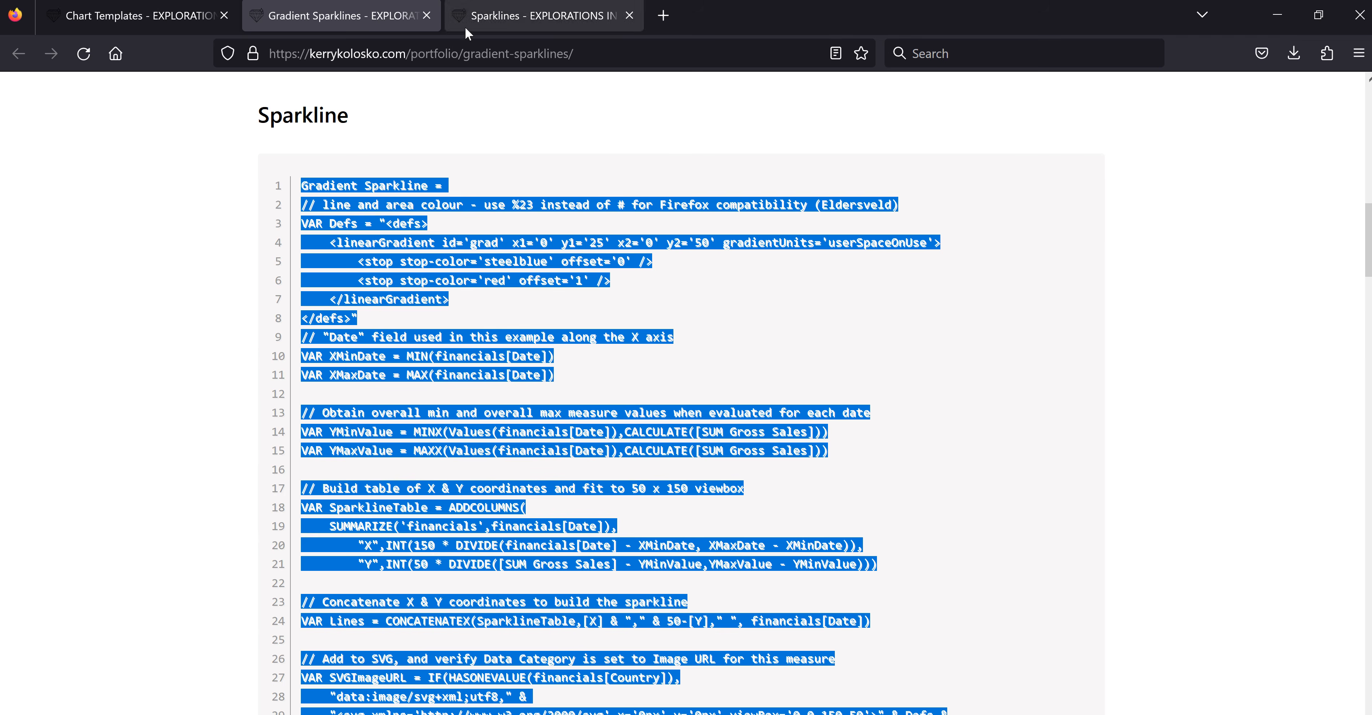
key("Home")
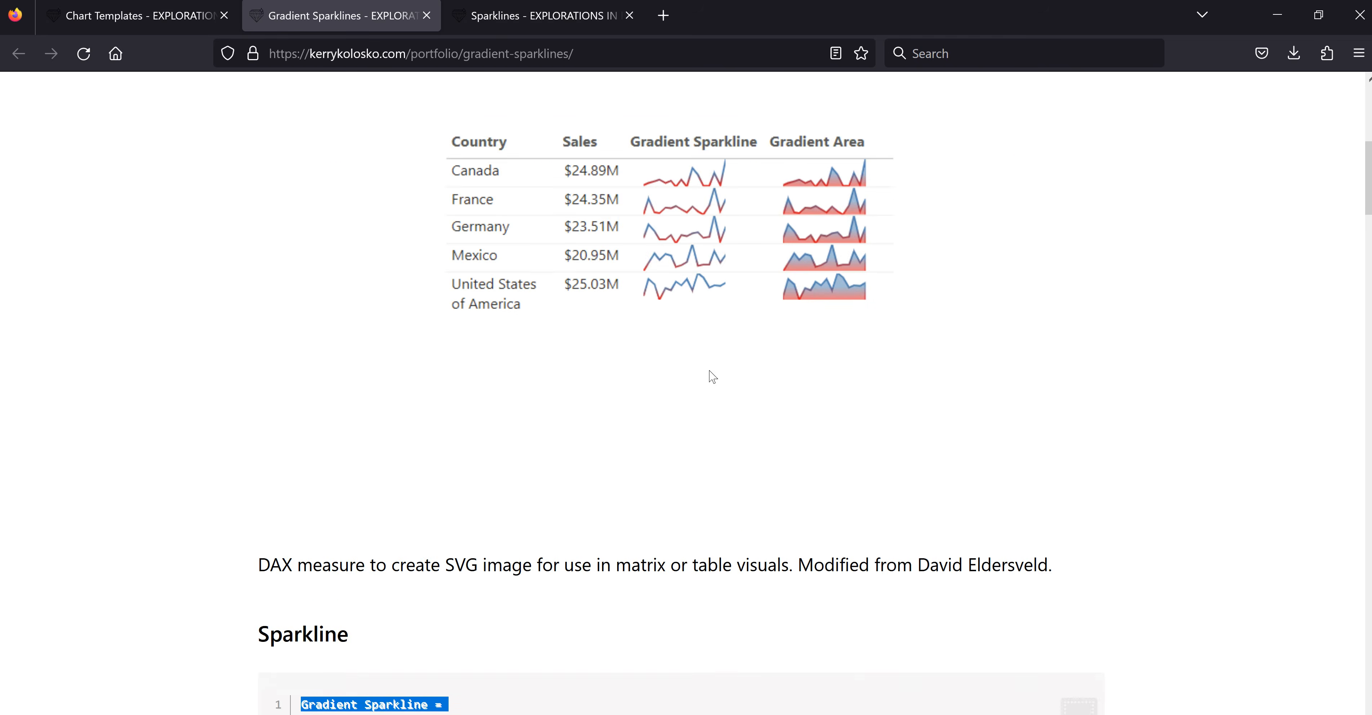
left_click(509, 24)
scroll(534, 319, "up", 10)
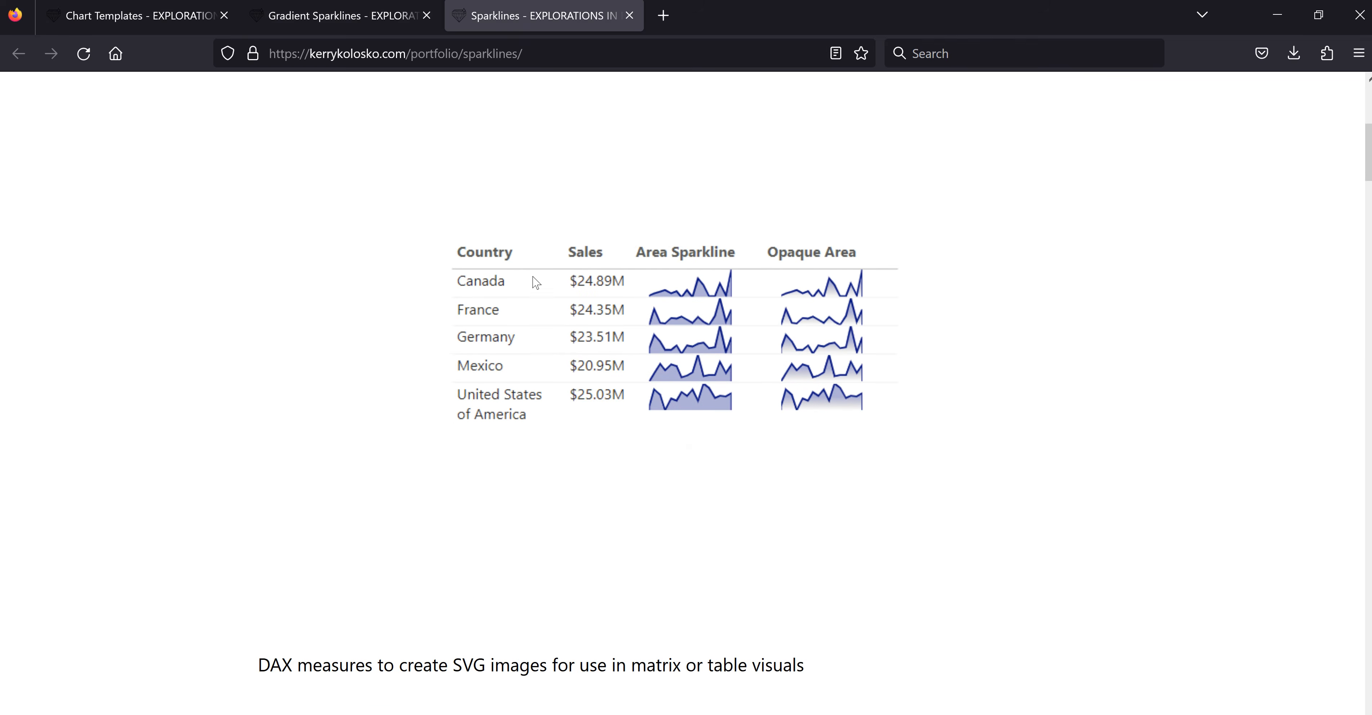
left_click(163, 25)
scroll(755, 484, "up", 15)
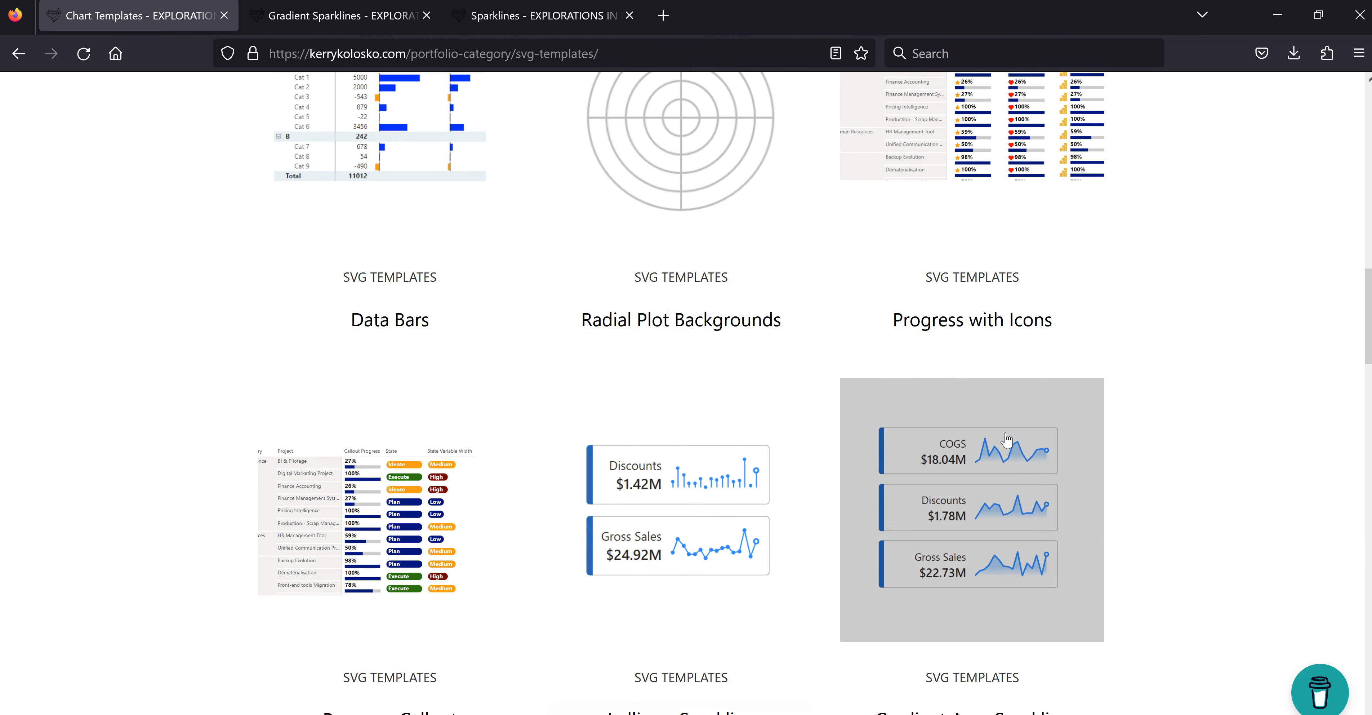
left_click(1014, 494)
Step: Copy the template's DAX code meant for use in a table or matrix
scroll(962, 612, "down", 15)
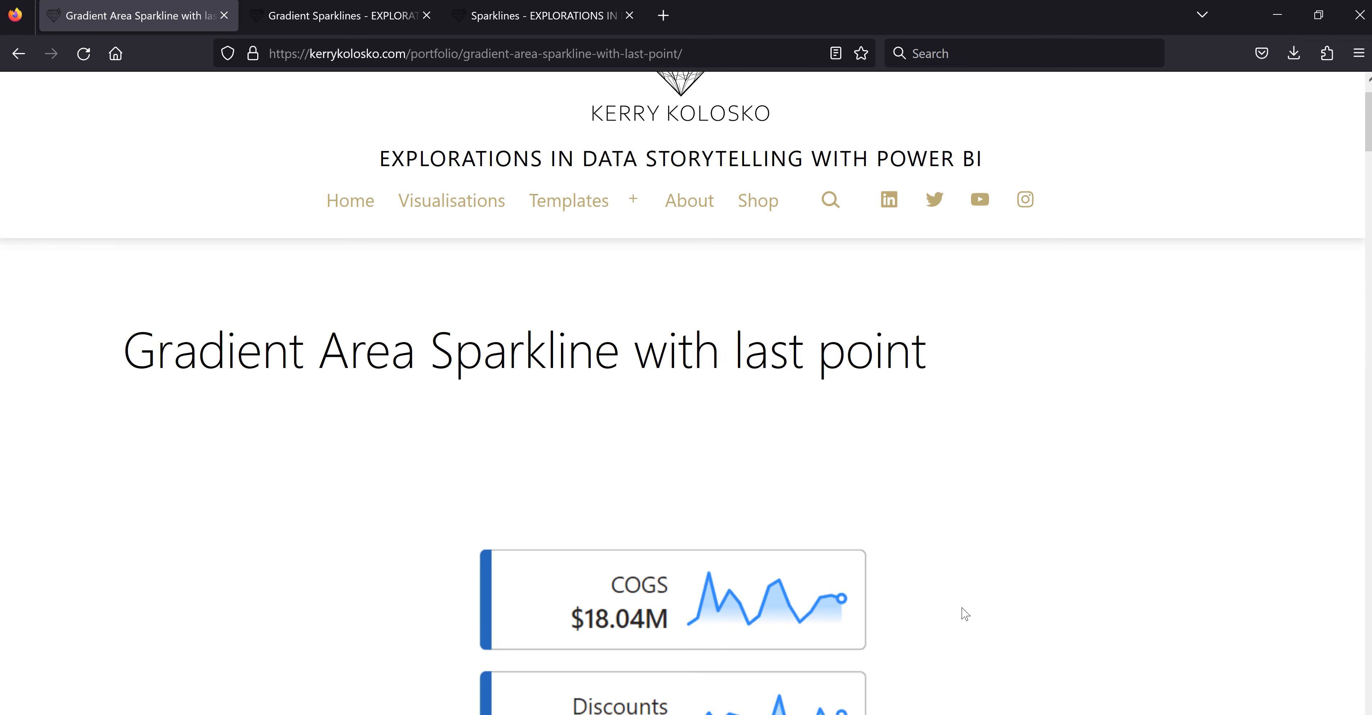
scroll(924, 589, "up", 3)
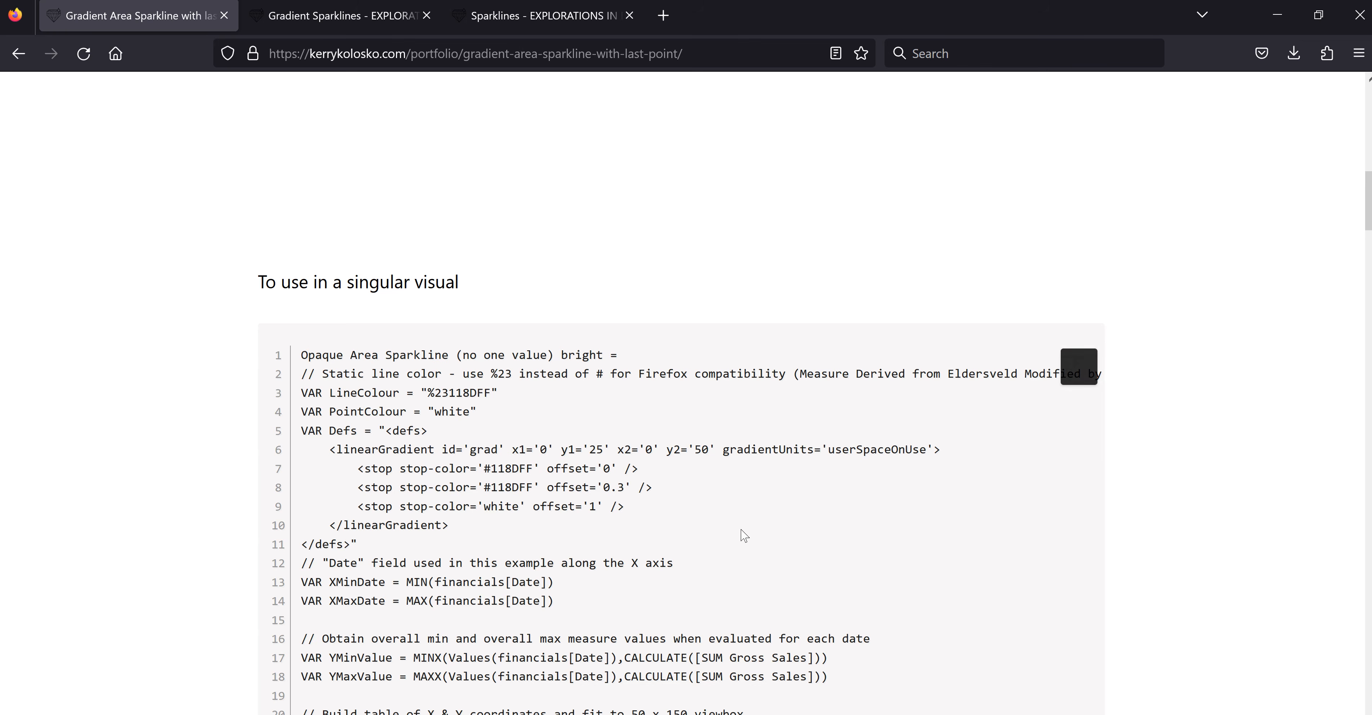
scroll(751, 569, "down", 19)
scroll(751, 569, "up", 3)
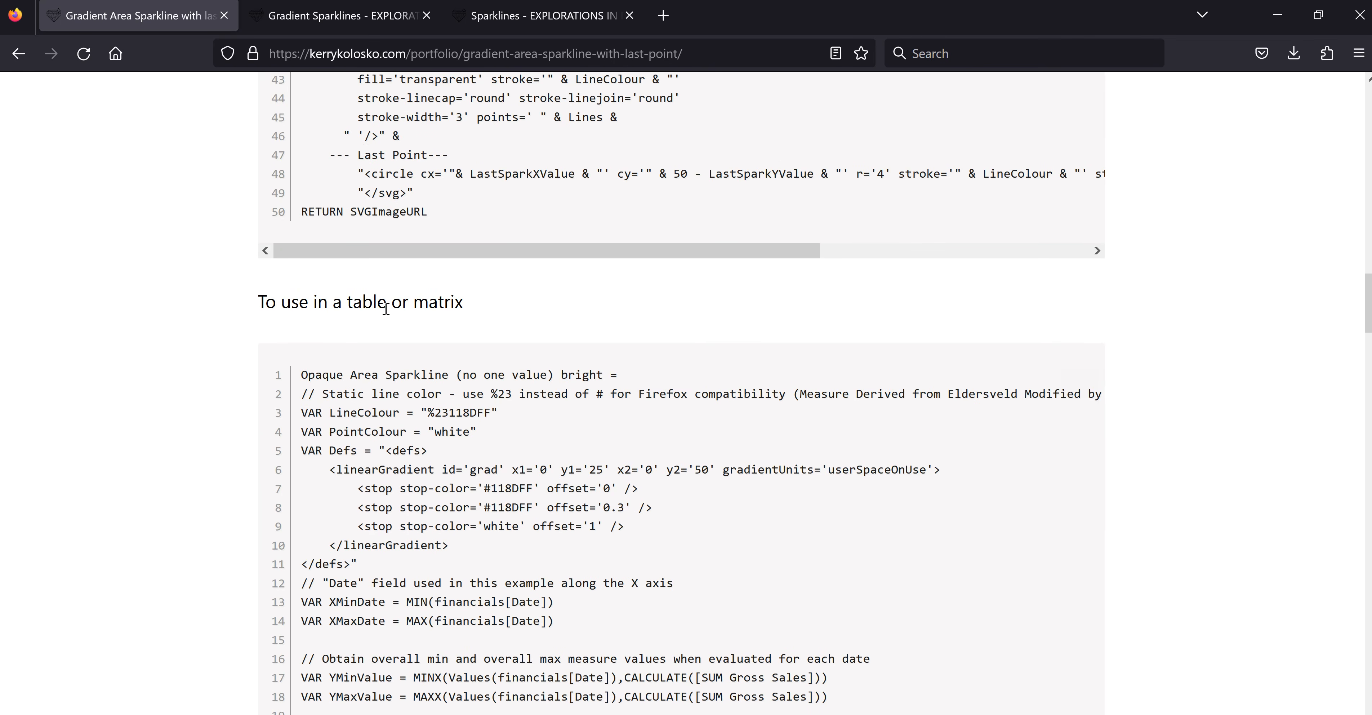
left_click(1079, 392)
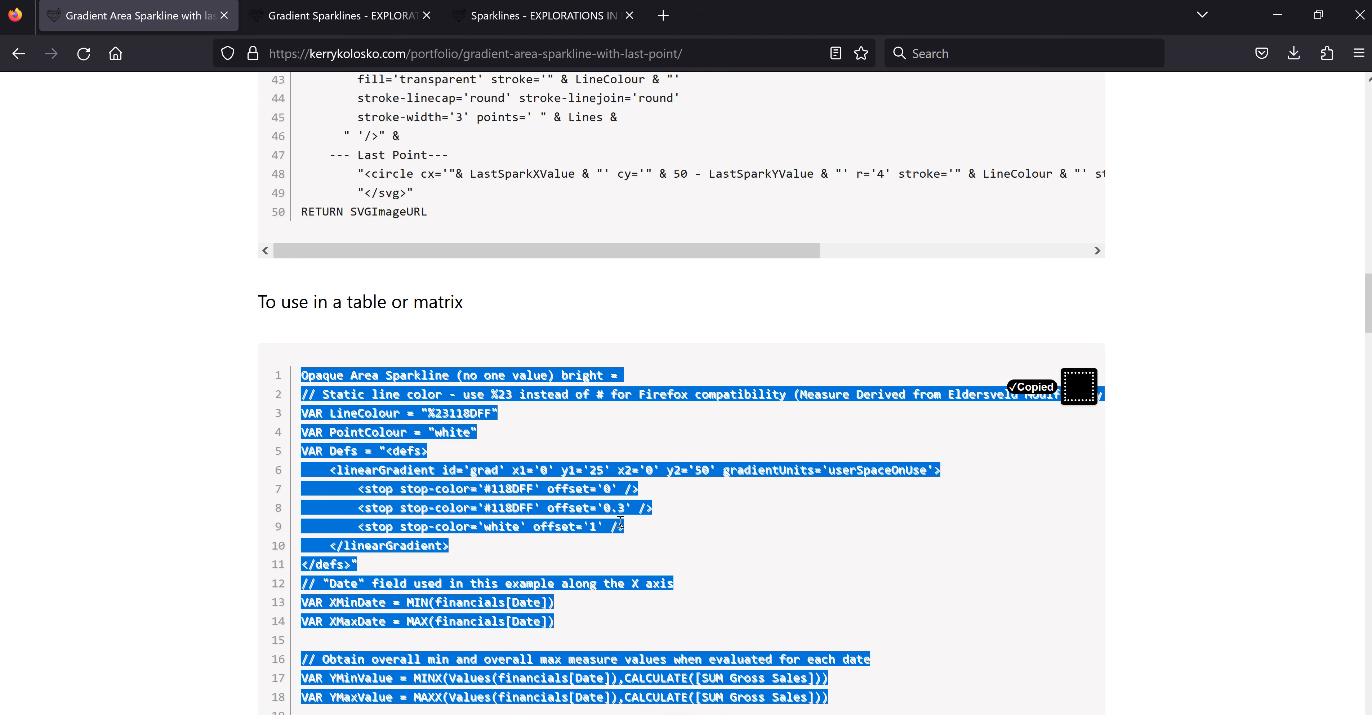
Step: Return to the untitled Power BI report and replace the whole Qty Sold Gradient Sparkline formula with the copied code
left_click(1277, 14)
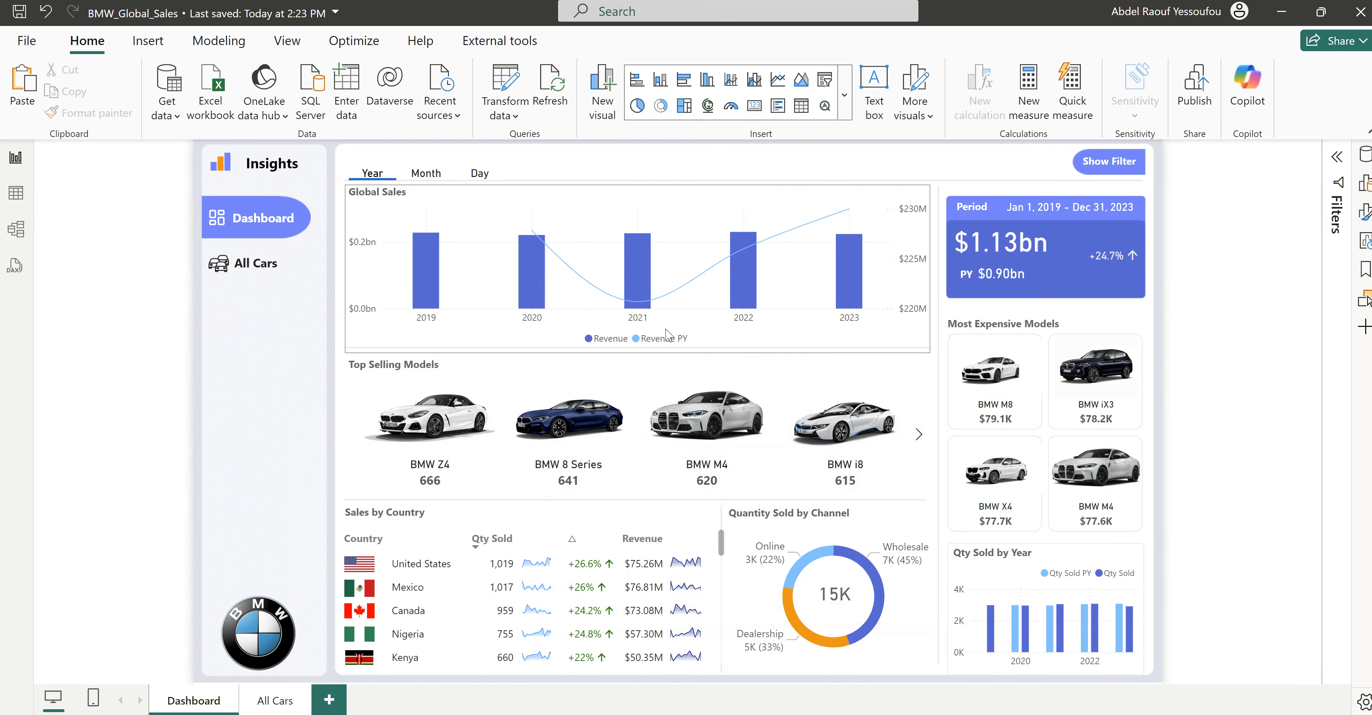
left_click(894, 704)
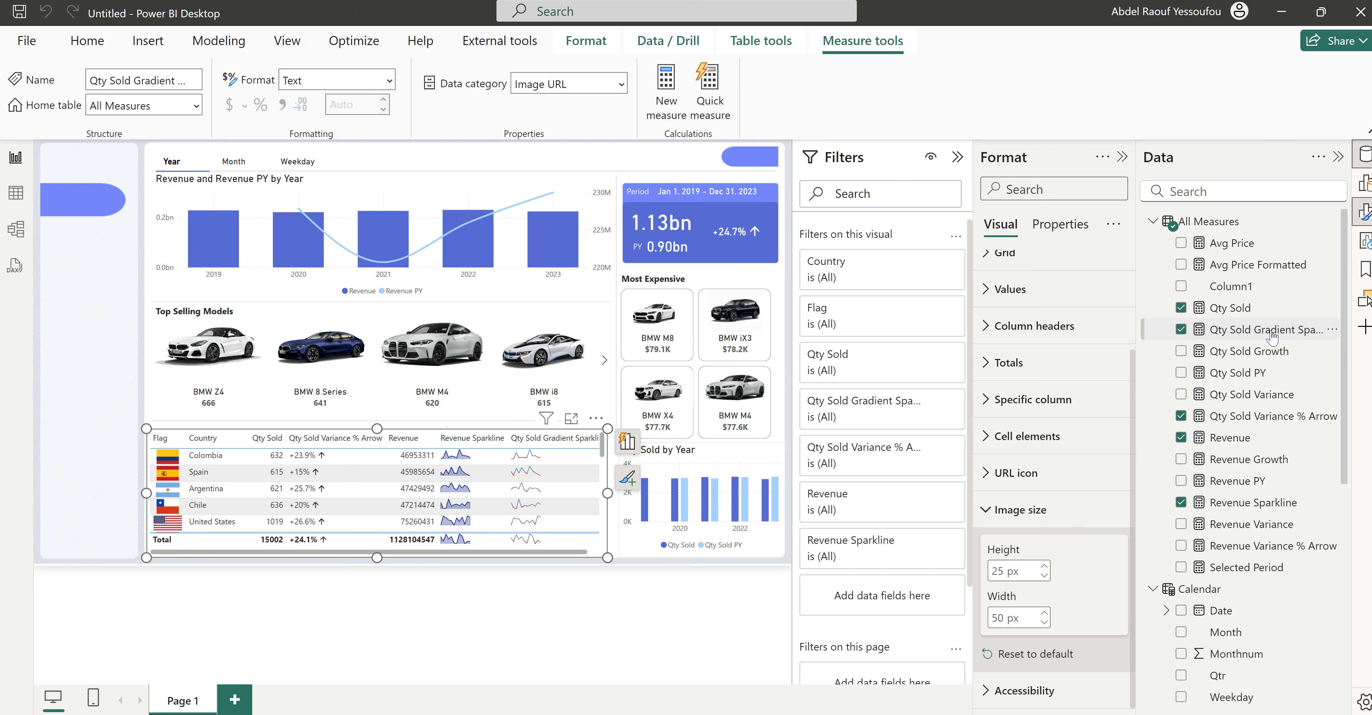
left_click(1231, 308)
left_click(1248, 334)
left_click(369, 197)
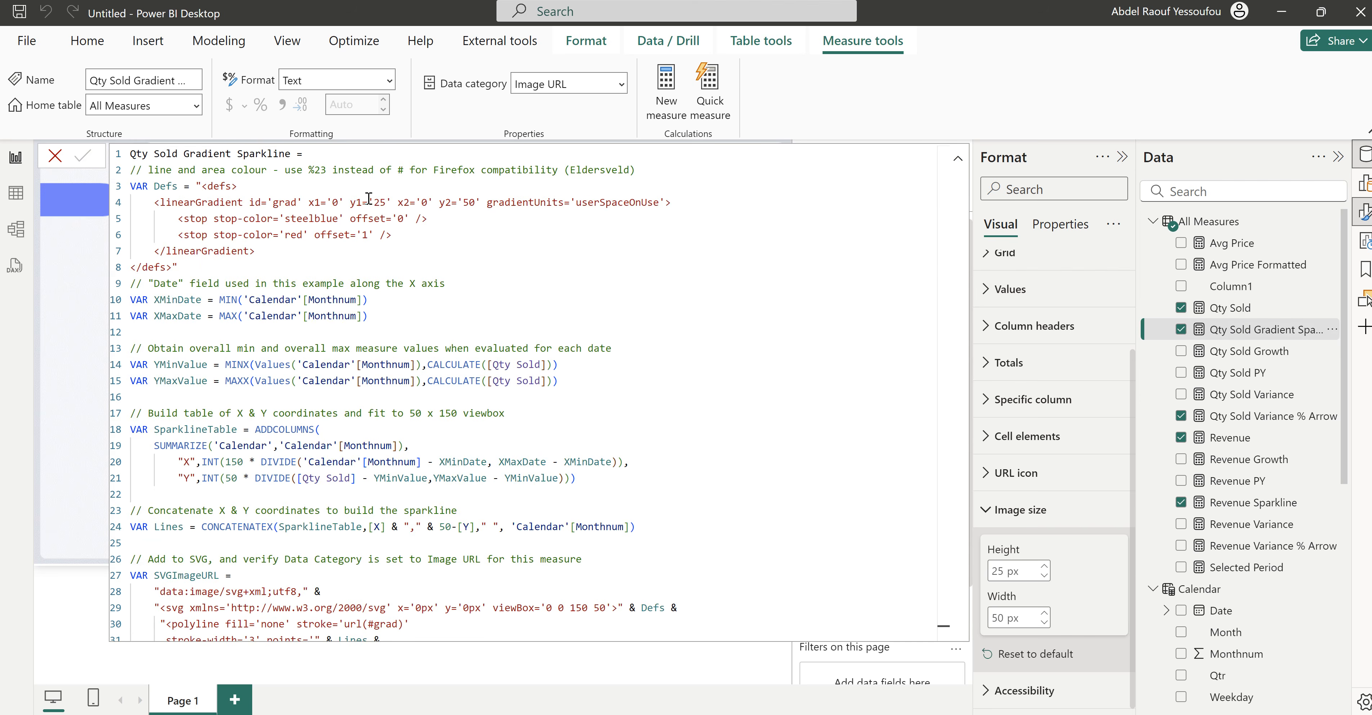
key("ctrl+a")
key("ctrl+v")
scroll(492, 437, "up", 10)
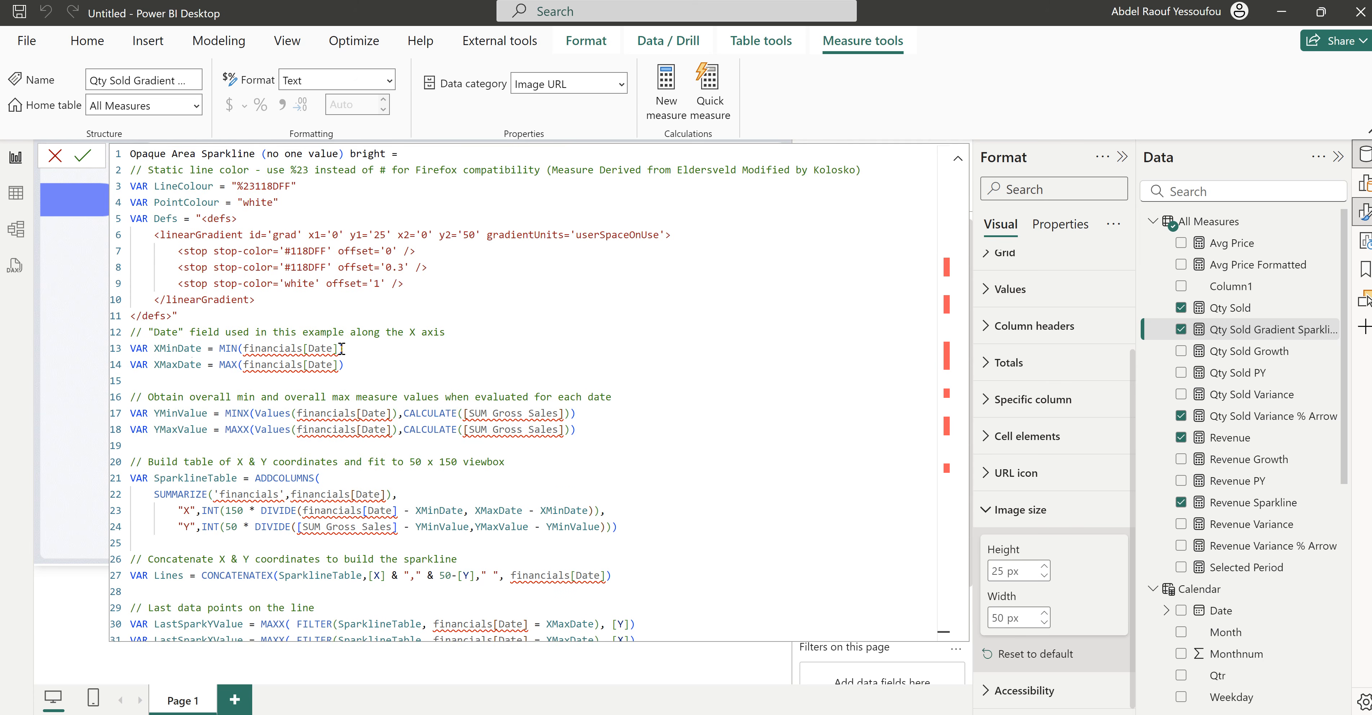
Step: Replace every financials[Date] reference in the formula with 'Calendar'[Monthnum]
left_click_drag(339, 348, 245, 344)
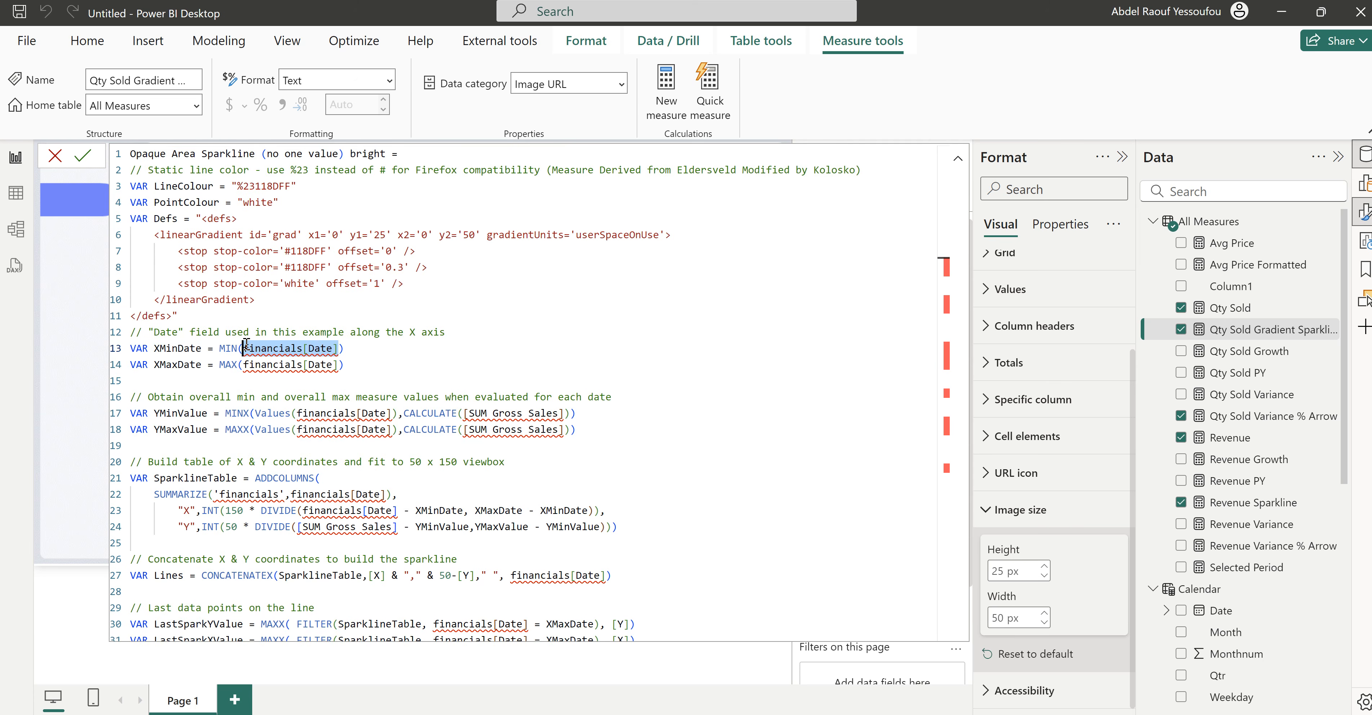
key("ctrl+shift+l")
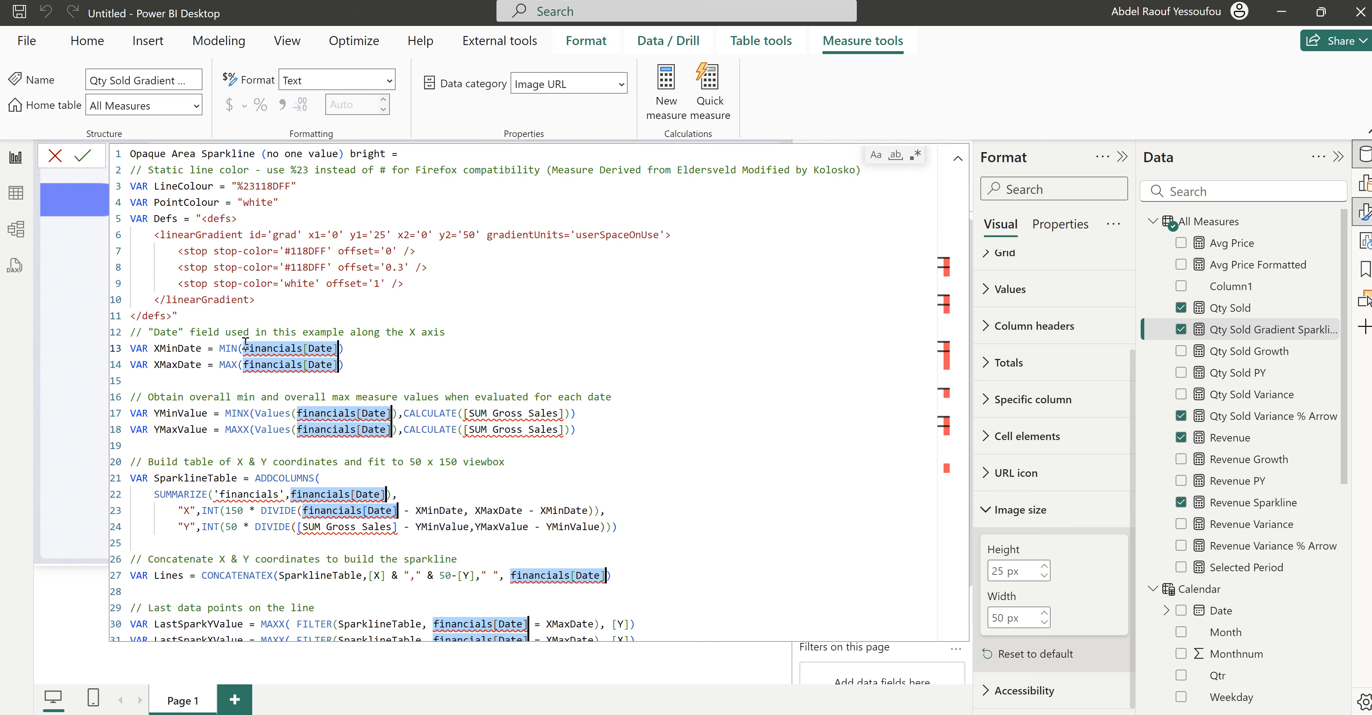
type("Calendar[")
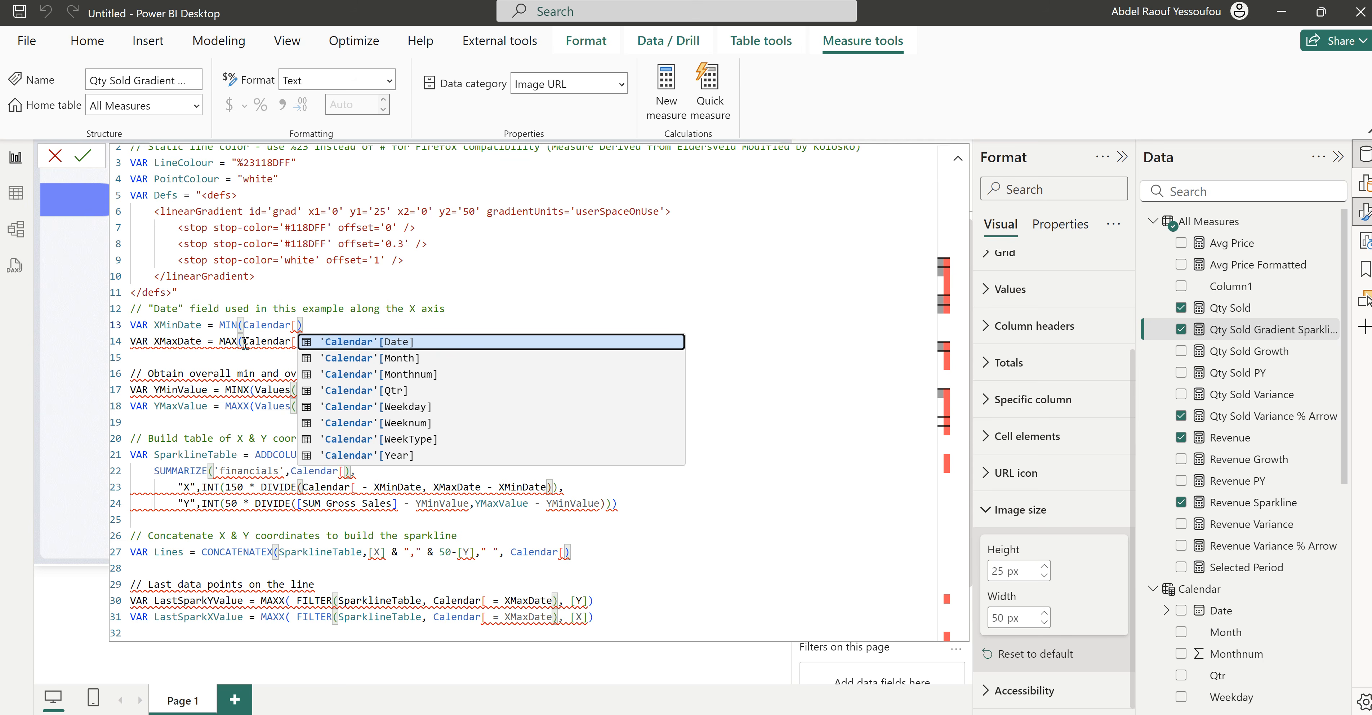
key("Escape")
type("m")
key("BackSpace")
type("M")
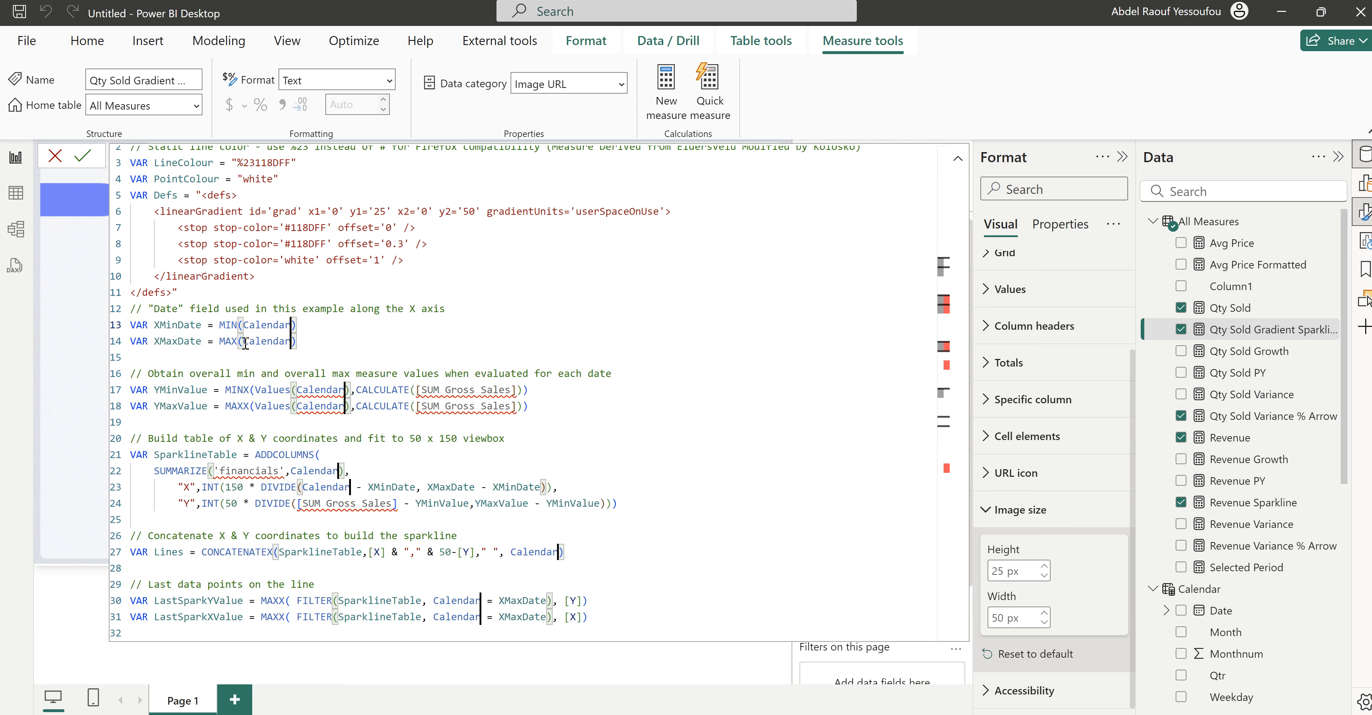
key("BackSpace")
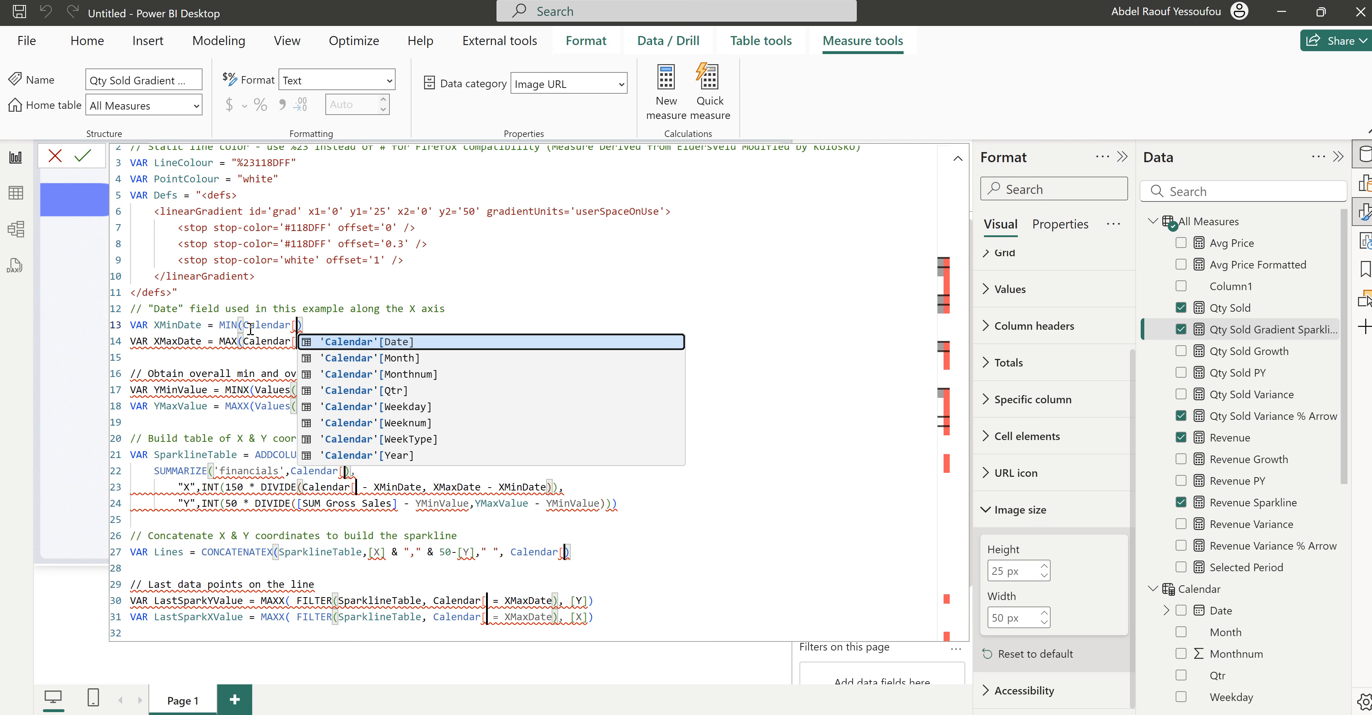
left_click(410, 376)
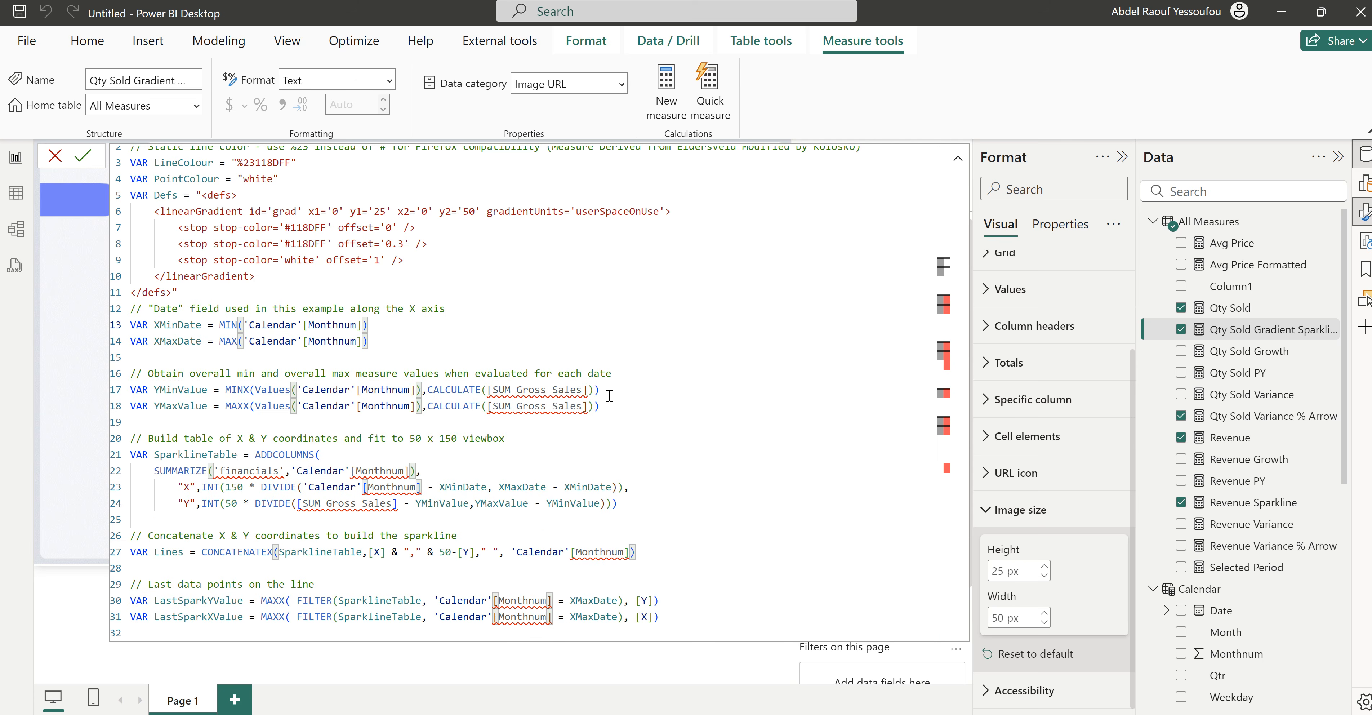
Step: Replace every SUM Gross Sales reference with Qty Sold and overwrite the financials table name in SUMMARIZE
left_click_drag(583, 391, 493, 393)
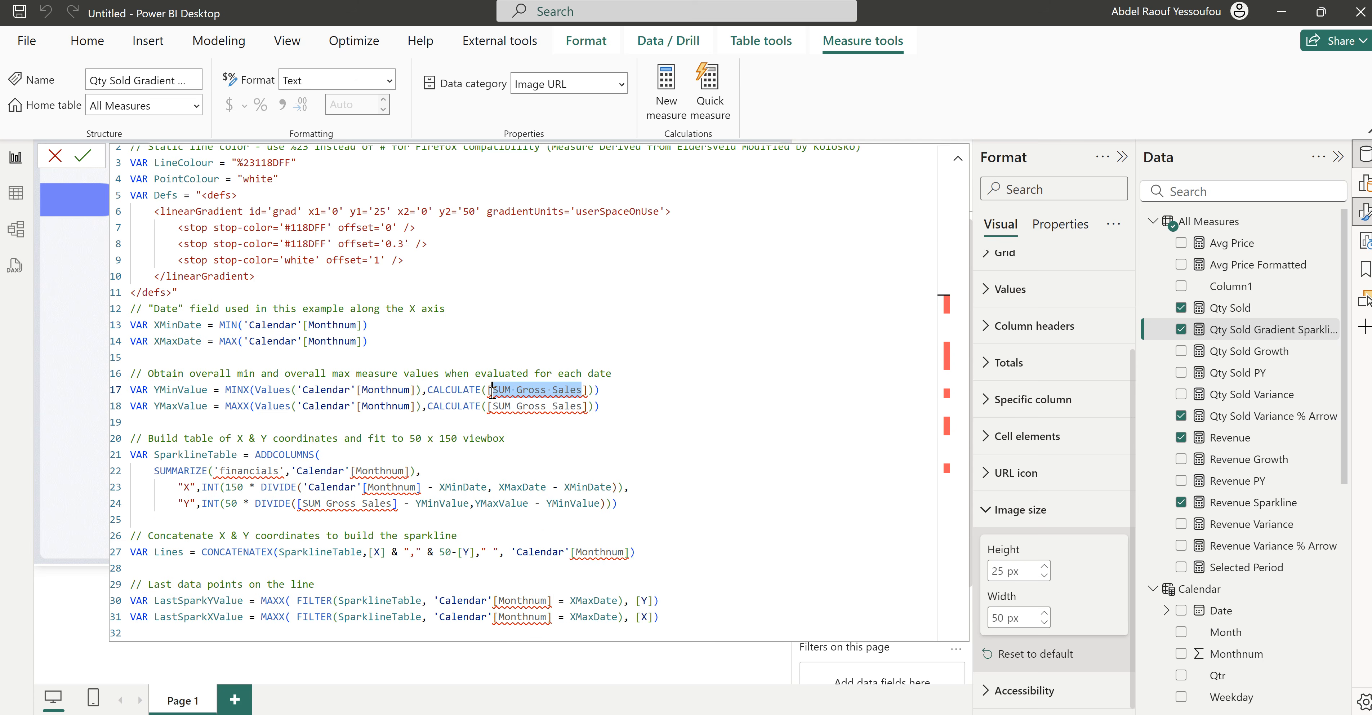
key("ctrl+shift+l")
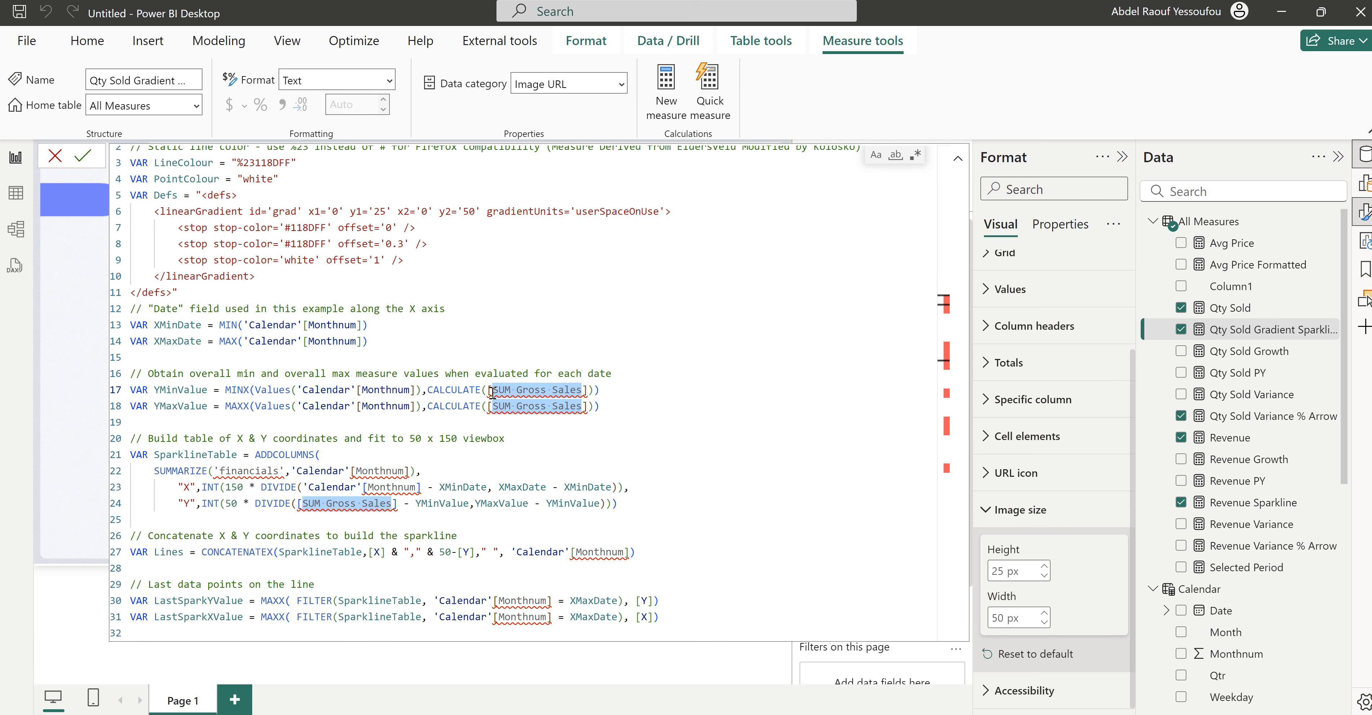
type("Qty ")
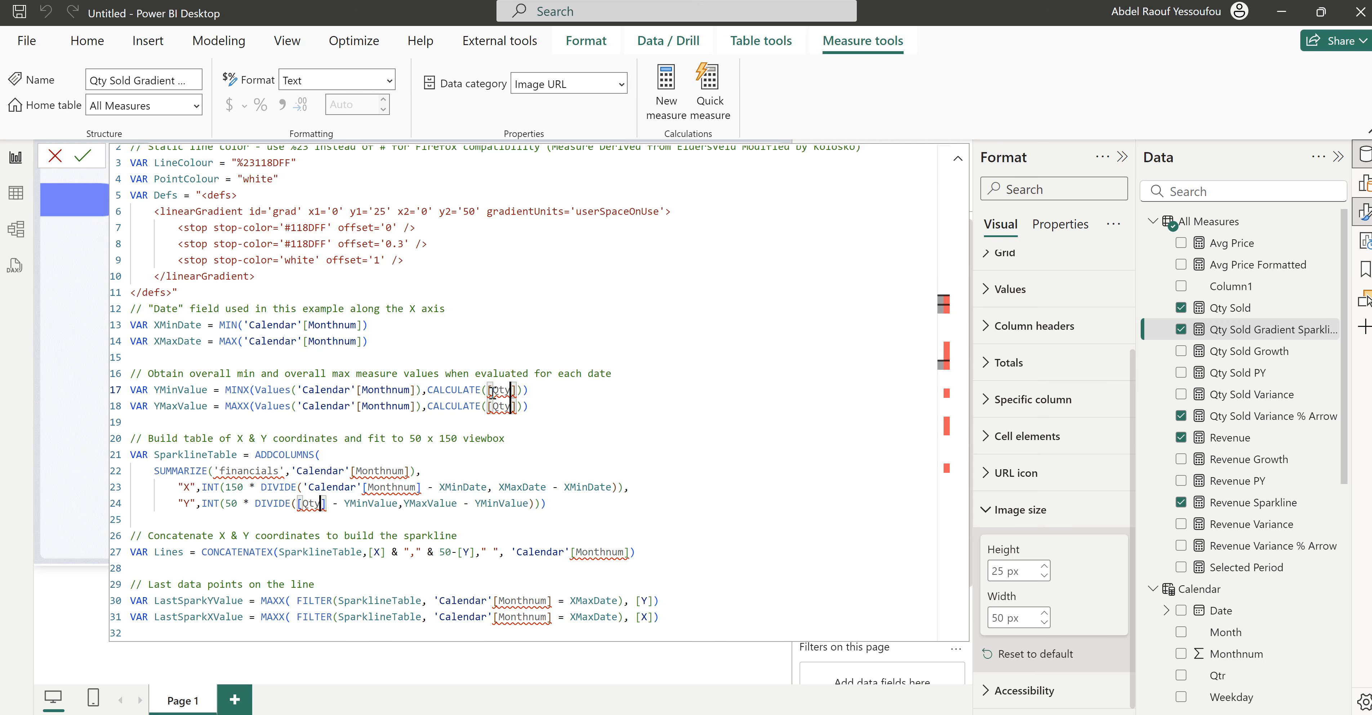
type("Sold")
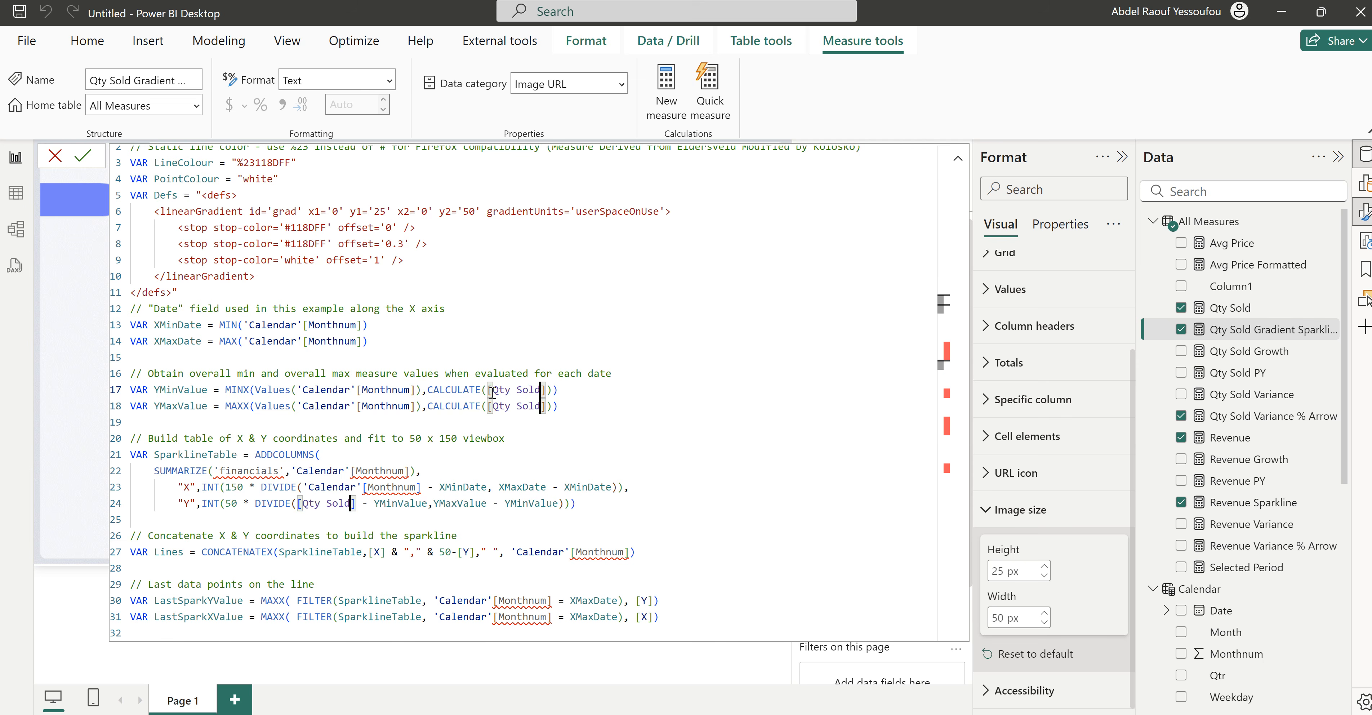
double_click(257, 470)
type("Calenda")
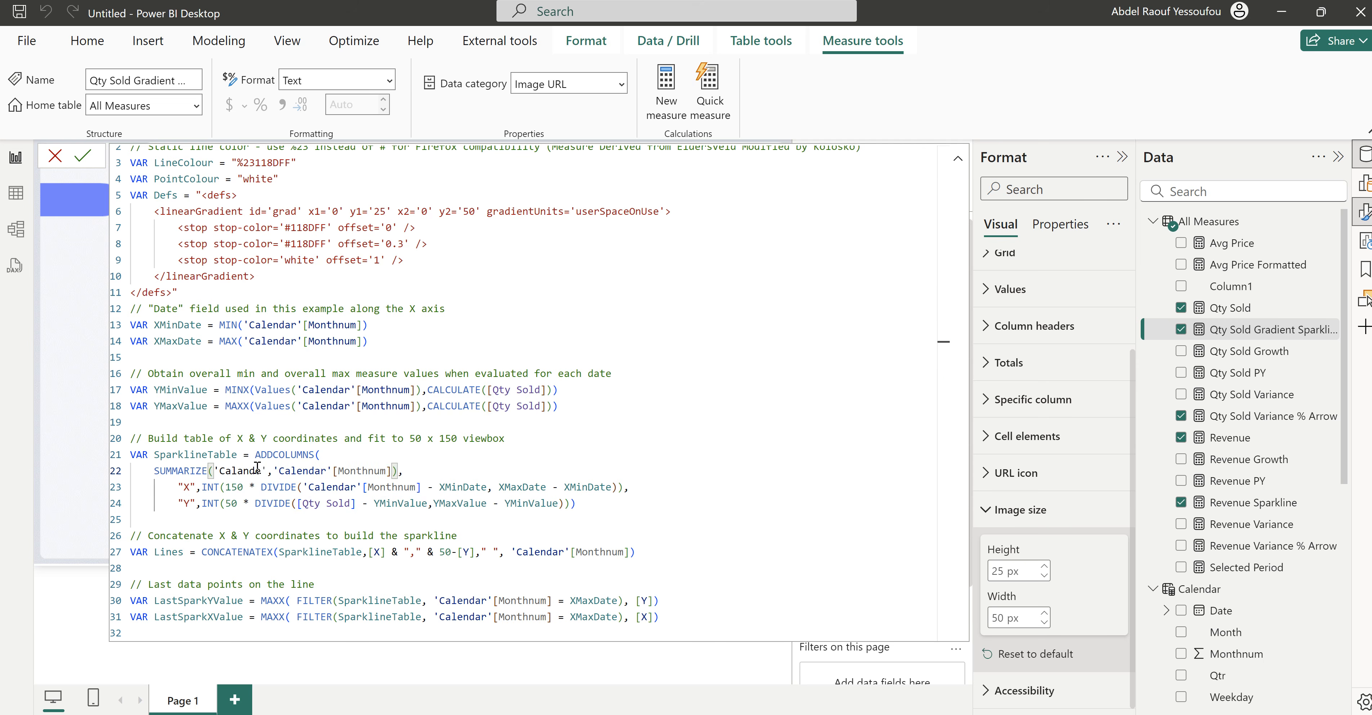
type("r")
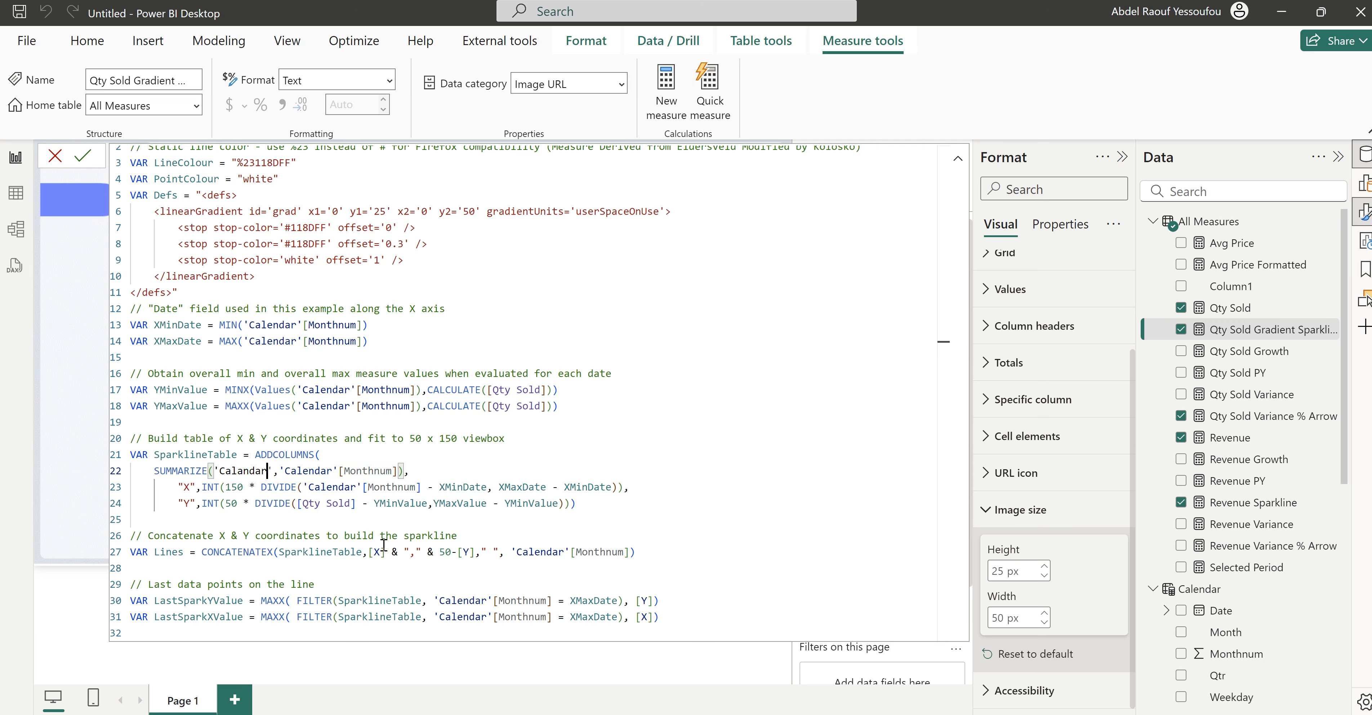
Step: Remove the IF(HASONEVALUE(financials[Country])) condition and the BLANK() fallback from the SVGImageURL variable
scroll(383, 545, "down", 6)
scroll(393, 553, "down", 2)
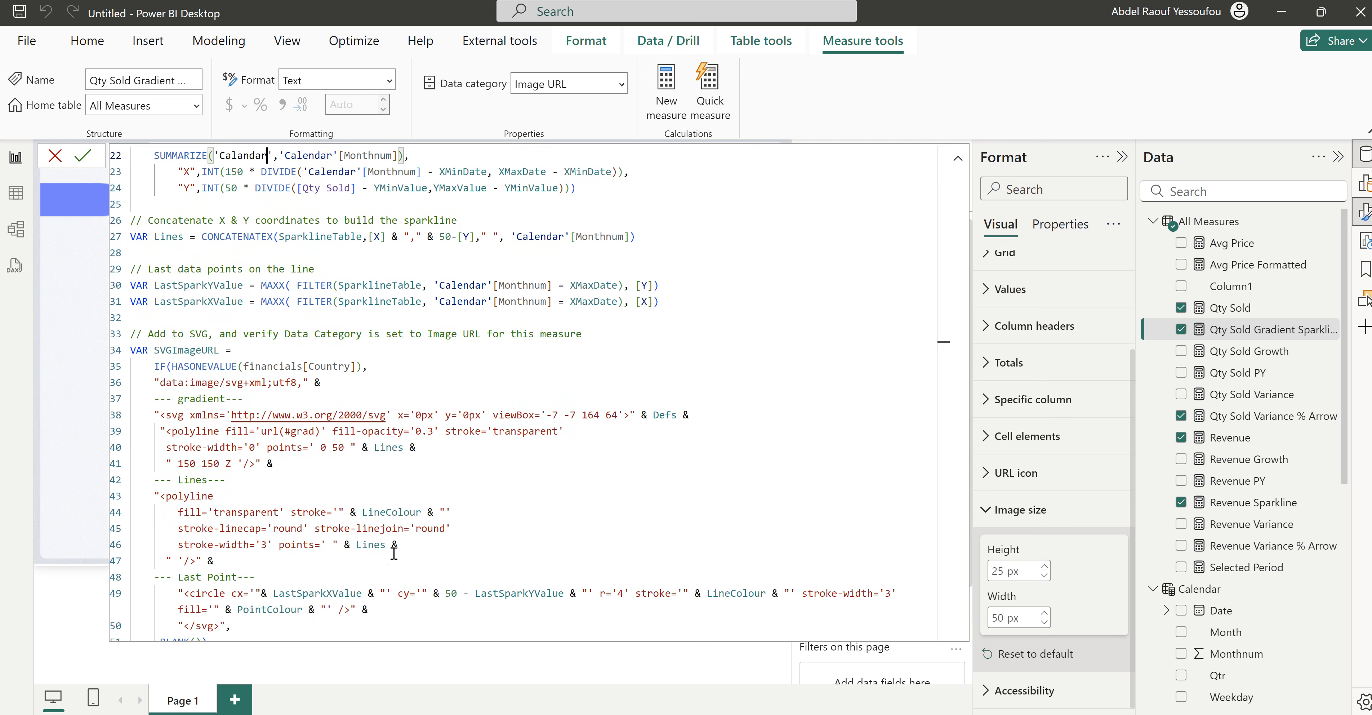
left_click_drag(397, 342, 99, 339)
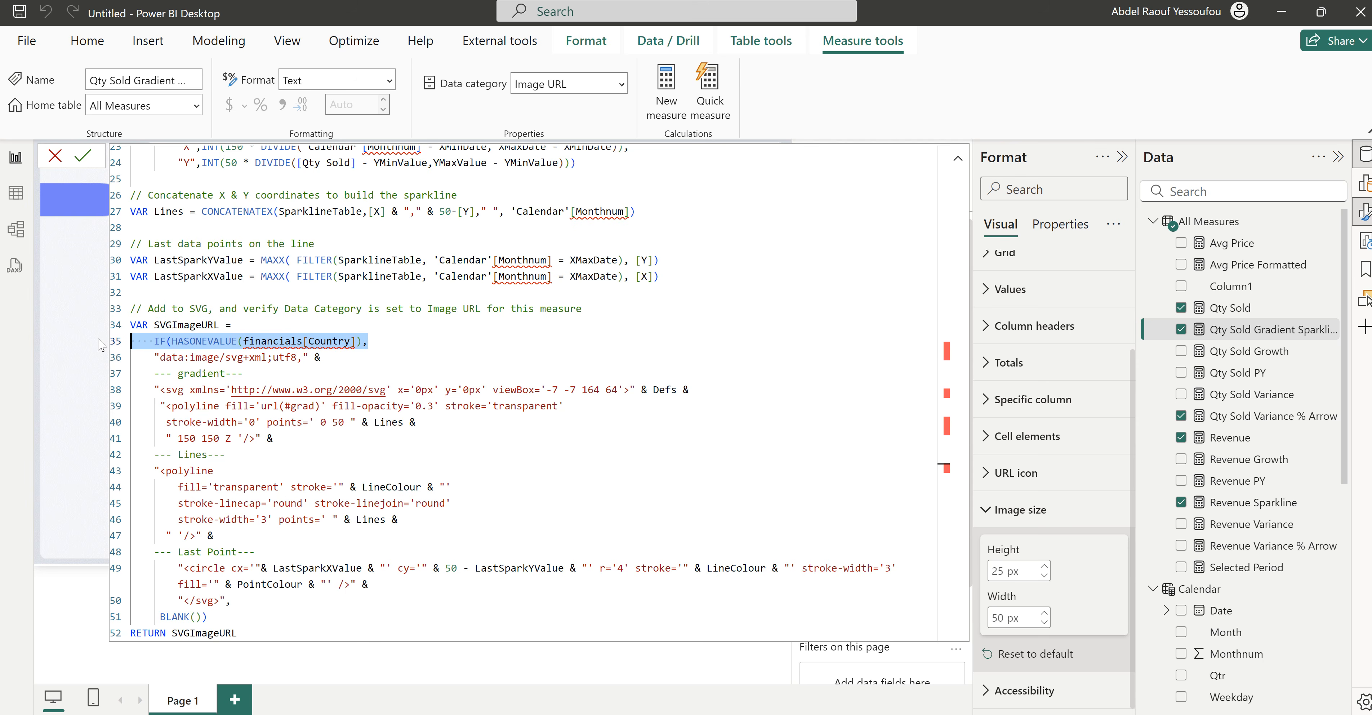
key("BackSpace")
key("BackSpace")
left_click_drag(226, 616, 225, 601)
key("BackSpace")
left_click(435, 329)
Step: Correct the misspelled table name in SUMMARIZE to 'Calendar'
scroll(532, 362, "up", 2)
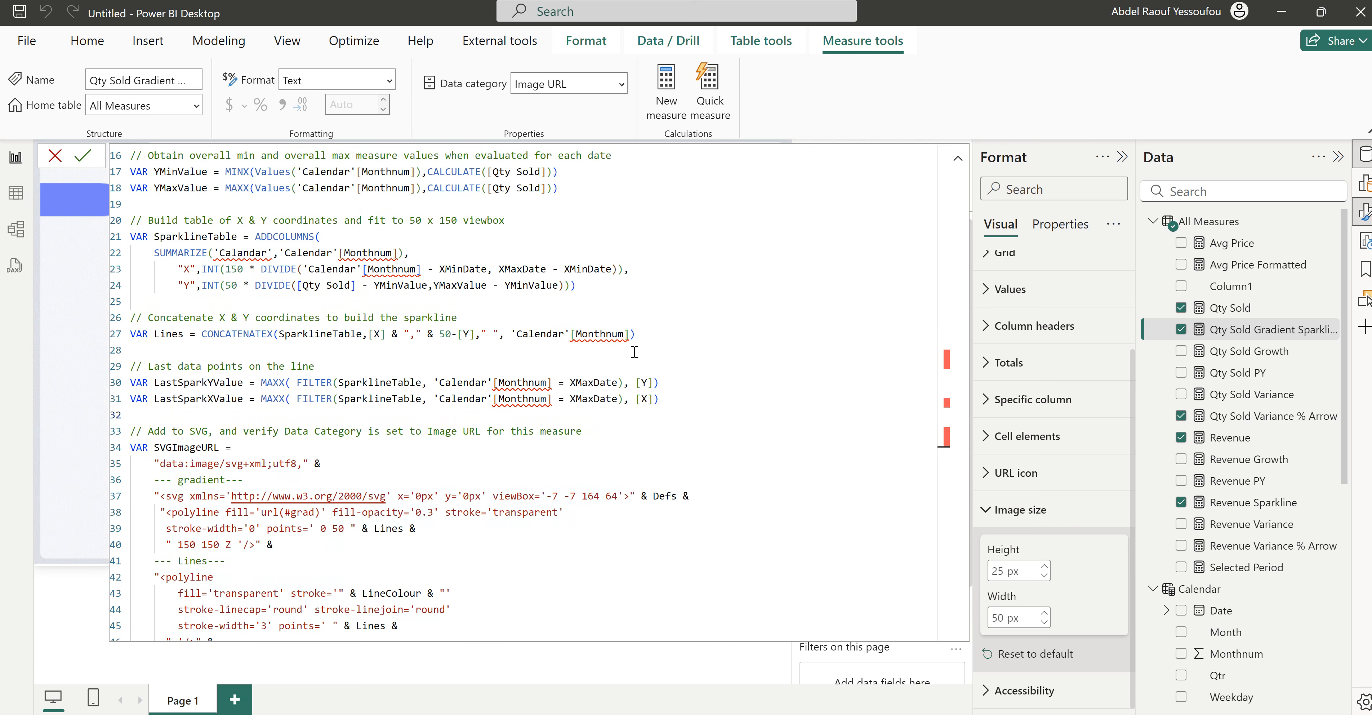
scroll(618, 367, "up", 5)
scroll(621, 369, "up", 1)
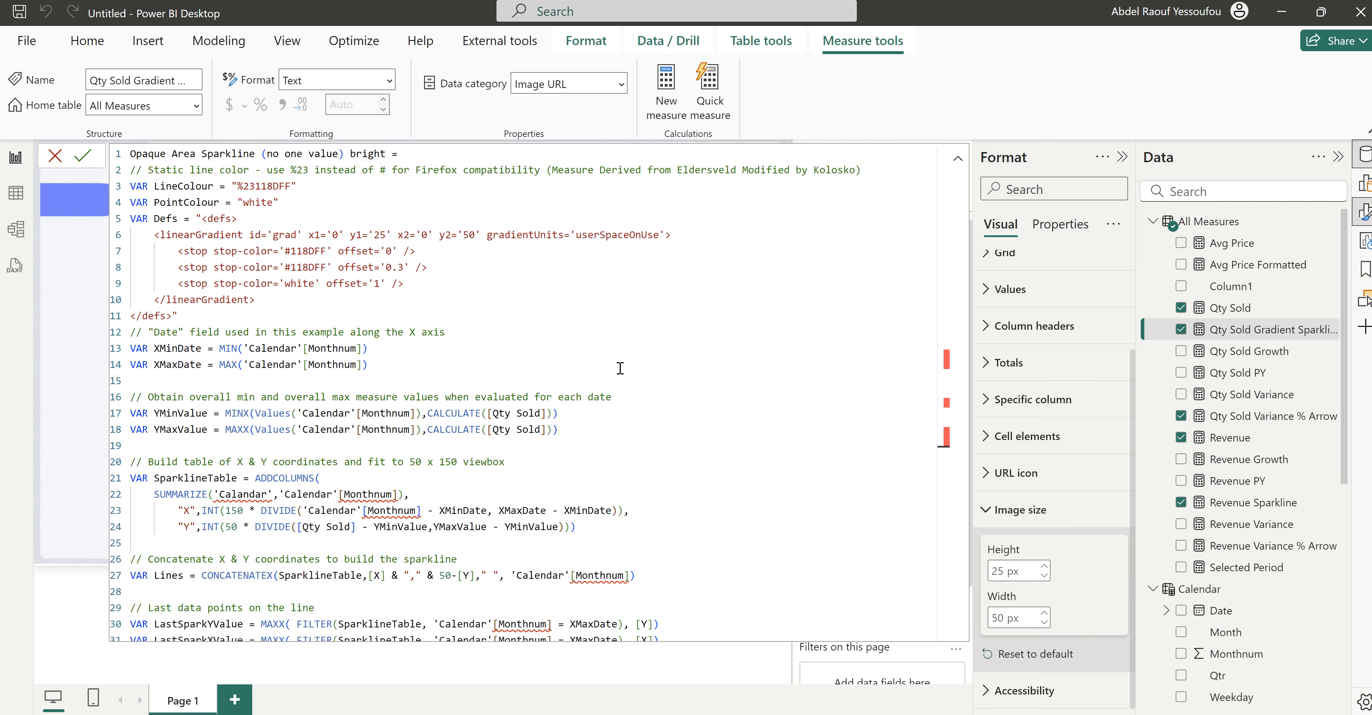
scroll(620, 368, "down", 2)
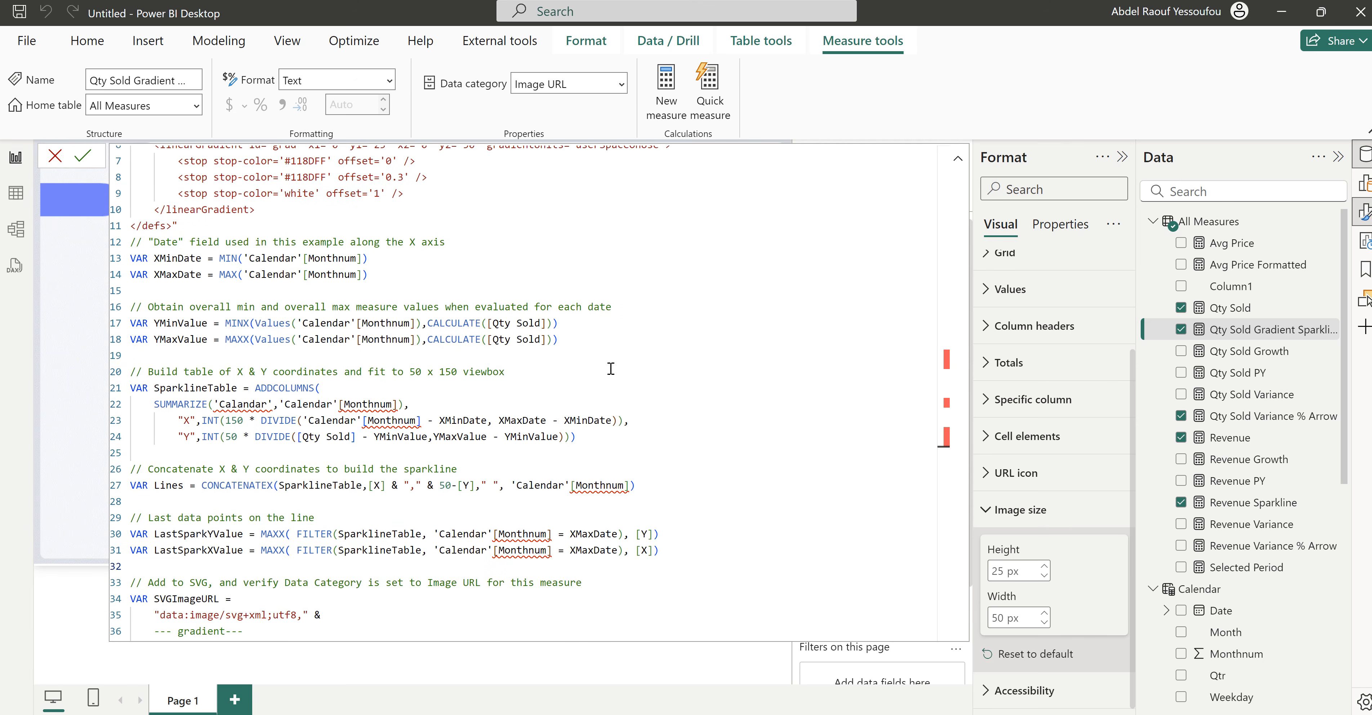
double_click(242, 404)
type("Calendar")
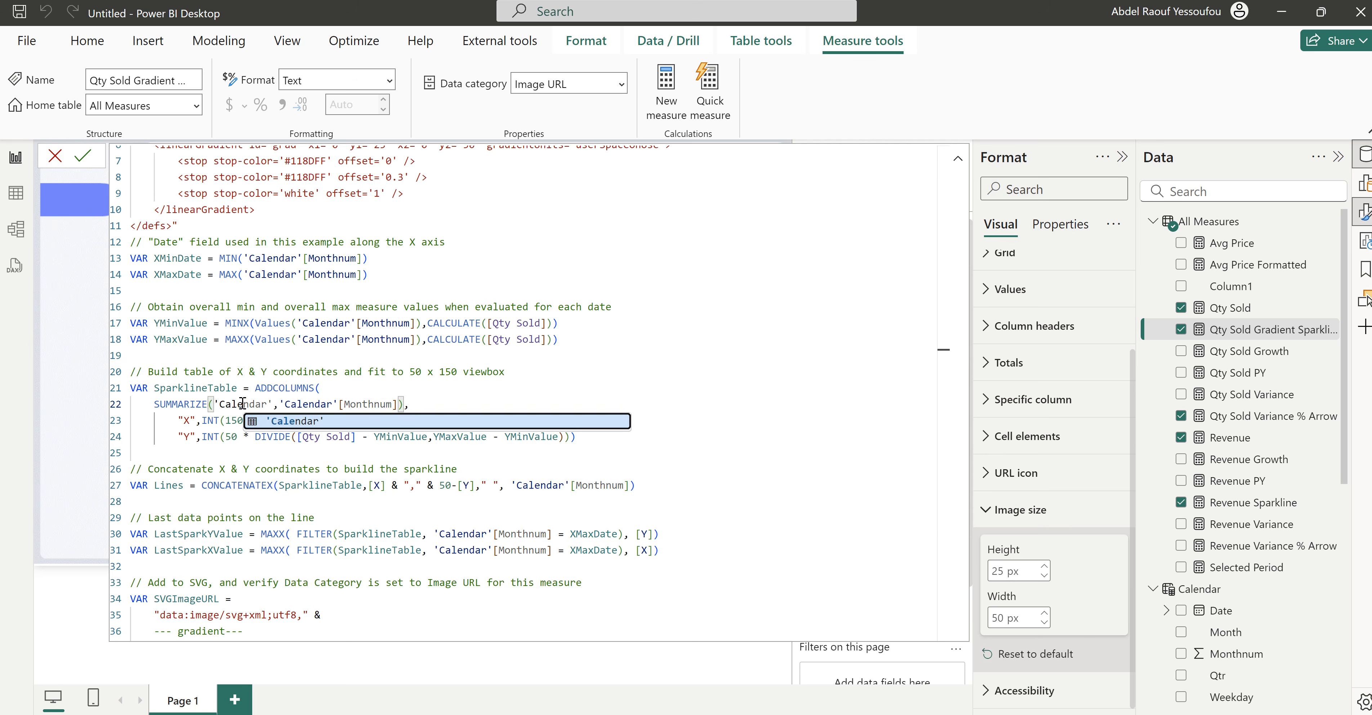
left_click(369, 338)
left_click(480, 485)
Step: Commit the Opaque Area Sparkline (no one value) bright measure and close its formula editor
scroll(496, 535, "down", 5)
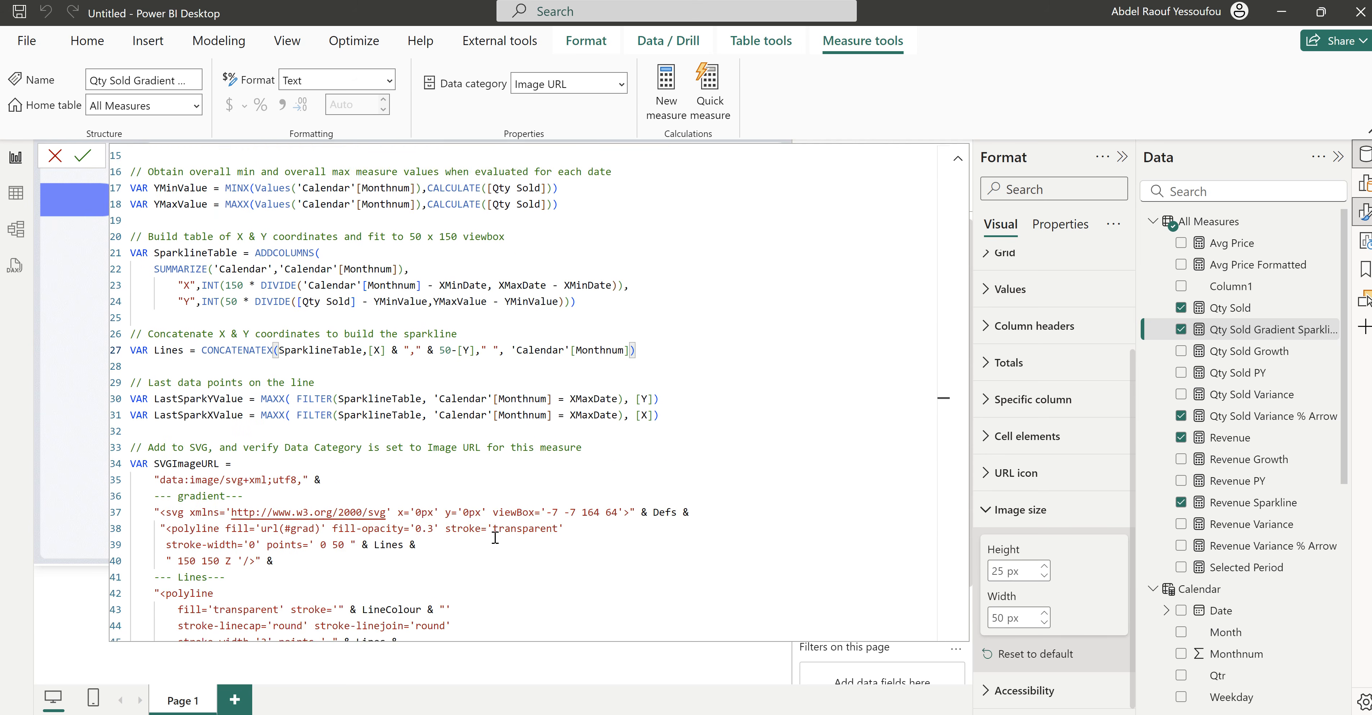
scroll(456, 545, "up", 7)
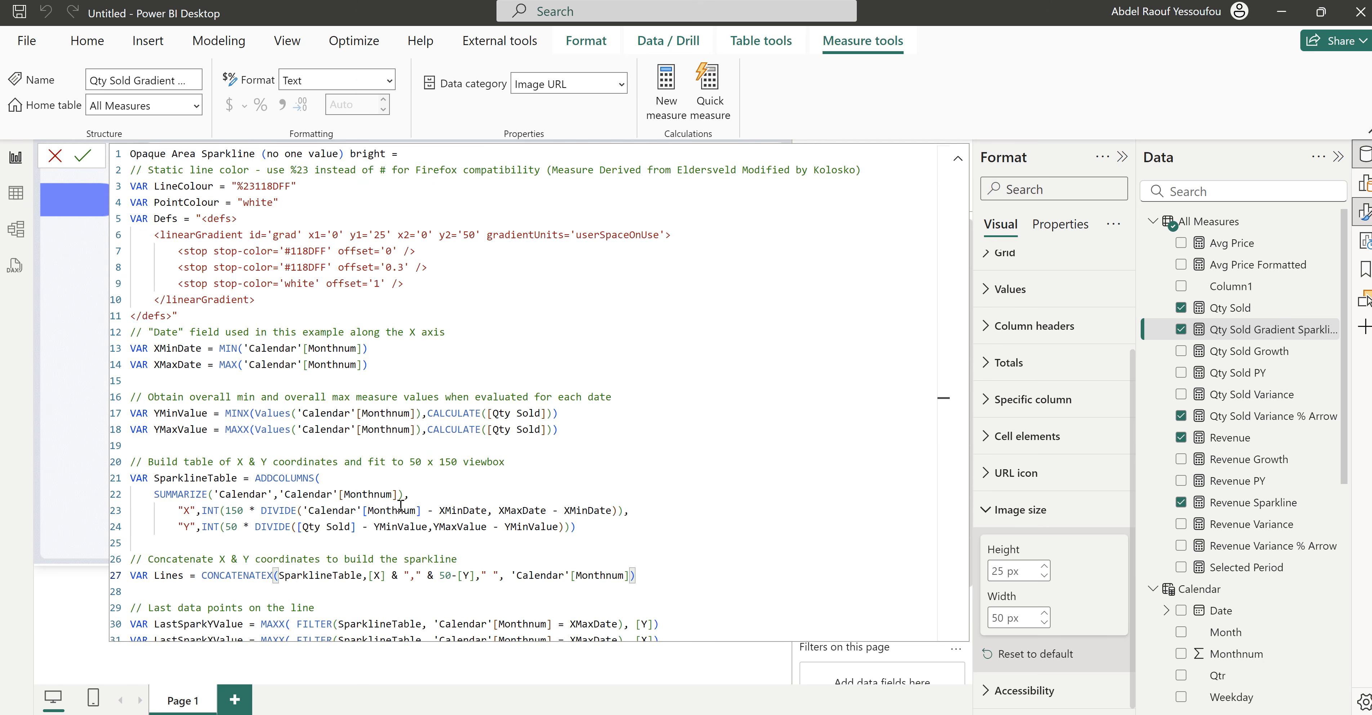
left_click(372, 447)
key("Return")
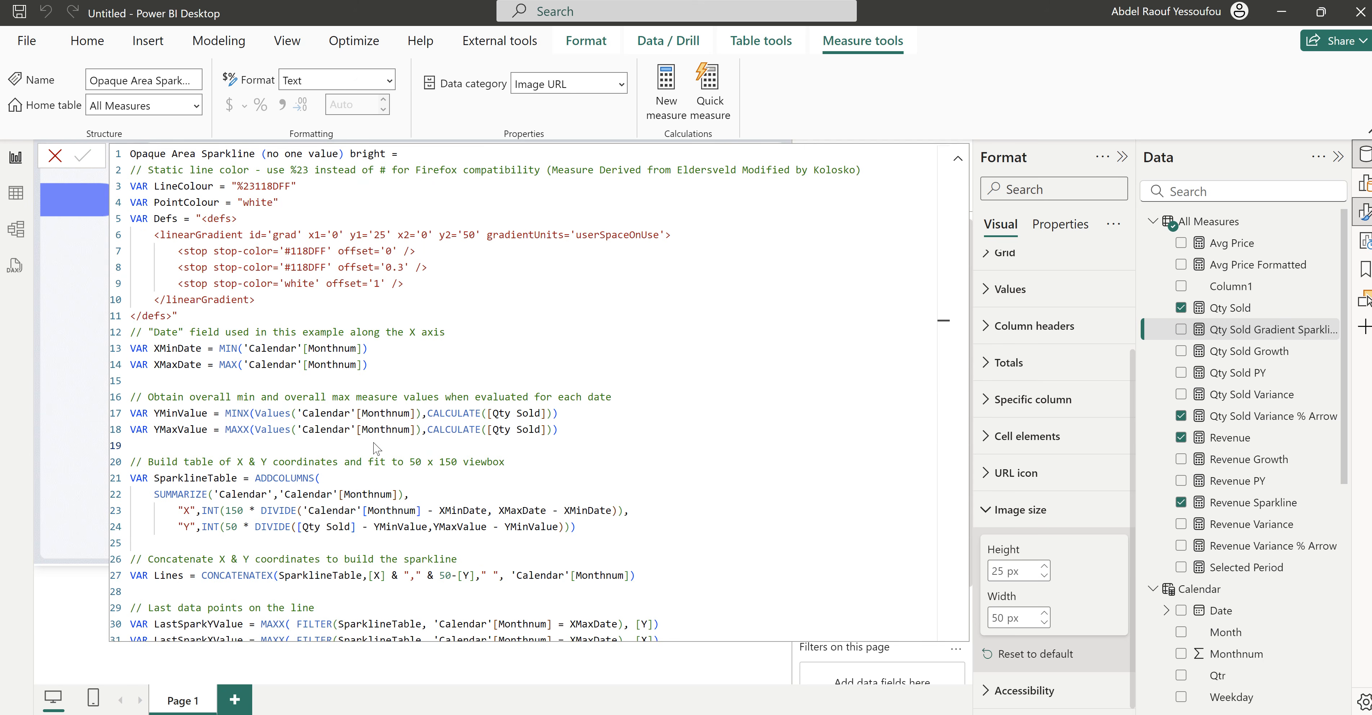
left_click(56, 155)
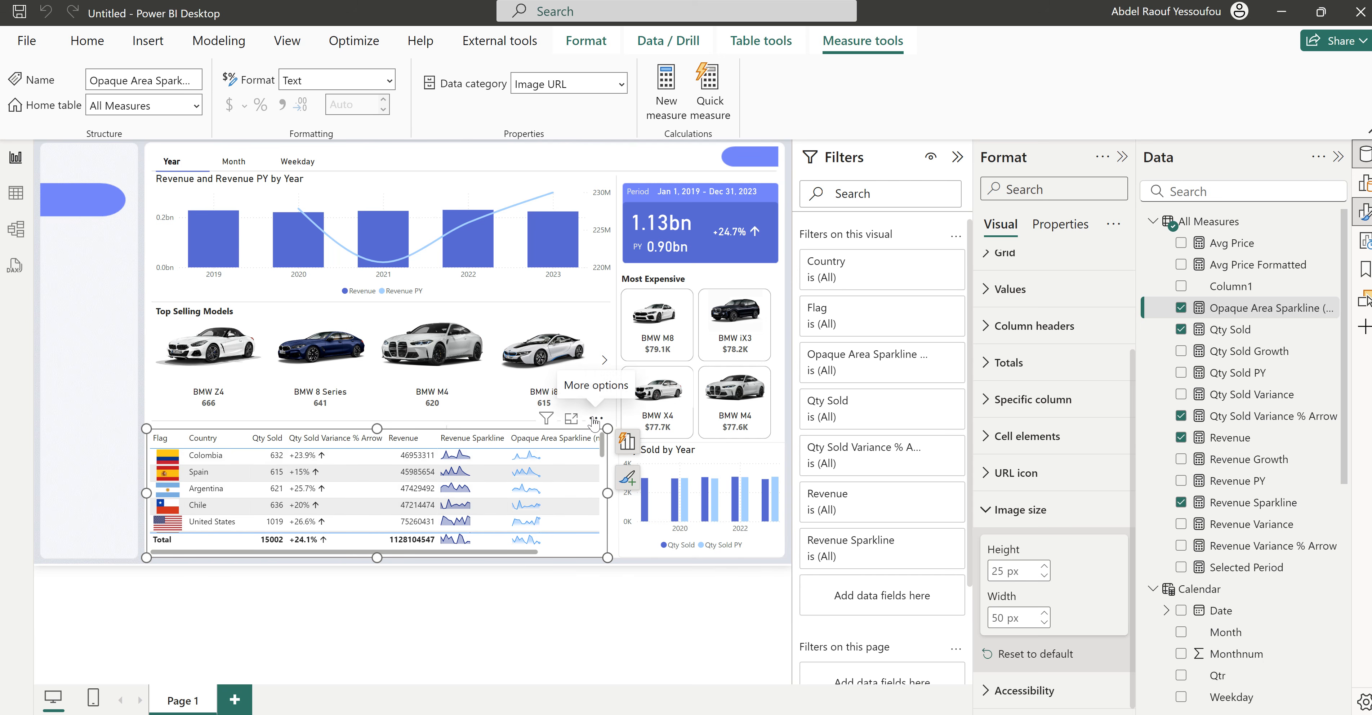
Step: Blank out the Country column's header in the sales table and rename the Flag column to Country
left_click(627, 443)
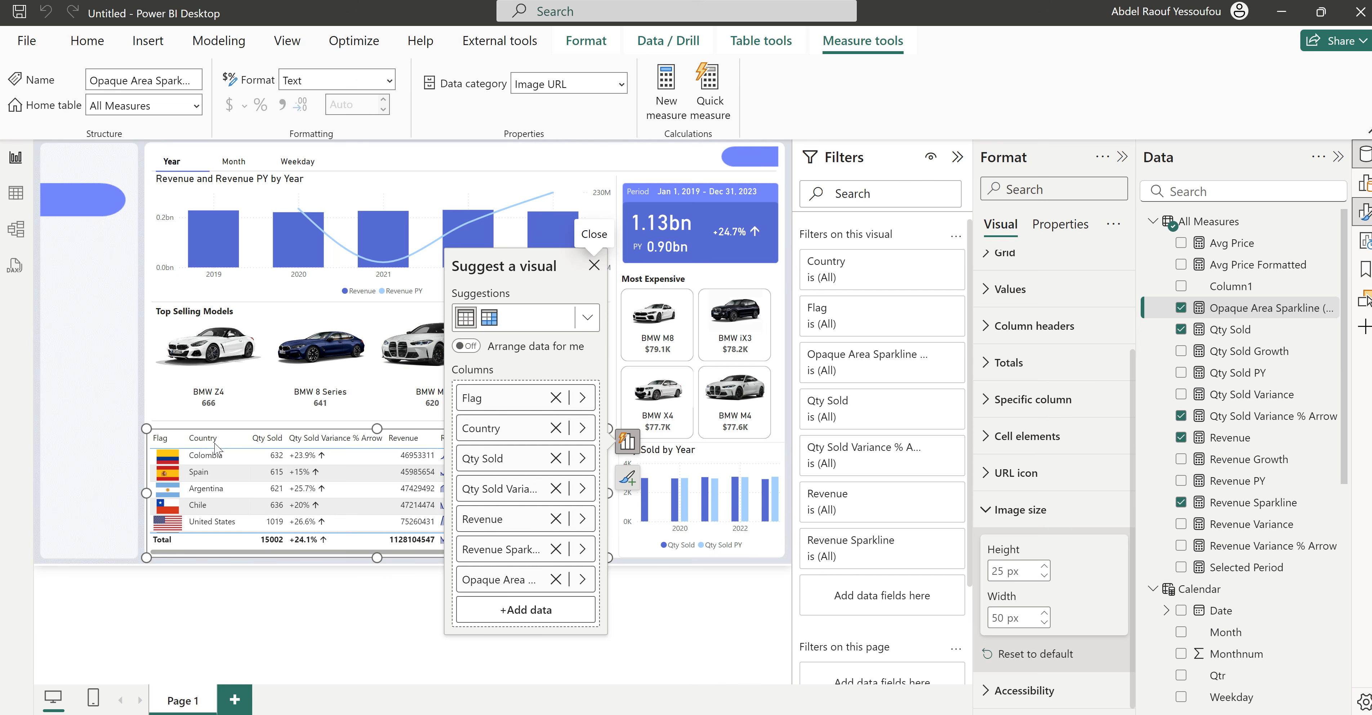
double_click(503, 430)
key("BackSpace")
key("Return")
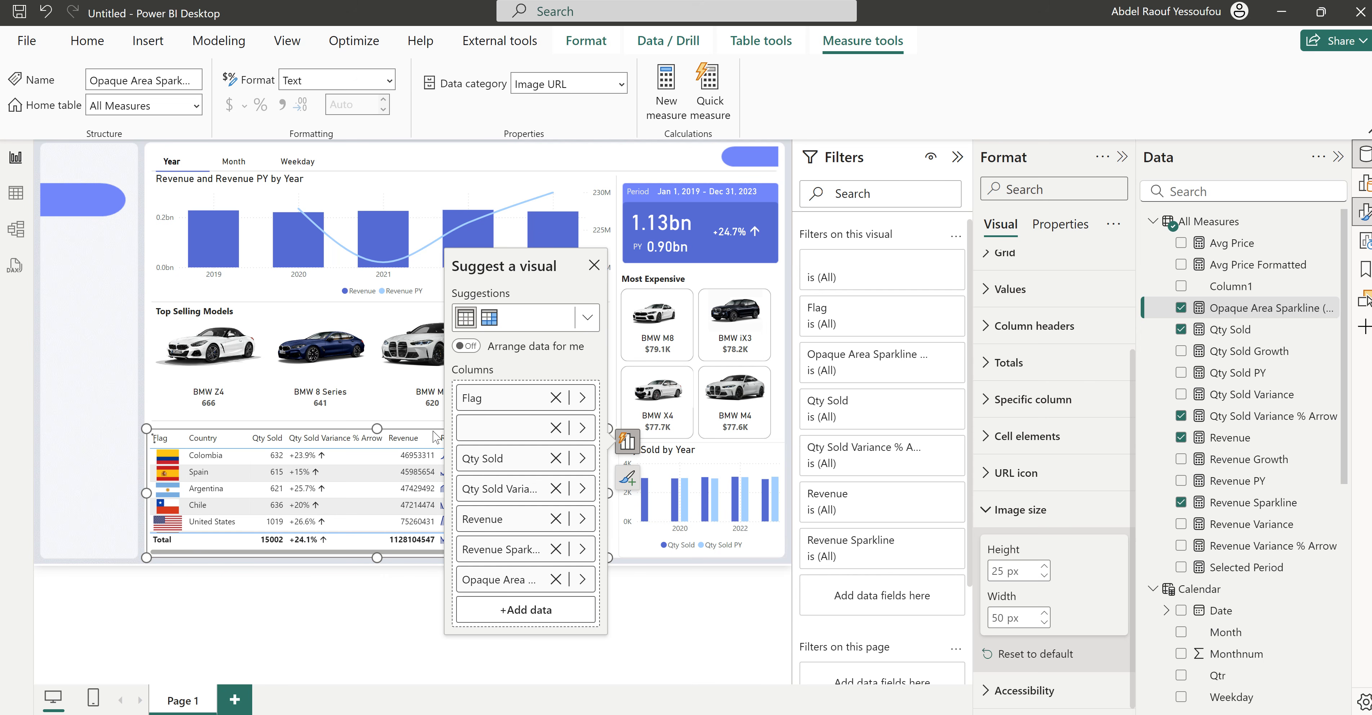
double_click(482, 405)
left_click_drag(483, 405, 447, 406)
type("Country")
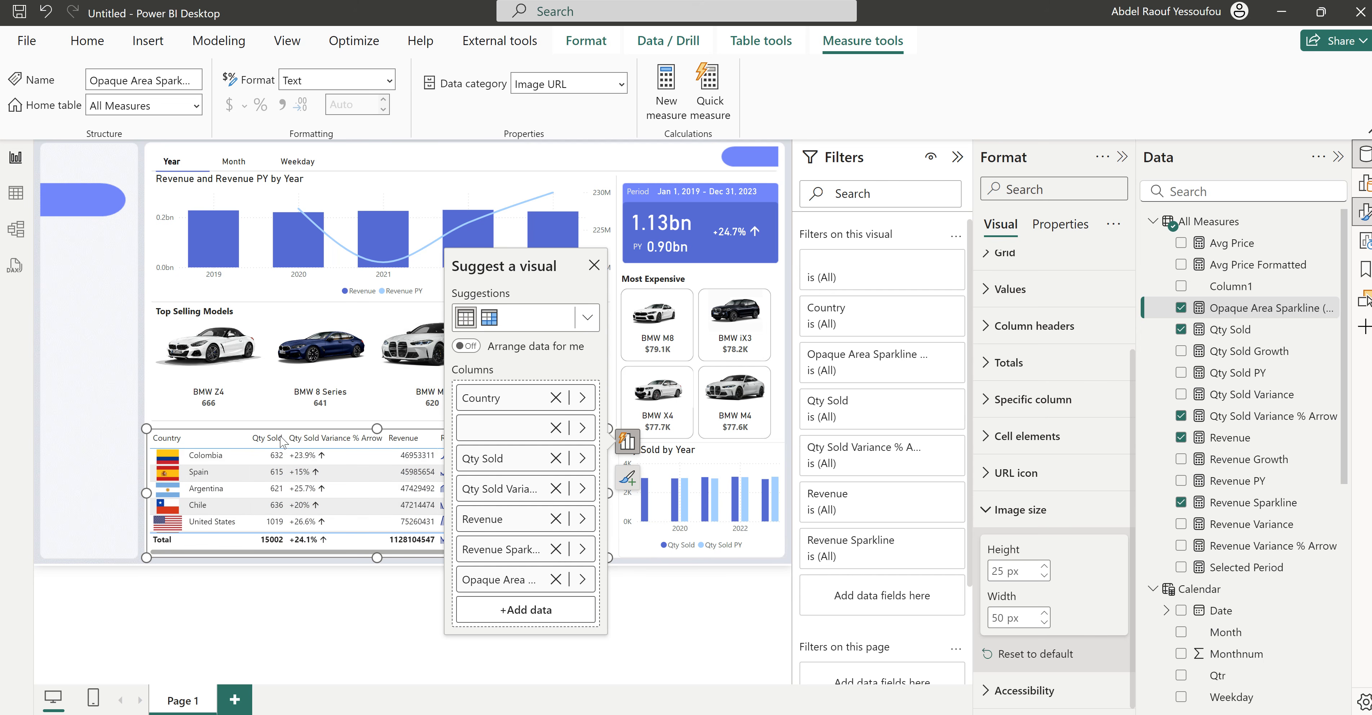
Step: Rename the Qty Sold Variance % Arrow column in the sales table to the △ symbol
double_click(508, 493)
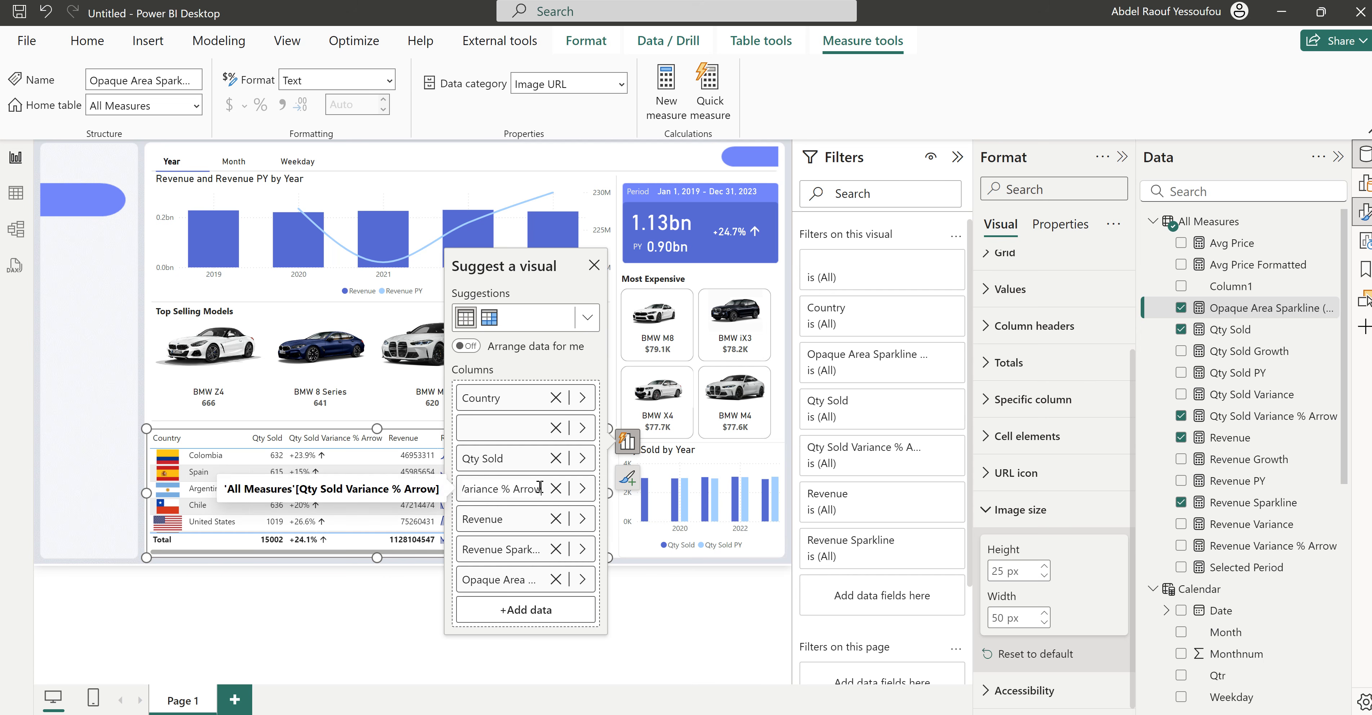
left_click_drag(539, 487, 460, 490)
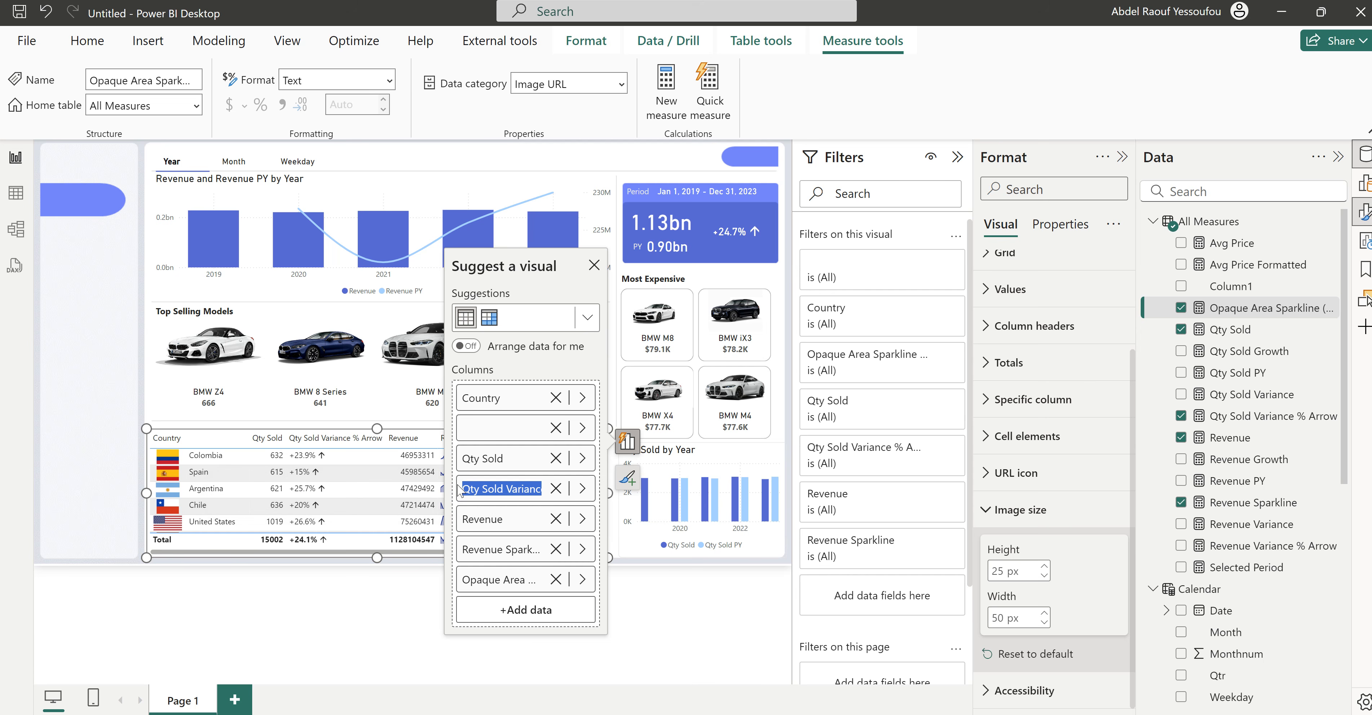
key("super+period")
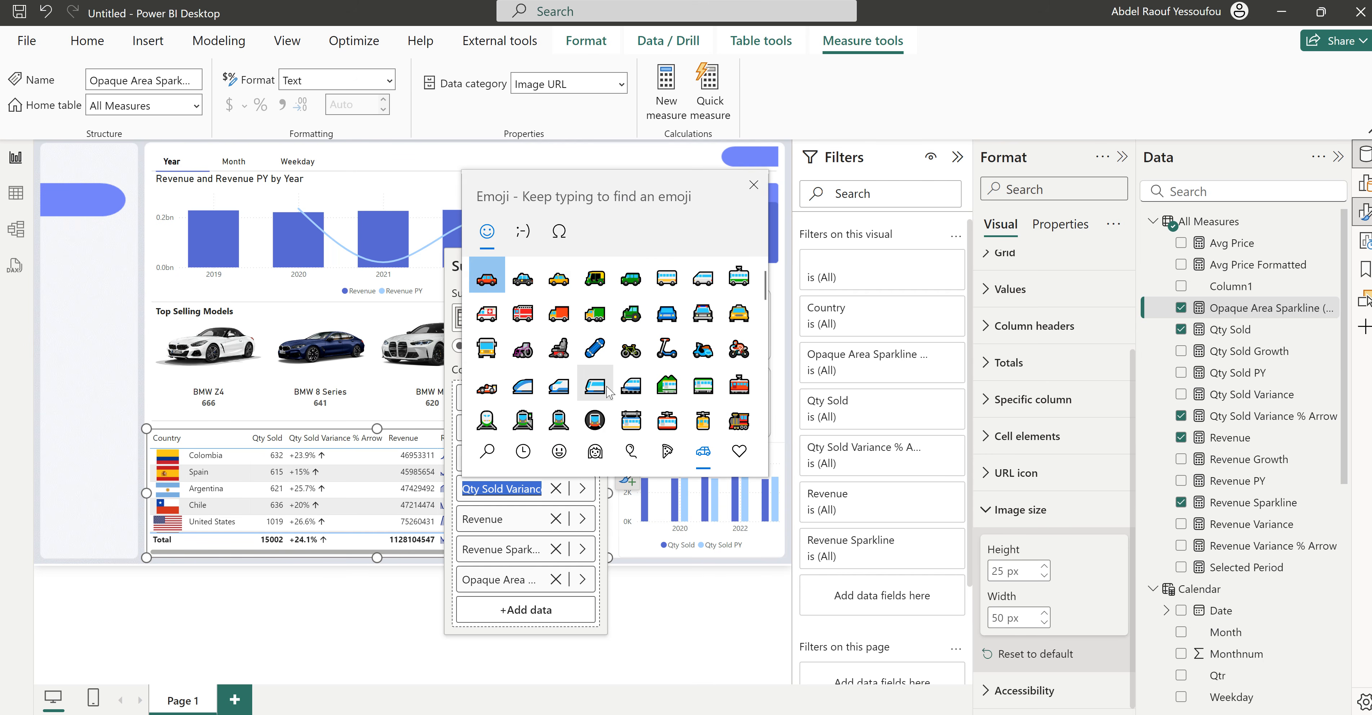
left_click(558, 231)
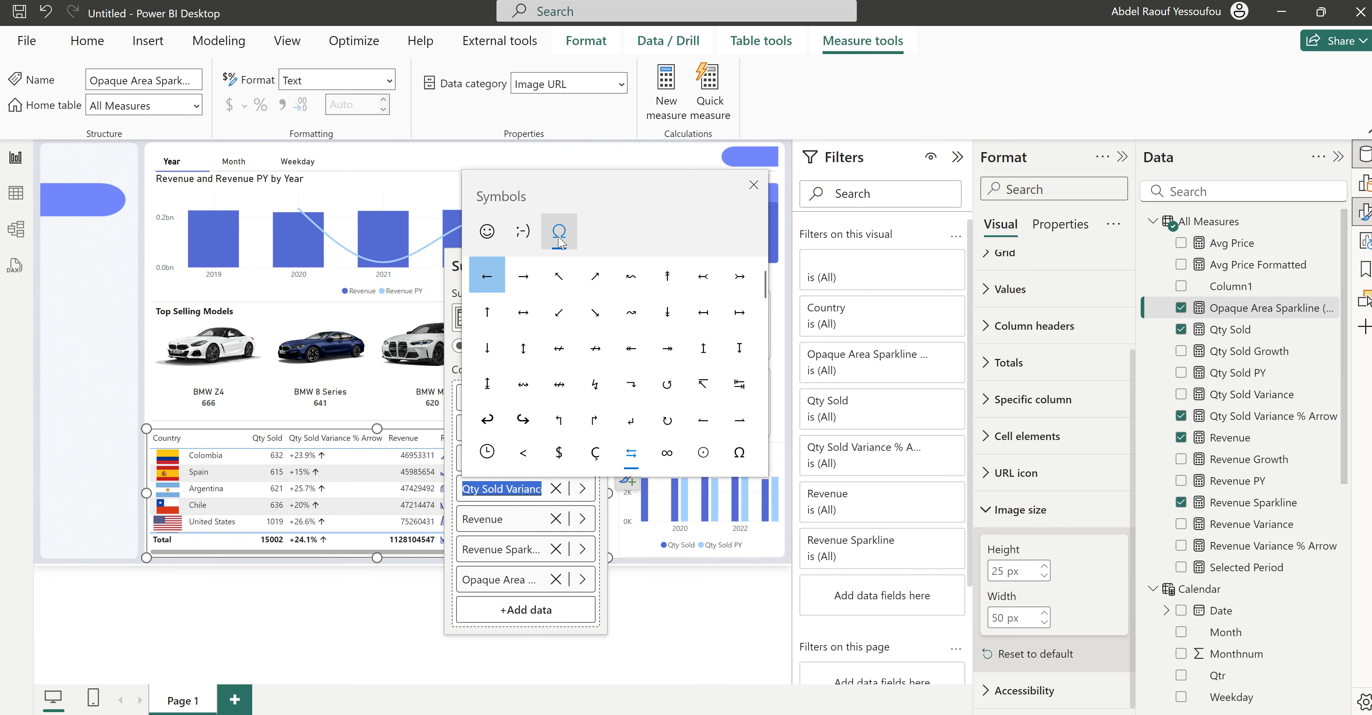
scroll(647, 326, "down", 5)
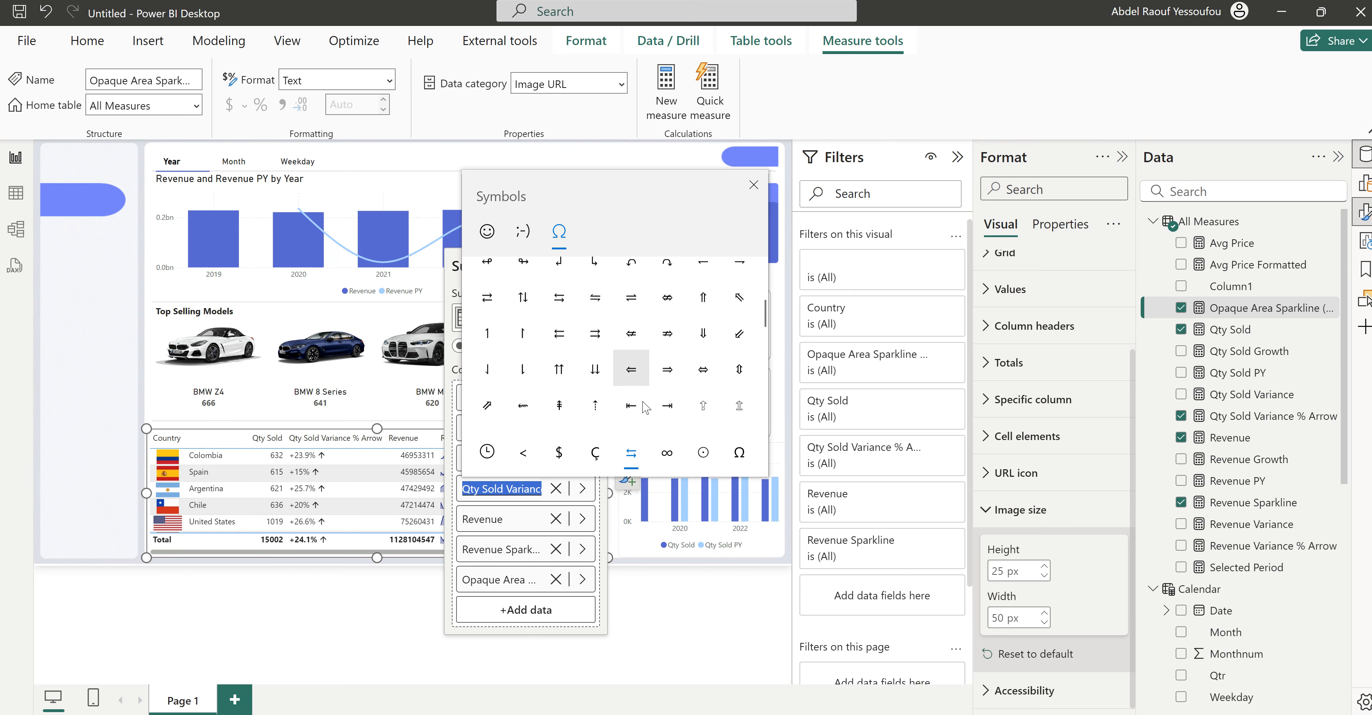
scroll(646, 407, "down", 4)
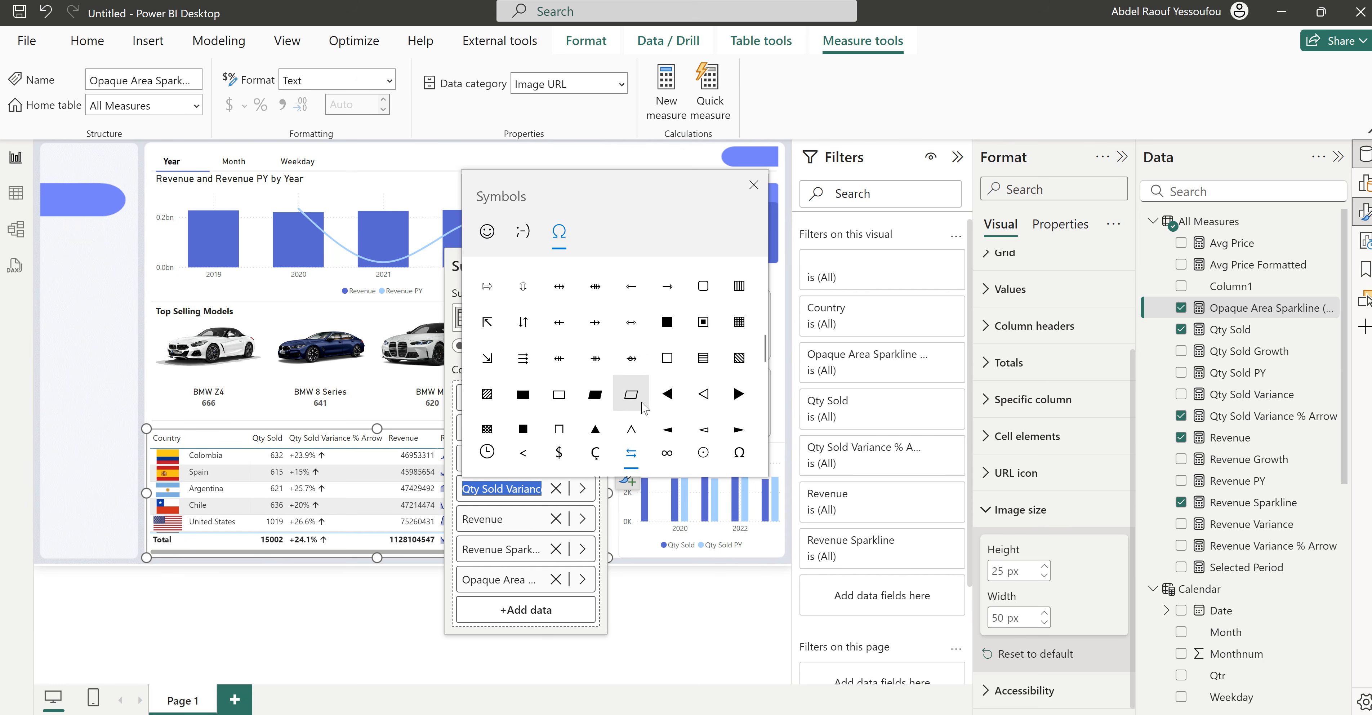
scroll(646, 409, "down", 1)
left_click(631, 377)
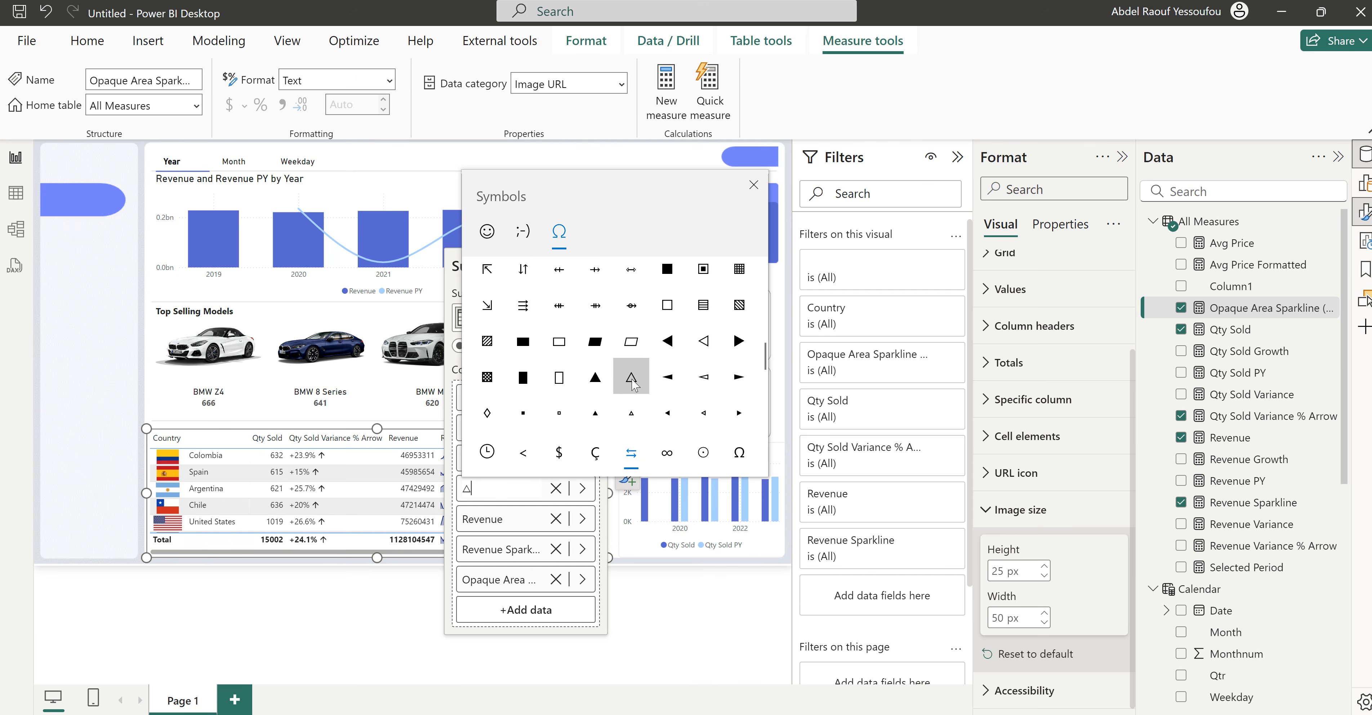
left_click(491, 490)
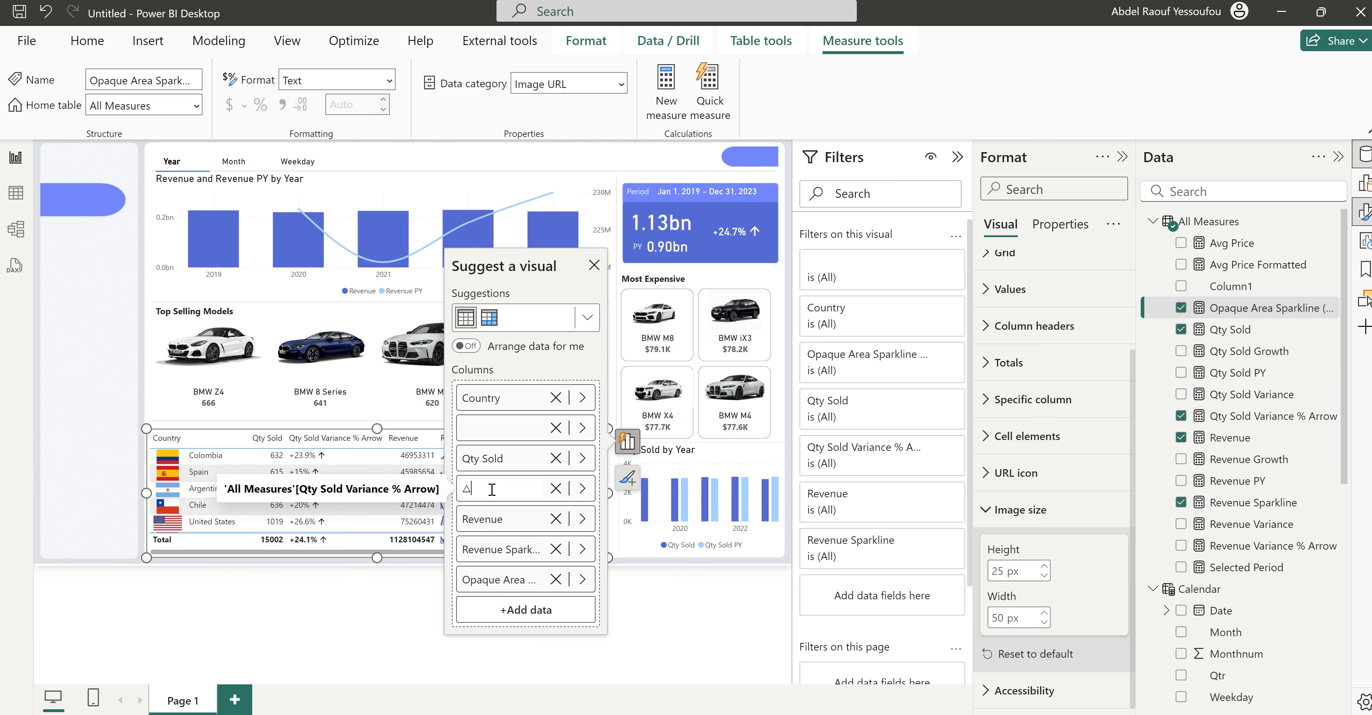
key("Return")
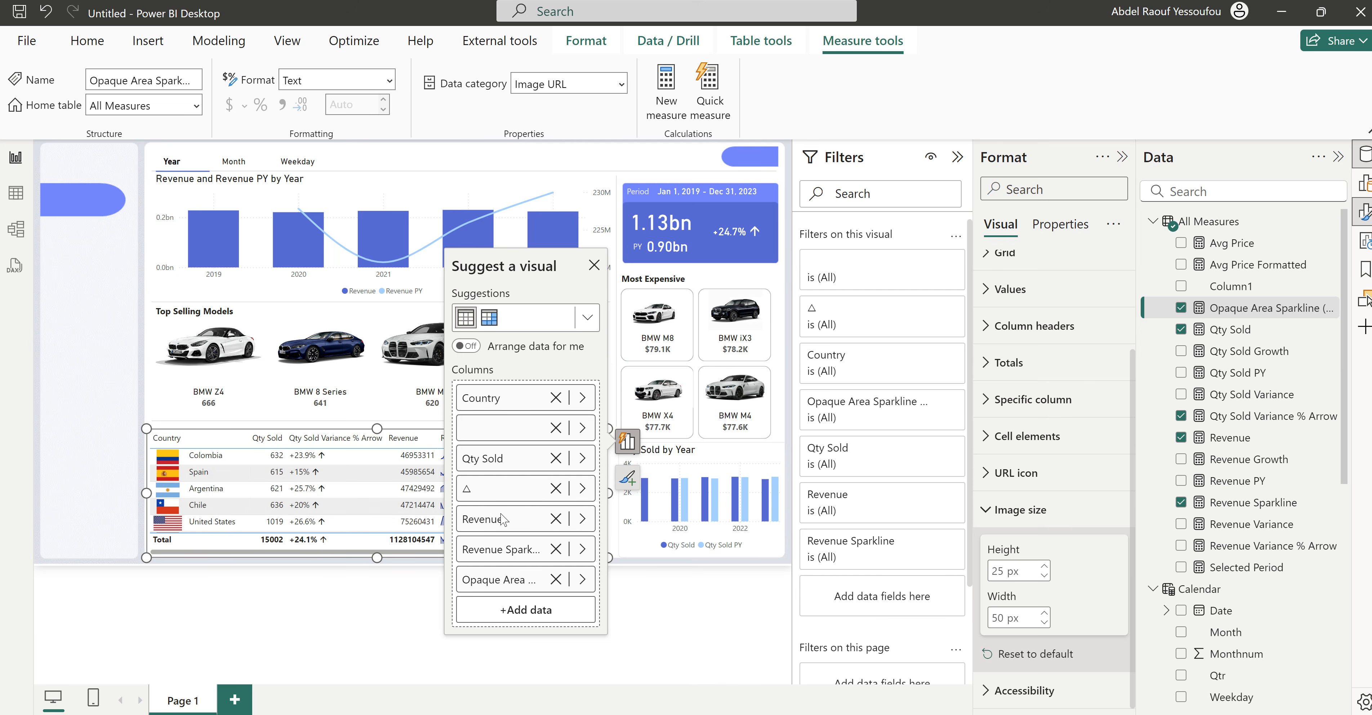
Step: Blank out the Revenue Sparkline column's header in the sales table
double_click(504, 553)
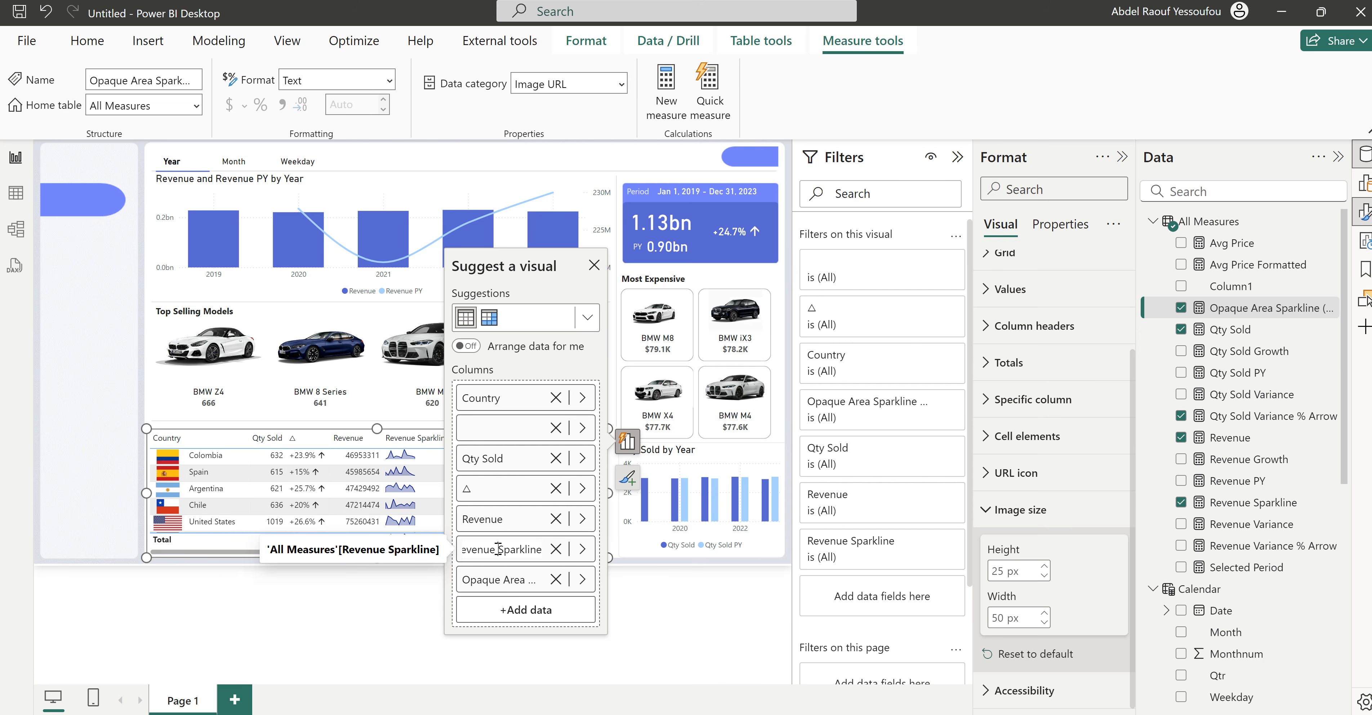
key("ctrl+a")
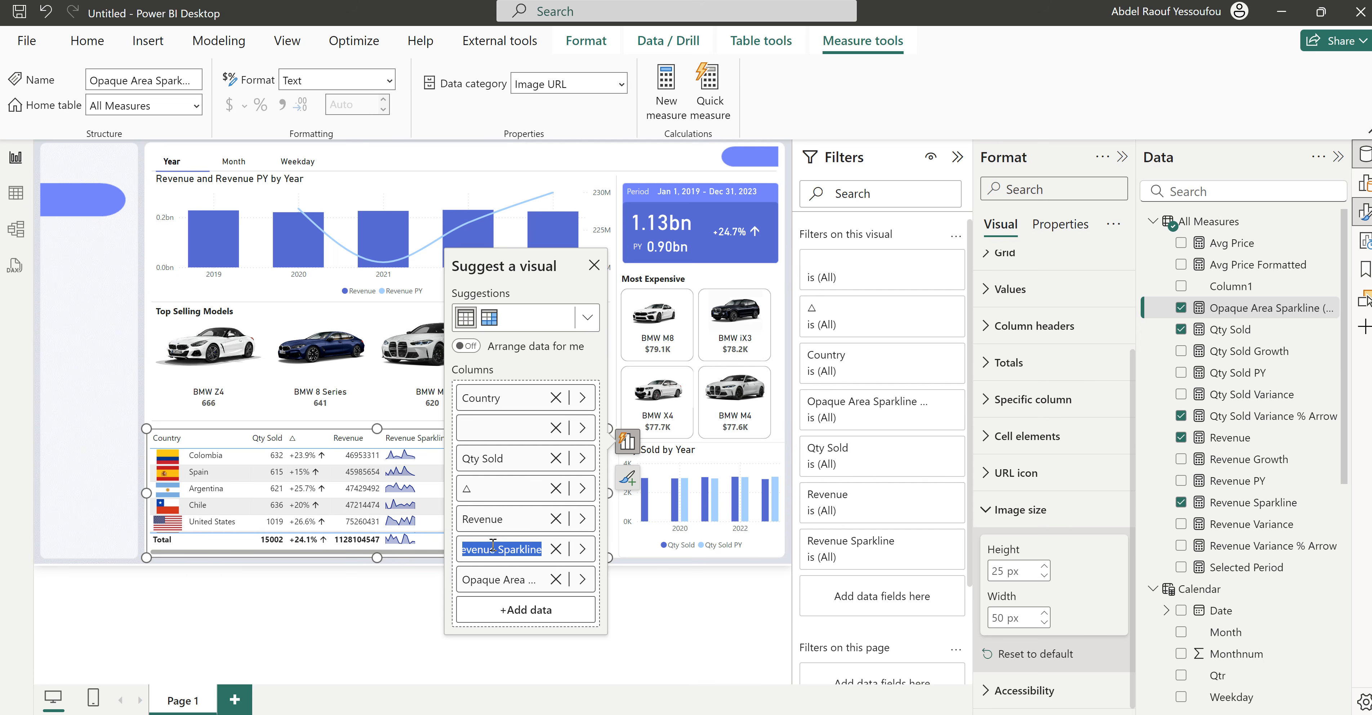
key("BackSpace")
key("Return")
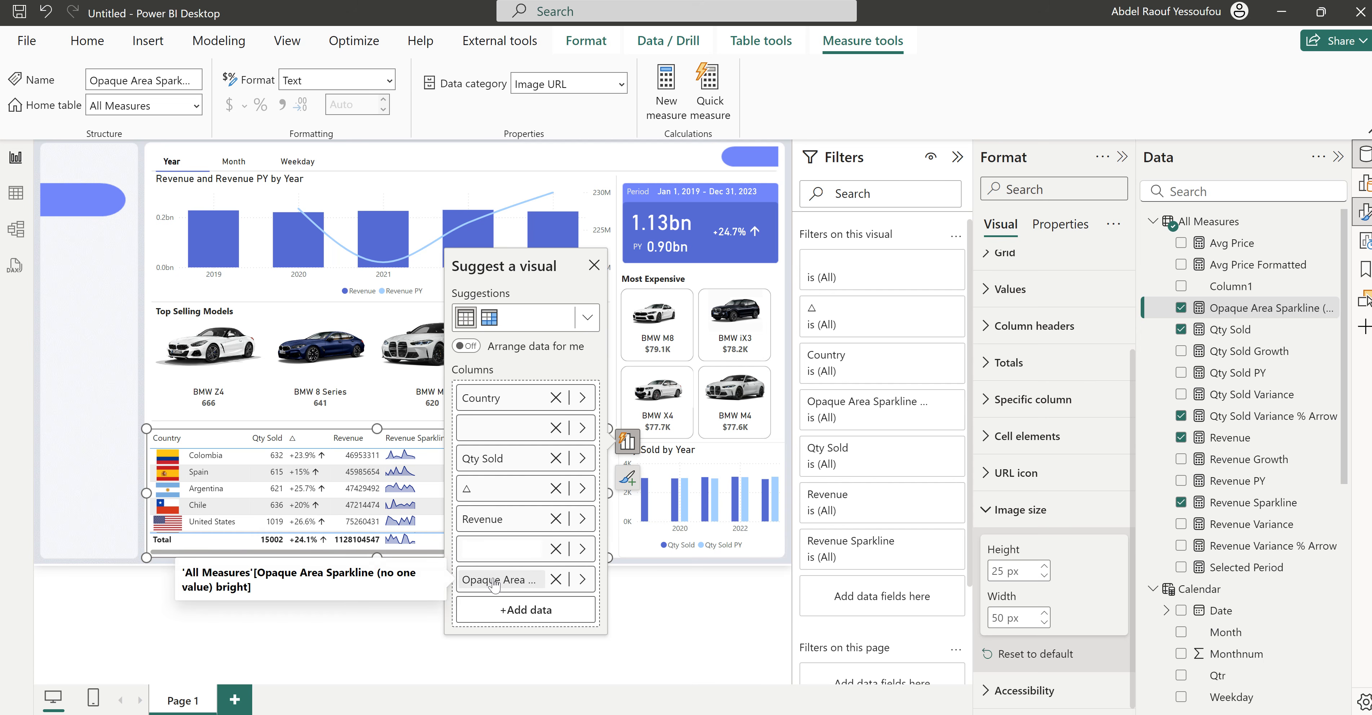
Step: Move the Opaque Area Sparkline column directly after Qty Sold and blank out its header
left_click_drag(493, 585, 497, 479)
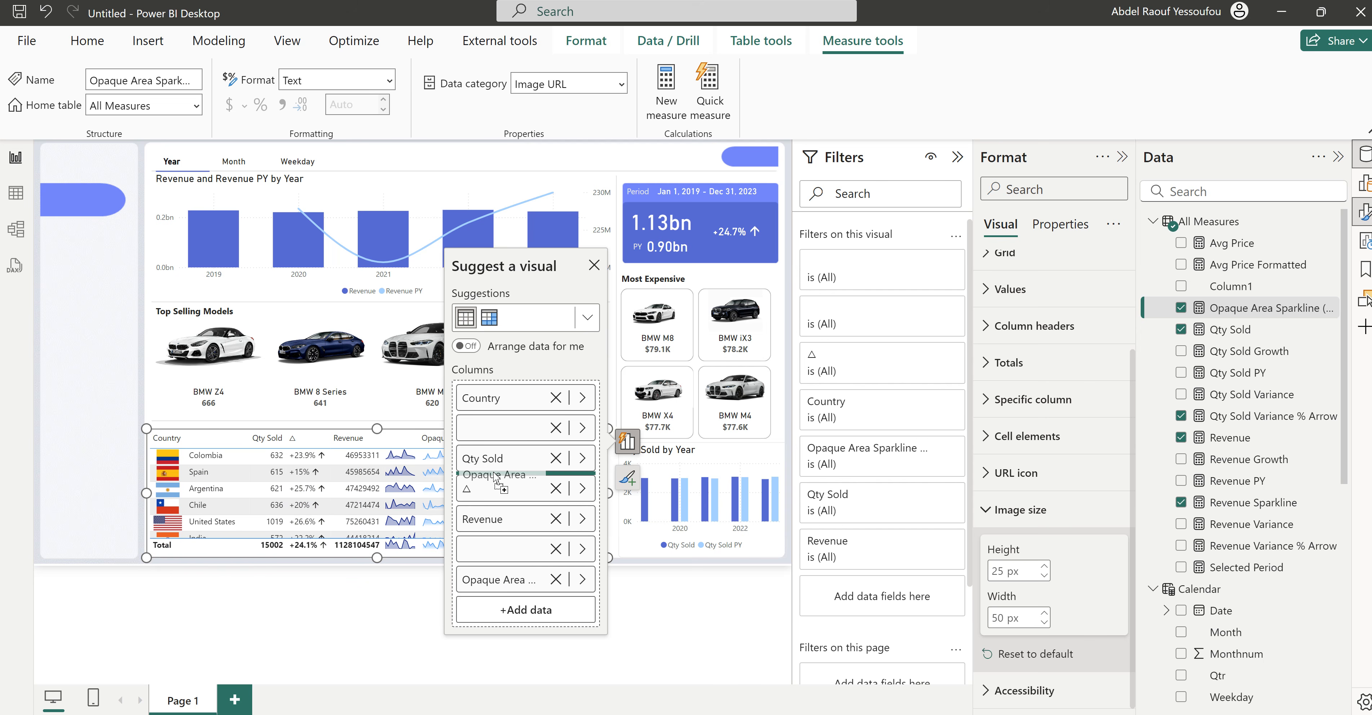
left_click_drag(496, 479, 499, 482)
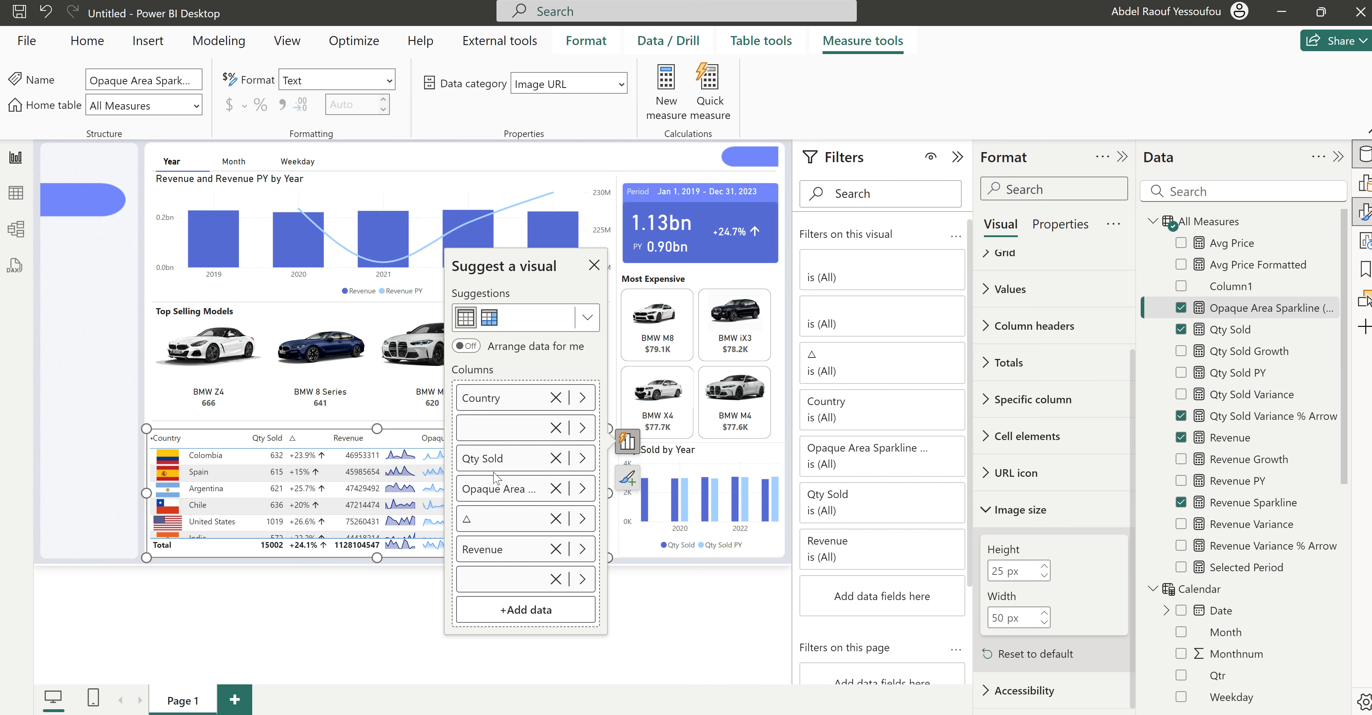
double_click(510, 495)
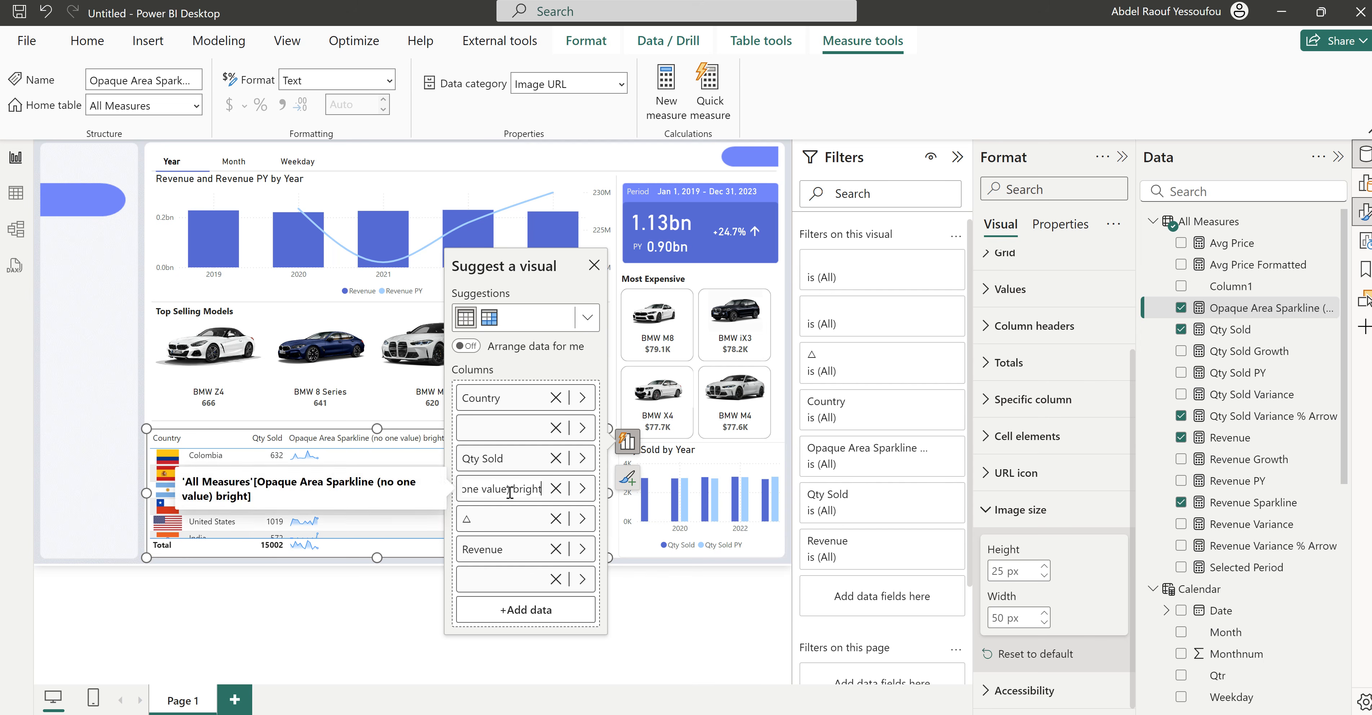
key("Return")
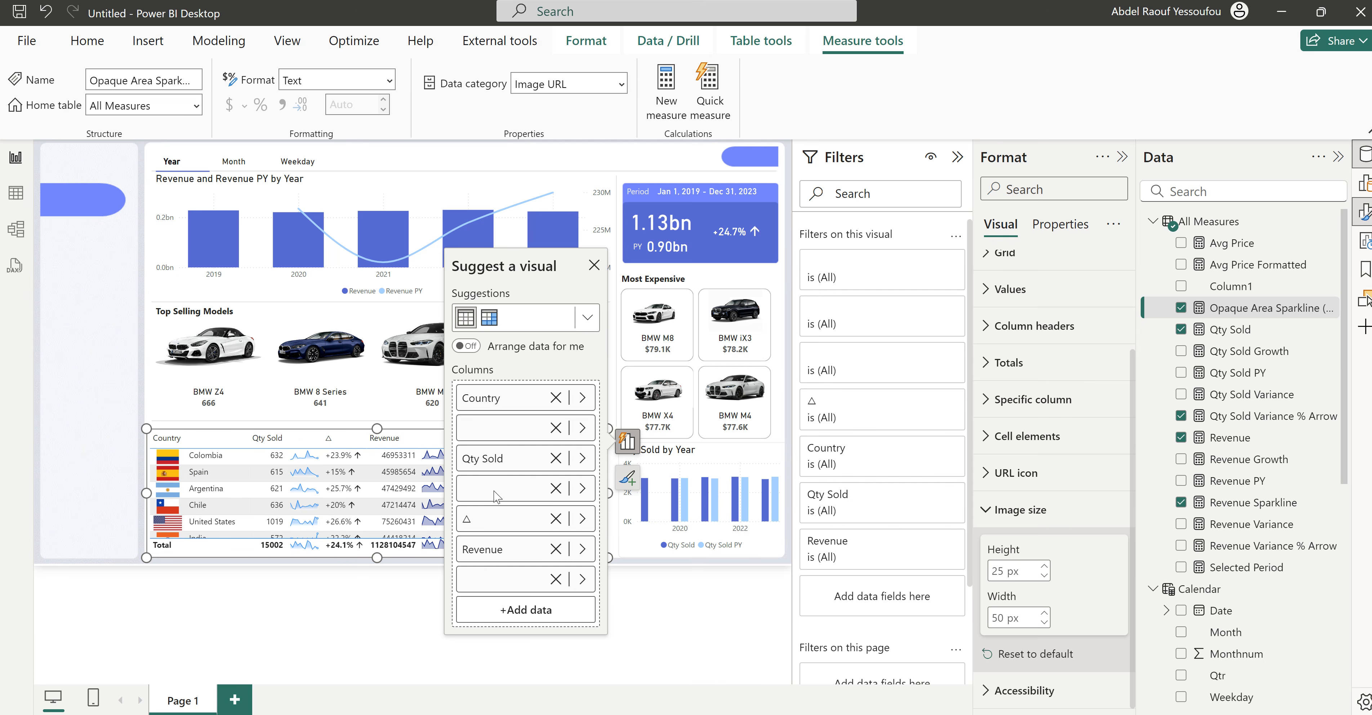
left_click(595, 265)
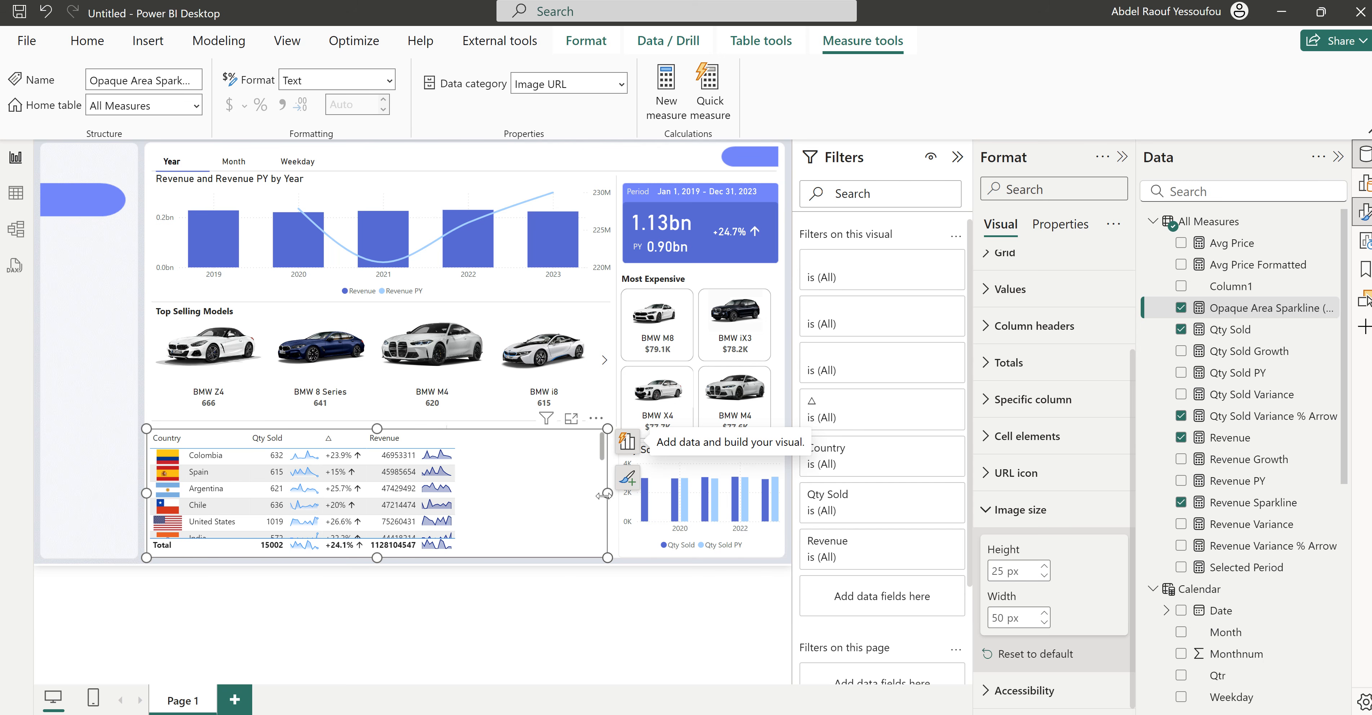
Step: Resize the sales table to sit beside the Qty Sold by Channel donut with its sparklines showing, checking the BMW_Global_Sales reference
left_click_drag(505, 500, 442, 494)
left_click(333, 501)
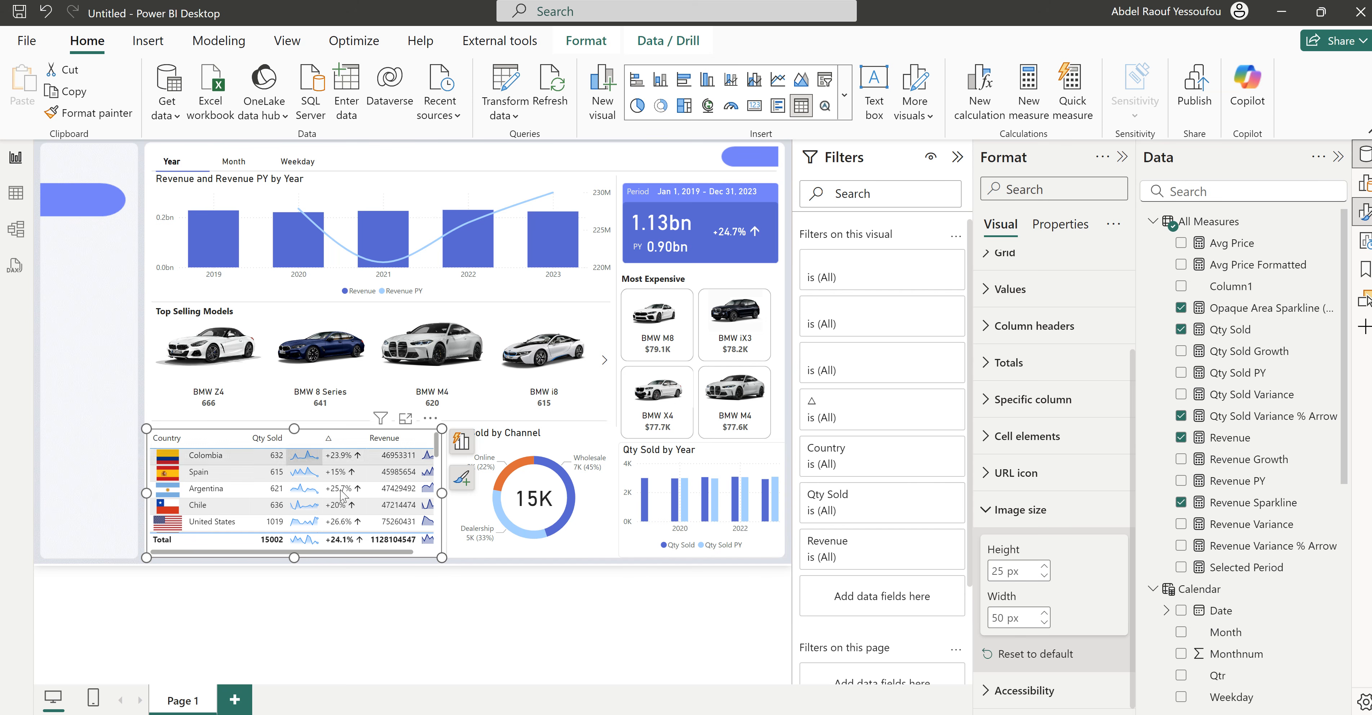
left_click(735, 687)
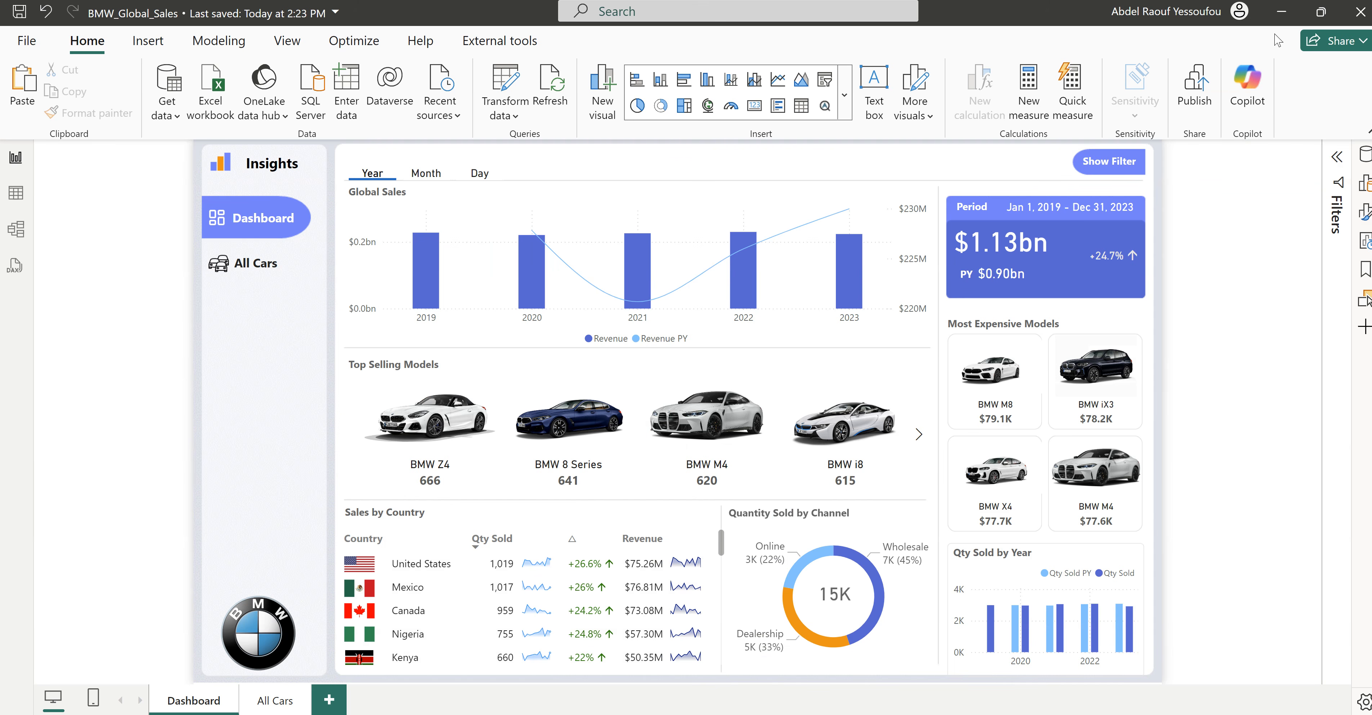
left_click(1282, 21)
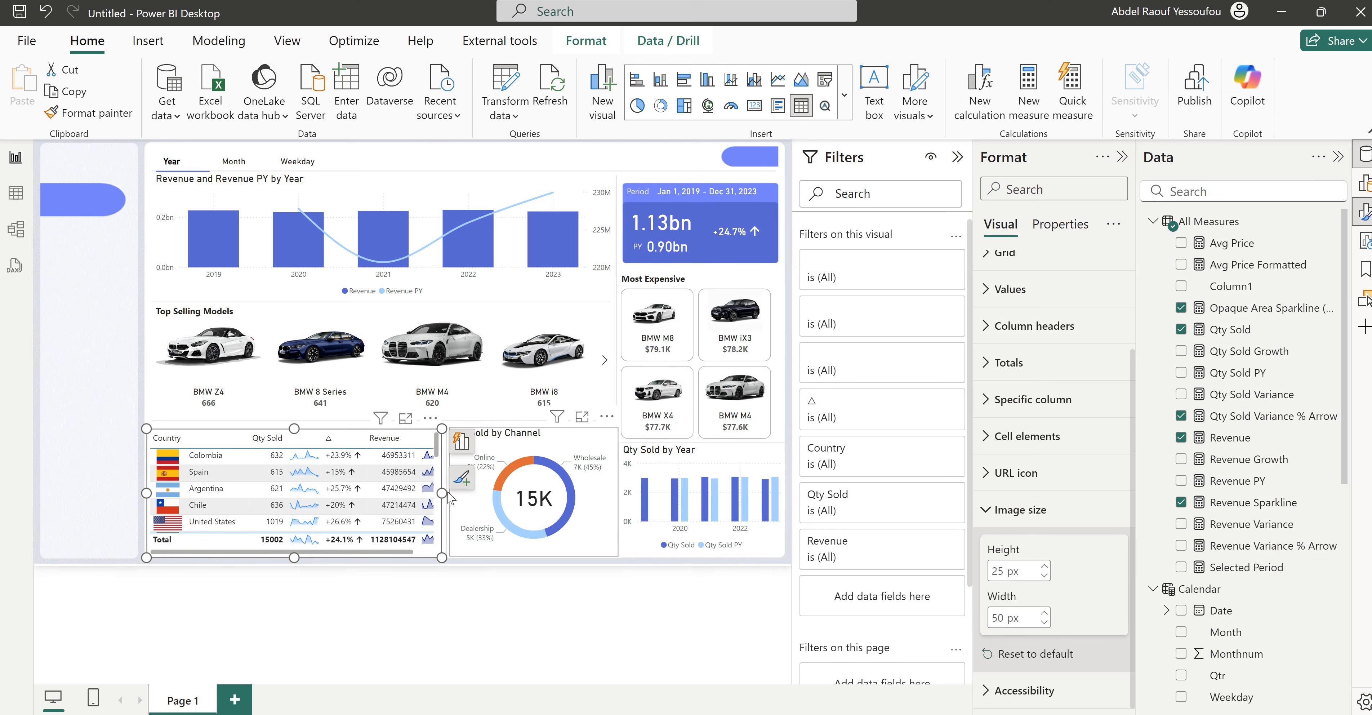
left_click_drag(146, 492, 141, 496)
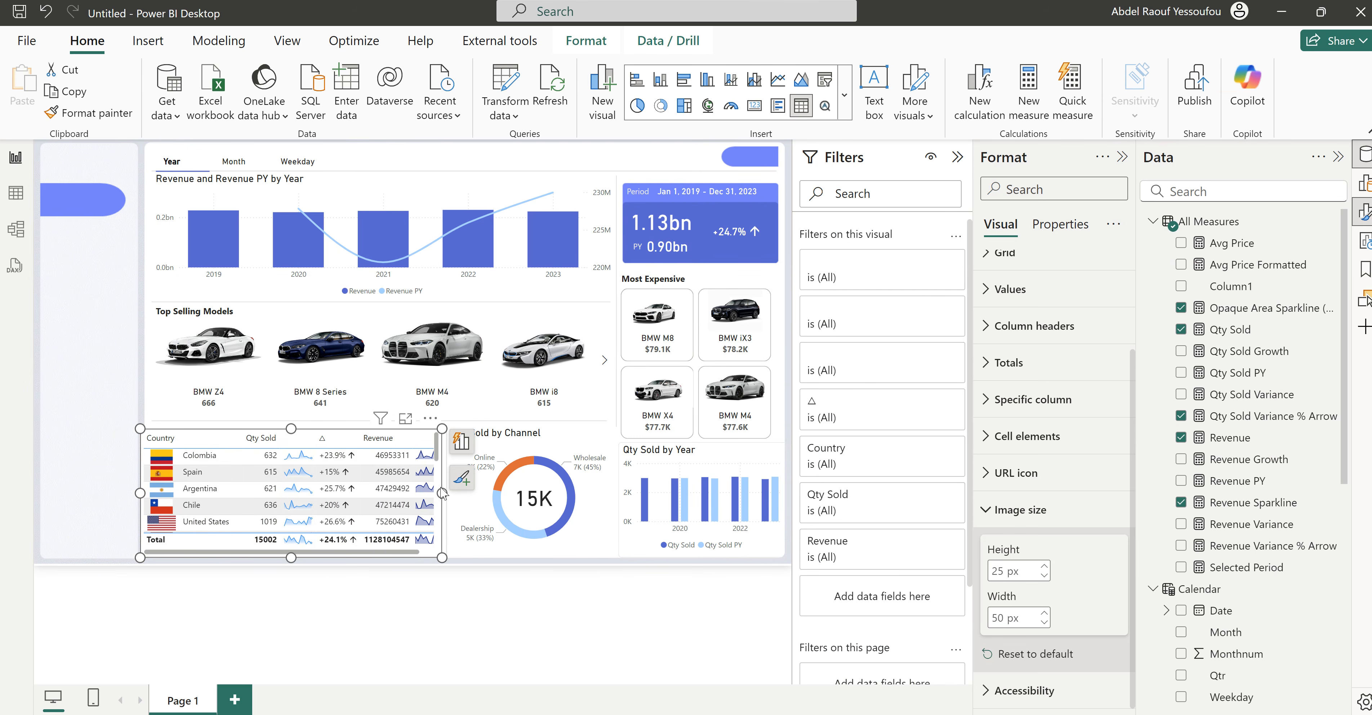
left_click_drag(452, 500, 467, 498)
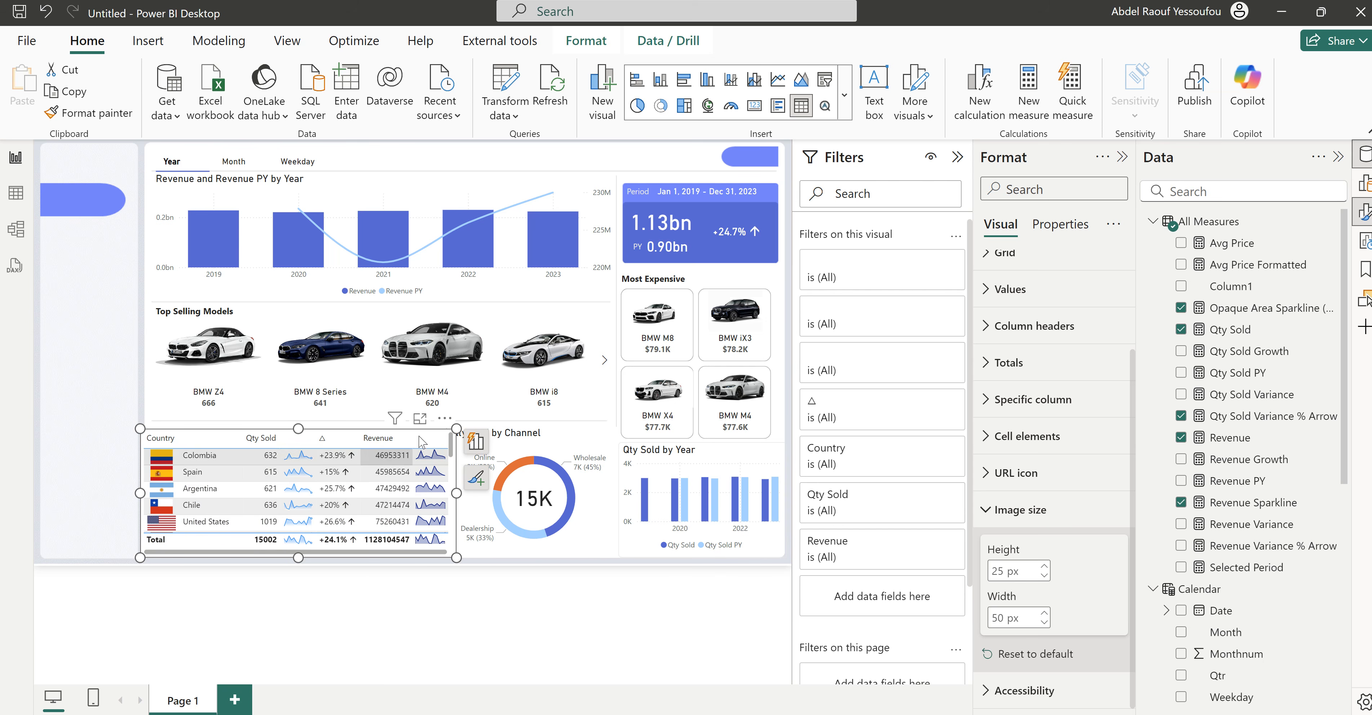
Step: Set the Revenue column's display units to Millions and pull the table's left edge slightly inward
left_click(998, 510)
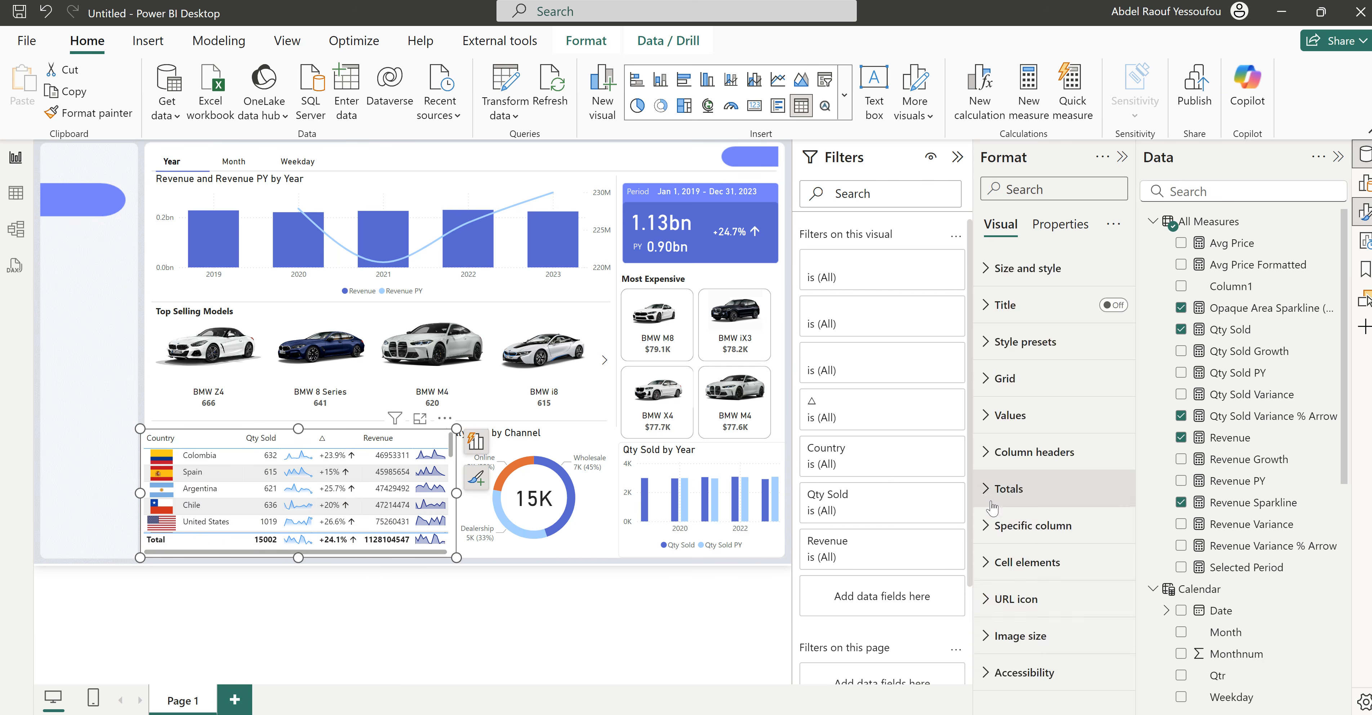
left_click(1036, 527)
scroll(1038, 532, "down", 5)
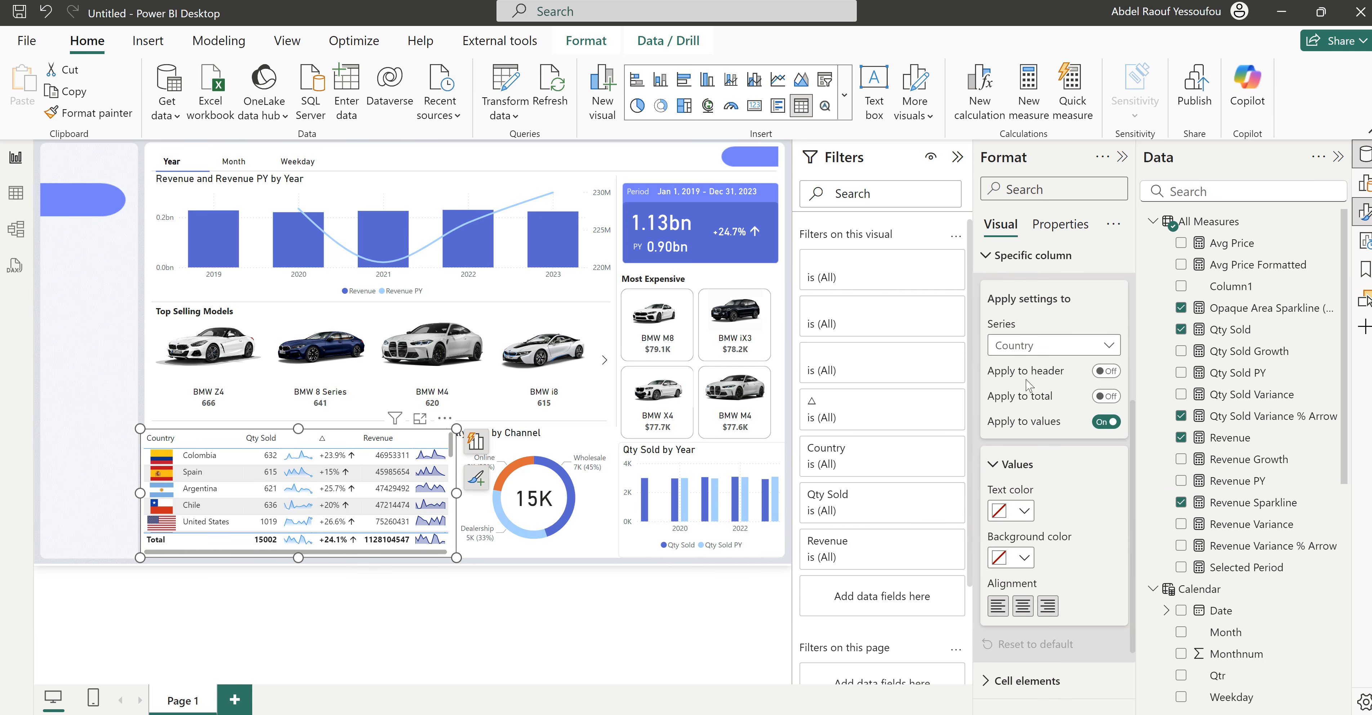
left_click(1041, 345)
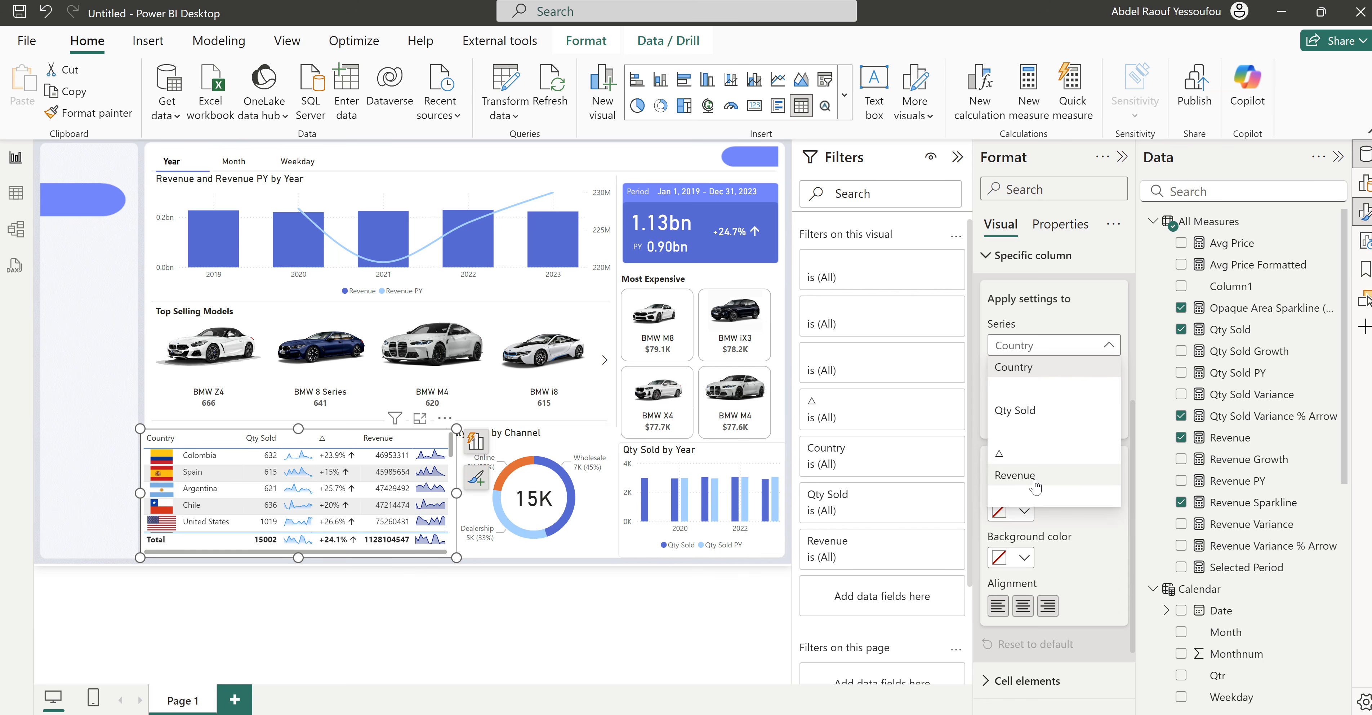
left_click(1015, 474)
scroll(1038, 486, "down", 5)
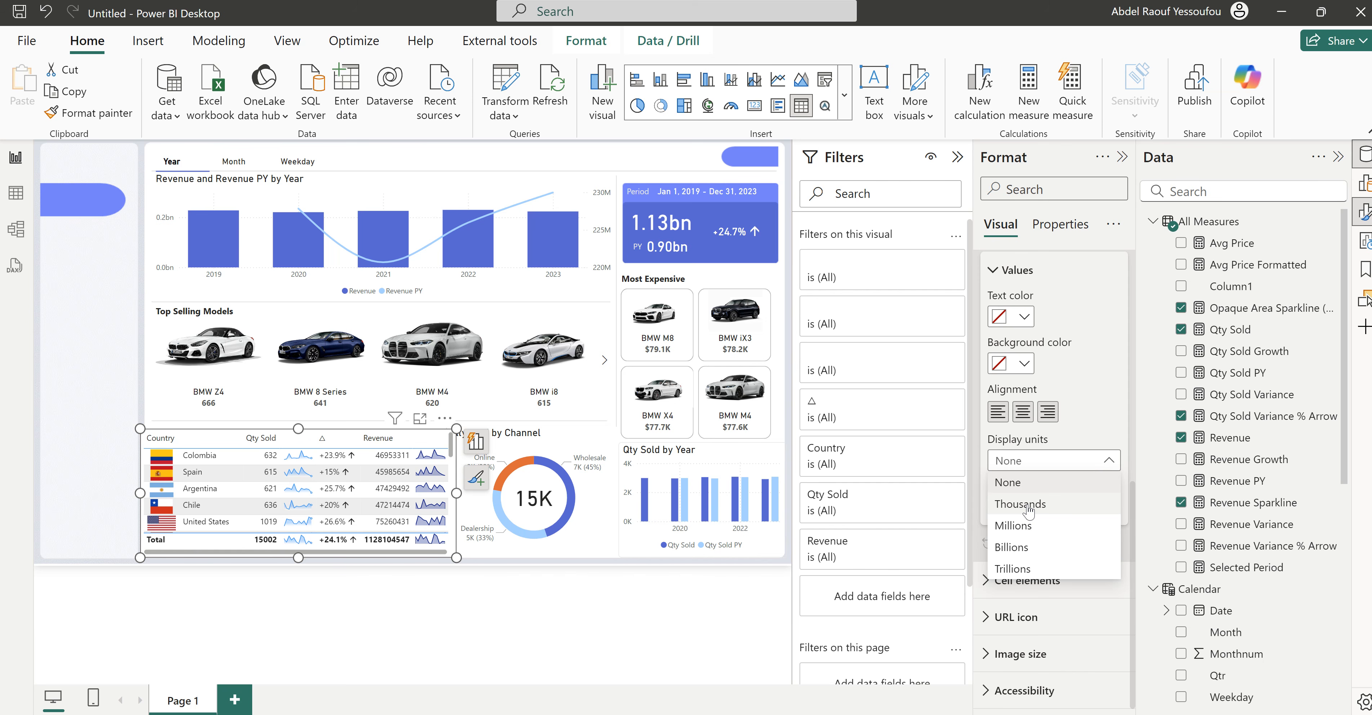
left_click(1029, 528)
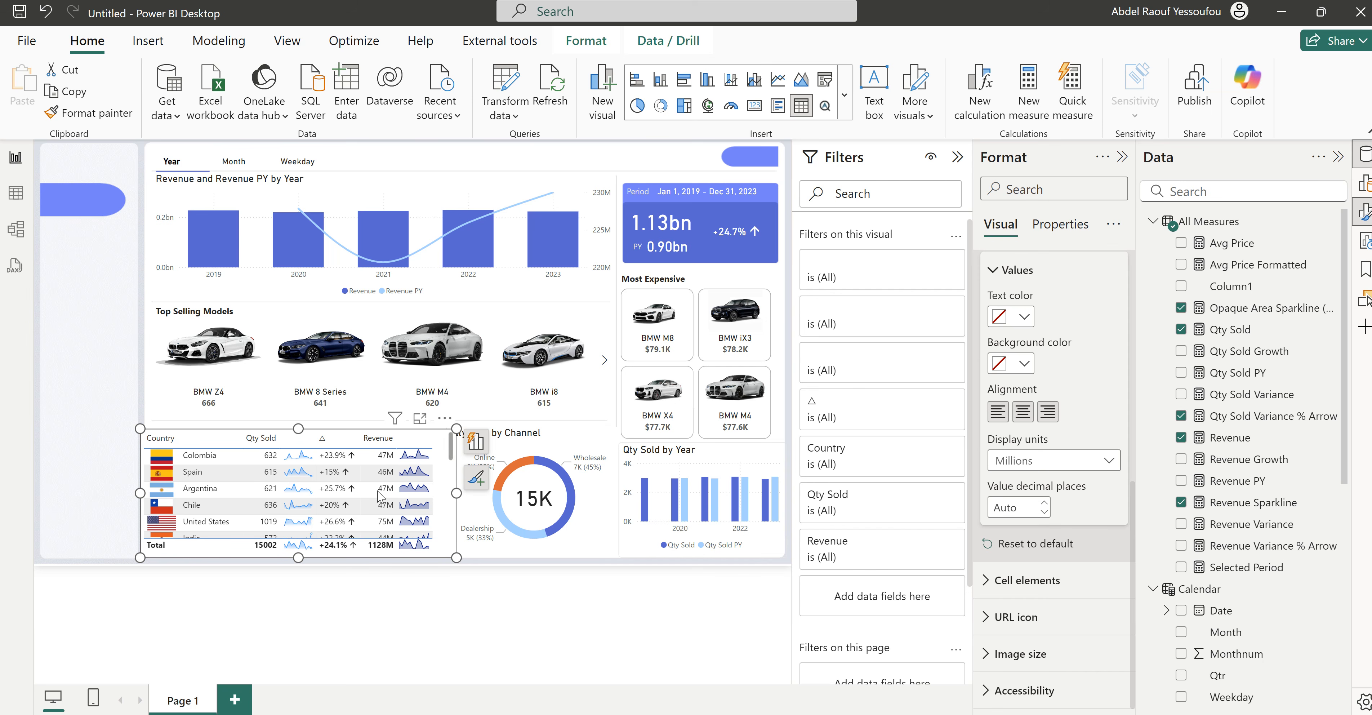
left_click_drag(140, 490, 153, 491)
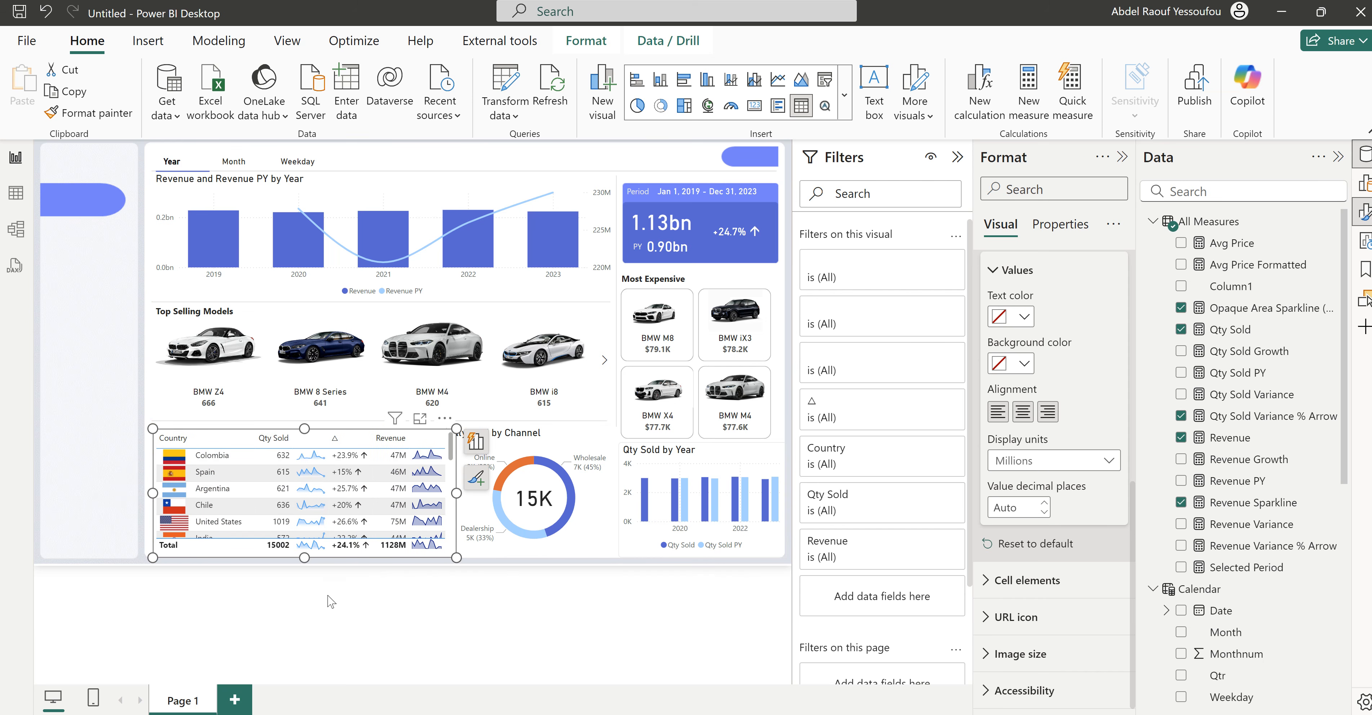
Step: Turn off the totals row of the sales table
scroll(1070, 509, "up", 8)
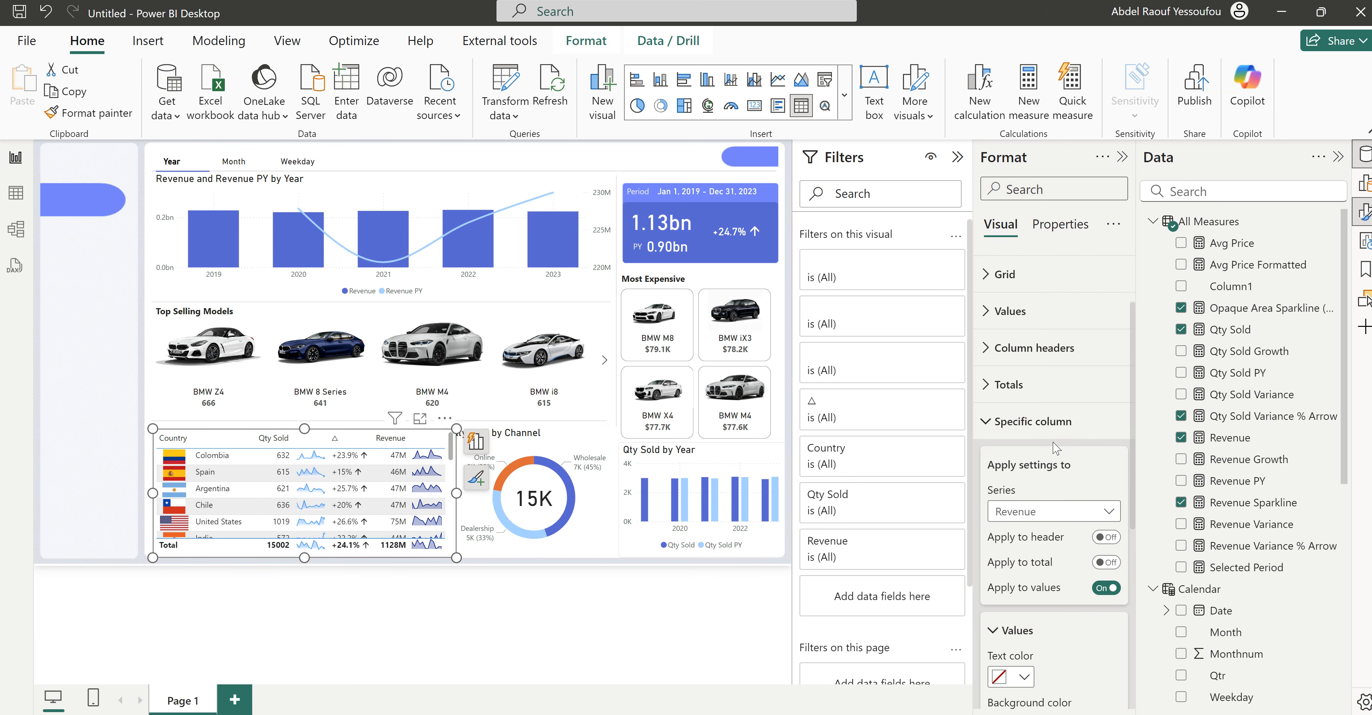
left_click(1028, 424)
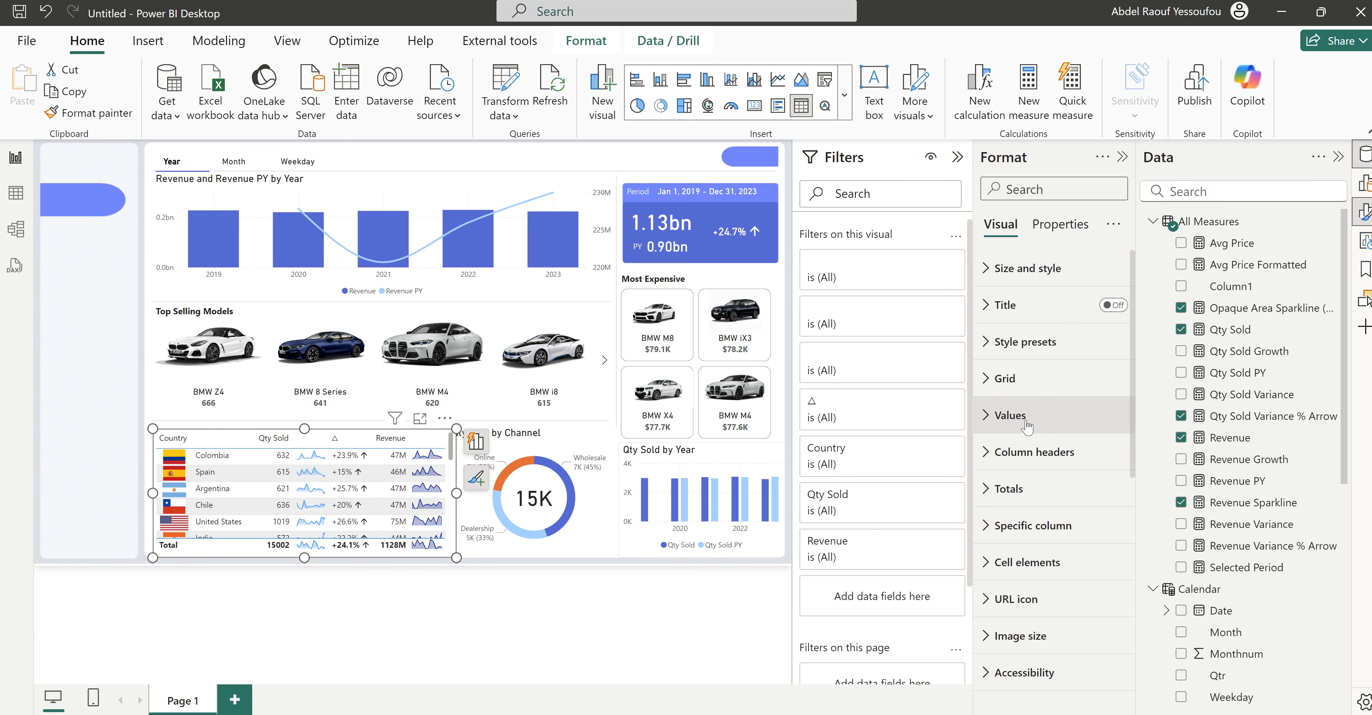
left_click(1017, 495)
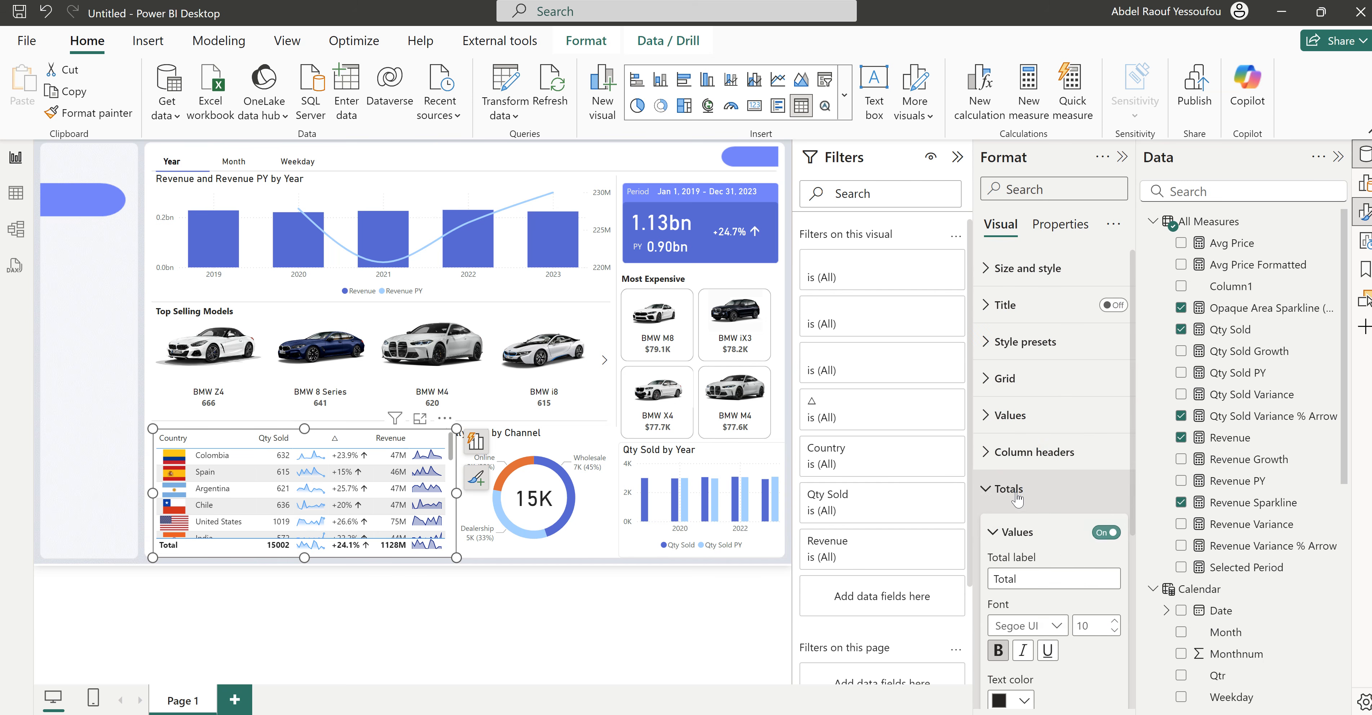
left_click(1107, 532)
left_click(1003, 489)
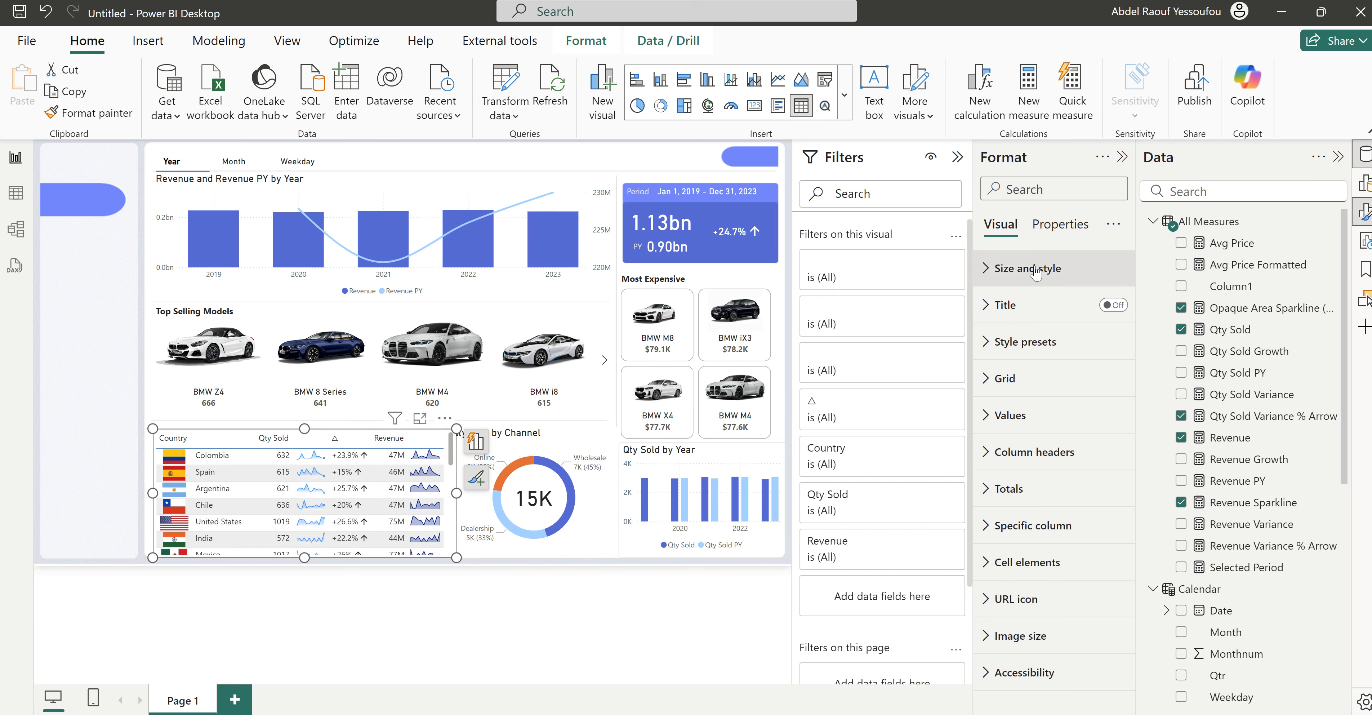
Step: Turn off the background of the sales-by-country table
left_click(1014, 270)
left_click(1107, 610)
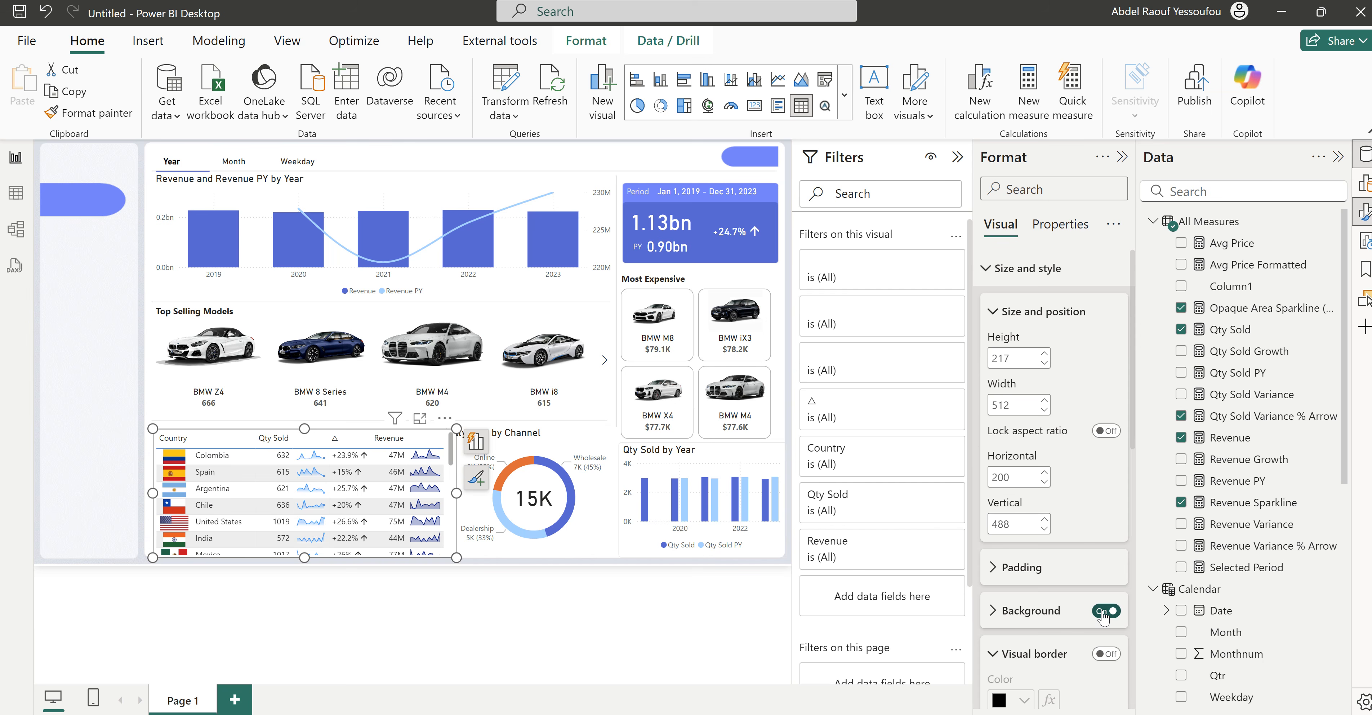
left_click(486, 586)
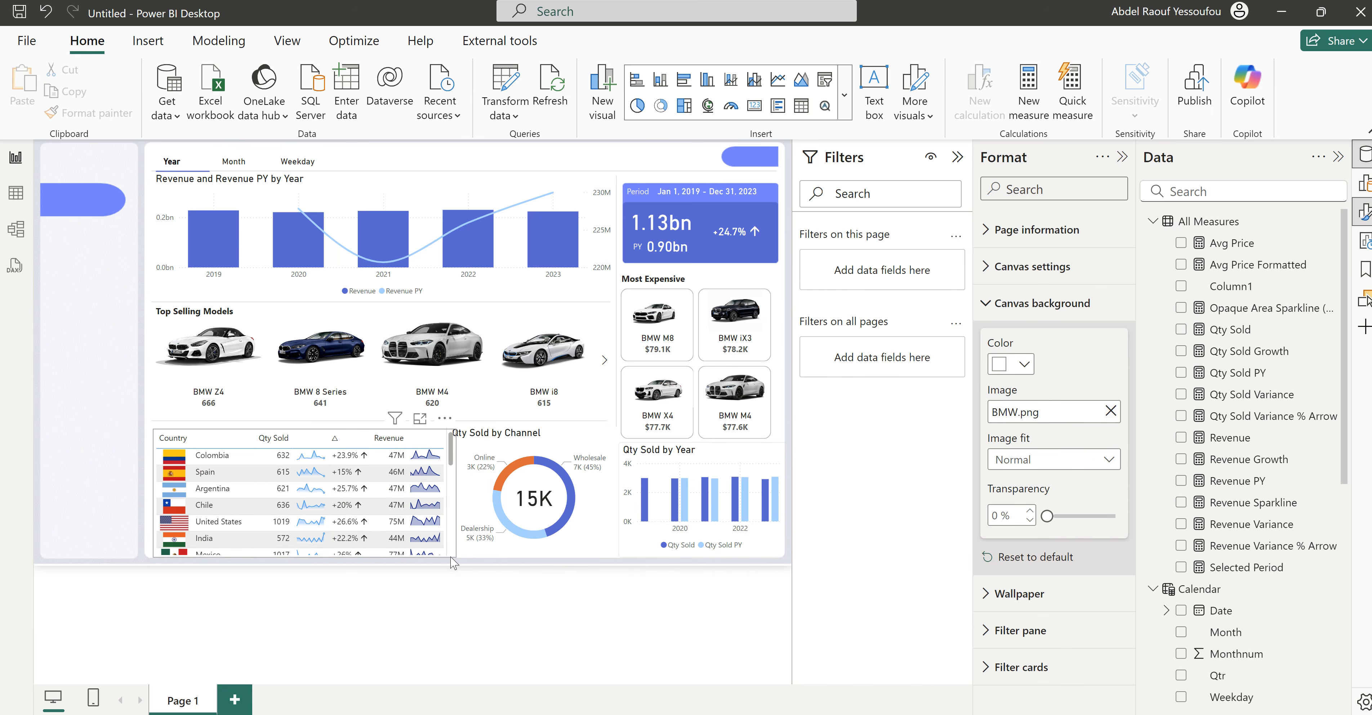
Step: Adjust both side edges of the sales table to give it a width of 511 at horizontal position 190
left_click(453, 544)
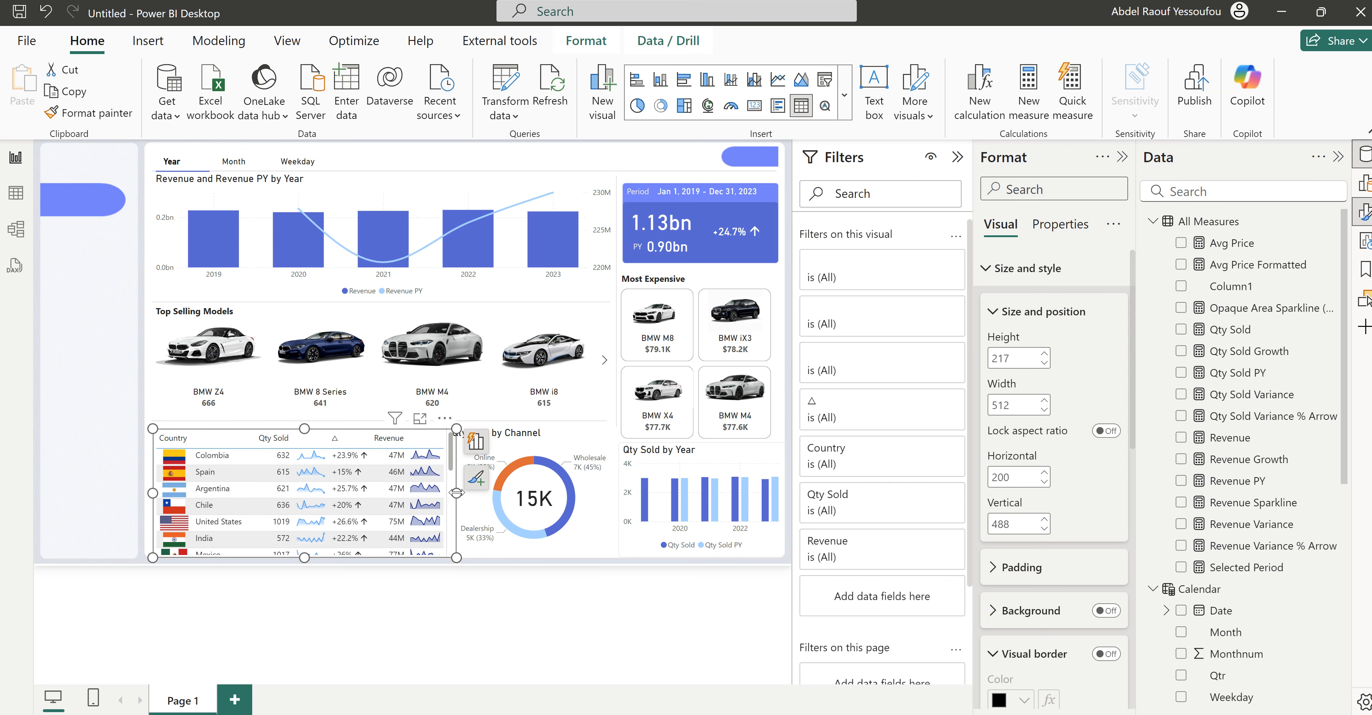
left_click_drag(454, 491, 450, 499)
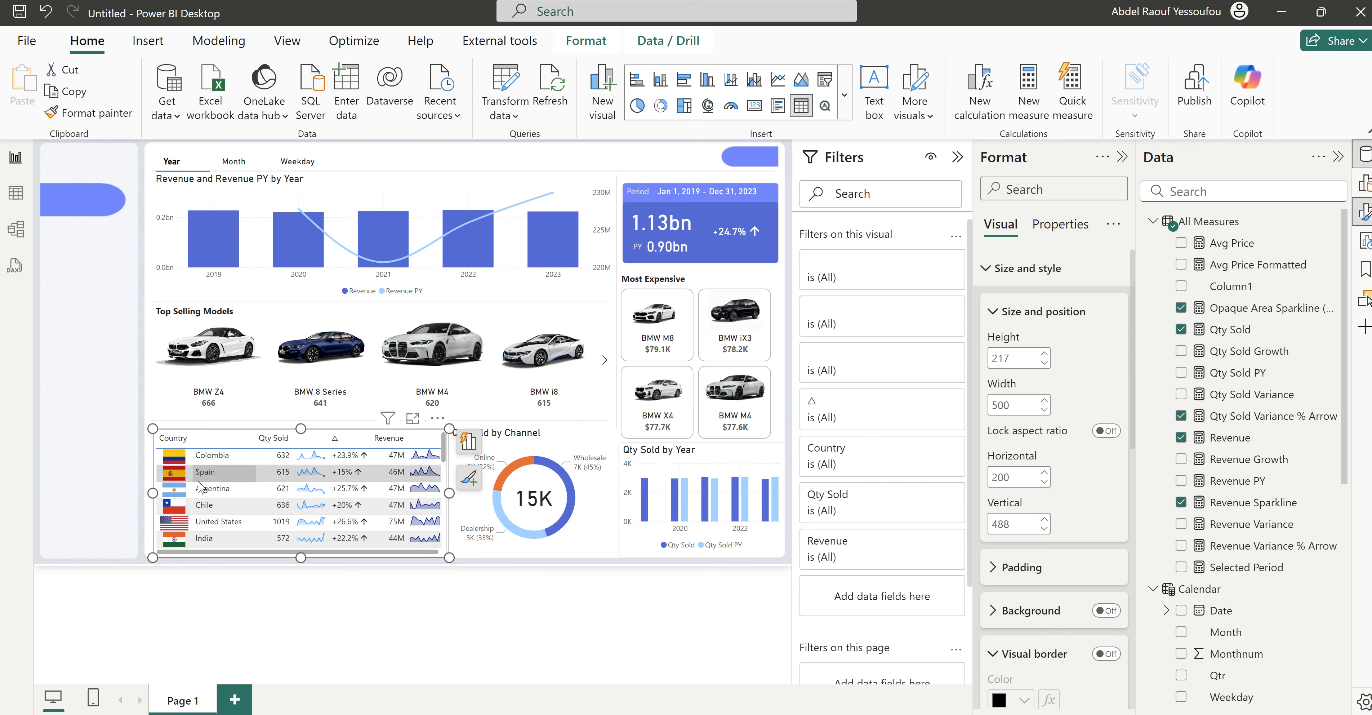
left_click_drag(149, 492, 147, 499)
left_click(505, 582)
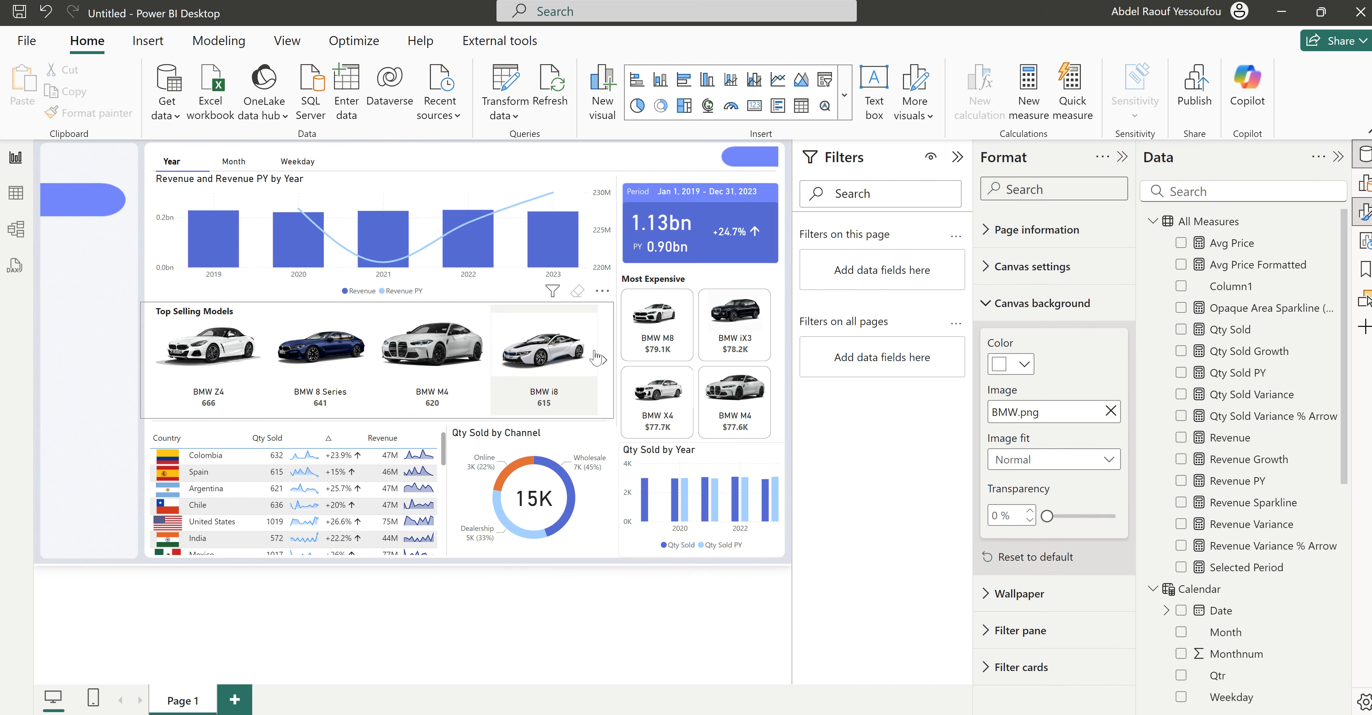
Step: Duplicate the Most Expensive text box and place the copy over the sales table's top edge, at horizontal 200 and vertical 477
left_click(714, 280)
key("ctrl+c")
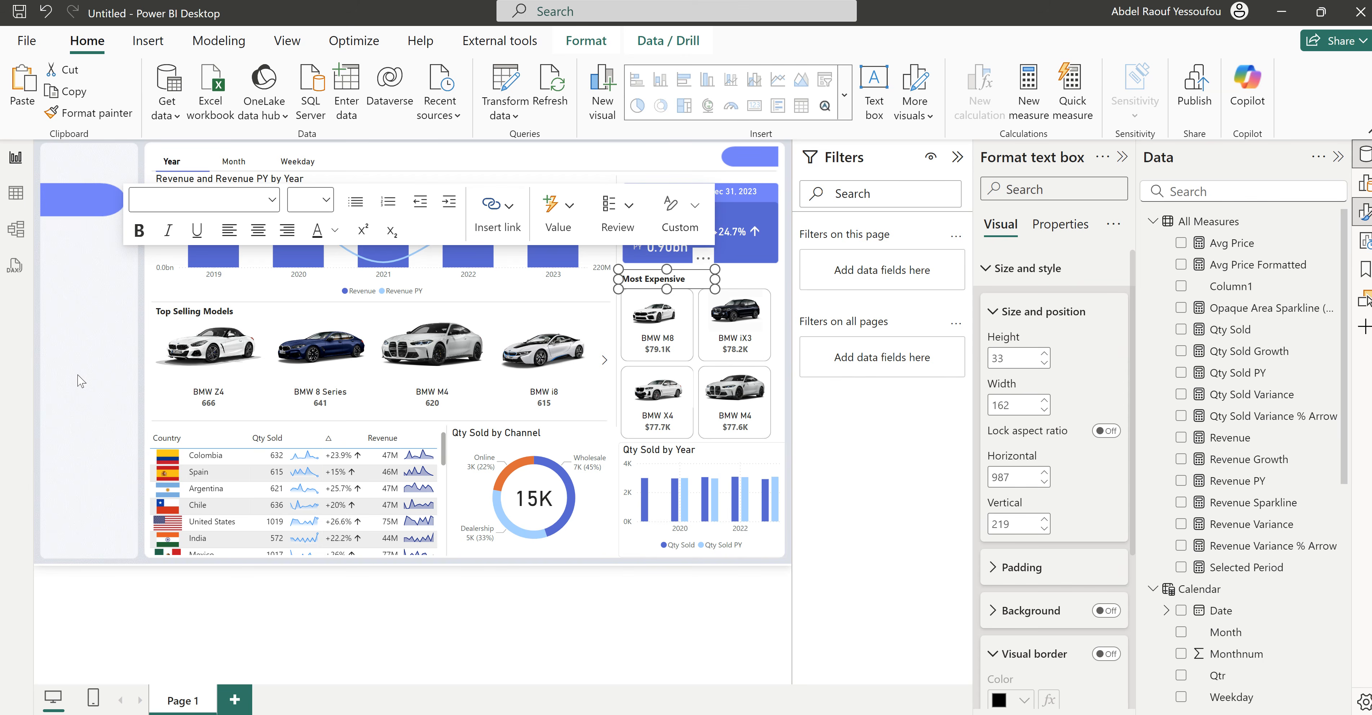
key("Escape")
key("ctrl+v")
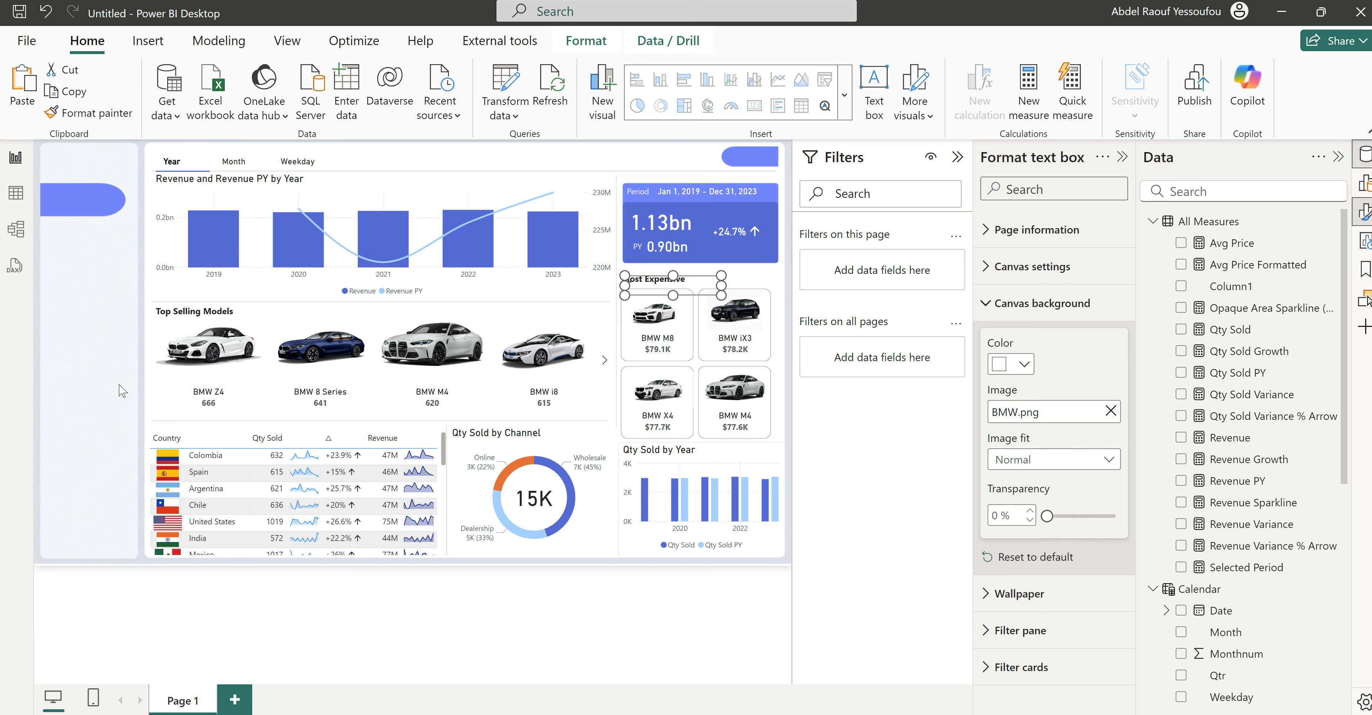
left_click_drag(686, 286, 239, 416)
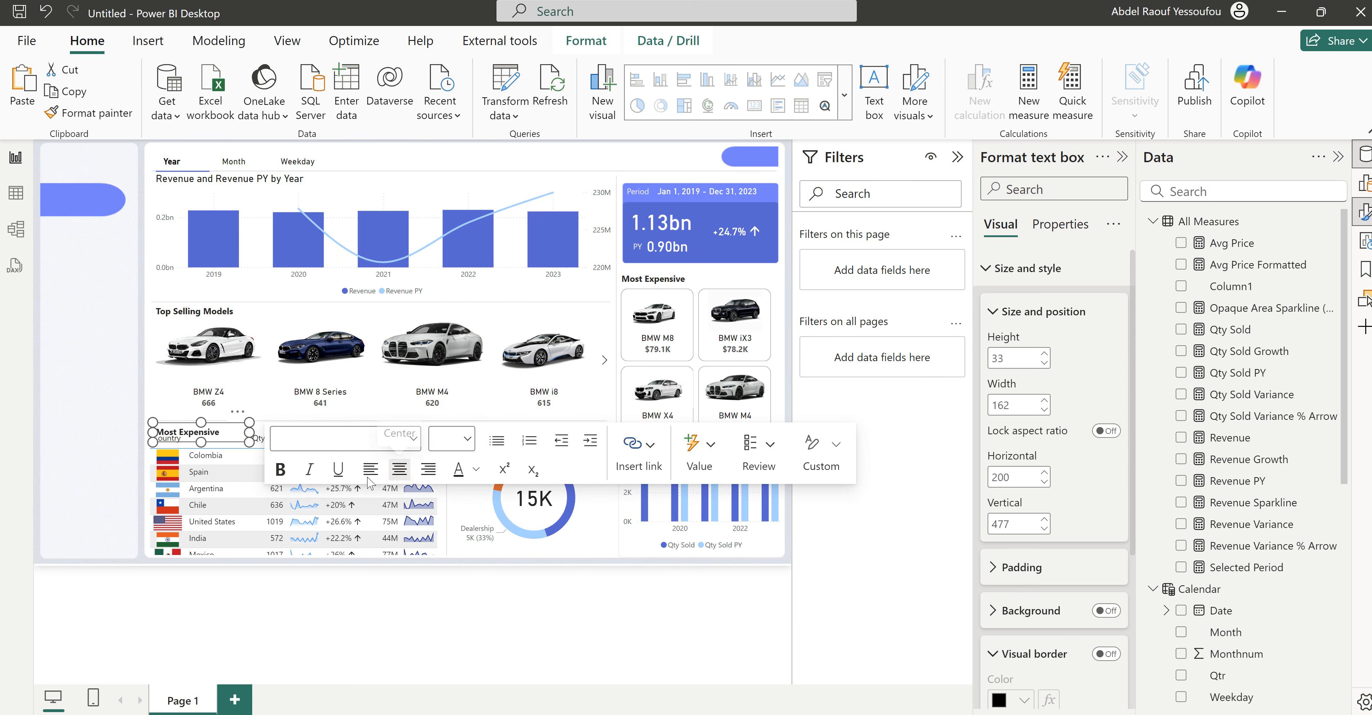
Step: Shorten the sales table to height 188 with its top at vertical position 508, leaving room for the heading above it
left_click(446, 555)
left_click_drag(299, 556, 304, 538)
left_click_drag(441, 421, 442, 438)
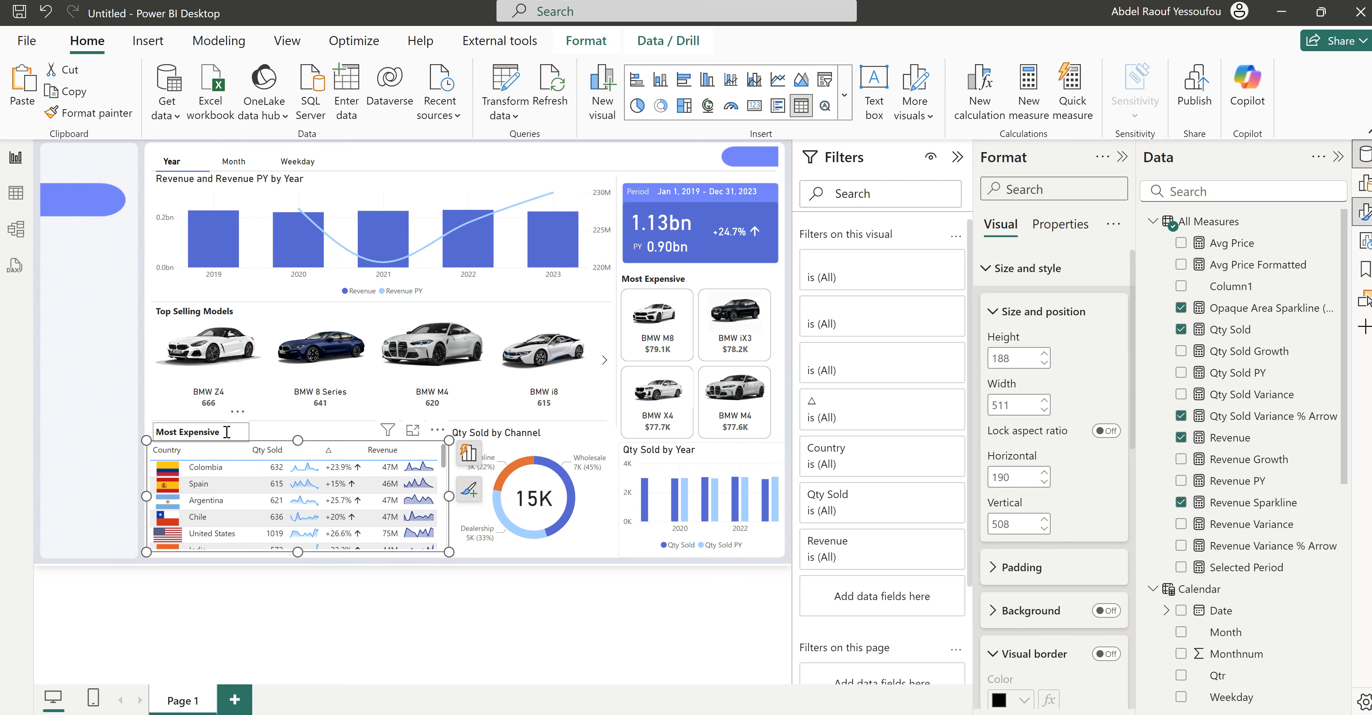
Step: Replace the copied heading's text with "Qty Sold by Country" in bold
left_click(227, 431)
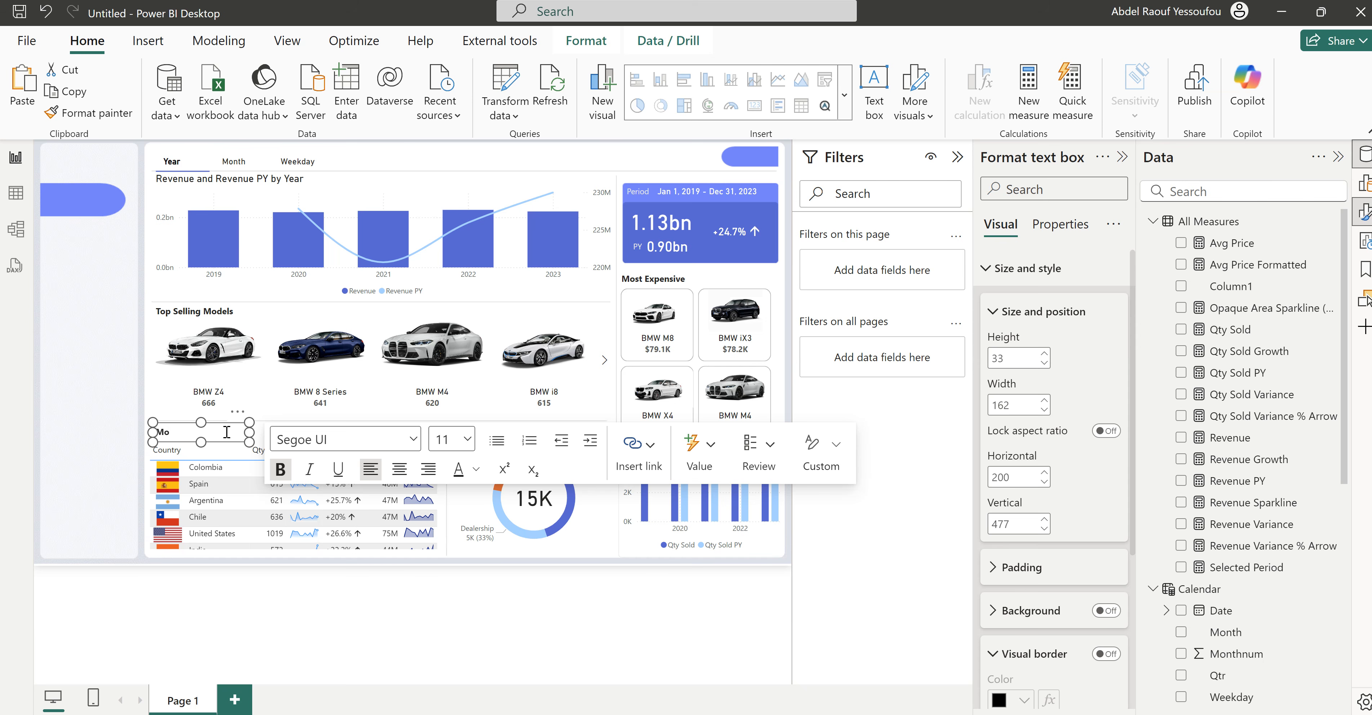
key("BackSpace")
key("ctrl+a")
key("ctrl+b")
left_click(114, 414)
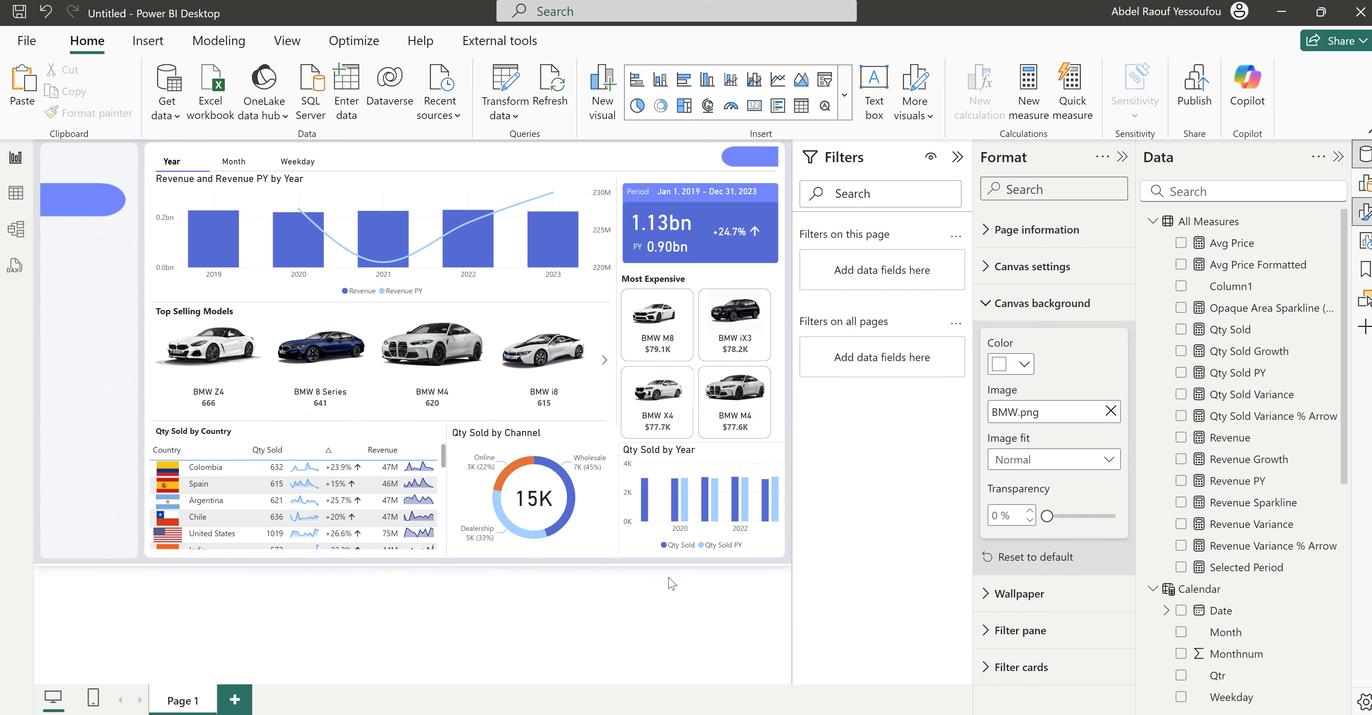
Step: Set the grid border color of the Qty Sold by Country table to light grey
left_click(314, 552)
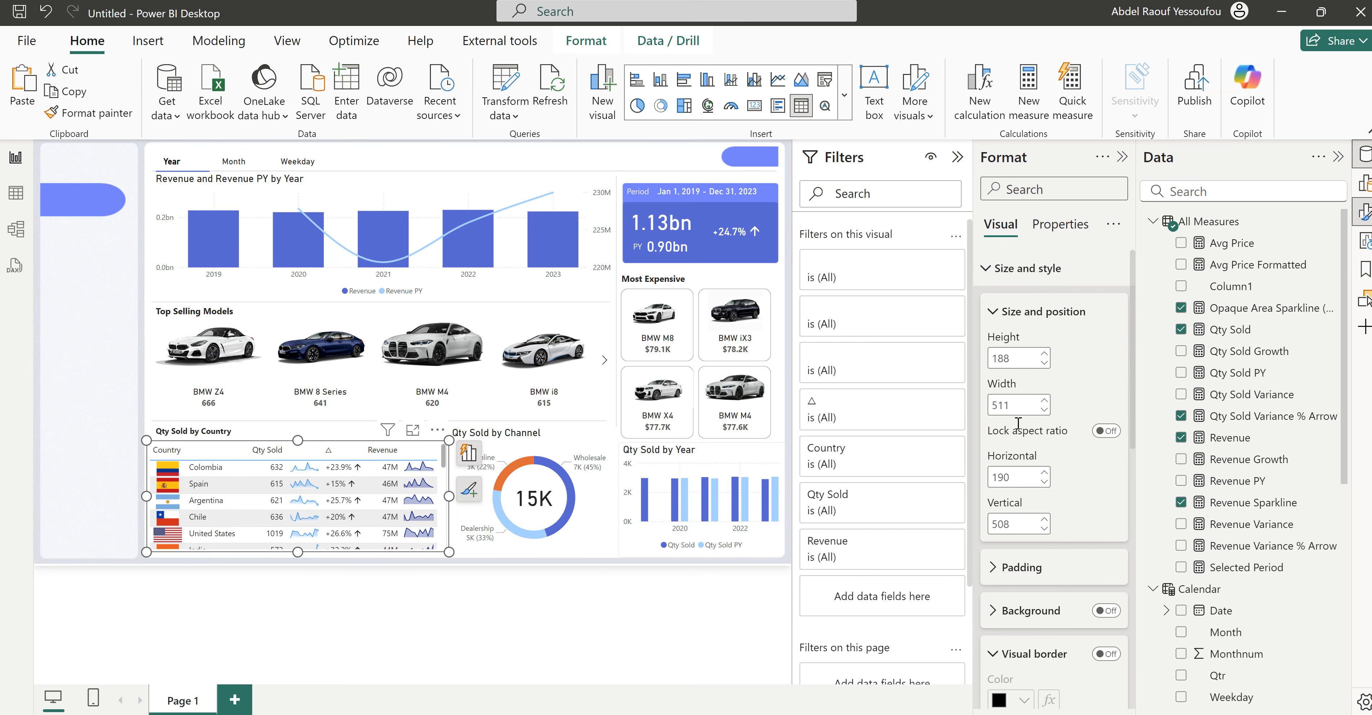
scroll(1014, 436, "down", 5)
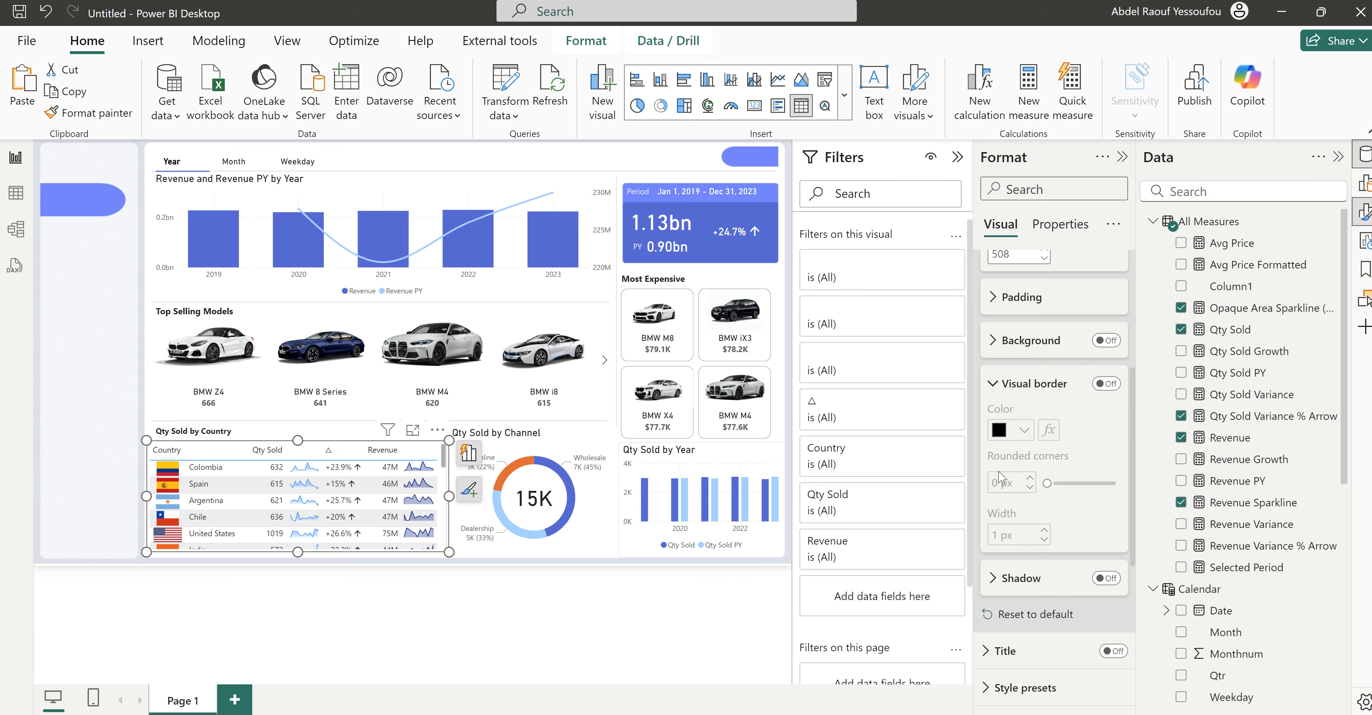
scroll(1007, 479, "up", 5)
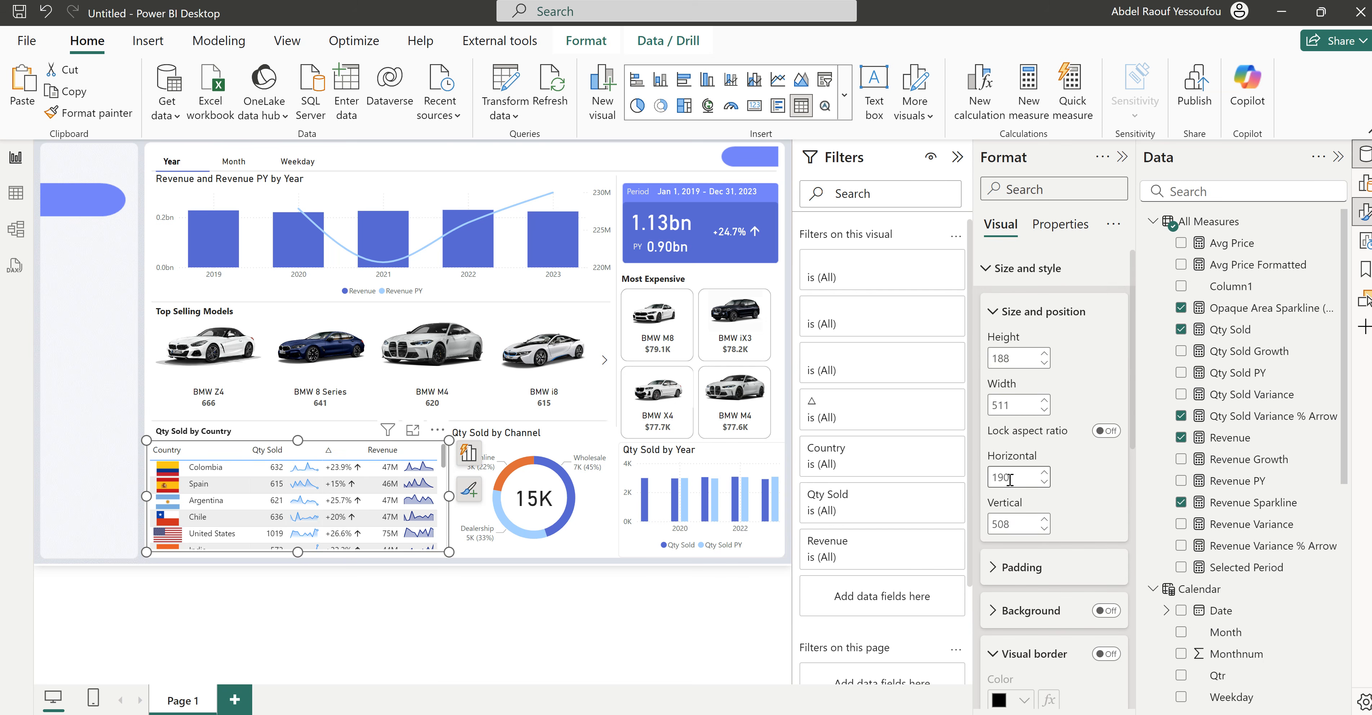
left_click(1007, 277)
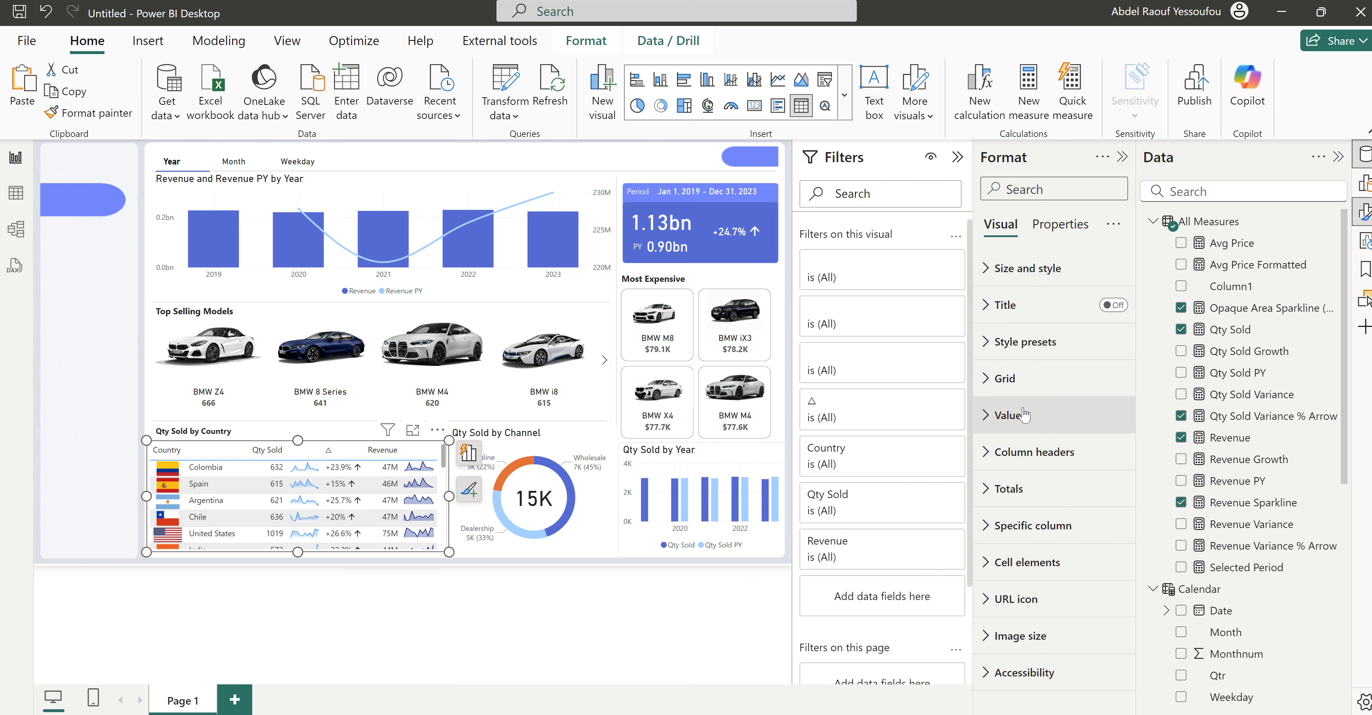
left_click(1028, 379)
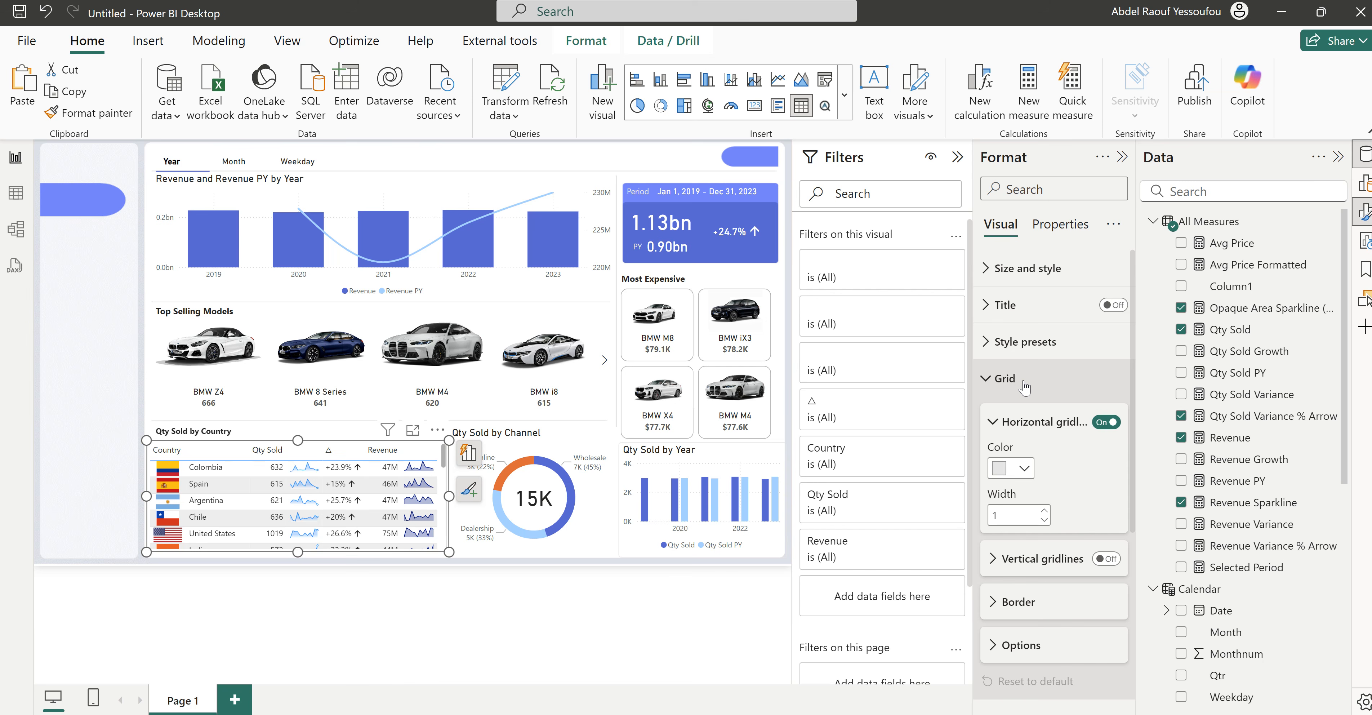
left_click(1029, 605)
scroll(1036, 509, "down", 5)
left_click(1024, 437)
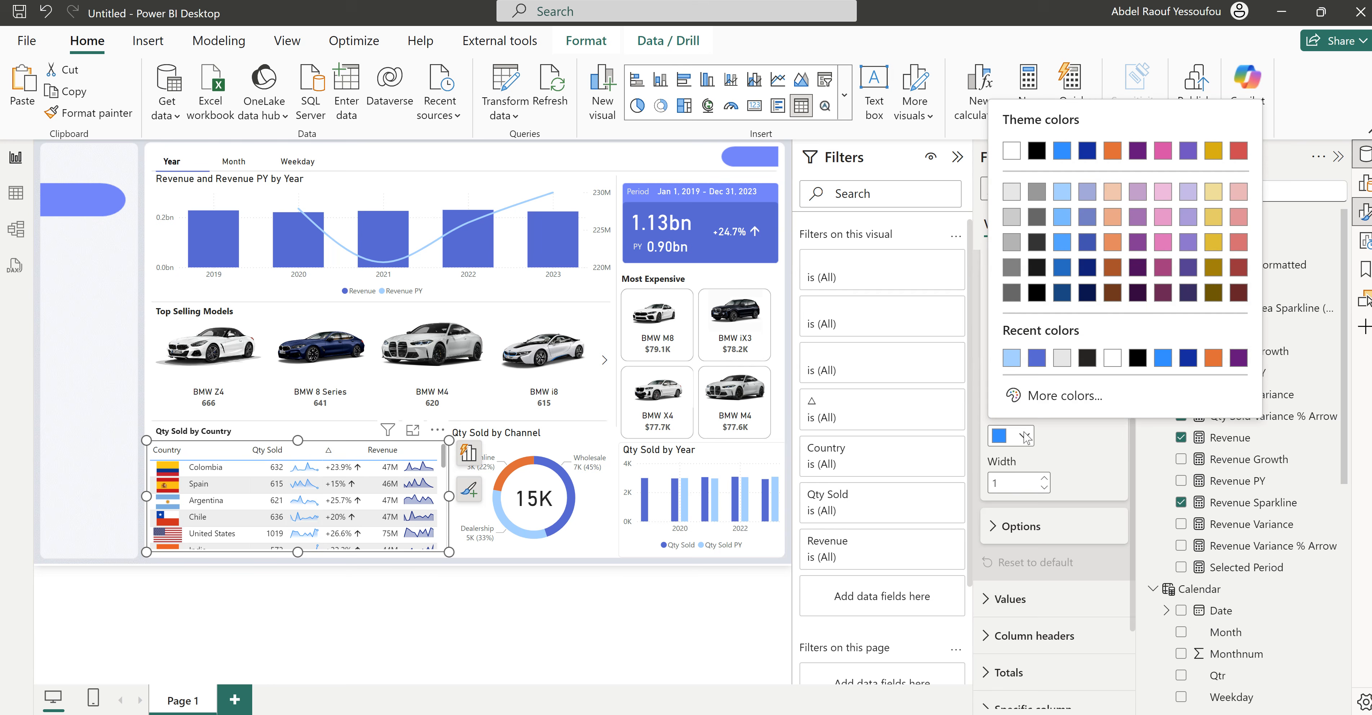
left_click(1061, 366)
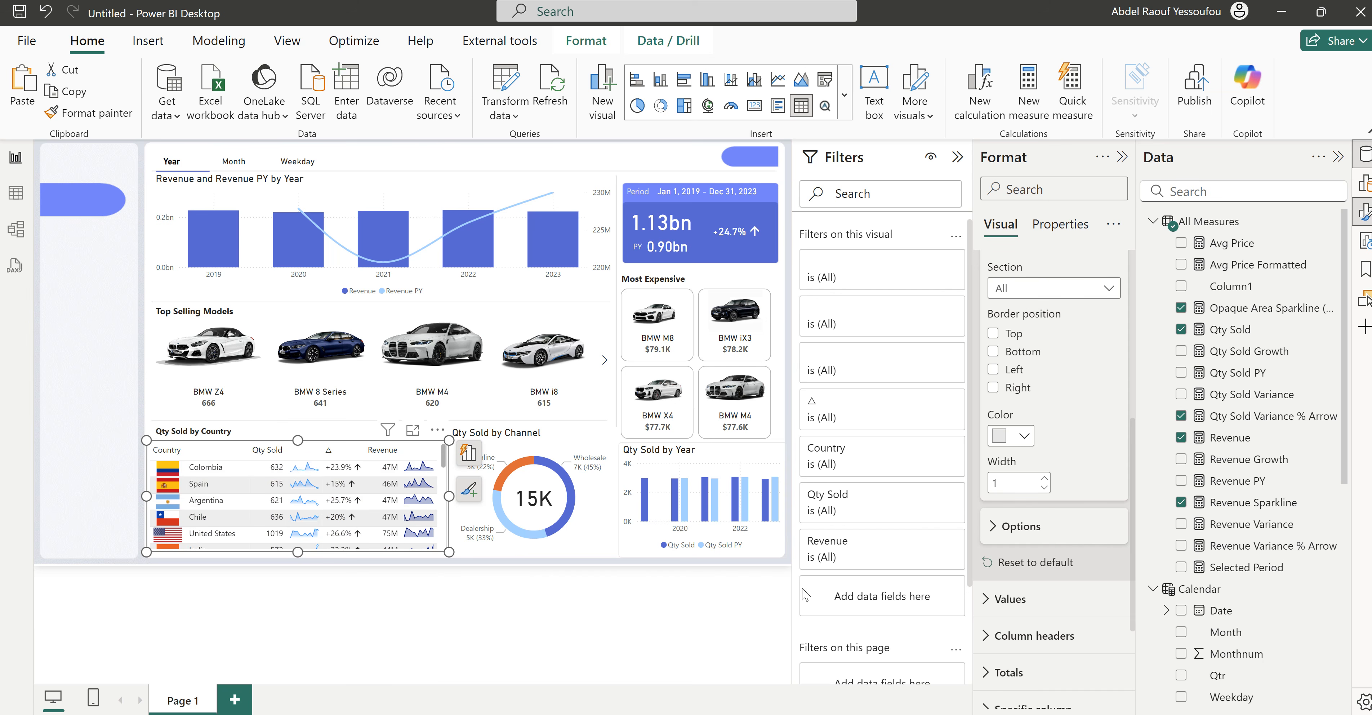
scroll(1010, 462, "up", 5)
left_click(1014, 394)
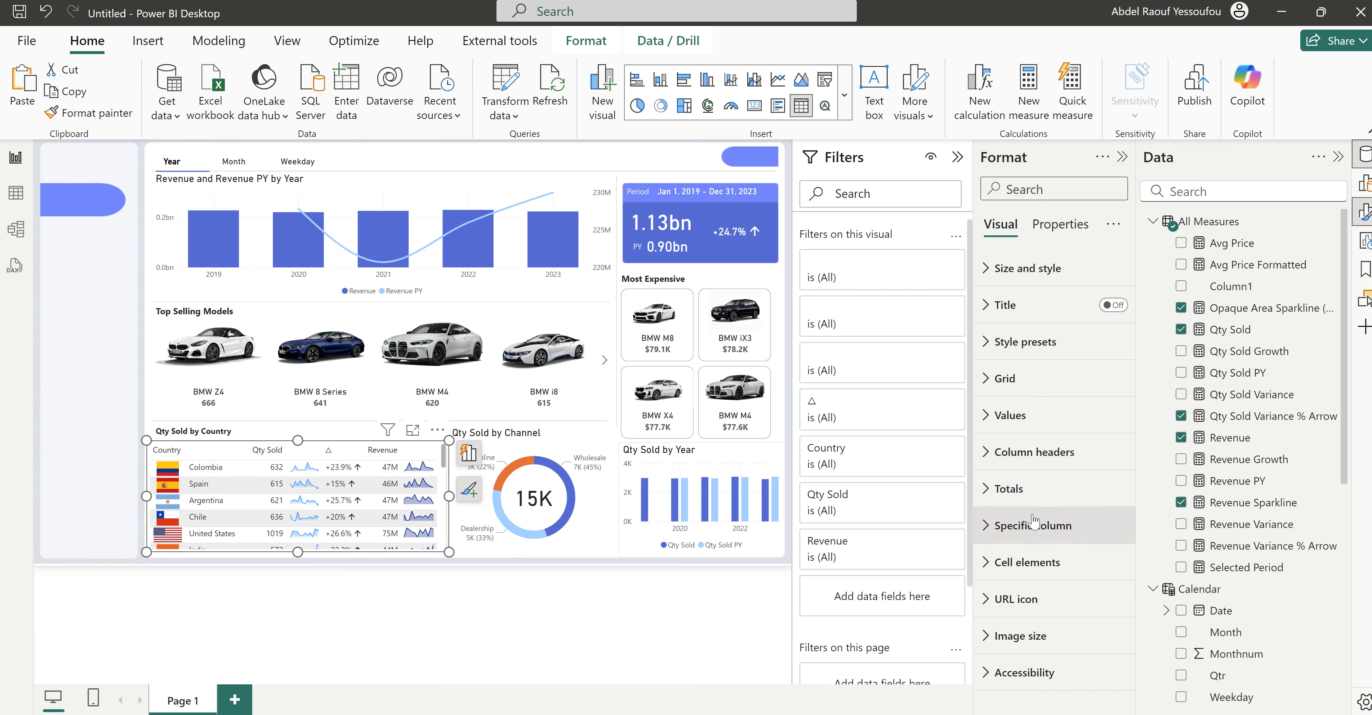
Step: Set the alternate background color of the table's values to white
left_click(1017, 427)
scroll(1017, 434, "down", 3)
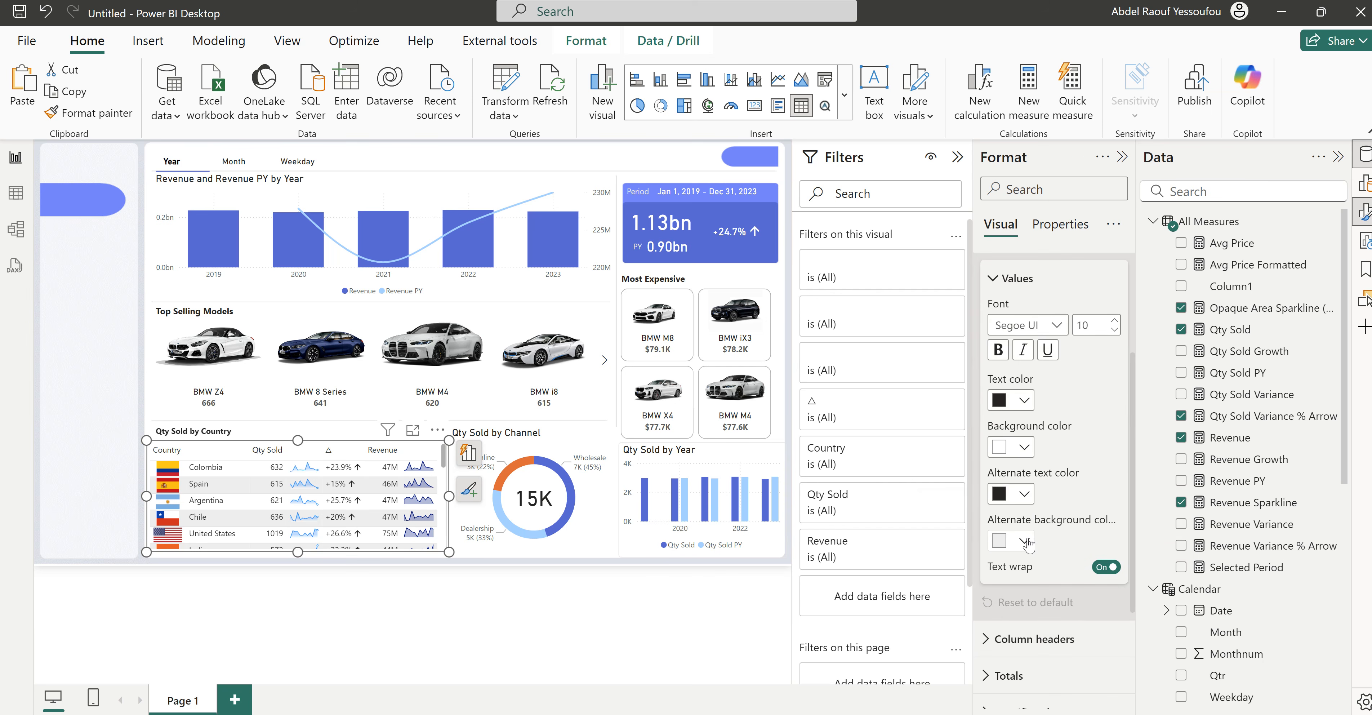
left_click(1026, 541)
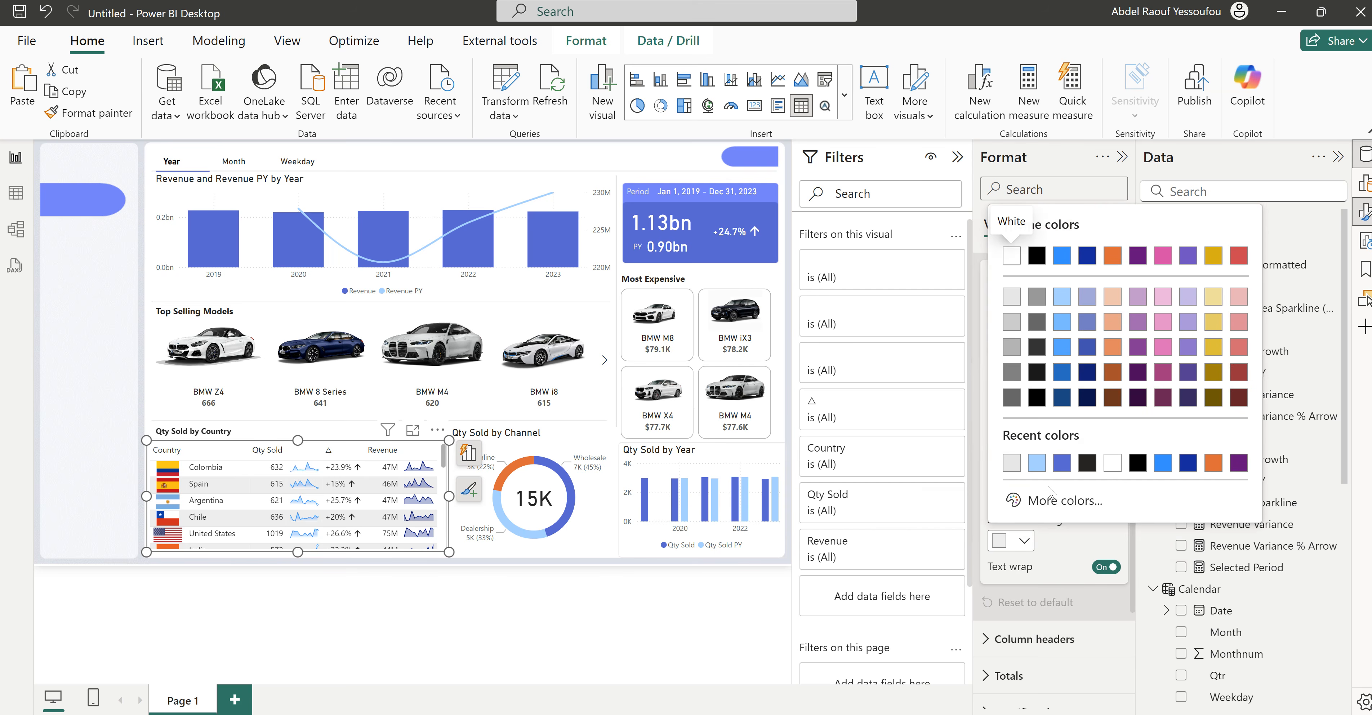
left_click(1104, 470)
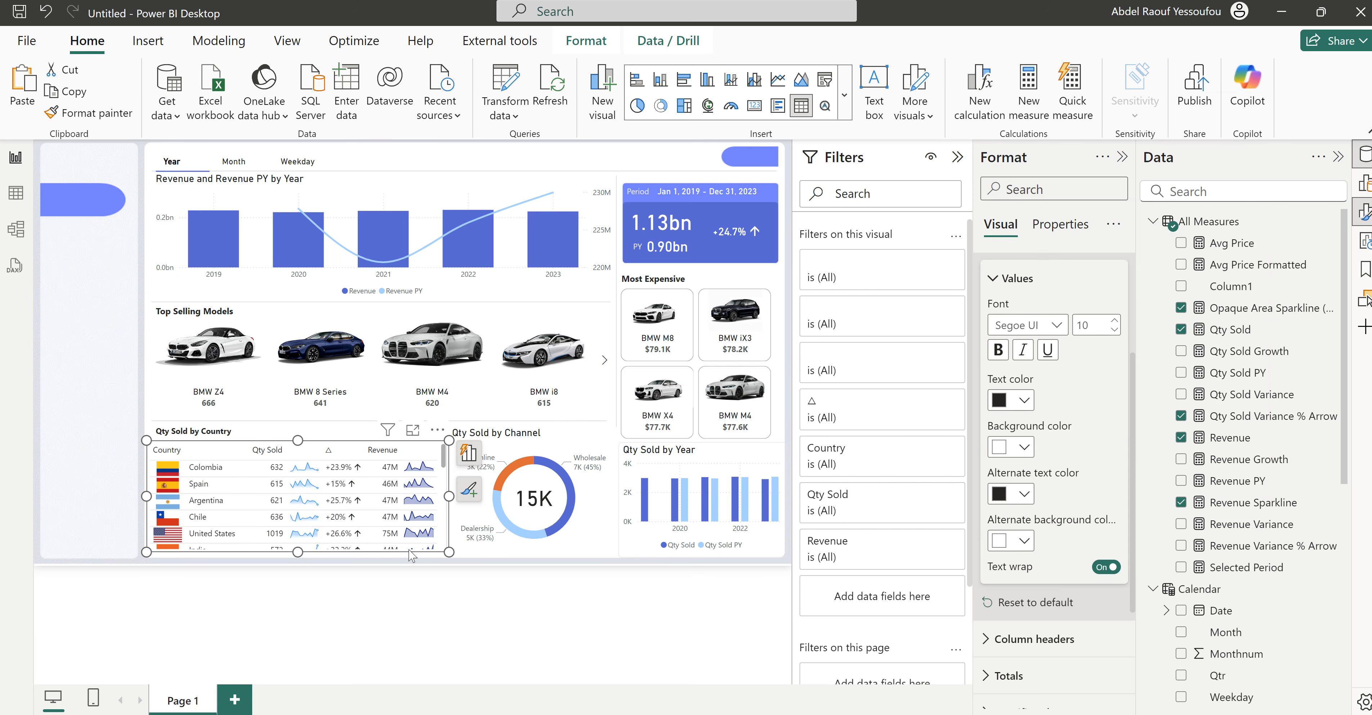
scroll(1087, 495, "up", 5)
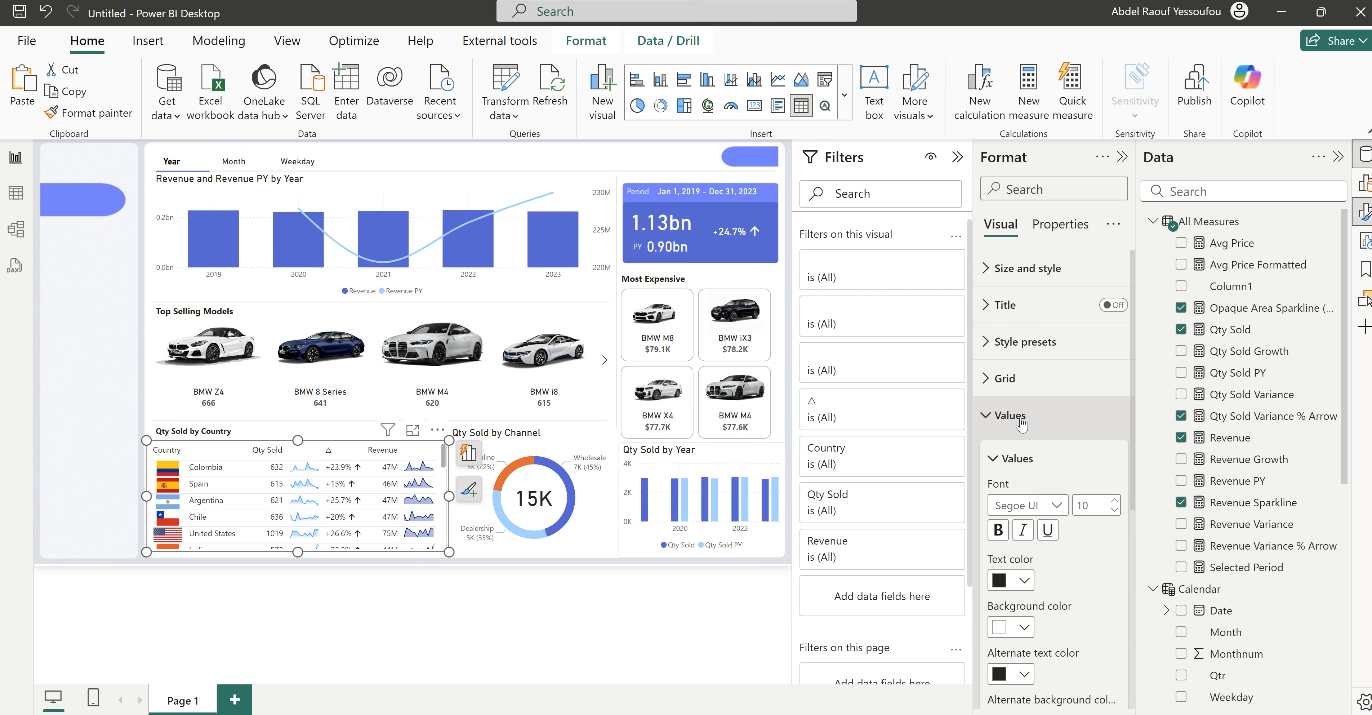
Step: Set the table's horizontal gridline color to white
scroll(1021, 424, "down", 3)
scroll(1025, 424, "up", 3)
left_click(1027, 421)
left_click(1006, 380)
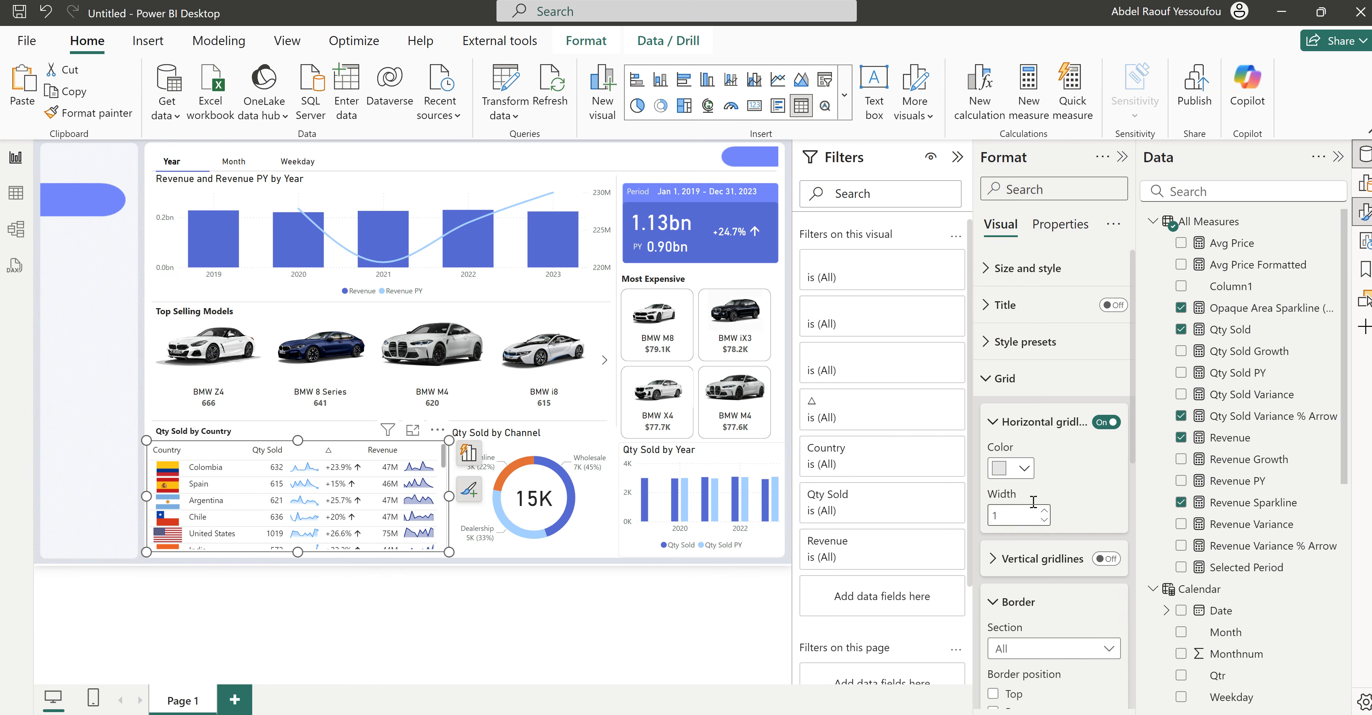
left_click(1022, 469)
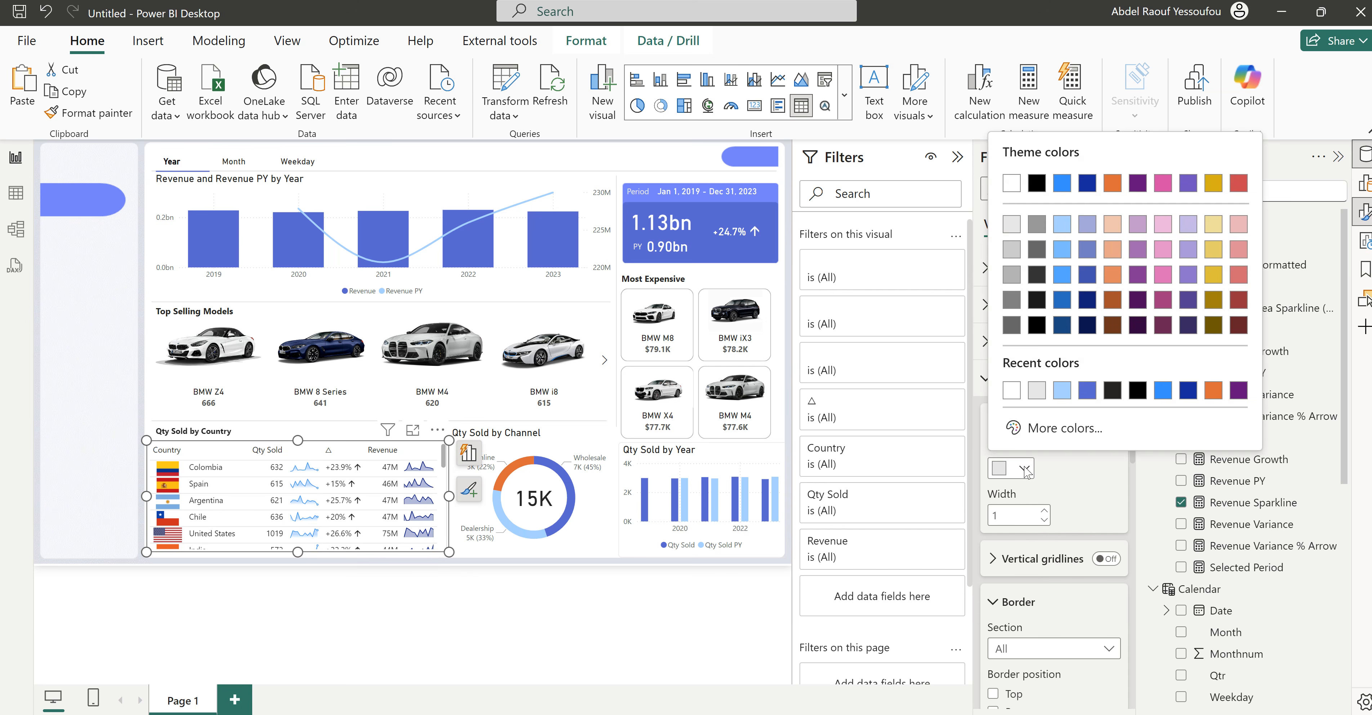
left_click(1011, 393)
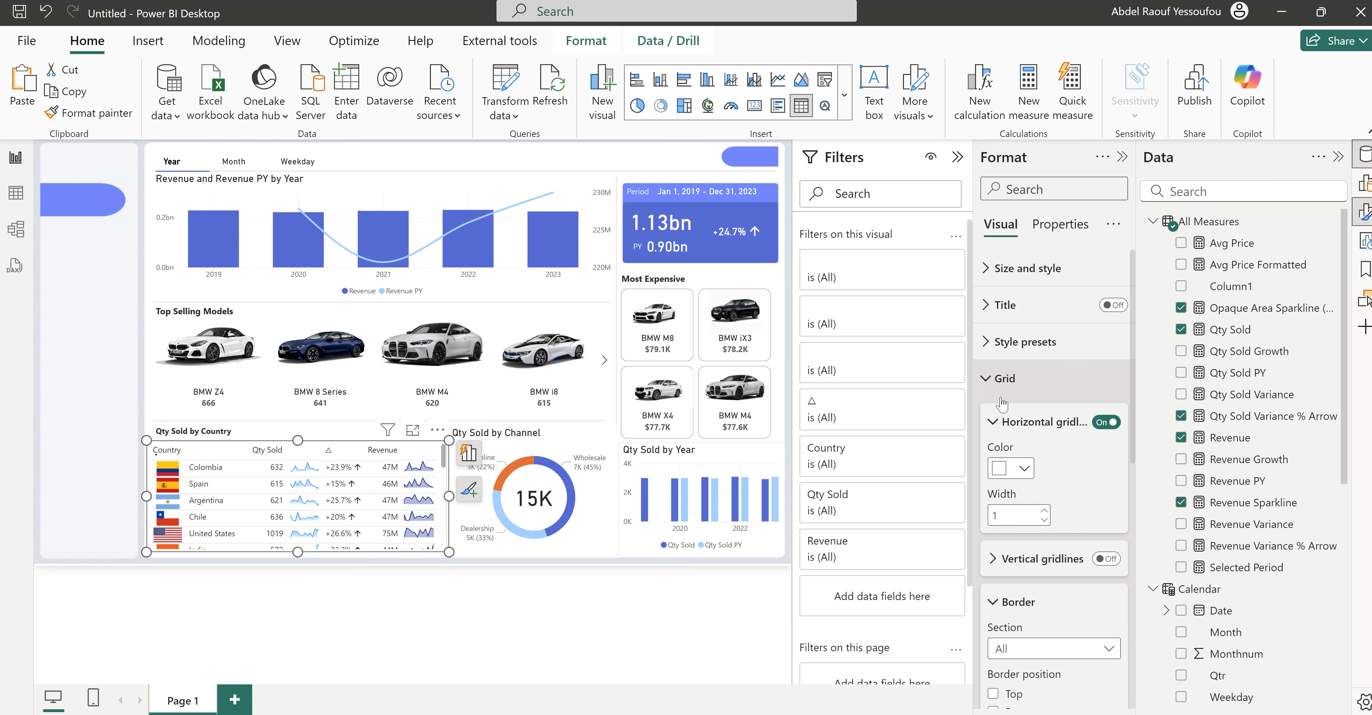
left_click(98, 436)
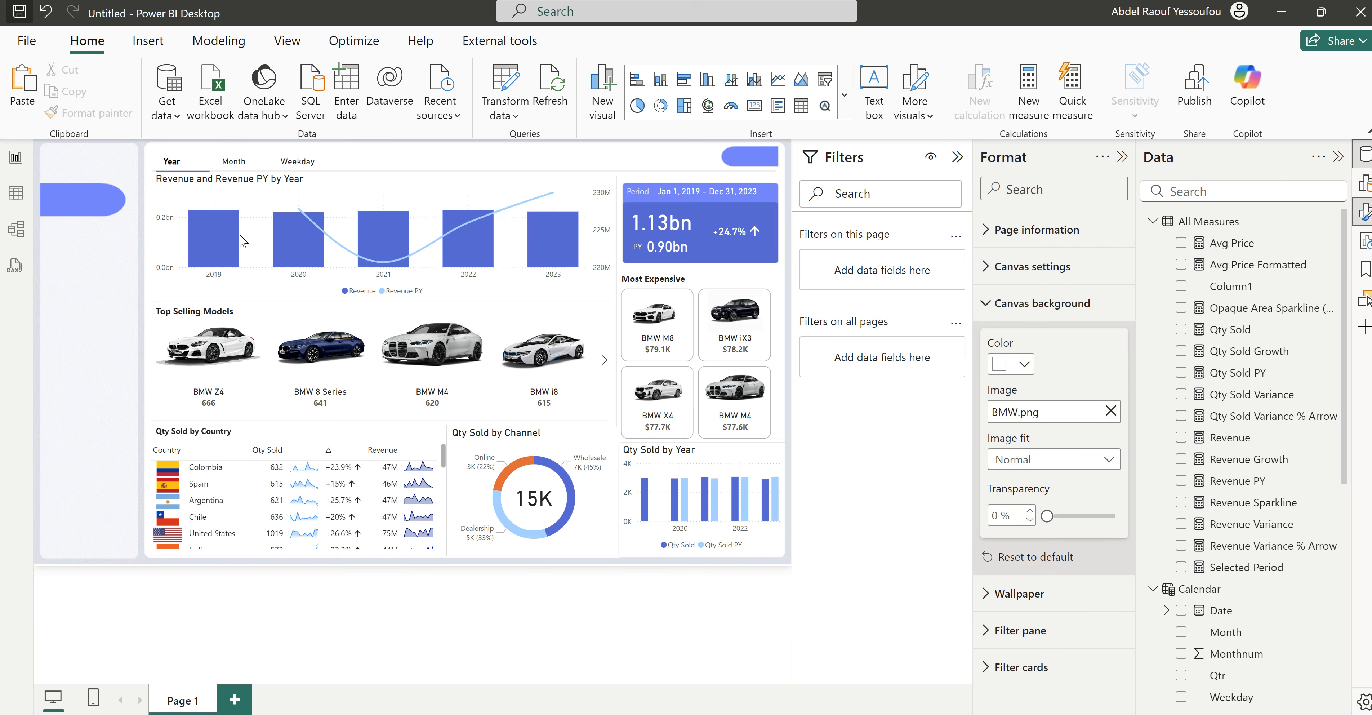
key("ctrl+s")
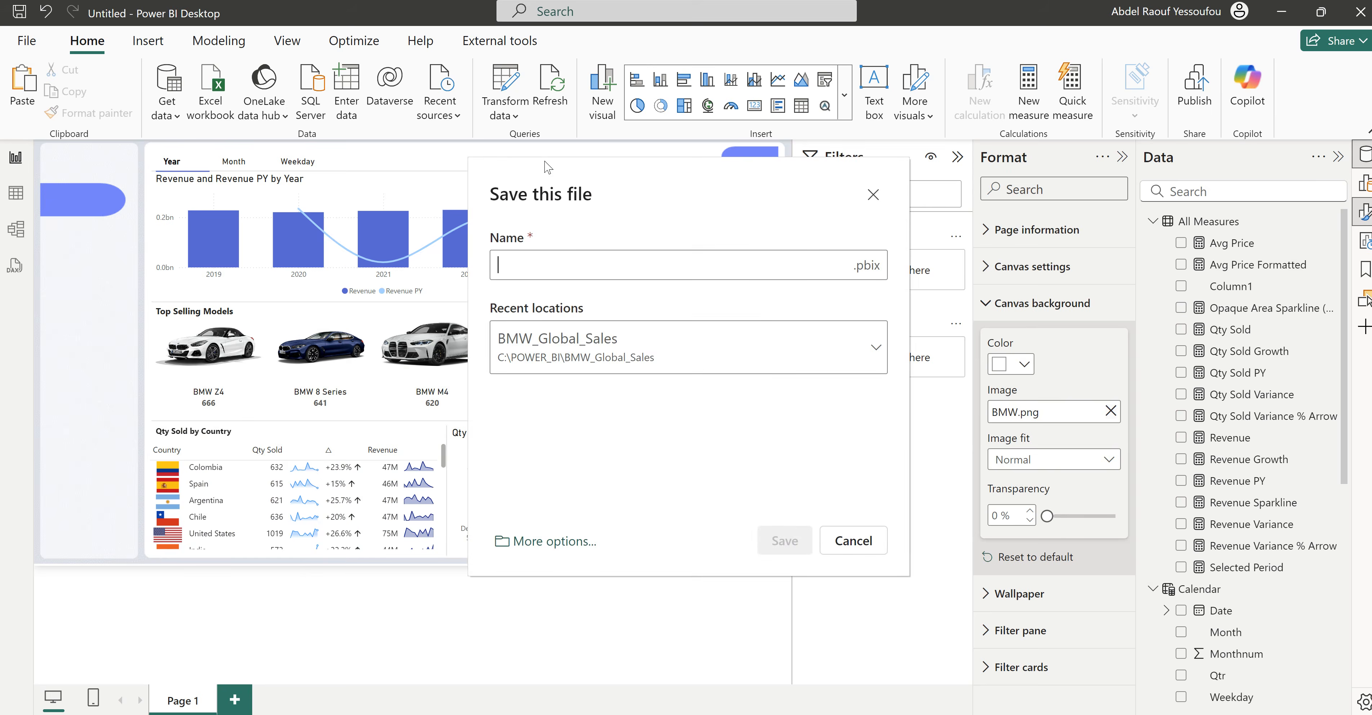
left_click(873, 195)
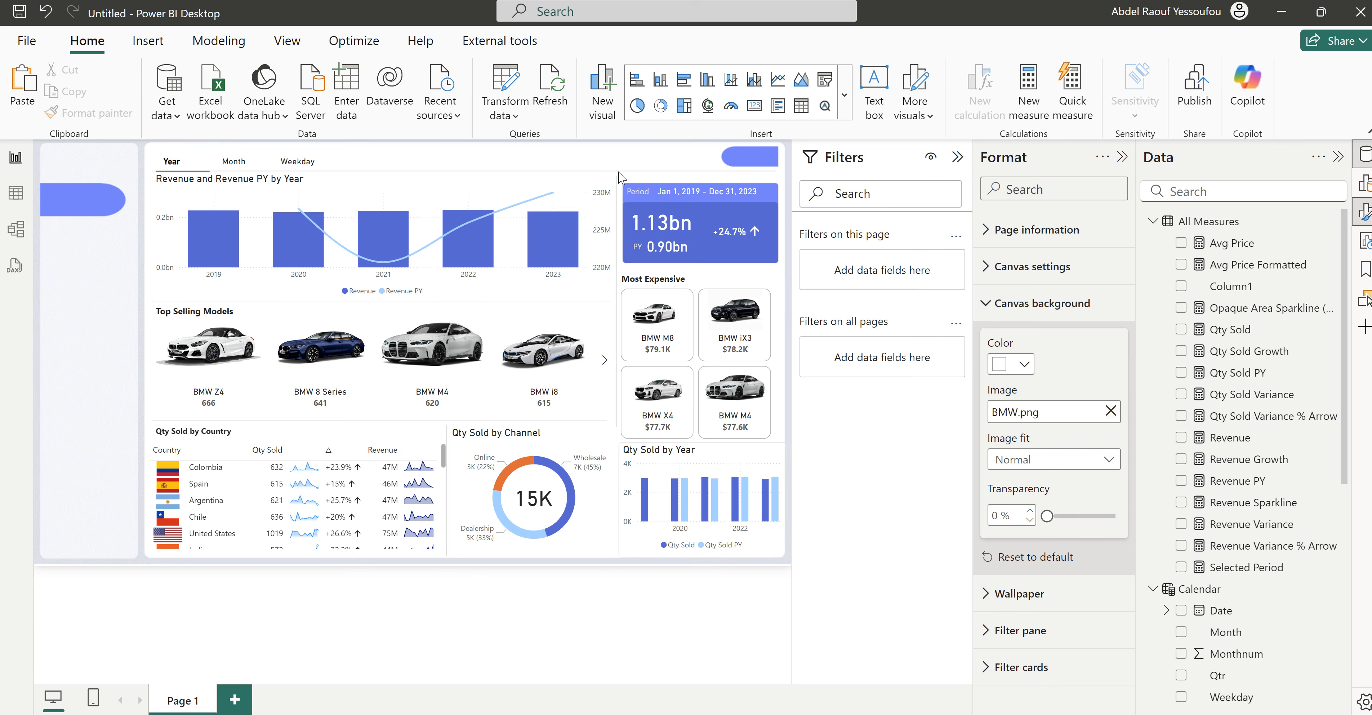
Step: Collapse the Filters pane and add a new report page with BMW2.png as its canvas background at 0% transparency
left_click(957, 157)
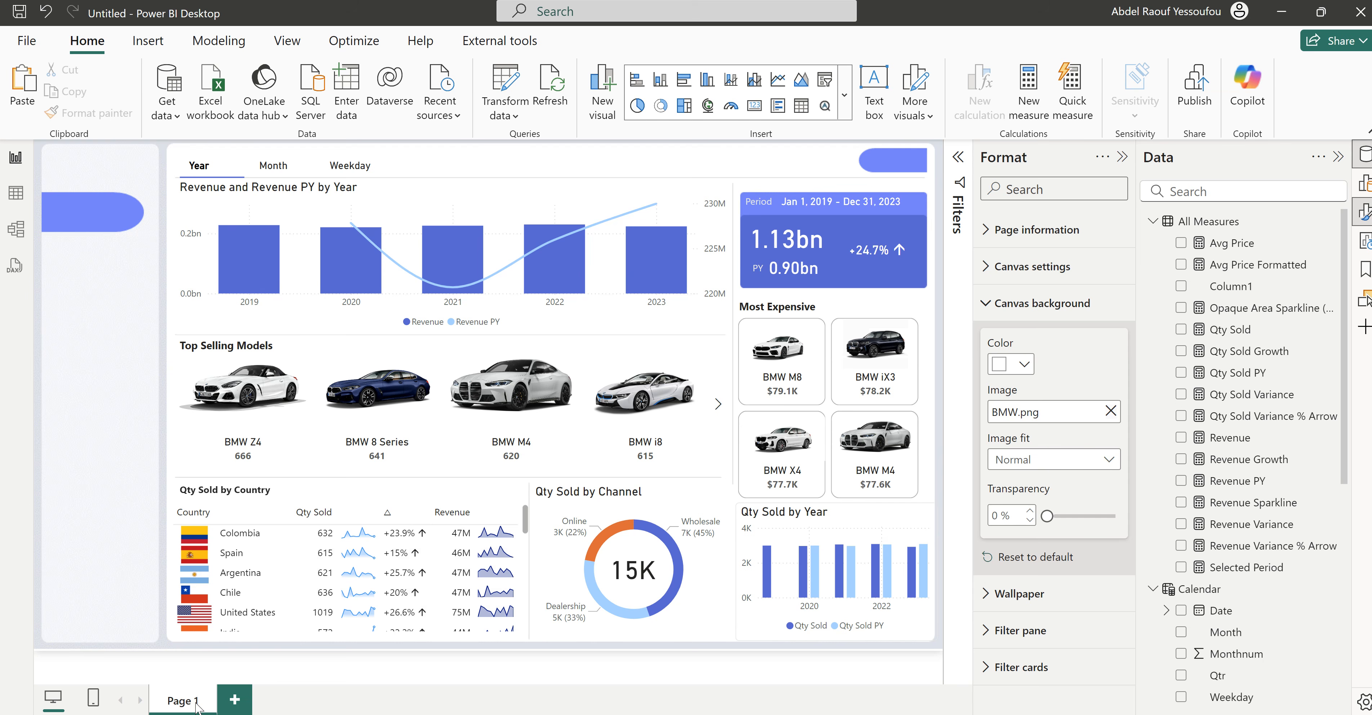
left_click(235, 704)
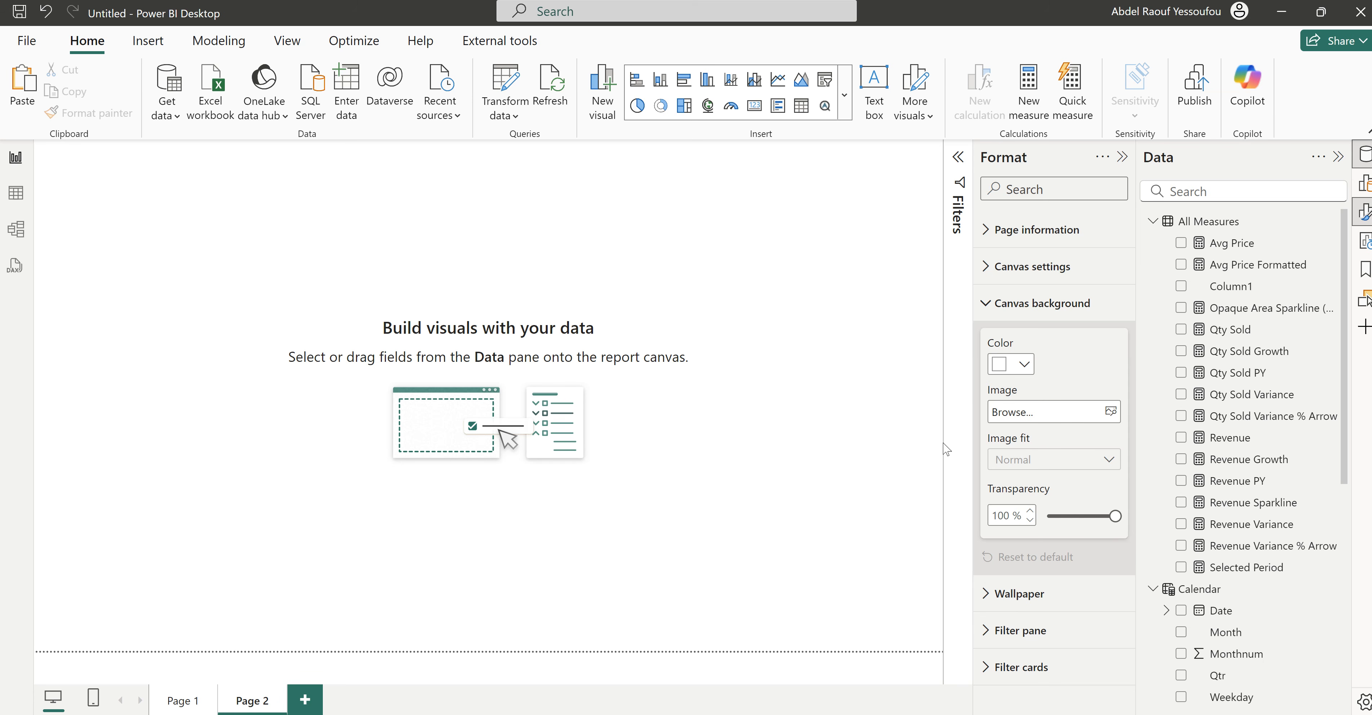
left_click(1110, 412)
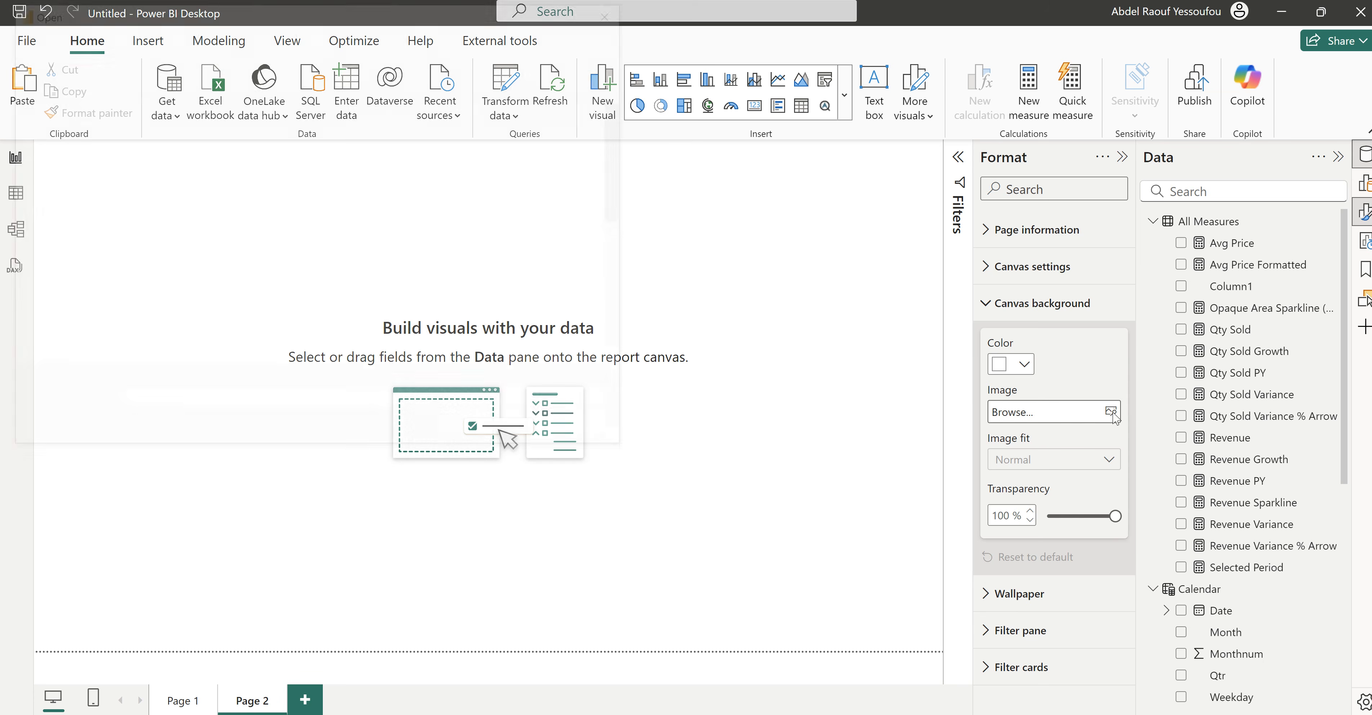
left_click(444, 157)
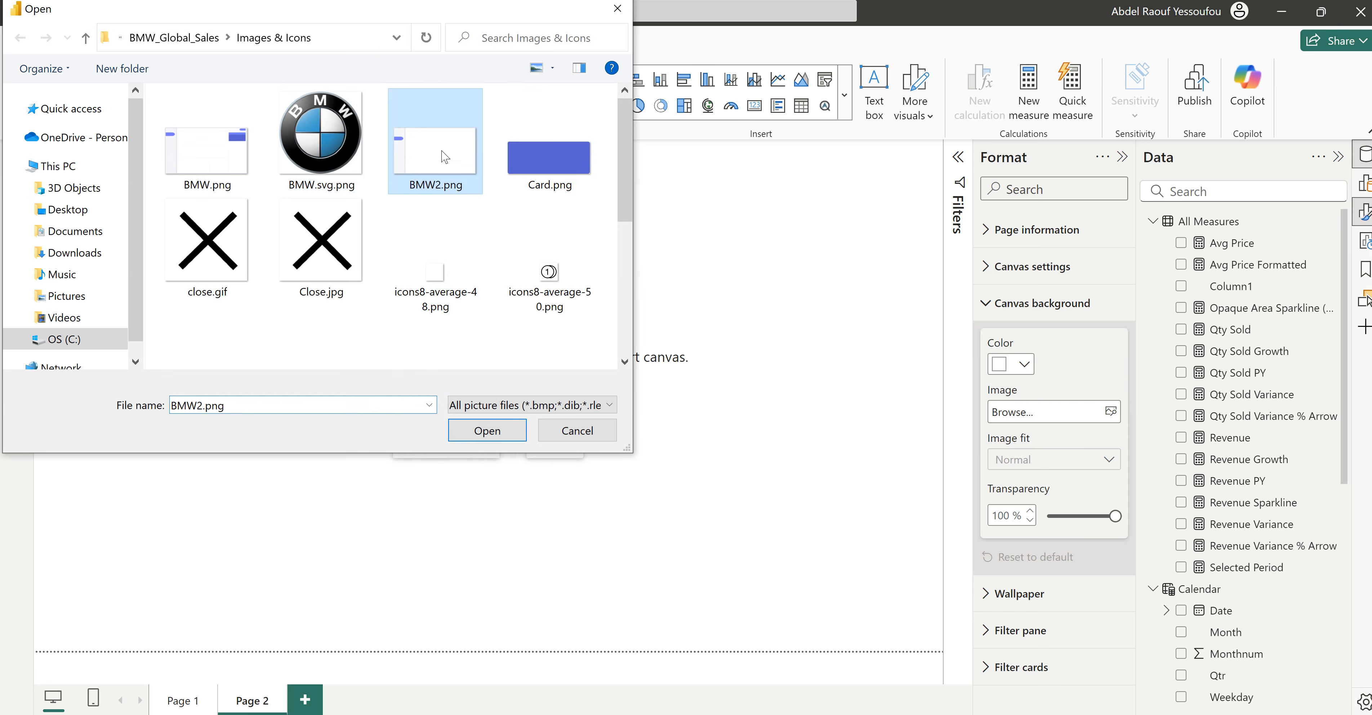
left_click(488, 430)
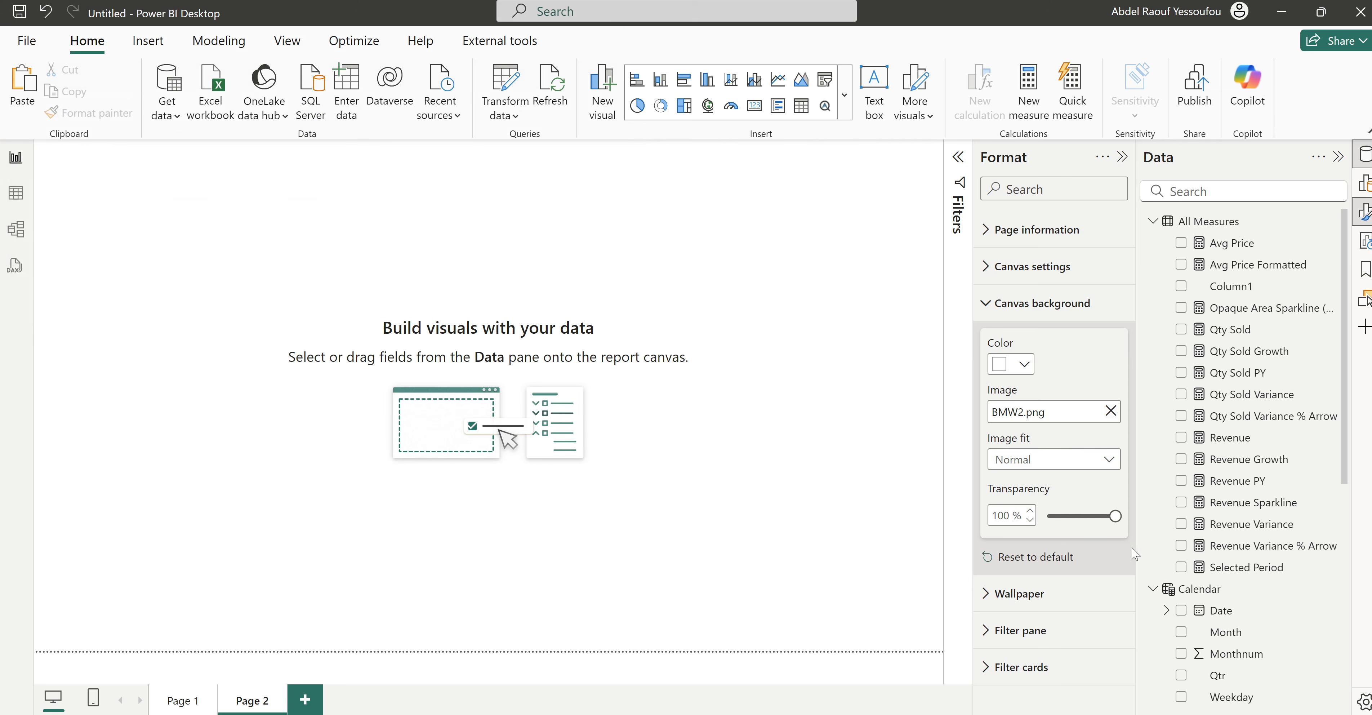
left_click_drag(1115, 515, 1033, 520)
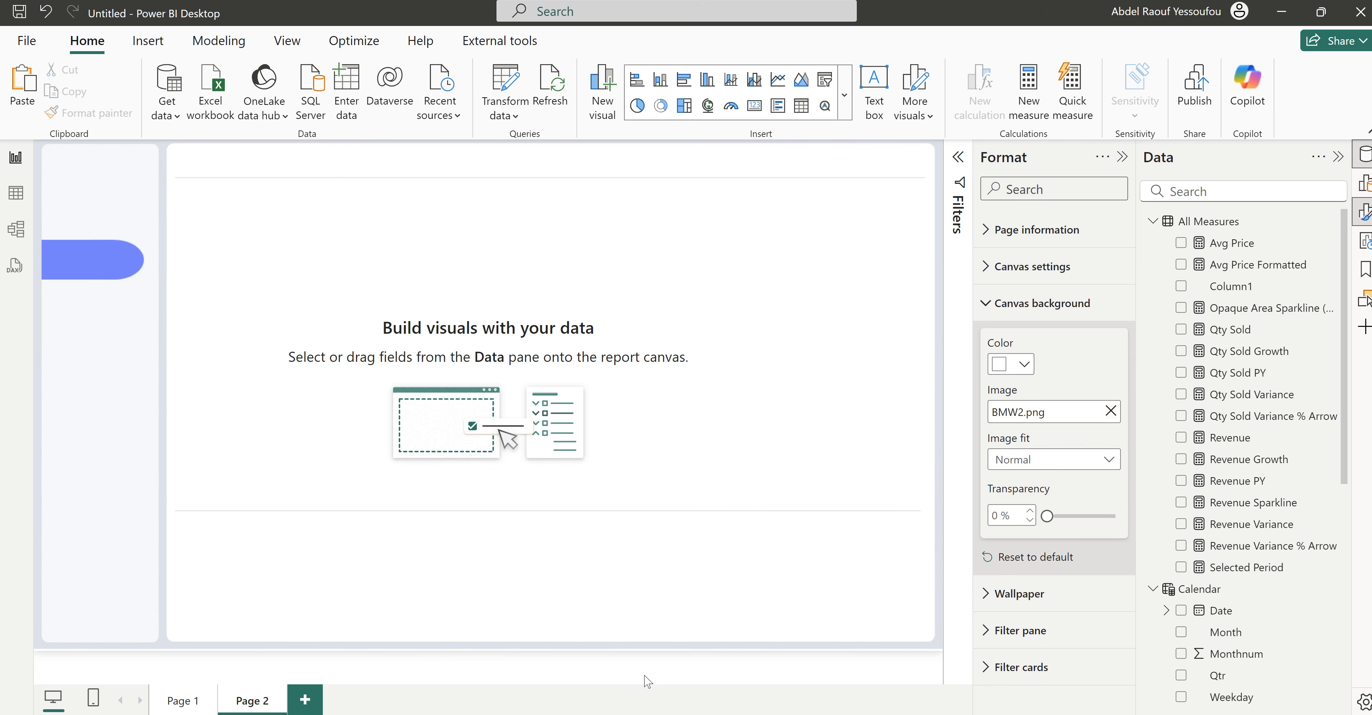
Step: Examine the All Cars page of the finished BMW_Global_Sales report, and return to the untitled report
mouse_move(821, 714)
left_click(749, 701)
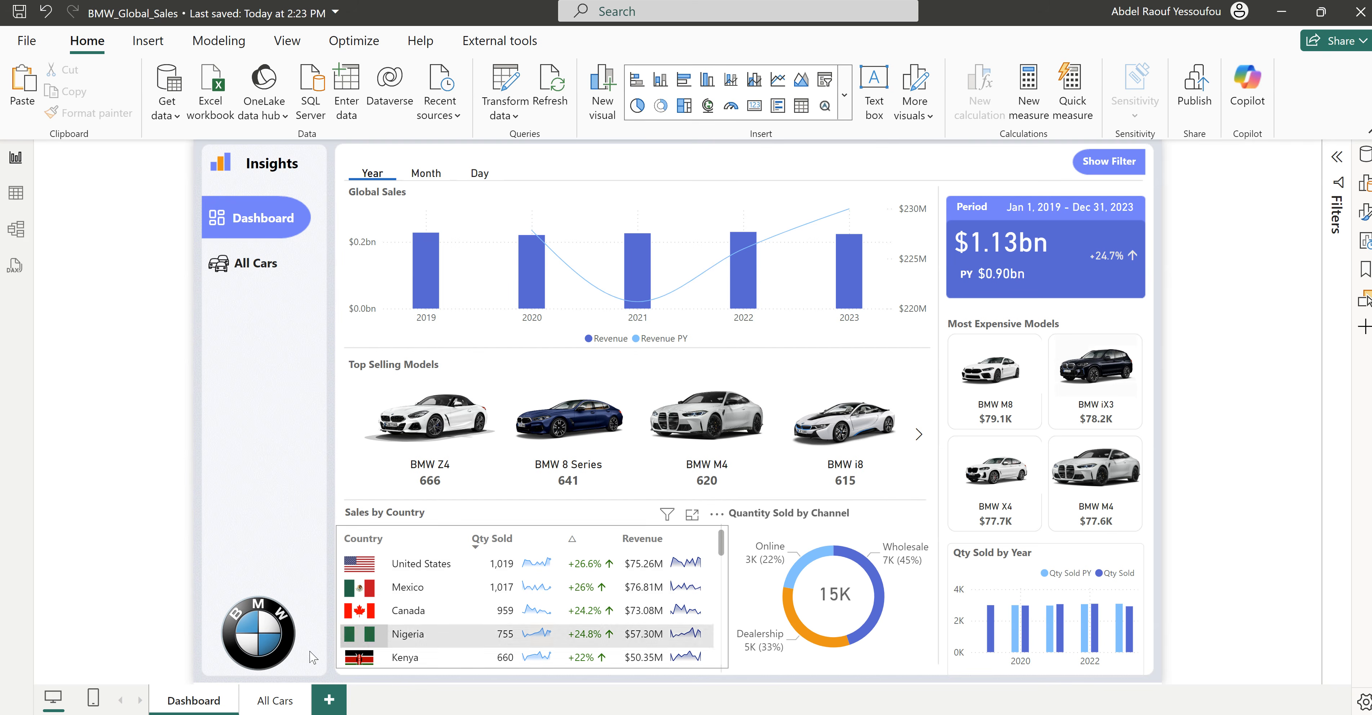
left_click(275, 702)
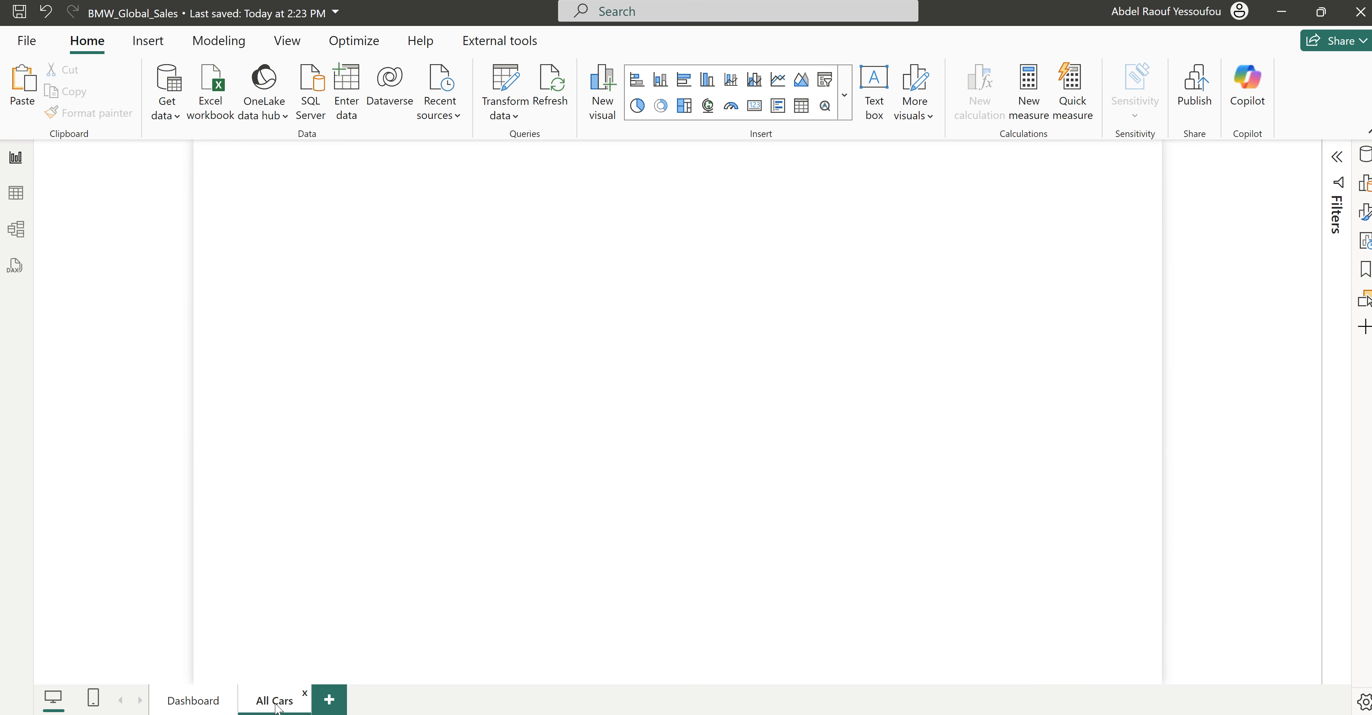
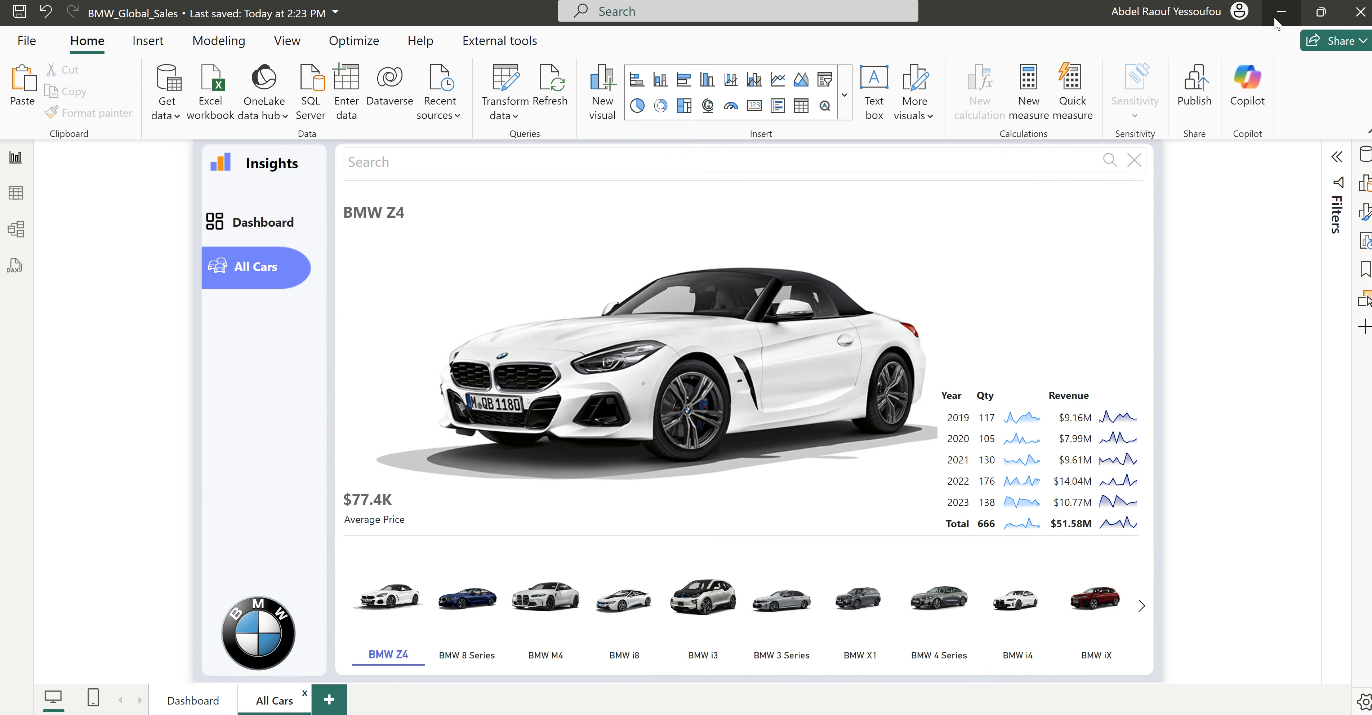
mouse_move(821, 713)
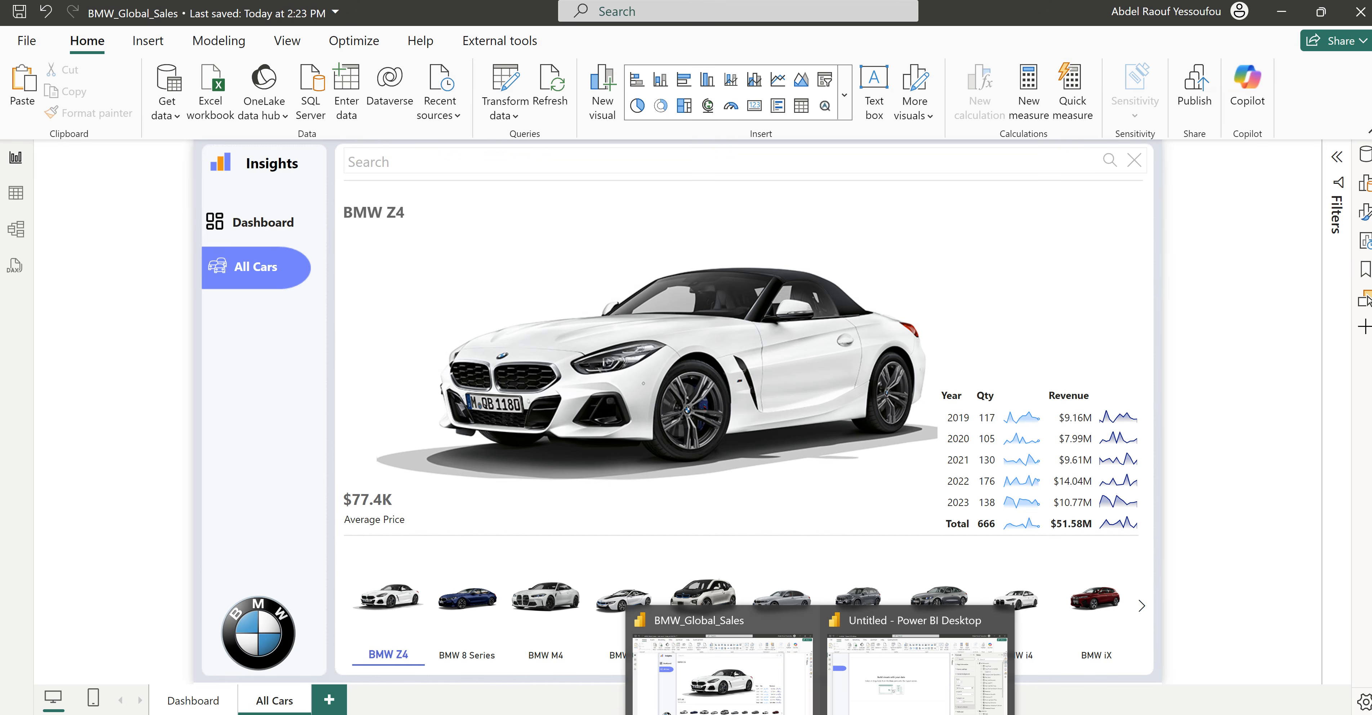
left_click(894, 696)
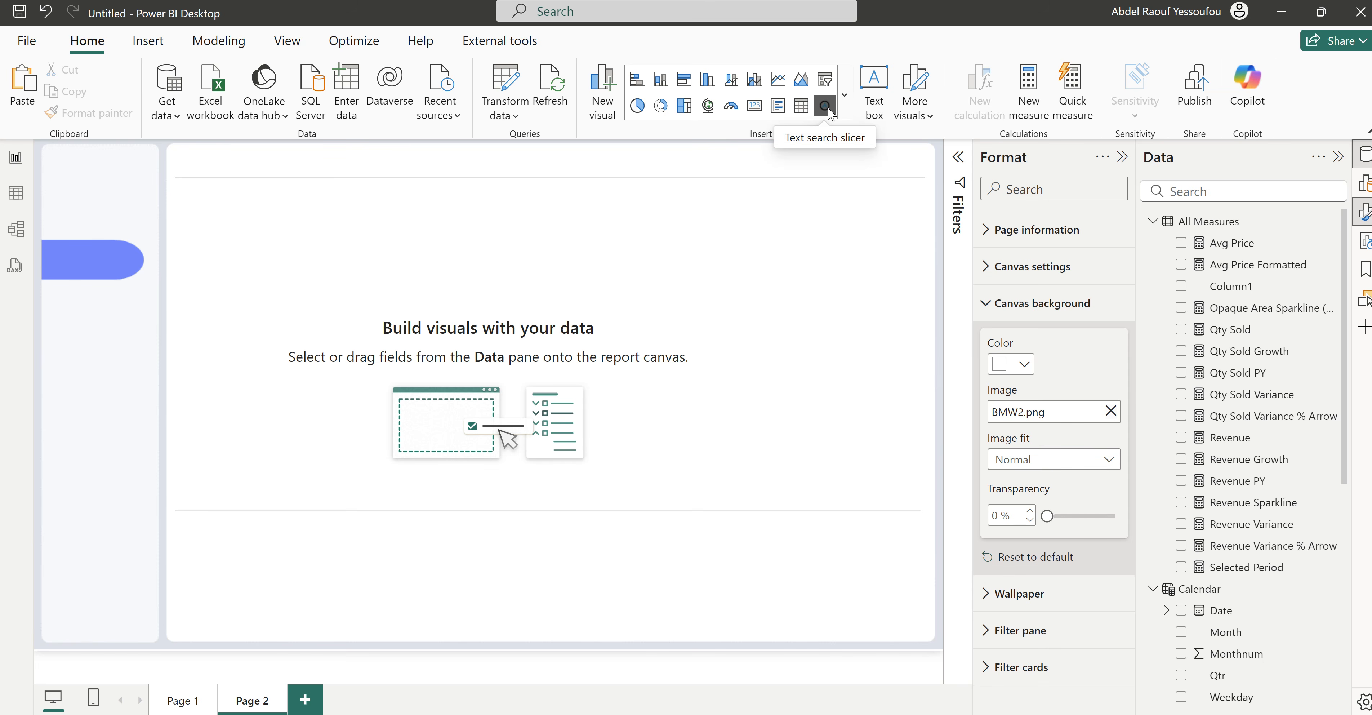
Step: Look up the Text search slicer in the catalogue of additional Power BI visuals, and close the catalogue
left_click(844, 95)
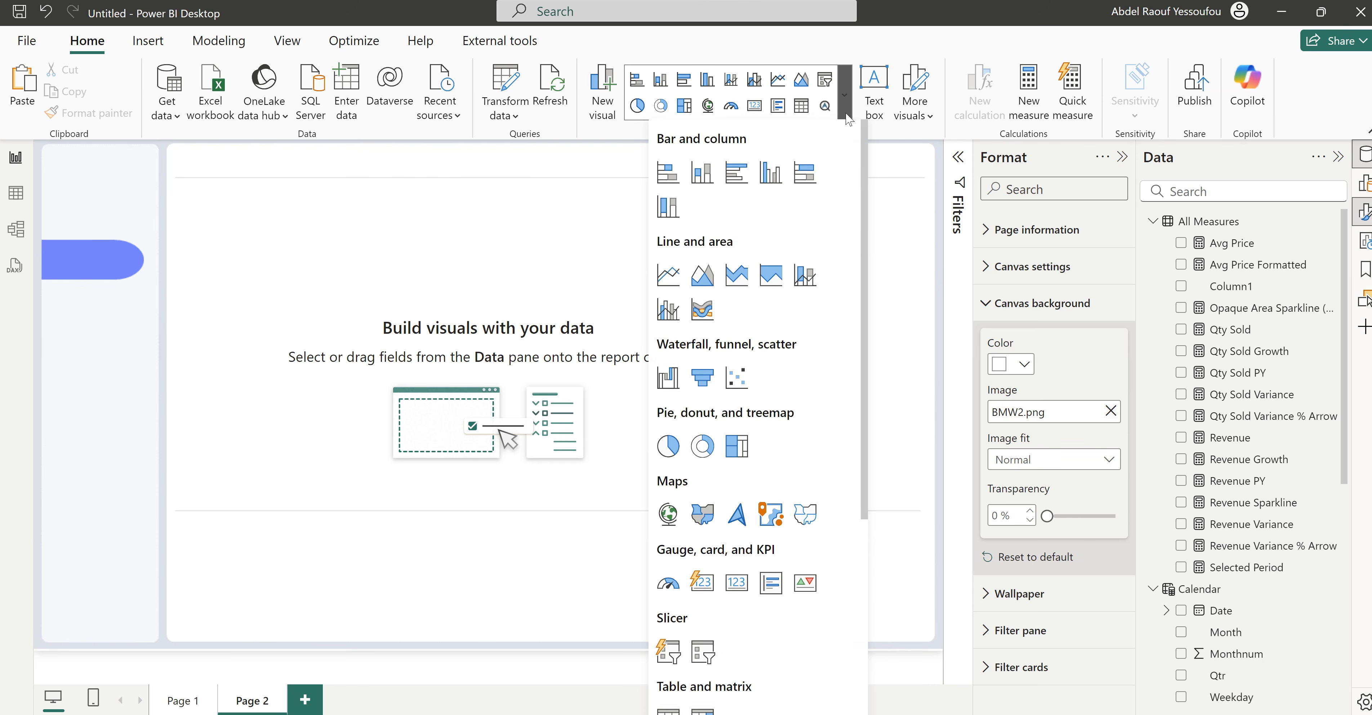
scroll(707, 708, "down", 5)
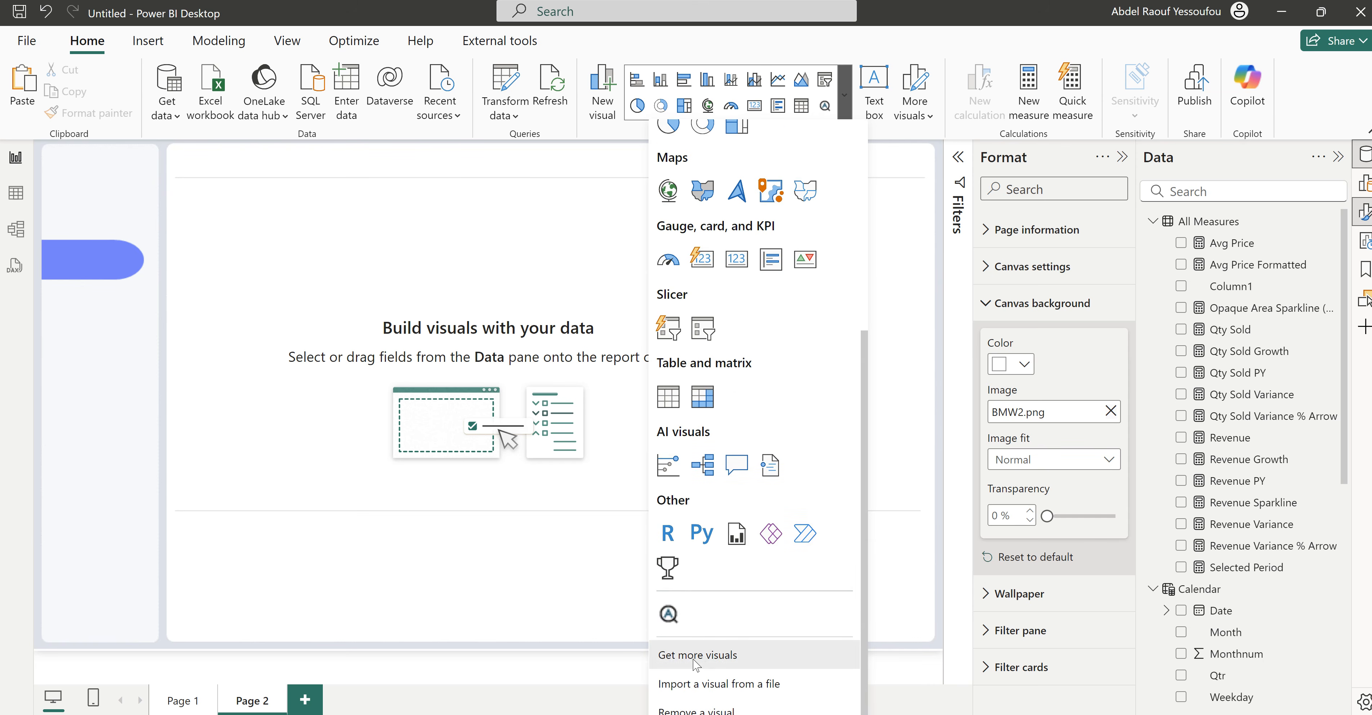
left_click(697, 665)
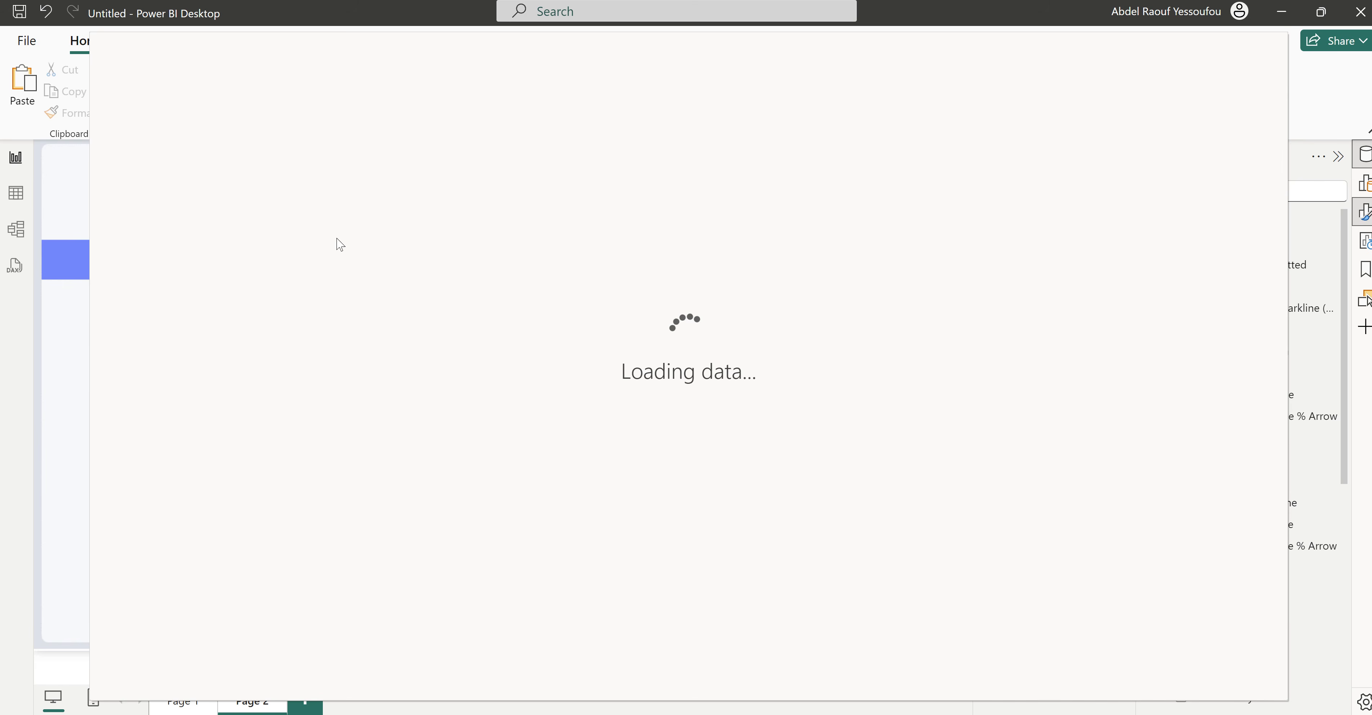
mouse_move(220, 382)
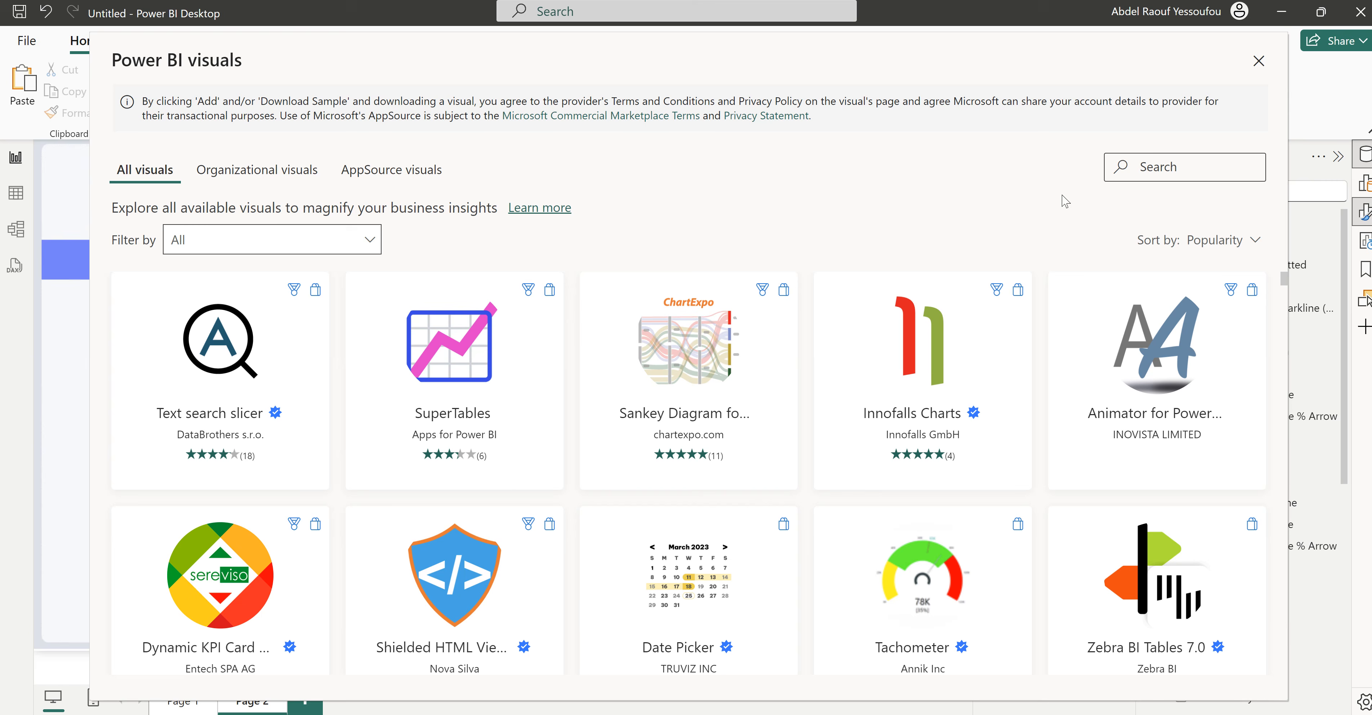
left_click(1258, 62)
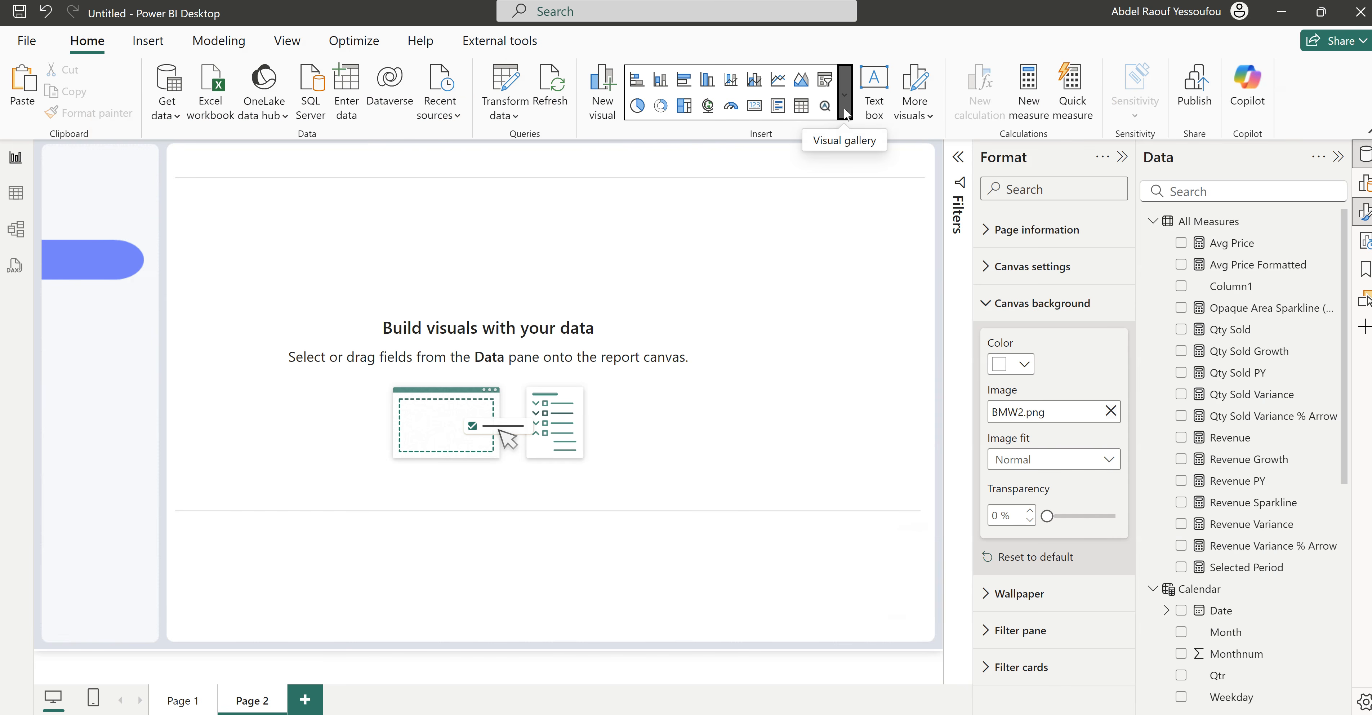
Step: Add a Text search slicer to Page 2 with the Model field from dimModel
left_click(825, 107)
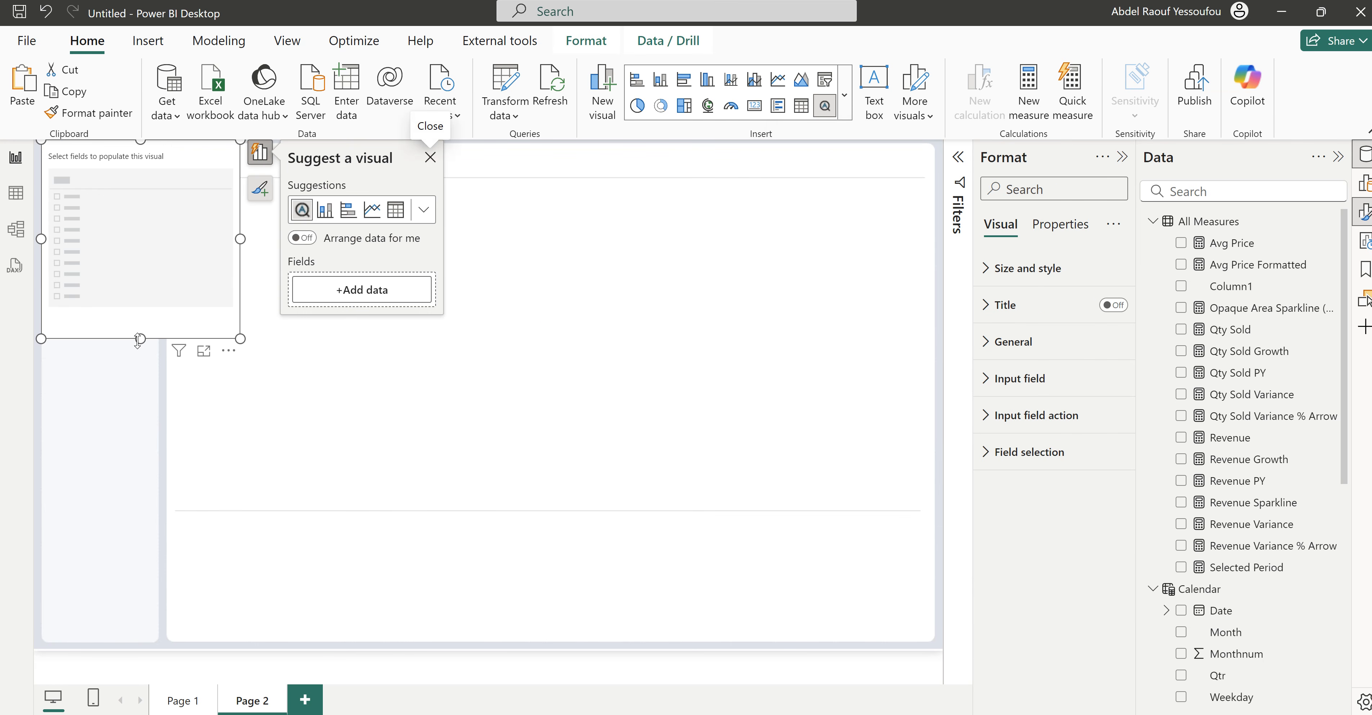
scroll(1274, 543, "down", 5)
scroll(1275, 544, "down", 3)
scroll(1275, 544, "up", 1)
scroll(1274, 545, "down", 1)
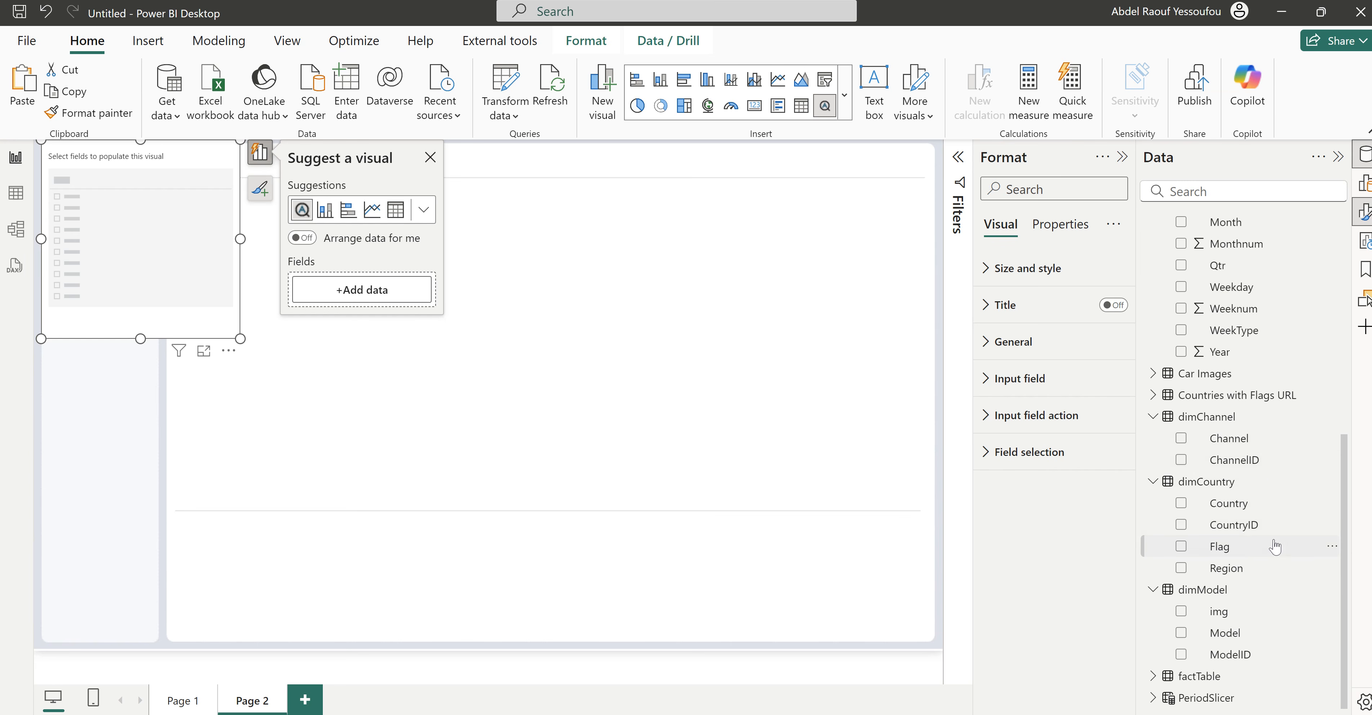
left_click(1181, 633)
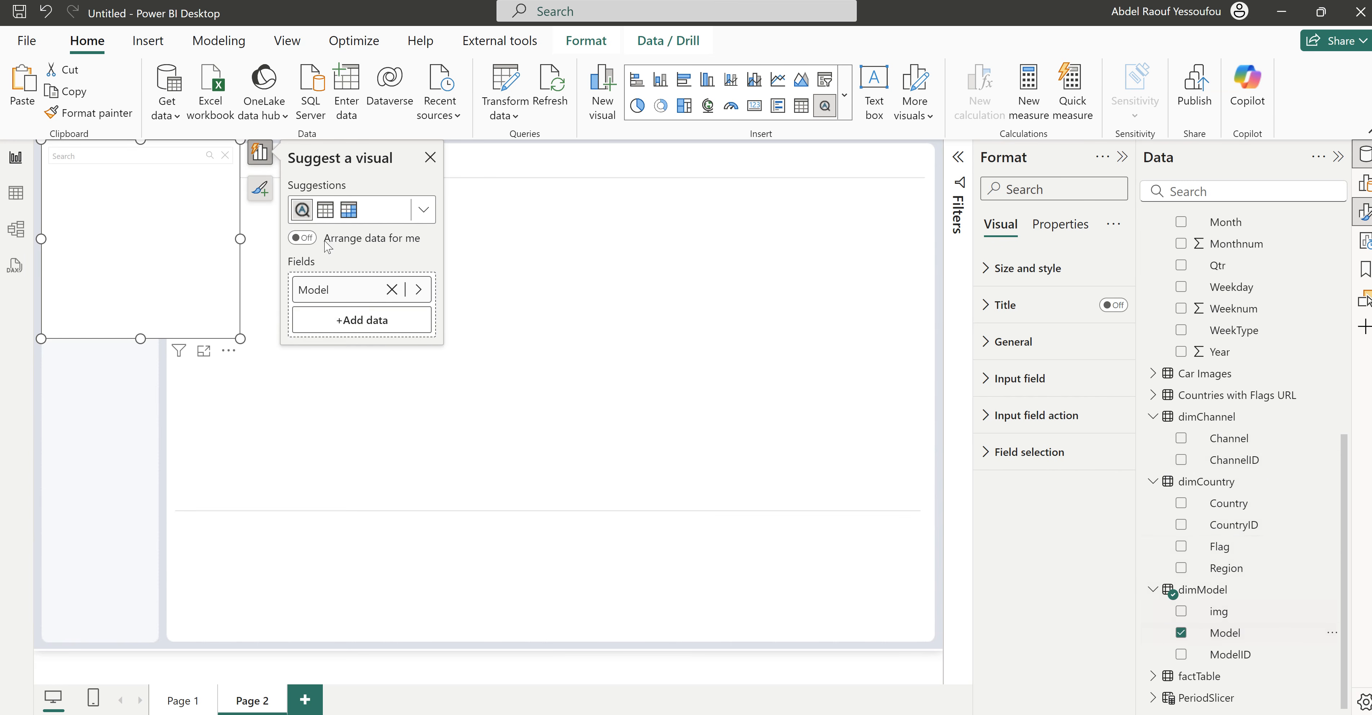
Step: Set the text search slicer's font size to 14
left_click(1015, 382)
left_click(1029, 351)
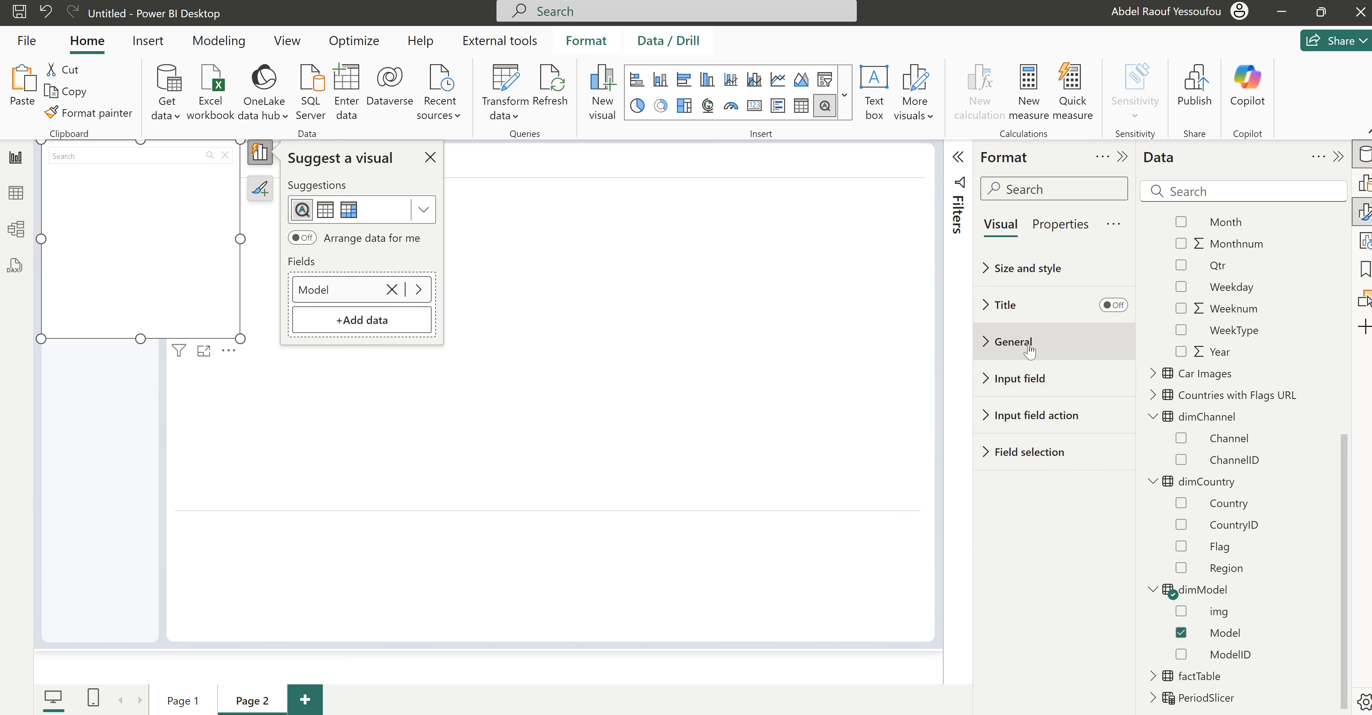
left_click(1029, 351)
left_click(1011, 404)
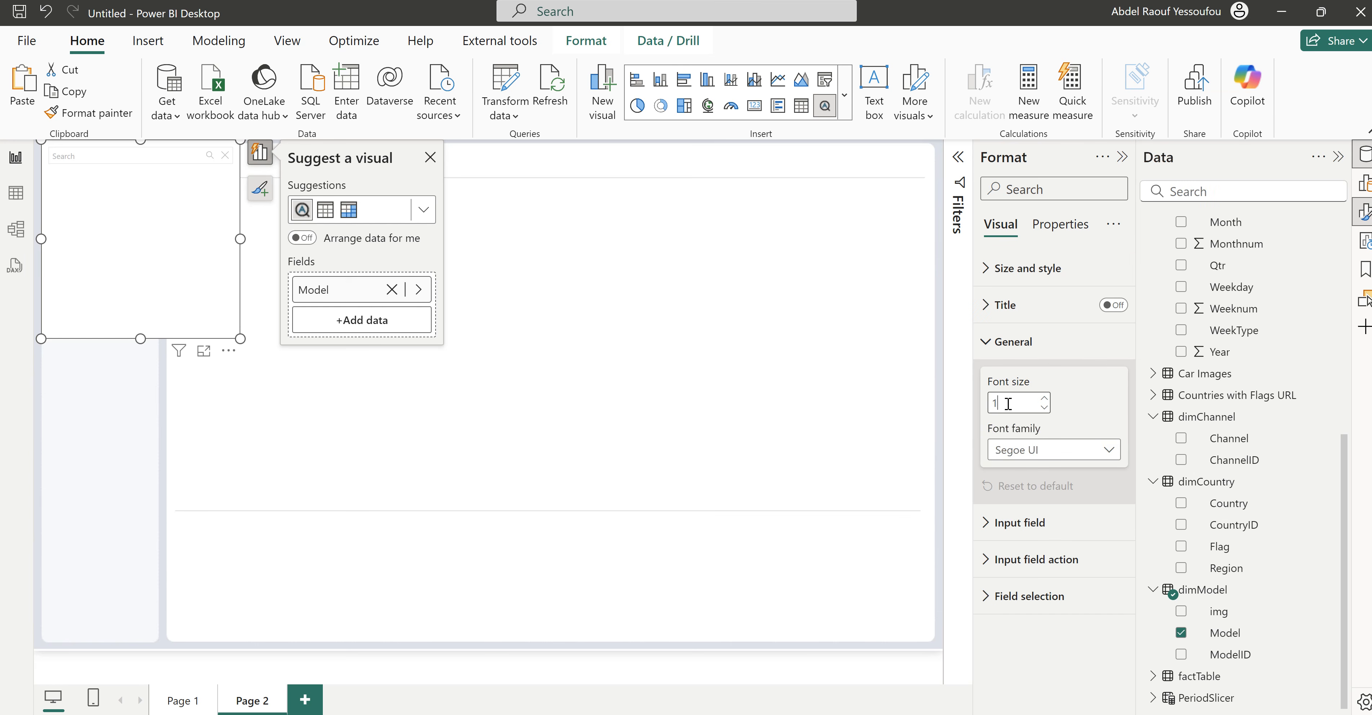
key("Return")
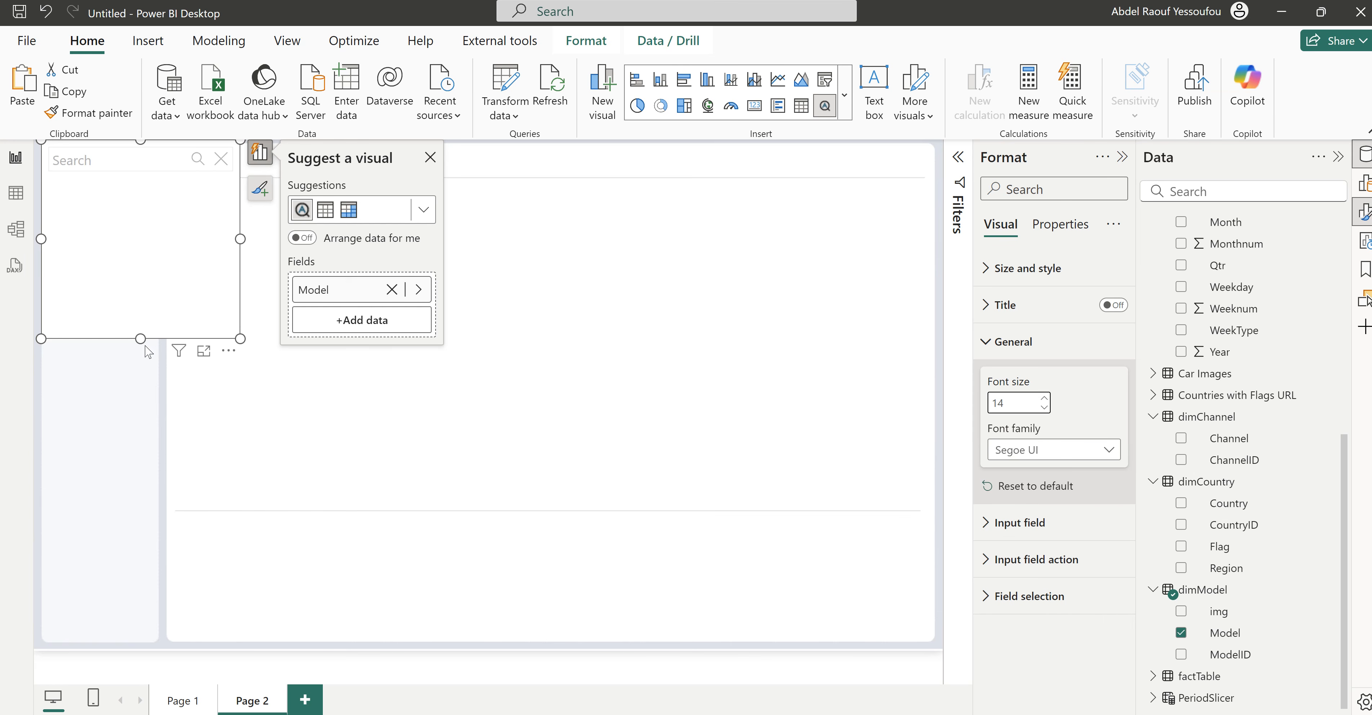
Step: Turn off the search slicer's background and stretch it across the white area above the upper divider line, about 53 high
left_click(1020, 269)
left_click(1105, 611)
left_click(1104, 611)
left_click_drag(140, 337, 927, 178)
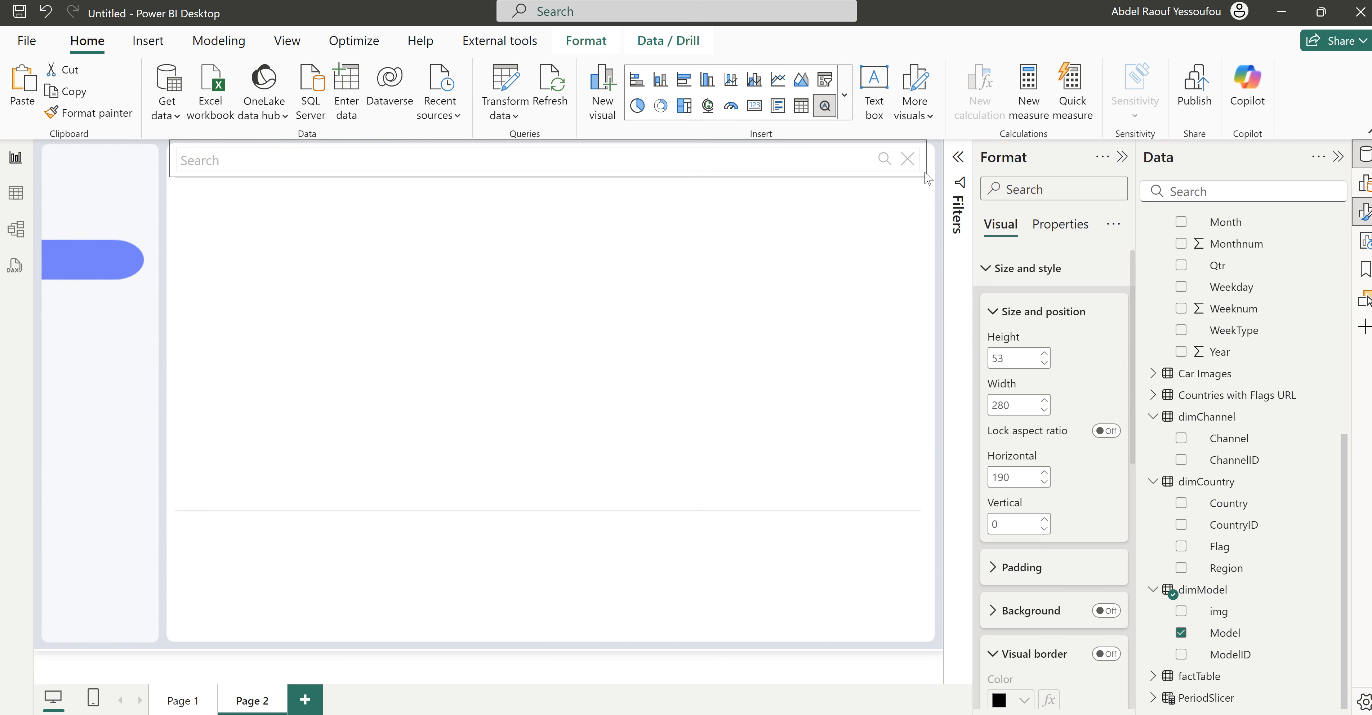
left_click(786, 283)
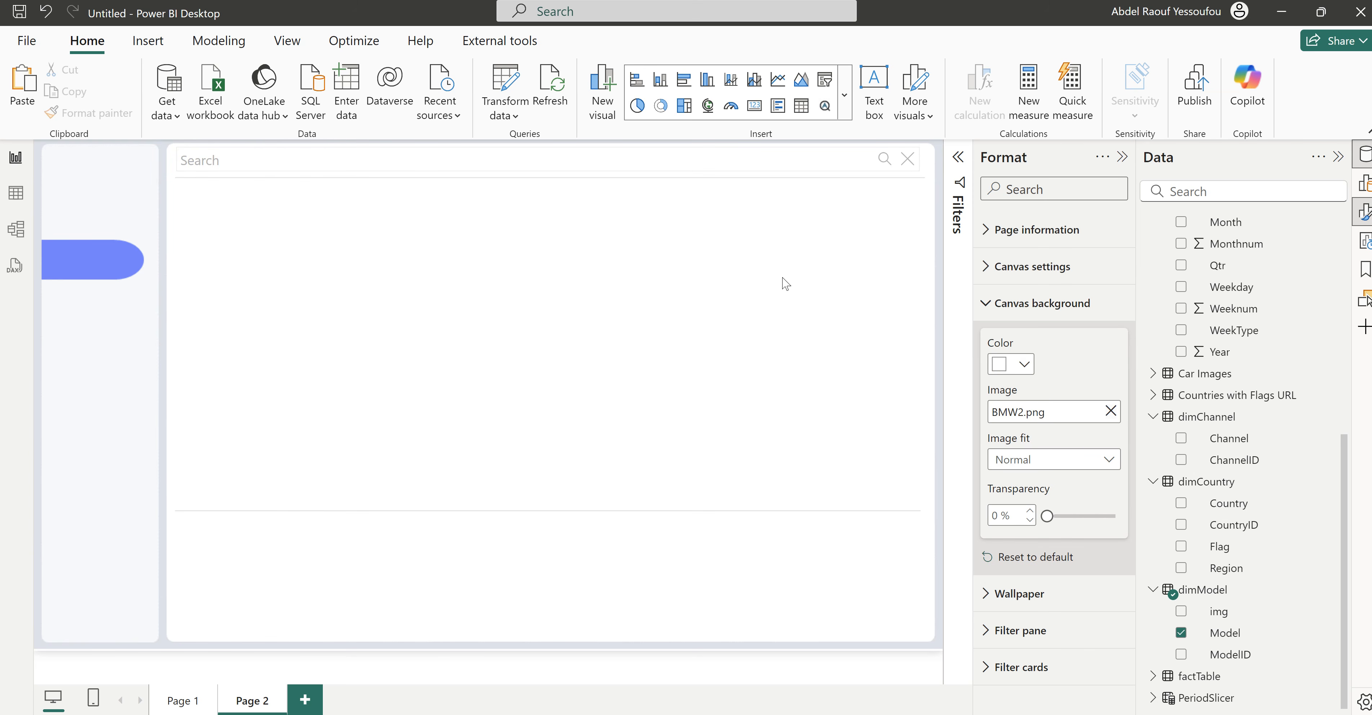
Step: Copy the Top Selling Models slicer from Page 1 to Page 2 without syncing it to the original
left_click(189, 703)
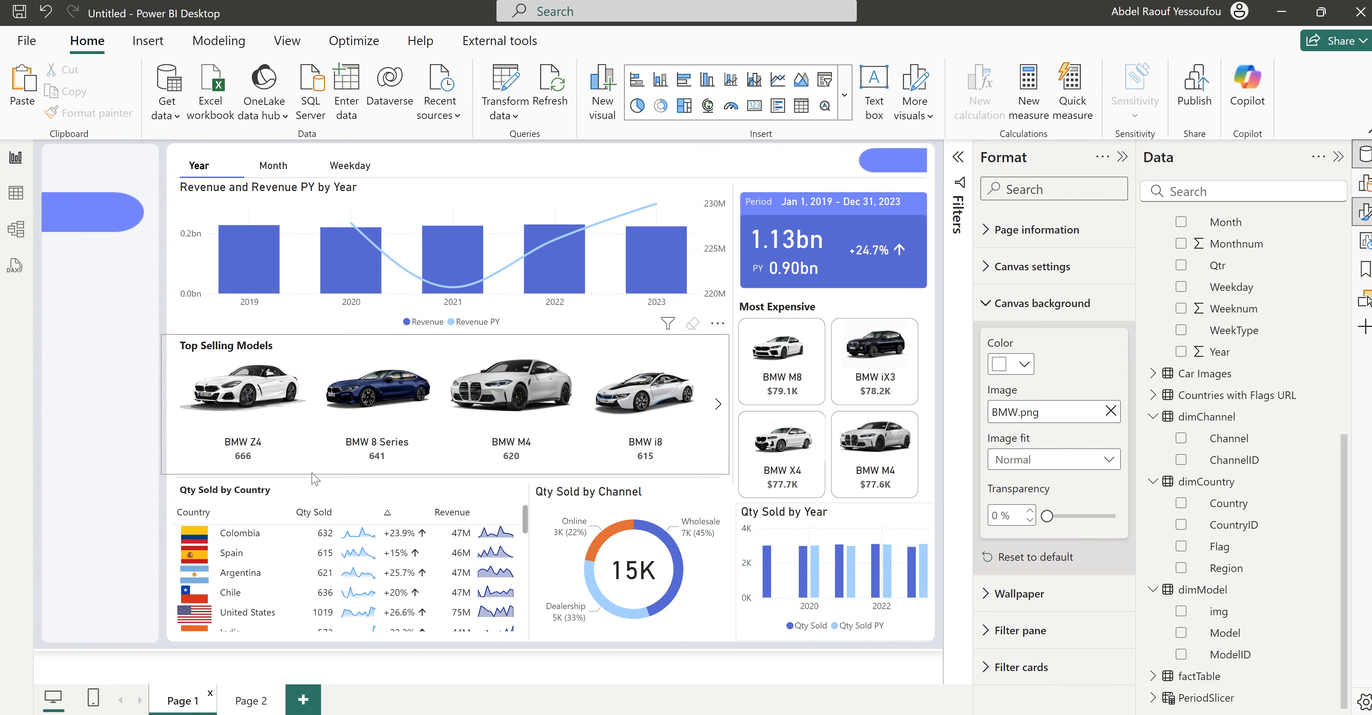
left_click(314, 478)
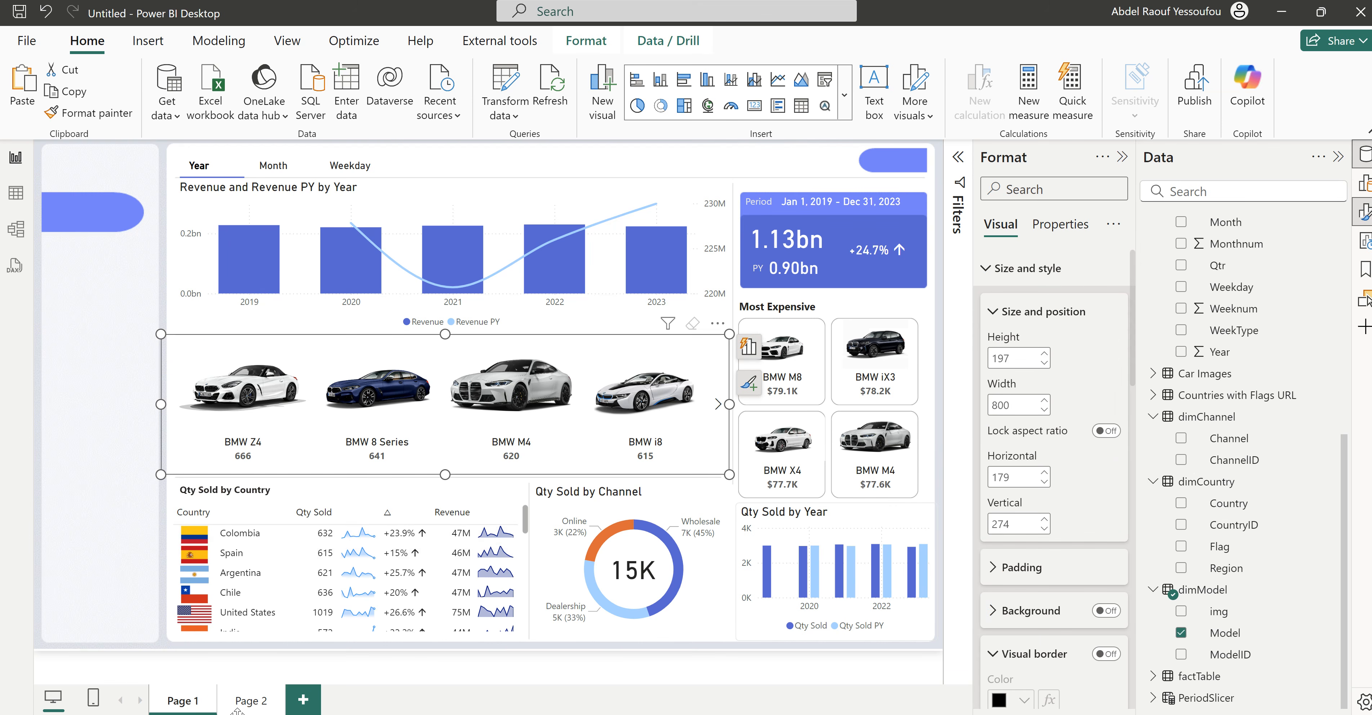
left_click(250, 701)
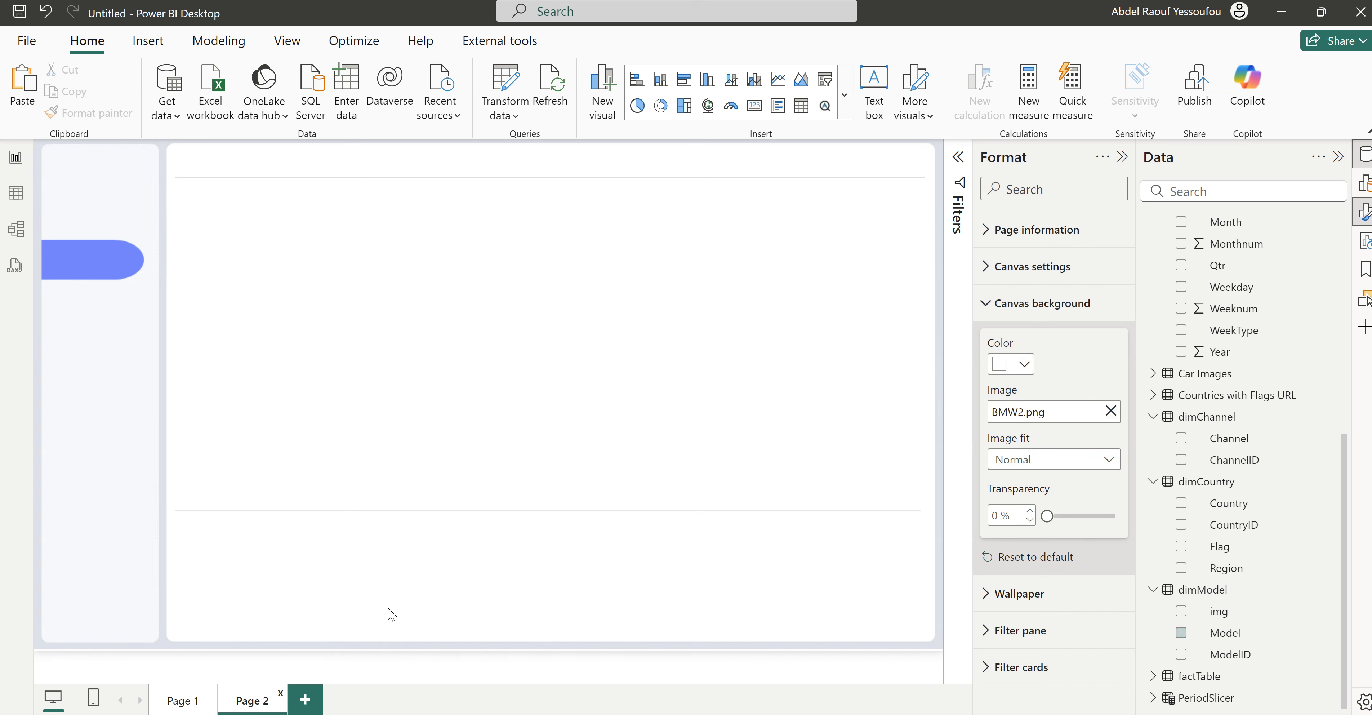
key("ctrl+v")
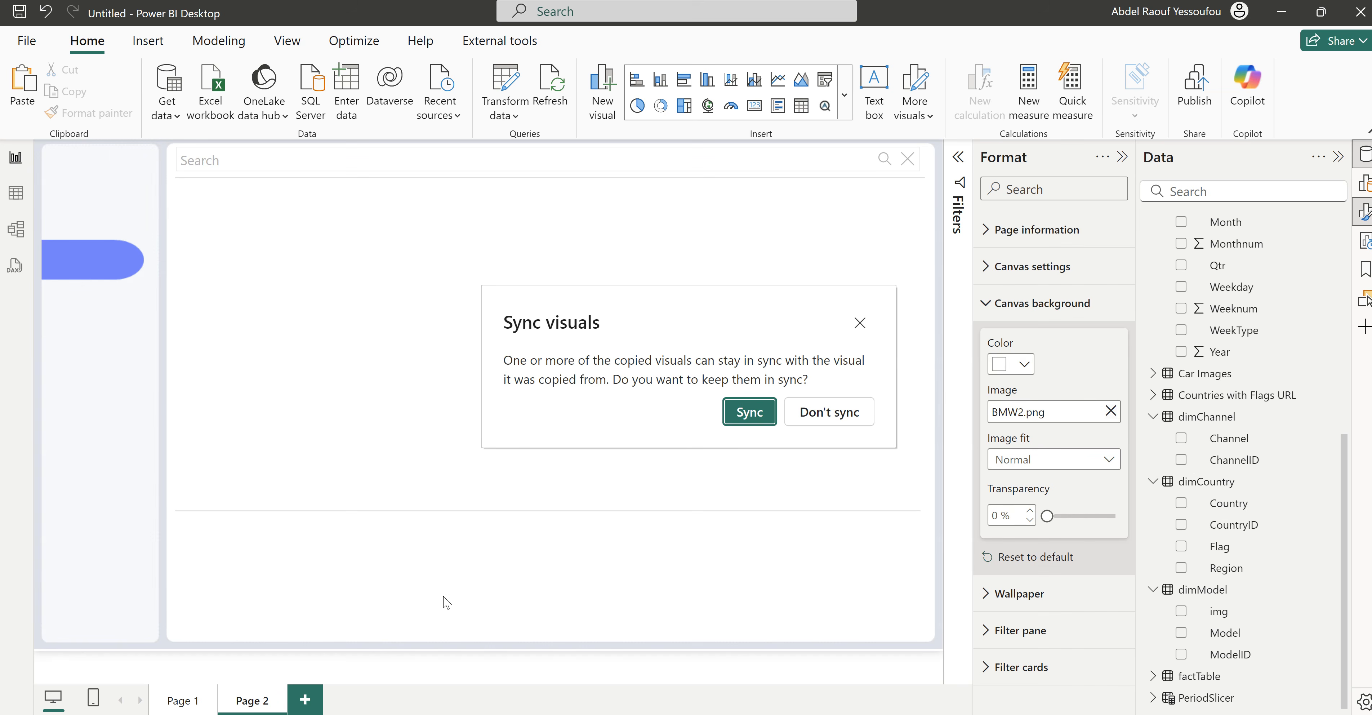
left_click(832, 420)
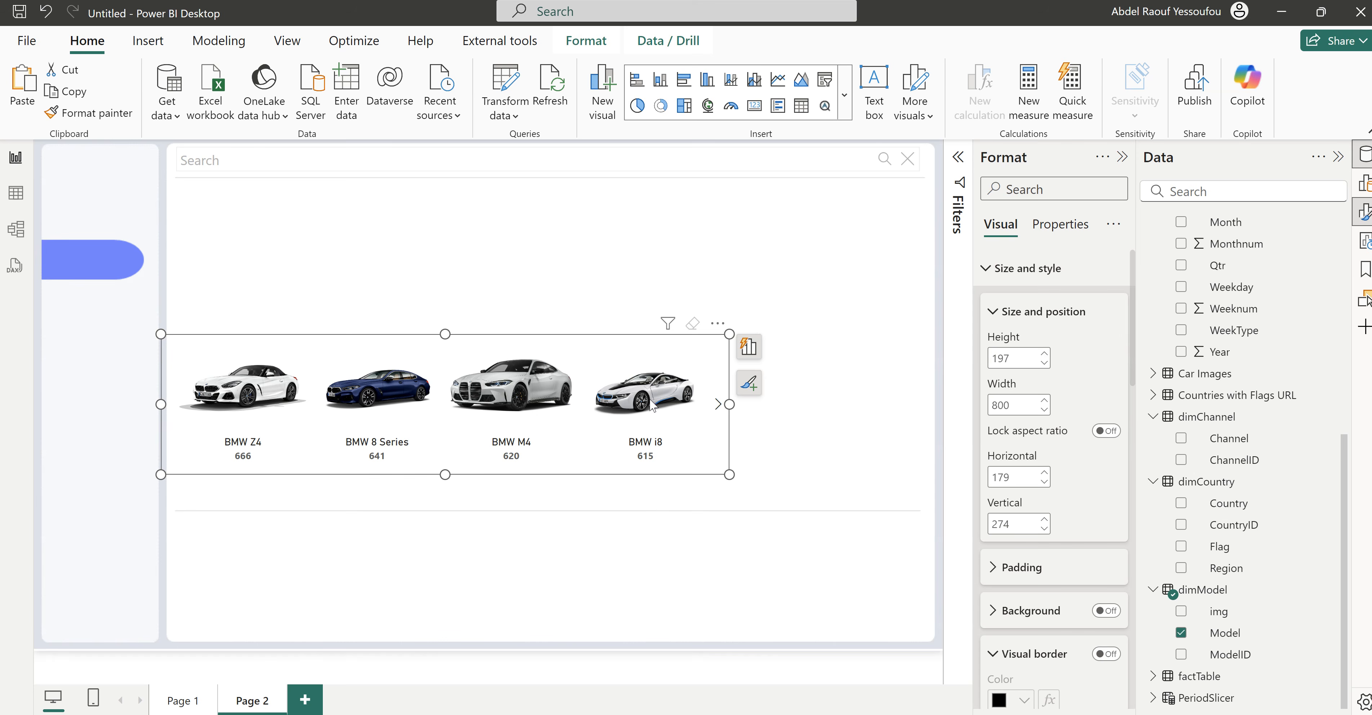
Step: Place the copied model slicer below the lower divider line and resize it to about 1055 wide and 185 high
left_click_drag(731, 326, 719, 513)
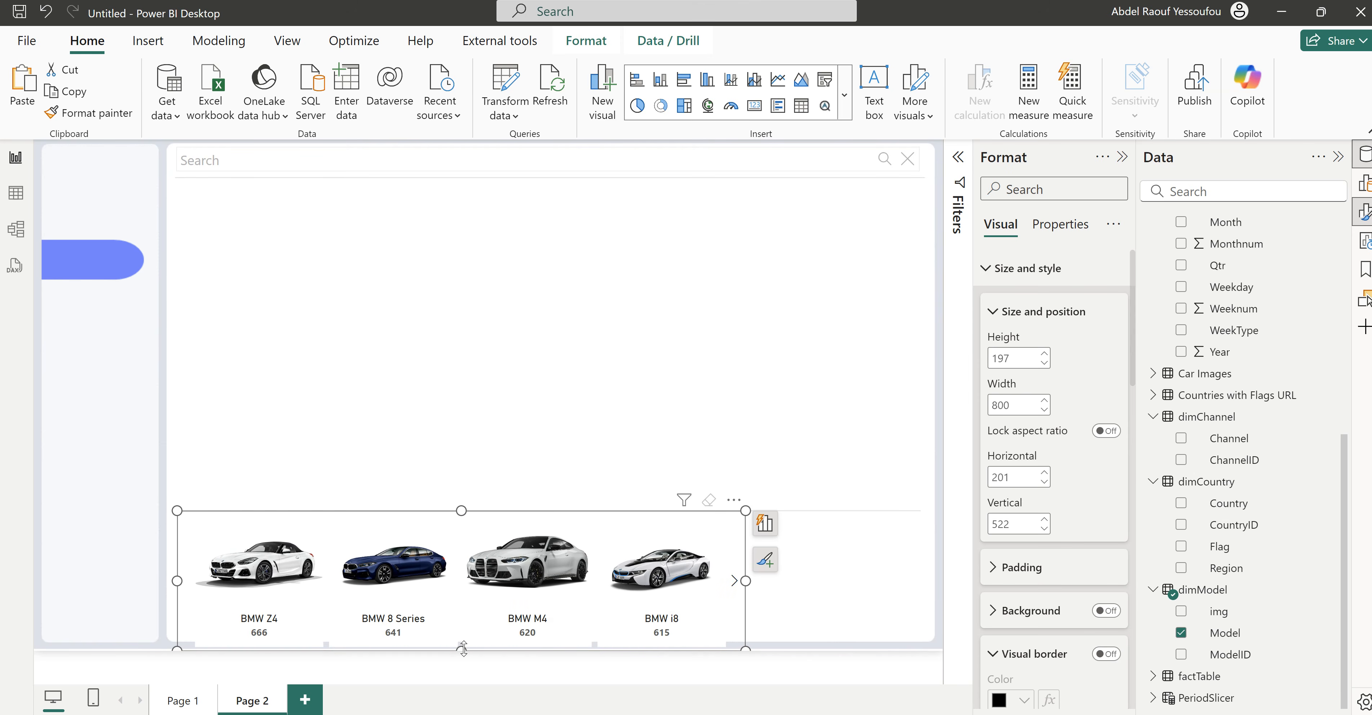
left_click_drag(470, 638, 470, 640)
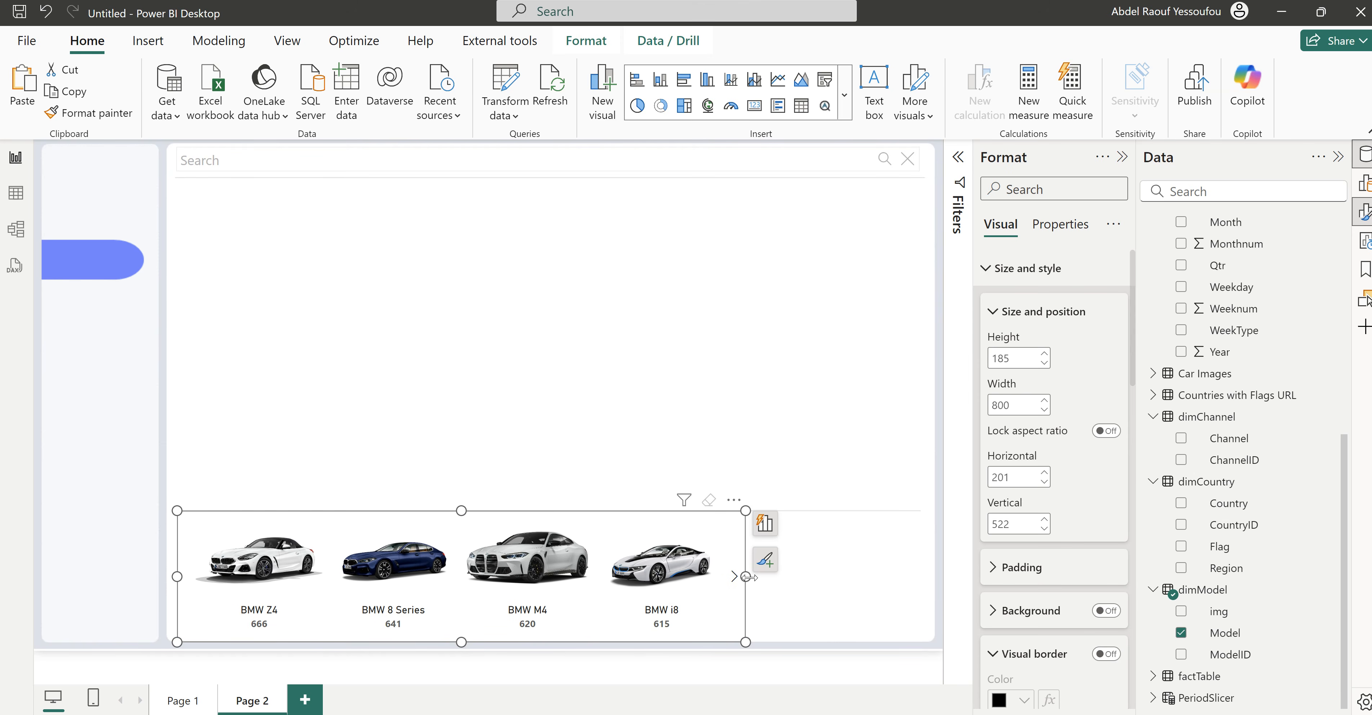
left_click_drag(747, 576, 937, 580)
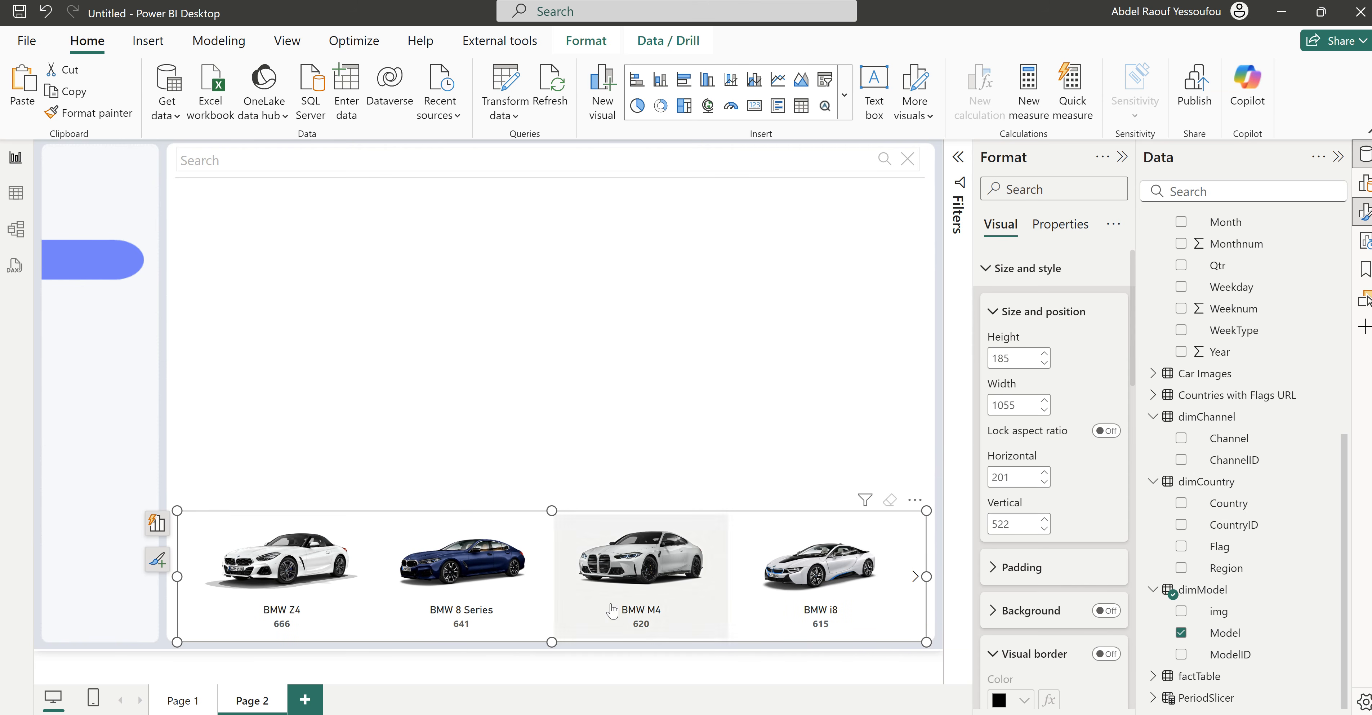
Step: Set the number of columns shown in the model slicer's layout to 10
left_click(1017, 268)
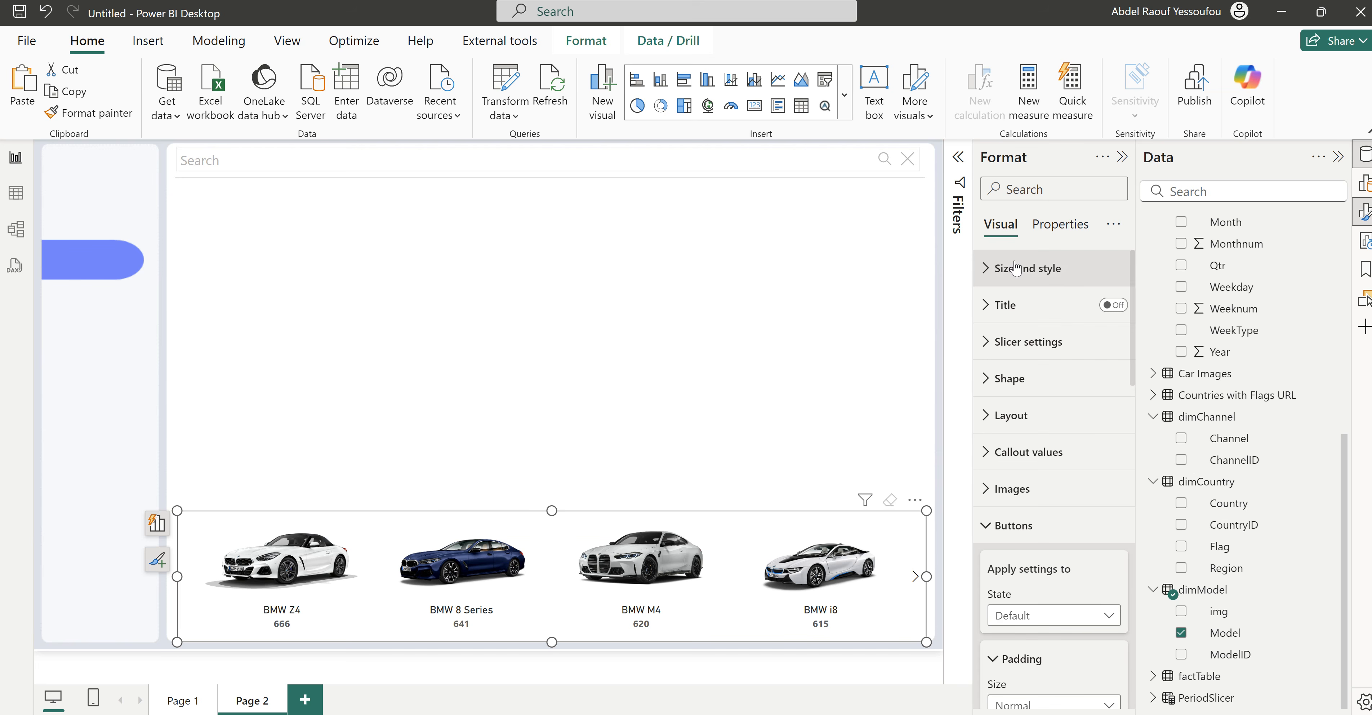
left_click(1013, 528)
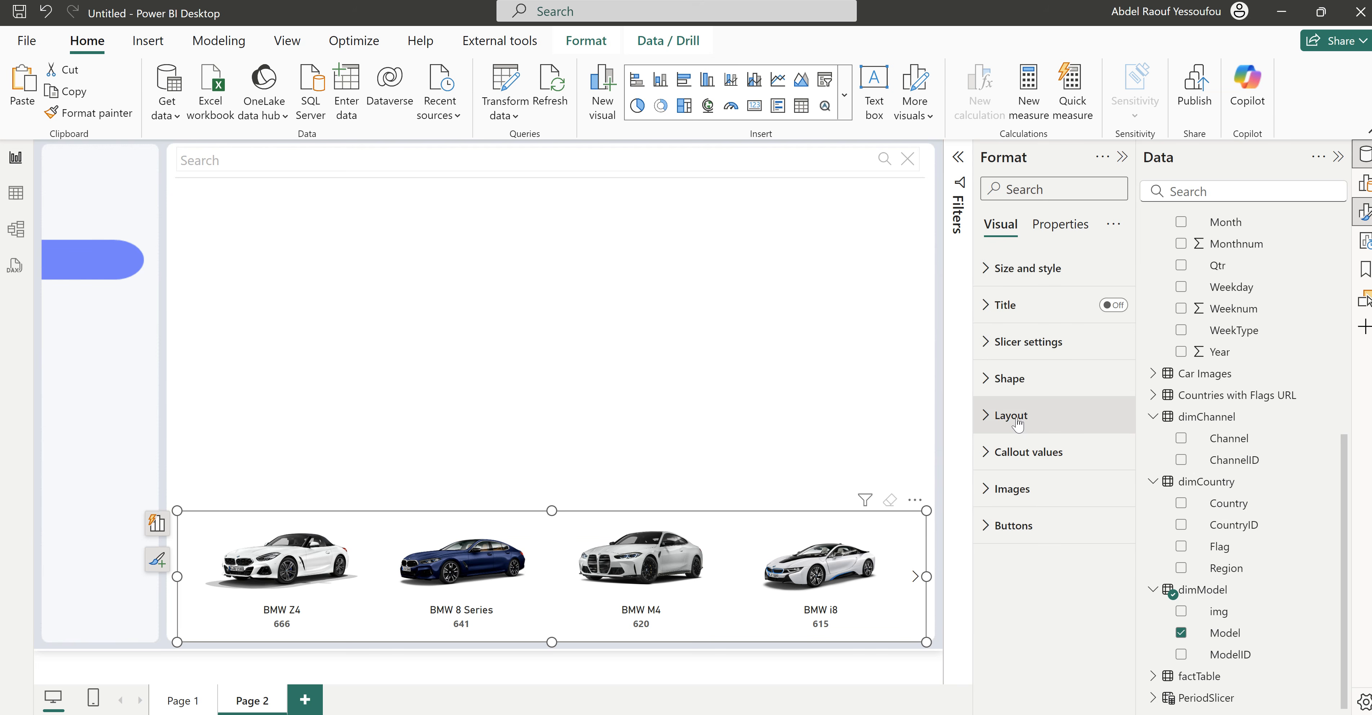
left_click(1017, 423)
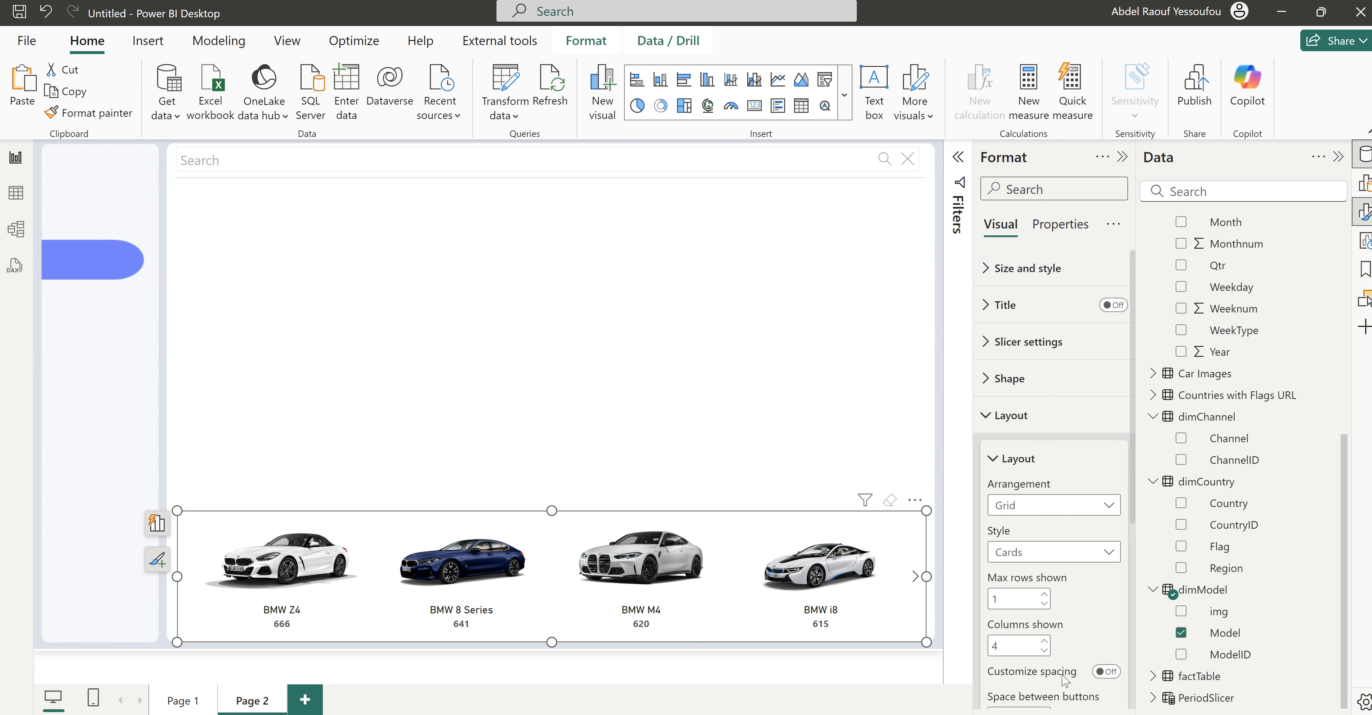
scroll(1062, 651, "down", 3)
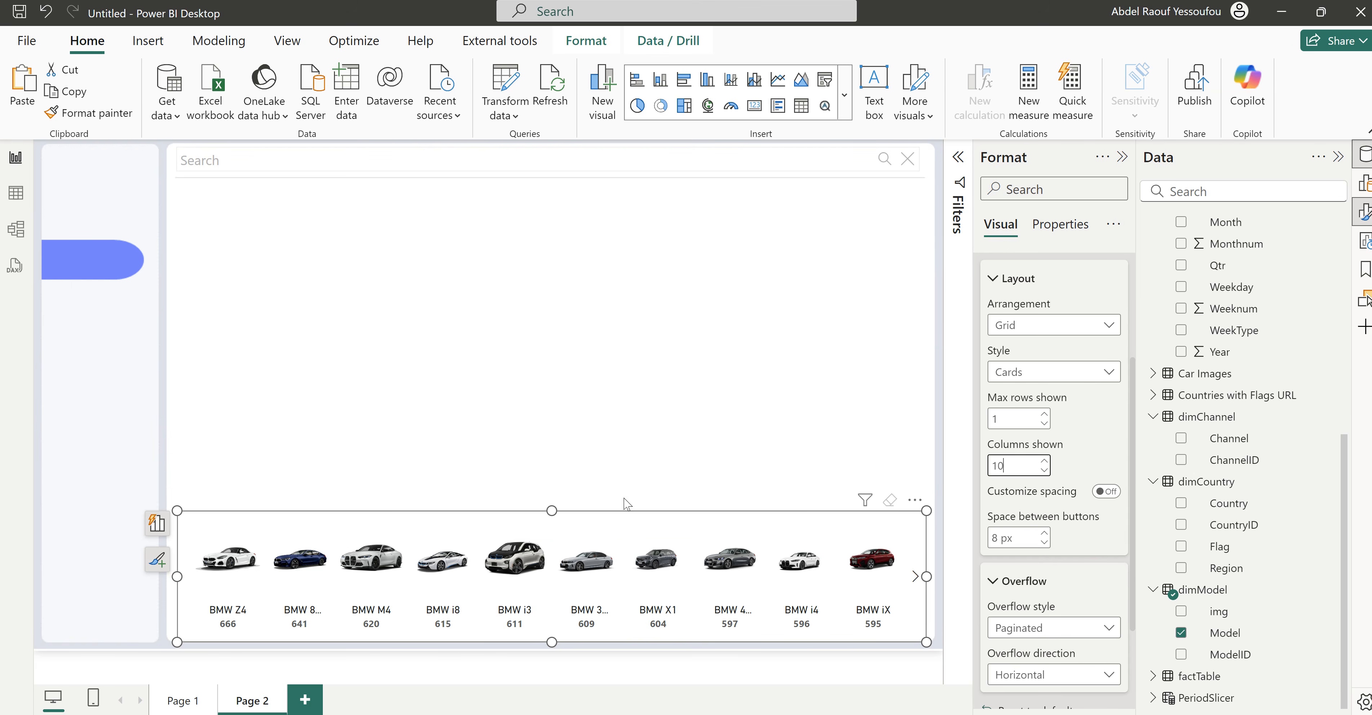
left_click(914, 464)
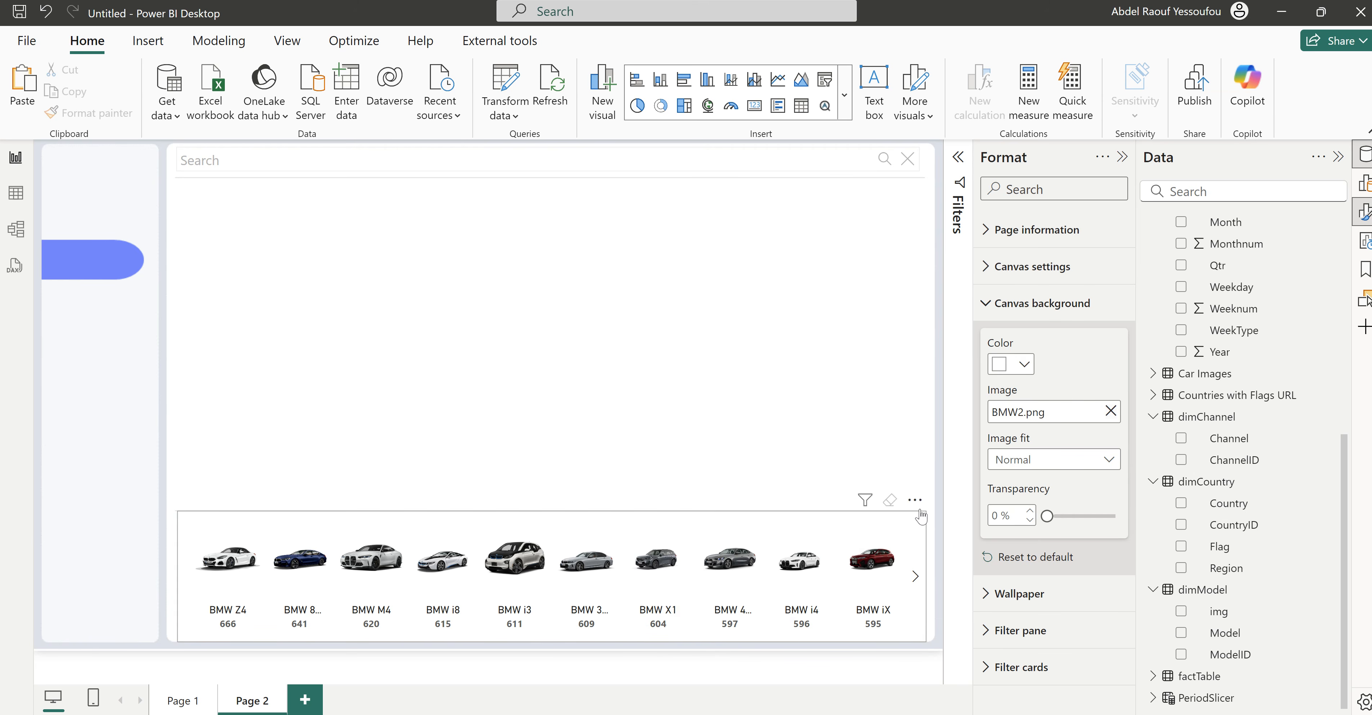
Step: Set the number of columns shown in the model slicer's layout to 8
left_click(925, 515)
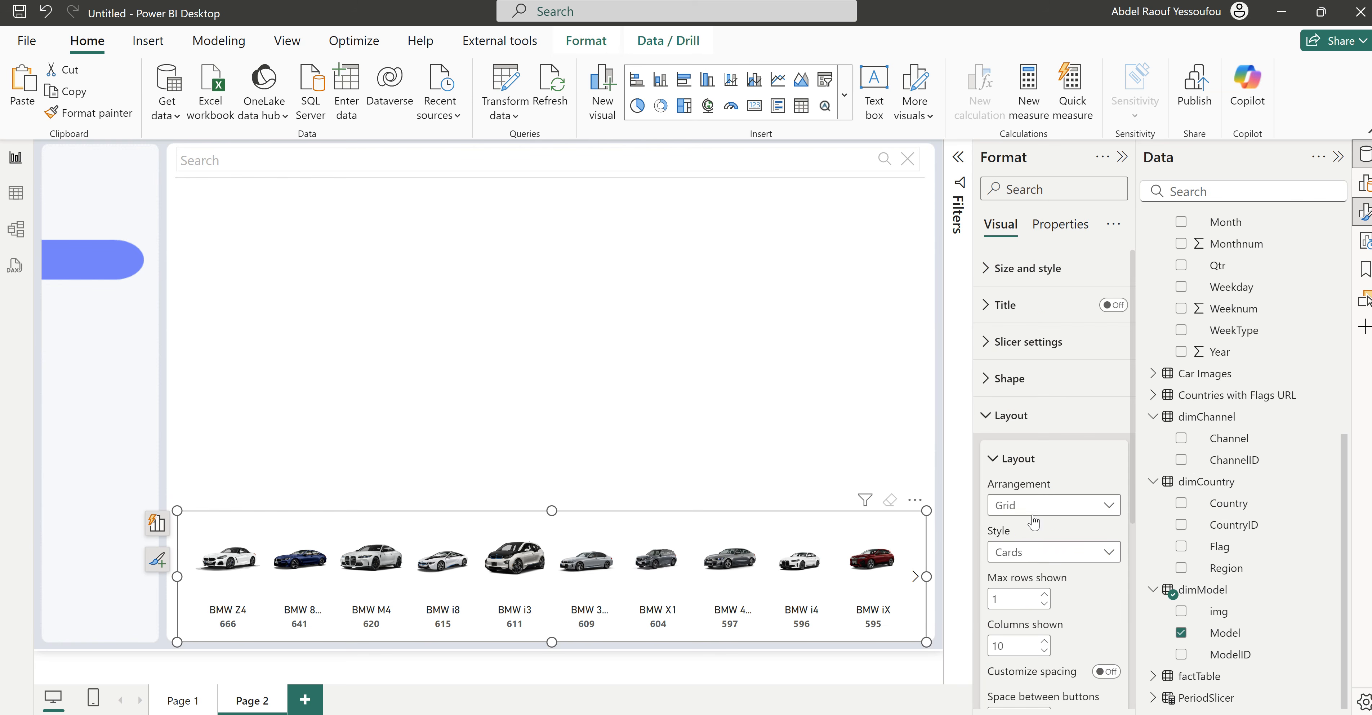
double_click(1013, 643)
left_click(769, 464)
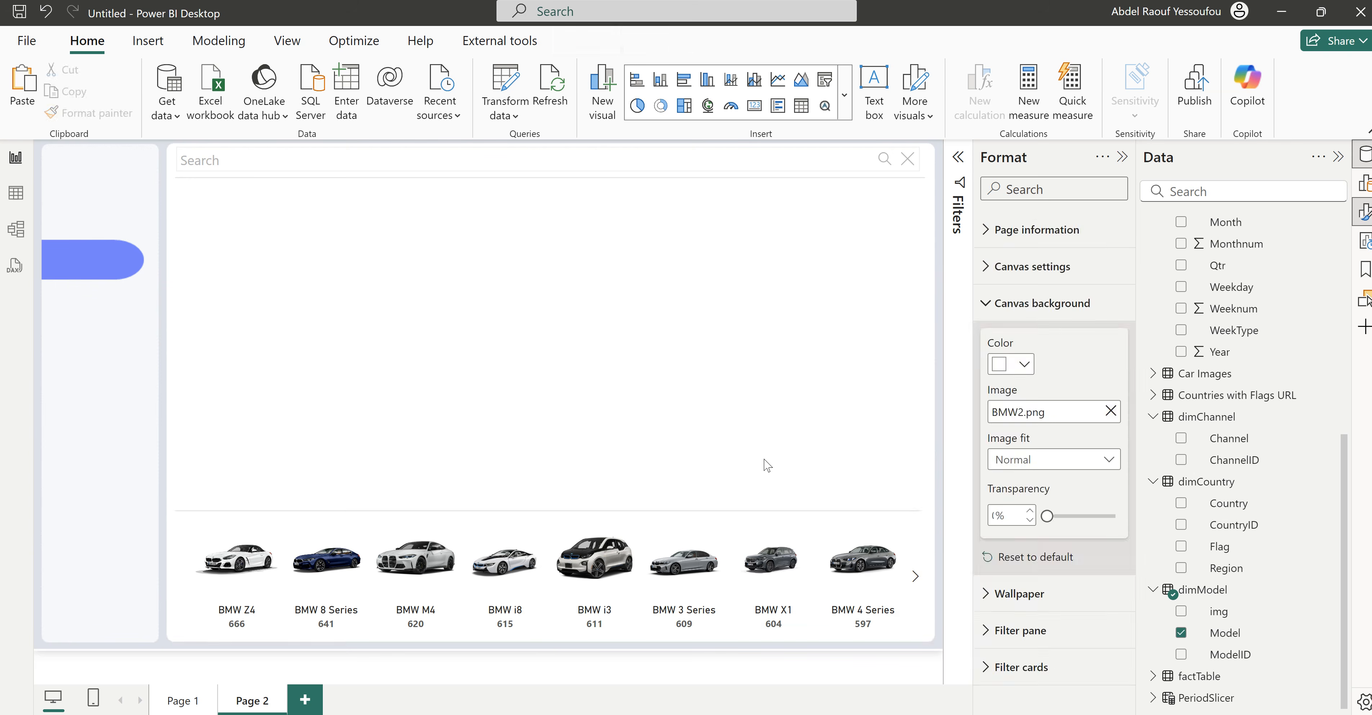
left_click(183, 640)
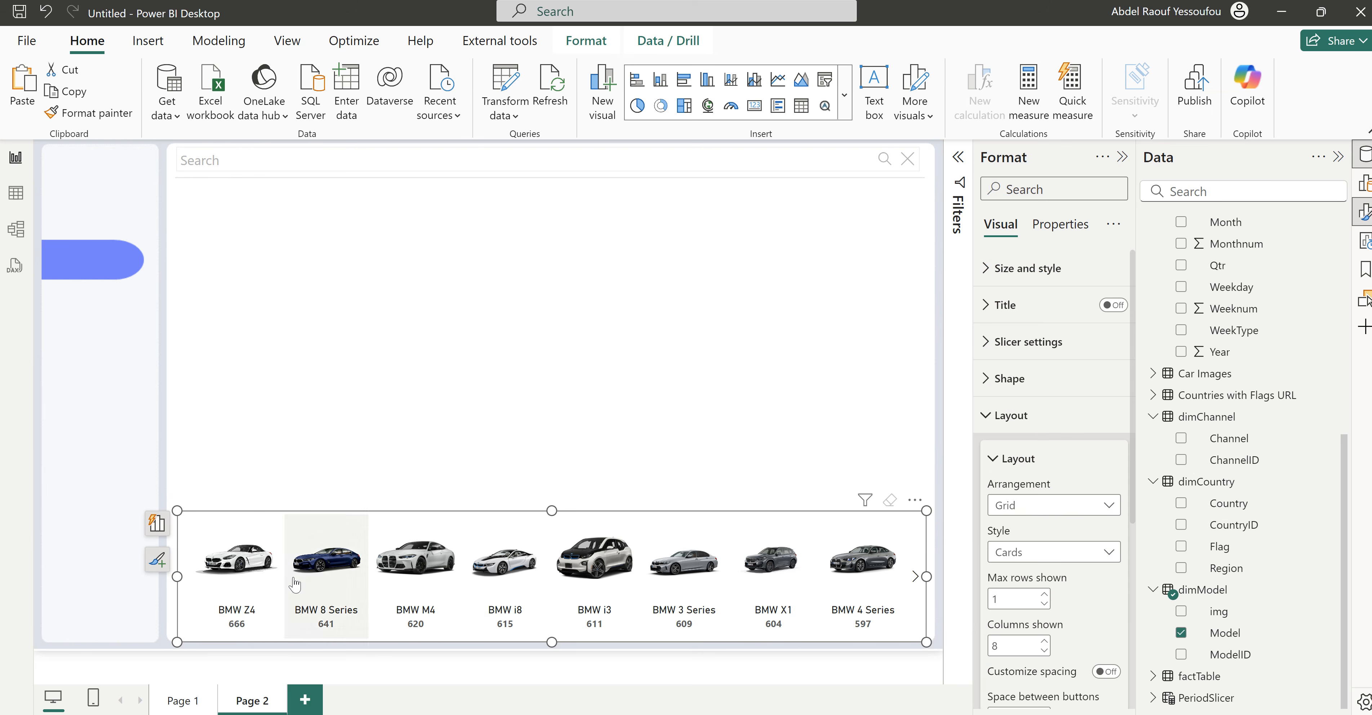
left_click(560, 258)
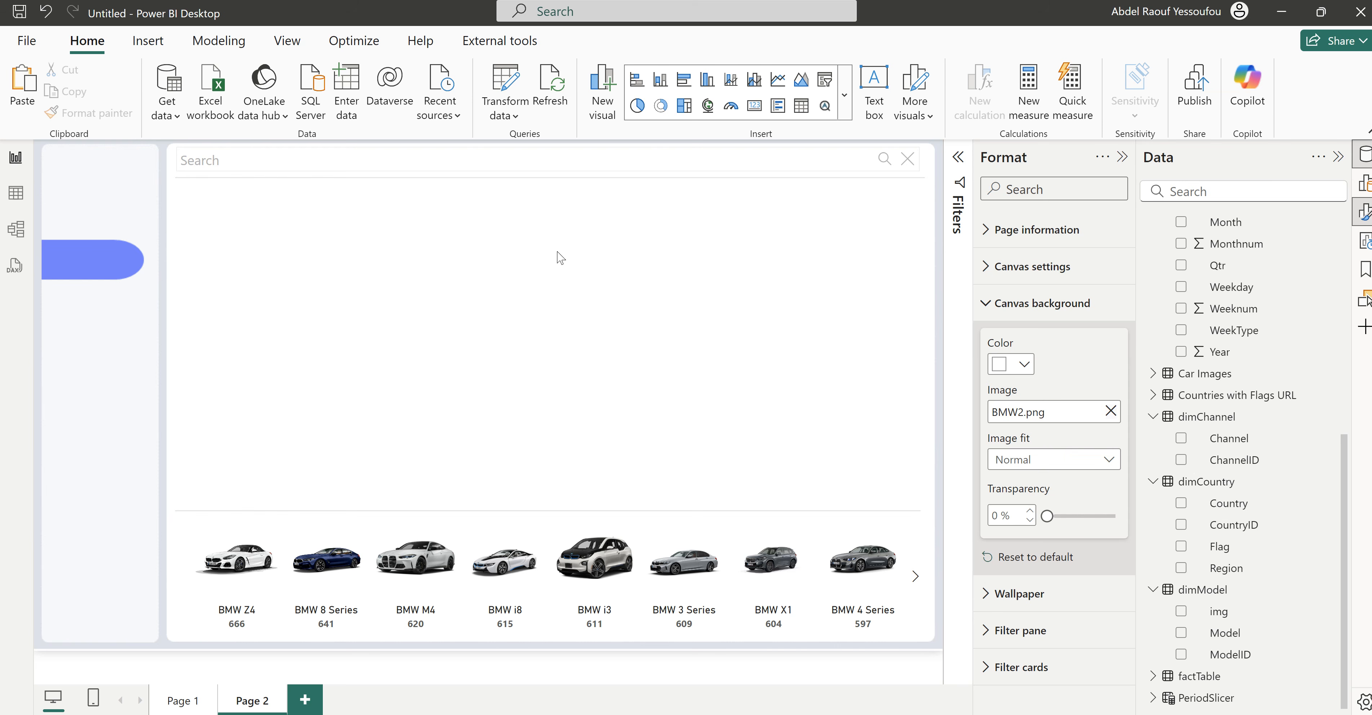
Step: Paste another copy of the model slicer, fit it between the two divider lines at about two-thirds width, and show 1 column
key("ctrl+v")
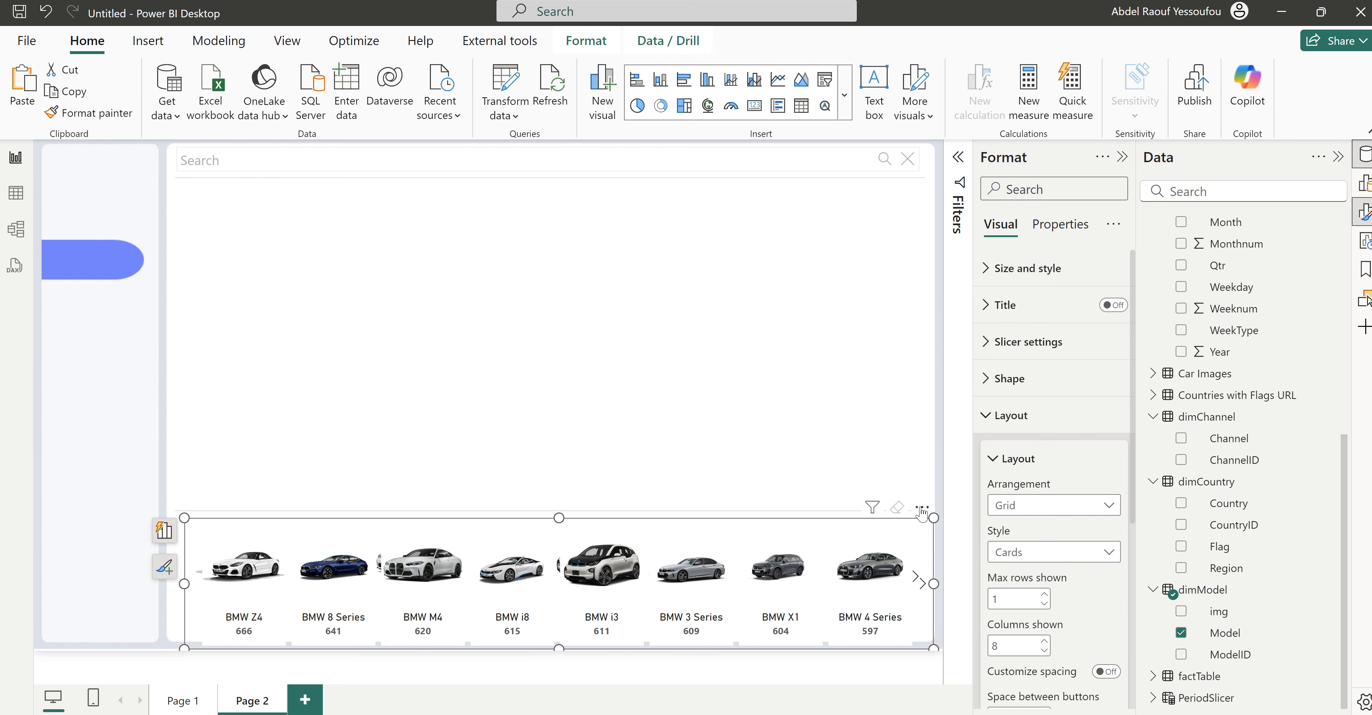
left_click_drag(924, 510, 916, 180)
left_click_drag(927, 247, 833, 248)
left_click_drag(501, 314, 501, 510)
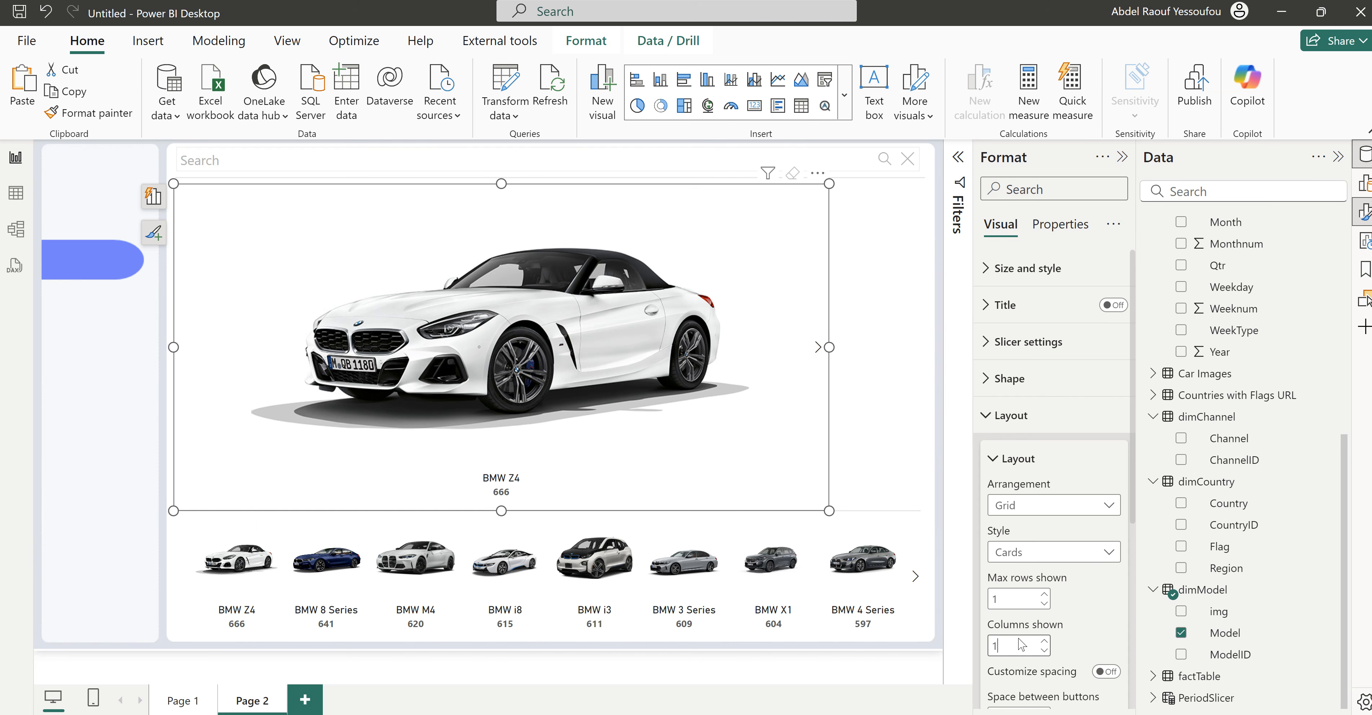
left_click(1002, 416)
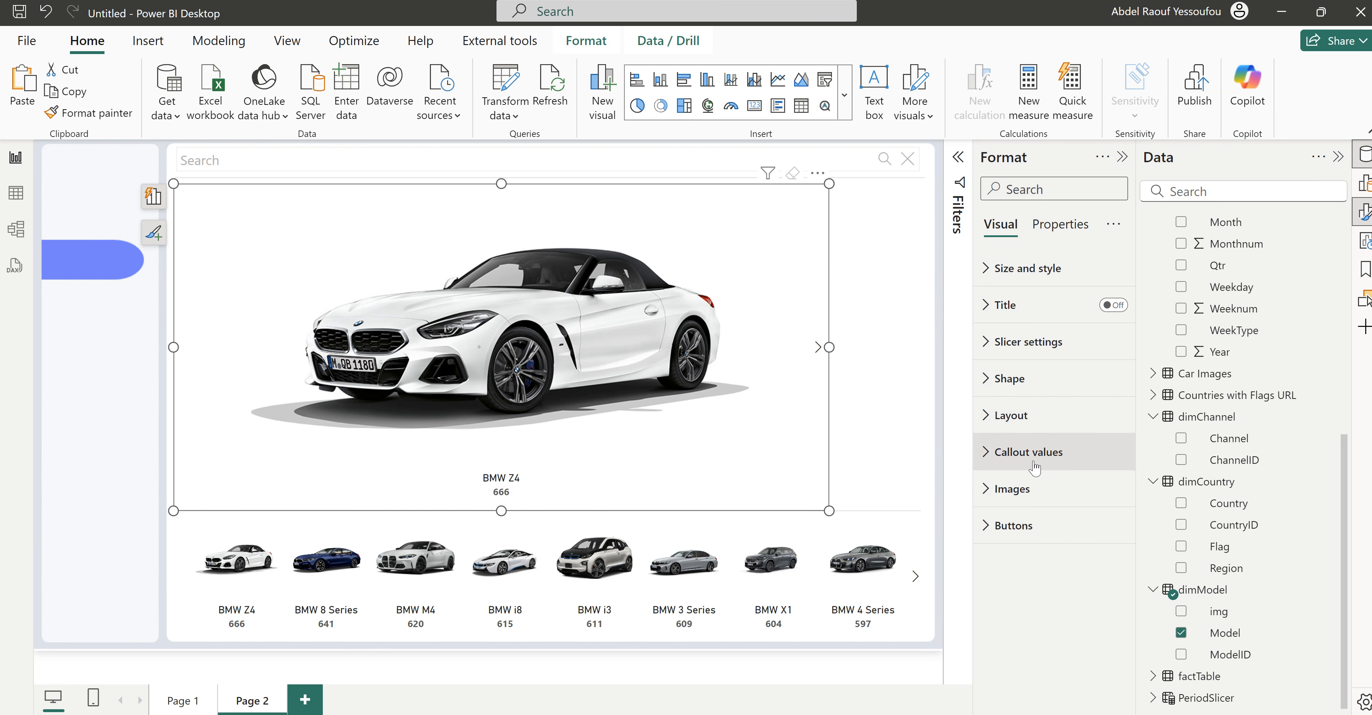
Step: Turn off the label and the values in the large car slicer's callout settings so that only the image remains
left_click(1019, 459)
scroll(1060, 597, "down", 8)
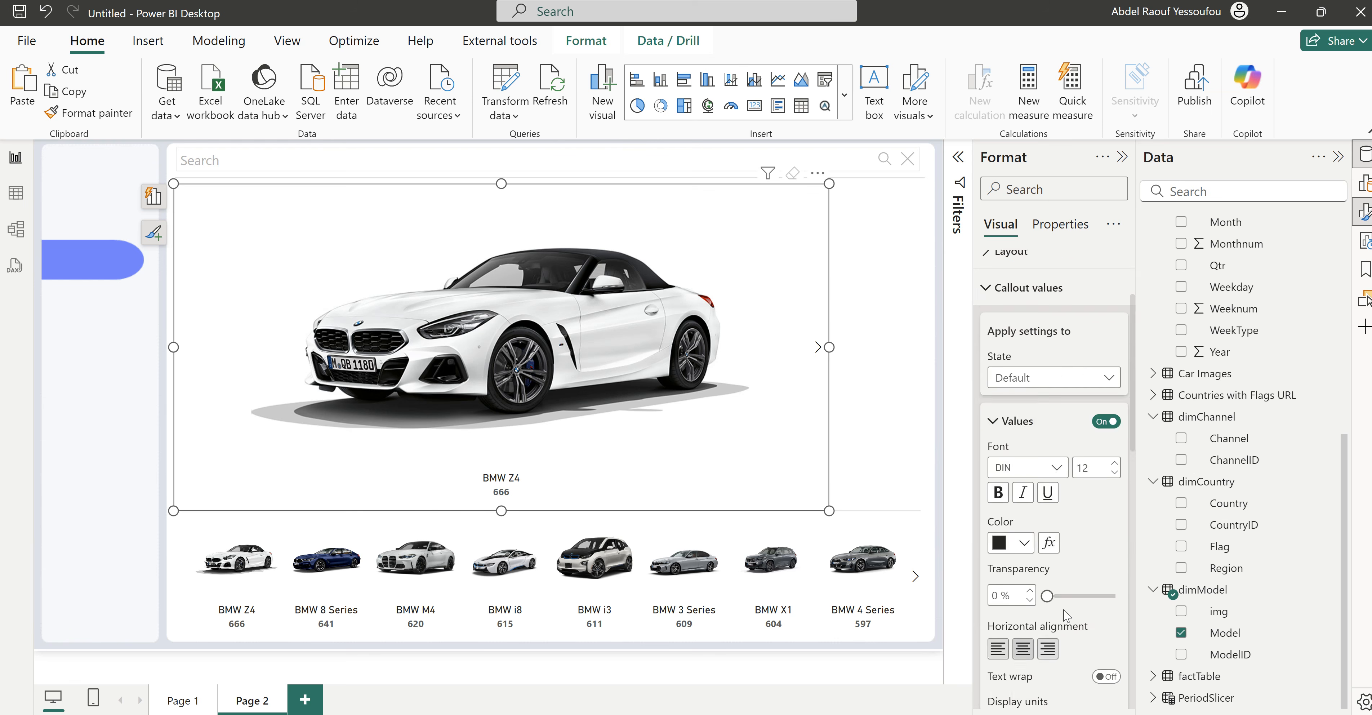
left_click(1103, 493)
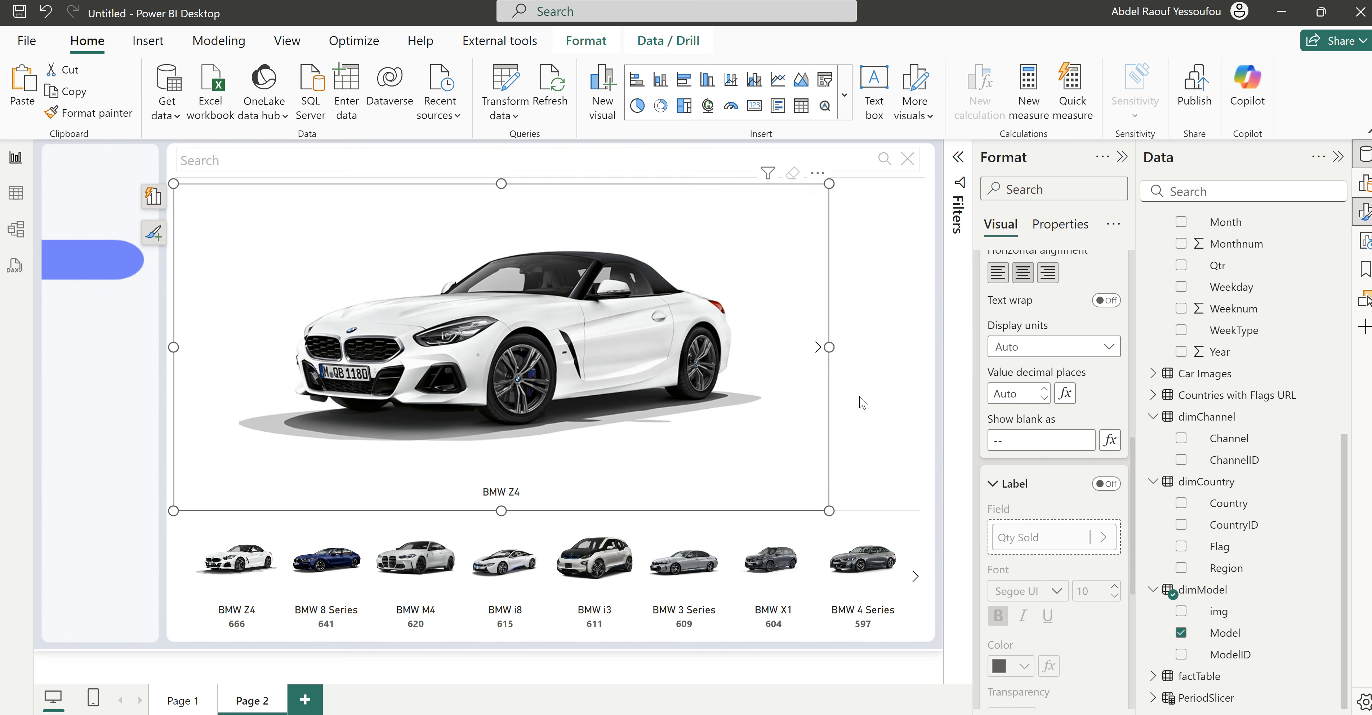
scroll(1011, 458, "up", 10)
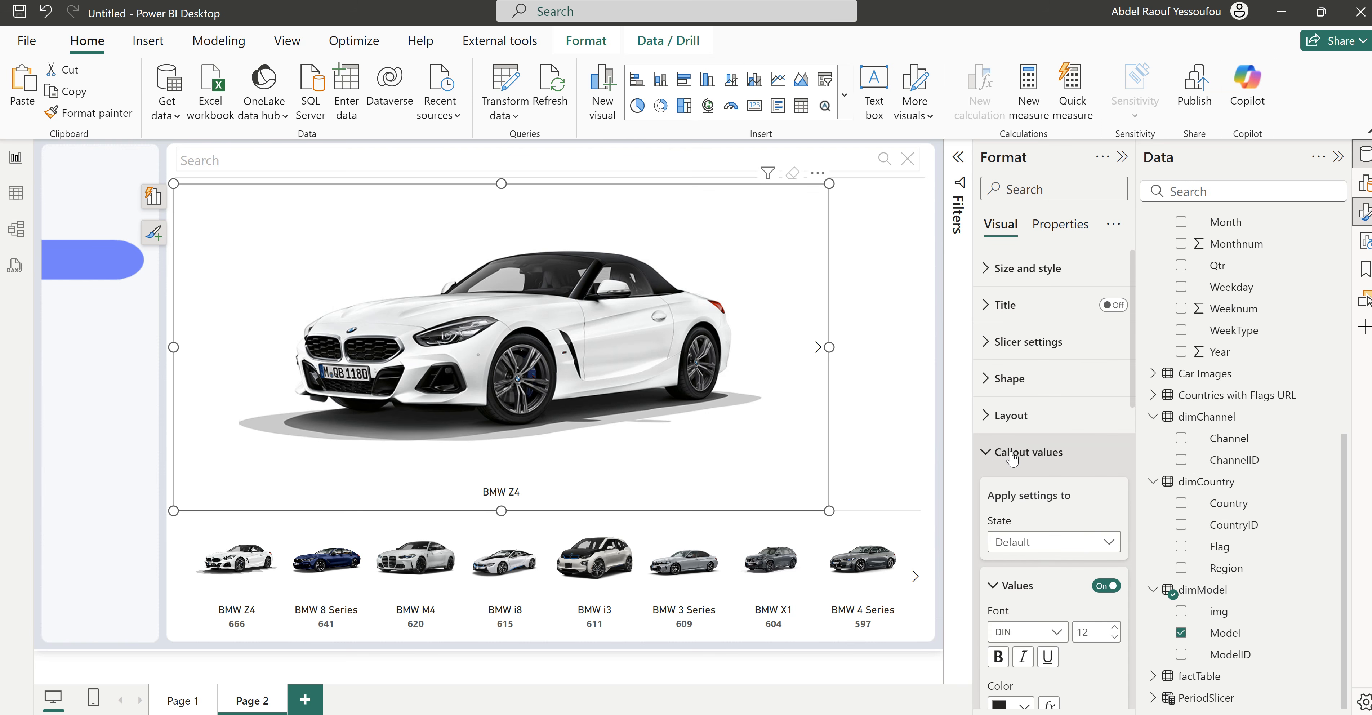
left_click(1106, 586)
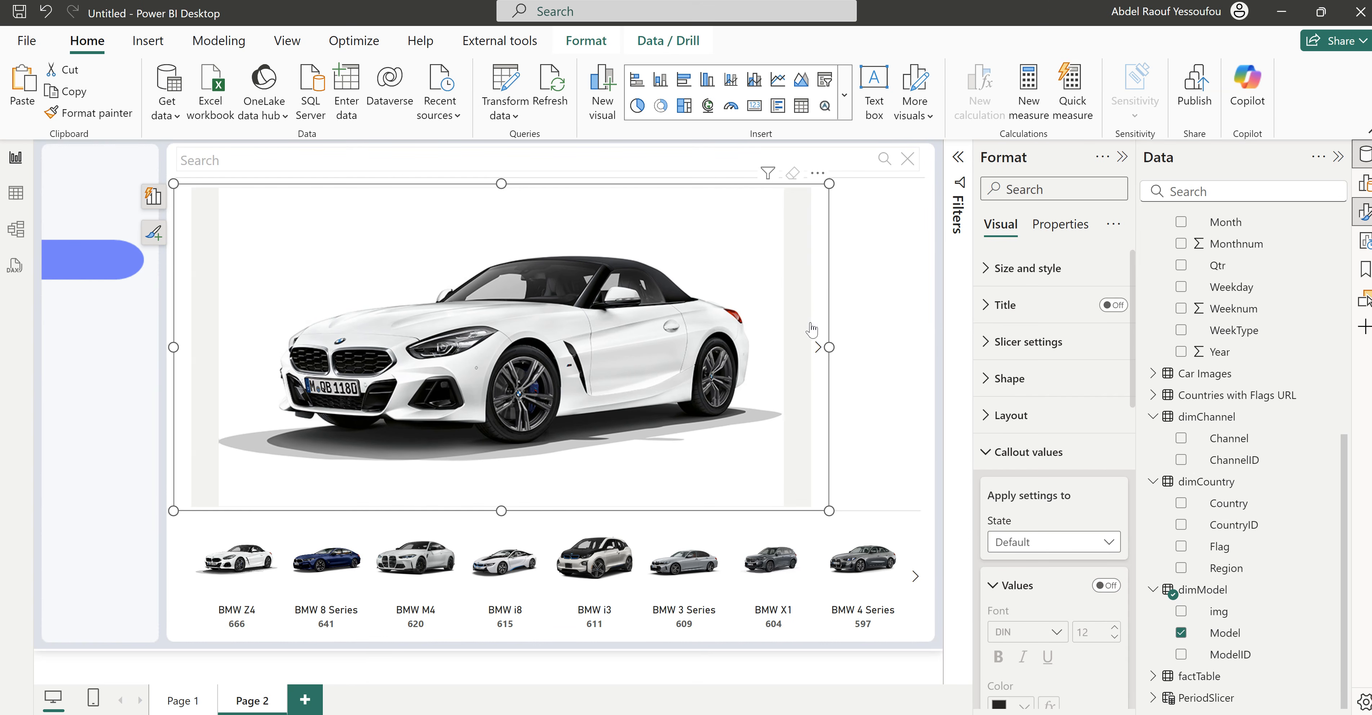
left_click(869, 330)
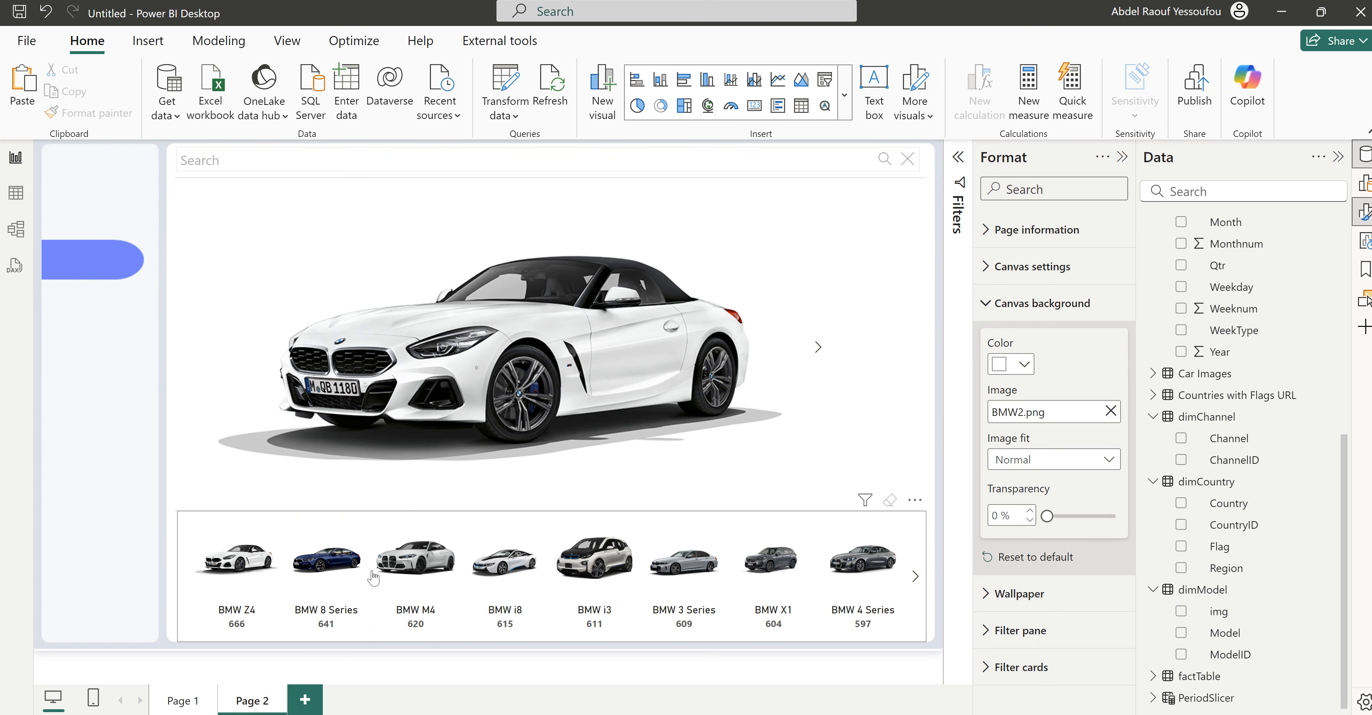
Step: Select BMW 8 Series in the lower model slicer and turn on Force selection for that slicer
left_click(340, 569)
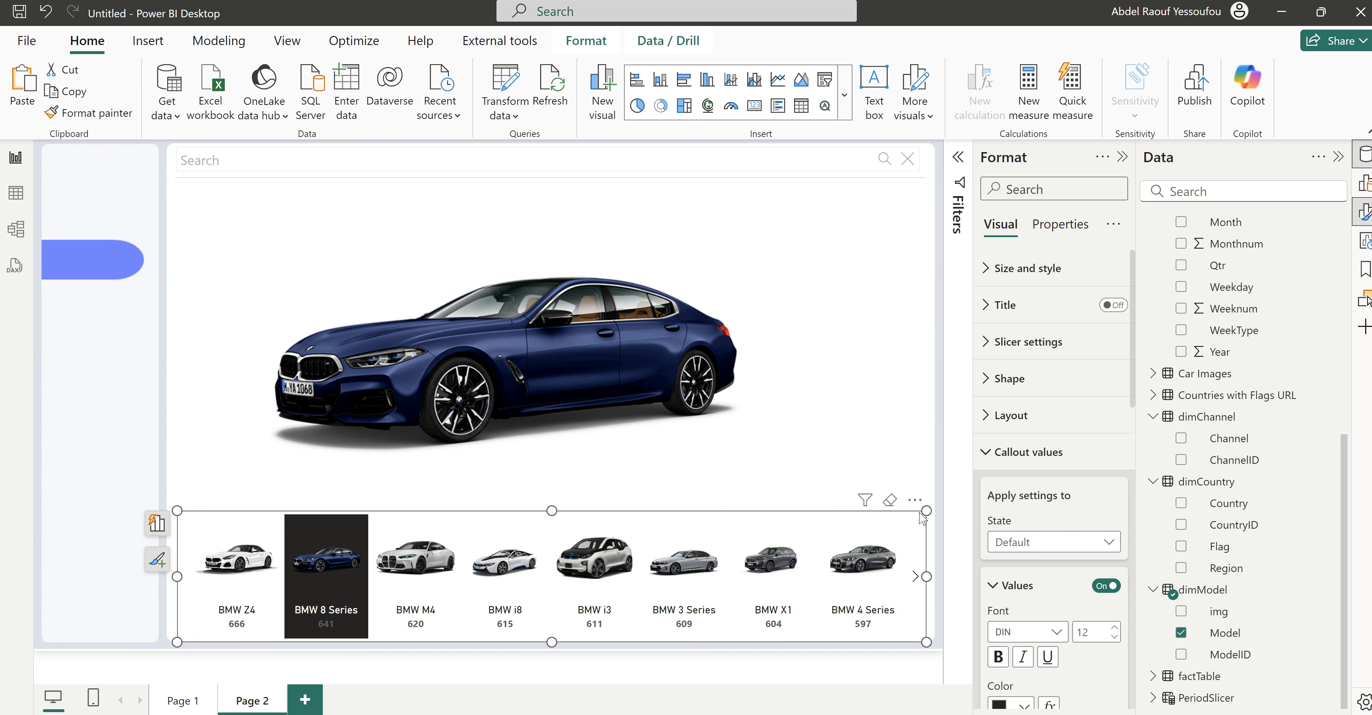
left_click(1012, 454)
left_click(1013, 345)
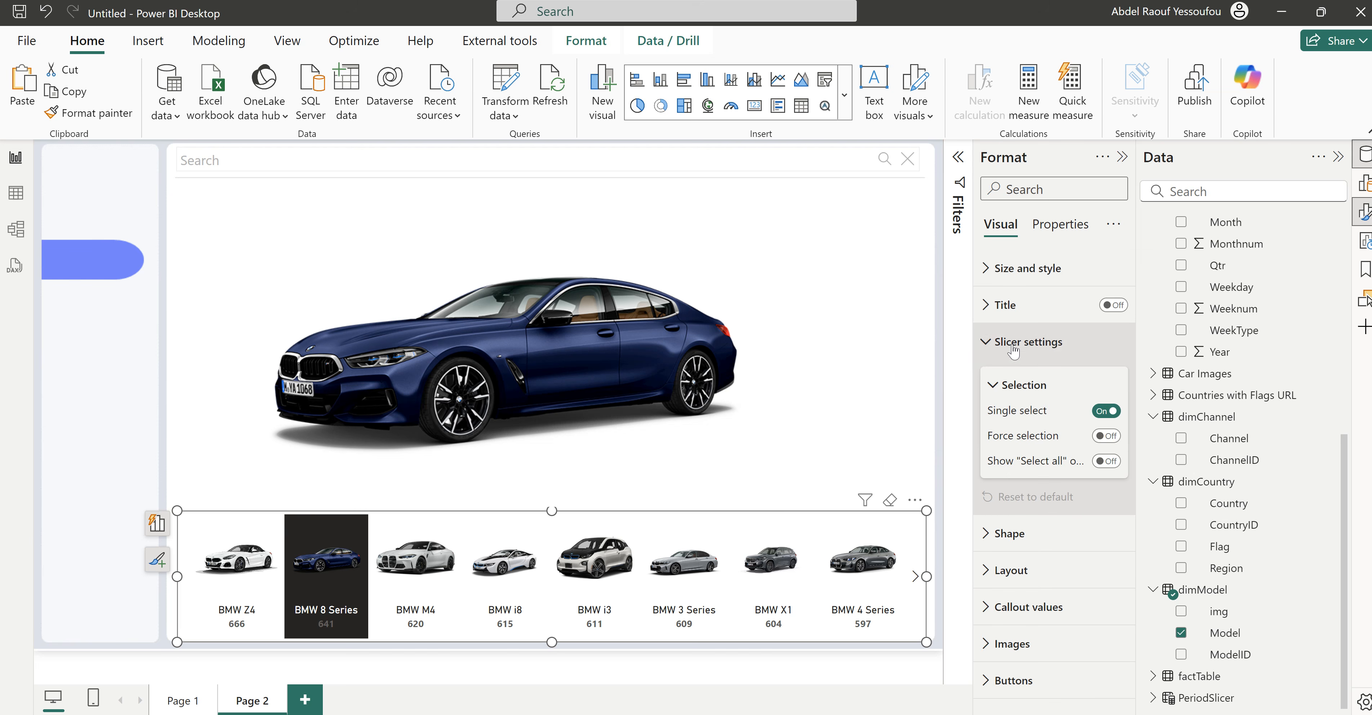
left_click(1106, 435)
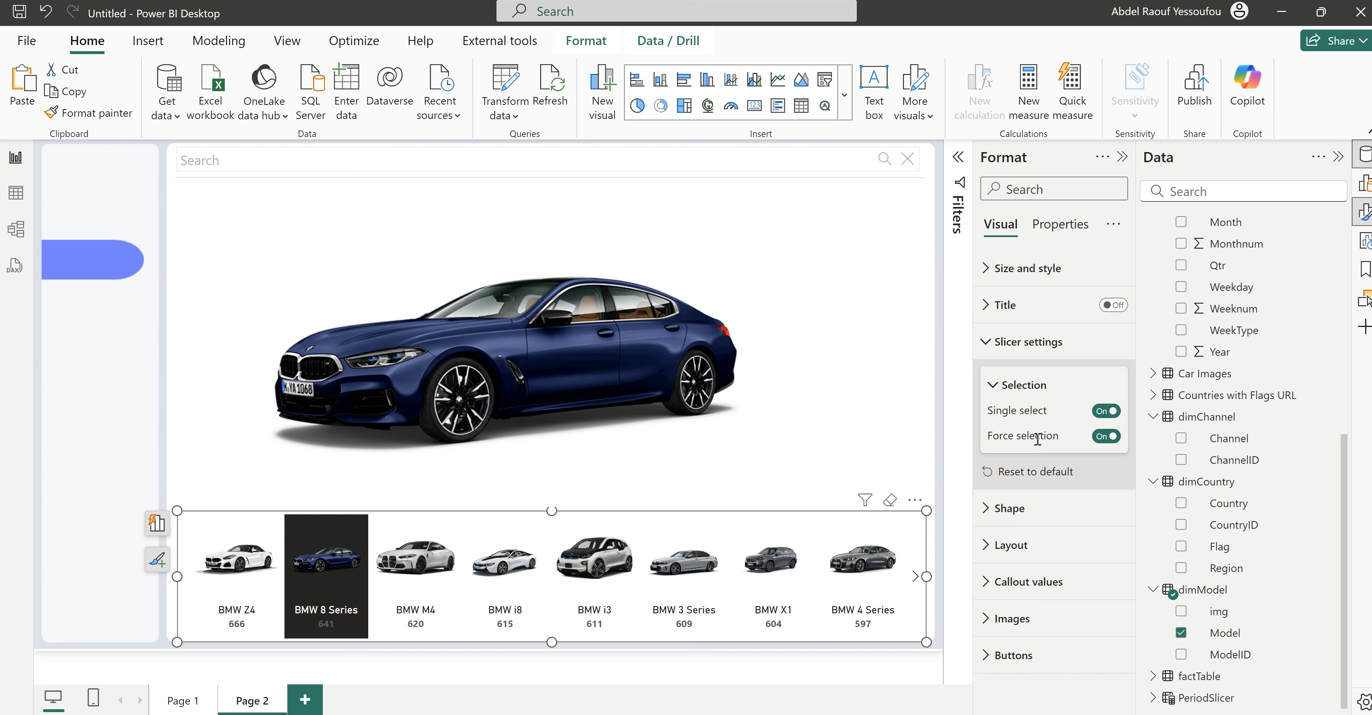
left_click(1042, 362)
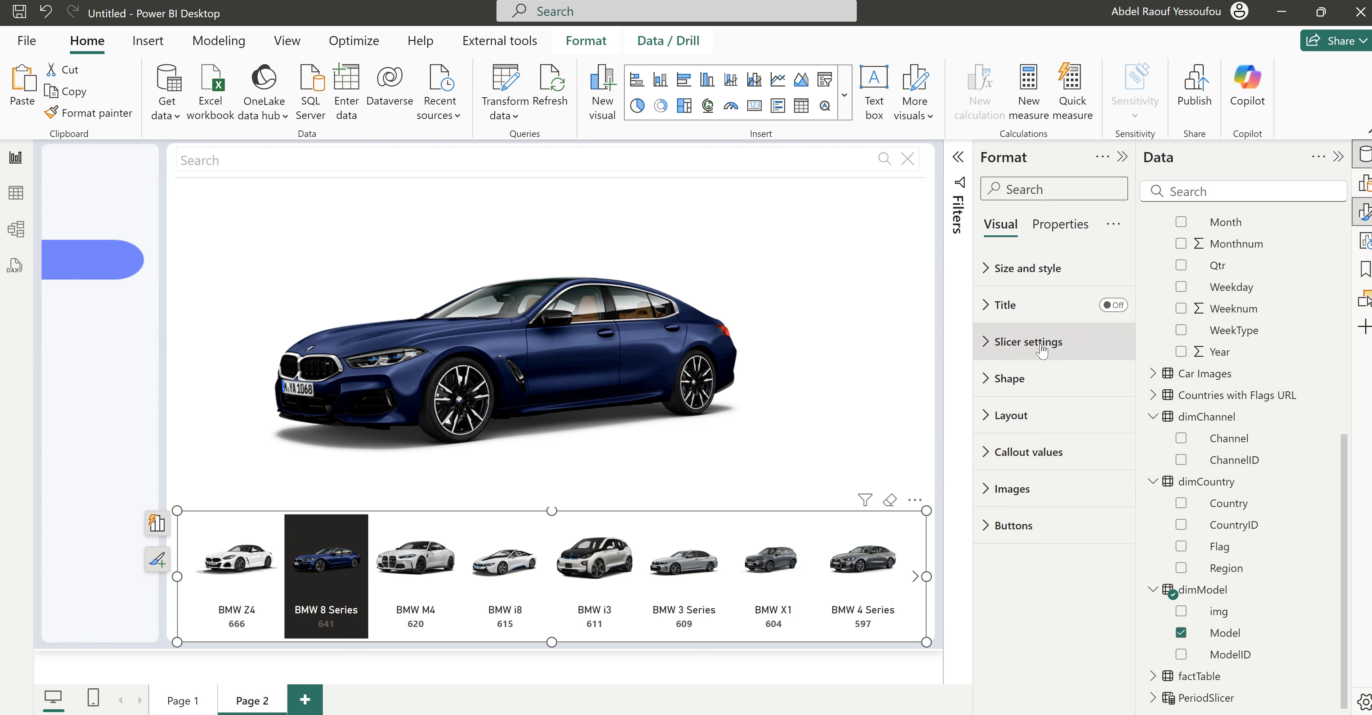
Step: Set the fill color of the lower slicer's buttons to white for the Selected state
left_click(1015, 528)
scroll(1023, 527, "down", 5)
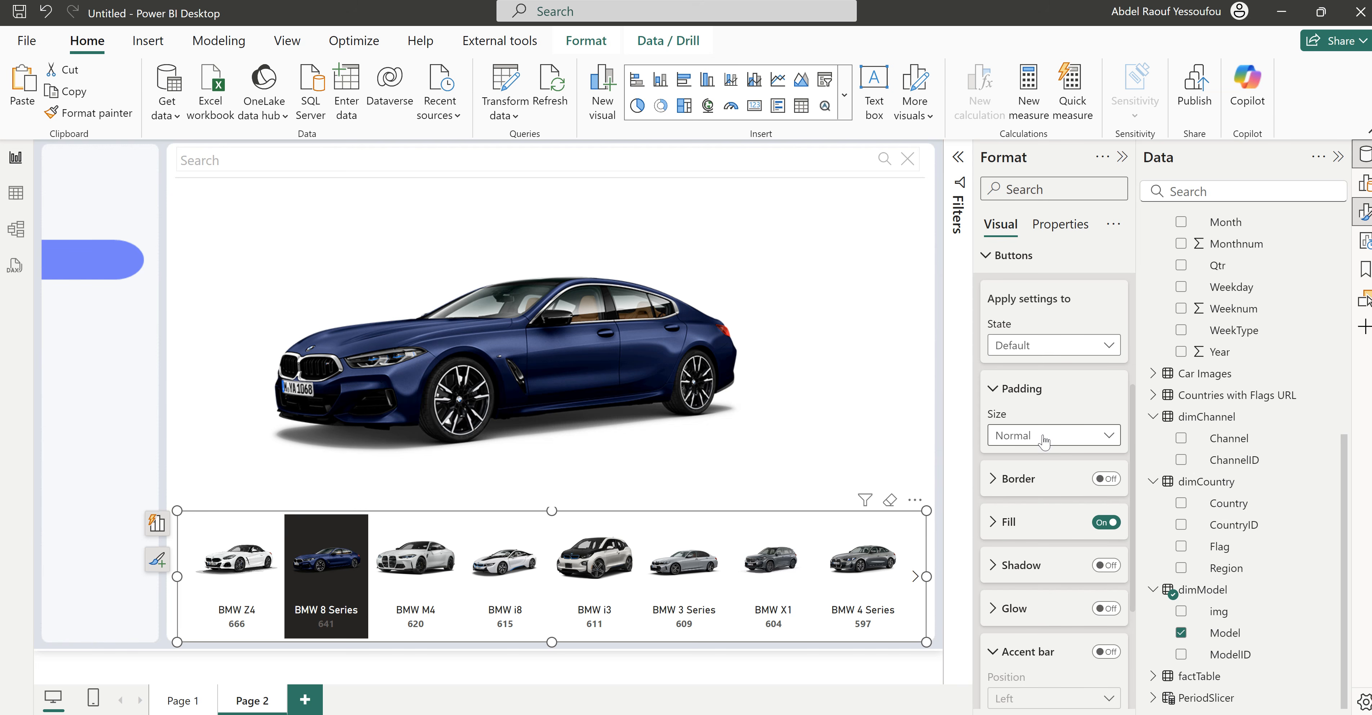
left_click(1042, 436)
left_click(1054, 353)
left_click(1044, 519)
scroll(1041, 522, "down", 2)
scroll(1040, 524, "up", 2)
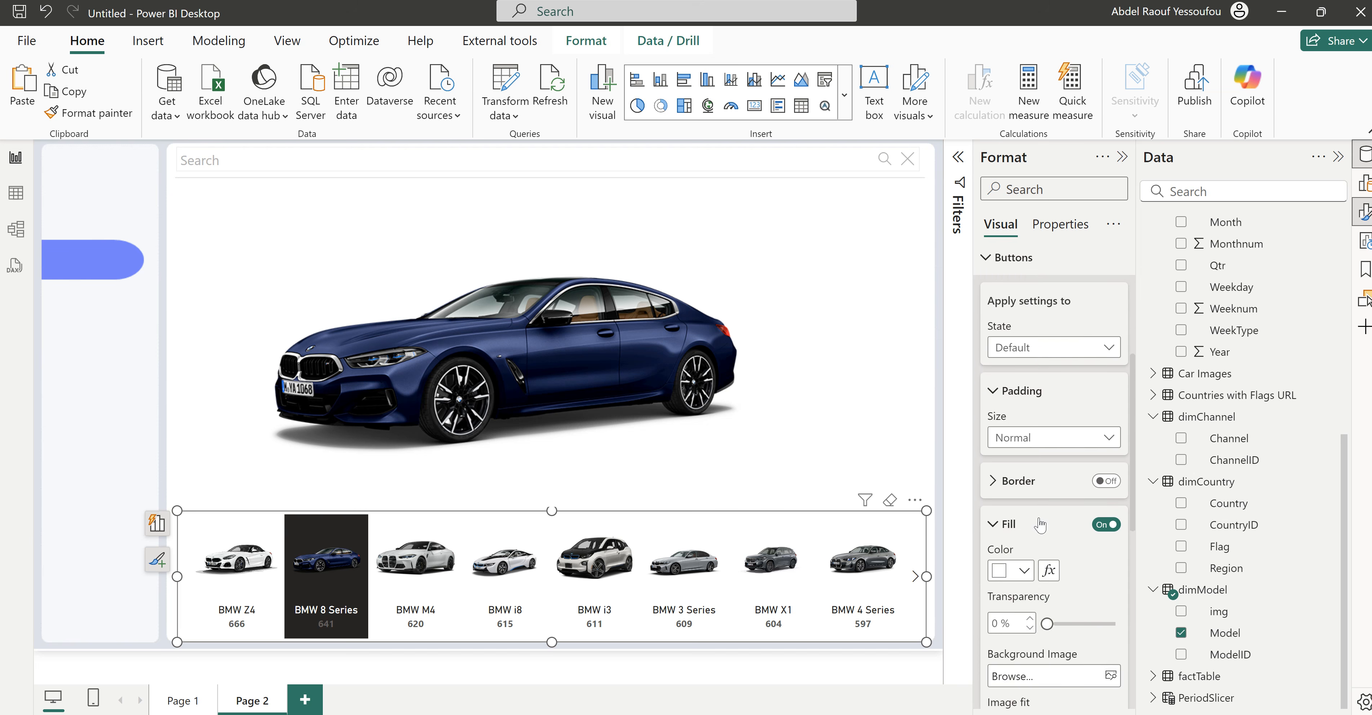
scroll(1040, 524, "up", 3)
left_click(1039, 524)
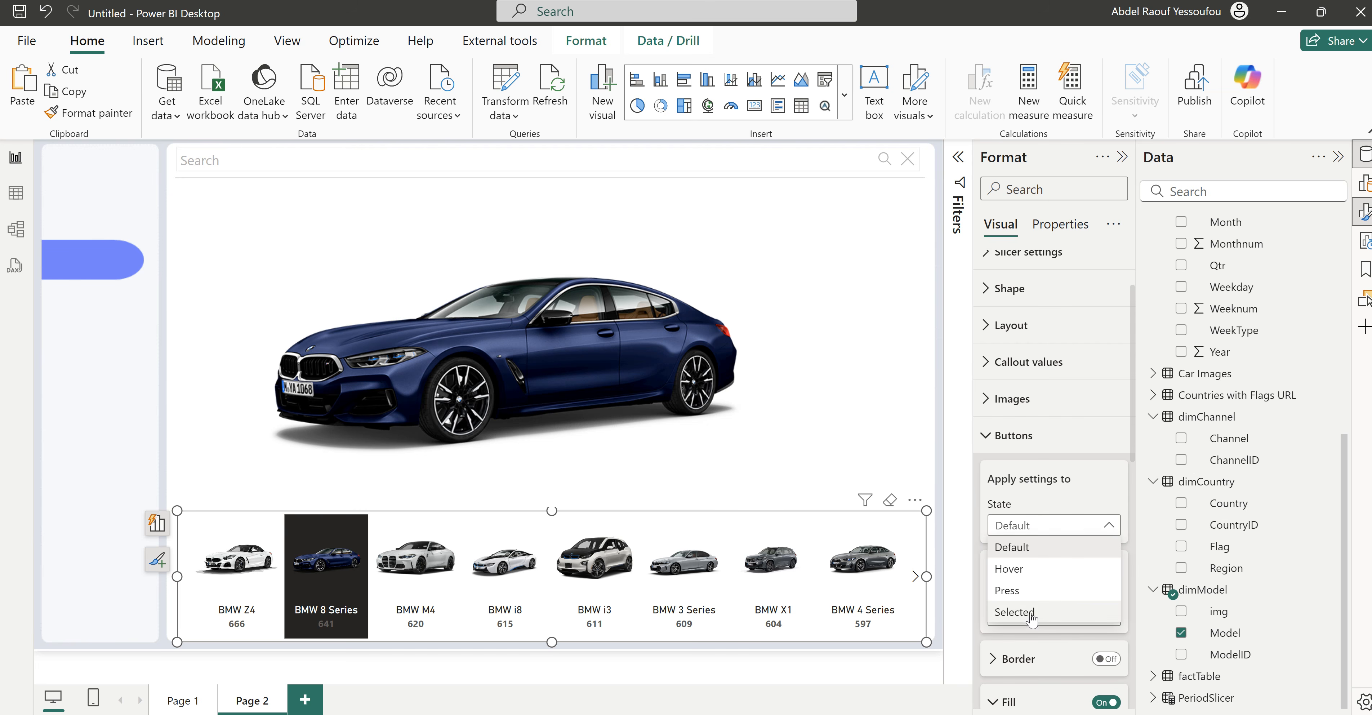
left_click(1032, 618)
scroll(1034, 612, "down", 5)
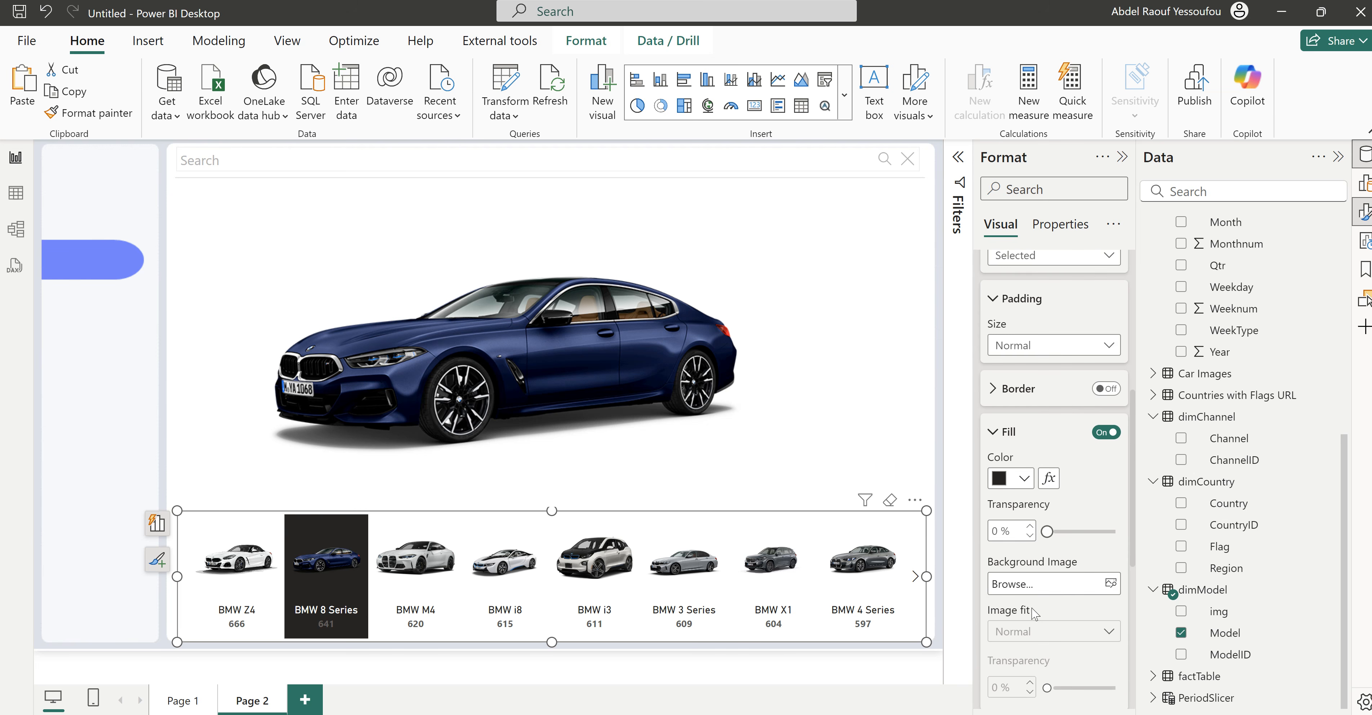
left_click(1024, 477)
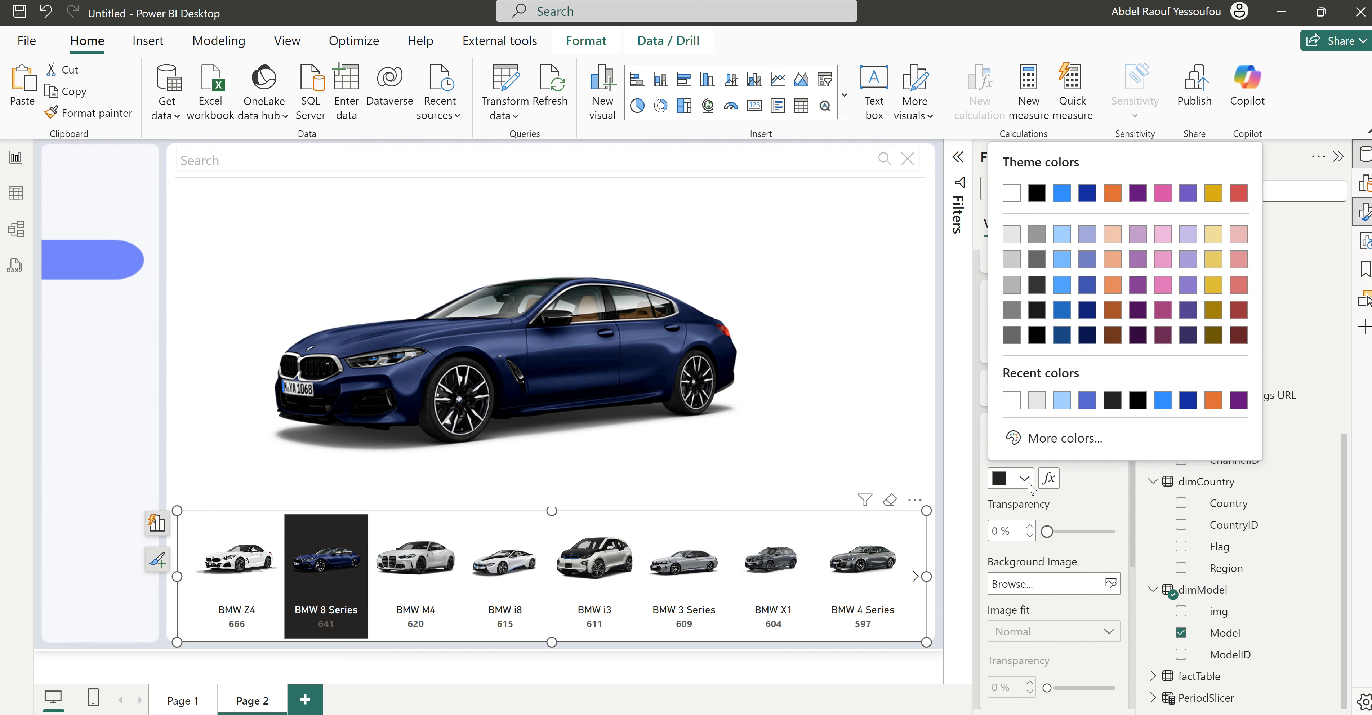
left_click(1014, 402)
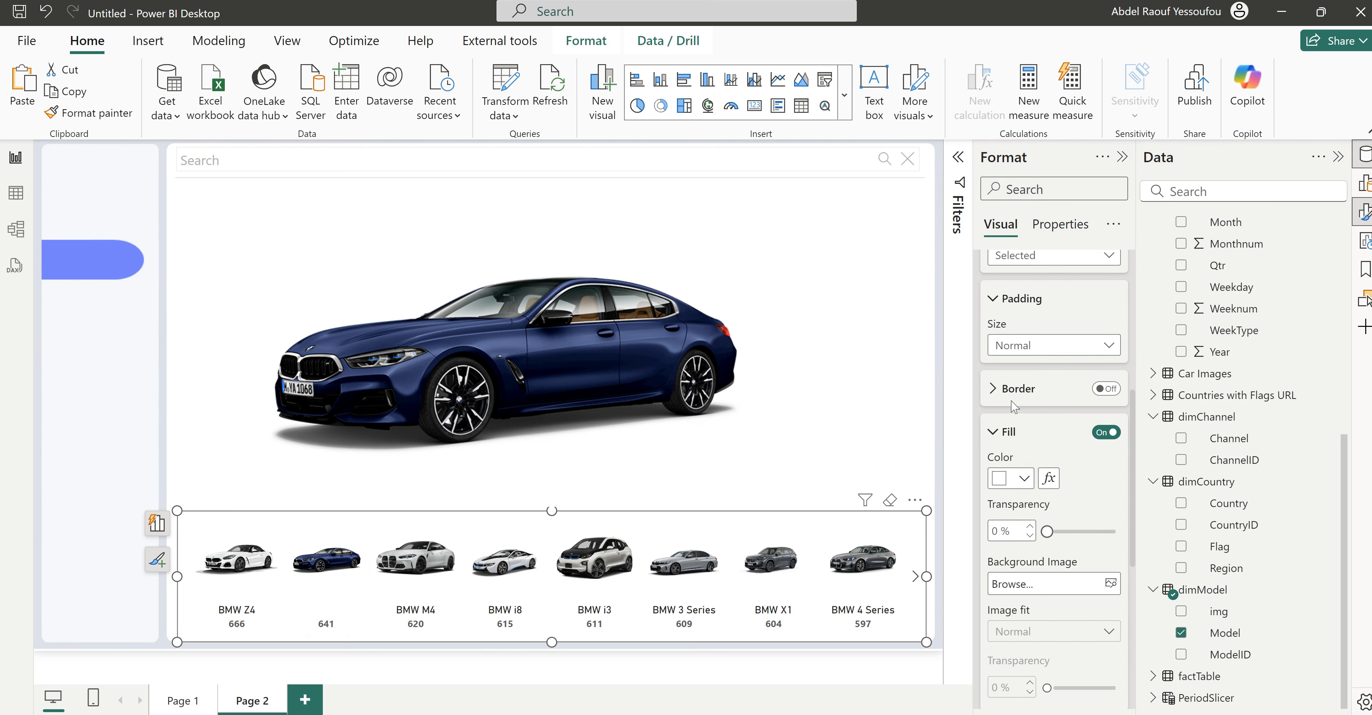
Step: Set the lower slicer's callout value text color to black for the Selected state
scroll(1041, 427, "up", 6)
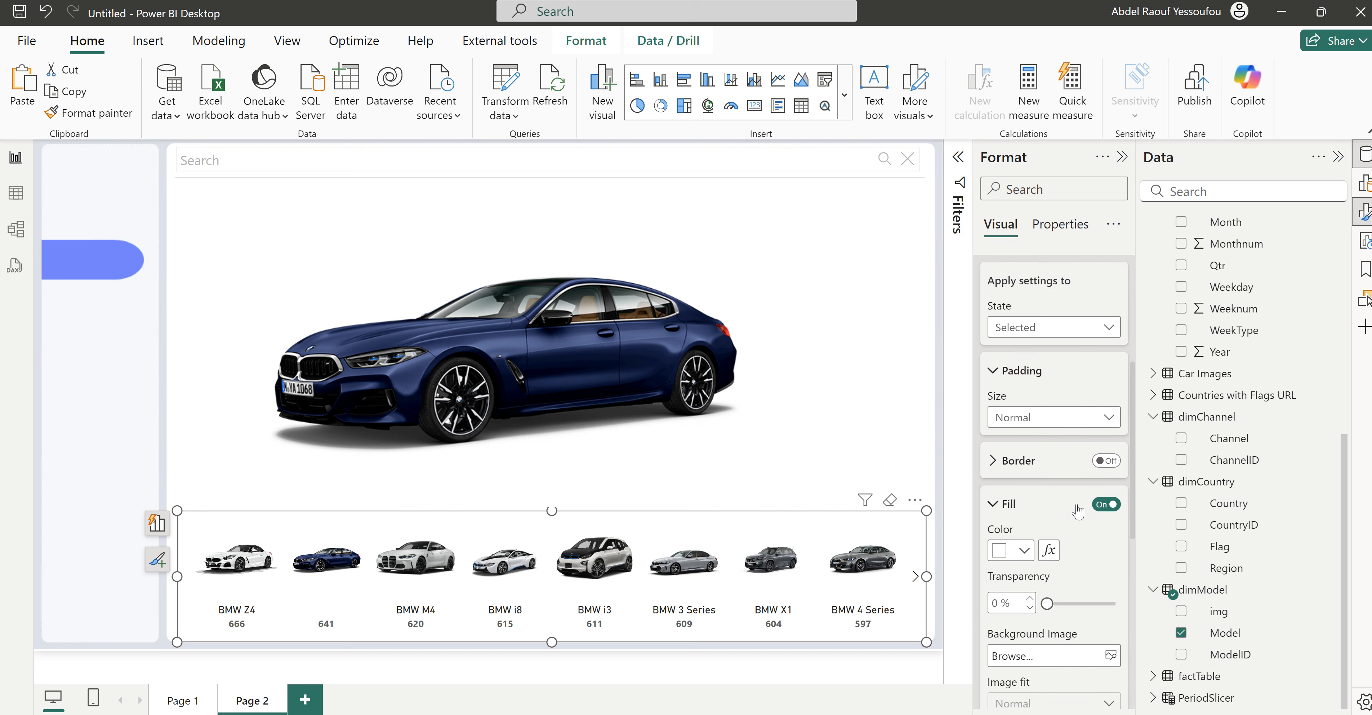
left_click(1028, 452)
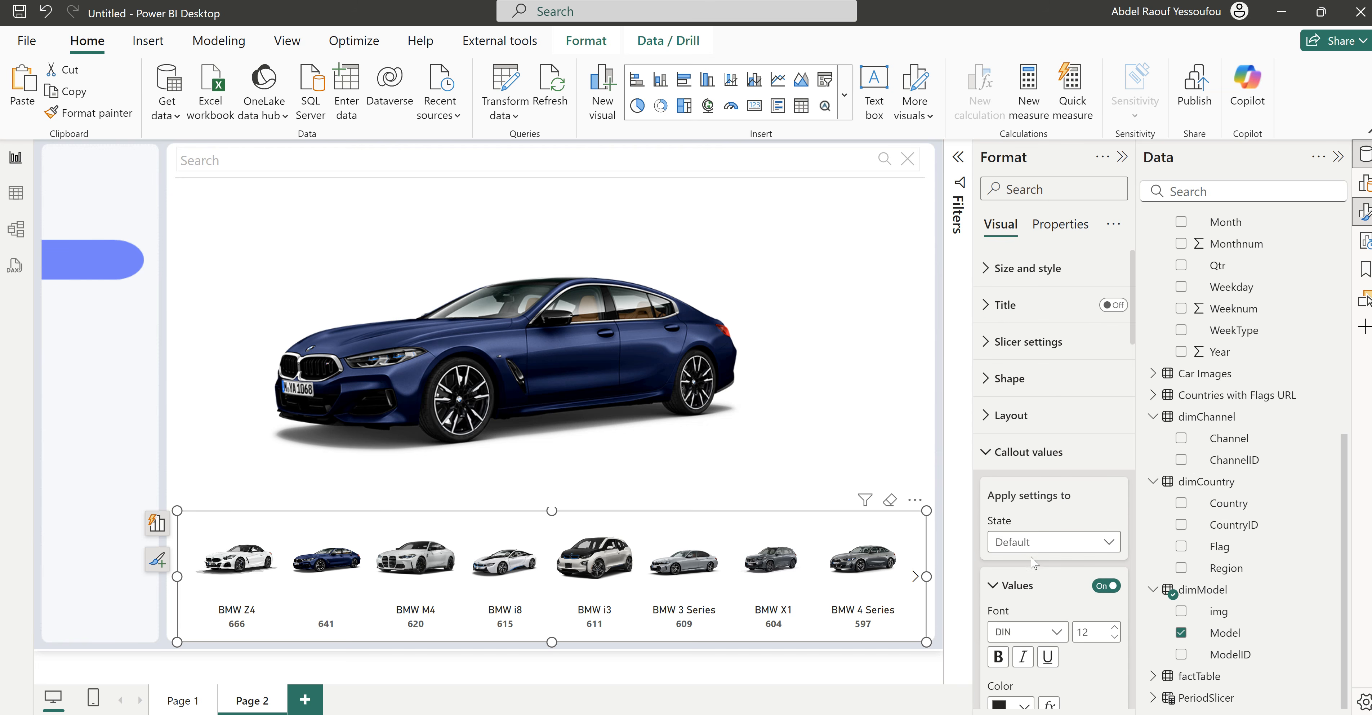
left_click(1035, 543)
key("Escape")
scroll(1074, 628, "down", 3)
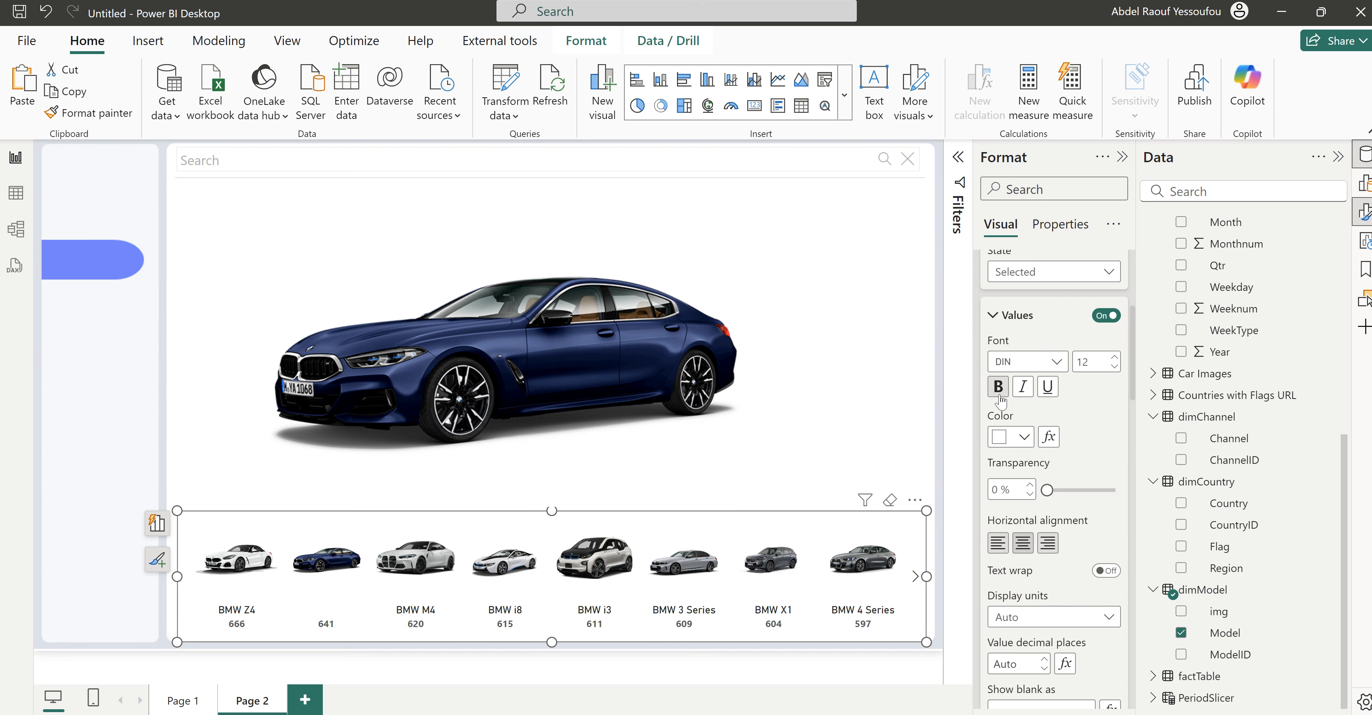
left_click(1013, 437)
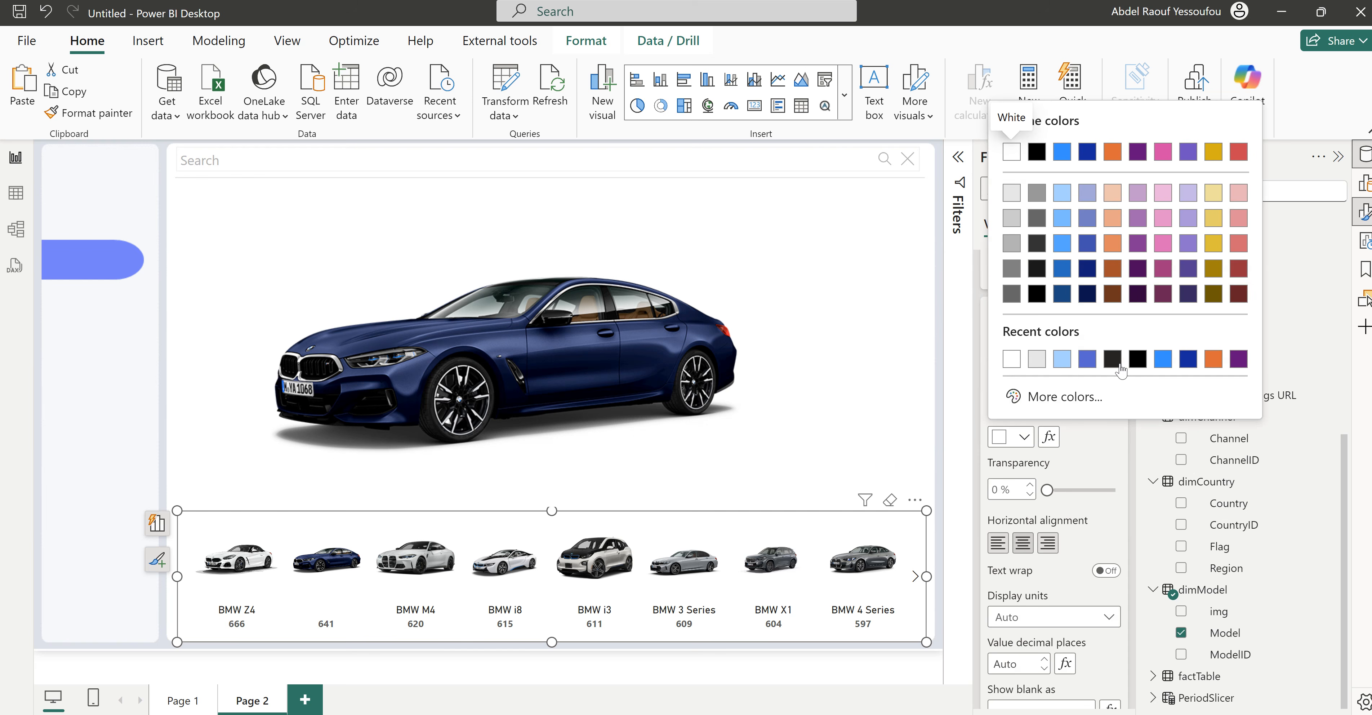
left_click(1036, 295)
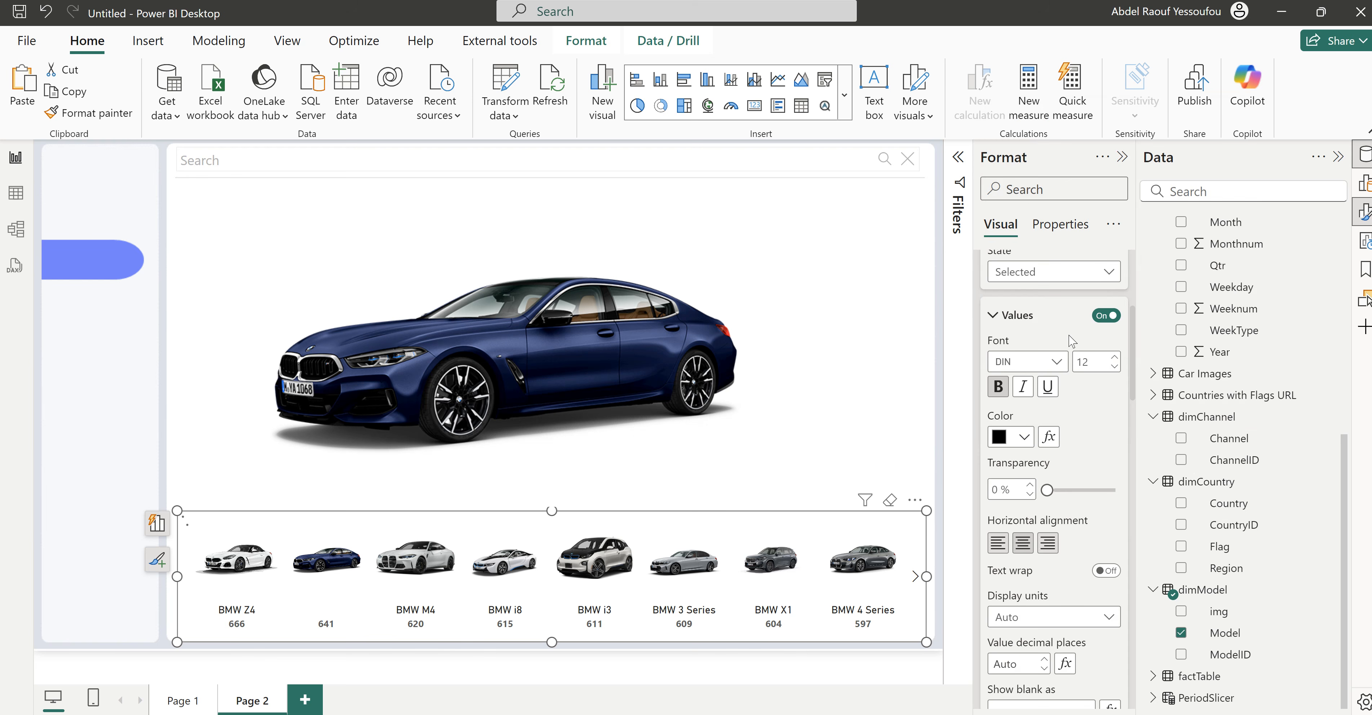
left_click(1115, 357)
Step: Turn on the accent bar for the lower slicer's selected button, position it at the bottom and color it violet-blue
scroll(1060, 600, "down", 15)
scroll(1060, 600, "down", 10)
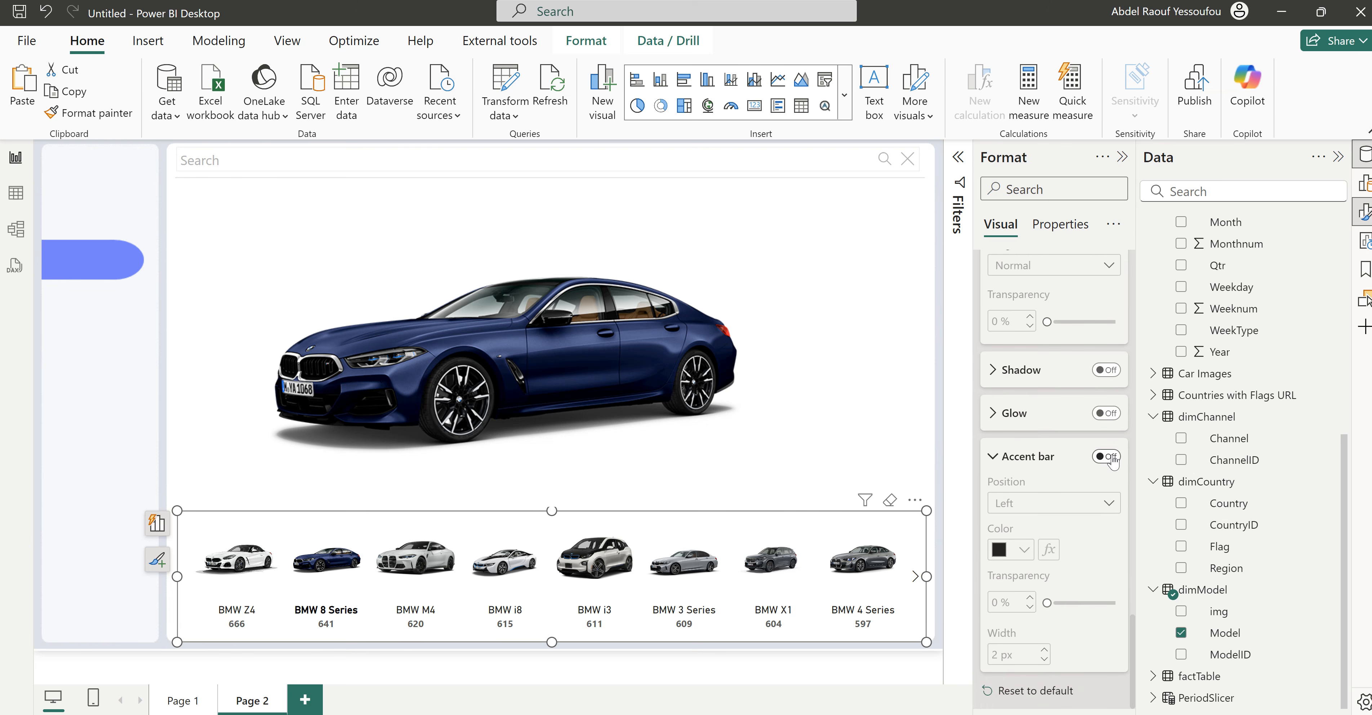
left_click(1112, 457)
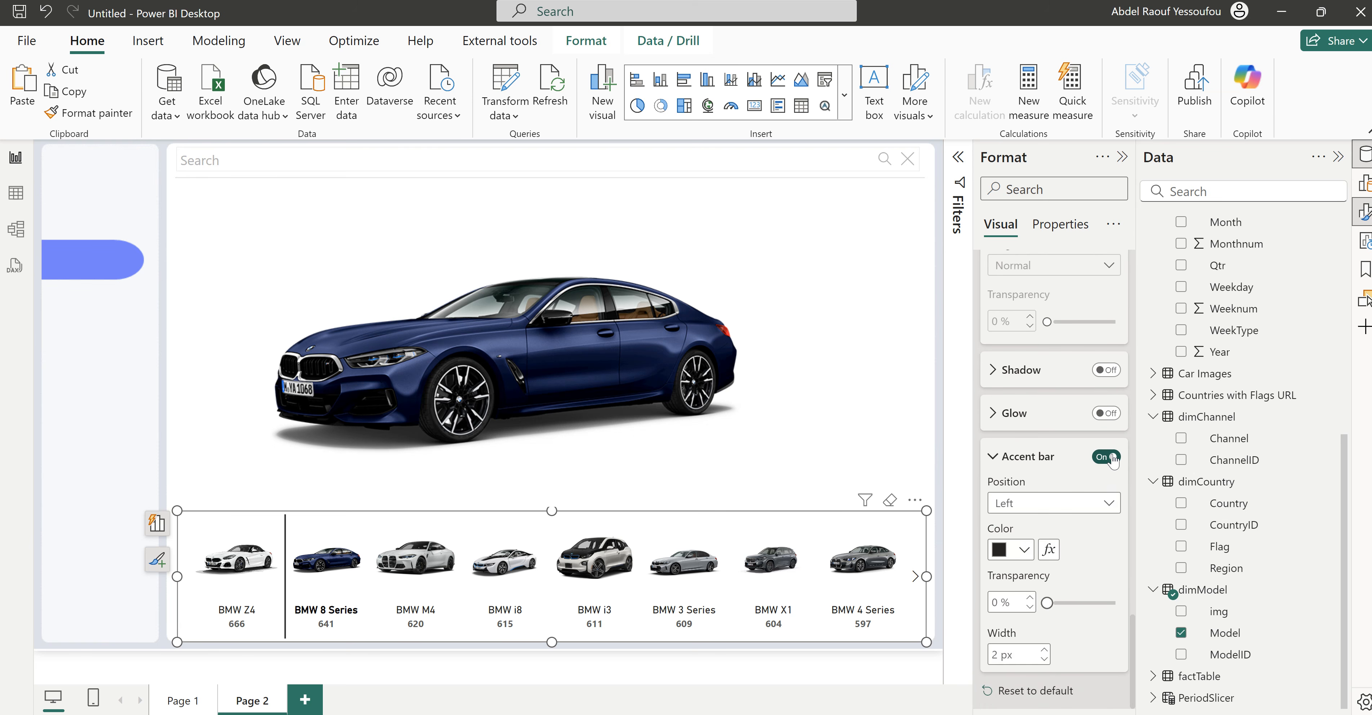
left_click(1035, 507)
left_click(1036, 568)
left_click(1025, 551)
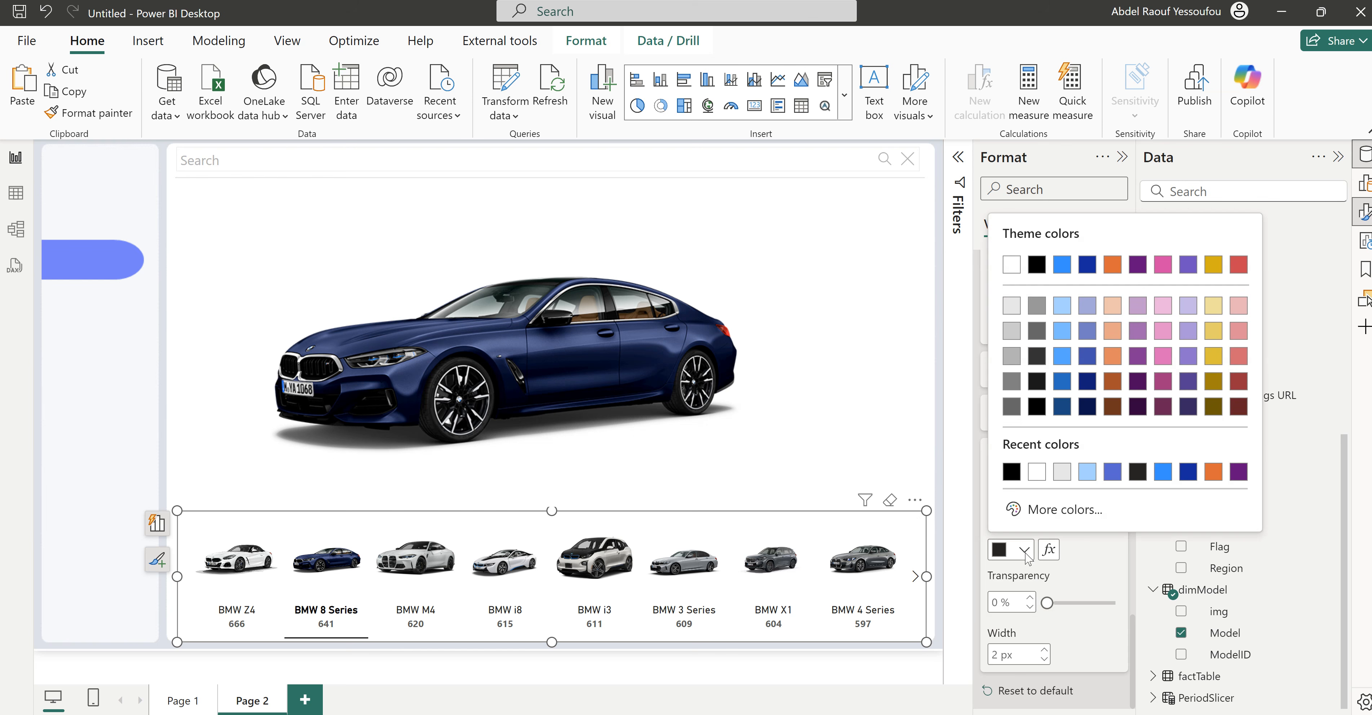
left_click(1114, 477)
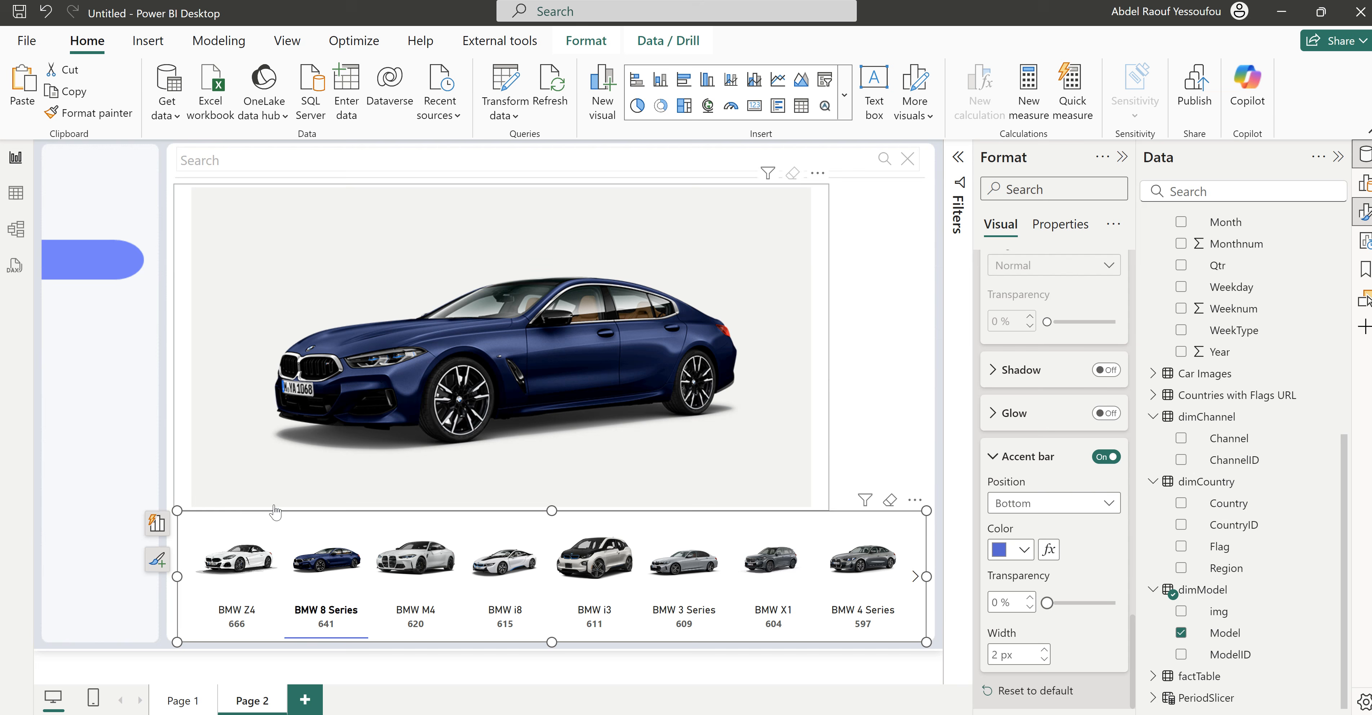
left_click(117, 495)
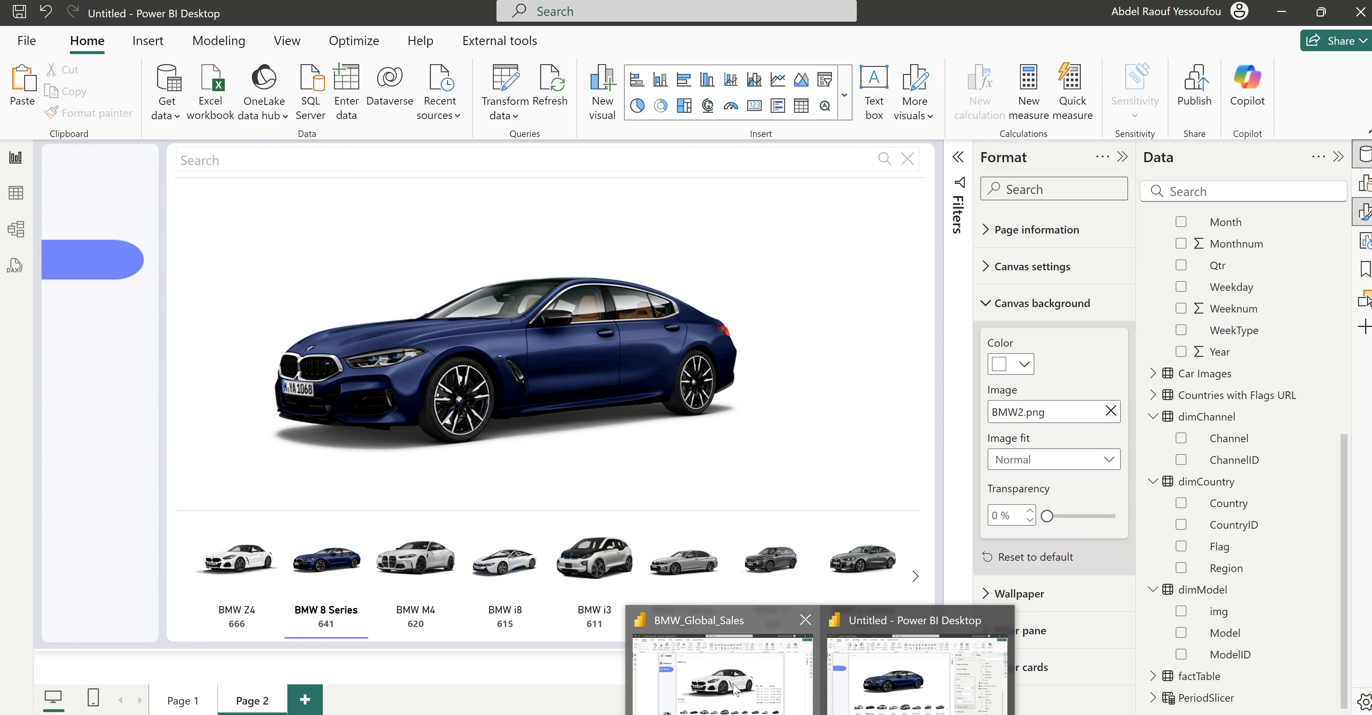
Step: Check the All Cars page in the BMW_Global_Sales report, and add a card showing the Model field to Page 2 of the untitled report
left_click(736, 690)
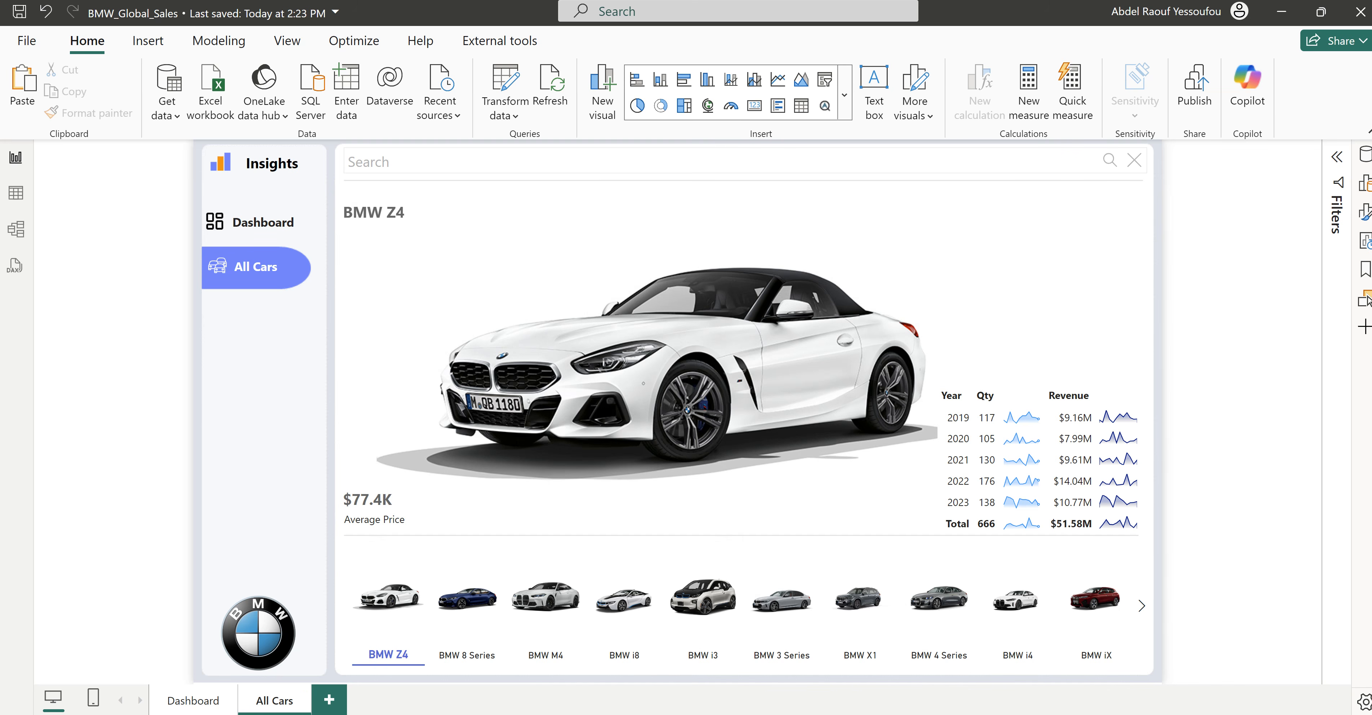
left_click(975, 666)
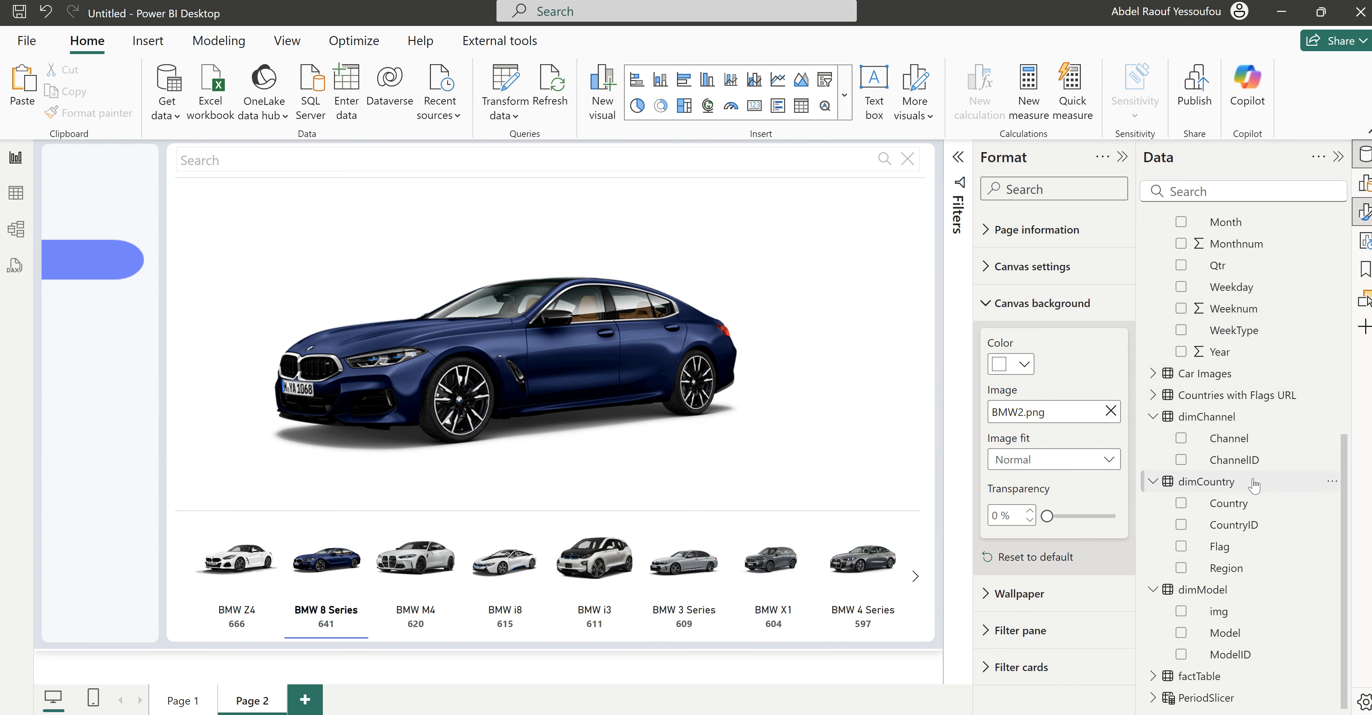
left_click(1180, 634)
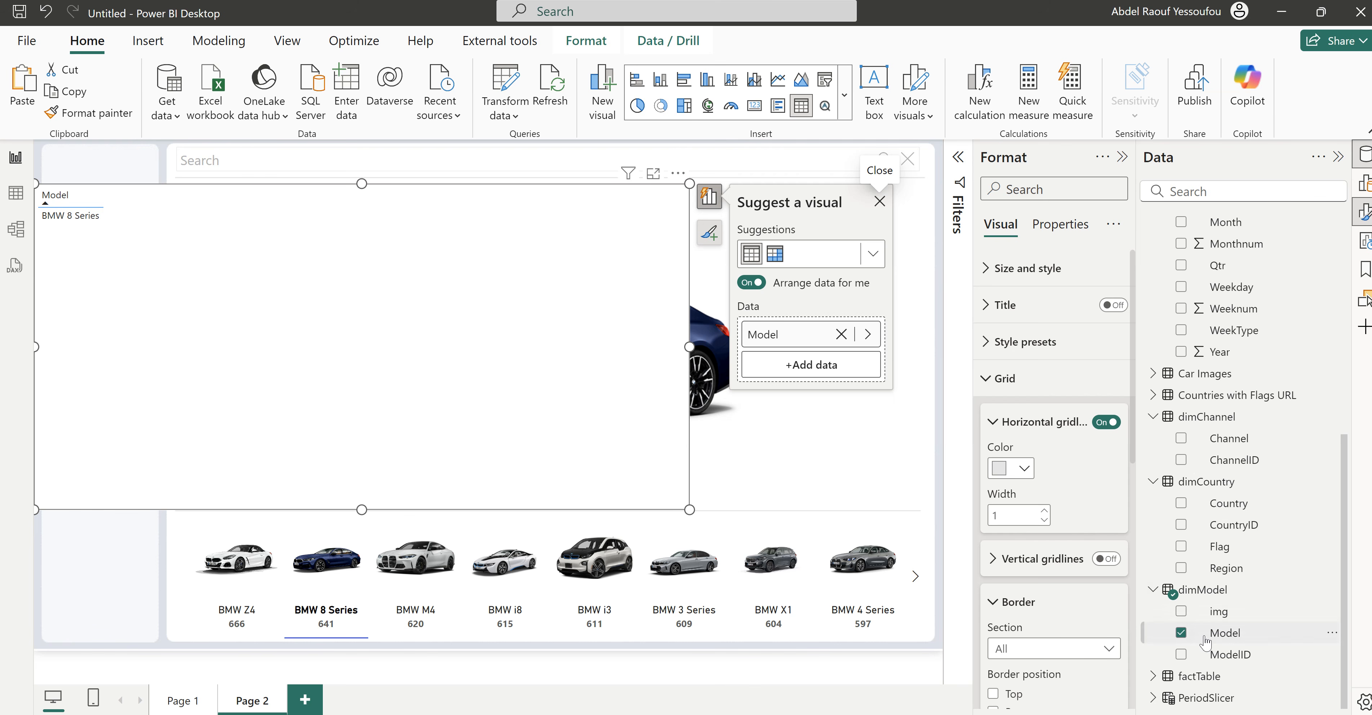
left_click(758, 109)
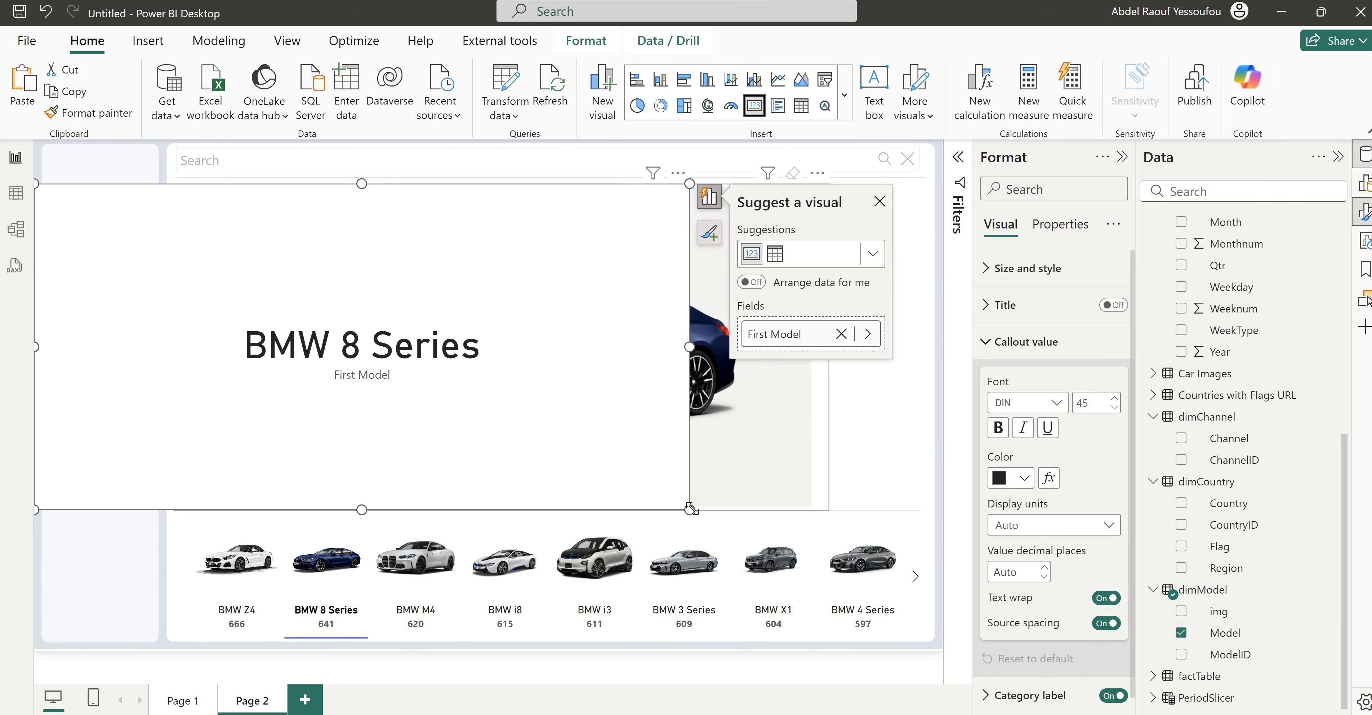
Step: Turn off the model card's category label, resize the card to about 440 by 145, and place it just below the search box
left_click_drag(690, 508, 296, 289)
left_click(1023, 343)
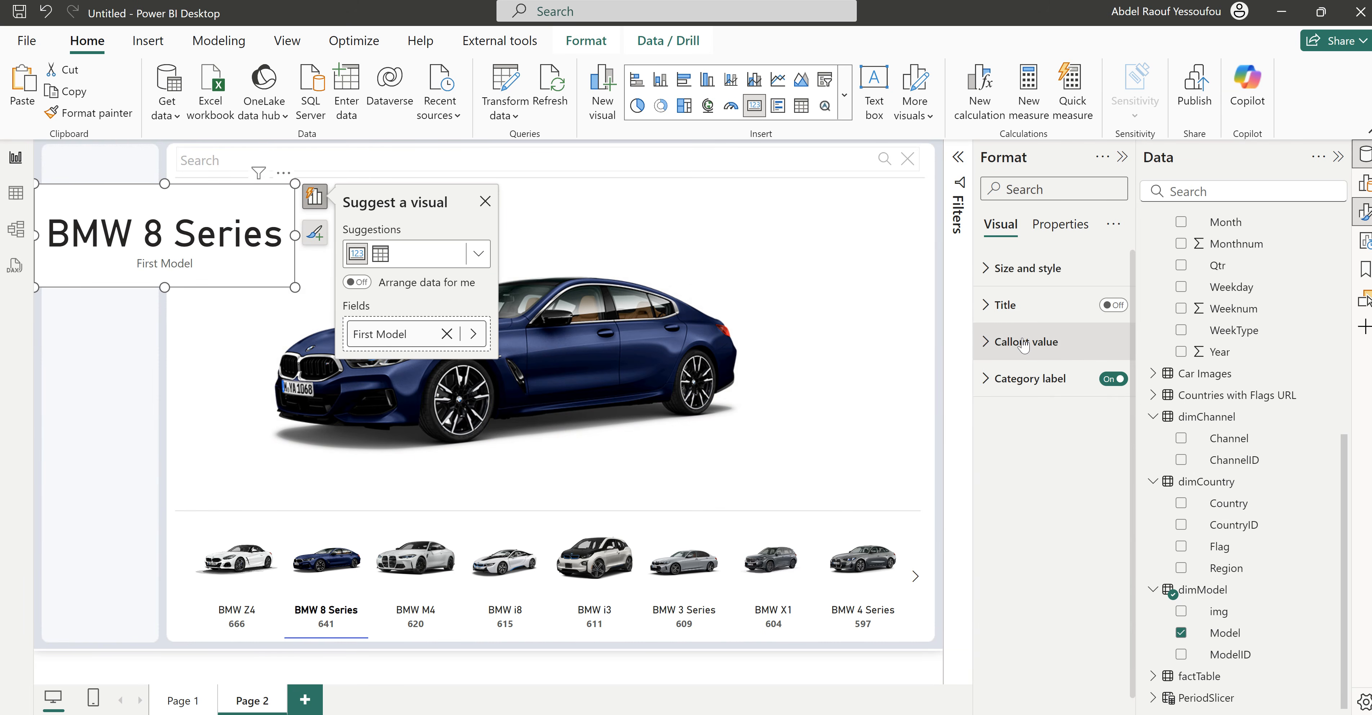
left_click(1114, 379)
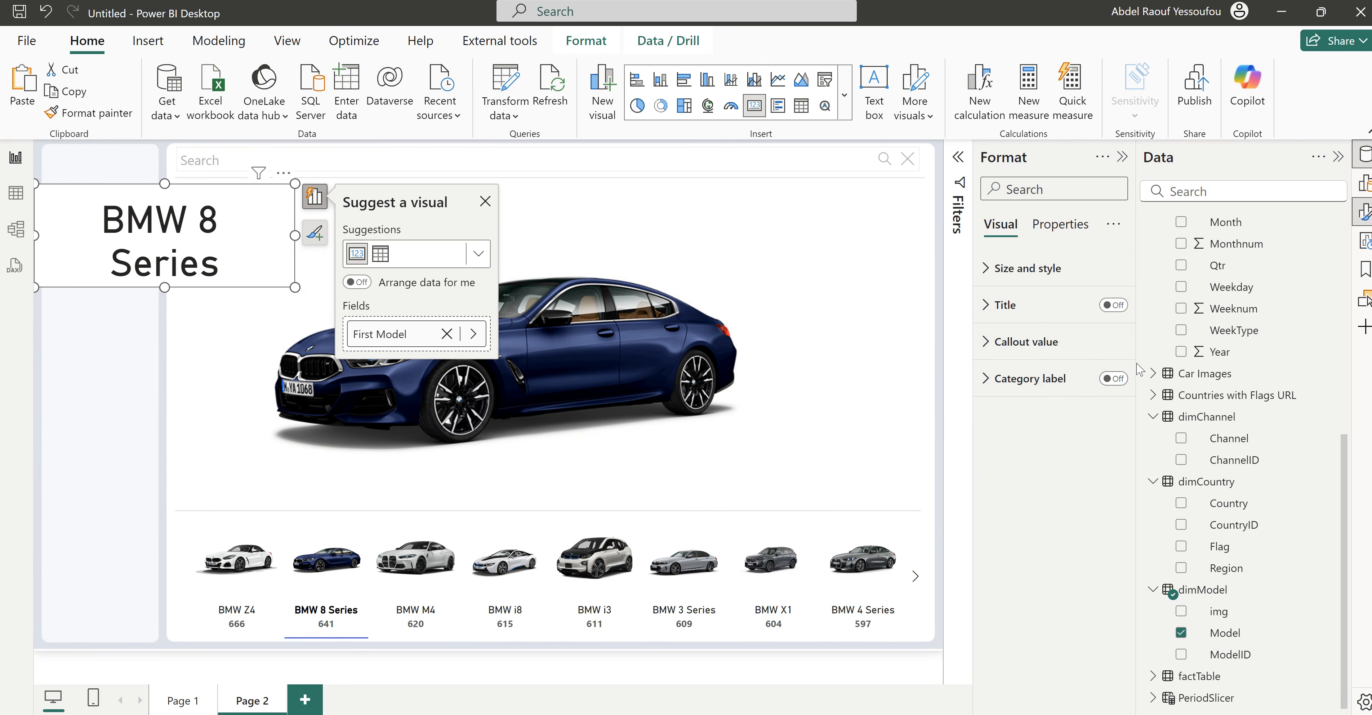
left_click_drag(294, 234, 346, 234)
left_click_drag(229, 234, 364, 240)
left_click(1027, 268)
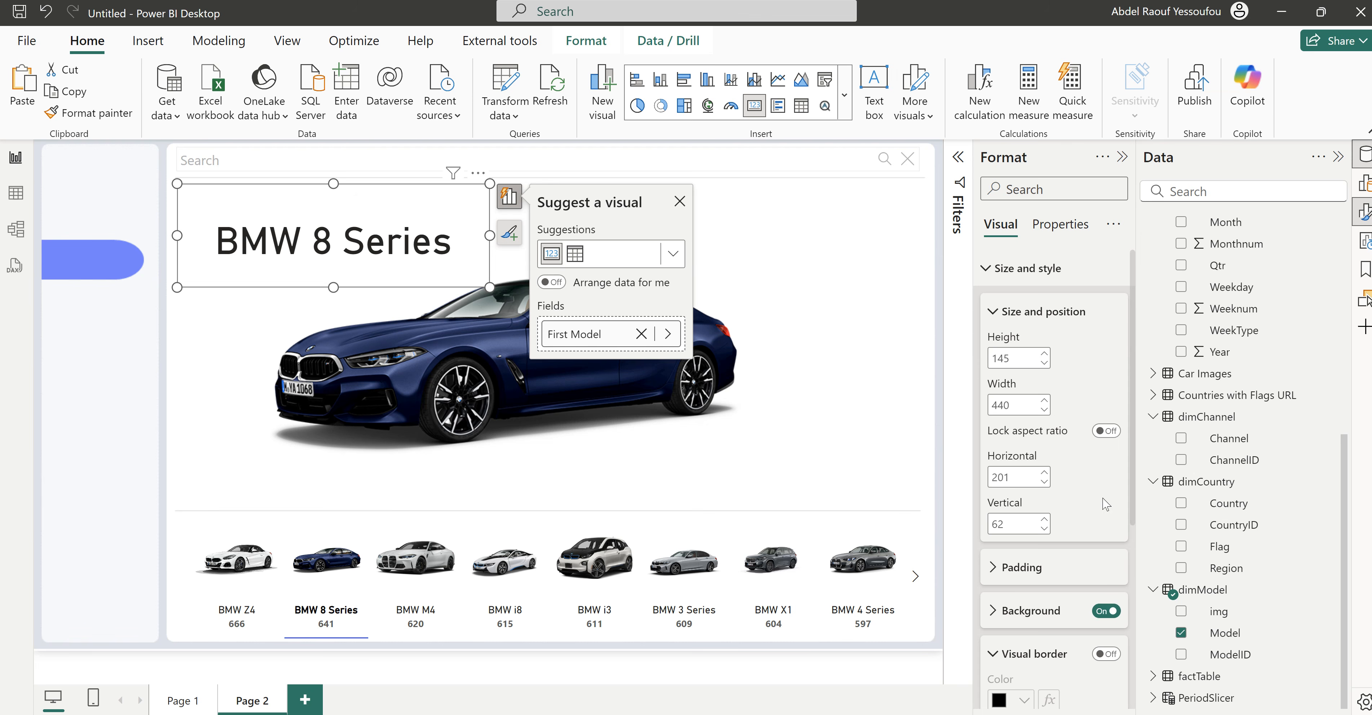
Step: Turn off the model card's background and reduce its height to about 92
left_click(1102, 613)
left_click_drag(333, 286, 352, 249)
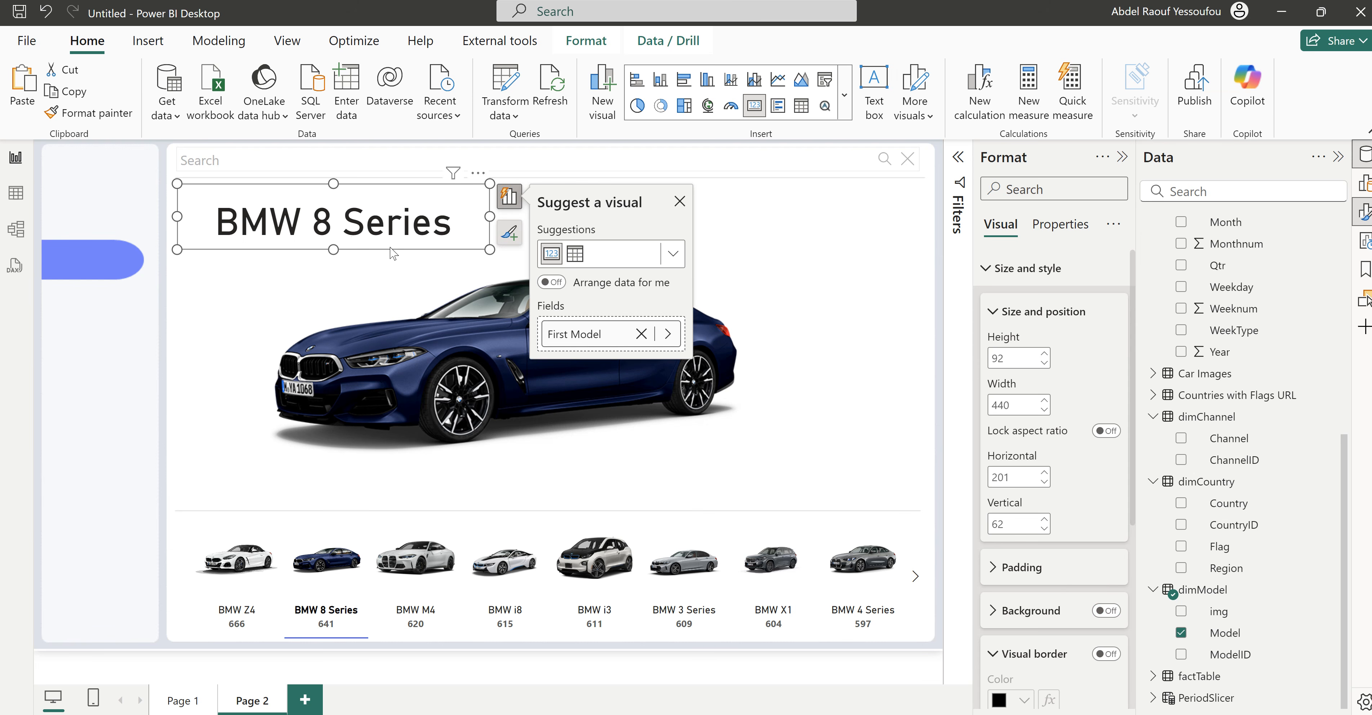
left_click(1018, 268)
left_click(1026, 343)
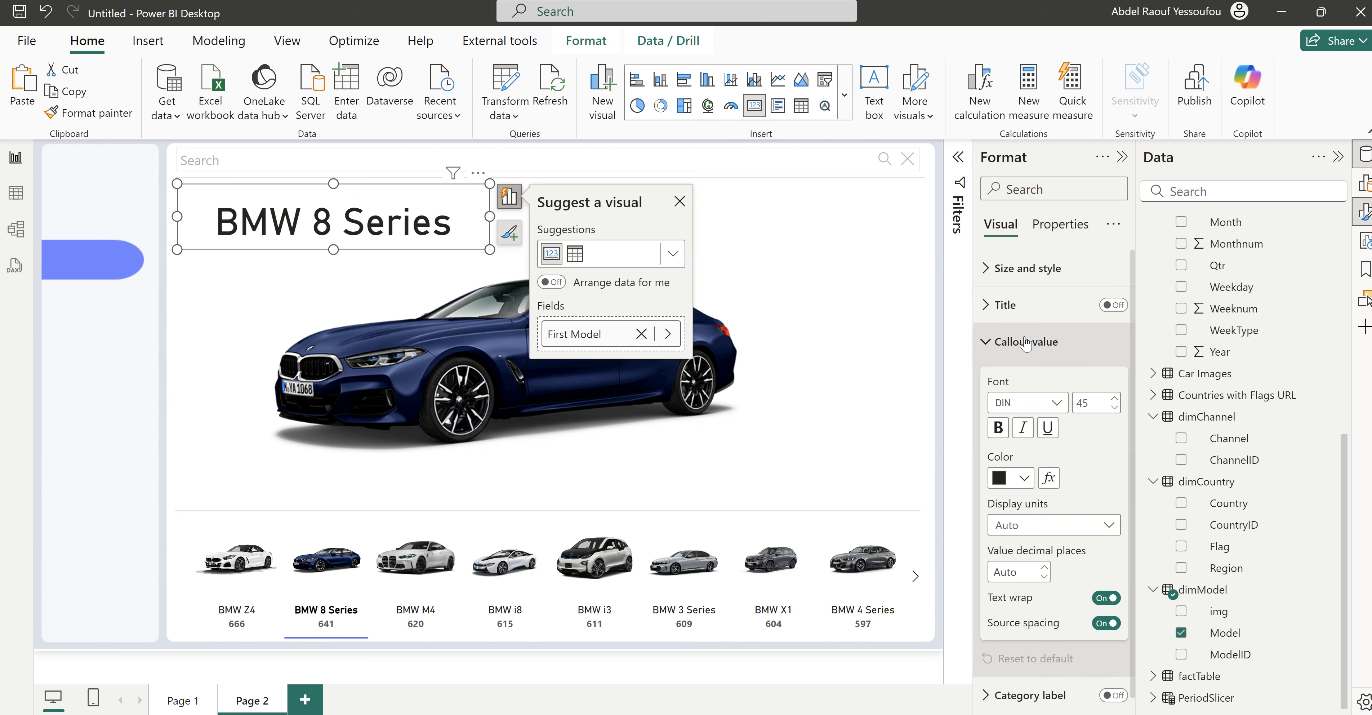
scroll(1082, 531, "down", 1)
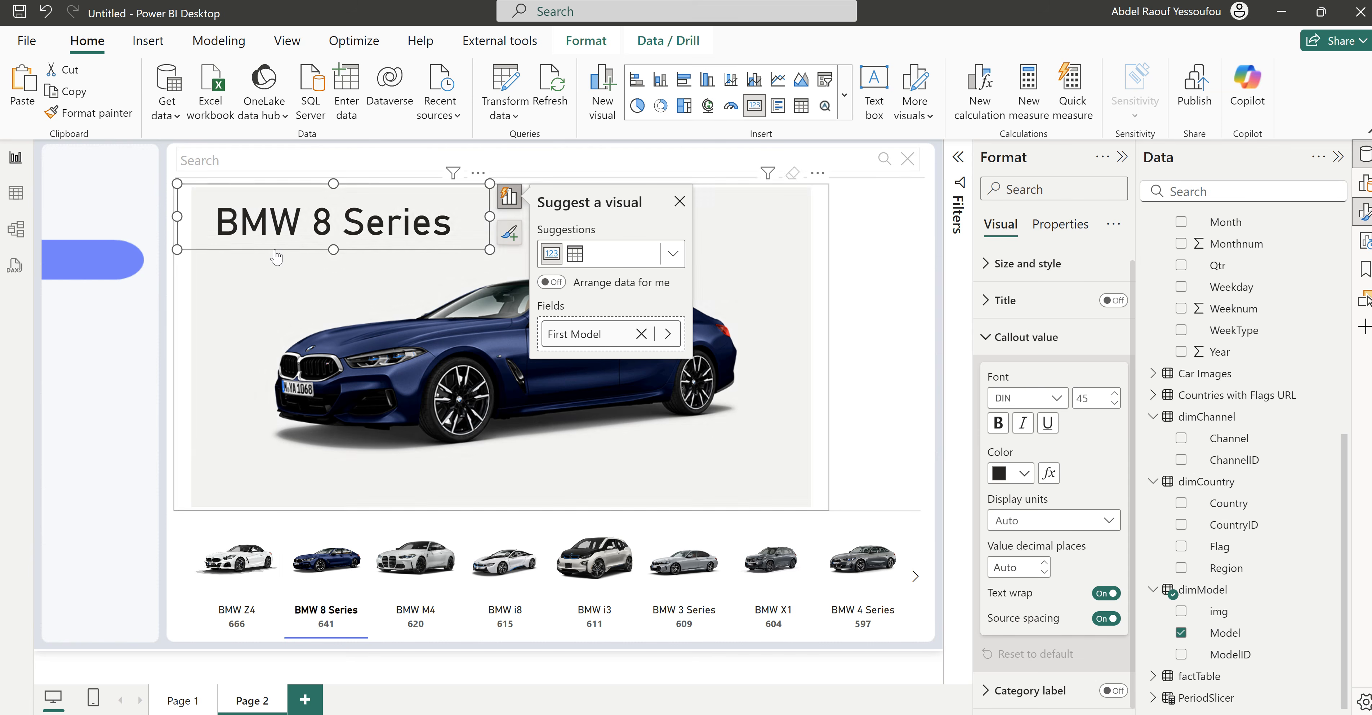
left_click(137, 360)
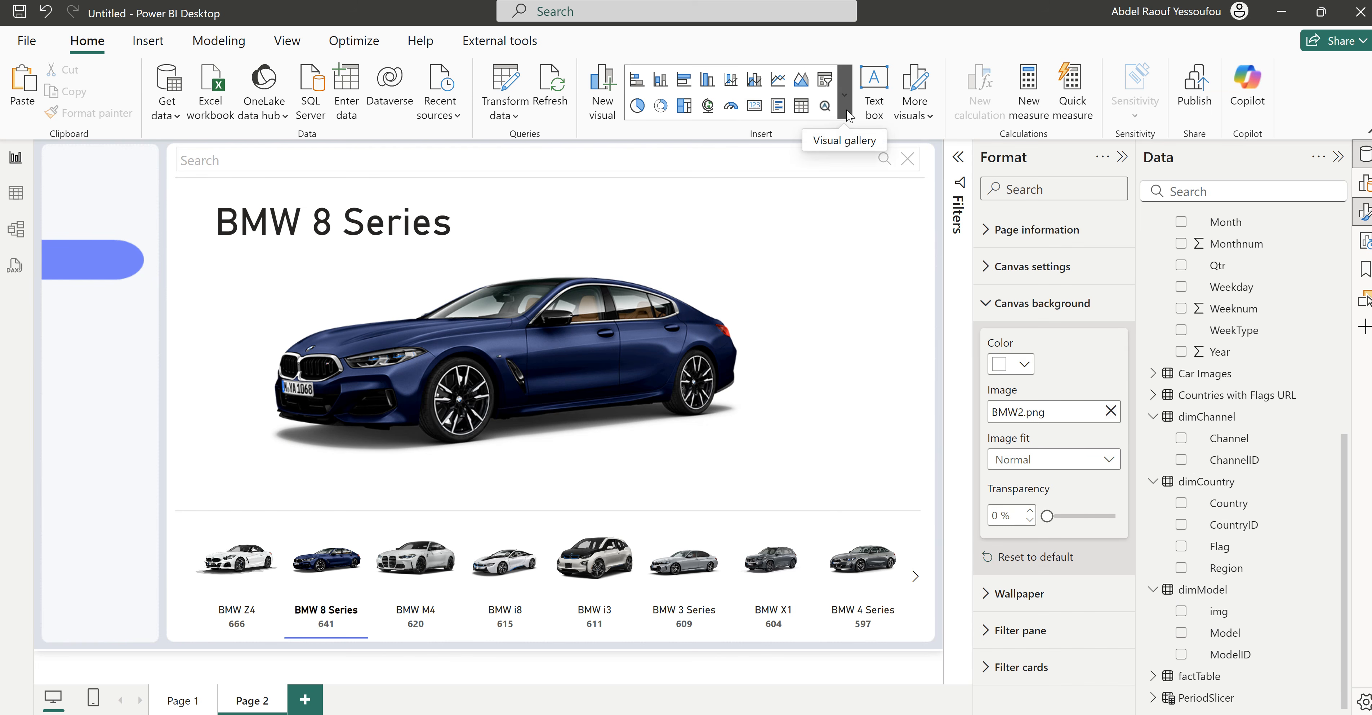
Step: Insert a rectangle shape on Page 2 and shorten it to a band across the lower part of the car image
left_click(232, 46)
left_click(152, 48)
left_click(865, 88)
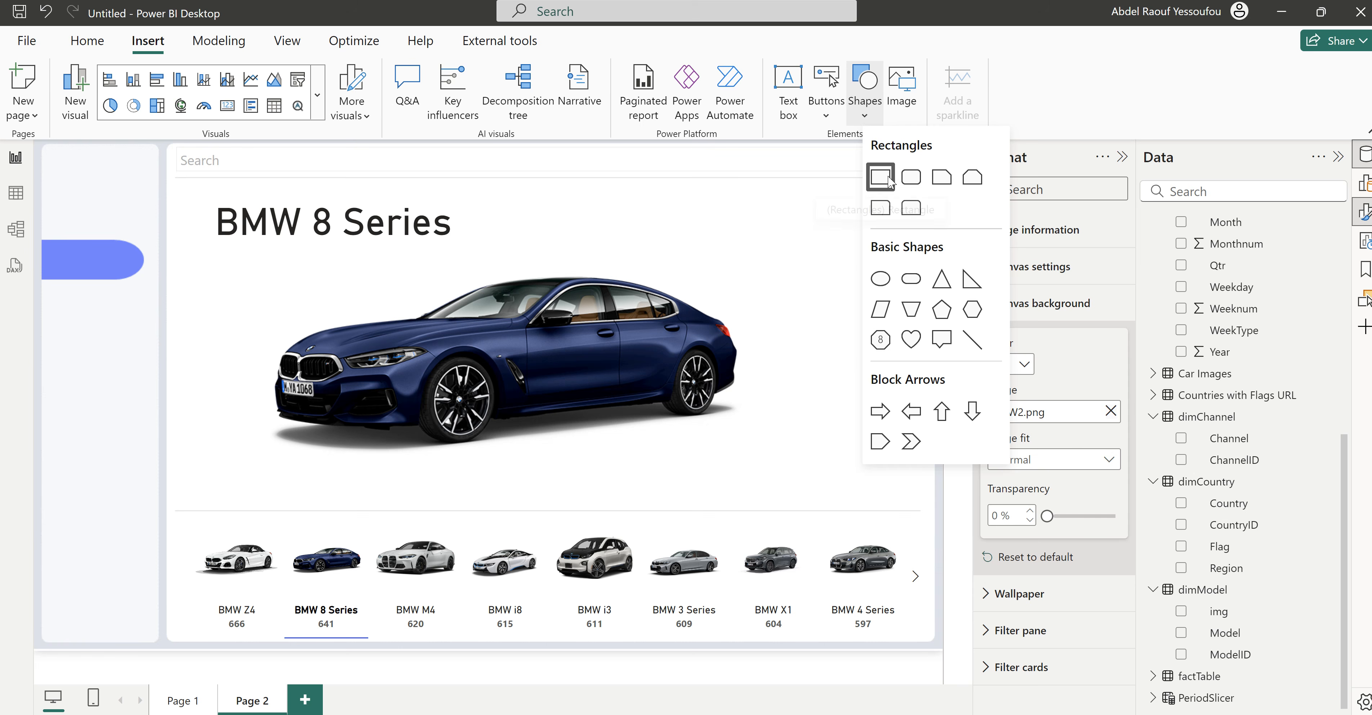
left_click(881, 178)
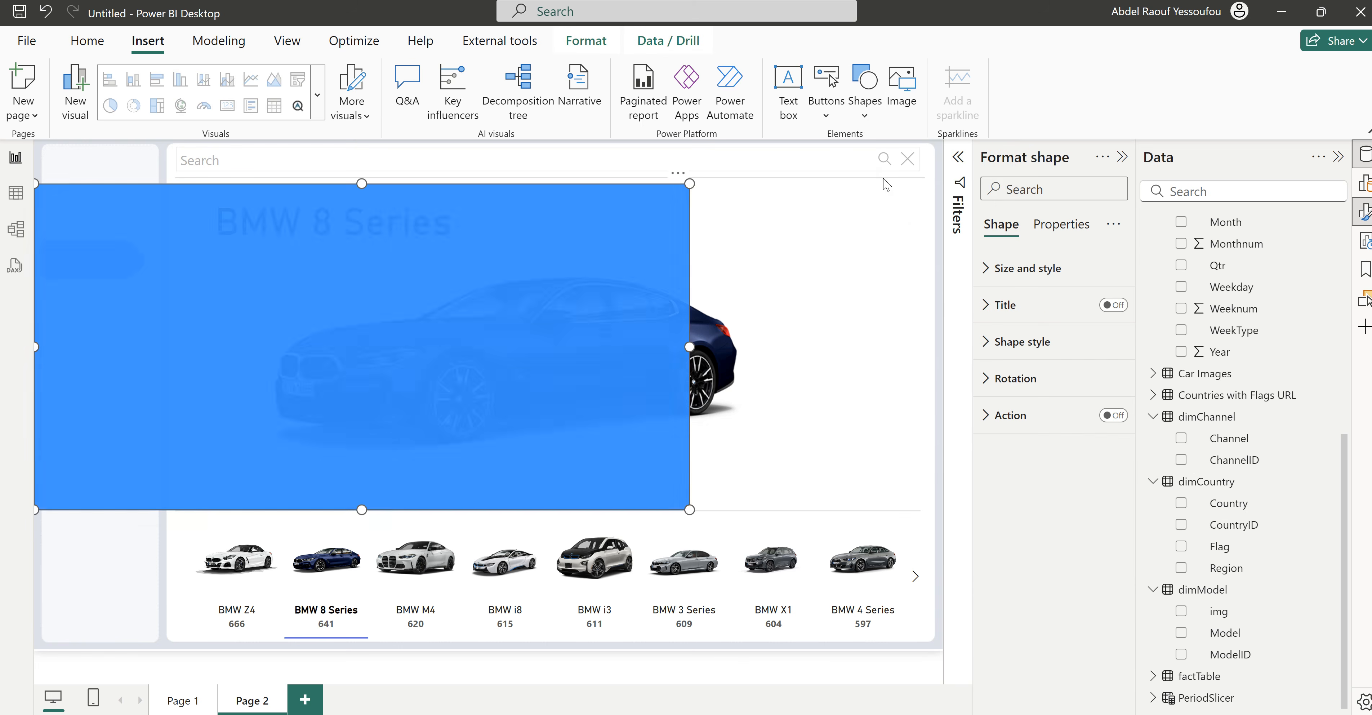
left_click_drag(362, 186, 362, 396)
Step: Turn off the rectangle's fill and border, and turn on its text
left_click(987, 343)
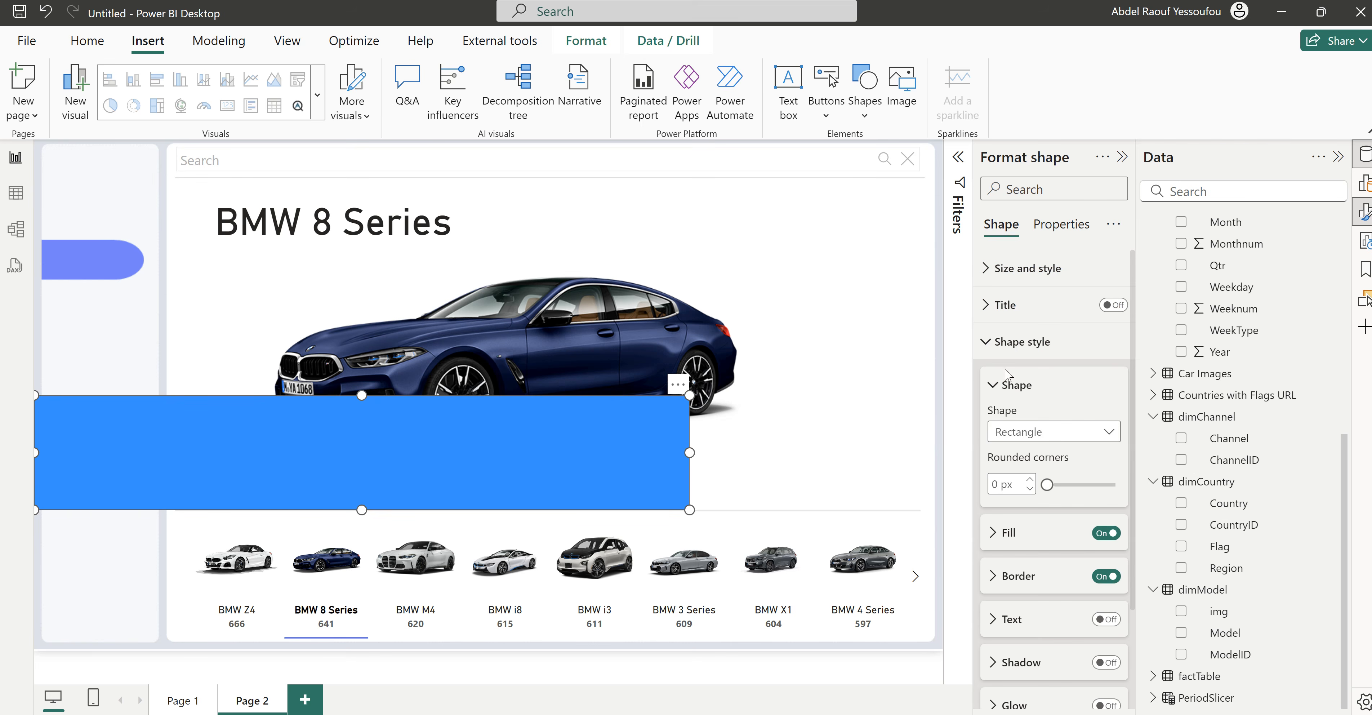
left_click(1102, 534)
left_click(1102, 580)
left_click(1109, 621)
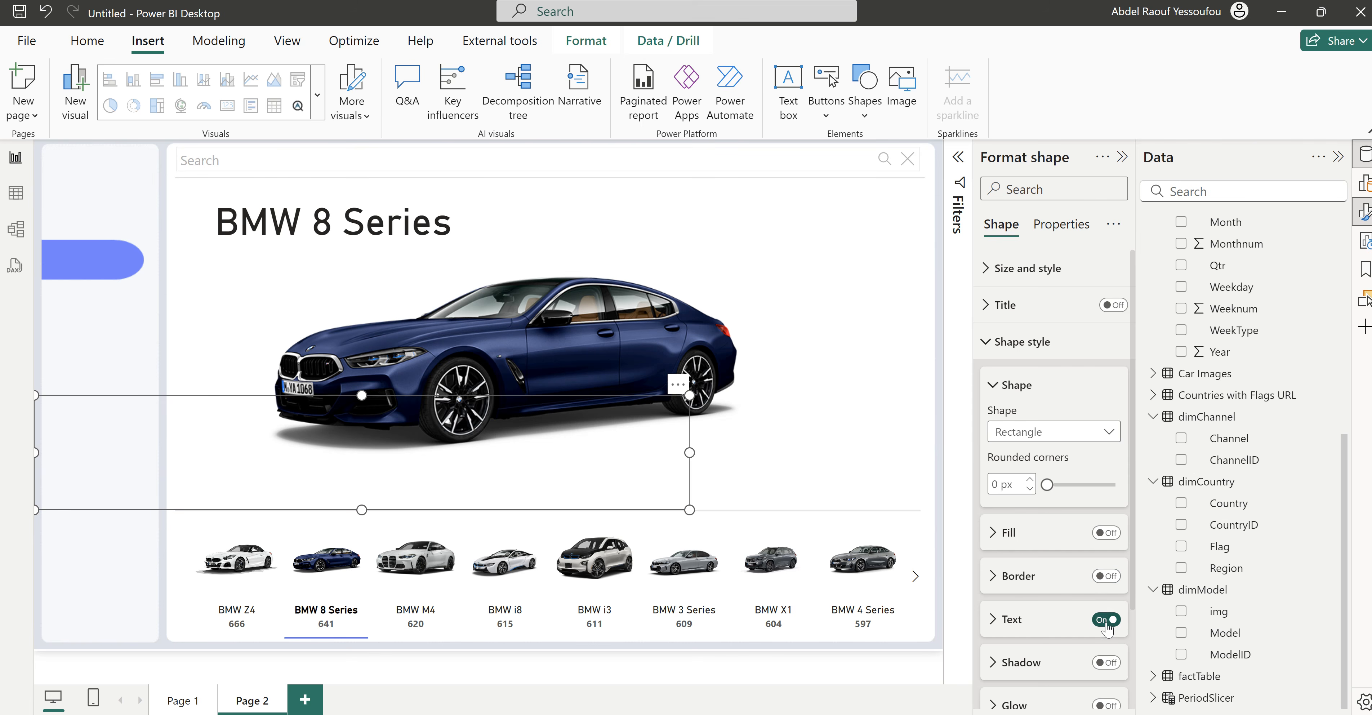
Step: Base the rectangle's text on the field value of Model from dimModel, summarized as First
left_click(1033, 628)
scroll(1044, 533, "down", 5)
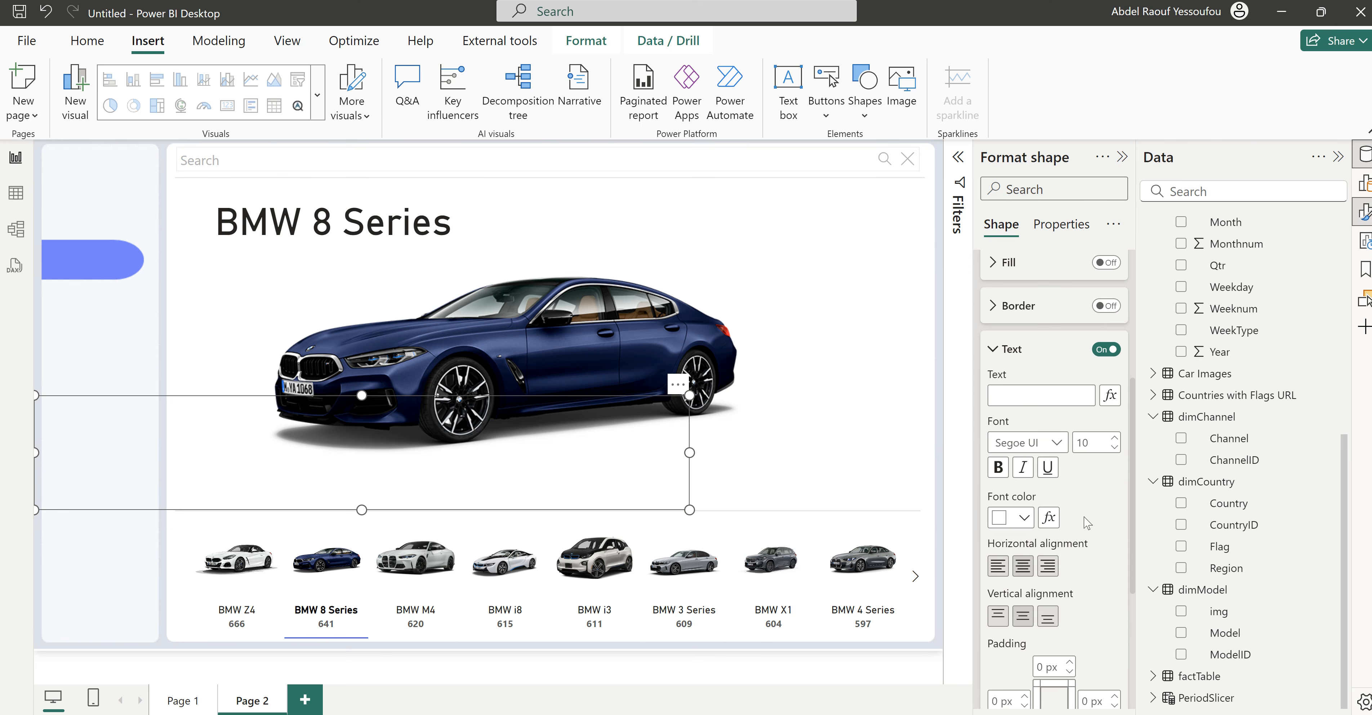
left_click(1111, 396)
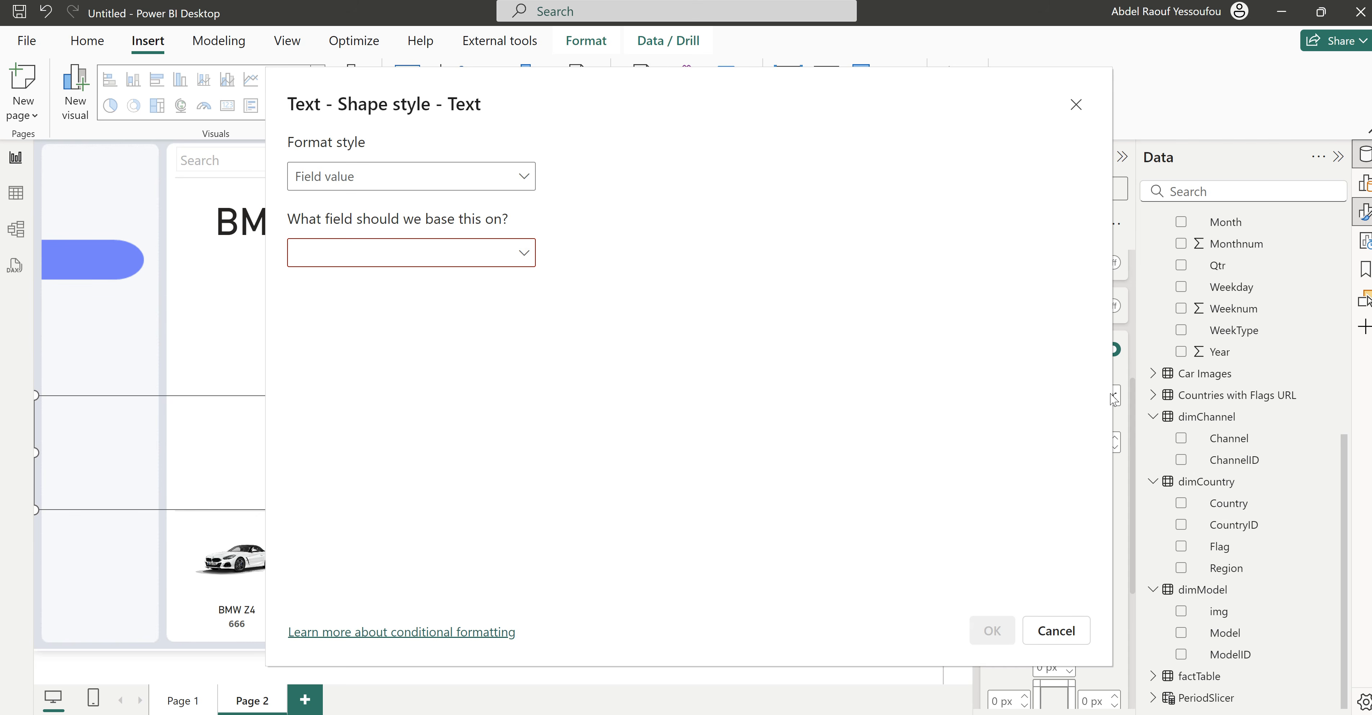
left_click(397, 256)
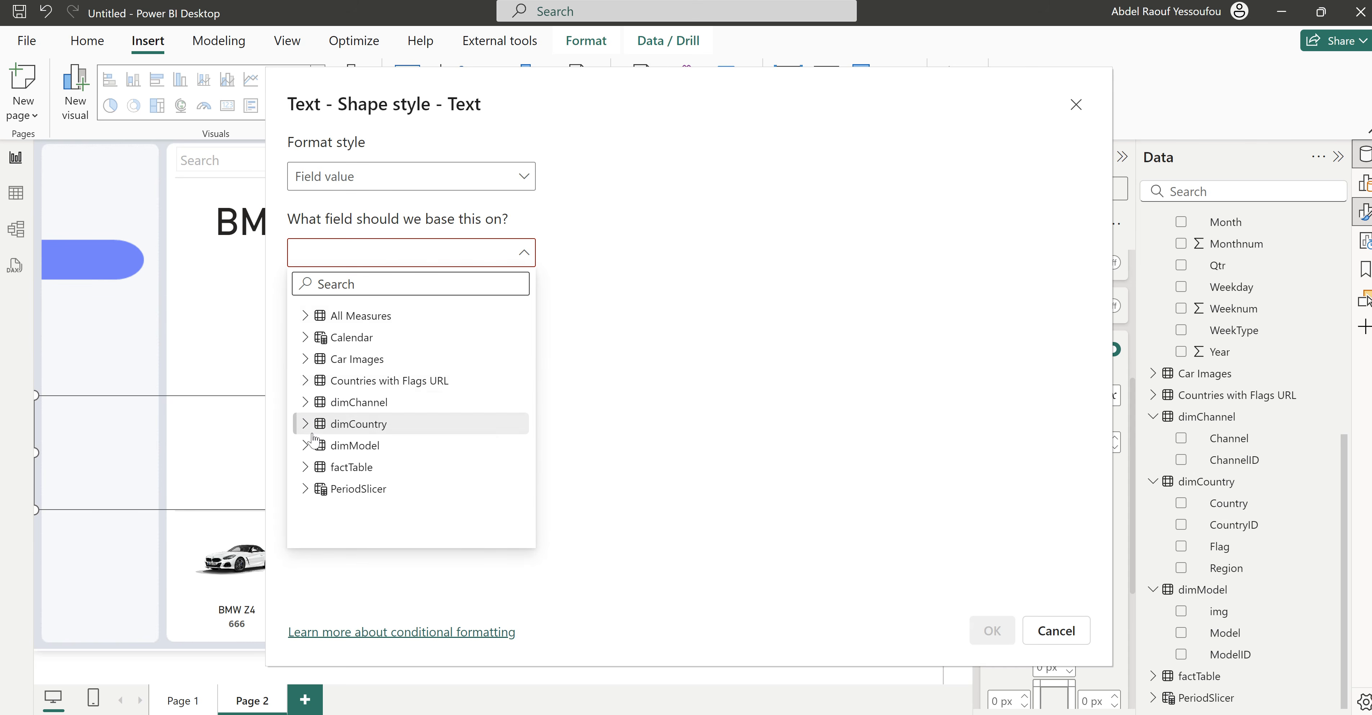
left_click(306, 446)
left_click(360, 489)
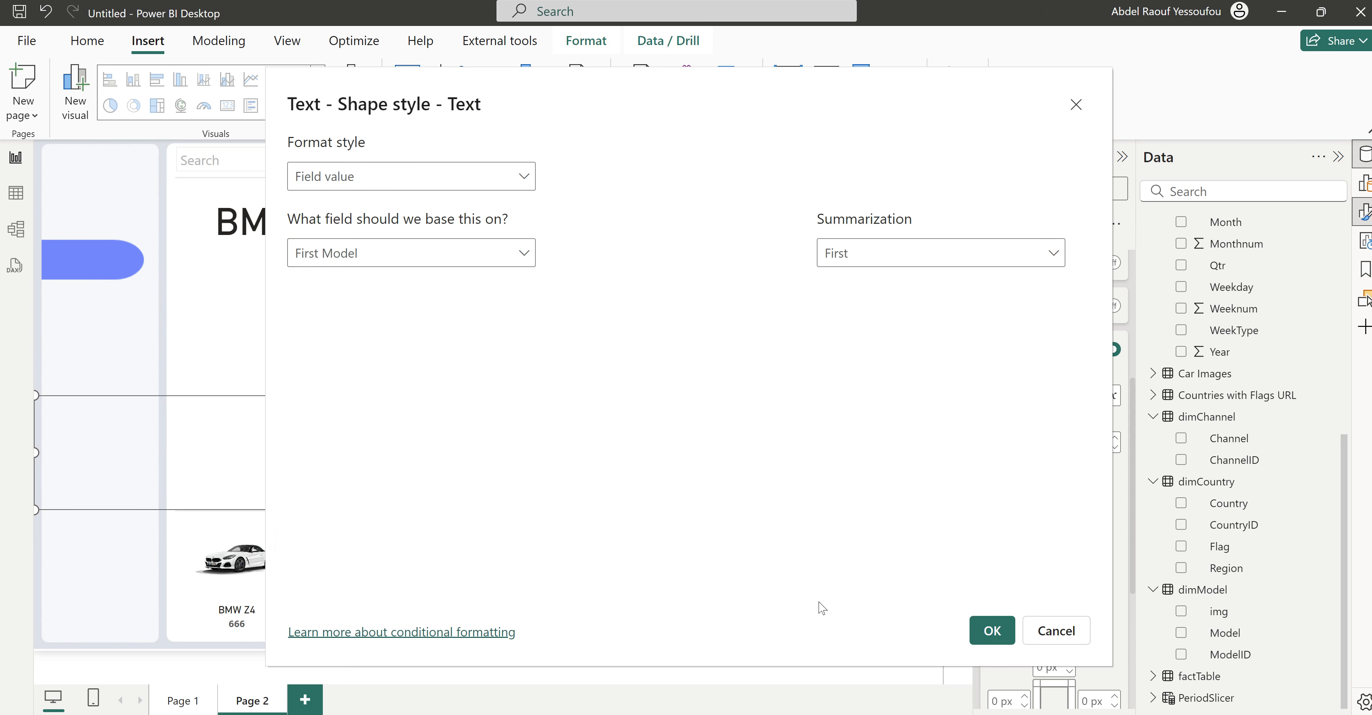
left_click(992, 630)
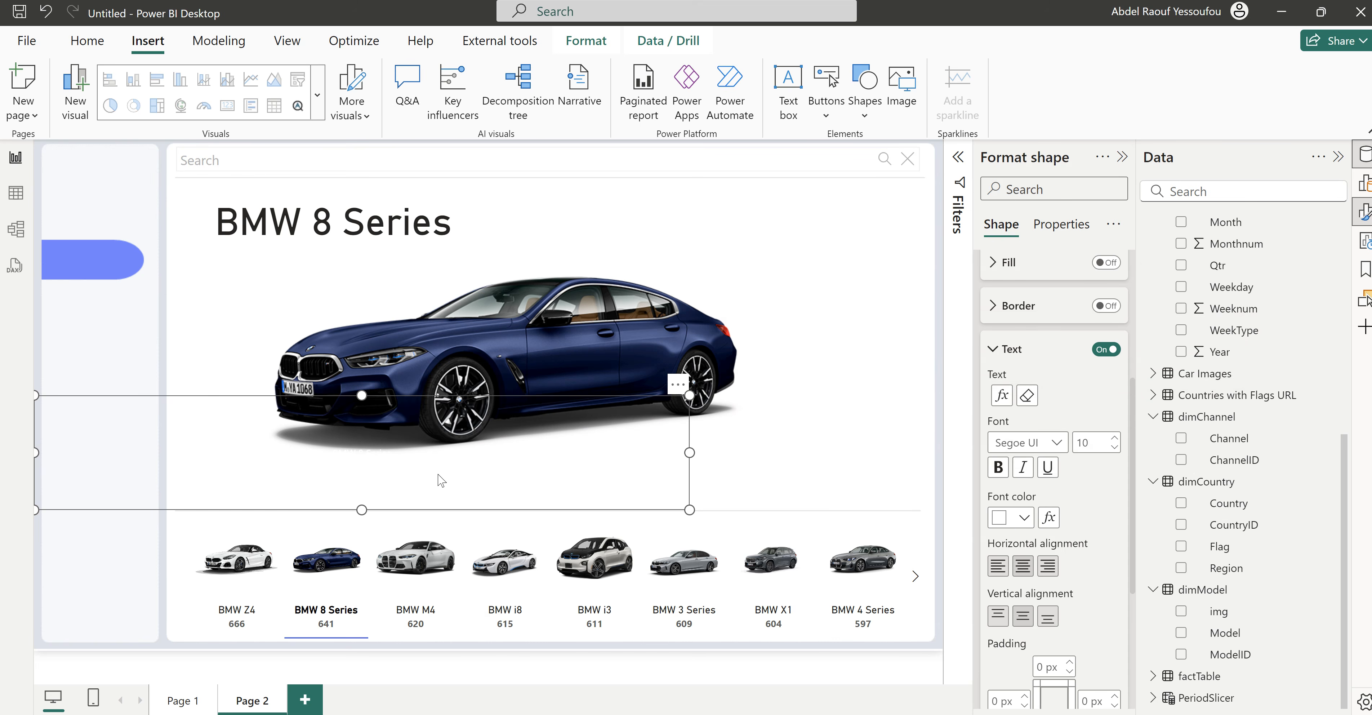
Step: Format the rectangle's text in black, size 25, bold and left-aligned
left_click(1024, 517)
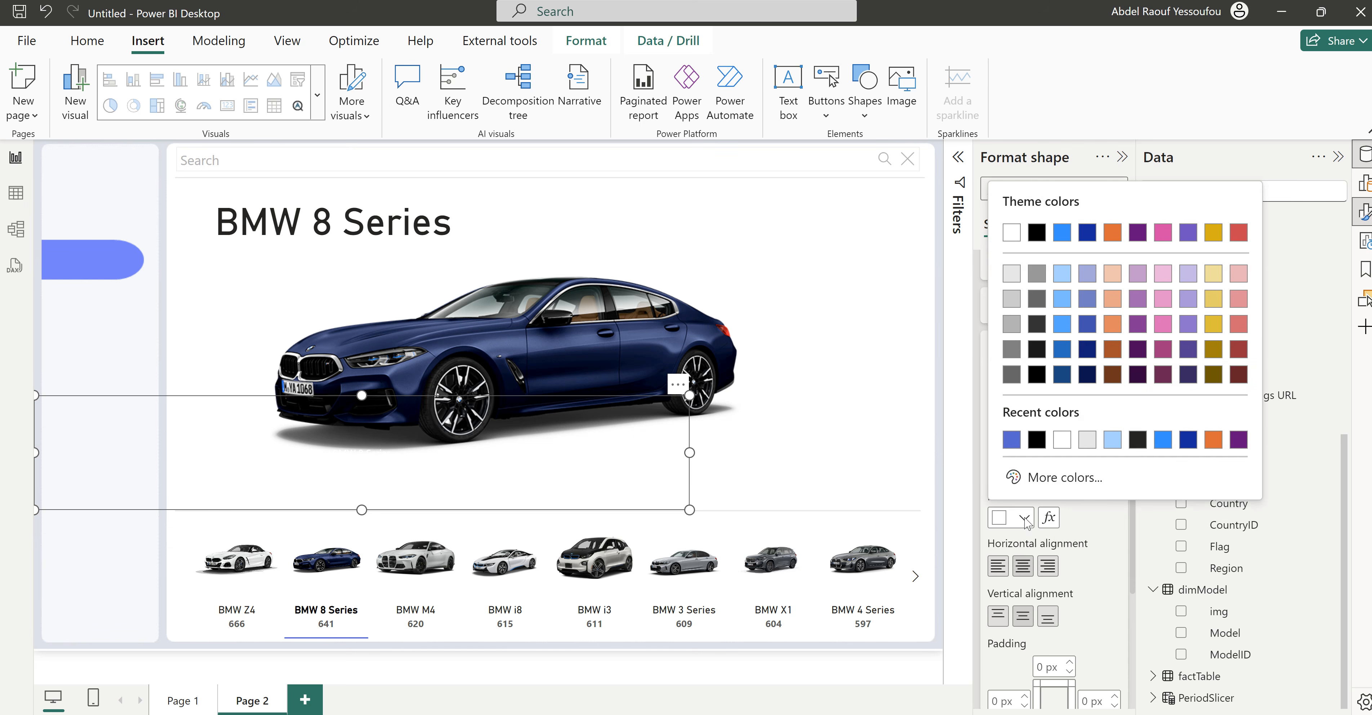
left_click(1036, 439)
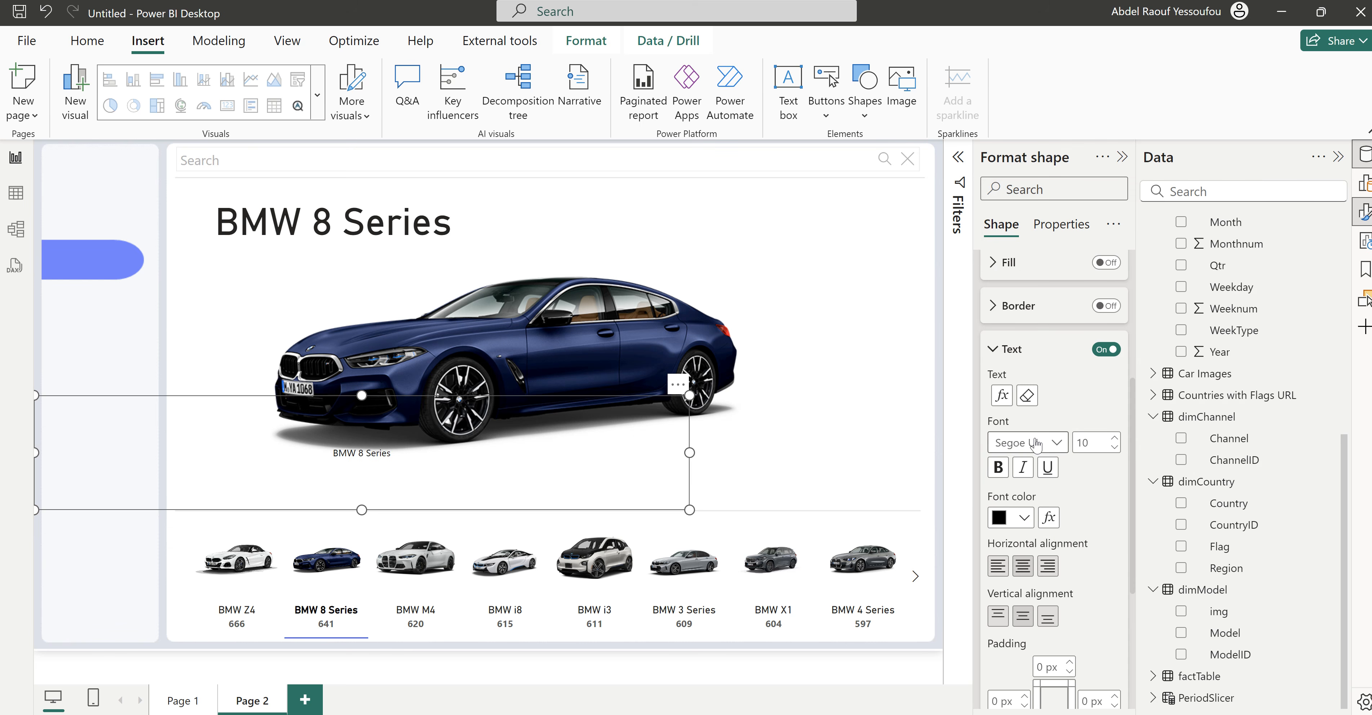
double_click(1089, 442)
type("20")
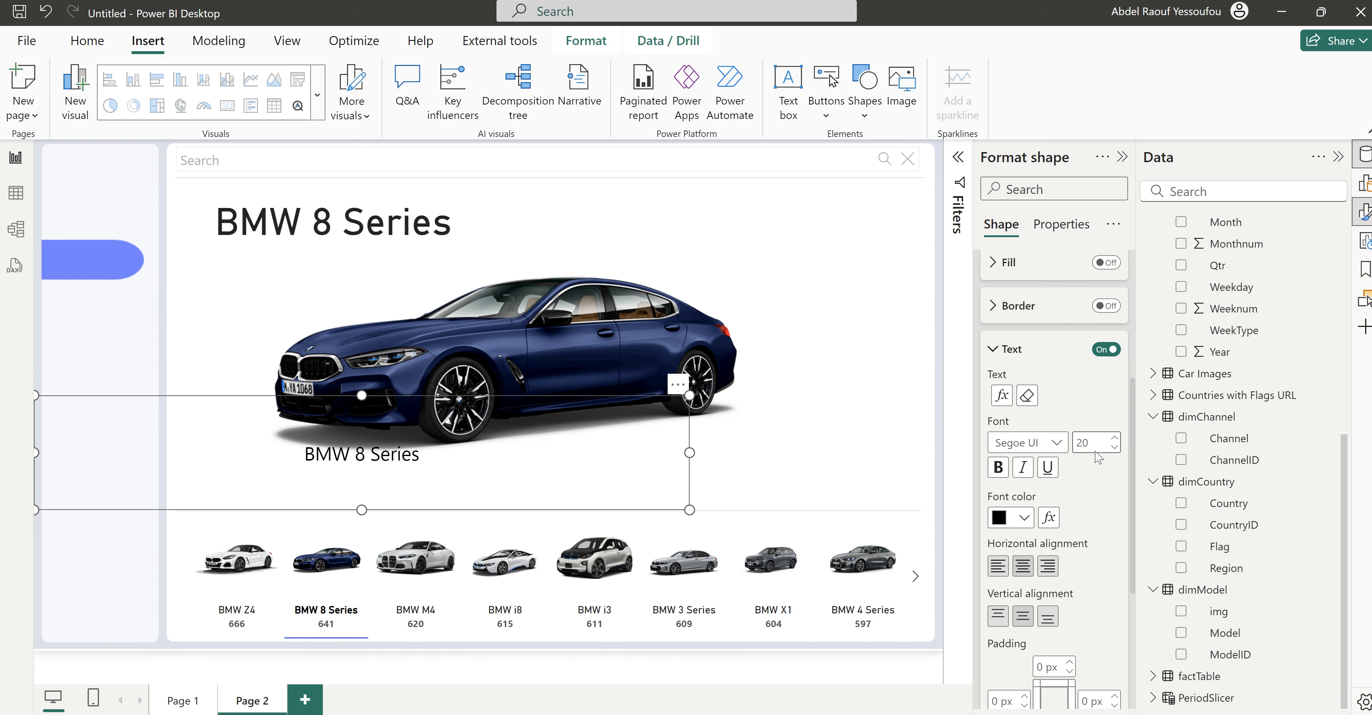
left_click_drag(1096, 442, 1049, 443)
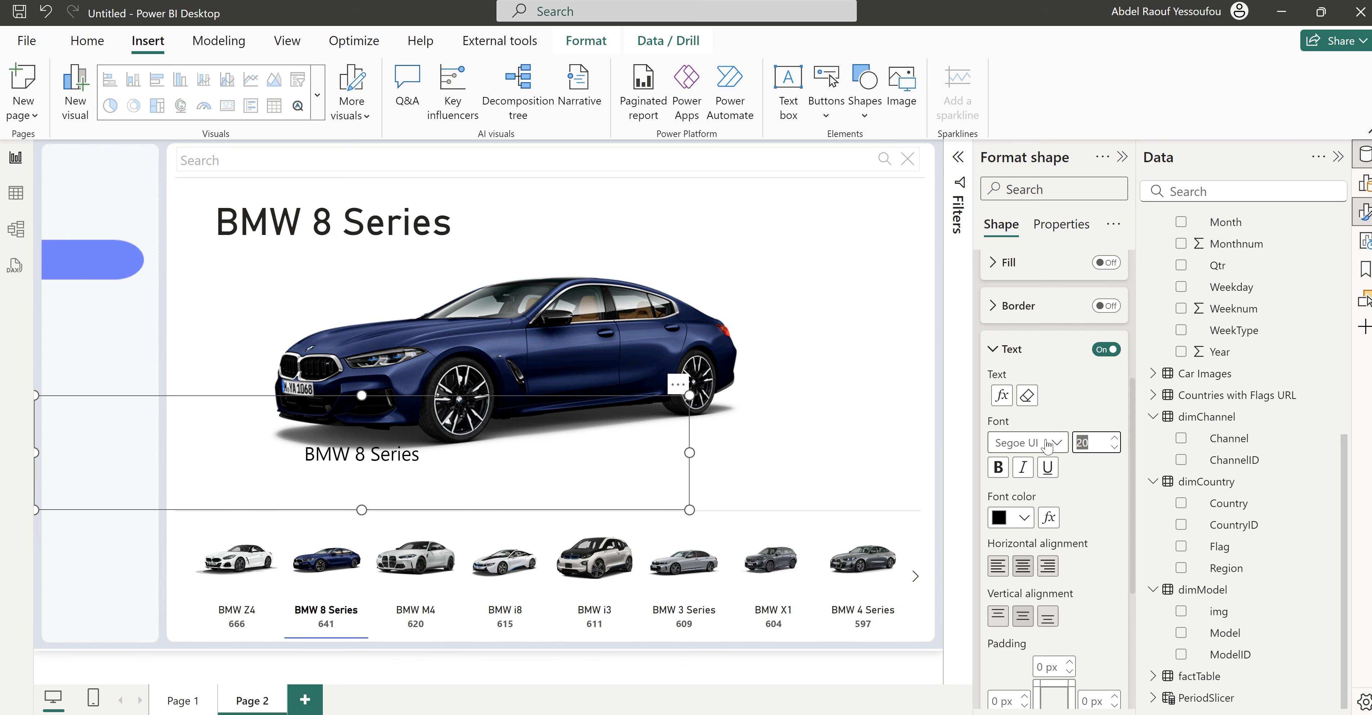
left_click(998, 467)
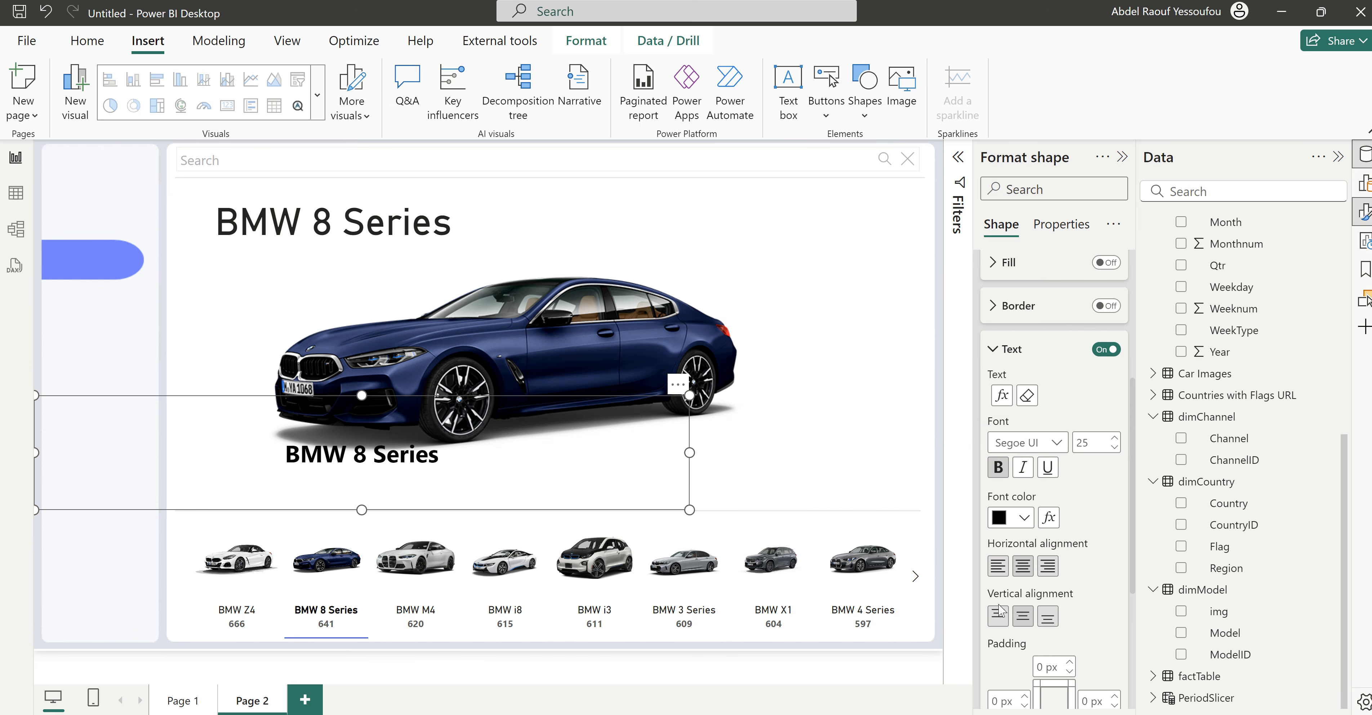
left_click(1000, 569)
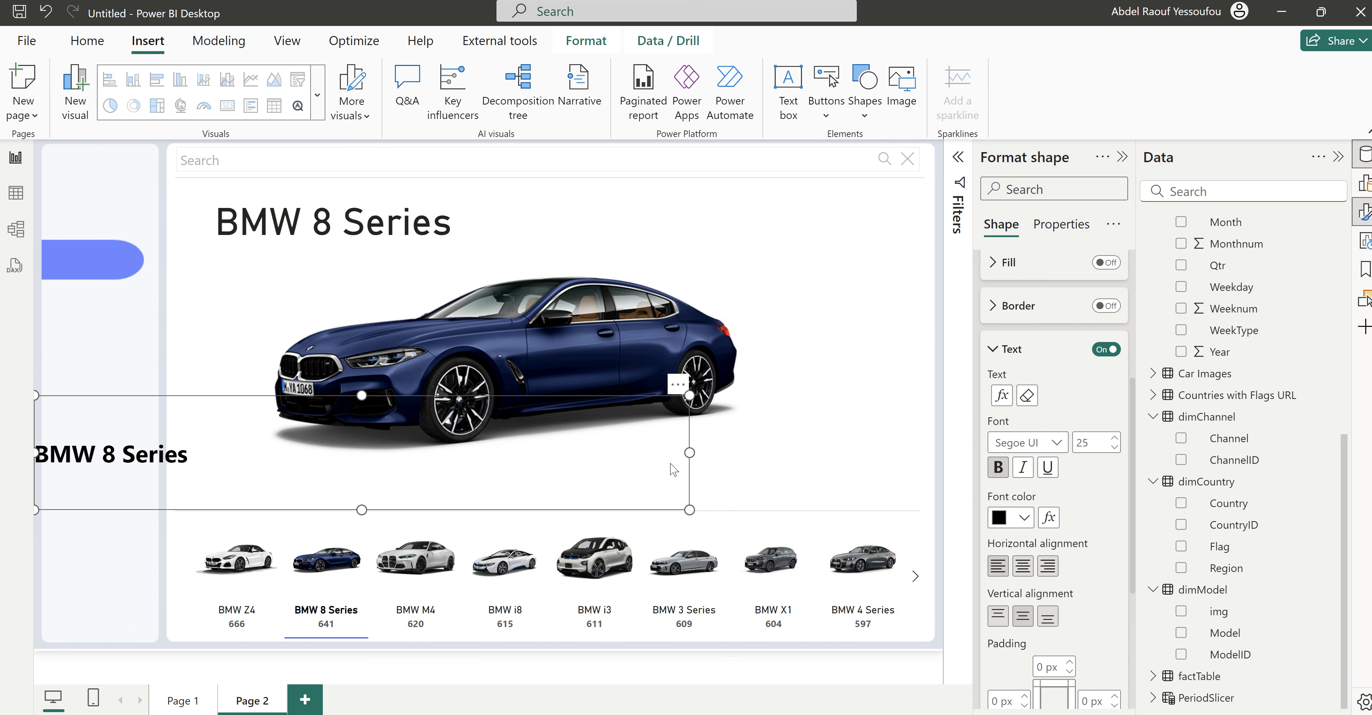
Step: Shrink the text shape around the model name and put it just below the search box in place of the model card, deleting the card
left_click_drag(686, 453, 255, 452)
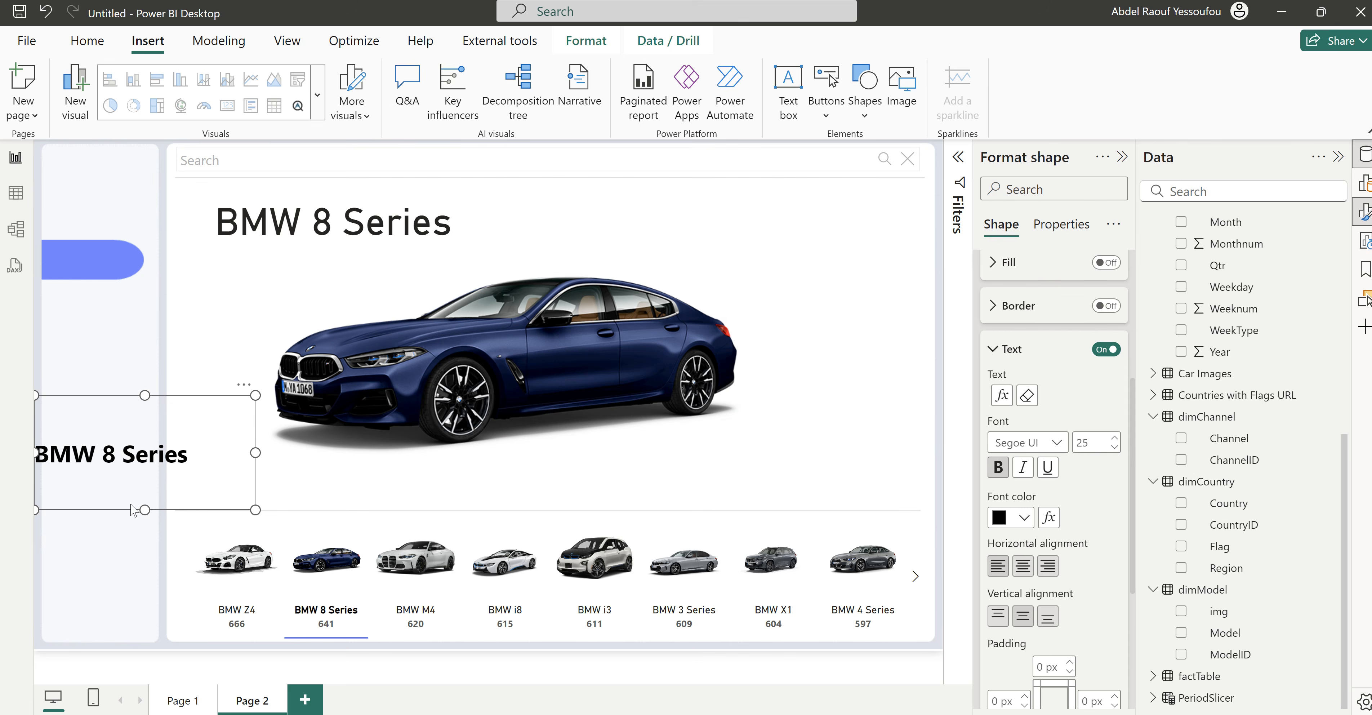
left_click_drag(145, 508, 144, 447)
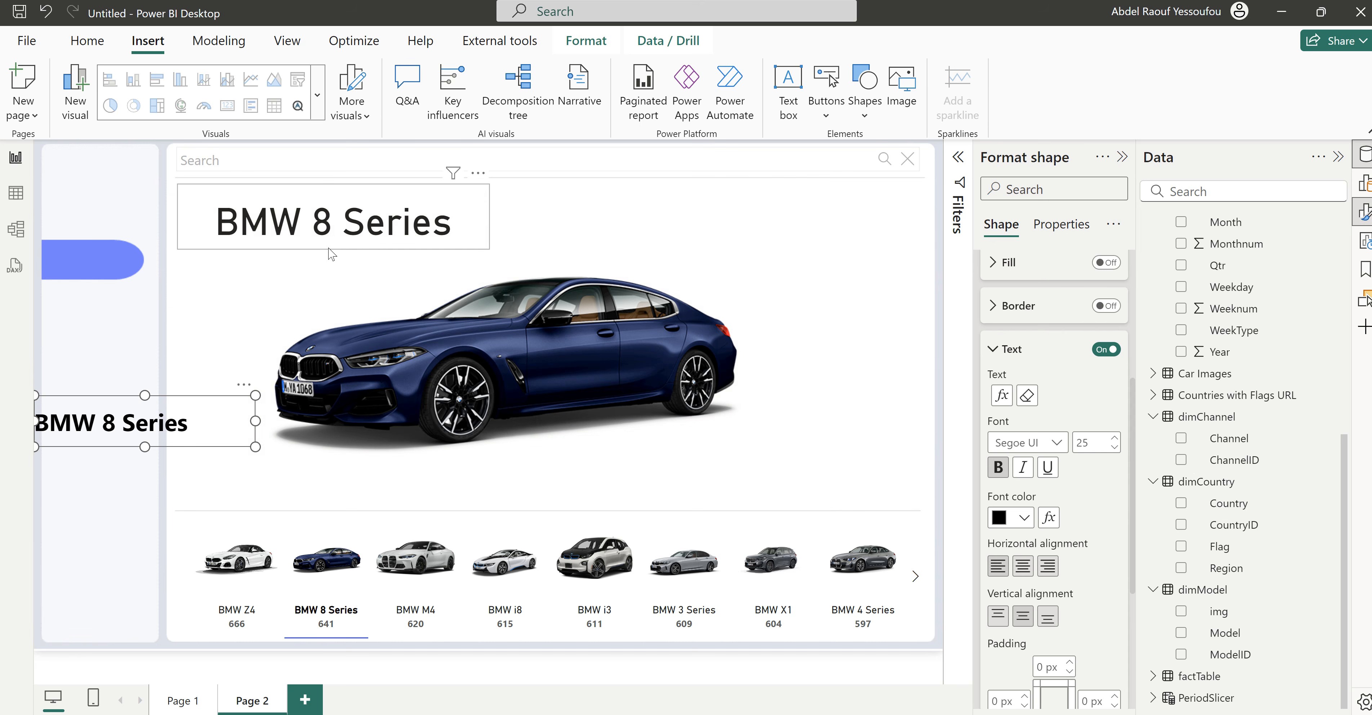
left_click(330, 249)
key("Delete")
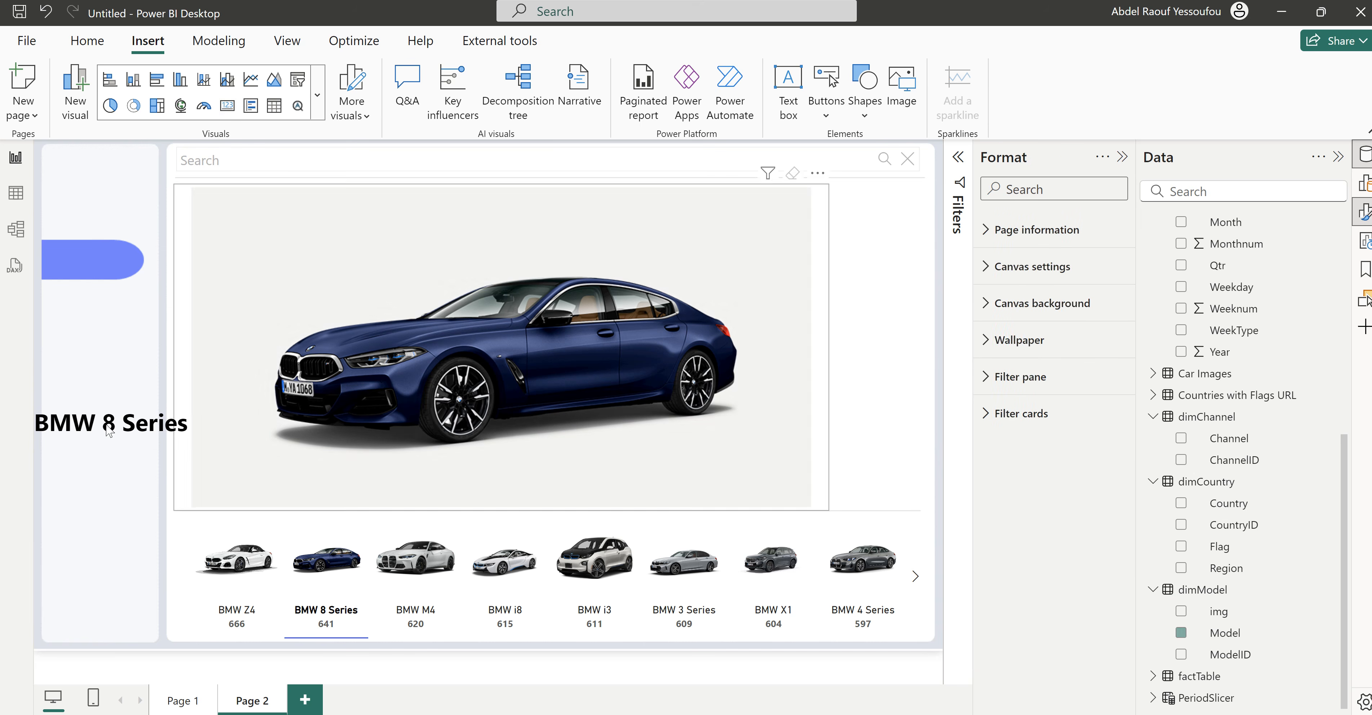
left_click_drag(231, 410, 388, 184)
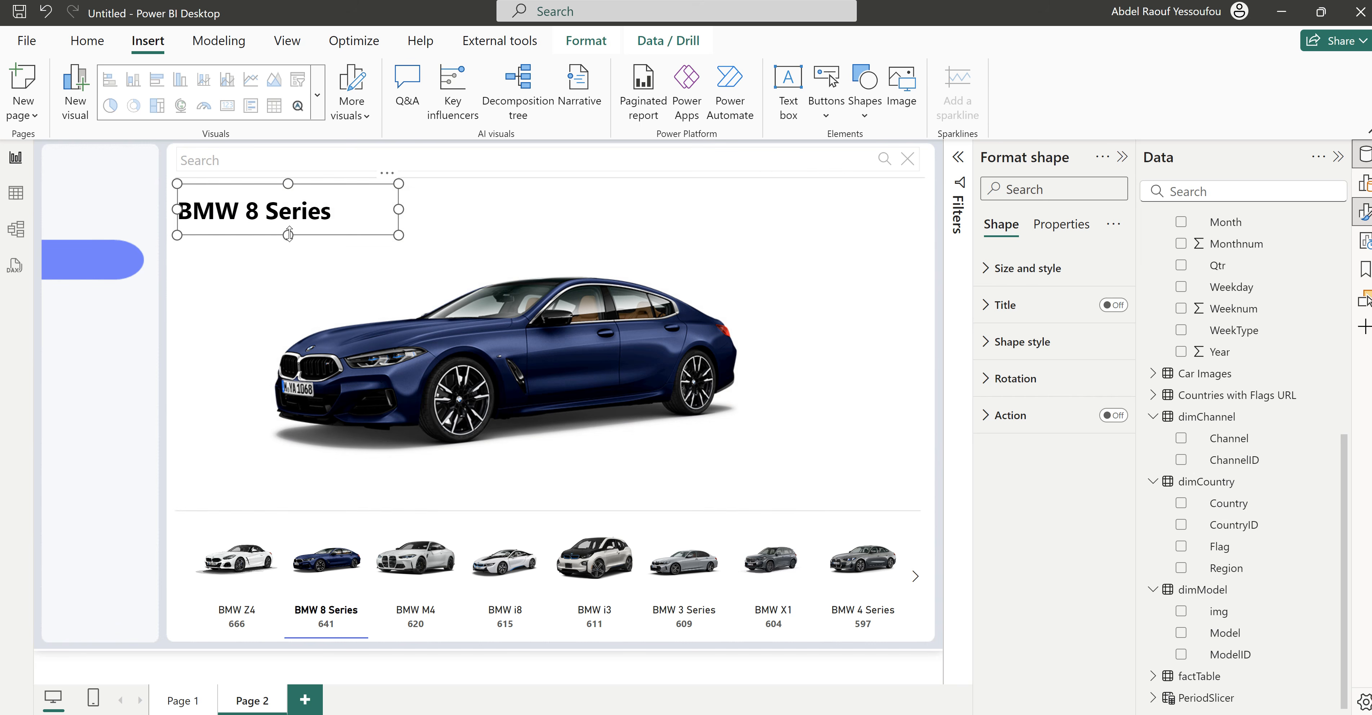
Step: Select BMW M4, BMW i8, BMW i3 and BMW 3 Series in turn in the lower slicer to check the model name shape
left_click(422, 561)
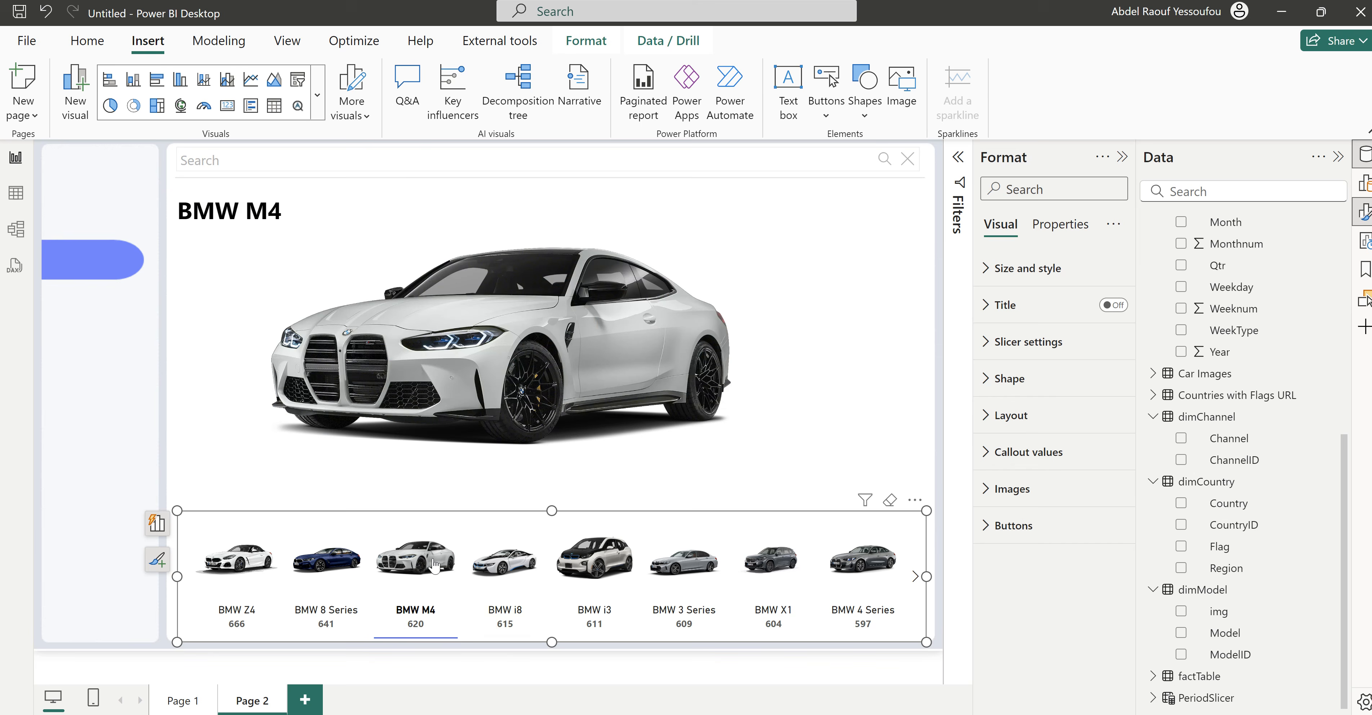
left_click(511, 576)
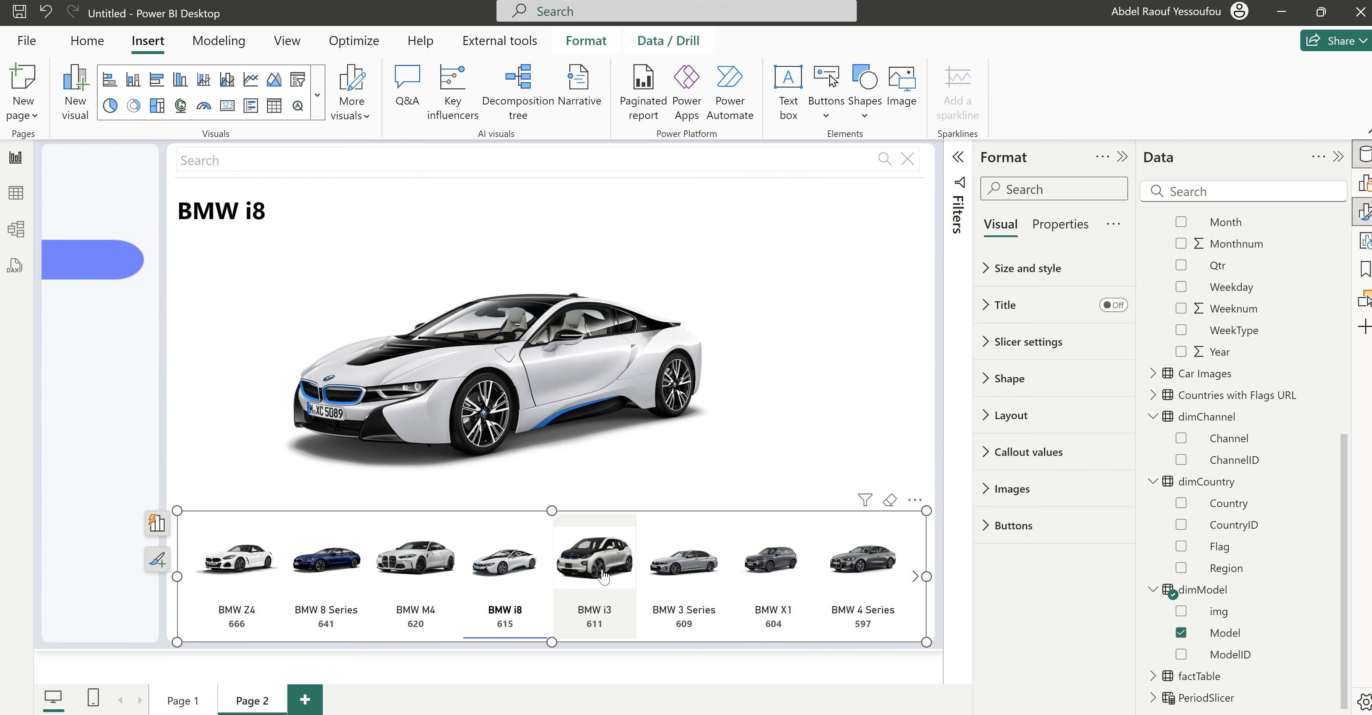
left_click(603, 576)
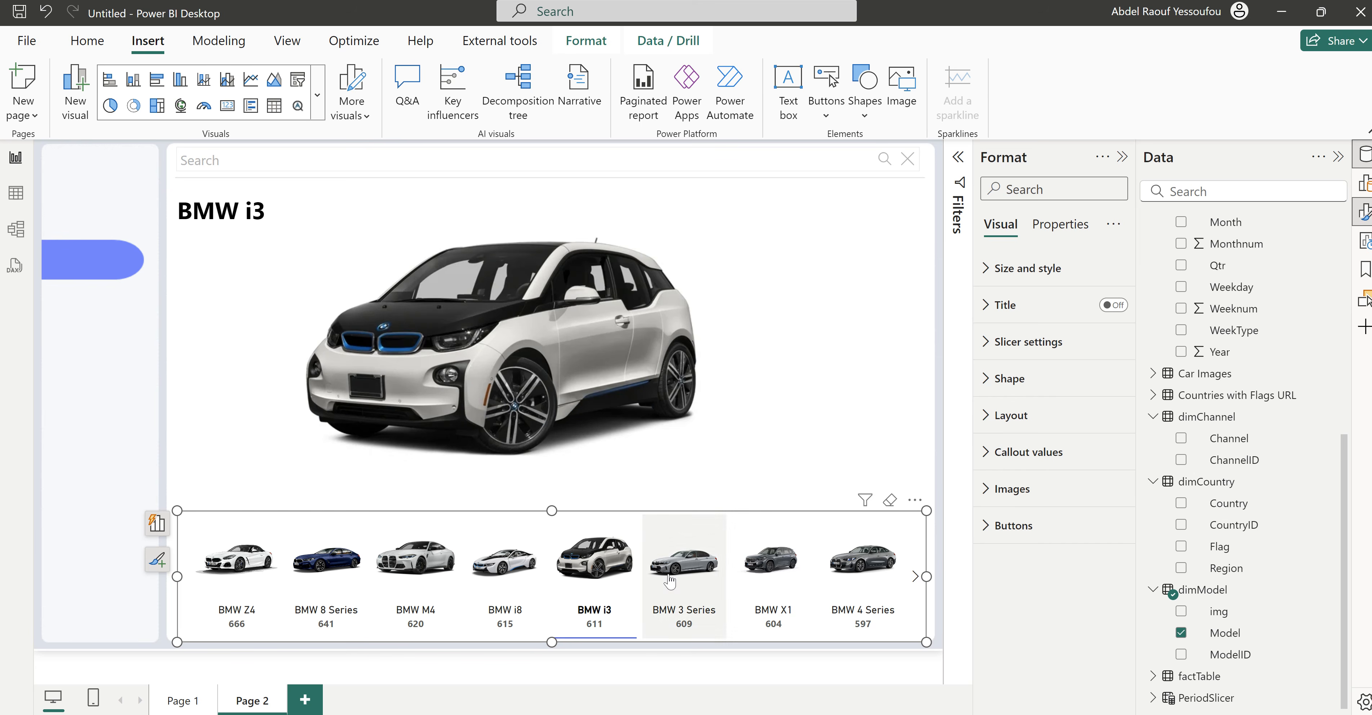
left_click(702, 576)
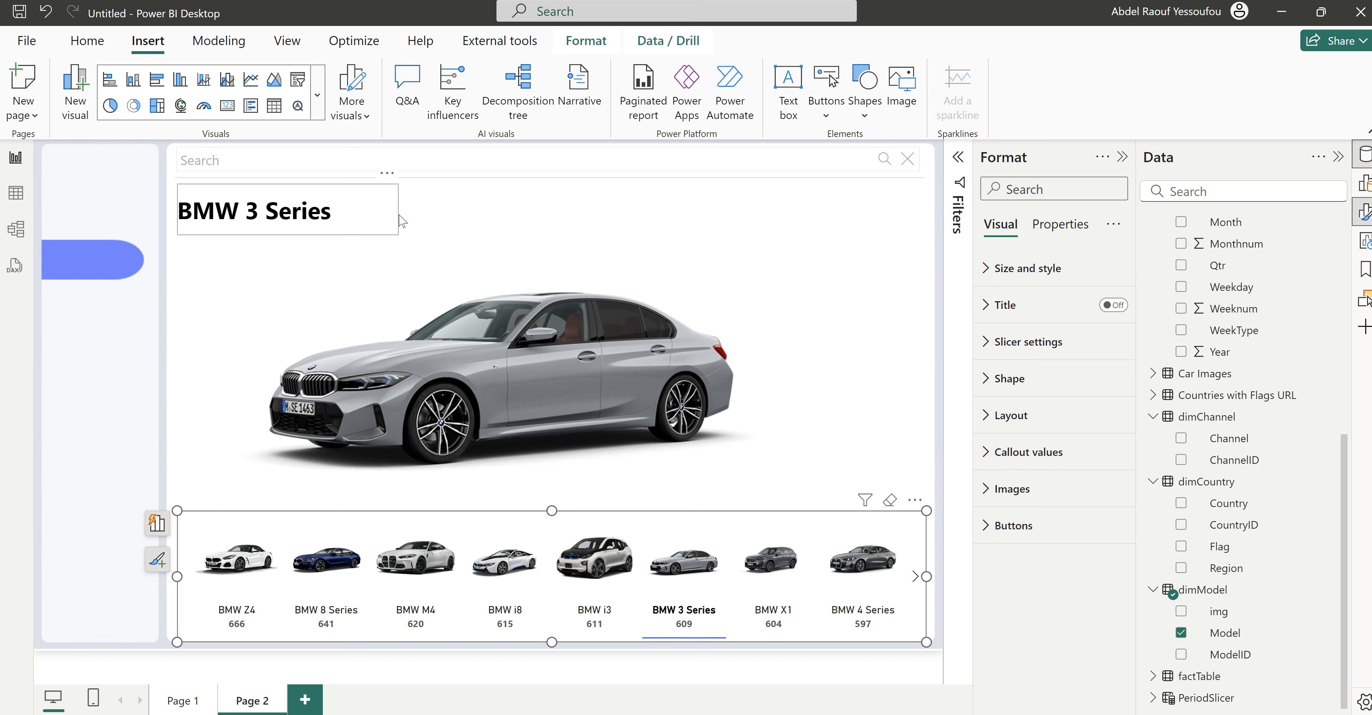
Step: Widen the model name shape and place a copy of it just above the lower slicer
left_click(401, 222)
left_click_drag(398, 209, 480, 209)
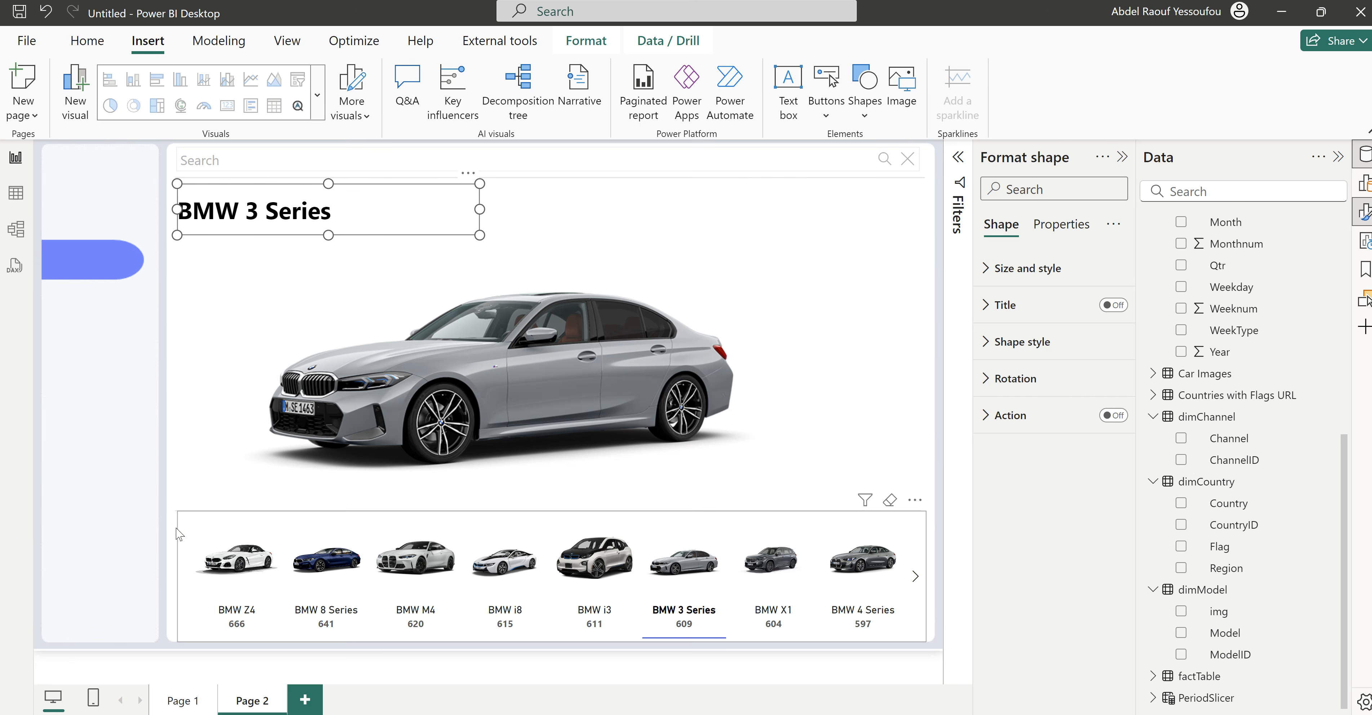
left_click(140, 530)
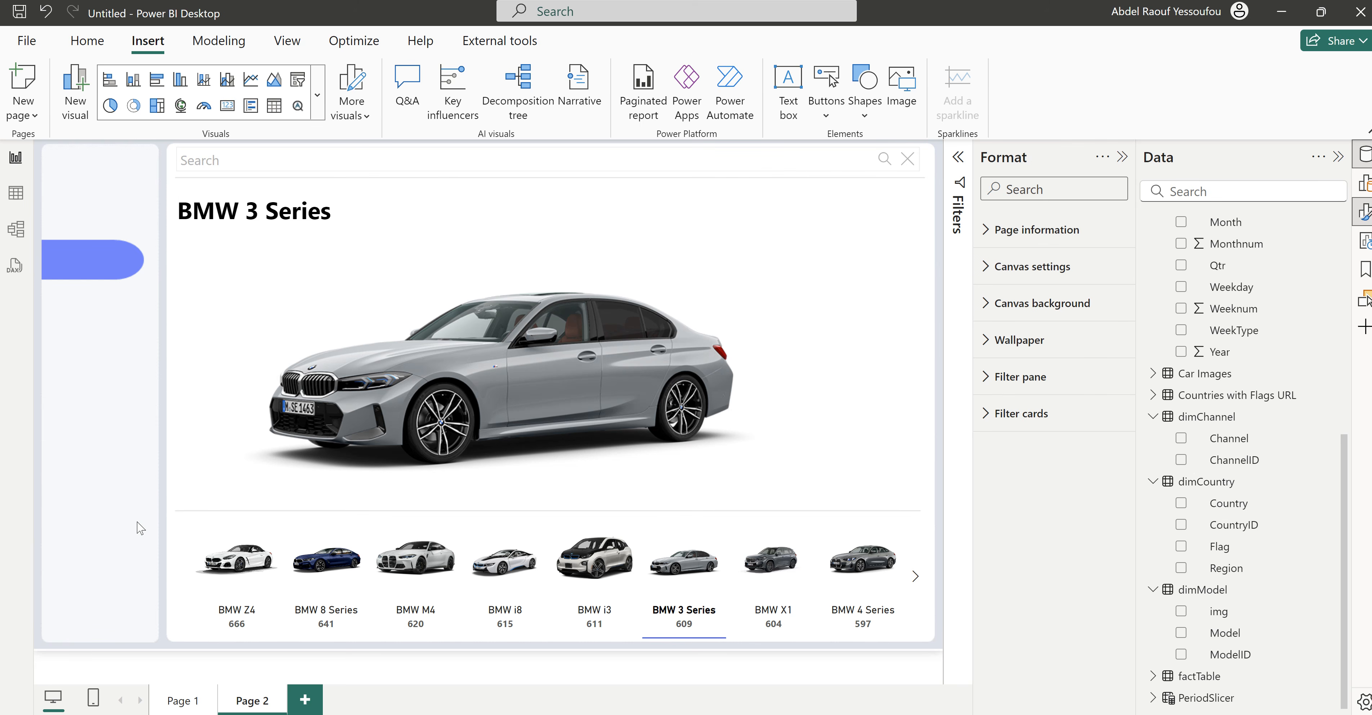
key("ctrl+v")
left_click_drag(473, 188, 464, 459)
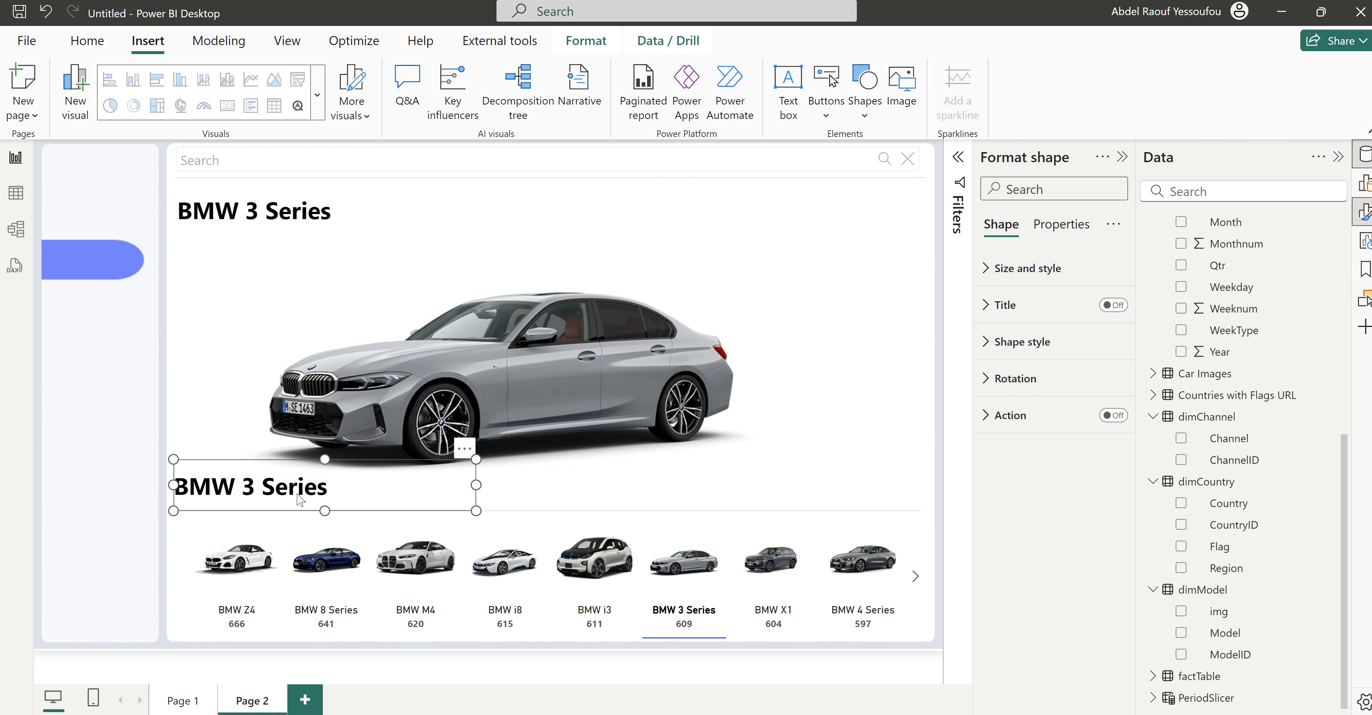
Step: Clear the dynamic model name text from the shape copy just above the lower slicer
left_click(1014, 342)
scroll(1021, 509, "down", 3)
left_click(1017, 495)
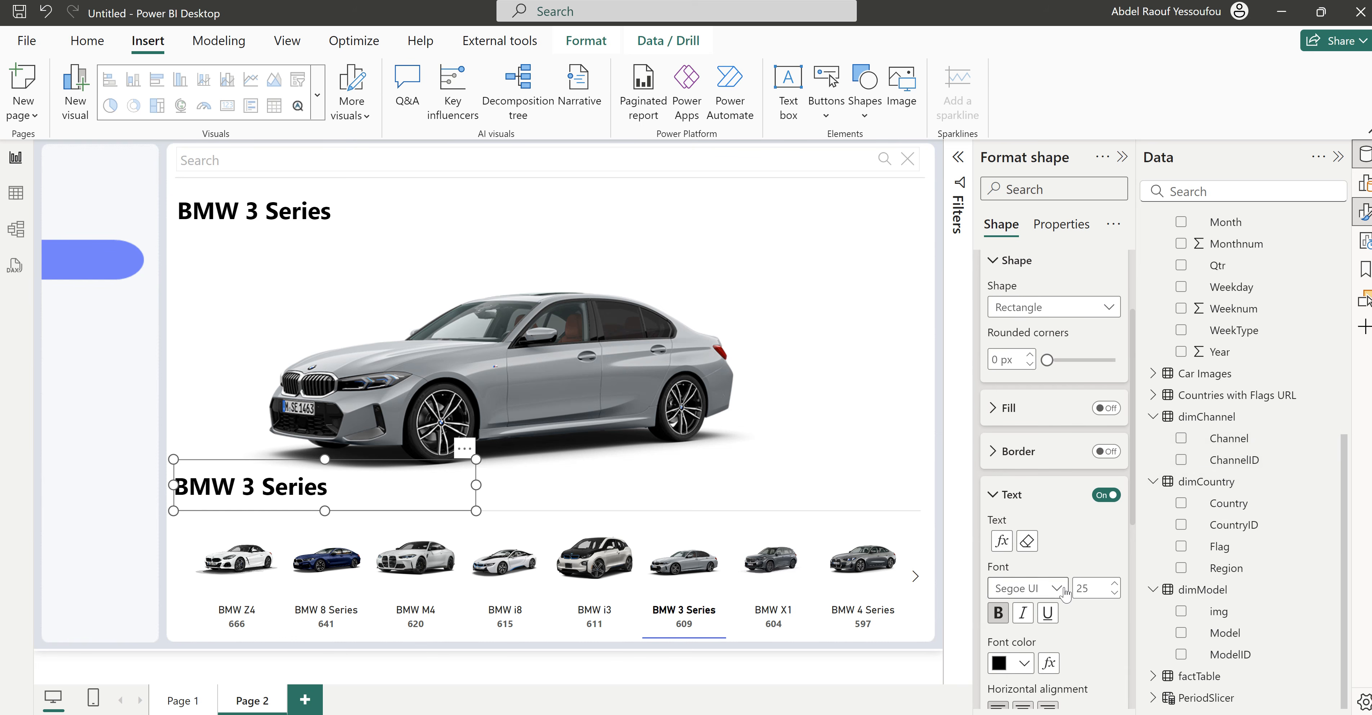
left_click(1030, 545)
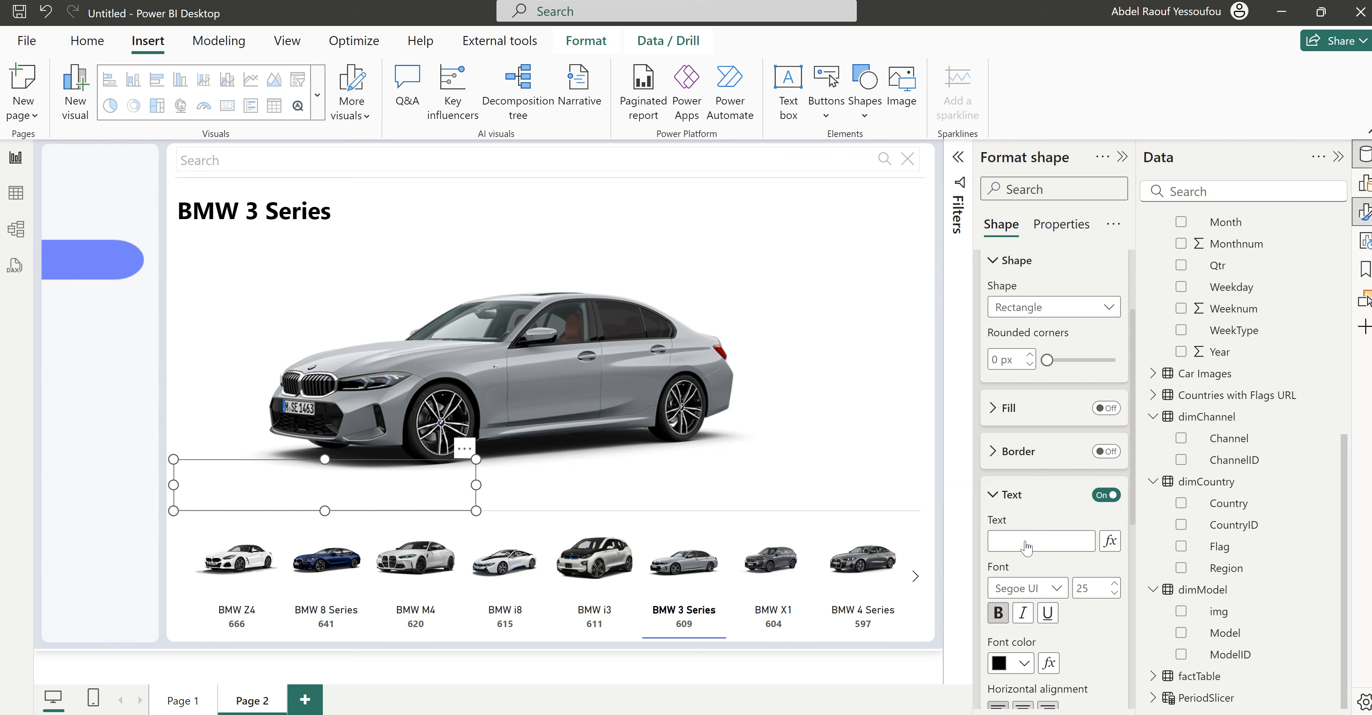
Step: Base the shape copy's text on the Avg Price Formatted measure and move the shape up slightly
left_click(1111, 541)
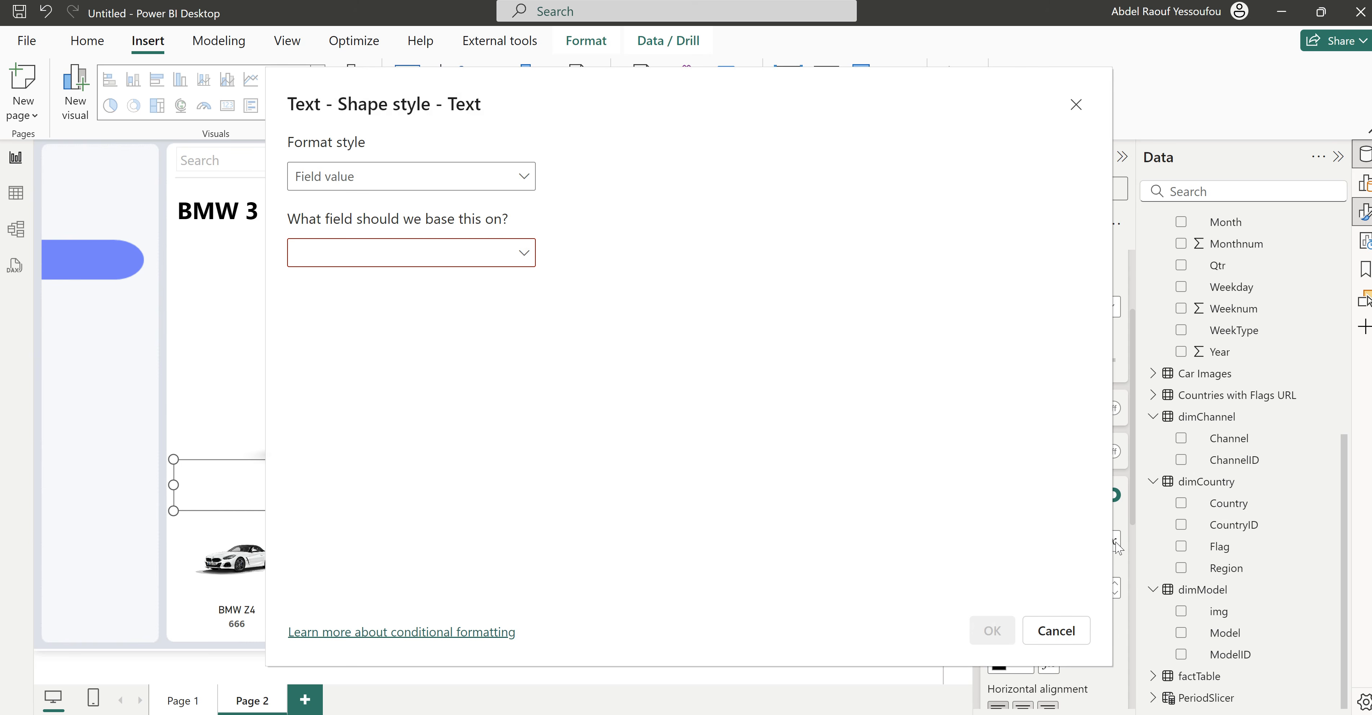
left_click(430, 256)
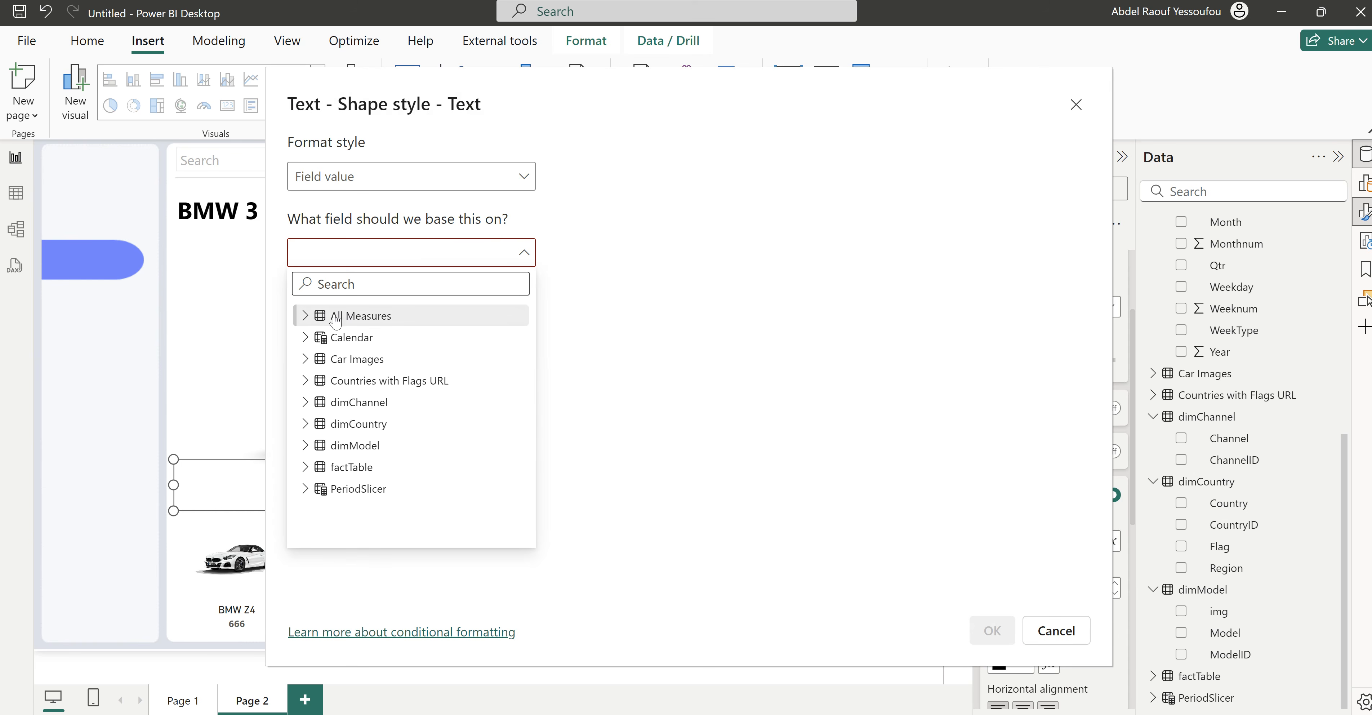
left_click(306, 318)
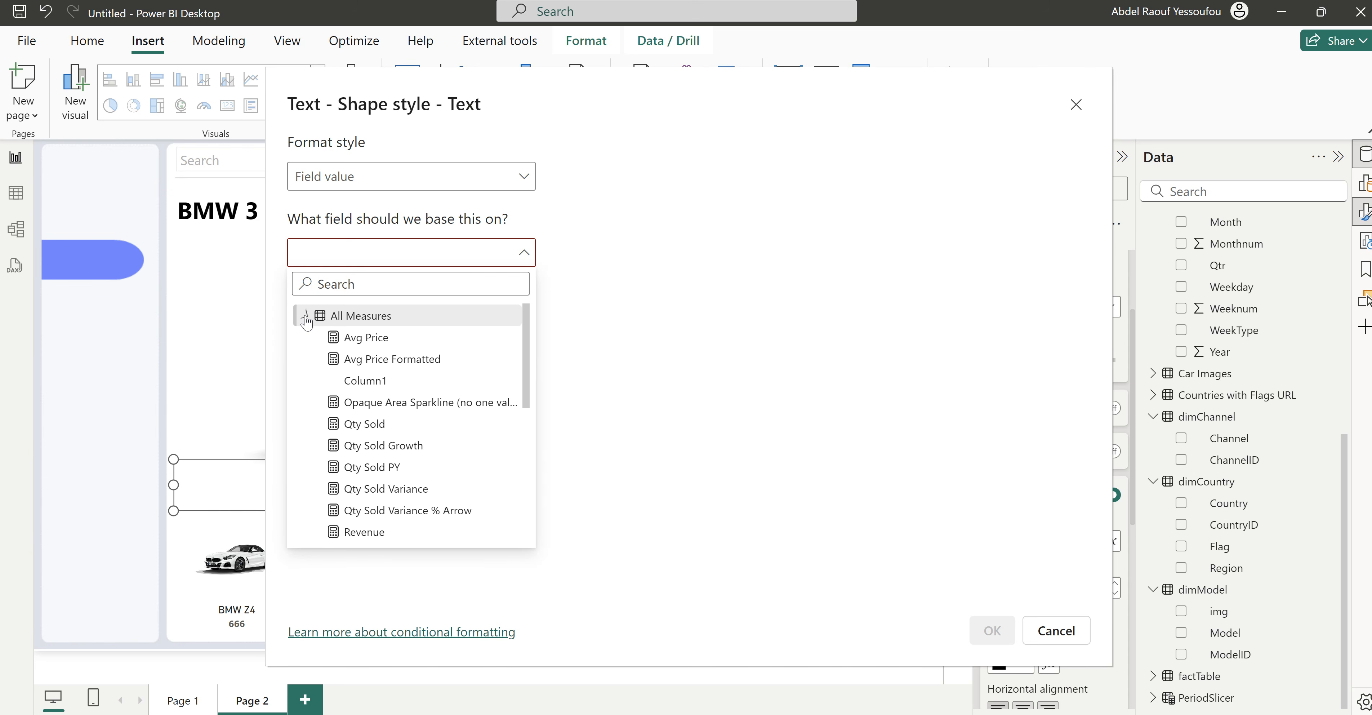
left_click(380, 341)
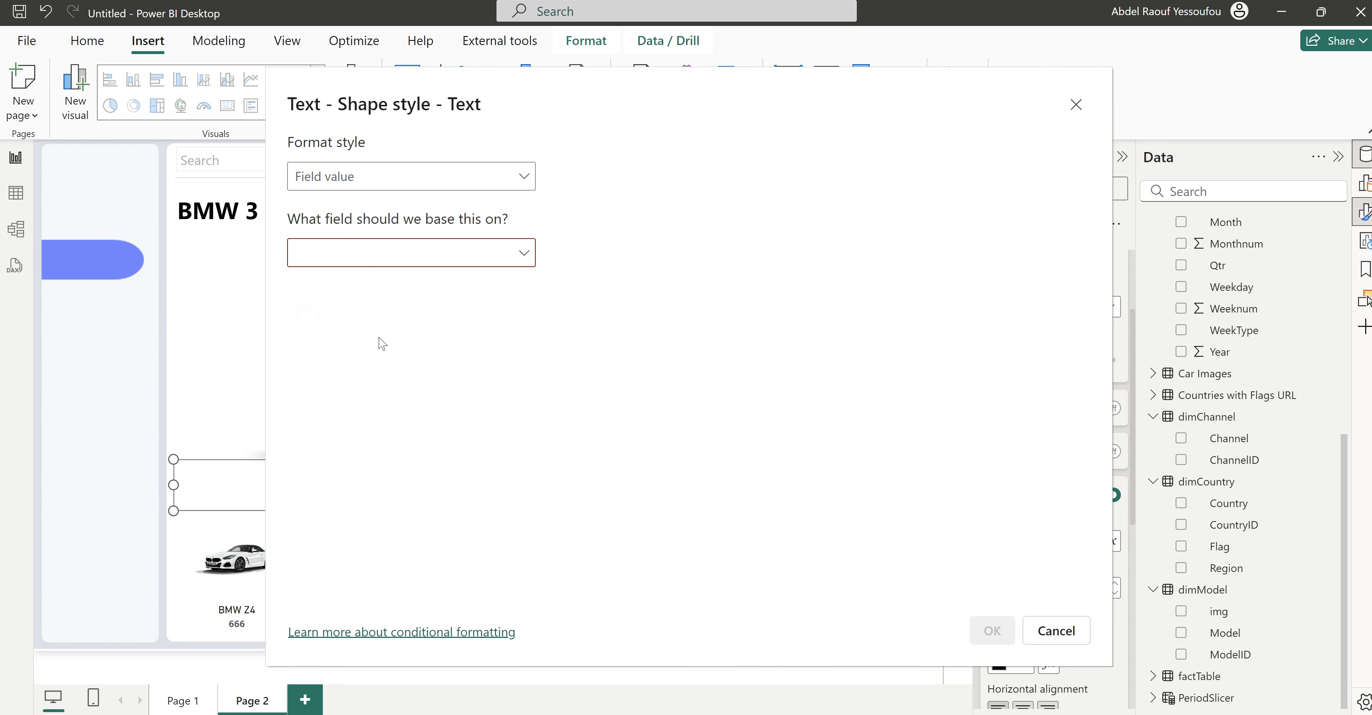
left_click(446, 265)
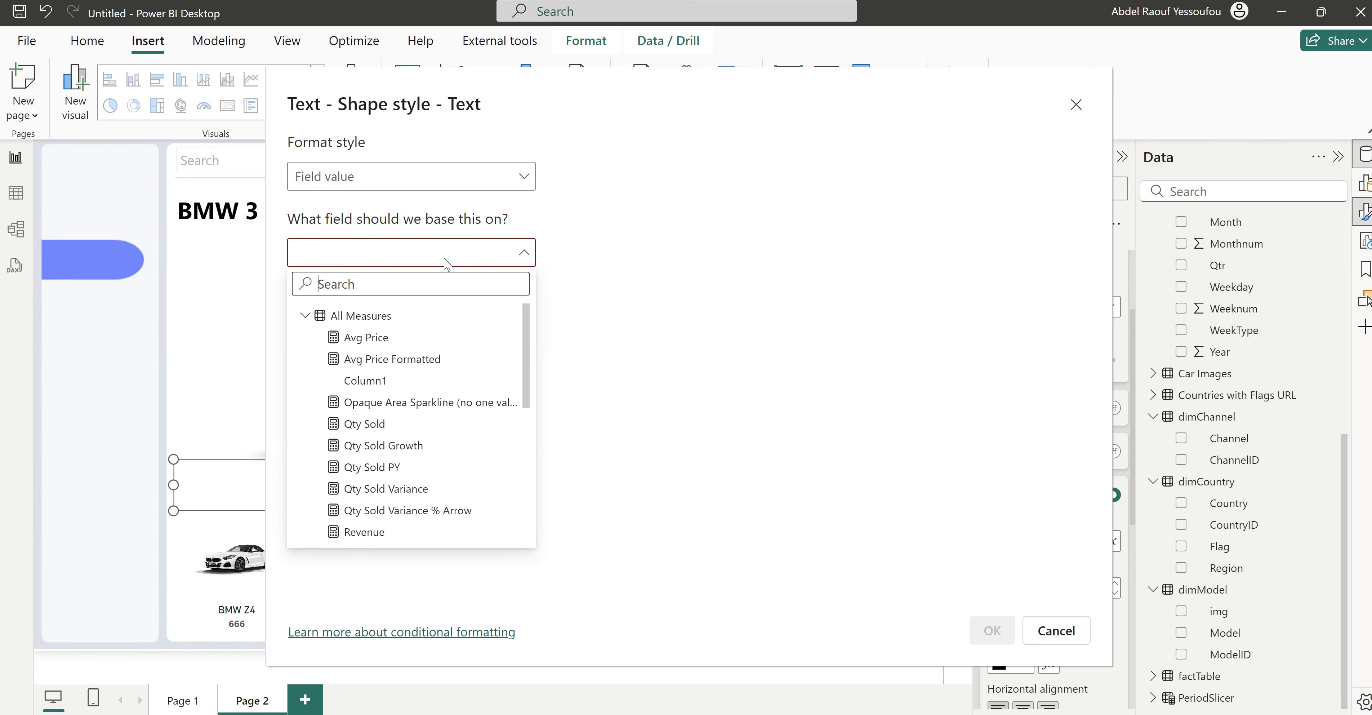
left_click(391, 362)
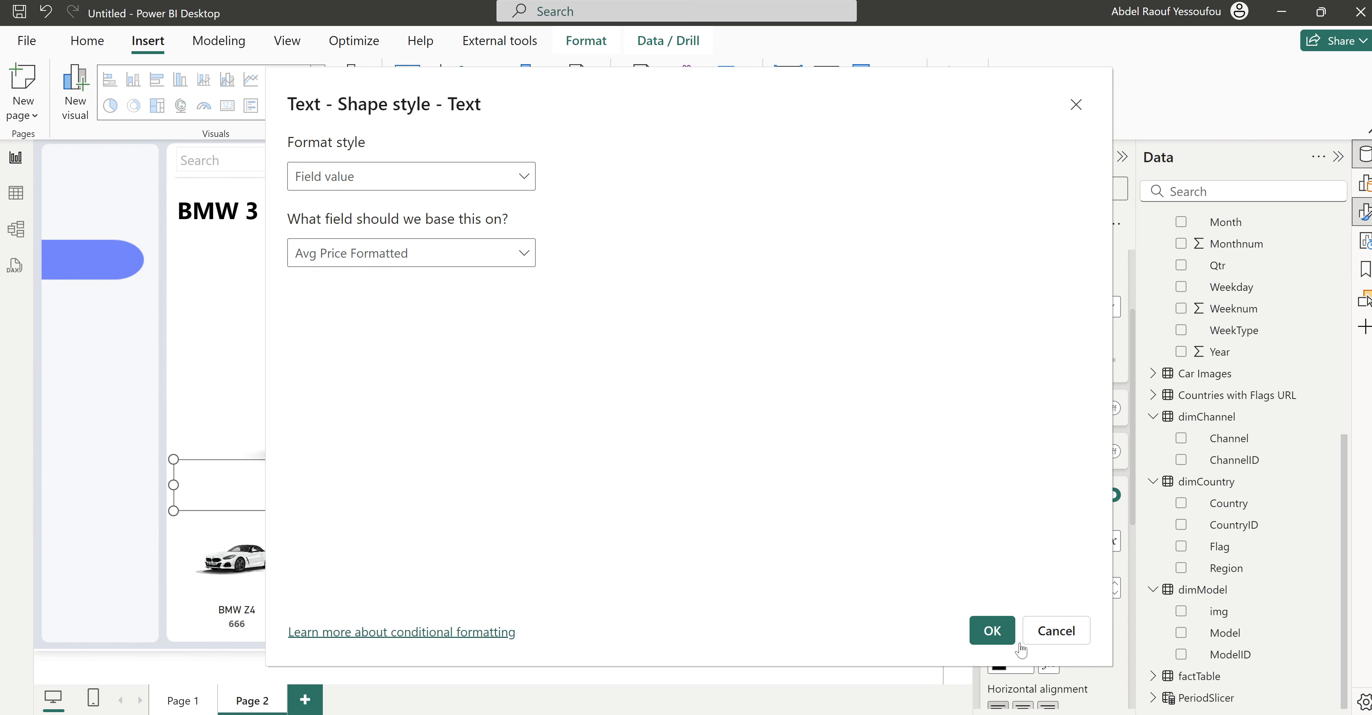
left_click(992, 631)
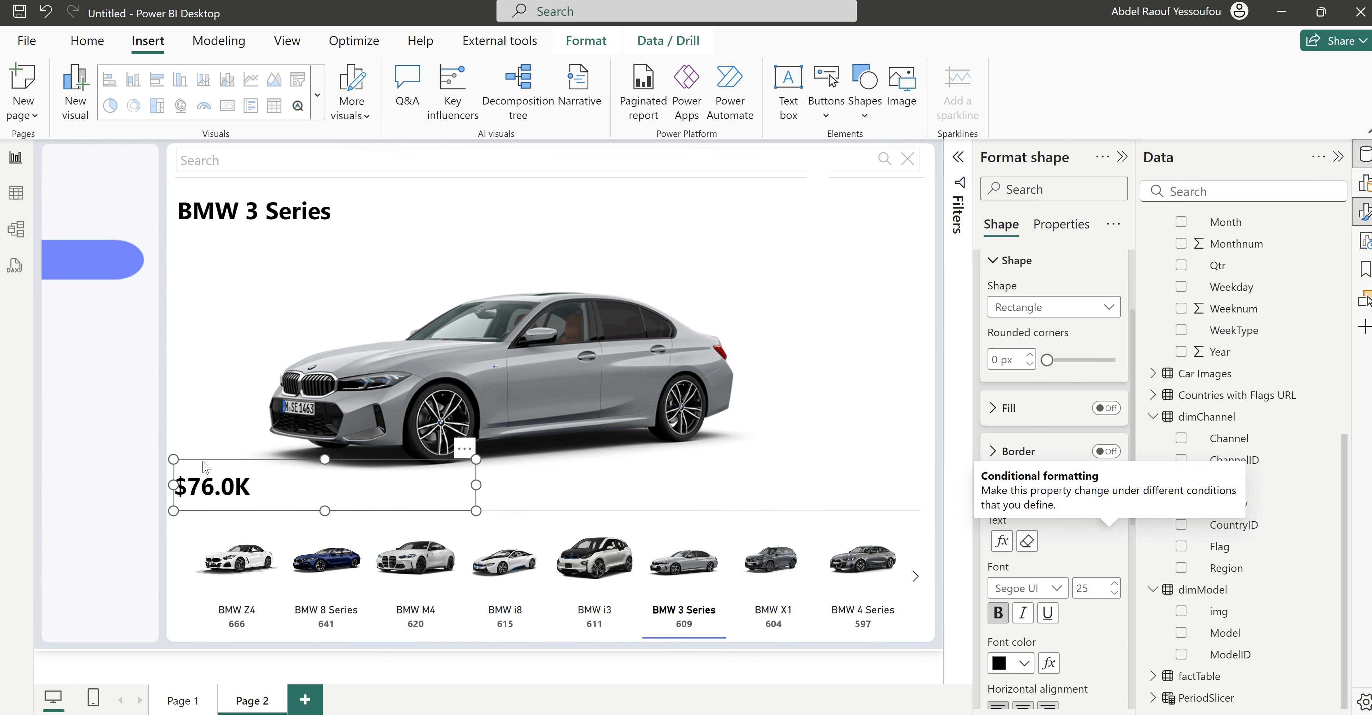
left_click_drag(468, 457, 466, 439)
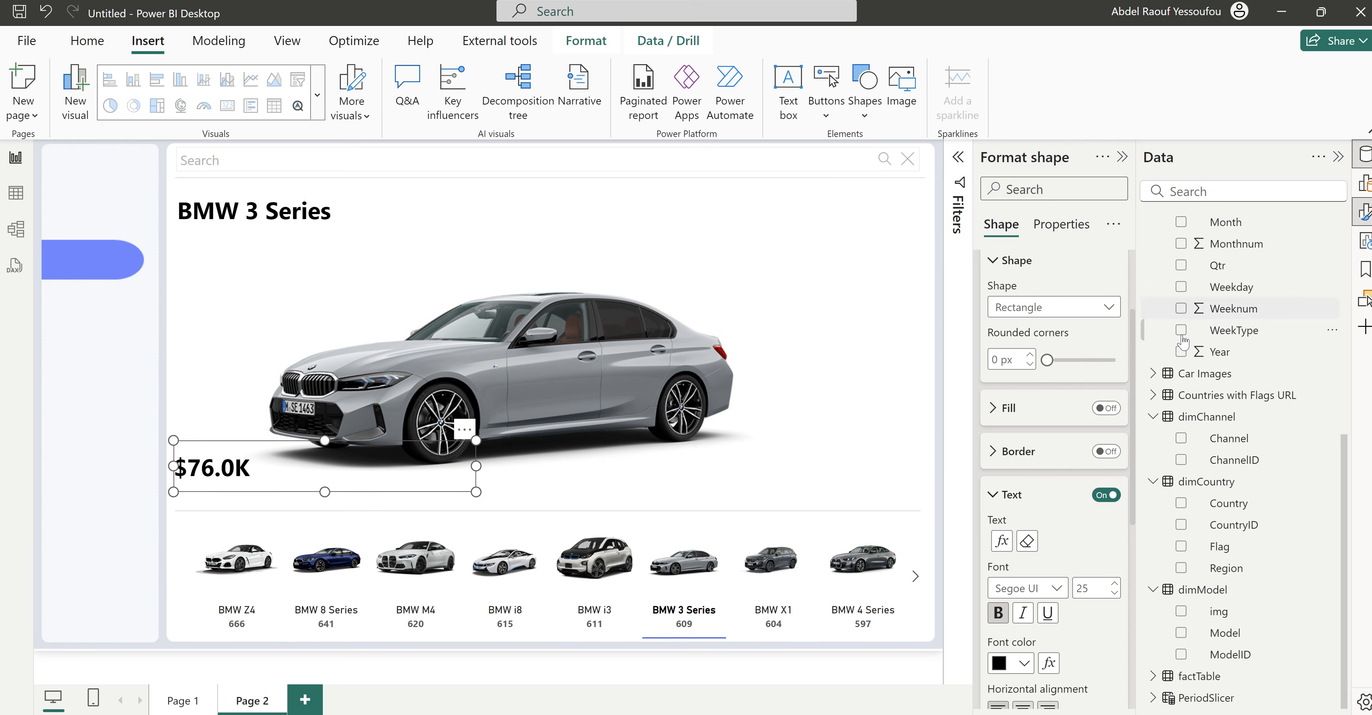
Step: Add a text box reading "Average Price", shrink it to about 123 by 36, and place it just below the average price shape
left_click(791, 113)
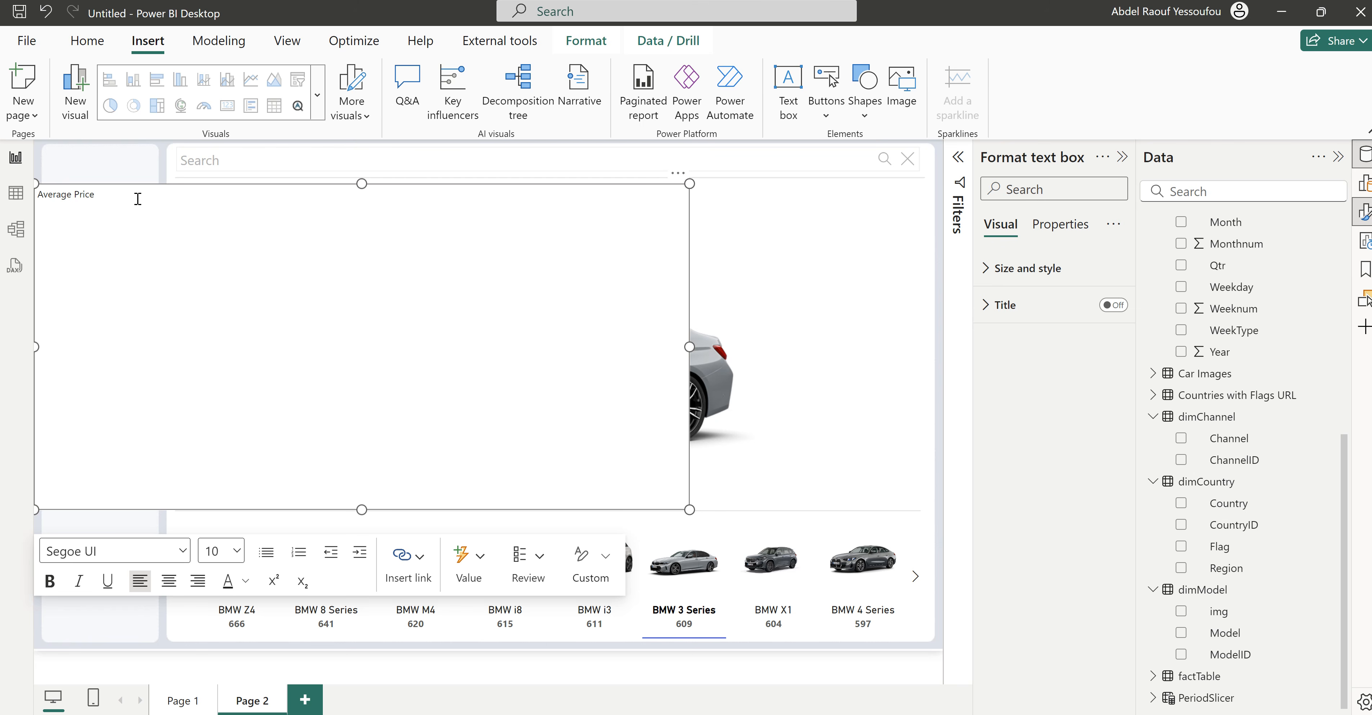
left_click_drag(364, 501, 385, 218)
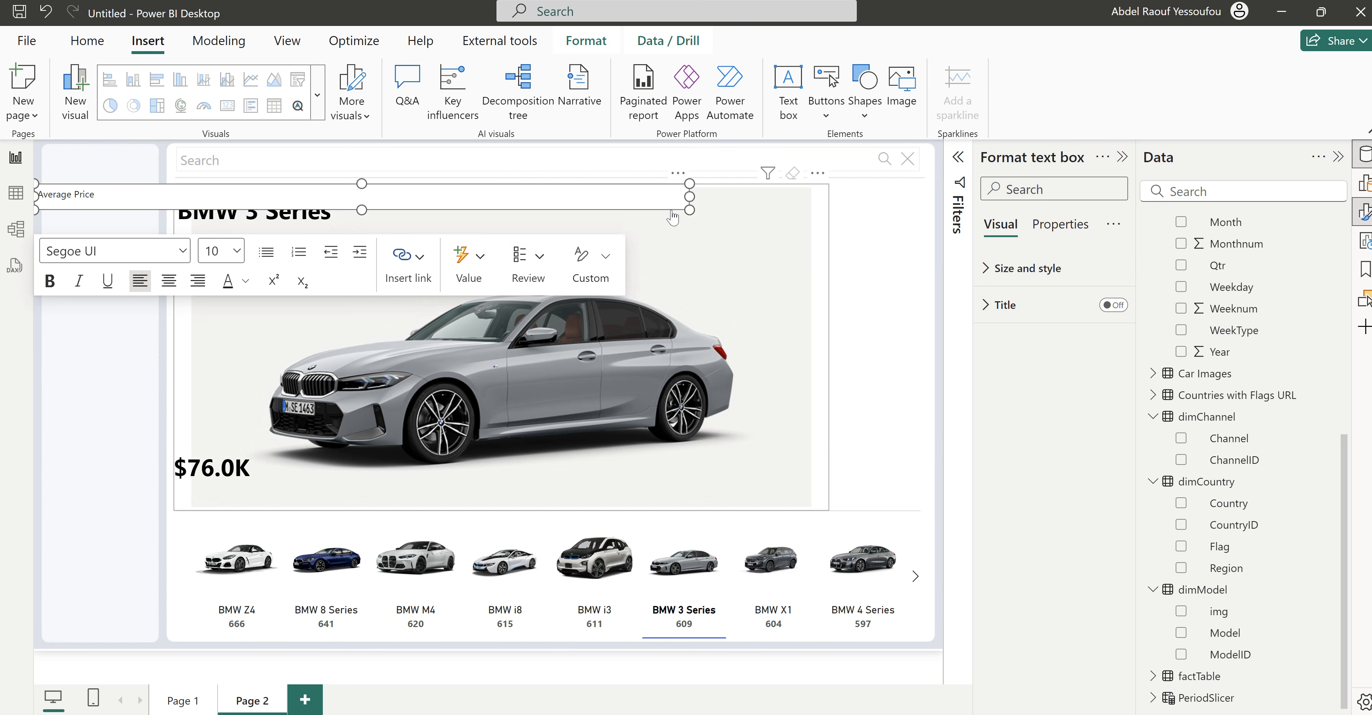
left_click_drag(689, 196, 252, 488)
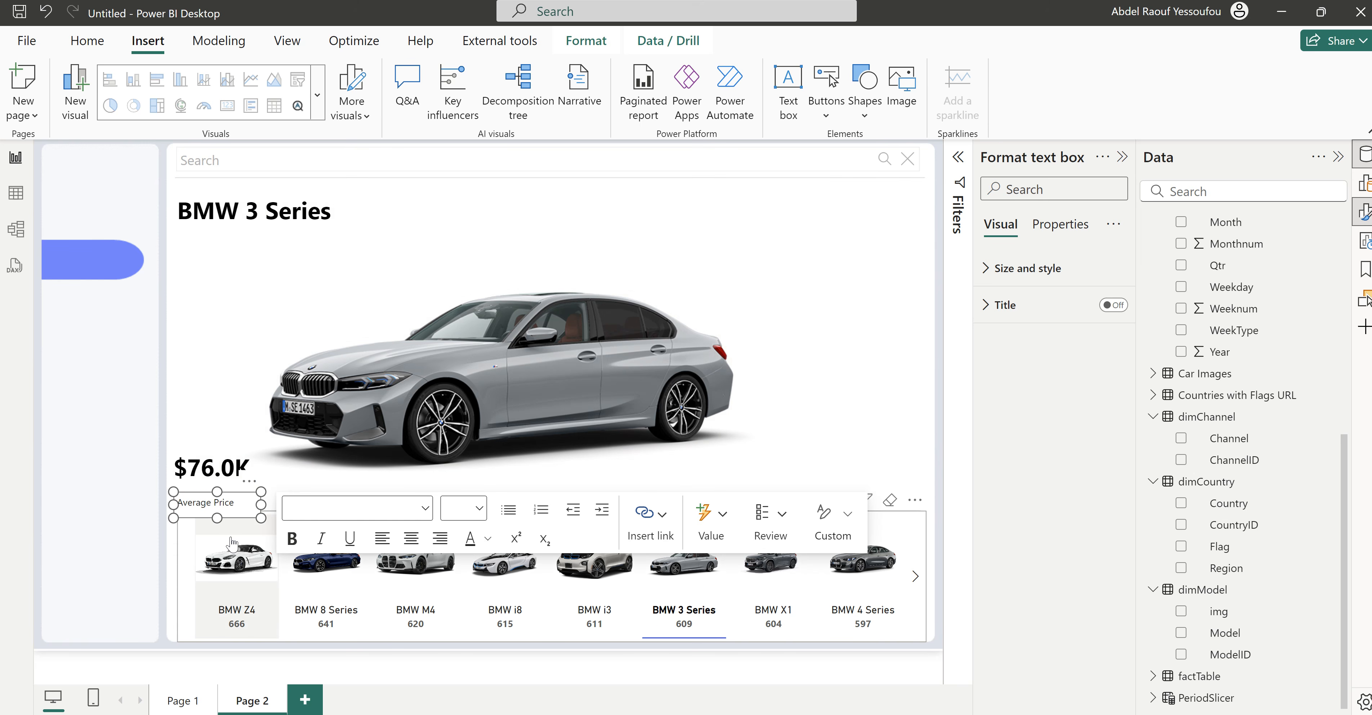
left_click(1042, 270)
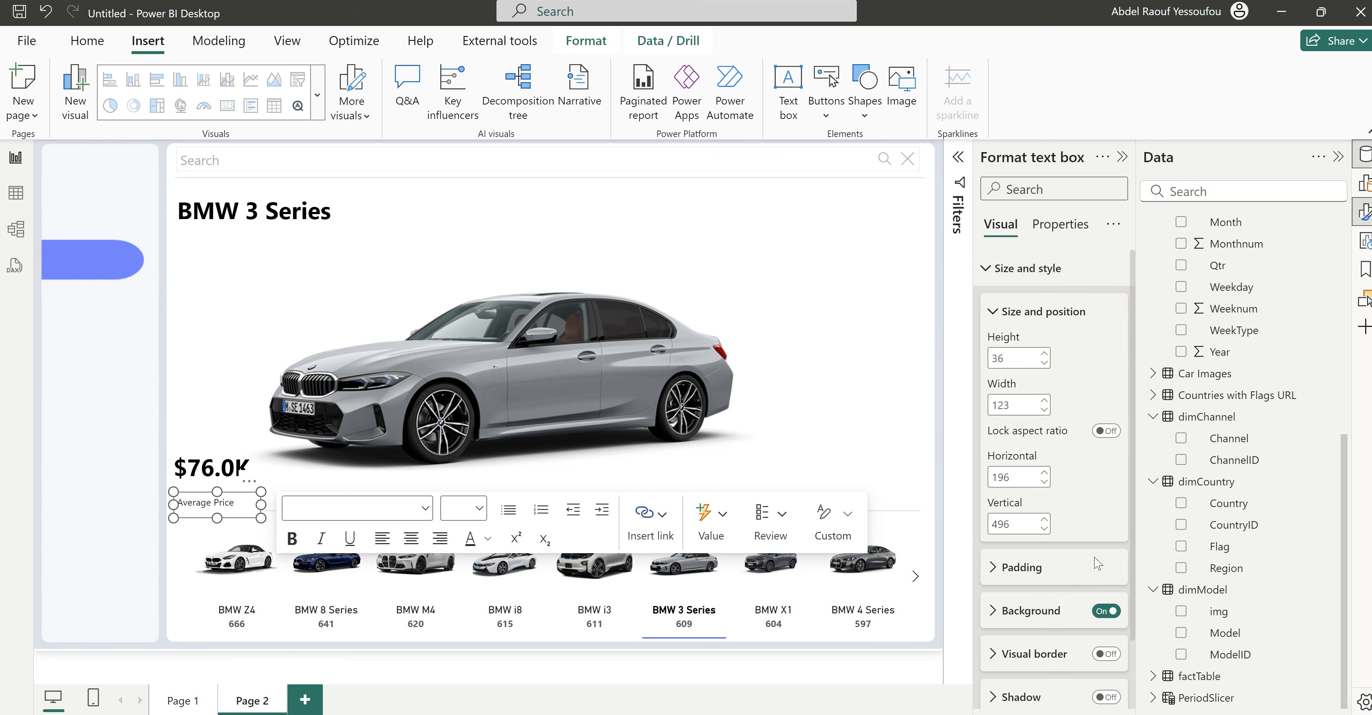
left_click(1028, 268)
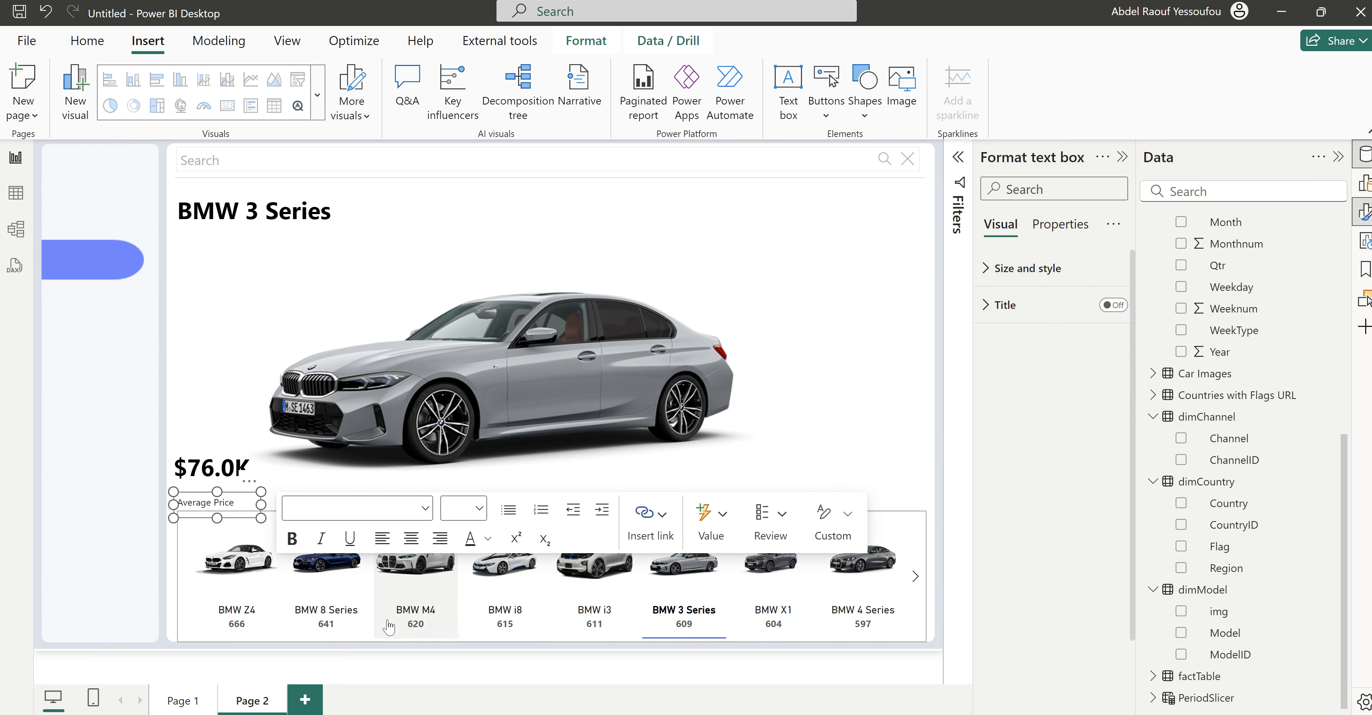
Step: Fine-tune the Average Price label's vertical position so it sits between the price value and the lower slicer
left_click_drag(257, 489, 259, 482)
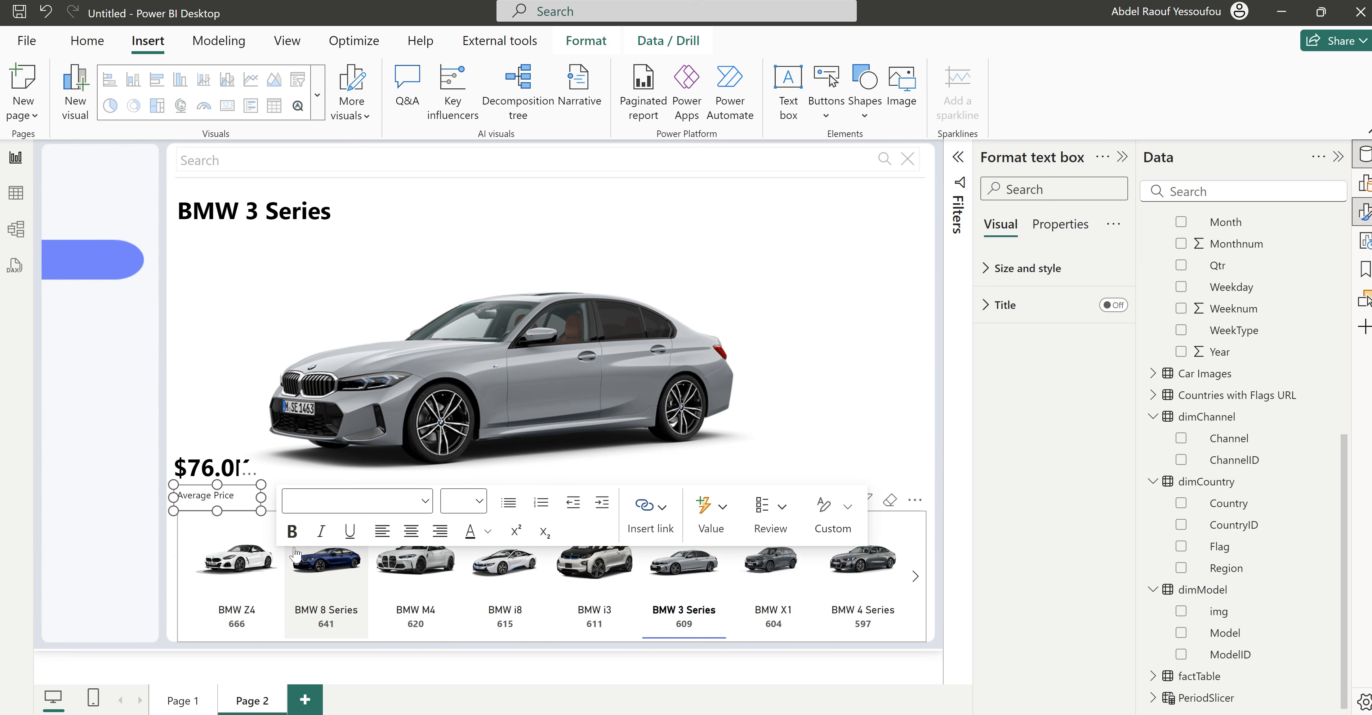
left_click(137, 532)
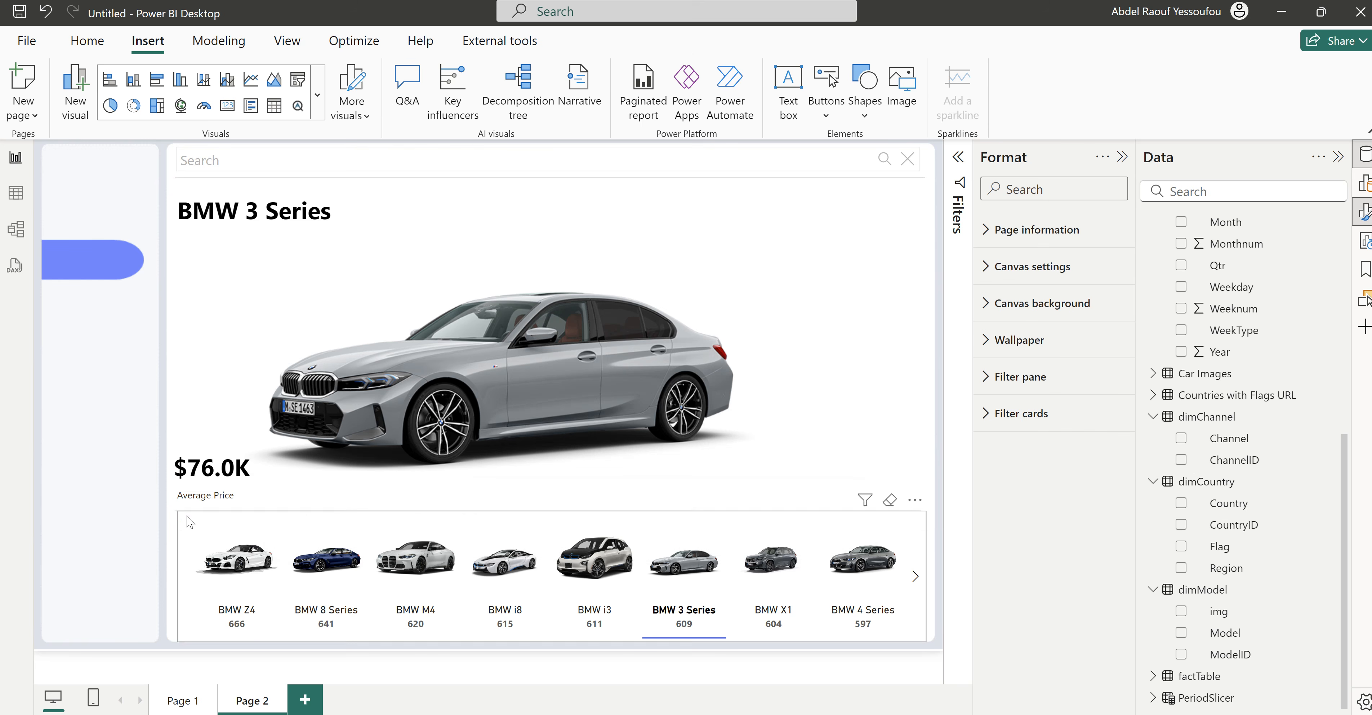
left_click(219, 512)
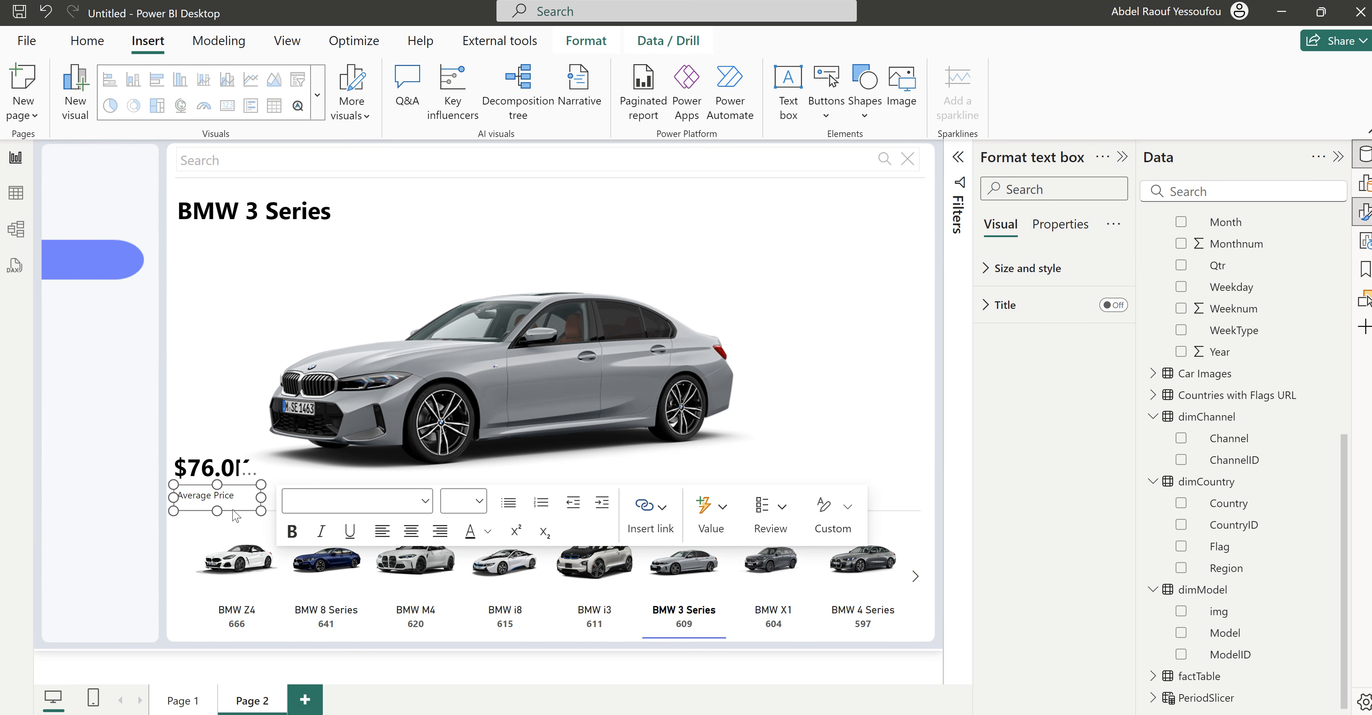
key("Down")
key("Down")
key("Down")
key("Down")
left_click(111, 513)
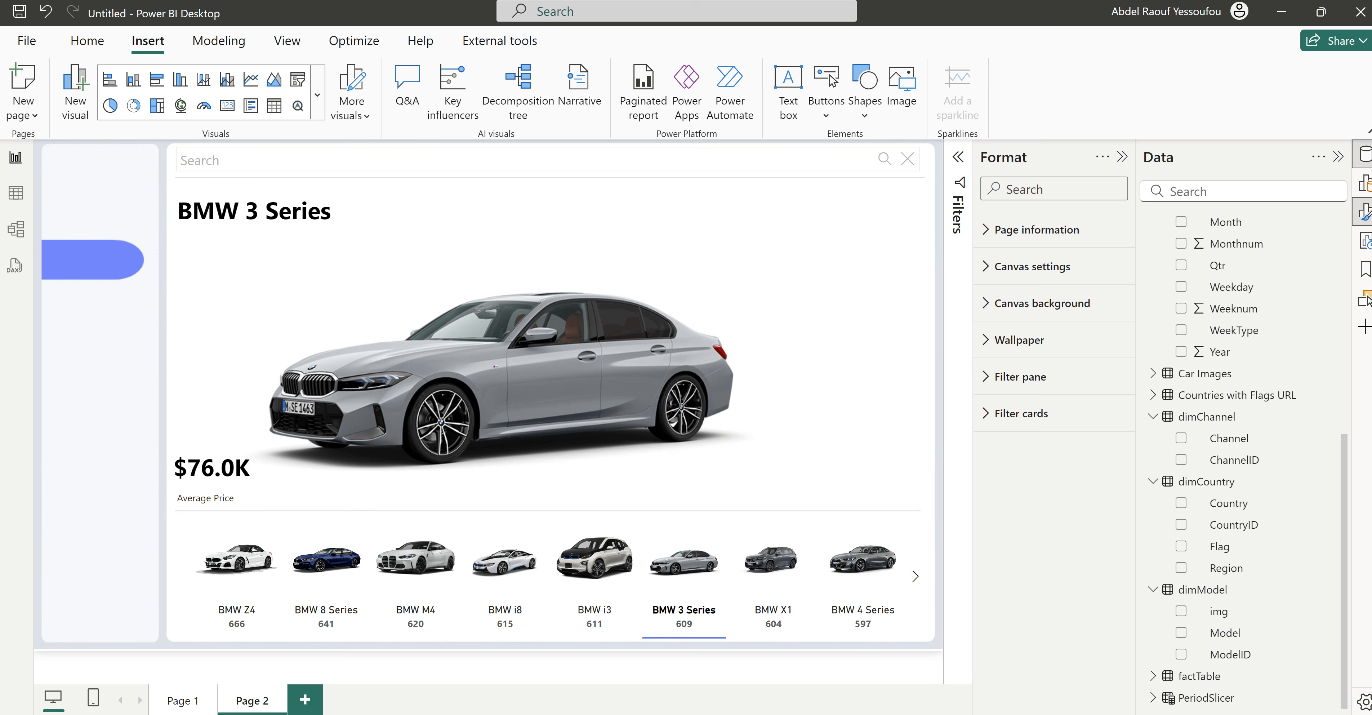
Step: Check the yearly table in the BMW_Global_Sales report, and copy the untitled report's Qty Sold by Country table from Page 1 to Page 2
left_click(740, 688)
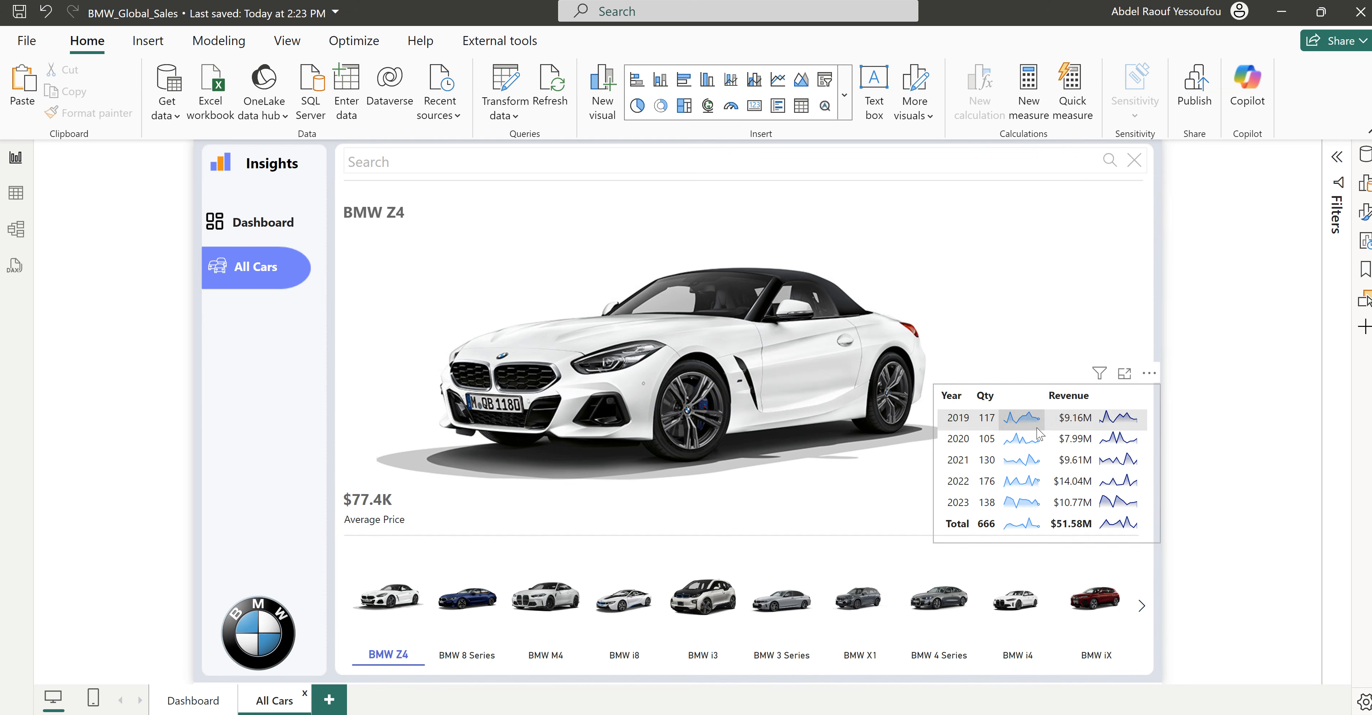
mouse_move(647, 703)
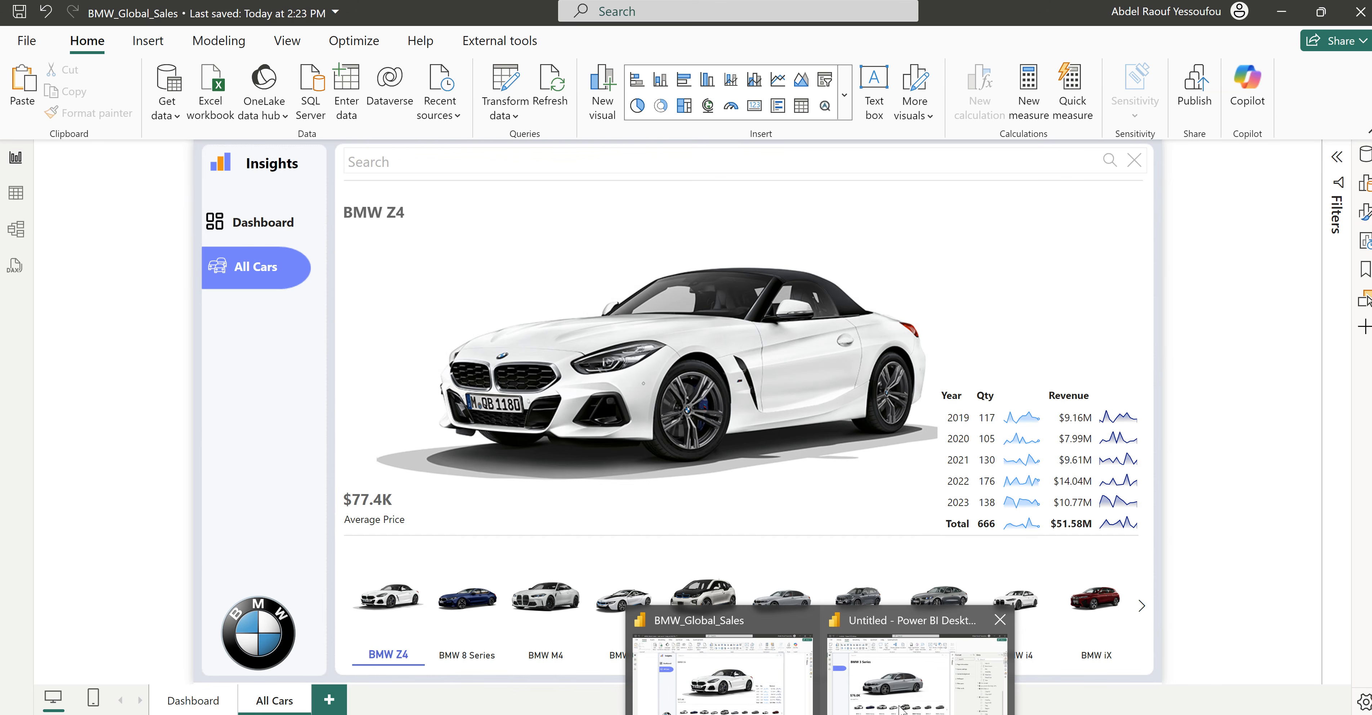
left_click(912, 679)
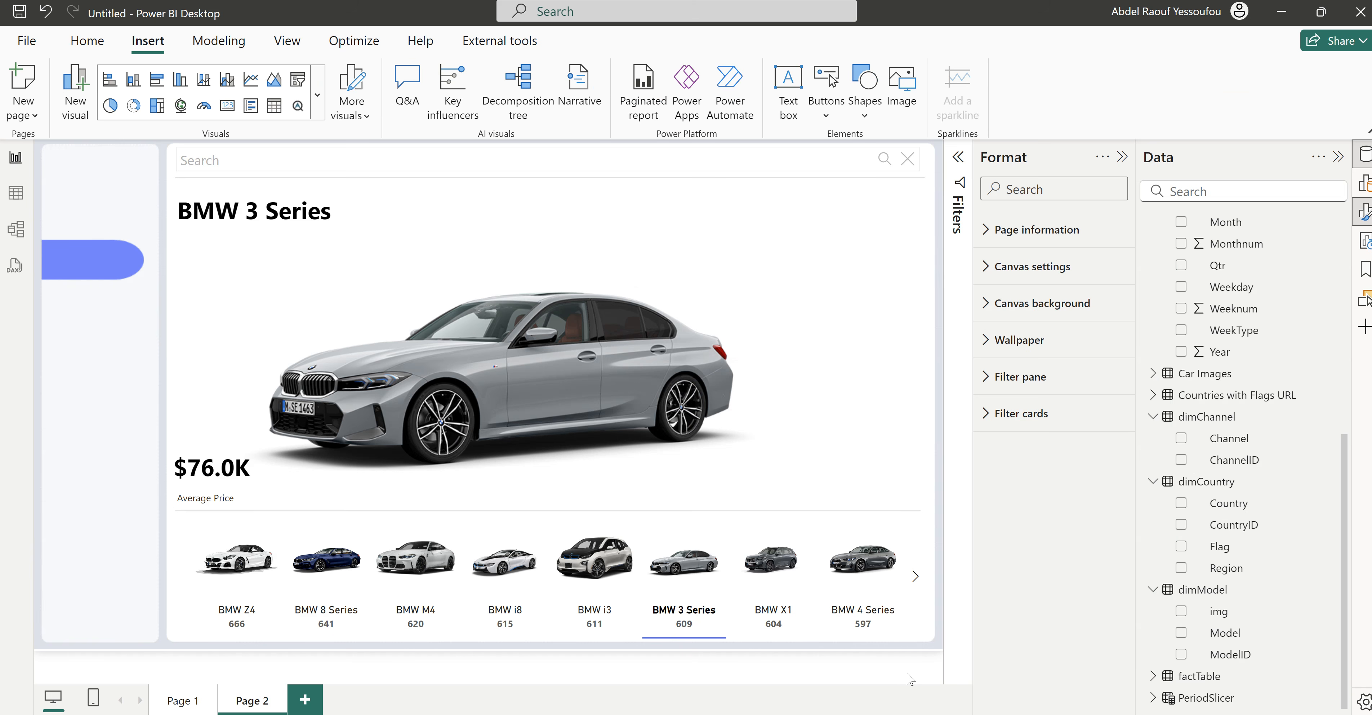
left_click(179, 703)
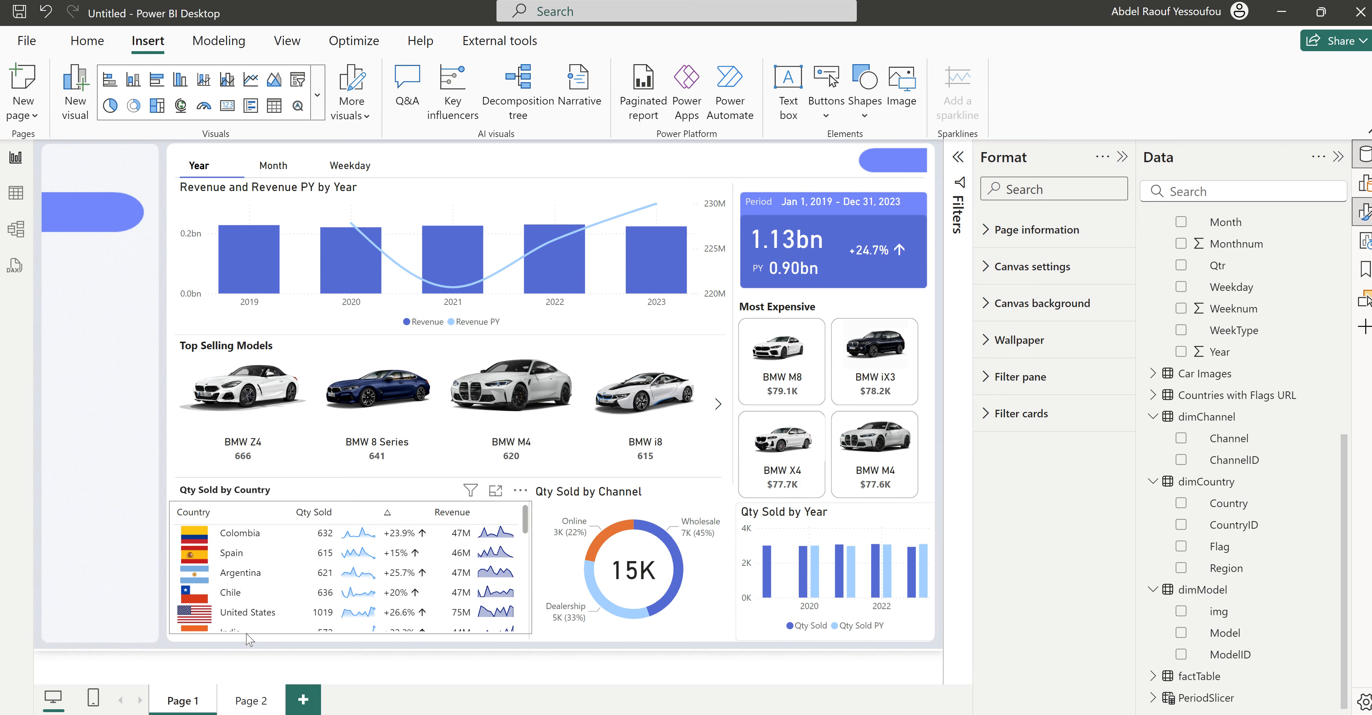
left_click(248, 634)
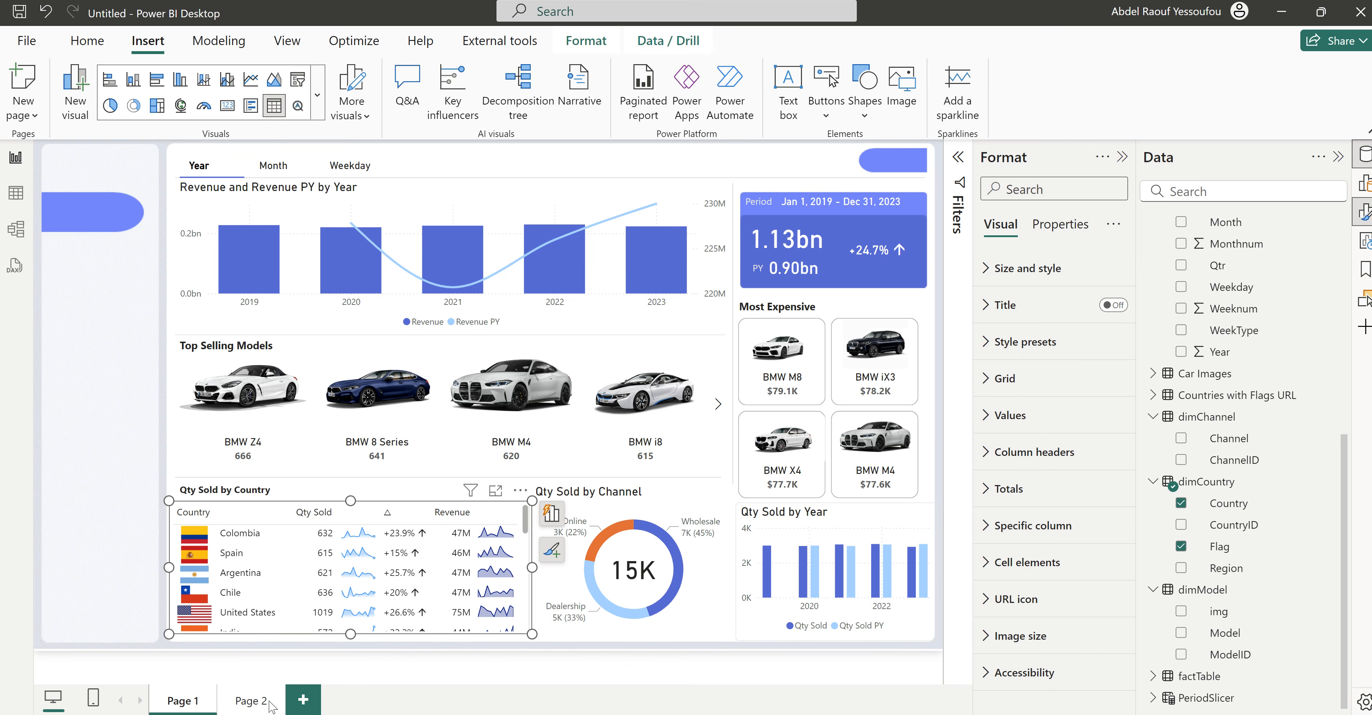
left_click(249, 701)
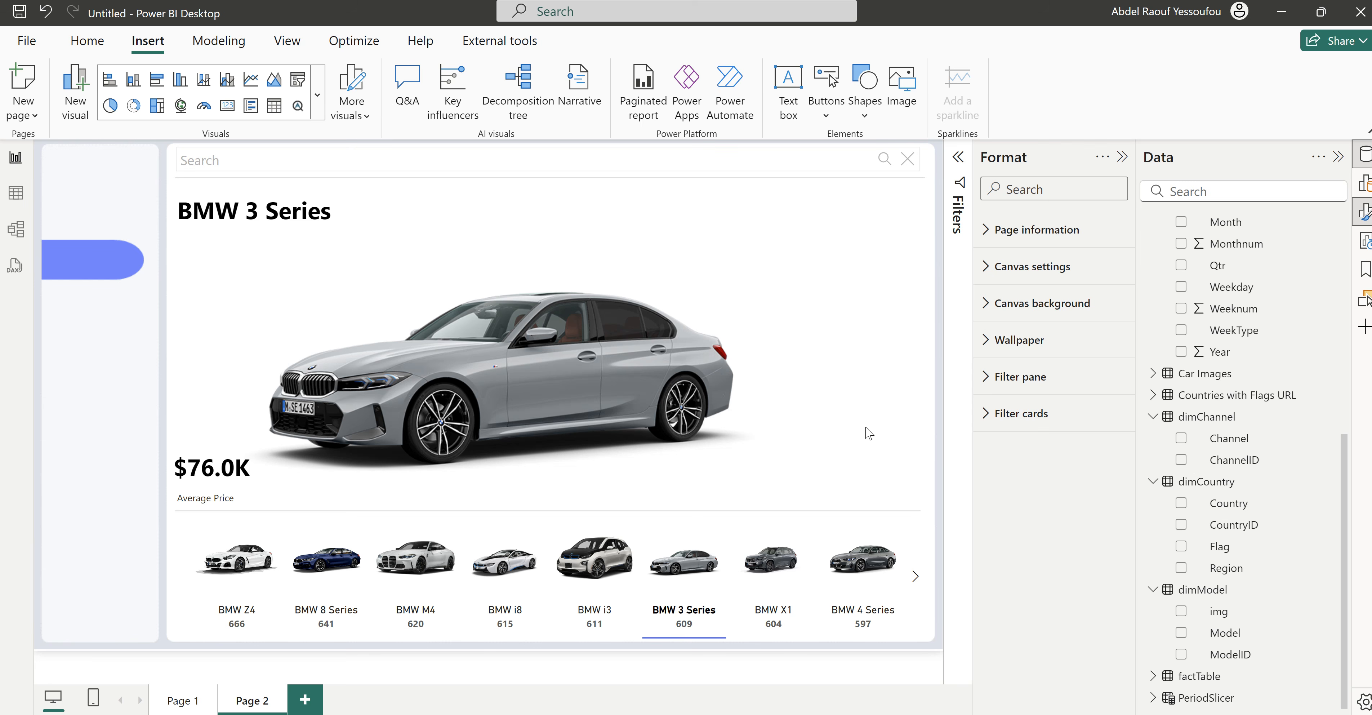
key("ctrl+v")
Step: Shrink the pasted country table and place it beside the car's rear, just above the divider line
left_click_drag(522, 493, 910, 351)
left_click_drag(705, 457, 924, 356)
left_click_drag(564, 434, 738, 421)
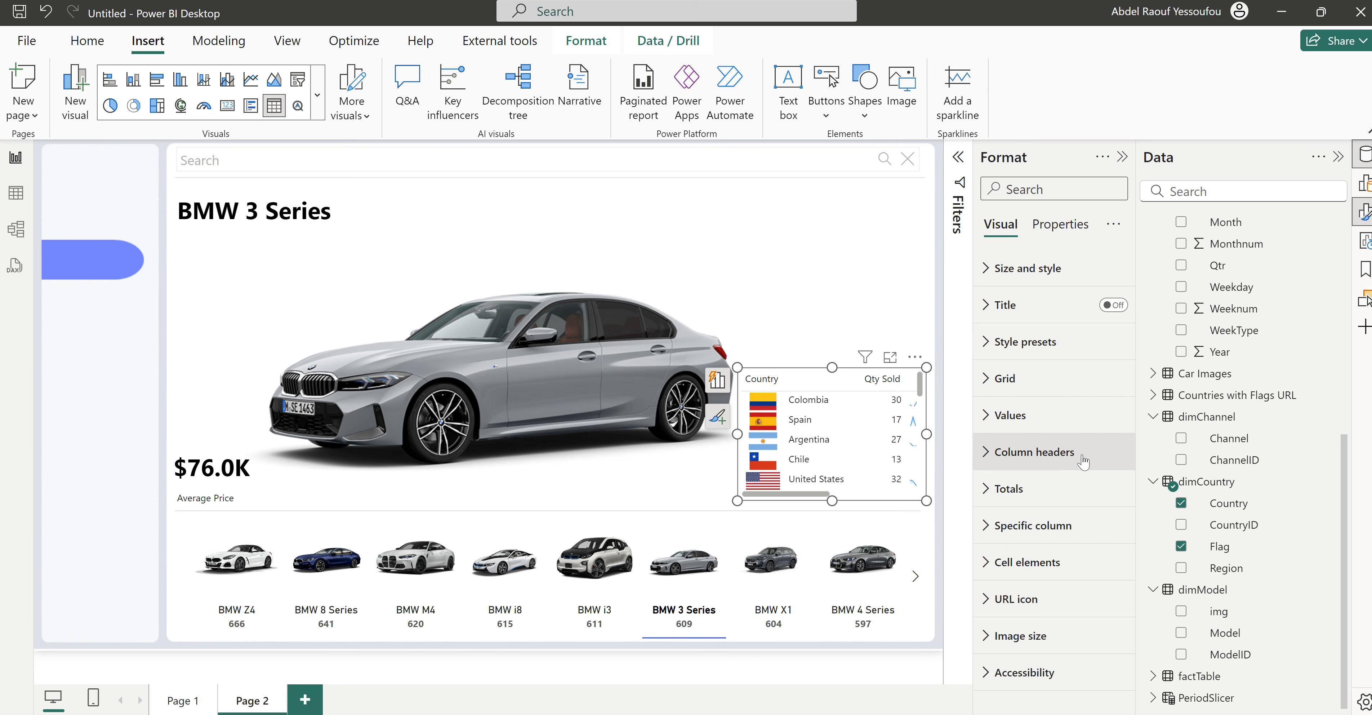
Step: Remove the Flag and Country fields from the pasted table and add the Year field
left_click(1181, 548)
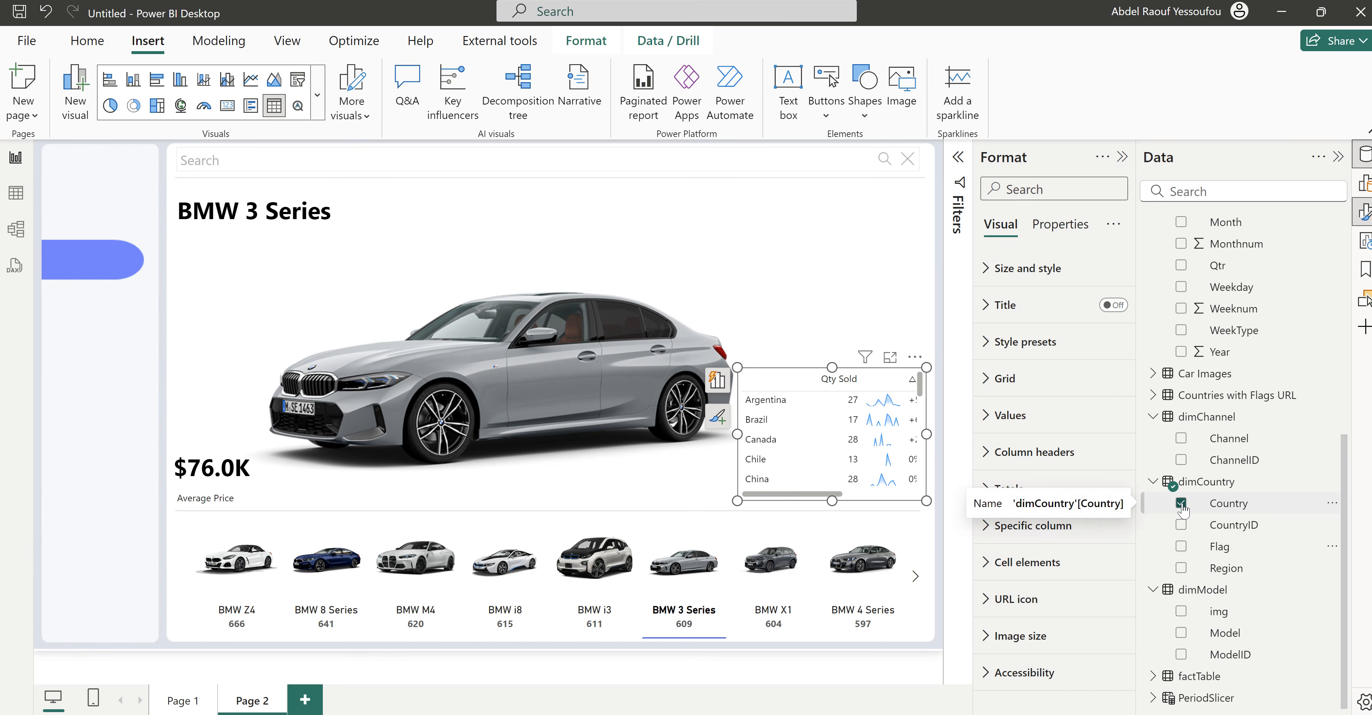
left_click(1181, 505)
left_click(1180, 352)
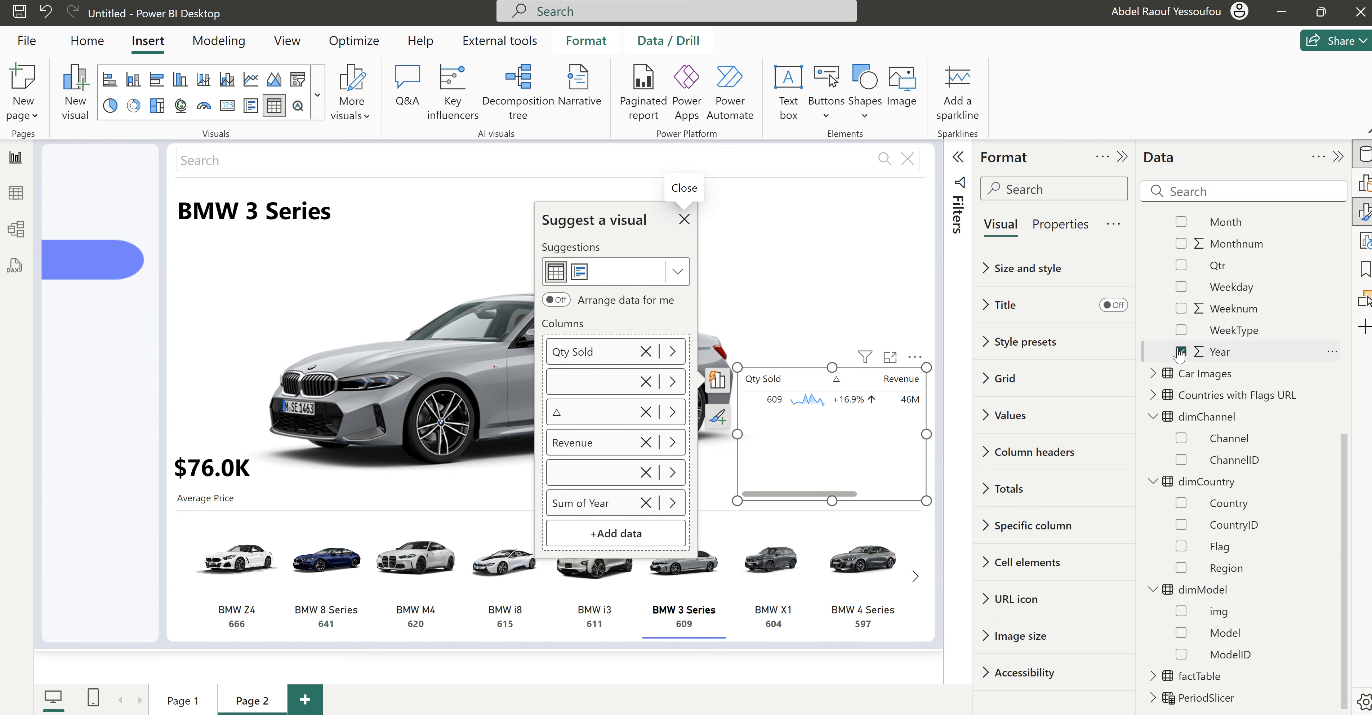
Step: Set the table's Year field to Don't summarize and make it the first column
left_click_drag(811, 491, 771, 493)
right_click(588, 508)
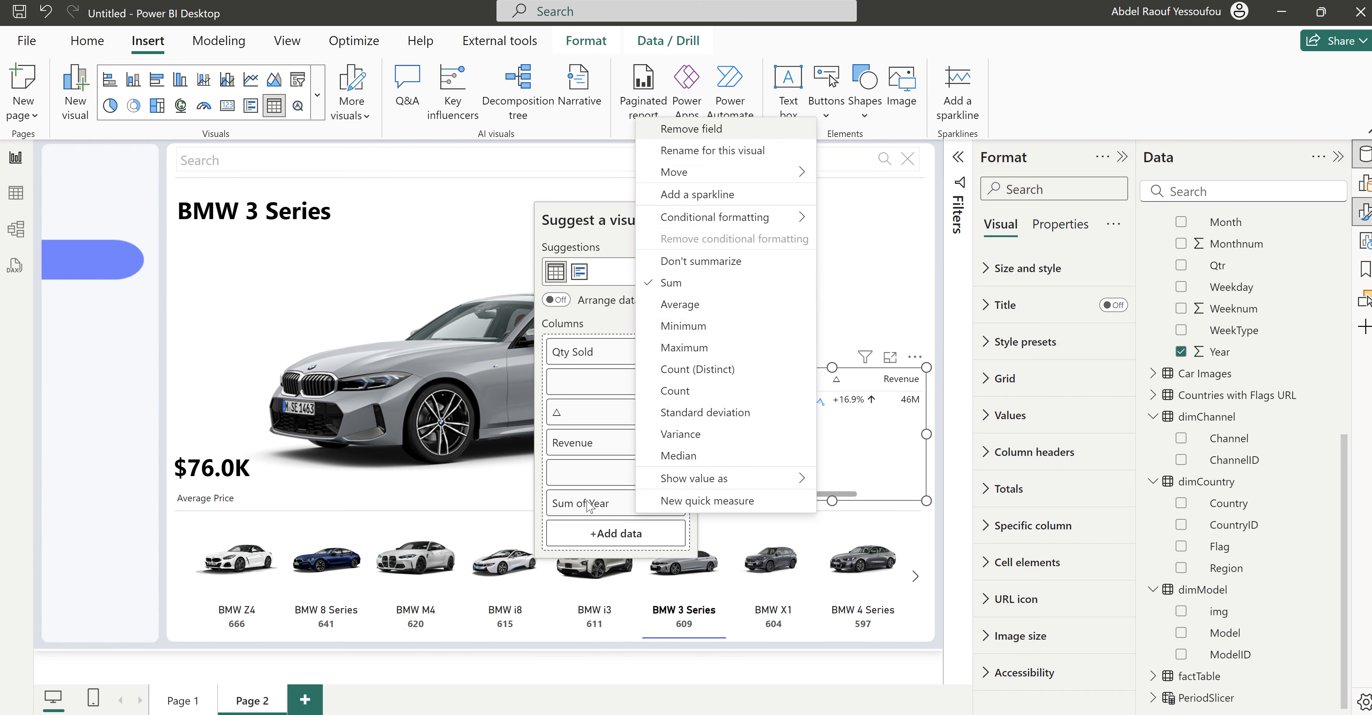
left_click(709, 261)
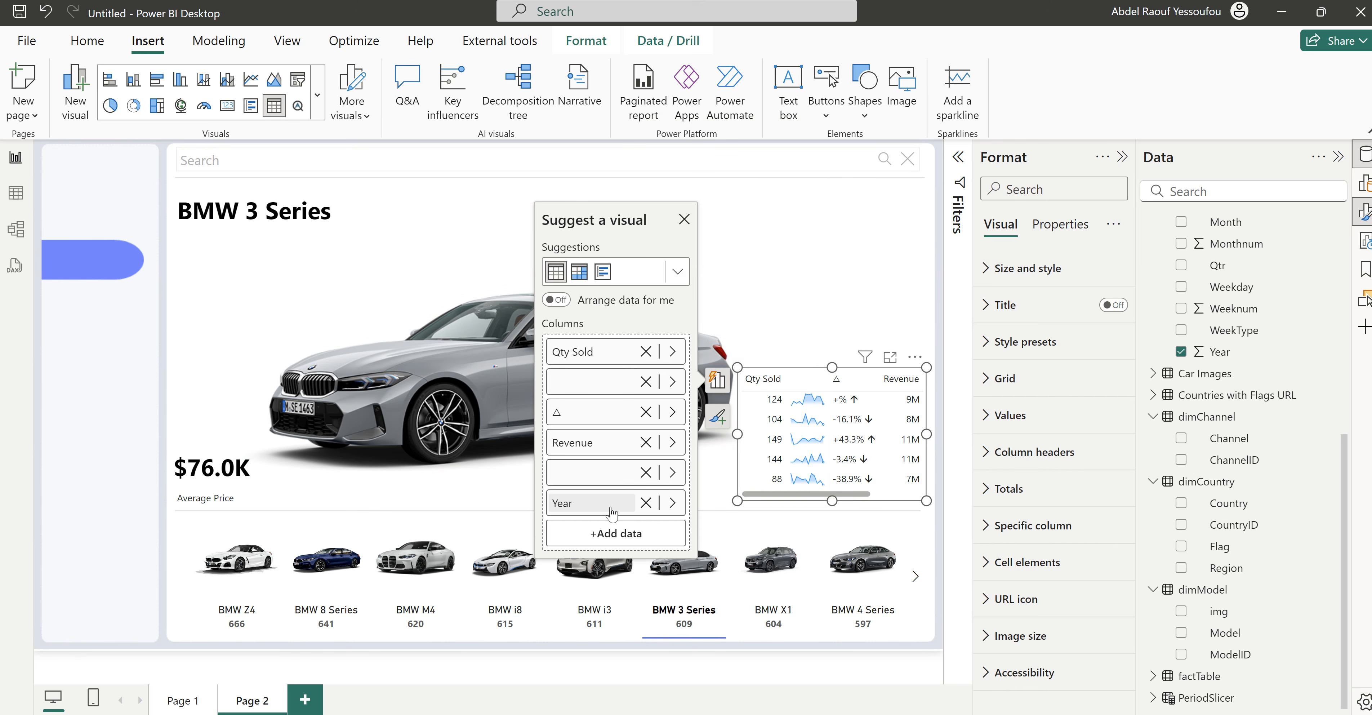
left_click_drag(595, 505, 601, 344)
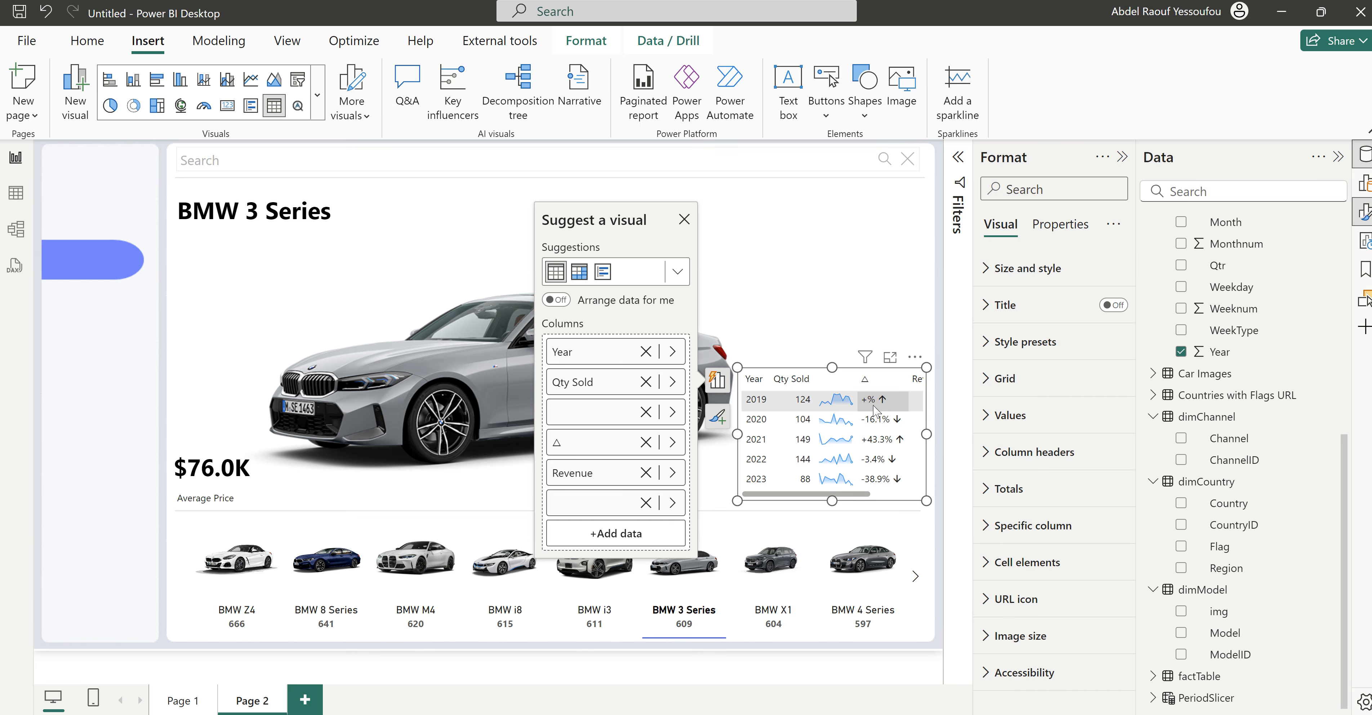
Step: Remove the Δ column and adjust the yearly table's position and size so both sparkline columns fit beside the car
left_click(646, 442)
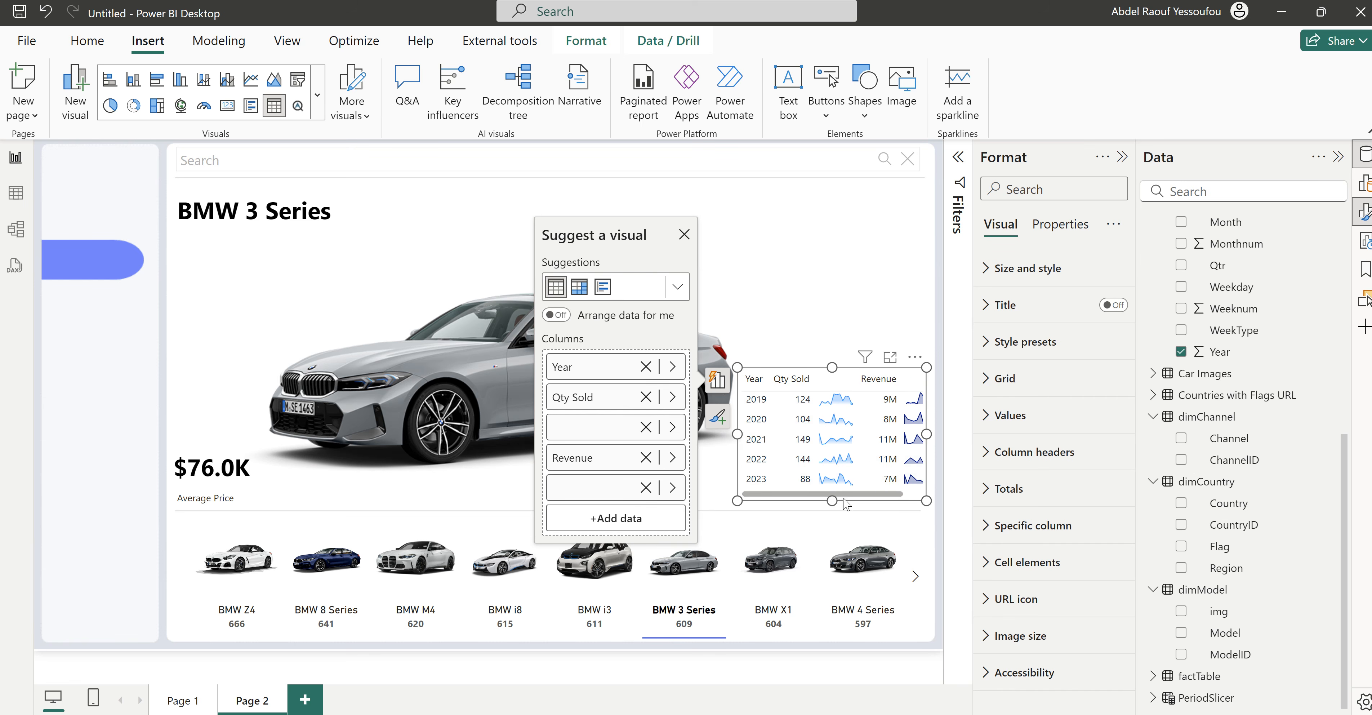
left_click_drag(871, 497, 891, 487)
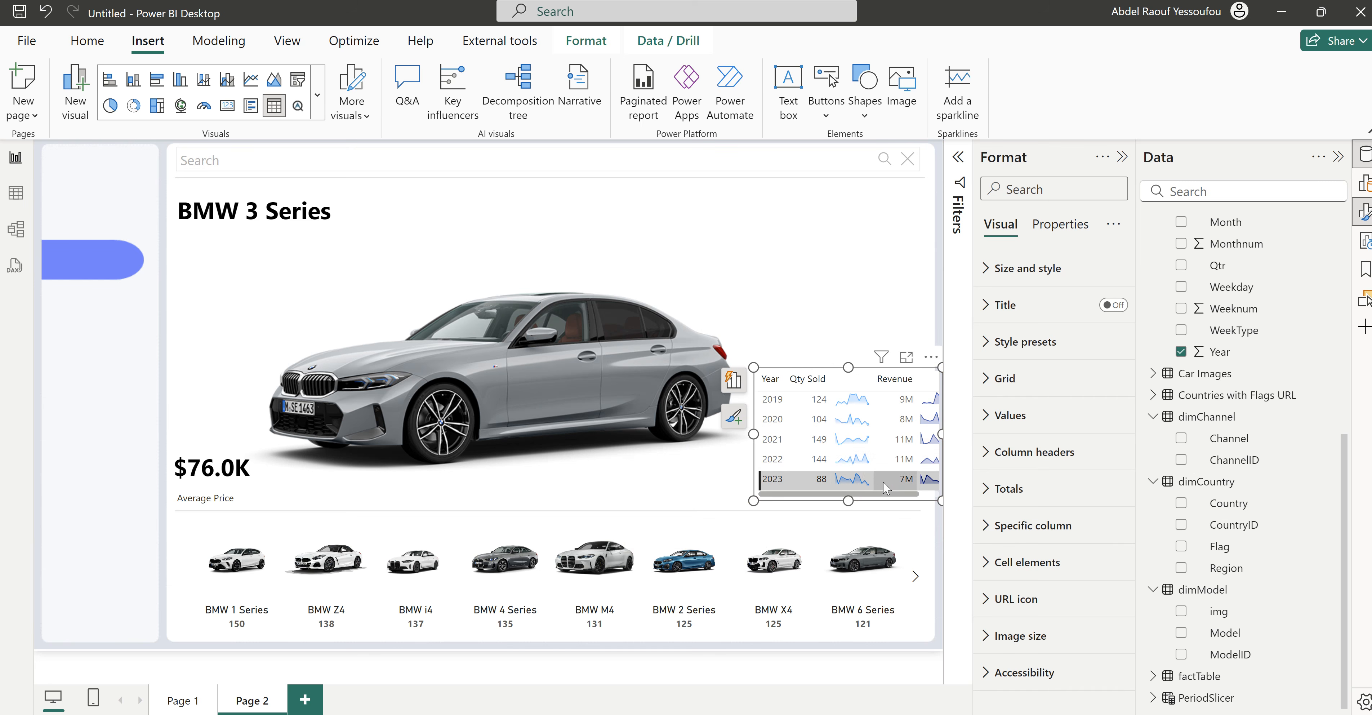
left_click(895, 482)
left_click_drag(754, 433, 739, 433)
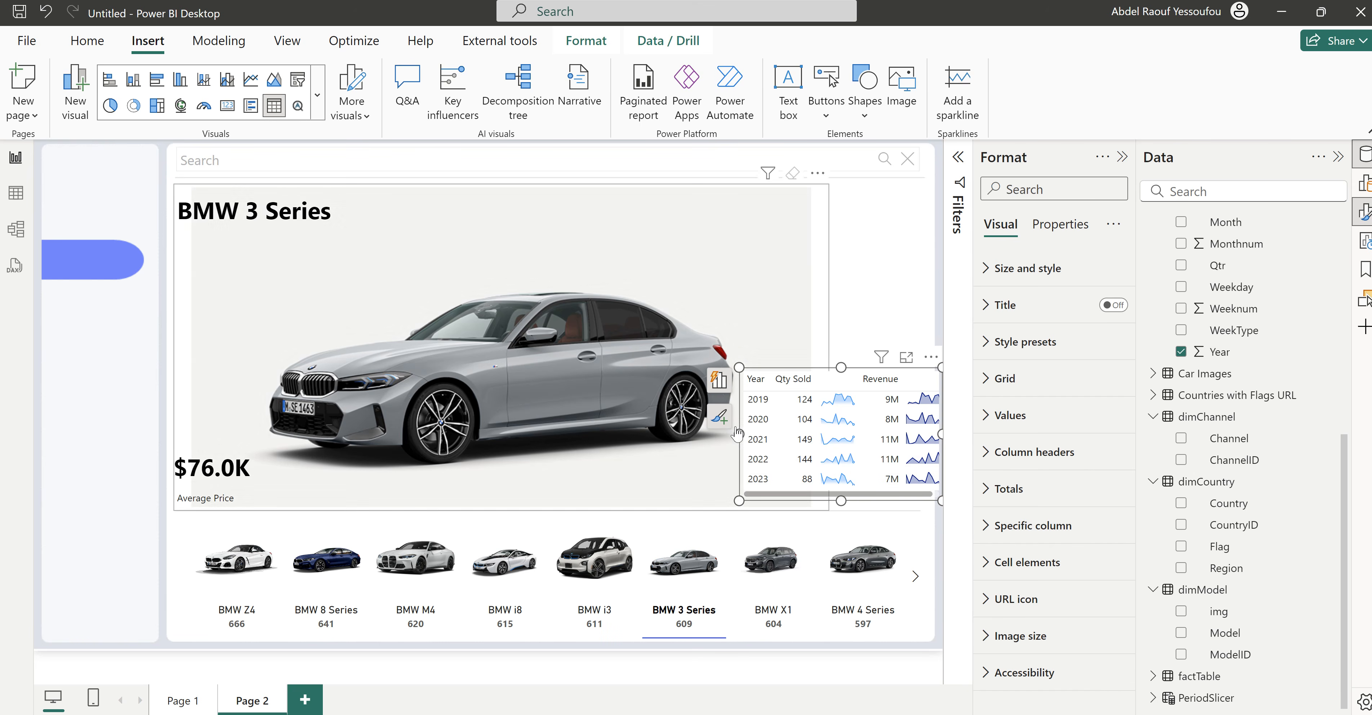
left_click_drag(732, 436, 730, 436)
left_click_drag(838, 504, 838, 513)
left_click_drag(837, 367, 836, 379)
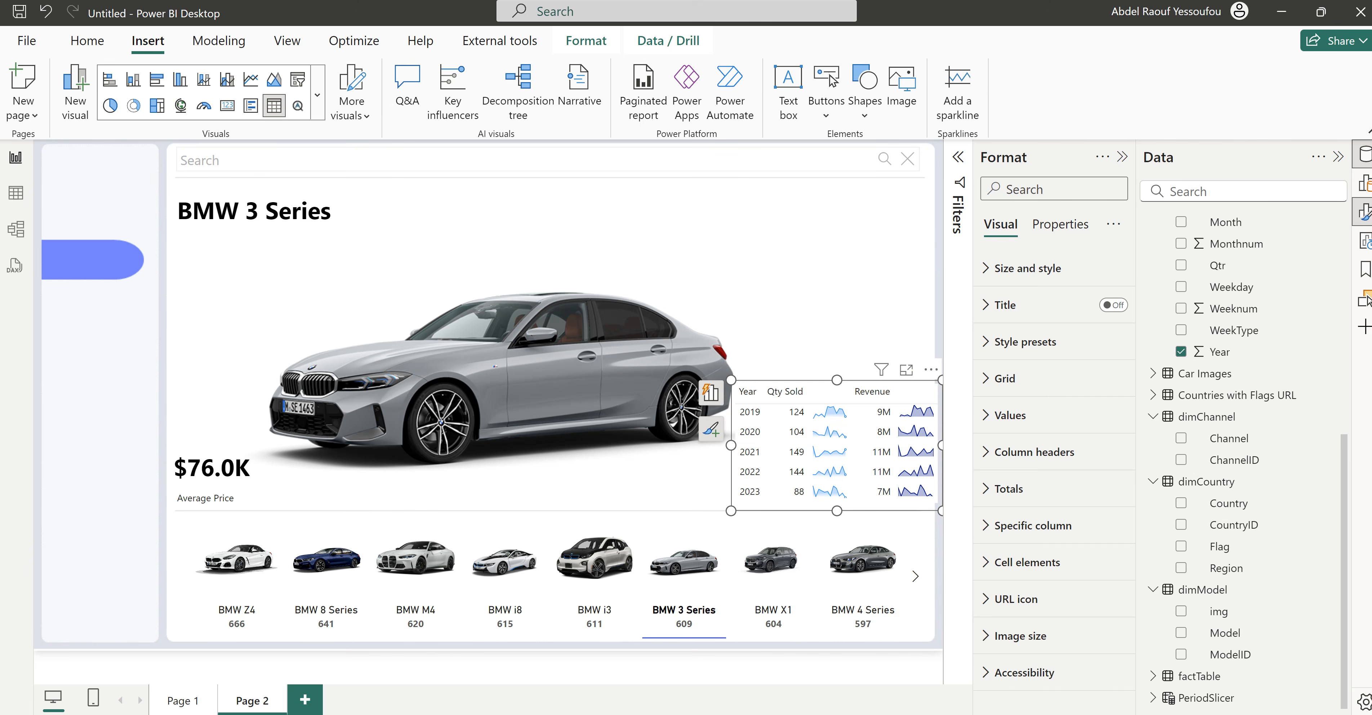
Step: Compare with the BMW_Global_Sales report, and turn on the yearly table's totals, making it tall enough for every year and the total row
mouse_move(792, 711)
left_click(750, 695)
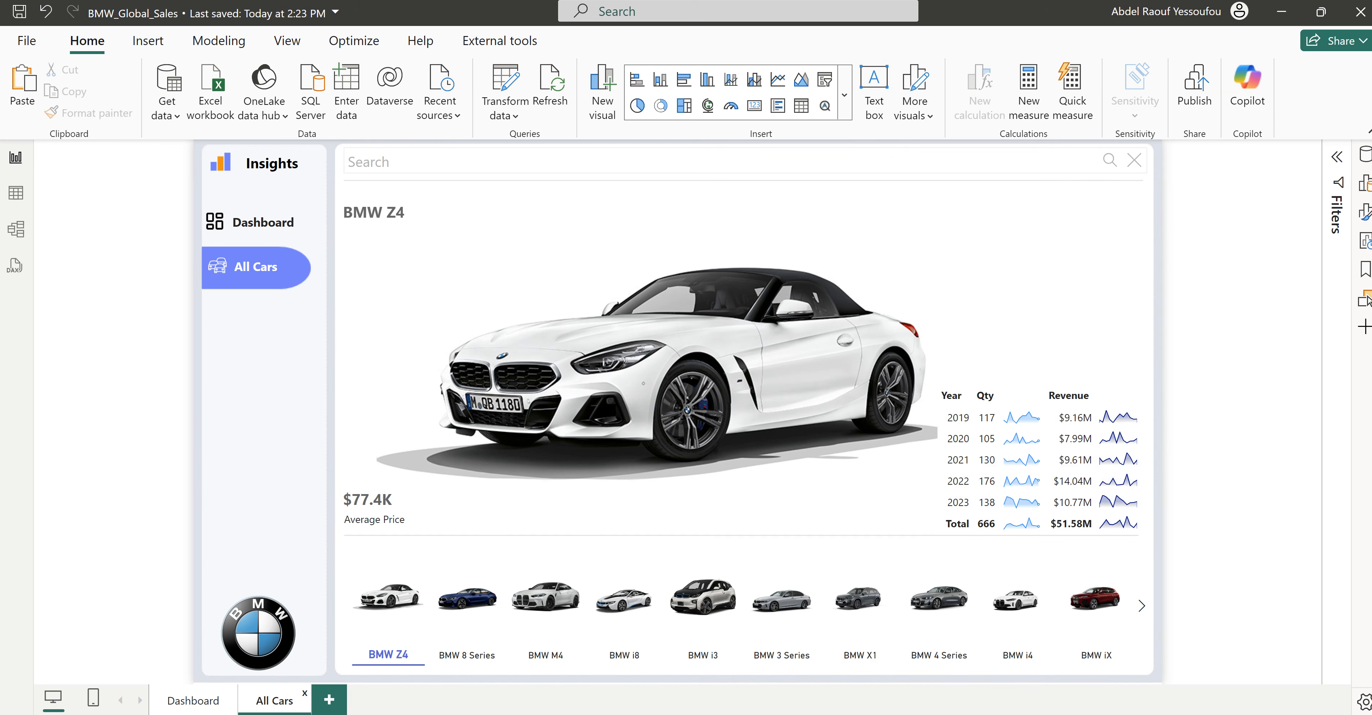
mouse_move(831, 712)
left_click(919, 690)
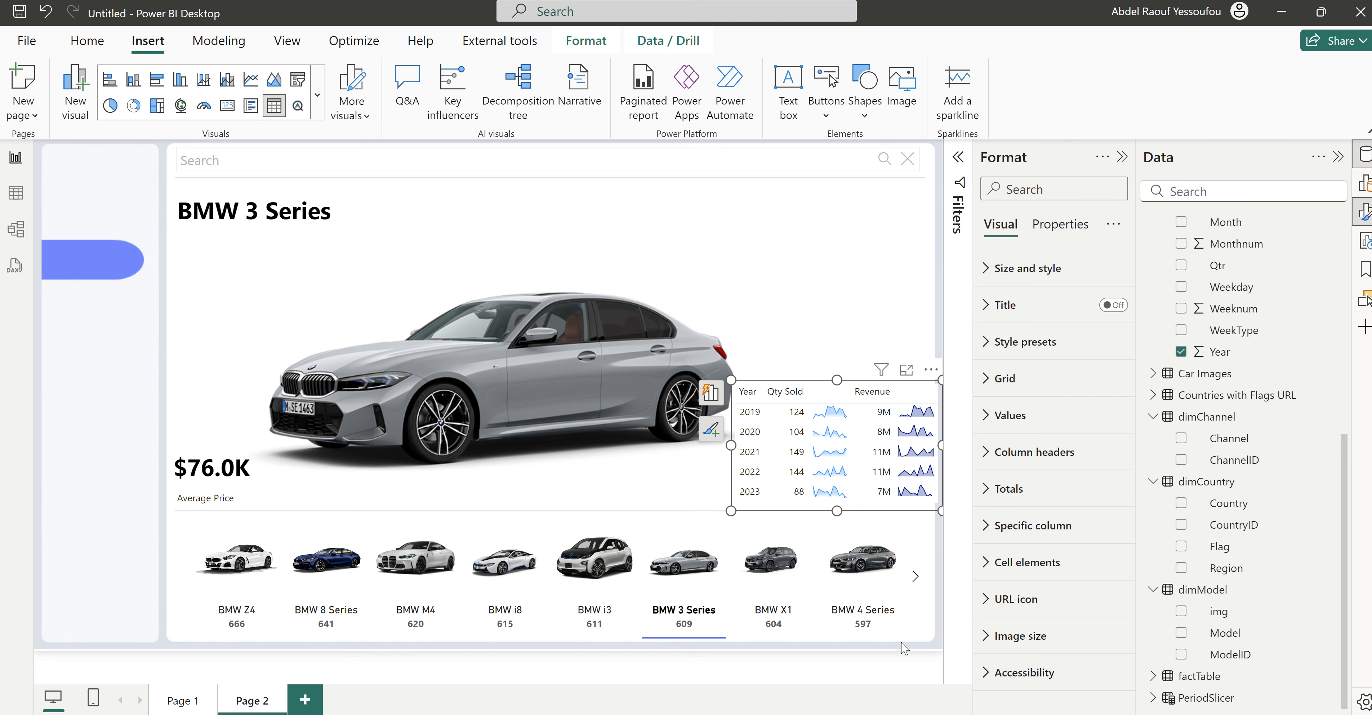
left_click(1008, 489)
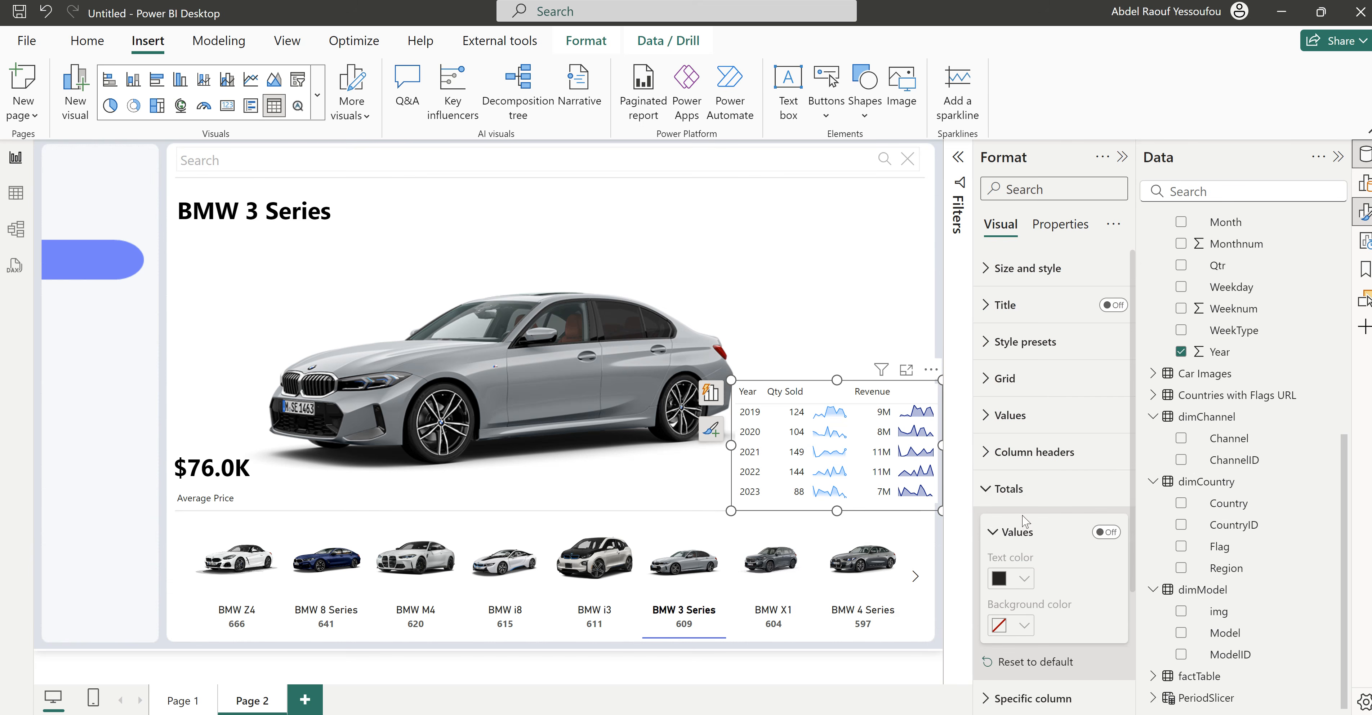
left_click(1106, 532)
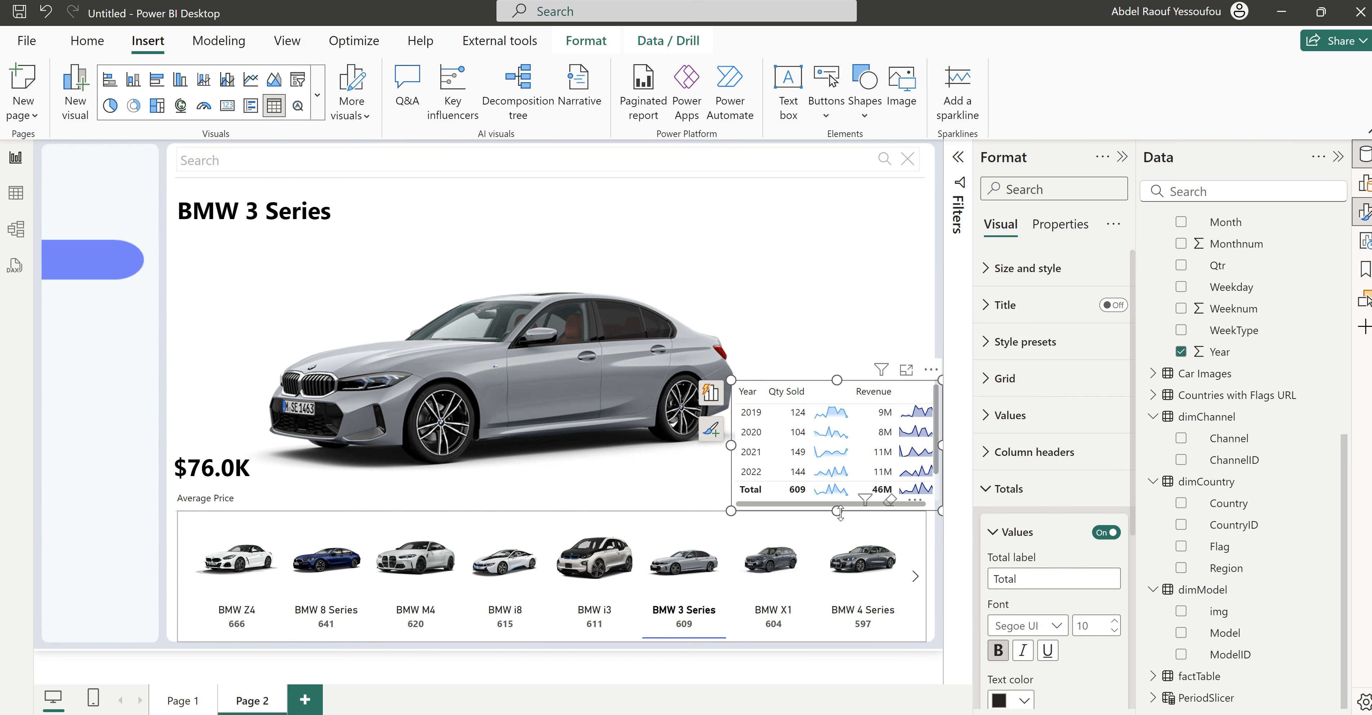
left_click_drag(837, 511, 837, 536)
left_click_drag(929, 374, 931, 357)
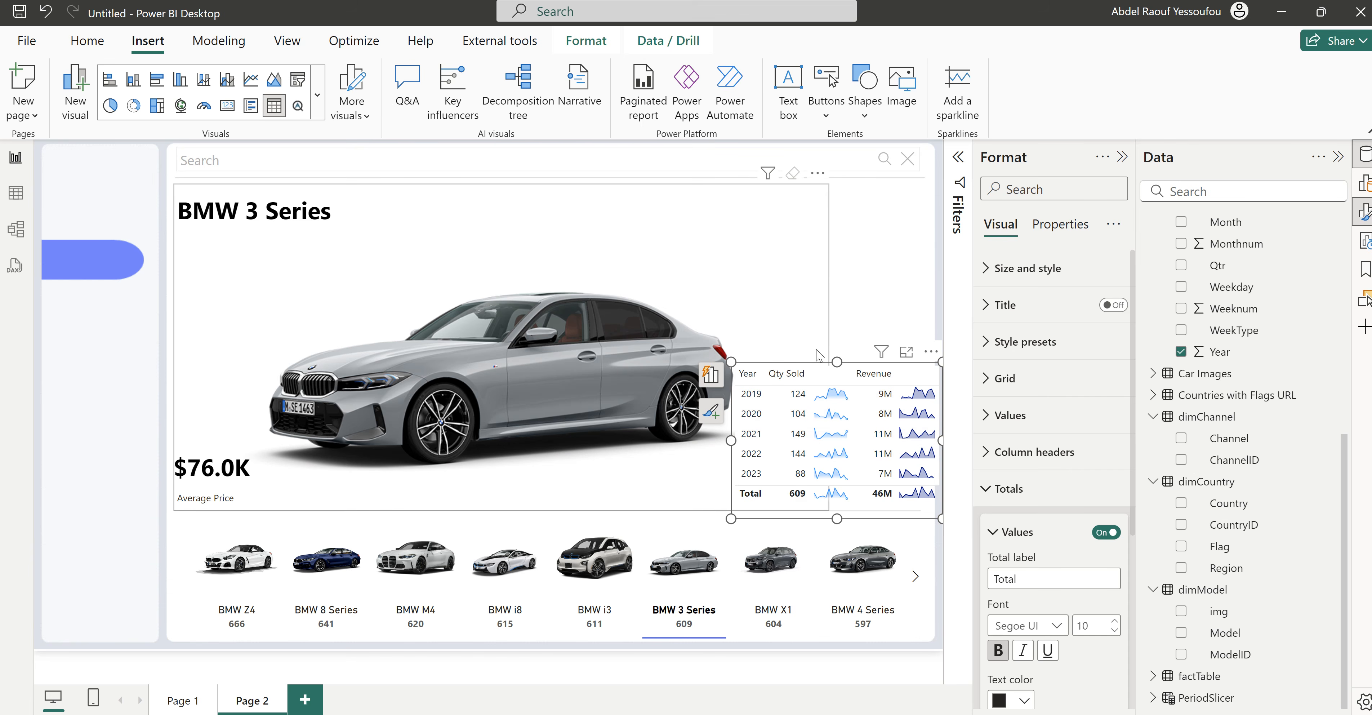
Step: Narrow the large car image visual from its right edge and widen the yearly table slightly toward the car
left_click(829, 325)
left_click_drag(828, 347, 775, 350)
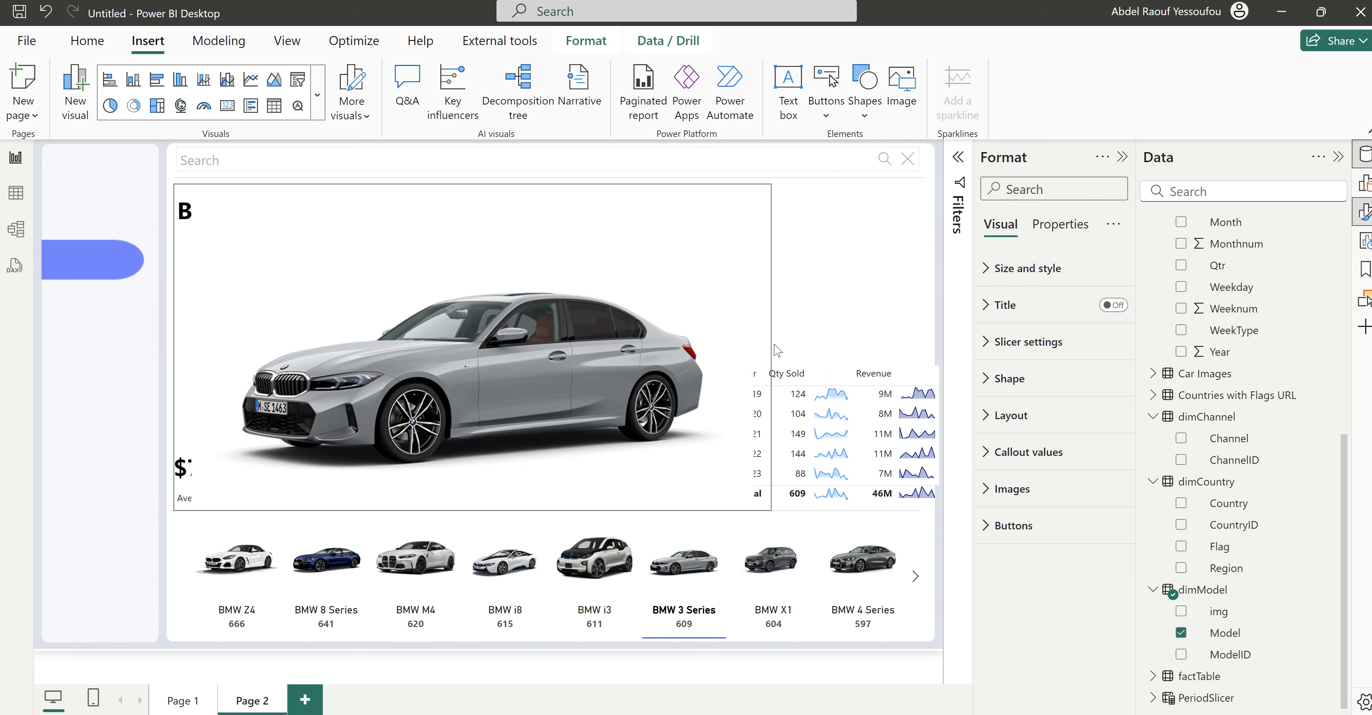
left_click(904, 317)
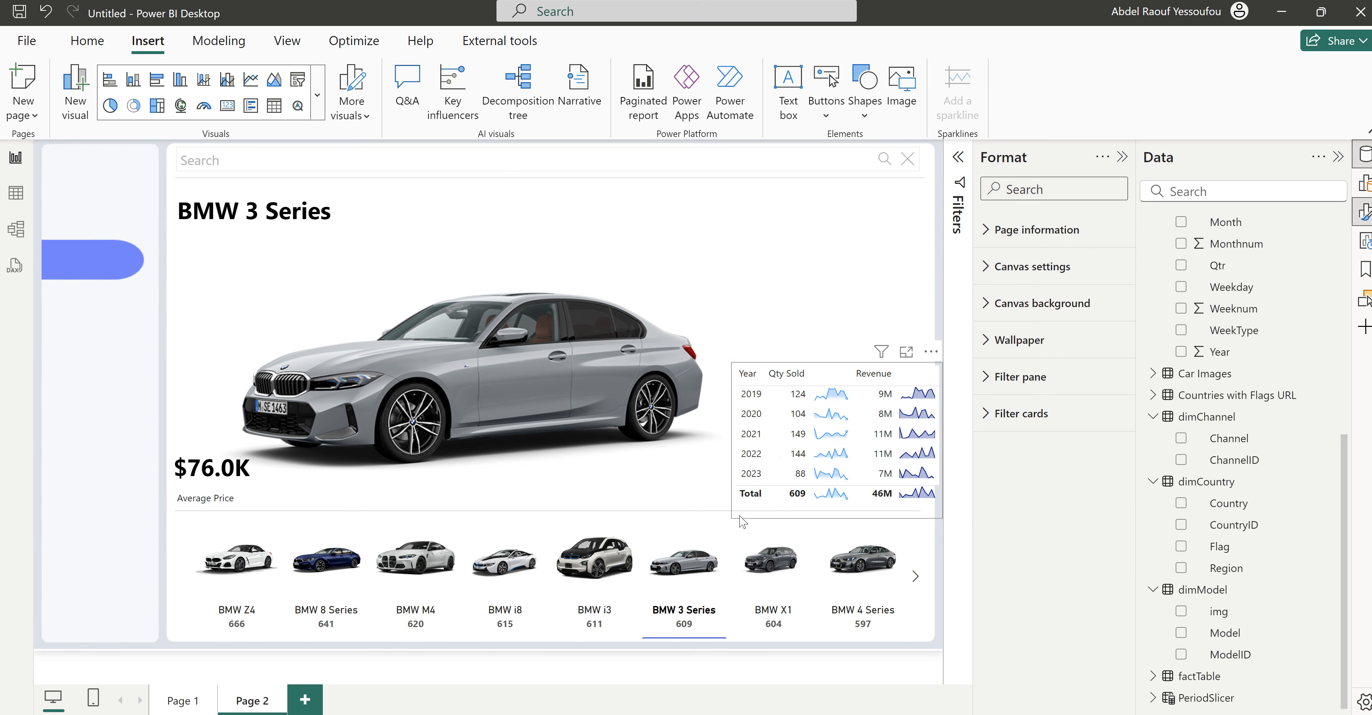
left_click(730, 442)
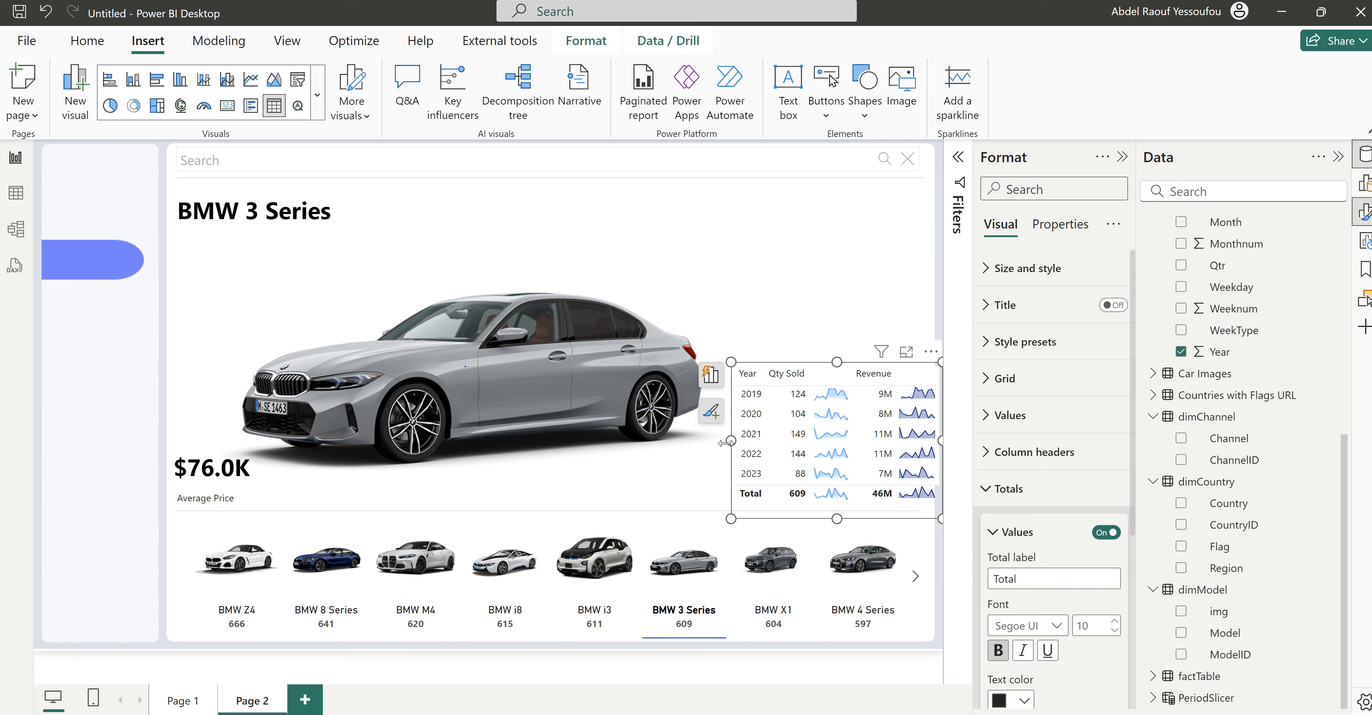
left_click_drag(728, 442, 722, 442)
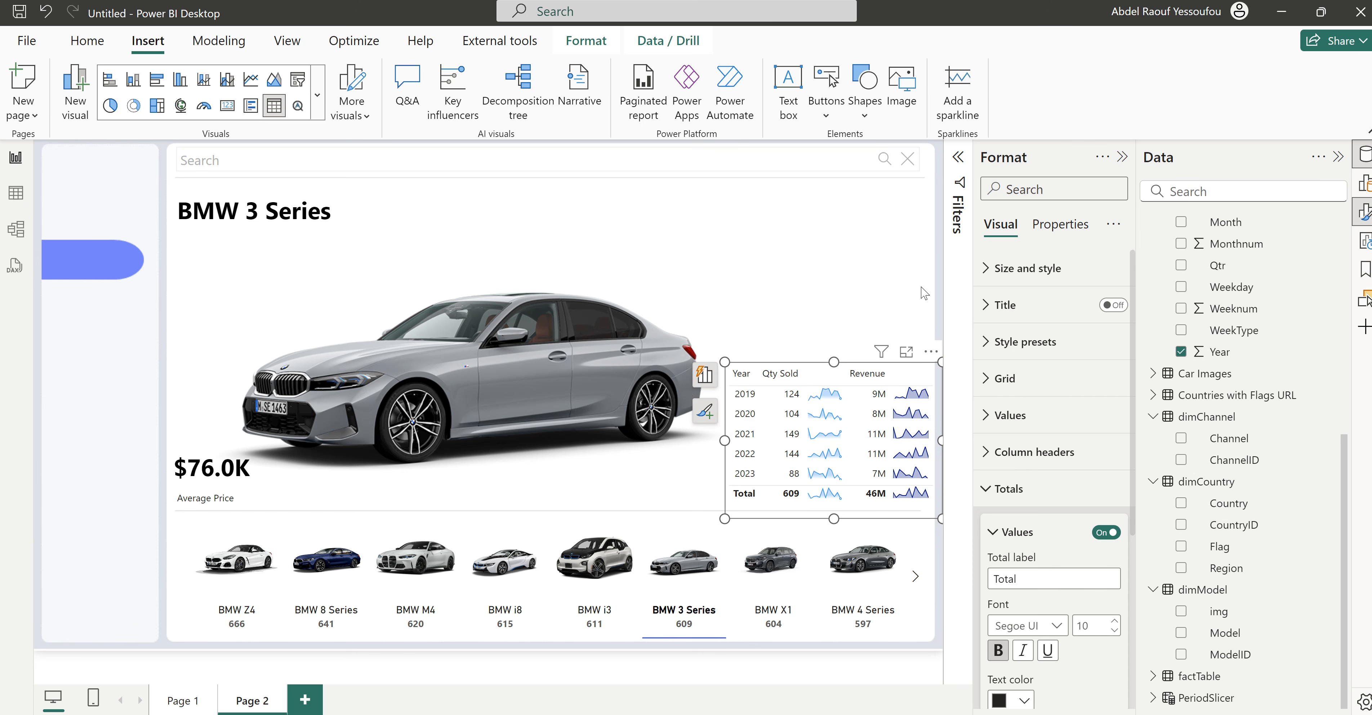
left_click(923, 293)
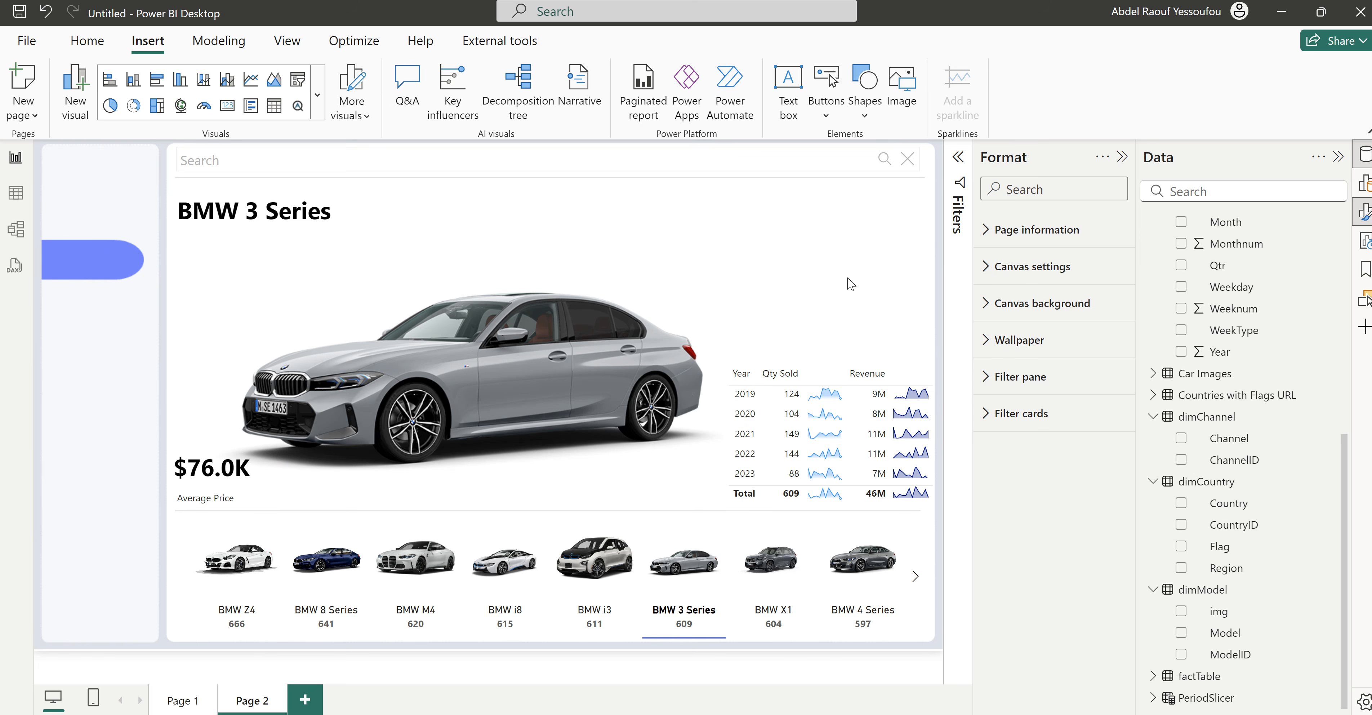
Step: Check the BMW_Global_Sales navigation pane, and add an "All Models" text box on the untitled report's Page 2, about 46 high
mouse_move(821, 713)
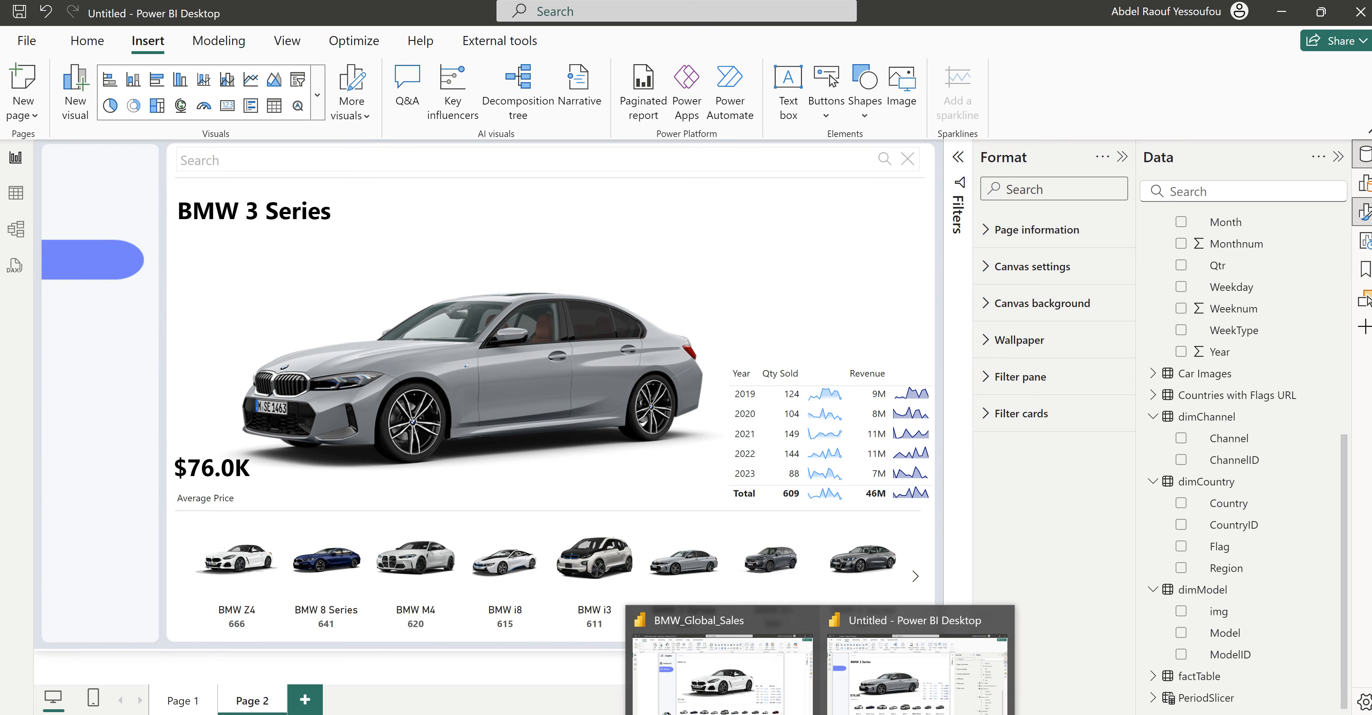
left_click(744, 682)
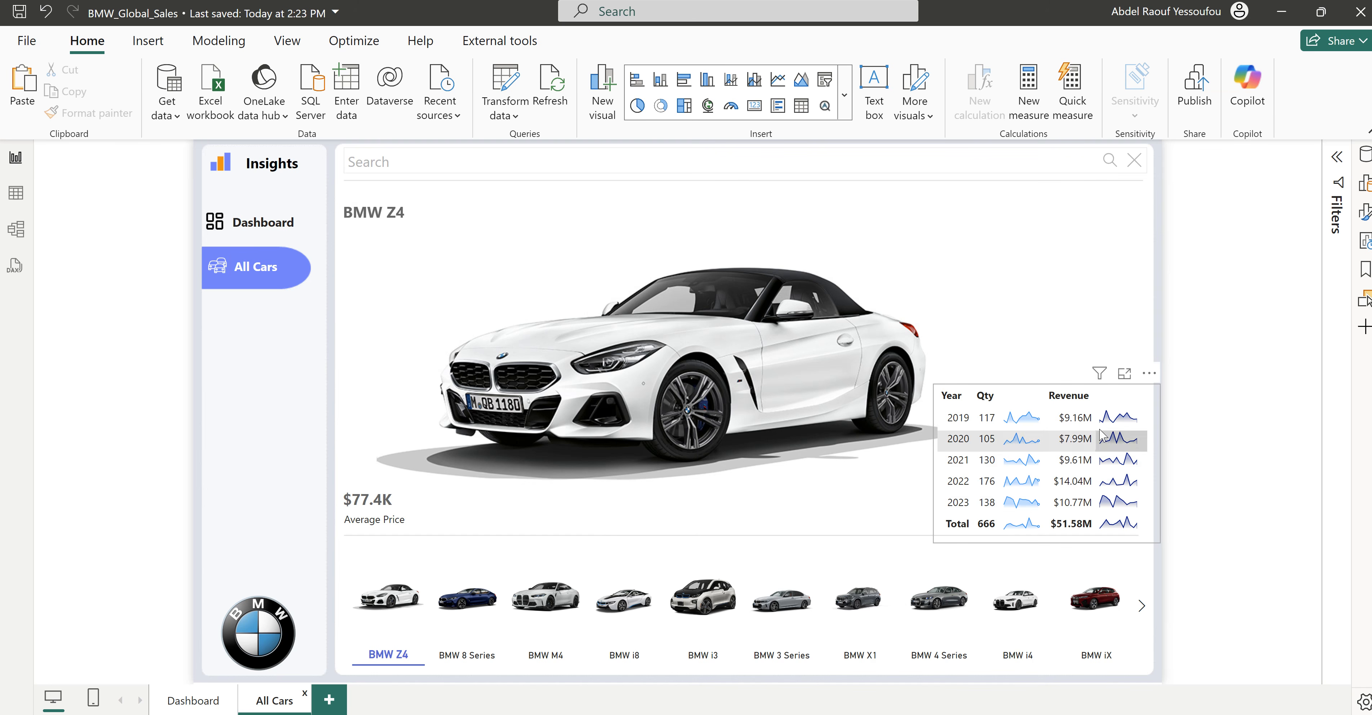
mouse_move(648, 699)
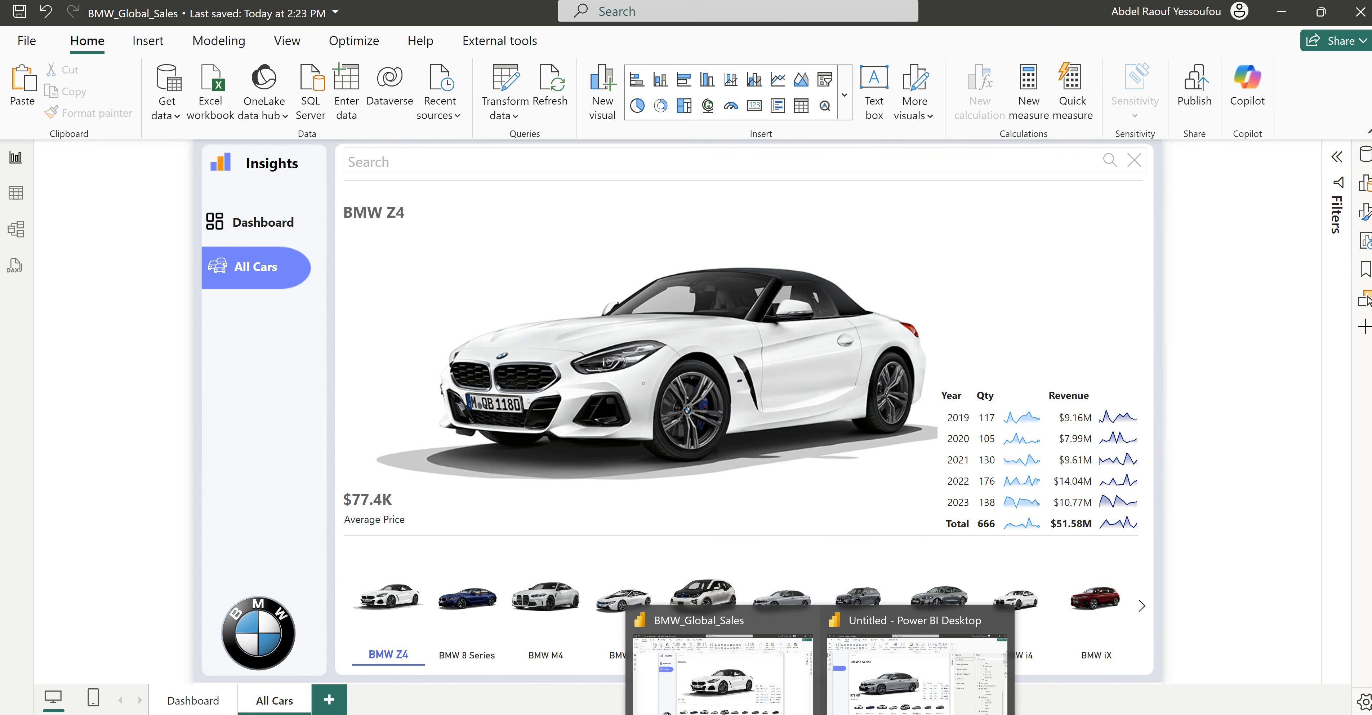
left_click(903, 674)
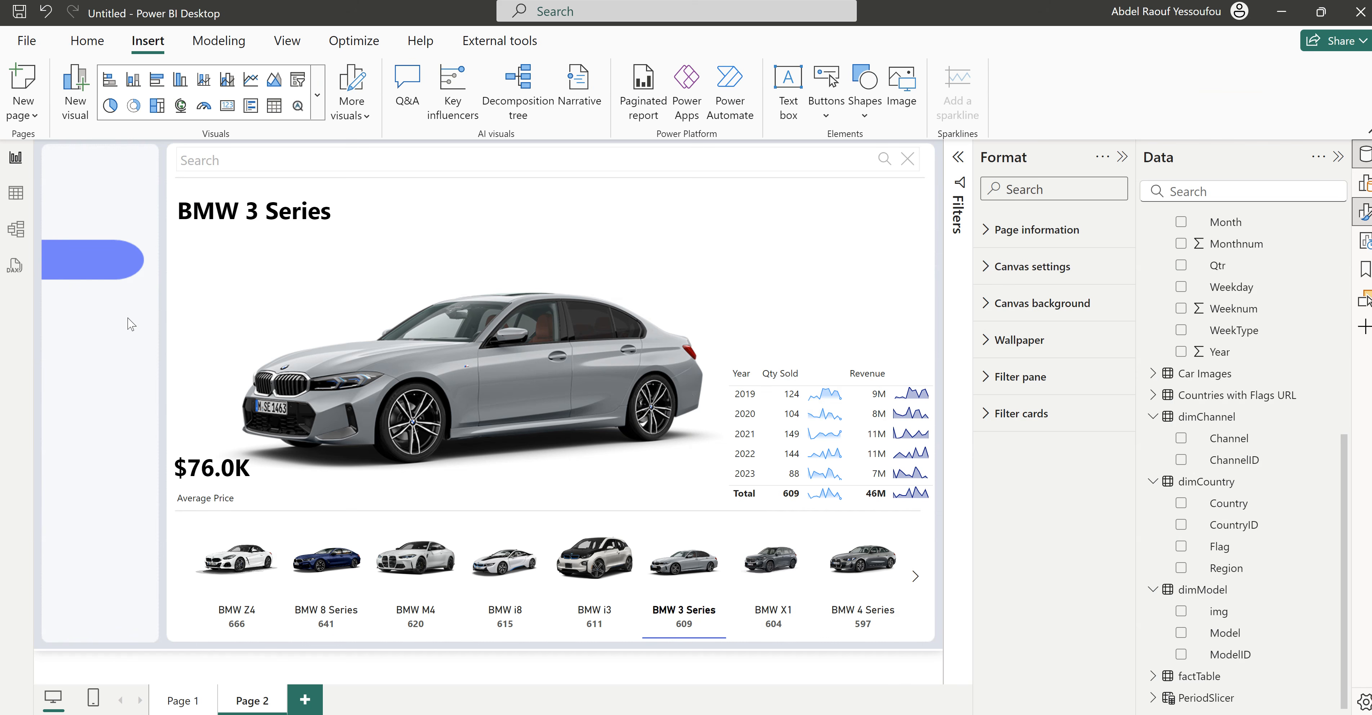
left_click(790, 114)
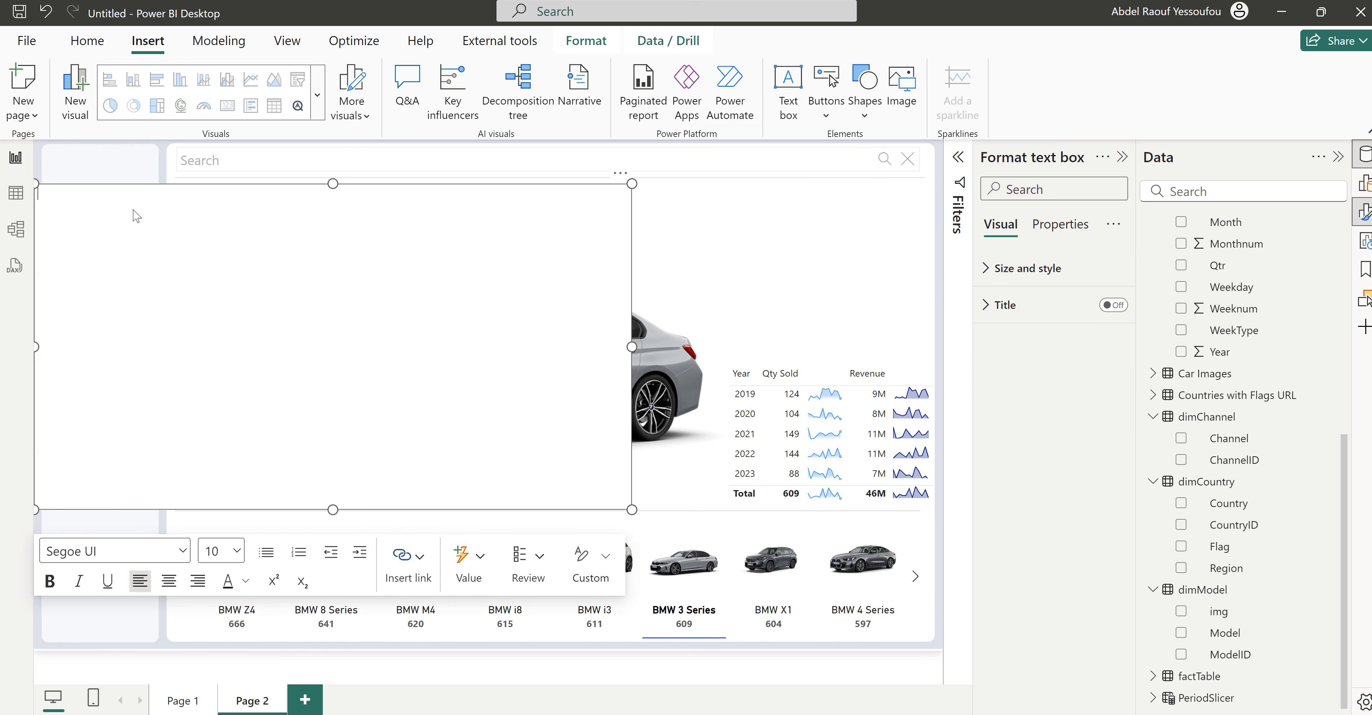
type("All Models")
left_click_drag(333, 514, 362, 228)
Step: Make the "All Models" text bold and white
key("ctrl+a")
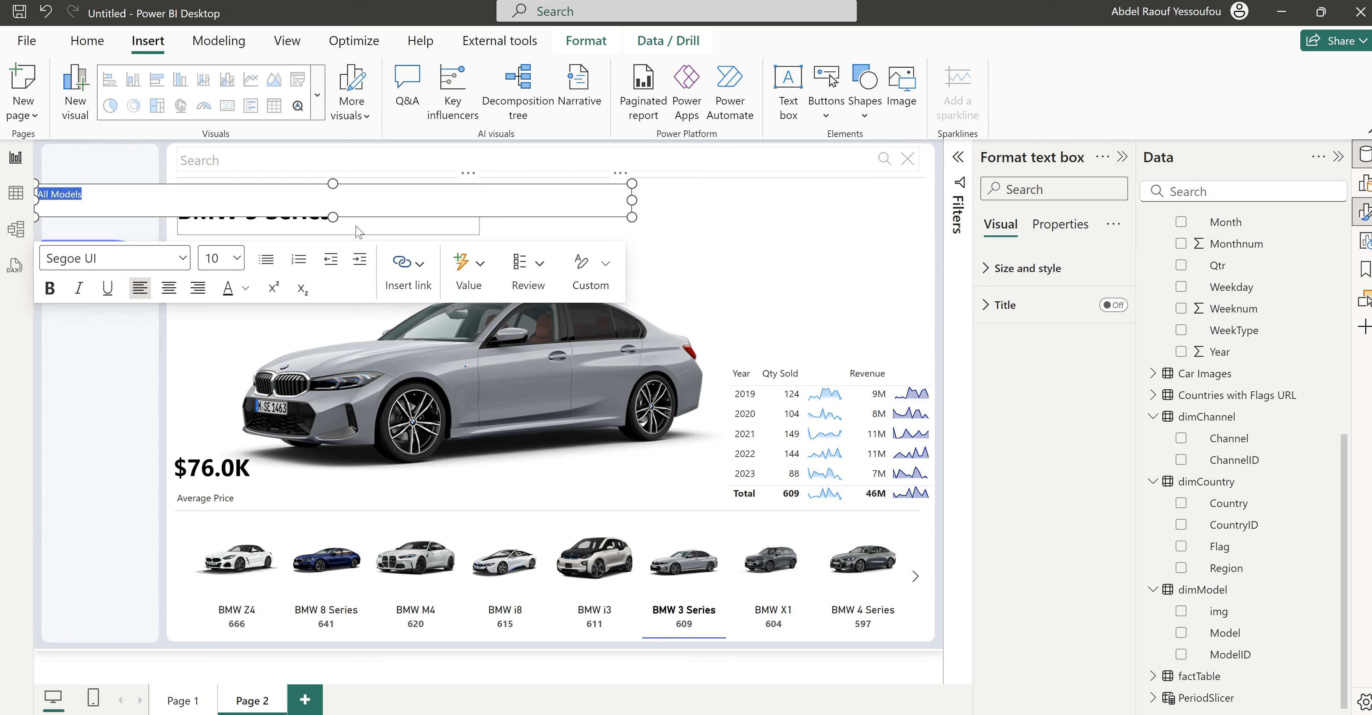
key("ctrl+b")
left_click(246, 288)
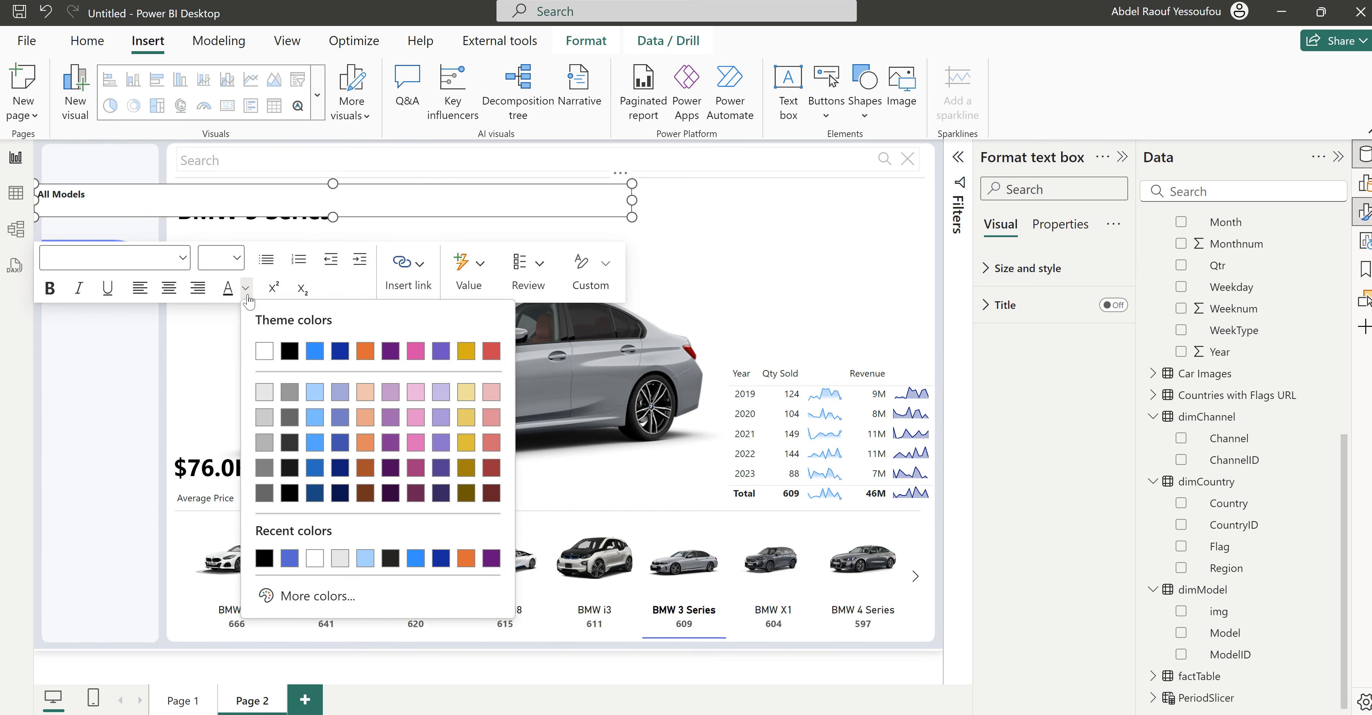
left_click(264, 362)
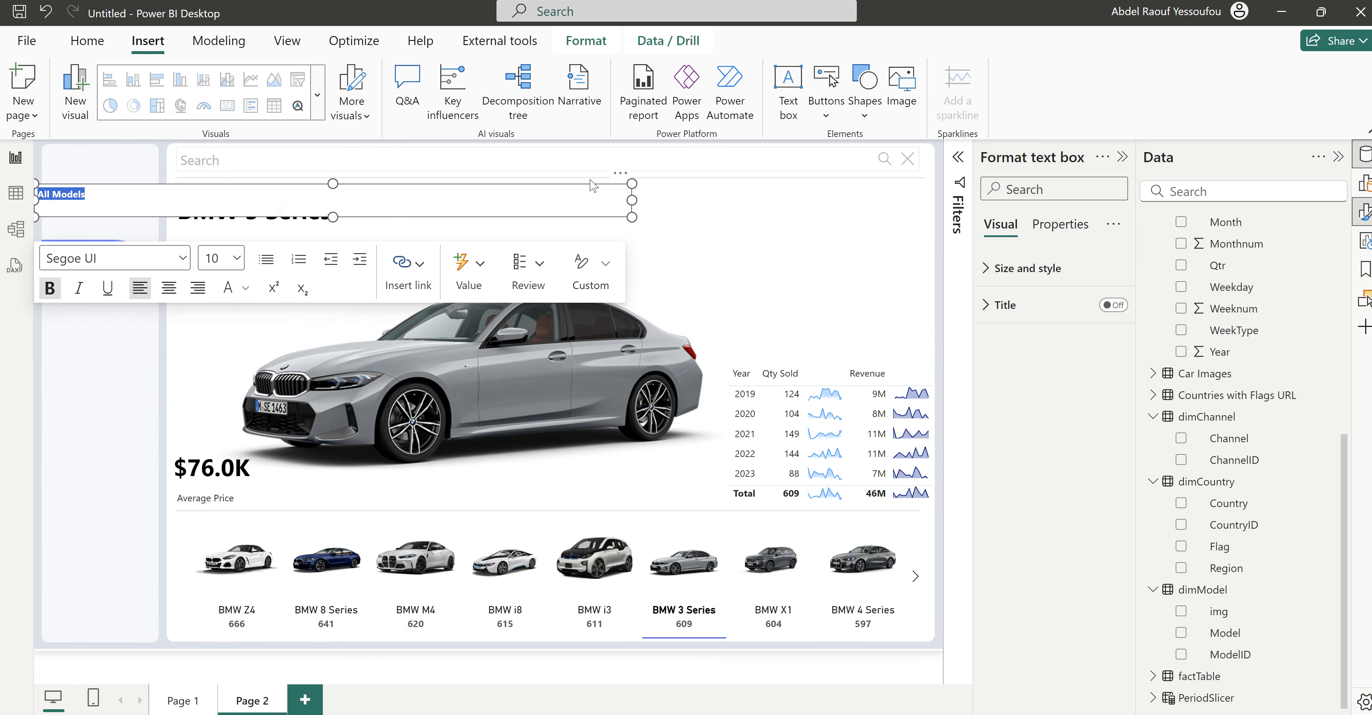
Step: Narrow the "All Models" text box to about 90, place it on the blue navigation tab, and turn off its background
left_click_drag(626, 191, 129, 259)
left_click(1026, 268)
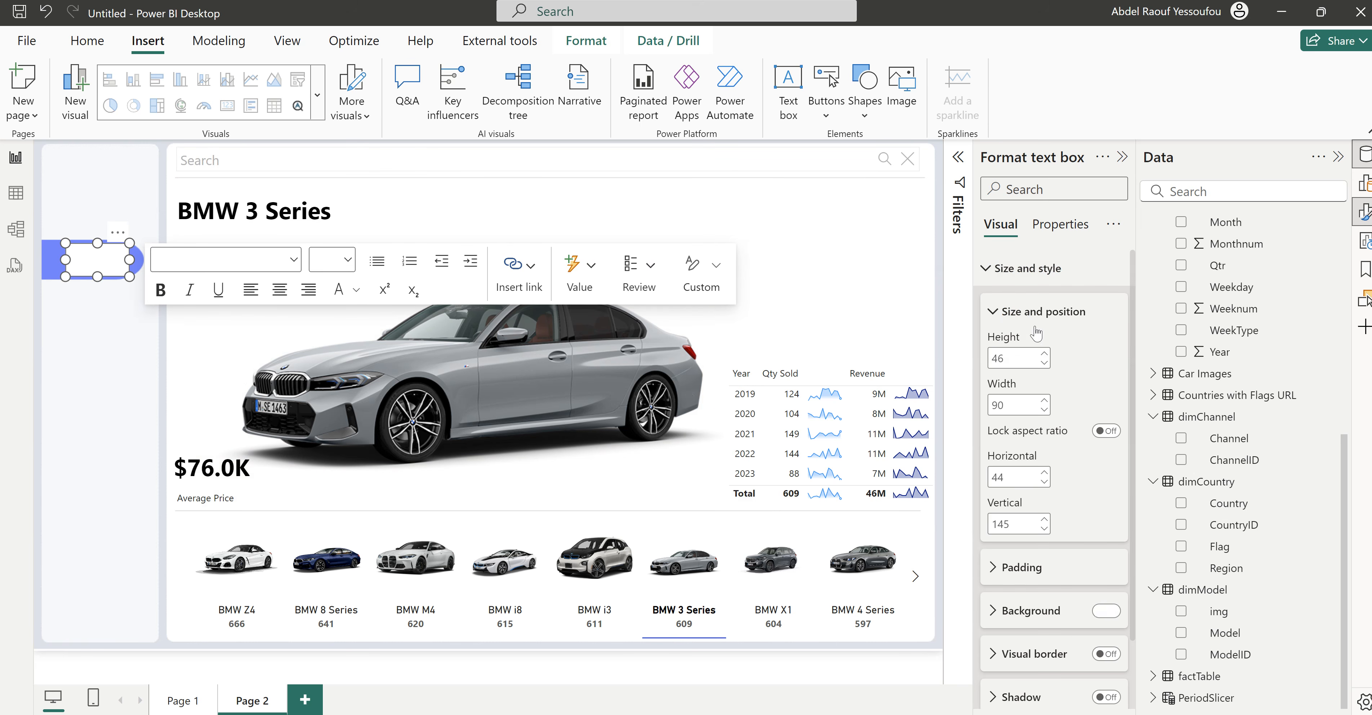
left_click(1105, 611)
left_click(1104, 613)
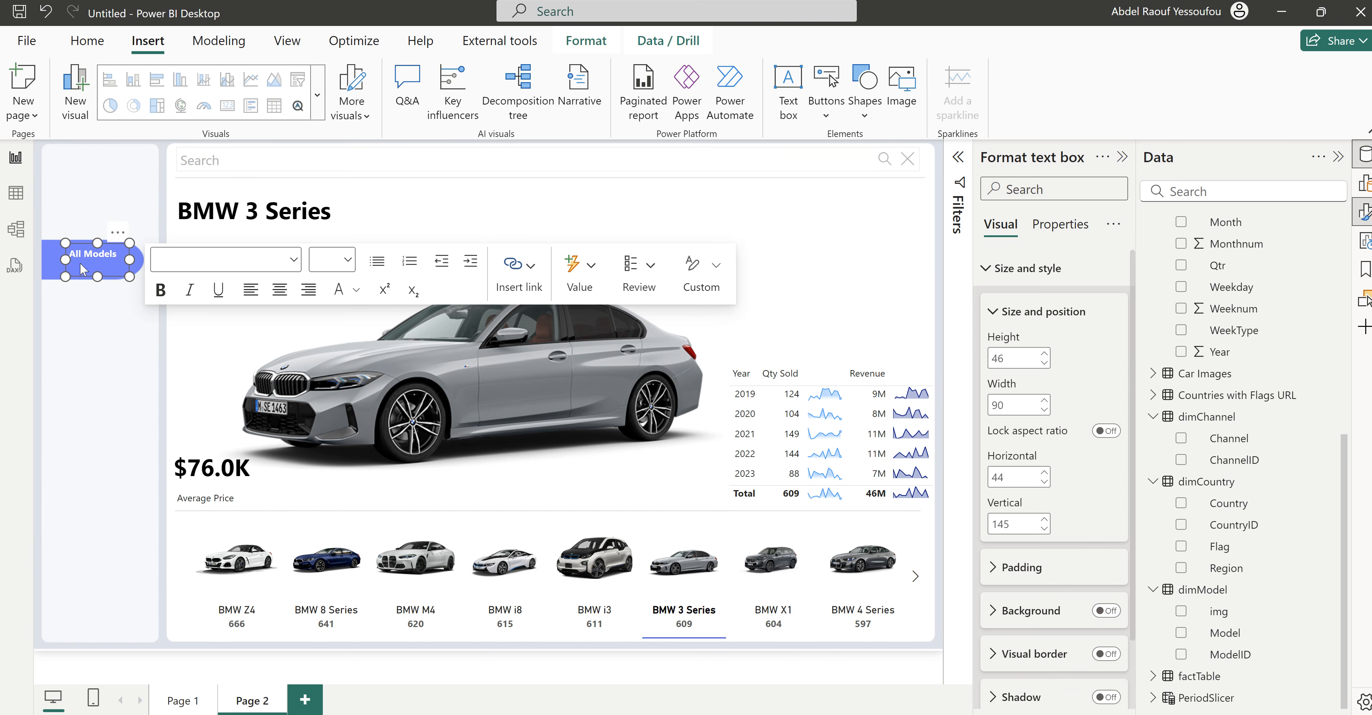
Step: Set the "All Models" text to size 12 and lower the text box's upper edge, leaving it about 39 high
left_click(98, 258)
triple_click(98, 258)
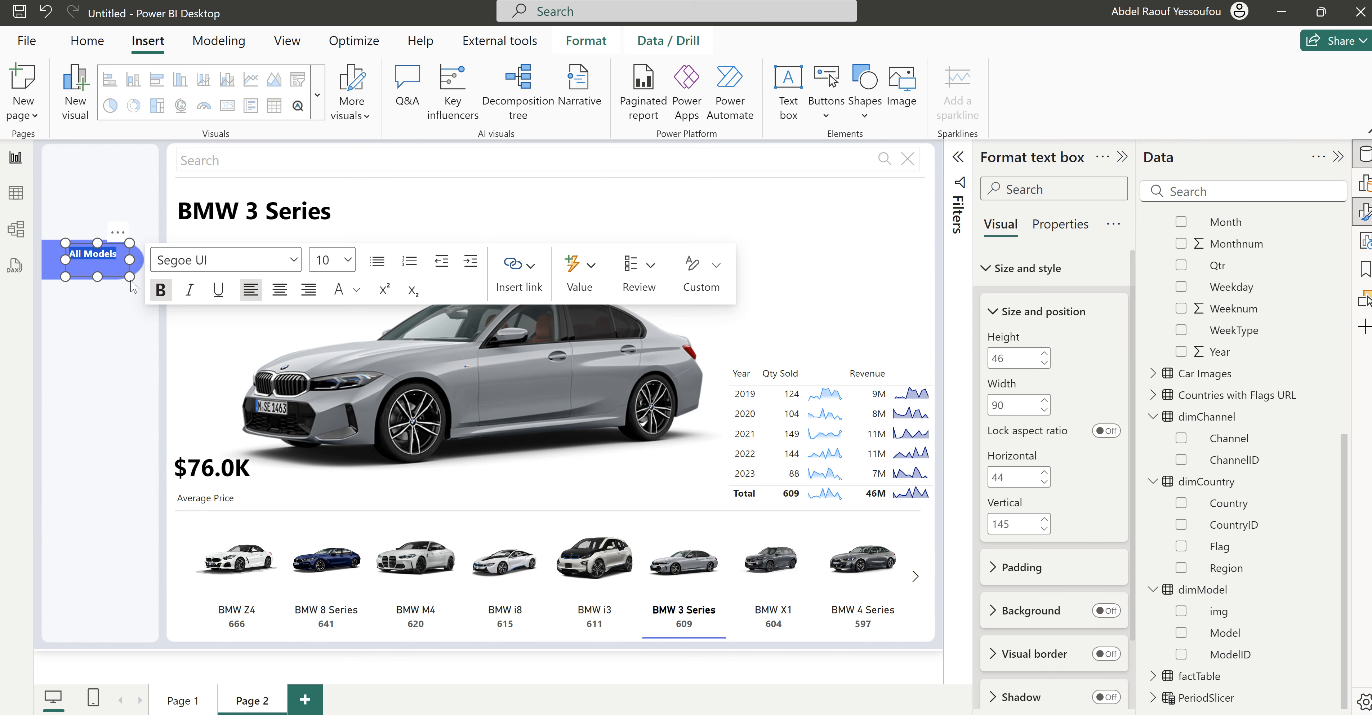
left_click(348, 260)
left_click(322, 416)
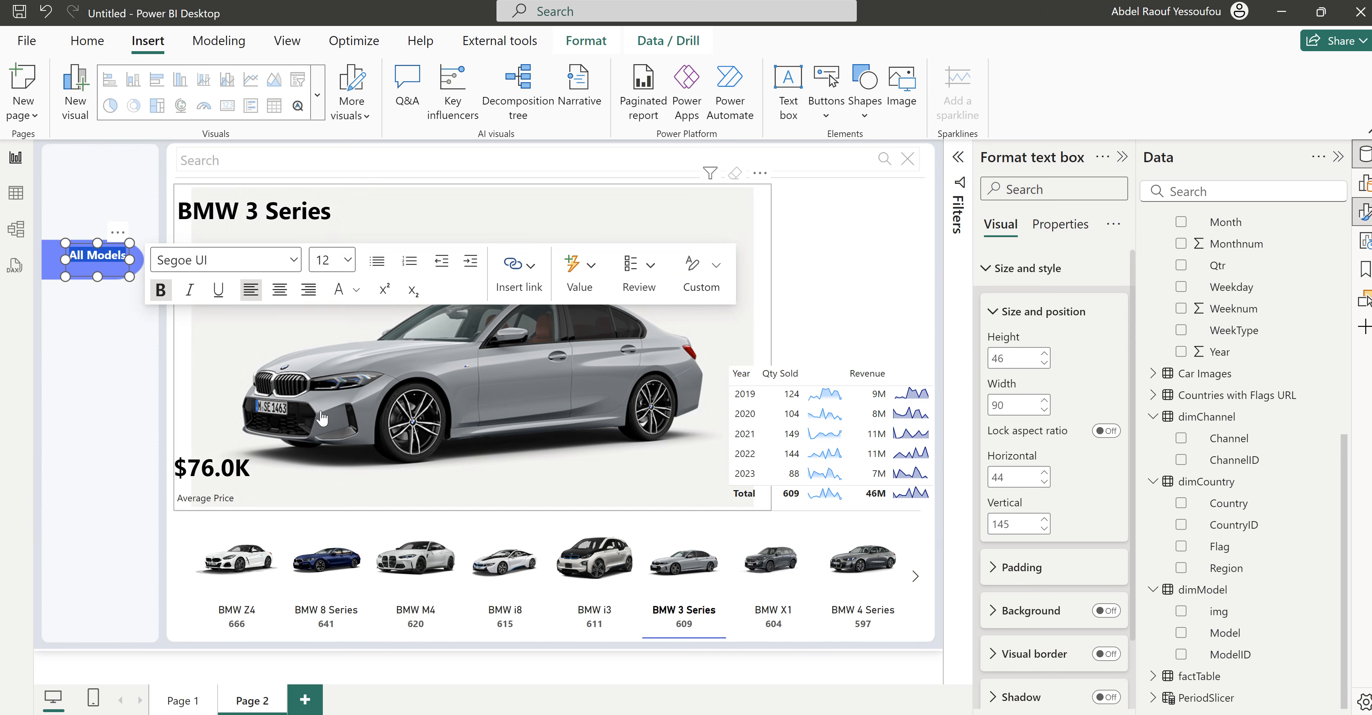
left_click_drag(102, 244, 101, 249)
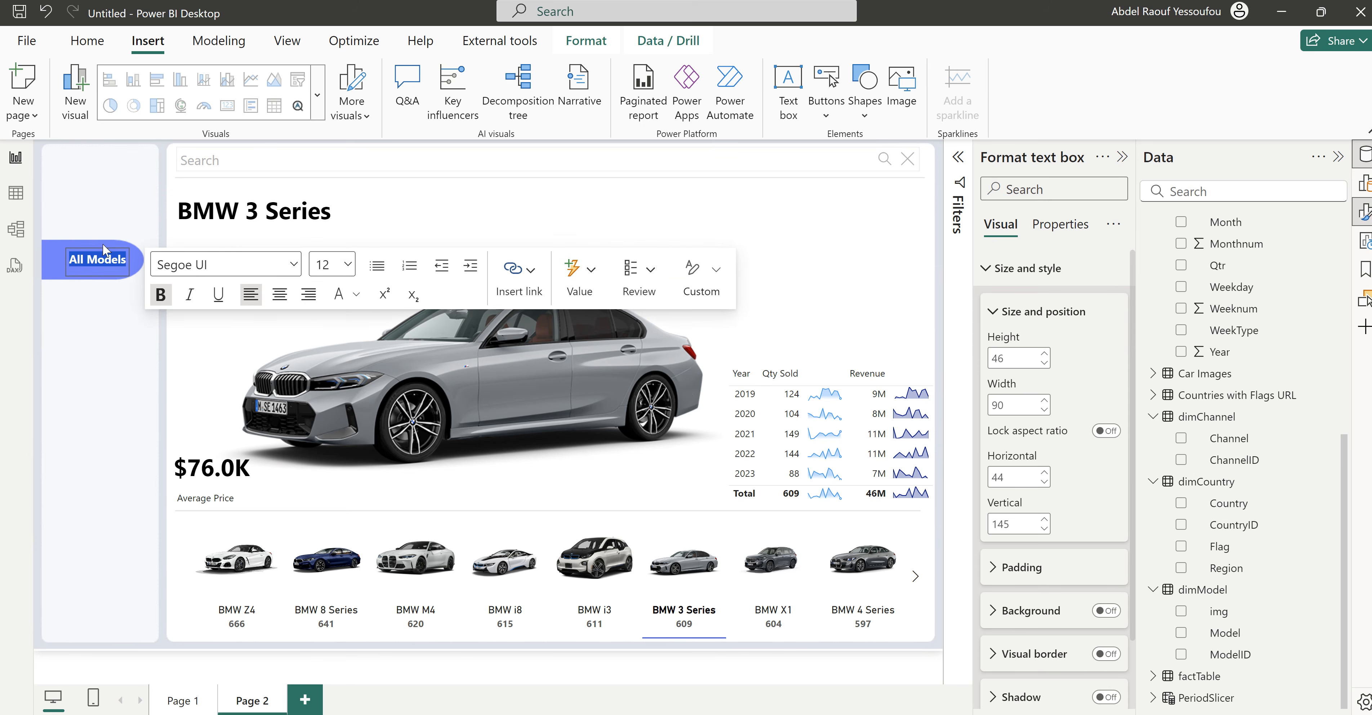
left_click(104, 299)
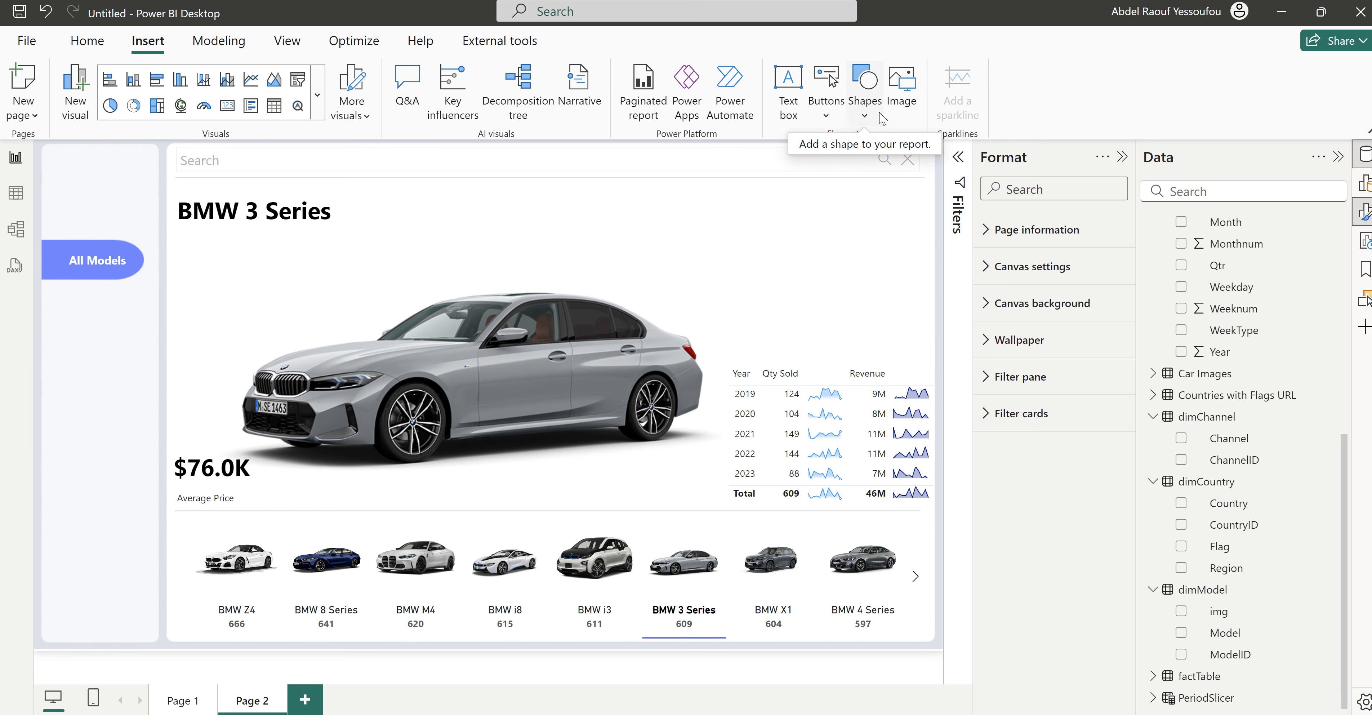
Step: Insert icons8-cars-50(1).png and shrink it to about 43 by 44 on the blue tab, beside the "All Models" label
left_click(900, 104)
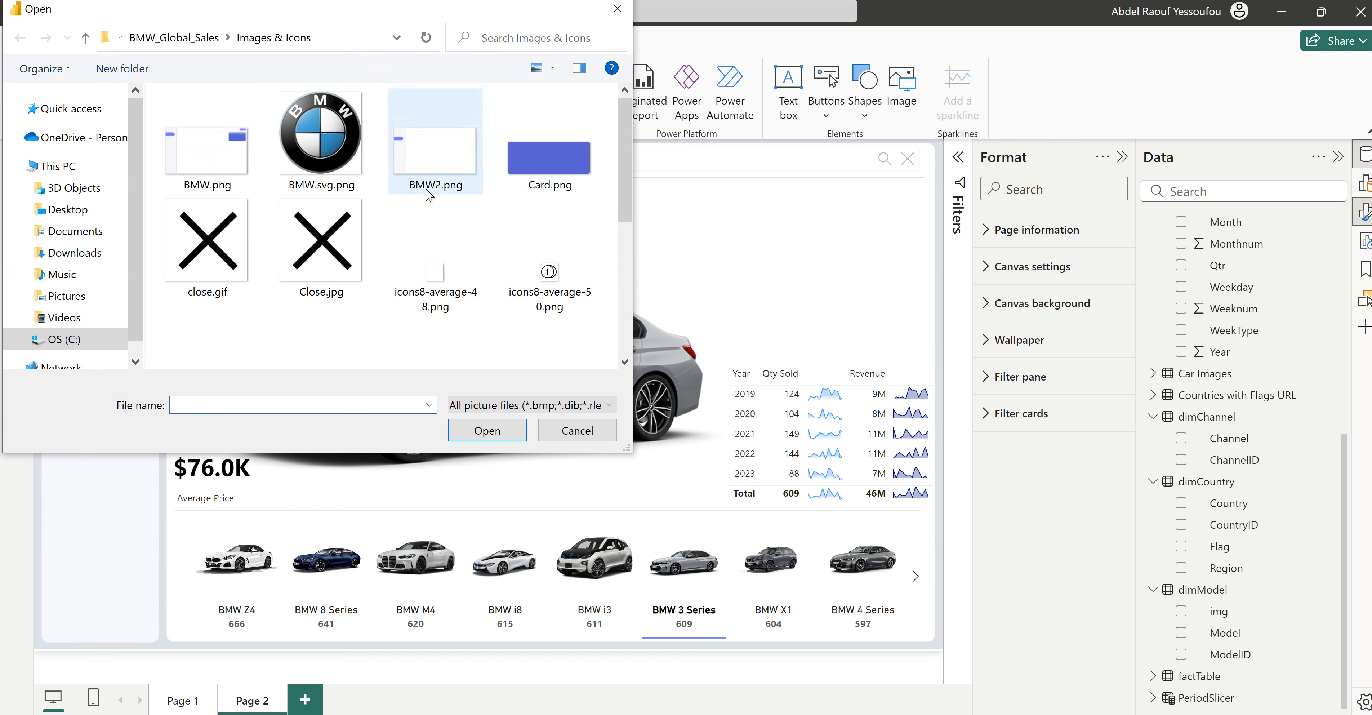
scroll(456, 286, "down", 5)
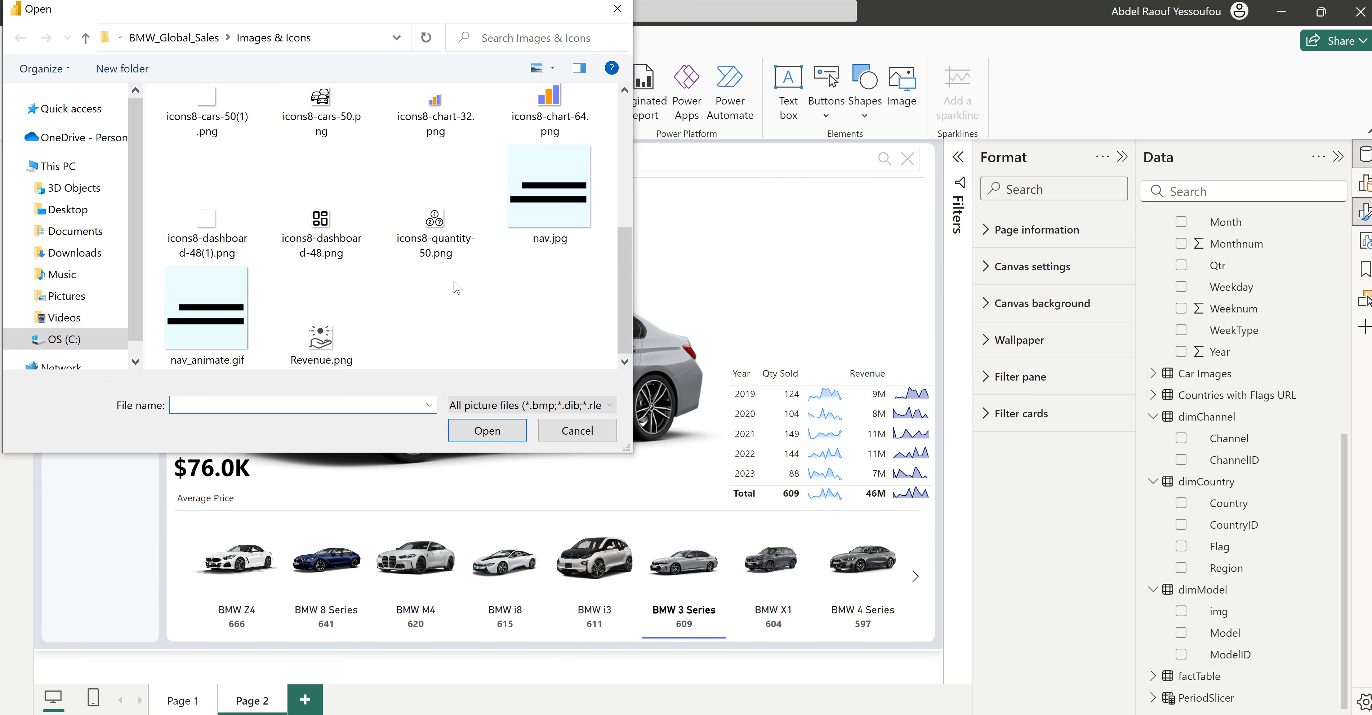
left_click(210, 109)
left_click(488, 432)
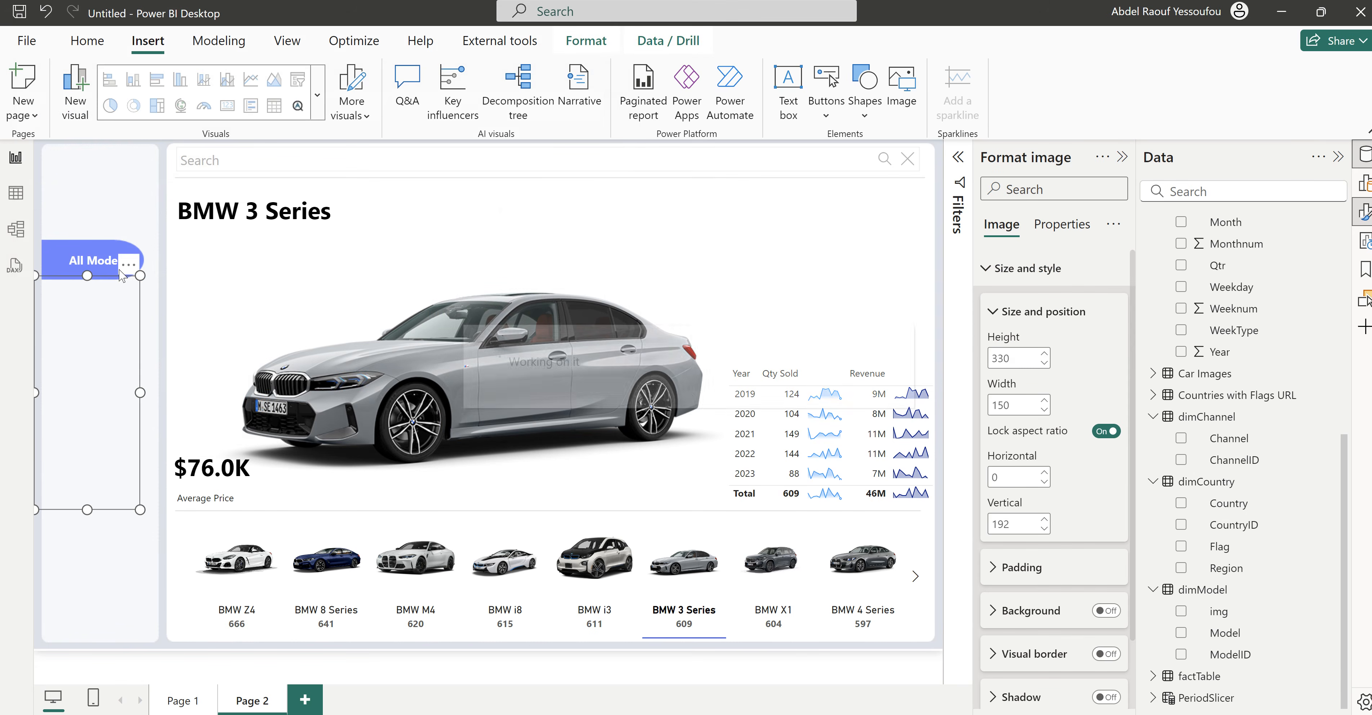
left_click_drag(87, 509, 67, 277)
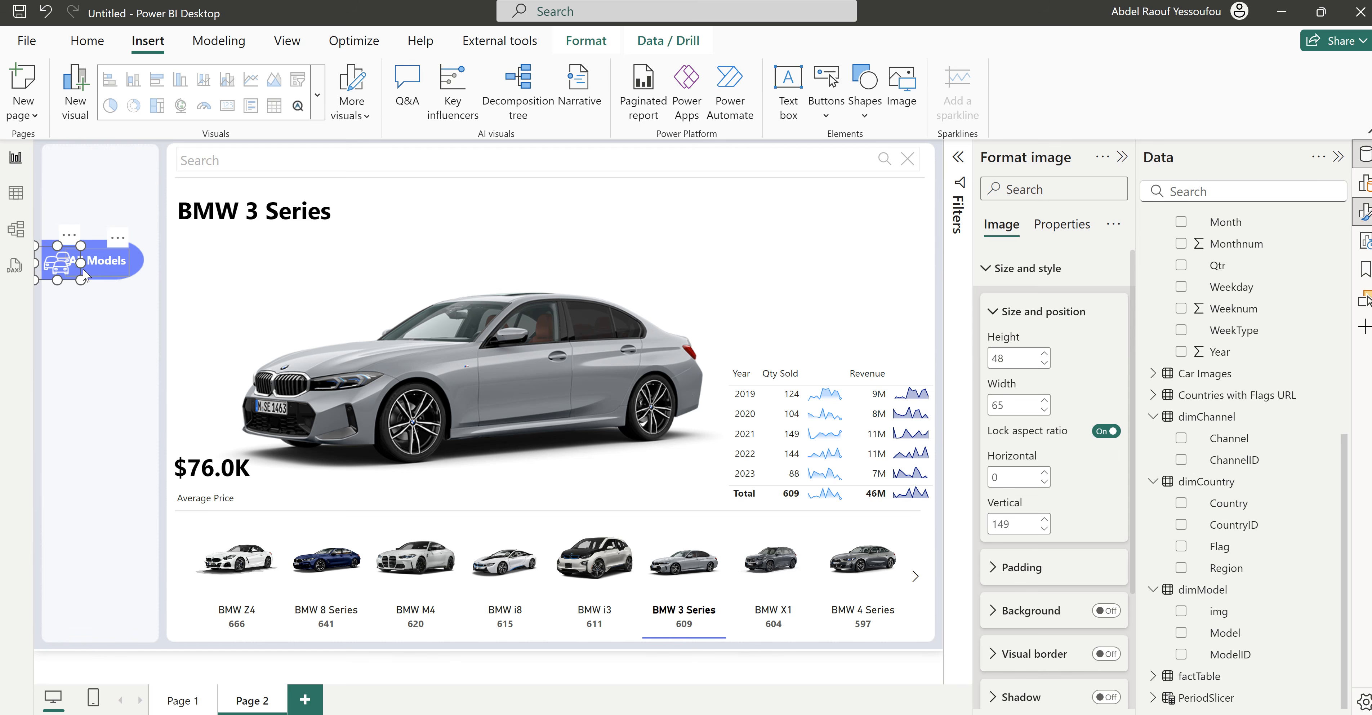
left_click(75, 271)
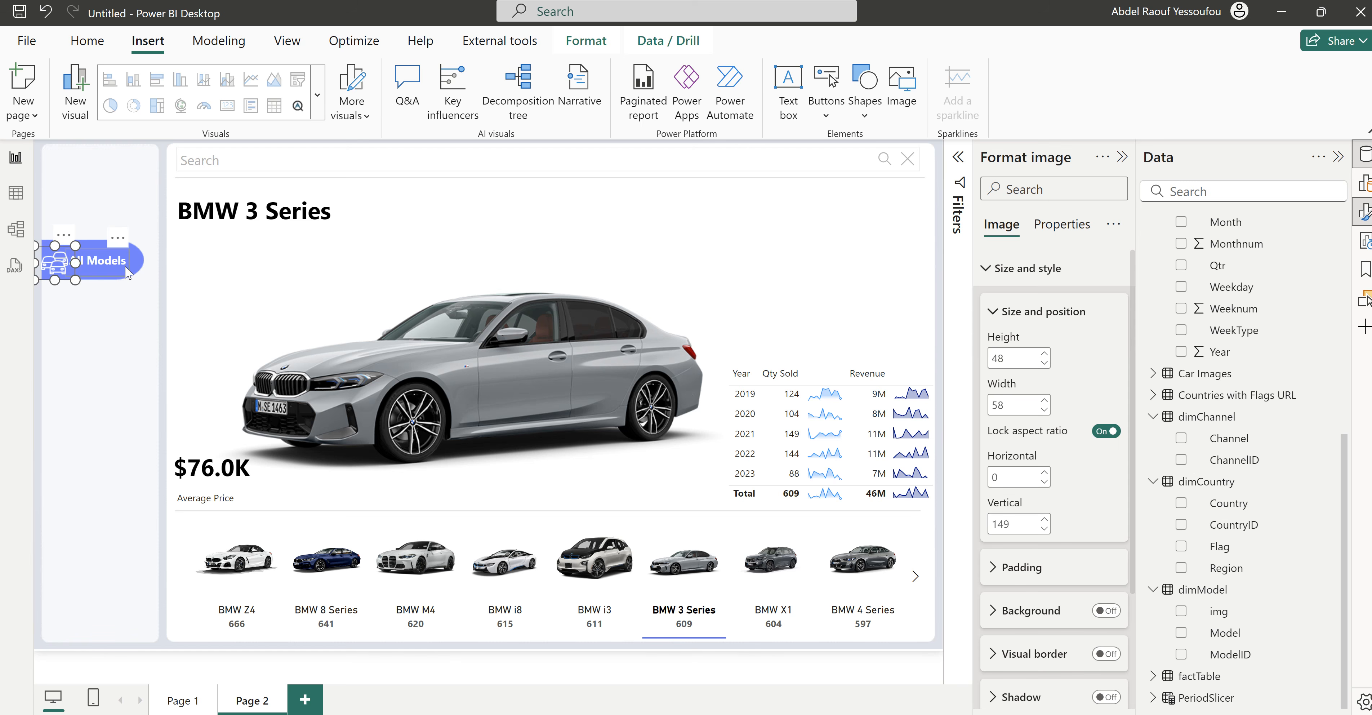
left_click_drag(75, 279, 58, 266)
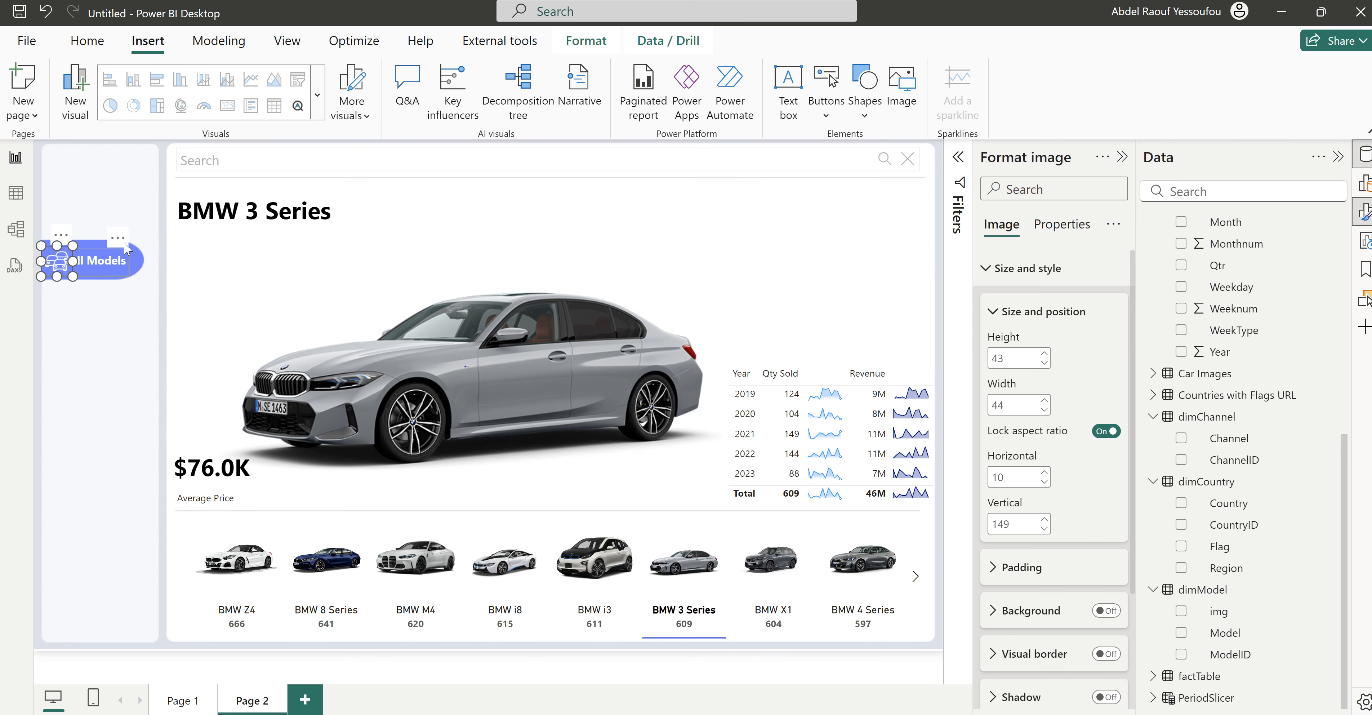
Step: Shift the "All Models" text box slightly away from the cars icon, to a horizontal position of about 54
left_click(126, 247)
left_click_drag(126, 247, 132, 243)
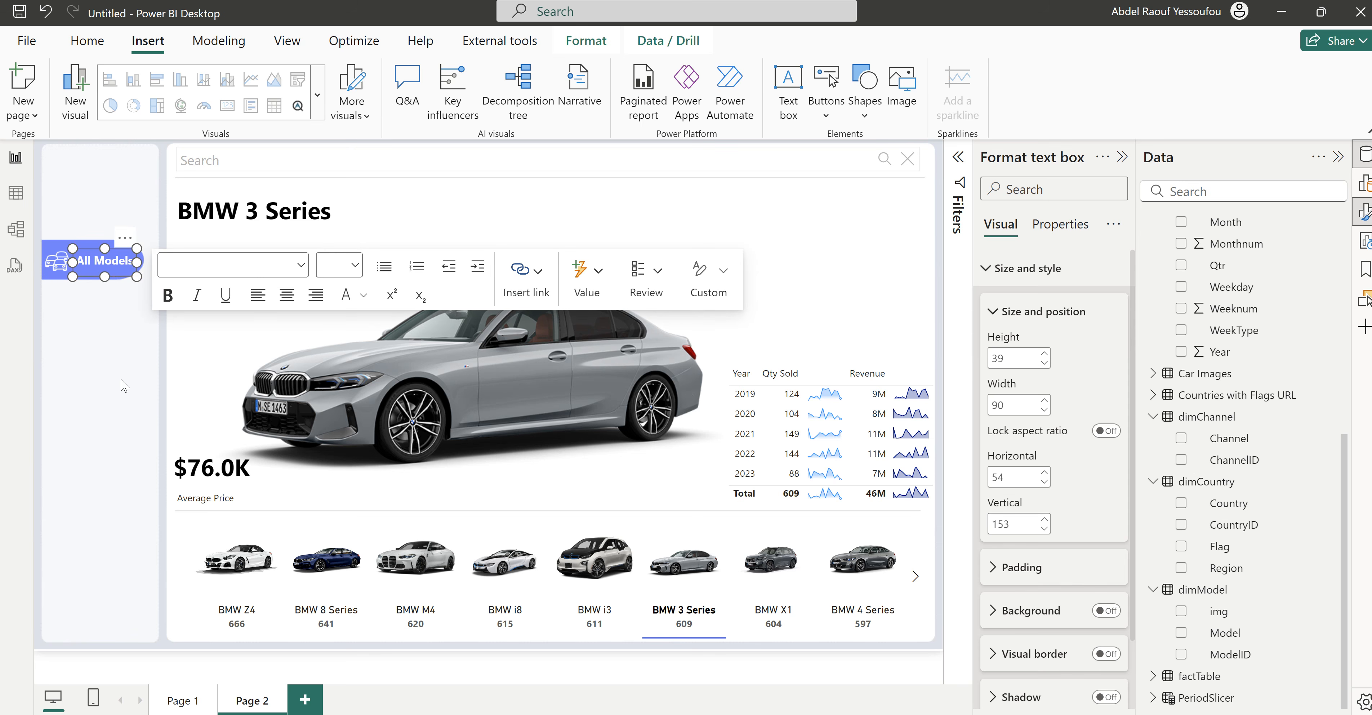
left_click(123, 383)
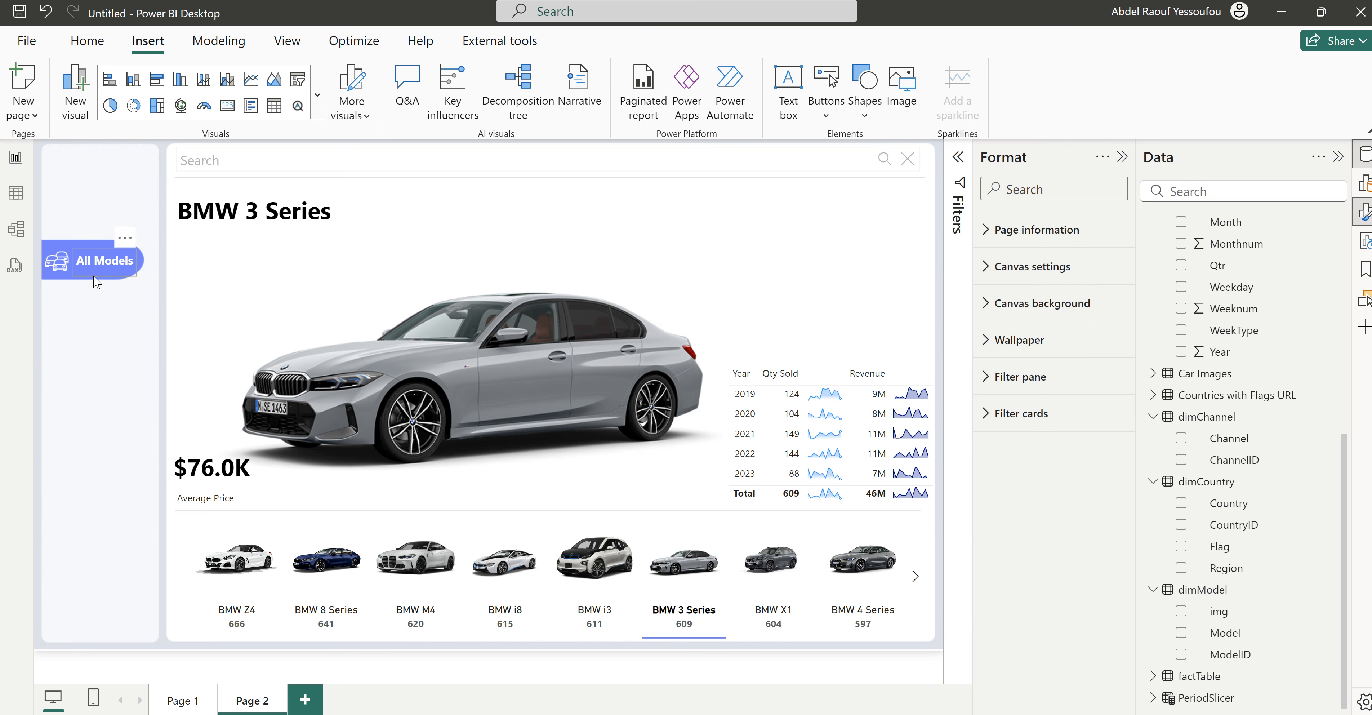
left_click(57, 273)
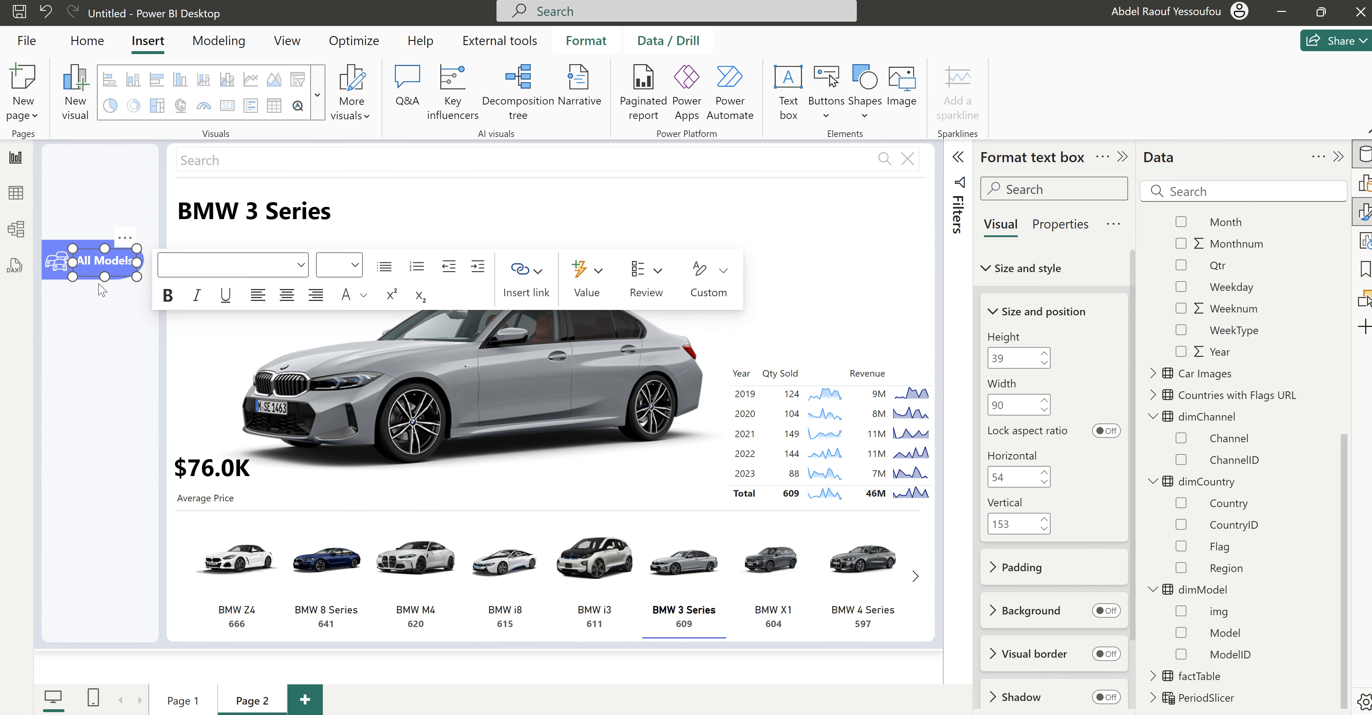
left_click(127, 209)
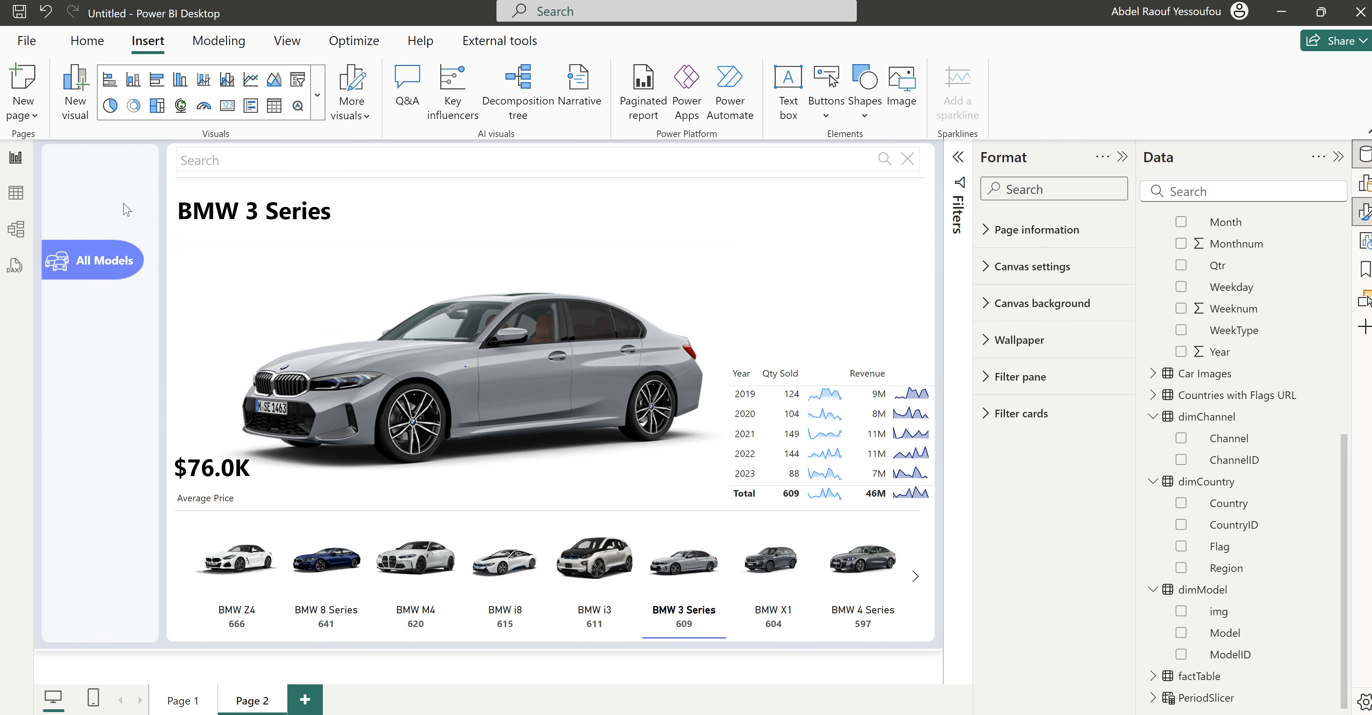
Step: Duplicate the "All Models" text box, place the copy above the blue tab about 115 wide, and replace its text with "Dashboard"
left_click(131, 255)
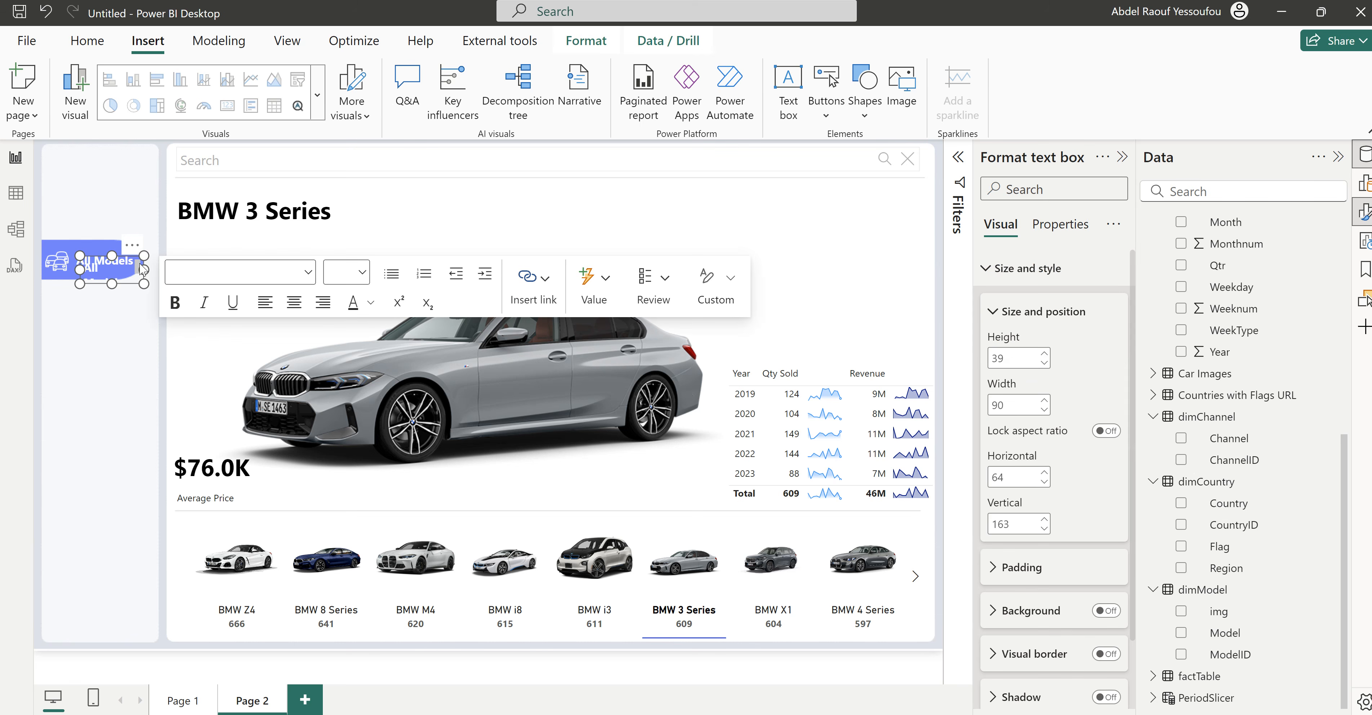
left_click_drag(133, 249, 156, 207)
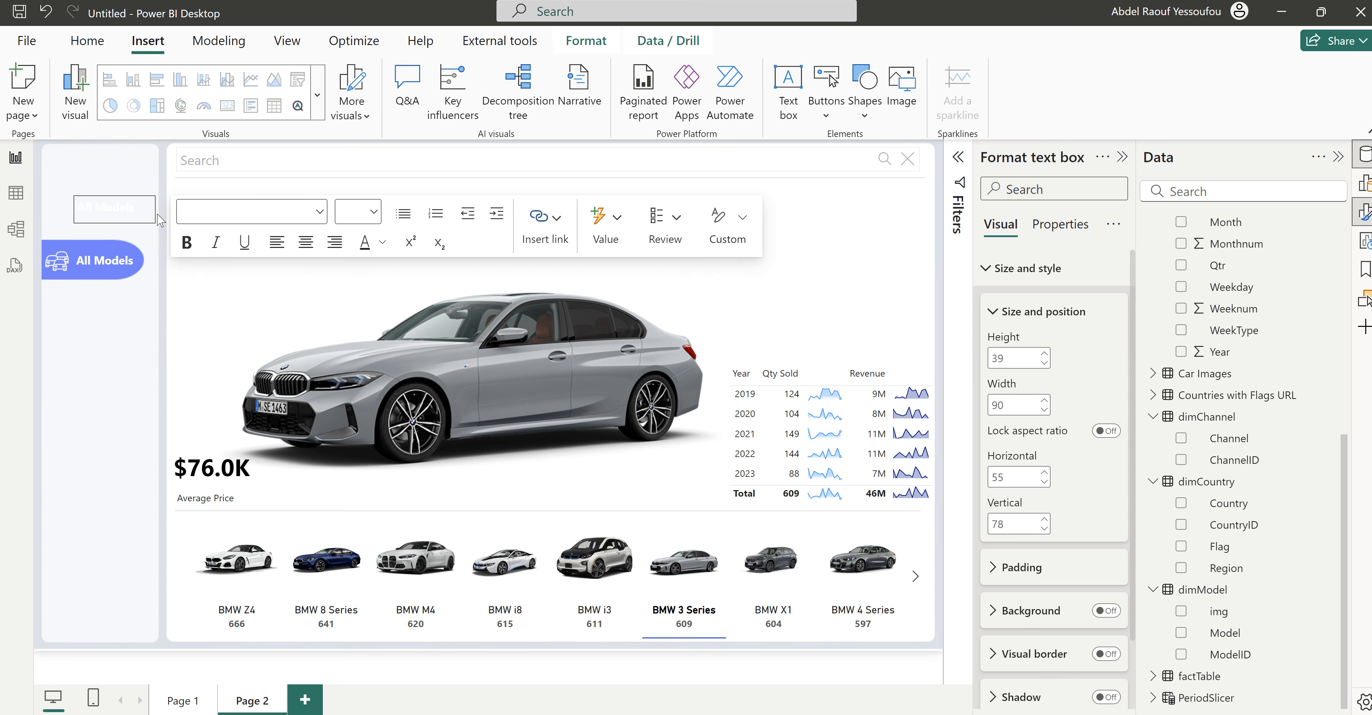
left_click(124, 205)
key("ctrl+a")
key("BackSpace")
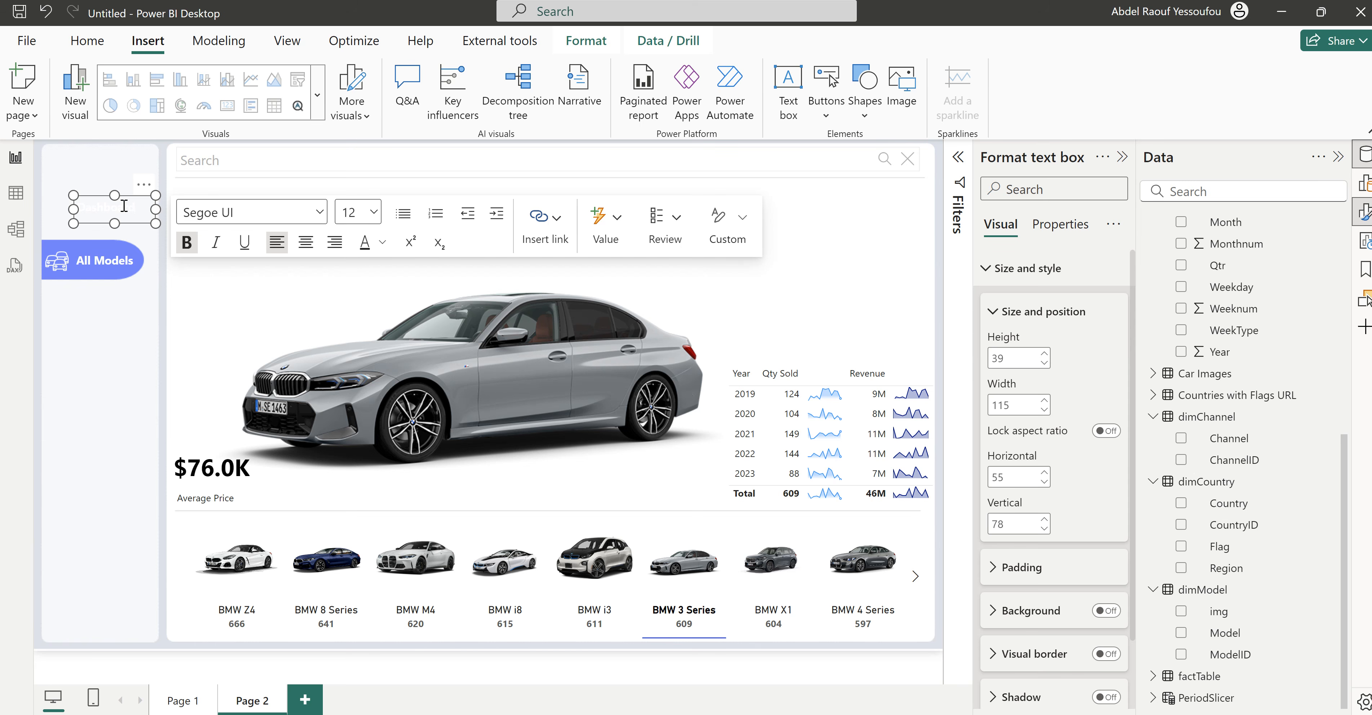
Step: Change the "Dashboard" text colour to the recent near-black
key("ctrl+a")
left_click(382, 241)
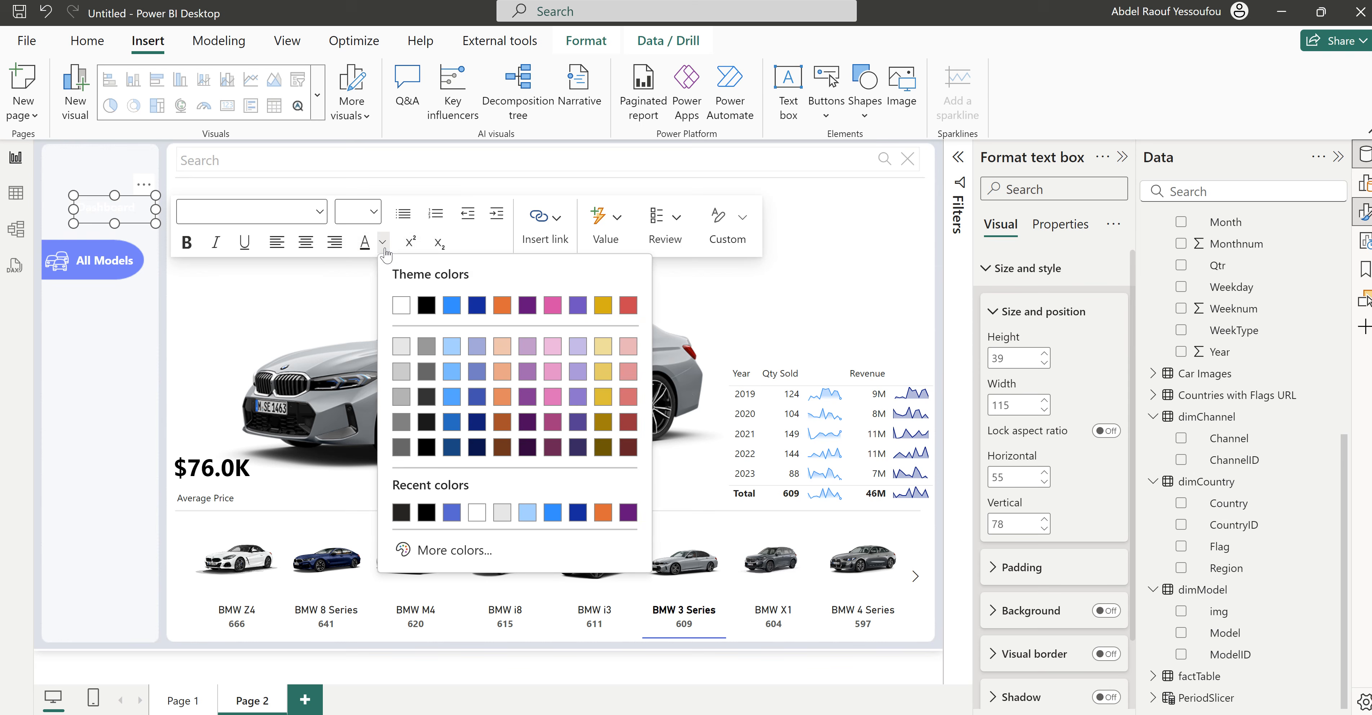
left_click(401, 513)
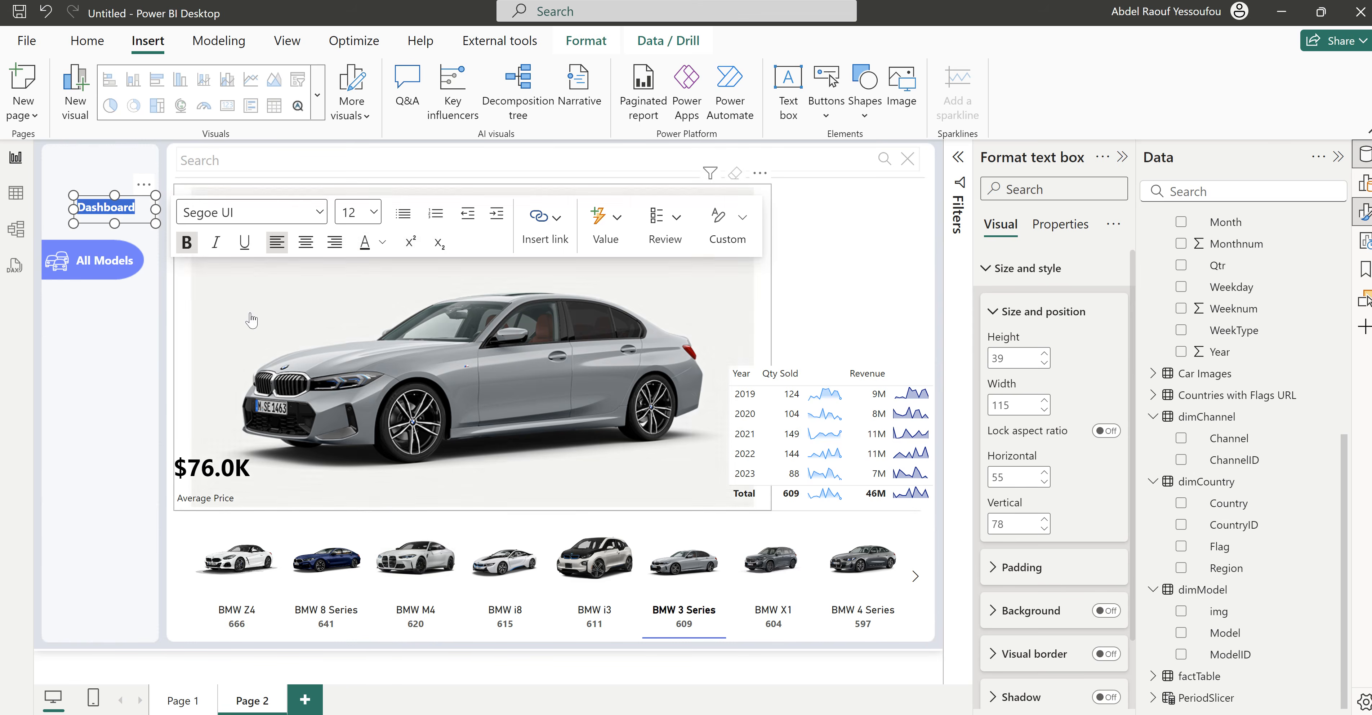
left_click(138, 297)
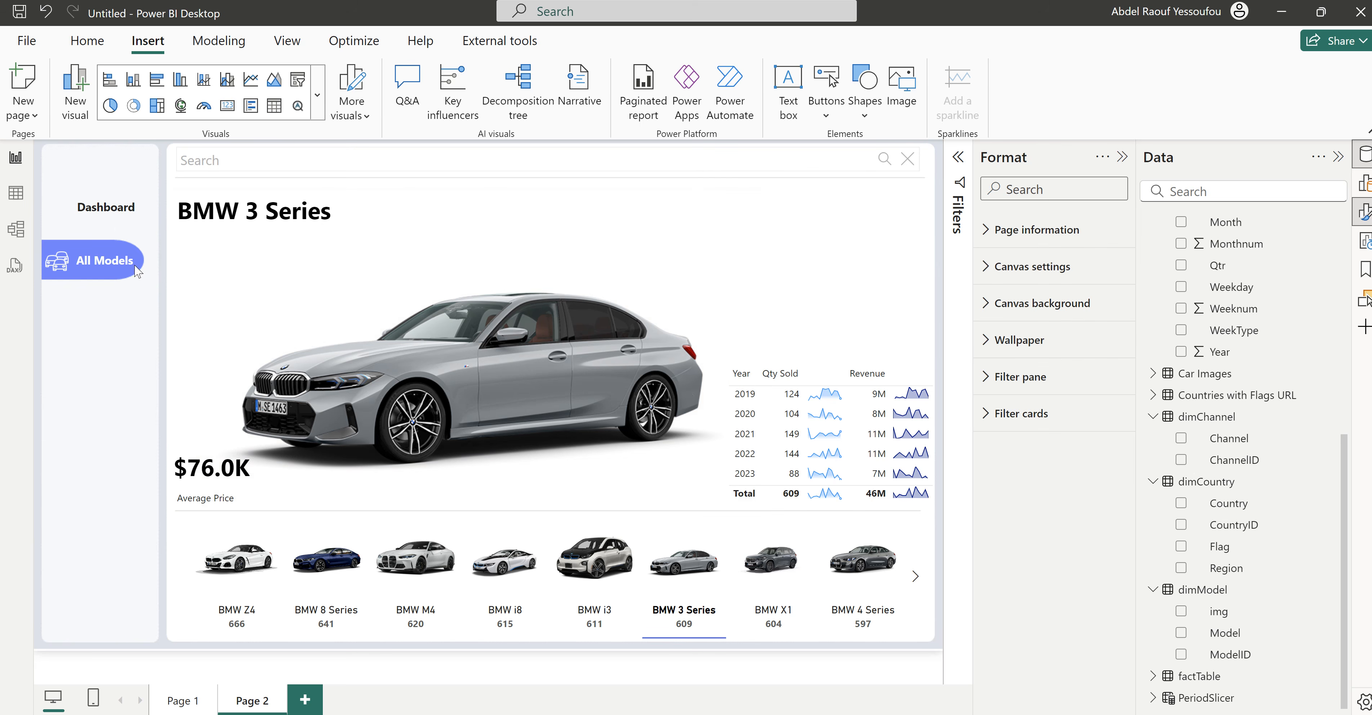
Step: Insert icons8-dashboard-48.png and shrink it to about 49 high and 55 wide beside the "Dashboard" label
left_click(122, 221)
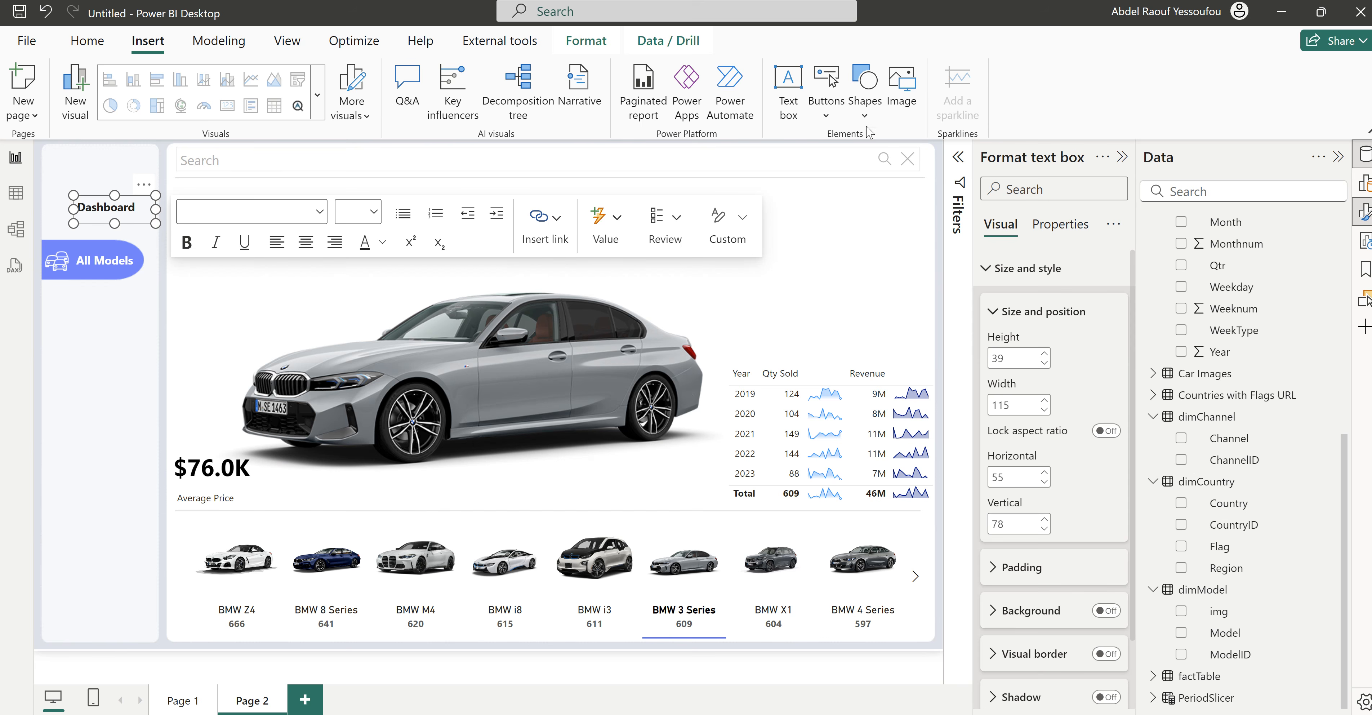
left_click(902, 106)
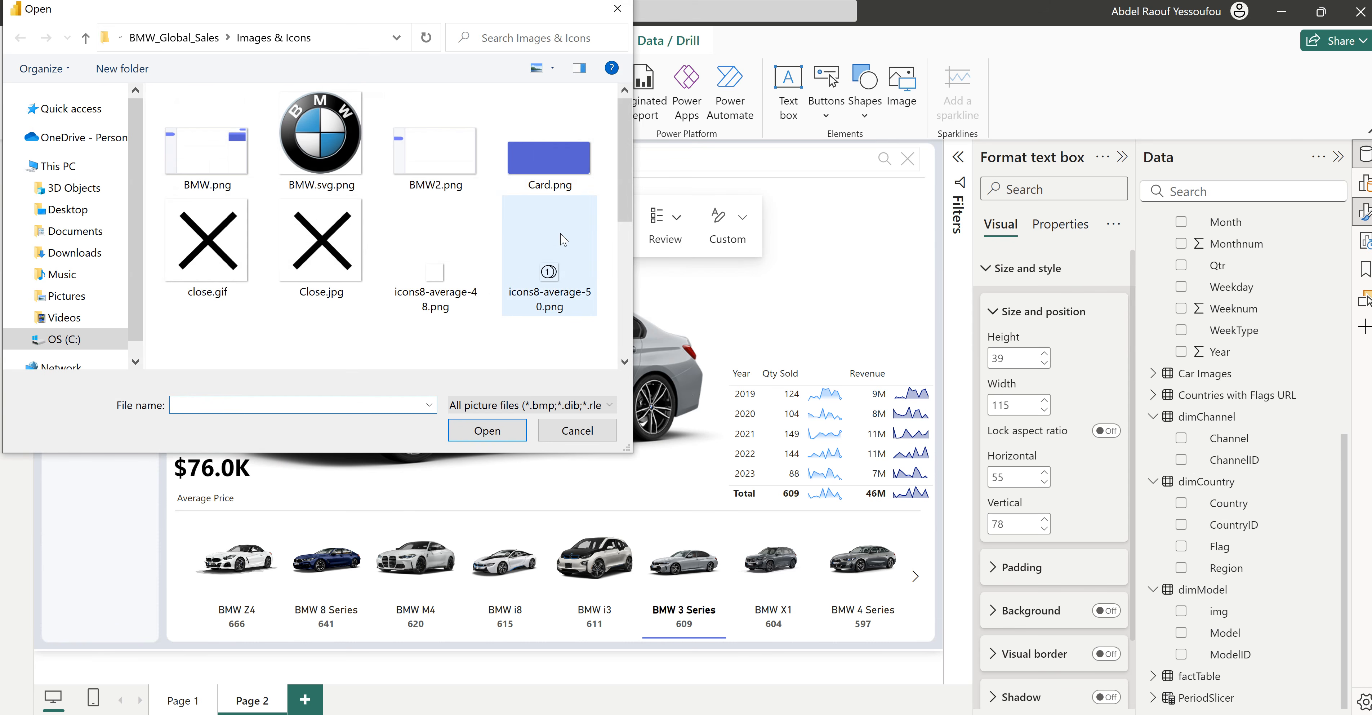
scroll(501, 287, "down", 3)
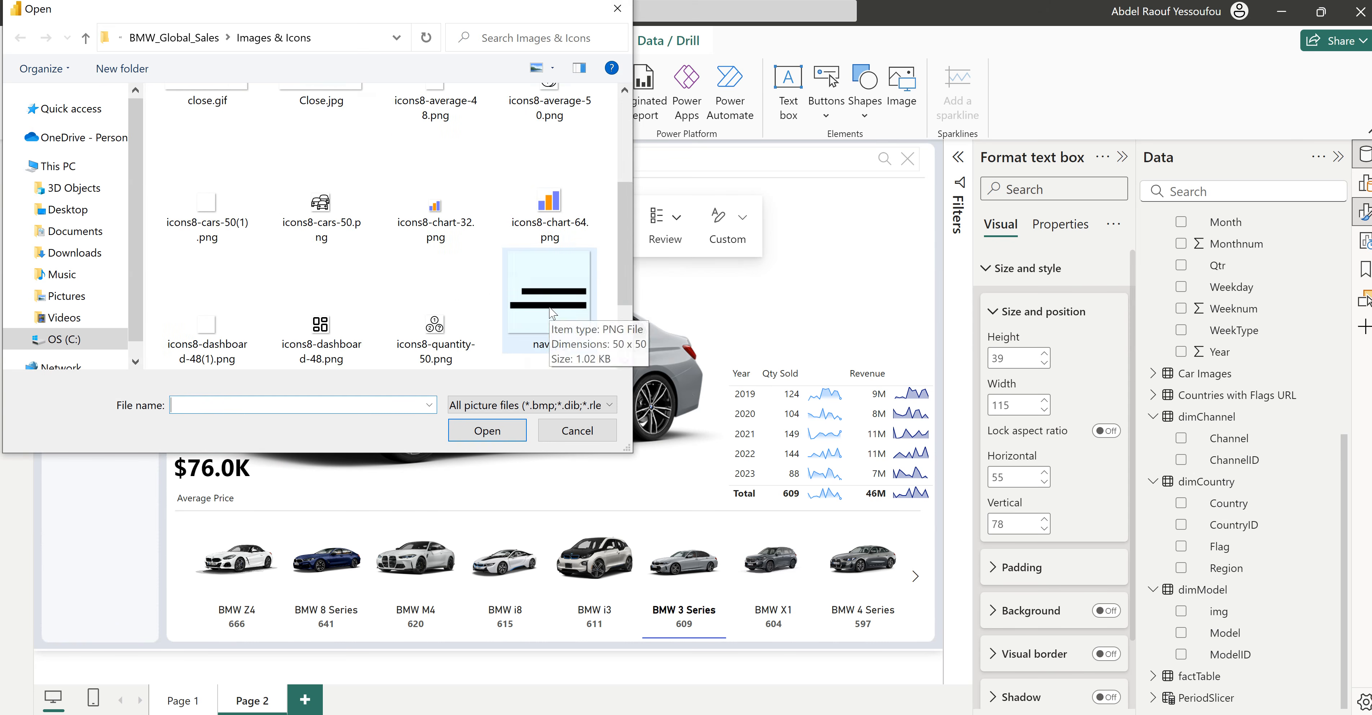
left_click(333, 333)
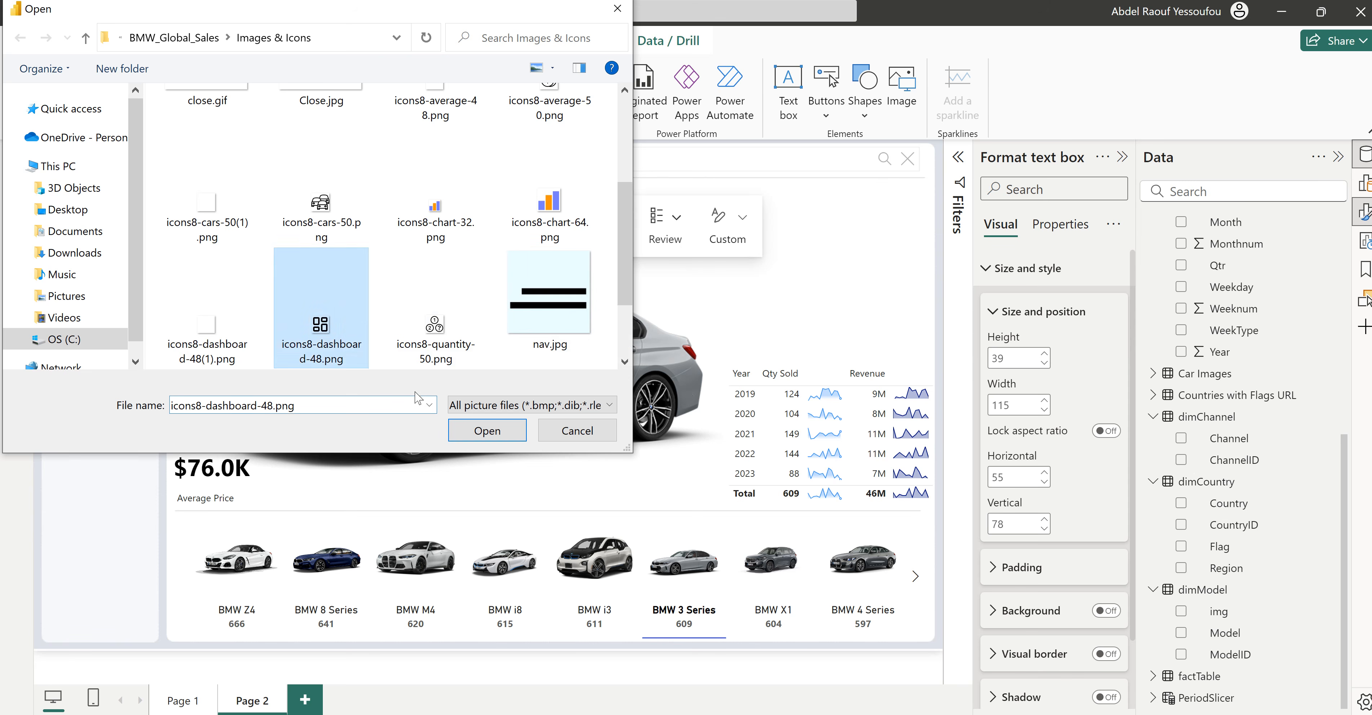
left_click(499, 437)
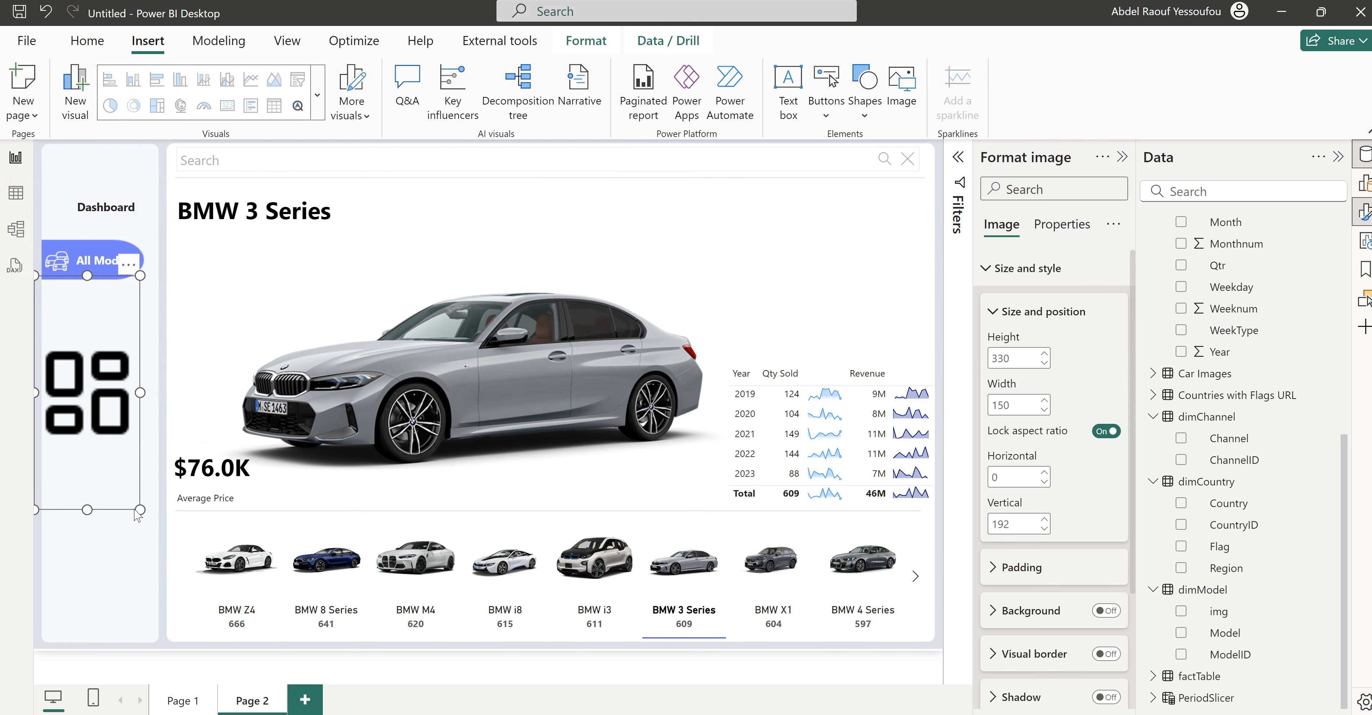
left_click_drag(139, 510, 60, 208)
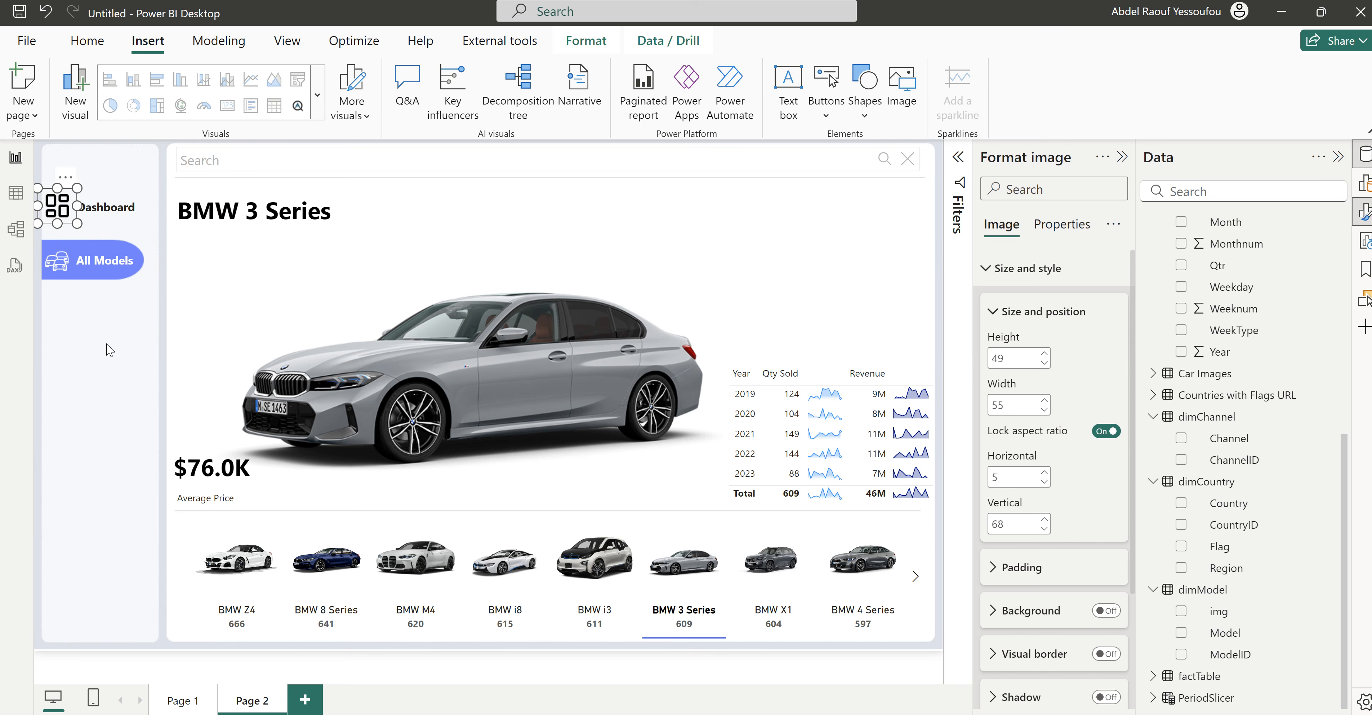
left_click(110, 350)
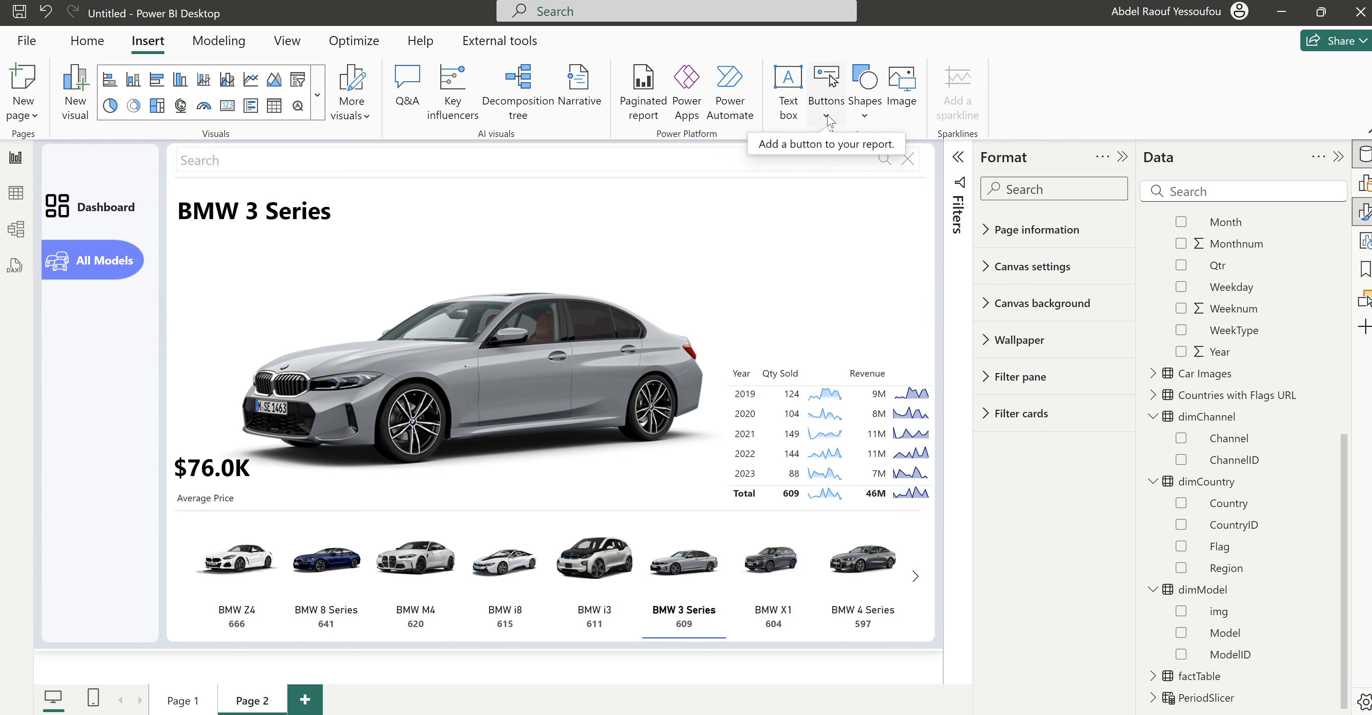
Step: Add a blank button covering the Dashboard icon and label, about 49 high and 164 wide
left_click(827, 101)
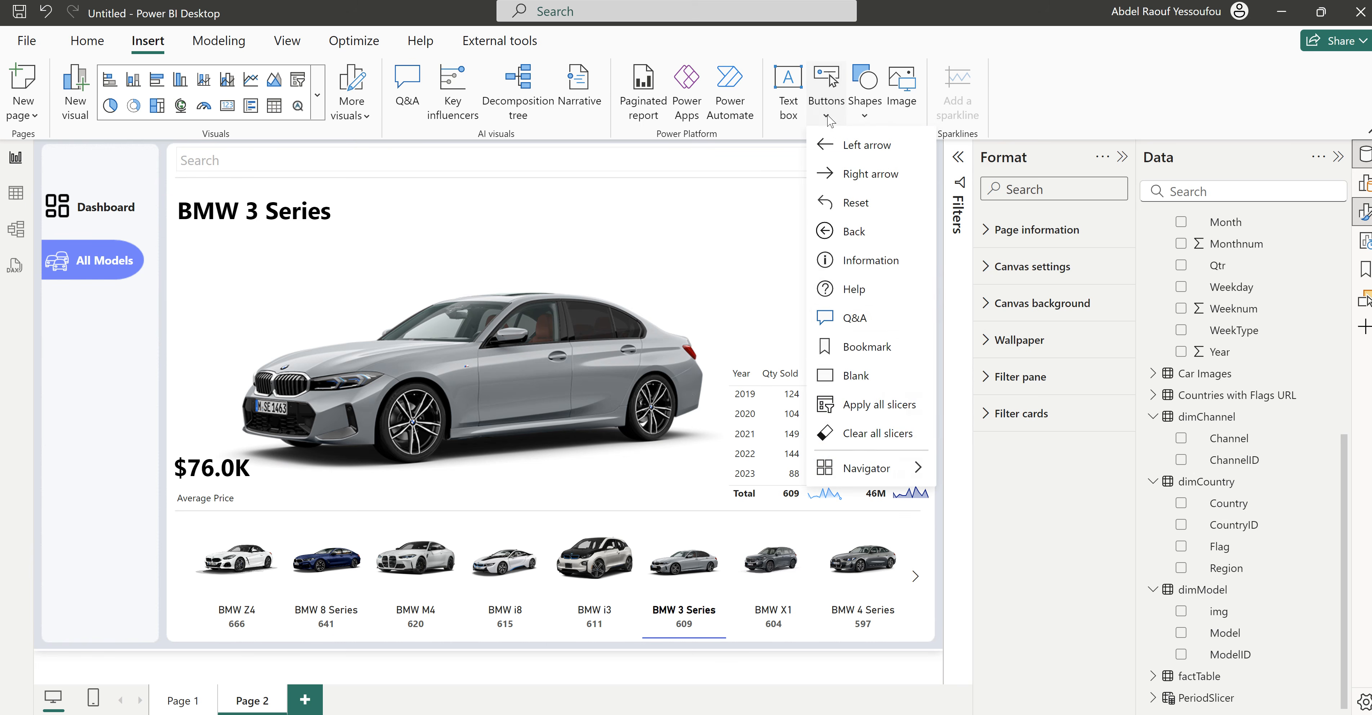
left_click(854, 376)
left_click_drag(81, 159, 155, 206)
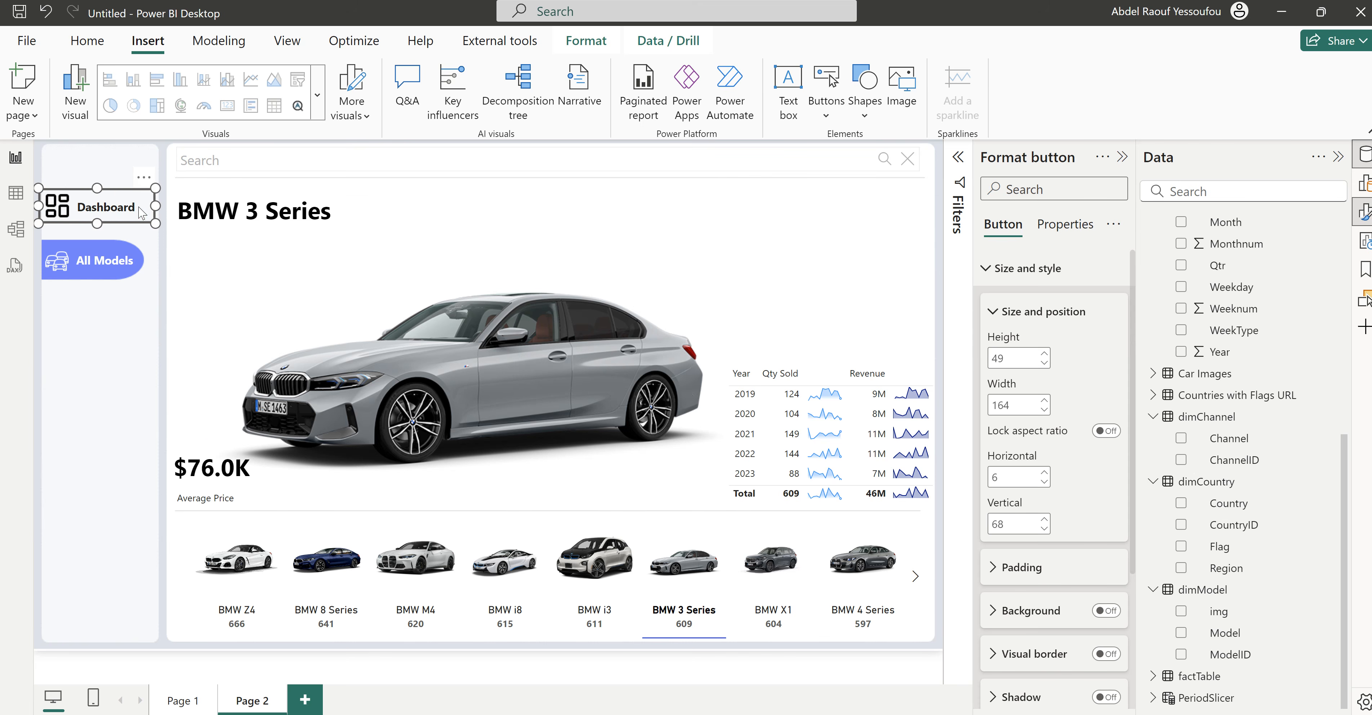
Step: Turn off the border in the button style of the blank button covering "Dashboard"
scroll(1055, 575, "down", 3)
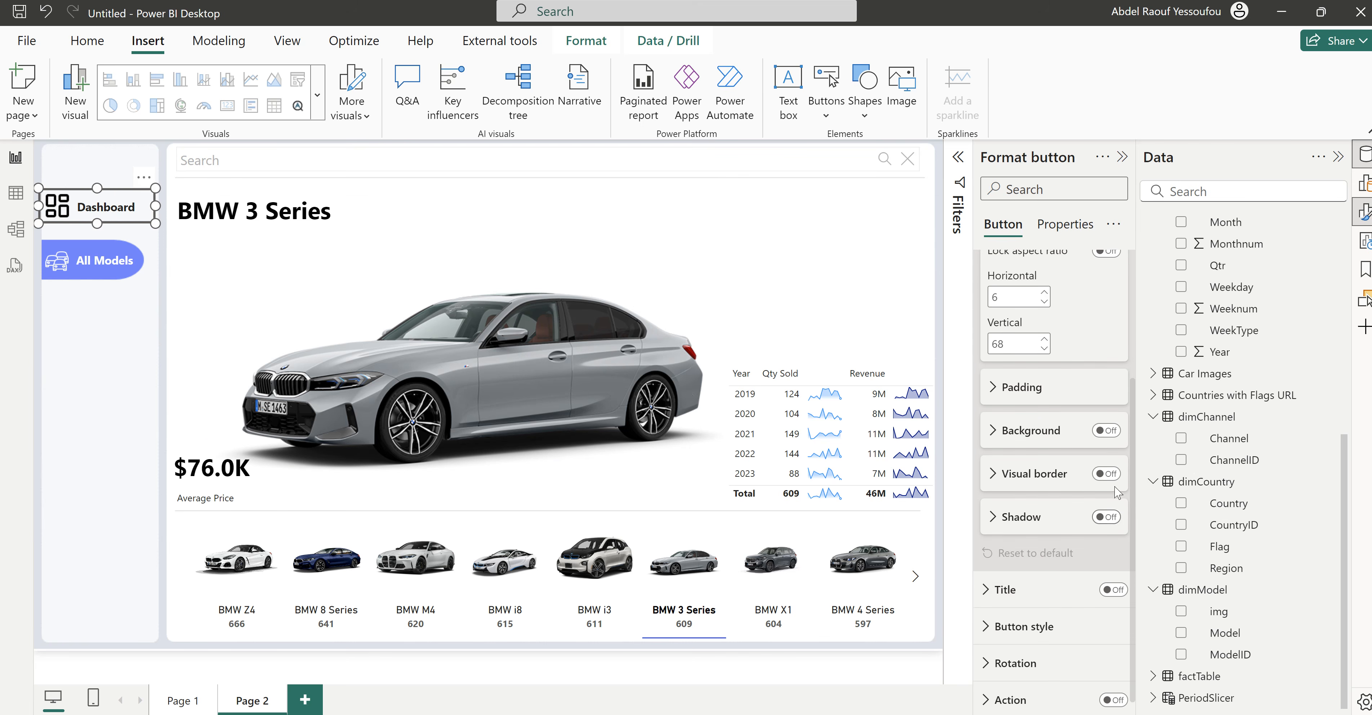
scroll(1068, 555, "up", 3)
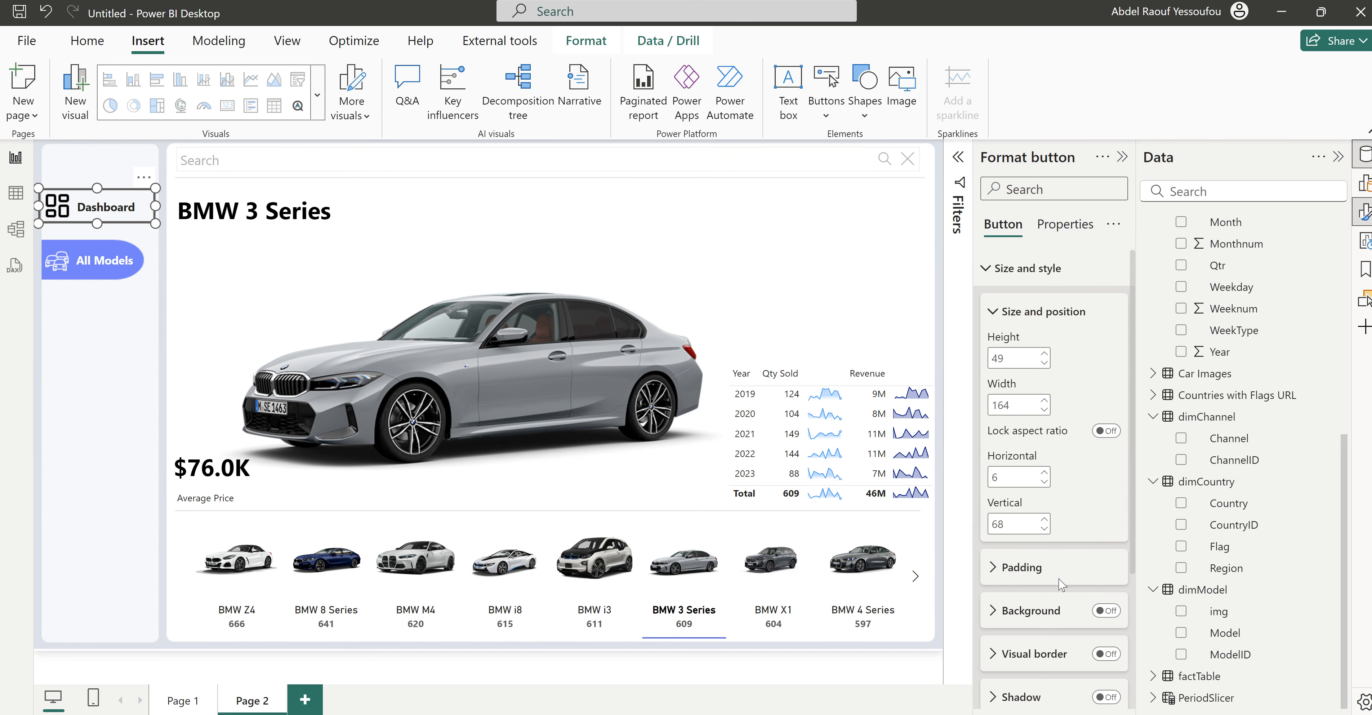
left_click(1013, 268)
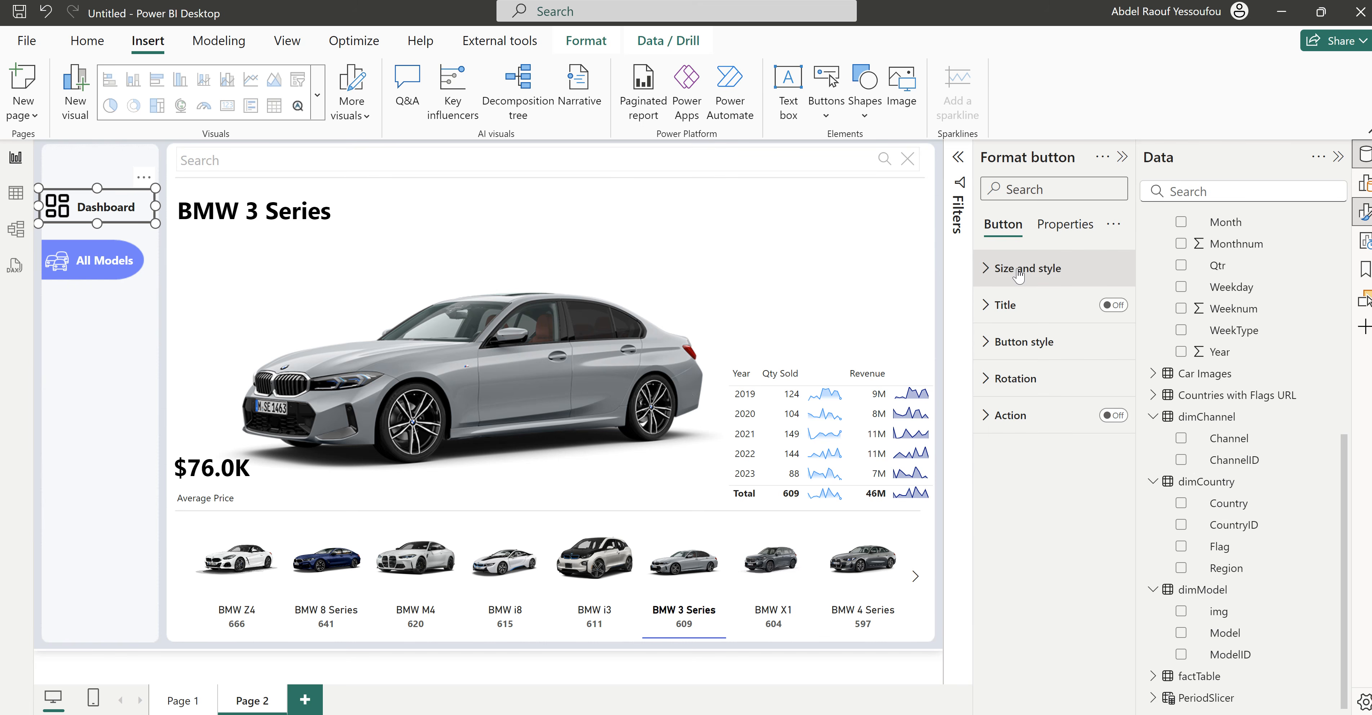
left_click(1023, 346)
scroll(1102, 666, "down", 4)
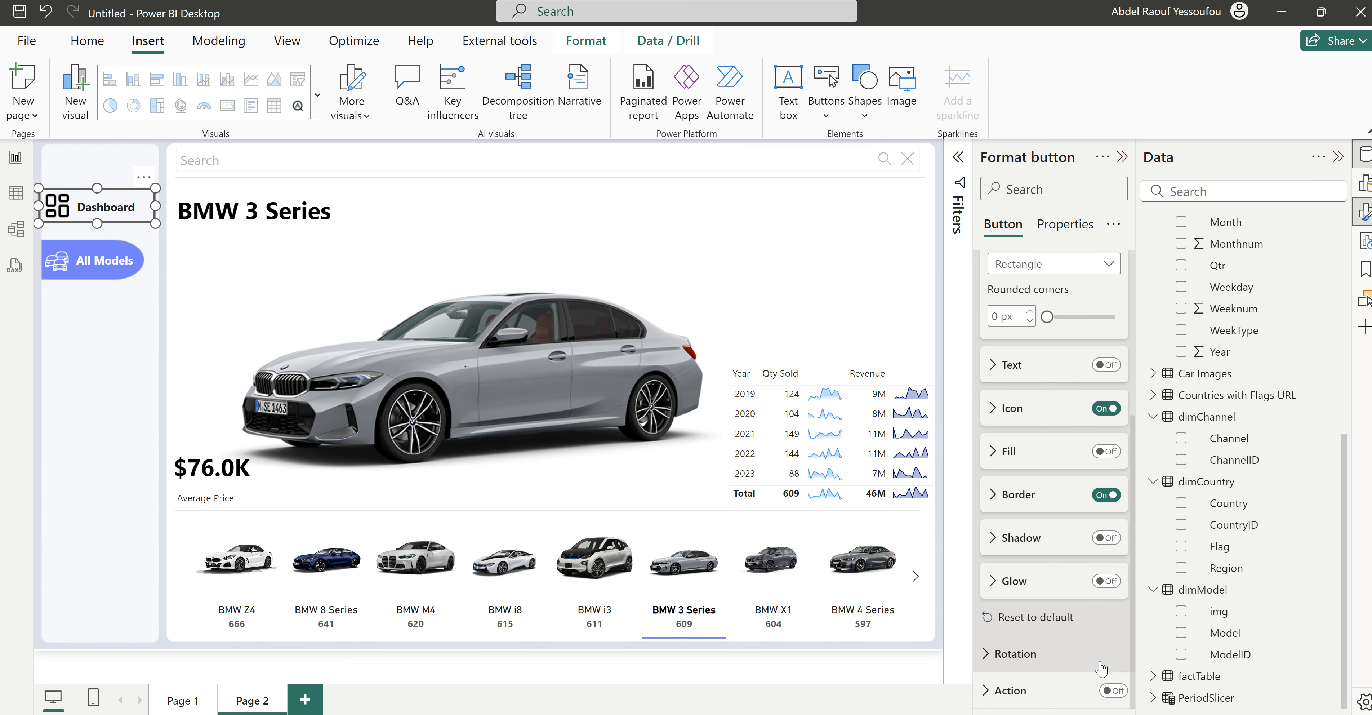
left_click(1109, 501)
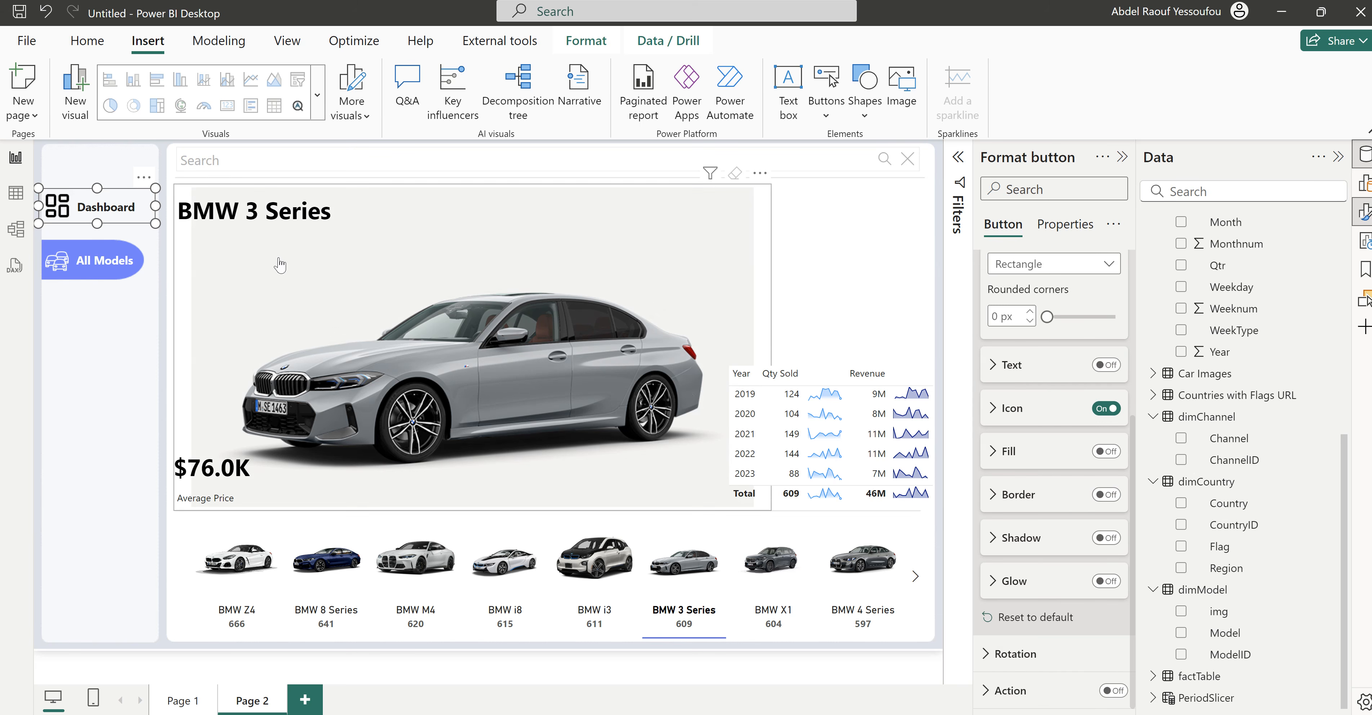
Step: Duplicate the blank Dashboard button, place the copy over the "All Models" tab, and extend its height to cover the tab
left_click(103, 322)
left_click(144, 219)
left_click_drag(152, 180, 155, 234)
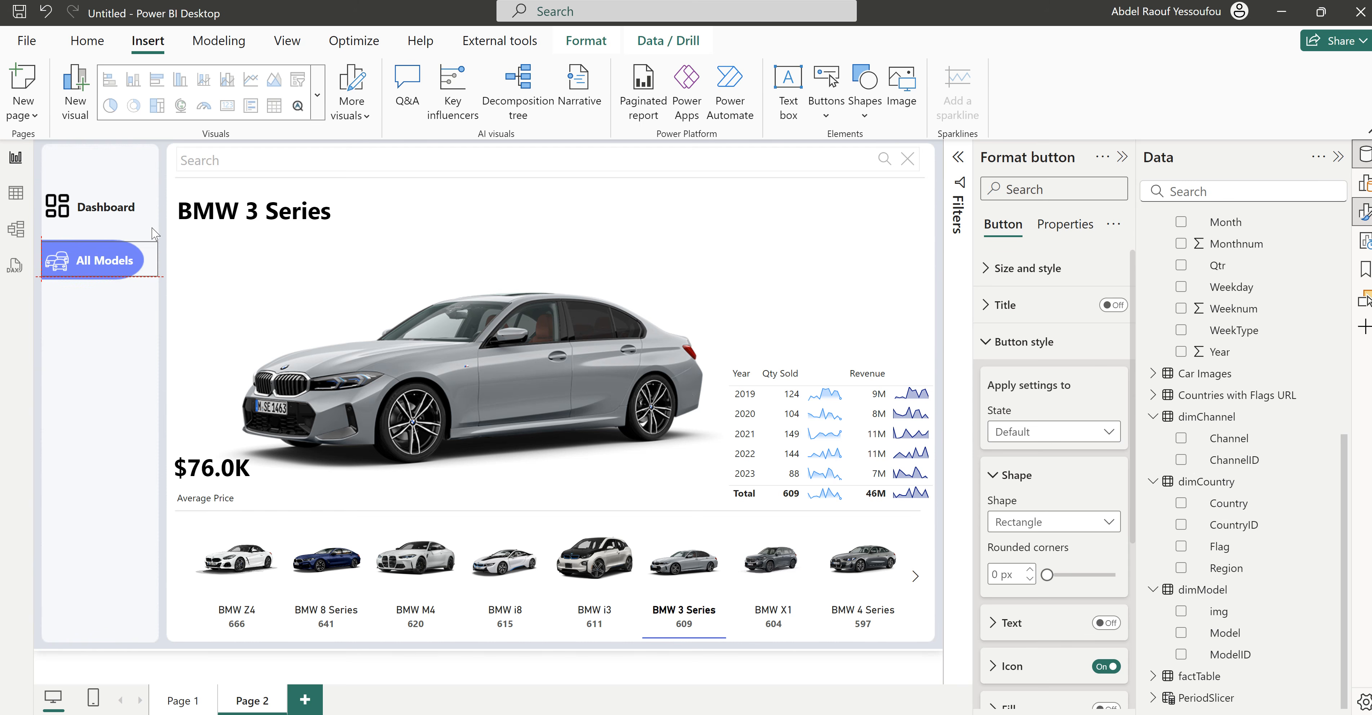
left_click(92, 273)
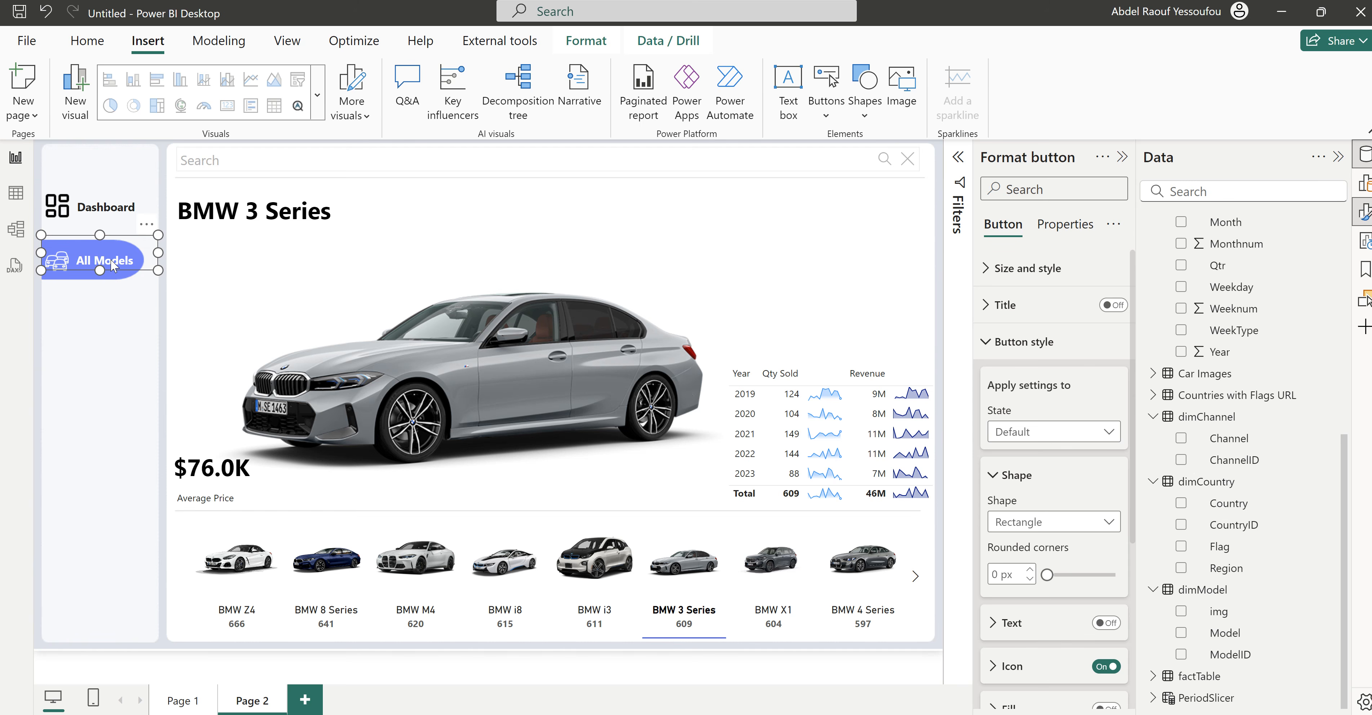
left_click_drag(99, 270, 108, 291)
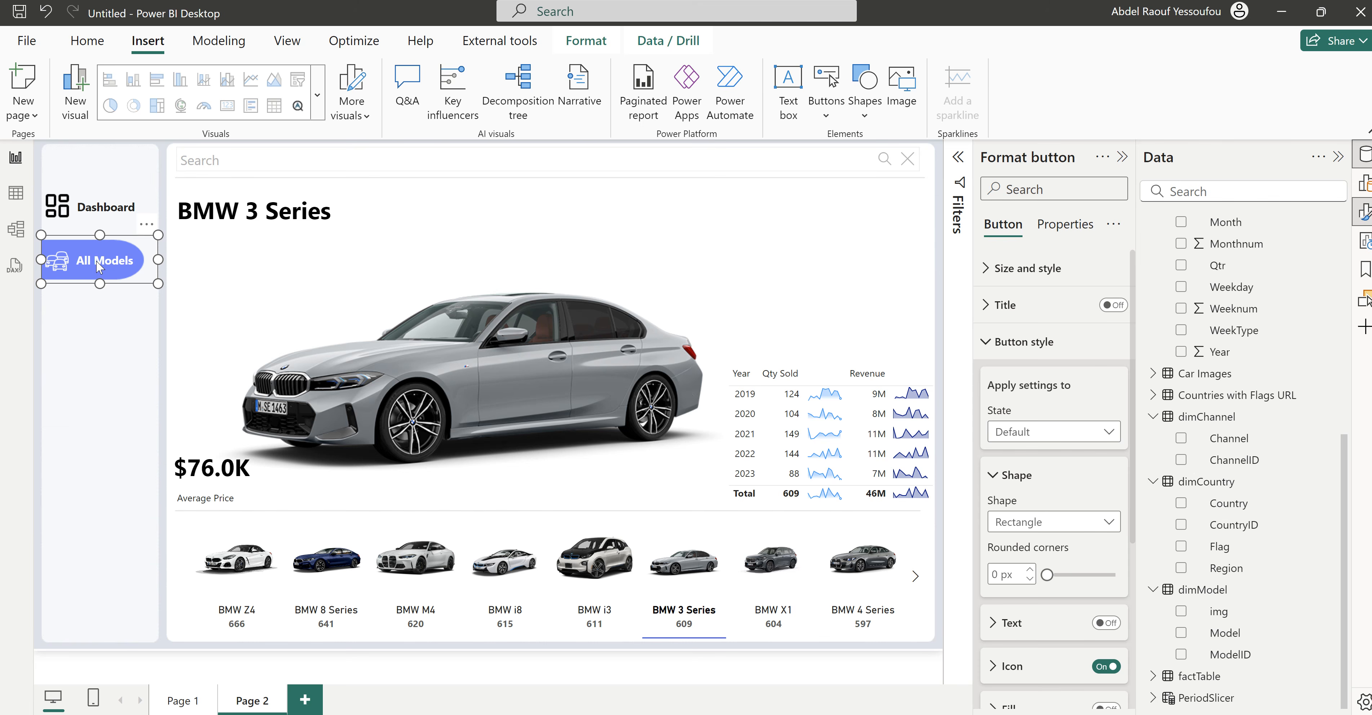
Step: Enable the action on the "All Models" button and set its type to Page navigation
left_click(1031, 352)
left_click(1112, 415)
left_click(1014, 419)
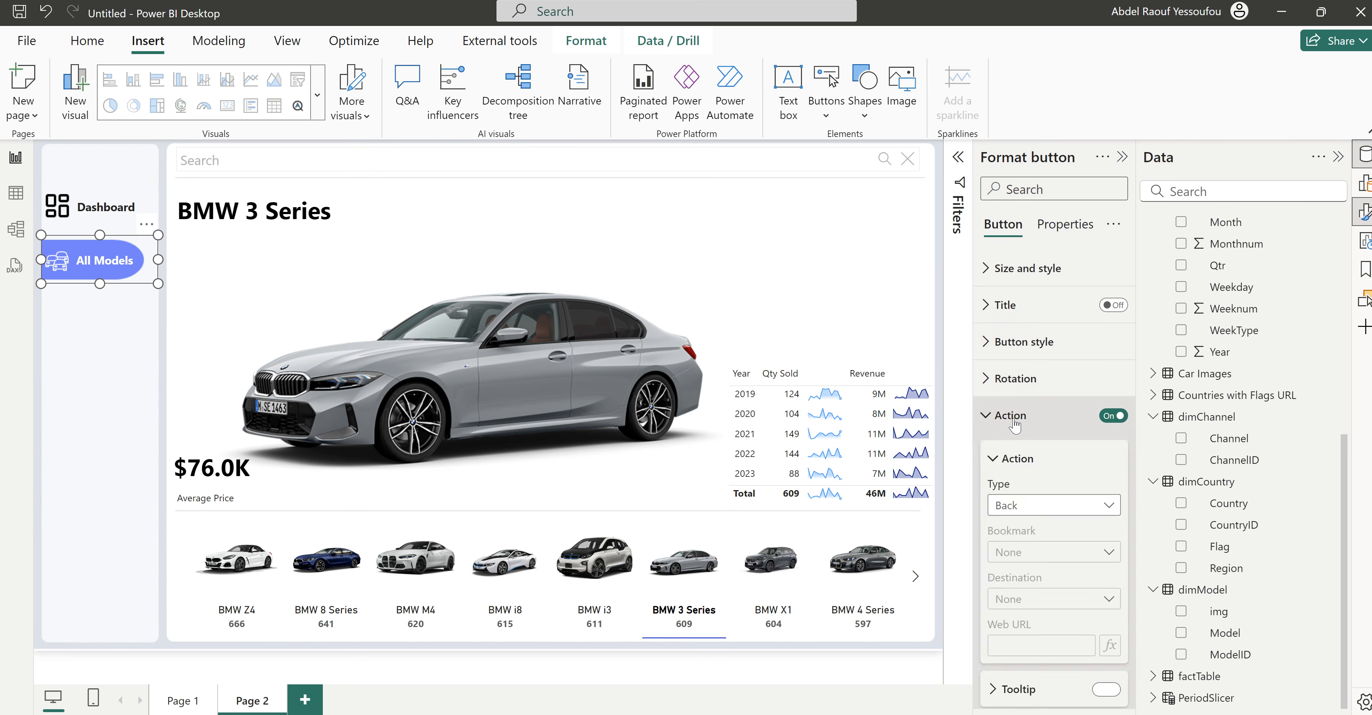
left_click(1034, 510)
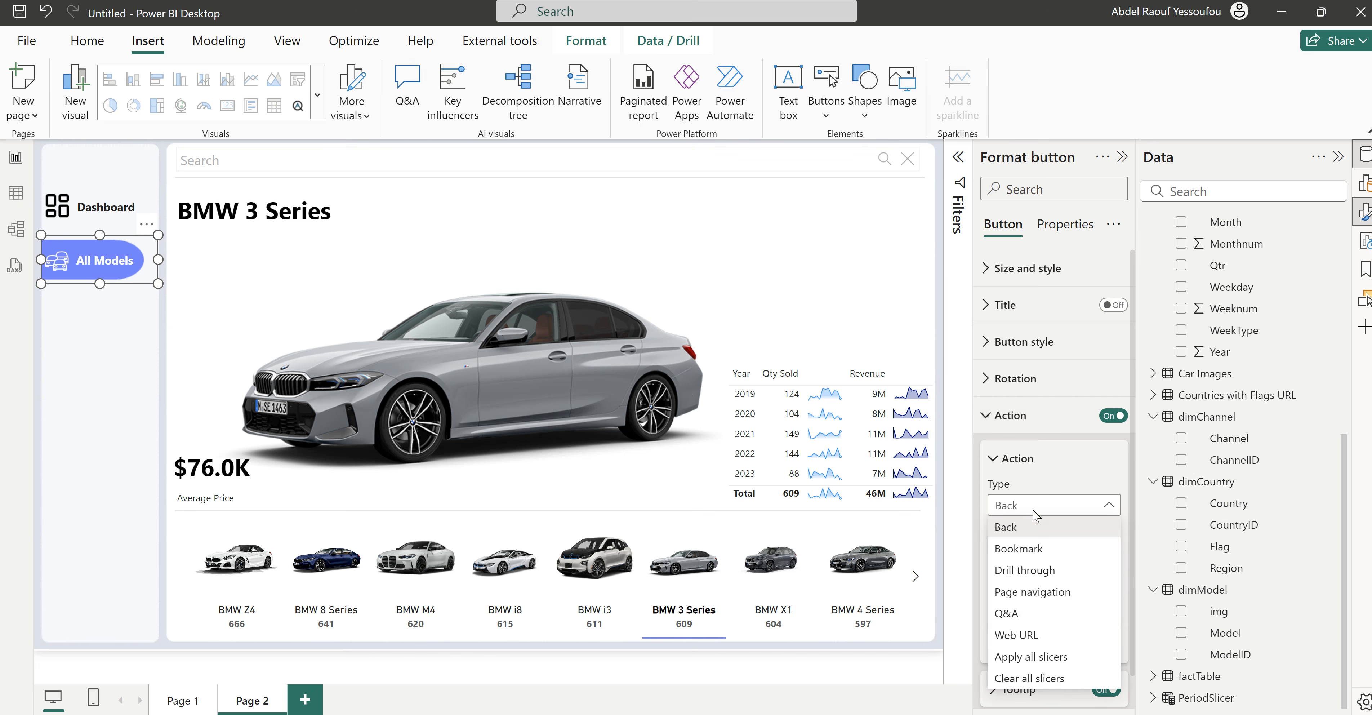
left_click(1064, 592)
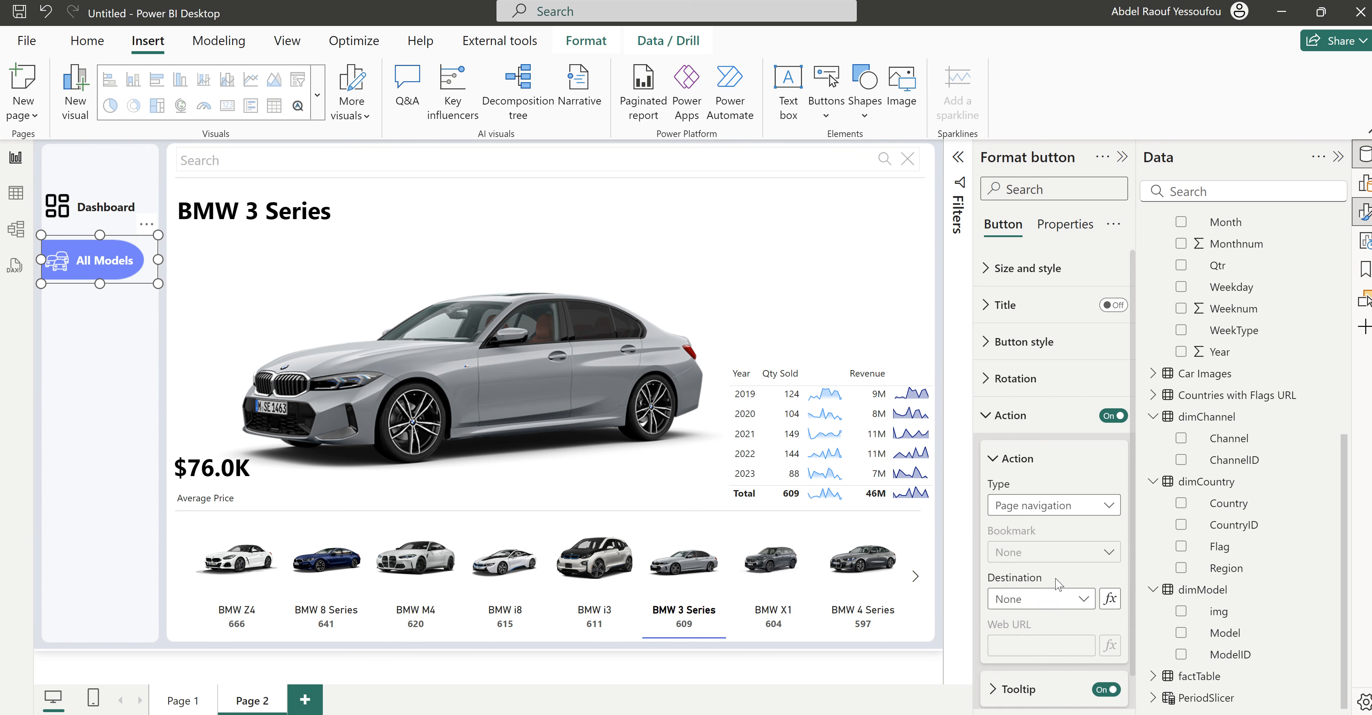
left_click(1042, 607)
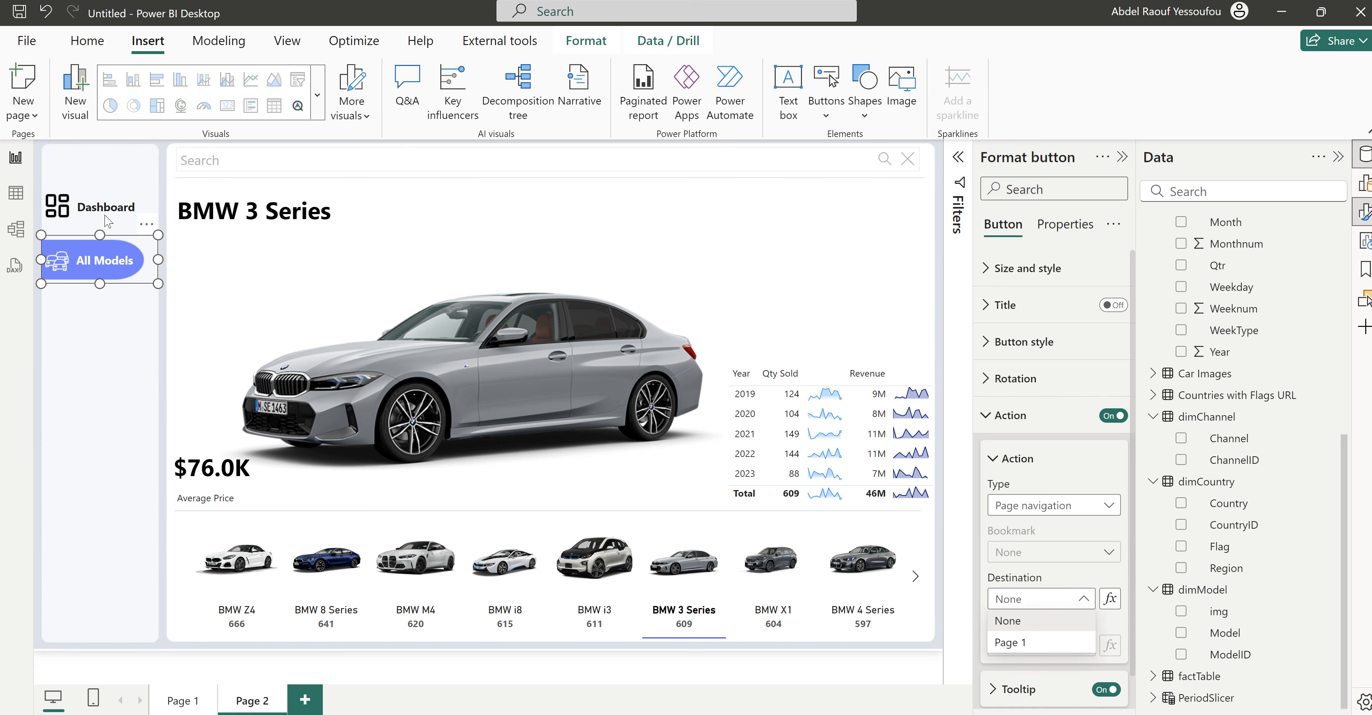
left_click(87, 243)
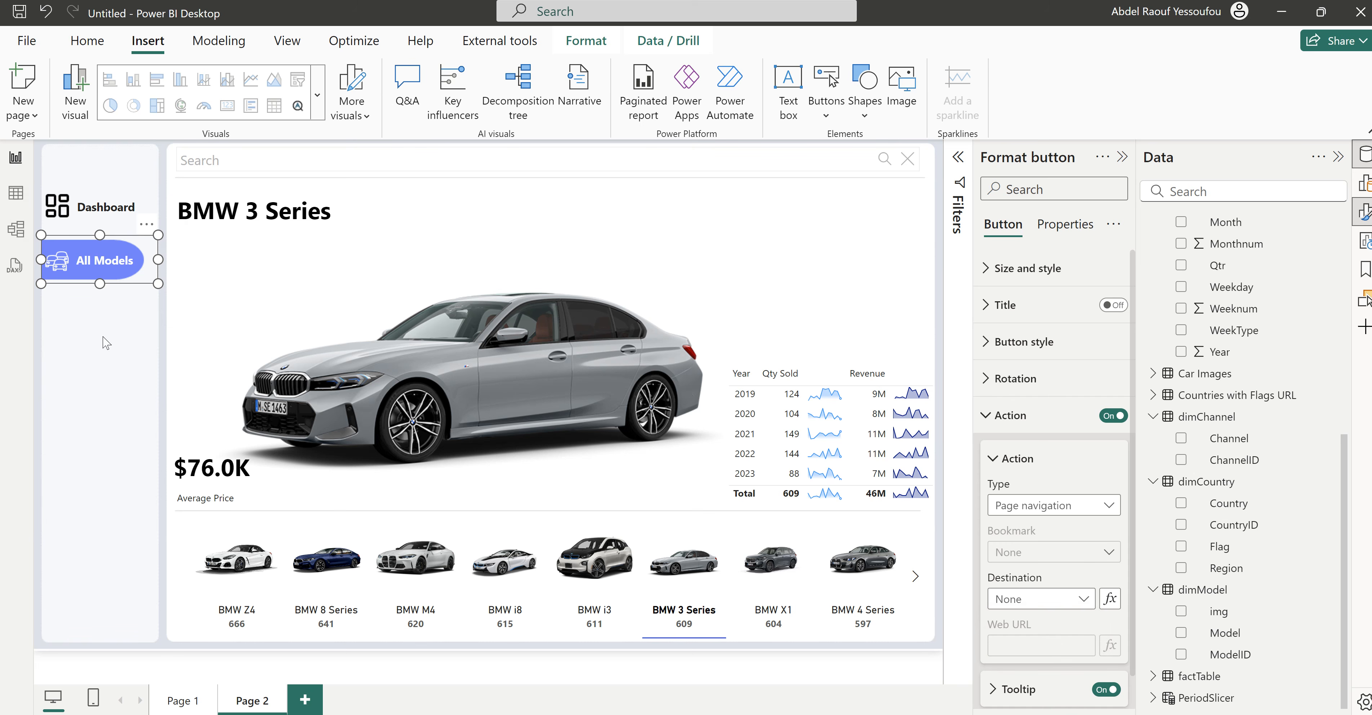
left_click(99, 310)
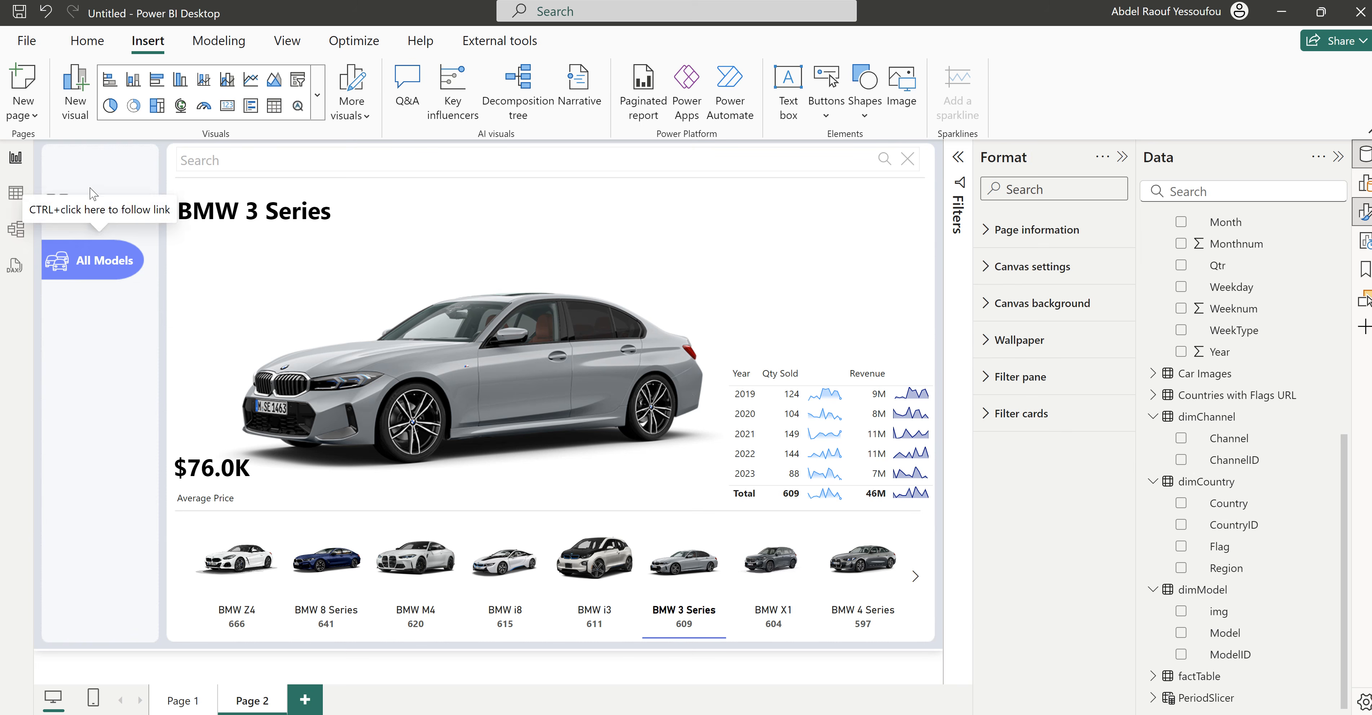
Step: Enable the action on the "Dashboard" button and set its type to Page navigation
left_click(124, 218)
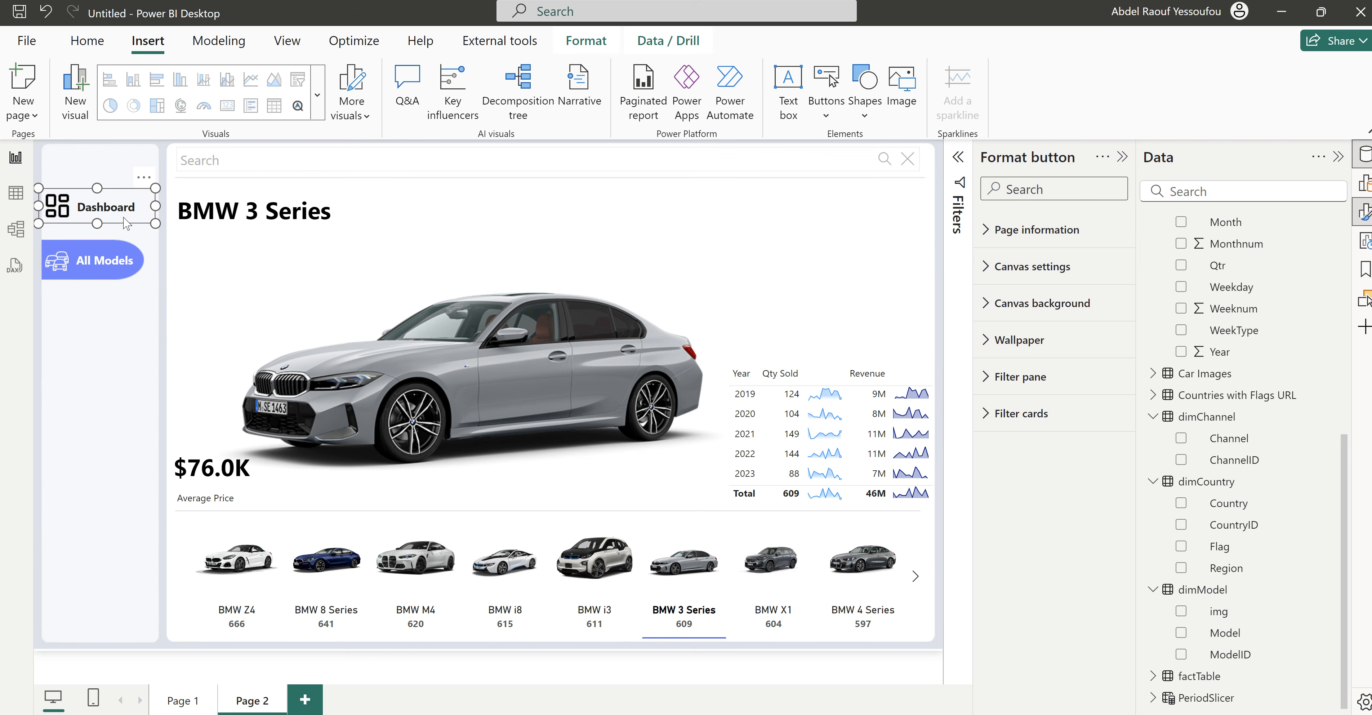
left_click(1114, 415)
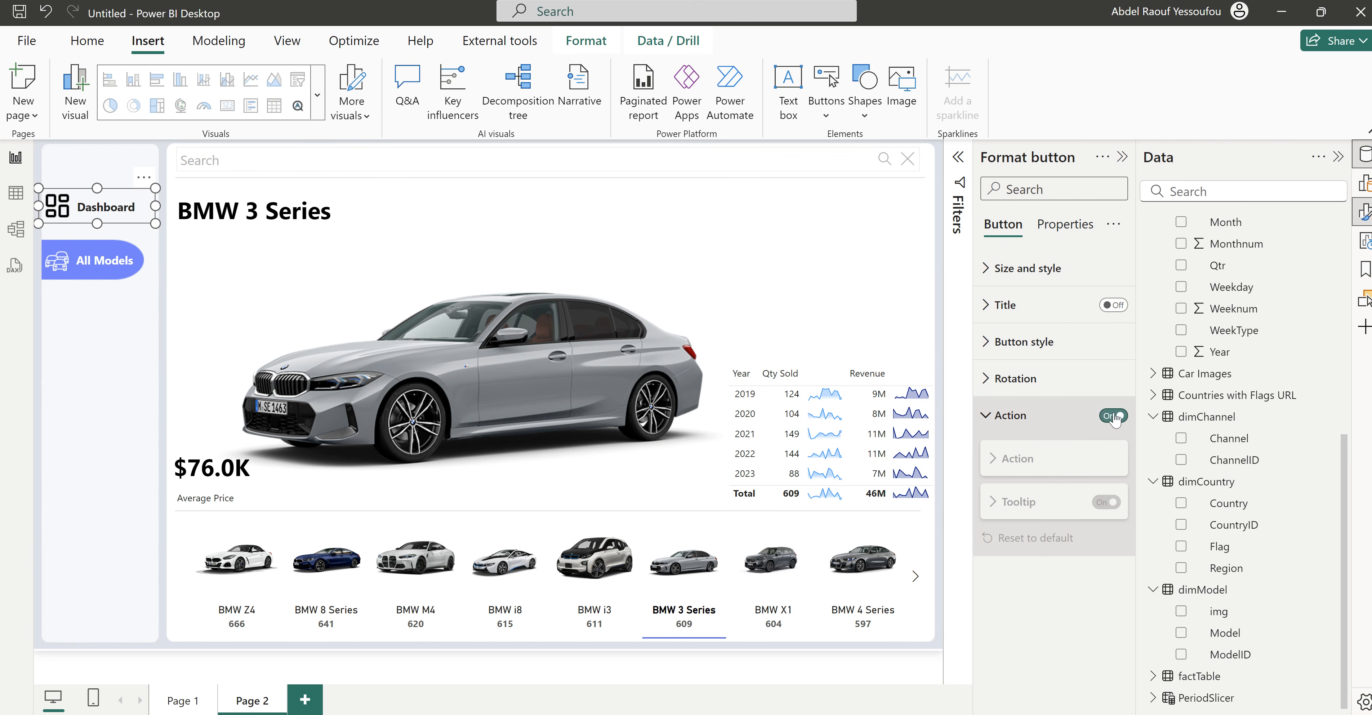
left_click(1029, 504)
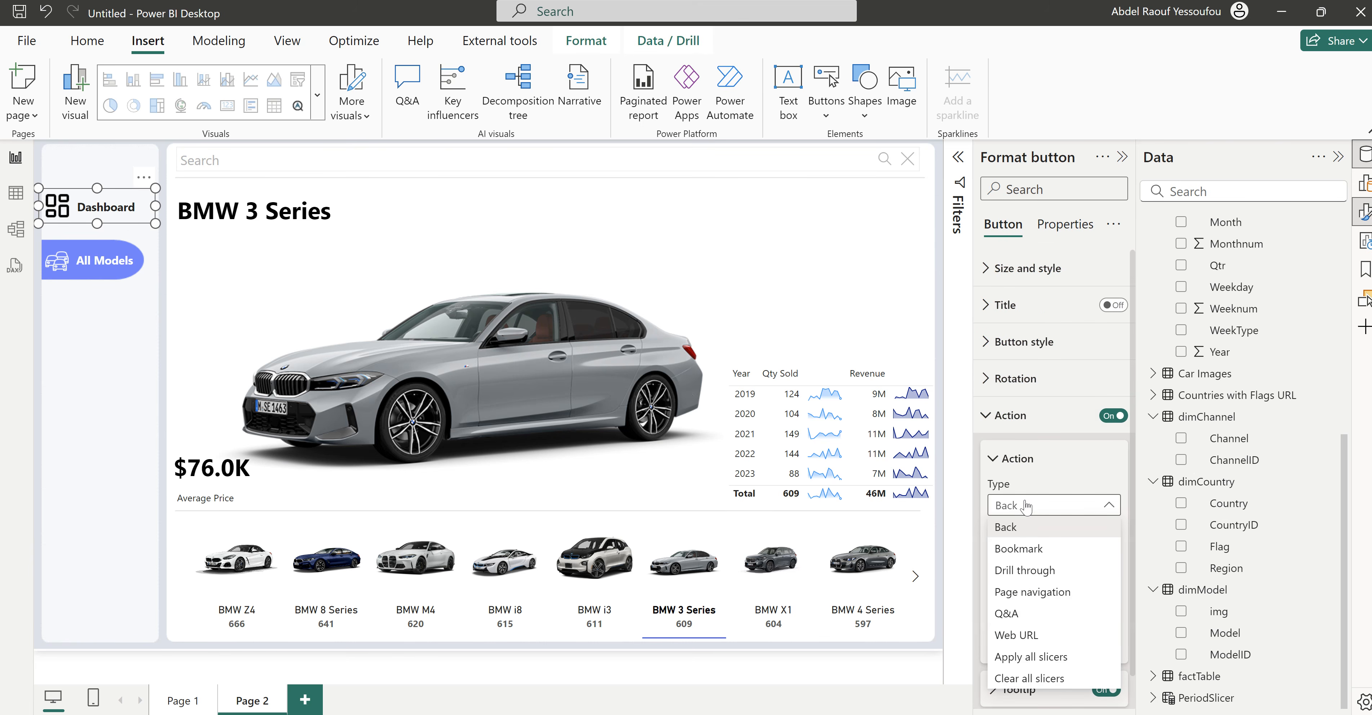
left_click(1036, 594)
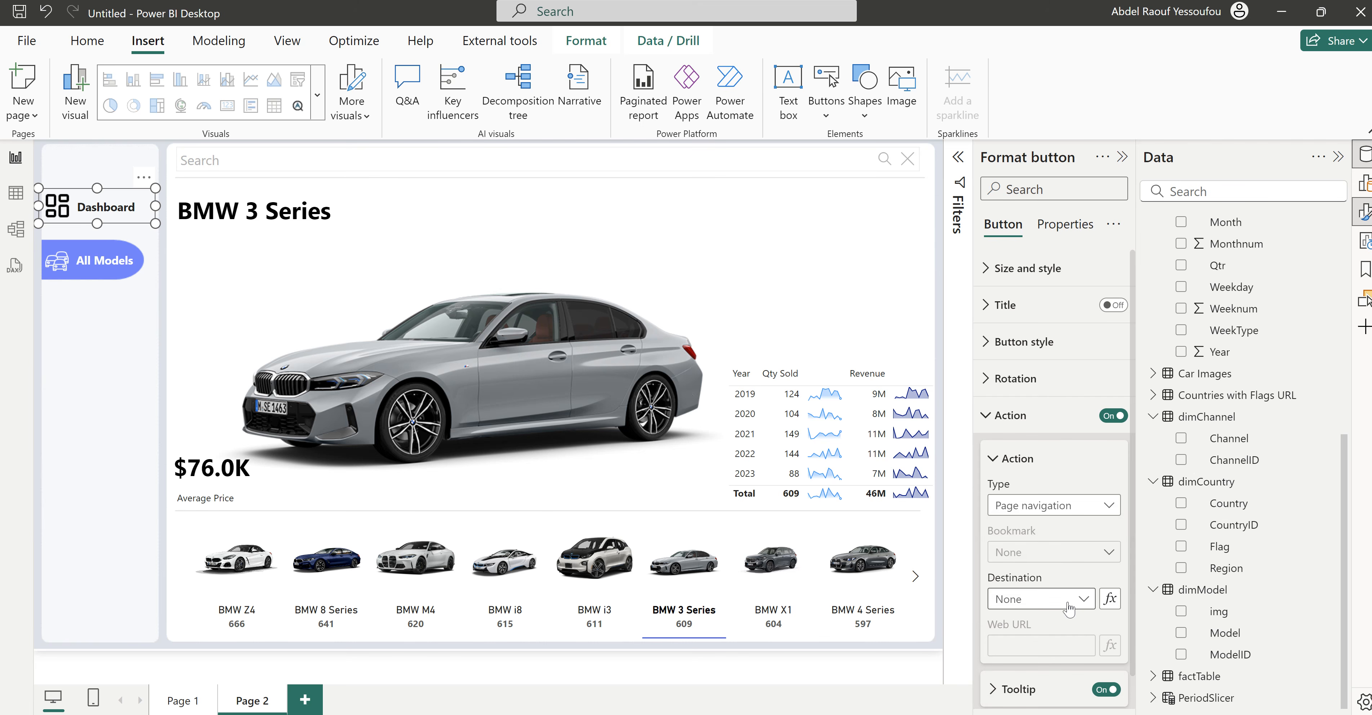
left_click(1067, 601)
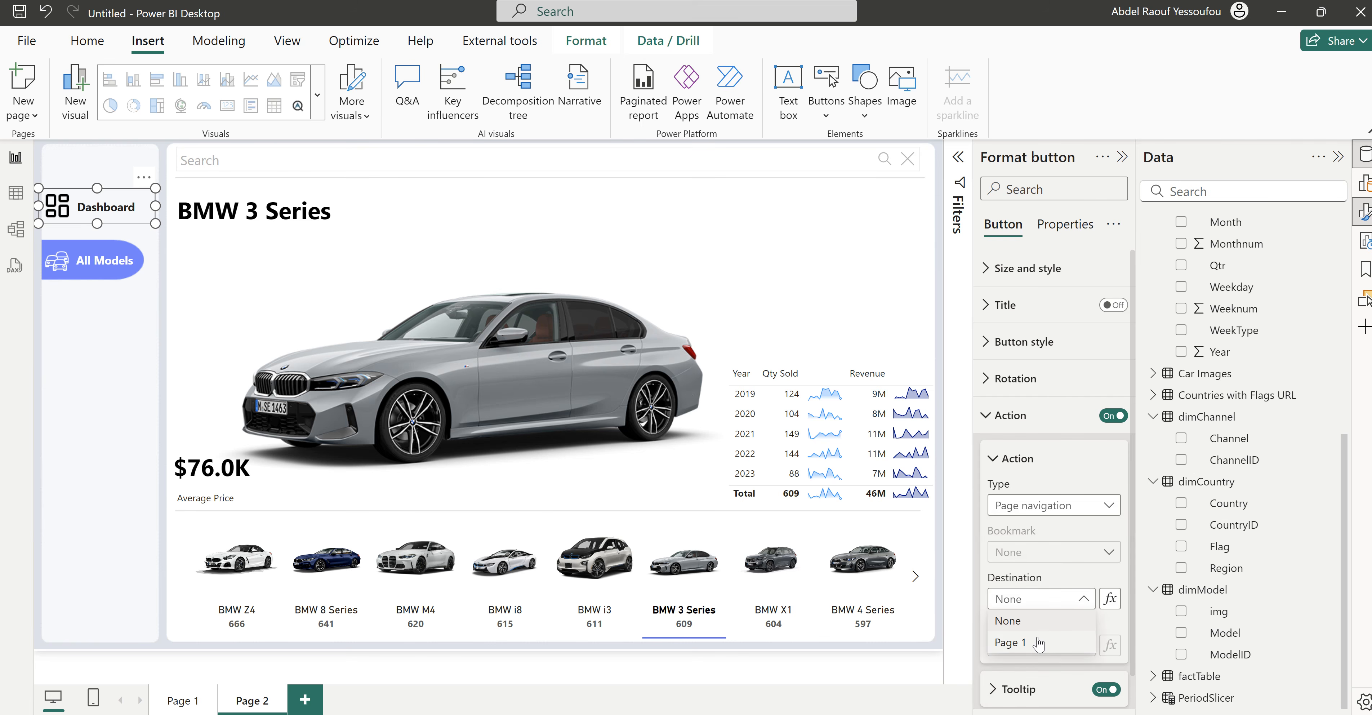
left_click(1074, 575)
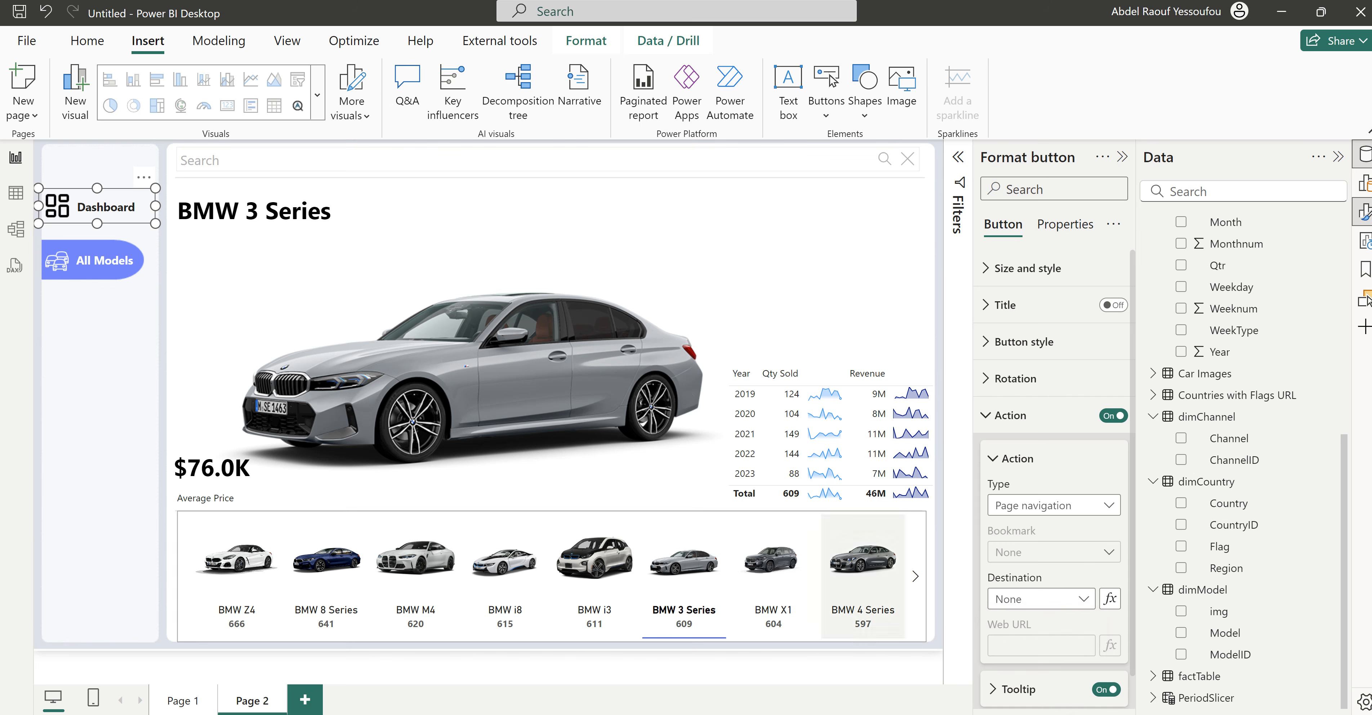
Step: Rename Page 1 as "Dashboard"
double_click(186, 704)
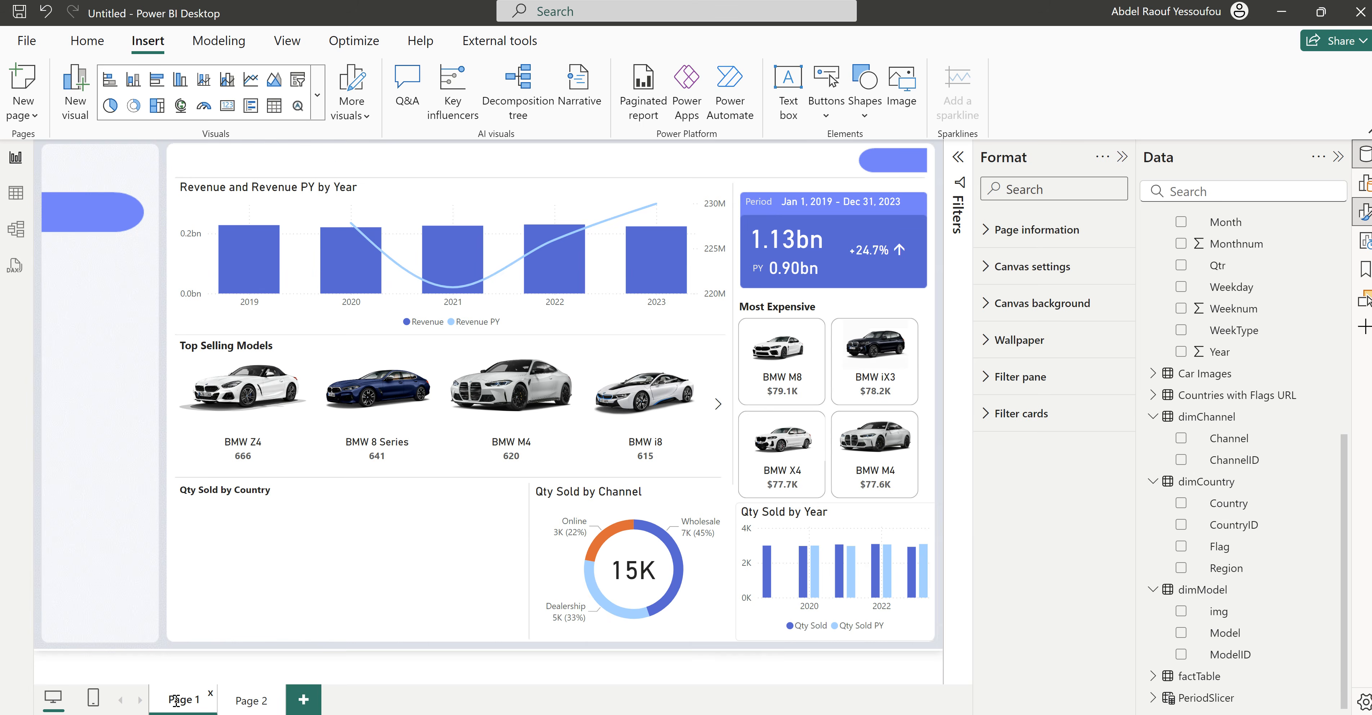
double_click(176, 700)
type("Dashboard")
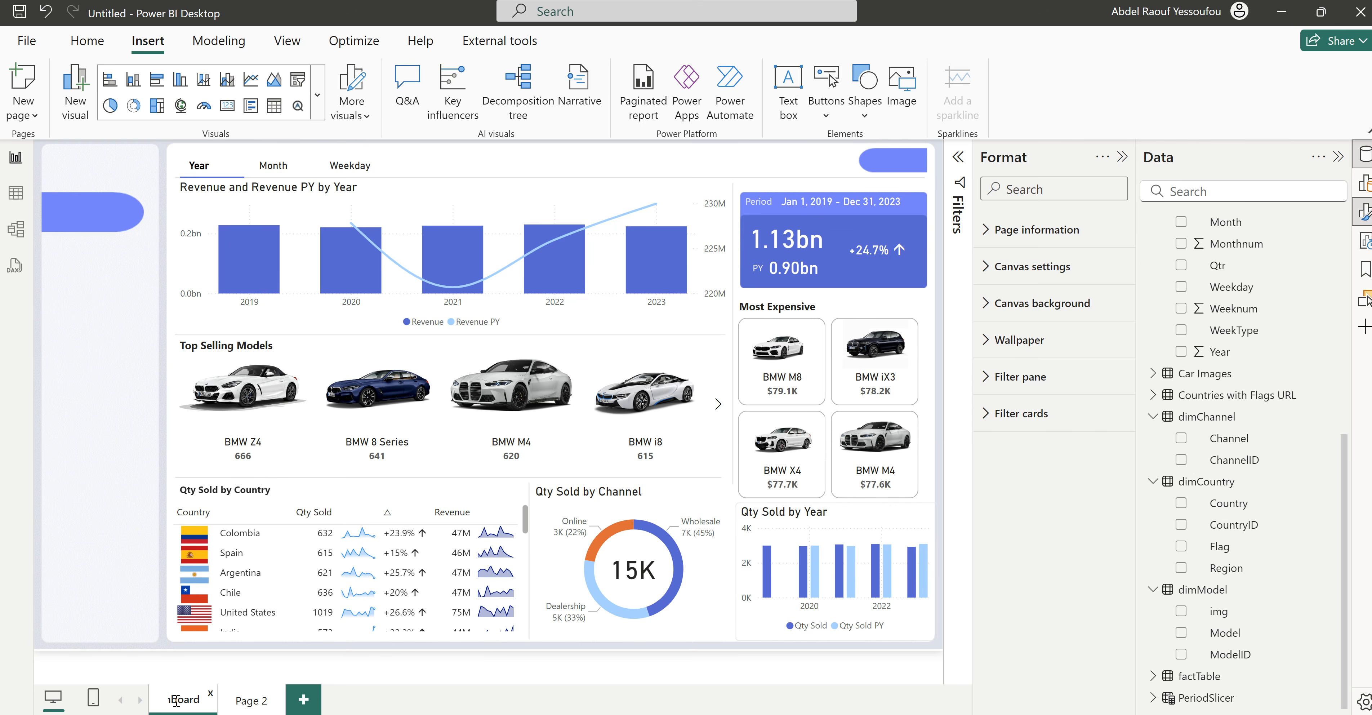
key("Return")
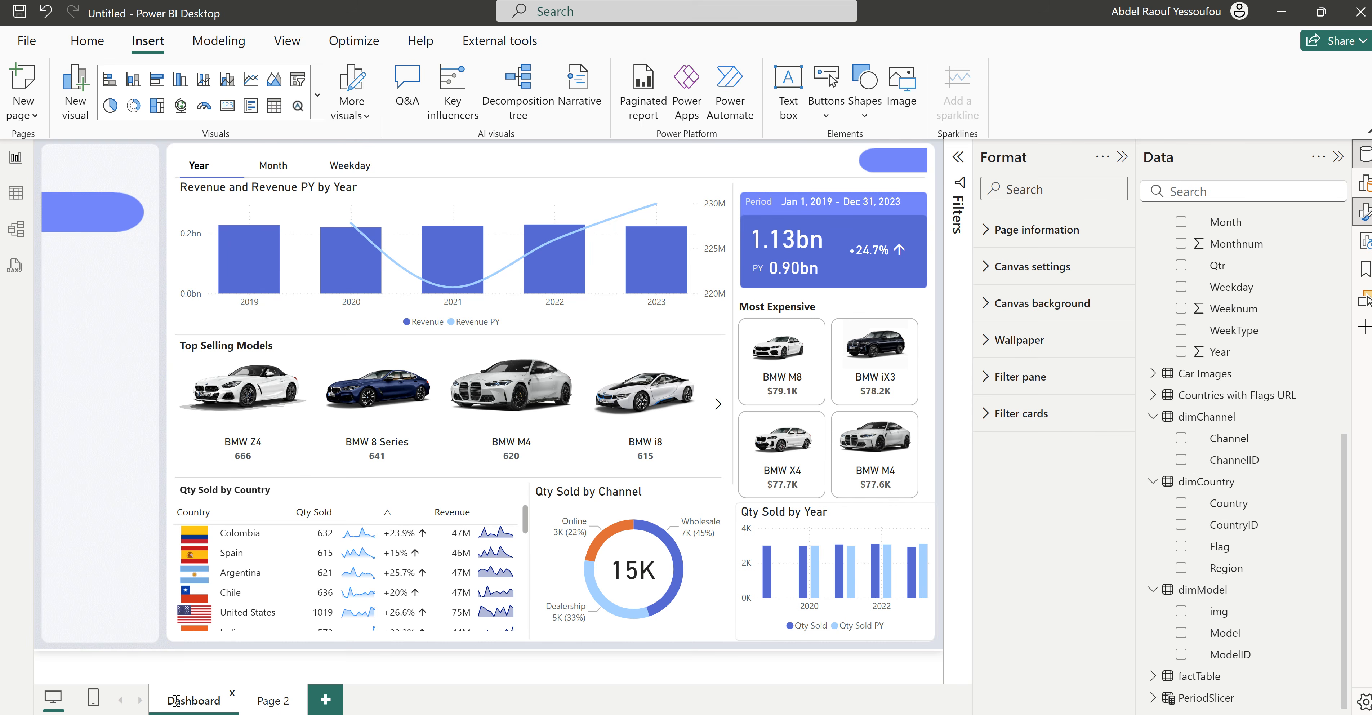
Step: Rename Page 2 as "All Cars"
left_click(277, 704)
double_click(276, 701)
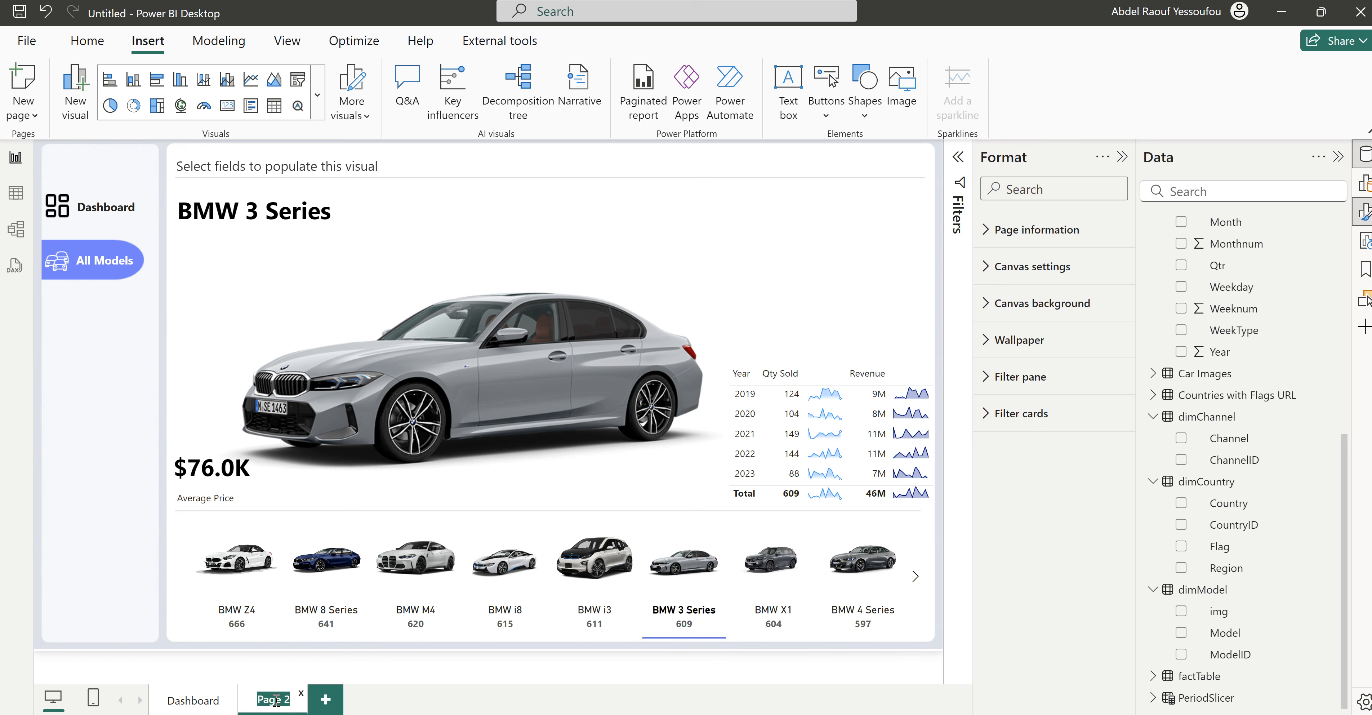
type("All Cars")
key("Return")
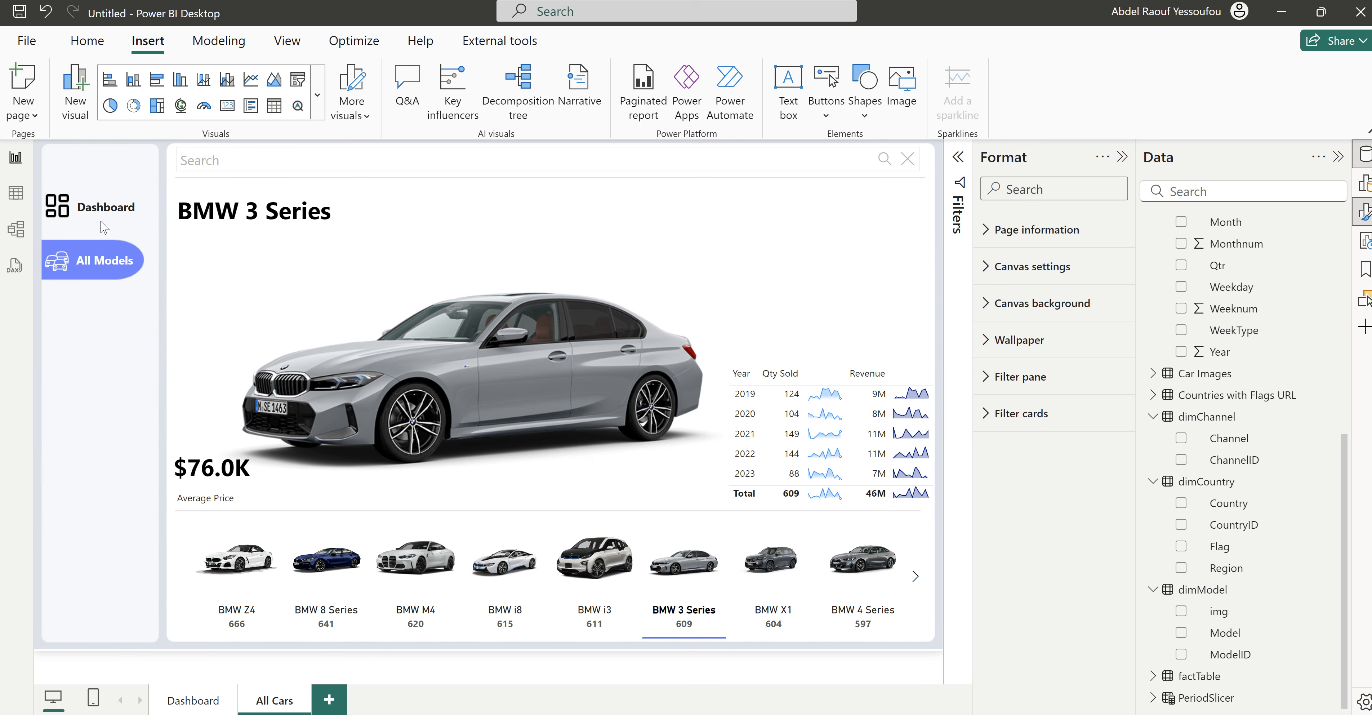
Step: Set the "Dashboard" button's destination to the Dashboard page, follow its link to test it, and return to All Cars
left_click(102, 205)
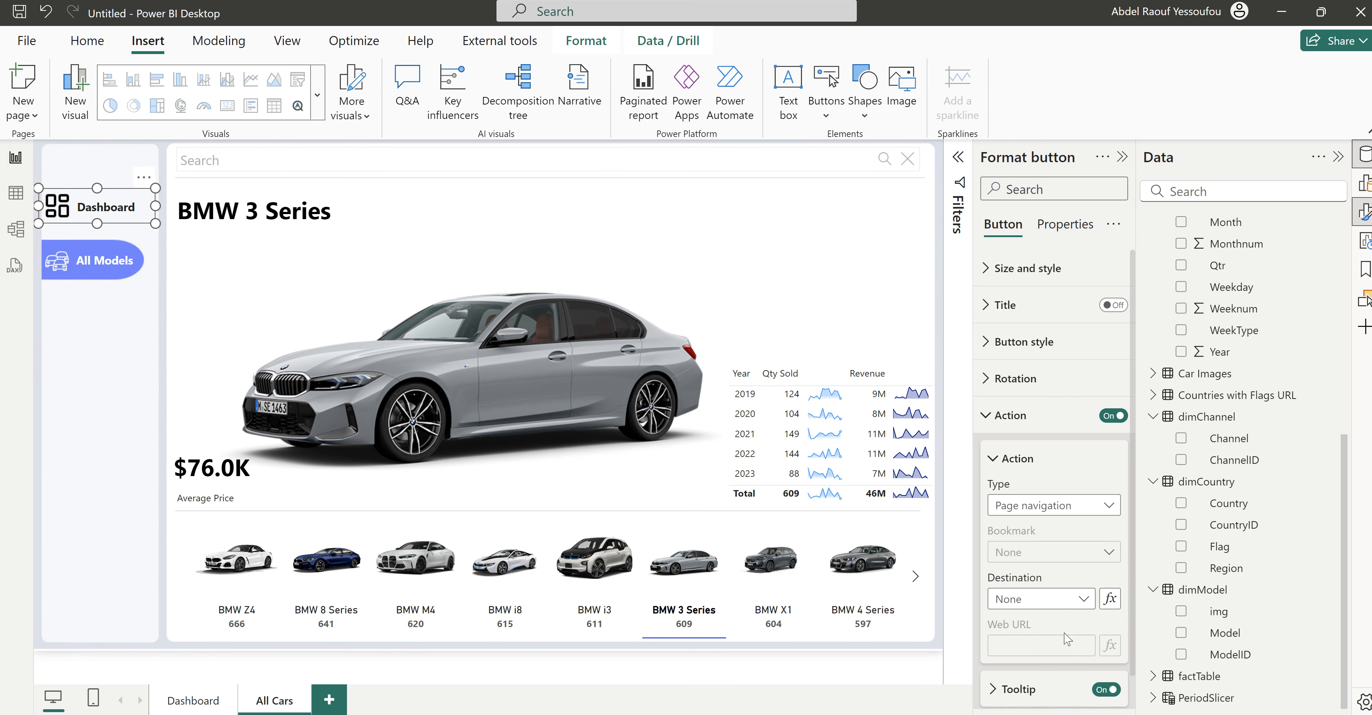
left_click(1035, 599)
left_click(1031, 641)
left_click(98, 212, "ctrl")
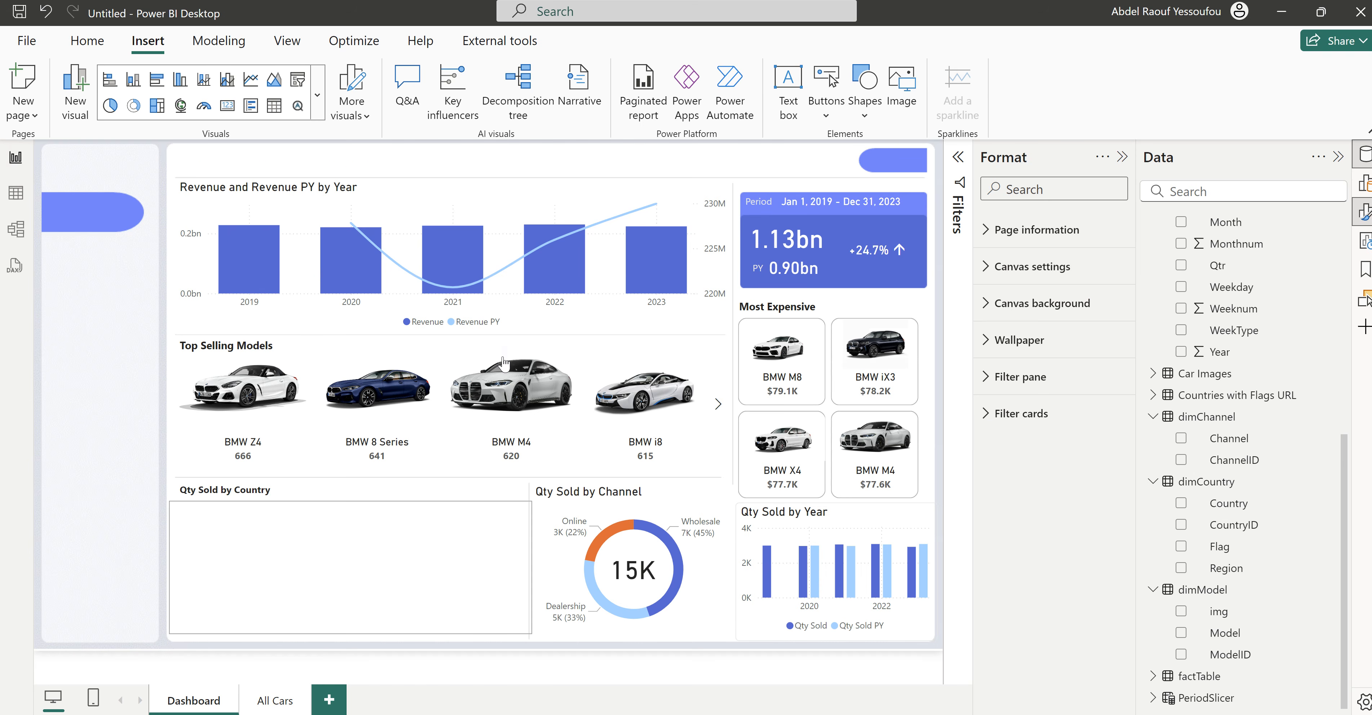
left_click(284, 701)
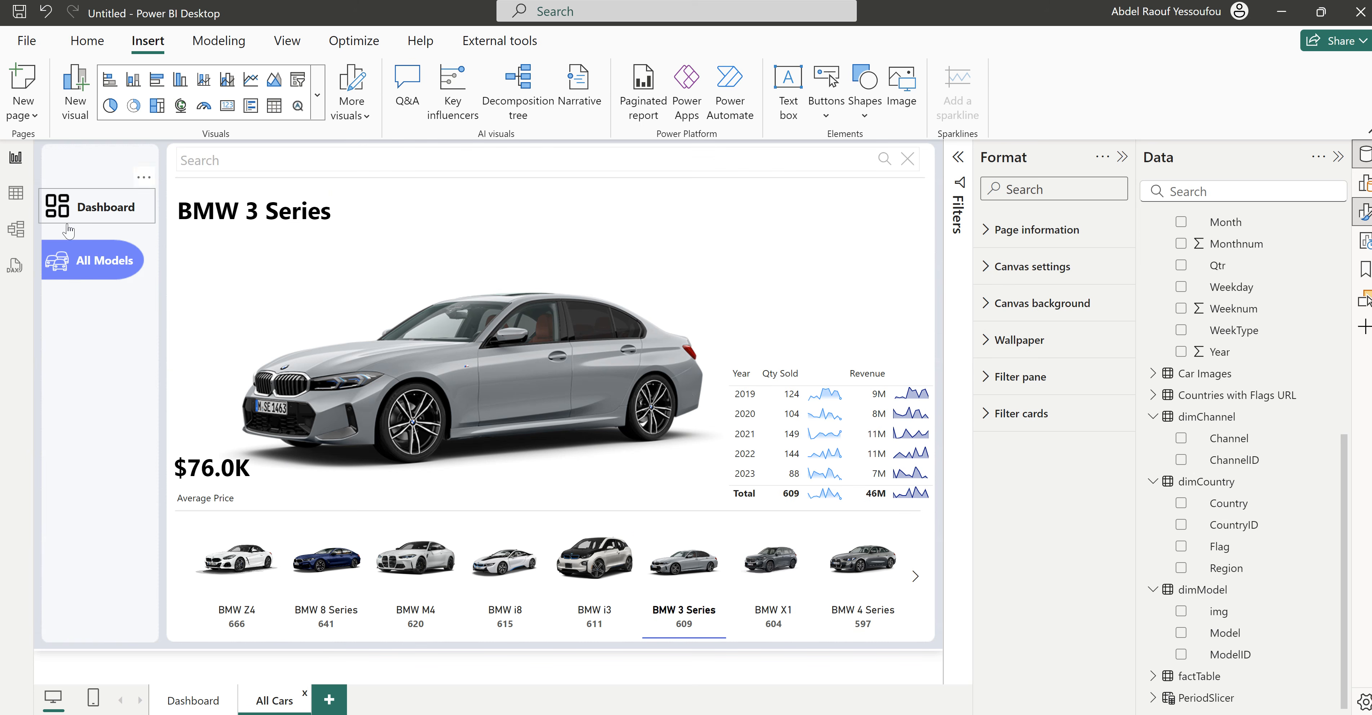
Step: Move the blank button off the "All Models" tab into the empty area below and delete it
left_click(96, 228)
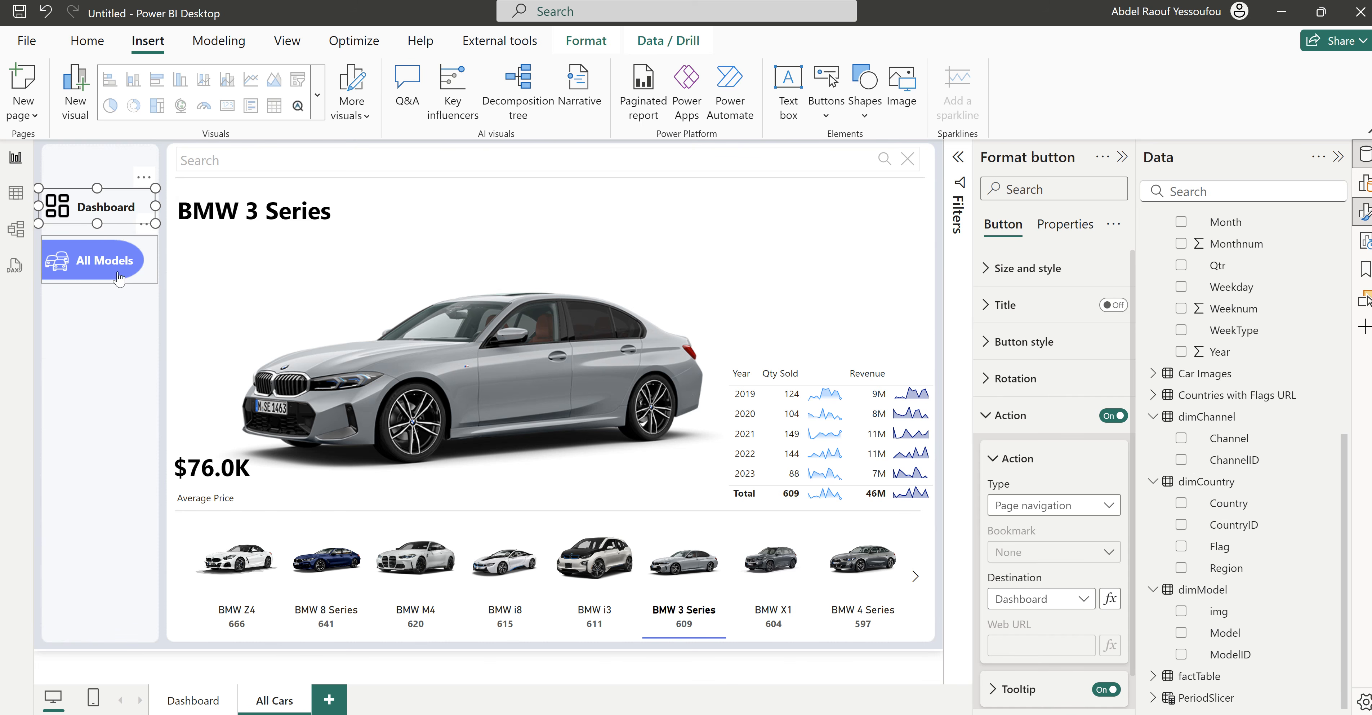
left_click(120, 327)
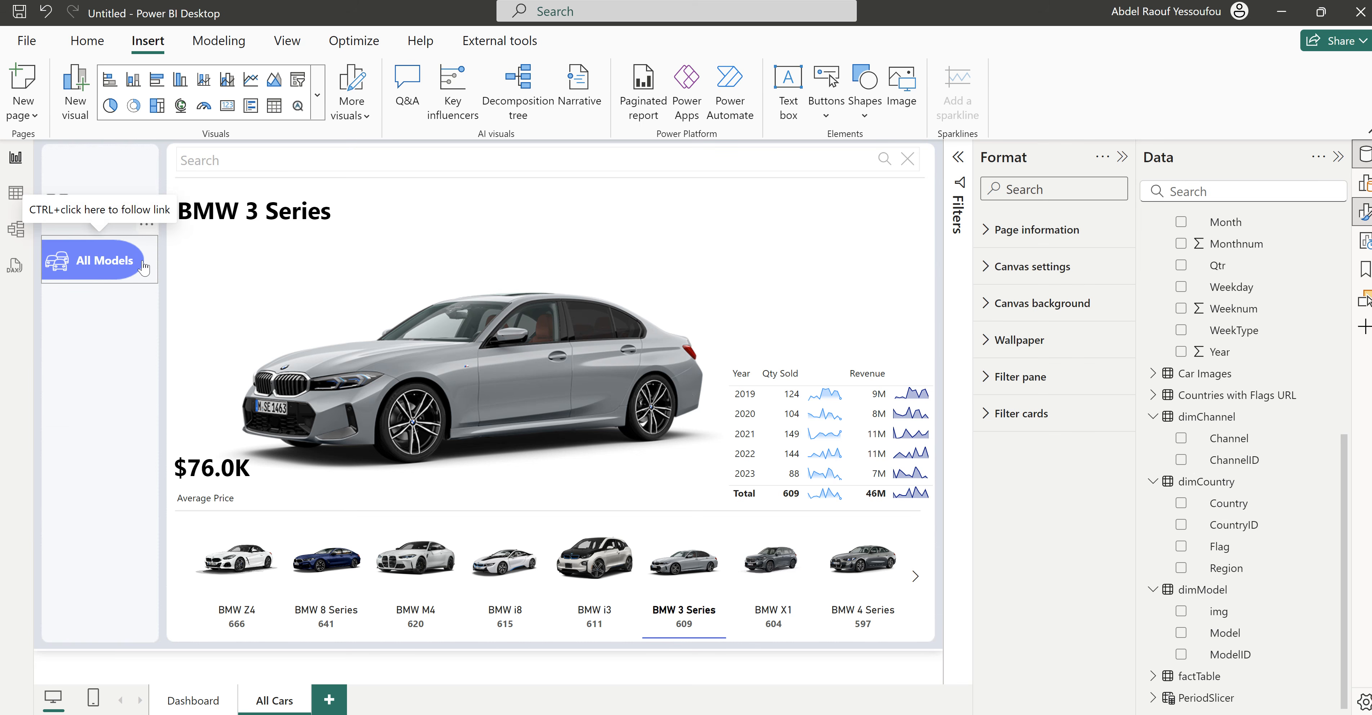
left_click(135, 362)
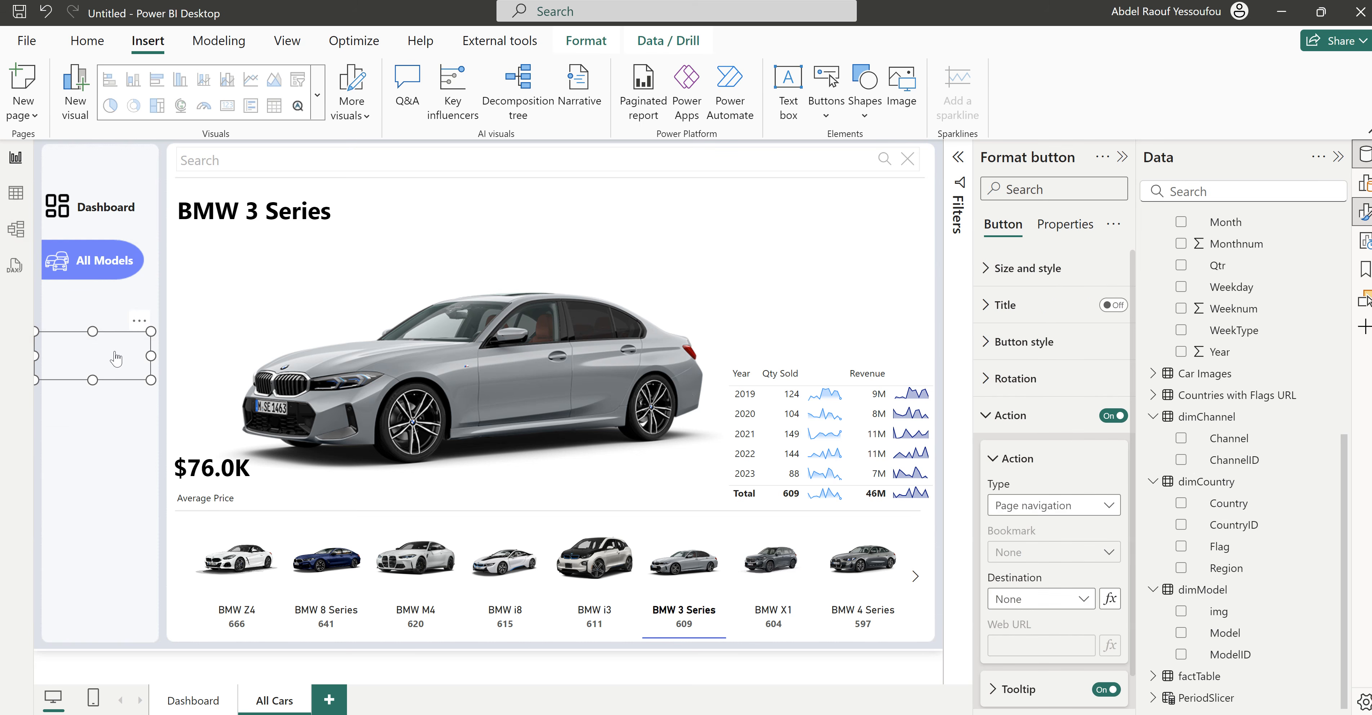
left_click(117, 357)
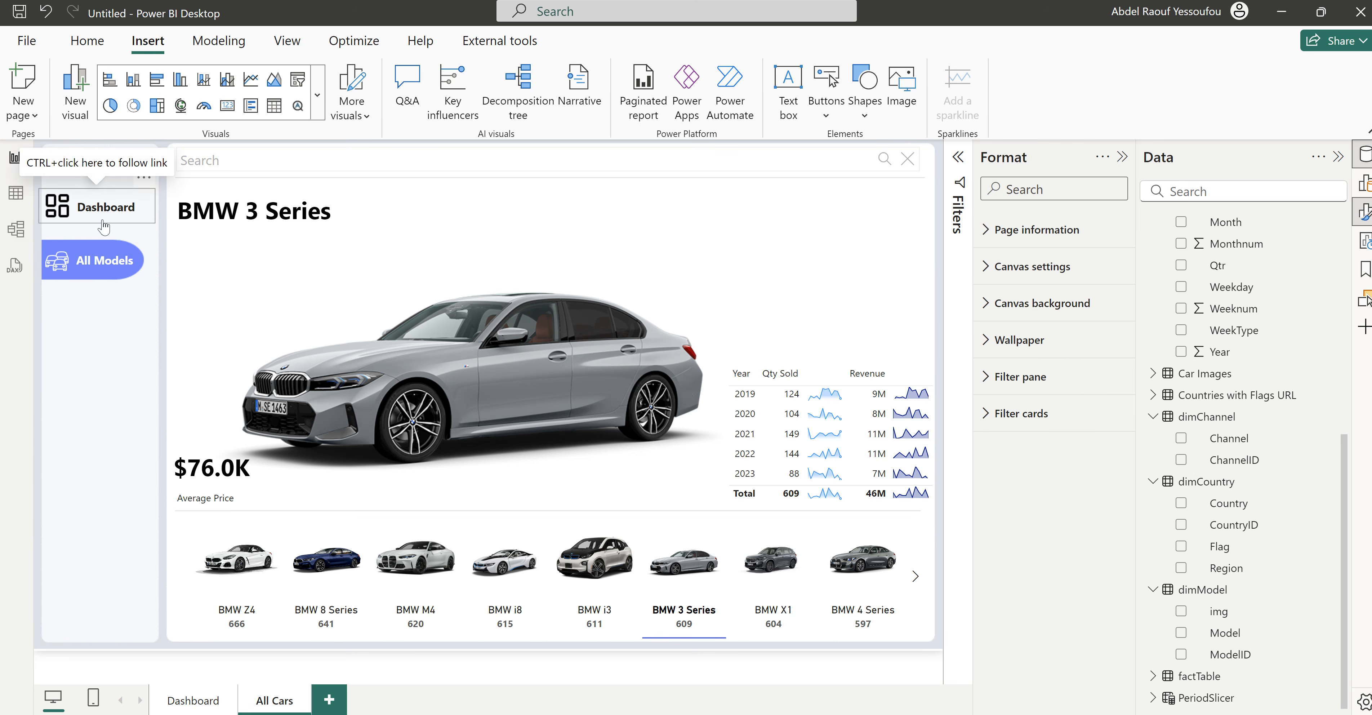
Step: Insert a text box reading "Dashboard" on the Dashboard page
left_click(200, 702)
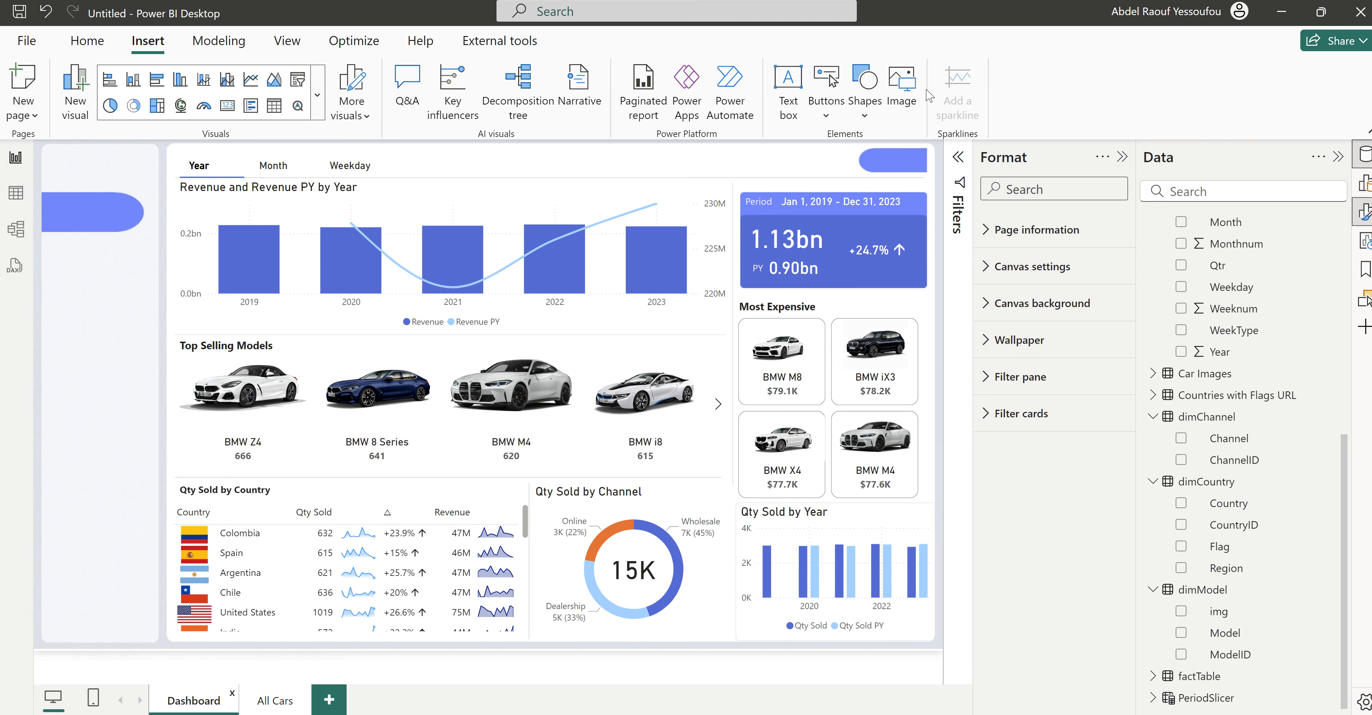
left_click(792, 119)
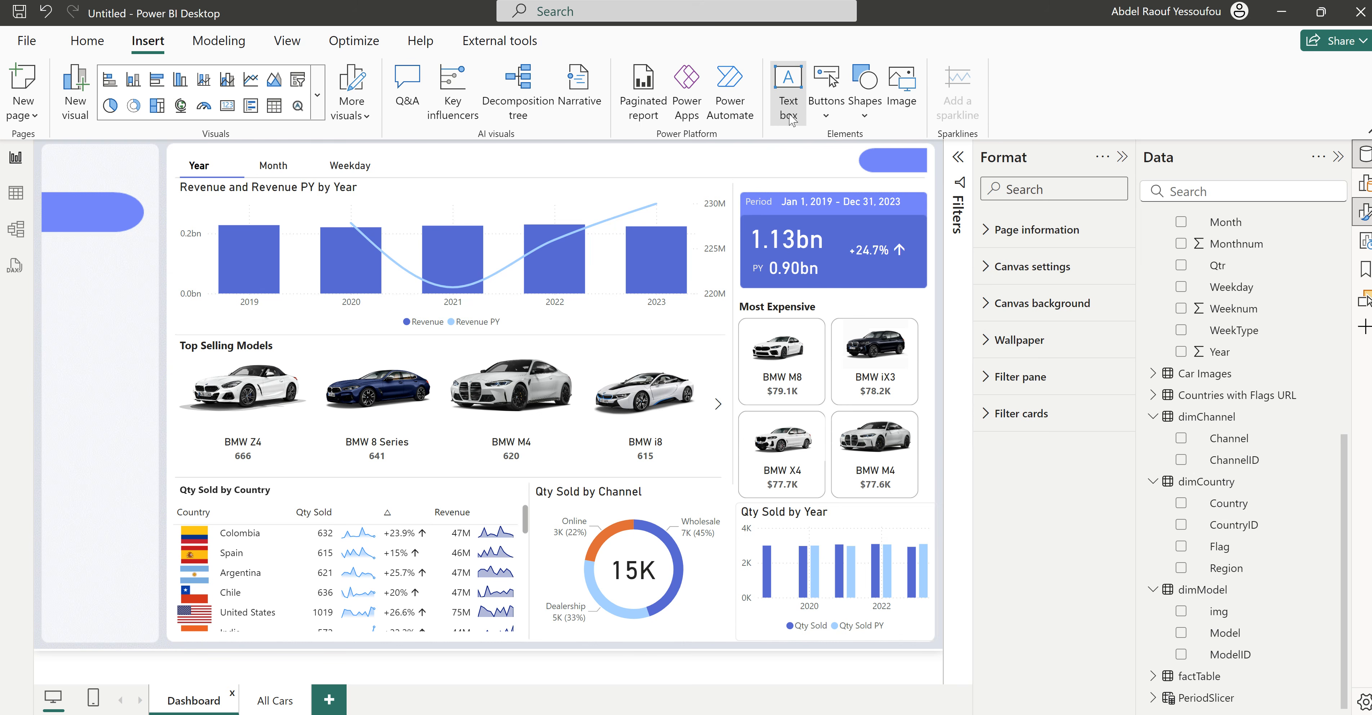
type("Dashboard")
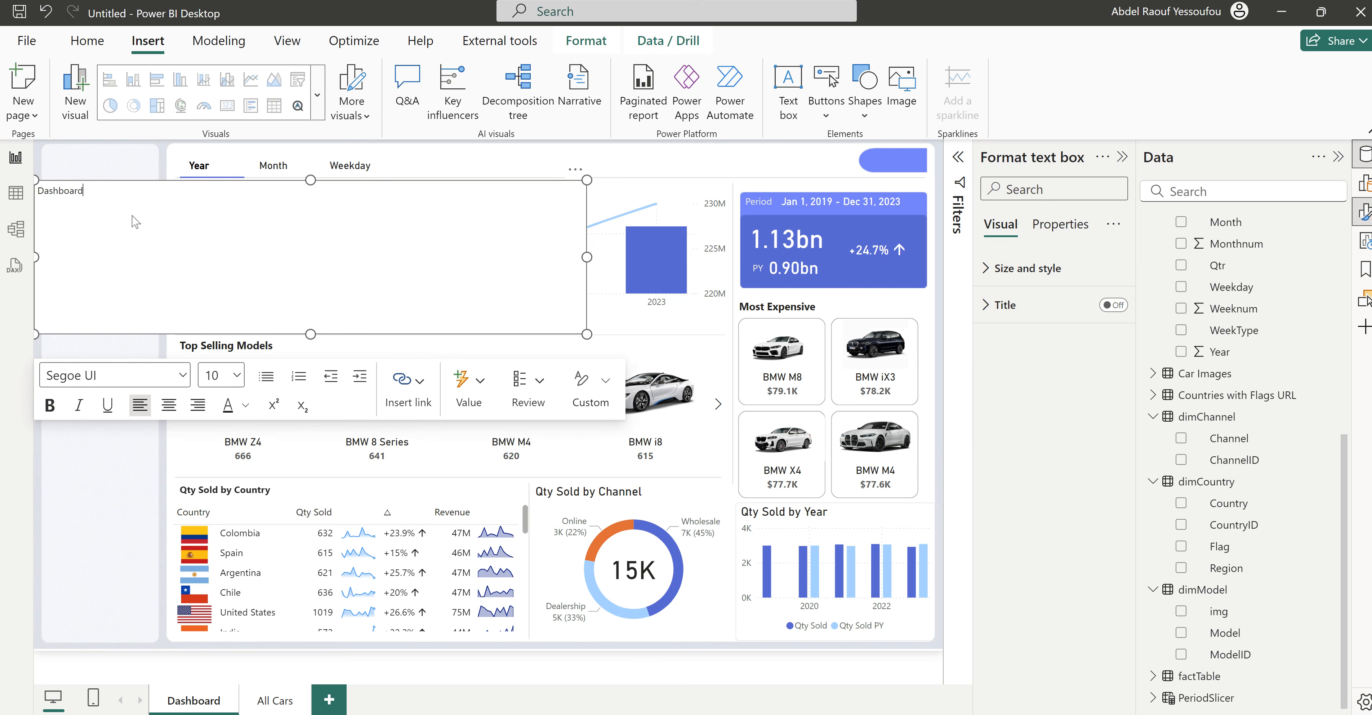
Step: Make the "Dashboard" text in the new text box bold and set its font size to 14
key("ctrl+a")
left_click(50, 405)
left_click(236, 375)
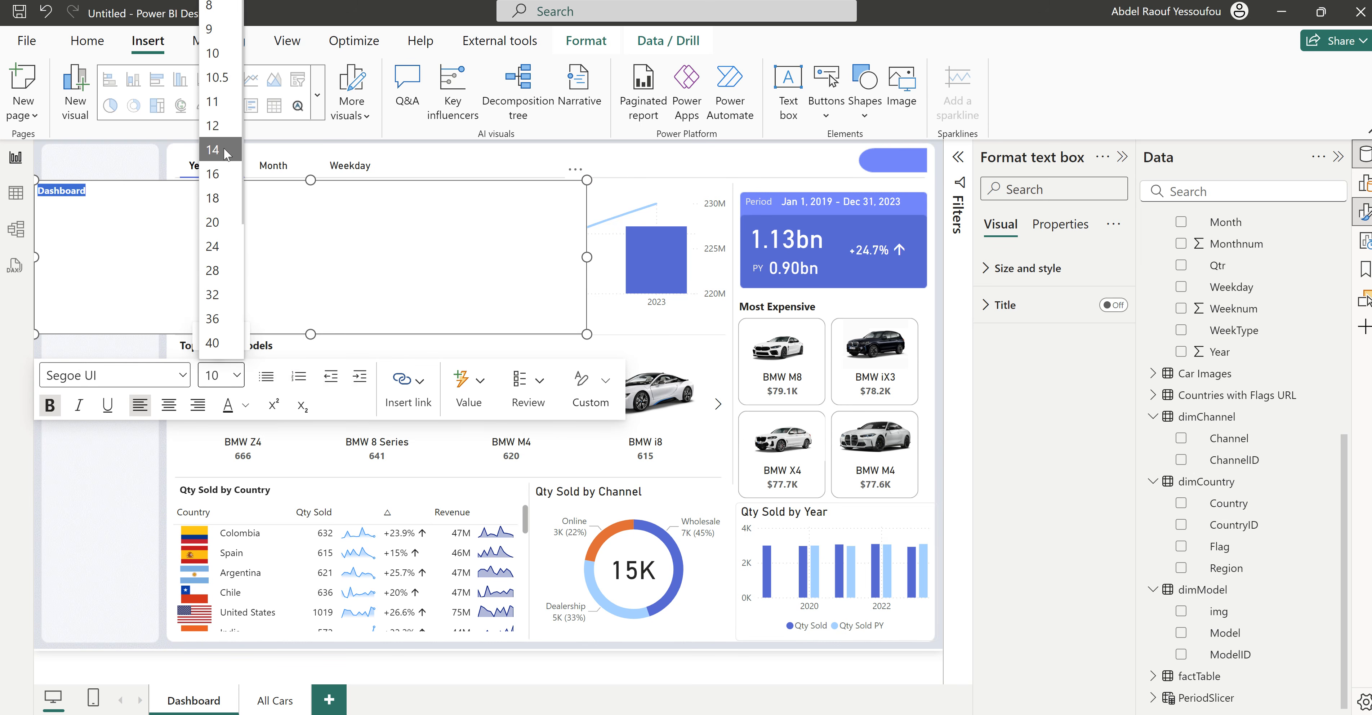
left_click(226, 153)
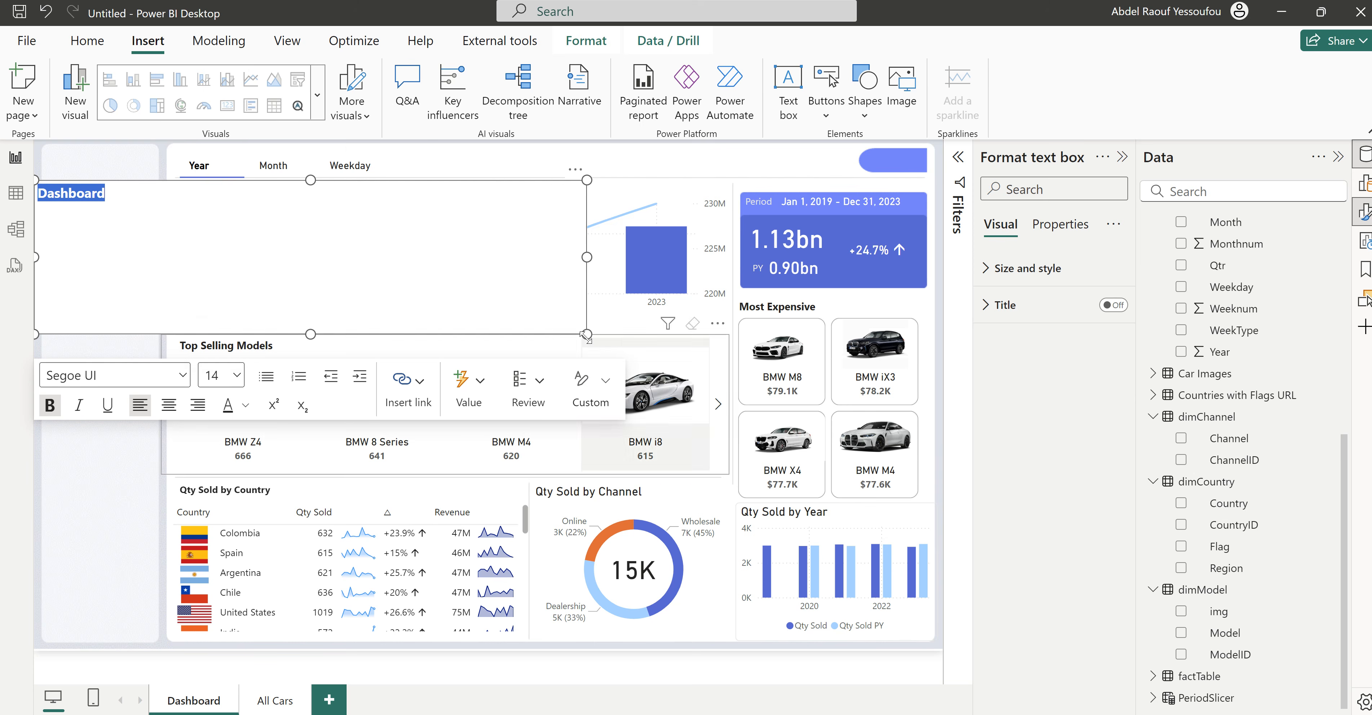
Step: Shrink the "Dashboard" text box to about 162 wide by 38 high and move it onto the blue navigation tab
left_click_drag(587, 334, 151, 220)
left_click_drag(147, 175, 173, 194)
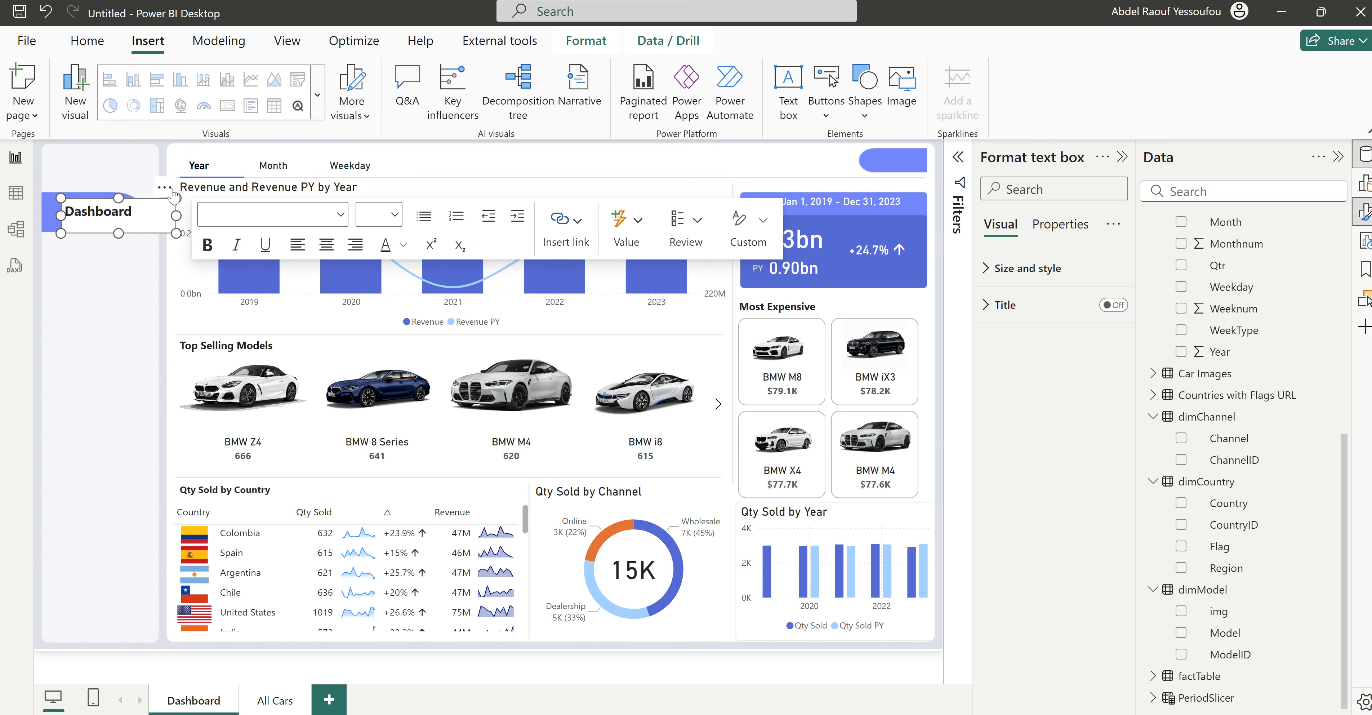
left_click_drag(119, 233, 123, 225)
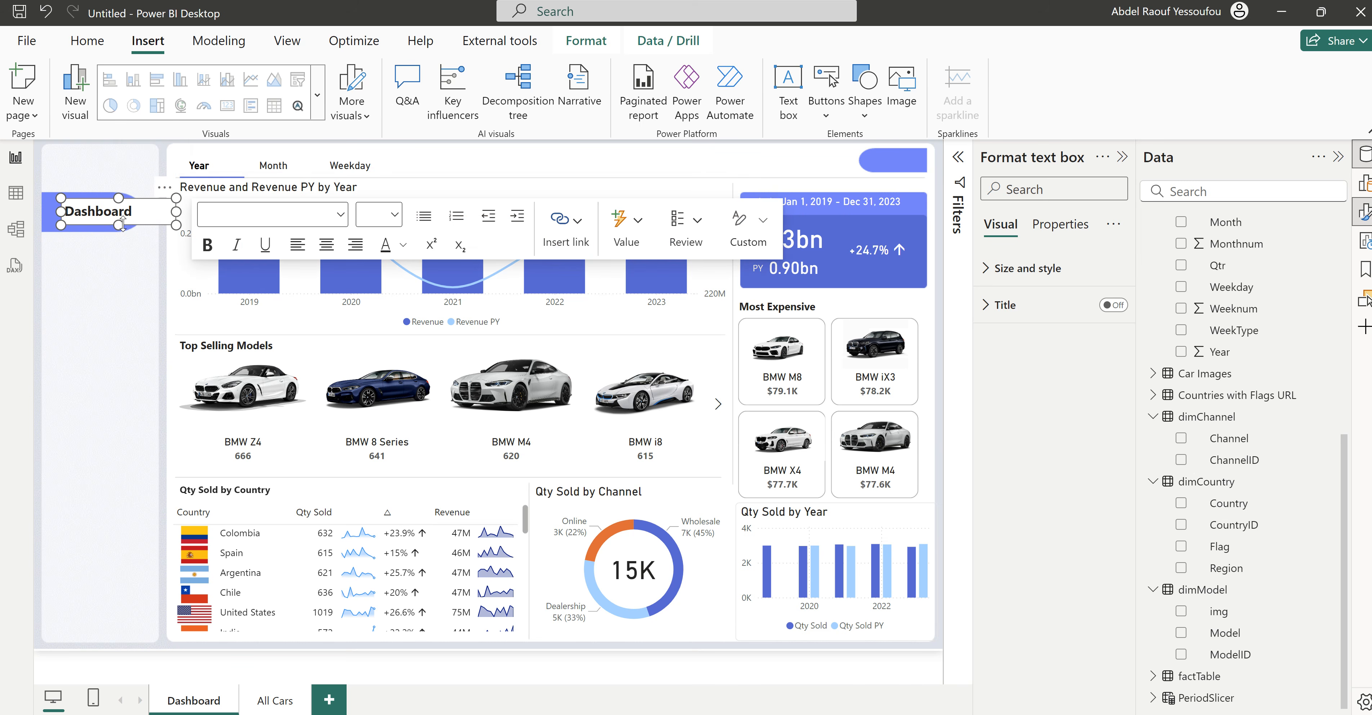
Step: Turn off the "Dashboard" text box's background and narrow the box to about 115 wide to fit the tab
left_click(1028, 269)
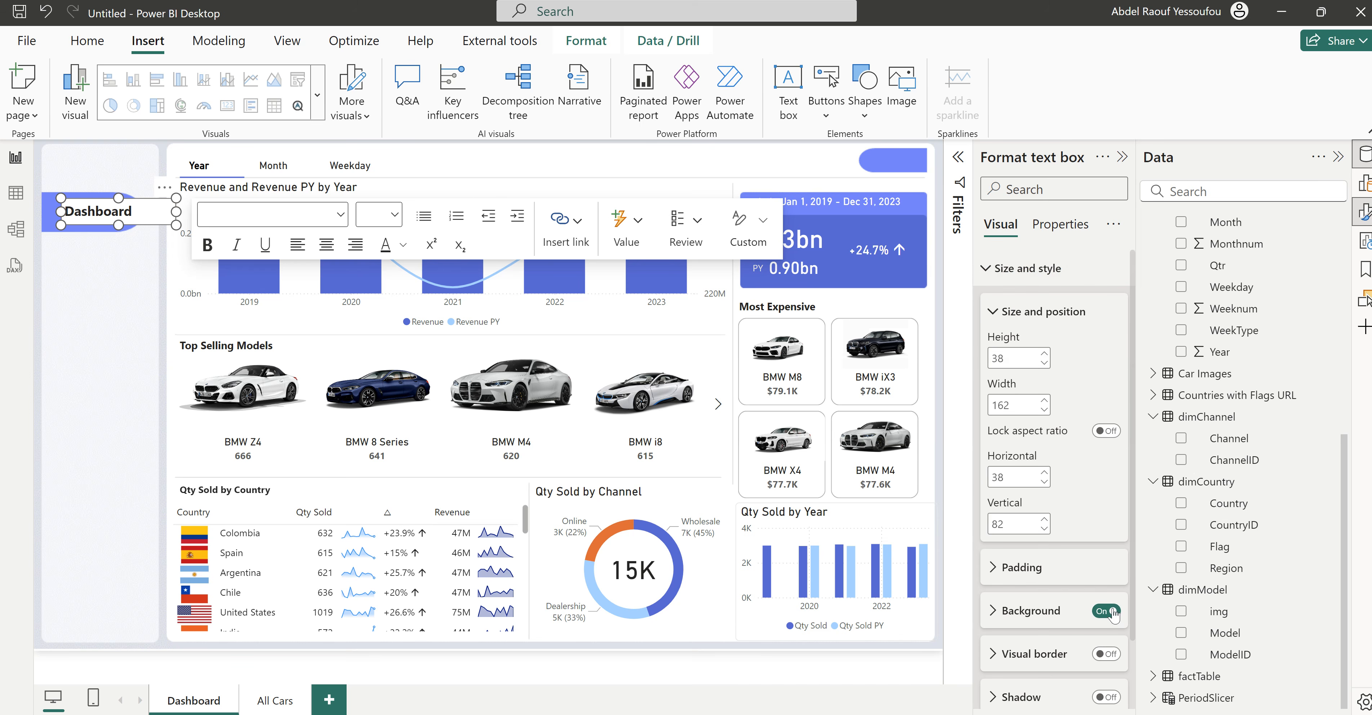
left_click(1105, 611)
left_click_drag(176, 211, 143, 213)
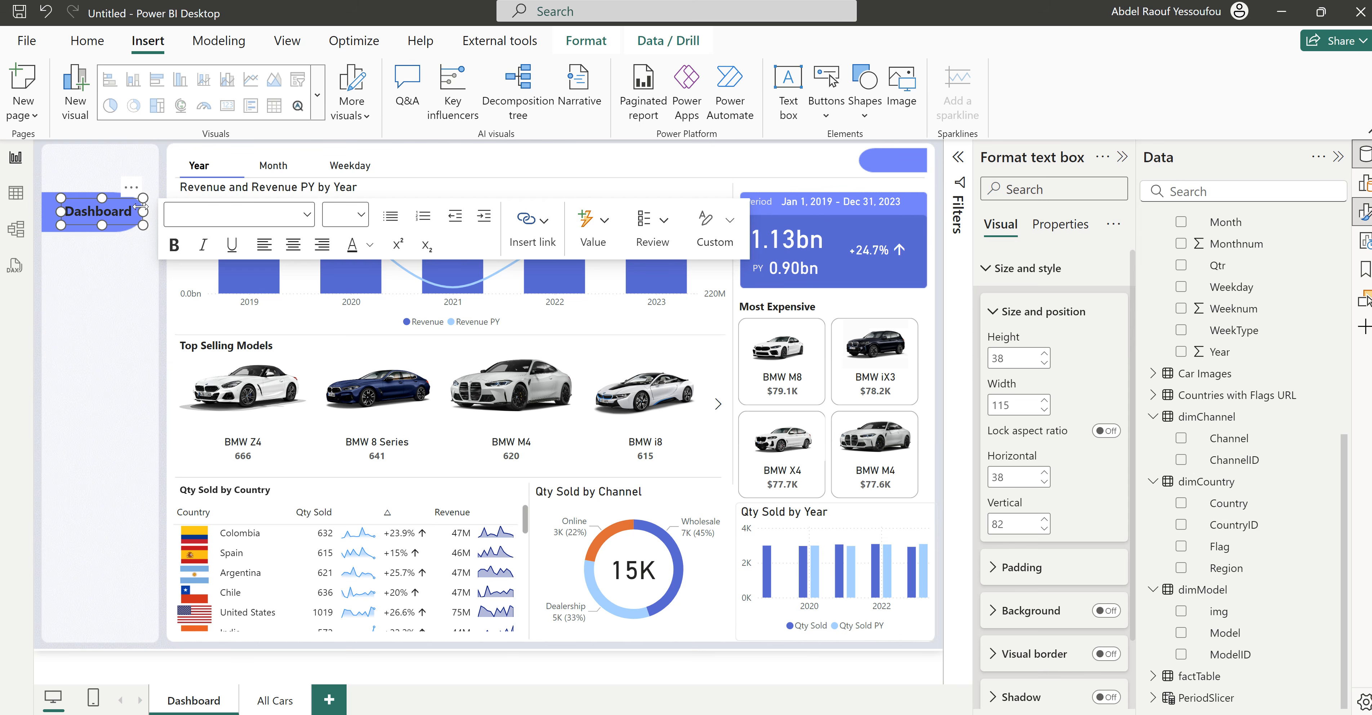
Step: Change the font color of the "Dashboard" label to white
left_click(99, 211)
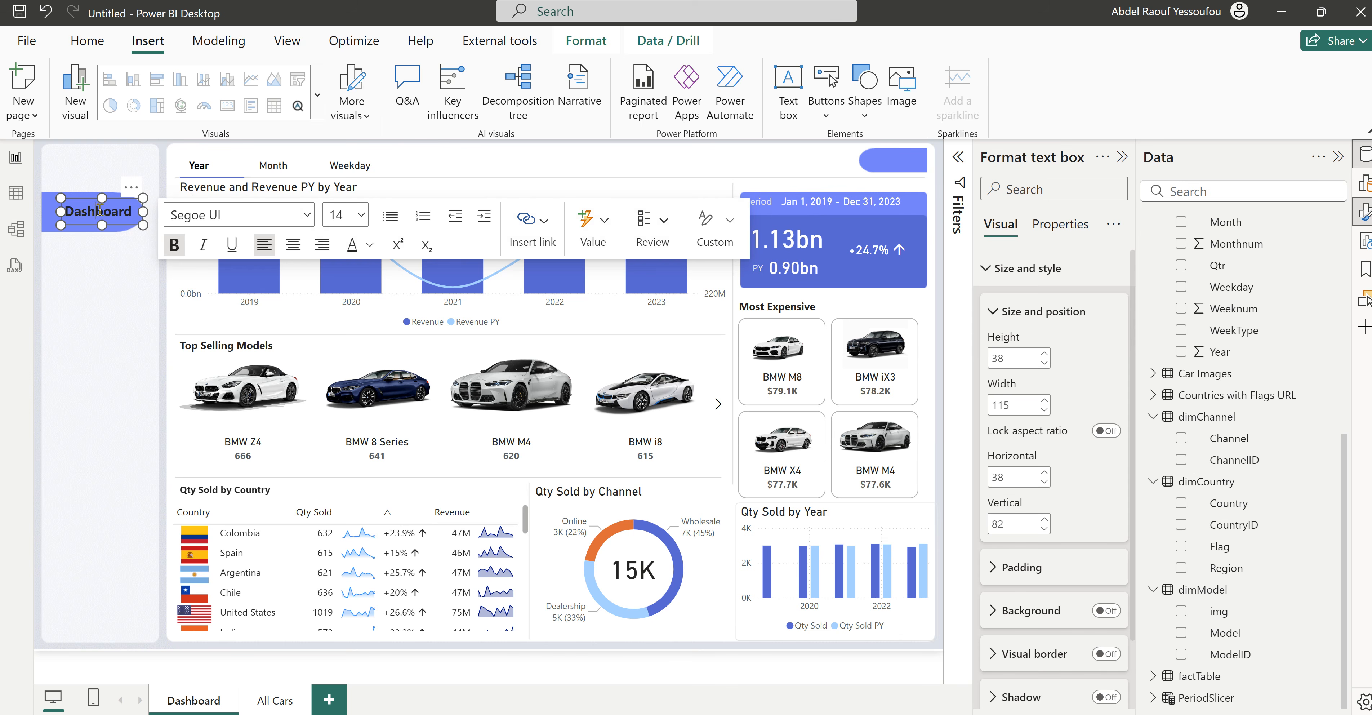
double_click(99, 210)
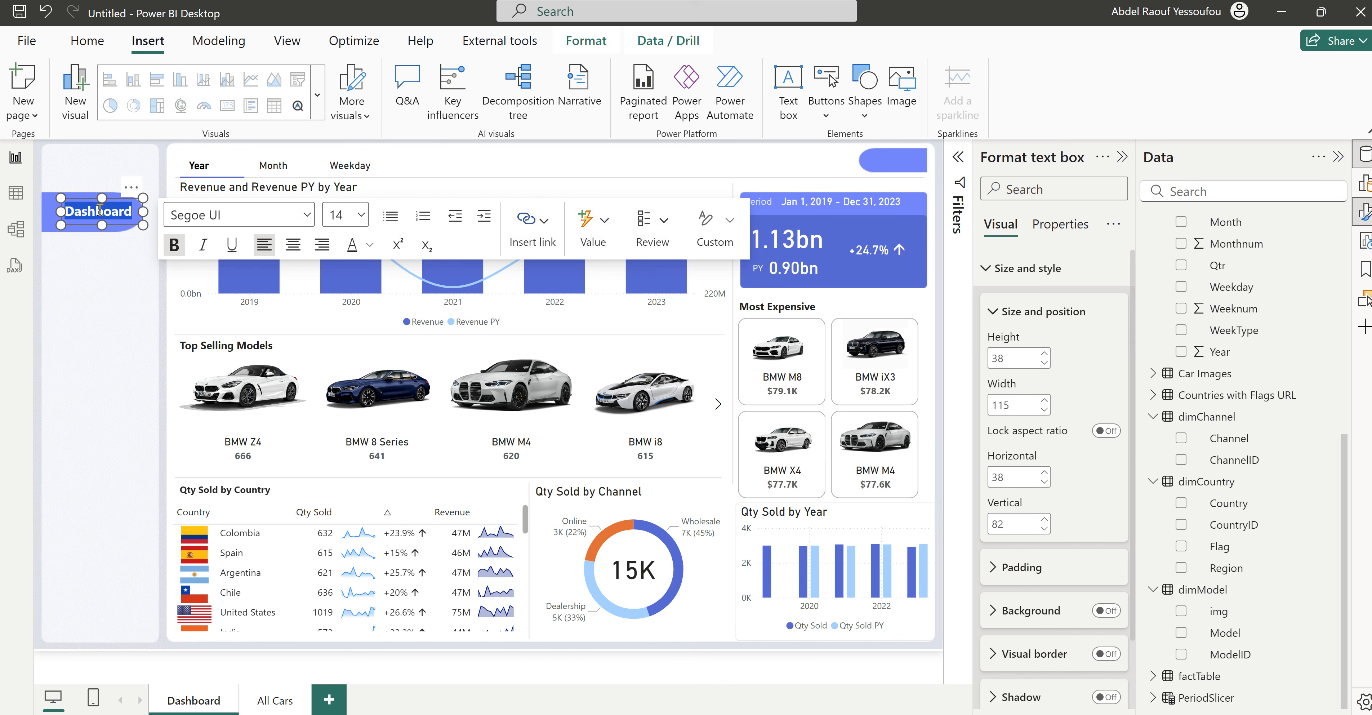
left_click(369, 245)
left_click(389, 308)
left_click(72, 255)
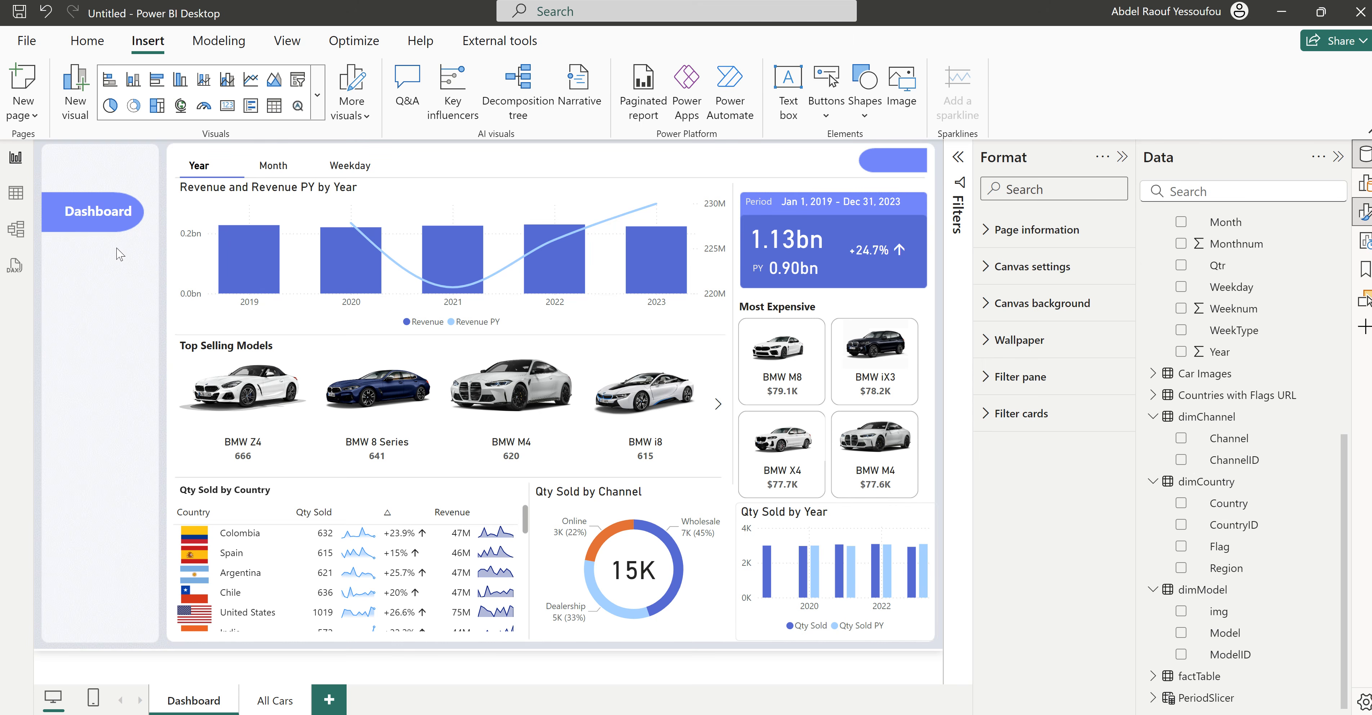
Step: Insert the image icons8-dashboard-48(1).png from the Images & Icons folder onto the Dashboard page
left_click(900, 95)
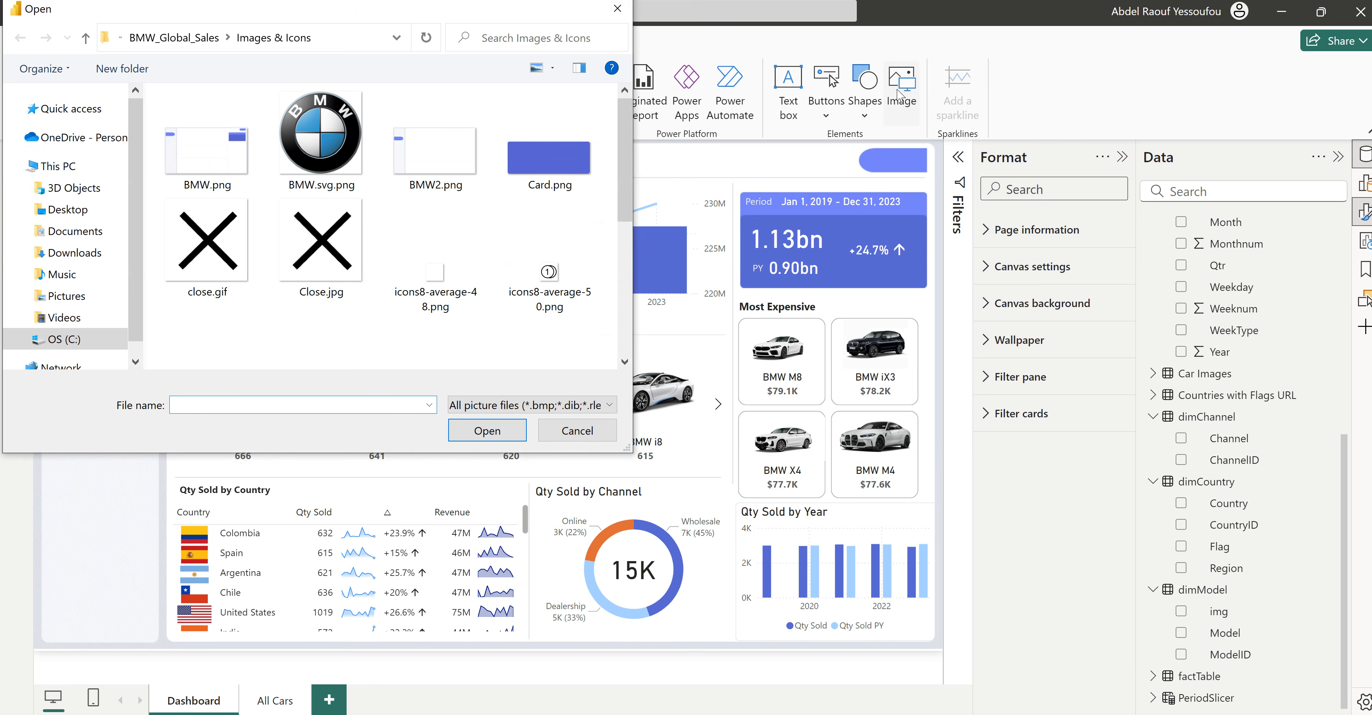
left_click_drag(392, 20, 612, 125)
scroll(660, 410, "down", 3)
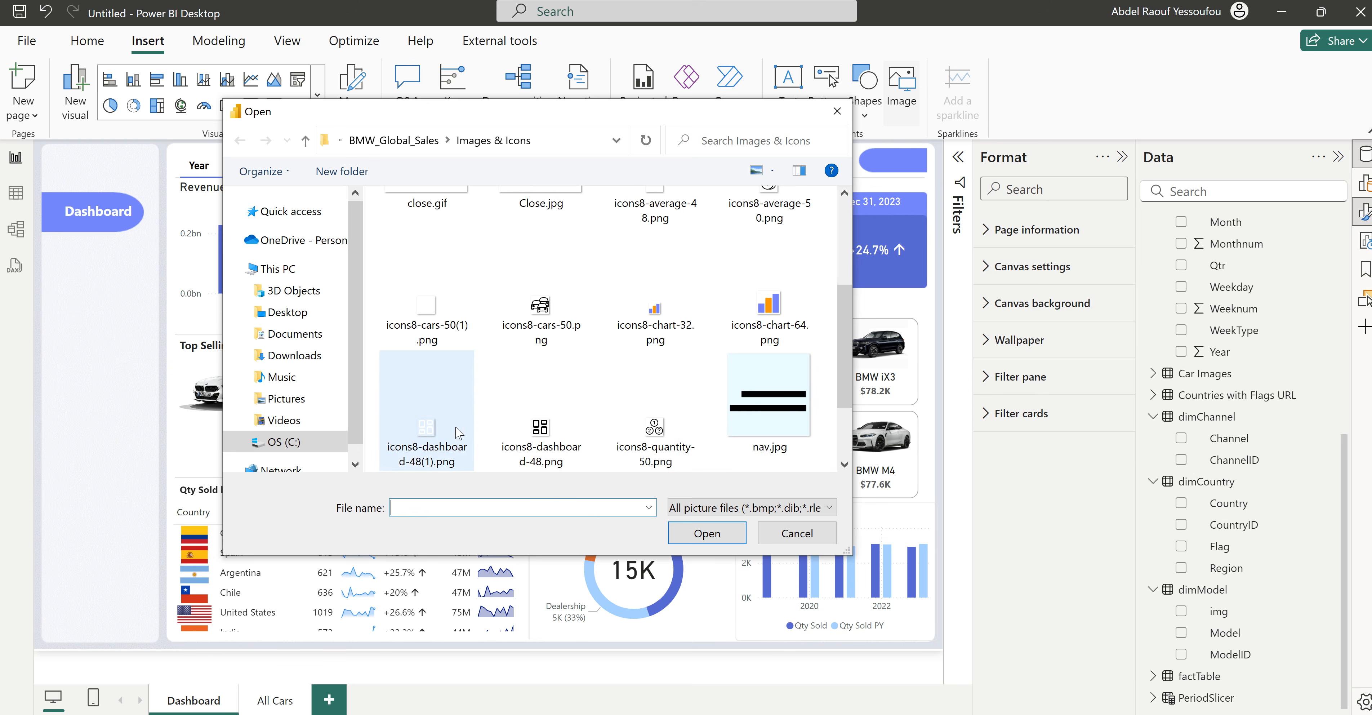
left_click(426, 432)
left_click(698, 536)
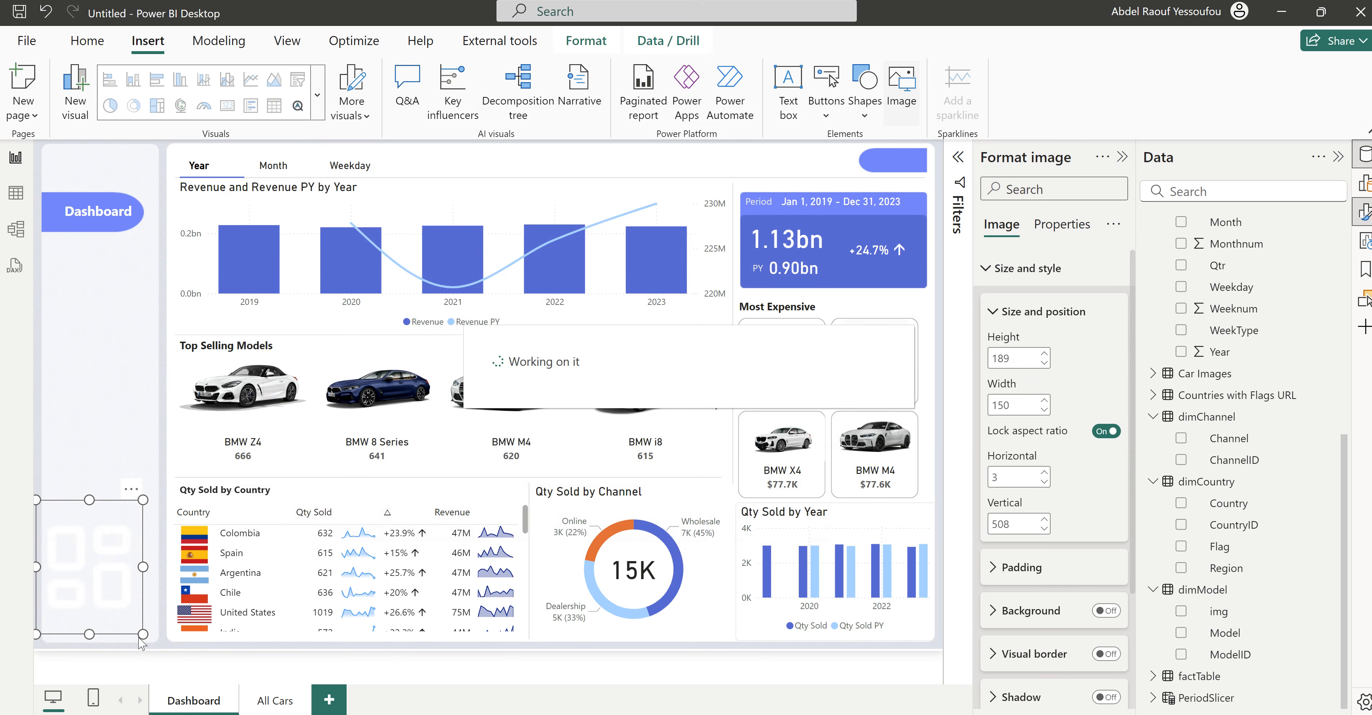
Step: Shrink the dashboard icon to about 35 wide by 54 high and place it just before the "Dashboard" label
left_click_drag(141, 634, 58, 215)
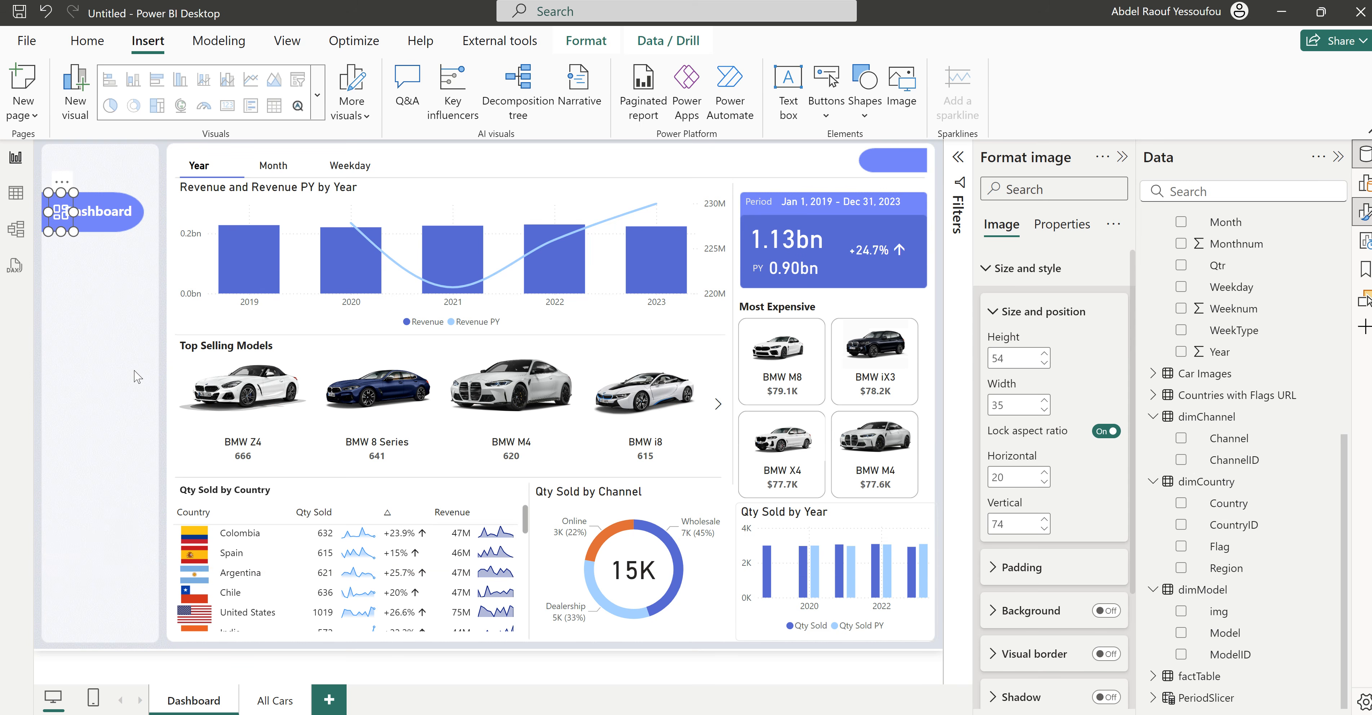
key("Left")
key("Left")
key("Left")
key("Left")
left_click(110, 267)
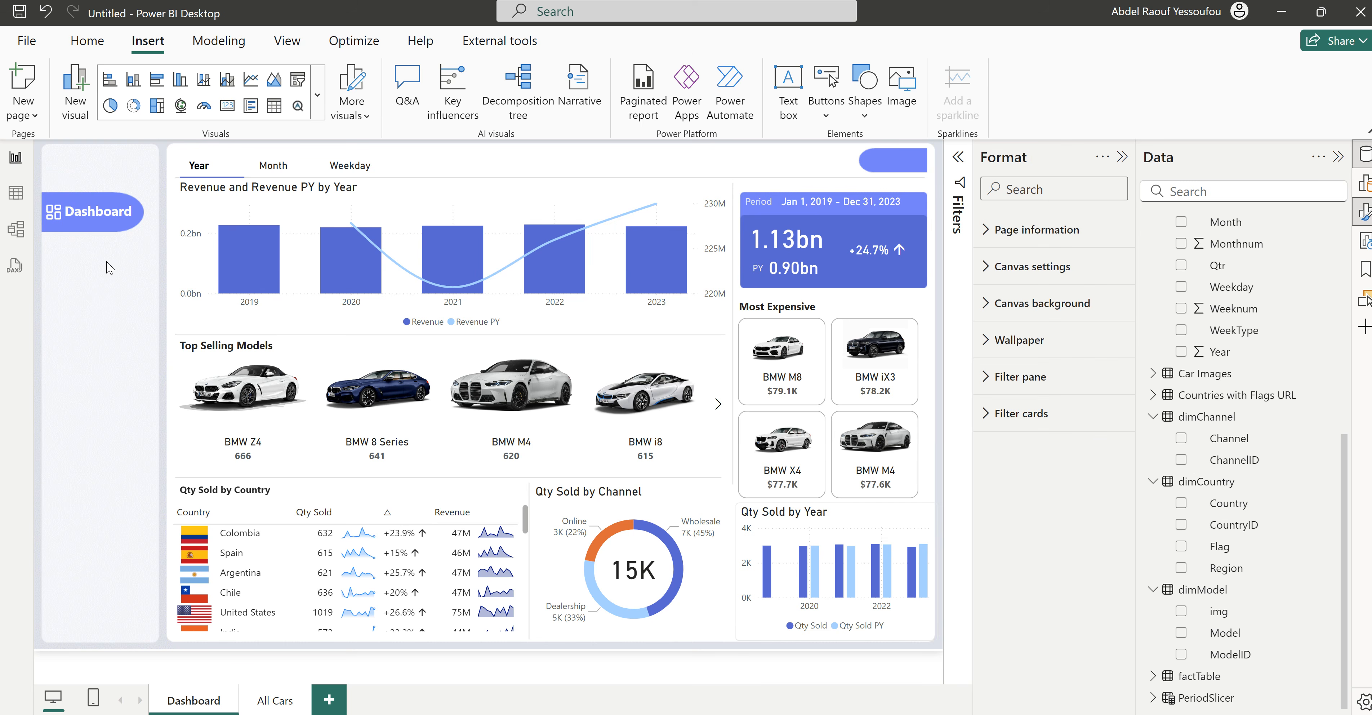
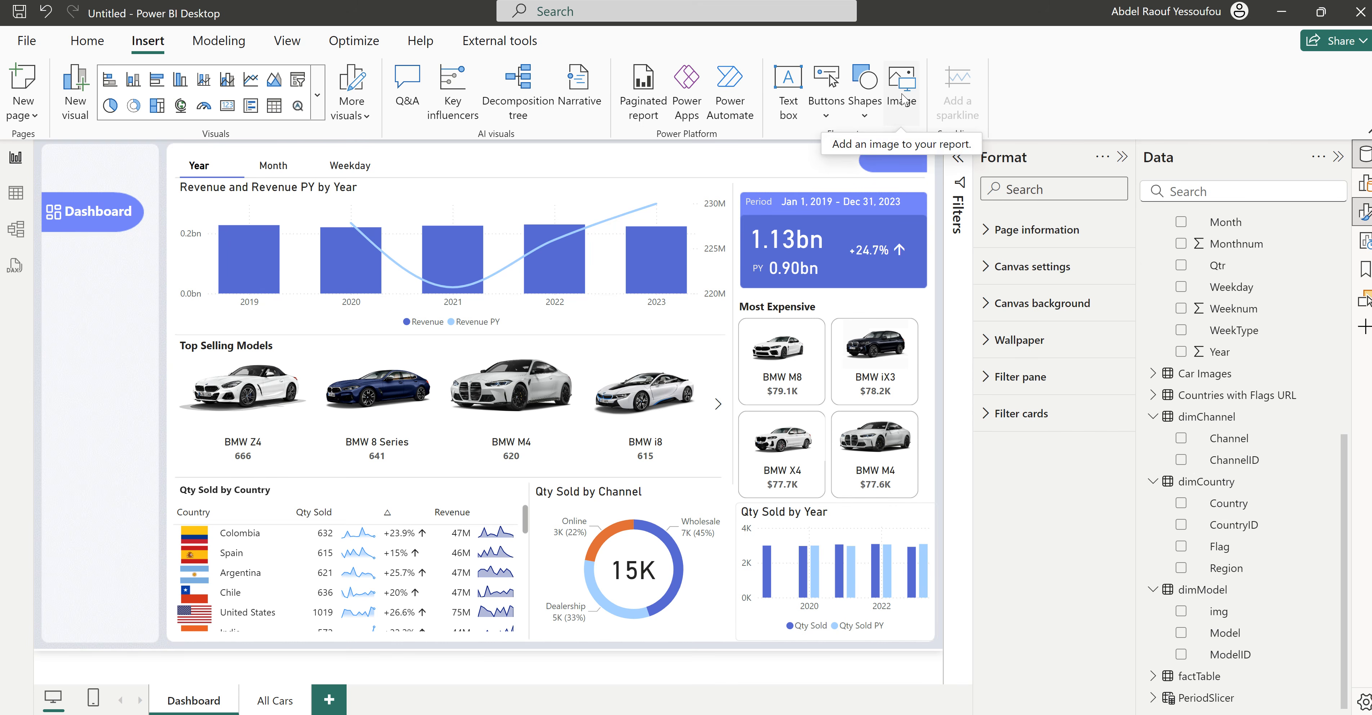
Step: Insert the image icons8-cars-50.png and shrink it to about 43 wide by 38 high beneath the dashboard icon
left_click(902, 99)
scroll(471, 343, "down", 1)
left_click(341, 205)
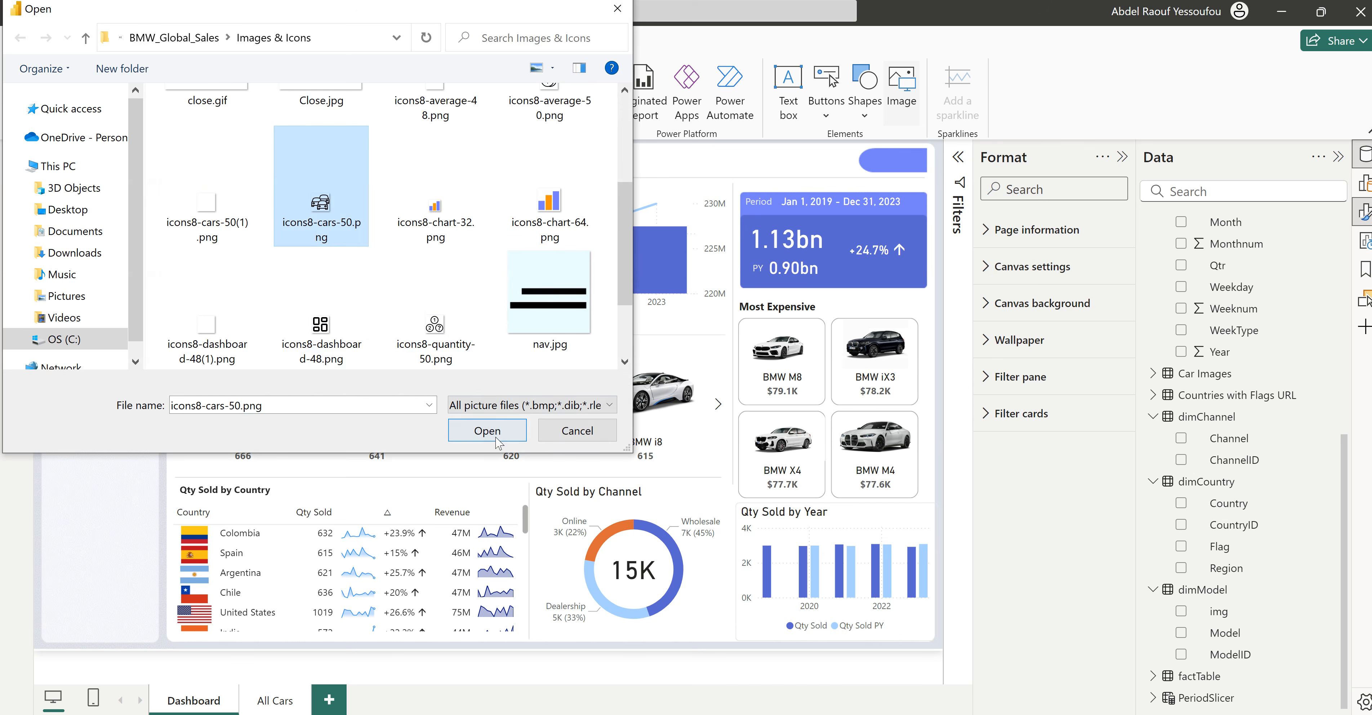
left_click(487, 431)
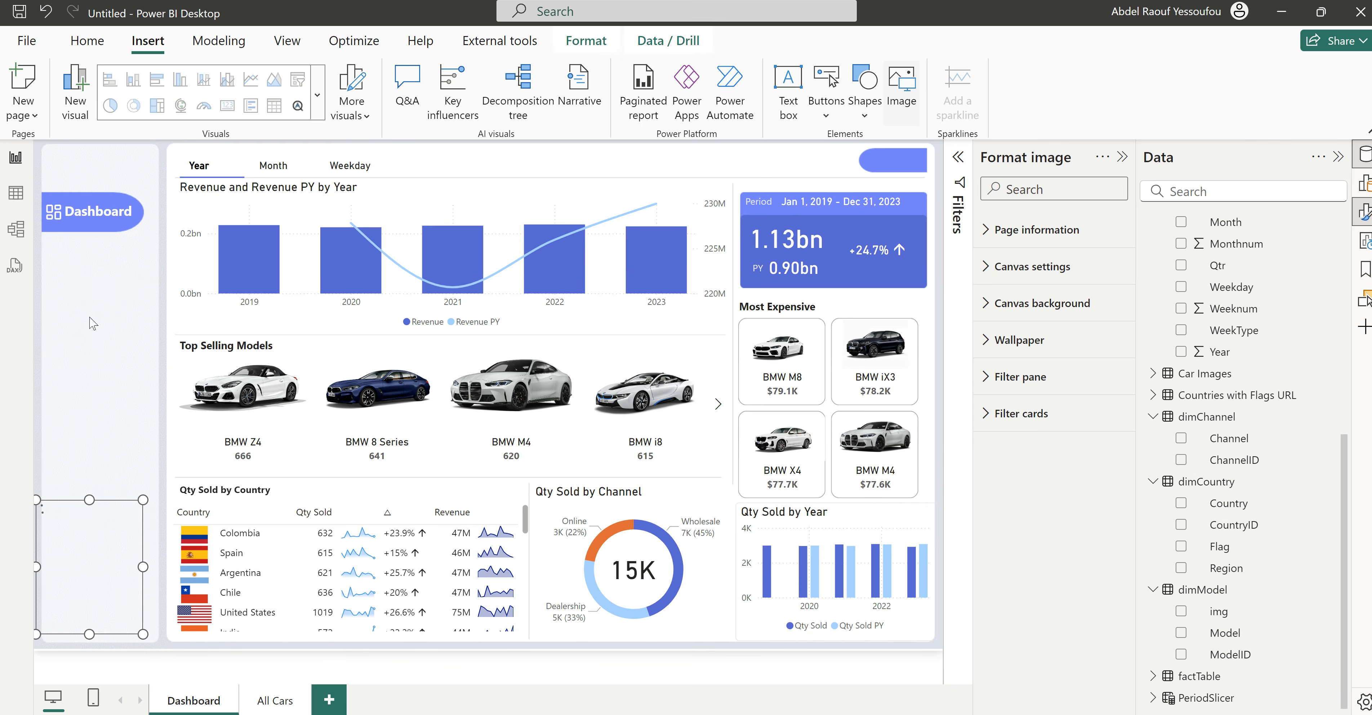
left_click_drag(142, 634, 62, 274)
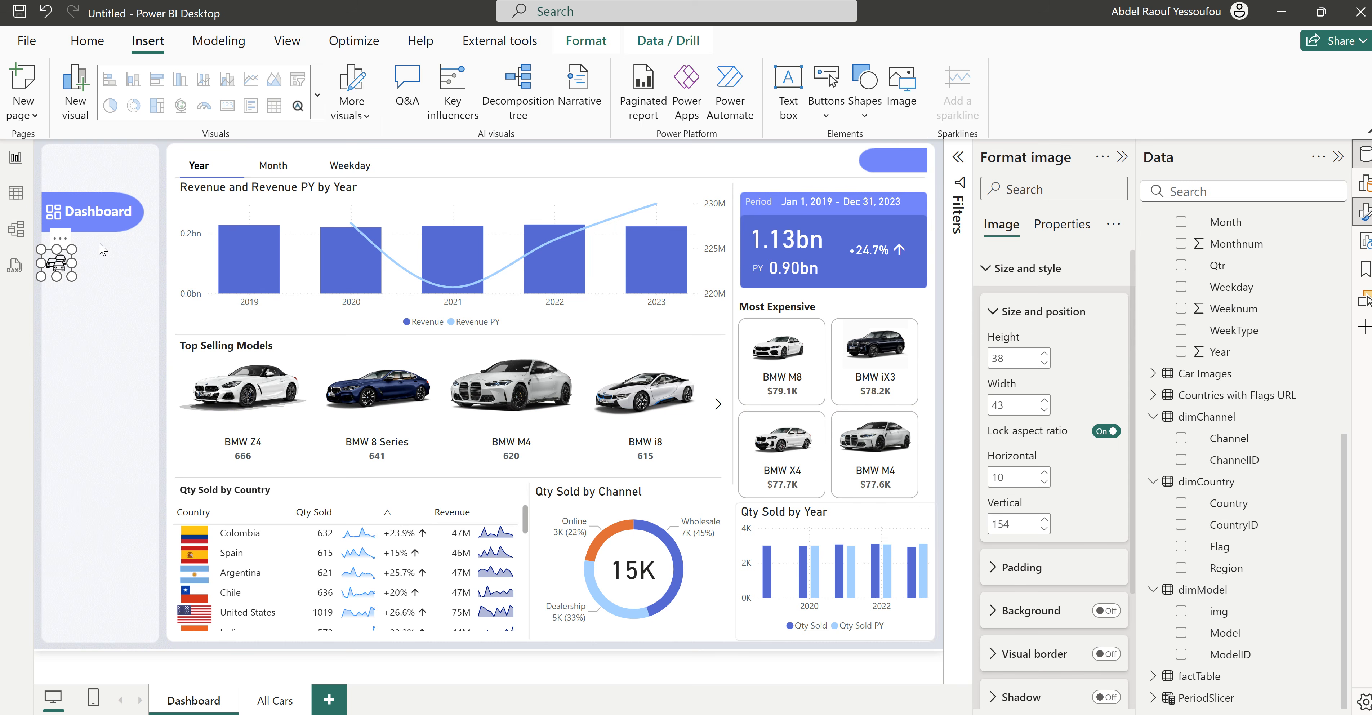
Step: Duplicate the "Dashboard" text box and place the copy beside the car icon
left_click(114, 225)
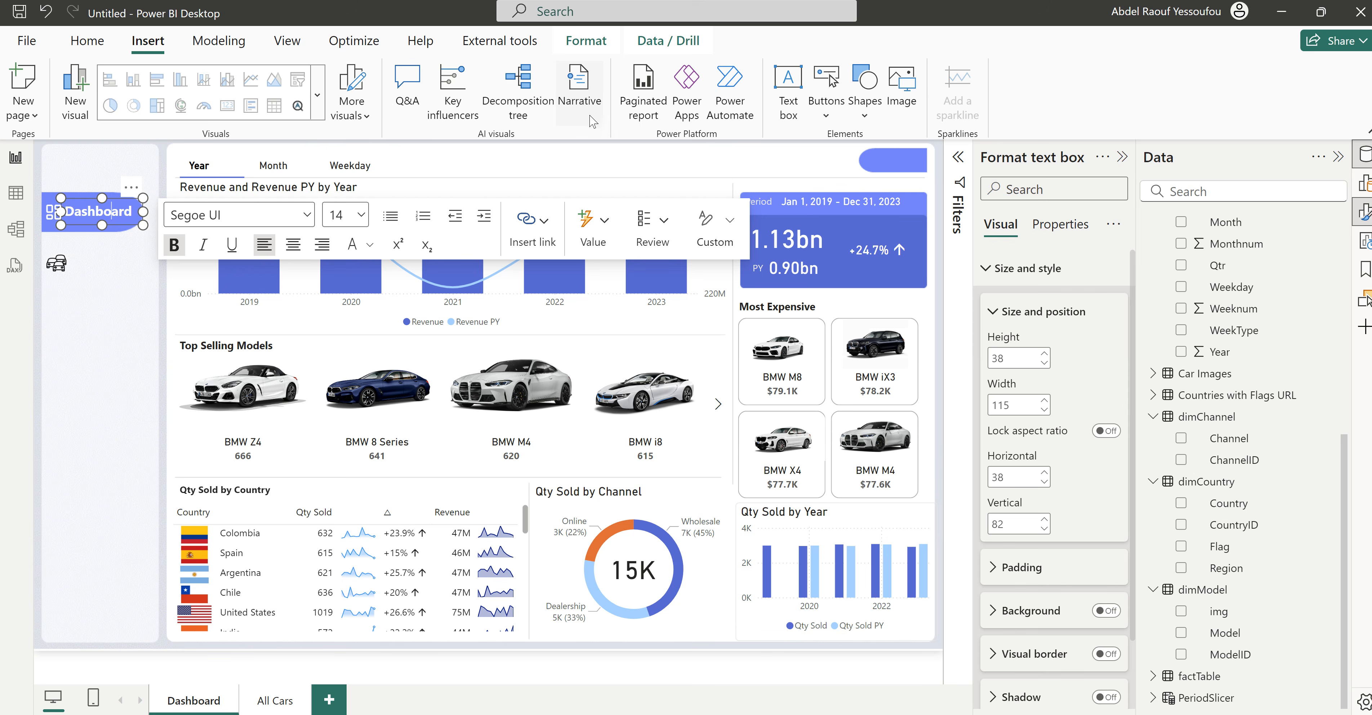
left_click(137, 229)
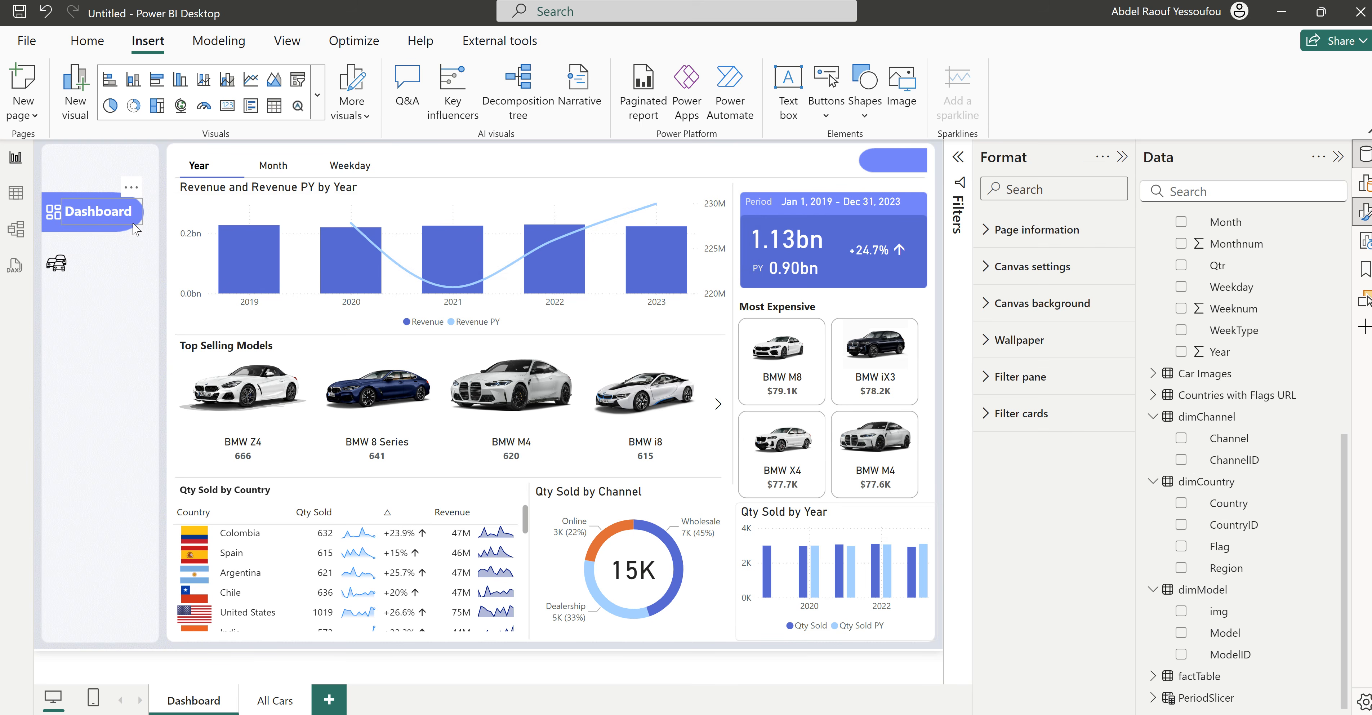
left_click(137, 229)
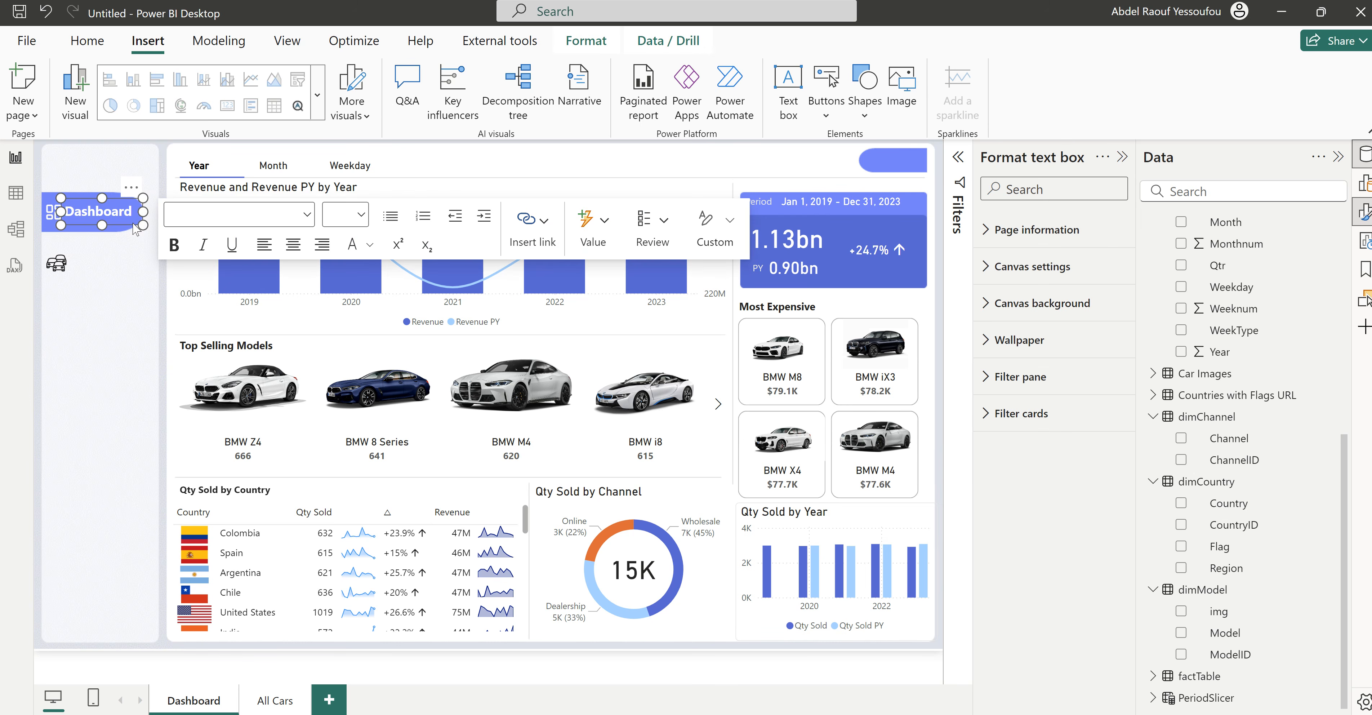
left_click(119, 270)
key("ctrl+v")
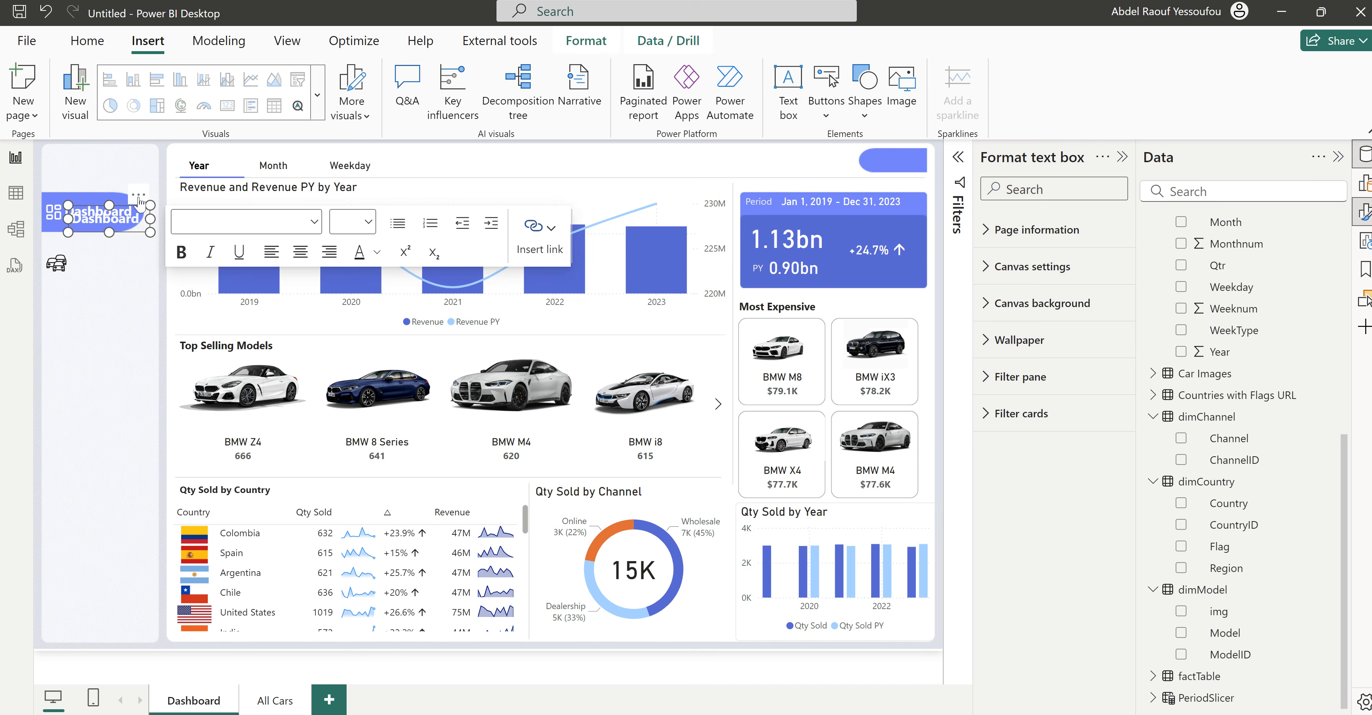
left_click_drag(139, 203, 142, 244)
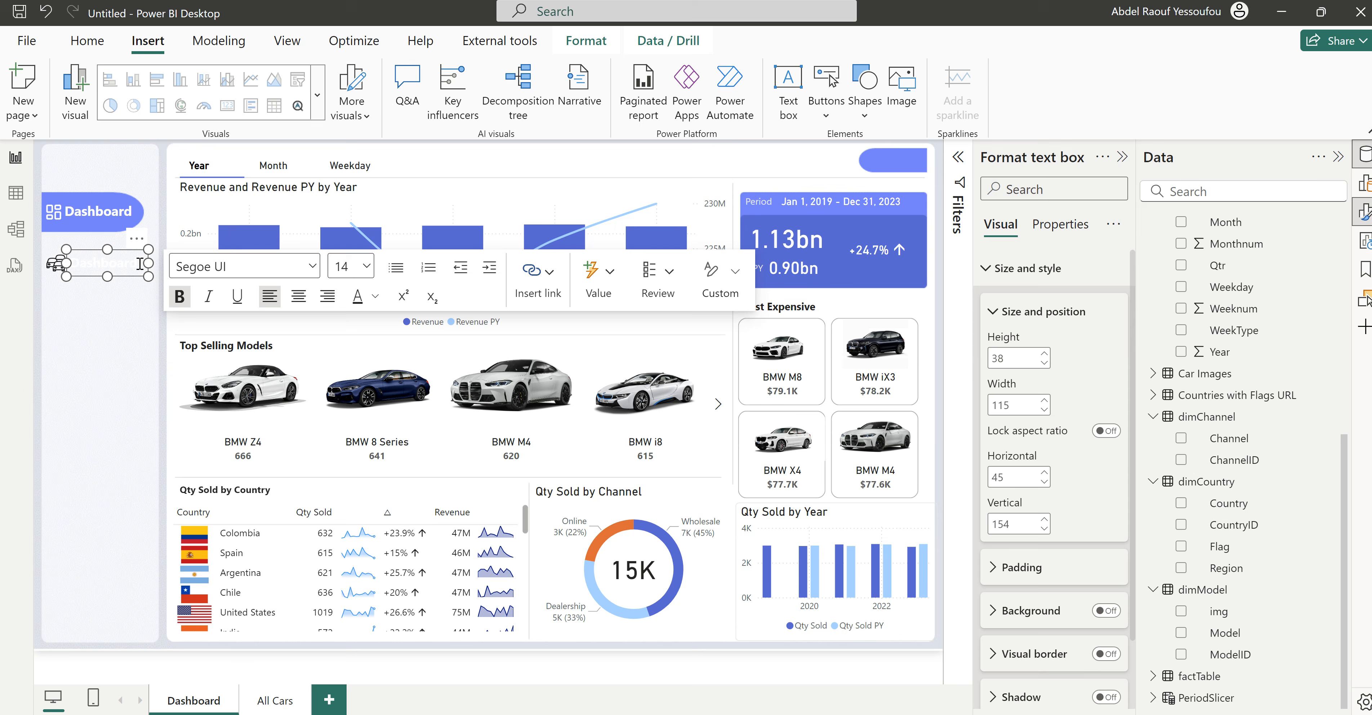
Step: Replace the copied label's text with "All Models"
key("BackSpace")
key("BackSpace")
key("BackSpace")
key("BackSpace")
key("BackSpace")
key("ctrl+a")
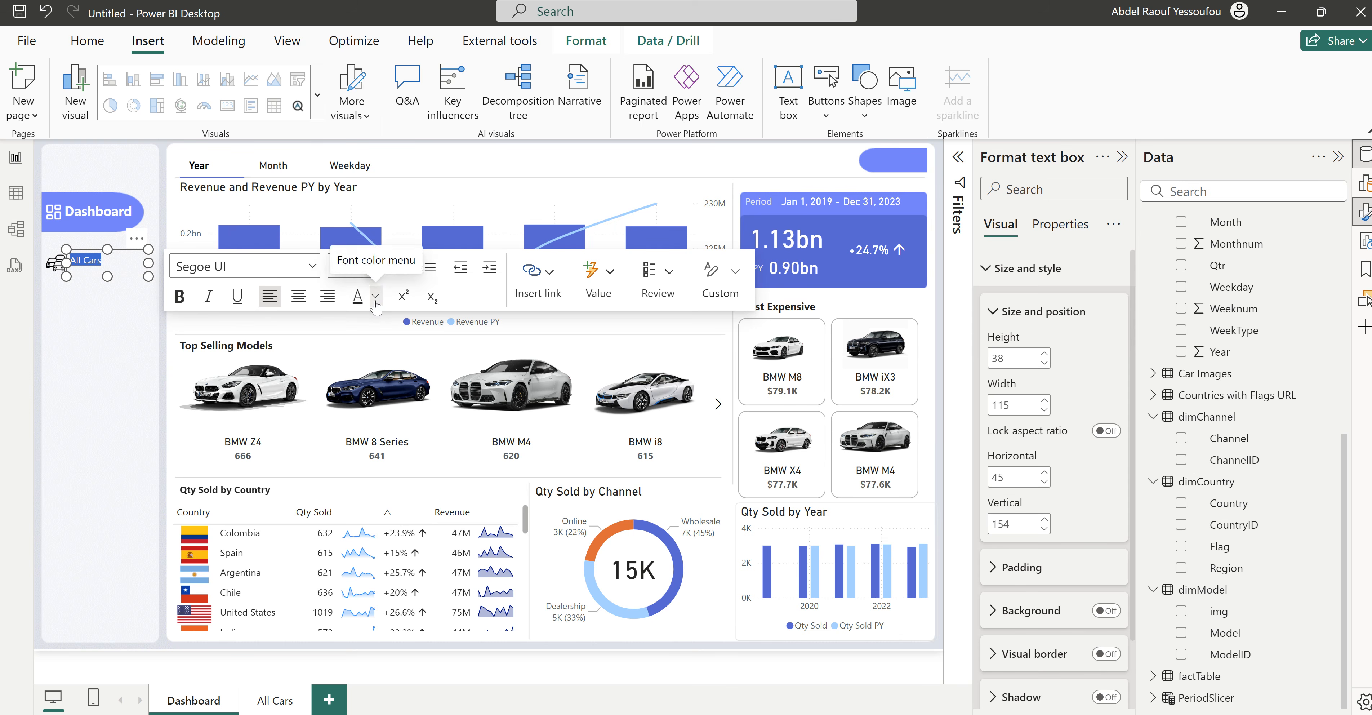
left_click(111, 263)
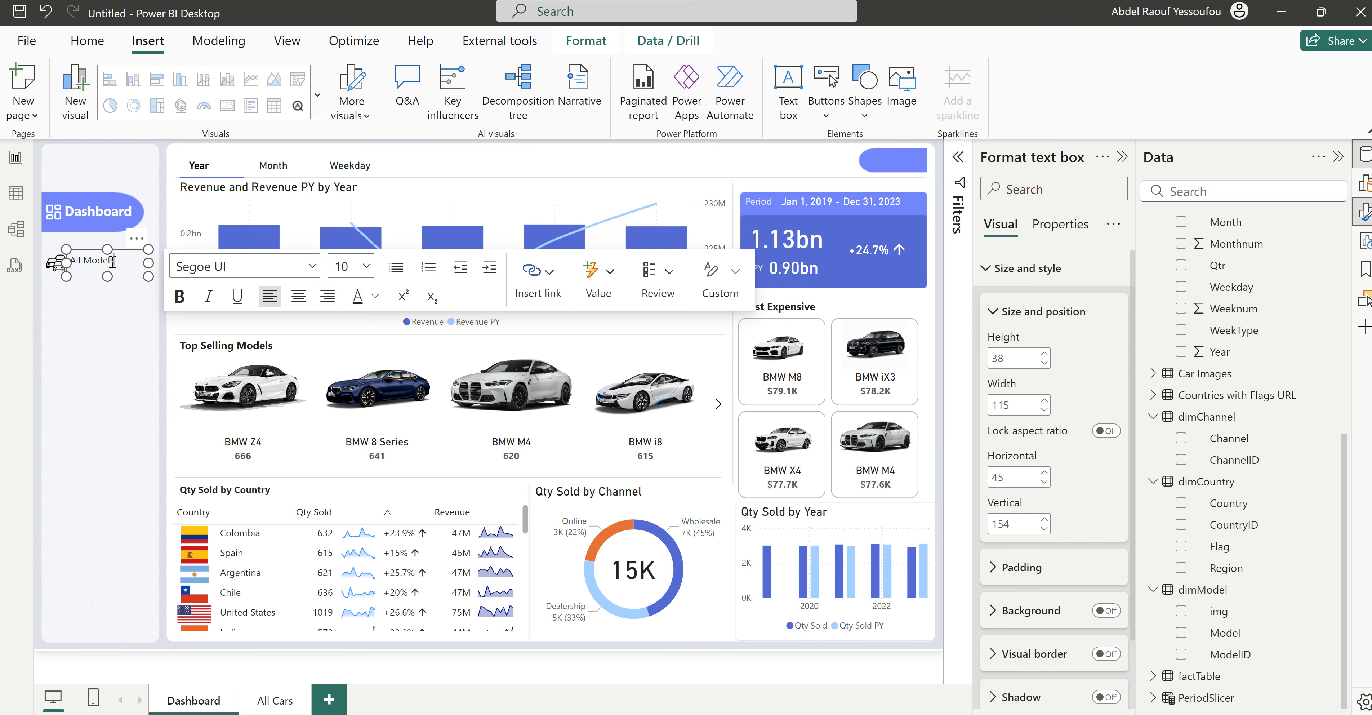
Step: Make the "All Models" label bold and set its font size to 14
key("ctrl+a")
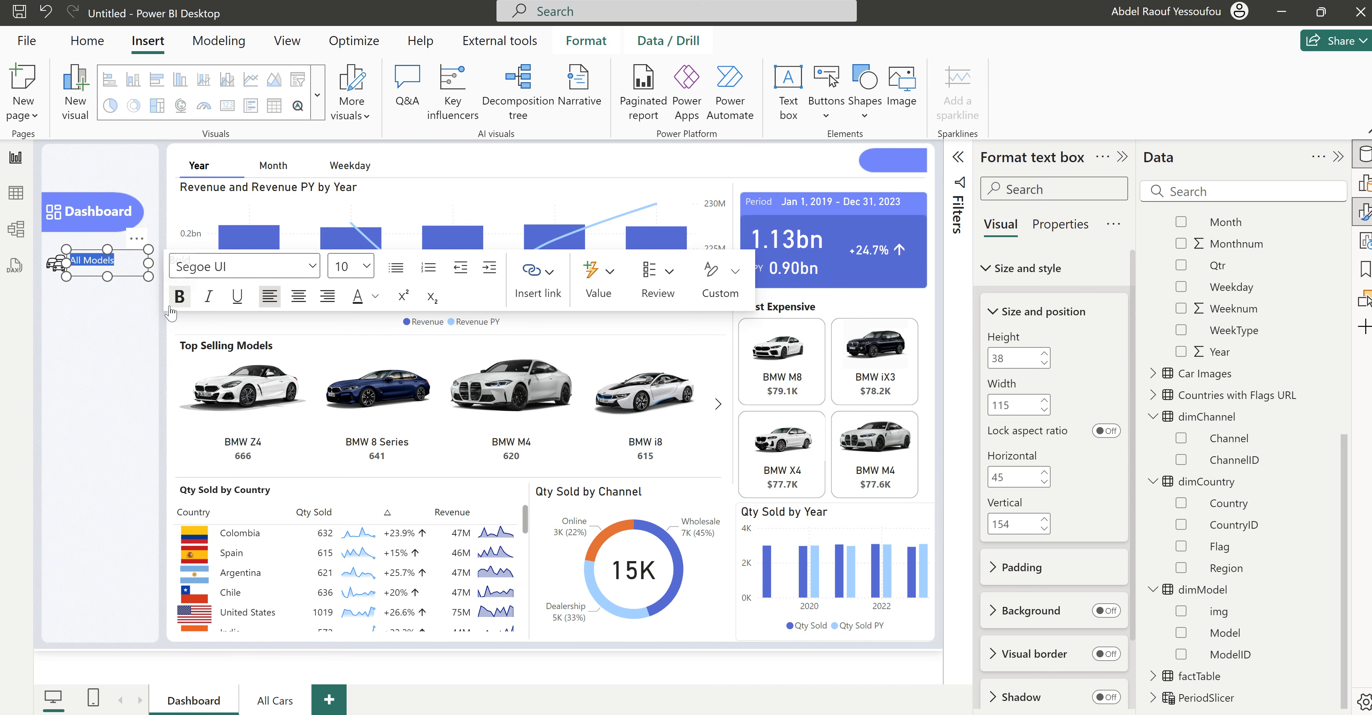
left_click(181, 298)
left_click(365, 265)
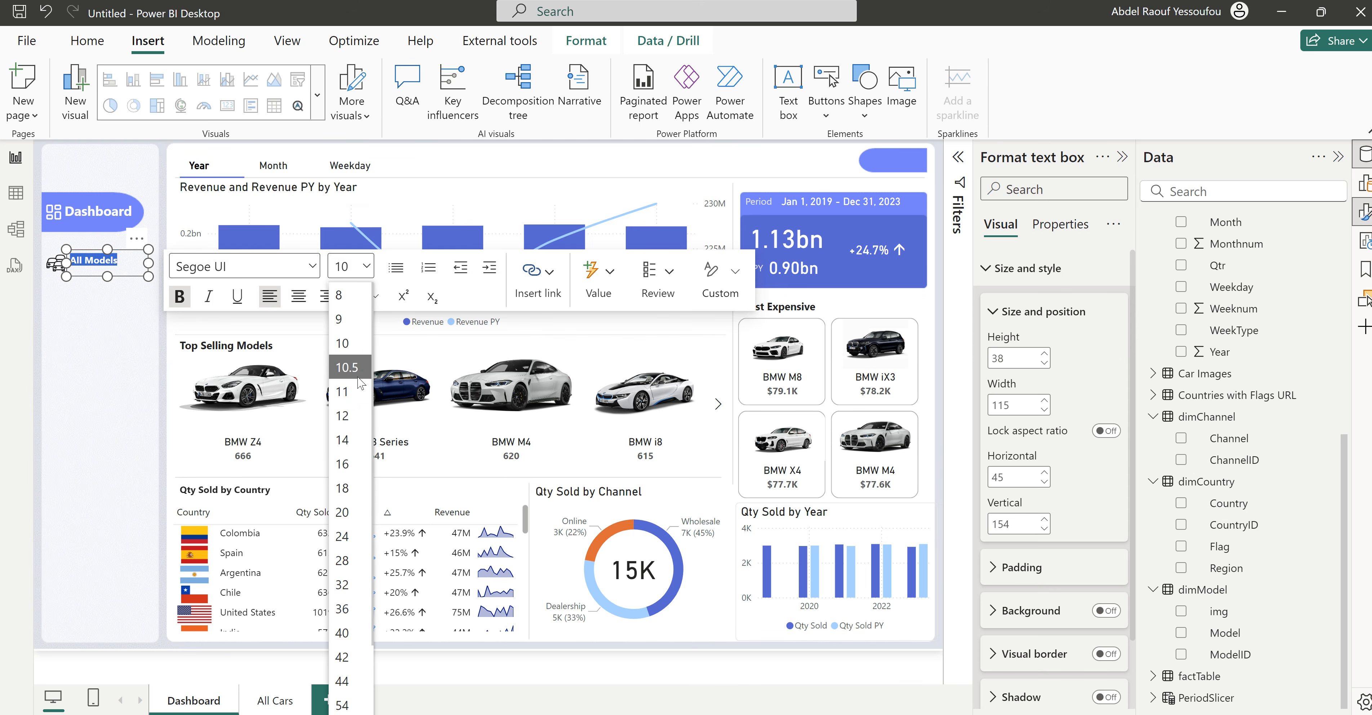
left_click(343, 440)
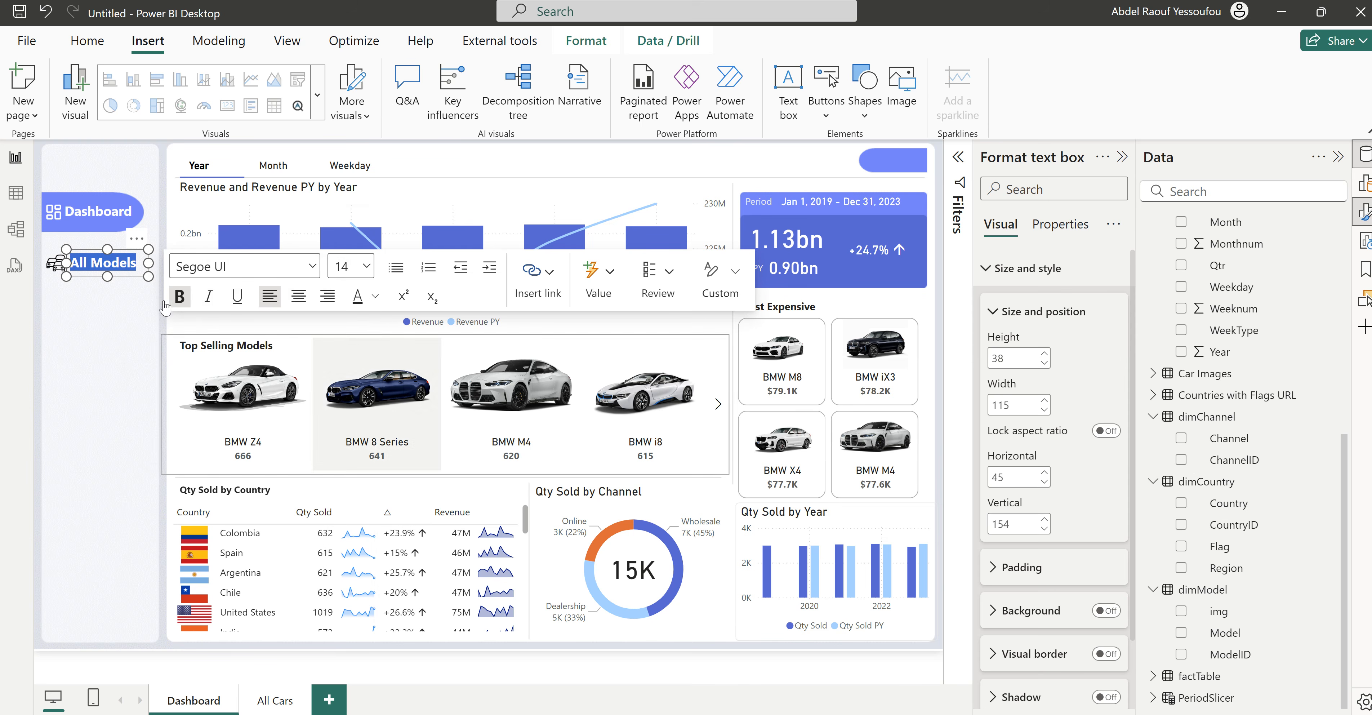
left_click(126, 298)
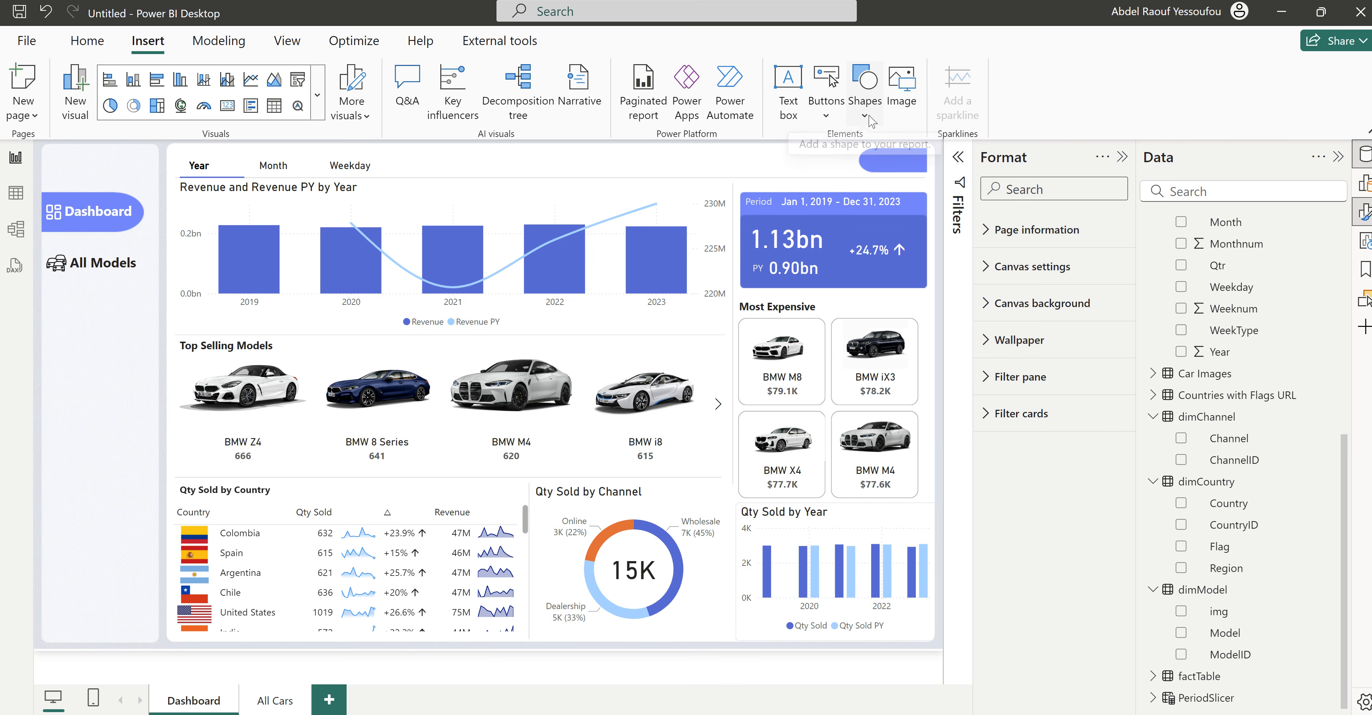
Step: Insert a blank button about 150 wide by 40 high over the "All Models" icon and label, and turn off its border
left_click(826, 116)
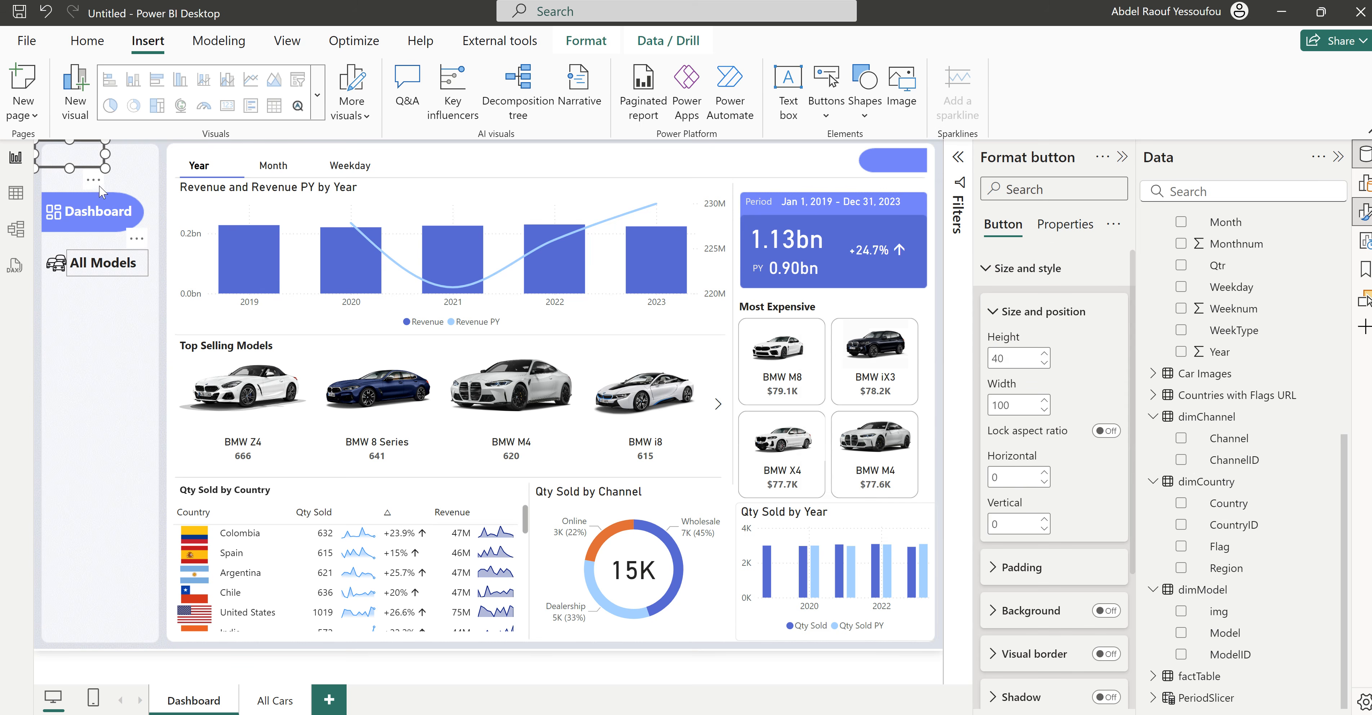
left_click_drag(90, 152, 152, 275)
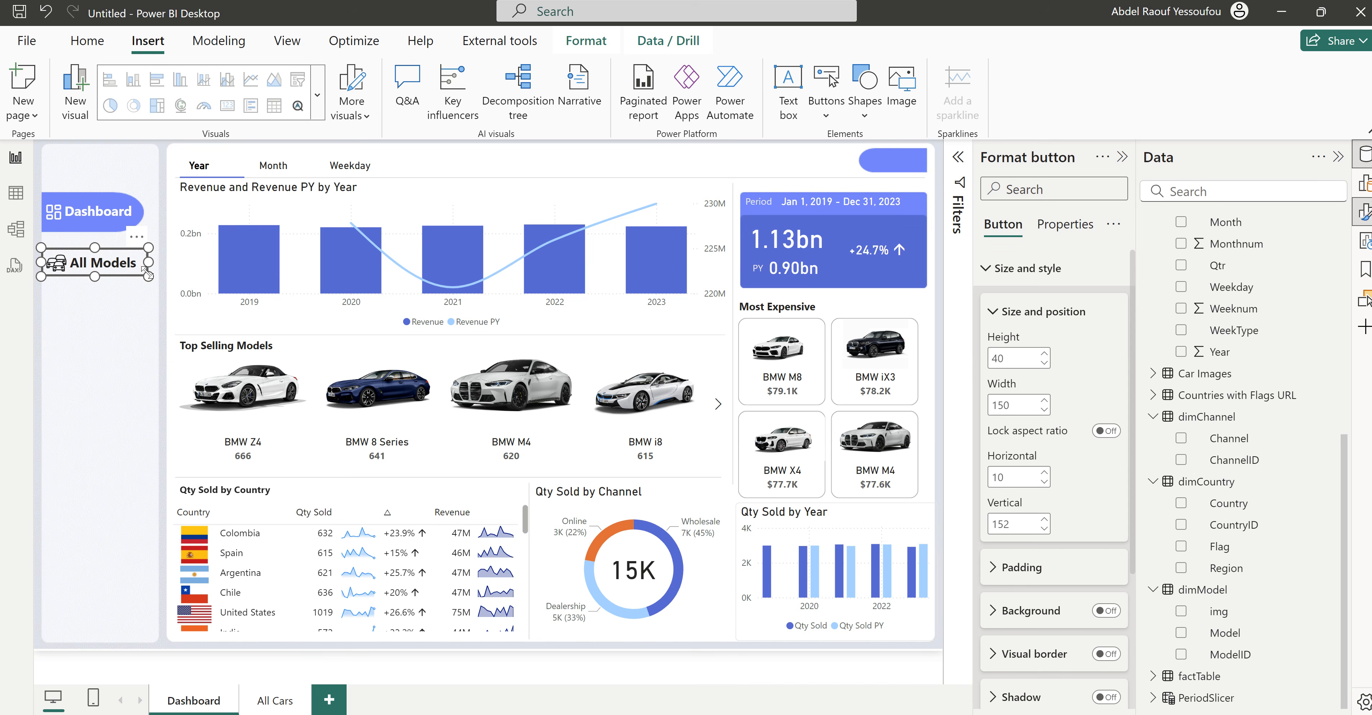
scroll(1062, 614, "down", 4)
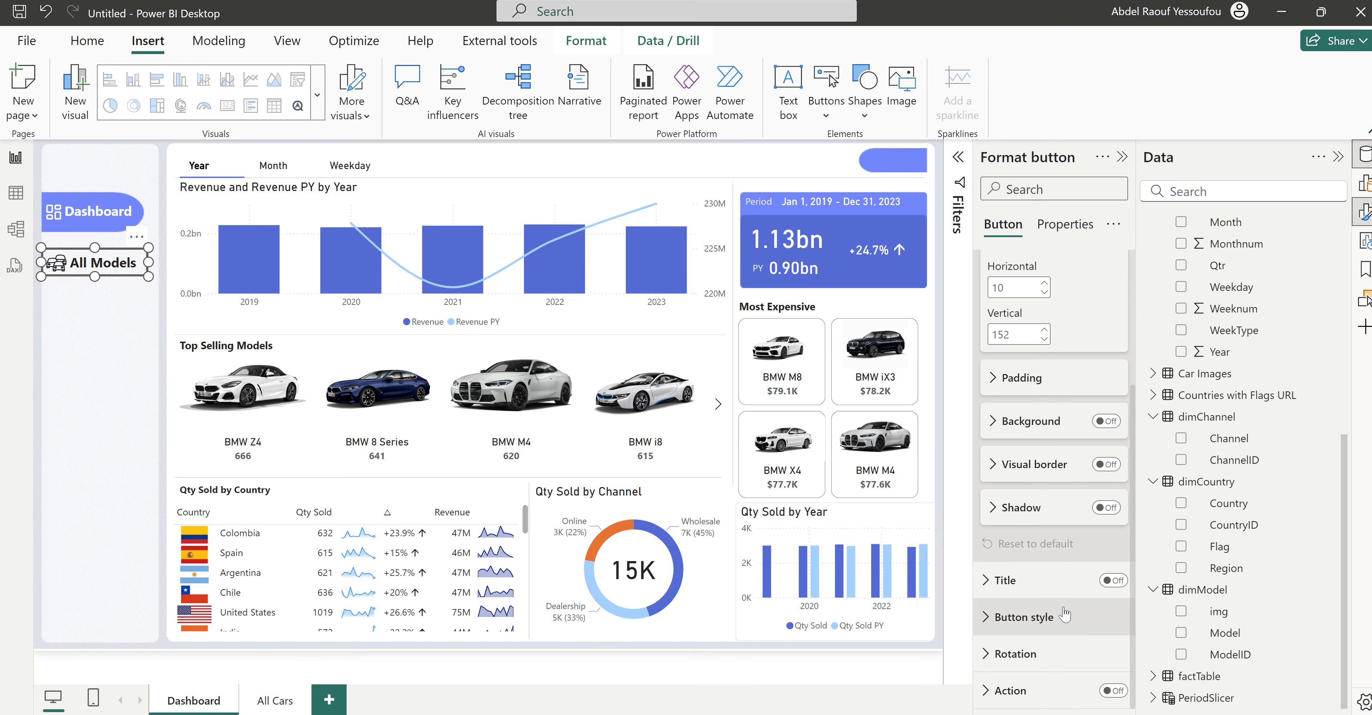
left_click(1041, 618)
scroll(1043, 622, "down", 4)
left_click(1106, 672)
scroll(1107, 679, "down", 5)
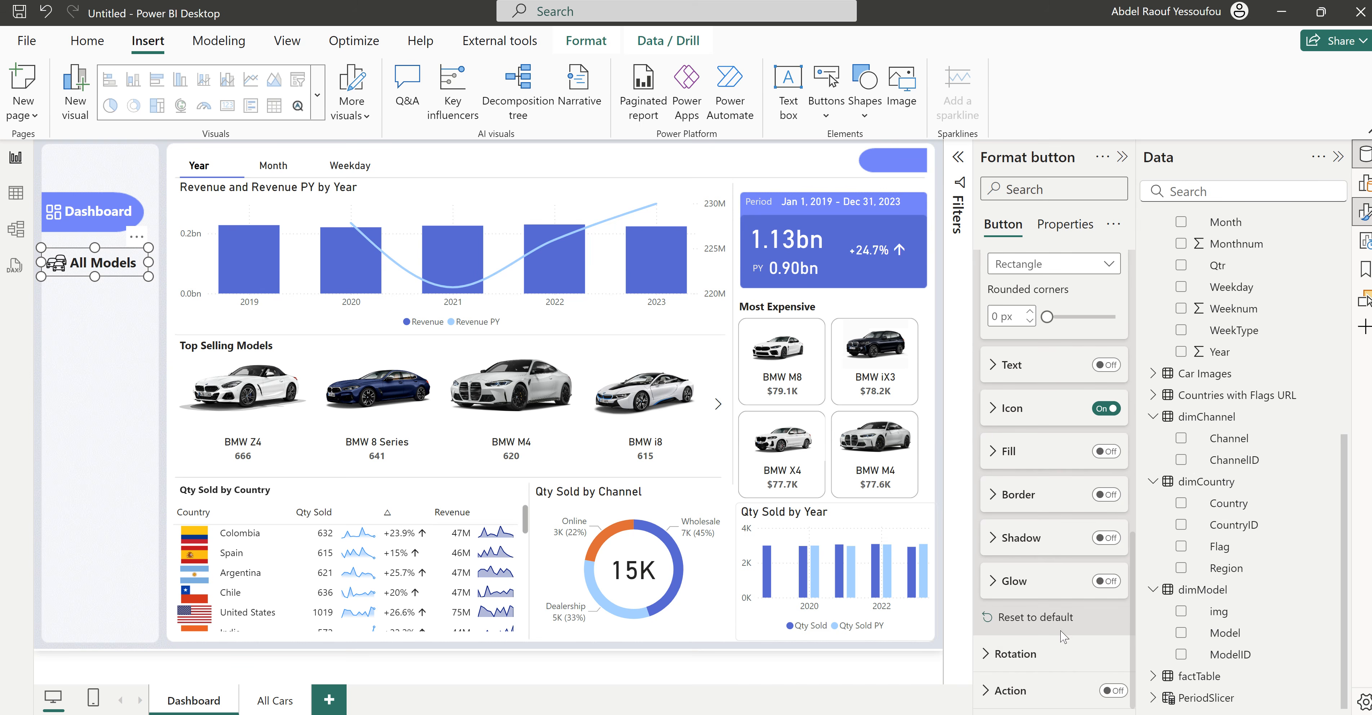
Step: Give the "All Models" button a page navigation action to the All Cars page, and test navigating there and back
left_click(1112, 690)
left_click(1009, 690)
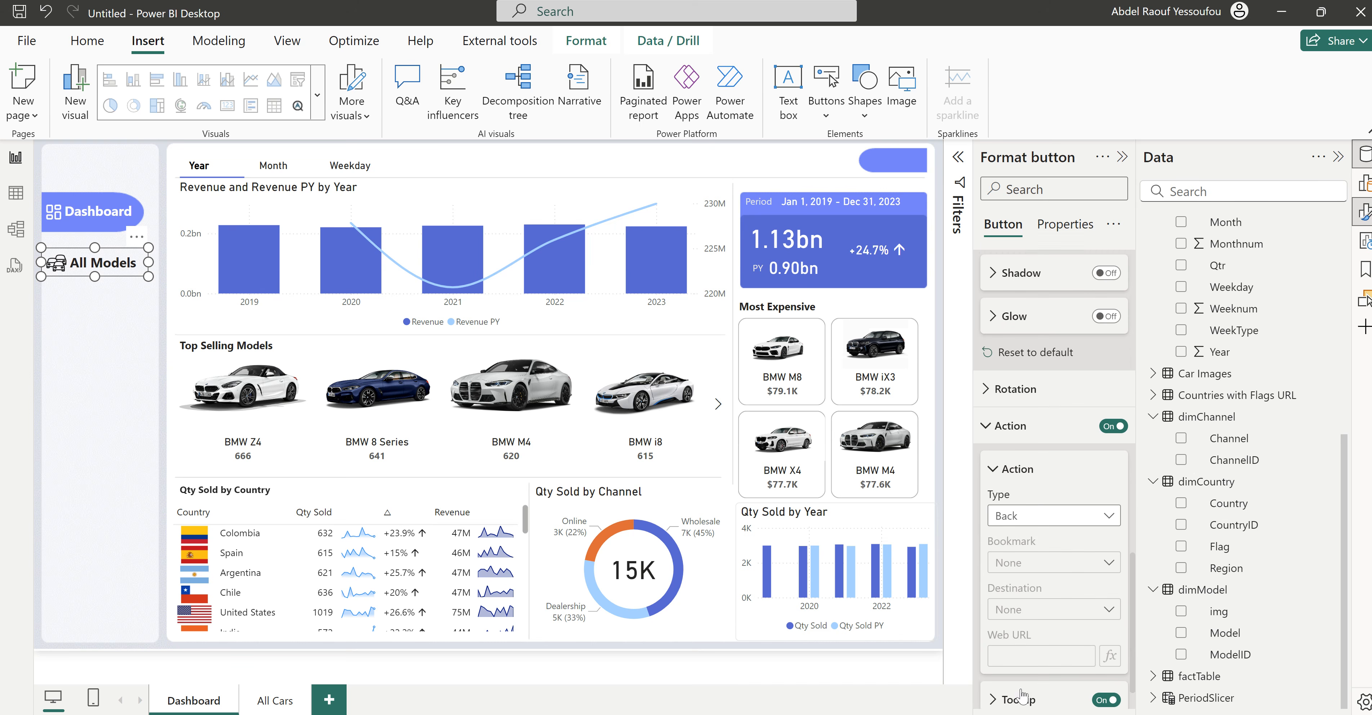
left_click(1036, 512)
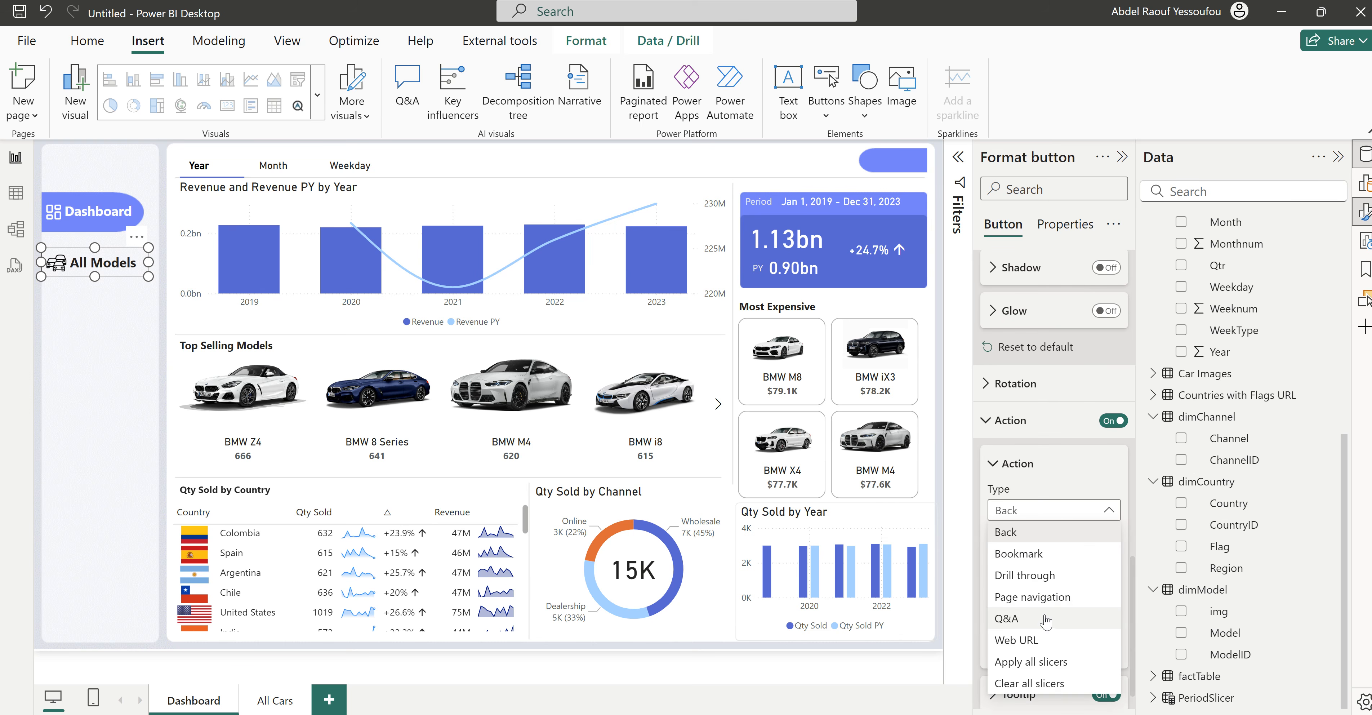
left_click(1047, 601)
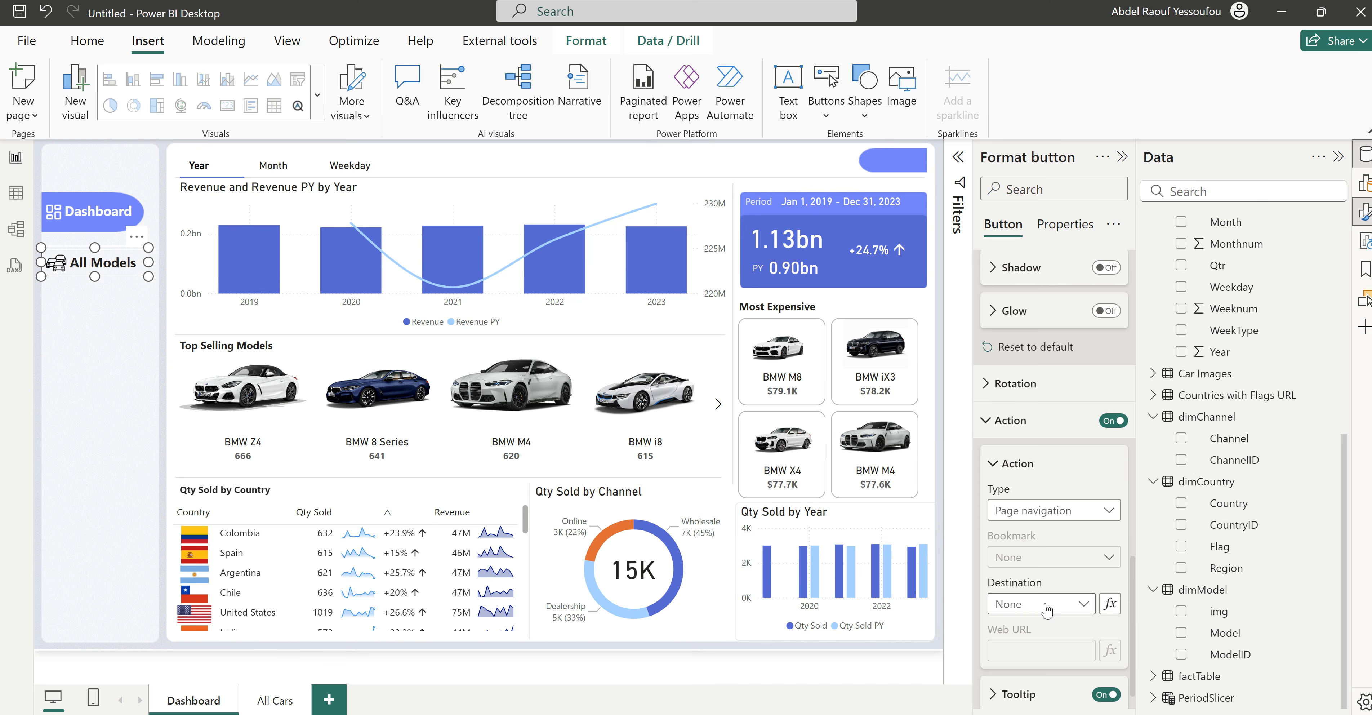
left_click(1048, 603)
left_click(1019, 654)
left_click(101, 273, "ctrl")
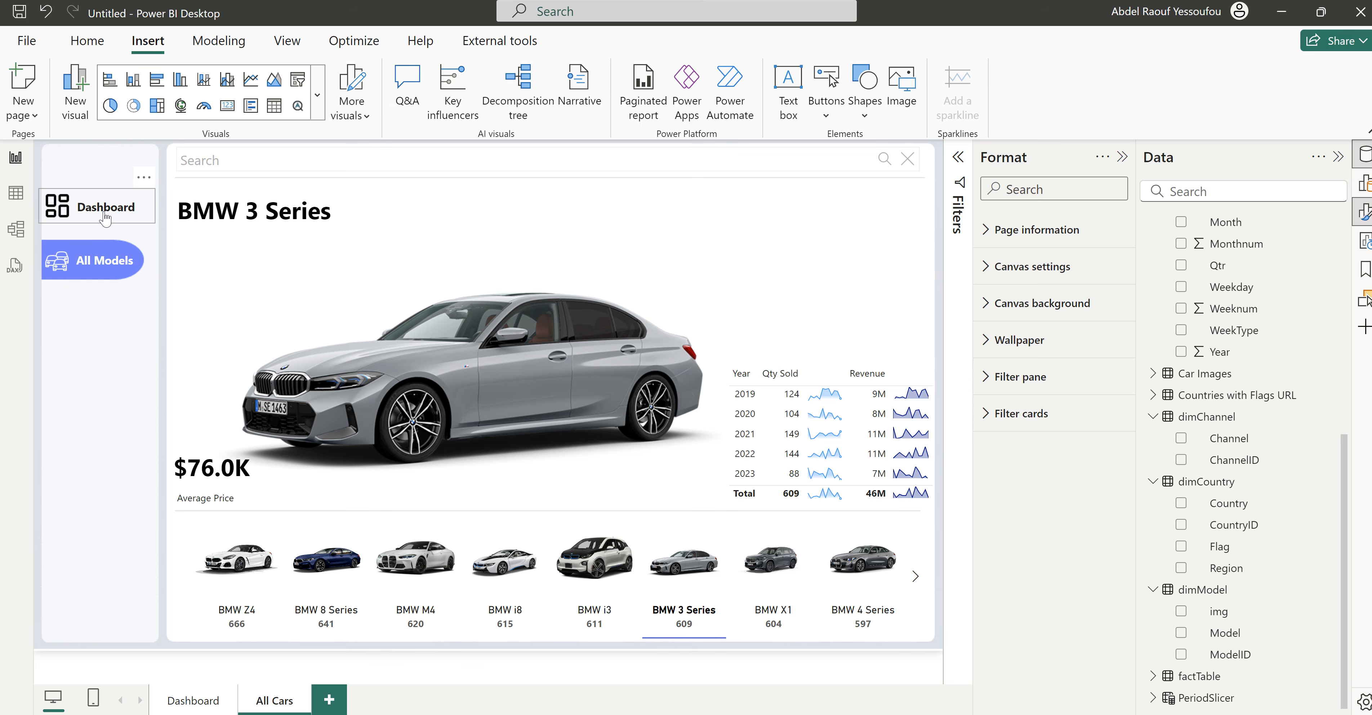
left_click(105, 216, "ctrl")
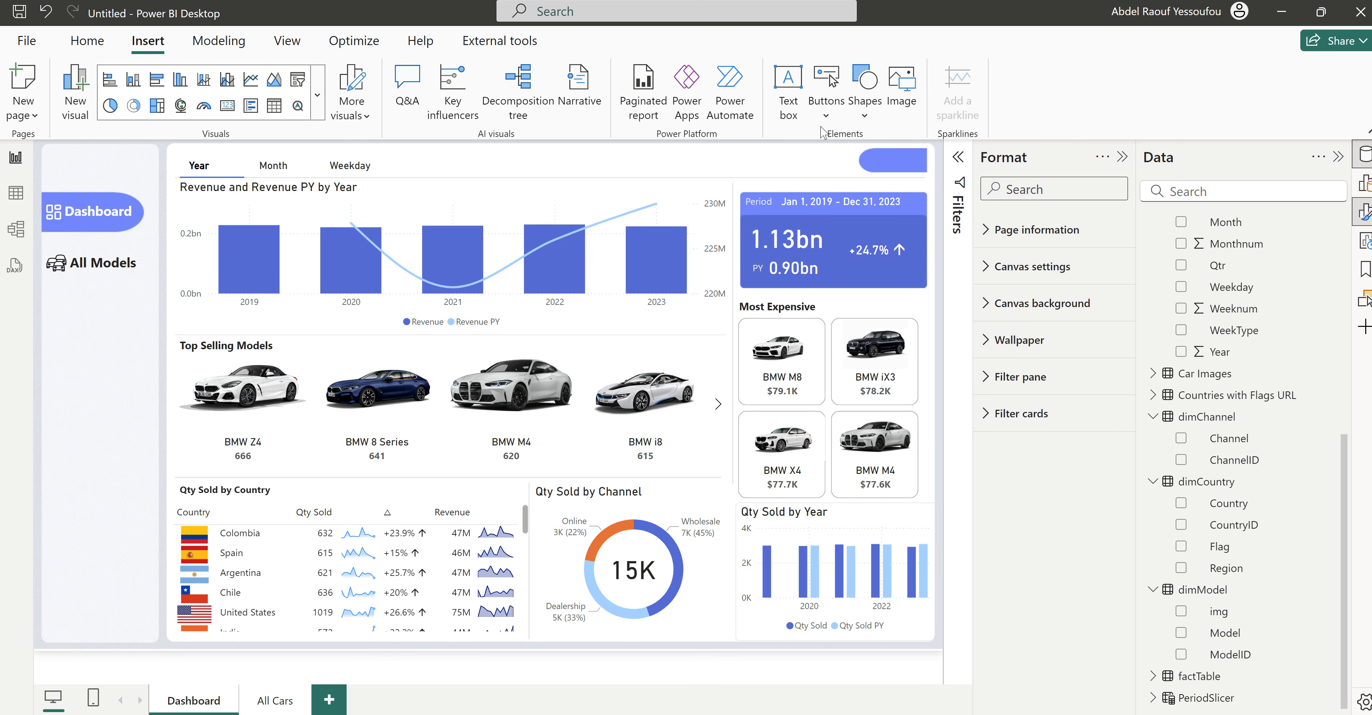
Step: Insert a rounded rectangle about 237 wide by 402 high over the period card and "Most Expensive" cards
left_click(872, 118)
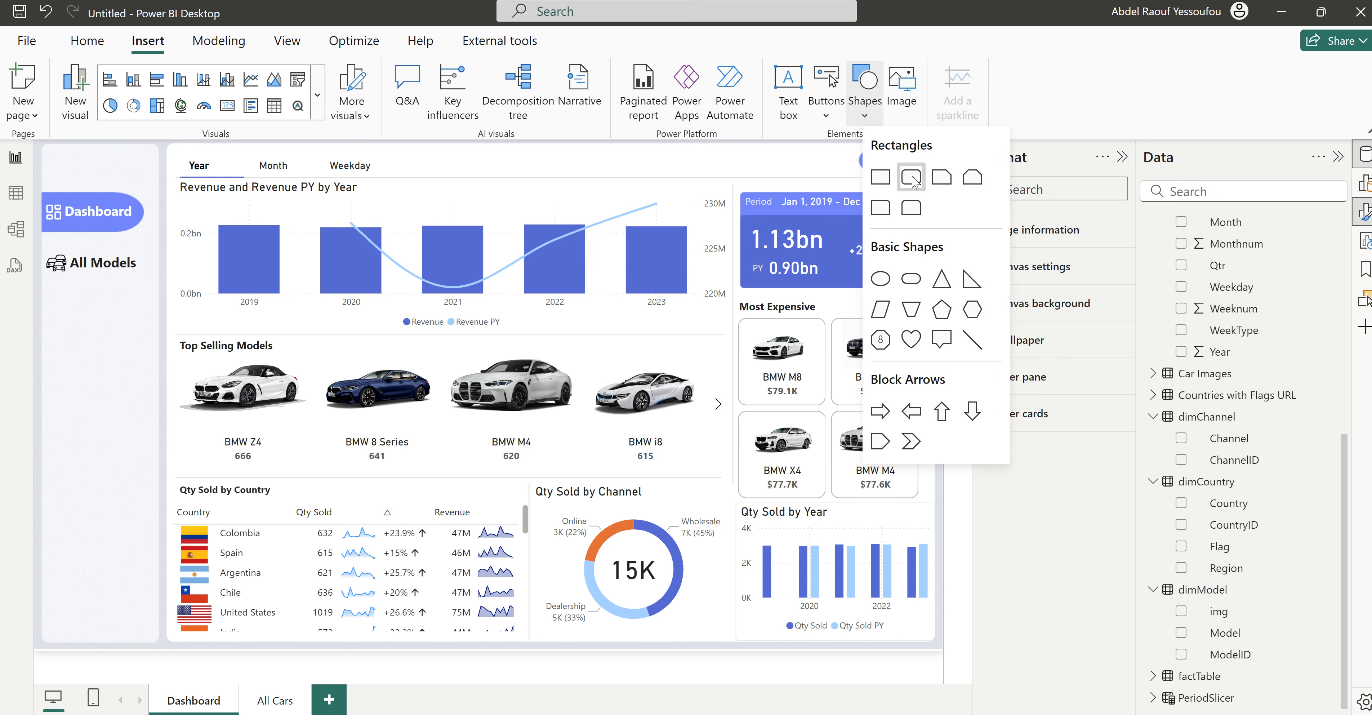
left_click(912, 181)
left_click_drag(110, 554, 874, 240)
left_click_drag(811, 308, 810, 458)
left_click_drag(875, 317, 908, 315)
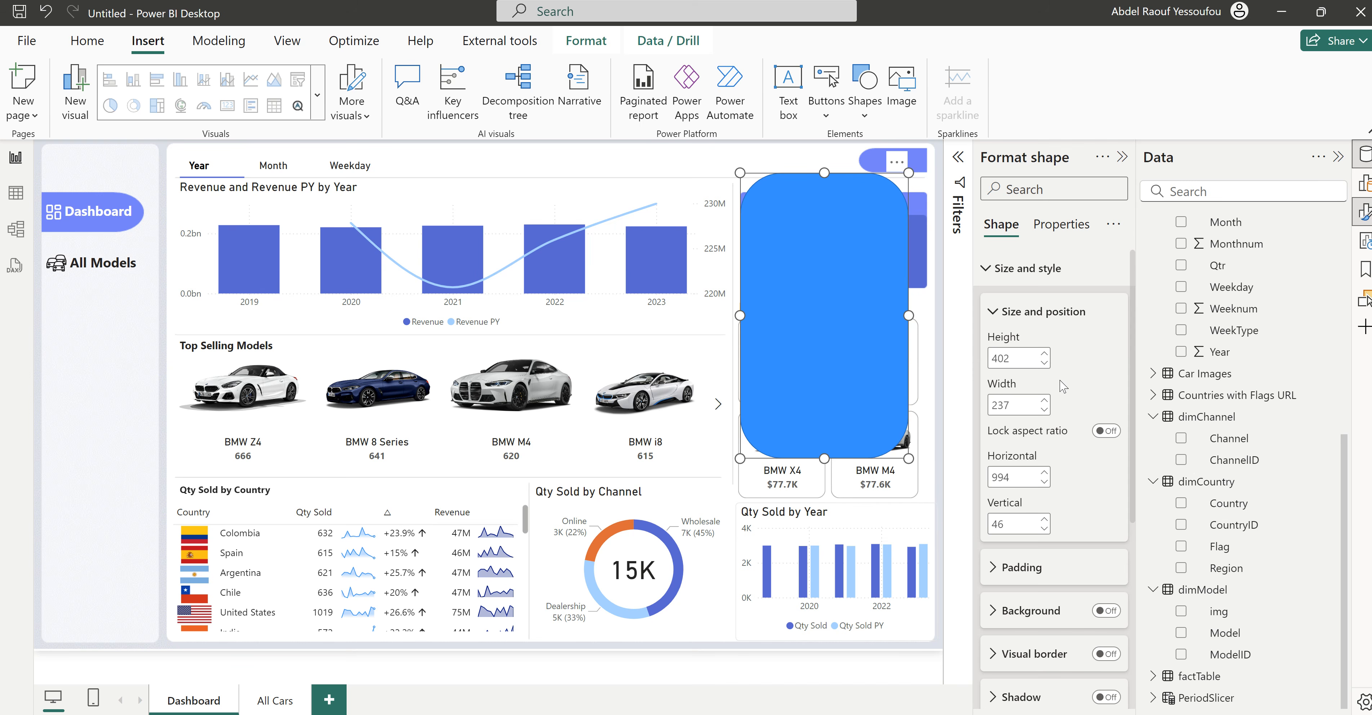
Step: Set the rectangle's rounded corners to 10%
scroll(1038, 442, "down", 5)
scroll(1041, 427, "up", 5)
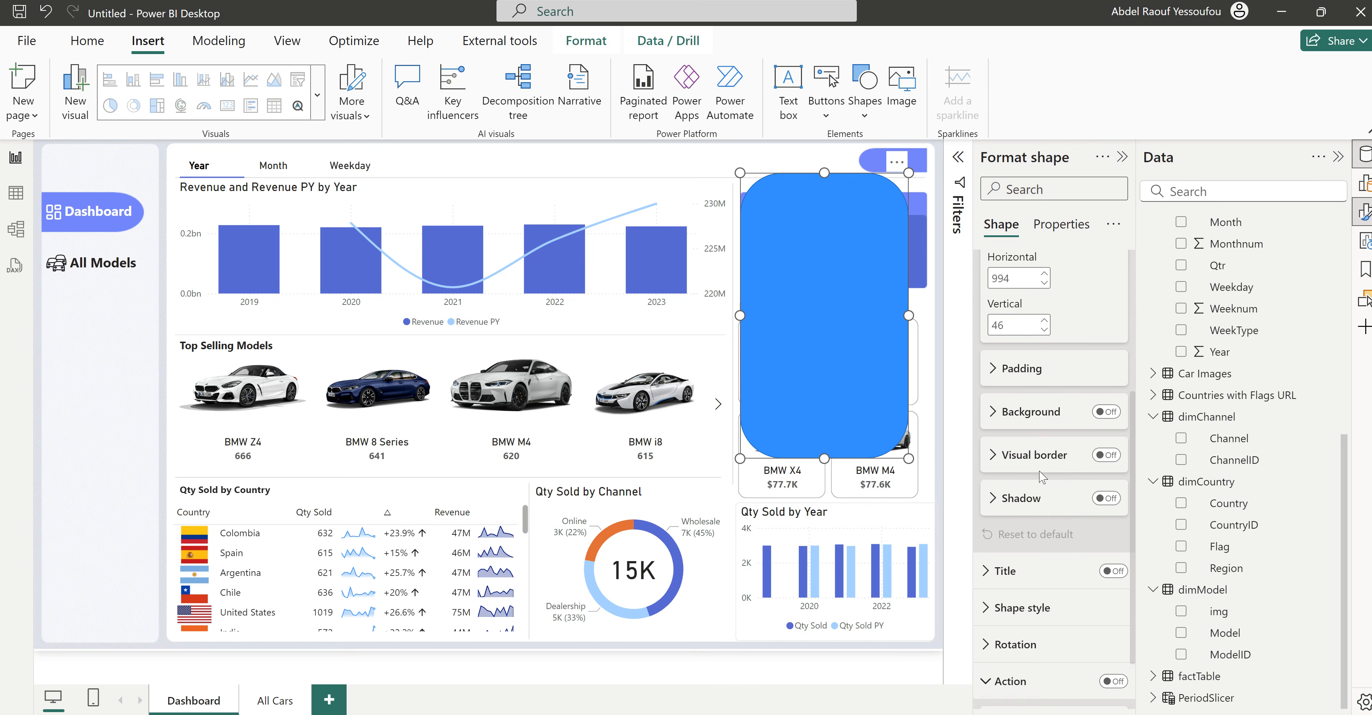
left_click(1025, 269)
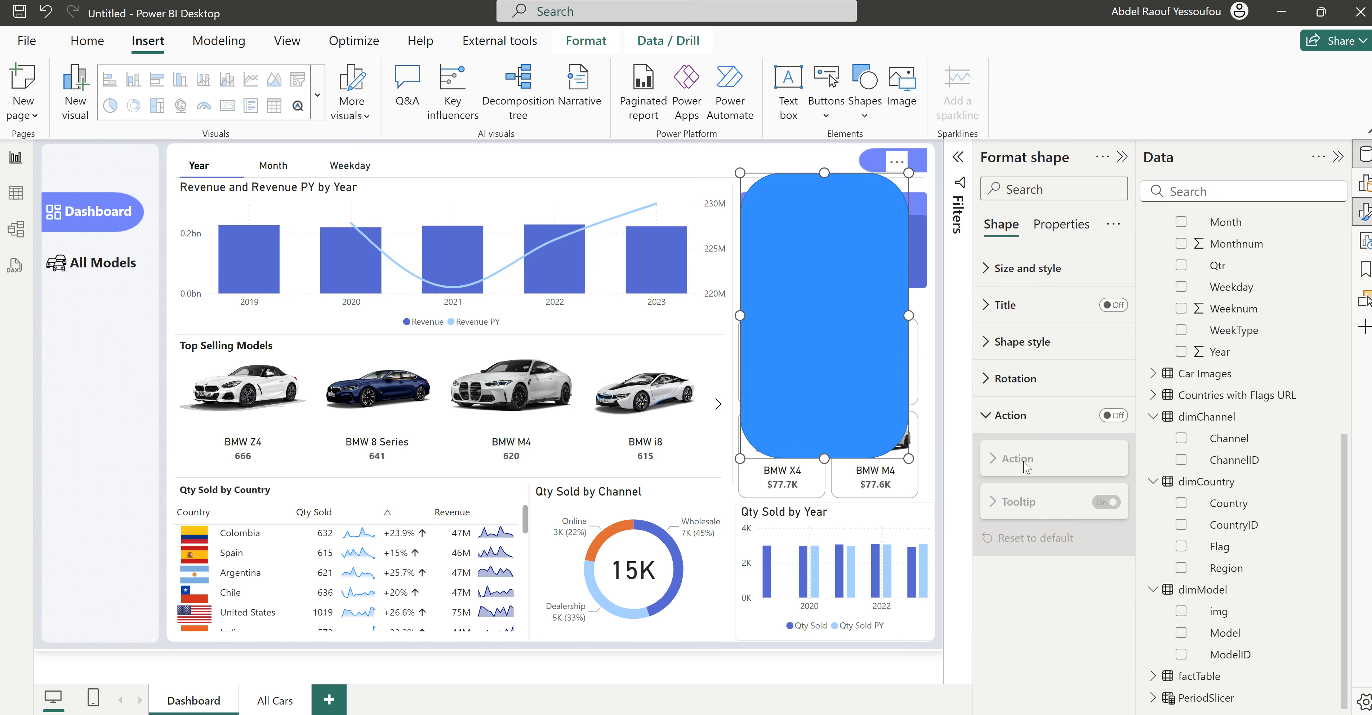
left_click(1030, 343)
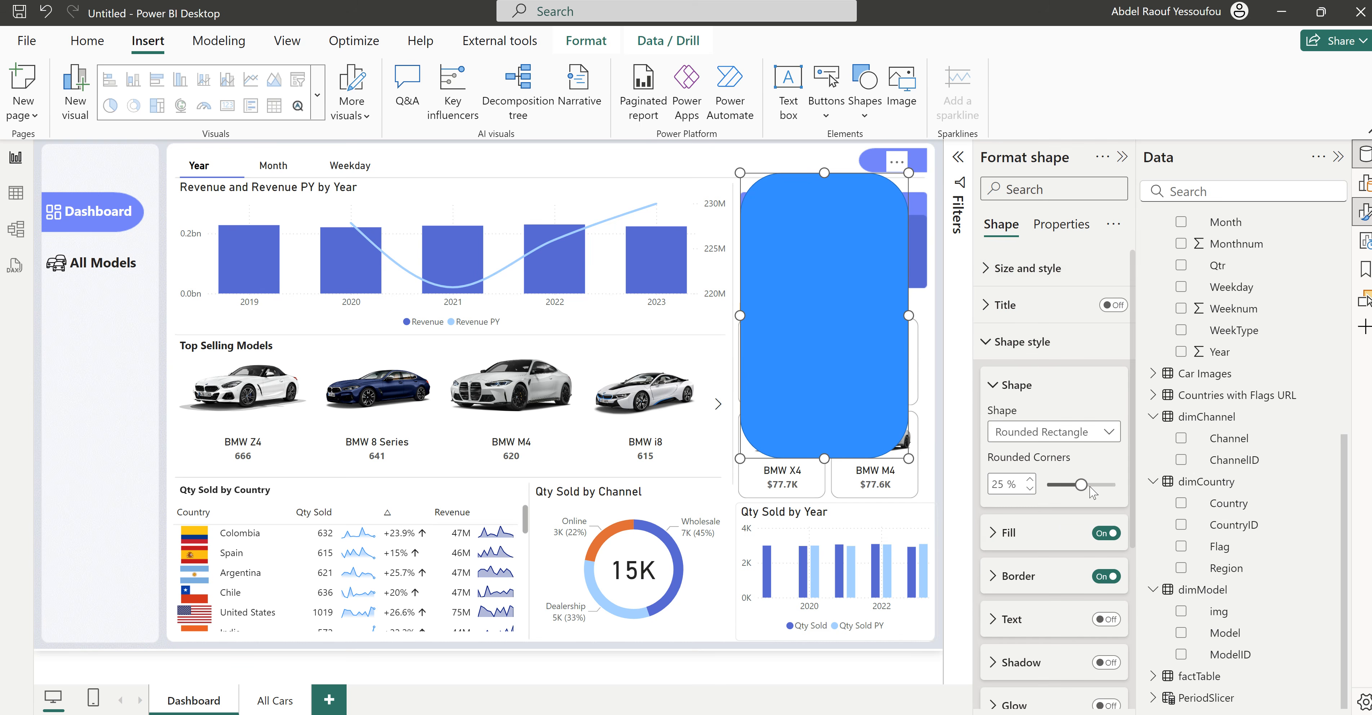
left_click_drag(1081, 486, 1062, 497)
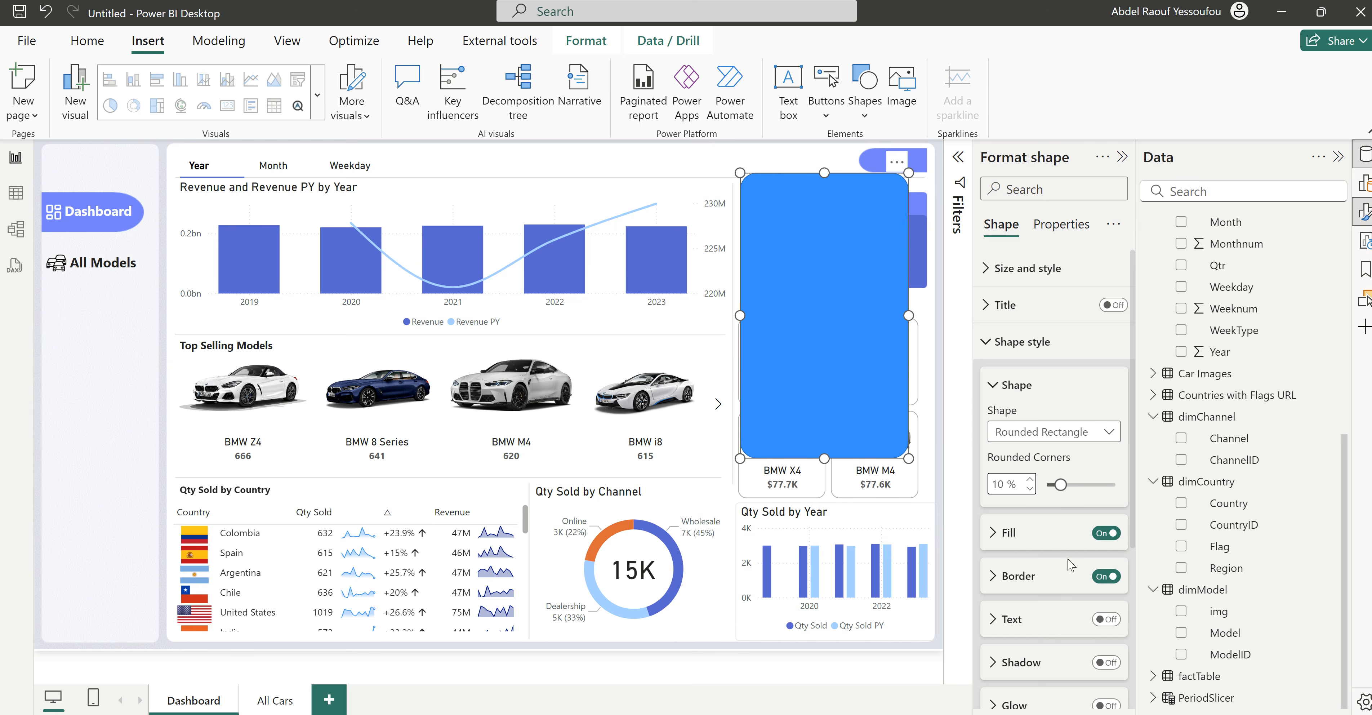
Step: Fill the rounded rectangle with white and shift it left to about 926 horizontal, 50 vertical
left_click(1011, 535)
left_click(1025, 580)
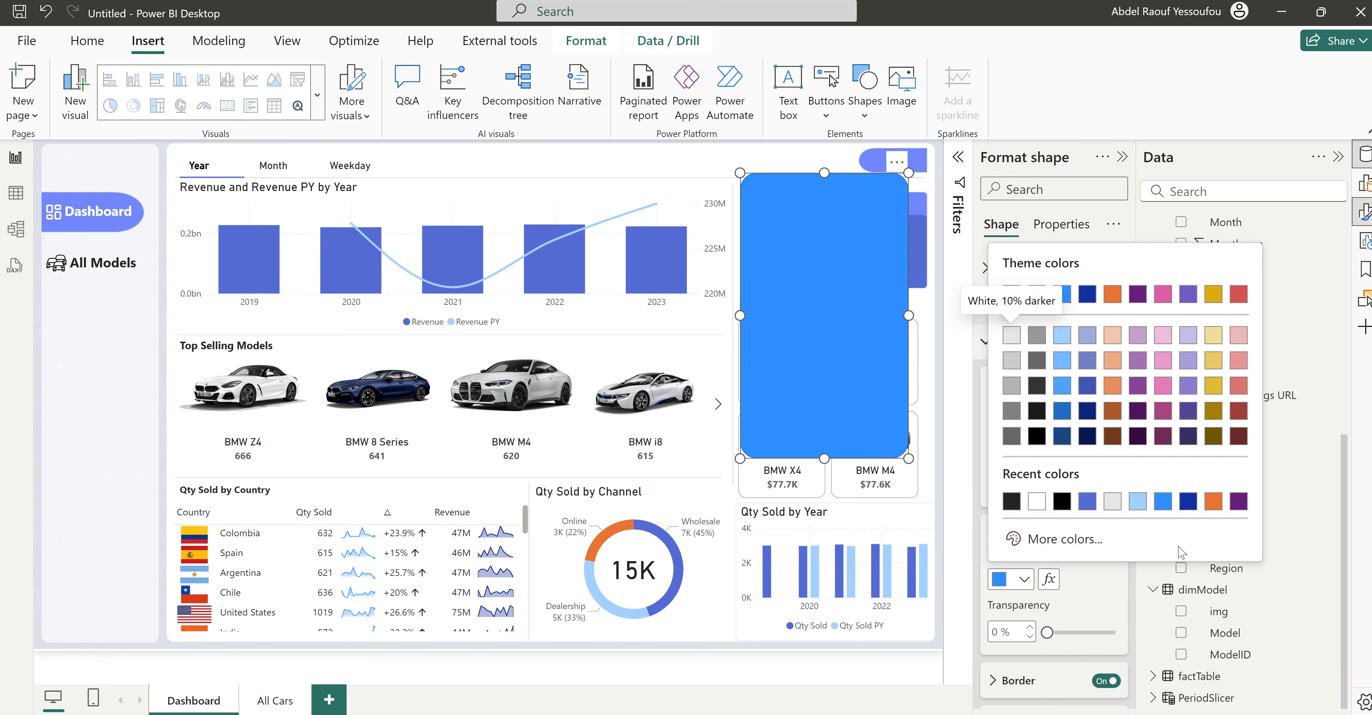
left_click(1138, 503)
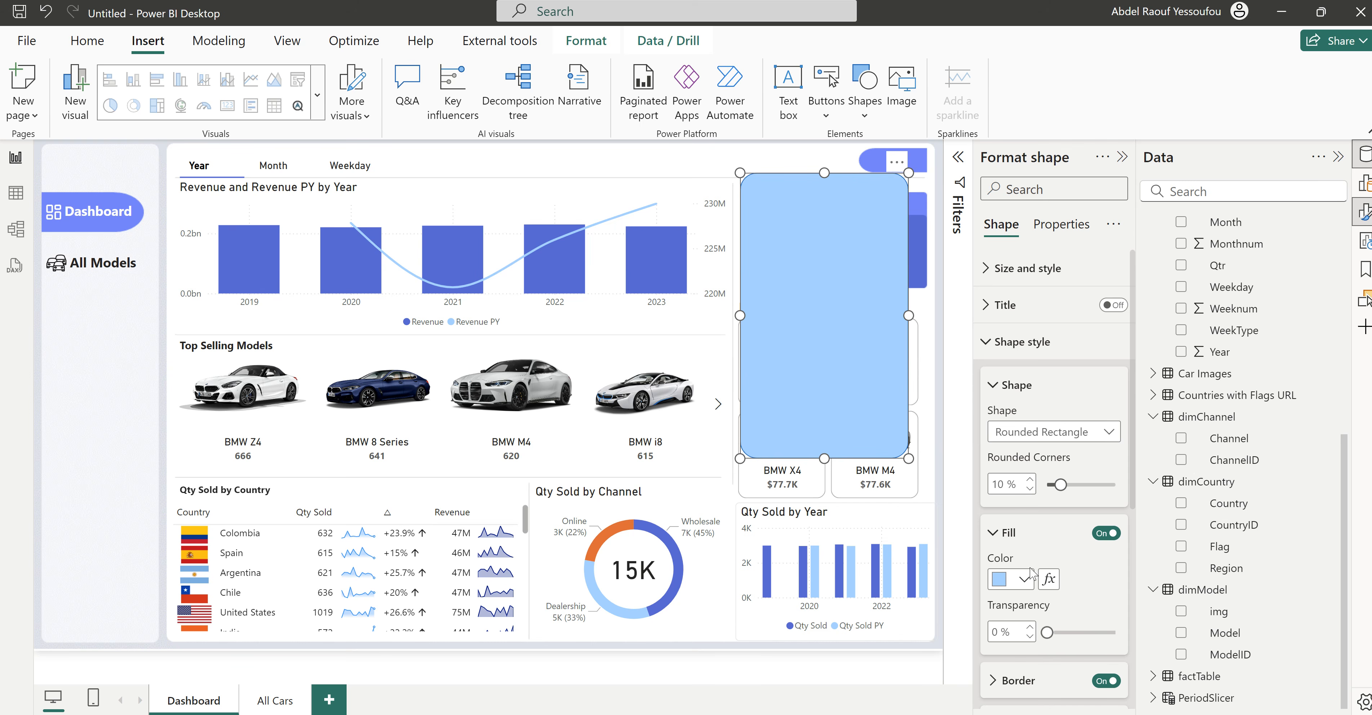
left_click(1023, 580)
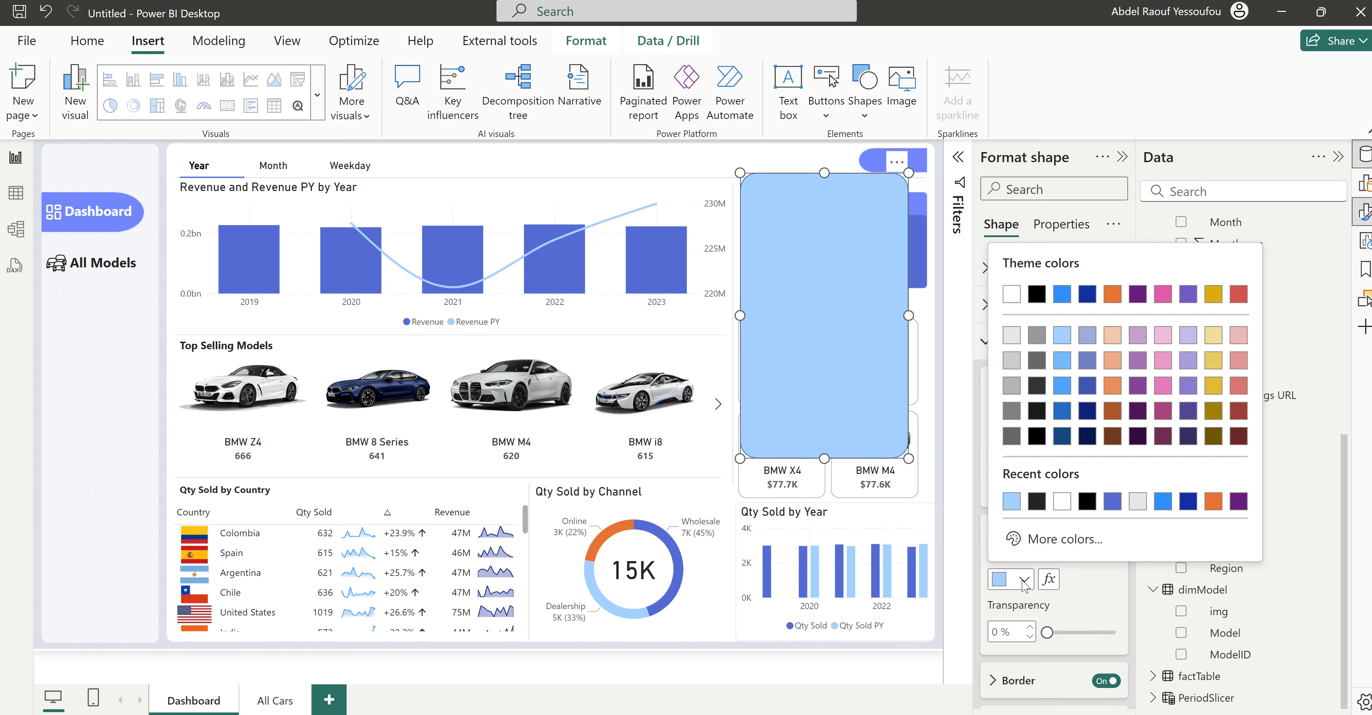
left_click(1011, 336)
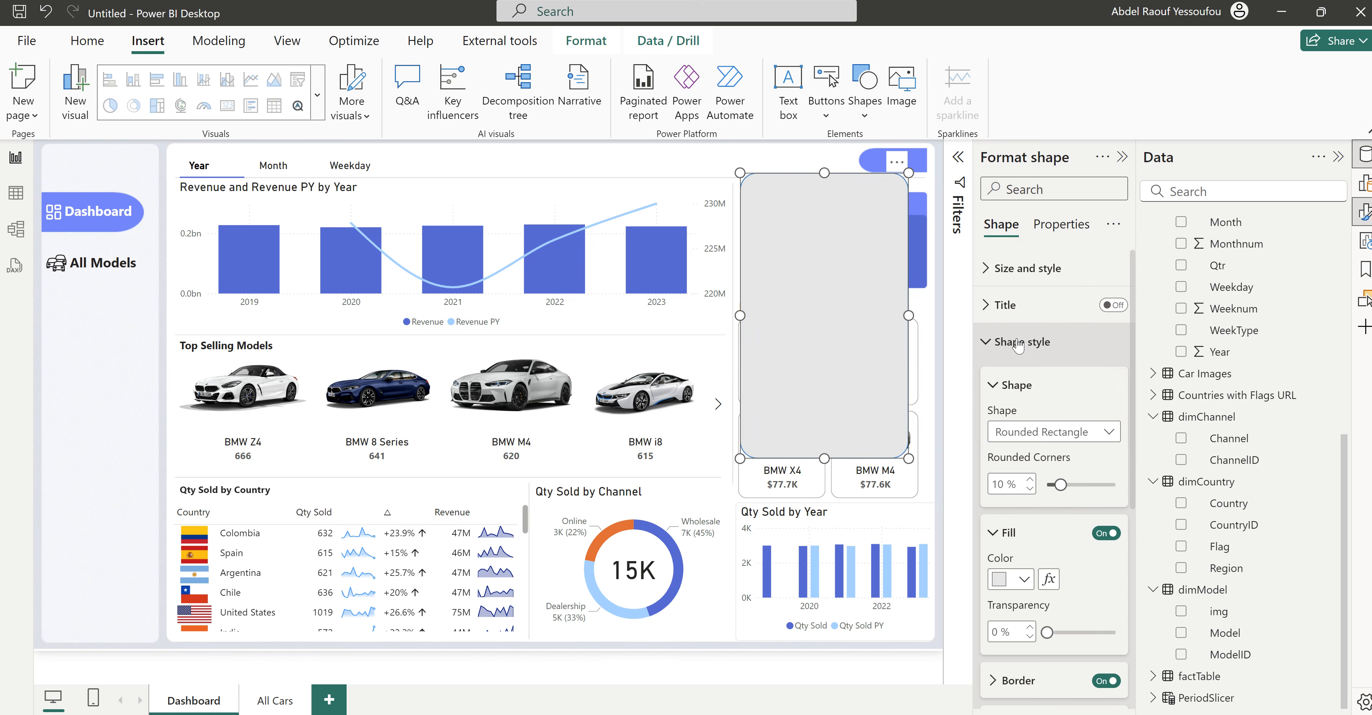
left_click(1023, 580)
left_click(1011, 294)
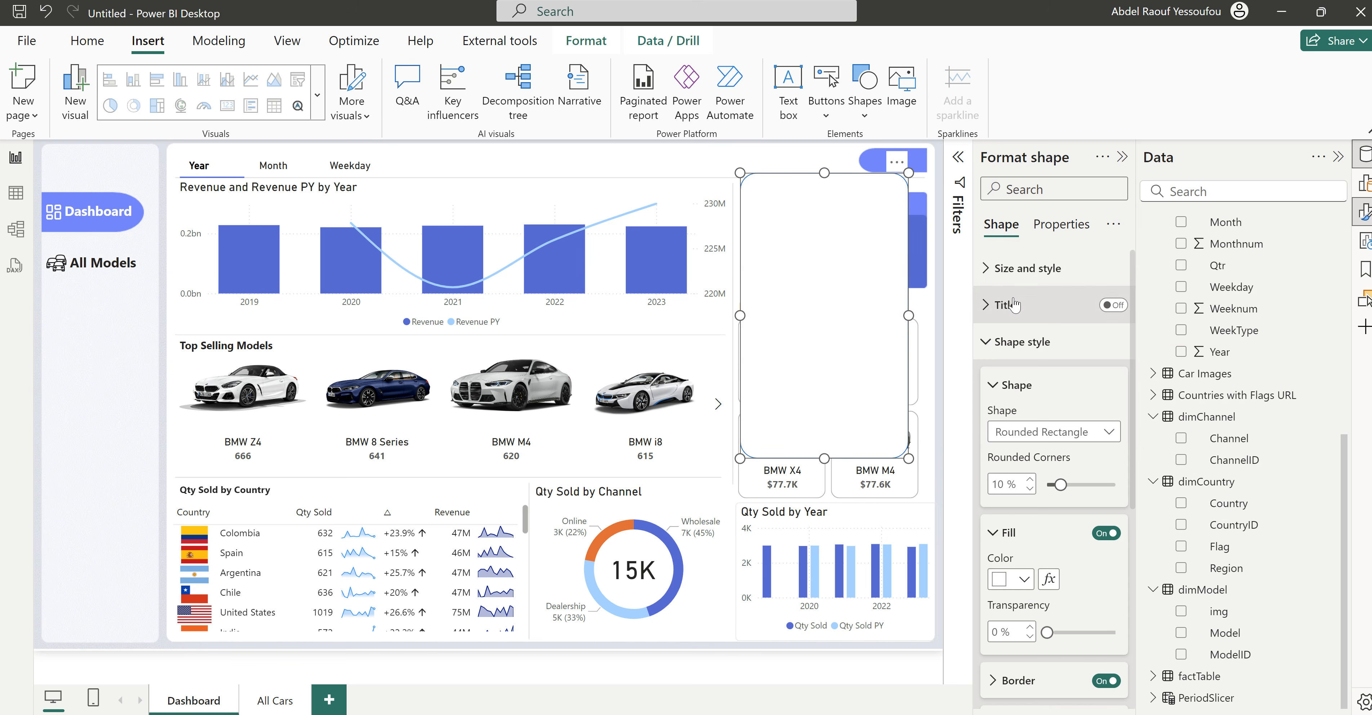
left_click_drag(828, 246, 779, 258)
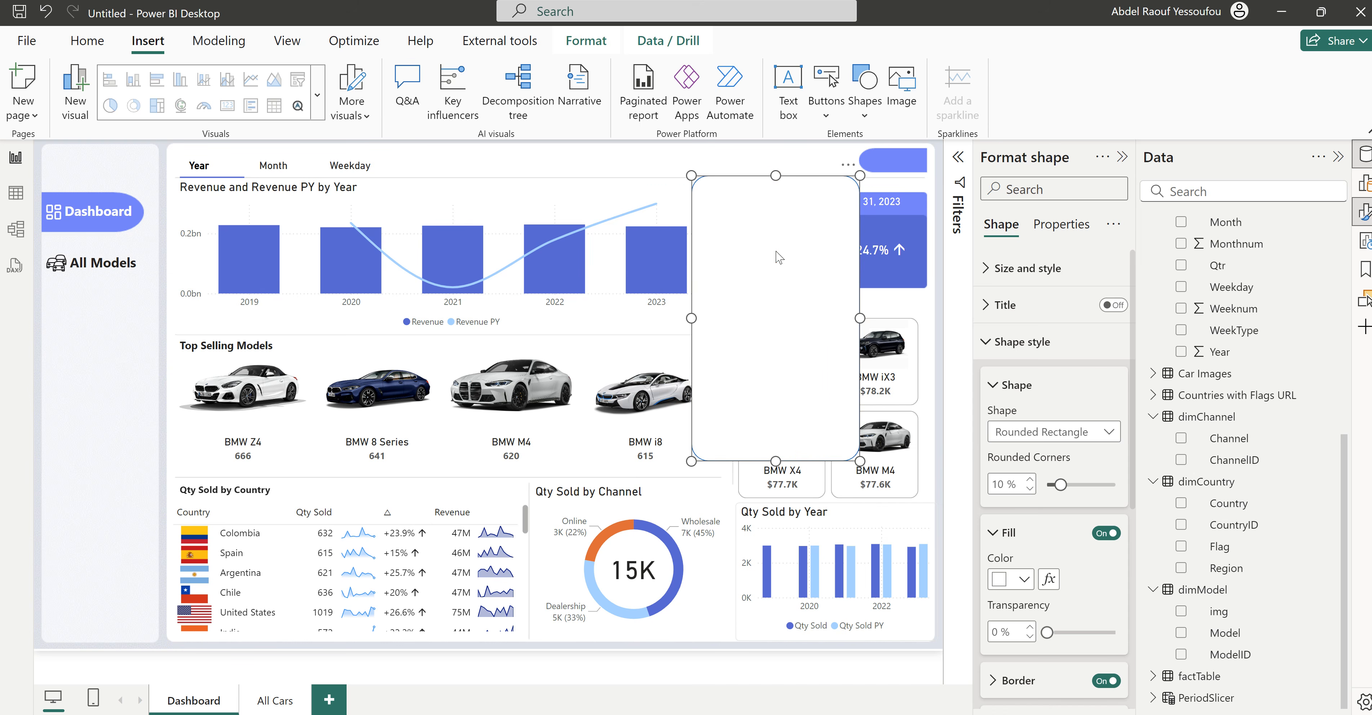
left_click(805, 156)
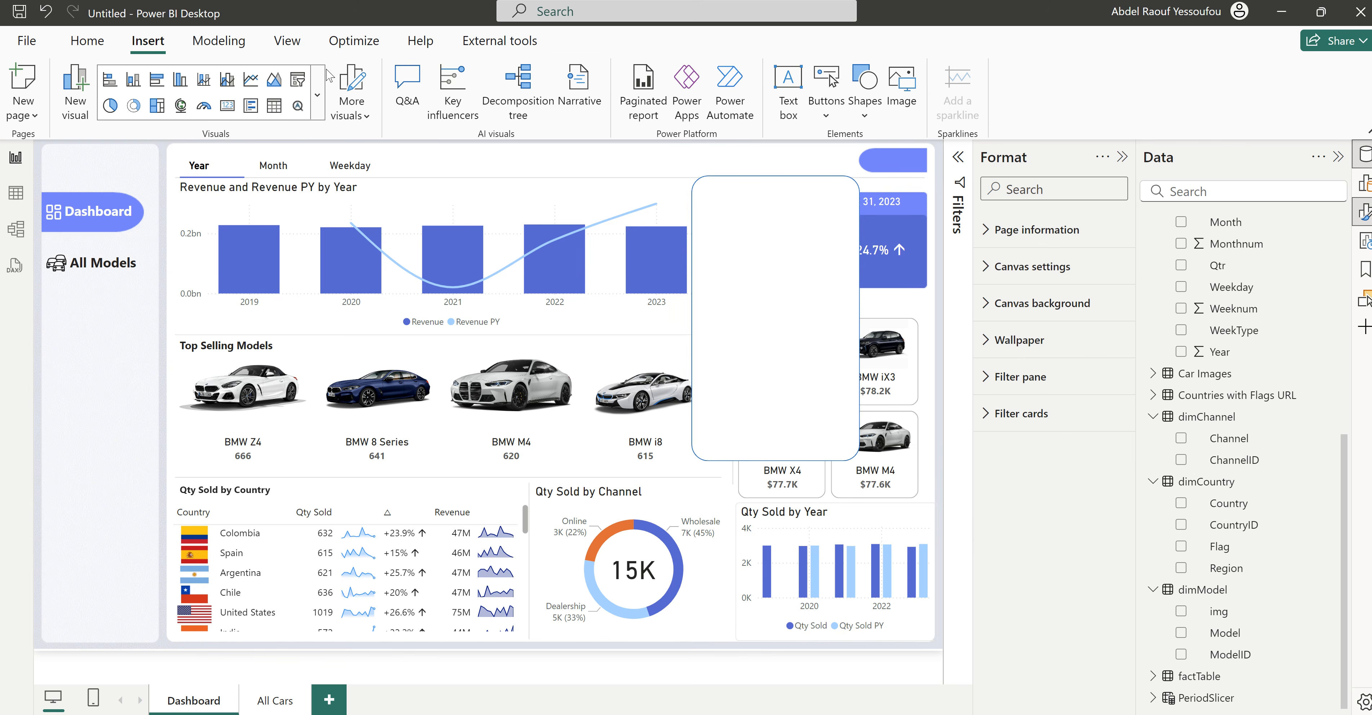
Step: Add a slicer to the Dashboard page using the Calendar table's Year field
left_click(301, 86)
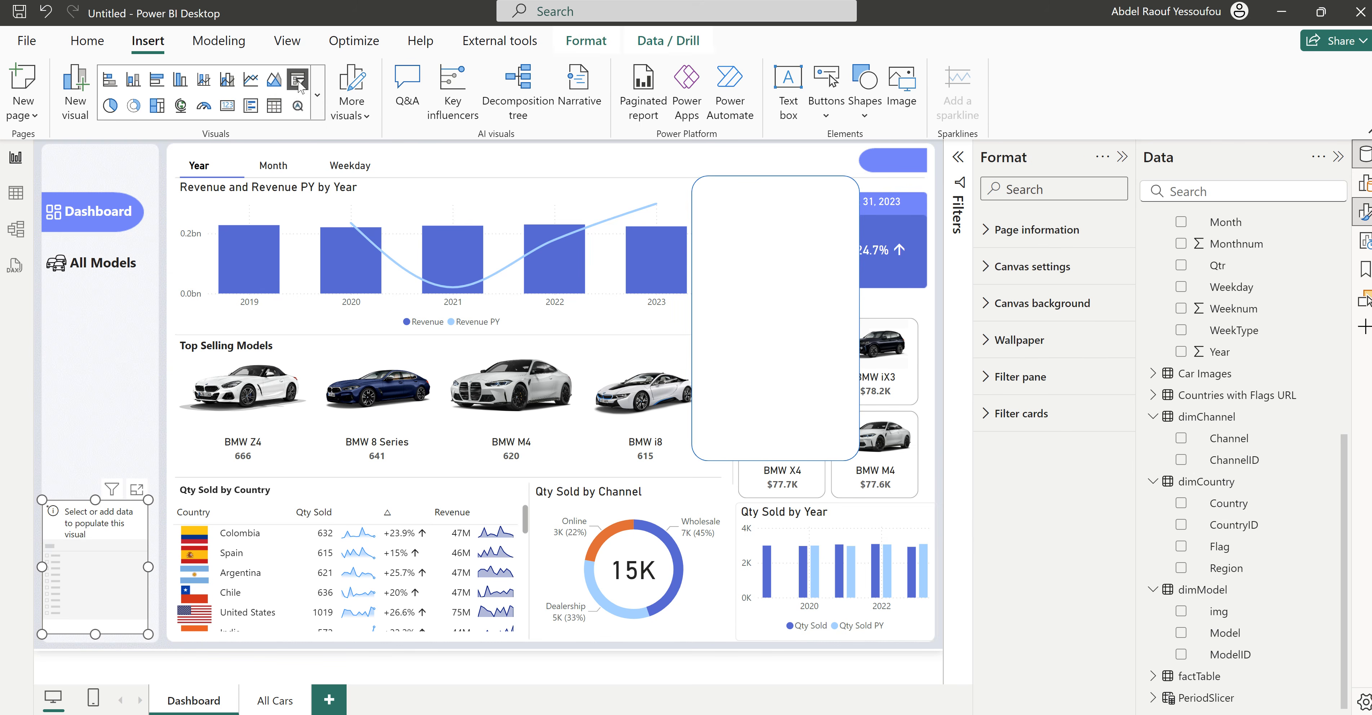
scroll(1255, 559, "up", 5)
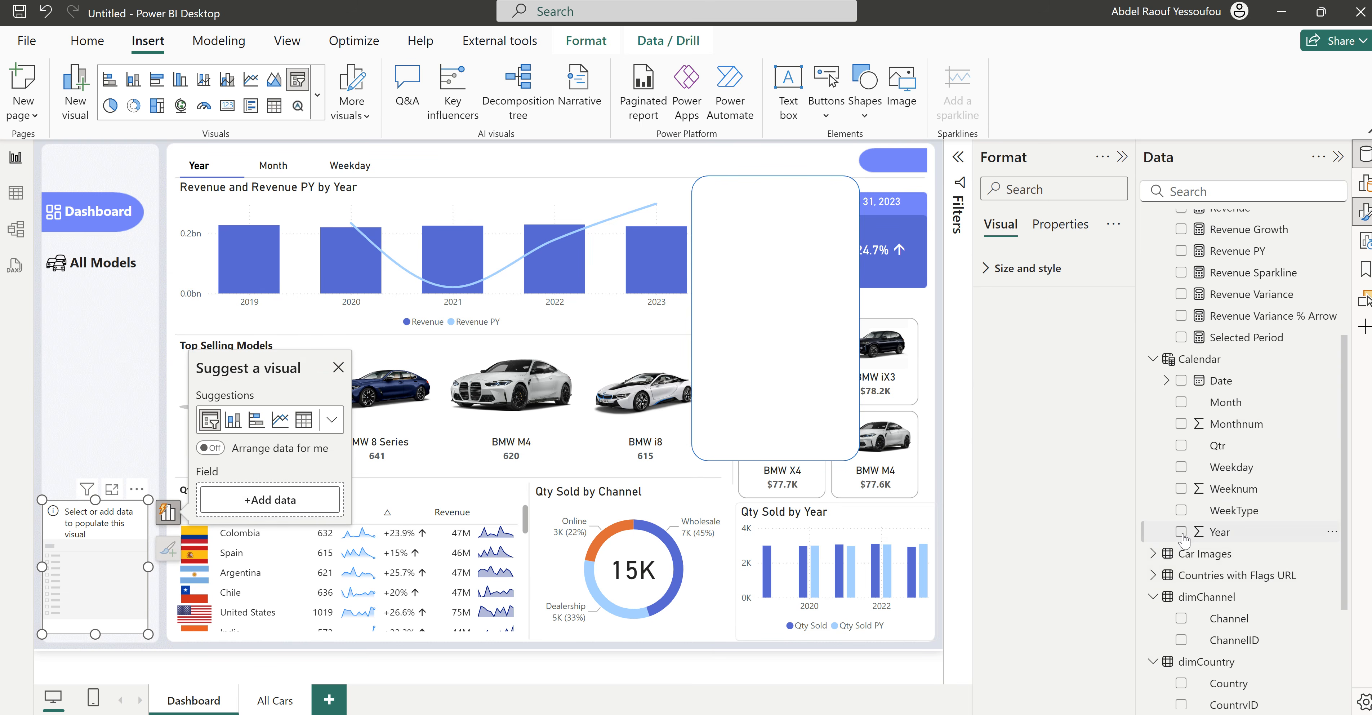
left_click(1181, 533)
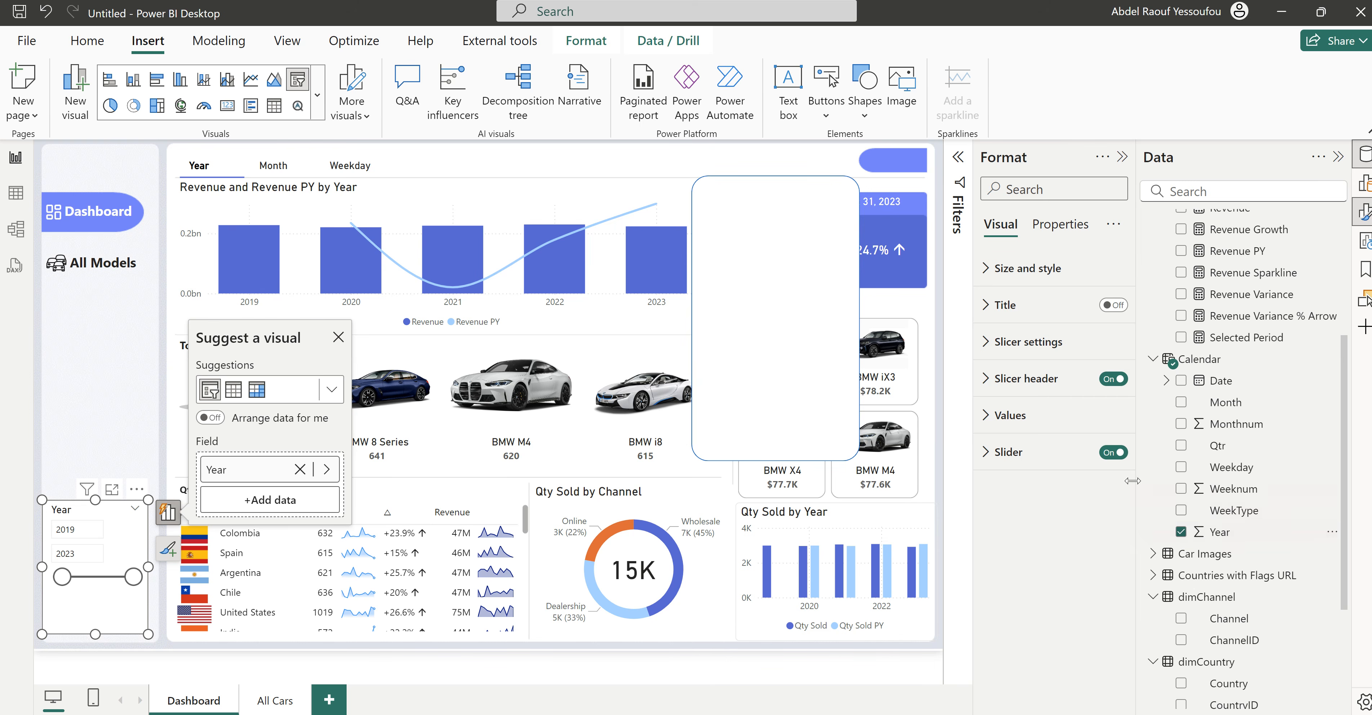
Step: Change the Year slicer's style to Dropdown and reduce its height to about 71
left_click(1013, 342)
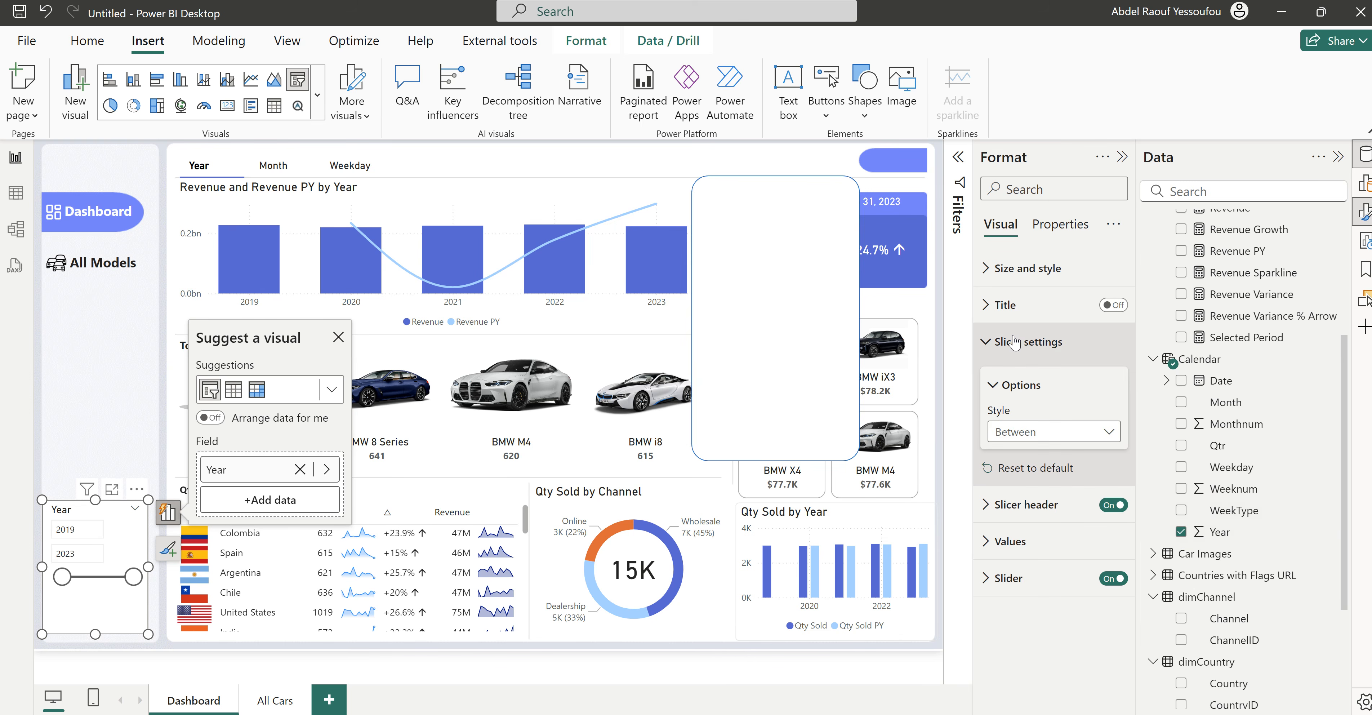
left_click(1027, 433)
left_click(1020, 498)
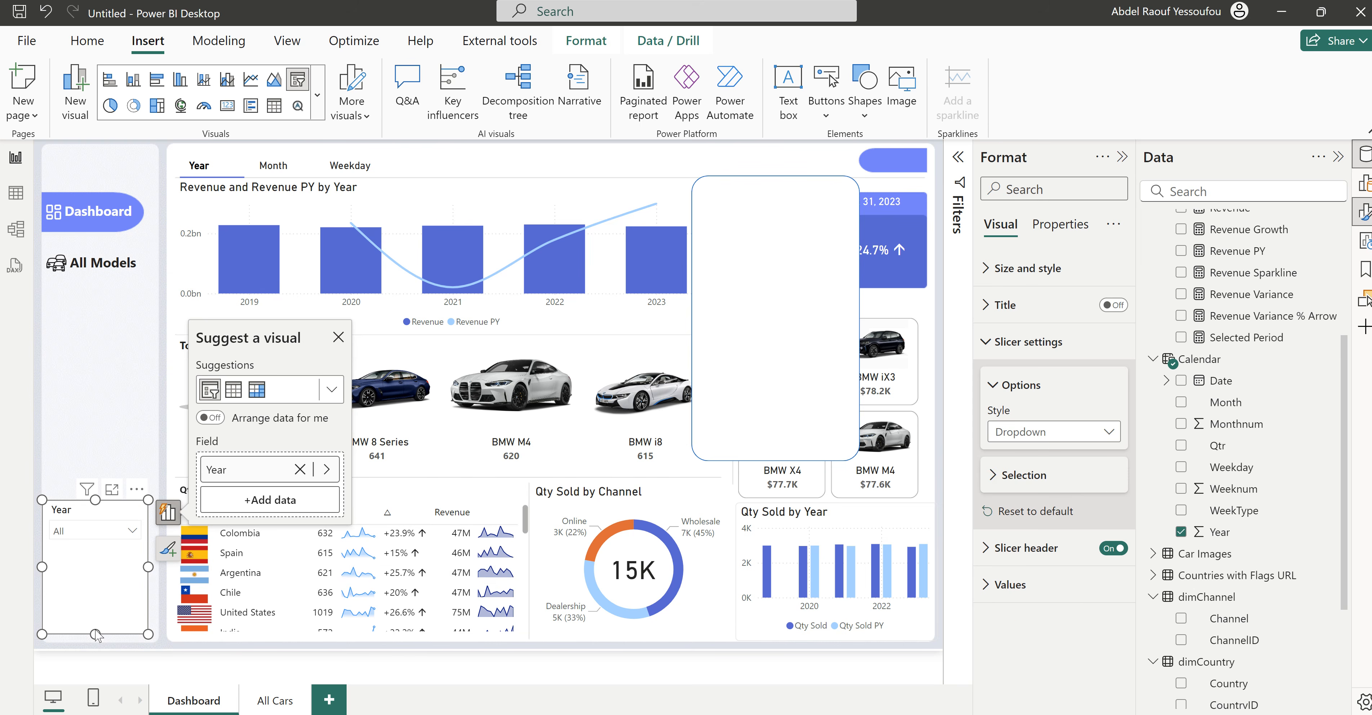
left_click_drag(95, 637, 95, 549)
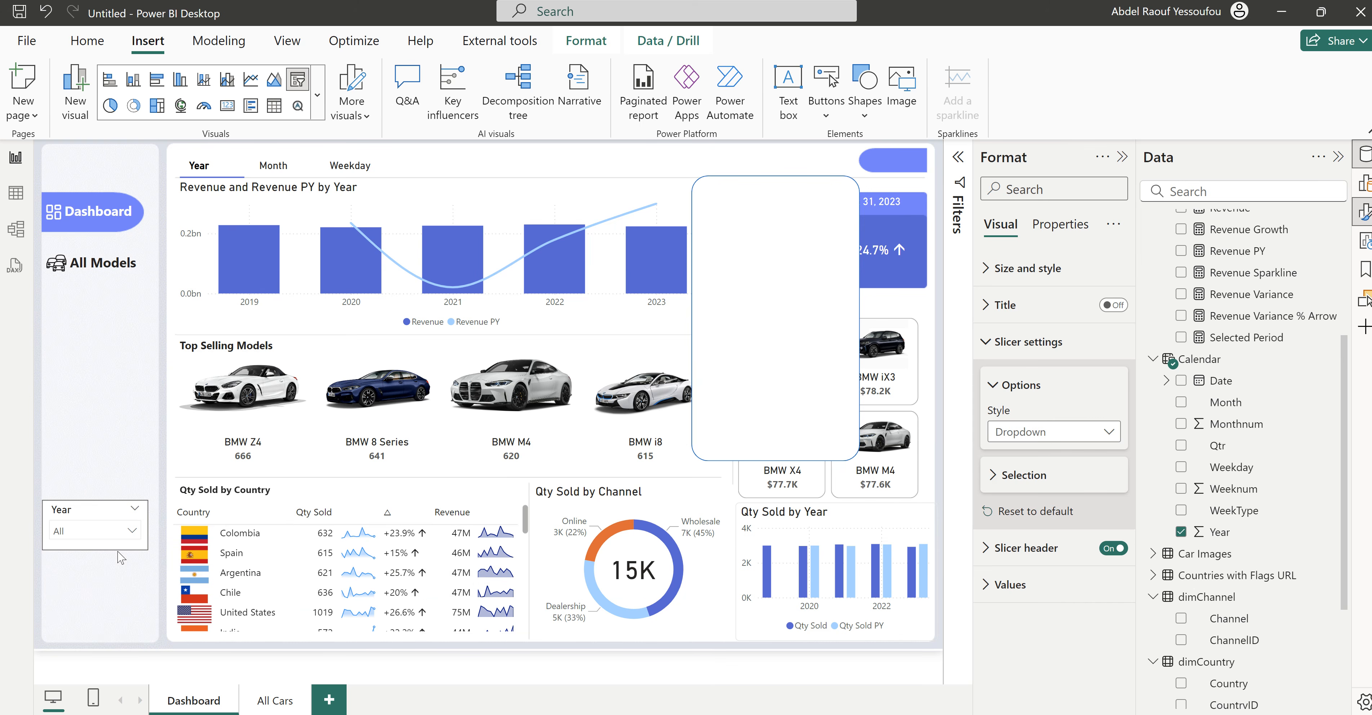
Step: Turn off the Year slicer's background and move it onto the upper left area of the white rounded rectangle
left_click(1027, 268)
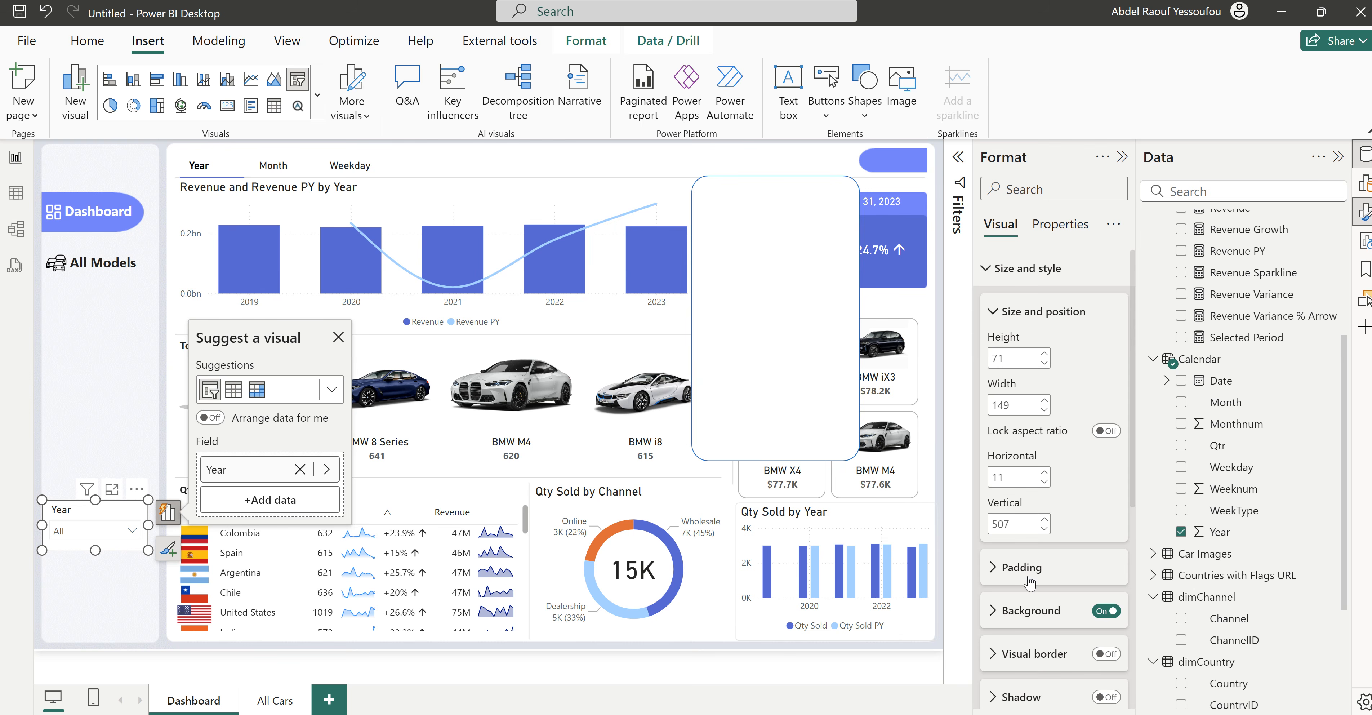
left_click(1098, 614)
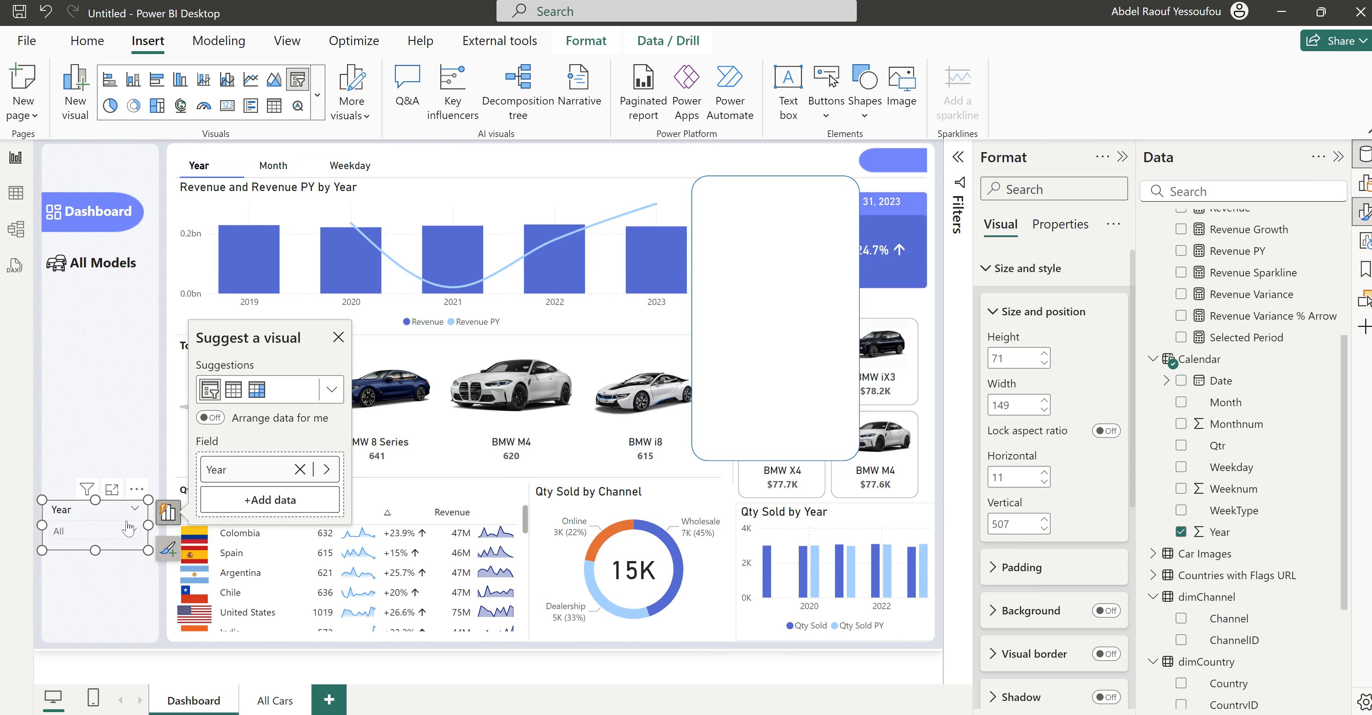
left_click_drag(95, 517, 752, 234)
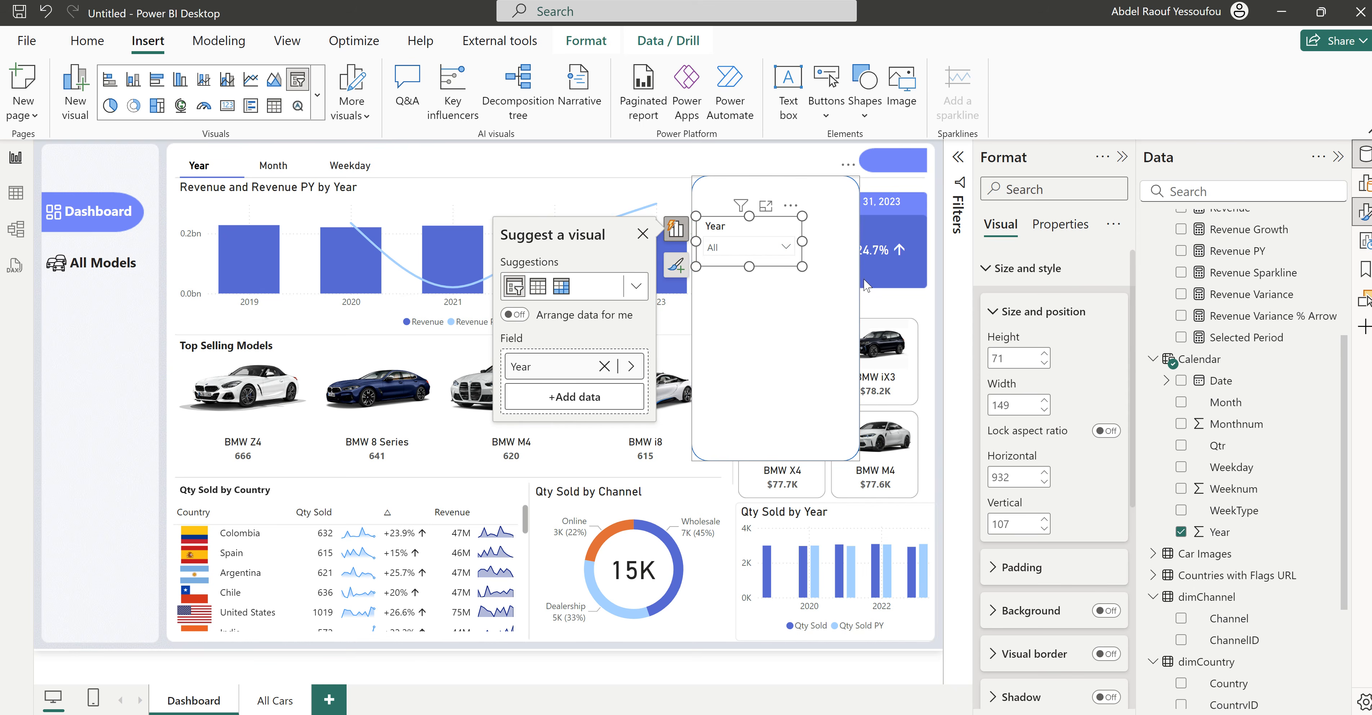
Step: Widen the white rounded rectangle to the right until its edge aligns with the "Most Expensive" cards
left_click(859, 302)
left_click_drag(859, 317, 919, 317)
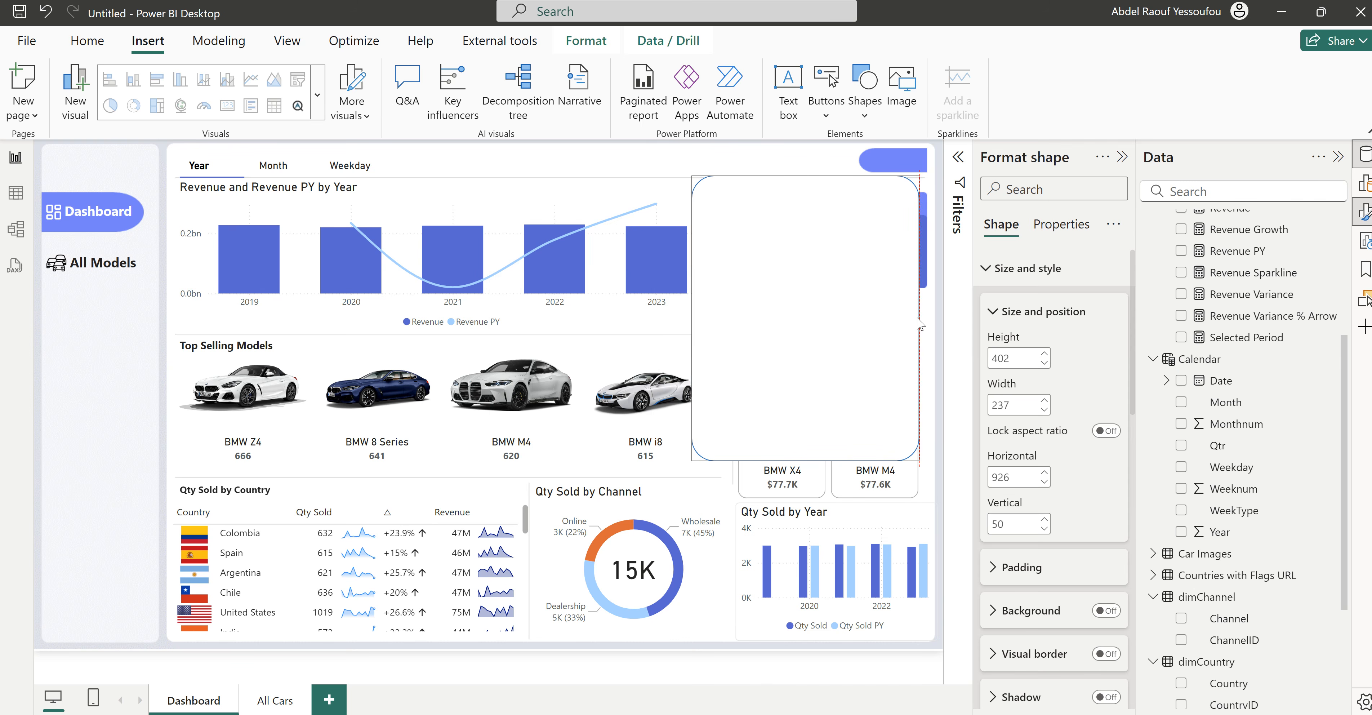
left_click(599, 163)
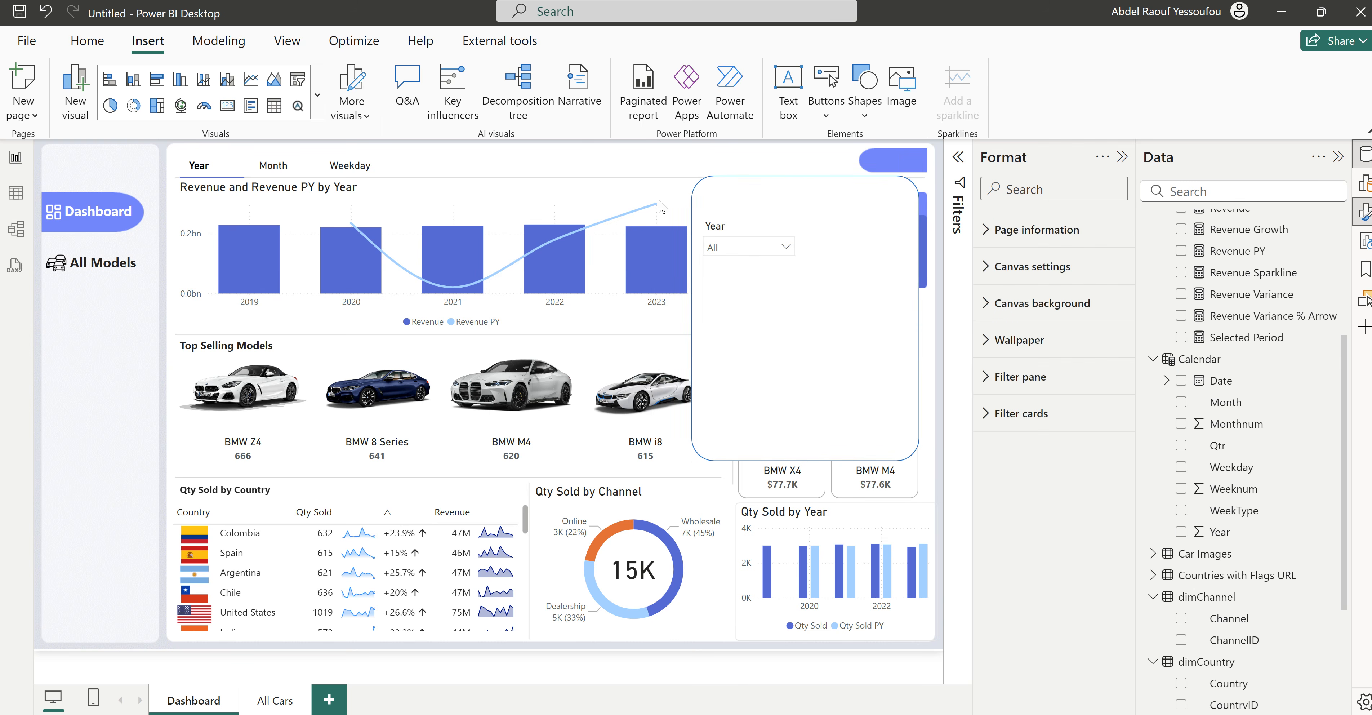
Step: Duplicate the Year slicer and place the copy to its right, at about 1087 horizontal and 106 vertical
left_click(770, 267)
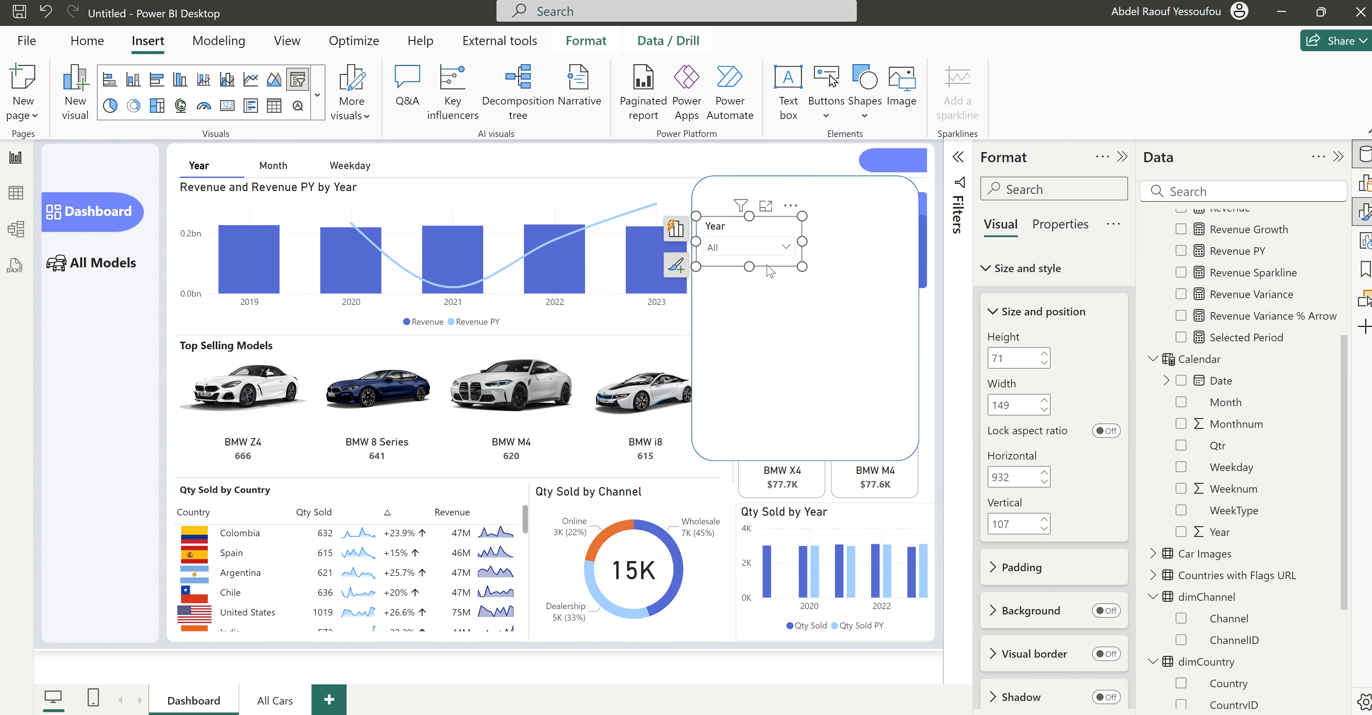
left_click(639, 173)
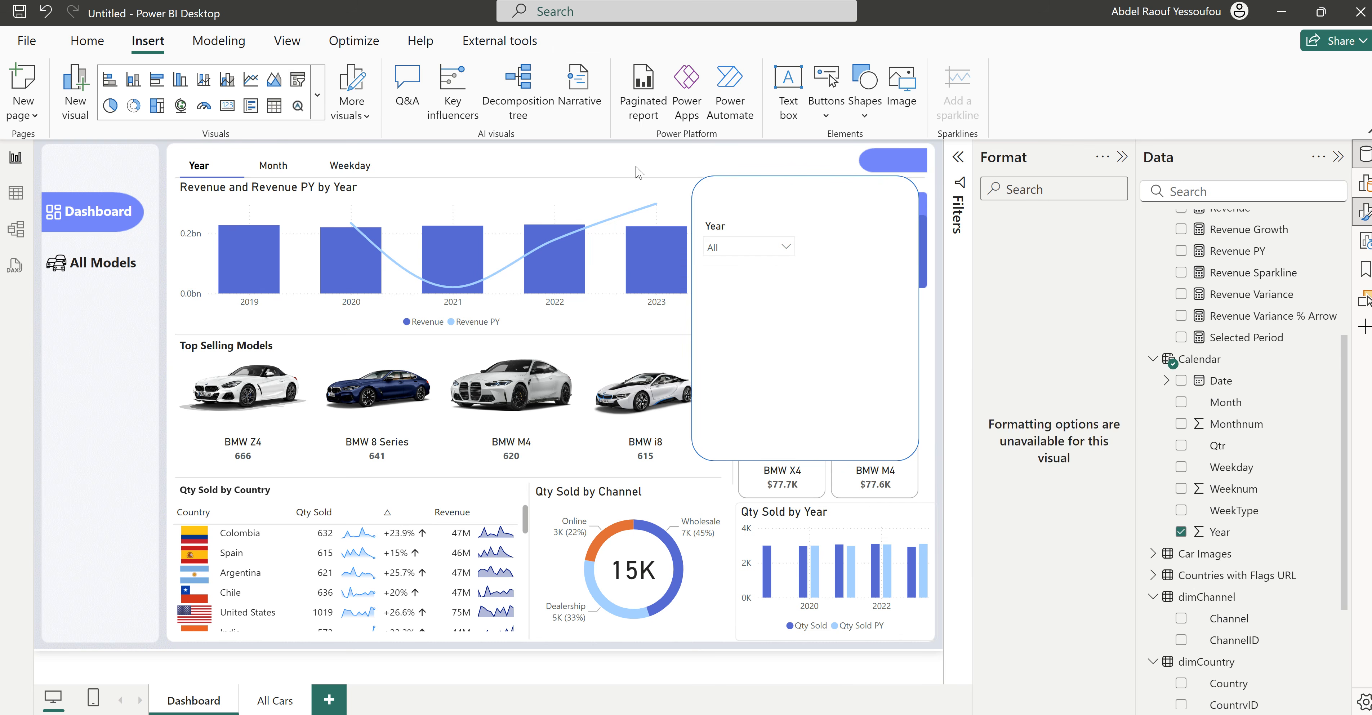
key("ctrl+v")
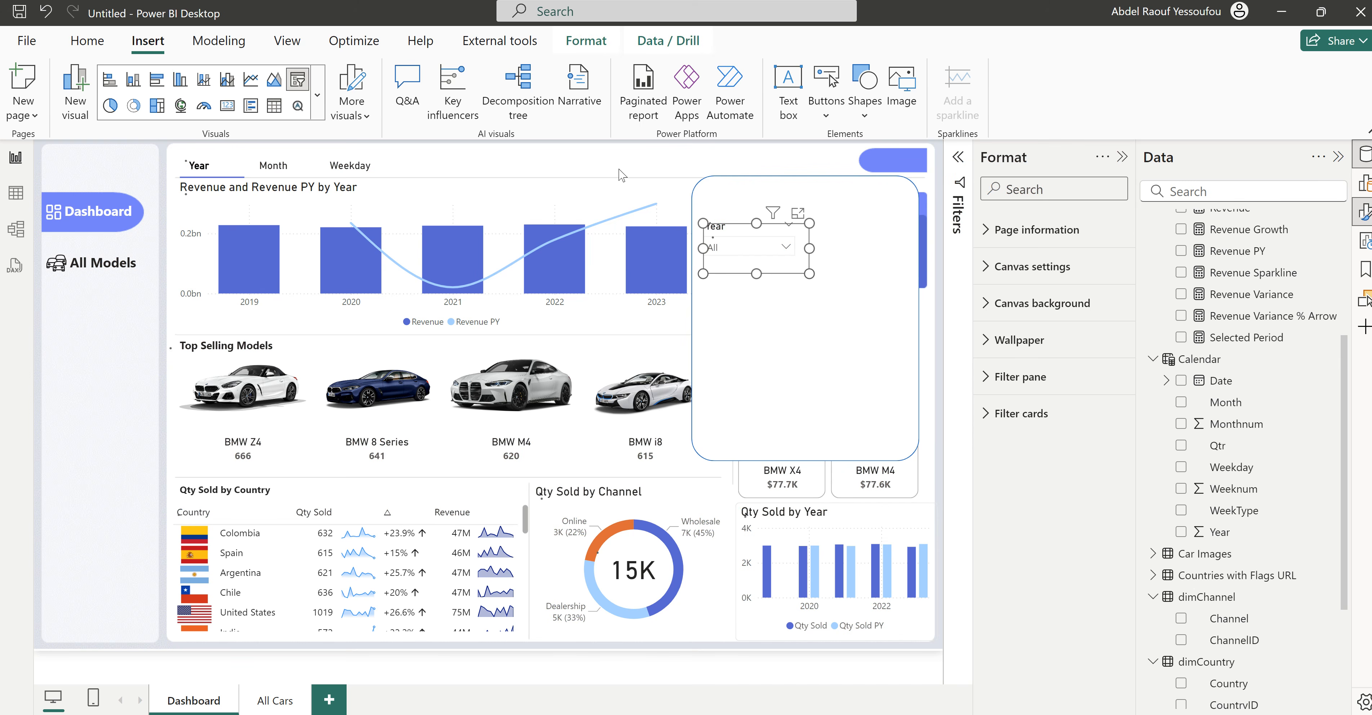
left_click_drag(772, 234, 862, 227)
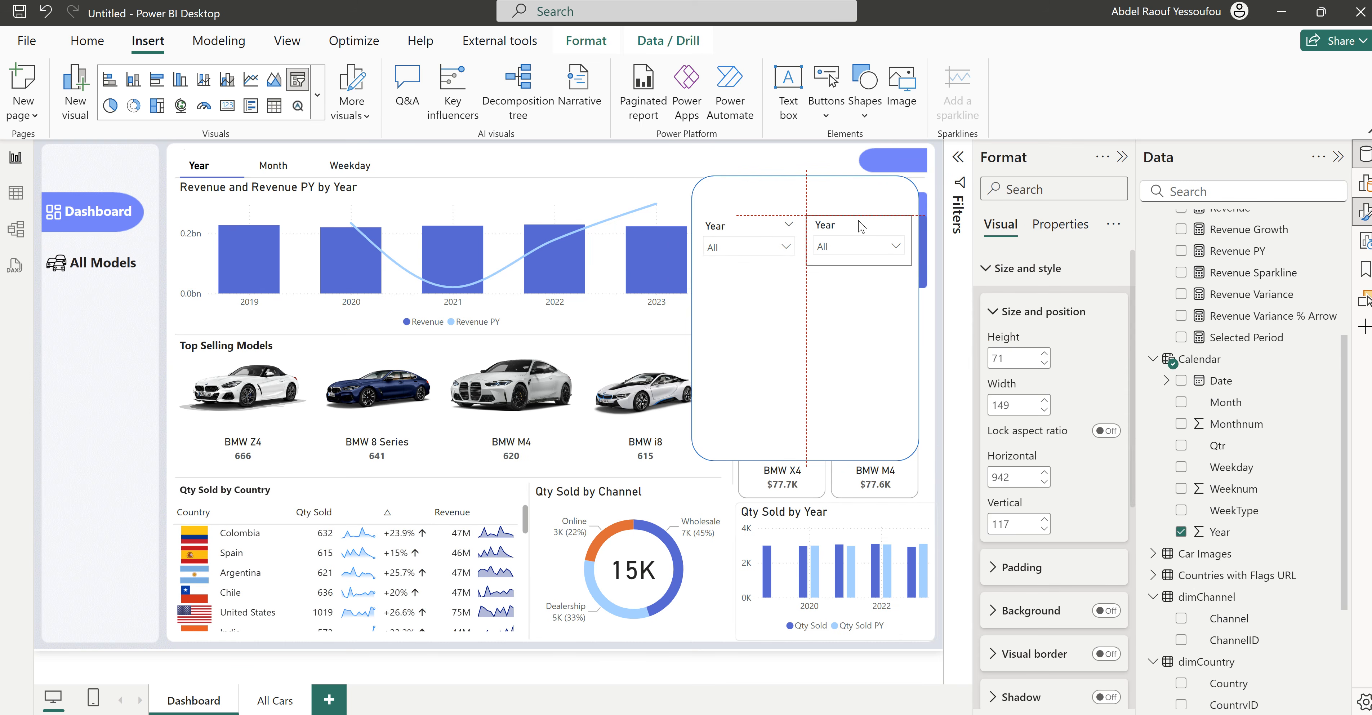
left_click_drag(862, 226, 861, 226)
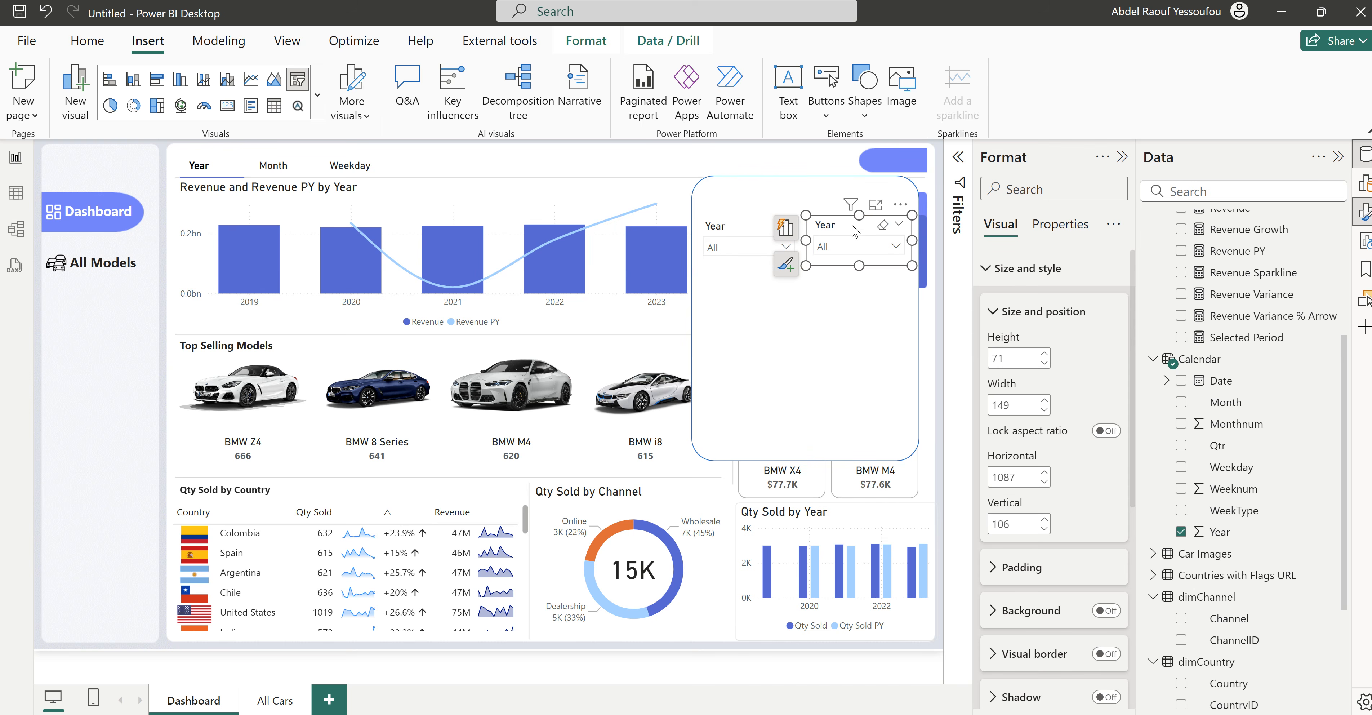
left_click(619, 160)
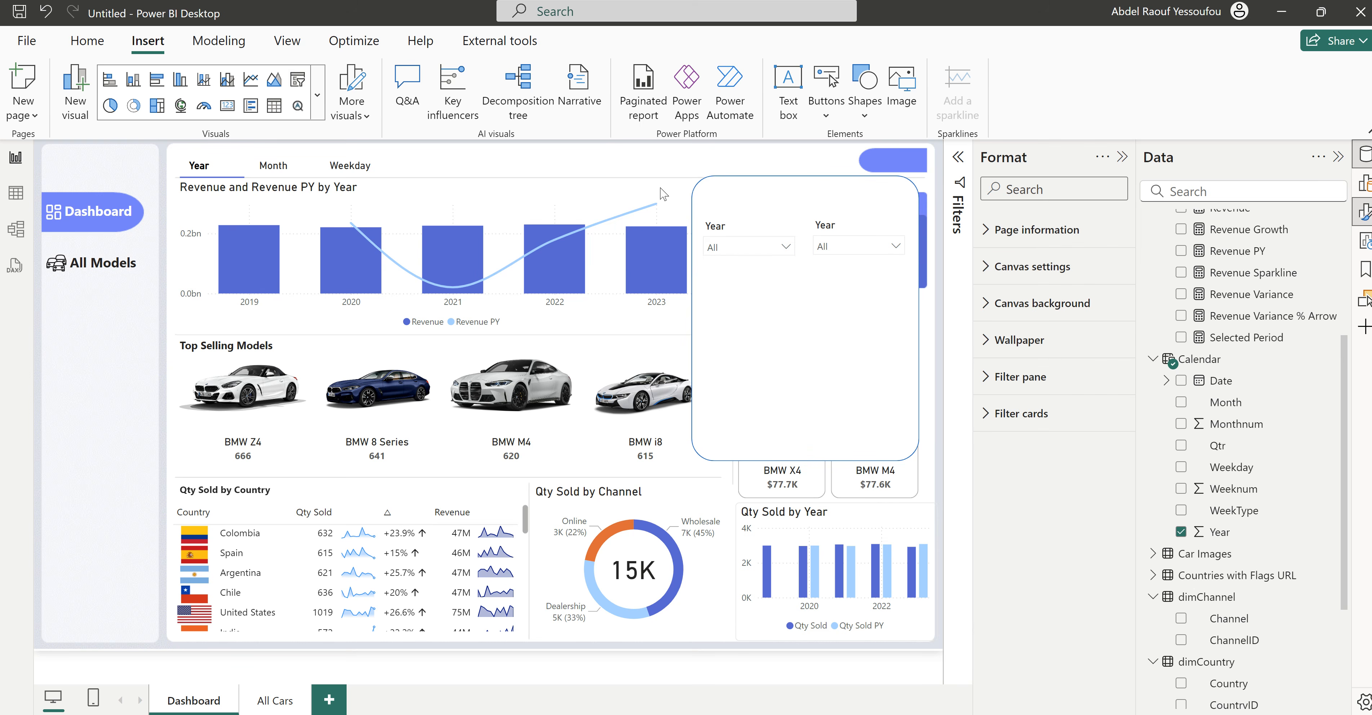
Step: Add three copies of the Year slicer to the panel: two forming a second row at vertical 181, one 304 wide below at vertical 254
left_click(730, 278)
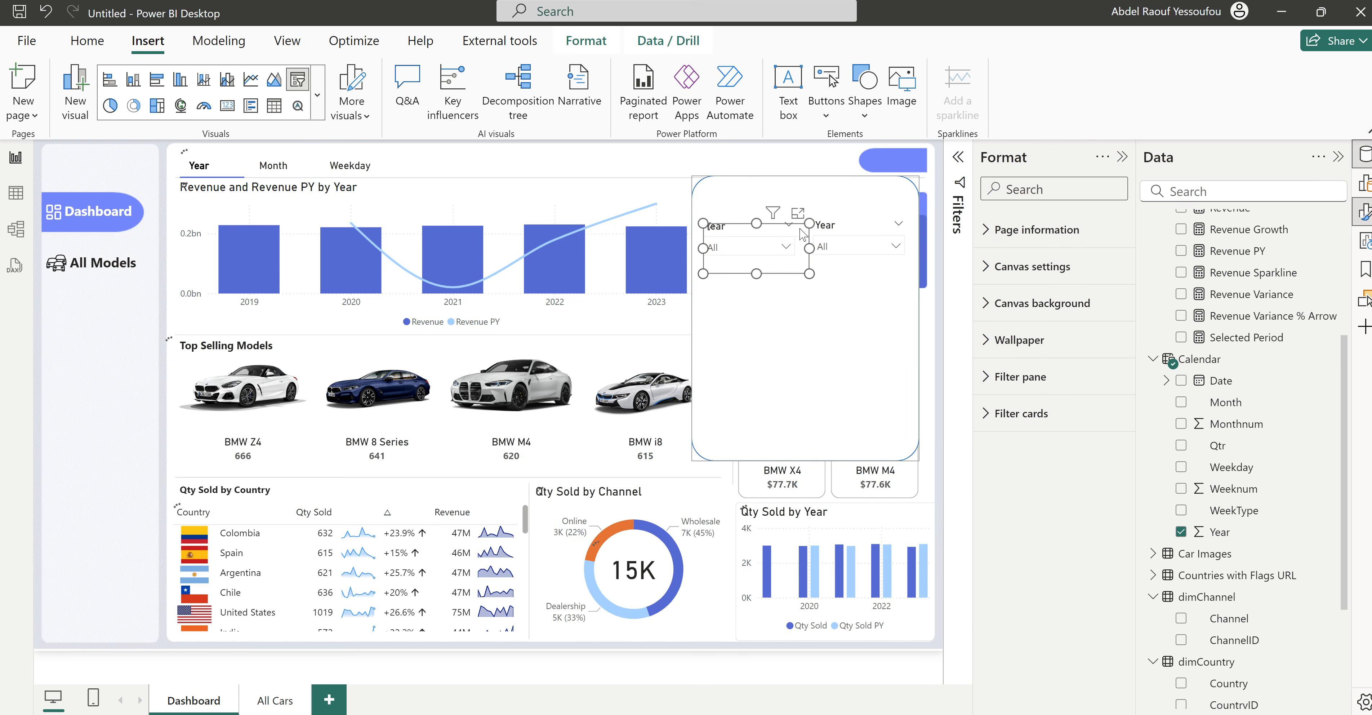
left_click_drag(797, 222, 794, 260)
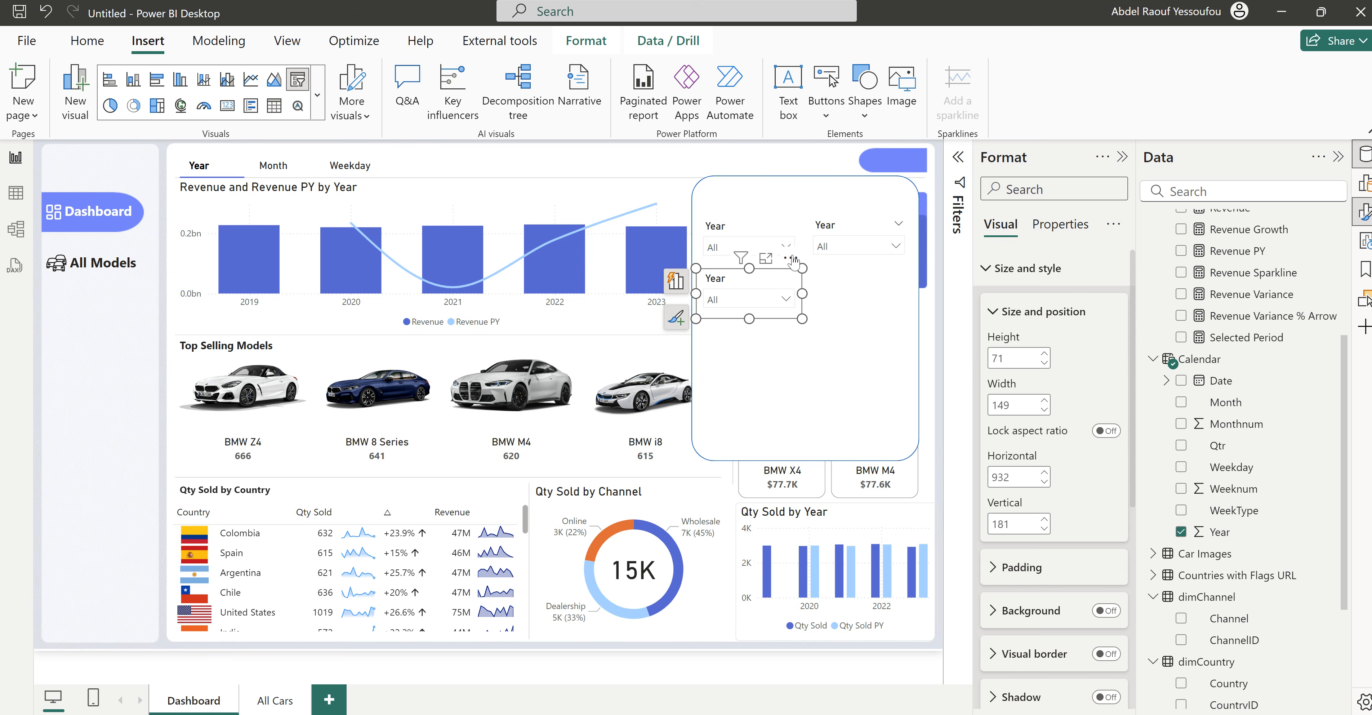
key("ctrl+v")
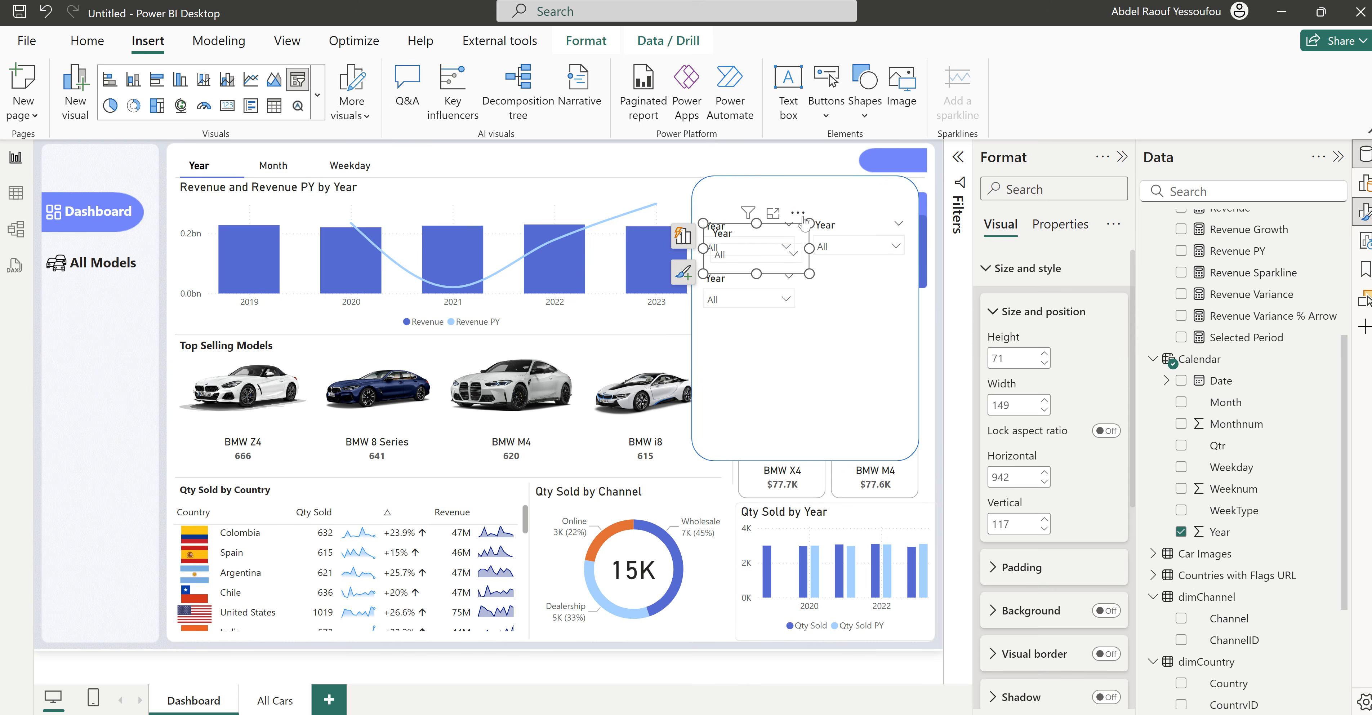
left_click_drag(804, 221, 905, 265)
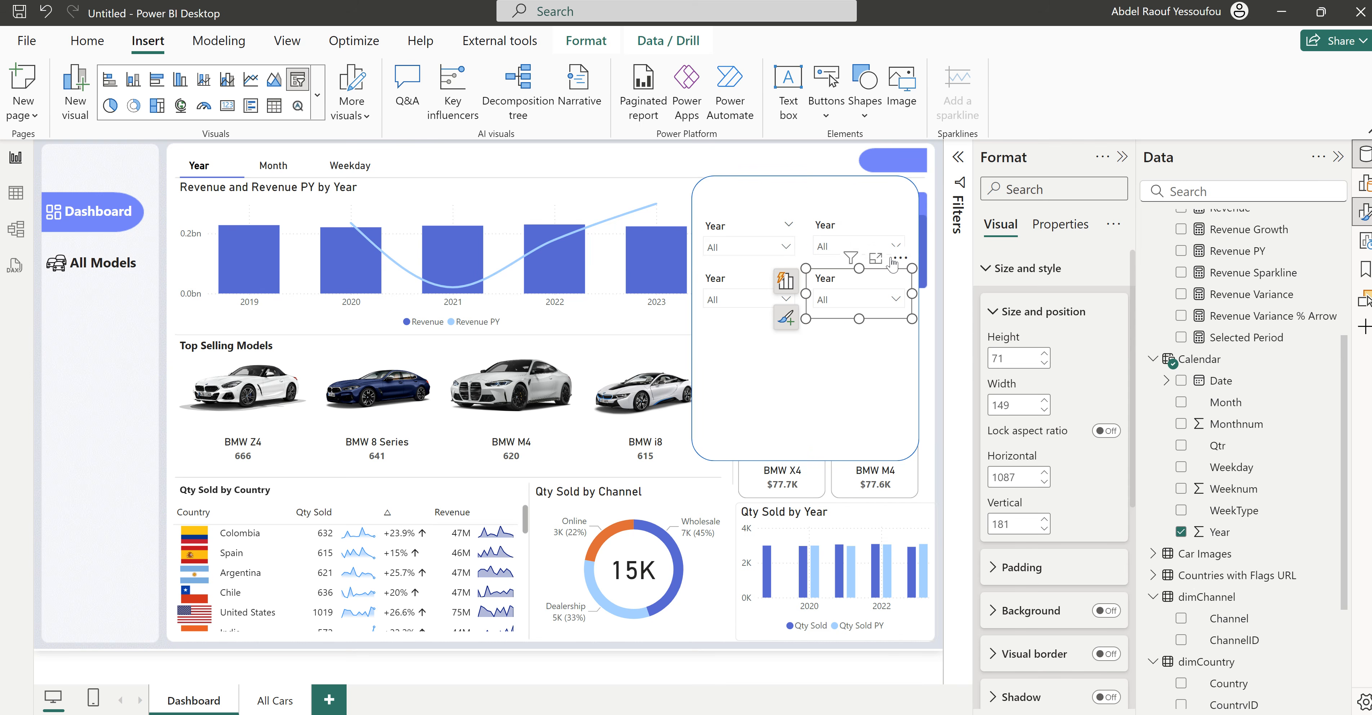
key("ctrl+v")
left_click_drag(797, 218, 912, 352)
Step: Switch to the BMW_Global_Sales report and examine the fields and buttons in the filter panel on its "Dashboard" page
mouse_move(820, 714)
left_click(762, 702)
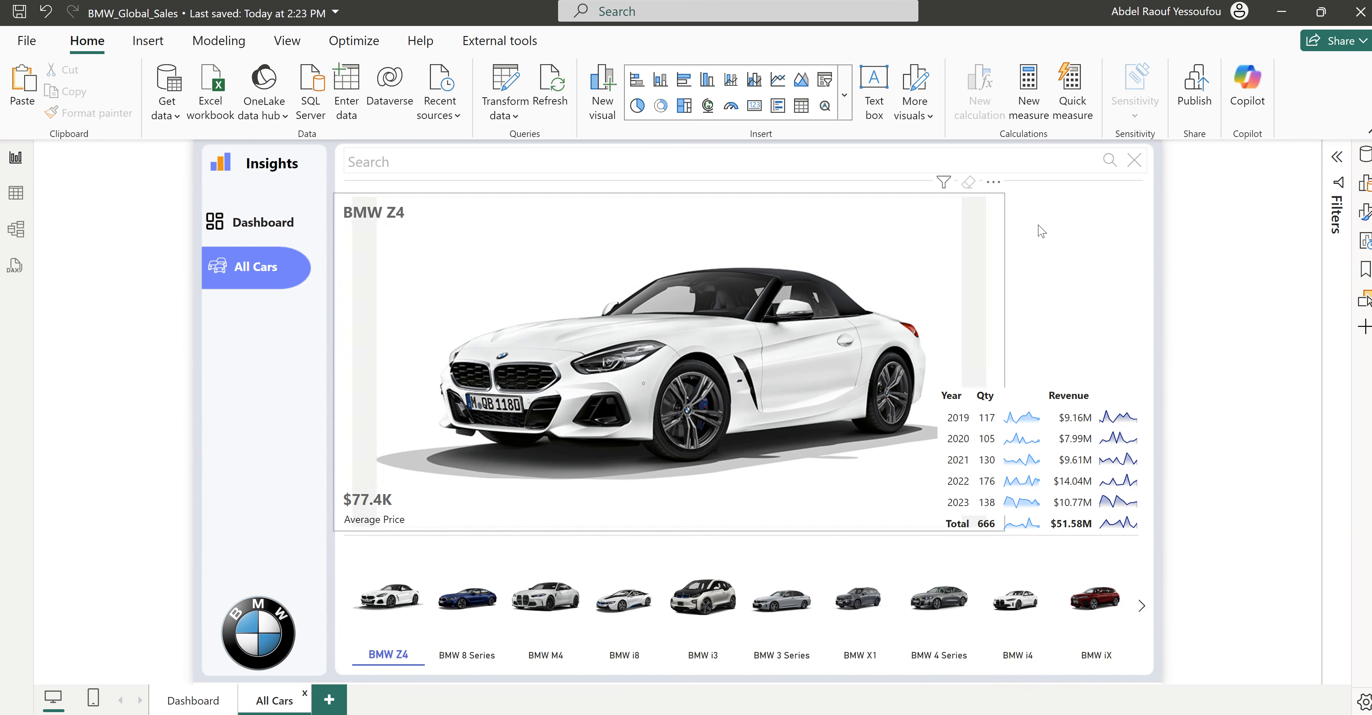
left_click(195, 701)
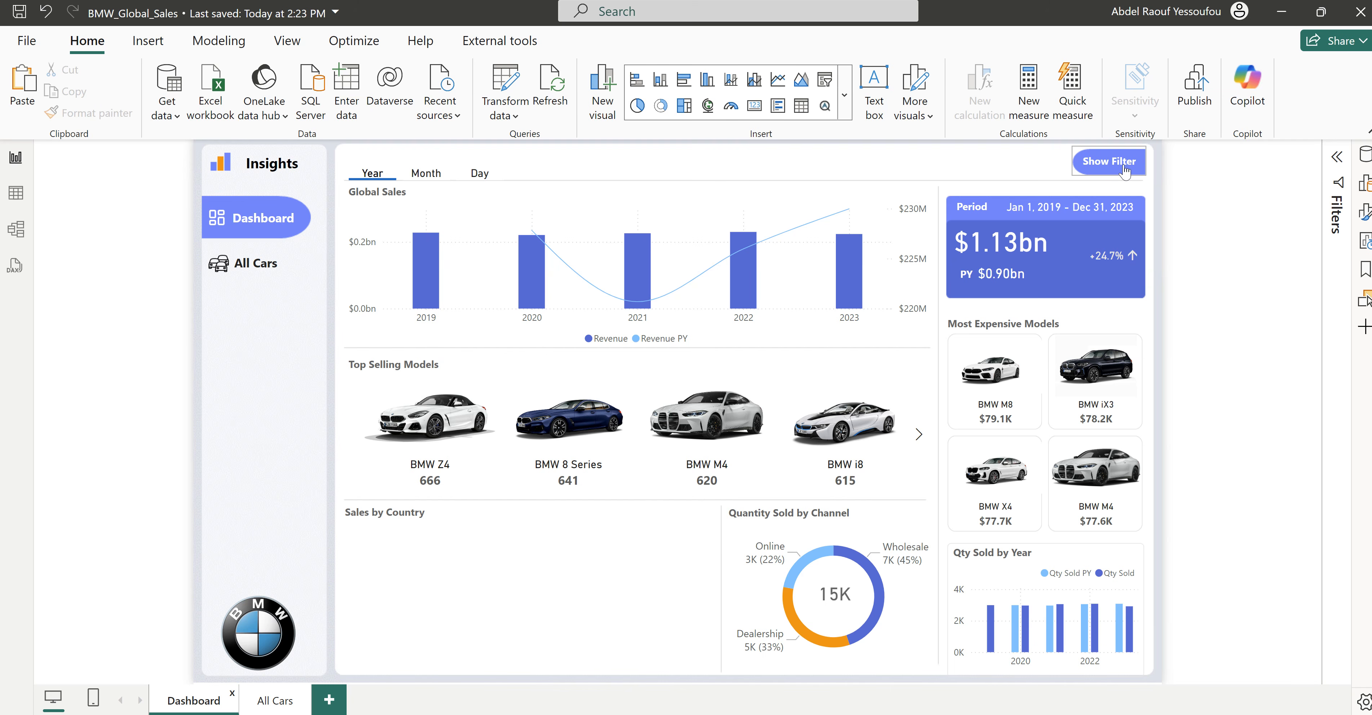
left_click(1118, 169, "ctrl")
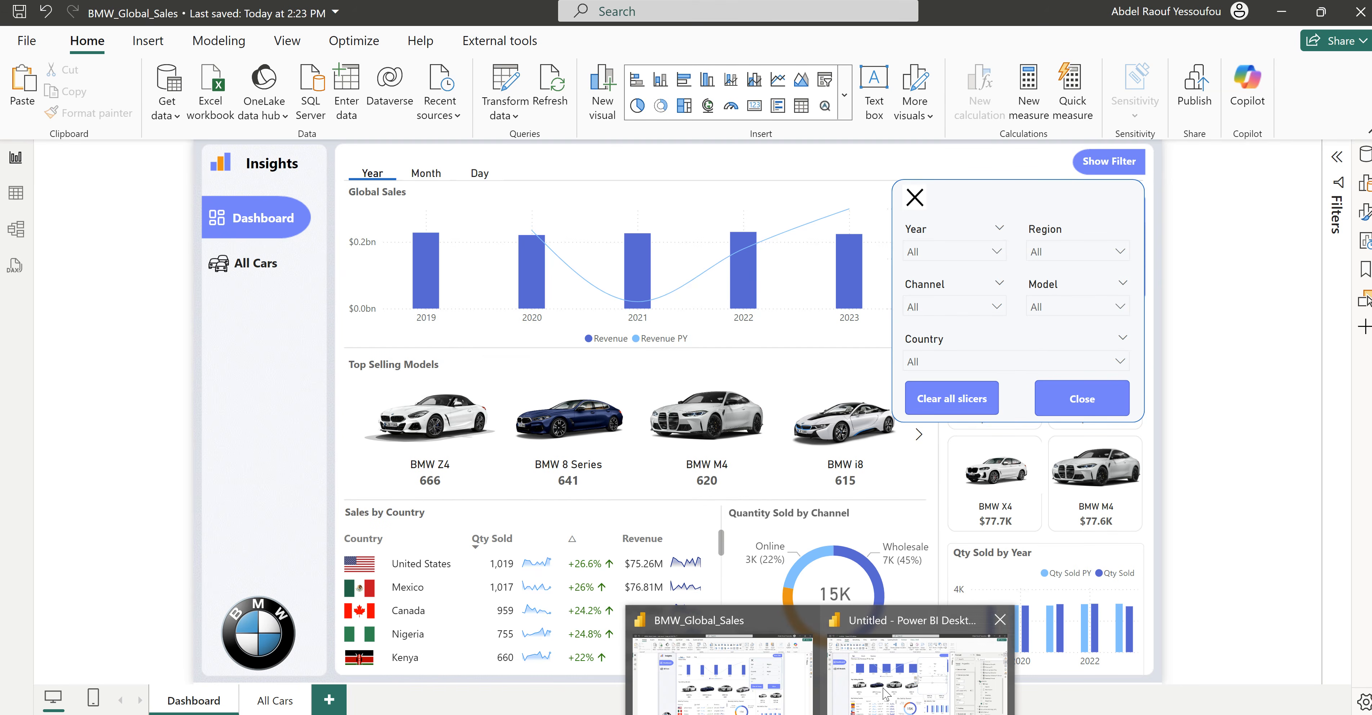
left_click(886, 693)
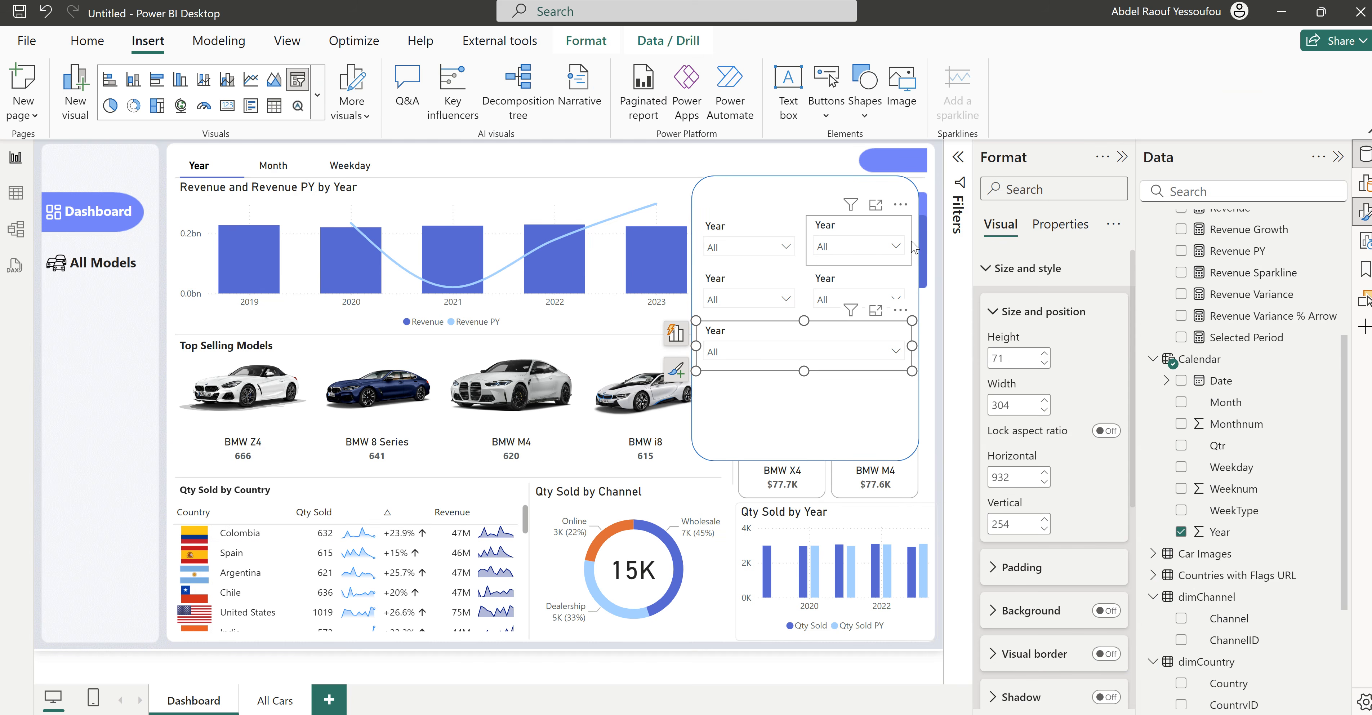
Step: Replace the Year field with Region in the first row's right slicer and with Channel in the second row's left slicer
left_click(912, 253)
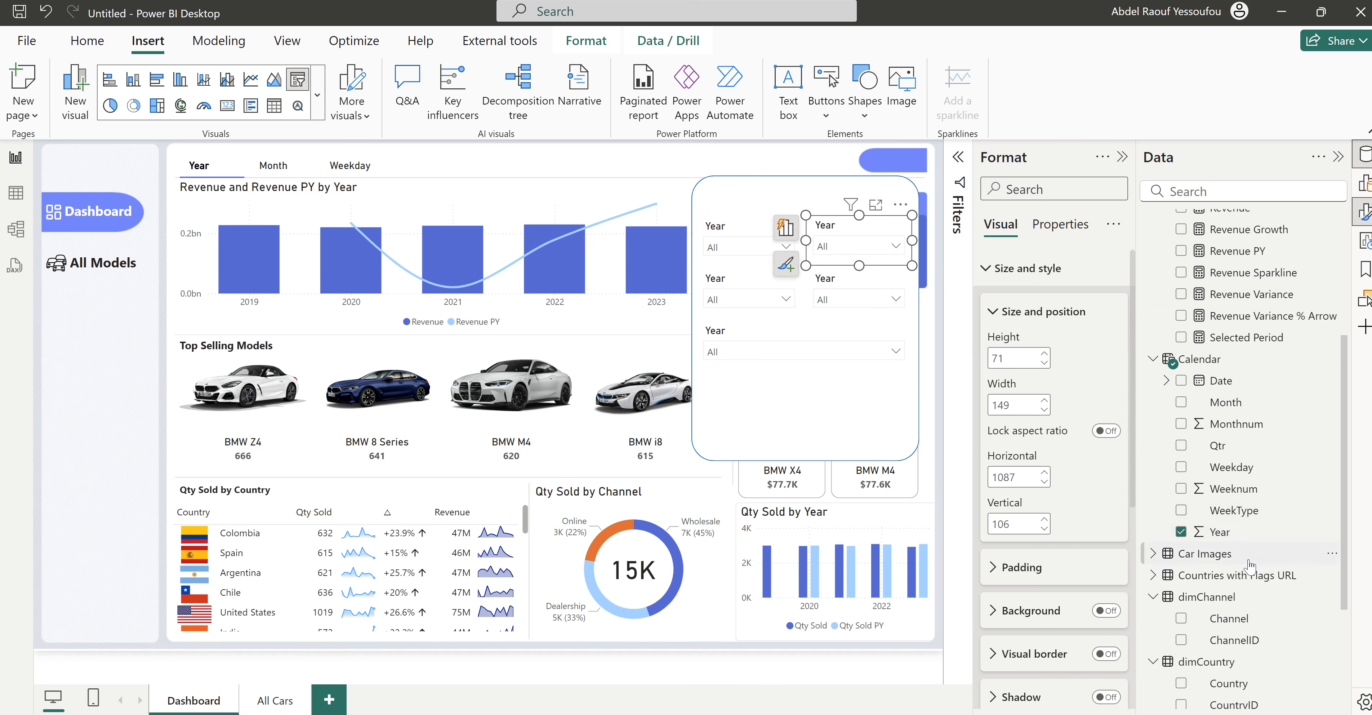
left_click(1181, 532)
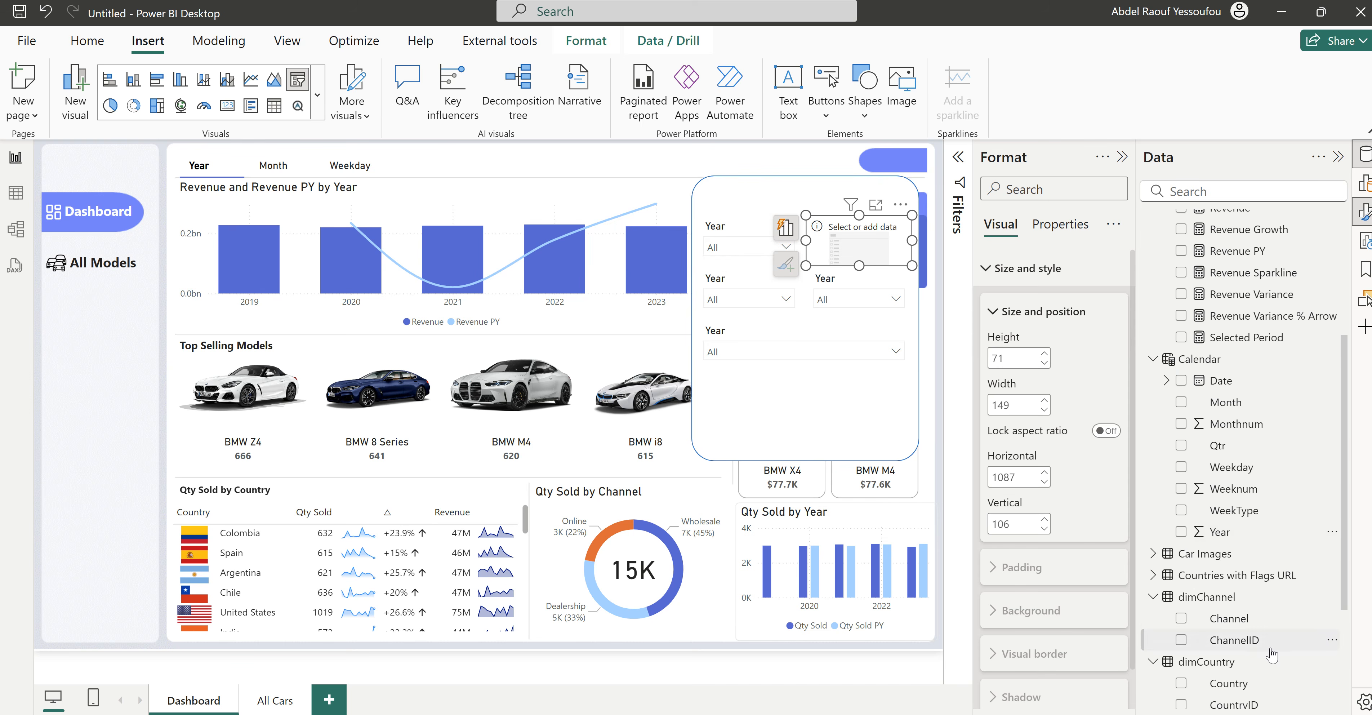
scroll(1185, 528, "down", 3)
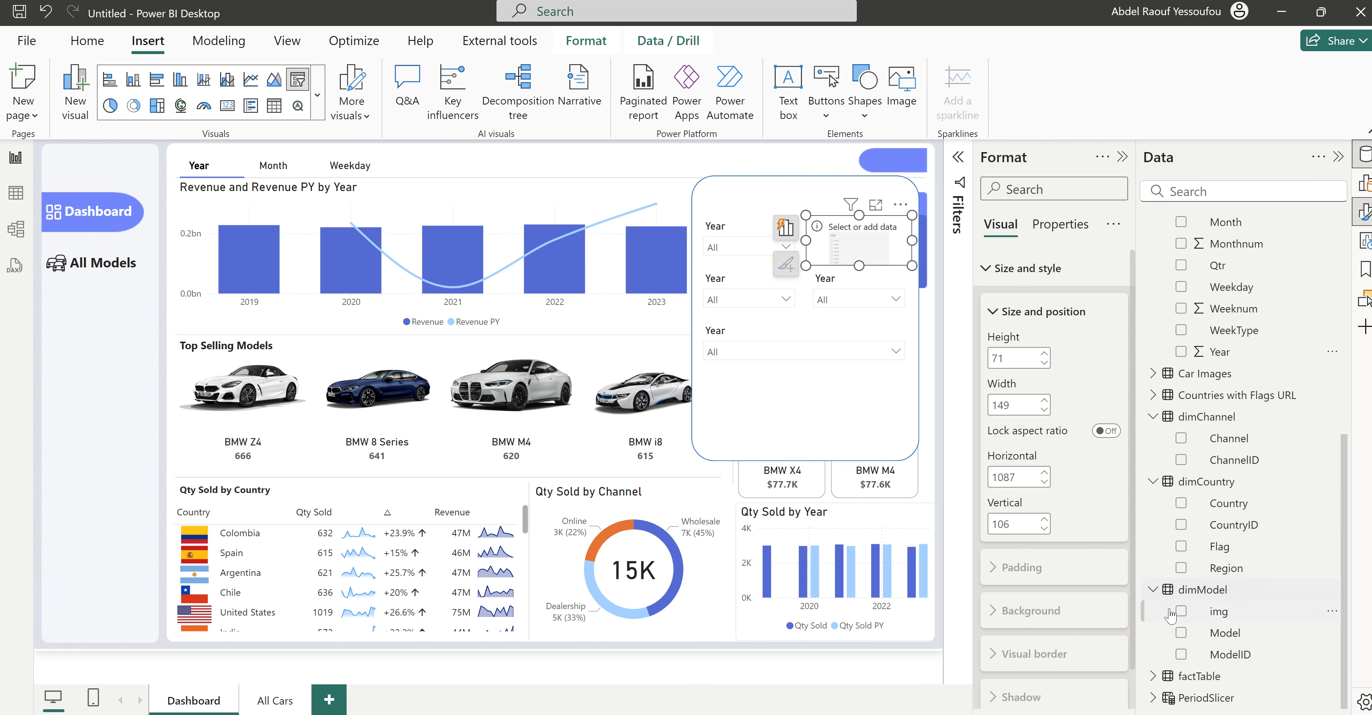
left_click(1181, 567)
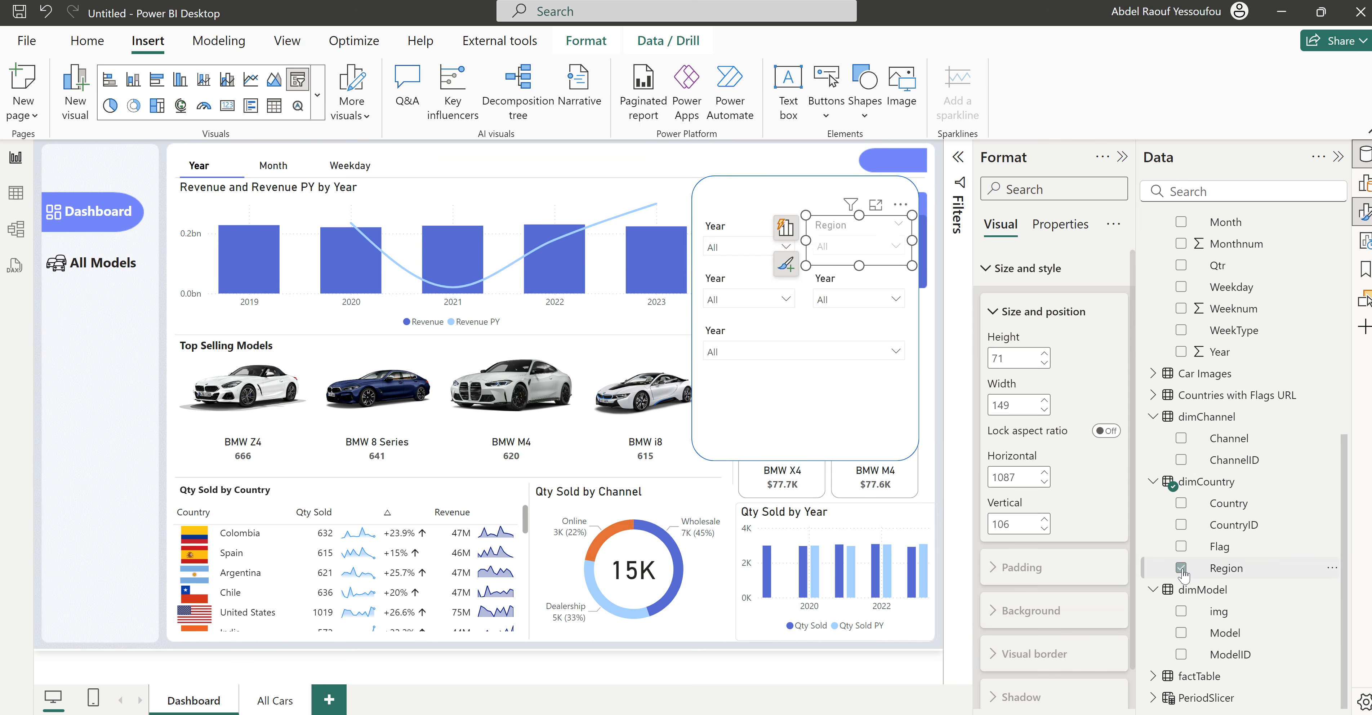
left_click(788, 314)
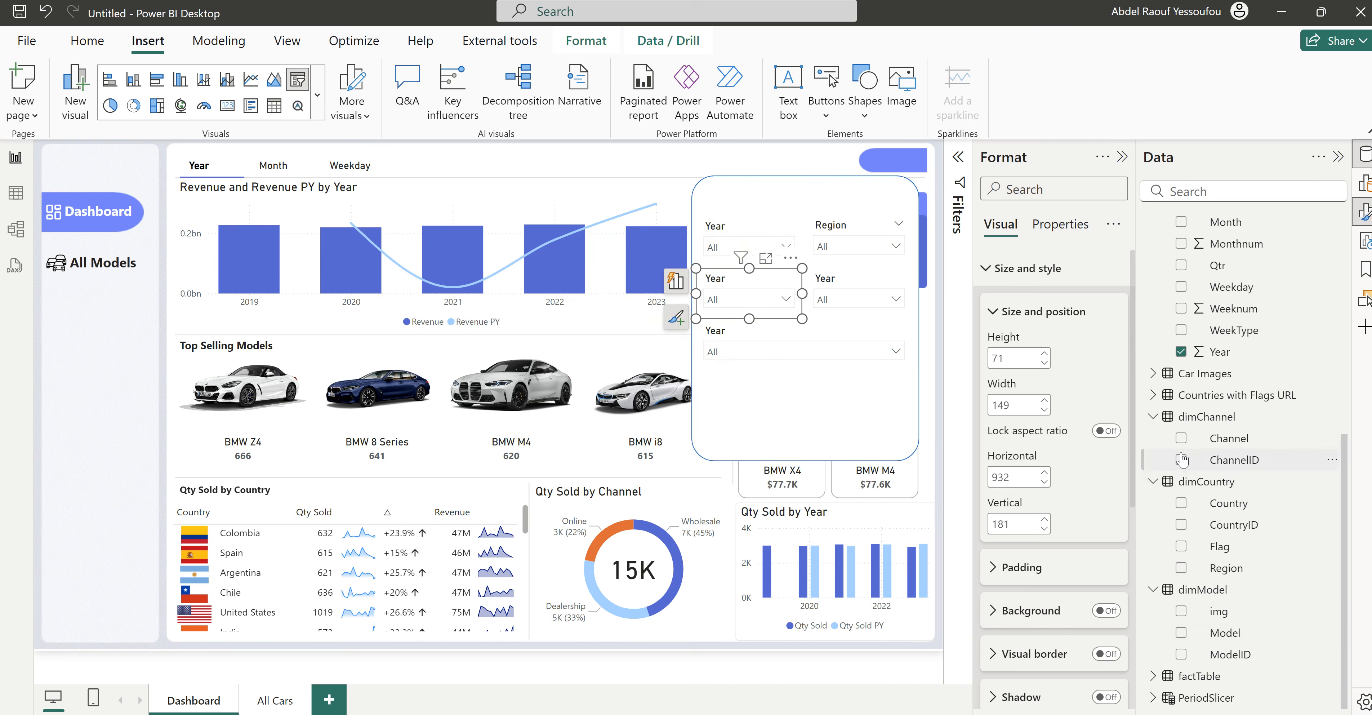
left_click(1182, 439)
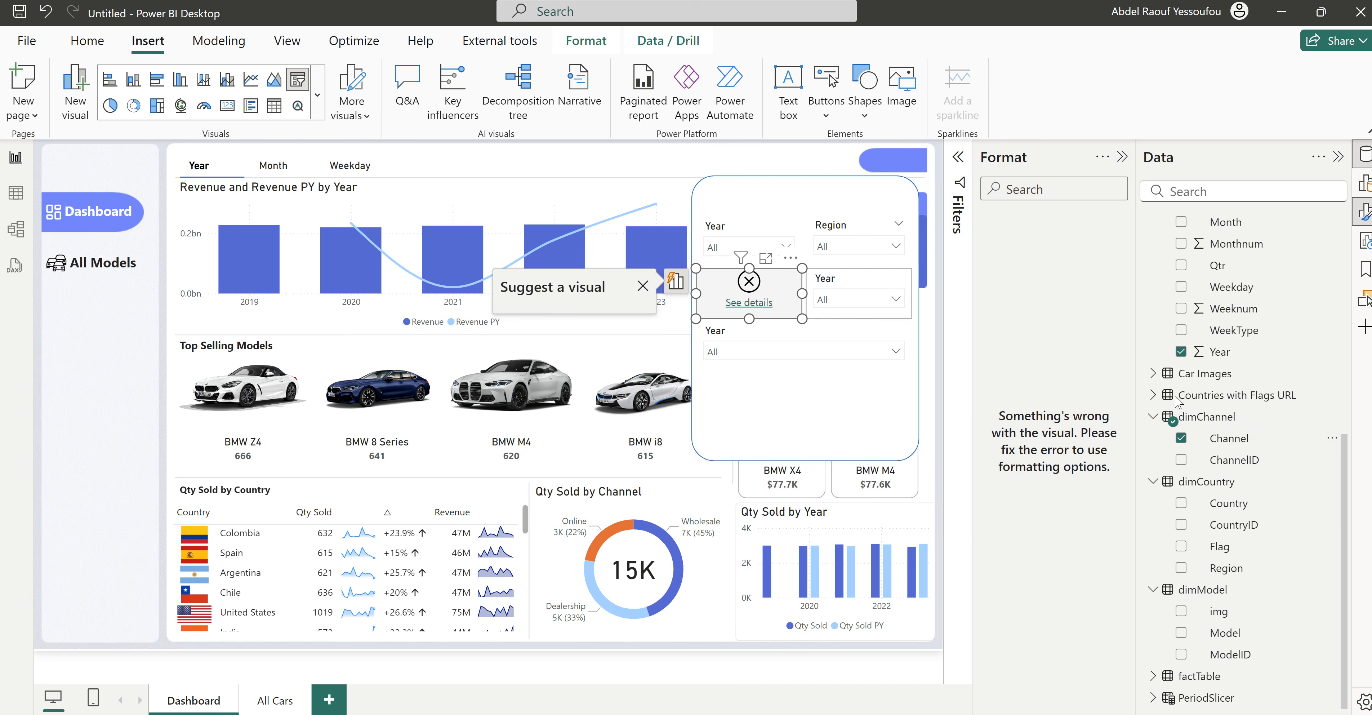
left_click(1191, 355)
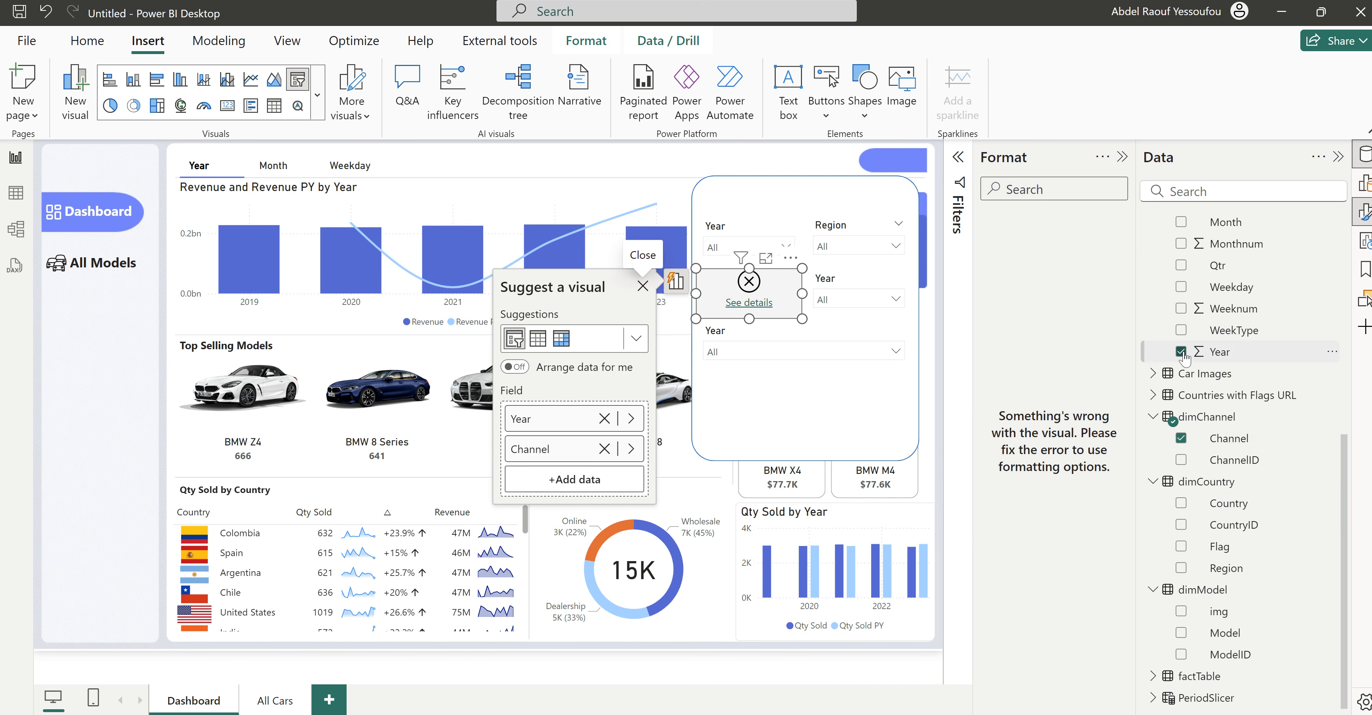
Step: Replace the Year field with Model in the second row's right slicer and with Country in the wide slicer beneath
left_click(829, 319)
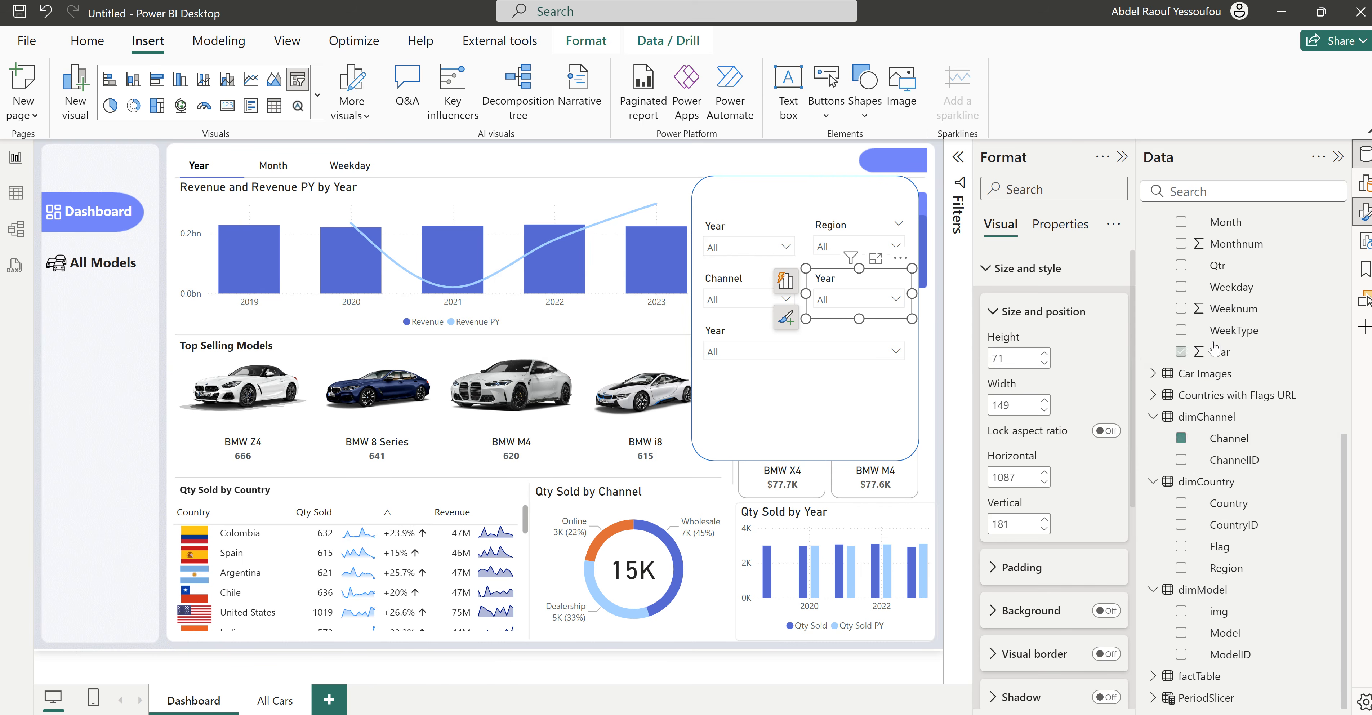
left_click(1181, 352)
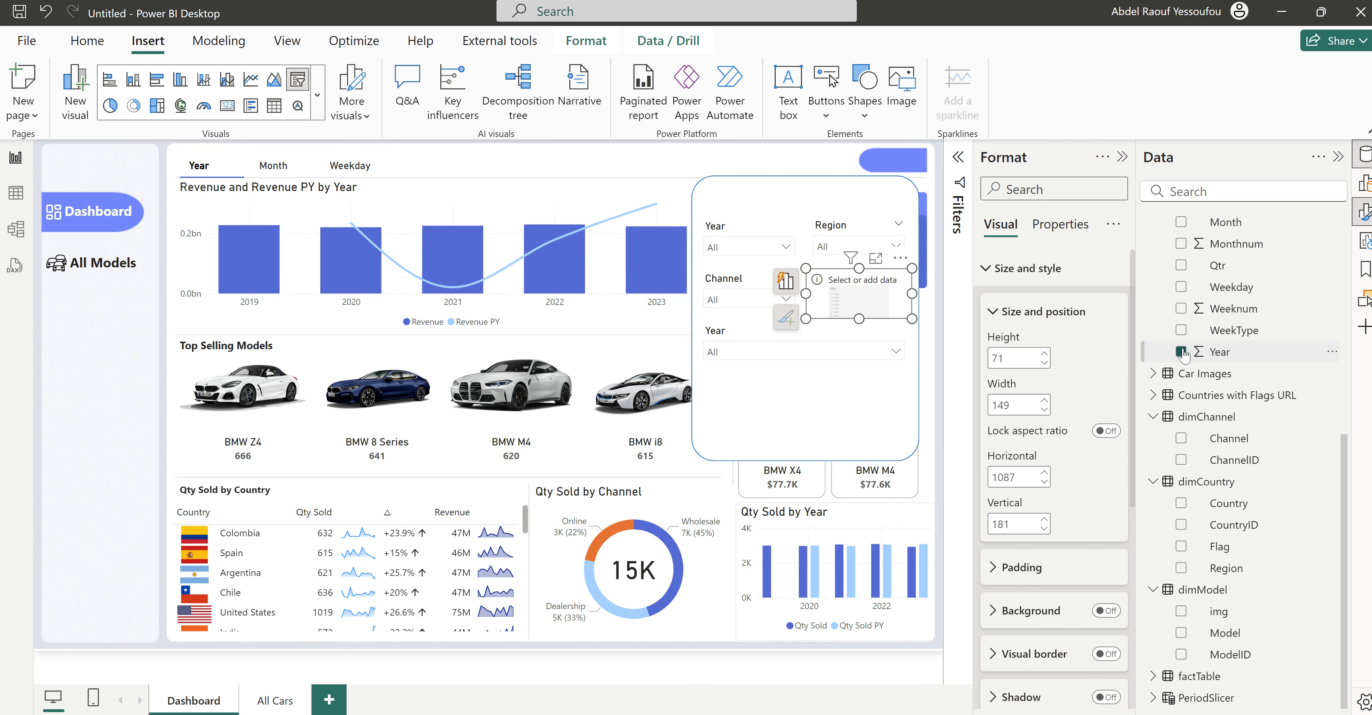
left_click(1182, 633)
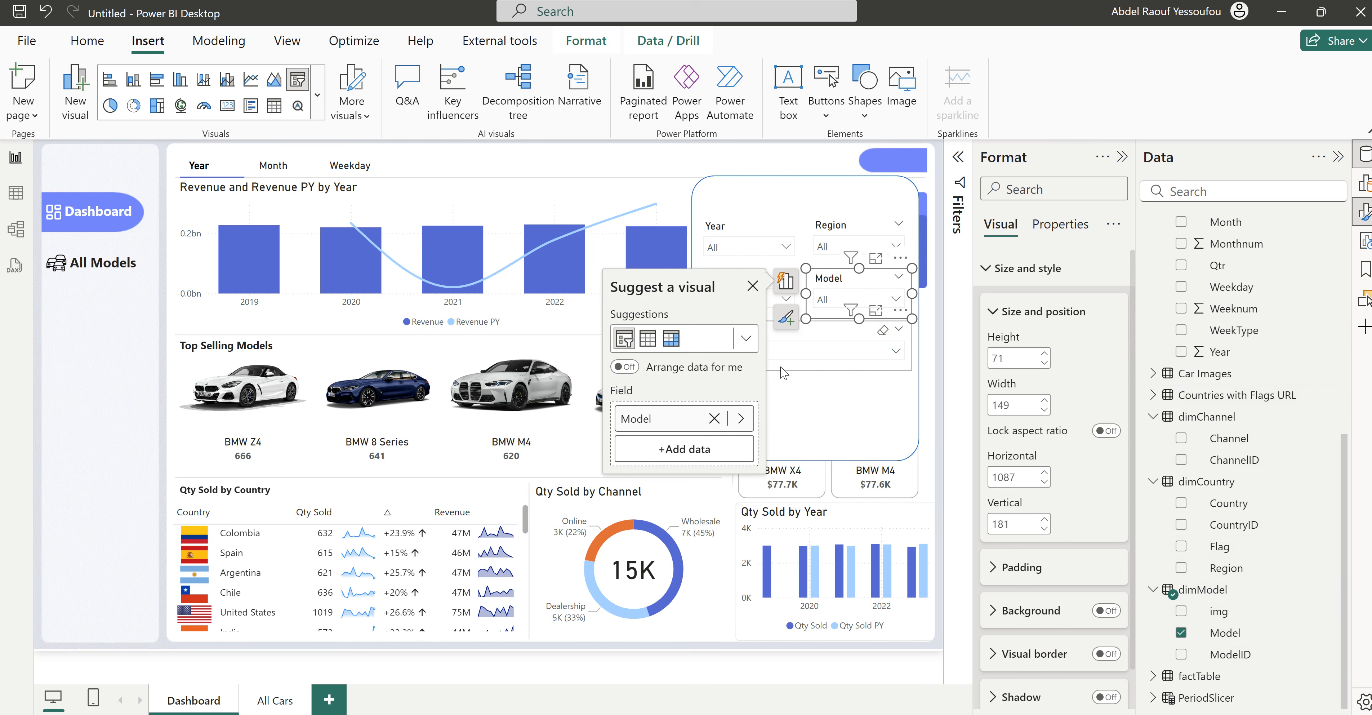
key("ctrl+z")
key("ctrl+z")
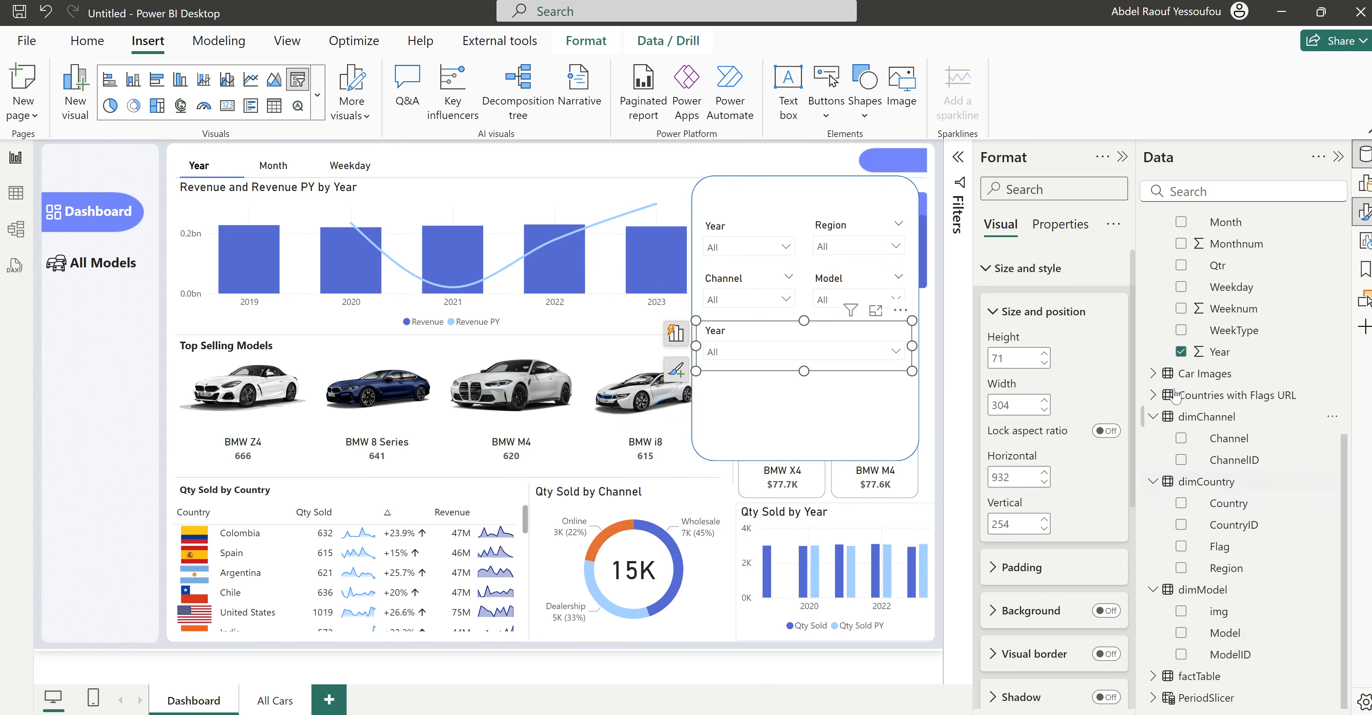
left_click(1181, 353)
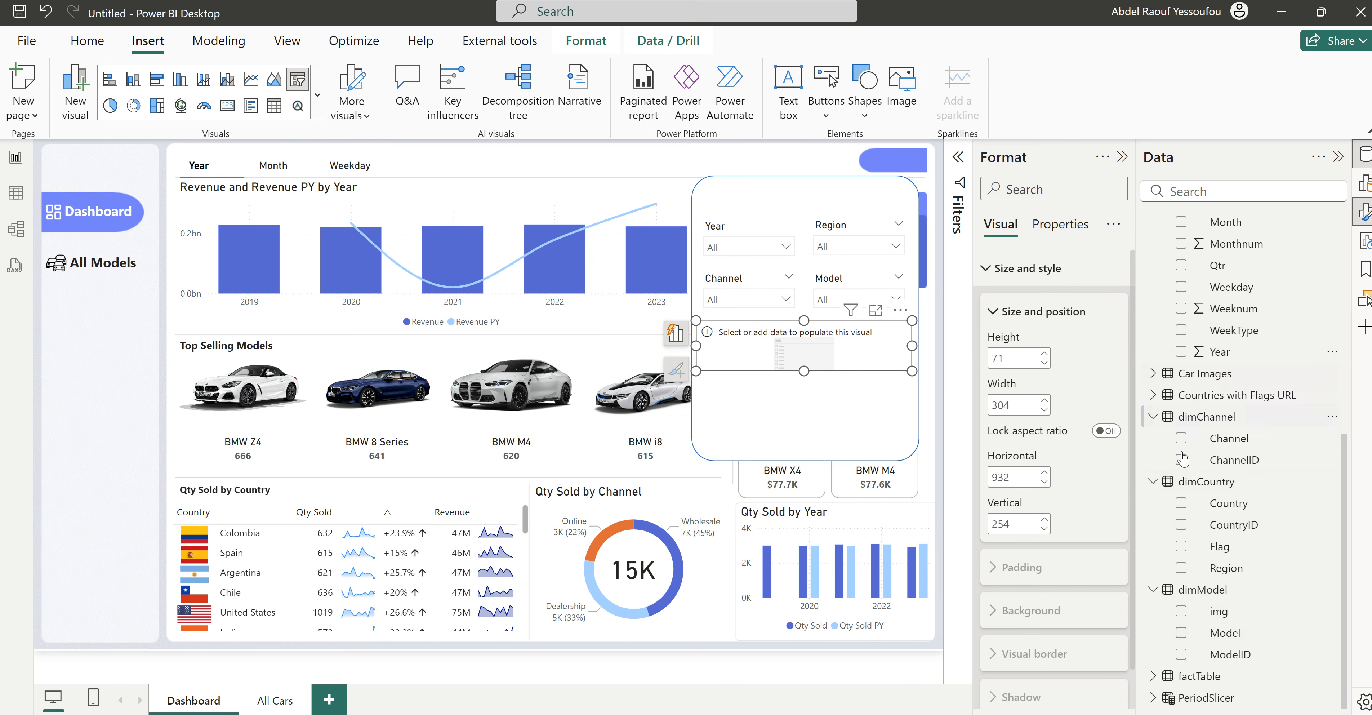
left_click(1181, 505)
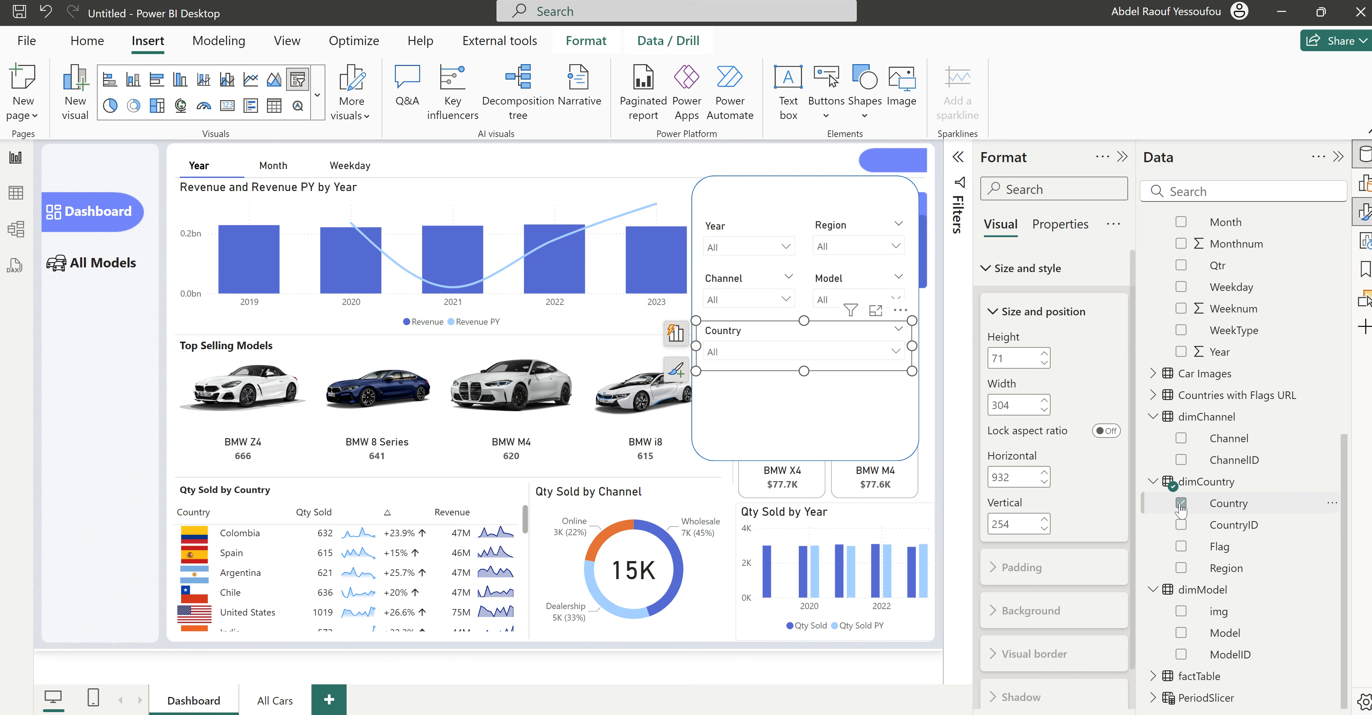
left_click(687, 167)
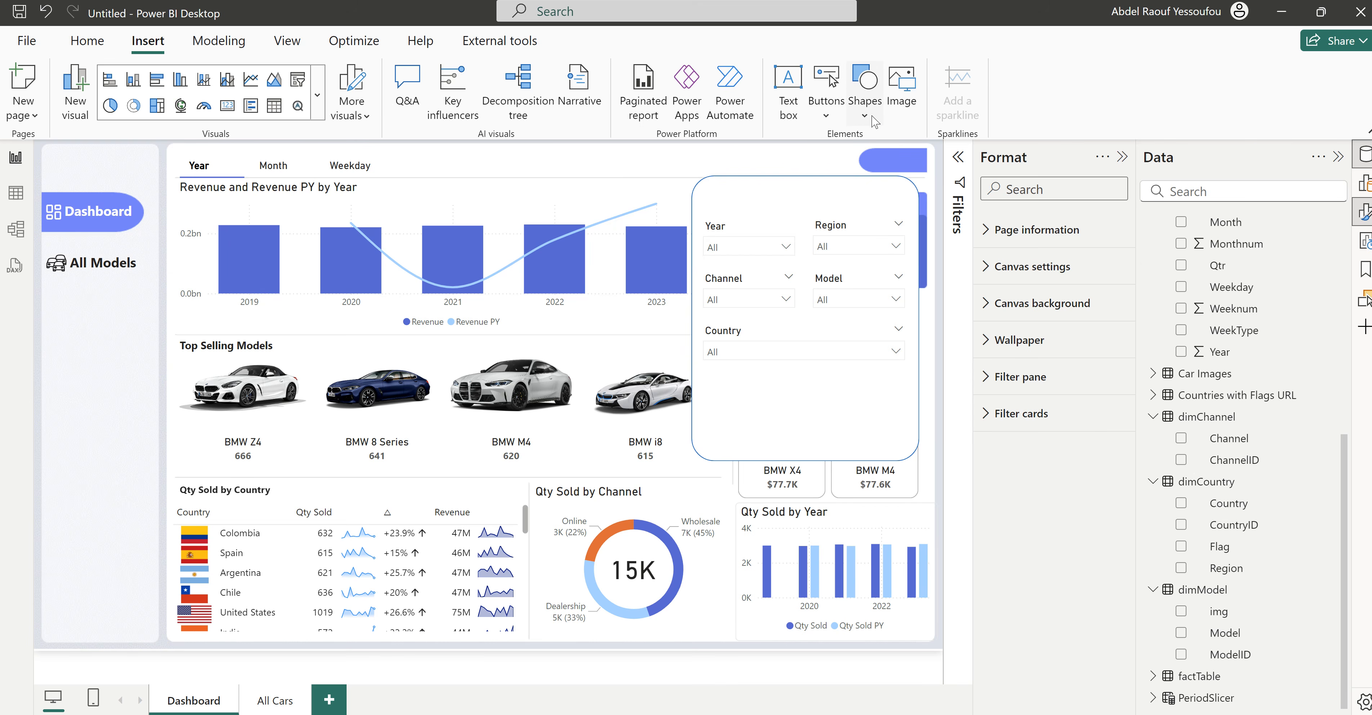
Step: Insert a blank button about 52 wide and 40 high above the Year slicer, at about 945 horizontal and 60 vertical
left_click(828, 117)
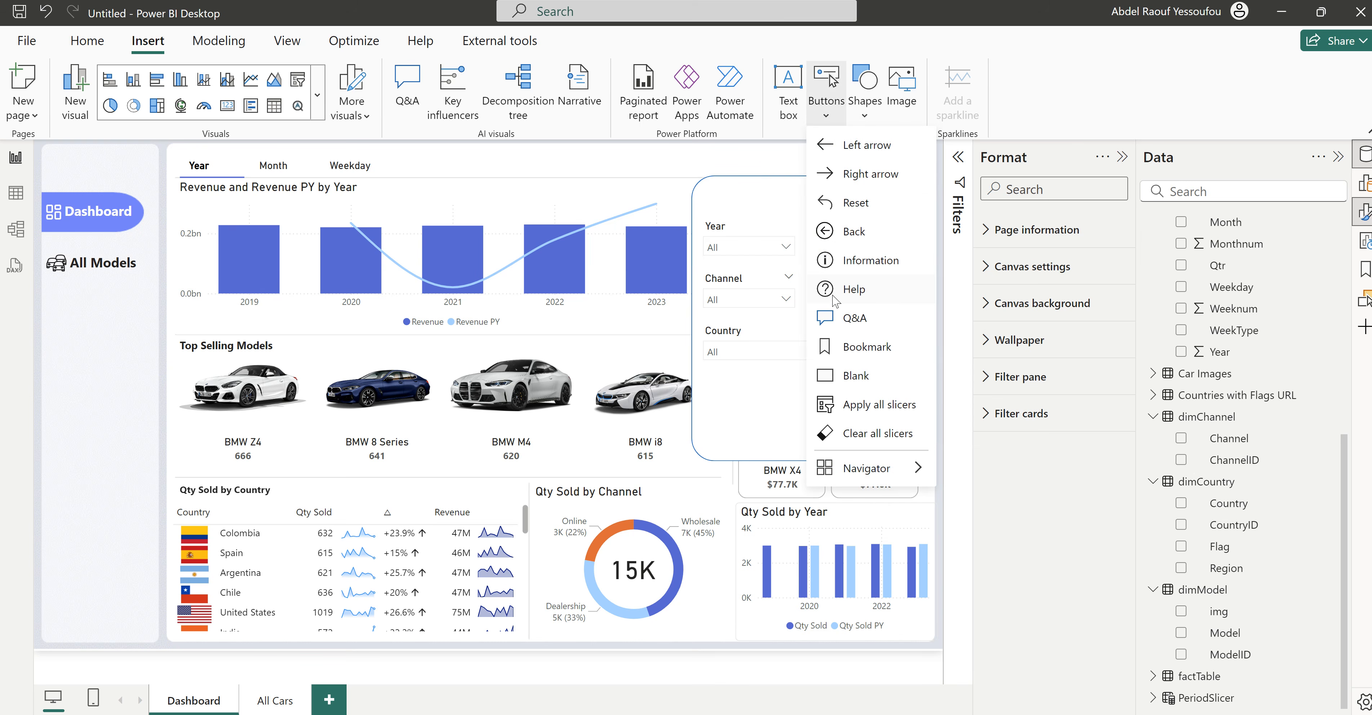
left_click(855, 375)
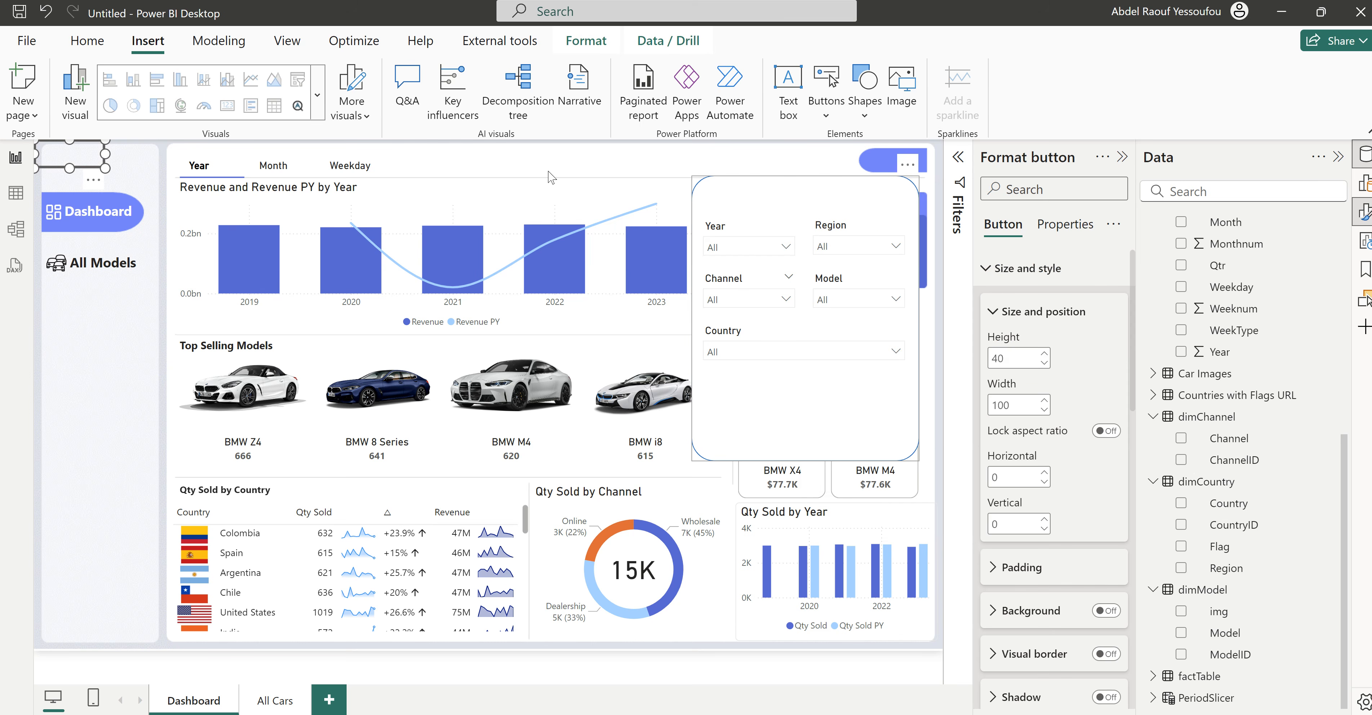
left_click_drag(80, 162, 744, 213)
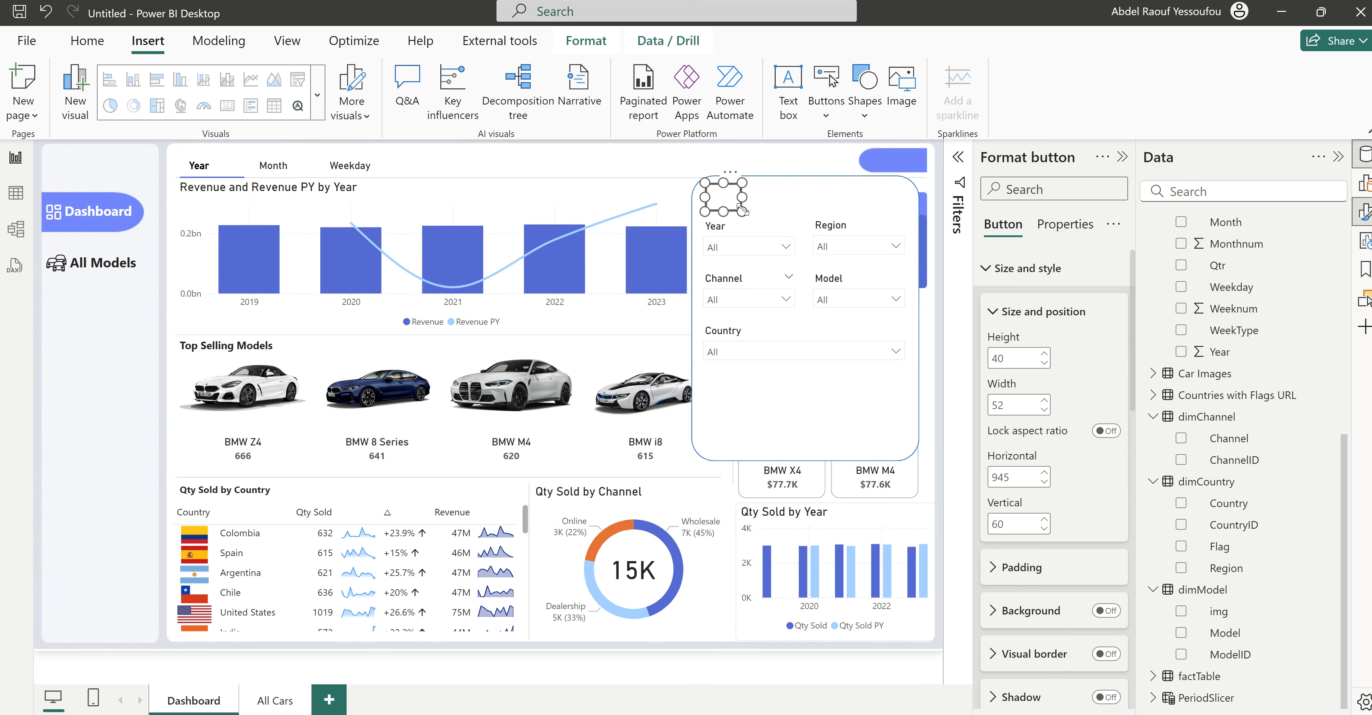
Step: Turn off the blank button's icon and border
scroll(1055, 480, "down", 6)
left_click(1032, 581)
scroll(1043, 532, "down", 10)
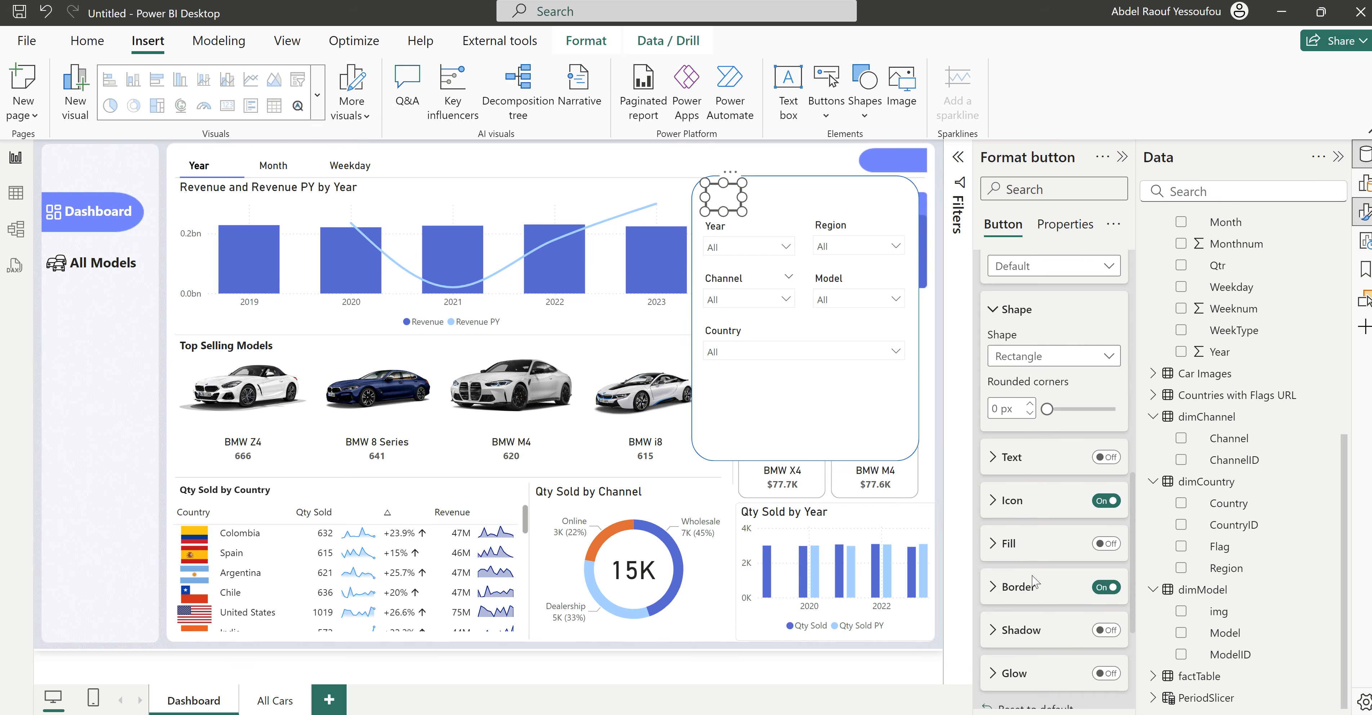
left_click(1106, 407)
left_click(1103, 321)
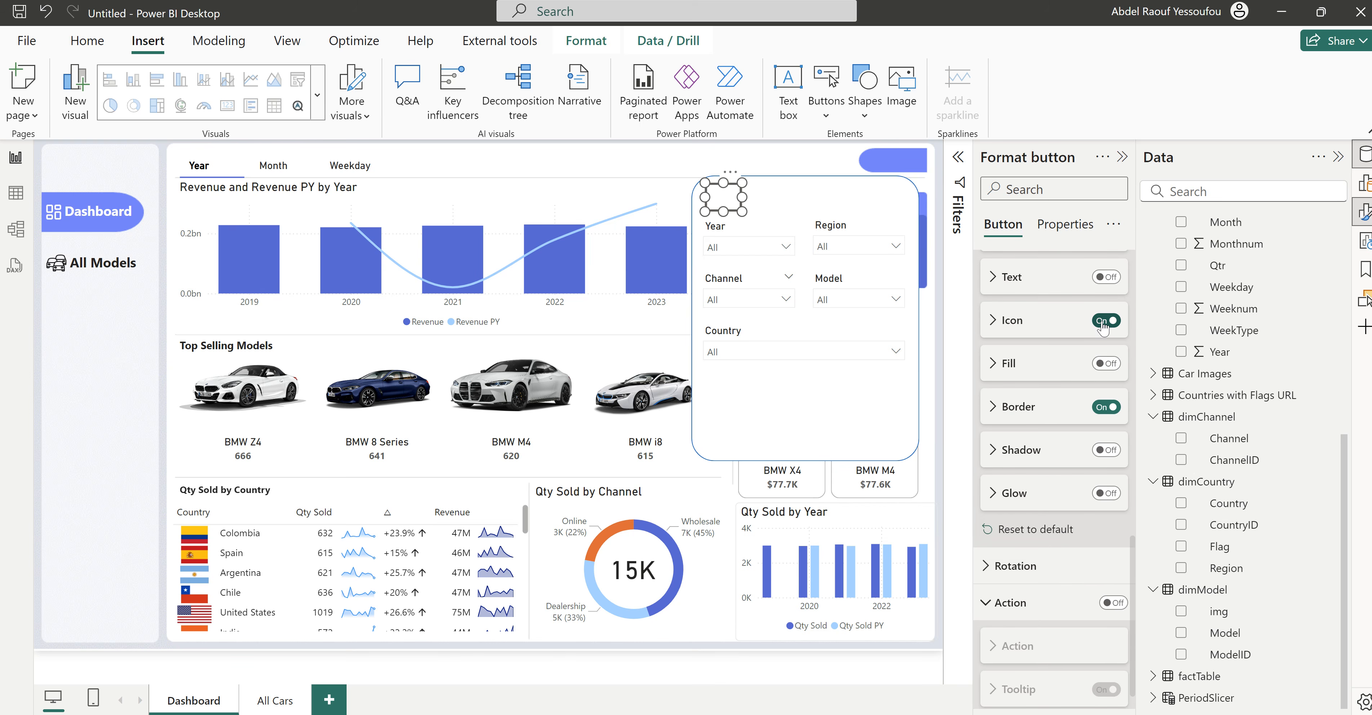
left_click(1103, 322)
left_click(1103, 408)
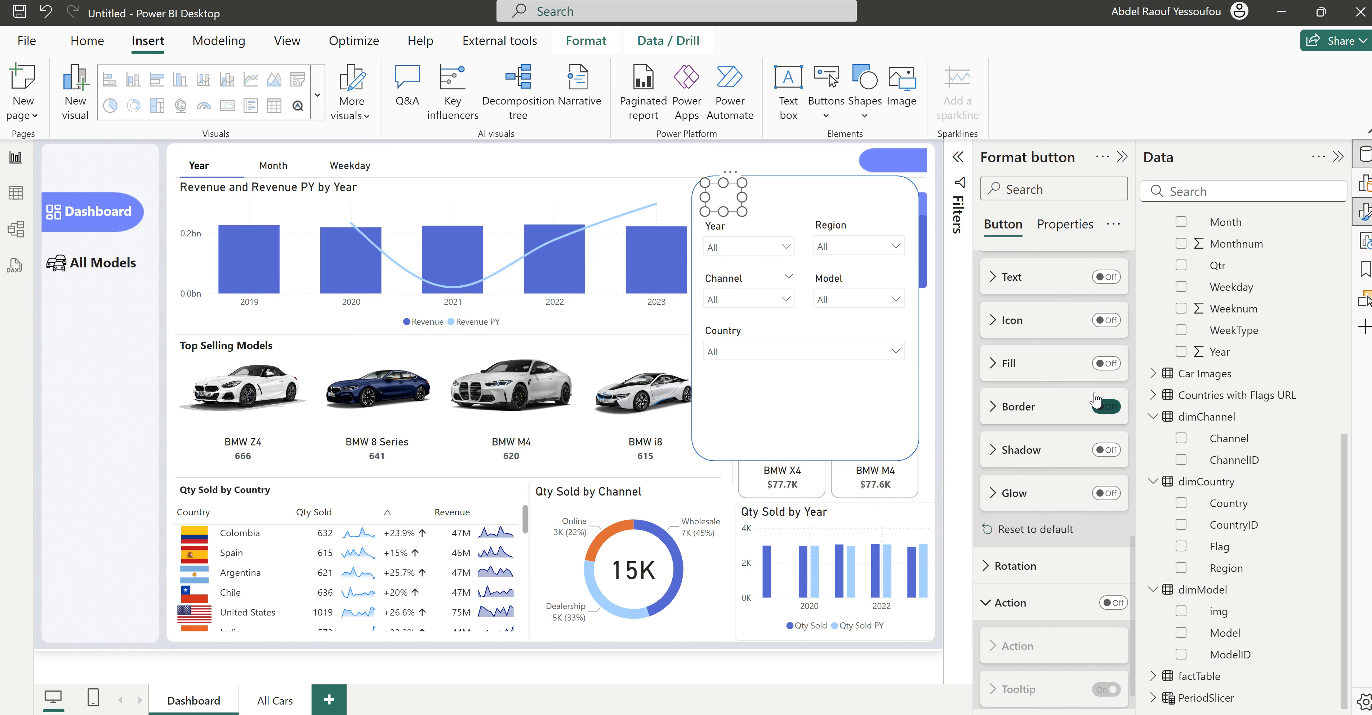
Step: Turn on the button's fill, use Close.jpg as its image and set the image fit to Fit
left_click(1106, 363)
left_click(1012, 364)
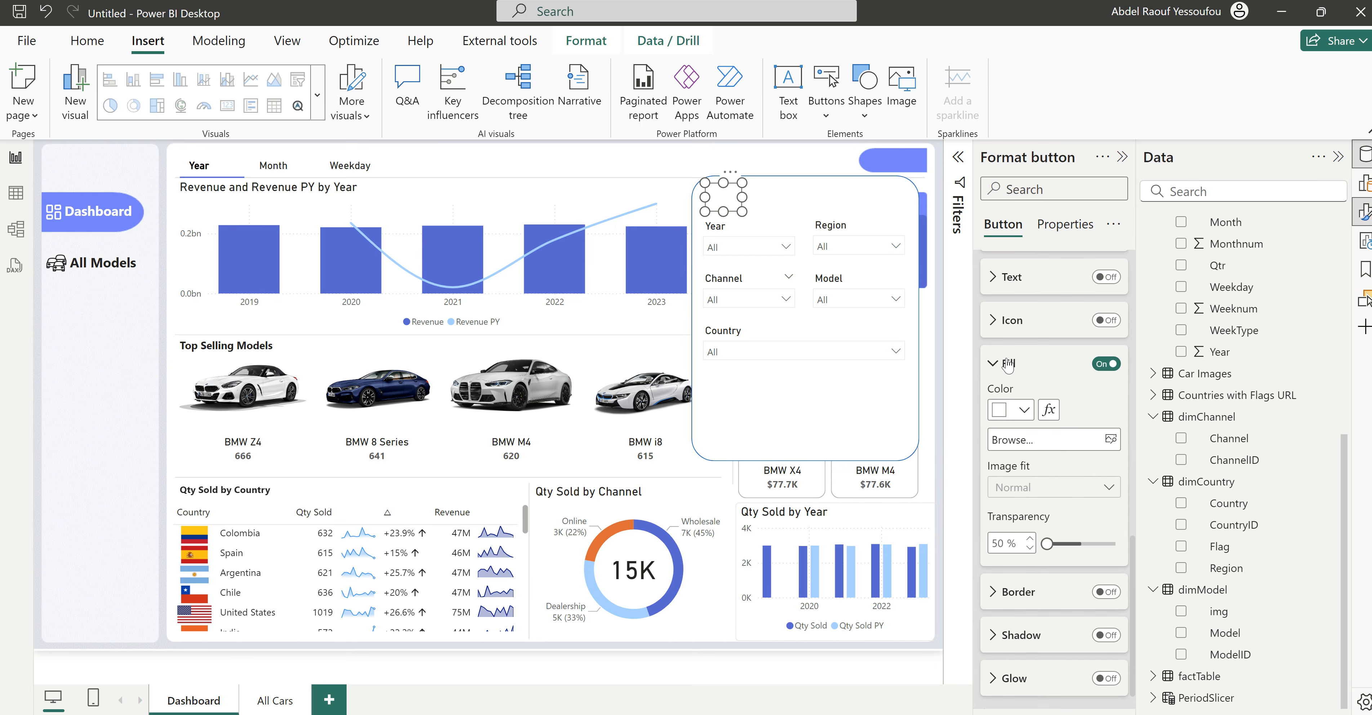
left_click(1110, 439)
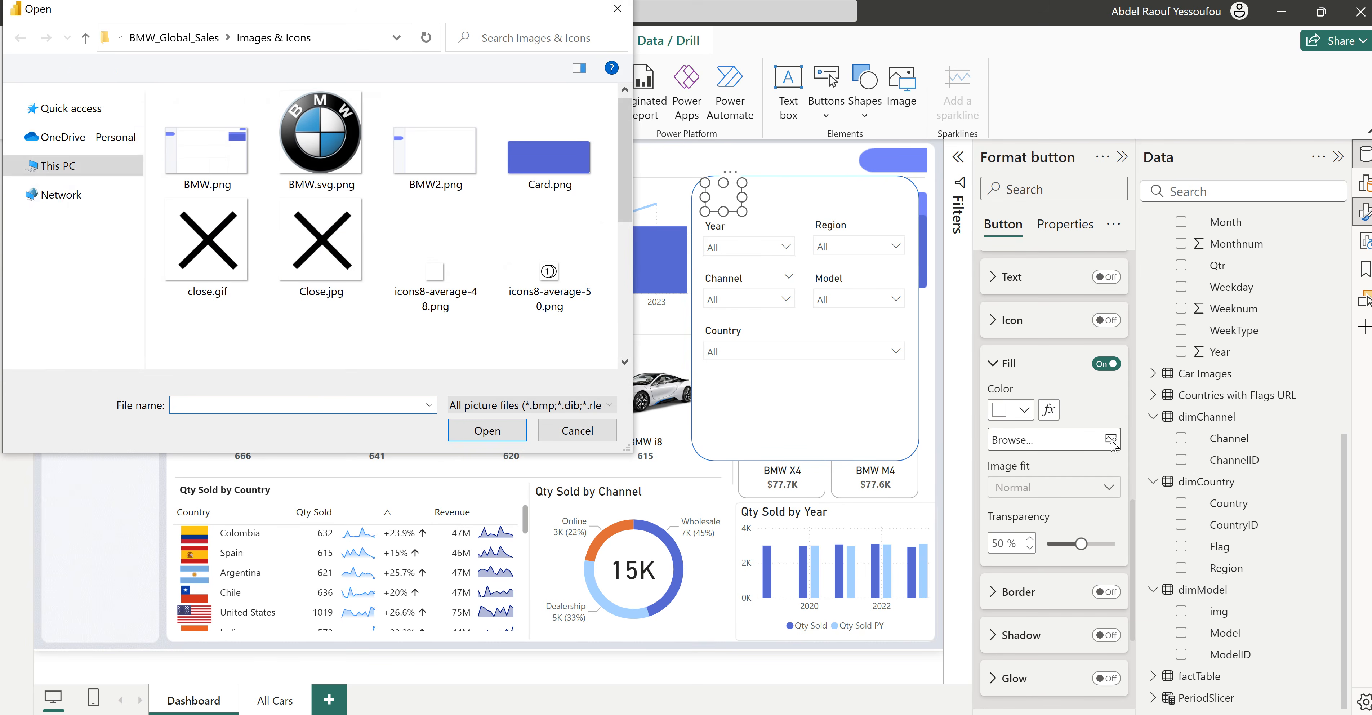
left_click(322, 255)
left_click(483, 432)
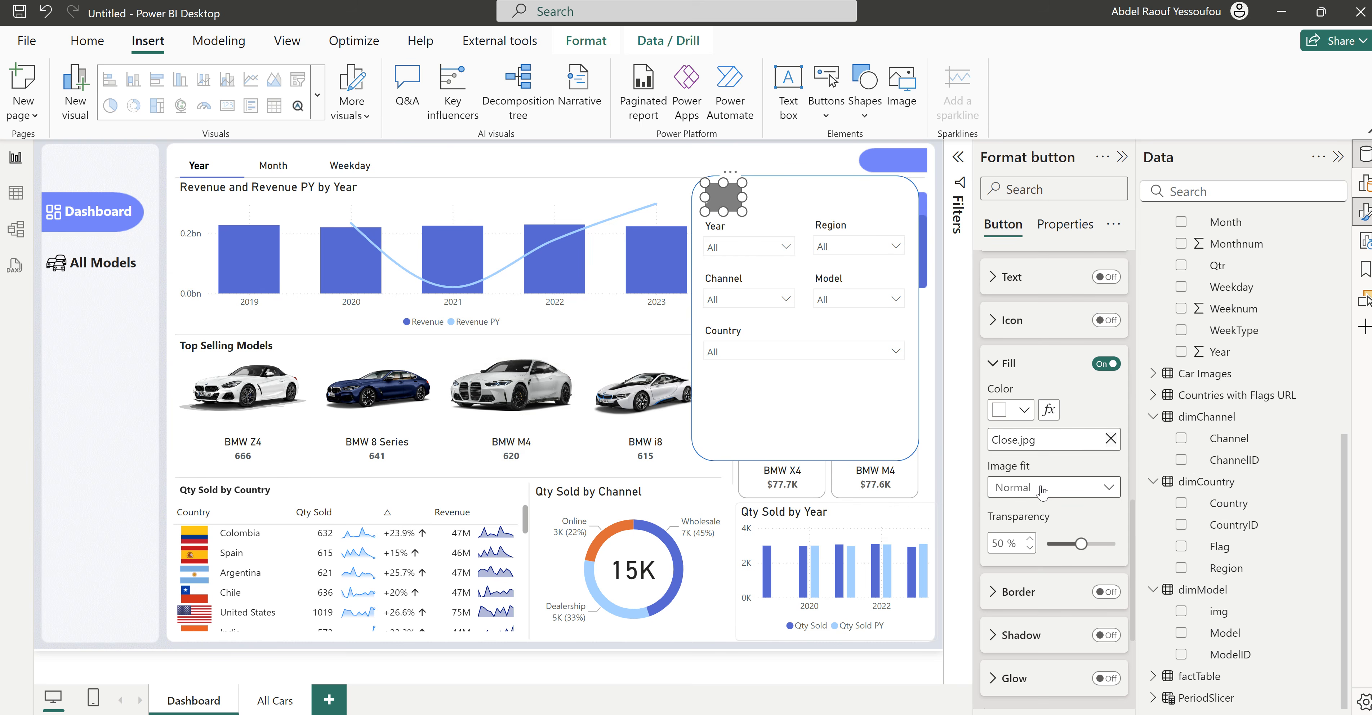
left_click(1040, 490)
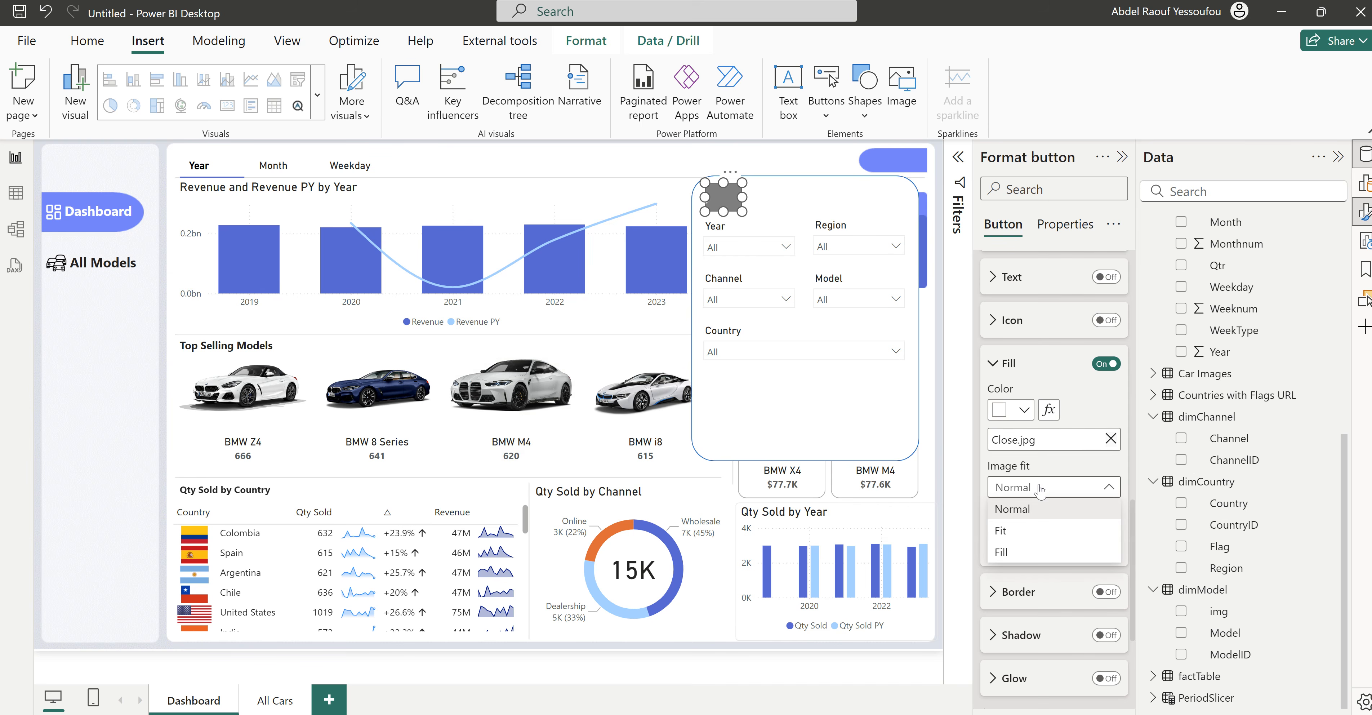
left_click(1029, 533)
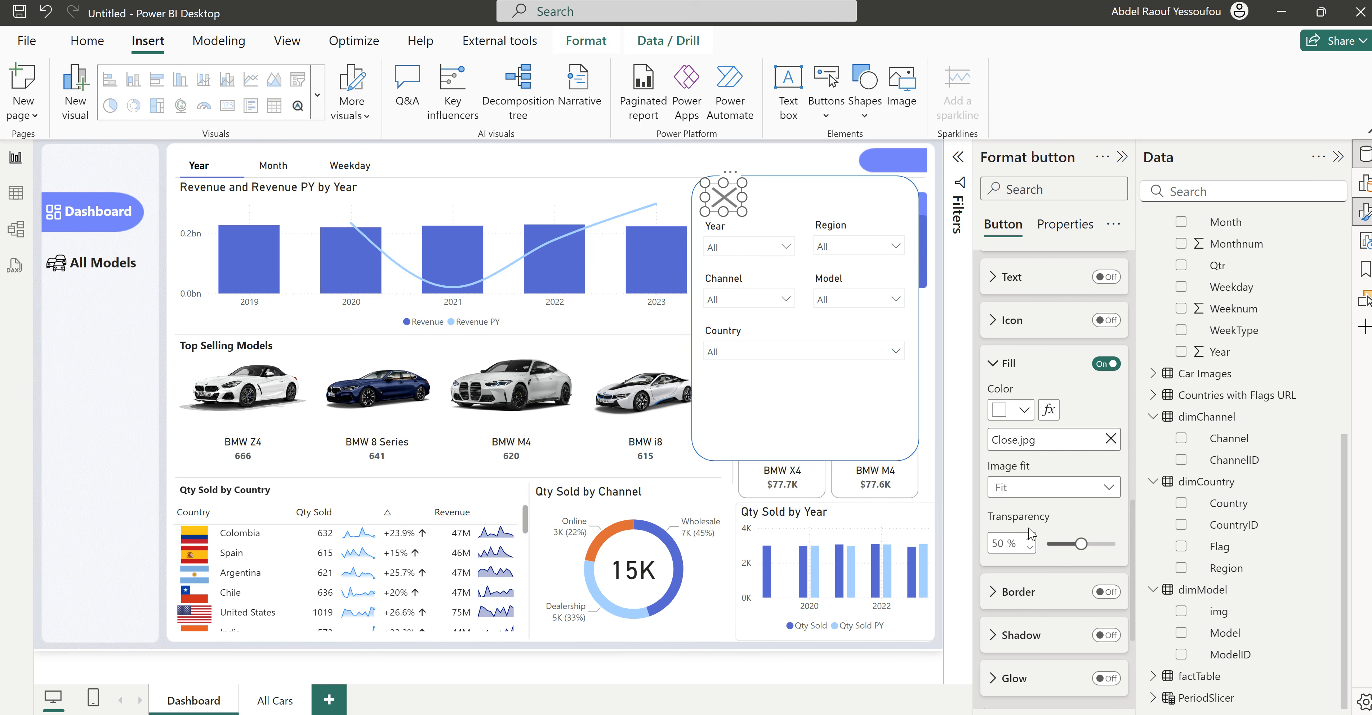
left_click(716, 161)
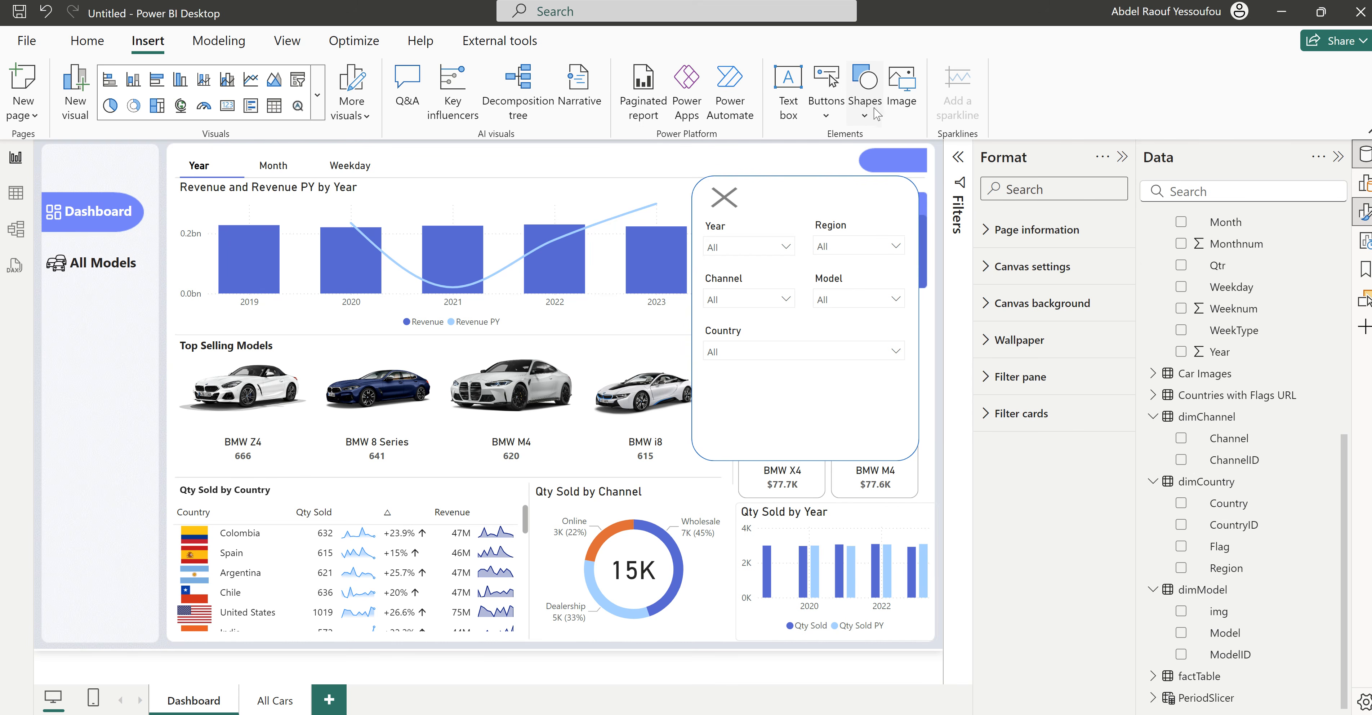
left_click(864, 115)
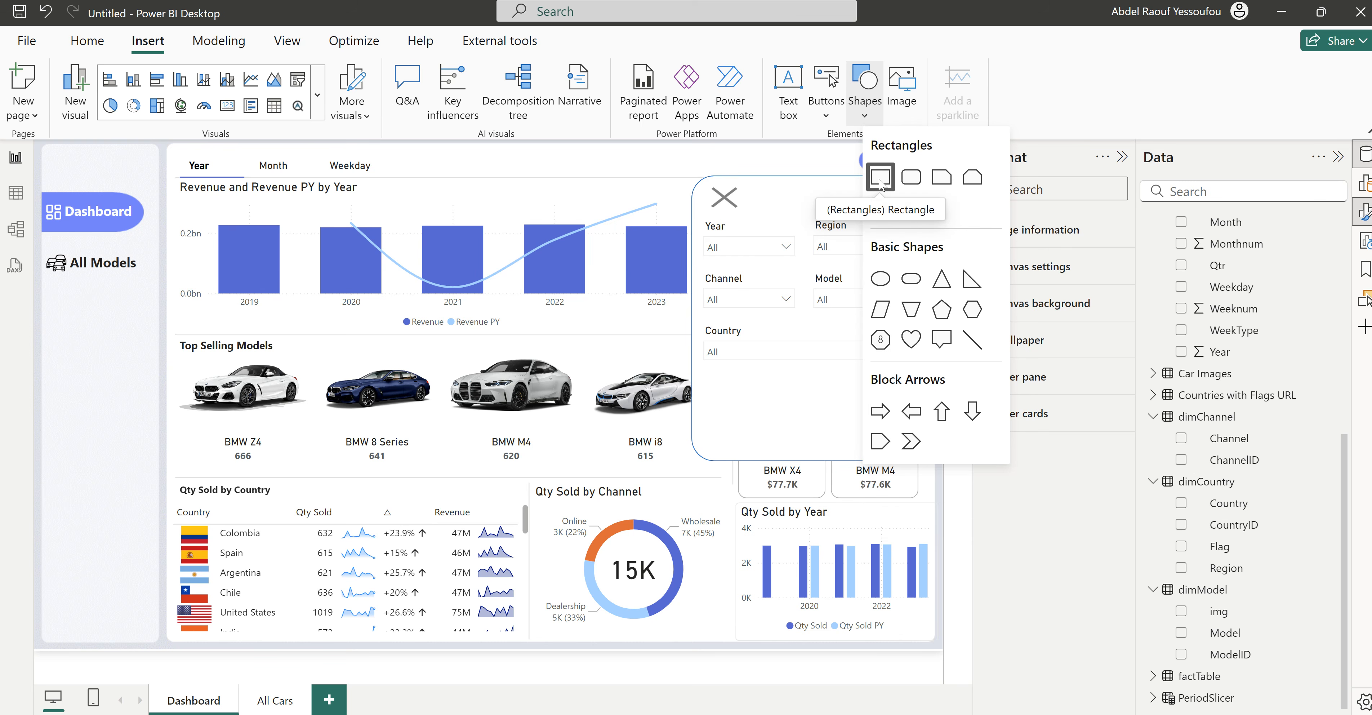
left_click(731, 197)
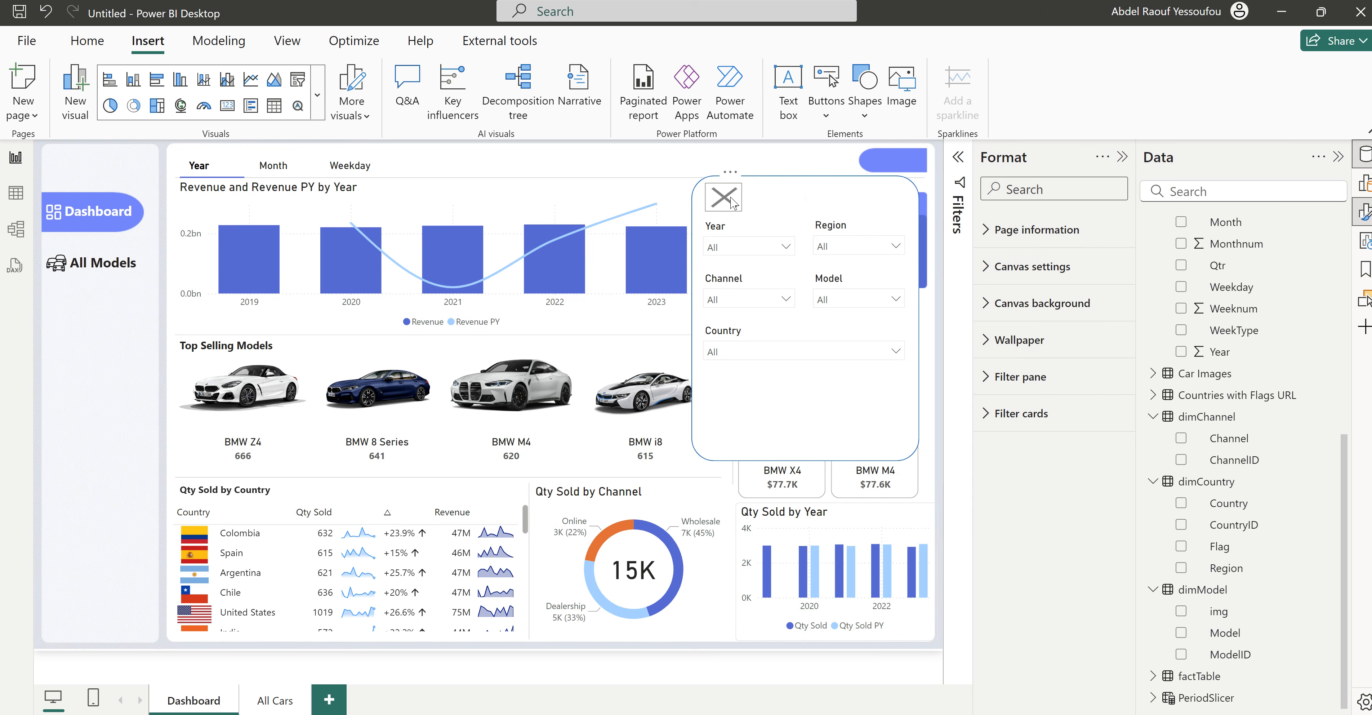
left_click(733, 203)
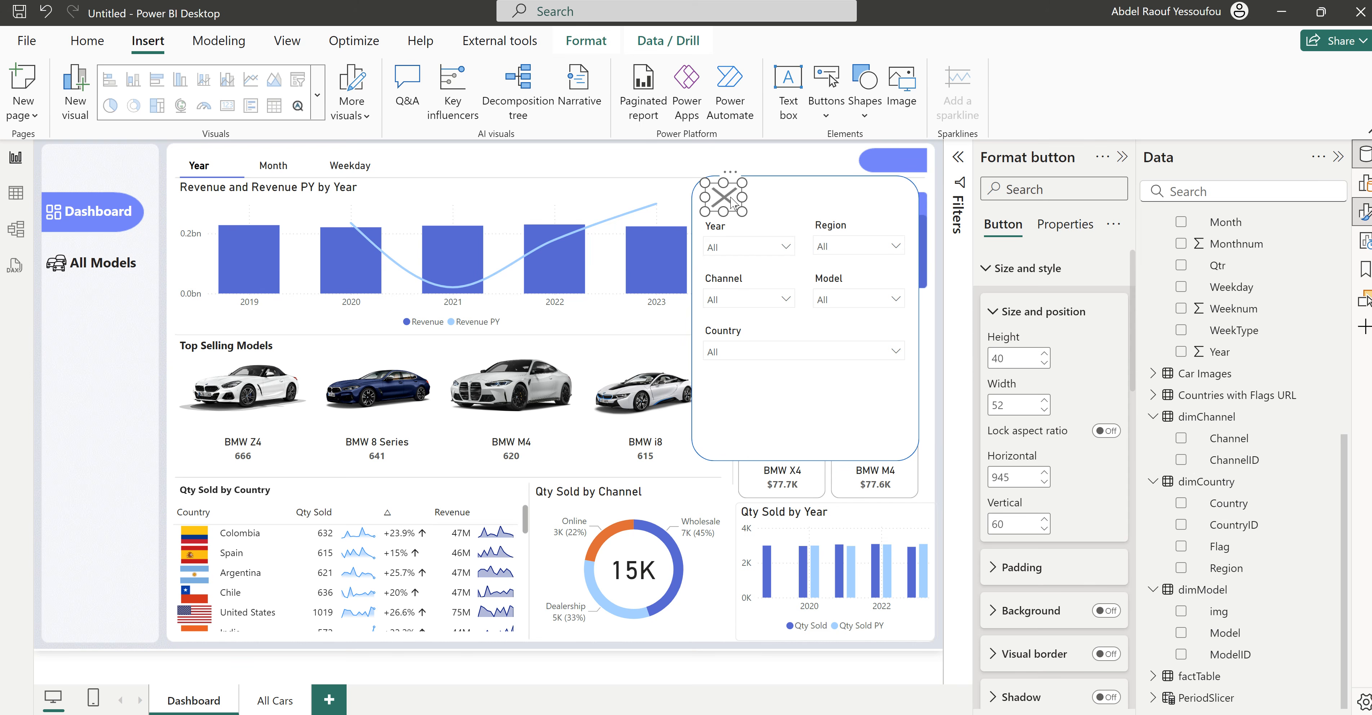
left_click(665, 170)
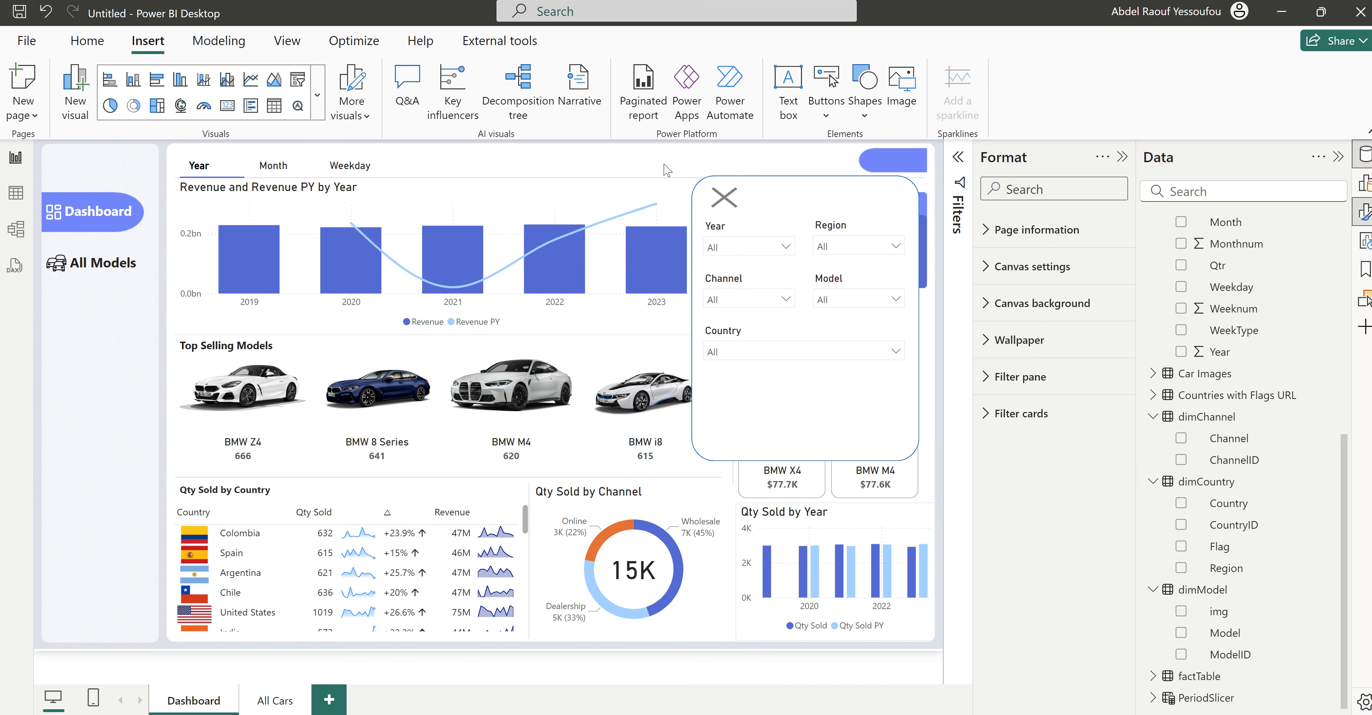
Step: Place a wider copy of the close button beneath the Country slicer at about 326 vertical and turn off its fill
left_click(723, 198)
left_click_drag(723, 199, 839, 392)
scroll(1042, 592, "down", 5)
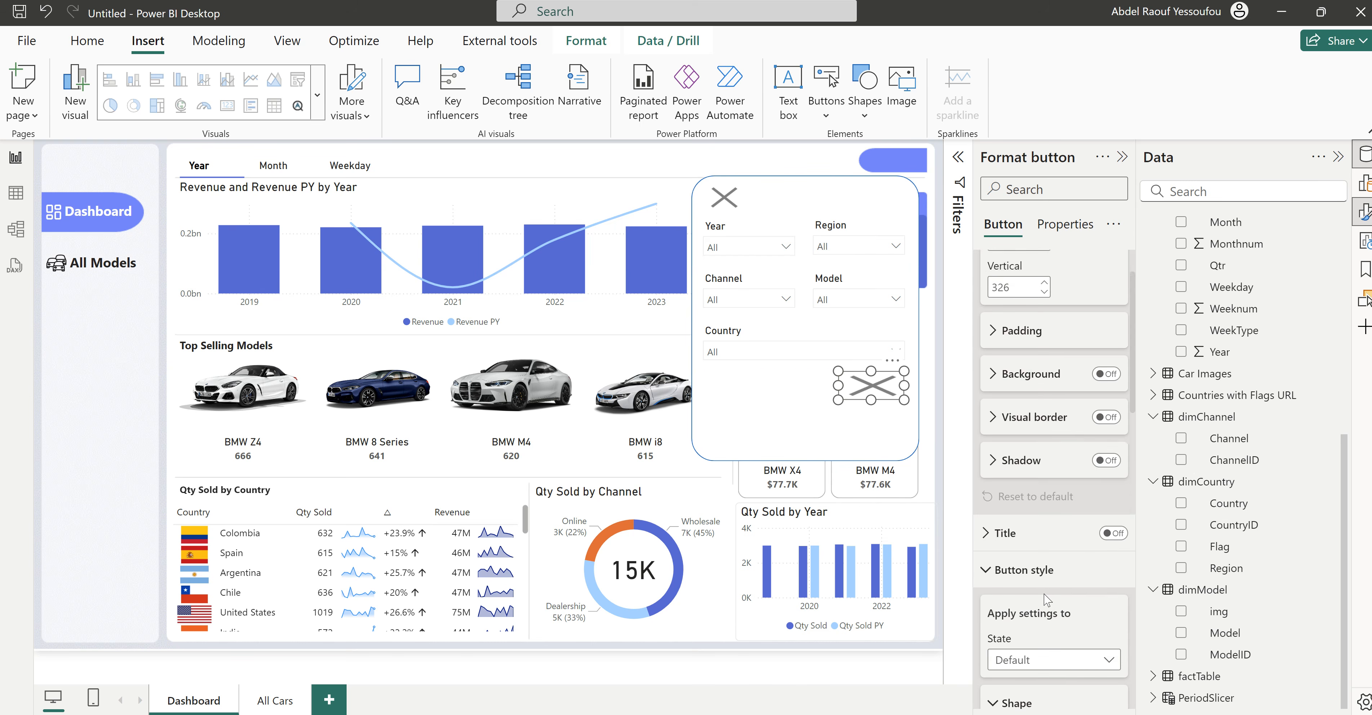
scroll(1043, 559, "down", 8)
scroll(1060, 479, "up", 3)
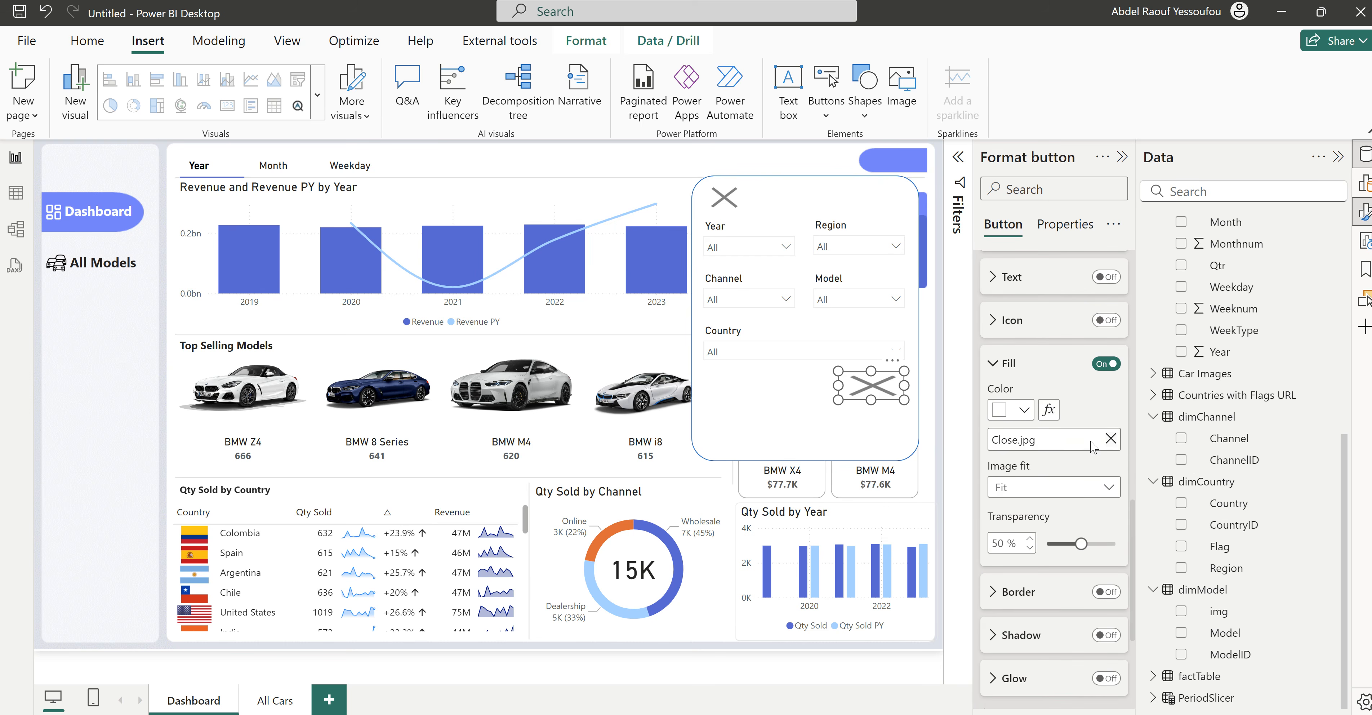
left_click(1106, 367)
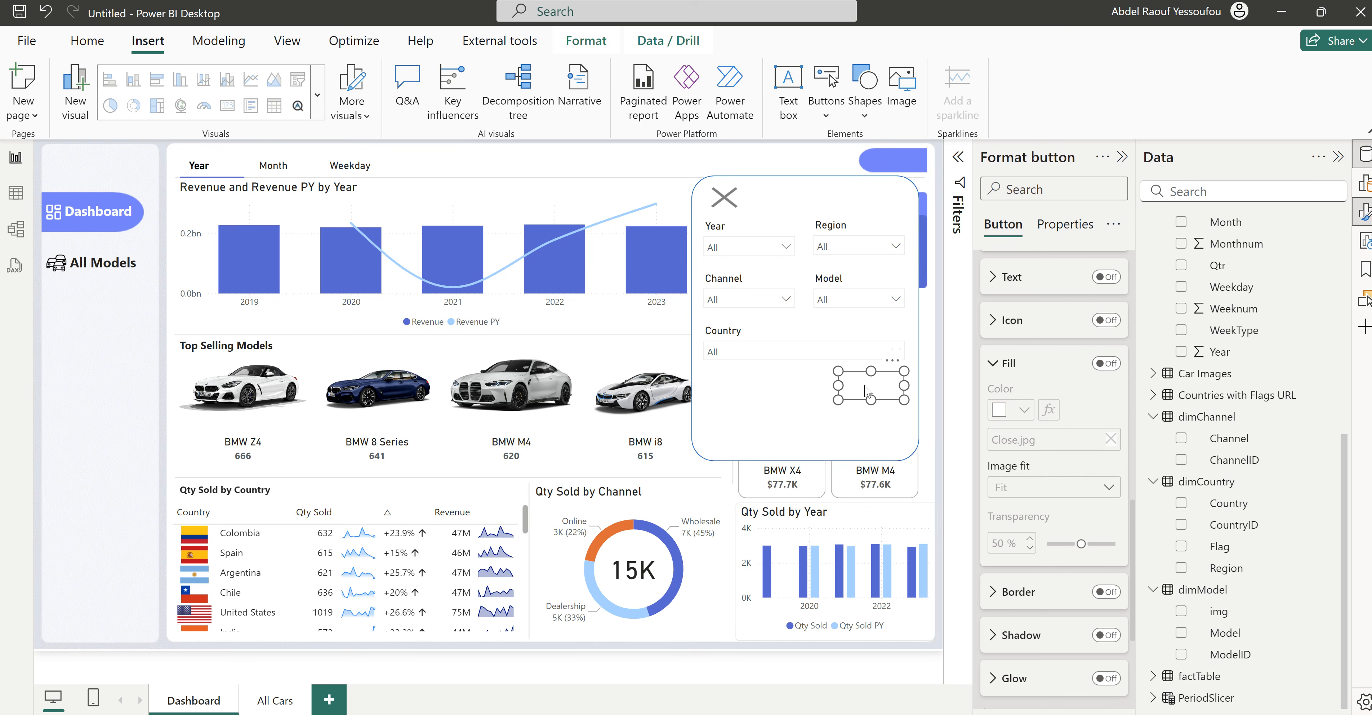
Step: Turn on the copied button's text, set it to "Close" and make it bold
left_click(1106, 277)
left_click(1008, 282)
left_click(1037, 324)
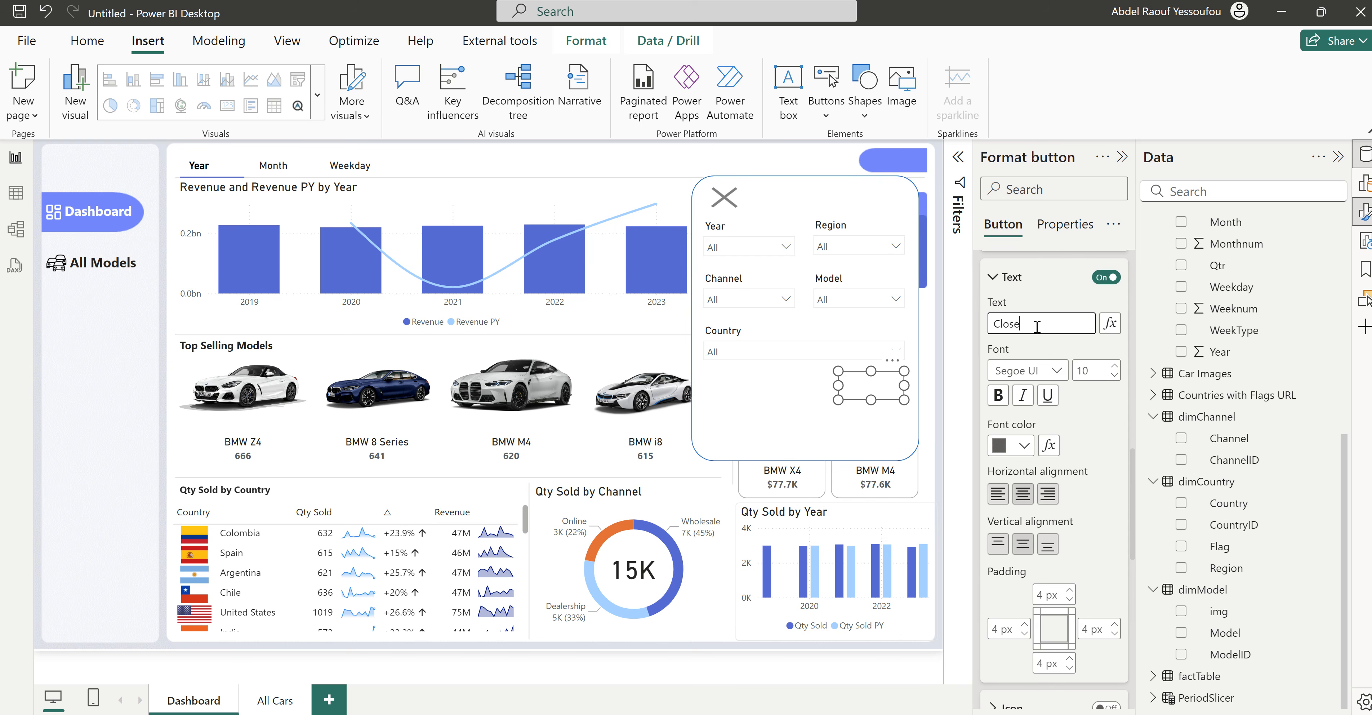
left_click(998, 399)
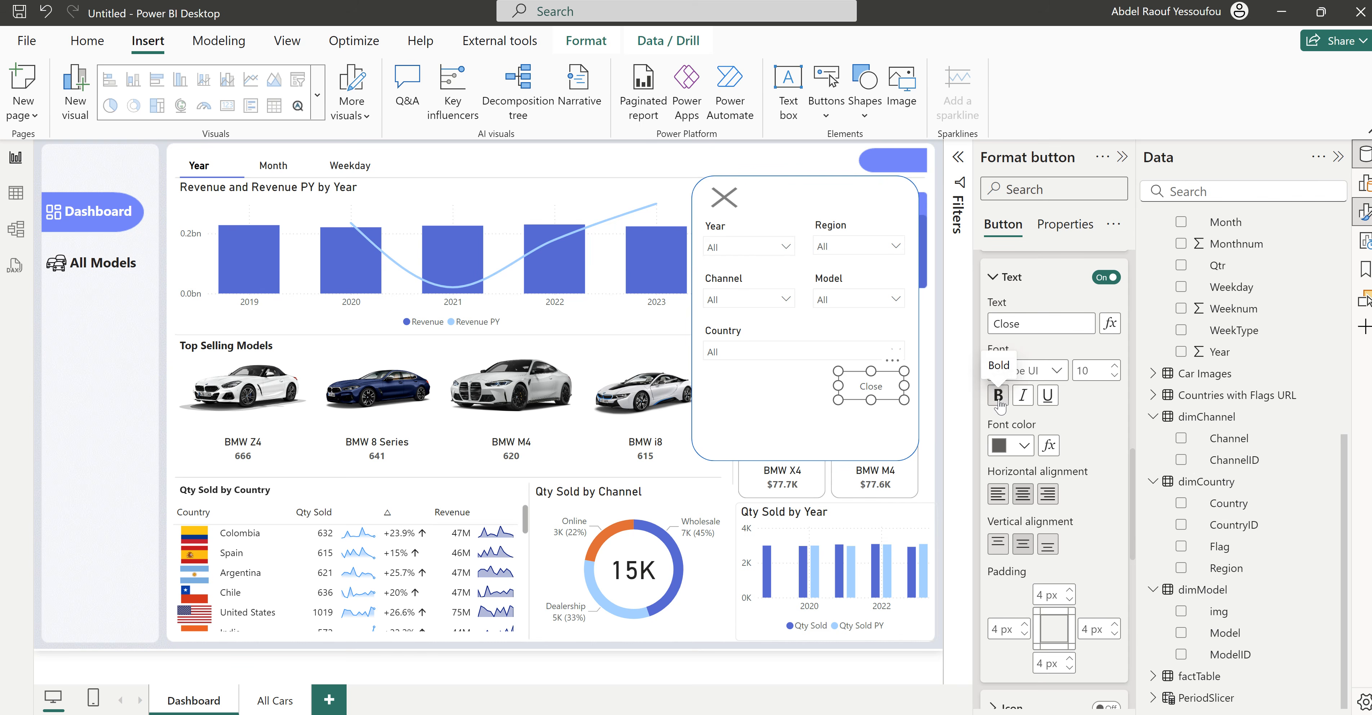
left_click(1010, 281)
Step: Turn the Close button's fill back on with a darker theme blue and remove its Close.jpg image
scroll(1061, 563, "up", 3)
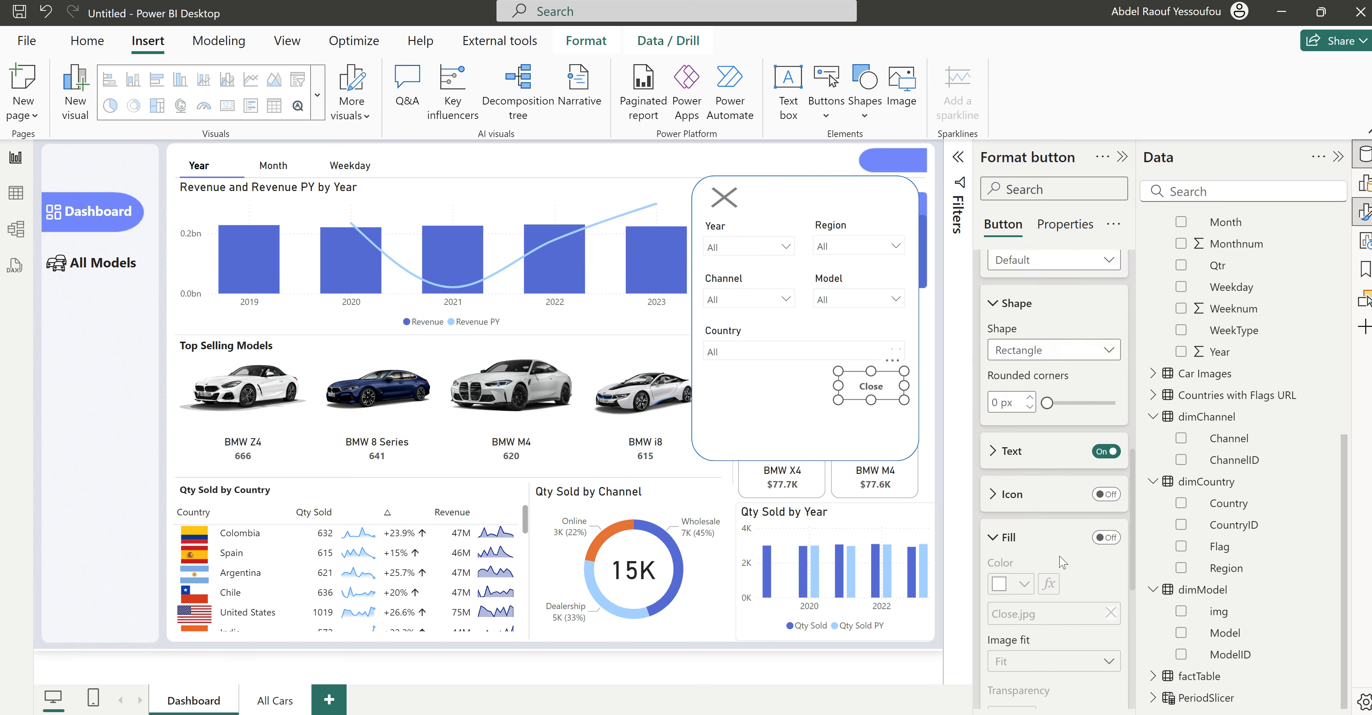
scroll(1061, 564, "down", 6)
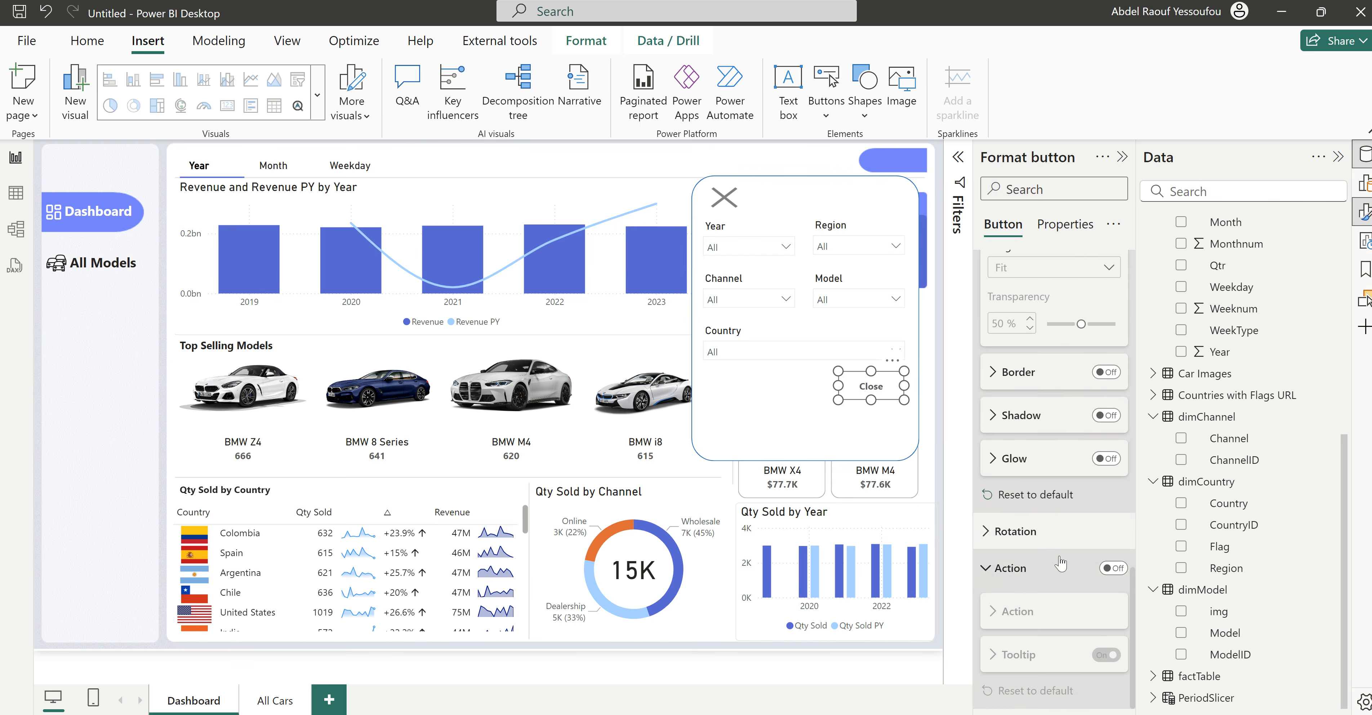
scroll(1062, 562, "up", 5)
left_click(1105, 504)
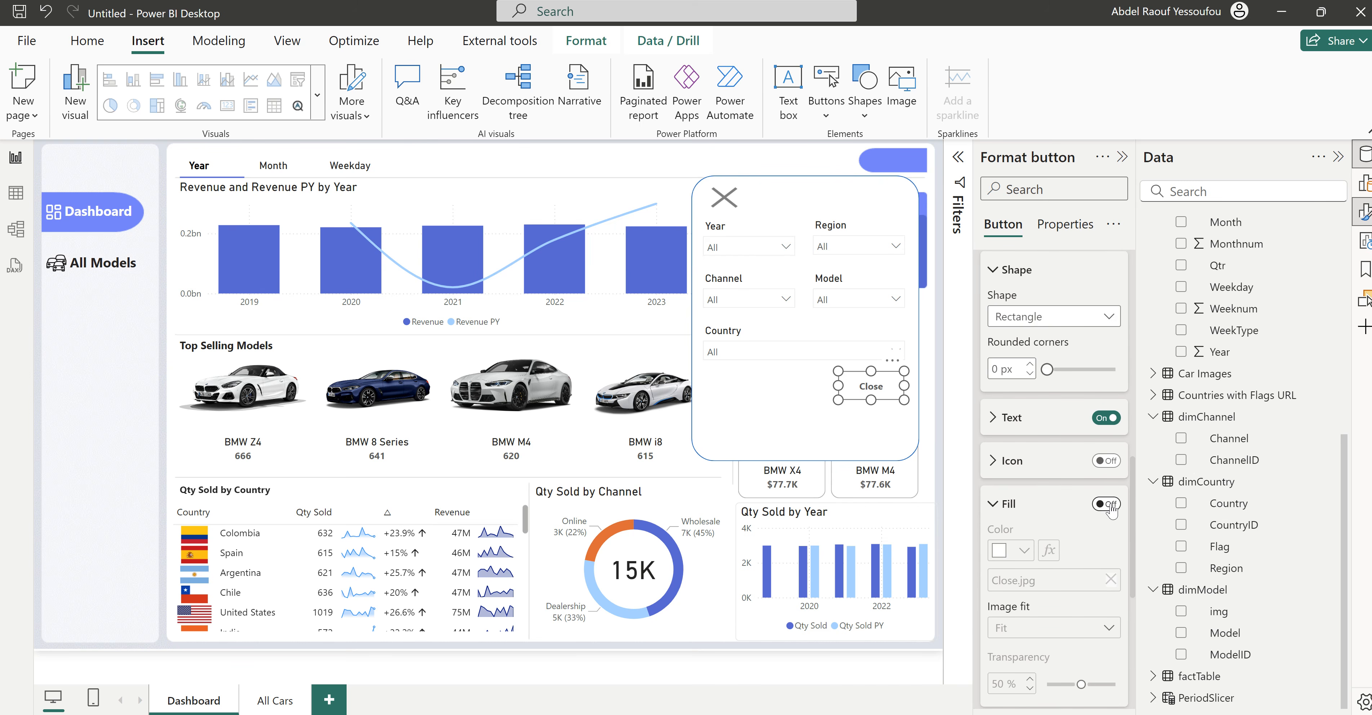
left_click(1023, 552)
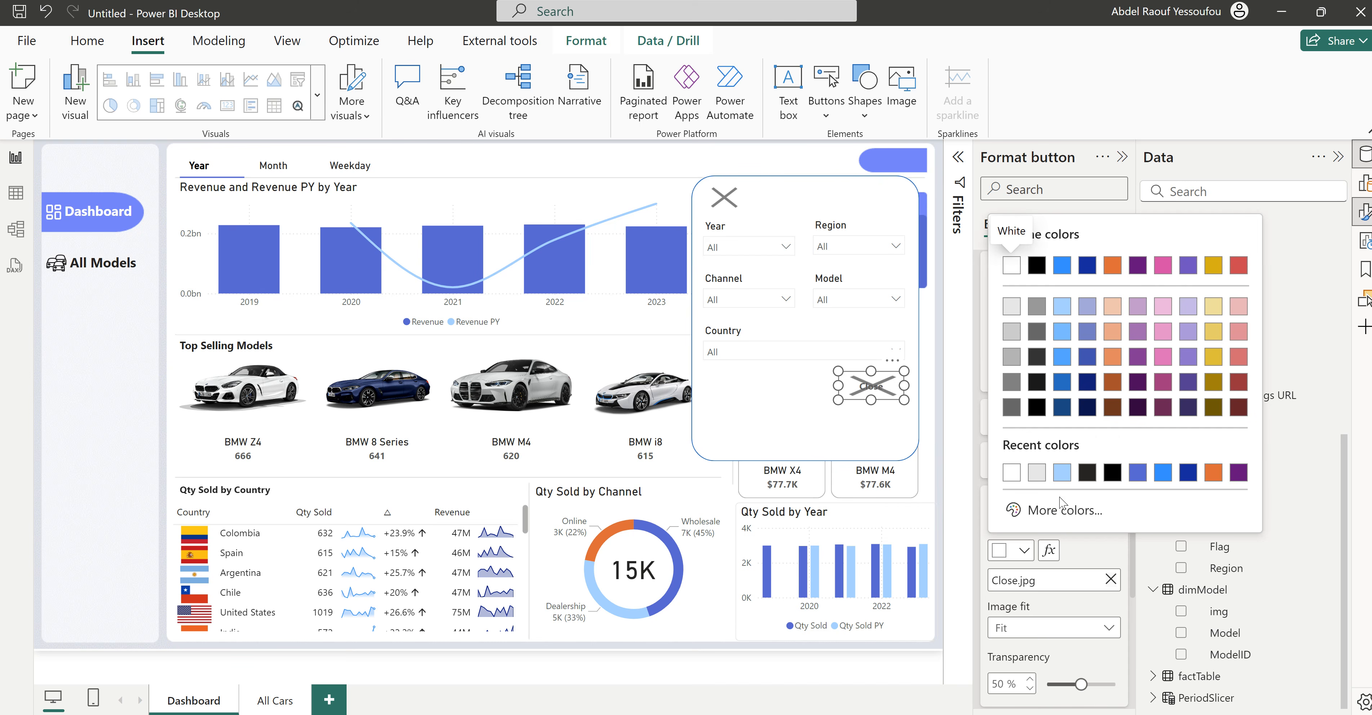
left_click(1063, 381)
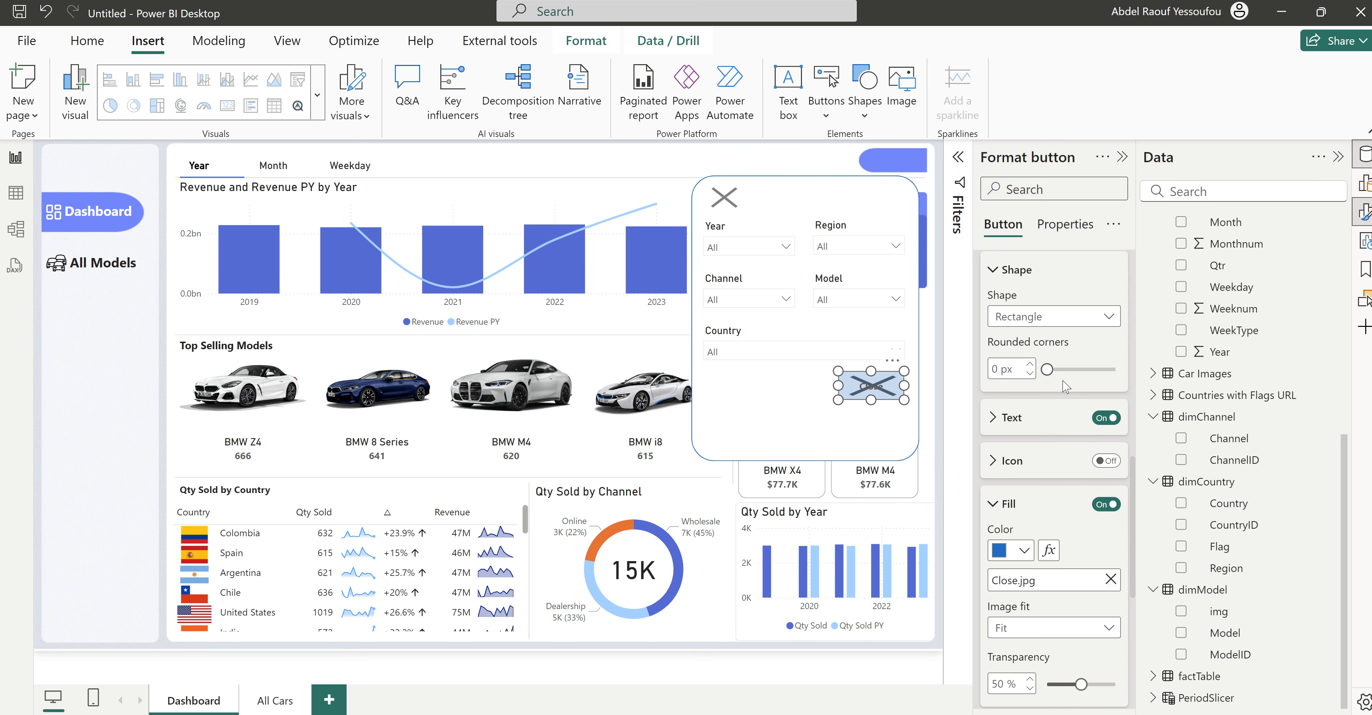
left_click(1110, 579)
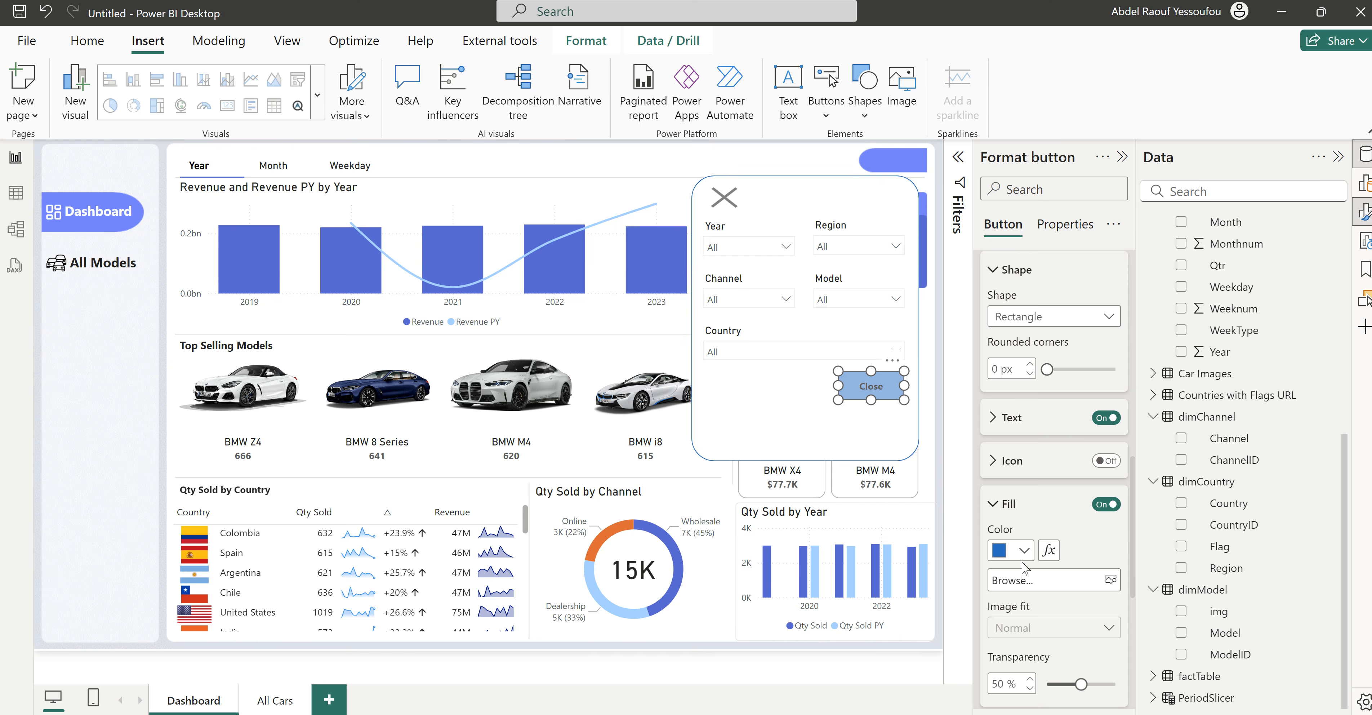
Step: Set the Close button's fill transparency to 78%
scroll(1024, 566, "up", 3)
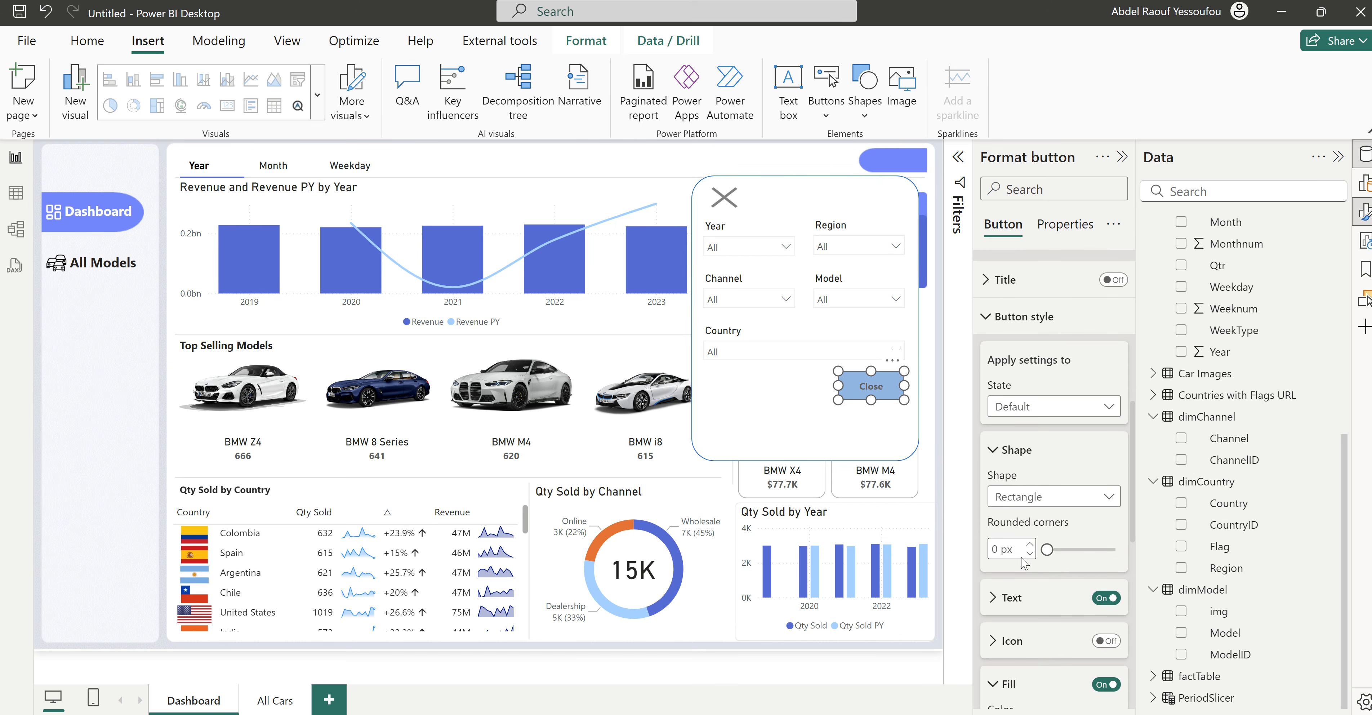
scroll(1024, 566, "down", 4)
left_click_drag(1076, 591, 1100, 598)
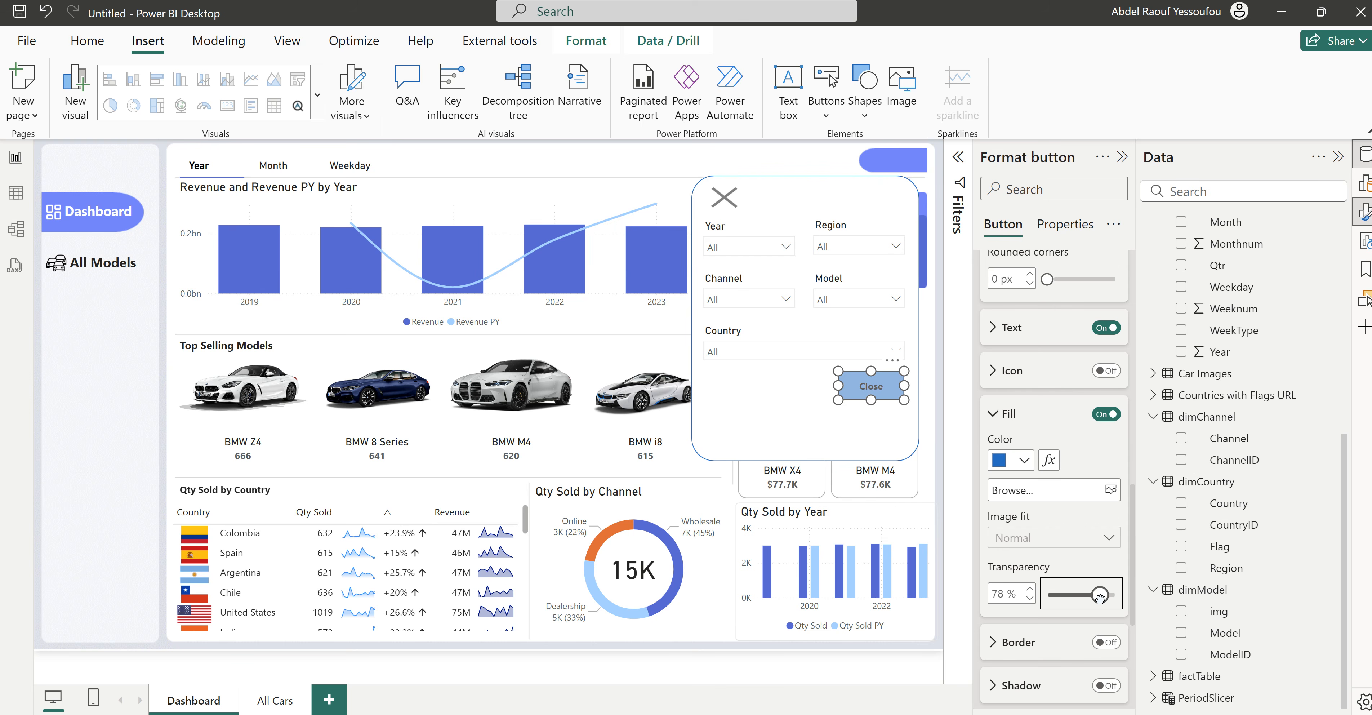
left_click(866, 397)
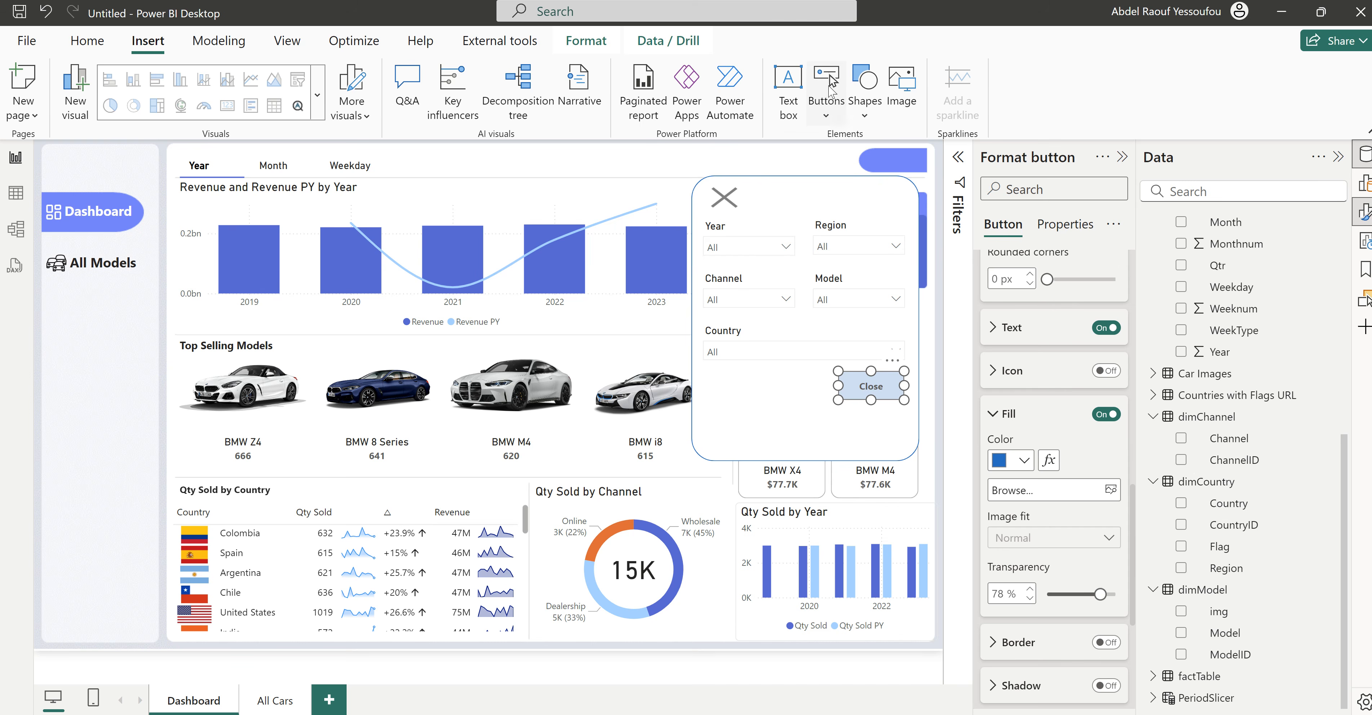
Step: Insert a Clear all slicers button and fit it beneath the Country slicer, beside Close, at about 936 horizontal and 323 vertical
left_click(826, 117)
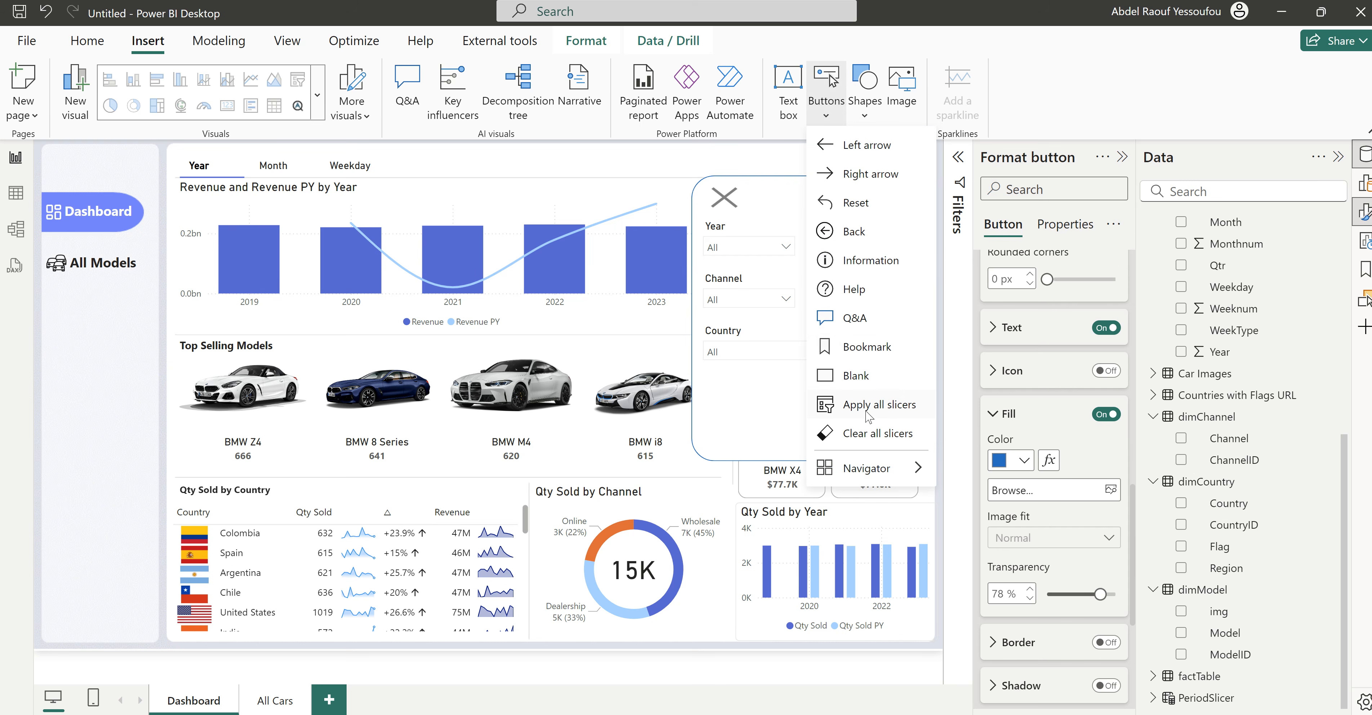
left_click(869, 434)
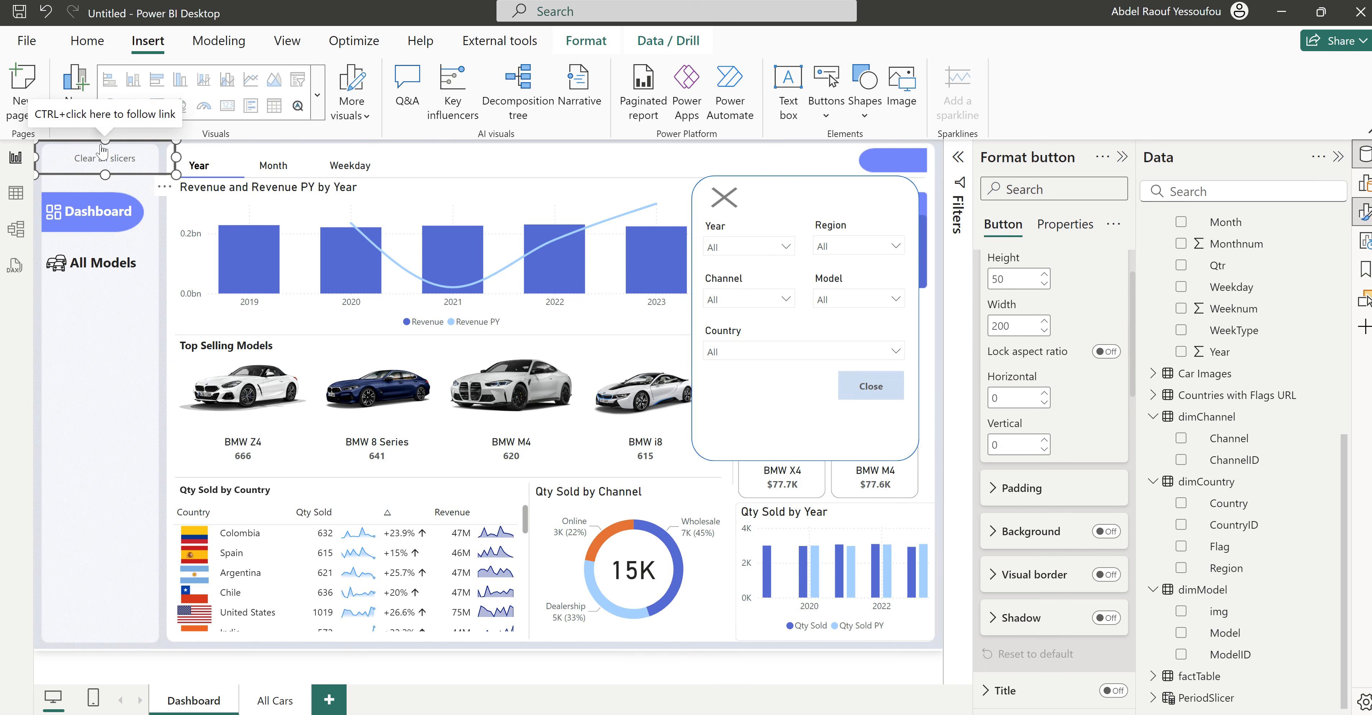
left_click_drag(94, 160, 782, 395)
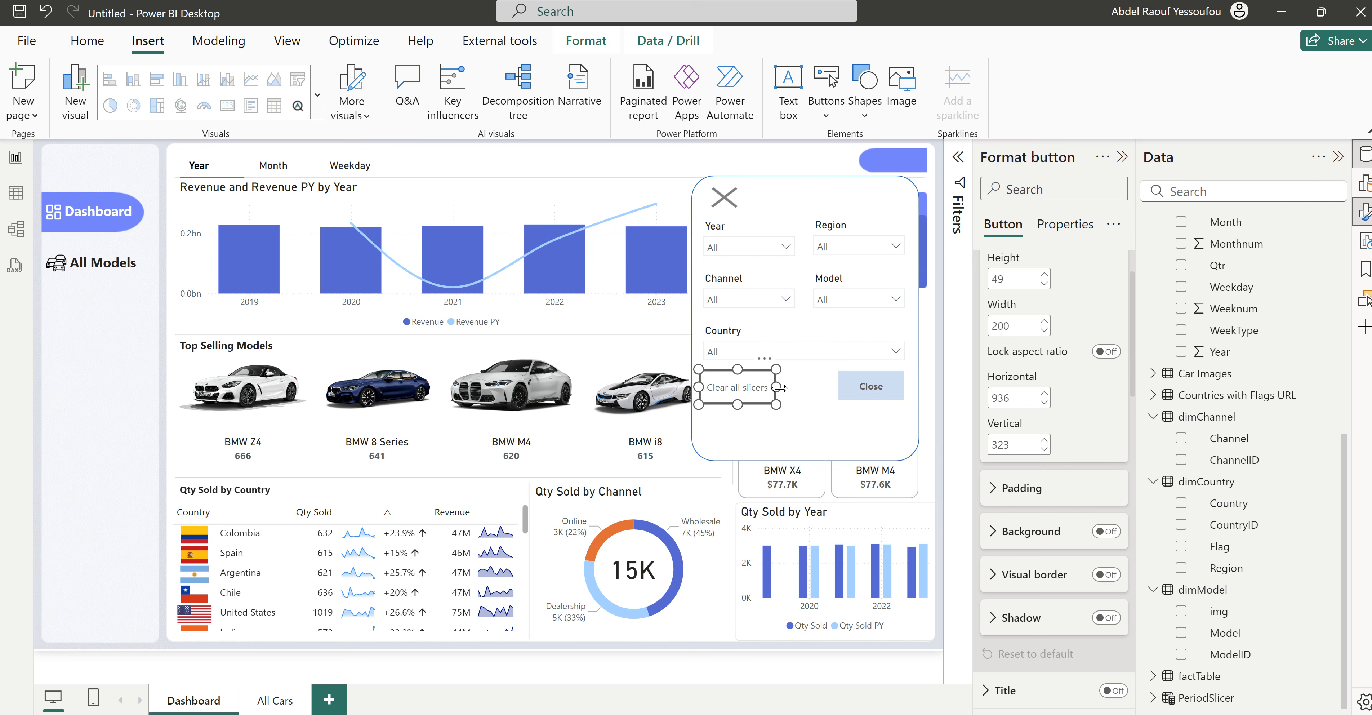
Step: Turn off the Clear all slicers button's border and turn on its fill
scroll(1052, 560, "up", 3)
scroll(1052, 560, "down", 10)
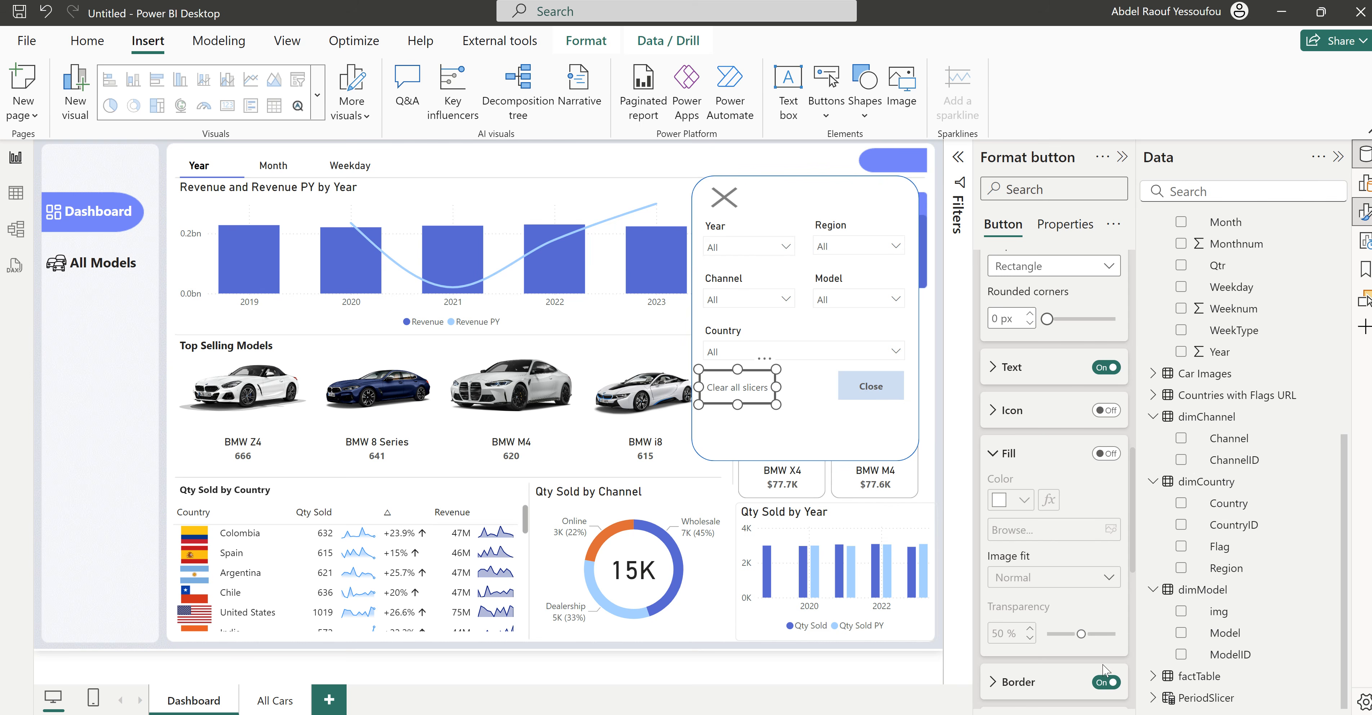
left_click(1104, 682)
left_click(1106, 453)
Step: Give the Clear all slicers button the same darker blue fill as Close, with 75% transparency
left_click(1024, 501)
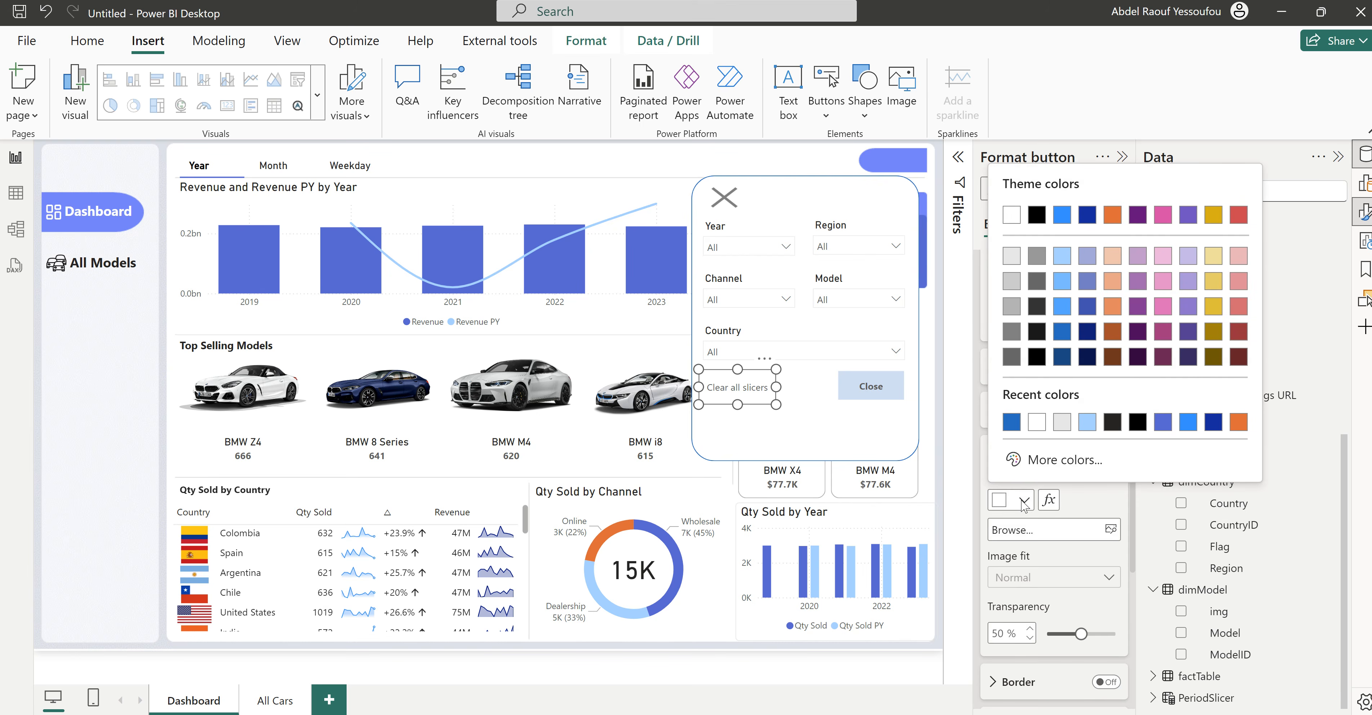
left_click(1087, 422)
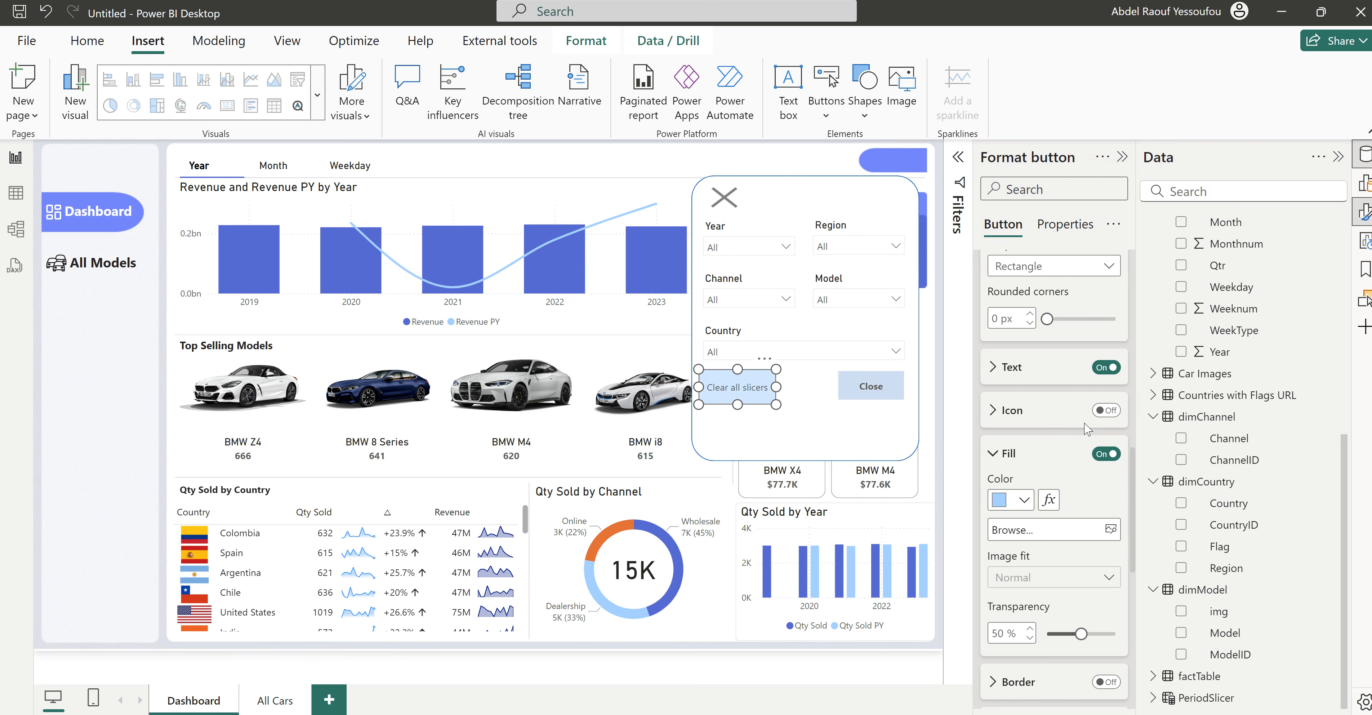
left_click(1024, 500)
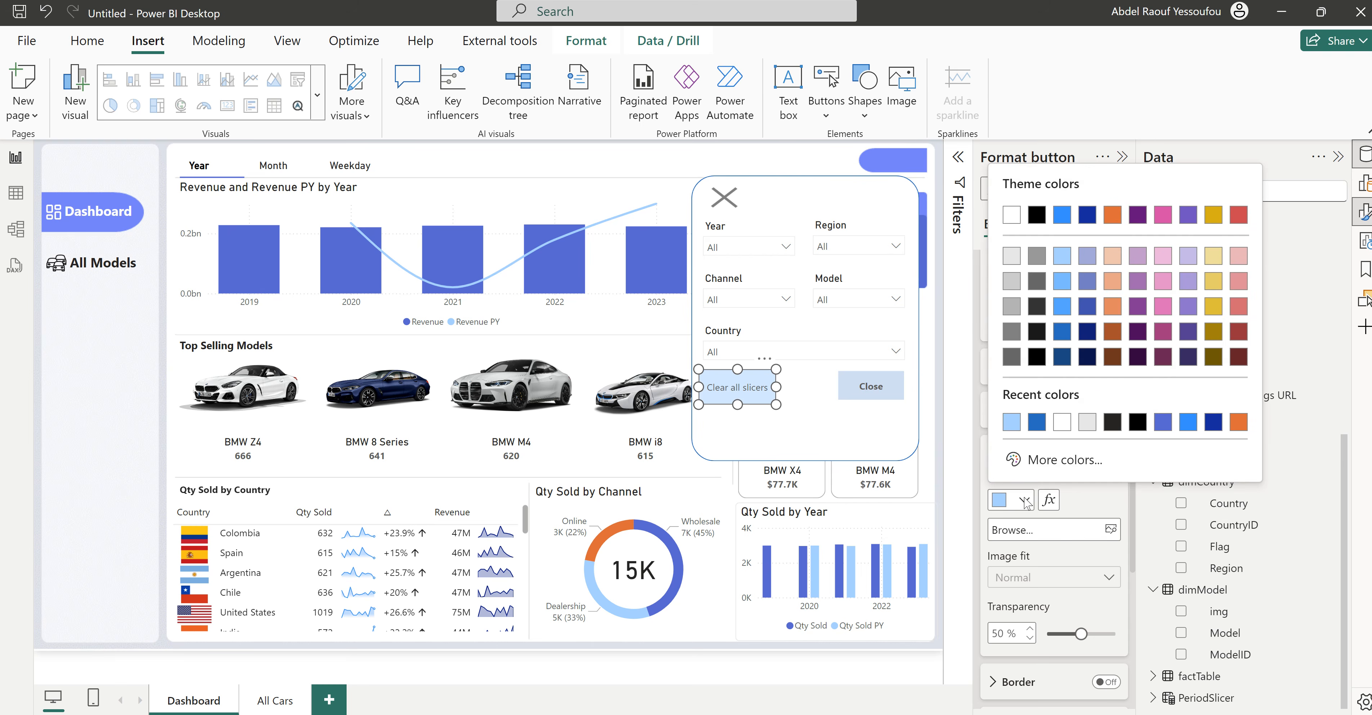
left_click(1033, 426)
left_click_drag(1081, 634, 1097, 637)
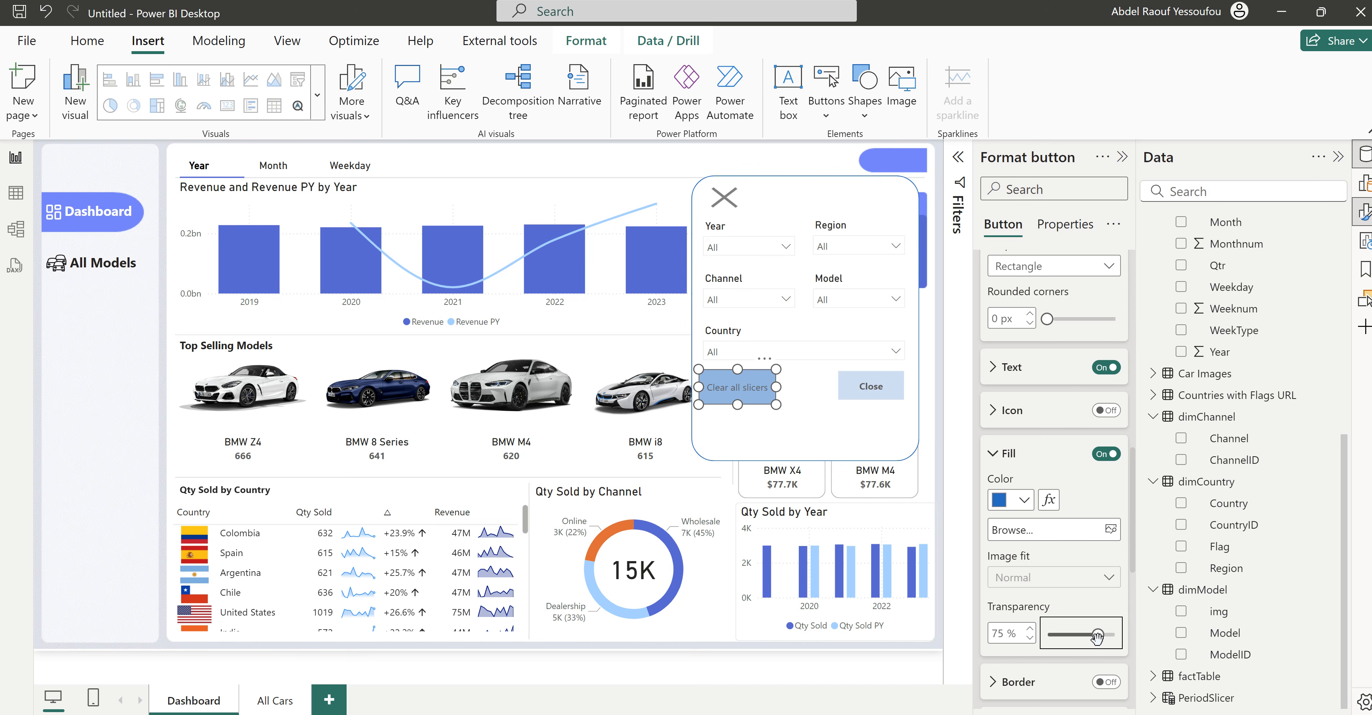
Step: Resize and align the Clear all slicers button to match the Close button's height and row, and make its text bold
mouse_move(737, 404)
left_mouse_down()
mouse_move(760, 390)
mouse_move(746, 399)
left_mouse_up()
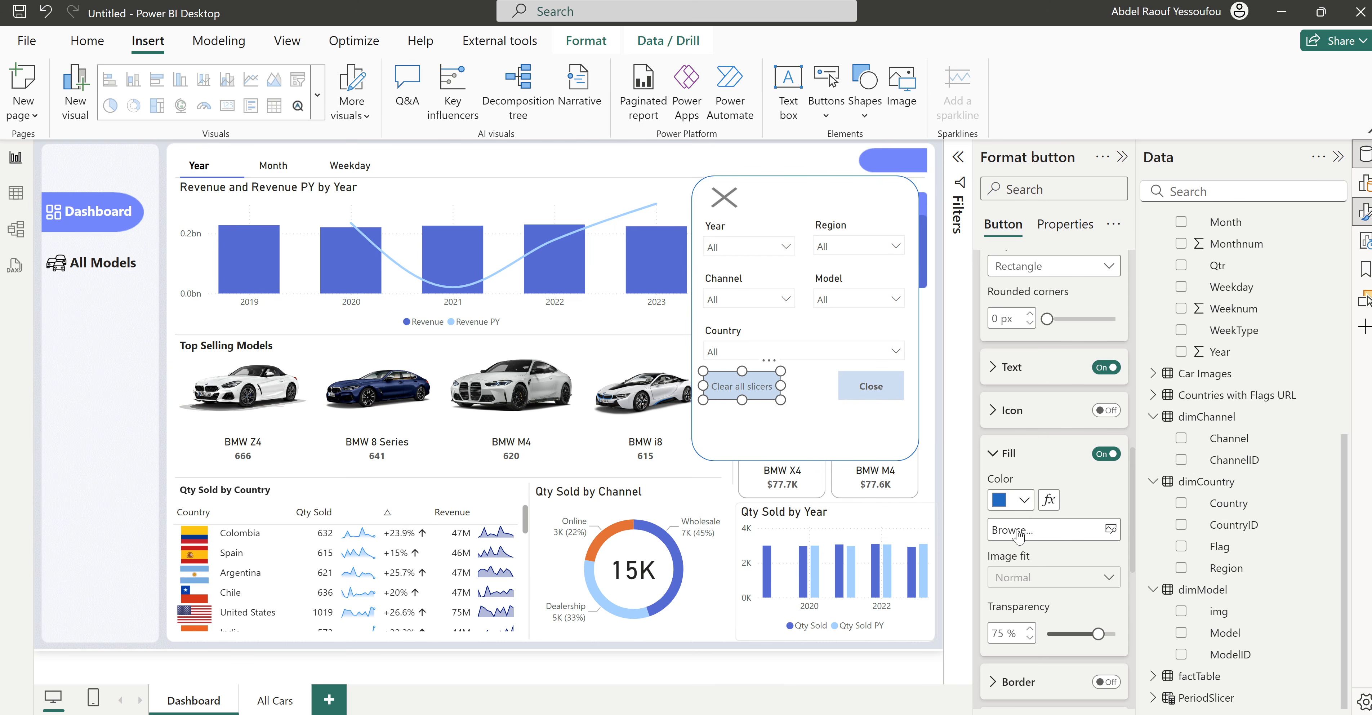
scroll(1012, 383, "up", 5)
scroll(1012, 382, "up", 3)
scroll(1014, 379, "down", 8)
left_click(1011, 367)
left_click(998, 485)
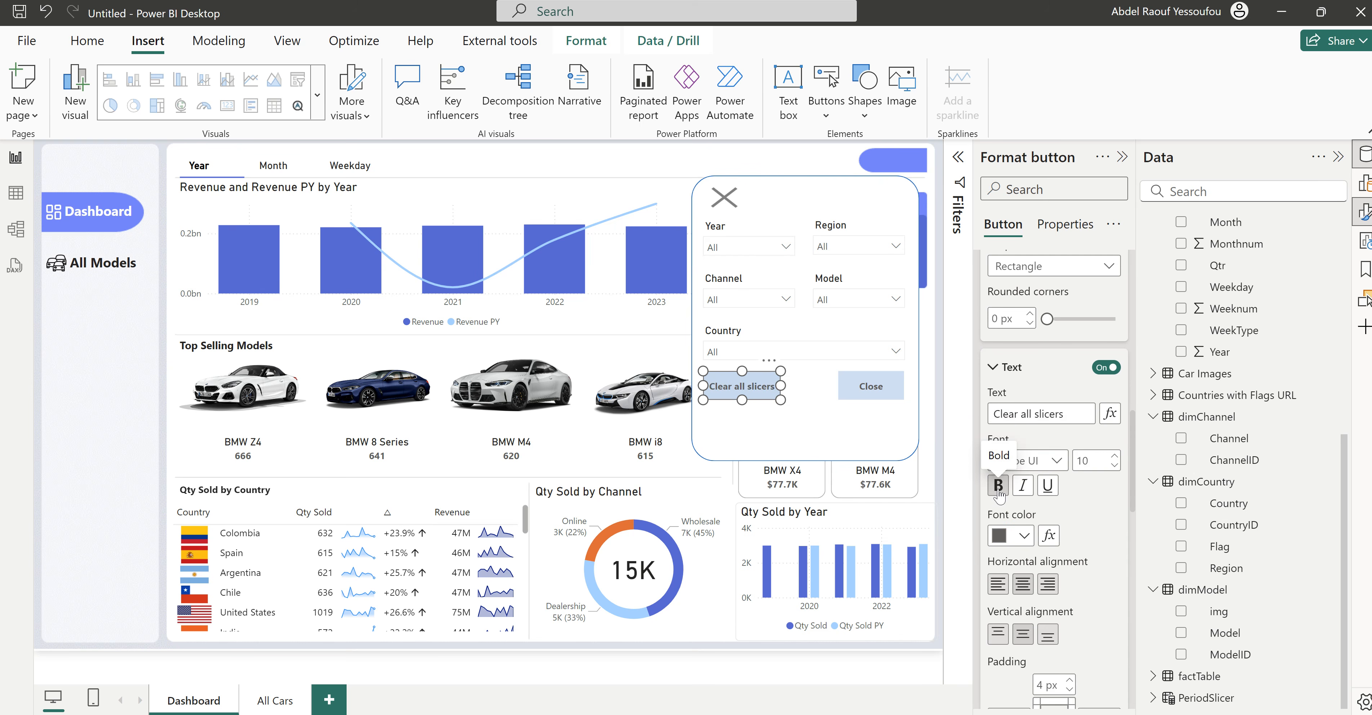
Step: Shorten the rounded panel shape behind the slicers to a height of about 337, ending just beneath the two text buttons
left_click(801, 446)
left_click_drag(806, 461, 811, 428)
left_click(626, 165)
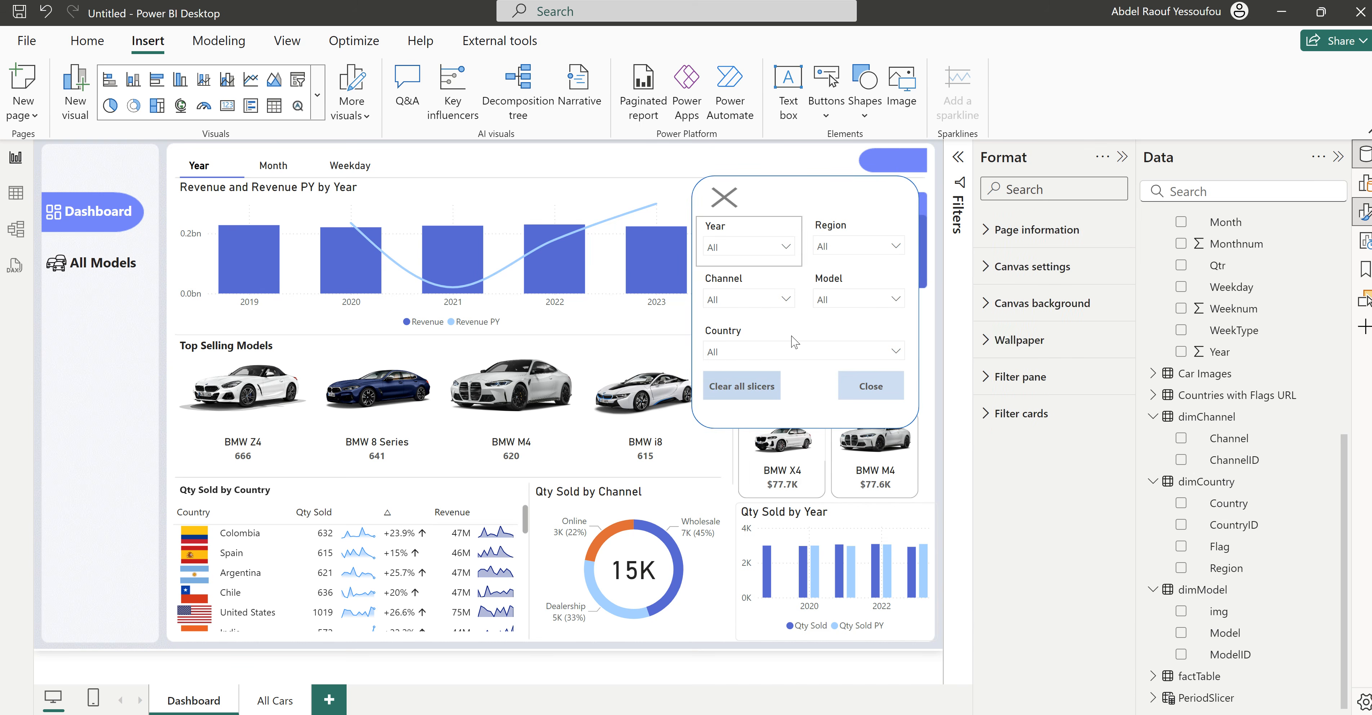
left_click(809, 426)
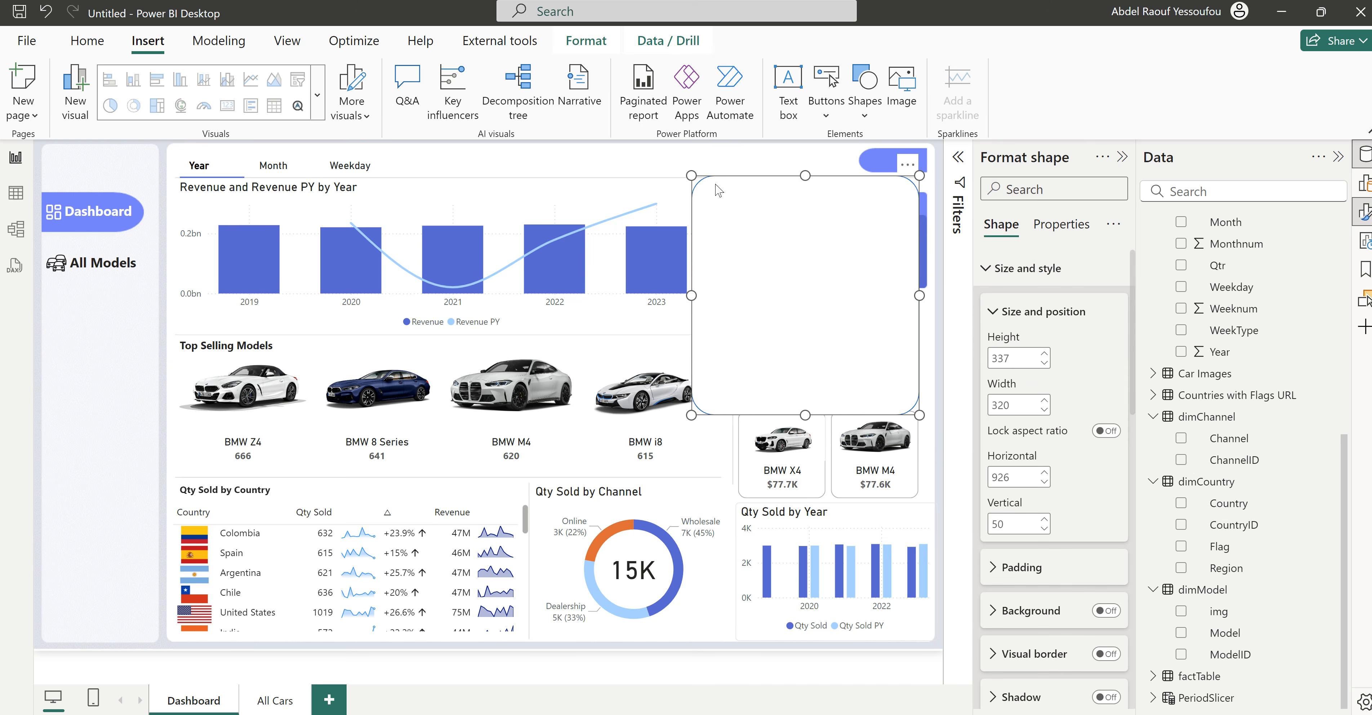
key("Escape")
Step: Set the rounded corners of the filter panel's background shape to 5%
left_click(789, 187)
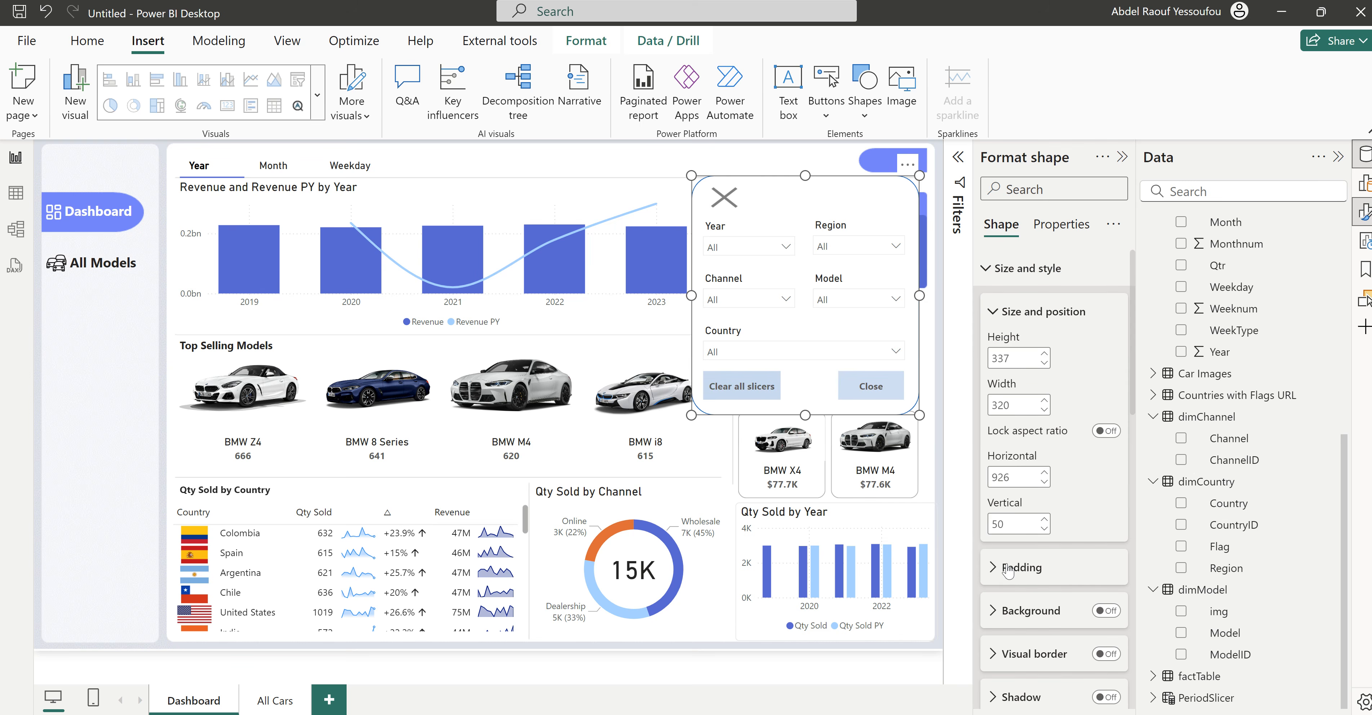
left_click(1025, 268)
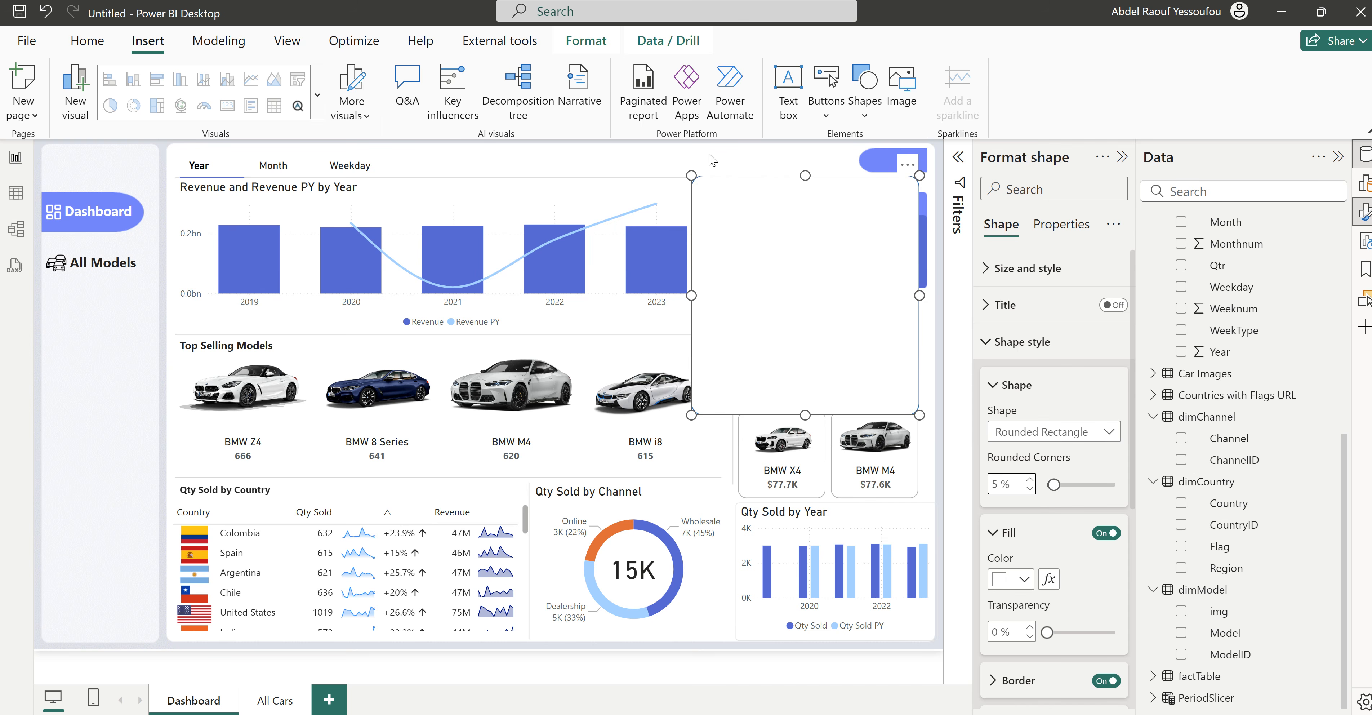
key("Delete")
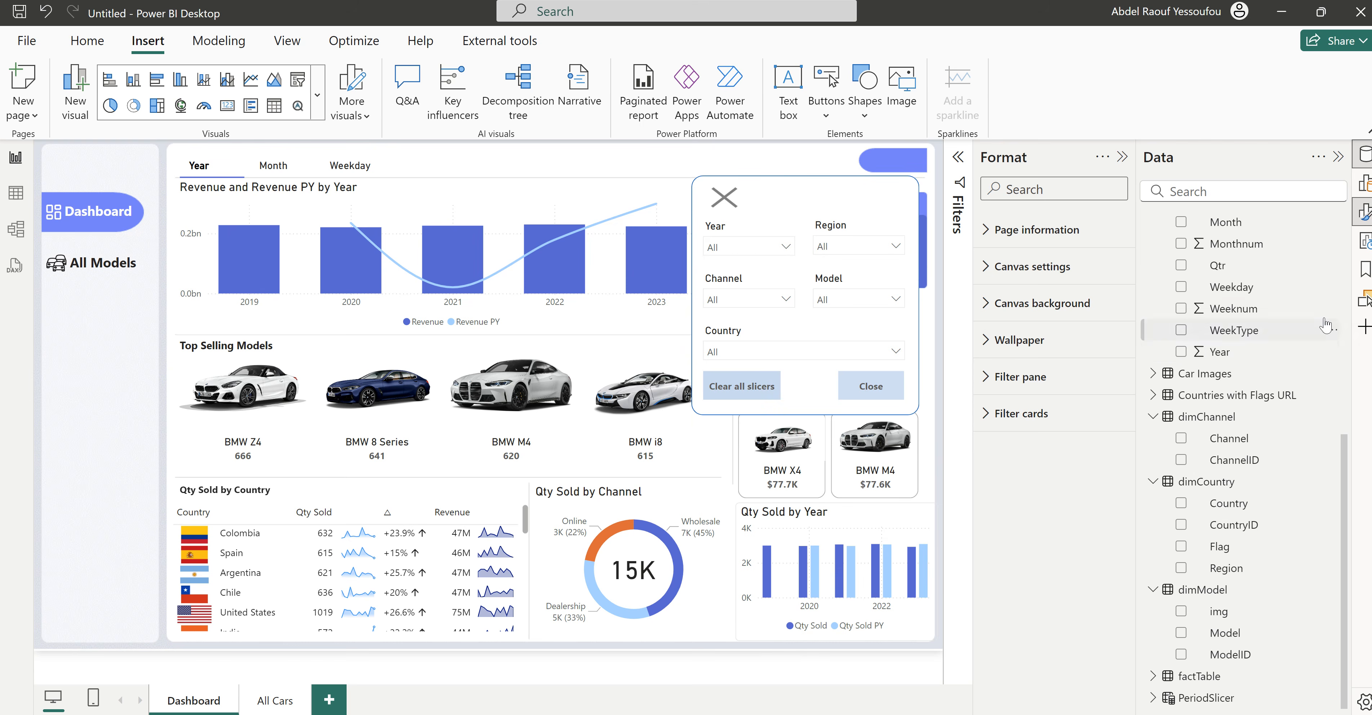
Step: Group the X button, the Year, Region, Channel, Model and Country slicers and the Close button of the filter panel
left_click(1365, 302)
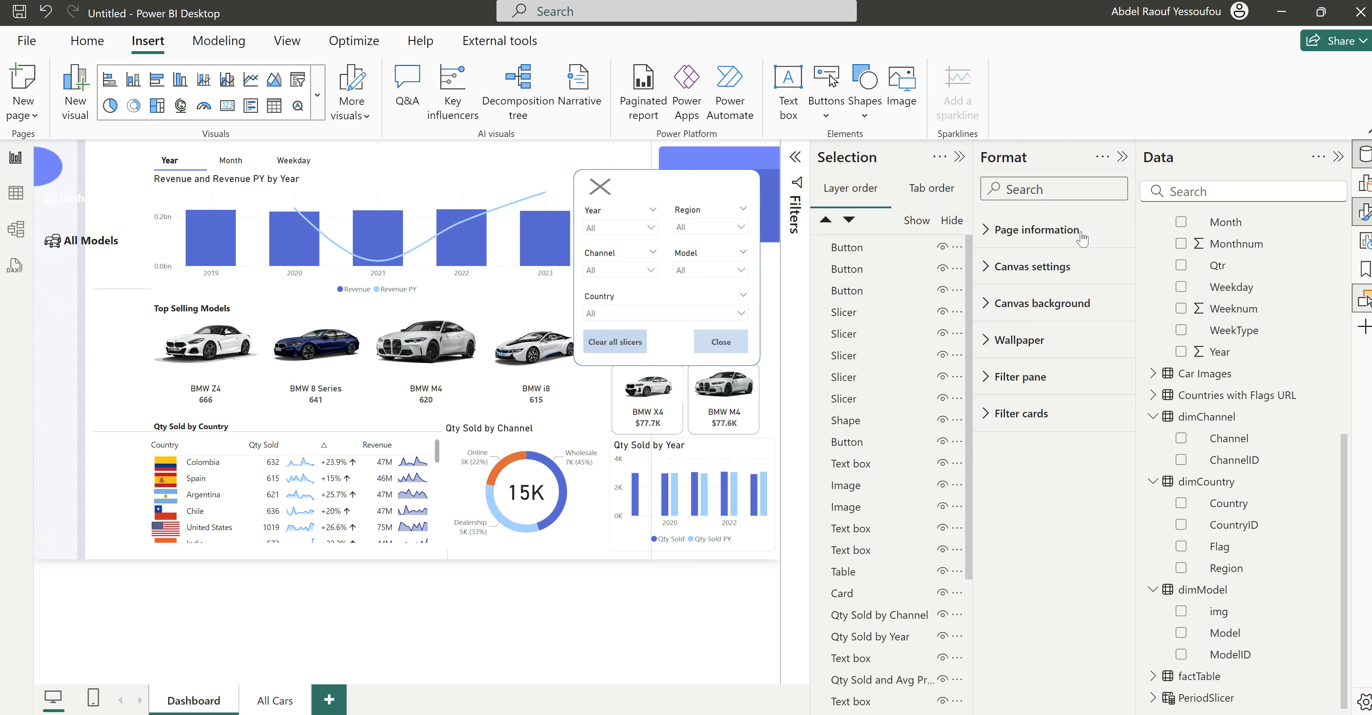
left_click(1123, 158)
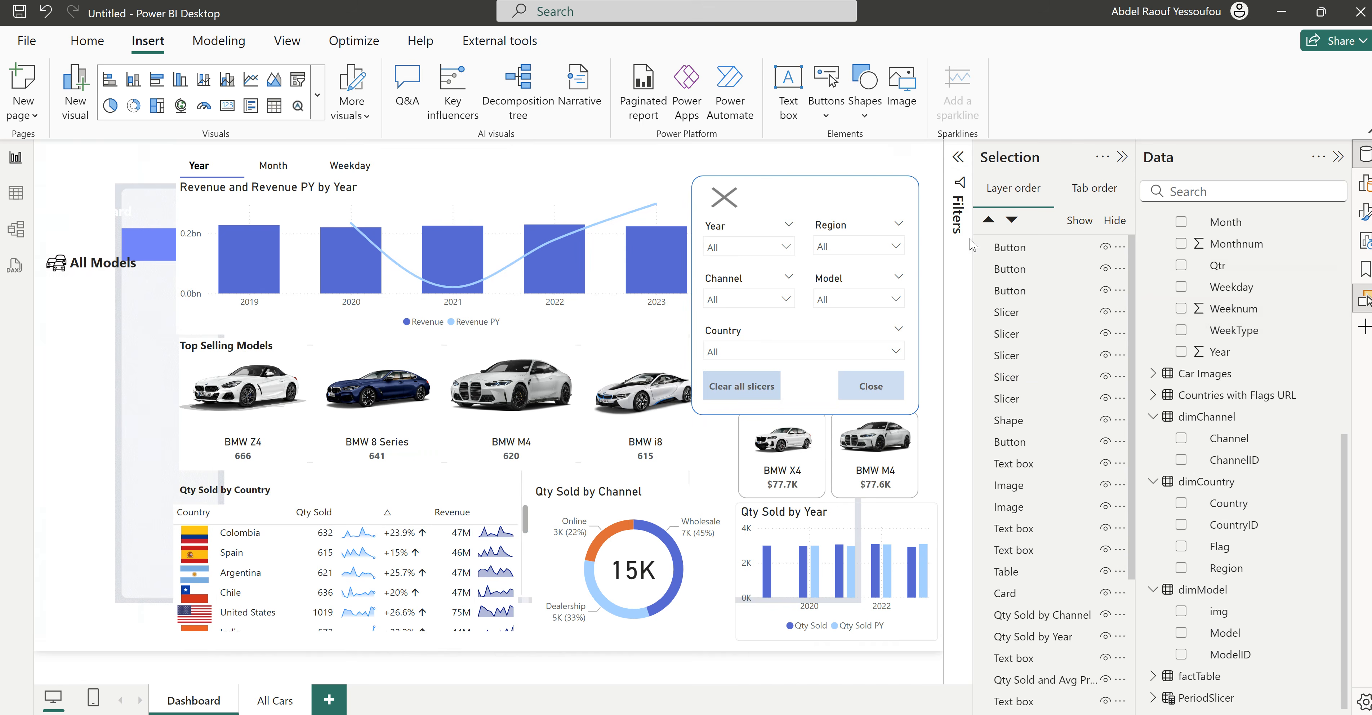
left_click(729, 202)
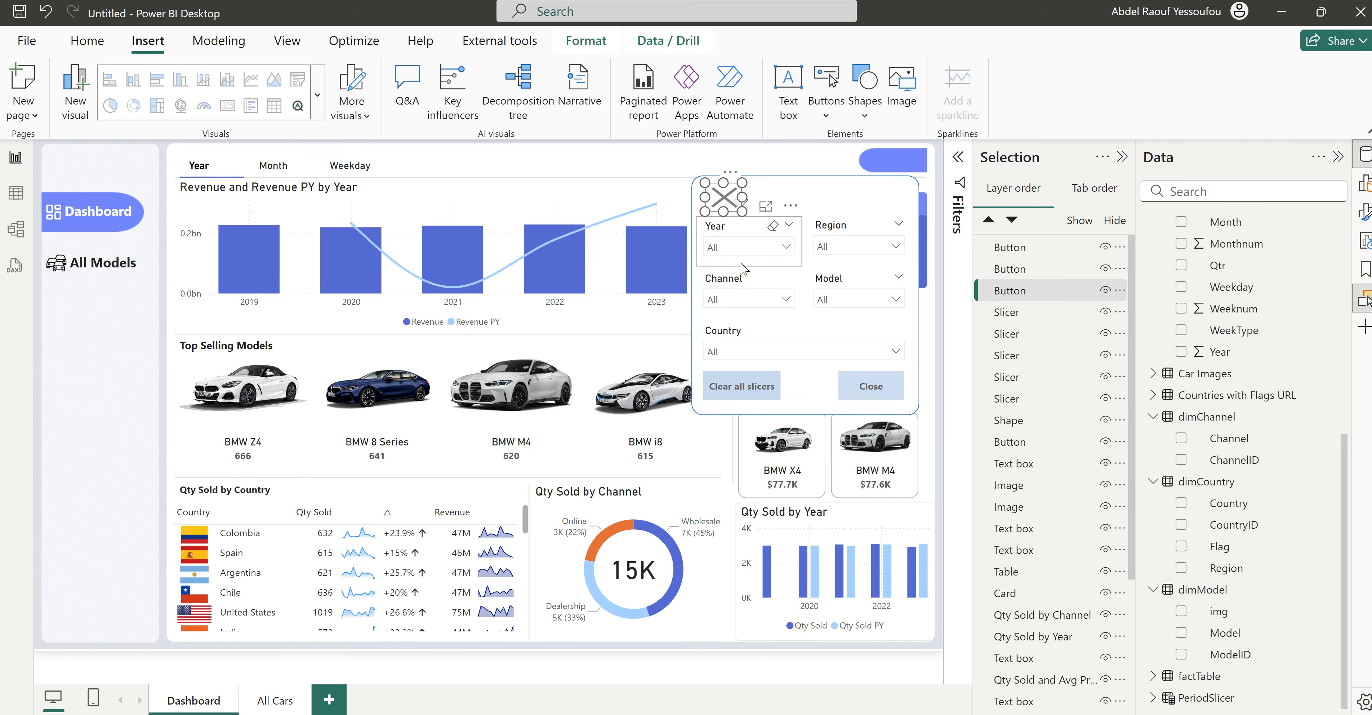
left_click(758, 260, "ctrl")
left_click(839, 256, "ctrl")
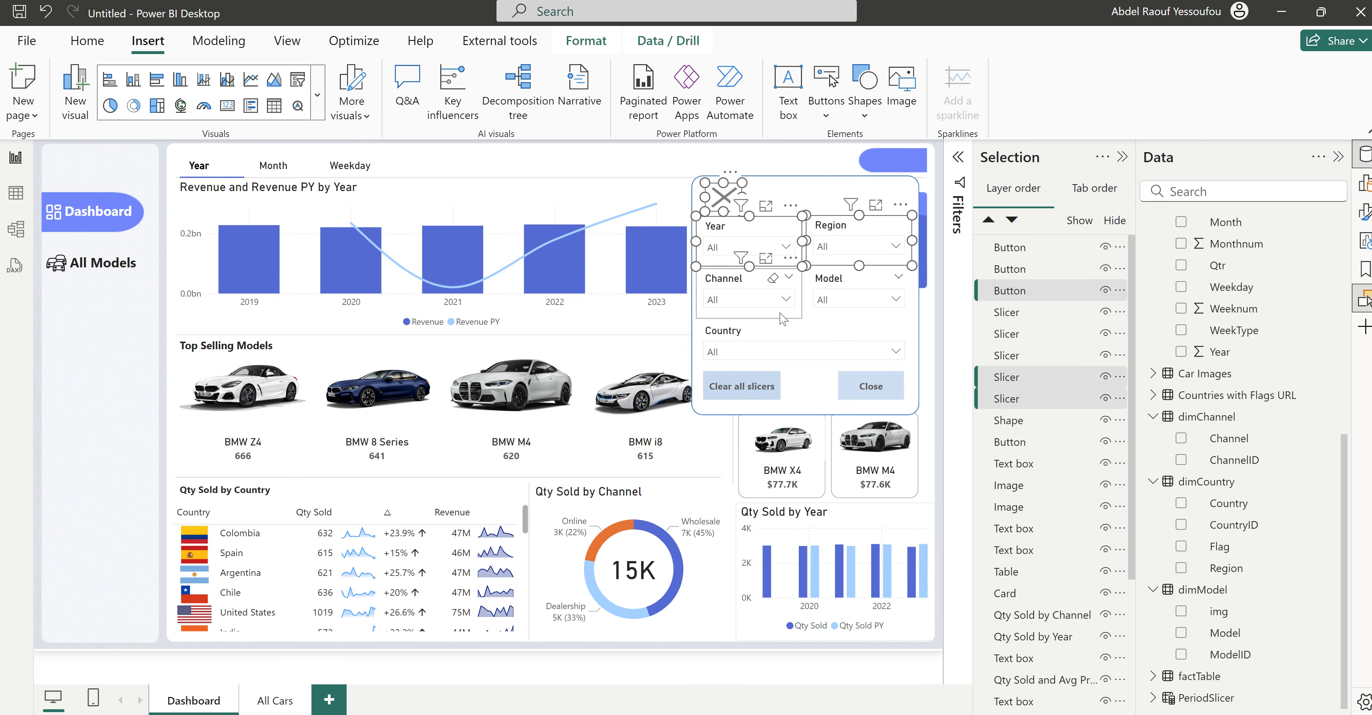
left_click(828, 312, "ctrl")
left_click(762, 312, "ctrl")
left_click(768, 370, "ctrl")
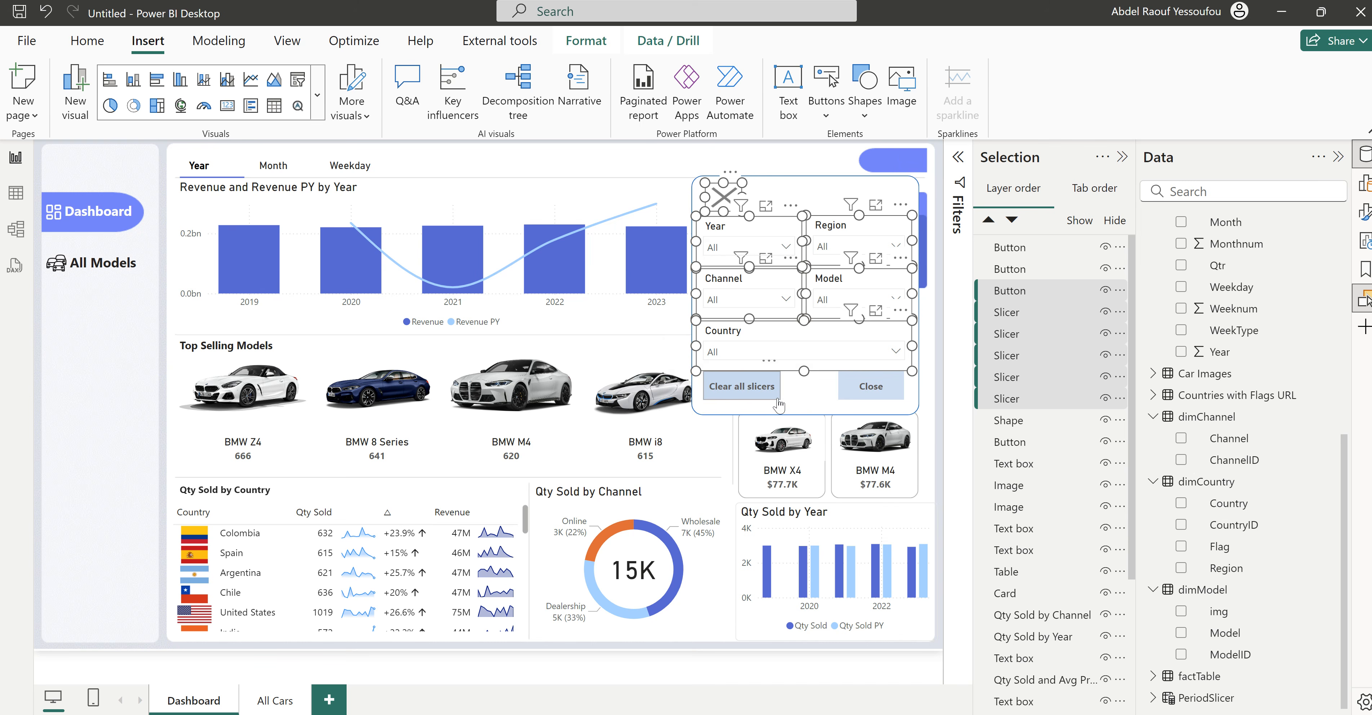
left_click(850, 405, "ctrl")
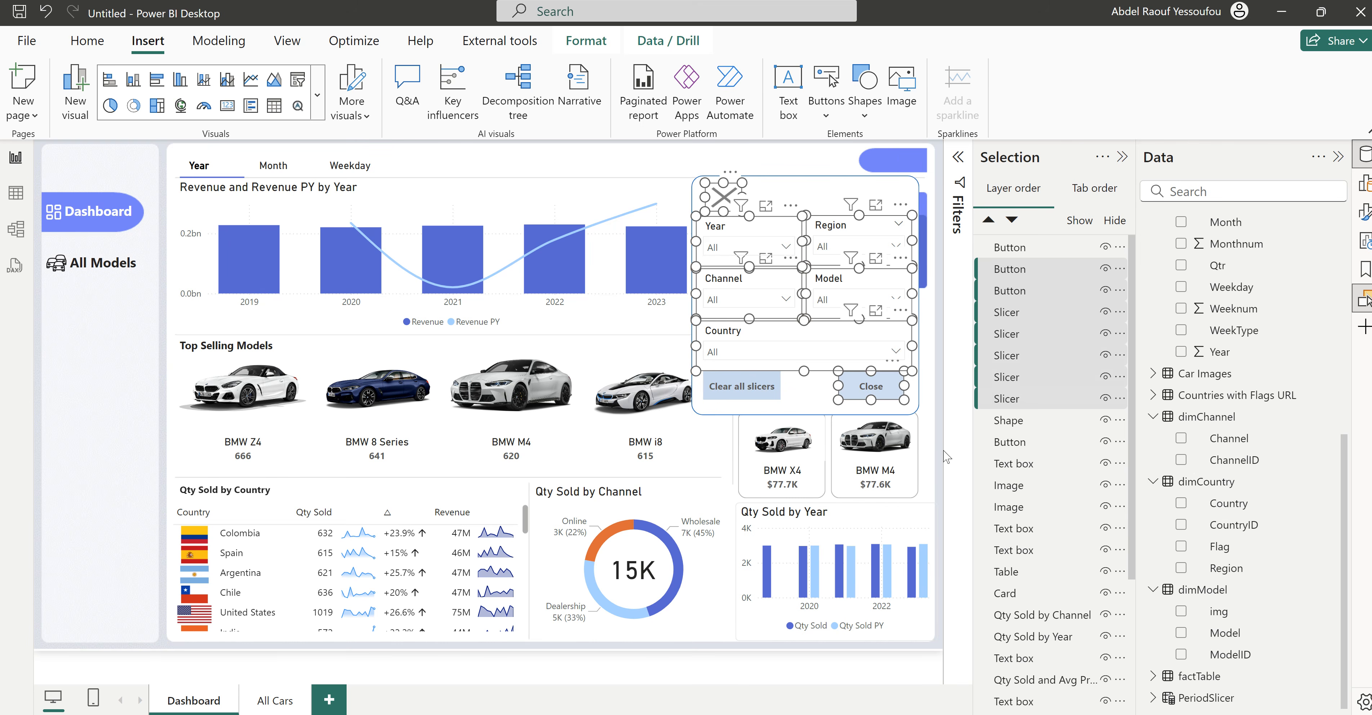
key("ctrl+g")
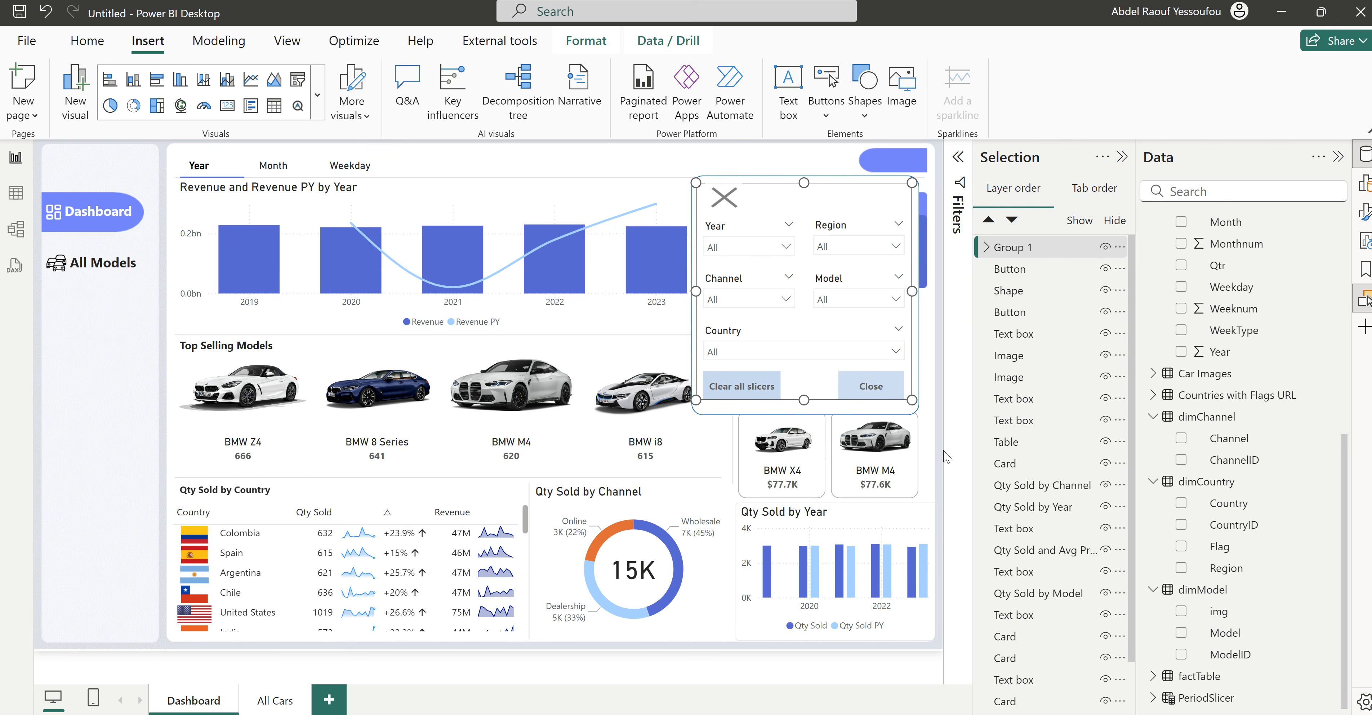
Step: Rename the new group of slicers and buttons as FilterPane
double_click(1019, 250)
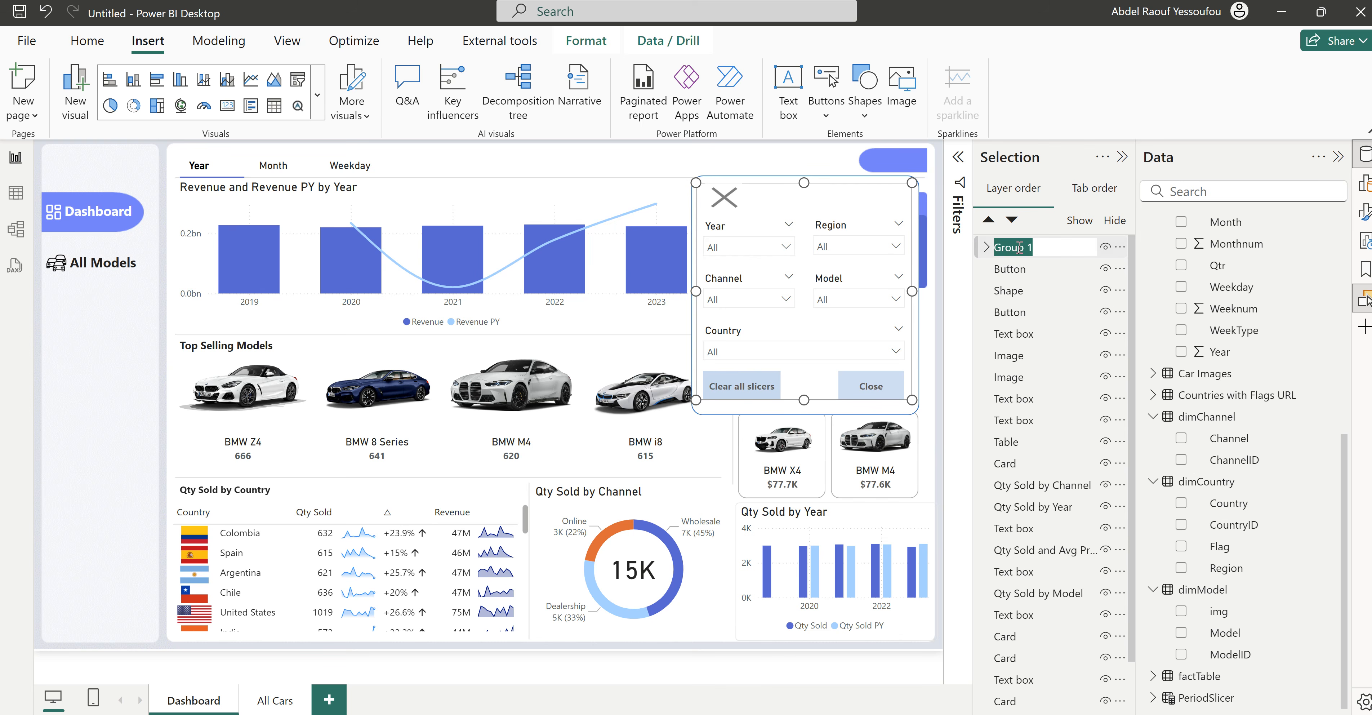
type("FilterPane")
key("Return")
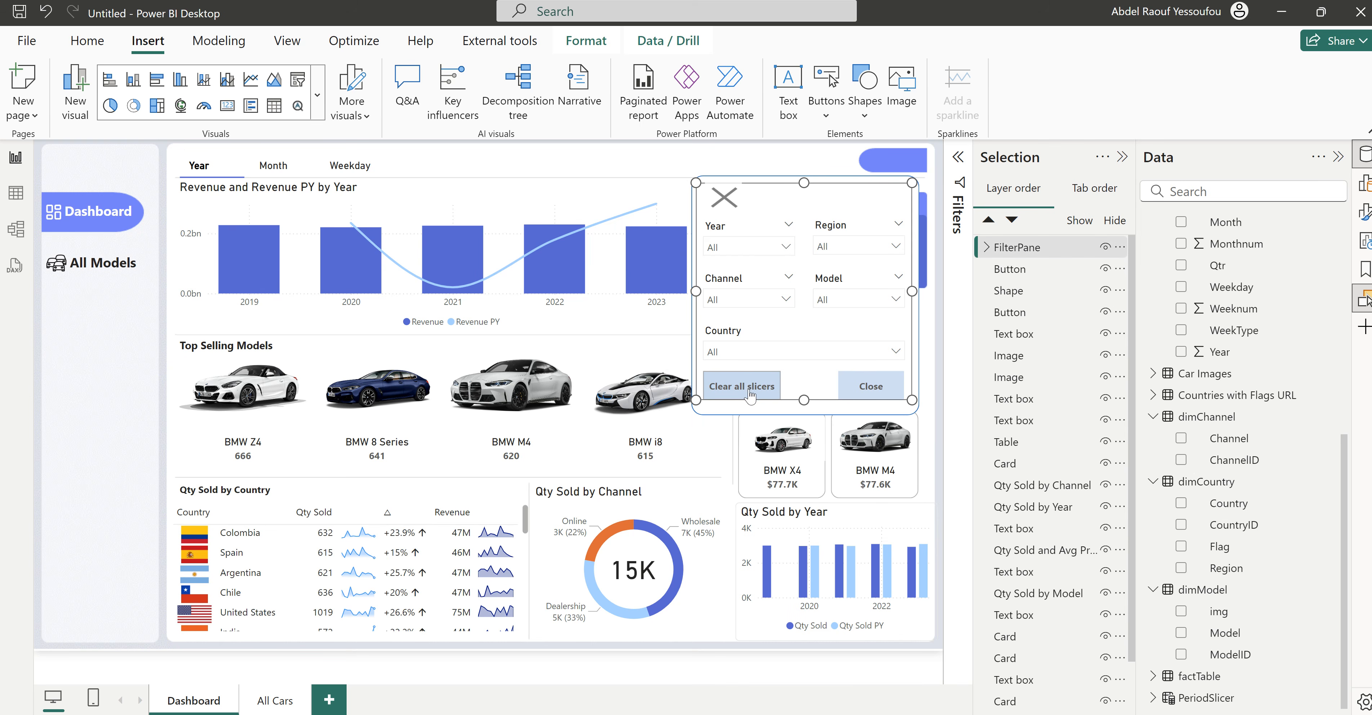
Step: Add the Clear all slicers button to the FilterPane group in the layer order
left_click(752, 395)
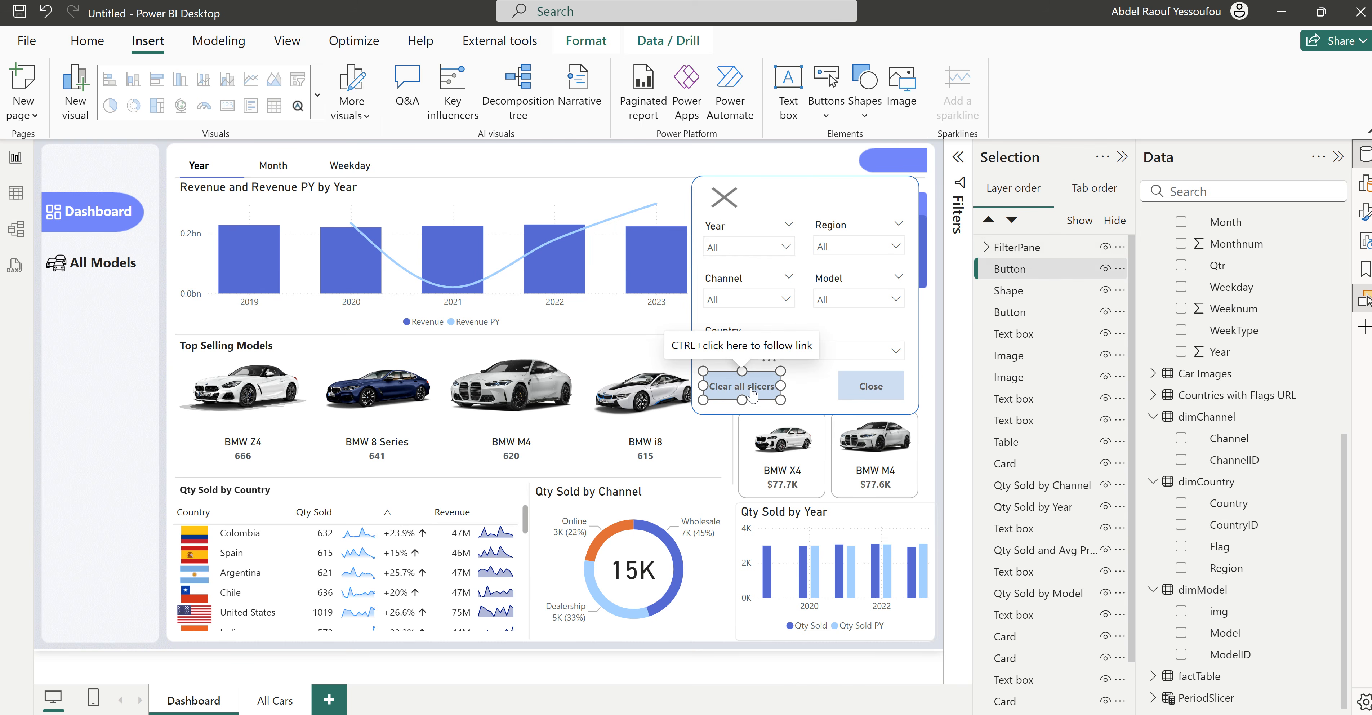
left_click(987, 247)
left_click_drag(1018, 423, 1046, 425)
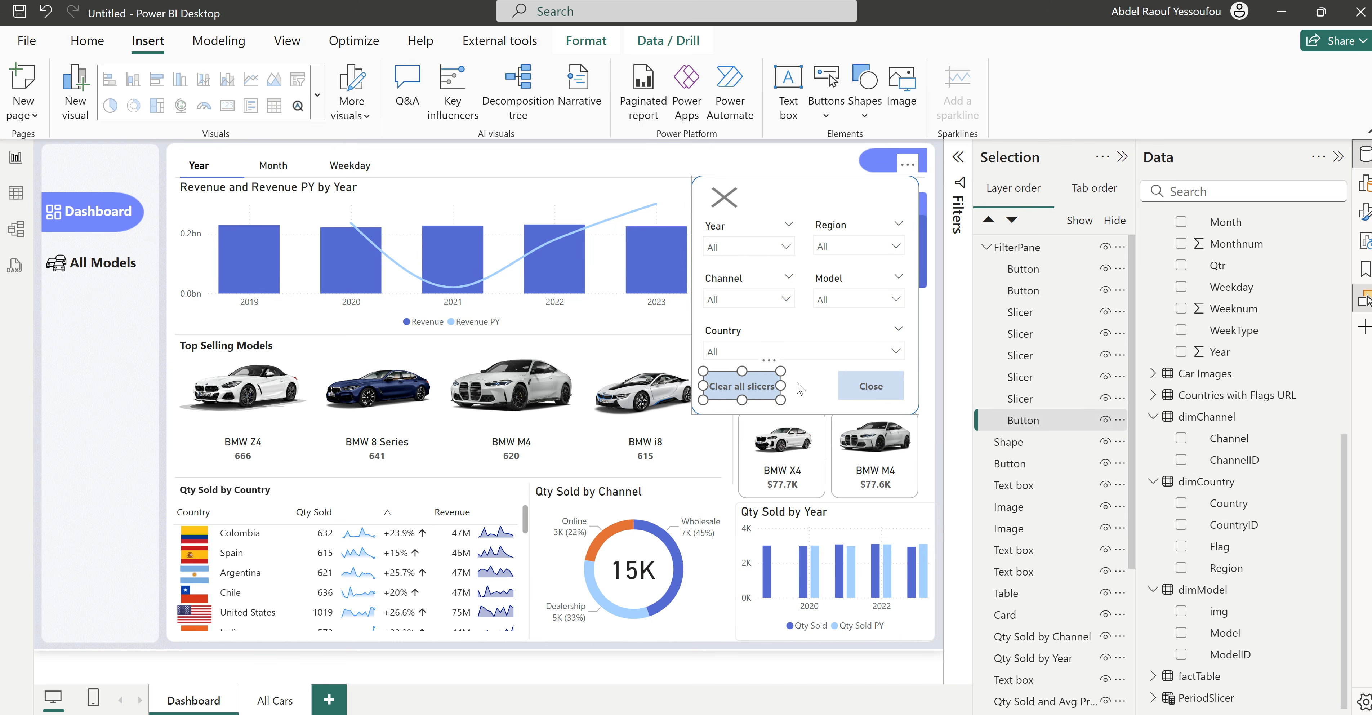
Step: Add the panel's background shape to the FilterPane group, ordered last beneath the Clear all slicers button
left_click(759, 185)
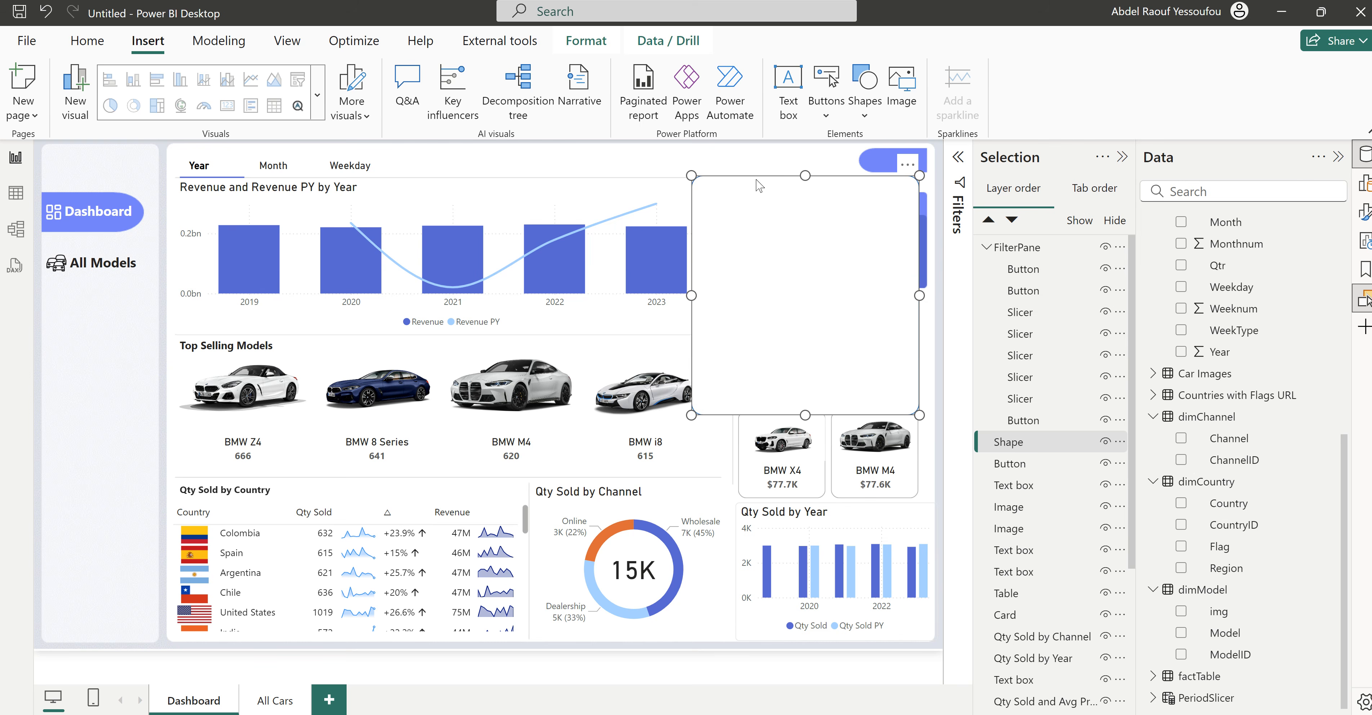
left_click(1025, 446)
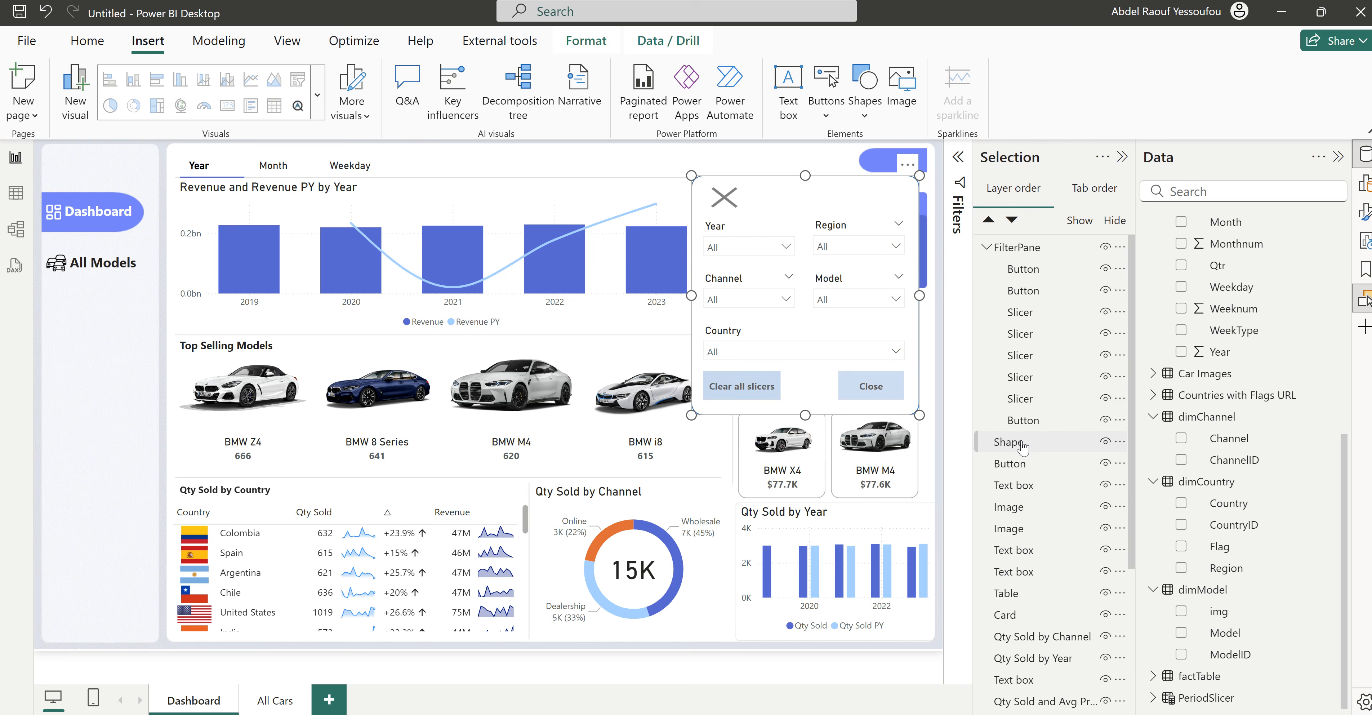
left_click_drag(1021, 446, 1034, 432)
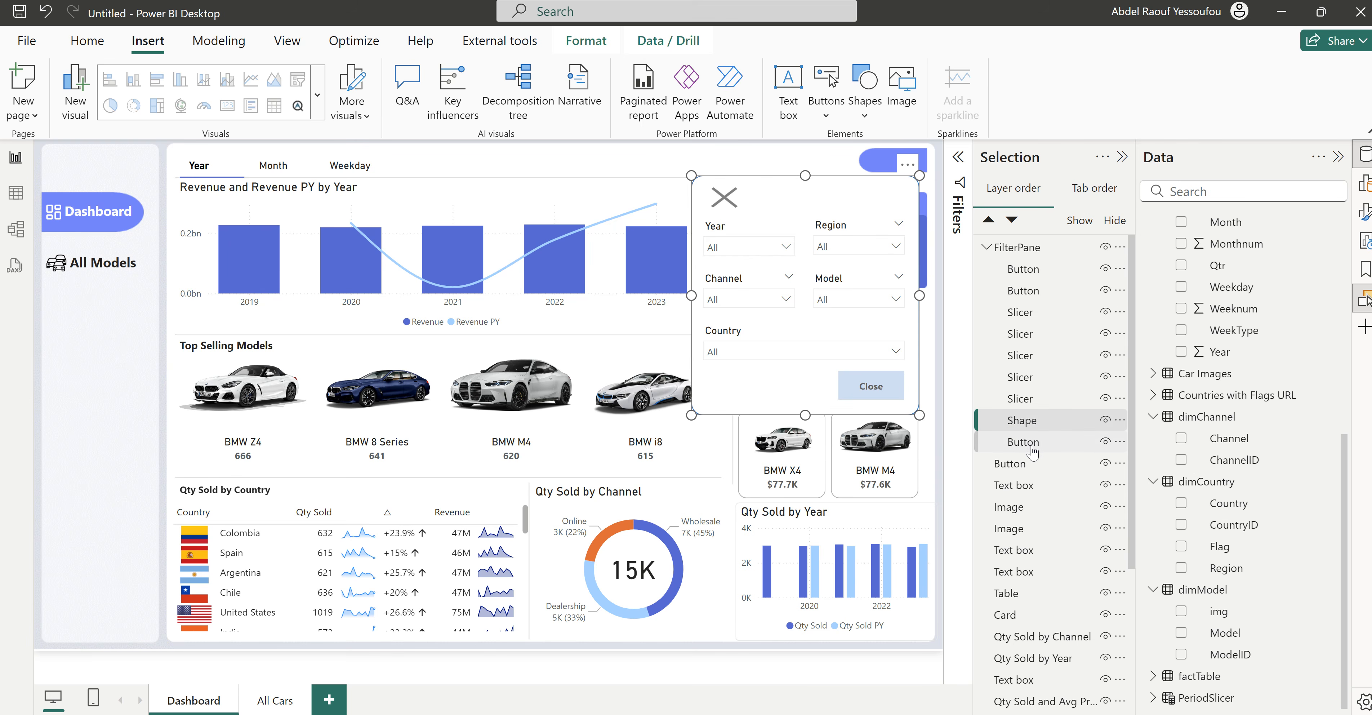
left_click_drag(1032, 445, 1032, 416)
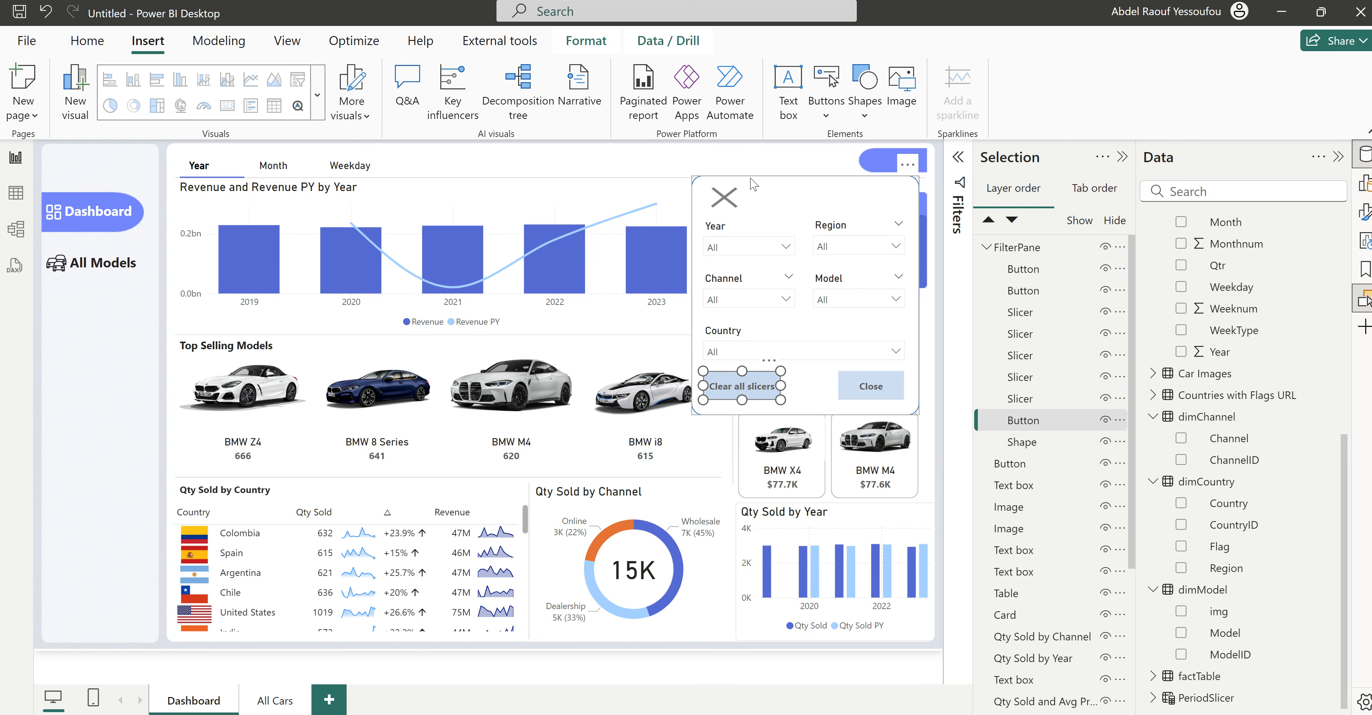
left_click(772, 190)
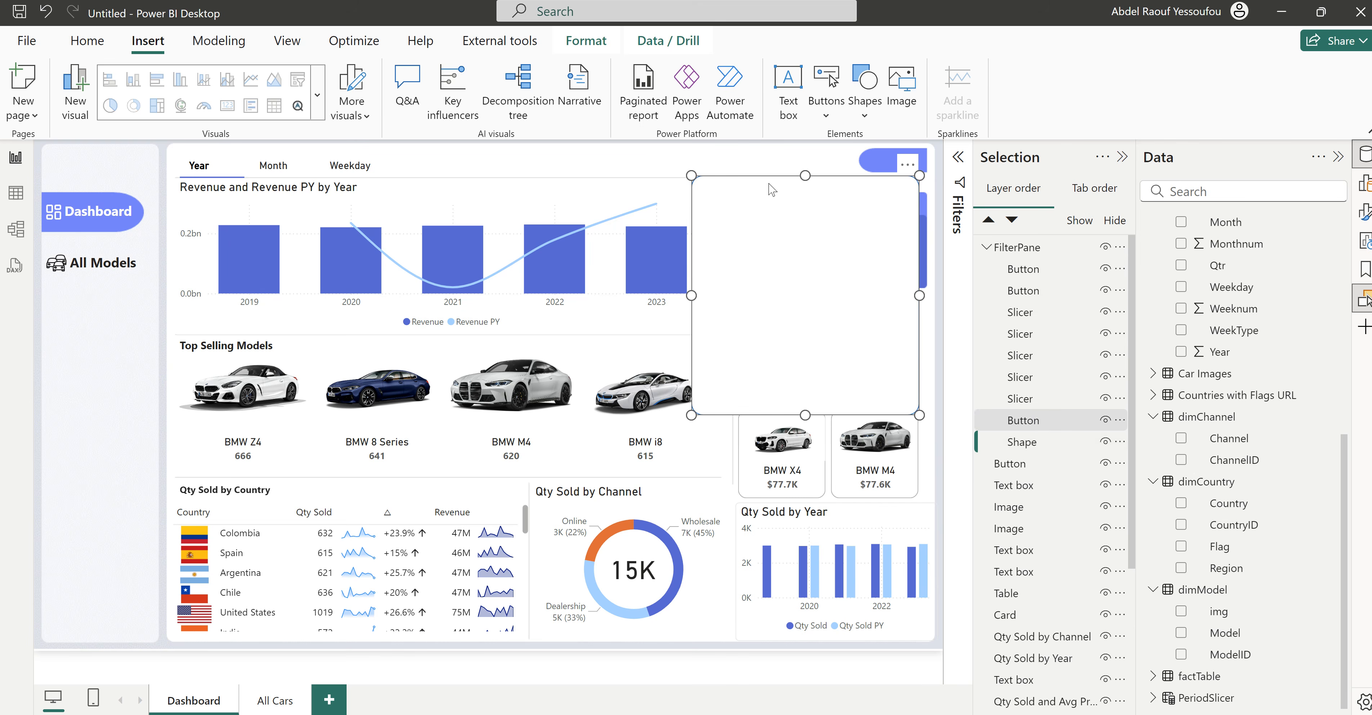
left_click(728, 163)
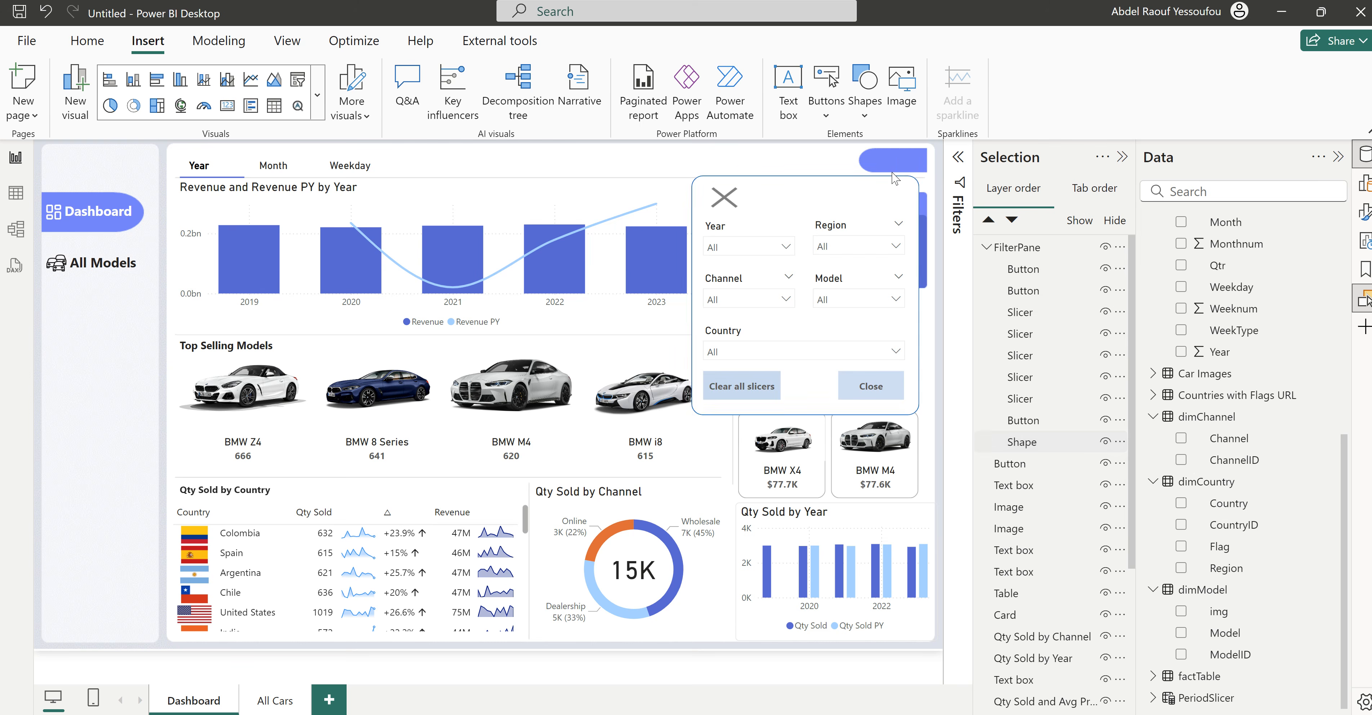
Step: With the whole FilterPane group selected, add a bookmark named HideFilterPane
left_click(914, 189)
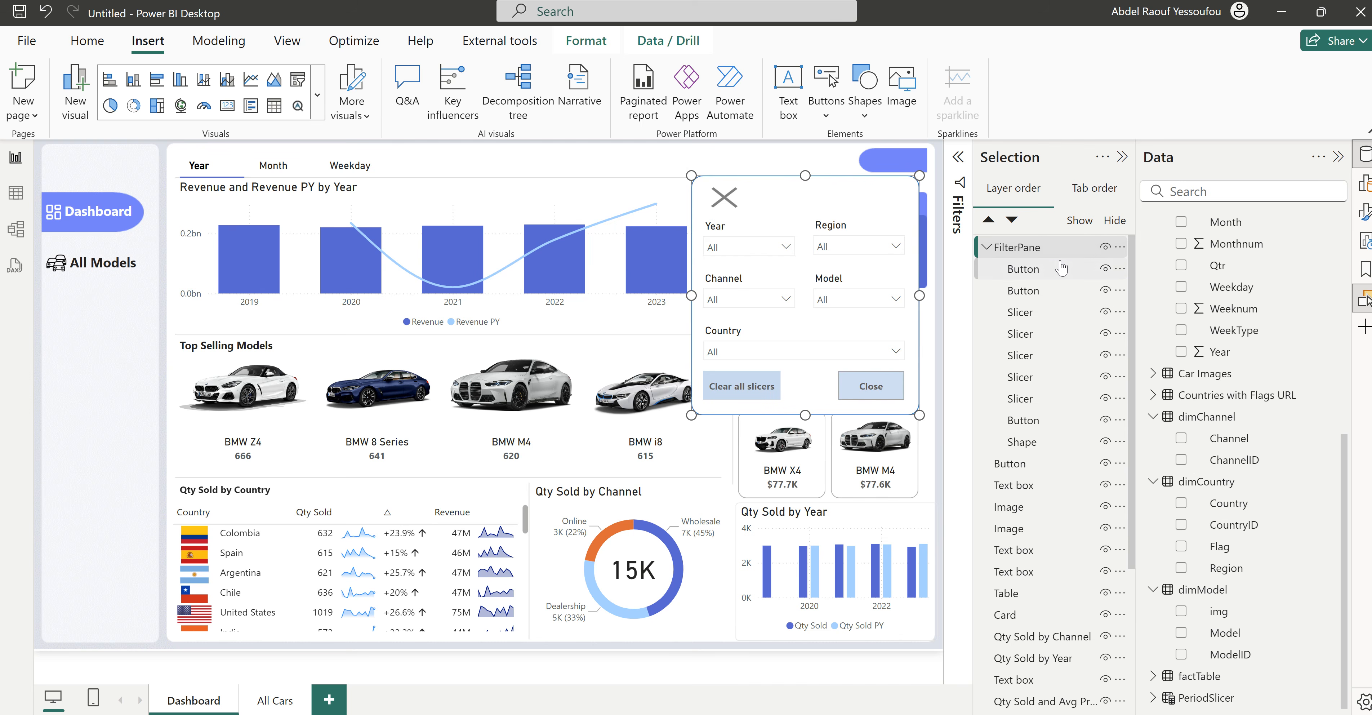
left_click(1365, 269)
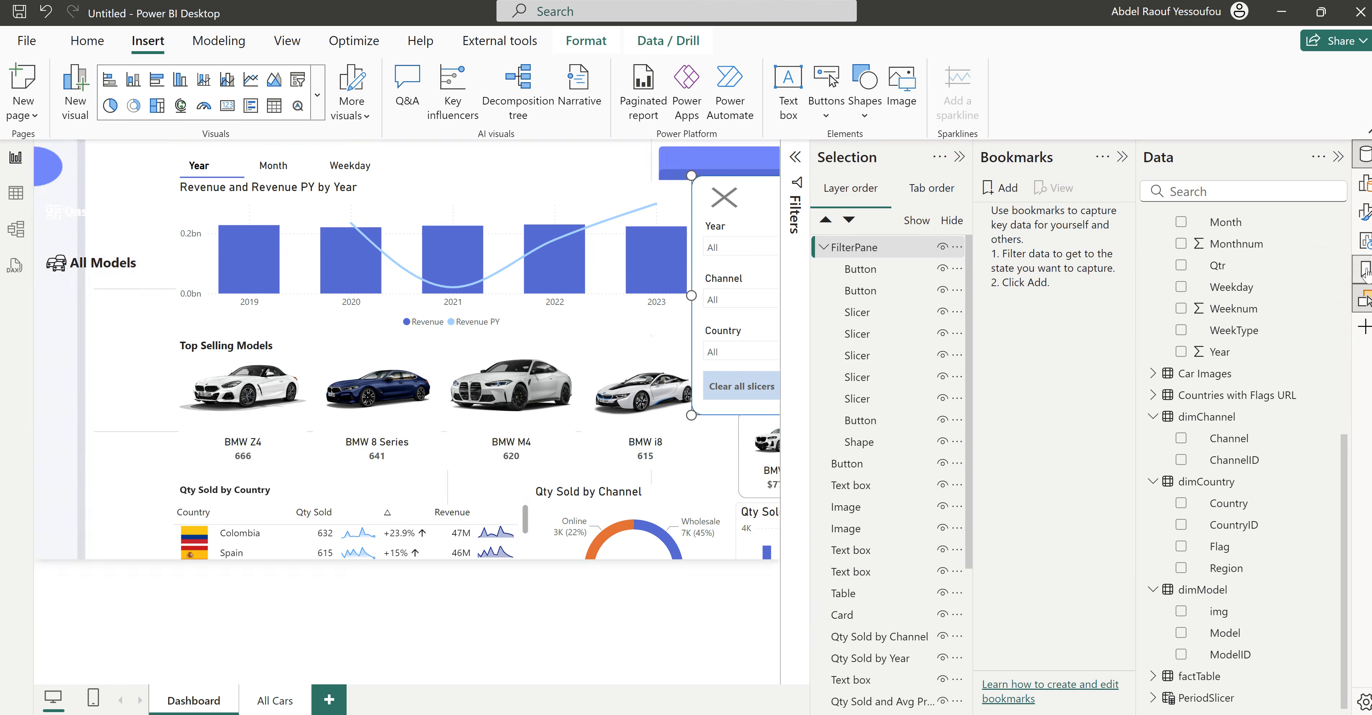
left_click(1007, 190)
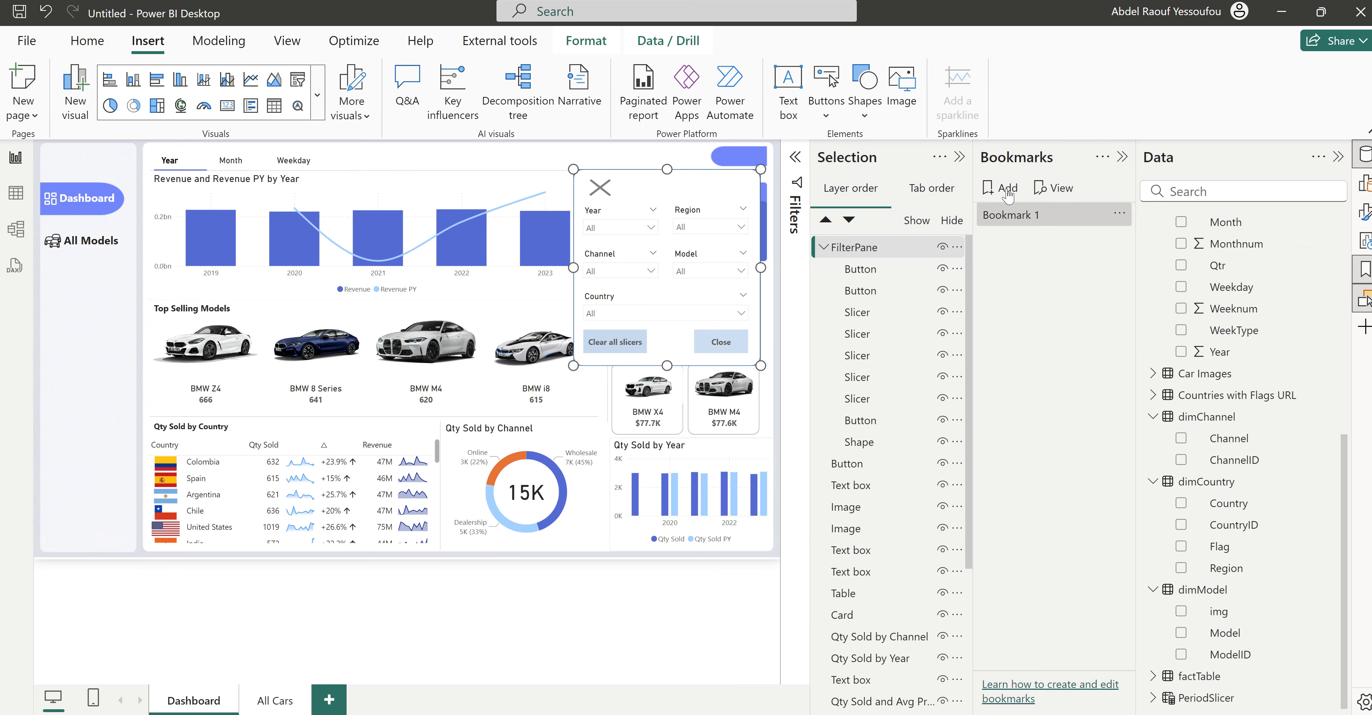
double_click(1025, 216)
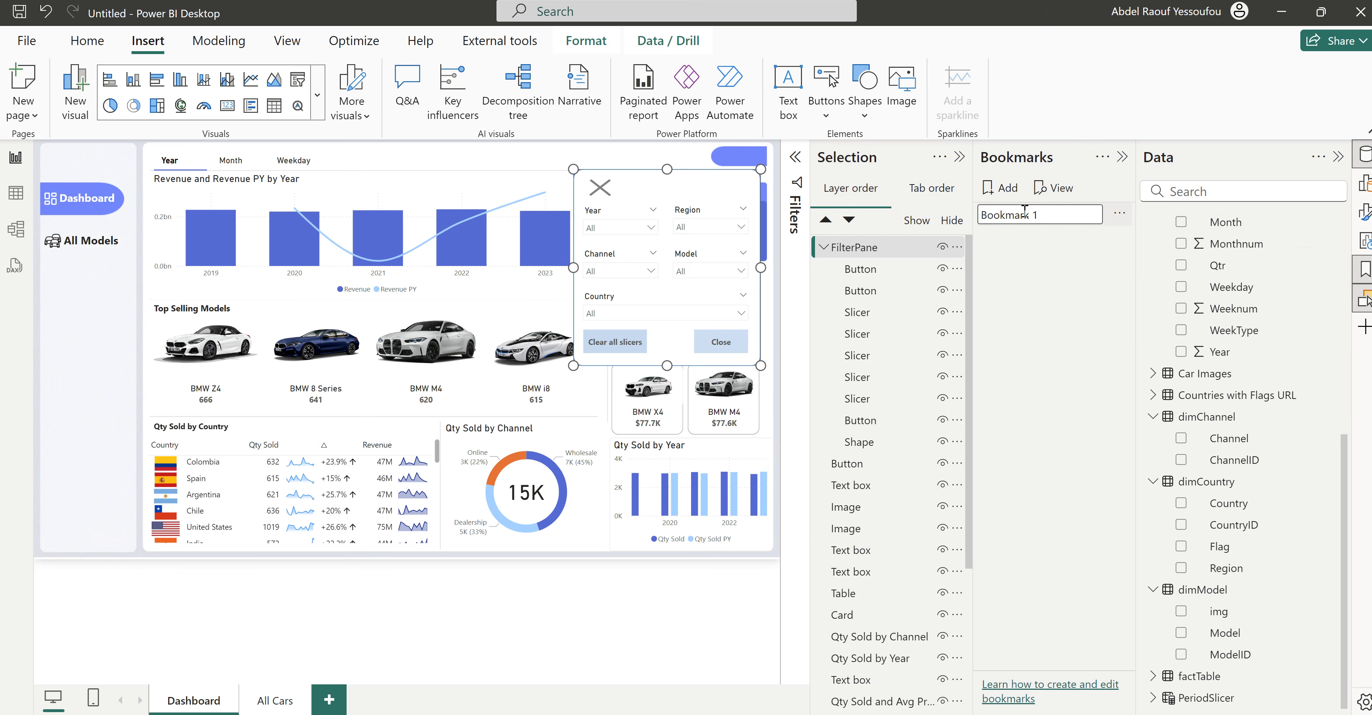
key("ctrl+a")
type("Hi")
key("Return")
left_click(1021, 215)
Step: Add a second bookmark named ShowFilterPane
left_click(1007, 190)
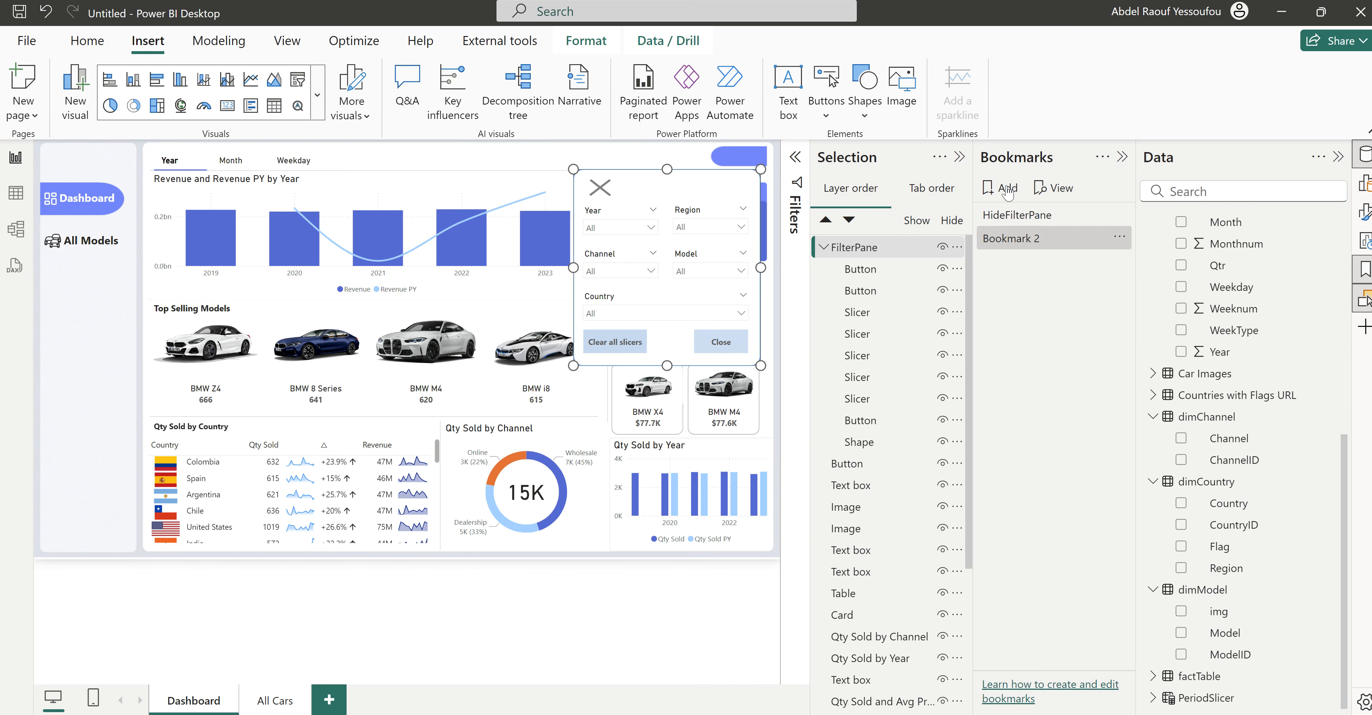
double_click(1012, 241)
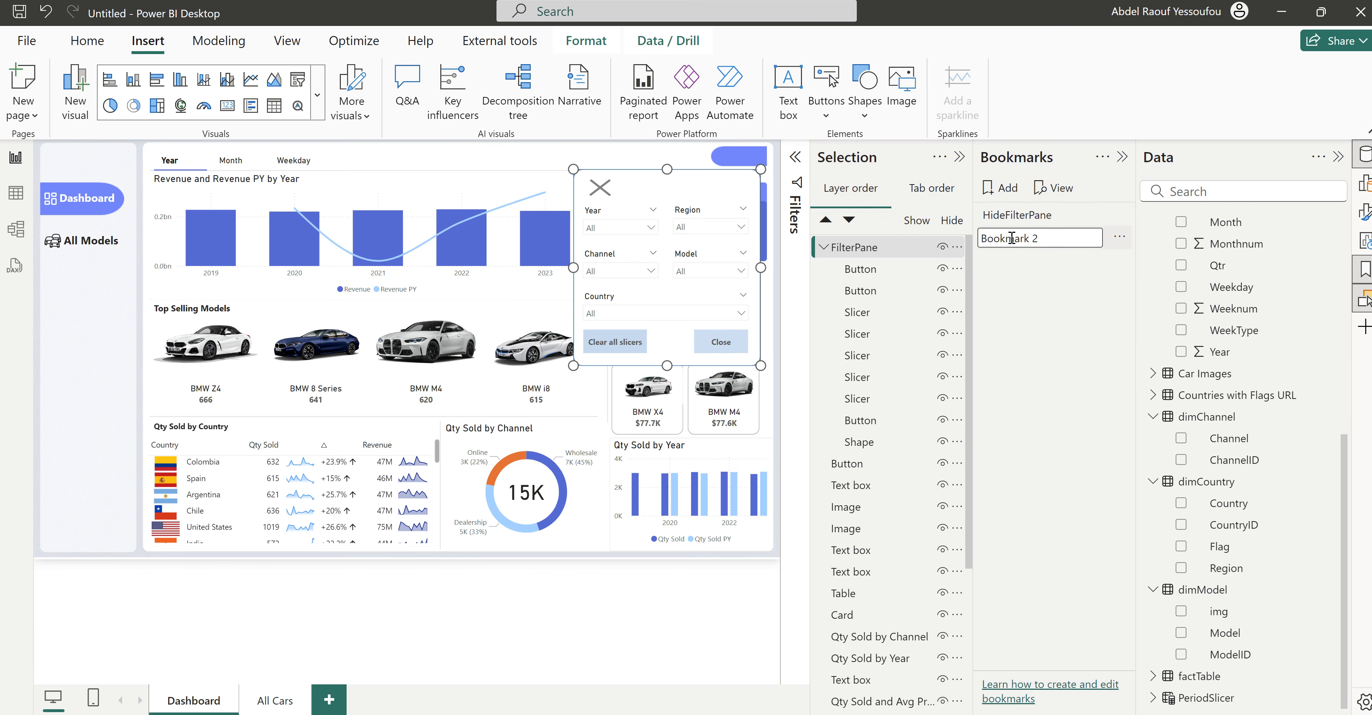
key("ctrl+a")
type("S")
key("Return")
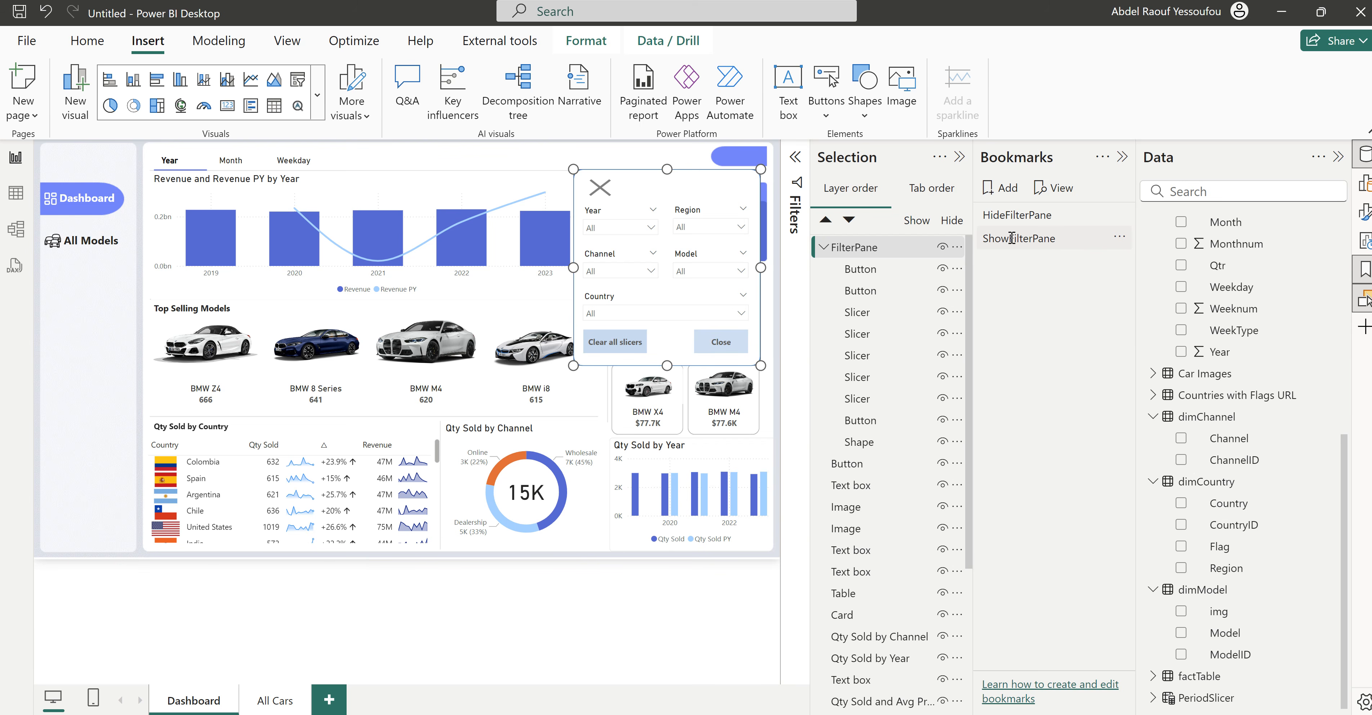
Step: Exclude Data from the HideFilterPane bookmark and limit it to Selected visuals
left_click(1008, 218)
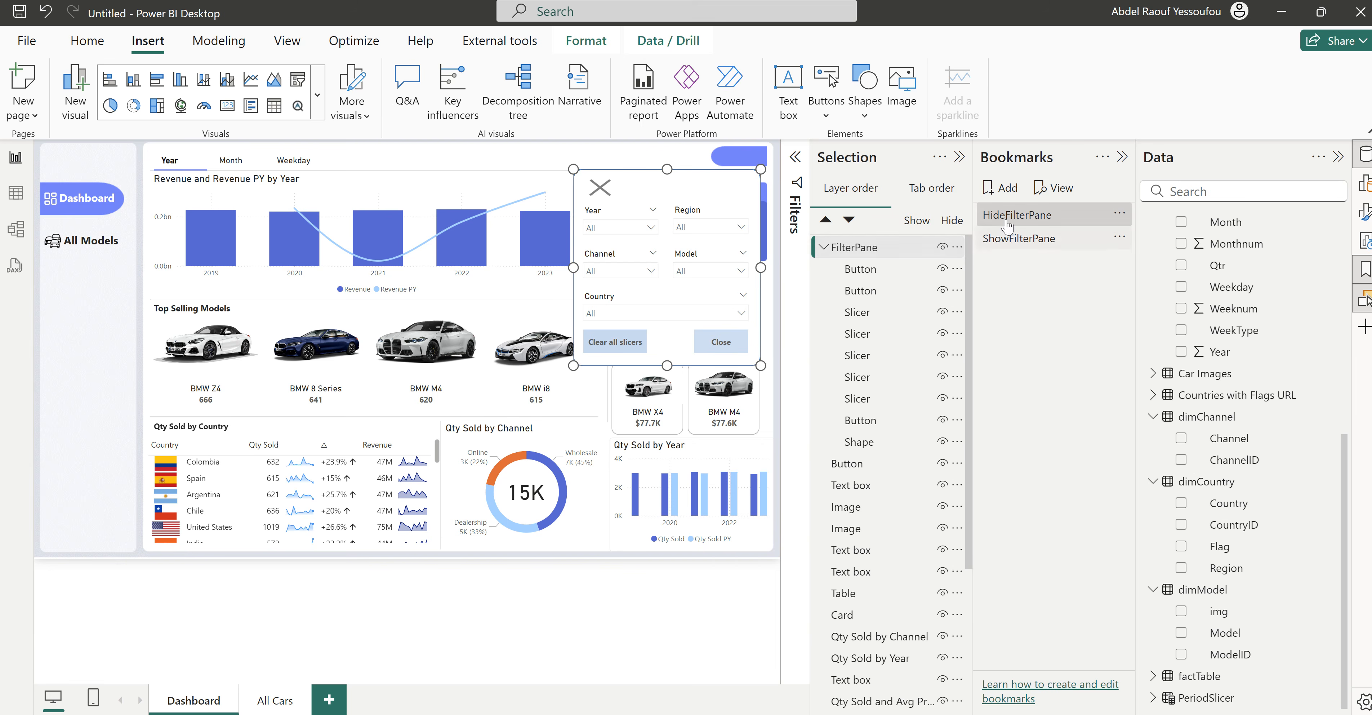
right_click(1021, 219)
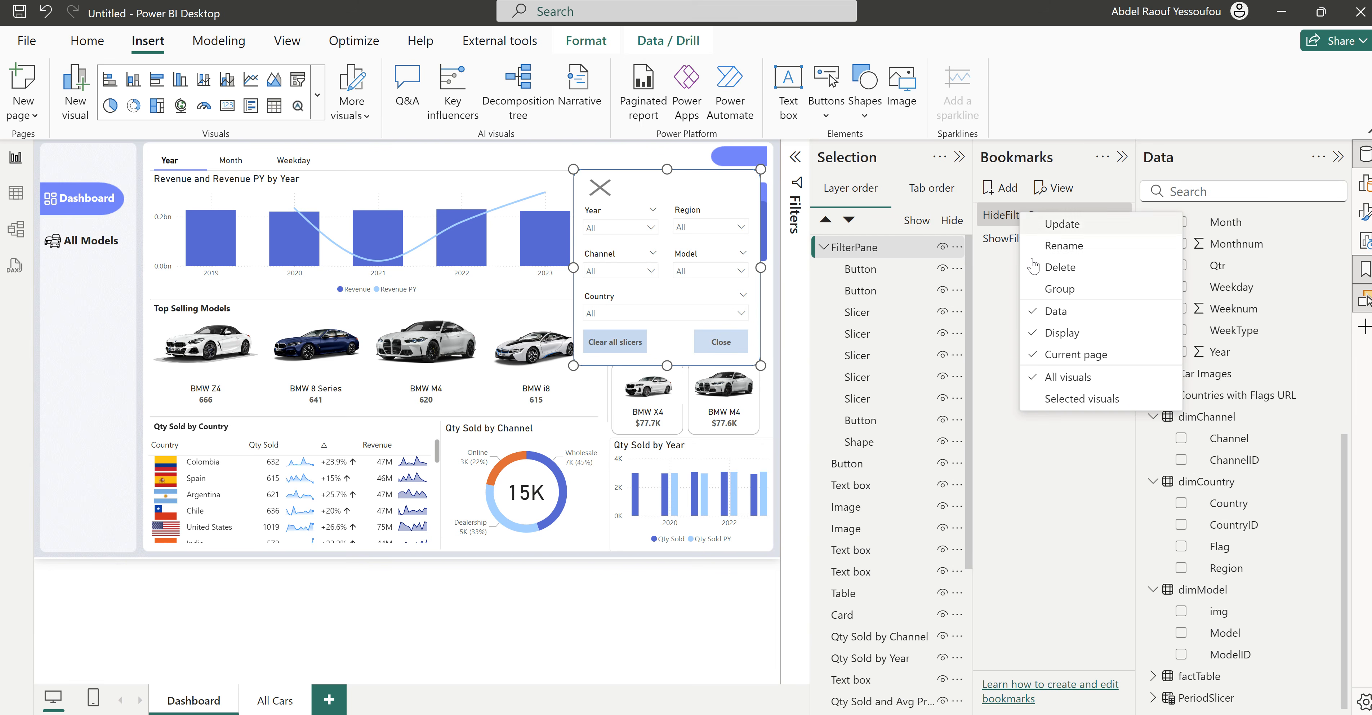
left_click(1051, 316)
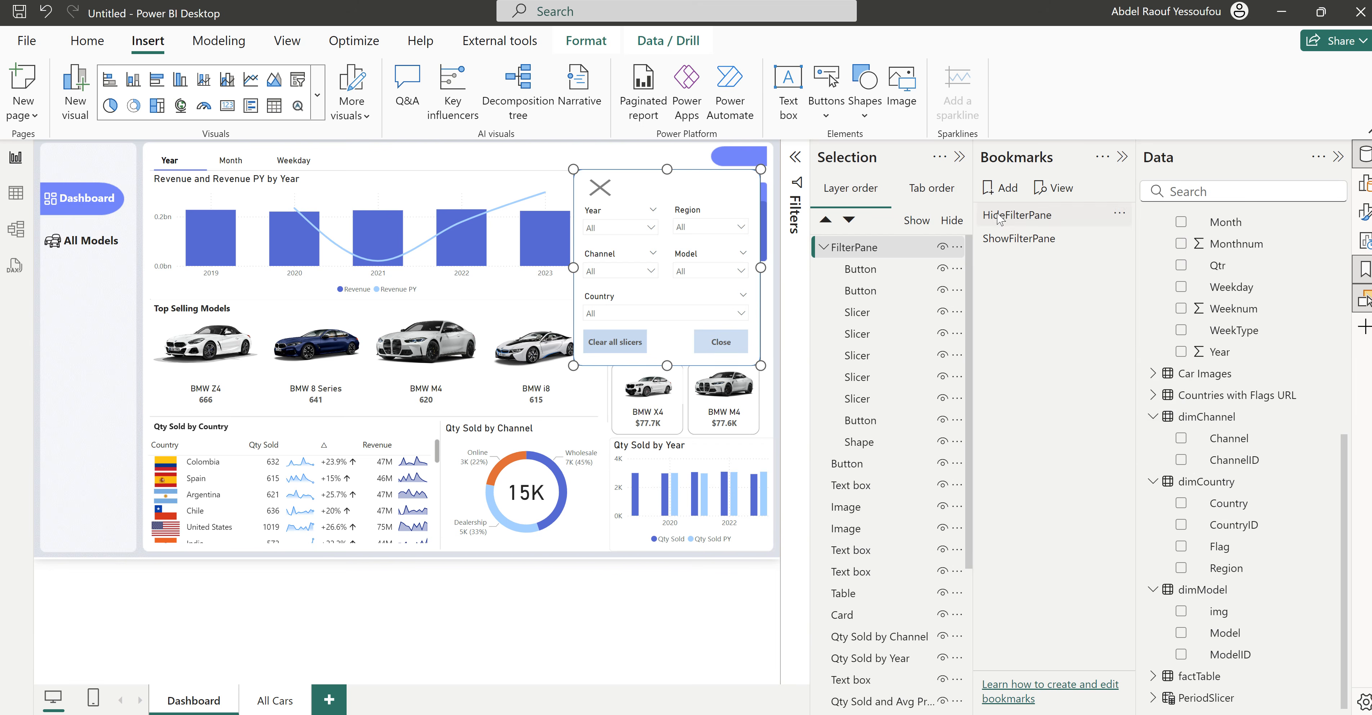
right_click(999, 216)
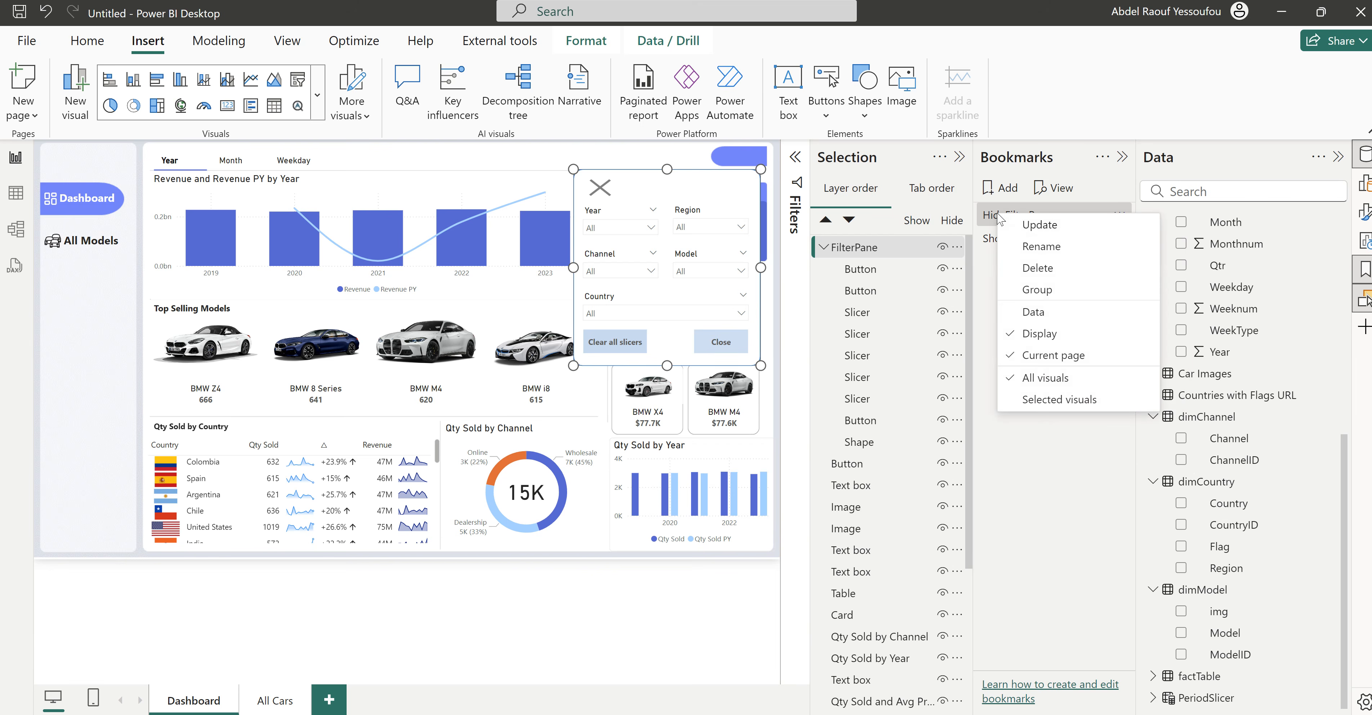
left_click(1054, 405)
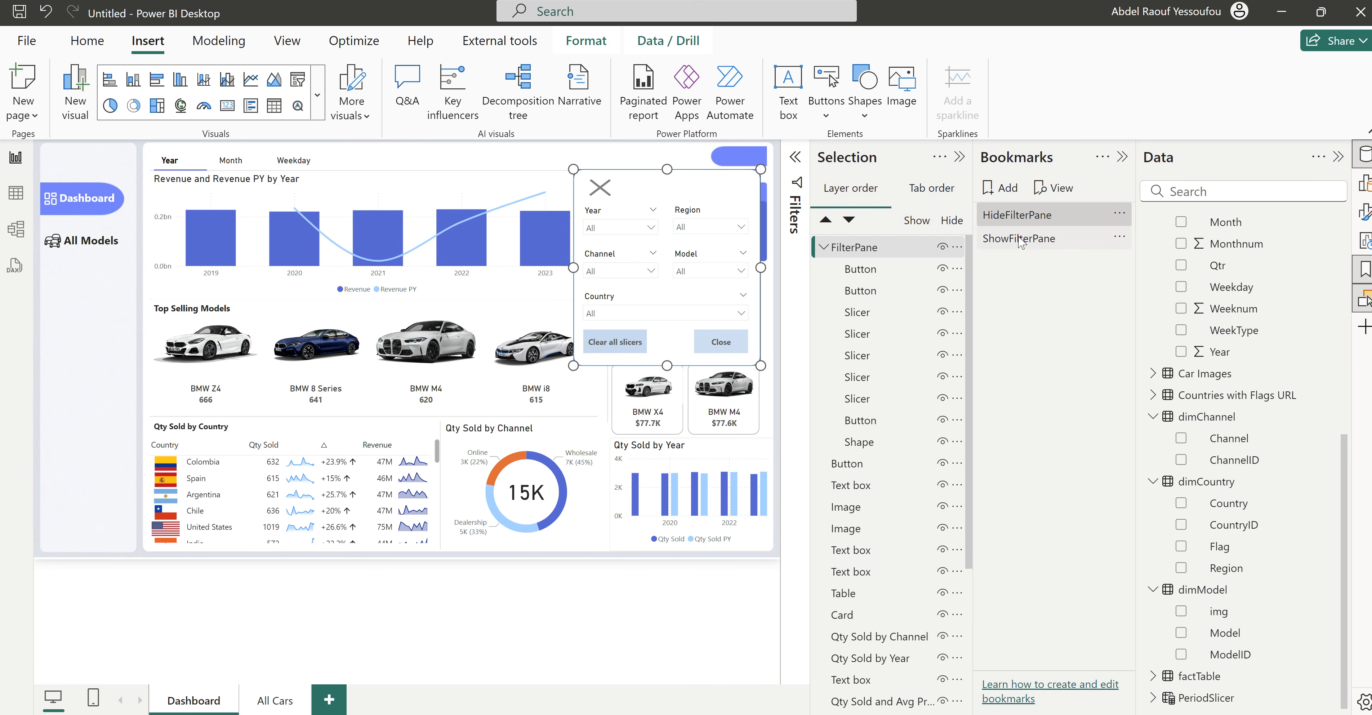
Step: Exclude Data from the ShowFilterPane bookmark and limit it to Selected visuals
left_click(1013, 245)
right_click(1012, 248)
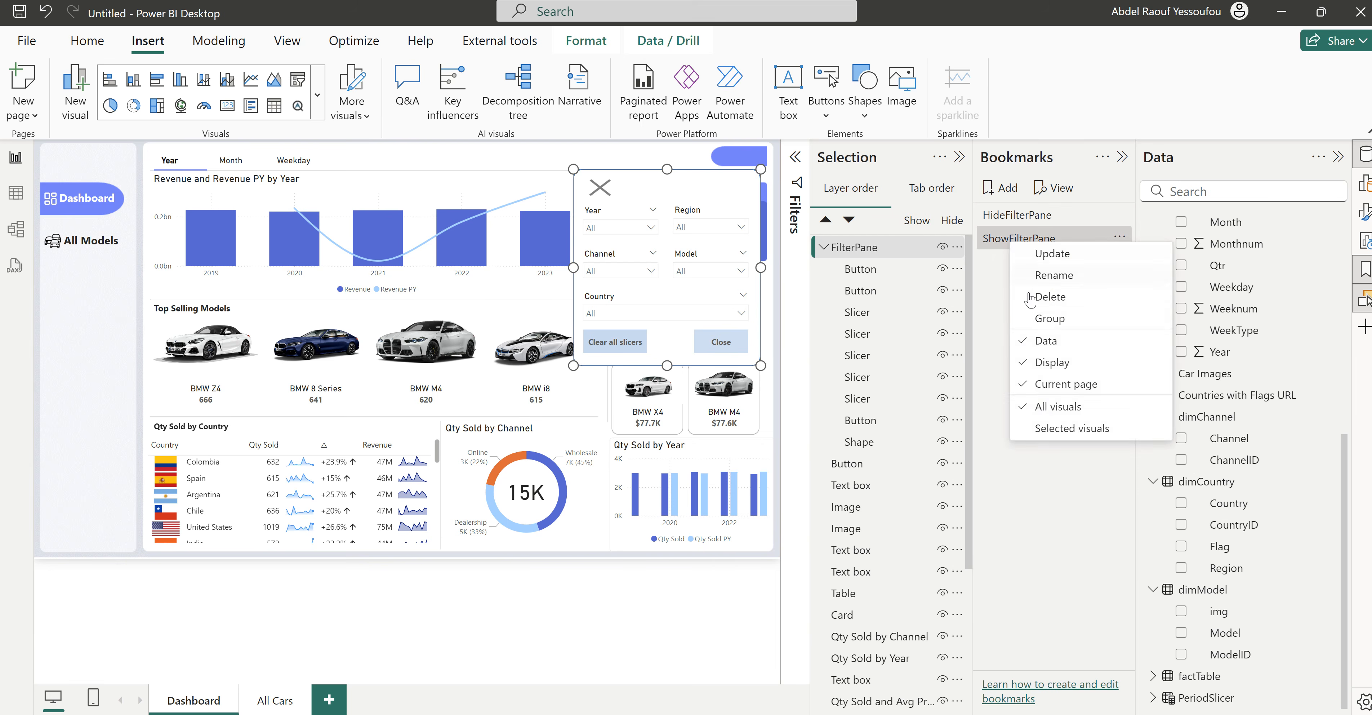
left_click(1036, 341)
right_click(1020, 245)
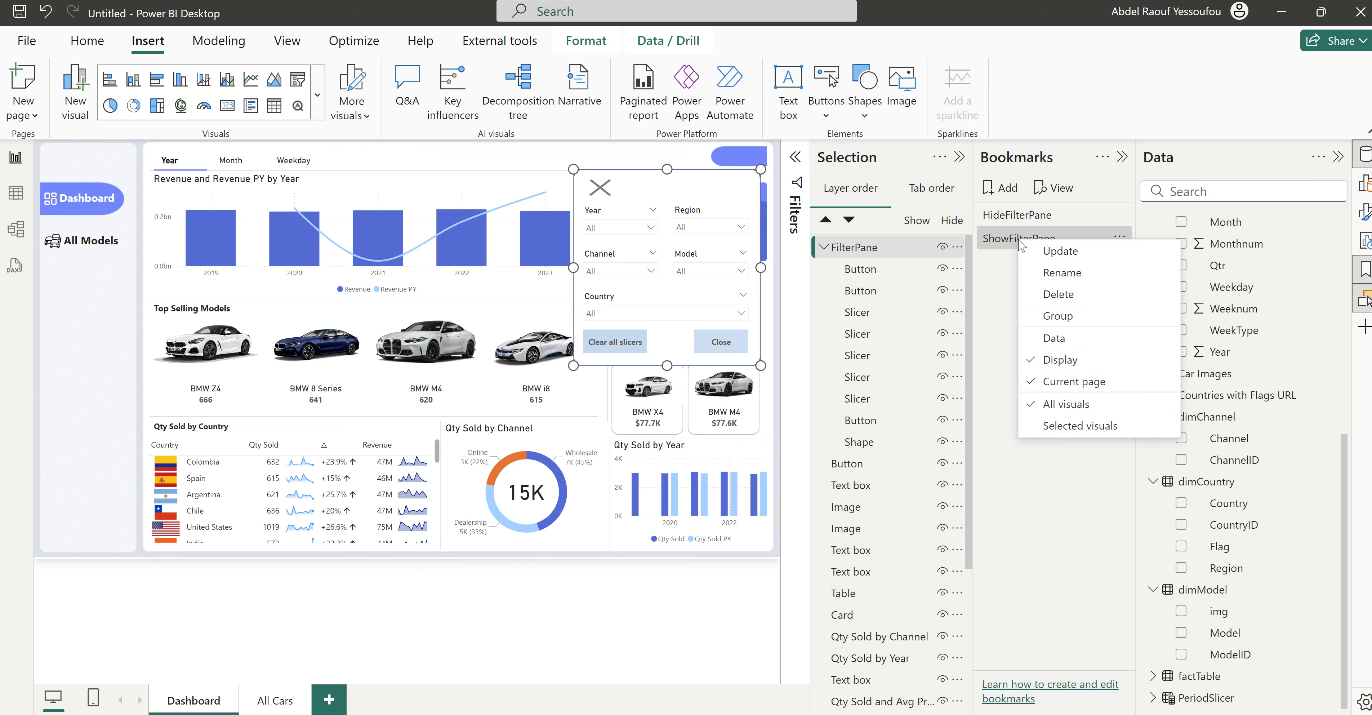
left_click(1059, 429)
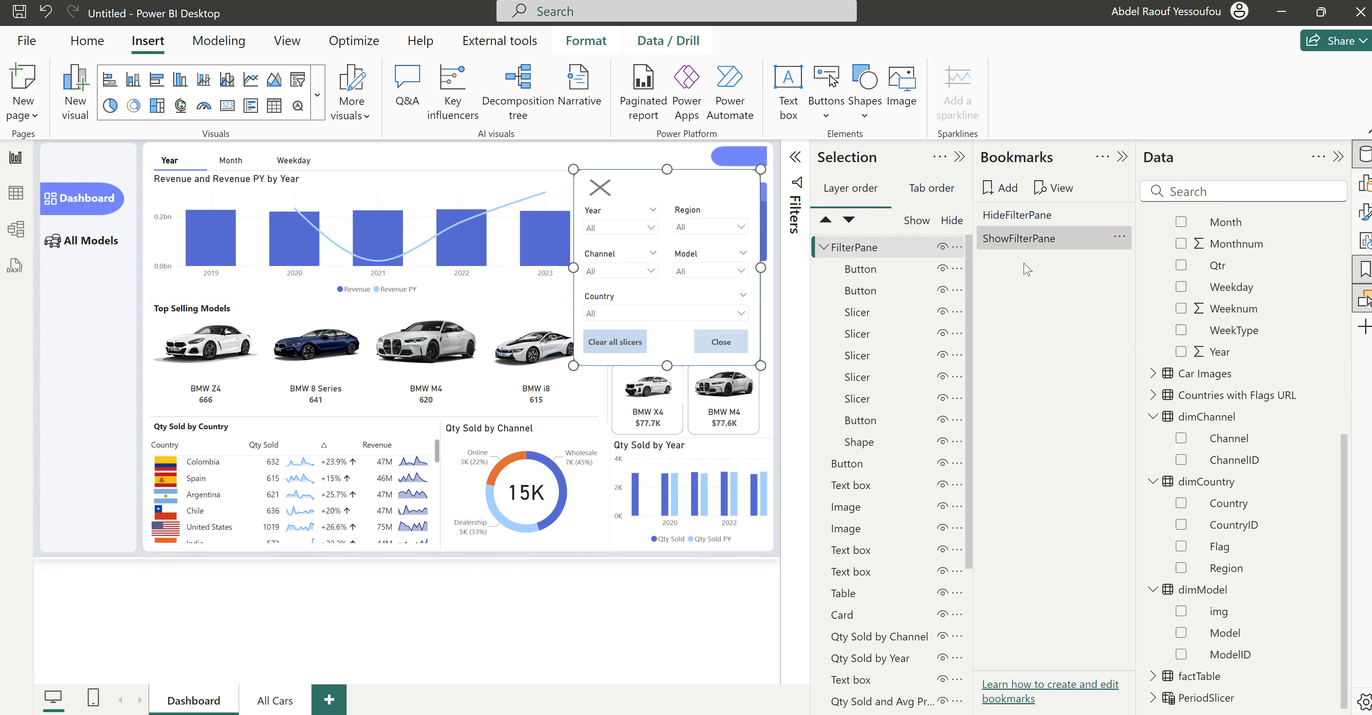
Step: Hide the FilterPane group and update the HideFilterPane bookmark with the group selected
left_click(1023, 217)
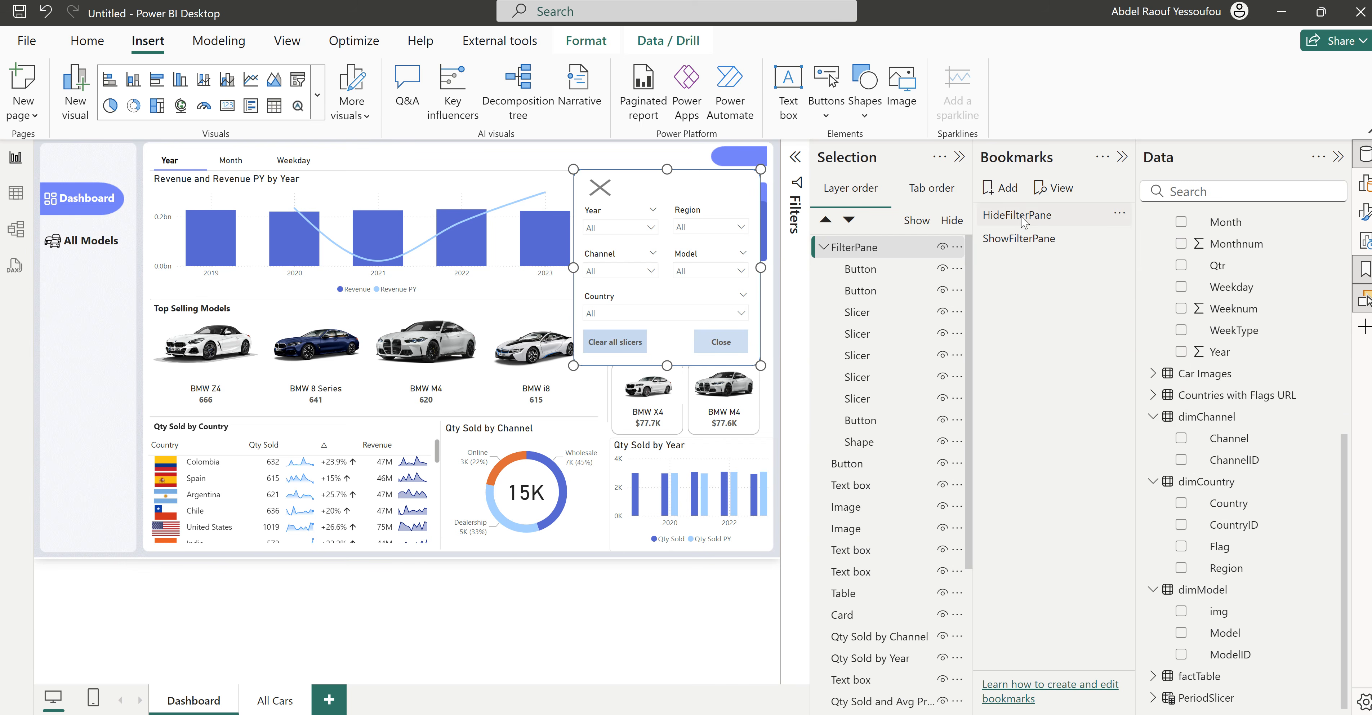
left_click(1022, 217)
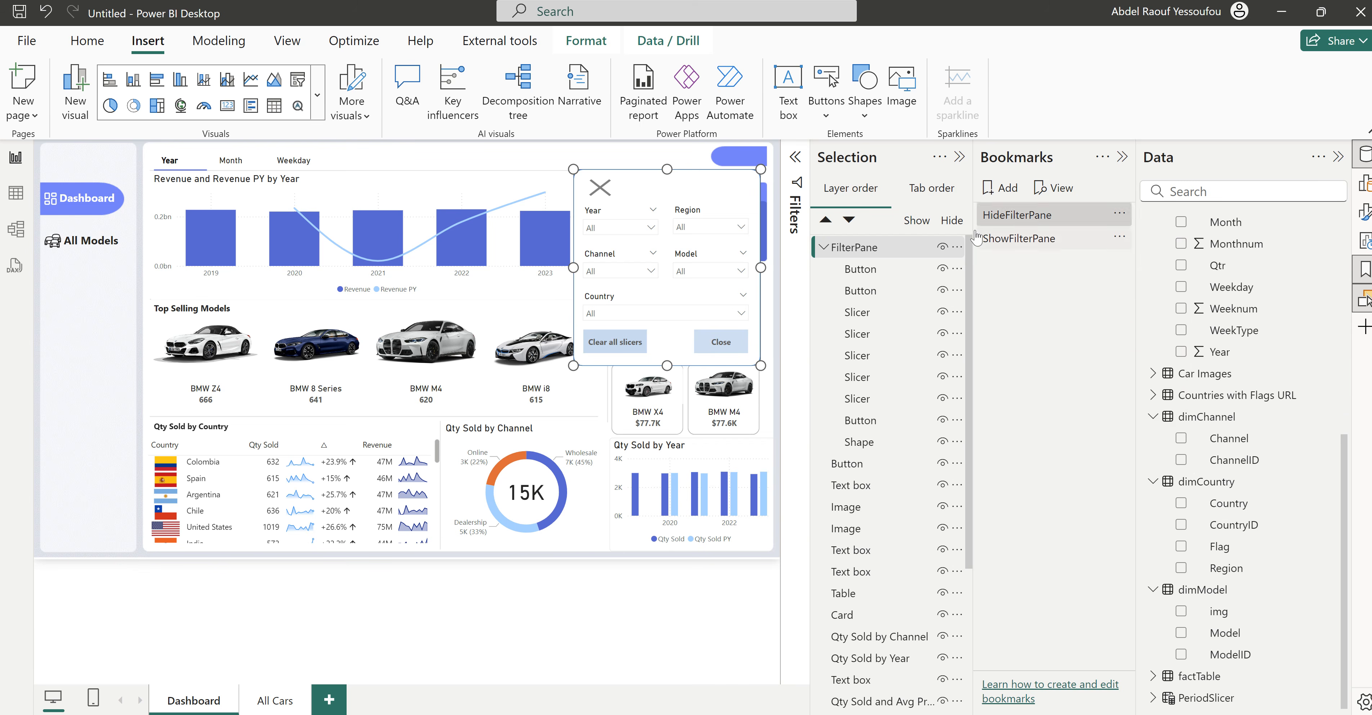
left_click(863, 252)
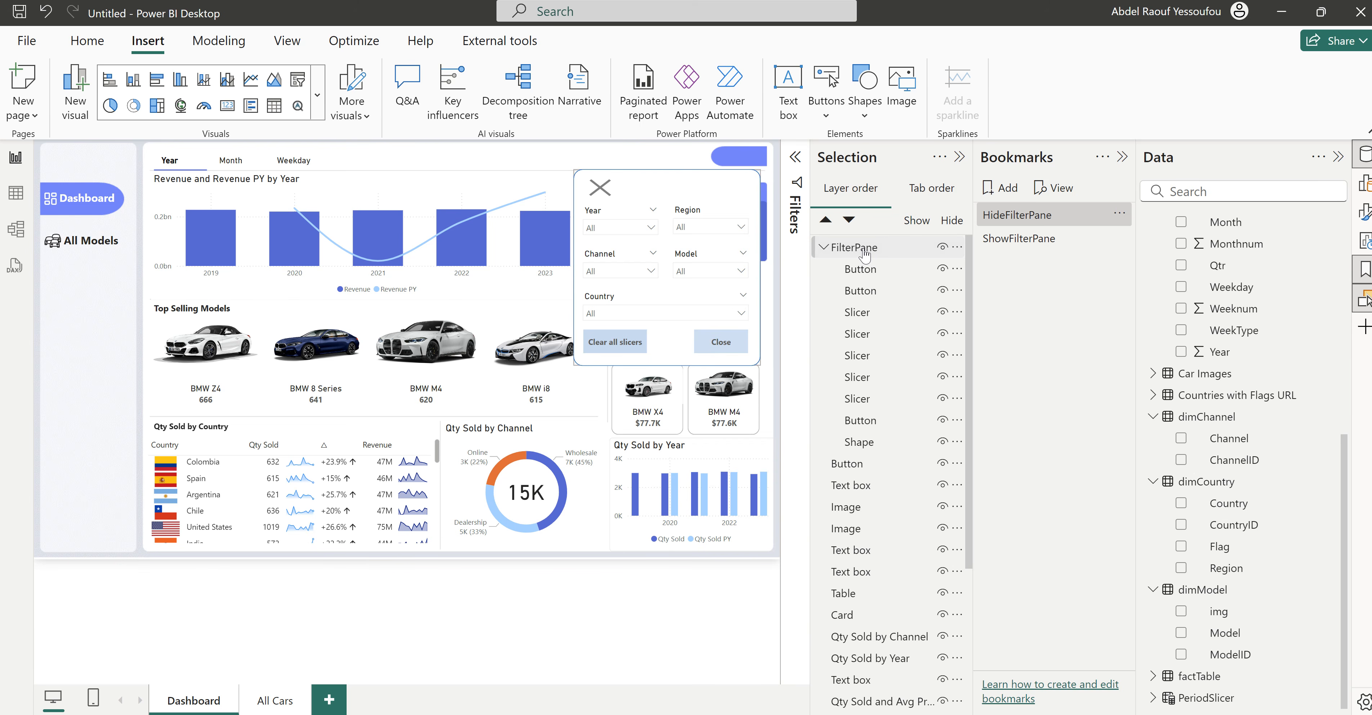
left_click(942, 247)
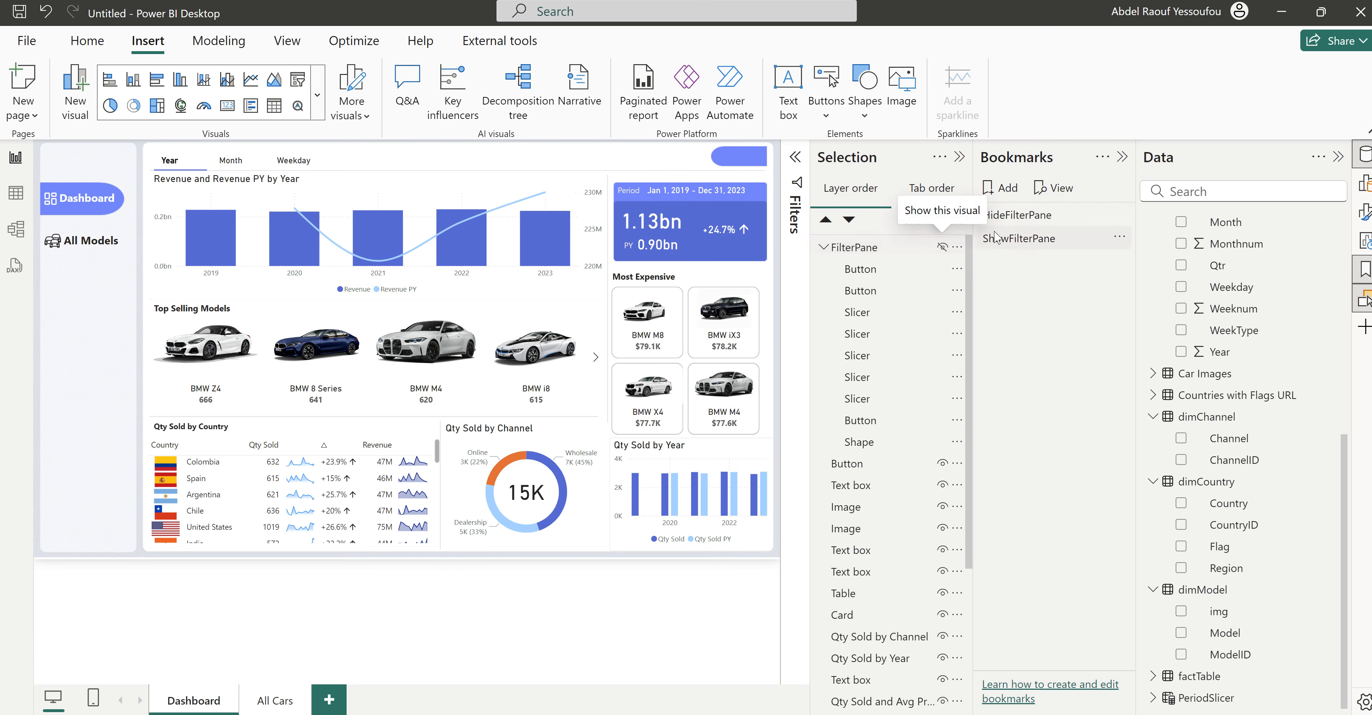
left_click(898, 248)
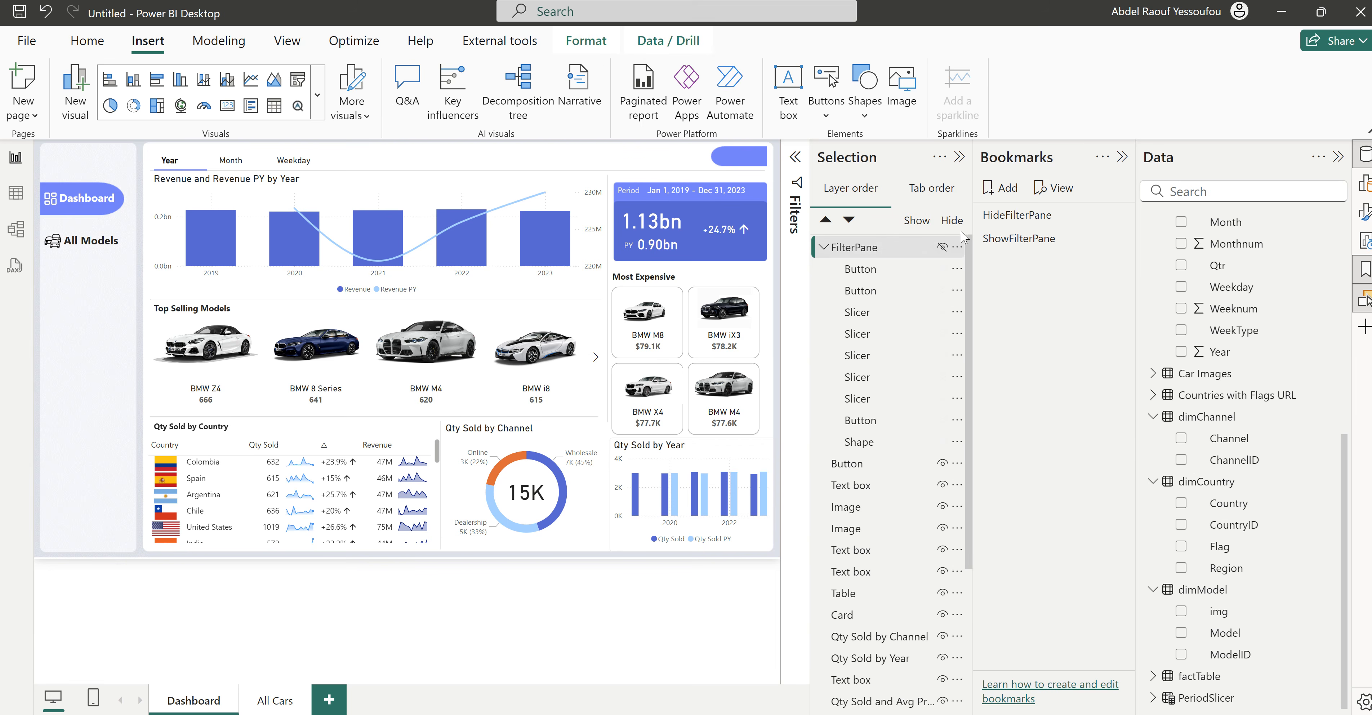
right_click(1023, 218)
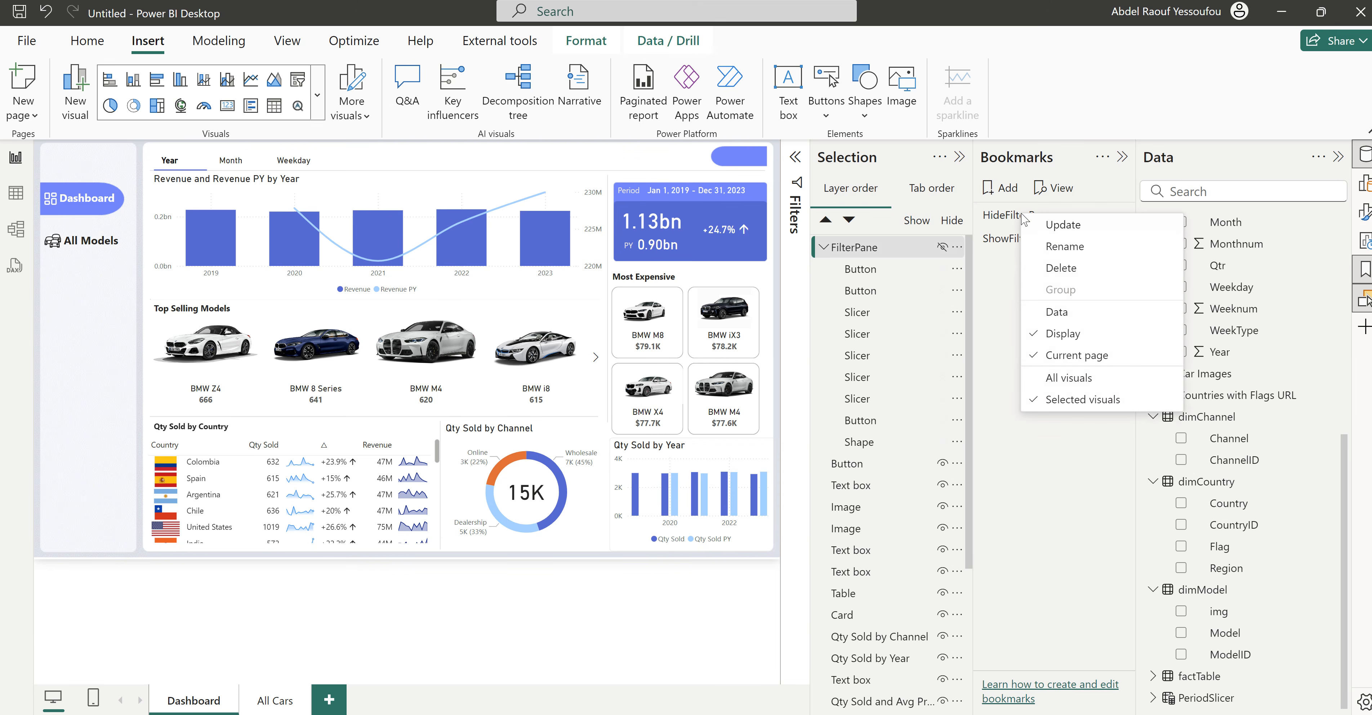
left_click(1075, 228)
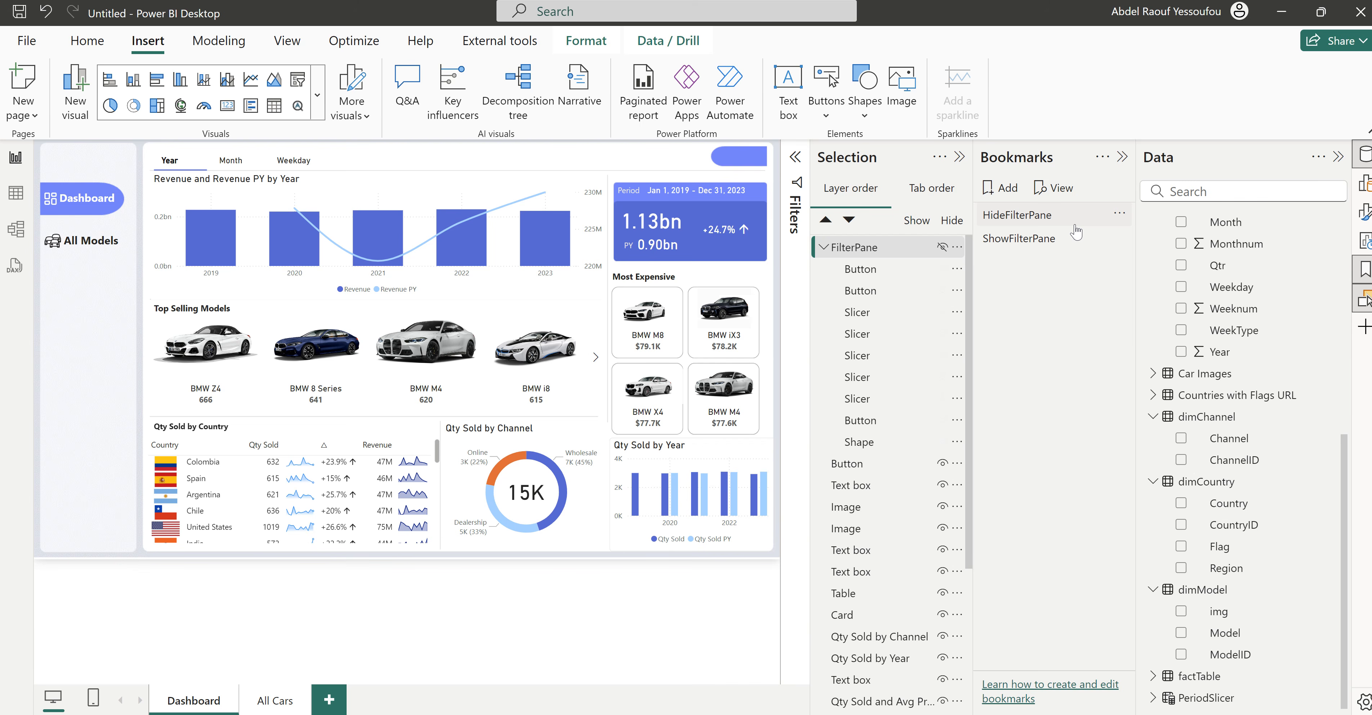
Step: Show the FilterPane group again and update the ShowFilterPane bookmark with the group selected
left_click(1019, 243)
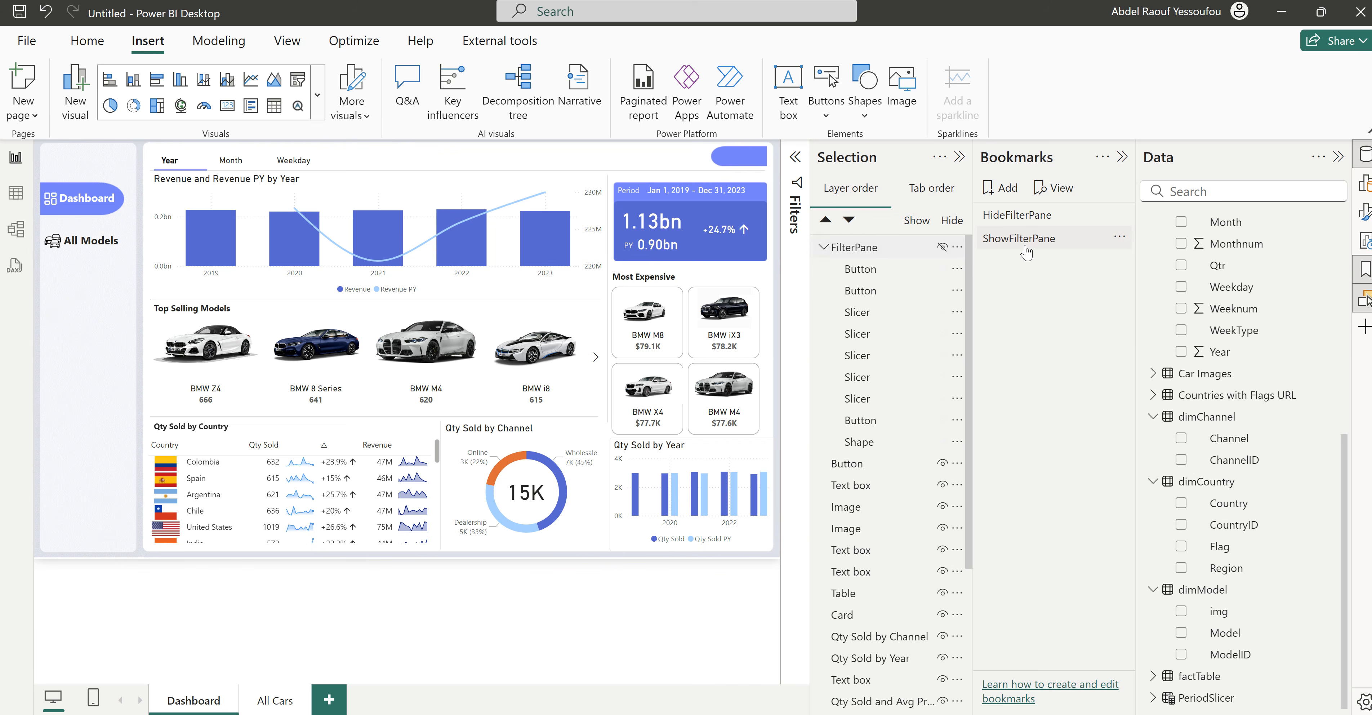
left_click(943, 247)
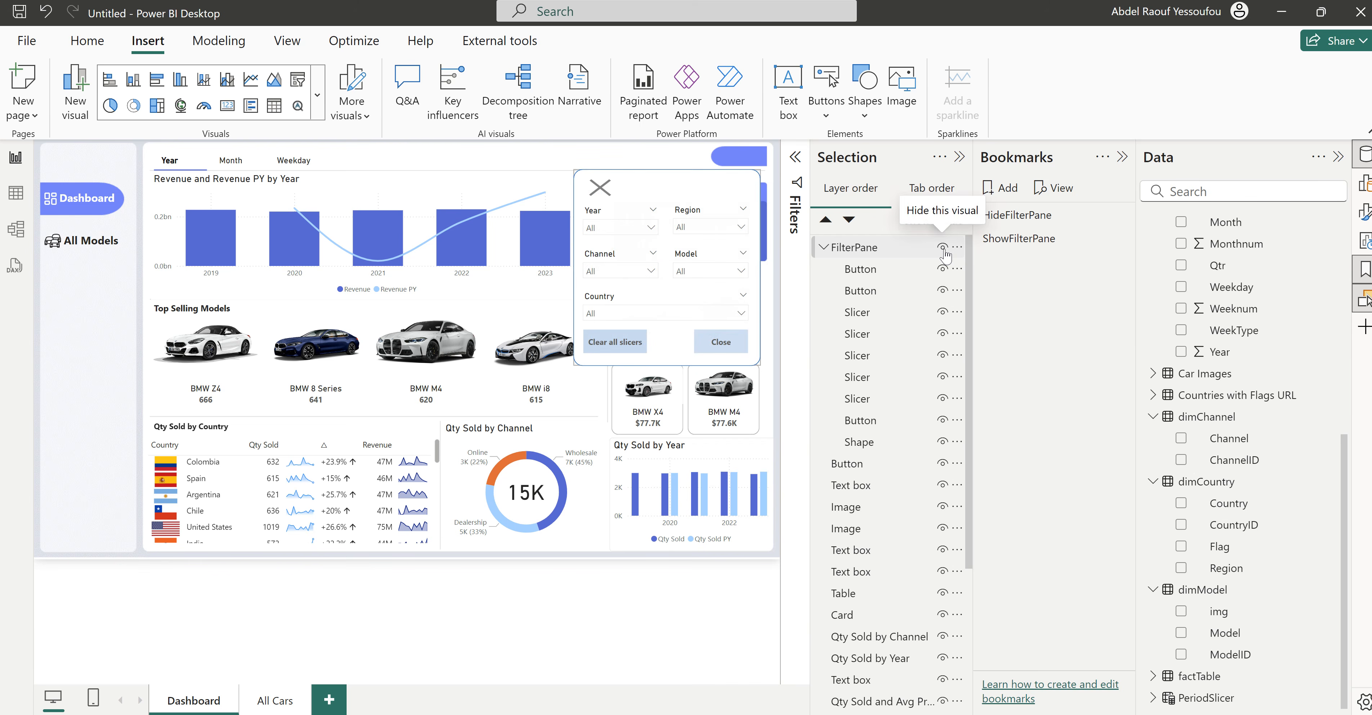
left_click(894, 248)
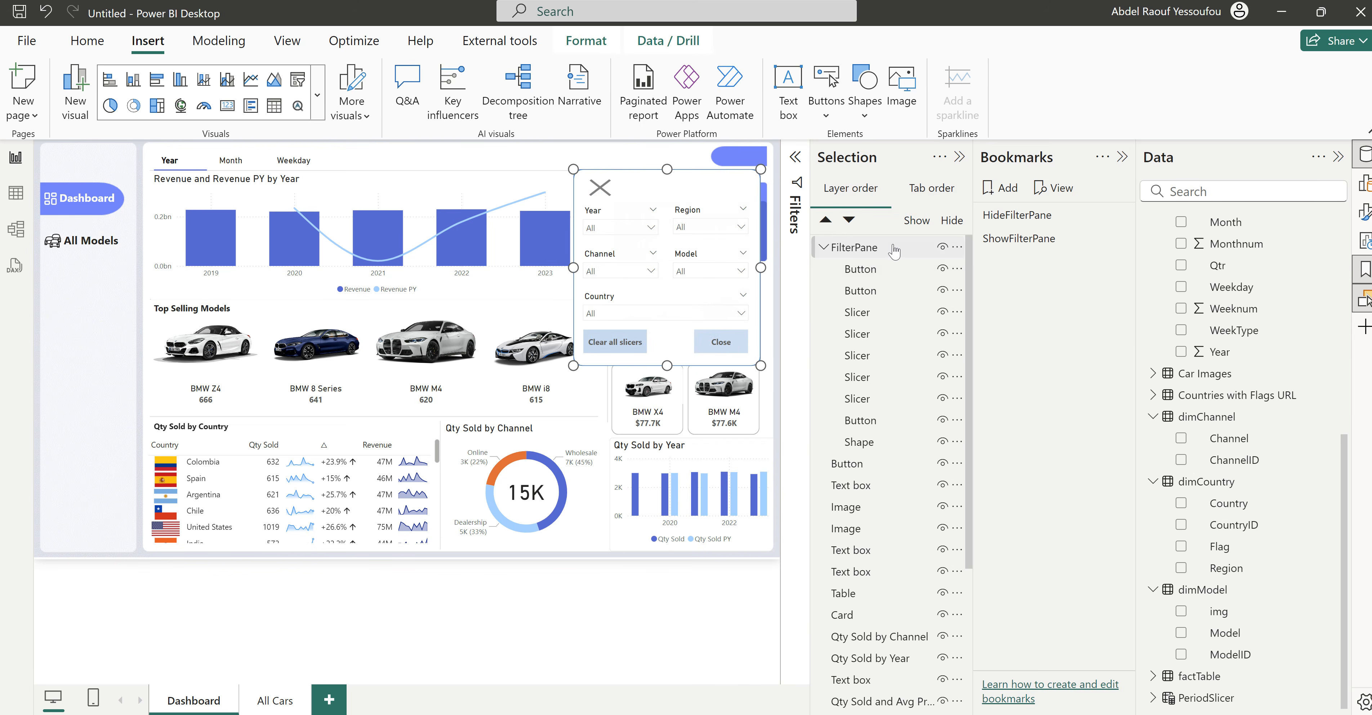
right_click(1014, 242)
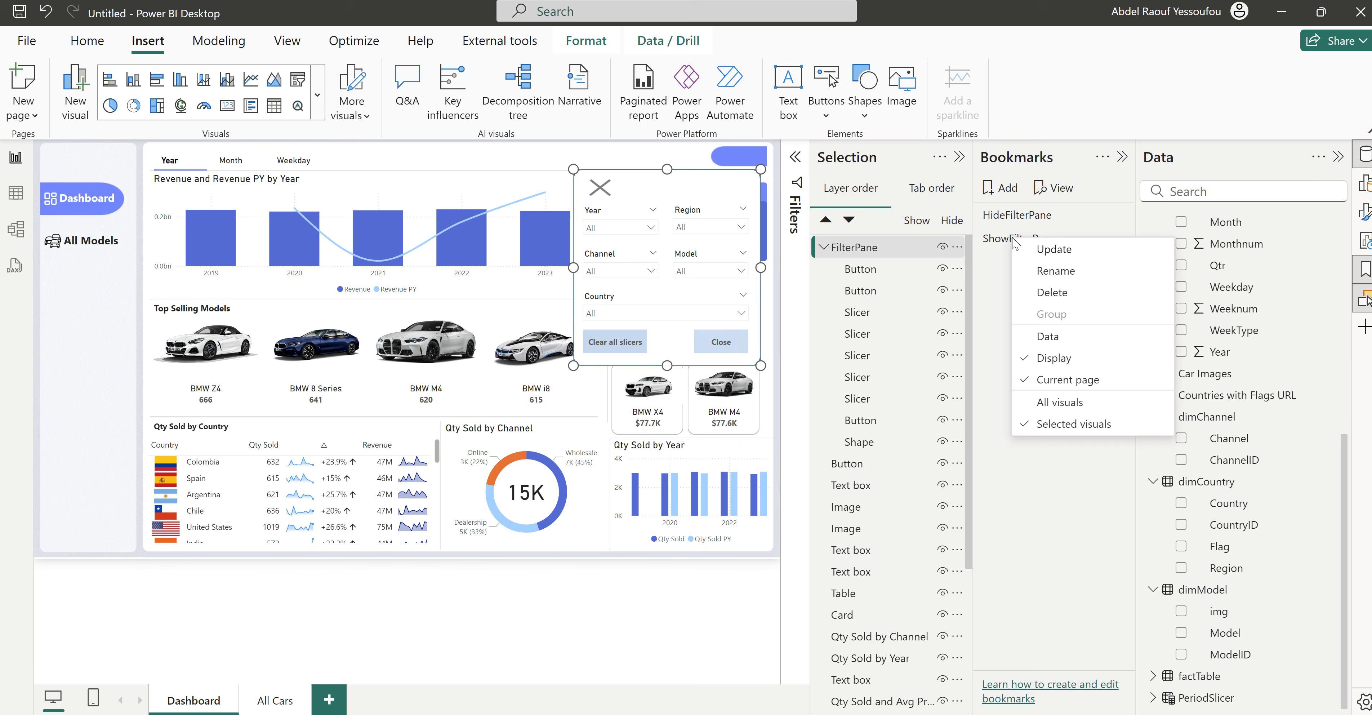
left_click(1063, 255)
Step: Test the HideFilterPane and ShowFilterPane bookmarks on the Dashboard page, then clear the selection
left_click(1030, 218)
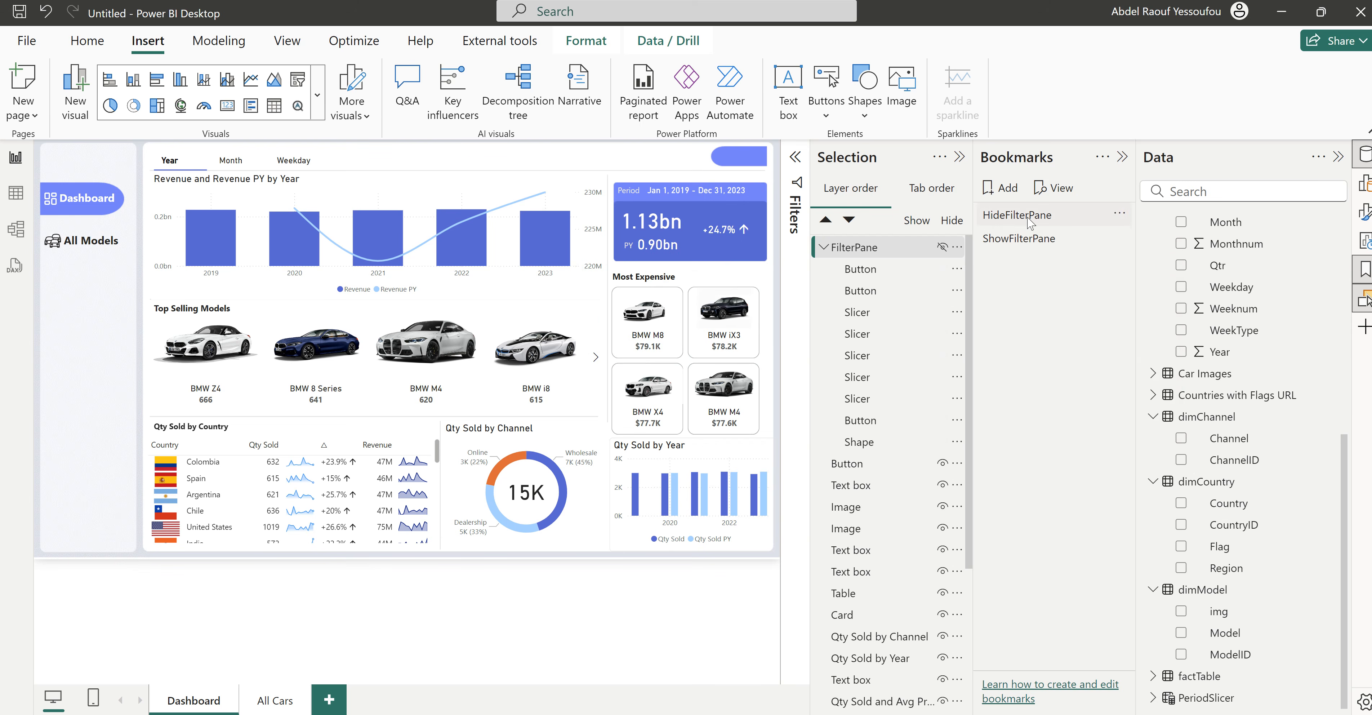
left_click(1019, 239)
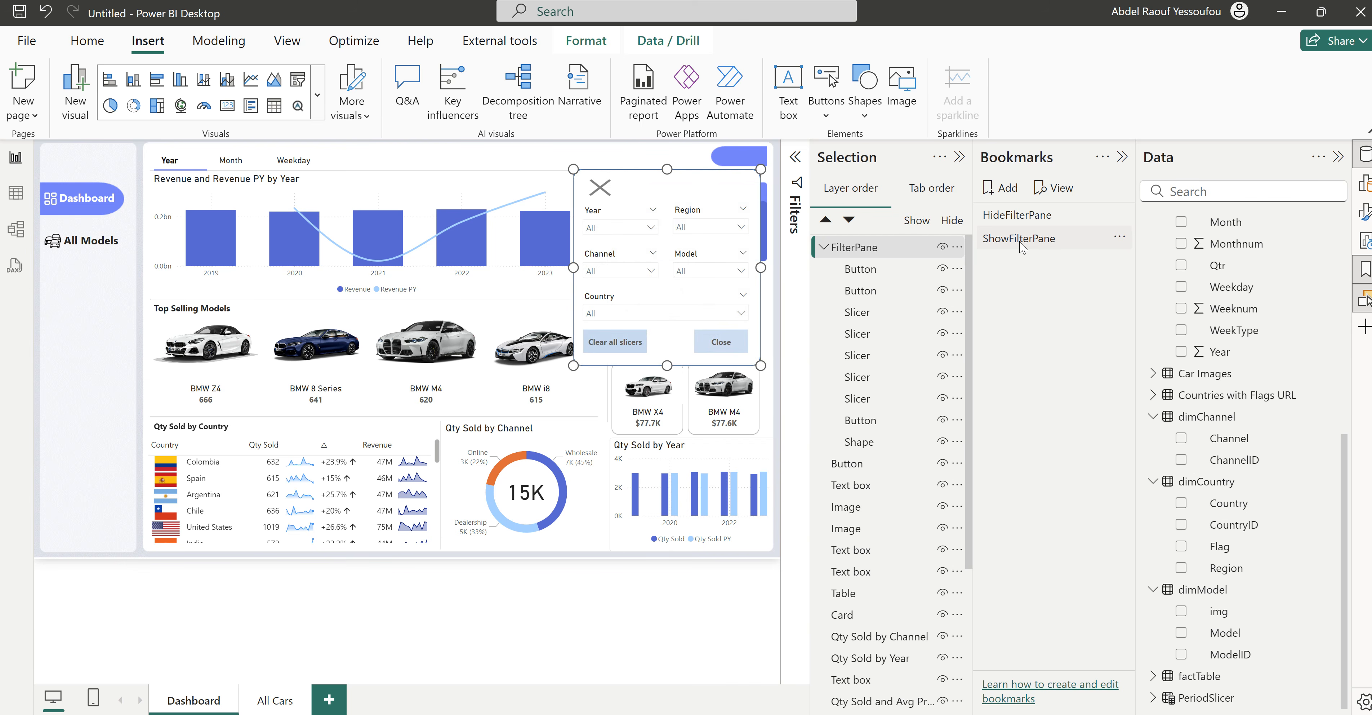
left_click(626, 157)
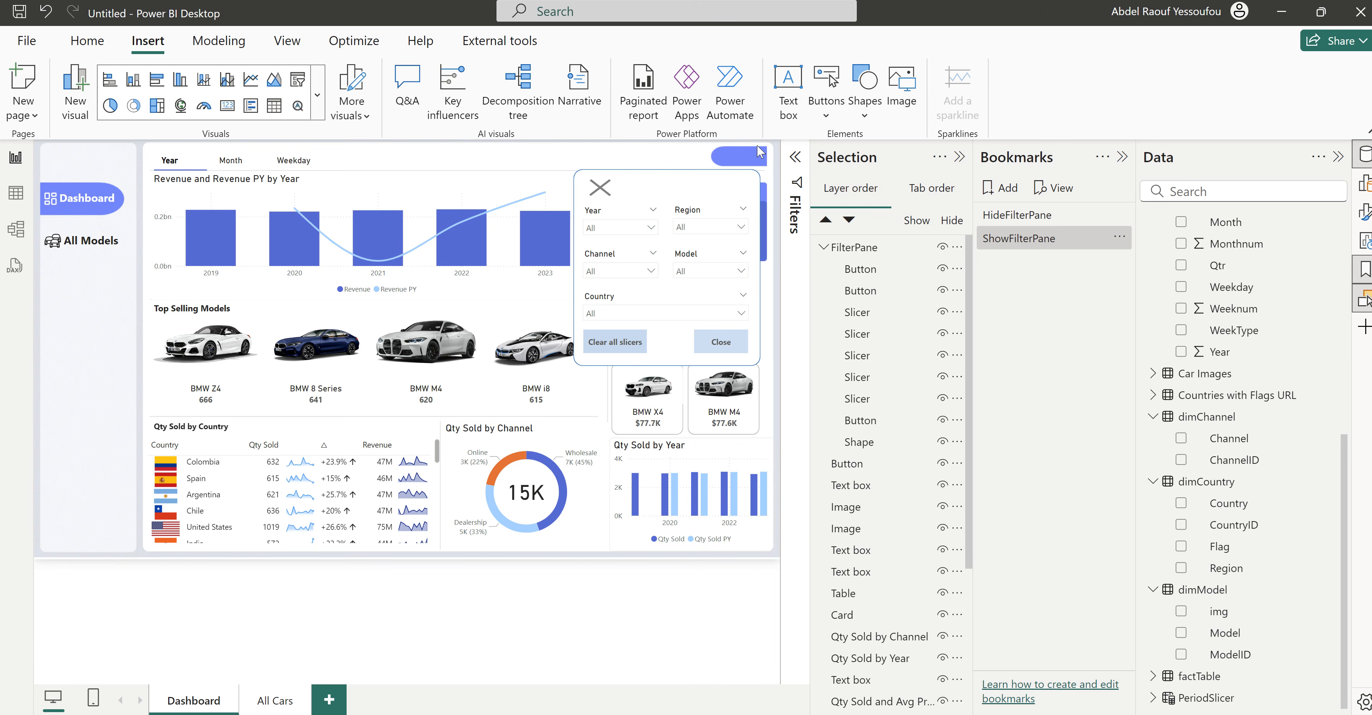
Step: Insert a blank button and place it over the empty purple shape above the period card
left_click(827, 113)
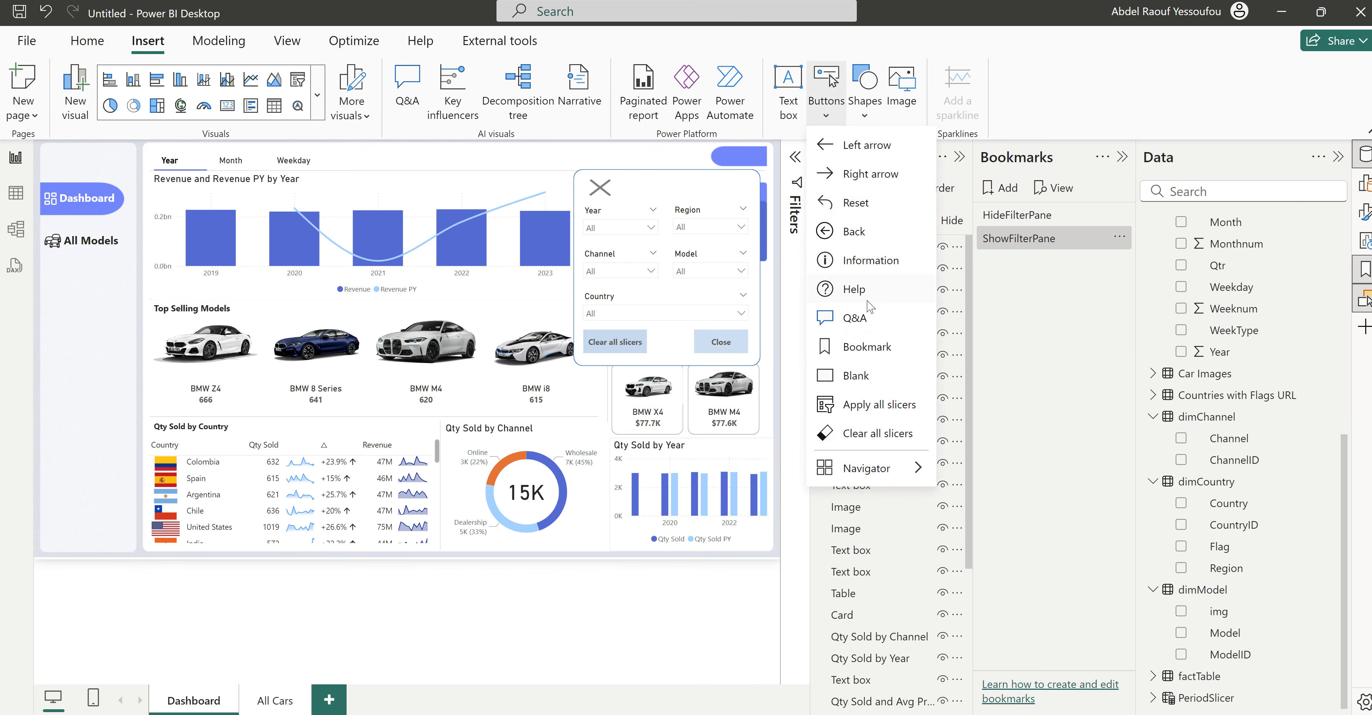
left_click(862, 376)
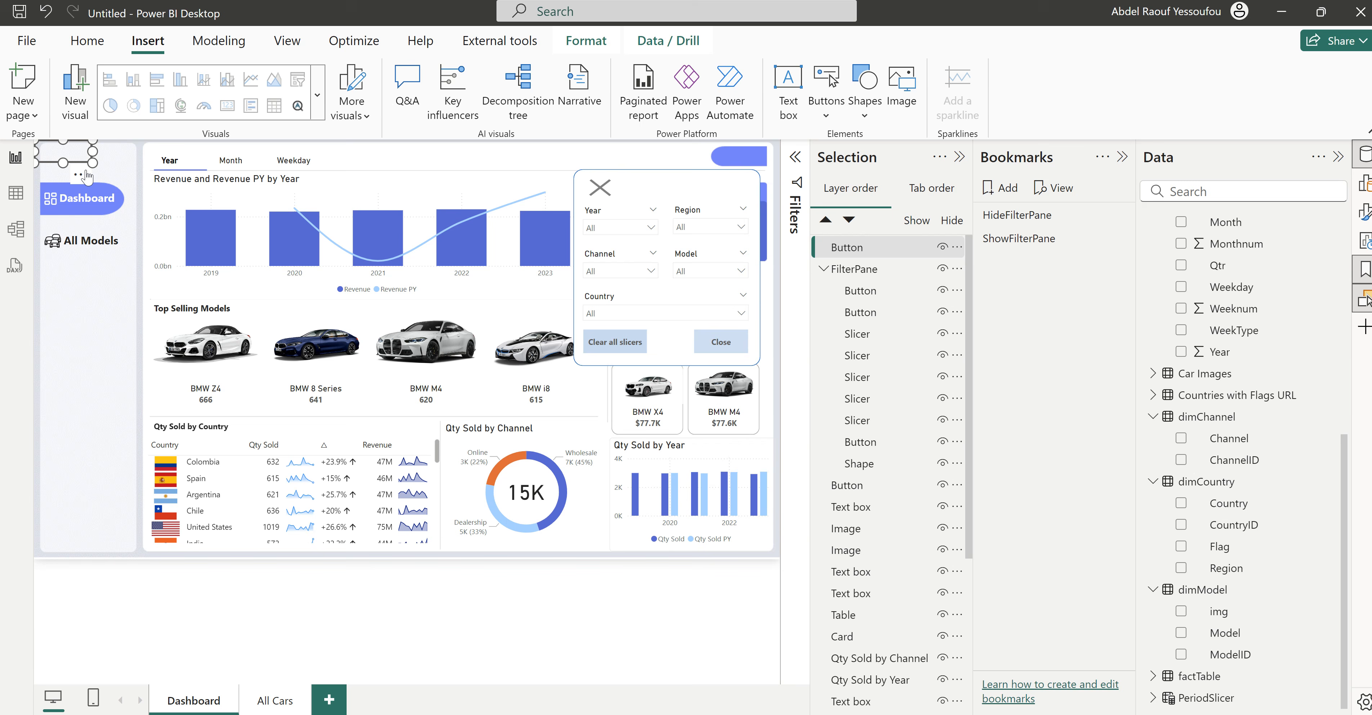
left_click_drag(86, 175, 759, 181)
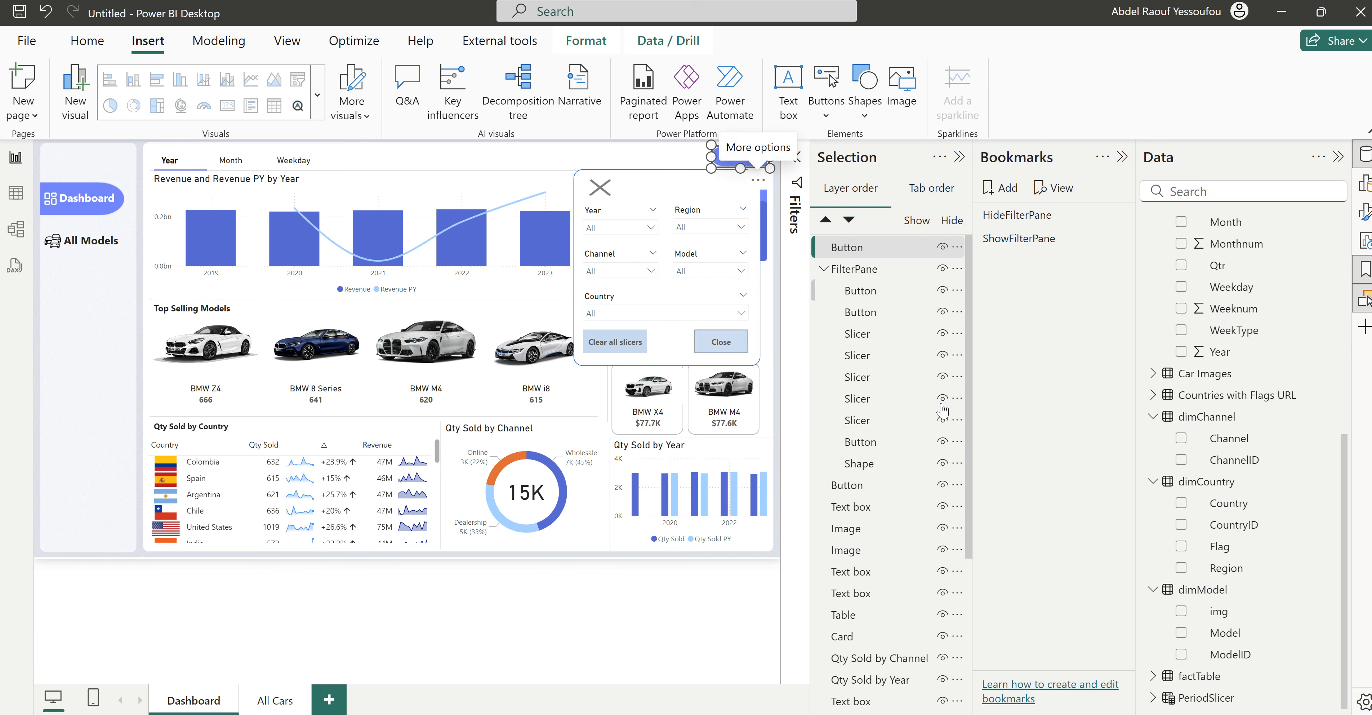
Step: Collapse the selection and bookmark lists and turn off the new button's border
left_click(959, 159)
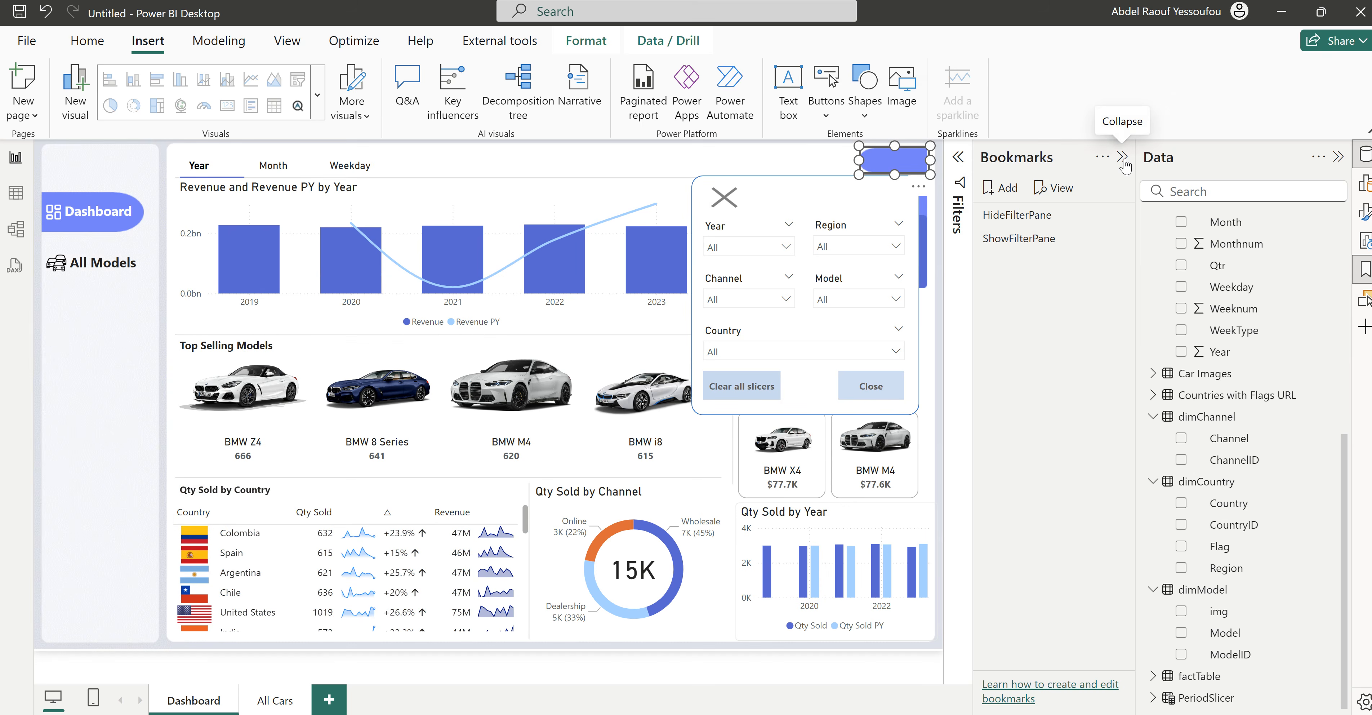
left_click(1122, 159)
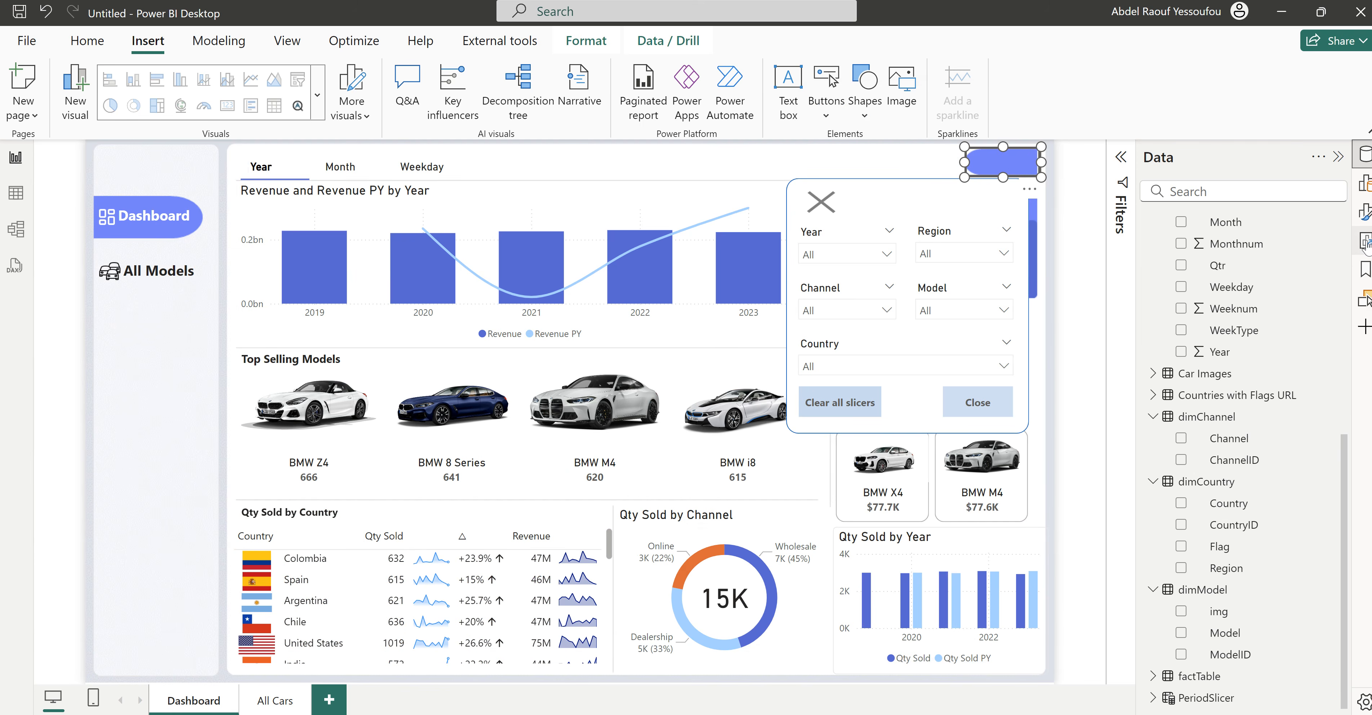
left_click(1364, 211)
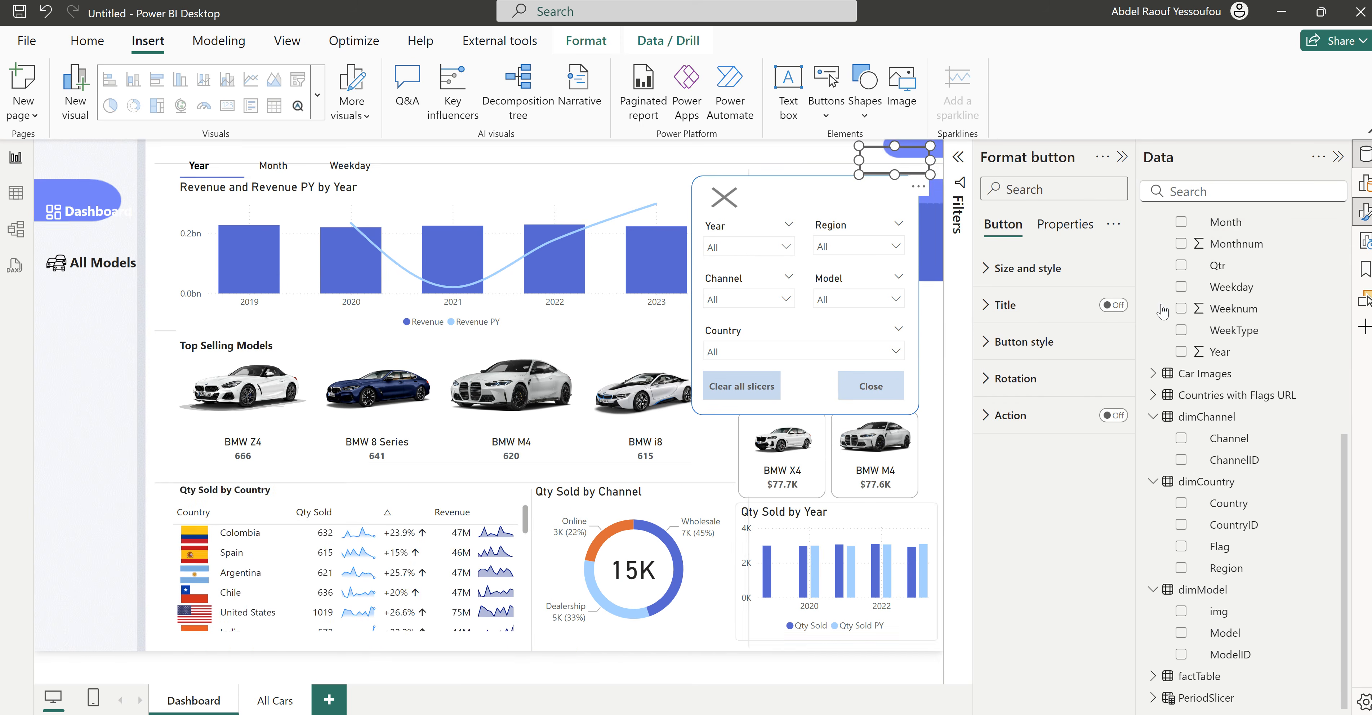
left_click(1021, 347)
scroll(1092, 453, "down", 3)
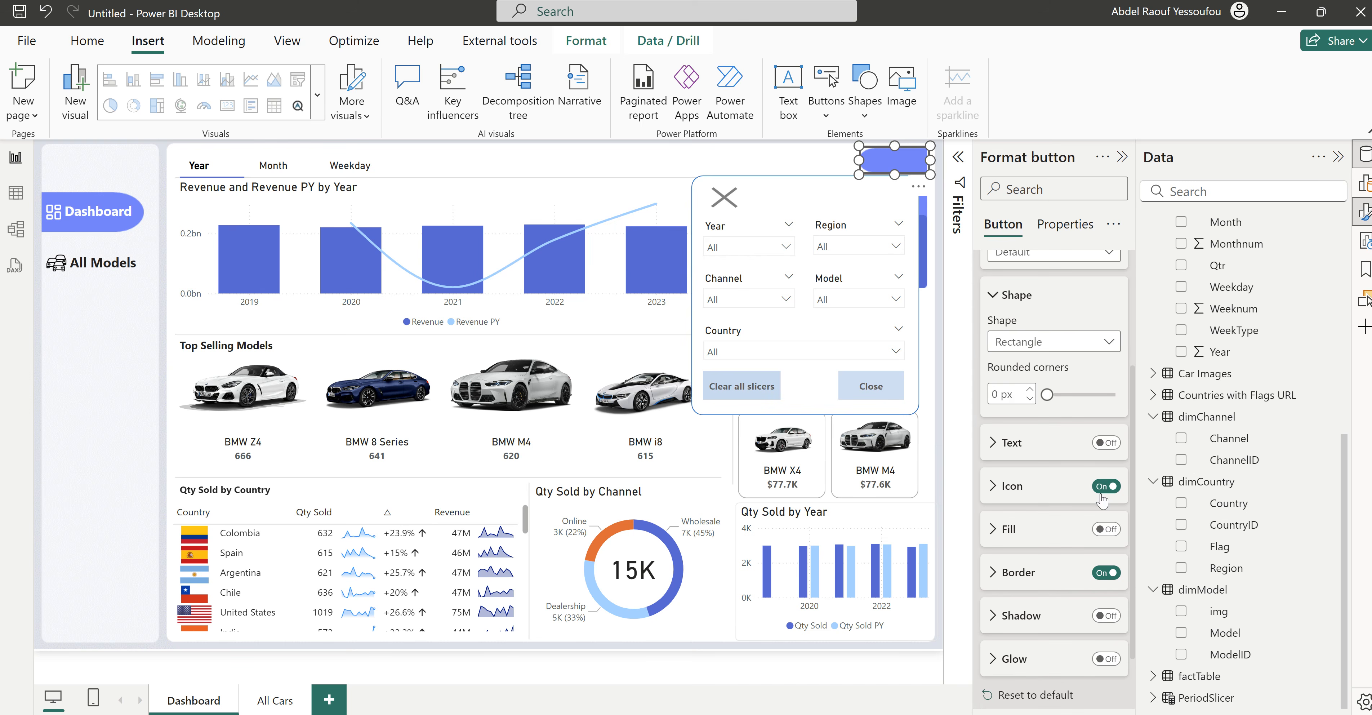
left_click(1106, 572)
Step: Label the new button "Show Filter" in bold white text
left_click(1106, 443)
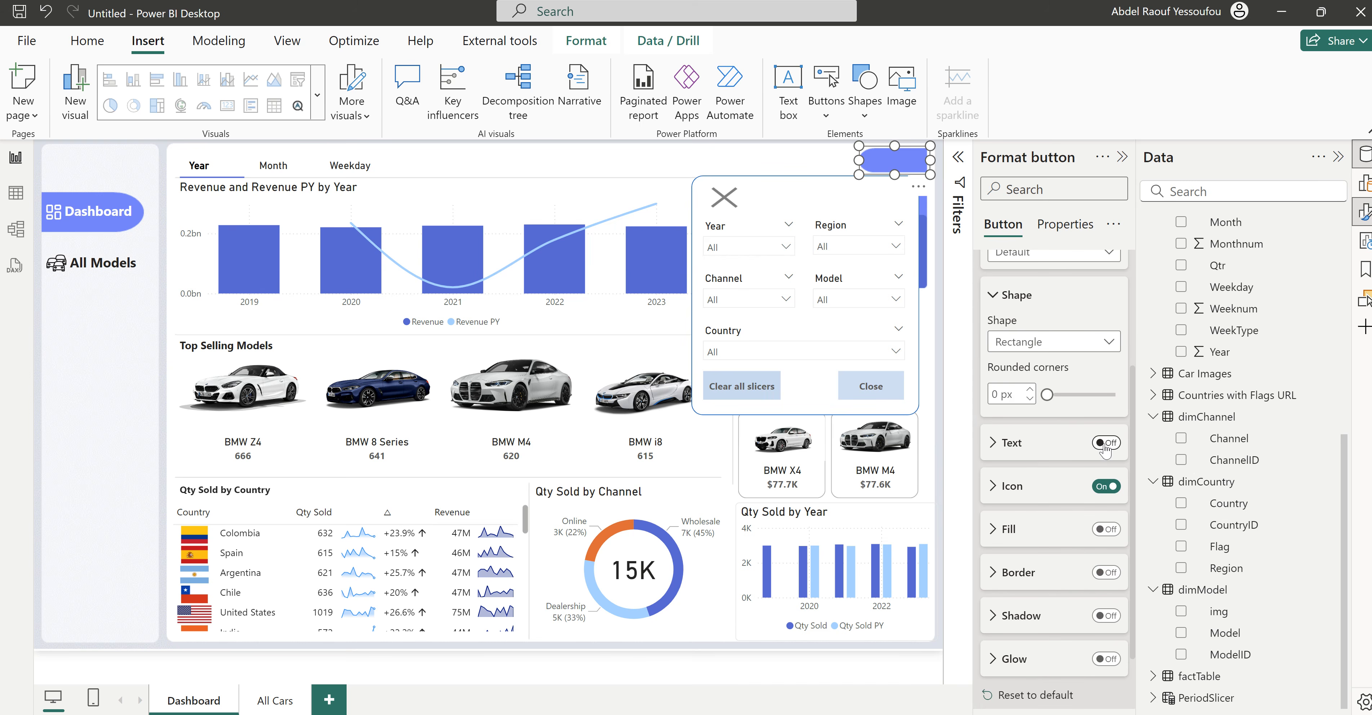
left_click(1020, 443)
left_click(1023, 491)
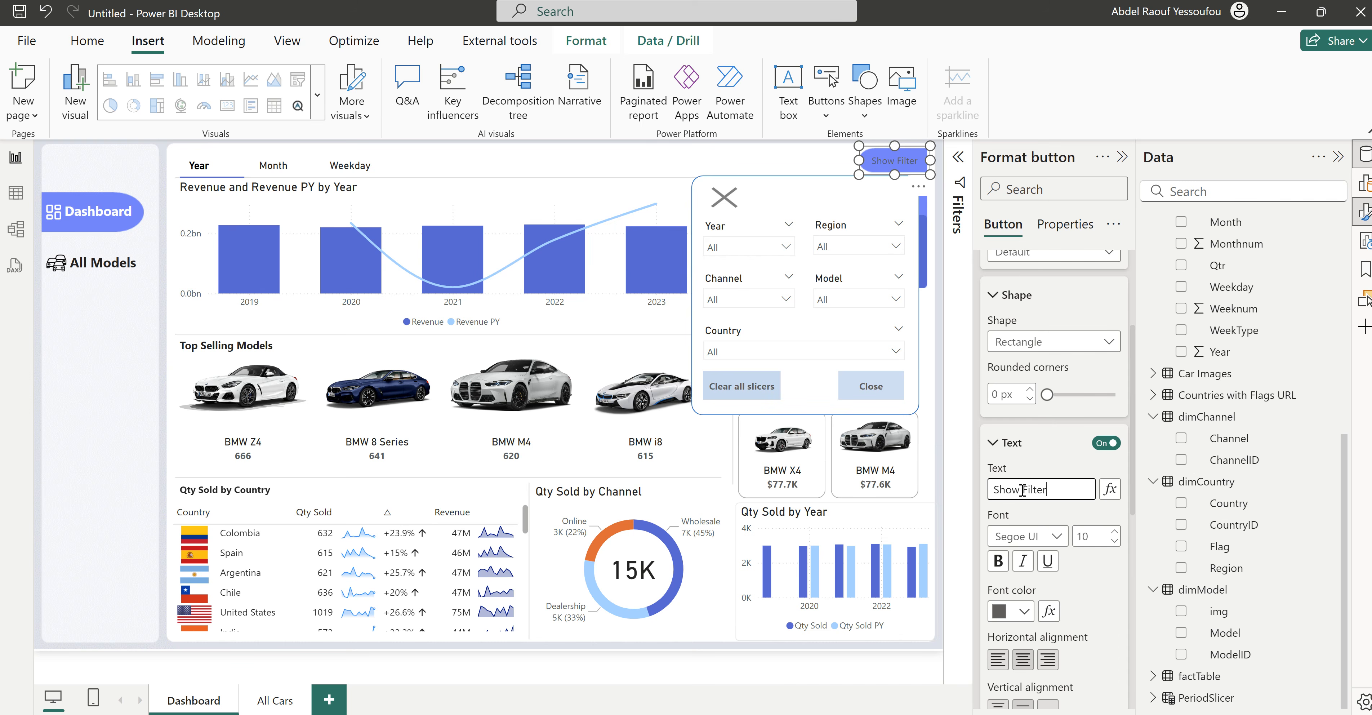
left_click(998, 560)
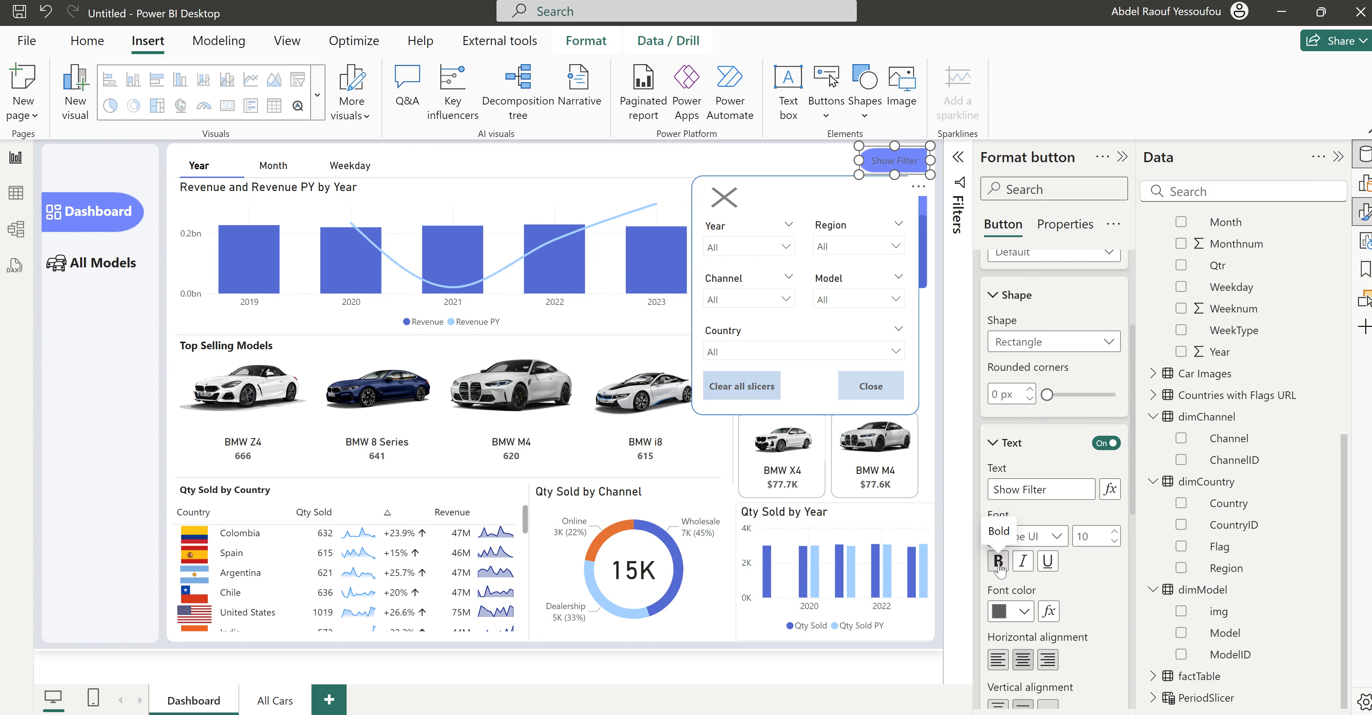
left_click(1026, 613)
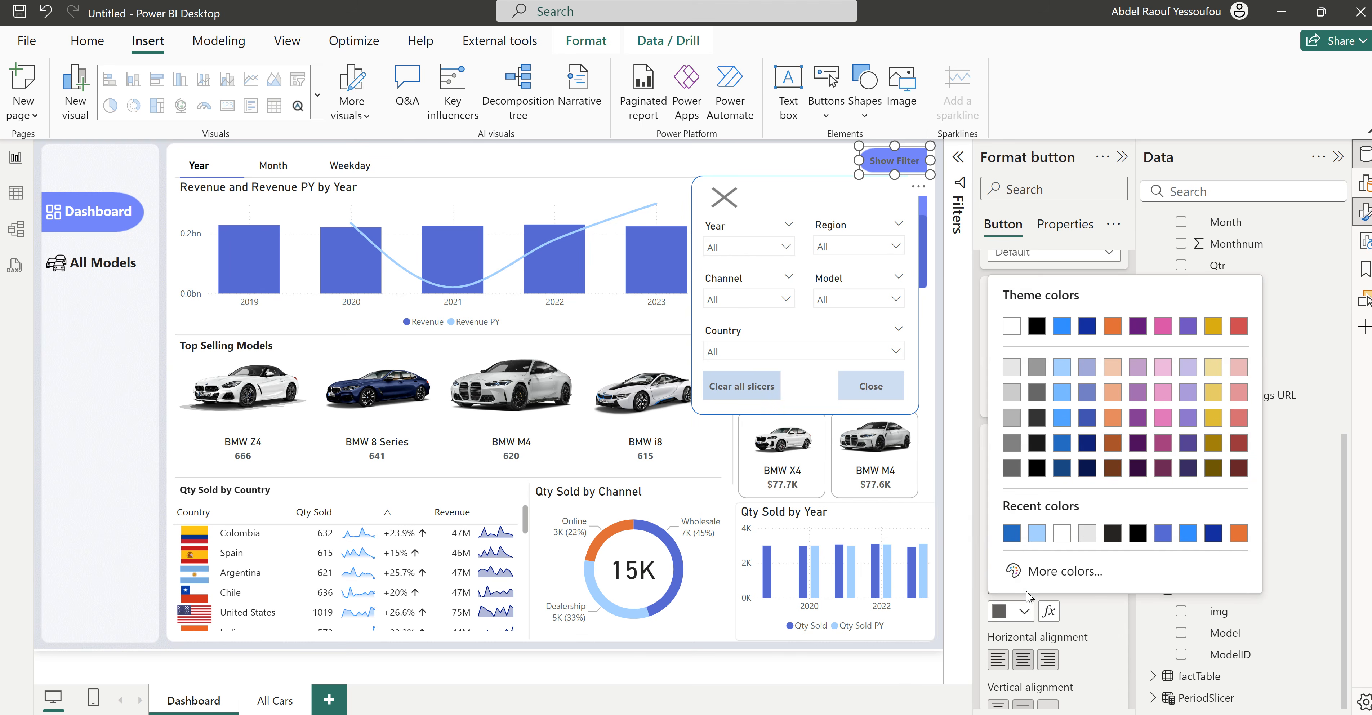
left_click(1061, 541)
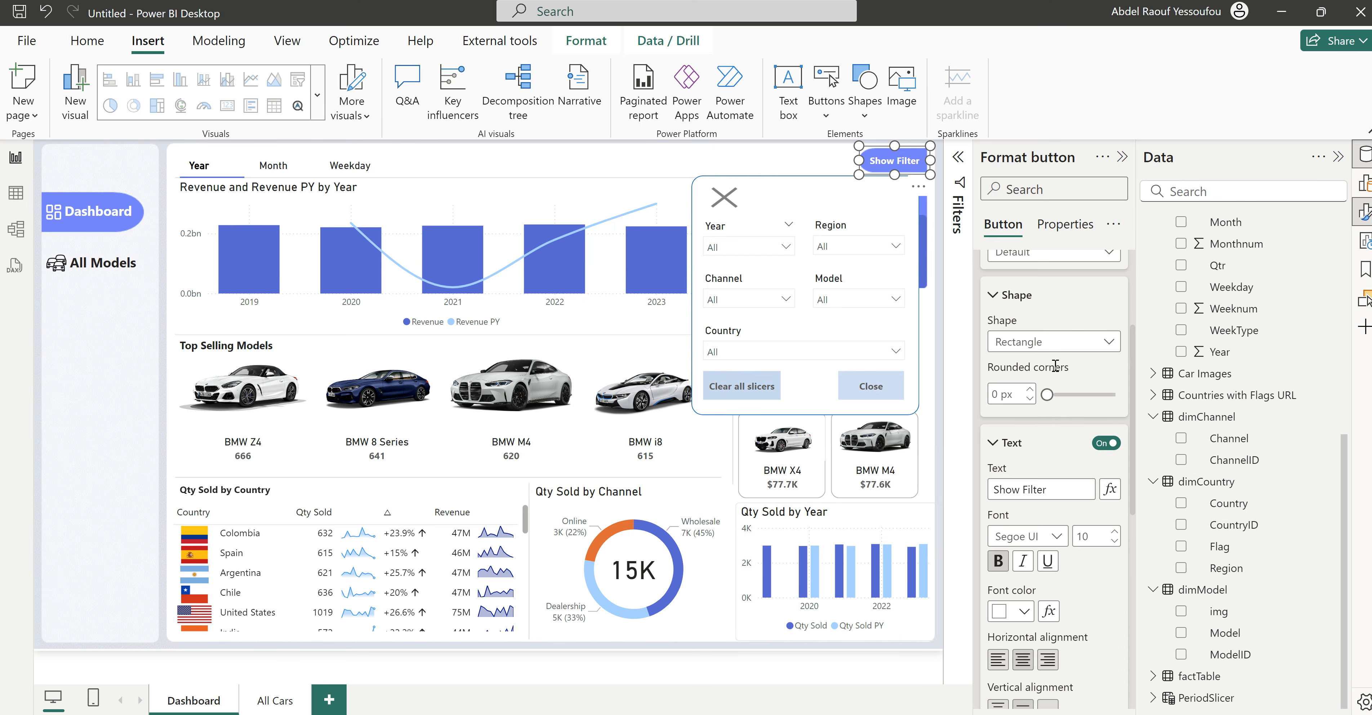
left_click(1011, 442)
scroll(1068, 542, "up", 3)
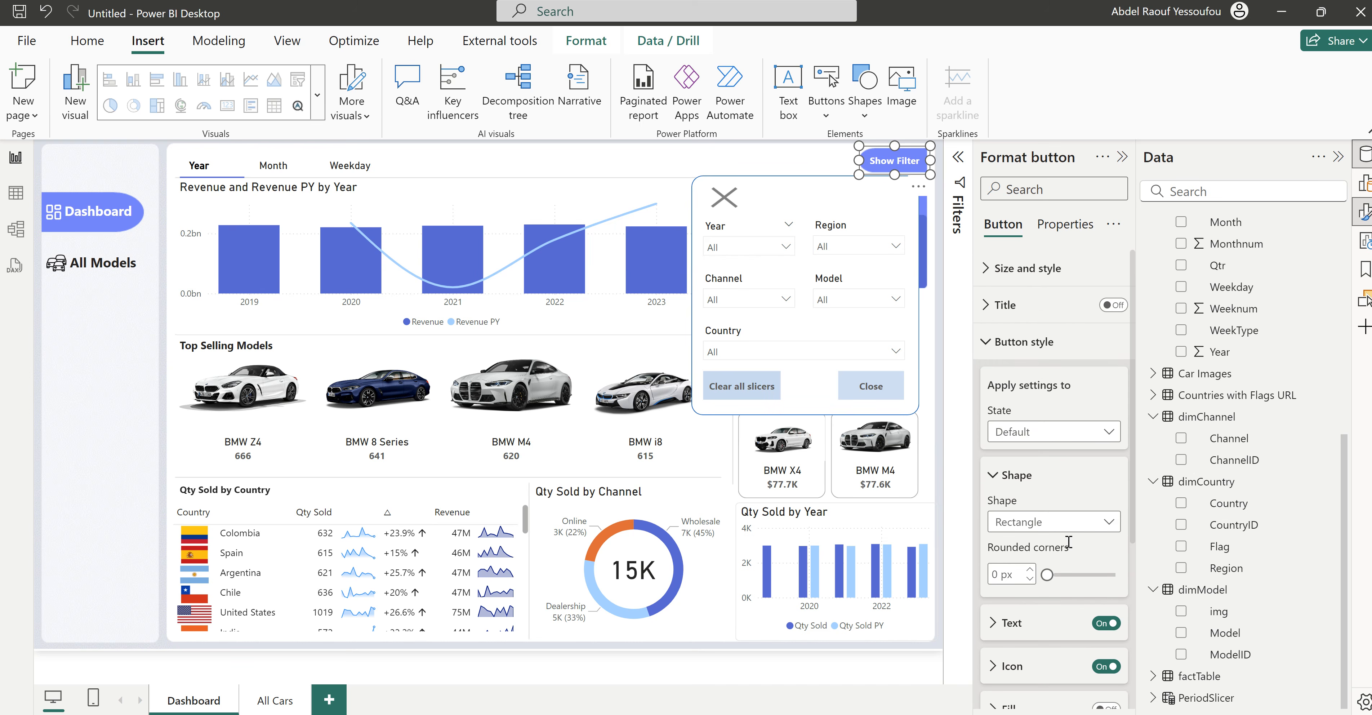
left_click(1015, 342)
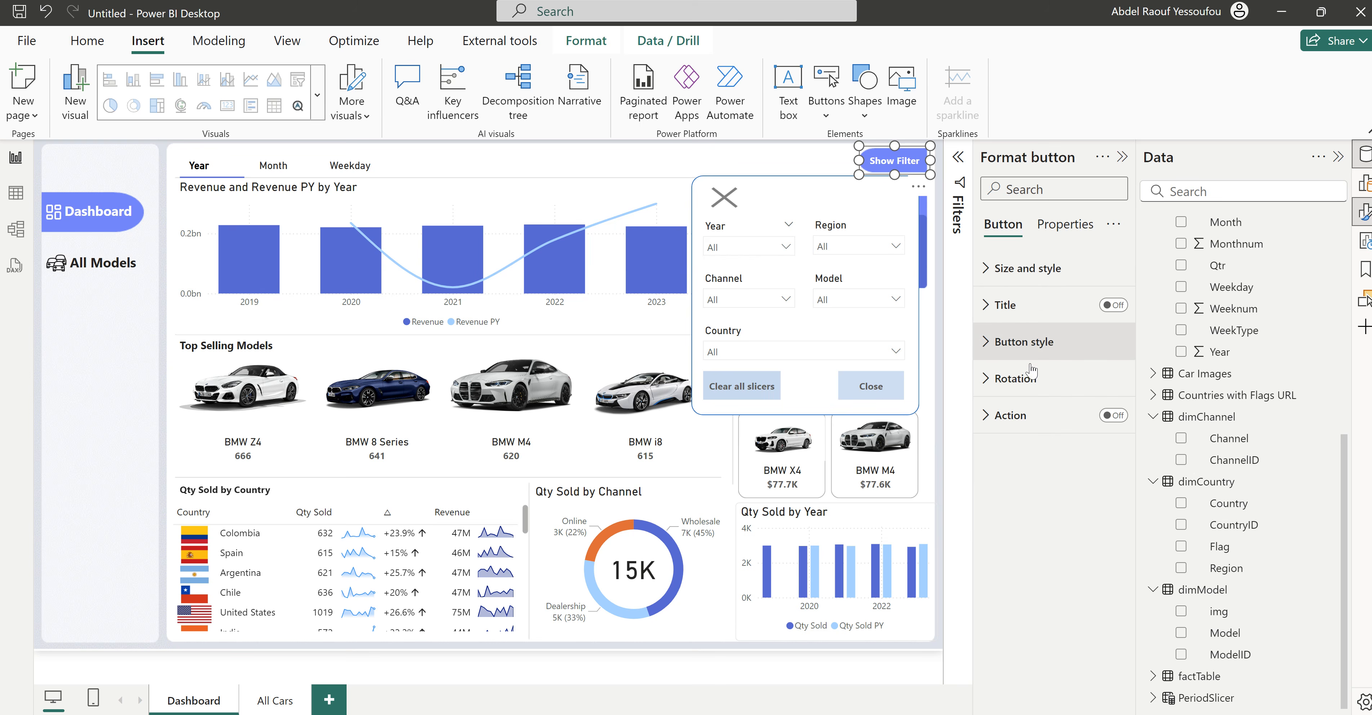
Step: Enable the Show Filter button's action with type Bookmark, targeting the ShowFilterPane bookmark
left_click(1115, 417)
left_click(1025, 416)
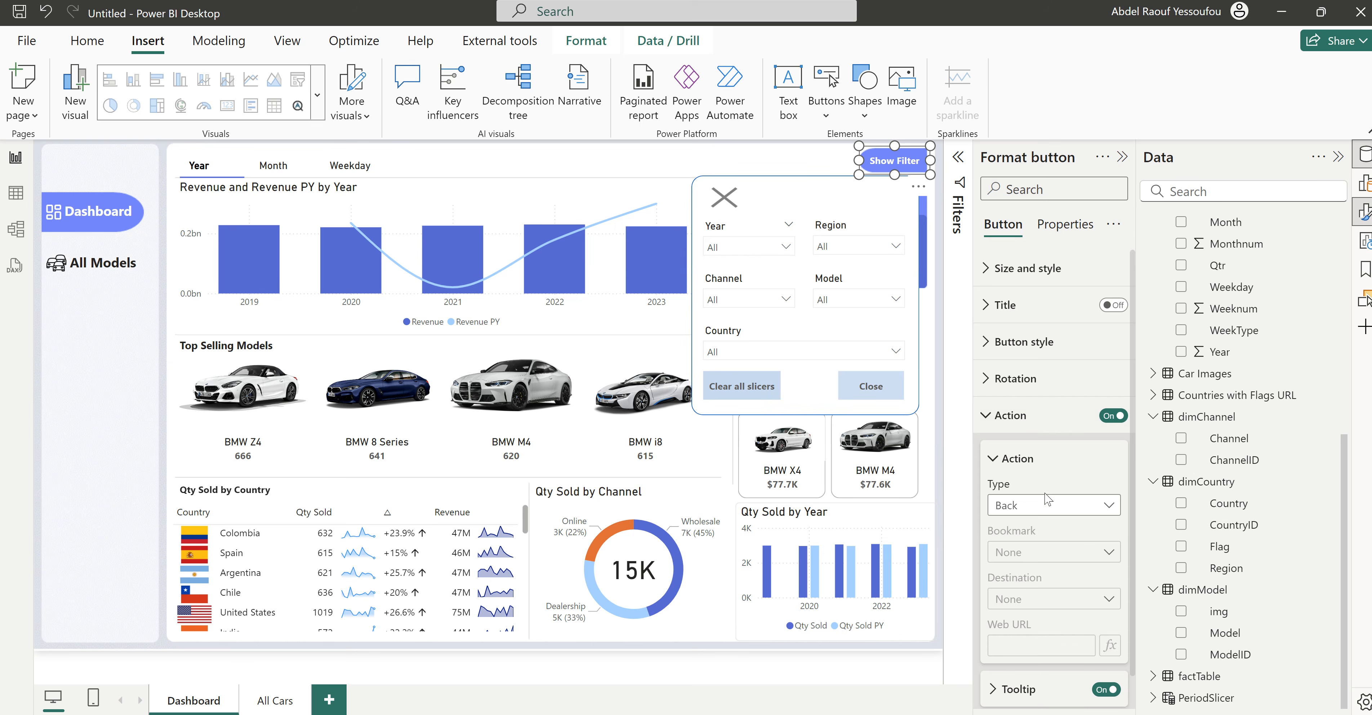
left_click(1045, 505)
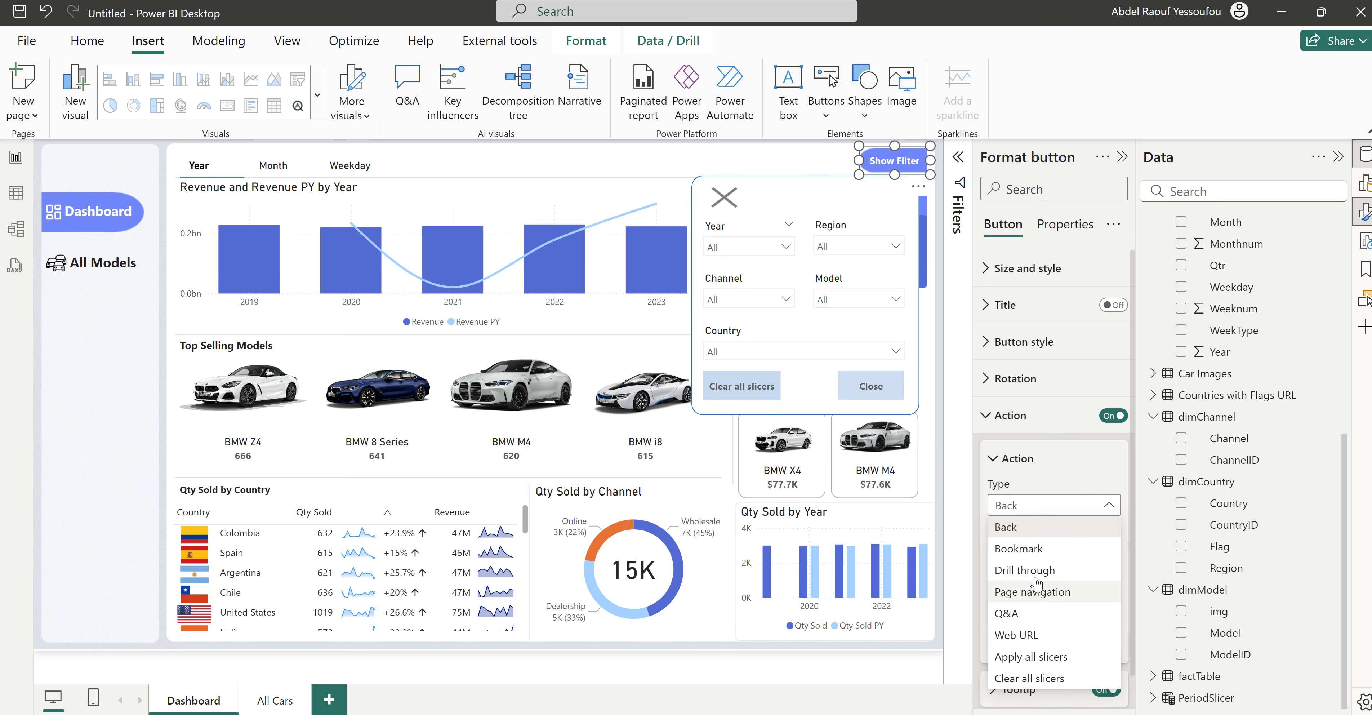
left_click(1033, 549)
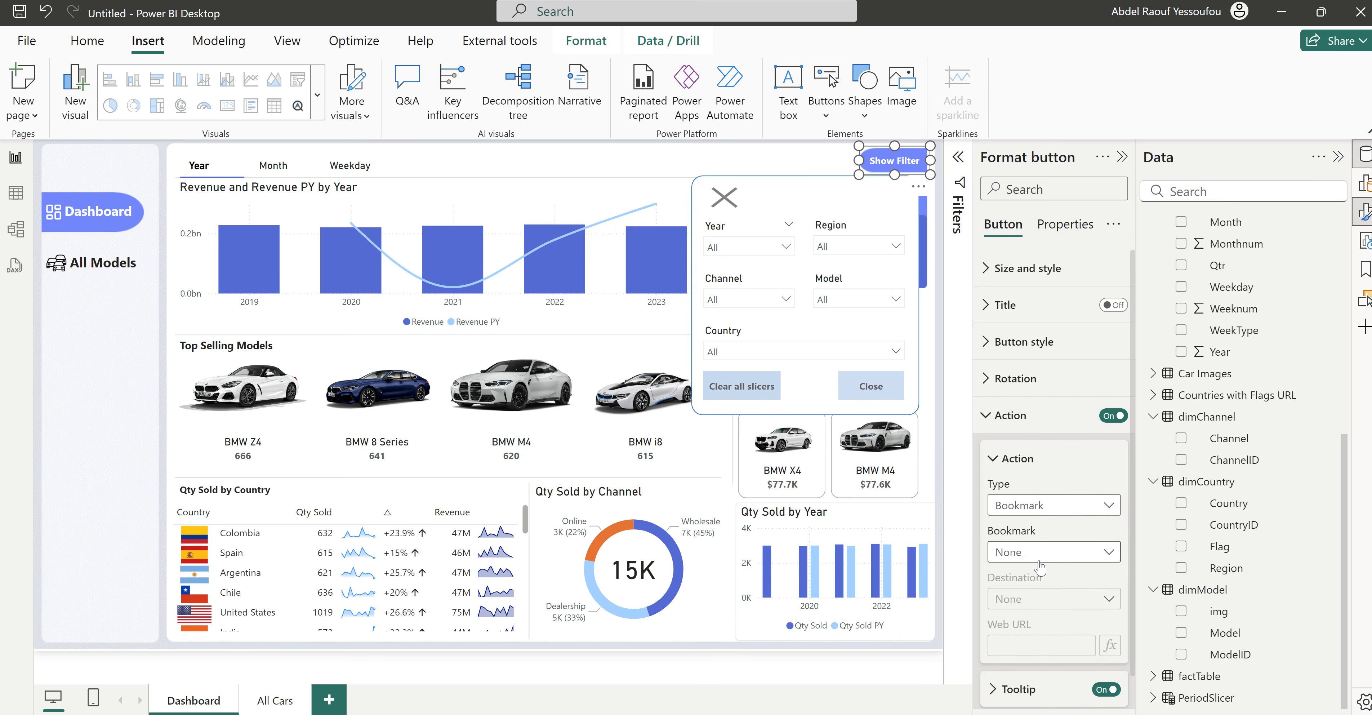
left_click(1041, 555)
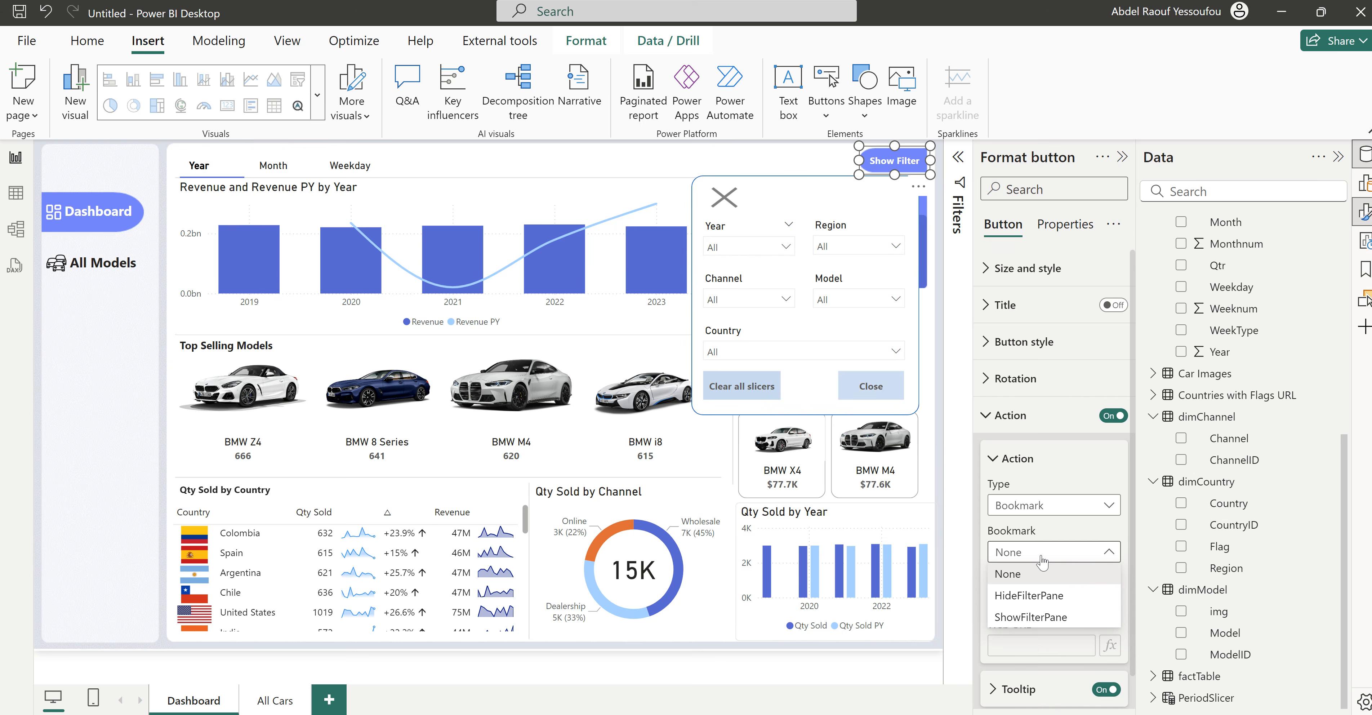
left_click(1031, 618)
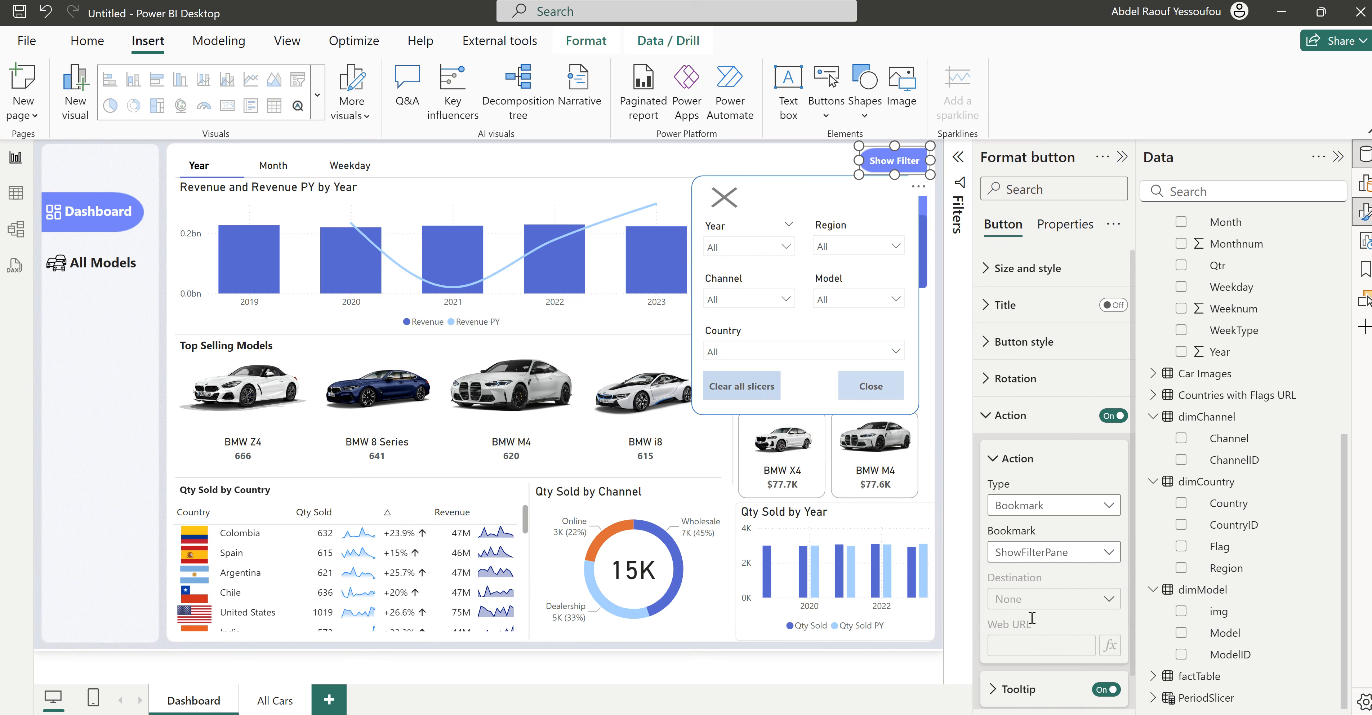
Step: Enable the action of the X button in the filter panel with type Bookmark, targeting the HideFilterPane bookmark
left_click(727, 206)
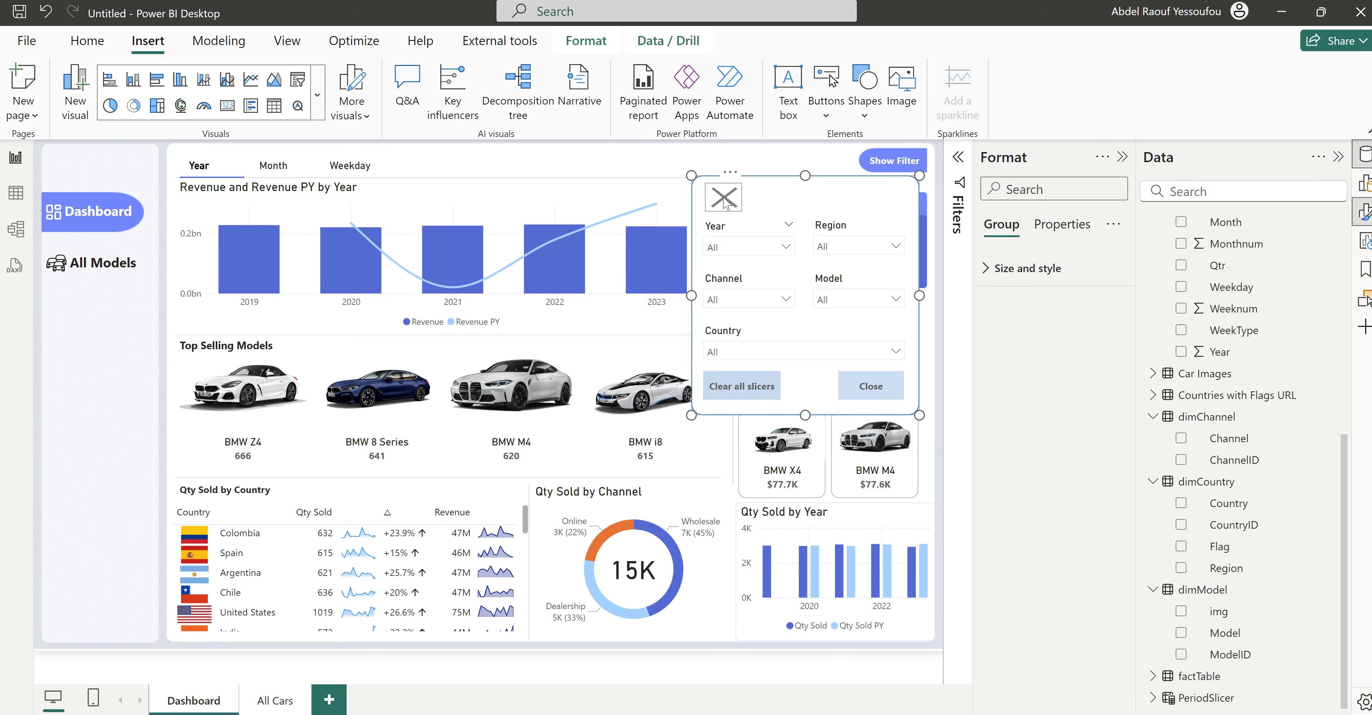
left_click(725, 205)
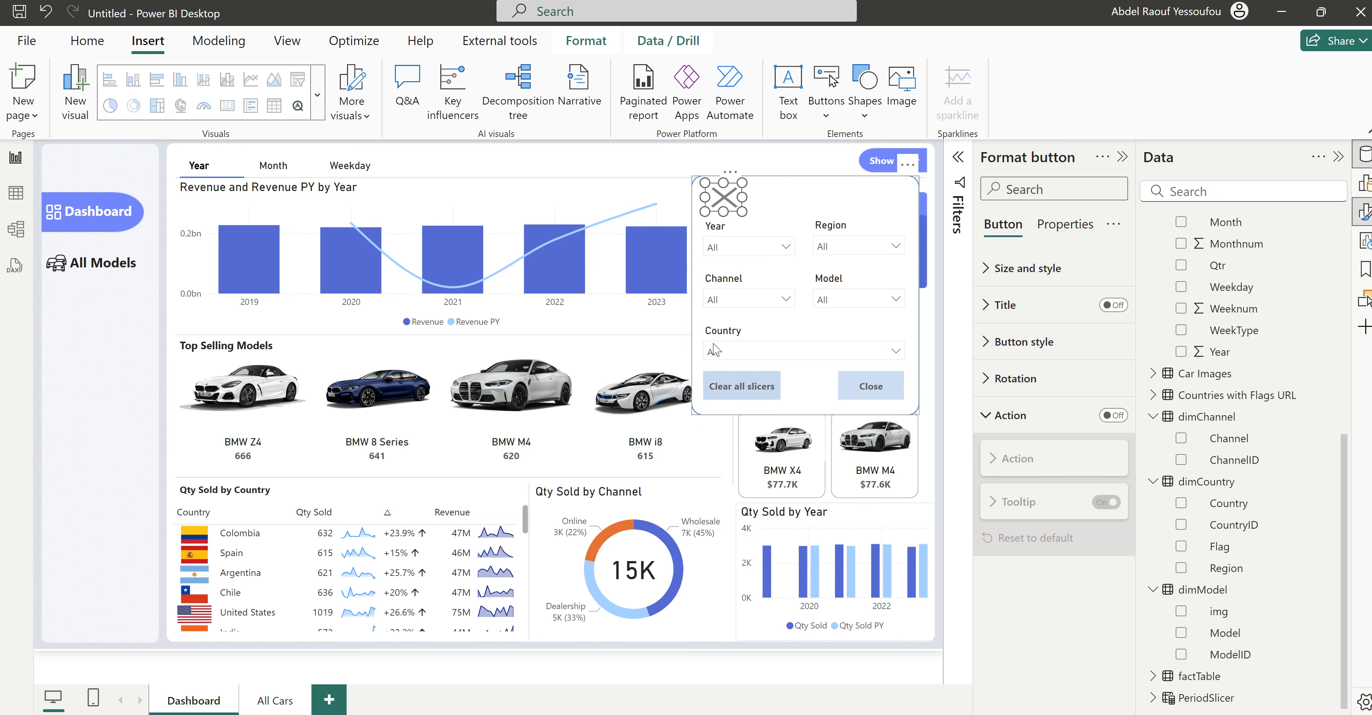
left_click(1113, 415)
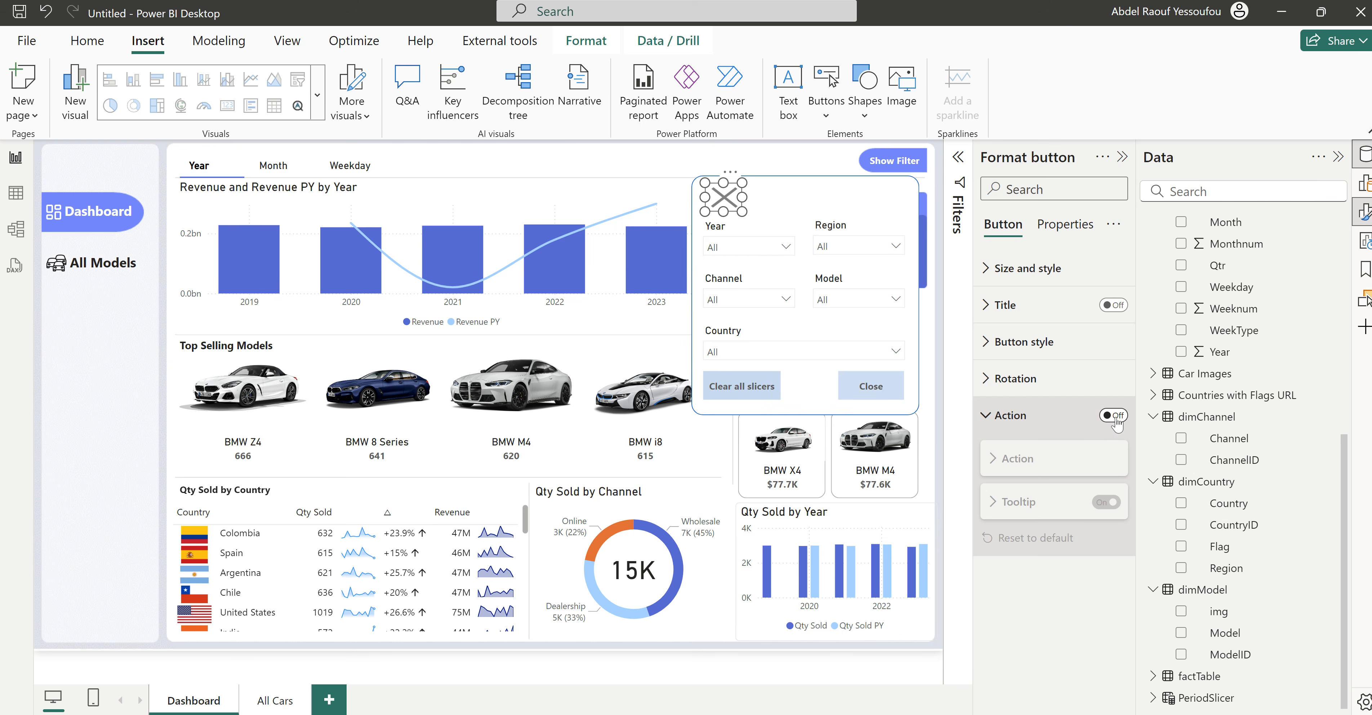
left_click(1058, 461)
left_click(1028, 506)
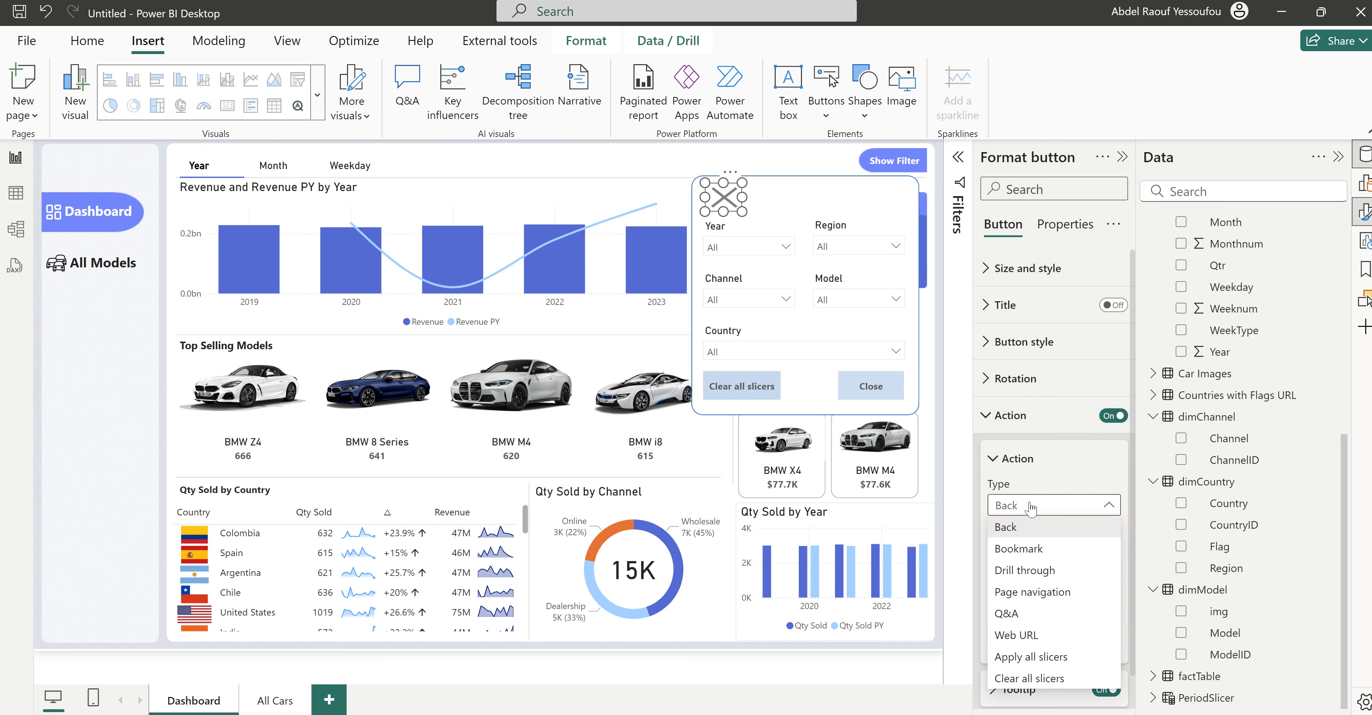
left_click(1036, 554)
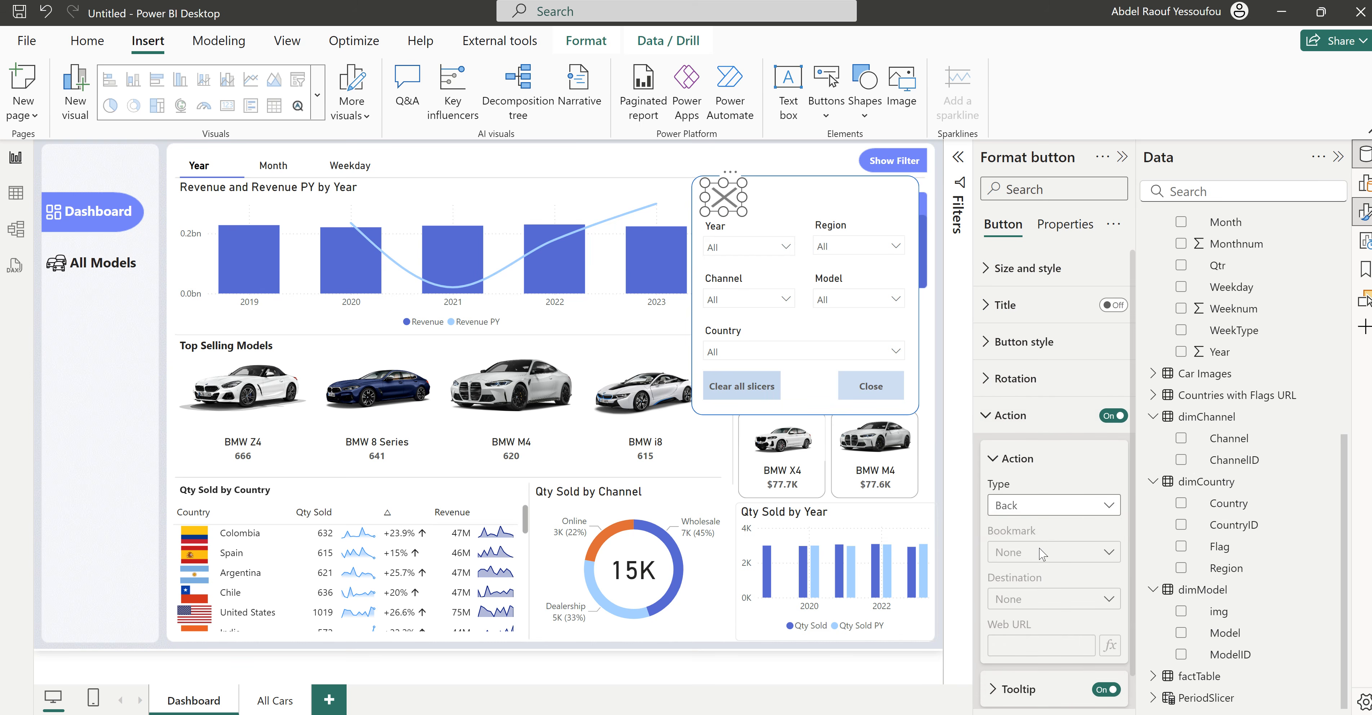
left_click(1038, 557)
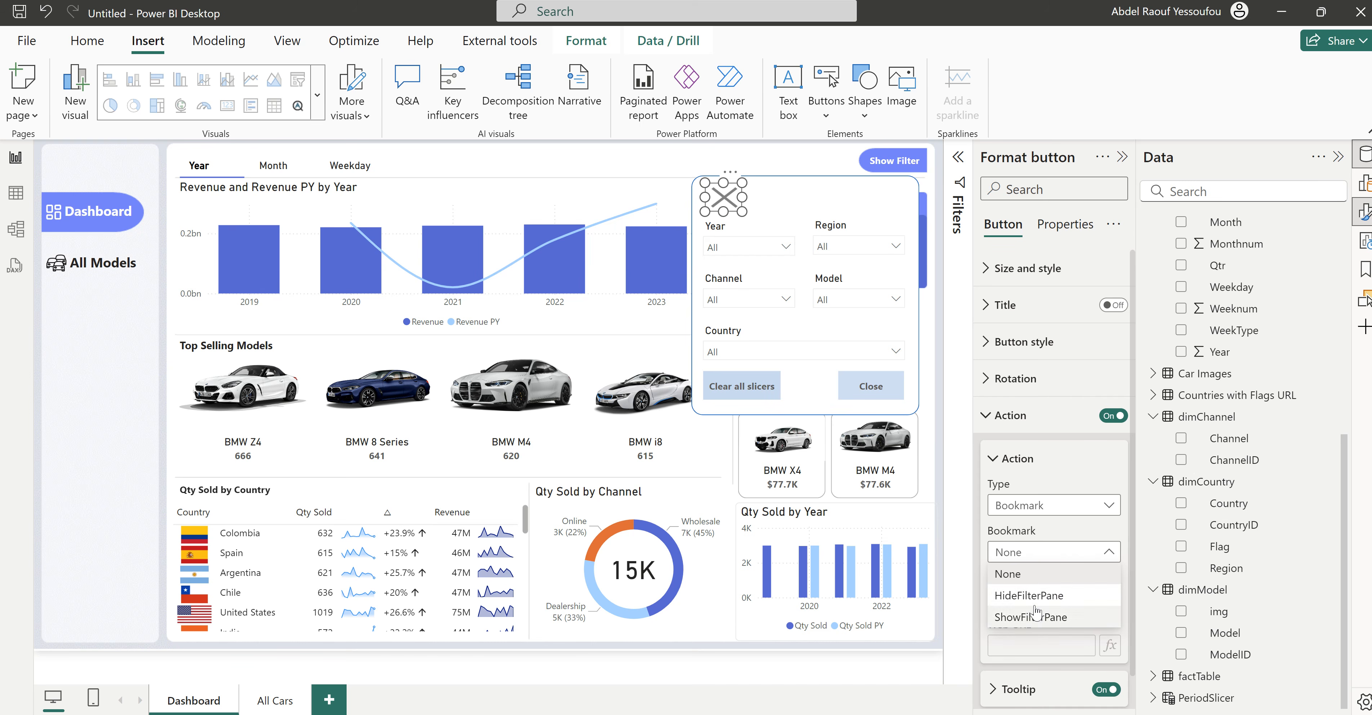
left_click(1029, 595)
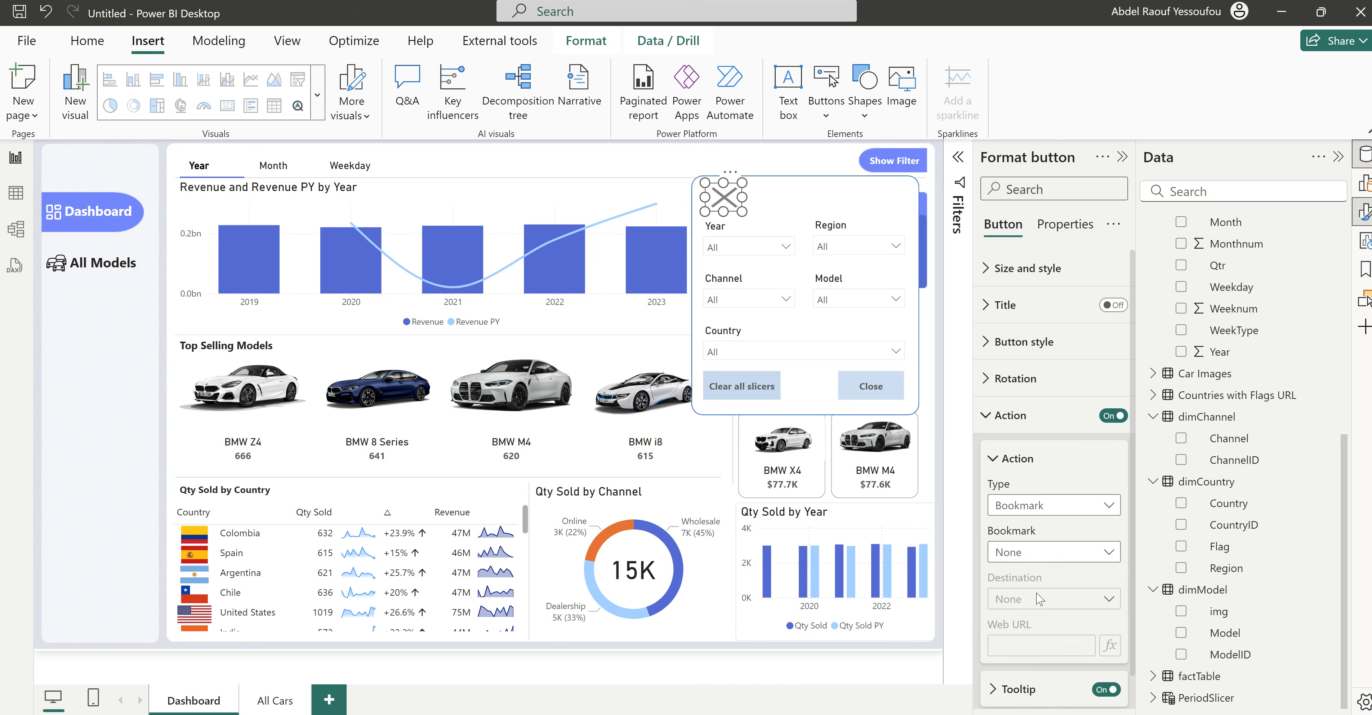
Step: Enable the Close button's action with type Bookmark, targeting the HideFilterPane bookmark
left_click(873, 390)
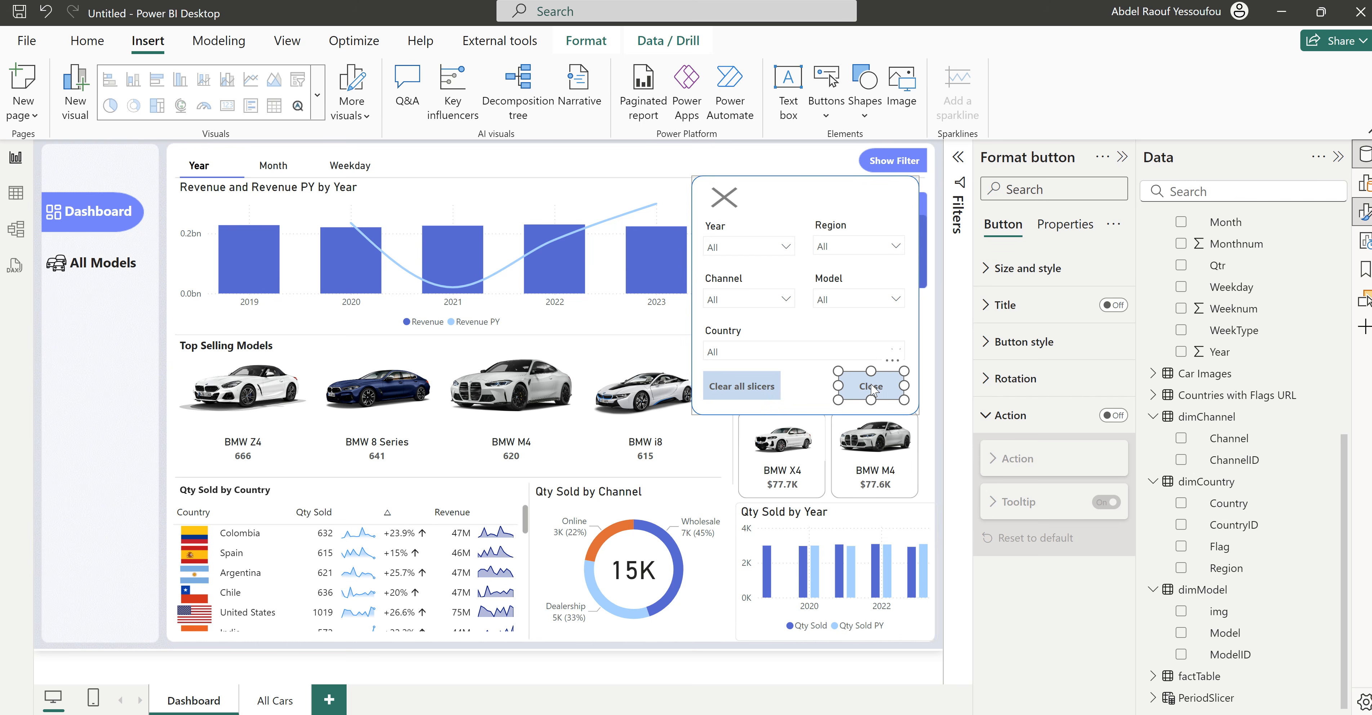
left_click(1113, 415)
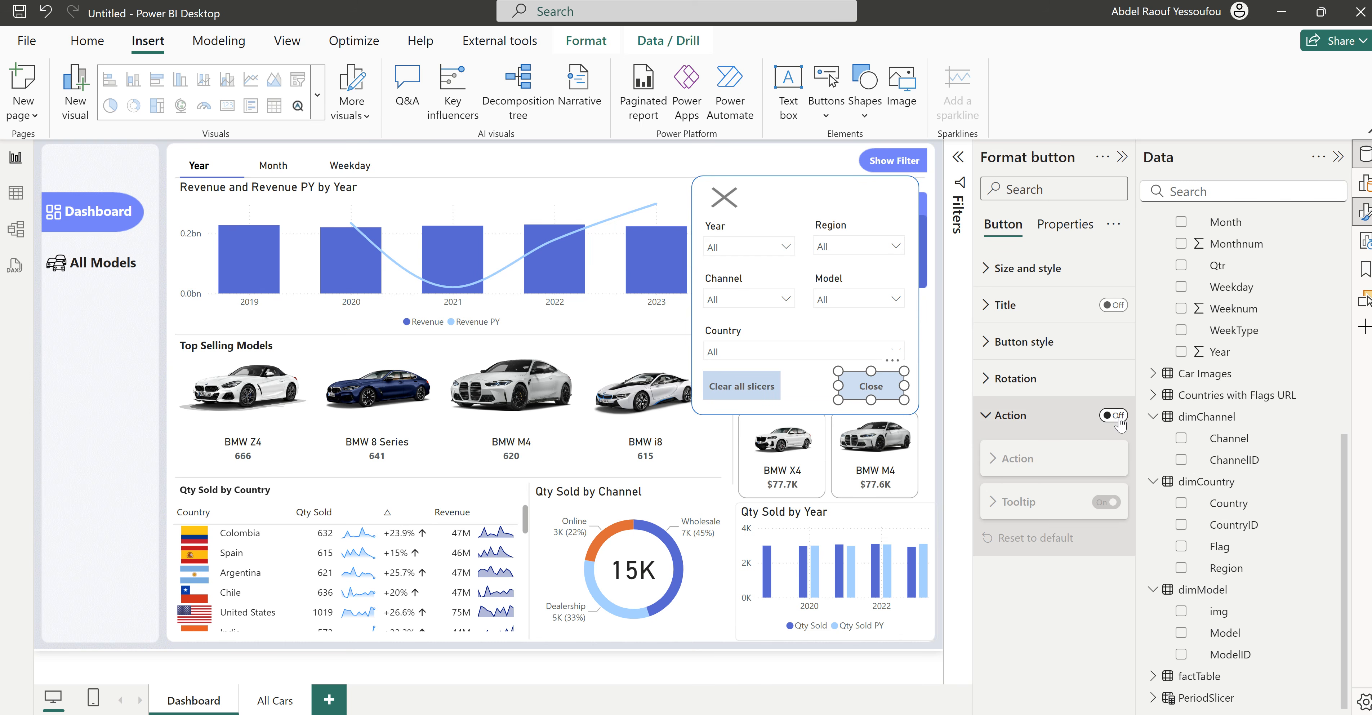
left_click(1016, 464)
left_click(1040, 505)
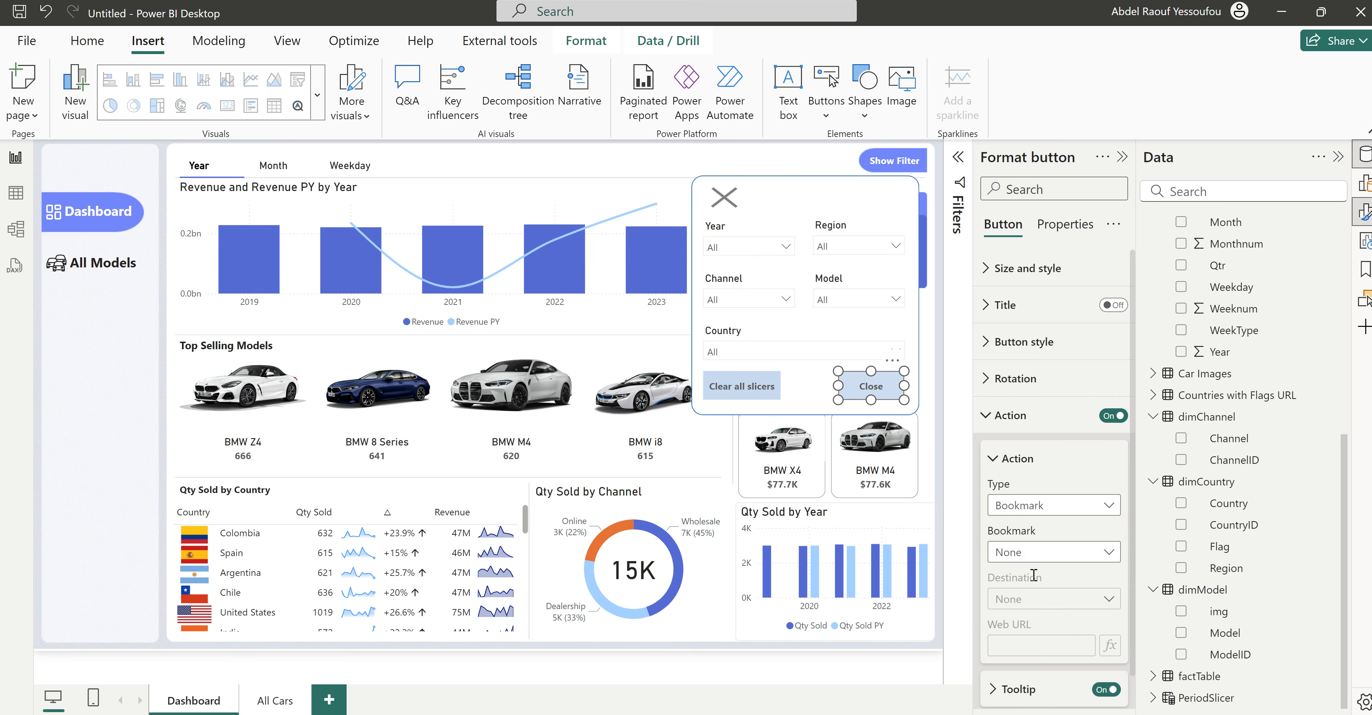
left_click(1047, 557)
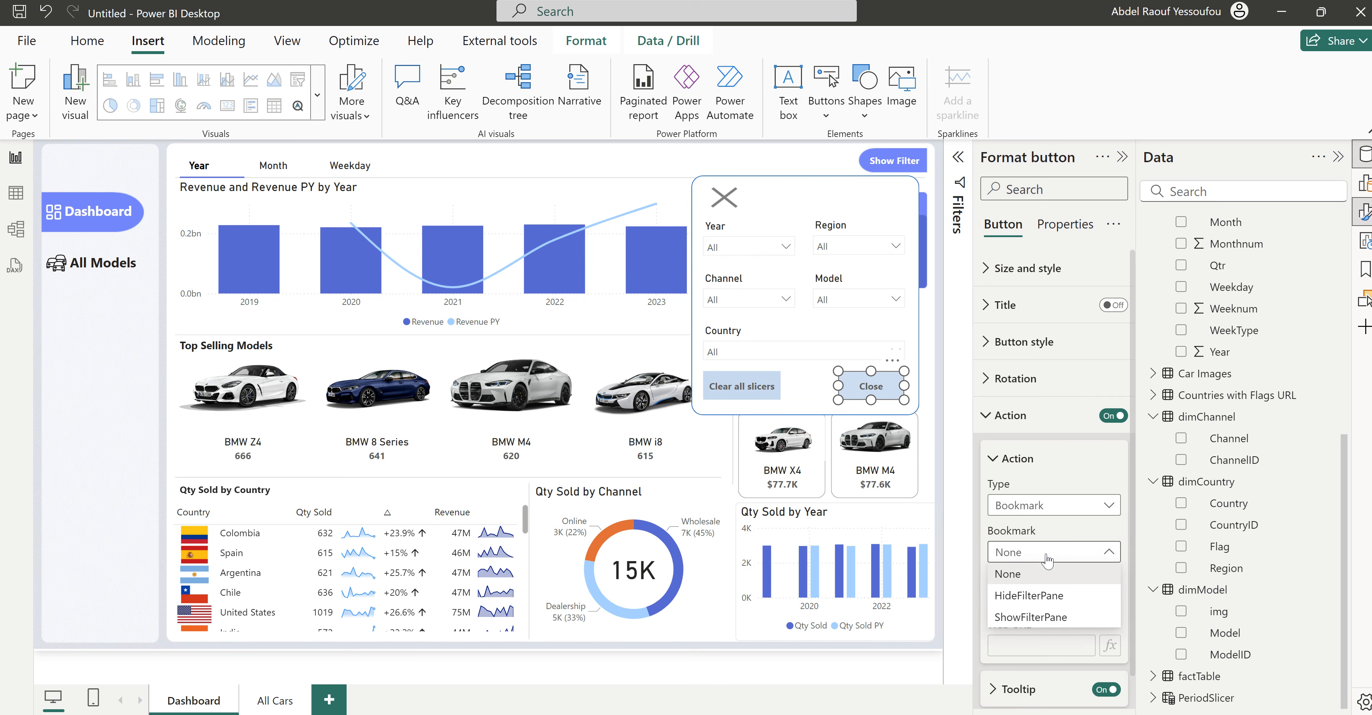
left_click(1047, 597)
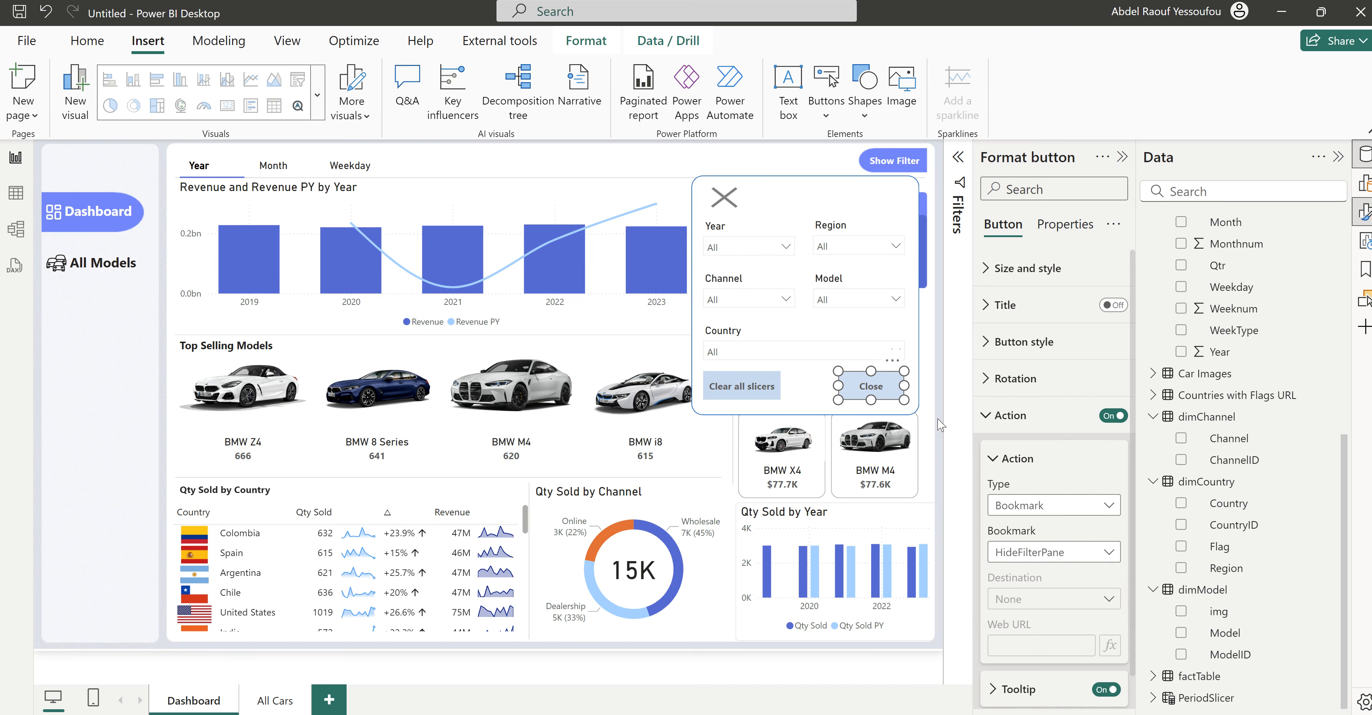
Step: Test the filter panel: hide it with Close, reopen it with Show Filter, toggle Year 2020 on and off, and hide it with the X
left_click(872, 392, "ctrl")
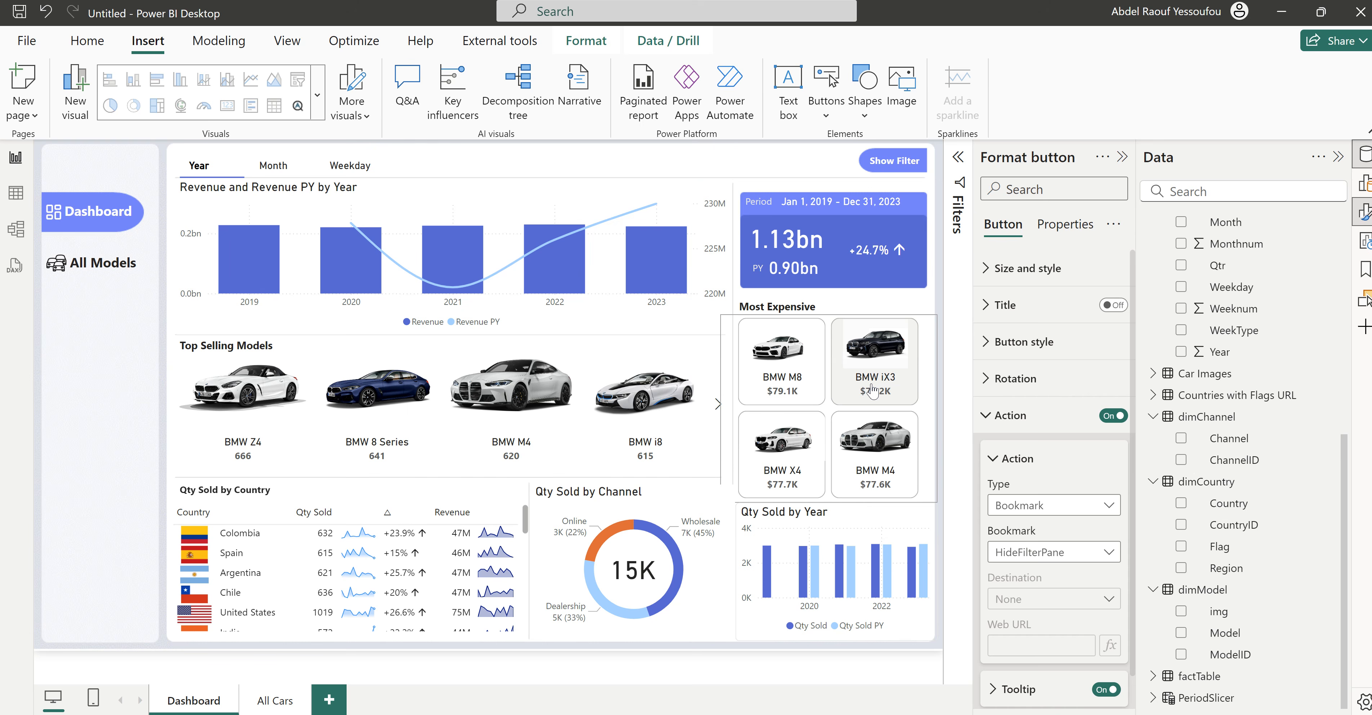
left_click(892, 163, "ctrl")
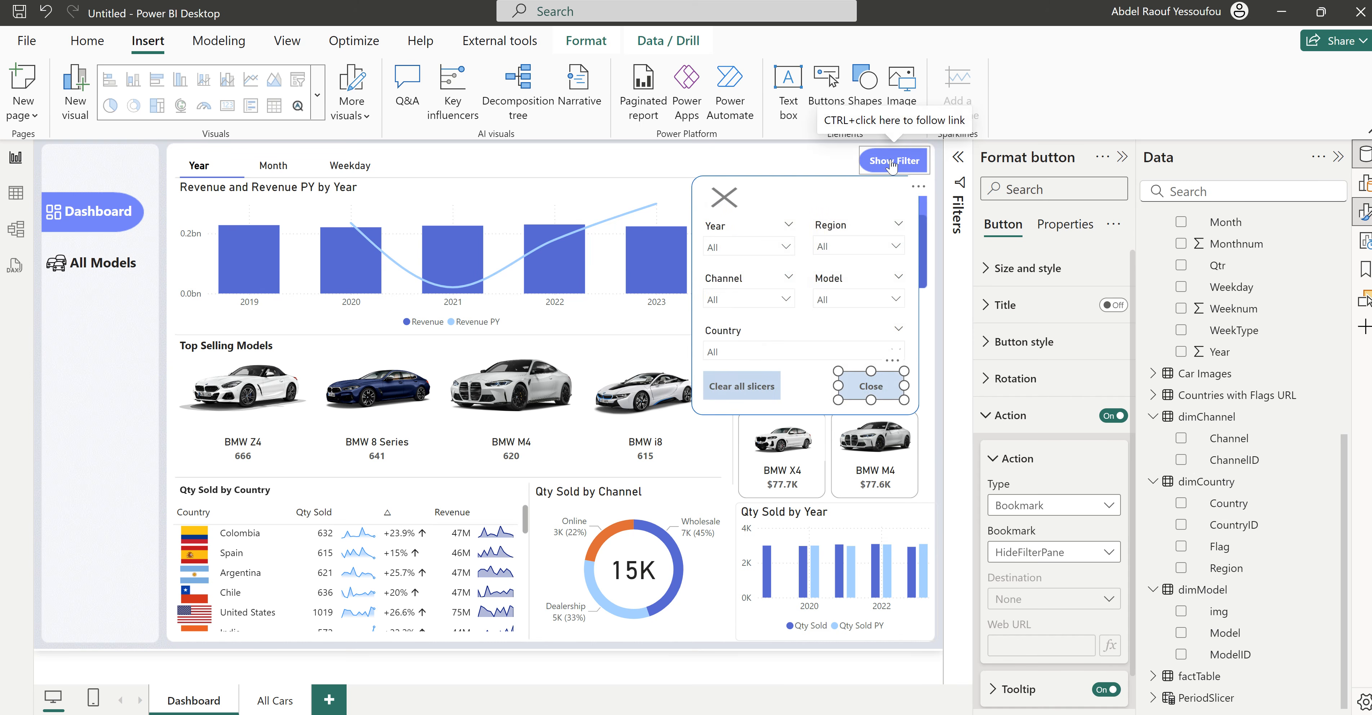
left_click(763, 249)
left_click(727, 293)
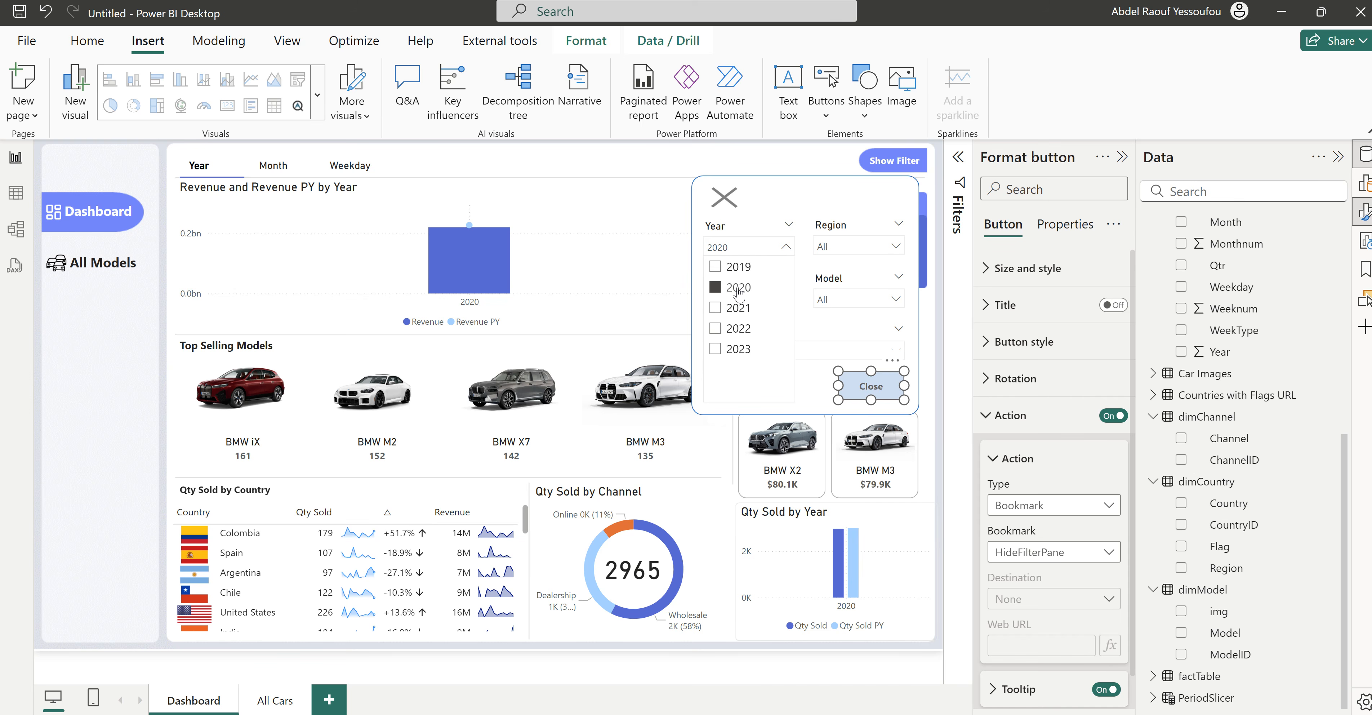
left_click(738, 290)
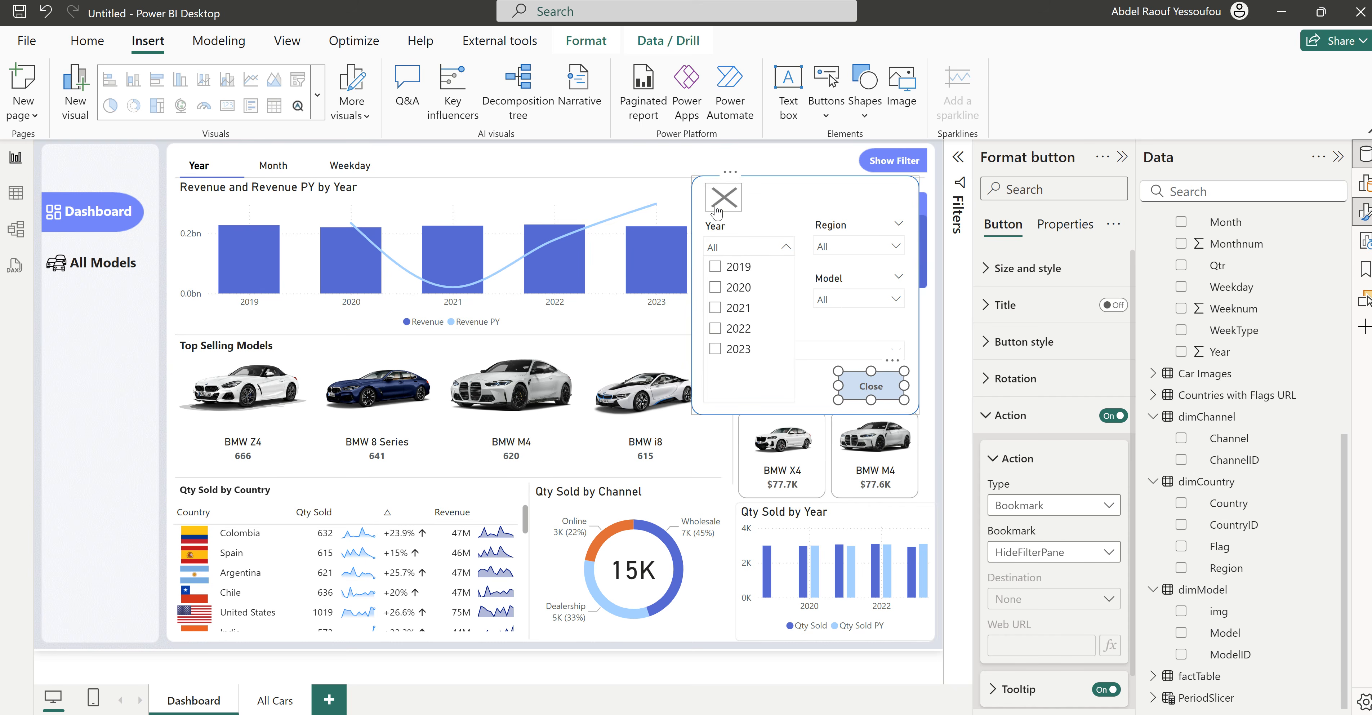
left_click(724, 198, "ctrl")
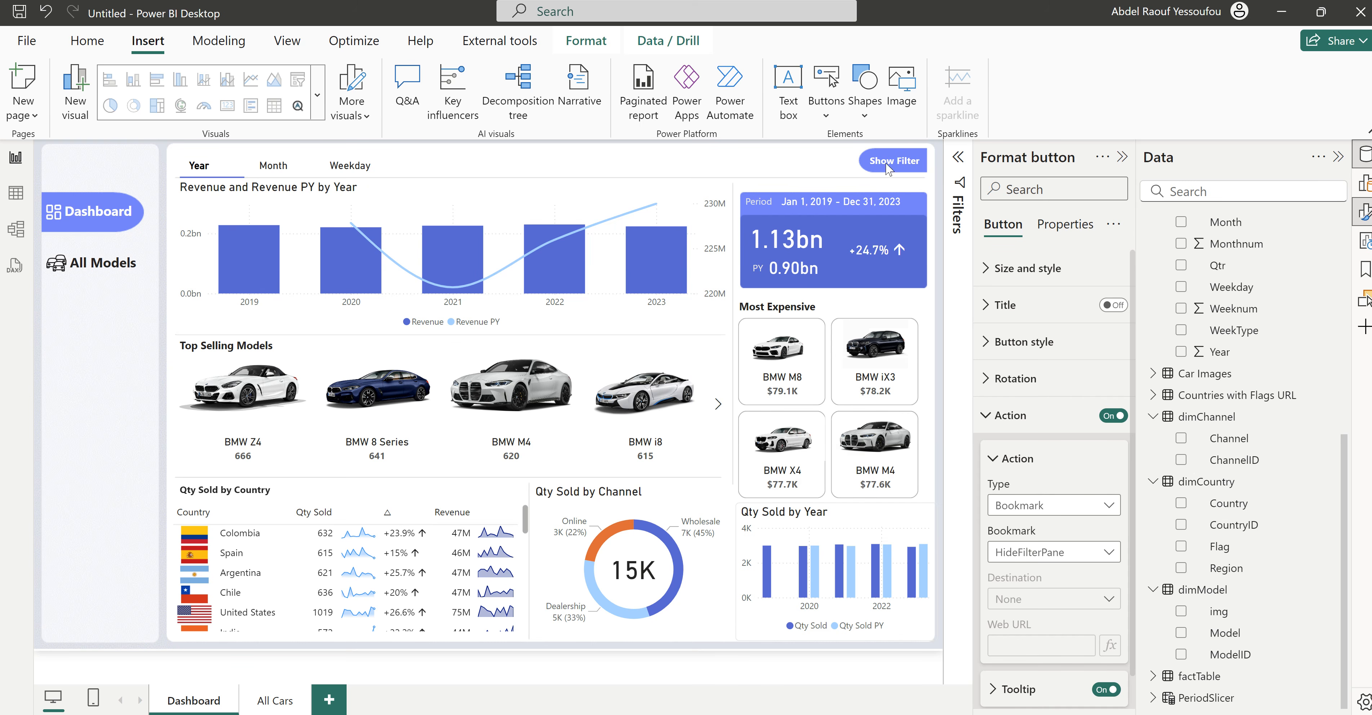
Step: Insert the BMW.svg.png logo image, shrink it and place it at the bottom of the Dashboard page's navigation sidebar
left_click(900, 105)
left_click(321, 140)
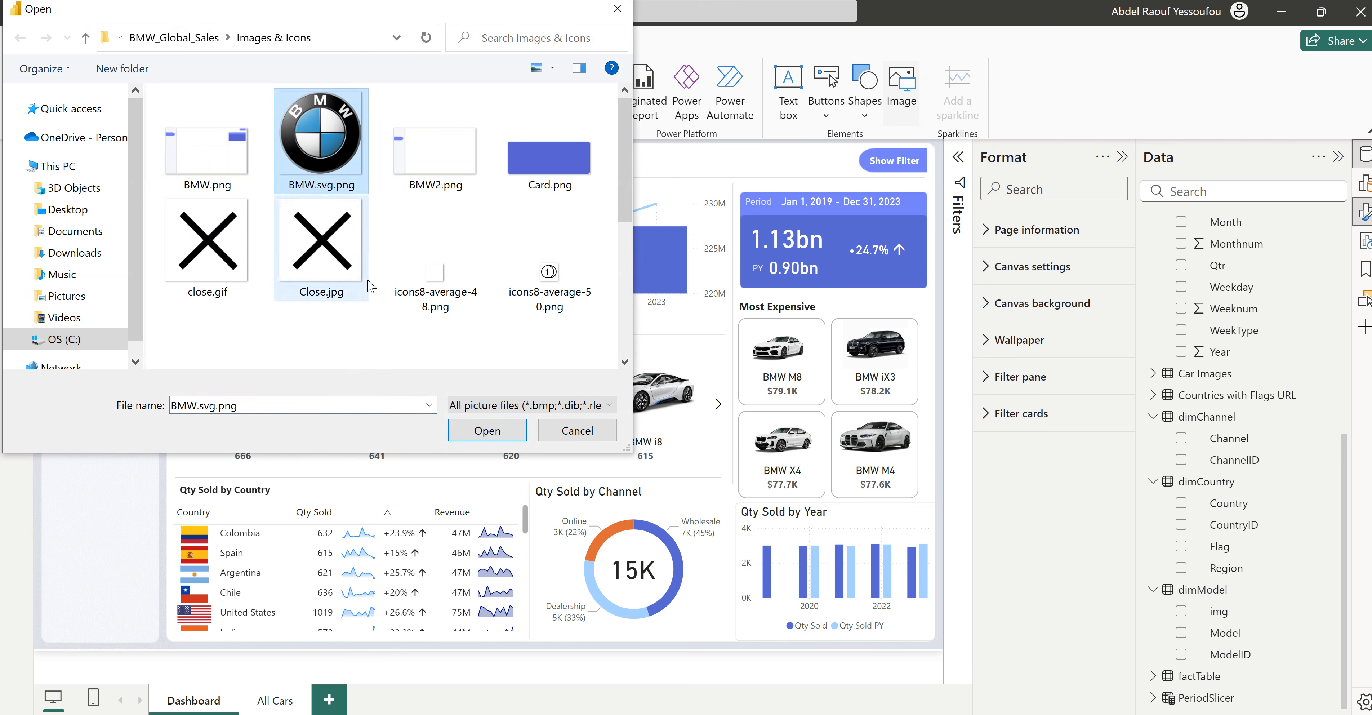
left_click(482, 434)
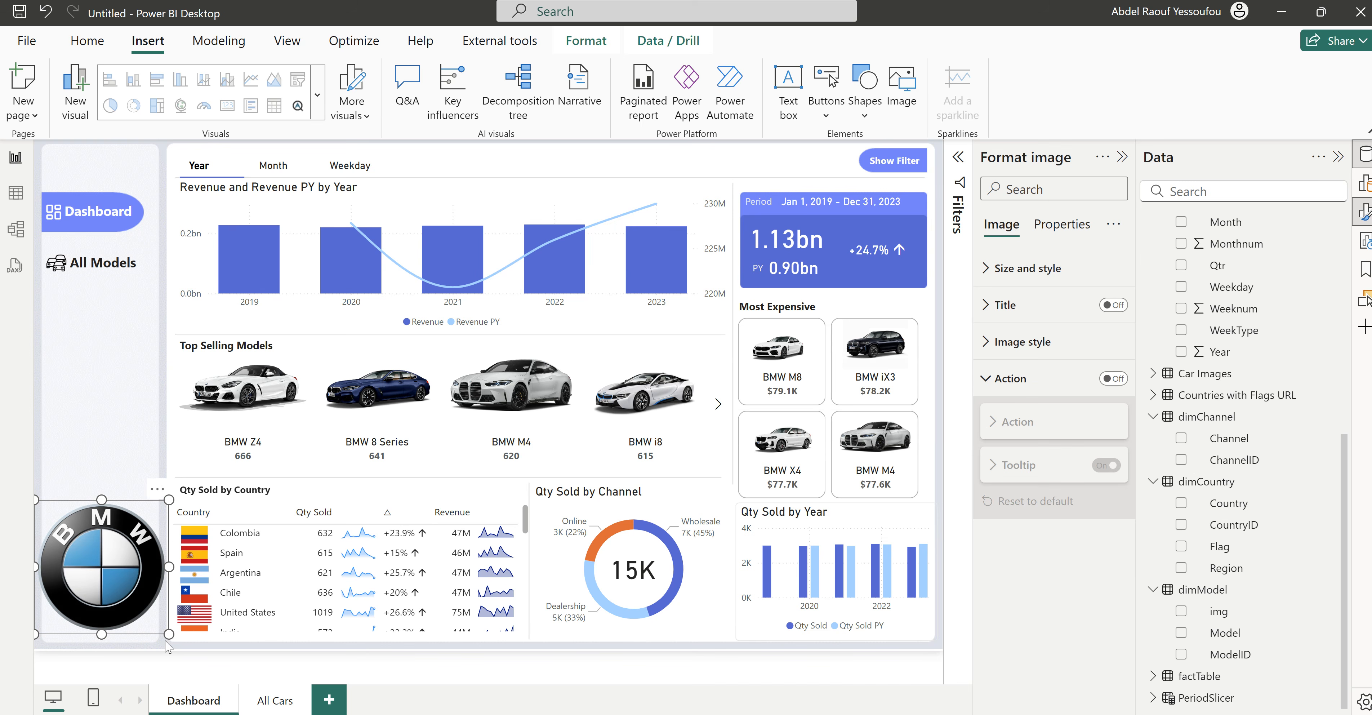
left_click_drag(168, 633, 142, 607)
left_click_drag(105, 560, 113, 601)
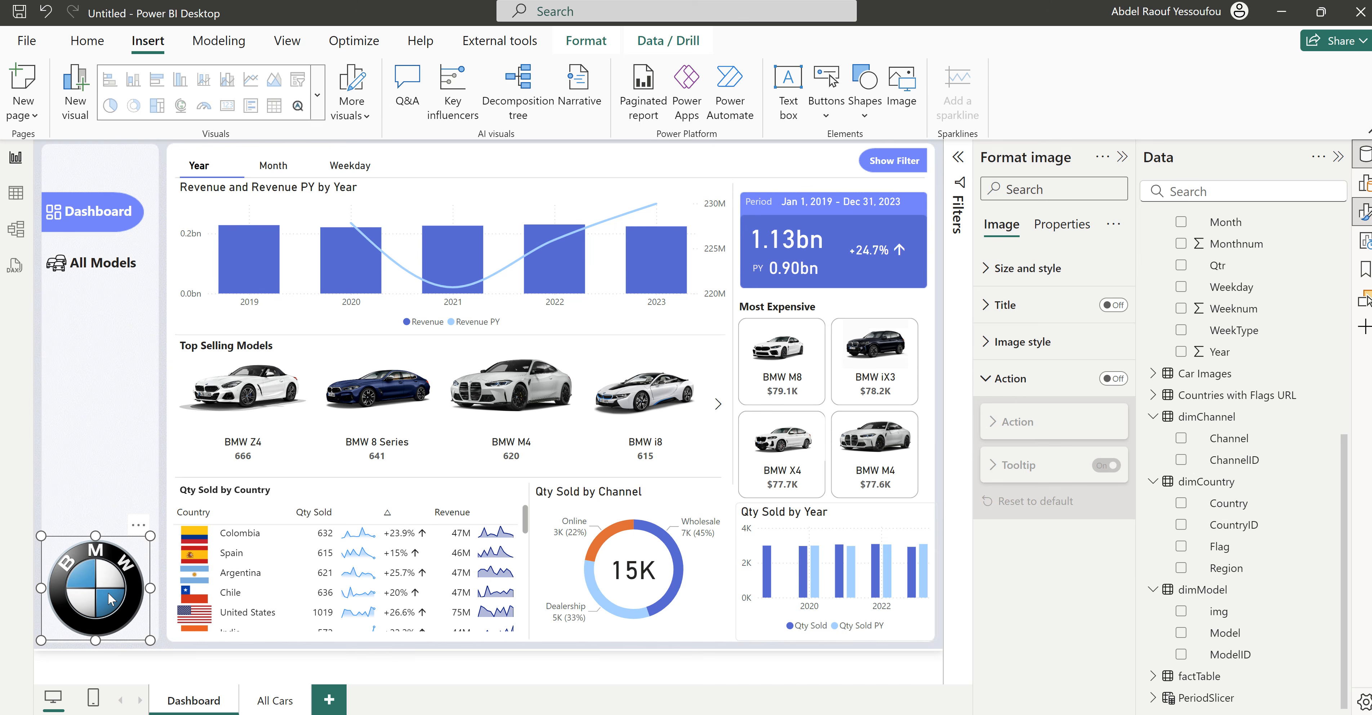
Step: Copy the BMW logo to the same place on the All Cars page and compare with the finished BMW_Global_Sales report
left_click(288, 702)
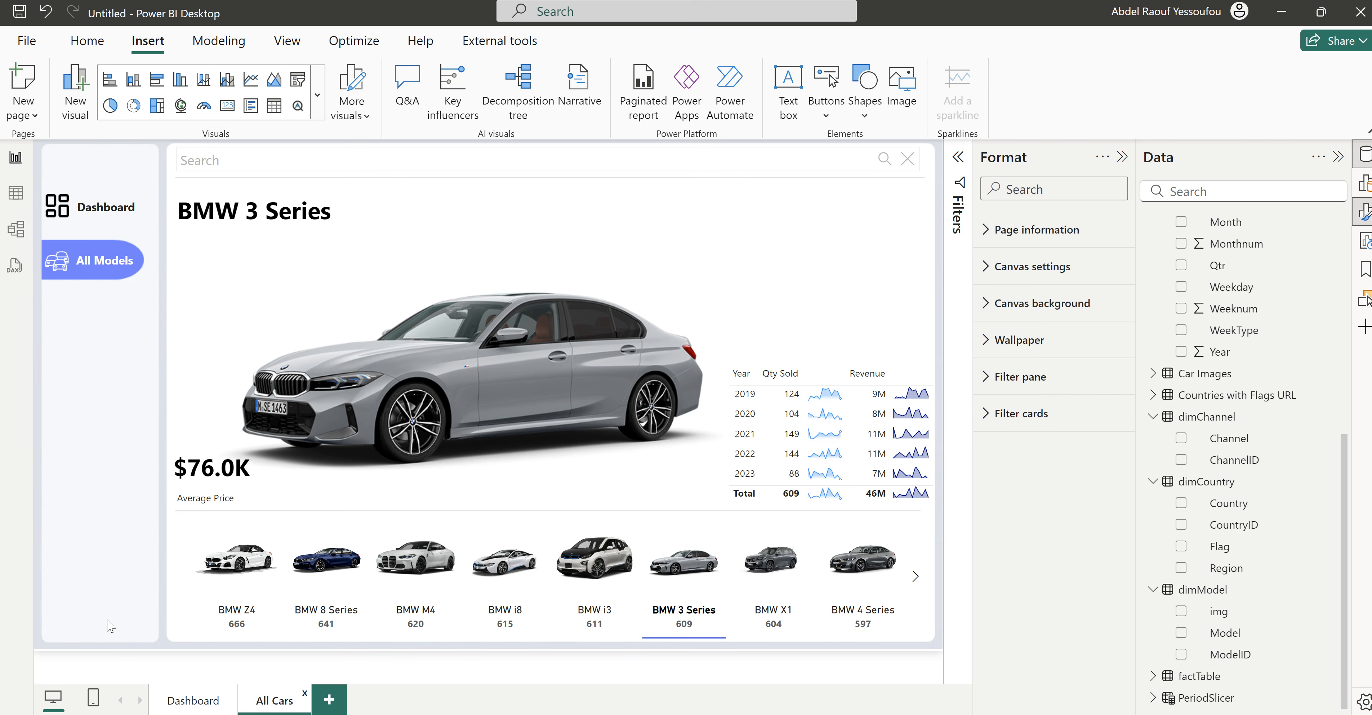
key("ctrl+v")
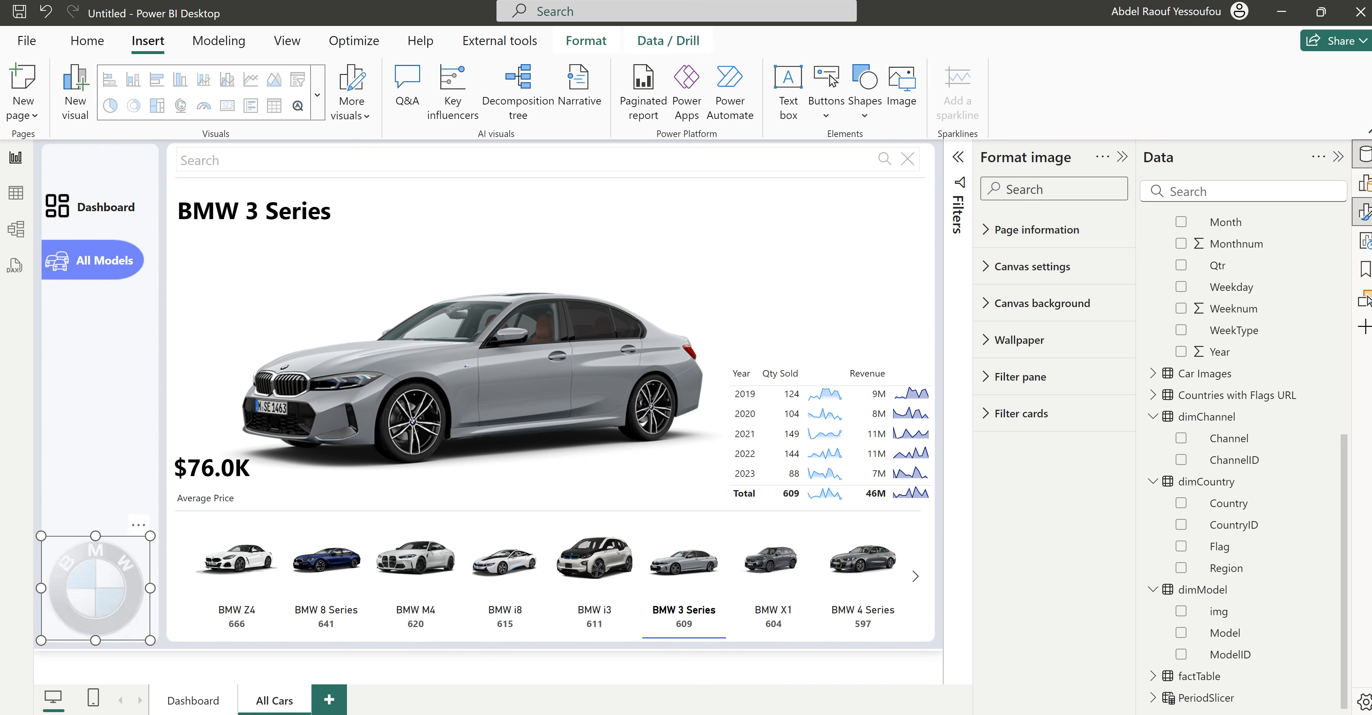
mouse_move(820, 713)
left_click(780, 695)
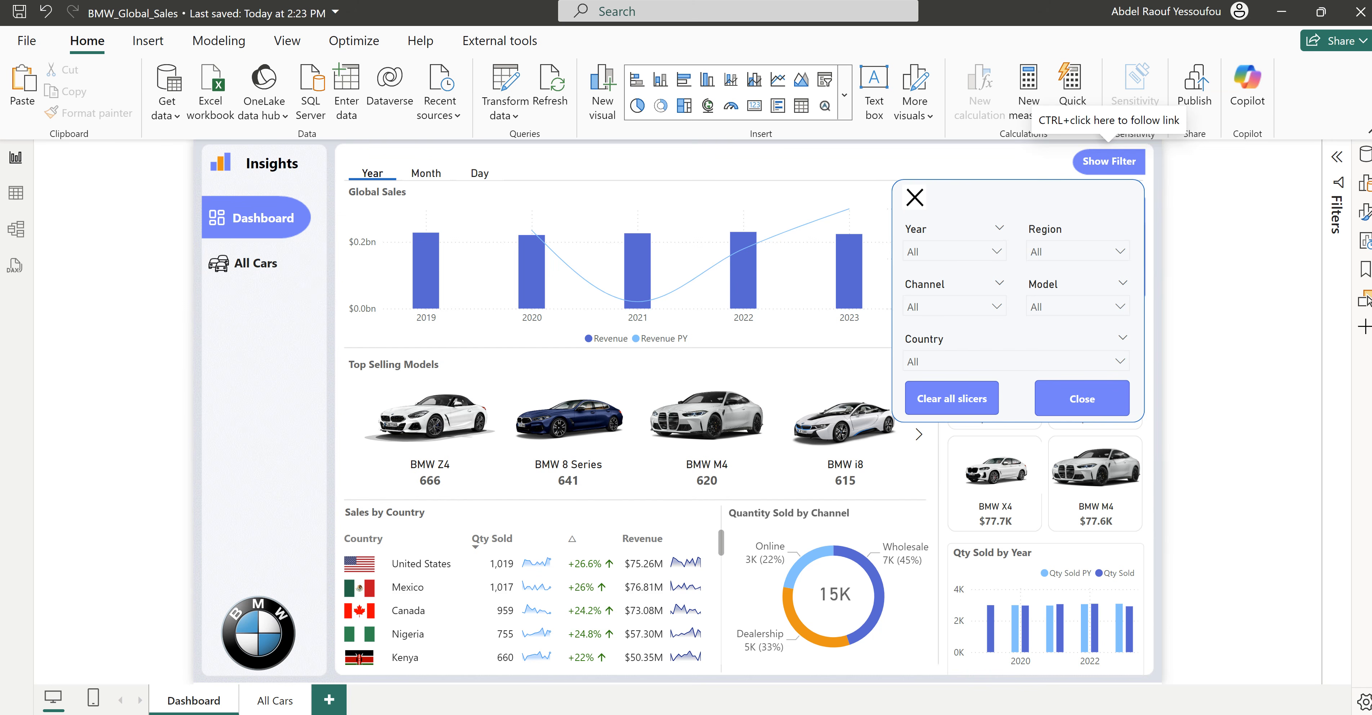
left_click(893, 697)
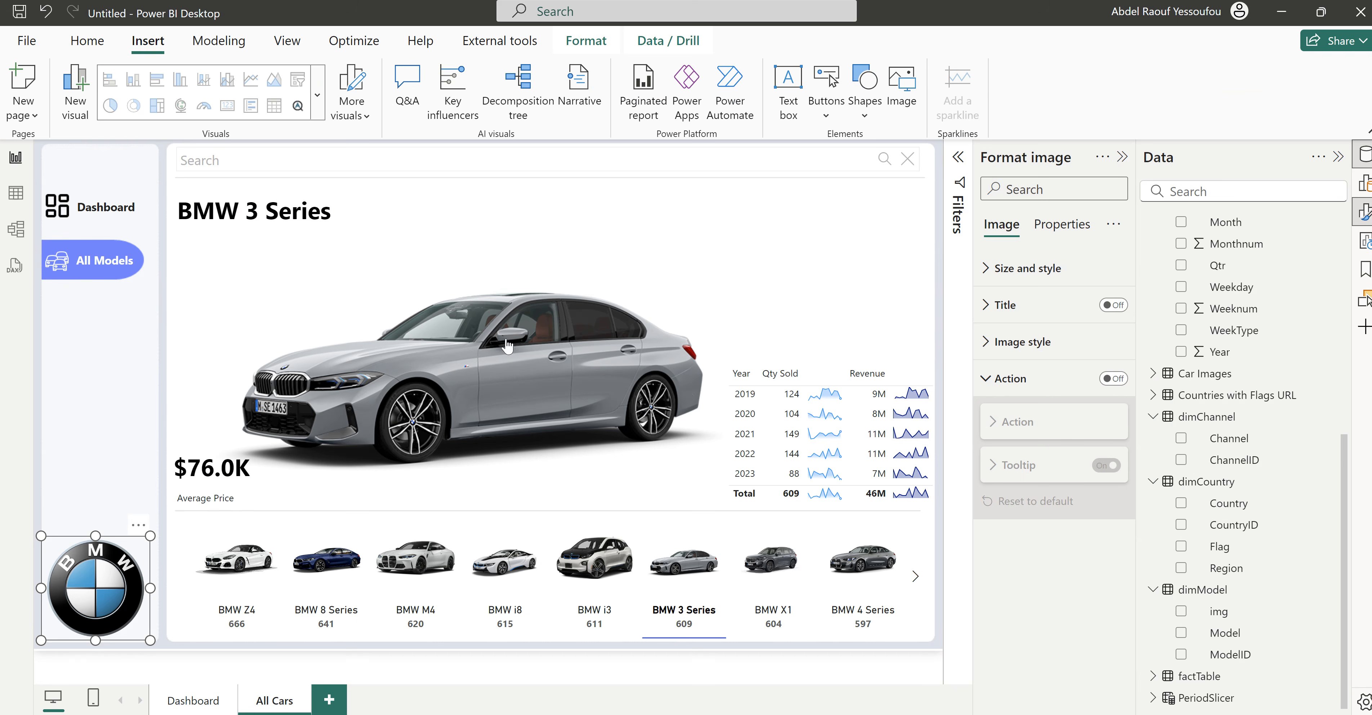
Step: Duplicate the All Models text box on the All Cars page and place the copy above the Dashboard button
left_click(124, 178)
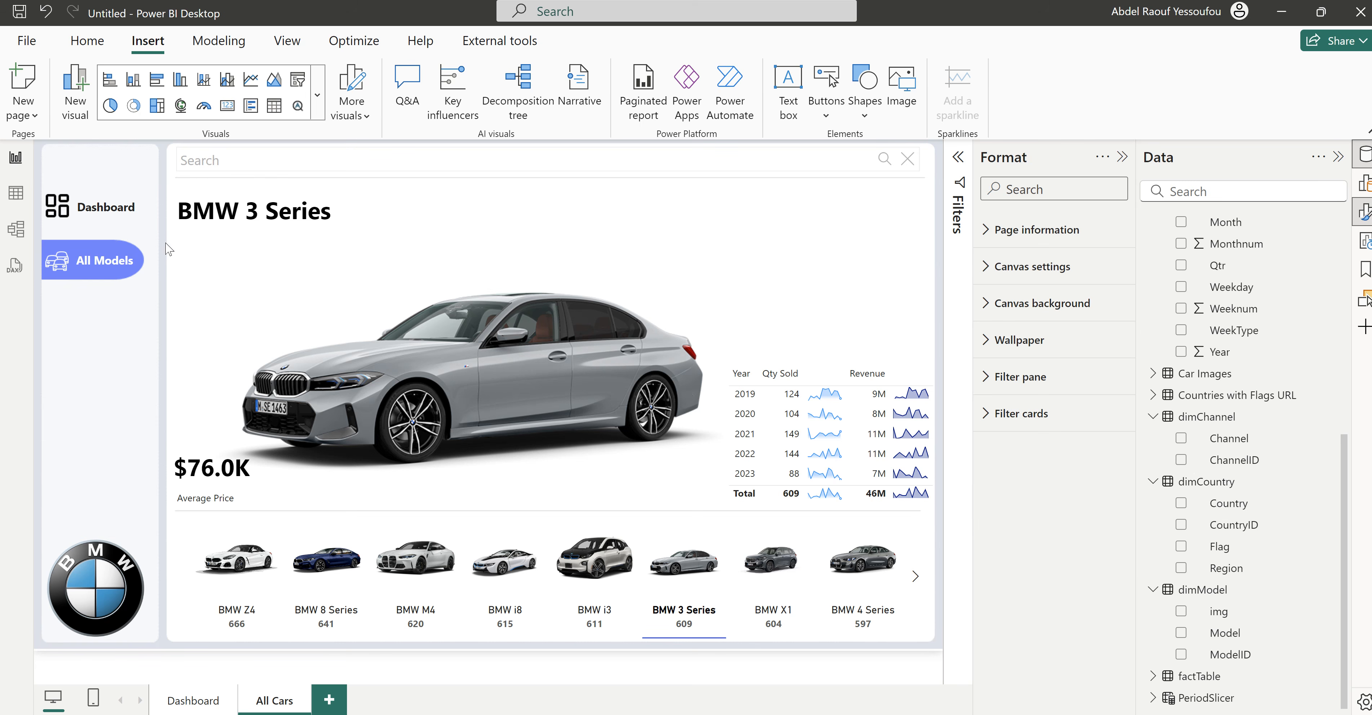
left_click(110, 222)
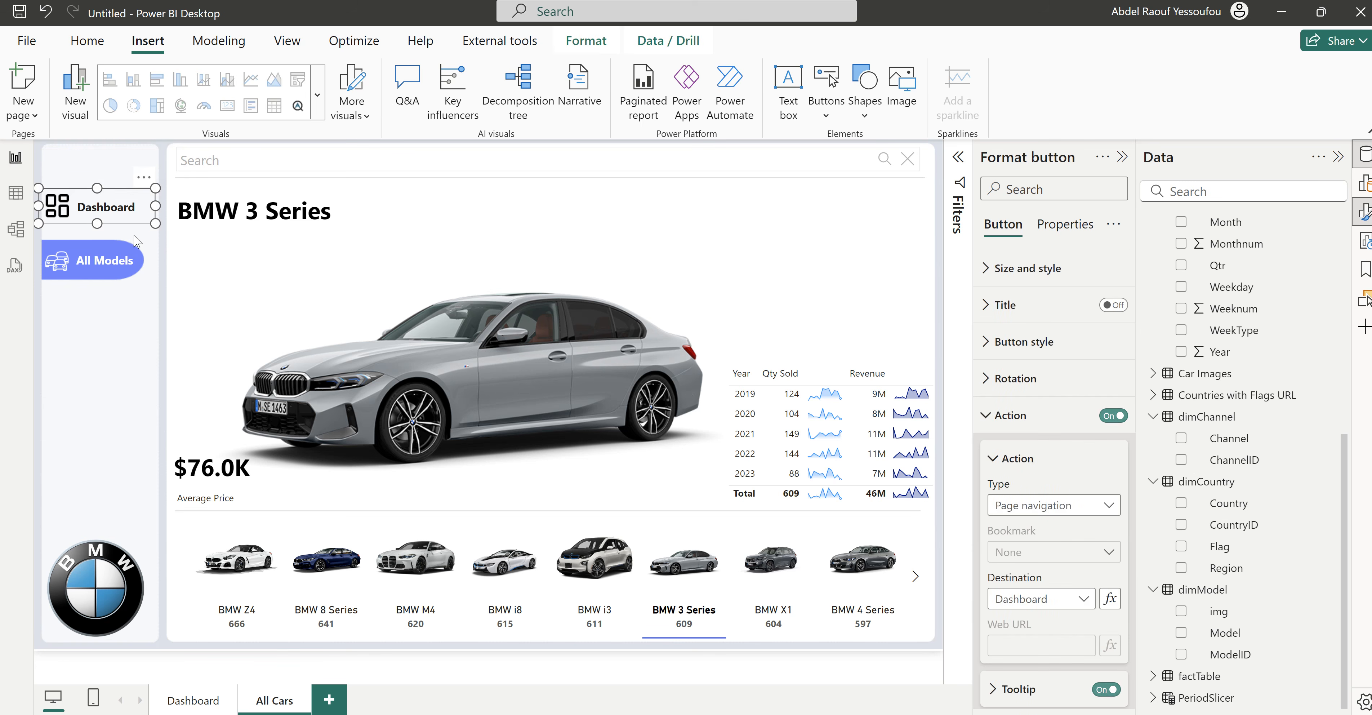
left_click(135, 233)
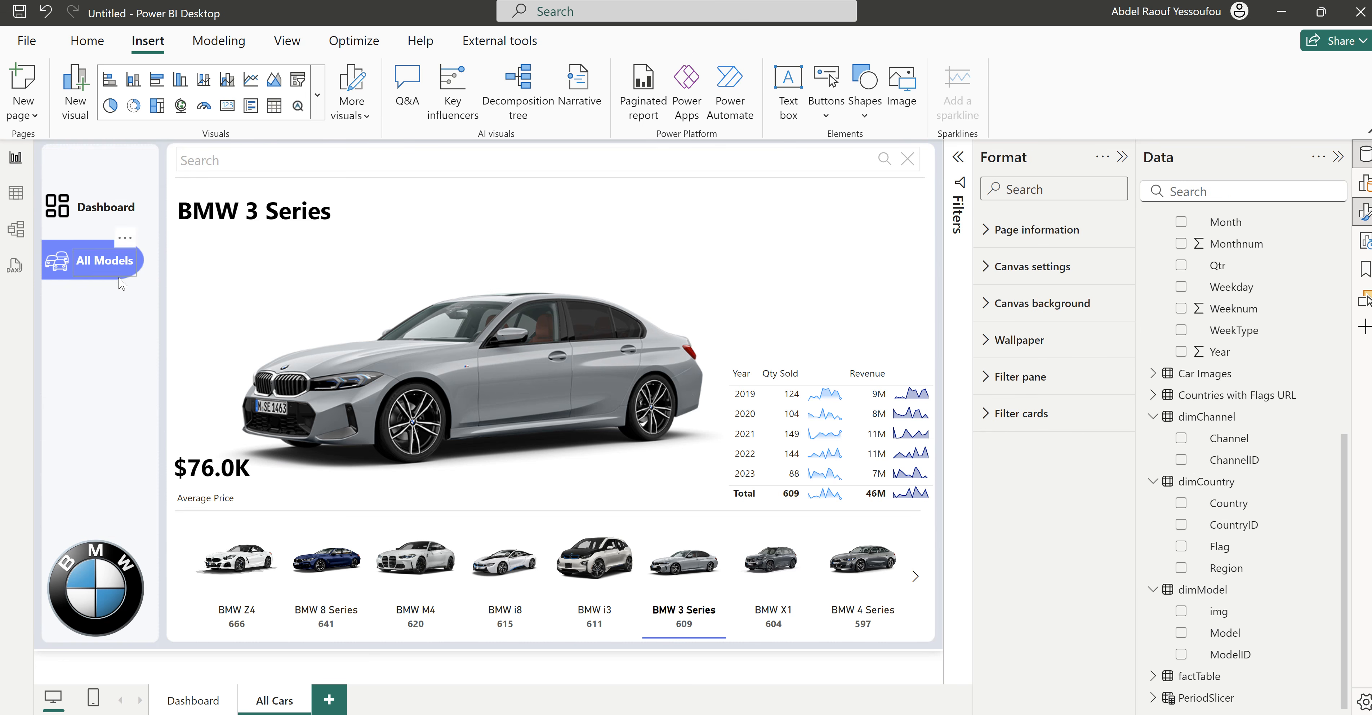
left_click(124, 281)
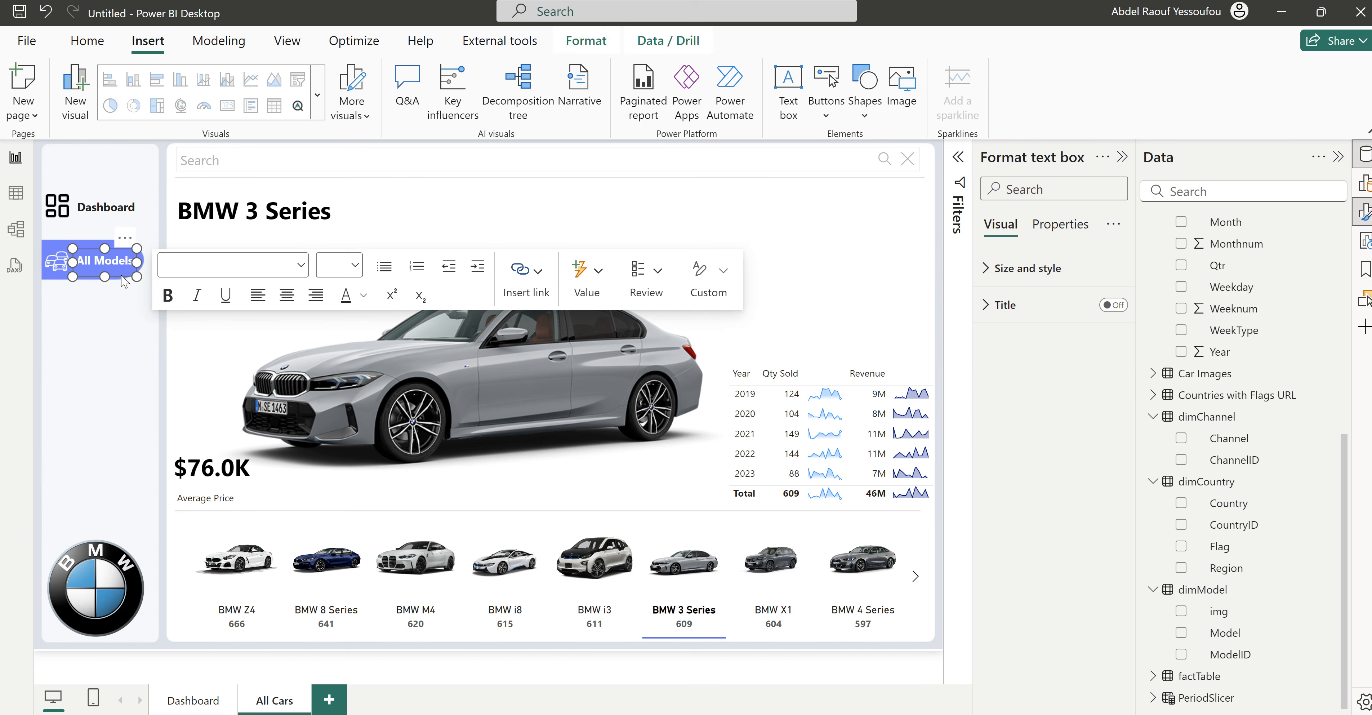
key("ctrl+v")
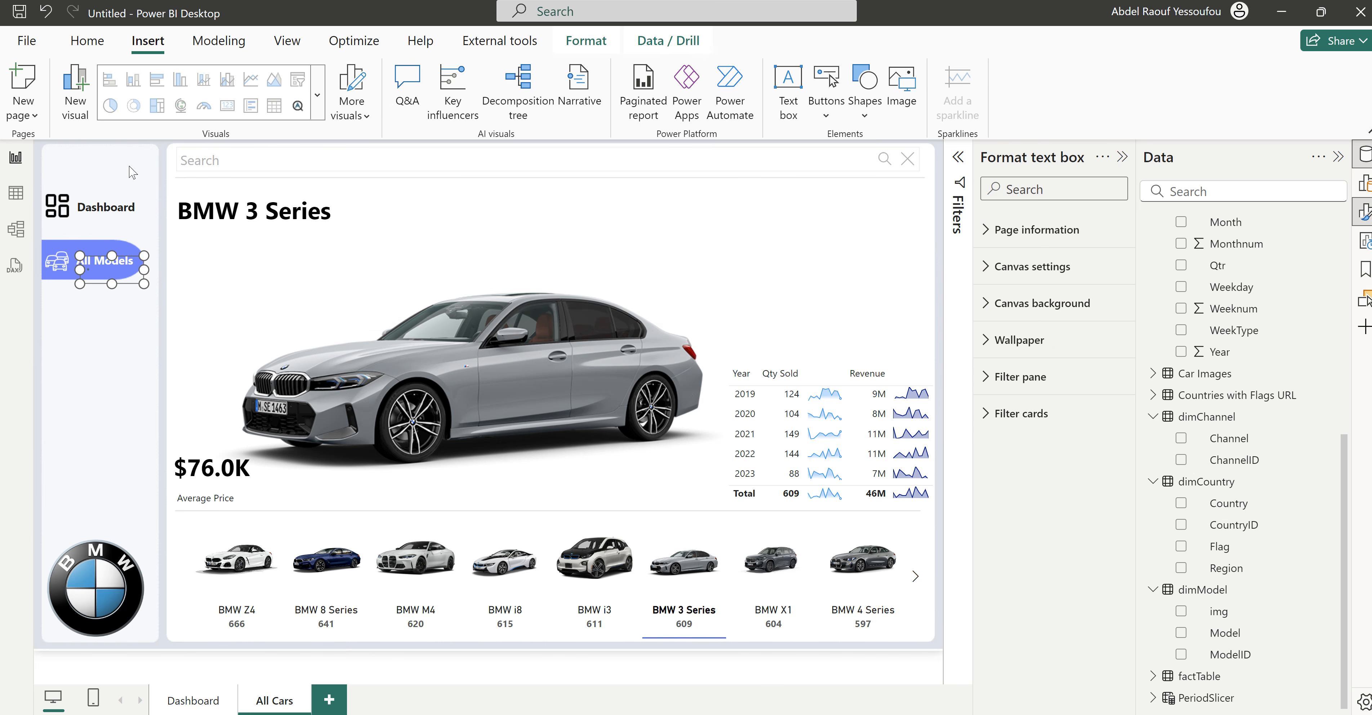
left_click_drag(133, 250, 141, 146)
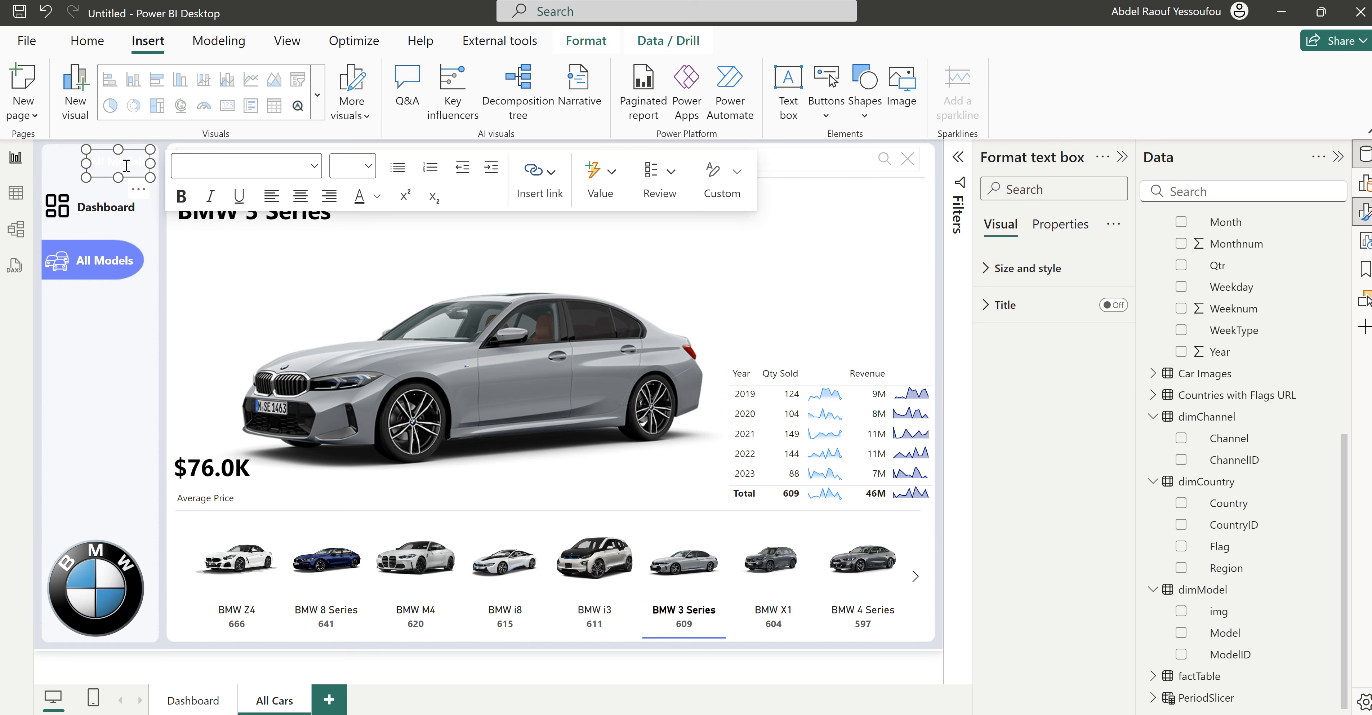
Step: Replace the duplicated text box's content with Insights and format it in bold black
key("ctrl+a")
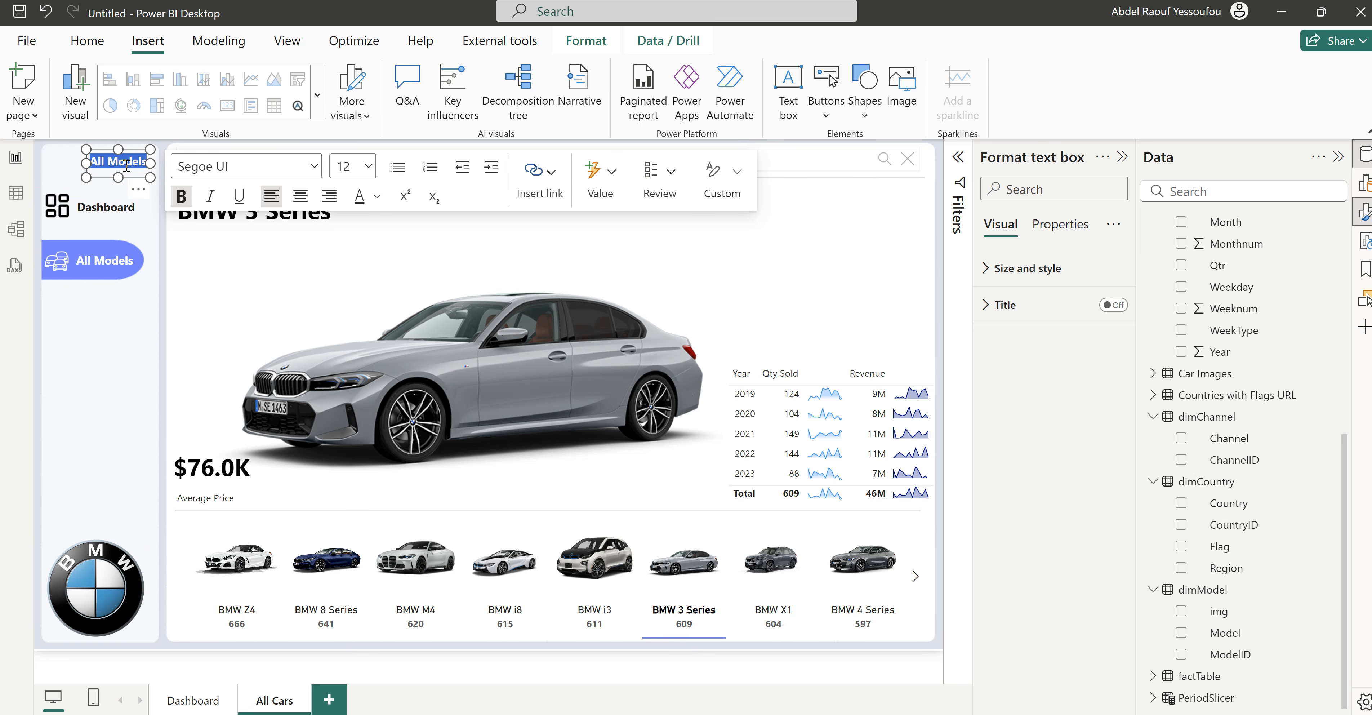
key("Delete")
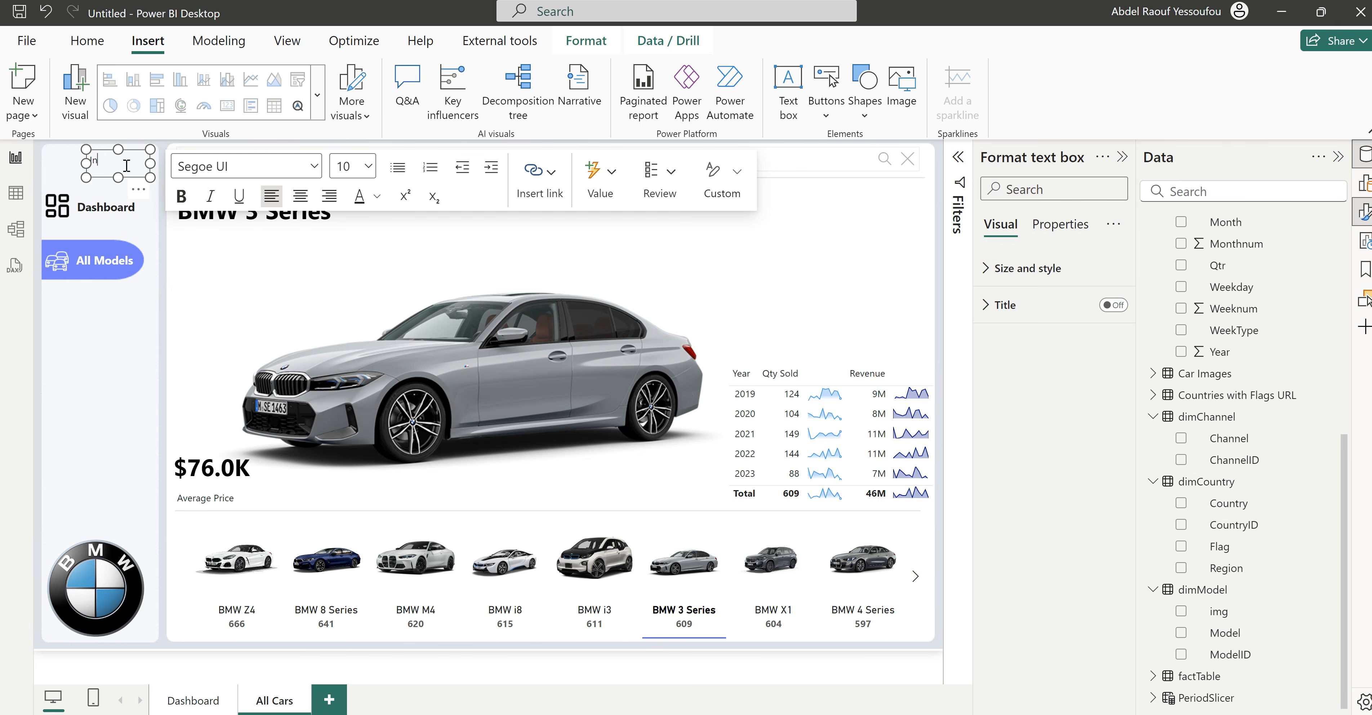
key("ctrl+a")
left_click(181, 196)
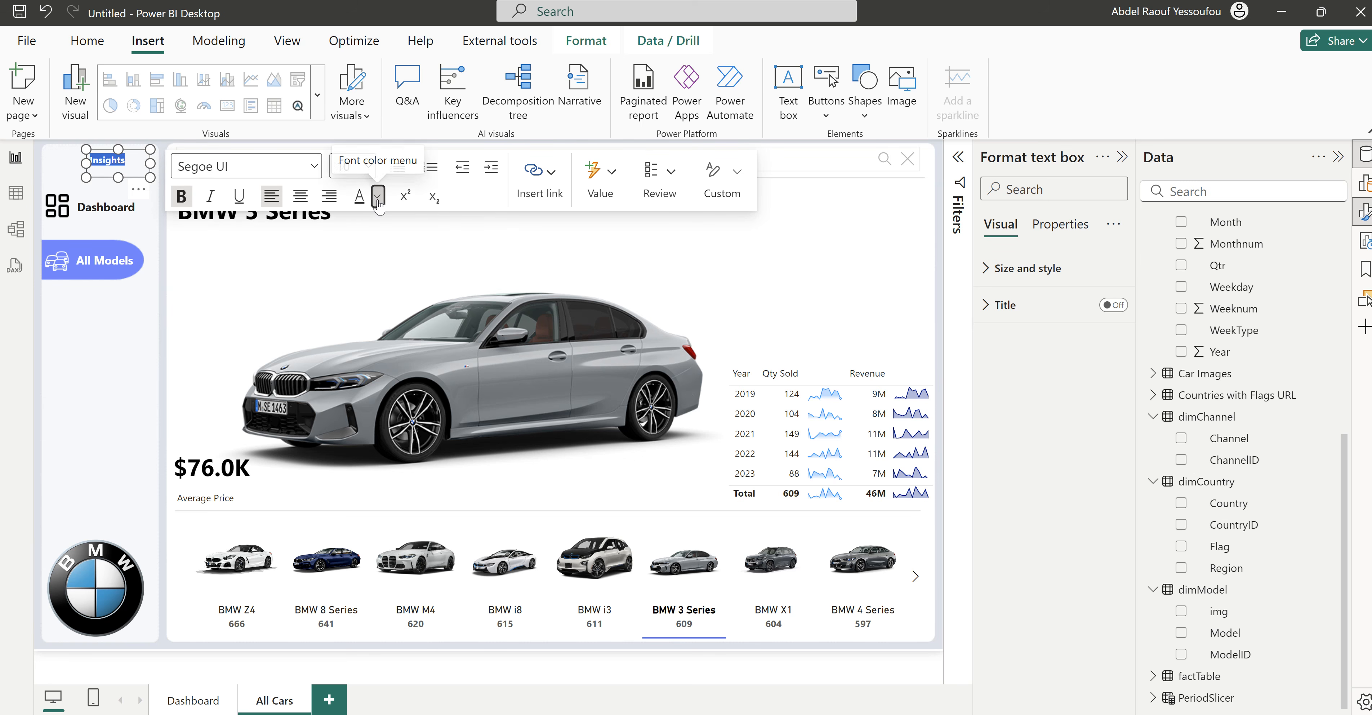
left_click(378, 202)
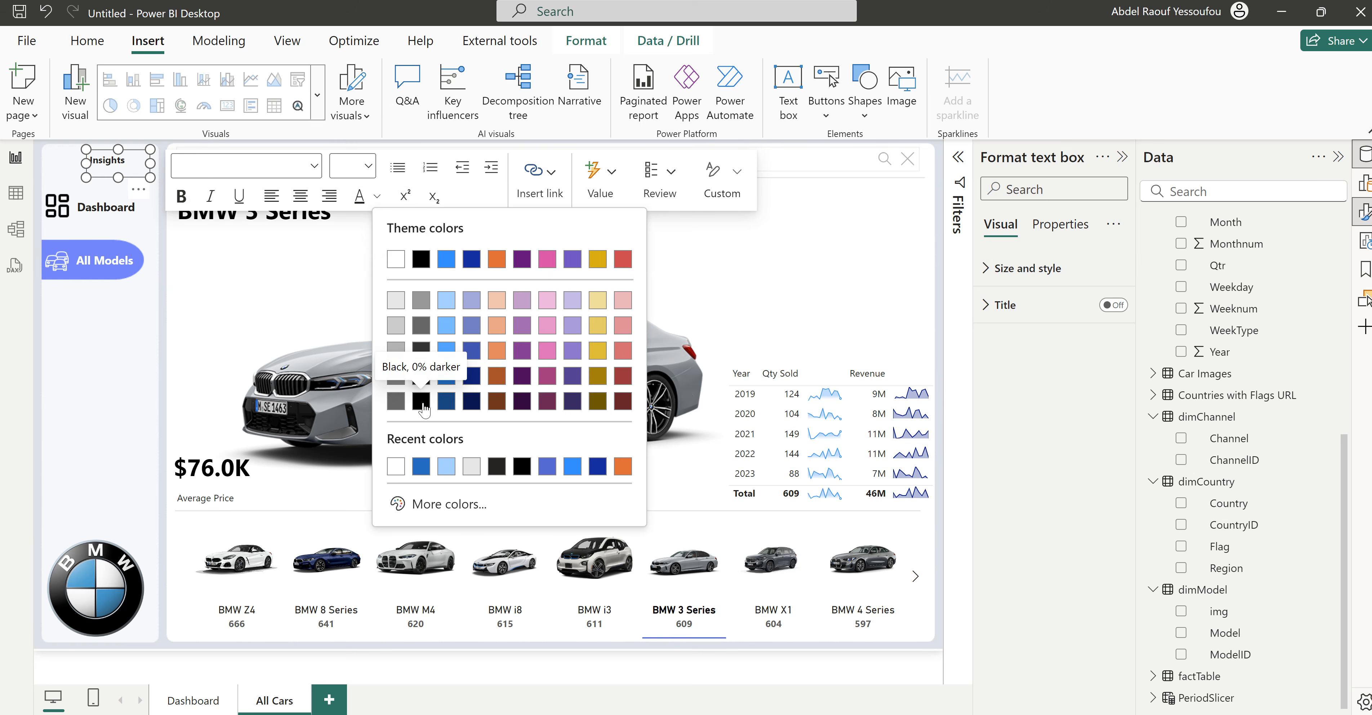
Step: Set the font size of the Insights heading on the All Cars page to 16
left_click(367, 166)
left_click(368, 166)
left_click(96, 158)
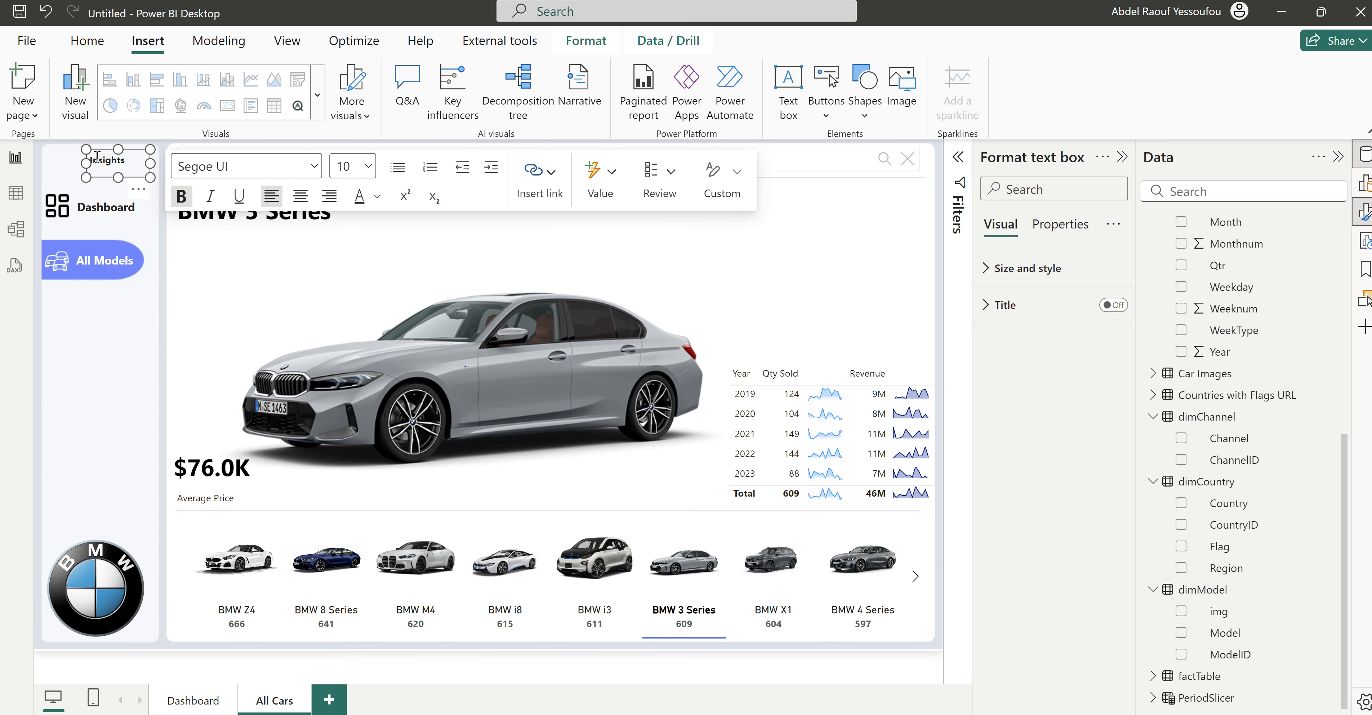
double_click(106, 160)
left_click(370, 171)
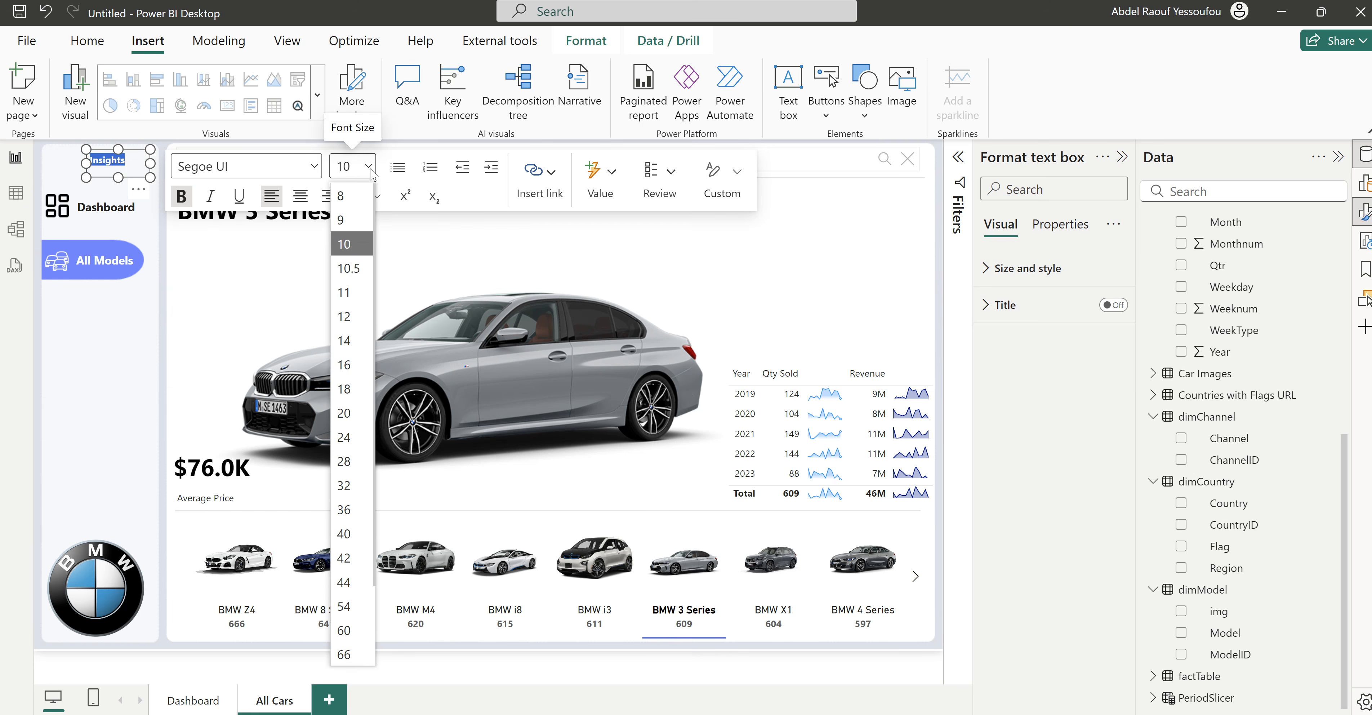
left_click(352, 367)
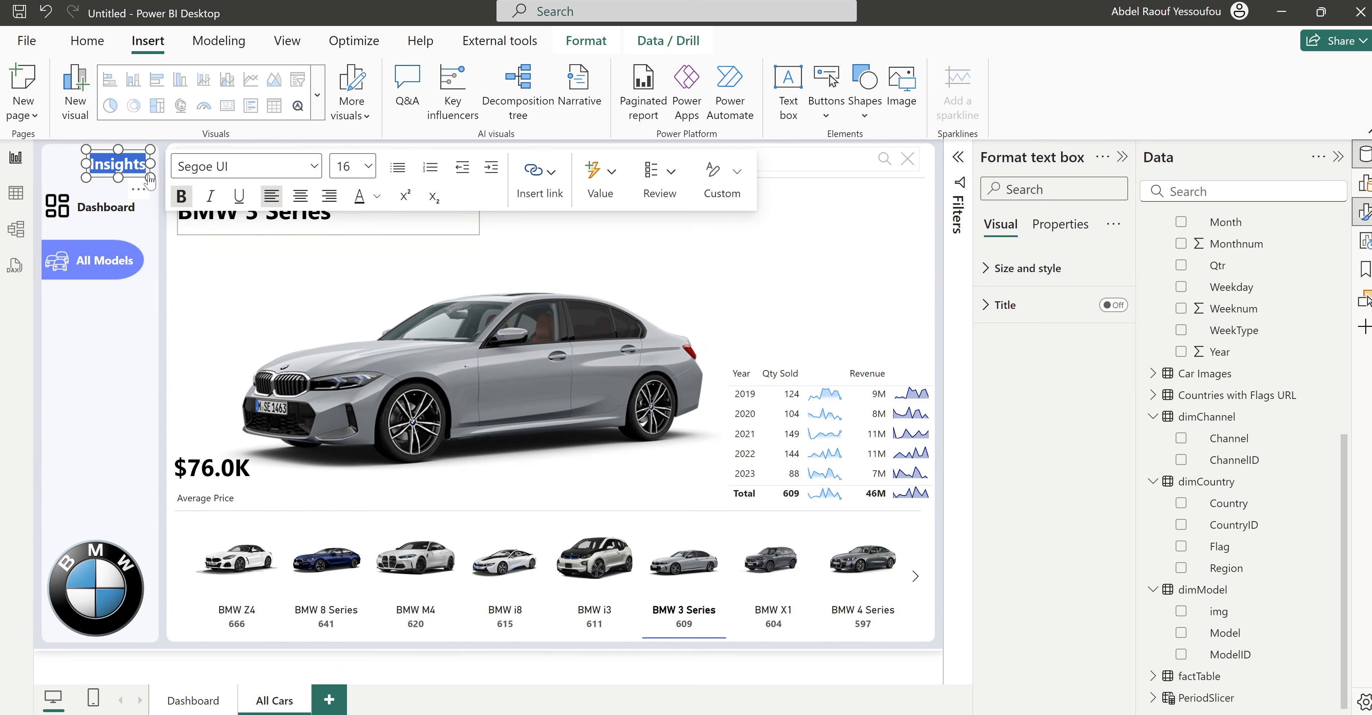
left_click(164, 250)
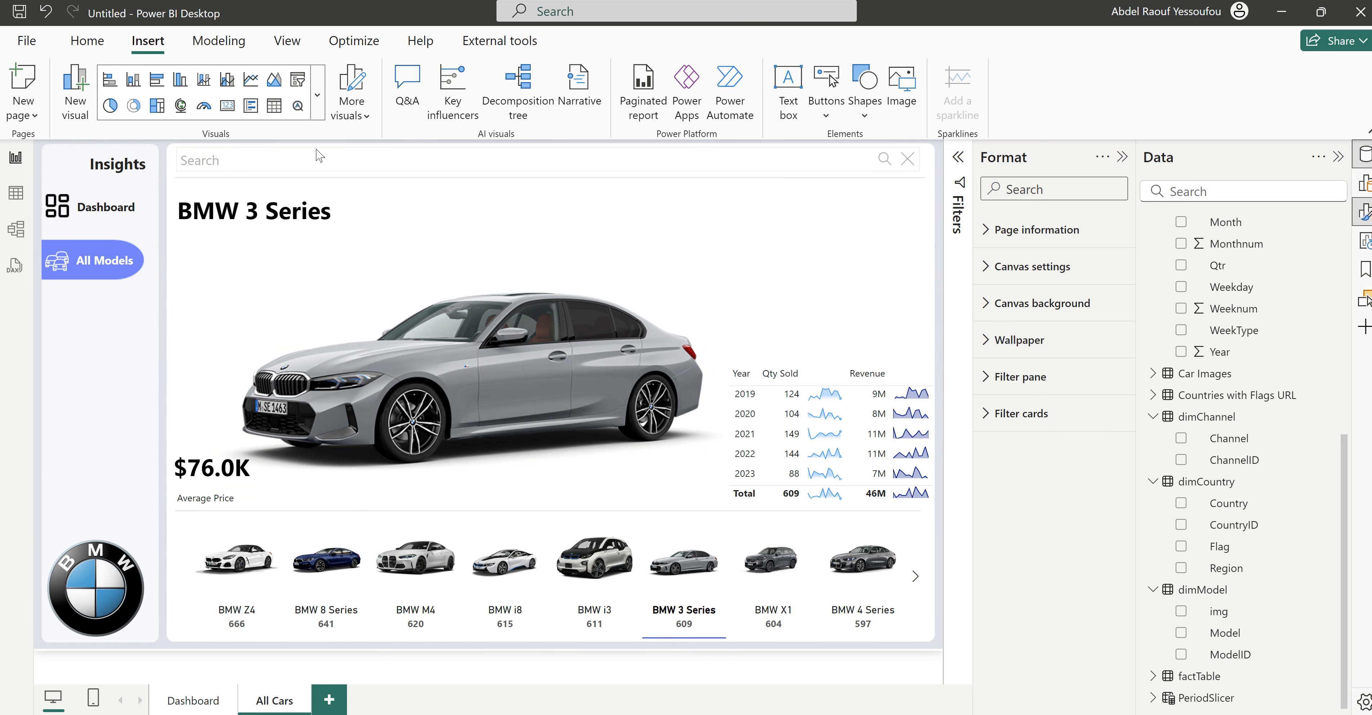
Step: Insert the icons8-chart-64.png image, shrink it and place it beside the Insights heading on the All Cars page
left_click(902, 104)
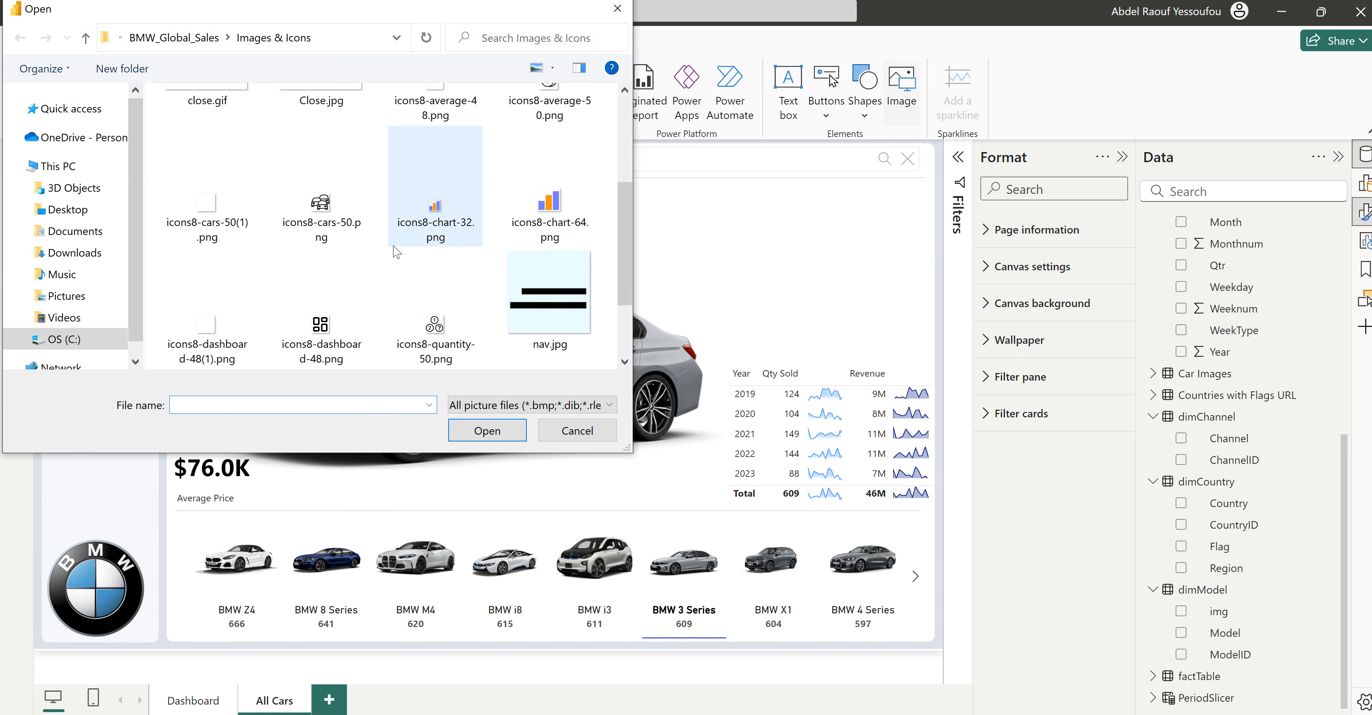
scroll(397, 252, "down", 3)
left_click(549, 112)
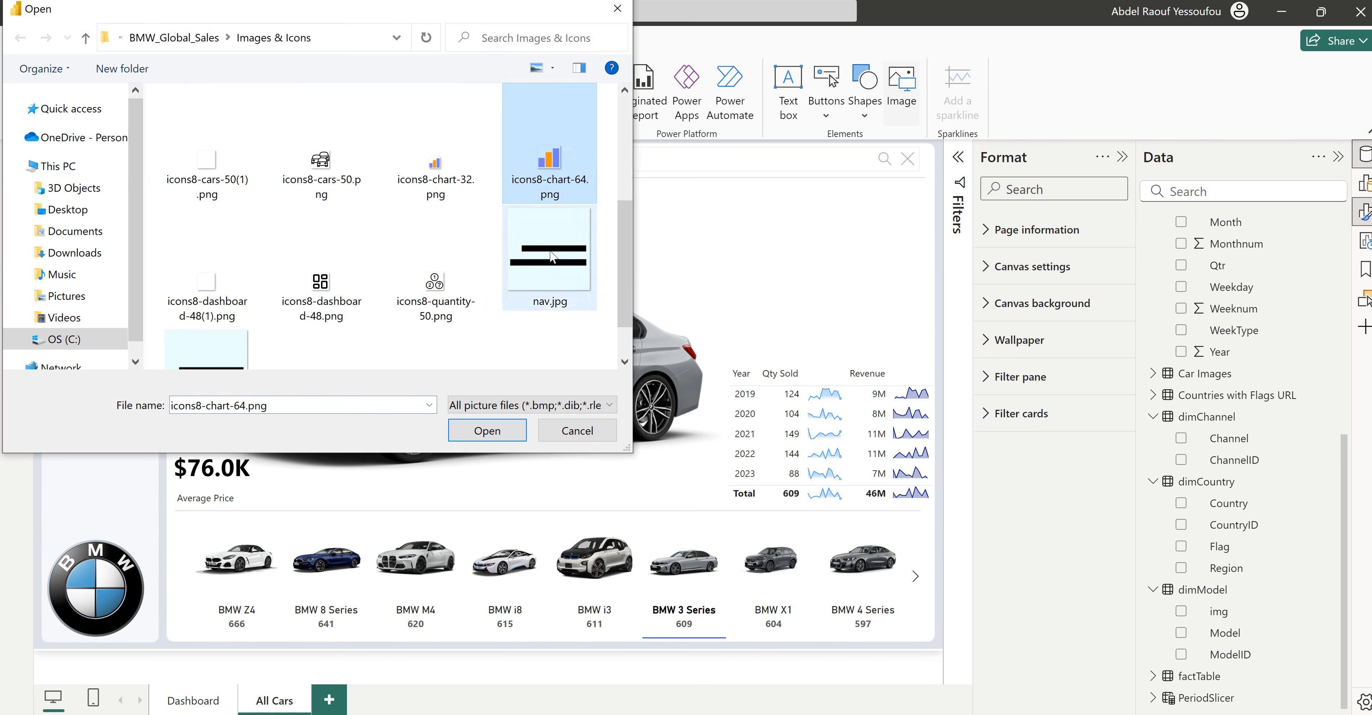
left_click(496, 438)
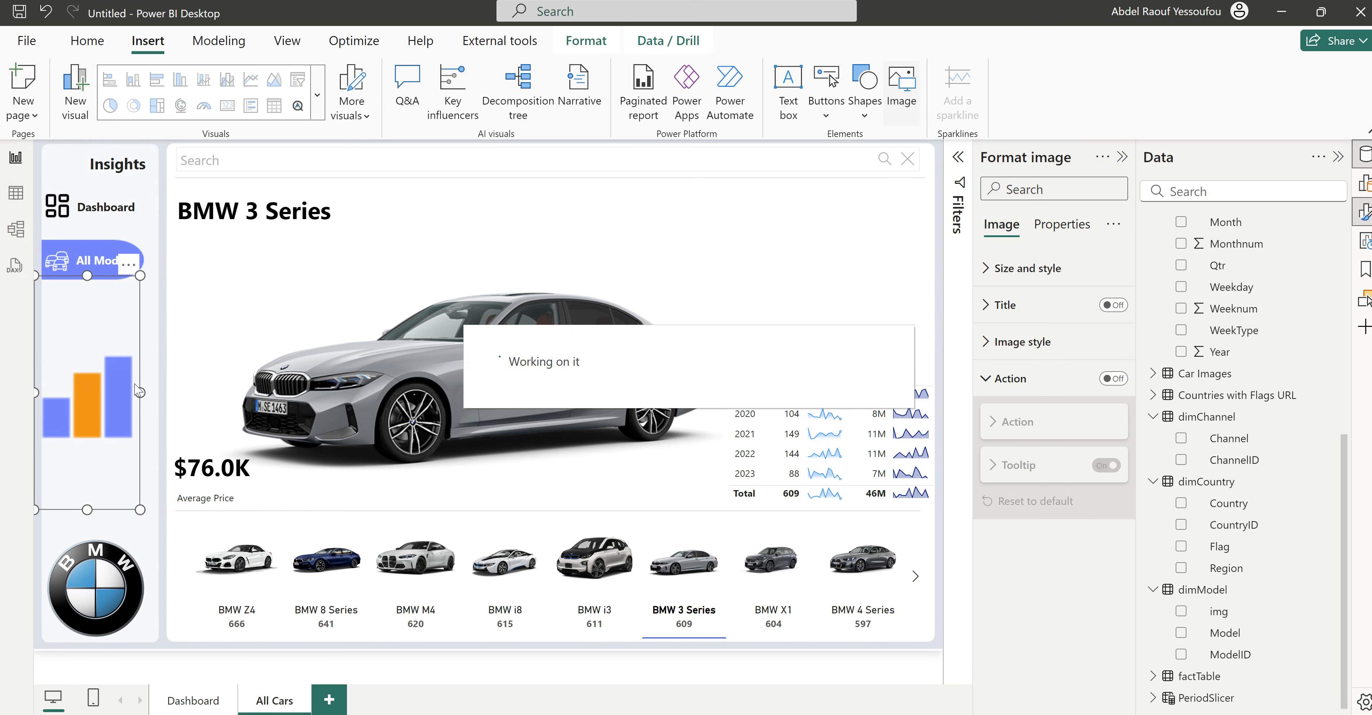
left_click_drag(136, 490, 119, 467)
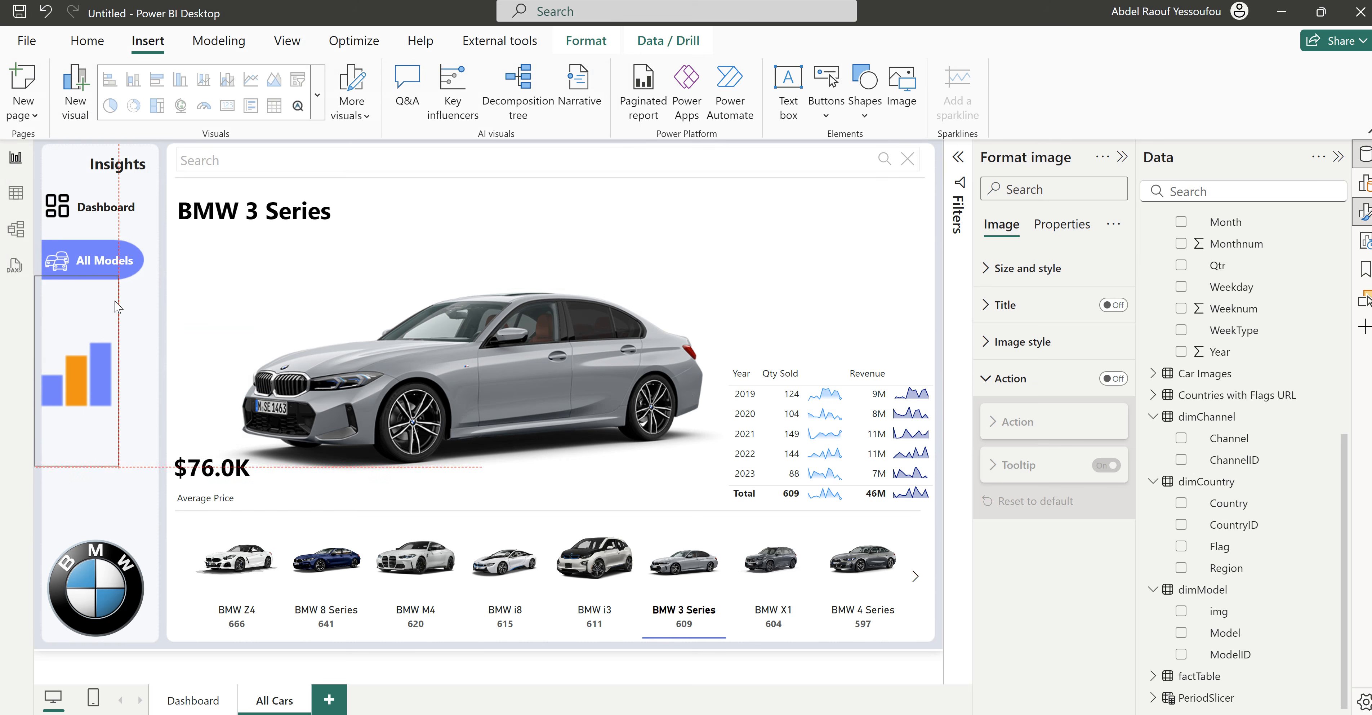
left_click_drag(77, 276, 69, 167)
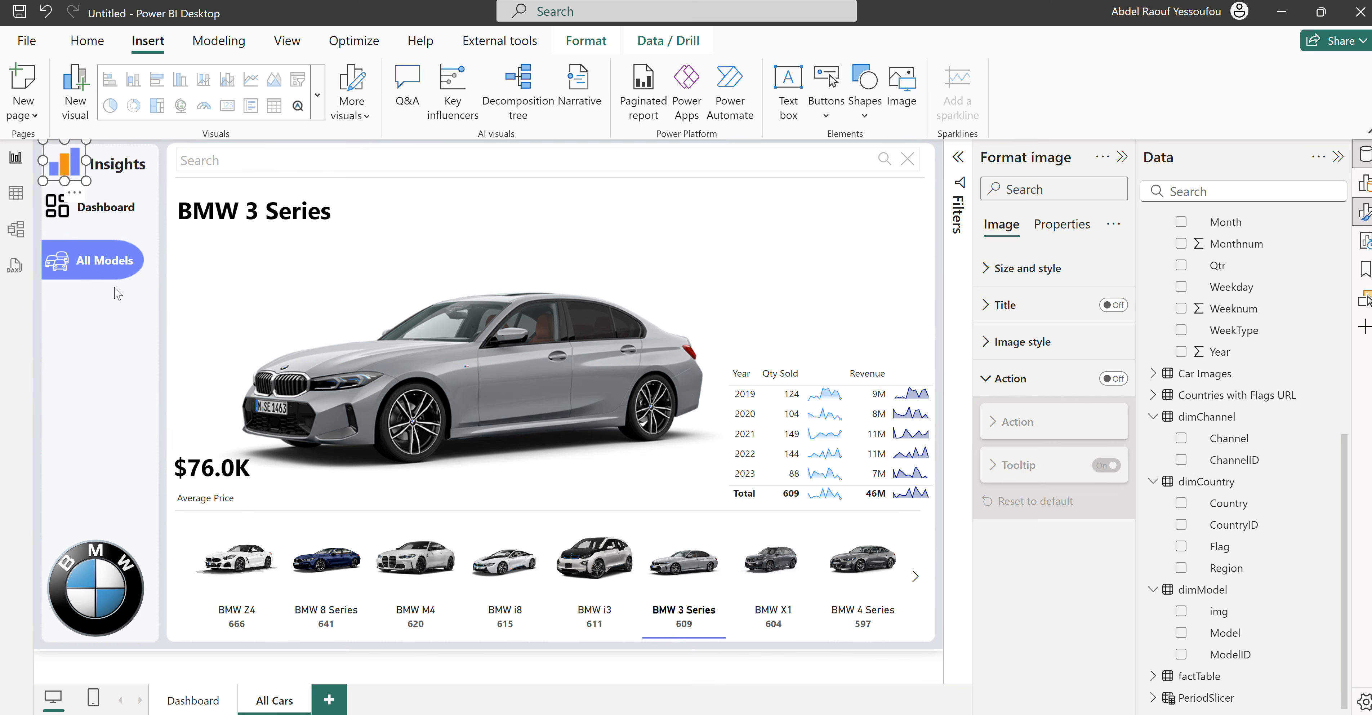
left_click(115, 312)
Step: Copy the Insights heading together with its chart icon to the same place on the Dashboard page
left_click(118, 183)
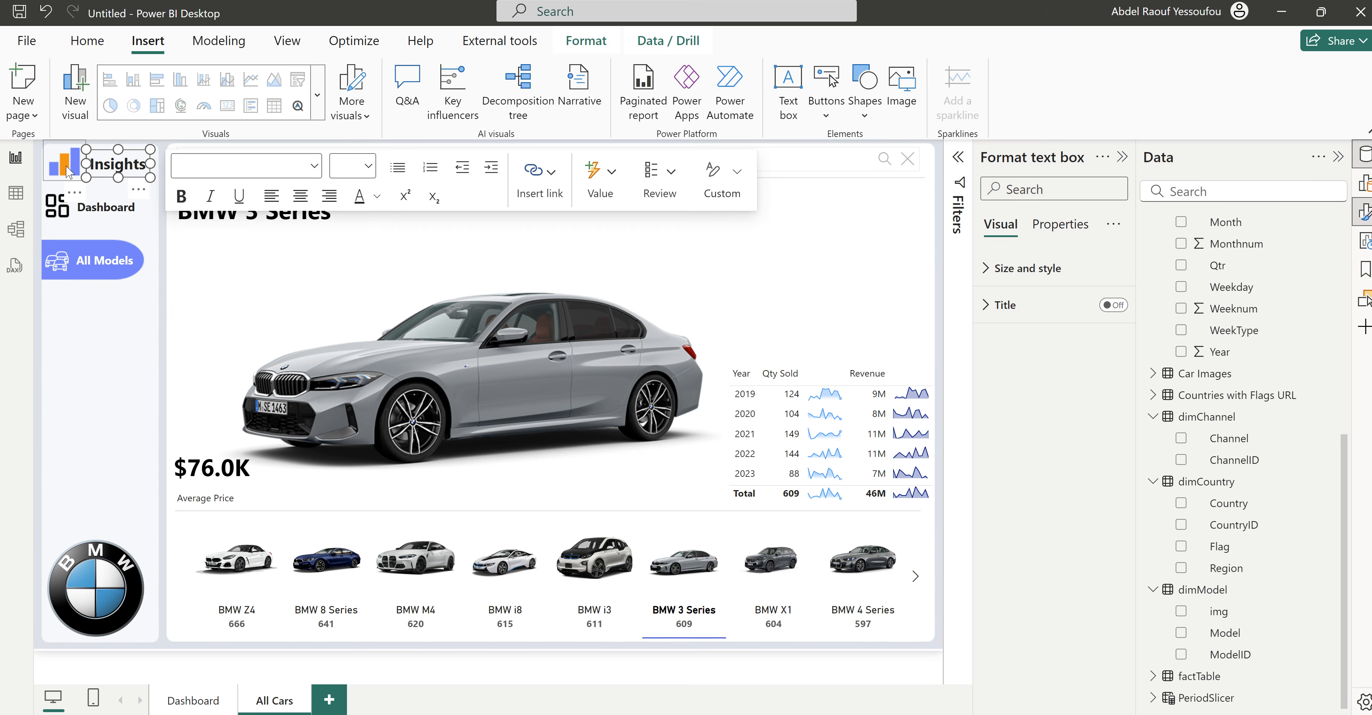
left_click(68, 171, "ctrl")
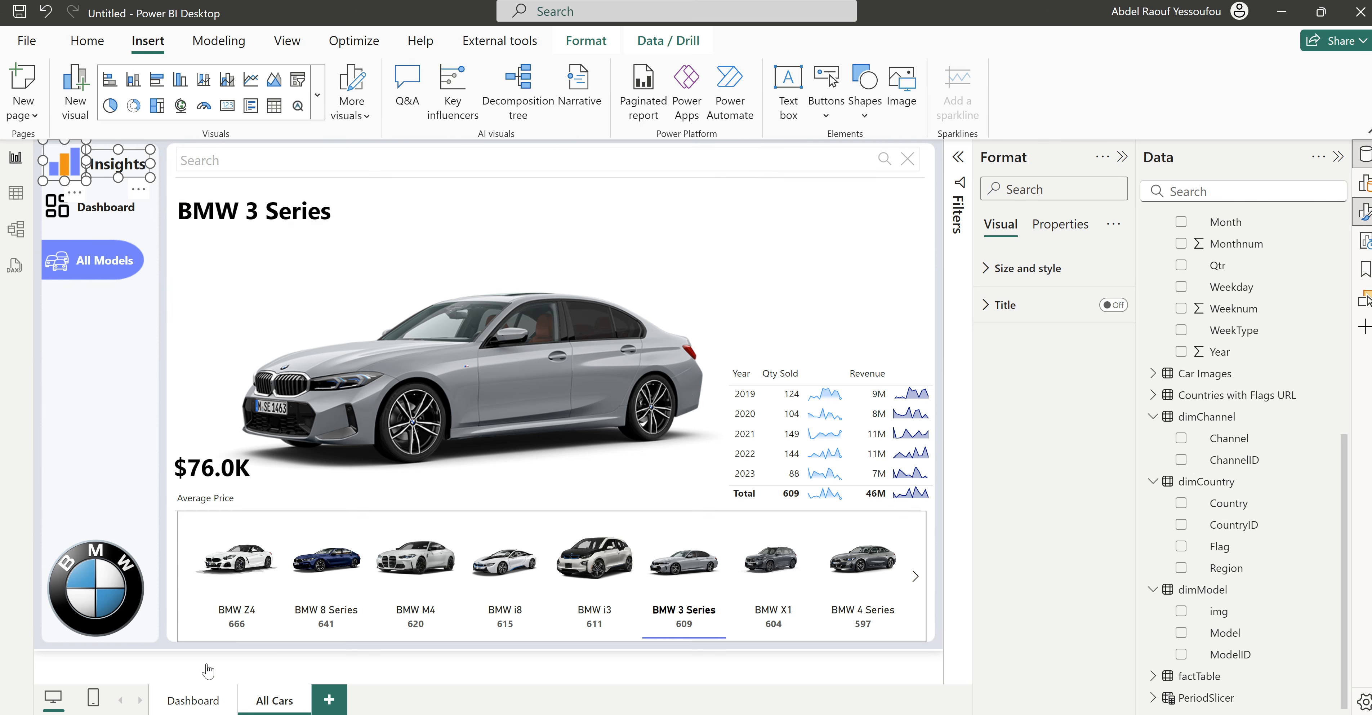
left_click(206, 701)
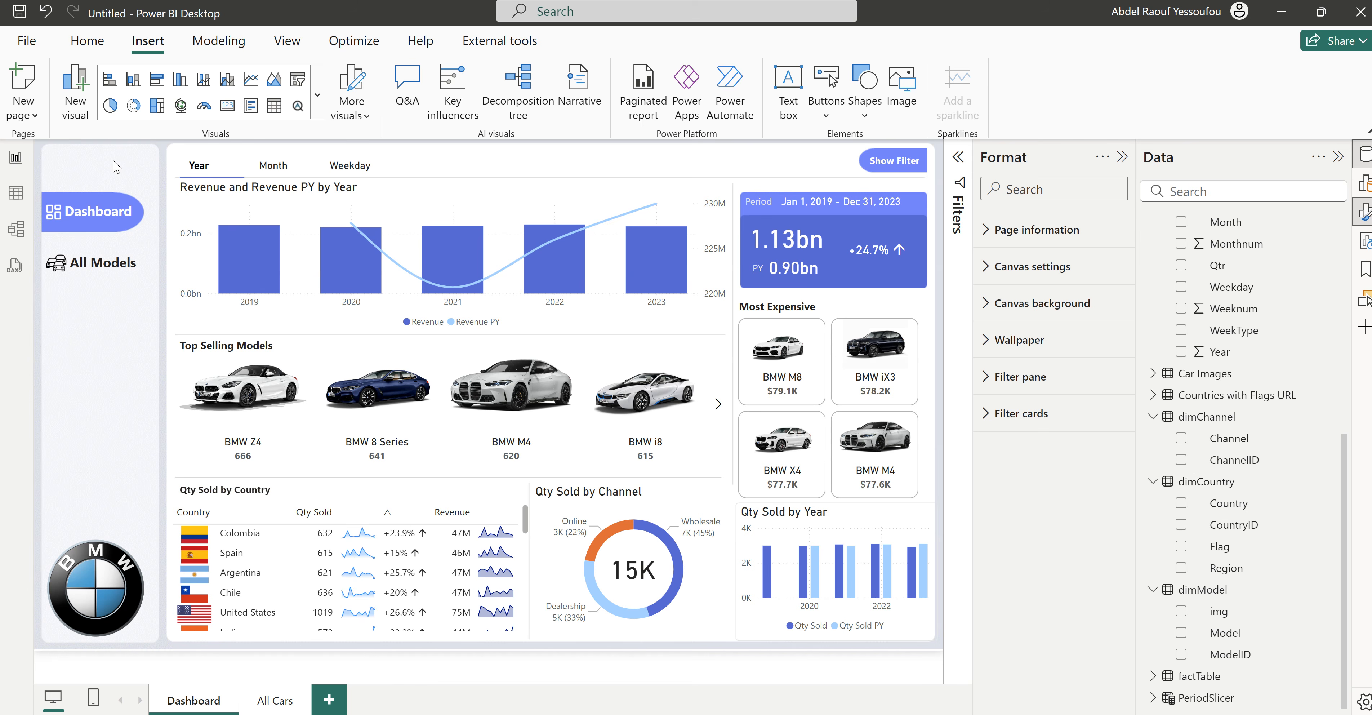
left_click(117, 156)
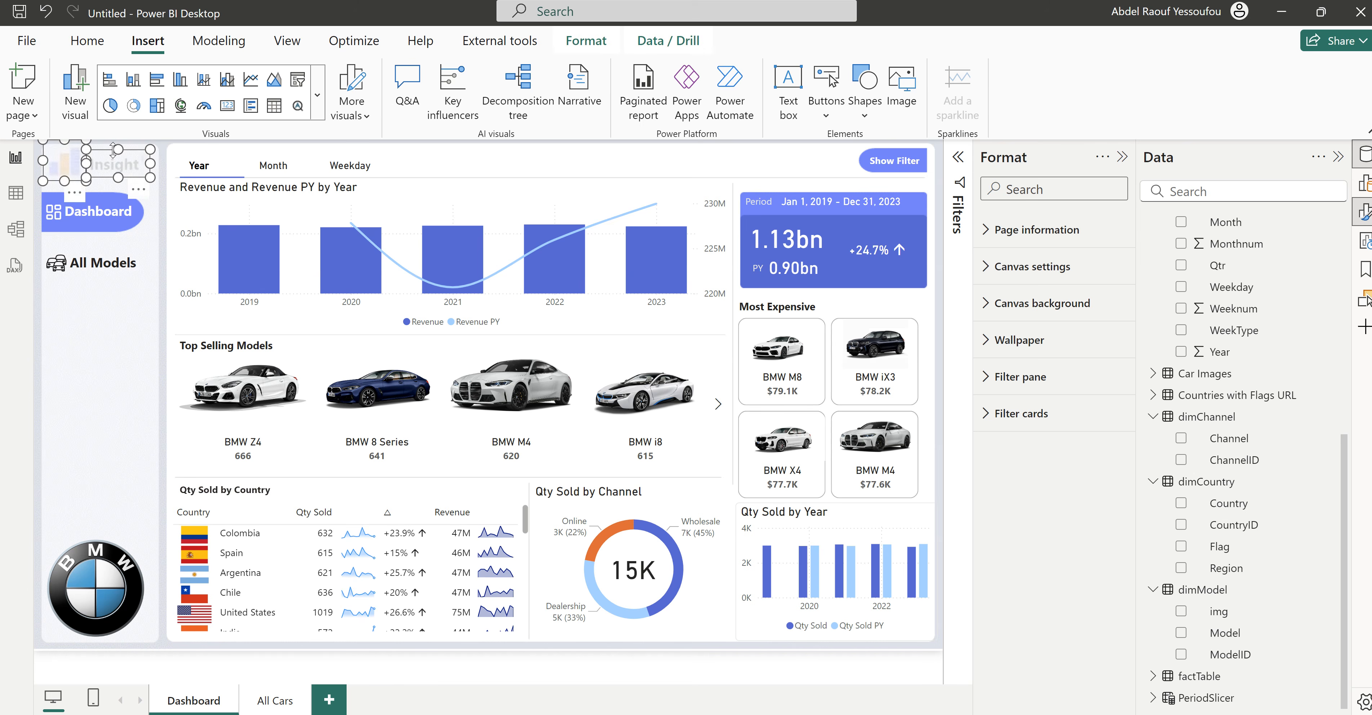
left_click(119, 314)
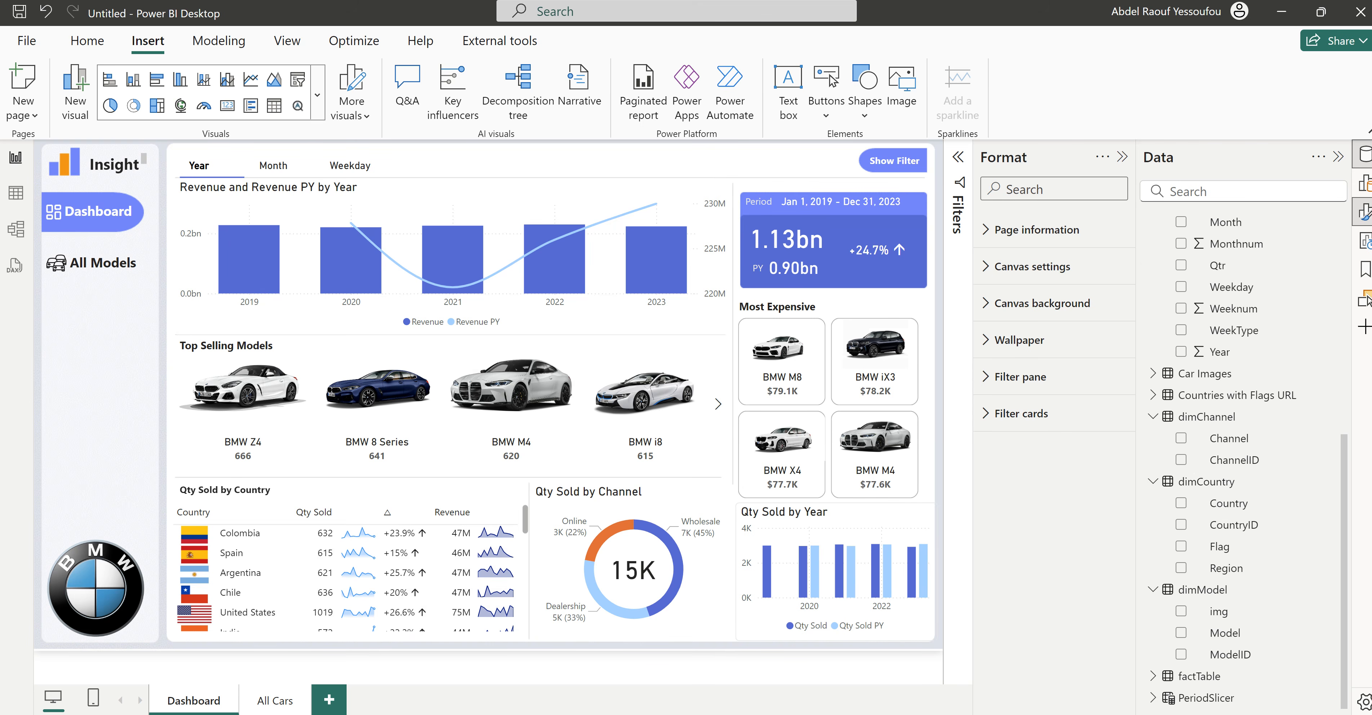
Step: Switch to the finished BMW_Global_Sales report, close its filter panel to compare the Dashboard, and return to the untitled report
left_click(719, 660)
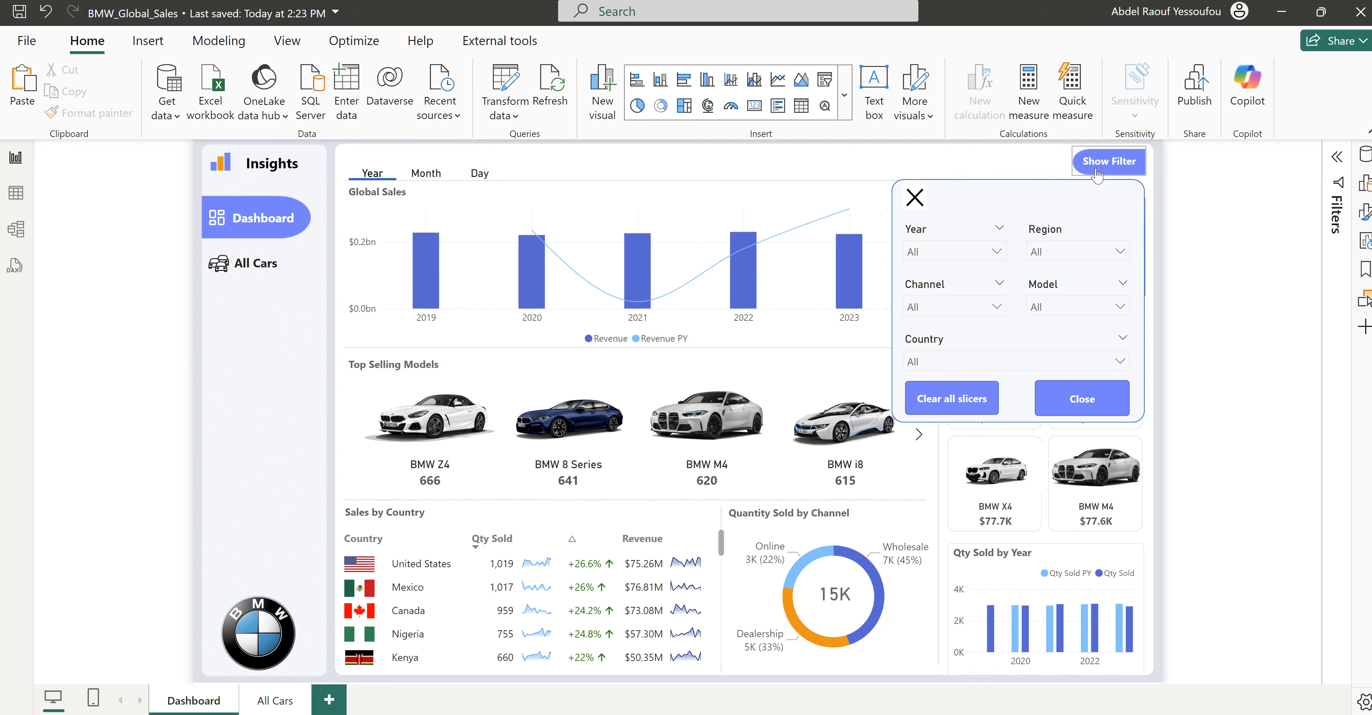
left_click(1082, 398, "ctrl")
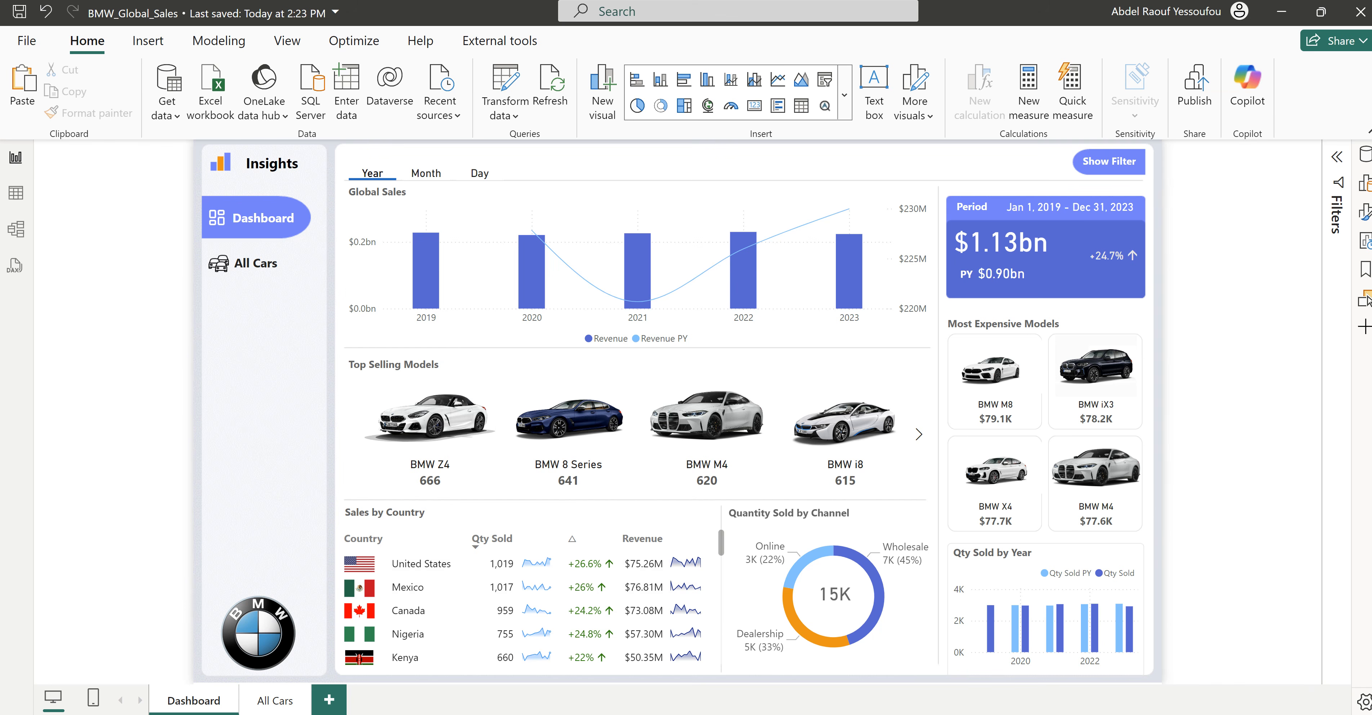
mouse_move(820, 713)
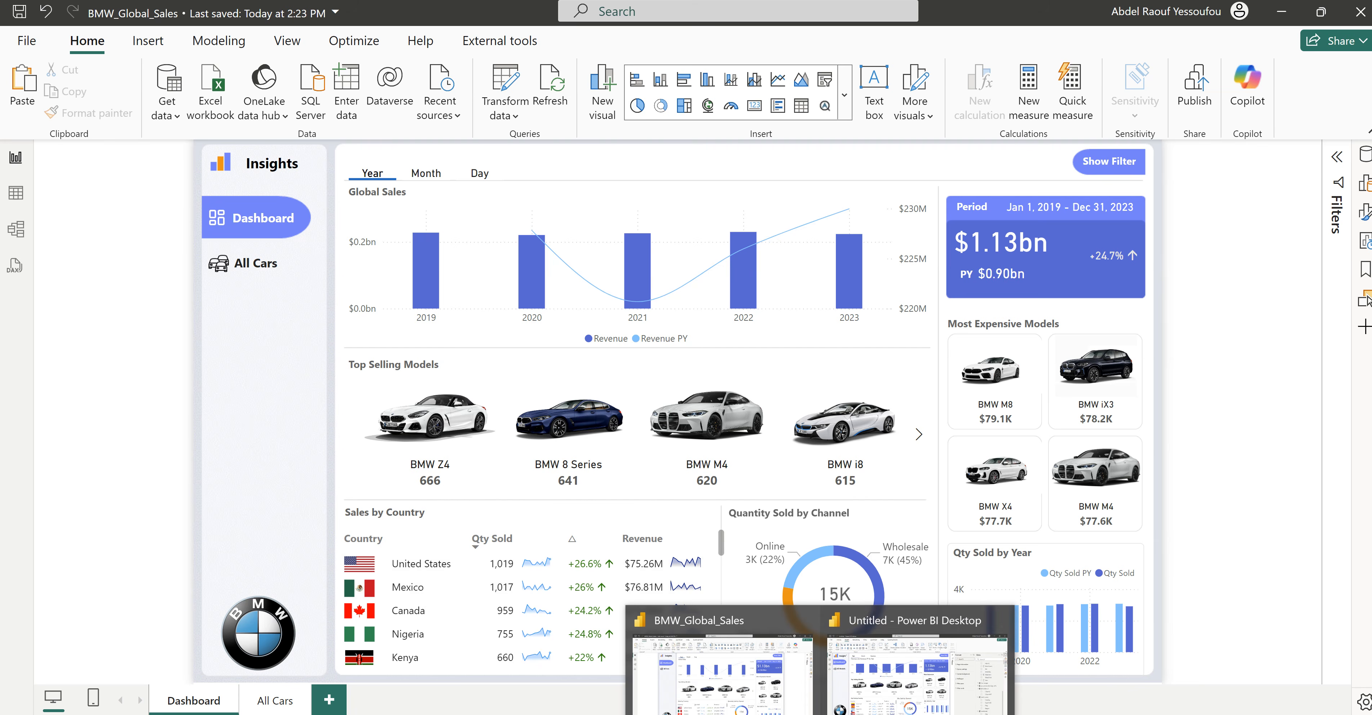
left_click(867, 685)
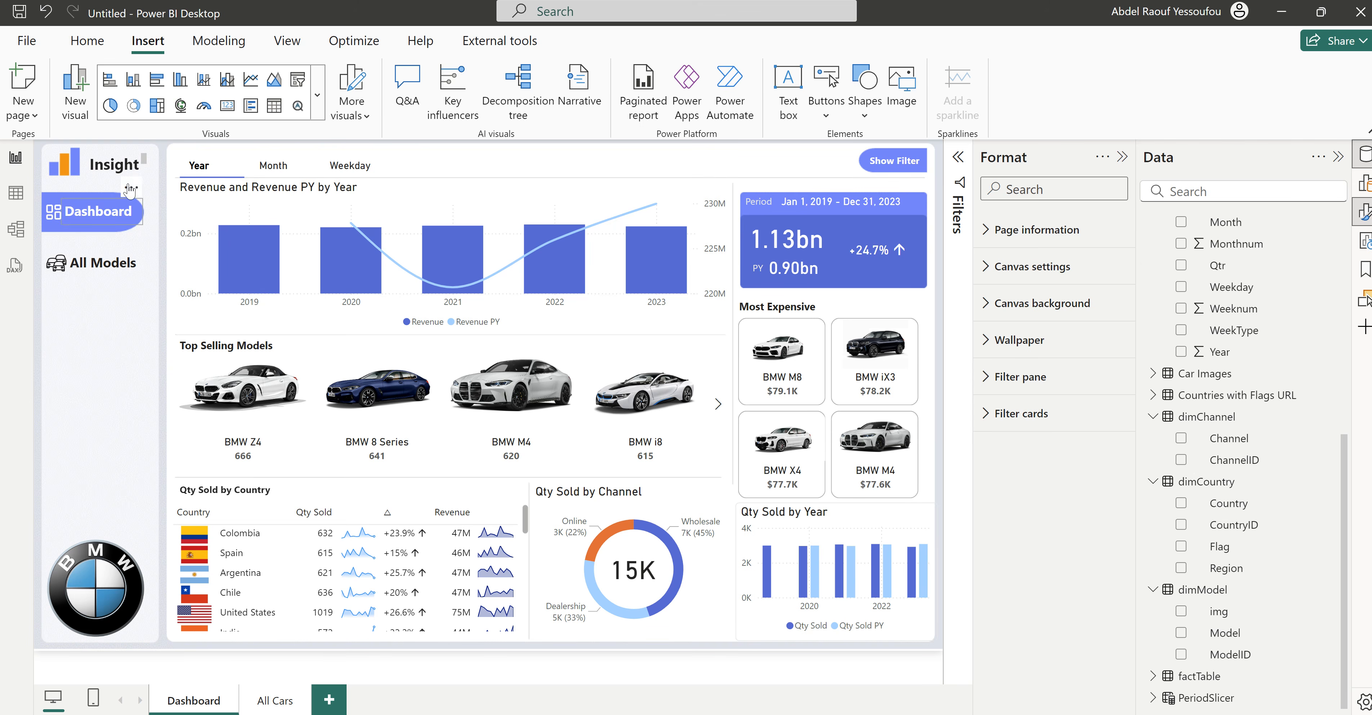
Step: Enlarge the Insights text box on the Dashboard page so the whole heading fits, and compare with the All Cars page
left_click(150, 185)
left_click_drag(151, 179, 168, 189)
left_click(135, 373)
left_click(273, 703)
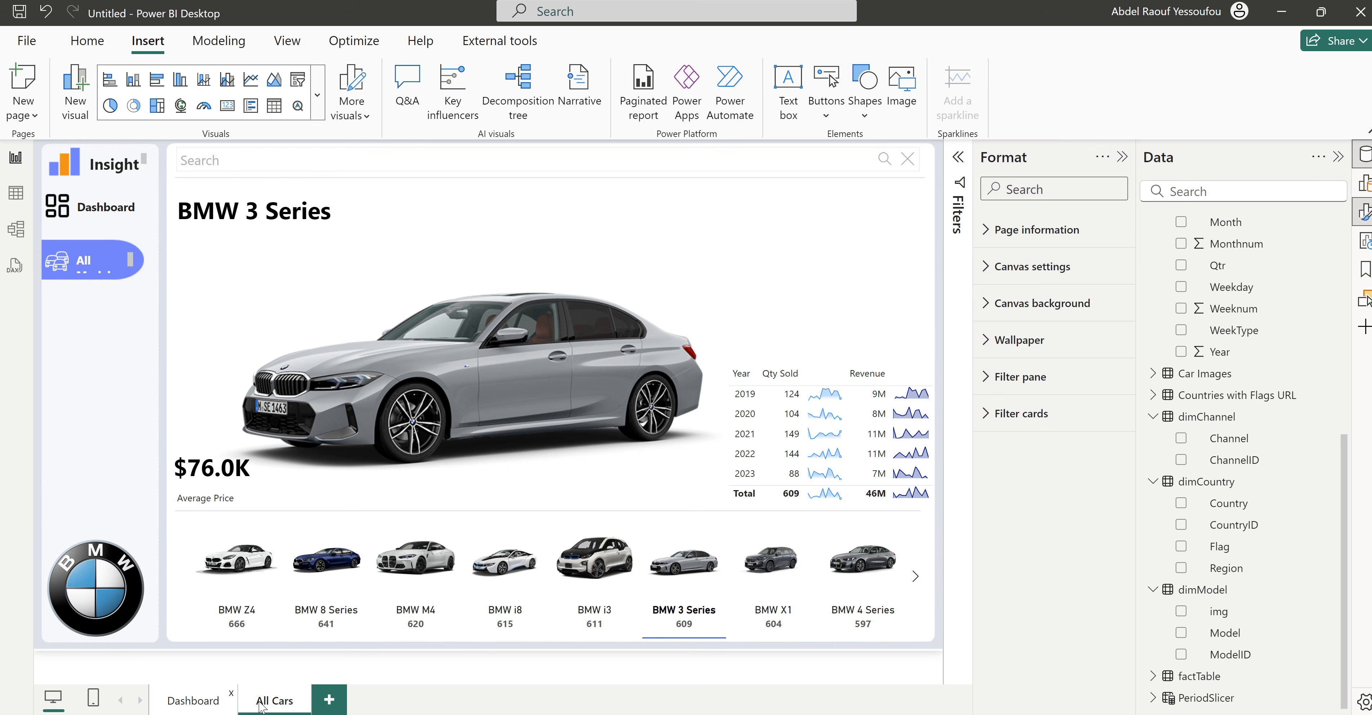
left_click(214, 702)
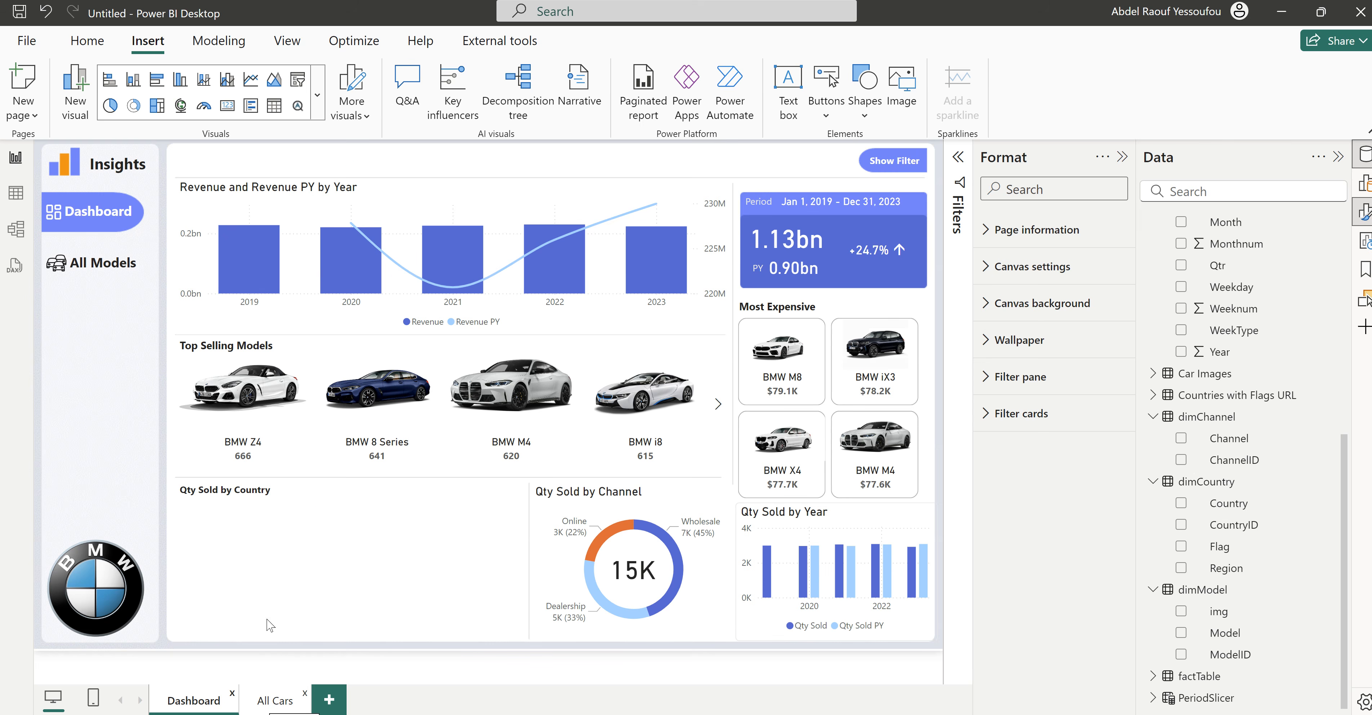
Step: Hide the All Cars page and test reaching it through the All Models navigation button
right_click(271, 706)
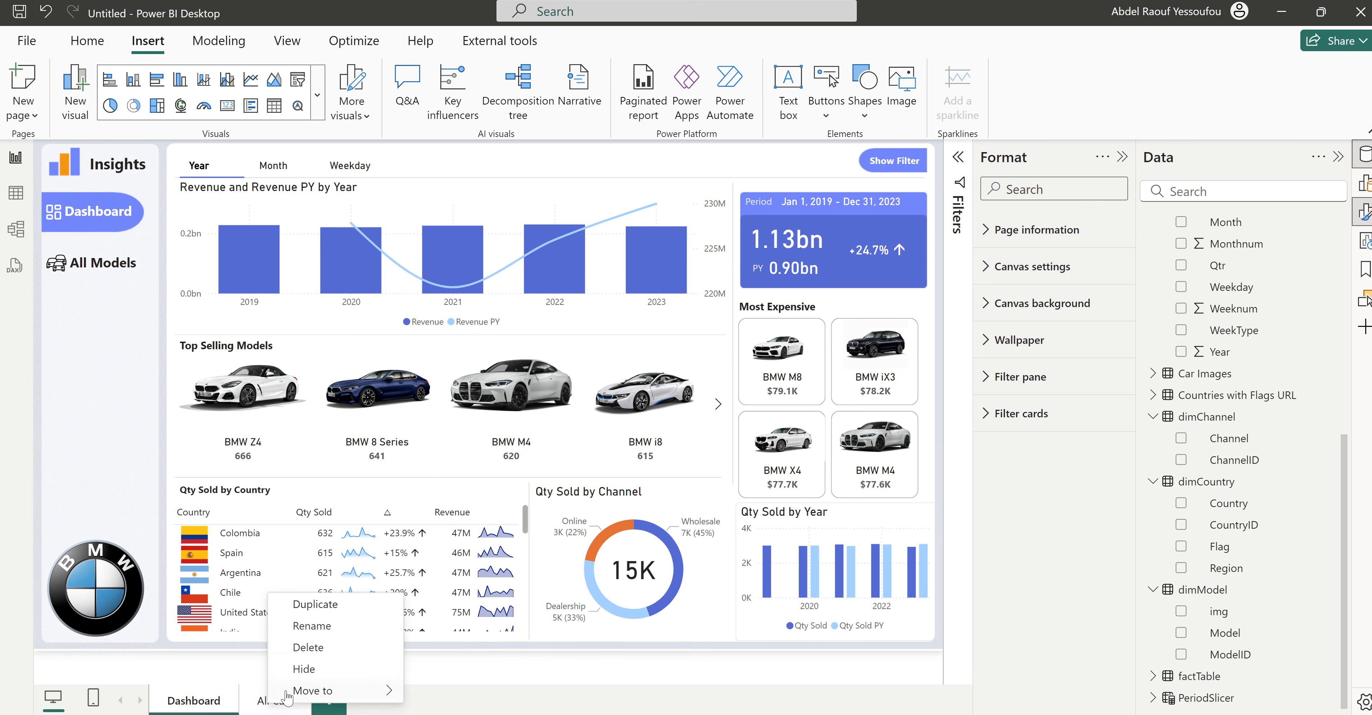
left_click(306, 670)
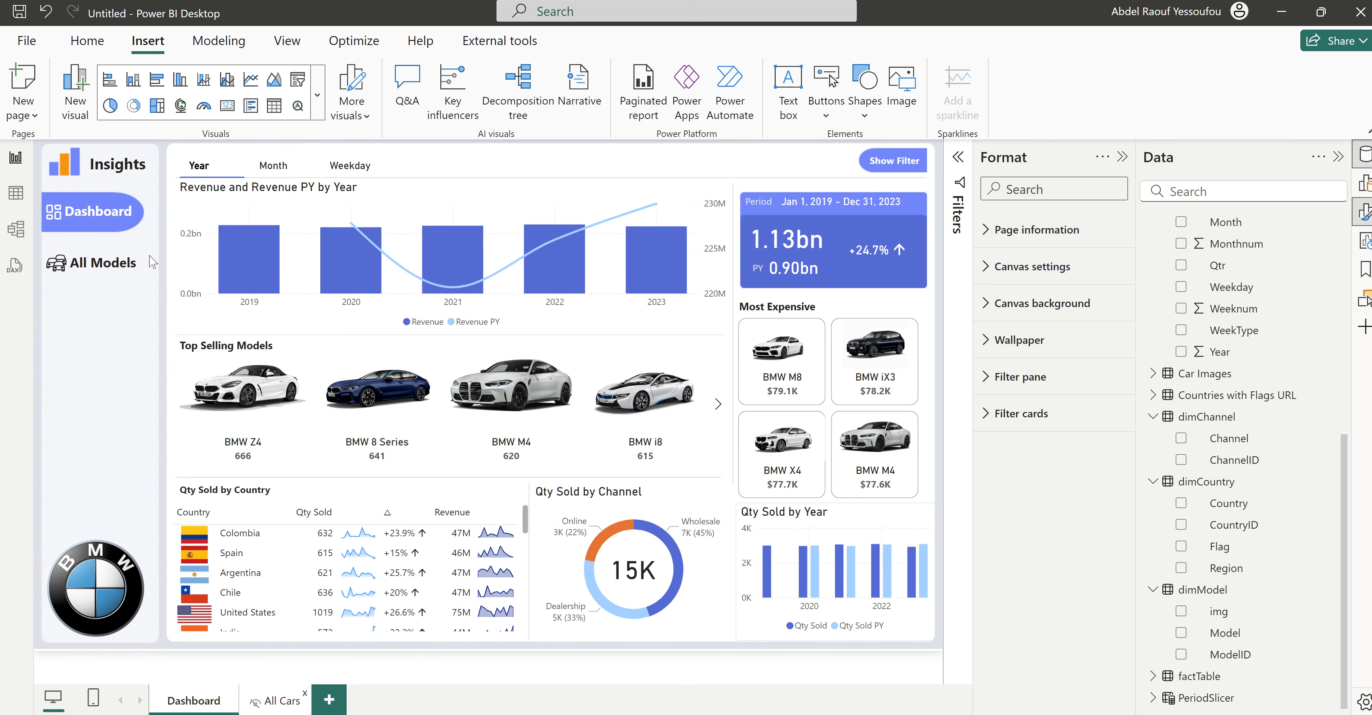
left_click(92, 273, "ctrl")
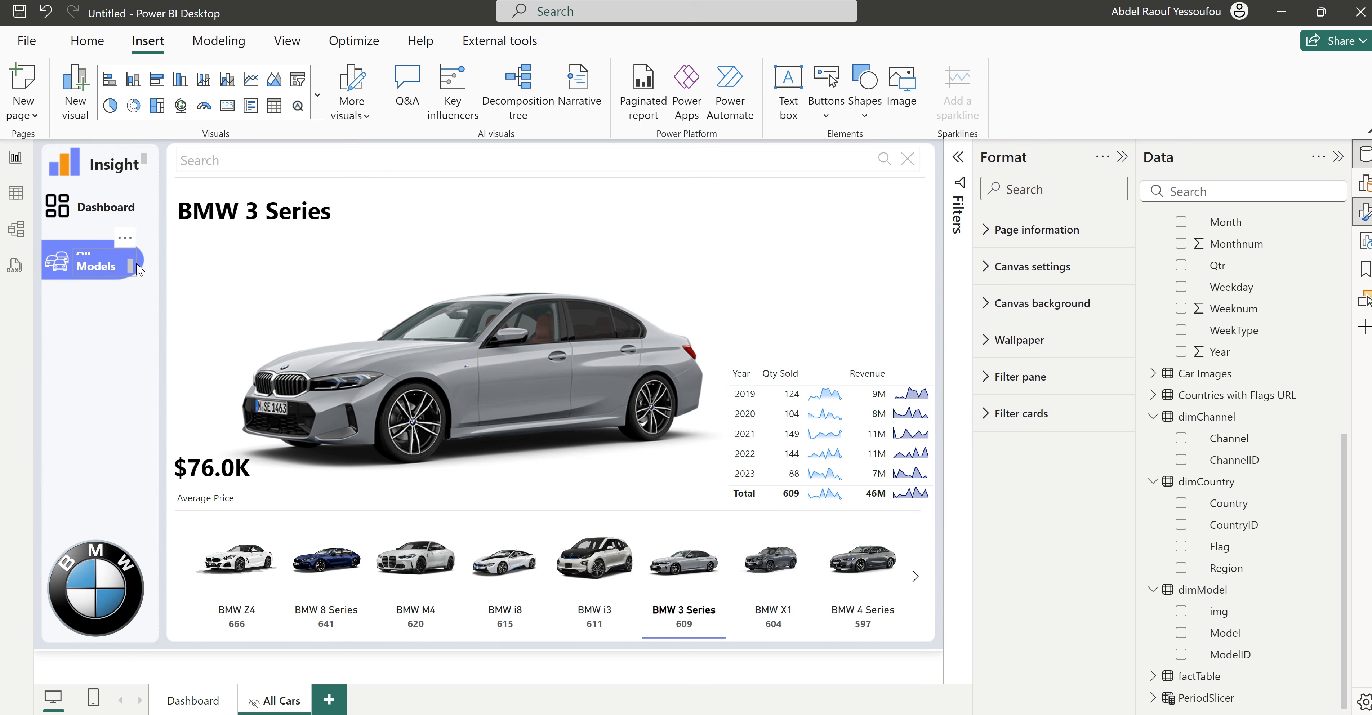
Step: Widen the All Models text box on the All Cars page, return to the Dashboard page and collapse the Format pane
left_click(136, 262)
left_click_drag(140, 261, 150, 261)
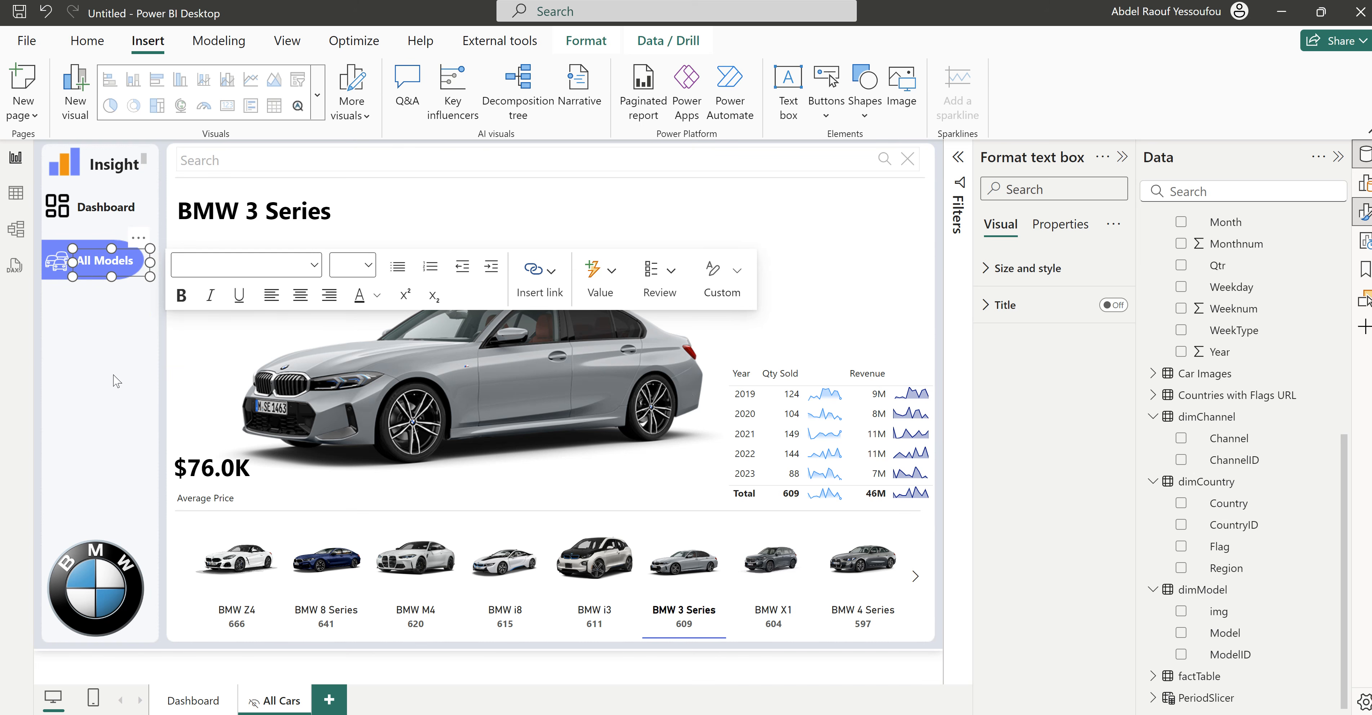
left_click(207, 701)
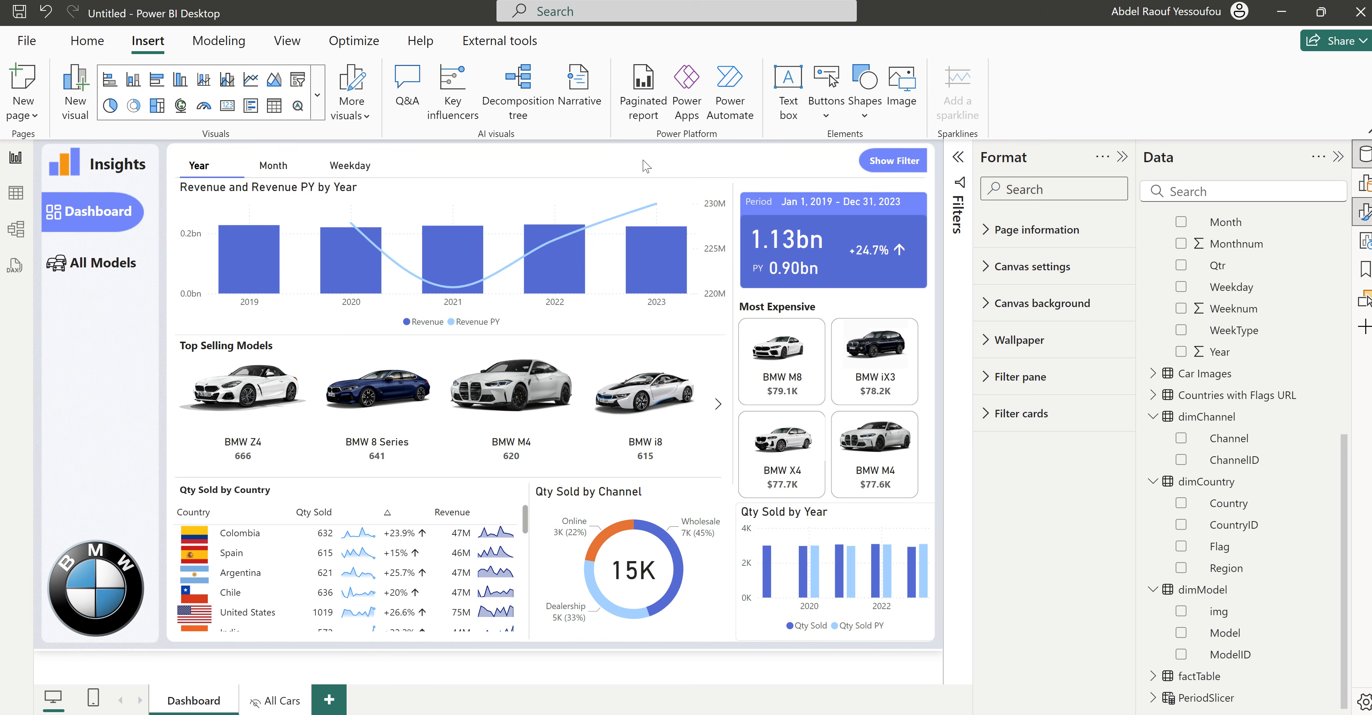
left_click(1127, 166)
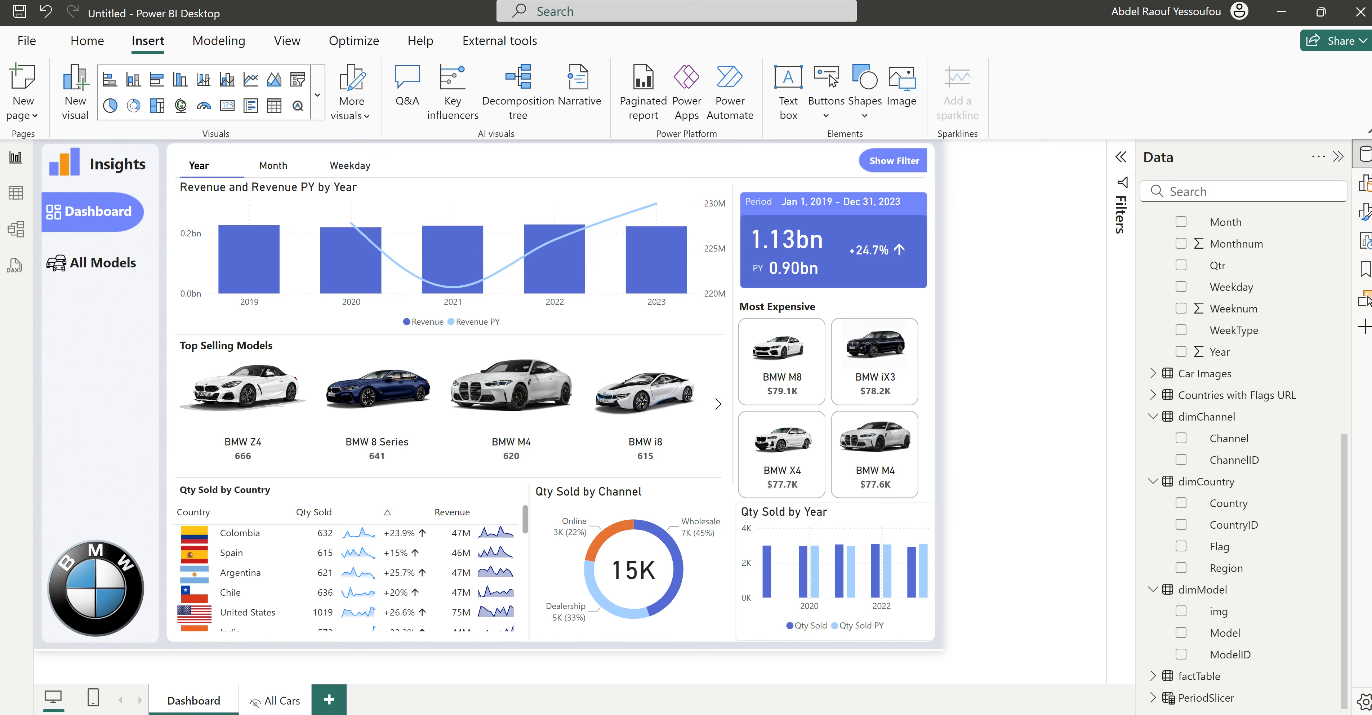